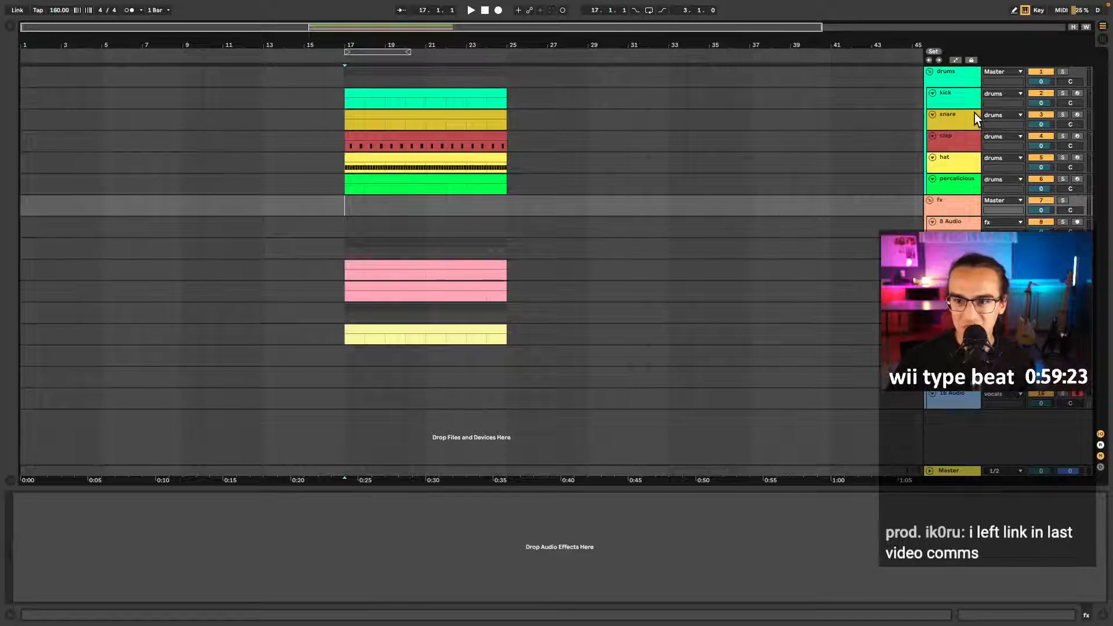
# - Delete the snare, clap, hat and percalicious tracks from the drums group
pyautogui.click(958, 117)
pyautogui.keyDown('shift'); pyautogui.click(958, 177); pyautogui.keyUp('shift')
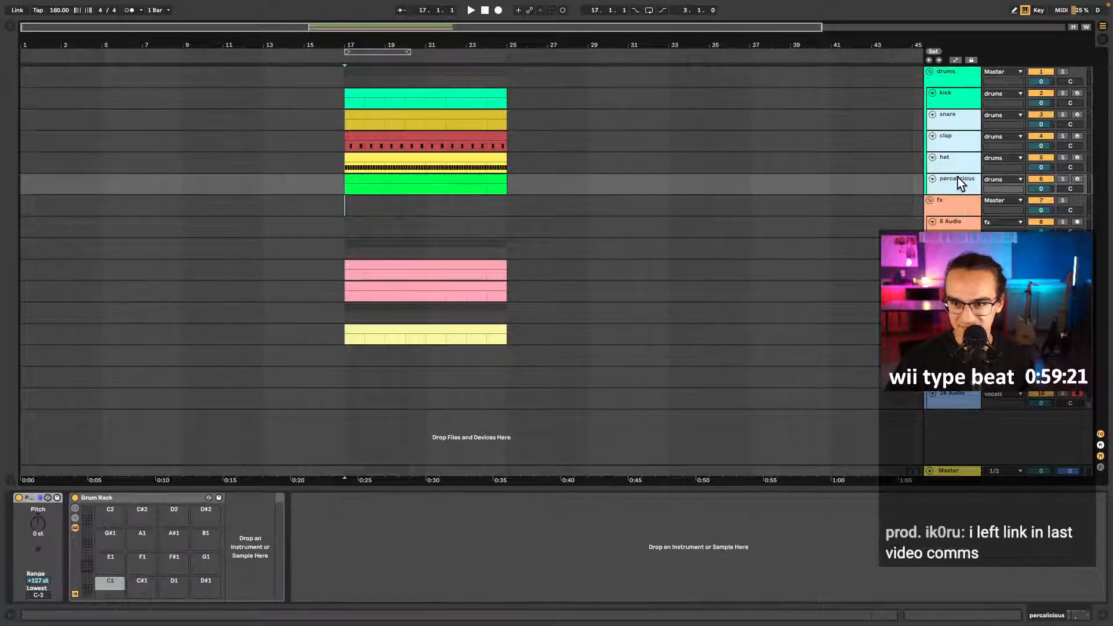
pyautogui.press('Delete')
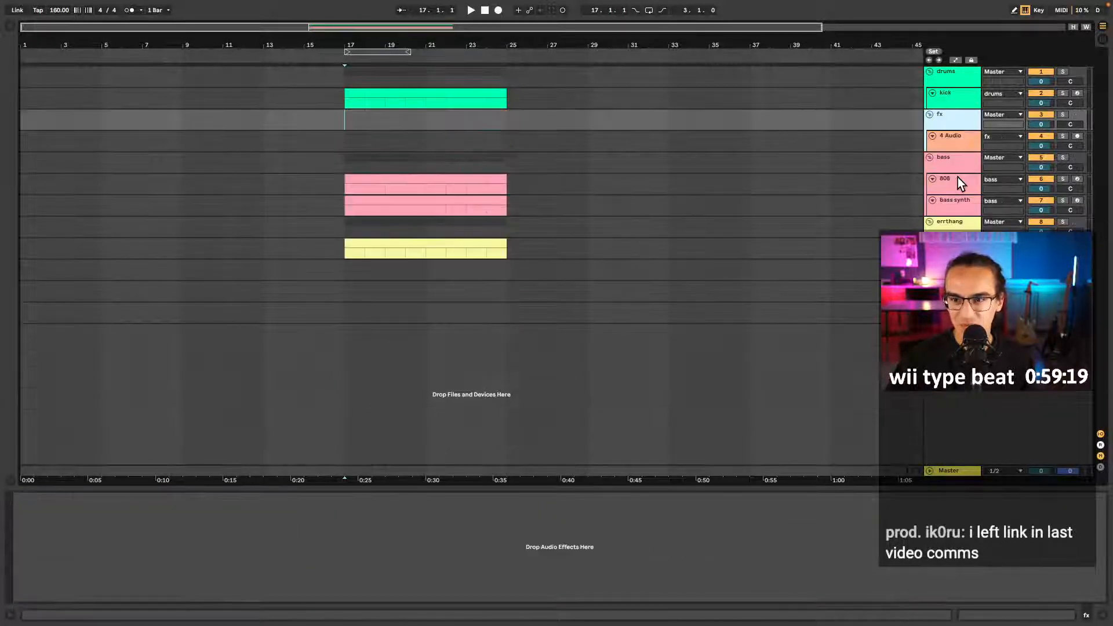
# - Insert an audio track below the kick and place the SOULSURPLUS elevador percussion drum loop on it at bar 17
pyautogui.click(954, 97)
pyautogui.hotkey('ctrl', 't')
pyautogui.click(336, 135)
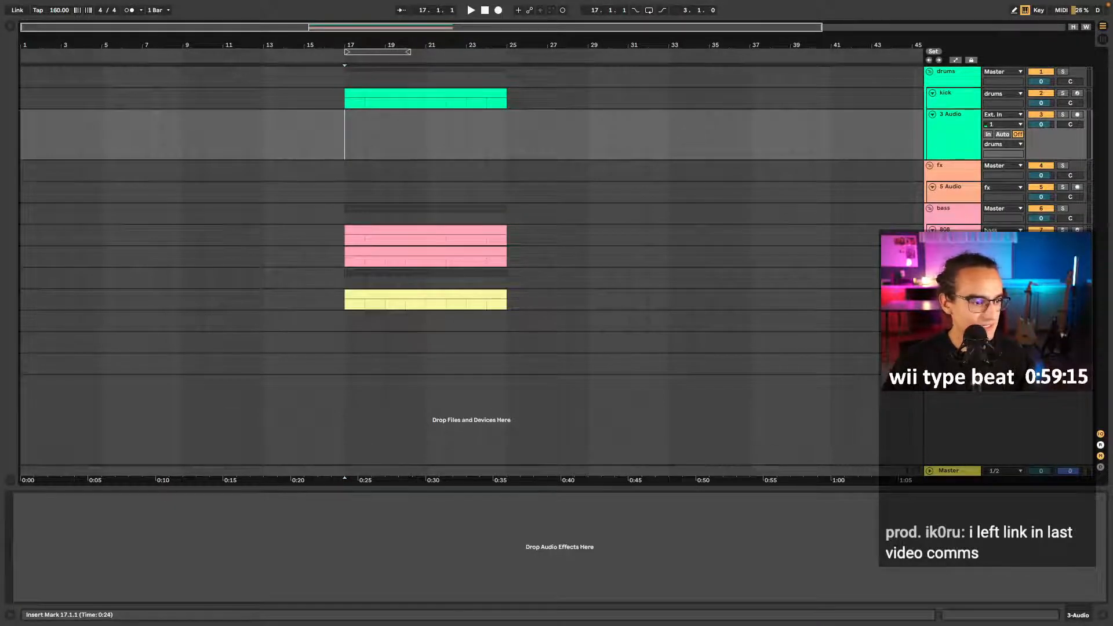
pyautogui.moveTo(299, 196); pyautogui.dragTo(347, 141)
pyautogui.click(342, 145)
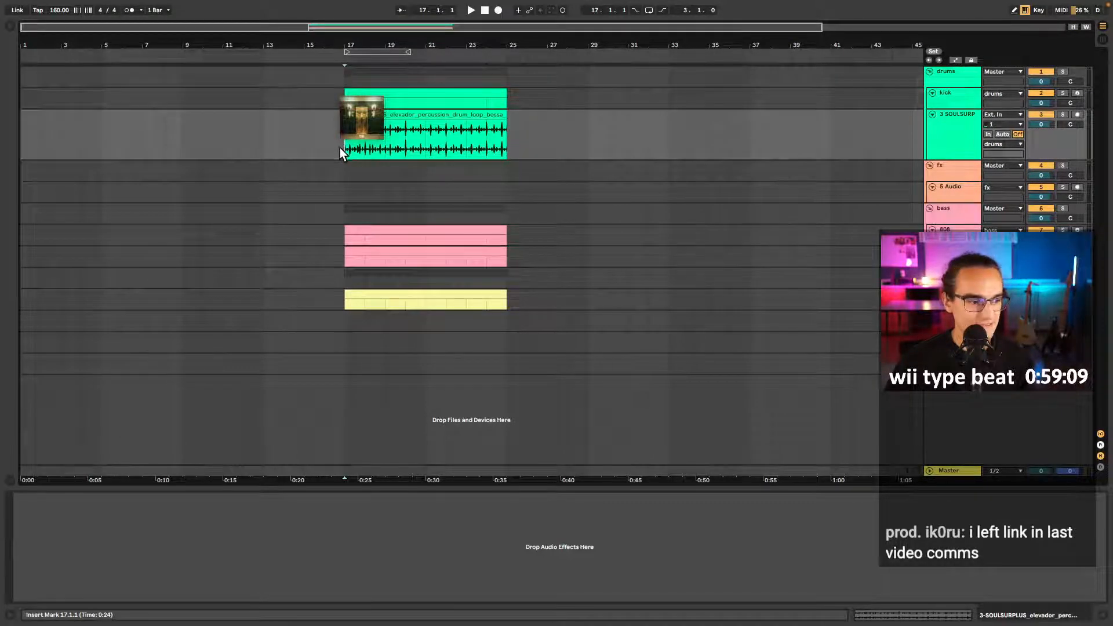
pyautogui.click(437, 141)
pyautogui.click(361, 127)
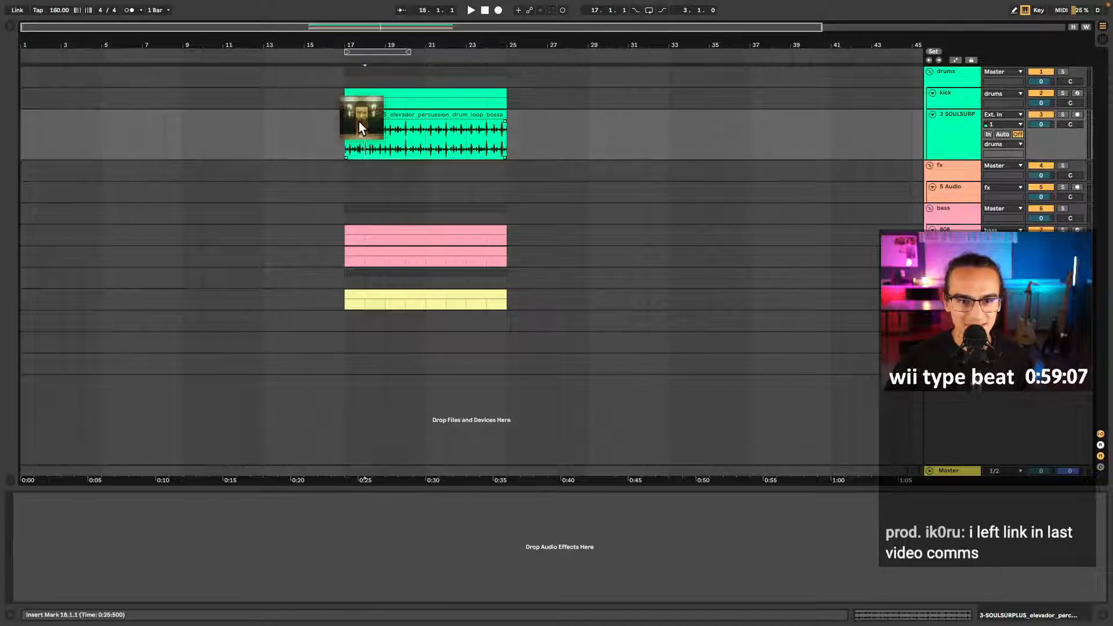
# - Play the arrangement from bar 17 to hear the added percussion loop, and stop playback
pyautogui.press('ctrl+super+f')
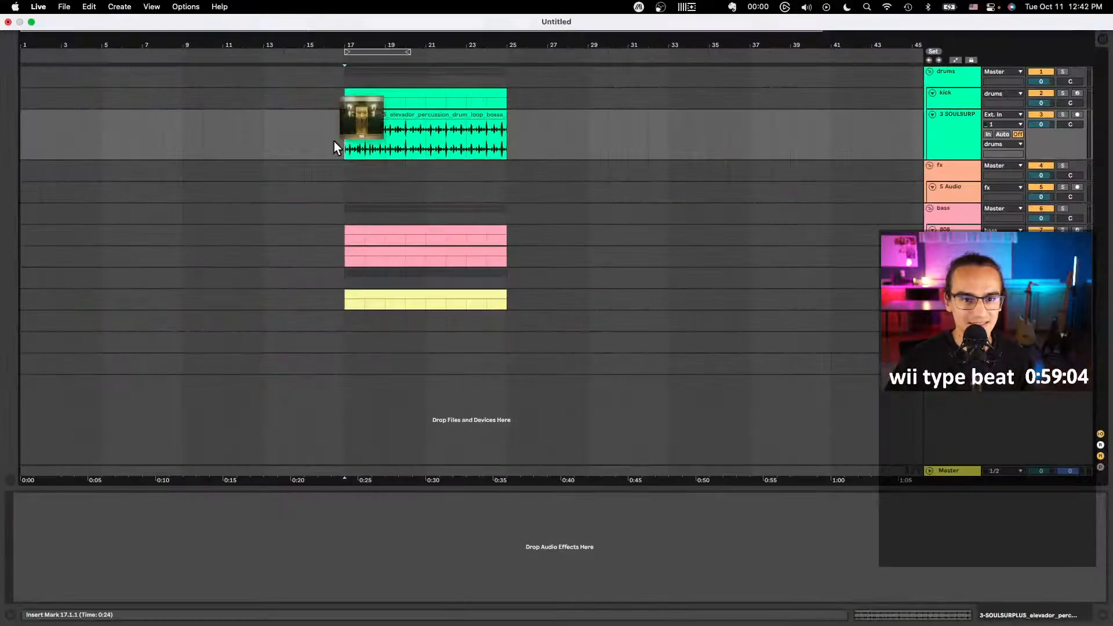
pyautogui.click(334, 141)
pyautogui.click(342, 141)
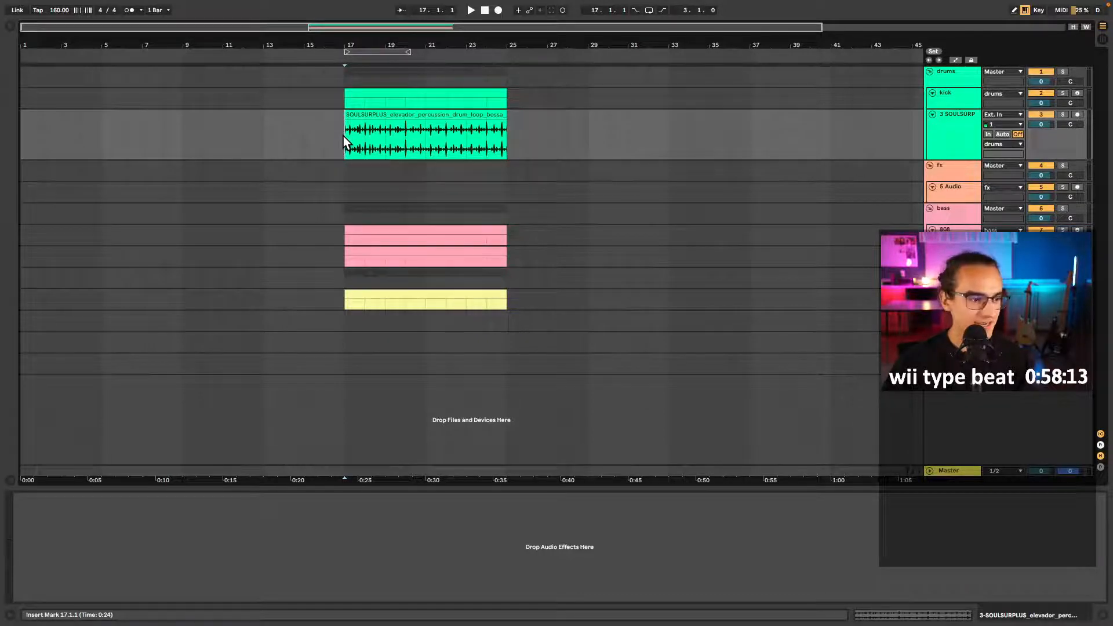
pyautogui.press('space')
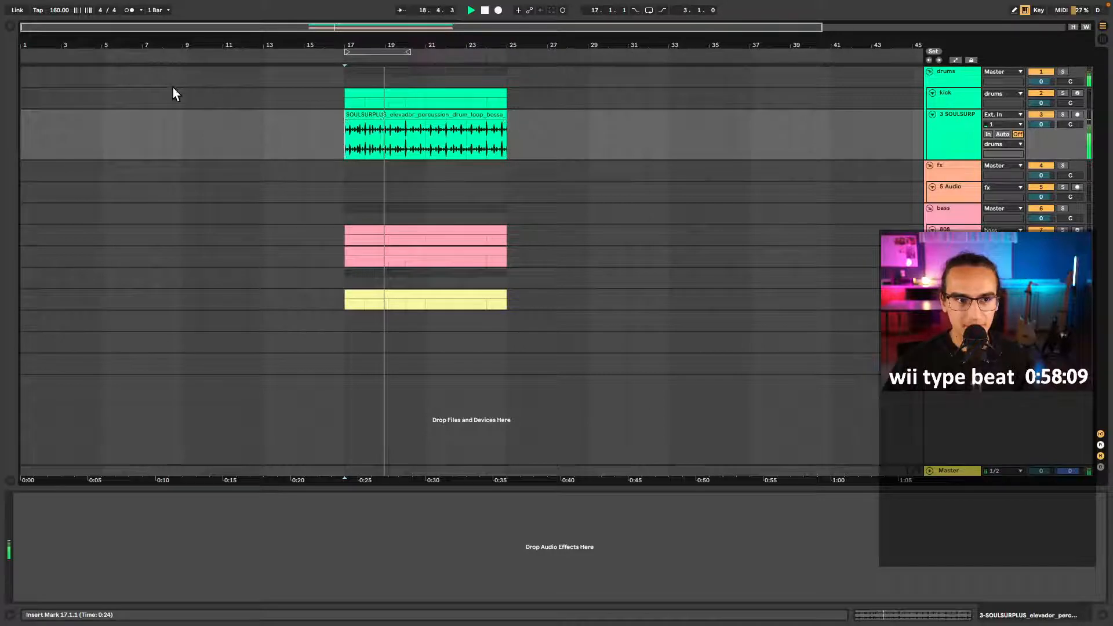
pyautogui.press('space')
# - Set the project tempo to 85 BPM
pyautogui.click(61, 12)
pyautogui.write('8')
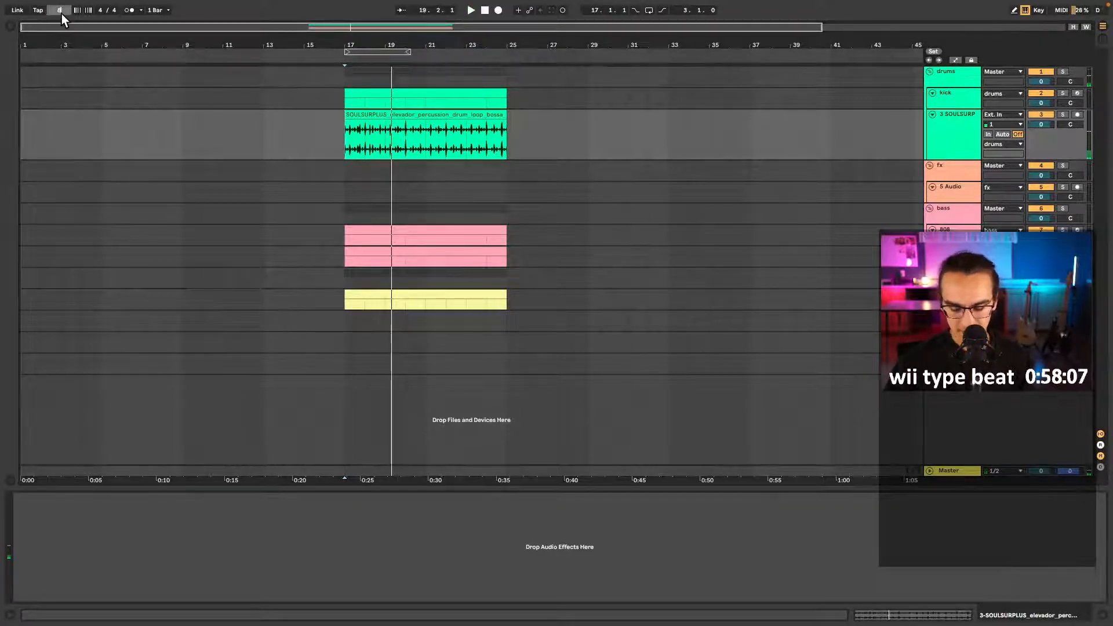
pyautogui.write('5')
pyautogui.press('Return')
# - Open the percussion loop clip's sample settings and play the arrangement from bar 17 at the current tempo
pyautogui.click(367, 118)
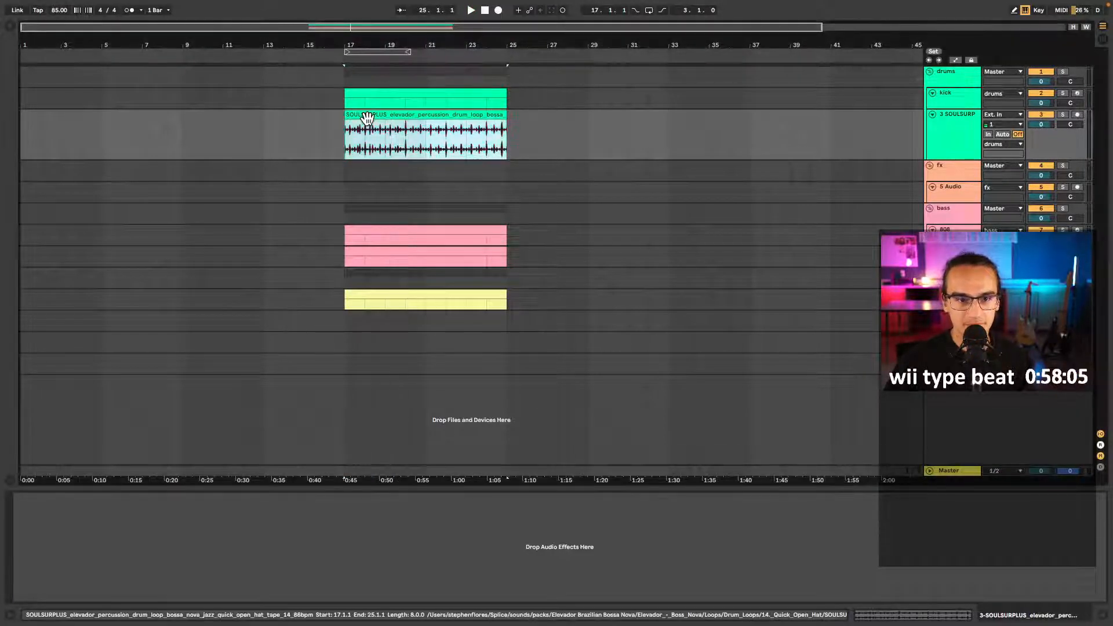
pyautogui.doubleClick(367, 118)
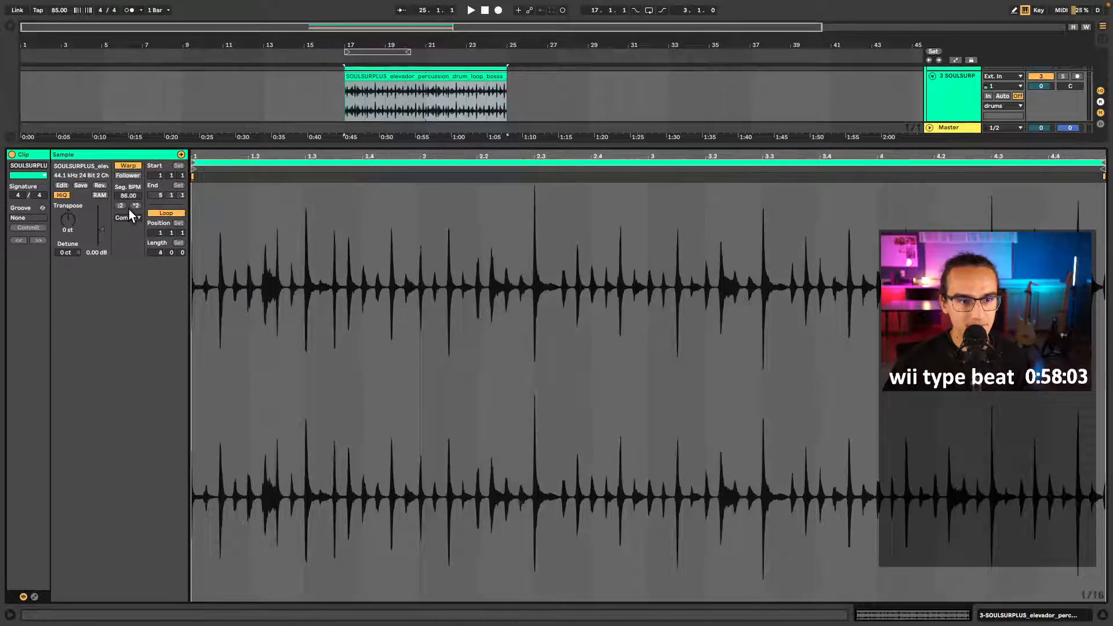
pyautogui.press('space')
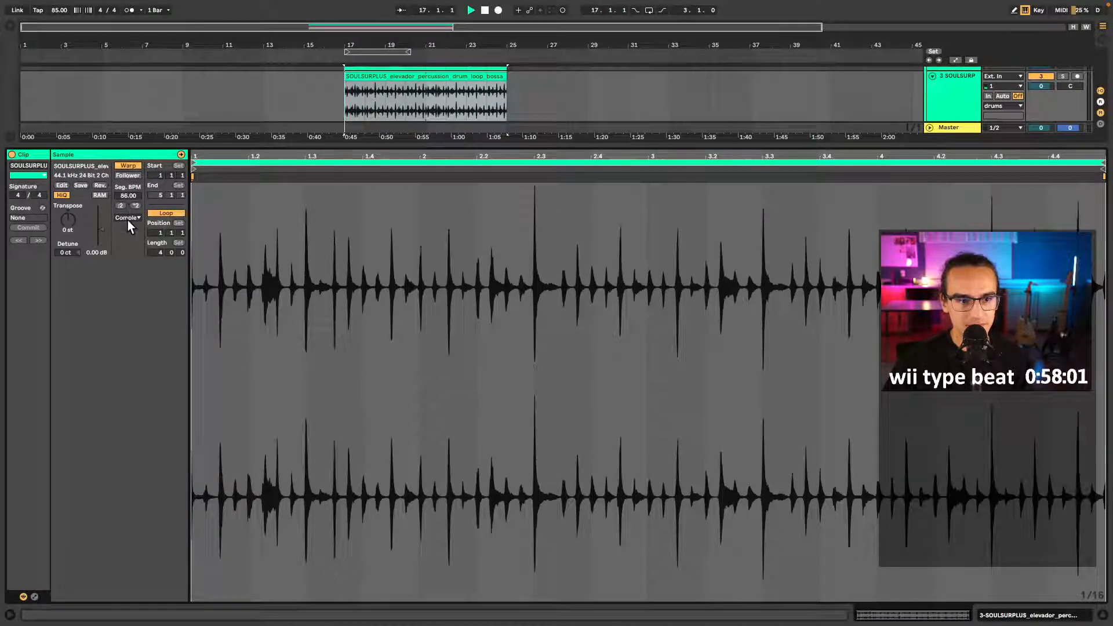
pyautogui.hotkey('ctrl', 'alt', 'l')
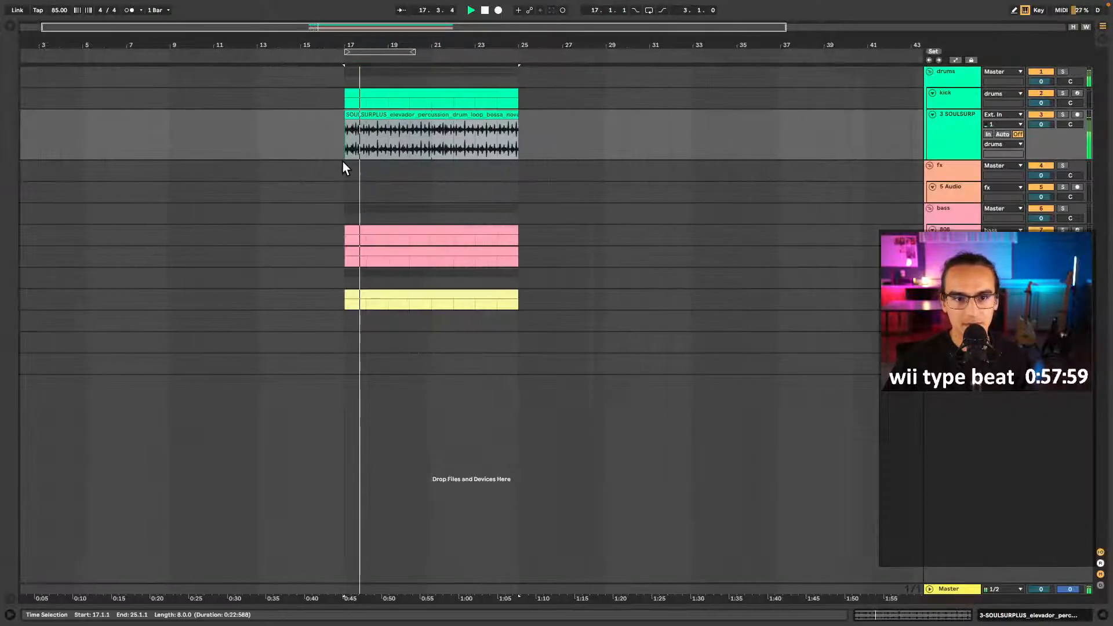
pyautogui.scroll(2, 344, 163)
pyautogui.hscroll(1, 362, 161)
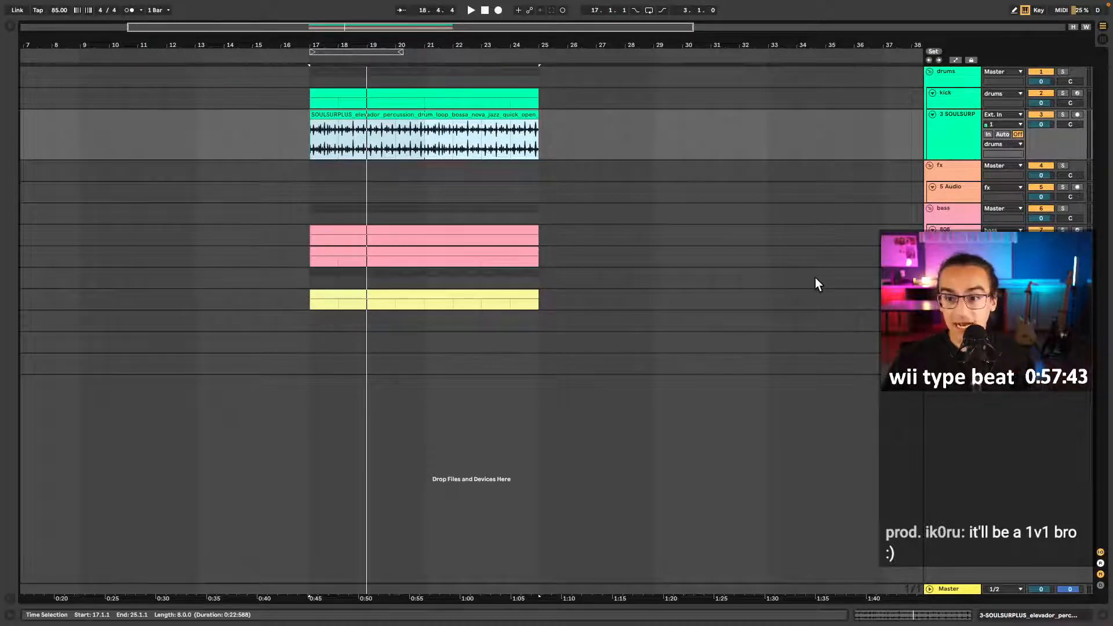
# - Insert a MIDI track below the serum track and load Serum onto it from the Gray collection
pyautogui.click(951, 299)
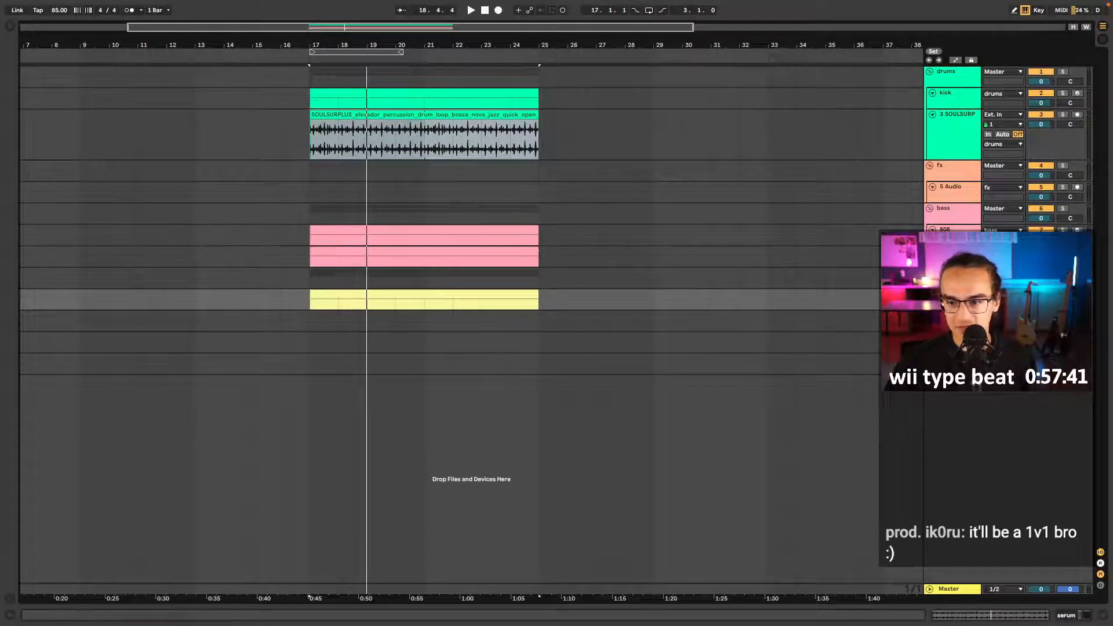
pyautogui.hotkey('ctrl', 't')
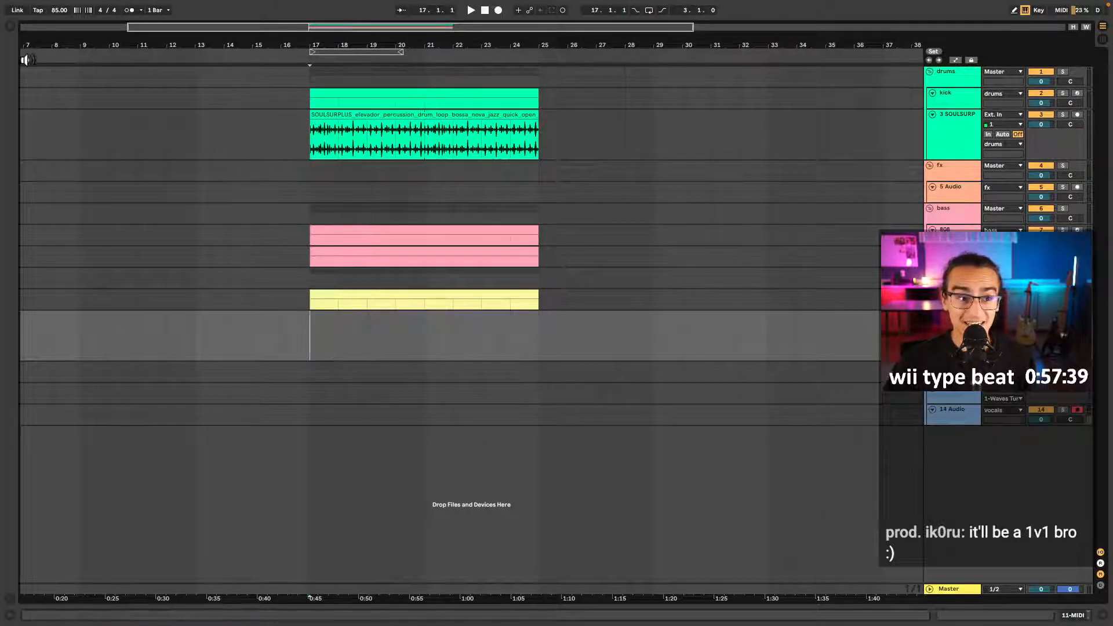
pyautogui.click(12, 27)
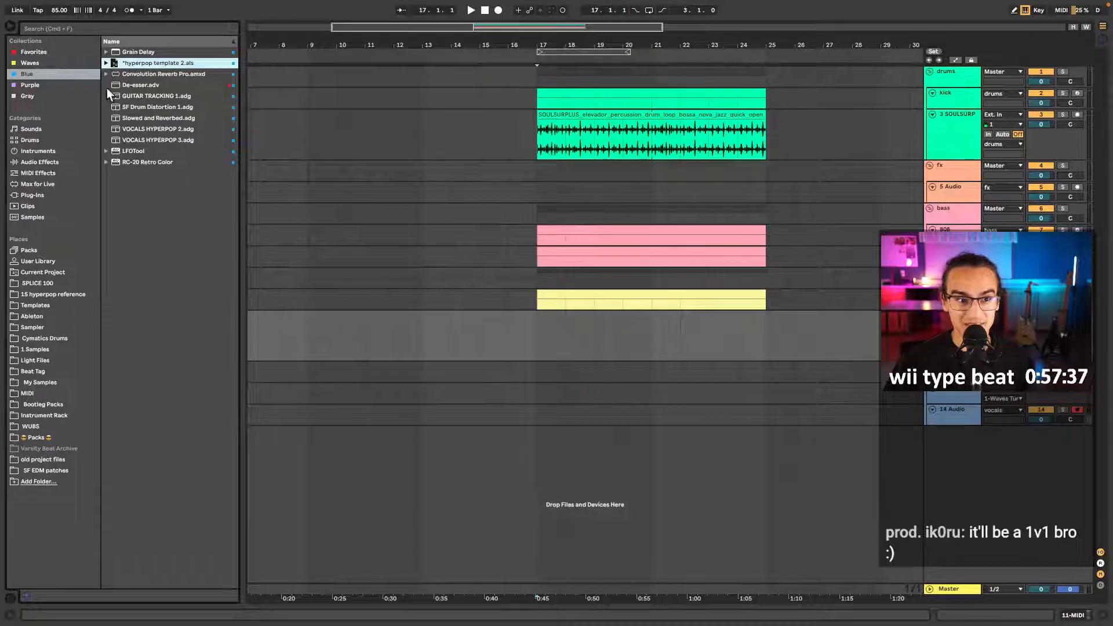
pyautogui.click(34, 52)
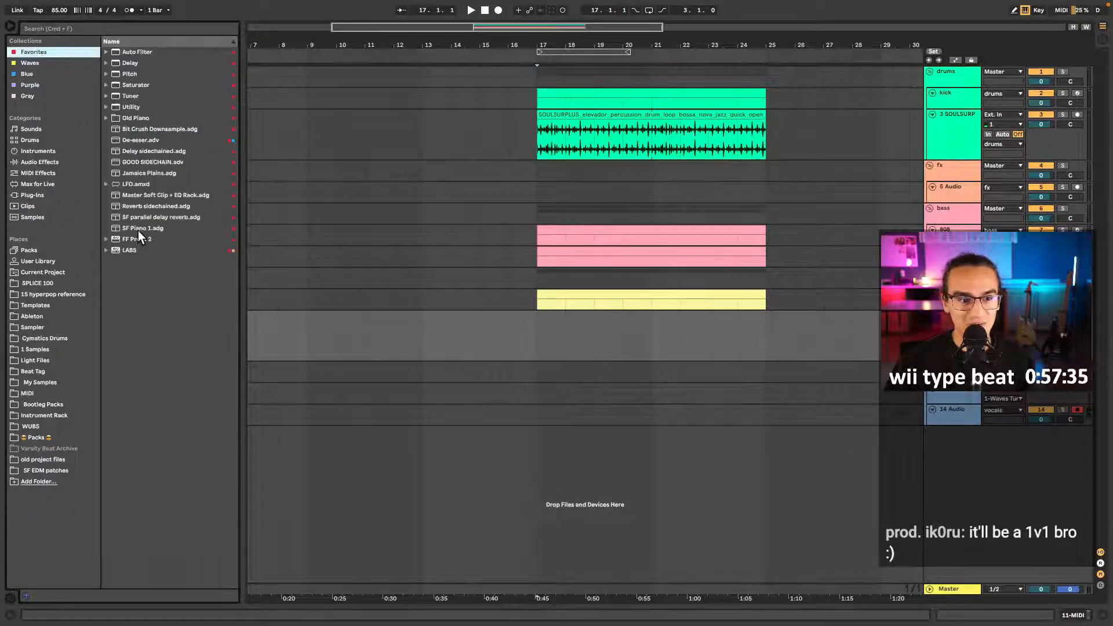
pyautogui.click(38, 85)
pyautogui.click(79, 95)
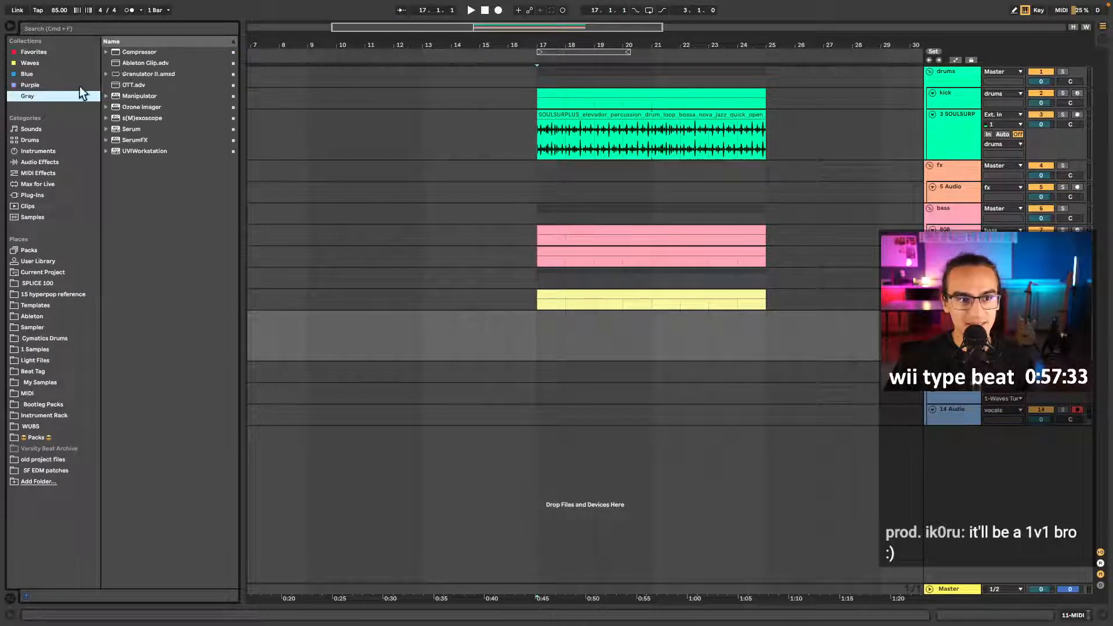
pyautogui.doubleClick(137, 129)
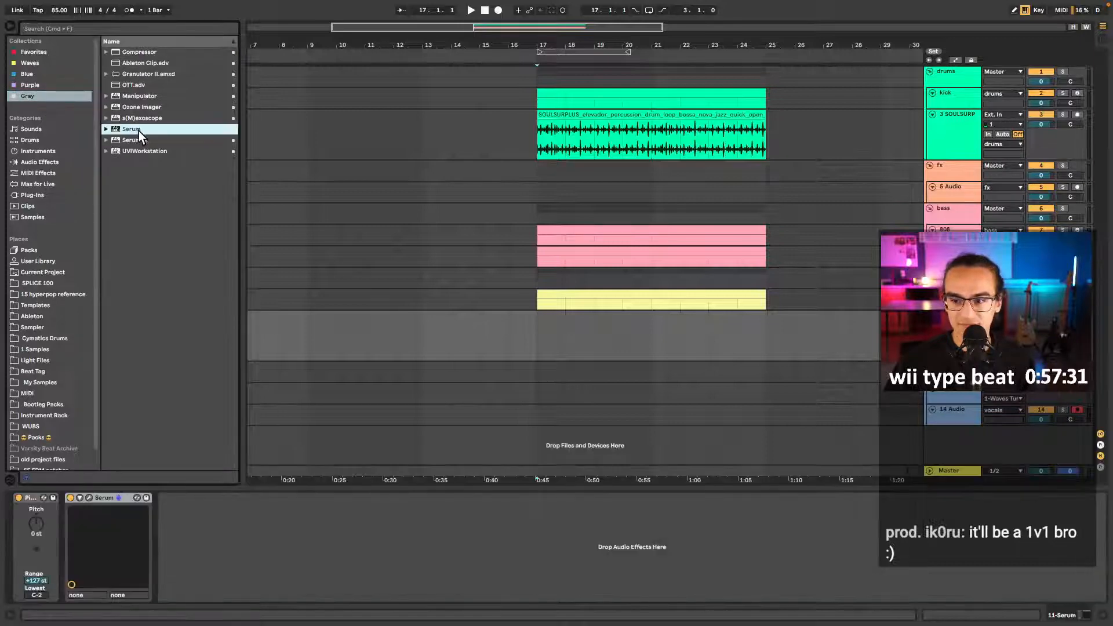
pyautogui.click(89, 498)
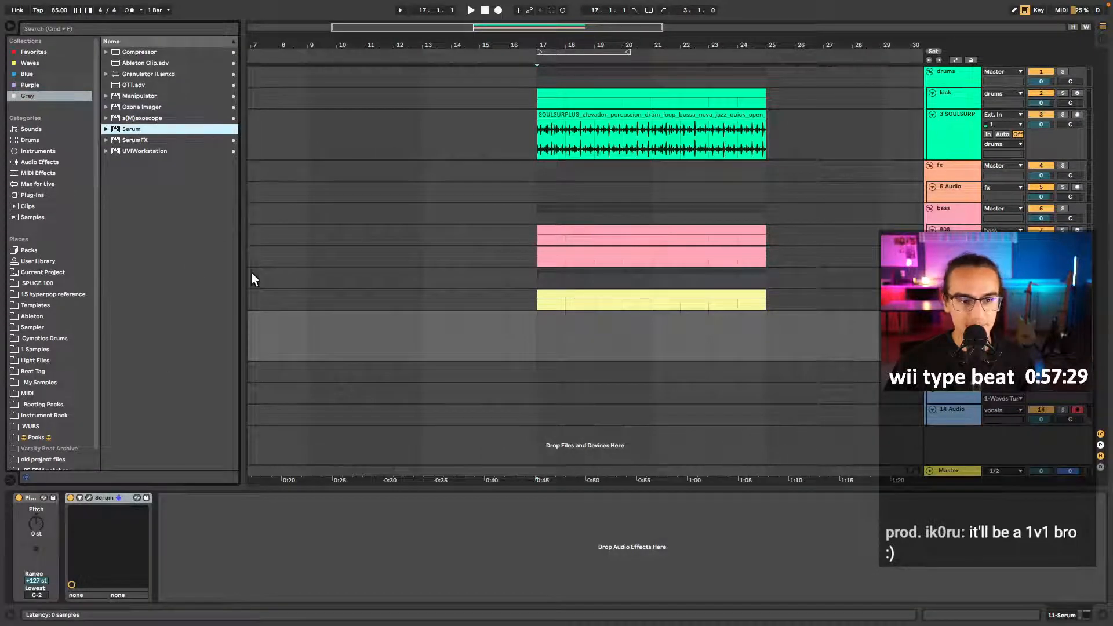
pyautogui.moveTo(241, 287); pyautogui.dragTo(242, 286)
pyautogui.press('super+alt+b')
pyautogui.click(310, 332)
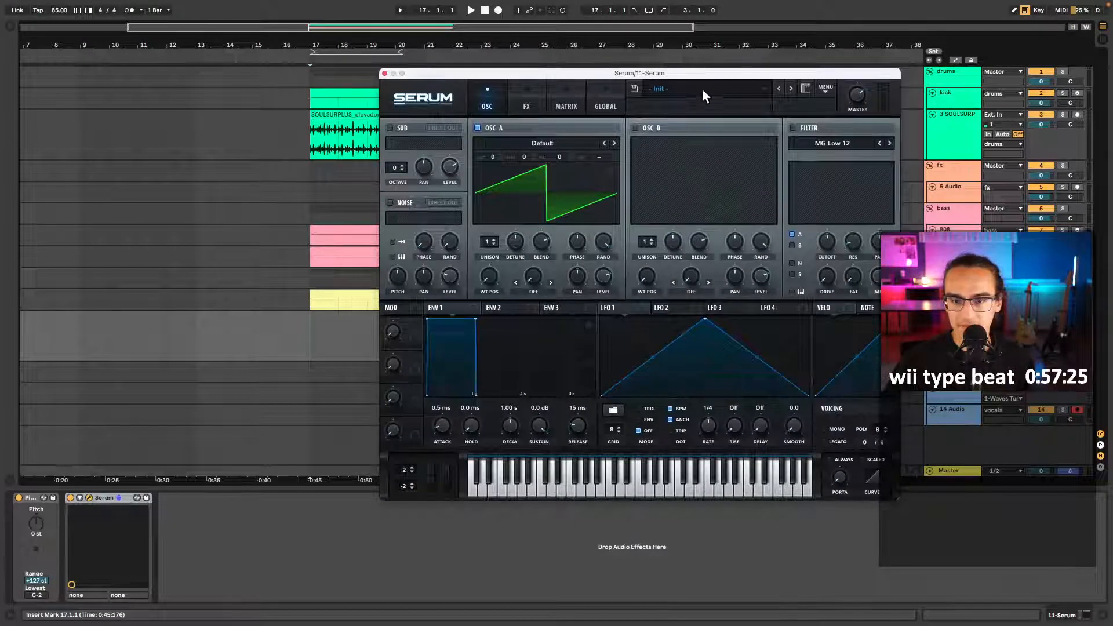
# - Load the KY E Piano <3 [VB] preset from the [VB] Hyperfunk folder in Serum
pyautogui.click(703, 90)
pyautogui.moveTo(731, 422)
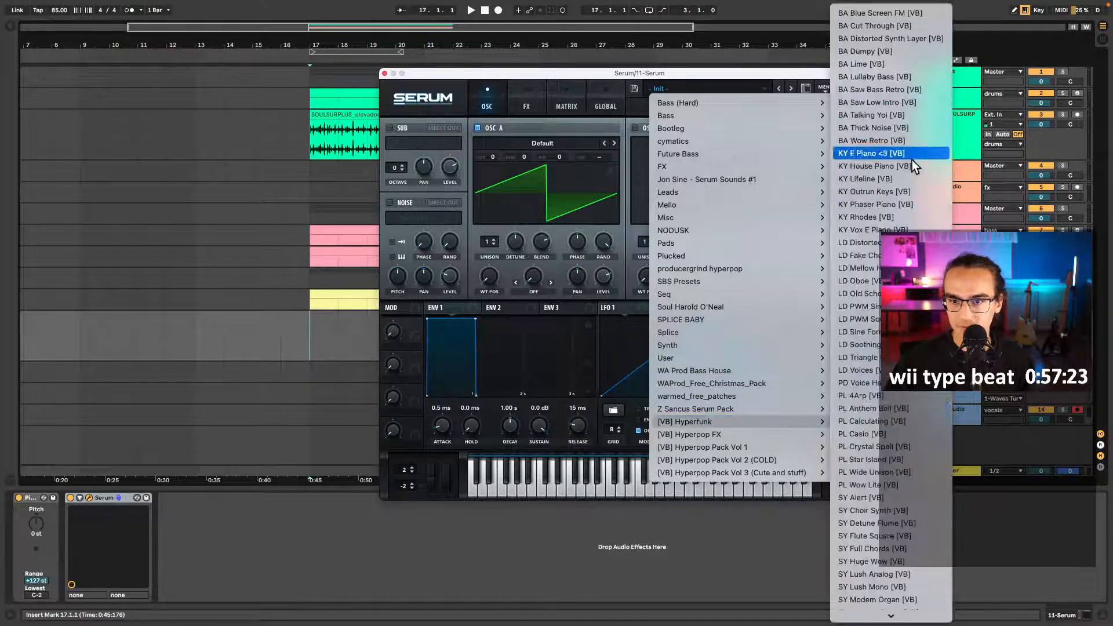
pyautogui.click(889, 142)
pyautogui.click(791, 88)
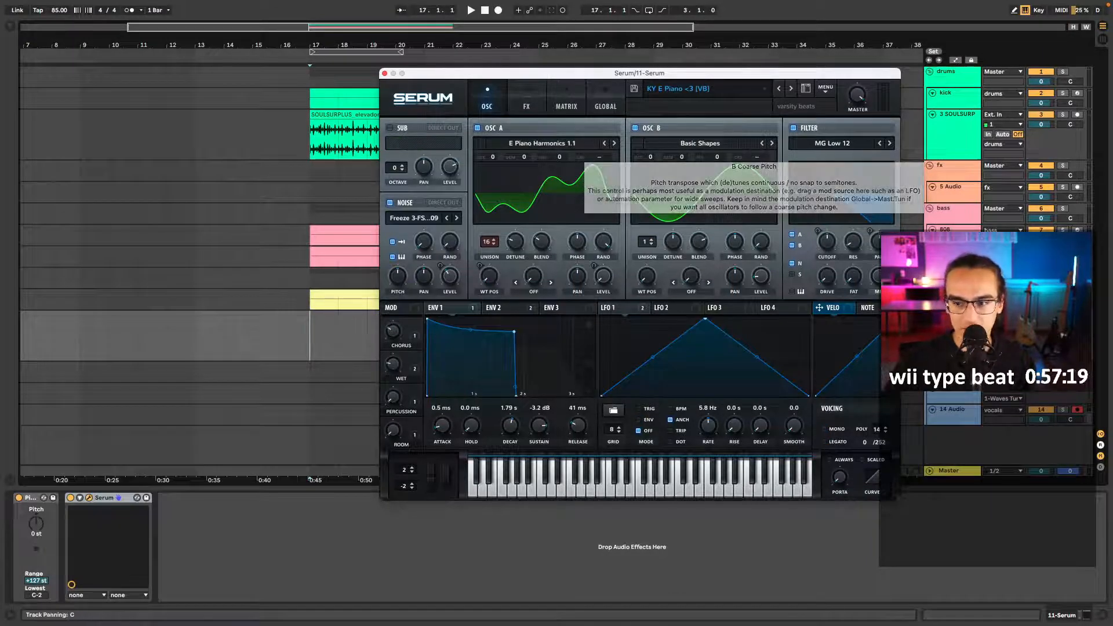
pyautogui.moveTo(700, 75); pyautogui.dragTo(516, 65)
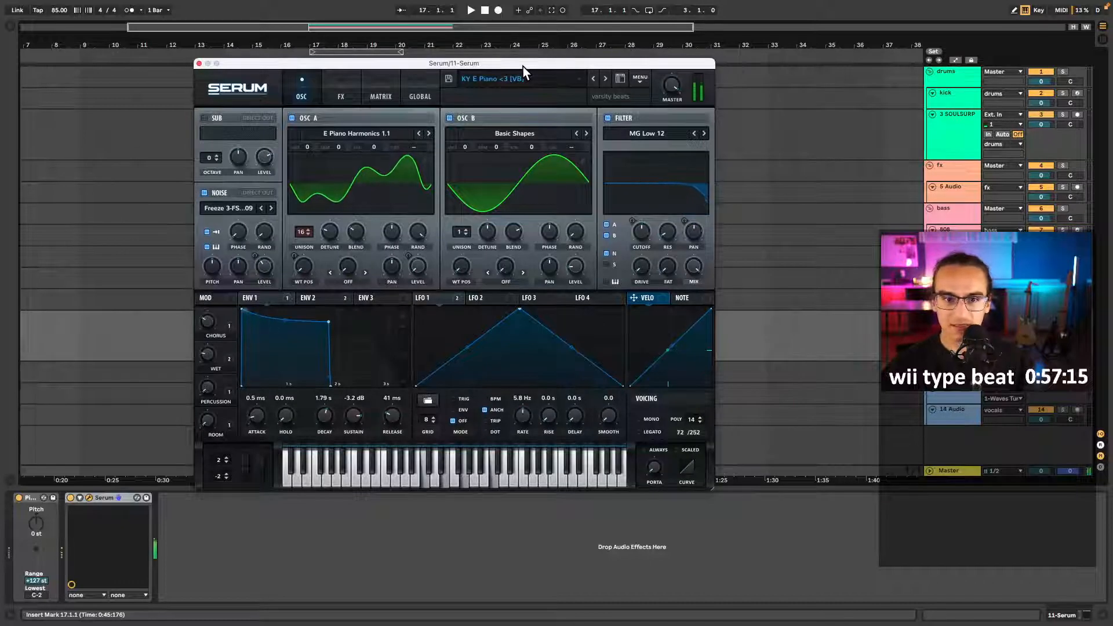
# - Audition the following Serum presets, settle on KY Rhodes [VB] and close the plug-in window
pyautogui.click(609, 79)
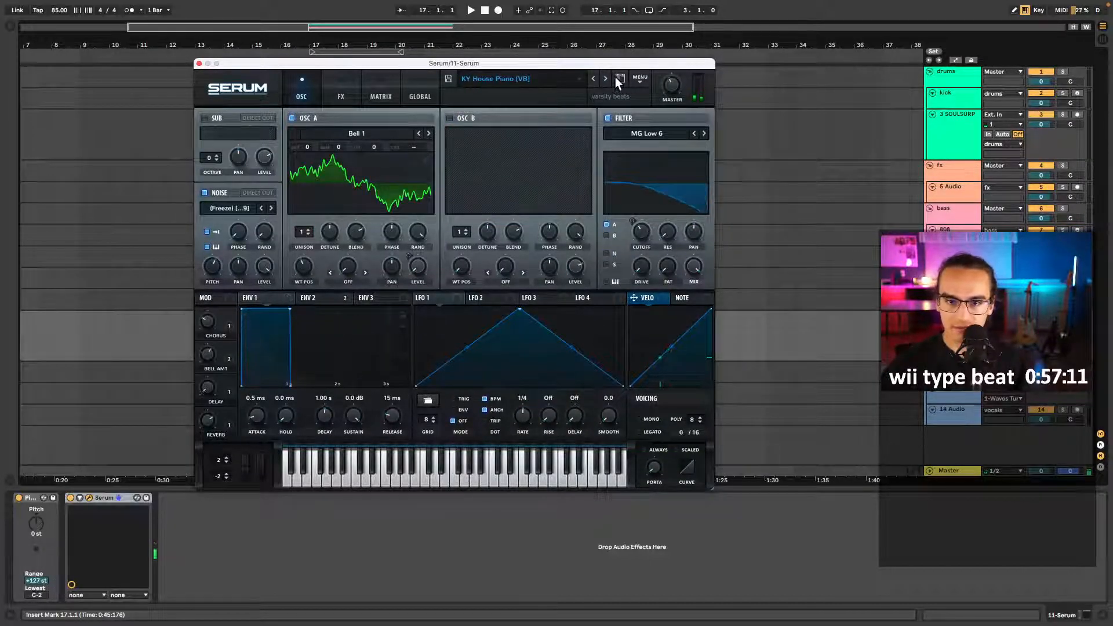
pyautogui.click(606, 77)
pyautogui.click(606, 78)
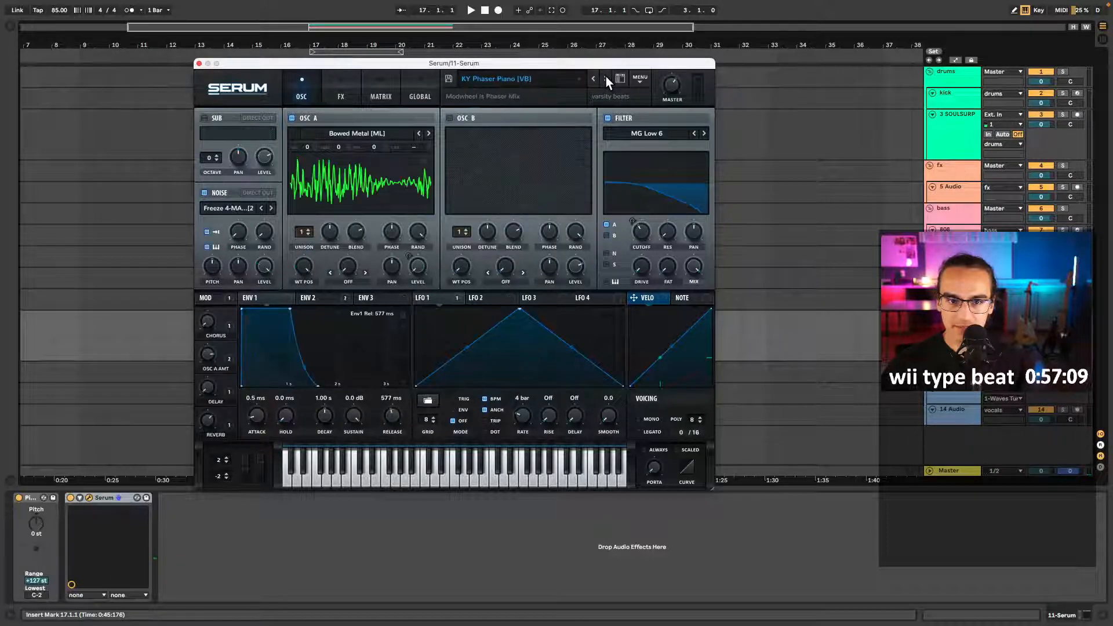
pyautogui.click(607, 78)
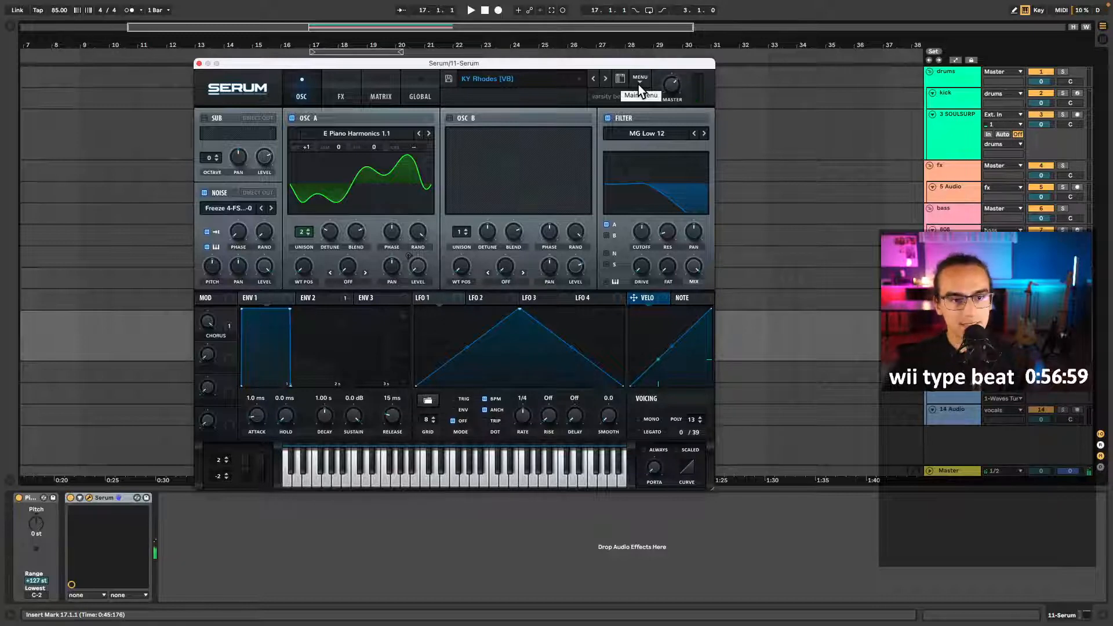
pyautogui.click(198, 63)
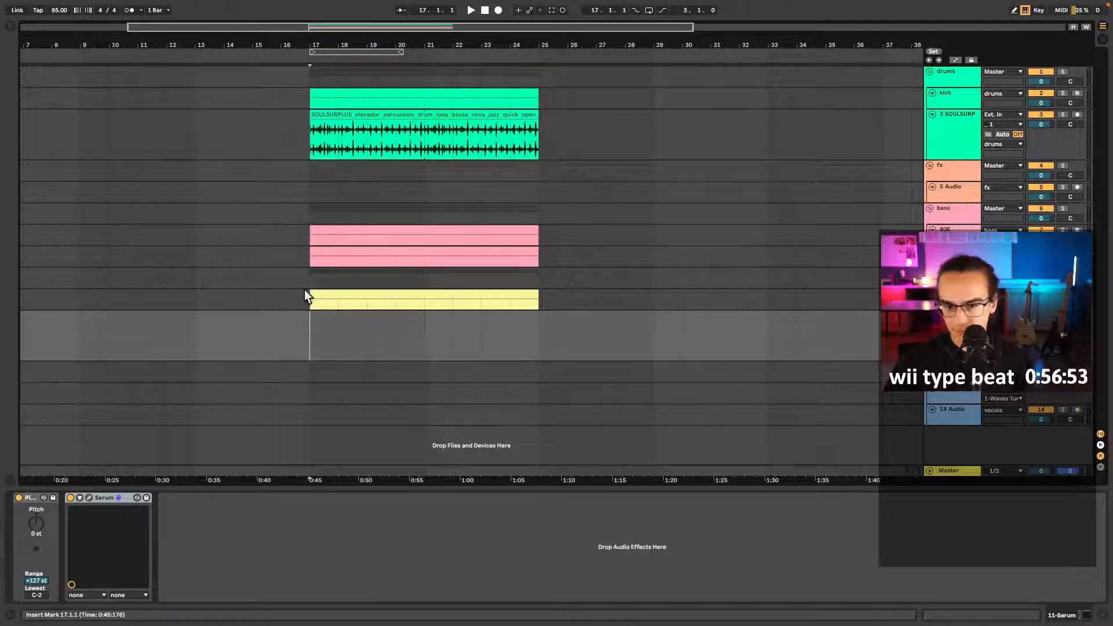
# - Create a MIDI clip from bar 17 to bar 25 on the new Serum track and draw two consecutive eighth-note C3 notes at its start
pyautogui.moveTo(310, 318); pyautogui.dragTo(523, 335)
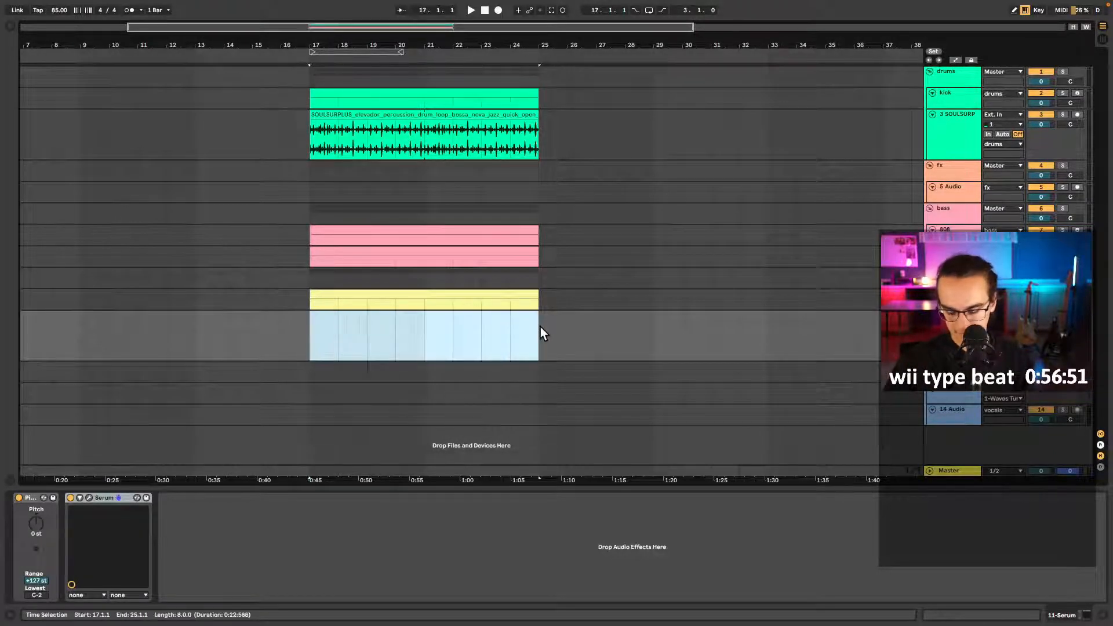
pyautogui.hotkey('ctrl', 'shift', 'm')
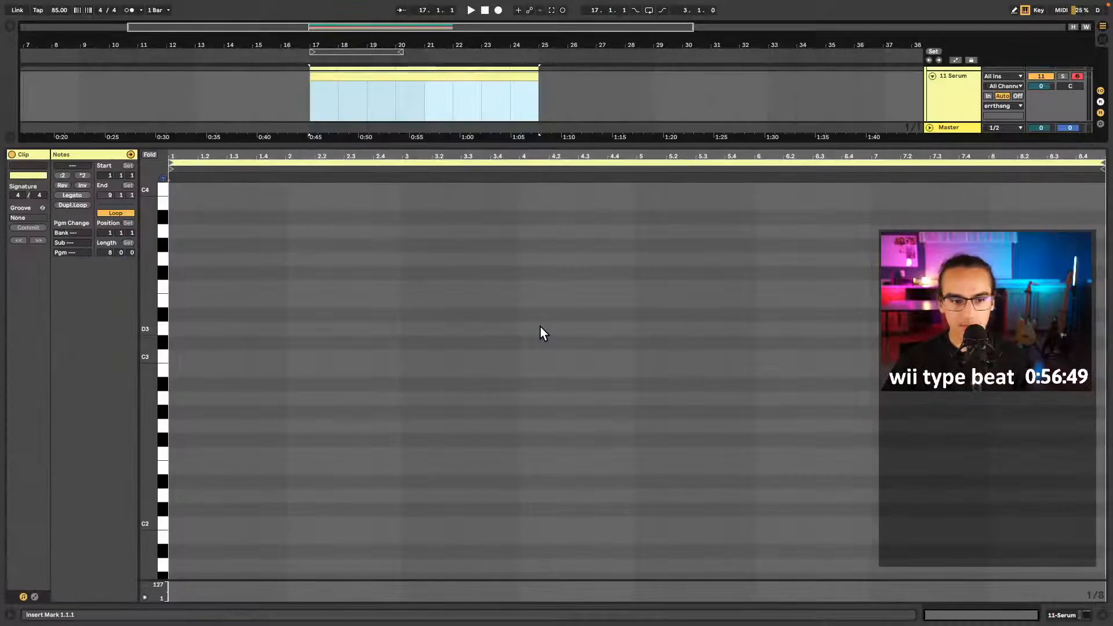
pyautogui.press('b')
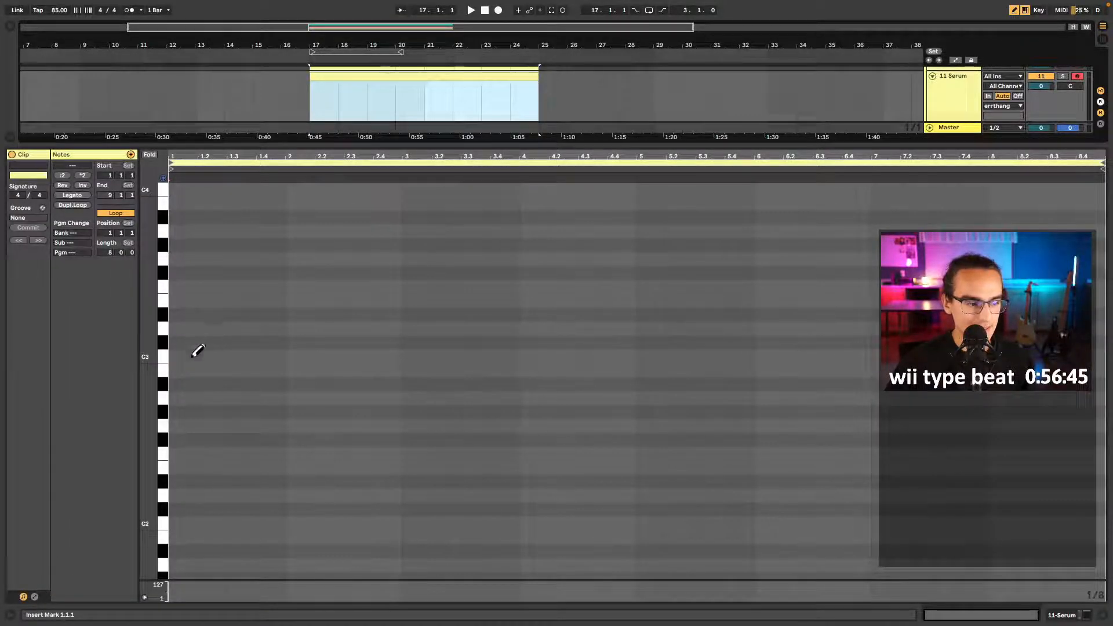
pyautogui.click(177, 355)
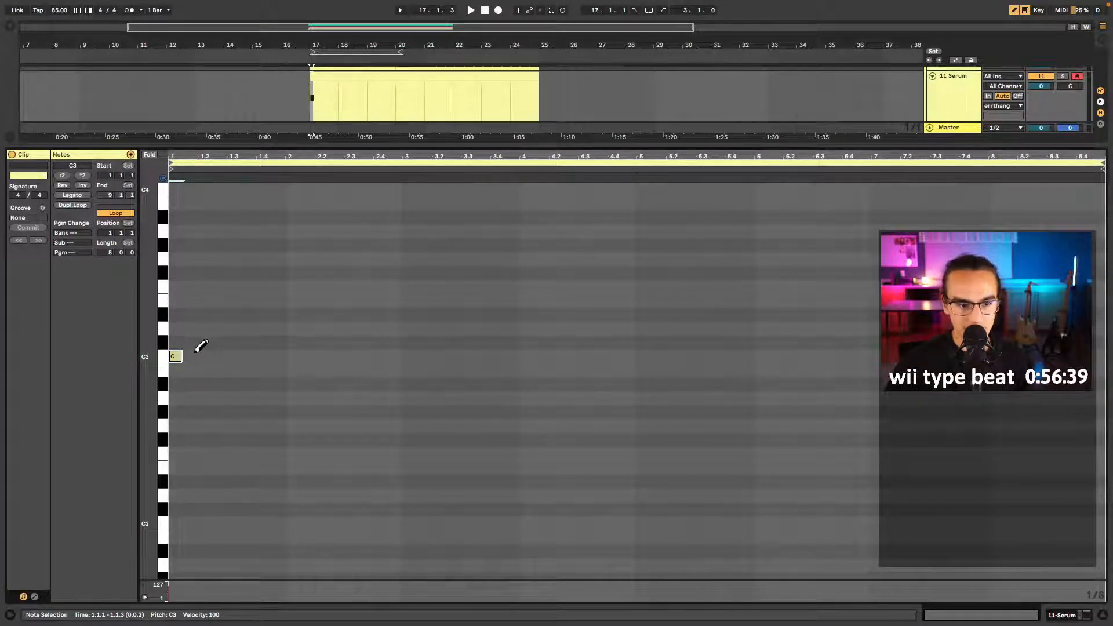
pyautogui.click(193, 352)
pyautogui.press('space')
pyautogui.press('space')
# - Shorten the two C3 notes at 1.1.1 and 1.1.3 to sixteenth notes and play the clip
pyautogui.press('b')
pyautogui.scroll(3, 191, 350)
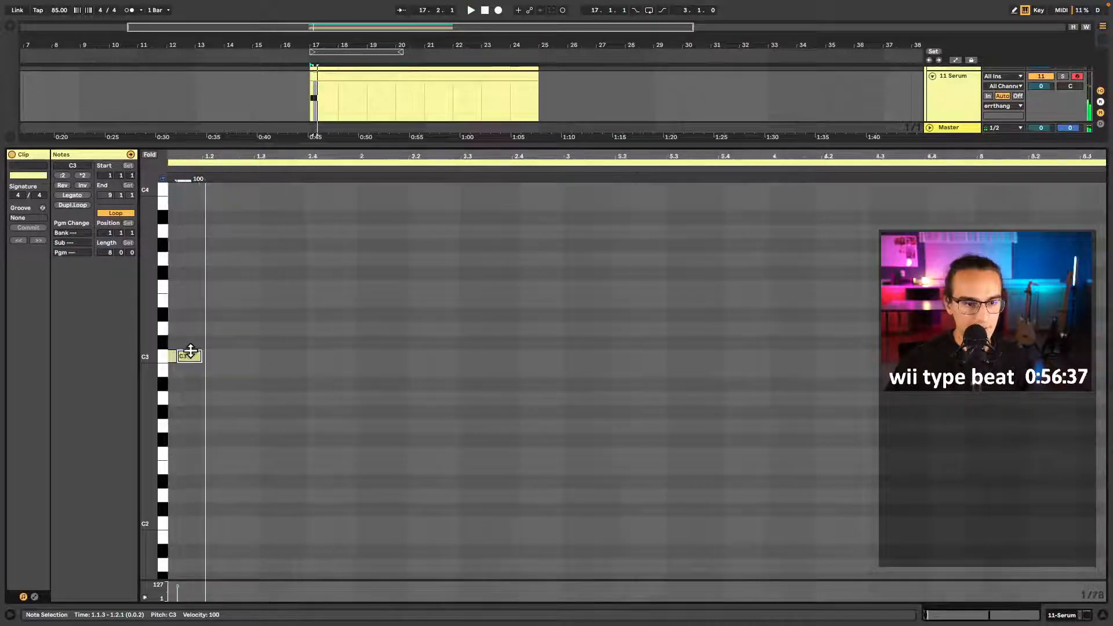
pyautogui.scroll(2, 191, 351)
pyautogui.press('b')
pyautogui.click(191, 354)
pyautogui.click(226, 353)
pyautogui.press('space')
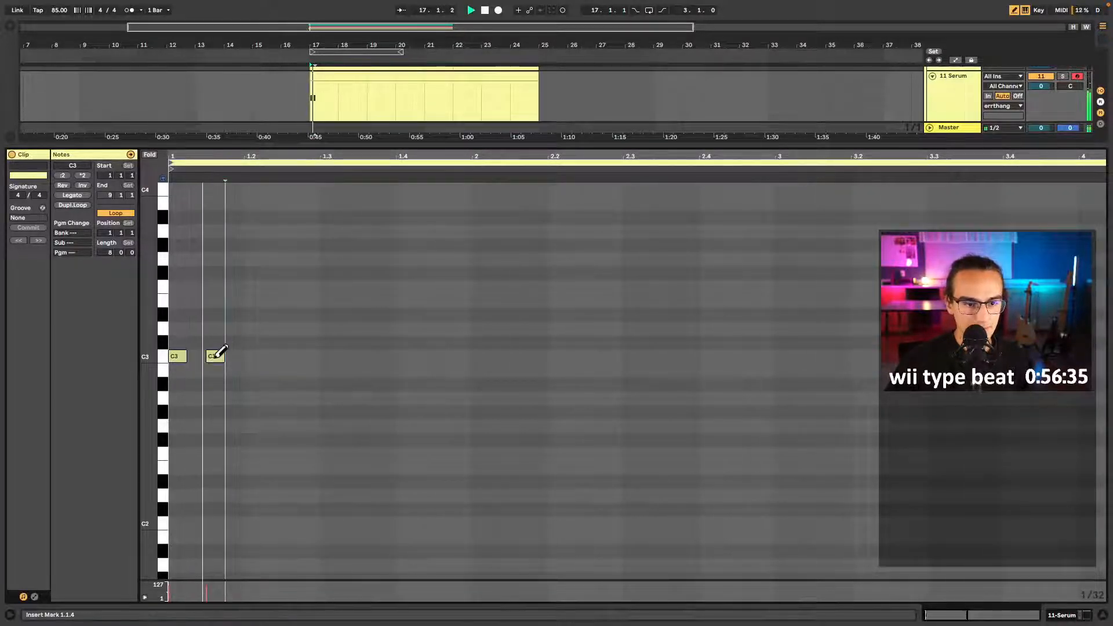
# - Add a sixteenth-note C3 at 1.2.2 and a B2 at 1.2.4 to the electric piano clip and play it
pyautogui.press('space')
pyautogui.click(268, 356)
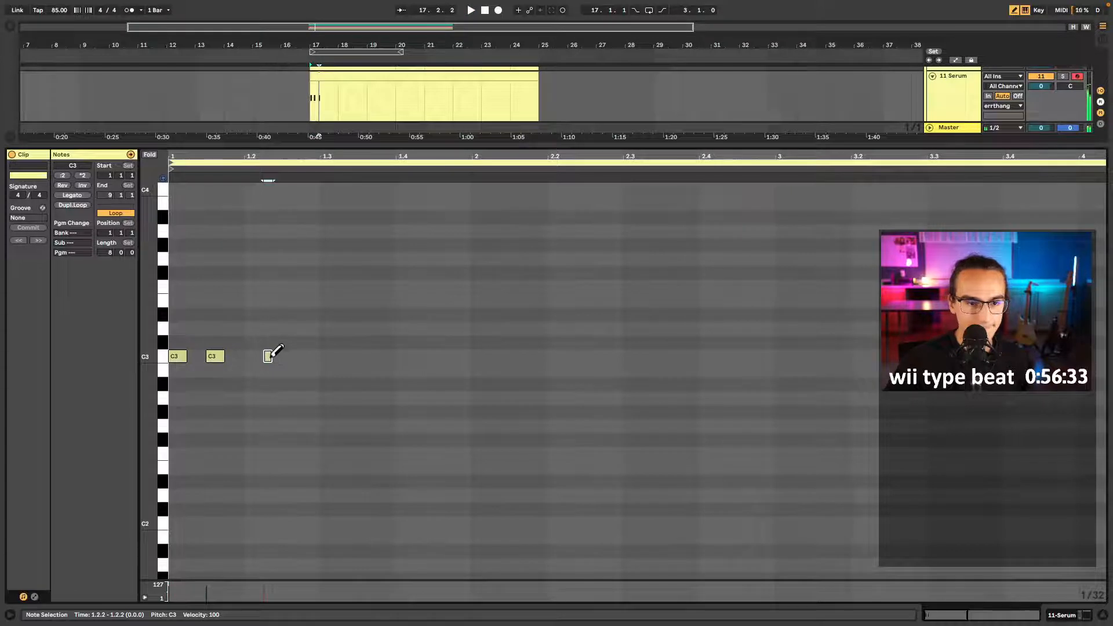
pyautogui.hotkey('shift', 'Right')
pyautogui.press('super+d')
pyautogui.press('Down')
pyautogui.press('Right')
pyautogui.press('Right')
pyautogui.press('space')
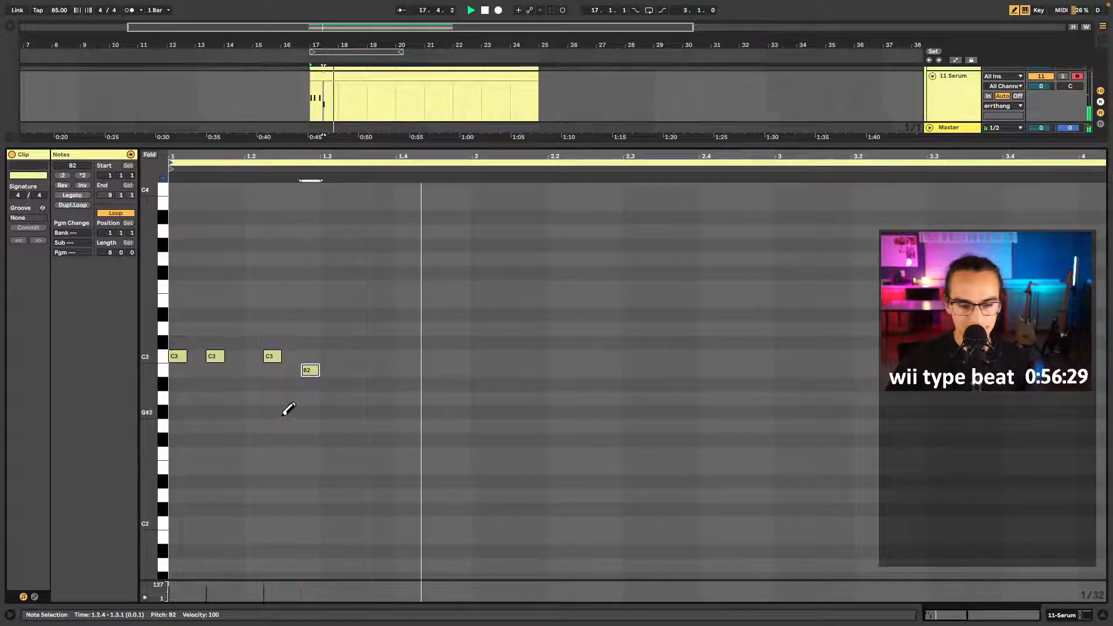
# - Draw sixteenth-note D3 notes at 2.1.1, 2.1.3 and 2.2.2 and a C#3 at 2.2.4
pyautogui.click(479, 328)
pyautogui.press('space')
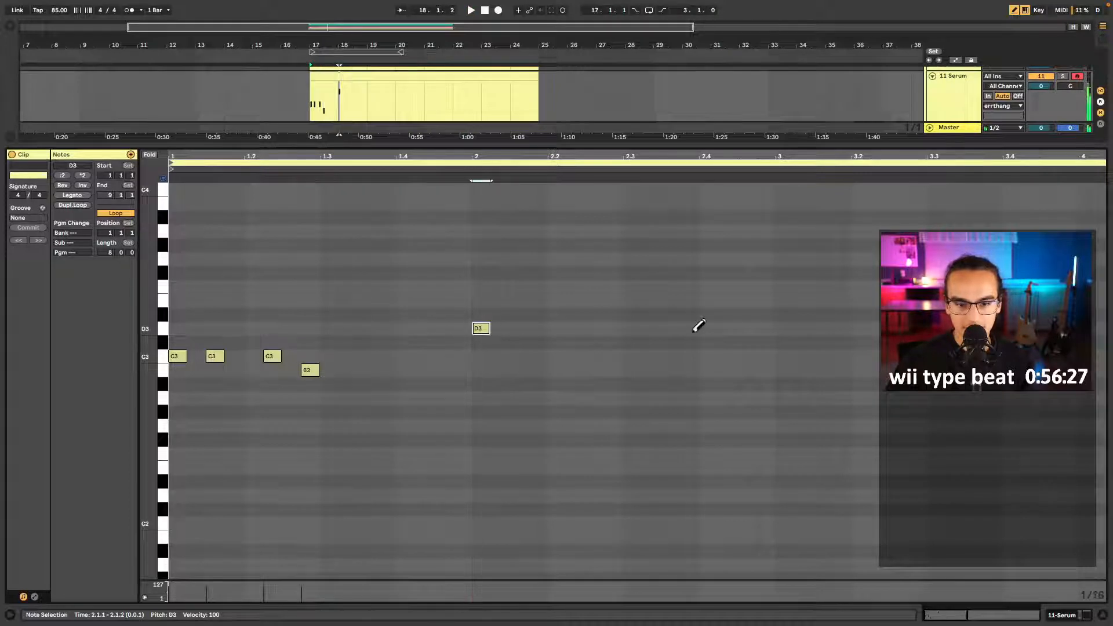
pyautogui.click(519, 328)
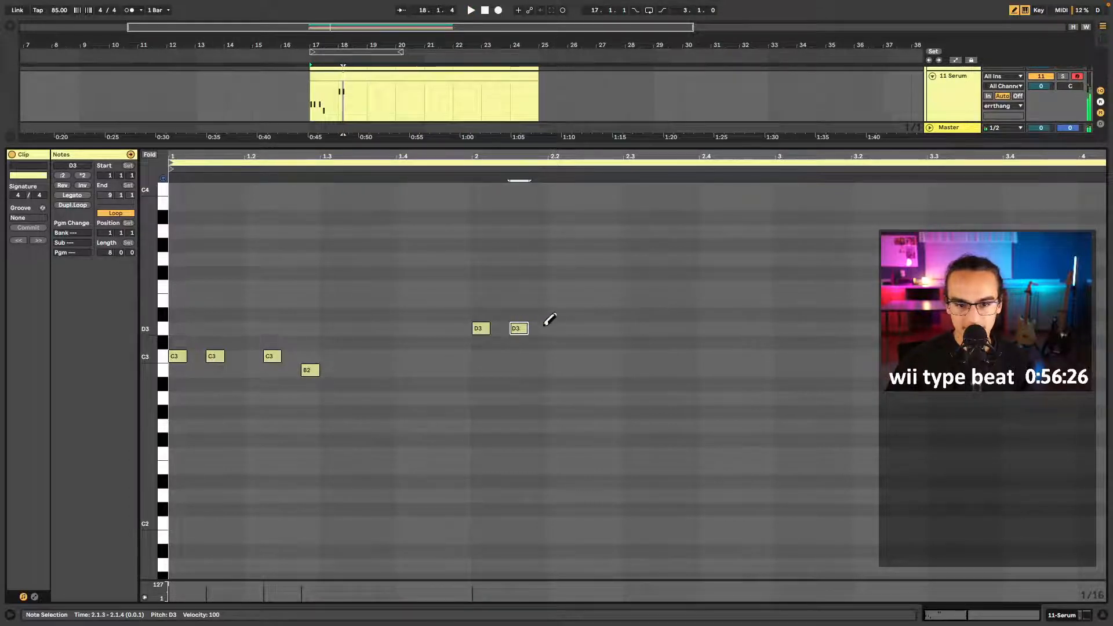
pyautogui.click(573, 328)
pyautogui.click(612, 342)
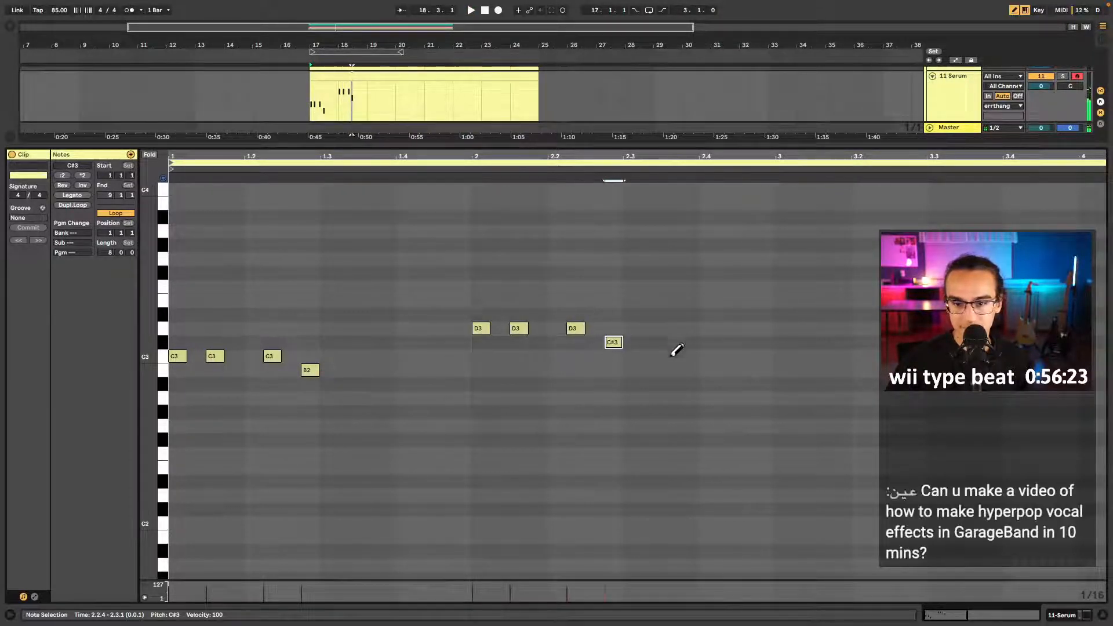
# - Draw sixteenth-note C3 notes at 3.1.1, 3.1.3 and 3.2.2 and B2 notes at 3.2.4 and 3.3.2, and play the bar
pyautogui.scroll(-3, 706, 357)
pyautogui.click(738, 356)
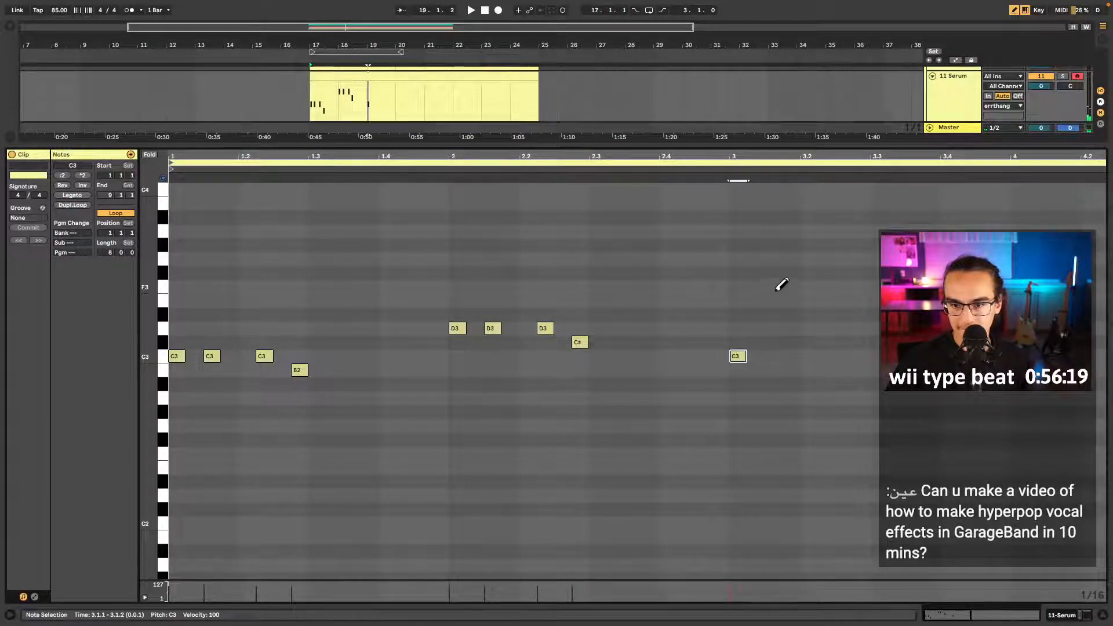
pyautogui.click(775, 356)
pyautogui.click(826, 355)
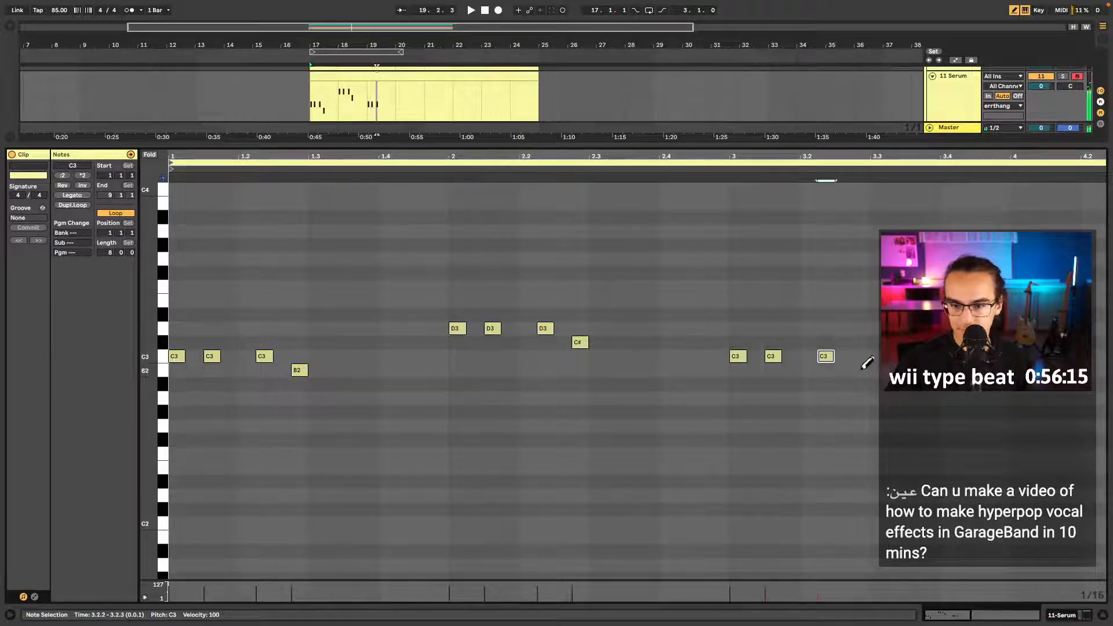
pyautogui.click(861, 370)
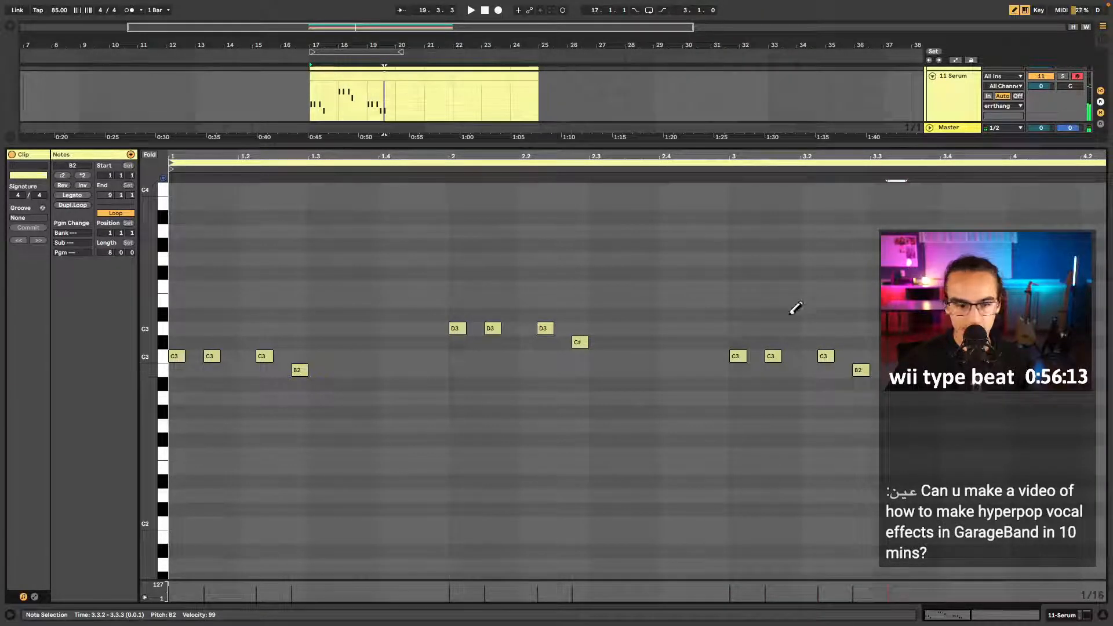
pyautogui.click(746, 179)
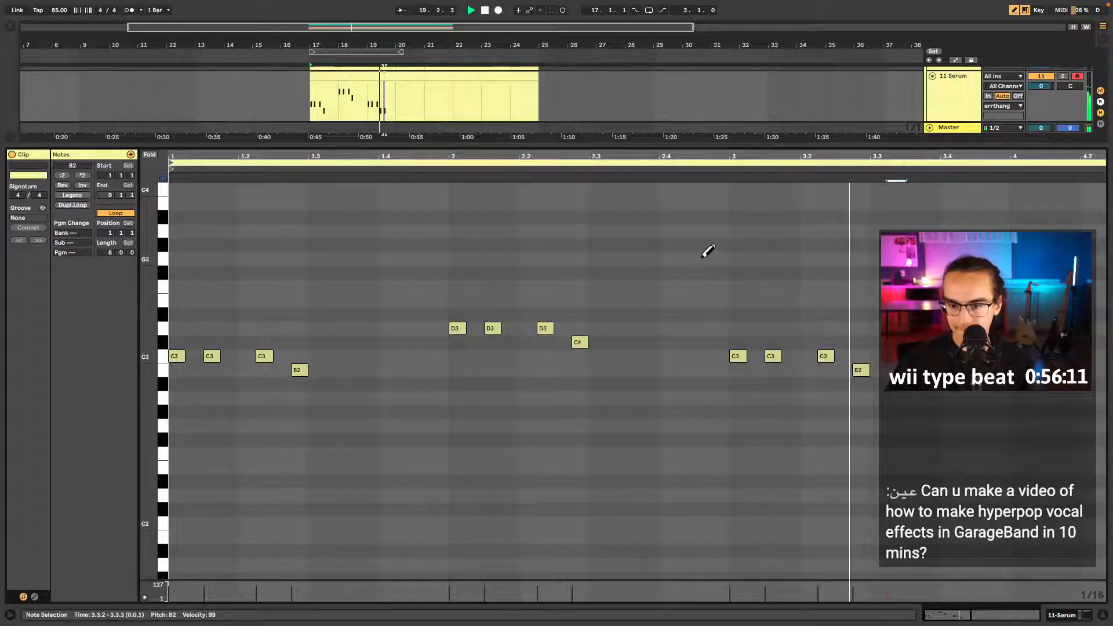
pyautogui.hscroll(3, 803, 339)
pyautogui.press('space')
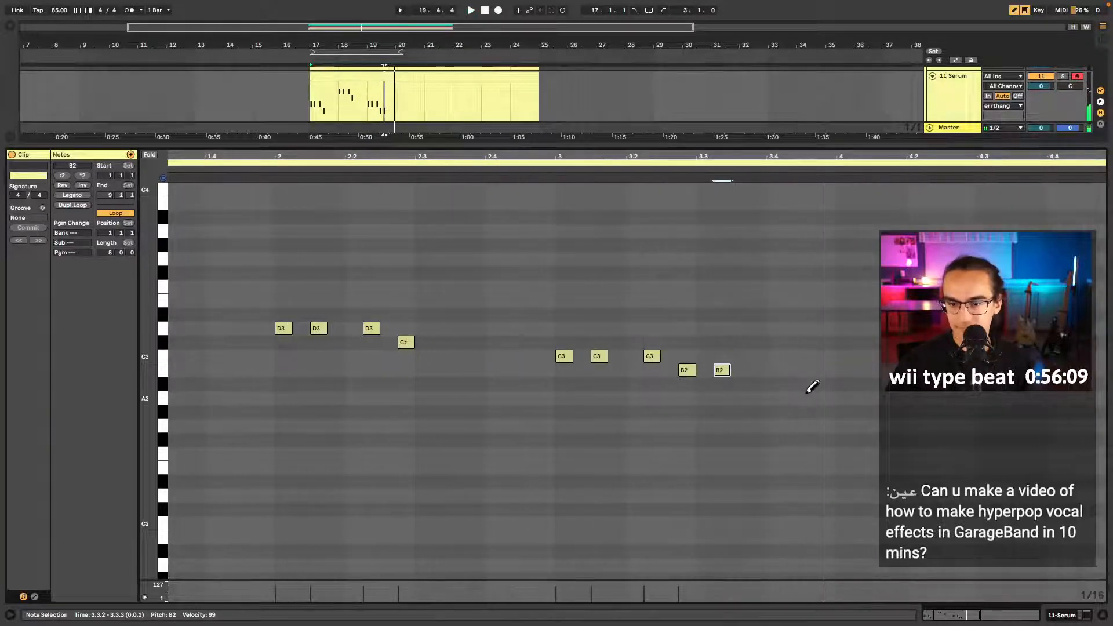
# - Draw sixteenth-note A#2 notes at 4.1.1, 4.1.3 and 4.2.2 and play the start of bar 4
pyautogui.click(844, 384)
pyautogui.click(876, 384)
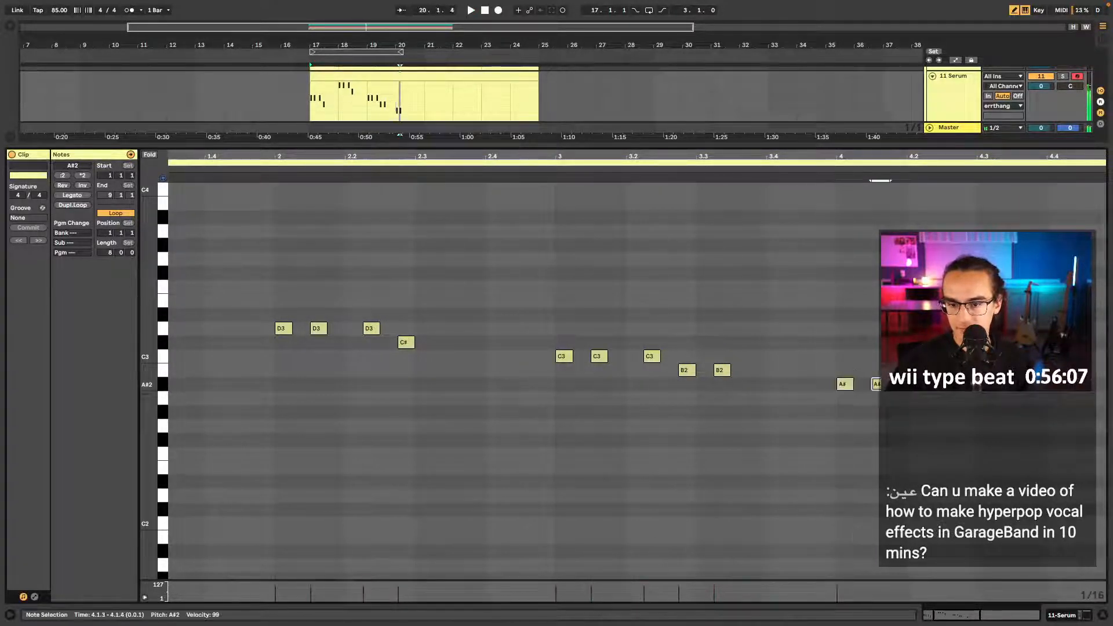
pyautogui.click(932, 384)
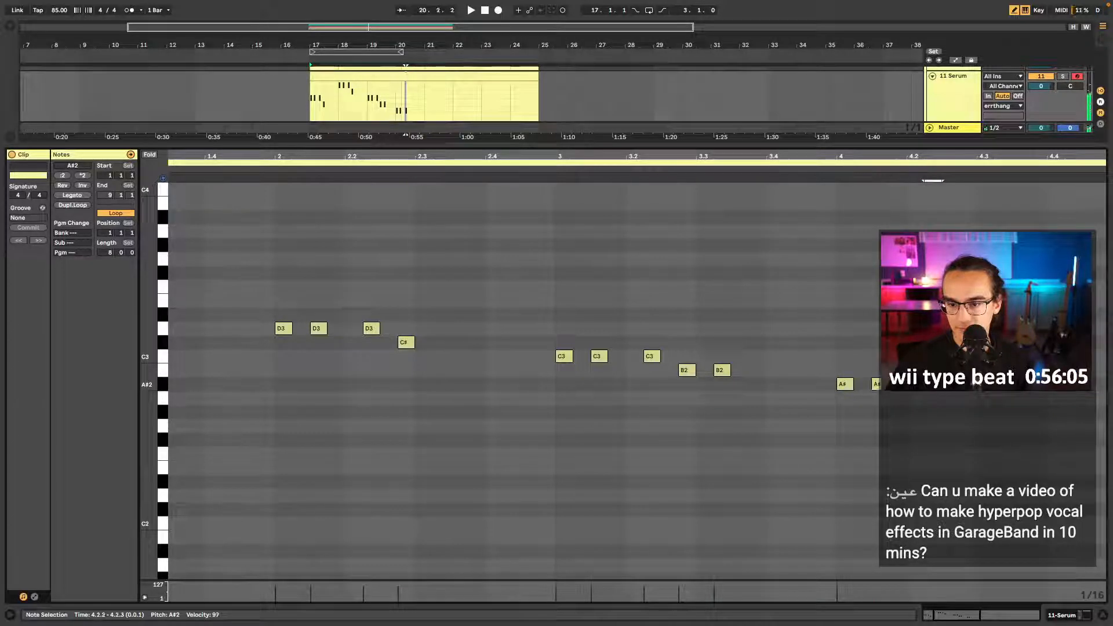
pyautogui.press('space')
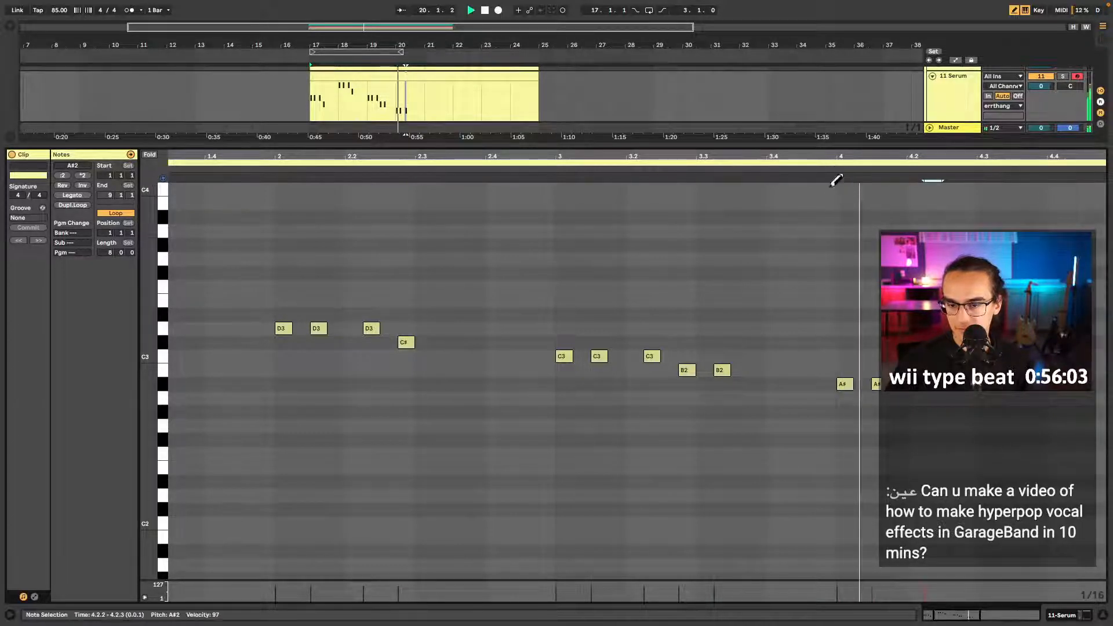
pyautogui.press('space')
# - Place a D3 note at 4.3.1 and an E3 note at 4.4.1 at the end of bar 4
pyautogui.click(985, 342)
pyautogui.click(985, 342)
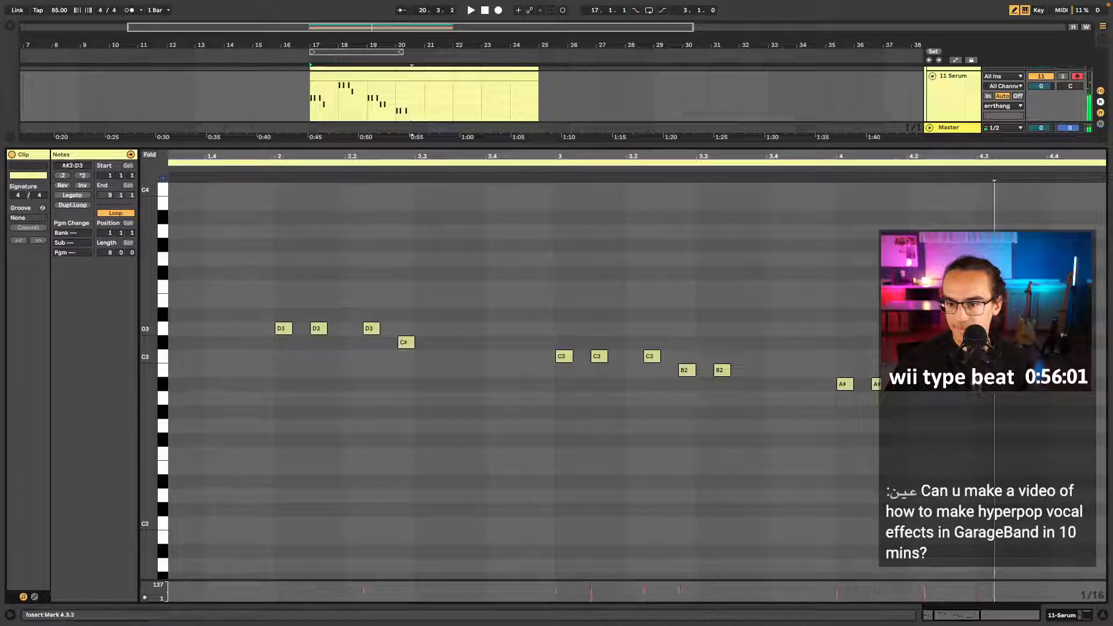
pyautogui.click(985, 328)
pyautogui.click(1054, 314)
pyautogui.click(1054, 314)
pyautogui.click(1054, 300)
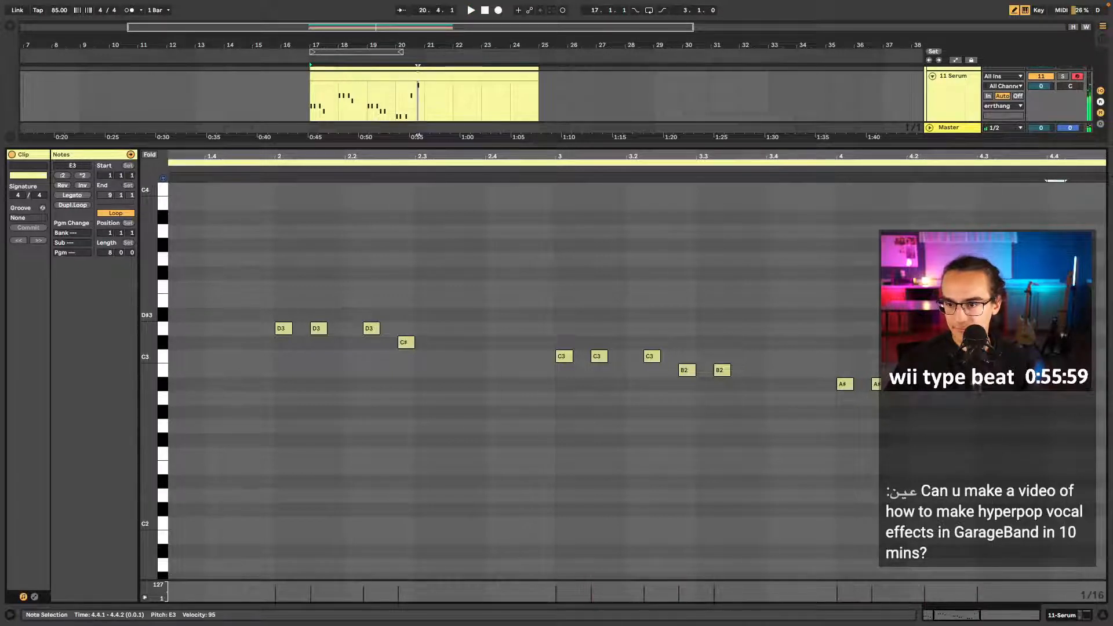
# - Lengthen the D3 note at 4.3.1 and the E3 note at 4.4.1, making the E3 a quarter note
pyautogui.press('-')
pyautogui.press('b')
pyautogui.moveTo(864, 268); pyautogui.dragTo(942, 330)
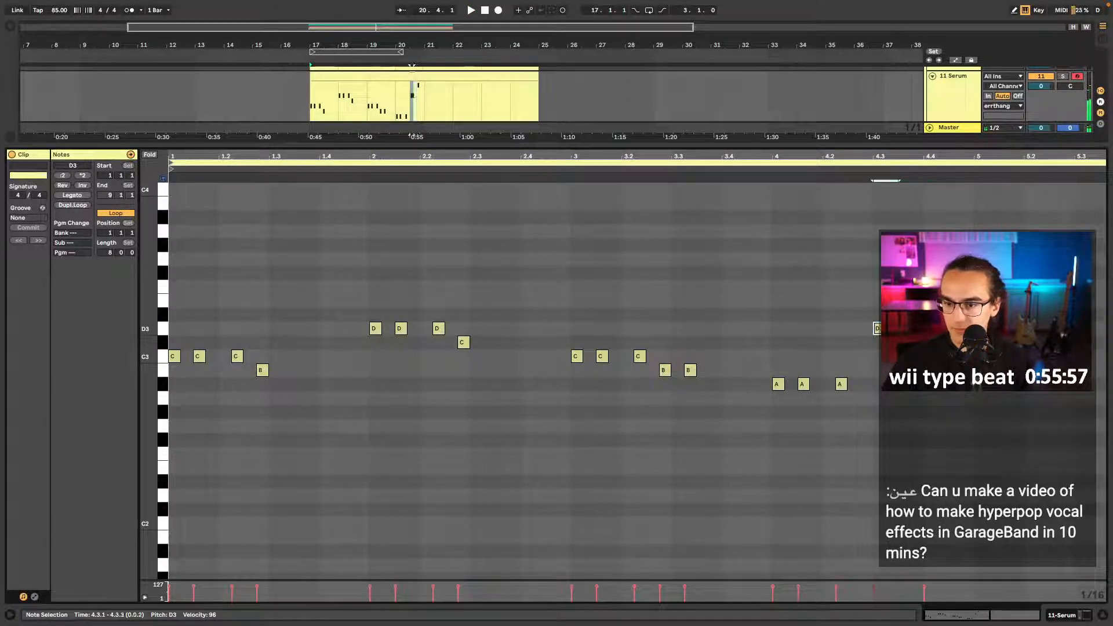
pyautogui.hotkey('shift', 'Left')
pyautogui.press('super+d')
pyautogui.press('Up')
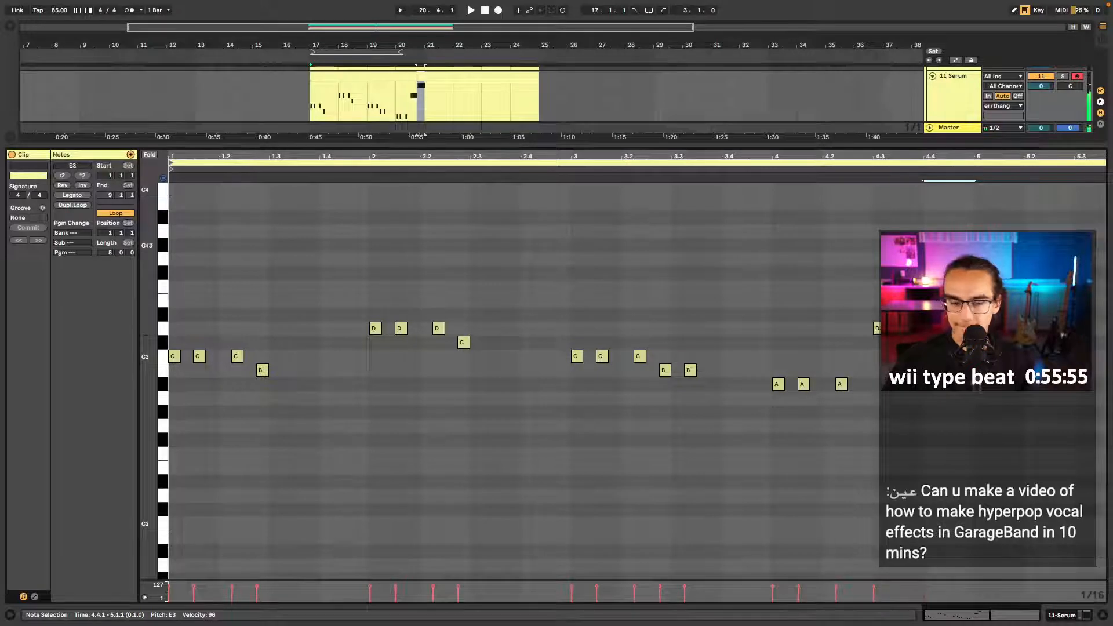
# - Copy the C3 notes at 1.1.1, 1.1.3 and 1.2.2 up to E3 to harmonize them
pyautogui.click(369, 258)
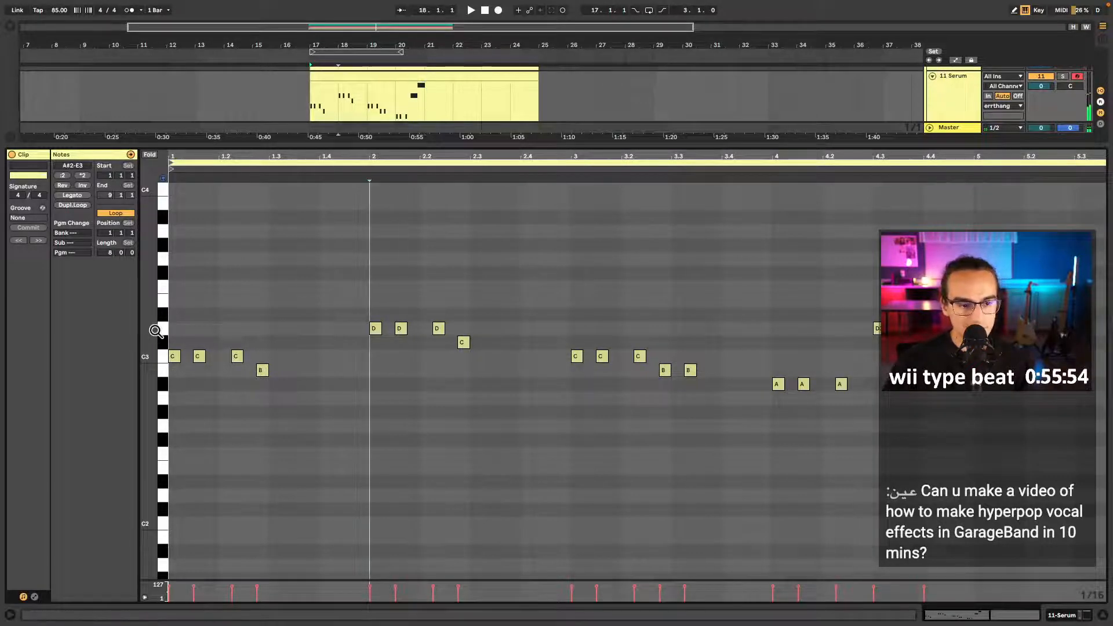
pyautogui.click(195, 332)
pyautogui.scroll(2, 186, 354)
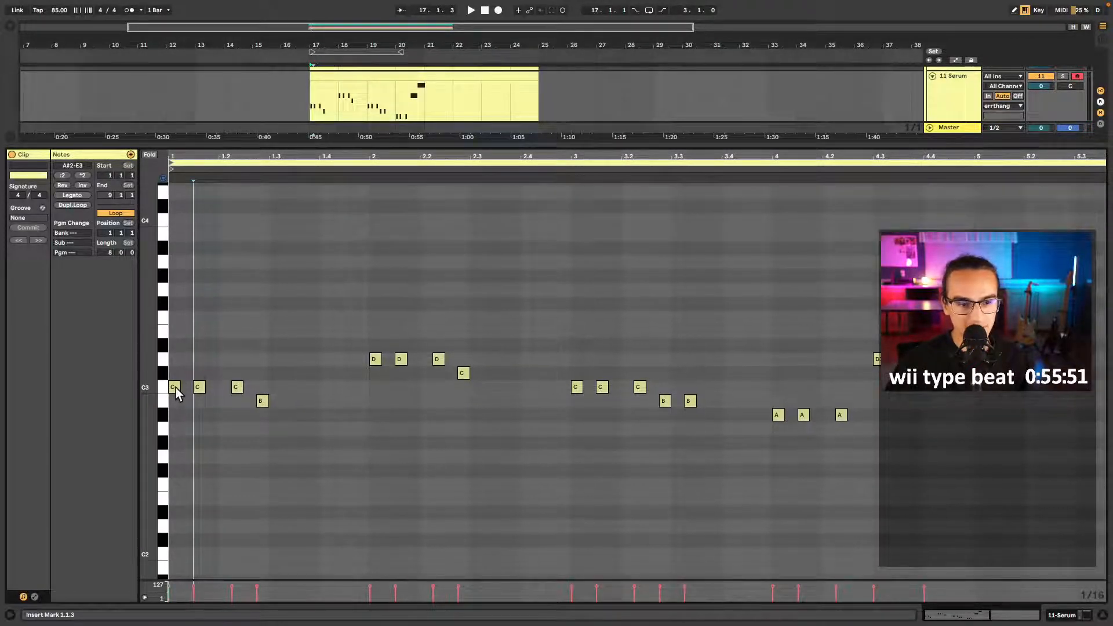
pyautogui.click(175, 387)
pyautogui.moveTo(173, 386); pyautogui.dragTo(195, 334)
pyautogui.press('space')
pyautogui.press('space')
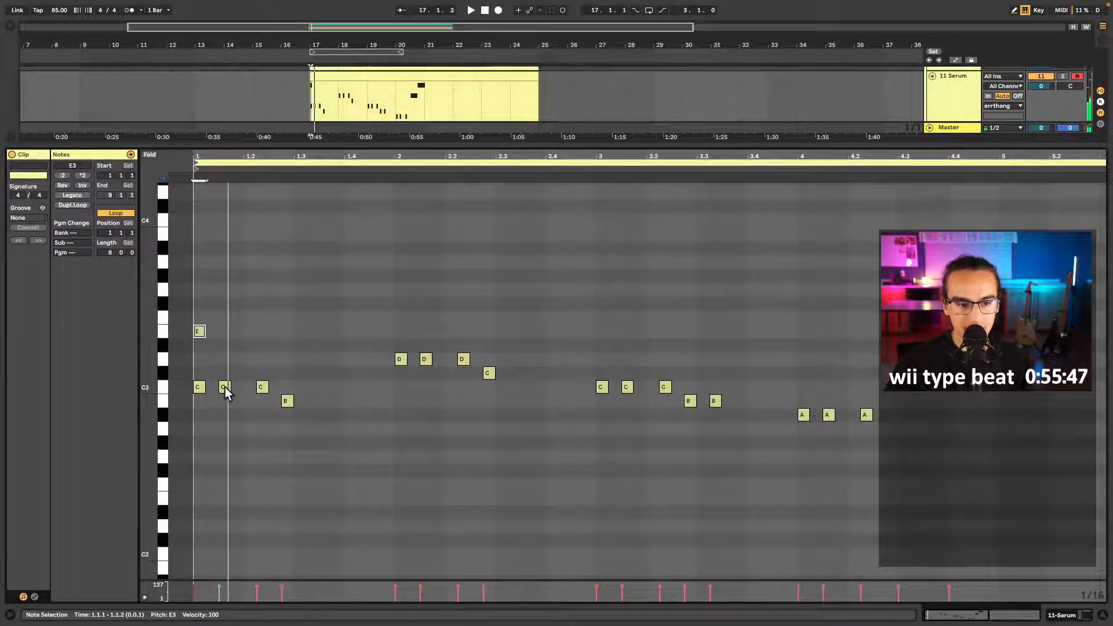
pyautogui.moveTo(226, 386); pyautogui.dragTo(225, 334)
pyautogui.moveTo(264, 385); pyautogui.dragTo(266, 333)
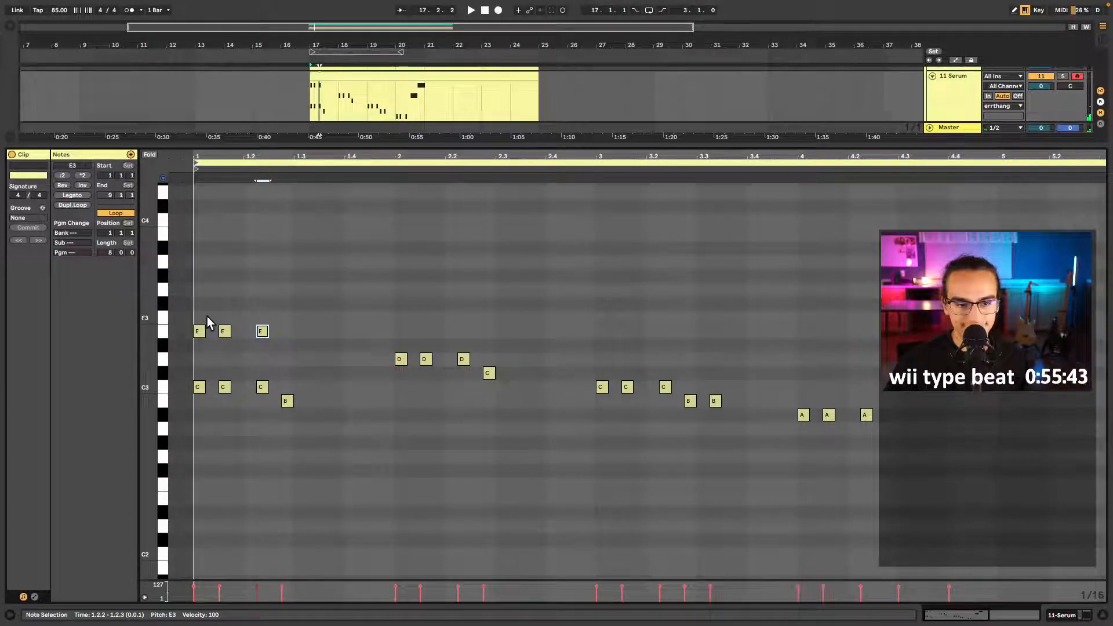
# - Open Serum on the bass synth track and load BA Real 3 [VB] from [VB] Hyperpop Pack Vol 3 (Cute and stuff)
pyautogui.click(319, 260)
pyautogui.moveTo(325, 143); pyautogui.dragTo(335, 191)
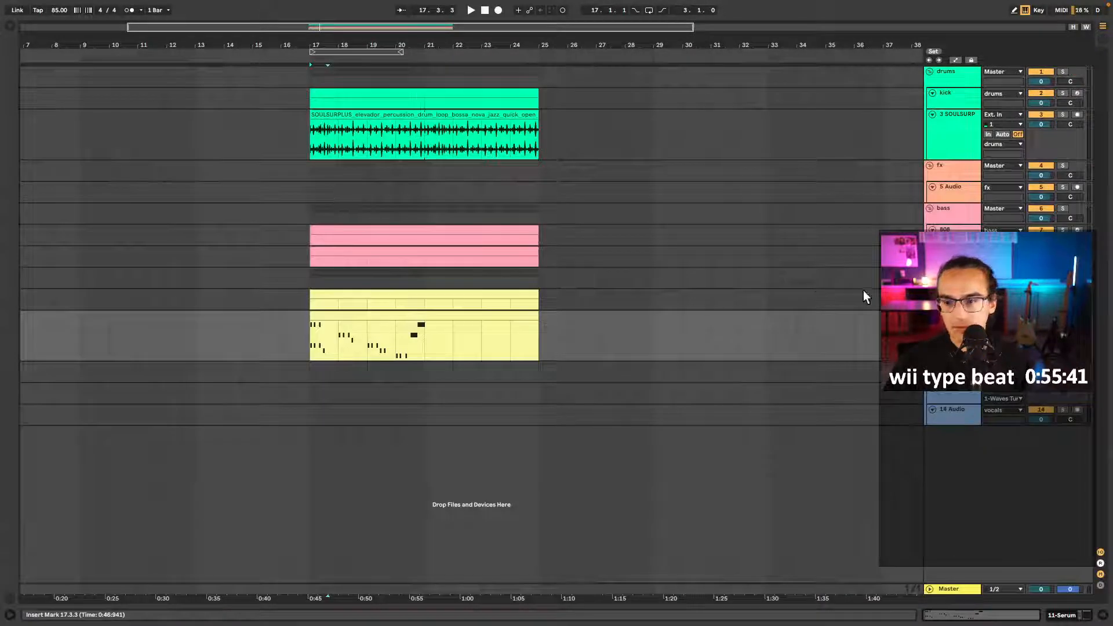
pyautogui.click(449, 248)
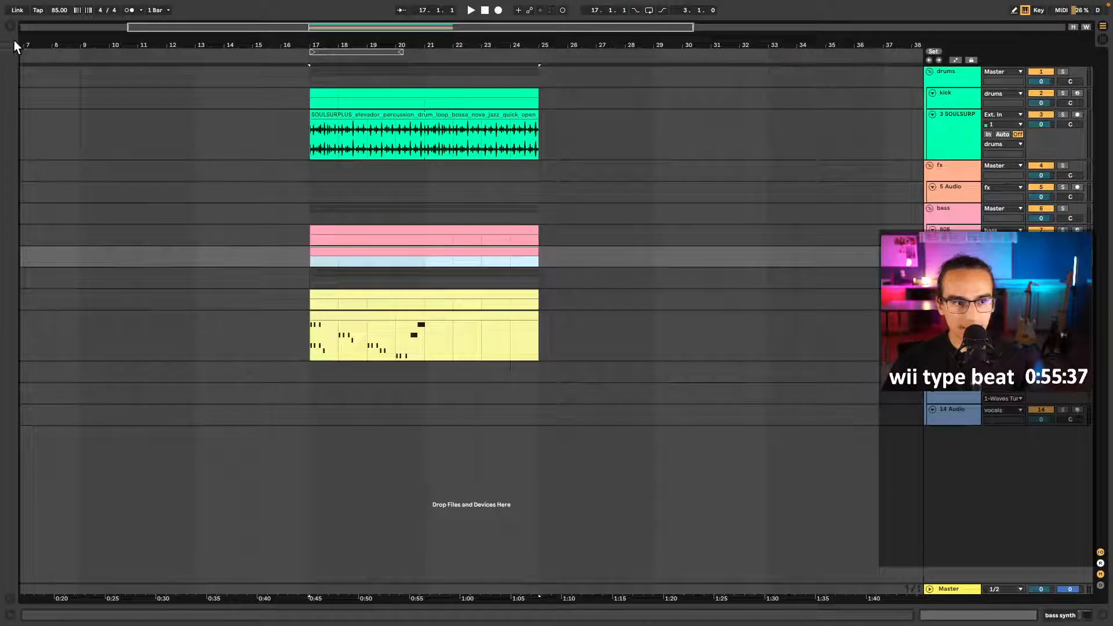
pyautogui.hotkey('shift', 'Tab')
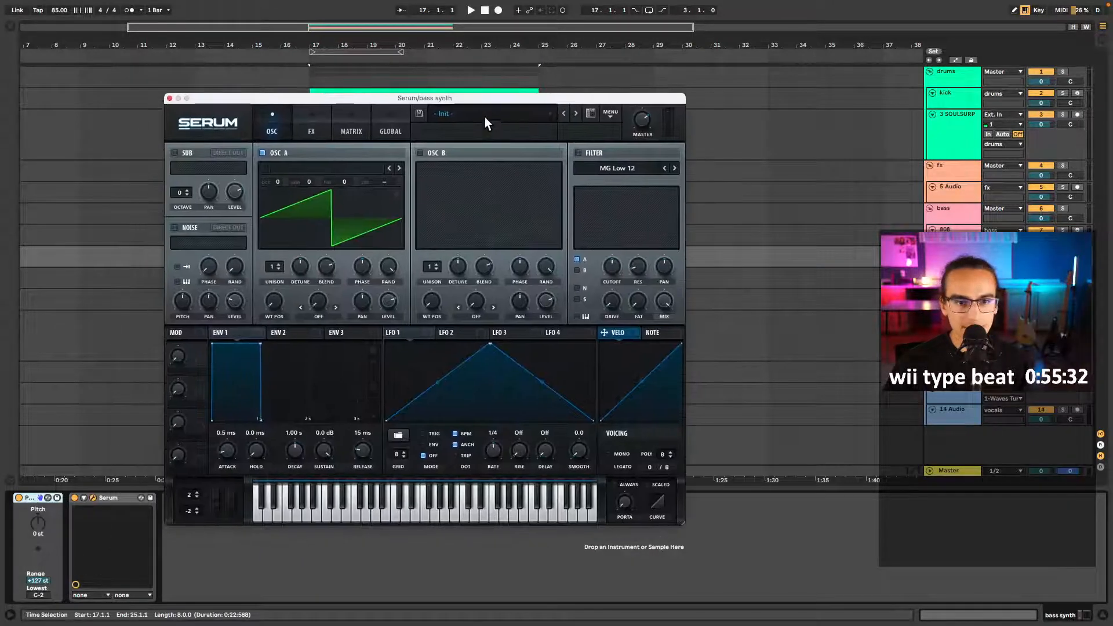
pyautogui.click(485, 116)
pyautogui.moveTo(522, 466)
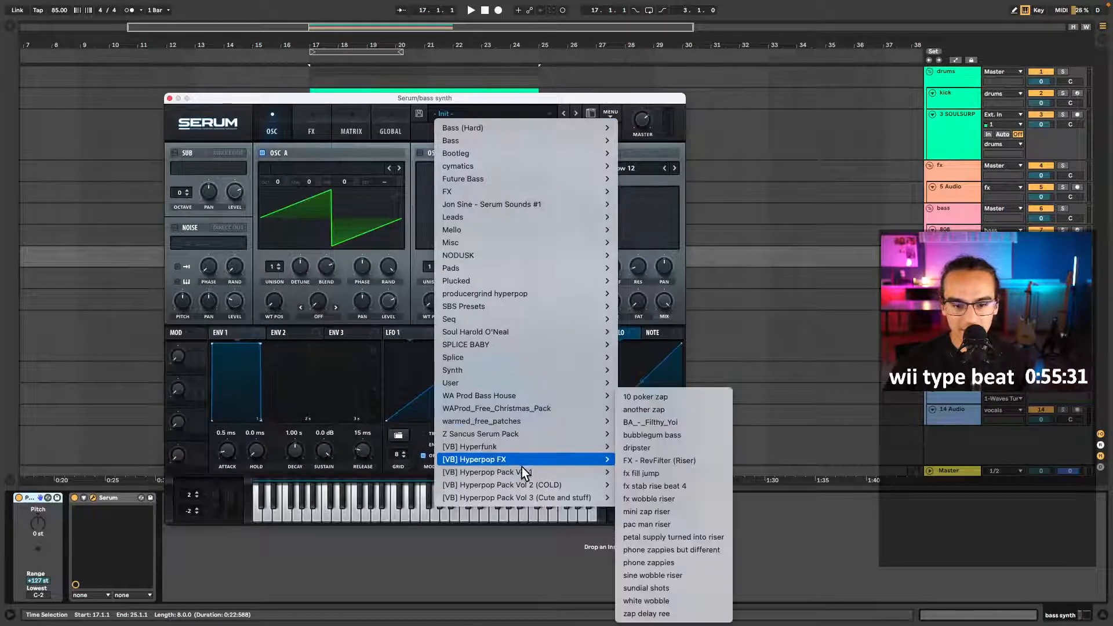
pyautogui.moveTo(576, 497)
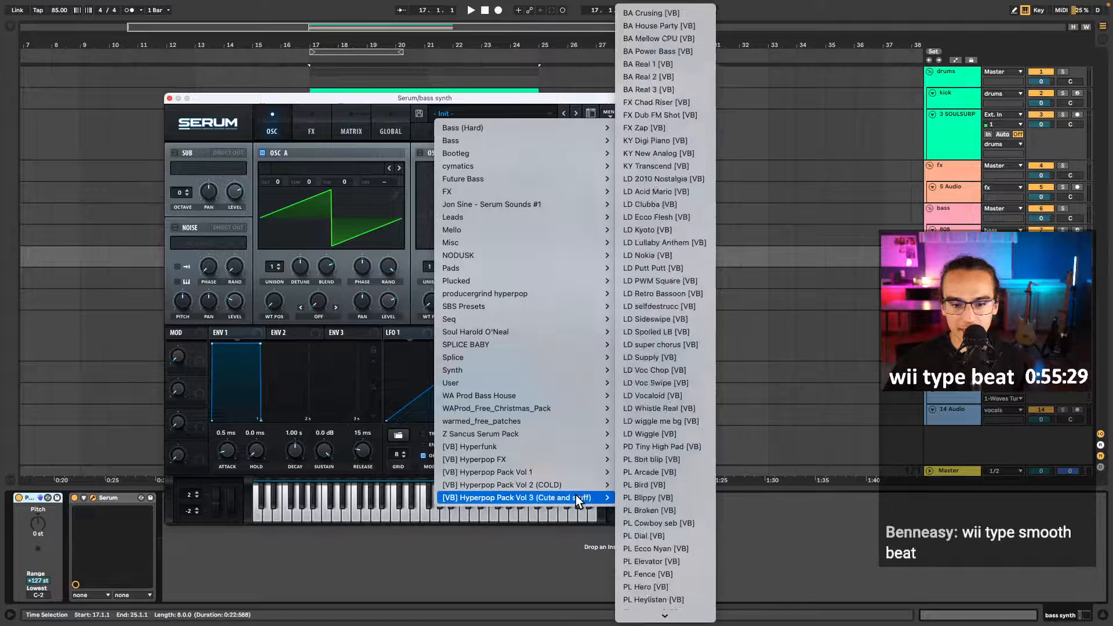
pyautogui.click(674, 97)
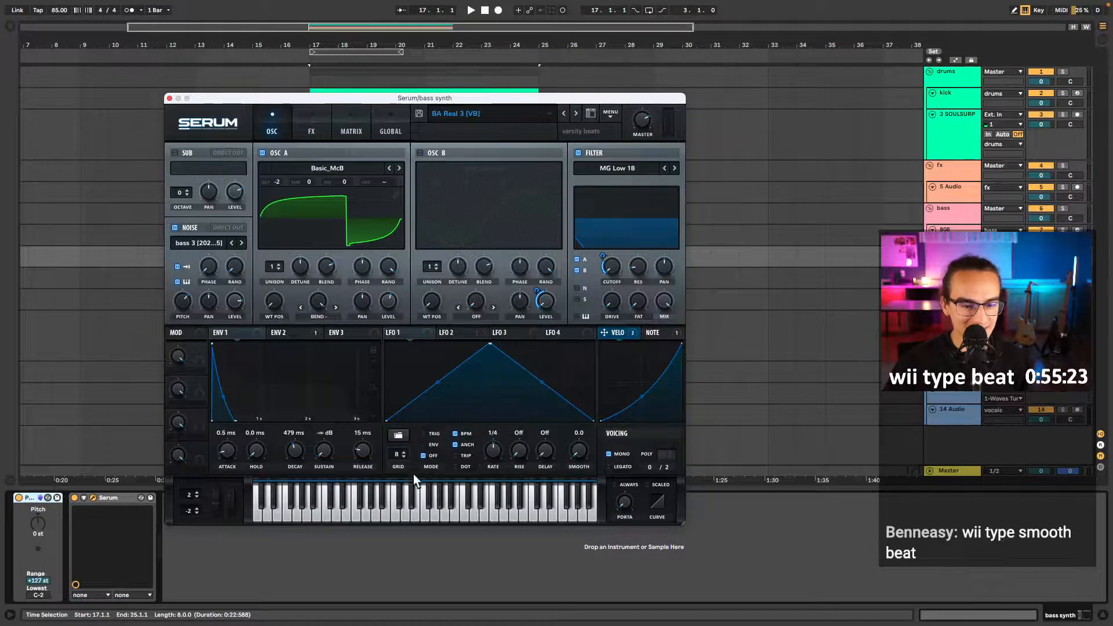
# - Audition the bass preset with several notes on Serum's keyboard and close the plug-in window
pyautogui.click(386, 504)
pyautogui.click(391, 503)
pyautogui.click(475, 510)
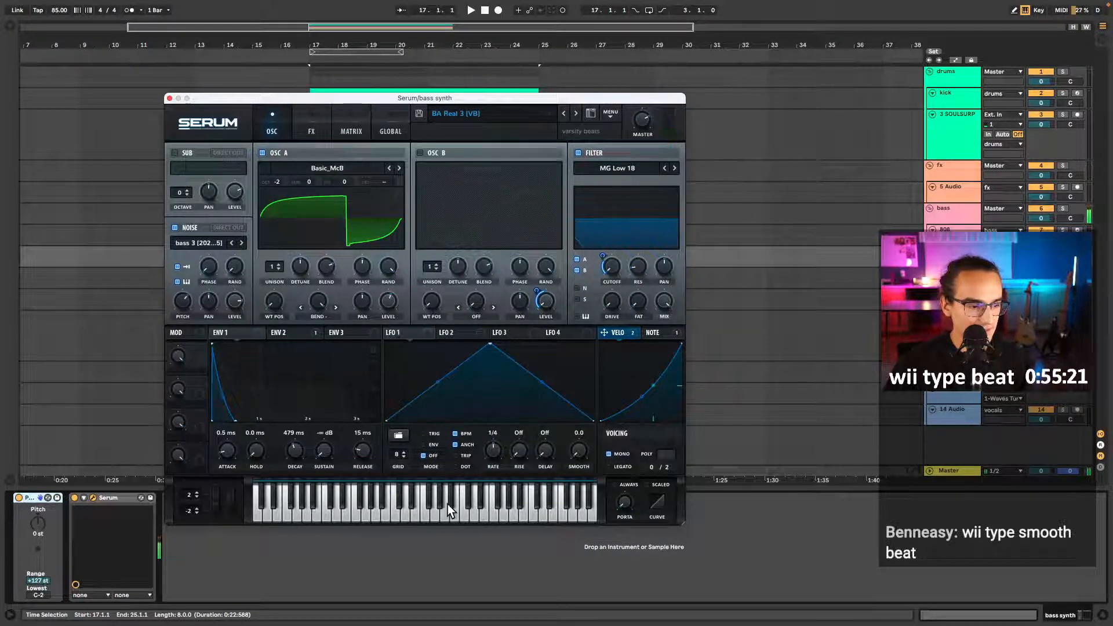
pyautogui.click(456, 506)
pyautogui.click(468, 506)
pyautogui.click(458, 506)
pyautogui.click(449, 505)
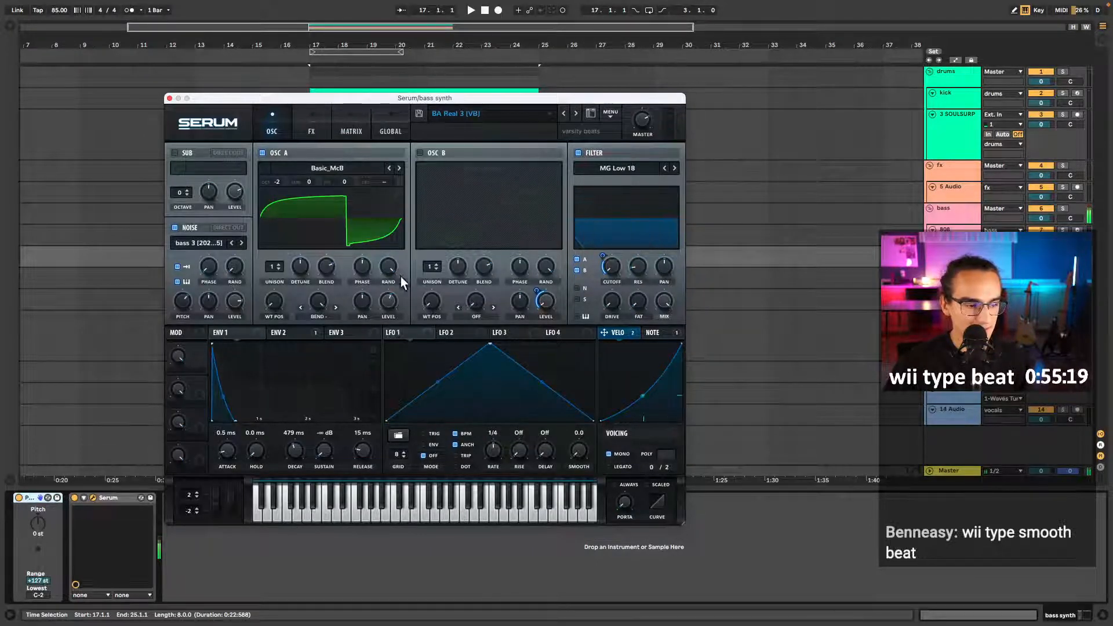
pyautogui.click(169, 99)
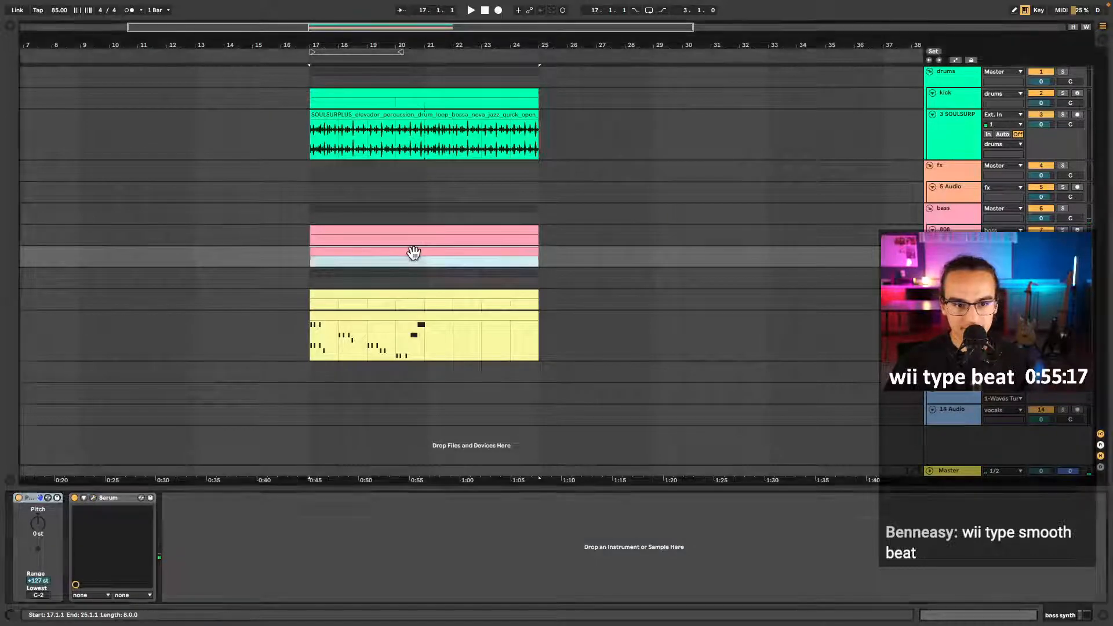
# - Open the bass synth clip and place an eighth-note C3 at 1.1.1 after trying C2 there
pyautogui.doubleClick(412, 249)
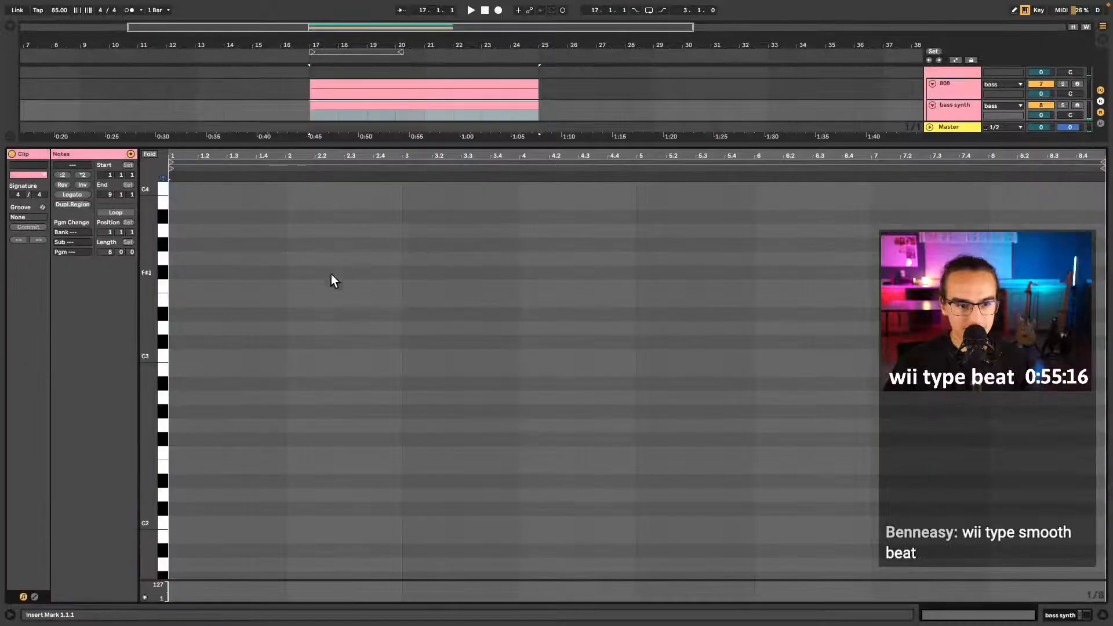
pyautogui.click(175, 521)
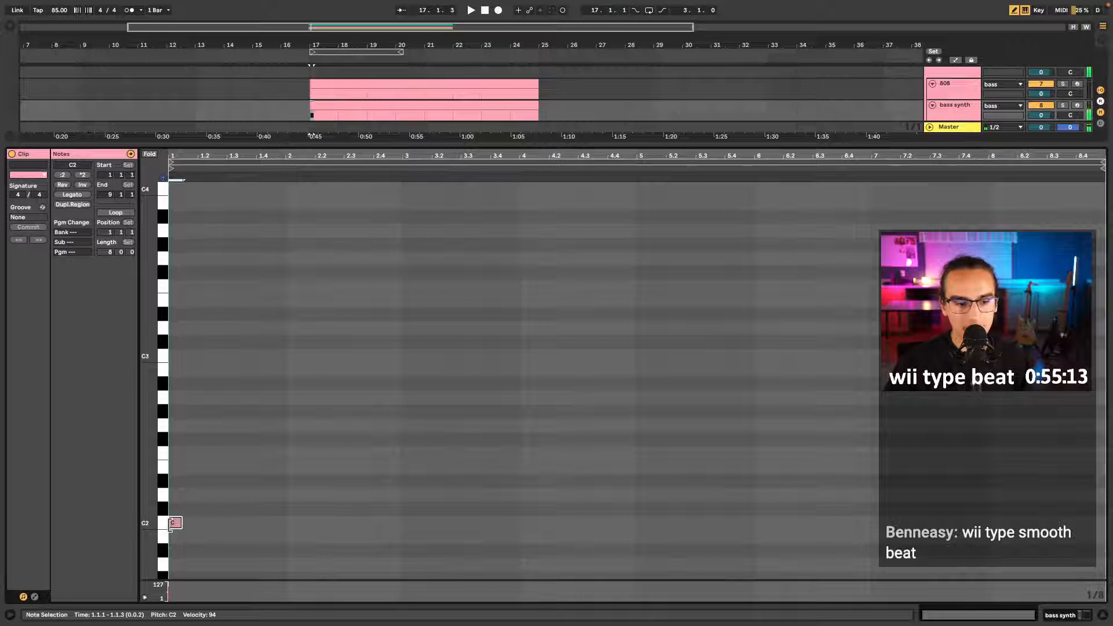
pyautogui.click(174, 522)
pyautogui.click(176, 356)
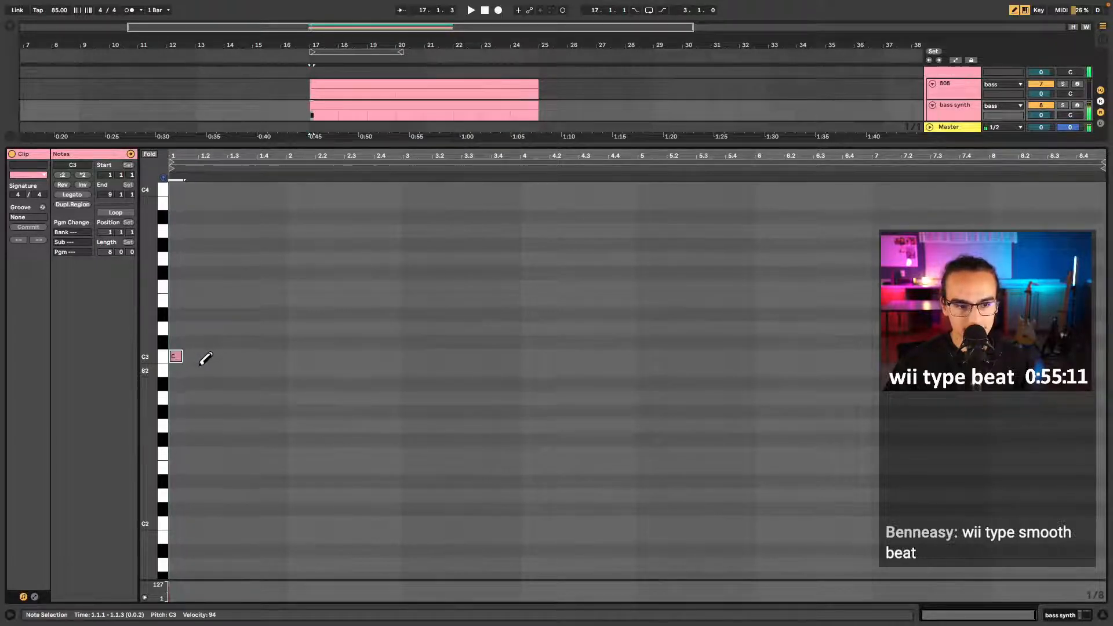
# - Draw eighth-note G3 notes at 1.2.3 and 1.3.1 and C4 notes at 1.4.3 and 2.1.1 in the bass clip
pyautogui.scroll(2, 214, 331)
pyautogui.click(219, 302)
pyautogui.click(233, 301)
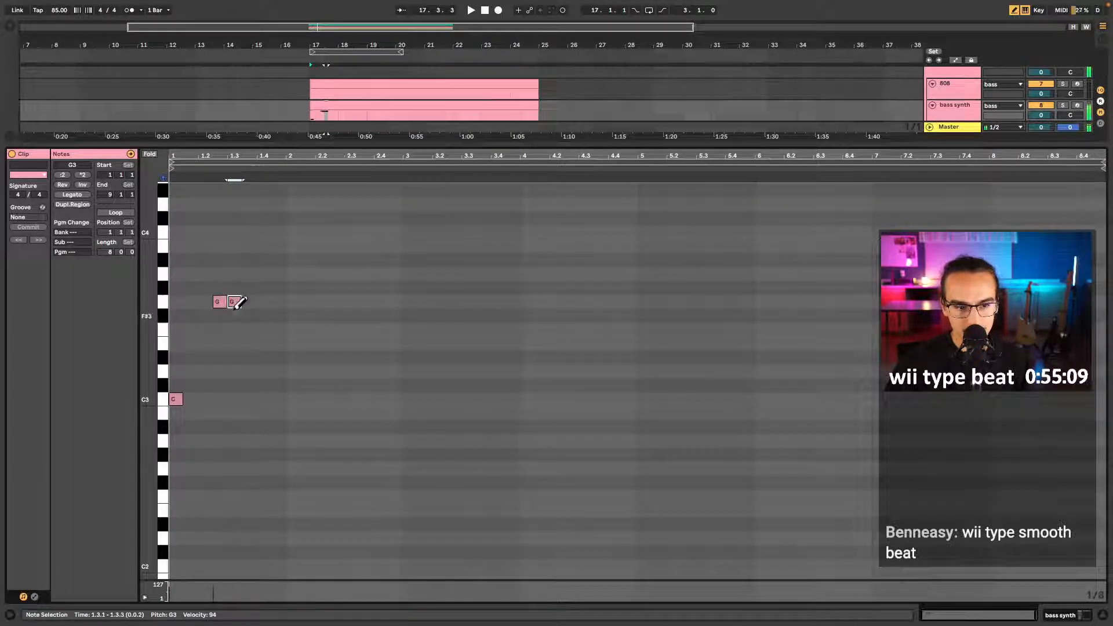
pyautogui.click(279, 232)
pyautogui.click(294, 231)
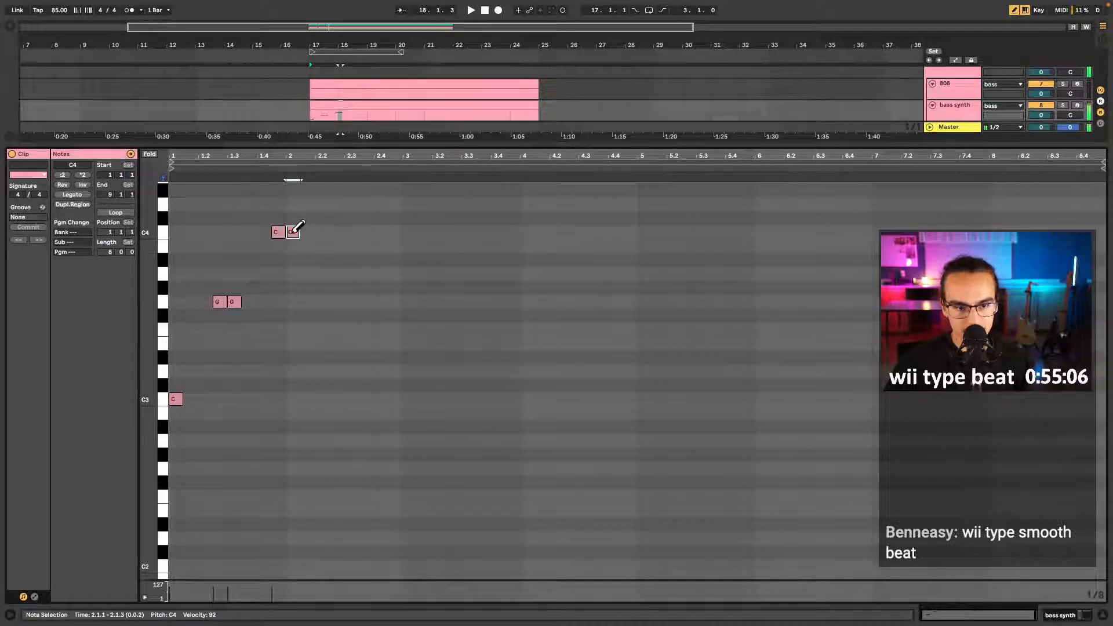
# - Draw eighth-note G3 notes at 2.2.3 and 2.3.1 and C3 notes at 2.4.3 and 3.1.1 in the bass clip
pyautogui.click(336, 302)
pyautogui.click(351, 301)
pyautogui.click(395, 399)
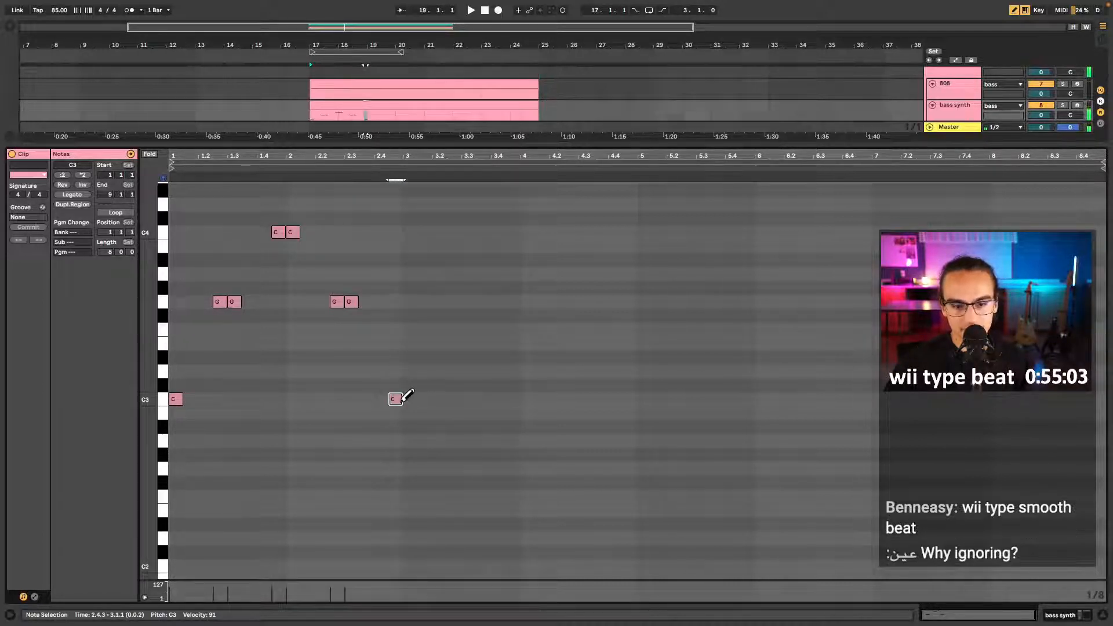
pyautogui.click(409, 399)
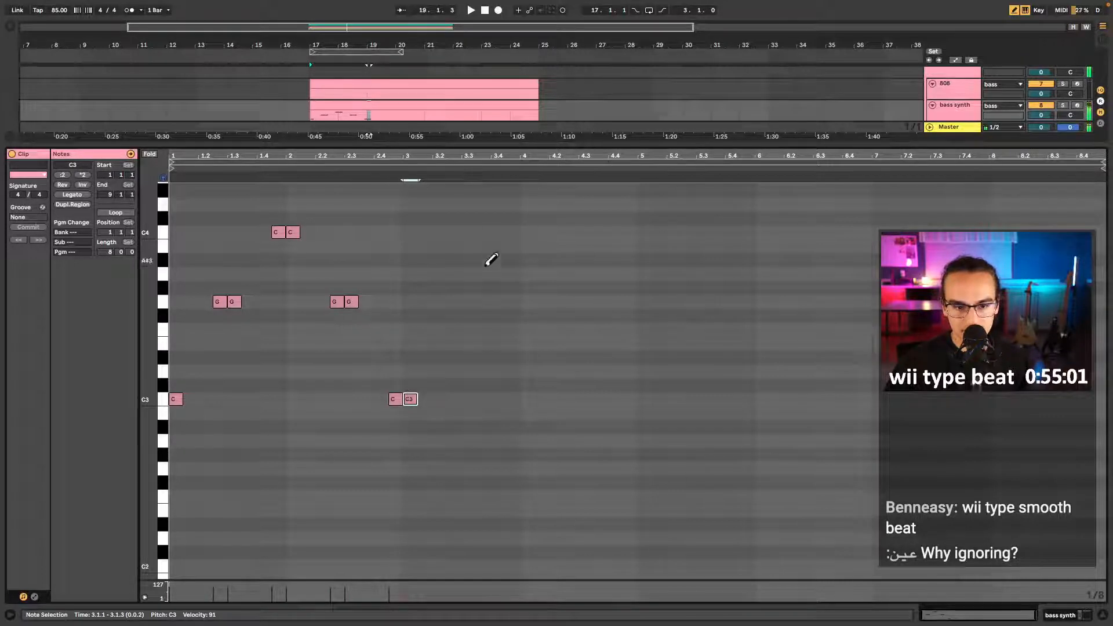
# - Draw eighth-note G3 notes at 3.2.3, 3.3.1, 4.2.3 and 4.3.1, with C4 notes at 3.4.3 and 4.1.1
pyautogui.click(451, 302)
pyautogui.click(466, 301)
pyautogui.click(513, 232)
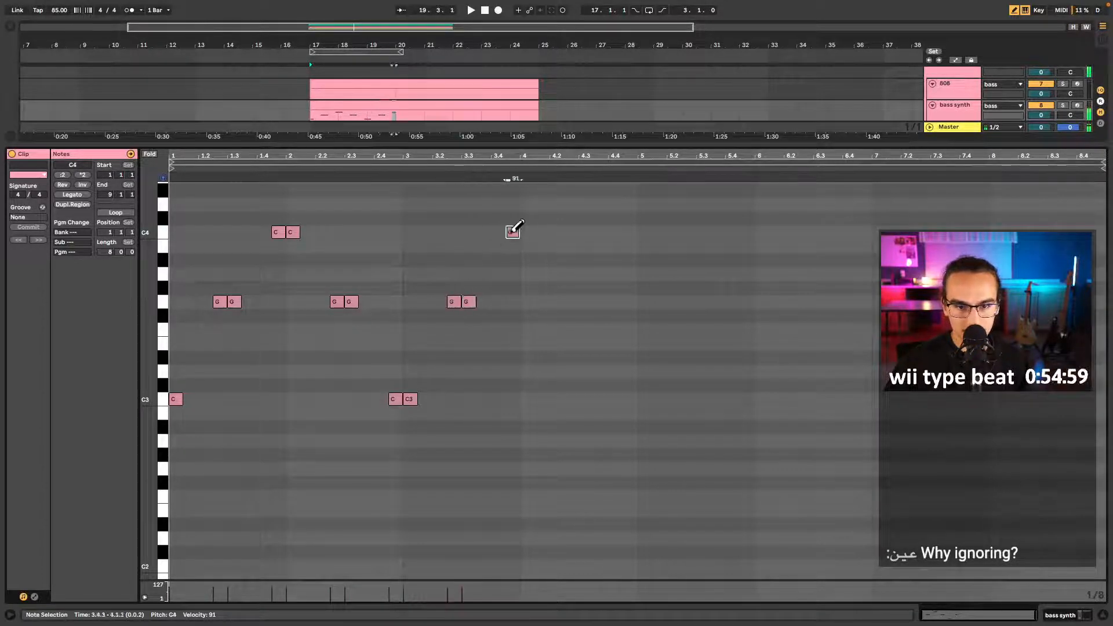
pyautogui.click(527, 232)
pyautogui.click(571, 301)
pyautogui.click(586, 301)
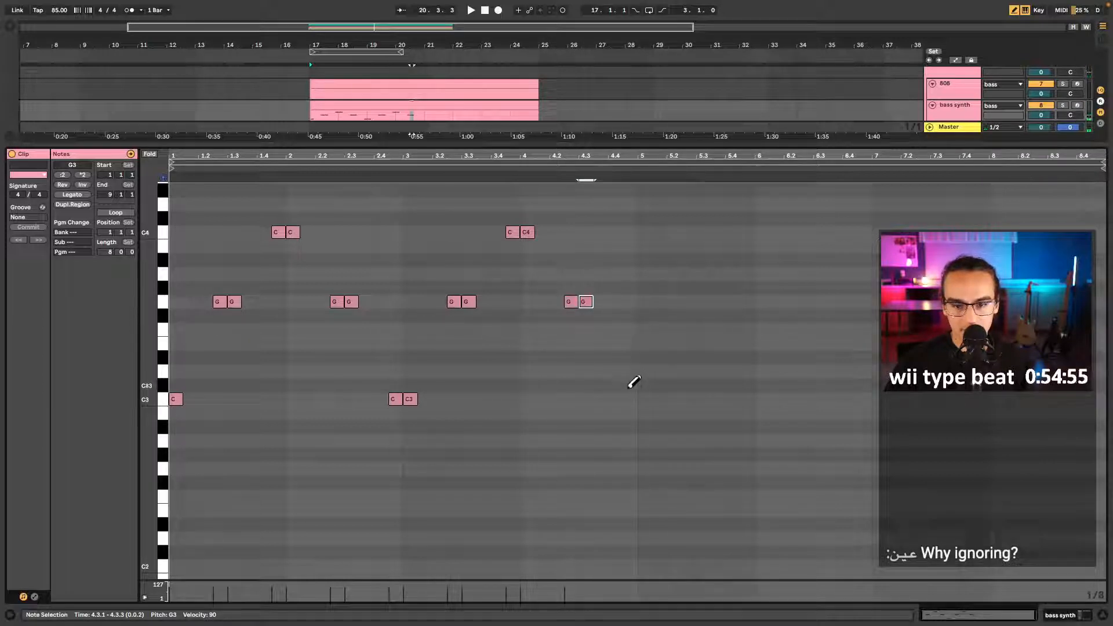
# - Draw eighth notes E3 at 4.4.3, F3 at 5.1.1, C3 at 5.2.3 and 5.3.1, F3 at 5.4.3 and F#3 at 6.1.1
pyautogui.click(630, 343)
pyautogui.click(644, 330)
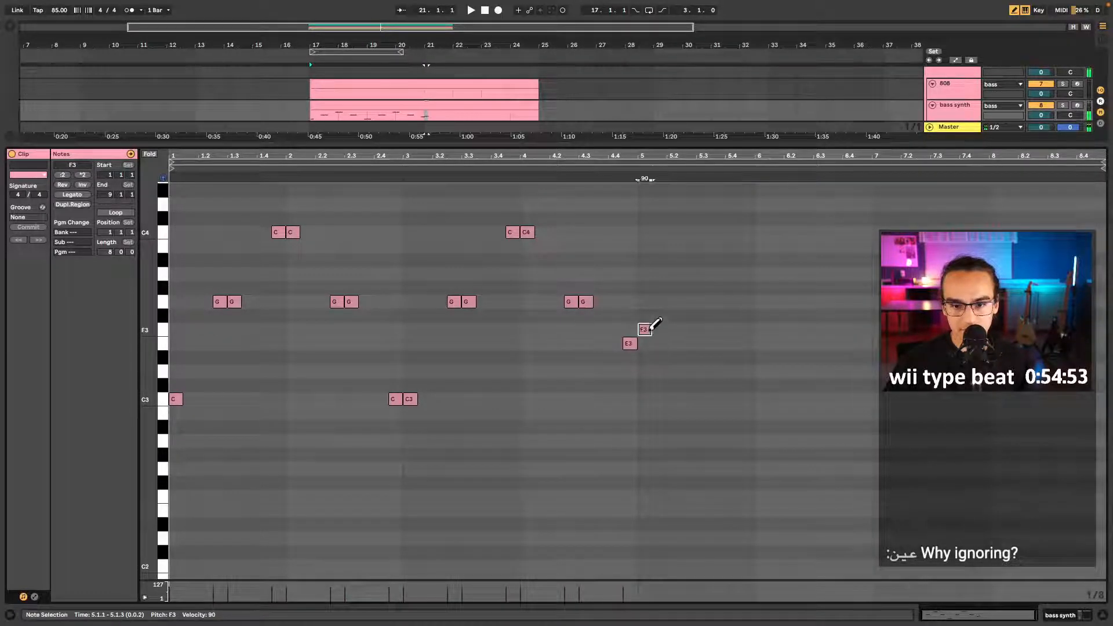
pyautogui.click(689, 399)
pyautogui.click(702, 399)
pyautogui.click(746, 329)
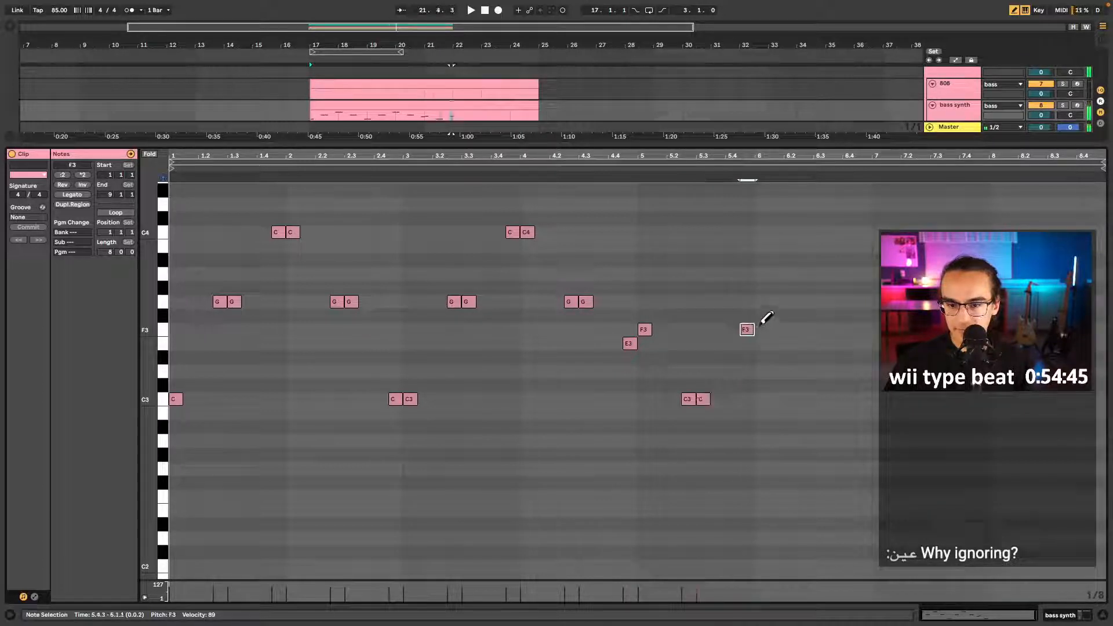
pyautogui.click(762, 315)
# - Draw eighth-note D3 notes at 6.2.3 and 6.3.1, F#3 at 6.4.3 and G3 at 7.1.1
pyautogui.click(806, 371)
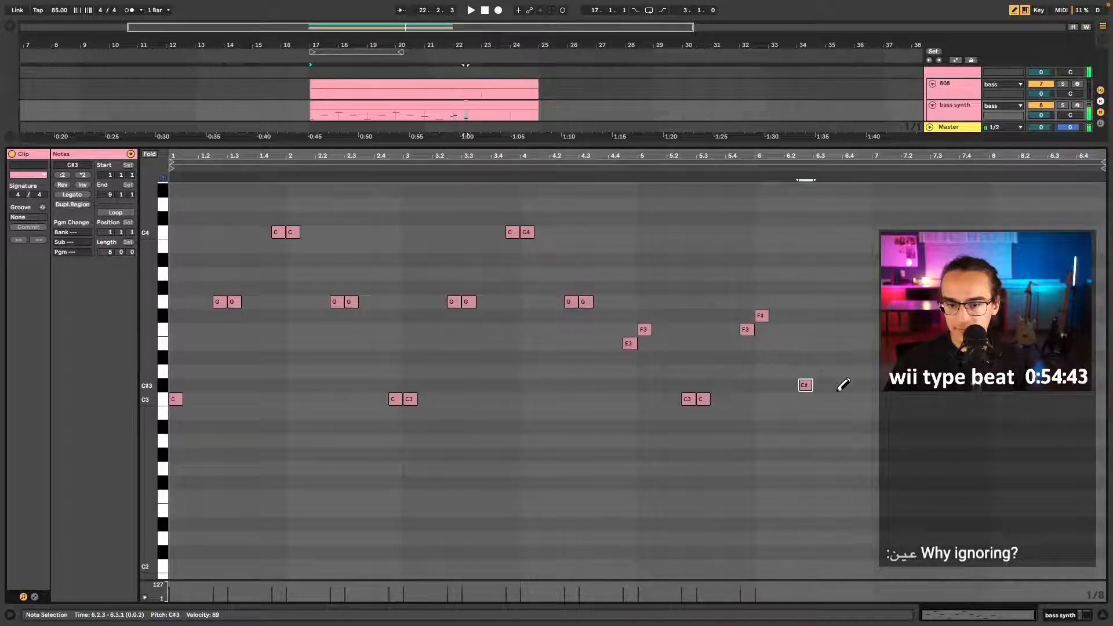
pyautogui.click(820, 371)
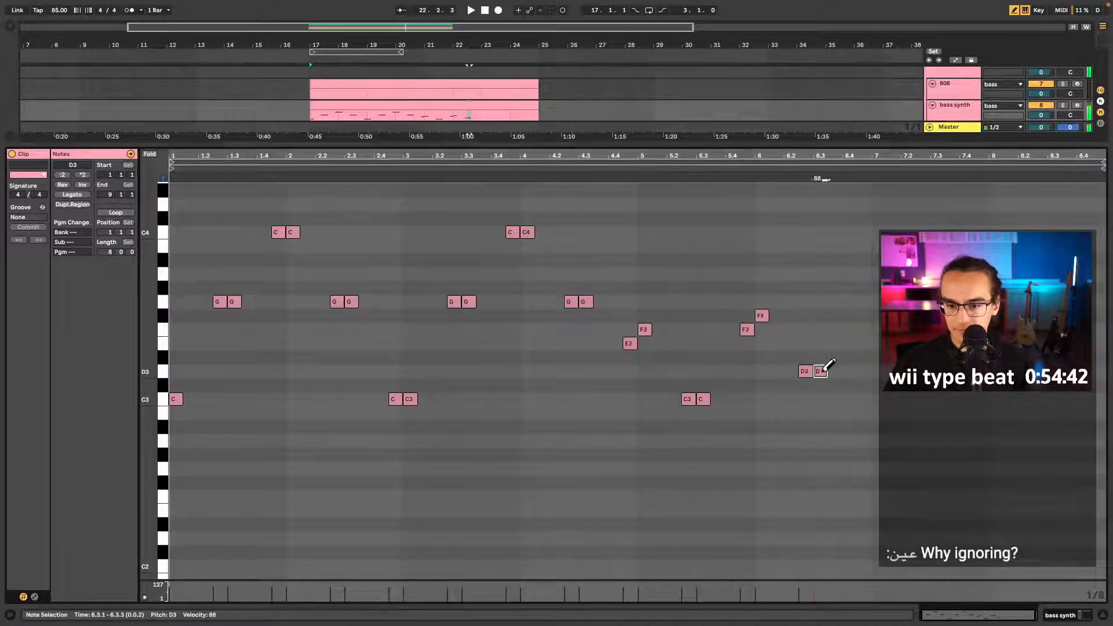
pyautogui.click(863, 316)
pyautogui.click(876, 302)
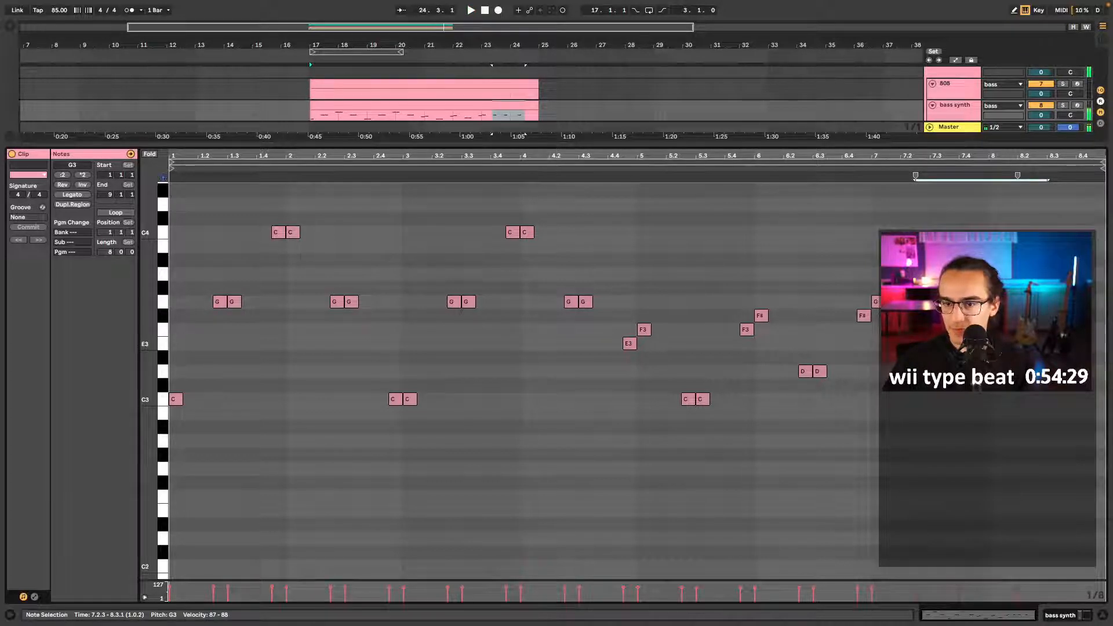
# - Add a G3 note at 7.1.4 on the sixteenth grid and check the rhythm by playing from bar 7
pyautogui.click(915, 176)
pyautogui.scroll(2, 896, 174)
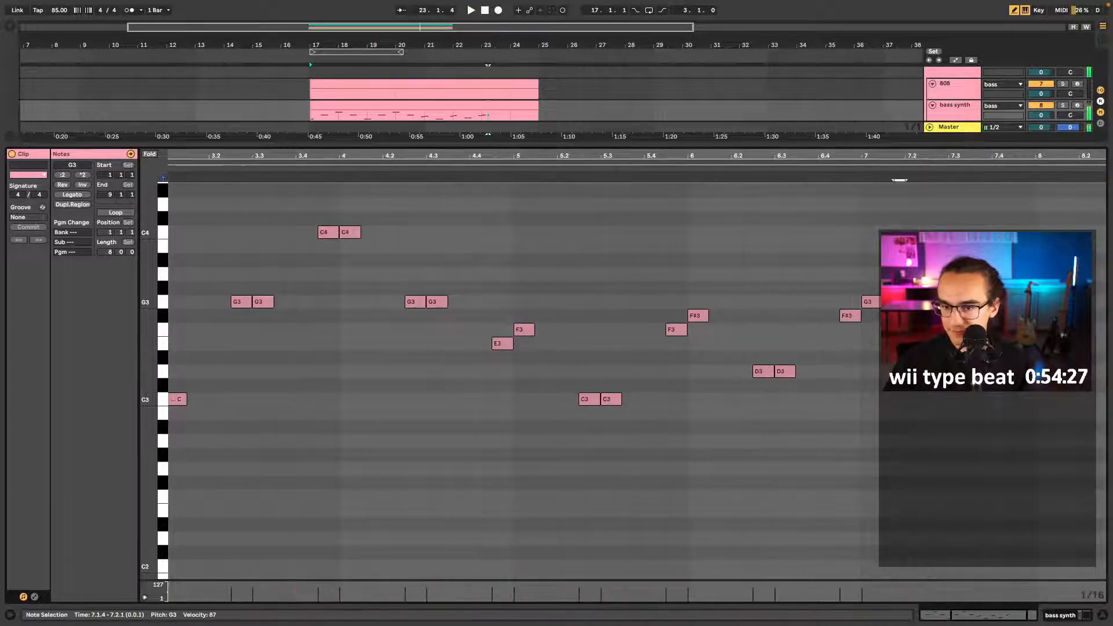
pyautogui.click(861, 170)
pyautogui.press('space')
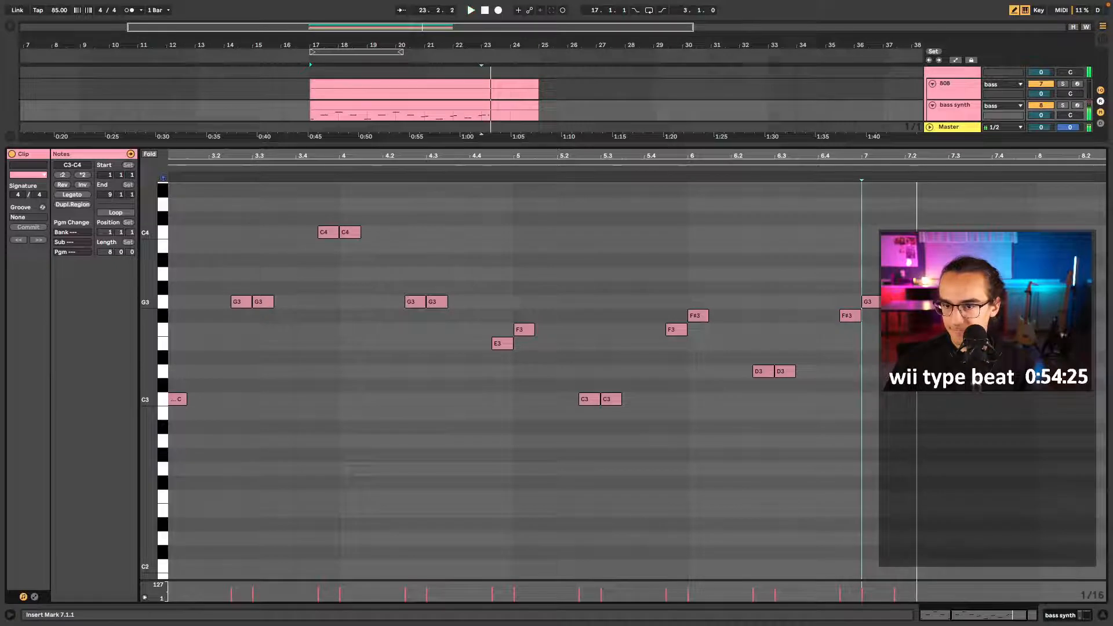
pyautogui.click(932, 302)
pyautogui.press('b')
pyautogui.moveTo(911, 274); pyautogui.dragTo(898, 330)
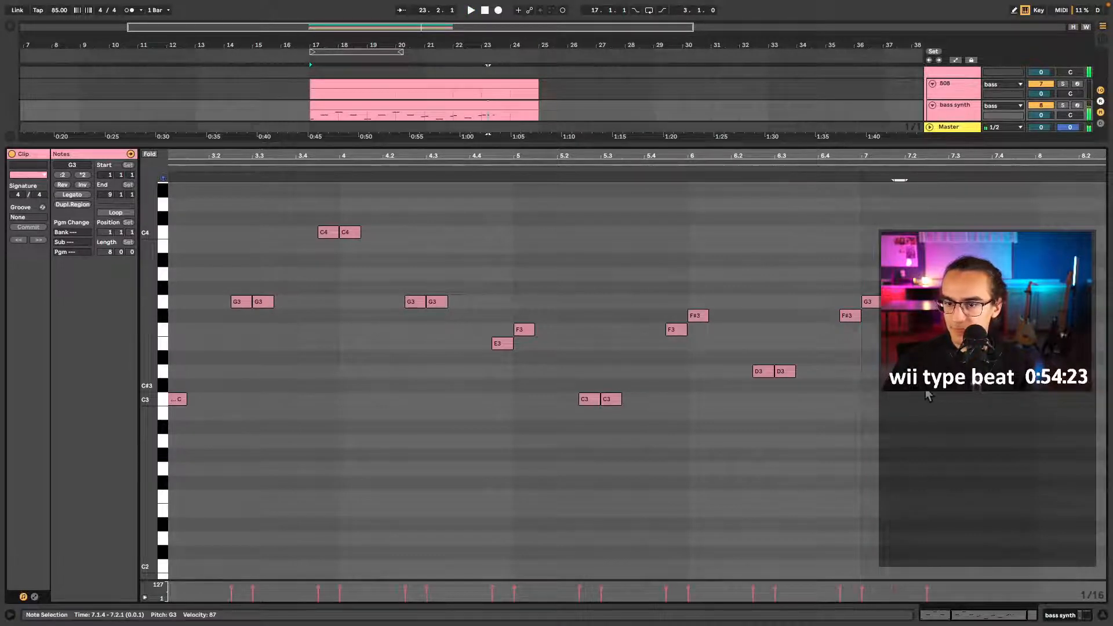
# - Arrange the following G3 notes as a sixteenth at 7.2.3 and an eighth at 7.3.1
pyautogui.press('Right')
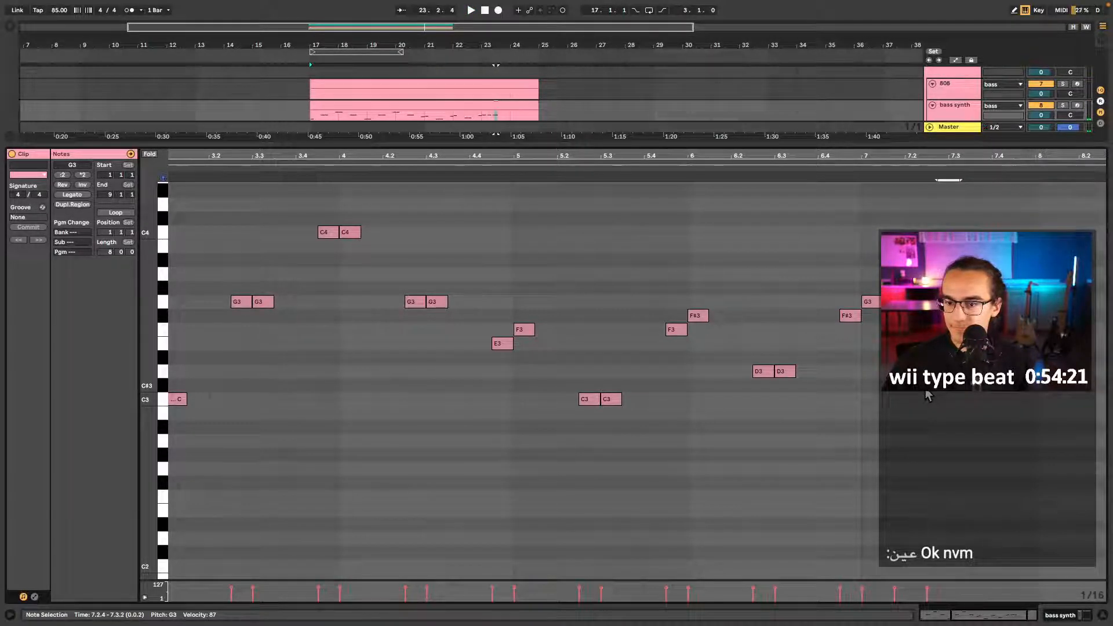
pyautogui.press('Left')
pyautogui.press('b')
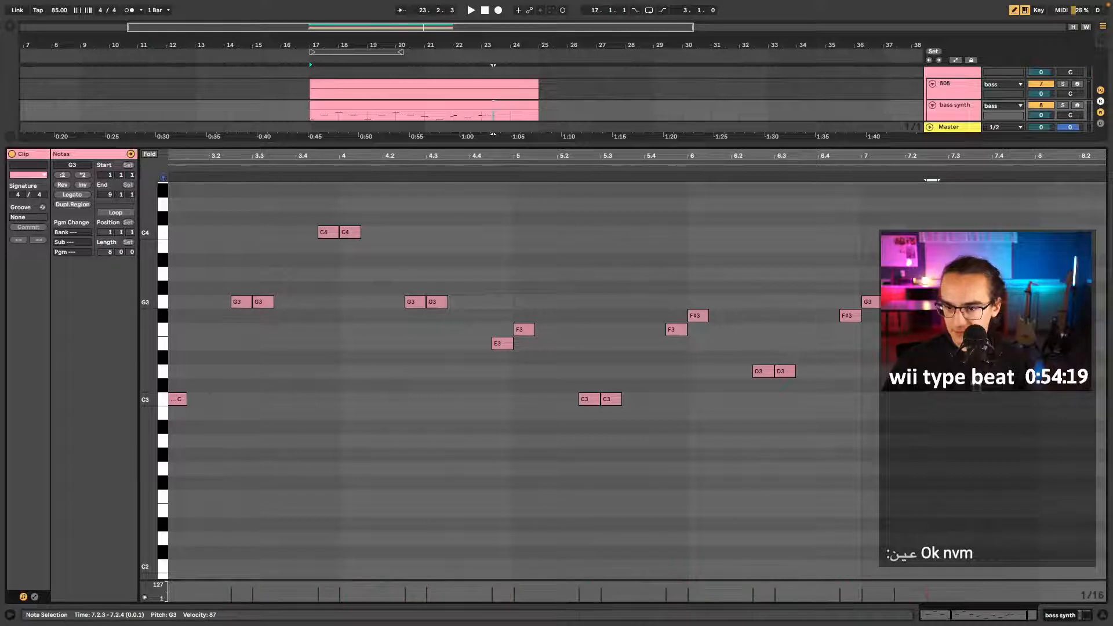
pyautogui.press('Right')
pyautogui.press('Right')
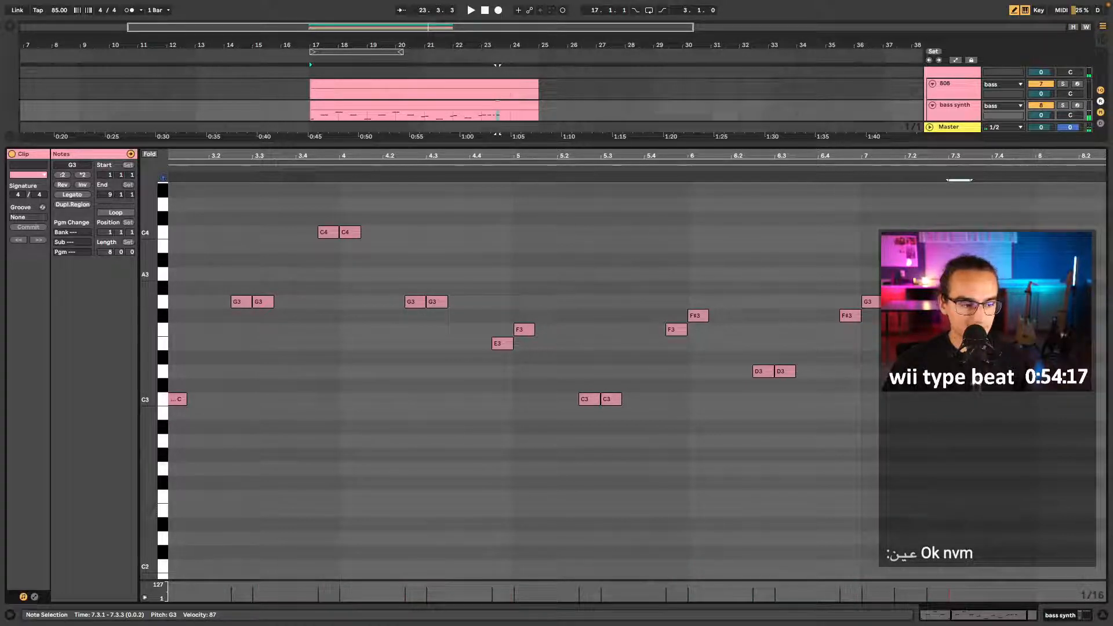
pyautogui.press('b')
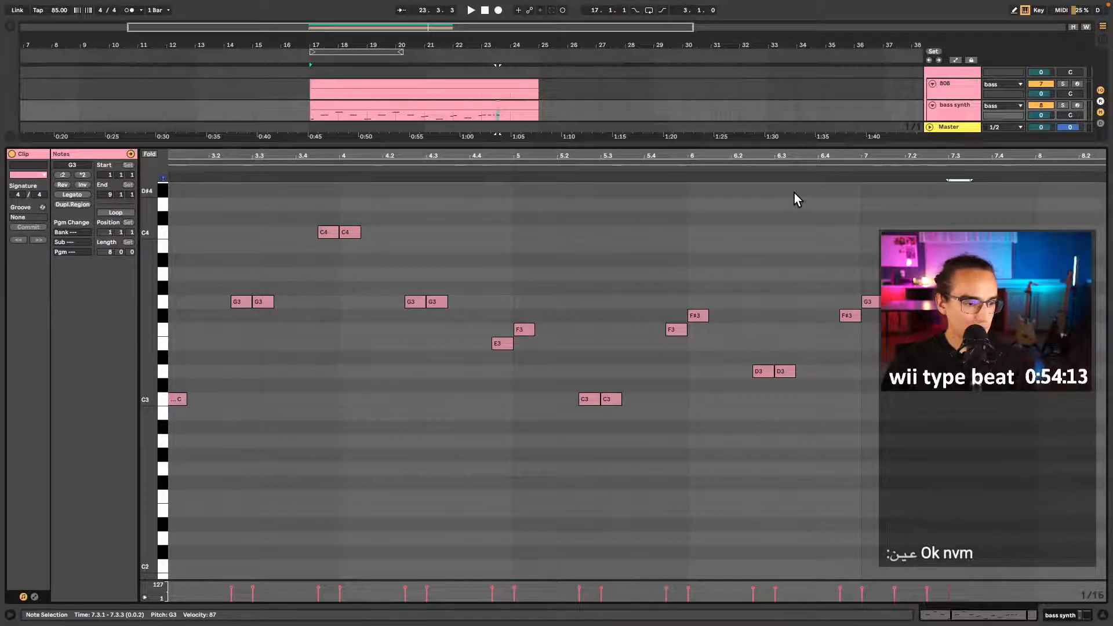
# - Play the bass line from bar 7 and with the full arrangement from the beginning, and reopen the bass synth clip
pyautogui.click(692, 216)
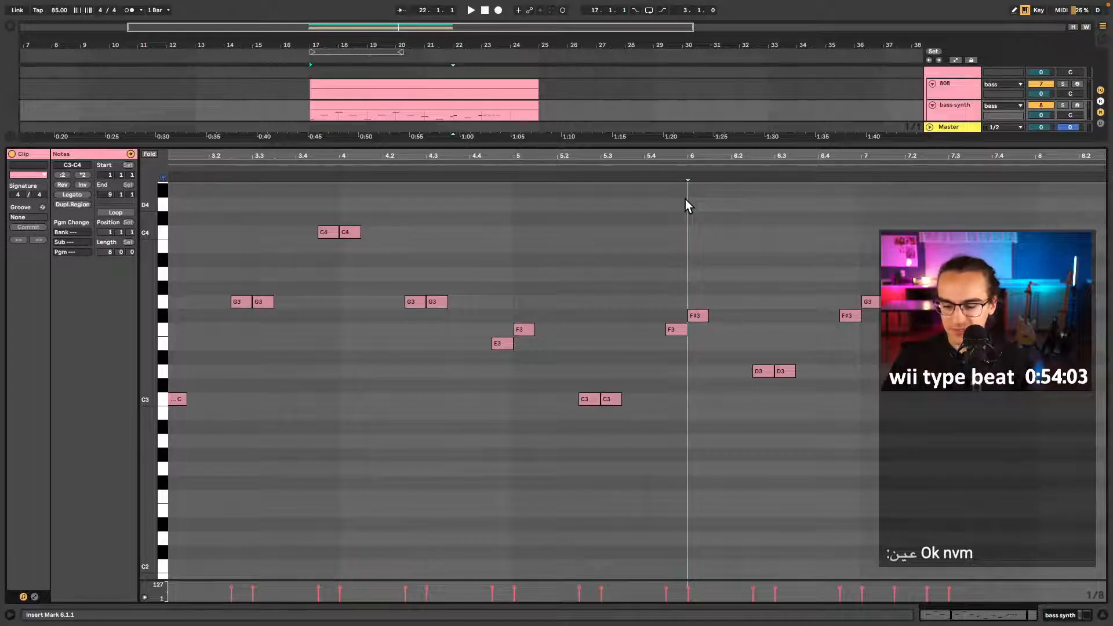
pyautogui.scroll(-4, 461, 235)
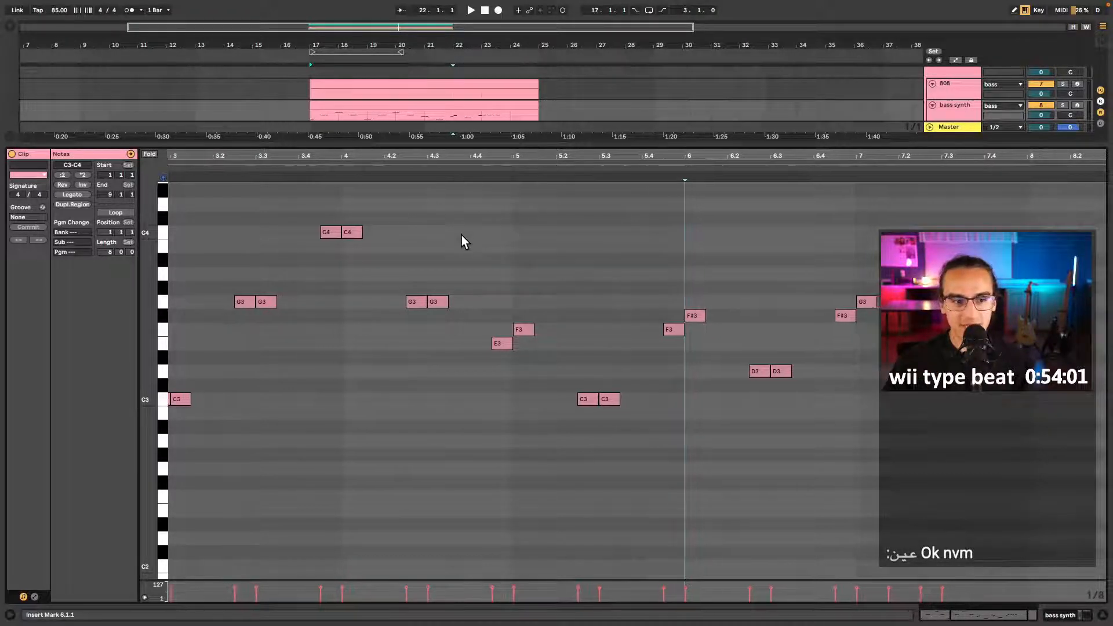
pyautogui.hscroll(-4, 447, 231)
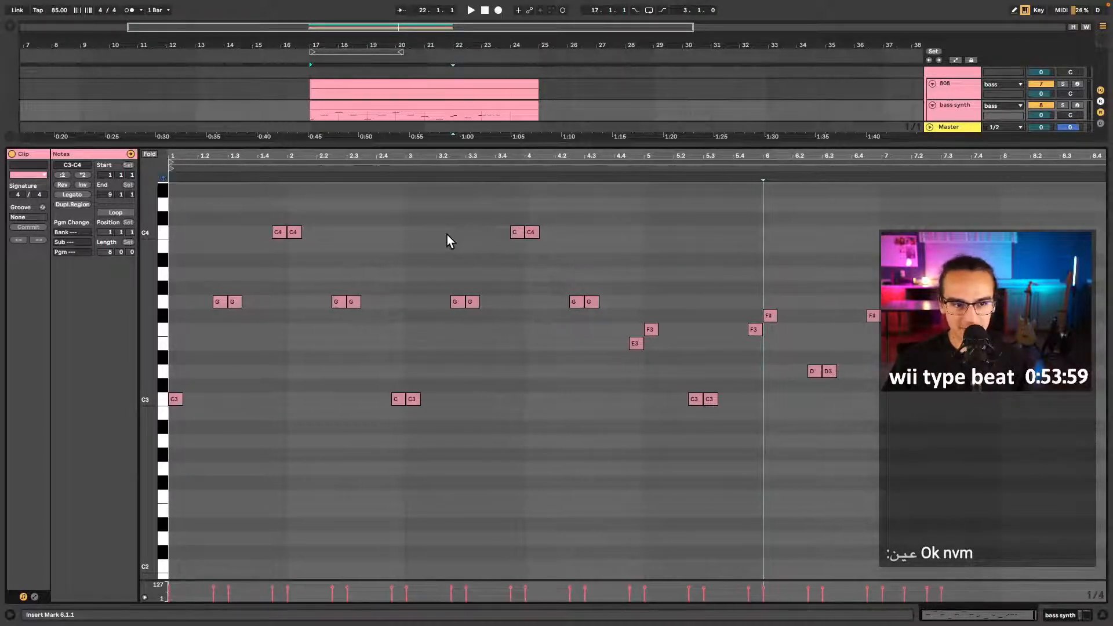
pyautogui.scroll(-1, 447, 235)
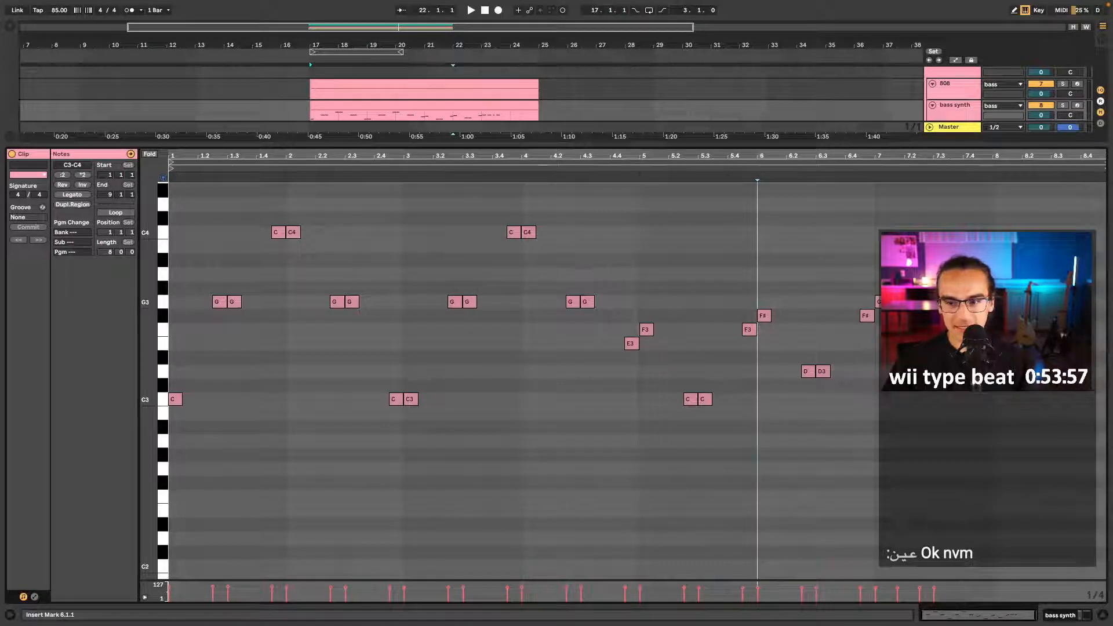
pyautogui.click(875, 229)
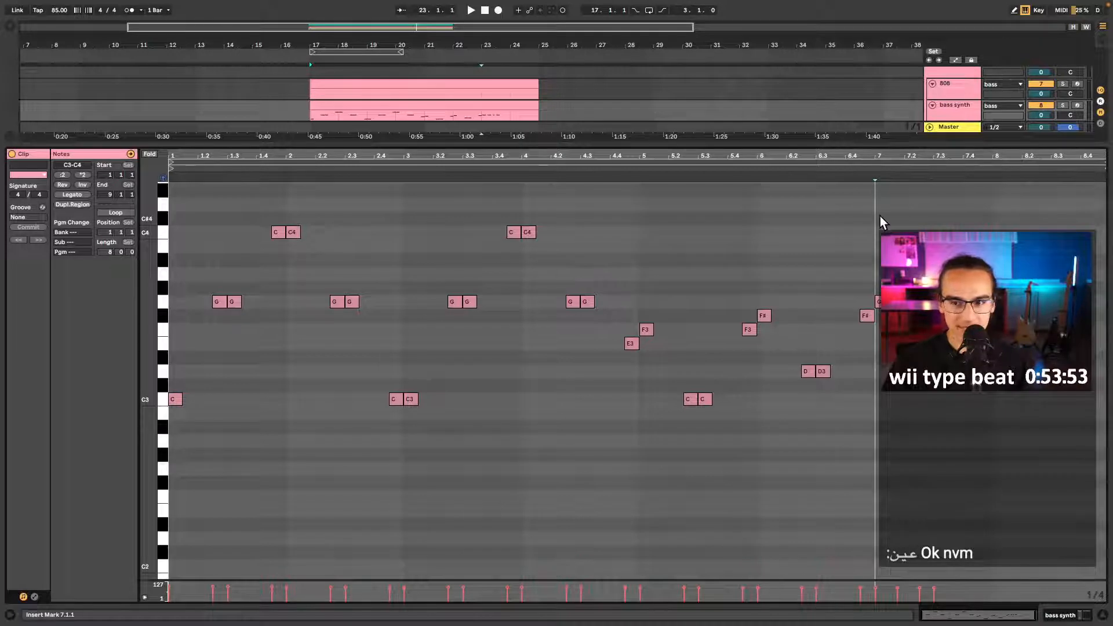
pyautogui.click(872, 168)
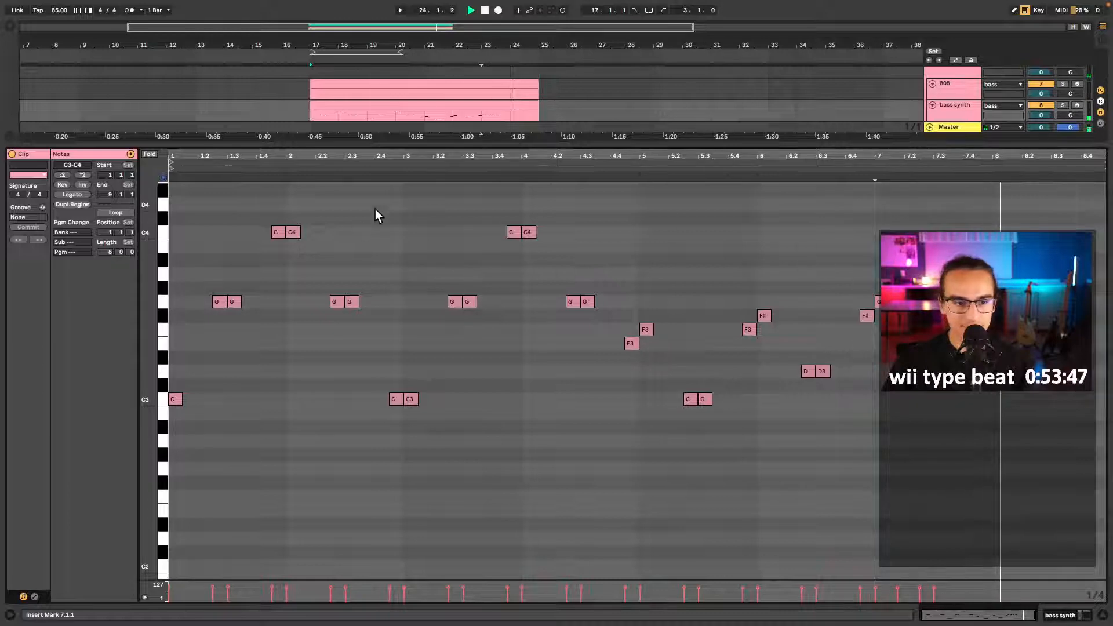
pyautogui.press('alt+super+l')
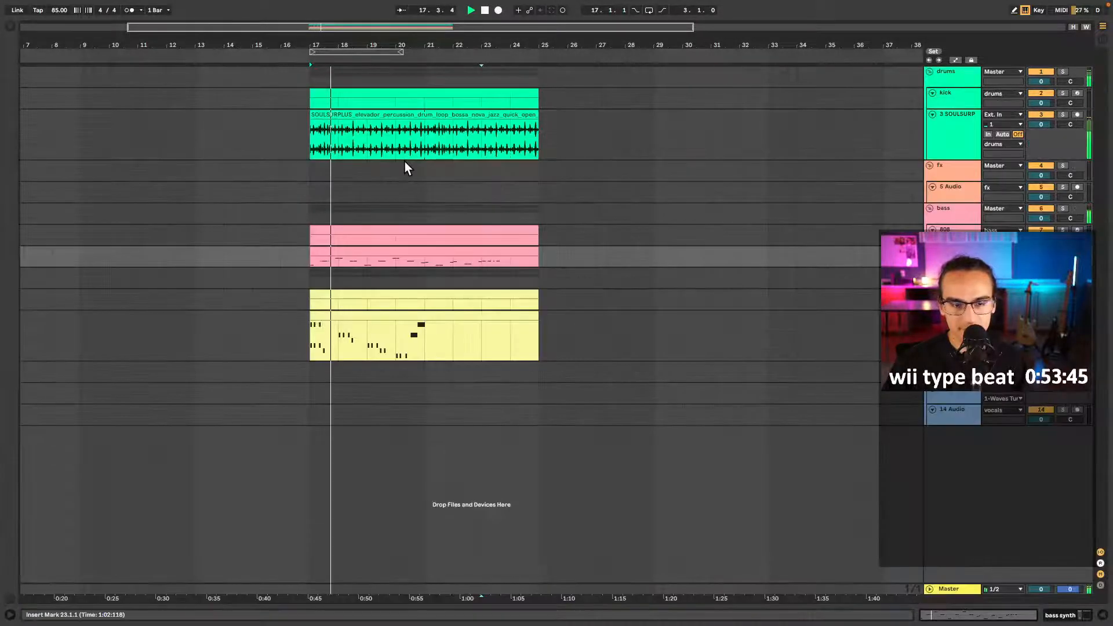
pyautogui.doubleClick(370, 251)
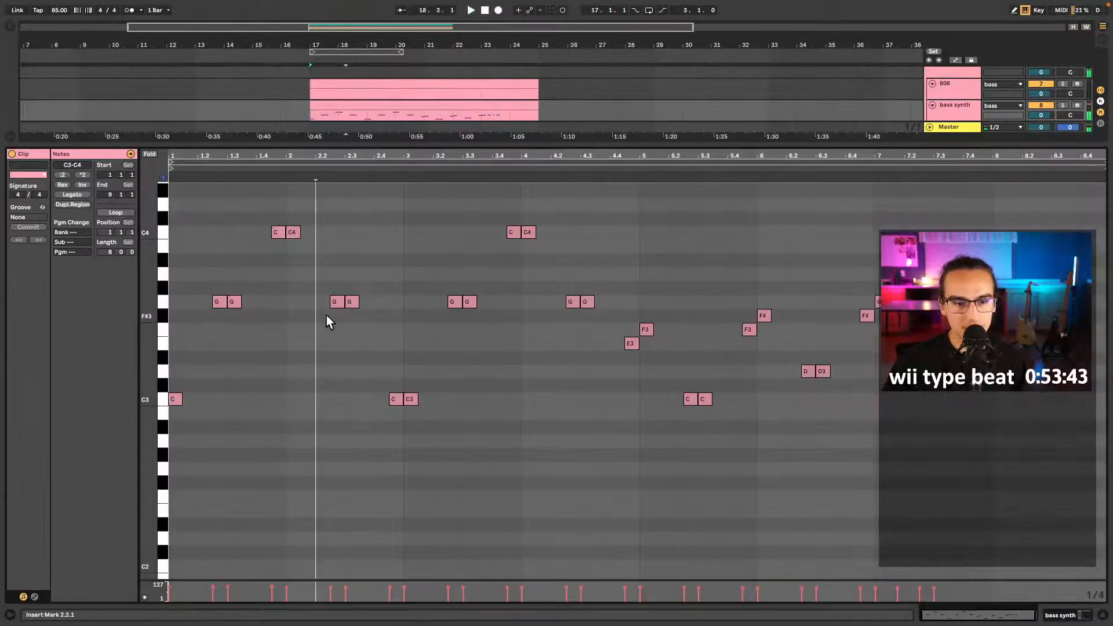
# - Select the bass notes from 1.1.1 through 6.3.1, compress them to half their duration, and play the result
pyautogui.moveTo(829, 188)
pyautogui.mouseDown()
pyautogui.moveTo(259, 487)
pyautogui.moveTo(147, 414)
pyautogui.mouseUp()
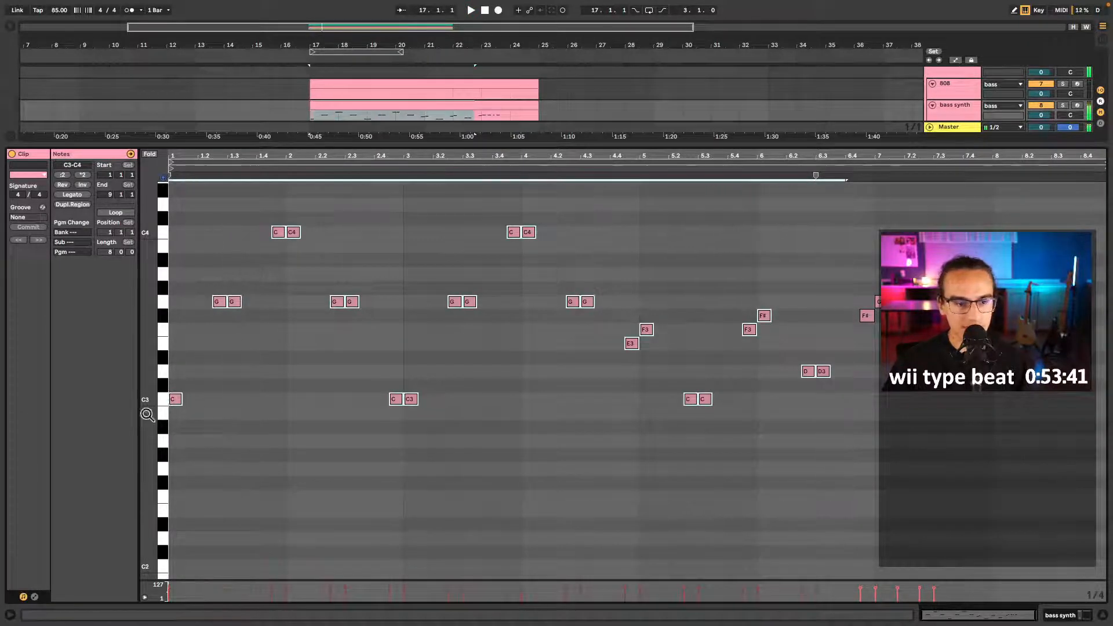
pyautogui.click(81, 175)
pyautogui.click(64, 176)
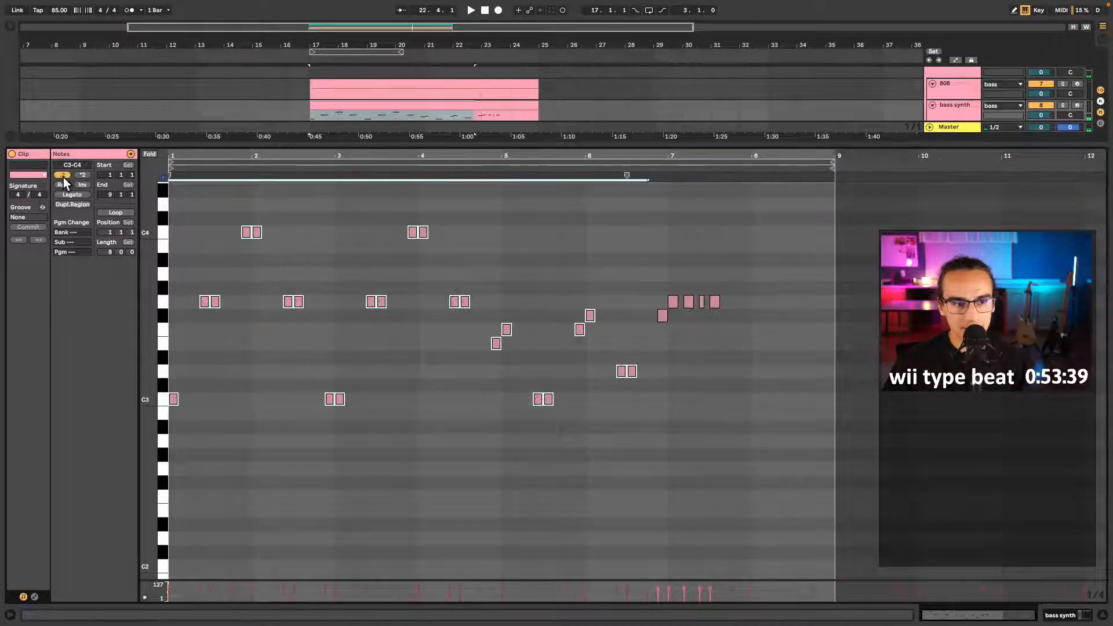
pyautogui.click(64, 176)
pyautogui.press('space')
pyautogui.scroll(5, 427, 280)
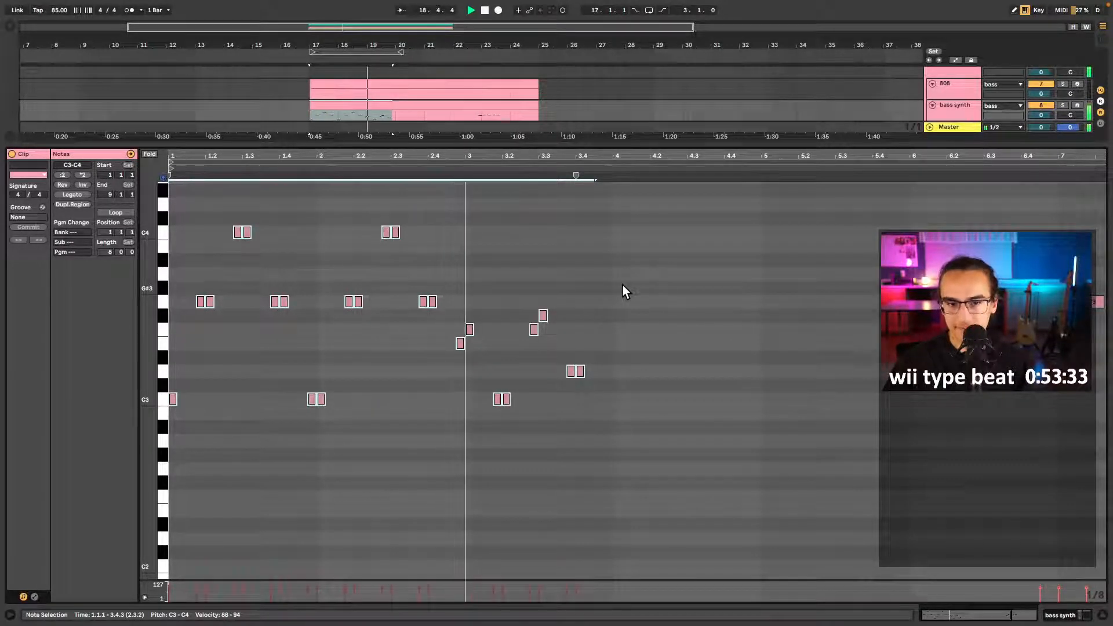
# - Move the E3 note before bar 3 one sixteenth earlier to 2.4.3 and play the passage
pyautogui.press('space')
pyautogui.click(459, 345)
pyautogui.press('Left')
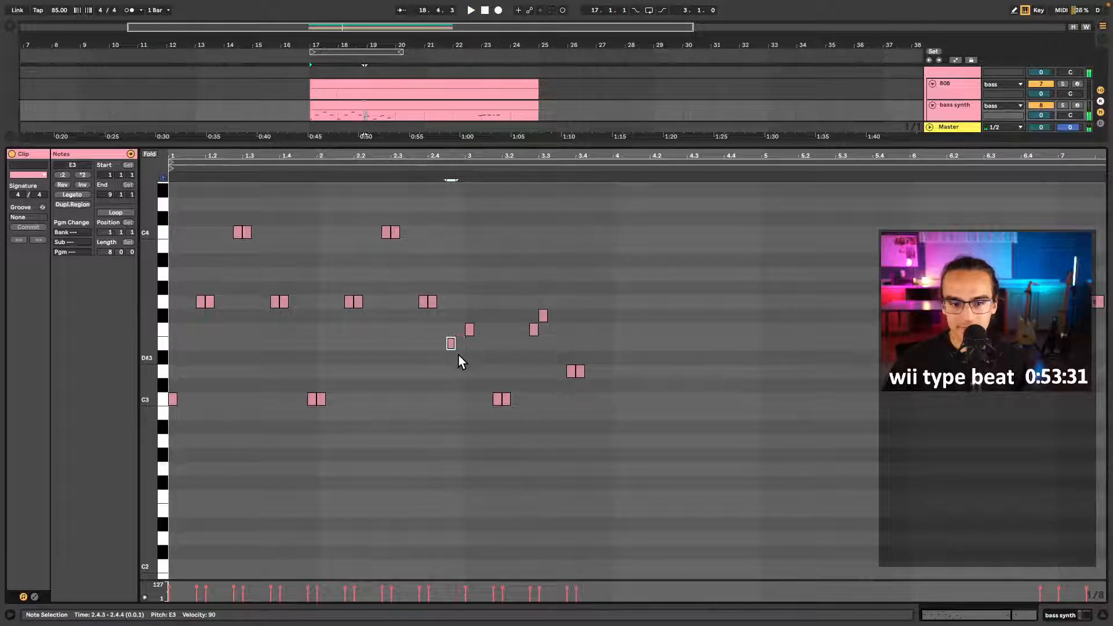
pyautogui.click(420, 168)
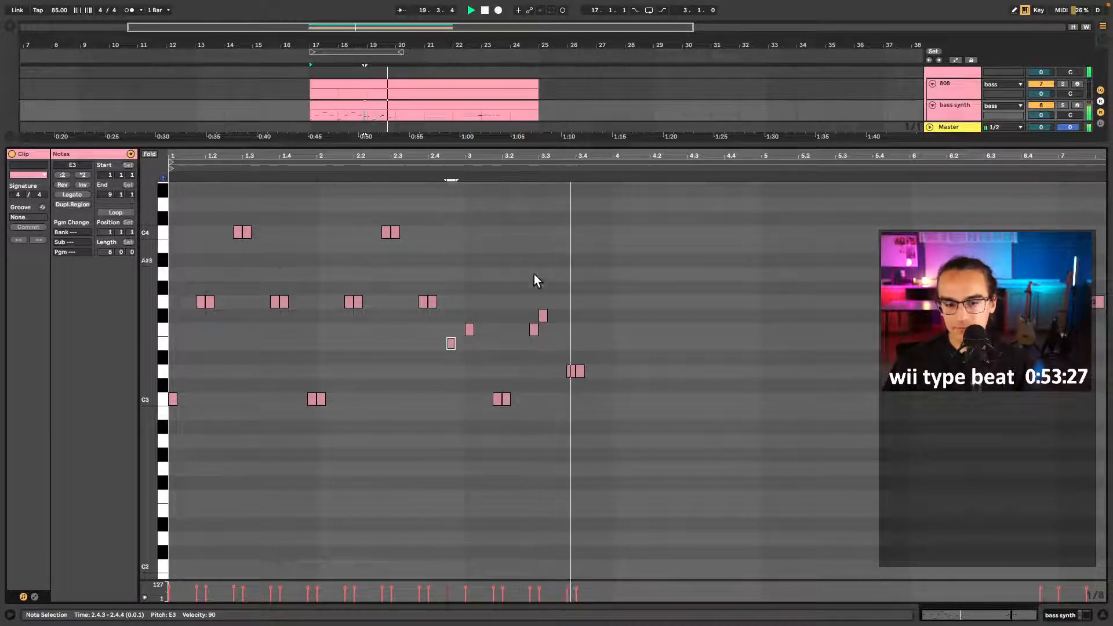
pyautogui.press('space')
# - Cut the closing F#3 and G3 phrase spanning 6.4.3 to 7.3.3 and paste it at 3.4.3
pyautogui.press('b')
pyautogui.press('b')
pyautogui.scroll(-2, 985, 324)
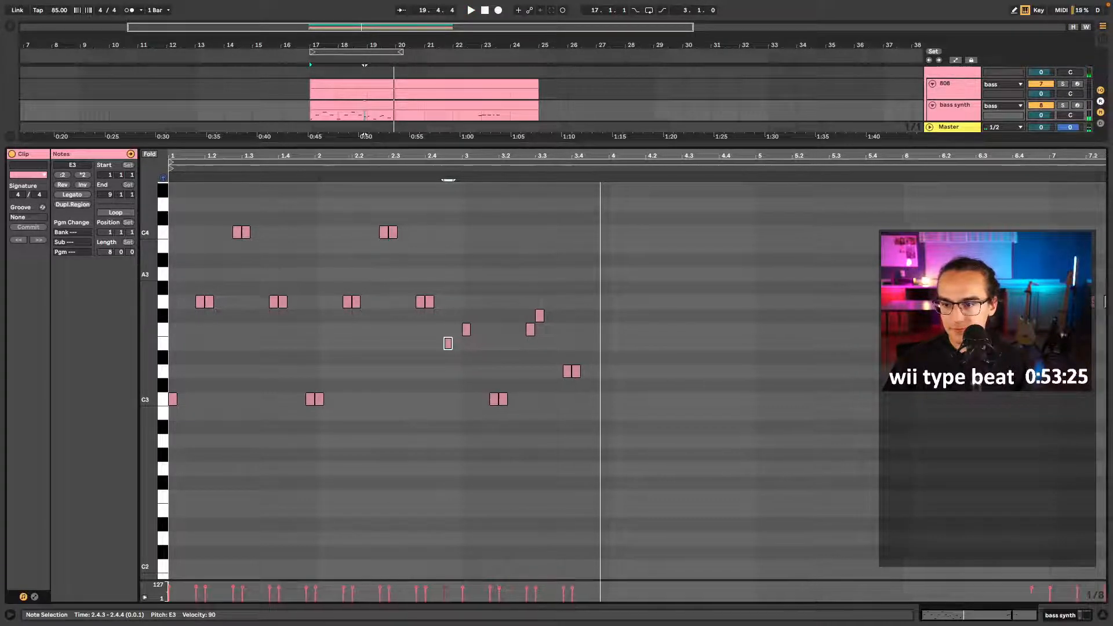
pyautogui.moveTo(946, 289); pyautogui.dragTo(1042, 326)
pyautogui.hotkey('ctrl', 'c')
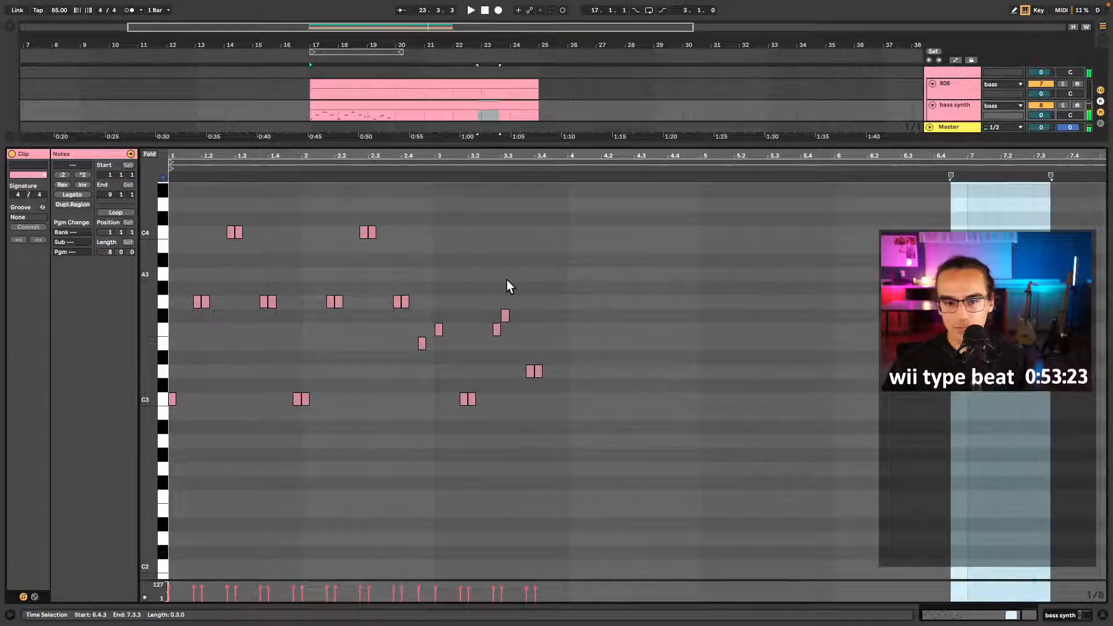
pyautogui.click(546, 287)
pyautogui.hotkey('ctrl', 'v')
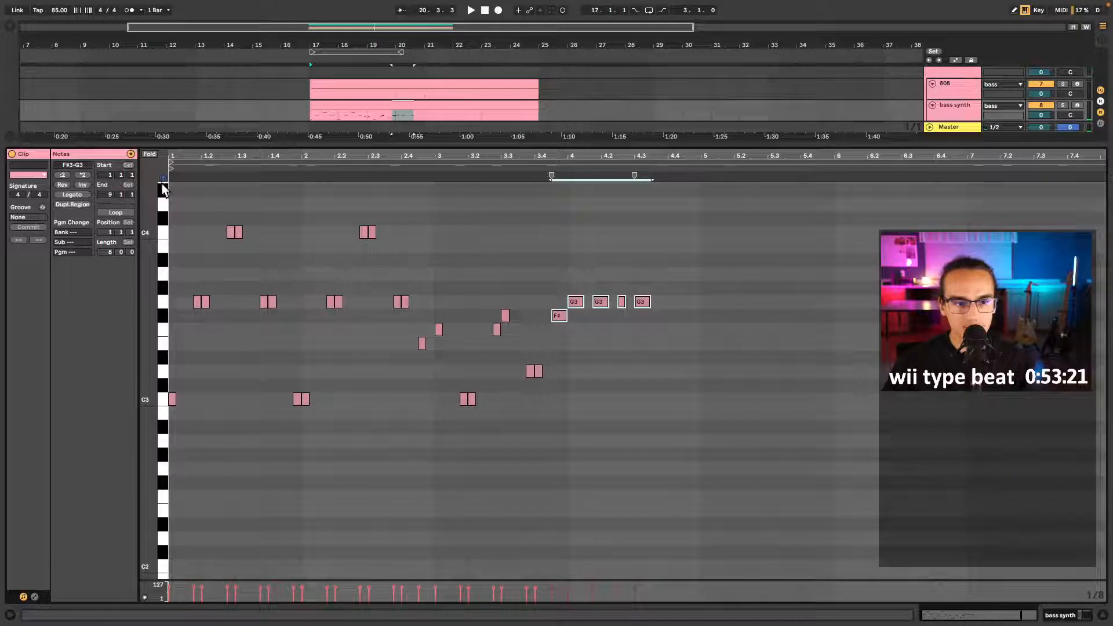
# - Play the bass line through the pasted phrase and place the insert marker at 1.4.1
pyautogui.press('space')
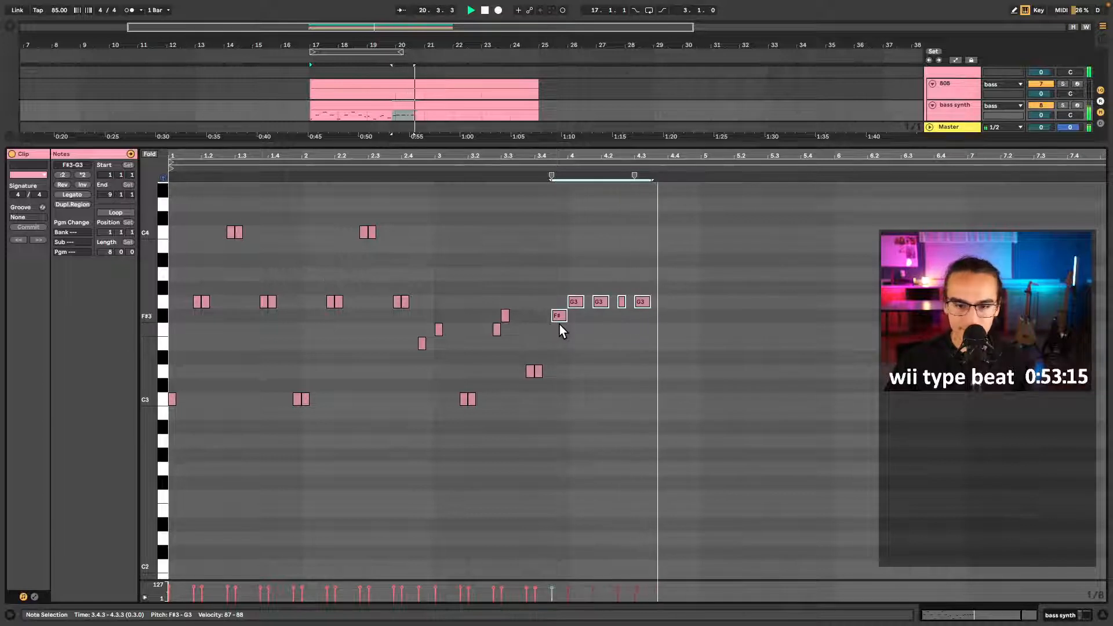
pyautogui.press('space')
pyautogui.click(670, 368)
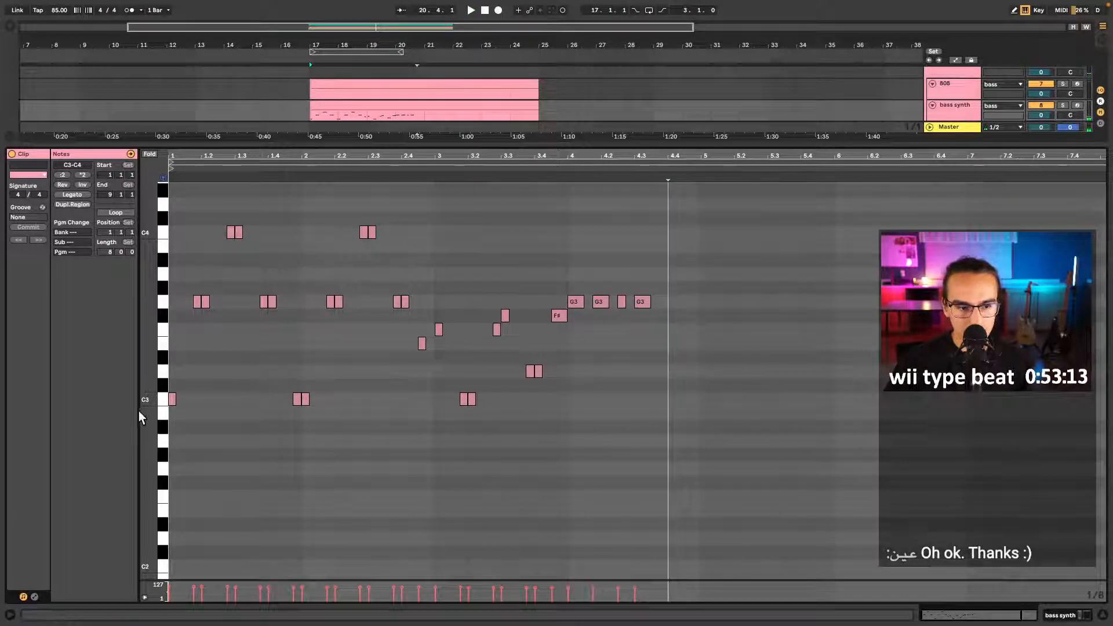
pyautogui.click(269, 405)
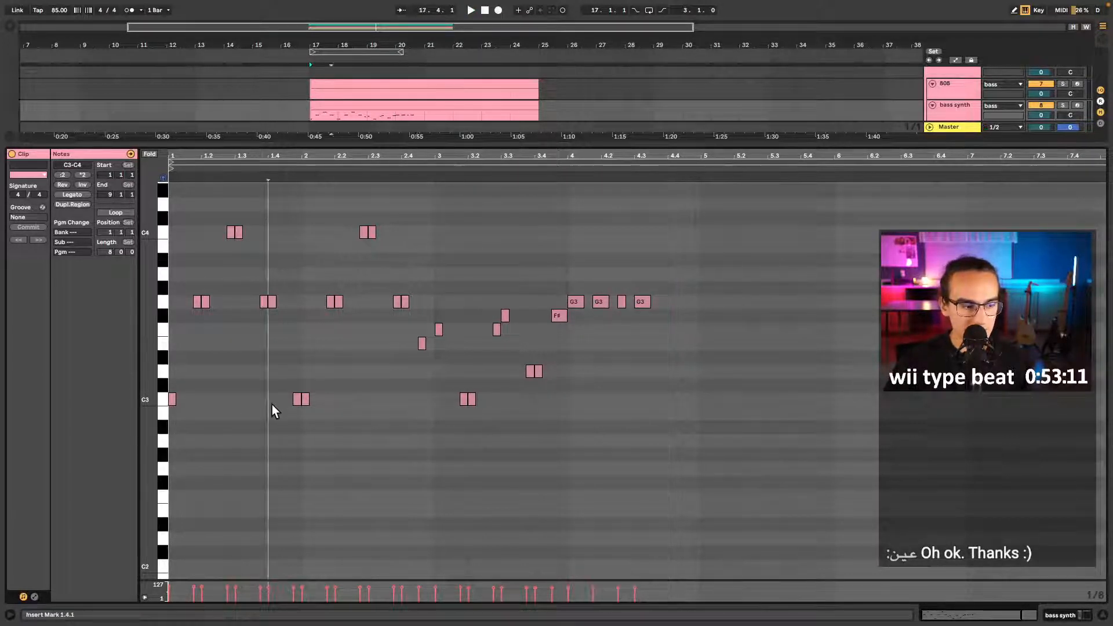
# - Play the bass line and select all of its C3 notes followed by all of its F3 notes to examine them
pyautogui.hotkey('ctrl', 'a')
pyautogui.press('space')
pyautogui.click(257, 404)
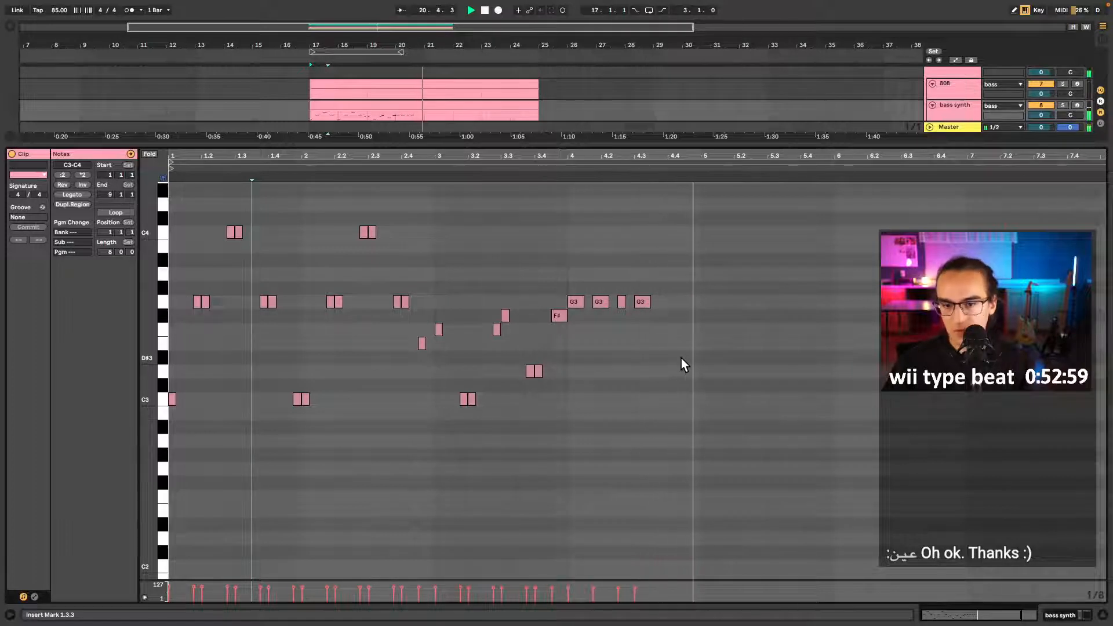
pyautogui.click(163, 400)
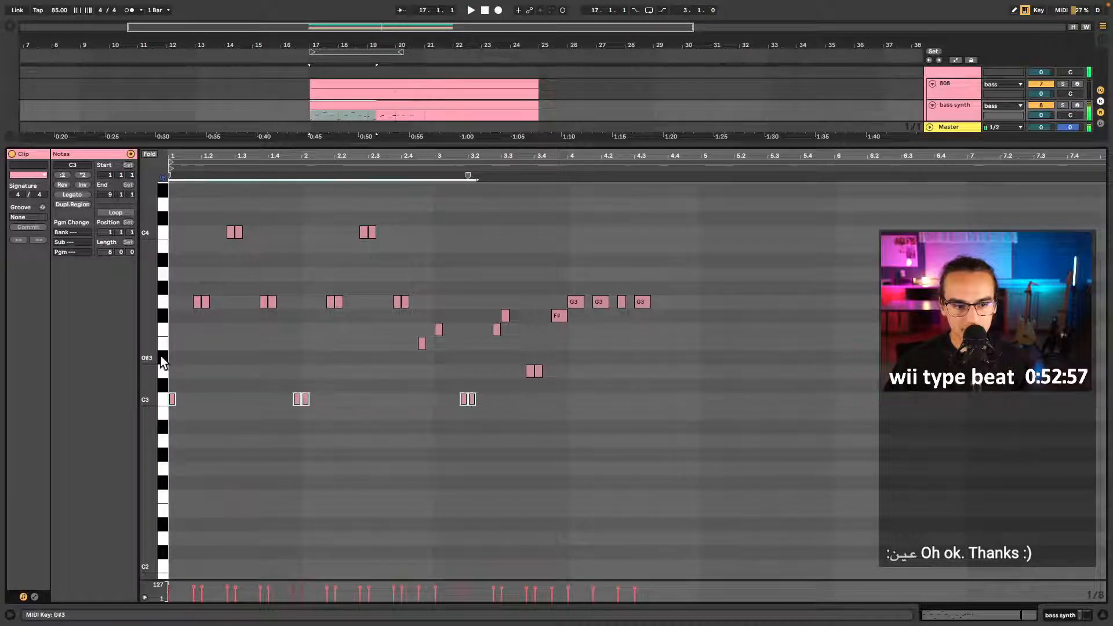
pyautogui.click(162, 330)
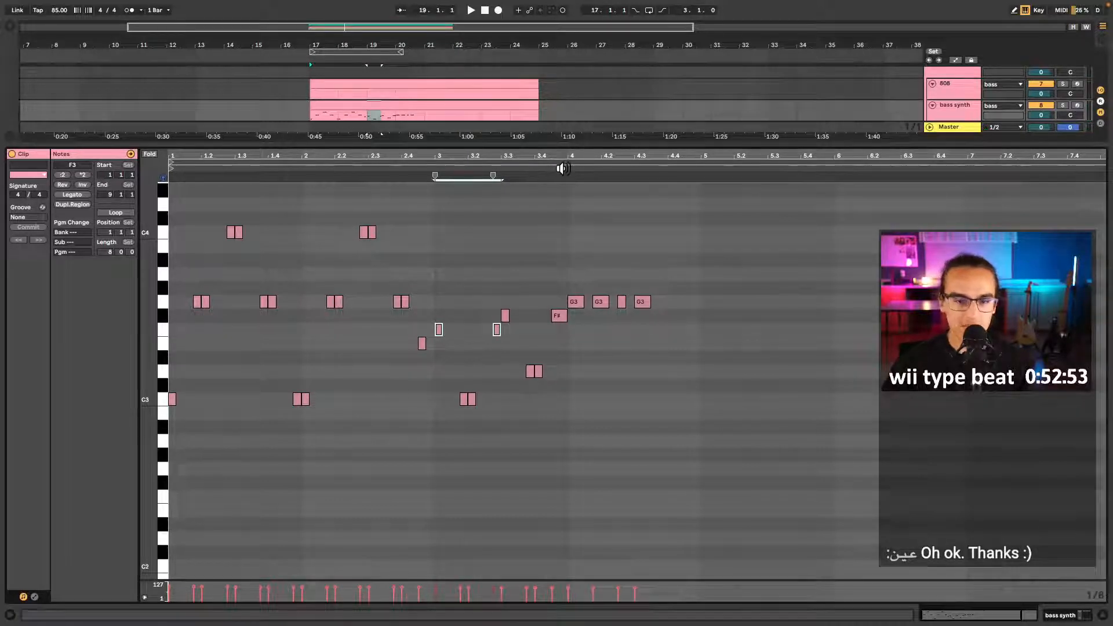
pyautogui.scroll(2, 587, 260)
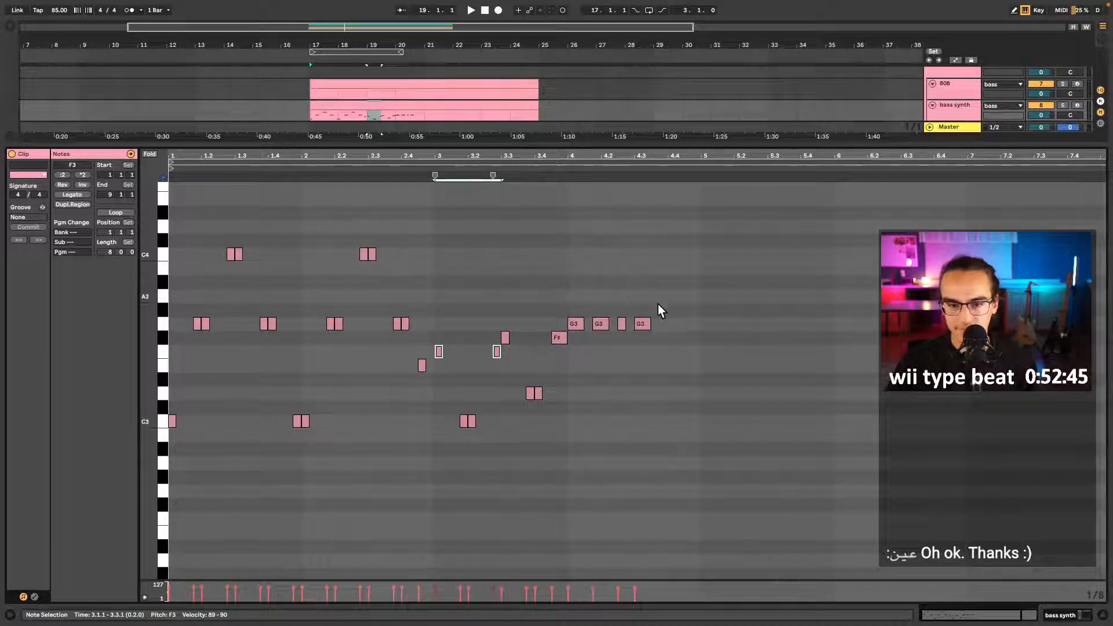
# - Add an eighth-note G3 phrase at 5.1.1, 5.1.4 and 5.2.3 in the bass clip and play it from bar 5
pyautogui.press('b')
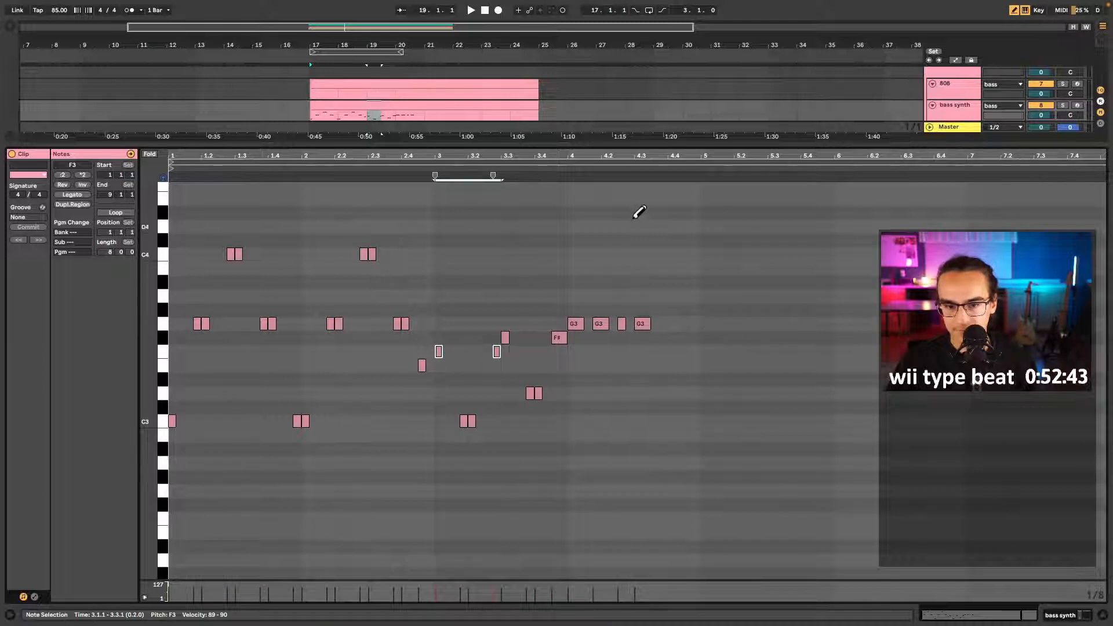
pyautogui.click(568, 170)
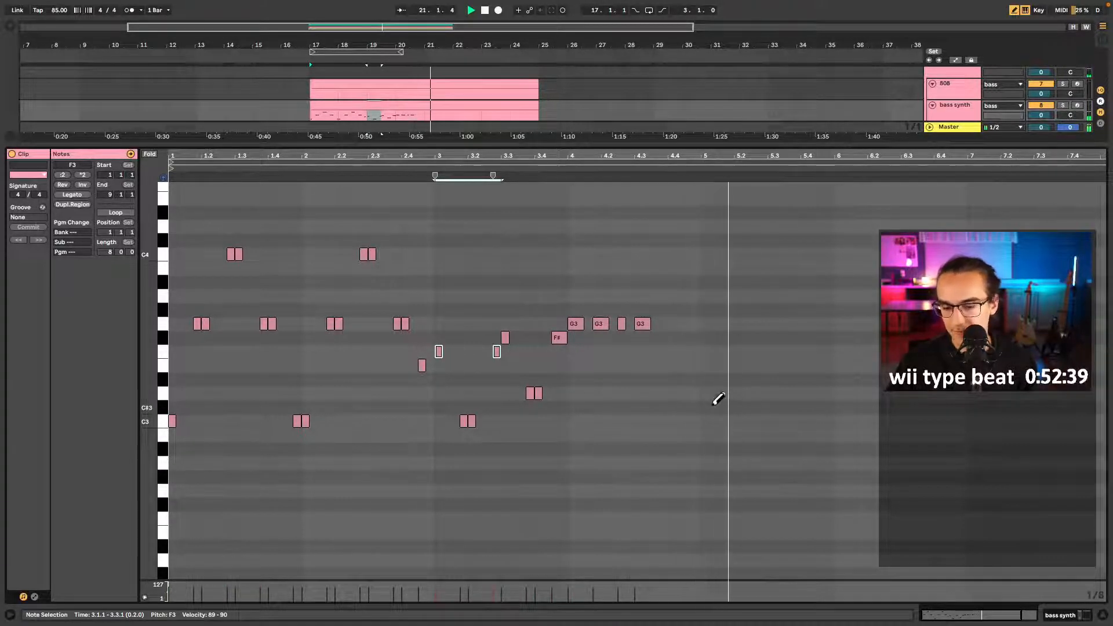
pyautogui.click(708, 320)
pyautogui.press('b')
pyautogui.moveTo(641, 284); pyautogui.dragTo(578, 342)
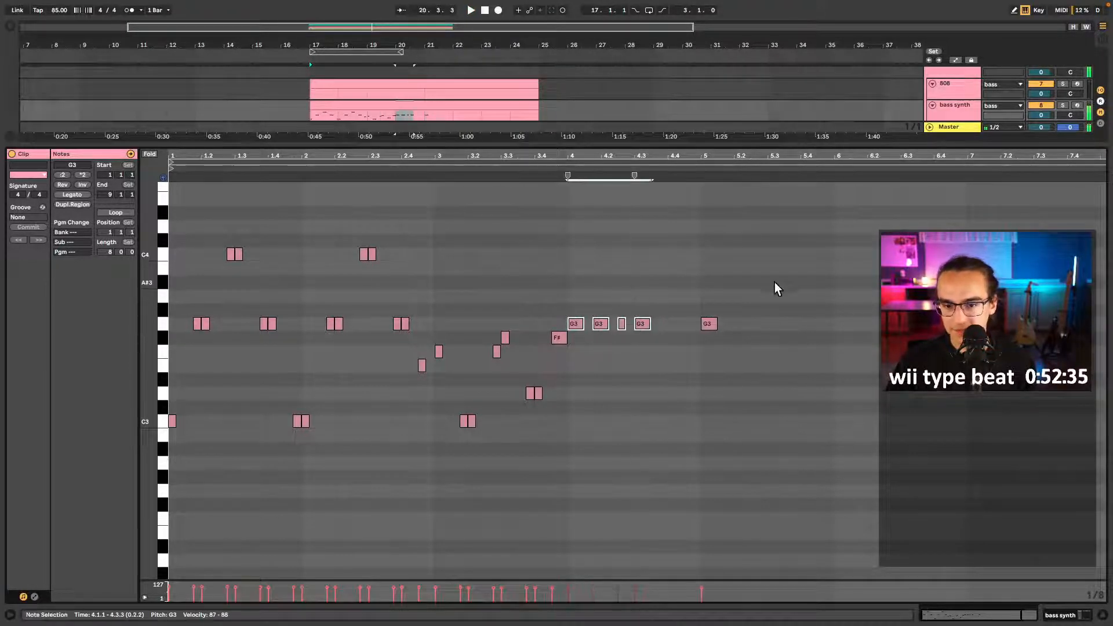
pyautogui.hotkey('ctrl', 'd')
pyautogui.press('Delete')
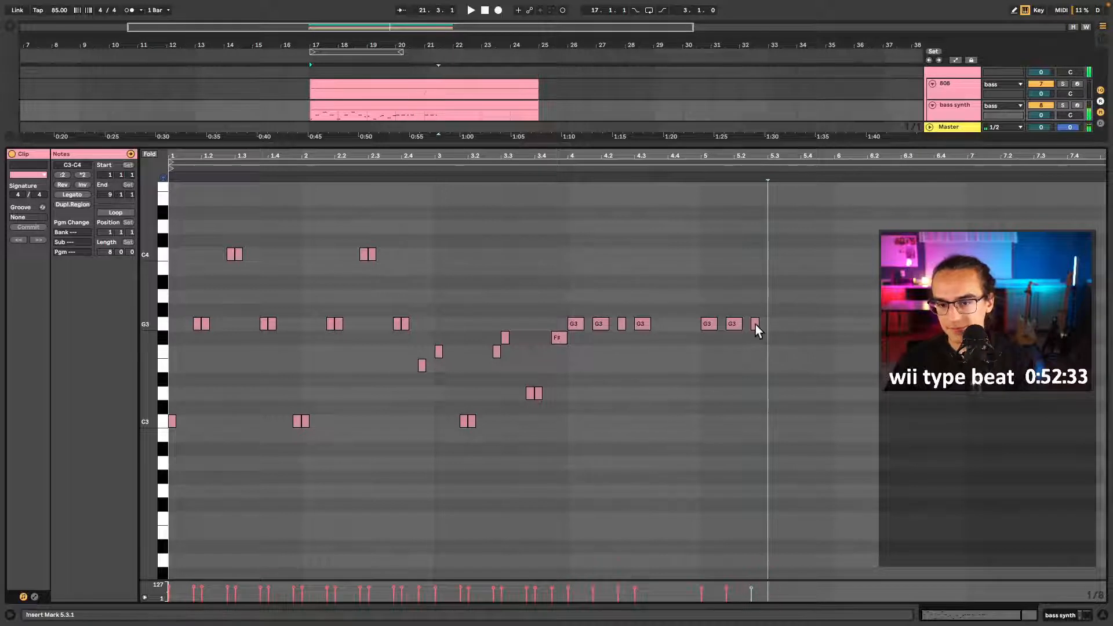
pyautogui.click(755, 324)
pyautogui.click(699, 169)
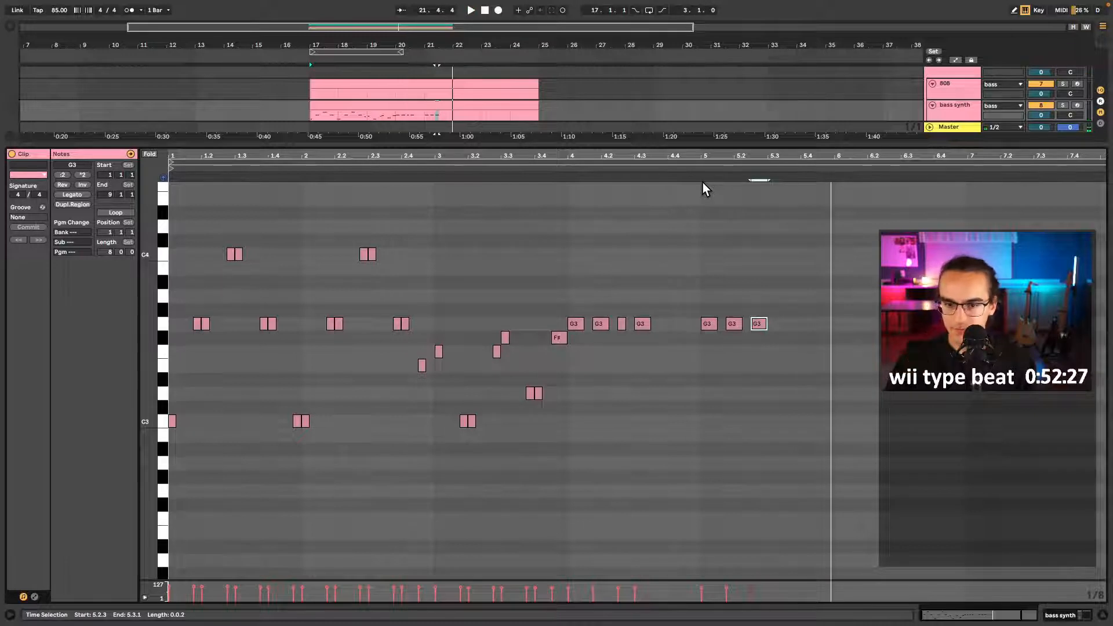
# - Lengthen the three G3 bass notes in bar 5 to three sixteenths each
pyautogui.click(711, 325)
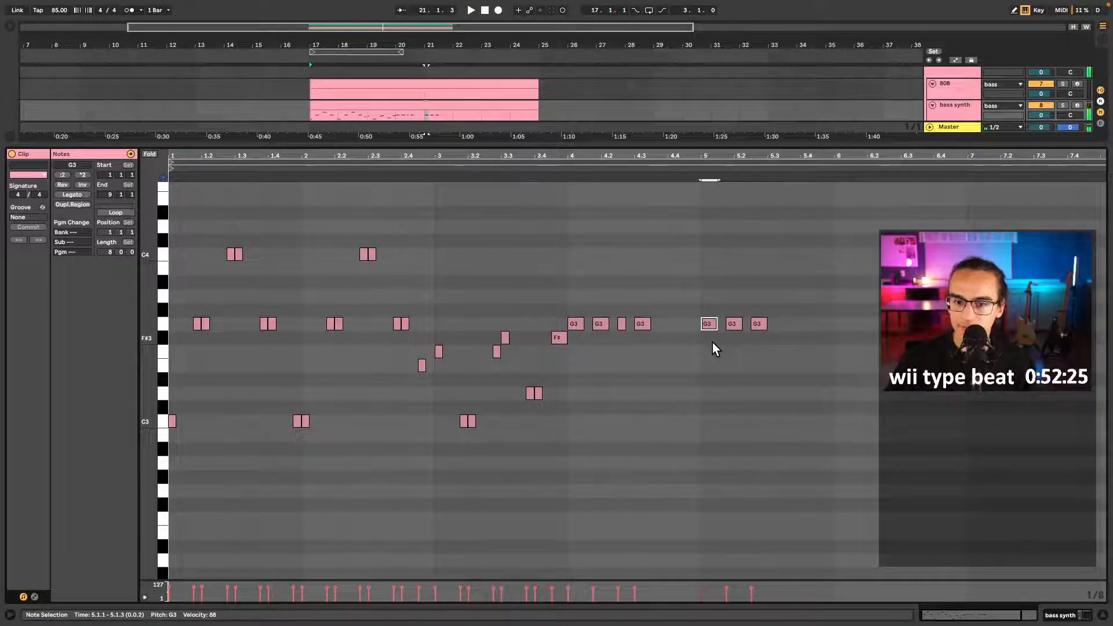
pyautogui.hotkey('shift', 'Right')
pyautogui.hotkey('shift', 'Right')
pyautogui.press('super+1')
pyautogui.hotkey('shift', 'Left')
pyautogui.hotkey('shift', 'Left')
pyautogui.hotkey('shift', 'Left')
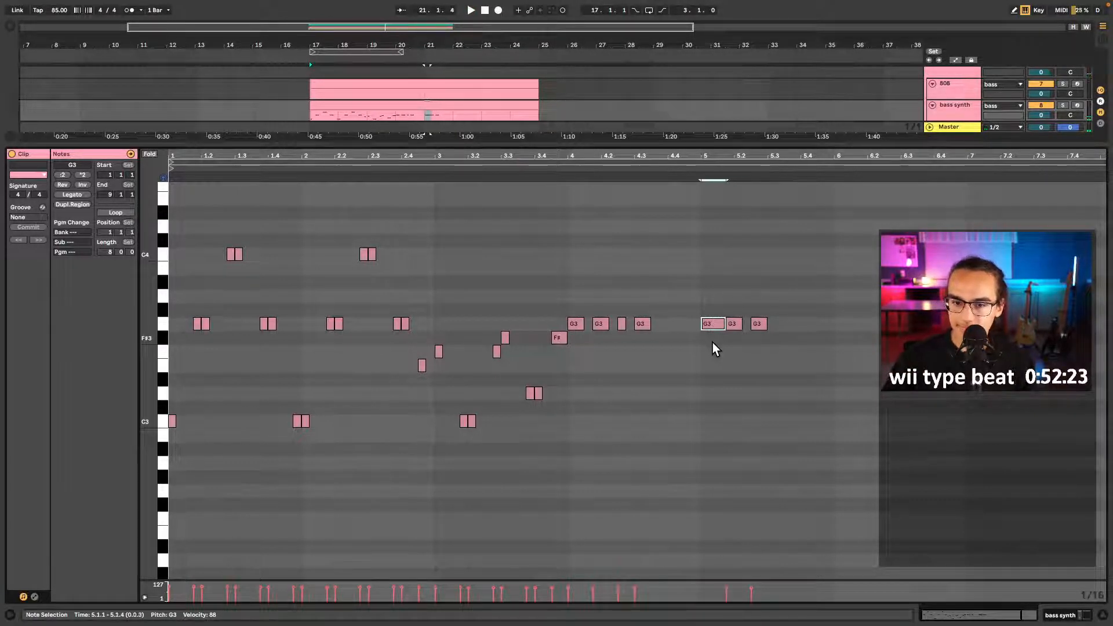
pyautogui.hotkey('alt', 'Right')
pyautogui.hotkey('alt', 'Right')
pyautogui.hotkey('shift', 'Right')
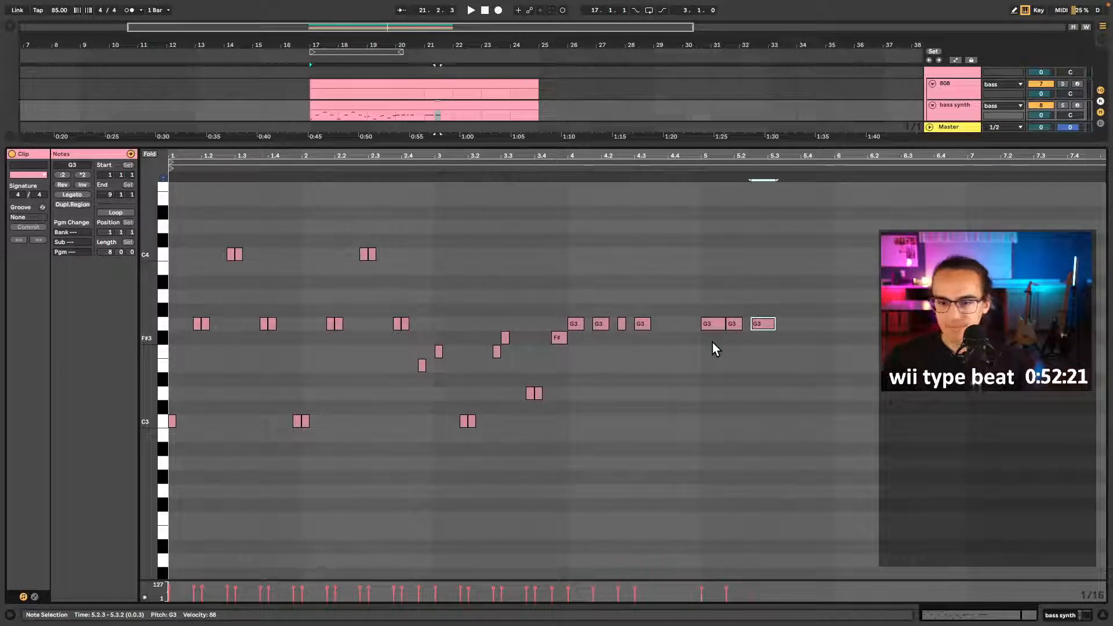
pyautogui.click(735, 325)
pyautogui.hotkey('shift', 'Right')
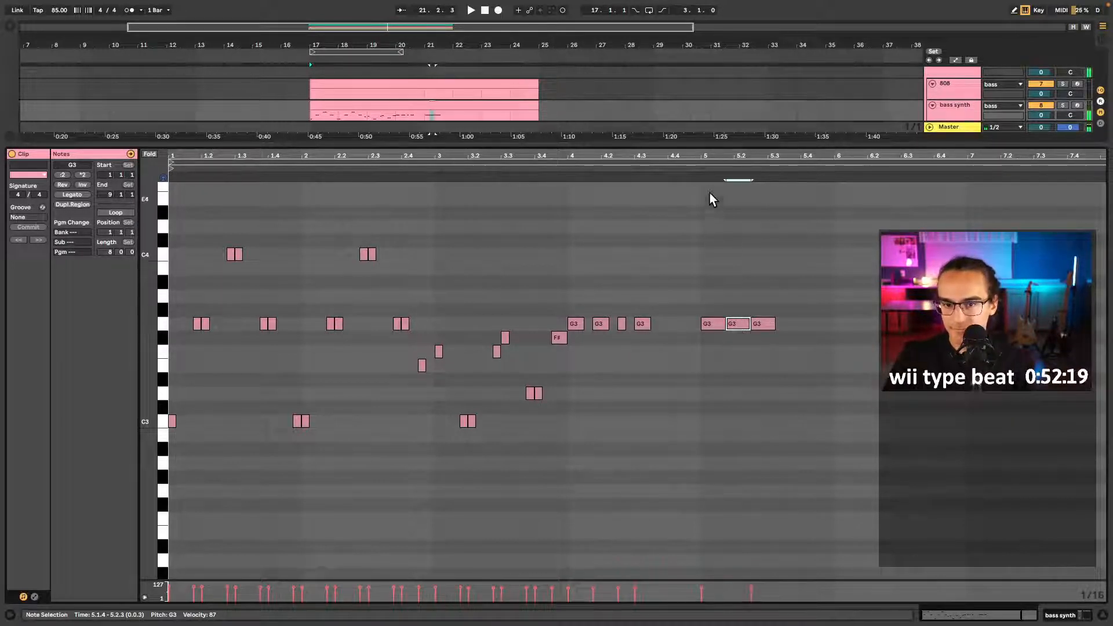
# - Play the lengthened bass notes in bar 5 and place the insert marker at 5.1.1
pyautogui.press('space')
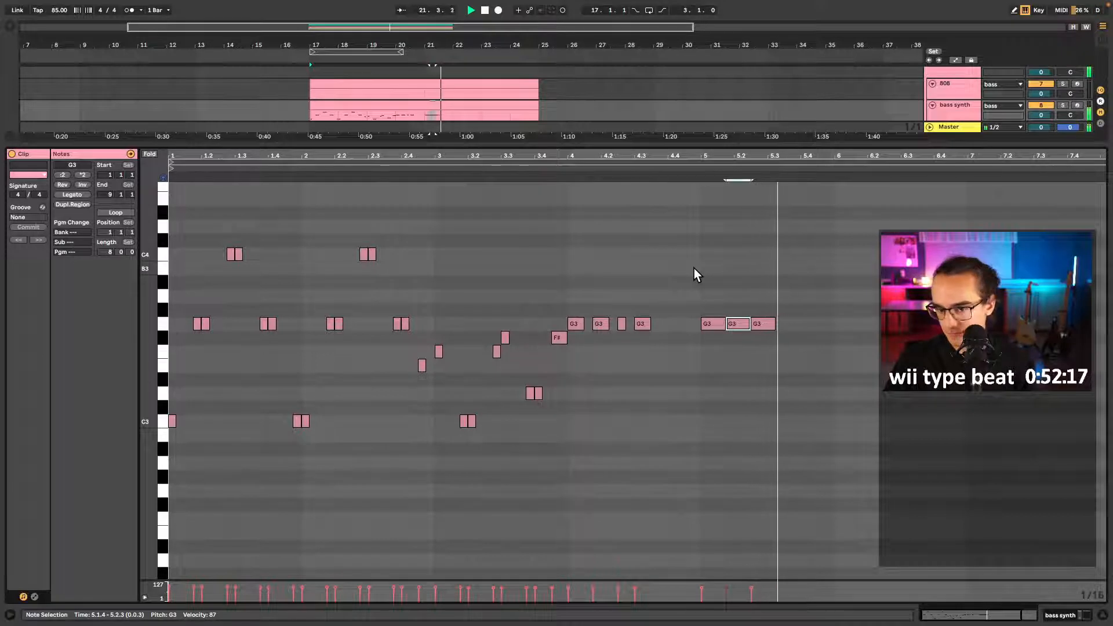
pyautogui.press('space')
pyautogui.press('space')
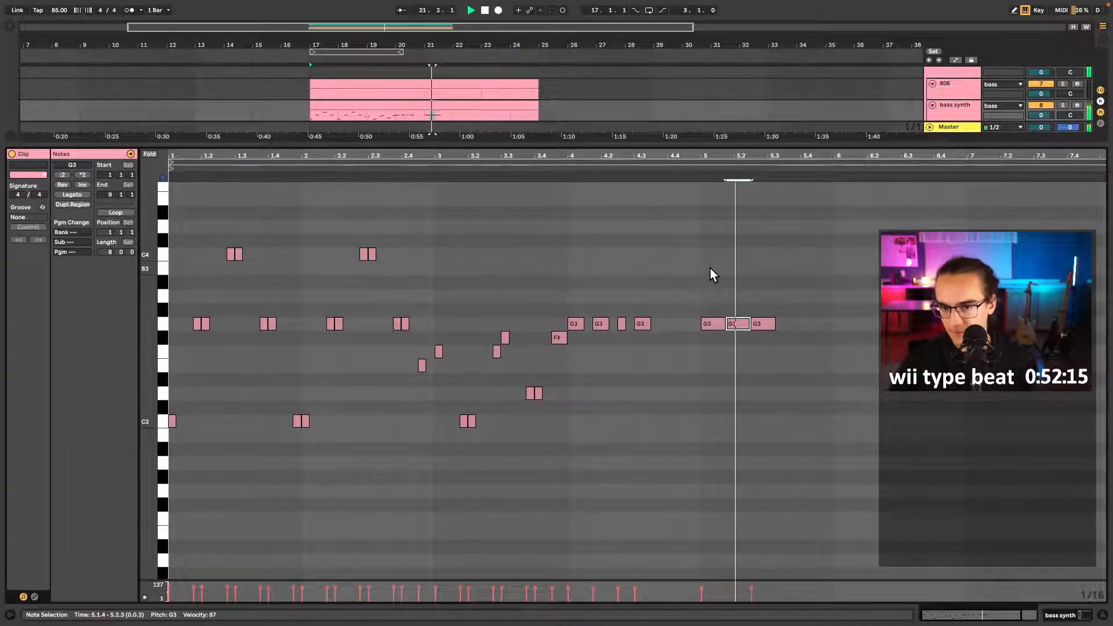
pyautogui.press('space')
pyautogui.click(699, 271)
pyautogui.press('b')
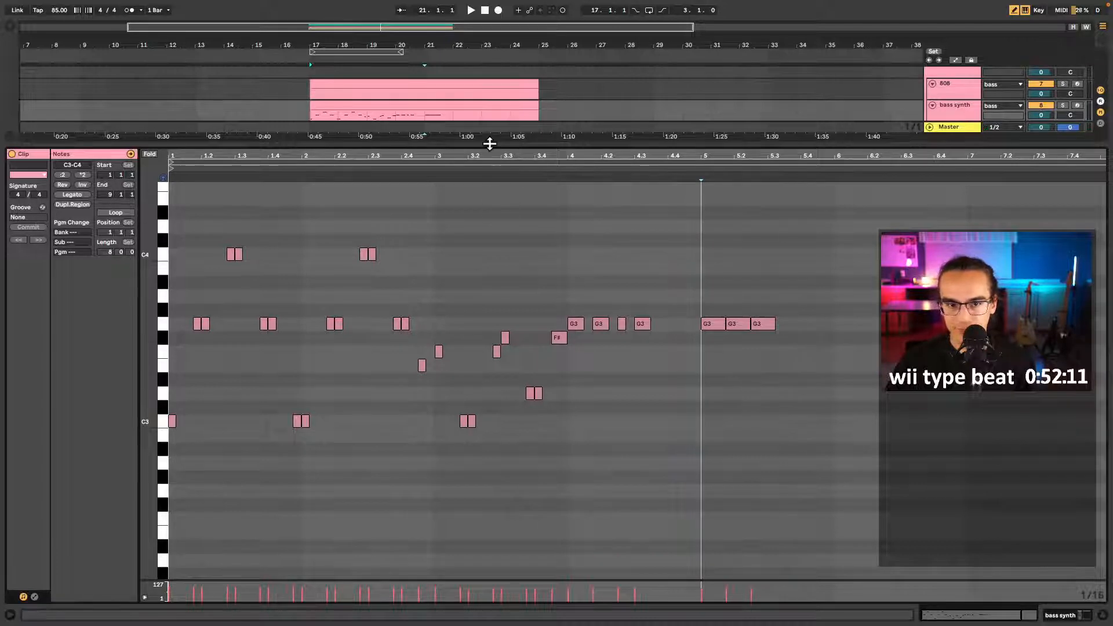
# - Open the yellow Serum electric piano clip for editing and play it
pyautogui.press('alt+super+l')
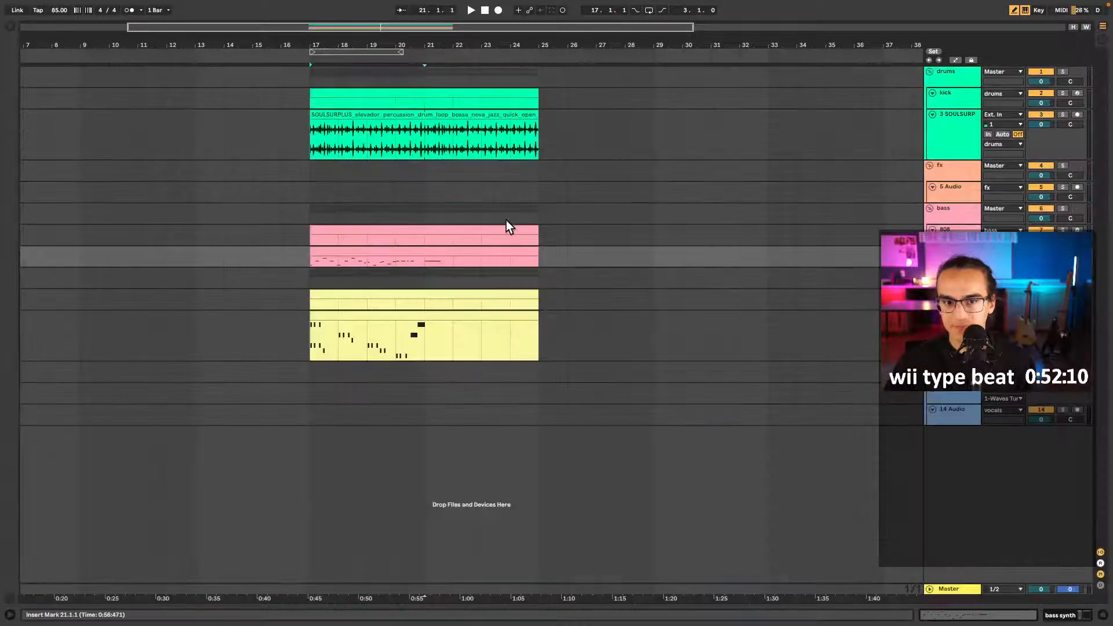
pyautogui.doubleClick(461, 317)
pyautogui.press('space')
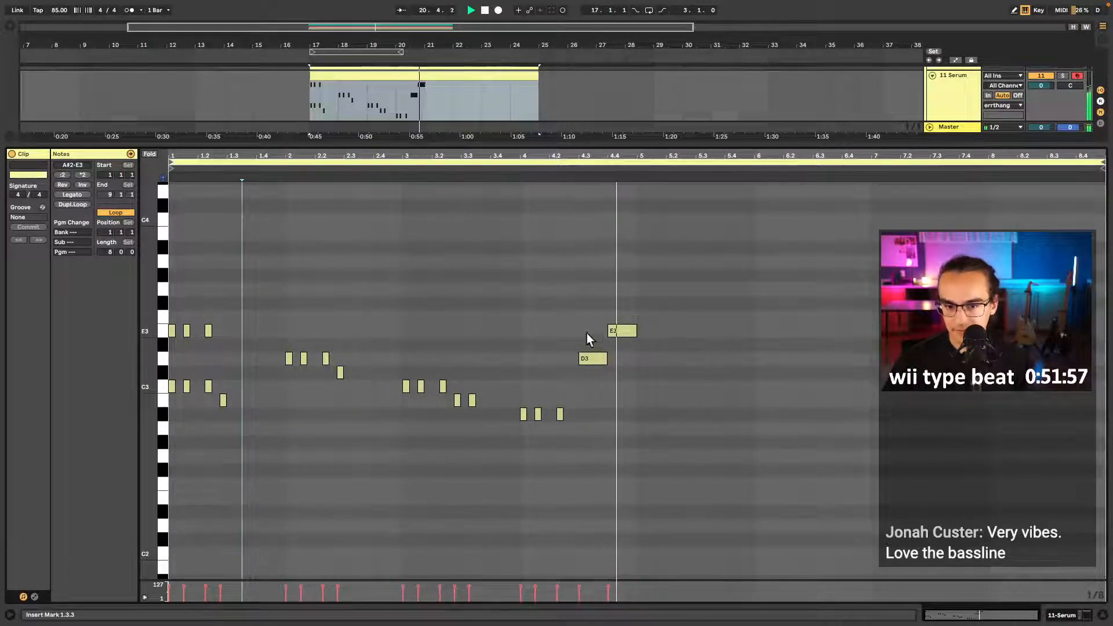
# - Add one-beat G3 notes at 5.1.1 and 5.2.1 in the electric piano clip
pyautogui.doubleClick(646, 290)
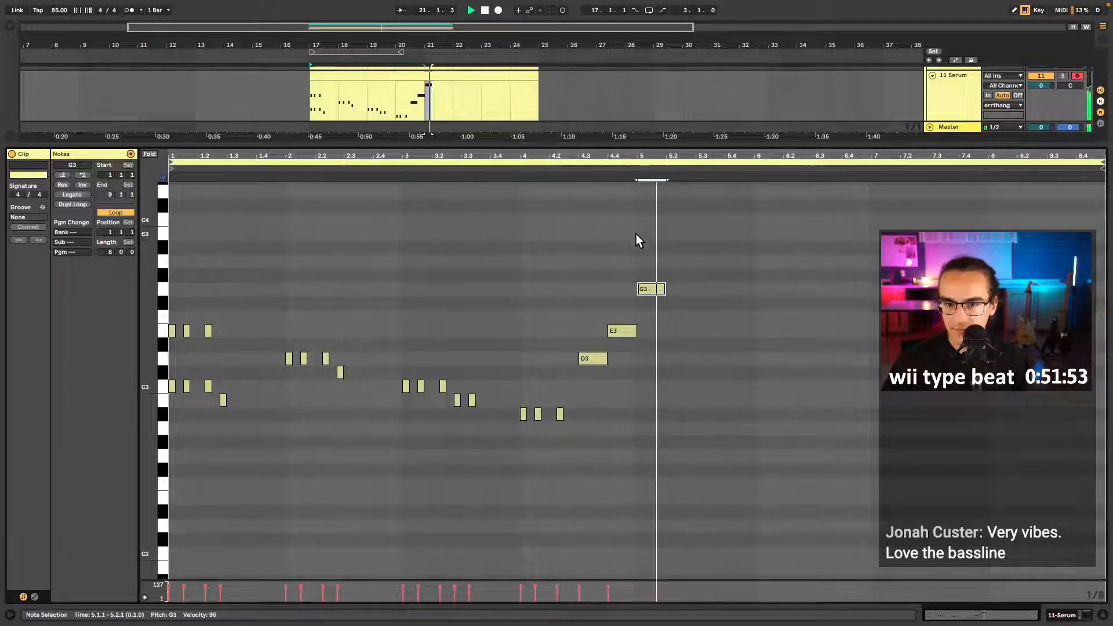
pyautogui.doubleClick(679, 289)
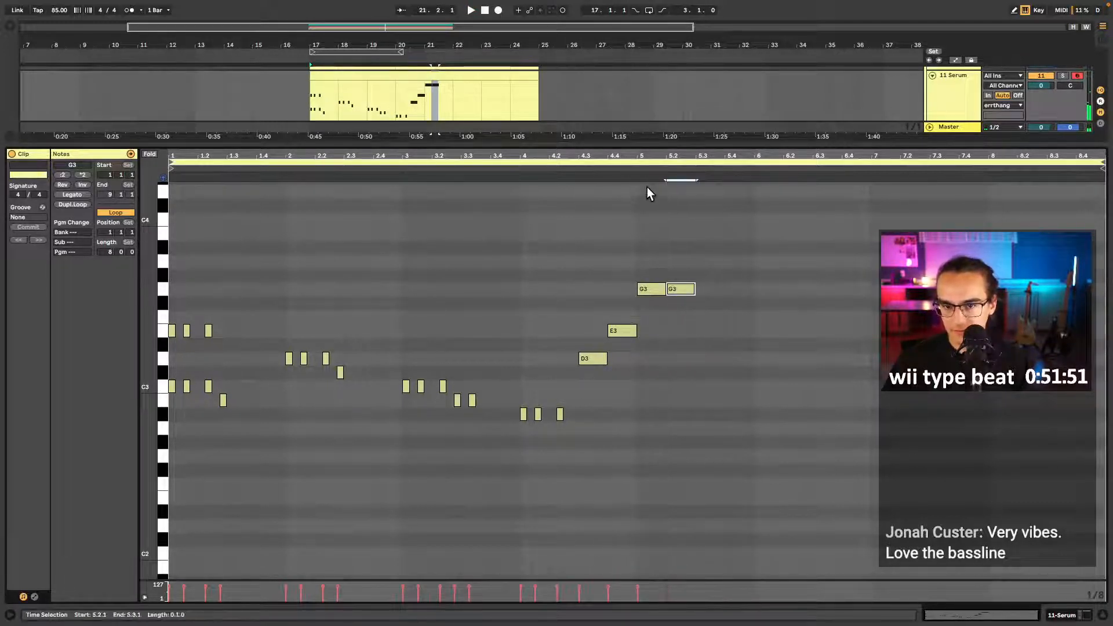
pyautogui.doubleClick(684, 292)
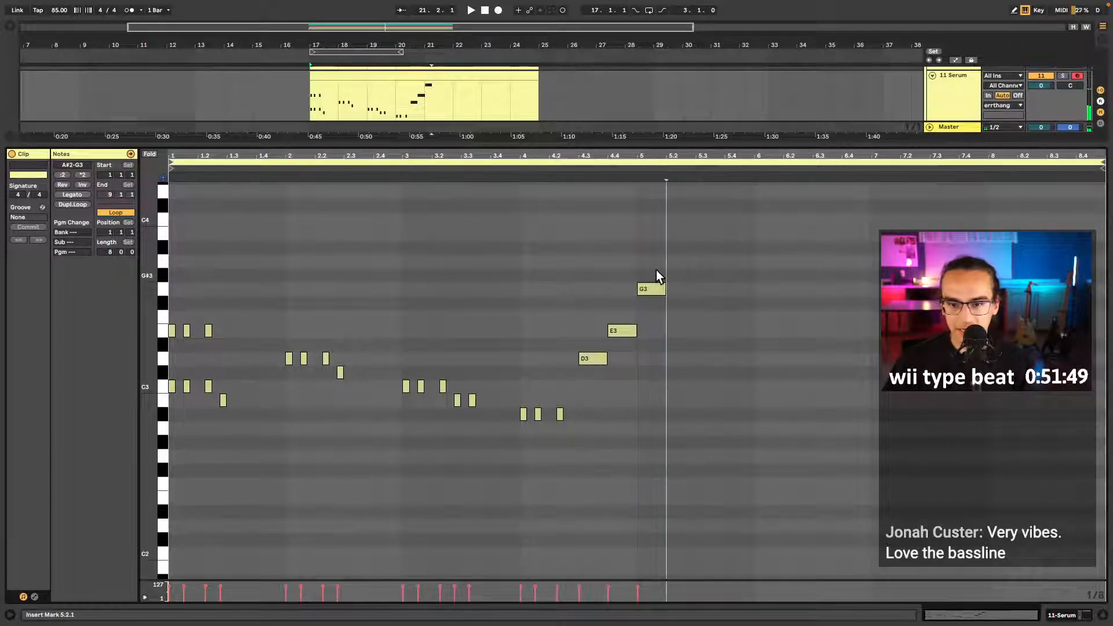
pyautogui.doubleClick(681, 290)
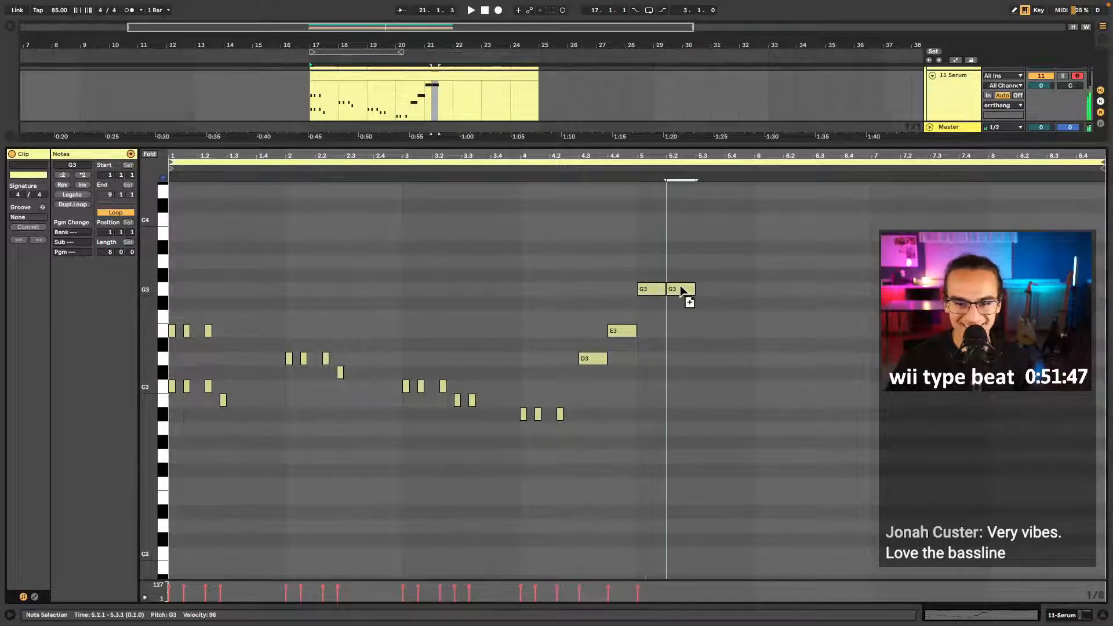
pyautogui.scroll(2, 684, 287)
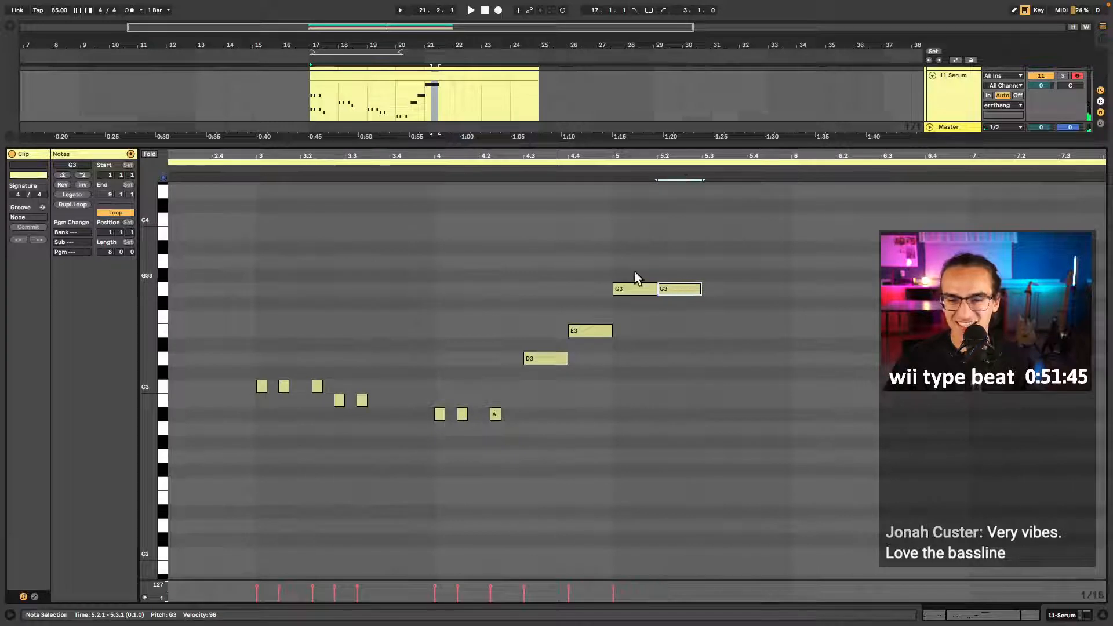
# - Replace the two long G3 notes with sixteenth-note G3s at 5.1.1 and 5.1.3, and play from bar 5
pyautogui.click(612, 170)
pyautogui.press('b')
pyautogui.doubleClick(621, 285)
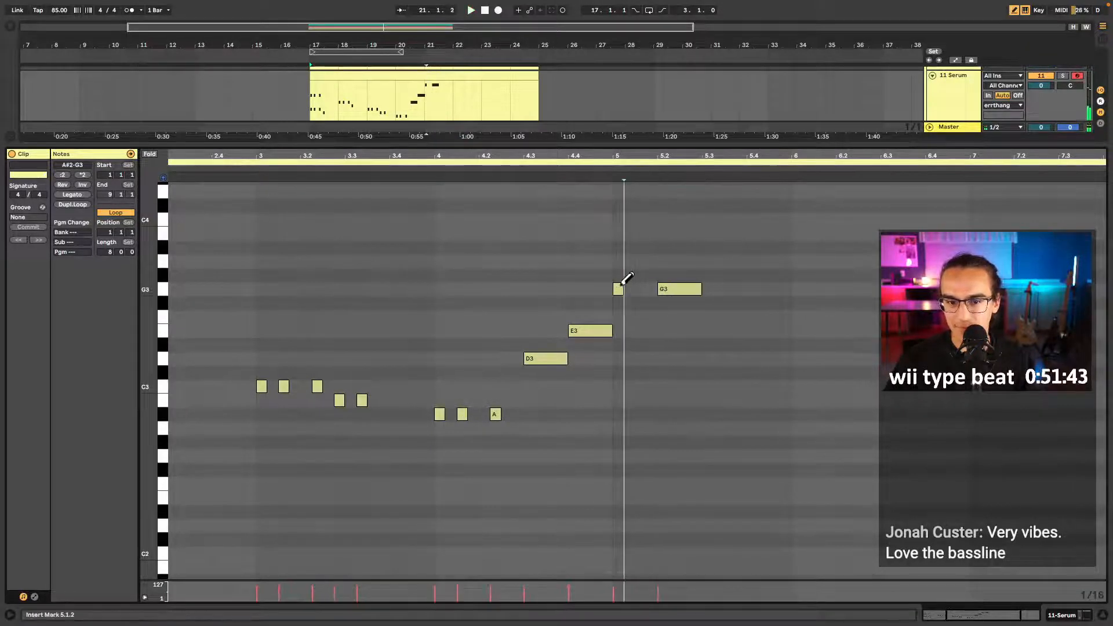
pyautogui.moveTo(670, 294); pyautogui.dragTo(659, 287)
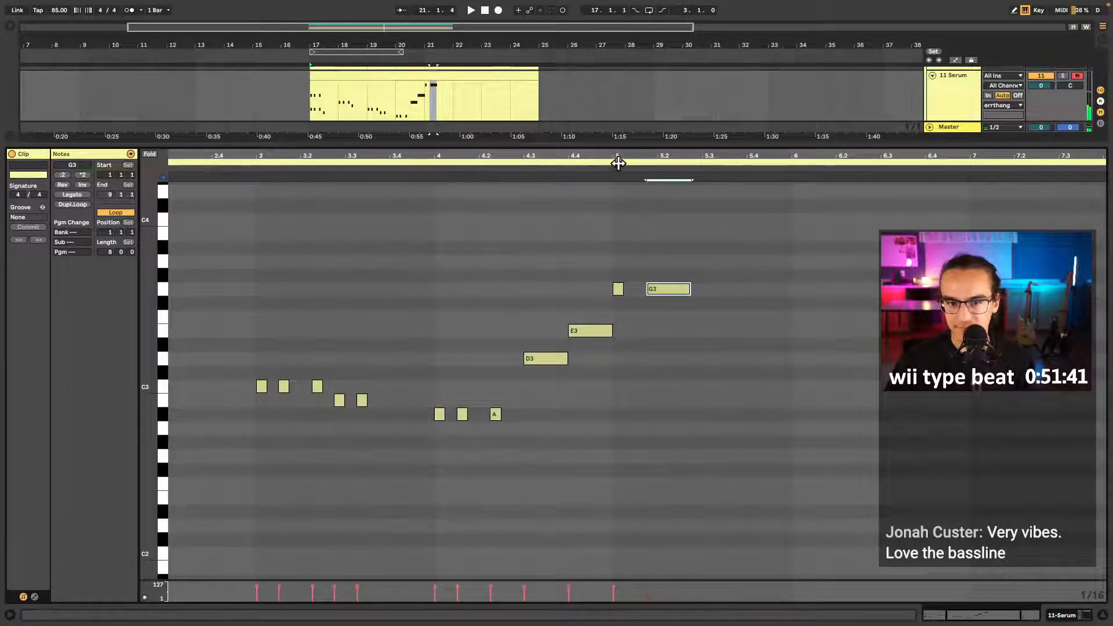
pyautogui.moveTo(664, 290); pyautogui.dragTo(656, 288)
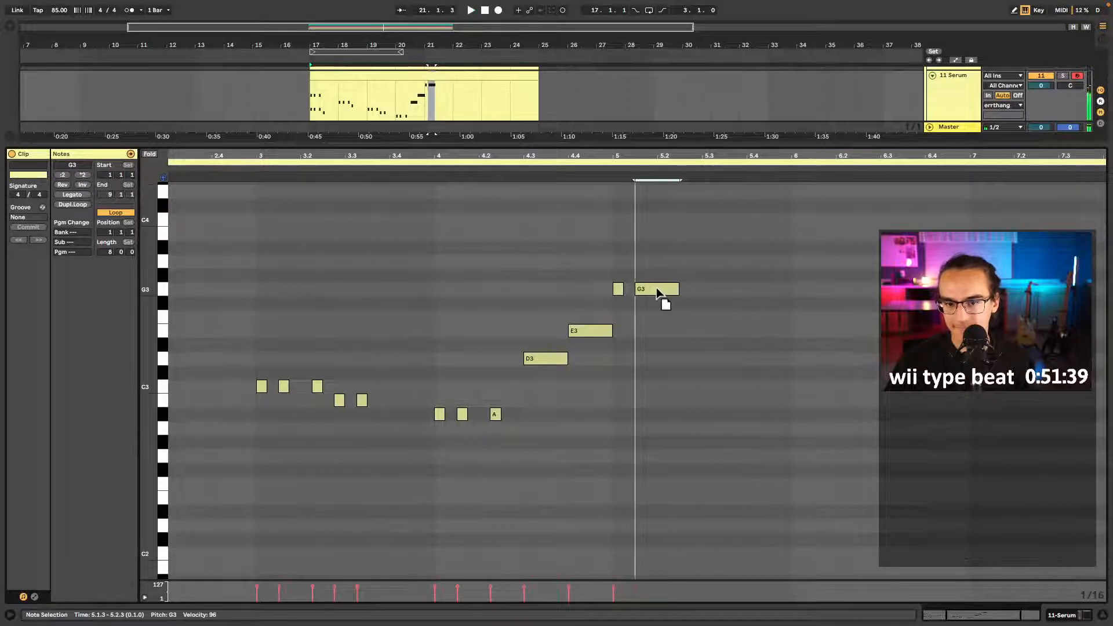
pyautogui.doubleClick(645, 287)
pyautogui.click(613, 170)
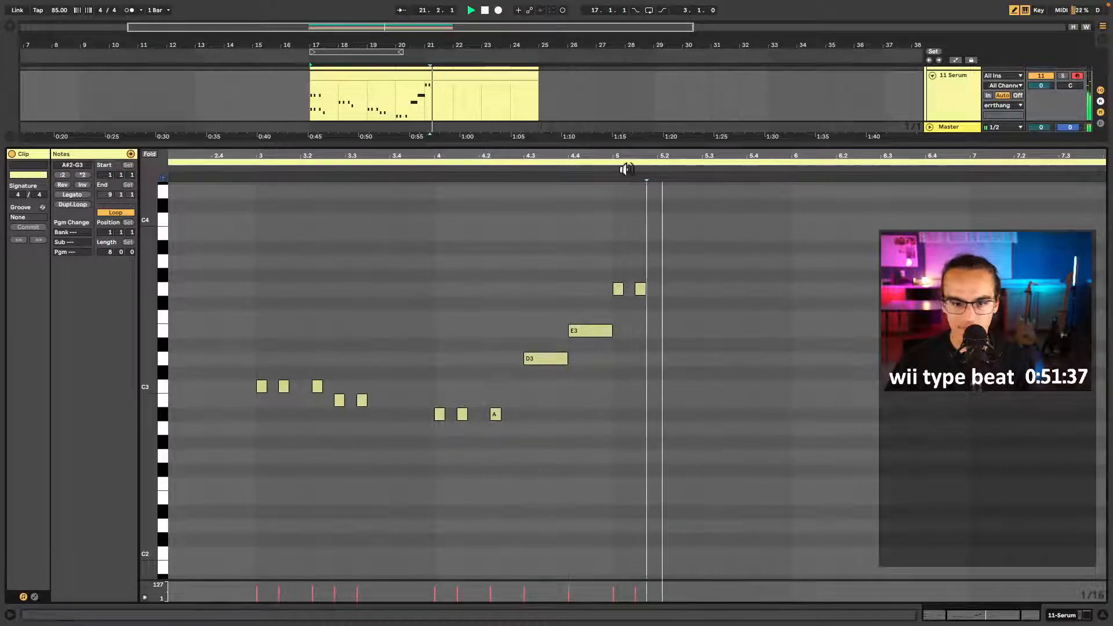
# - Try a sixteenth-note G3 at 5.2.2 and F#3 at 5.2.4 from bar 5, and erase the F#3
pyautogui.click(673, 288)
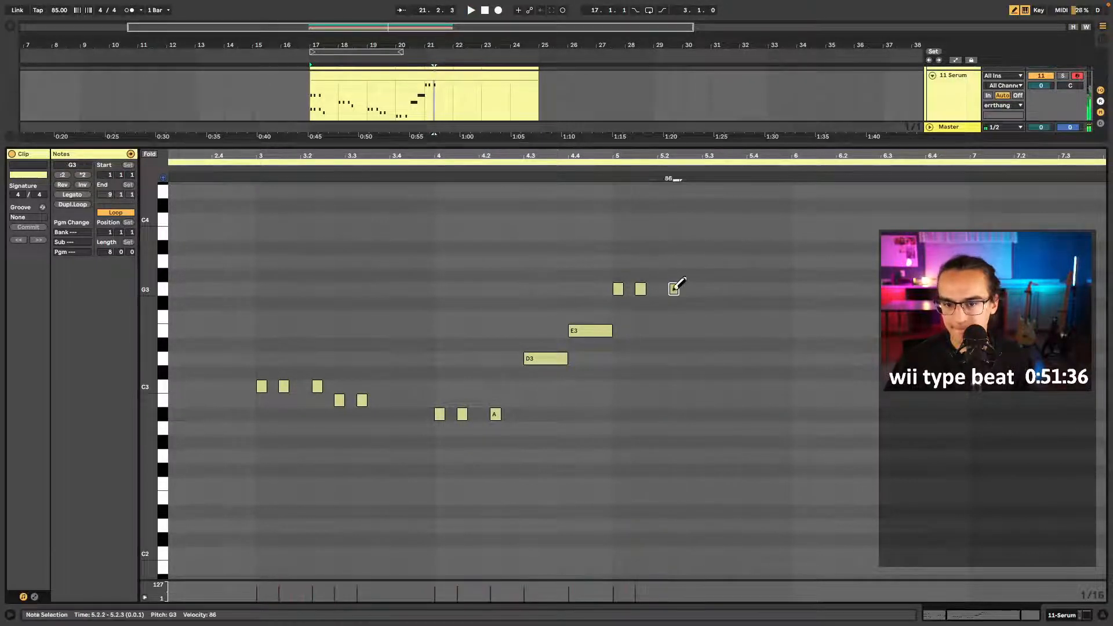
pyautogui.click(613, 168)
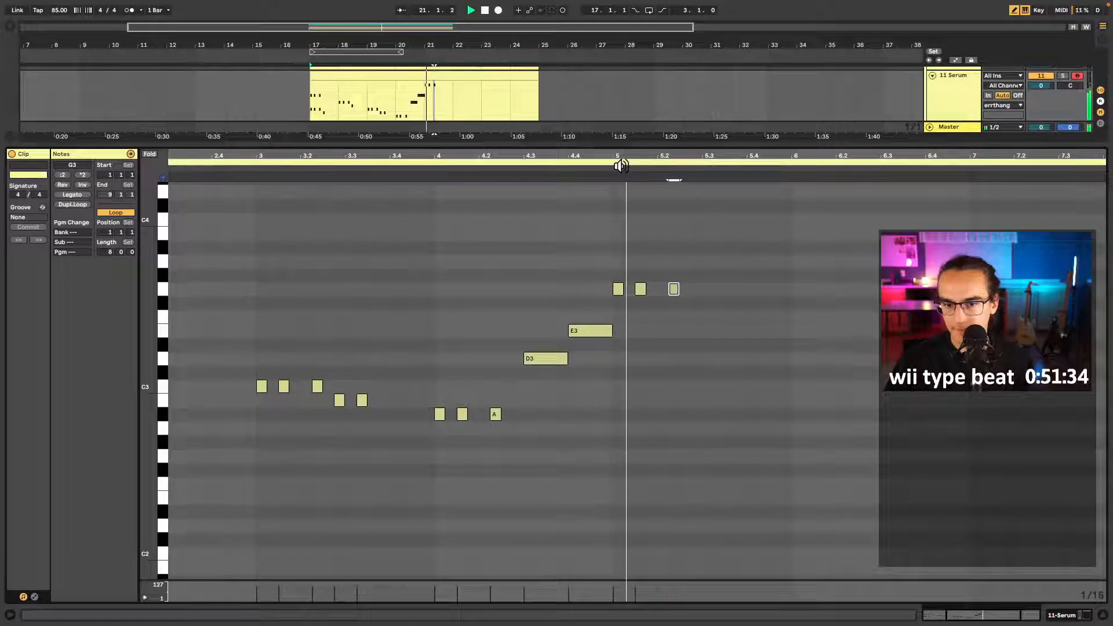
pyautogui.click(696, 302)
pyautogui.click(611, 169)
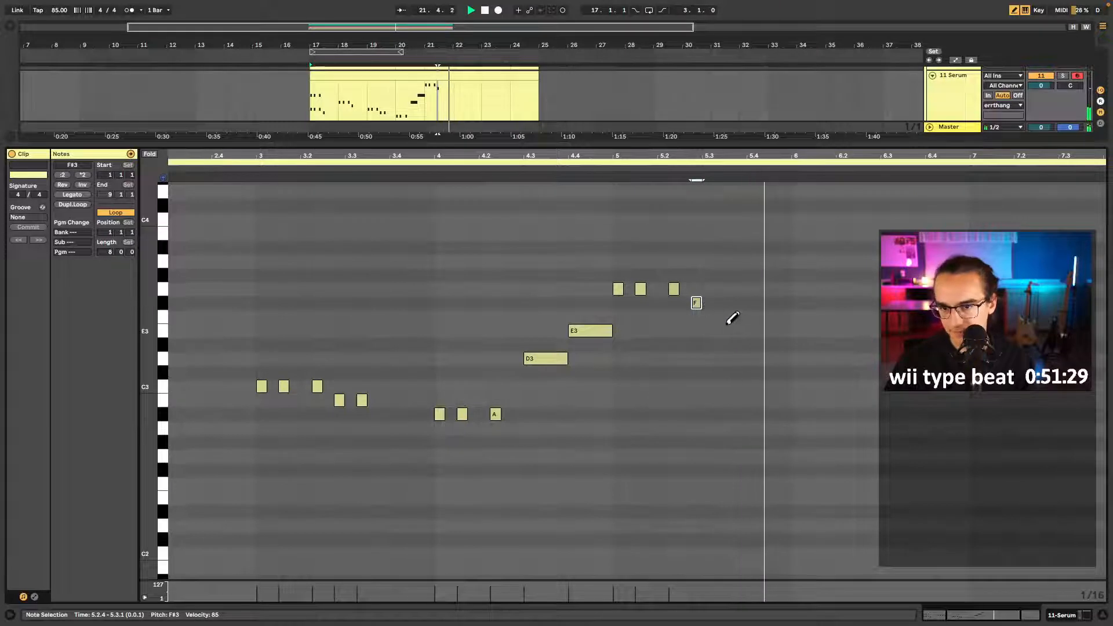
pyautogui.press('space')
pyautogui.click(696, 302)
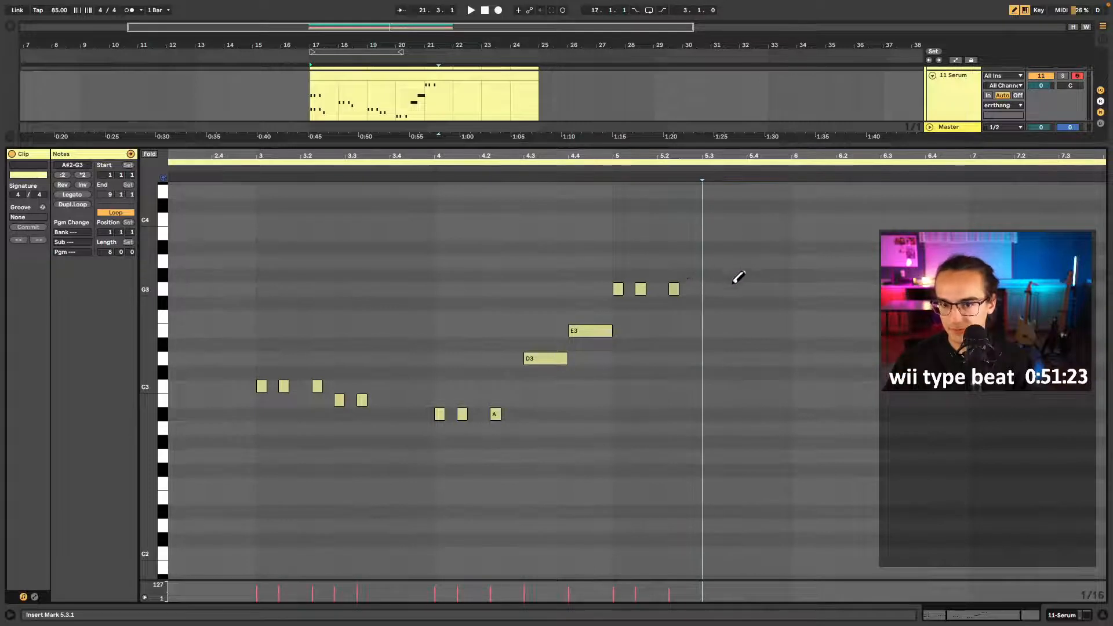
pyautogui.click(609, 175)
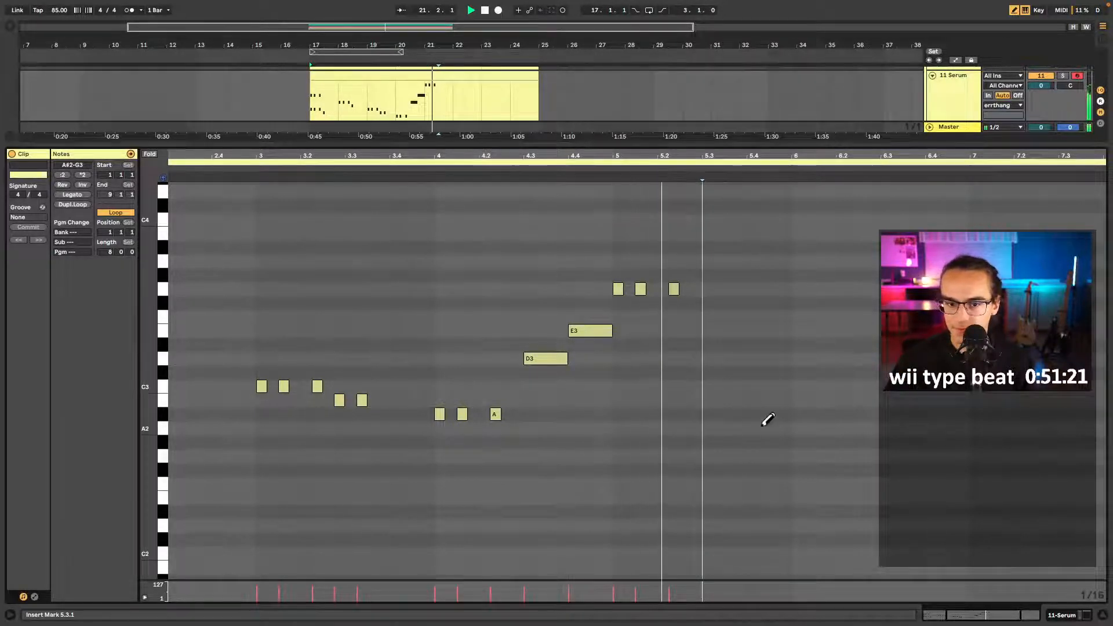
pyautogui.press('space')
# - Replace the G3 notes at 5.1.3 and 5.2.2 with sixteenth-note G3s at 5.1.4 and 5.2.3
pyautogui.click(640, 288)
pyautogui.click(674, 288)
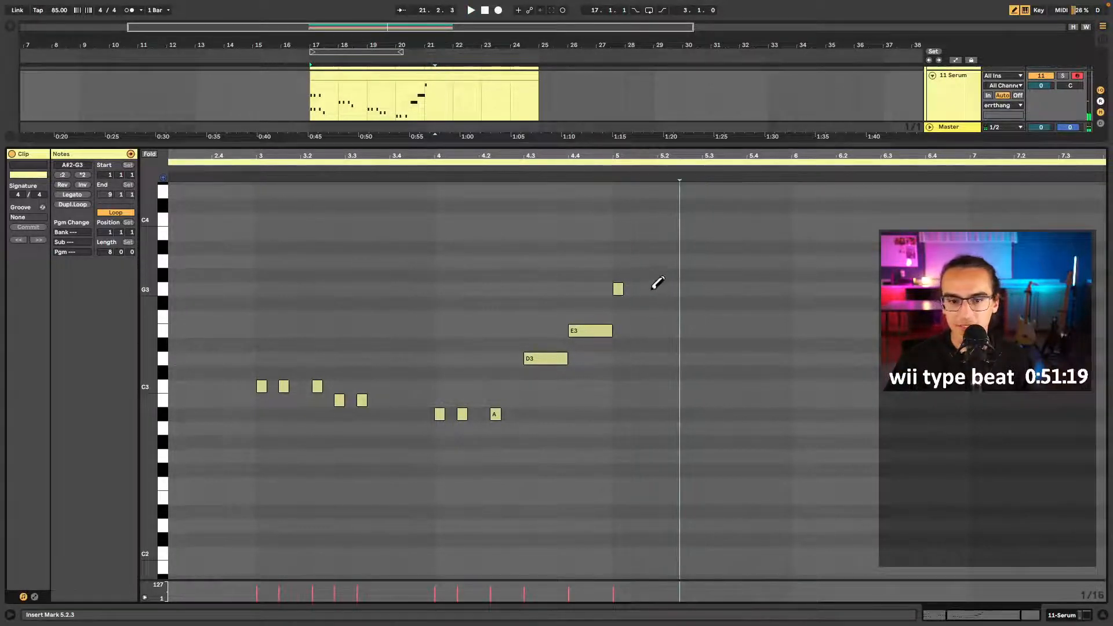
pyautogui.click(651, 289)
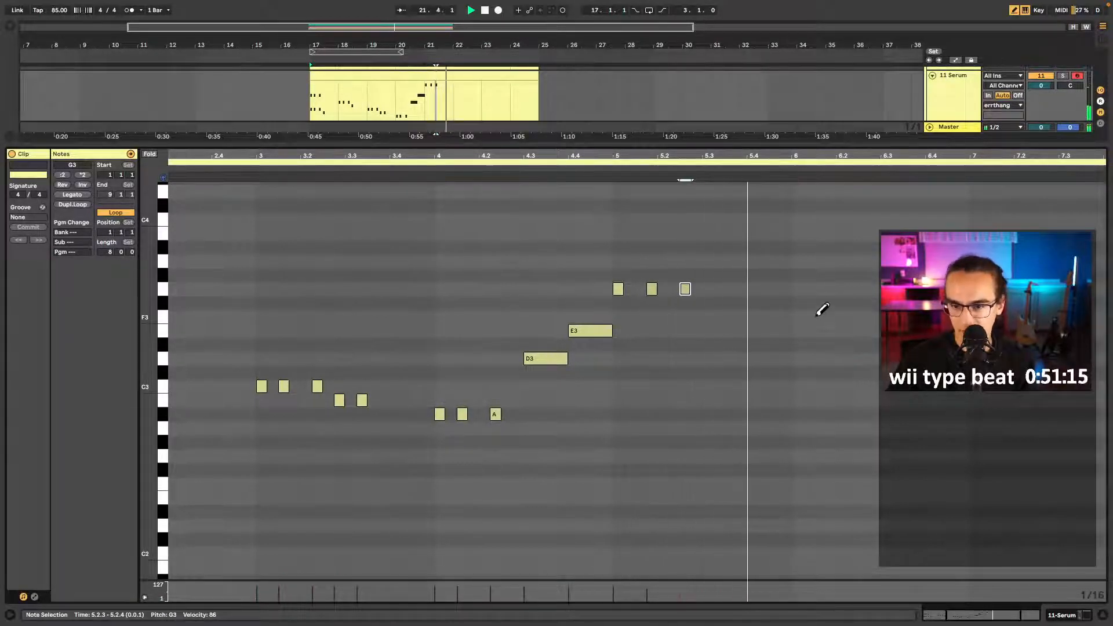
# - Try sixteenth-note F#3s at 6.1.1, 6.1.4 and 6.2.3 and F3s at 7.1.1, 7.1.4 and 7.2.3, play from bar 5, and erase them
pyautogui.click(796, 303)
pyautogui.press('space')
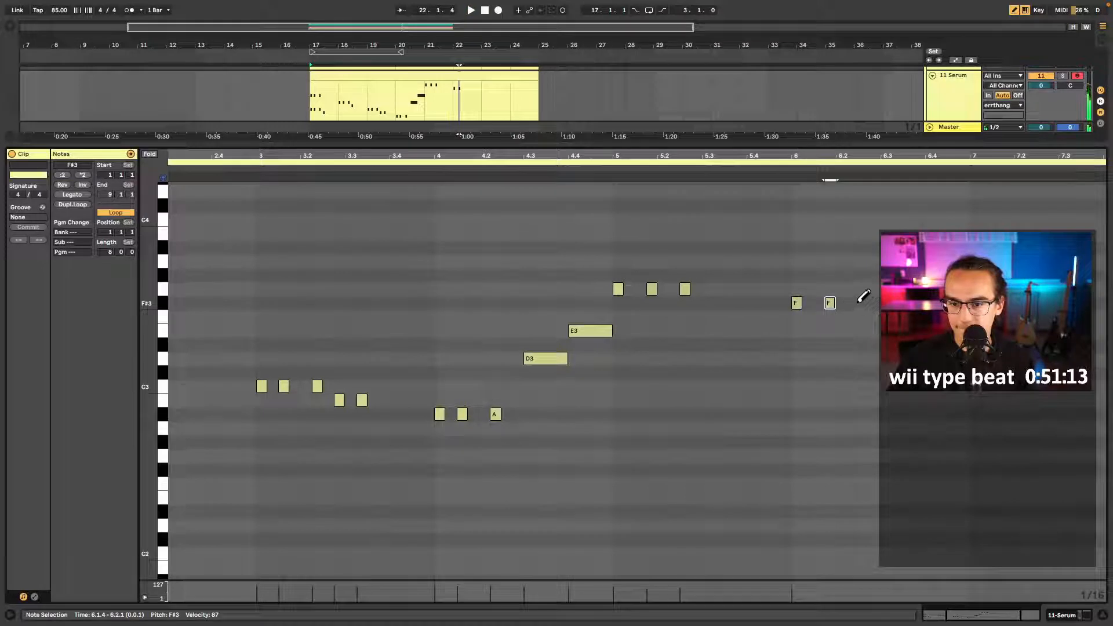
pyautogui.hscroll(3, 637, 377)
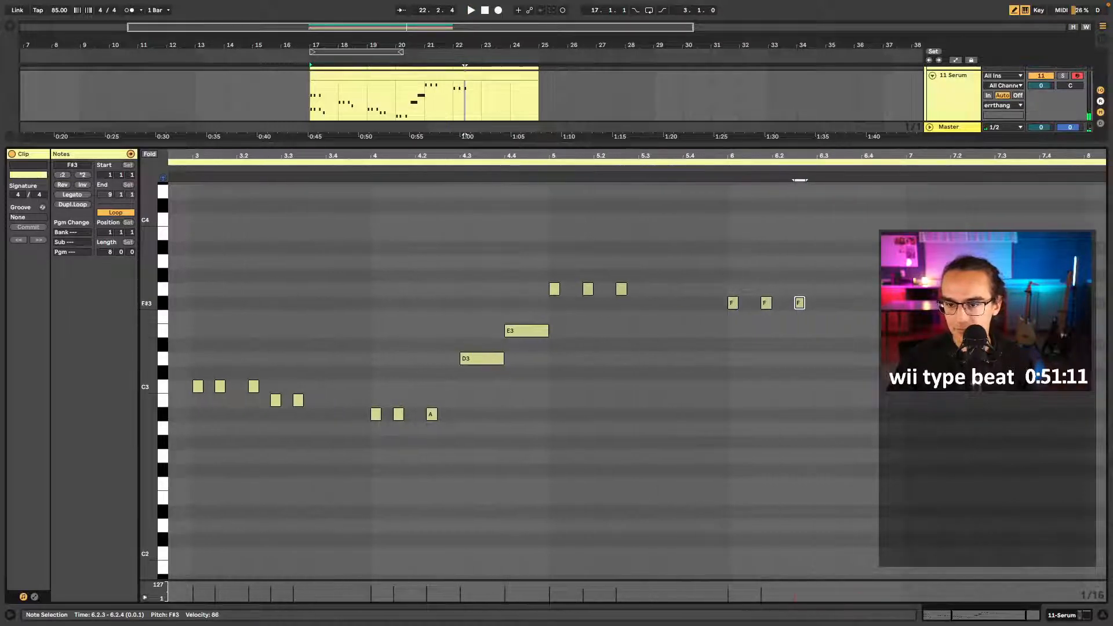
pyautogui.click(912, 303)
pyautogui.click(911, 317)
pyautogui.click(945, 317)
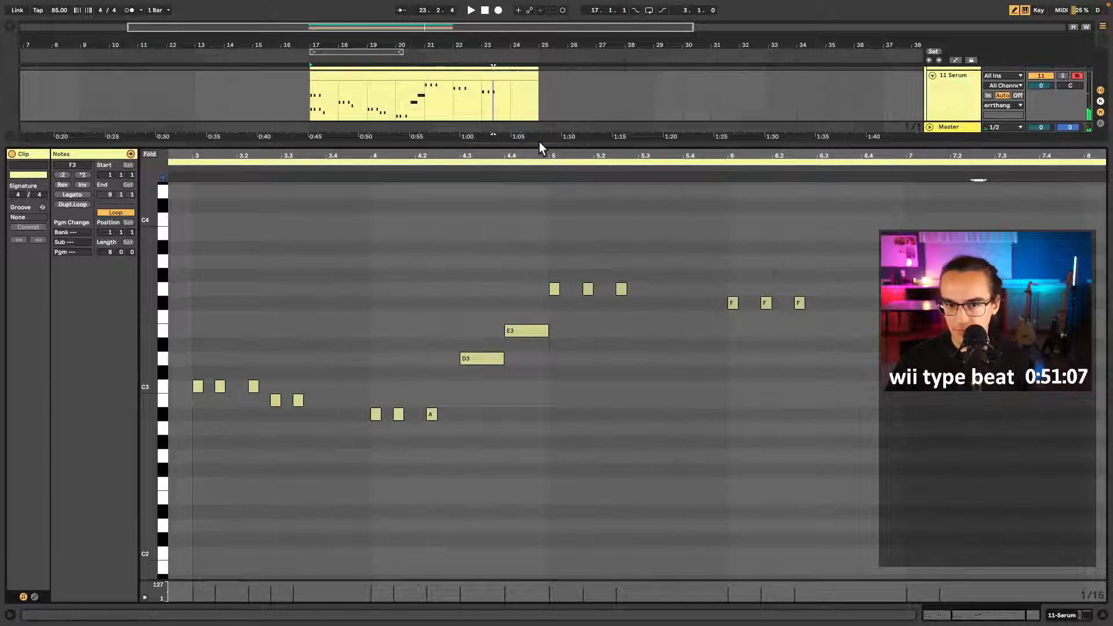
pyautogui.click(545, 169)
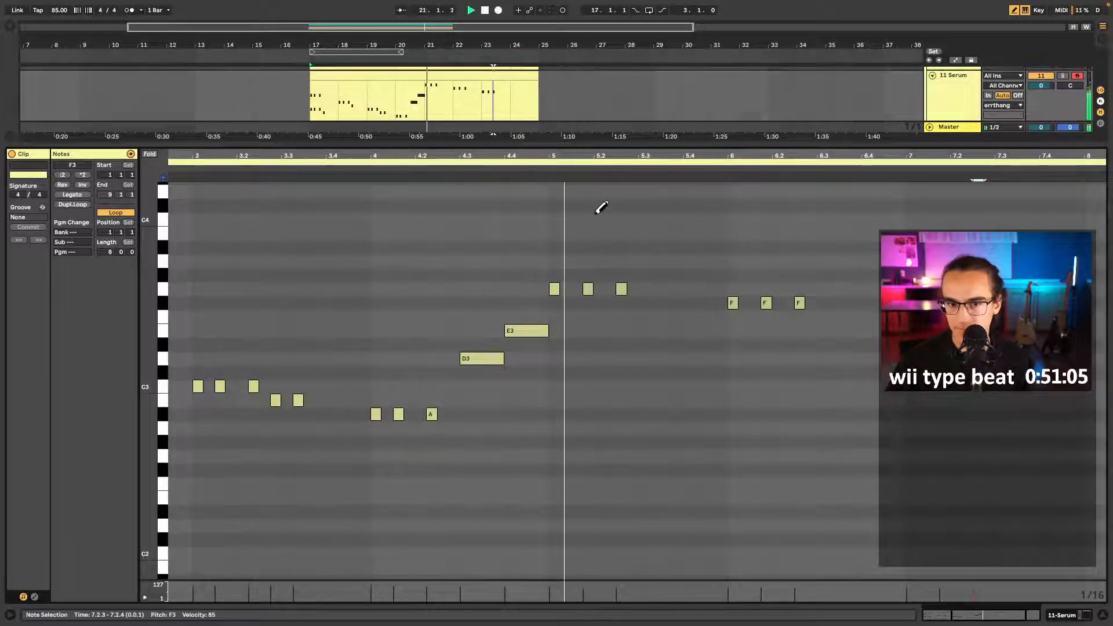
pyautogui.press('b')
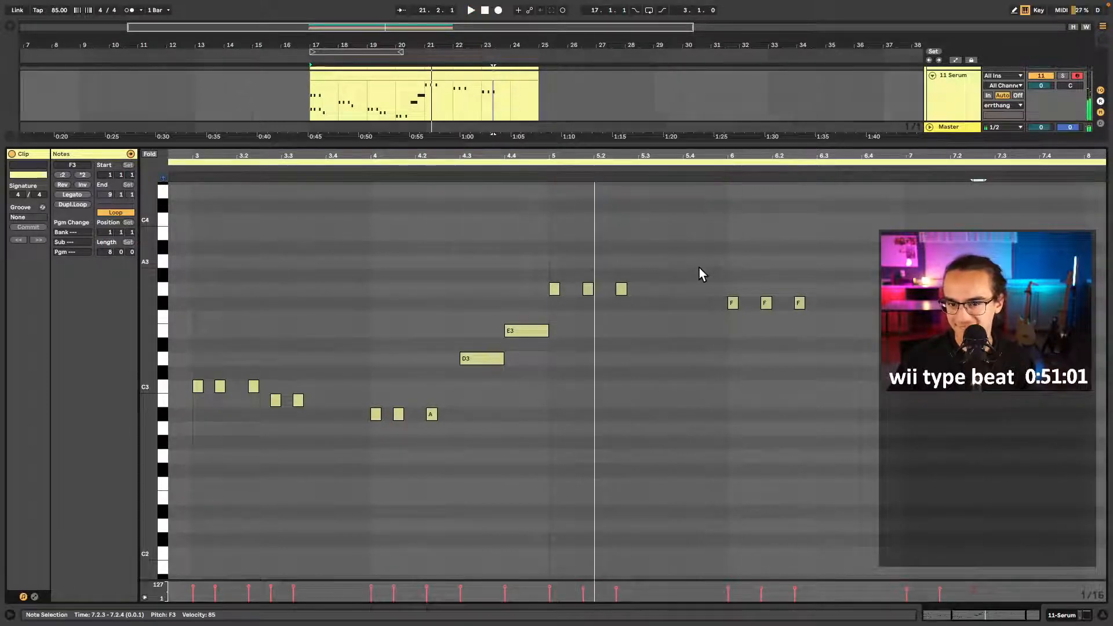
pyautogui.moveTo(721, 249); pyautogui.dragTo(874, 372)
pyautogui.press('Delete')
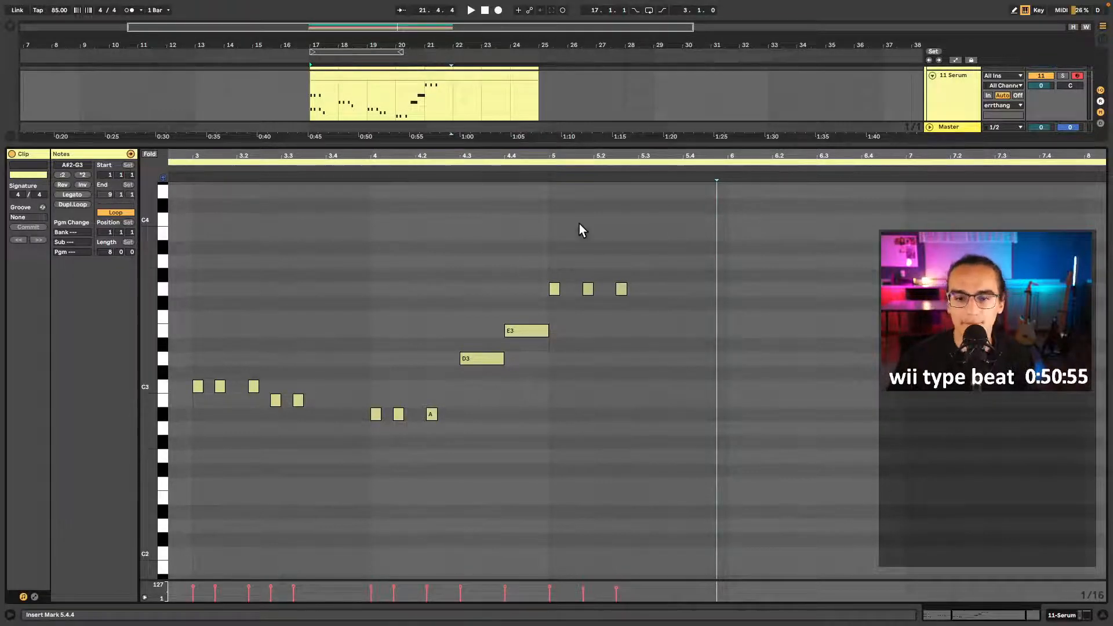
# - Replace the three G3 notes in bar 5 with one C3 note running from 5.1.1 to 5.2.3
pyautogui.moveTo(548, 250); pyautogui.dragTo(649, 298)
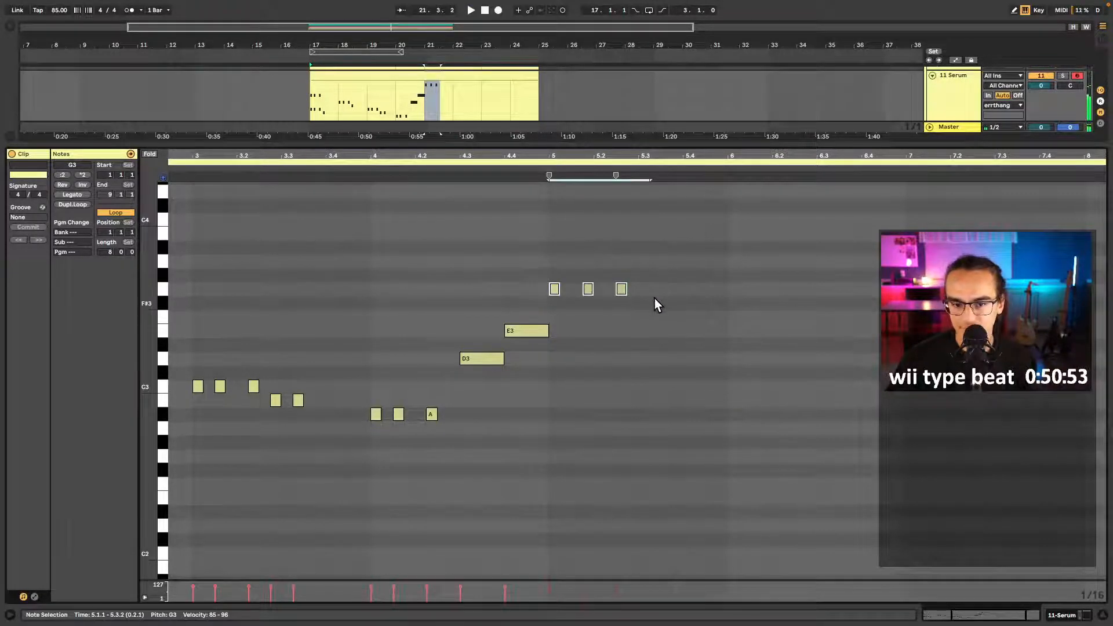
pyautogui.press('Delete')
pyautogui.press('b')
pyautogui.click(554, 386)
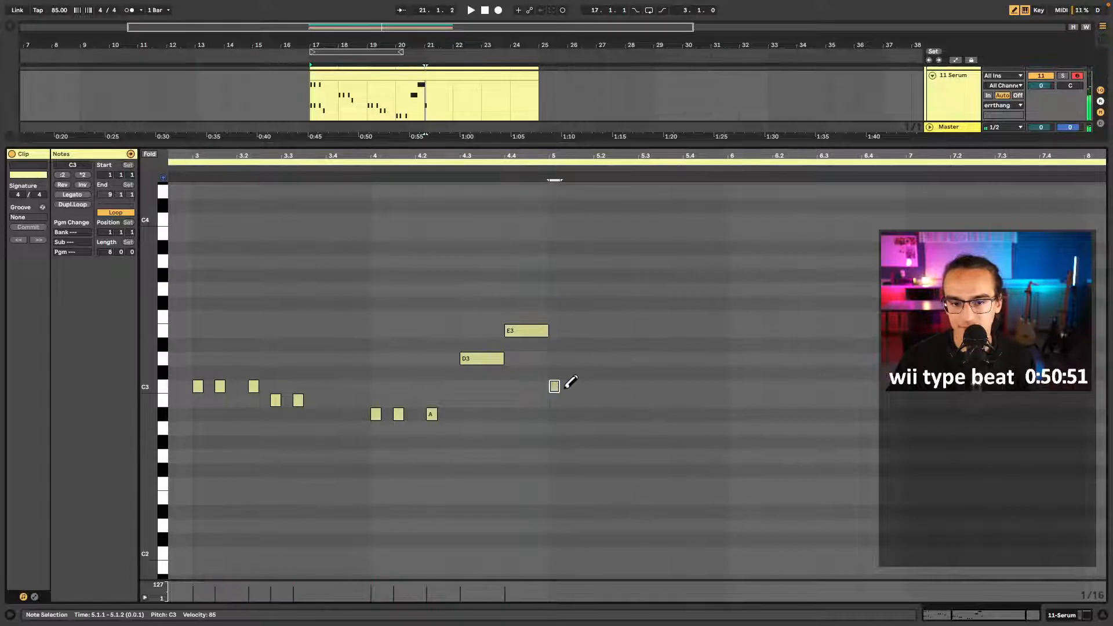
pyautogui.moveTo(555, 386); pyautogui.dragTo(579, 386)
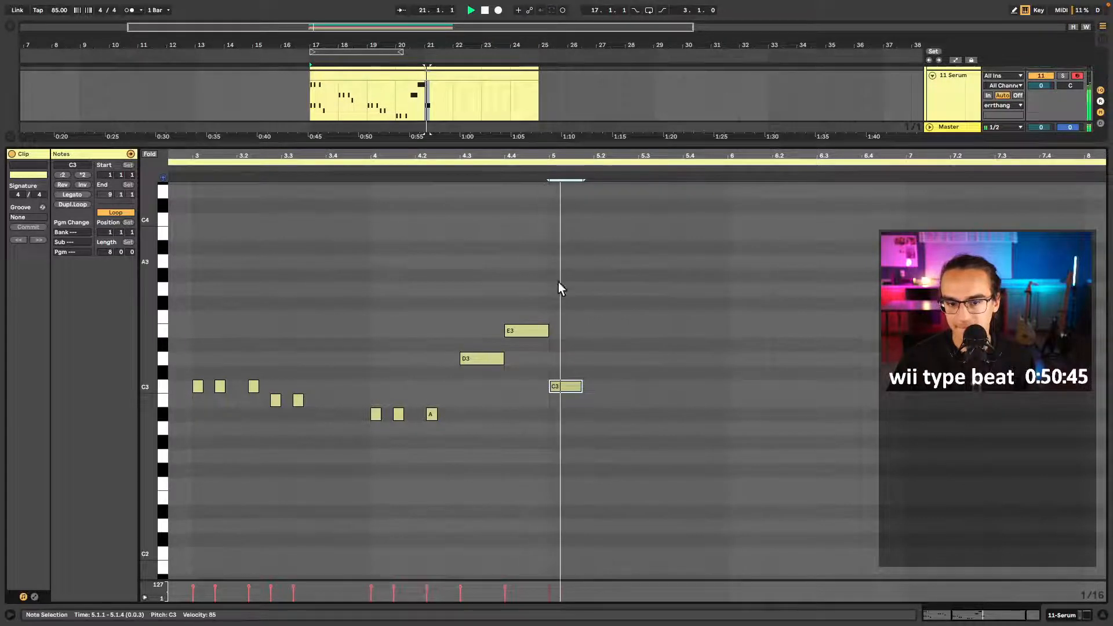
pyautogui.moveTo(582, 386); pyautogui.dragTo(617, 383)
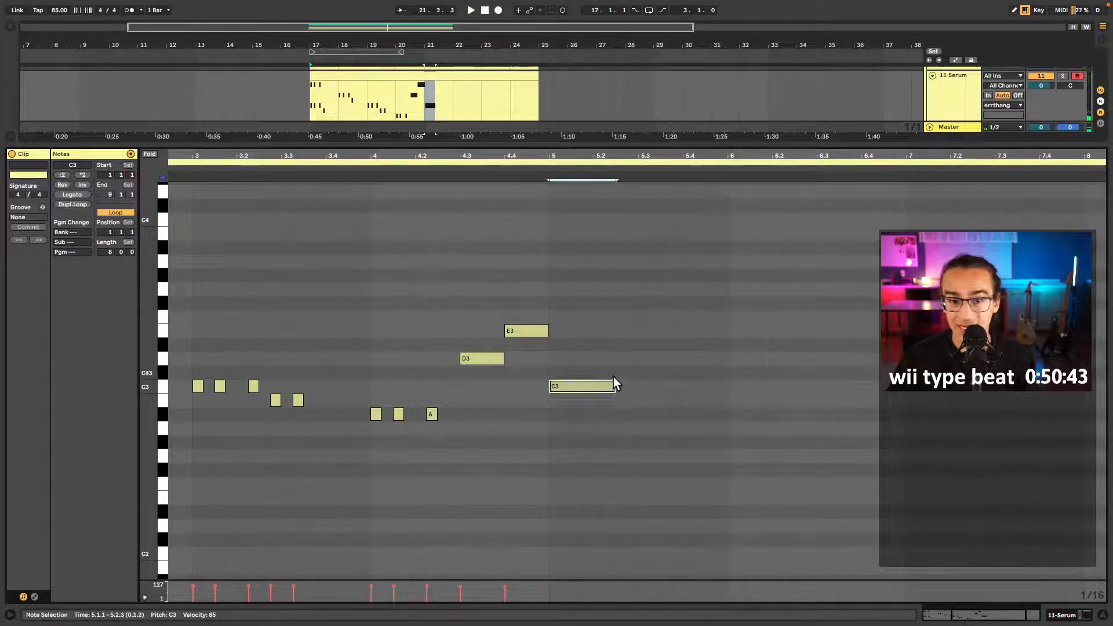
# - Duplicate the C3 note twice in a row and shorten the last copy to end at 5.4.3
pyautogui.hotkey('ctrl', 'd')
pyautogui.hotkey('ctrl', 'd')
pyautogui.hotkey('shift', 'Left')
pyautogui.hotkey('shift', 'Left')
pyautogui.hotkey('shift', 'Left')
pyautogui.hotkey('shift', 'Left')
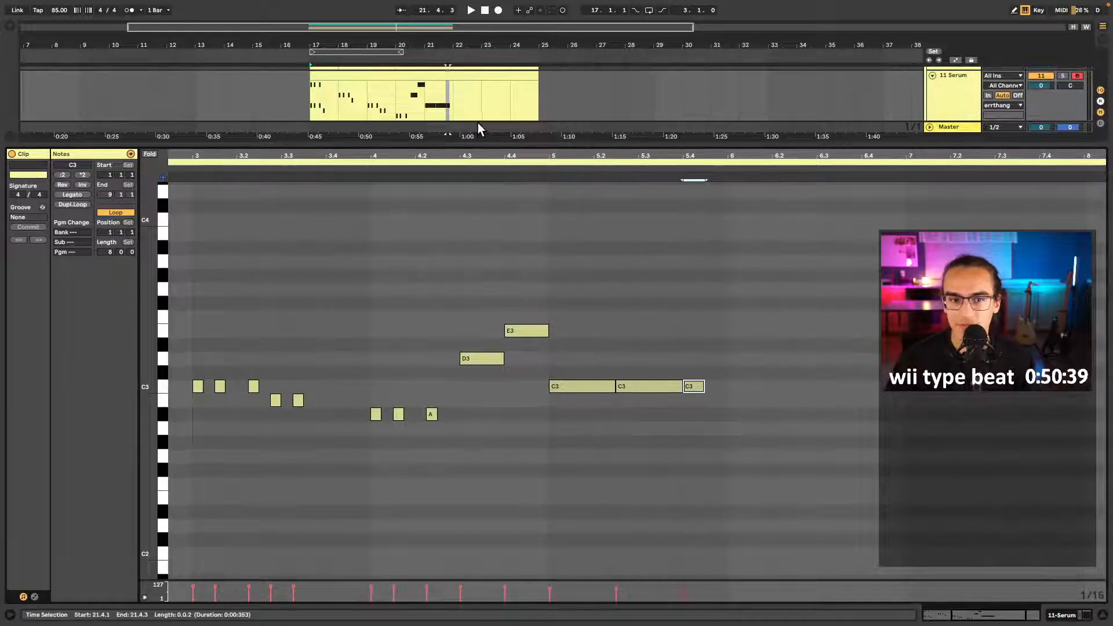
# - Play from arrangement bar 21, and paste a copy of bar 5's three C3 notes at 6.3.1
pyautogui.scroll(5, 478, 123)
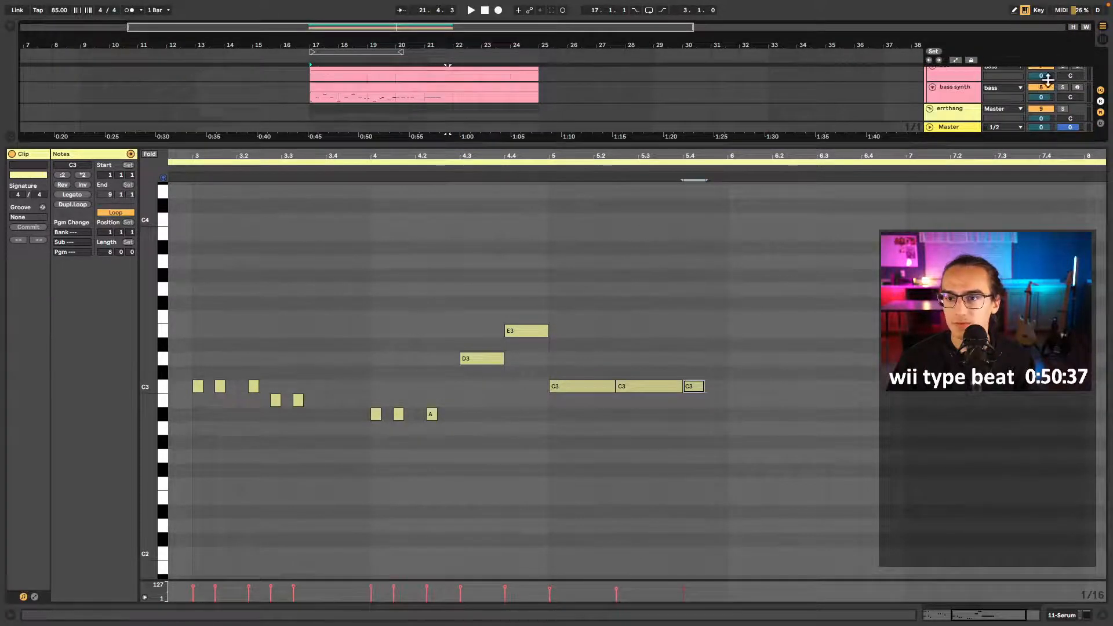
pyautogui.scroll(-5, 405, 108)
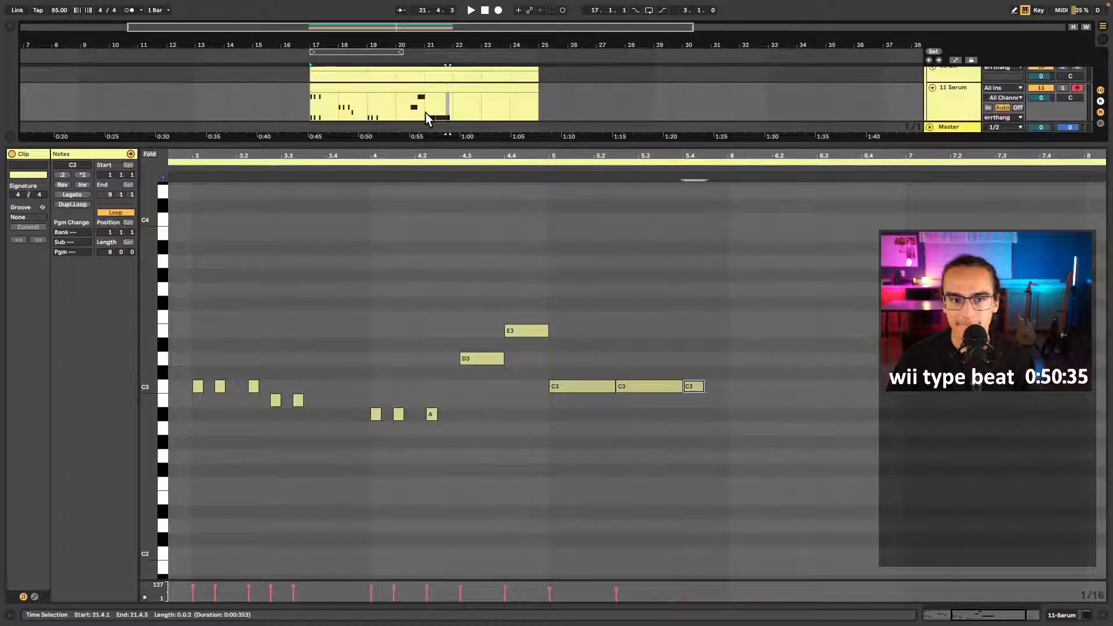
pyautogui.click(427, 119)
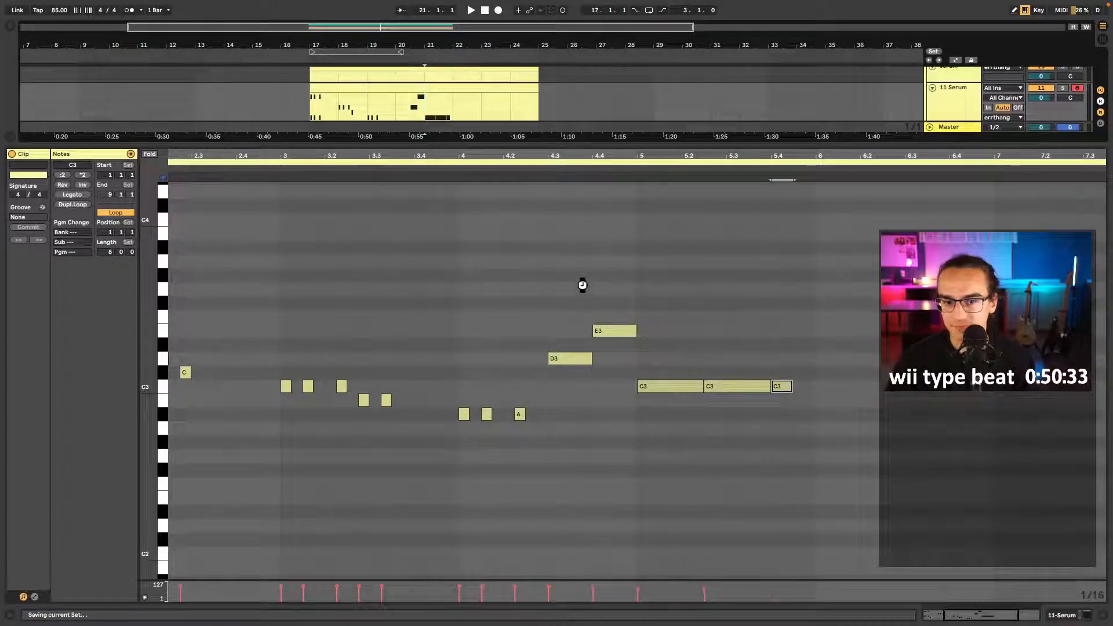
pyautogui.press('space')
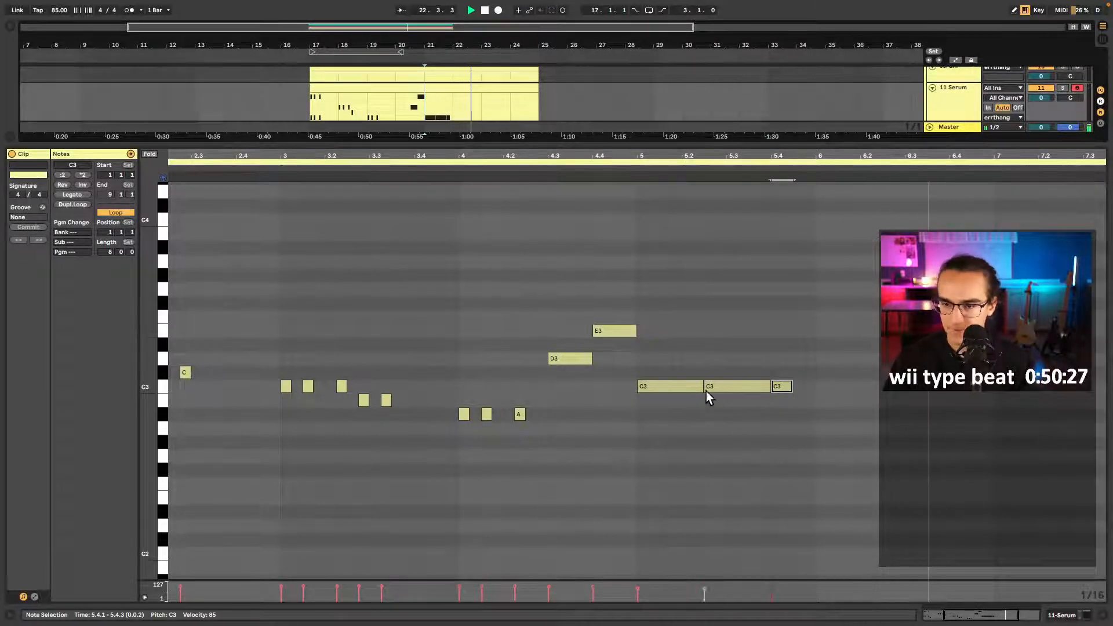
pyautogui.press('space')
pyautogui.moveTo(683, 355)
pyautogui.mouseDown()
pyautogui.moveTo(834, 433)
pyautogui.moveTo(816, 429)
pyautogui.mouseUp()
pyautogui.press('super+c')
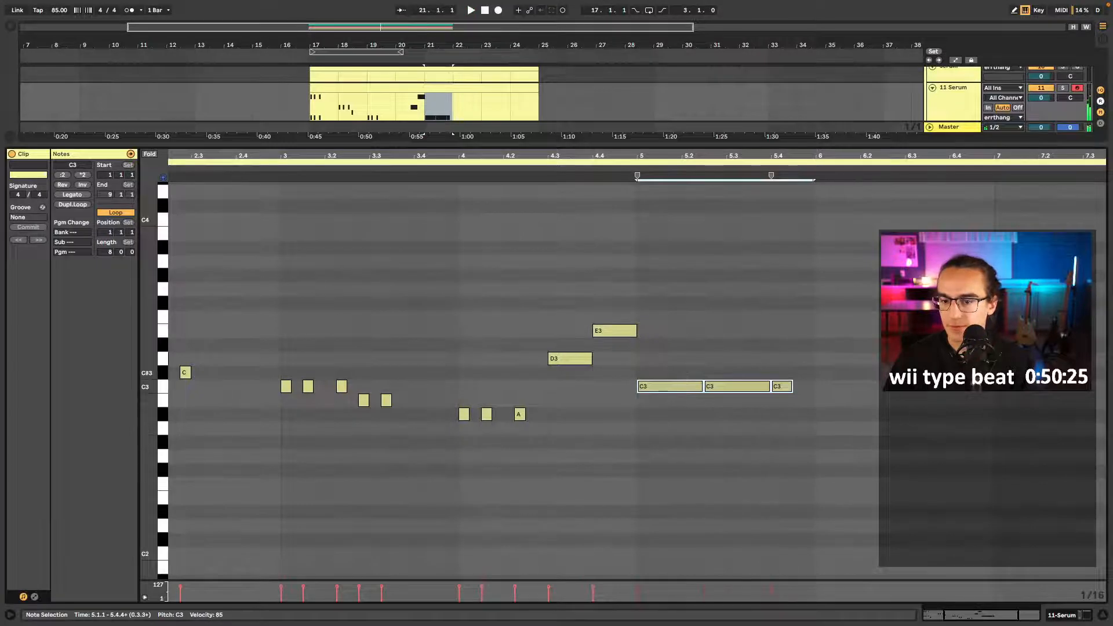
pyautogui.click(906, 313)
pyautogui.press('super+v')
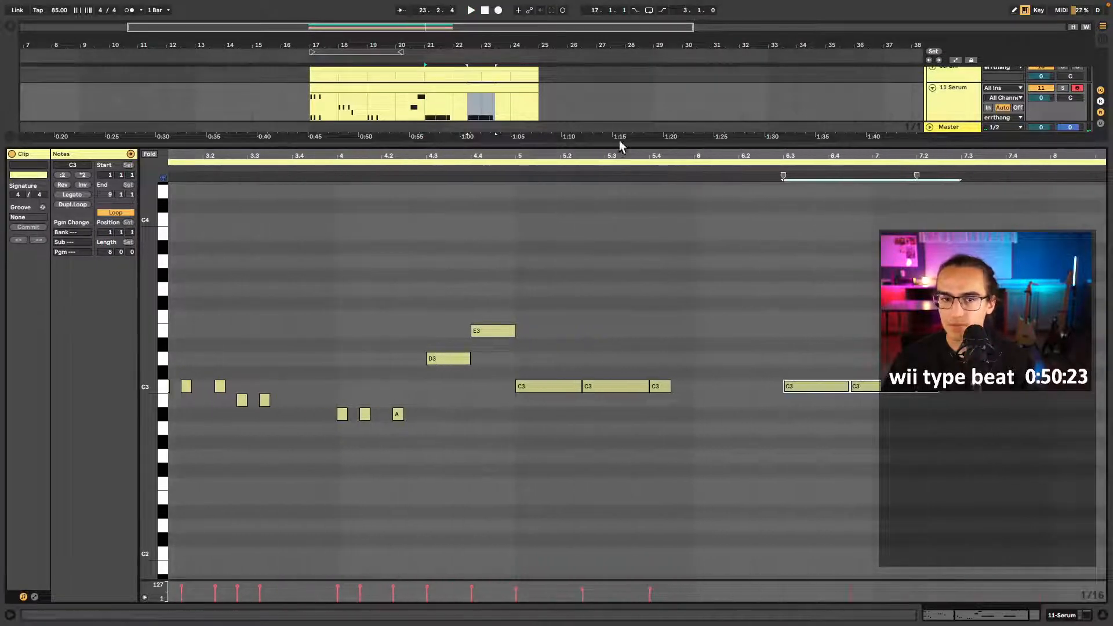
# - Delete the last bar of the 11 Serum clip, from 24.1.1 to 25.1.1, and consolidate the section from 21.1.1 to 24.1.1
pyautogui.click(502, 102)
pyautogui.moveTo(520, 87); pyautogui.dragTo(412, 100)
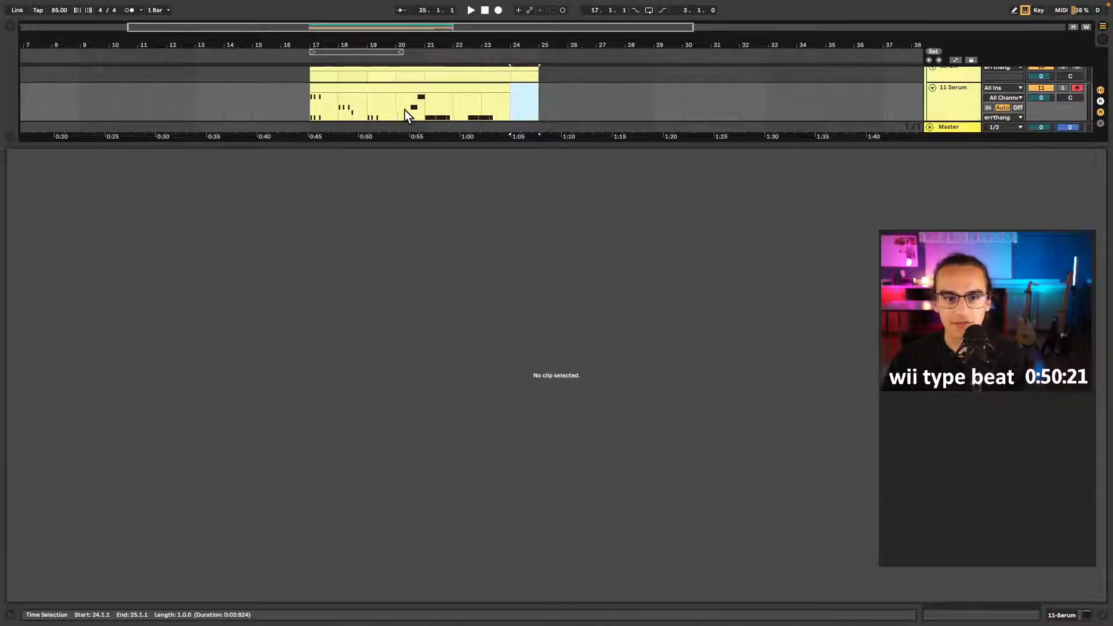
pyautogui.press('super+j')
pyautogui.press('space')
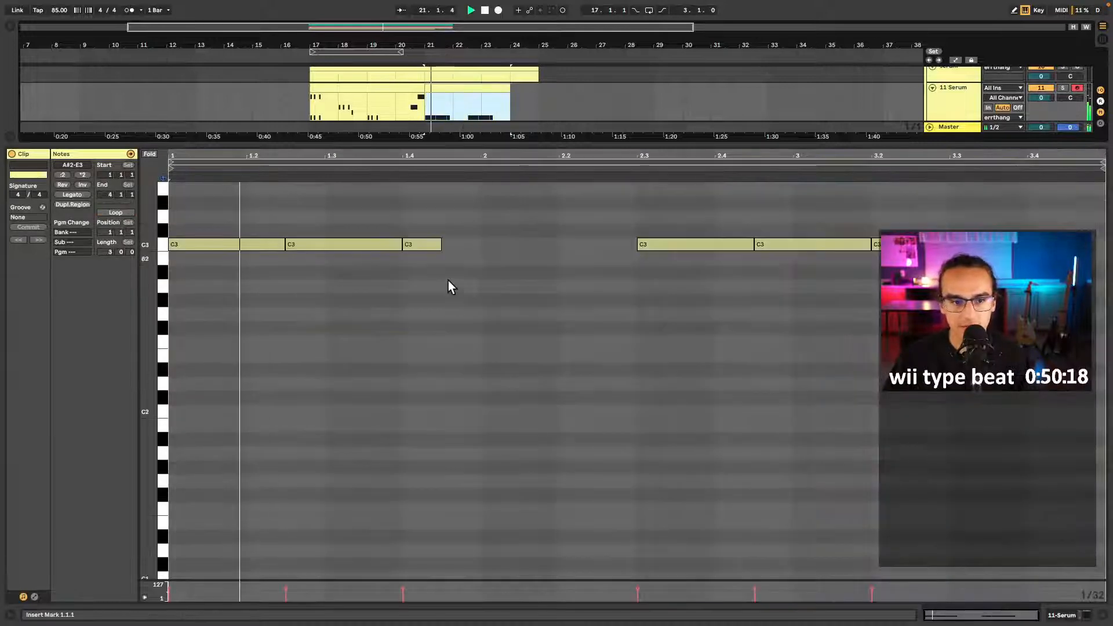
# - Consolidate the 11 Serum clips from 17.1.1 to 24.1.1 into one clip and play it from bar 21
pyautogui.scroll(3, 454, 284)
pyautogui.press('space')
pyautogui.click(415, 88)
pyautogui.keyDown('shift'); pyautogui.click(447, 88); pyautogui.keyUp('shift')
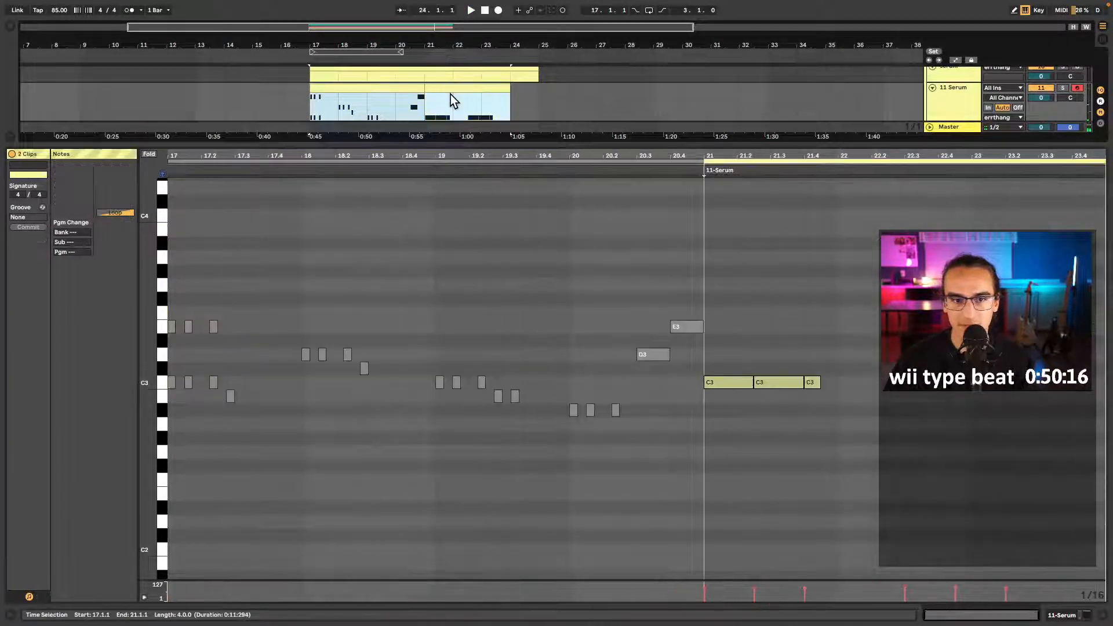
pyautogui.press('super+j')
pyautogui.press('space')
pyautogui.click(450, 96)
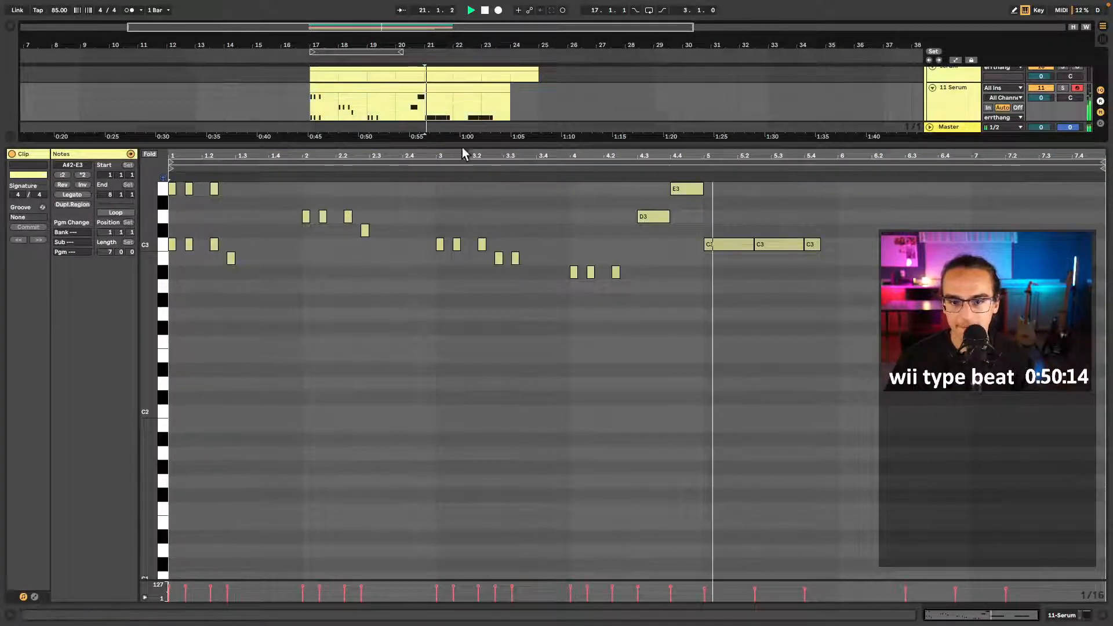
pyautogui.scroll(4, 868, 347)
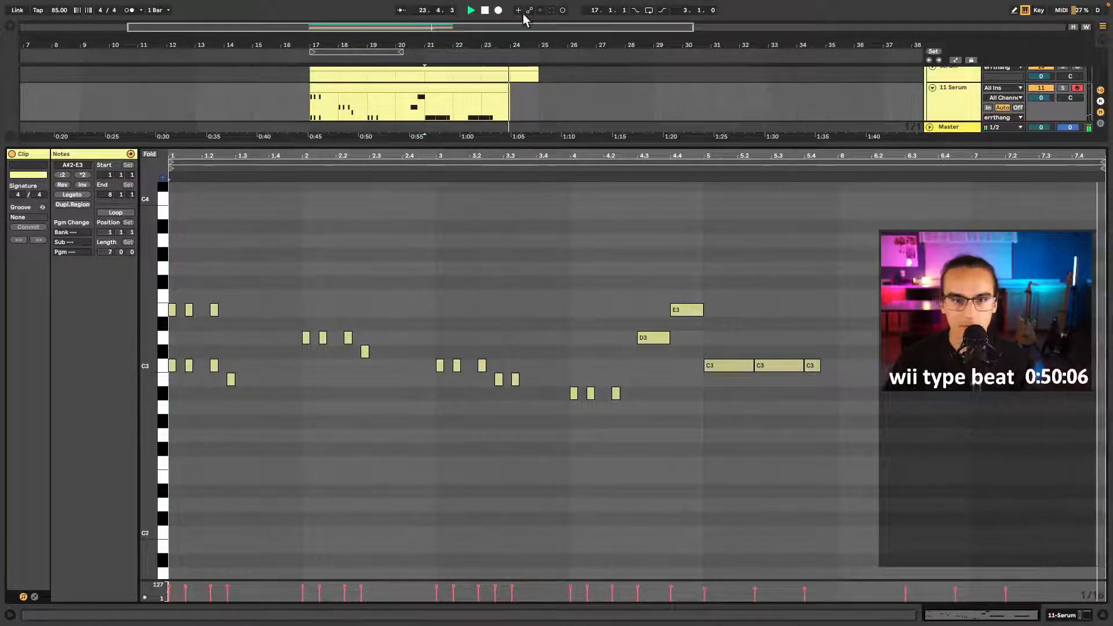
# - Play the consolidated 11 Serum clip from bar 17 and review its opening notes
pyautogui.click(413, 100)
pyautogui.moveTo(425, 148); pyautogui.dragTo(423, 360)
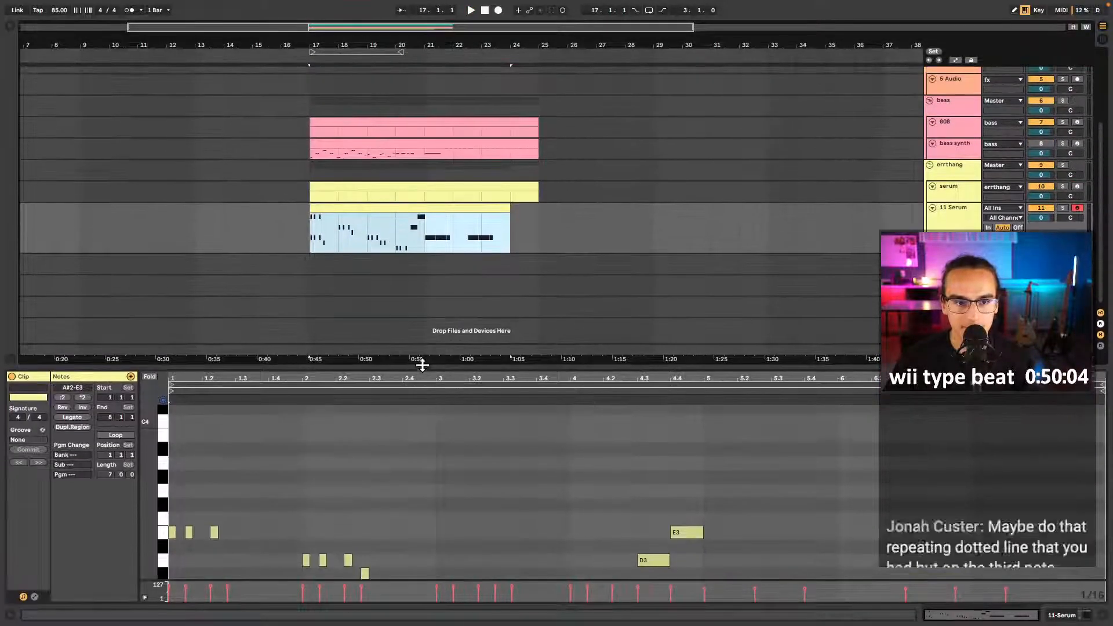
pyautogui.click(325, 250)
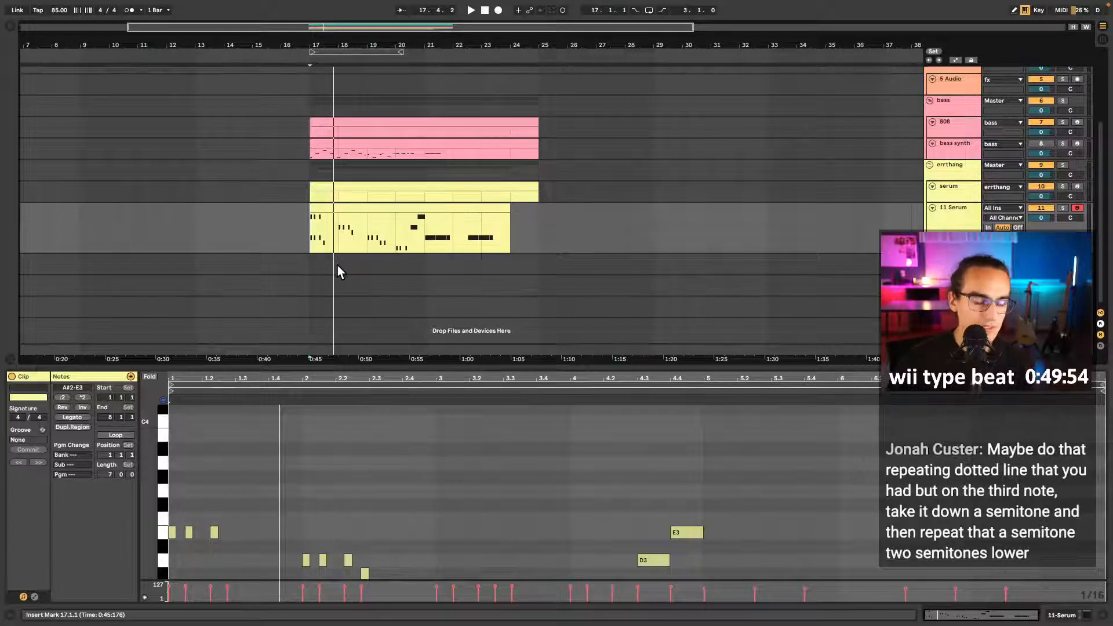
pyautogui.click(332, 233)
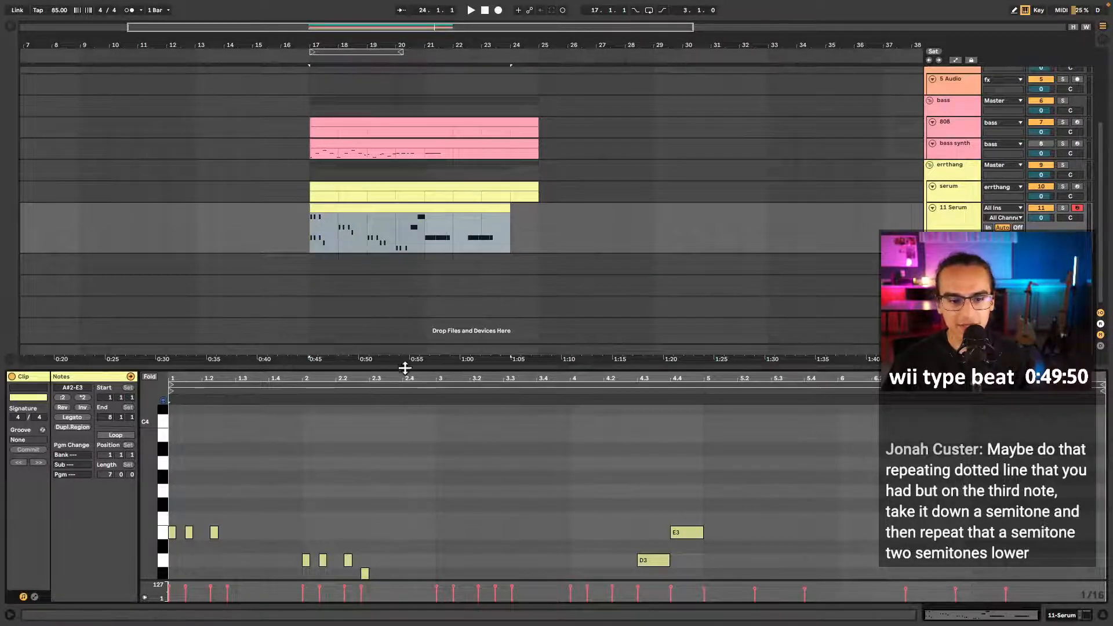
pyautogui.moveTo(405, 367); pyautogui.dragTo(420, 163)
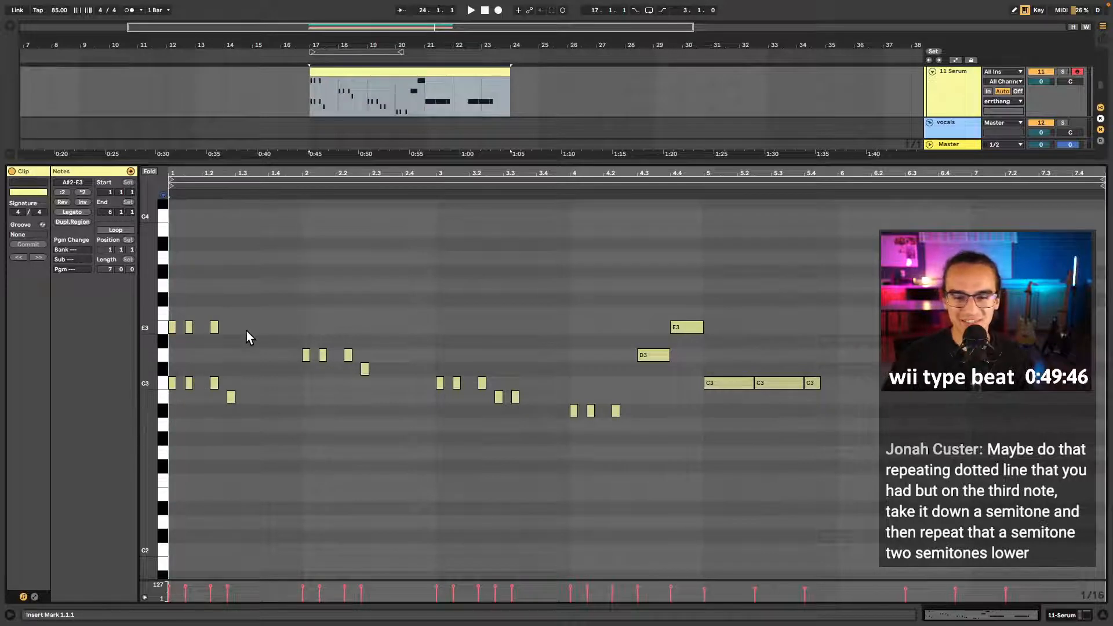
pyautogui.press('space')
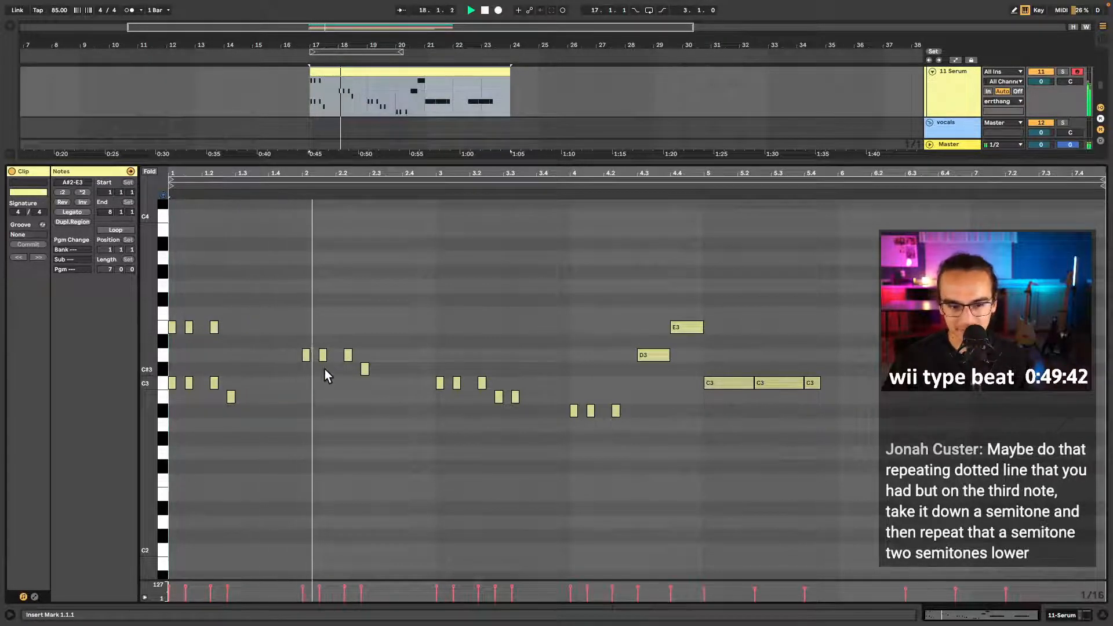
pyautogui.press('space')
# - Copy the three D3 notes in bar 2 up to F#3 and listen to the harmony
pyautogui.moveTo(297, 334); pyautogui.dragTo(348, 307)
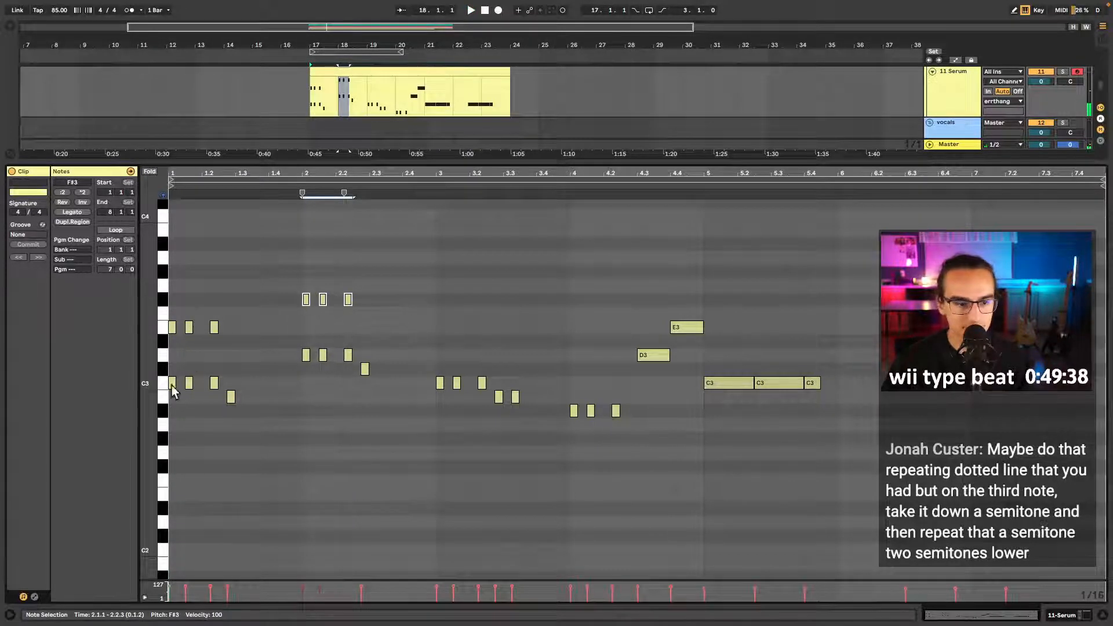
pyautogui.click(172, 392)
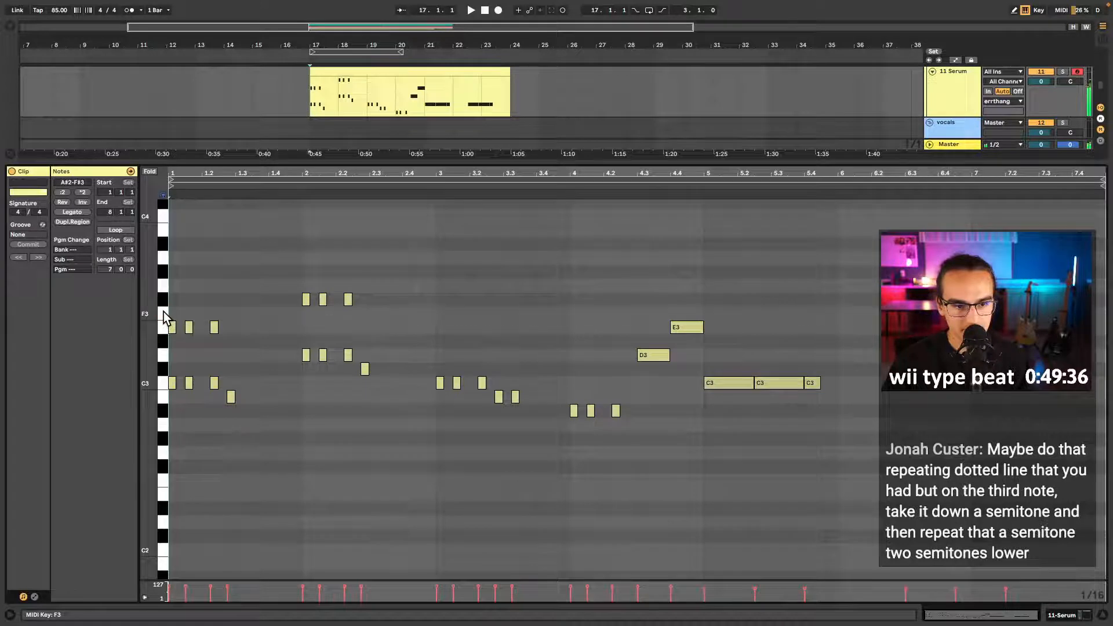
pyautogui.moveTo(302, 301); pyautogui.dragTo(392, 310)
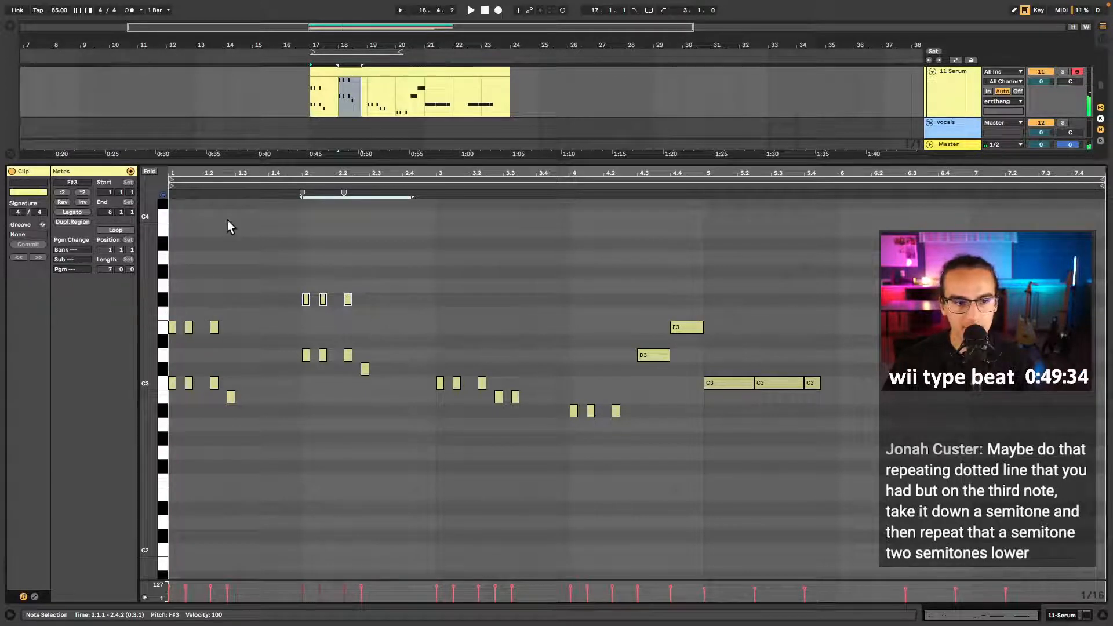
pyautogui.press('space')
pyautogui.press('space')
# - Stack G3 and B3 on the three C3–E3 chords in bar 1, and D#3, F#3 and A3 on the B2 at 1.2.4
pyautogui.moveTo(230, 304); pyautogui.dragTo(174, 237)
pyautogui.press('space')
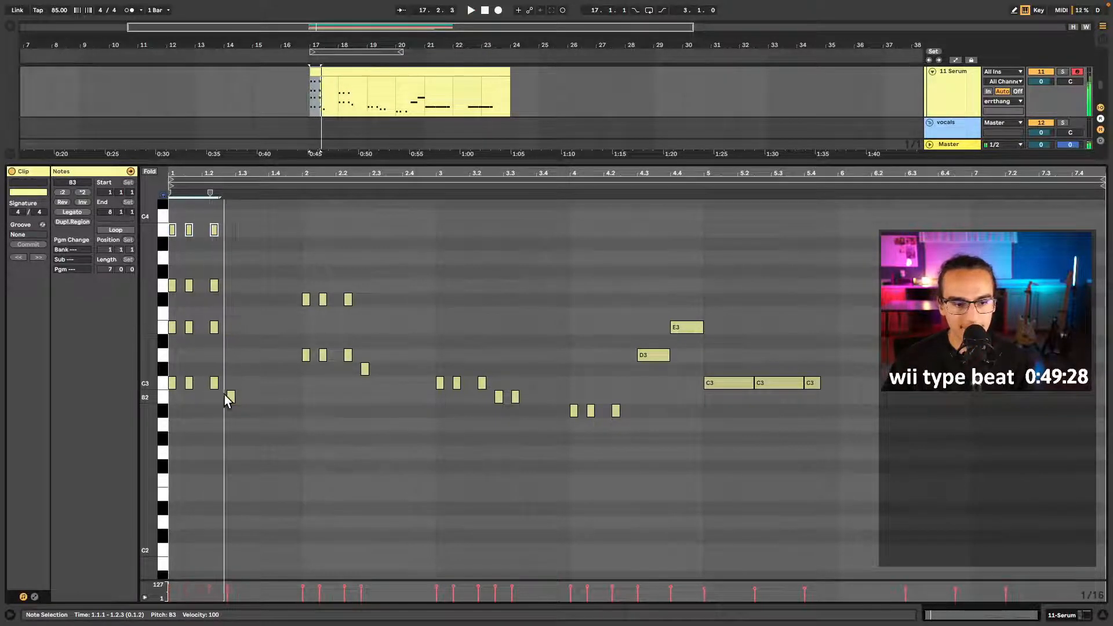
pyautogui.press('space')
pyautogui.moveTo(230, 398); pyautogui.dragTo(229, 432)
pyautogui.press('space')
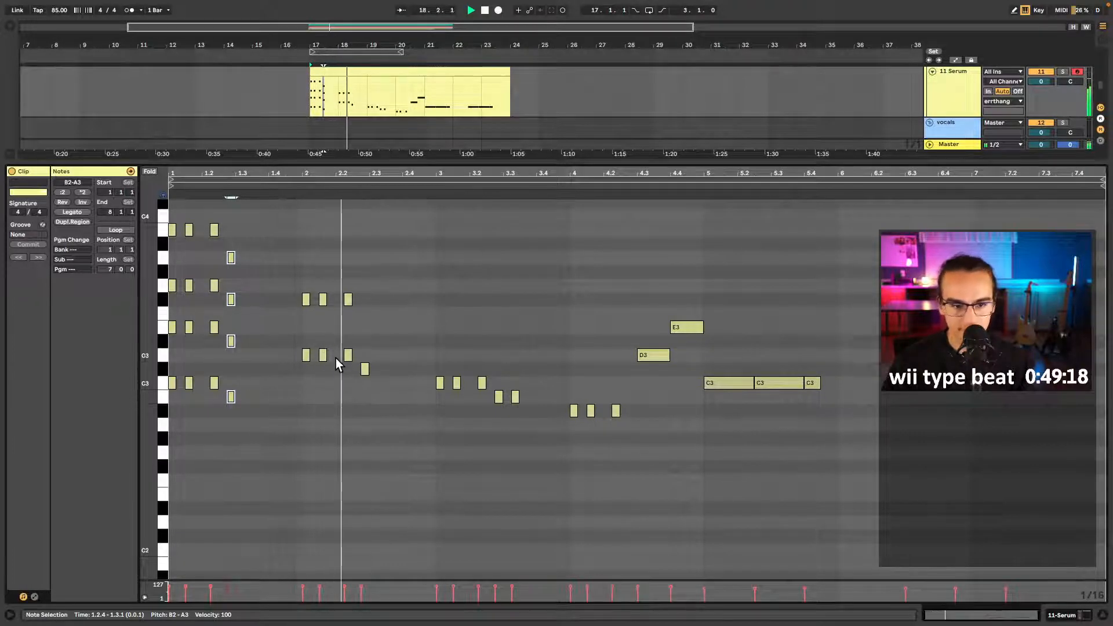
# - Add A3 to the three D3–F#3 chords in bar 2 and G#3 above the C#3 at 2.2.4, and audition the chords
pyautogui.moveTo(366, 369); pyautogui.dragTo(308, 271)
pyautogui.moveTo(291, 385); pyautogui.dragTo(306, 329)
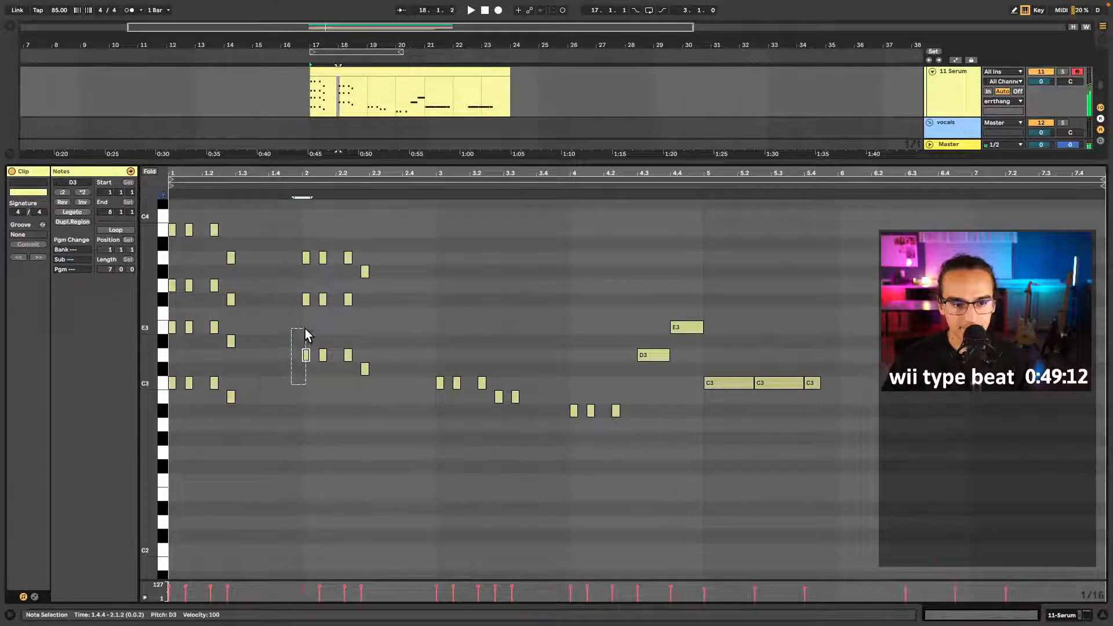
pyautogui.moveTo(308, 267); pyautogui.dragTo(309, 259)
pyautogui.scroll(3, 312, 290)
pyautogui.press('space')
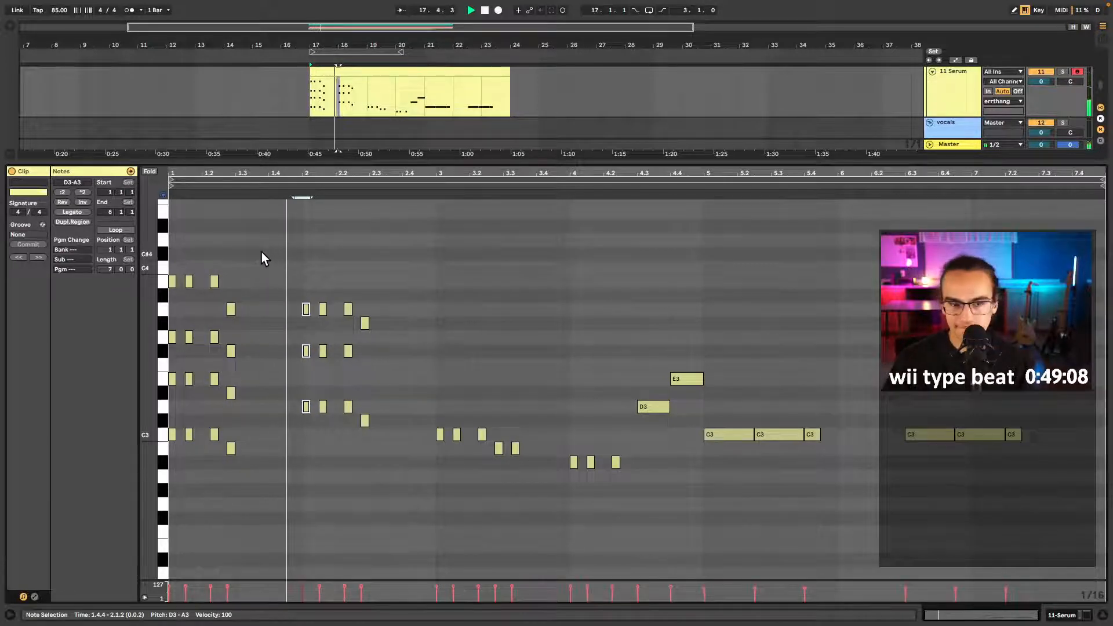
pyautogui.moveTo(387, 299); pyautogui.dragTo(371, 329)
pyautogui.press('space')
pyautogui.click(365, 323)
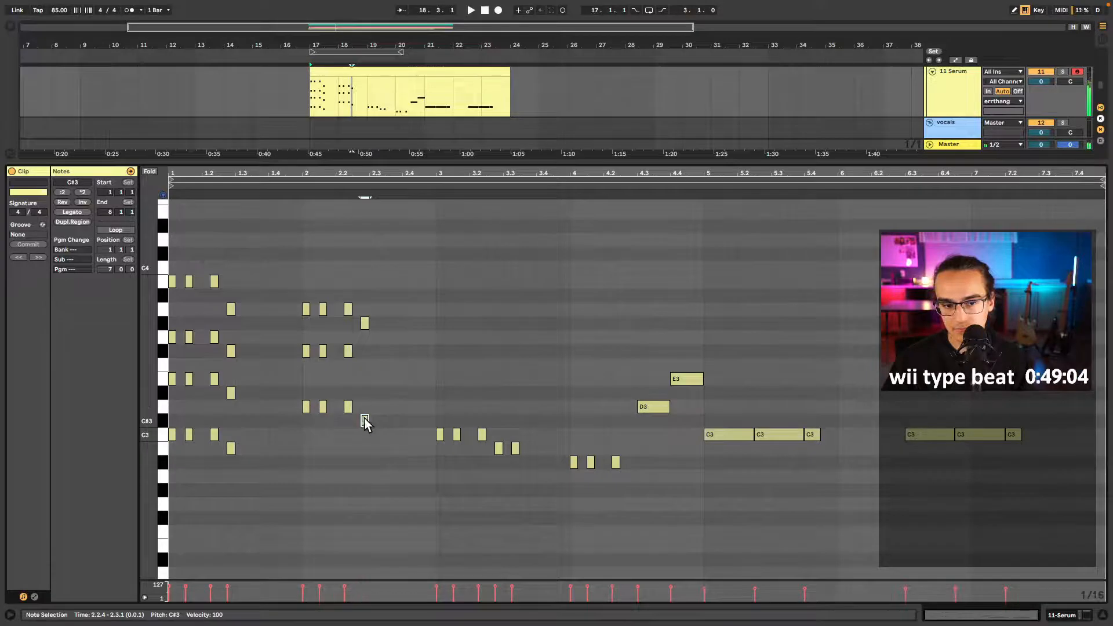
# - Complete the C#3–G#3 chord at 2.2.4 by adding F3 and a top note on B3
pyautogui.click(365, 379)
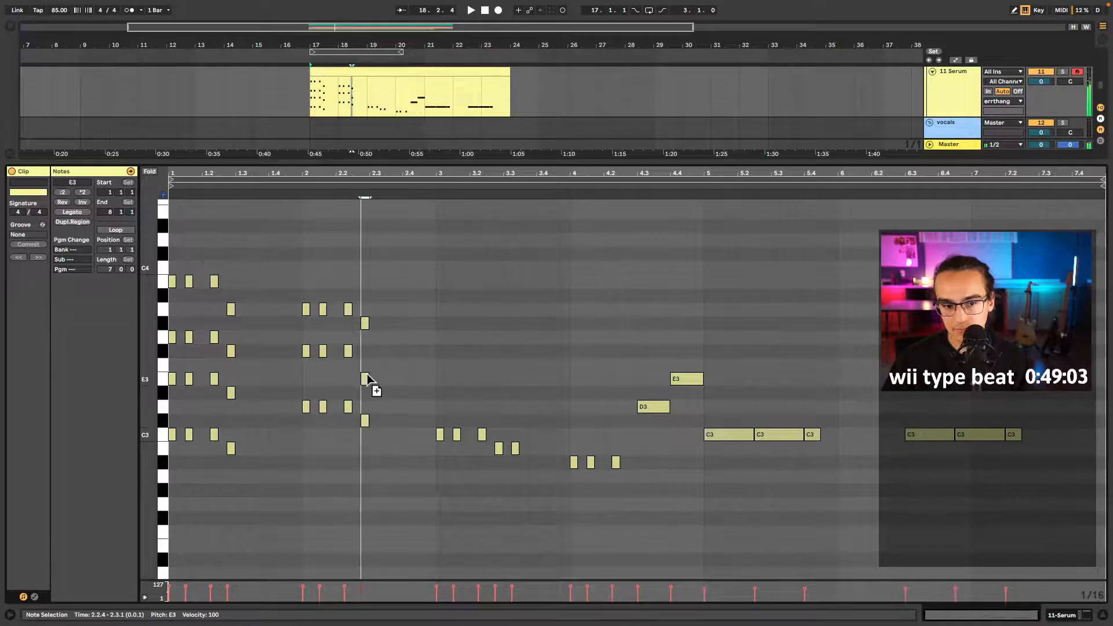
pyautogui.click(366, 323)
pyautogui.click(364, 254)
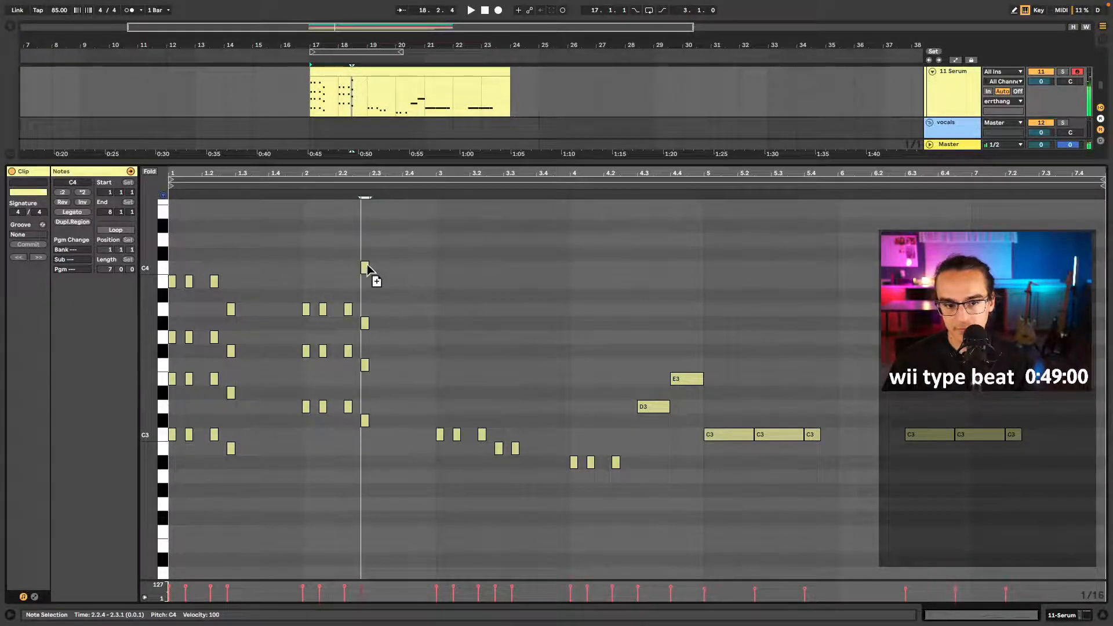
pyautogui.moveTo(375, 232); pyautogui.dragTo(358, 497)
pyautogui.click(384, 254)
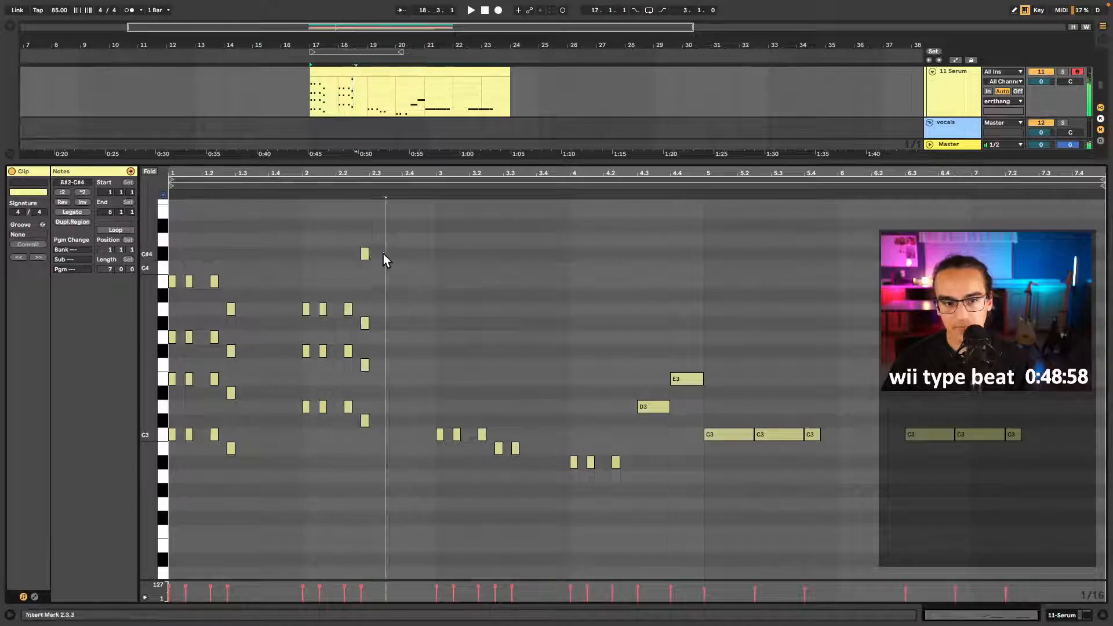
pyautogui.click(365, 255)
pyautogui.moveTo(371, 261); pyautogui.dragTo(305, 349)
# - Copy the three A3 notes at the start of bar 2 up to C#4 and listen to the chords
pyautogui.click(311, 287)
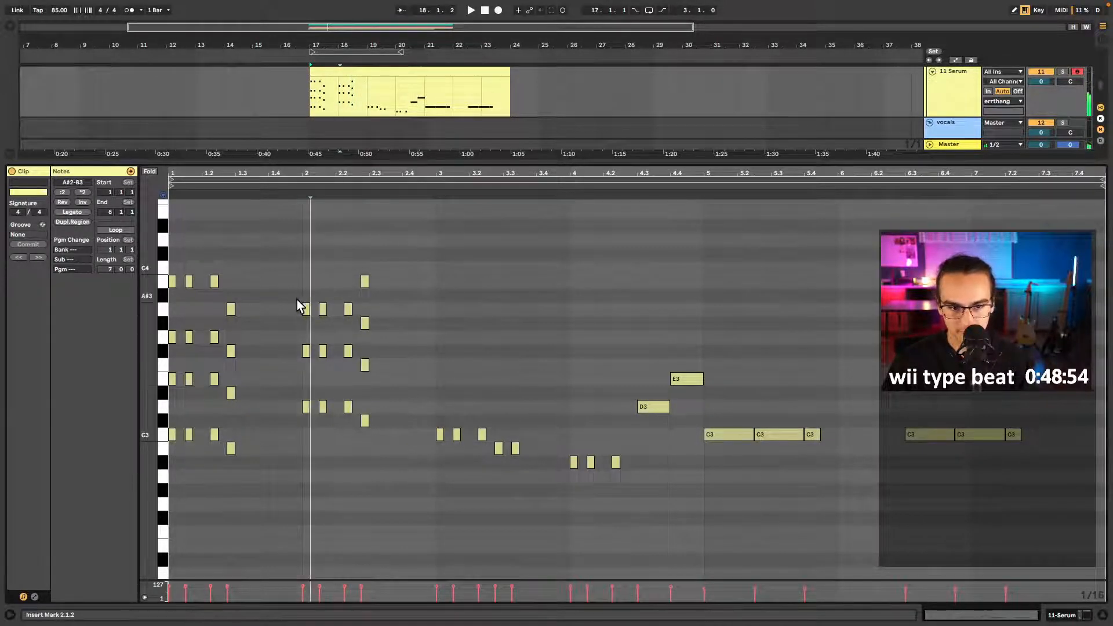
pyautogui.moveTo(297, 300); pyautogui.dragTo(347, 261)
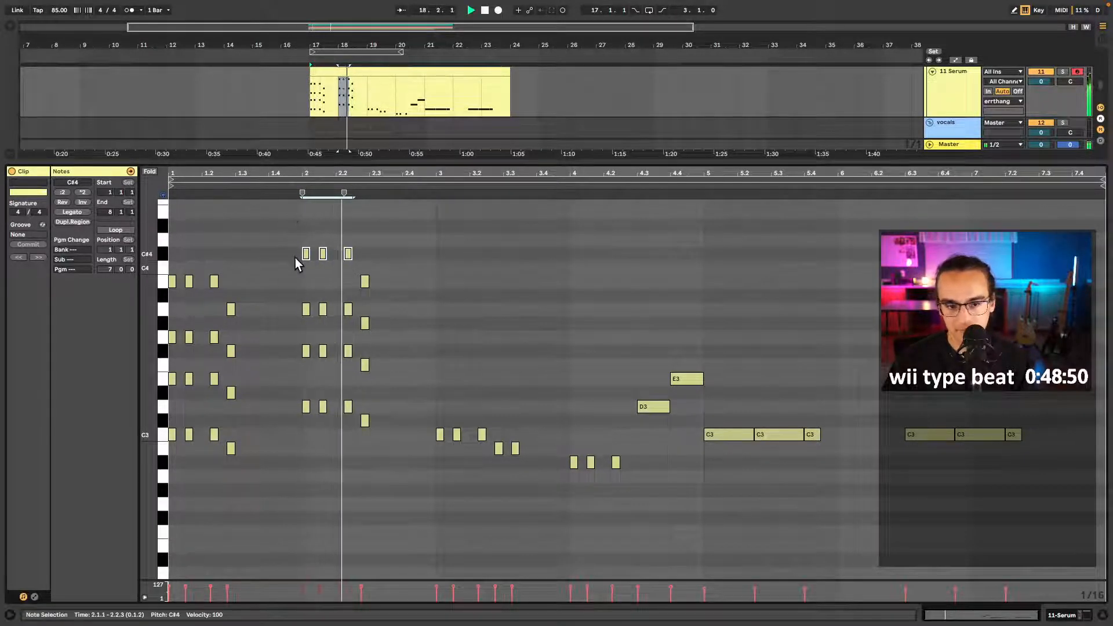
pyautogui.press('space')
pyautogui.press('space')
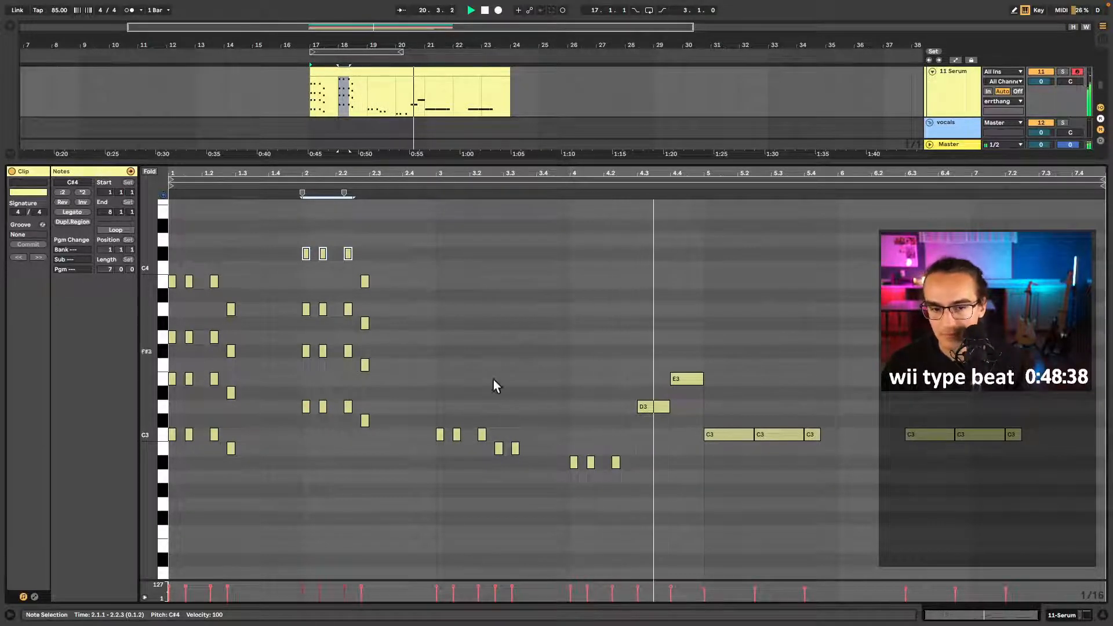
pyautogui.press('space')
# - Copy all the bar 1 chords to the start of bar 3 and play them from there
pyautogui.moveTo(262, 249); pyautogui.dragTo(169, 556)
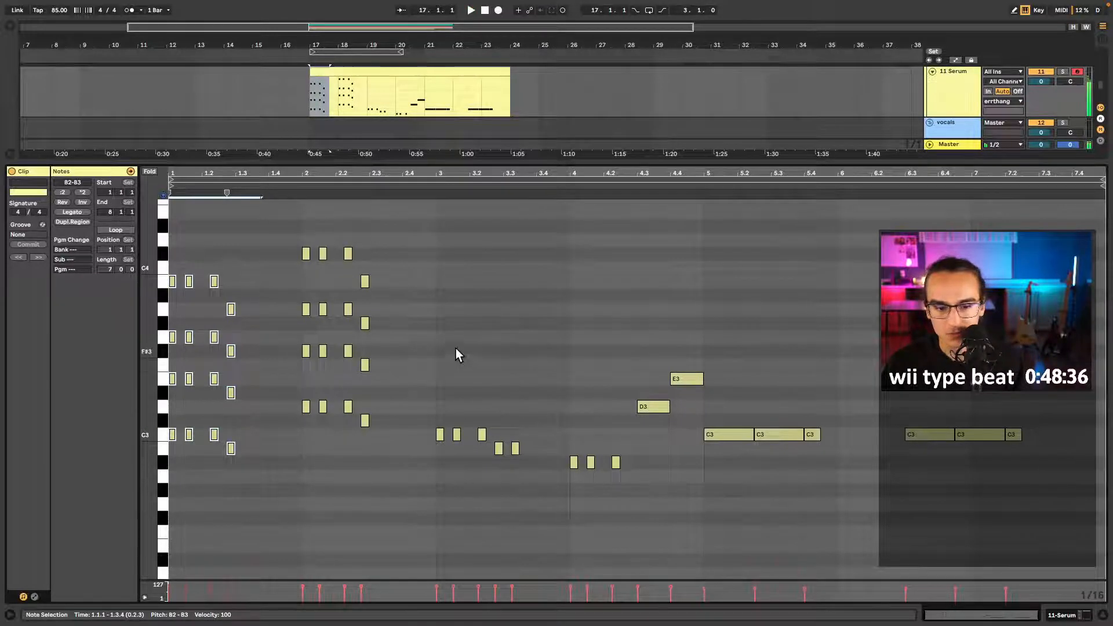
pyautogui.click(432, 338)
pyautogui.hotkey('ctrl', 'v')
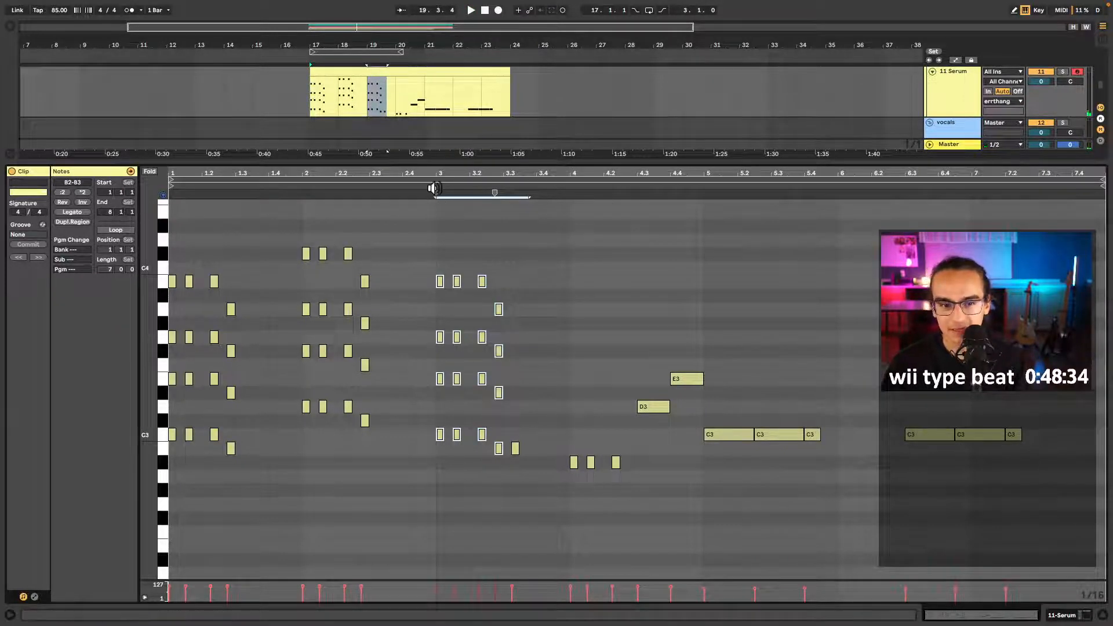
pyautogui.click(435, 189)
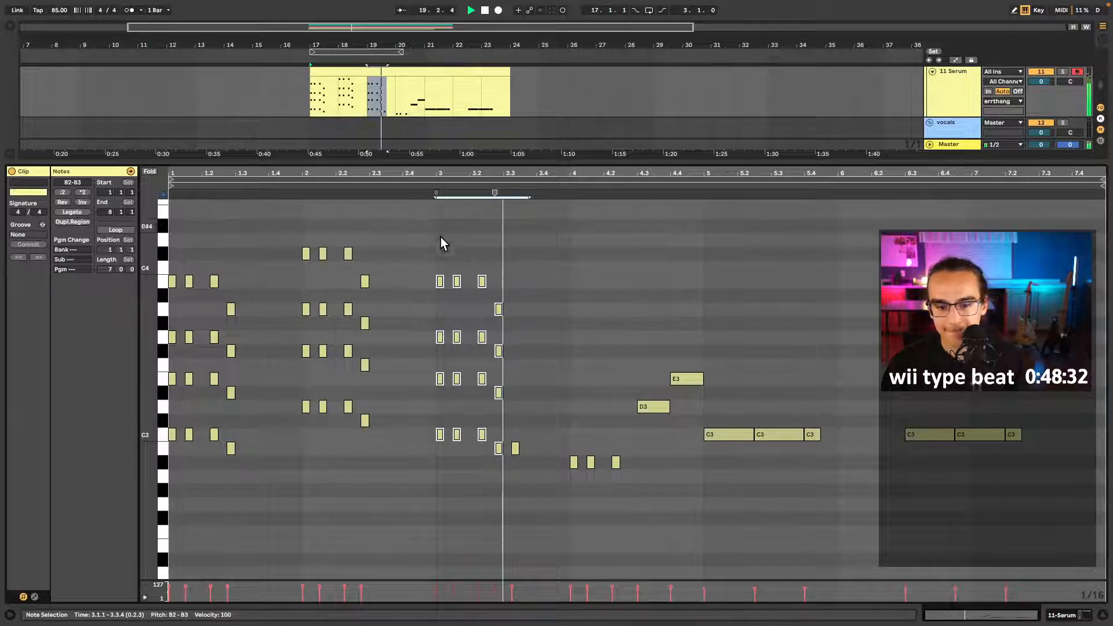
# - Duplicate the four-note B2–A3 chord at 3.2.4 onto the single B2 at 3.3.2
pyautogui.moveTo(496, 285); pyautogui.dragTo(502, 394)
pyautogui.press('space')
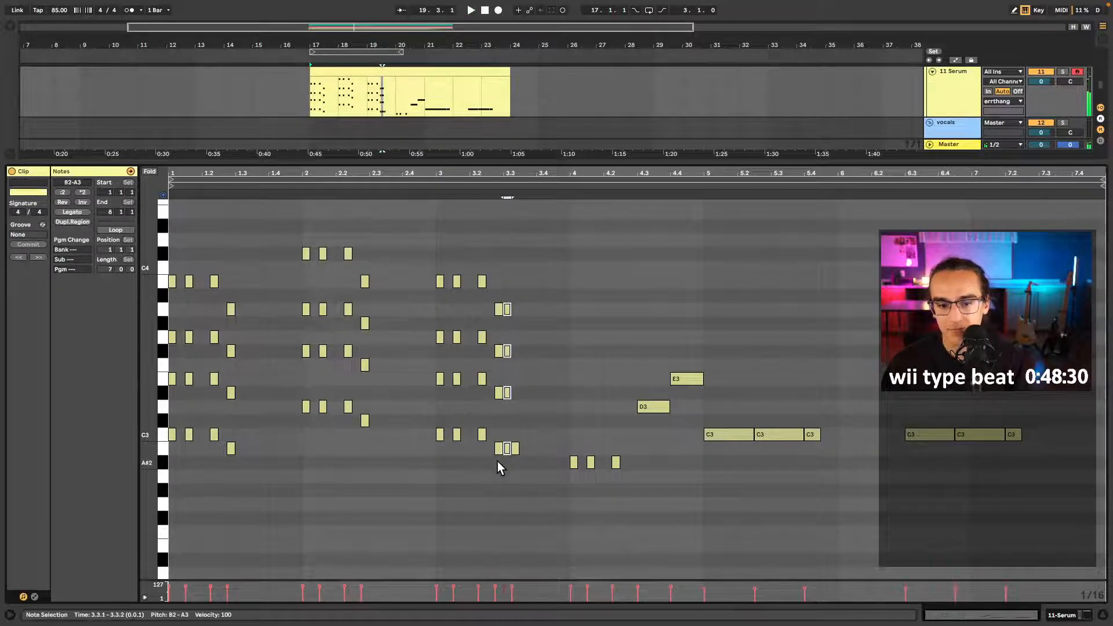
pyautogui.press('Right')
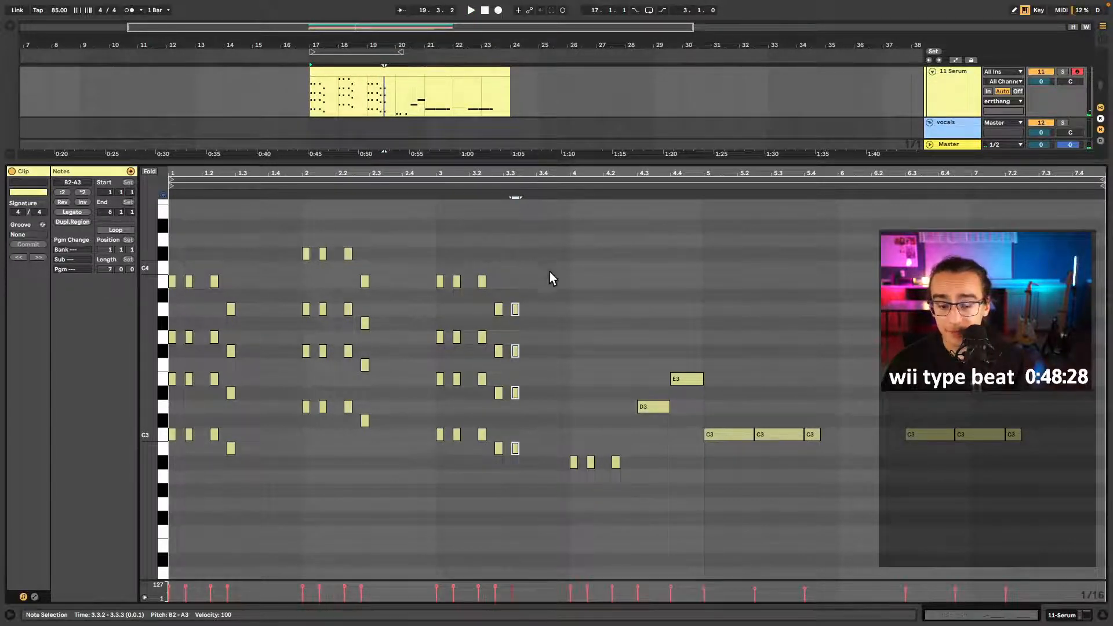
# - Listen to the passage leading into bar 4 and draw D3, F3 and A3 above the first A#2 at 4.1.1
pyautogui.press('b')
pyautogui.press('b')
pyautogui.click(583, 422)
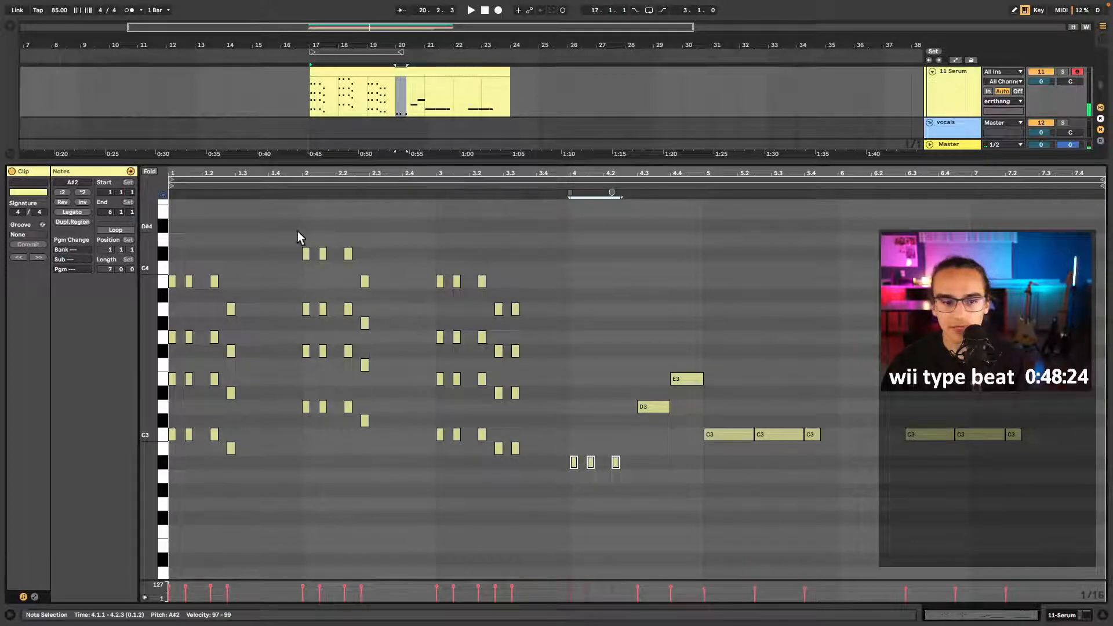
pyautogui.click(429, 186)
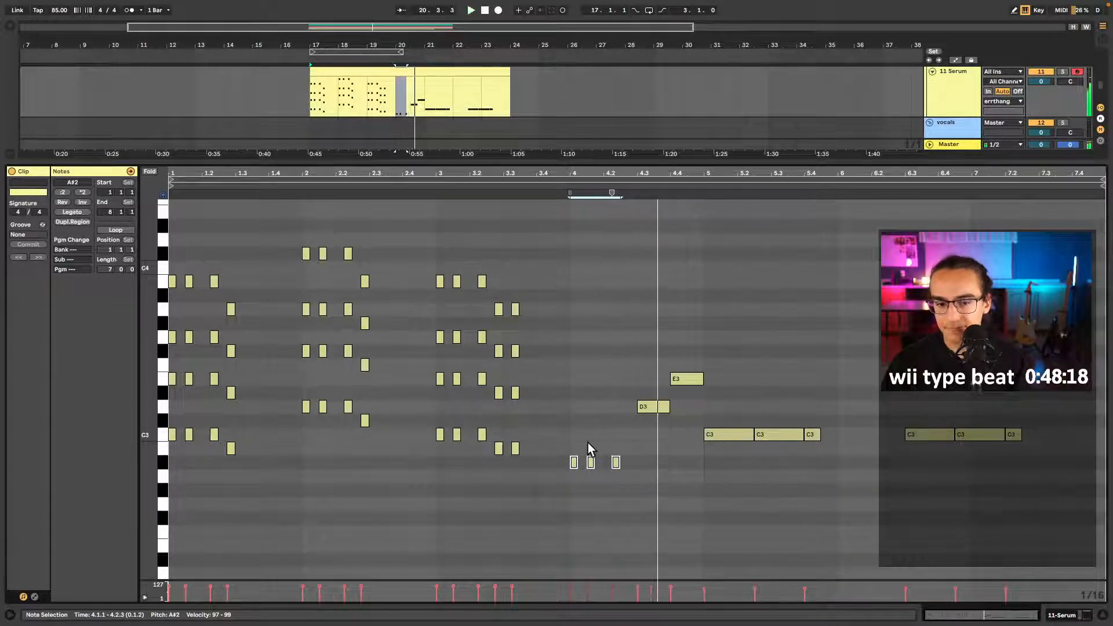
pyautogui.press('space')
pyautogui.click(574, 464)
pyautogui.click(574, 407)
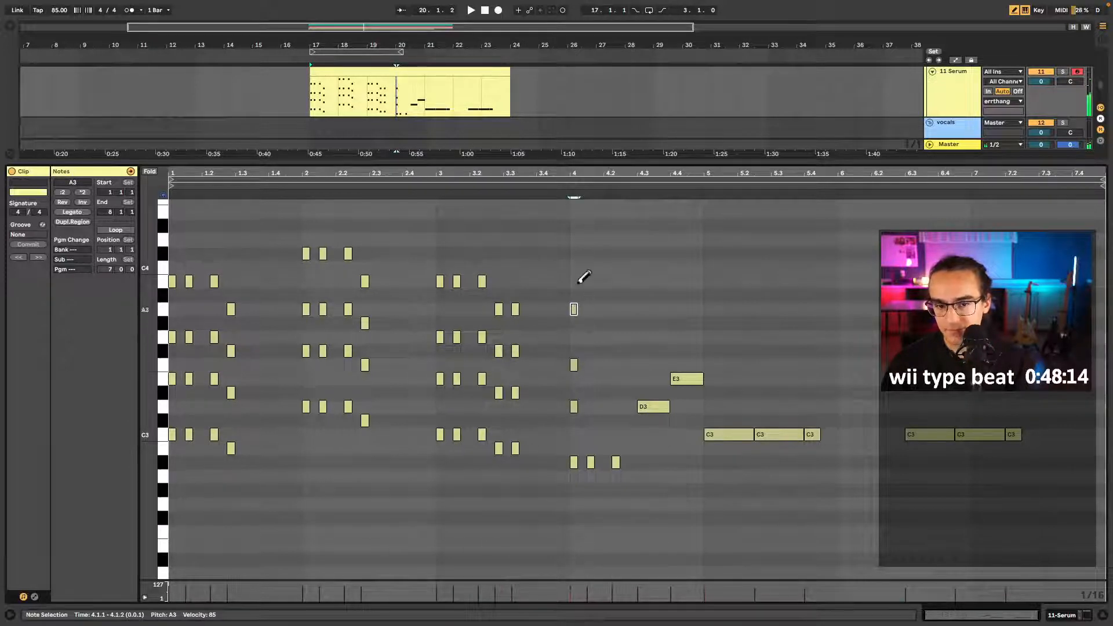
pyautogui.press('b')
# - Duplicate the D3, F3 and A3 stack over the other two A#2 notes in bar 4 and play the chords
pyautogui.moveTo(560, 250); pyautogui.dragTo(575, 376)
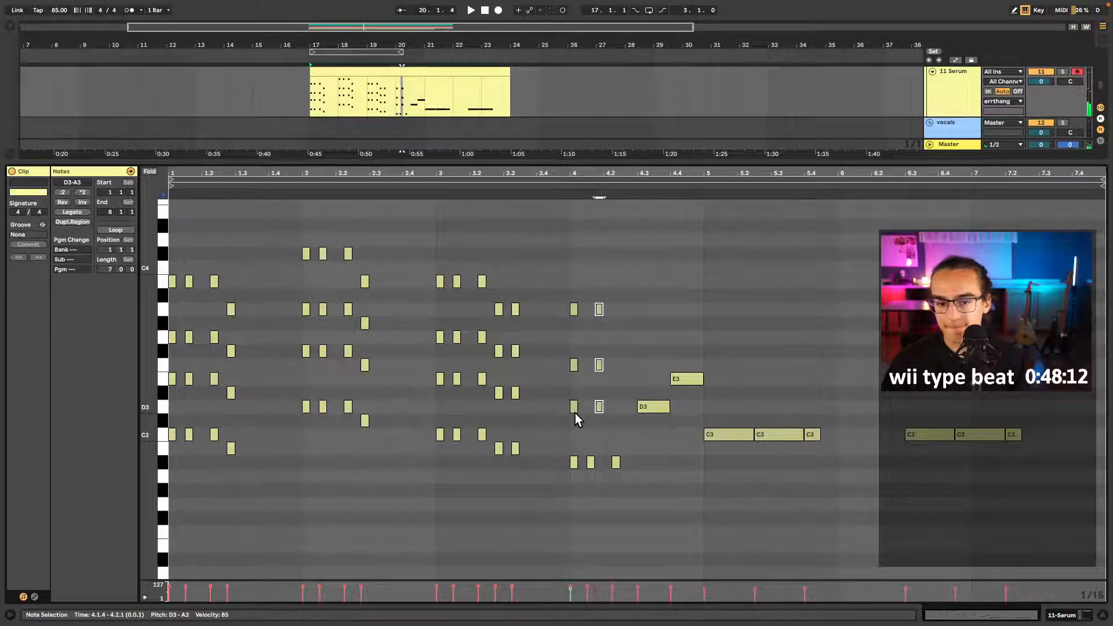
pyautogui.hotkey('ctrl', 'd')
pyautogui.hotkey('ctrl', 'd')
pyautogui.click(553, 197)
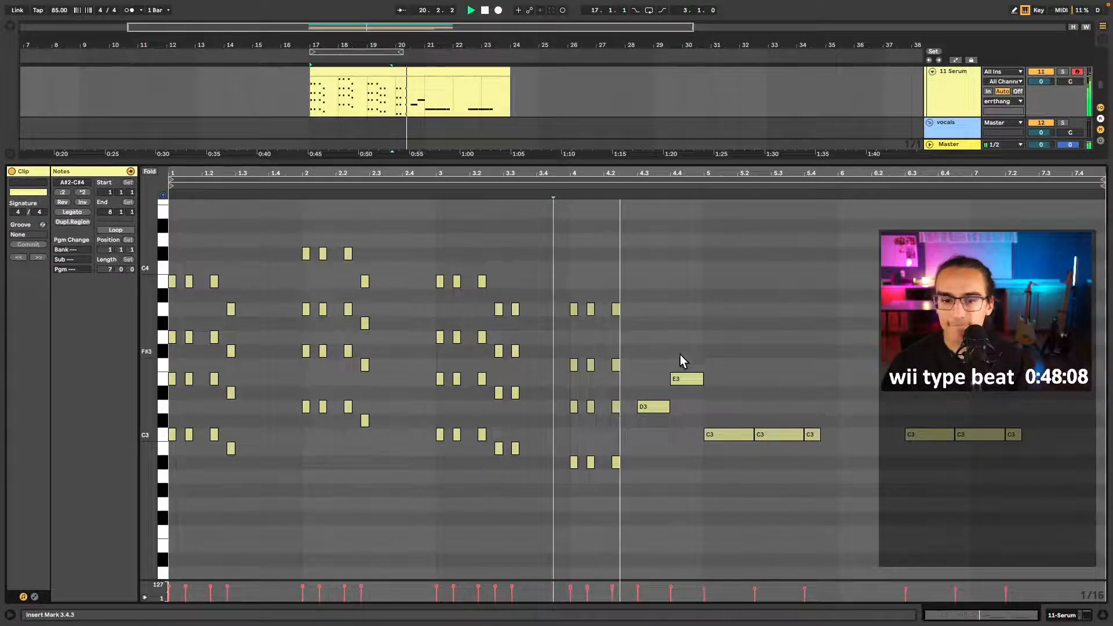
# - Add D4 above the D3 at 4.3.1 and C#4 above the E3 at 4.4.1
pyautogui.click(659, 349)
pyautogui.moveTo(652, 409); pyautogui.dragTo(690, 255)
pyautogui.moveTo(656, 214); pyautogui.dragTo(656, 439)
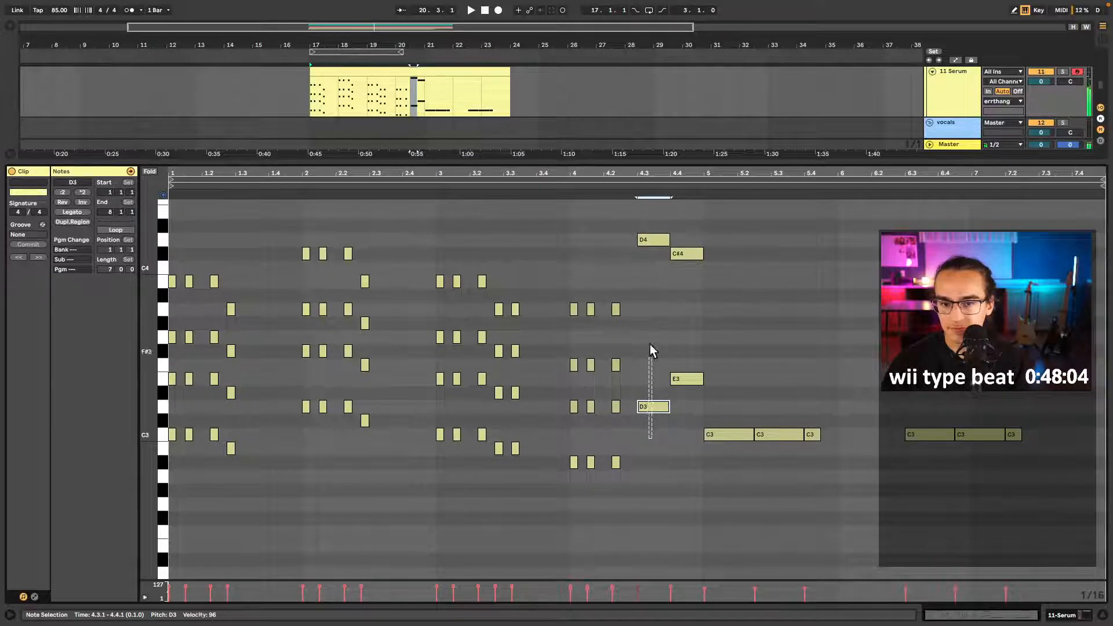
# - Fill in the chord at 4.4.1 with G3 and A#3, and the one at 4.3.1 with F#3 and A3
pyautogui.click(677, 379)
pyautogui.click(706, 290)
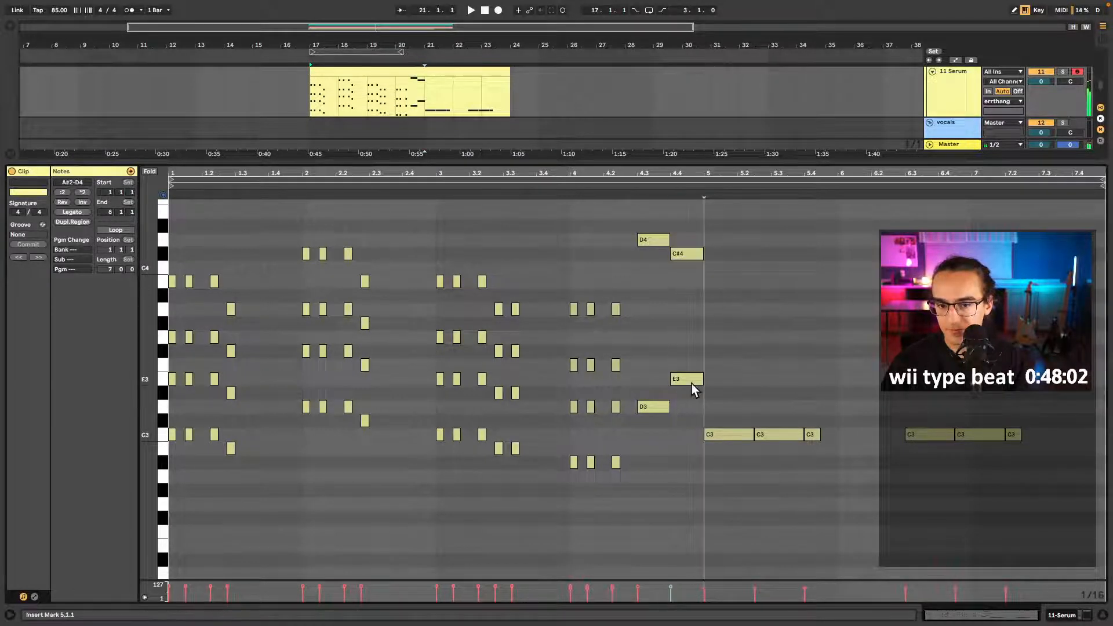
pyautogui.moveTo(692, 383); pyautogui.dragTo(694, 297)
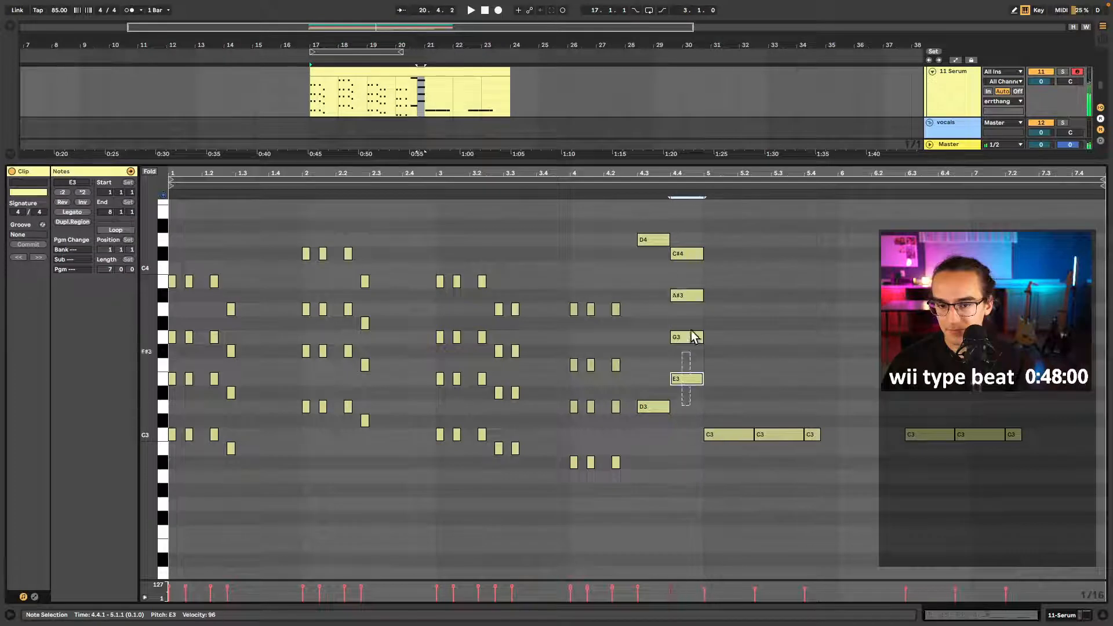
pyautogui.click(663, 367)
pyautogui.click(654, 406)
pyautogui.moveTo(654, 405); pyautogui.dragTo(656, 311)
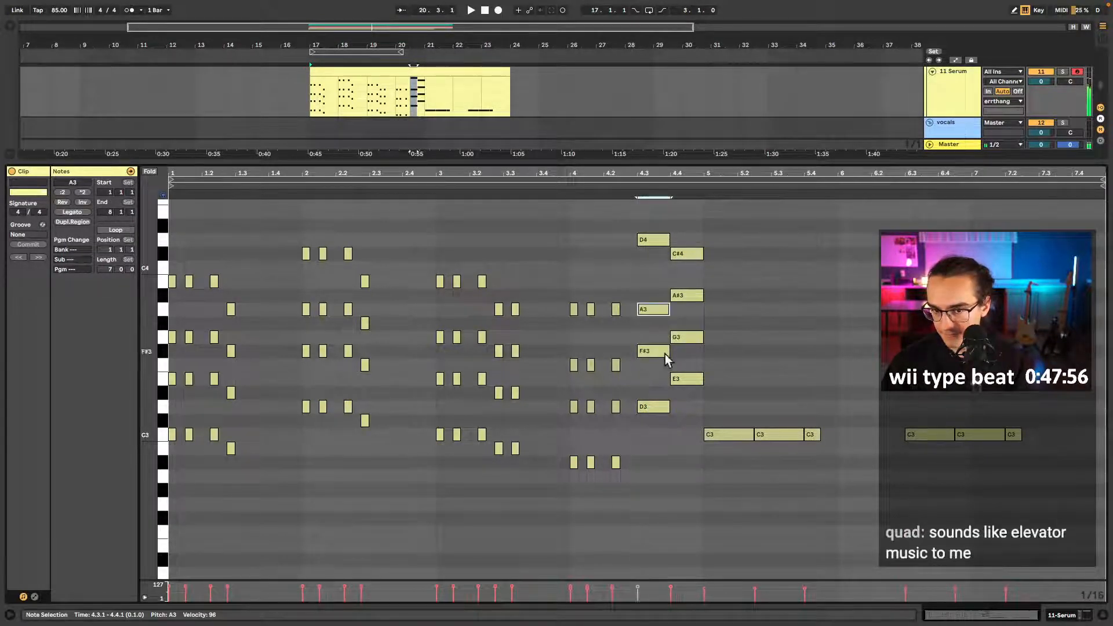
pyautogui.moveTo(654, 429); pyautogui.dragTo(643, 183)
pyautogui.click(655, 331)
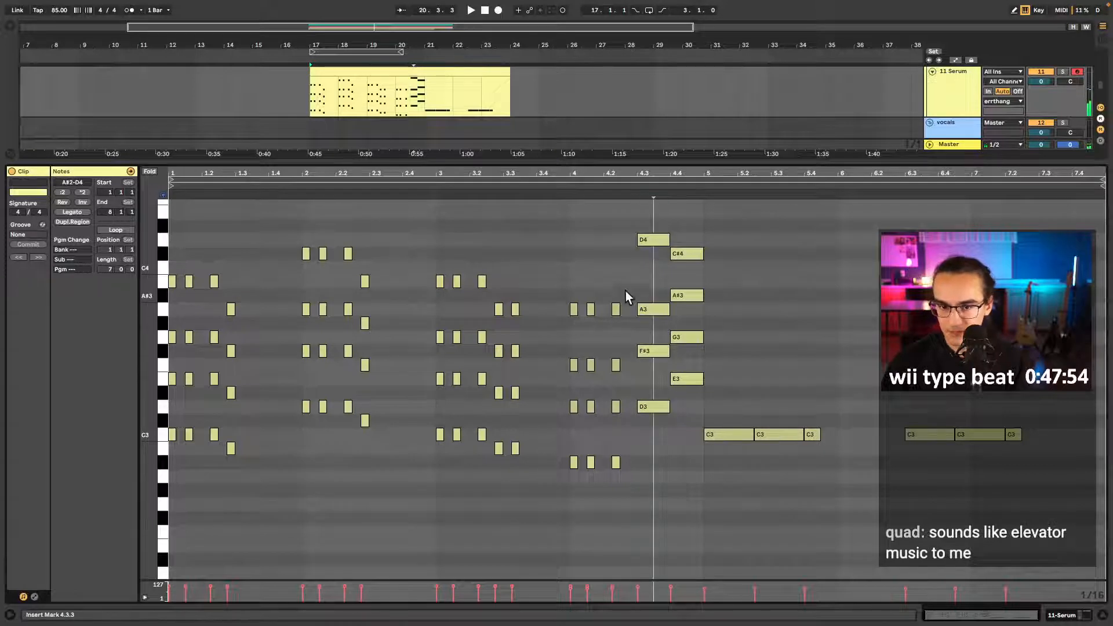
# - Try an extra C4 in the D3–D4 chord at 4.3.1 and listen to it
pyautogui.click(650, 267)
pyautogui.press('b')
pyautogui.press('space')
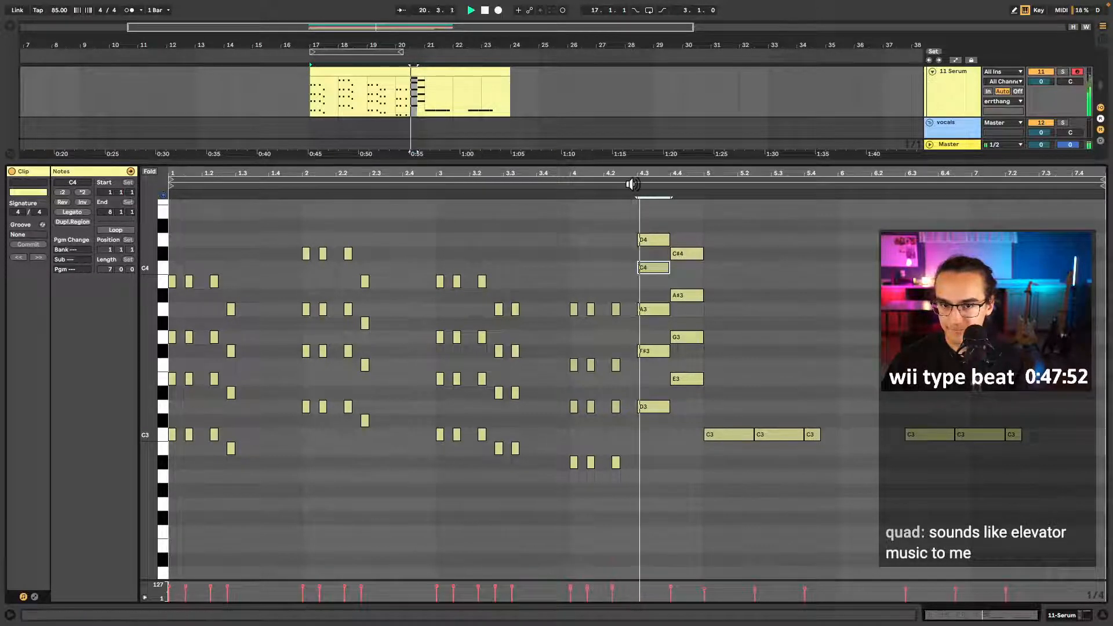
pyautogui.doubleClick(647, 265)
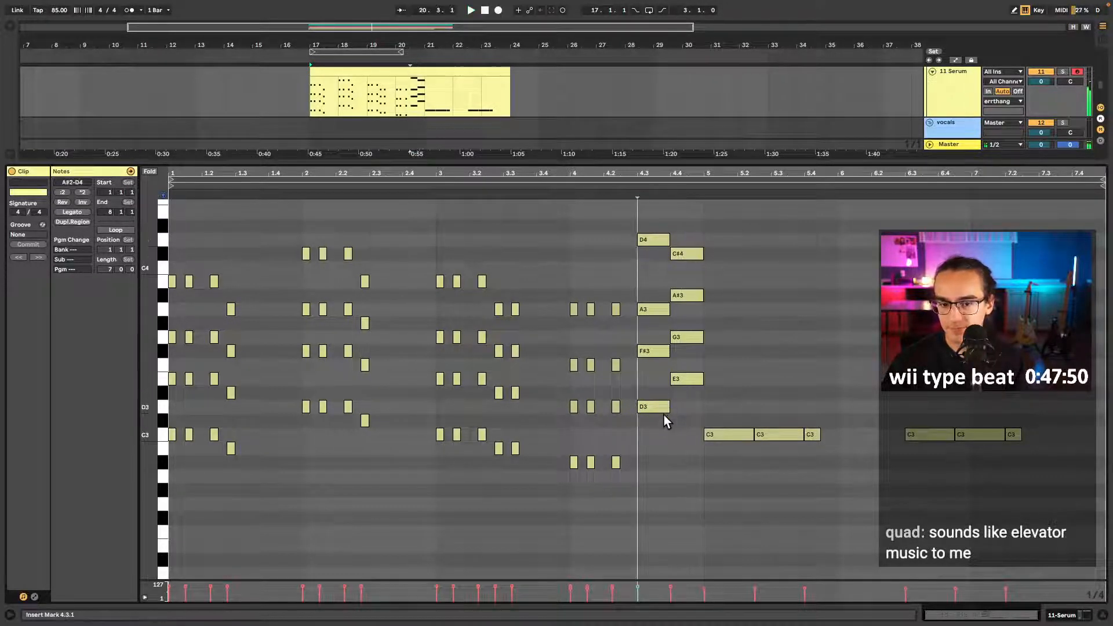
# - Audition the chords at 4.3.1 and 4.4.1, and add C4 above each of the three C3 notes in bar 5
pyautogui.moveTo(660, 422); pyautogui.dragTo(657, 250)
pyautogui.moveTo(682, 403); pyautogui.dragTo(697, 219)
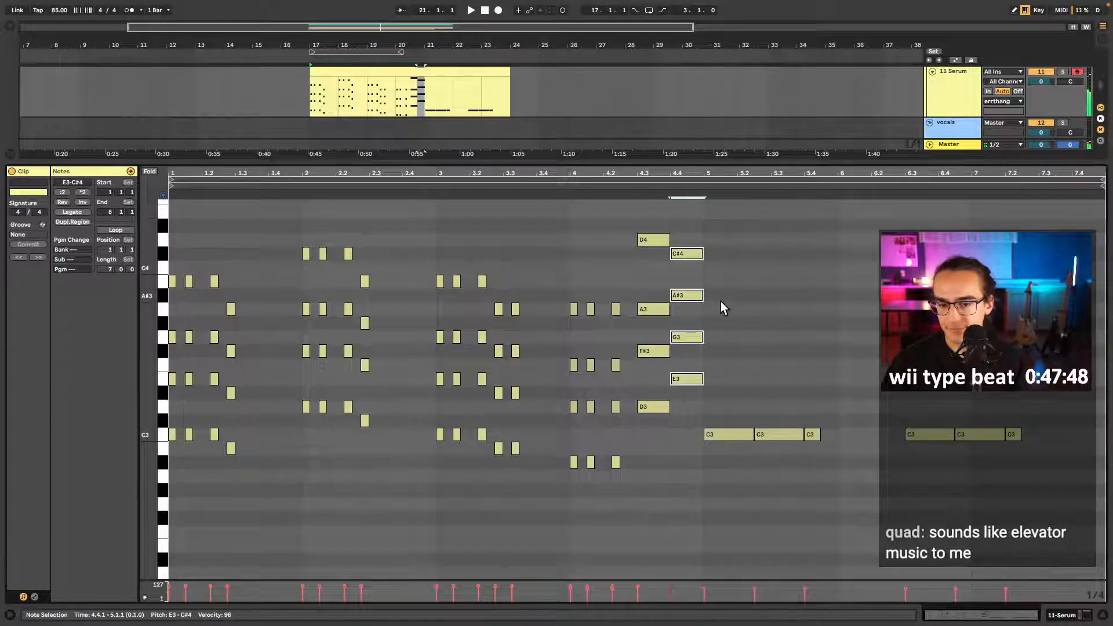
pyautogui.moveTo(726, 439); pyautogui.dragTo(731, 265)
pyautogui.press('super+d')
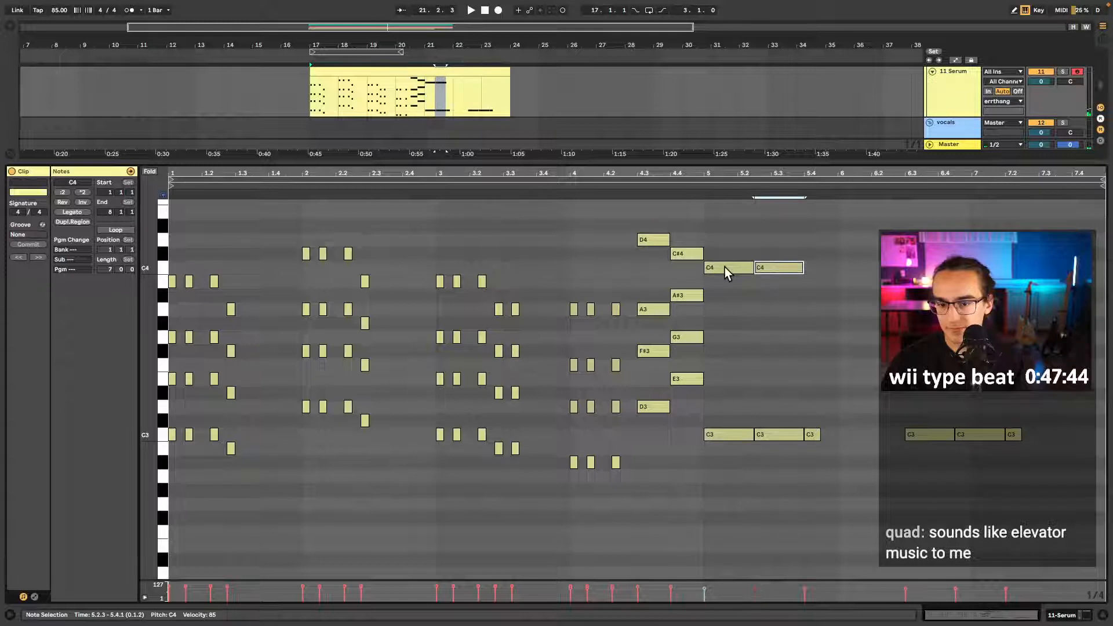
pyautogui.moveTo(811, 436); pyautogui.dragTo(809, 271)
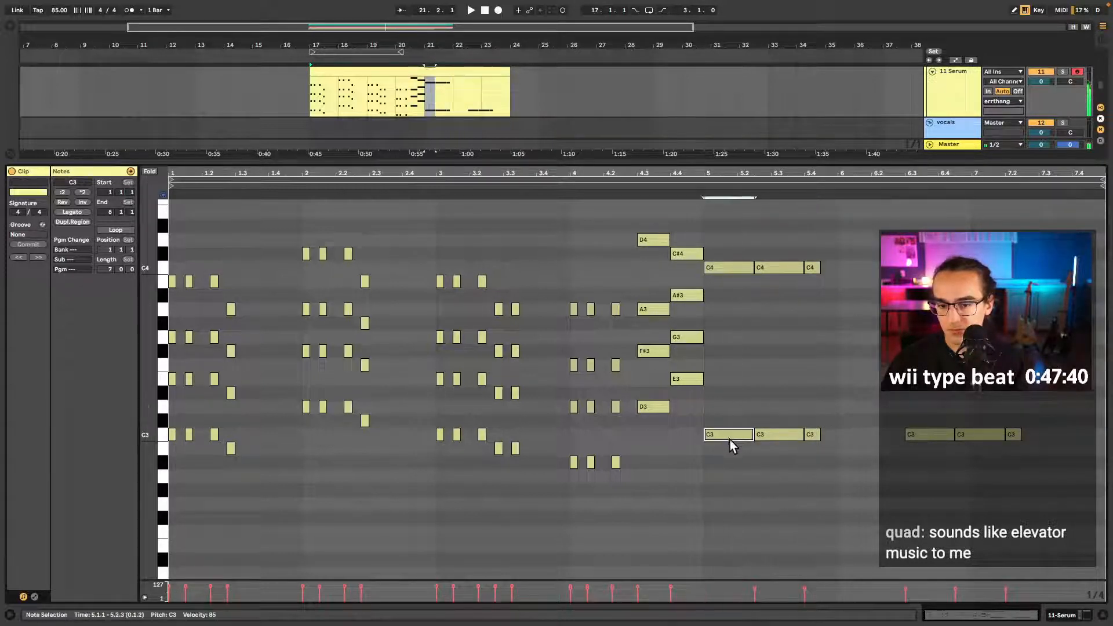
# - Add G3 above each of the three C3 notes in bar 5, matching their lengths
pyautogui.moveTo(729, 438); pyautogui.dragTo(728, 342)
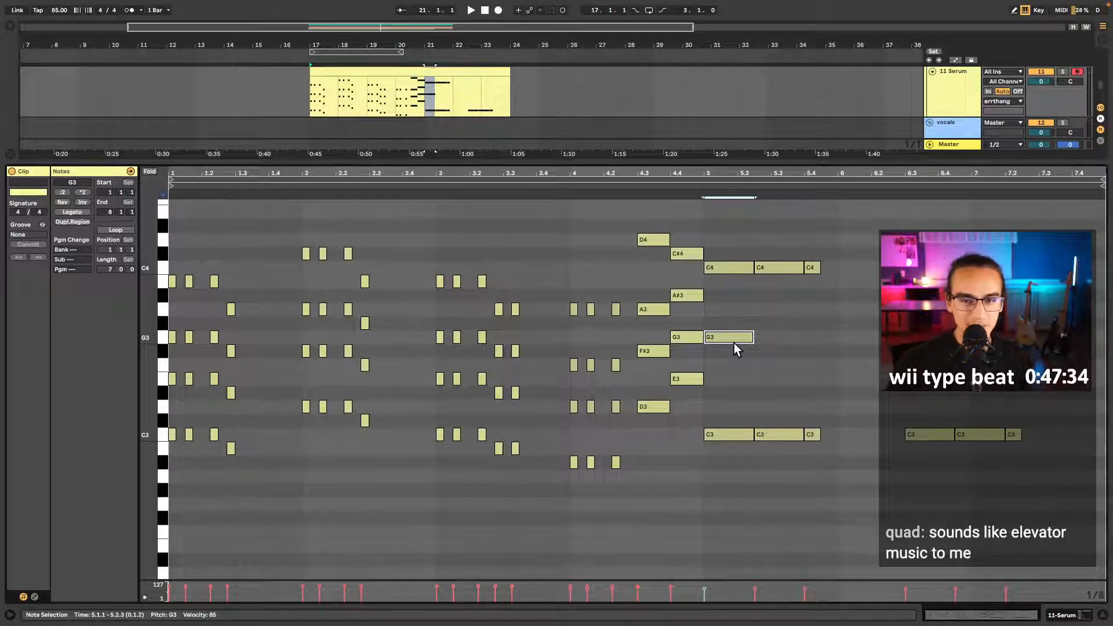
pyautogui.click(733, 351)
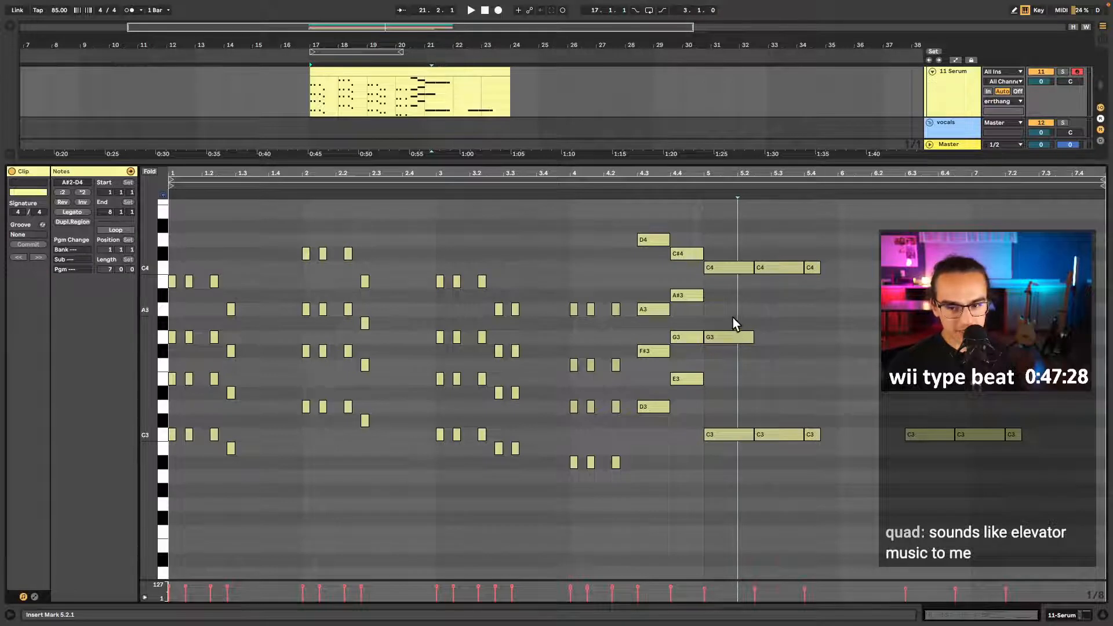
pyautogui.click(728, 337)
pyautogui.hotkey('ctrl', 'd')
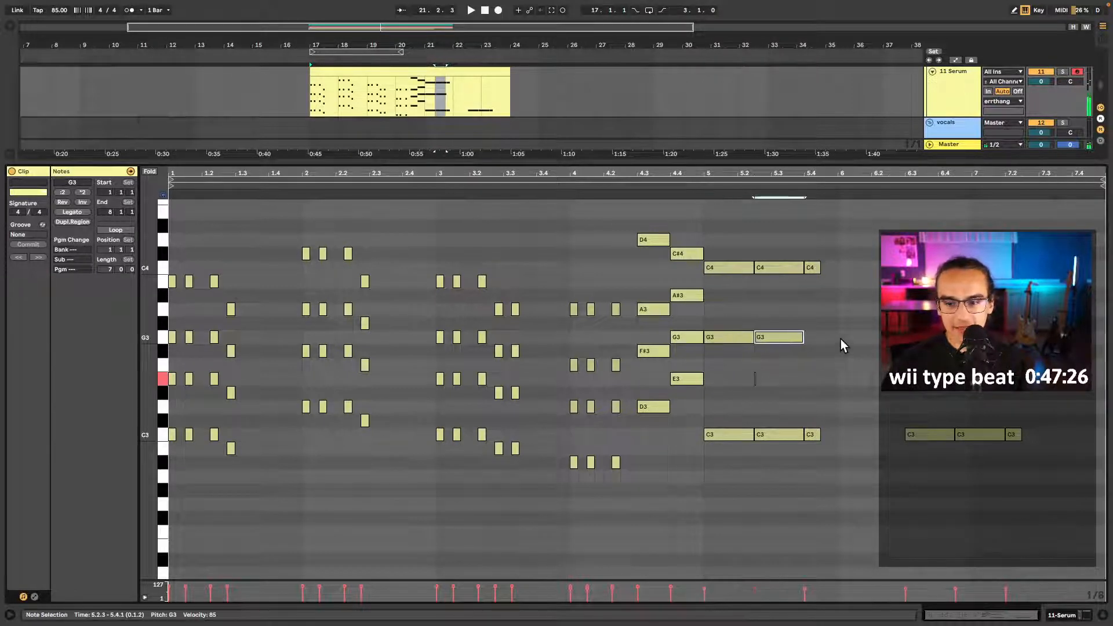
pyautogui.hotkey('ctrl', 'd')
pyautogui.press('b')
pyautogui.click(829, 338)
pyautogui.press('b')
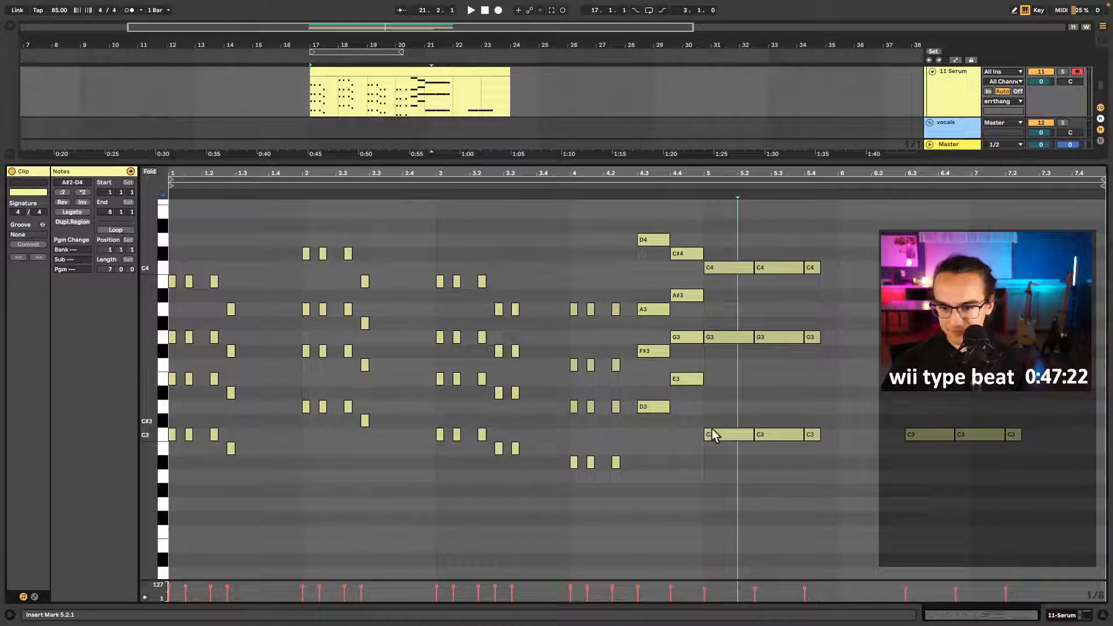
# - Copy the three G3 notes in bar 5 down to E3
pyautogui.moveTo(718, 453); pyautogui.dragTo(722, 249)
pyautogui.moveTo(728, 359); pyautogui.dragTo(825, 327)
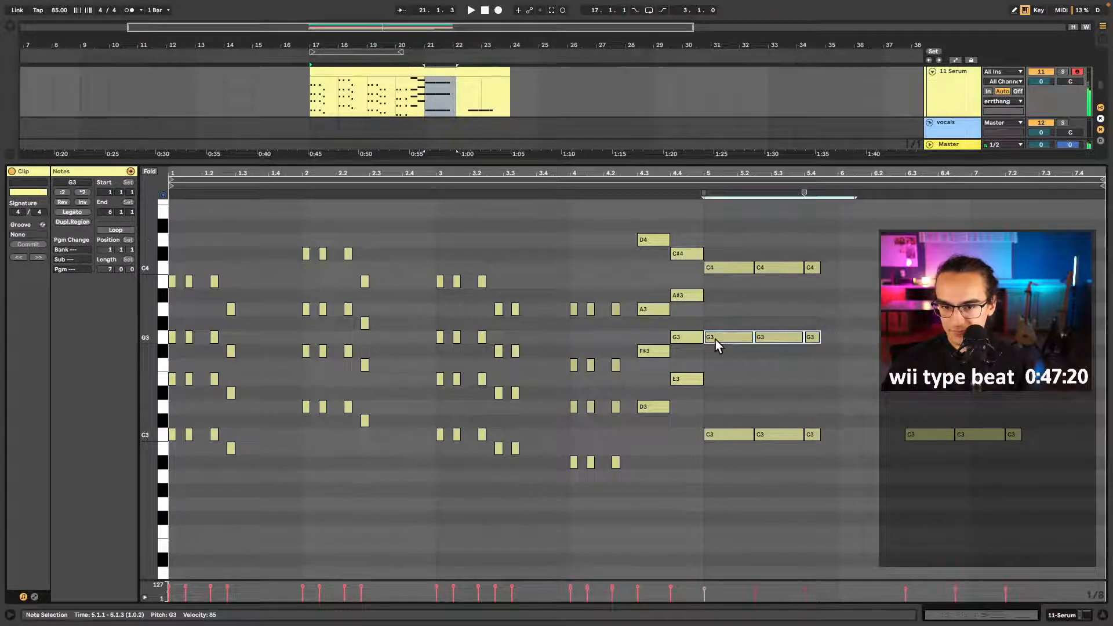
pyautogui.moveTo(716, 338); pyautogui.dragTo(714, 382)
# - Audition the bar 5 chords and play the transition from 4.3, checking the lower notes of the 4.3.1 chord
pyautogui.moveTo(719, 456); pyautogui.dragTo(721, 262)
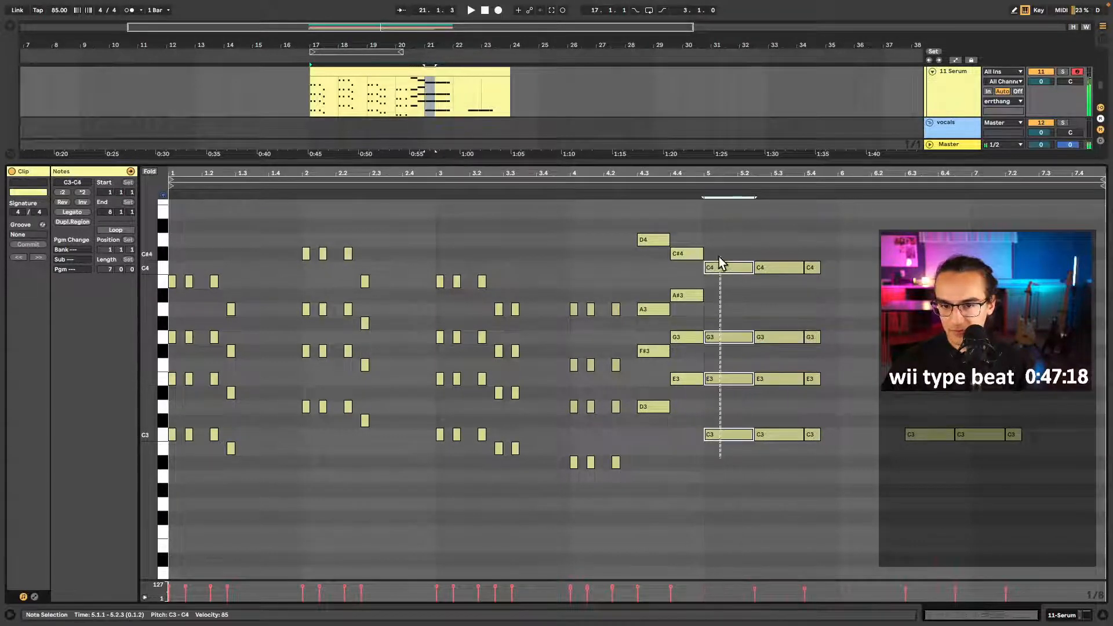
pyautogui.moveTo(822, 473); pyautogui.dragTo(805, 249)
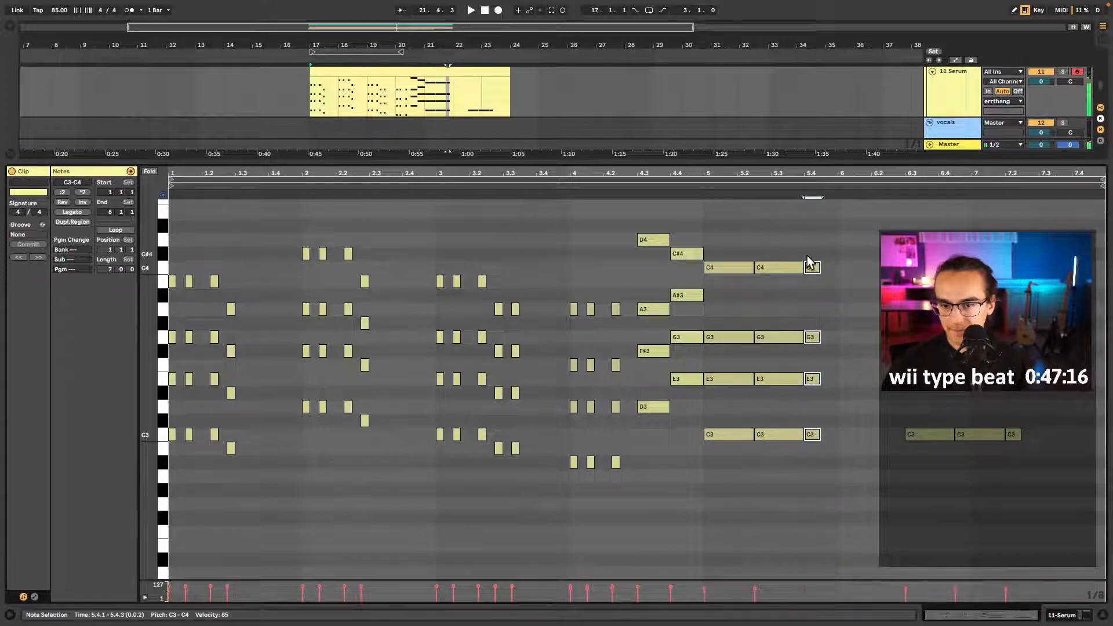
pyautogui.click(629, 184)
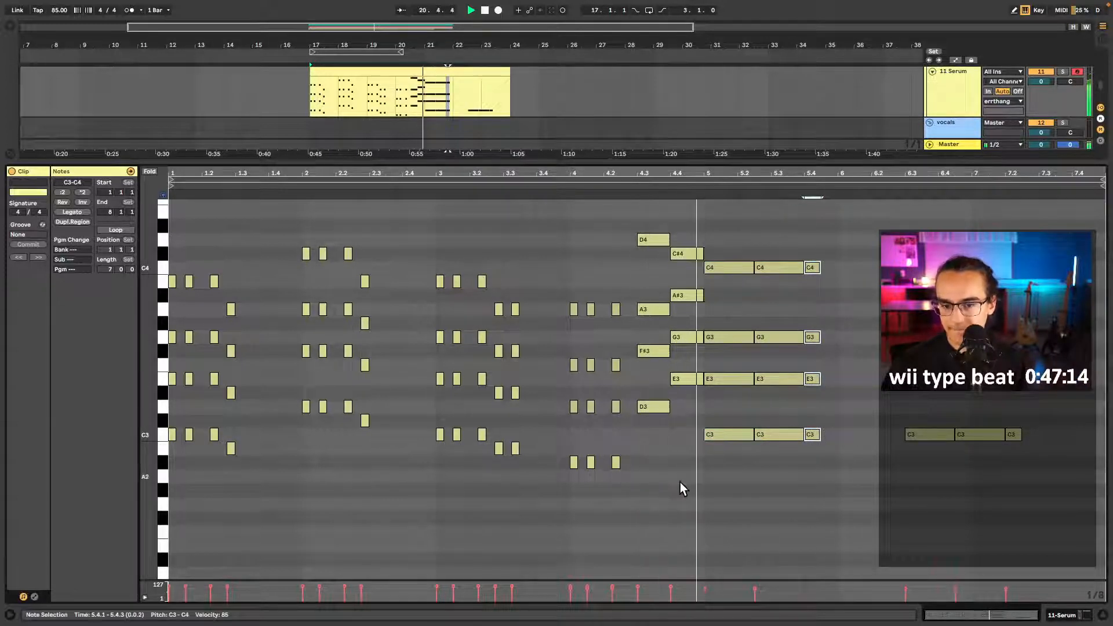
pyautogui.press('space')
pyautogui.moveTo(642, 433); pyautogui.dragTo(657, 271)
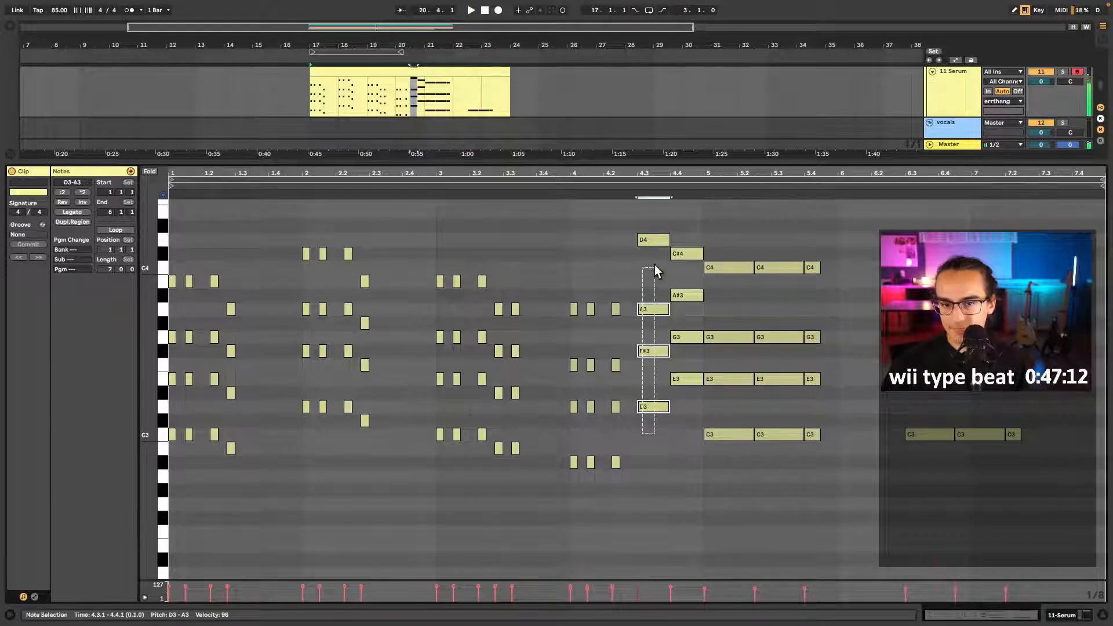
# - Audition the chords at 4.4.1 and 5.1.1, and compare the top notes at 4.3.1, 4.4.1 and 5.1.1
pyautogui.moveTo(685, 405); pyautogui.dragTo(685, 232)
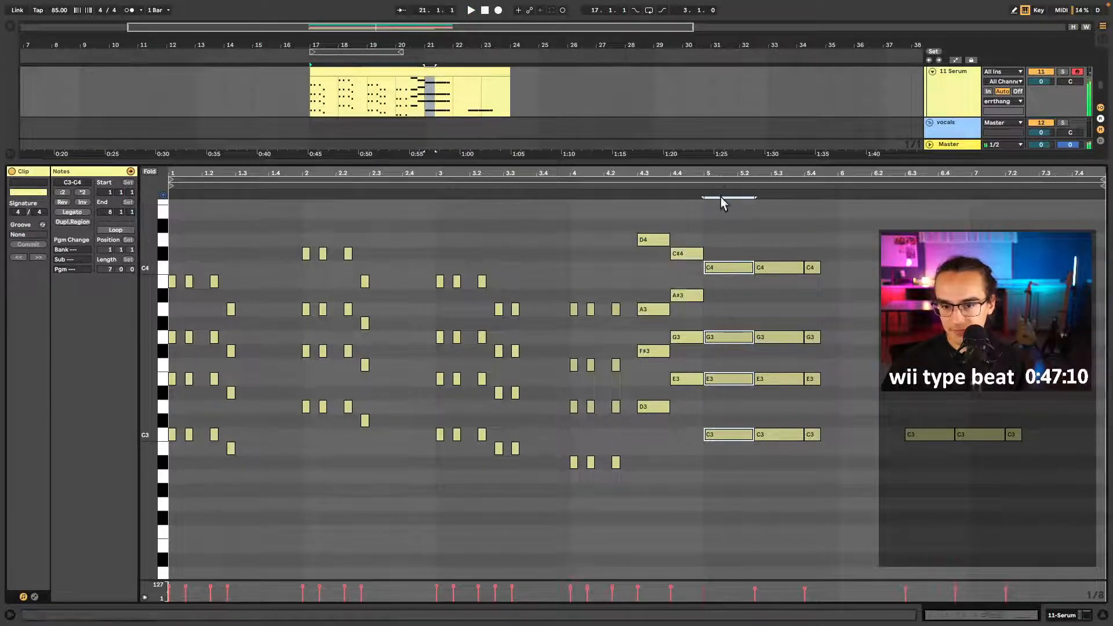
pyautogui.click(722, 398)
pyautogui.click(658, 241)
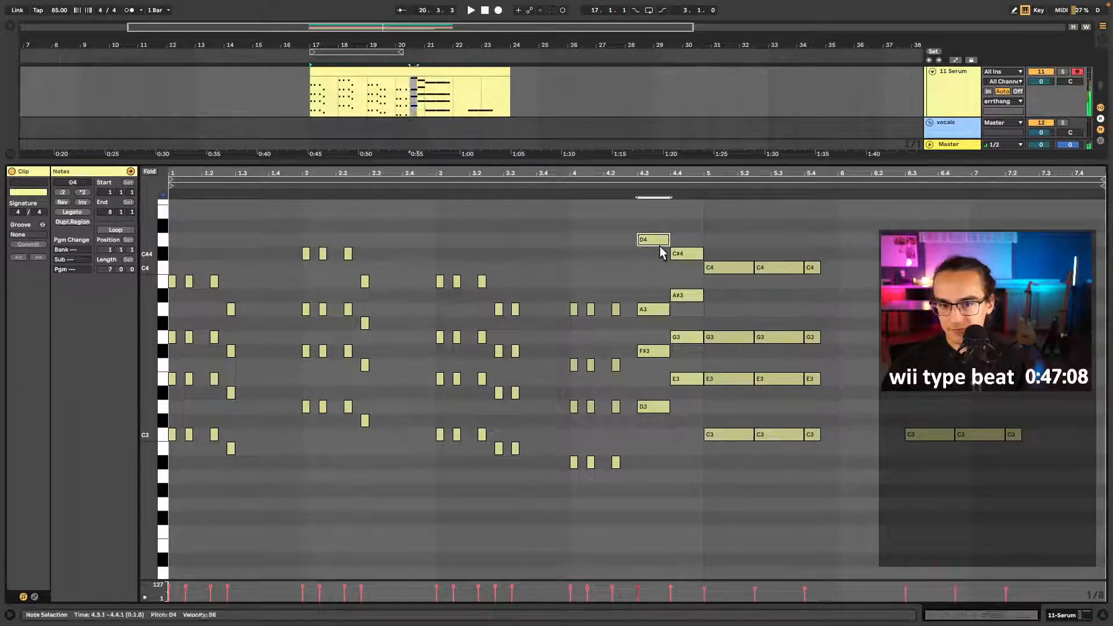
pyautogui.click(687, 254)
pyautogui.click(723, 270)
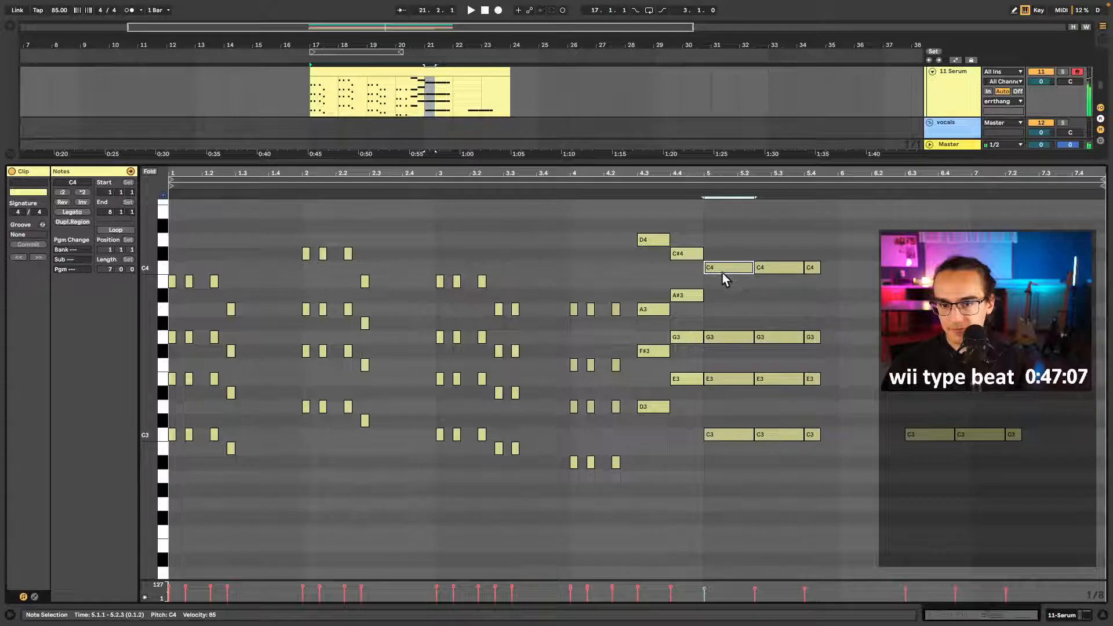
pyautogui.click(666, 279)
# - Add A#3 to each of the three bar 5 chords, matching their lengths, and play them back
pyautogui.click(684, 295)
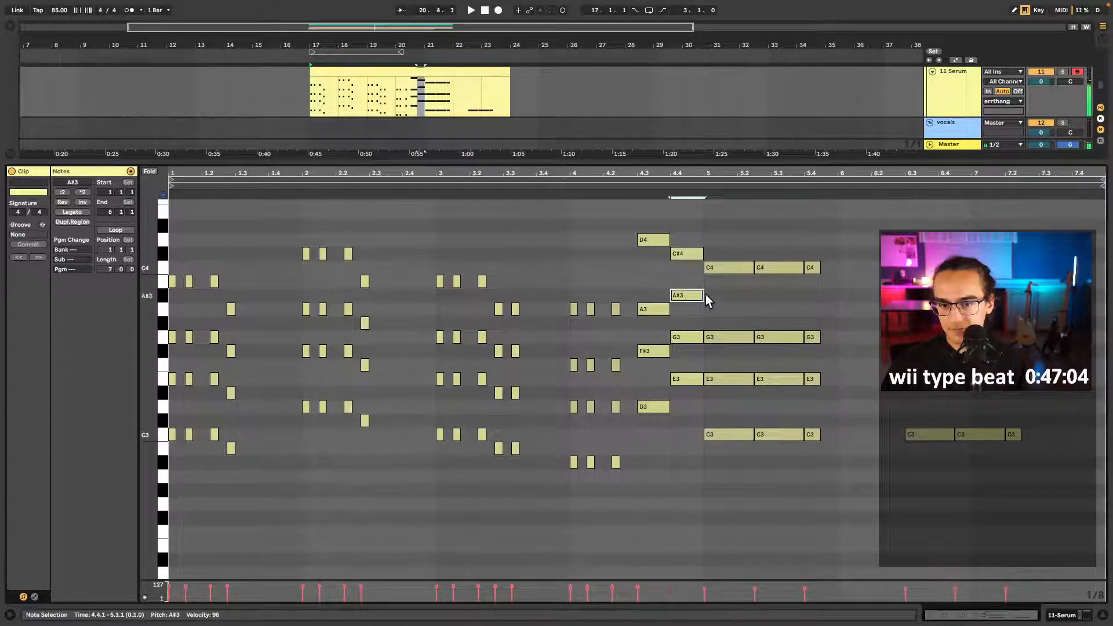
pyautogui.moveTo(718, 291)
pyautogui.mouseDown()
pyautogui.moveTo(785, 264)
pyautogui.moveTo(723, 296)
pyautogui.mouseUp()
pyautogui.moveTo(730, 452); pyautogui.dragTo(740, 255)
pyautogui.press('space')
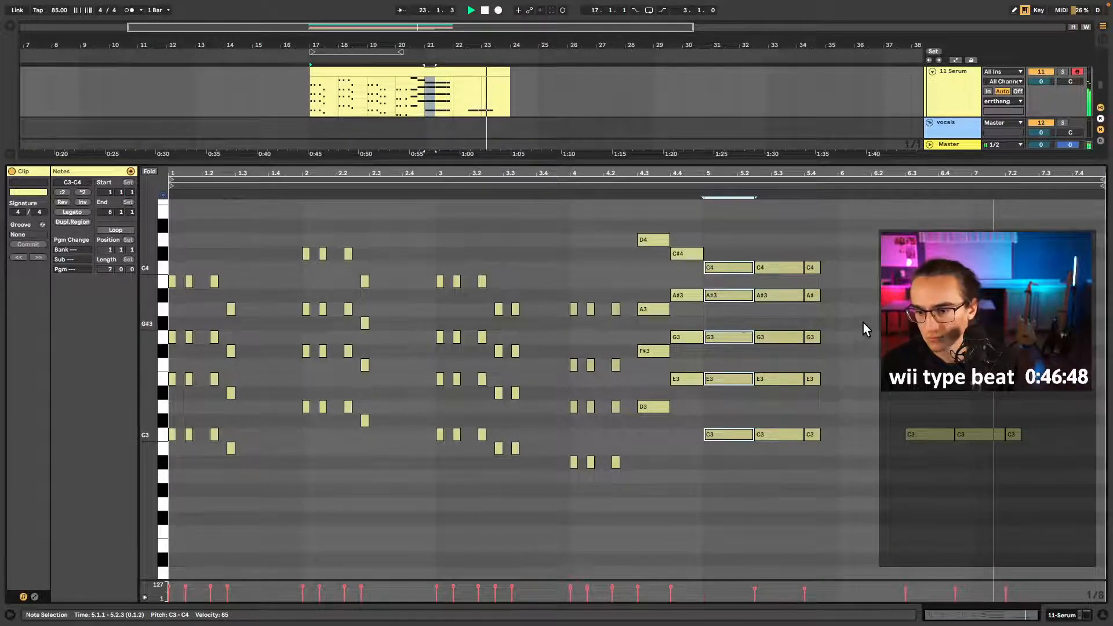
pyautogui.press('space')
# - Play the arrangement from bar 17 and open the bass synth clip for note editing
pyautogui.click(466, 226)
pyautogui.doubleClick(449, 165)
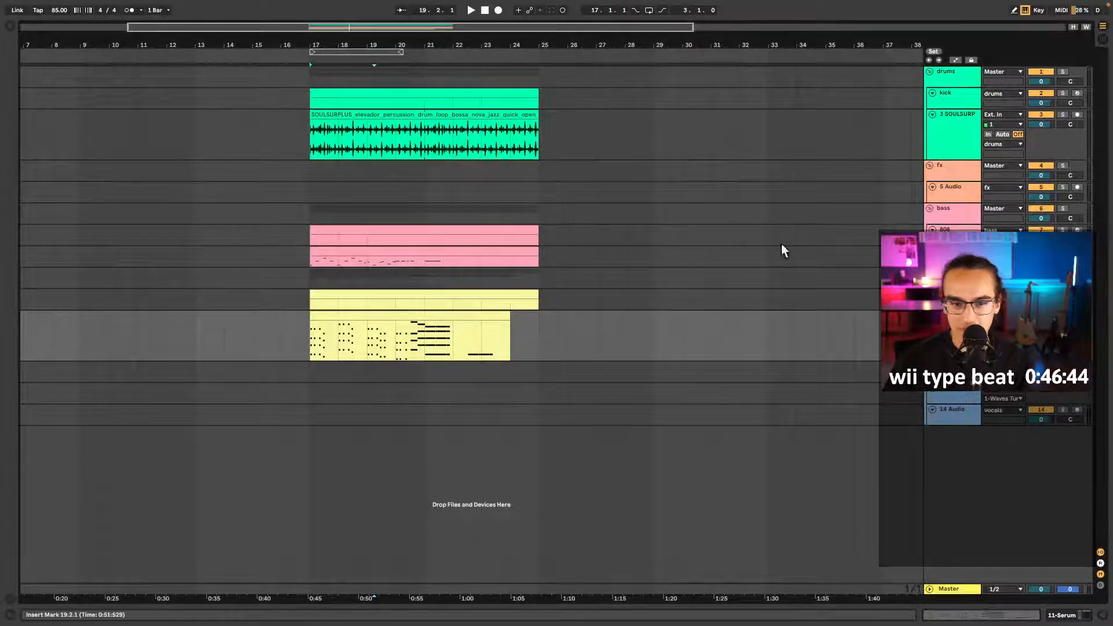
pyautogui.click(461, 249)
pyautogui.press('space')
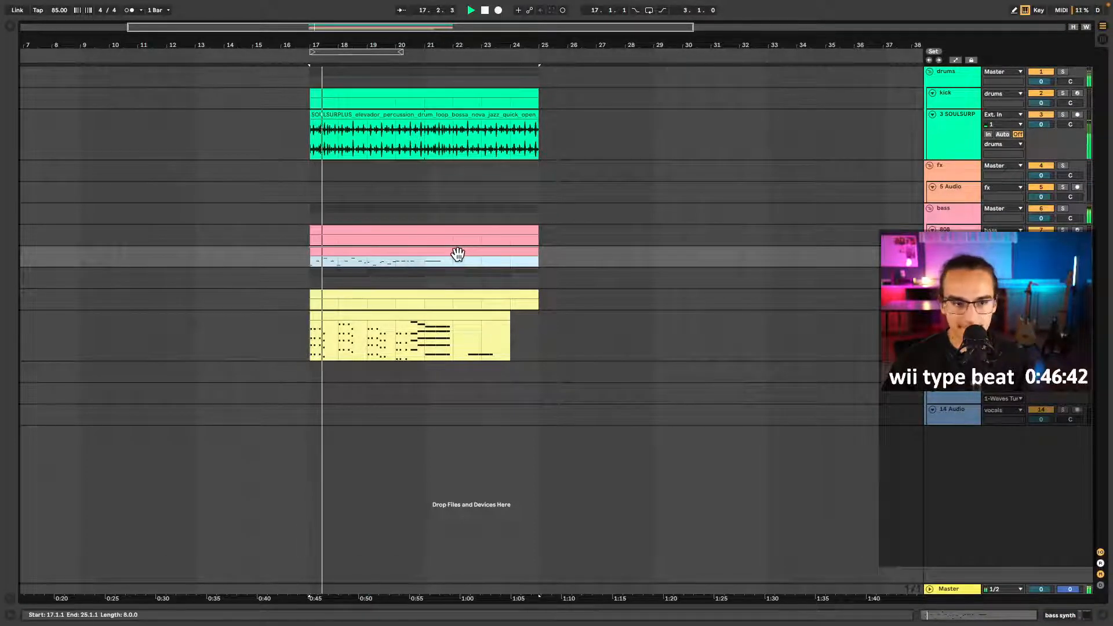
pyautogui.doubleClick(458, 254)
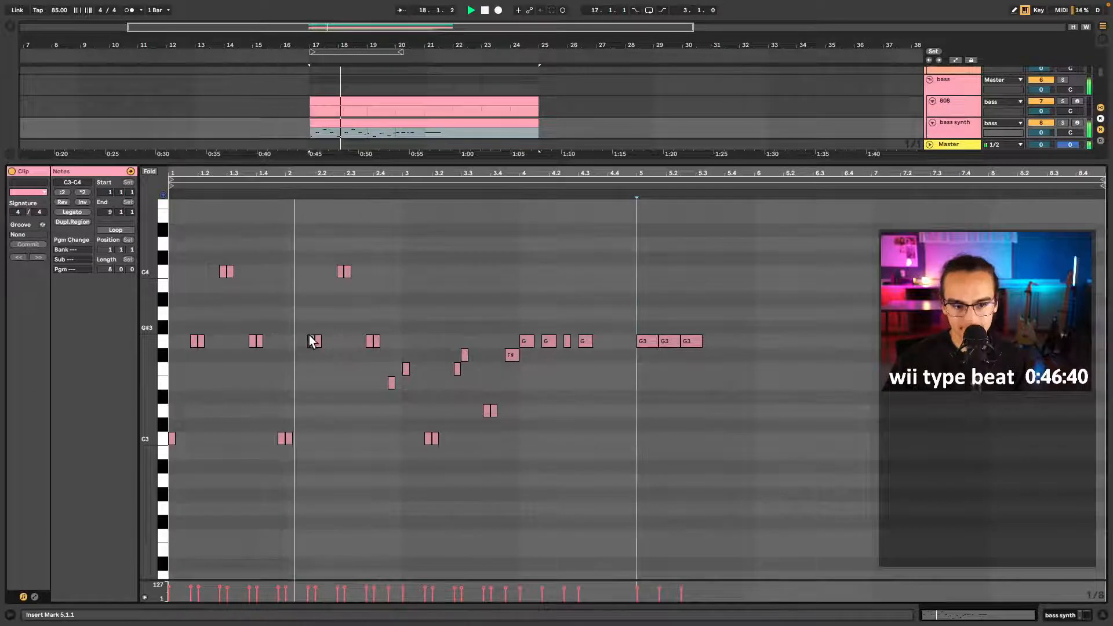
# - Try raising the two bass C3 notes around the start of bar 2 to C#3
pyautogui.moveTo(316, 397); pyautogui.dragTo(353, 443)
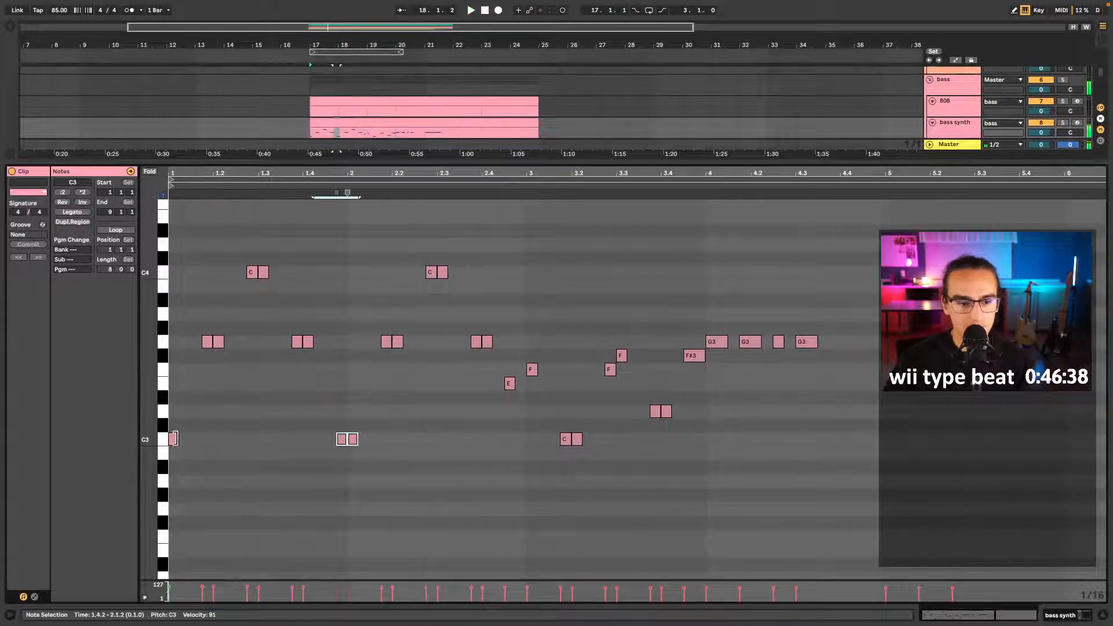
pyautogui.click(174, 439)
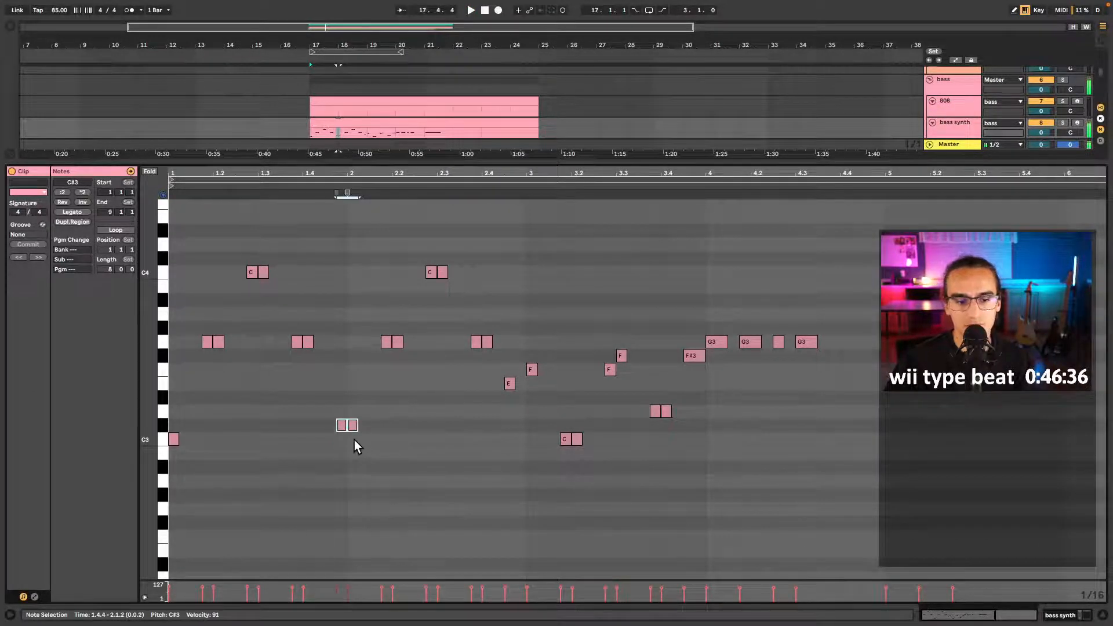
pyautogui.hotkey('shift', 'Tab')
# - Audition the bar 2 chords in the 11 Serum clip, checking the last chord's lowest note, and return to the bass synth clip
pyautogui.doubleClick(358, 322)
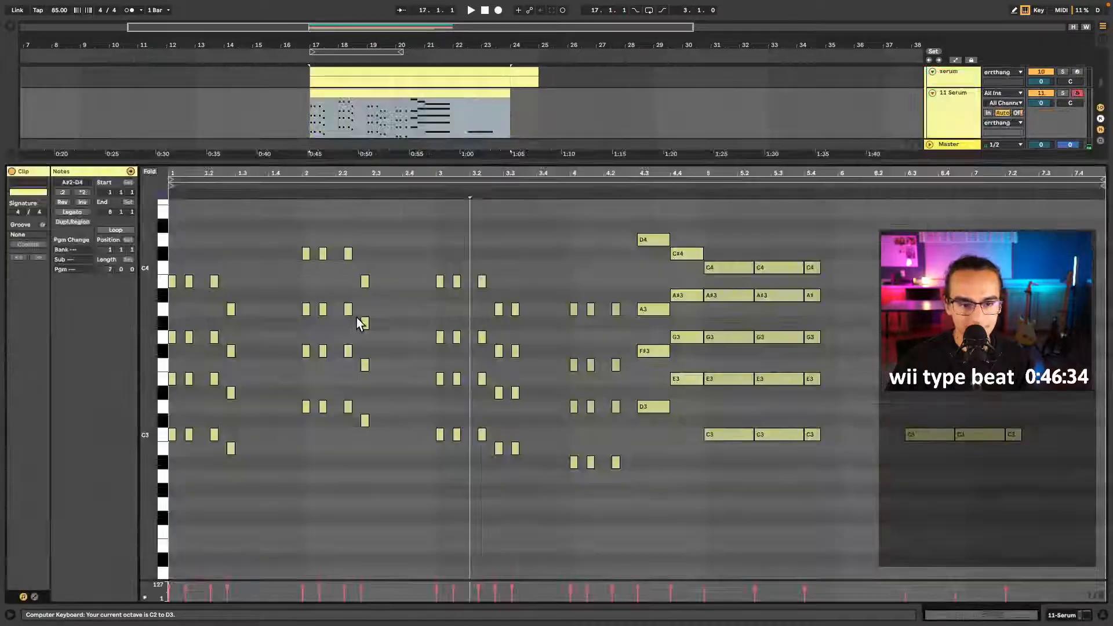
pyautogui.moveTo(288, 433); pyautogui.dragTo(372, 414)
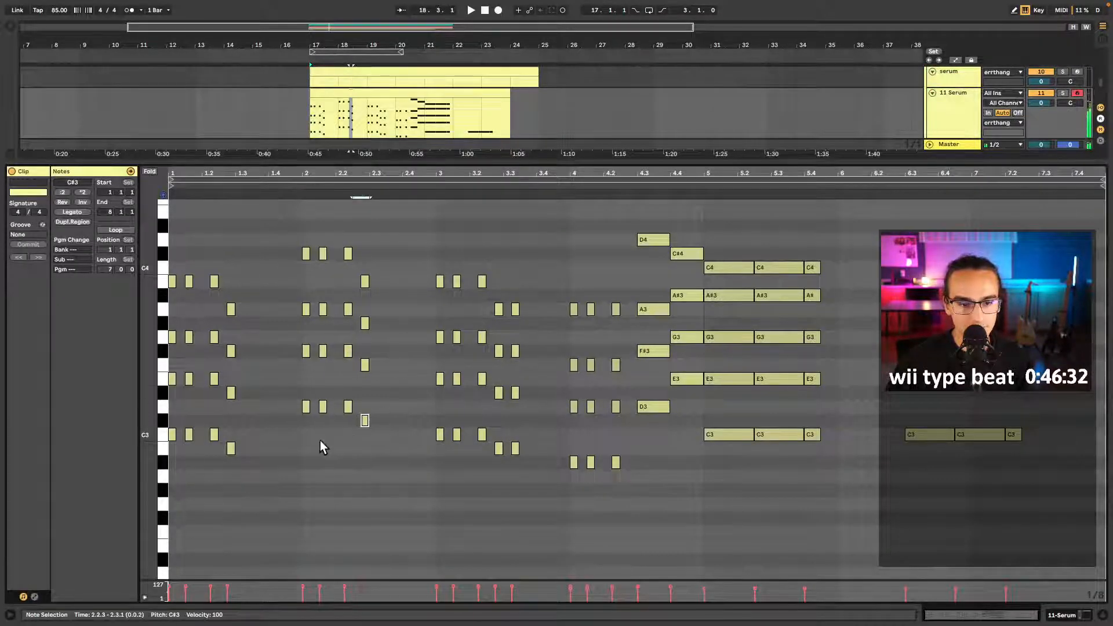
pyautogui.moveTo(318, 442); pyautogui.dragTo(312, 220)
pyautogui.moveTo(369, 482); pyautogui.dragTo(367, 266)
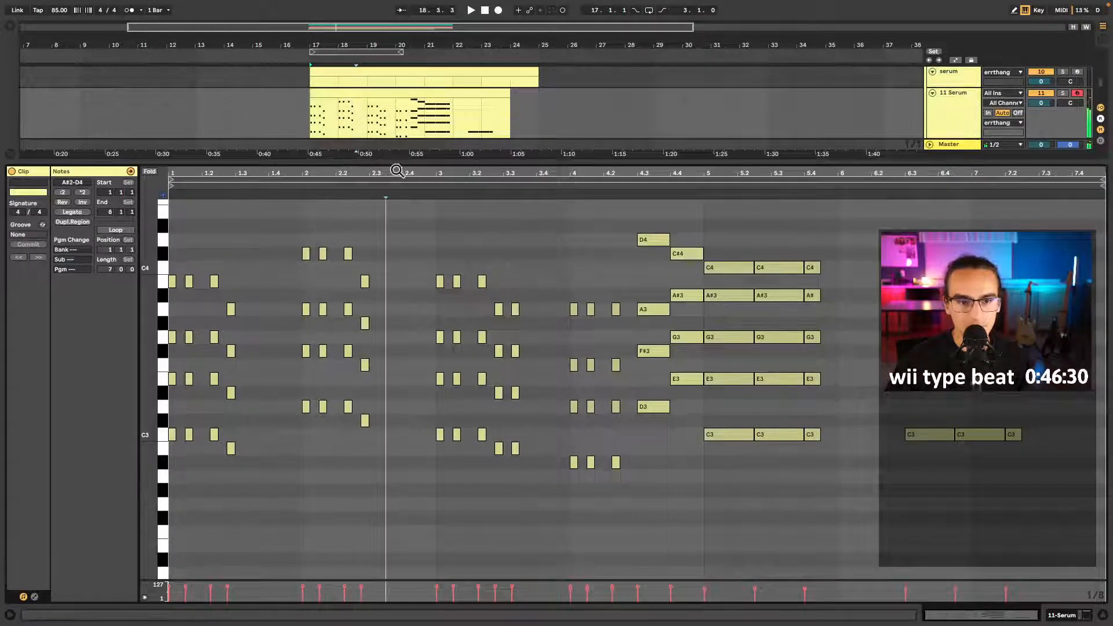
pyautogui.scroll(2, 392, 87)
pyautogui.click(393, 75)
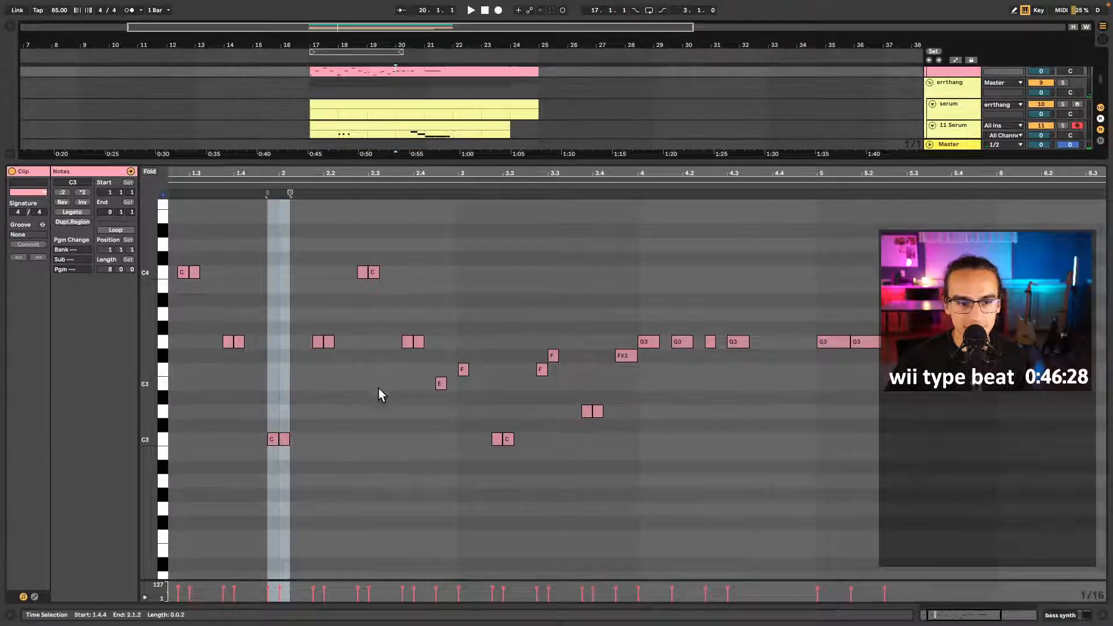
# - Raise the two bass C3 notes at 1.4.4 and 2.1.1 to D3
pyautogui.moveTo(308, 411); pyautogui.dragTo(283, 474)
pyautogui.press('Up')
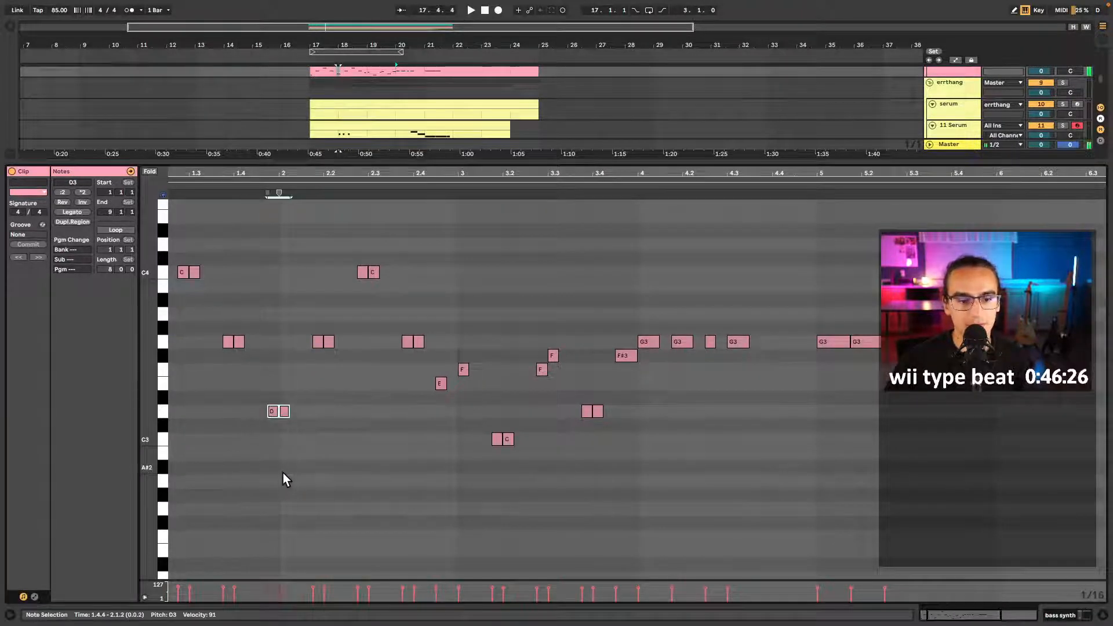
pyautogui.press('Up')
pyautogui.hscroll(-3, 295, 458)
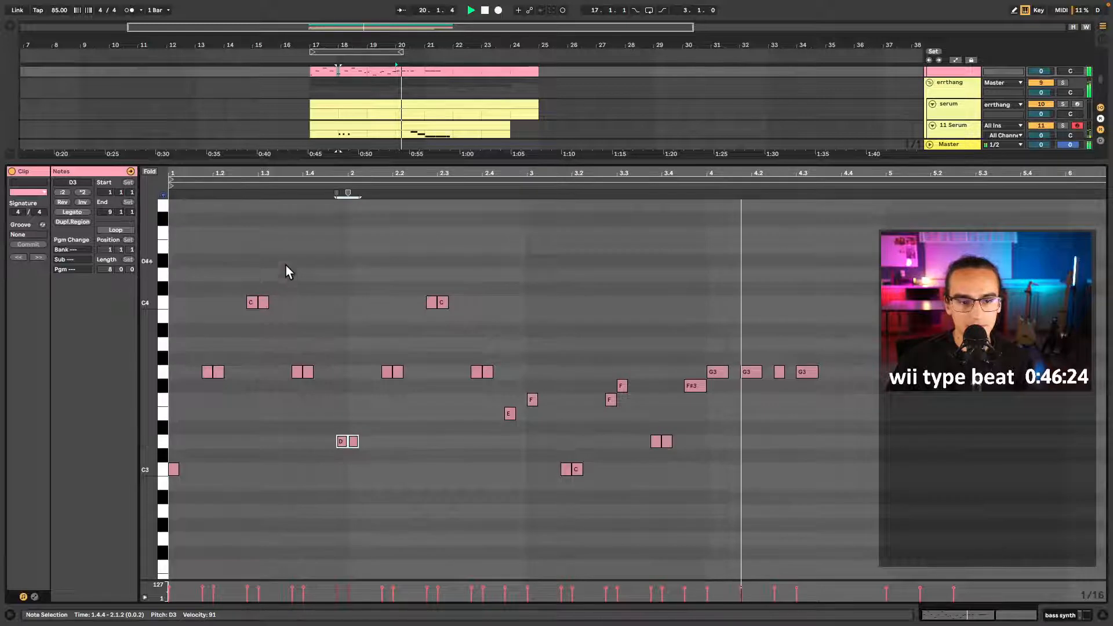
# - Lower only the bass note at 1.4.4 to C3, playing the line into bar 2 to check it
pyautogui.click(317, 184)
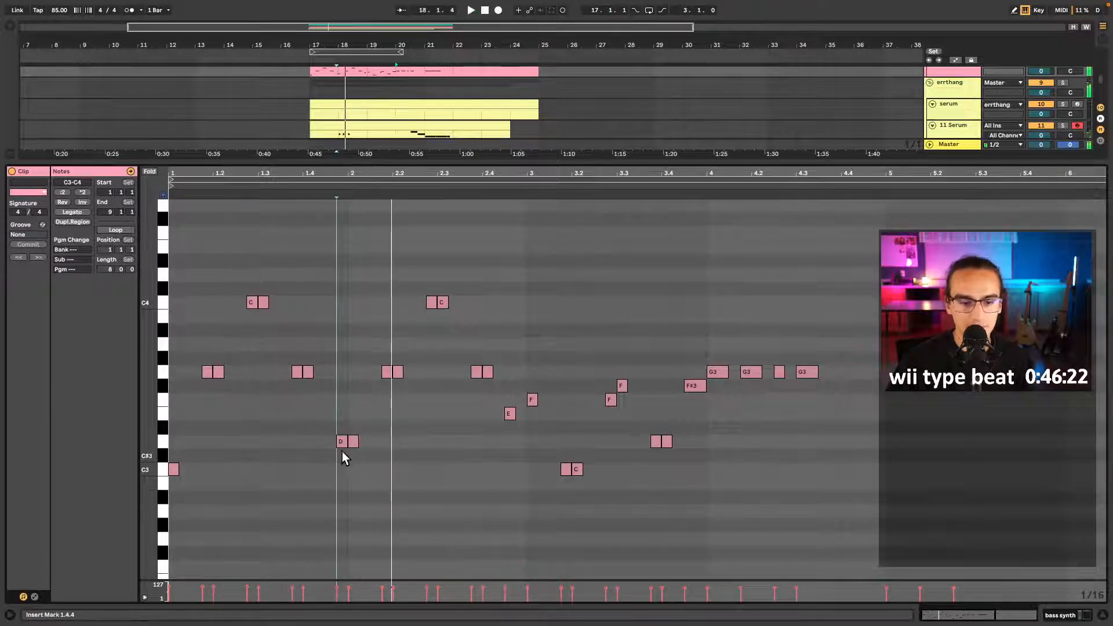
pyautogui.press('space')
pyautogui.moveTo(342, 451); pyautogui.dragTo(348, 479)
pyautogui.click(289, 188)
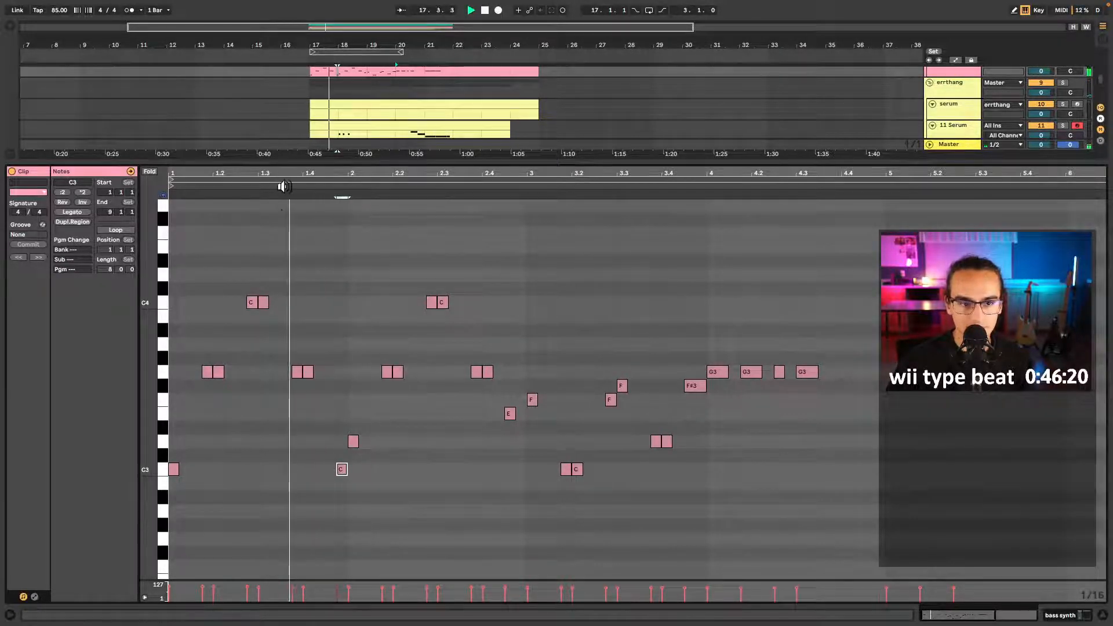
pyautogui.press('space')
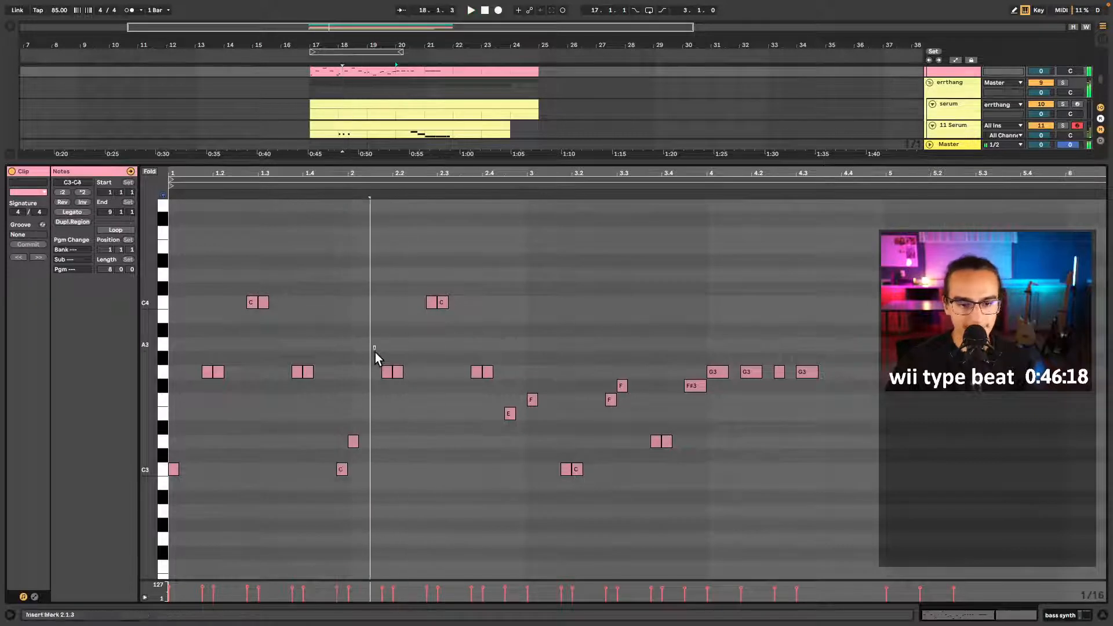
# - Transpose the six bass notes between 2.1.4 and 2.4.2 up two semitones to A3 and D4, and play from bar 2
pyautogui.moveTo(380, 212); pyautogui.dragTo(478, 344)
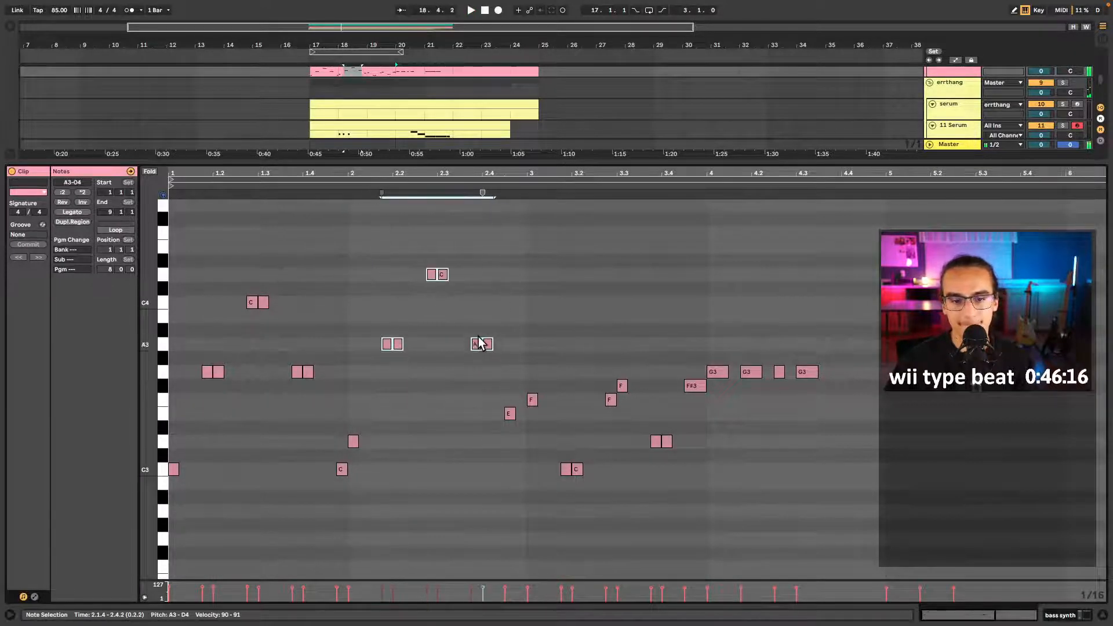
pyautogui.click(350, 192)
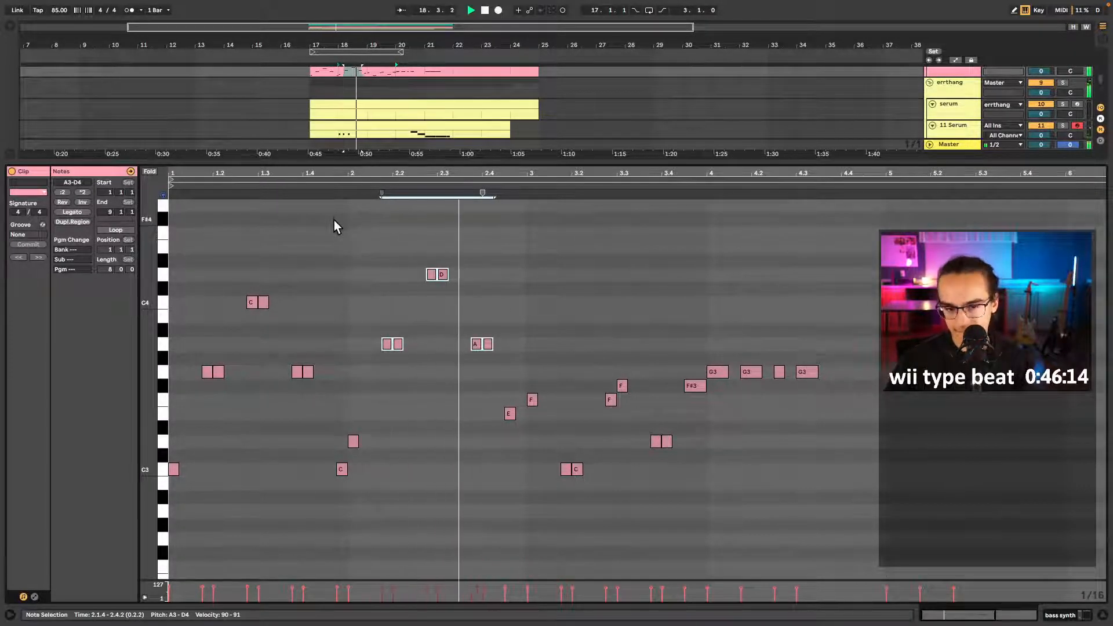
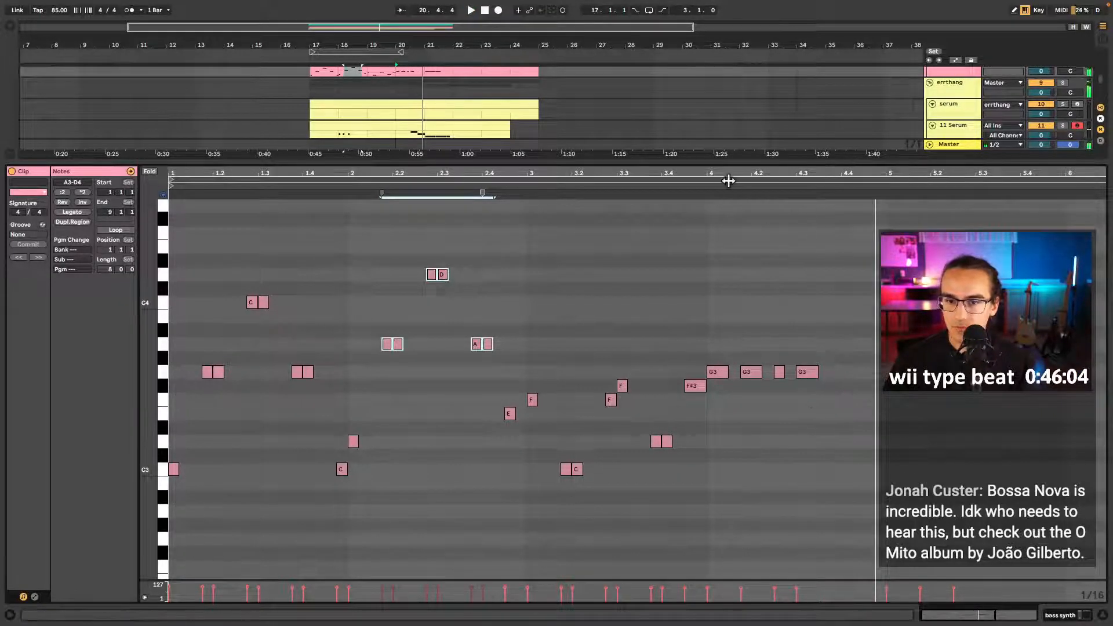
# - Listen to the bass from bar 4 and move its note at 4.3.1 to C3
pyautogui.click(707, 185)
pyautogui.hscroll(4, 693, 270)
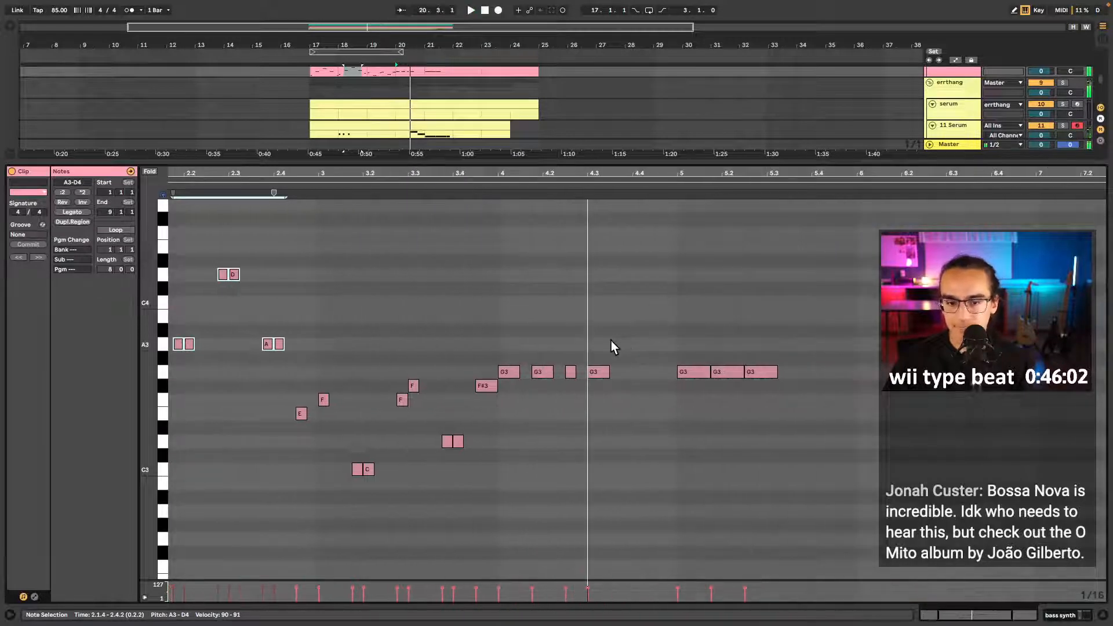
pyautogui.click(591, 375)
pyautogui.press('space')
pyautogui.press('Up')
pyautogui.press('Up')
pyautogui.press('Up')
pyautogui.press('Up')
pyautogui.press('Up')
pyautogui.hotkey('shift', 'Down')
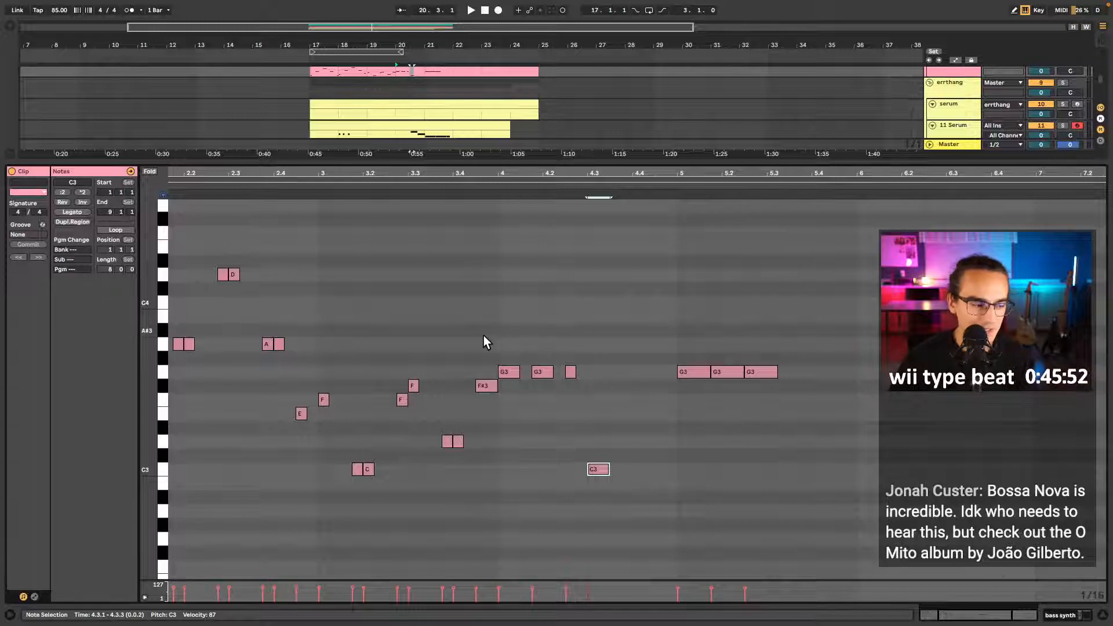
# - Play the bass from 4.1.1 and raise the note at 4.3.1 to C#3
pyautogui.click(500, 236)
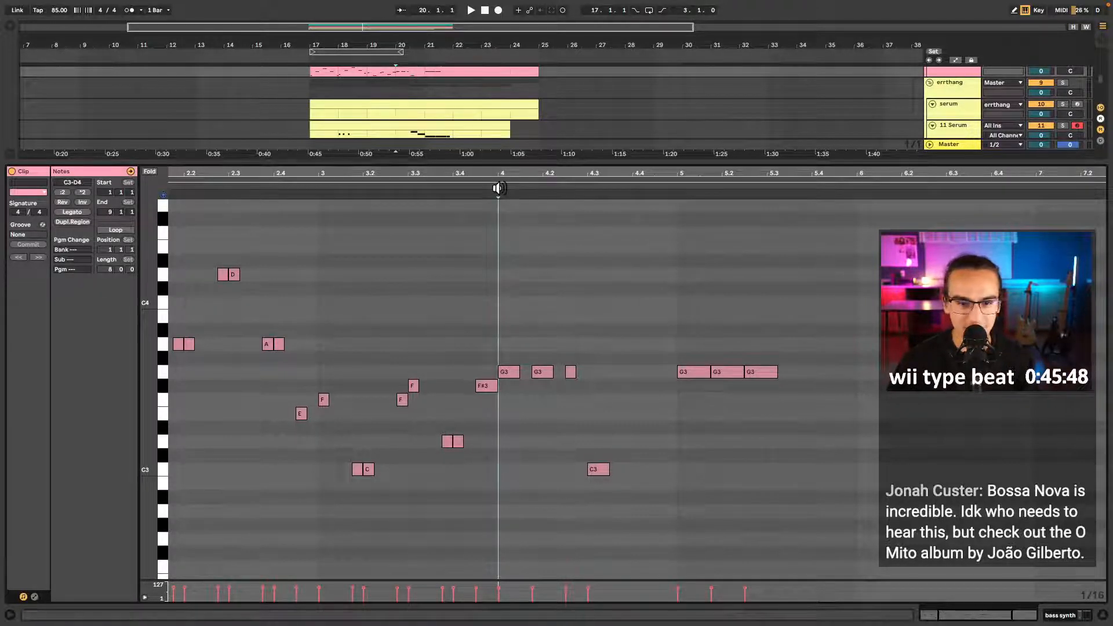
pyautogui.click(499, 189)
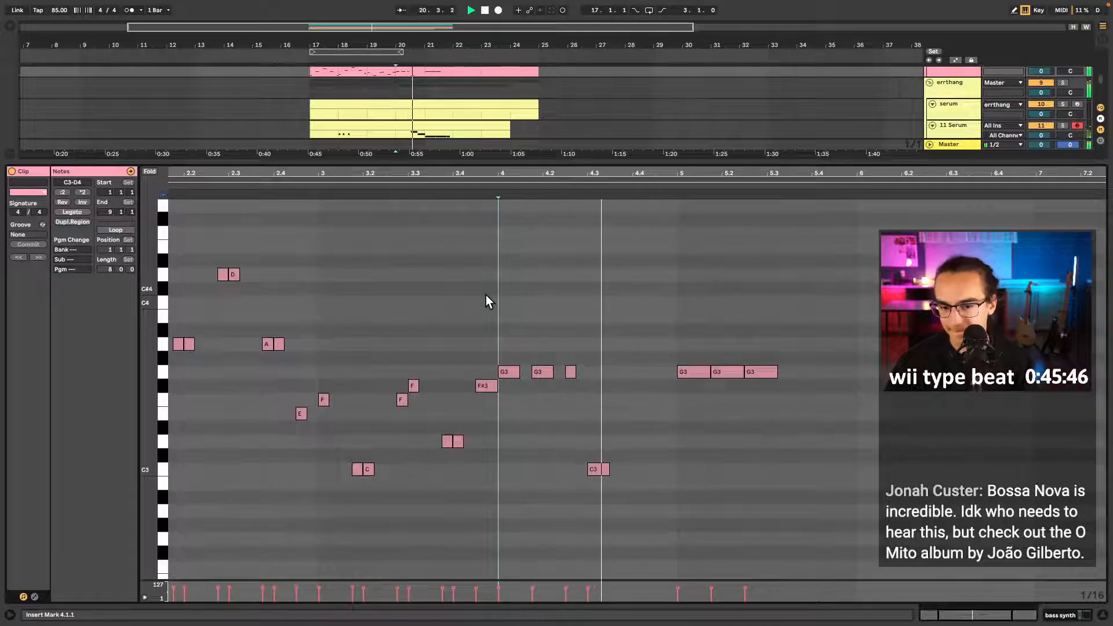
pyautogui.press('space')
pyautogui.moveTo(593, 471); pyautogui.dragTo(596, 458)
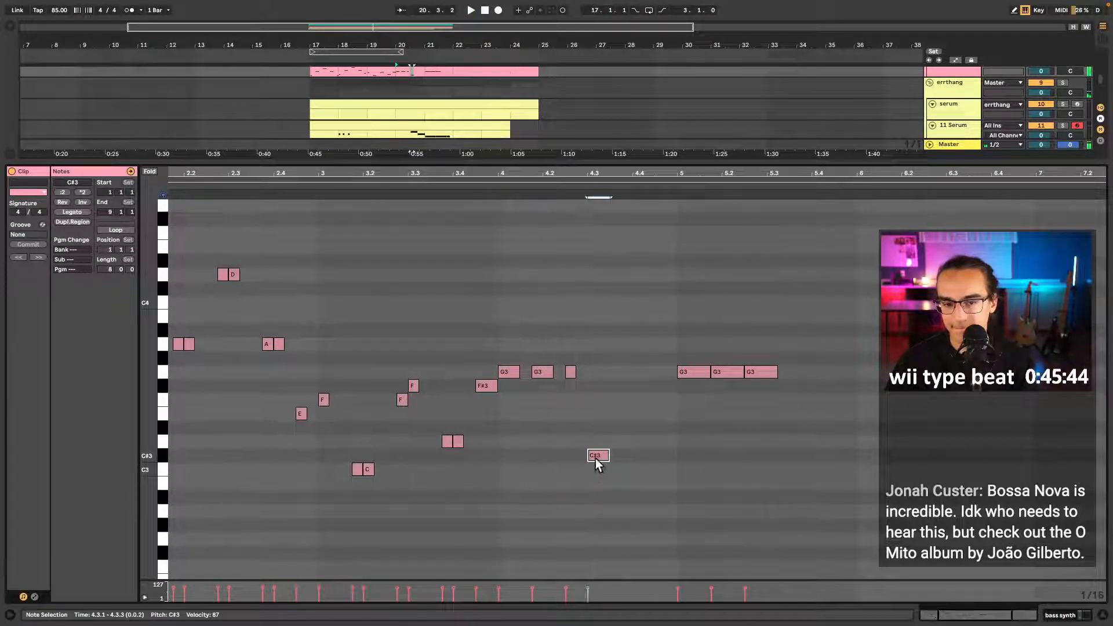
# - Select the 11 Serum and bass synth clips together to edit the bass against the chord notes
pyautogui.scroll(3, 427, 84)
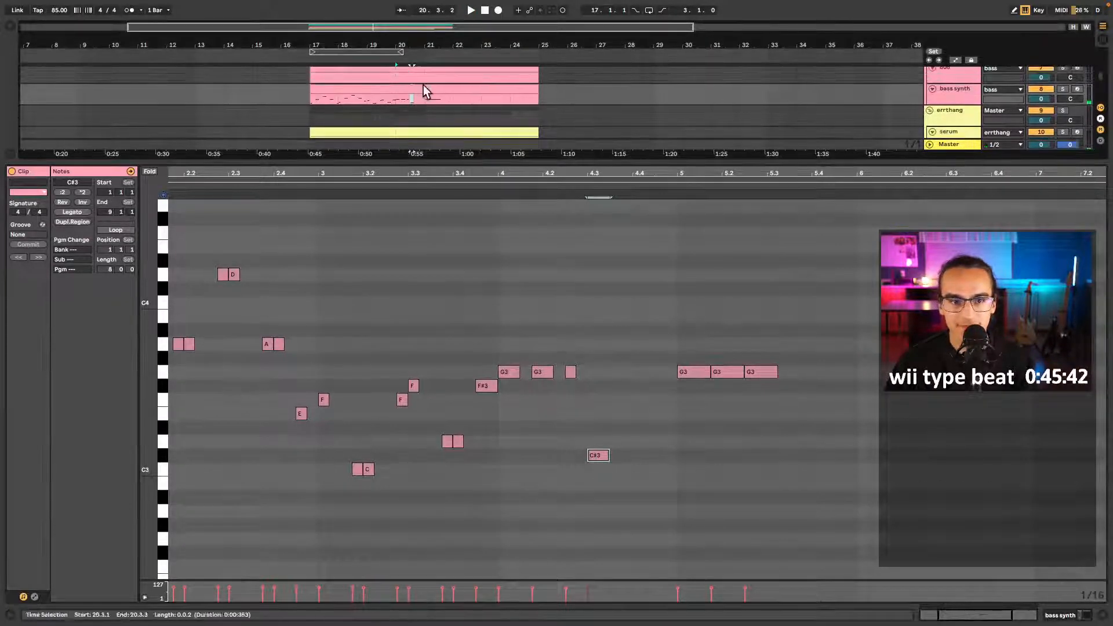
pyautogui.scroll(-4, 423, 84)
pyautogui.click(409, 123)
pyautogui.scroll(2, 423, 99)
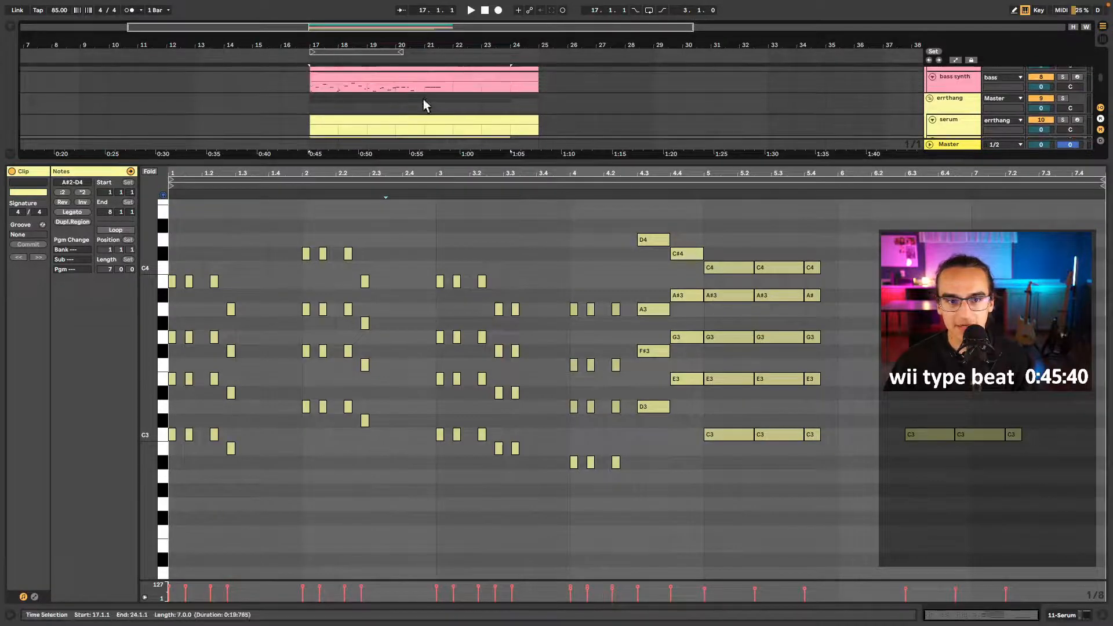
pyautogui.keyDown('shift'); pyautogui.click(422, 74); pyautogui.keyUp('shift')
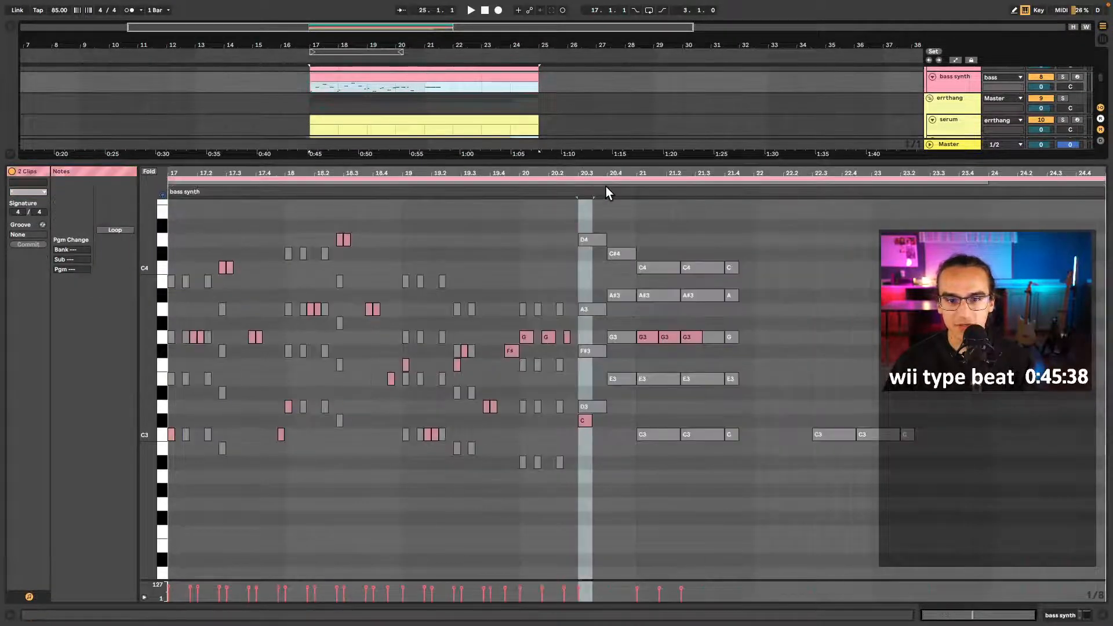
# - Raise the bass note at 20.3 to D3, lengthen it to match the chord, and add an equally long E3 at 20.4
pyautogui.click(587, 420)
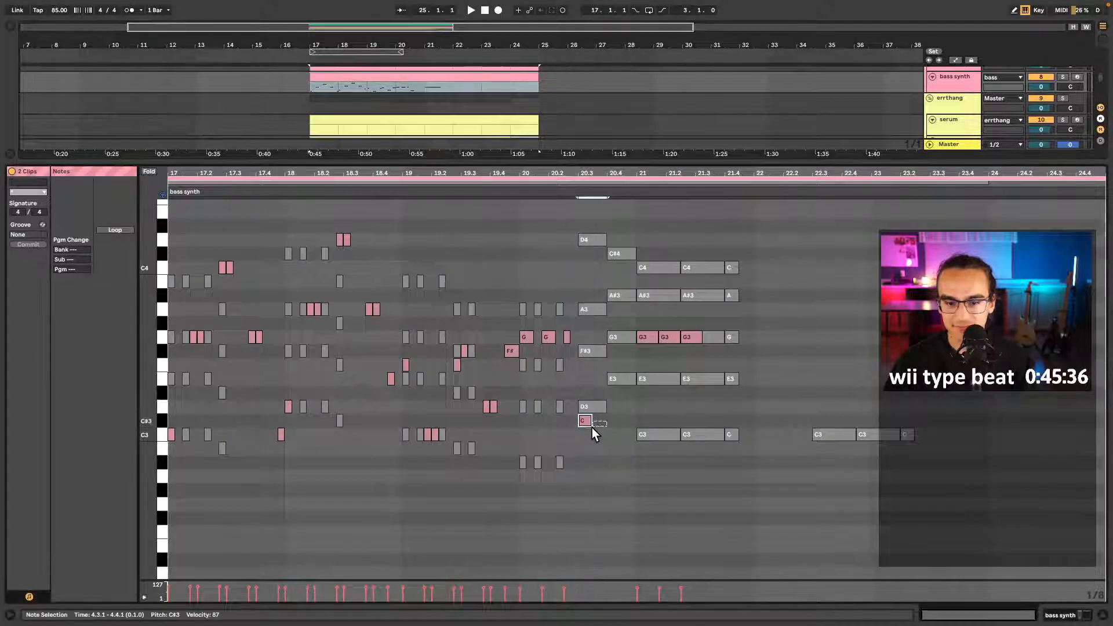
pyautogui.press('Up')
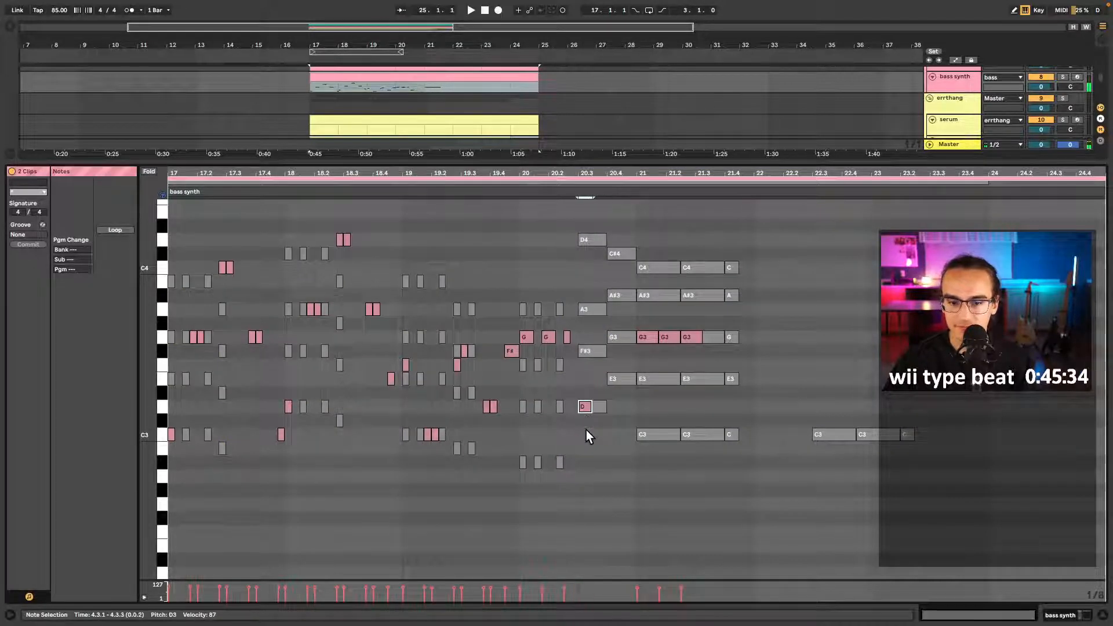
pyautogui.hotkey('ctrl', 'd')
pyautogui.press('Right')
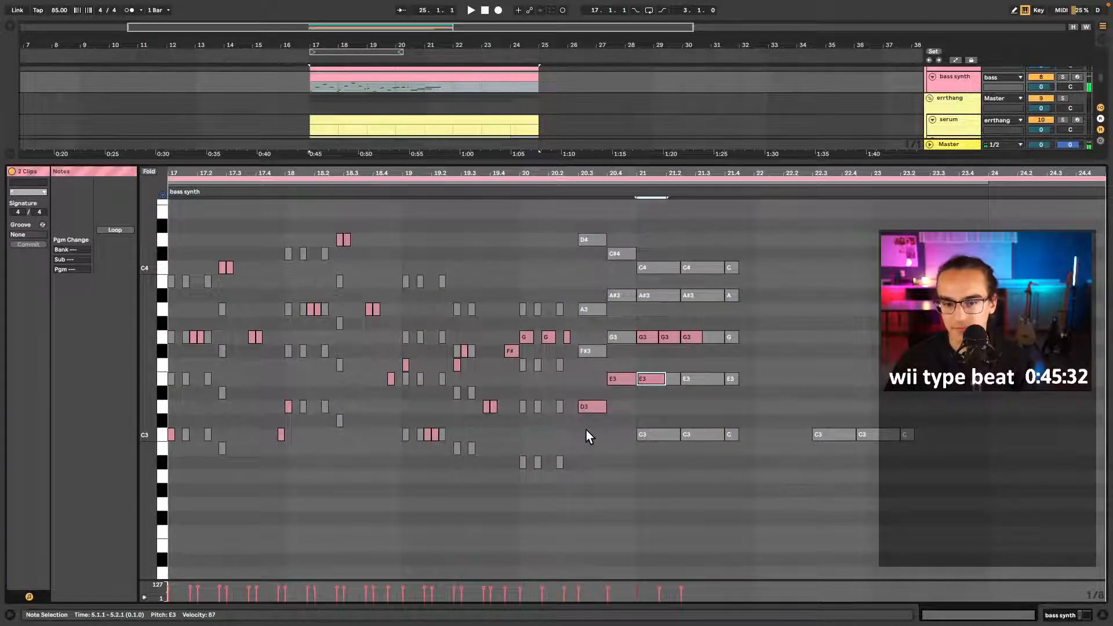
pyautogui.press('Delete')
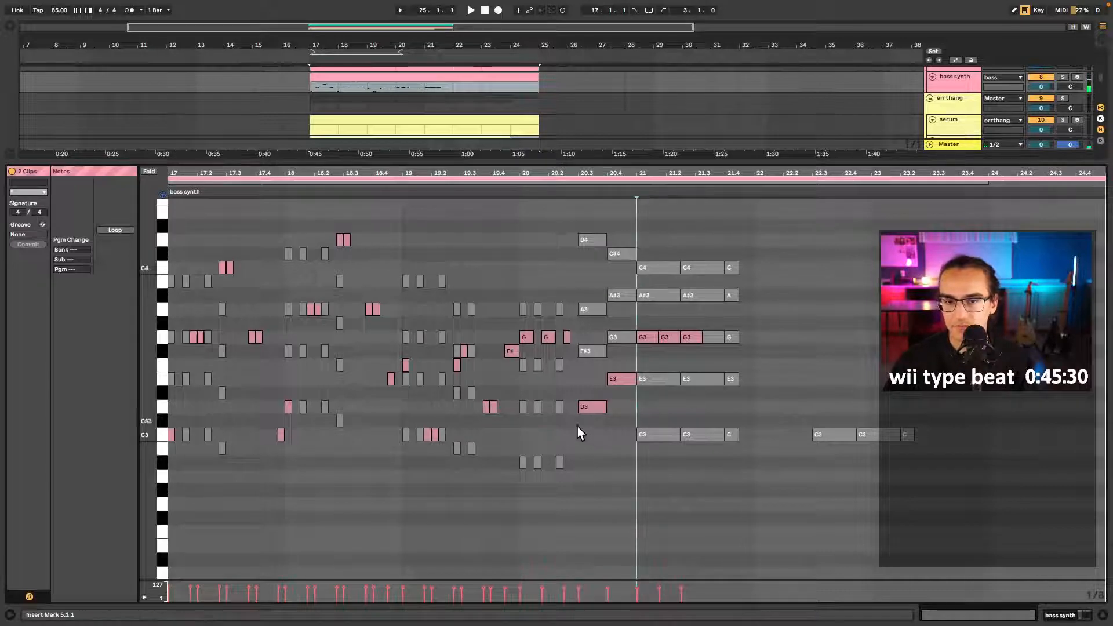
pyautogui.click(589, 185)
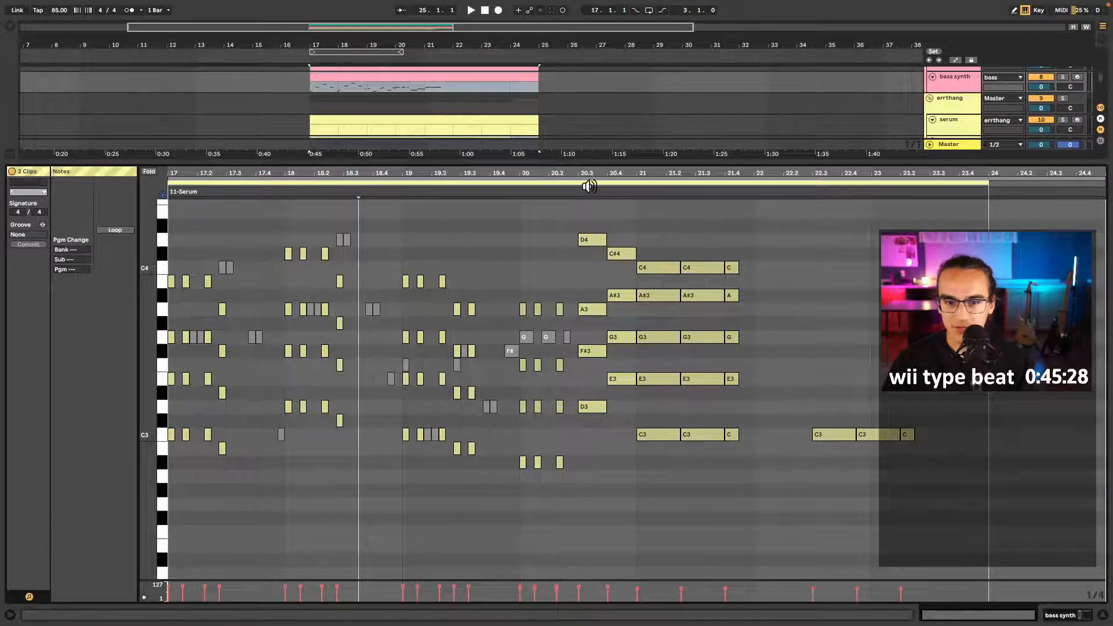
# - Try lowering the three bass synth notes at the start of bar 21 to C3 and play the passage
pyautogui.click(586, 181)
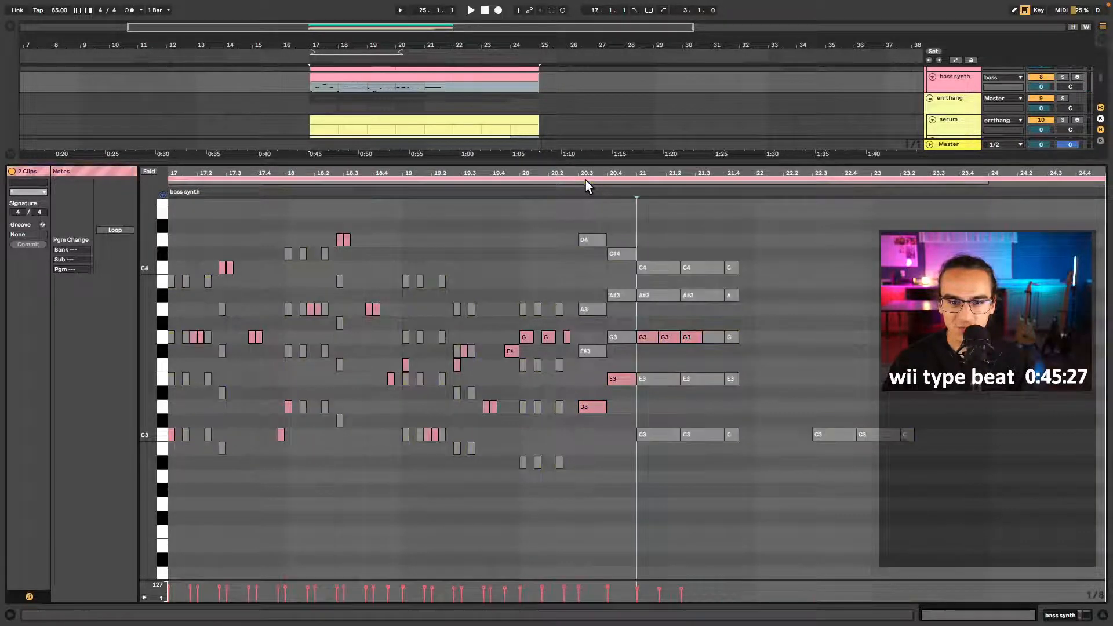
pyautogui.click(550, 192)
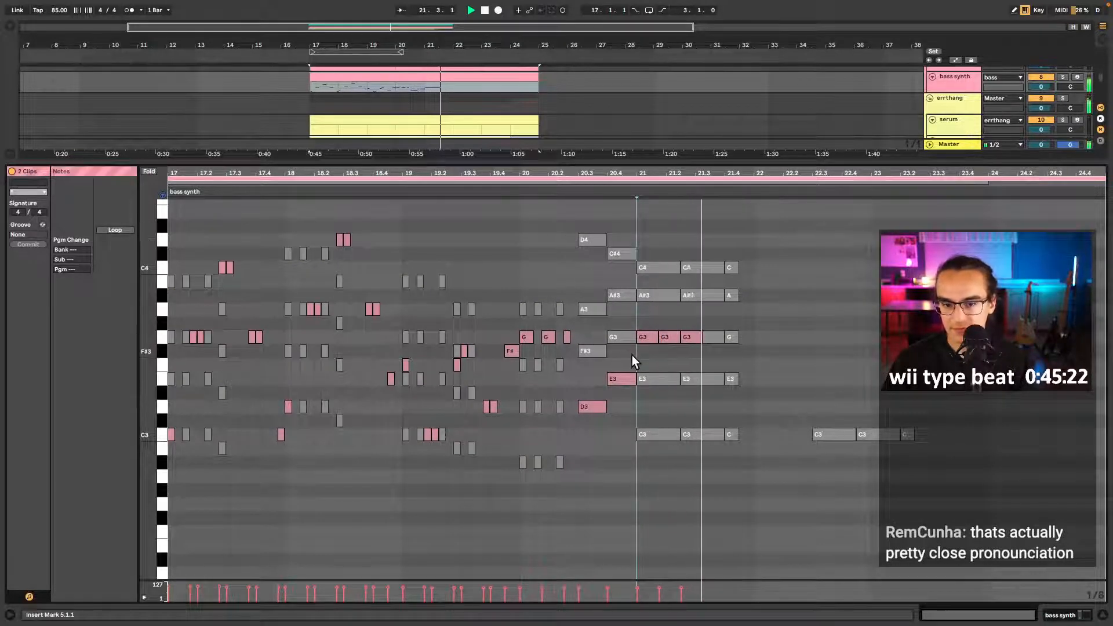
pyautogui.moveTo(648, 356); pyautogui.dragTo(687, 333)
pyautogui.press('Down')
pyautogui.press('Down')
pyautogui.press('Down')
pyautogui.press('Down')
pyautogui.press('Down')
pyautogui.press('Down')
pyautogui.press('Down')
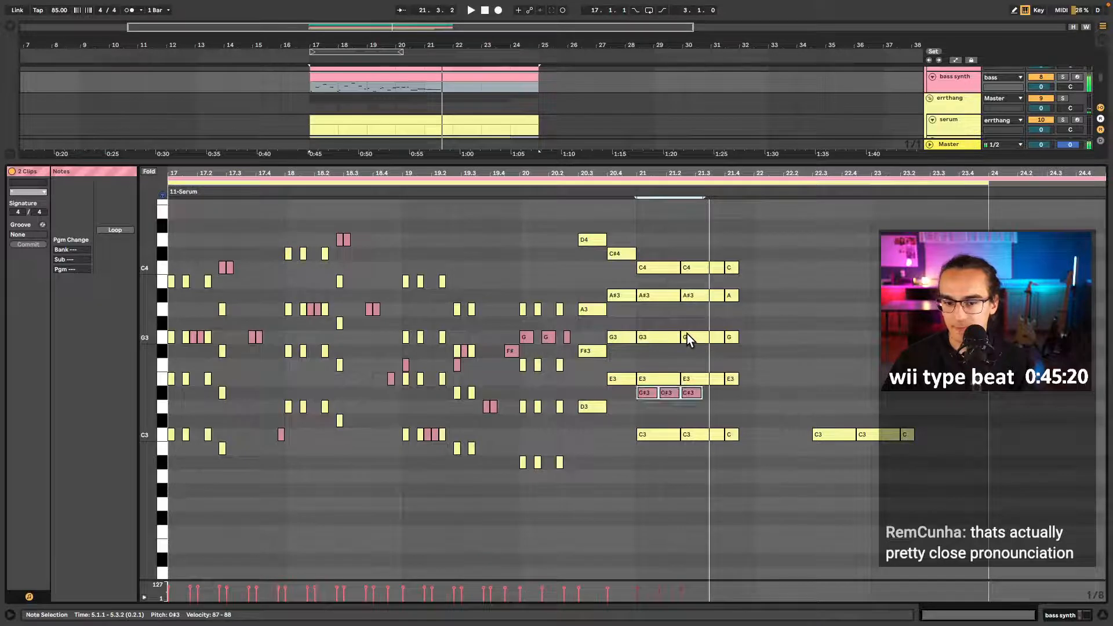
pyautogui.click(574, 189)
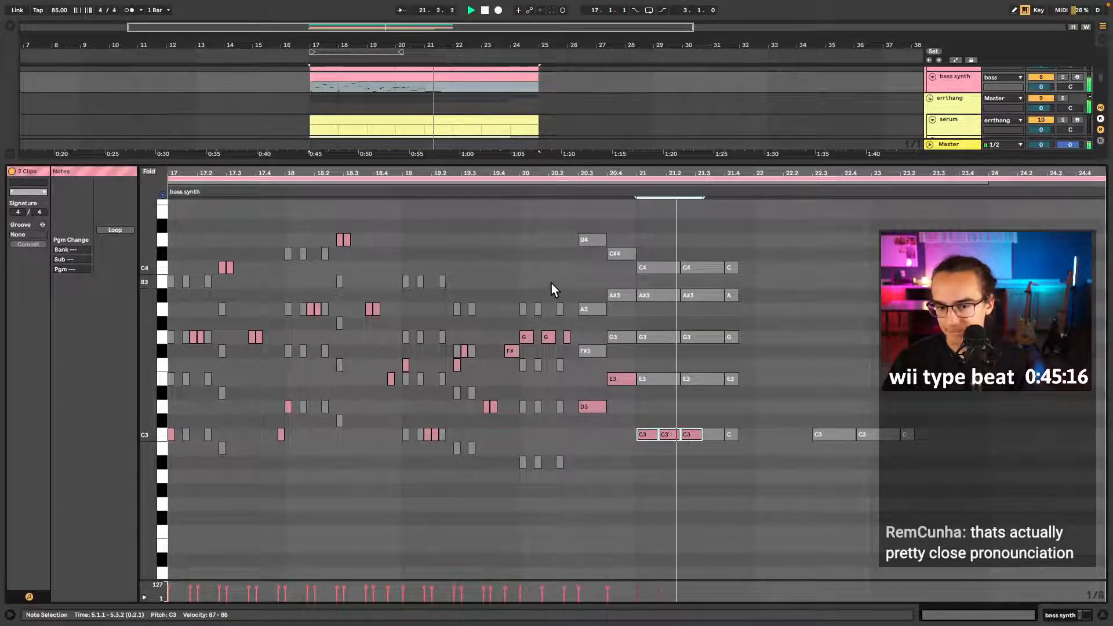
# - Add a short C3 bass synth note at 21.4 under the last chord
pyautogui.press('b')
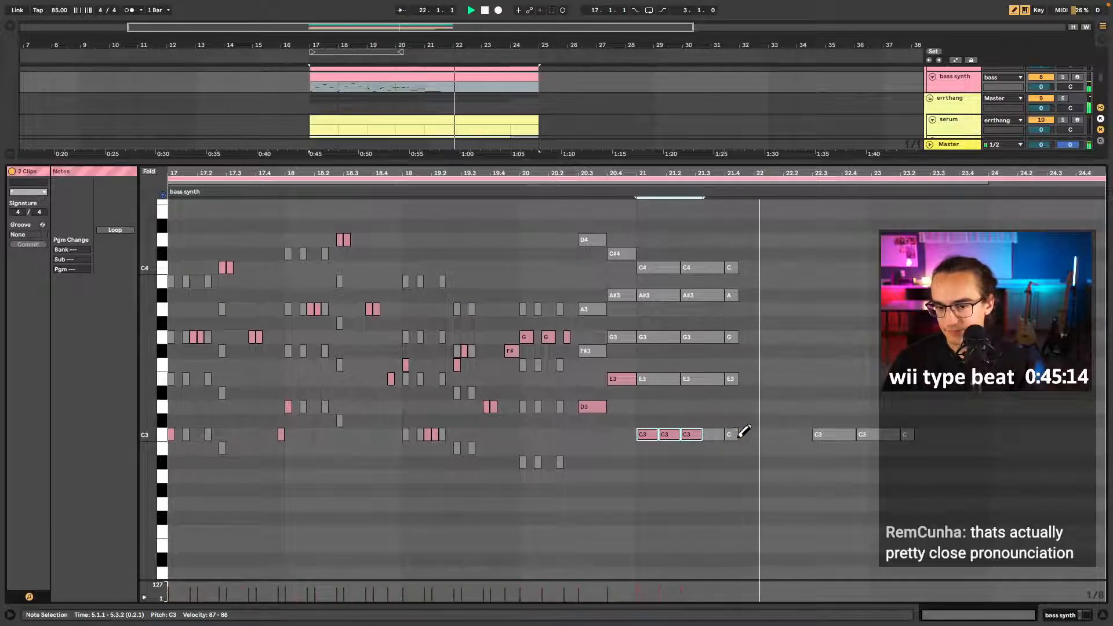
pyautogui.click(732, 434)
pyautogui.press('b')
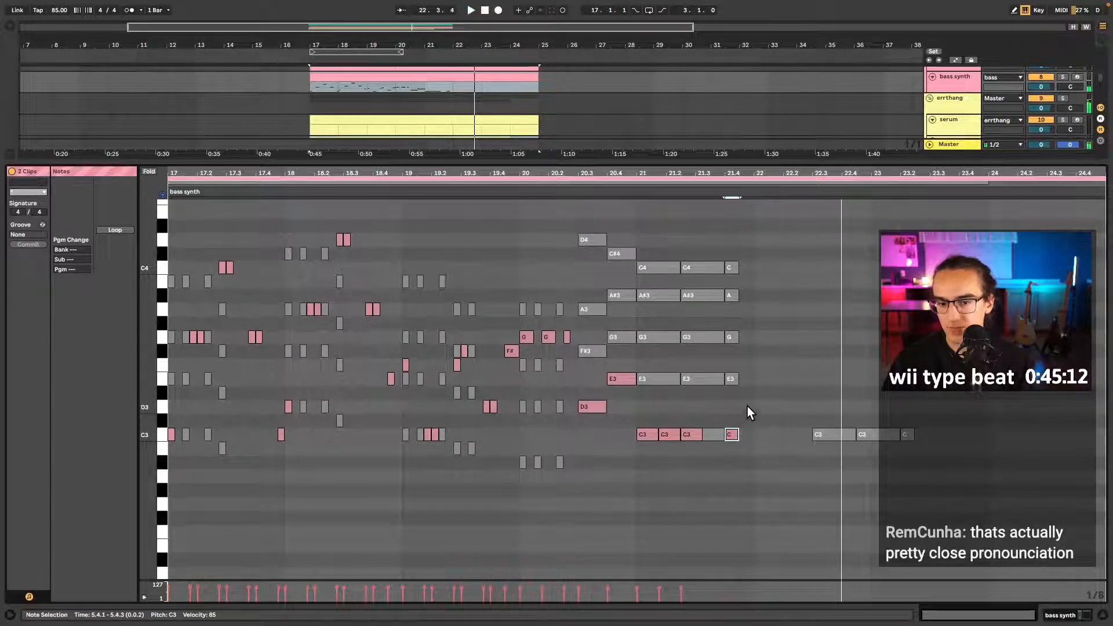
# - Play the full arrangement from 17.1.1 to judge the bass with the drums and chords
pyautogui.hotkey('shift', 'Tab')
pyautogui.click(310, 338)
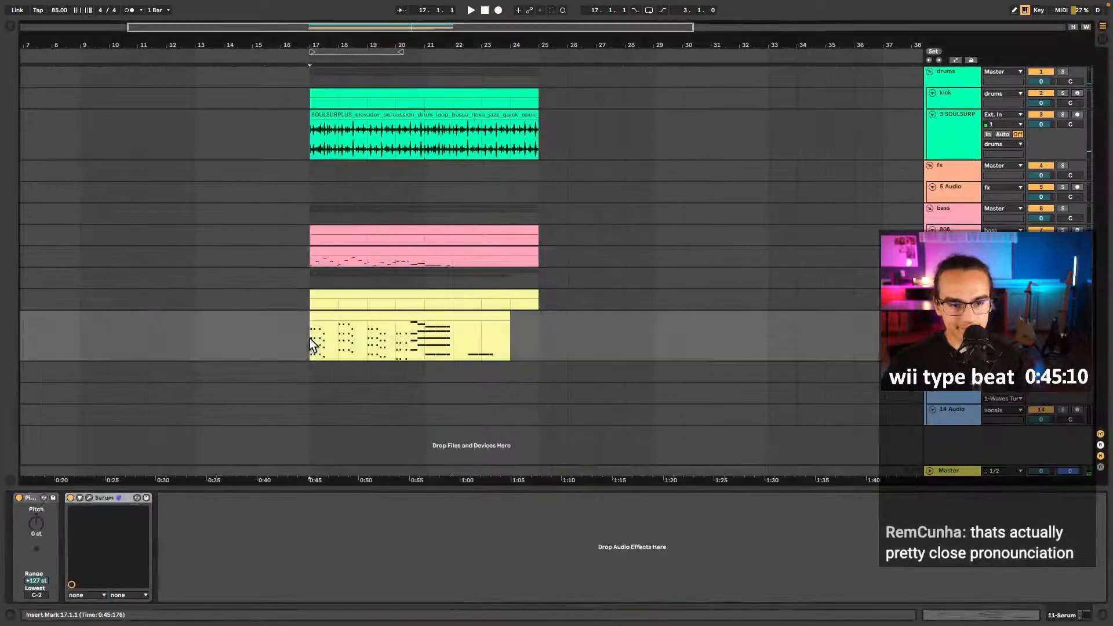
pyautogui.press('space')
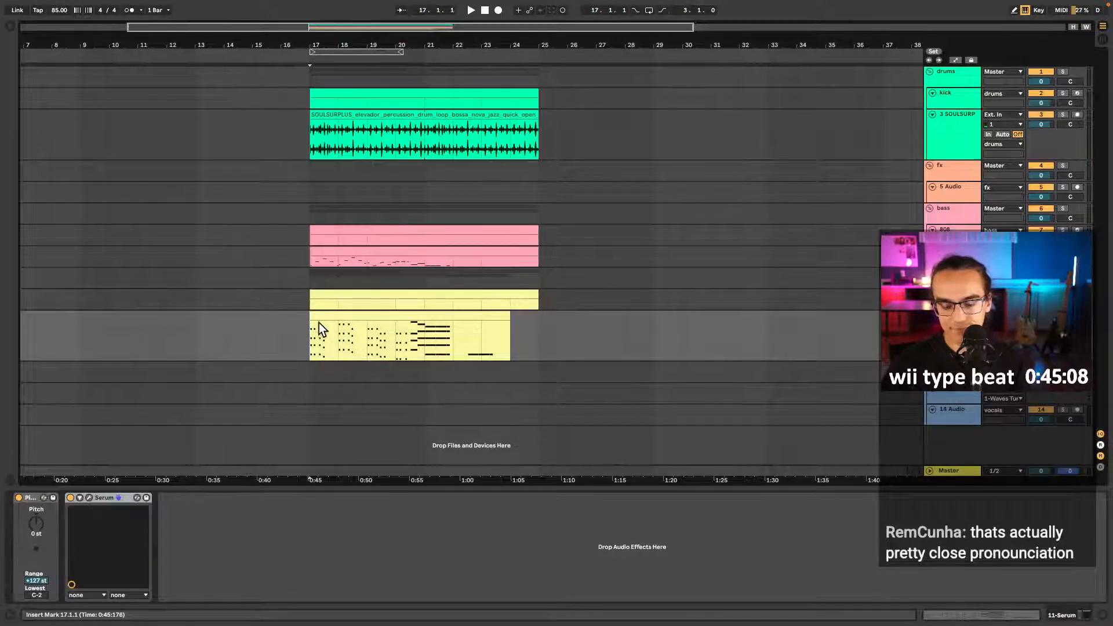
pyautogui.press('space')
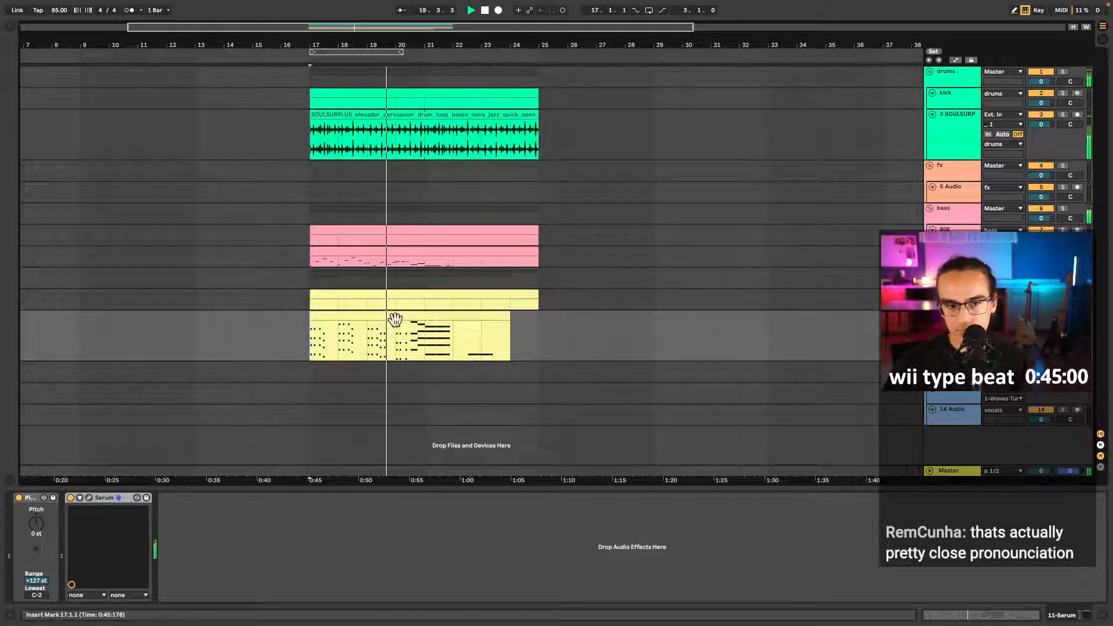
# - Replace the bass synth notes at 4.3.1 and 4.4.1 with two one-beat C3 notes
pyautogui.doubleClick(432, 316)
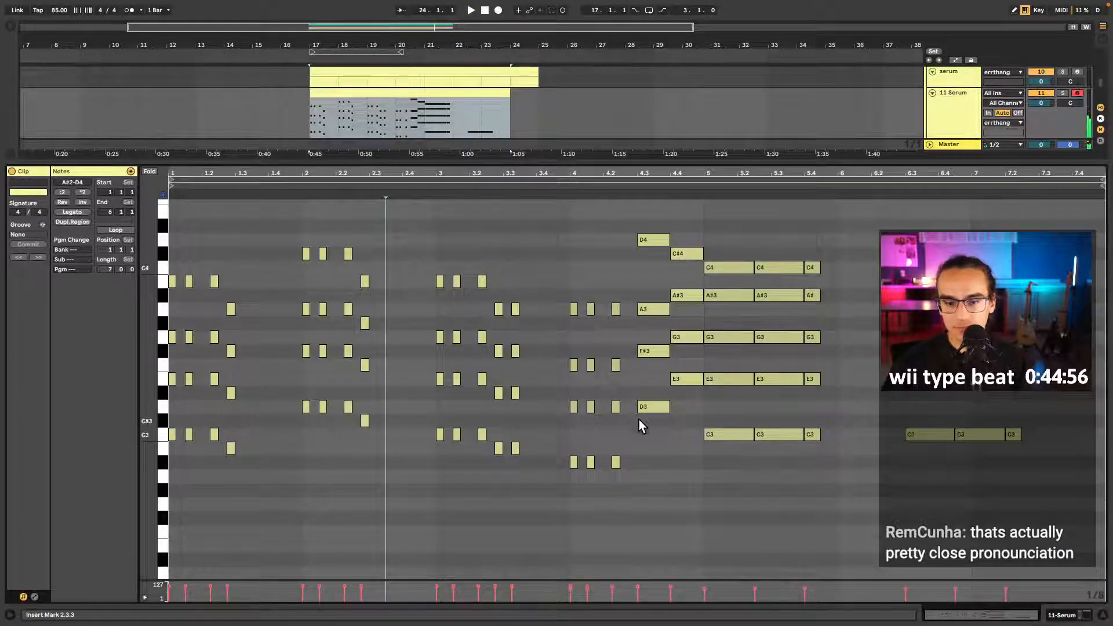
pyautogui.scroll(3, 446, 99)
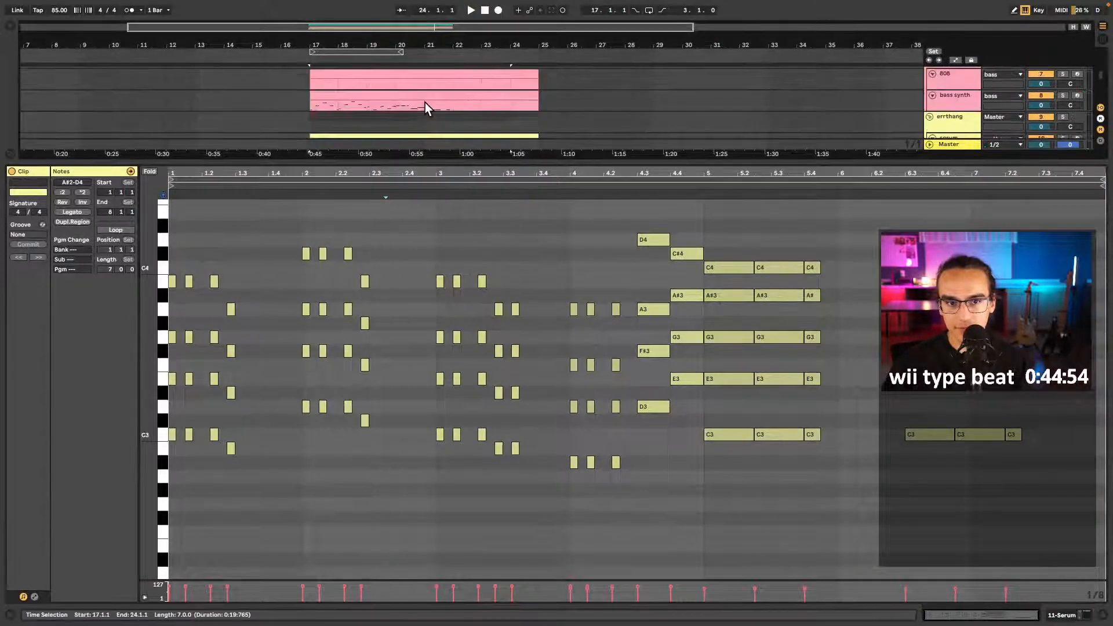
pyautogui.click(425, 102)
pyautogui.moveTo(626, 401); pyautogui.dragTo(581, 458)
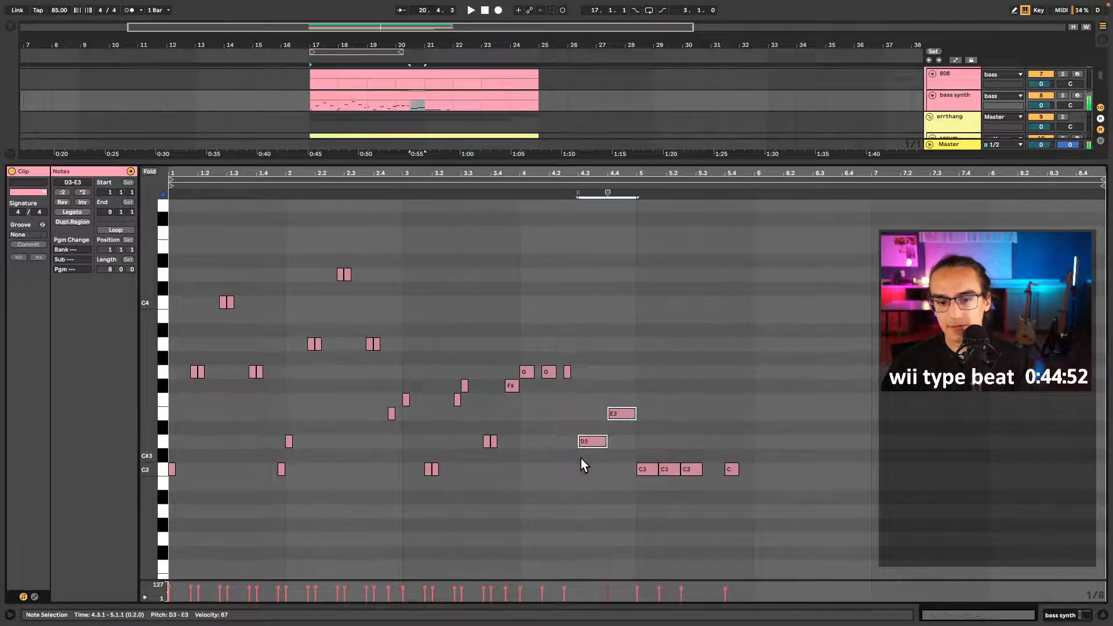
pyautogui.press('Delete')
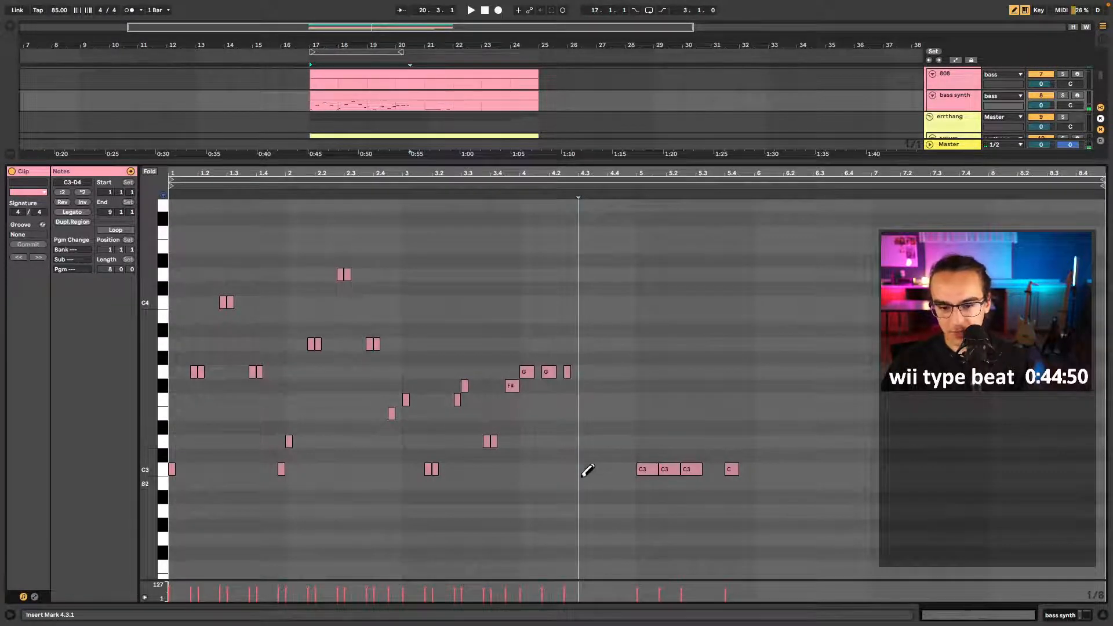
pyautogui.click(584, 469)
pyautogui.hotkey('shift', 'Right')
pyautogui.press('super+d')
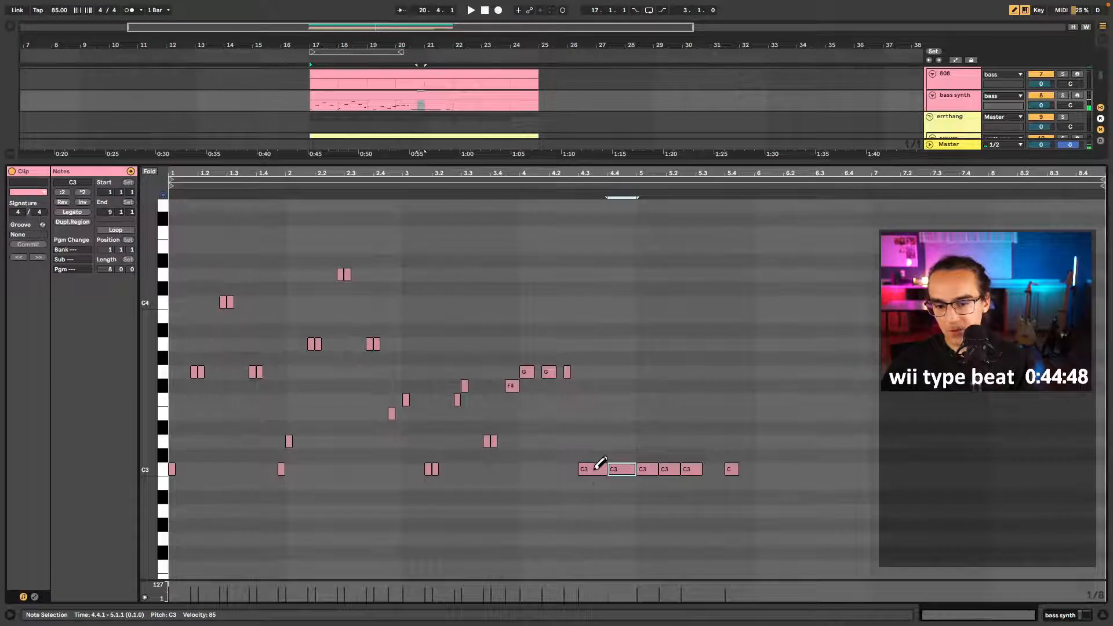
# - Delete all the bass synth notes in bar 5 and play the shortened line
pyautogui.moveTo(644, 441); pyautogui.dragTo(738, 478)
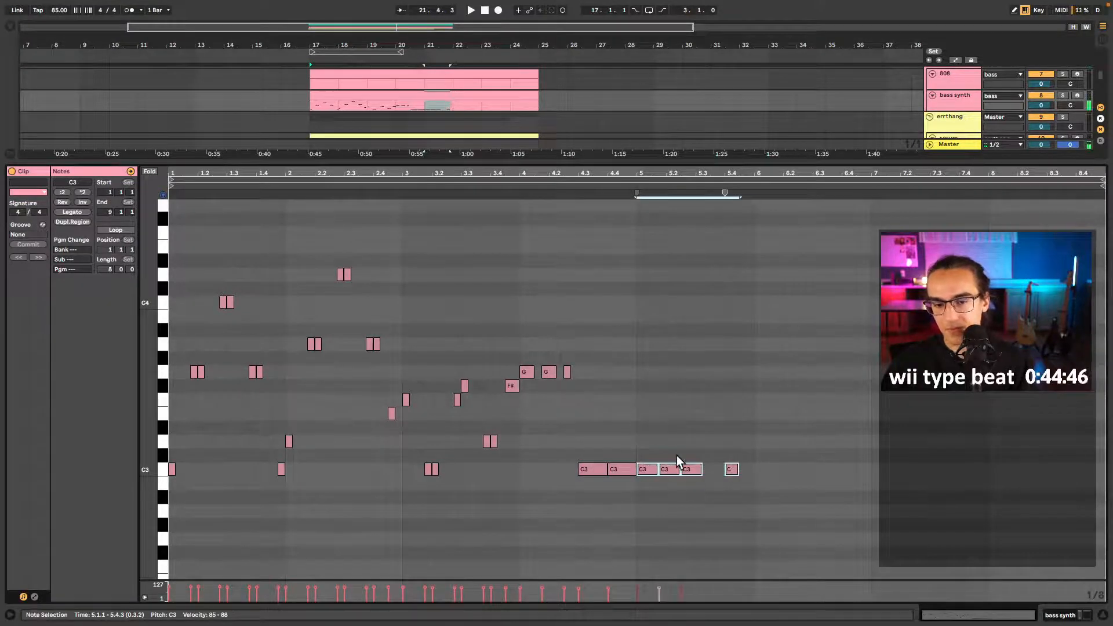
pyautogui.press('Delete')
pyautogui.press('space')
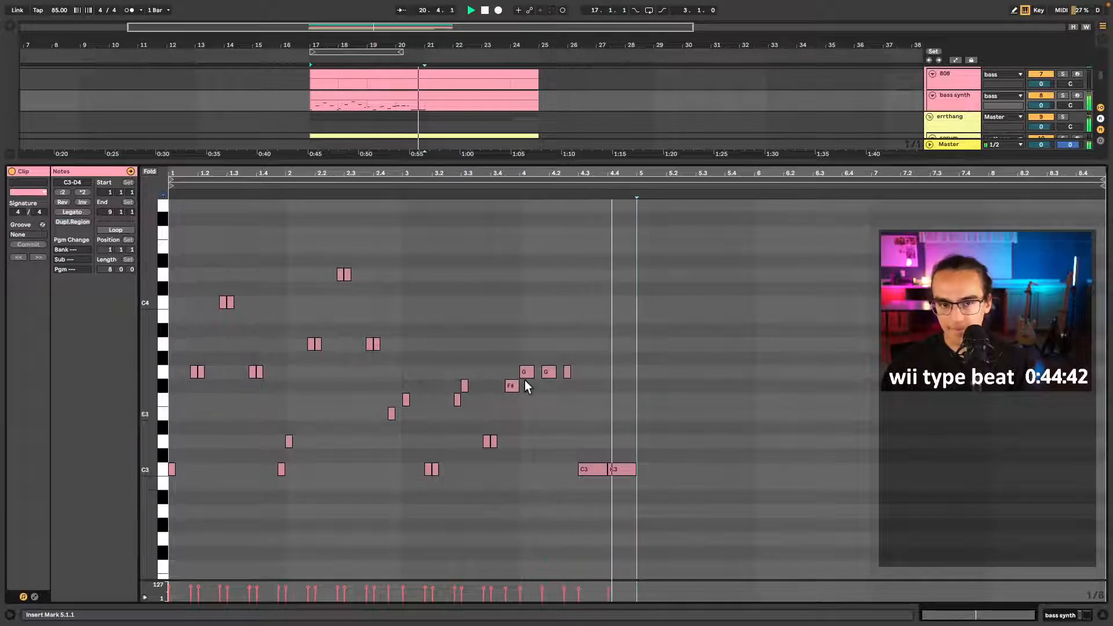
pyautogui.scroll(-3, 420, 119)
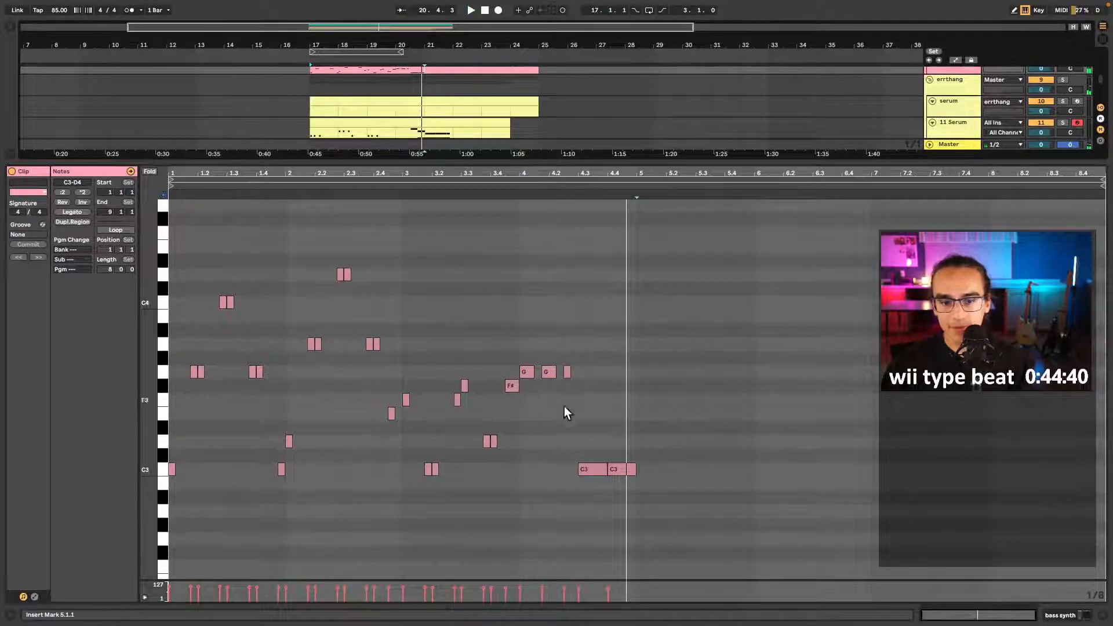
# - Add three consecutive F3 bass notes from 5.1.1, the first two 1.5 beats long and the last half a beat
pyautogui.moveTo(618, 438); pyautogui.dragTo(655, 401)
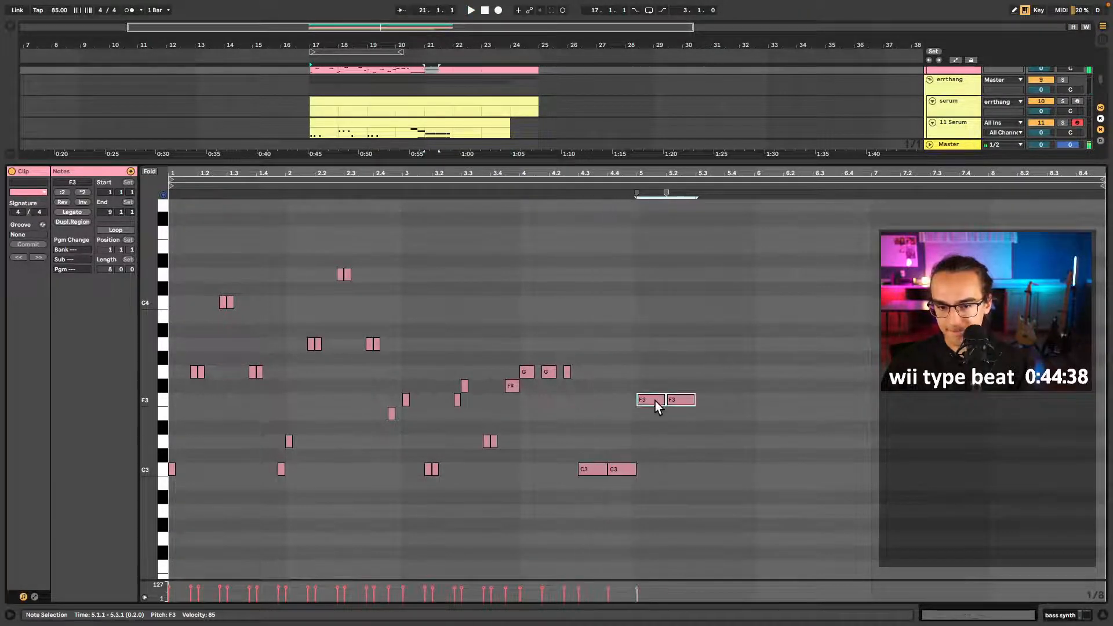
pyautogui.click(681, 401)
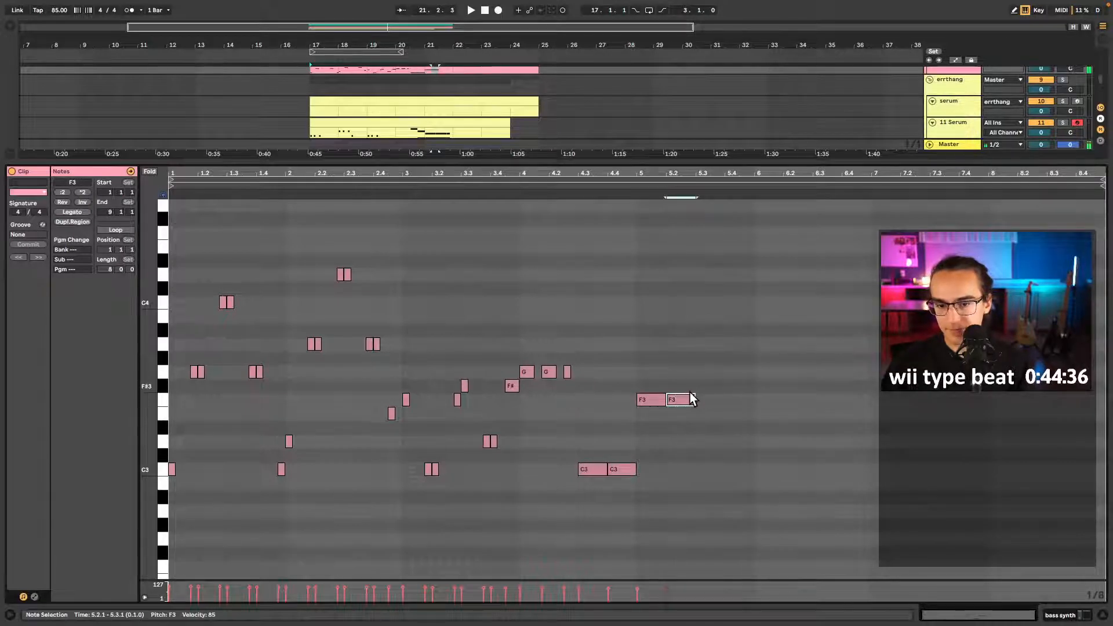
pyautogui.press('Delete')
pyautogui.moveTo(652, 381); pyautogui.dragTo(655, 422)
pyautogui.hotkey('shift', 'Right')
pyautogui.press('super+d')
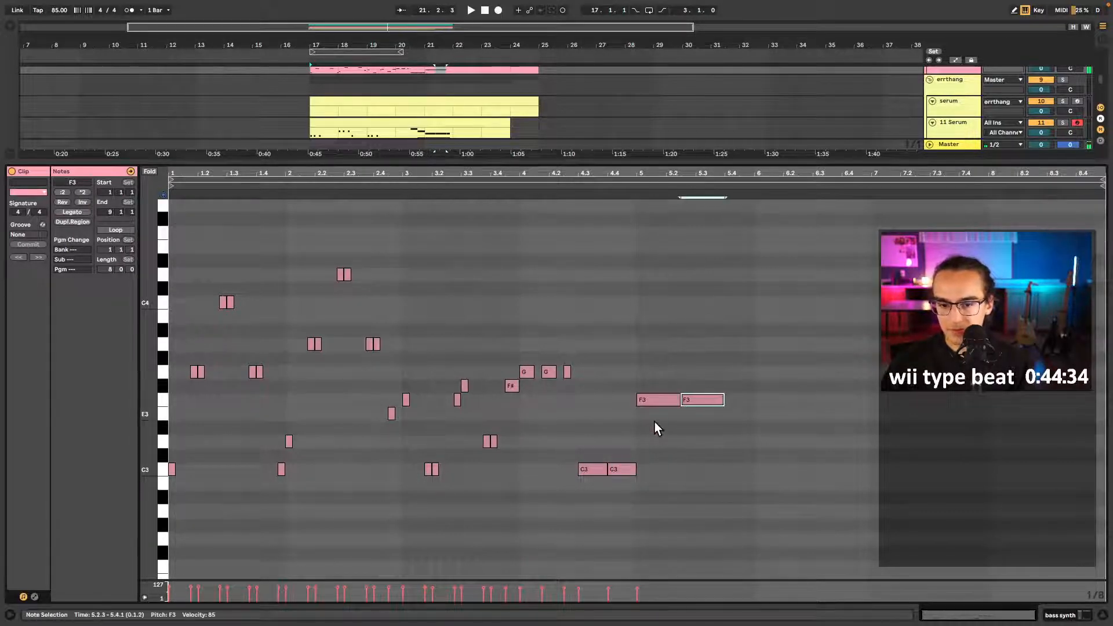
pyautogui.press('super+d')
pyautogui.hotkey('shift', 'Left')
pyautogui.hotkey('shift', 'Left')
pyautogui.click(636, 408)
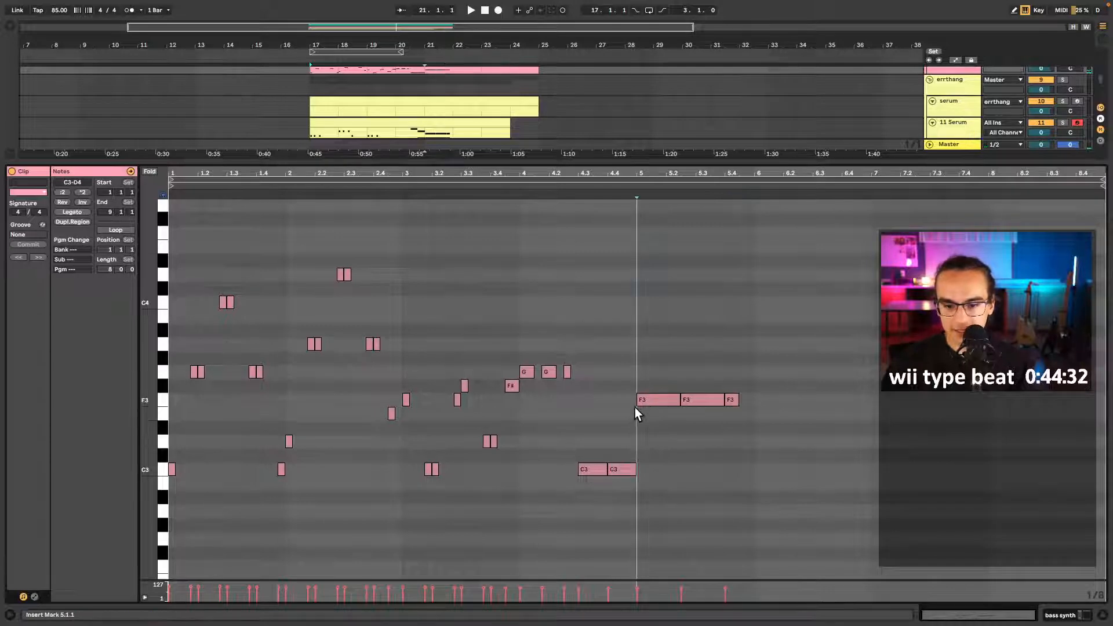
# - Delete the 11 Serum chords from 4.3.1 through the end of bar 5 and play from bar 4
pyautogui.click(444, 128)
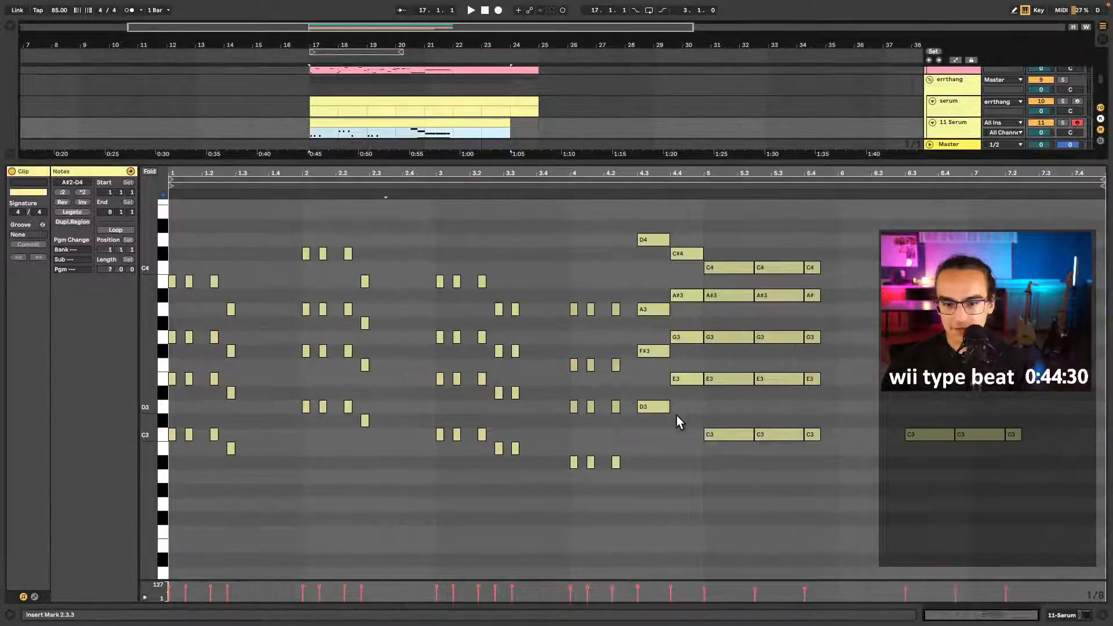
pyautogui.moveTo(659, 422); pyautogui.dragTo(673, 224)
pyautogui.press('Delete')
pyautogui.moveTo(720, 453); pyautogui.dragTo(836, 221)
pyautogui.press('Delete')
pyautogui.click(560, 172)
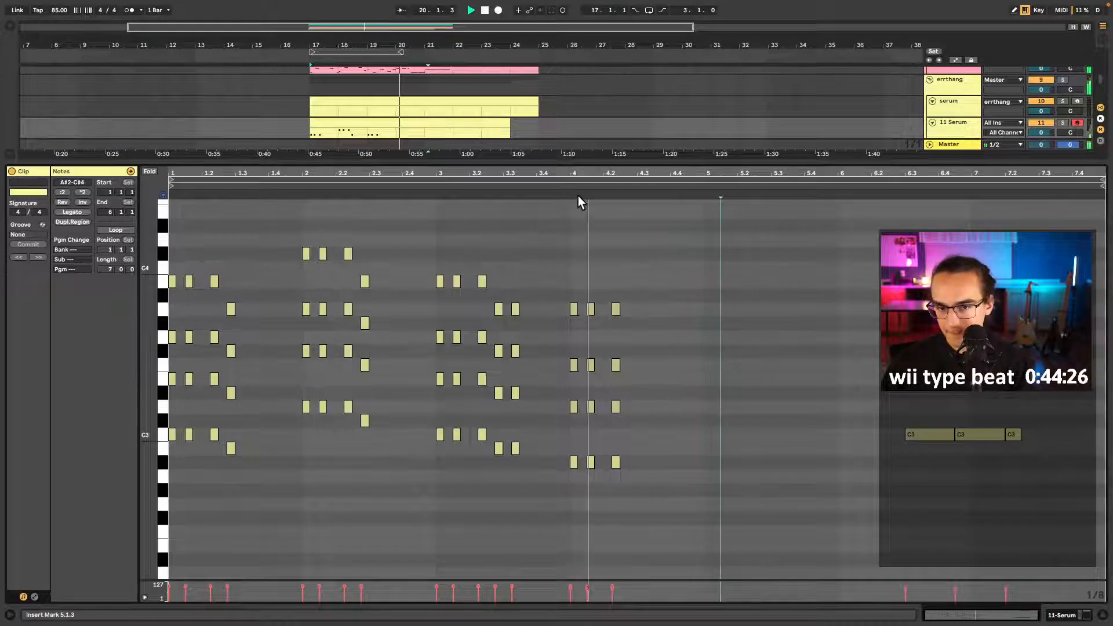
# - Copy the 11 Serum chord at 4.2.2 and paste it at 4.3.1
pyautogui.press('b')
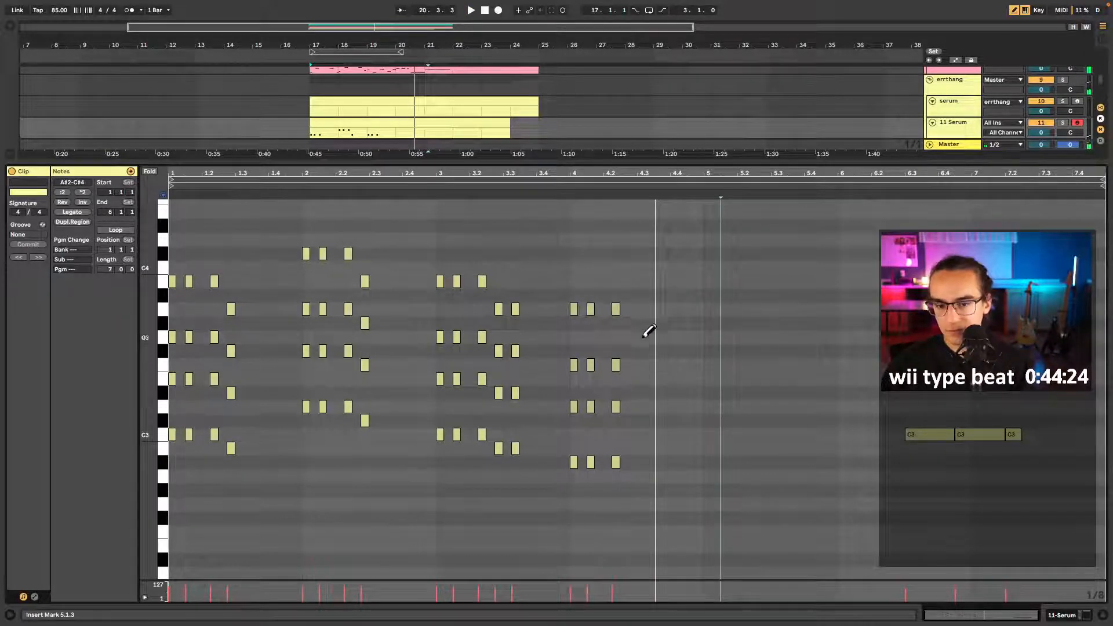
pyautogui.press('b')
pyautogui.moveTo(635, 287); pyautogui.dragTo(616, 522)
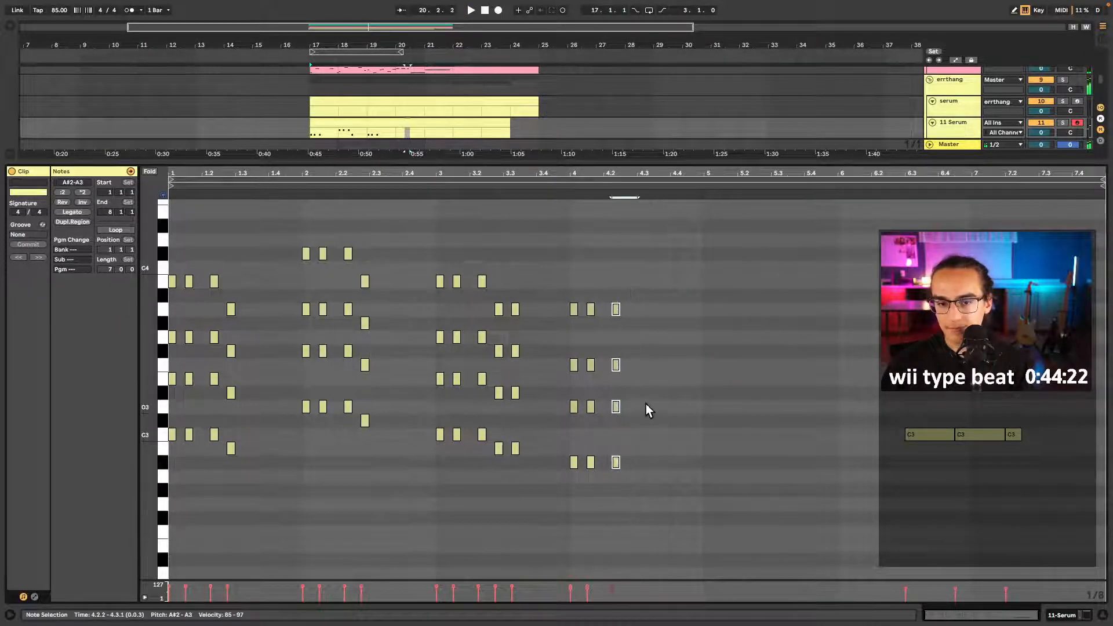
pyautogui.click(641, 392)
pyautogui.press('super+v')
# - Revoice the chord at 4.3.1 as C3, D3, F#3 and G#3, and play it from bar 4
pyautogui.moveTo(641, 310); pyautogui.dragTo(633, 320)
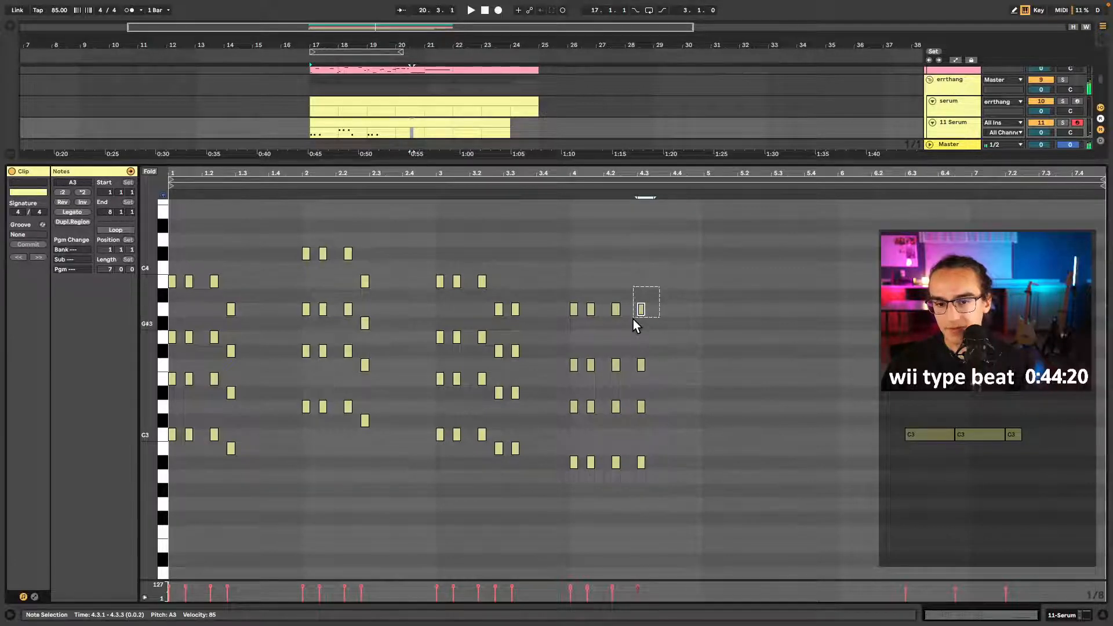
pyautogui.click(666, 400)
pyautogui.click(640, 406)
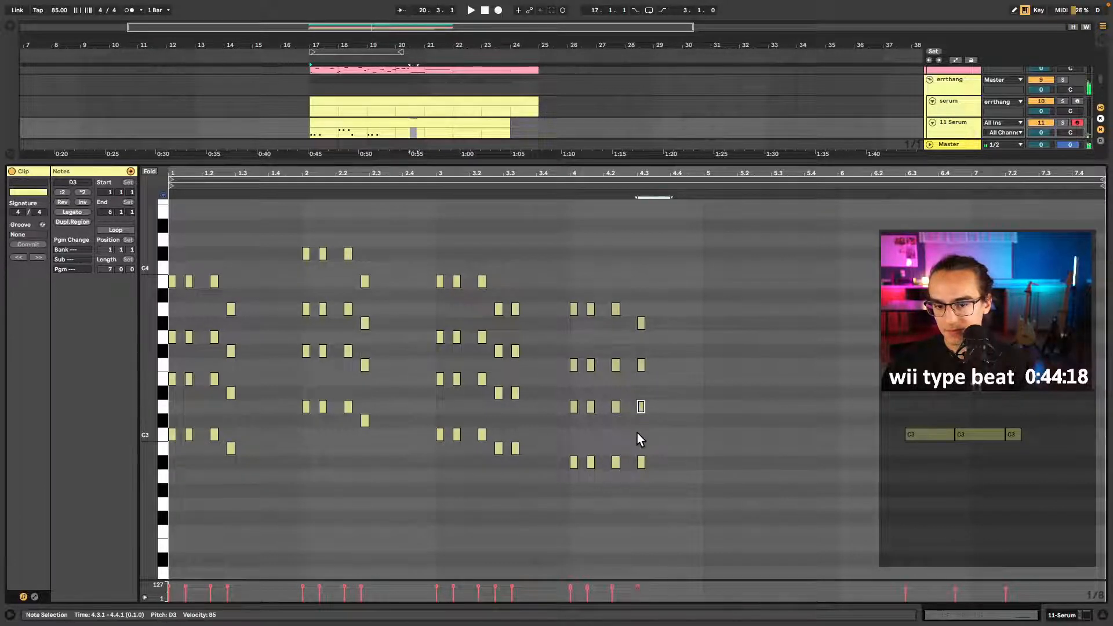
pyautogui.click(641, 462)
pyautogui.click(641, 406)
pyautogui.press('Up')
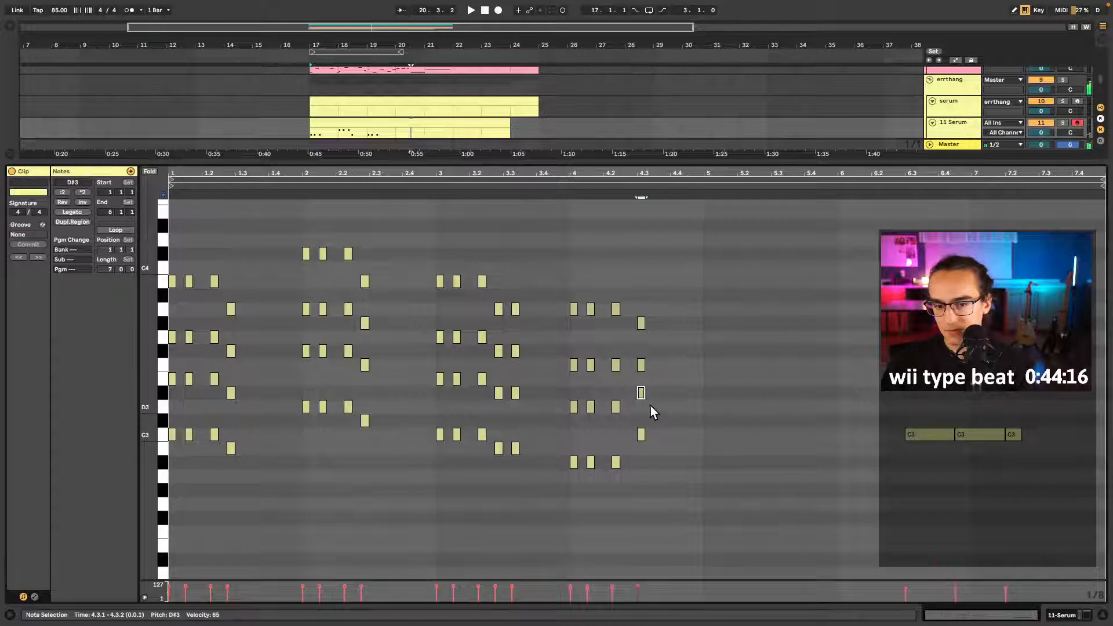
pyautogui.moveTo(644, 461)
pyautogui.mouseDown()
pyautogui.moveTo(639, 260)
pyautogui.moveTo(625, 473)
pyautogui.mouseUp()
pyautogui.click(673, 396)
pyautogui.click(641, 393)
pyautogui.press('Down')
pyautogui.click(578, 193)
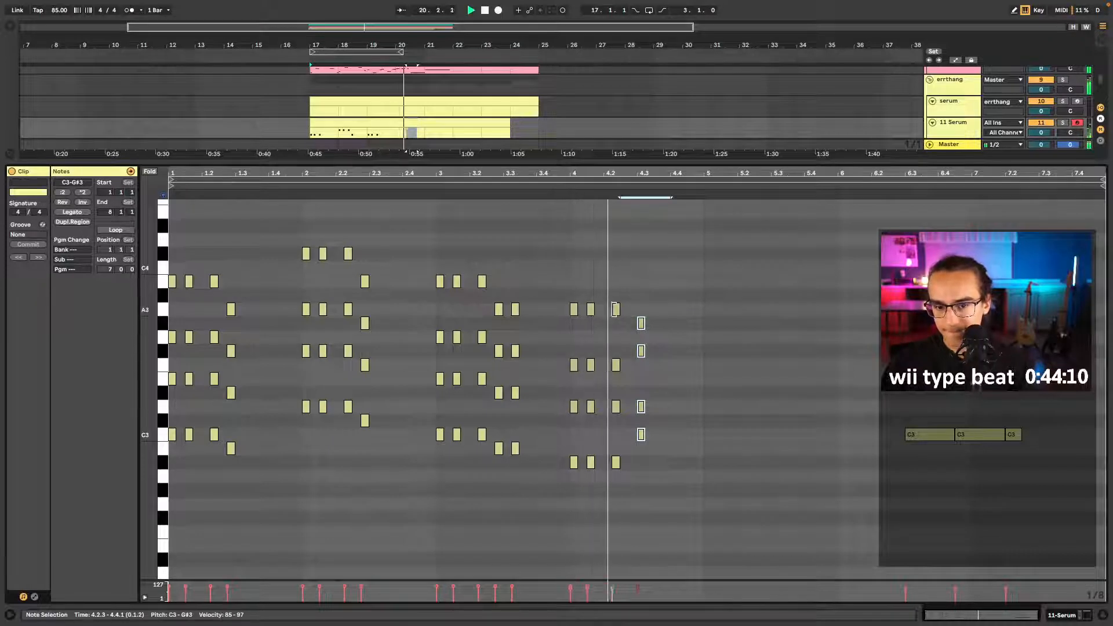
# - Lengthen the chord at 4.3.1 to one beat and duplicate it to 4.4.1
pyautogui.keyDown('shift'); pyautogui.click(613, 310); pyautogui.keyUp('shift')
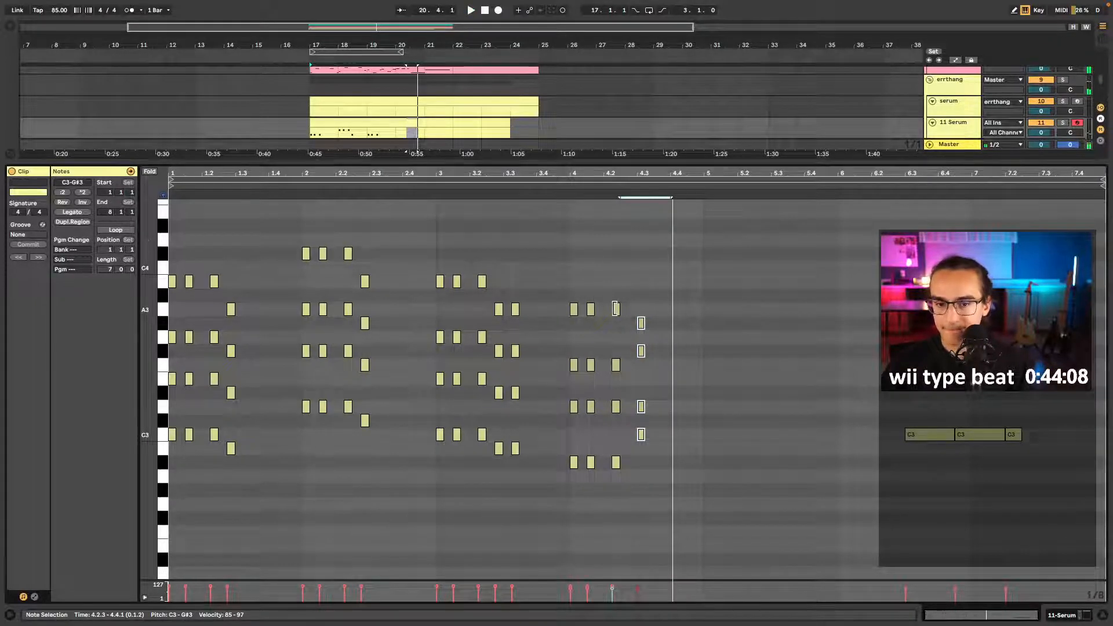
pyautogui.hotkey('shift', 'Right')
pyautogui.hotkey('shift', 'Right')
pyautogui.hotkey('shift', 'Right')
pyautogui.hotkey('ctrl', 'd')
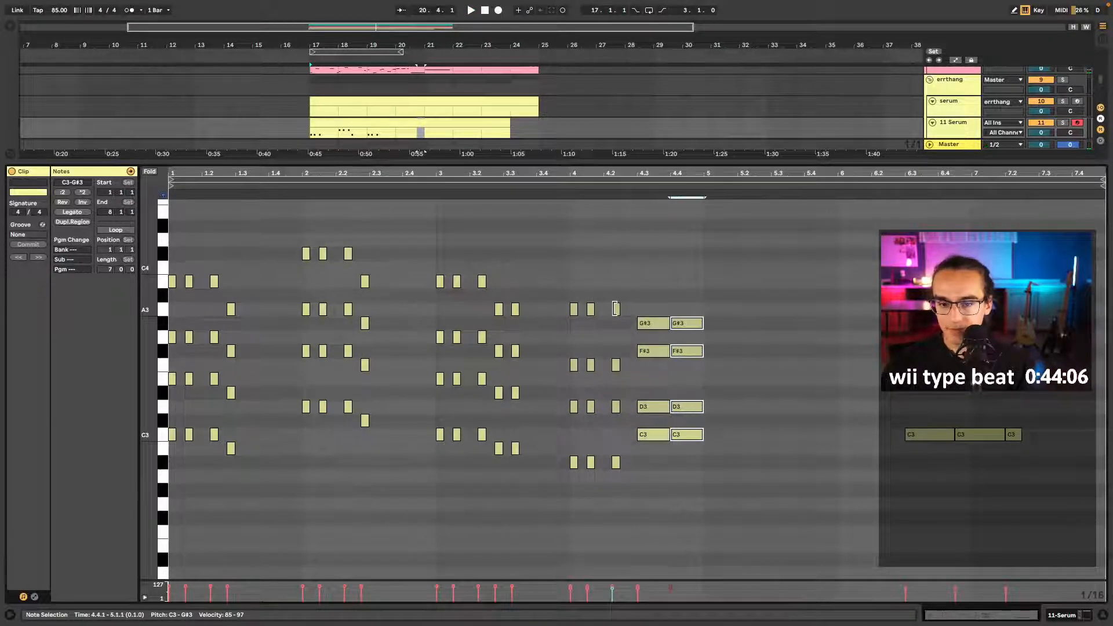
# - In the chord at 4.4.1, lower the F#3 to F3 and the G#3 an octave to G#2
pyautogui.moveTo(769, 284); pyautogui.dragTo(699, 362)
pyautogui.click(688, 326)
pyautogui.hotkey('shift', 'Down')
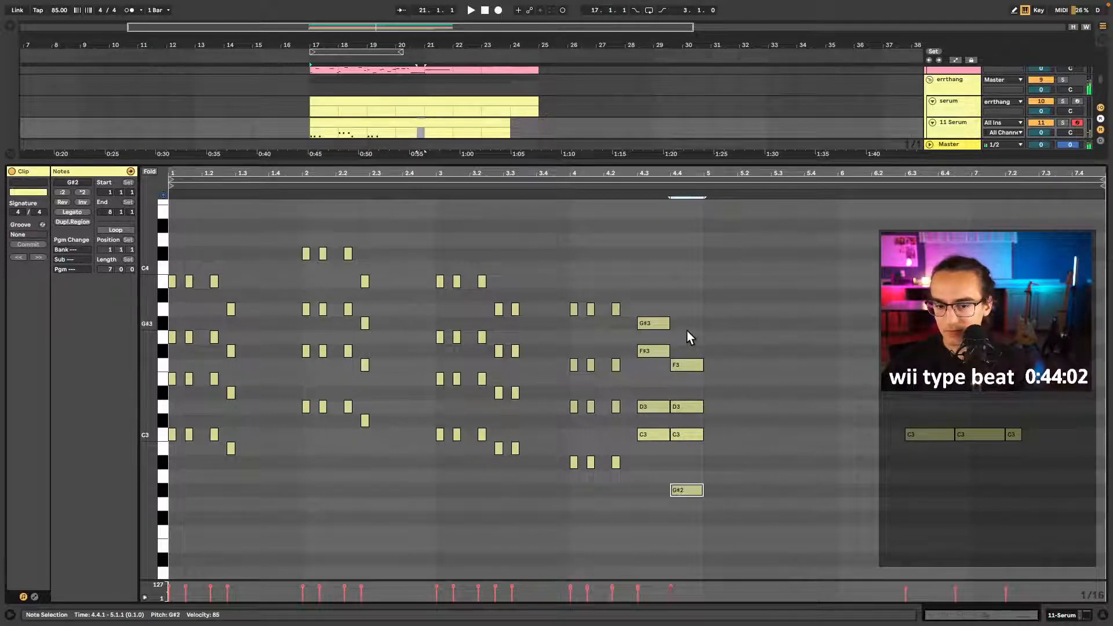
pyautogui.press('Up')
pyautogui.press('Up')
pyautogui.press('Up')
pyautogui.press('Down')
pyautogui.press('Down')
pyautogui.press('Down')
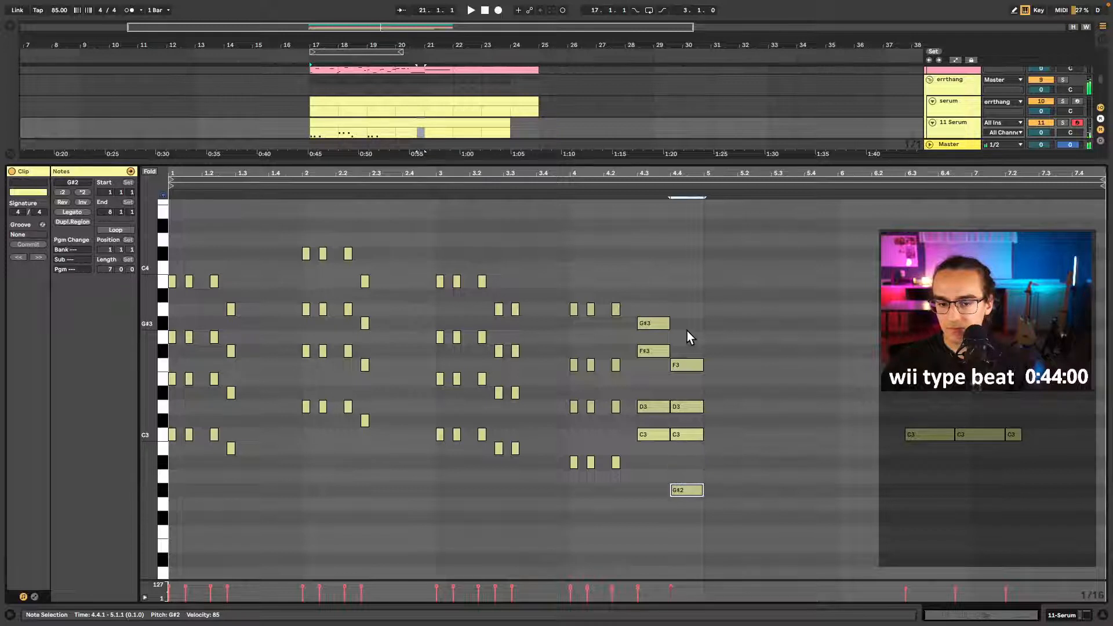
# - Play the revised 11 Serum chords from bar 4 into bar 5
pyautogui.moveTo(687, 529); pyautogui.dragTo(707, 350)
pyautogui.click(703, 296)
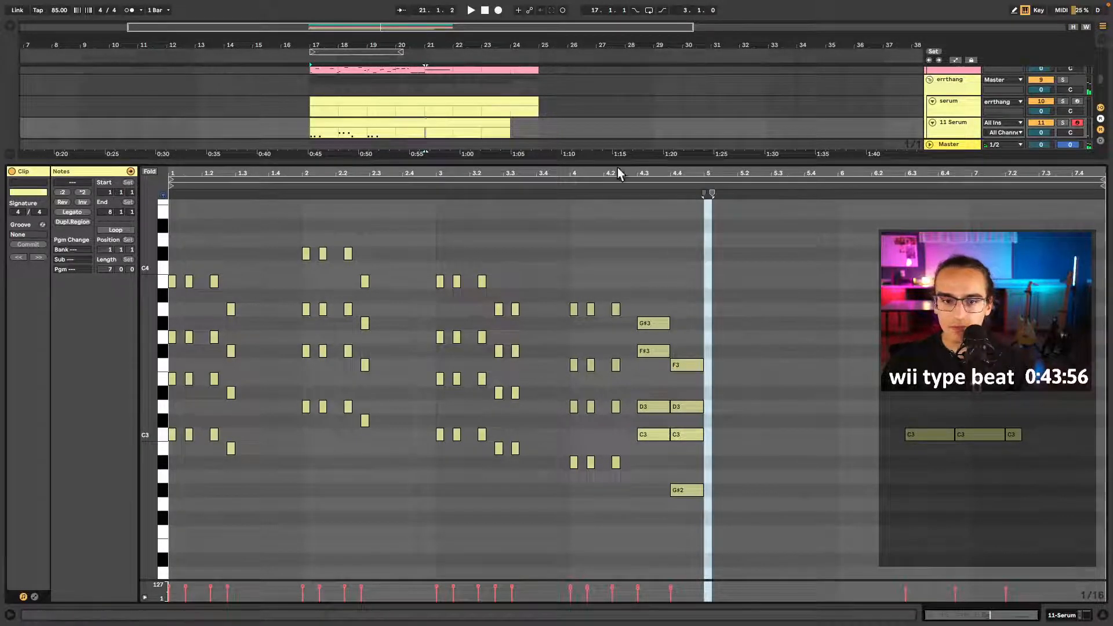
pyautogui.click(573, 183)
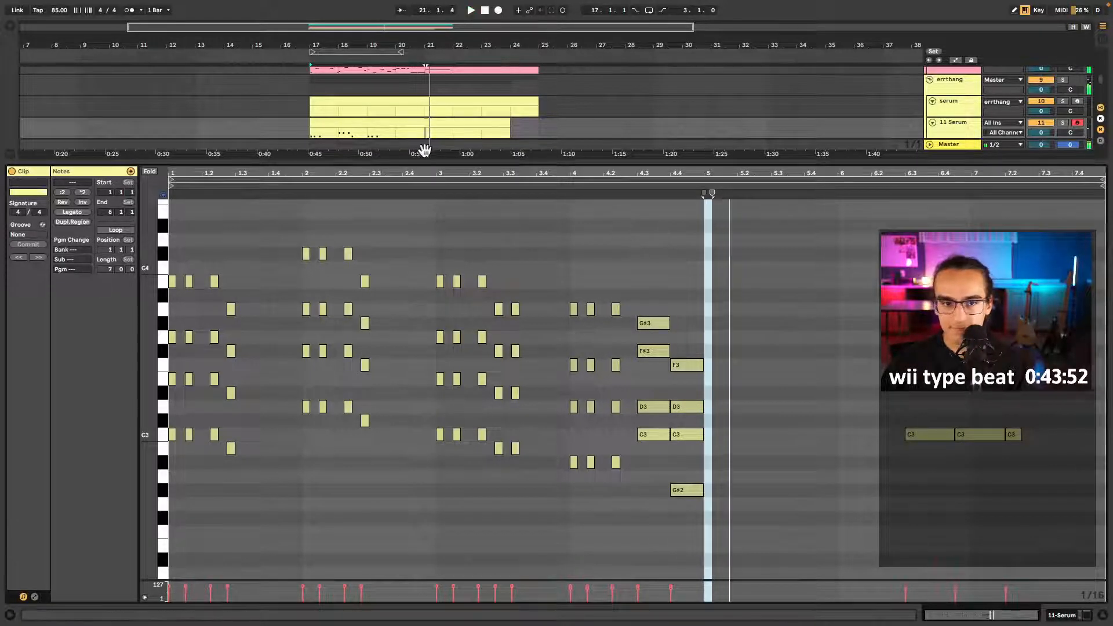
# - Draw a one-beat chord of F3, A3, C4 and E4 at the start of bar 5
pyautogui.click(729, 312)
pyautogui.click(711, 310)
pyautogui.click(699, 302)
pyautogui.click(705, 301)
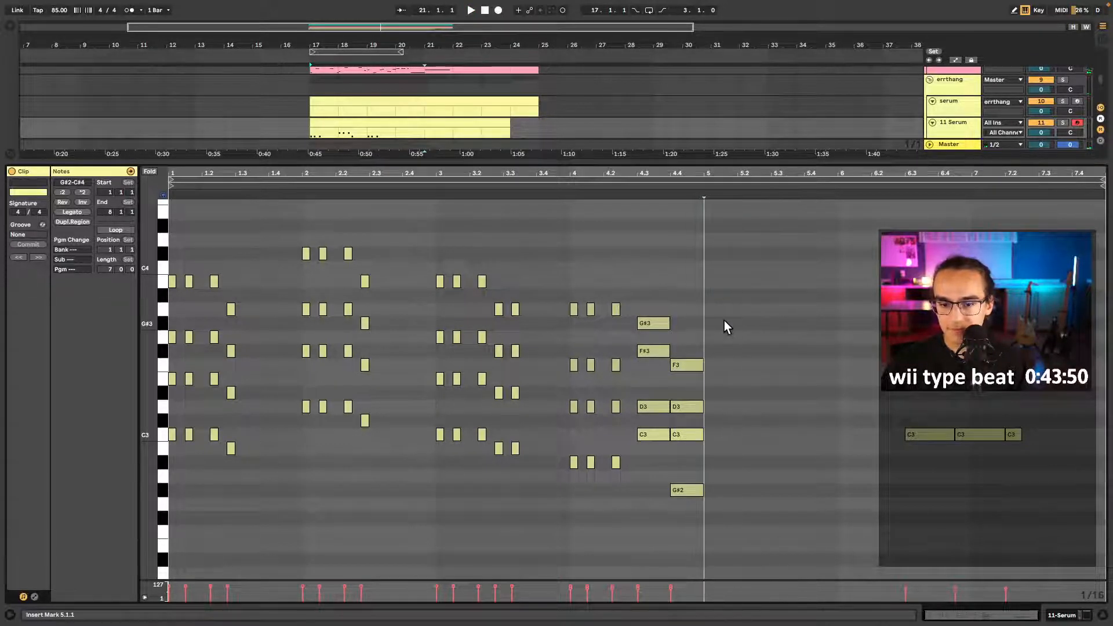
pyautogui.press('b')
pyautogui.click(713, 365)
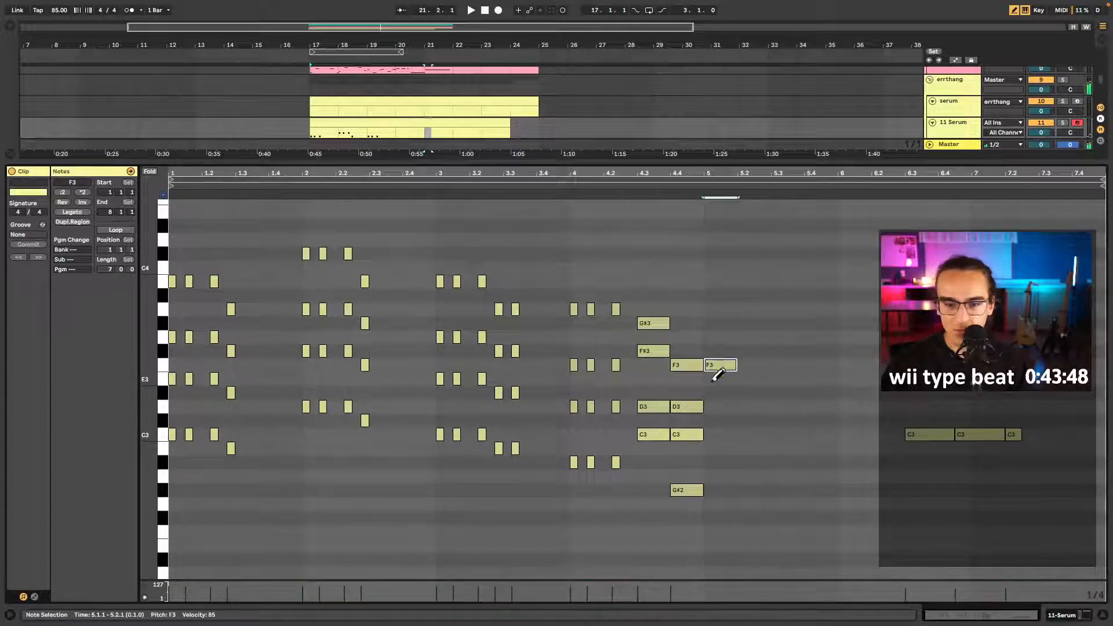
pyautogui.scroll(3, 730, 371)
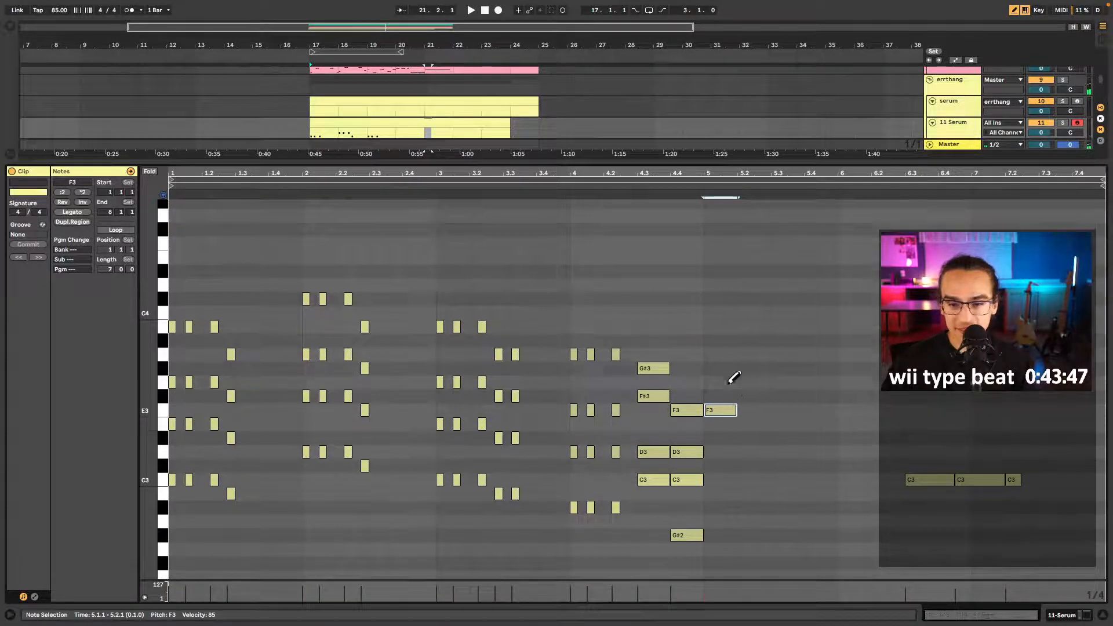
pyautogui.click(717, 354)
pyautogui.click(718, 312)
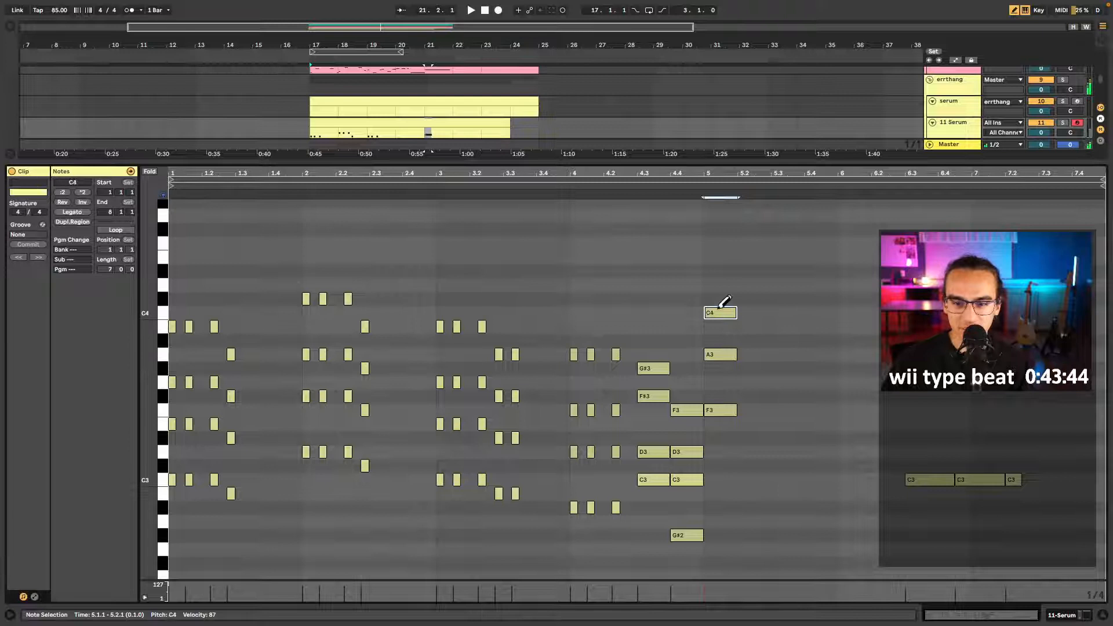
pyautogui.click(718, 255)
# - Lower the A3, C4 and E4 of the bar 5 chord by an octave and play it from bar 4
pyautogui.press('b')
pyautogui.moveTo(727, 241); pyautogui.dragTo(721, 363)
pyautogui.hotkey('shift', 'Down')
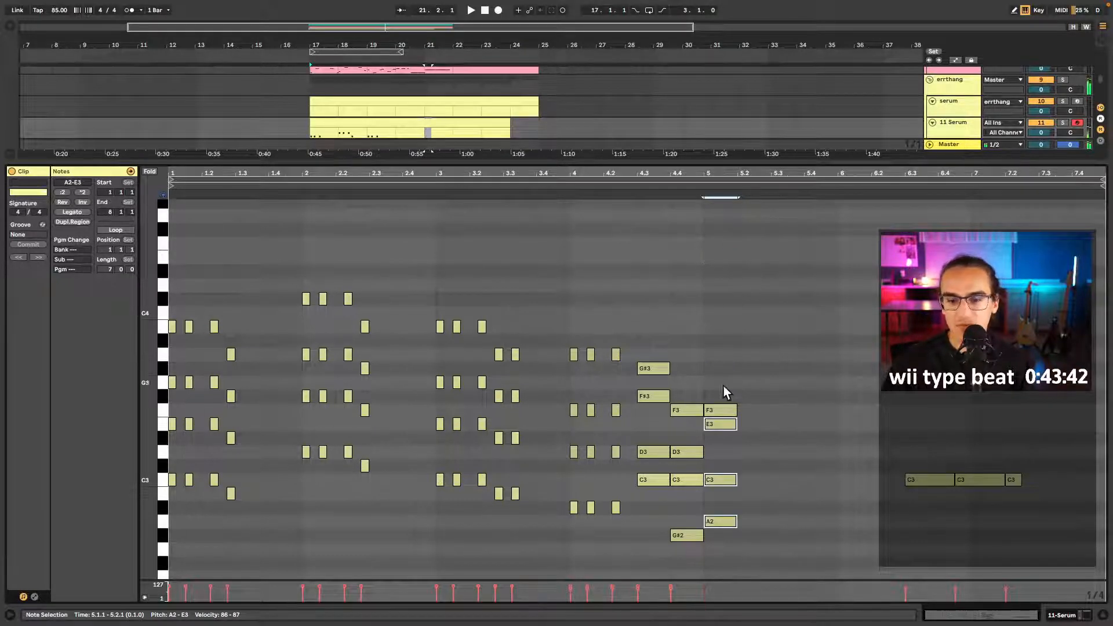
pyautogui.click(645, 186)
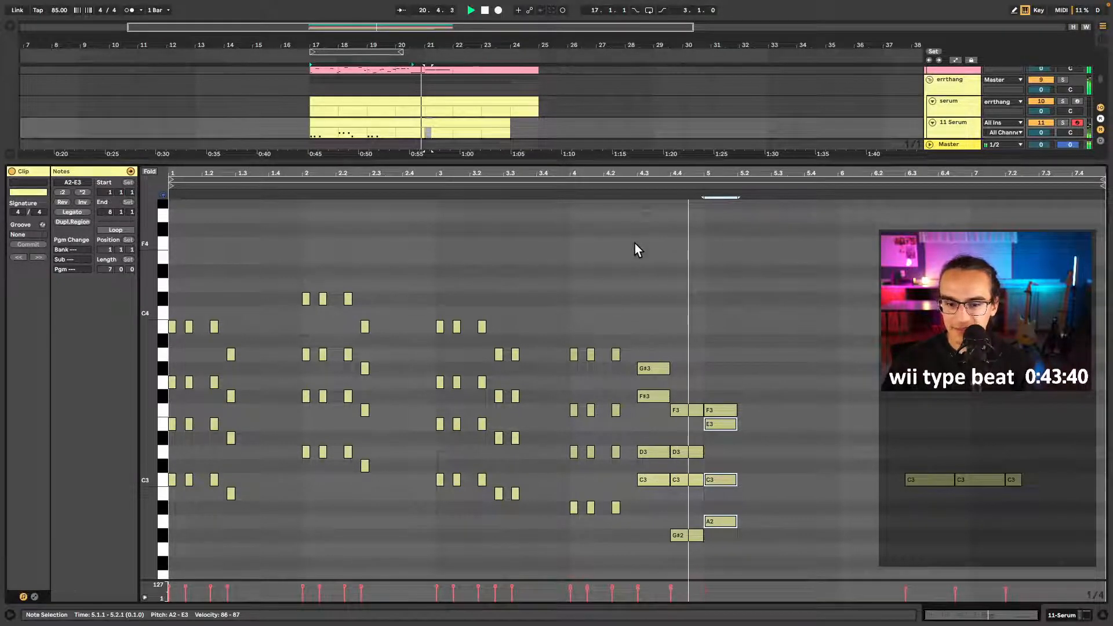
pyautogui.press('space')
# - Raise the bar 5 chord's F3 to G3 and play the revised chord from bar 4
pyautogui.moveTo(732, 378); pyautogui.dragTo(723, 414)
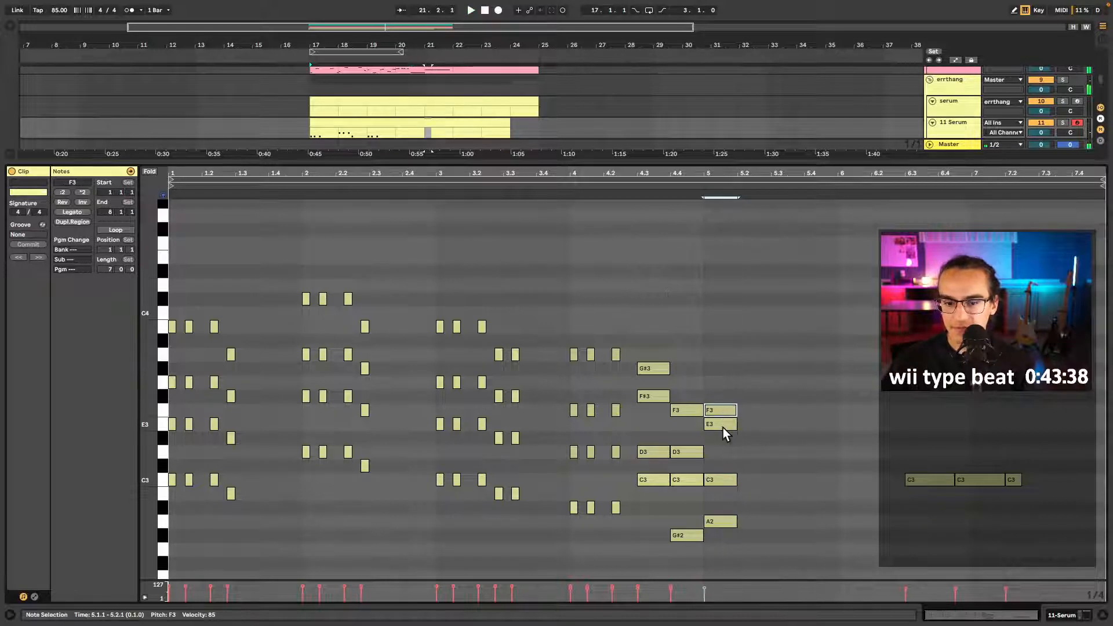
pyautogui.press('Up')
pyautogui.press('Up')
pyautogui.moveTo(735, 529); pyautogui.dragTo(728, 367)
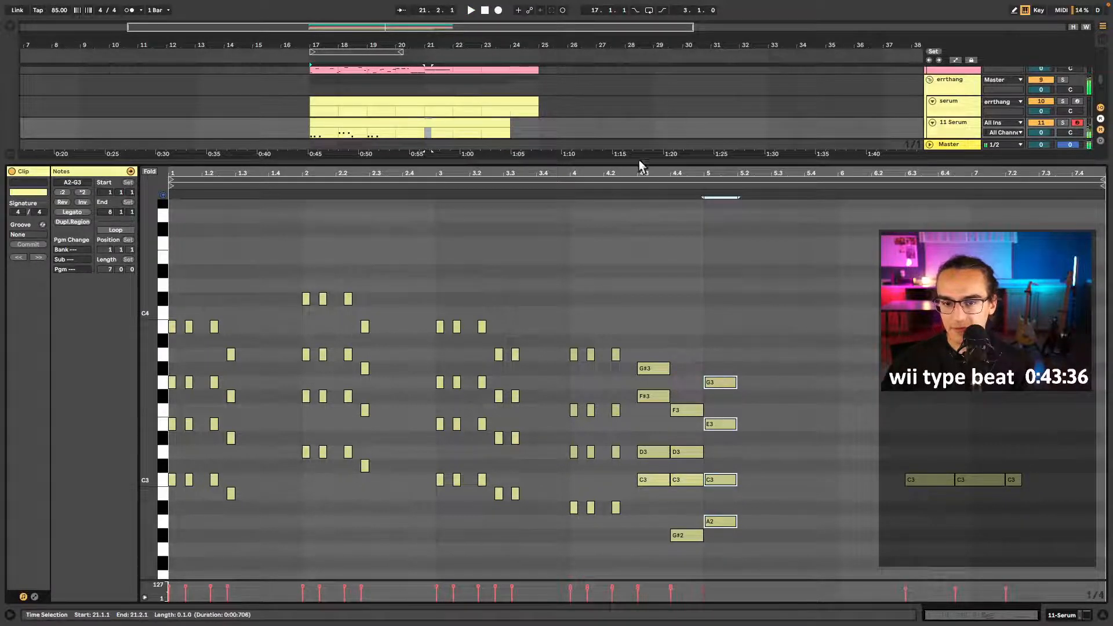
pyautogui.click(644, 185)
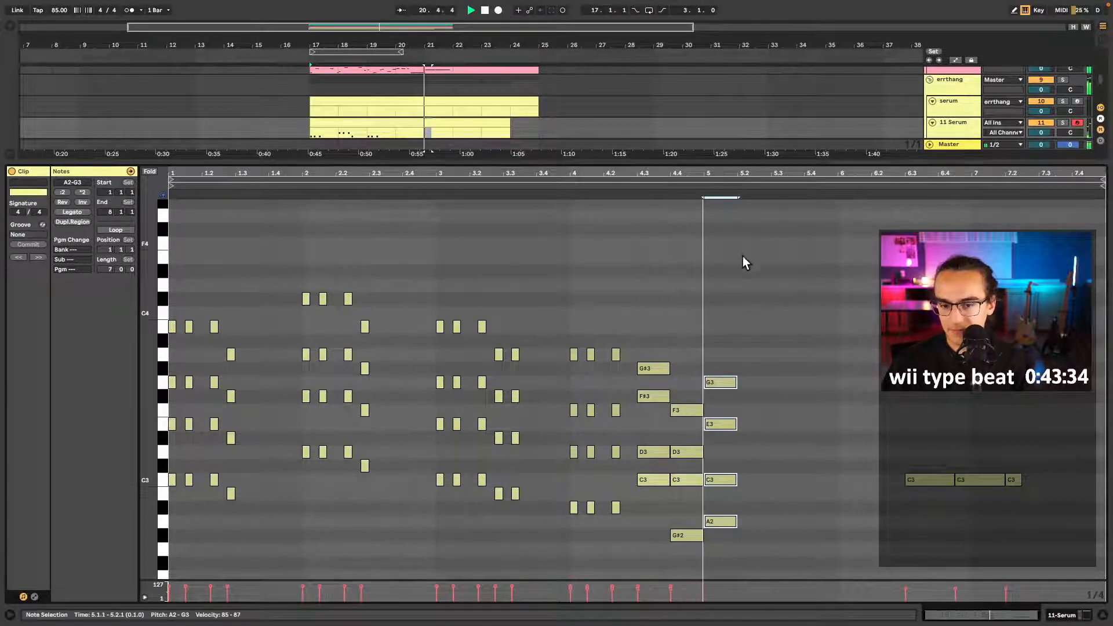
pyautogui.press('space')
# - Lengthen the bar 5 chord to one and a half beats, duplicate it twice, shorten the last copy to half a beat and play bar 5
pyautogui.scroll(-4, 709, 294)
pyautogui.hotkey('ctrl', '1')
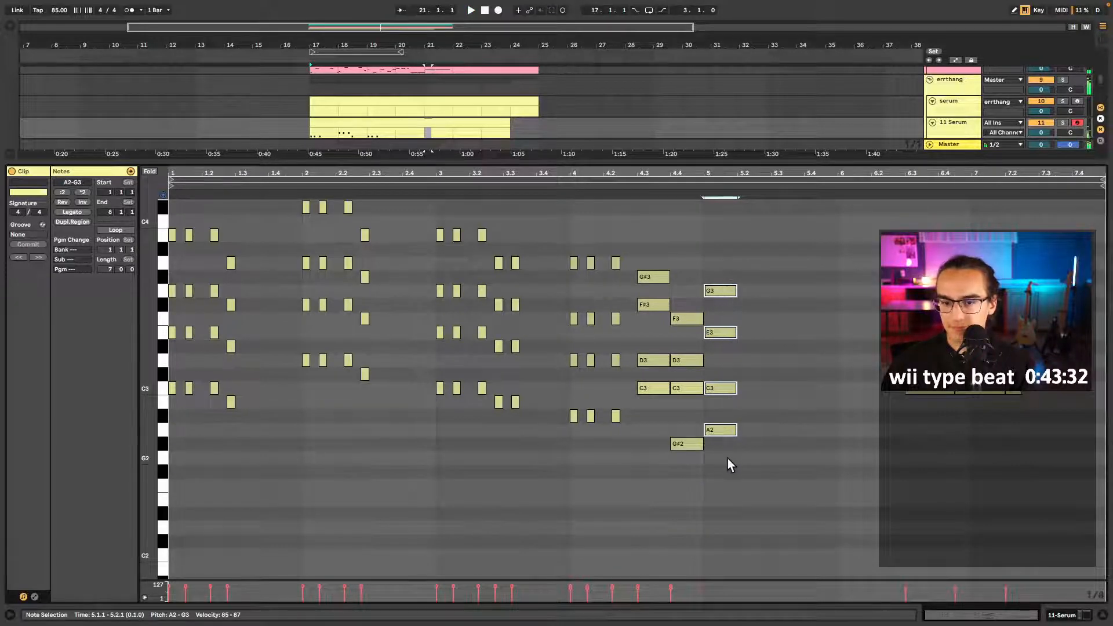
pyautogui.hotkey('shift', 'Right')
pyautogui.hotkey('ctrl', 'd')
pyautogui.hotkey('ctrl', 'd')
pyautogui.hotkey('shift', 'Left')
pyautogui.hotkey('shift', 'Left')
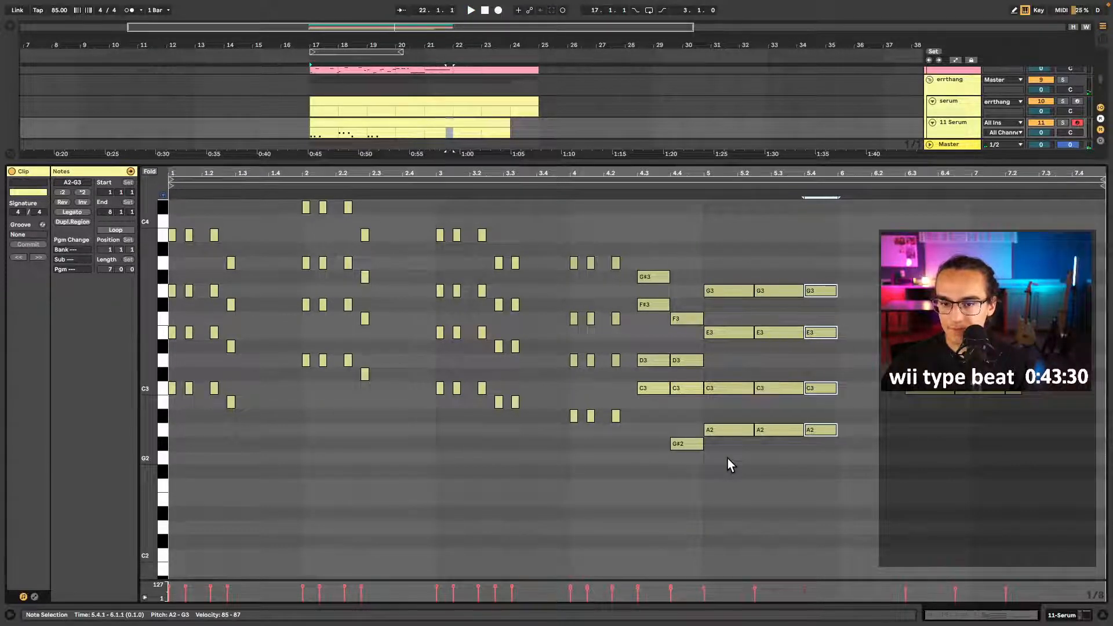
pyautogui.click(698, 186)
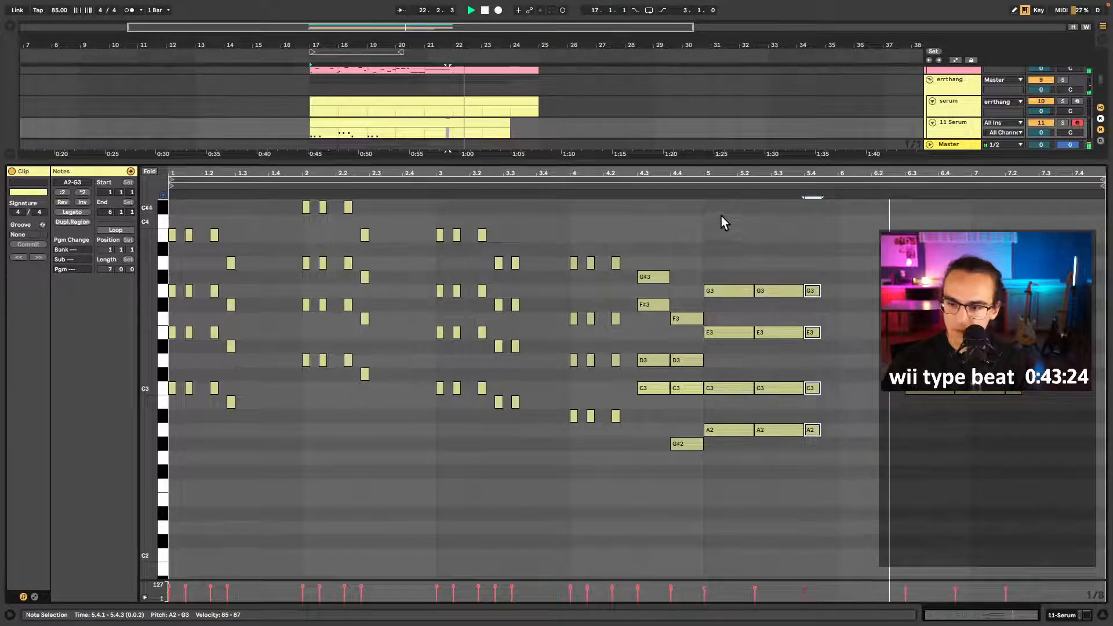
pyautogui.press('space')
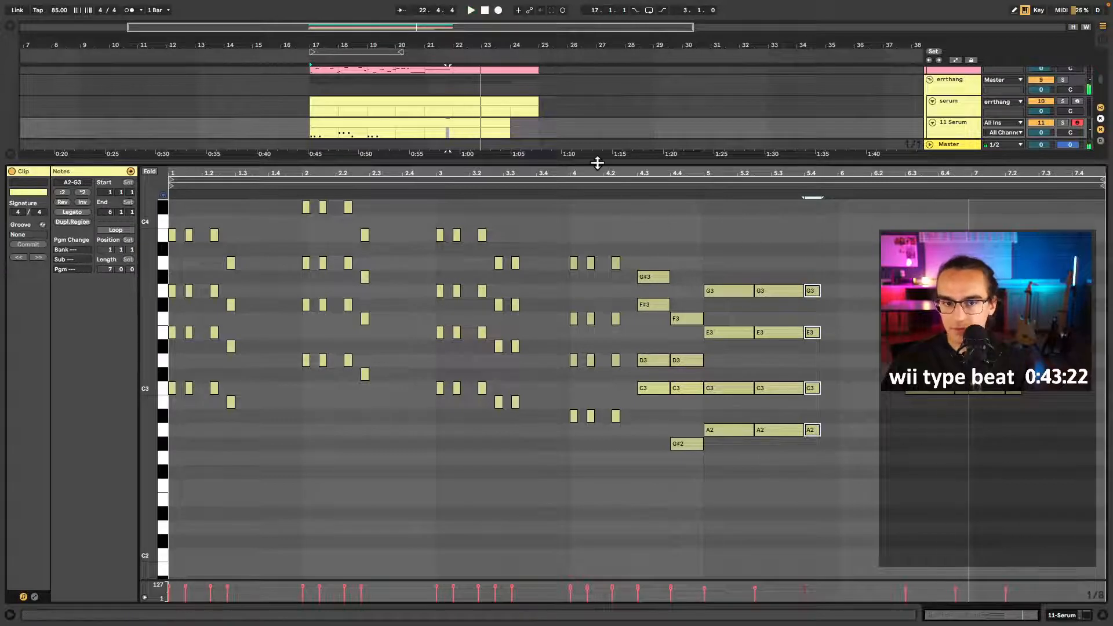
# - Delete the C3 notes from 6.3.1 onward and select each of the three bar 5 chords in turn
pyautogui.doubleClick(596, 162)
pyautogui.doubleClick(477, 315)
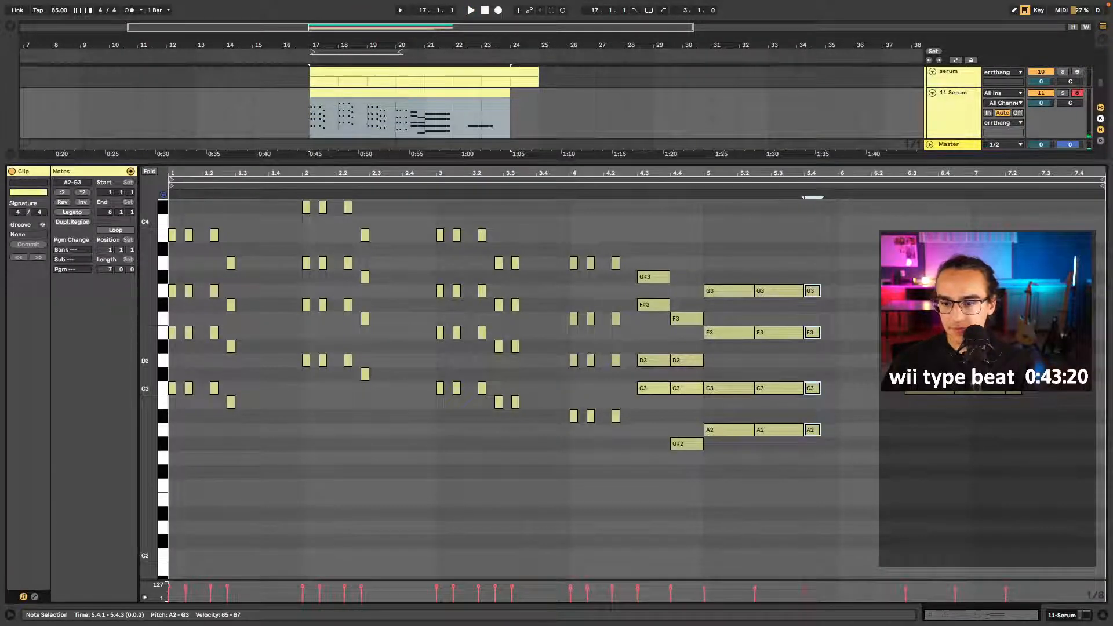
pyautogui.click(905, 444)
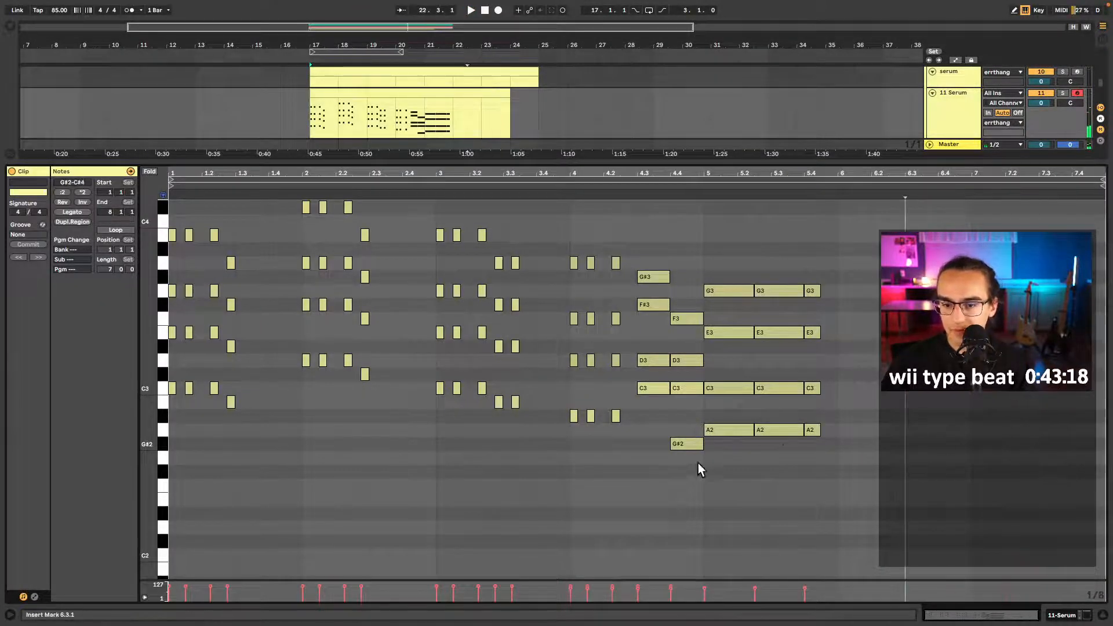
pyautogui.moveTo(729, 460); pyautogui.dragTo(752, 282)
pyautogui.moveTo(774, 470); pyautogui.dragTo(782, 286)
pyautogui.moveTo(814, 453); pyautogui.dragTo(812, 288)
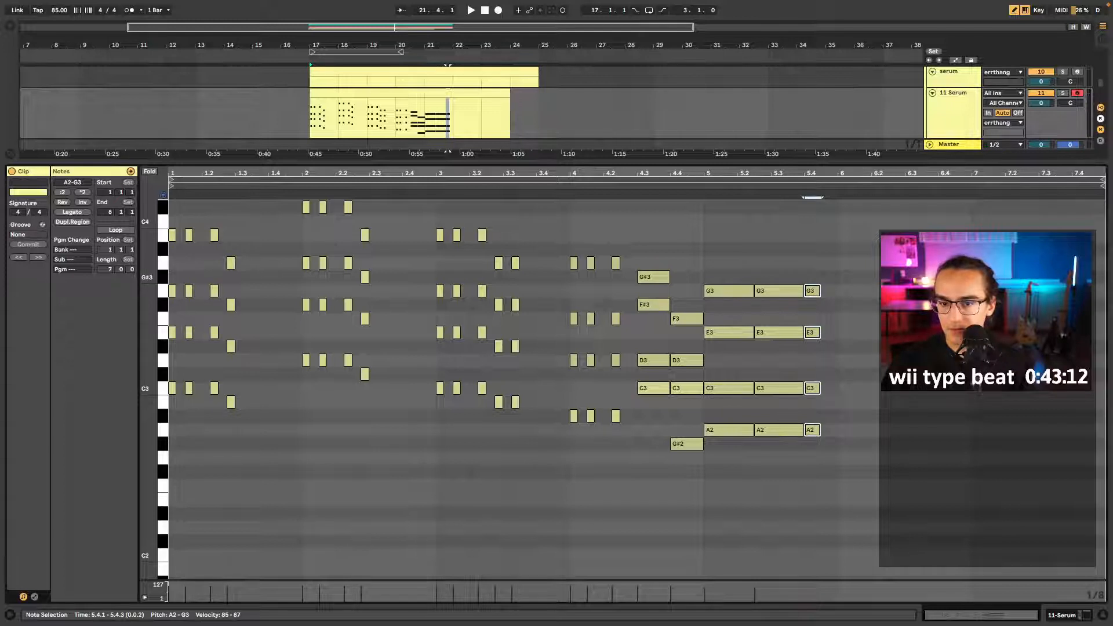
# - Draw one-and-a-half-beat notes G#3 at 6.3.1 and F3 at 6.4.3, plus a half-beat C#3 at 7.2.1
pyautogui.press('b')
pyautogui.click(730, 290)
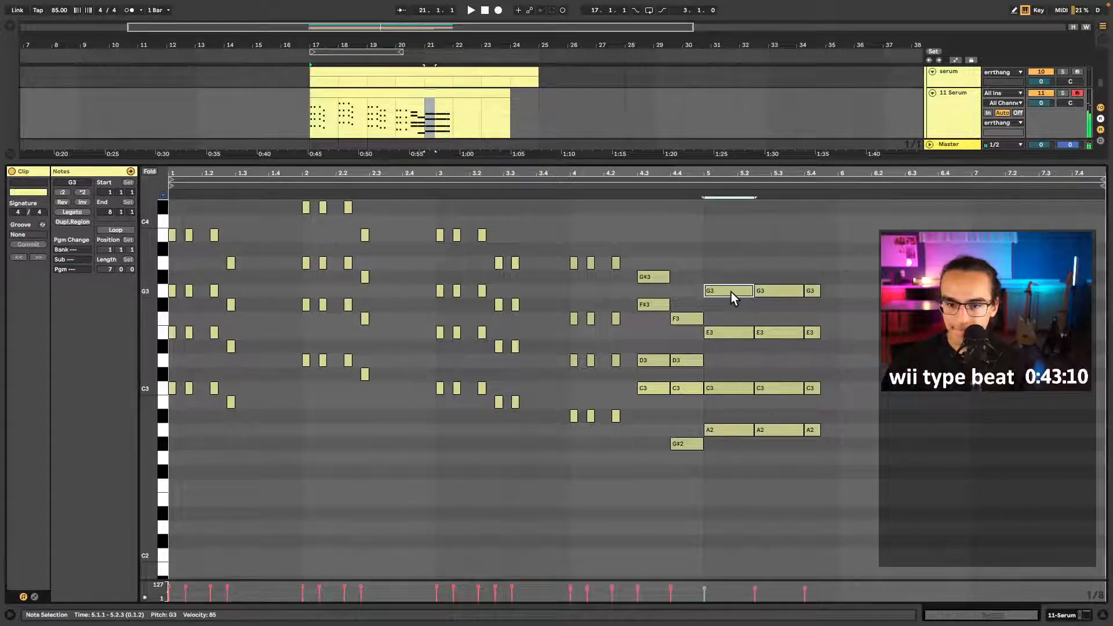
pyautogui.click(913, 276)
pyautogui.doubleClick(962, 319)
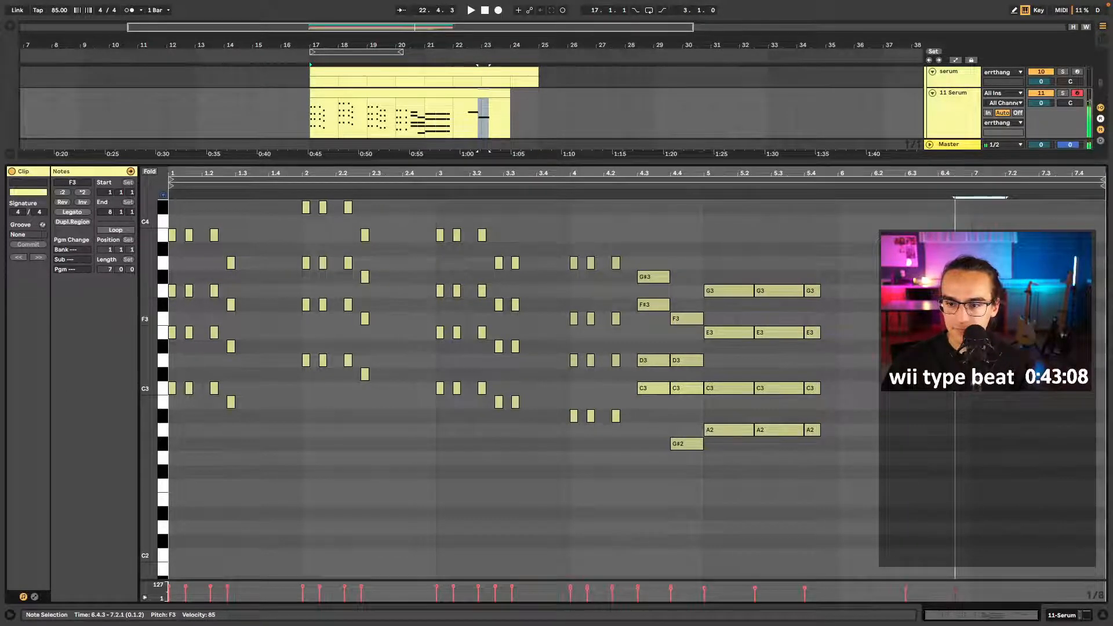
pyautogui.doubleClick(1008, 360)
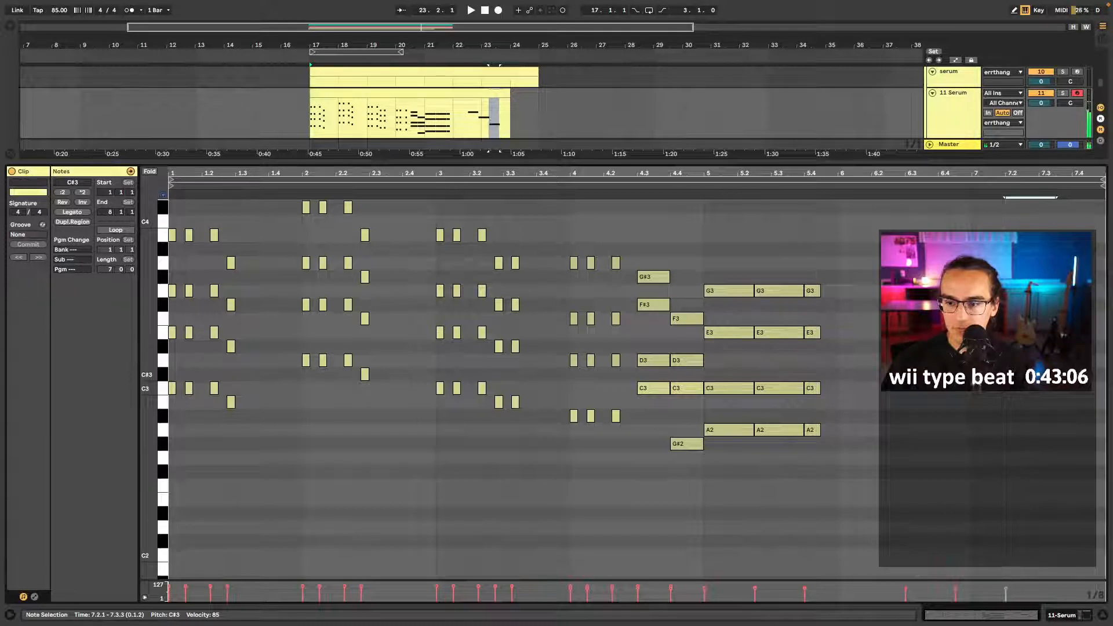
pyautogui.press('b')
pyautogui.click(1029, 374)
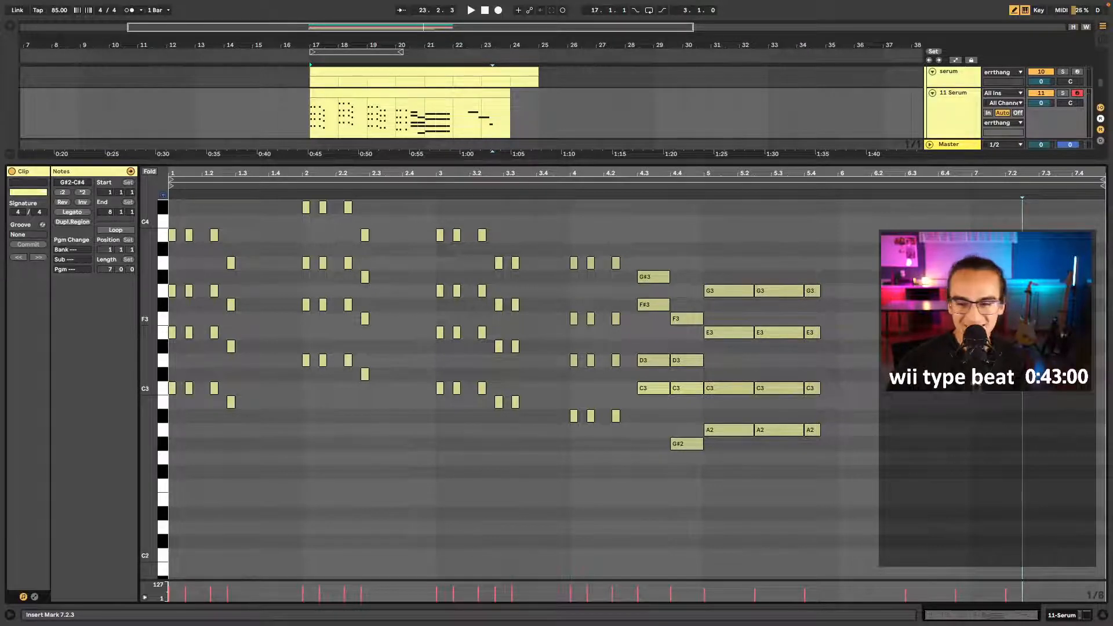
# - Enlarge the arrangement area and play the 11 Serum chords and descending notes from bar 5
pyautogui.click(702, 180)
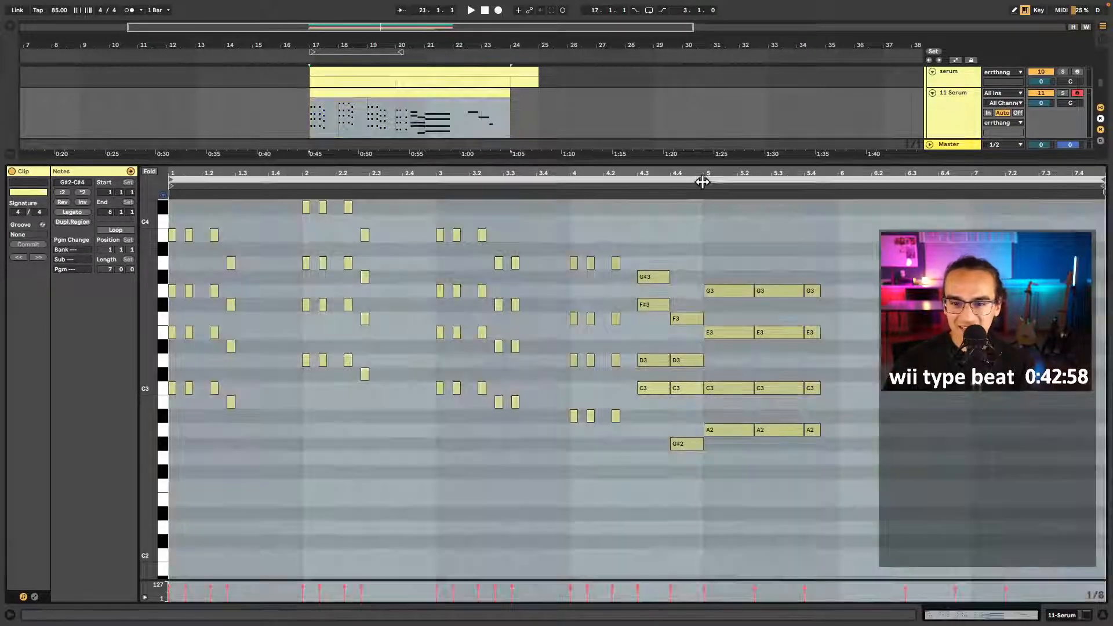
pyautogui.press('super+a')
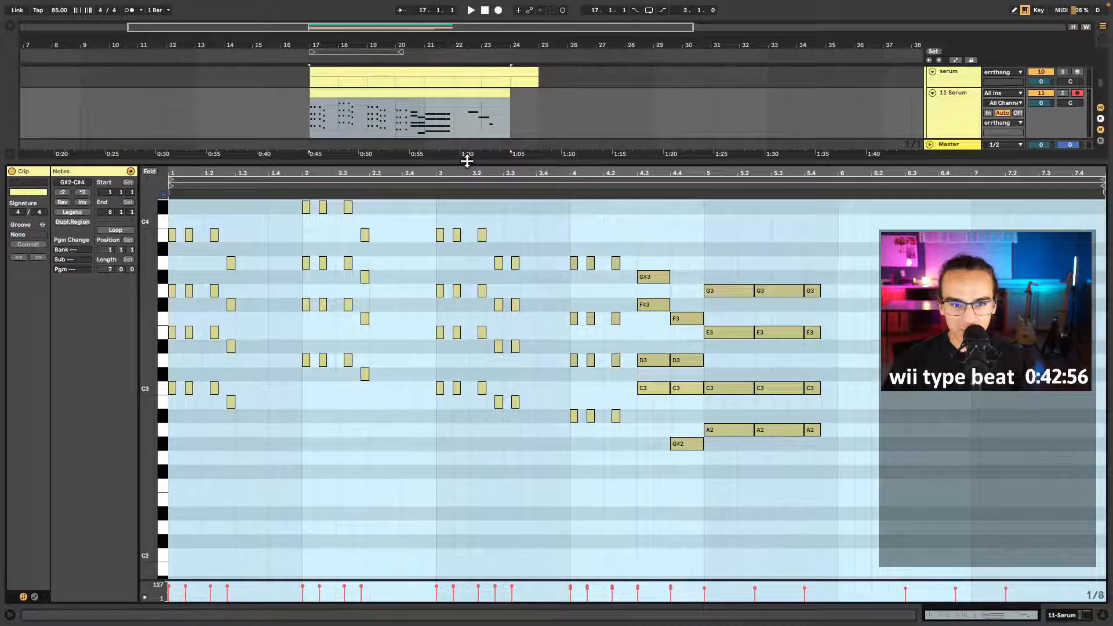
pyautogui.moveTo(464, 163); pyautogui.dragTo(459, 256)
pyautogui.click(424, 141)
pyautogui.scroll(3, 423, 140)
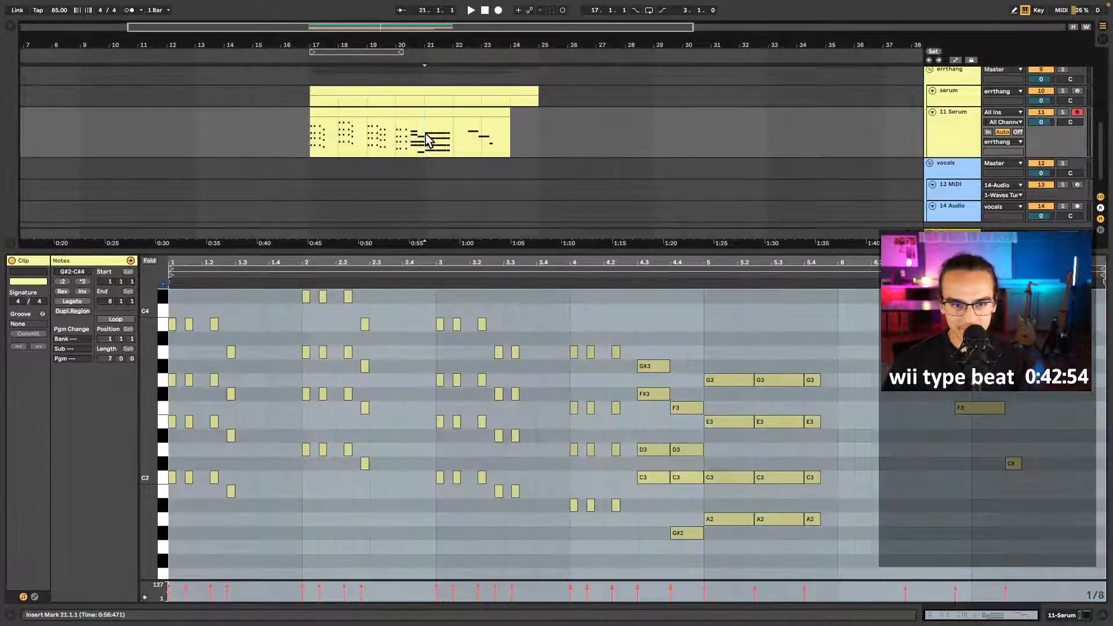
pyautogui.press('space')
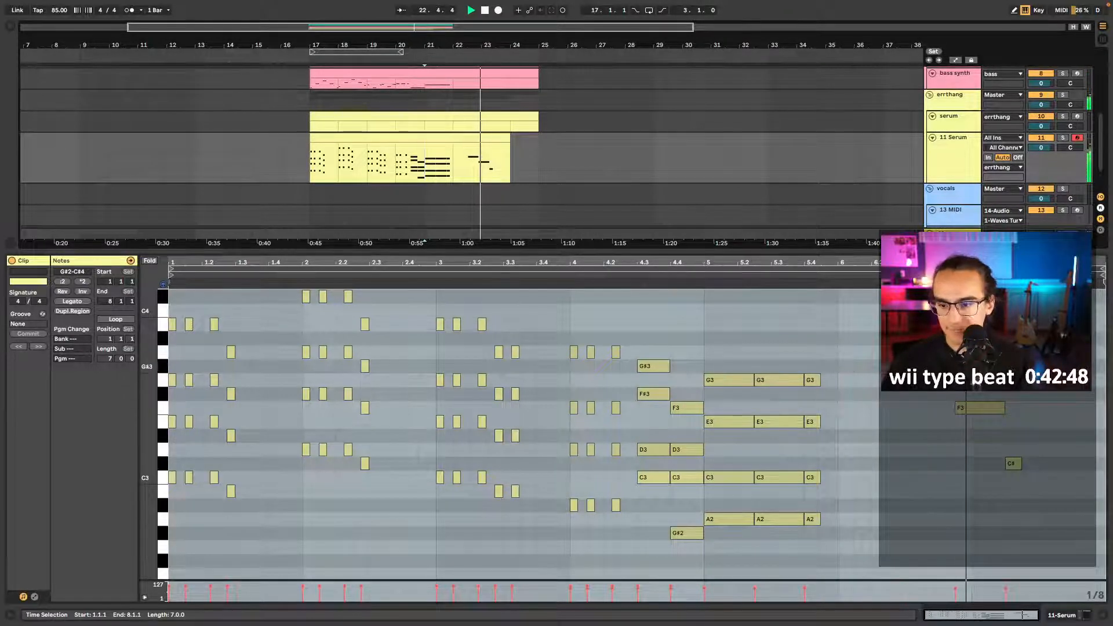
pyautogui.click(935, 398)
pyautogui.press('space')
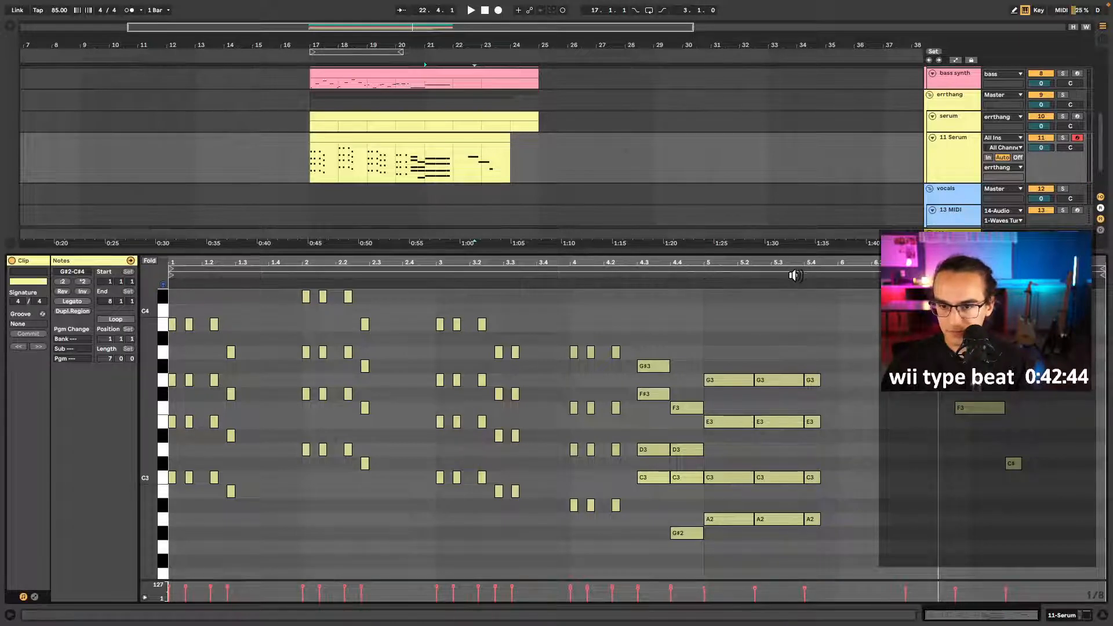
pyautogui.click(797, 268)
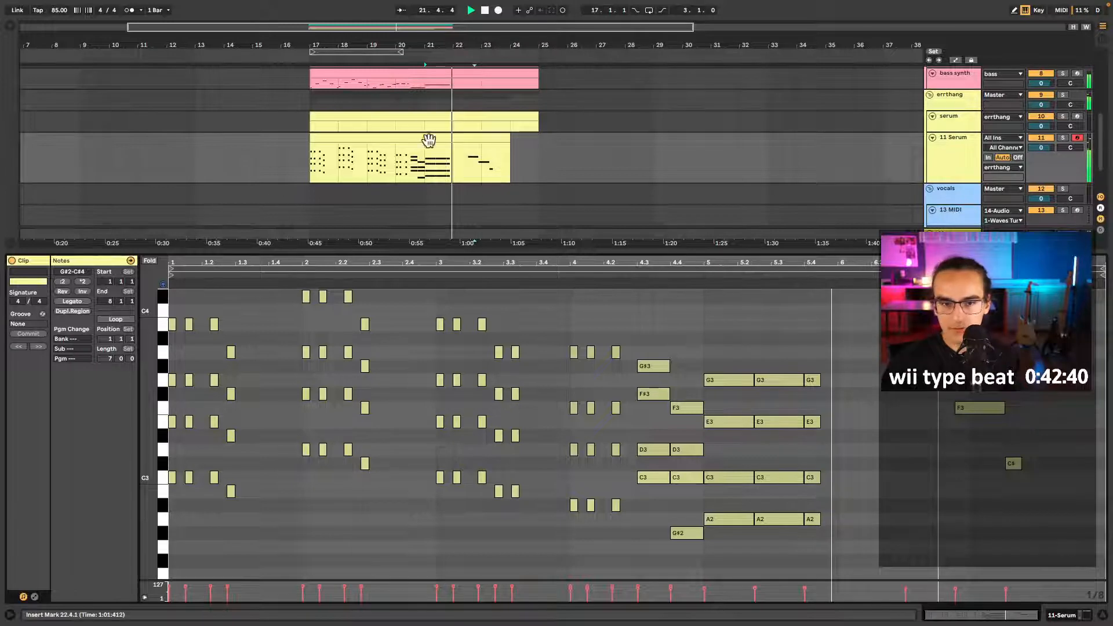
# - Copy the bass synth's three F3 notes from bar 5 to 6.3.1
pyautogui.click(472, 74)
pyautogui.press('space')
pyautogui.moveTo(645, 454); pyautogui.dragTo(765, 496)
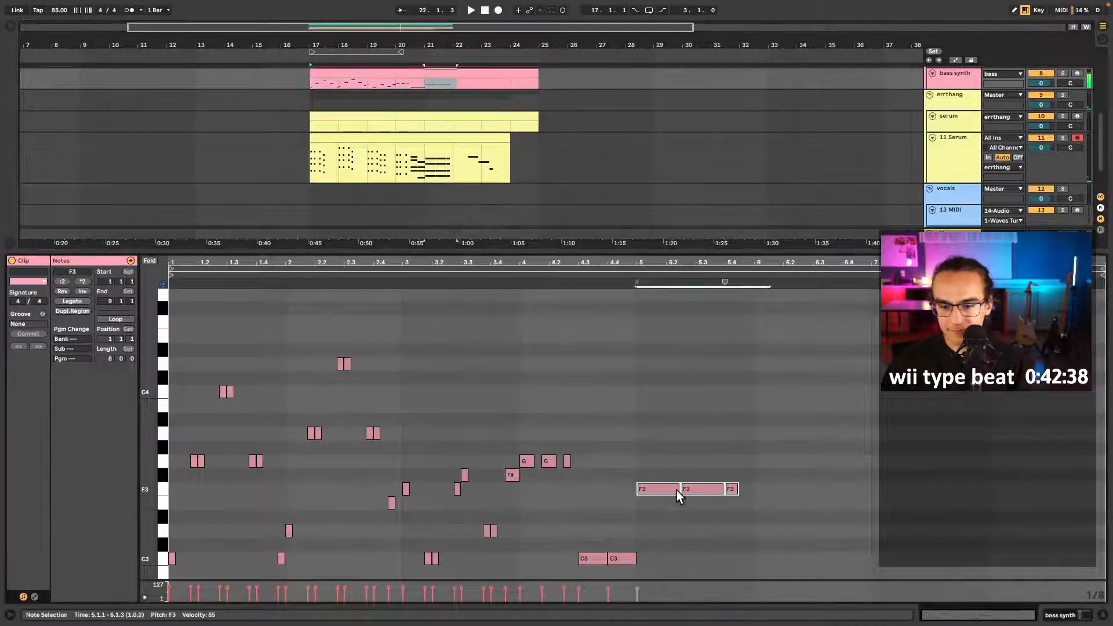
pyautogui.moveTo(677, 490); pyautogui.dragTo(843, 490)
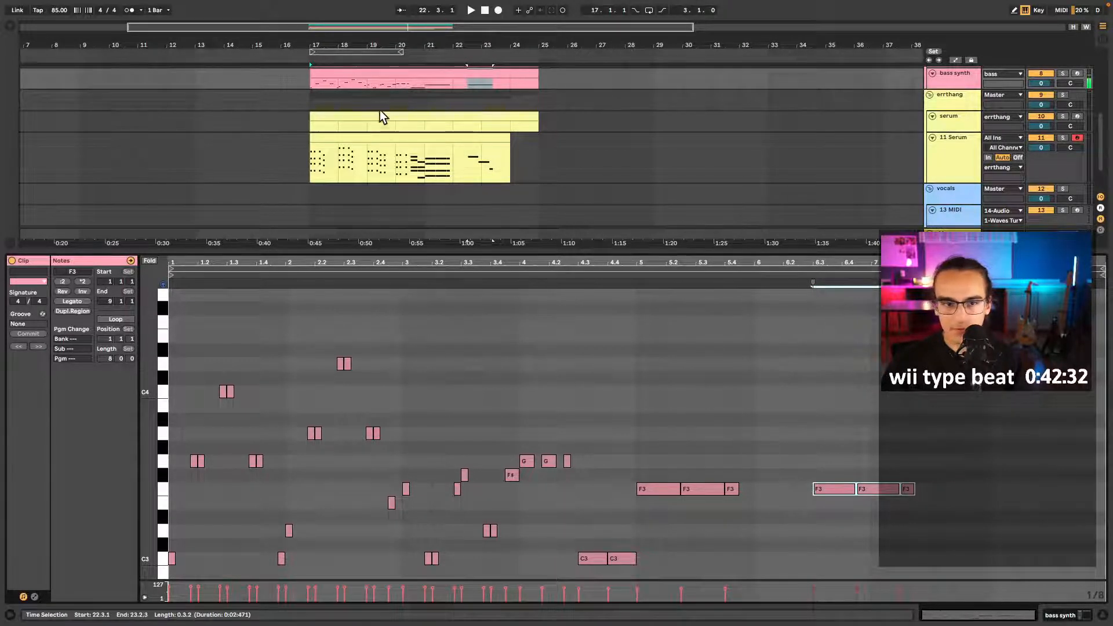
# - Return to the 11 Serum clip and play the ending repeatedly from bar 5 with the copied bass notes
pyautogui.click(432, 164)
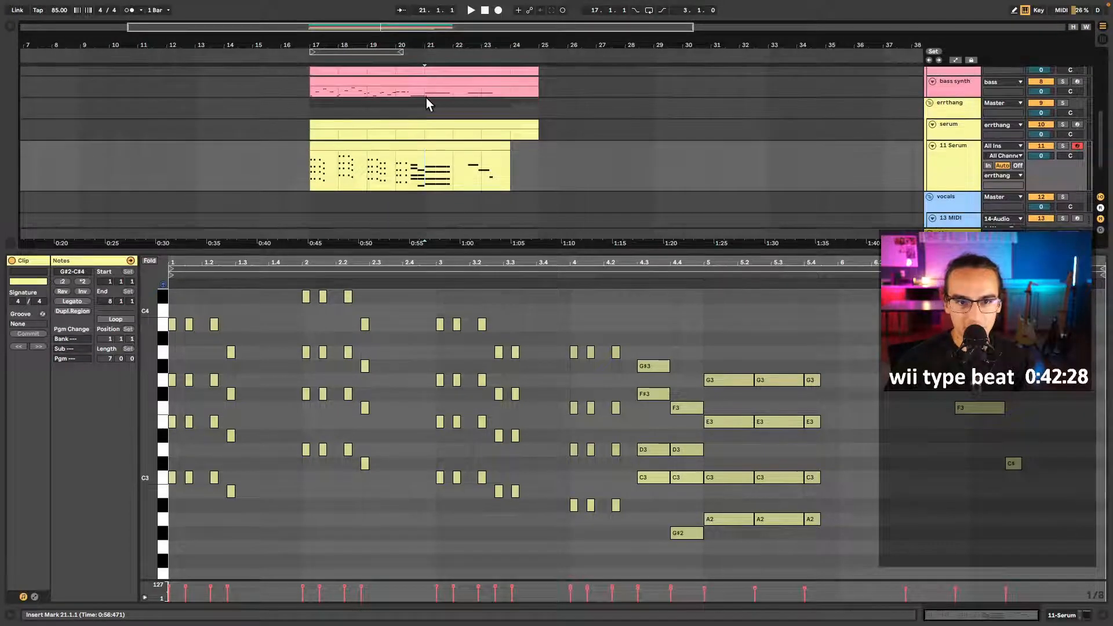
pyautogui.moveTo(427, 96); pyautogui.dragTo(499, 92)
pyautogui.click(422, 172)
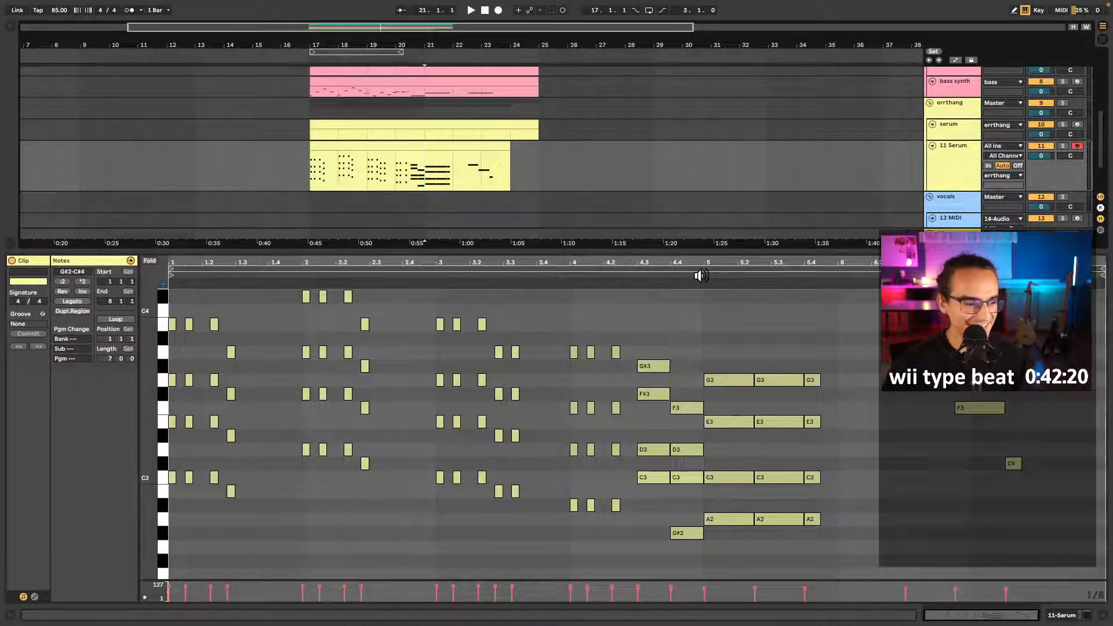
pyautogui.click(700, 276)
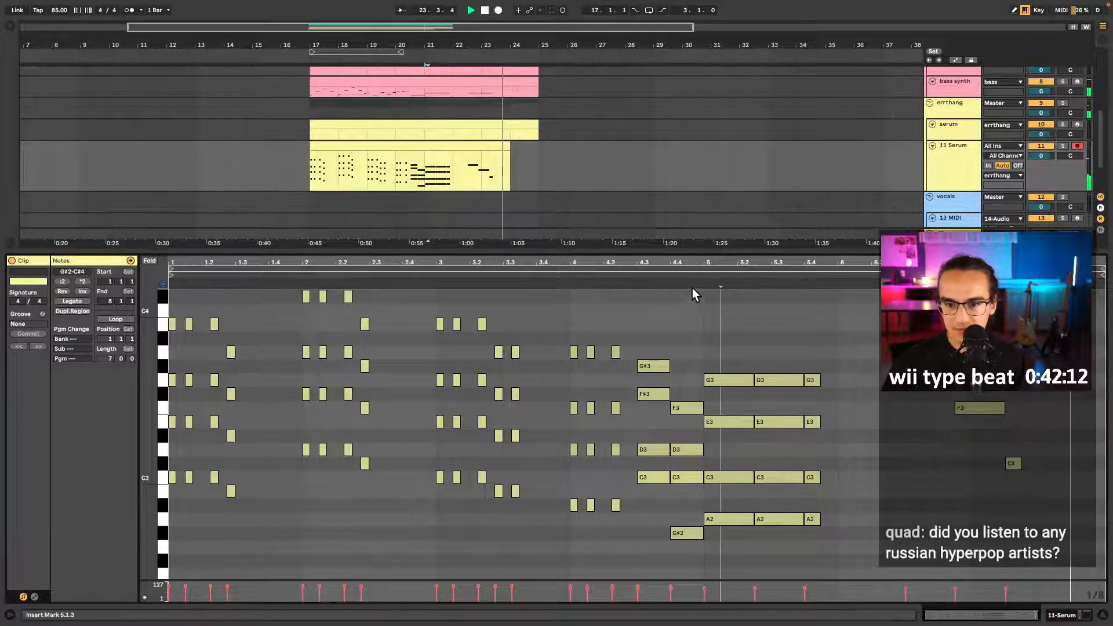
pyautogui.press('space')
pyautogui.click(704, 276)
pyautogui.press('space')
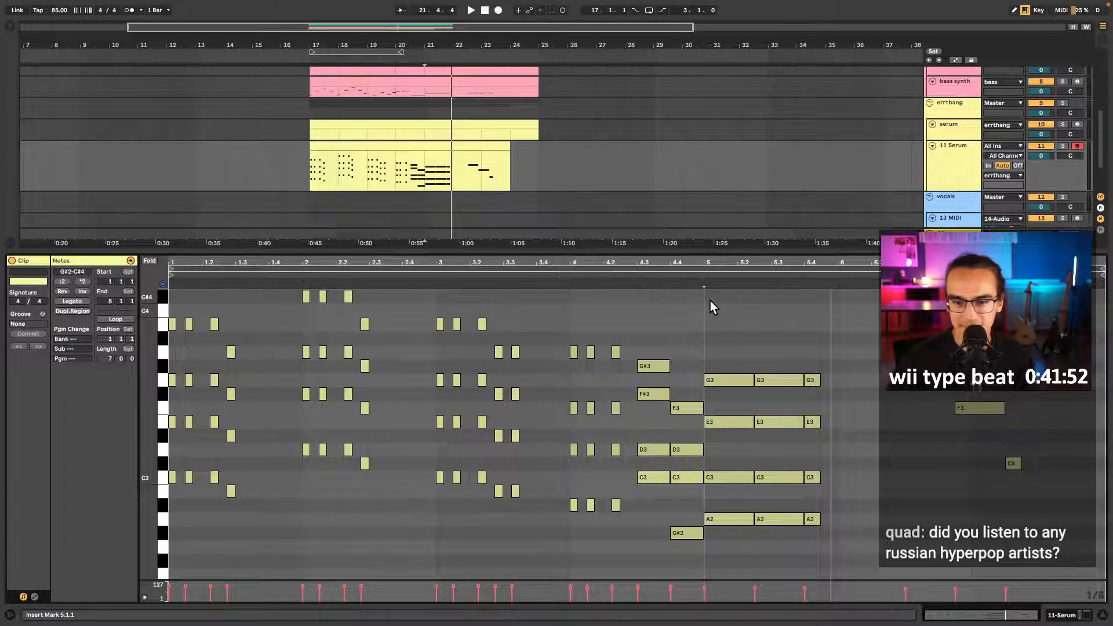
pyautogui.click(702, 271)
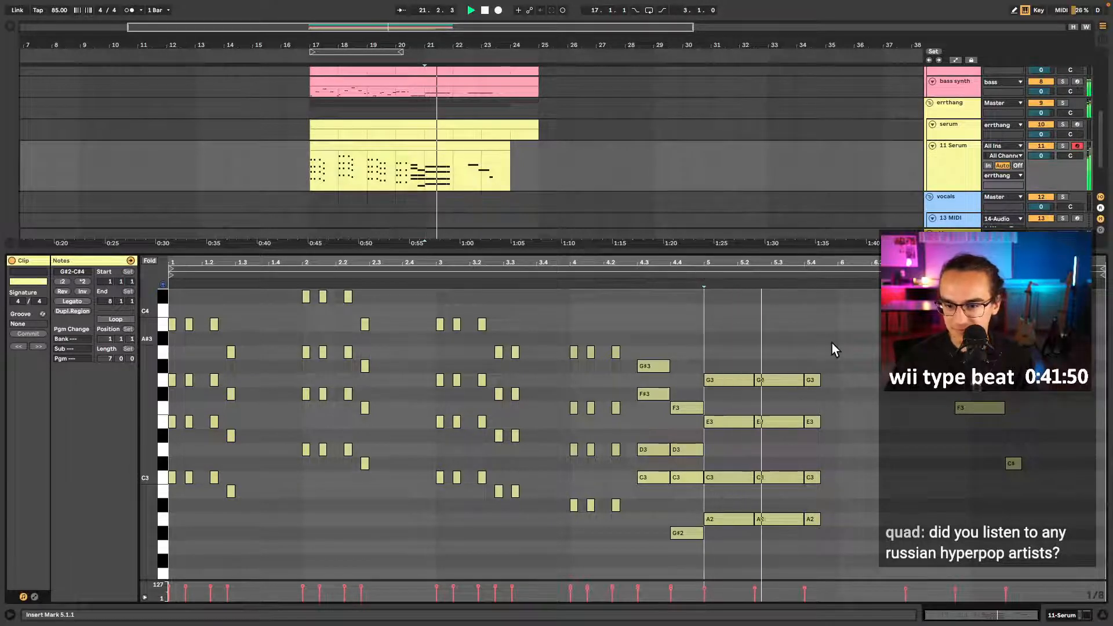
pyautogui.scroll(-3, 857, 357)
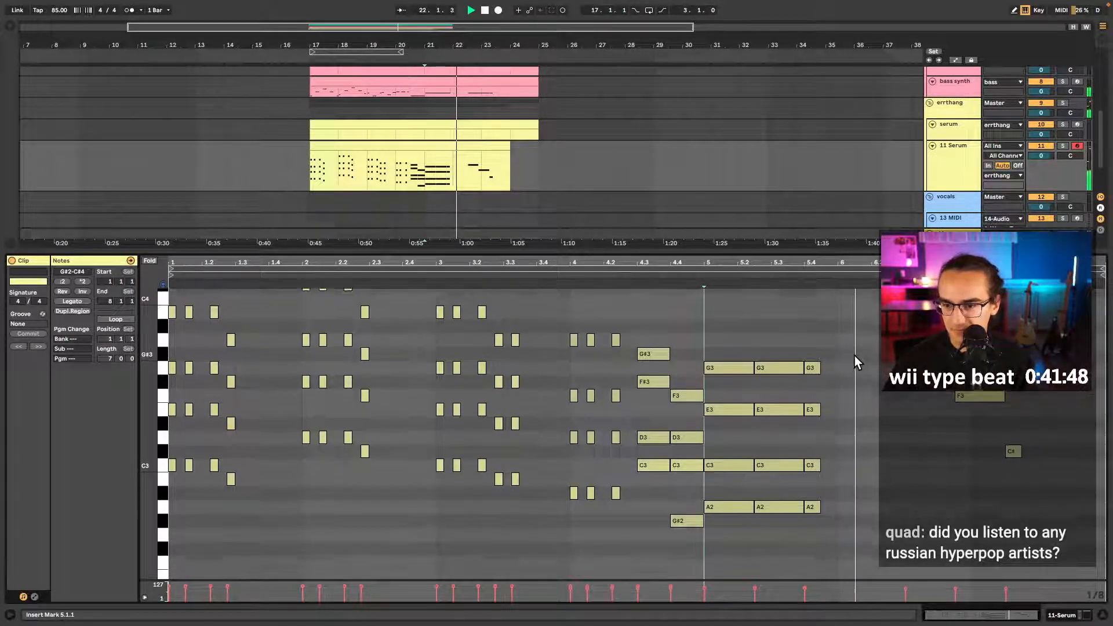
pyautogui.scroll(1, 851, 357)
pyautogui.press('space')
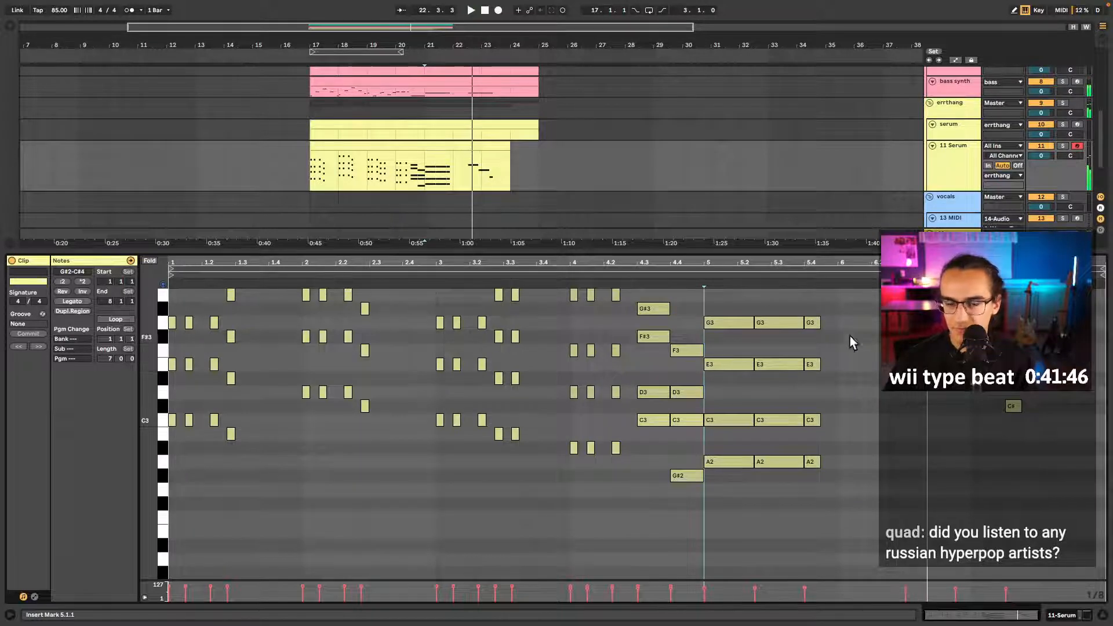
# - Raise the 11 Serum ending notes to A3 at 6.3.1, G3 at 6.4.3 and E3 at 7.2.1
pyautogui.scroll(1, 863, 368)
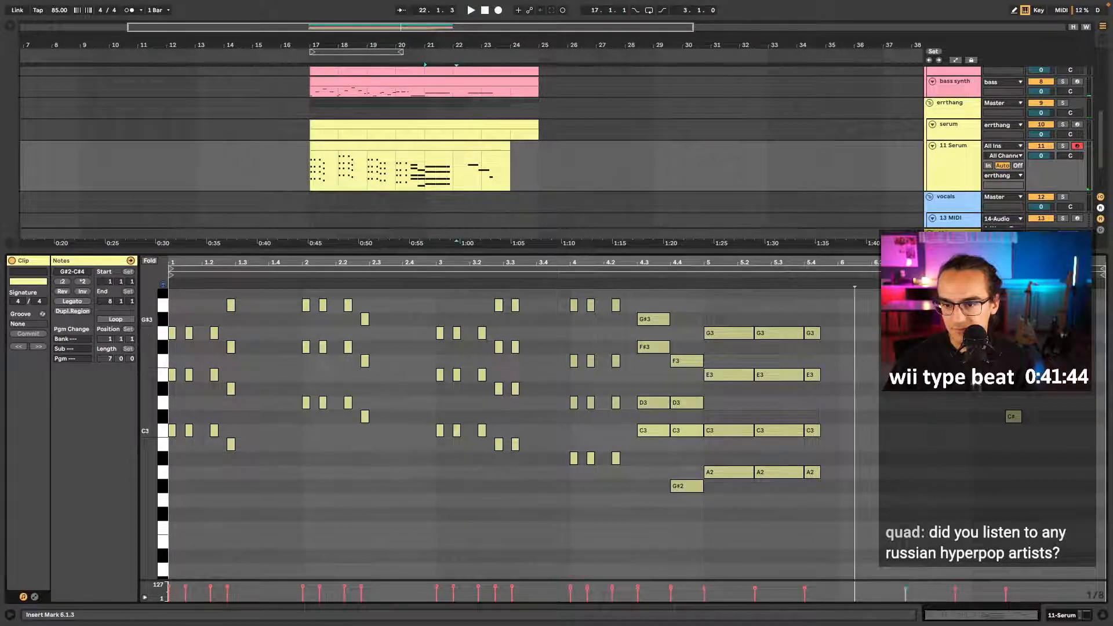
pyautogui.moveTo(930, 319); pyautogui.dragTo(930, 306)
pyautogui.click(979, 361)
pyautogui.moveTo(980, 361); pyautogui.dragTo(980, 333)
pyautogui.moveTo(1018, 417); pyautogui.dragTo(1016, 400)
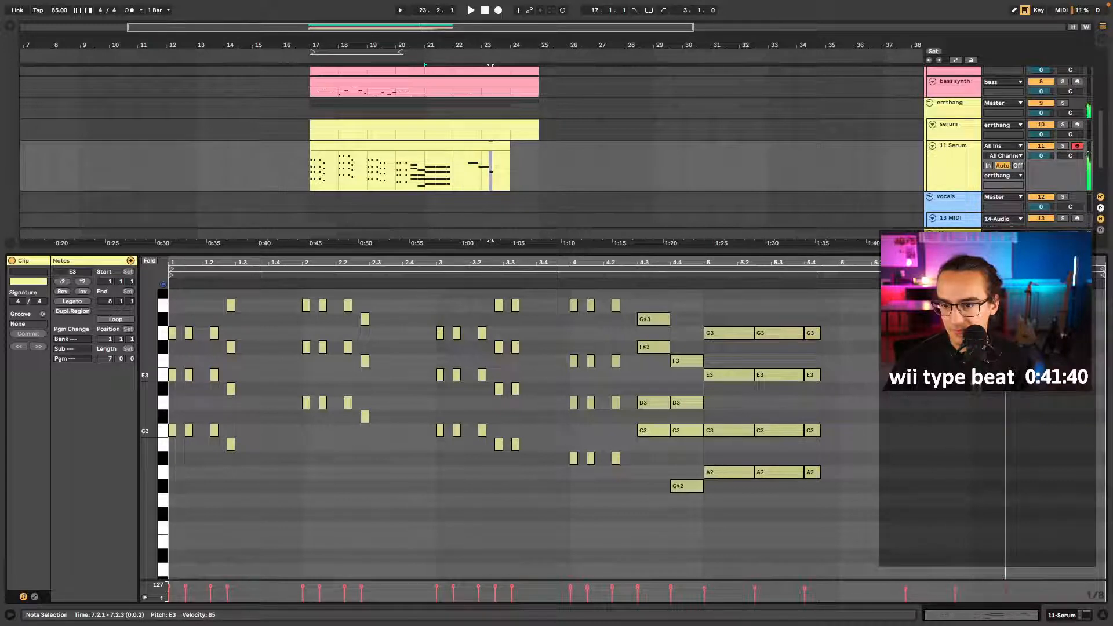
# - Build the chord at 6.3.1 by copying its A3 down to F3, D3 and A#2, and play it
pyautogui.moveTo(931, 305); pyautogui.dragTo(930, 318)
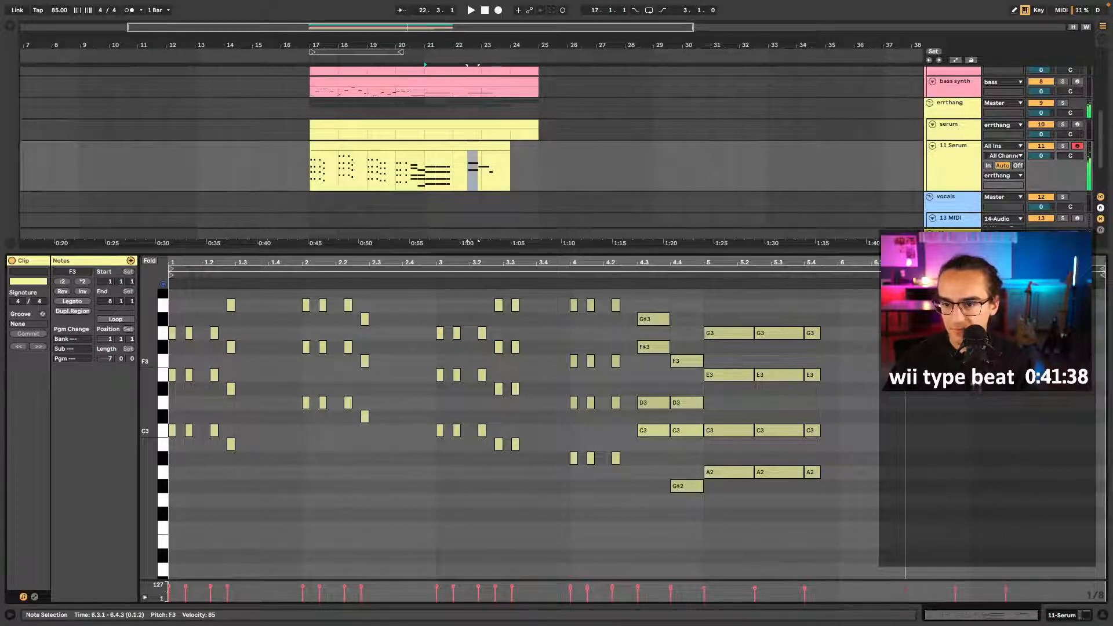
pyautogui.moveTo(930, 361); pyautogui.dragTo(931, 407)
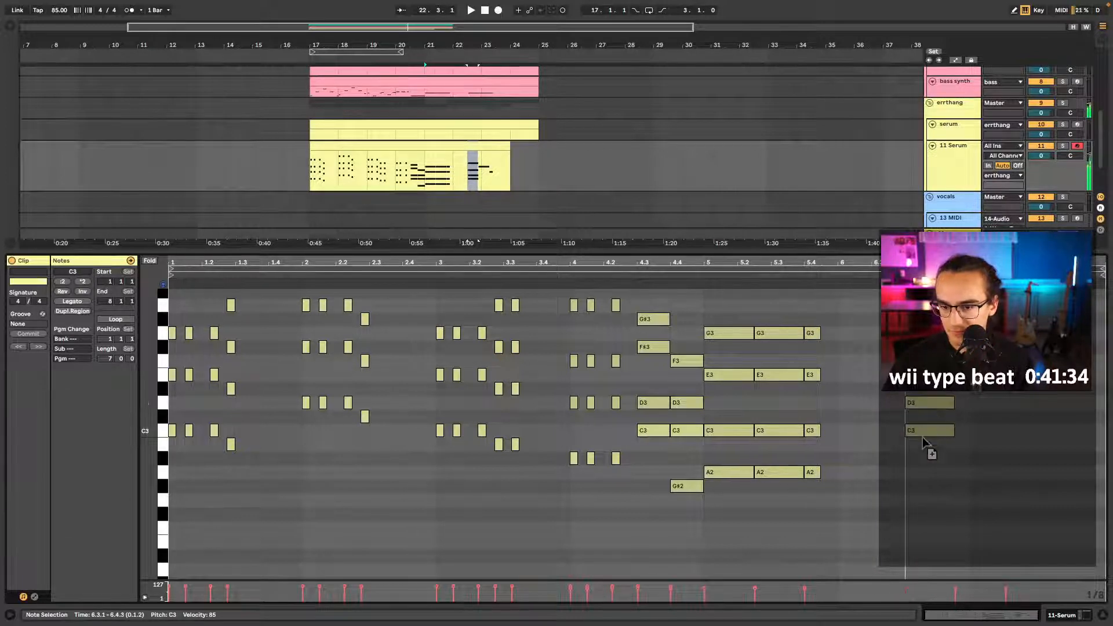
pyautogui.moveTo(917, 496); pyautogui.dragTo(899, 298)
pyautogui.press('space')
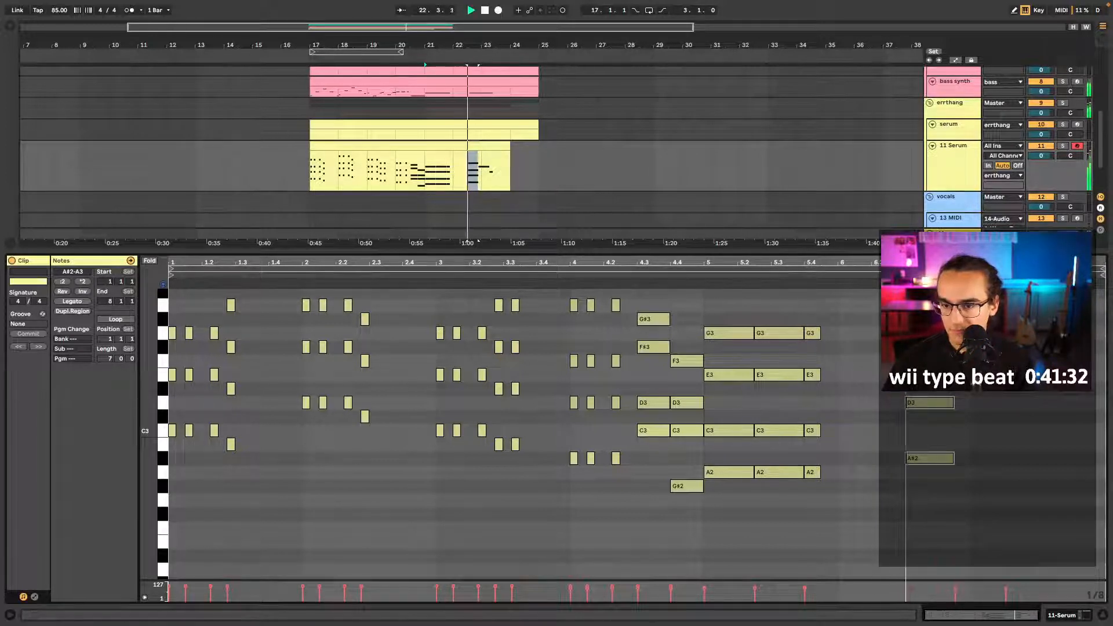
pyautogui.press('space')
# - Copy notes beneath the G3 at 6.4.3 to build a chord reaching down to C3 and A#2
pyautogui.click(973, 347)
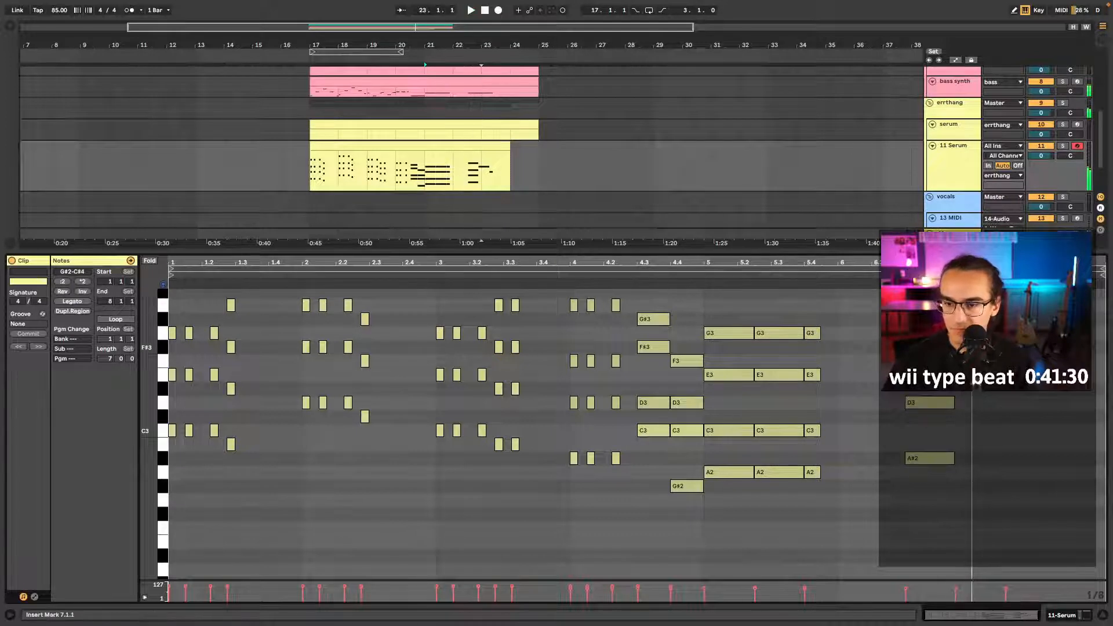
pyautogui.moveTo(969, 334); pyautogui.dragTo(967, 465)
pyautogui.moveTo(933, 479); pyautogui.dragTo(913, 292)
pyautogui.moveTo(979, 493); pyautogui.dragTo(973, 299)
# - Add C3, A#2 and G2 beneath the E3 at 7.2.1 and play back the ending chords
pyautogui.click(1013, 375)
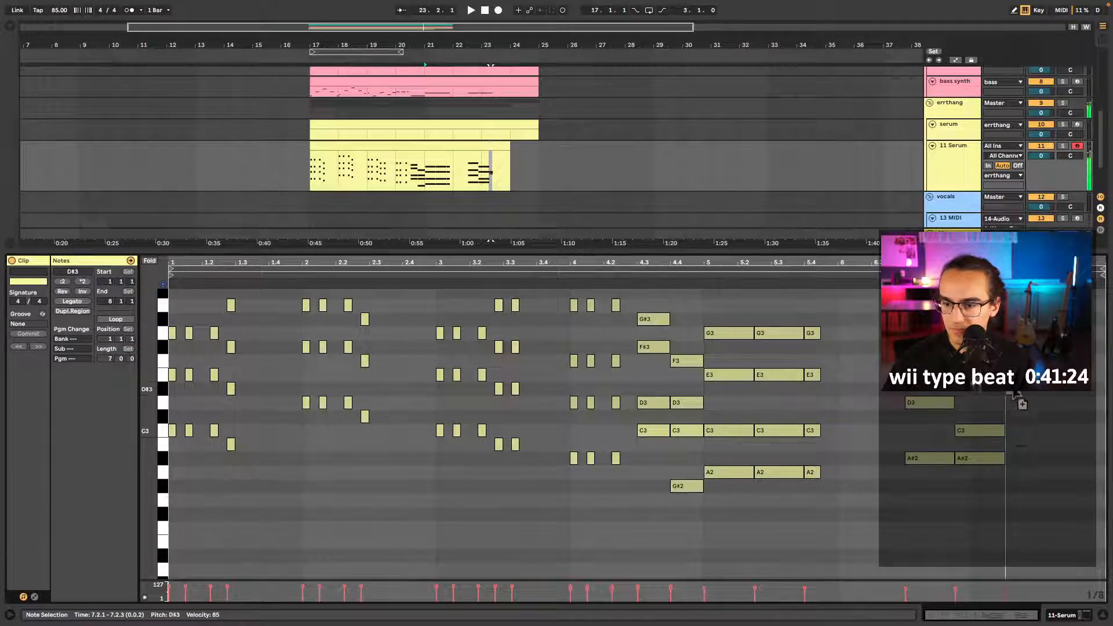
pyautogui.moveTo(1014, 432); pyautogui.dragTo(1005, 504)
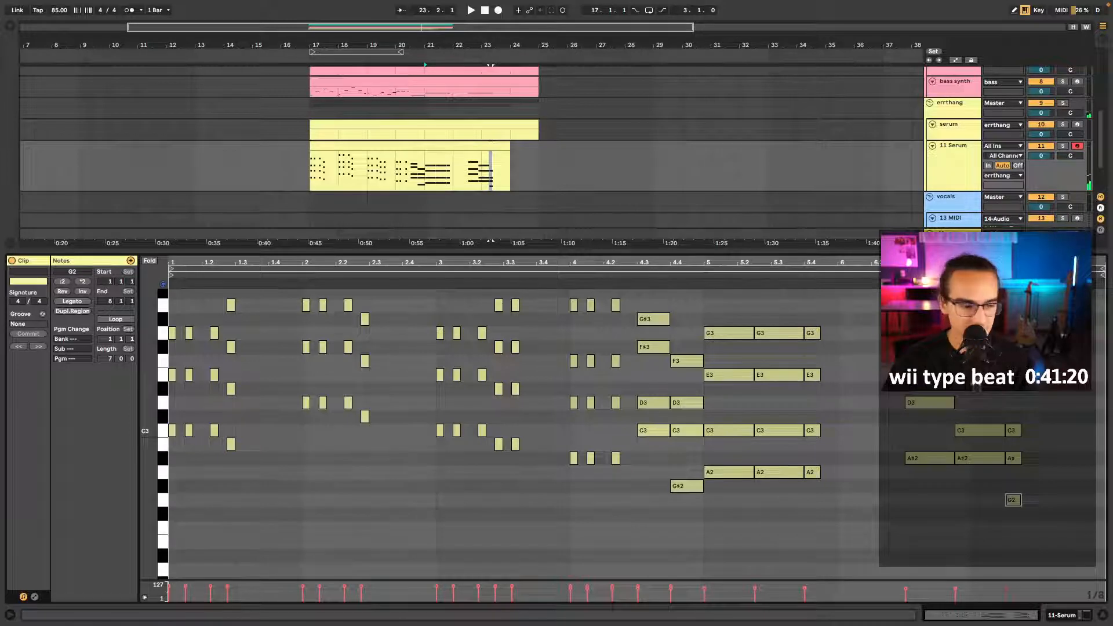
pyautogui.press('space')
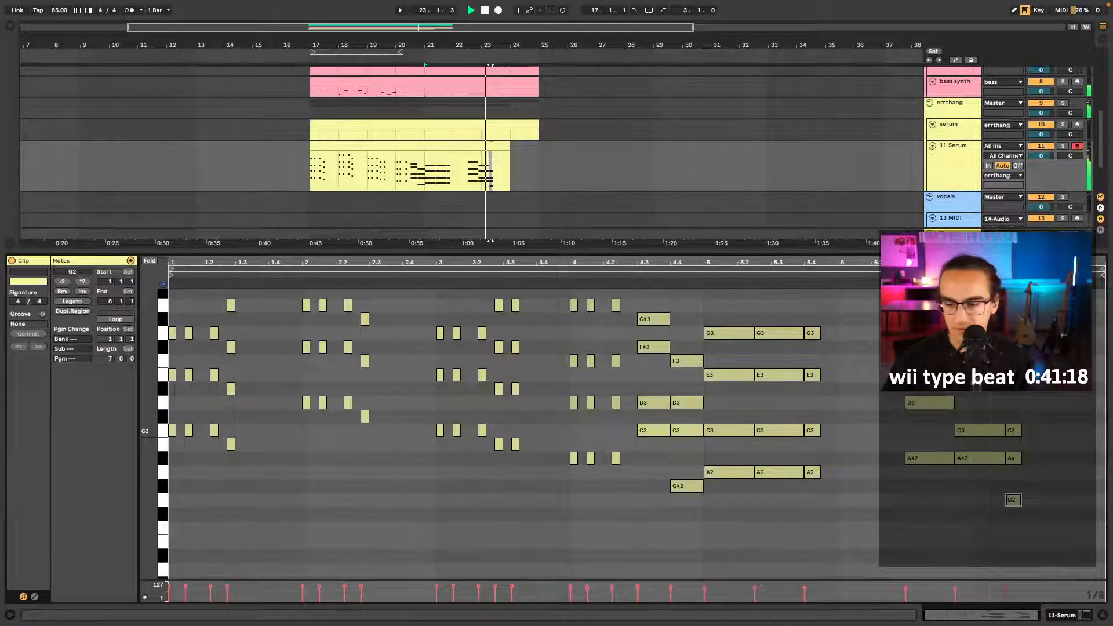
pyautogui.press('space')
pyautogui.moveTo(984, 489); pyautogui.dragTo(991, 325)
pyautogui.press('space')
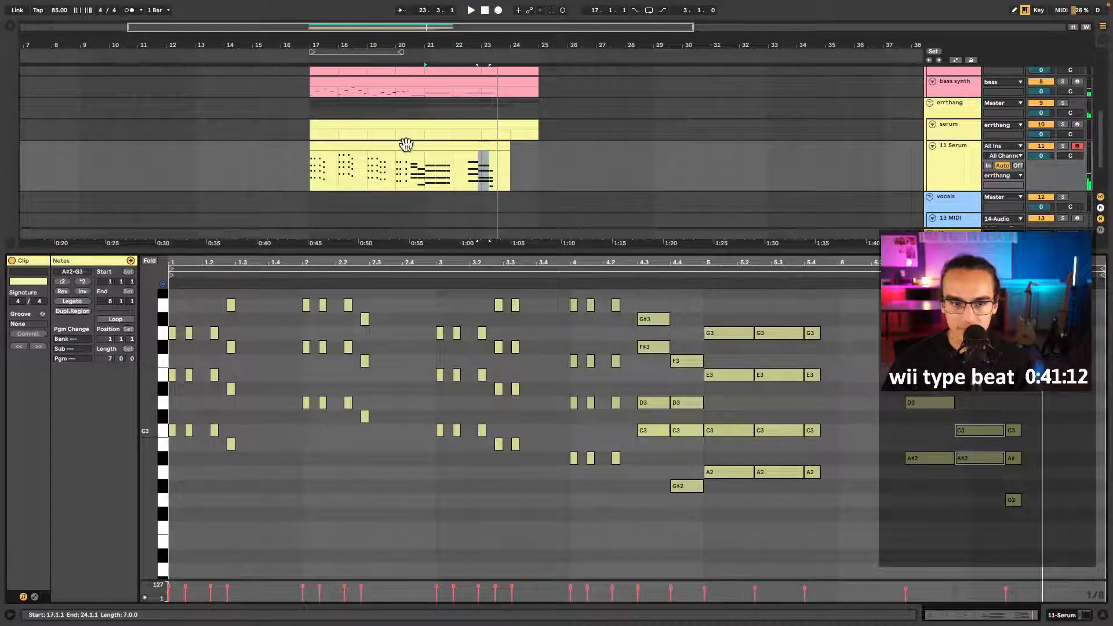
# - Duplicate the 11 Serum clip so the copy starts at bar 24
pyautogui.moveTo(405, 144); pyautogui.dragTo(586, 155)
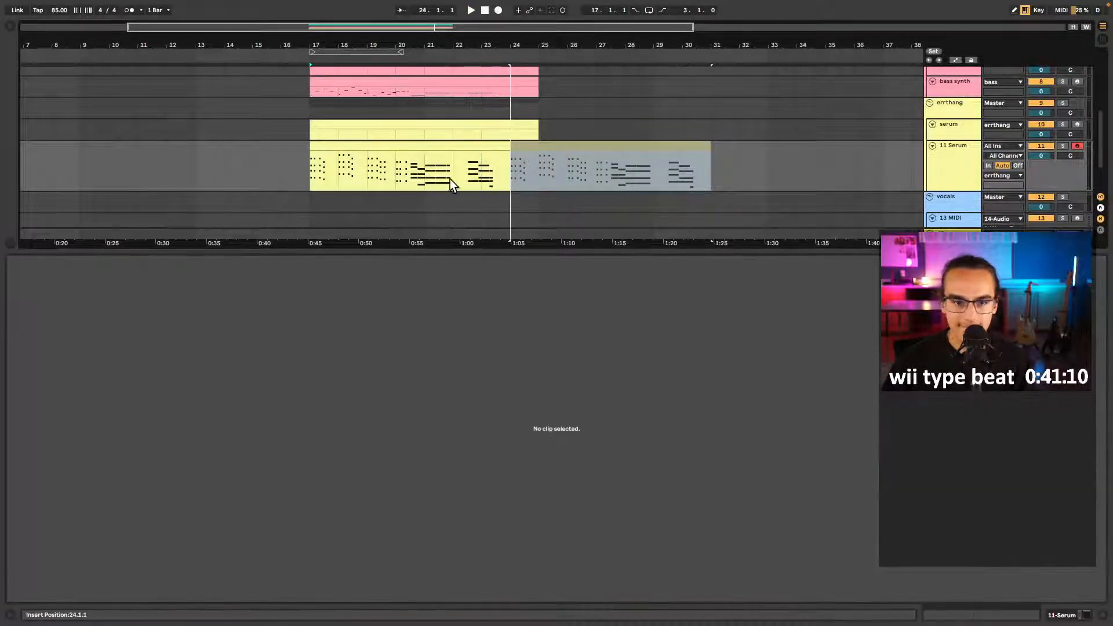
# - Lengthen the last A2-G3 chord at 5.4.1 in the original 11 Serum clip to end at 6.1.1, and play it from bar 5
pyautogui.click(453, 144)
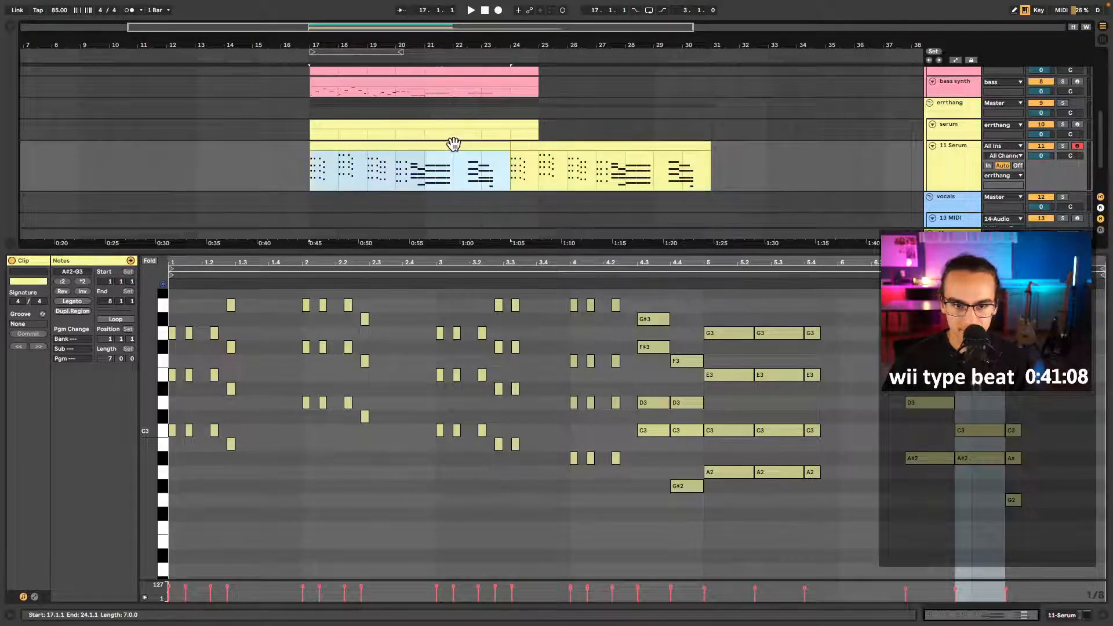
pyautogui.moveTo(815, 313); pyautogui.dragTo(819, 504)
pyautogui.hotkey('shift', 'Right')
pyautogui.click(706, 280)
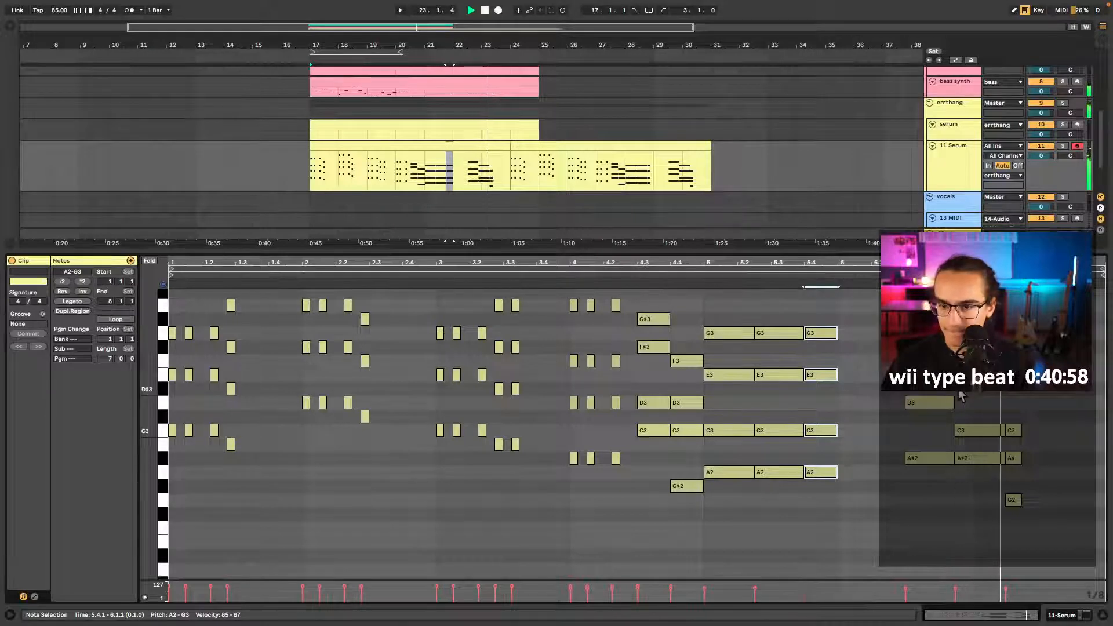
# - Move the duplicated 11 Serum clip to bar 25 and delete it
pyautogui.moveTo(537, 143); pyautogui.dragTo(559, 147)
pyautogui.press('space')
pyautogui.click(584, 137)
pyautogui.click(582, 146)
pyautogui.press('Delete')
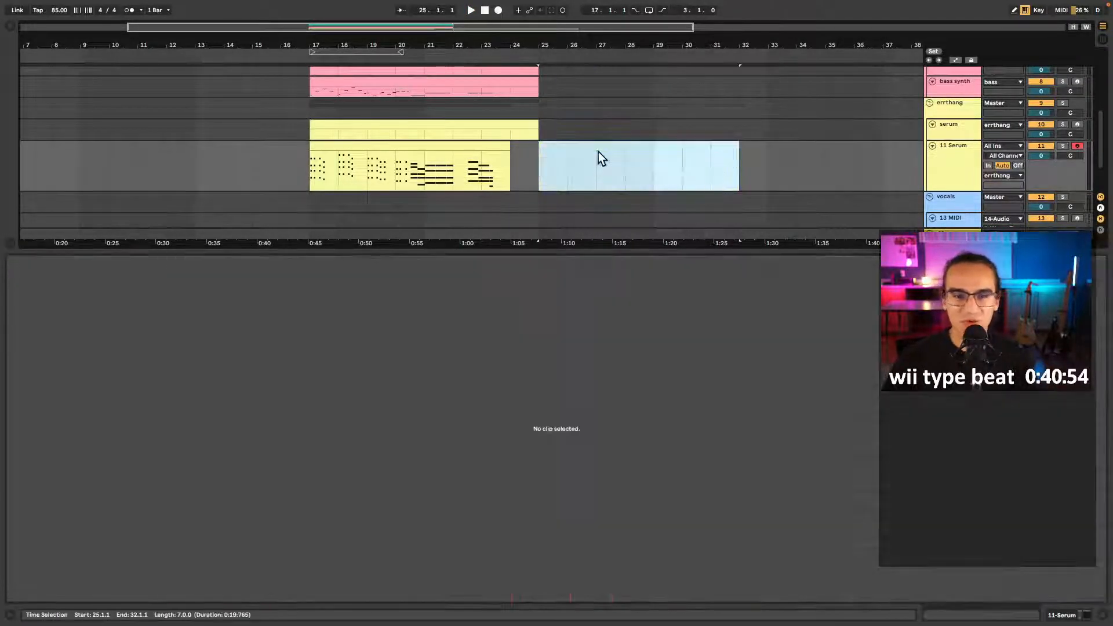
# - Extend the 11 Serum clip to bar 25 and shift its ending chords from 6.3.1 to 7.1.1
pyautogui.click(470, 147)
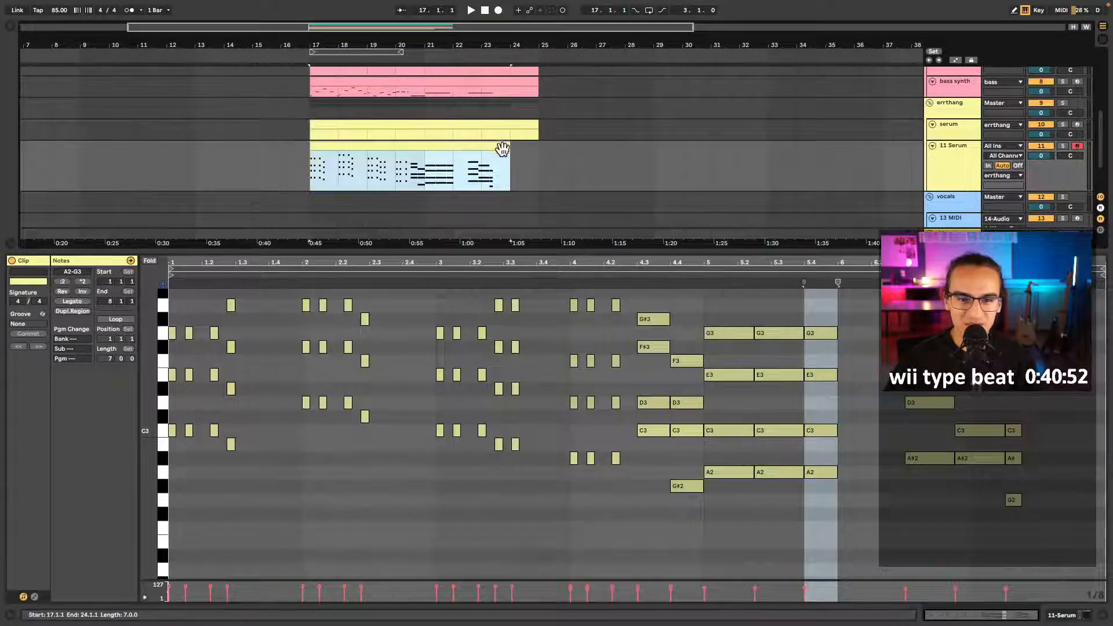
pyautogui.moveTo(510, 152); pyautogui.dragTo(526, 145)
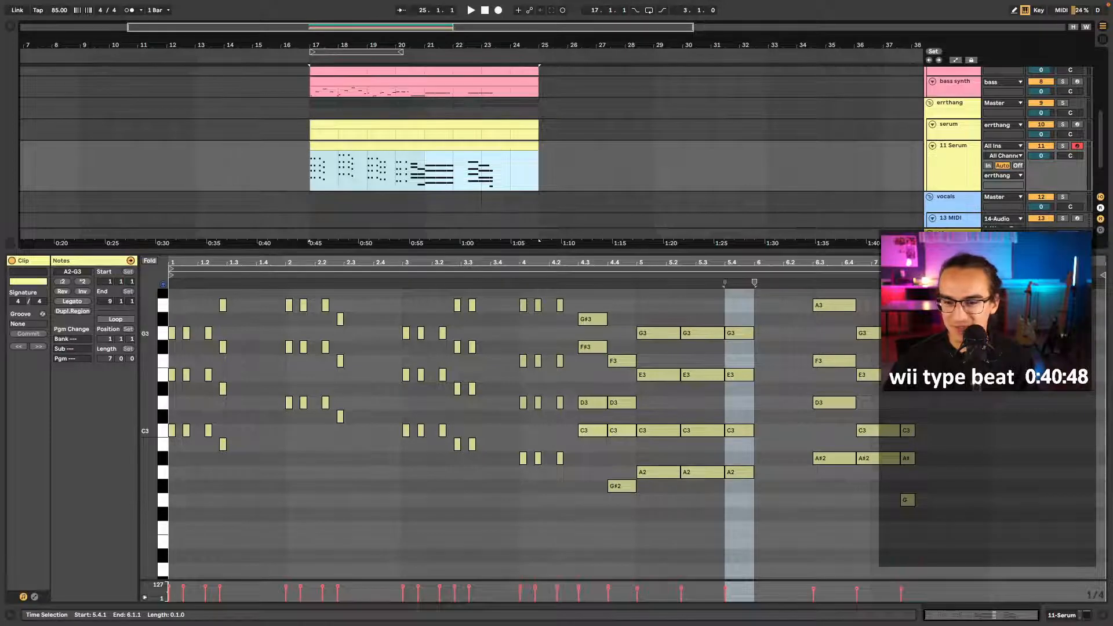
pyautogui.moveTo(816, 533); pyautogui.dragTo(928, 301)
pyautogui.press('Right')
pyautogui.press('Right')
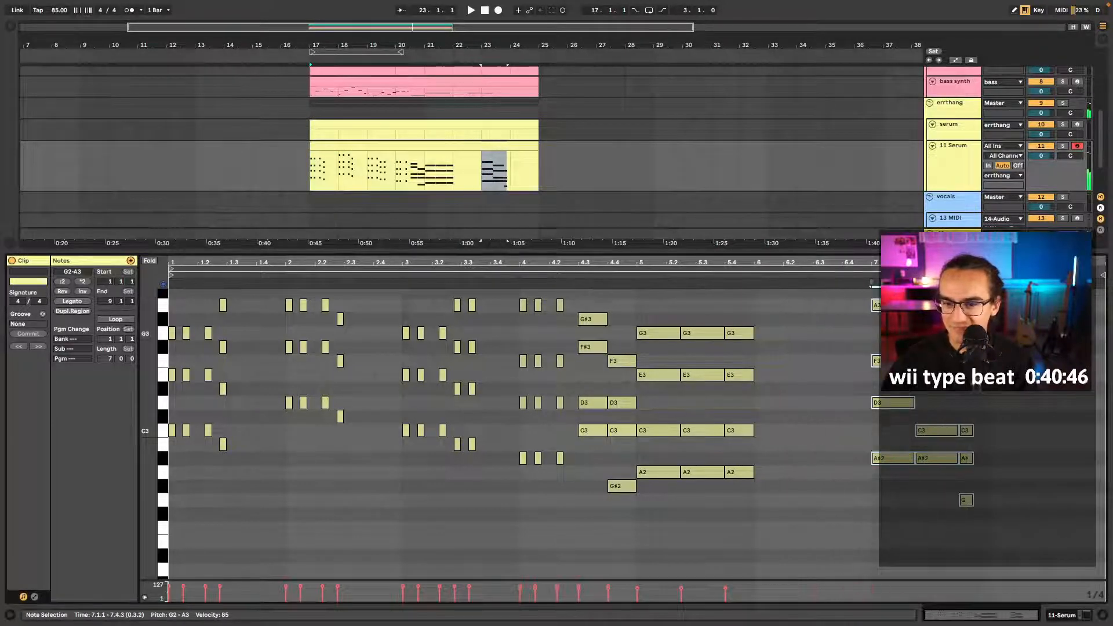
# - Play the shifted chords from bar 5 and from 7.1.1 of the clip, plus the arrangement from bar 20
pyautogui.click(751, 308)
pyautogui.click(634, 277)
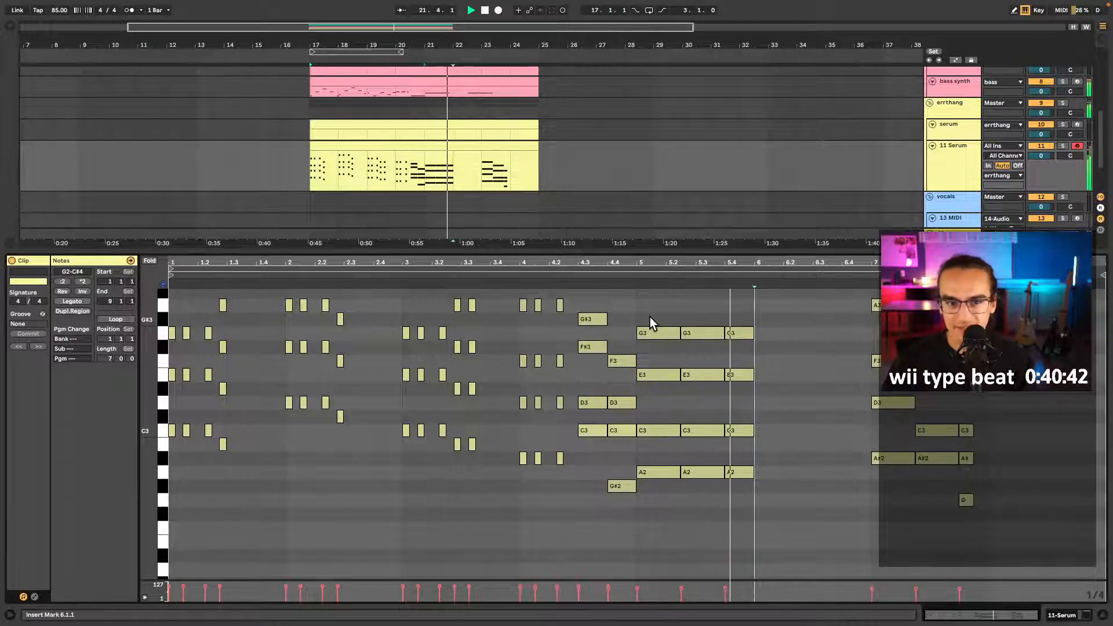
pyautogui.press('space')
pyautogui.click(872, 288)
pyautogui.press('space')
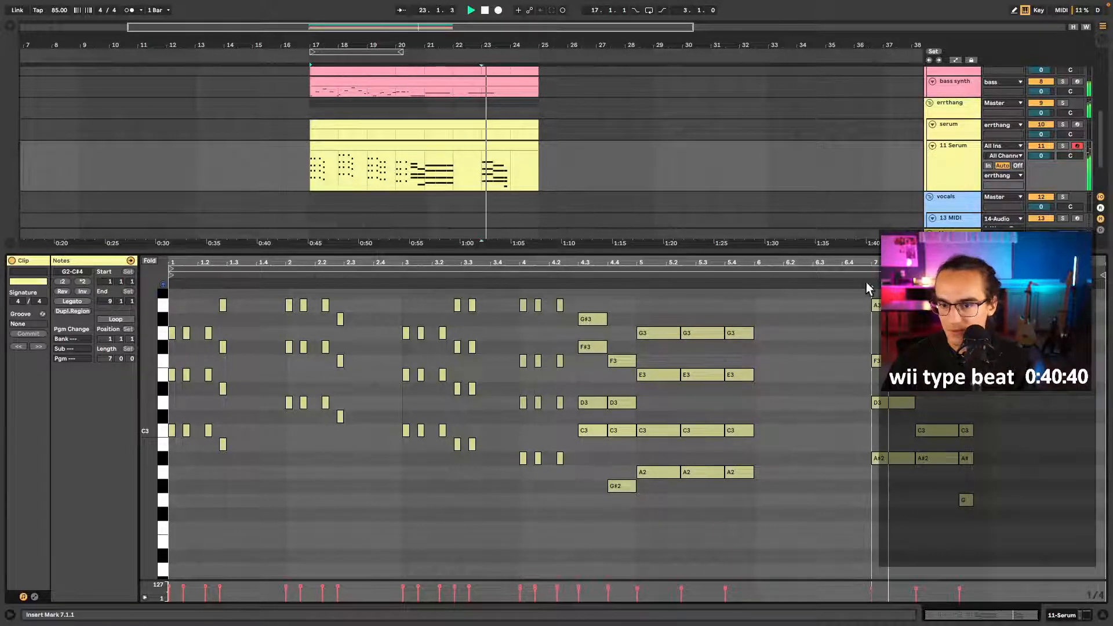
pyautogui.scroll(-2, 535, 159)
pyautogui.scroll(-1, 534, 153)
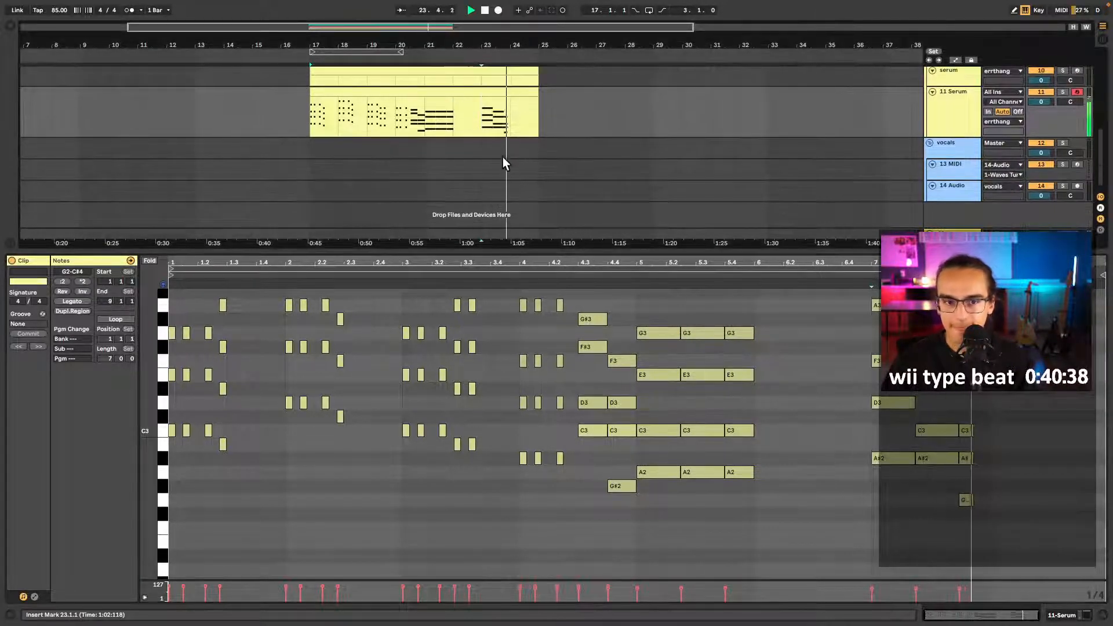
pyautogui.click(326, 113)
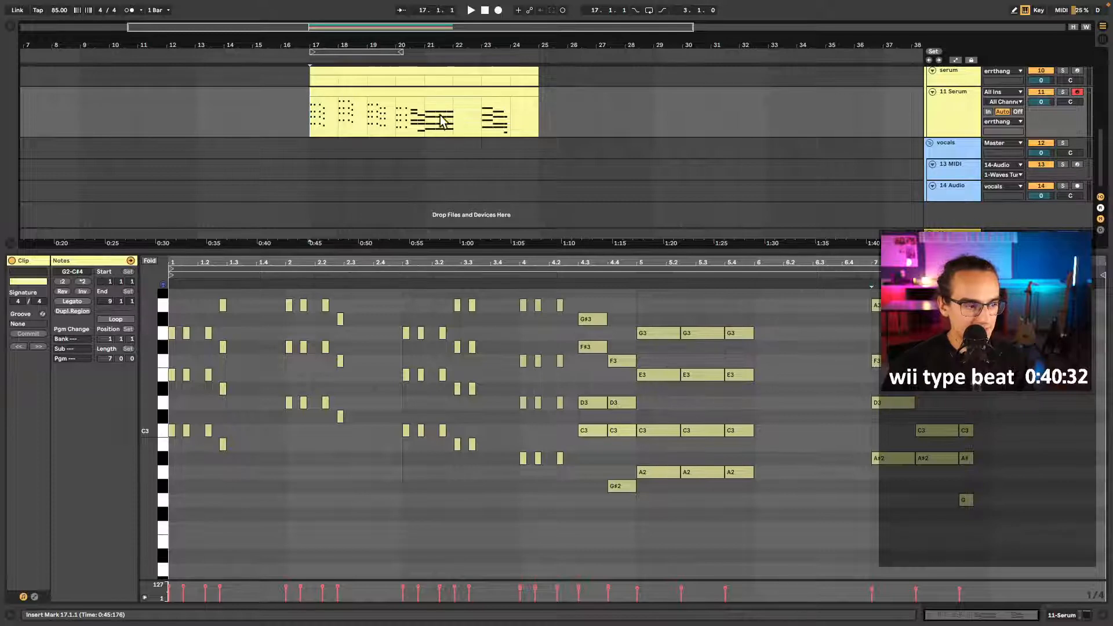
pyautogui.click(400, 125)
pyautogui.press('space')
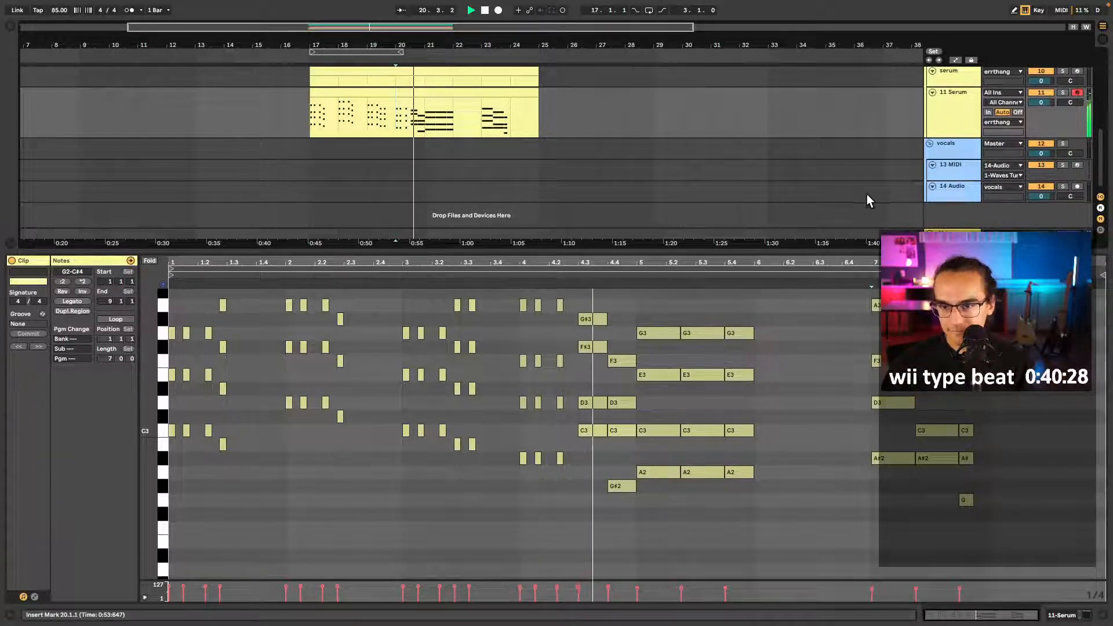
# - Replace the bass synth's long F3 notes in bar 5 with half-beat F3 notes at 5.1.1, 5.2.1 and 5.3.1
pyautogui.scroll(5, 867, 193)
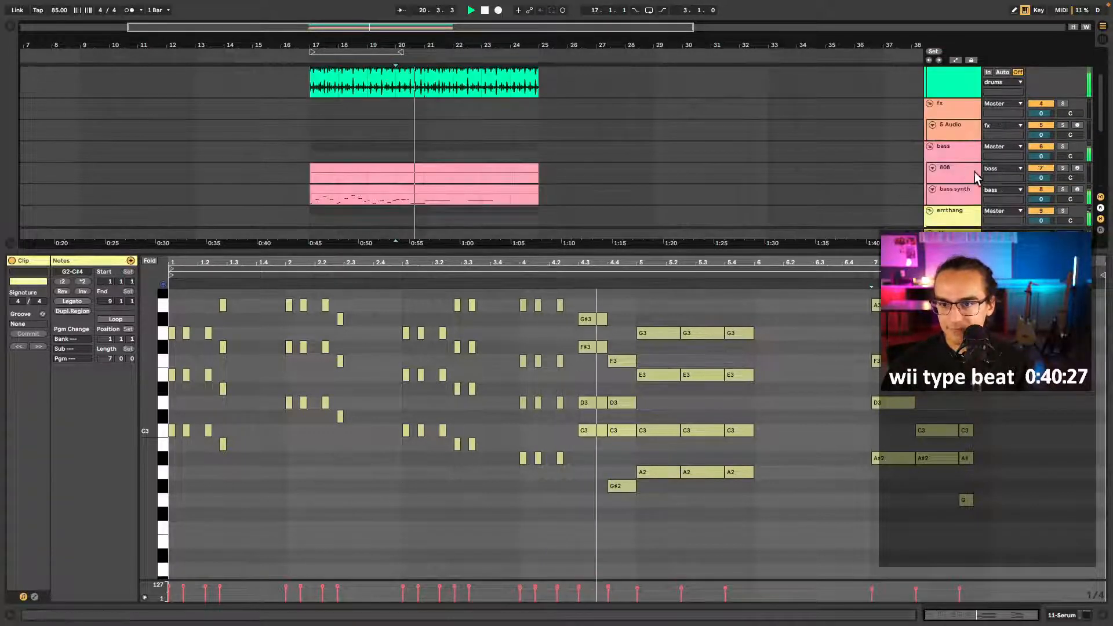
pyautogui.click(436, 192)
pyautogui.press('space')
pyautogui.press('b')
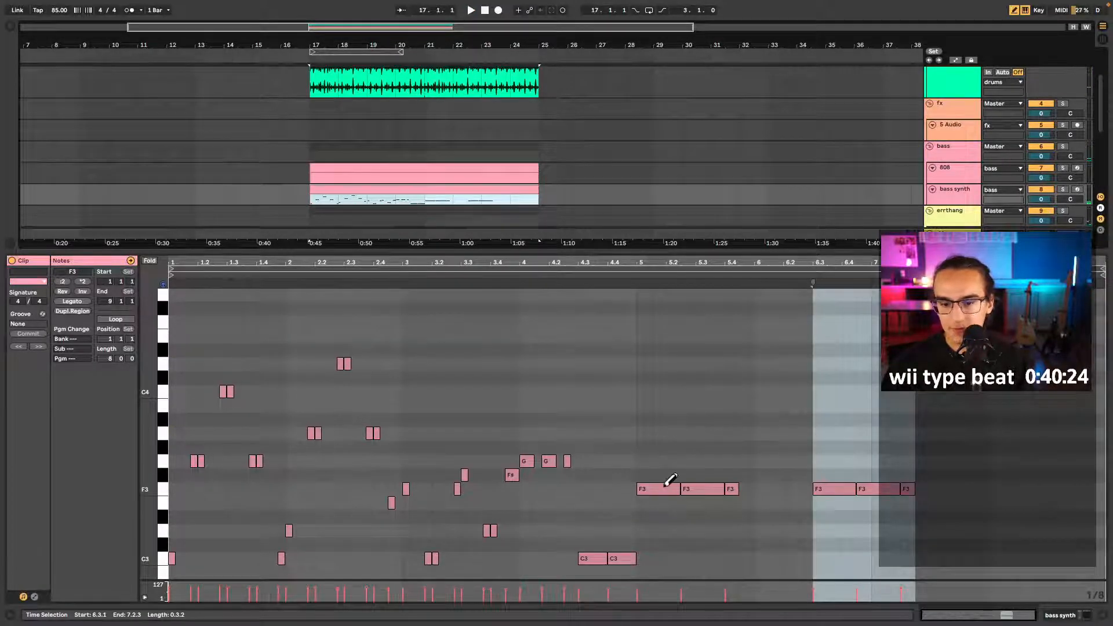
pyautogui.click(664, 488)
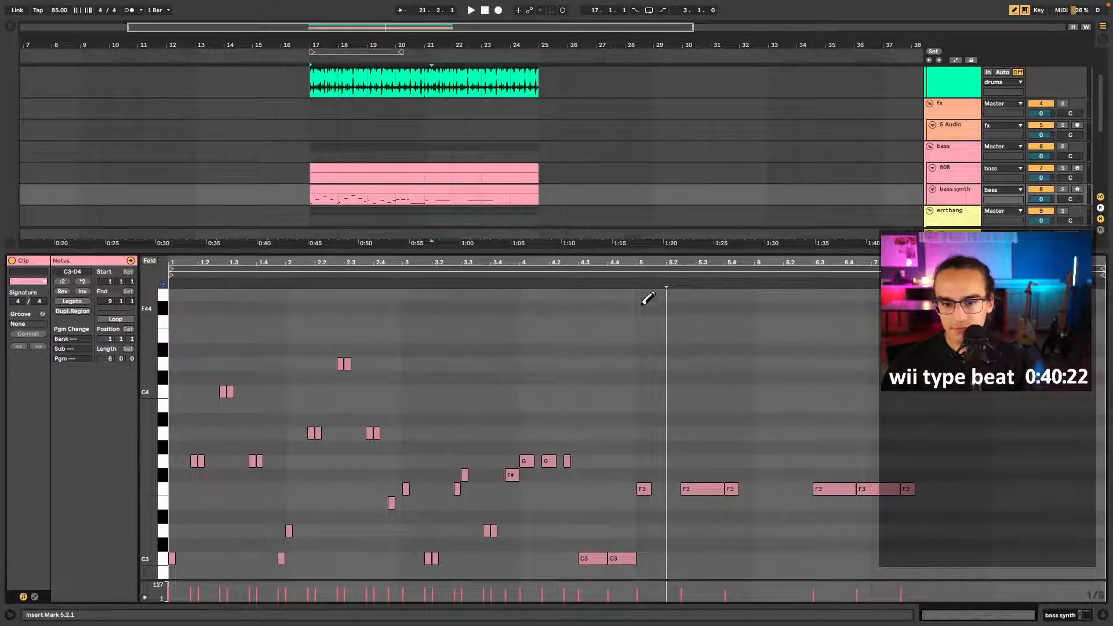
pyautogui.click(673, 489)
pyautogui.press('space')
pyautogui.click(697, 489)
pyautogui.click(733, 489)
pyautogui.click(714, 488)
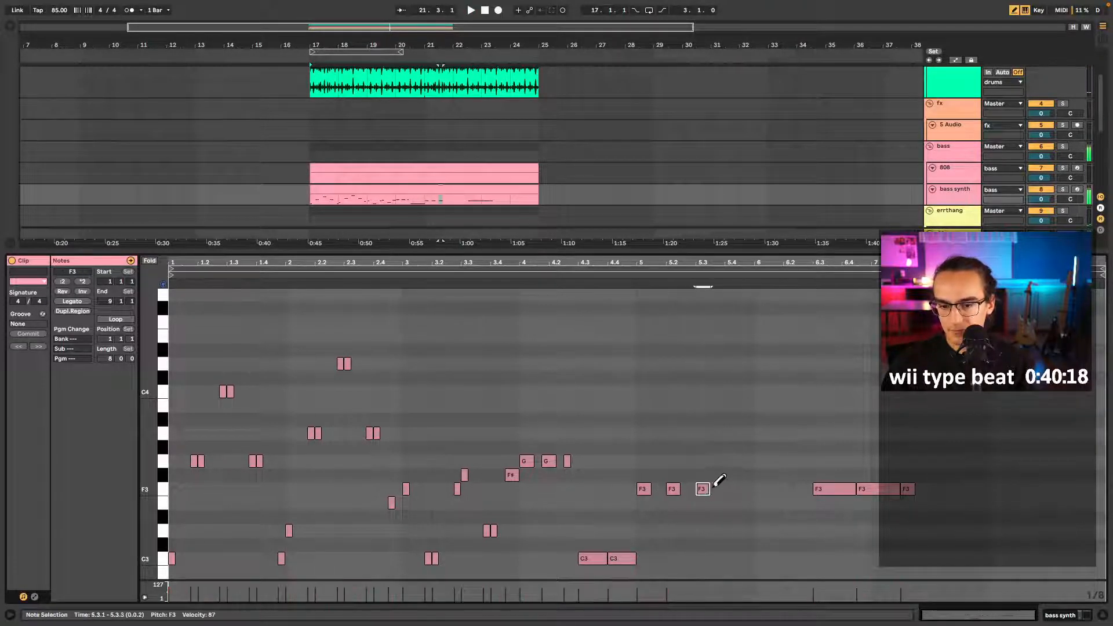
# - Complete bass bar 5 with a half-beat F3 at 5.4.1 and 1/32 F3 pickups at 5.1.4 and 5.3.4
pyautogui.scroll(4, 662, 483)
pyautogui.click(659, 489)
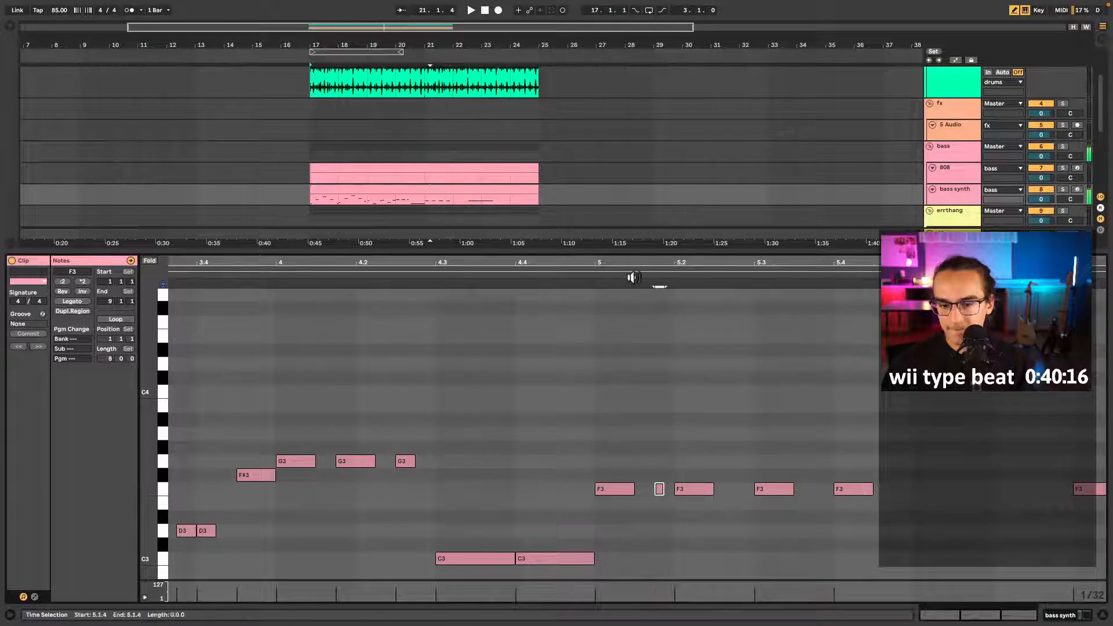
pyautogui.click(587, 285)
pyautogui.press('space')
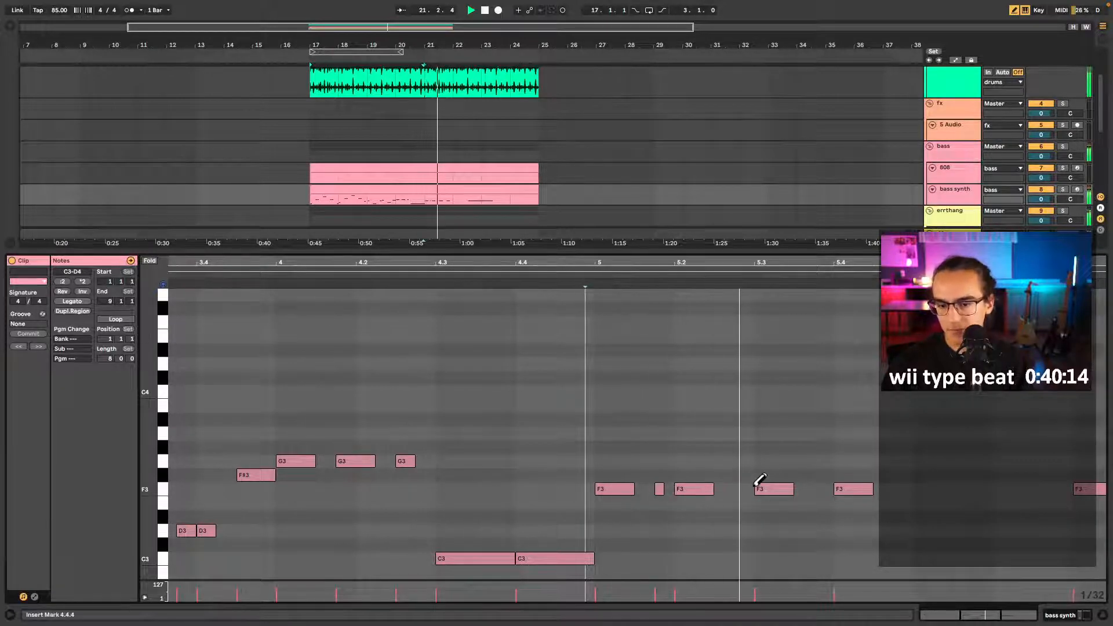
pyautogui.click(818, 489)
pyautogui.press('space')
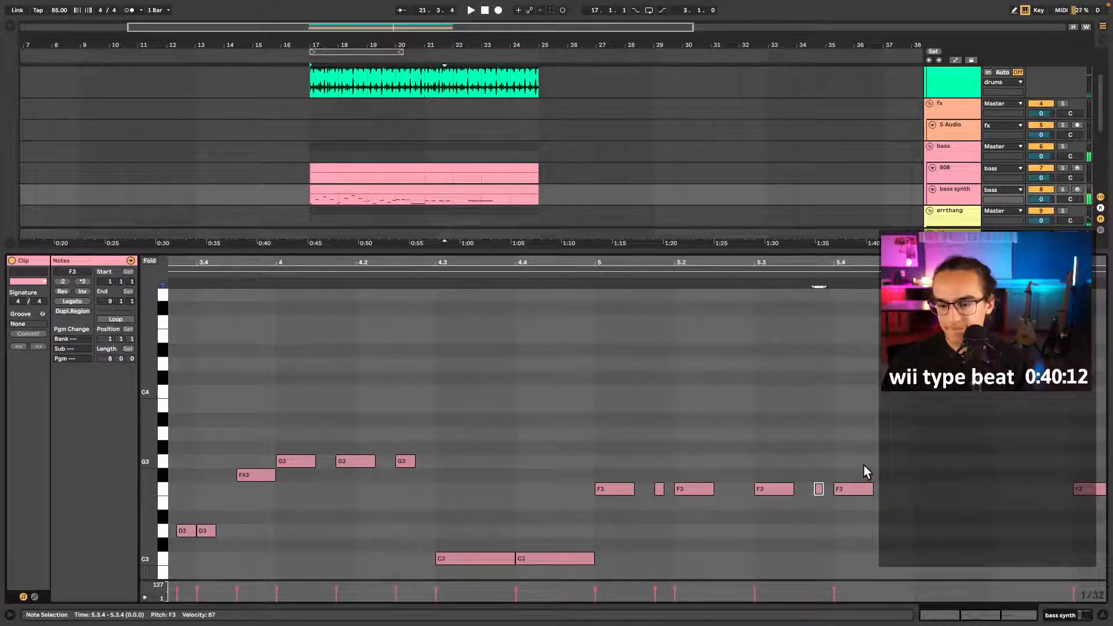
# - Replace the bass synth's F3 notes from 6.3.1 onward with a half-beat F#3 at 7.1.1
pyautogui.scroll(-5, 864, 470)
pyautogui.click(647, 274)
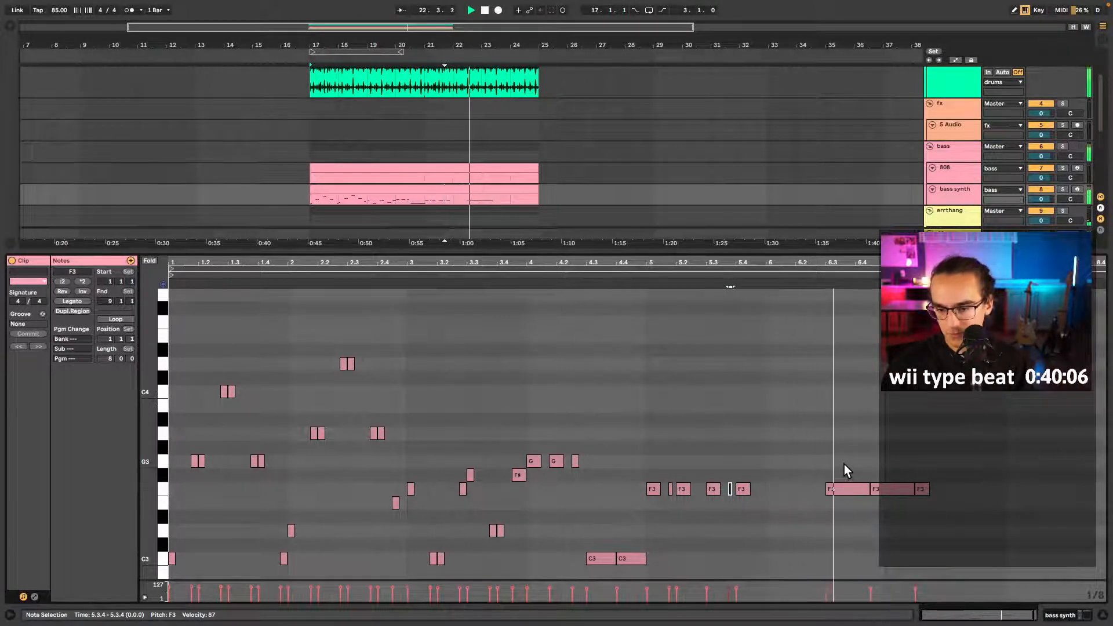
pyautogui.press('space')
pyautogui.moveTo(844, 461); pyautogui.dragTo(956, 538)
pyautogui.press('Delete')
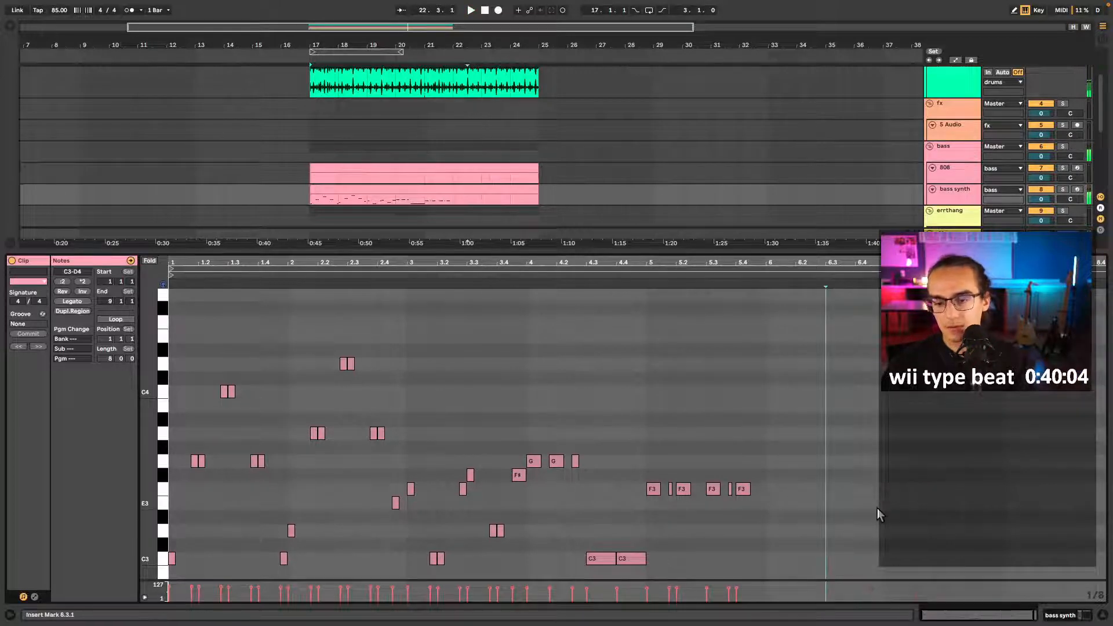
pyautogui.press('b')
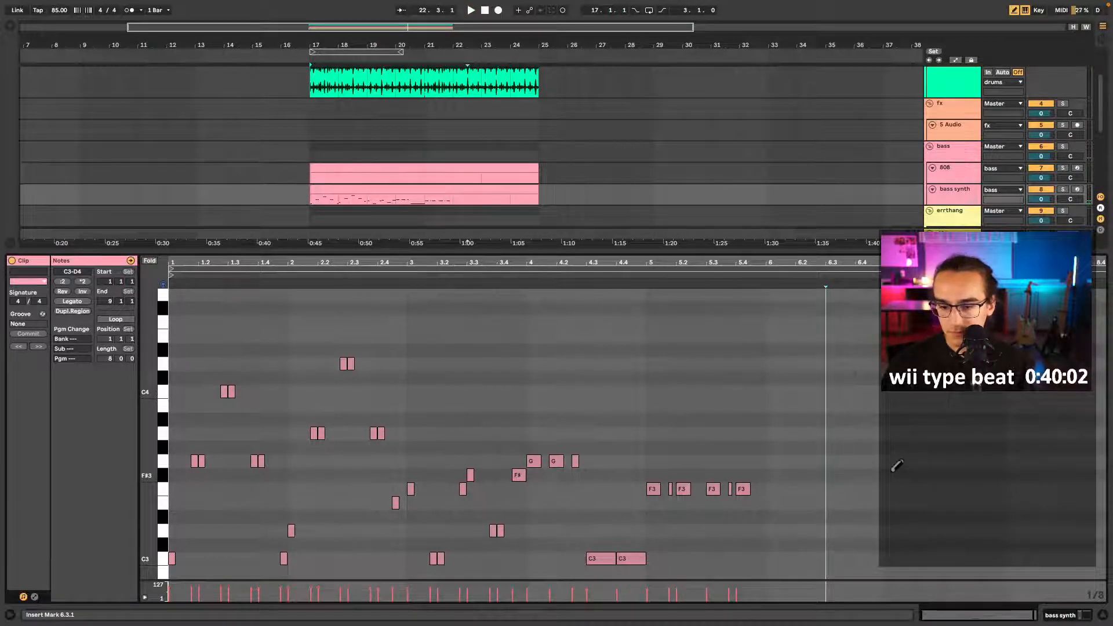
pyautogui.click(891, 475)
pyautogui.press('b')
# - Select the bass synth's bar 5 notes and play the revised bass line from bar 5 and from bar 6
pyautogui.moveTo(644, 467); pyautogui.dragTo(765, 537)
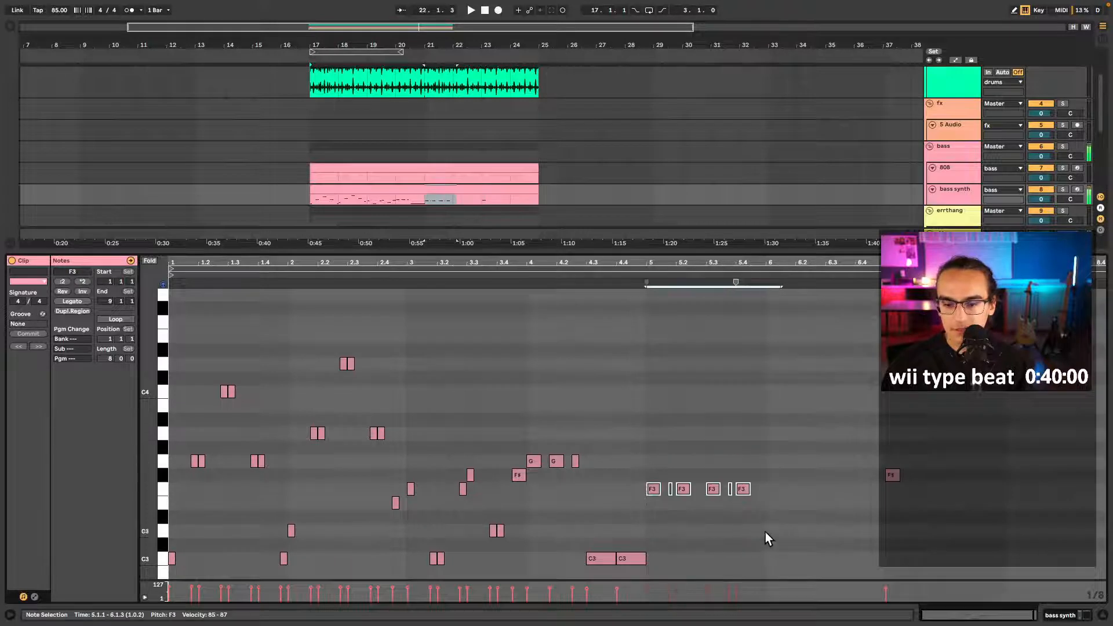
pyautogui.click(644, 276)
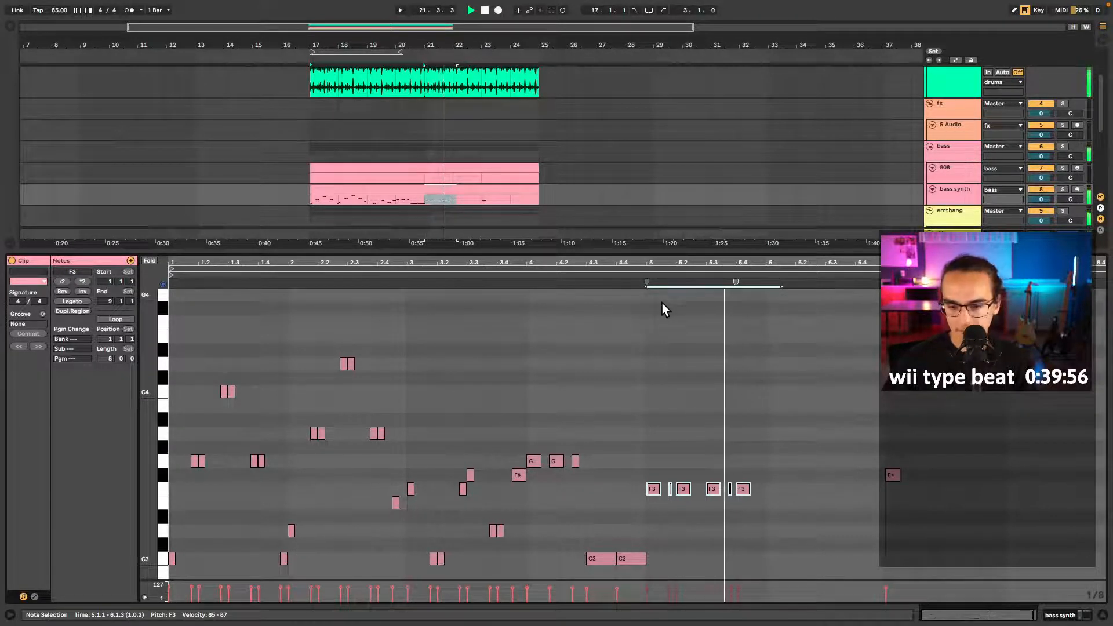
pyautogui.click(763, 286)
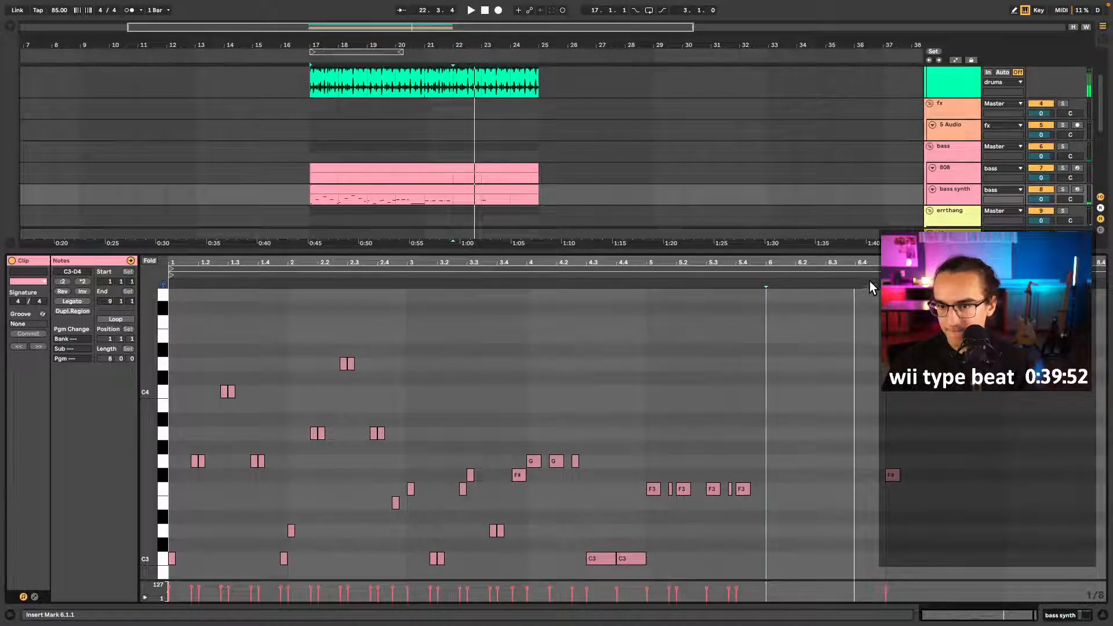
# - Copy the bass synth's bar 5 rhythm to bar 7 at 7.1.1, transpose it to F#3 and play it back
pyautogui.moveTo(788, 451); pyautogui.dragTo(669, 498)
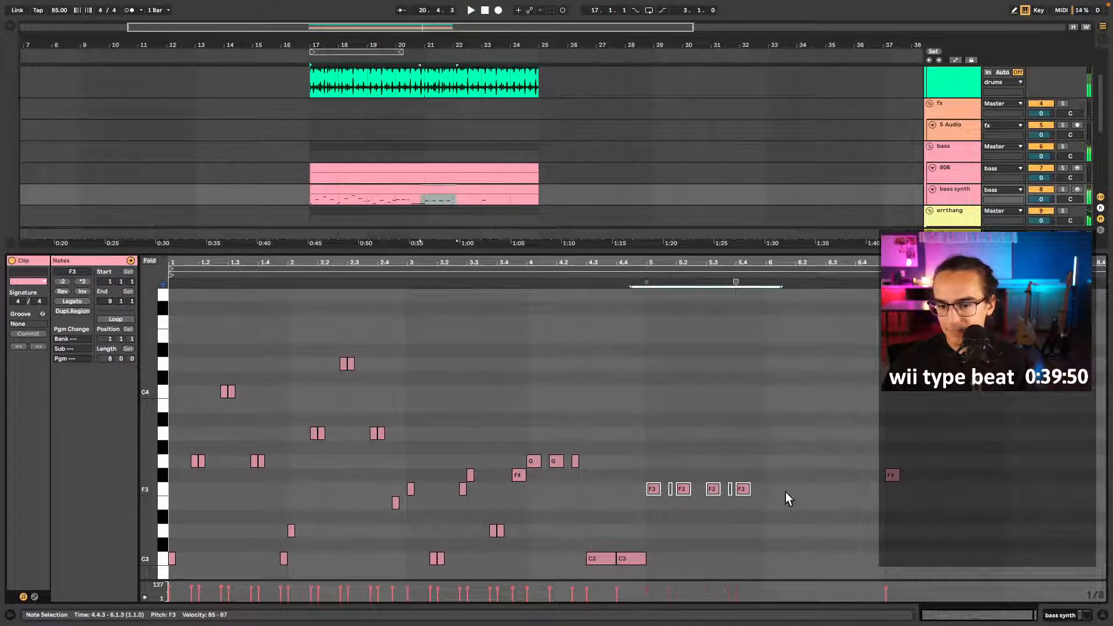
pyautogui.click(882, 443)
pyautogui.press('super+v')
pyautogui.press('Left')
pyautogui.press('Up')
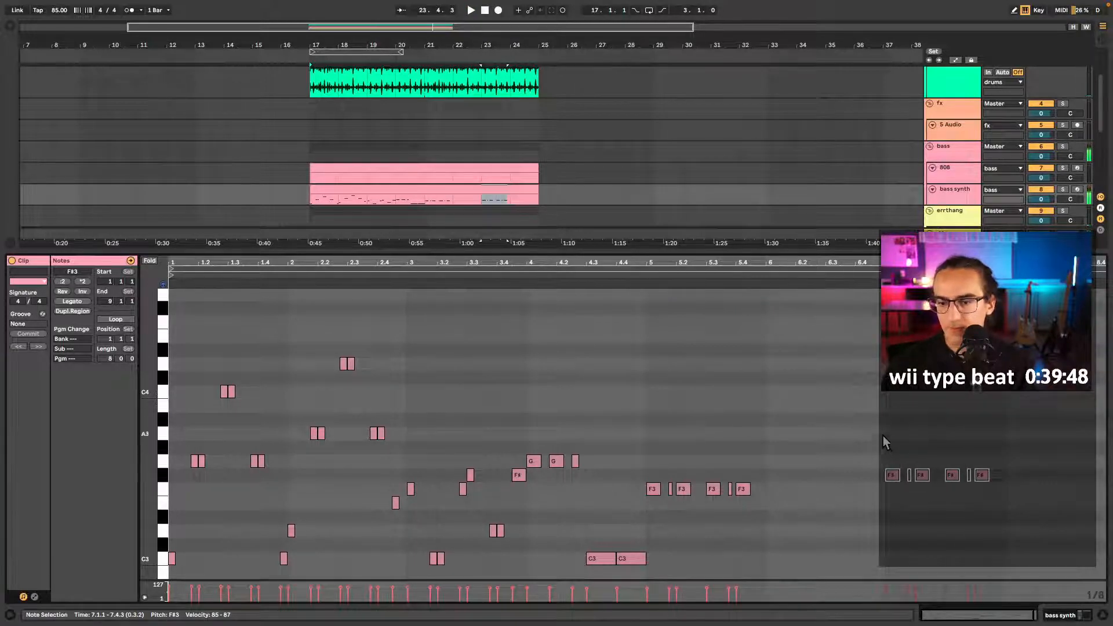
pyautogui.press('space')
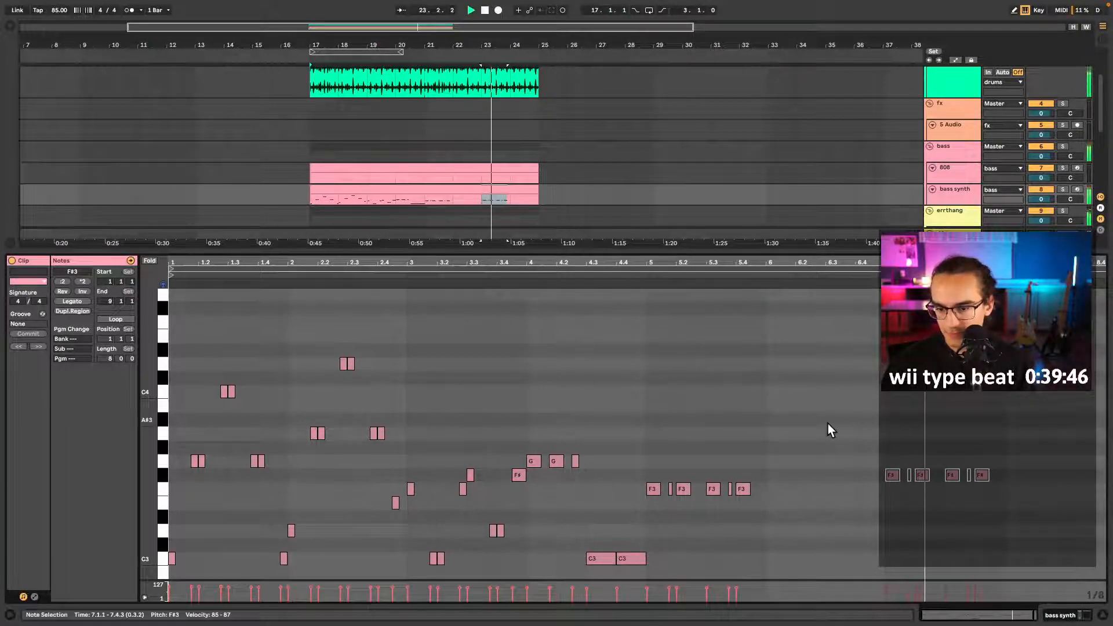
# - Raise the bass synth's bar 7 notes to G3 and play them back
pyautogui.moveTo(1005, 512); pyautogui.dragTo(1017, 517)
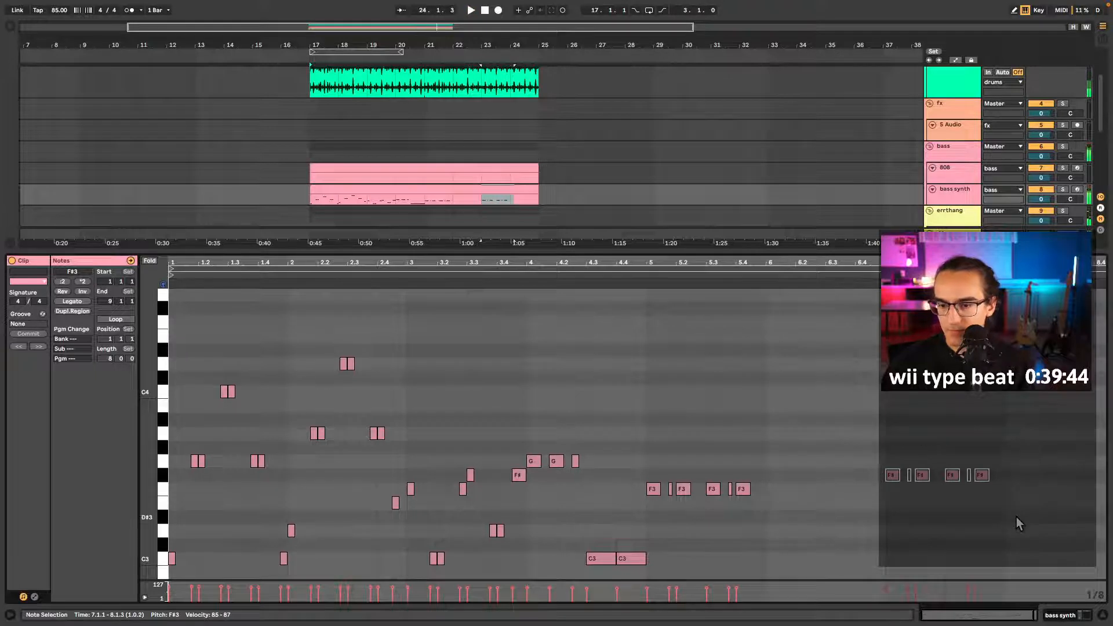
pyautogui.press('Up')
pyautogui.press('space')
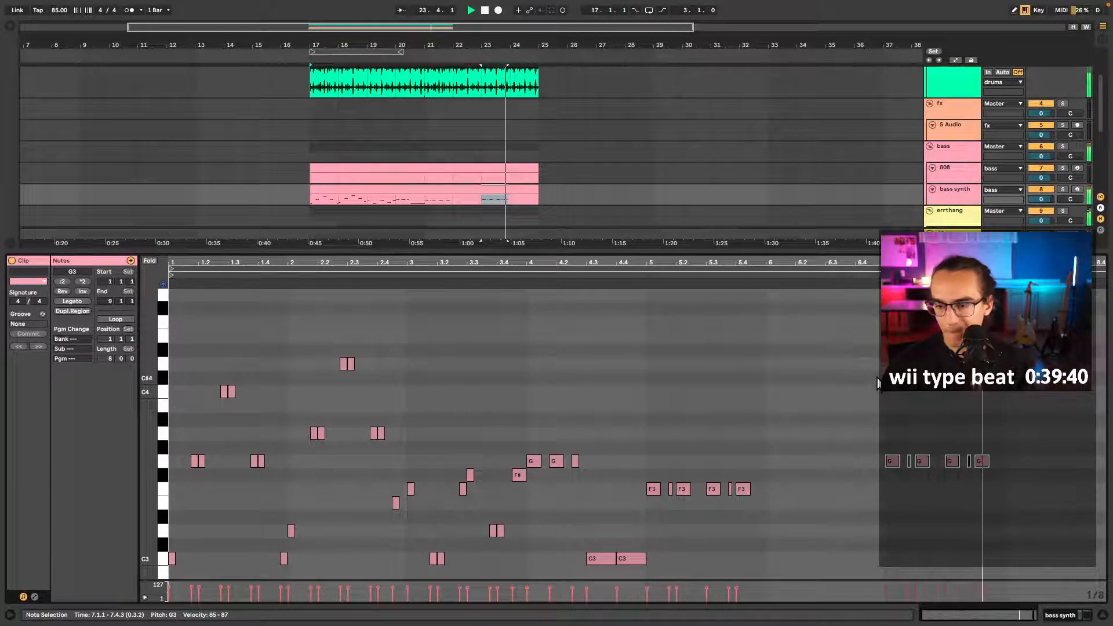
# - Loop the arrangement for eight bars from bar 17 to bar 25 and play it from the start
pyautogui.click(874, 251)
pyautogui.click(476, 250)
pyautogui.press('space')
pyautogui.press('space')
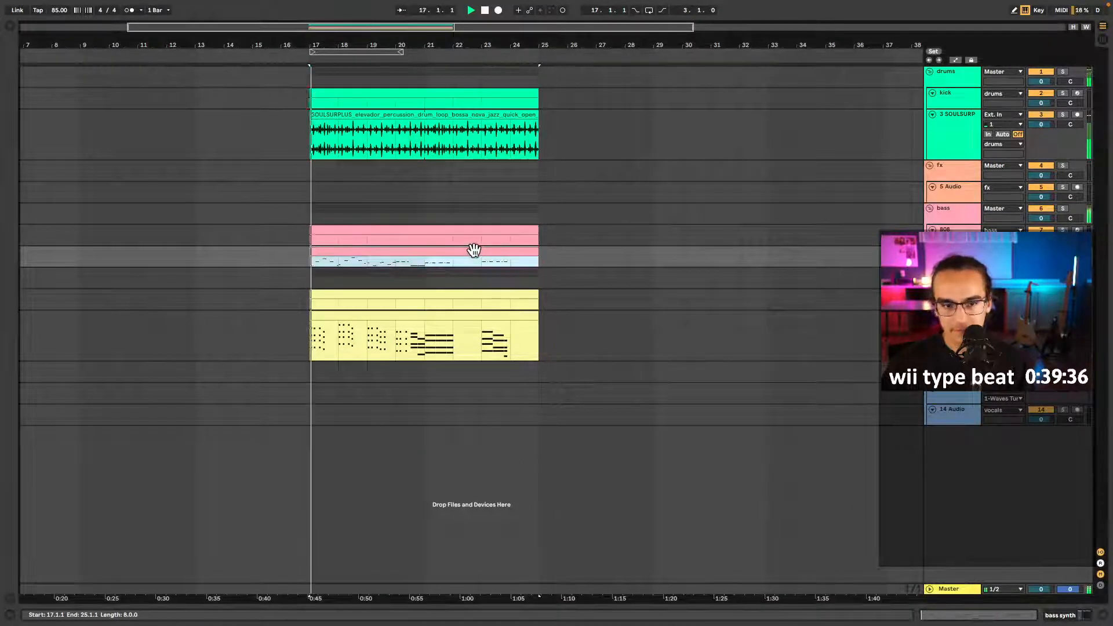
pyautogui.press('super+l')
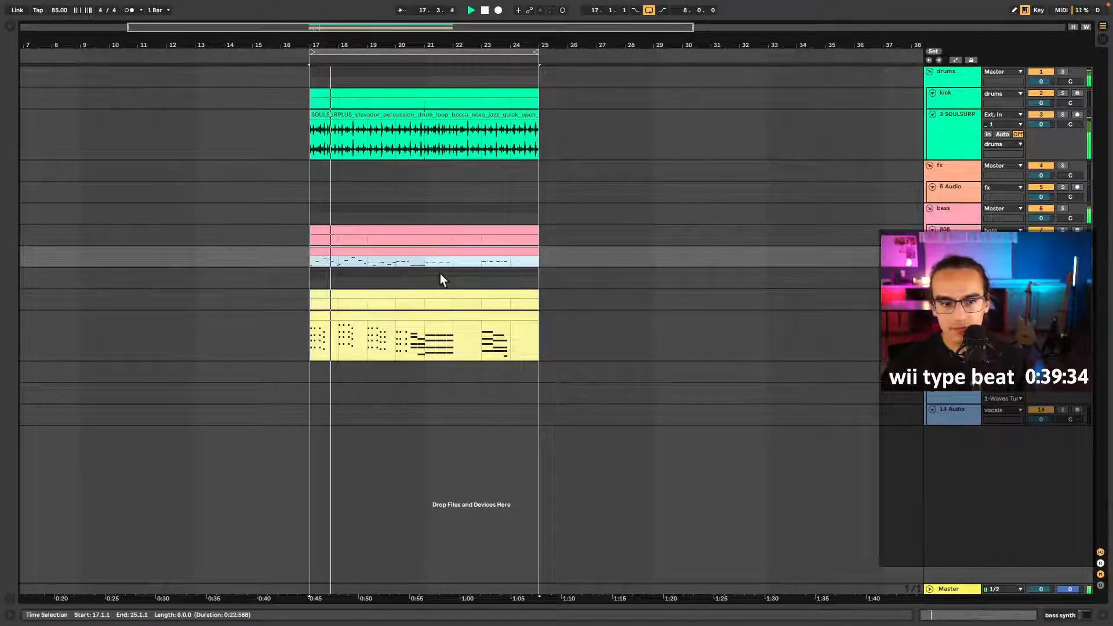
pyautogui.click(410, 316)
pyautogui.press('space')
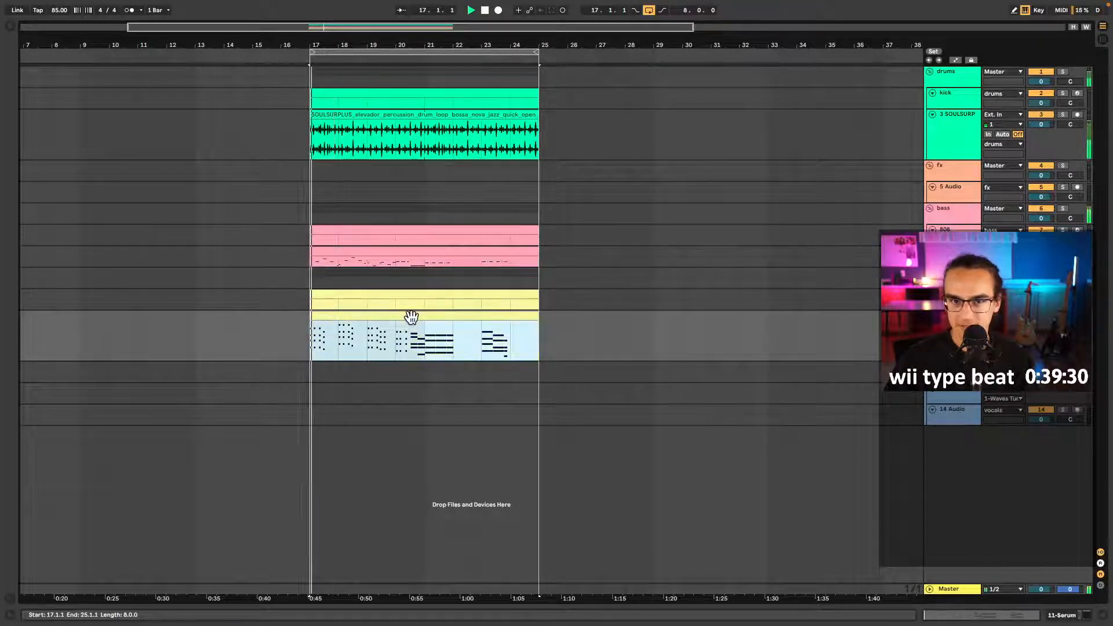
# - Compare the Serum chords with the bass synth clip and audition its pitches between C3 and D4 on the piano keys
pyautogui.doubleClick(421, 337)
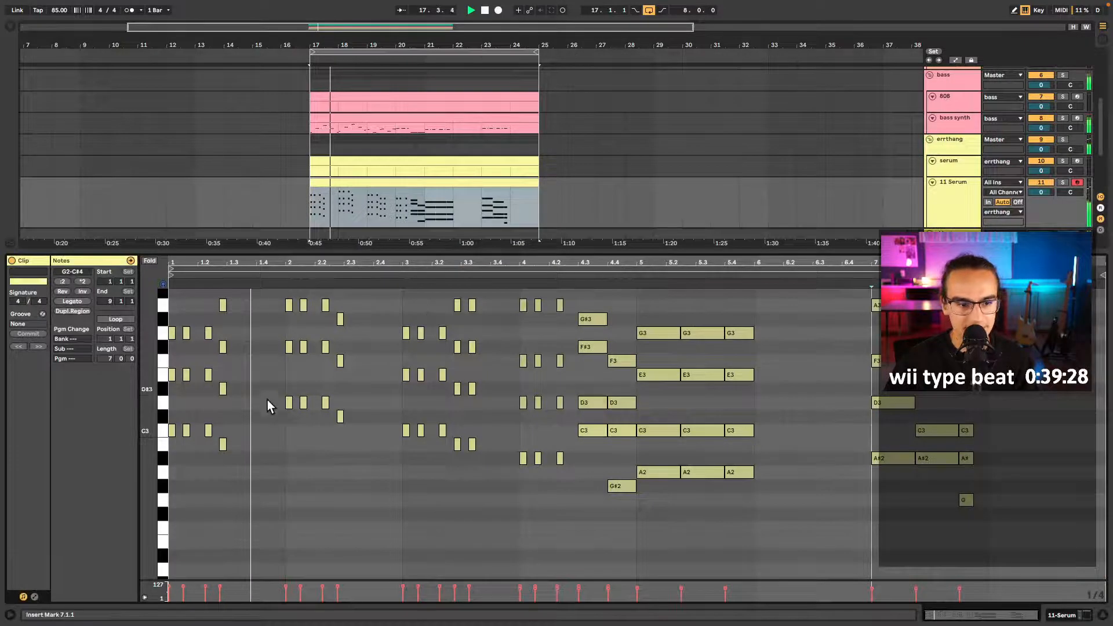
pyautogui.click(331, 116)
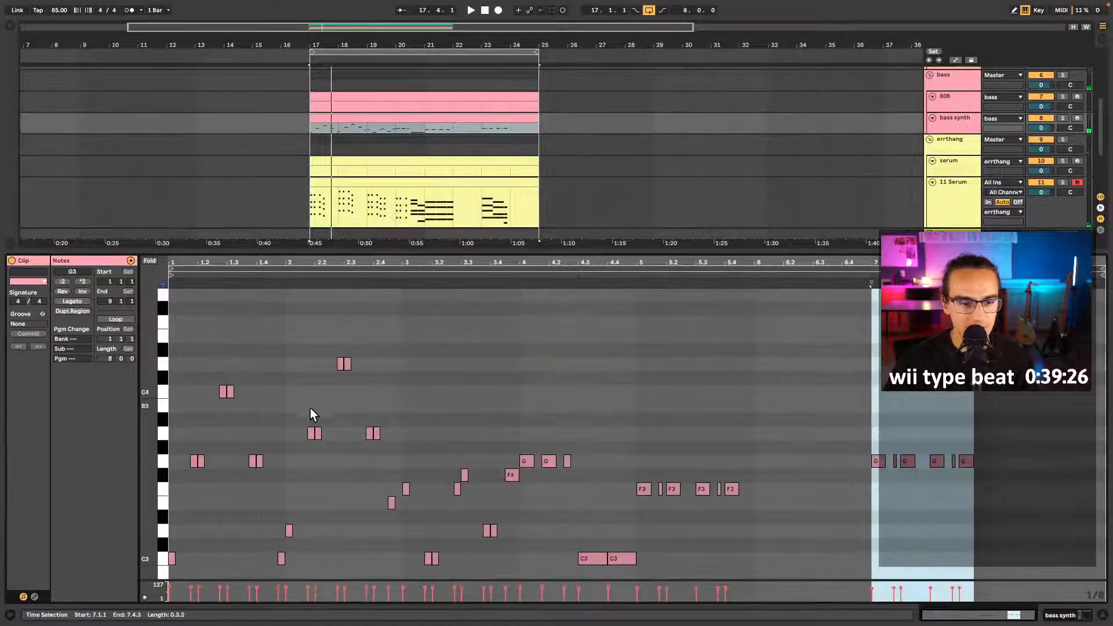
pyautogui.scroll(-3, 261, 452)
pyautogui.click(162, 510)
pyautogui.click(163, 414)
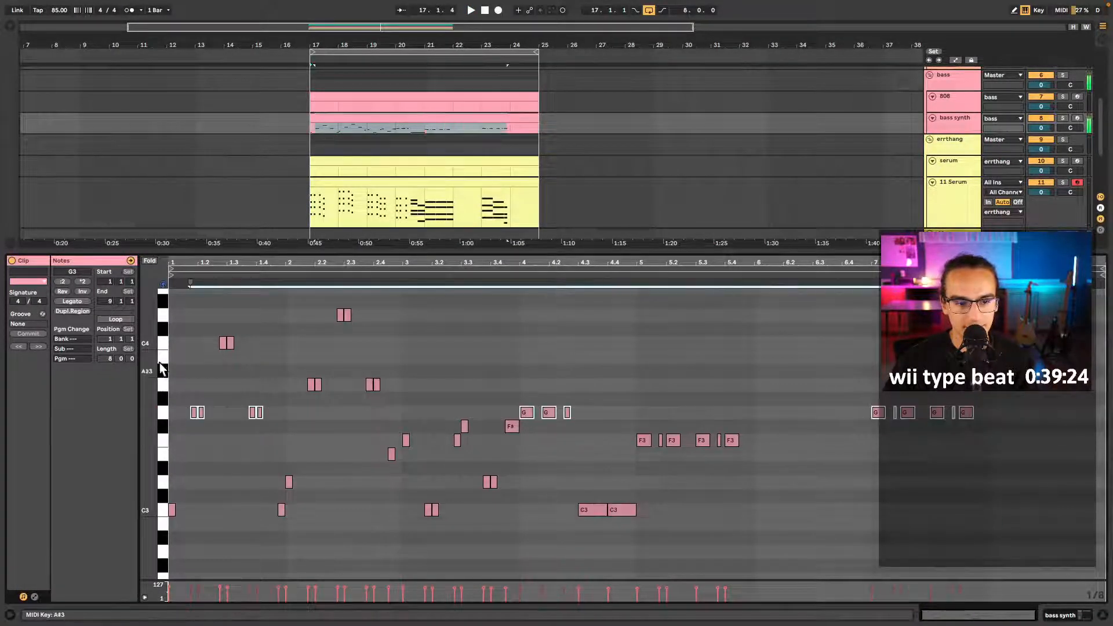
pyautogui.click(162, 343)
pyautogui.click(162, 416)
pyautogui.click(164, 482)
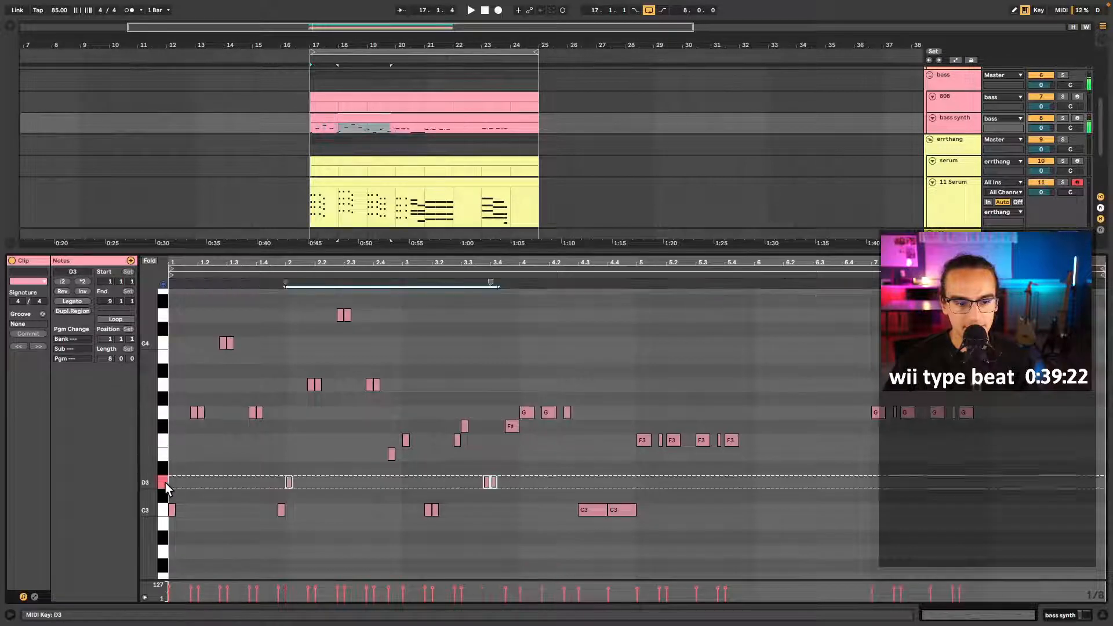
pyautogui.click(167, 386)
pyautogui.click(166, 314)
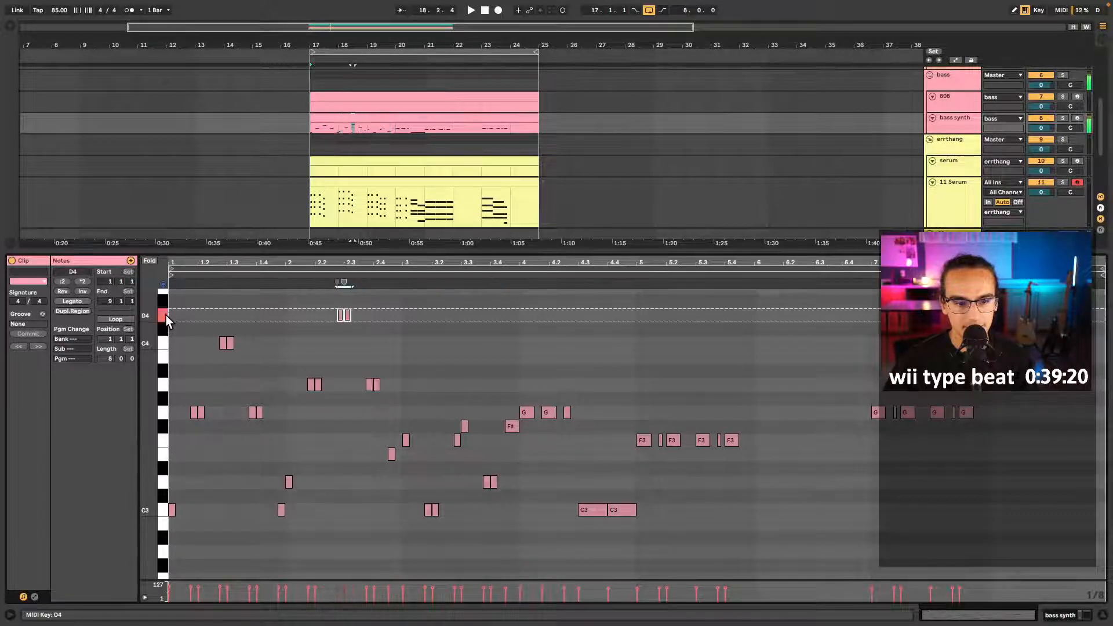
pyautogui.click(162, 383)
pyautogui.click(166, 440)
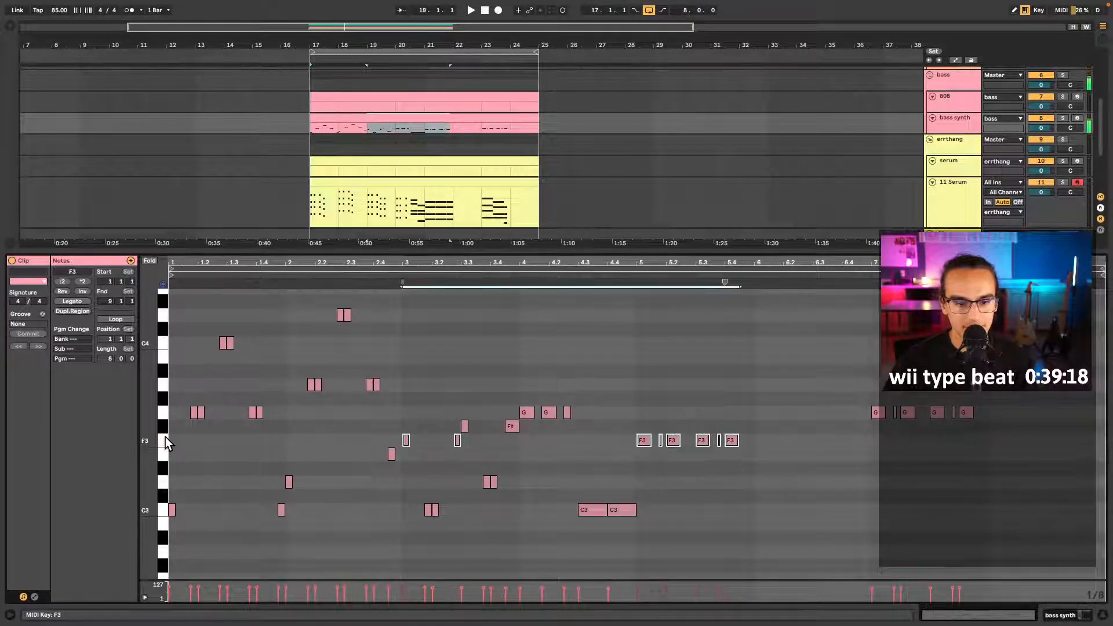
pyautogui.click(164, 427)
pyautogui.click(162, 412)
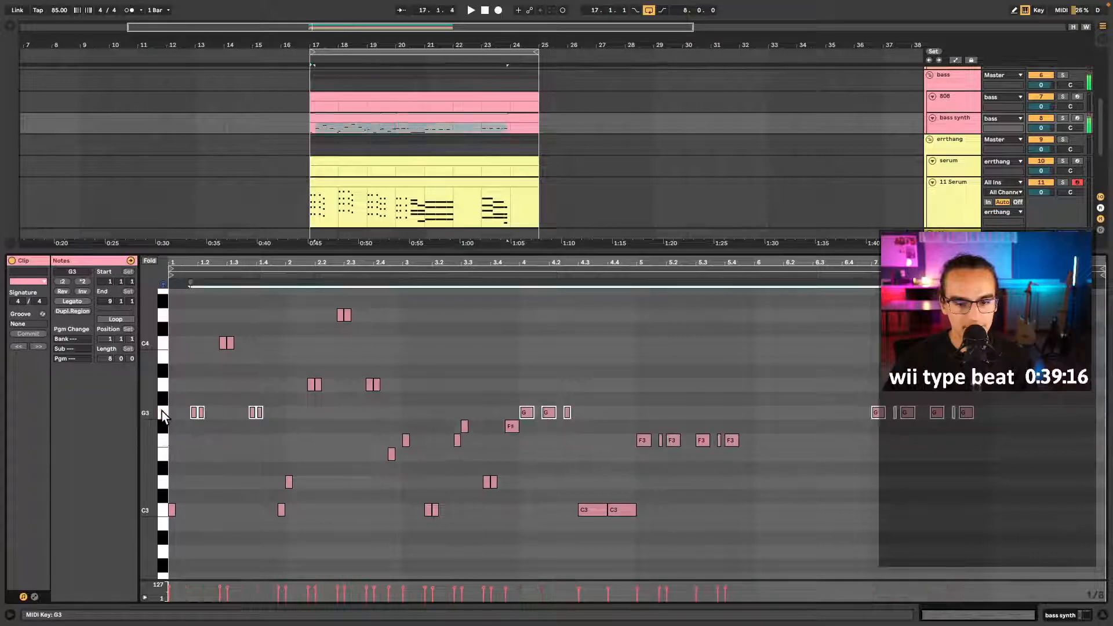
pyautogui.click(163, 510)
pyautogui.click(165, 447)
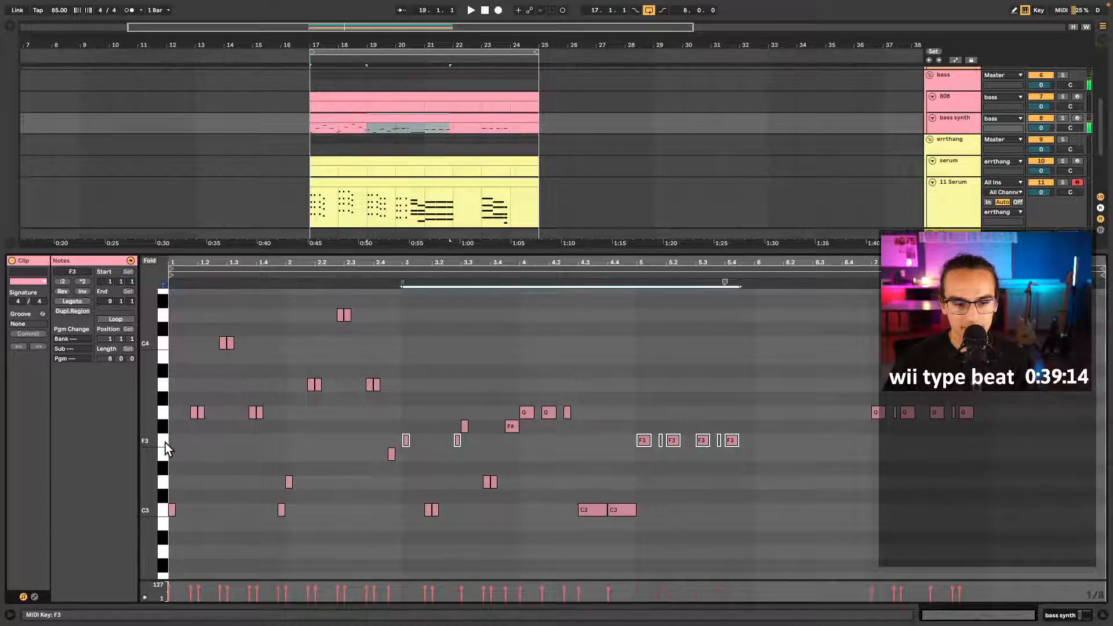
pyautogui.click(162, 412)
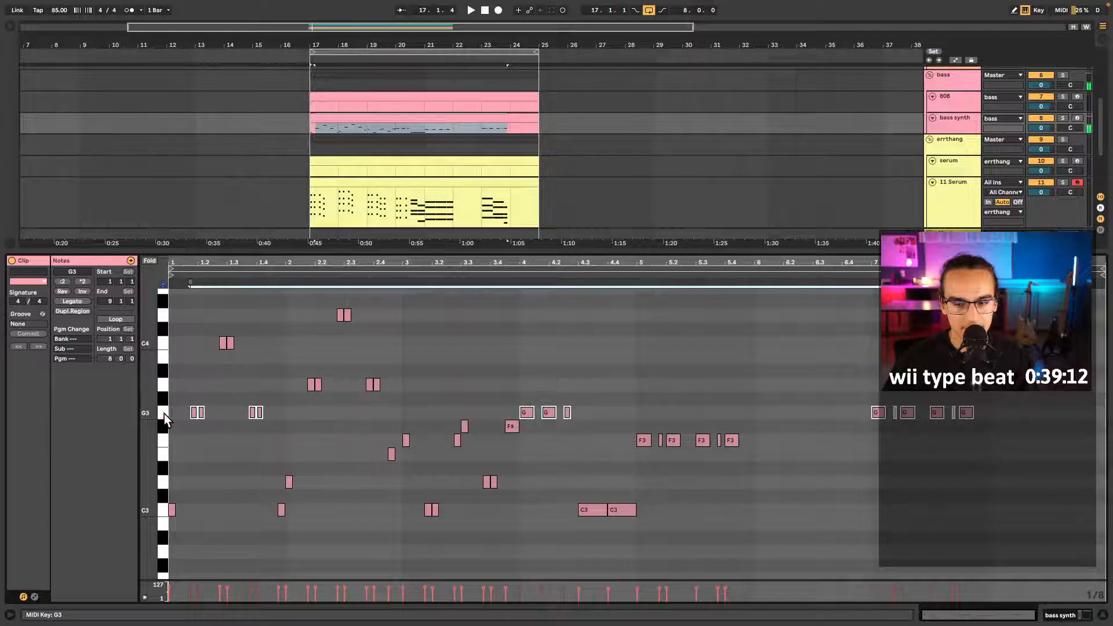
pyautogui.press('space')
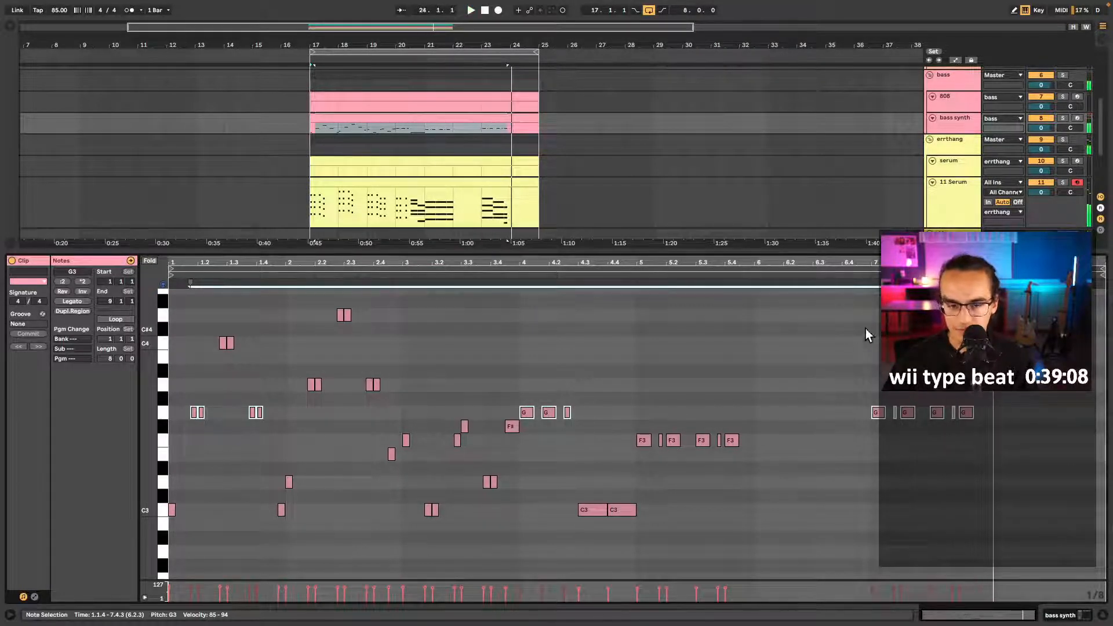
pyautogui.click(166, 510)
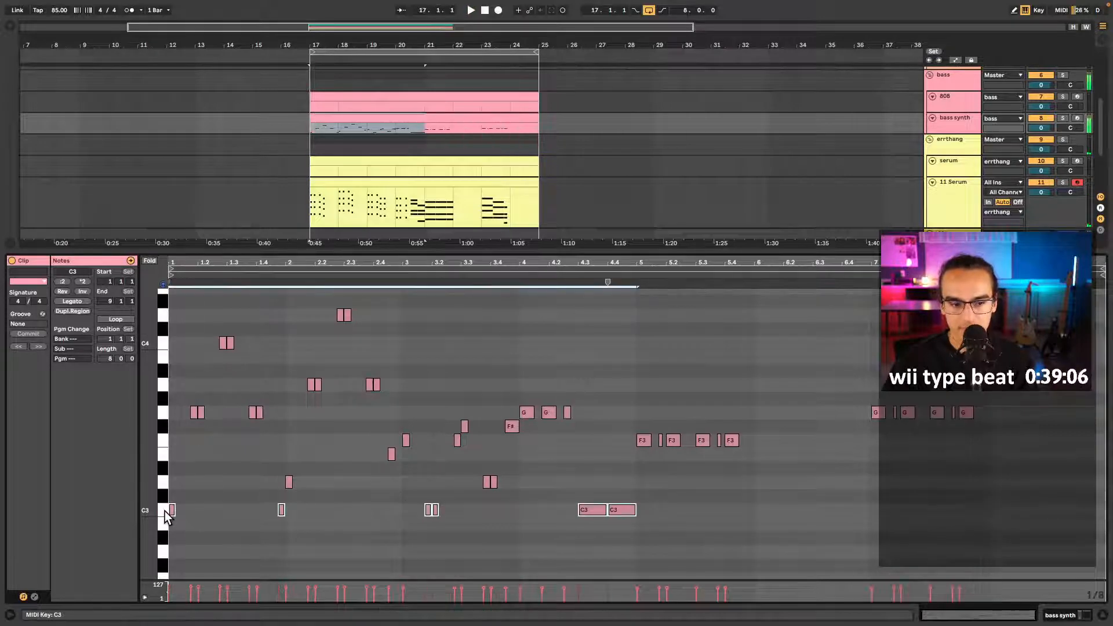
# - Duplicate the bass synth's bar 7 G3 pattern into bar 8 and transpose the copy to C3
pyautogui.moveTo(977, 377); pyautogui.dragTo(850, 457)
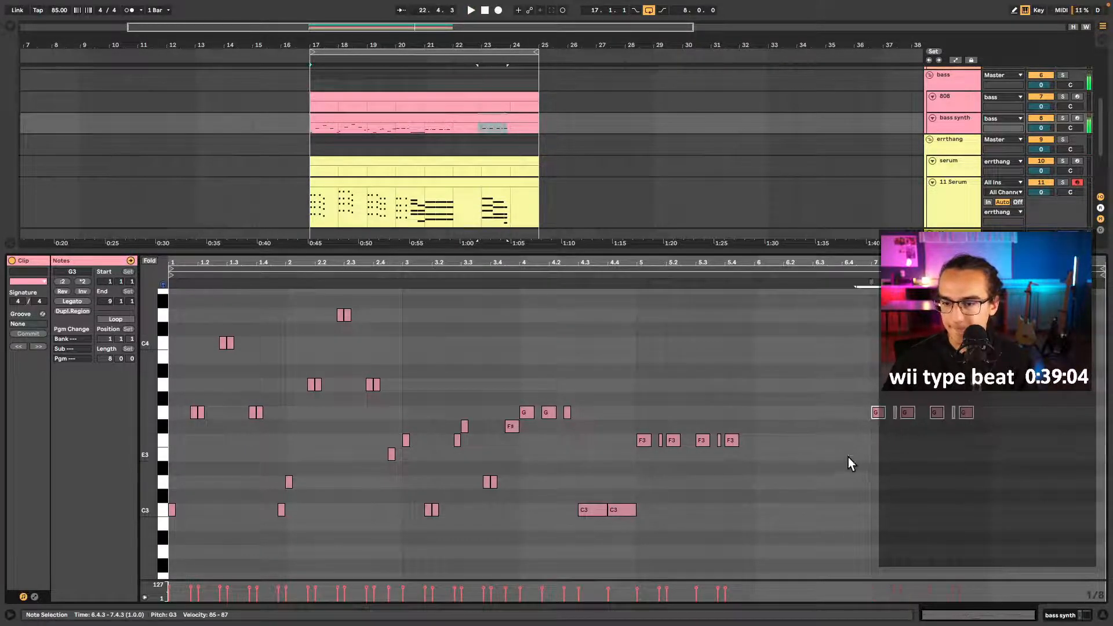
pyautogui.hotkey('ctrl', 'd')
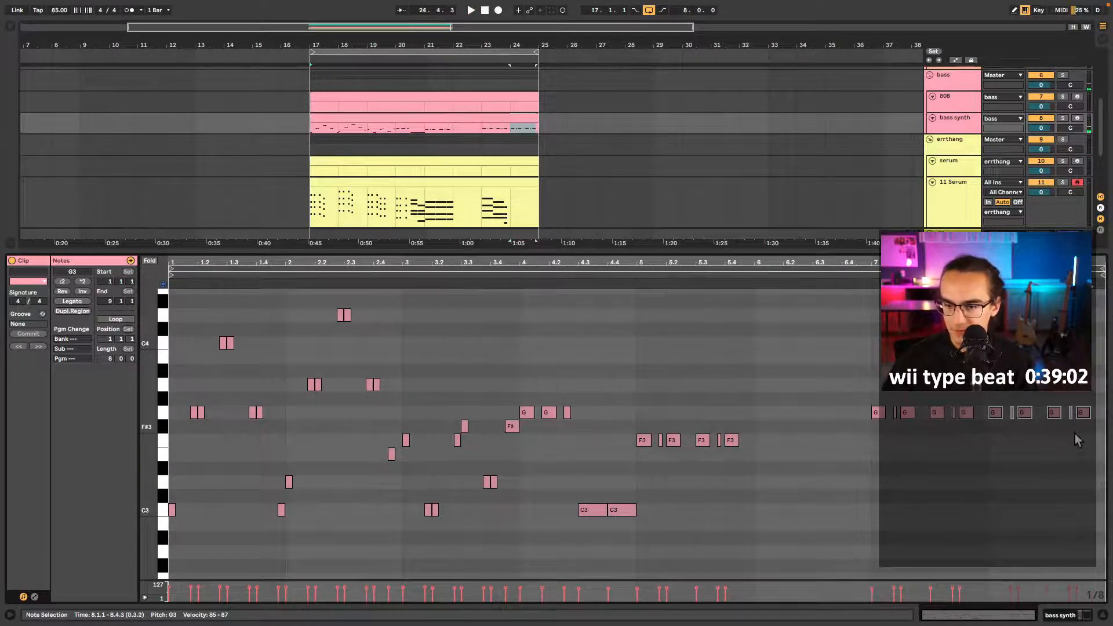
pyautogui.hotkey('shift', 'Down')
pyautogui.press('Up')
pyautogui.press('Up')
pyautogui.press('Up')
pyautogui.press('Up')
pyautogui.press('Up')
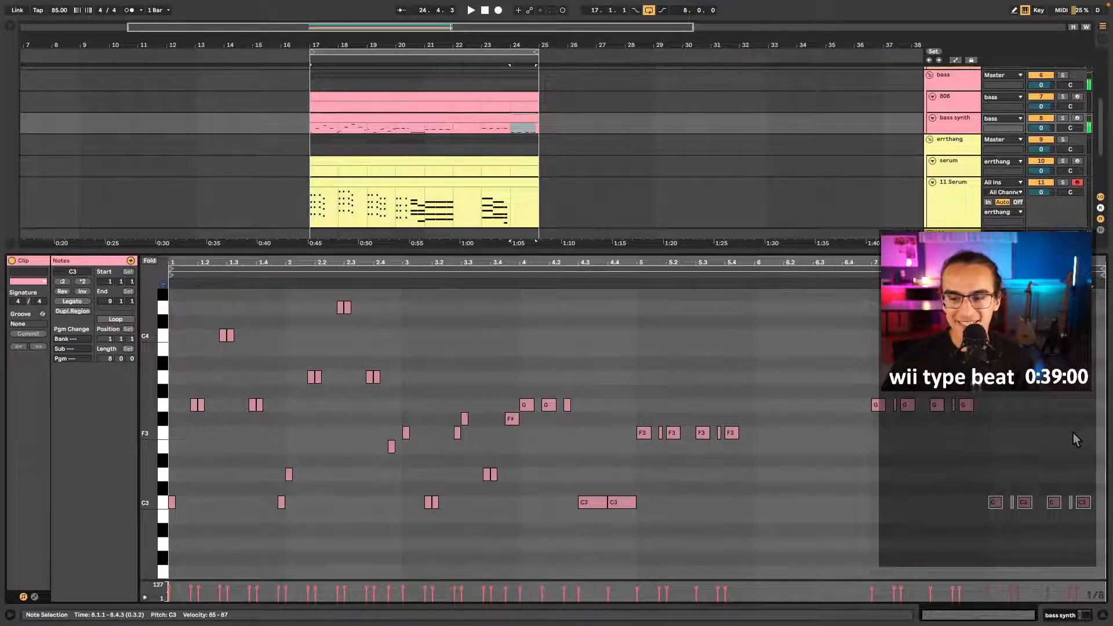
# - Play the section from bar 23 to hear the new bass pattern against the Serum chords
pyautogui.click(854, 322)
pyautogui.click(484, 206)
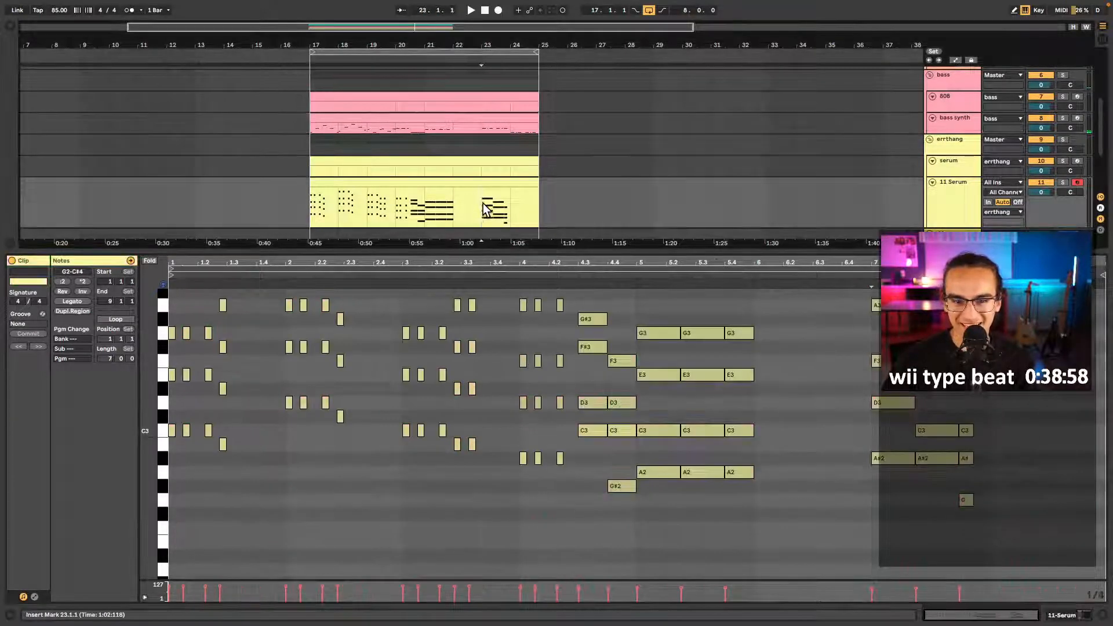
pyautogui.press('space')
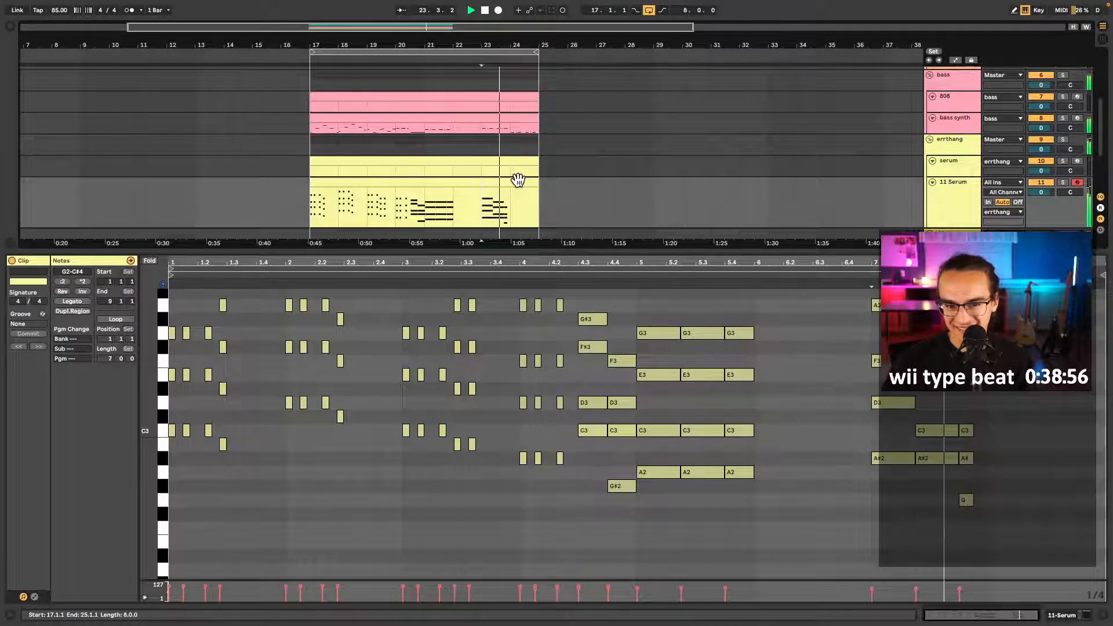
pyautogui.click(921, 464)
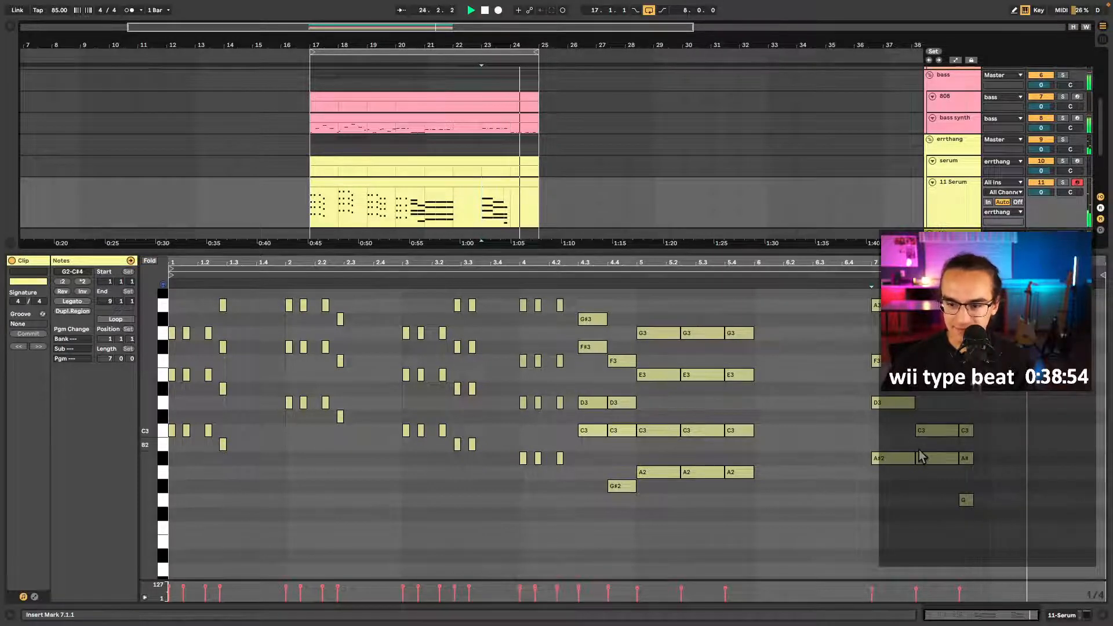
pyautogui.click(529, 175)
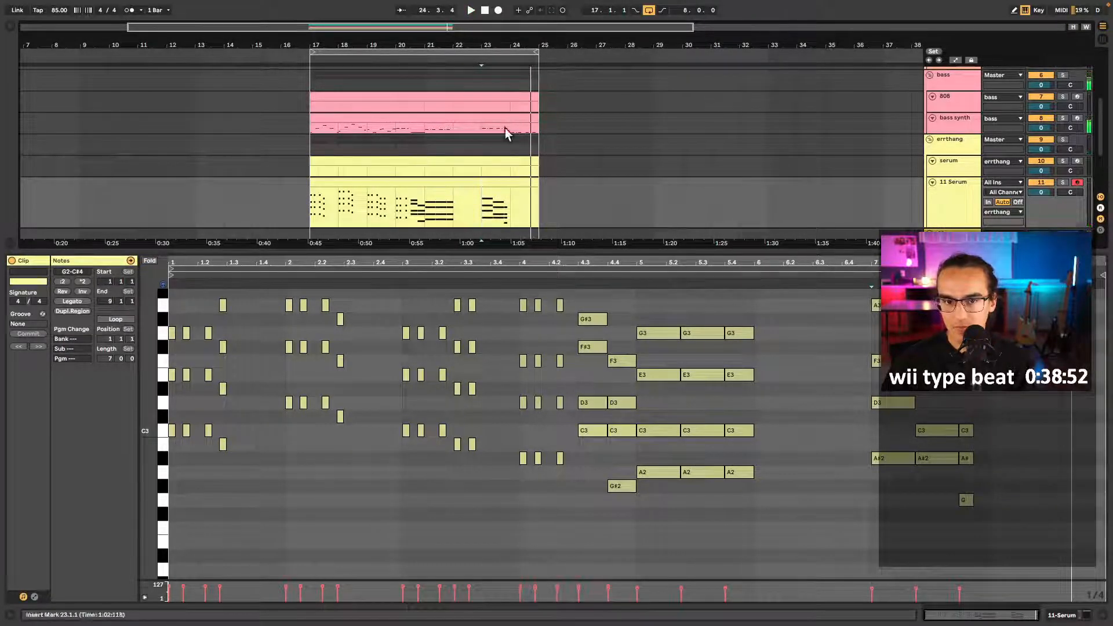
# - Delete the bass synth's half-beat C3 note at 8.3.1 and play bar 8
pyautogui.click(520, 118)
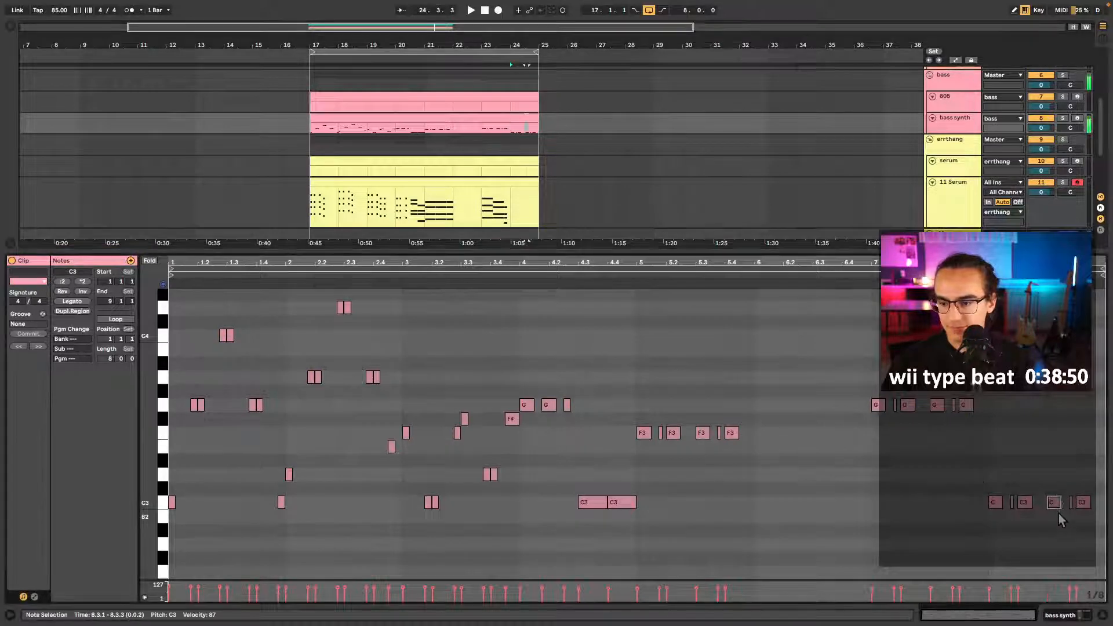
pyautogui.click(1049, 489)
pyautogui.press('space')
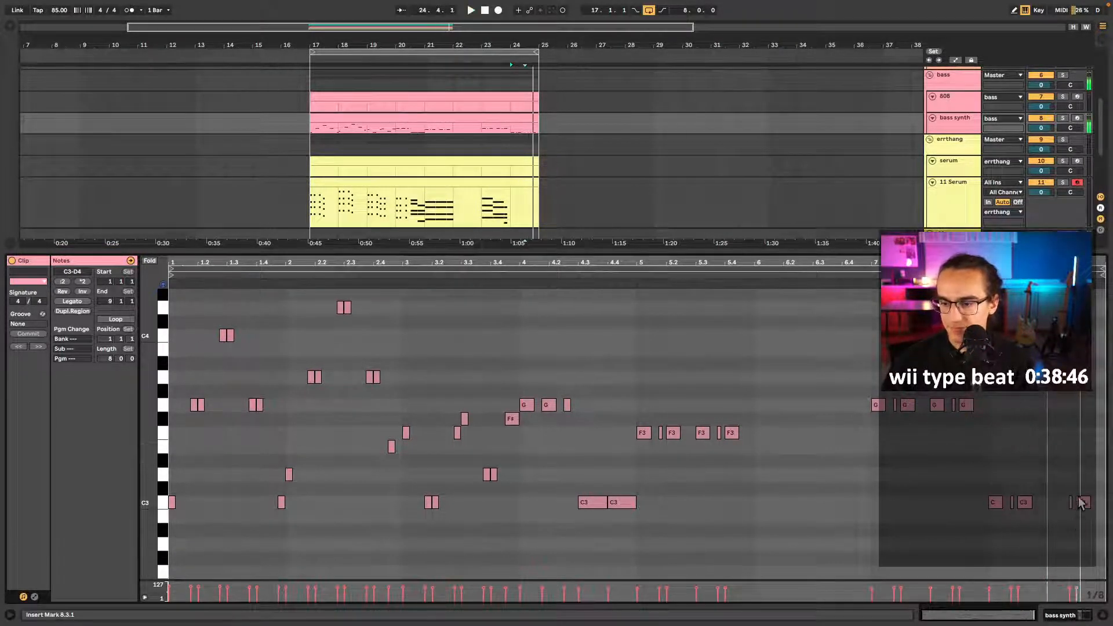
# - Move bar 8's short C3 pickup to 8.3.1 and the final C3 to 8.3.3, extending the latter to the end of the bar
pyautogui.scroll(3, 1068, 502)
pyautogui.moveTo(1075, 503); pyautogui.dragTo(1069, 503)
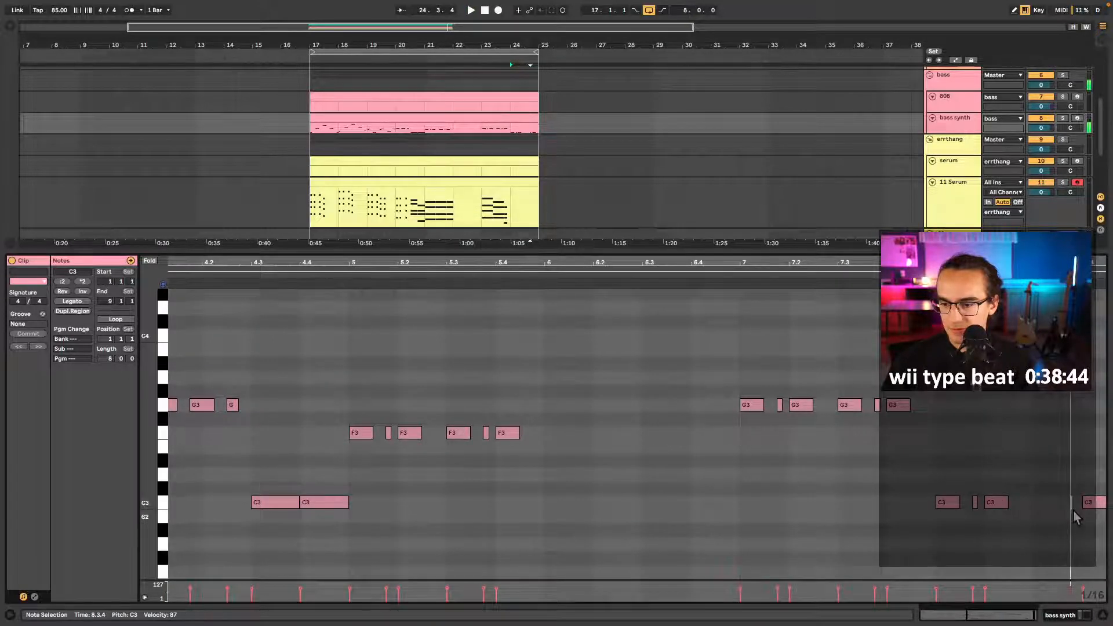
pyautogui.press('Left')
pyautogui.press('Left')
pyautogui.press('Left')
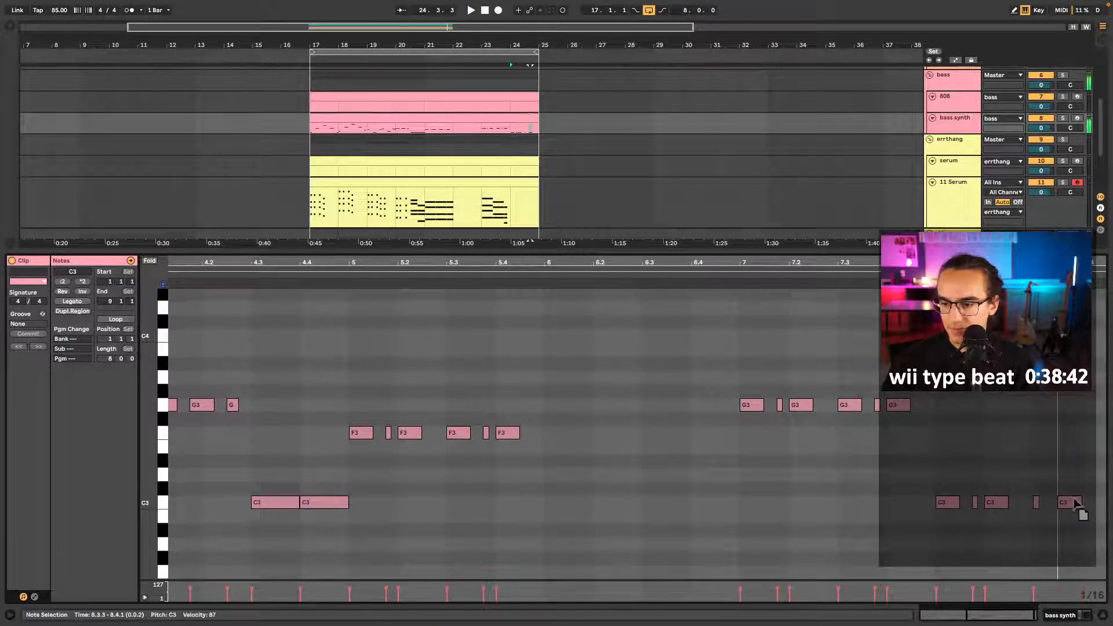
pyautogui.press('space')
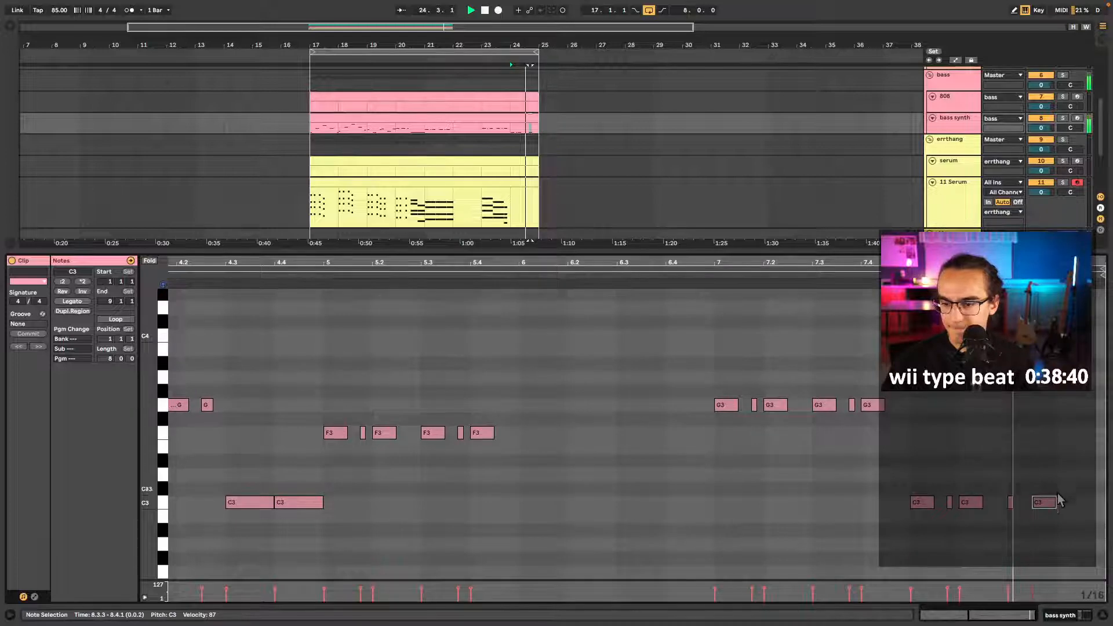
pyautogui.moveTo(1056, 502); pyautogui.dragTo(1098, 498)
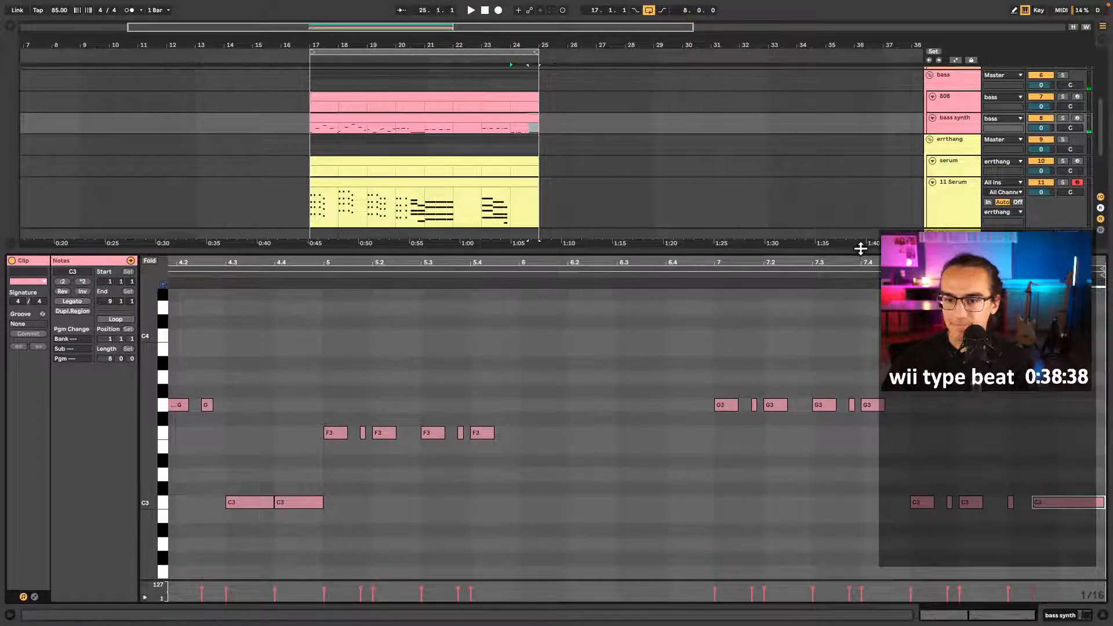
# - Play the full arrangement from bar 23 to check the revised bass ending
pyautogui.press('super+alt+l')
pyautogui.click(495, 263)
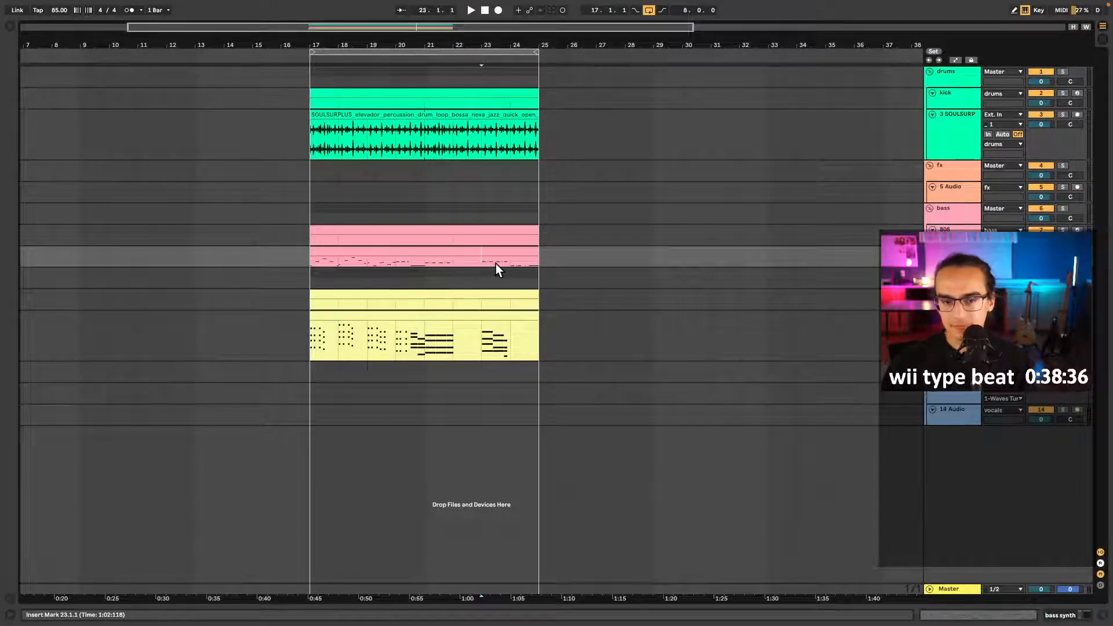
pyautogui.press('space')
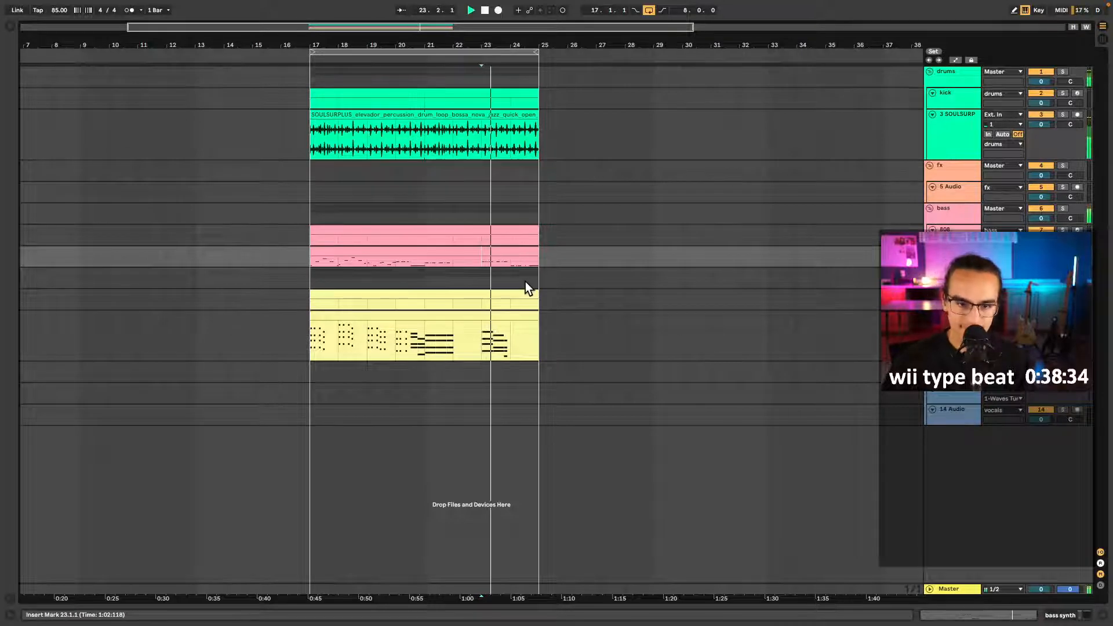
# - Delete the Serum chords from 7.2.3 onward, keeping only the first chord of bar 7
pyautogui.doubleClick(516, 325)
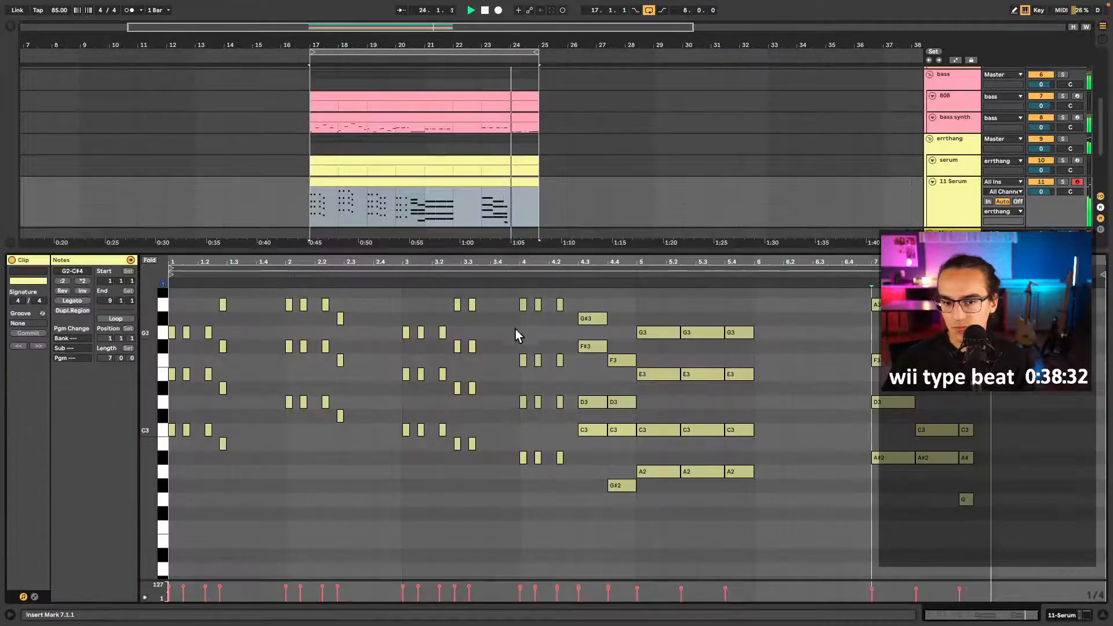
pyautogui.press('space')
pyautogui.moveTo(901, 493); pyautogui.dragTo(895, 302)
pyautogui.moveTo(935, 491); pyautogui.dragTo(940, 328)
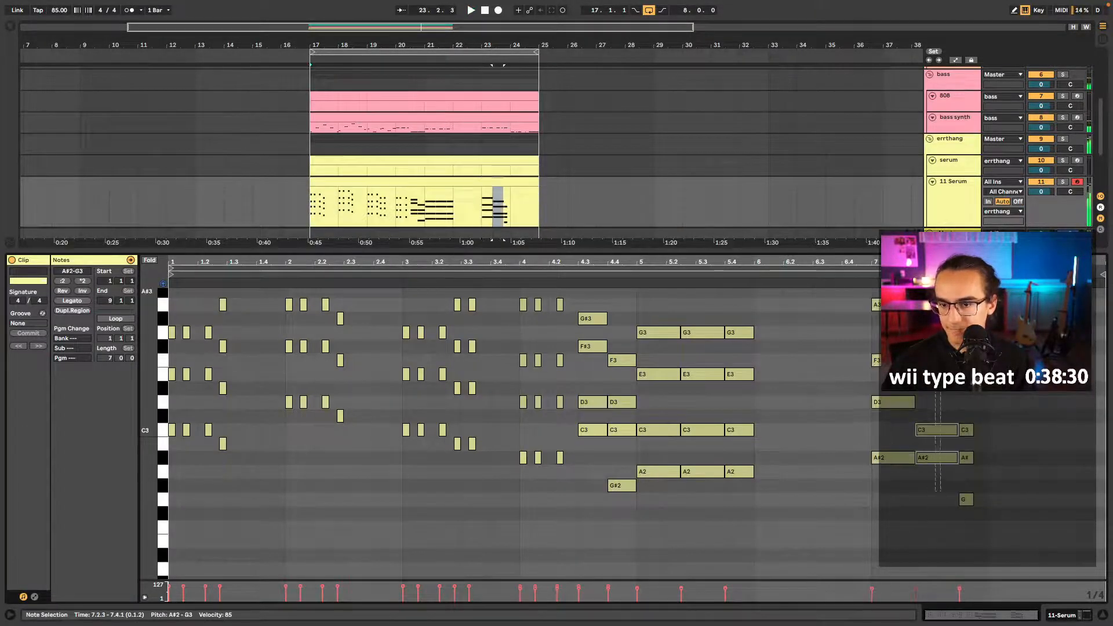
pyautogui.moveTo(948, 526); pyautogui.dragTo(976, 328)
pyautogui.press('Delete')
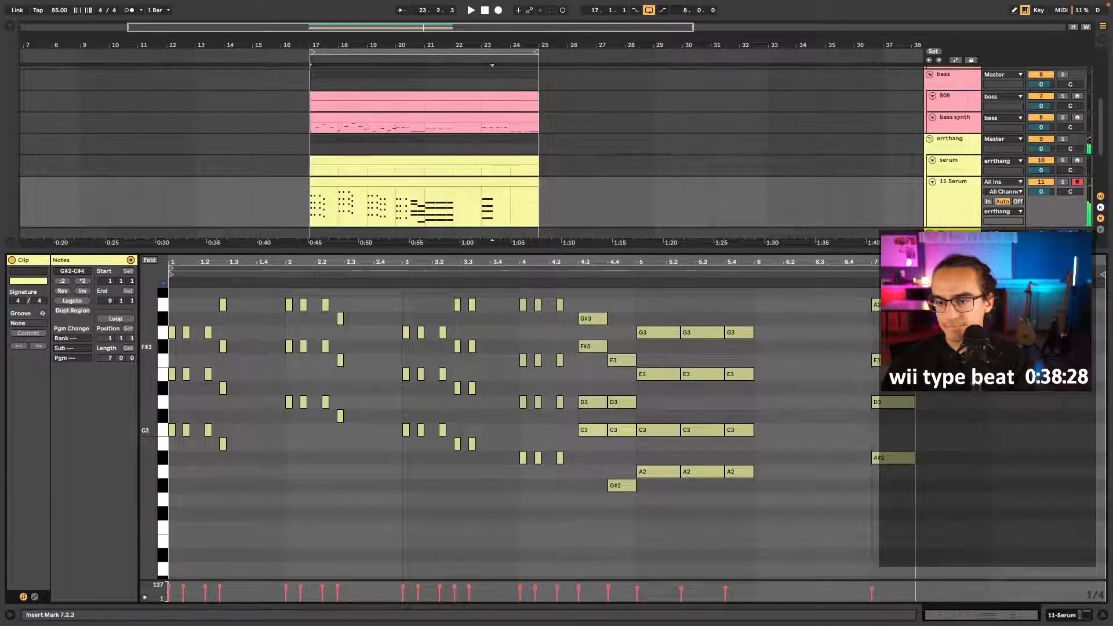
pyautogui.hotkey('ctrl', 'z')
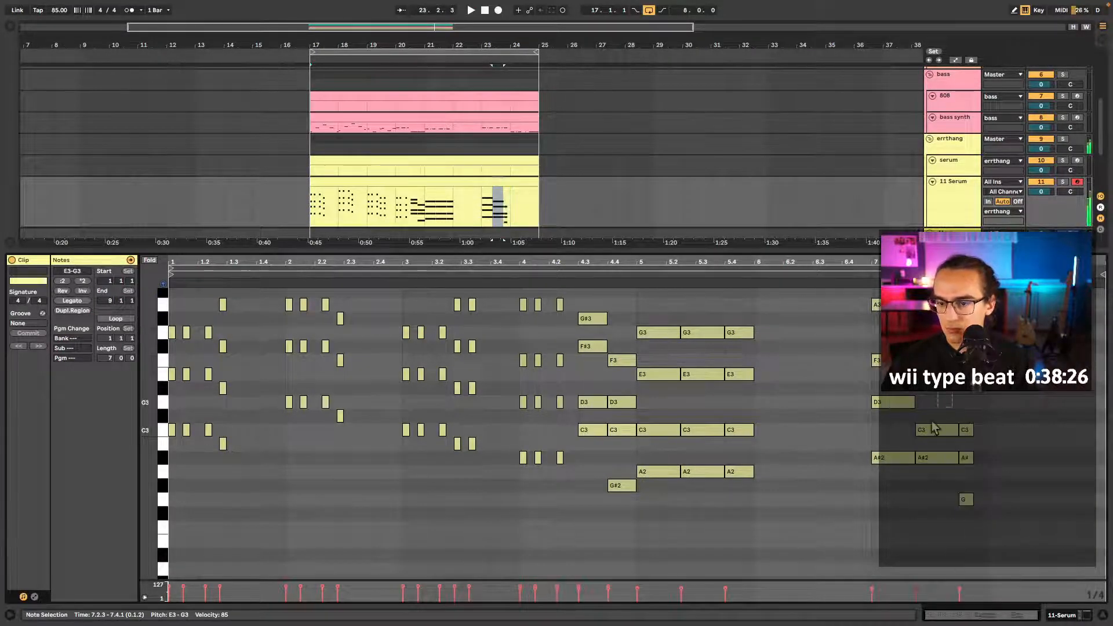
pyautogui.press('Delete')
pyautogui.click(1000, 436)
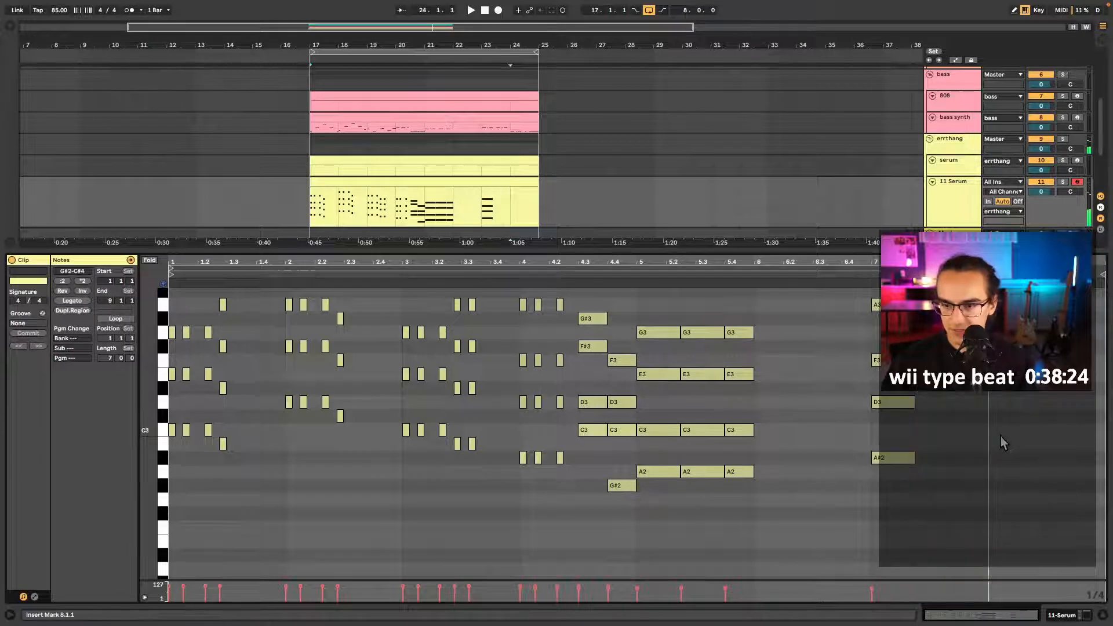
# - Paste the copied chord notes at 8.1.1 in the Serum clip
pyautogui.hotkey('ctrl', 'v')
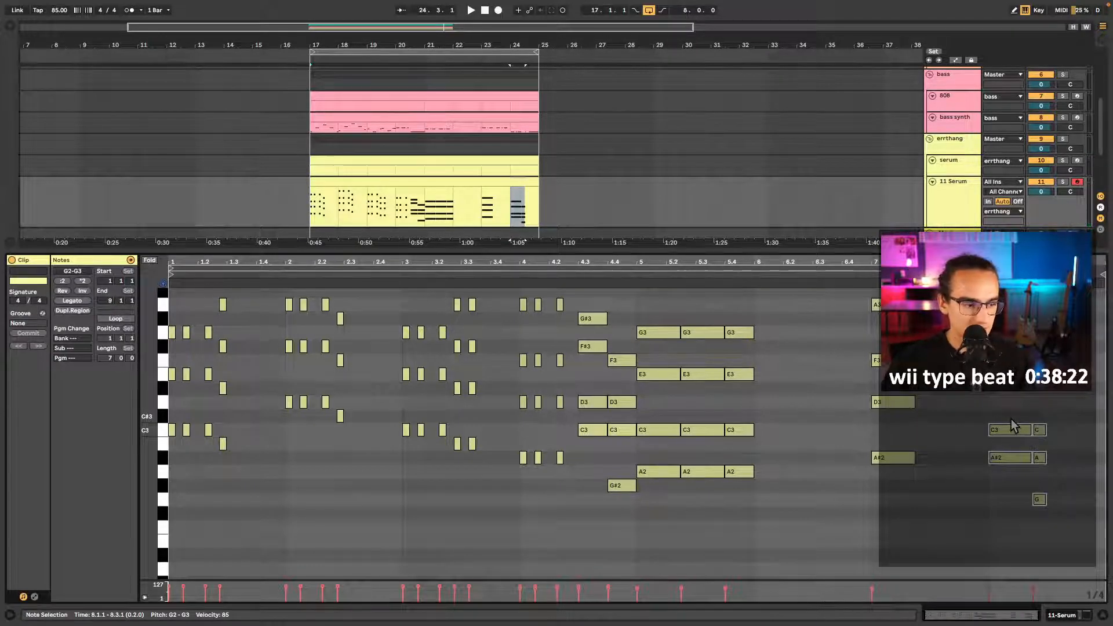
pyautogui.press('Right')
pyautogui.press('Left')
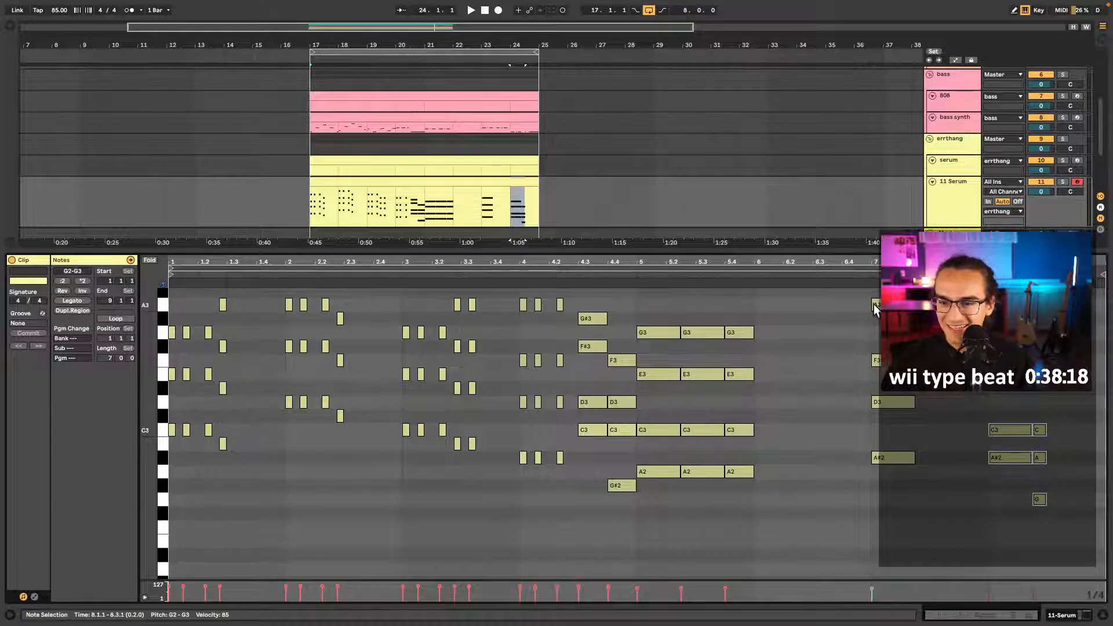
pyautogui.press('space')
# - Duplicate the bar 7 chord twice right after itself and shorten the last copy so it ends at 8.1.1
pyautogui.moveTo(860, 293); pyautogui.dragTo(922, 472)
pyautogui.press('space')
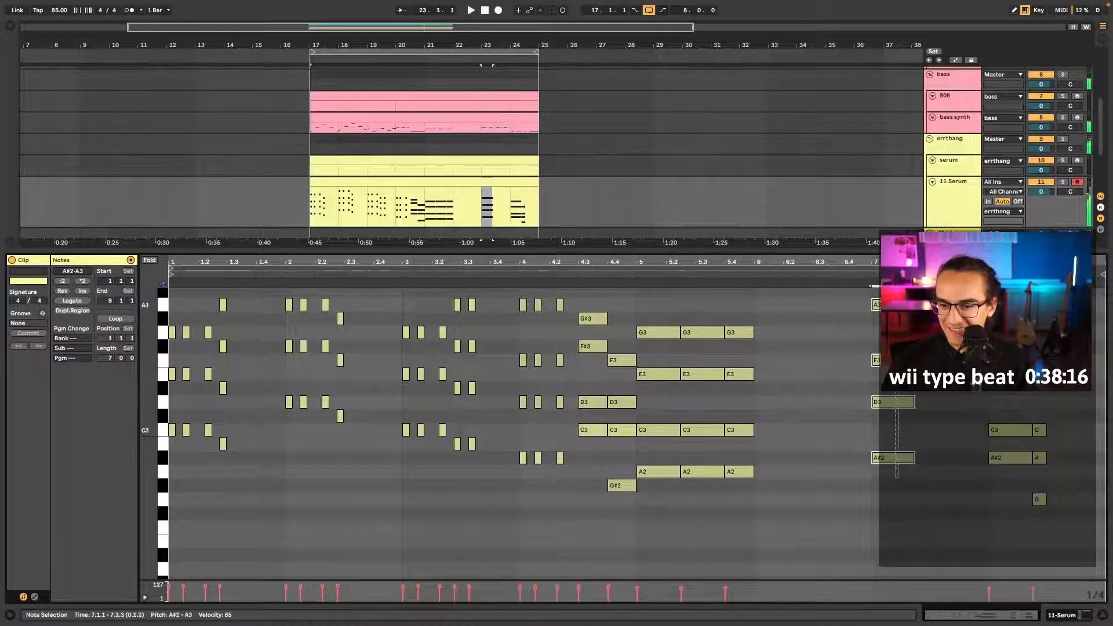
pyautogui.hotkey('ctrl', 'd')
pyautogui.hotkey('ctrl', 'd')
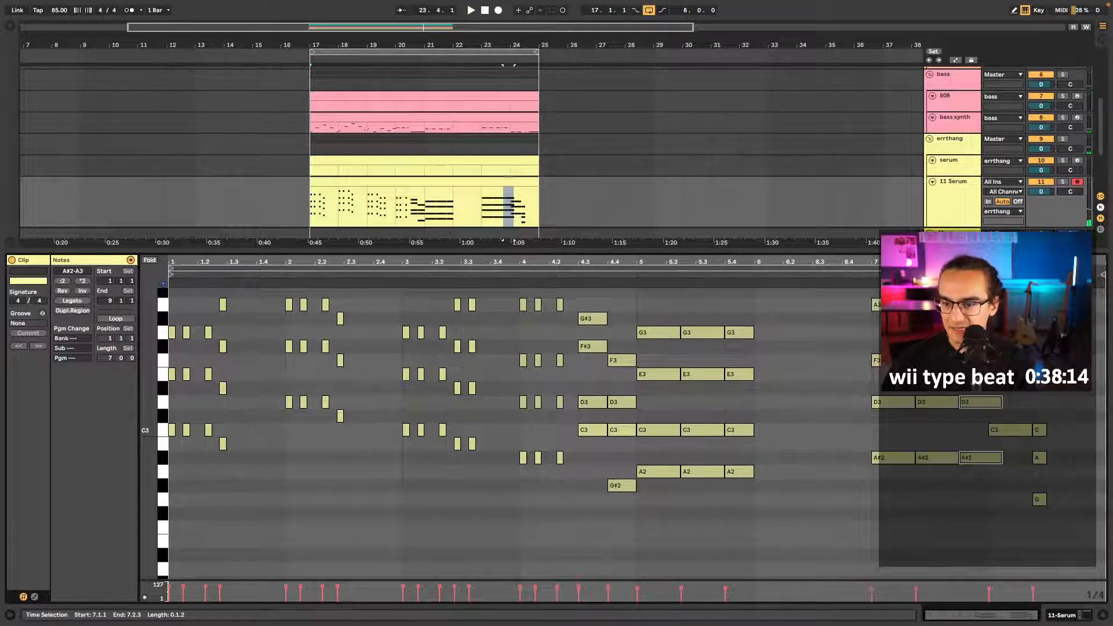
pyautogui.hotkey('shift', 'Left')
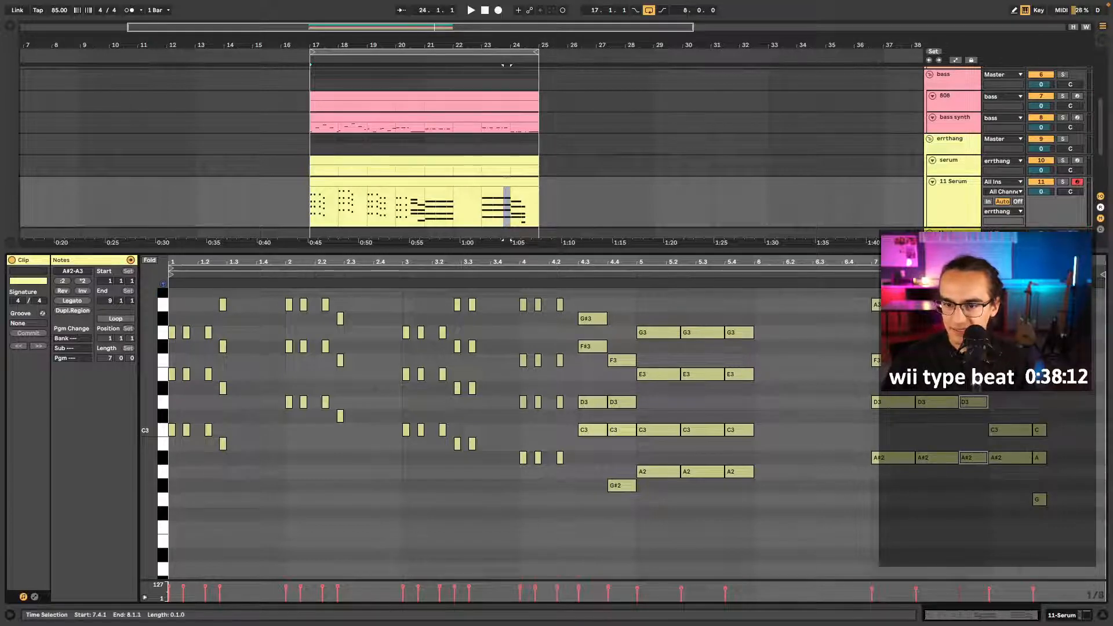
# - Play back the passage and shorten the chord at 7.4.1 so it ends at 7.4.3
pyautogui.press('space')
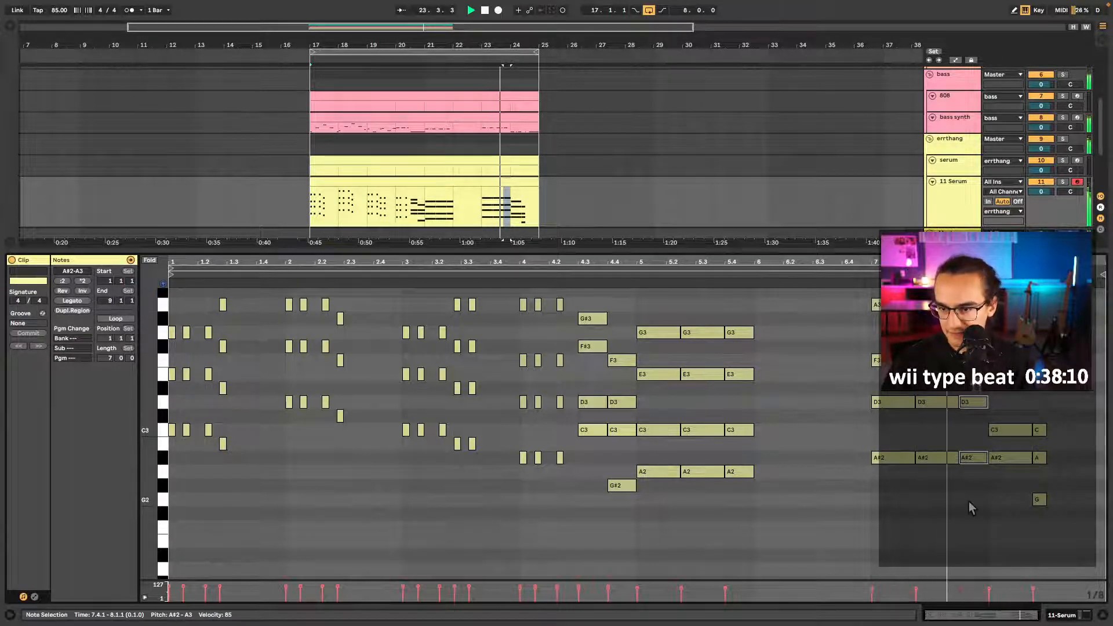
pyautogui.scroll(2, 972, 508)
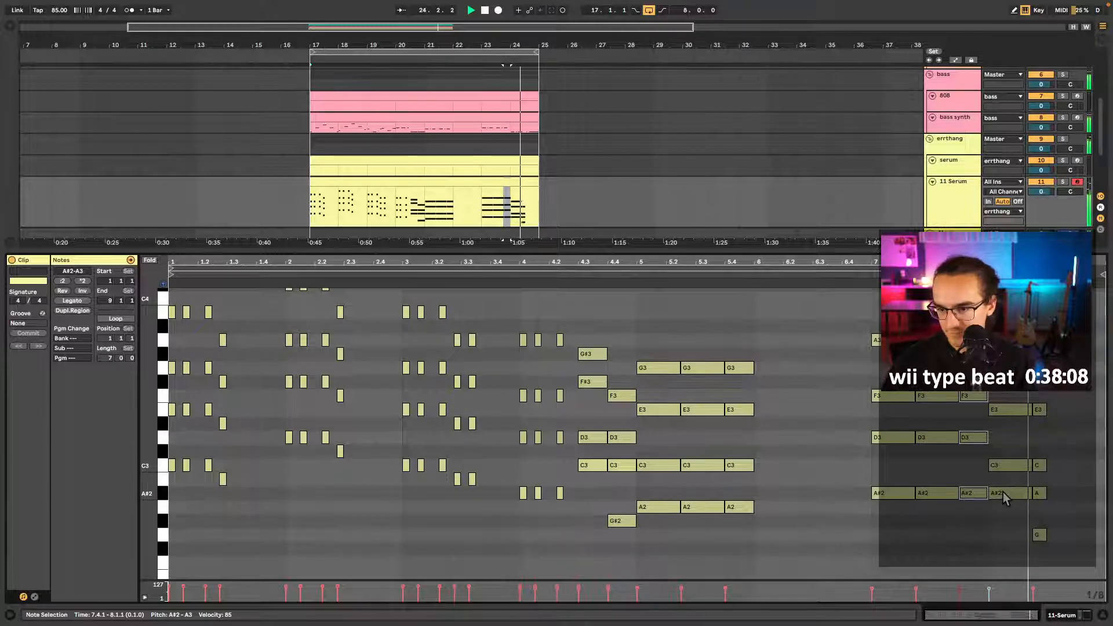
pyautogui.press('space')
pyautogui.hotkey('shift', 'Left')
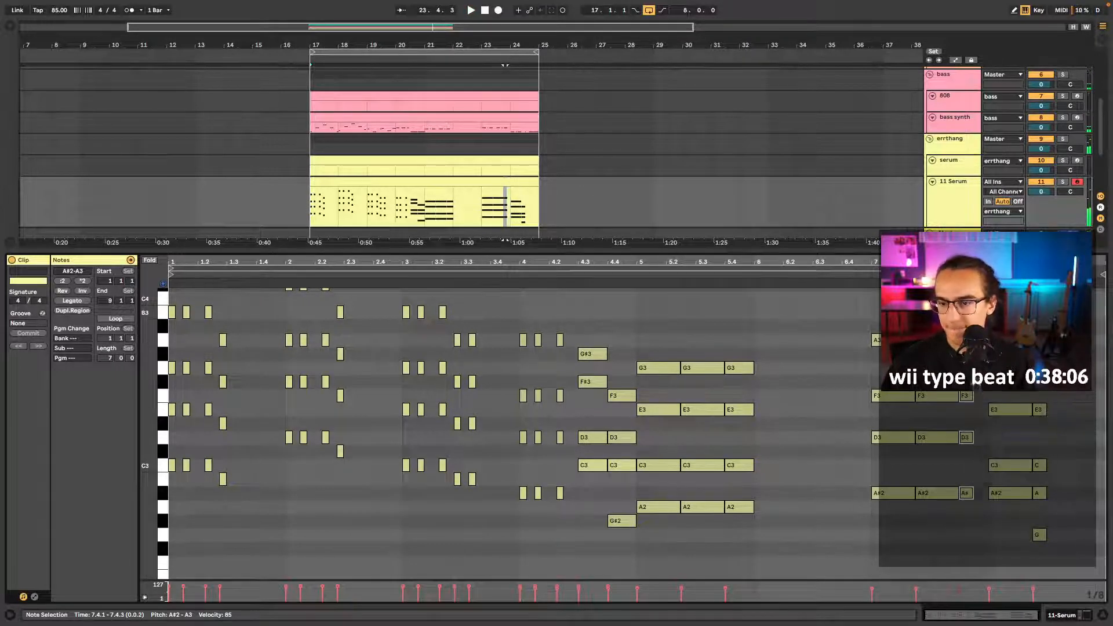
pyautogui.hotkey('ctrl', 'a')
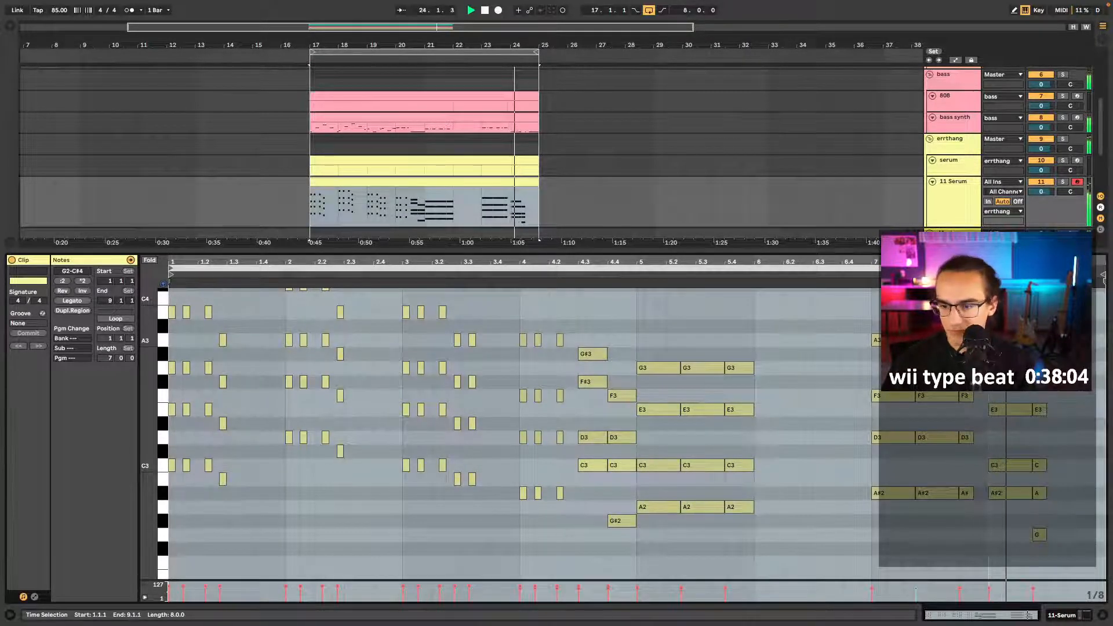
pyautogui.press('space')
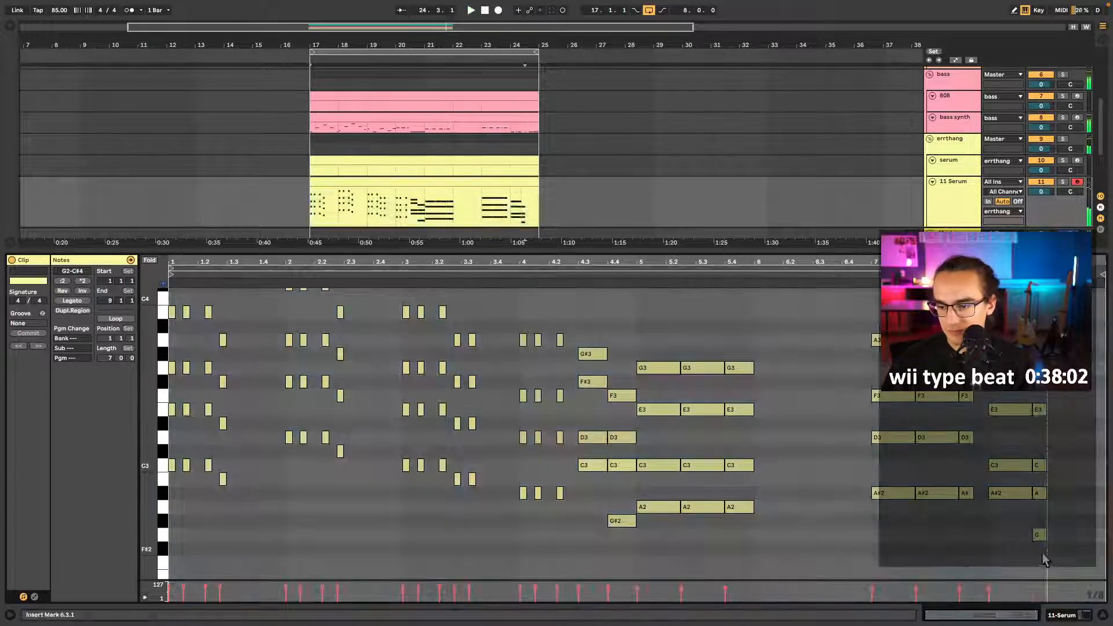
# - Duplicate the short chord at 8.2.3 to 8.3.3 and lengthen the copy to the clip's end at 9.1.1
pyautogui.moveTo(1029, 400); pyautogui.dragTo(1051, 542)
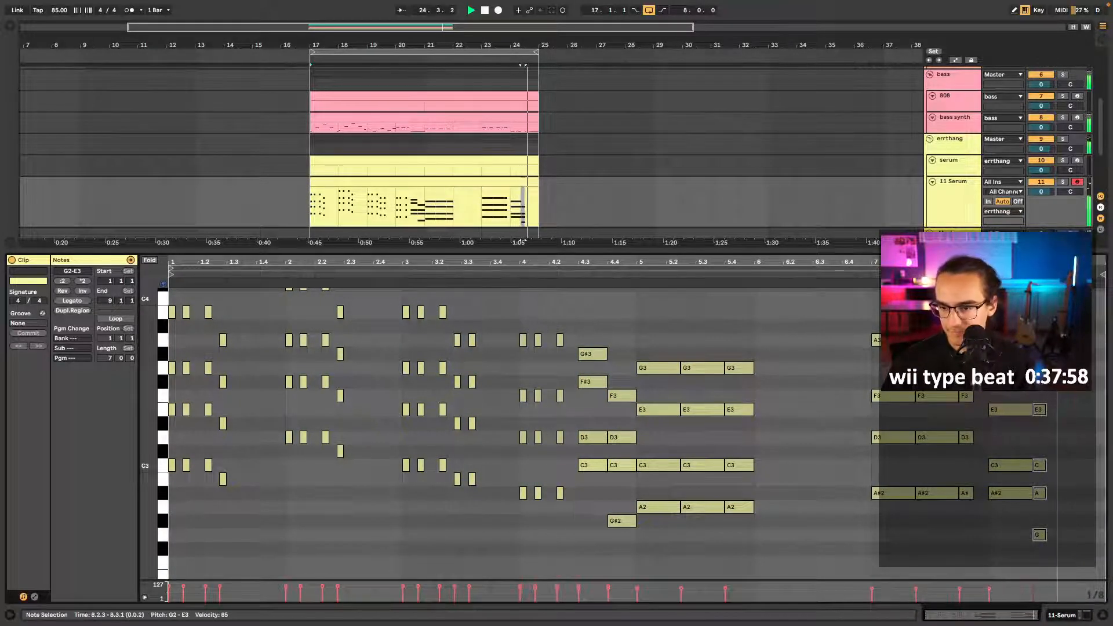
pyautogui.hotkey('ctrl', 'd')
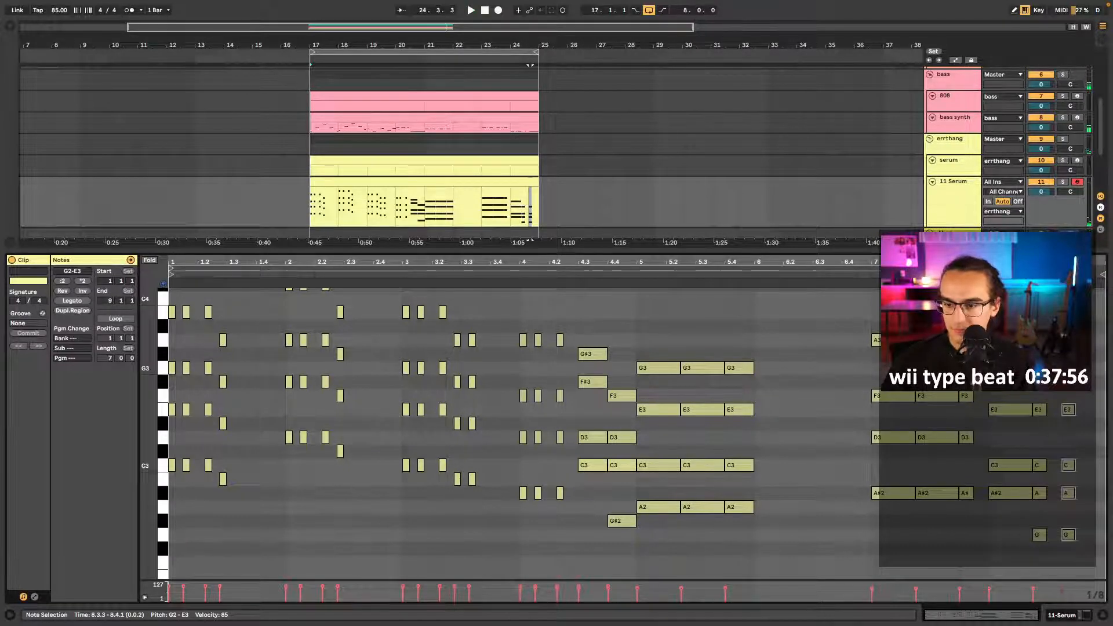
pyautogui.hotkey('shift', 'Right')
pyautogui.hotkey('shift', 'Right')
# - Play the eight-bar loop and listen to the edited chords from the arrangement
pyautogui.press('space')
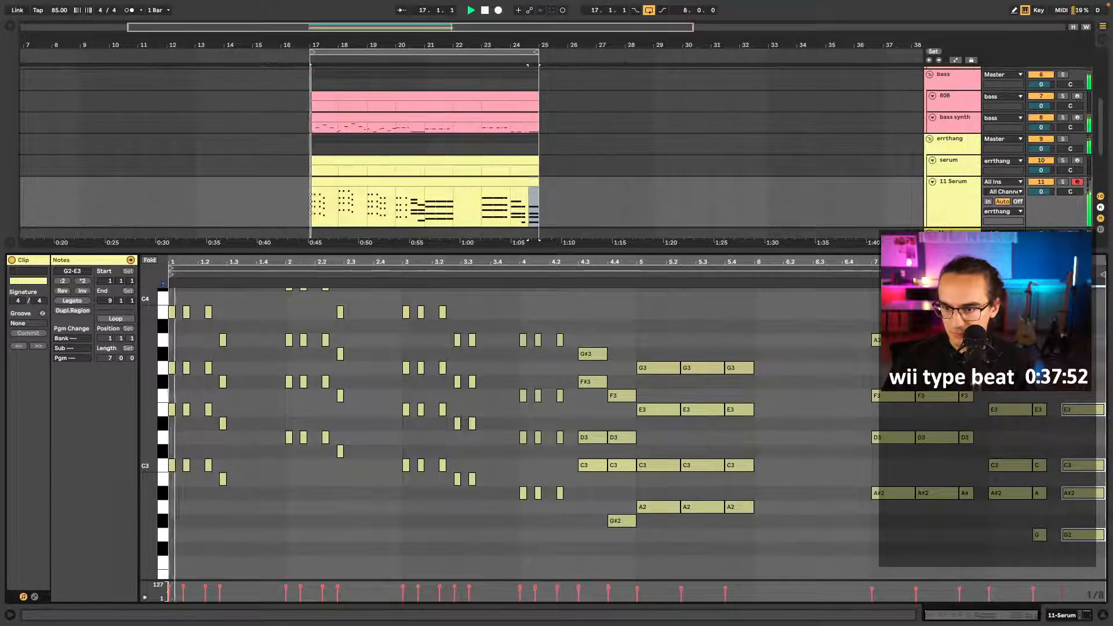
pyautogui.hotkey('ctrl', 'alt', 'l')
pyautogui.click(522, 313)
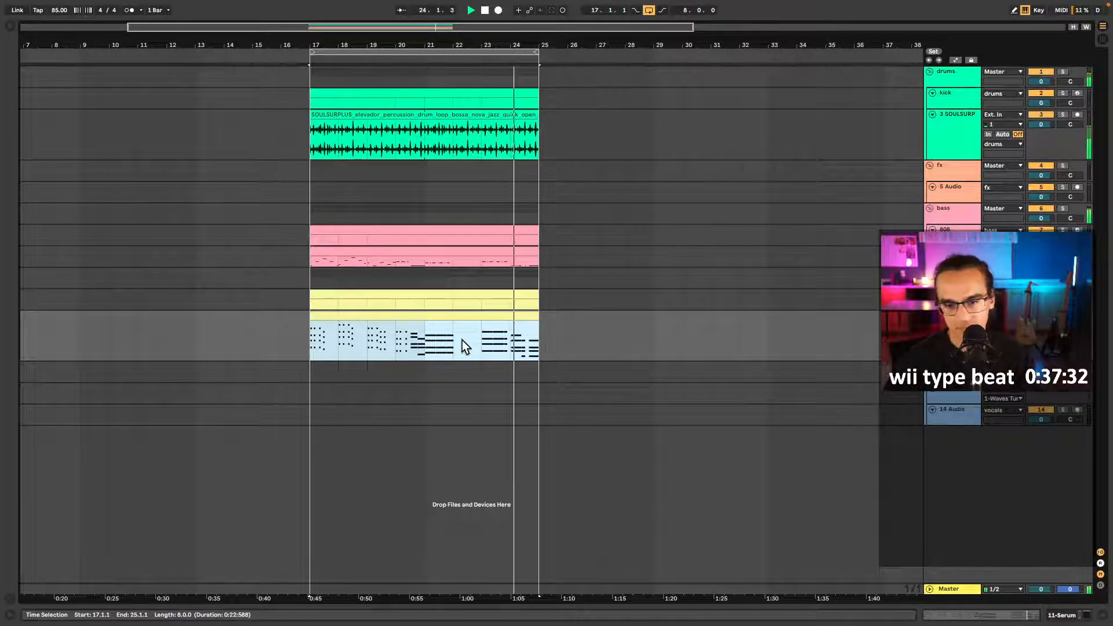
# - Reopen the Serum clip, shorten the chord at 8.1.1 to an eighth note and move it to 8.2.1
pyautogui.doubleClick(522, 330)
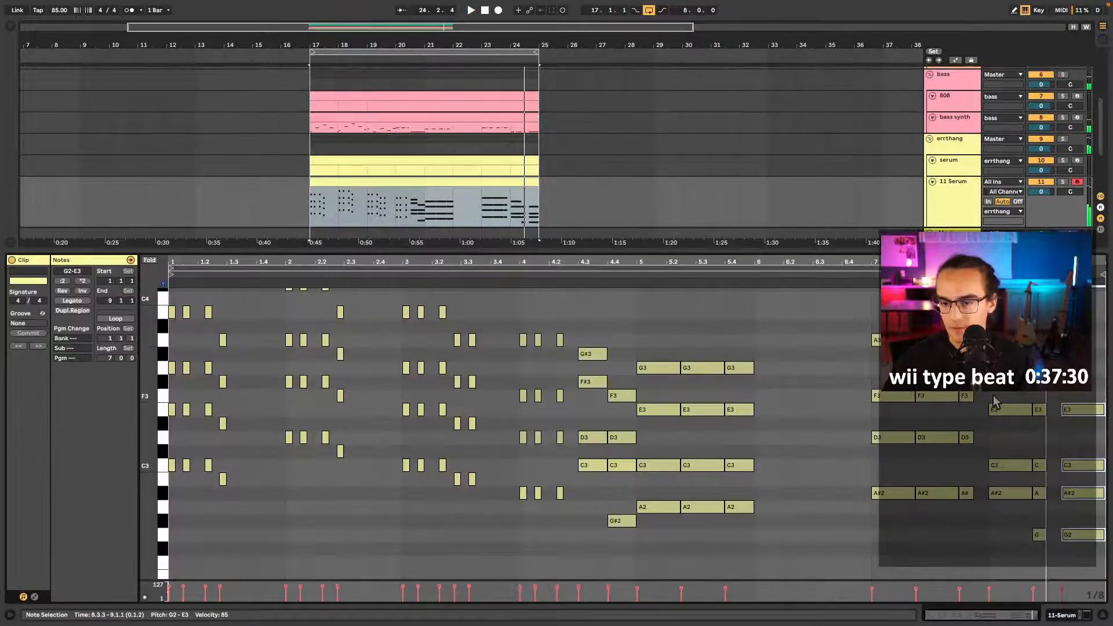
pyautogui.moveTo(996, 401); pyautogui.dragTo(1005, 509)
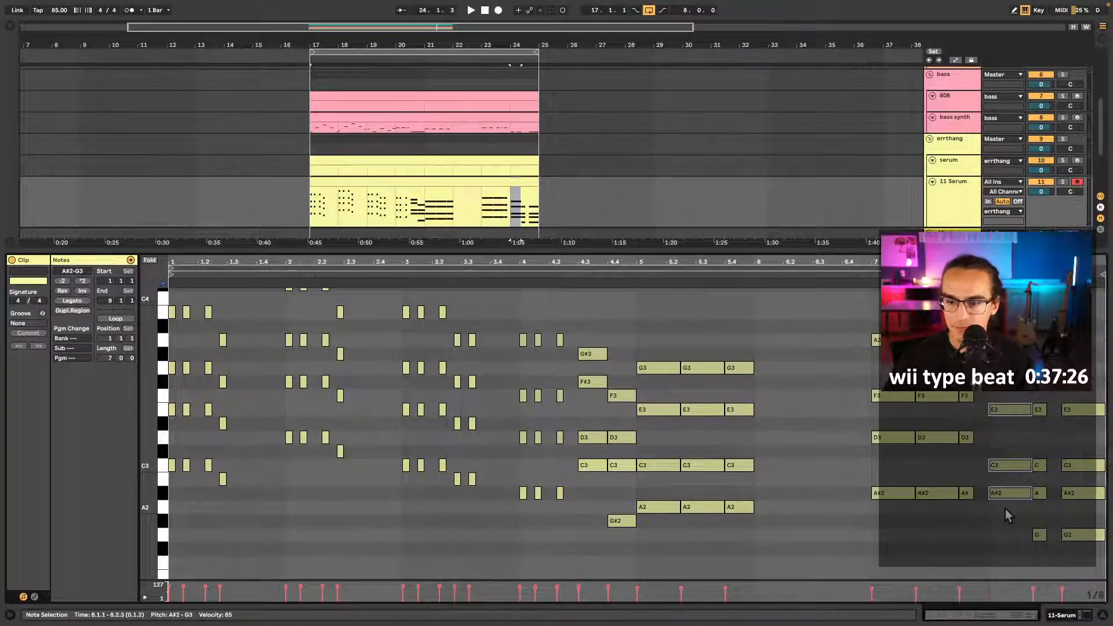
pyautogui.hotkey('shift', 'Left')
pyautogui.hotkey('shift', 'Left')
pyautogui.press('Right')
pyautogui.press('Right')
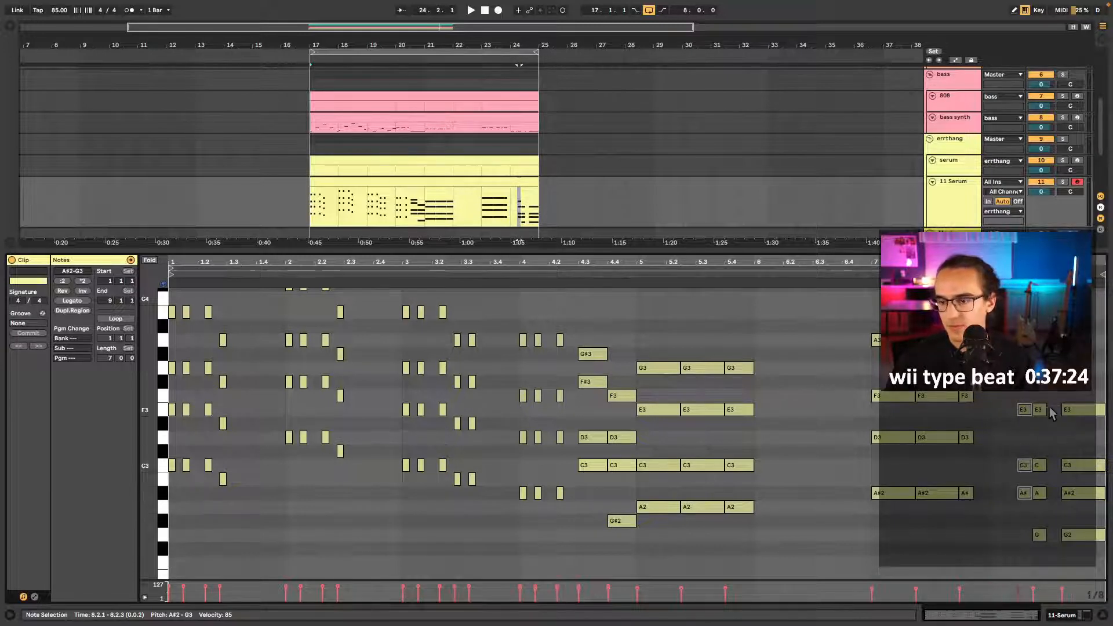
# - Shorten the chord at 8.2.3 to a sixteenth note, move it slightly later and play back the result
pyautogui.moveTo(1052, 412); pyautogui.dragTo(1042, 554)
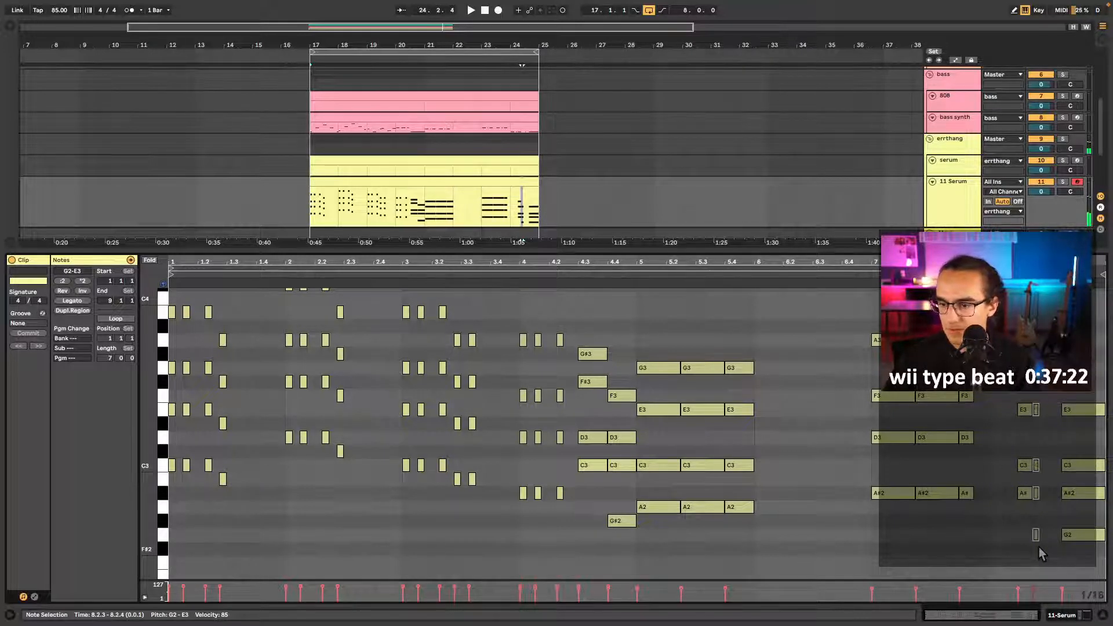
pyautogui.press('Right')
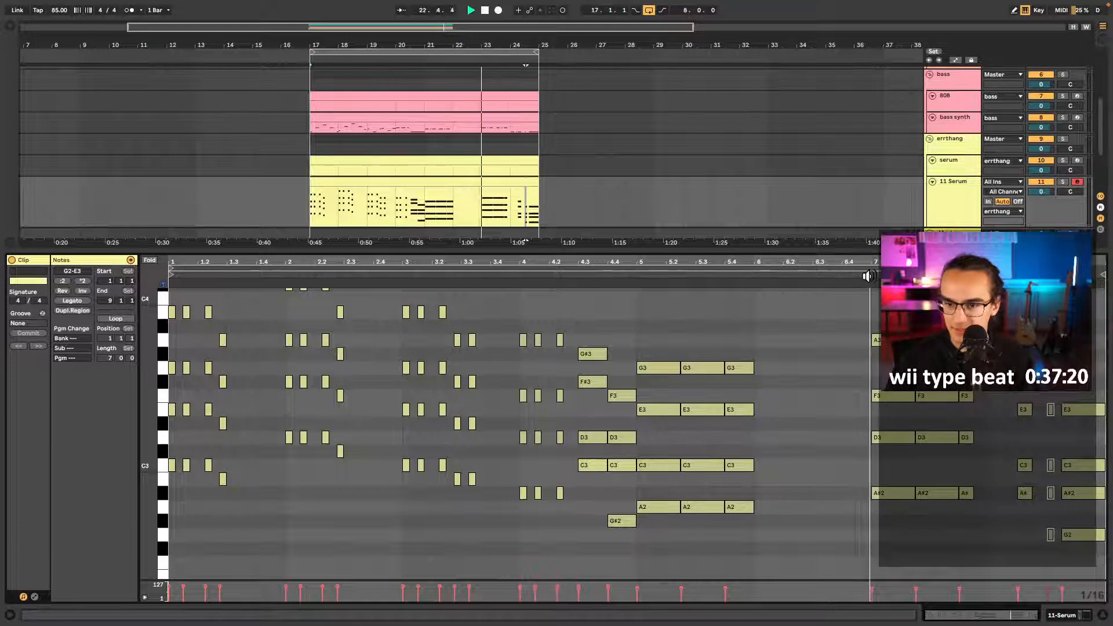
pyautogui.click(777, 346)
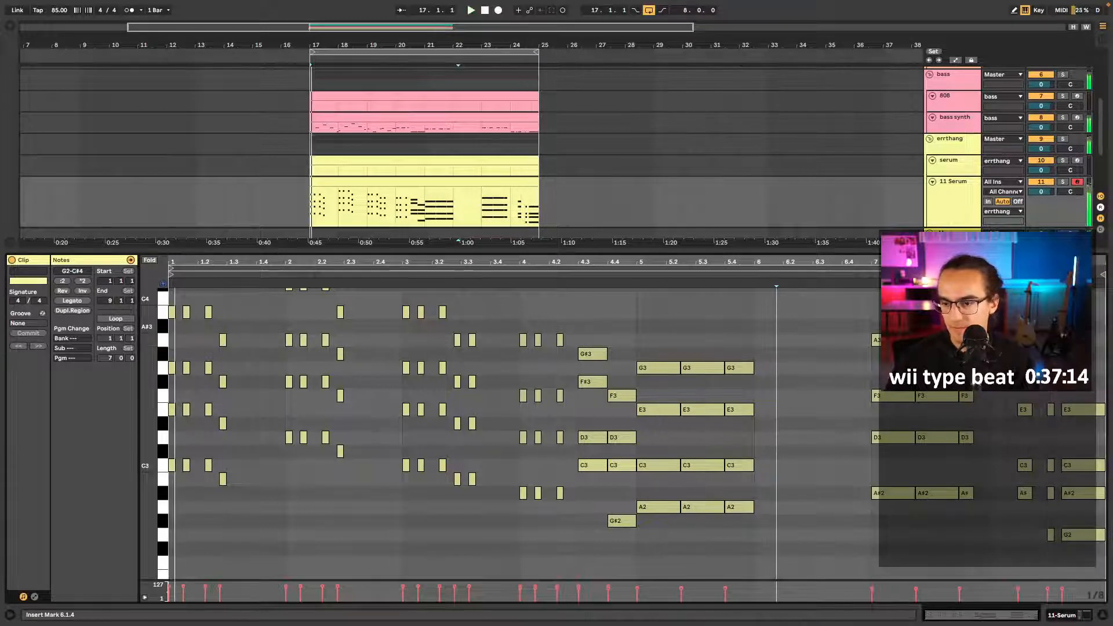
# - Remove the chord at 8.2.1 after shortening it to a sixteenth note and shifting it later
pyautogui.moveTo(1031, 395); pyautogui.dragTo(1016, 534)
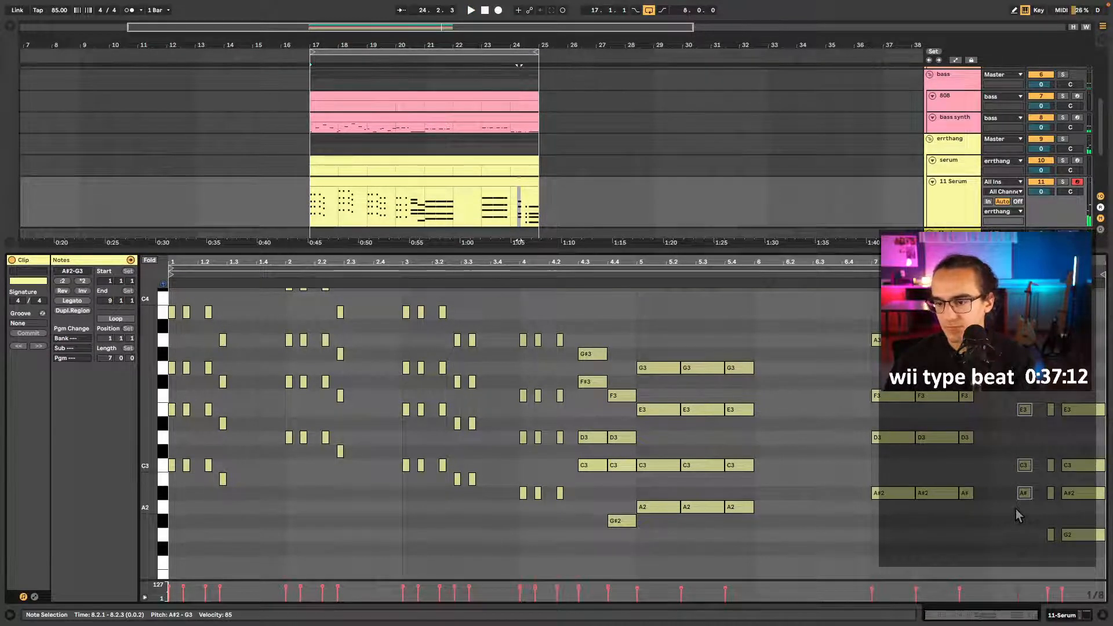
pyautogui.press('super+1')
pyautogui.hotkey('shift', 'Left')
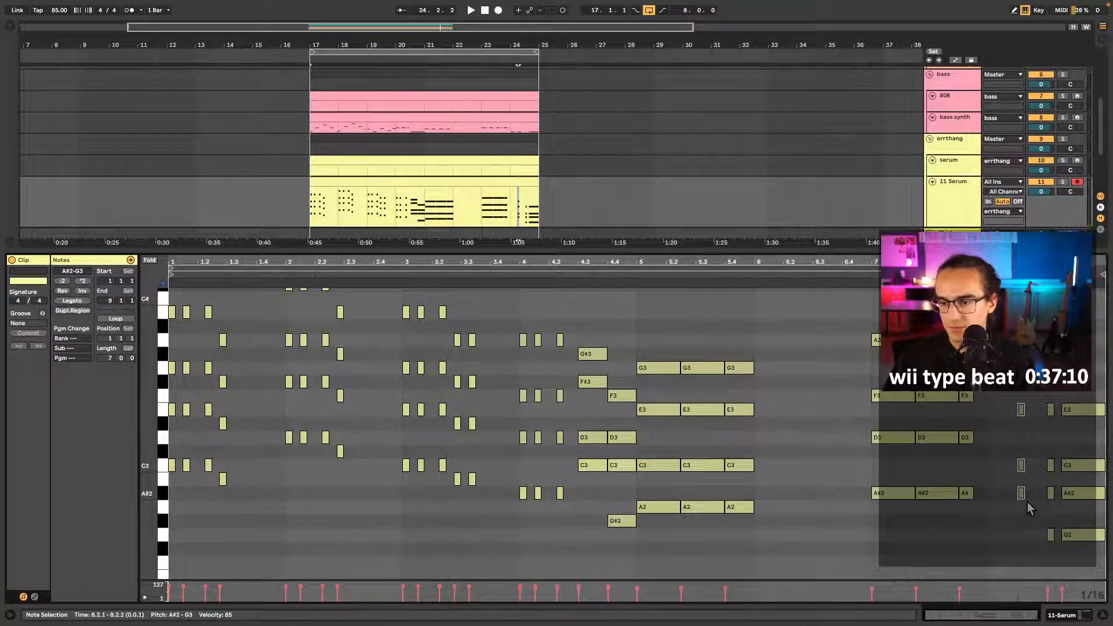
pyautogui.press('Right')
pyautogui.press('Right')
pyautogui.press('Delete')
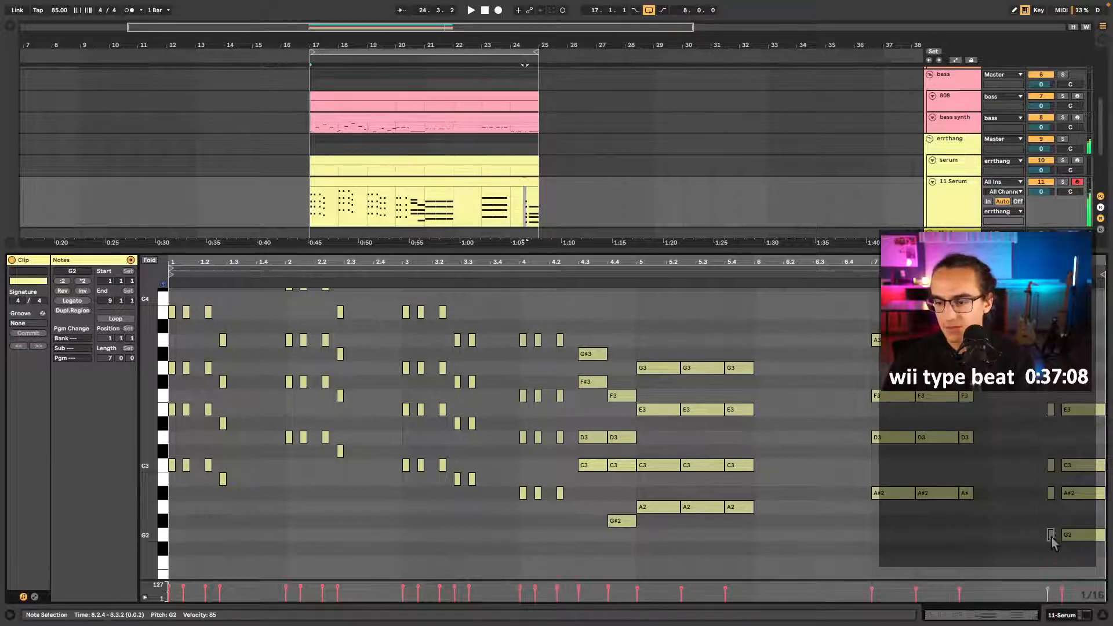
# - Return to the arrangement, select the Serum clip and play the loop from bar 17
pyautogui.hotkey('shift', 'Tab')
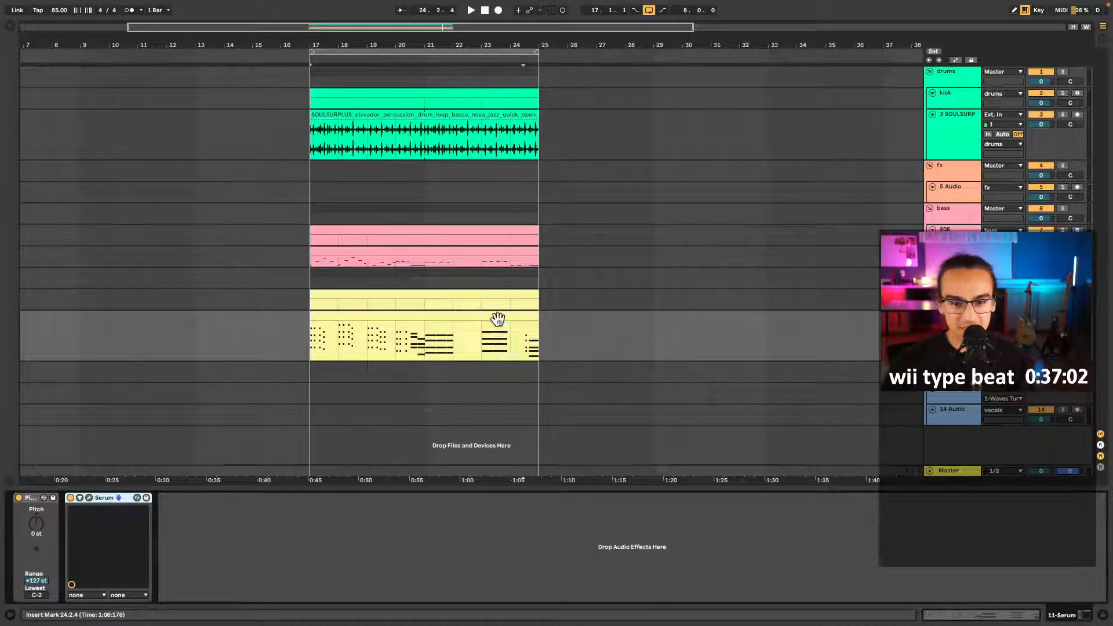
pyautogui.click(510, 333)
pyautogui.press('-')
pyautogui.press('-')
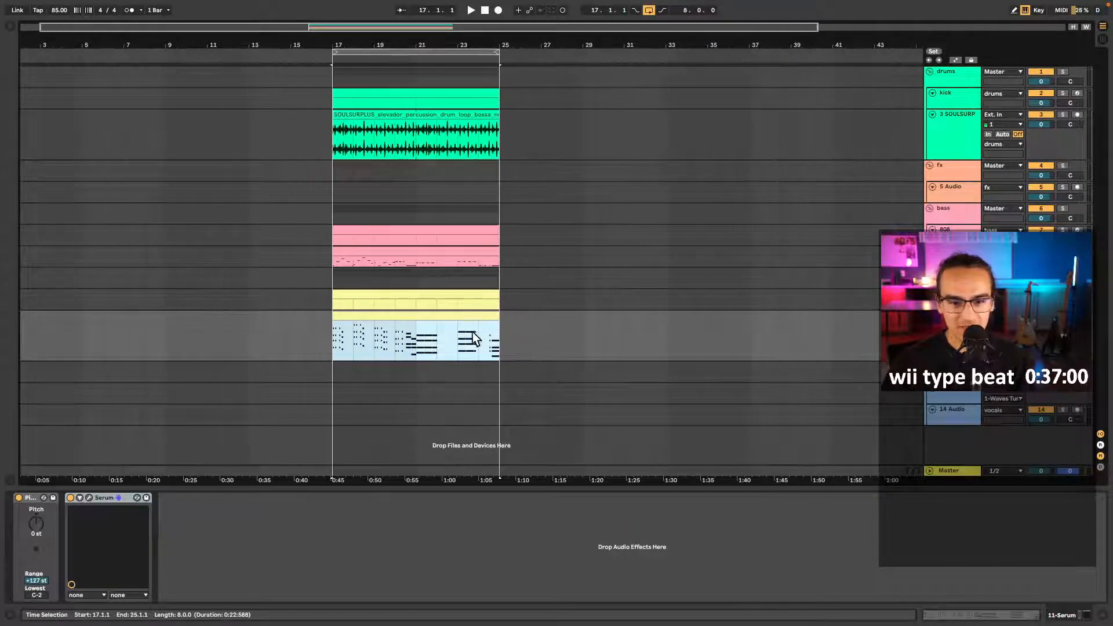
pyautogui.press('space')
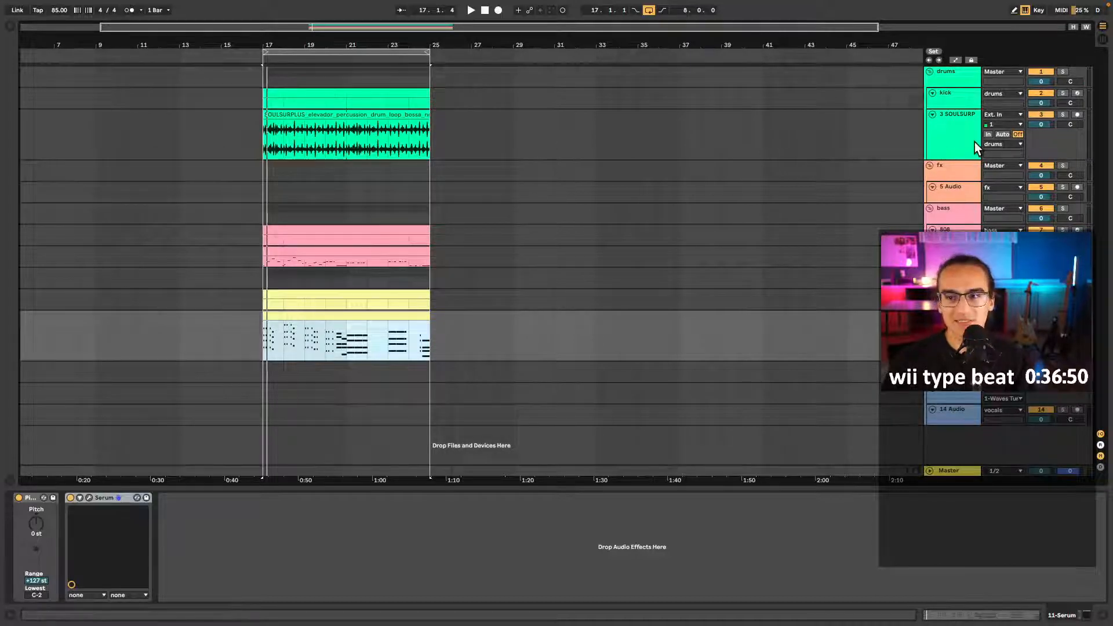
# - Insert an audio track below the SOULSURPLUS drum loop and place the TS percussion samples, starting with the high agogo bell, at bars 18 and 21
pyautogui.click(959, 139)
pyautogui.hotkey('ctrl', 't')
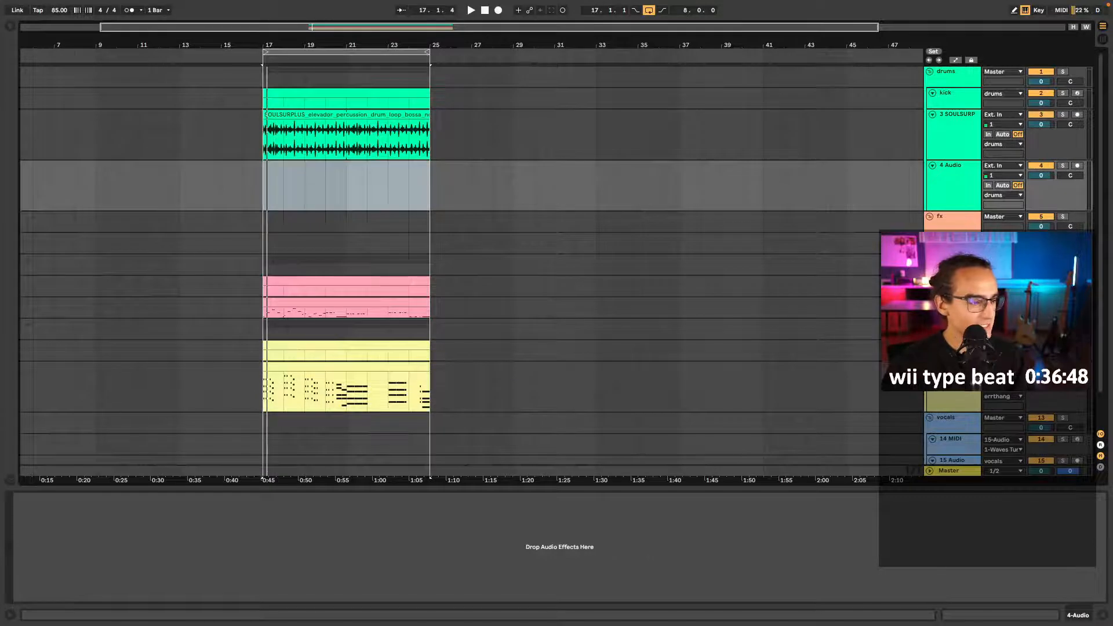
pyautogui.moveTo(1, 183); pyautogui.dragTo(289, 183)
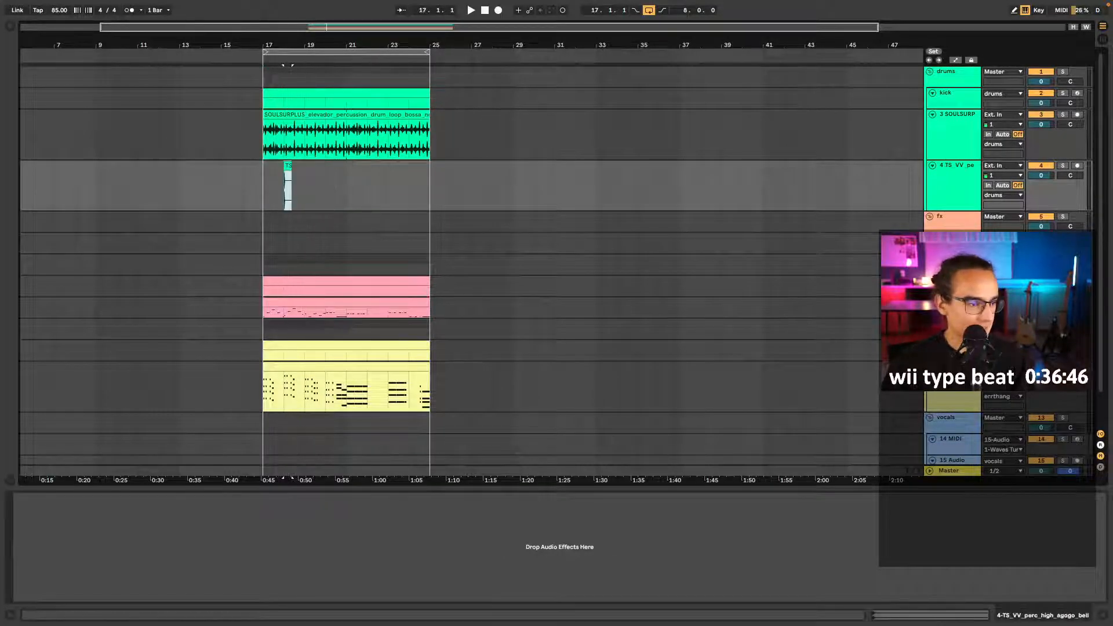
pyautogui.moveTo(1, 134); pyautogui.dragTo(348, 173)
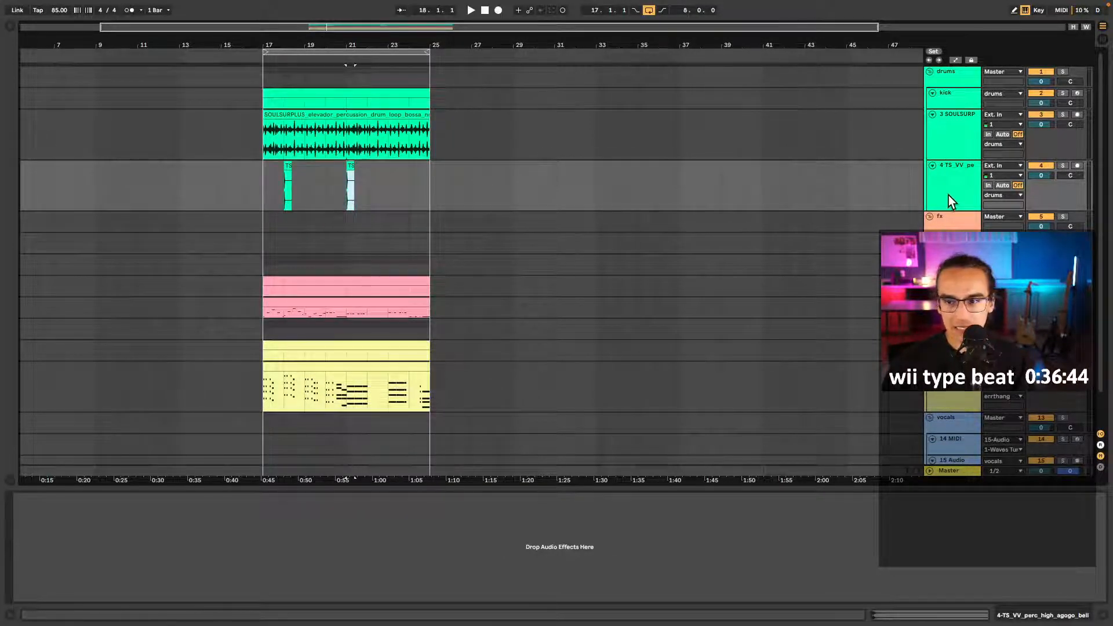
# - Insert a MIDI track below the agogo bell track and select 17.1.1 to 17.3.1 on it
pyautogui.hotkey('ctrl', 'shift', 't')
pyautogui.press('+')
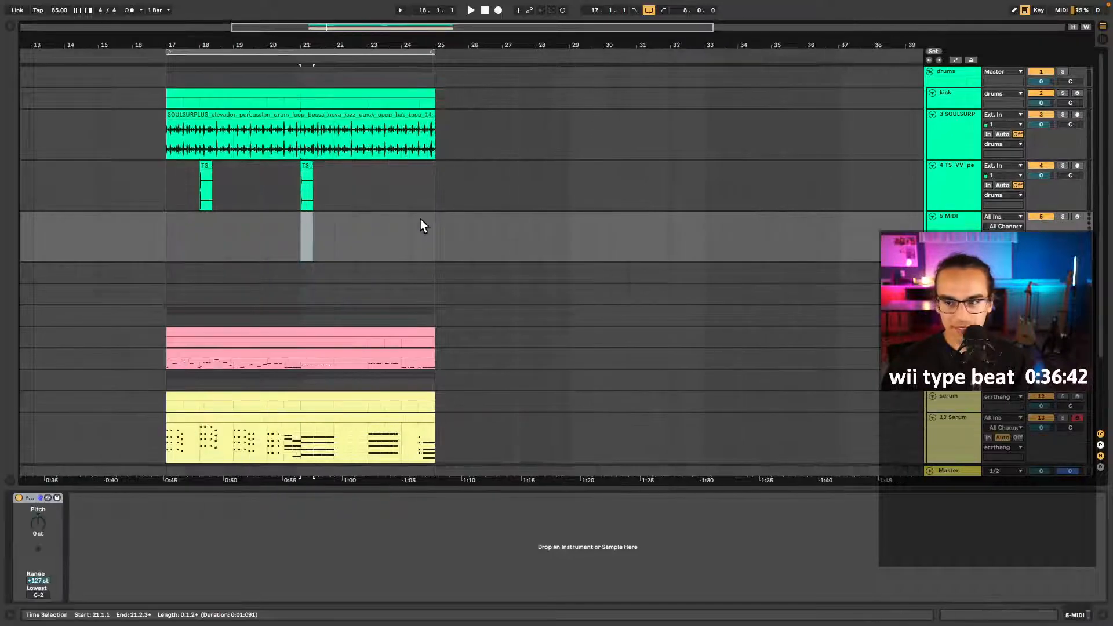
pyautogui.hscroll(-2, 412, 226)
pyautogui.moveTo(312, 231); pyautogui.dragTo(319, 226)
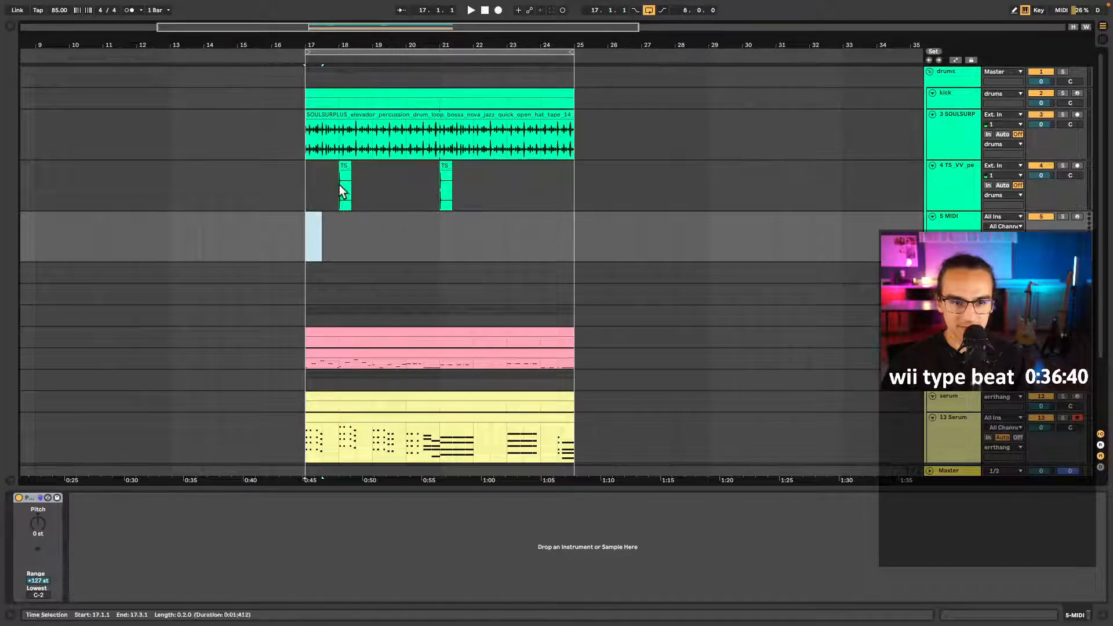
# - Load an empty Drum Rack onto the new MIDI track below the agogo bell track
pyautogui.click(197, 539)
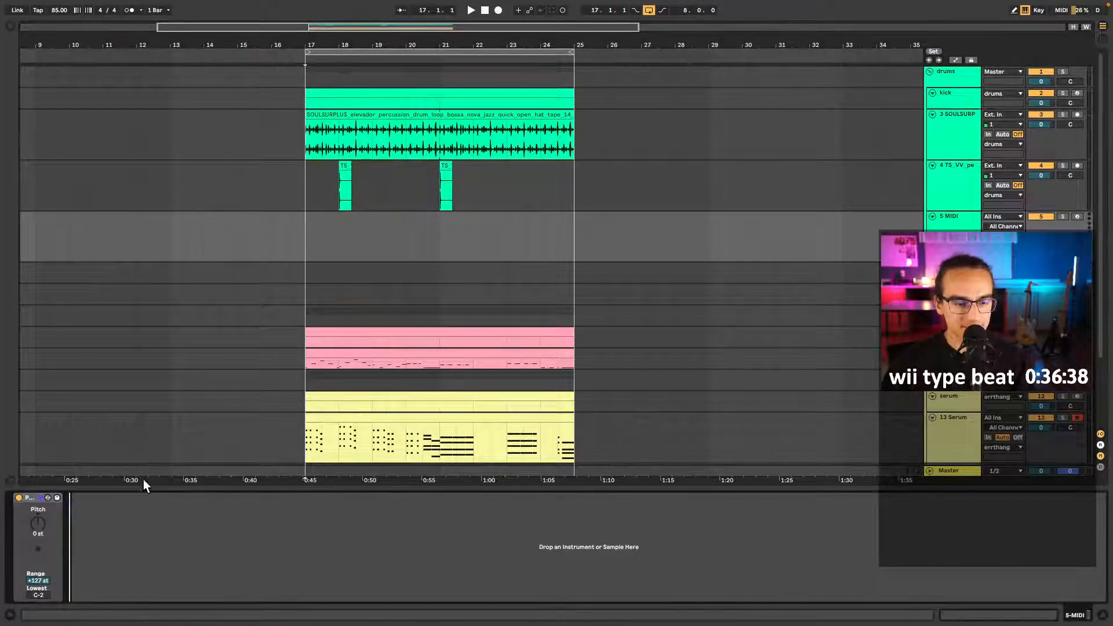
pyautogui.click(308, 234)
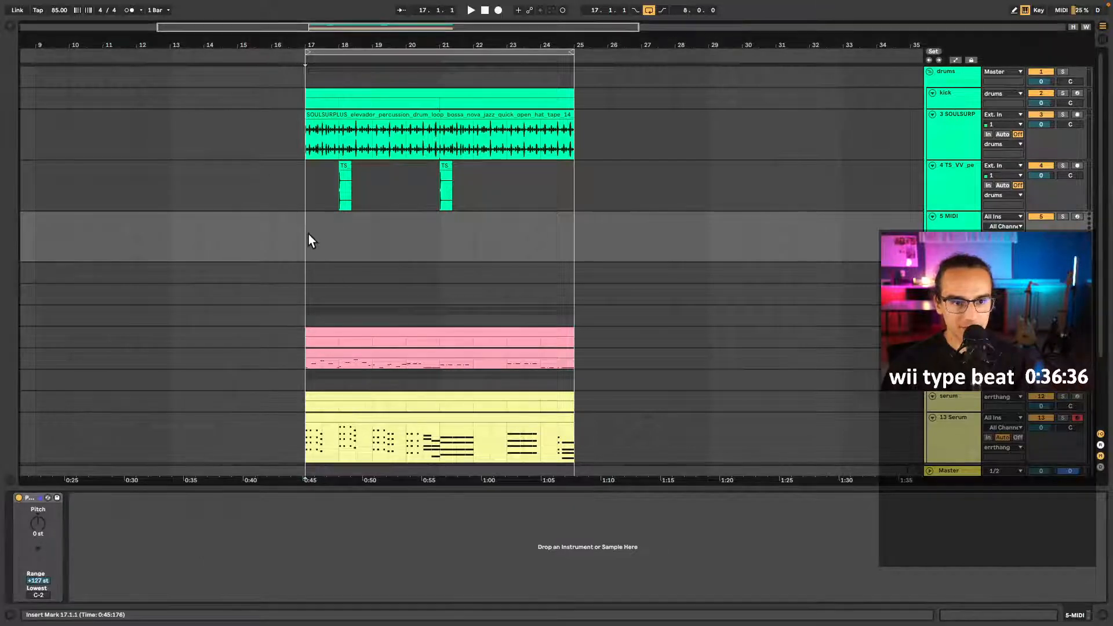
pyautogui.rightClick(308, 234)
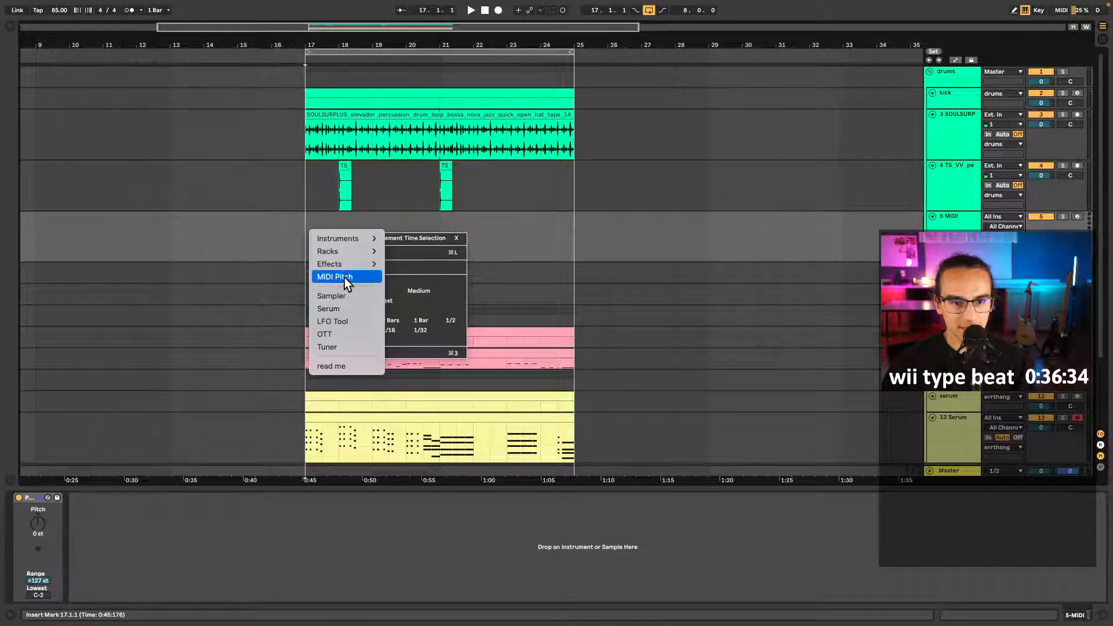
pyautogui.moveTo(383, 235)
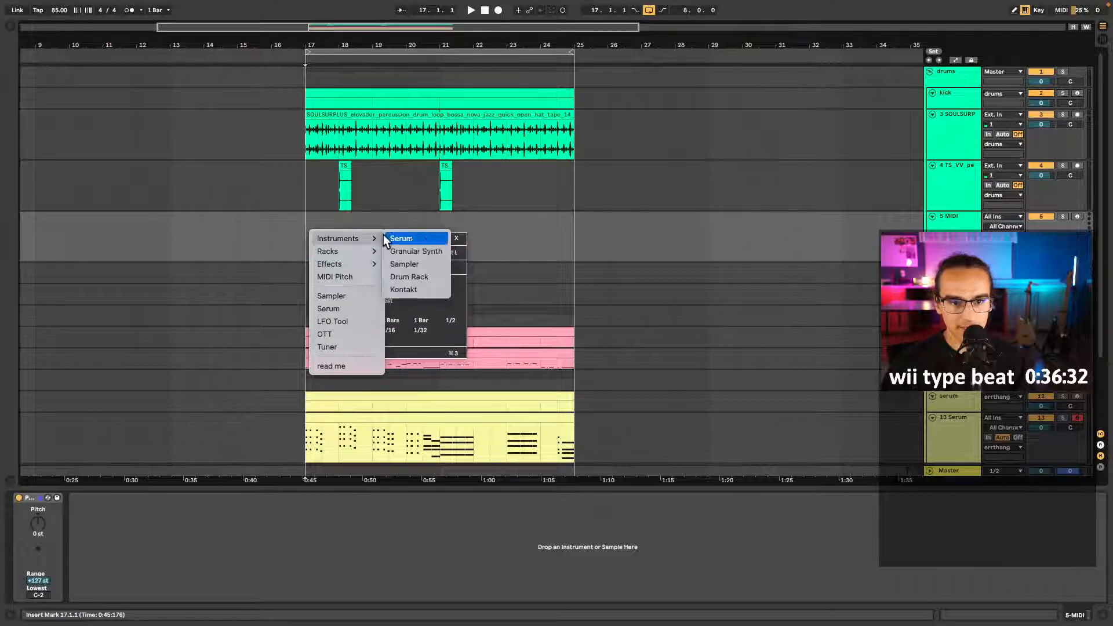
pyautogui.click(402, 275)
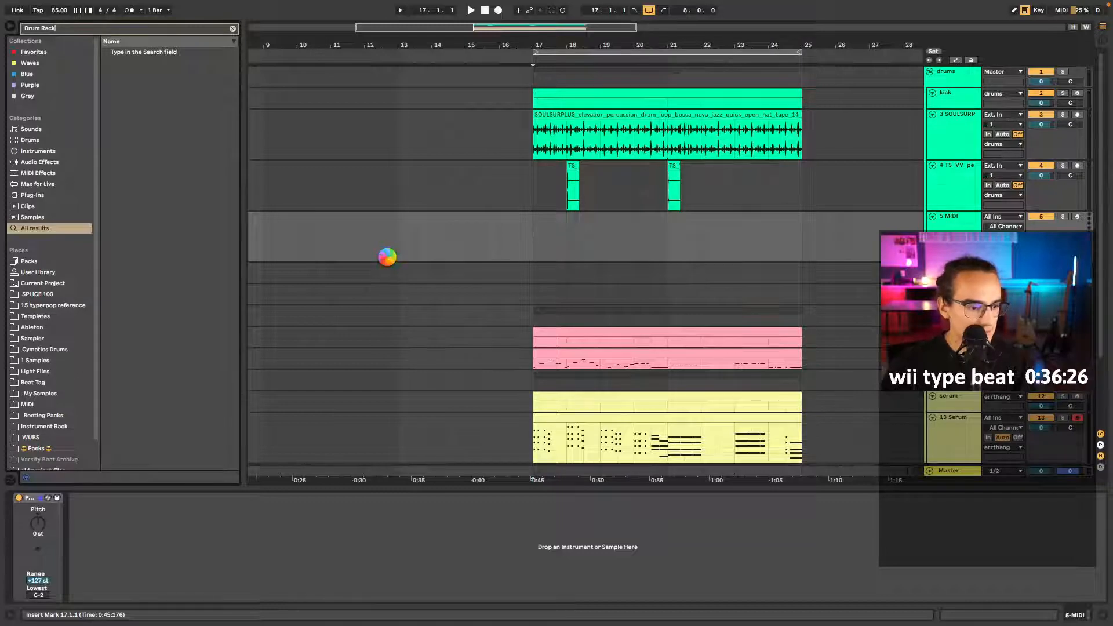
pyautogui.press('Down')
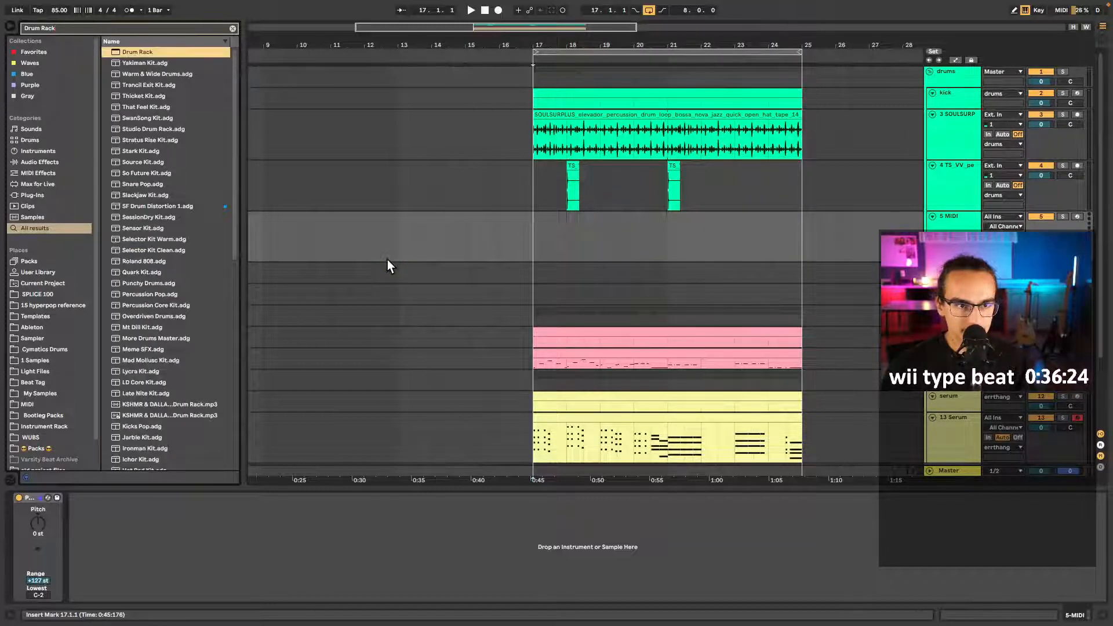
pyautogui.press('Return')
pyautogui.press('super+alt+b')
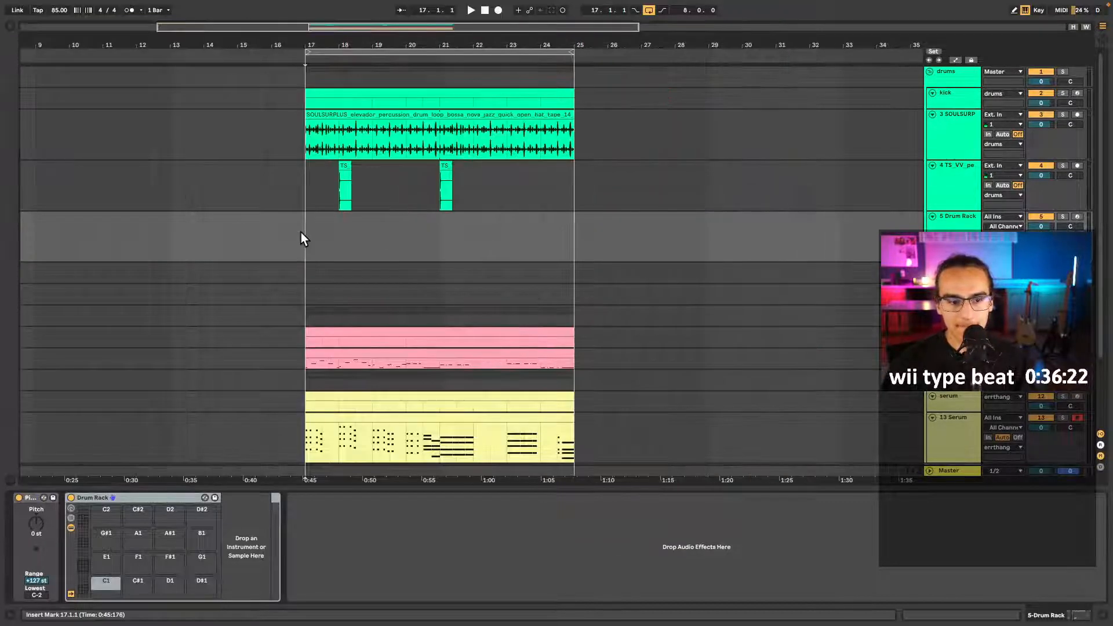
# - Load the high agogo bell sample onto the rack's C1 pad and the agogo bell sample onto C#1
pyautogui.click(342, 174)
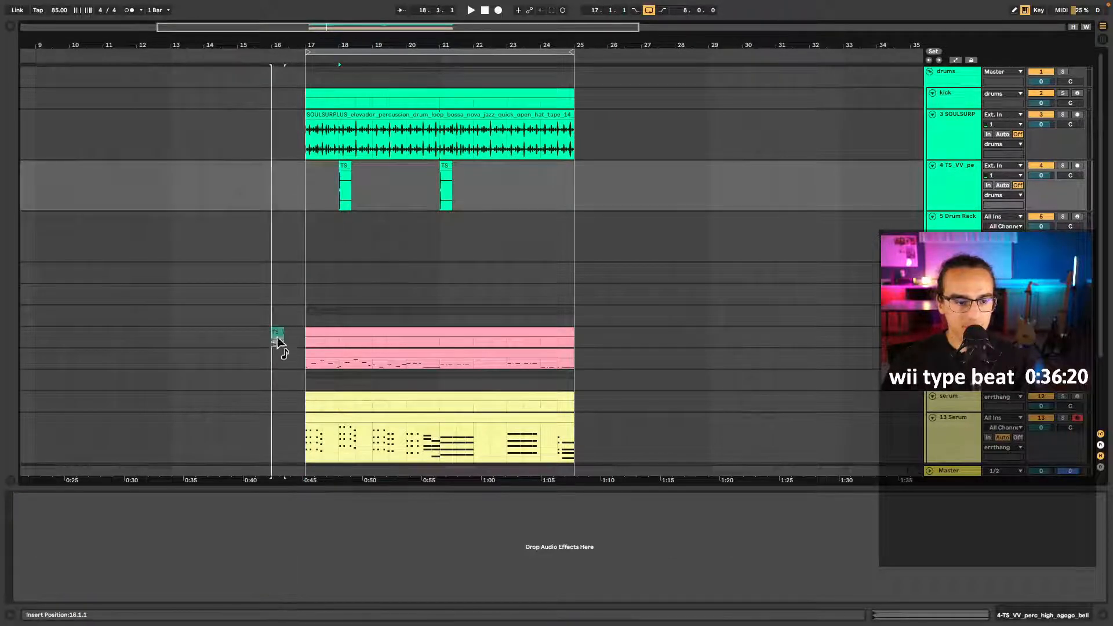
pyautogui.click(326, 228)
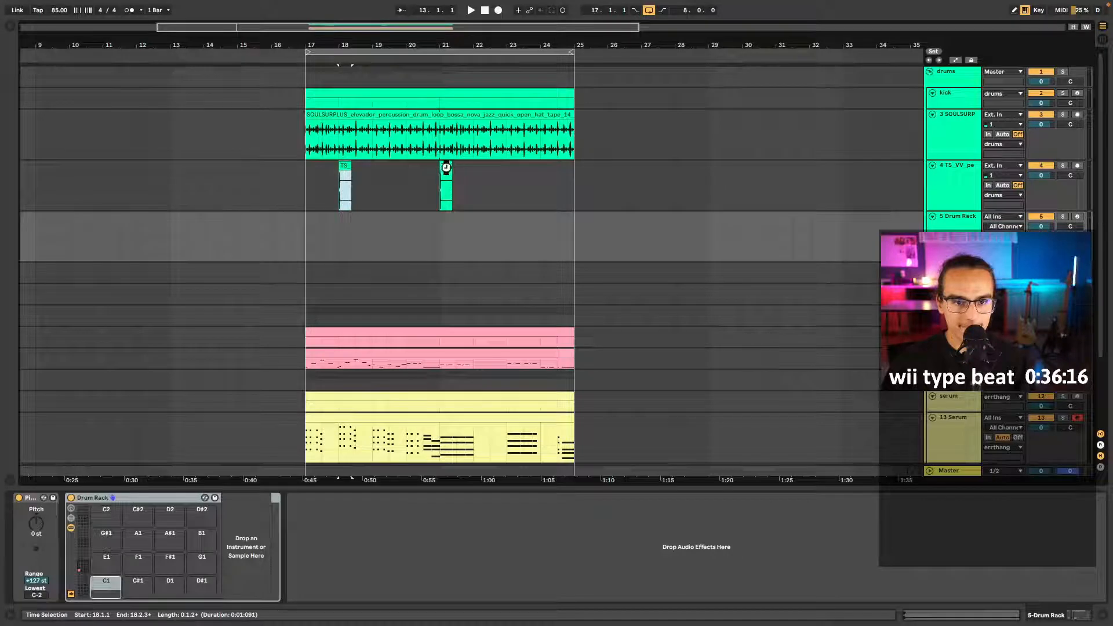
pyautogui.moveTo(445, 167); pyautogui.dragTo(78, 529)
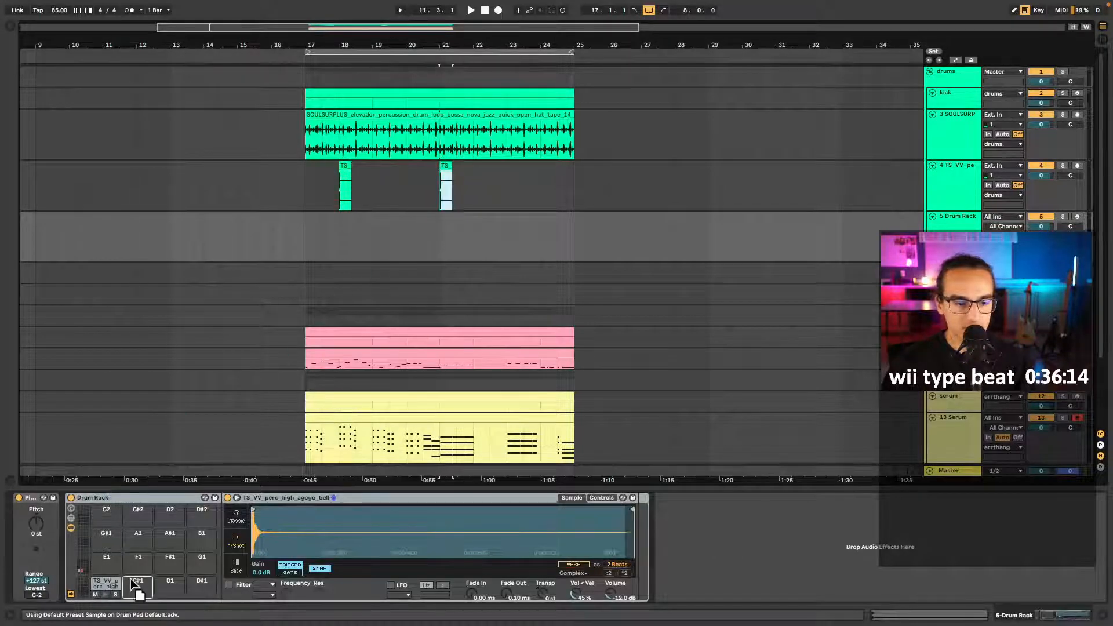
# - Delete the TS percussion audio track and create an empty MIDI clip from bar 17 to 21 on the Drum Rack track
pyautogui.click(941, 179)
pyautogui.press('Delete')
pyautogui.moveTo(317, 180); pyautogui.dragTo(444, 183)
pyautogui.hotkey('ctrl', 'shift', 'm')
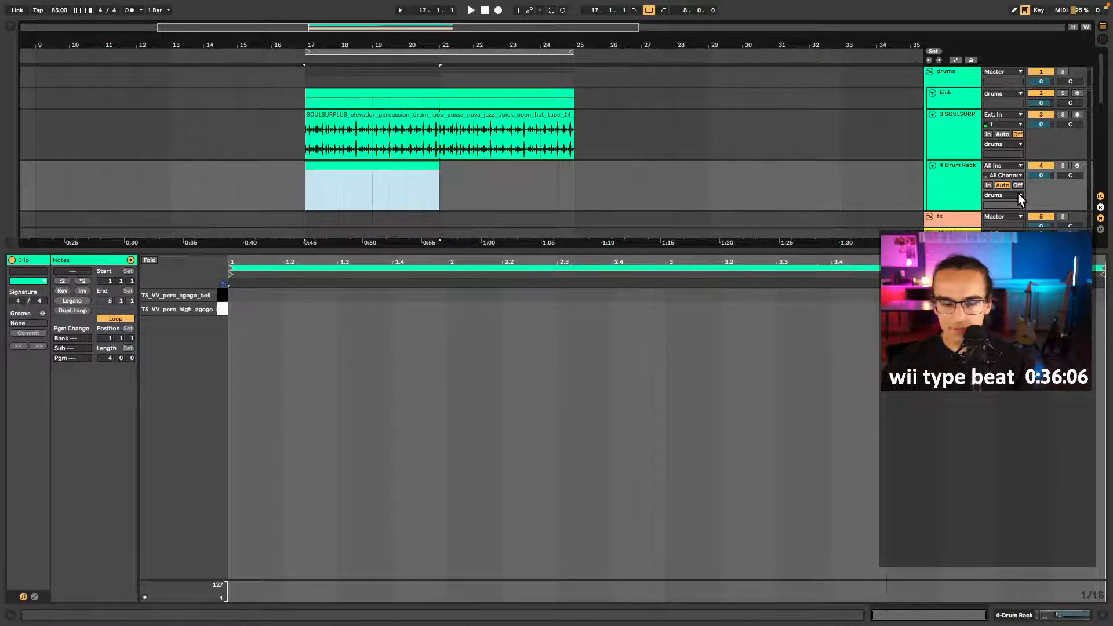
# - Arm the Drum Rack track for recording and transpose both agogo bell samples by +1 st
pyautogui.click(1079, 166)
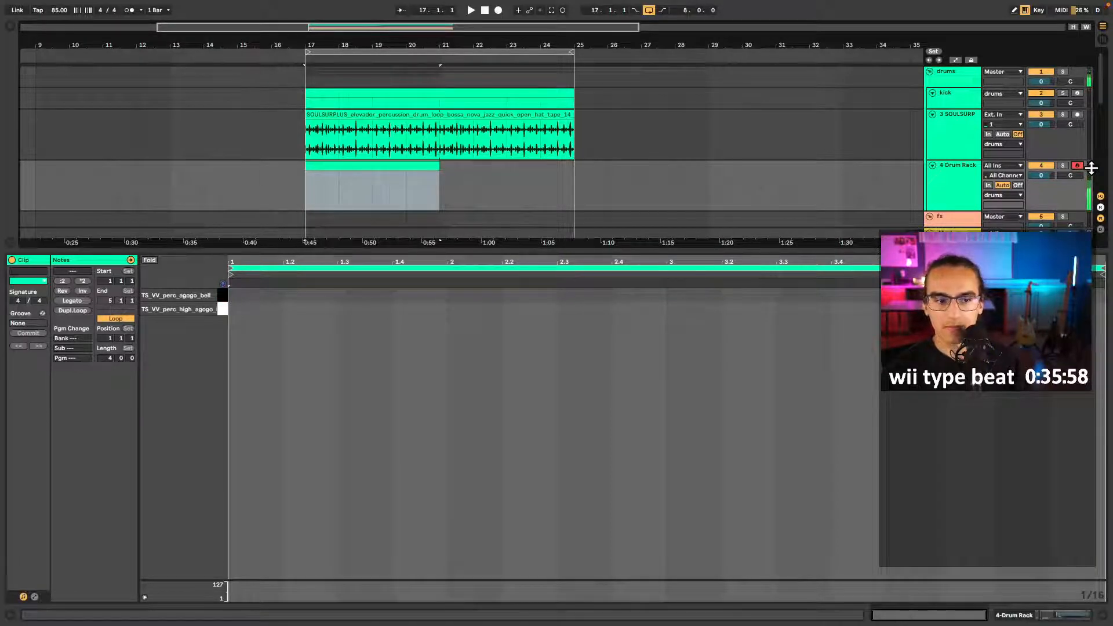
pyautogui.hotkey('shift', 'Tab')
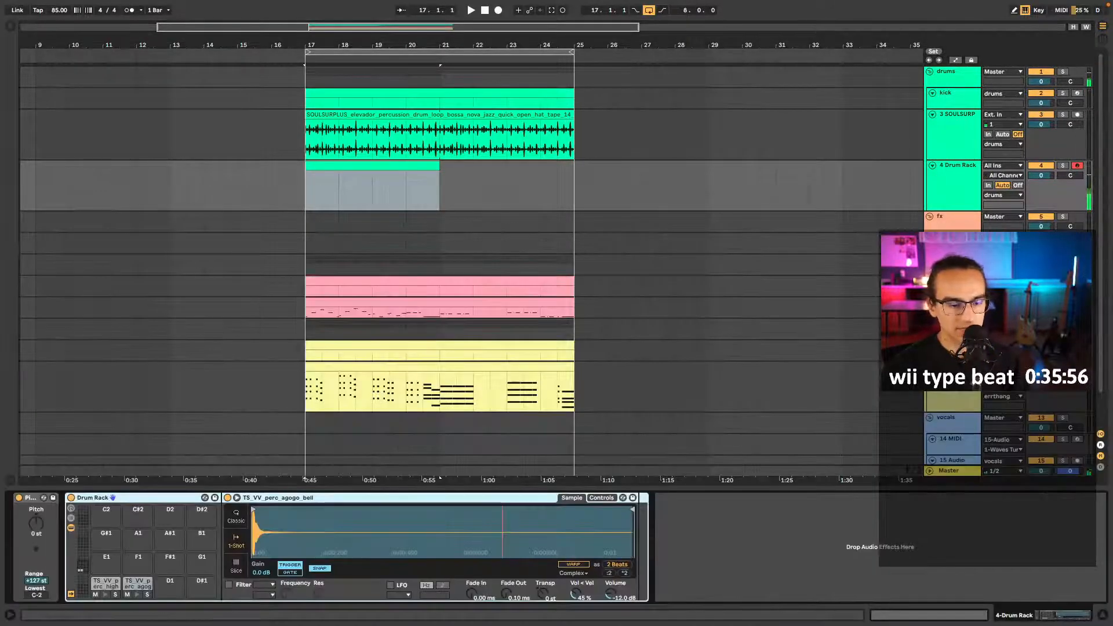
pyautogui.click(540, 595)
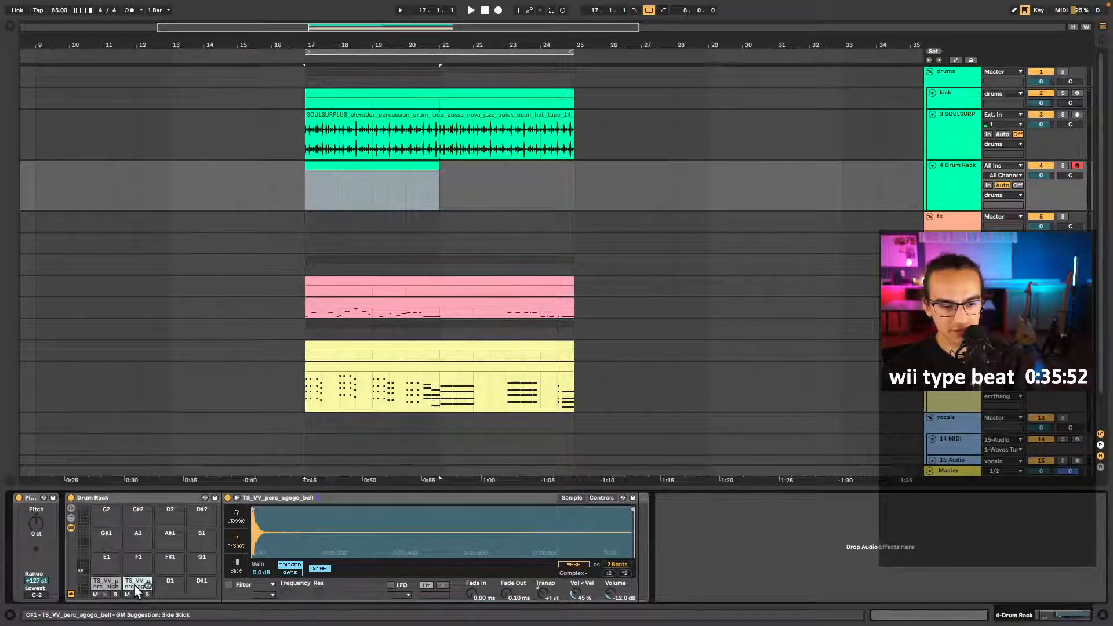
pyautogui.click(118, 585)
pyautogui.click(542, 596)
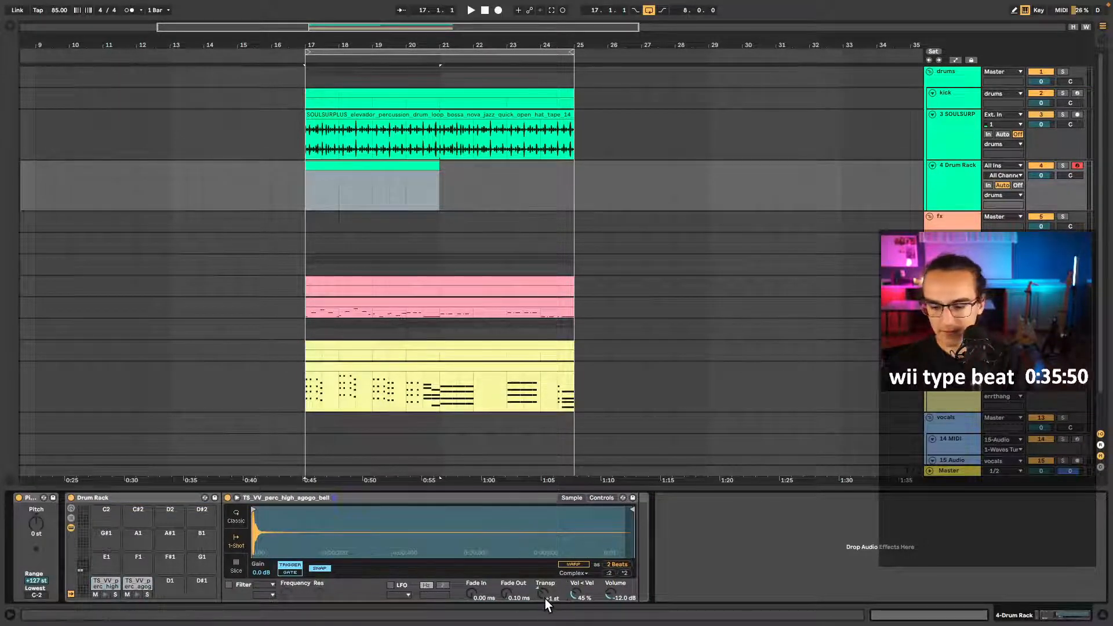
pyautogui.press('Up')
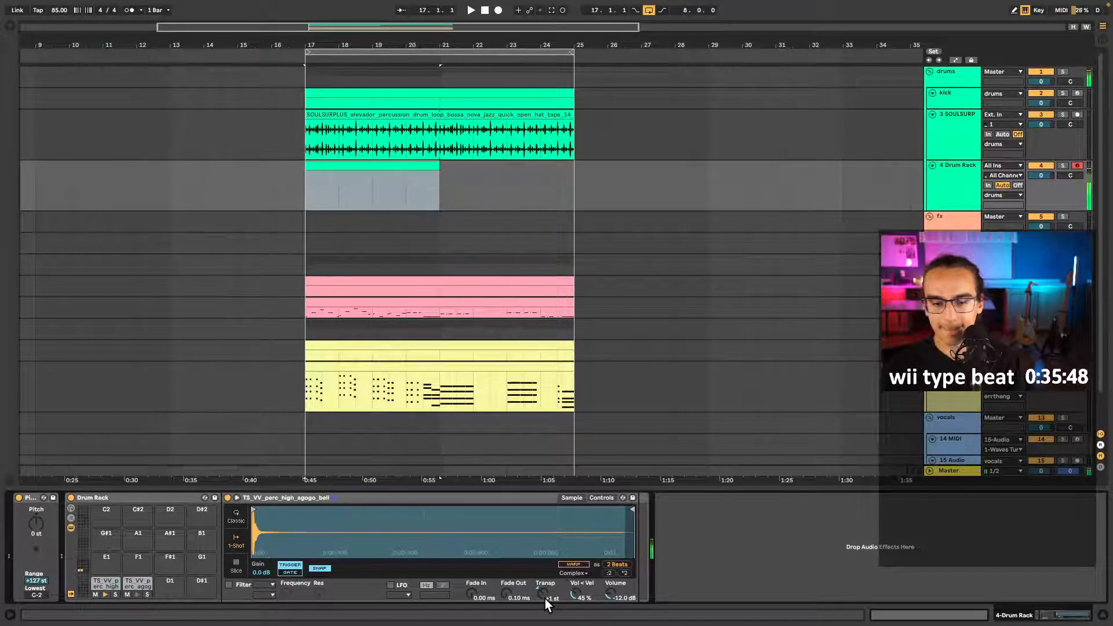
# - Play the loop from bar 17 and lower the volume of the SOULSURPLUS drum loop track
pyautogui.press('space')
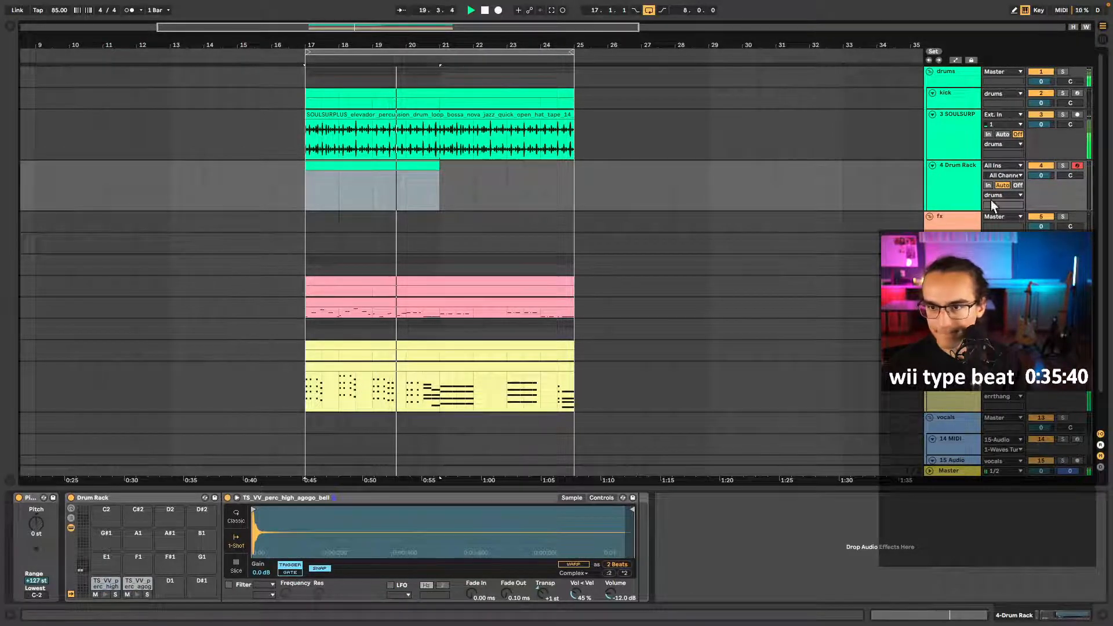
pyautogui.moveTo(1042, 125); pyautogui.dragTo(1041, 139)
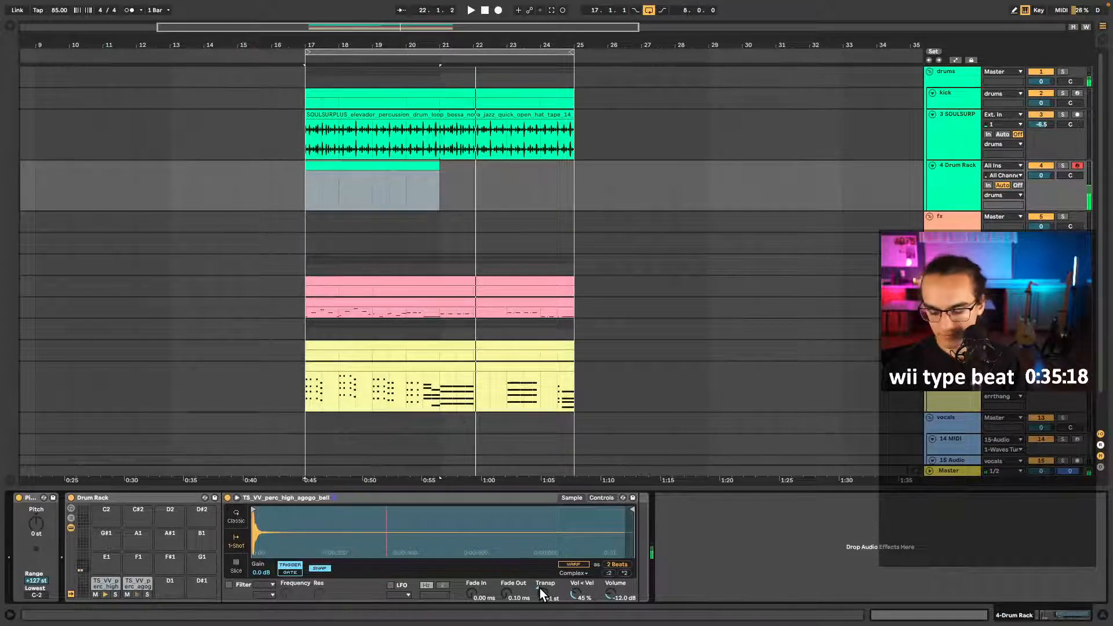
# - Try recording an agogo bell take into the Drum Rack clip from bar 17, then undo the take
pyautogui.press('F9')
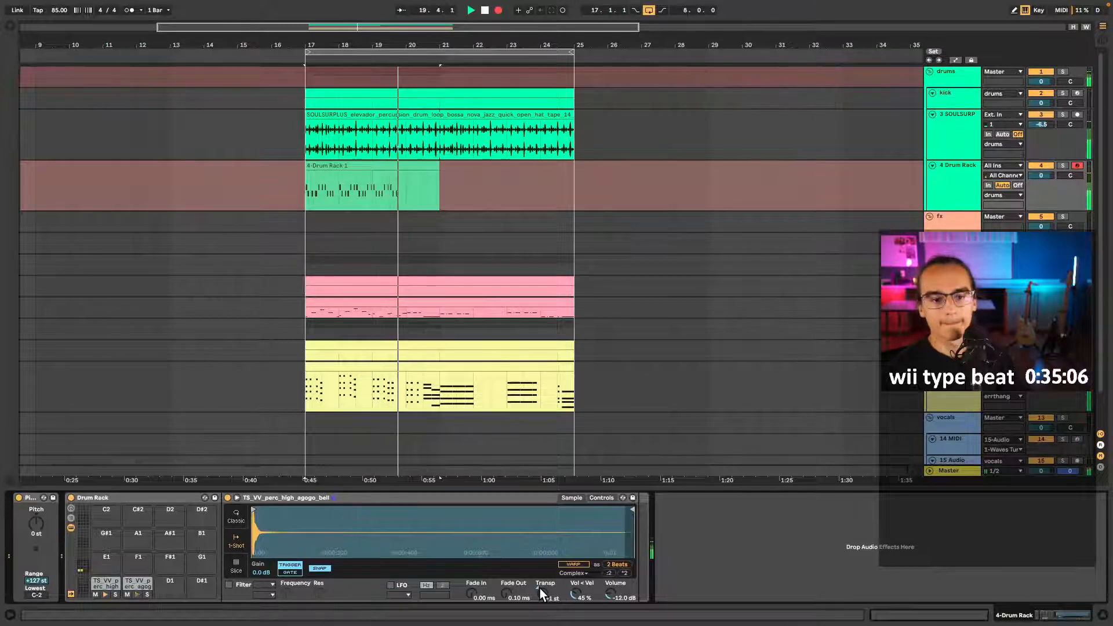
pyautogui.press('F9')
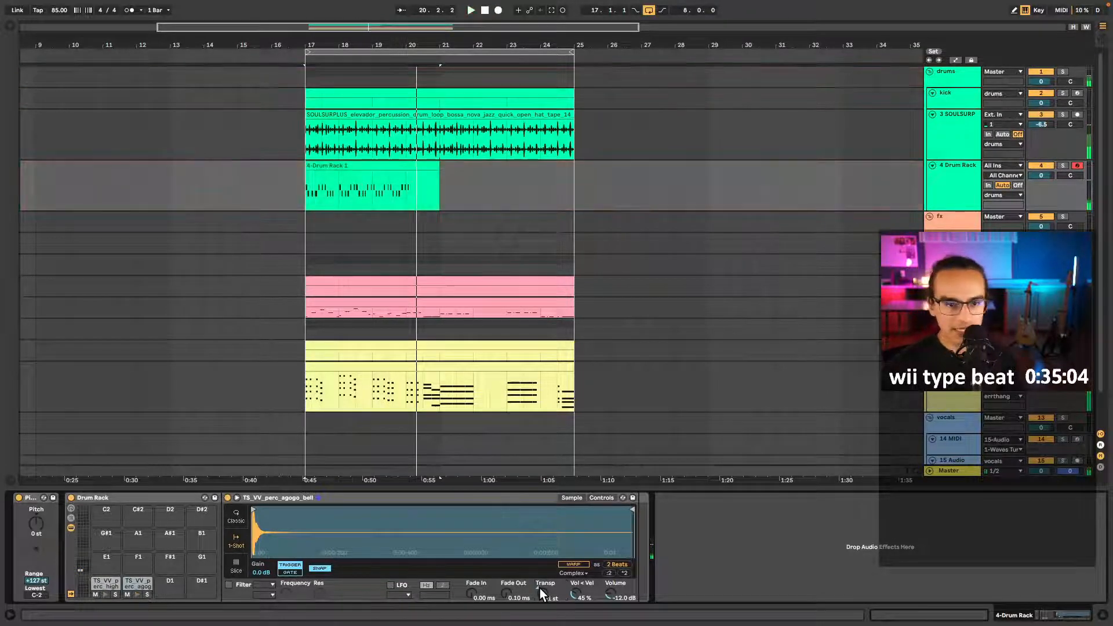
pyautogui.press('space')
pyautogui.press('super+z')
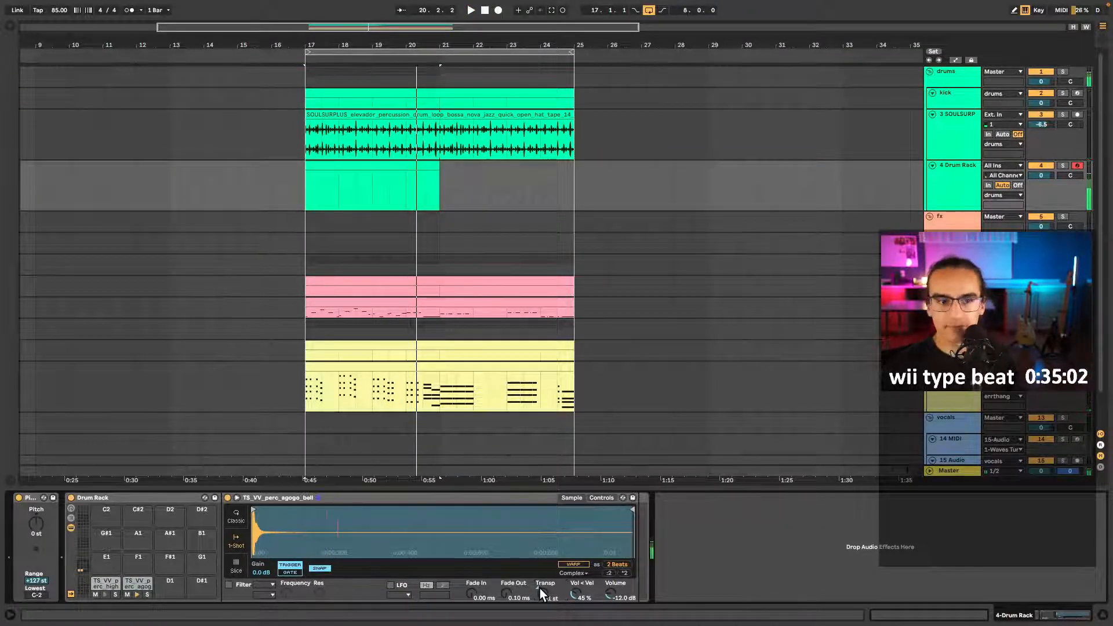
# - Rehearse the agogo rhythm by alternating the two bell pads without recording
pyautogui.press('w')
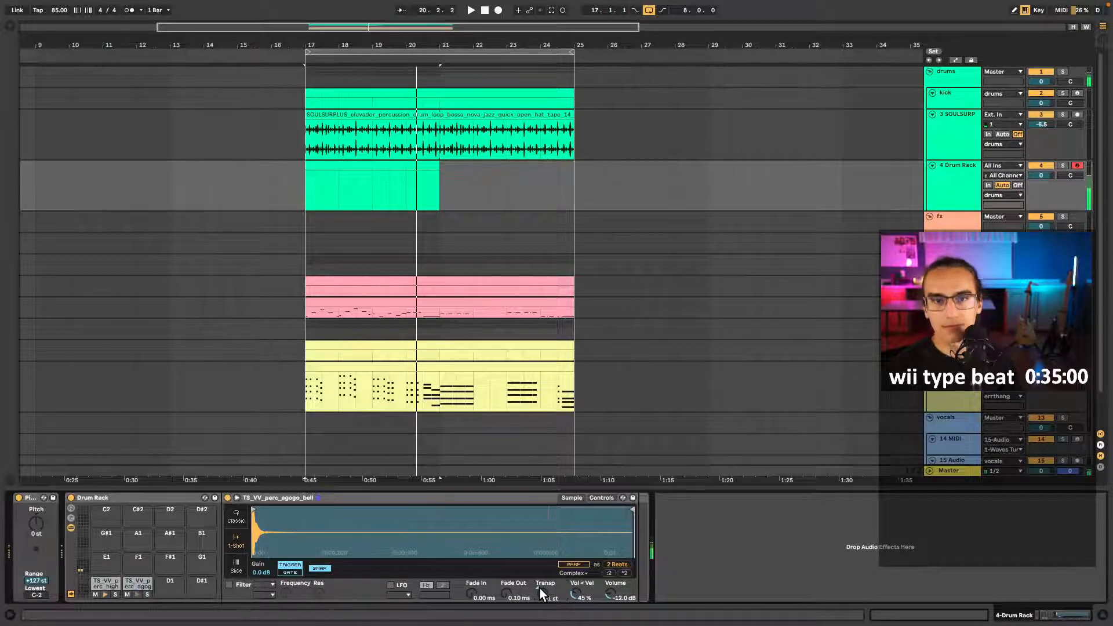
pyautogui.press('w')
pyautogui.press('w')
pyautogui.press('a')
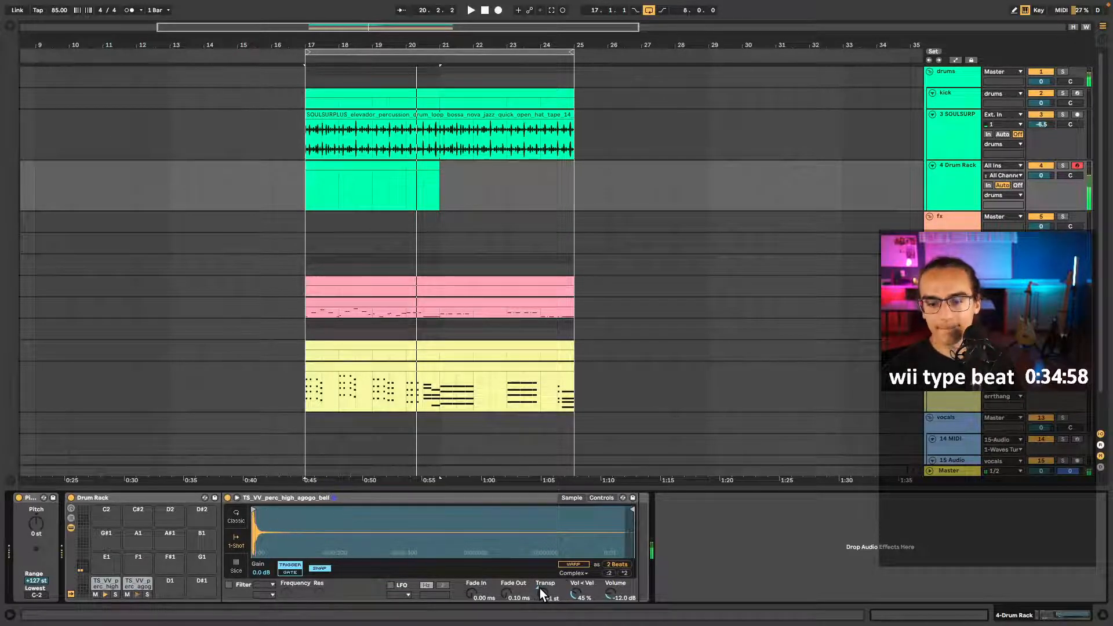
pyautogui.press('w')
pyautogui.press('a')
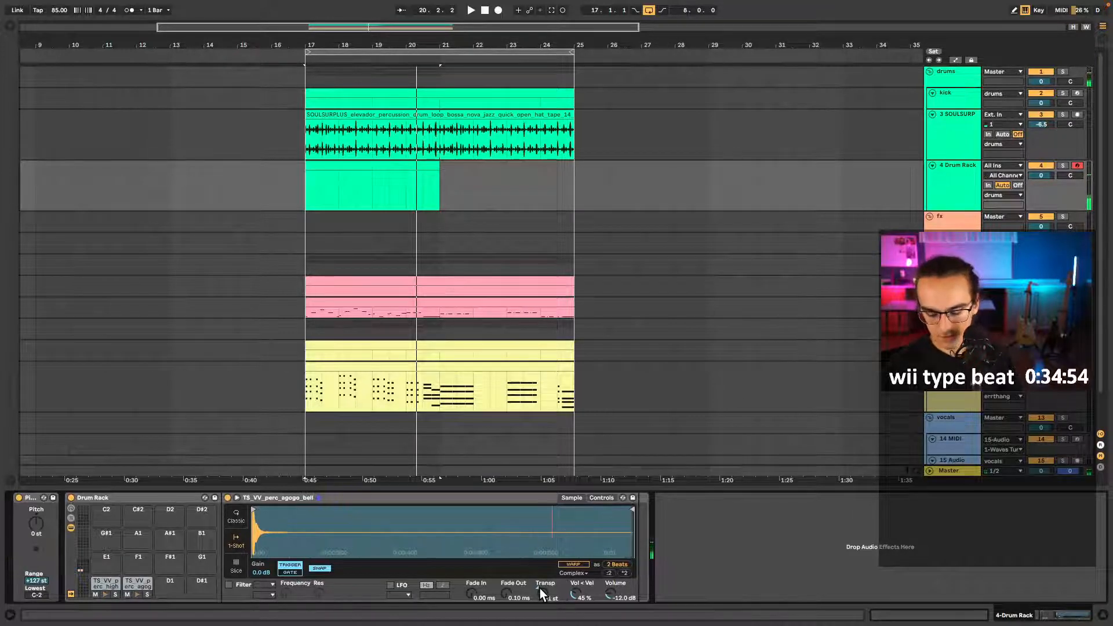
# - Record an agogo bell pattern on the Drum Rack track from bar 17 to 21 and delete the excess after bar 21
pyautogui.press('F9')
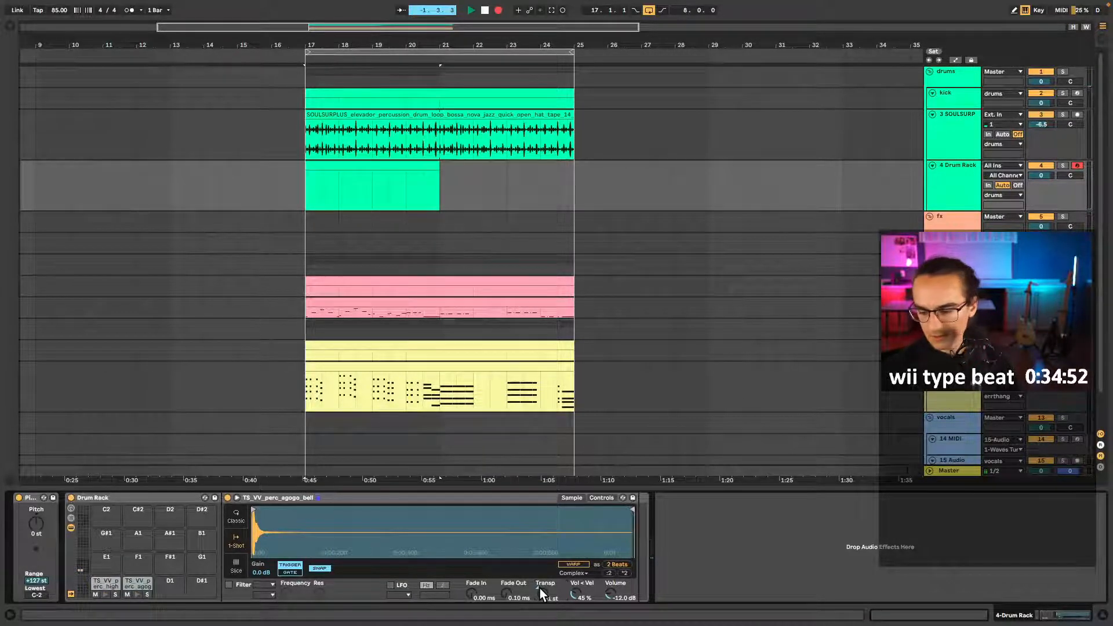
pyautogui.press('w')
pyautogui.press('a')
pyautogui.press('a')
pyautogui.press('a')
pyautogui.press('w')
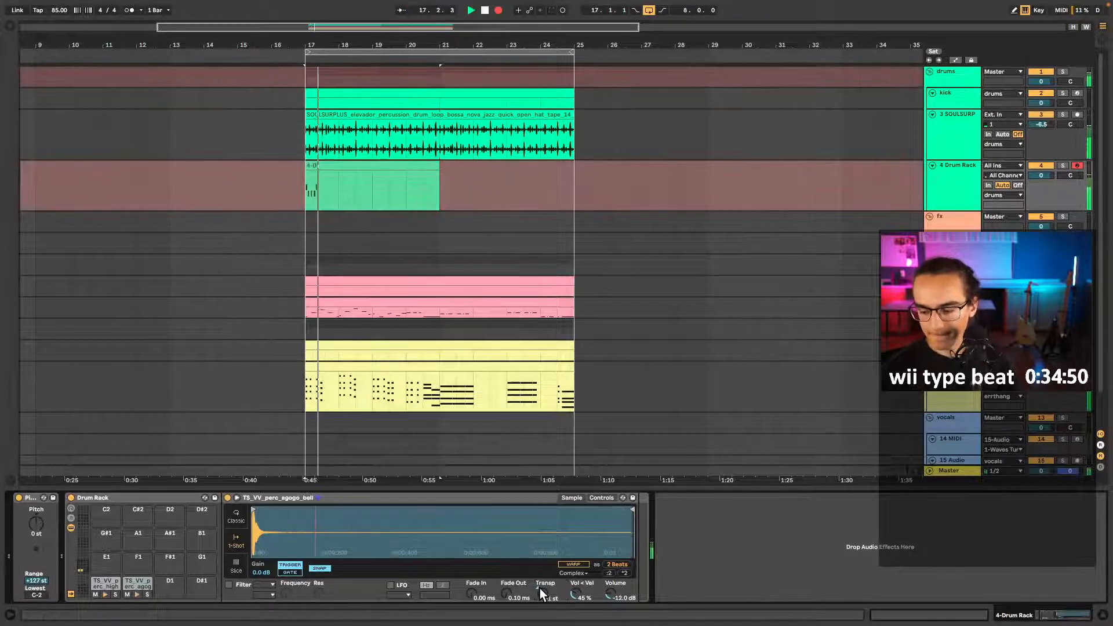
pyautogui.press('a')
pyautogui.press('a')
pyautogui.press('w')
pyautogui.press('w')
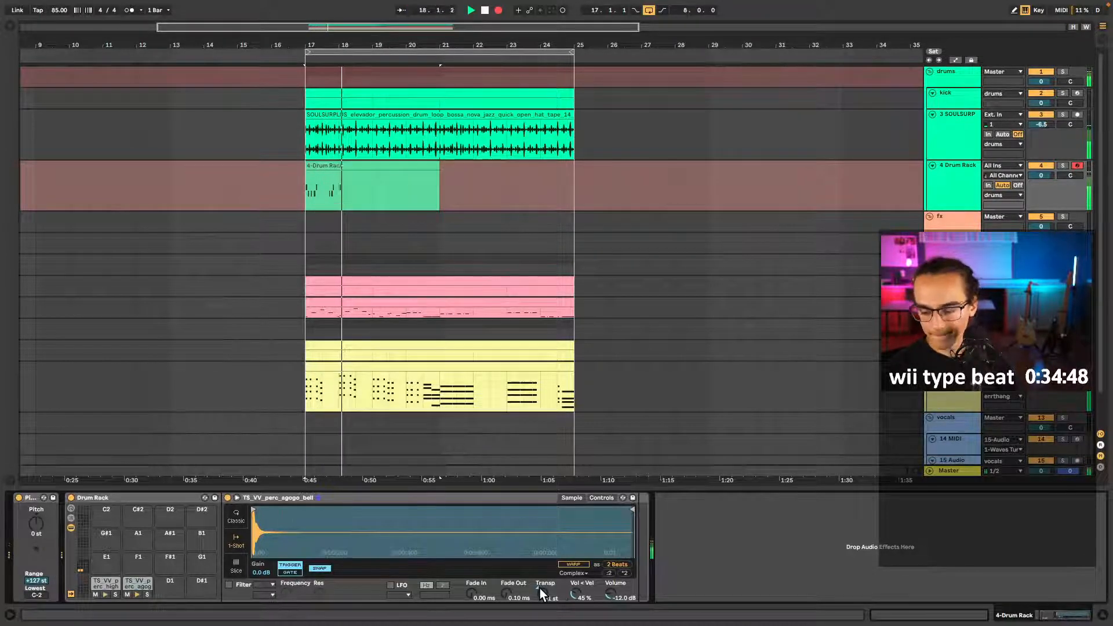
pyautogui.press('a')
pyautogui.press('a')
pyautogui.press('a')
pyautogui.press('w')
pyautogui.press('a')
pyautogui.press('a')
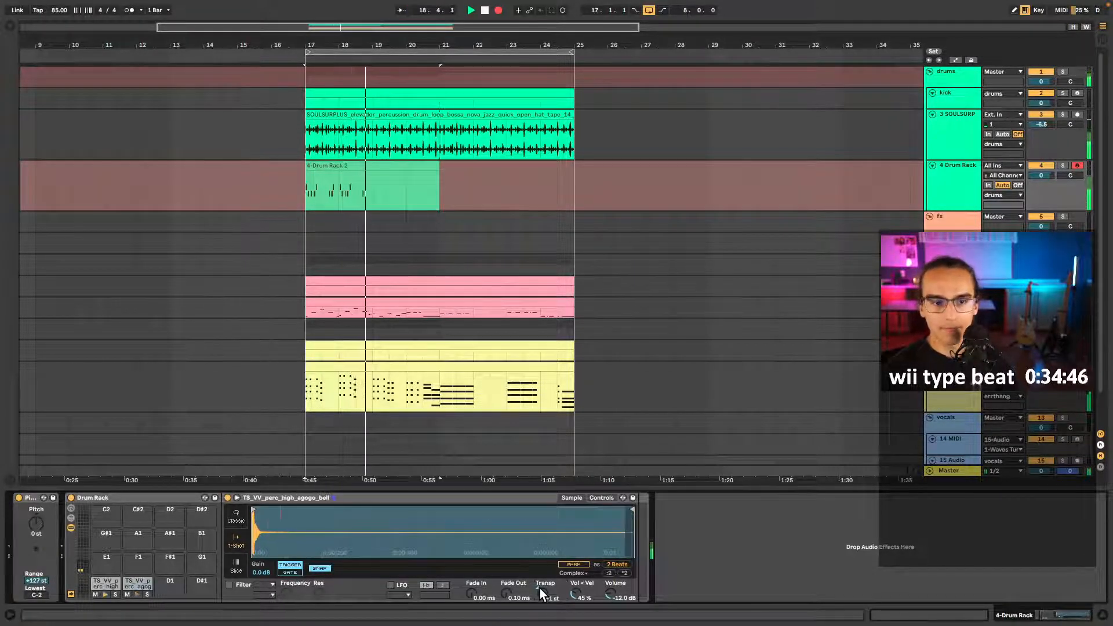
pyautogui.press('w')
pyautogui.press('a')
pyautogui.press('w')
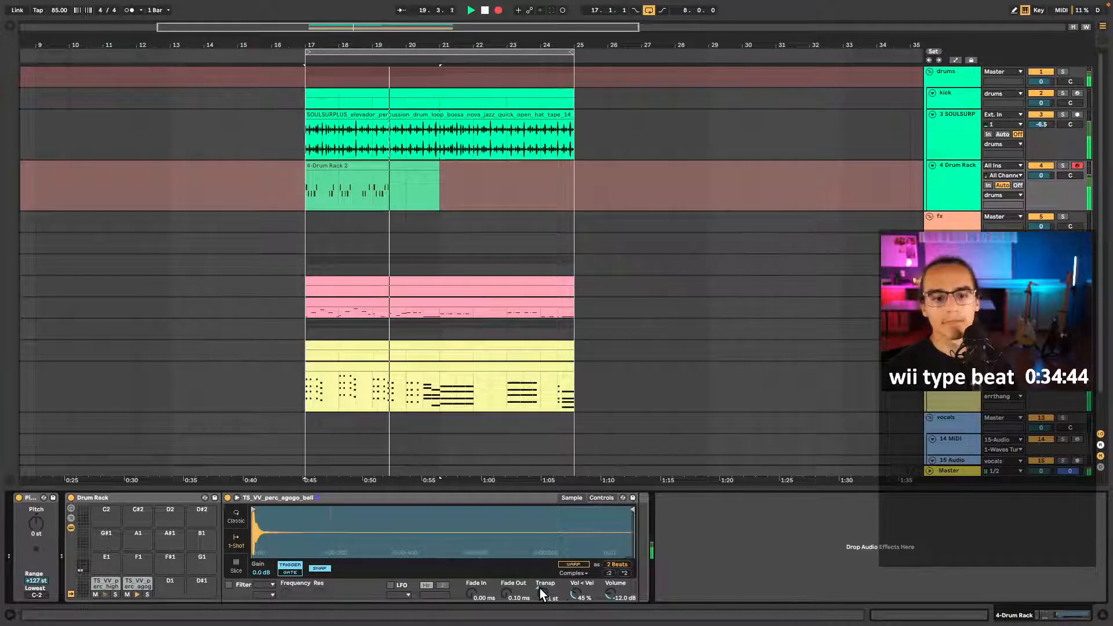
pyautogui.press('a')
pyautogui.press('a')
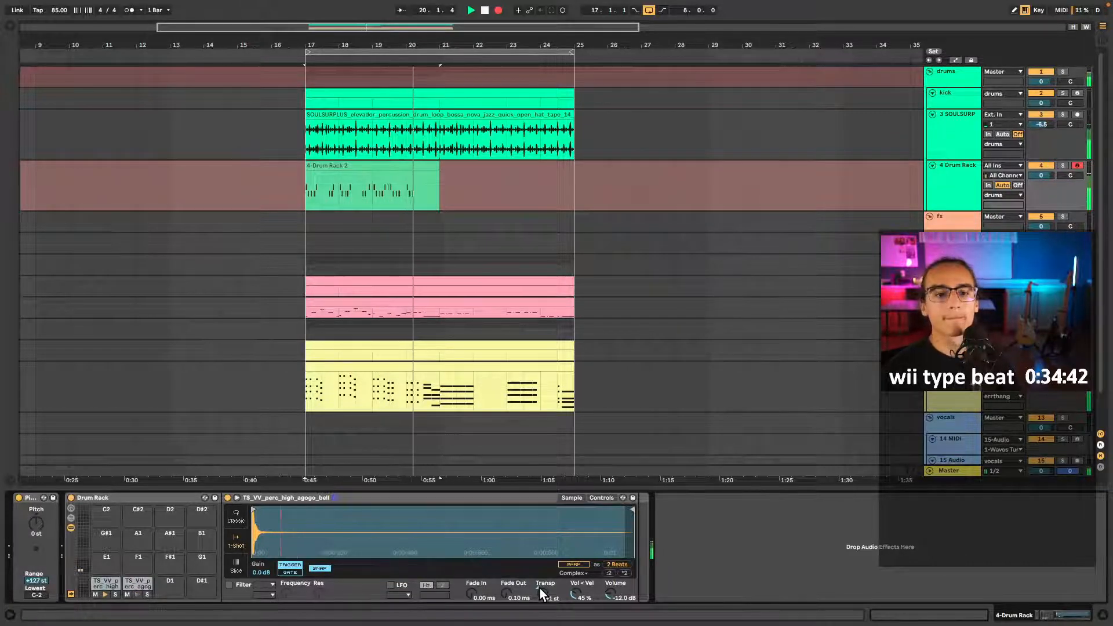
pyautogui.press('w')
pyautogui.press('a')
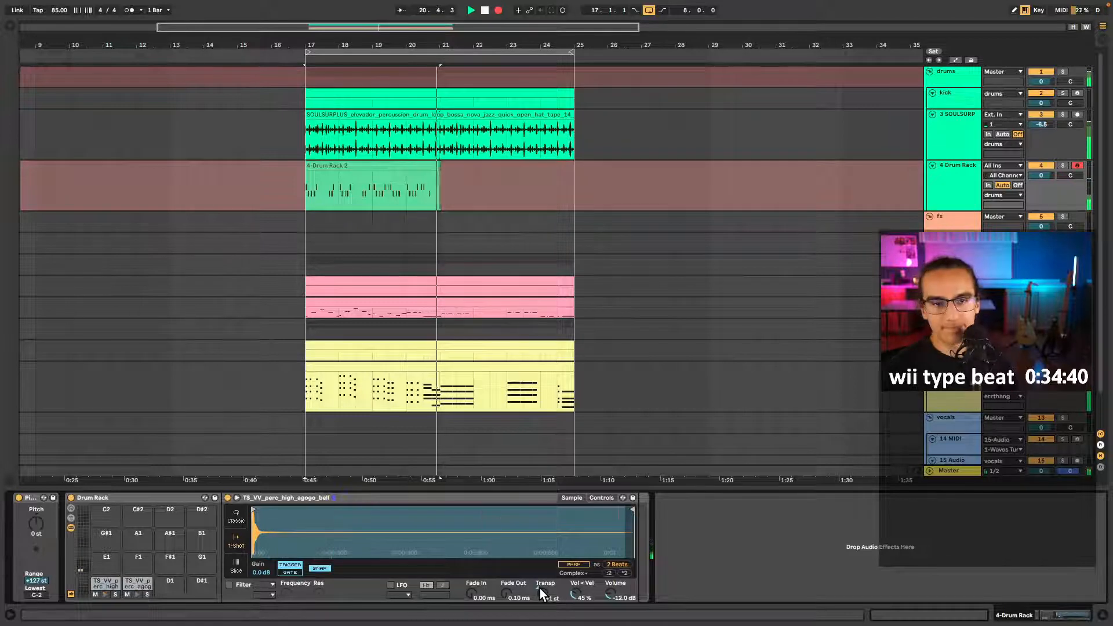
pyautogui.press('space')
pyautogui.moveTo(471, 186); pyautogui.dragTo(437, 189)
pyautogui.press('Delete')
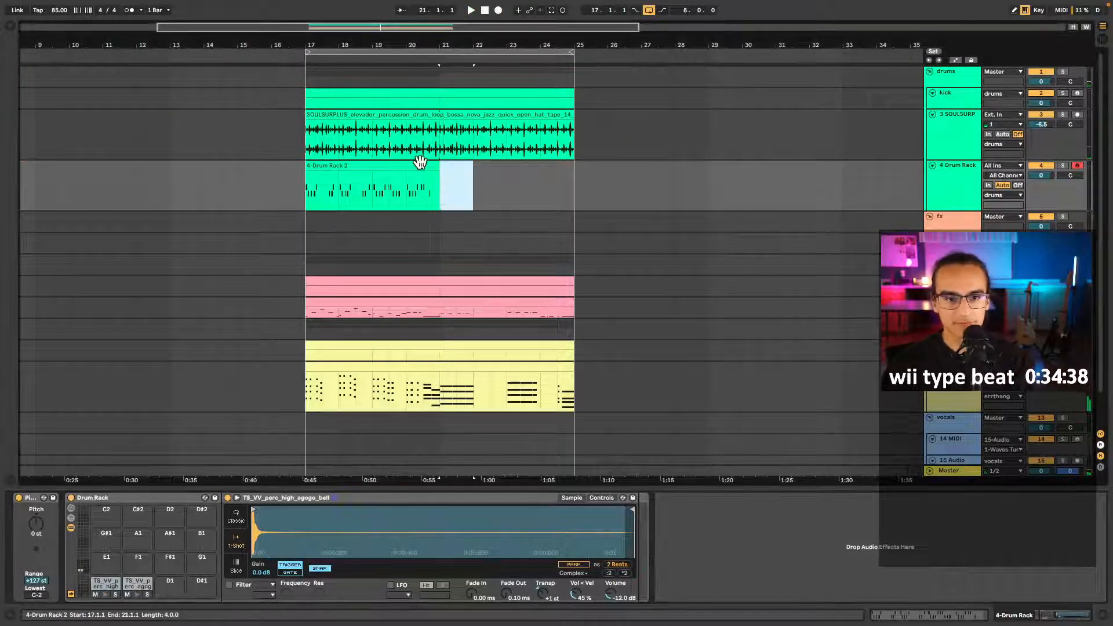
# - Open the recorded Drum Rack clip, shift the agogo bell note just before 1.4.3 onto 1.4.3, and play it back
pyautogui.doubleClick(418, 165)
pyautogui.click(424, 383)
pyautogui.press('space')
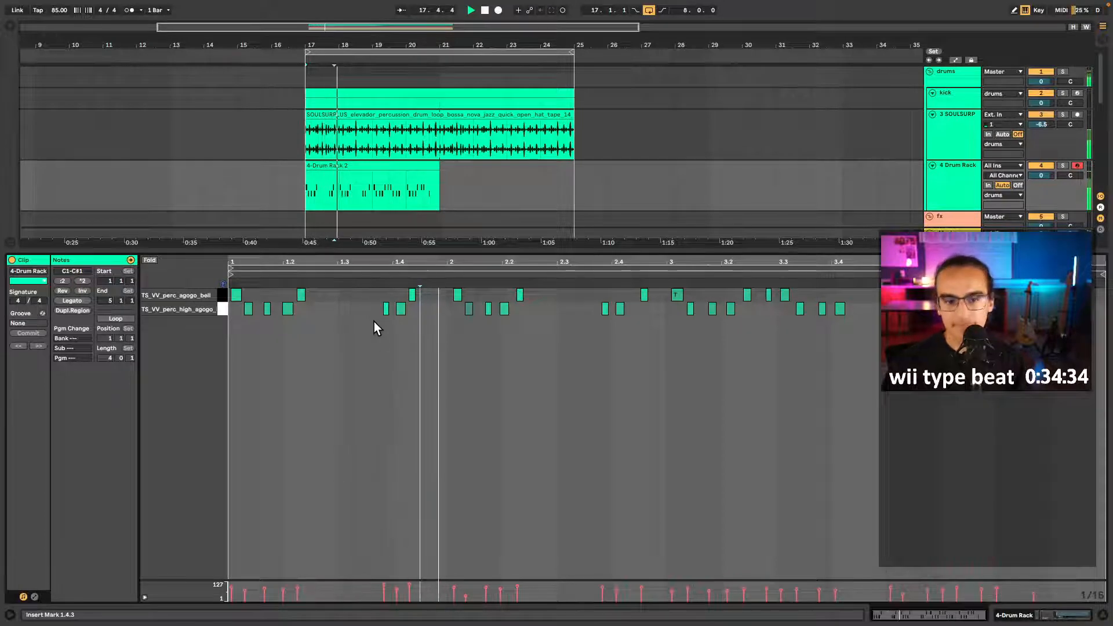
pyautogui.press('space')
pyautogui.click(411, 294)
pyautogui.press('Right')
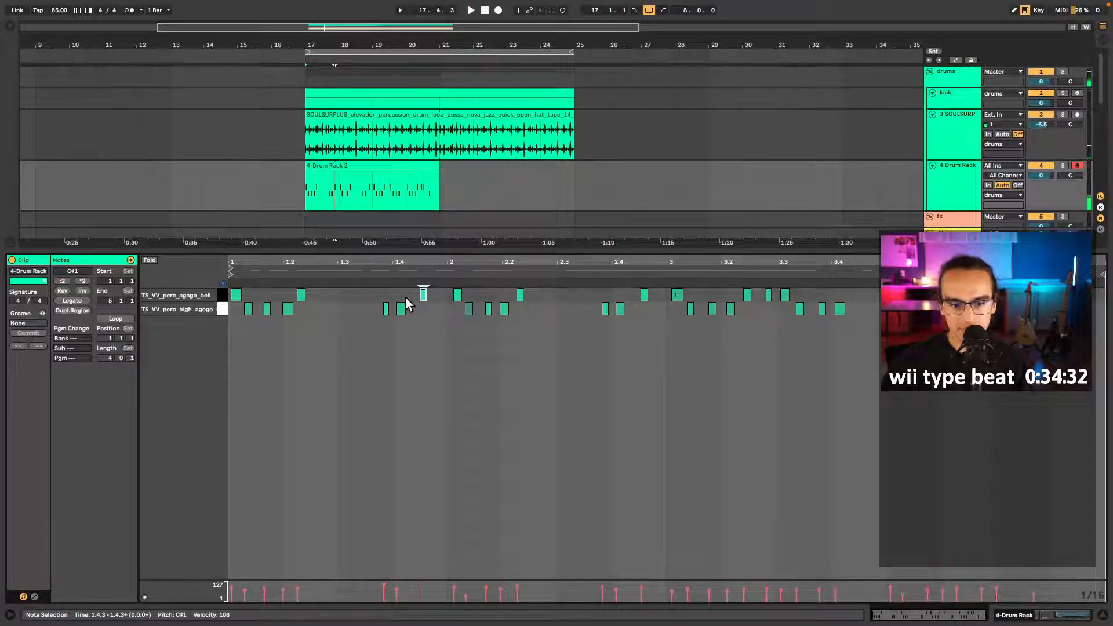
pyautogui.press('space')
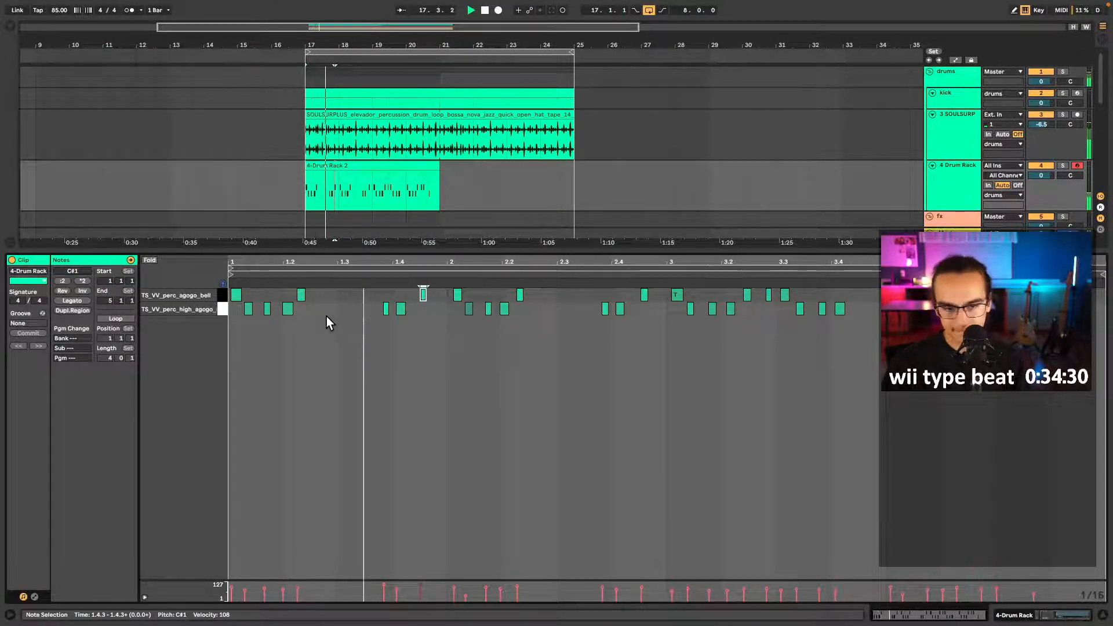
# - Nudge the two high agogo notes around beat 1.4 slightly earlier and play the clip back
pyautogui.moveTo(426, 312); pyautogui.dragTo(369, 318)
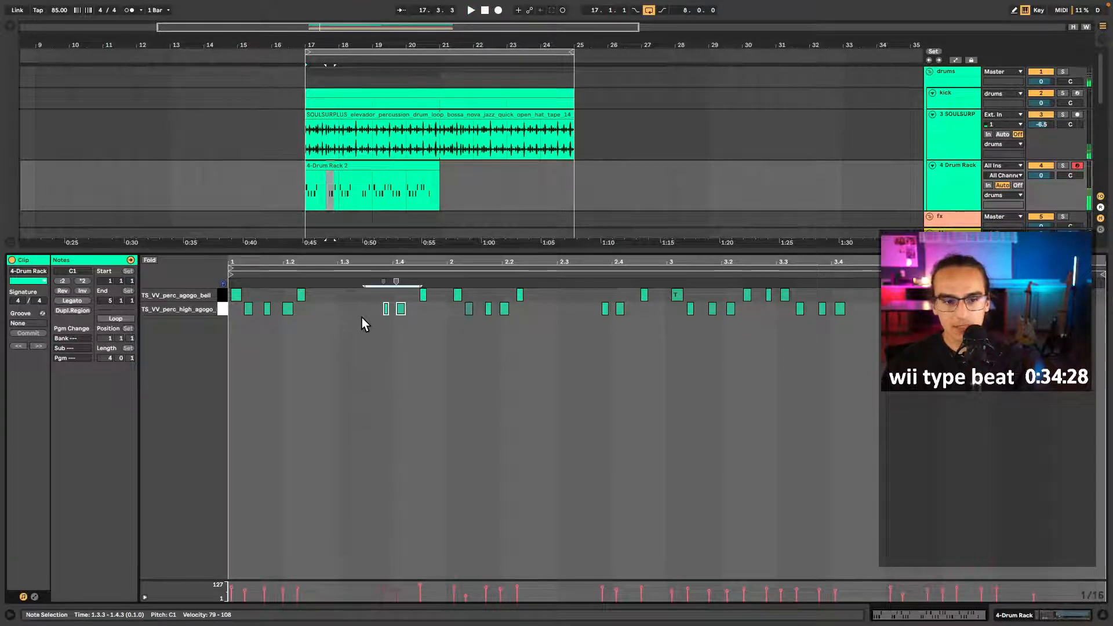
pyautogui.press('Left')
pyautogui.press('space')
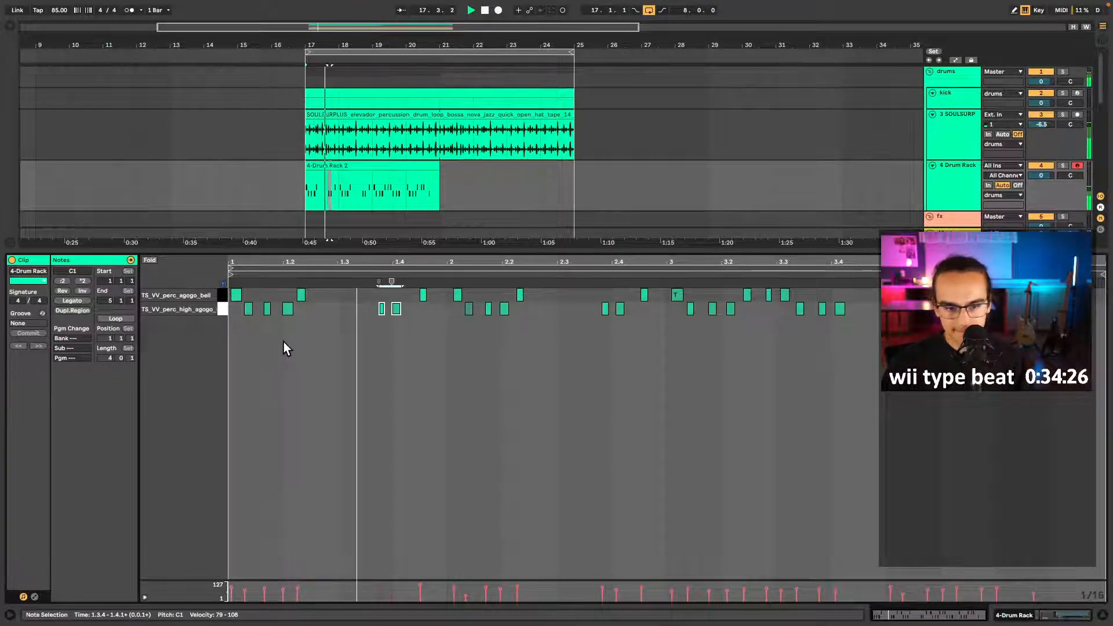
pyautogui.press('space')
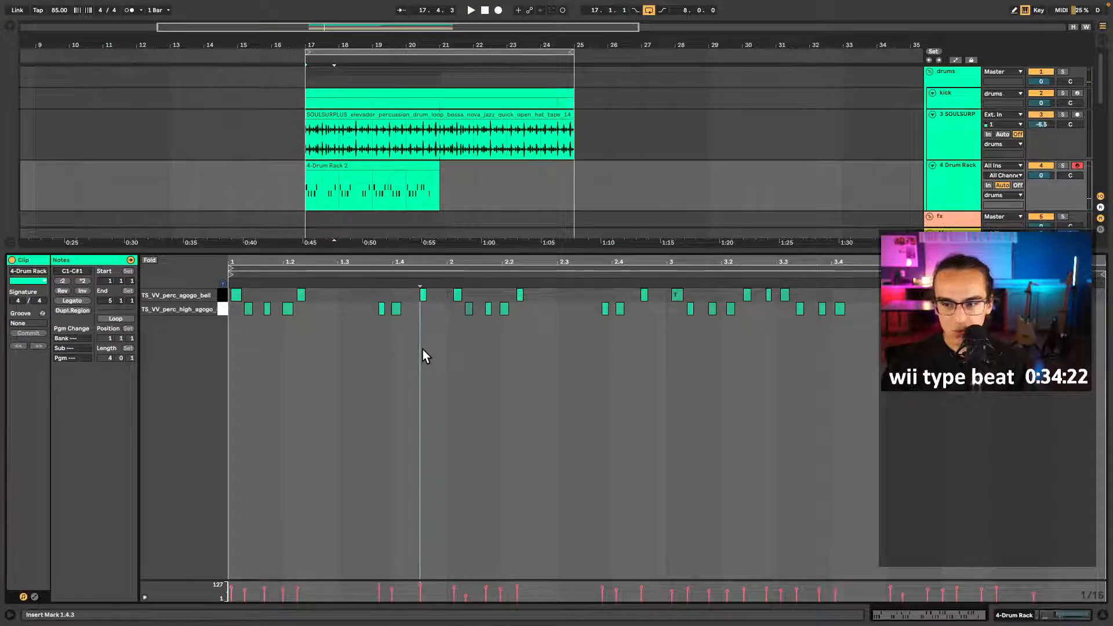
# - Quantize all notes in the Drum Rack clip and play the result
pyautogui.hotkey('ctrl', 'a')
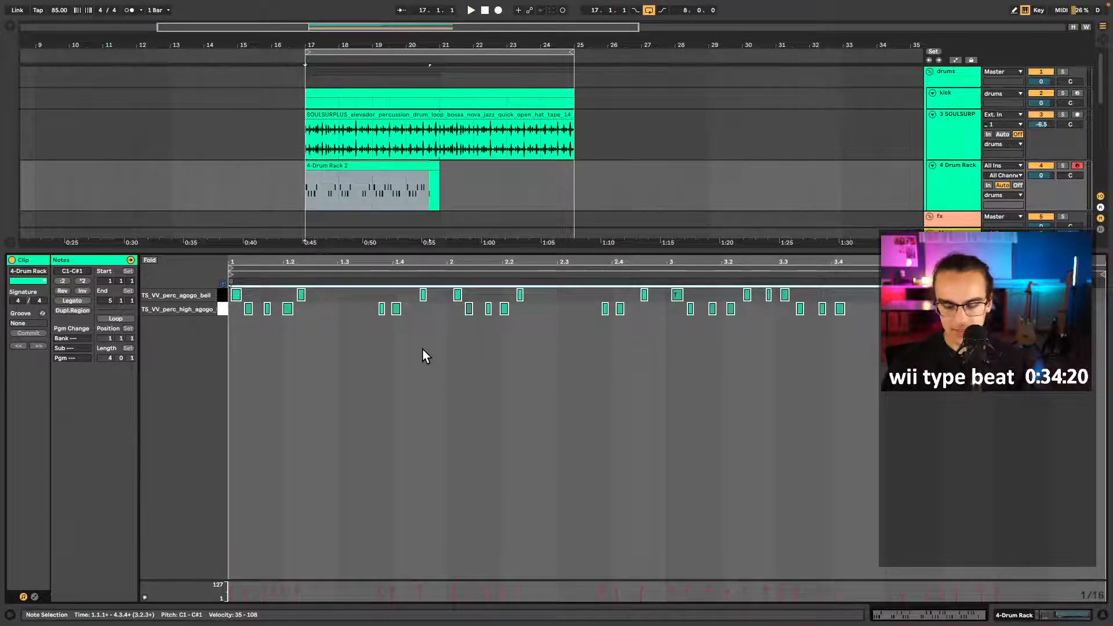
pyautogui.hotkey('ctrl', 'shift', 'u')
pyautogui.press('Return')
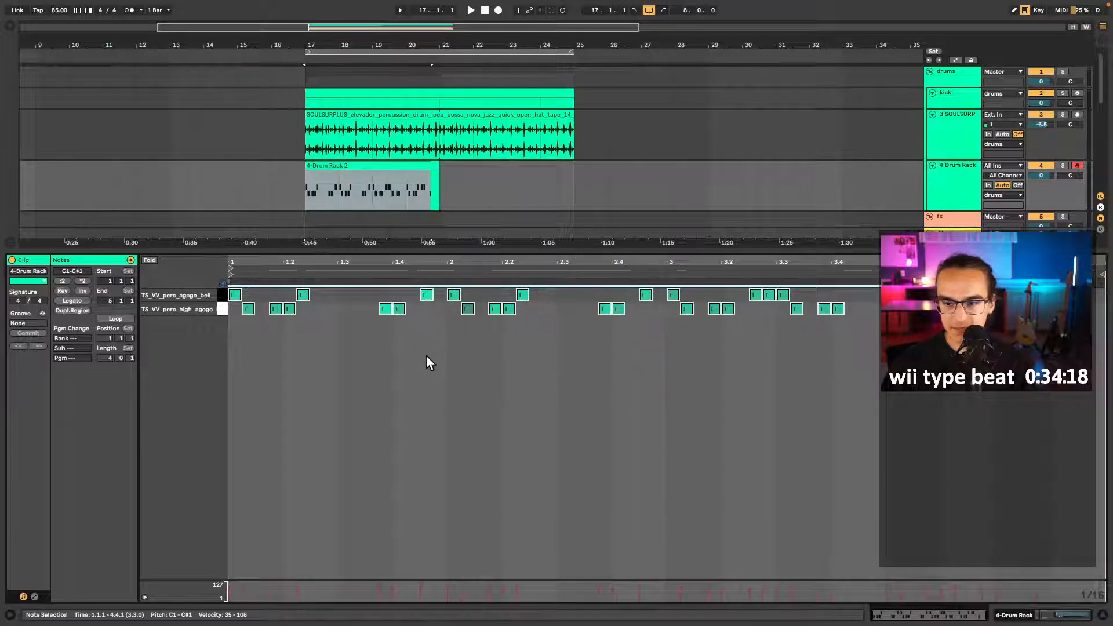
pyautogui.press('space')
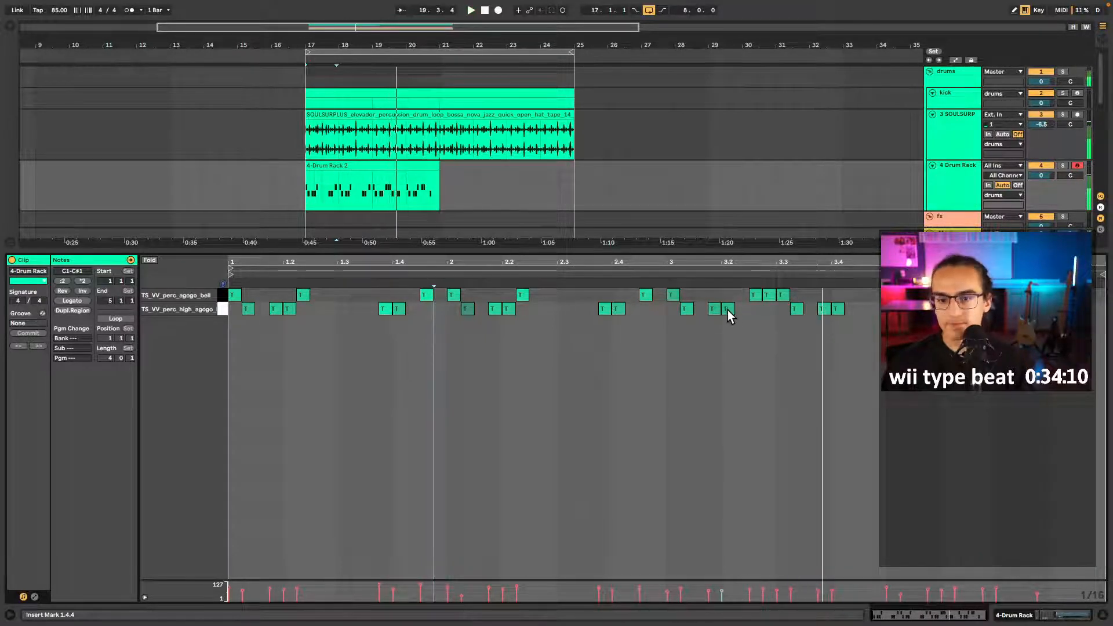
# - Move the agogo bell note at 3.2.3 one sixteenth earlier and play the clip from its start
pyautogui.click(756, 301)
pyautogui.press('space')
pyautogui.moveTo(755, 298); pyautogui.dragTo(742, 295)
pyautogui.click(667, 273)
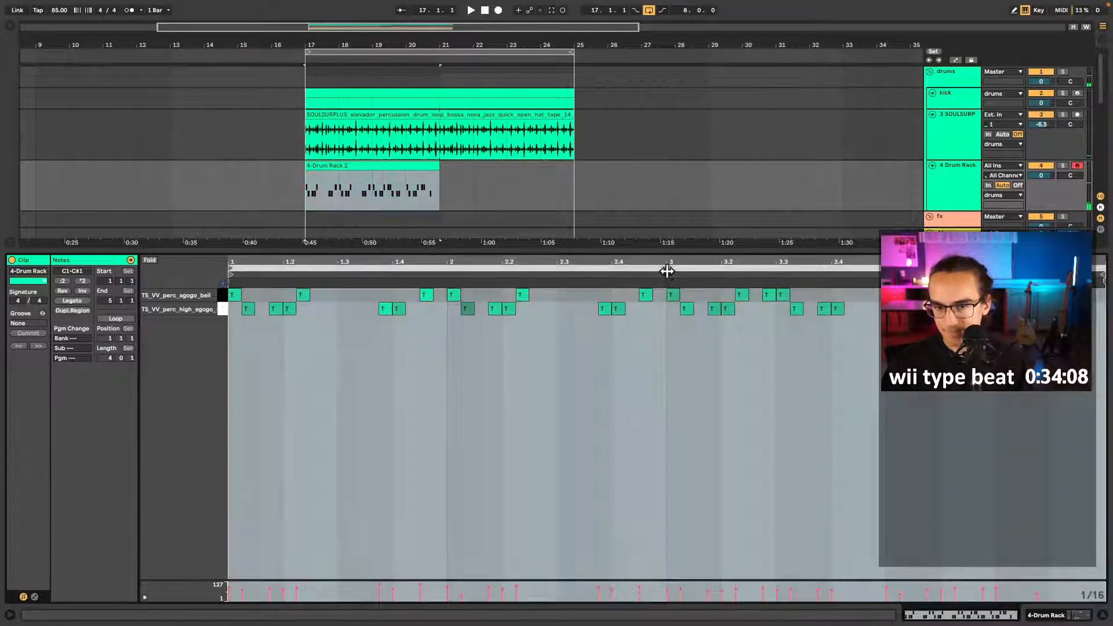
pyautogui.press('m')
pyautogui.press('s')
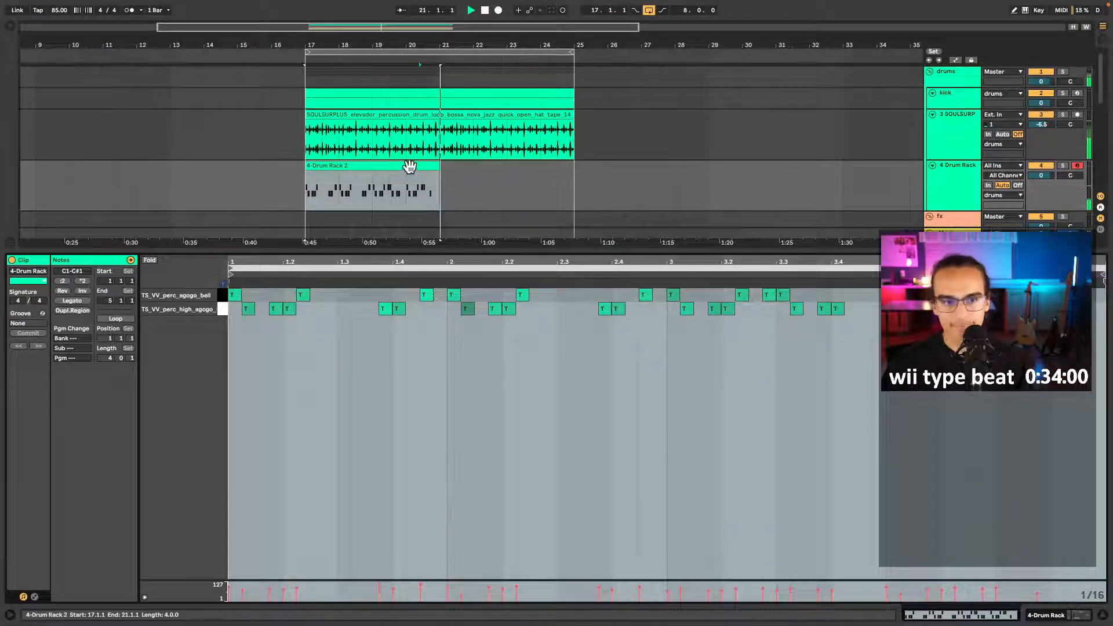
# - Duplicate the Drum Rack clip to fill bars 21 to 25 and set the track volume to -3.1 dB
pyautogui.hotkey('ctrl', 'd')
pyautogui.click(423, 197)
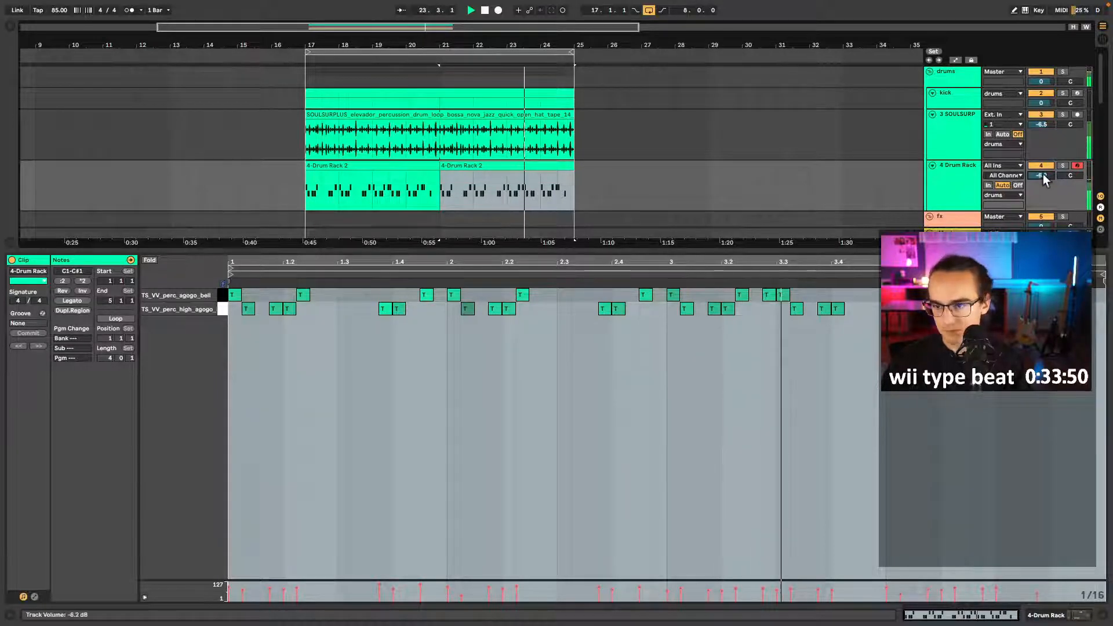
pyautogui.moveTo(1046, 176); pyautogui.dragTo(1046, 166)
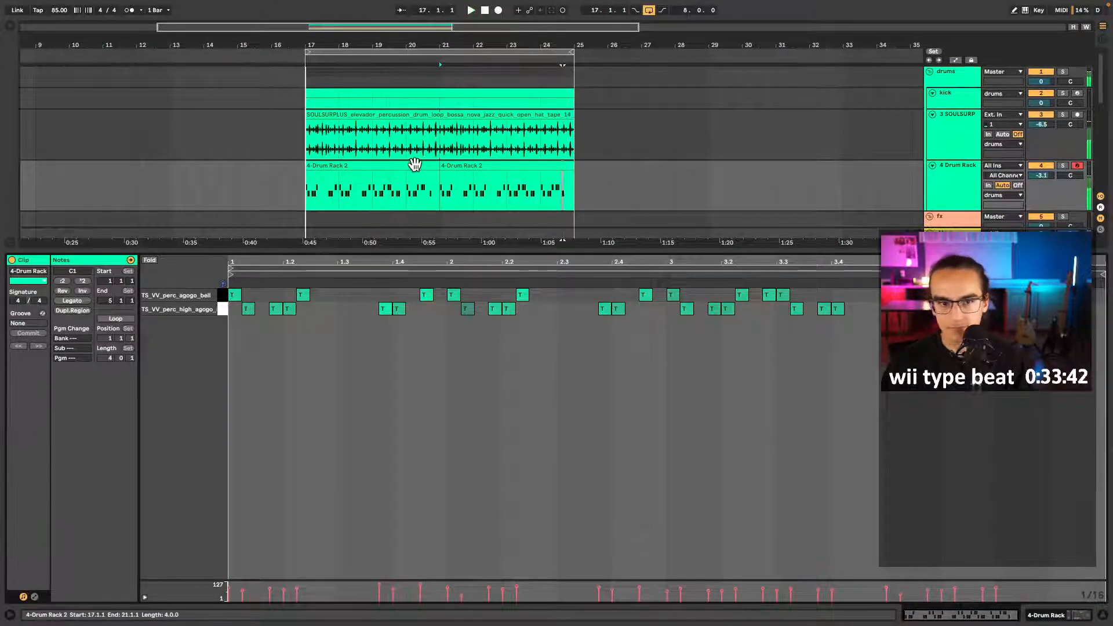
# - Stop playback and consolidate the two Drum Rack clips into one clip from bar 17 to 25
pyautogui.press('space')
pyautogui.click(415, 165)
pyautogui.keyDown('shift'); pyautogui.click(472, 164); pyautogui.keyUp('shift')
pyautogui.hotkey('ctrl', 'j')
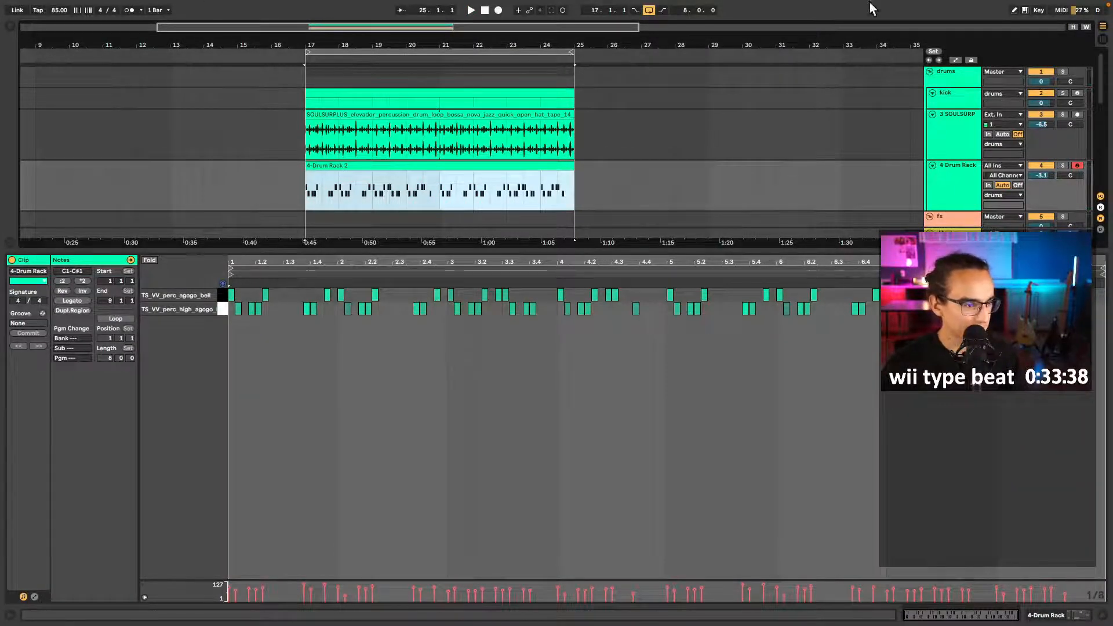
pyautogui.moveTo(1112, 1)
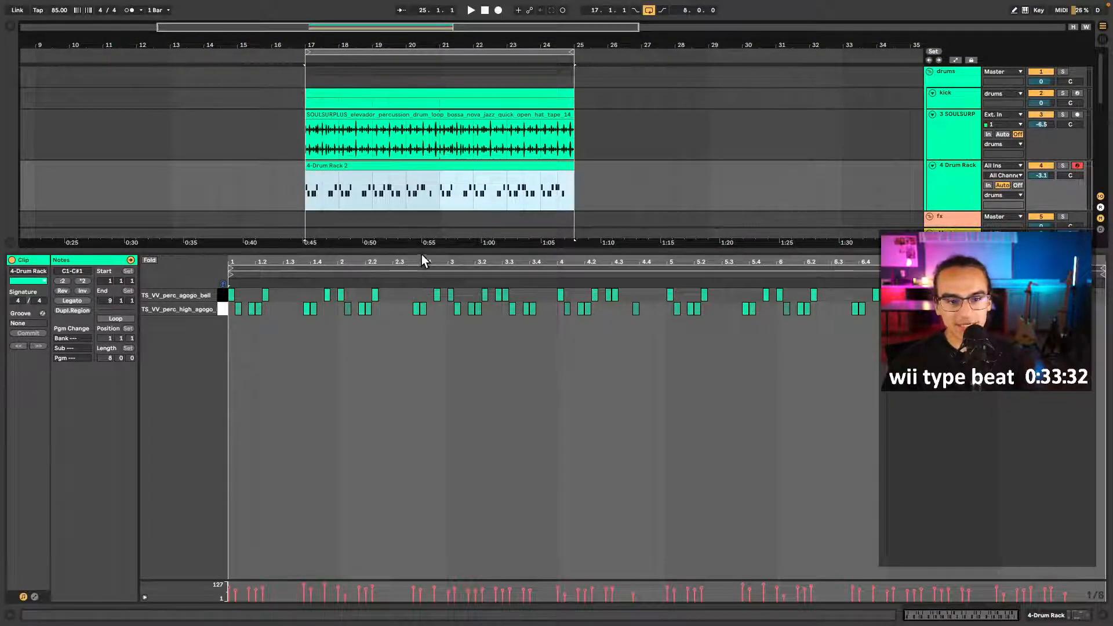
# - Insert a new MIDI track below the Serum track and load Kontakt 5 on it
pyautogui.press('super+alt+l')
pyautogui.click(952, 393)
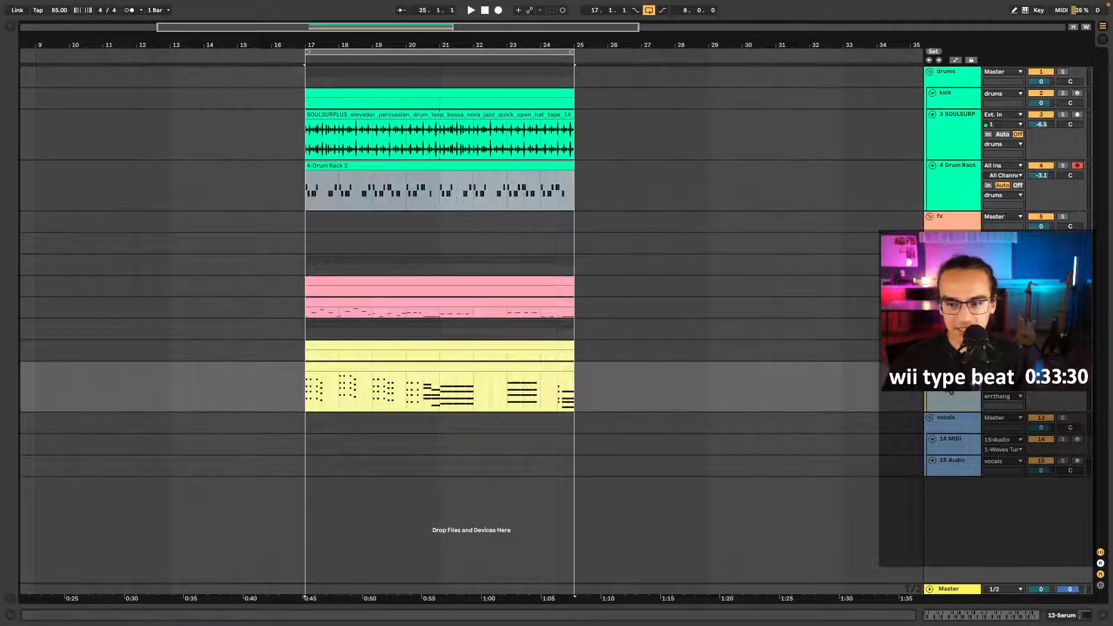
pyautogui.press('super+shift+t')
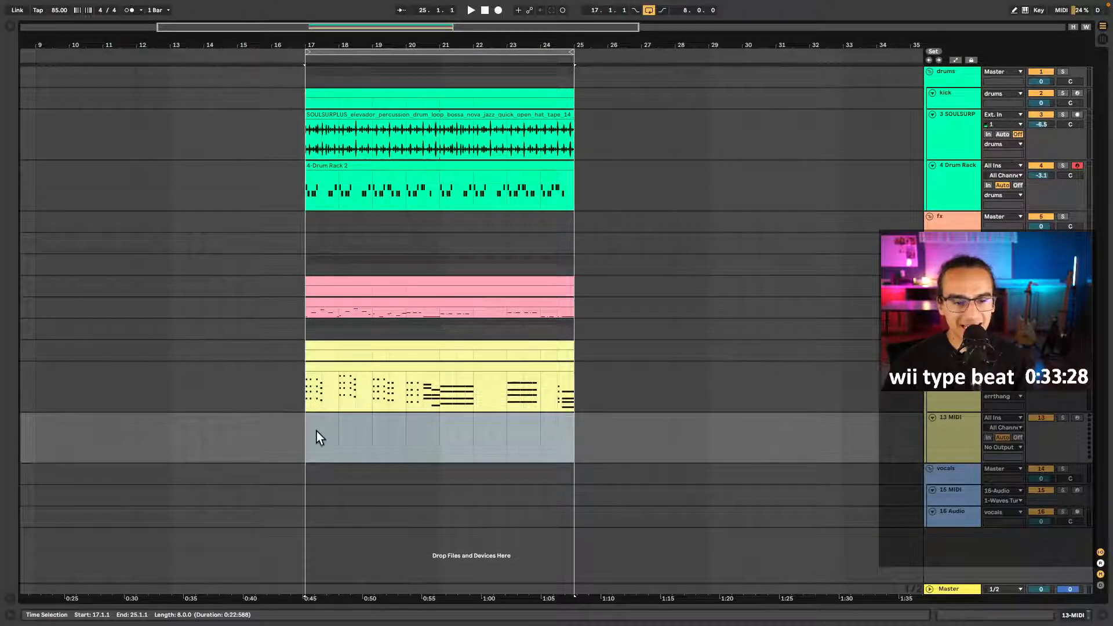
pyautogui.click(319, 430)
pyautogui.rightClick(305, 430)
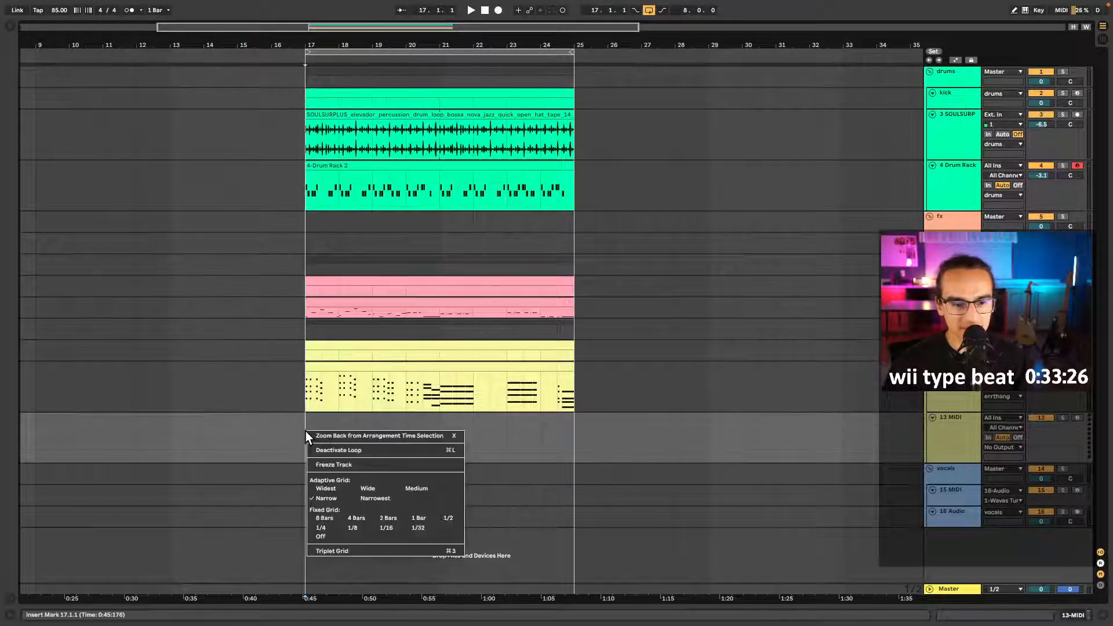
pyautogui.rightClick(305, 430)
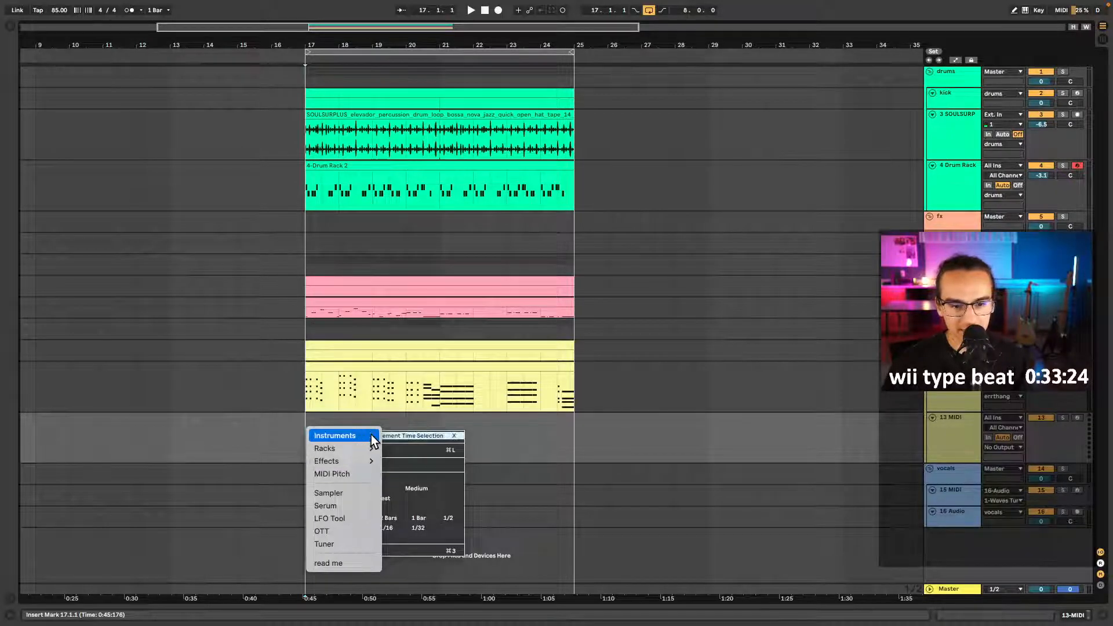
pyautogui.moveTo(354, 435)
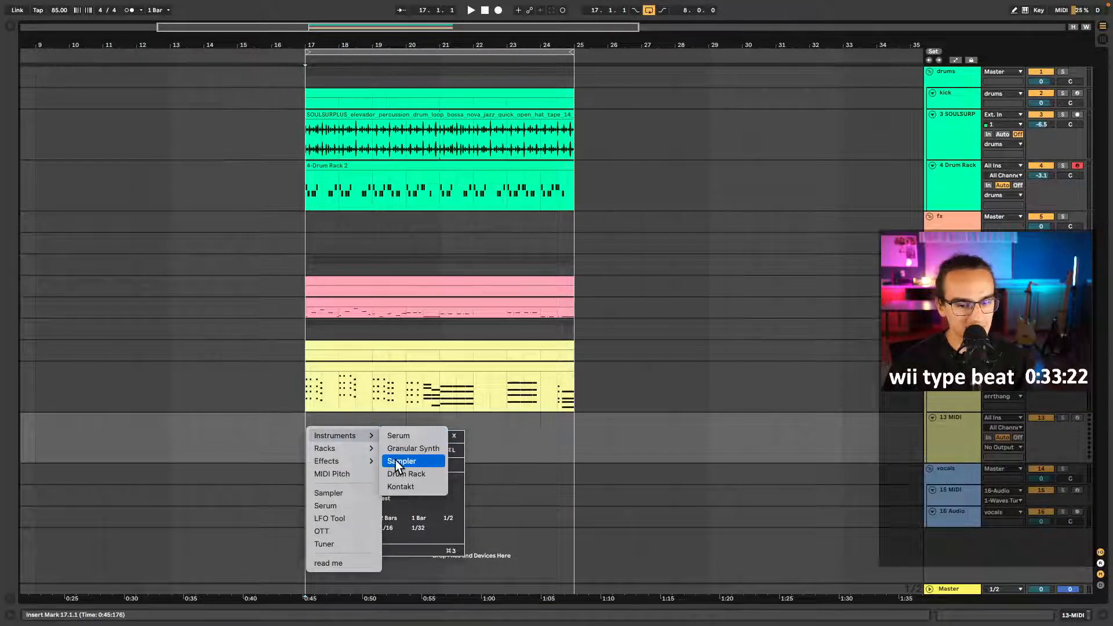
pyautogui.click(394, 487)
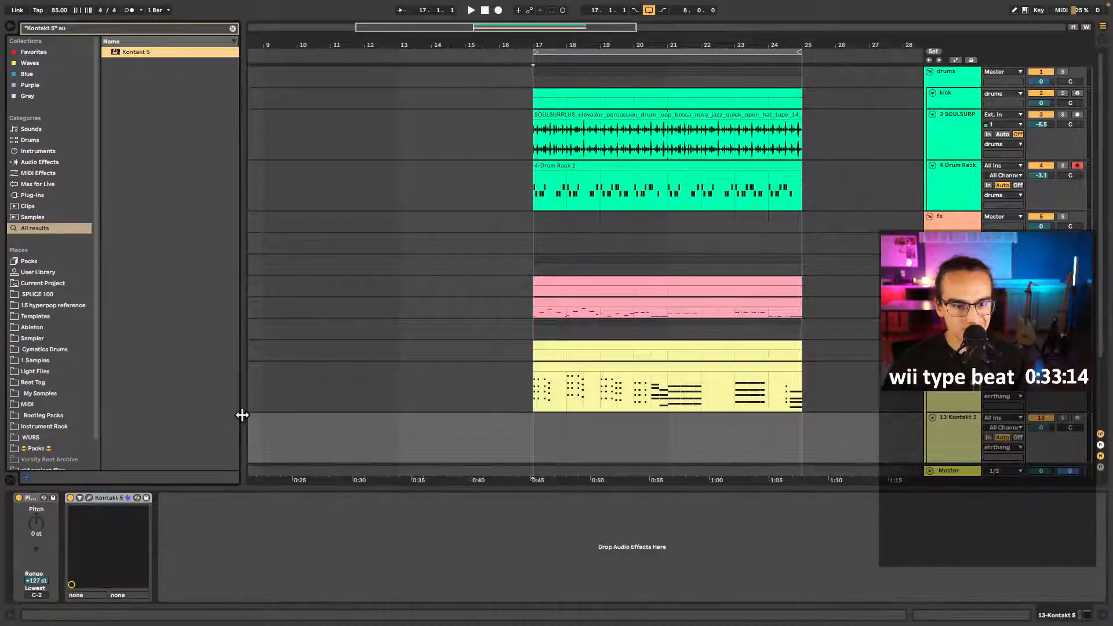
pyautogui.press('super+alt+b')
# - Open the Kontakt 5 window, load the Session Strings 01 Sustain instrument and move the window out of the way
pyautogui.click(322, 434)
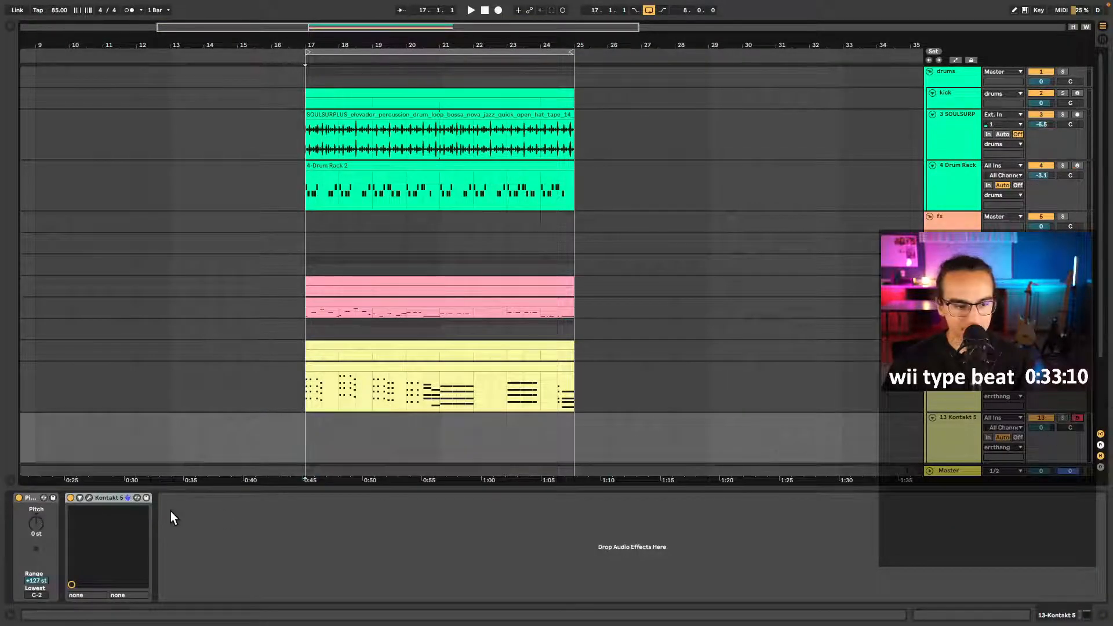
pyautogui.click(89, 498)
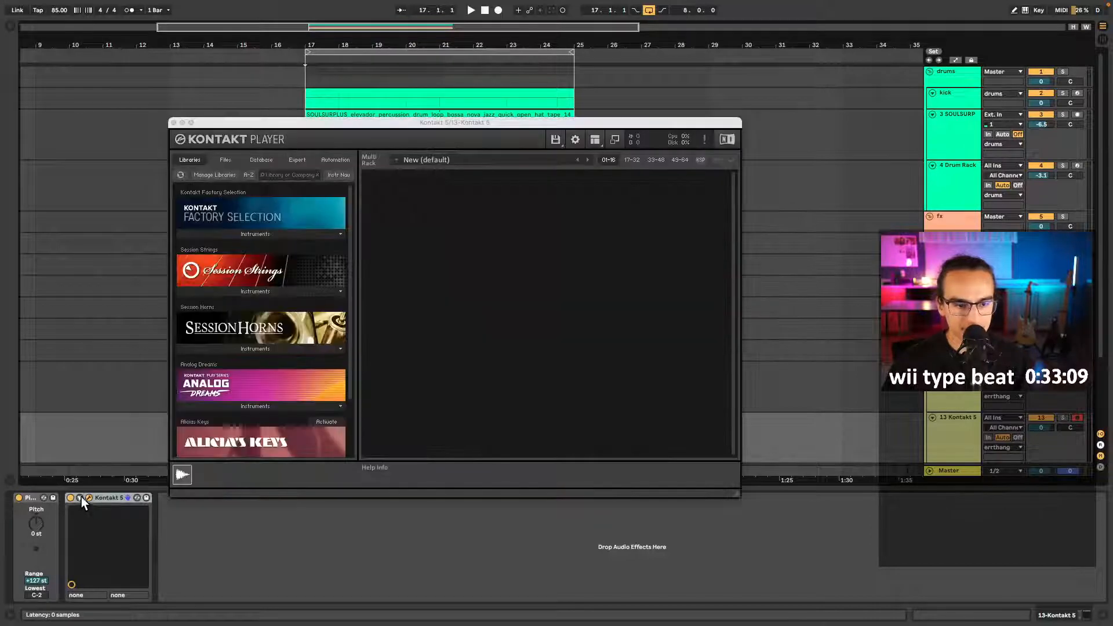
pyautogui.click(253, 349)
pyautogui.click(254, 349)
pyautogui.click(251, 291)
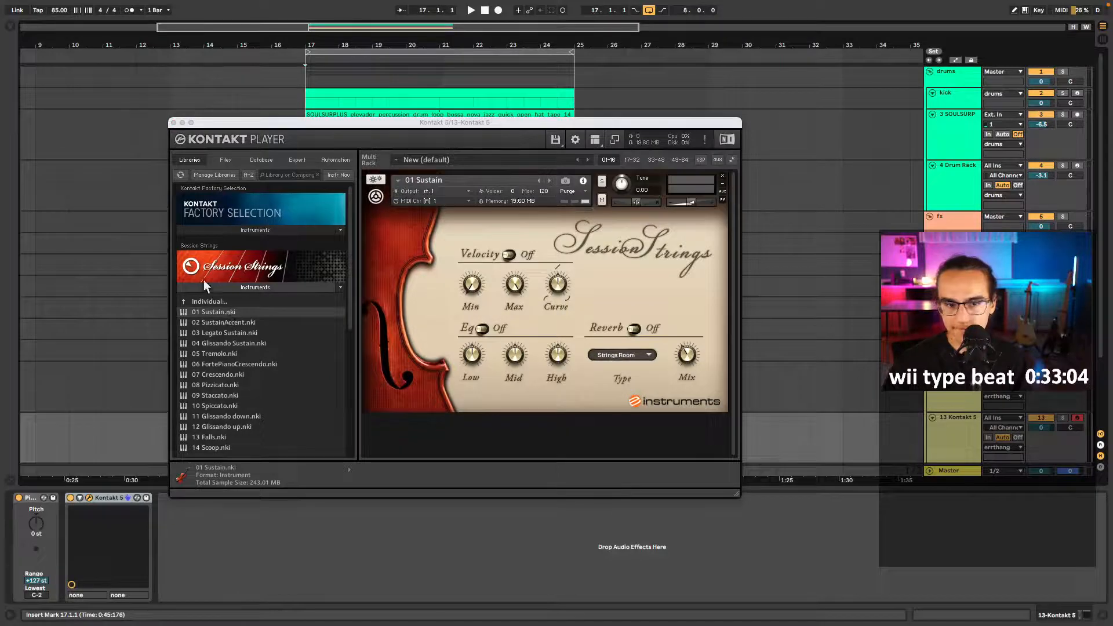
pyautogui.moveTo(252, 128); pyautogui.dragTo(97, 36)
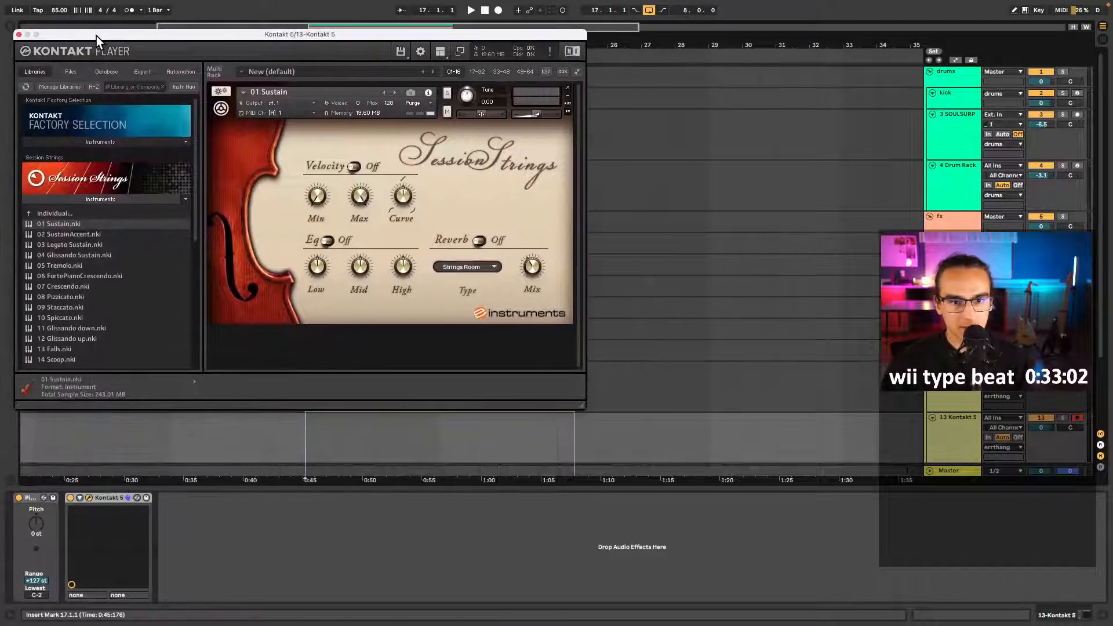
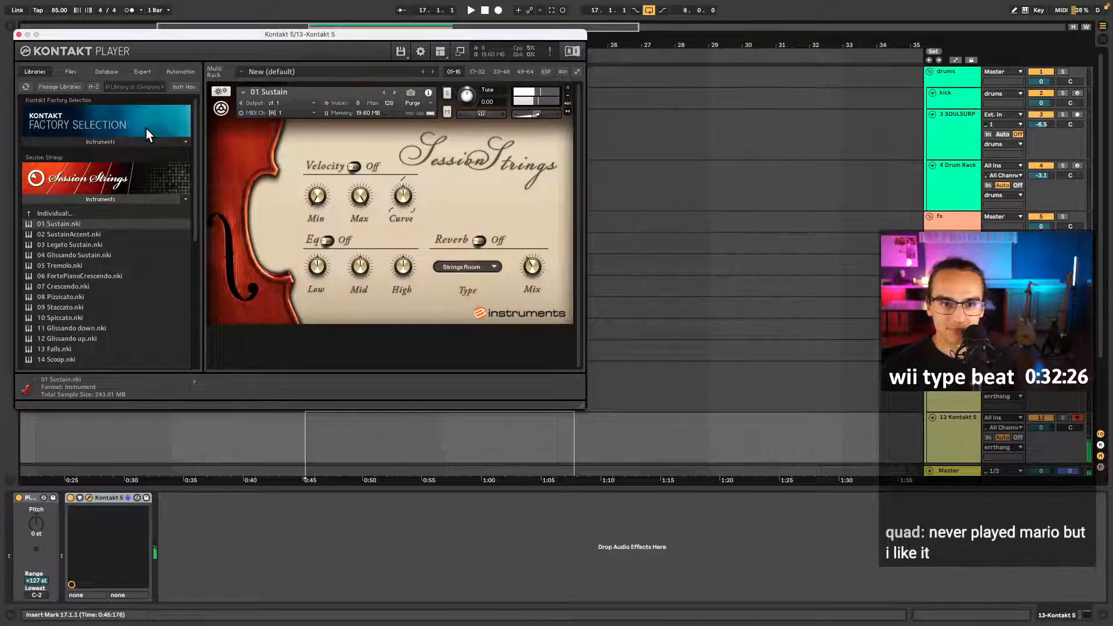
# - Close the Kontakt window and play the arrangement from bar 17
pyautogui.click(19, 36)
pyautogui.click(293, 422)
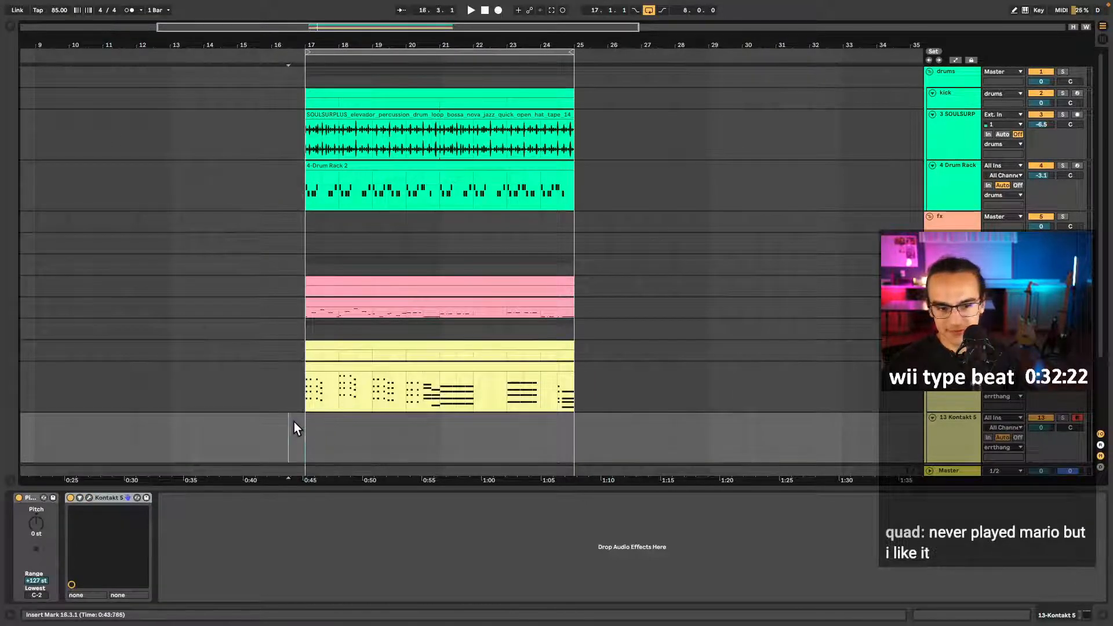
pyautogui.click(307, 436)
pyautogui.press('space')
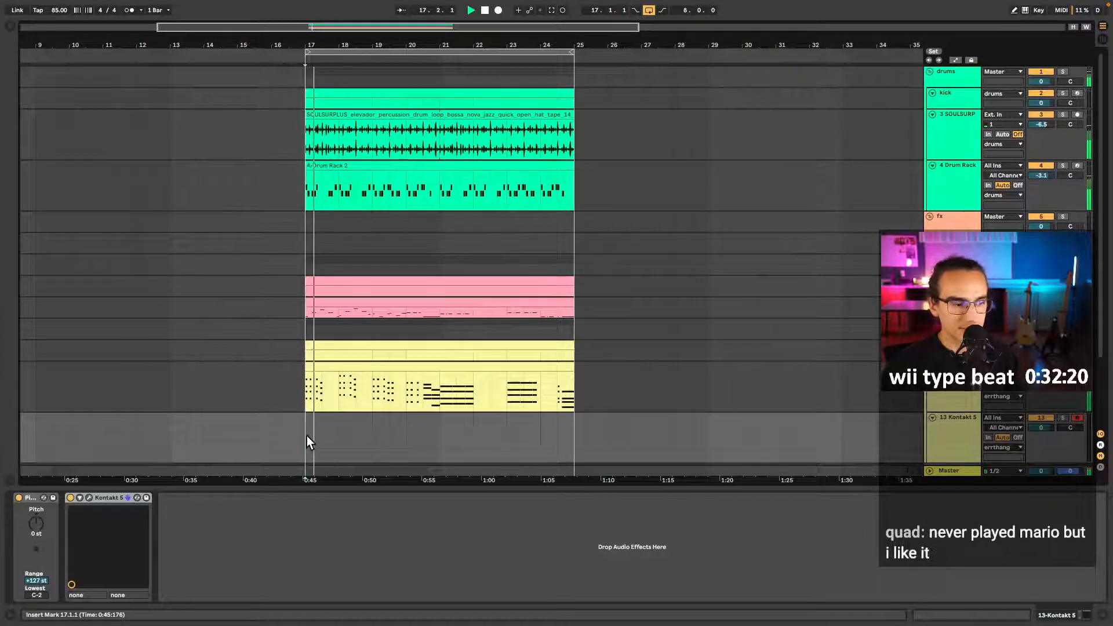
# - Add RC-20 Retro Color from the Blue collection after Kontakt 5, clearing the old browser search and hiding the browser when done
pyautogui.click(9, 27)
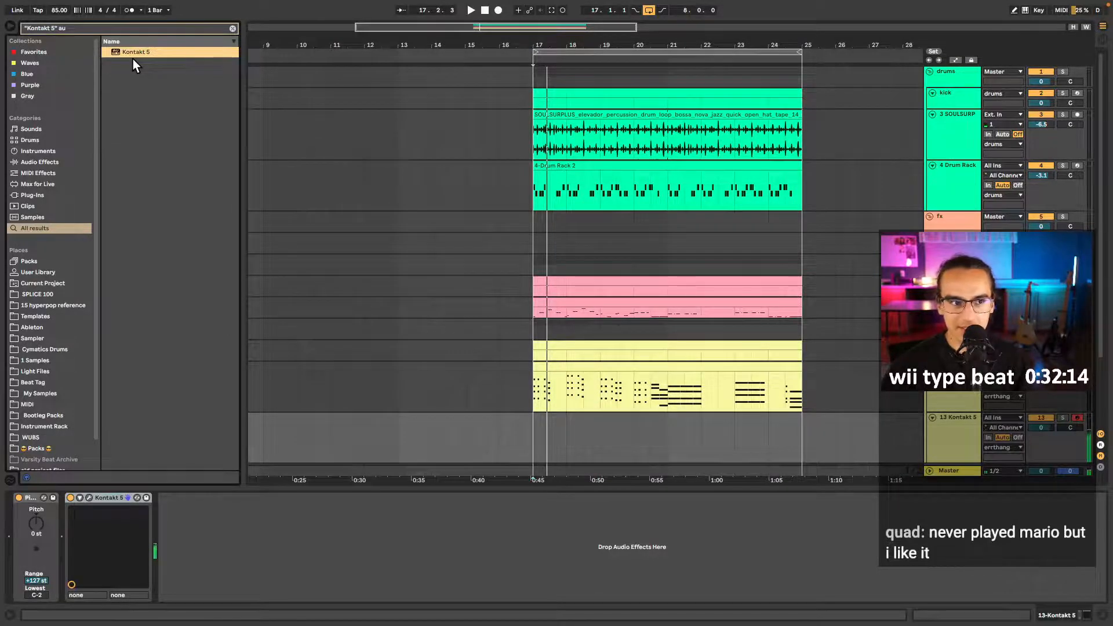
pyautogui.click(71, 51)
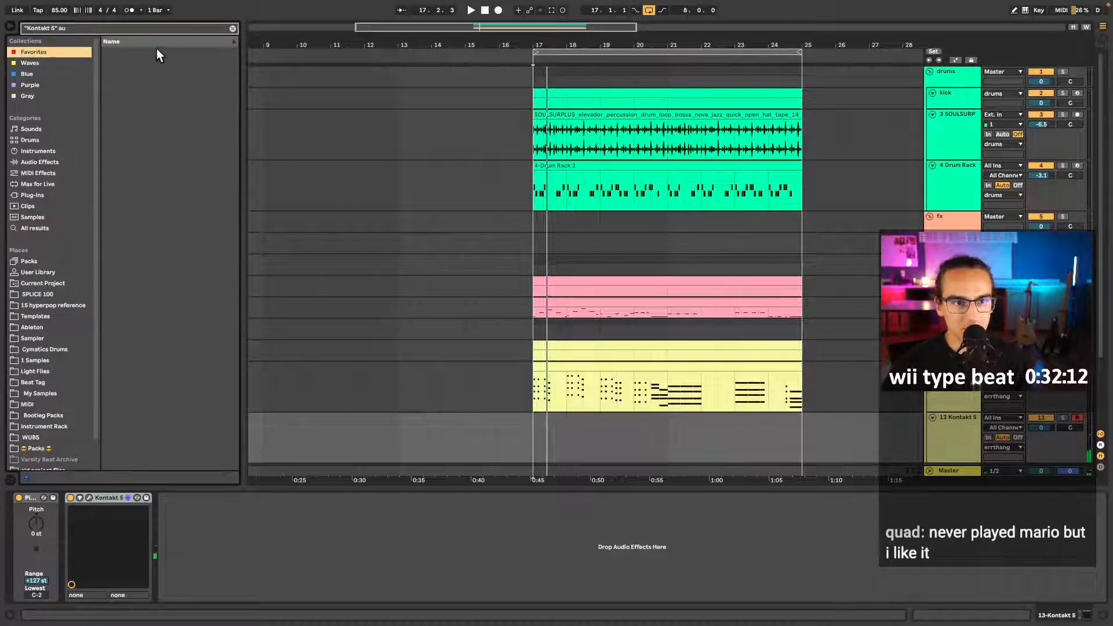
pyautogui.click(233, 29)
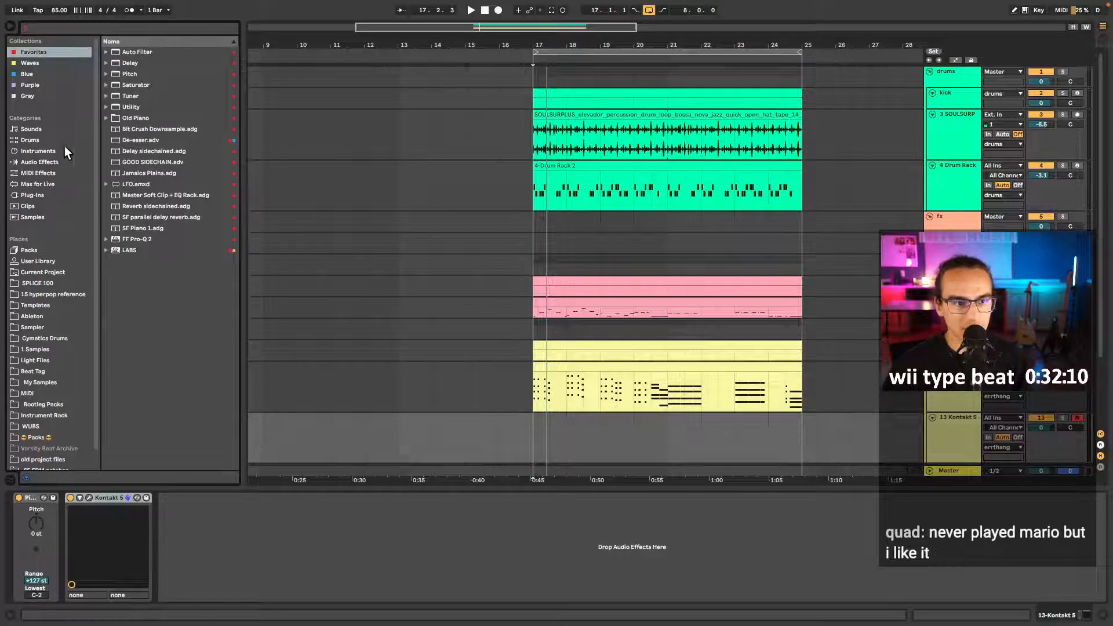
pyautogui.click(46, 75)
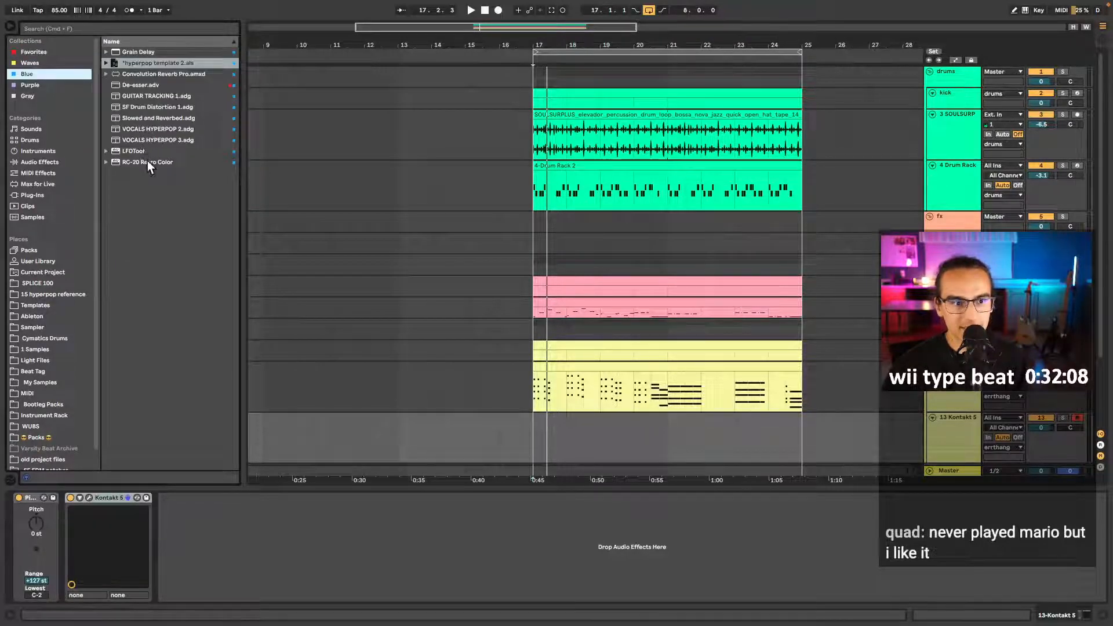
pyautogui.doubleClick(147, 162)
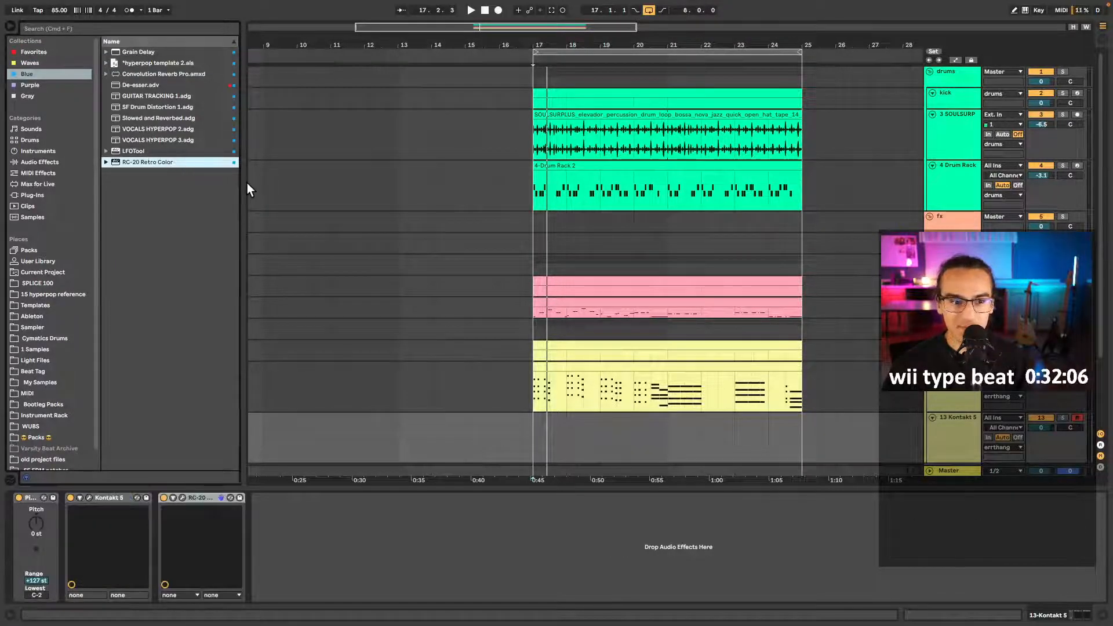
pyautogui.moveTo(241, 177); pyautogui.dragTo(111, 185)
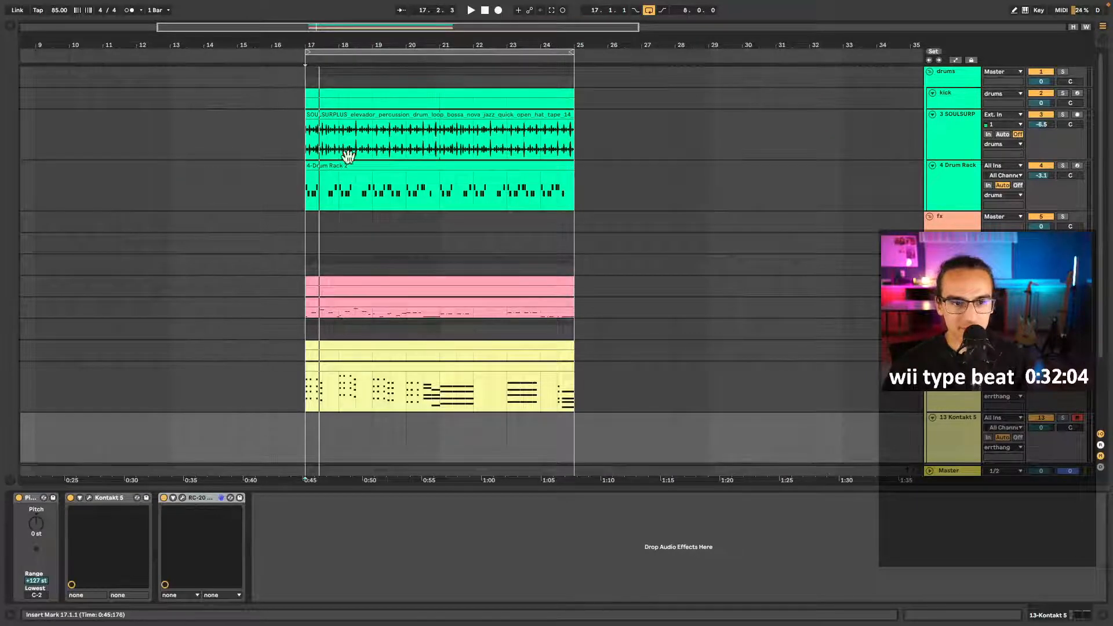
# - Open RC-20 Retro Color, audition the user preset GBA SP and load the user preset Radio 1
pyautogui.click(182, 498)
pyautogui.moveTo(152, 59); pyautogui.dragTo(196, 44)
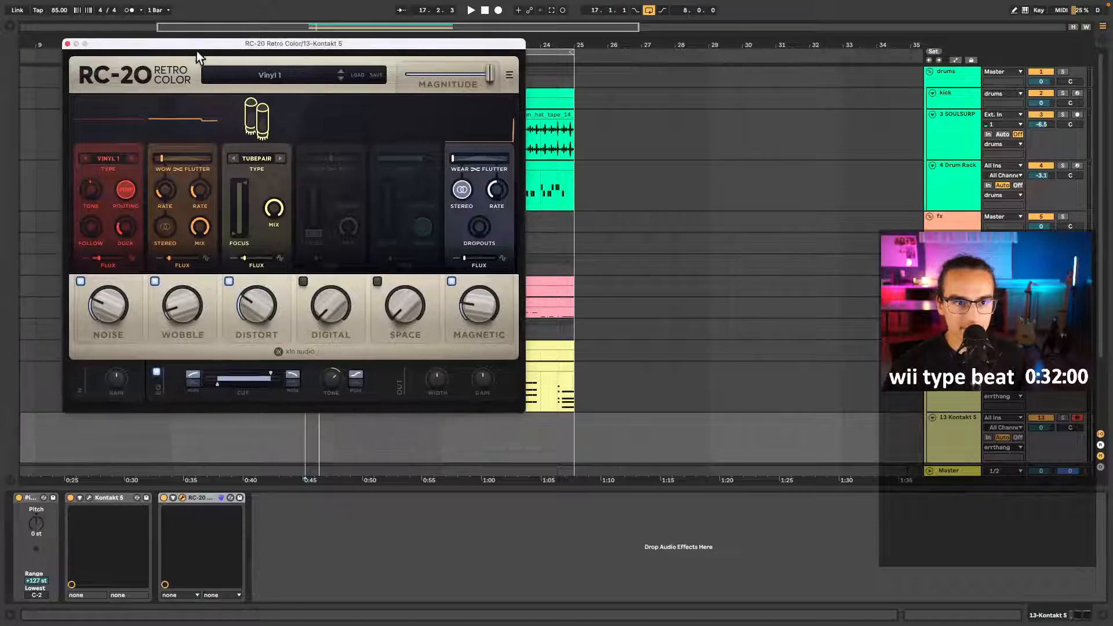
pyautogui.click(243, 75)
pyautogui.click(87, 137)
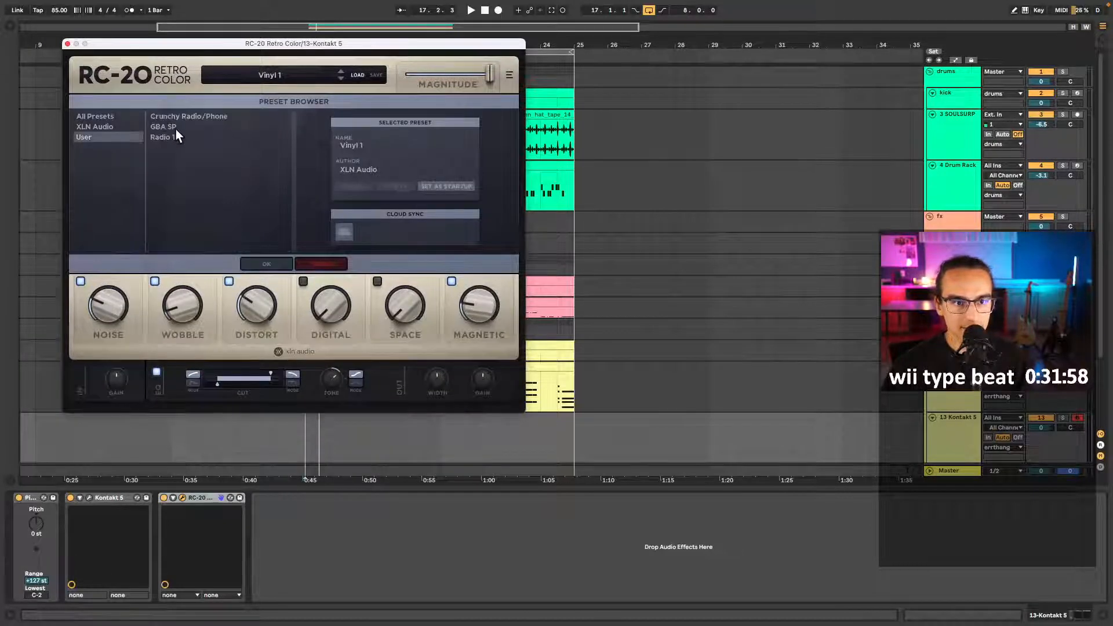
pyautogui.click(165, 127)
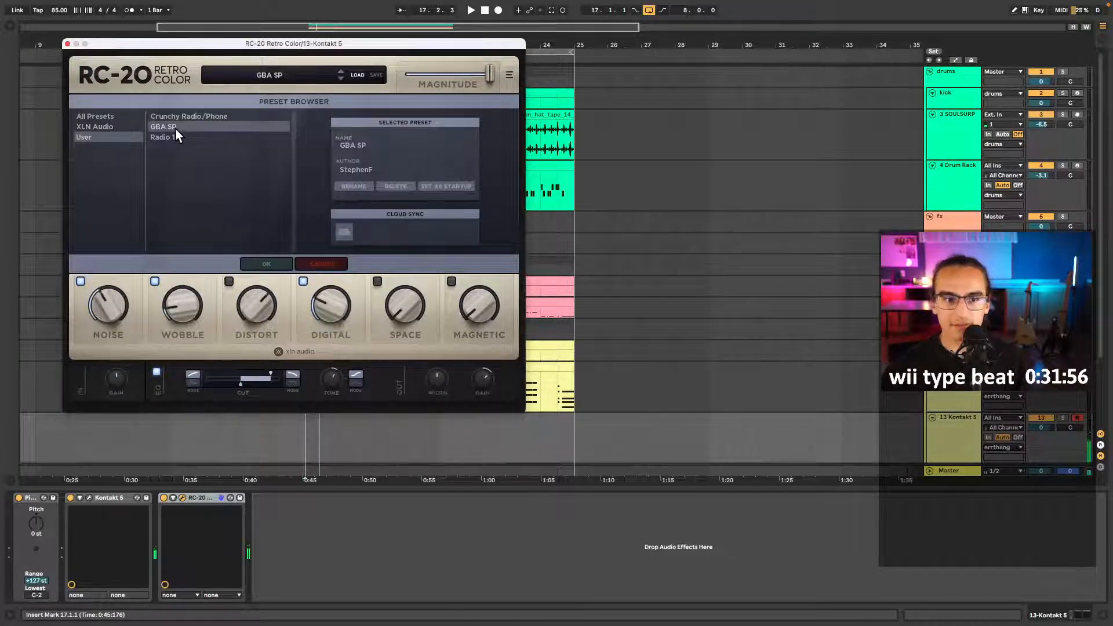
pyautogui.click(186, 137)
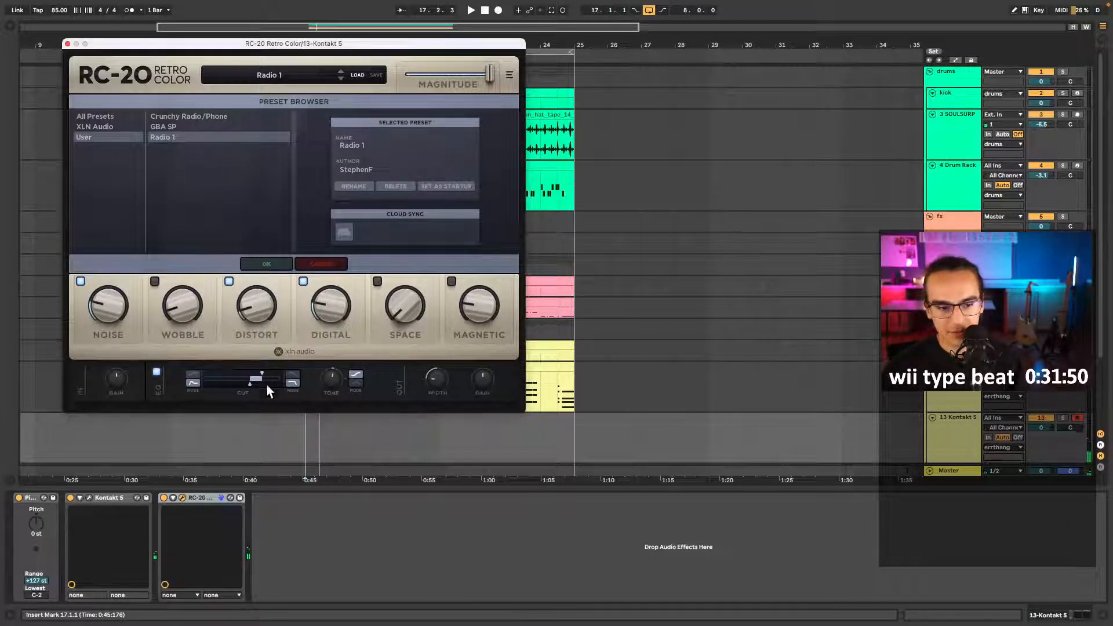
# - Change the high-cut slope in the RC-20 EQ, accept the Radio 1 preset and close the plug-in window
pyautogui.click(294, 375)
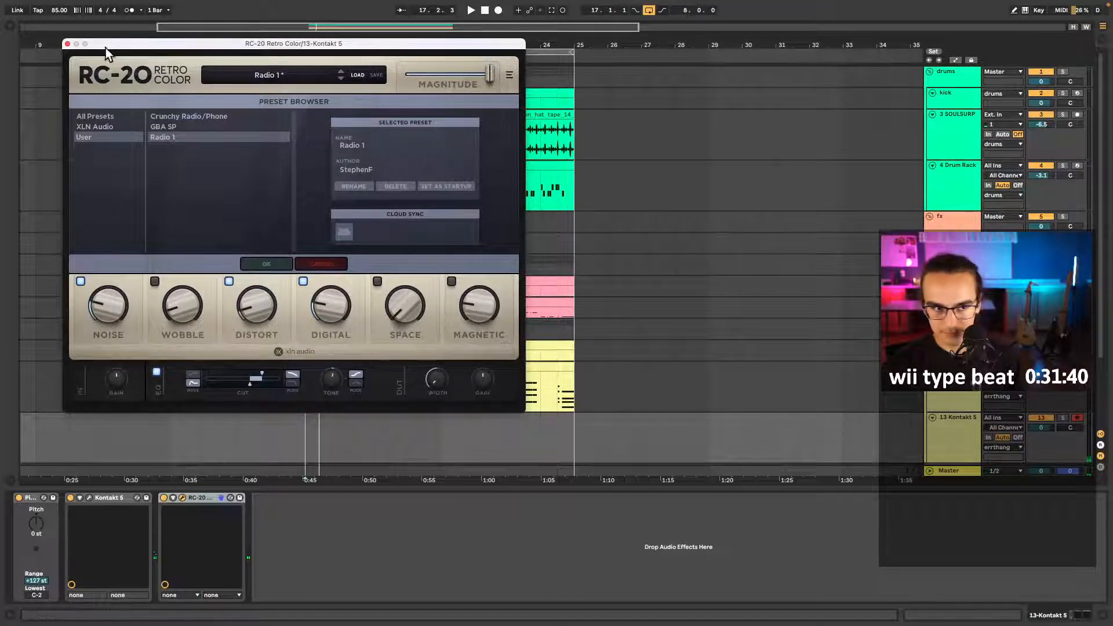
pyautogui.click(250, 262)
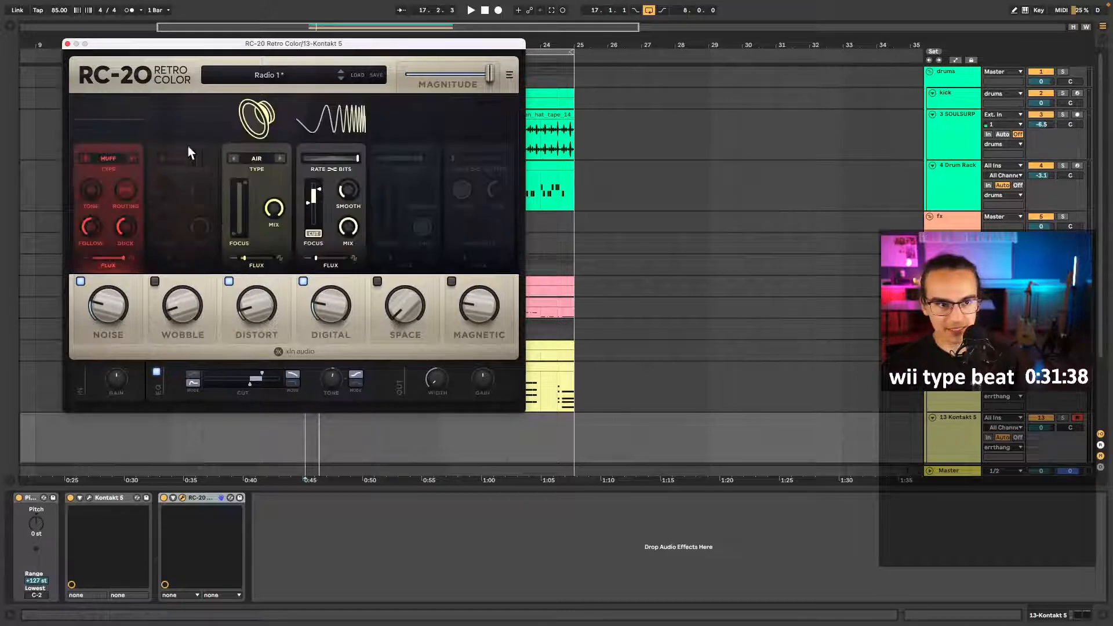
pyautogui.click(67, 44)
pyautogui.press('space')
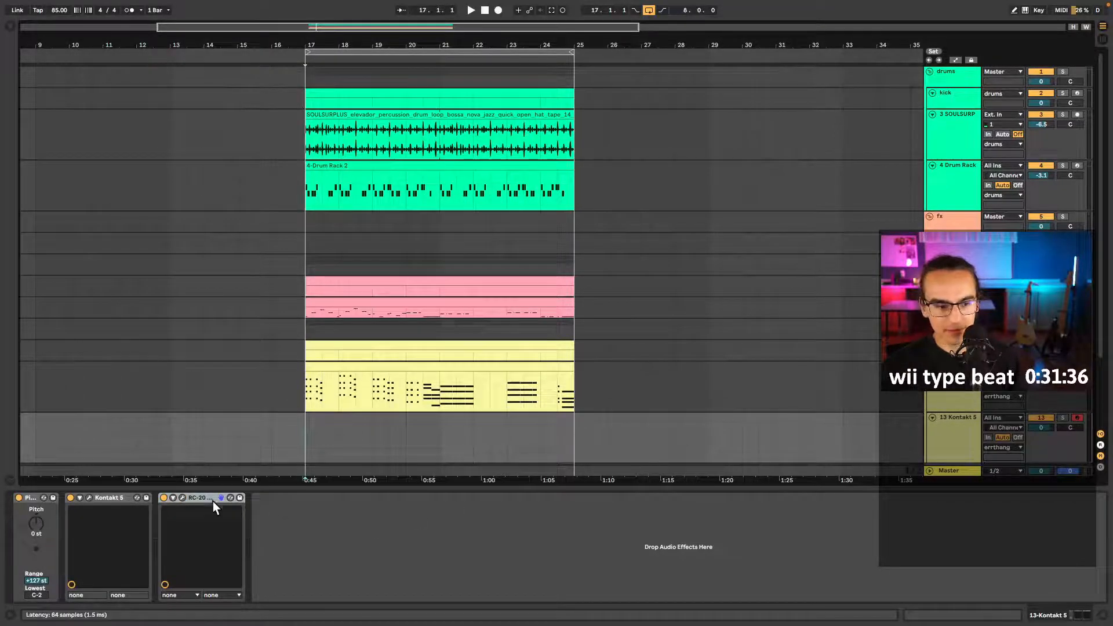
# - Reopen the RC-20 Retro Color and Kontakt 5 Session Strings windows to check their settings, closing each one
pyautogui.click(183, 497)
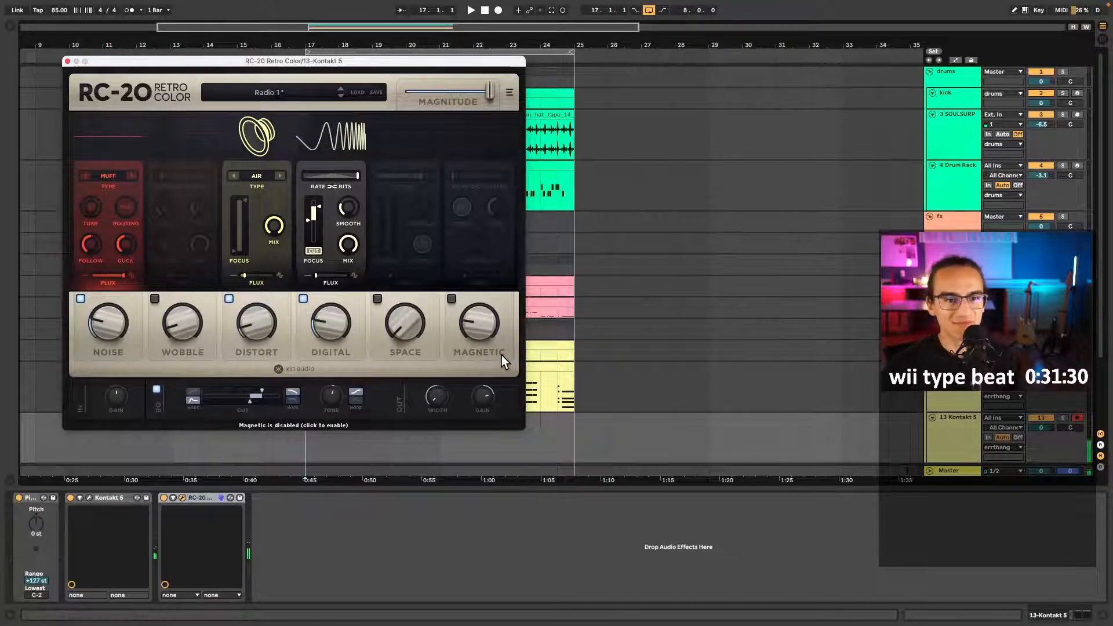
pyautogui.click(67, 61)
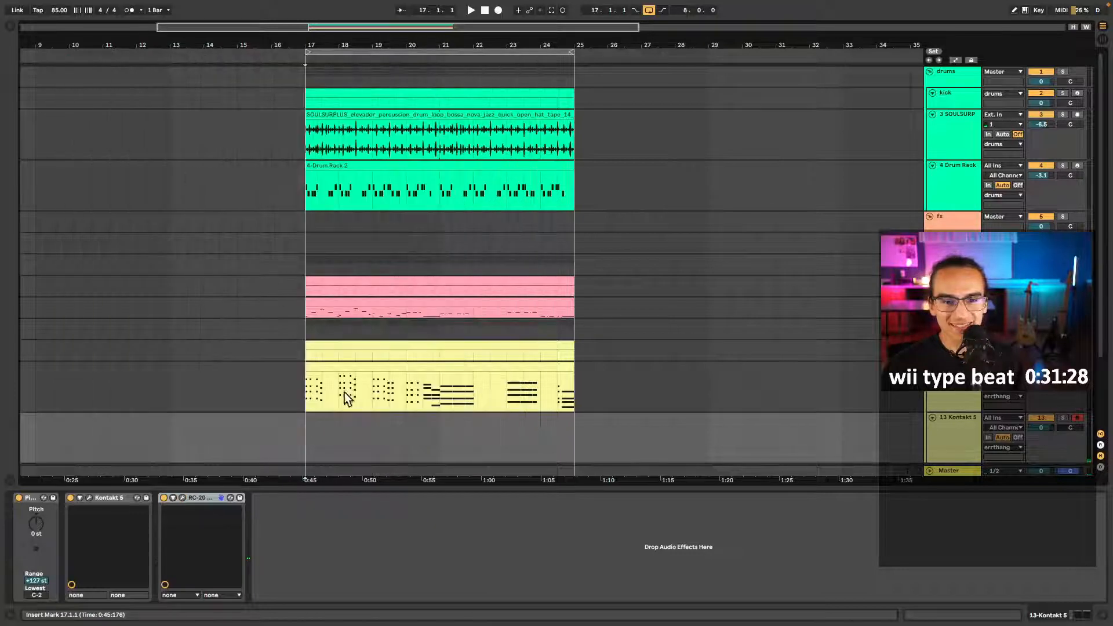
pyautogui.click(88, 497)
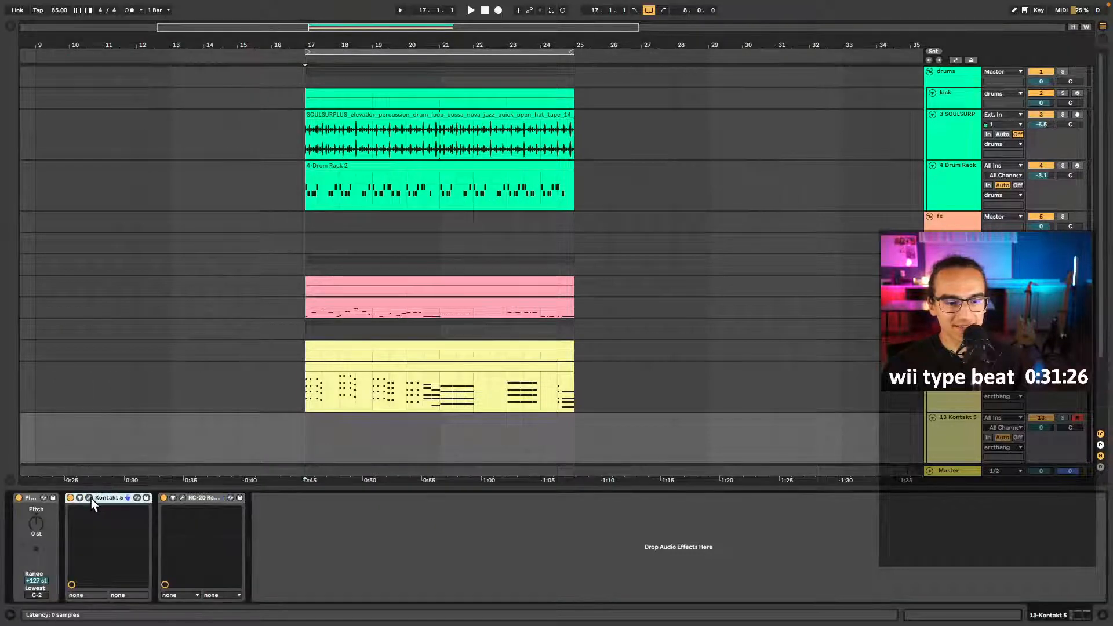
pyautogui.click(91, 498)
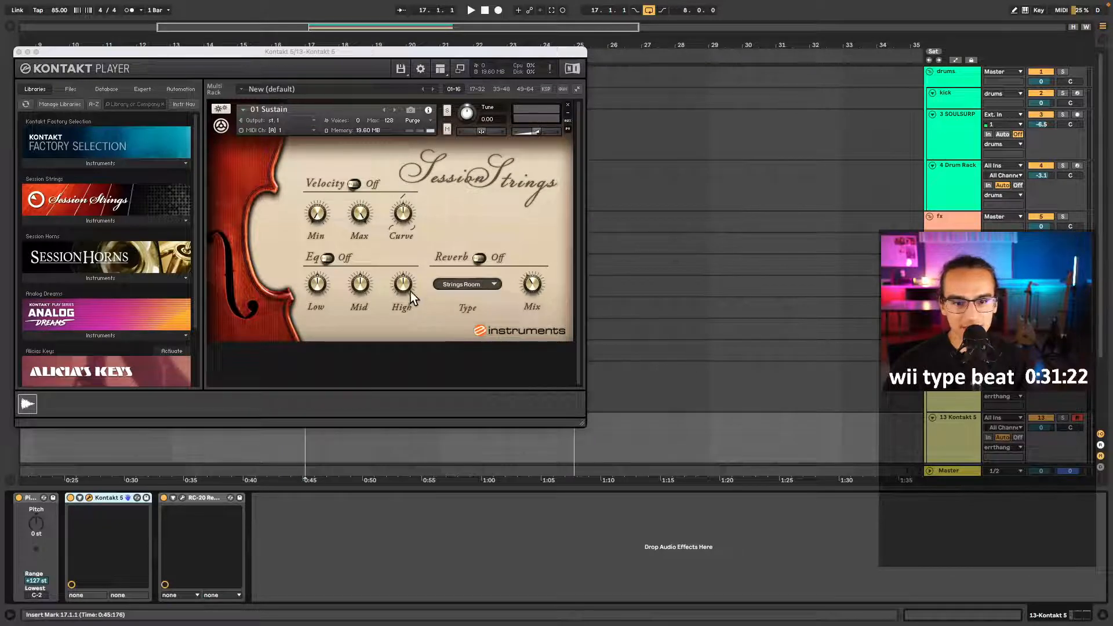
pyautogui.click(503, 221)
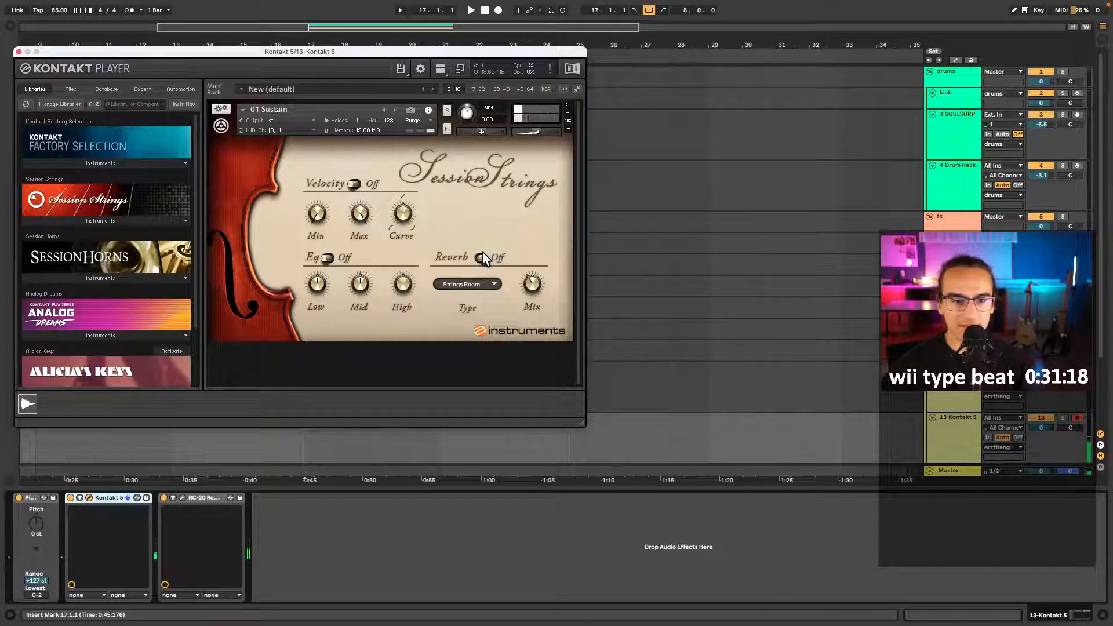
pyautogui.click(19, 52)
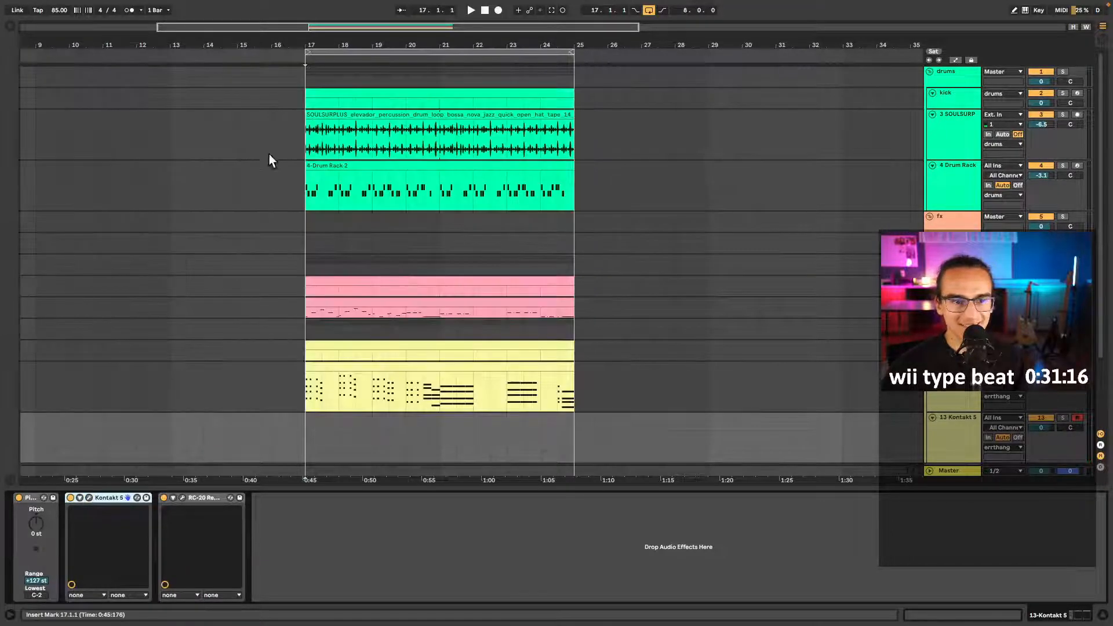
# - Save the set and play the loop from bar 17 several times to rehearse the strings part
pyautogui.hscroll(3, 304, 427)
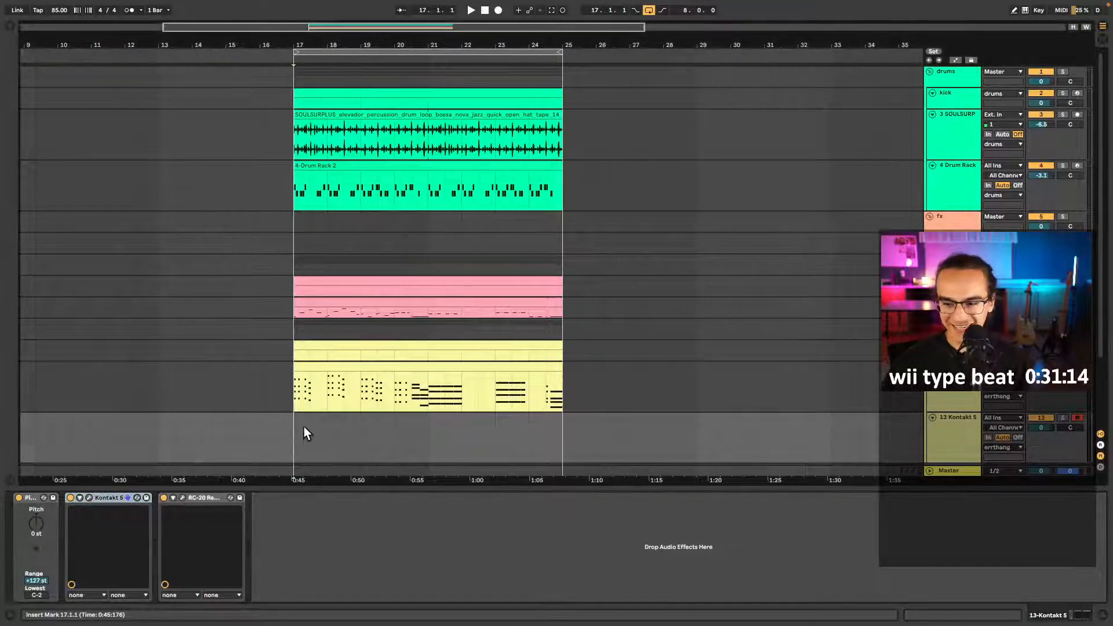
pyautogui.hotkey('ctrl', 's')
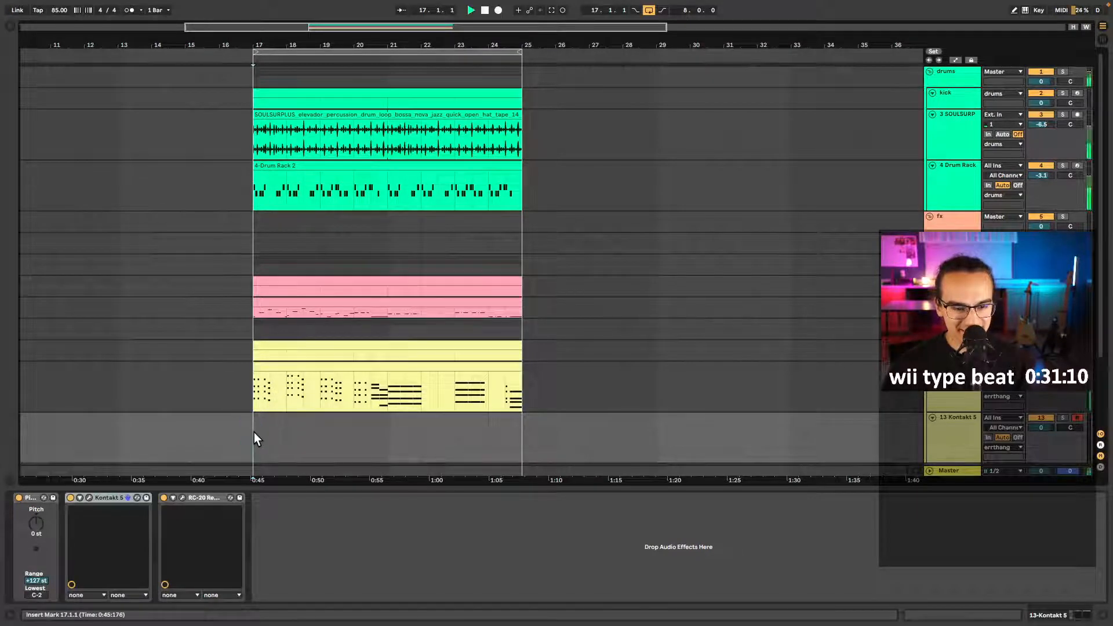
pyautogui.press('space')
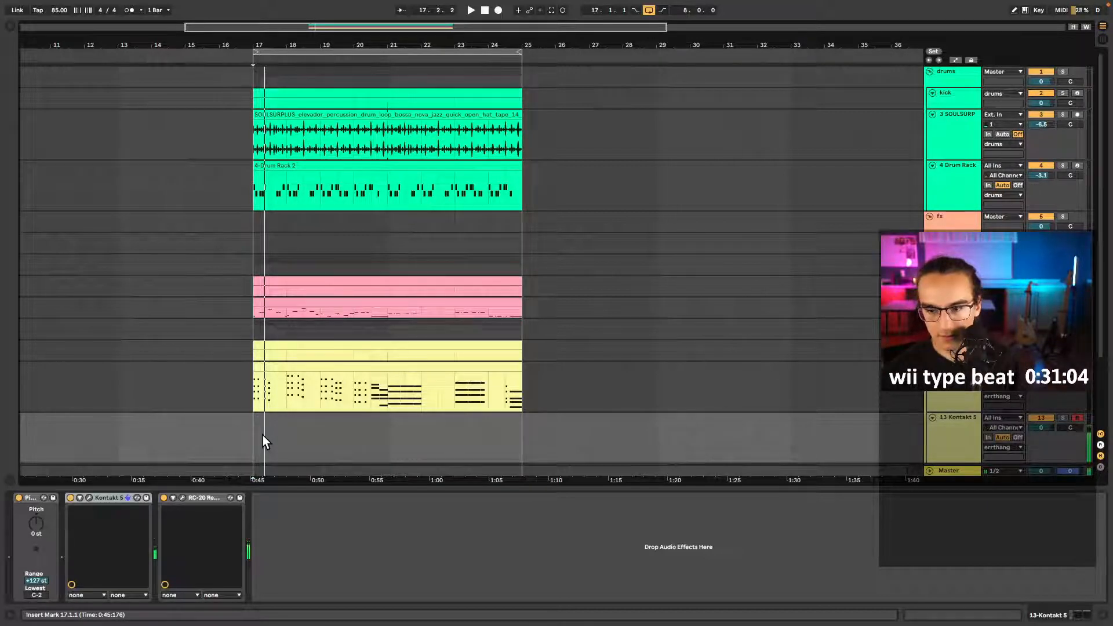
pyautogui.press('space')
pyautogui.press('space')
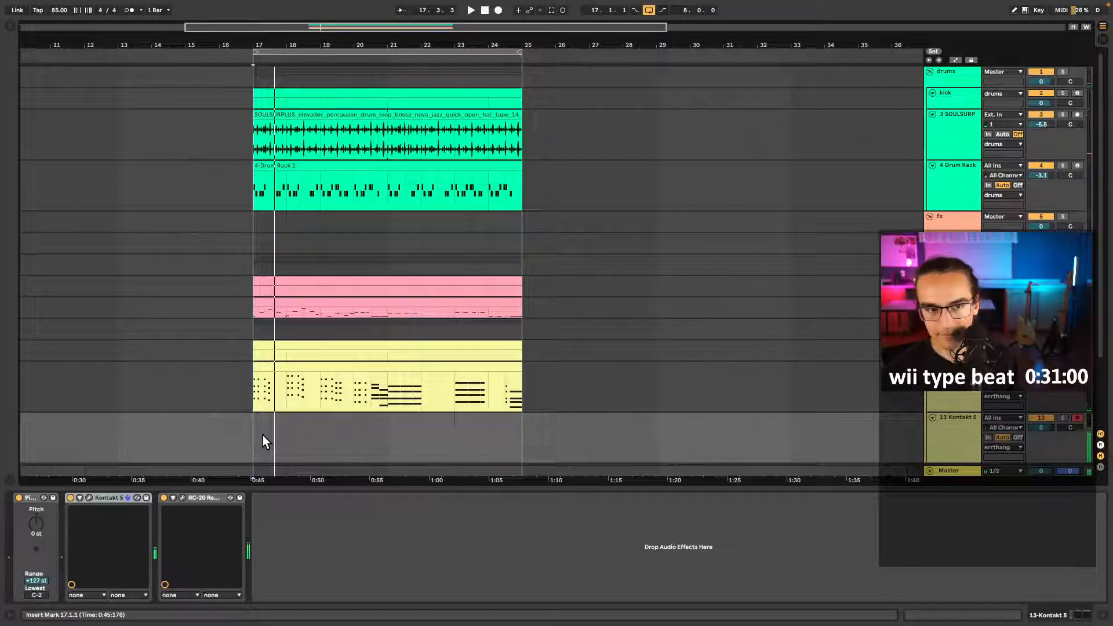
pyautogui.press('space')
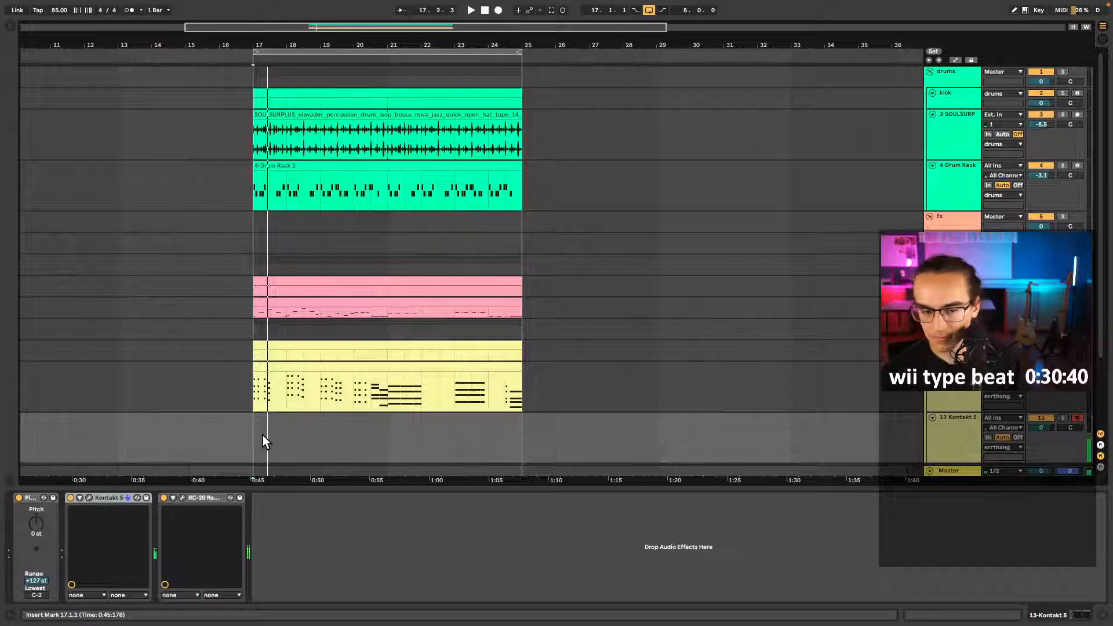
pyautogui.press('space')
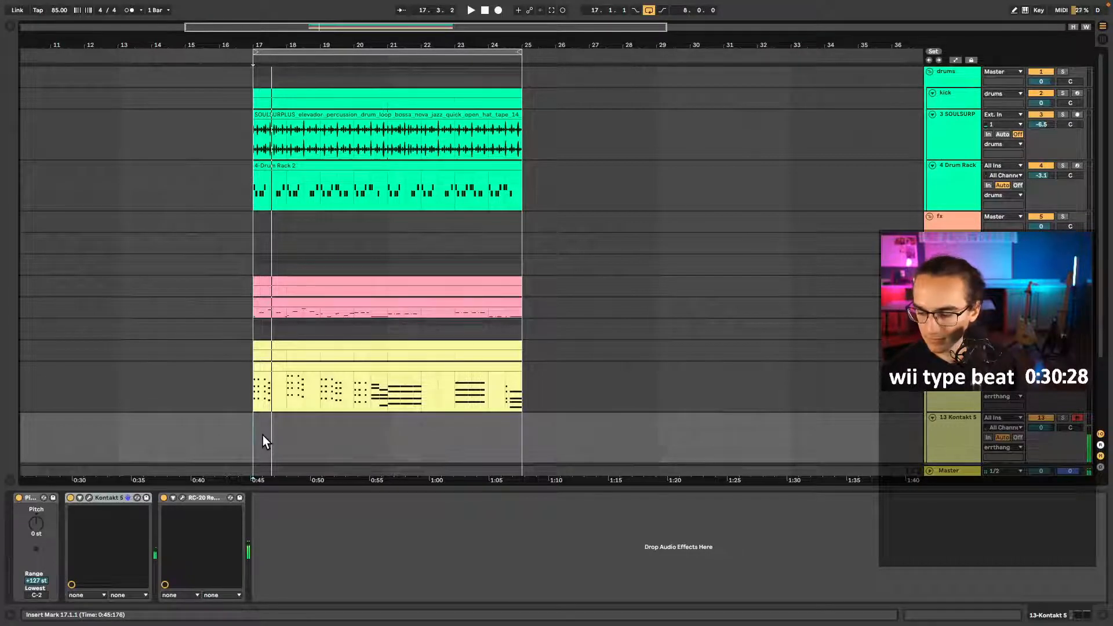
pyautogui.press('space')
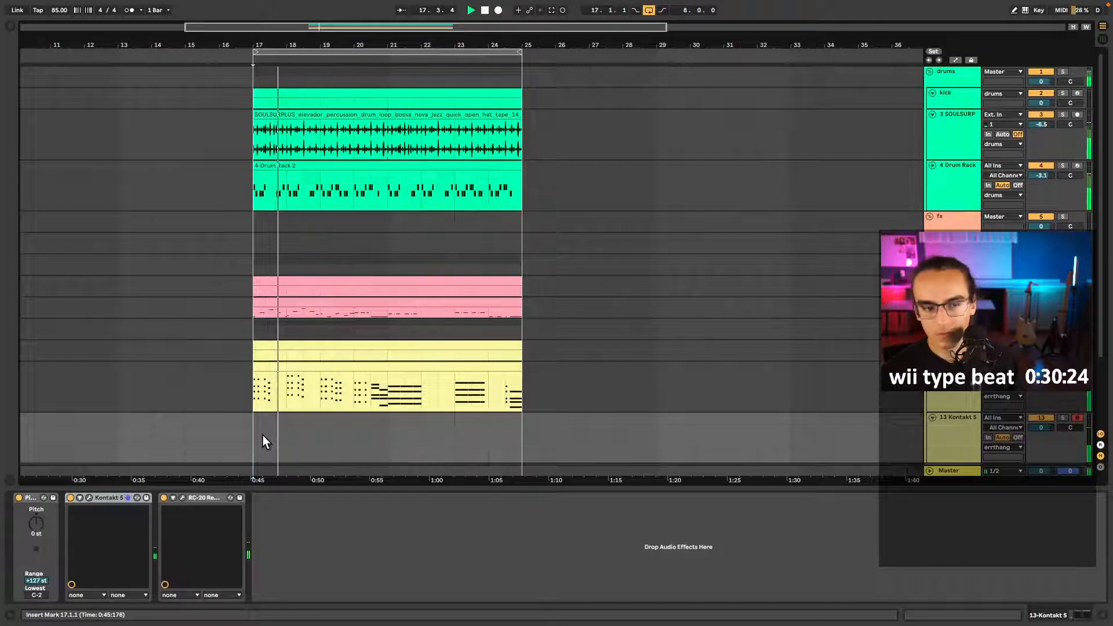
pyautogui.press('space')
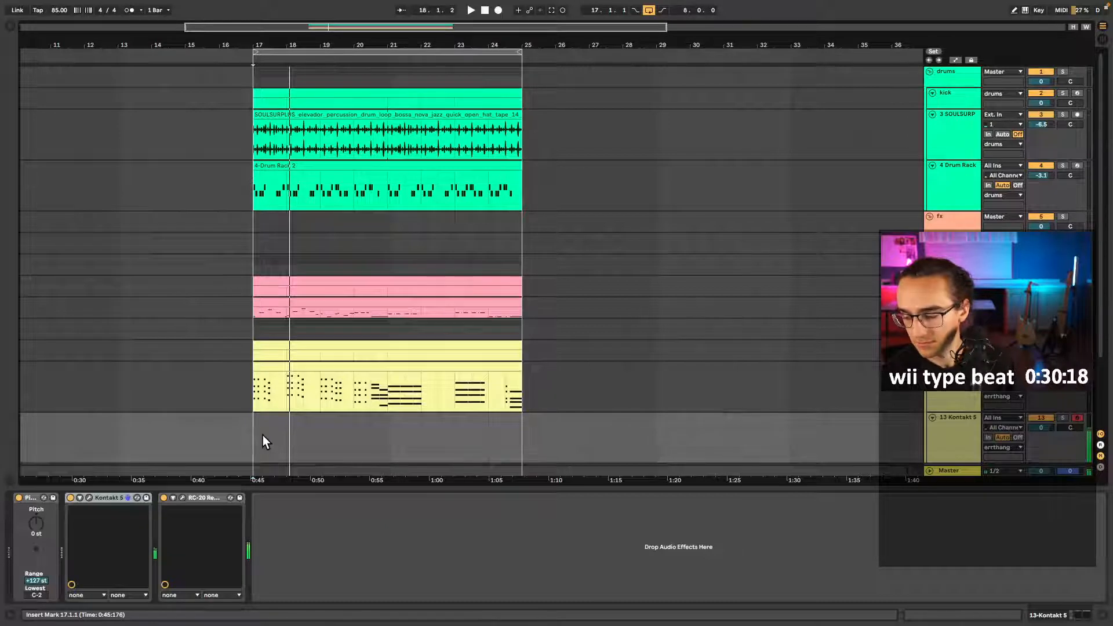
# - Record a strings melody on the 13 Kontakt 5 track from bar 17 to about bar 21, turning on the metronome while recording
pyautogui.click(263, 436)
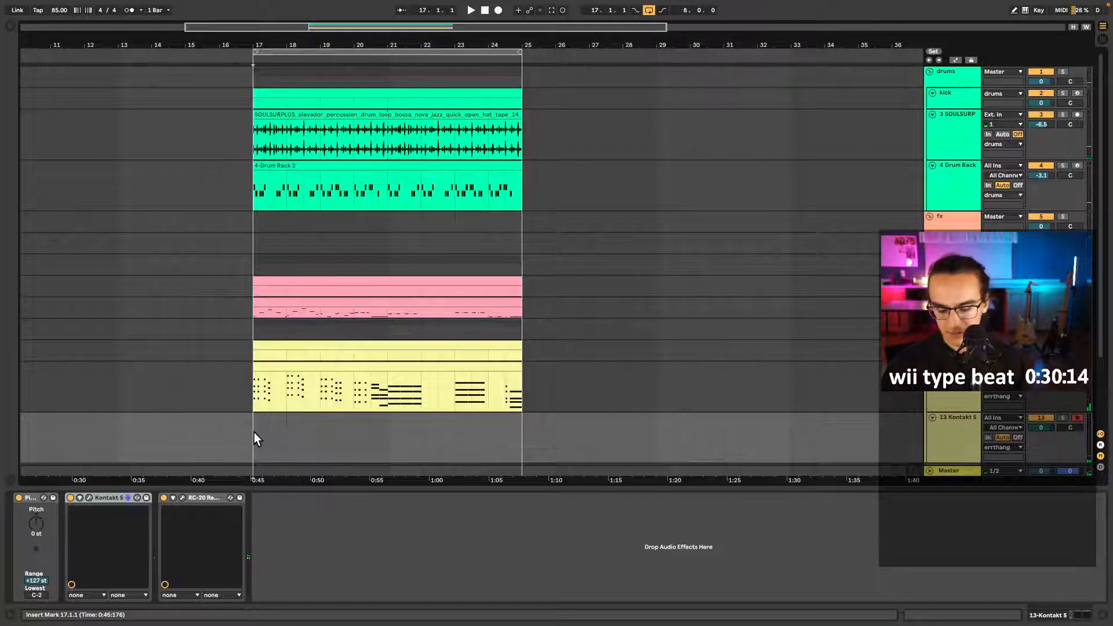
pyautogui.click(254, 432)
pyautogui.press('F9')
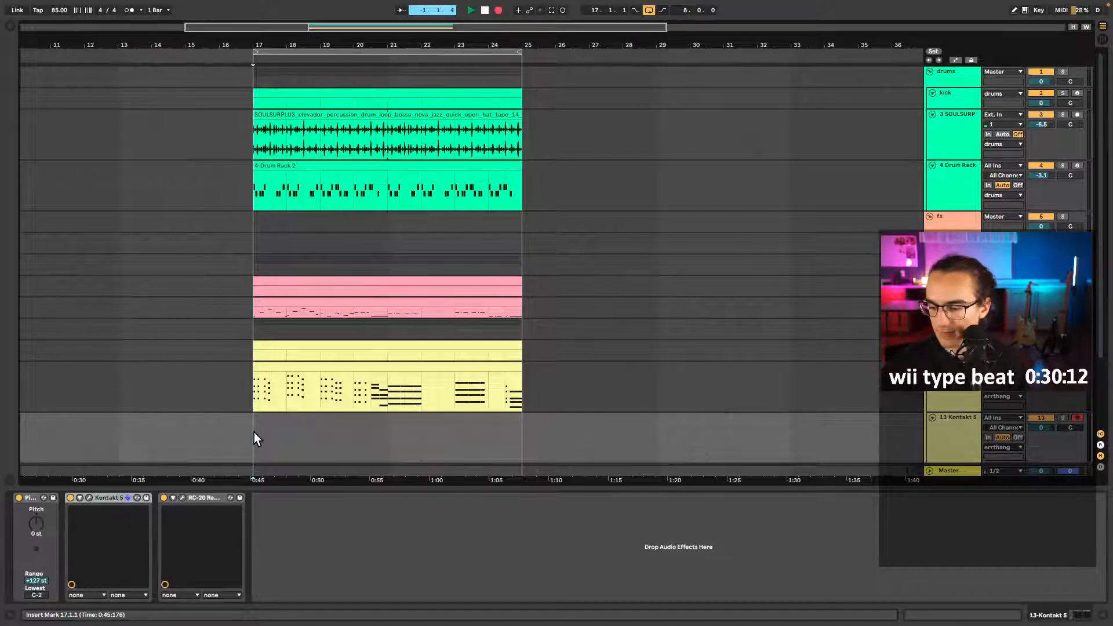
pyautogui.click(127, 11)
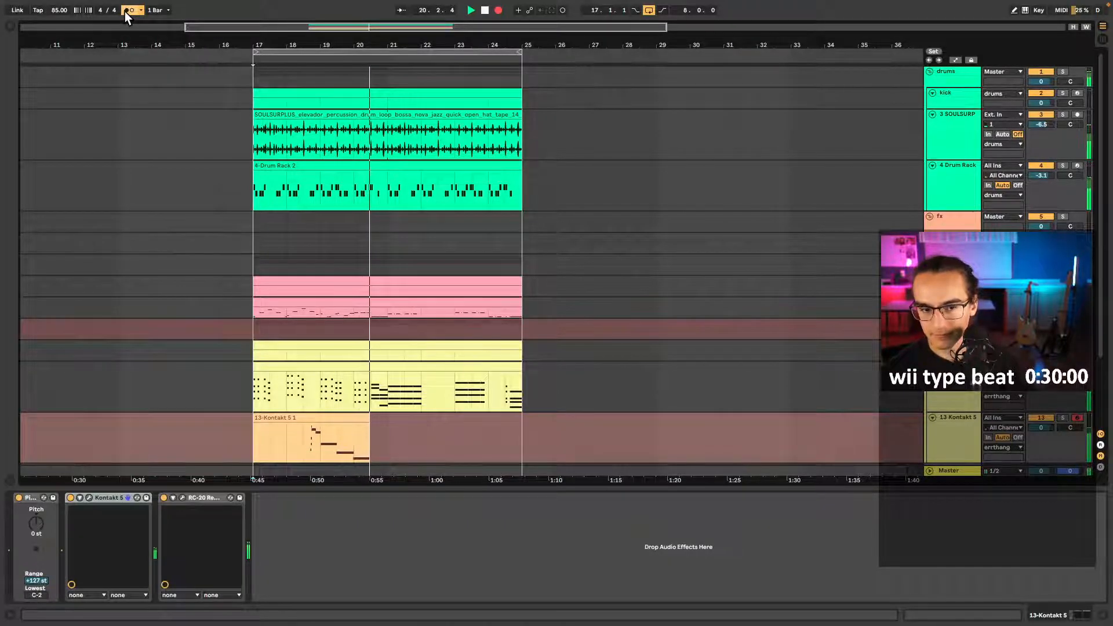
pyautogui.press('space')
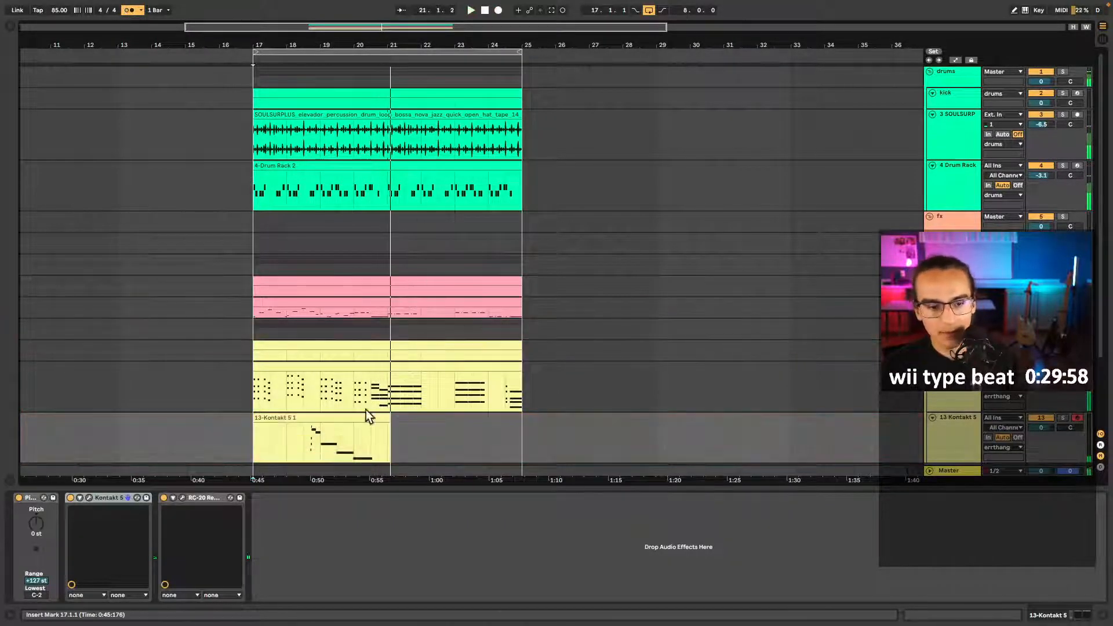
# - Open the recorded Kontakt 5 clip and quantize its first long F5 and E5 notes to the 1/16 grid
pyautogui.click(361, 415)
pyautogui.doubleClick(361, 415)
pyautogui.scroll(4, 576, 372)
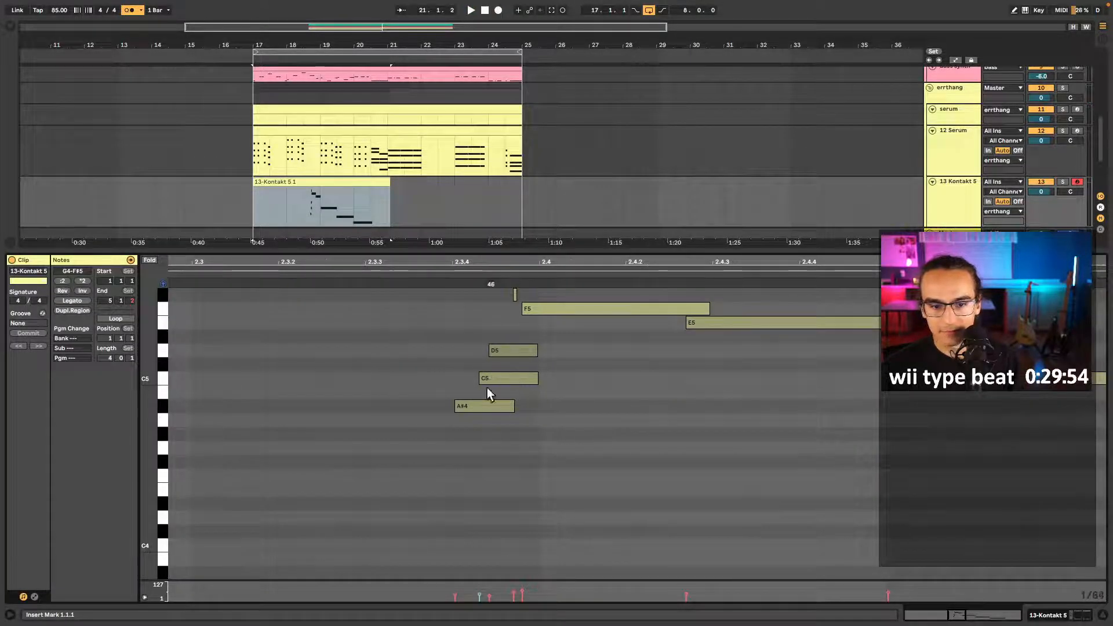
pyautogui.scroll(1, 487, 423)
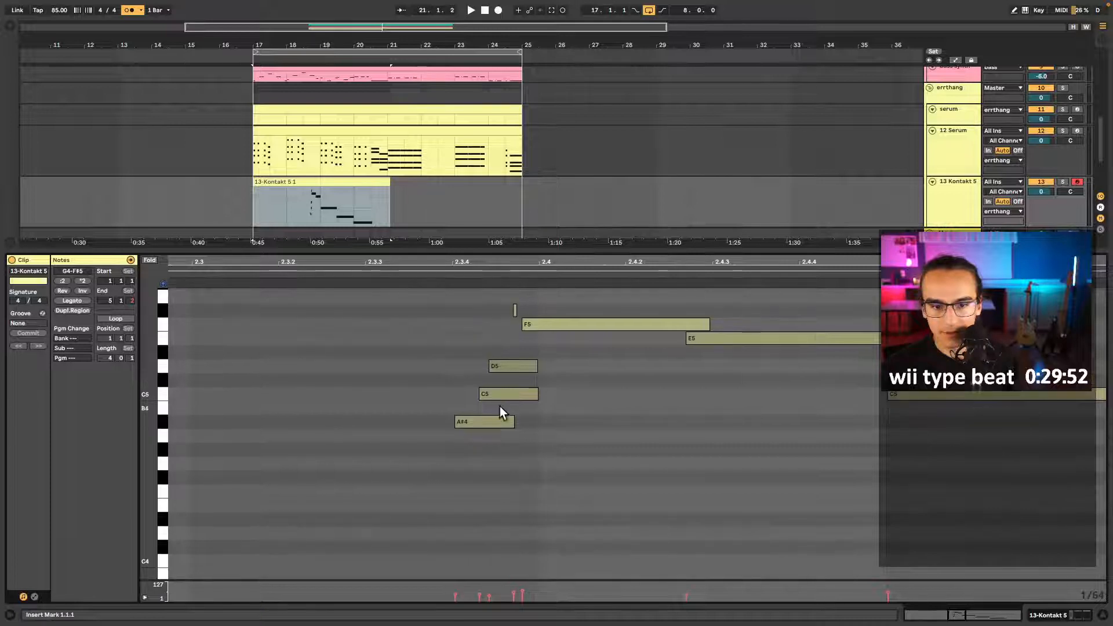
pyautogui.moveTo(571, 306); pyautogui.dragTo(783, 430)
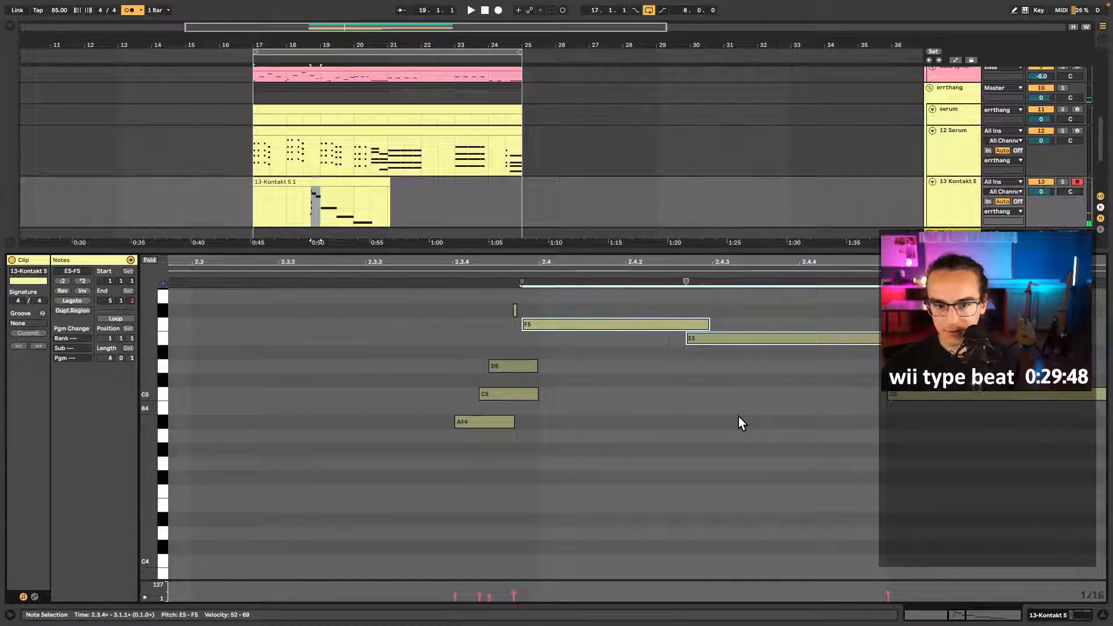
pyautogui.hotkey('ctrl', 'shift', 'u')
pyautogui.press('Return')
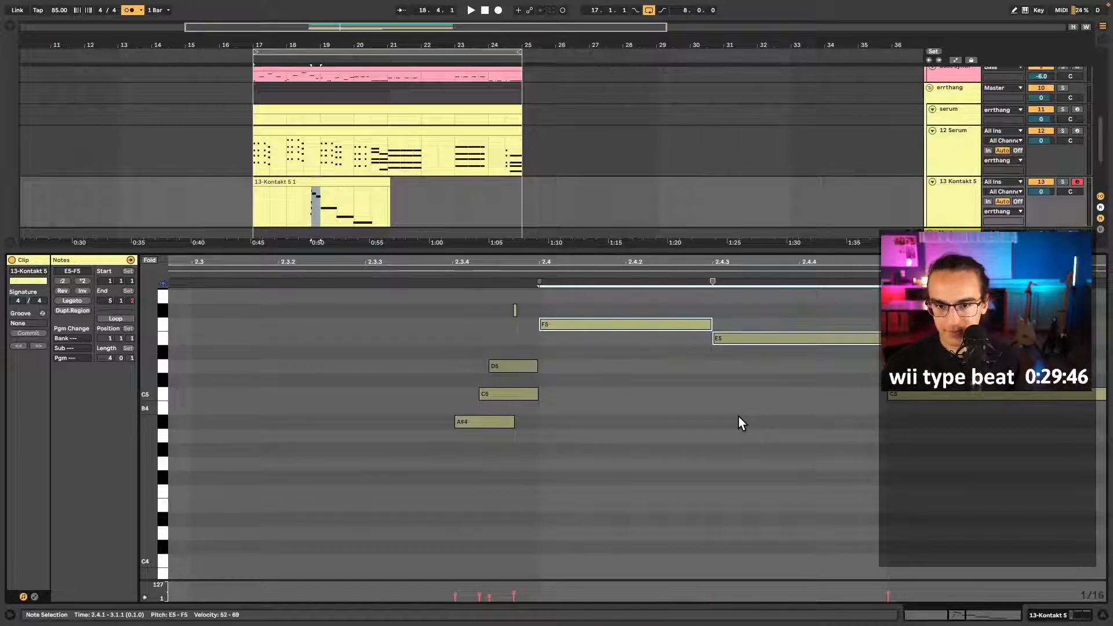
# - Quantize the starts and ends of the A#4, C5, D5 and F#5 run-up notes to the 1/64 grid at 100%, and audition them
pyautogui.click(652, 405)
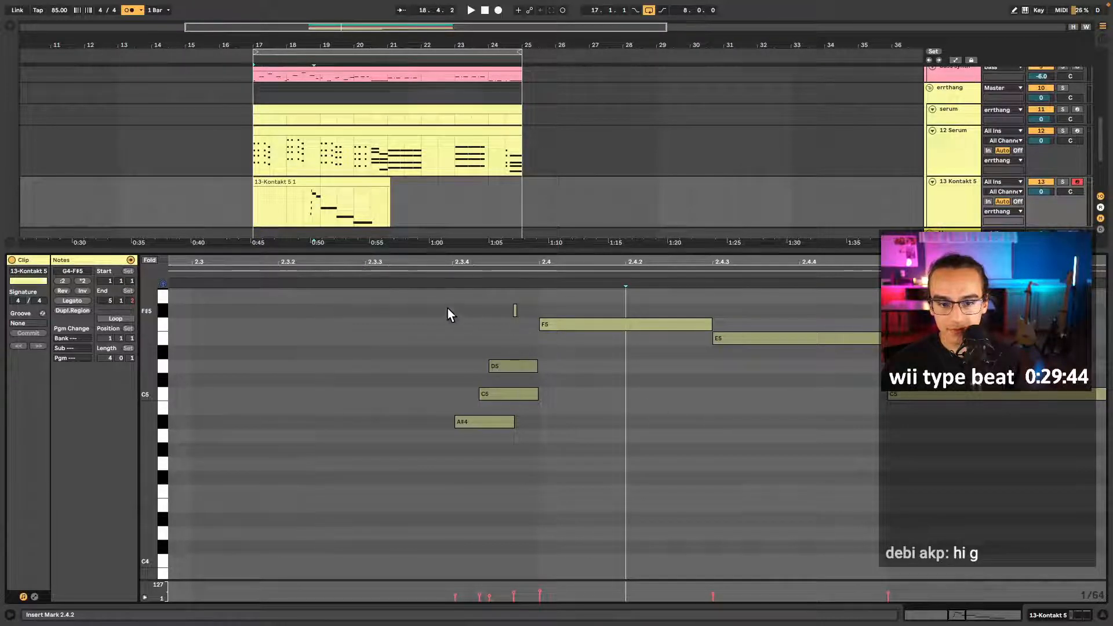
pyautogui.moveTo(447, 308); pyautogui.dragTo(499, 467)
pyautogui.hotkey('ctrl', 'shift', 'u')
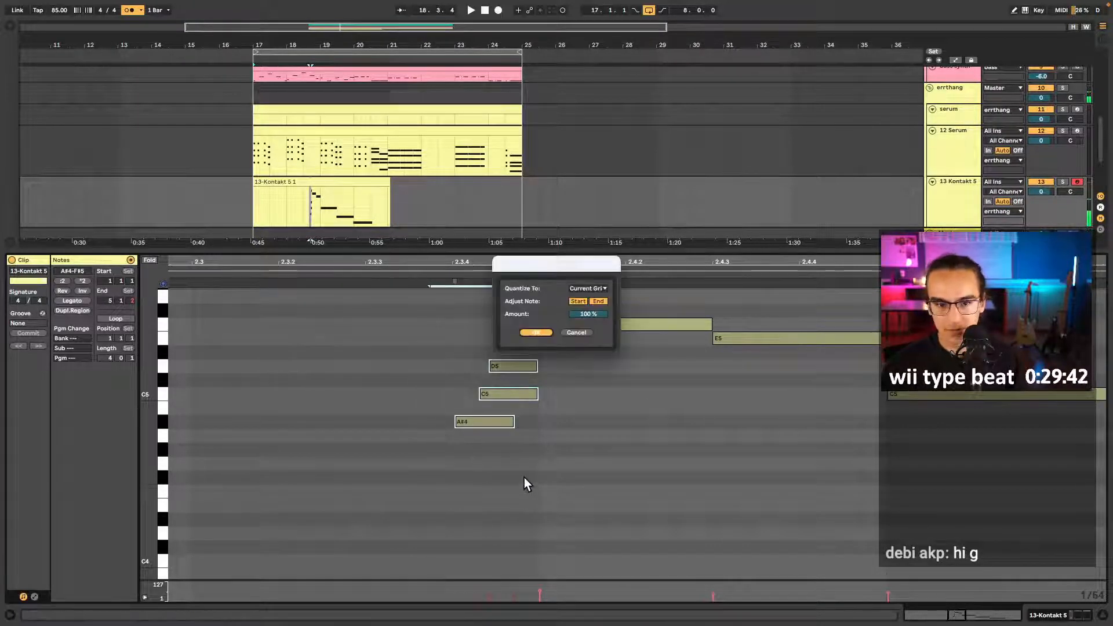
pyautogui.press('Return')
pyautogui.click(451, 277)
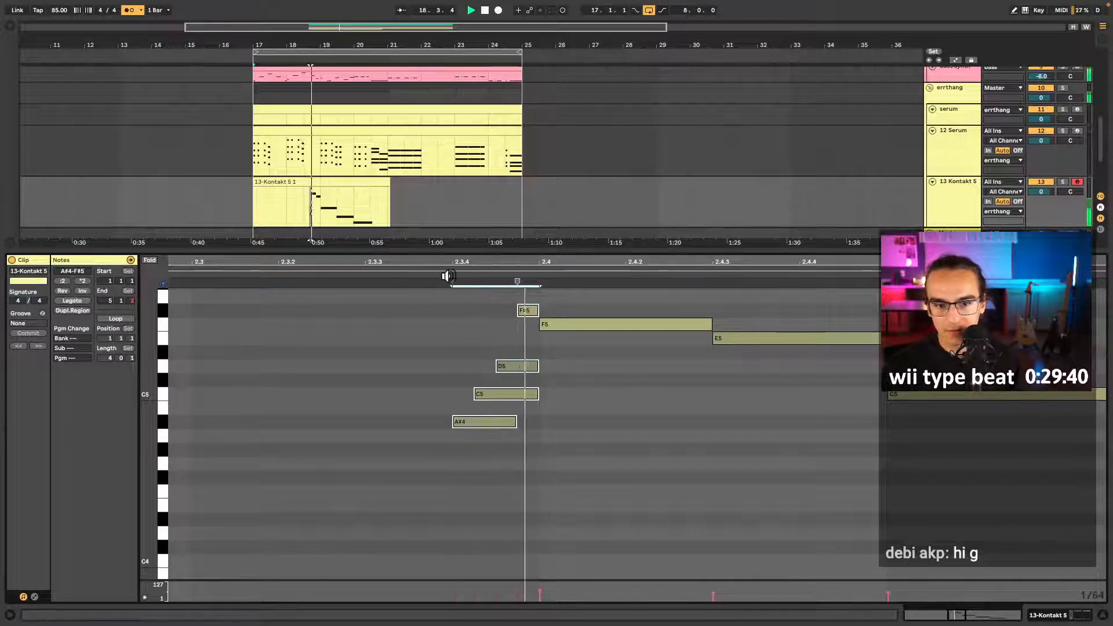
# - Lower the short F#5 note of the run-up to E5 and play the phrase back
pyautogui.click(480, 395)
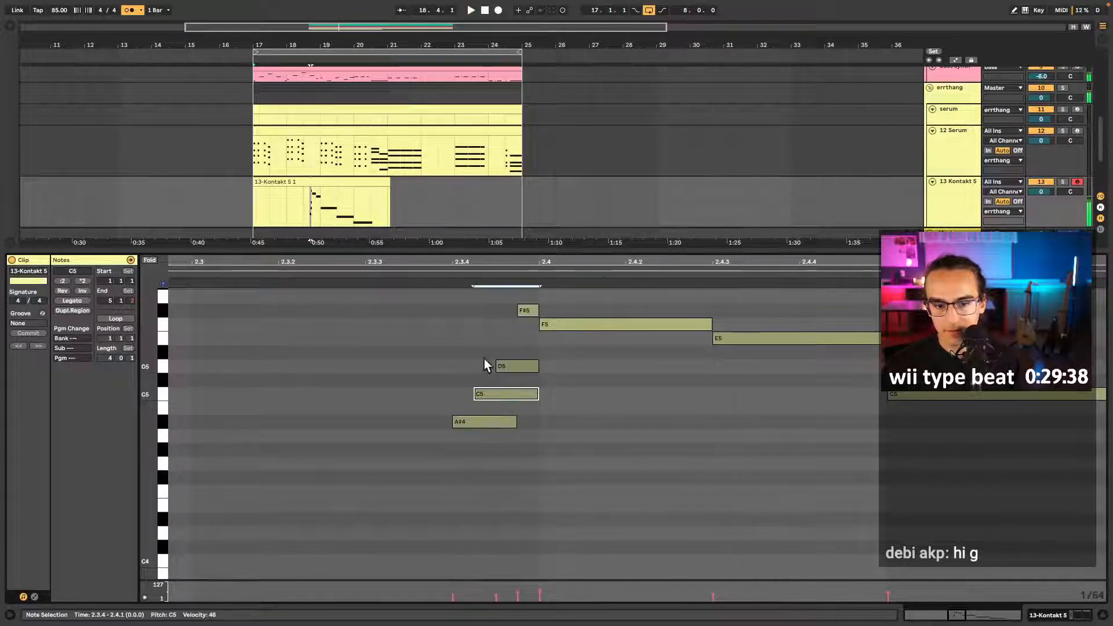
pyautogui.click(501, 365)
pyautogui.moveTo(497, 301); pyautogui.dragTo(527, 320)
pyautogui.press('Down')
pyautogui.press('Down')
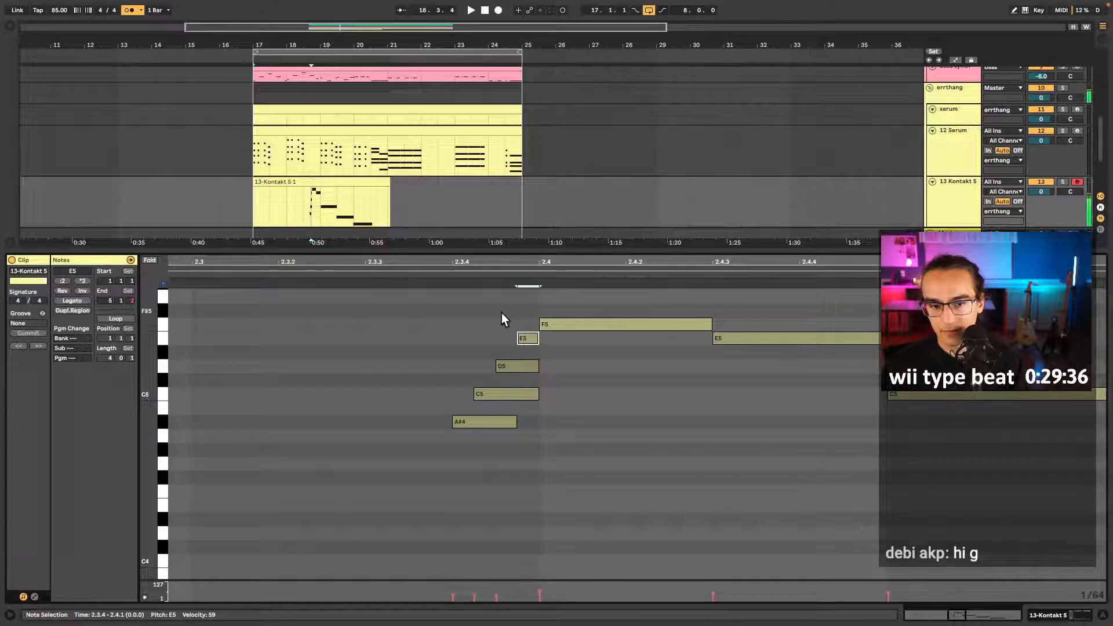
pyautogui.click(454, 283)
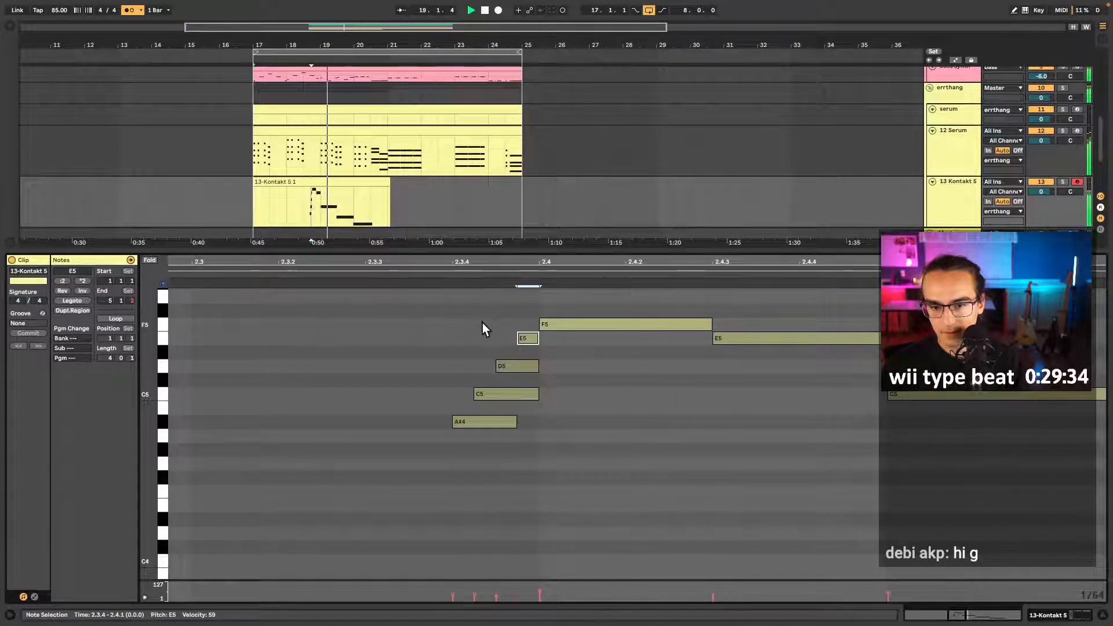
pyautogui.scroll(-3, 485, 326)
pyautogui.press('space')
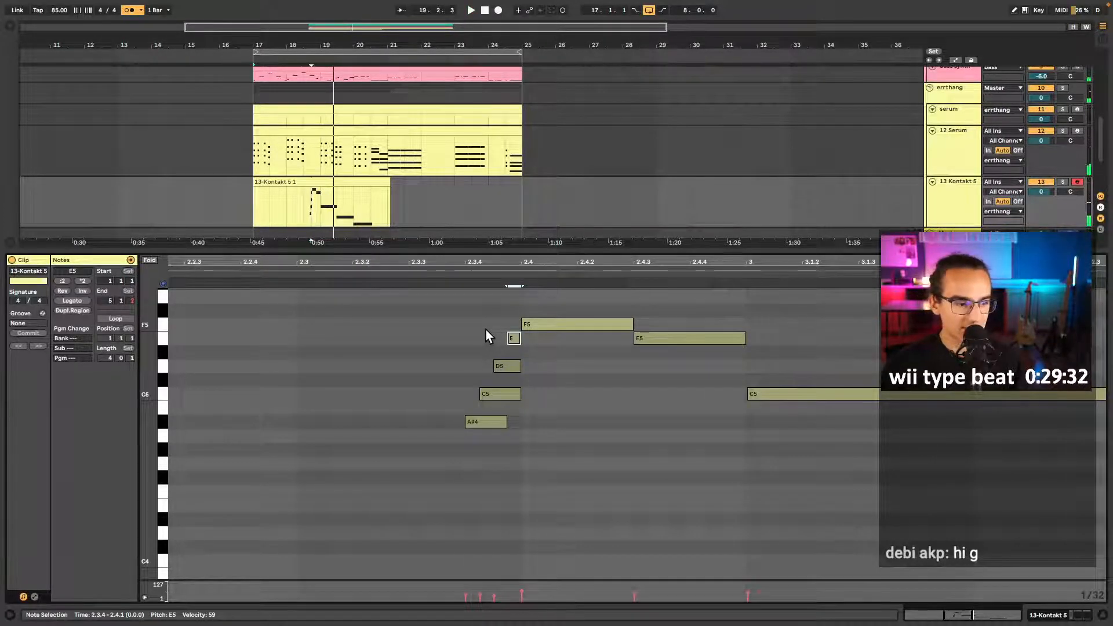
# - Listen to the corrected strings phrase again and restart playback from bar 17
pyautogui.scroll(-3, 481, 353)
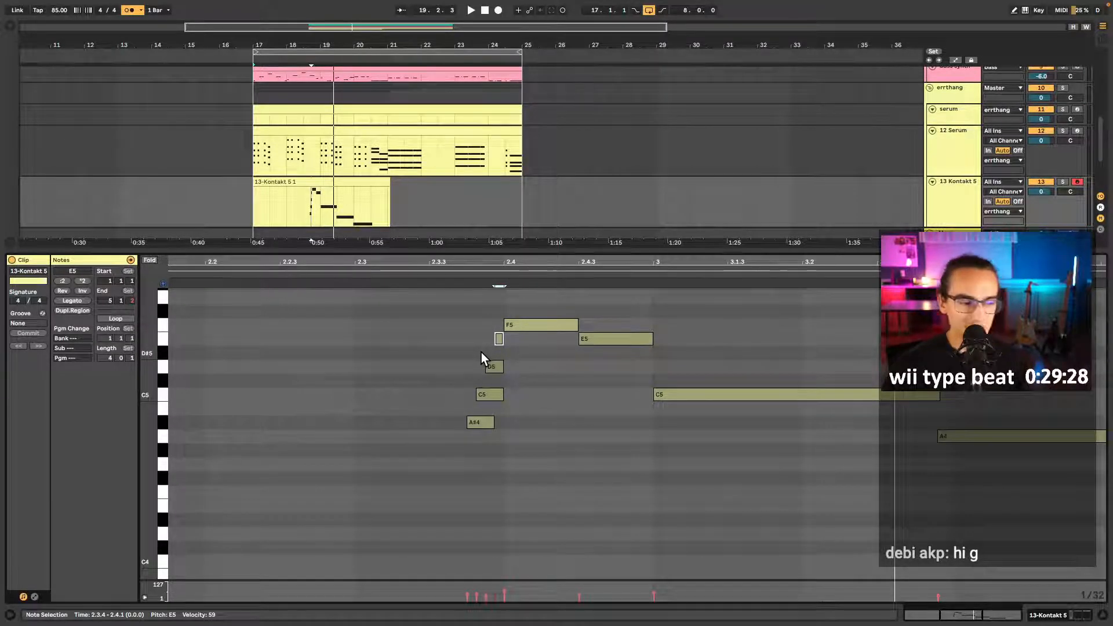
pyautogui.scroll(-3, 481, 353)
pyautogui.press('space')
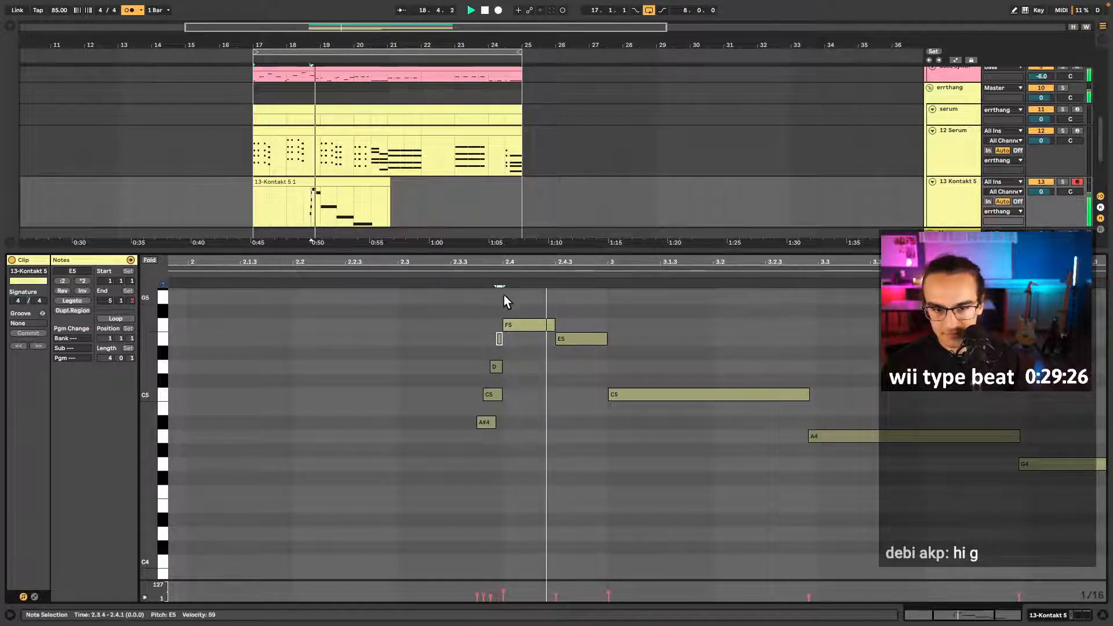
pyautogui.click(254, 199)
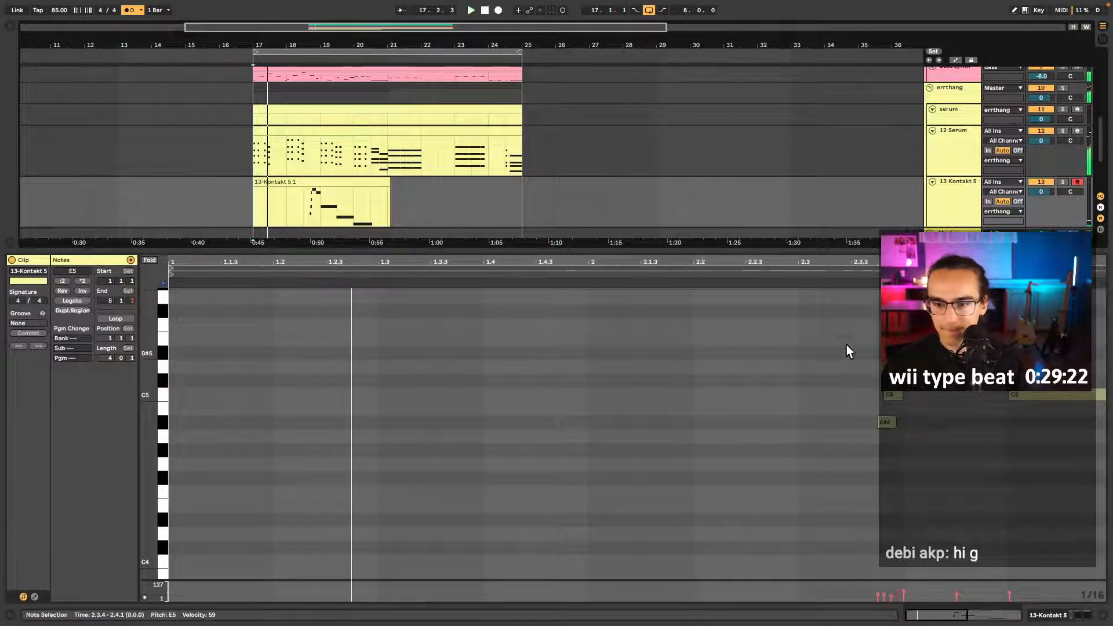
# - Copy the A#4–F5 run-up to the start of the strings clip, with its A#4 starting at 1.1.4
pyautogui.press('space')
pyautogui.moveTo(861, 313); pyautogui.dragTo(951, 513)
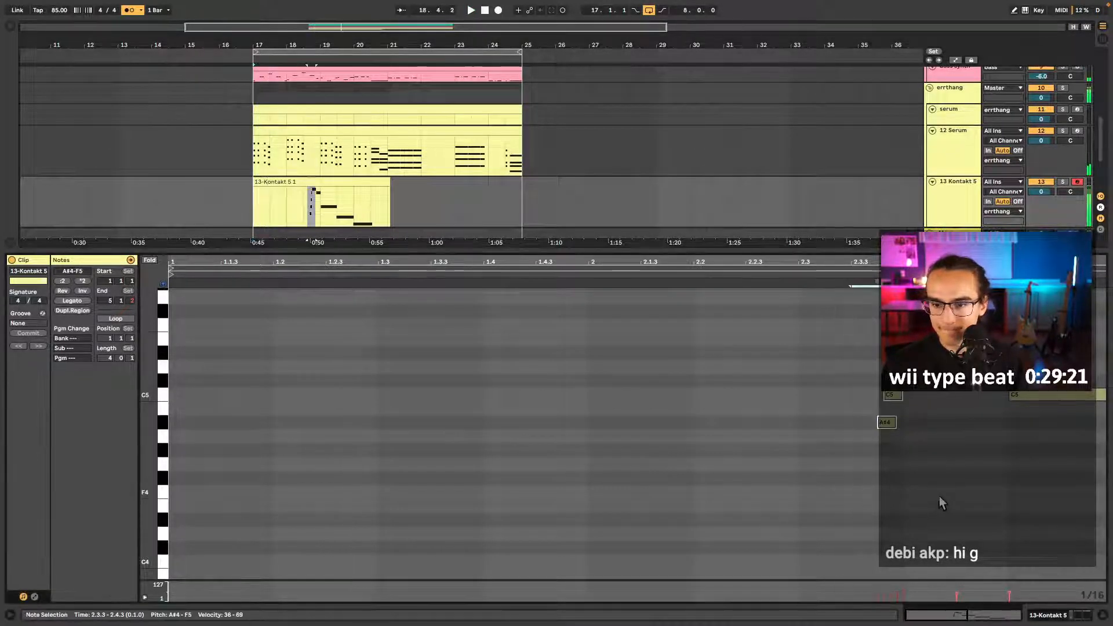
pyautogui.hotkey('ctrl', 'c')
pyautogui.click(221, 364)
pyautogui.hotkey('ctrl', 'v')
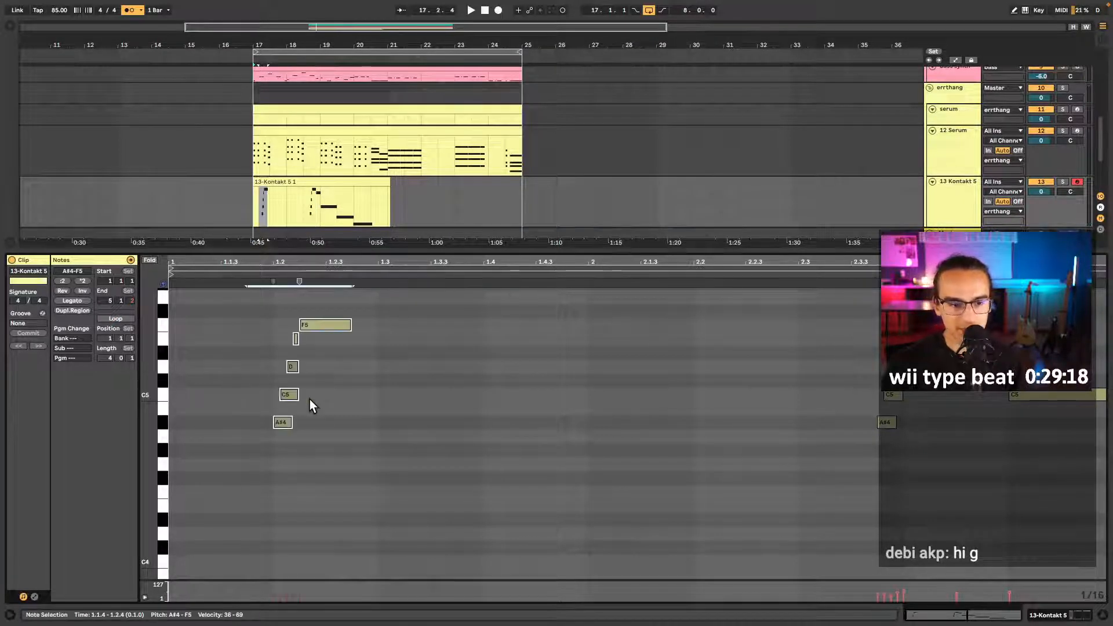
pyautogui.press('Left')
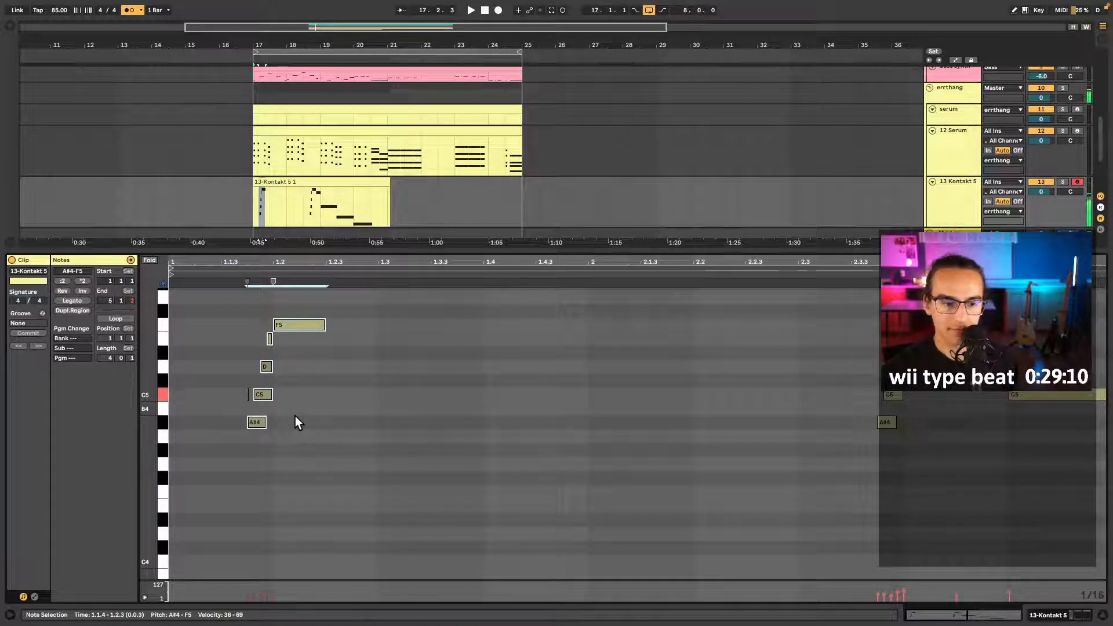
# - Transpose the copied run down three semitones to G4–D5, and lower its B4 to A#4 and C#5 to C5
pyautogui.press('Down')
pyautogui.press('Down')
pyautogui.press('Down')
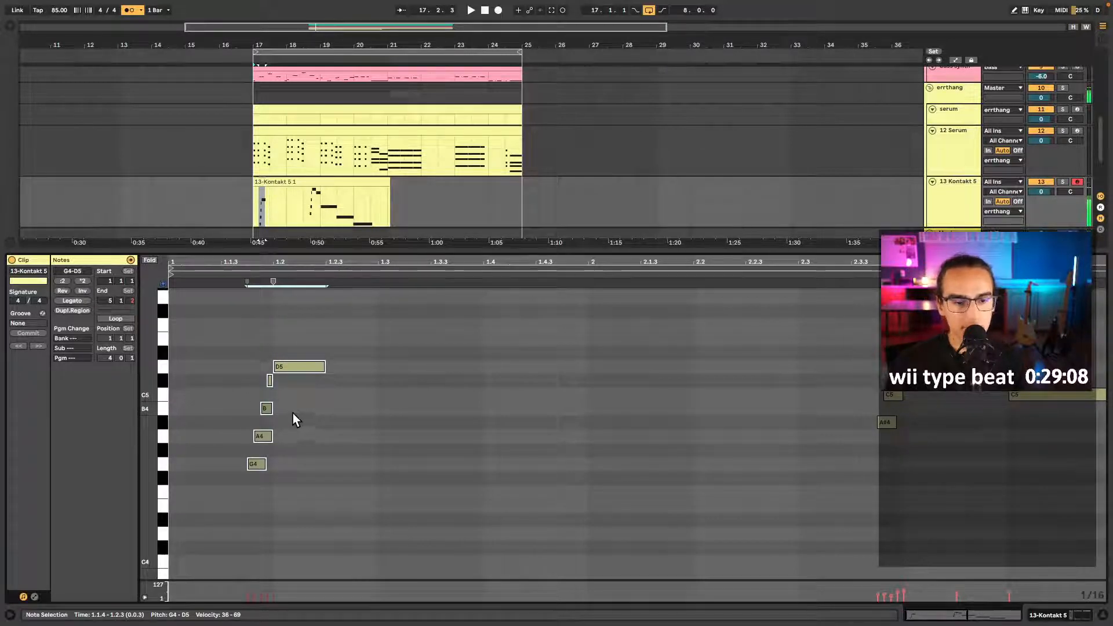
pyautogui.moveTo(300, 406); pyautogui.dragTo(220, 408)
pyautogui.press('Down')
pyautogui.moveTo(299, 380); pyautogui.dragTo(266, 387)
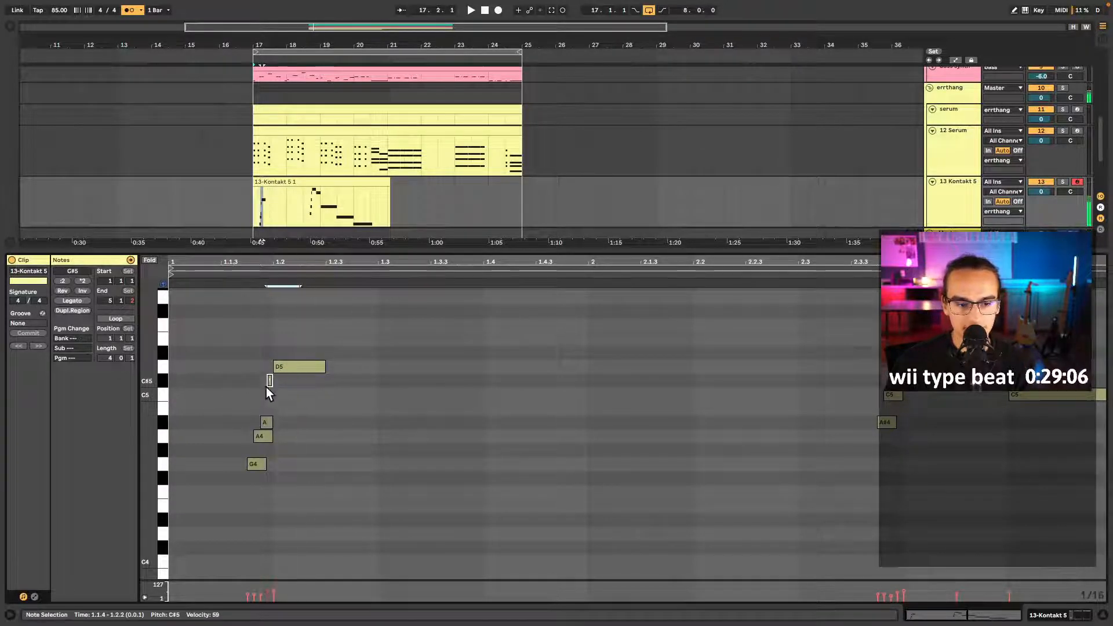
pyautogui.press('Down')
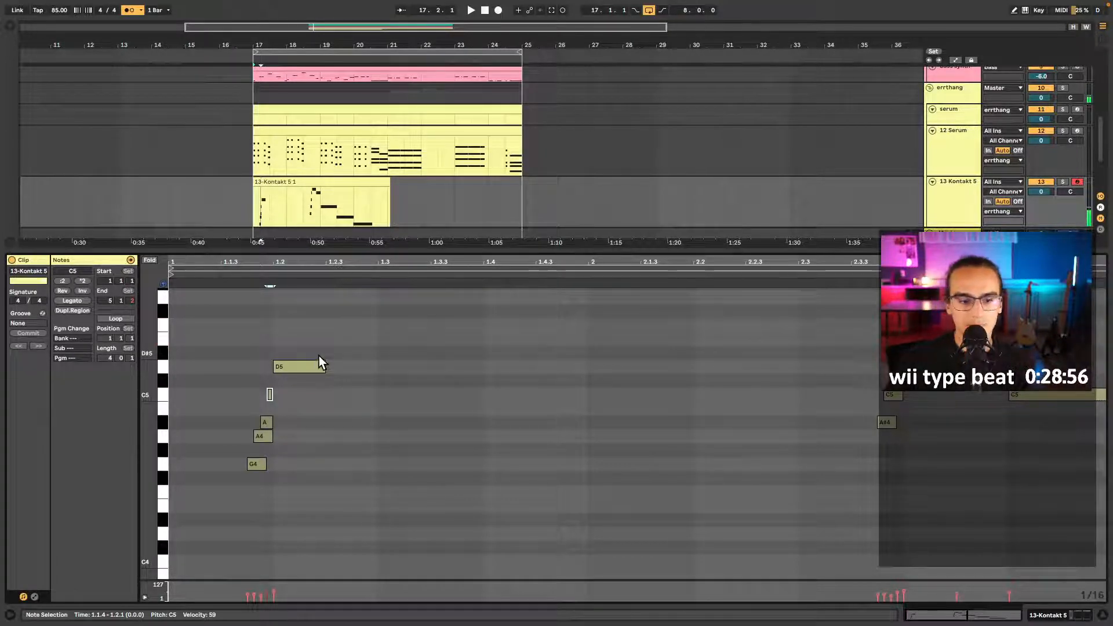
# - Audition the copied run, transpose it down two more semitones to F4–C5, and raise its G#4 to A4
pyautogui.moveTo(325, 334)
pyautogui.mouseDown()
pyautogui.moveTo(294, 471)
pyautogui.moveTo(255, 473)
pyautogui.mouseUp()
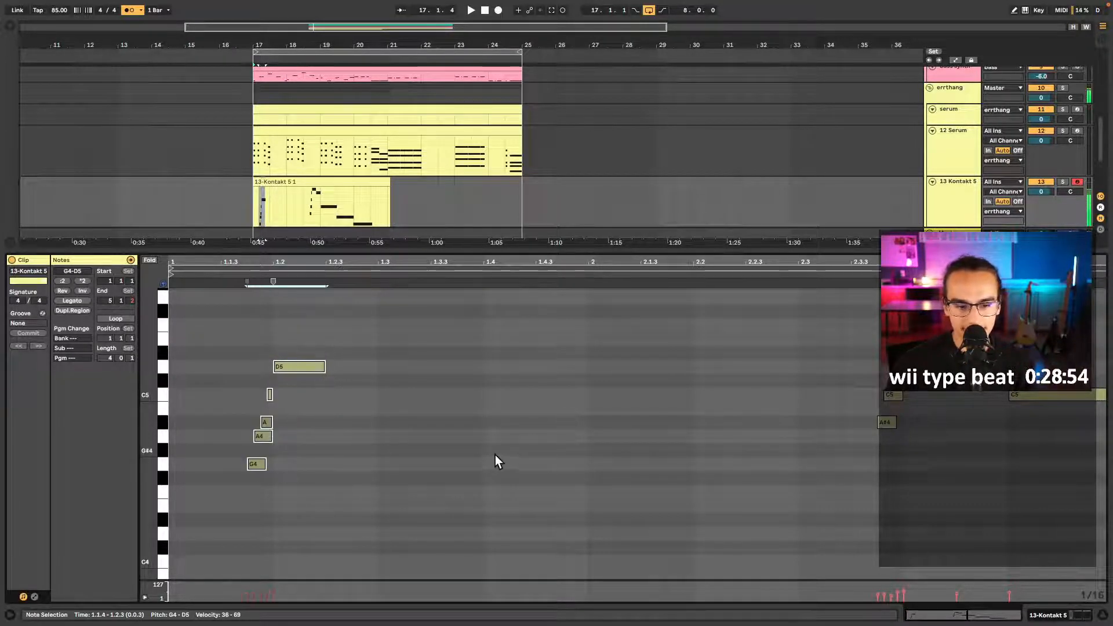
pyautogui.press('space')
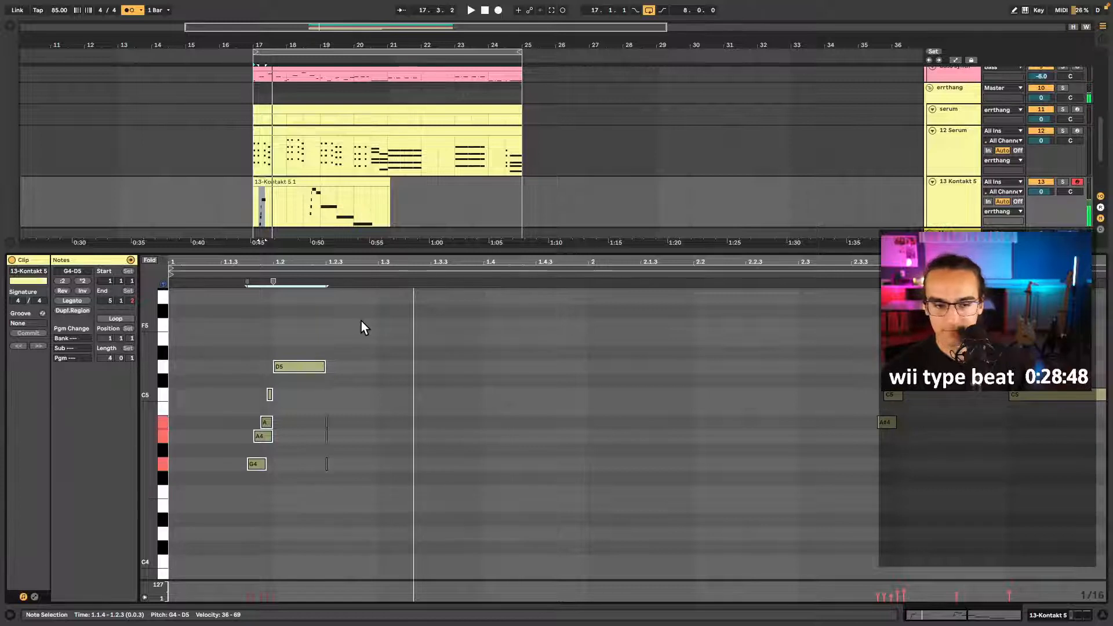
pyautogui.press('Down')
pyautogui.press('Down')
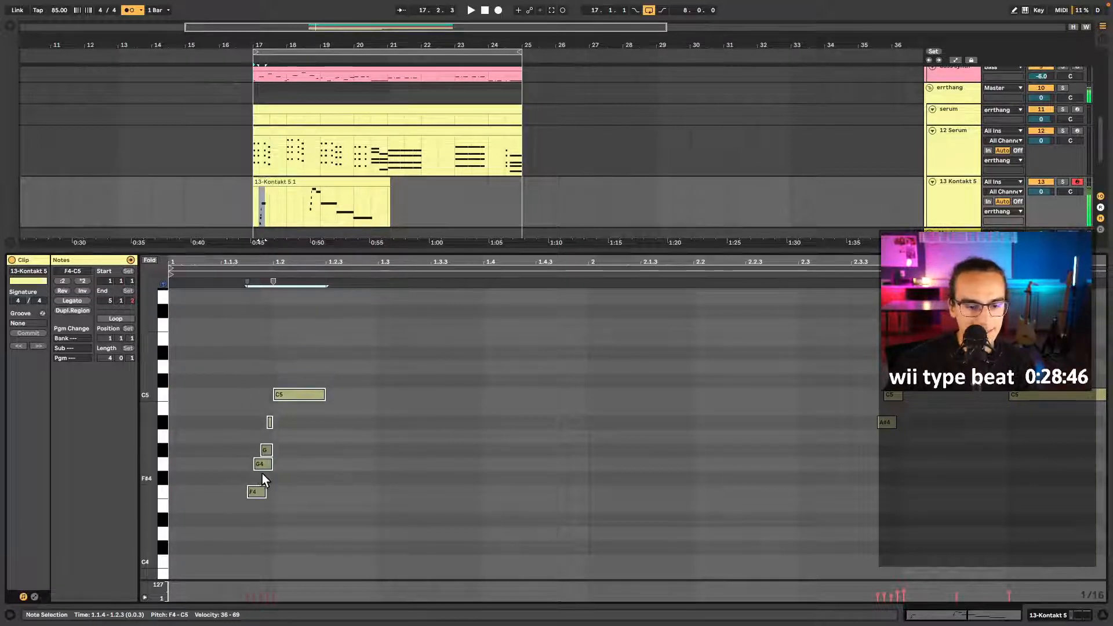
pyautogui.moveTo(267, 450); pyautogui.dragTo(270, 440)
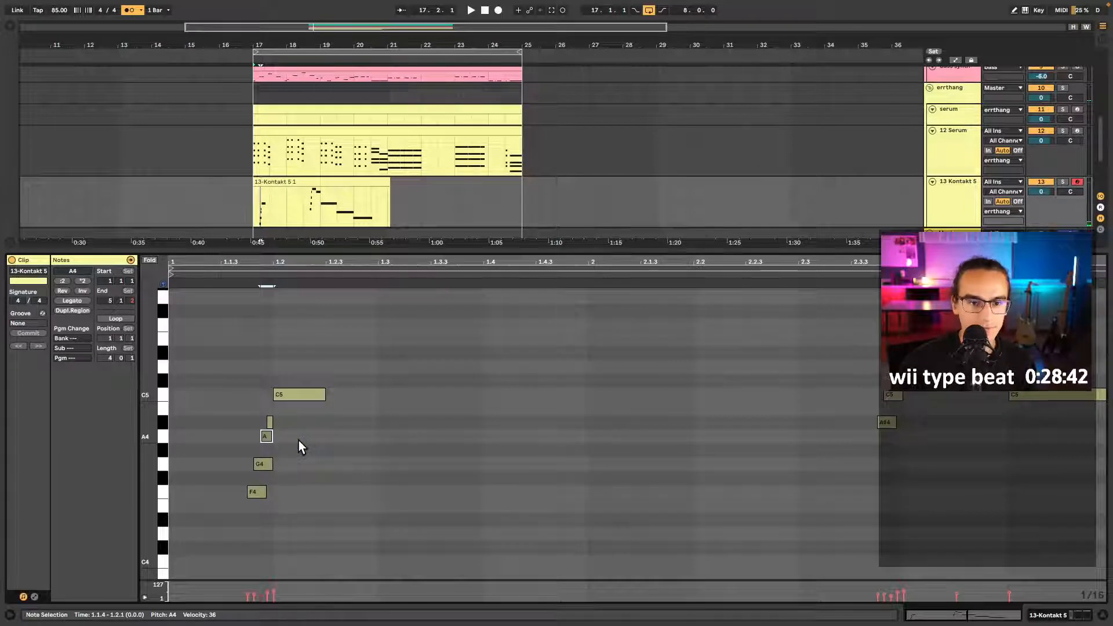
# - Try the F4–C5 run one beat later with playback, and return it to start at 1.1.4
pyautogui.moveTo(325, 375); pyautogui.dragTo(199, 543)
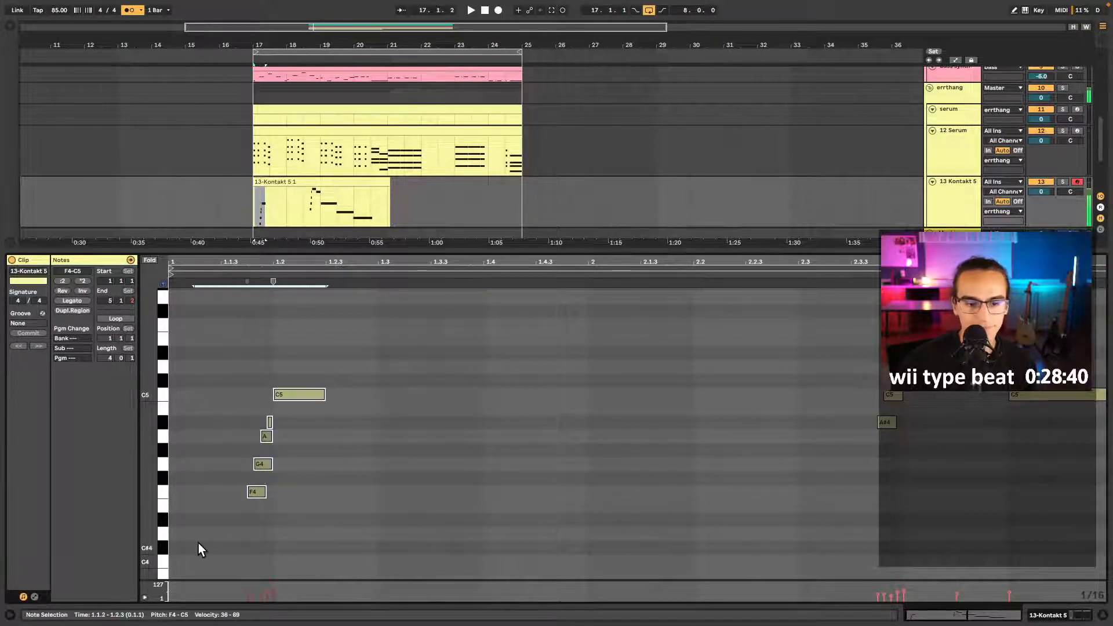
pyautogui.press('Right')
pyautogui.press('Right')
pyautogui.press('Right')
pyautogui.press('Right')
pyautogui.press('space')
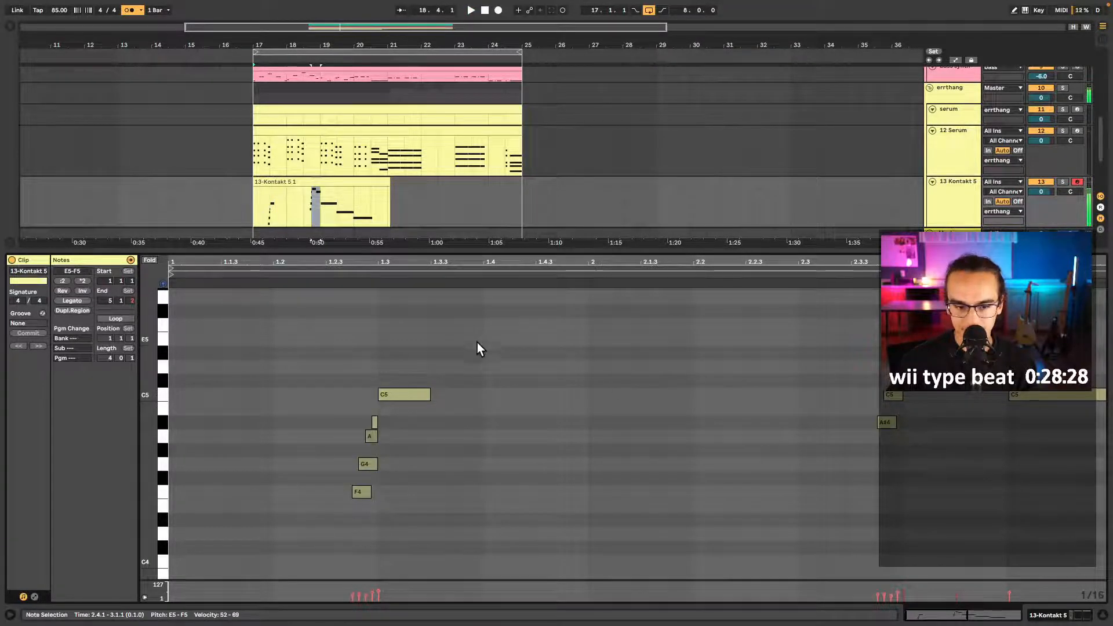
pyautogui.moveTo(479, 342); pyautogui.dragTo(292, 537)
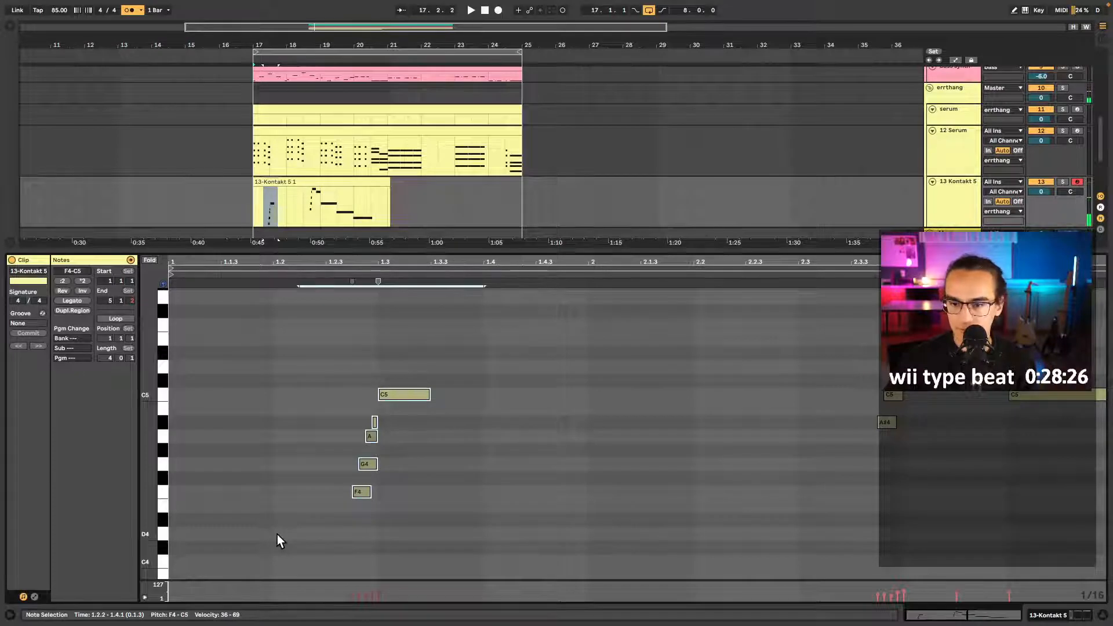
pyautogui.press('Left')
pyautogui.press('Left')
pyautogui.press('Left')
pyautogui.press('Left')
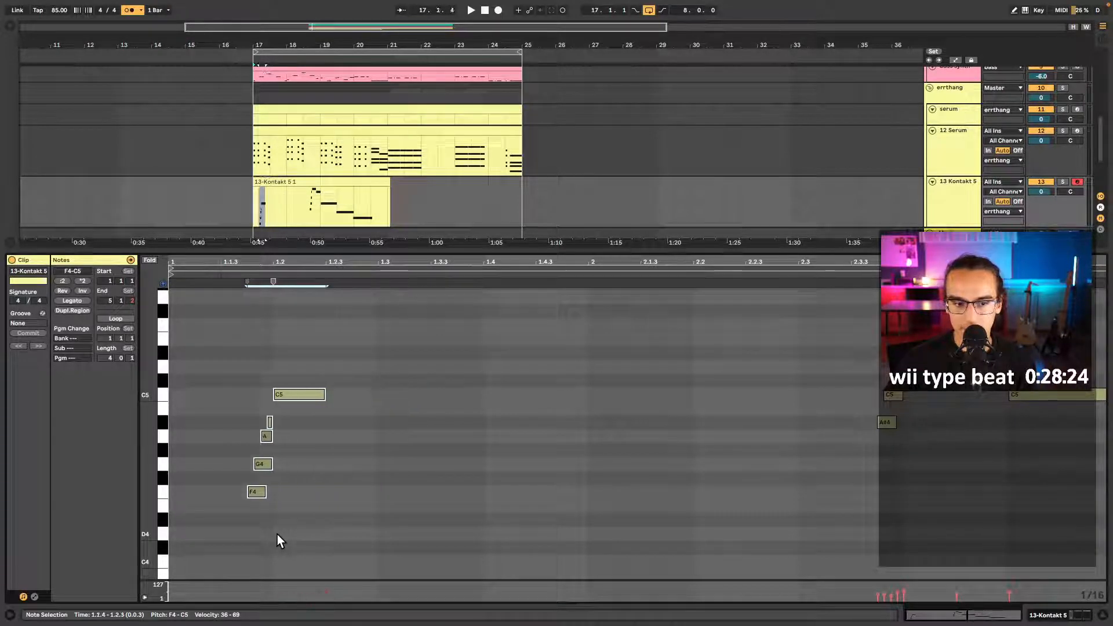
# - Shift the F4–C5 run two beats later so its F4 starts at 1.3.4
pyautogui.press('Right')
pyautogui.press('Right')
pyautogui.press('Right')
pyautogui.press('Right')
pyautogui.press('Right')
pyautogui.press('Right')
pyautogui.press('Right')
pyautogui.press('Right')
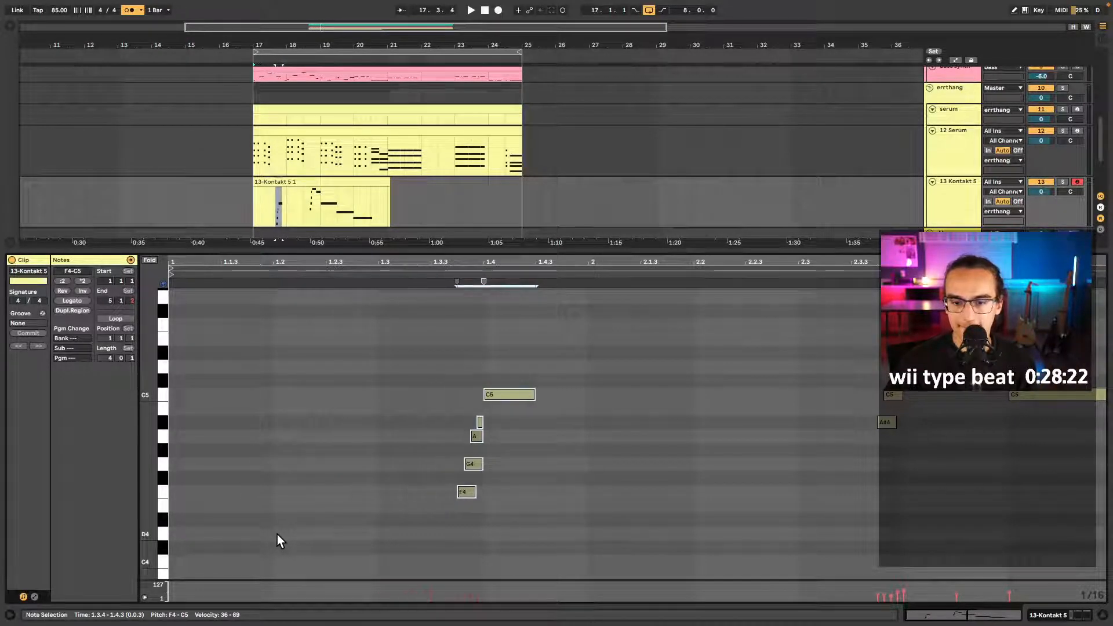
# - Place a duplicate of the F4–C5 run at 2.1.4, keeping one run at 1.3.4
pyautogui.press('Right')
pyautogui.press('Right')
pyautogui.press('Right')
pyautogui.press('Right')
pyautogui.press('Right')
pyautogui.press('Right')
pyautogui.press('Right')
pyautogui.press('Right')
pyautogui.press('Left')
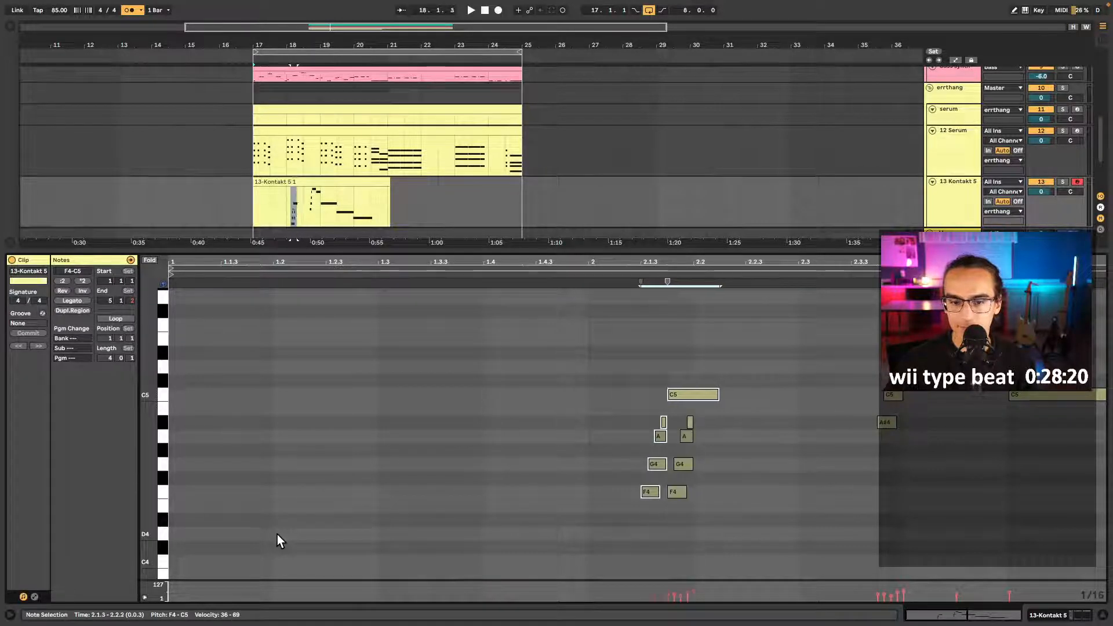
pyautogui.press('Left')
pyautogui.press('Left')
pyautogui.press('Left')
pyautogui.press('Left')
pyautogui.press('Left')
pyautogui.press('Left')
pyautogui.press('Left')
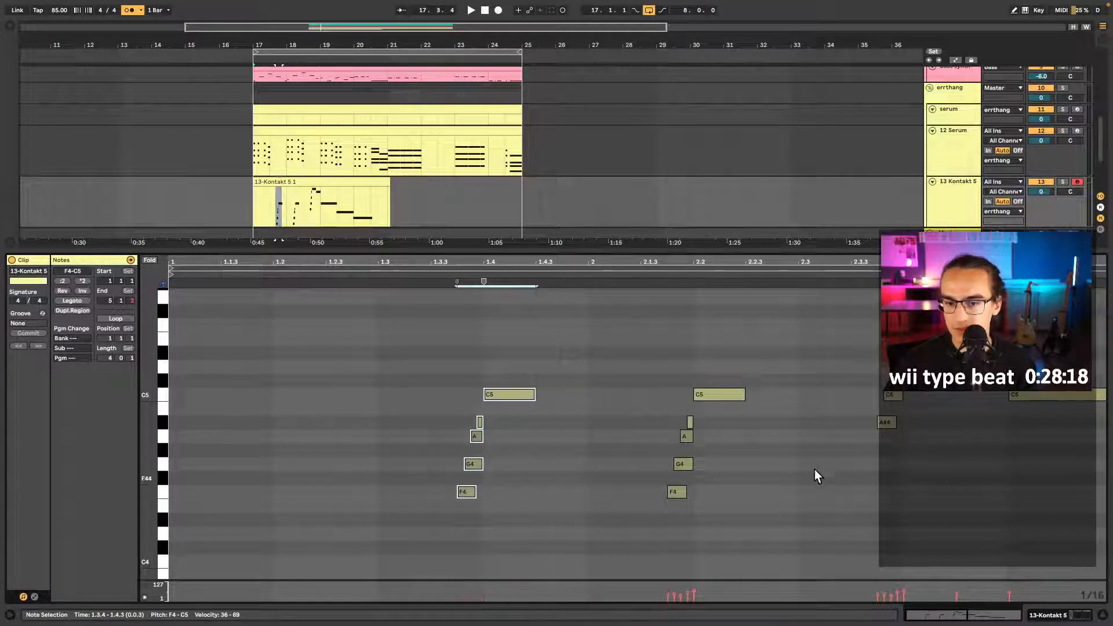
# - Transpose the second run at 2.1.4 up two semitones to G4–D5
pyautogui.moveTo(757, 367); pyautogui.dragTo(649, 507)
pyautogui.press('Up')
pyautogui.press('Up')
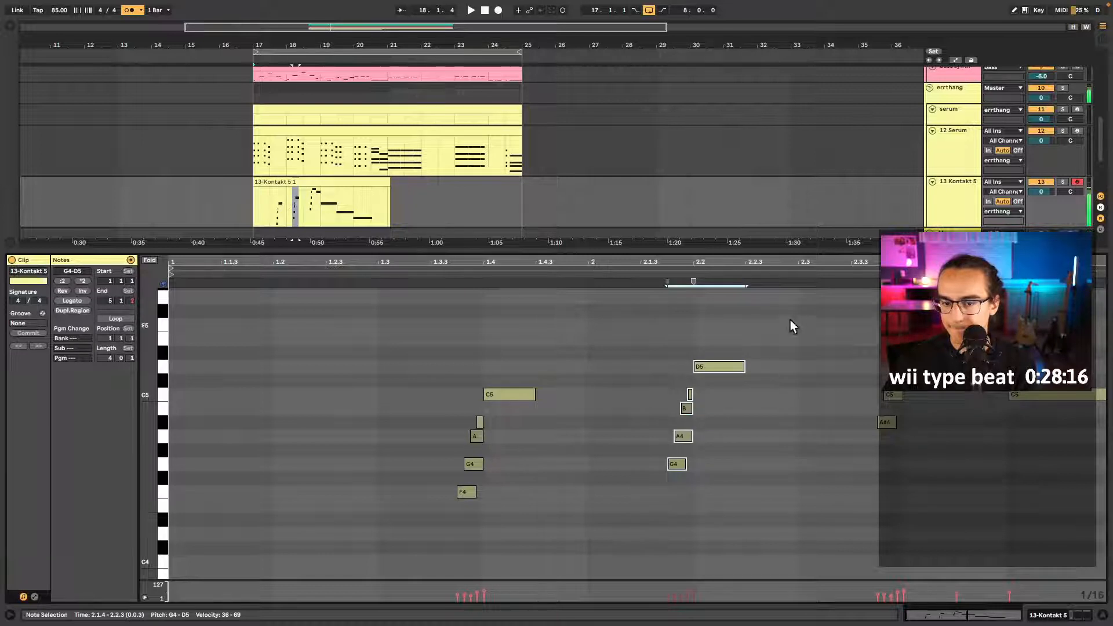
pyautogui.click(687, 435)
pyautogui.press('Down')
pyautogui.press('Left')
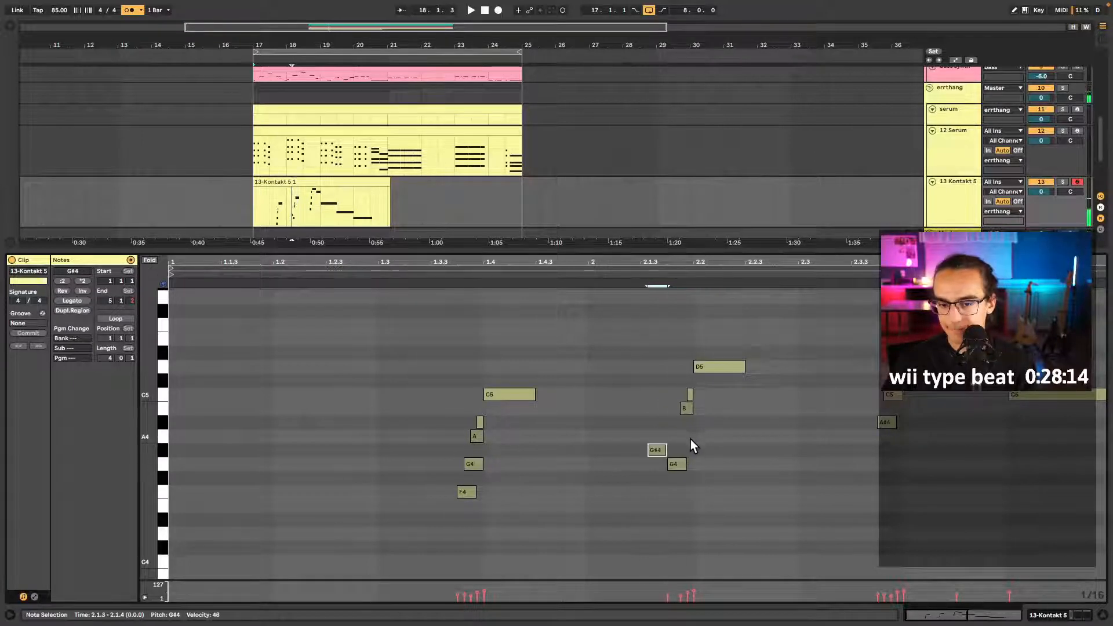
pyautogui.hotkey('ctrl', 'z')
pyautogui.hotkey('ctrl', 'z')
# - Lower the B4 in the second run to A#4 and play both runs back in the mix
pyautogui.click(683, 410)
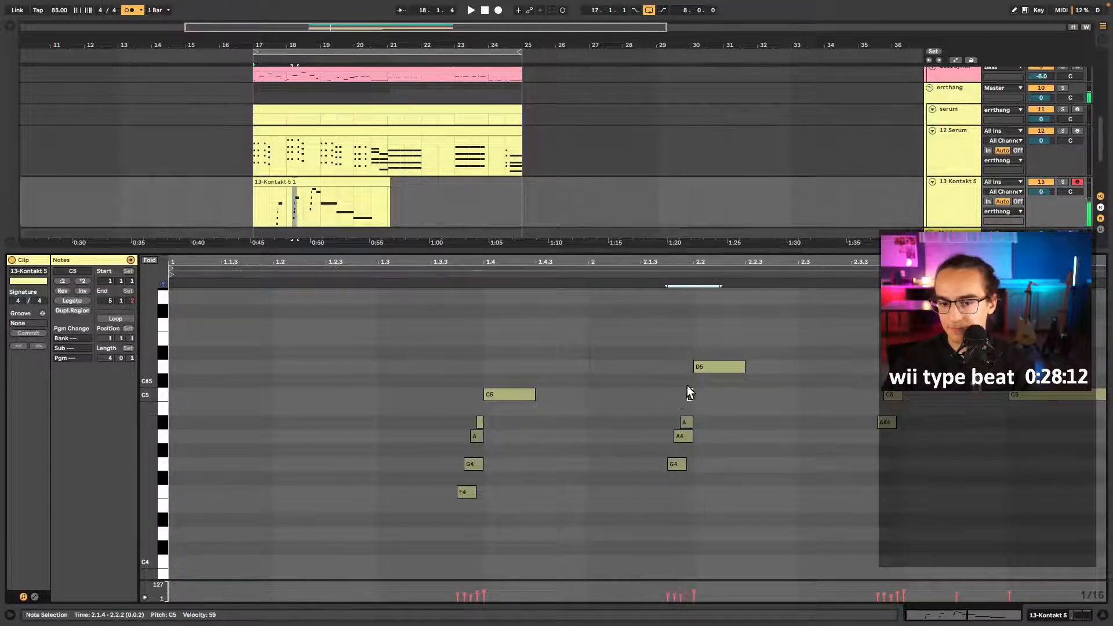
pyautogui.moveTo(711, 385); pyautogui.dragTo(718, 350)
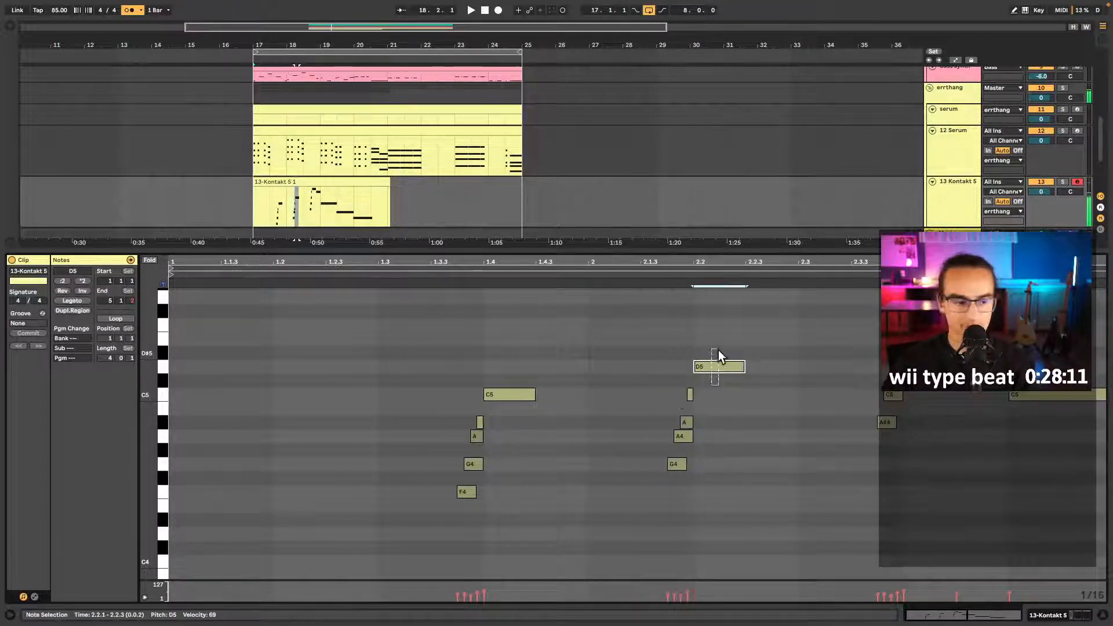
pyautogui.click(441, 273)
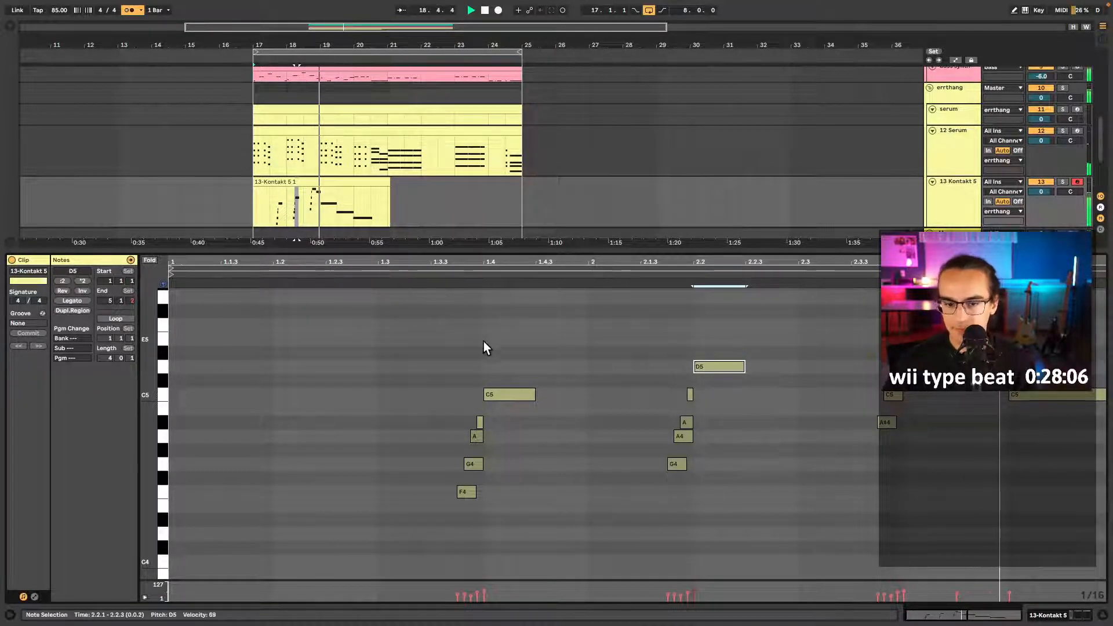
pyautogui.click(444, 273)
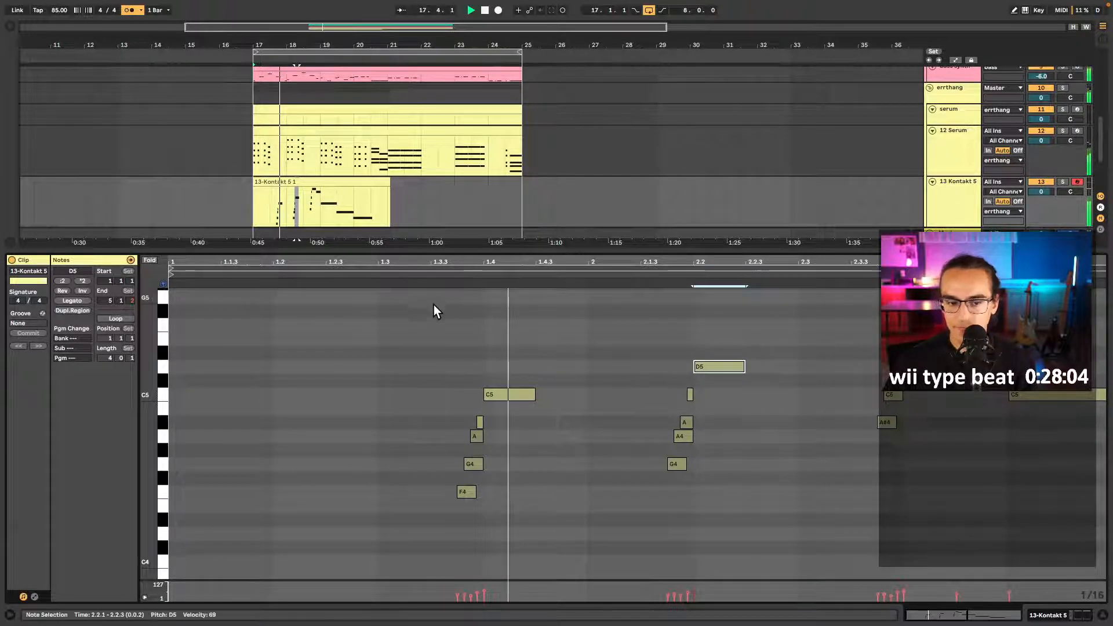
pyautogui.press('space')
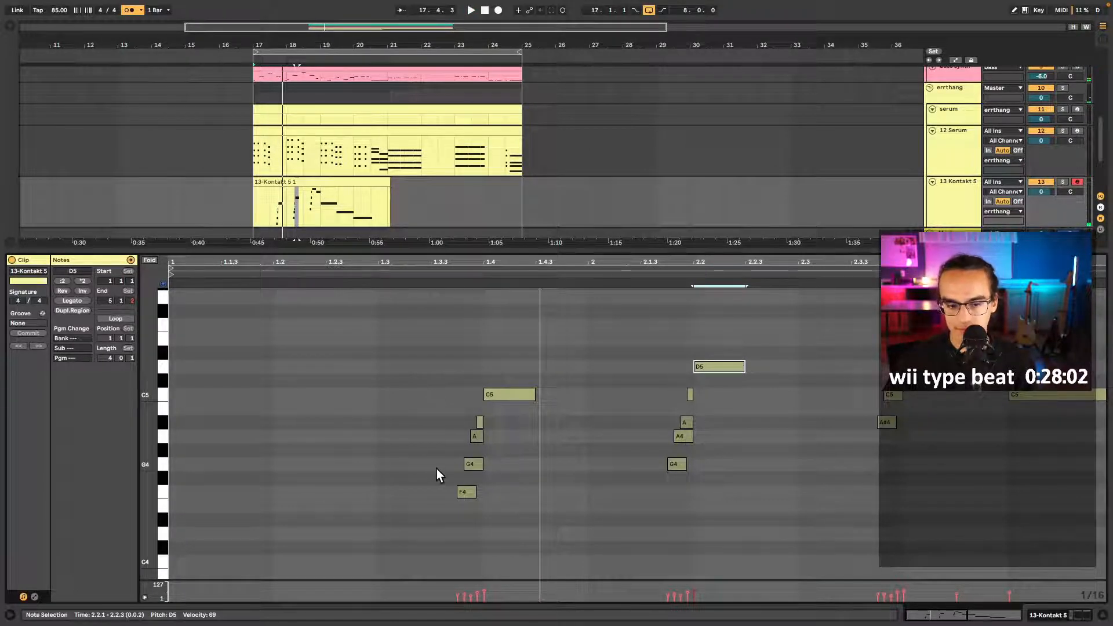
# - Start the first run's F4 at 1.3.3 and stretch it to meet the G4, and extend the run's C5 to 2.1.1
pyautogui.moveTo(468, 492); pyautogui.dragTo(447, 492)
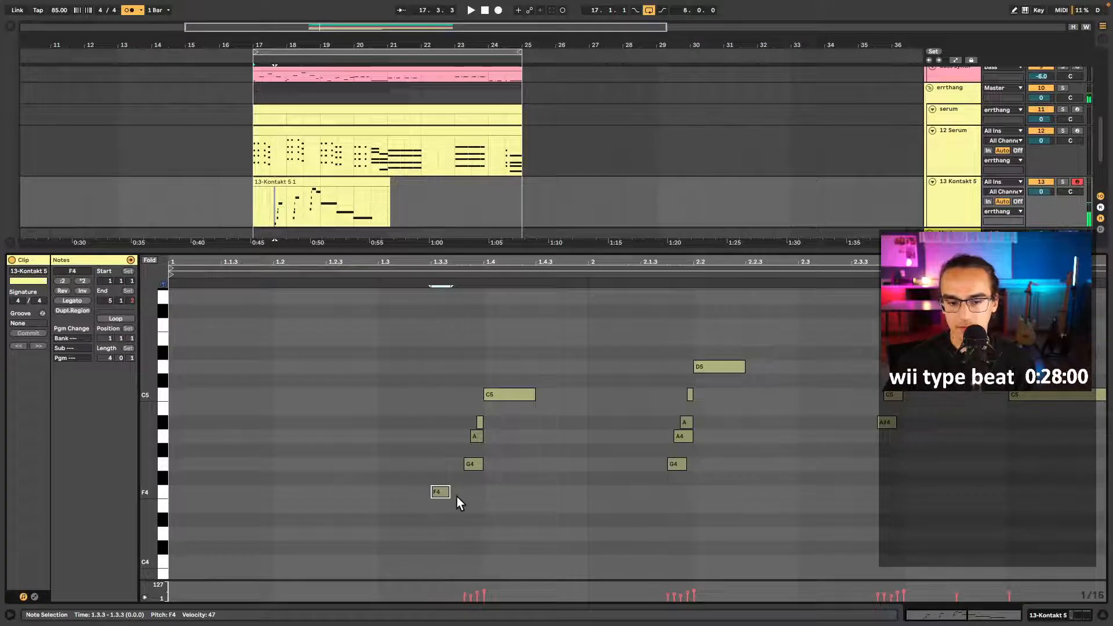
pyautogui.hotkey('shift', 'Right')
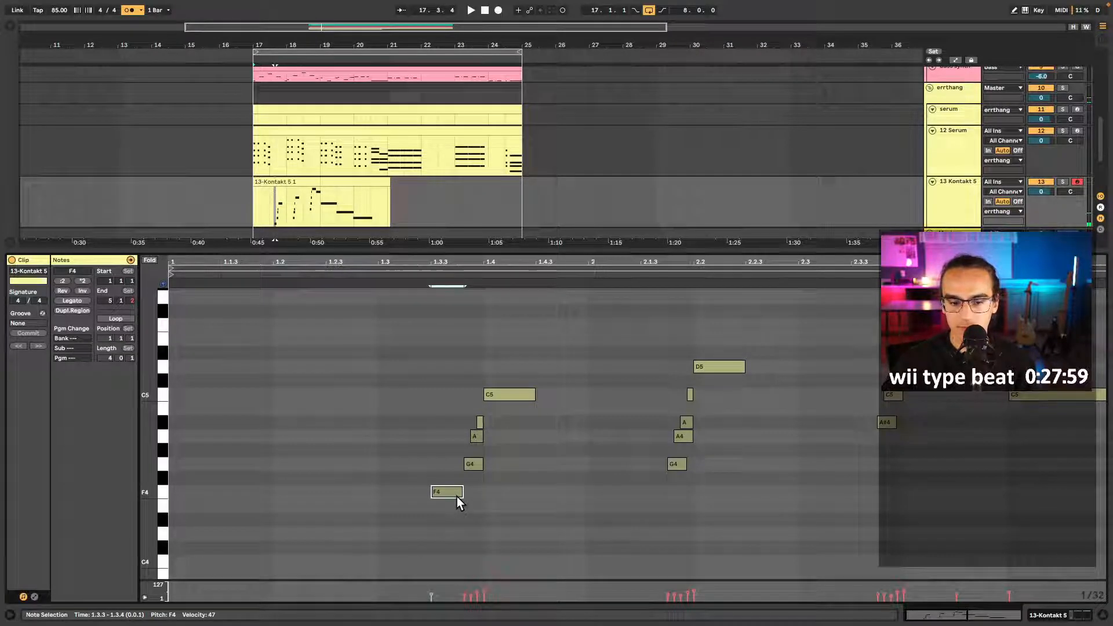
pyautogui.click(384, 268)
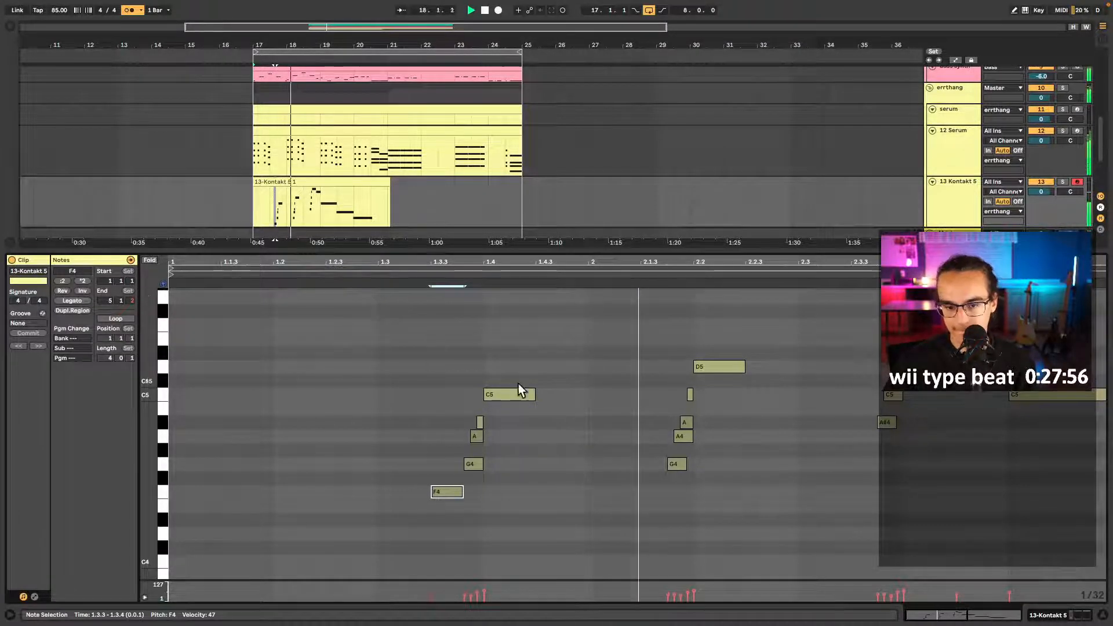
pyautogui.moveTo(532, 393); pyautogui.dragTo(588, 394)
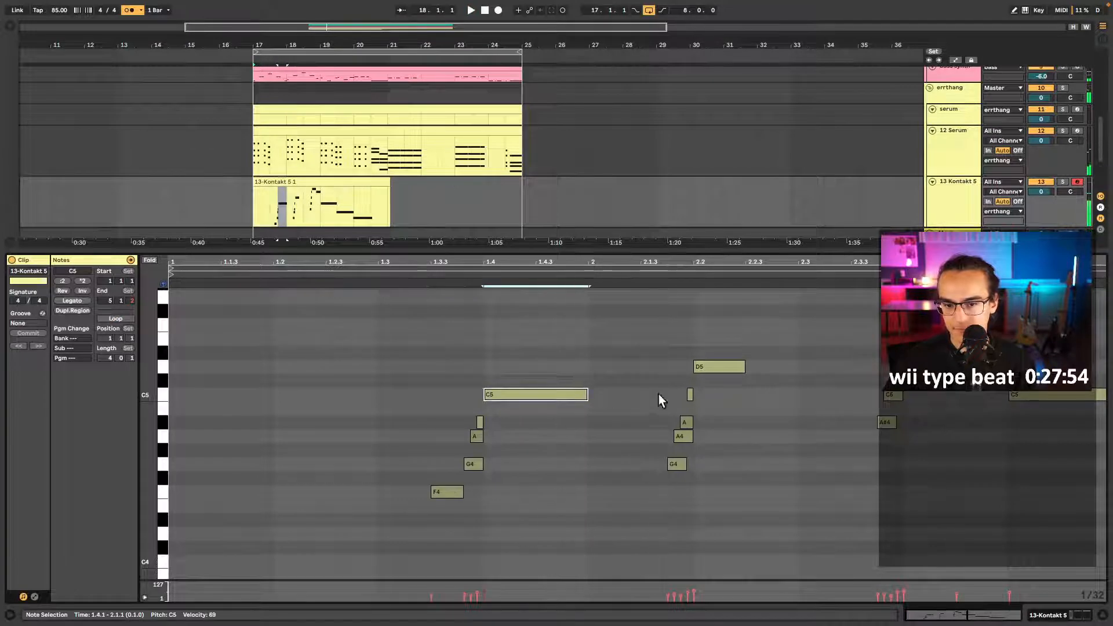
# - Extend the second run's G4 back to 2.1.3 and its D5 forward to 2.3, and audition both runs
pyautogui.click(680, 464)
pyautogui.moveTo(680, 462)
pyautogui.mouseDown()
pyautogui.moveTo(650, 463)
pyautogui.moveTo(687, 460)
pyautogui.mouseUp()
pyautogui.moveTo(738, 371); pyautogui.dragTo(798, 371)
pyautogui.click(404, 276)
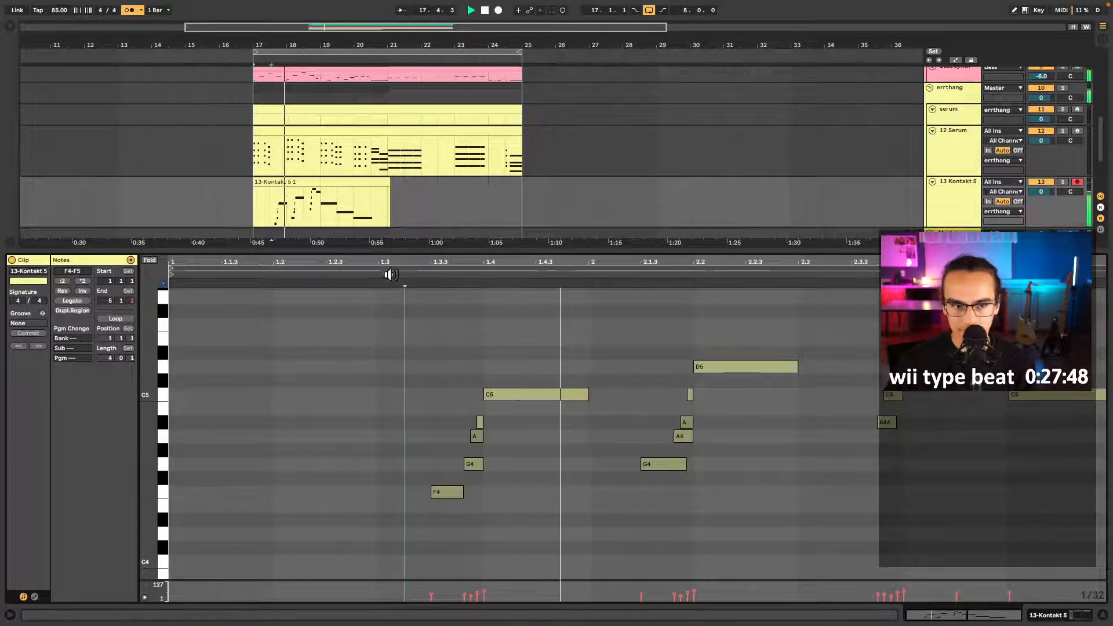
pyautogui.click(486, 281)
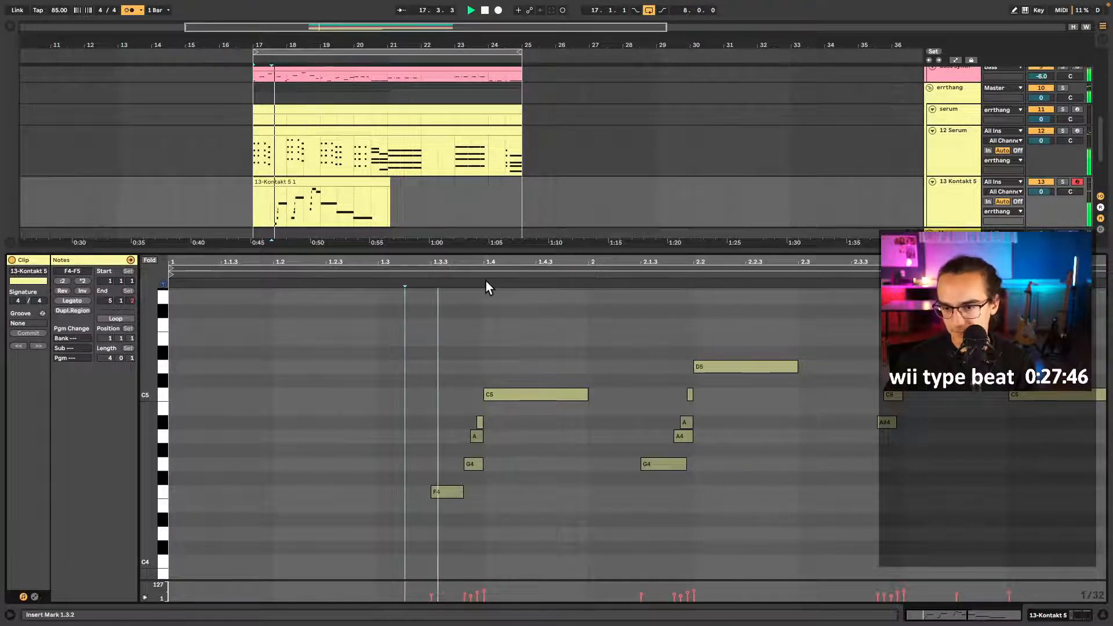
pyautogui.press('space')
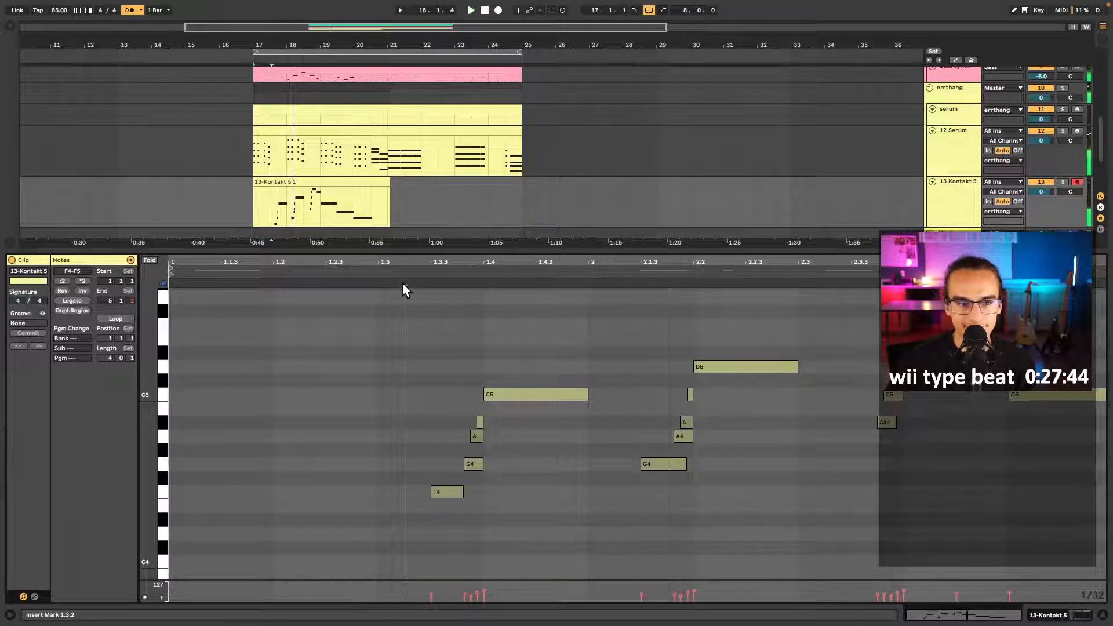
# - Audition the first F4–C5 run starting at 1.1.3, and move it to start at 1.3.1 for another playback
pyautogui.moveTo(529, 328); pyautogui.dragTo(445, 524)
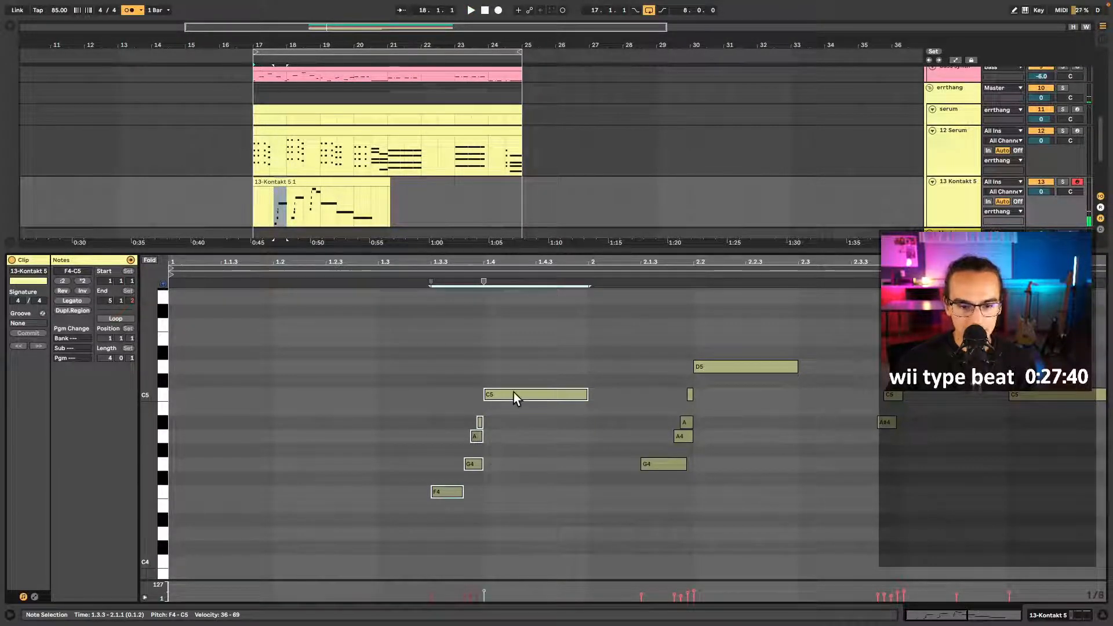
pyautogui.moveTo(514, 392); pyautogui.dragTo(315, 394)
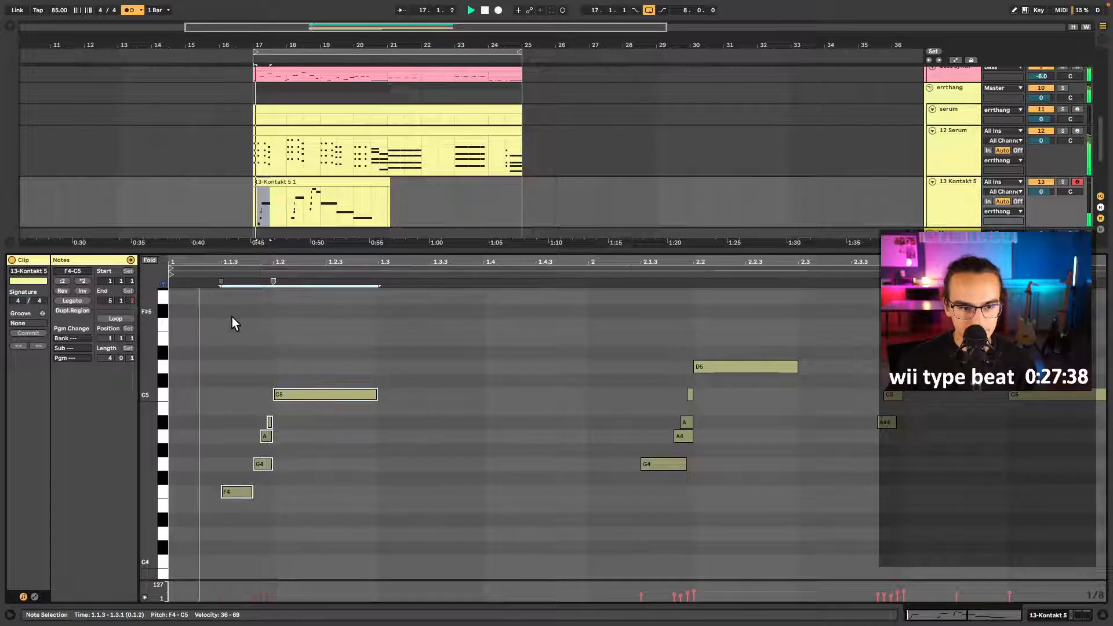
pyautogui.press('space')
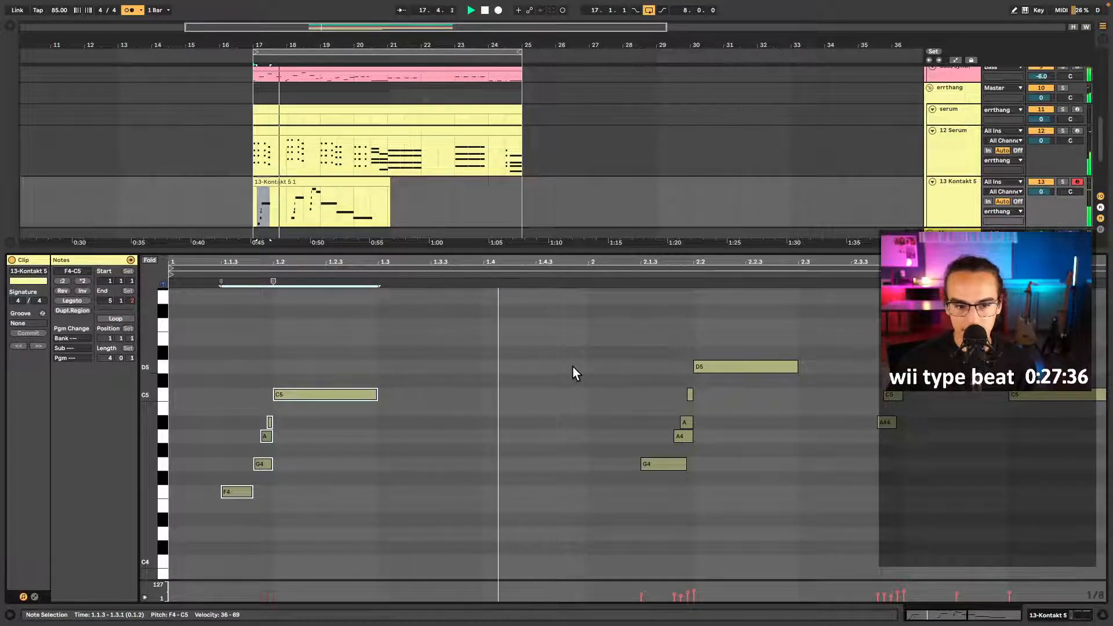
pyautogui.press('space')
pyautogui.moveTo(364, 392); pyautogui.dragTo(469, 395)
pyautogui.press('space')
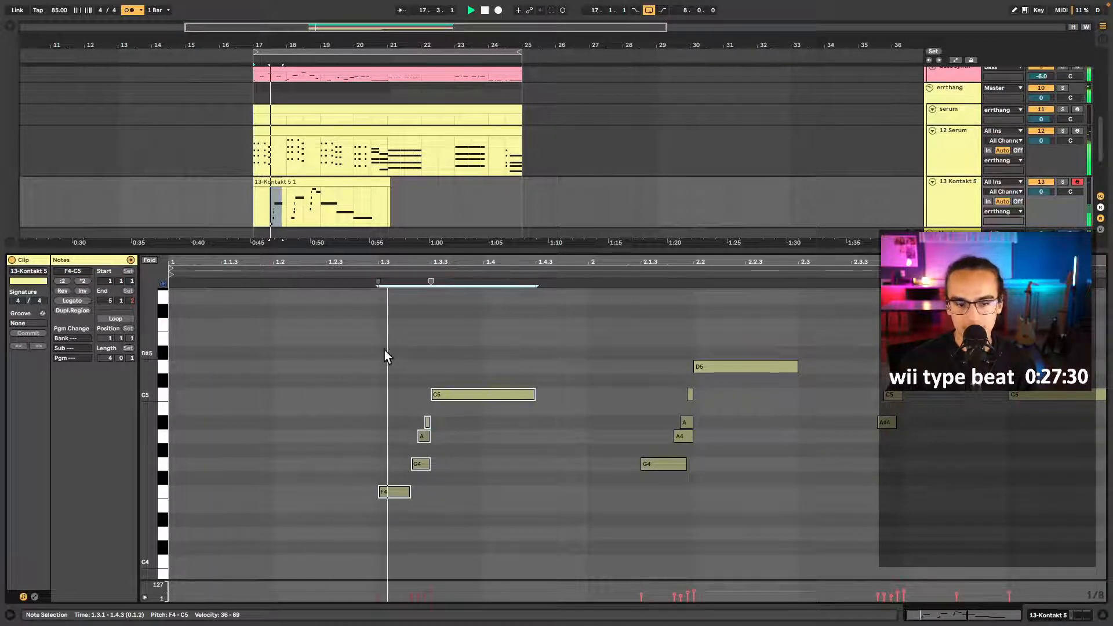
# - Move the first F4–C5 run to start at 1.3.3 and play it back
pyautogui.moveTo(464, 394); pyautogui.dragTo(497, 391)
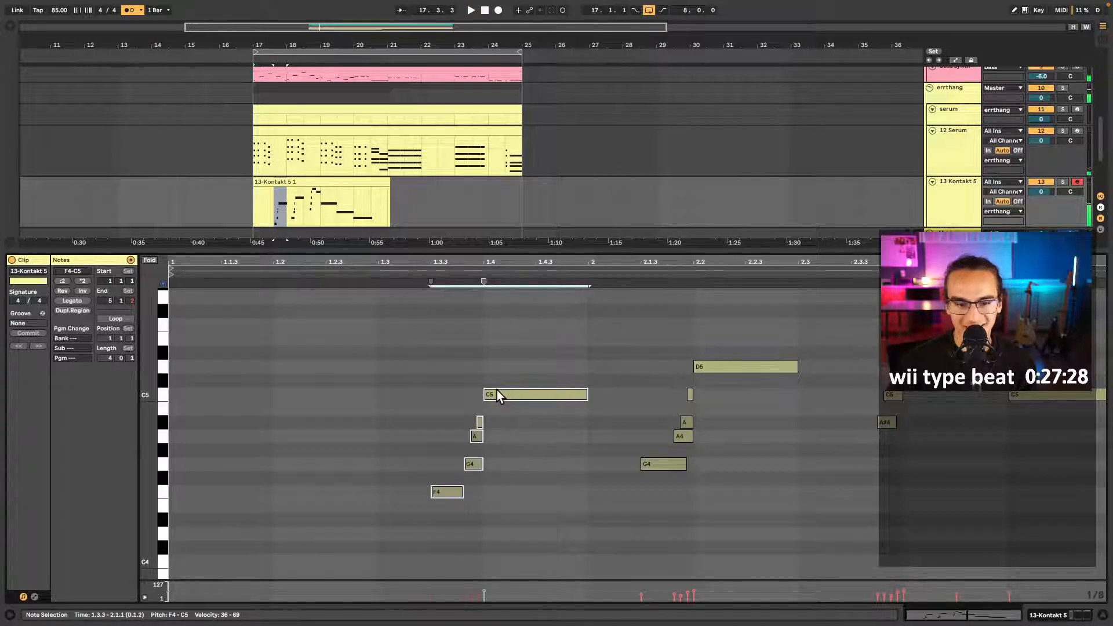
pyautogui.click(128, 10)
pyautogui.press('space')
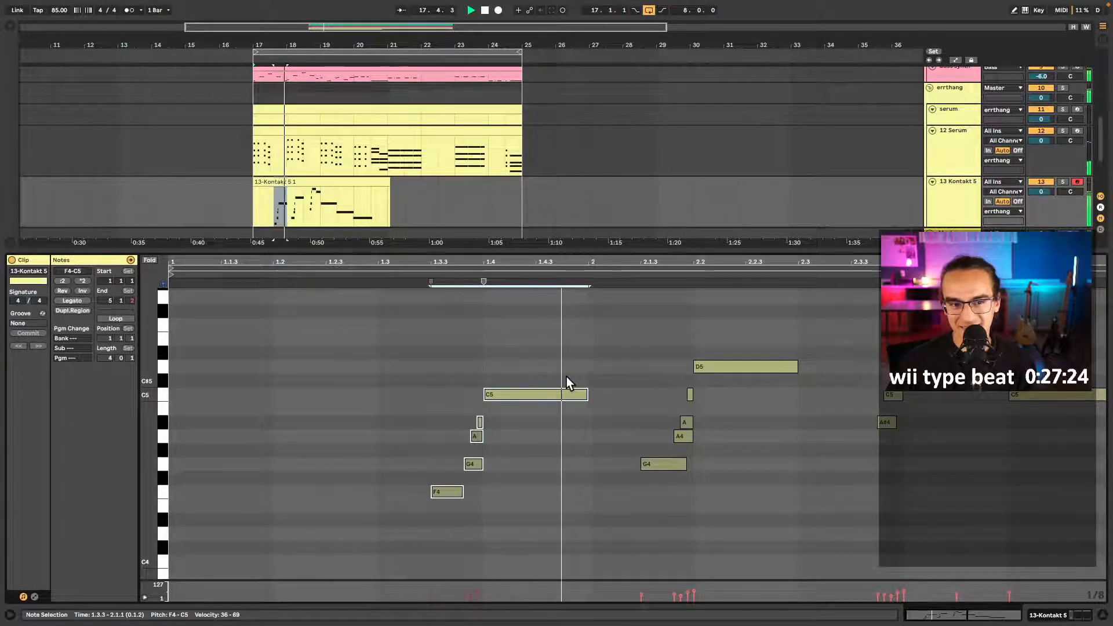
# - Delete both run-ups that precede the A#4–F5 run
pyautogui.press('space')
pyautogui.moveTo(768, 323); pyautogui.dragTo(378, 503)
pyautogui.press('Delete')
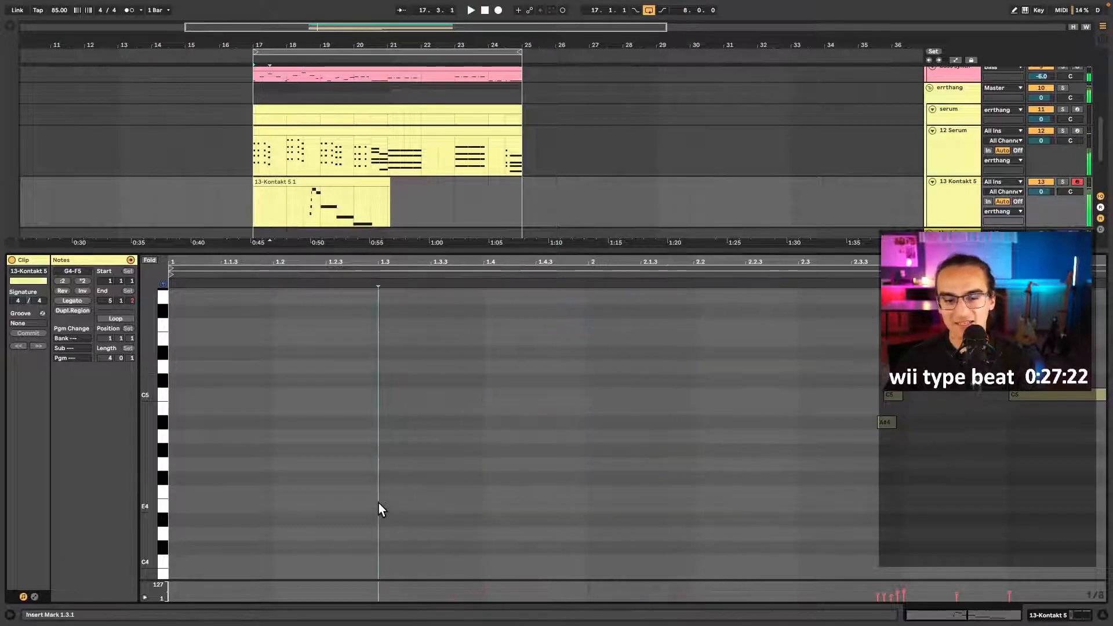
# - Play the remaining melody from 18.3.1 and check its closing A4 and G4 notes
pyautogui.click(301, 211)
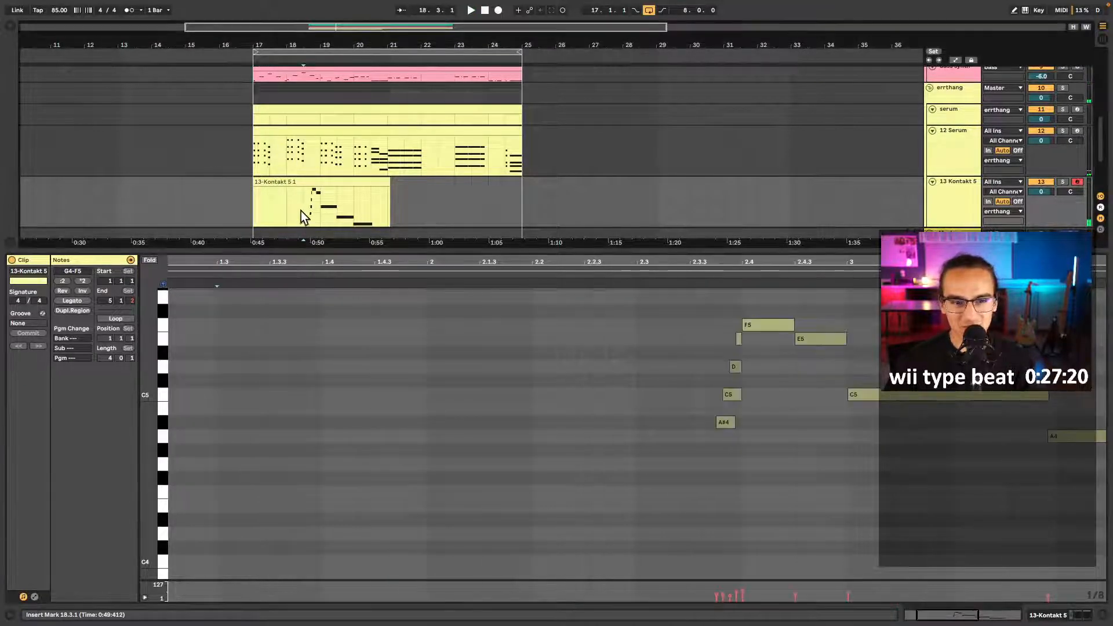
pyautogui.press('space')
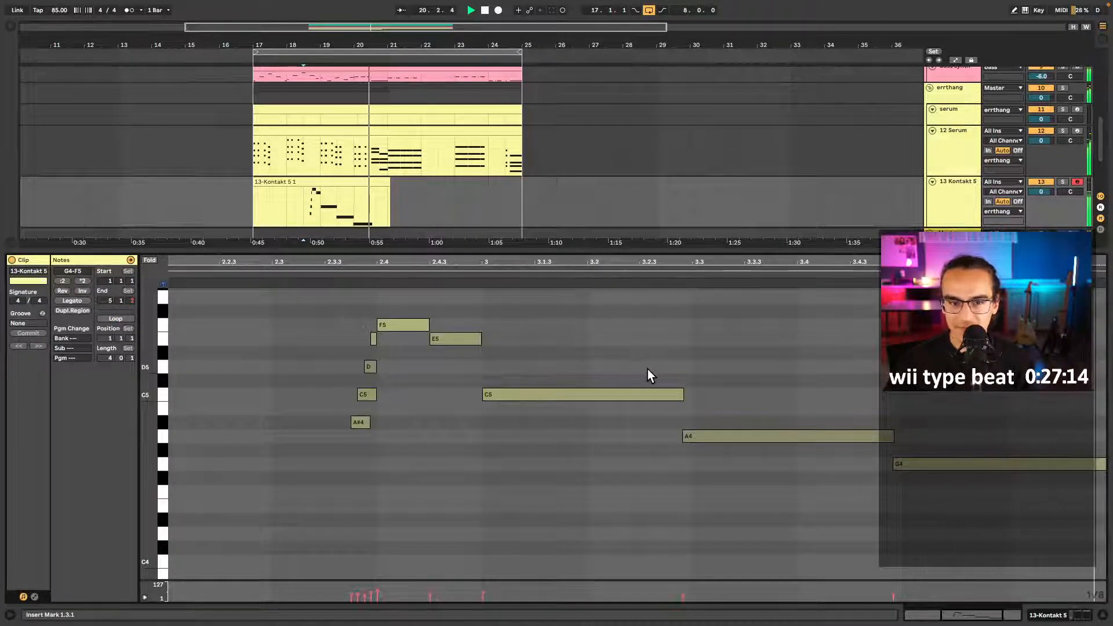
pyautogui.press('b')
pyautogui.doubleClick(924, 463)
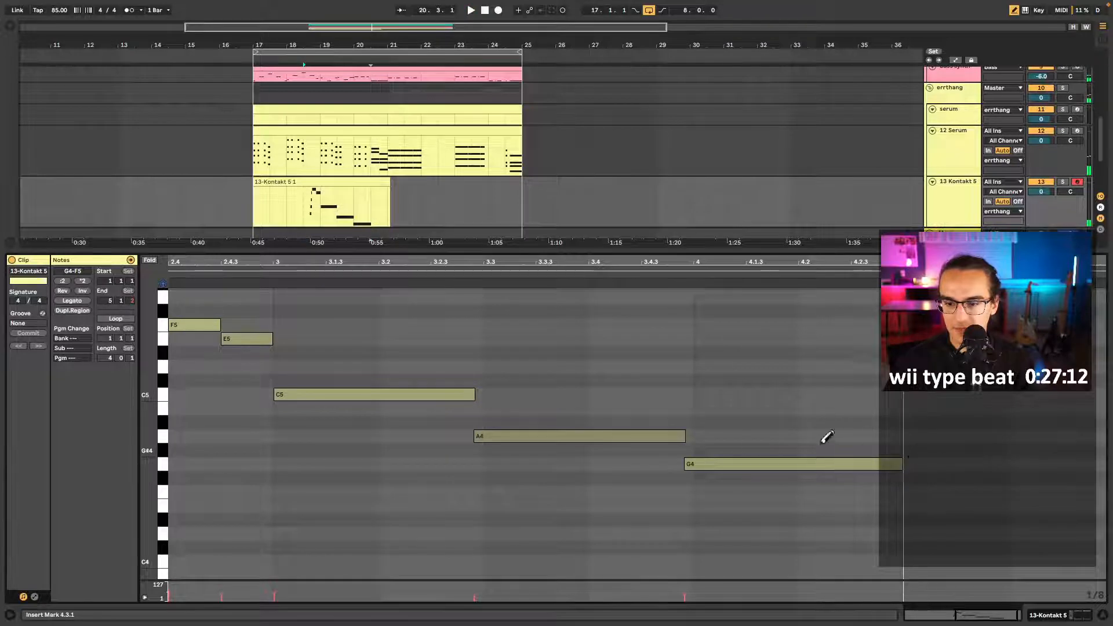
pyautogui.press('b')
pyautogui.moveTo(589, 396)
pyautogui.mouseDown()
pyautogui.moveTo(653, 486)
pyautogui.moveTo(706, 507)
pyautogui.mouseUp()
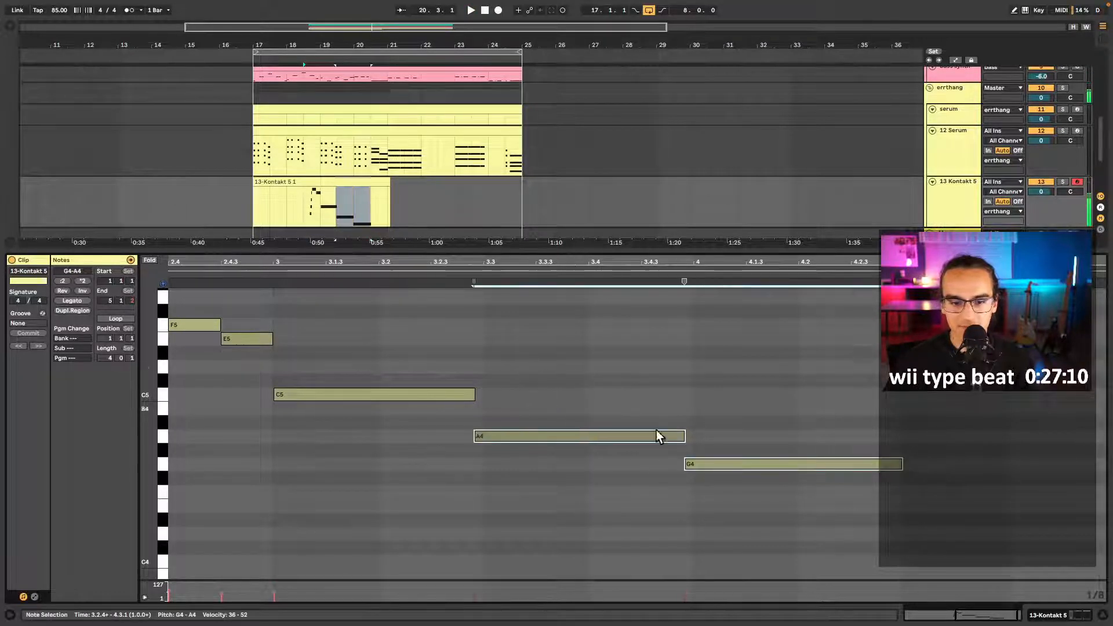
pyautogui.hscroll(-10, 680, 430)
pyautogui.press('space')
pyautogui.press('space')
pyautogui.click(288, 413)
pyautogui.hscroll(-3, 301, 417)
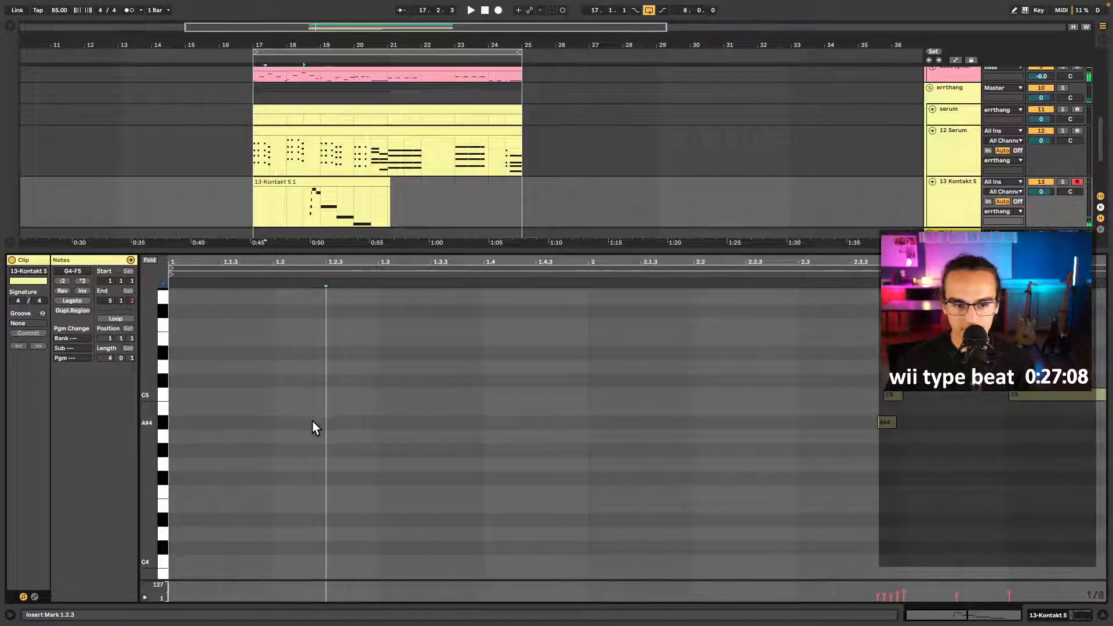
# - Draw a quarter-note C5 at 1.1.1 and audition it against the loop
pyautogui.scroll(-3, 261, 414)
pyautogui.press('b')
pyautogui.click(185, 395)
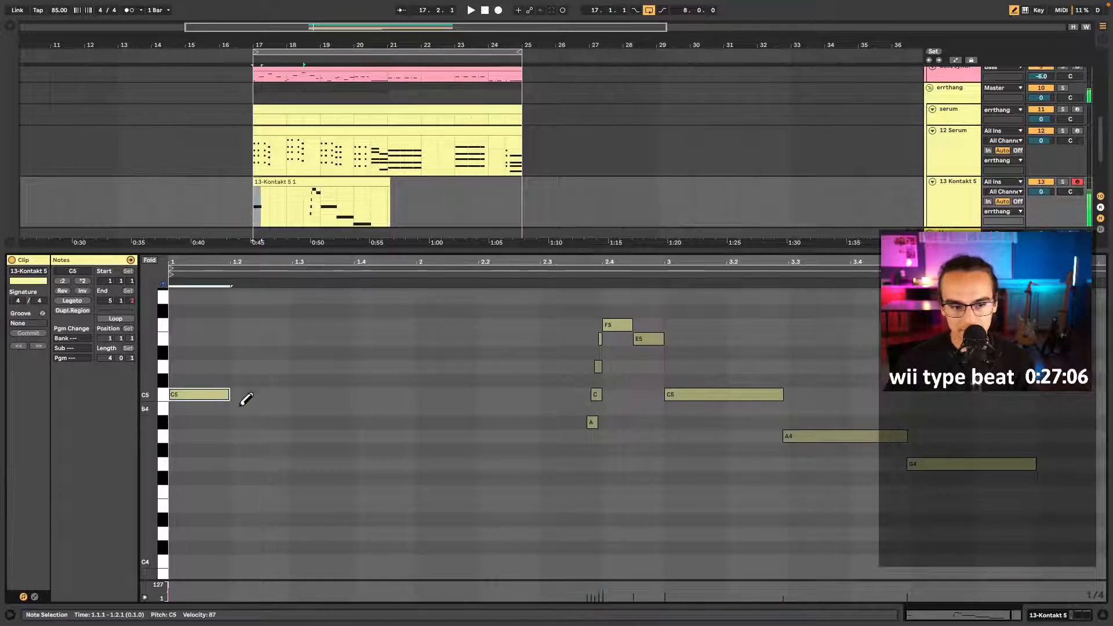
pyautogui.press('space')
pyautogui.press('space')
pyautogui.press('b')
pyautogui.click(176, 341)
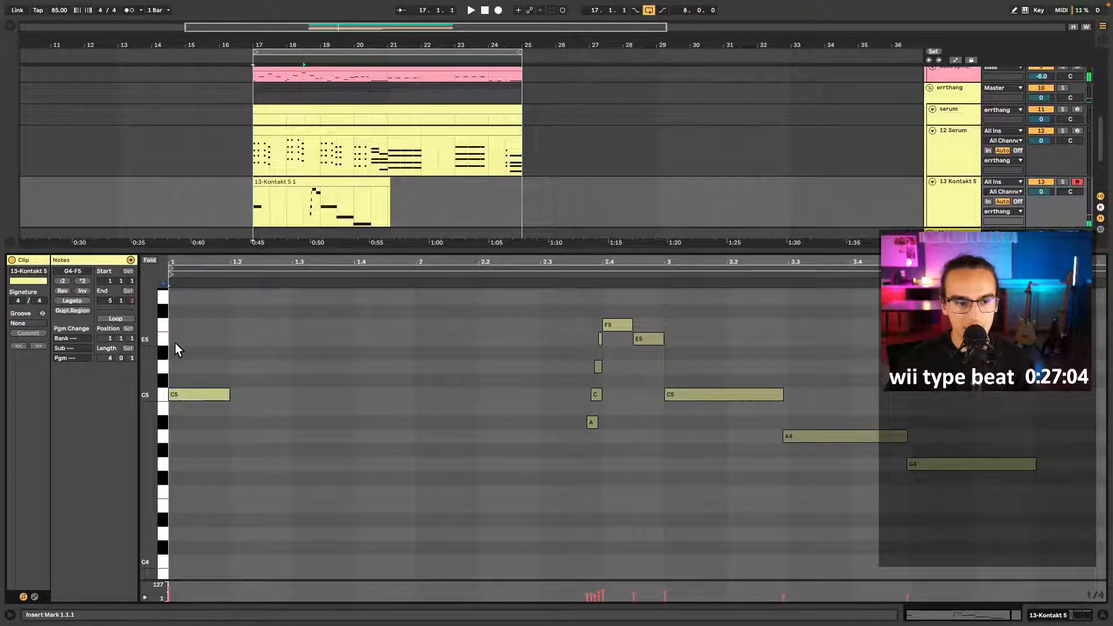
pyautogui.press('space')
pyautogui.press('space')
pyautogui.click(269, 186)
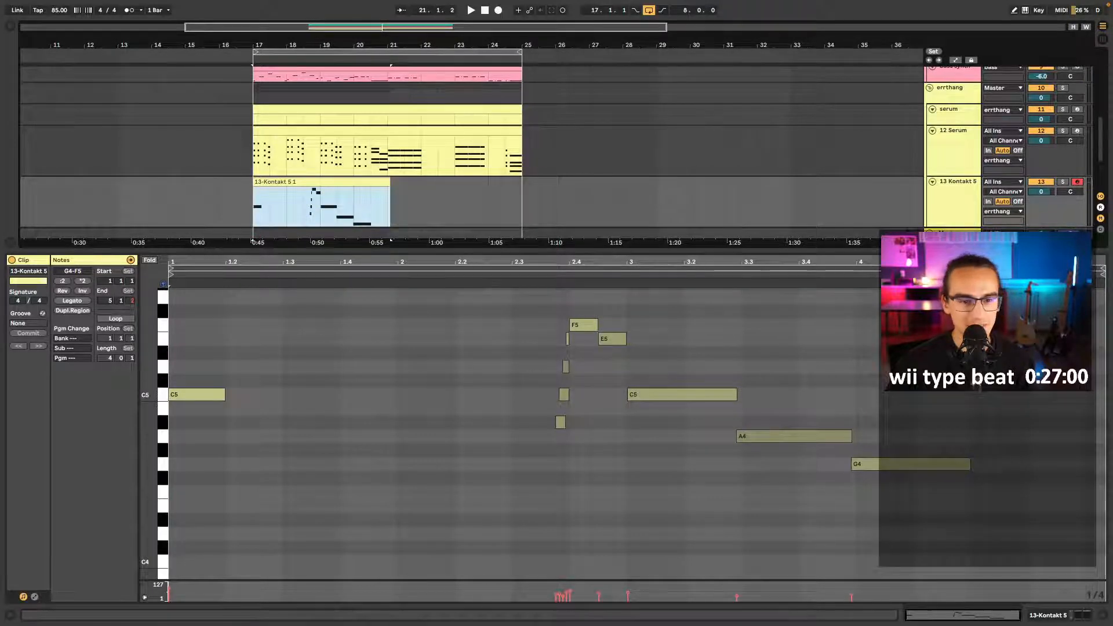
pyautogui.click(255, 206)
pyautogui.press('space')
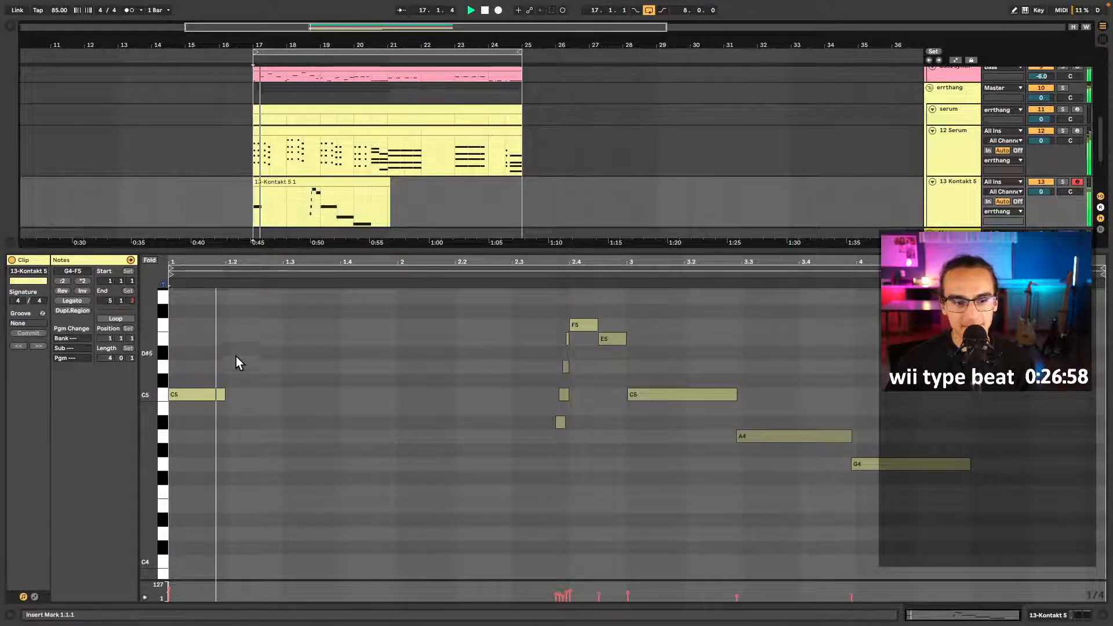
pyautogui.press('space')
# - Transpose the opening C5 down one octave to C4 and play it back
pyautogui.moveTo(235, 356); pyautogui.dragTo(190, 442)
pyautogui.hotkey('shift', 'Down')
pyautogui.press('space')
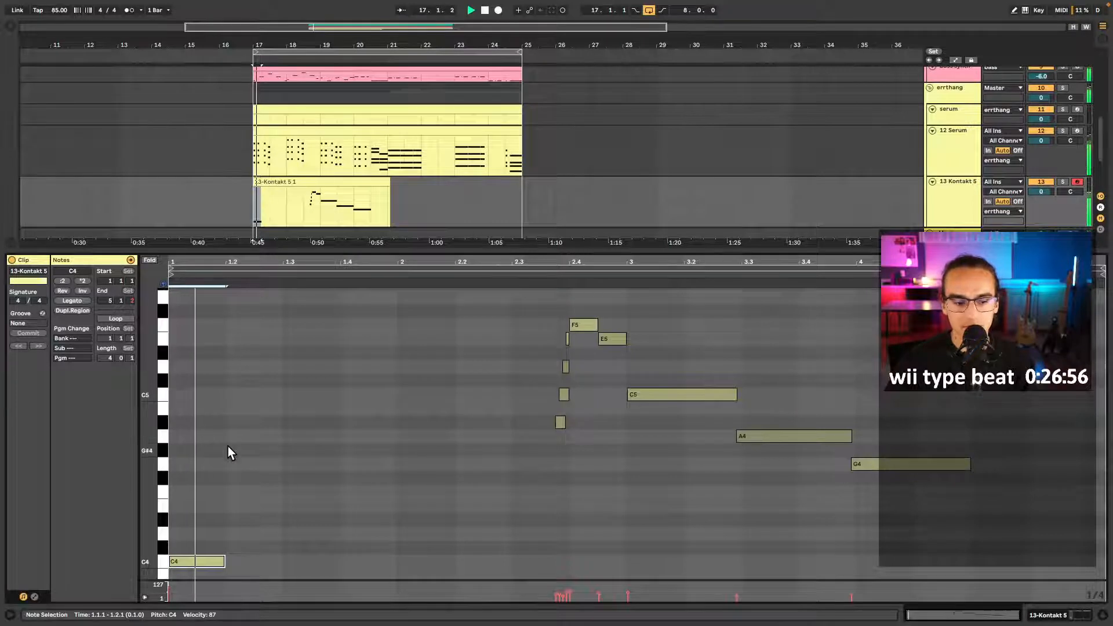
# - Add a sixteenth-note A3 at 1.3.1 following the opening C4 and play it back
pyautogui.scroll(-3, 244, 441)
pyautogui.press('b')
pyautogui.click(298, 457)
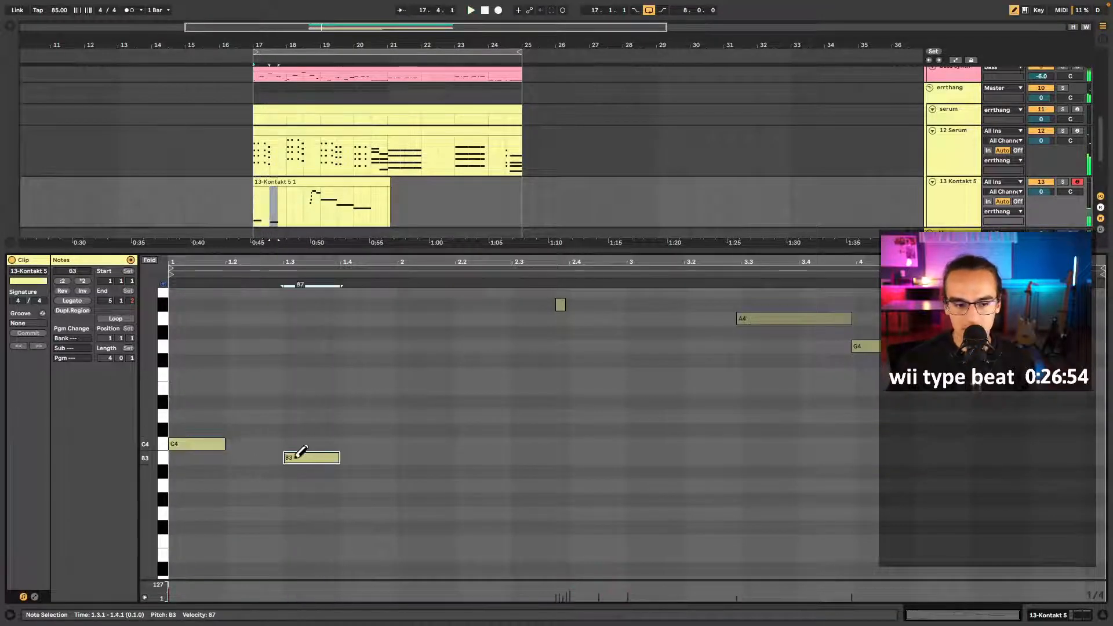
pyautogui.moveTo(298, 456)
pyautogui.mouseDown()
pyautogui.moveTo(302, 483)
pyautogui.moveTo(230, 420)
pyautogui.mouseUp()
pyautogui.press('space')
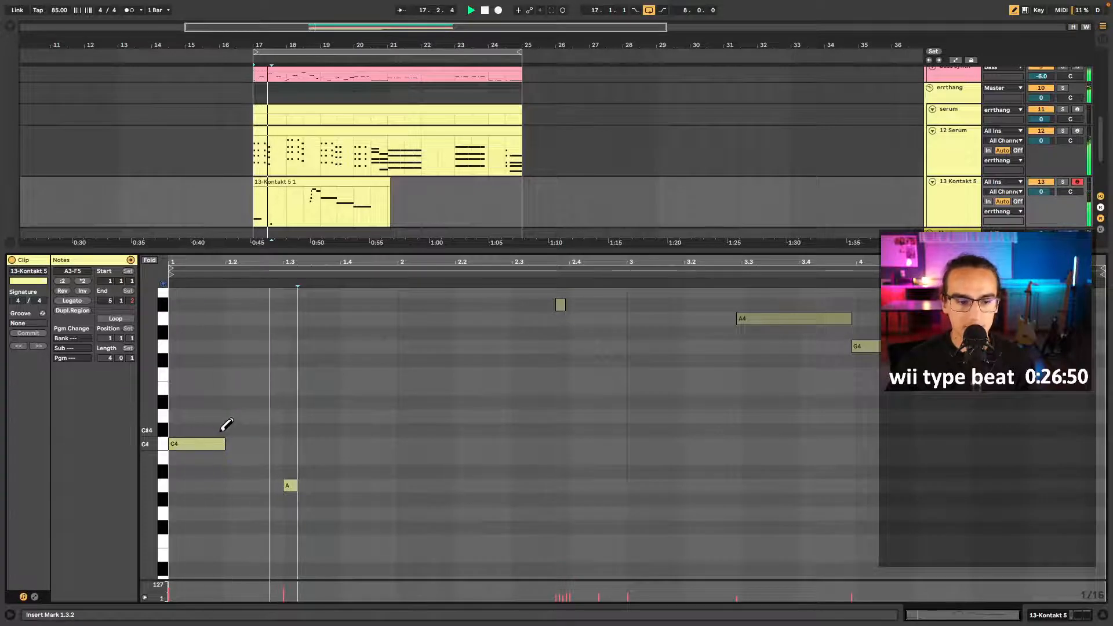
# - Lengthen the opening C4 to end at 1.3.1 and listen to the result
pyautogui.moveTo(200, 422); pyautogui.dragTo(214, 464)
pyautogui.hotkey('shift', 'Right')
pyautogui.hotkey('shift', 'Right')
pyautogui.hotkey('shift', 'Right')
pyautogui.hotkey('shift', 'Right')
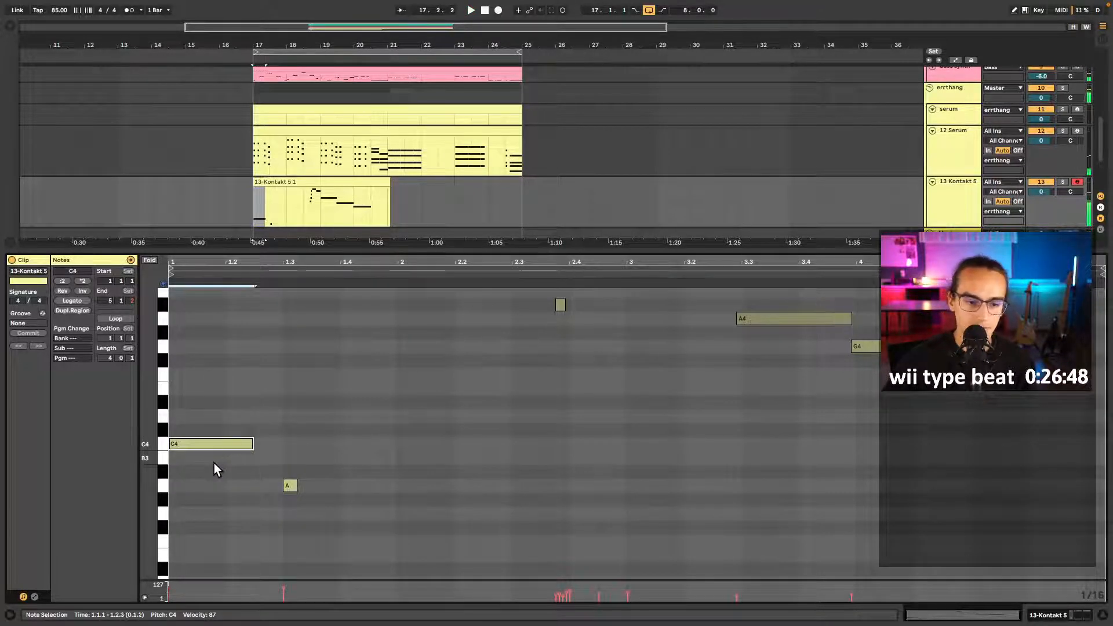
pyautogui.press('space')
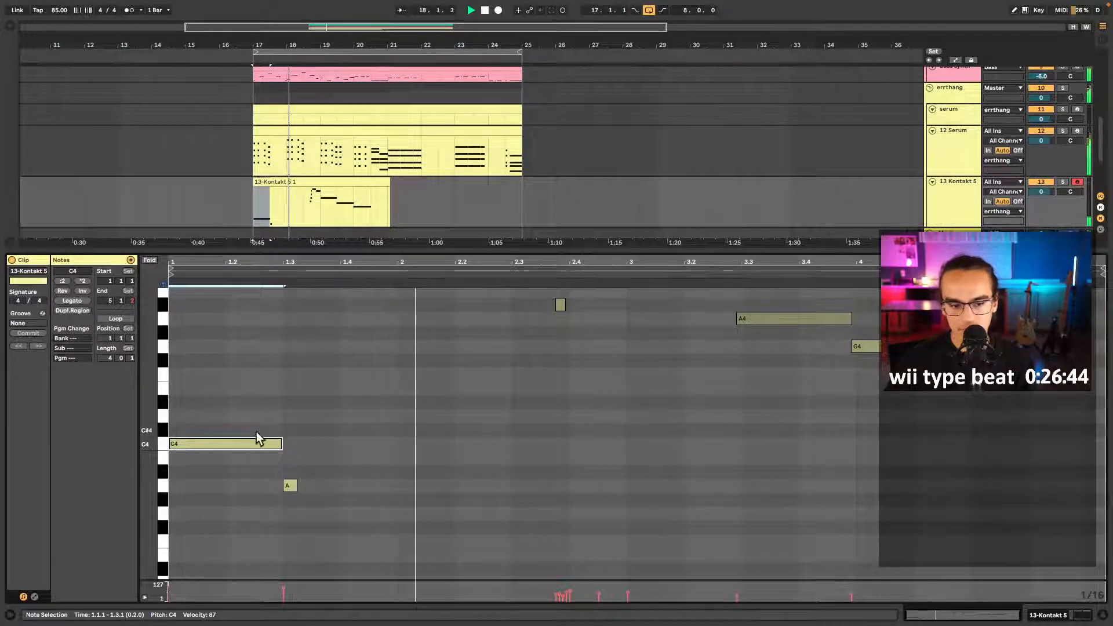
# - Duplicate the C4 and A3 pair to start at bar 2 and transpose the copy up two semitones
pyautogui.moveTo(229, 417); pyautogui.dragTo(293, 489)
pyautogui.press('space')
pyautogui.hotkey('ctrl', 'd')
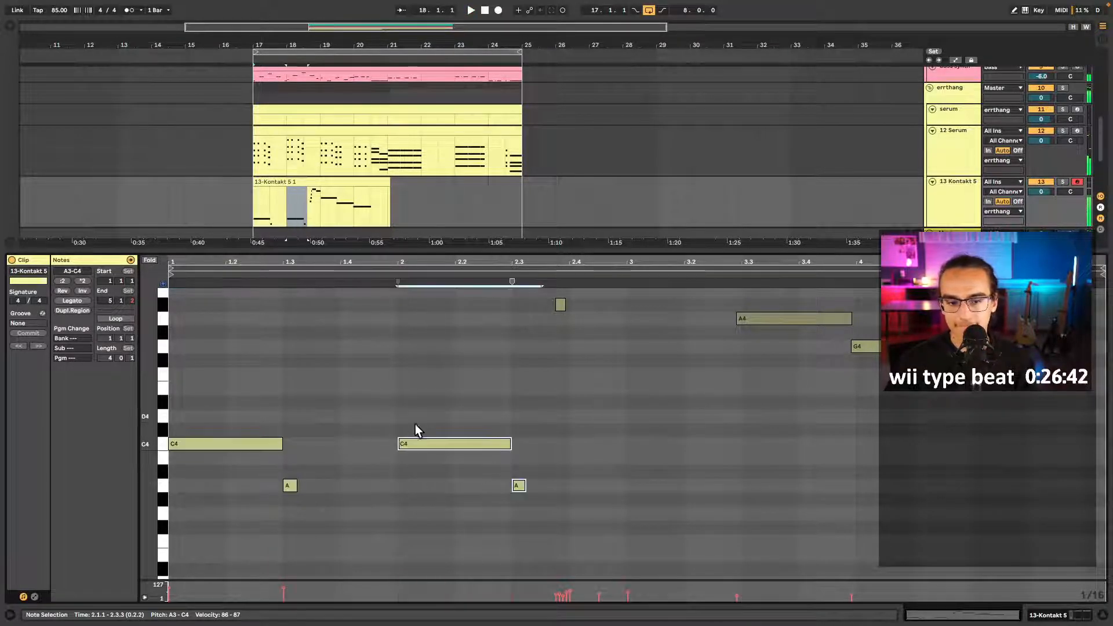
pyautogui.press('Up')
pyautogui.press('Up')
# - Lower the copied B3 at 2.3.1 to A#3 and play the phrase back
pyautogui.click(479, 446)
pyautogui.moveTo(479, 445); pyautogui.dragTo(523, 457)
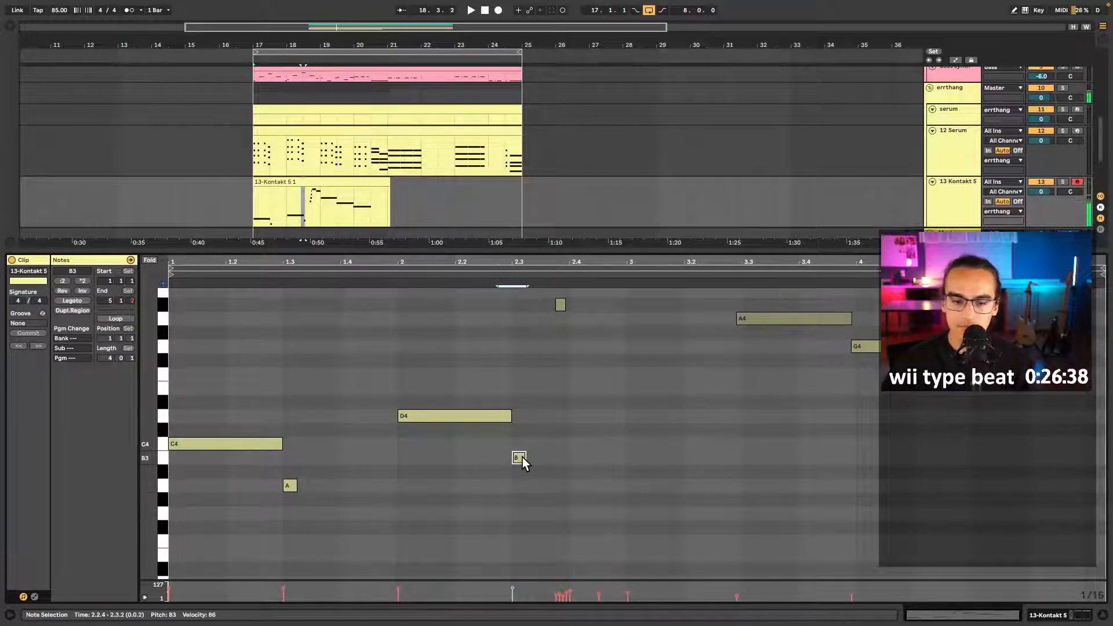
pyautogui.press('Down')
pyautogui.press('space')
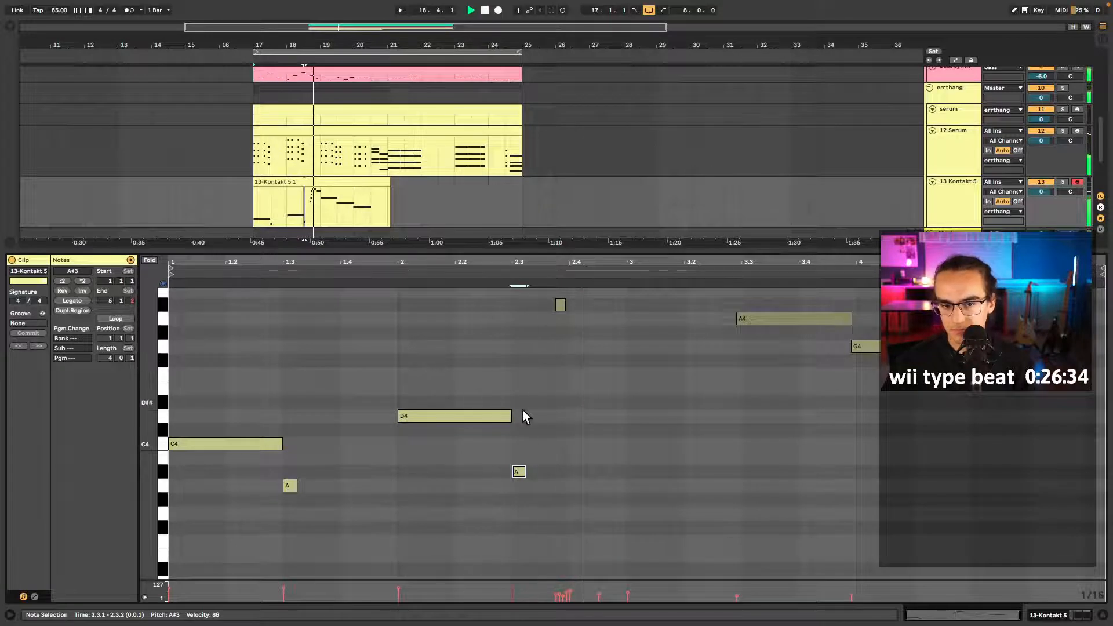
pyautogui.scroll(2, 519, 414)
pyautogui.press('space')
# - Delete the A#3 at 2.3.1 and shorten the D4 in bar 2 to end at 2.2.1
pyautogui.doubleClick(518, 502)
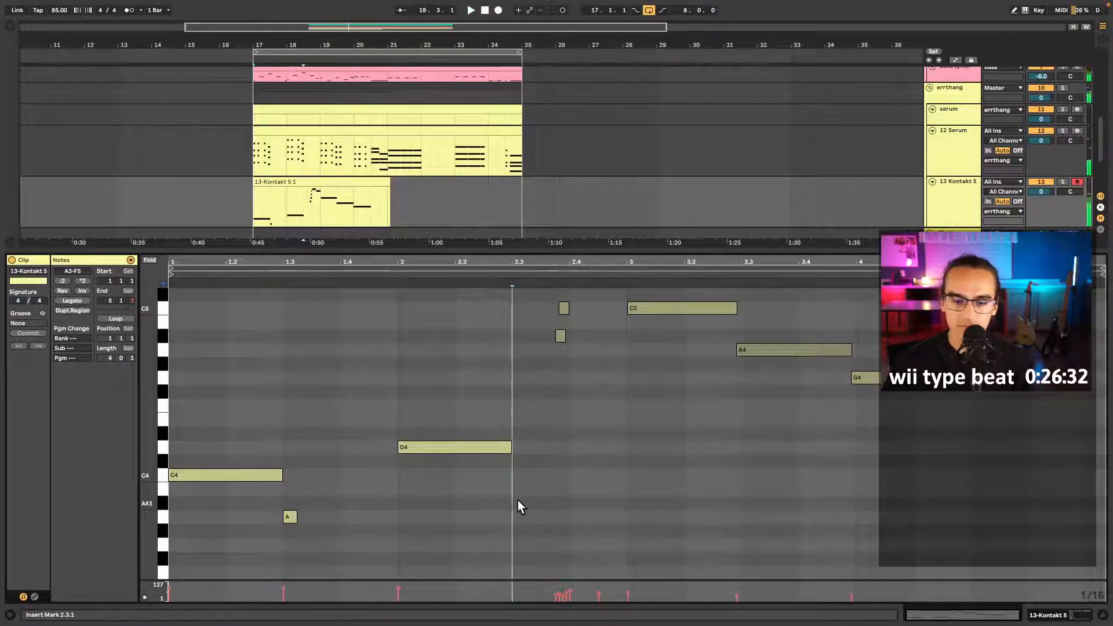
pyautogui.press('b')
pyautogui.click(459, 447)
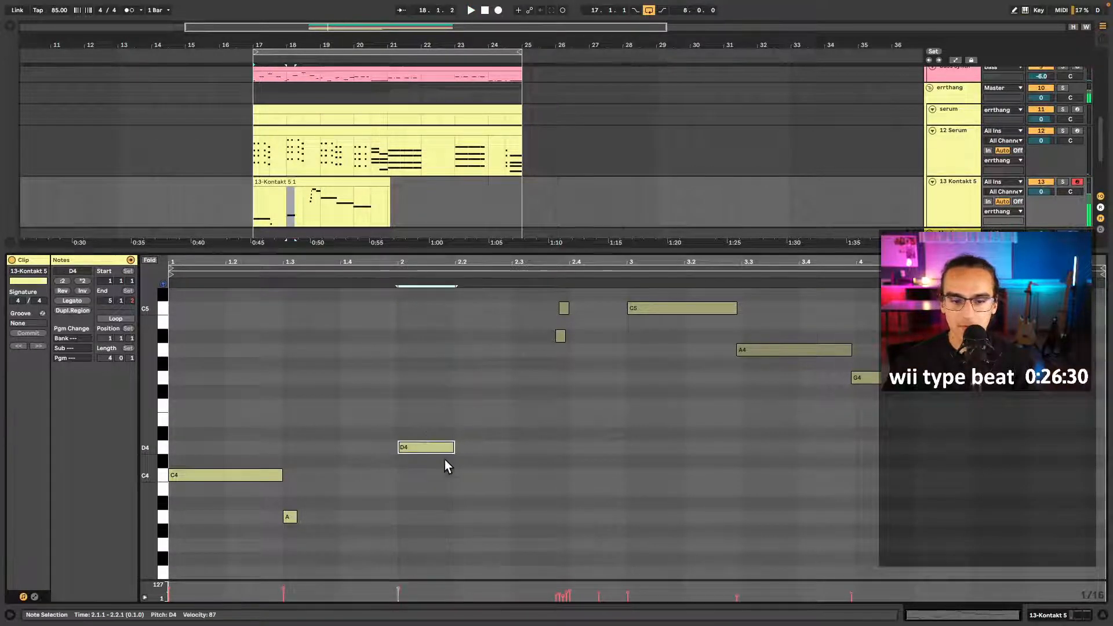
# - Duplicate the bar 2 D4 to 2.2.1, raise the copy to E4 and play the melody
pyautogui.hotkey('ctrl', 'd')
pyautogui.press('Up')
pyautogui.press('Up')
pyautogui.press('space')
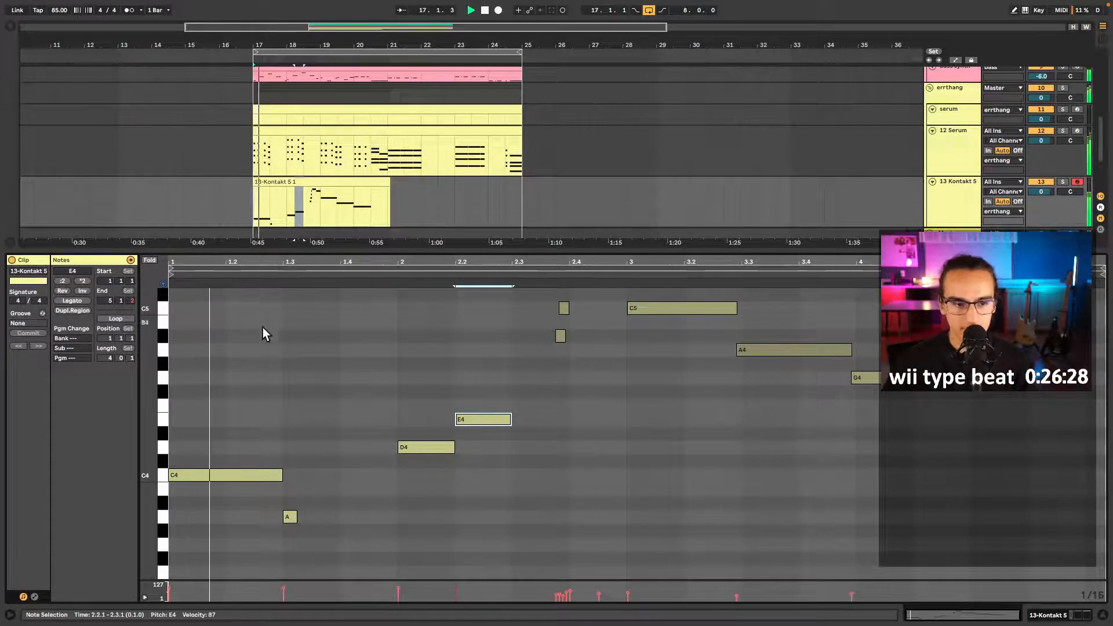
# - Raise the short A3 at 1.3.1 to D4 and audition the opening phrase
pyautogui.click(293, 517)
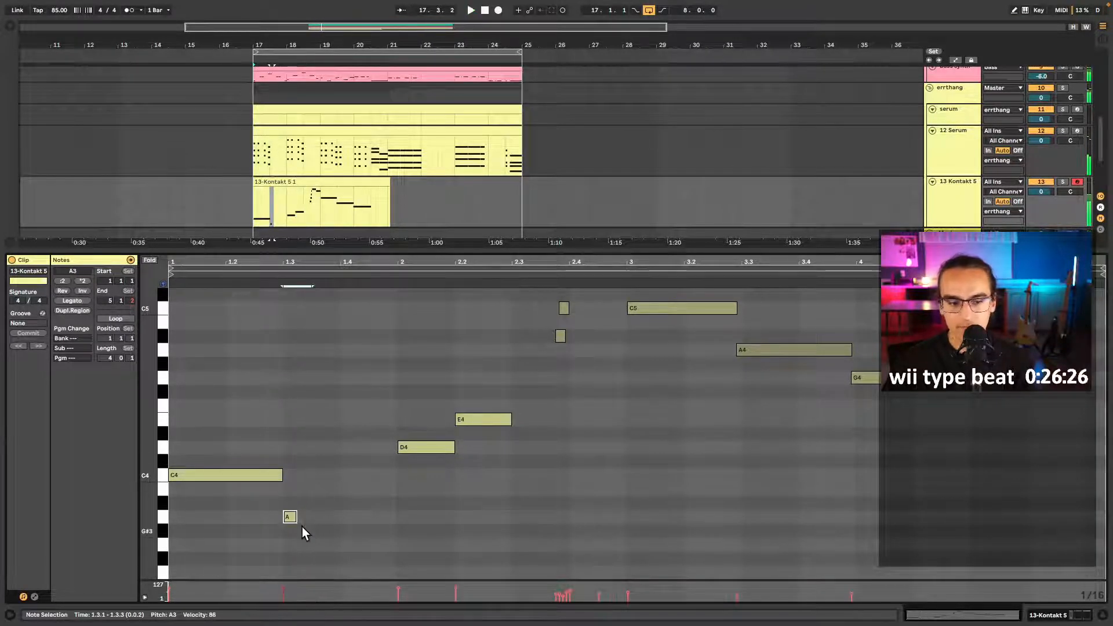
pyautogui.press('space')
pyautogui.press('Up')
pyautogui.press('Up')
pyautogui.press('Up')
pyautogui.press('Up')
pyautogui.press('Up')
pyautogui.press('space')
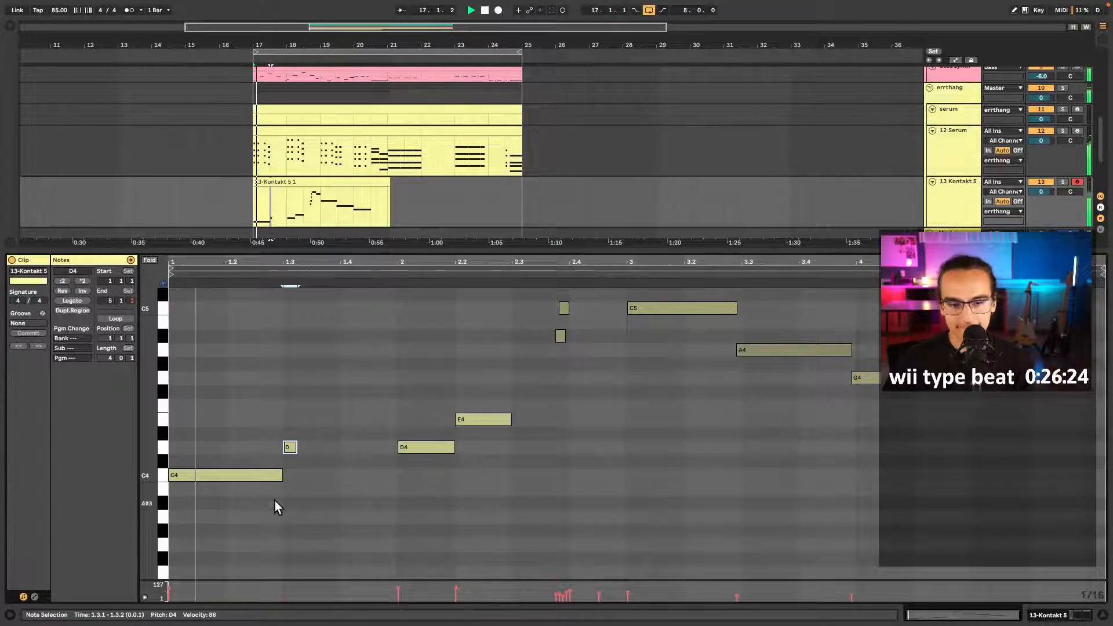
pyautogui.scroll(3, 335, 461)
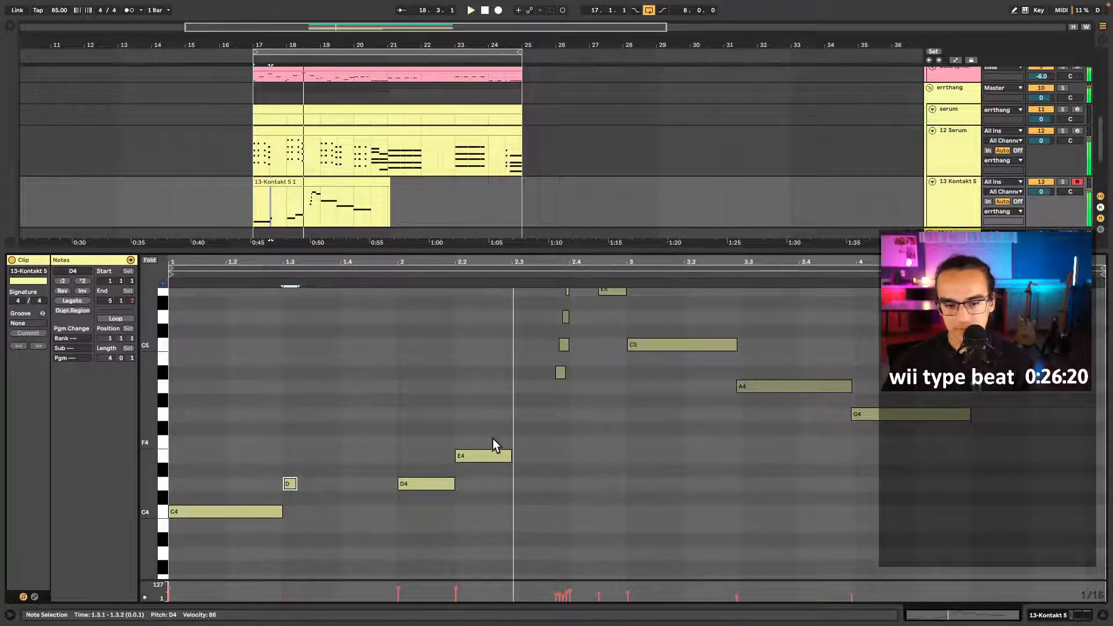
pyautogui.press('space')
# - Move the E4 to 2.3.1 as an eighth note and extend the preceding D4 to meet it
pyautogui.moveTo(493, 454); pyautogui.dragTo(526, 457)
pyautogui.press('b')
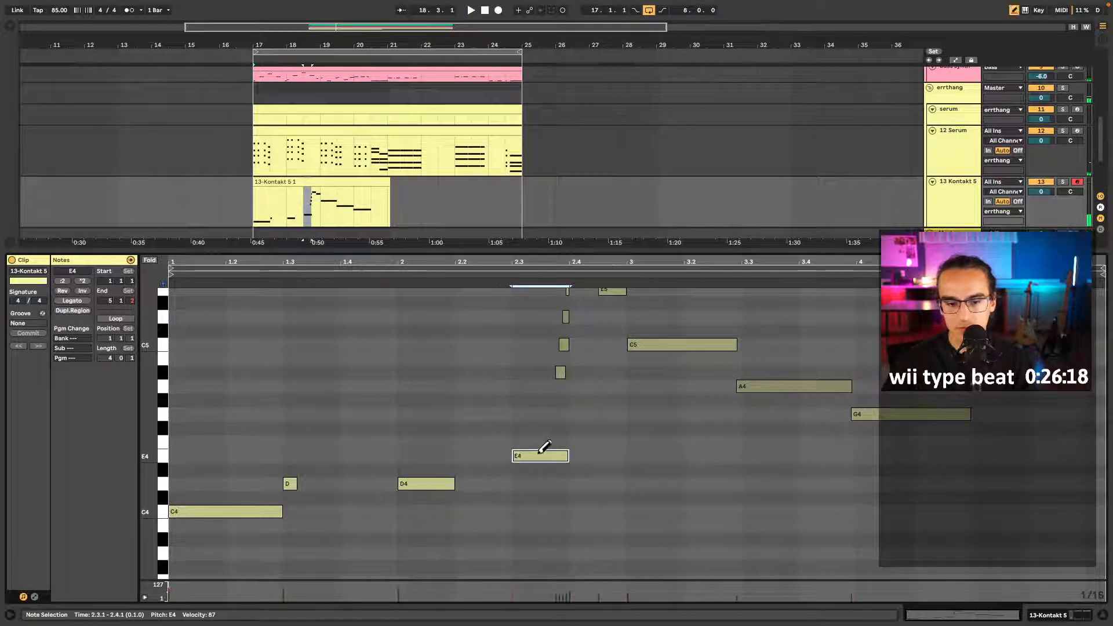
pyautogui.click(544, 454)
pyautogui.moveTo(455, 485); pyautogui.dragTo(511, 485)
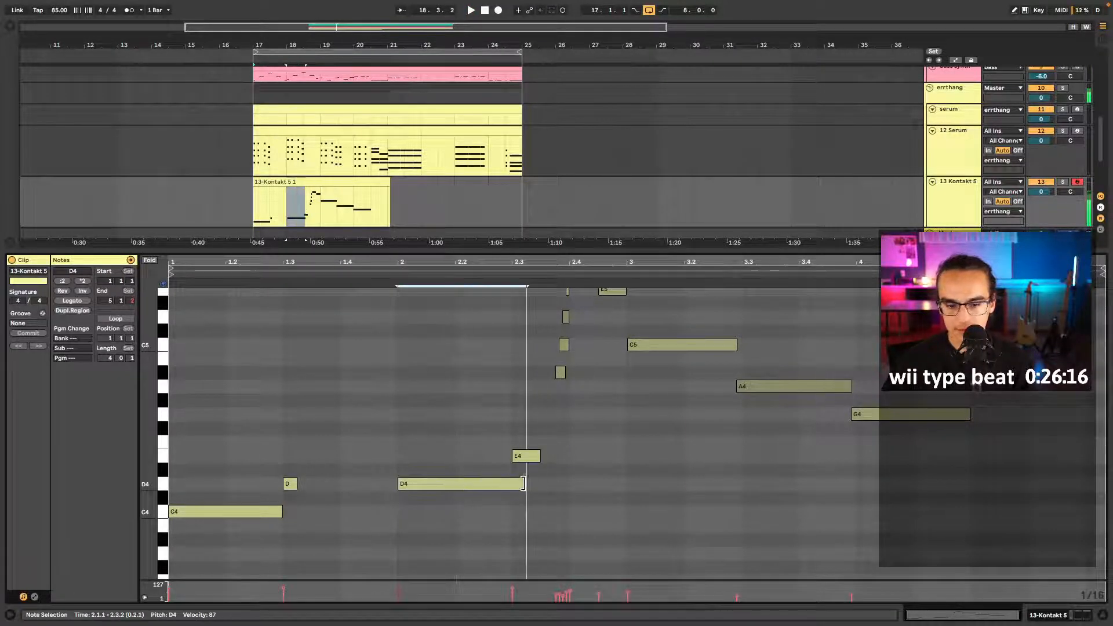
# - Lengthen the short D4 at 1.3.1 to an eighth note
pyautogui.press('b')
pyautogui.click(289, 455)
pyautogui.click(297, 455)
pyautogui.press('b')
pyautogui.click(290, 483)
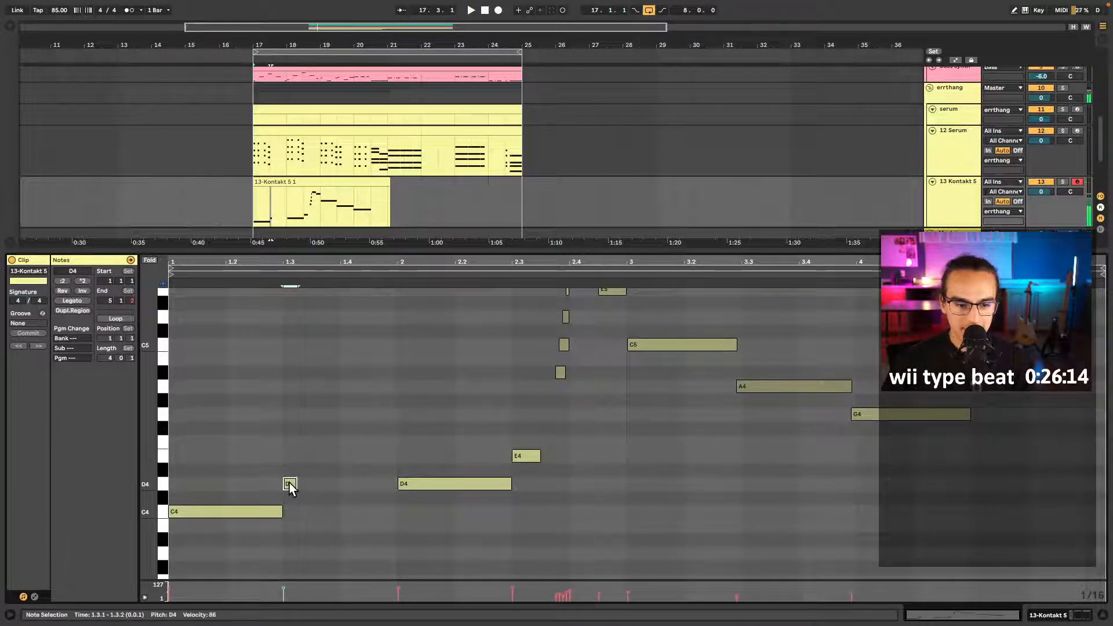
pyautogui.hotkey('shift', 'Right')
# - Play the melody and lower the Kontakt track's volume to -8.2 dB
pyautogui.press('space')
pyautogui.click(293, 429)
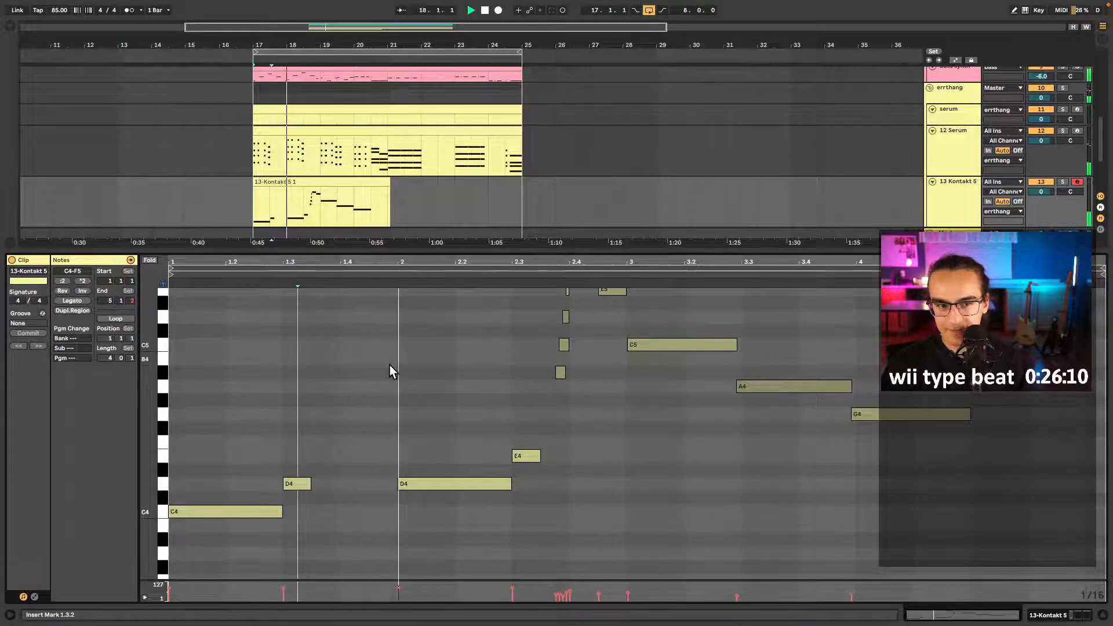
pyautogui.moveTo(1044, 191); pyautogui.dragTo(1044, 192)
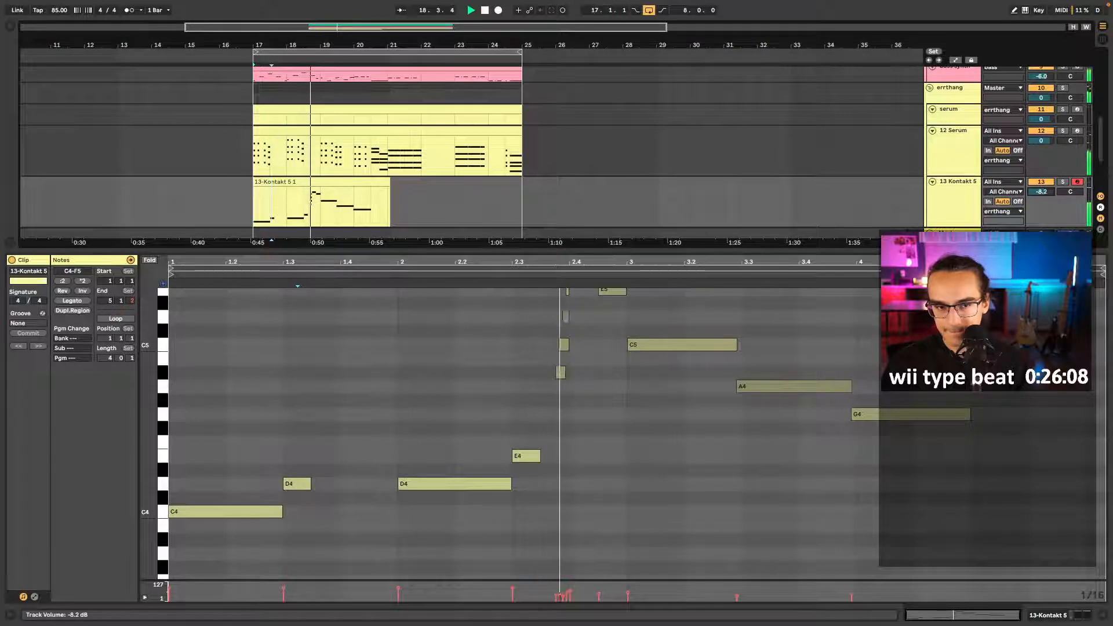
pyautogui.press('space')
# - Transpose the four opening notes, C4 through E4, up one octave and play the whole melody
pyautogui.moveTo(581, 440); pyautogui.dragTo(192, 545)
pyautogui.hotkey('shift', 'Up')
pyautogui.press('space')
pyautogui.scroll(3, 471, 414)
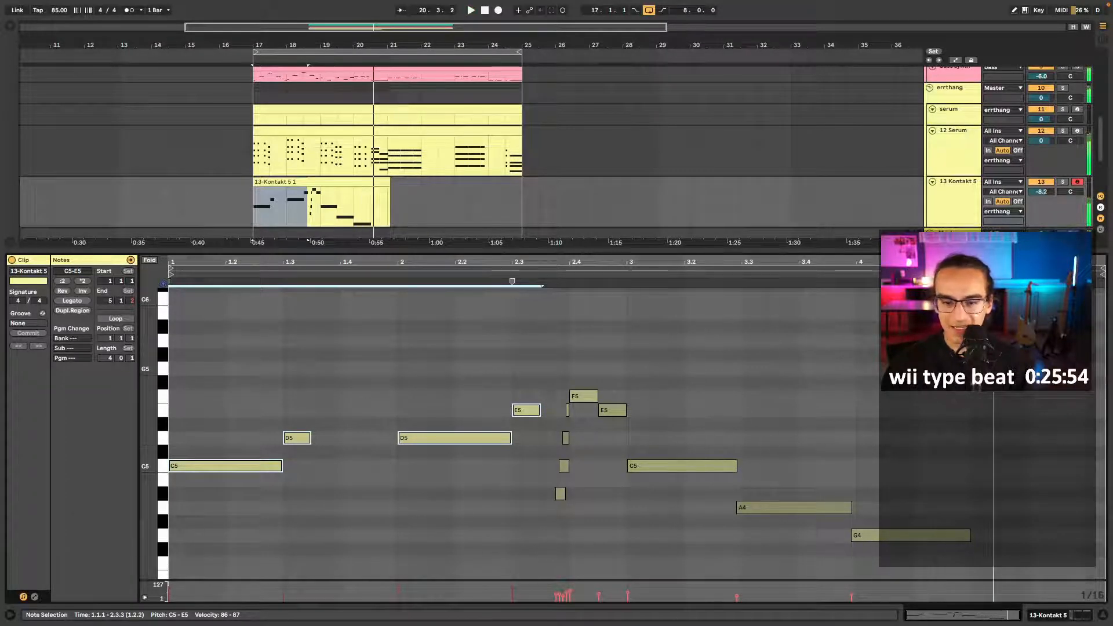
# - Raise the velocities of the notes from the A#4 run to the closing G4, and try 127 on the E5 at 2.3.1
pyautogui.moveTo(887, 356); pyautogui.dragTo(534, 547)
pyautogui.press('space')
pyautogui.moveTo(690, 465); pyautogui.dragTo(690, 447)
pyautogui.click(526, 410)
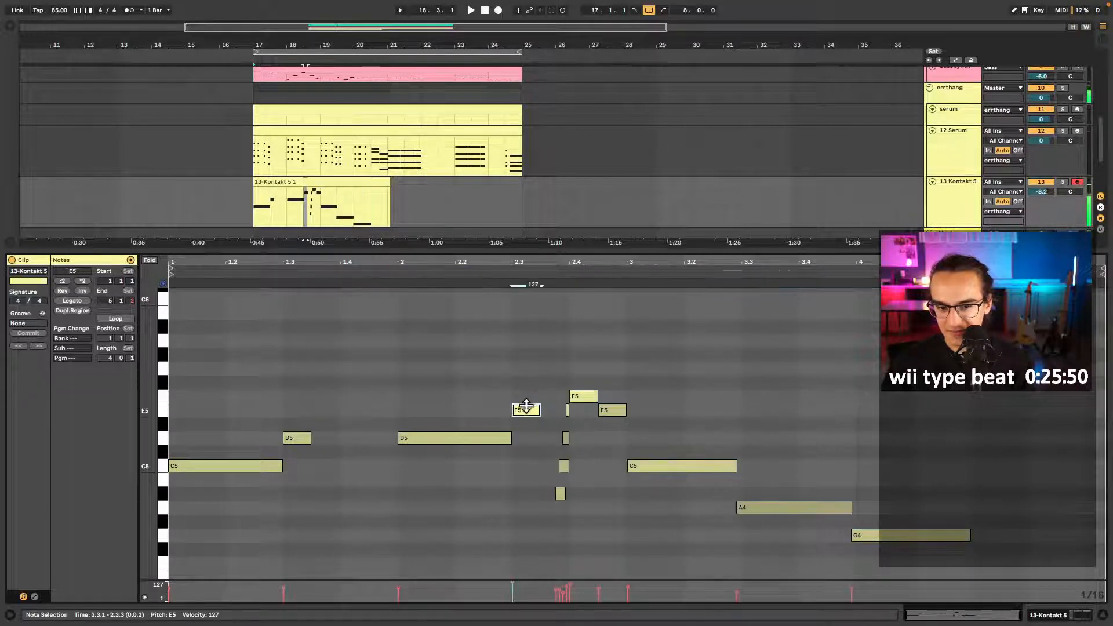
pyautogui.click(672, 364)
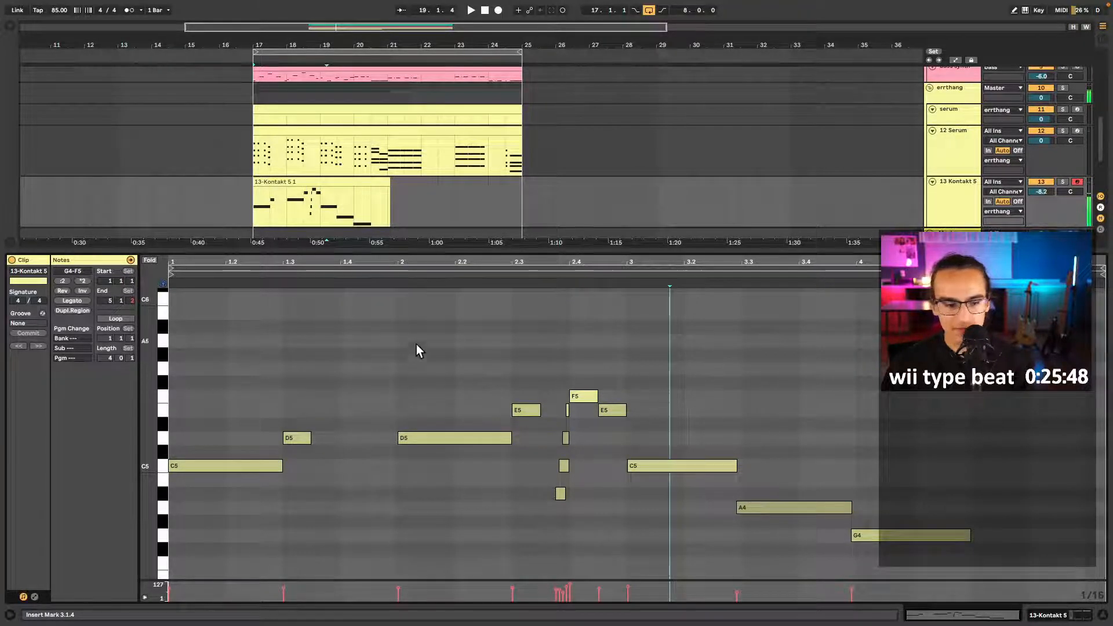
pyautogui.click(508, 269)
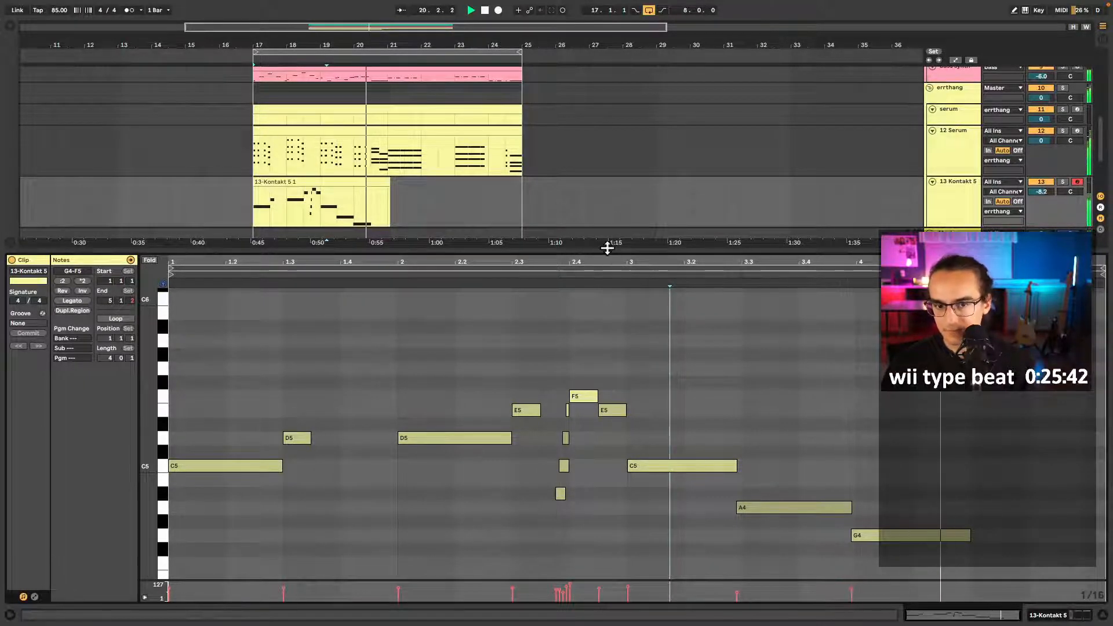
# - Trim the Kontakt melody clip to end at bar 21 and play the loop with the whole arrangement in view
pyautogui.moveTo(415, 200); pyautogui.dragTo(387, 200)
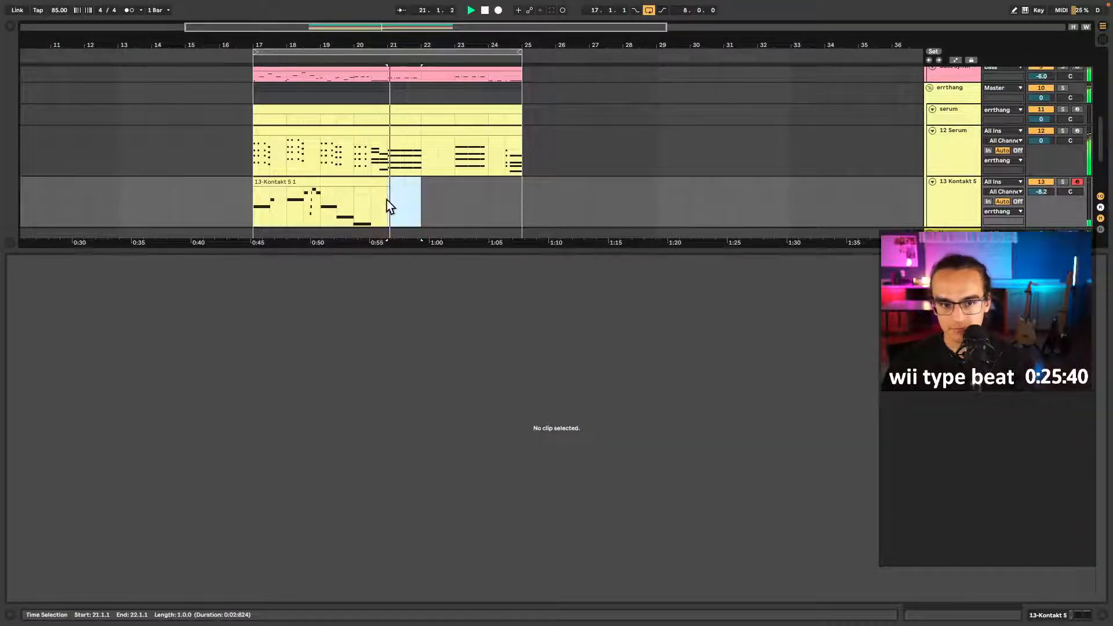
pyautogui.doubleClick(389, 250)
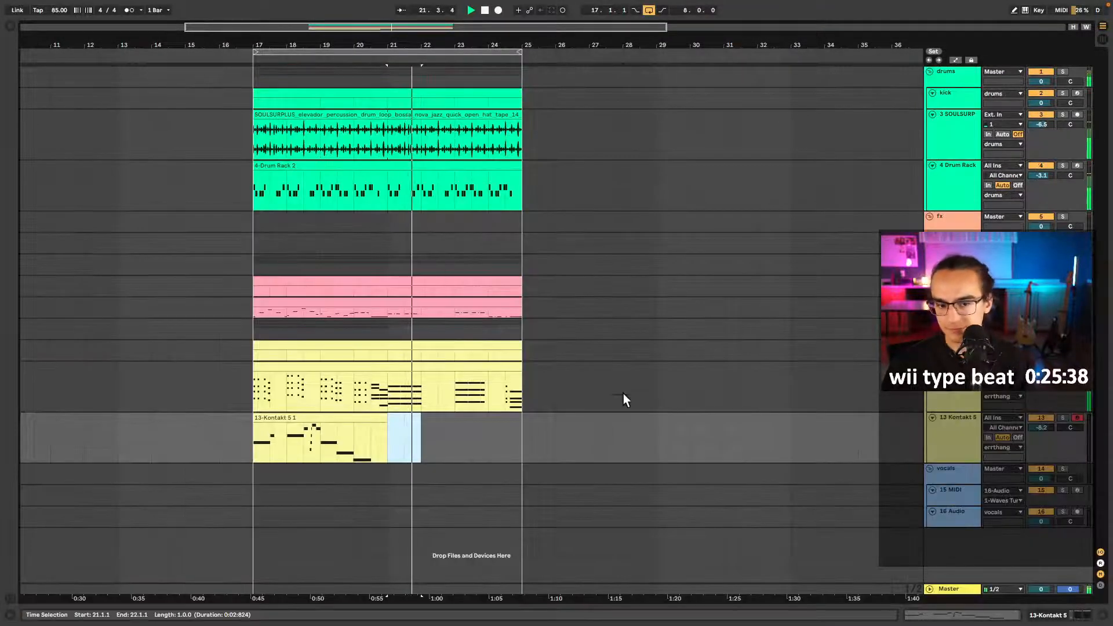
pyautogui.click(531, 412)
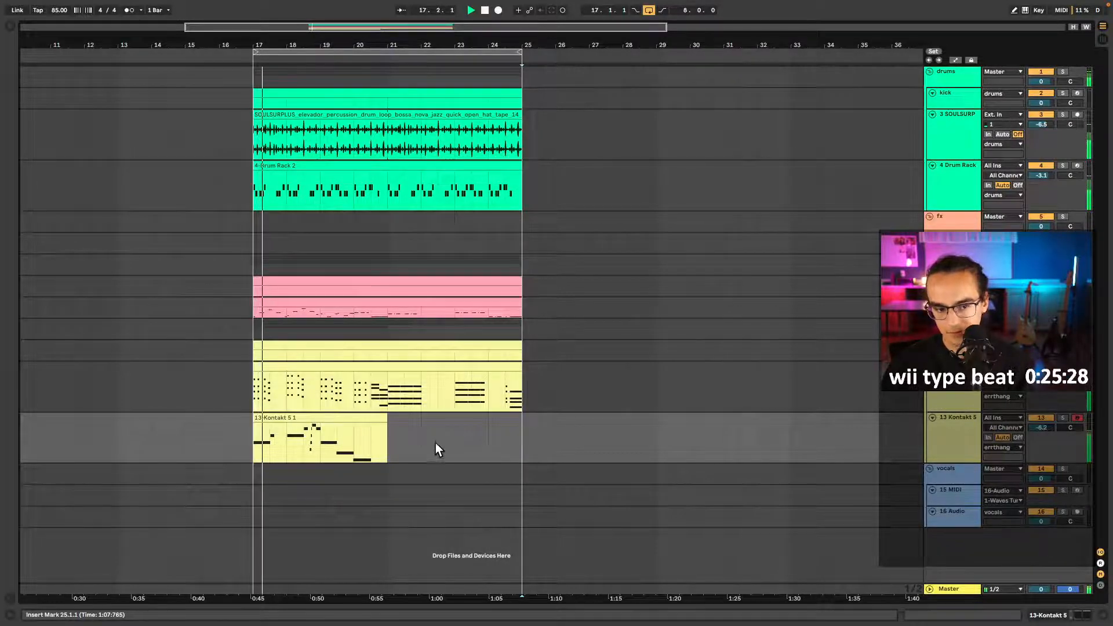
# - Transpose all notes of the Kontakt melody clip down one octave
pyautogui.click(320, 426)
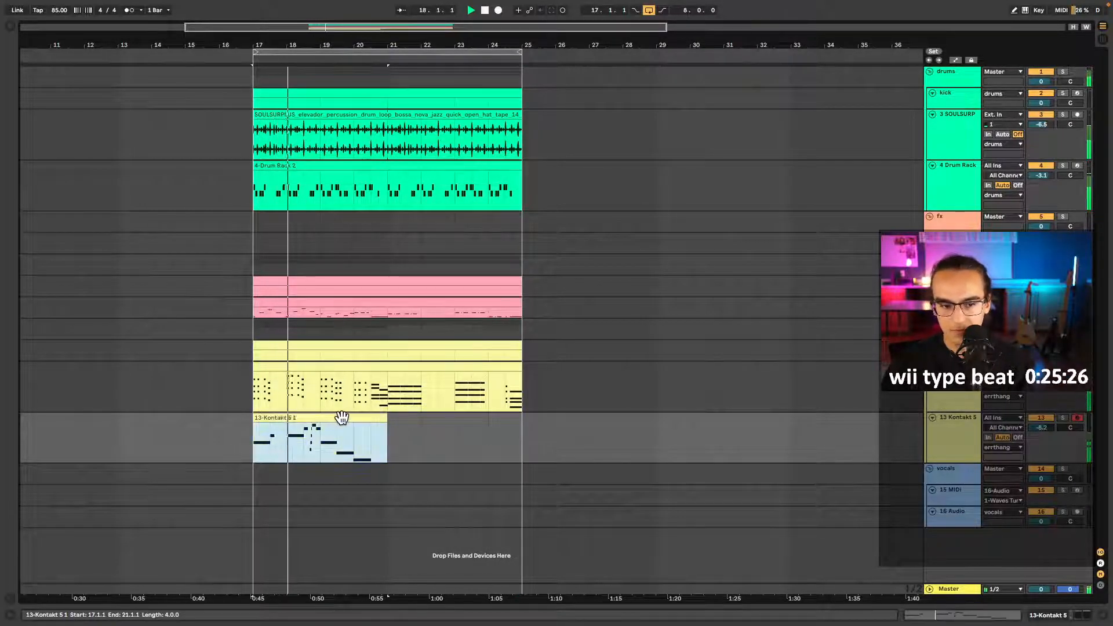
pyautogui.doubleClick(338, 418)
pyautogui.hotkey('ctrl', 'a')
pyautogui.hotkey('shift', 'Down')
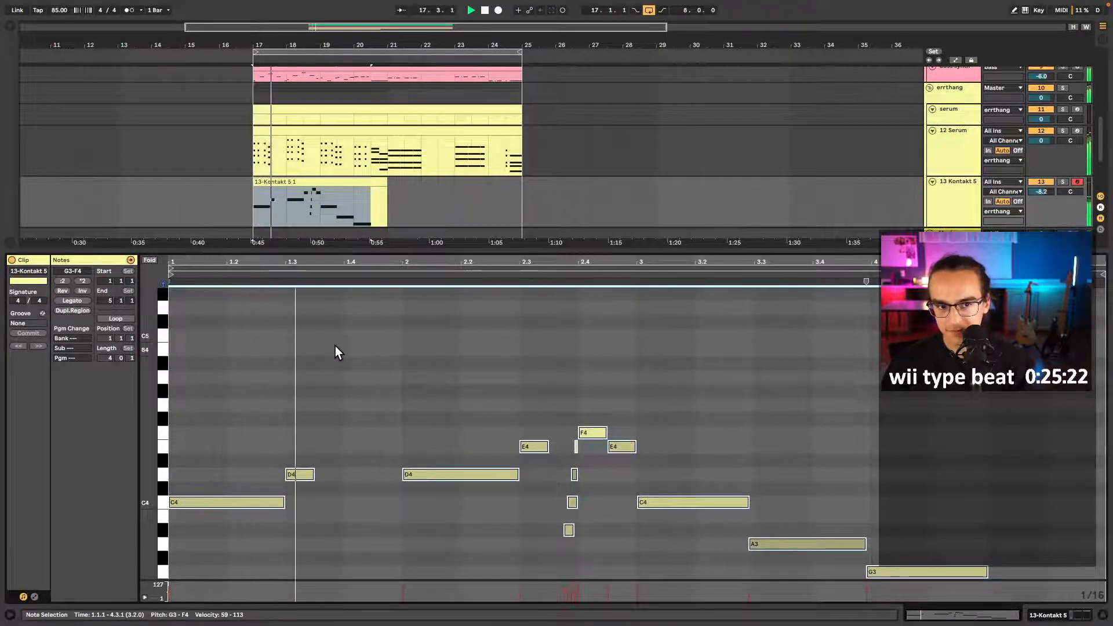
pyautogui.click(398, 348)
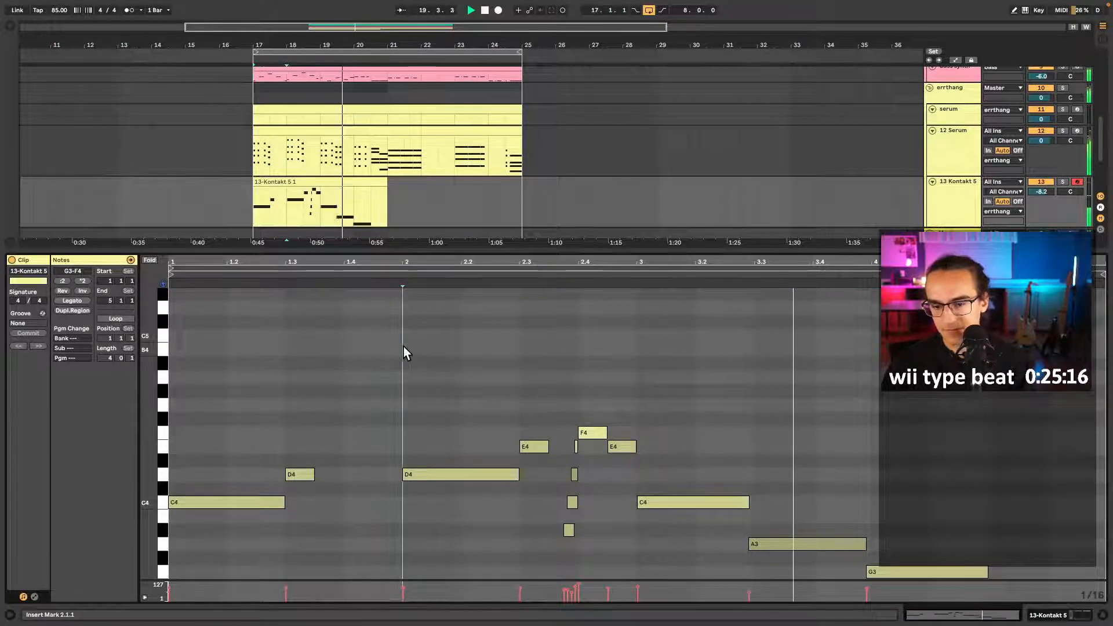
# - Raise the velocity of the A3 note at 3.2.4 to 93 and replay the phrase from bar 3
pyautogui.press('space')
pyautogui.click(832, 545)
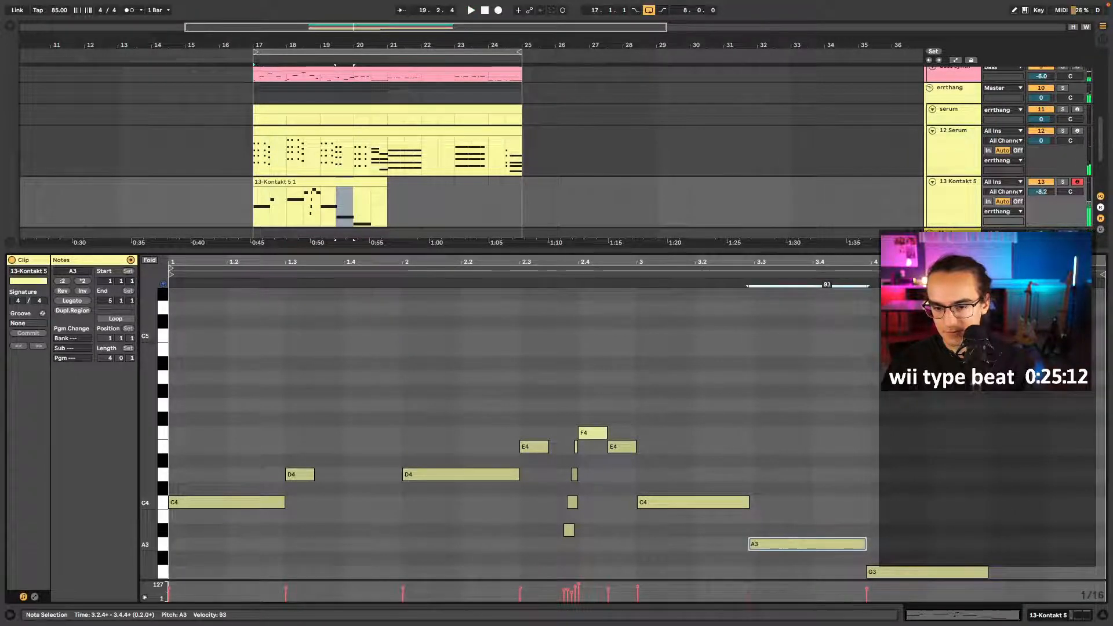
pyautogui.click(637, 280)
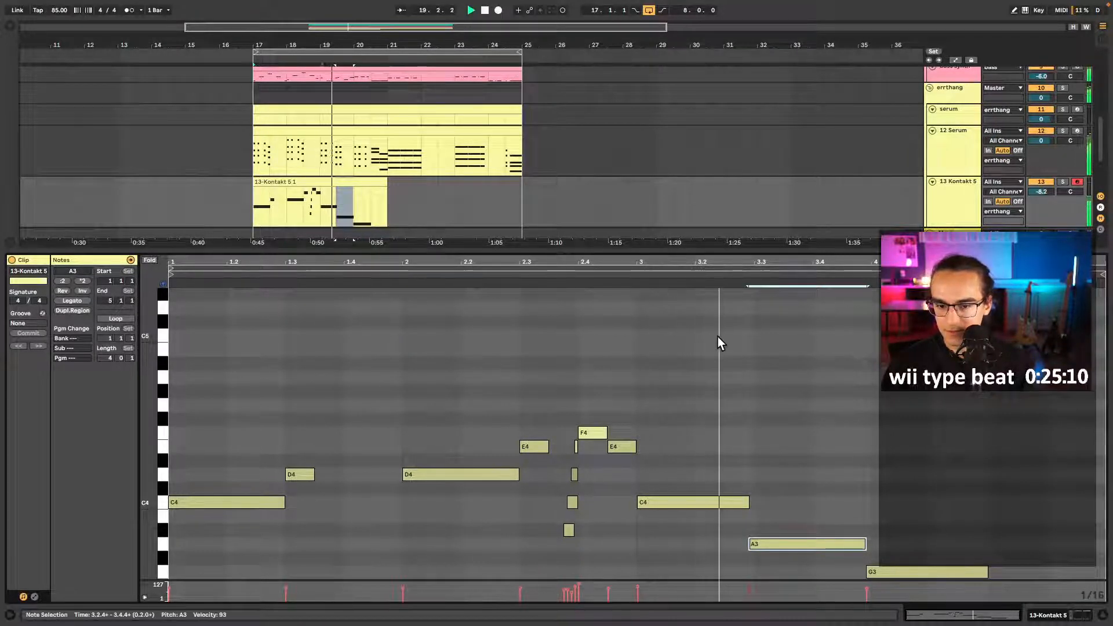
pyautogui.click(750, 325)
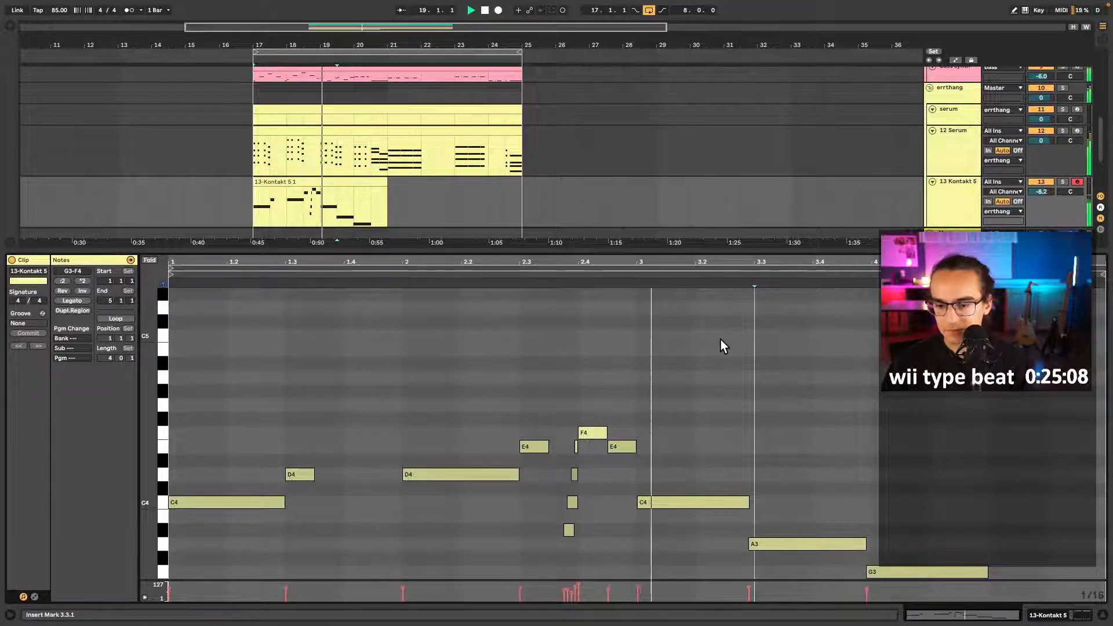
# - Add a sixteenth-note C4 at 4.3.1 and a C3 from 4.3.3 to 5.1.1, and play the phrase ending
pyautogui.scroll(-2, 753, 345)
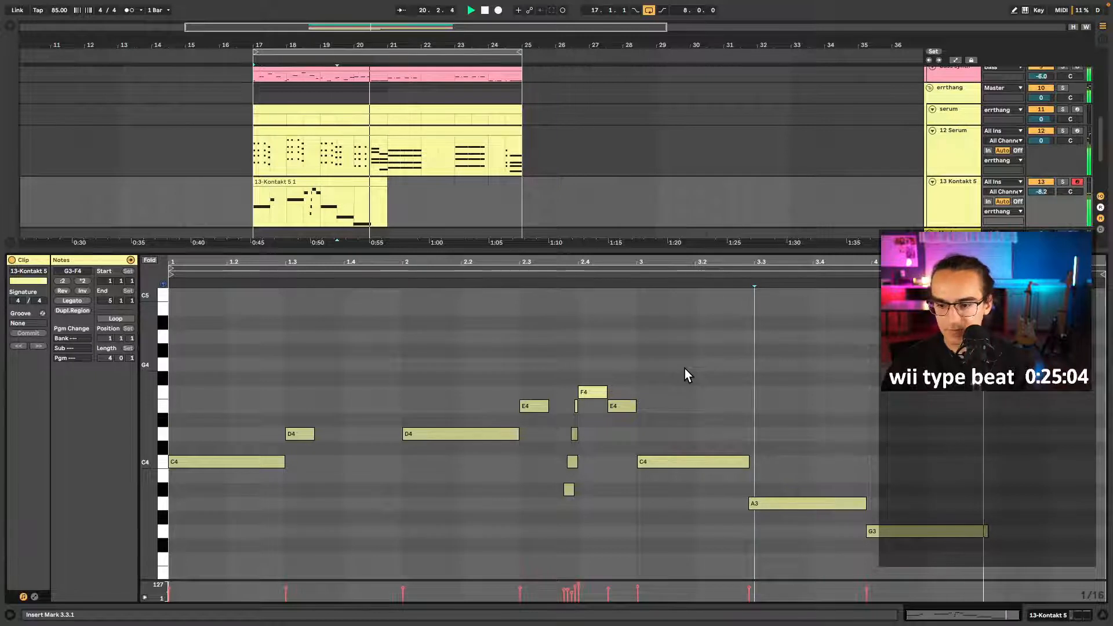
pyautogui.press('b')
pyautogui.click(995, 461)
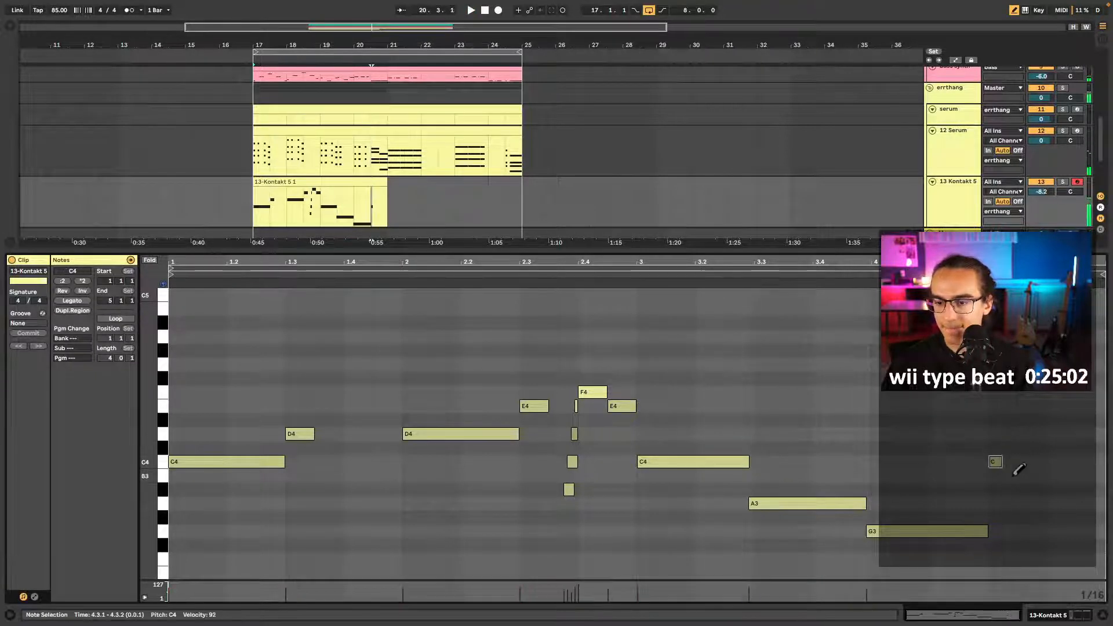
pyautogui.hotkey('shift', 'Down')
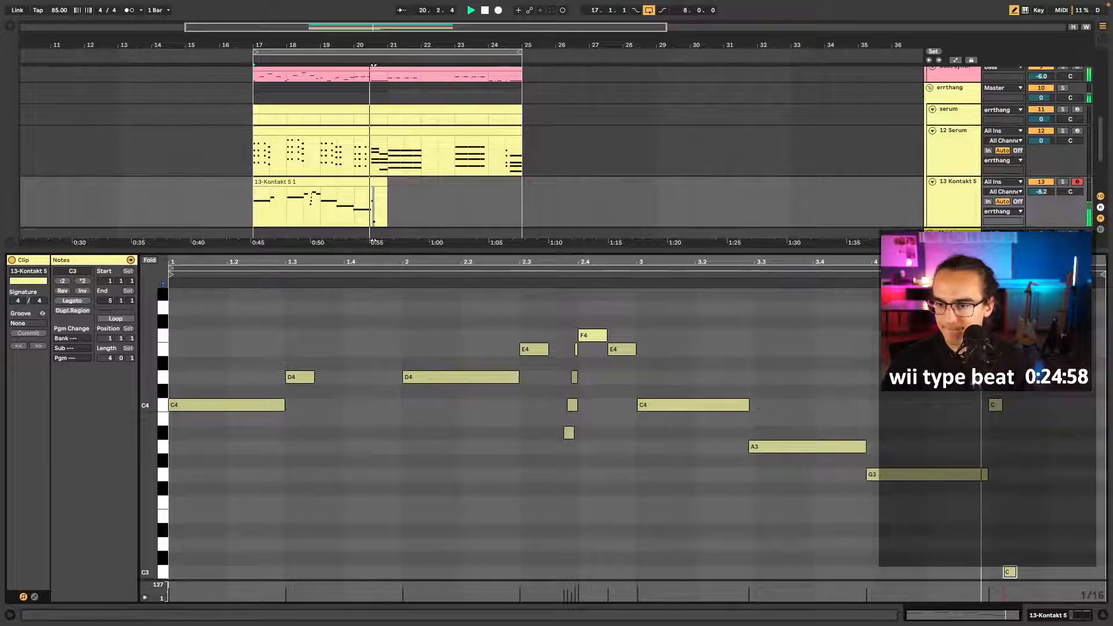
pyautogui.moveTo(1009, 572); pyautogui.dragTo(1023, 571)
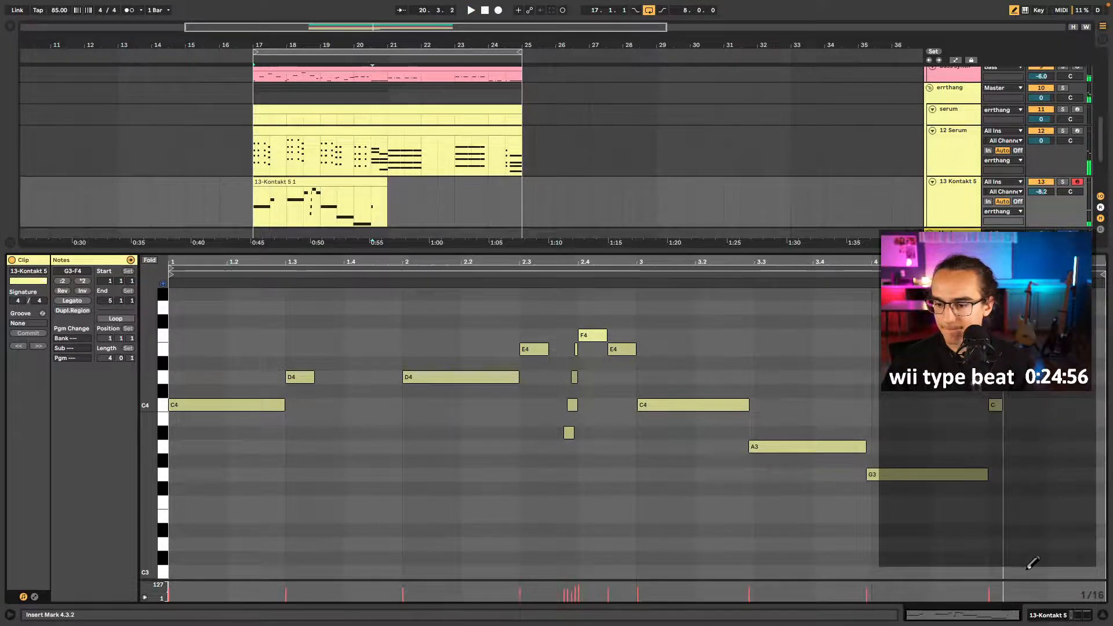
pyautogui.hotkey('shift', 'Right')
pyautogui.press('b')
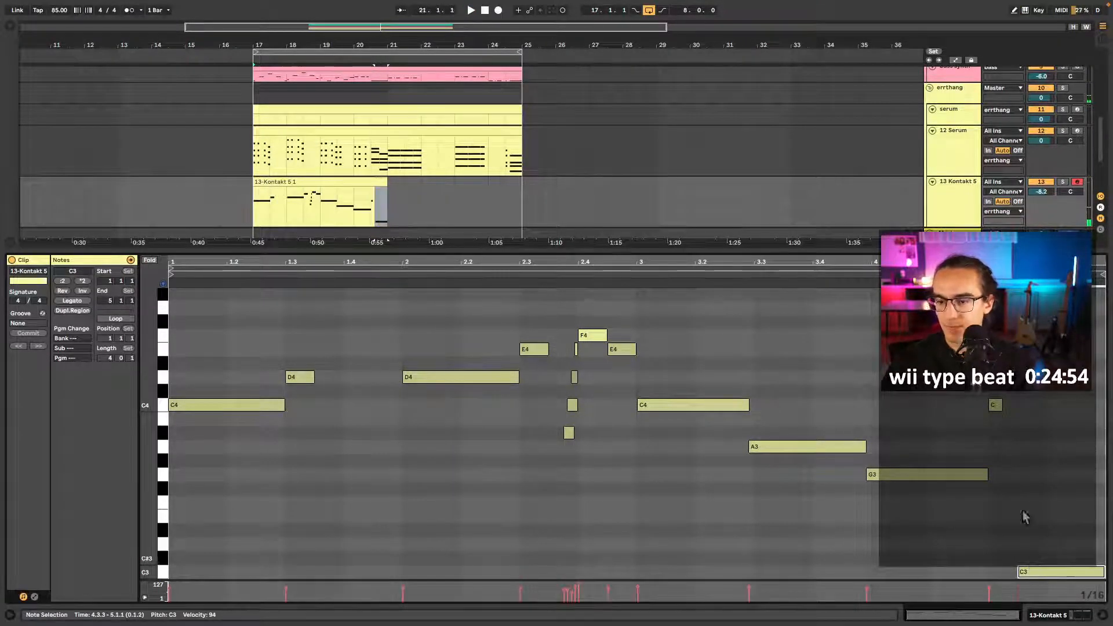
pyautogui.press('space')
pyautogui.click(990, 284)
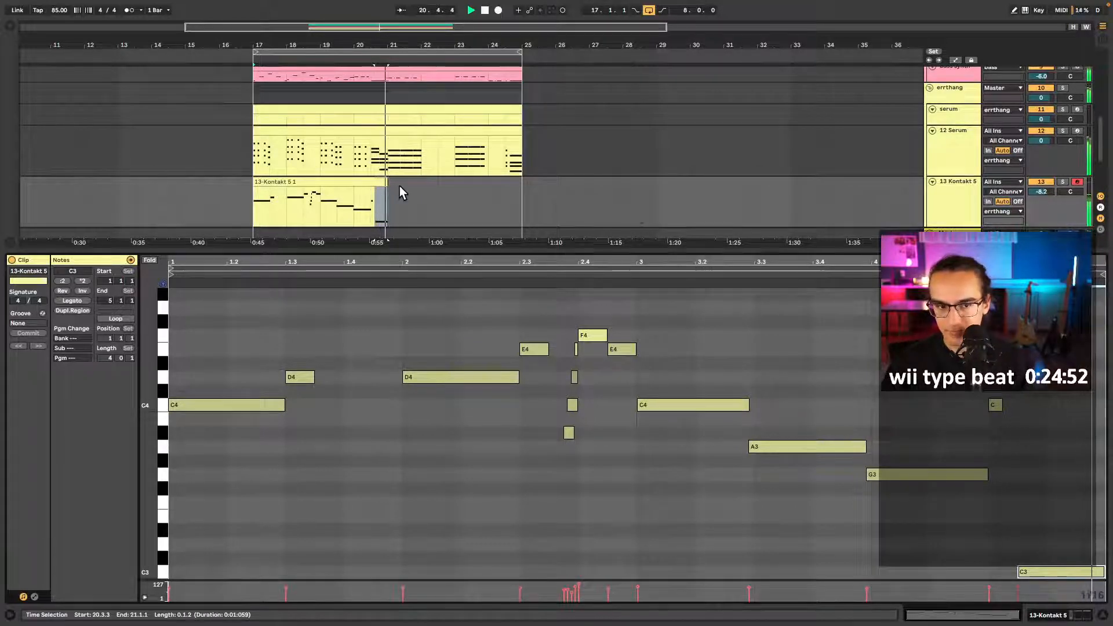
# - Extend the Kontakt clip to bar 25 and write three back-to-back G3 notes from 5.1.1, each 0.1.2 long
pyautogui.press('space')
pyautogui.moveTo(388, 184); pyautogui.dragTo(529, 185)
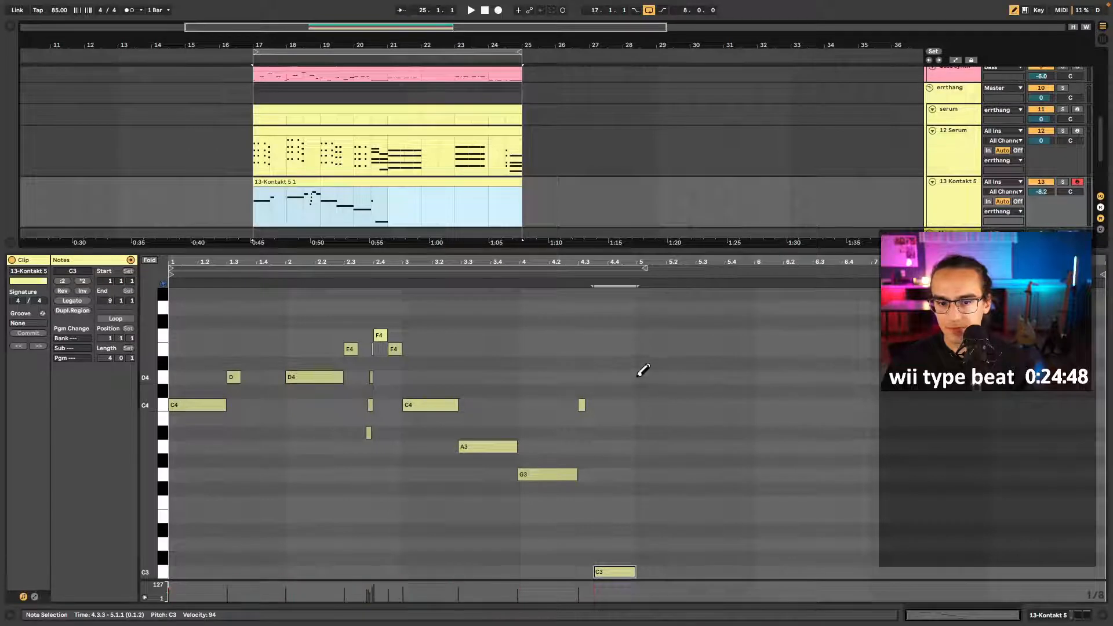
pyautogui.press('b')
pyautogui.click(643, 432)
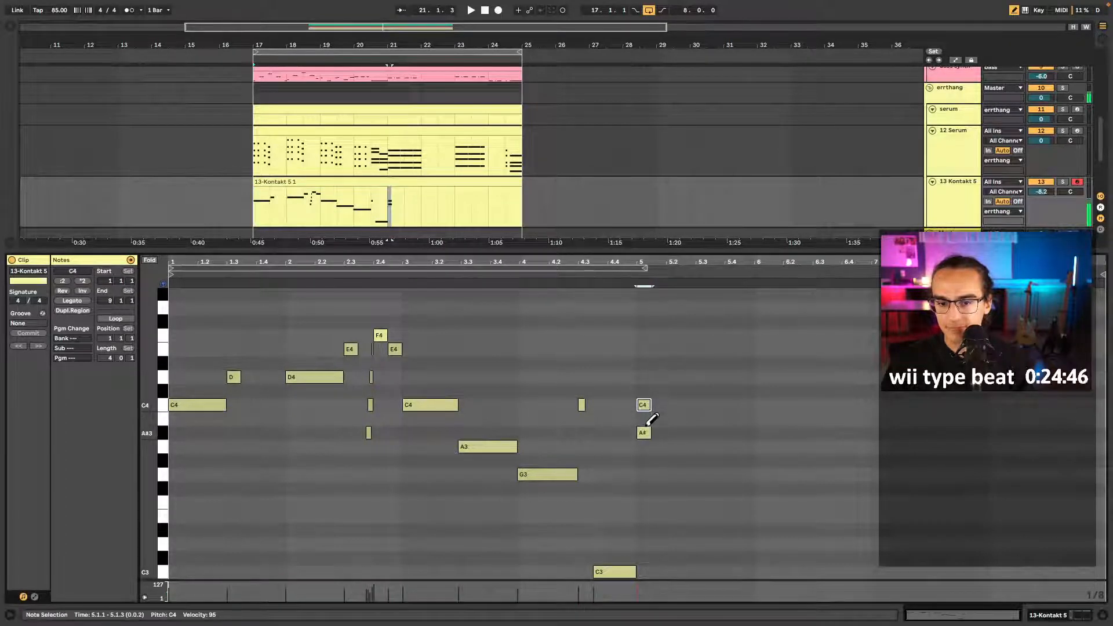
pyautogui.click(647, 429)
pyautogui.moveTo(647, 404)
pyautogui.mouseDown()
pyautogui.moveTo(646, 474)
pyautogui.moveTo(690, 477)
pyautogui.moveTo(679, 477)
pyautogui.mouseUp()
pyautogui.hotkey('ctrl', 'd')
pyautogui.hotkey('ctrl', 'd')
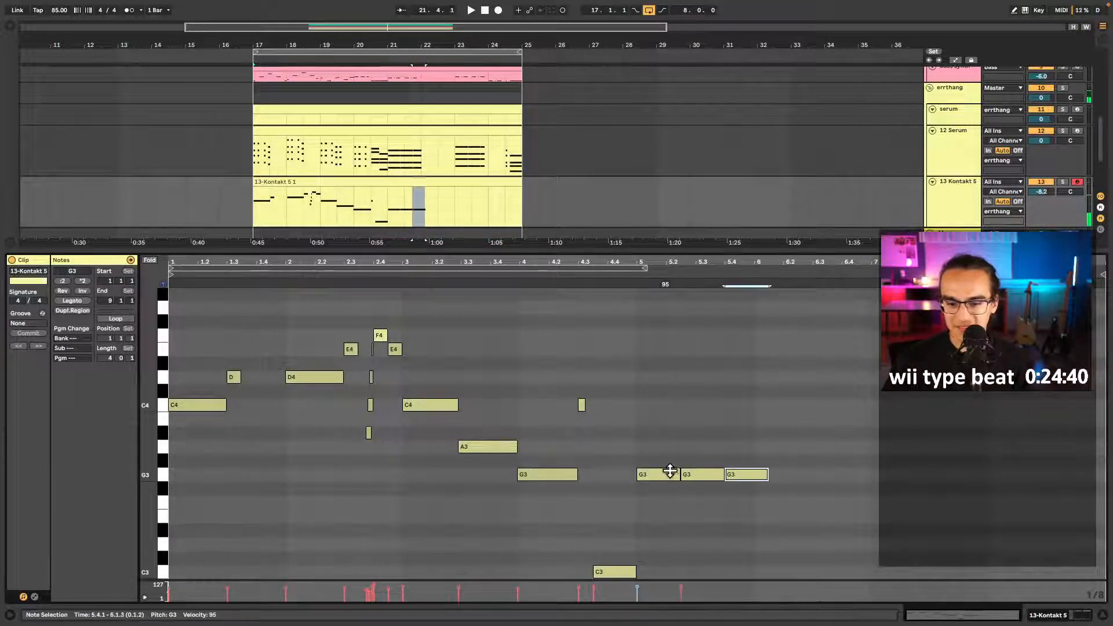
# - Change the third note, at 5.4.1, to a C3 ending at 6.1.1 and play the phrase from bar 5
pyautogui.hotkey('shift', 'Up')
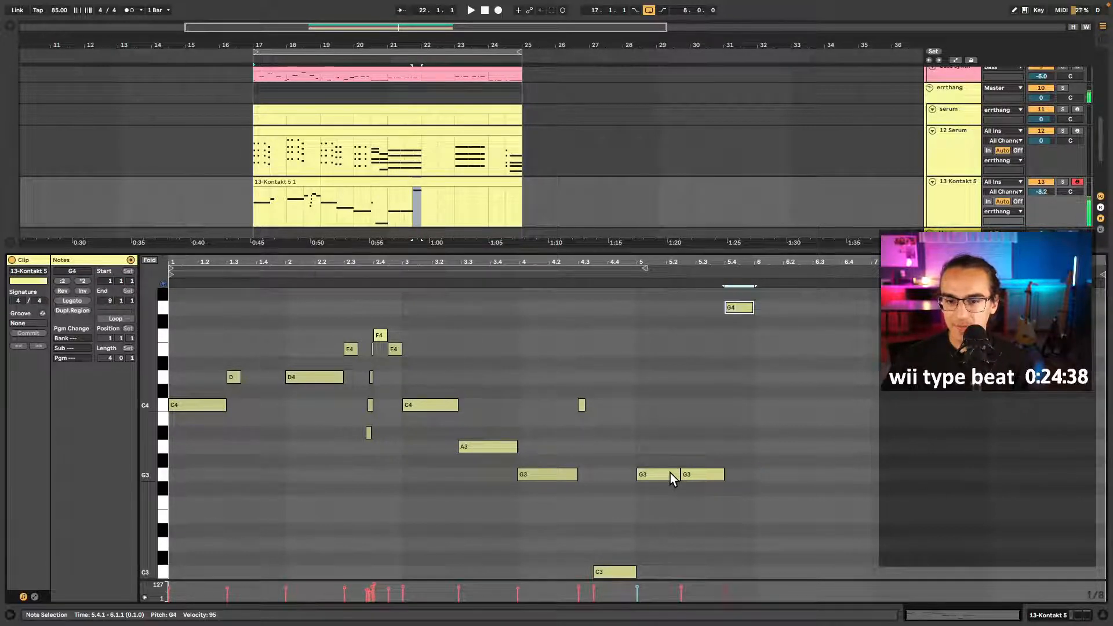
pyautogui.press('Down')
pyautogui.press('Down')
pyautogui.press('Down')
pyautogui.press('Down')
pyautogui.press('Down')
pyautogui.press('Down')
pyautogui.press('Down')
pyautogui.hotkey('shift', 'Down')
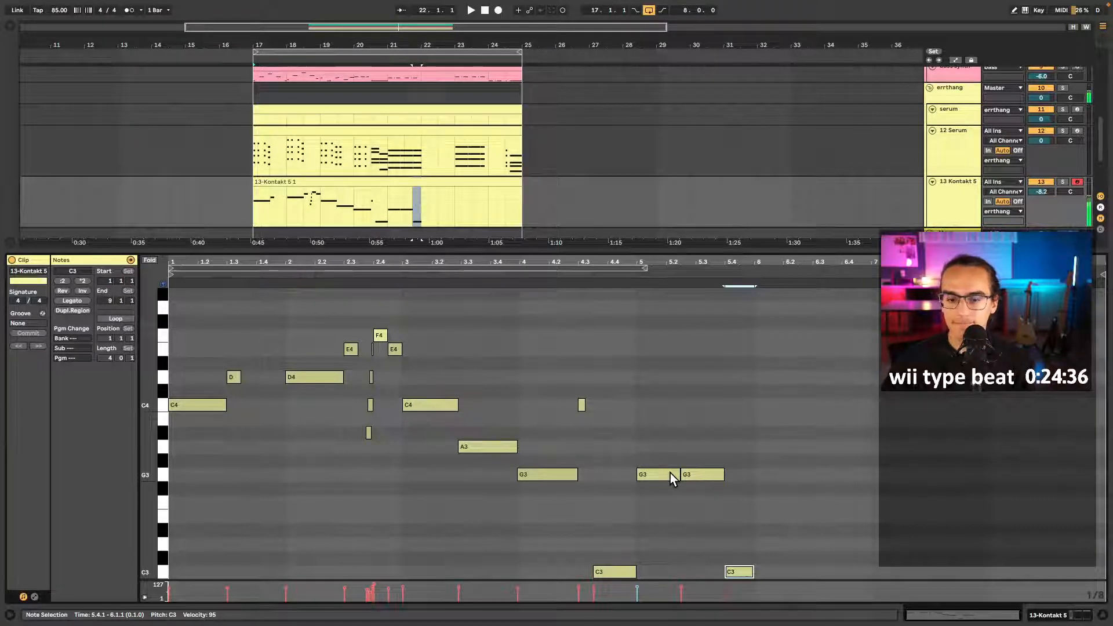
pyautogui.click(642, 284)
pyautogui.scroll(-2, 709, 332)
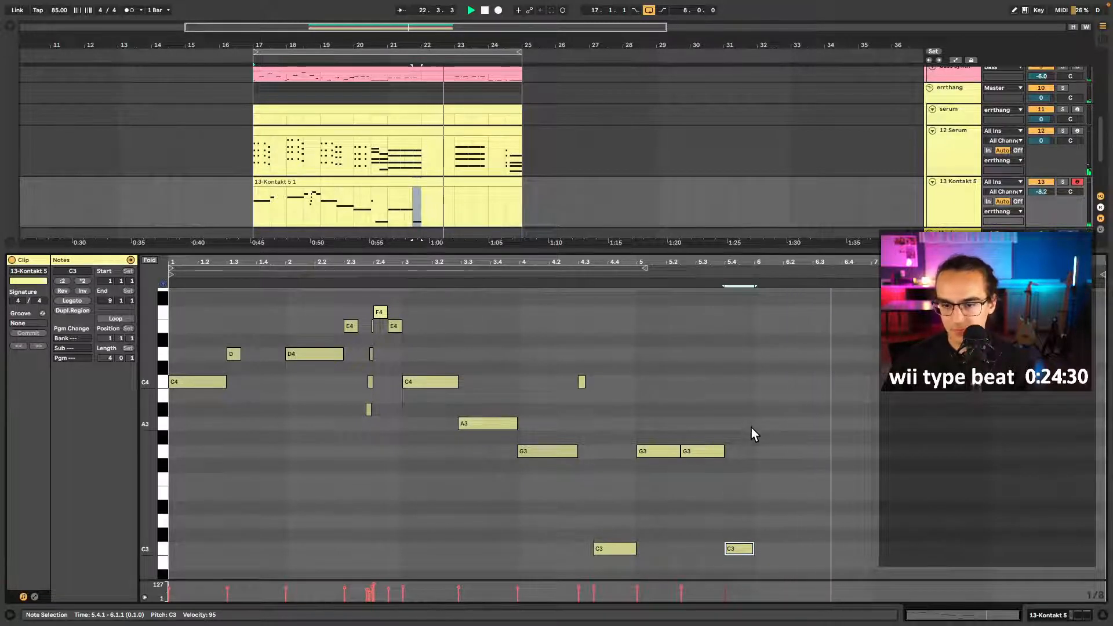
pyautogui.press('space')
# - Copy the three bar 5 notes to bar 7, transpose the copy up two semitones to A3 and D3, and play it
pyautogui.moveTo(750, 426); pyautogui.dragTo(657, 547)
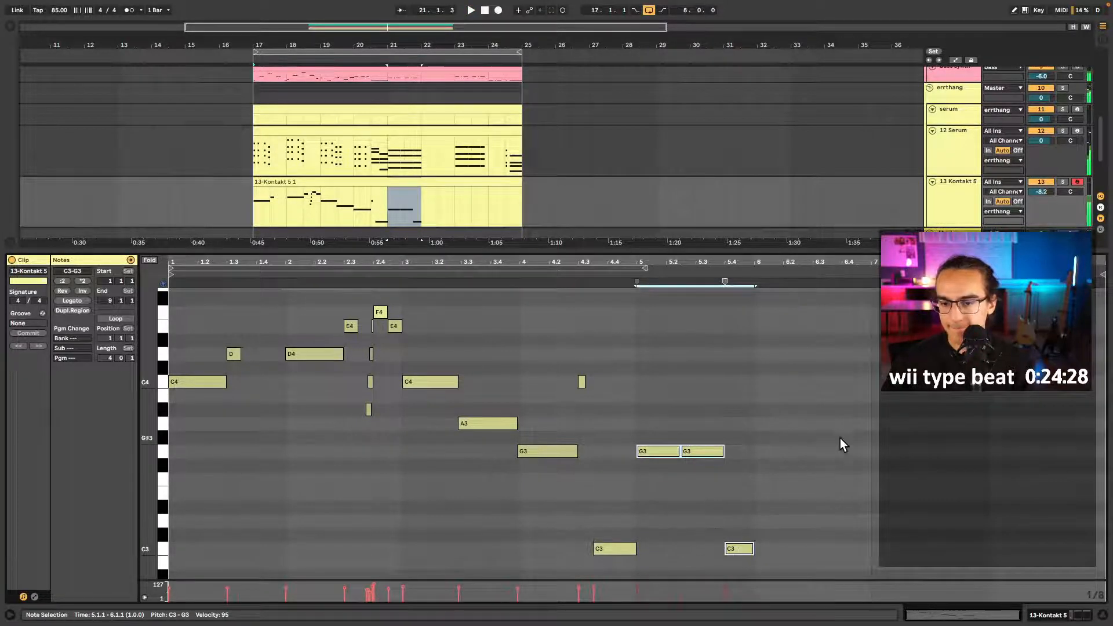
pyautogui.click(862, 425)
pyautogui.hotkey('ctrl', 'v')
pyautogui.press('Up')
pyautogui.press('Up')
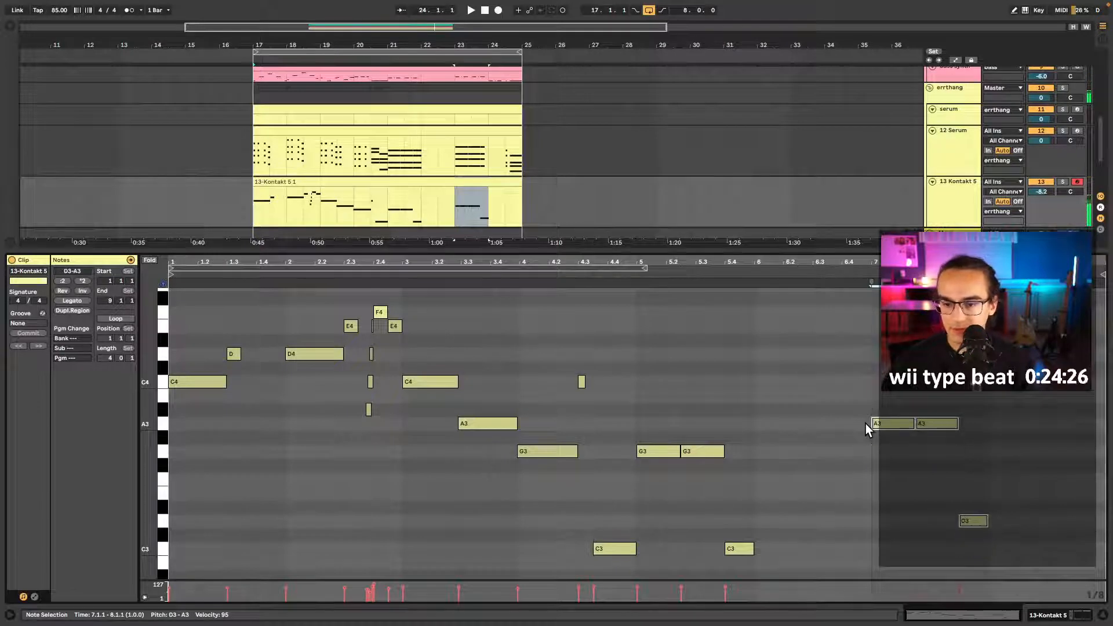
pyautogui.press('space')
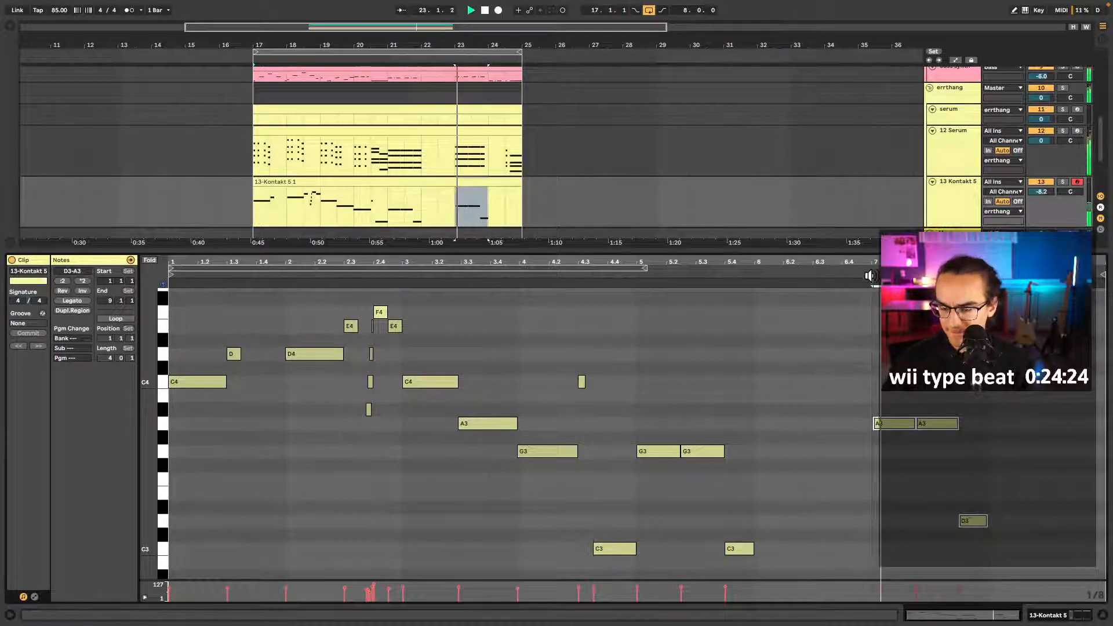
pyautogui.click(978, 401)
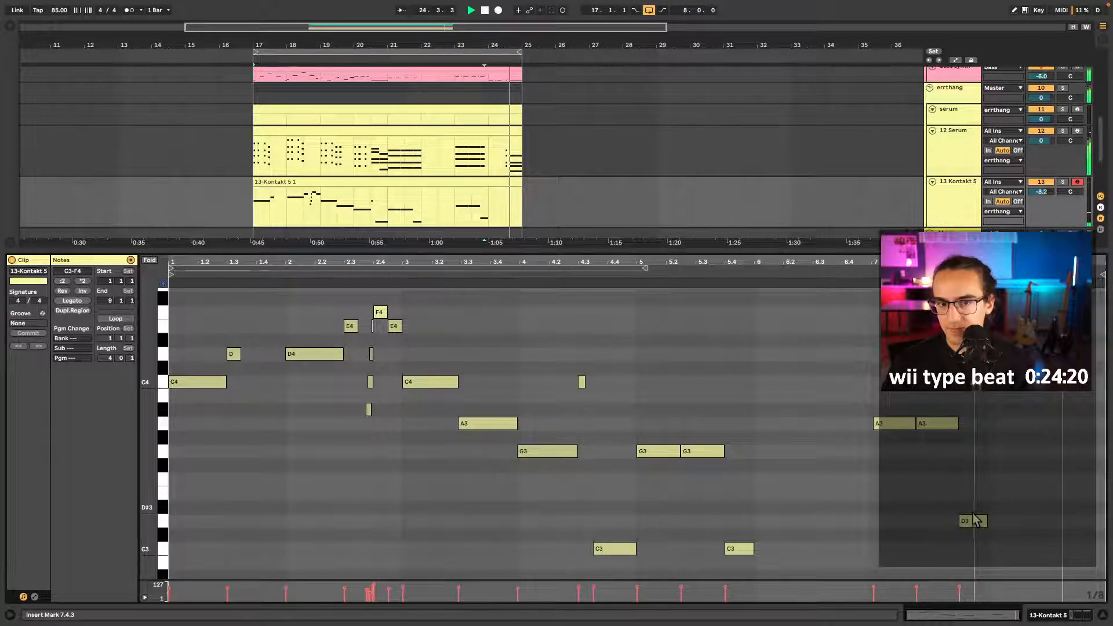
# - Set the track volumes to -12.2 dB for Kontakt, -0.6 dB for Drum Rack and -3.5 dB for 12 Serum
pyautogui.doubleClick(762, 251)
pyautogui.moveTo(1048, 428); pyautogui.dragTo(1052, 428)
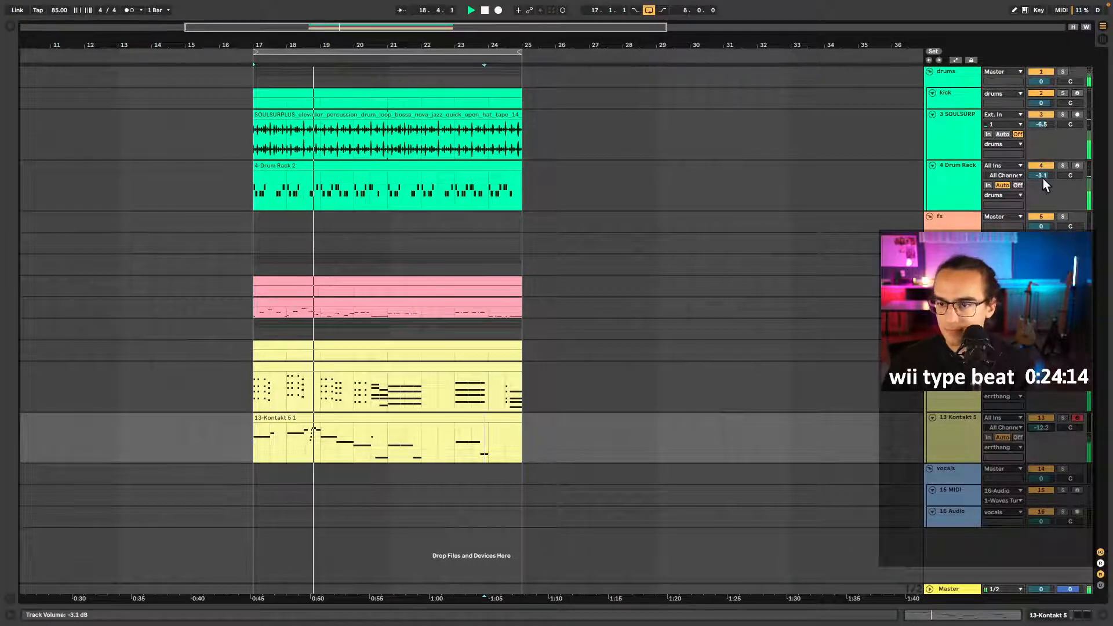
pyautogui.moveTo(1042, 176); pyautogui.dragTo(1043, 164)
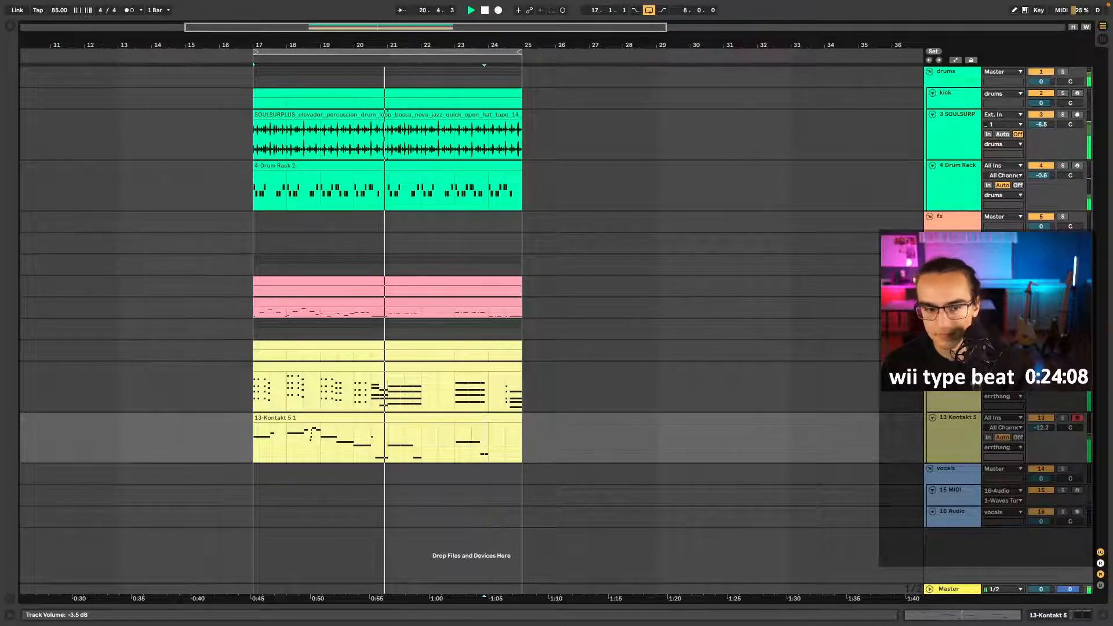
# - Lengthen the C4 at 4.3.1 to an eighth note ending at 4.3.3 and play from just before it
pyautogui.doubleClick(437, 437)
pyautogui.press('space')
pyautogui.moveTo(621, 360); pyautogui.dragTo(559, 394)
pyautogui.hotkey('shift', 'Right')
pyautogui.click(573, 277)
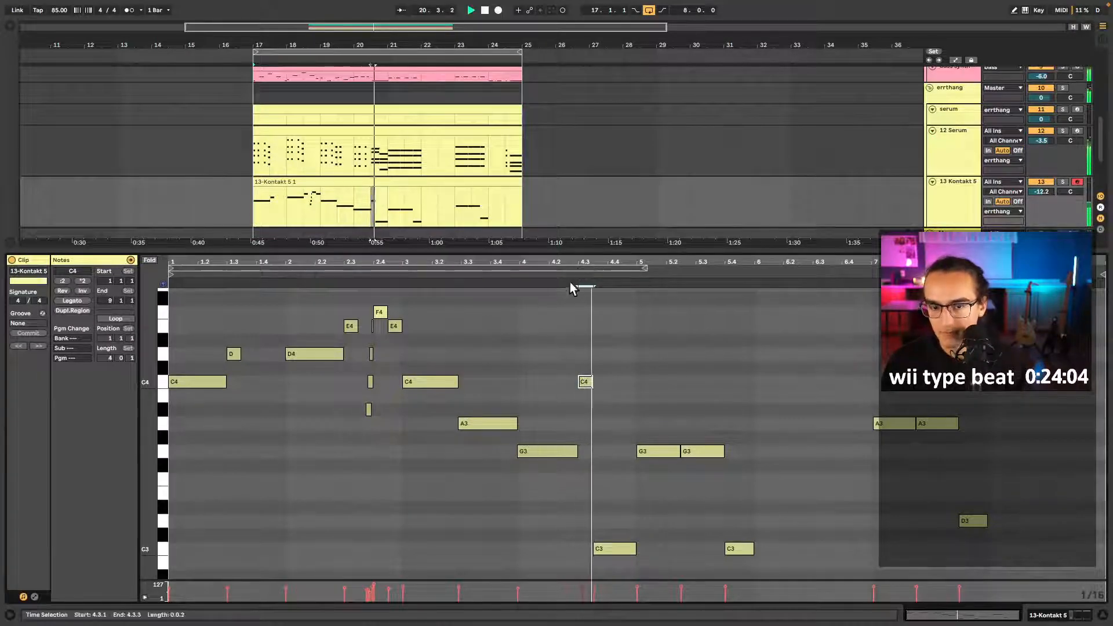
# - Inspect the Kontakt track's devices and the 12 Serum clip's chord notes while playing the loop from bar 17
pyautogui.hotkey('shift', 'Tab')
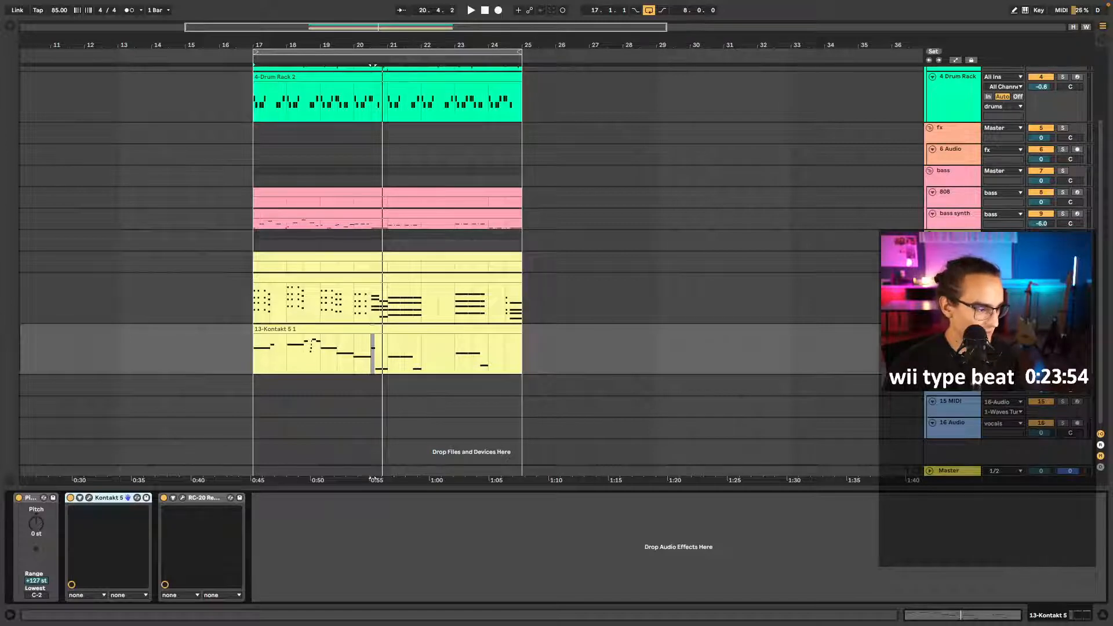
pyautogui.doubleClick(312, 282)
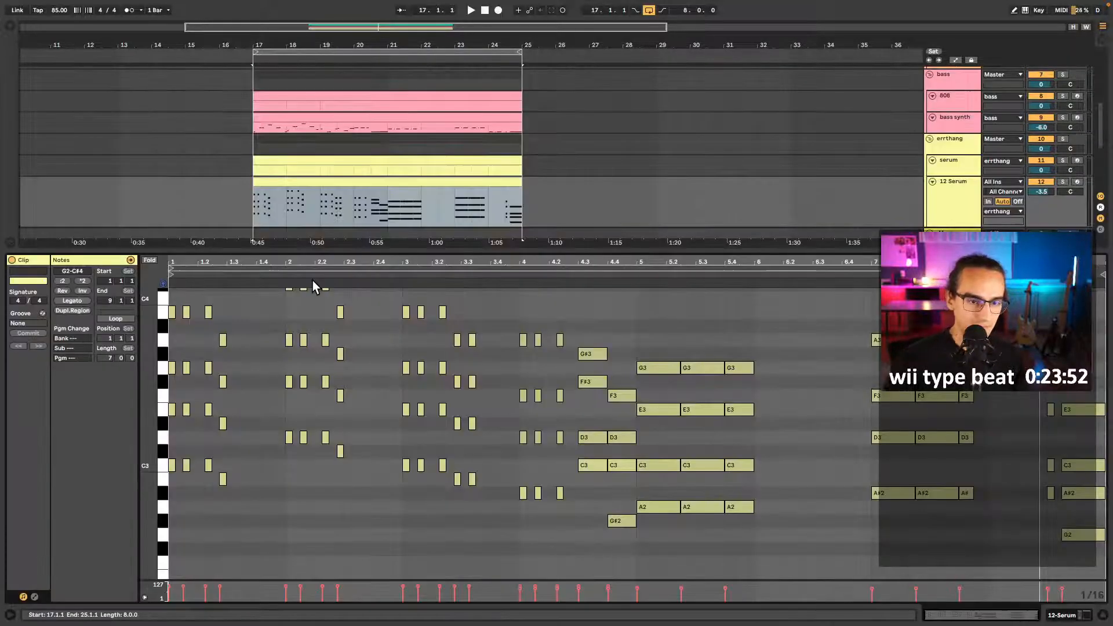
pyautogui.press('space')
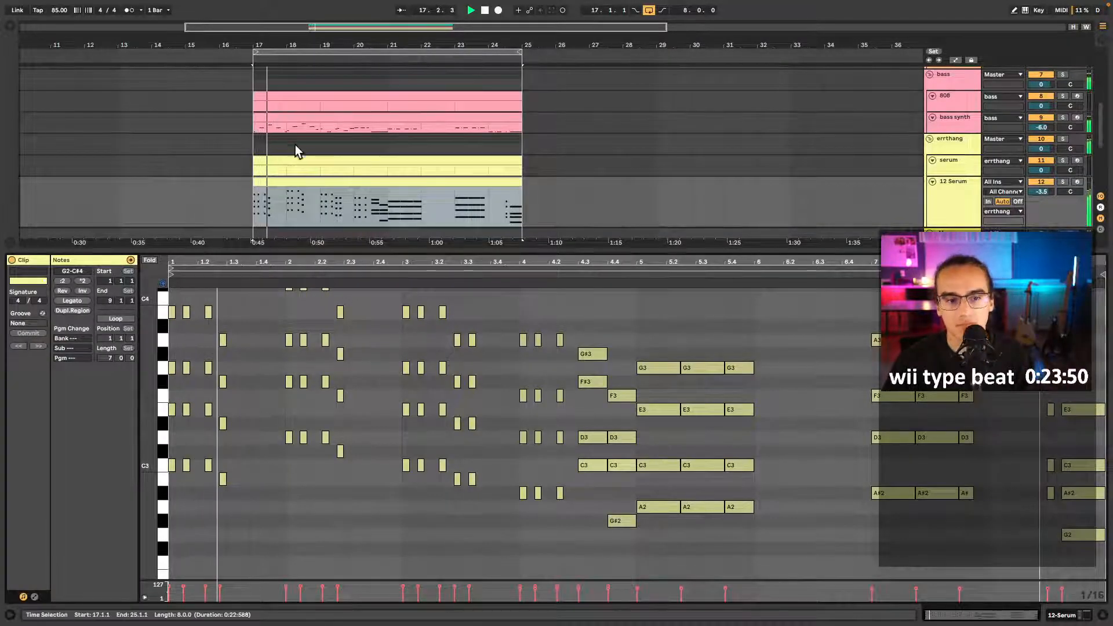
pyautogui.doubleClick(322, 249)
# - Add a MIDI track below the Kontakt track with an empty clip from bar 17 to 25, and show its devices
pyautogui.click(968, 443)
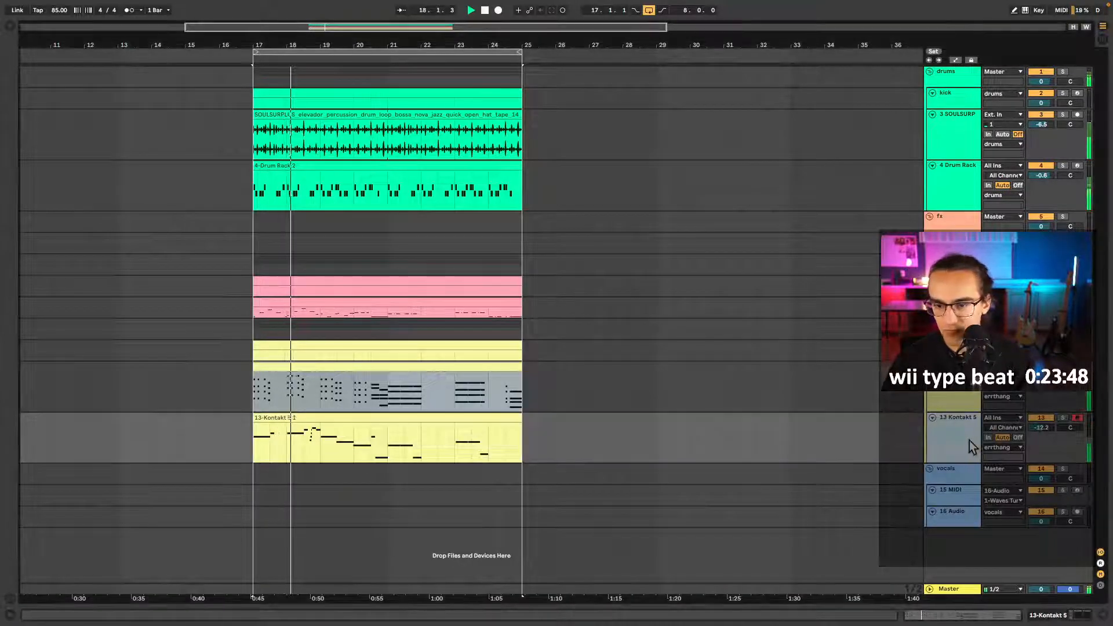
pyautogui.press('space')
pyautogui.hotkey('ctrl', 'shift', 't')
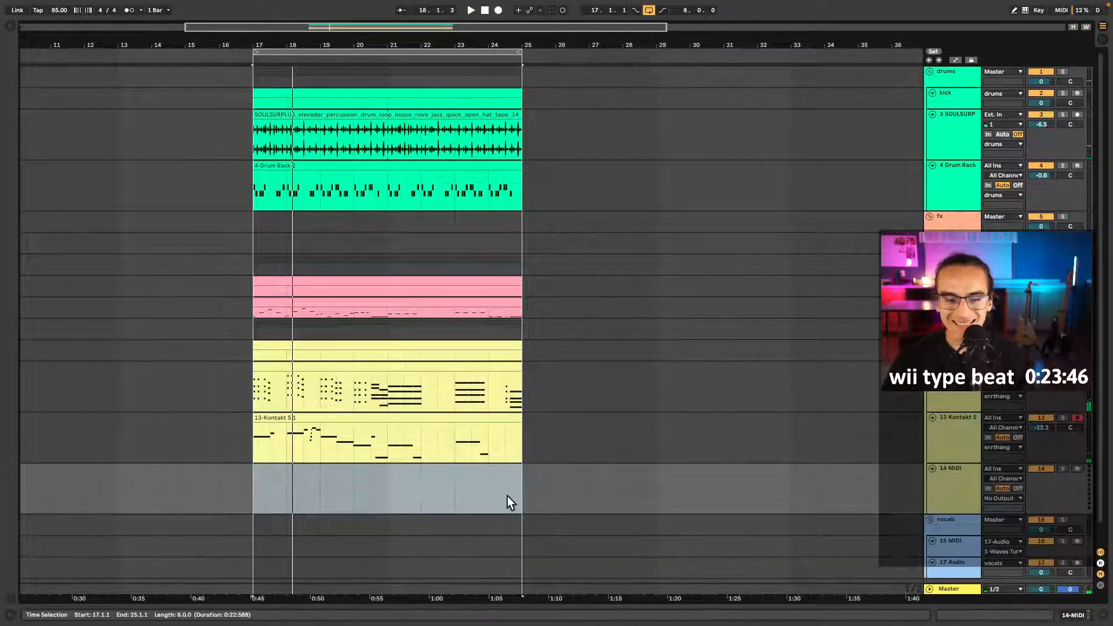
pyautogui.moveTo(506, 496); pyautogui.dragTo(255, 492)
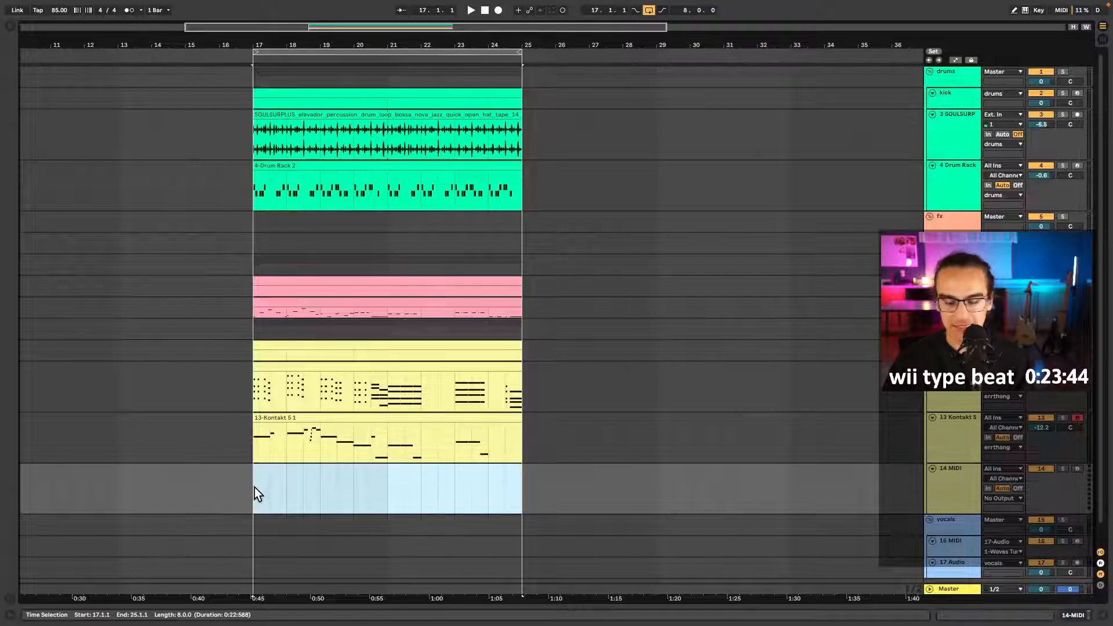
pyautogui.hotkey('ctrl', 'shift', 'm')
pyautogui.hotkey('shift', 'Tab')
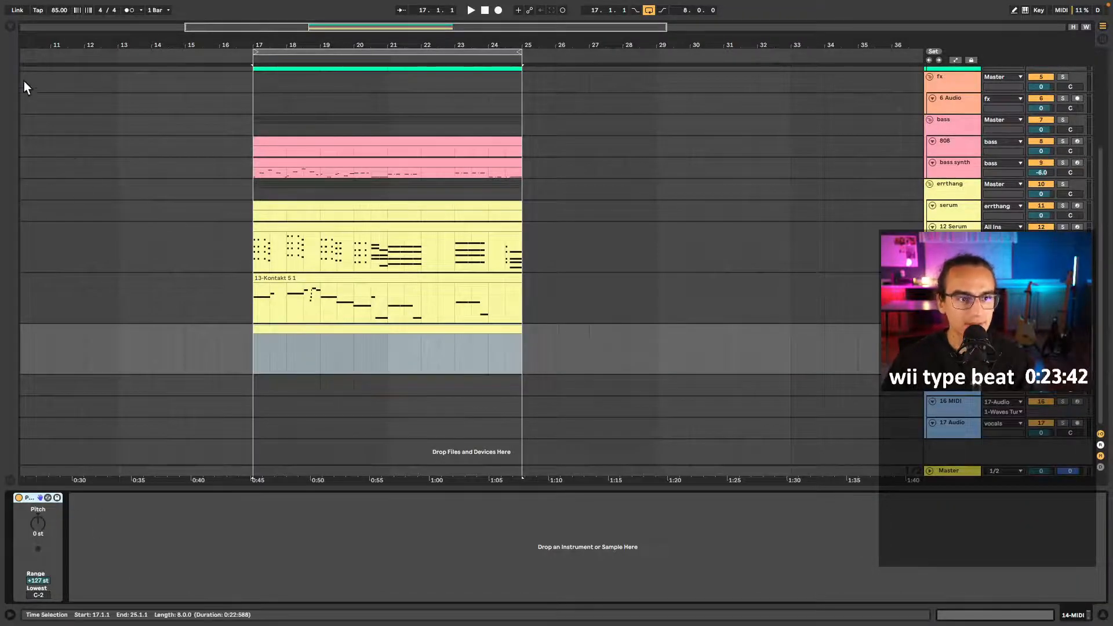
# - Load Serum from the Gray collection onto the new MIDI track and select its empty clip from bar 17 to 25
pyautogui.hotkey('ctrl', 'alt', 'b')
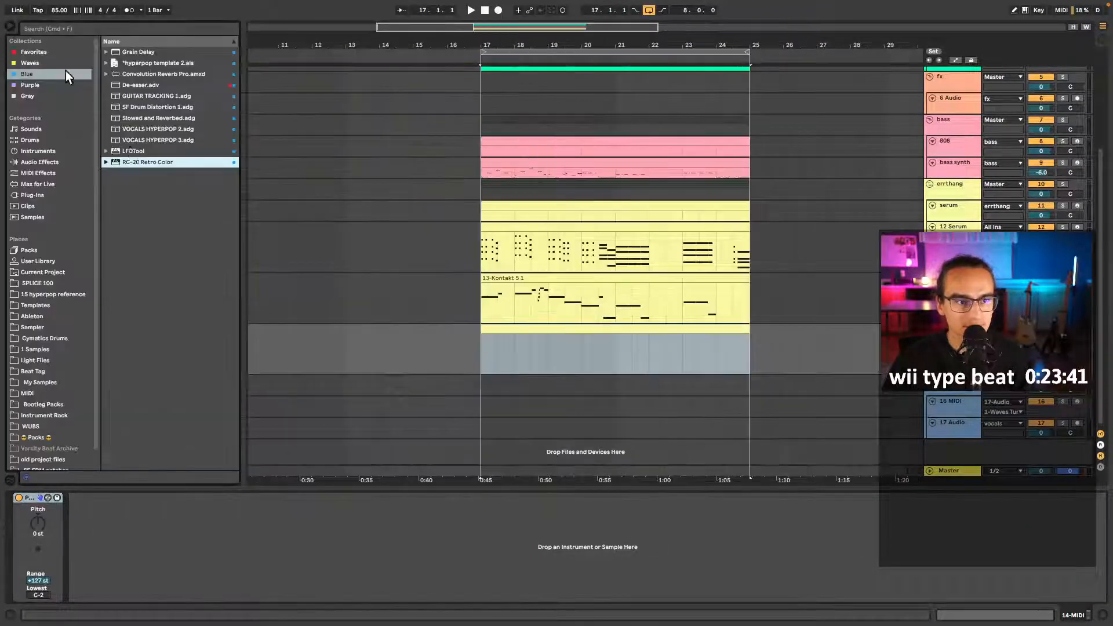
pyautogui.click(57, 197)
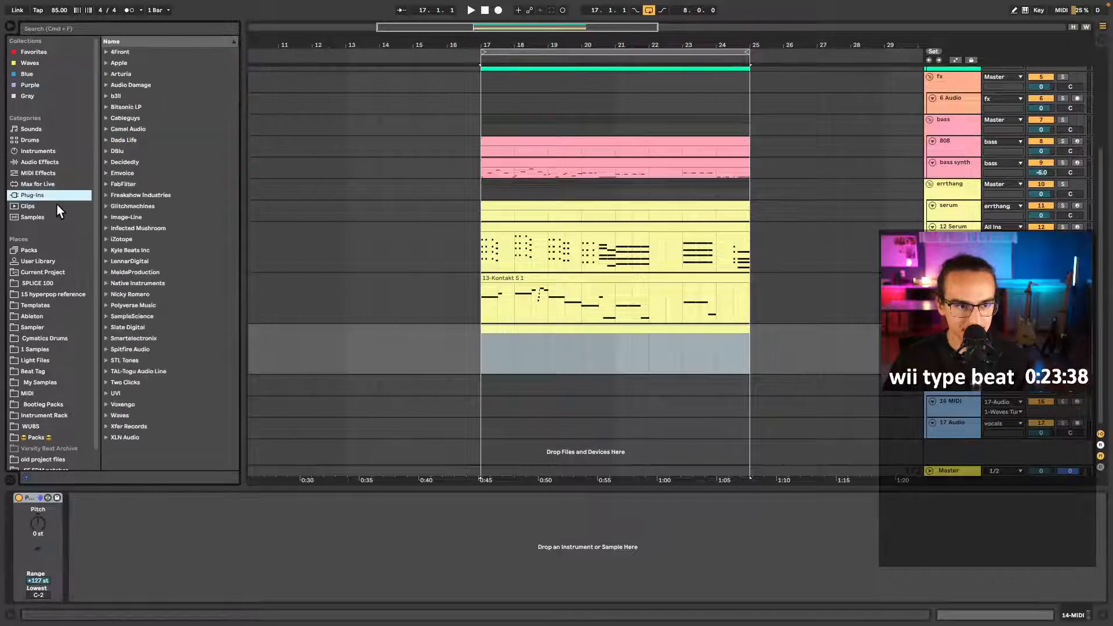
pyautogui.click(78, 96)
pyautogui.click(129, 130)
pyautogui.doubleClick(128, 129)
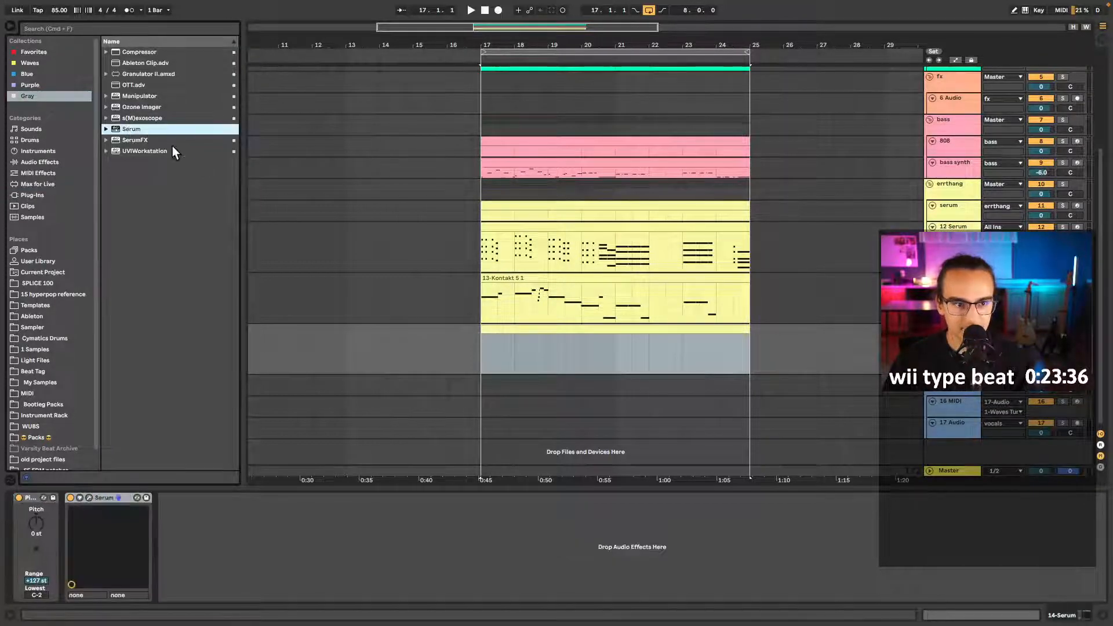
pyautogui.press('alt+super+b')
pyautogui.click(269, 328)
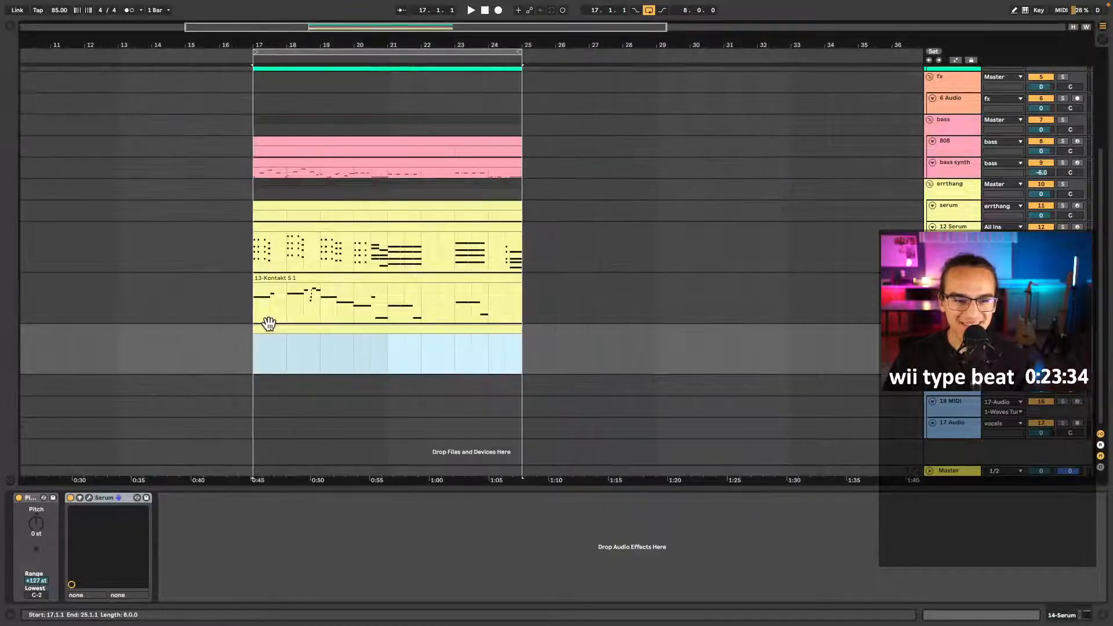
# - Check the new Serum's patch in its plug-in window, close it, and play the loop from bar 17
pyautogui.click(88, 498)
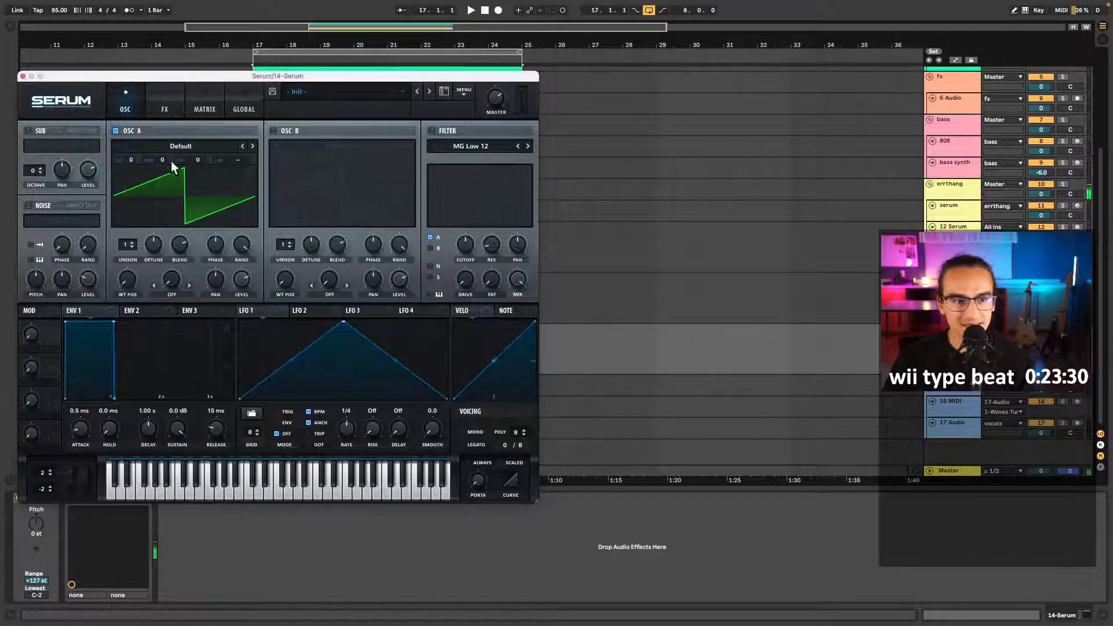
pyautogui.moveTo(23, 75); pyautogui.dragTo(22, 75)
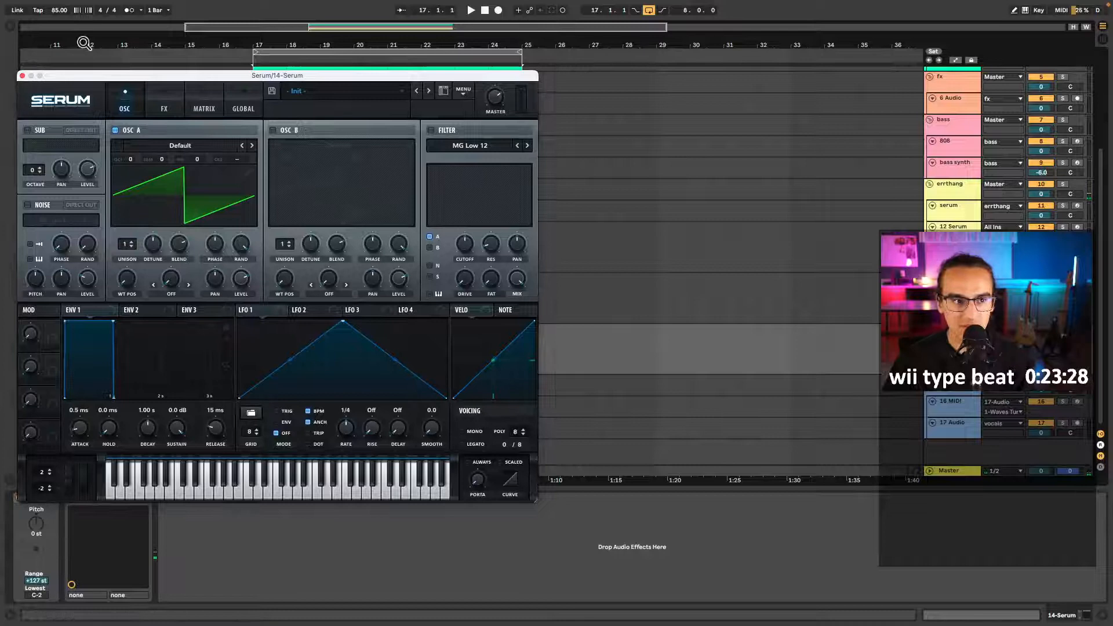
pyautogui.click(23, 75)
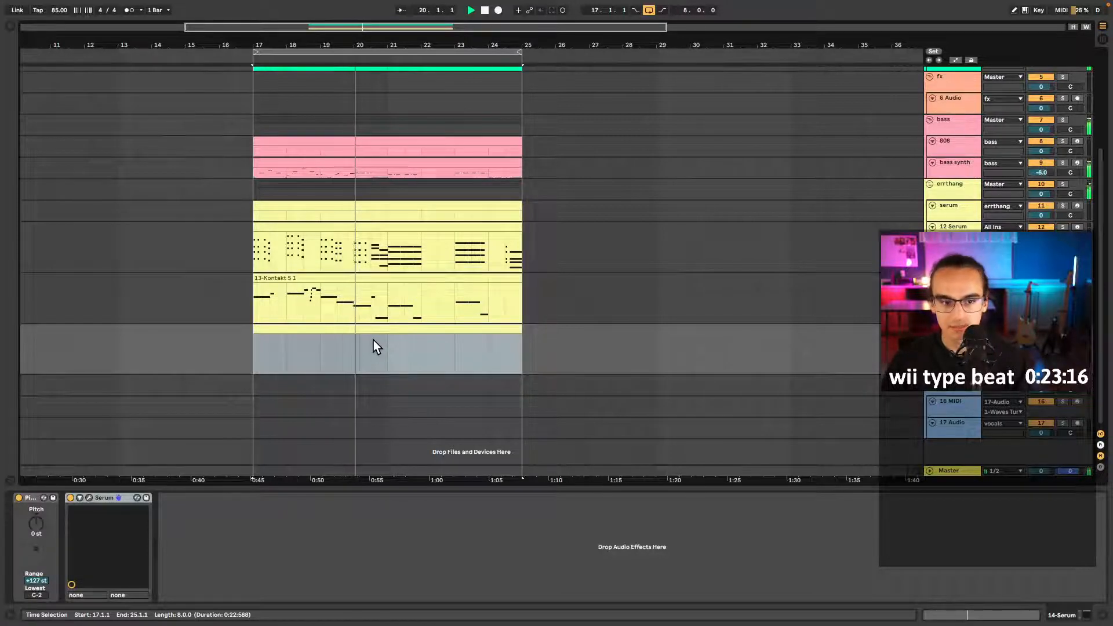
pyautogui.press('space')
pyautogui.press('space')
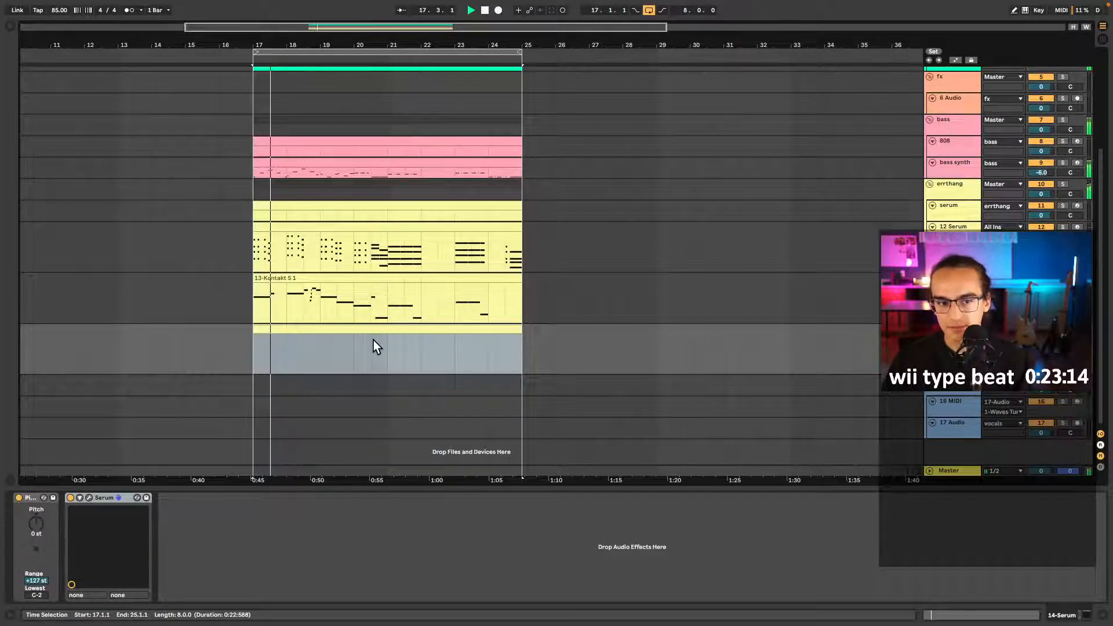
pyautogui.press('space')
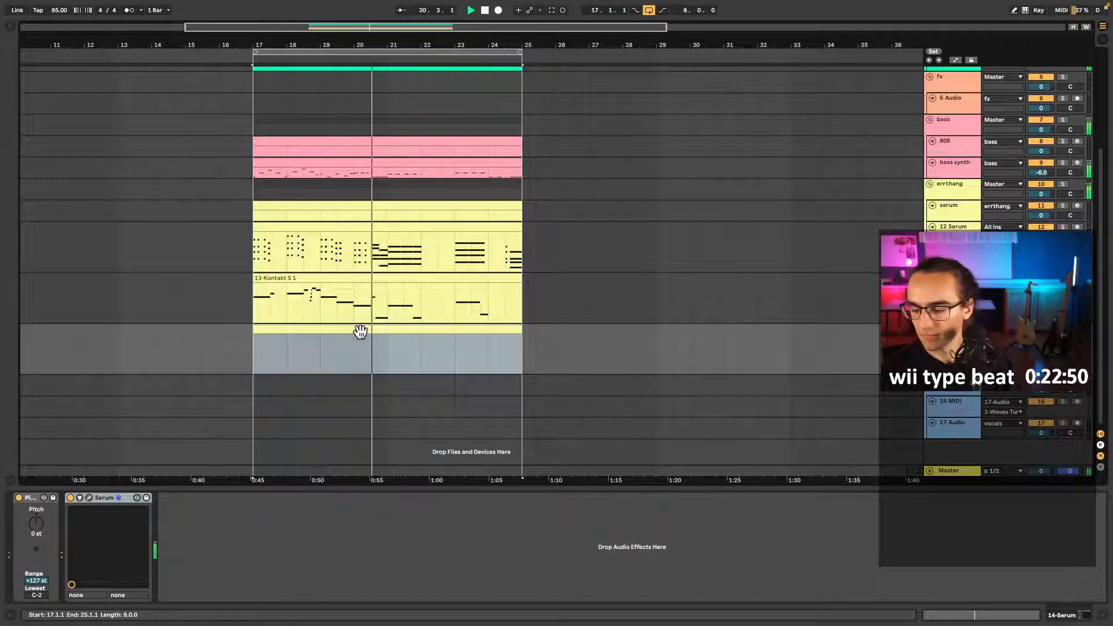
# - Try recording a melody on the 14 Serum track from bar 17, then undo the take
pyautogui.click(259, 347)
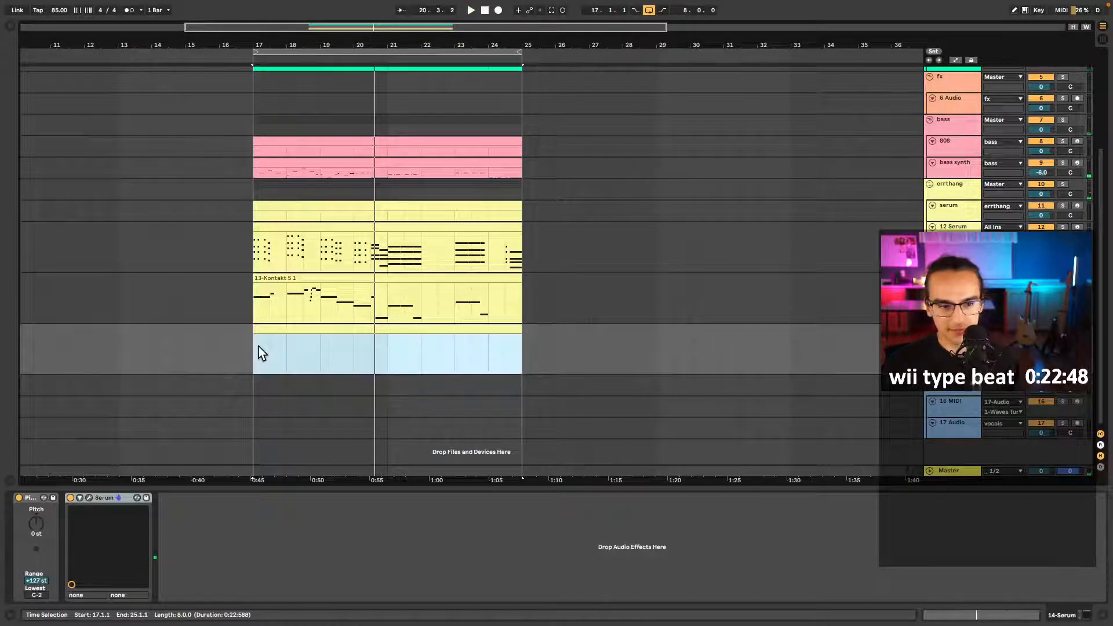
pyautogui.press('F9')
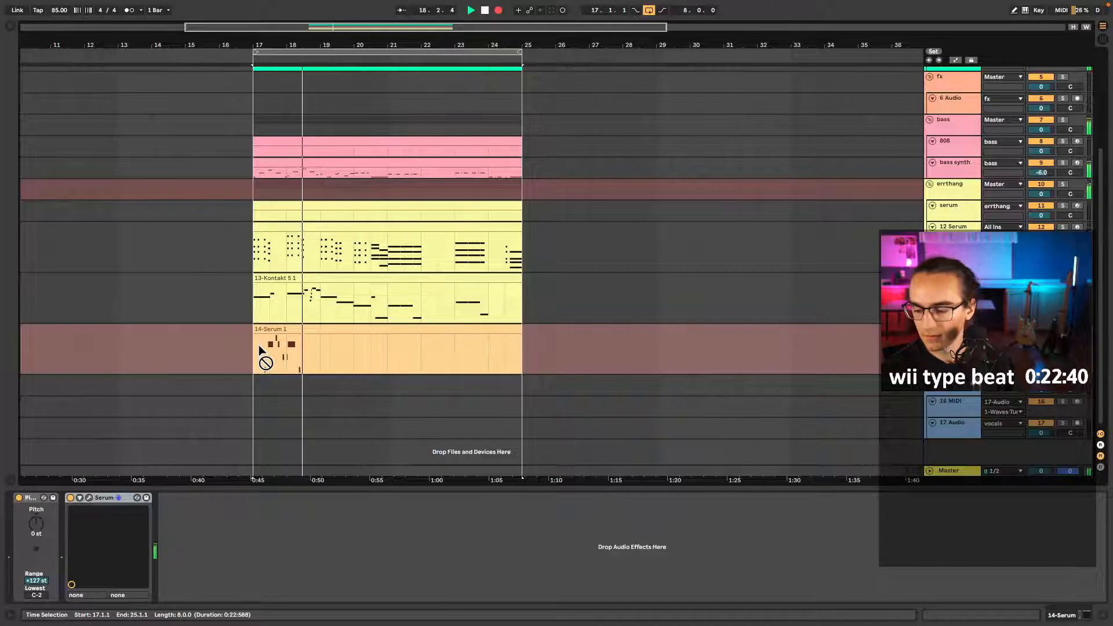
pyautogui.press('space')
pyautogui.press('super+z')
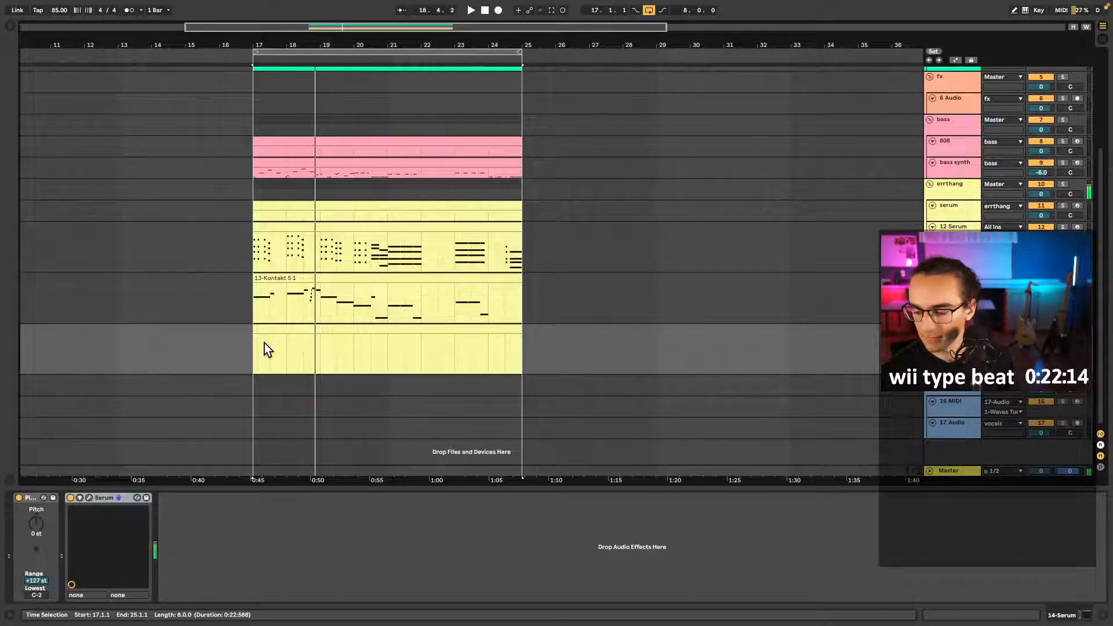
# - Record another melody on the 14 Serum track from bar 17 and delete the recorded clip
pyautogui.click(260, 344)
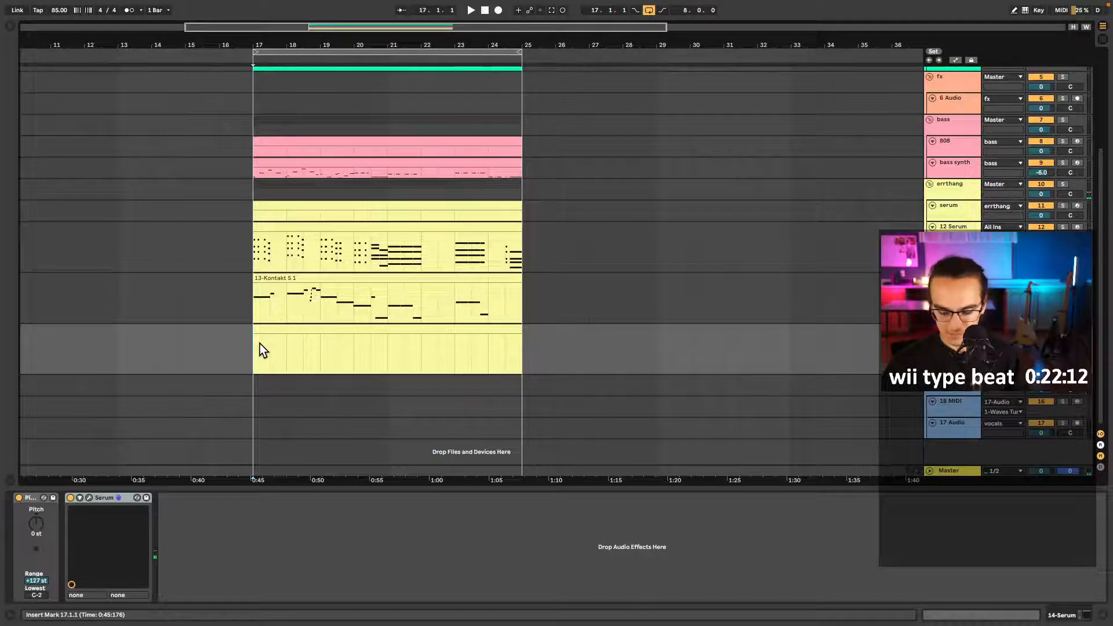
pyautogui.press('F9')
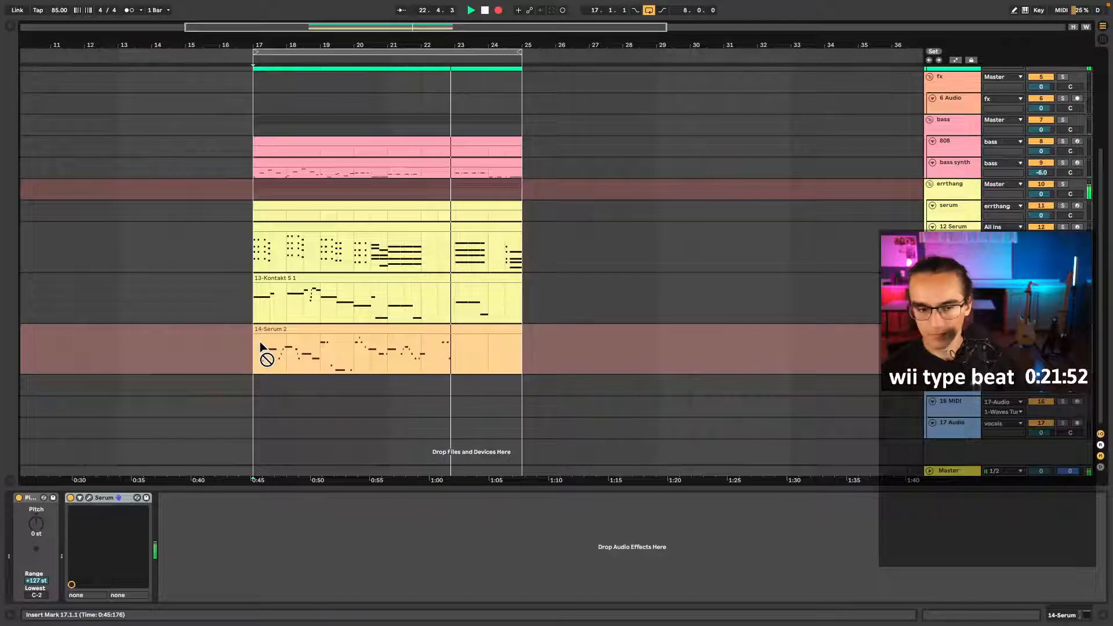
pyautogui.press('space')
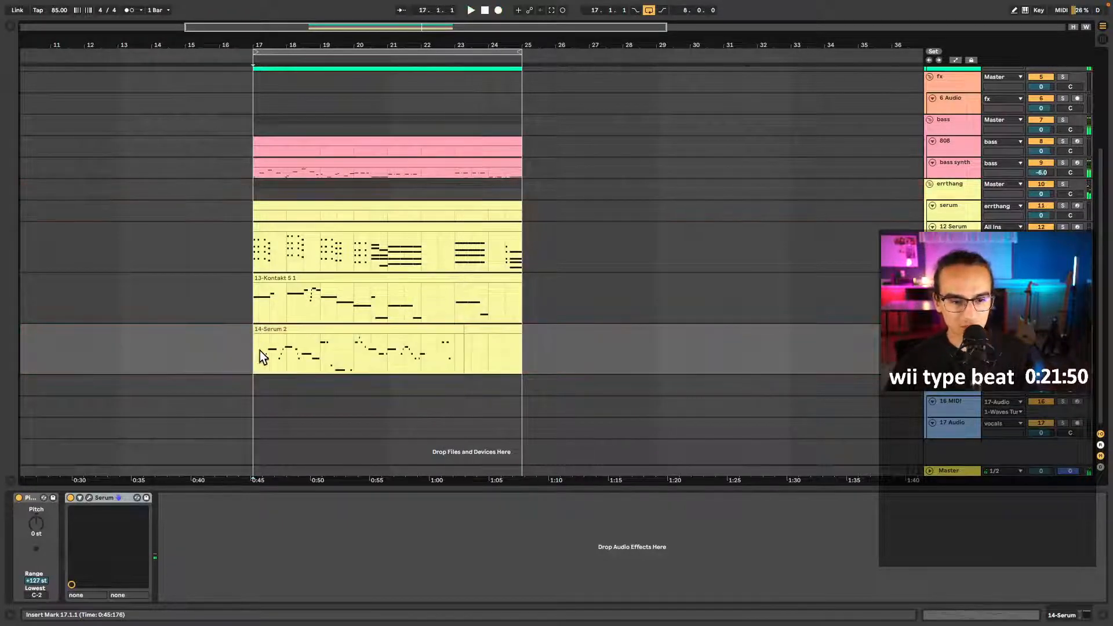
pyautogui.moveTo(260, 350); pyautogui.dragTo(556, 367)
pyautogui.press('Delete')
# - Loop the four bars from 17 to 21, and remove the stray half-bar clip made on the 14 Serum track
pyautogui.click(377, 347)
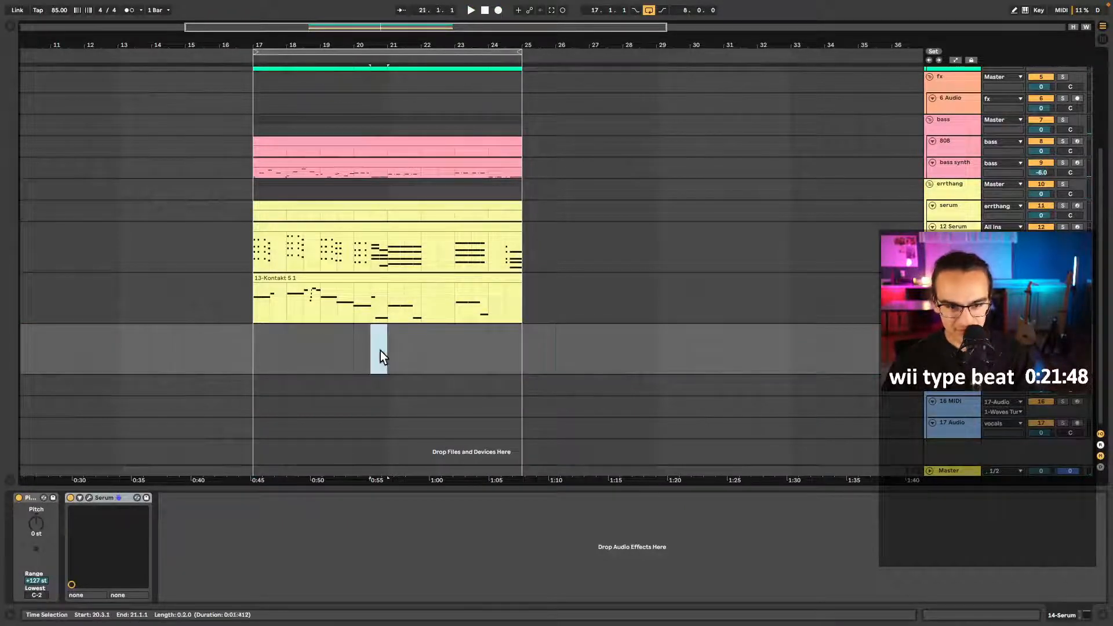
pyautogui.moveTo(377, 359); pyautogui.dragTo(257, 359)
pyautogui.hotkey('ctrl', 'l')
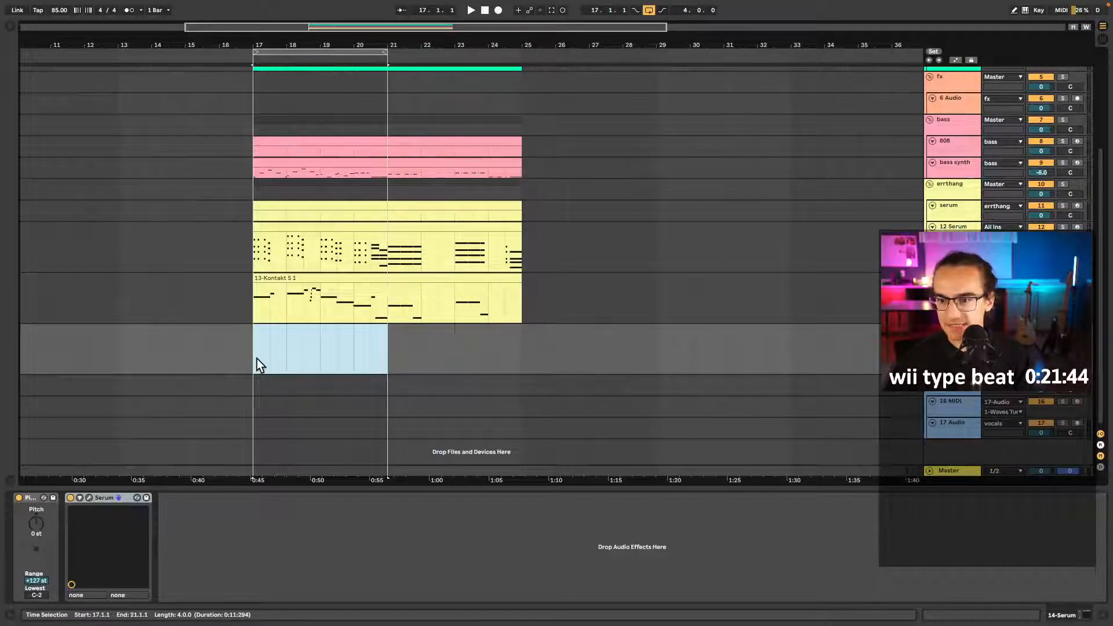
pyautogui.doubleClick(257, 359)
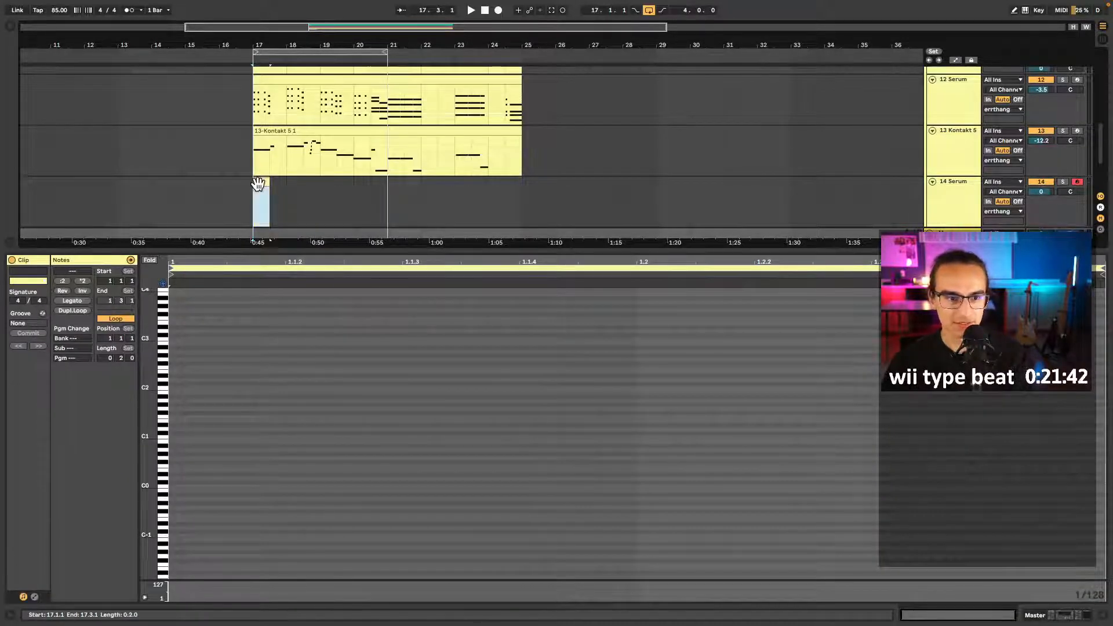
pyautogui.press('Delete')
# - Play the opening of the four-bar loop repeatedly from bar 17 to try ideas on the 14 Serum track
pyautogui.press('space')
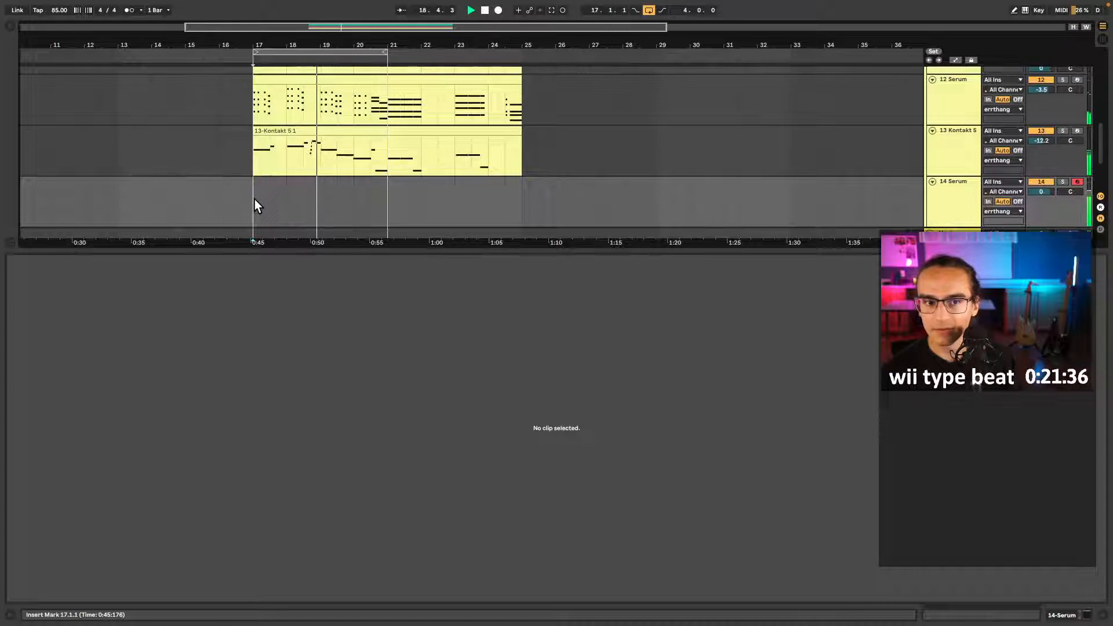
pyautogui.press('space')
pyautogui.press('space')
pyautogui.press('space')
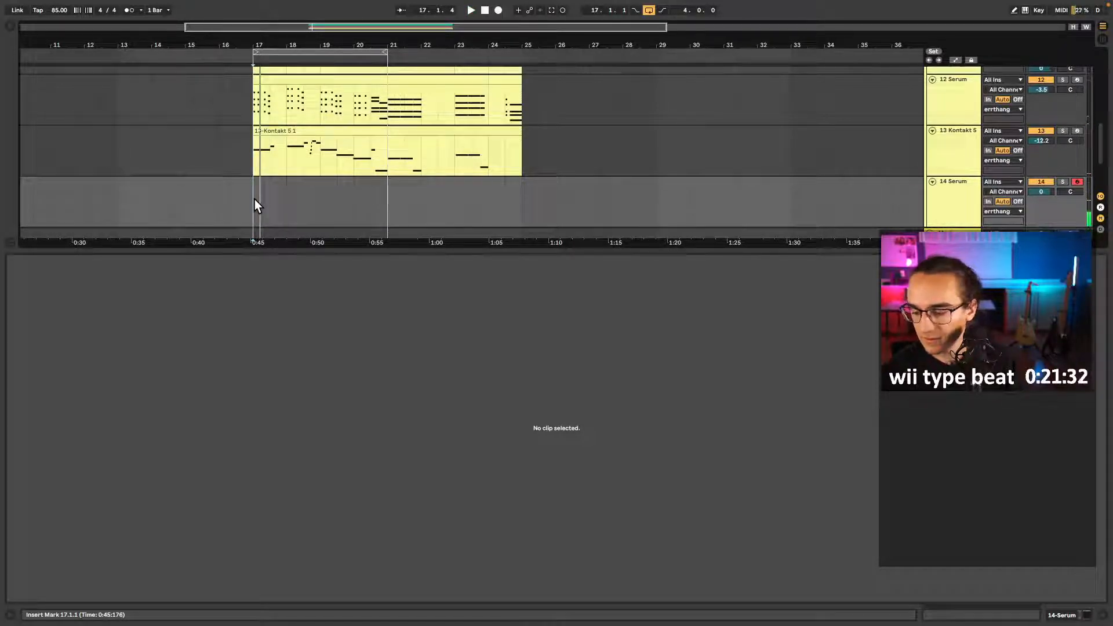
pyautogui.press('space')
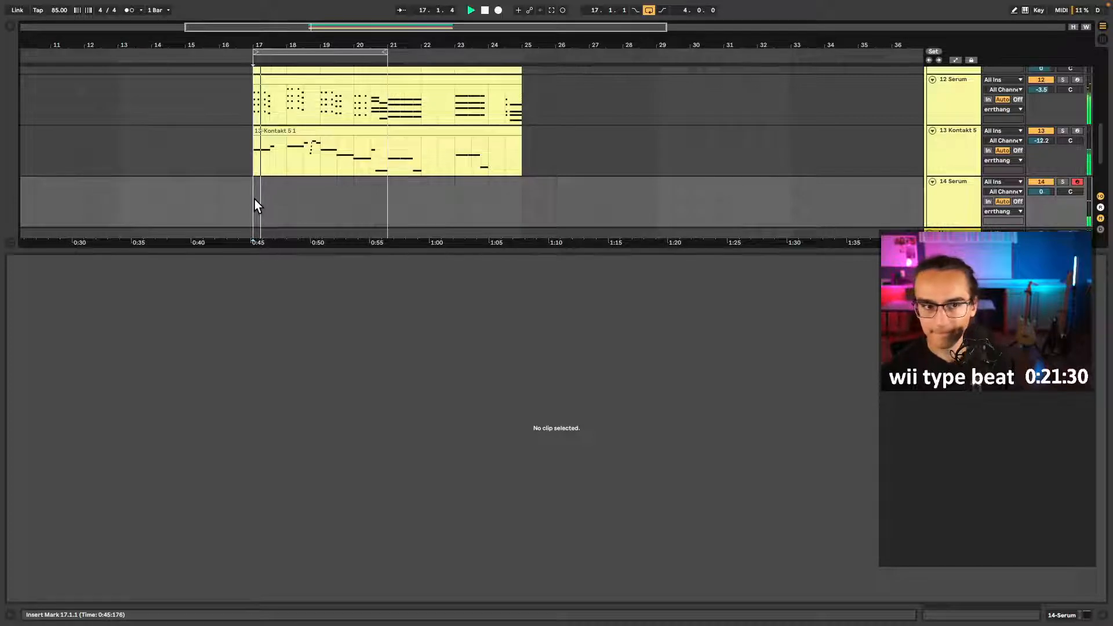
pyautogui.press('space')
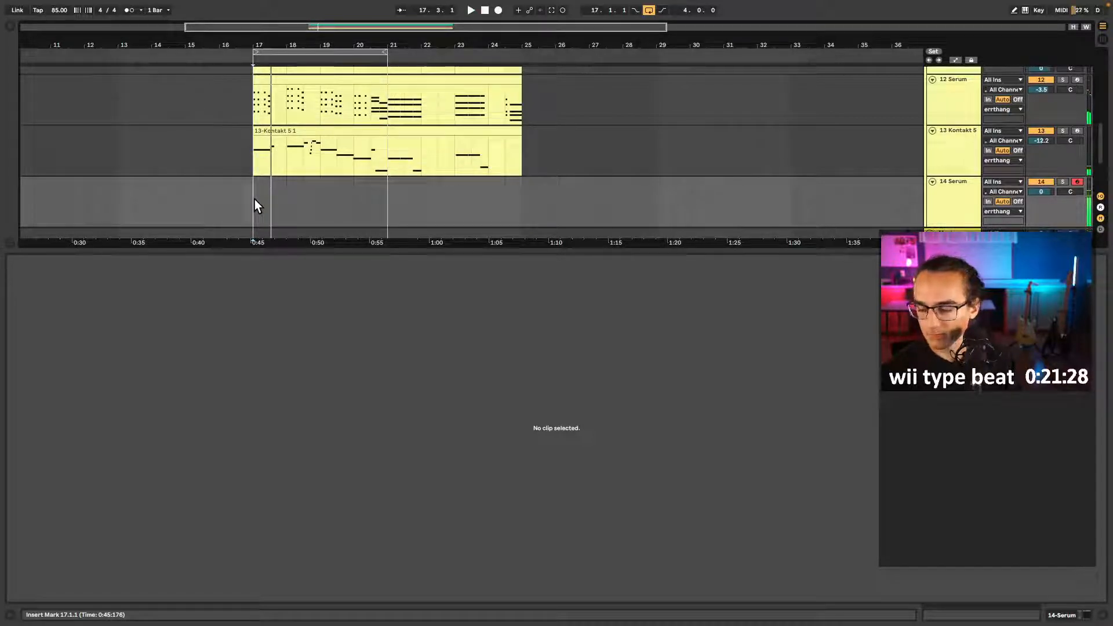
# - Open the 12 Serum clip's notes and examine the top chord notes of its first two bars during playback
pyautogui.click(378, 79)
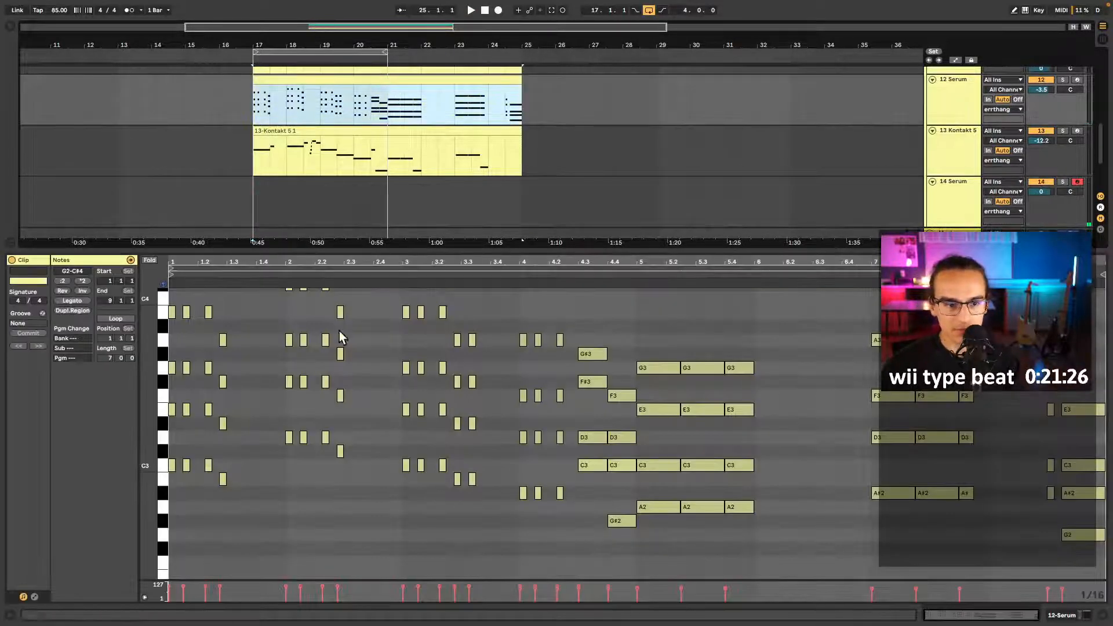
pyautogui.moveTo(238, 335); pyautogui.dragTo(170, 374)
pyautogui.moveTo(253, 385); pyautogui.dragTo(217, 405)
pyautogui.moveTo(268, 321); pyautogui.dragTo(362, 356)
pyautogui.moveTo(366, 364); pyautogui.dragTo(342, 371)
pyautogui.press('space')
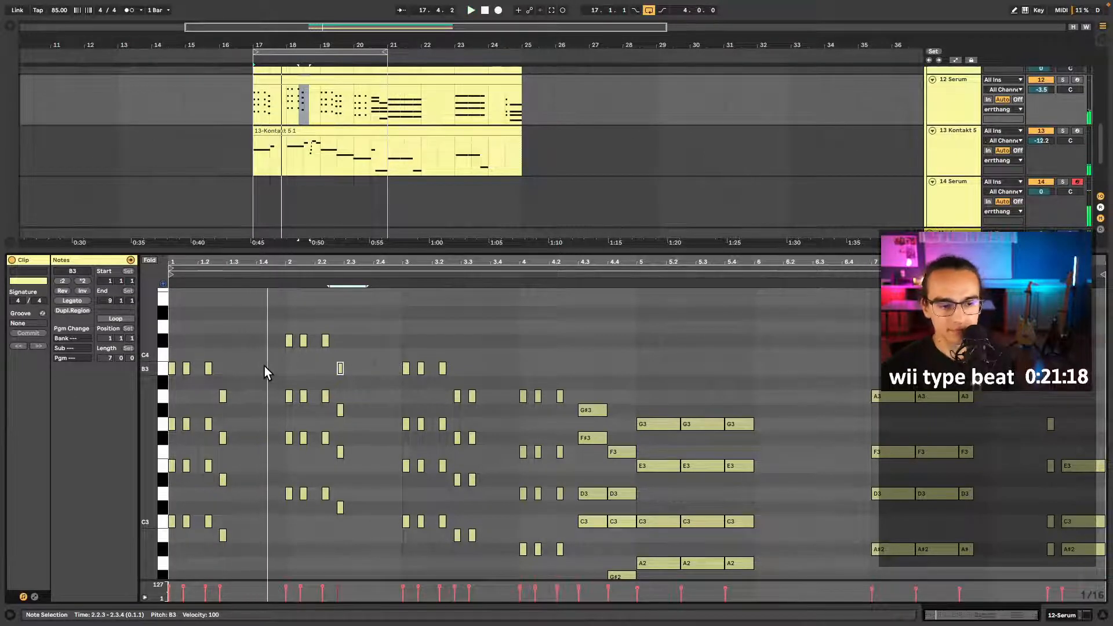
# - Lower the three B3 notes at the start of the 12 Serum clip to A#3 and play the loop
pyautogui.moveTo(264, 366); pyautogui.dragTo(126, 364)
pyautogui.press('Down')
pyautogui.press('space')
pyautogui.press('space')
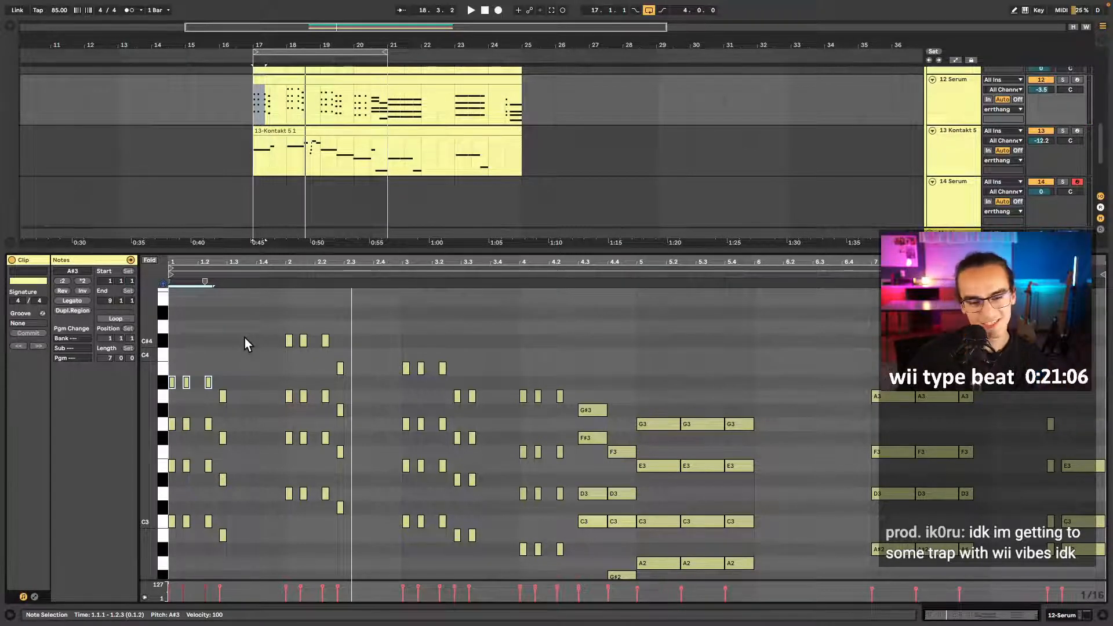
# - Lower the three C#4 notes in the 12 Serum clip's second bar to C4 and play from the start
pyautogui.click(241, 338)
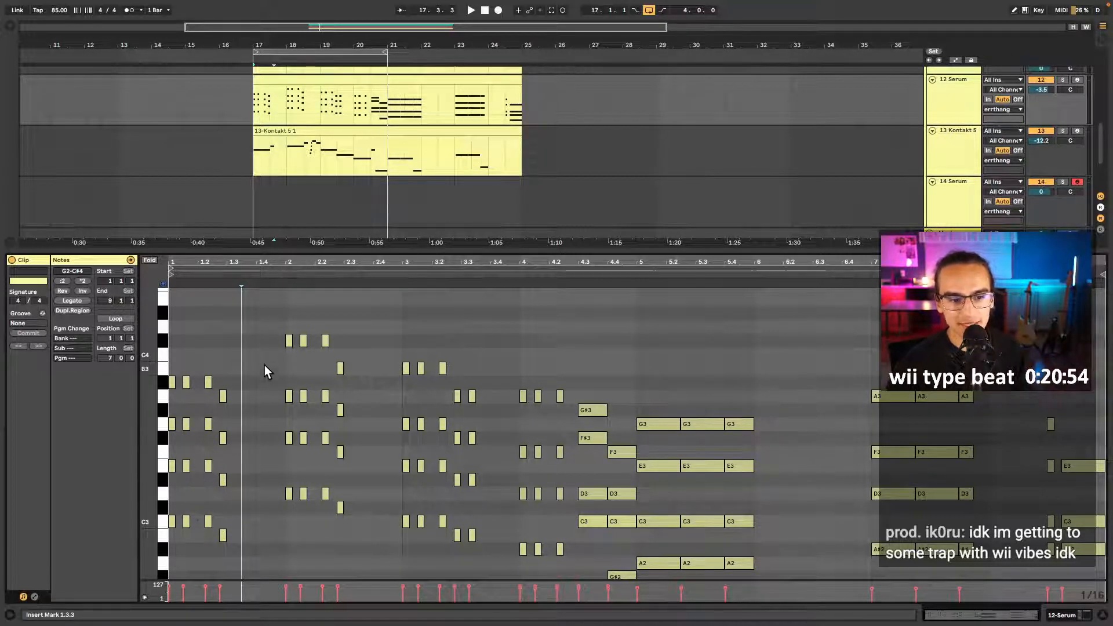
pyautogui.moveTo(269, 337); pyautogui.dragTo(382, 350)
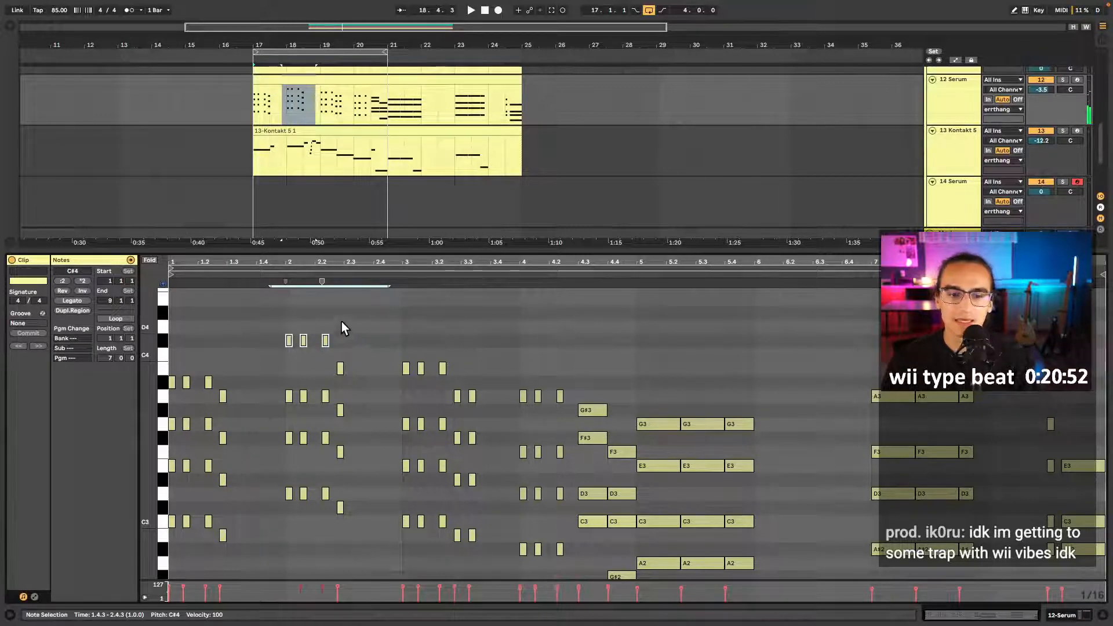
pyautogui.press('Down')
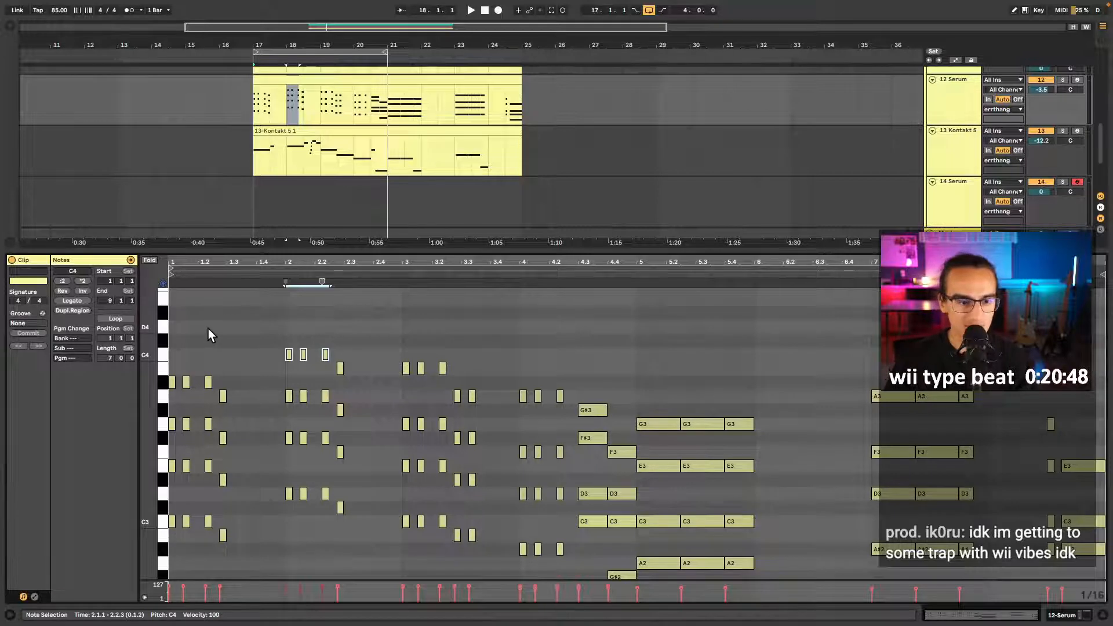
pyautogui.click(172, 320)
pyautogui.press('space')
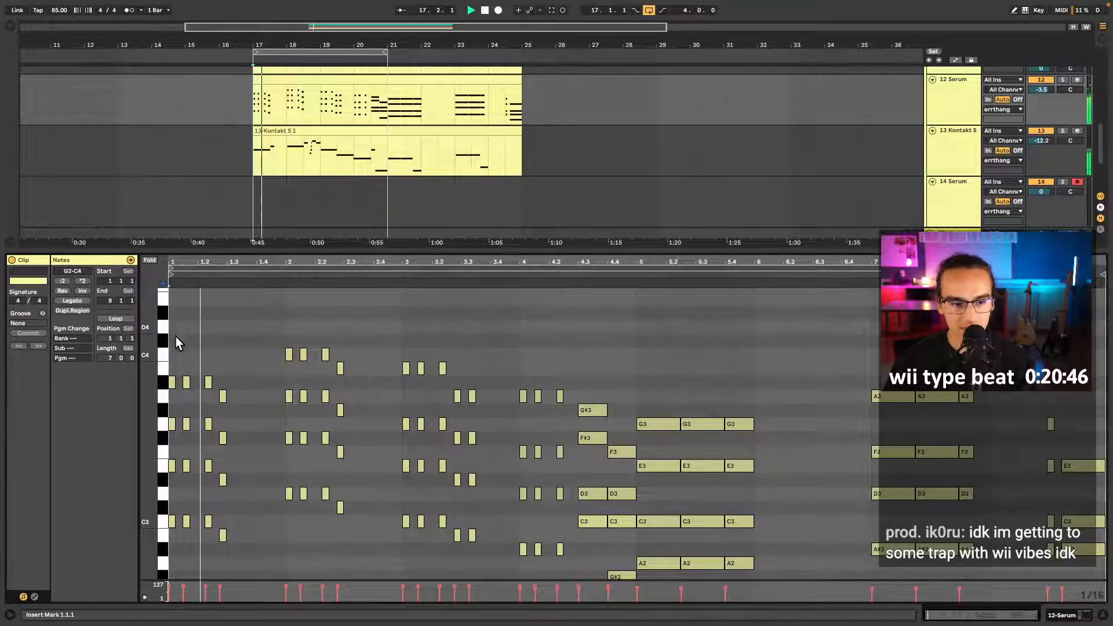
pyautogui.press('space')
# - Try the three top notes of the 12 Serum clip's first bar at C4, then return them to A#3
pyautogui.moveTo(176, 541); pyautogui.dragTo(178, 492)
pyautogui.moveTo(203, 439); pyautogui.dragTo(174, 382)
pyautogui.press('space')
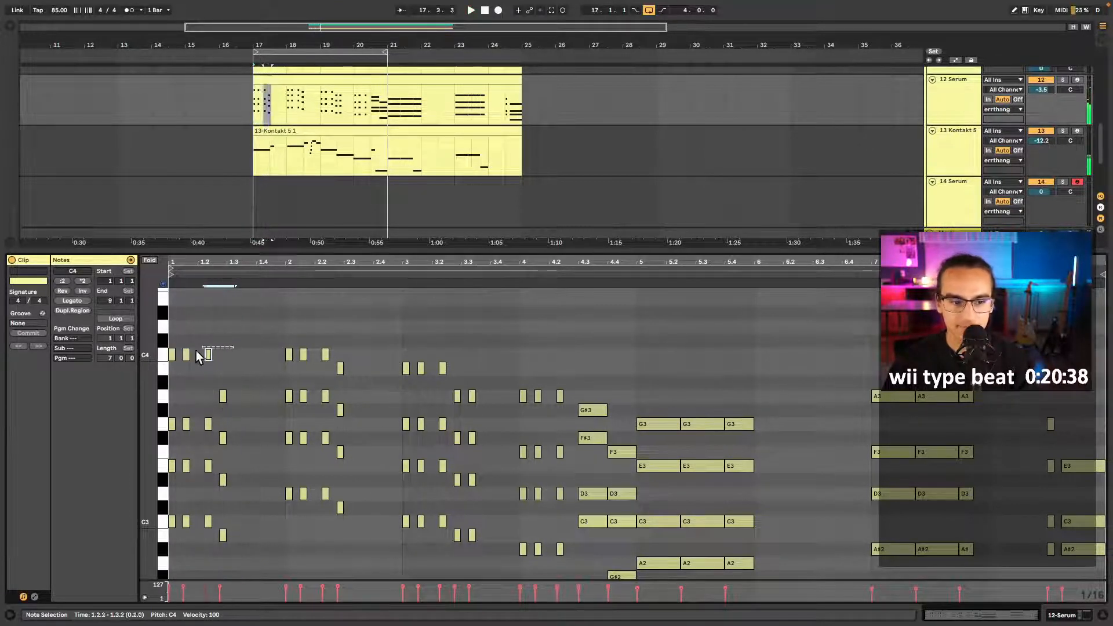
pyautogui.press('space')
pyautogui.moveTo(186, 354); pyautogui.dragTo(184, 381)
pyautogui.press('space')
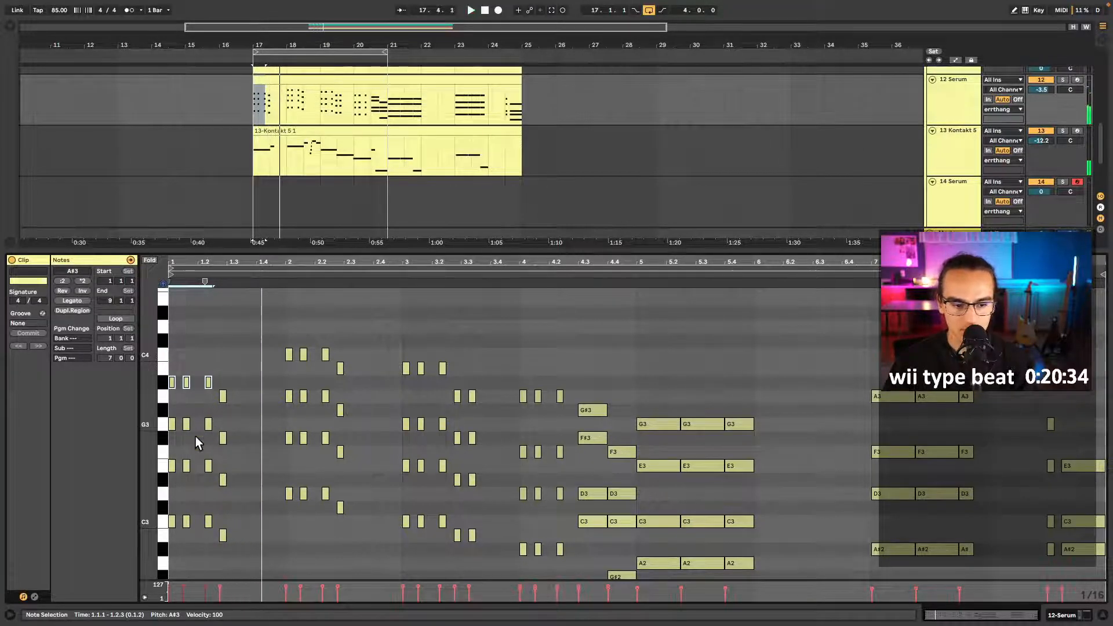
# - Raise the three A#3 notes at the start of the 12 Serum clip to B3 and play the loop
pyautogui.click(162, 455)
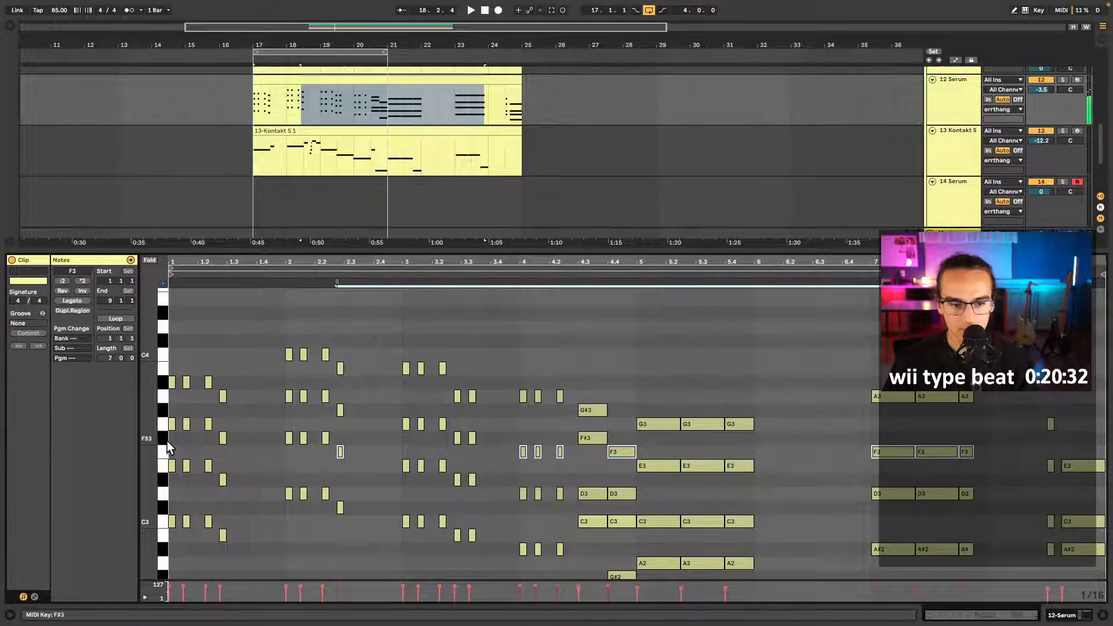
pyautogui.moveTo(218, 369); pyautogui.dragTo(166, 386)
pyautogui.press('Up')
pyautogui.press('space')
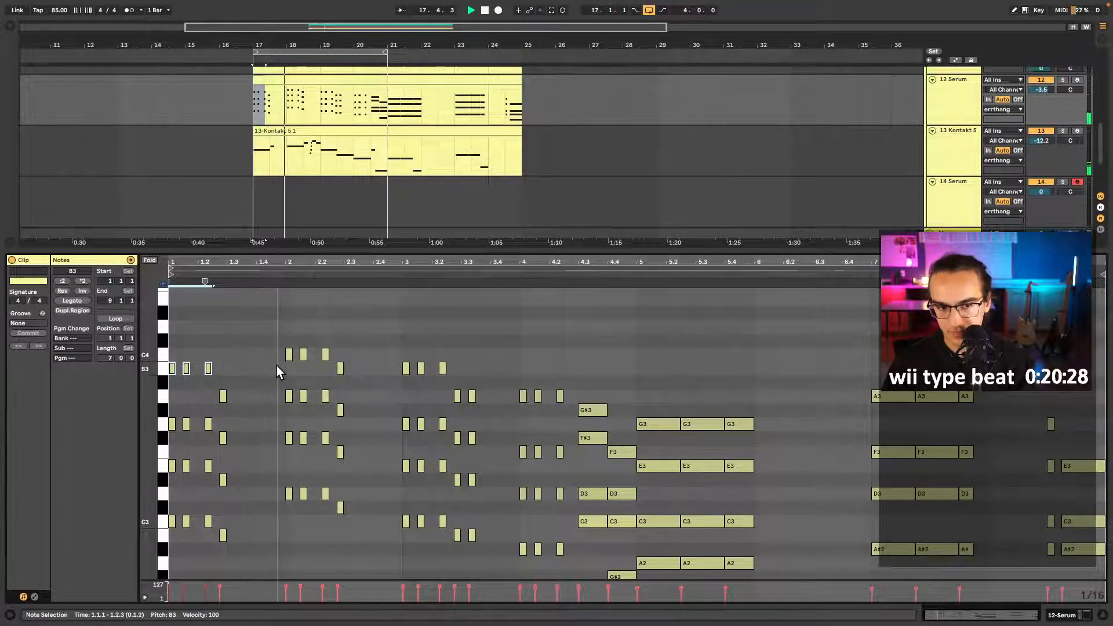
# - Solo the 12 Serum track and replay the loop from bar 17
pyautogui.click(954, 112)
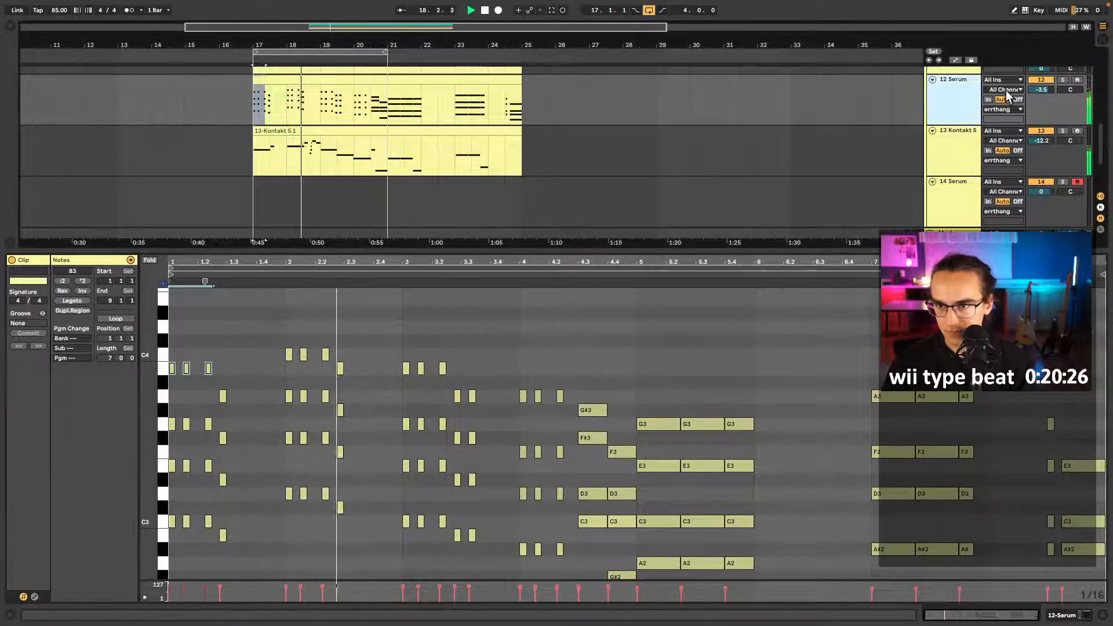
pyautogui.click(1062, 80)
pyautogui.press('space')
pyautogui.press('space')
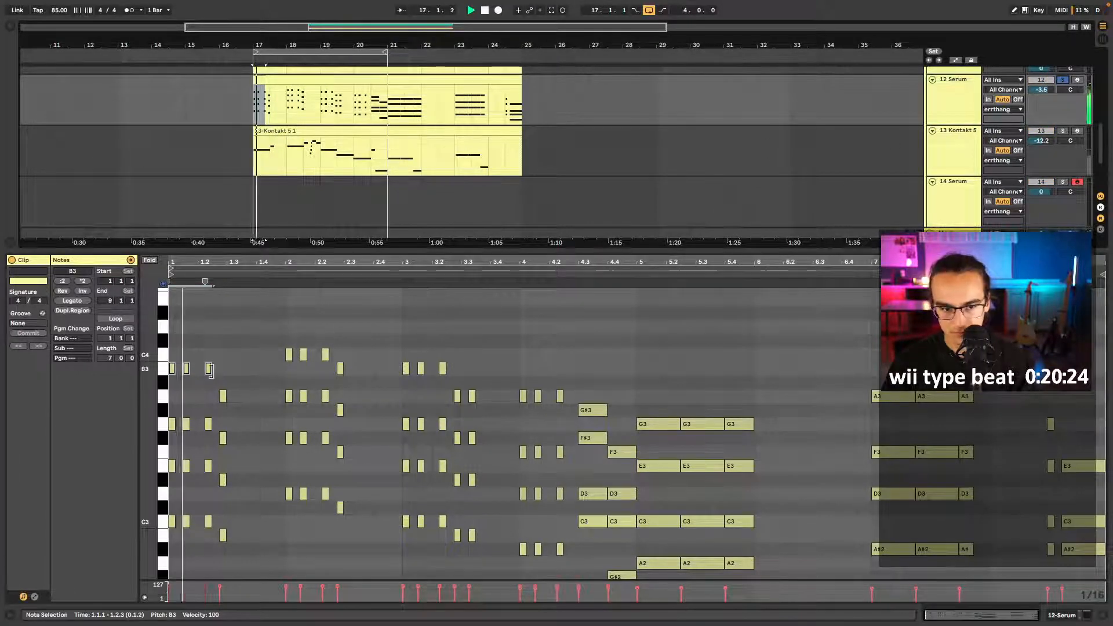
# - Audition single pitches of the 12 Serum clip, such as D3, A2 and B2, and briefly play the loop
pyautogui.click(290, 325)
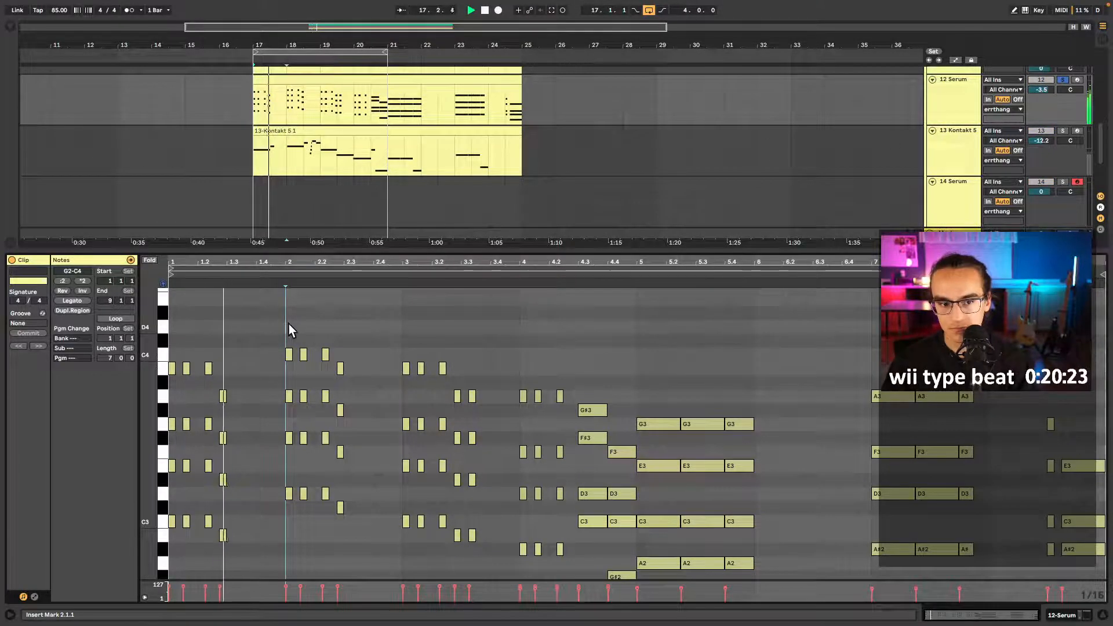
pyautogui.click(161, 522)
pyautogui.press('space')
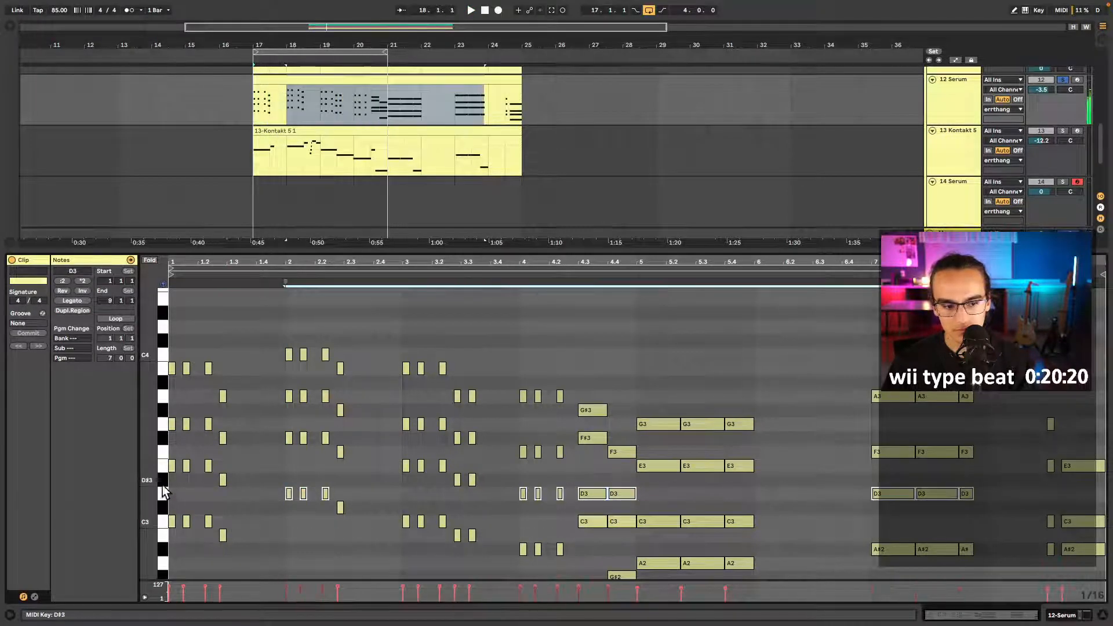
pyautogui.click(163, 466)
pyautogui.click(163, 563)
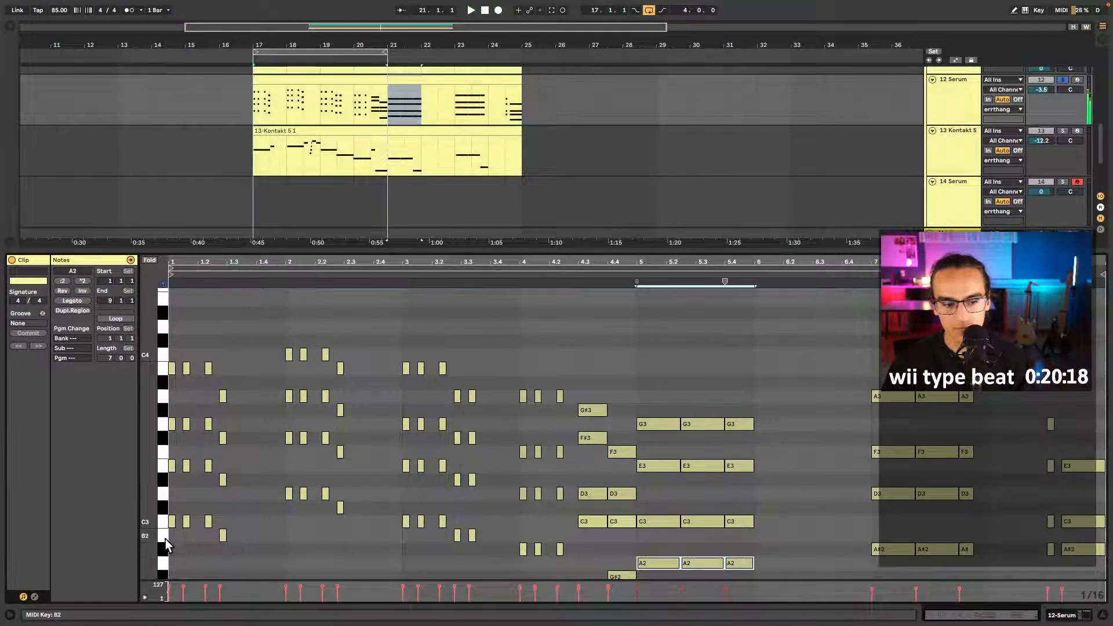
pyautogui.scroll(-1, 164, 535)
pyautogui.click(163, 569)
pyautogui.click(162, 500)
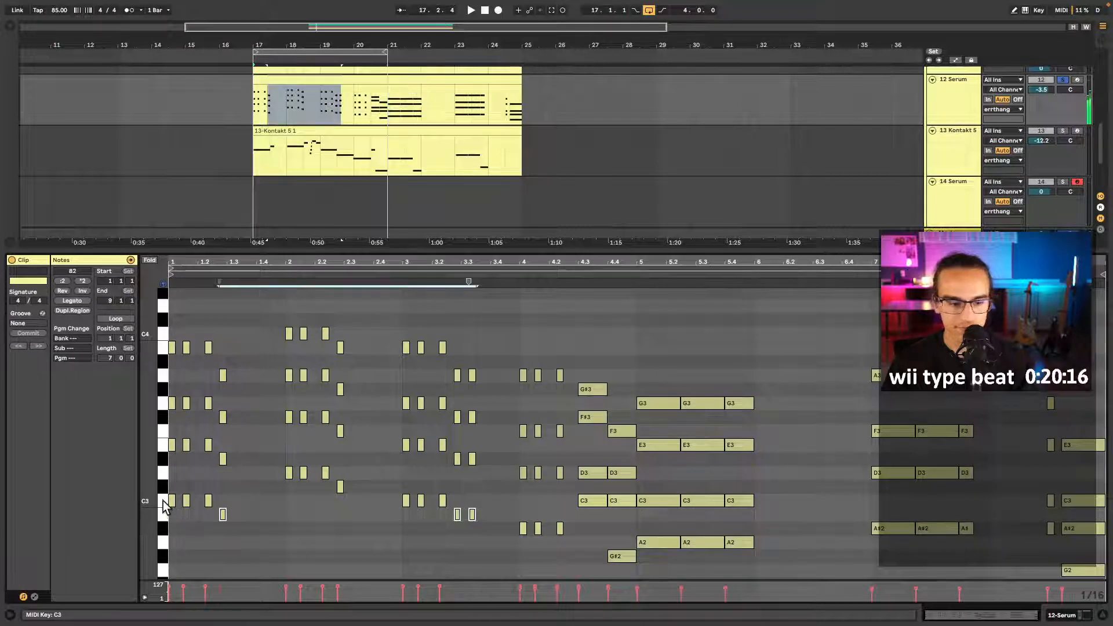
pyautogui.press('space')
pyautogui.press('space')
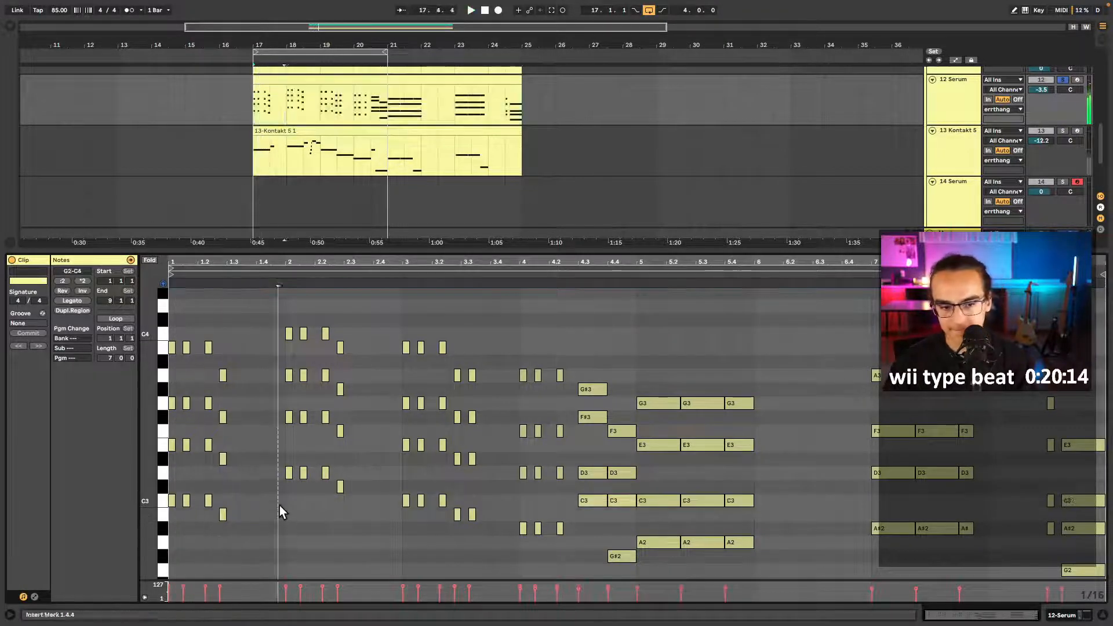
# - Try the 12 Serum clip's second bar without its three C4 notes, then restore them and play
pyautogui.moveTo(280, 505); pyautogui.dragTo(336, 343)
pyautogui.press('space')
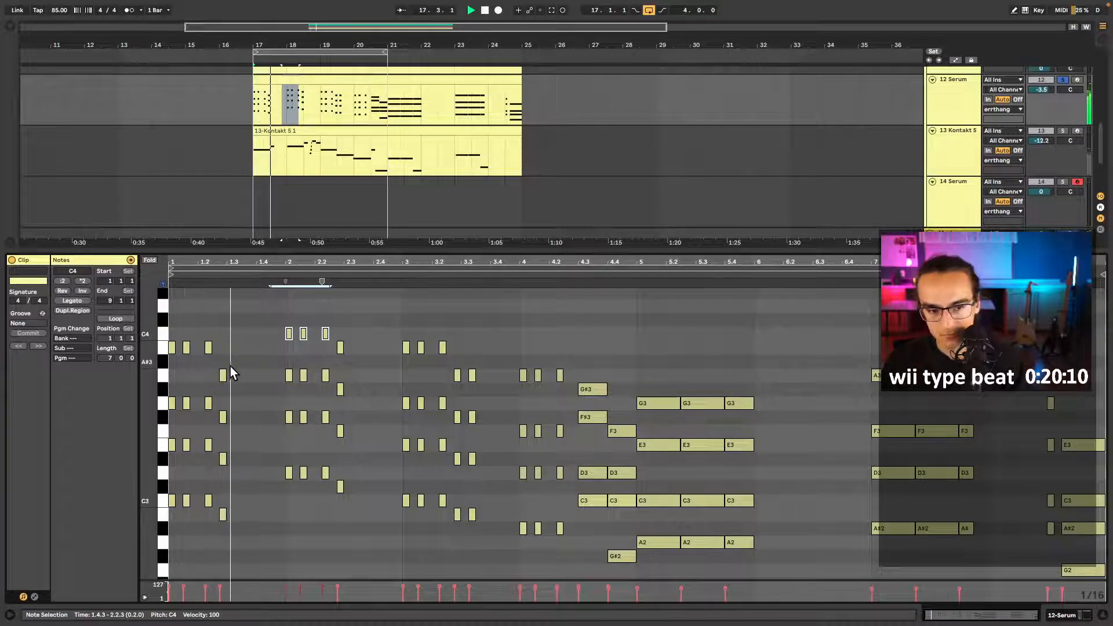
pyautogui.moveTo(271, 327); pyautogui.dragTo(334, 343)
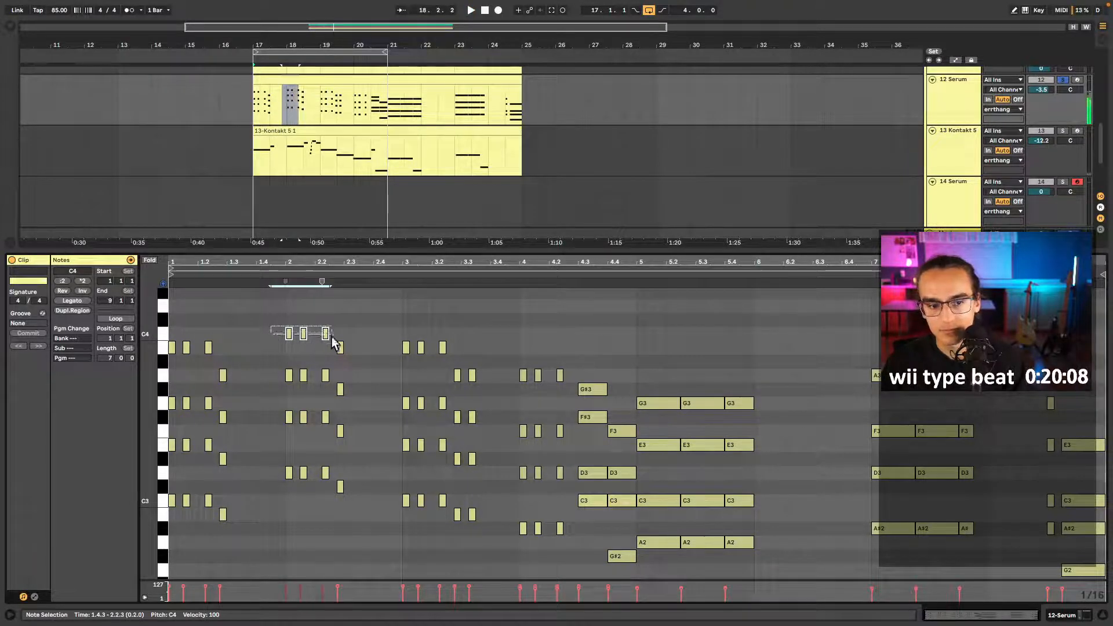
pyautogui.press('Delete')
pyautogui.press('space')
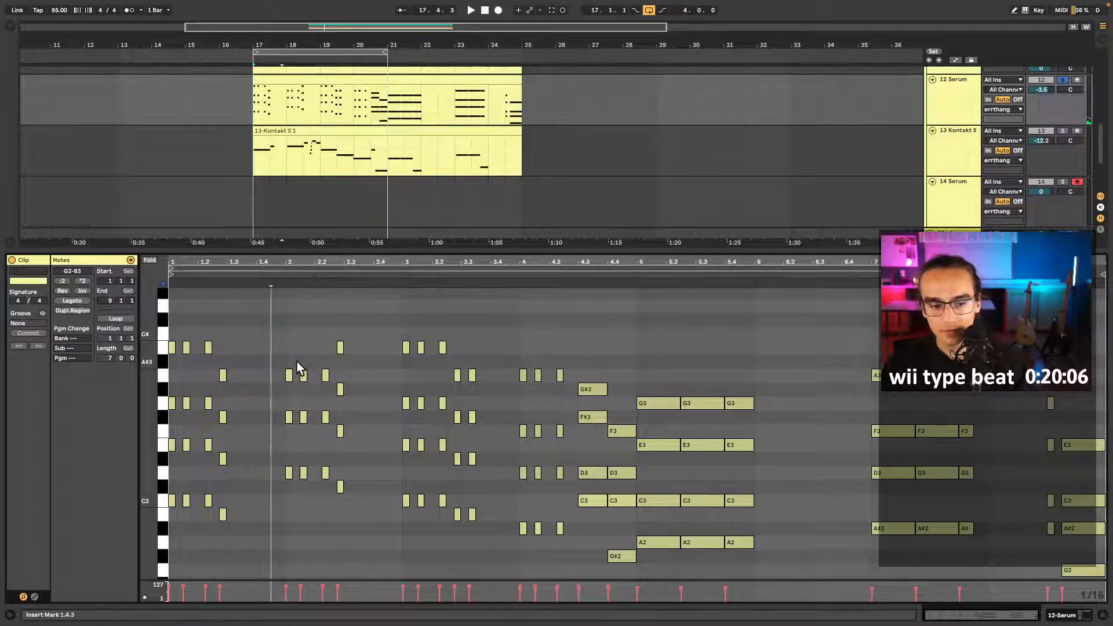
pyautogui.press('space')
pyautogui.hotkey('ctrl', 'z')
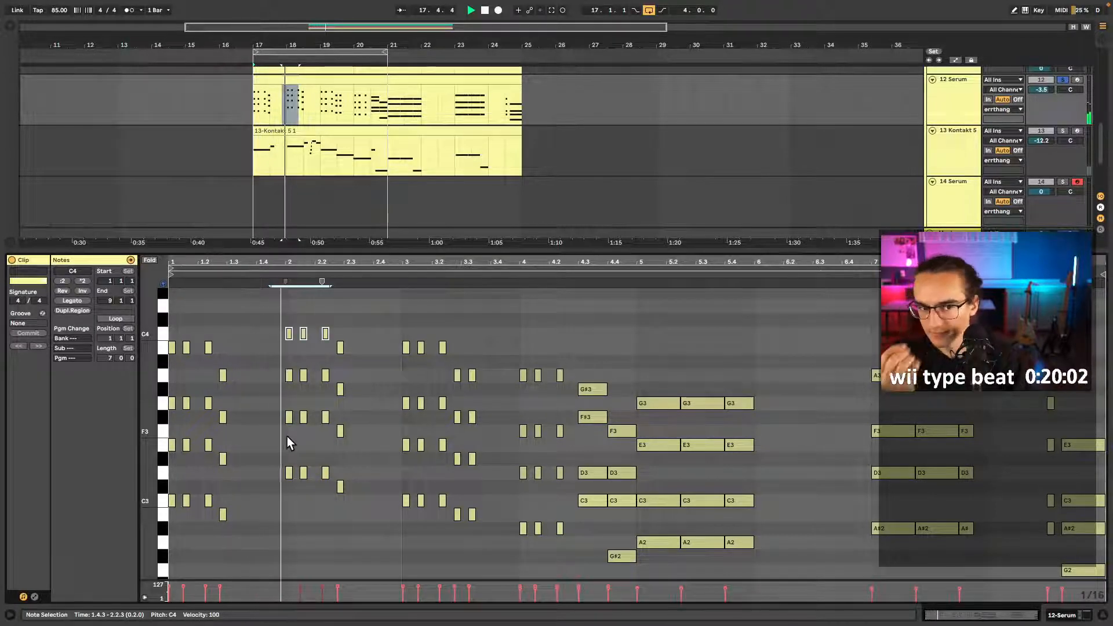
pyautogui.press('space')
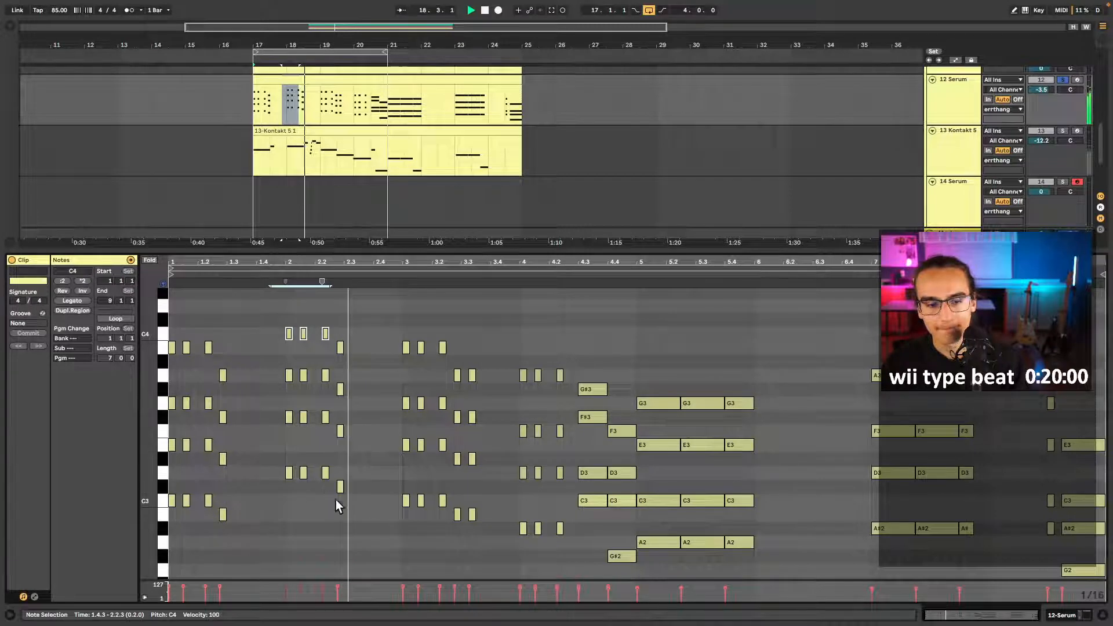
# - Delete all chord notes in the second bar of the 12 Serum clip and play from the loop start
pyautogui.moveTo(353, 504); pyautogui.dragTo(277, 306)
pyautogui.press('Delete')
pyautogui.press('space')
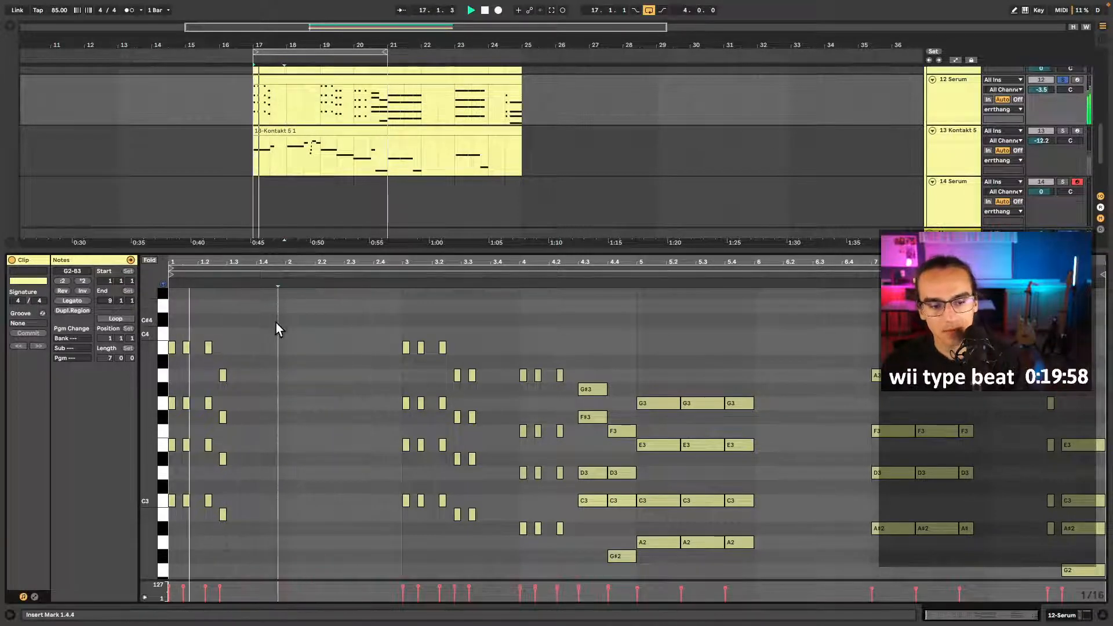
pyautogui.press('space')
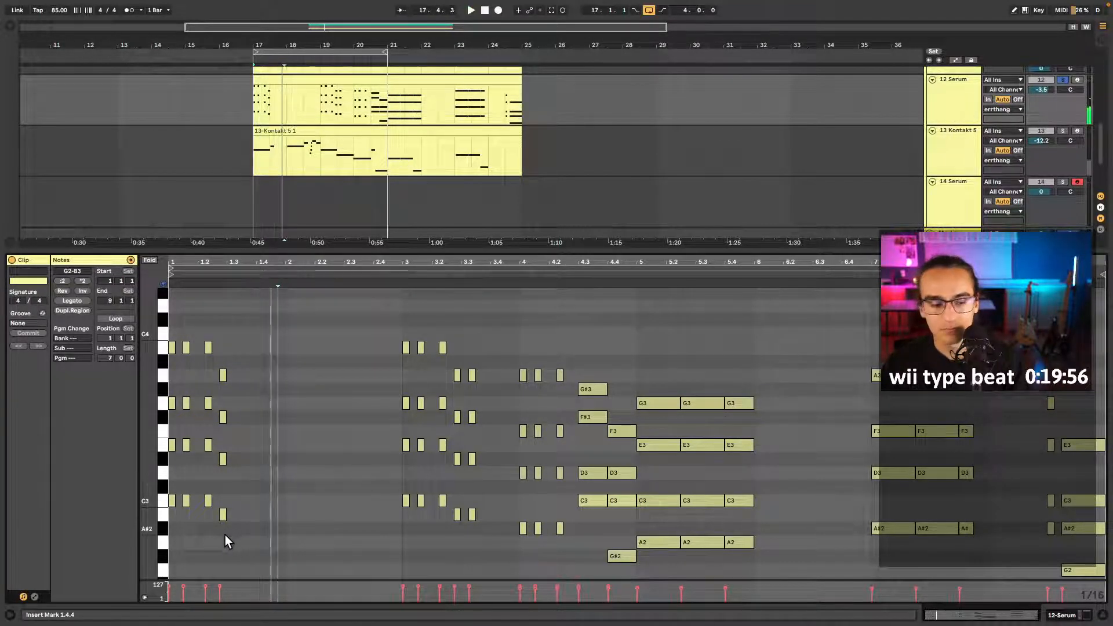
# - Draw an A2, three F#3 notes and a G3 in the emptied second bar of the 12 Serum clip and play them
pyautogui.moveTo(225, 535); pyautogui.dragTo(231, 373)
pyautogui.click(292, 541)
pyautogui.press('b')
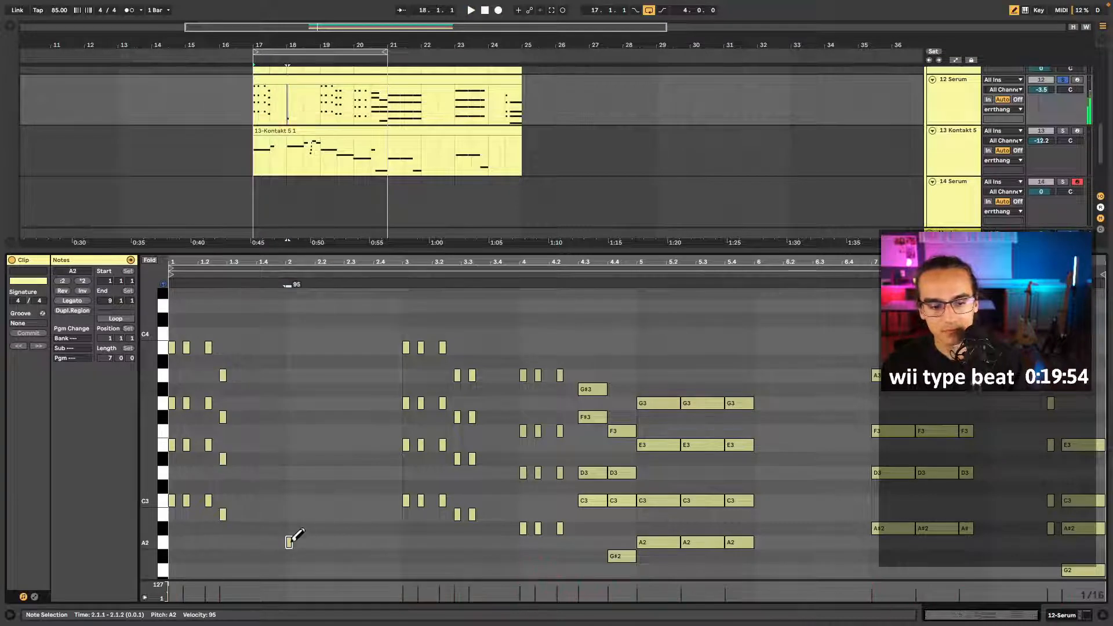
pyautogui.click(290, 417)
pyautogui.click(310, 417)
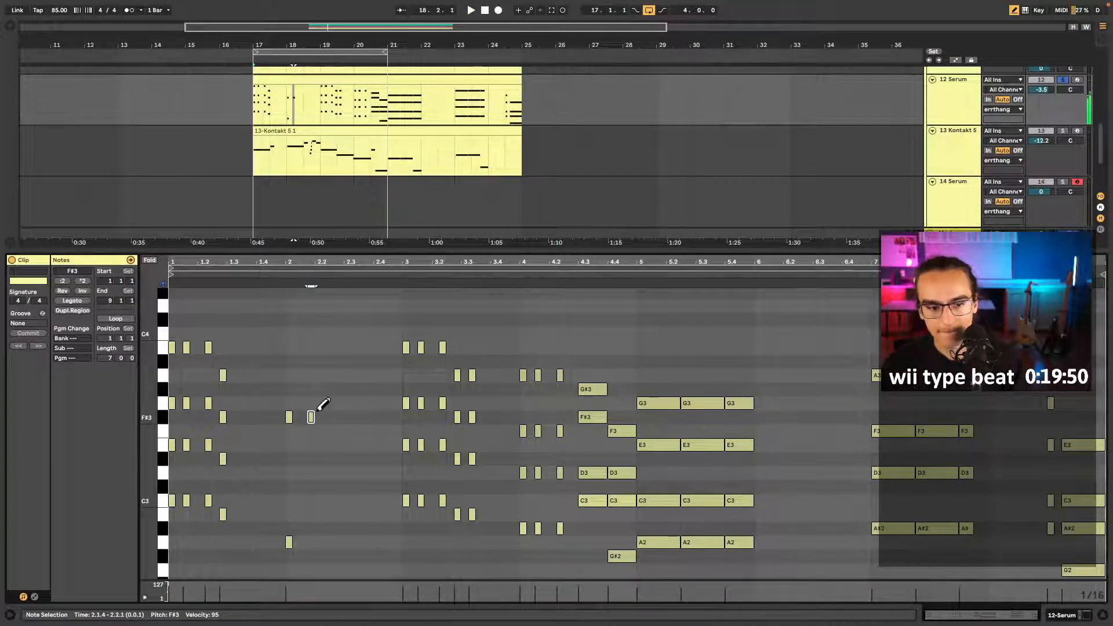
pyautogui.click(332, 417)
pyautogui.click(347, 402)
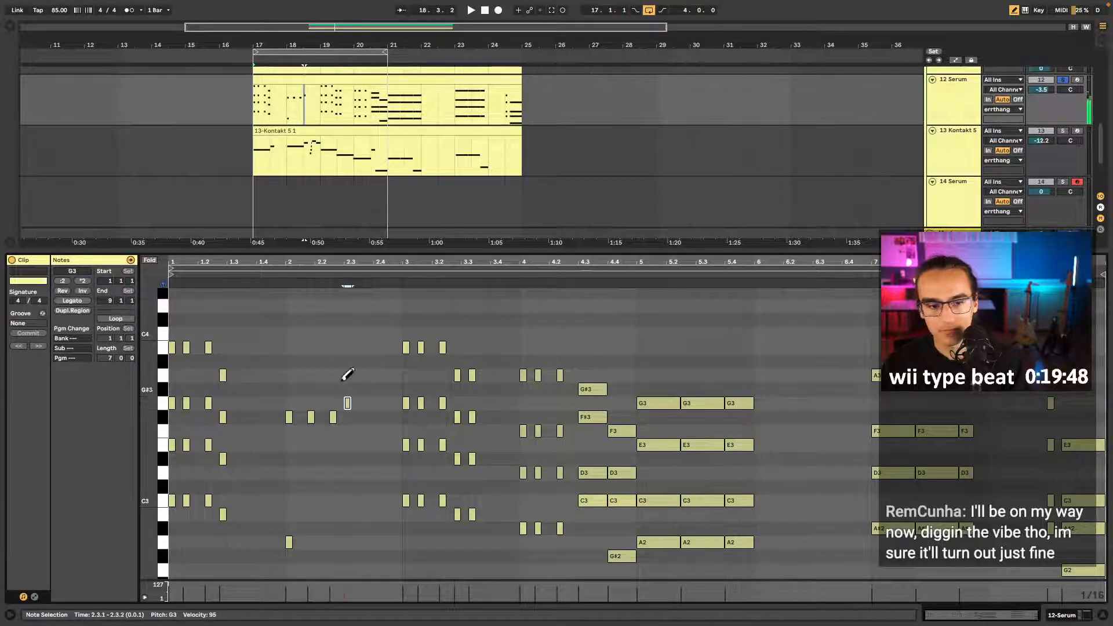
pyautogui.press('space')
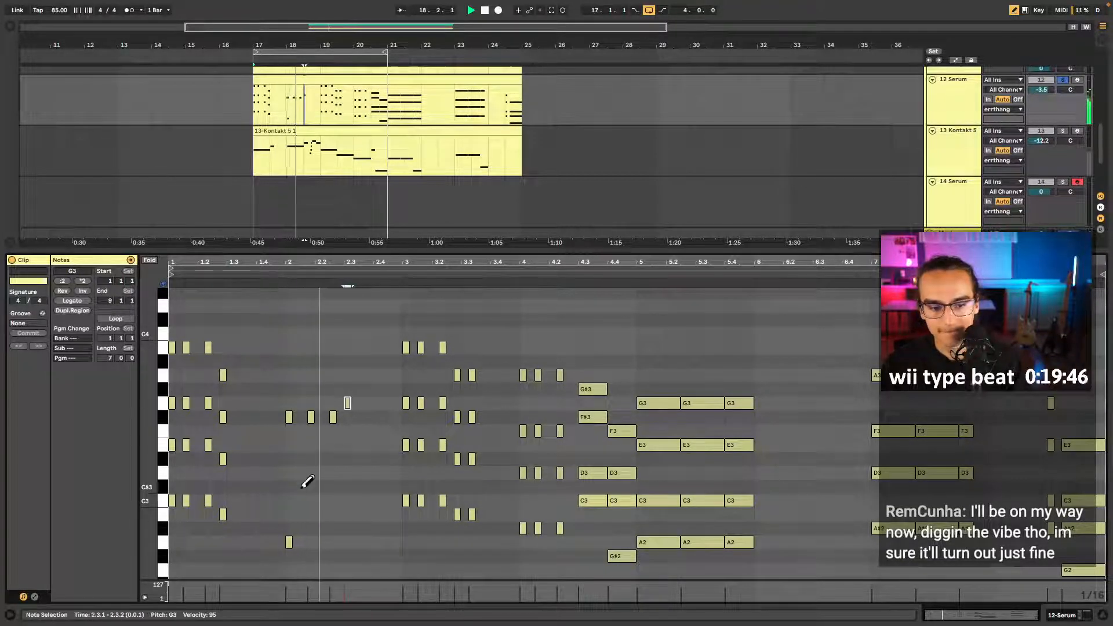
pyautogui.press('space')
# - Redraw the second bar's last two F#3 notes and G3 one sixteenth earlier, at 2.1.3, 2.2.2 and 2.2.4, and play the loop
pyautogui.click(311, 542)
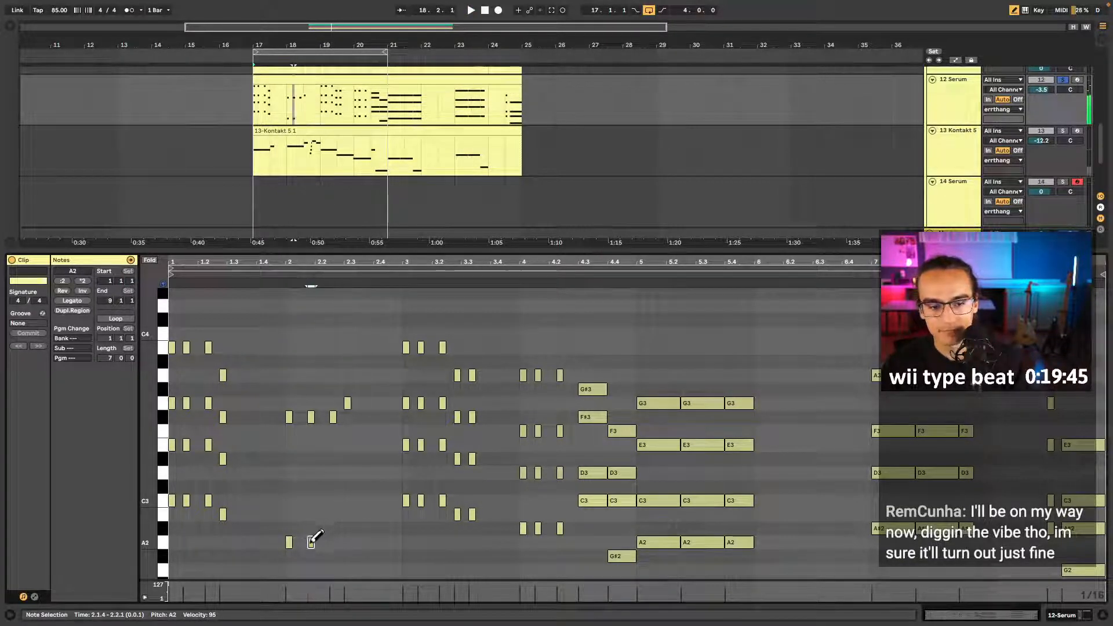
pyautogui.click(348, 405)
pyautogui.click(312, 416)
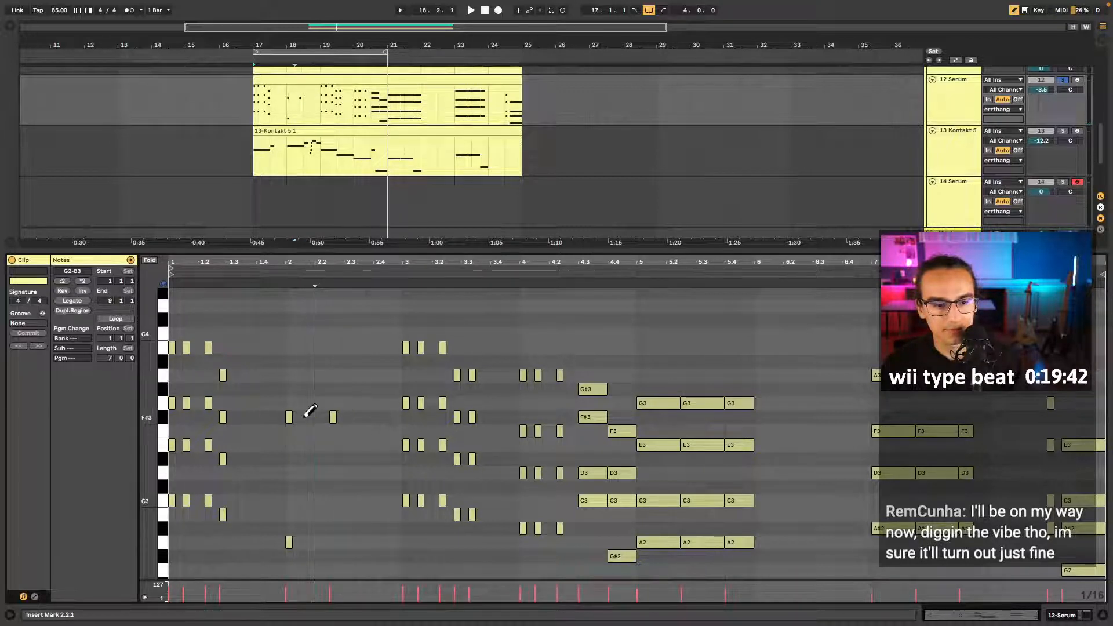
pyautogui.click(304, 416)
pyautogui.click(326, 416)
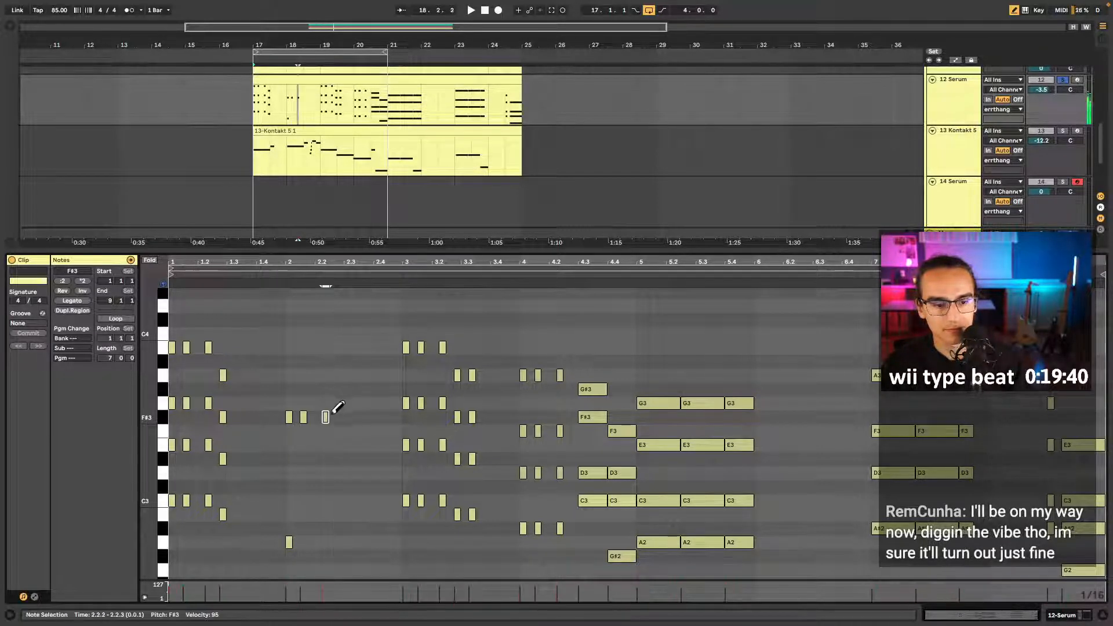
pyautogui.click(341, 404)
pyautogui.press('space')
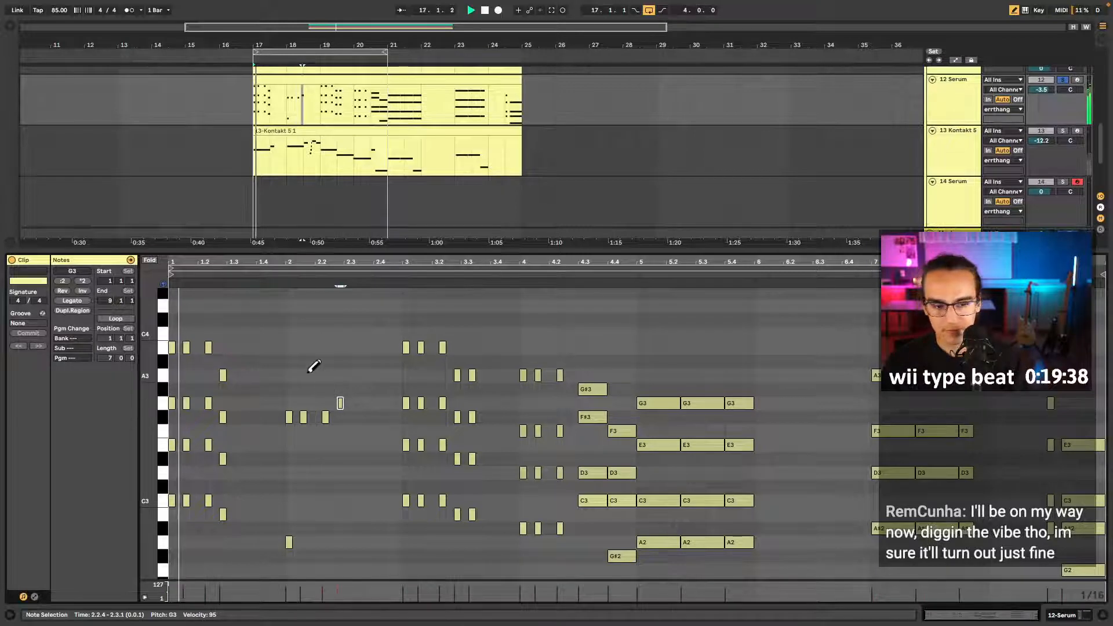
pyautogui.scroll(-2, 333, 400)
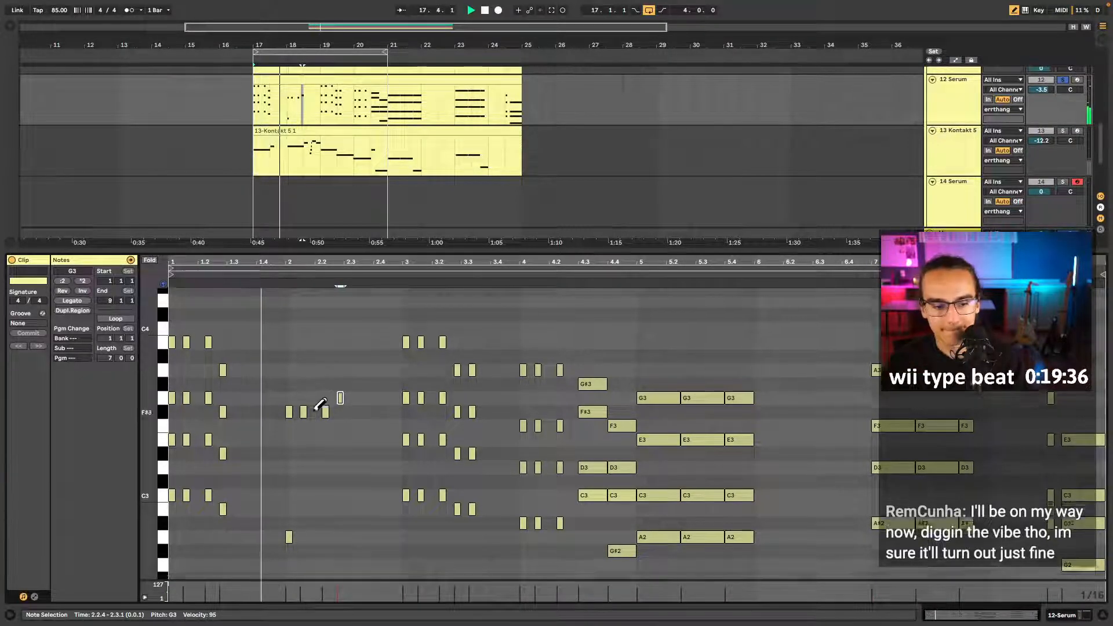
# - Unsolo the 12 Serum track and play the loop with the other tracks
pyautogui.press('b')
pyautogui.moveTo(308, 510); pyautogui.dragTo(277, 530)
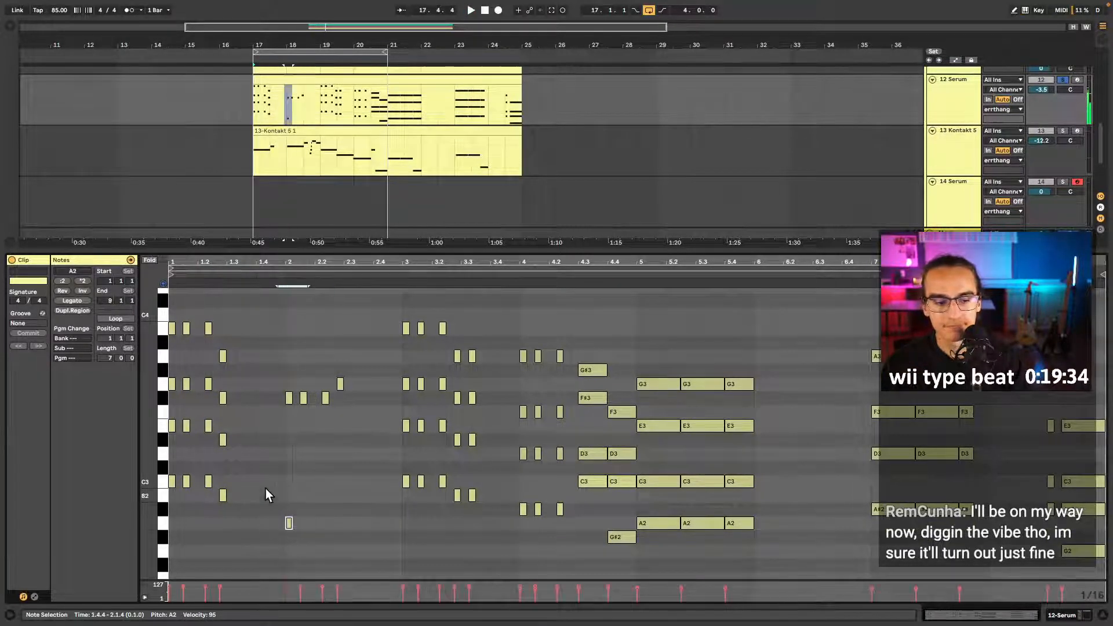
pyautogui.moveTo(243, 488); pyautogui.dragTo(165, 472)
pyautogui.press('space')
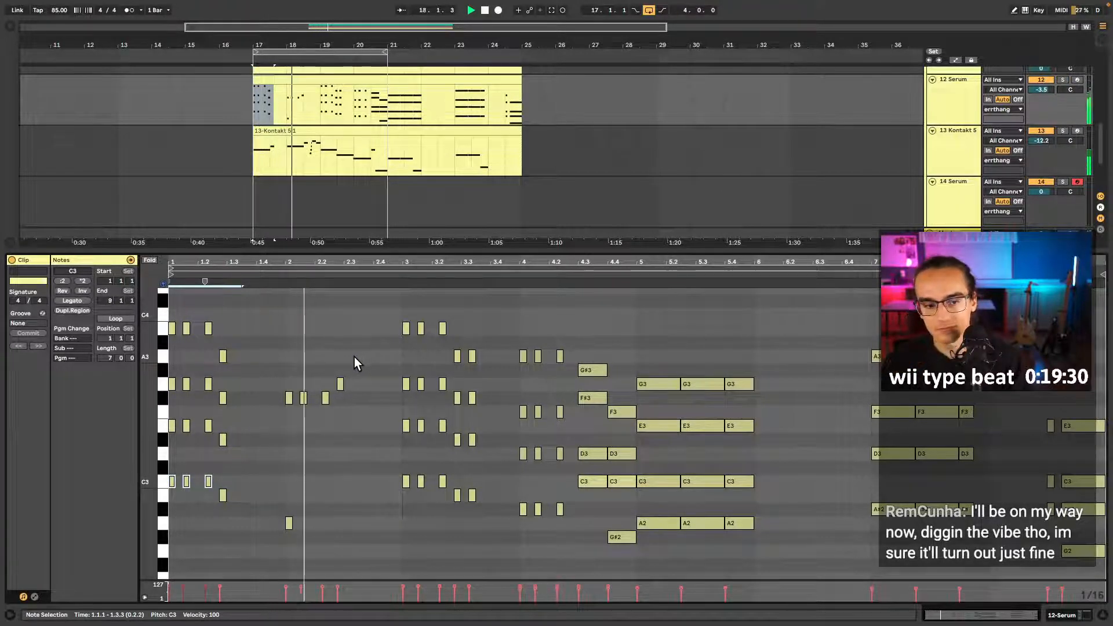
# - Delete the A2, F#3 and G3 notes drawn in the second bar of the 12 Serum clip
pyautogui.moveTo(286, 473); pyautogui.dragTo(295, 559)
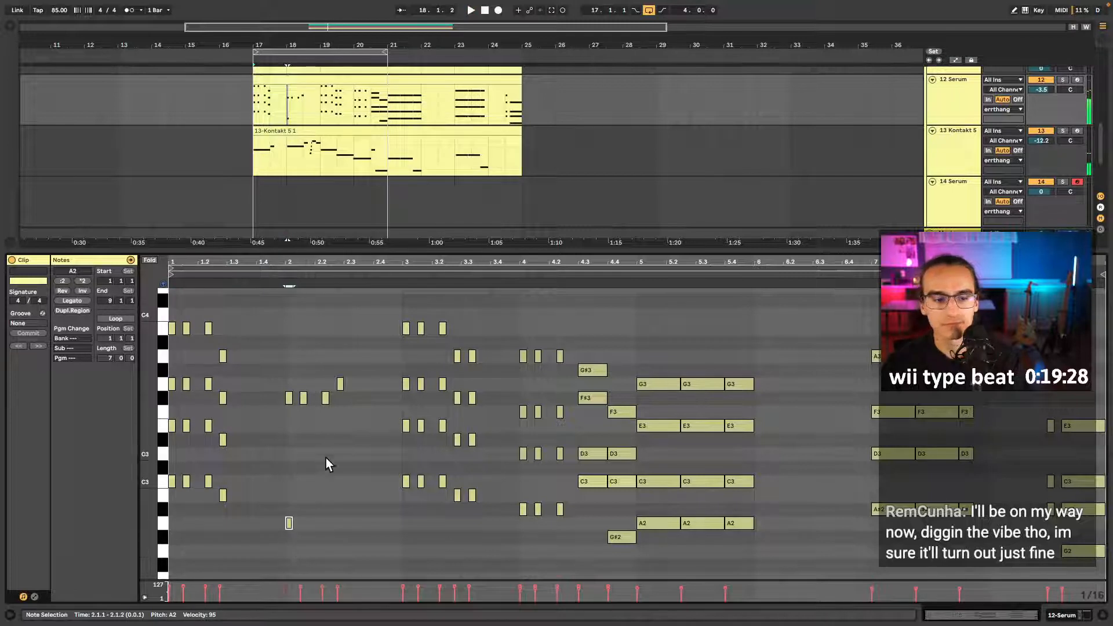
pyautogui.moveTo(368, 319); pyautogui.dragTo(289, 422)
pyautogui.press('Delete')
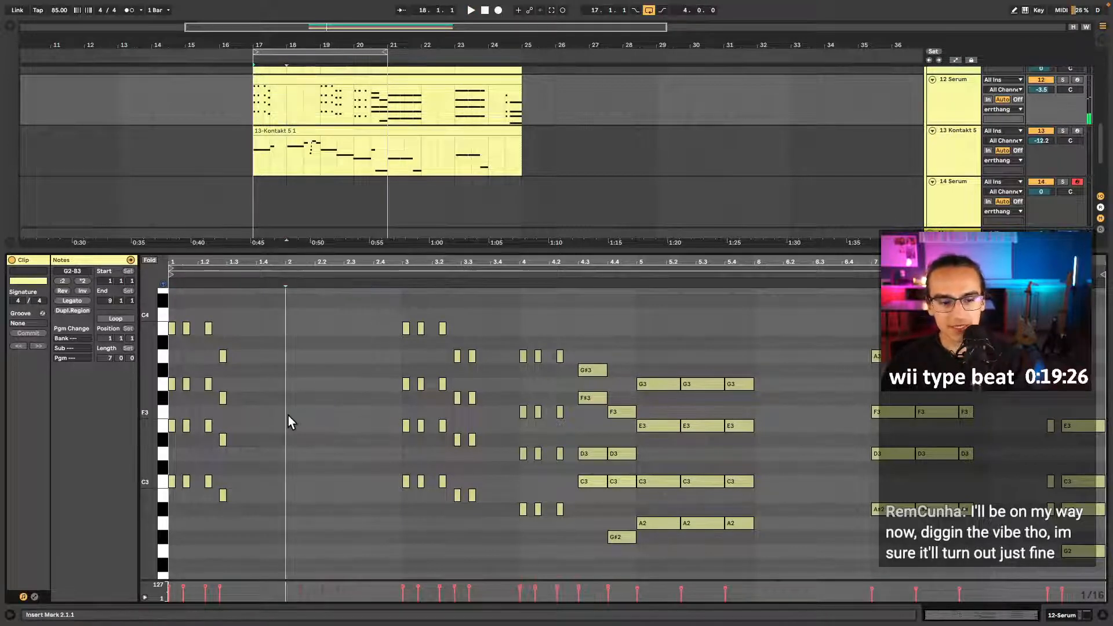
# - Draw a D3, F#3, A3 and C4 chord at 2.1.1 in the 12 Serum clip and play it
pyautogui.press('b')
pyautogui.click(289, 454)
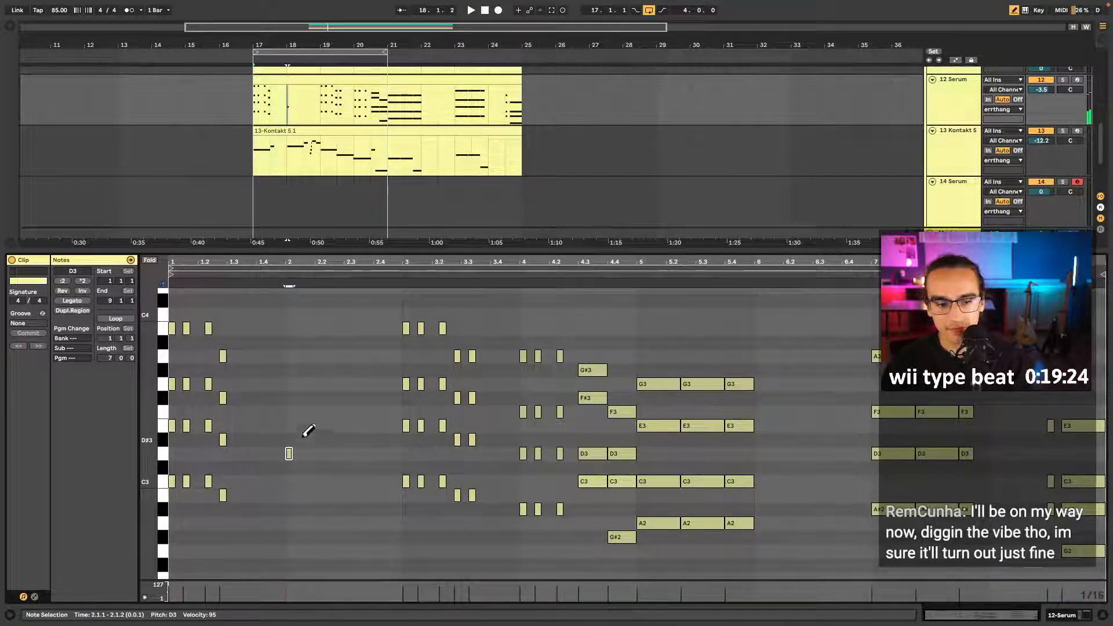
pyautogui.click(289, 314)
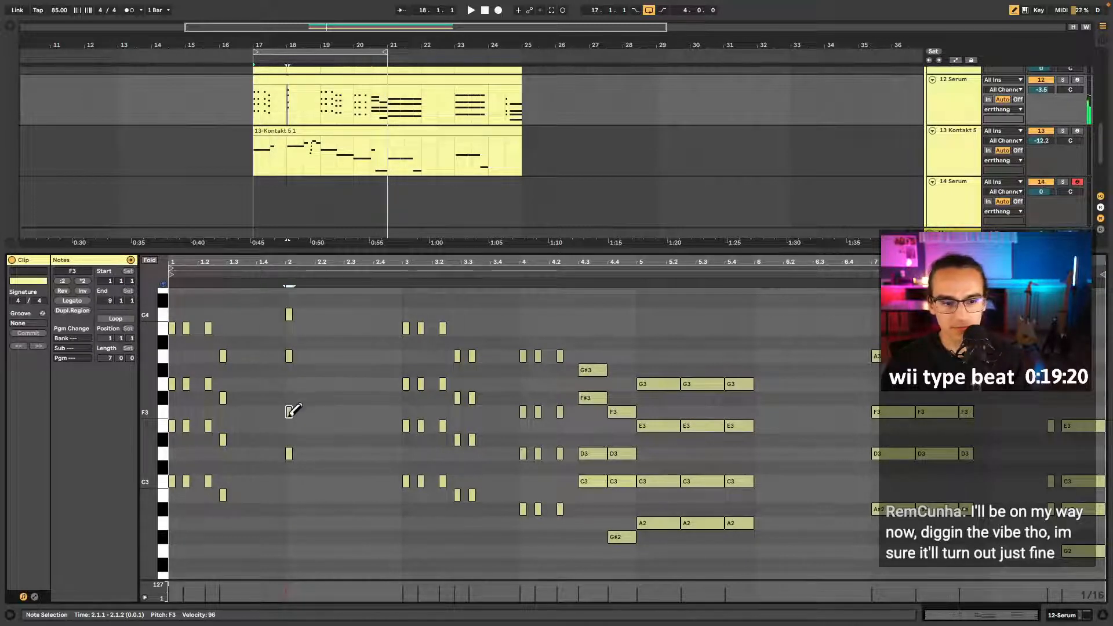
pyautogui.click(290, 413)
pyautogui.click(289, 399)
pyautogui.press('space')
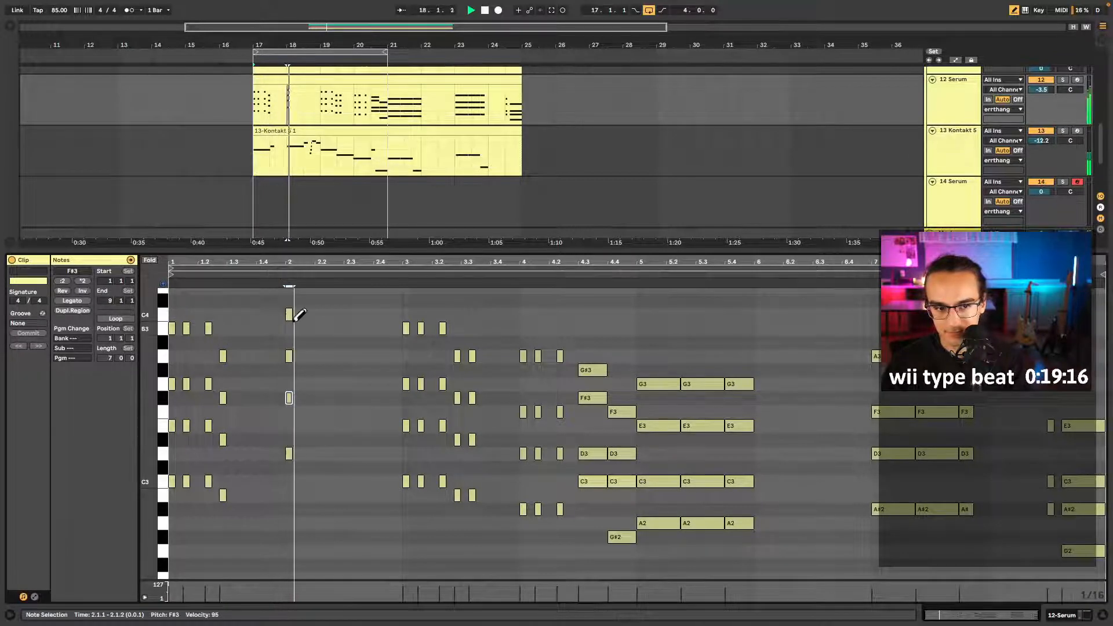
pyautogui.press('b')
pyautogui.press('space')
# - Duplicate the new four-note chord twice, placing the copies at 2.1.3 and 2.2.2
pyautogui.moveTo(316, 307); pyautogui.dragTo(264, 488)
pyautogui.hotkey('ctrl', 'd')
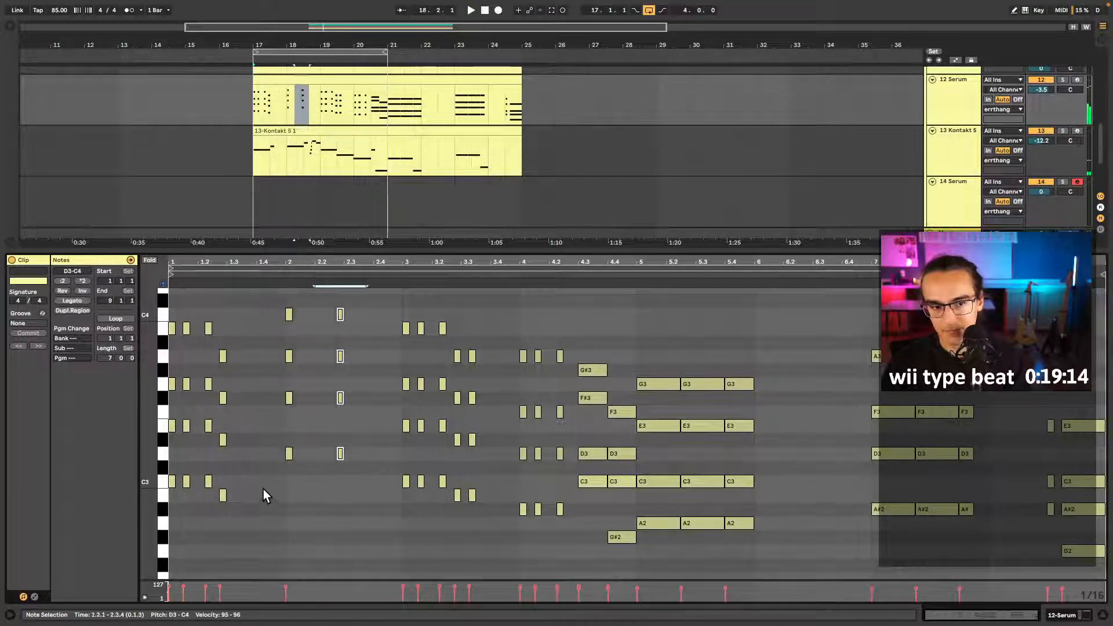
pyautogui.press('Left')
pyautogui.press('Left')
pyautogui.press('Left')
pyautogui.press('Left')
pyautogui.press('Left')
pyautogui.hotkey('ctrl', 'd')
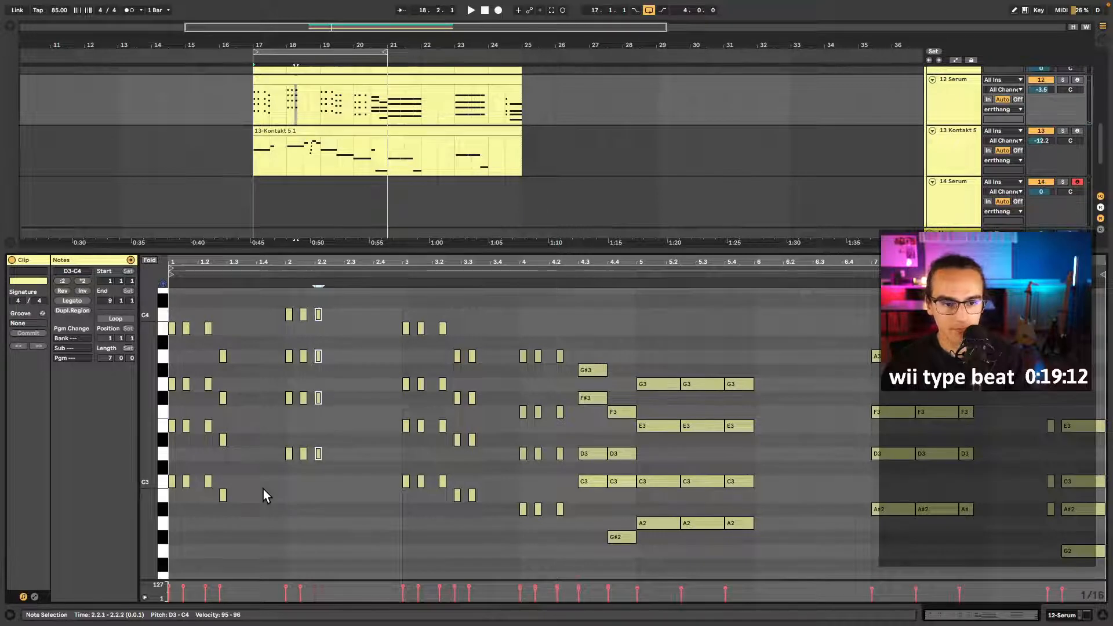
pyautogui.press('Right')
# - Try another copy of the chord at 2.2.4 transposed down two semitones, then delete it
pyautogui.hotkey('ctrl', 'd')
pyautogui.press('Right')
pyautogui.press('Down')
pyautogui.press('Down')
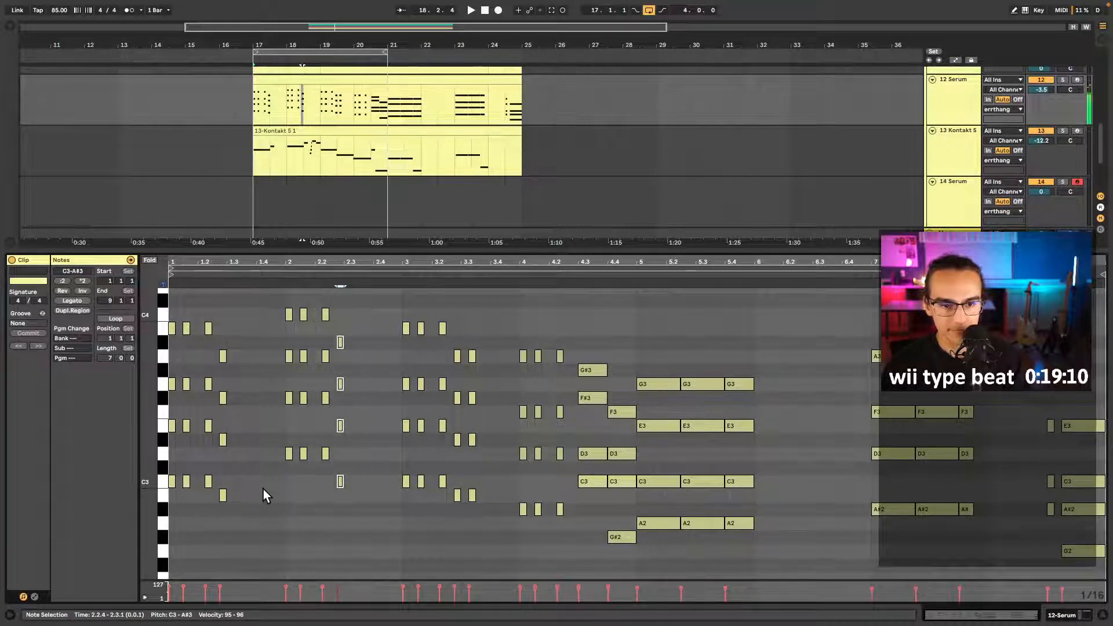
pyautogui.press('Delete')
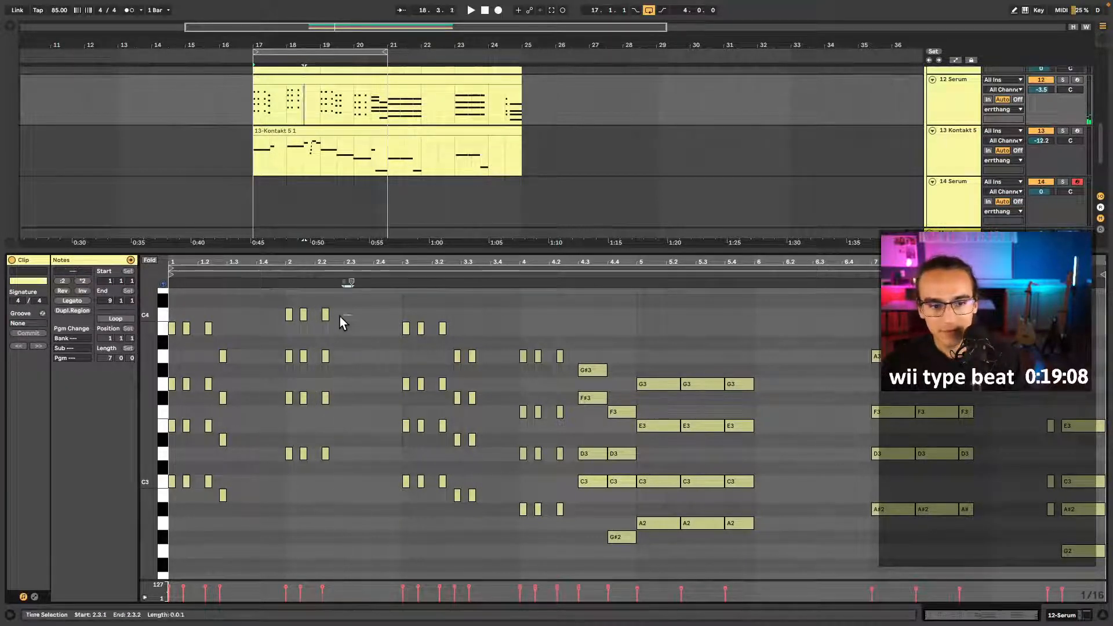
# - Draw a C#3, E3, G3 and A#3 chord at 2.2.4 in the 12 Serum clip
pyautogui.press('b')
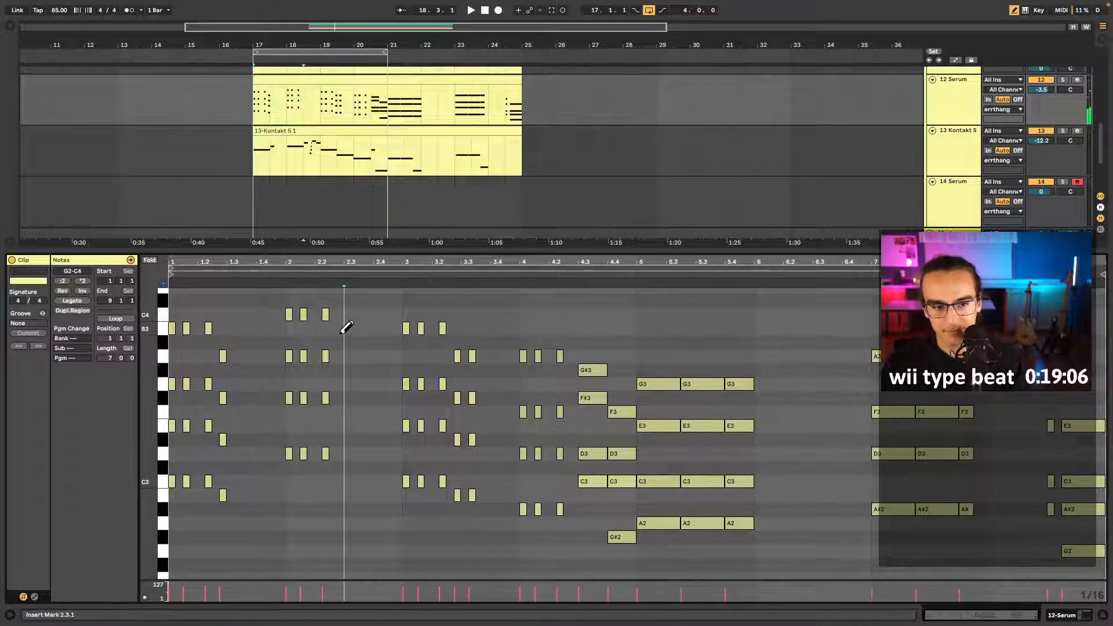
pyautogui.click(282, 275)
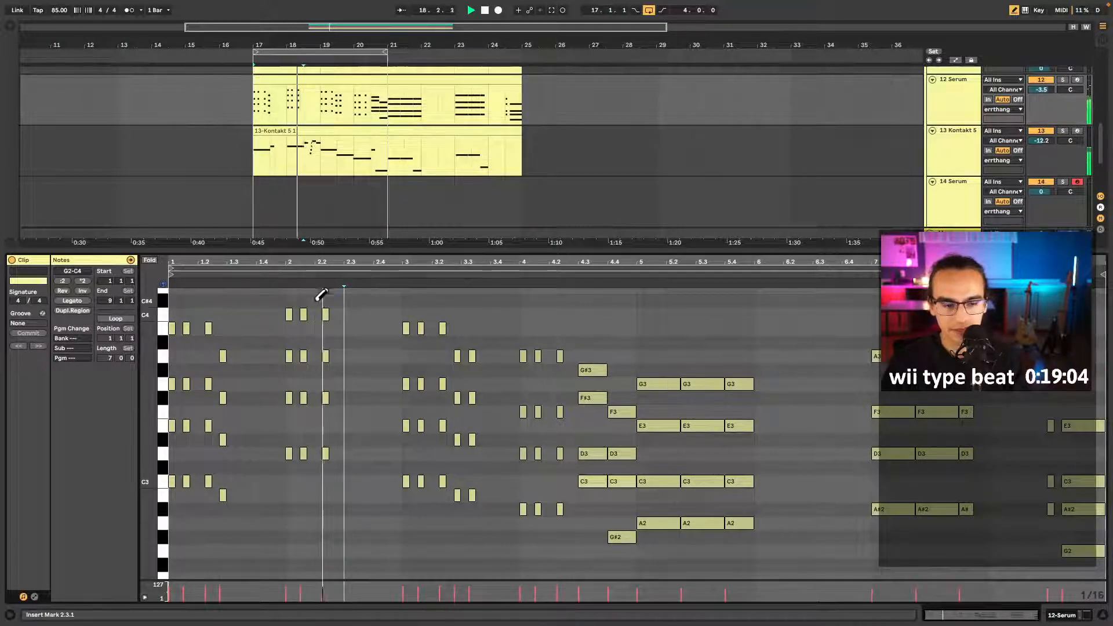
pyautogui.click(341, 468)
pyautogui.click(340, 410)
pyautogui.click(340, 409)
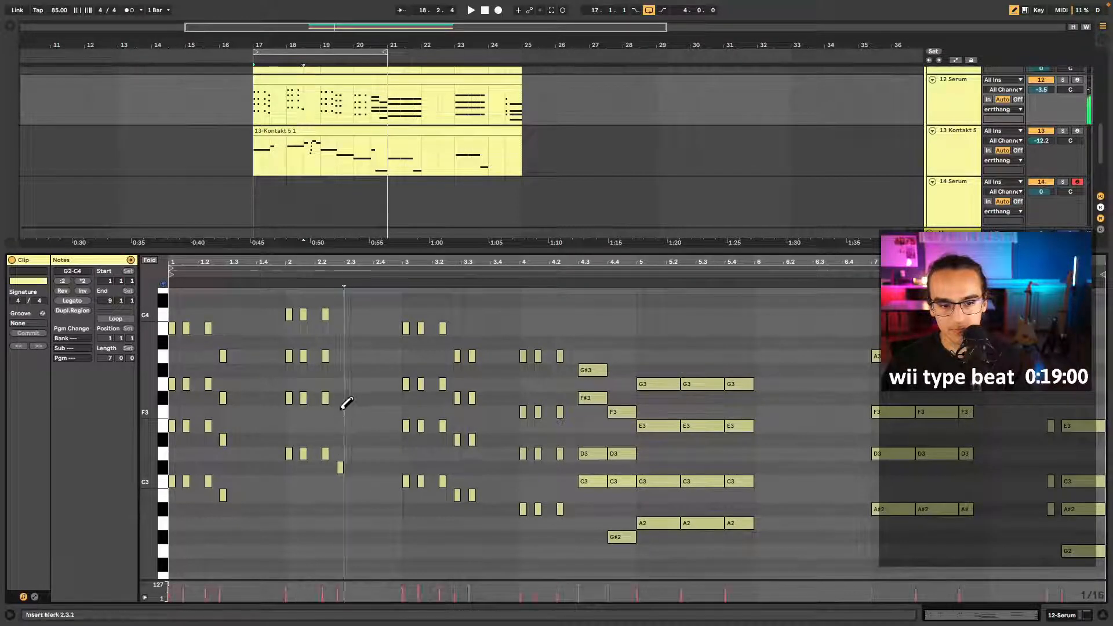
pyautogui.click(341, 425)
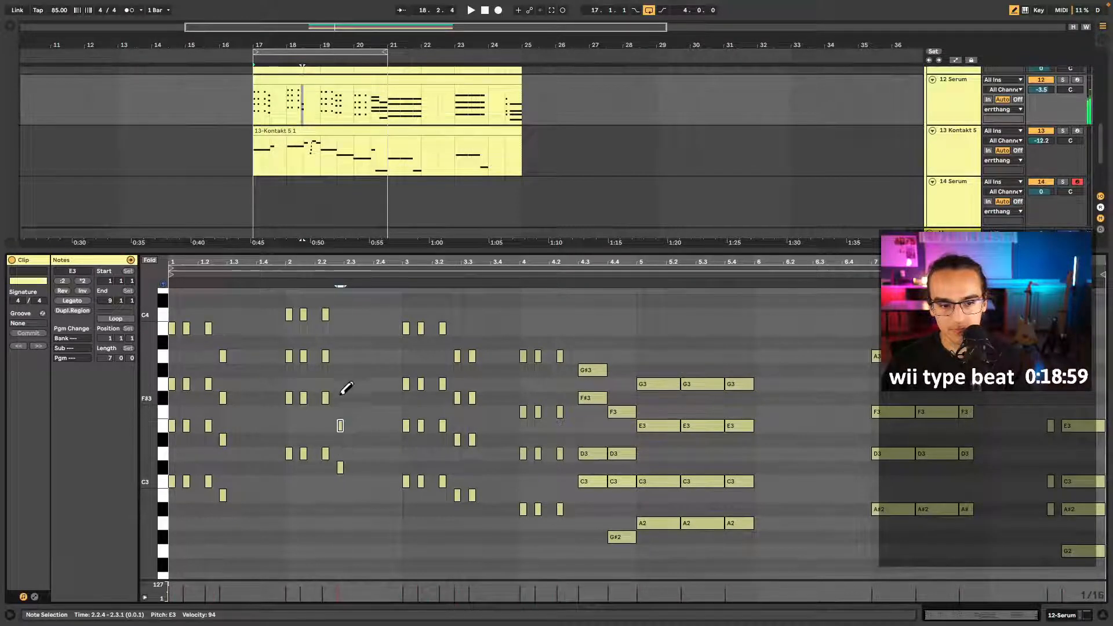
pyautogui.click(320, 285)
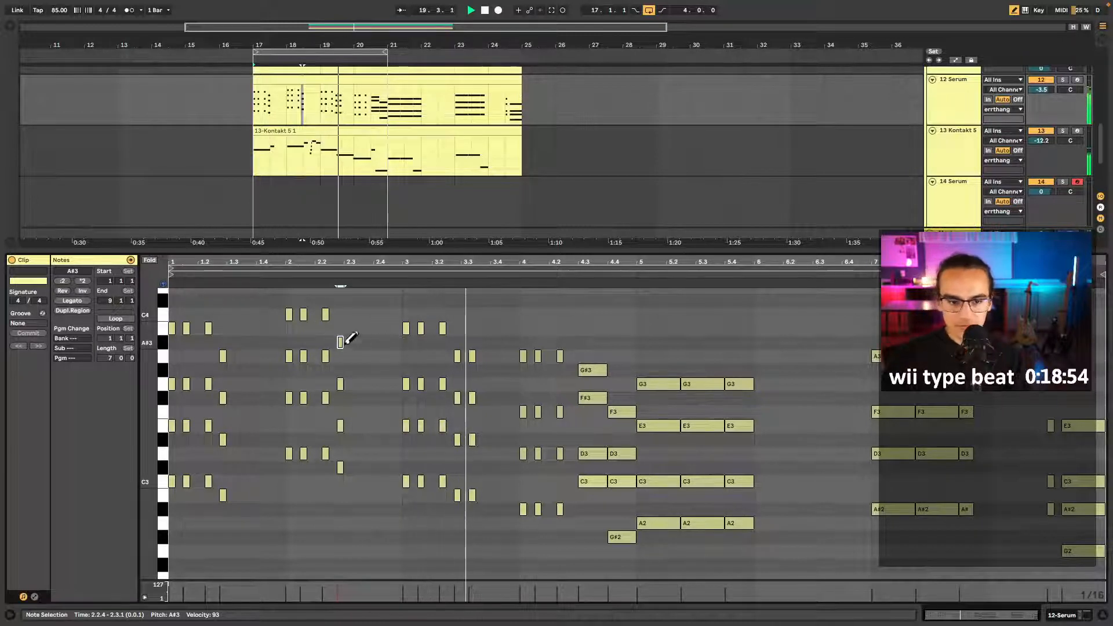
# - Play the 12 Serum clip in the arrangement from bar 17, then reopen its notes
pyautogui.press('b')
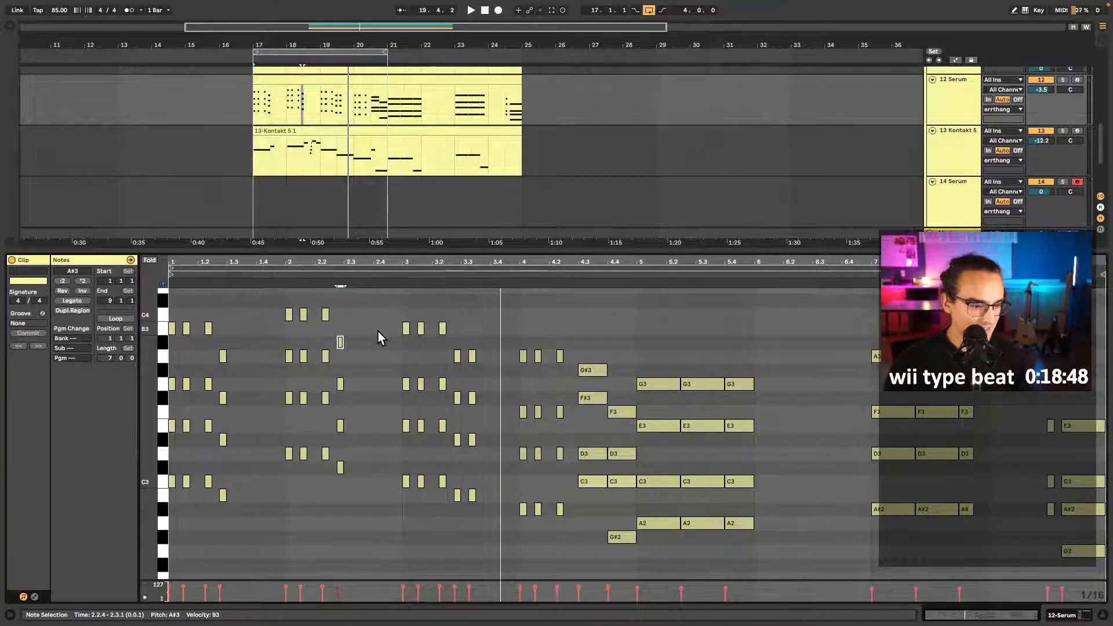
pyautogui.doubleClick(378, 248)
pyautogui.click(381, 365)
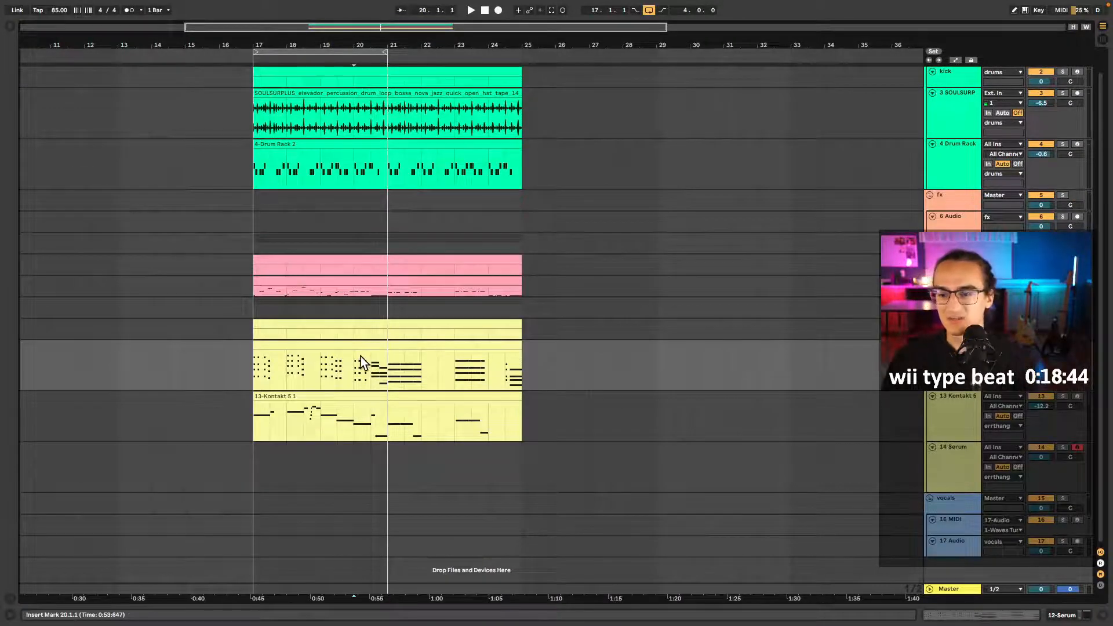
pyautogui.click(341, 343)
pyautogui.press('space')
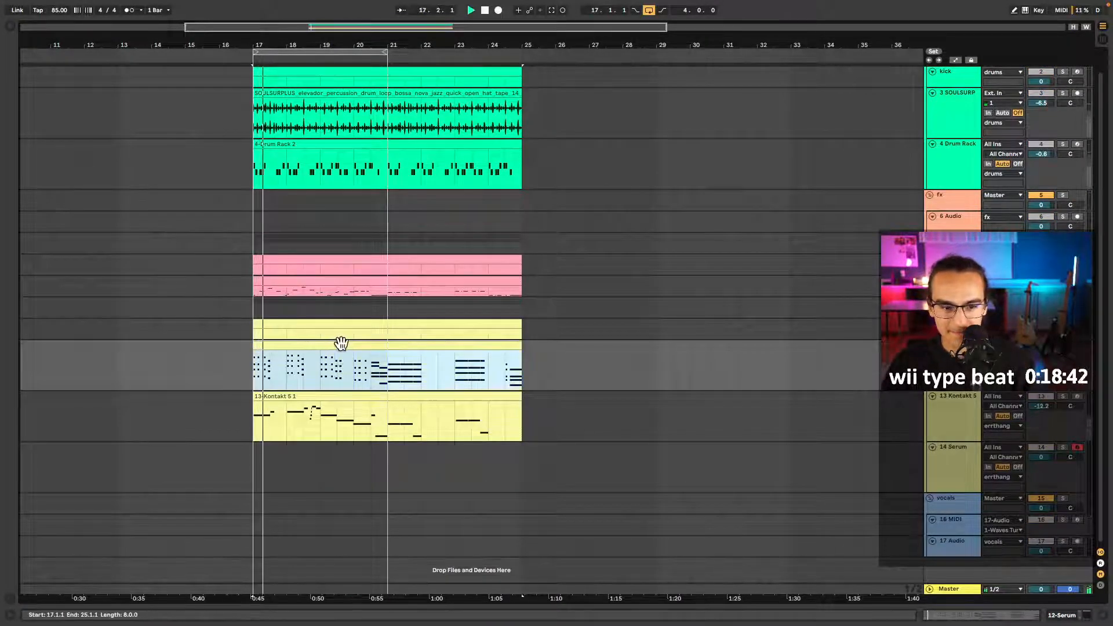
pyautogui.doubleClick(341, 343)
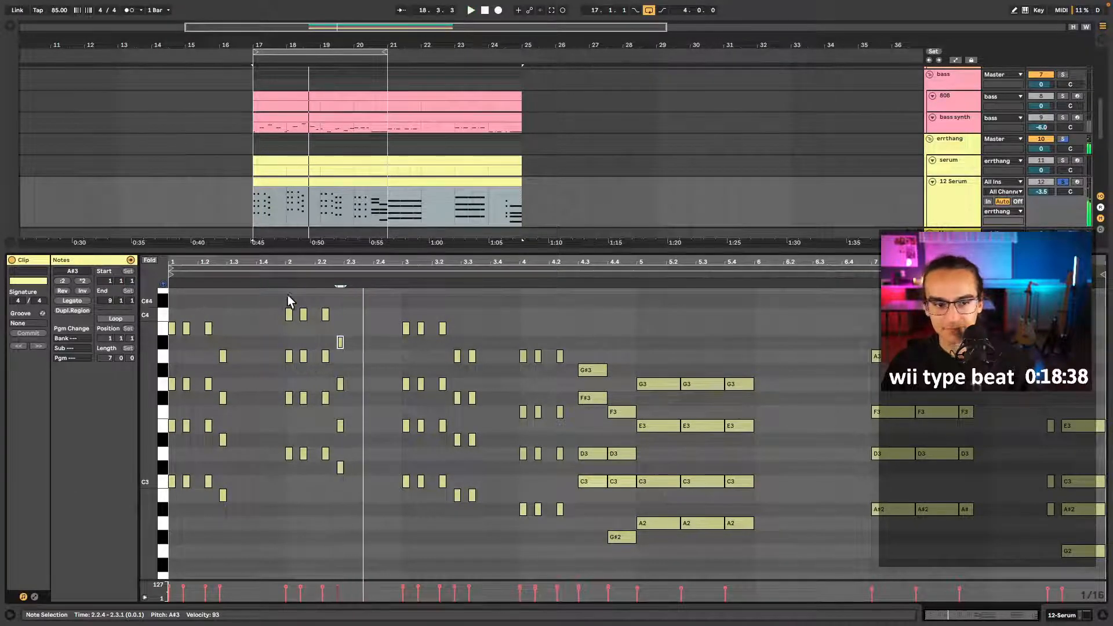
# - Delete all the chords in the second bar of the 12 Serum clip
pyautogui.moveTo(288, 297); pyautogui.dragTo(363, 528)
pyautogui.press('Delete')
pyautogui.press('space')
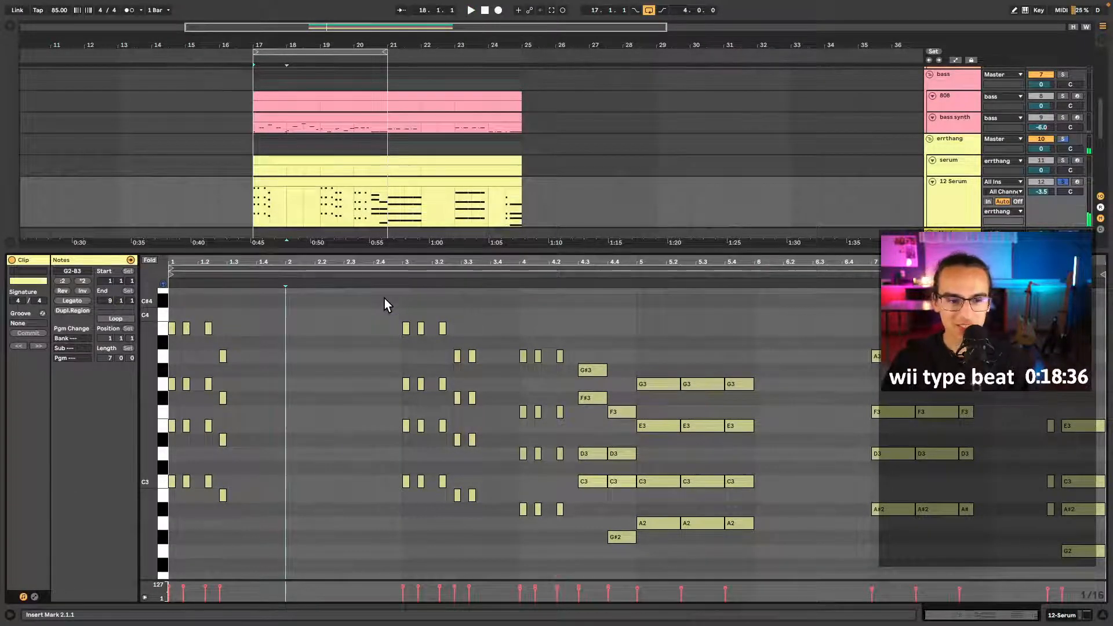
pyautogui.click(281, 314)
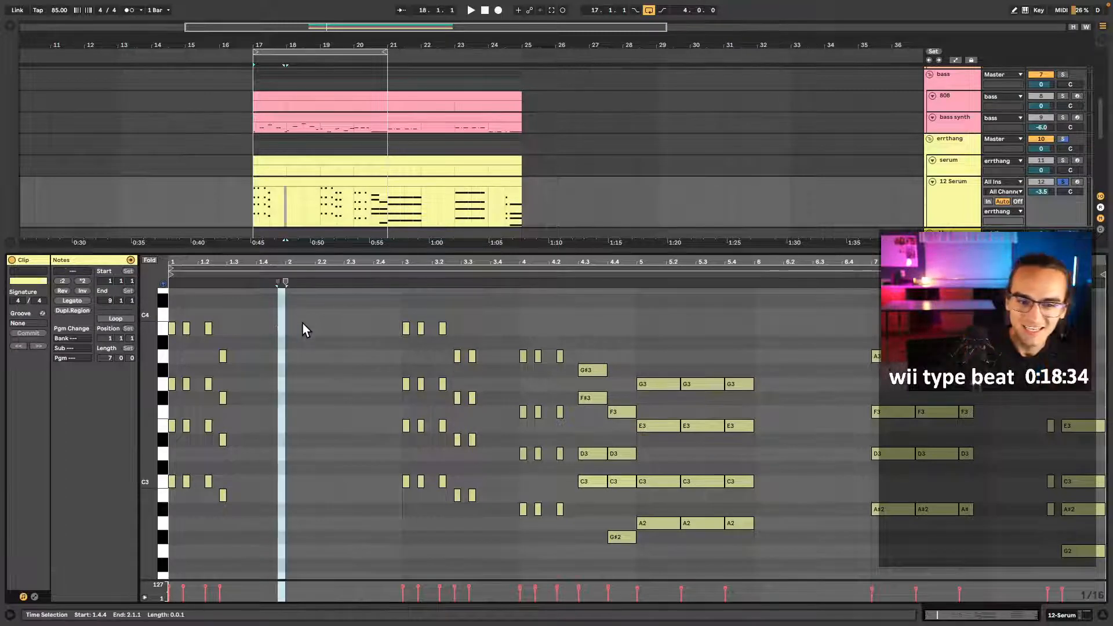
pyautogui.click(282, 307)
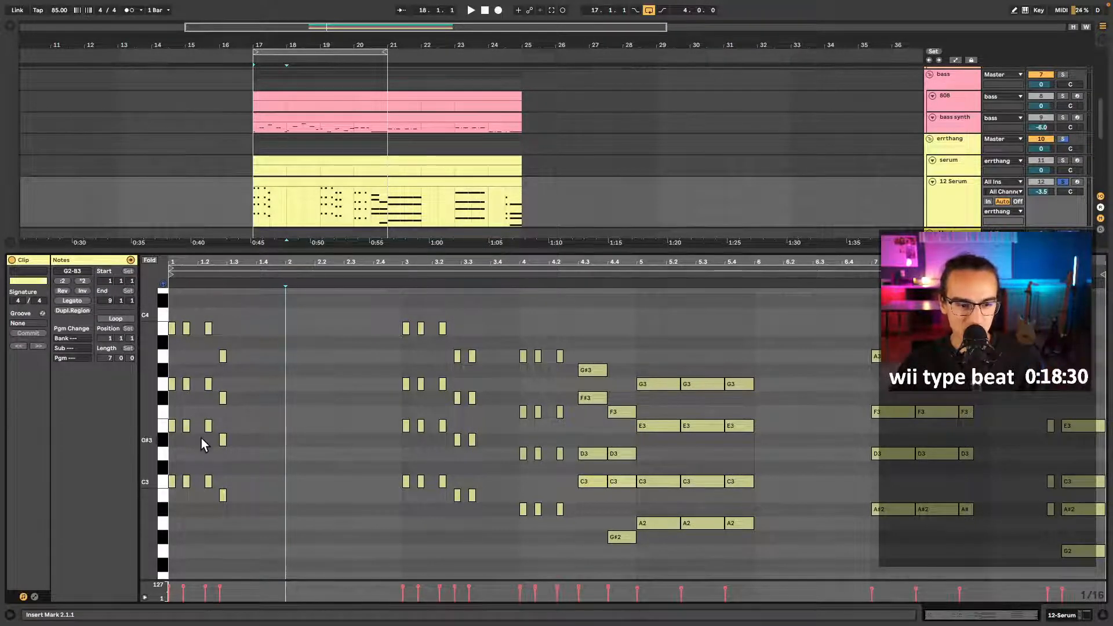
# - Listen to the clip's first-bar chords and audition the F3 and G3 piano keys
pyautogui.press('space')
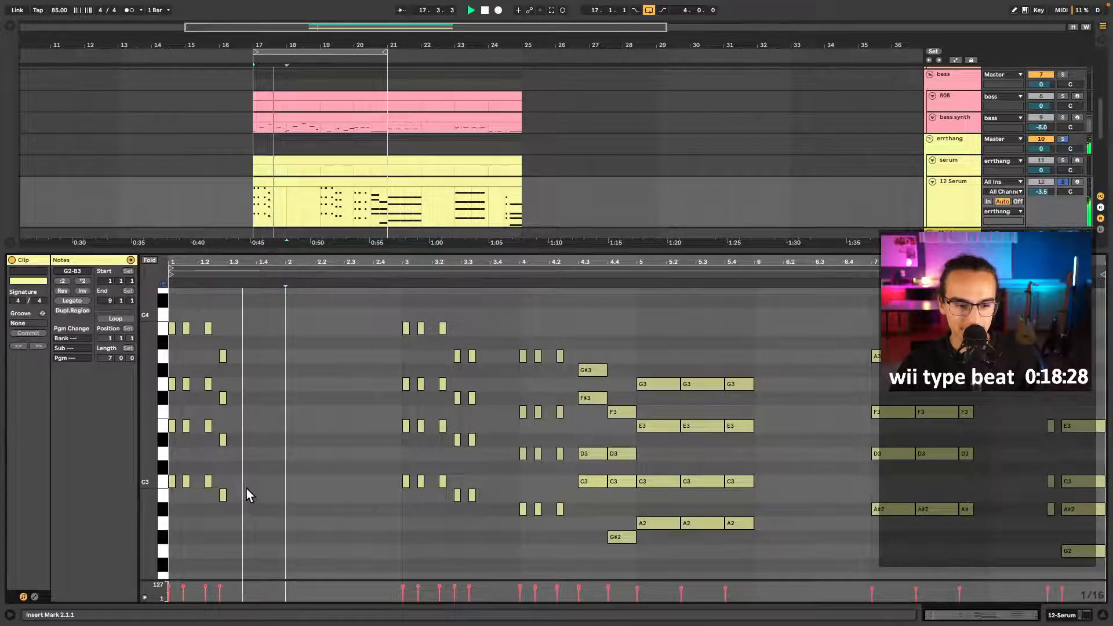
pyautogui.press('space')
pyautogui.click(163, 426)
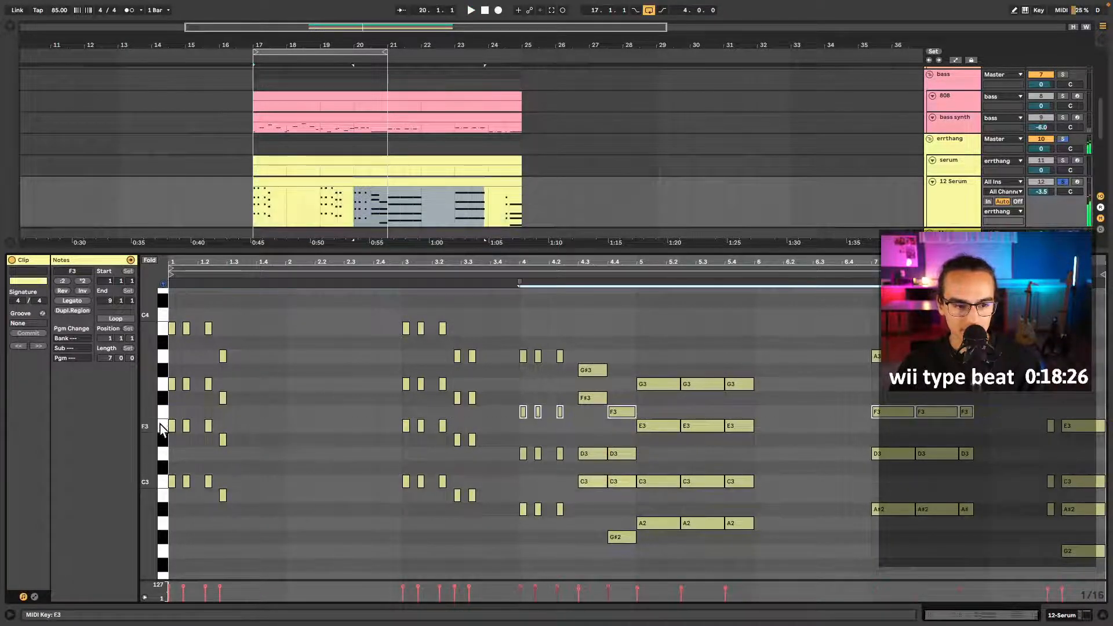
pyautogui.click(163, 388)
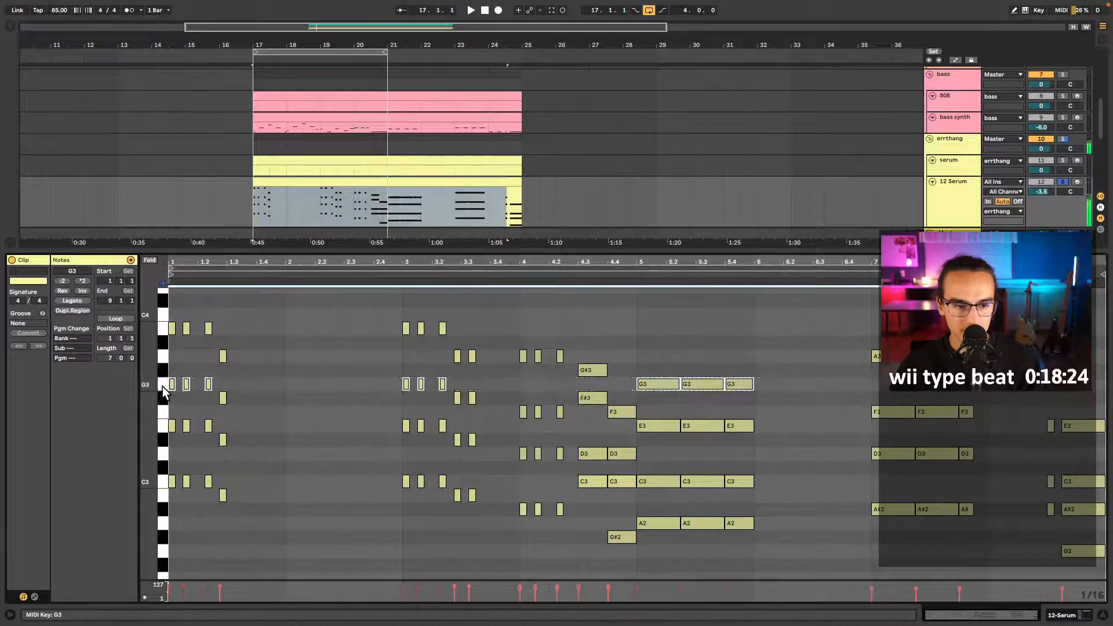
pyautogui.click(270, 374)
pyautogui.press('space')
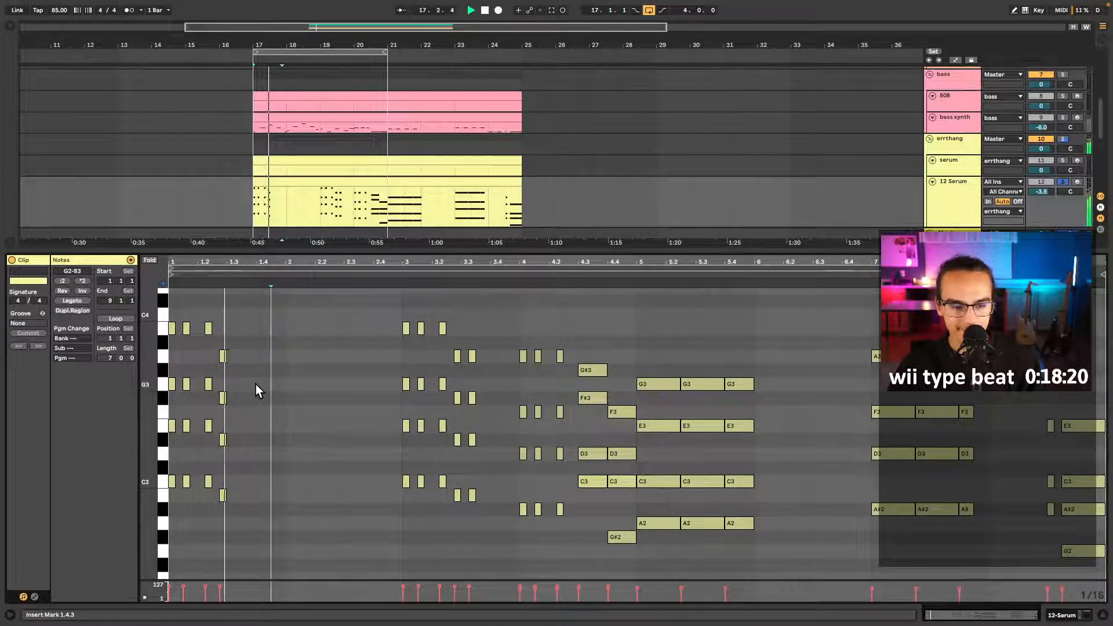
# - Draw a D3, F#3, A3 and C4 chord of sixteenth notes at 2.1.1 in the 12 Serum clip
pyautogui.press('b')
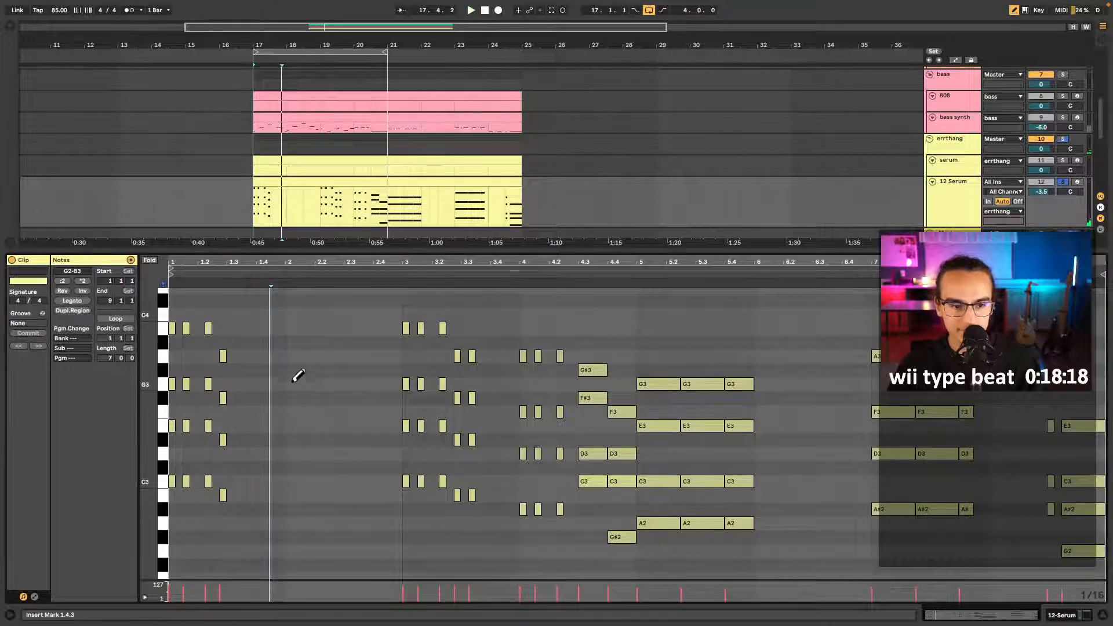
pyautogui.click(289, 453)
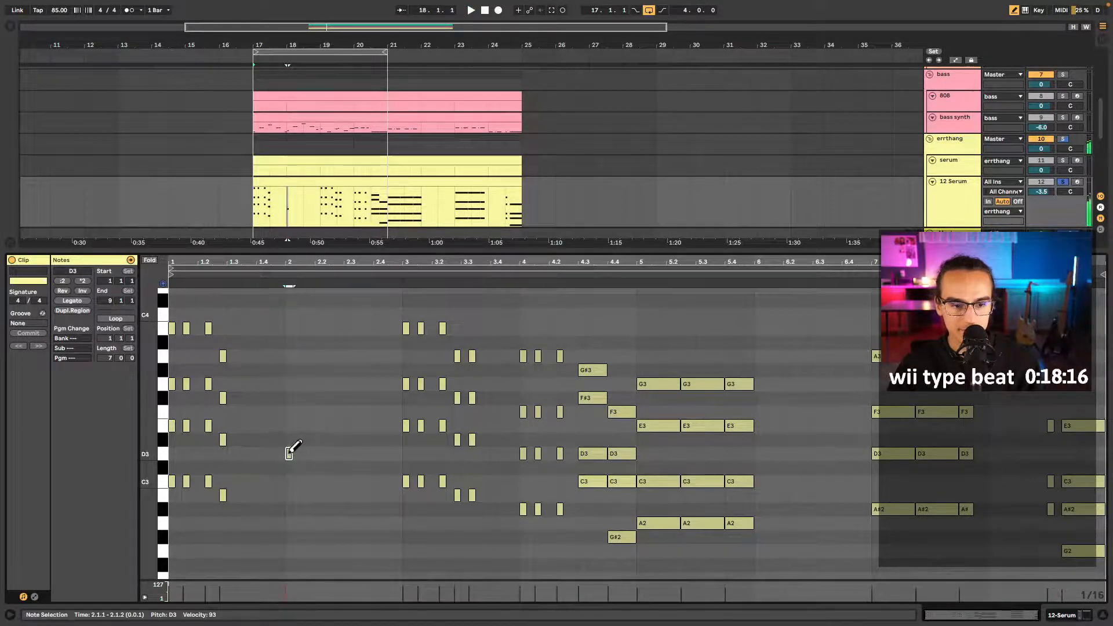
pyautogui.click(289, 412)
pyautogui.click(288, 398)
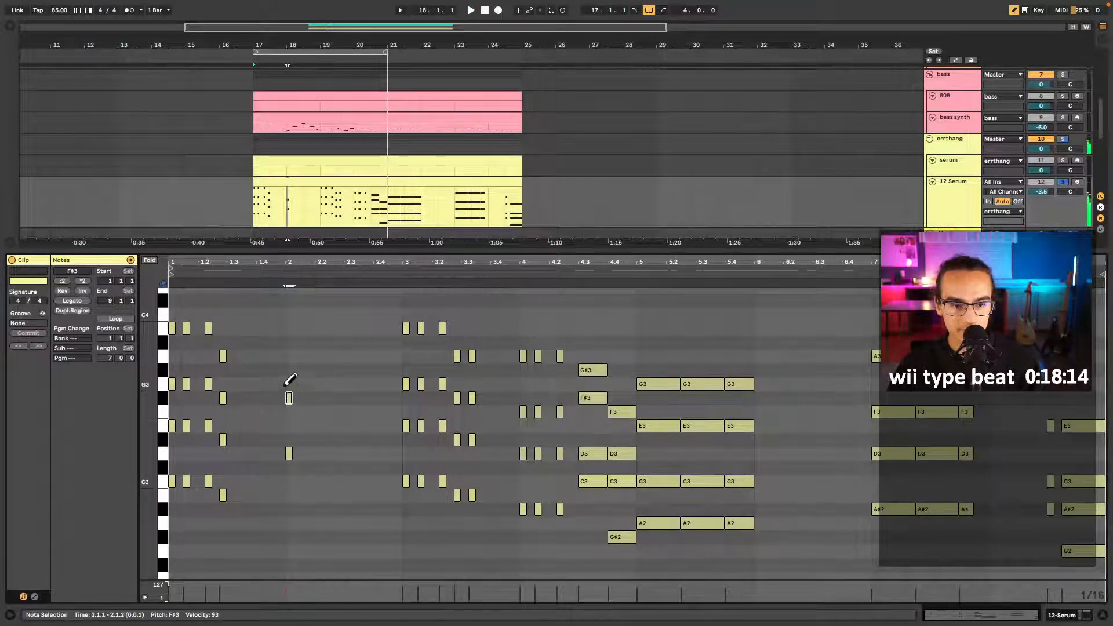
pyautogui.click(289, 356)
pyautogui.click(289, 316)
# - Duplicate the second-bar chord twice, placing the copies at 2.1.3 and 2.2.2
pyautogui.press('b')
pyautogui.moveTo(302, 303); pyautogui.dragTo(284, 475)
pyautogui.hotkey('ctrl', 'd')
pyautogui.press('Right')
pyautogui.press('Right')
pyautogui.press('Left')
pyautogui.hotkey('ctrl', 'd')
pyautogui.press('Right')
pyautogui.press('Right')
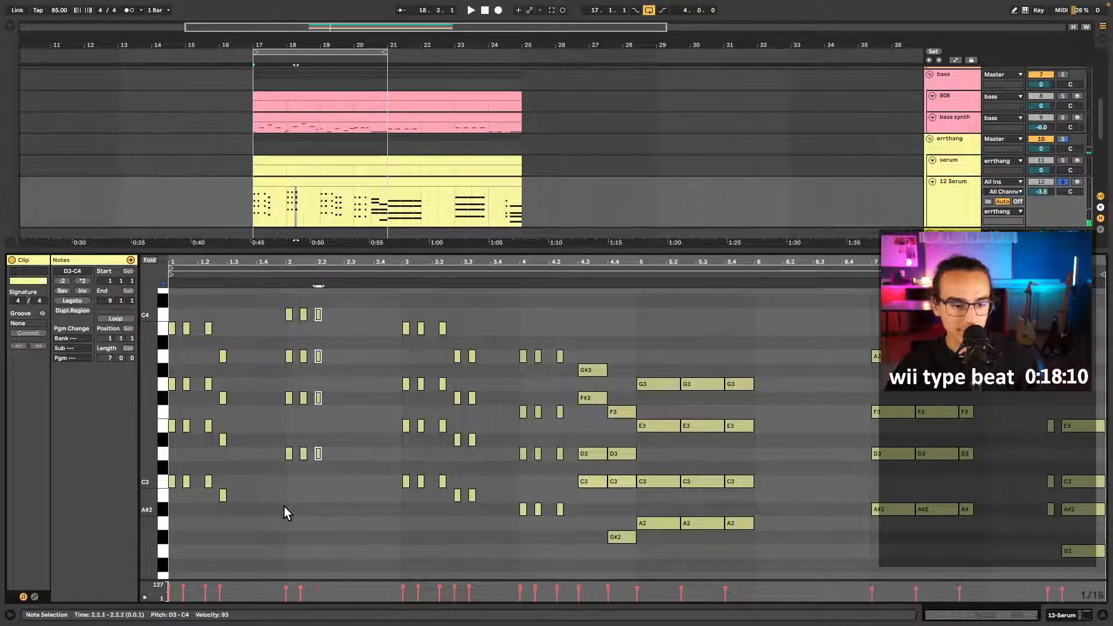
# - Try another copy of the D3 to C4 chord at 2.2.4, then delete it
pyautogui.hotkey('ctrl', 'd')
pyautogui.press('Right')
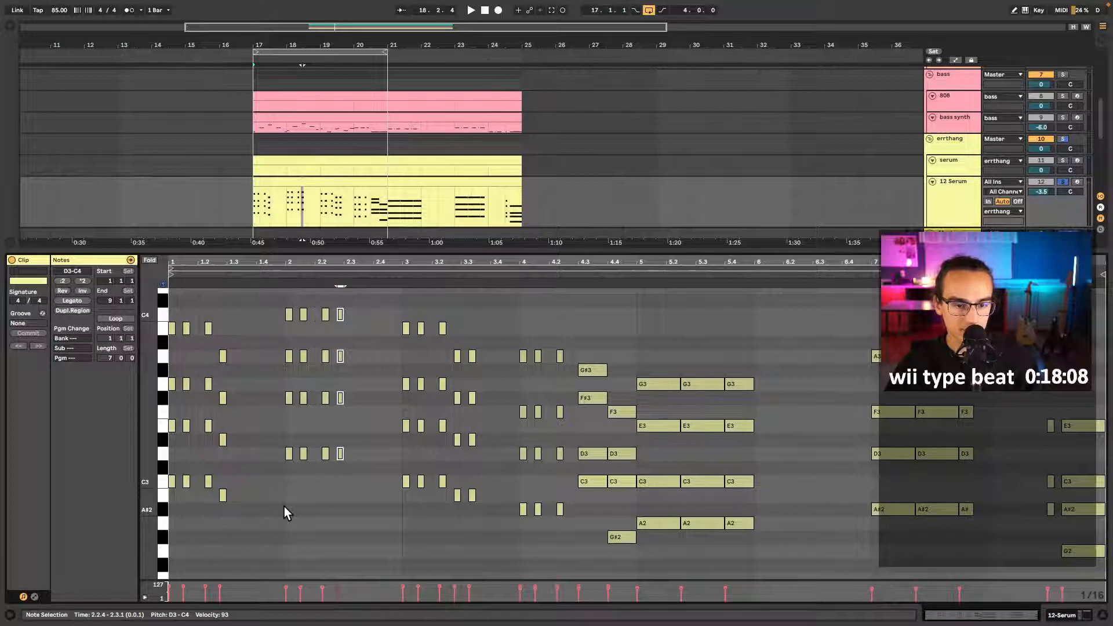
pyautogui.press('Delete')
# - Copy the clip's opening C3, E3, G3 and B3 chord to 2.2.4 and play the clip
pyautogui.click(342, 465)
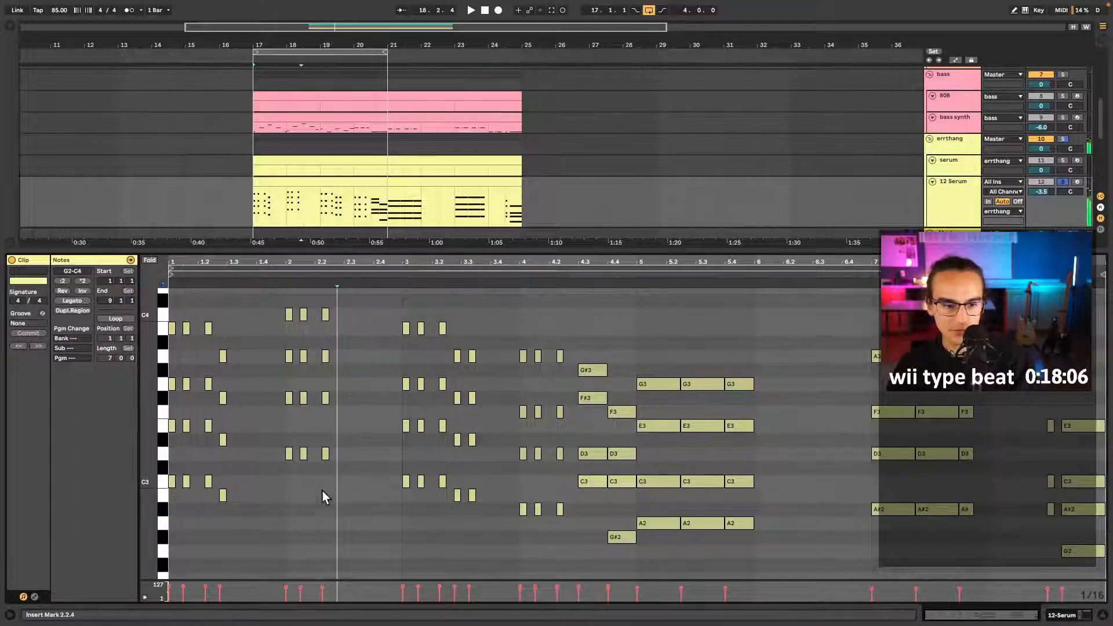
pyautogui.moveTo(278, 466); pyautogui.dragTo(288, 442)
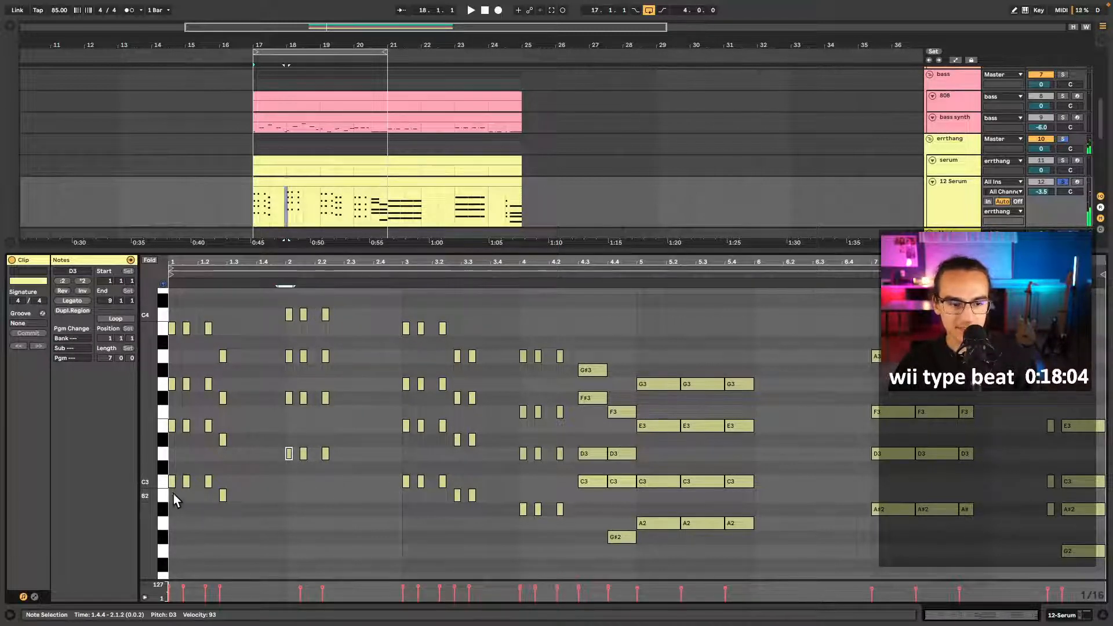
pyautogui.moveTo(173, 493); pyautogui.dragTo(174, 322)
pyautogui.hotkey('ctrl', 'z')
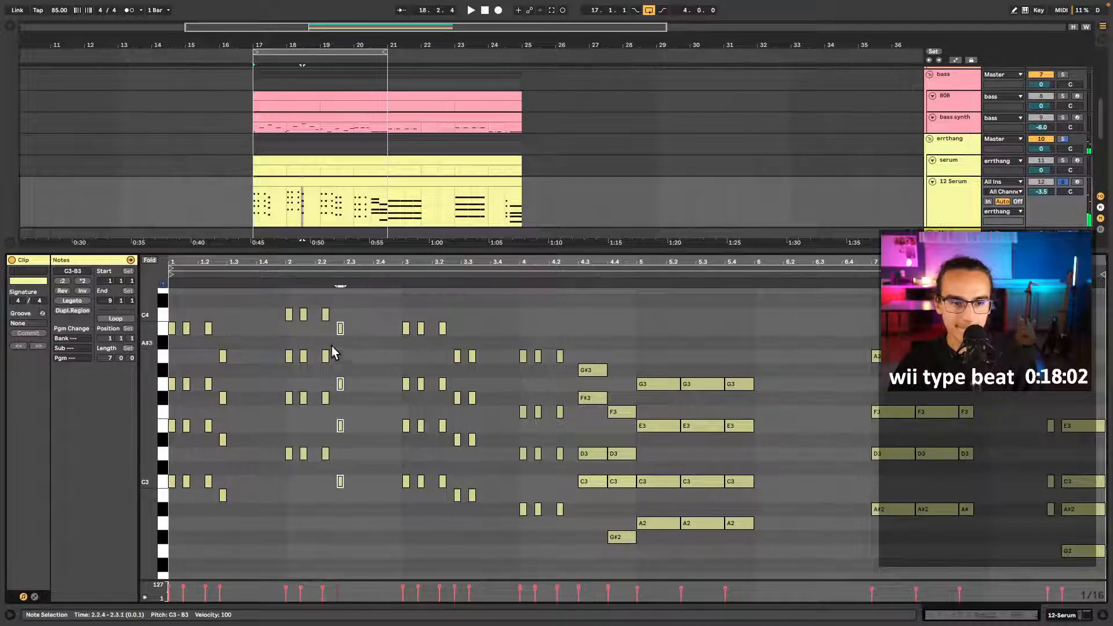
pyautogui.click(281, 266)
pyautogui.click(365, 328)
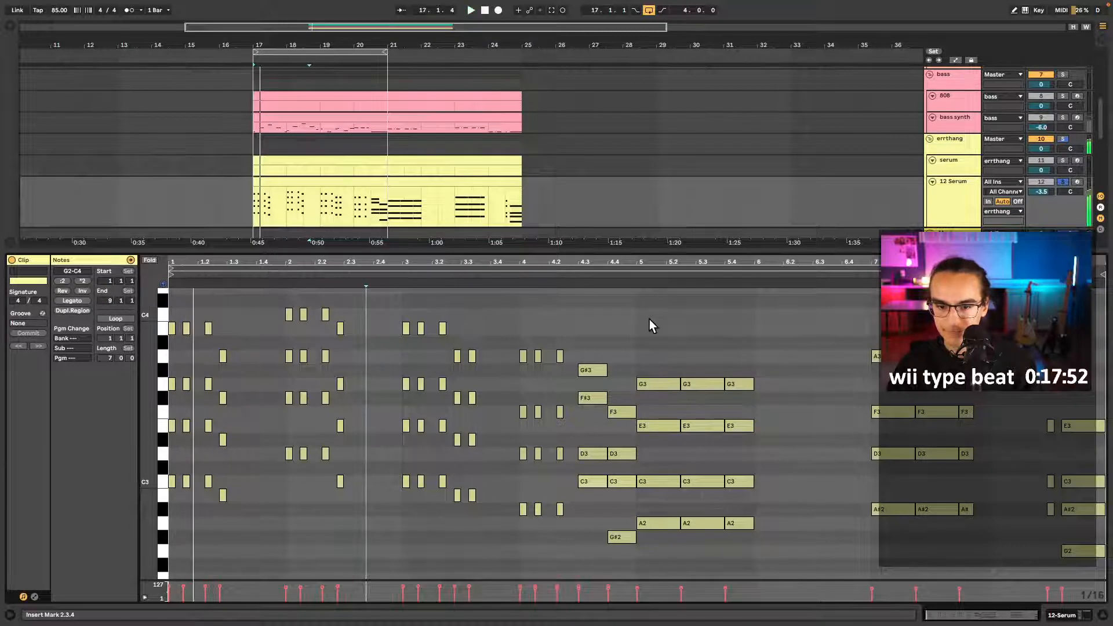
# - Audition the 12 Serum clip's chords in bars 5, 7 and 8 against its opening chord
pyautogui.moveTo(649, 338); pyautogui.dragTo(648, 540)
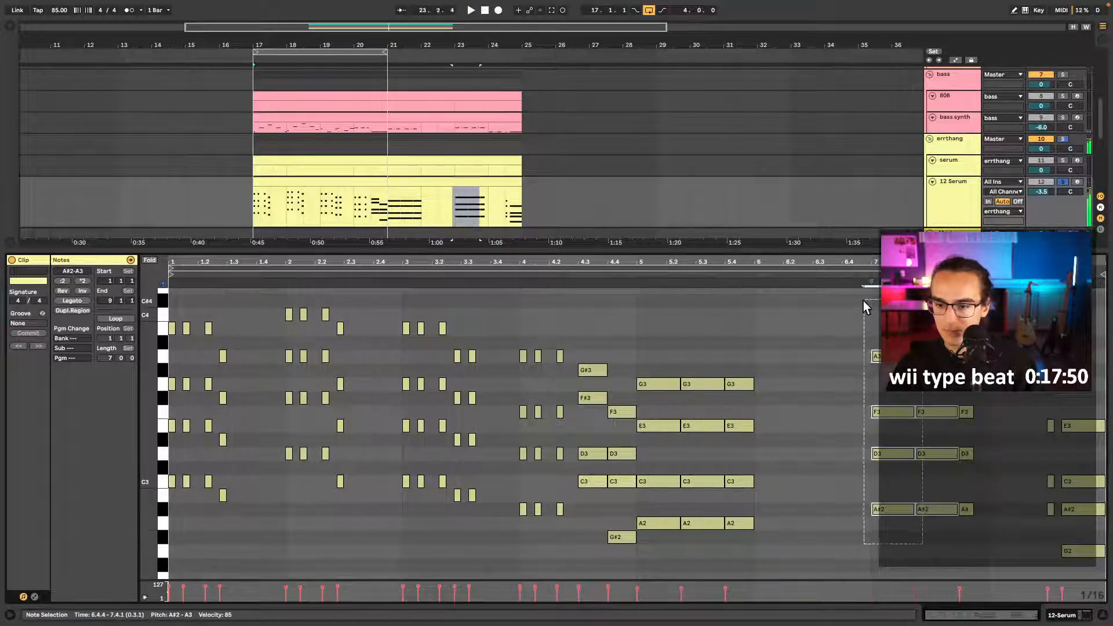
pyautogui.moveTo(1082, 376); pyautogui.dragTo(1083, 561)
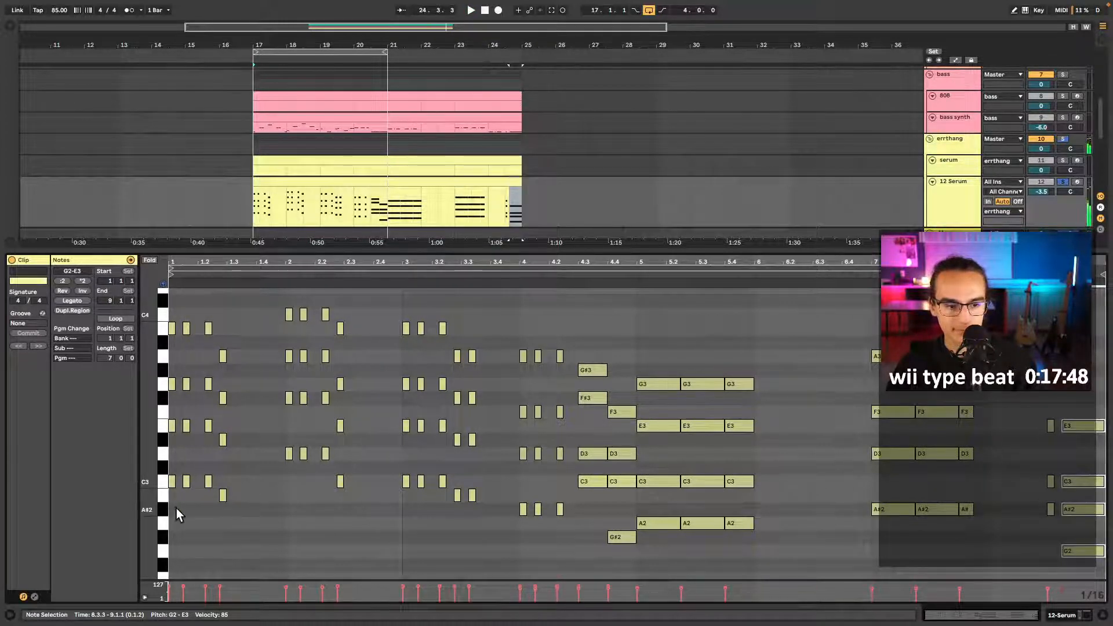
pyautogui.moveTo(176, 509); pyautogui.dragTo(144, 243)
pyautogui.click(283, 303)
pyautogui.press('space')
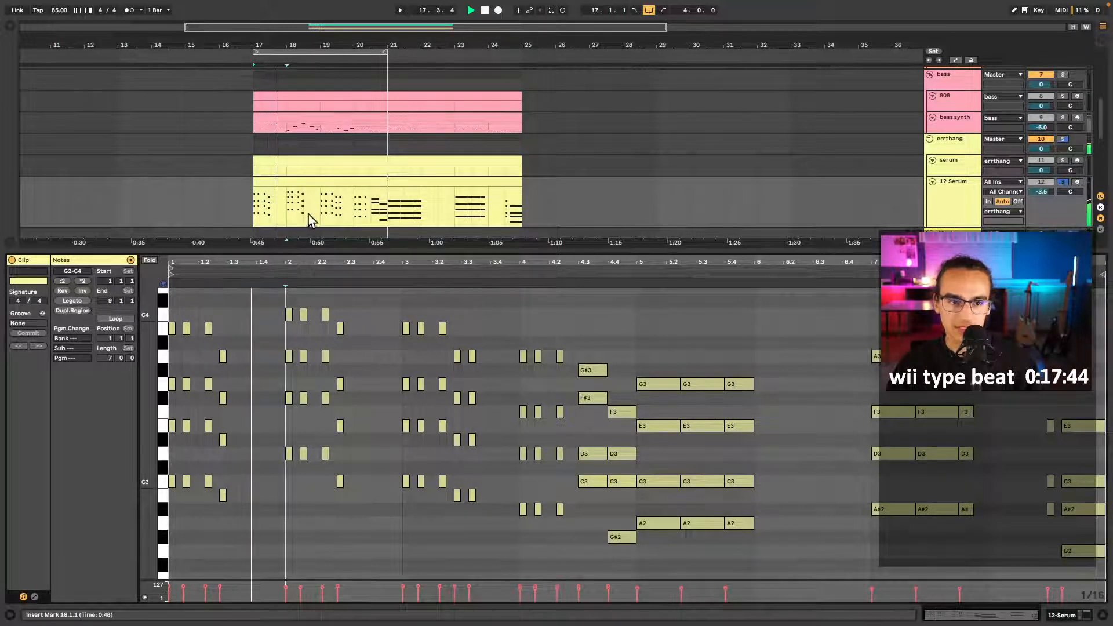
pyautogui.click(390, 213)
pyautogui.press('space')
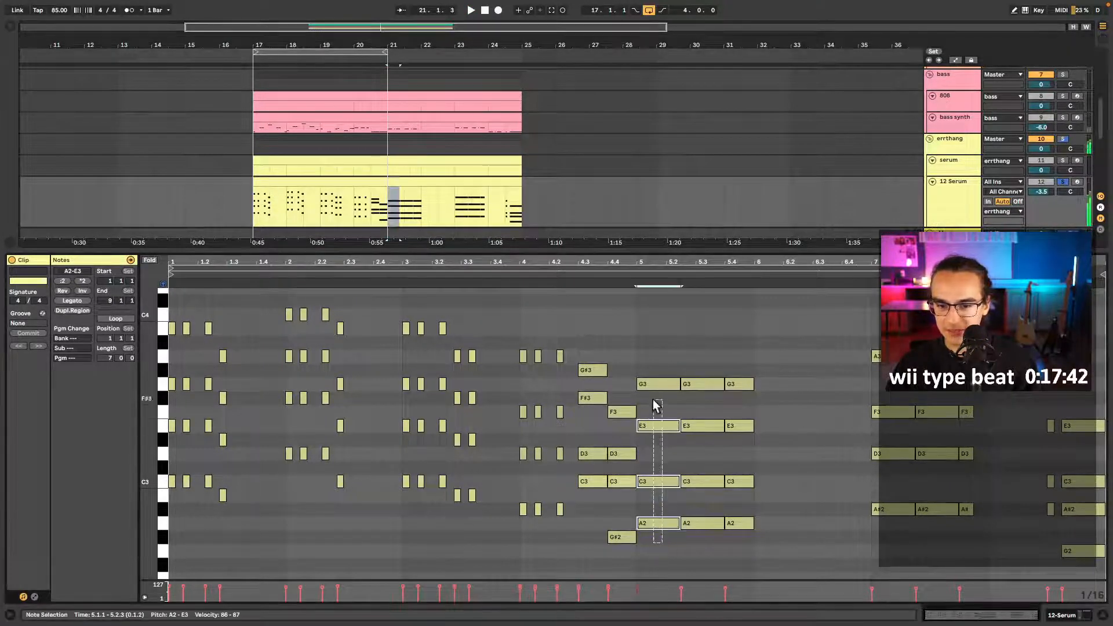
pyautogui.click(803, 506)
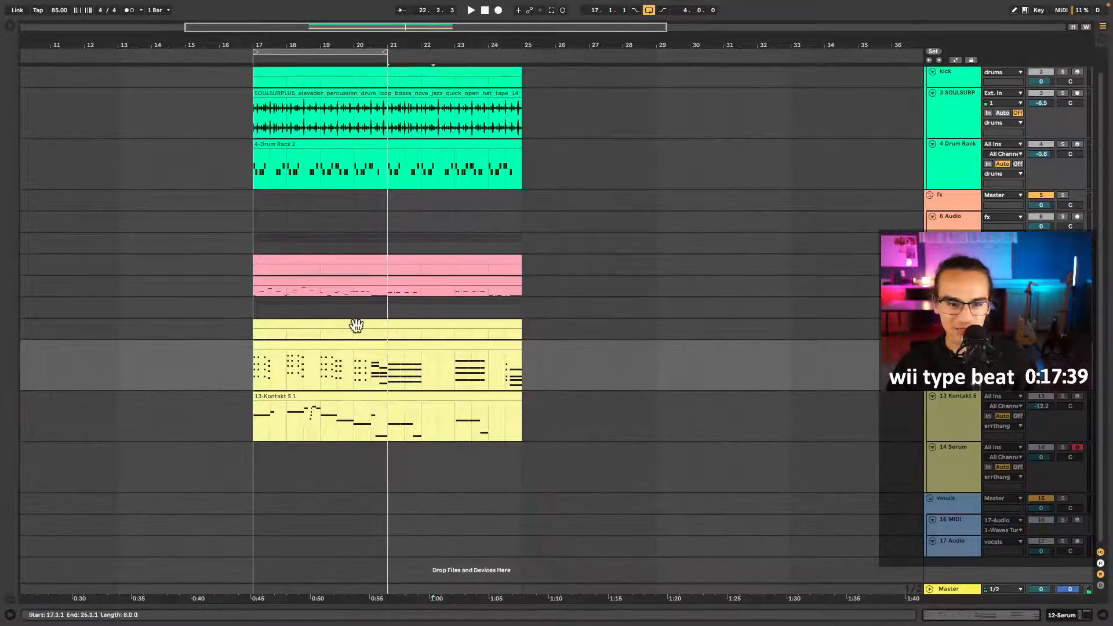
# - Play the arrangement from bar 17 and toggle solo on the 13 Kontakt track to compare the parts
pyautogui.click(360, 347)
pyautogui.click(357, 346)
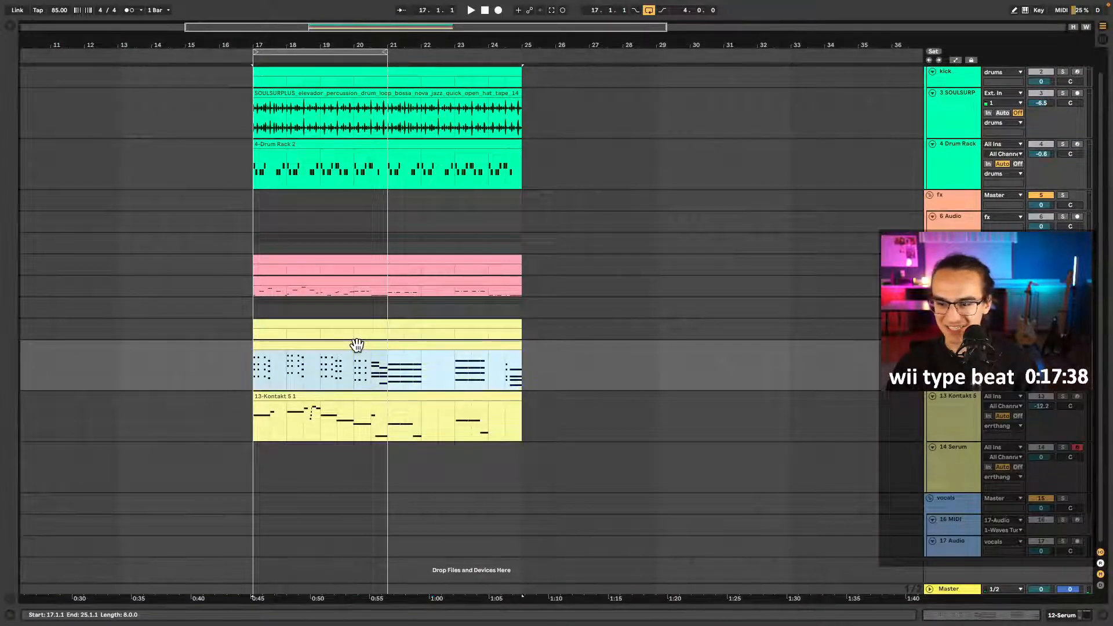
pyautogui.press('space')
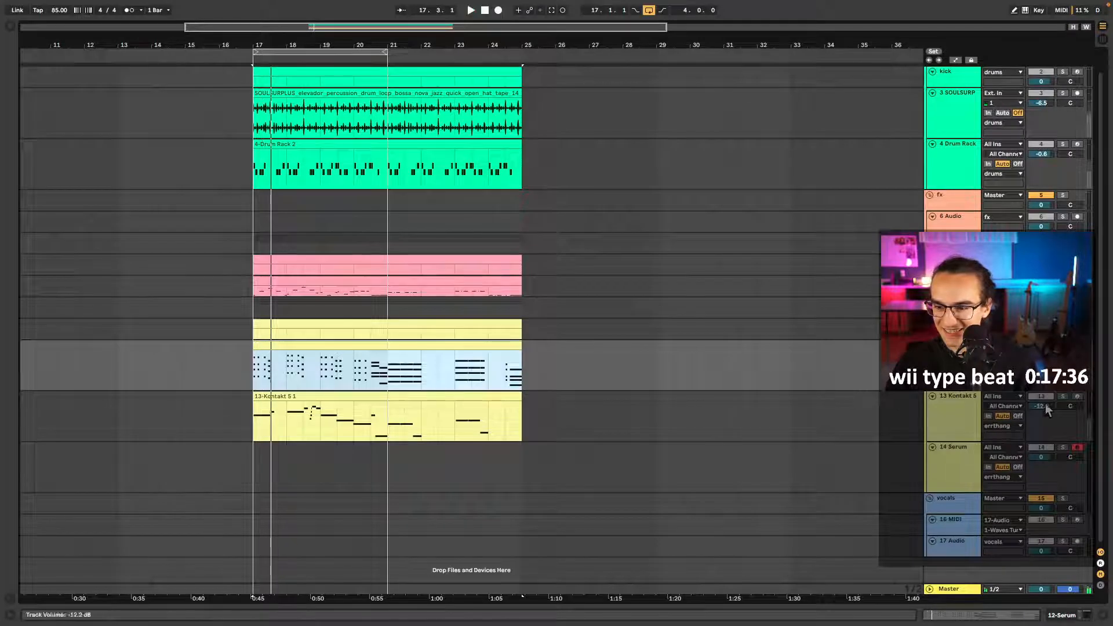
pyautogui.click(1061, 397)
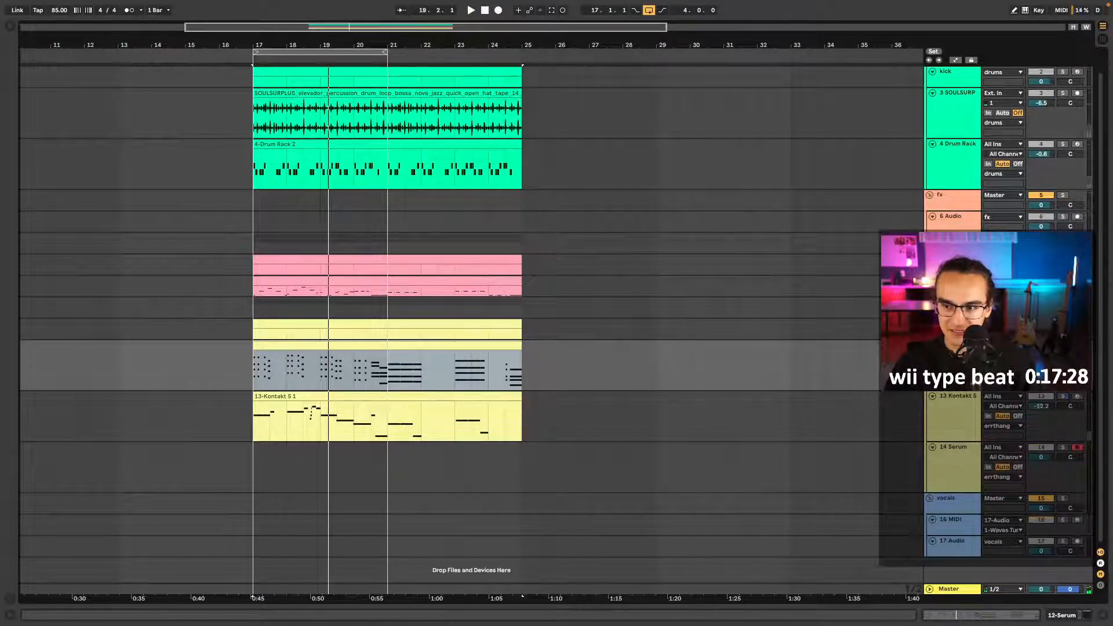
# - Open the bass synth clip and transpose its two D4 notes at 2.2.4 down two semitones to C4
pyautogui.doubleClick(288, 278)
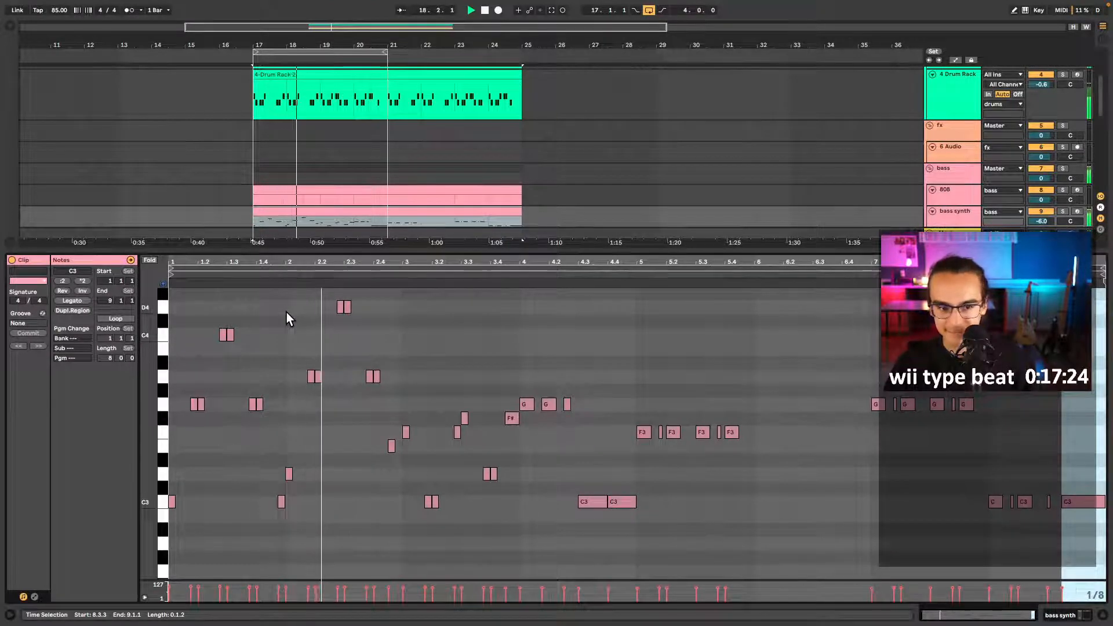
pyautogui.moveTo(364, 304); pyautogui.dragTo(340, 346)
pyautogui.press('Down')
pyautogui.press('Down')
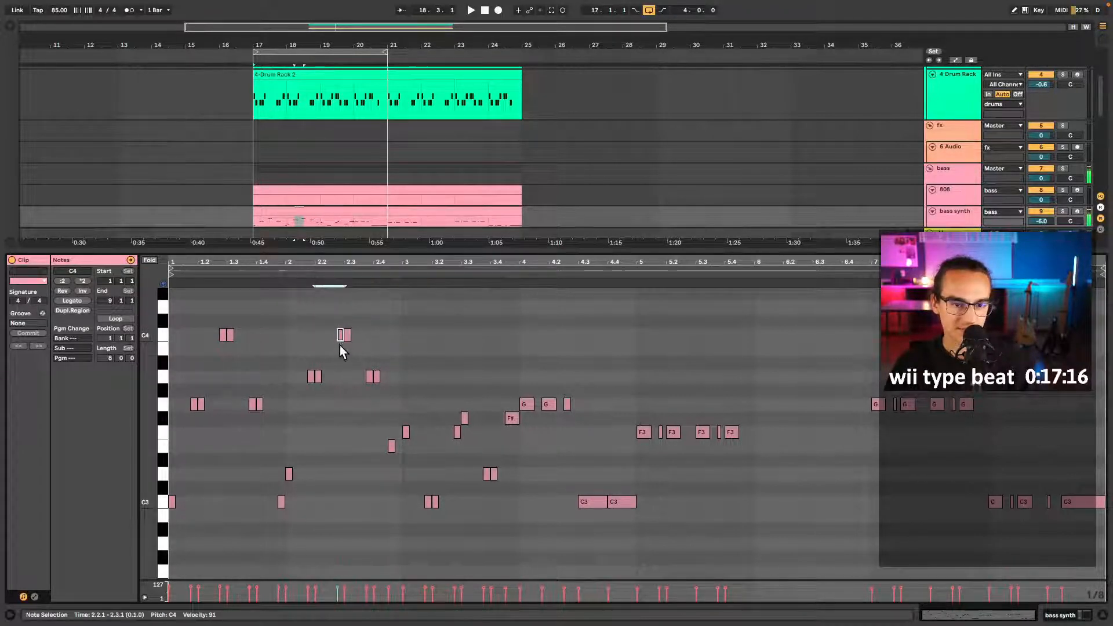
# - Transpose the first C4 note at 2.2.4 in the bass synth clip up two semitones to D4 and play it
pyautogui.press('Up')
pyautogui.press('Up')
pyautogui.click(301, 284)
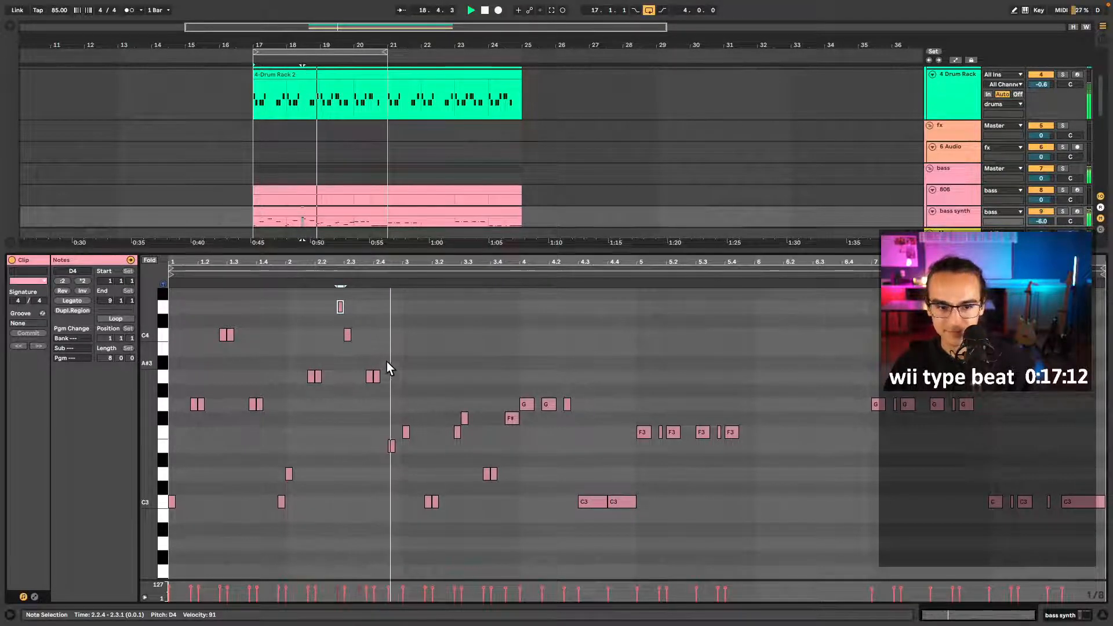
pyautogui.press('space')
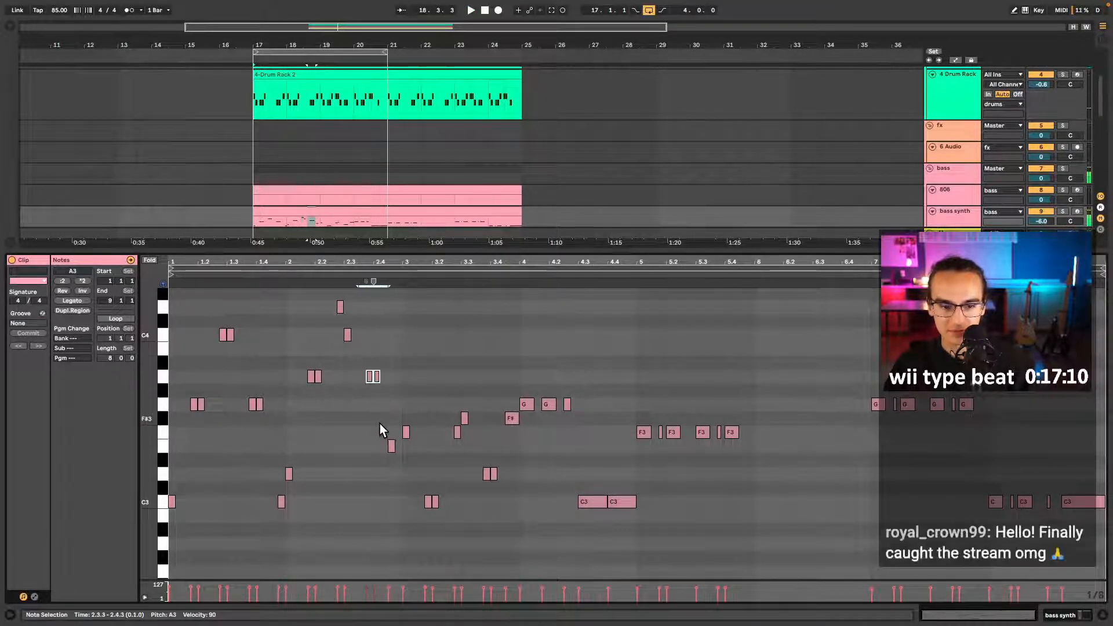
# - Close the bass synth clip's note editor and play the arrangement from bar 17
pyautogui.click(395, 384)
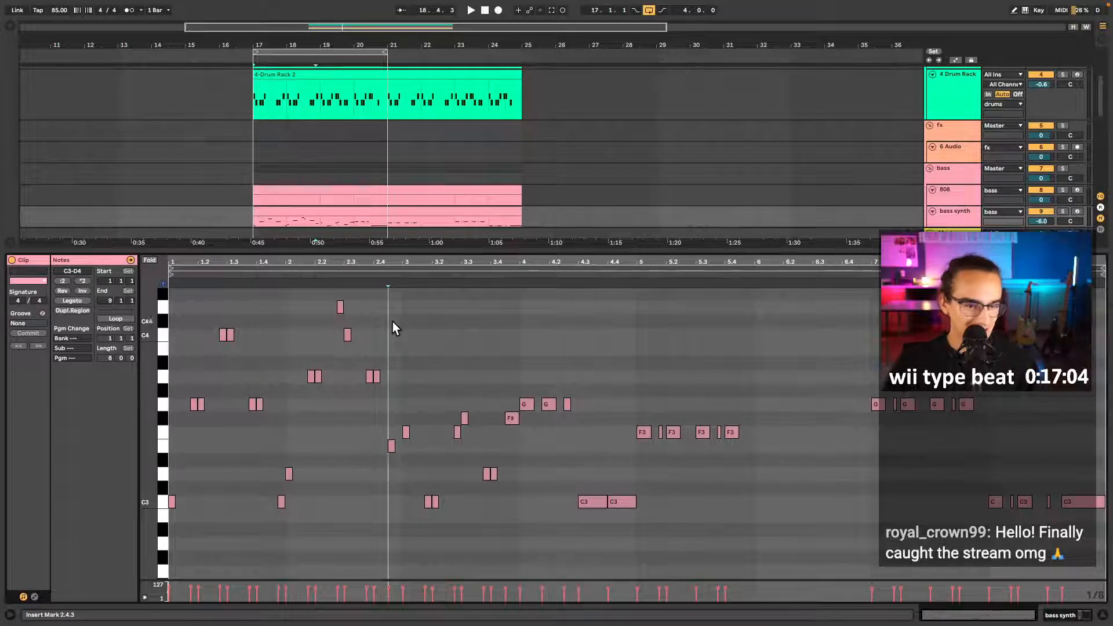
pyautogui.doubleClick(375, 250)
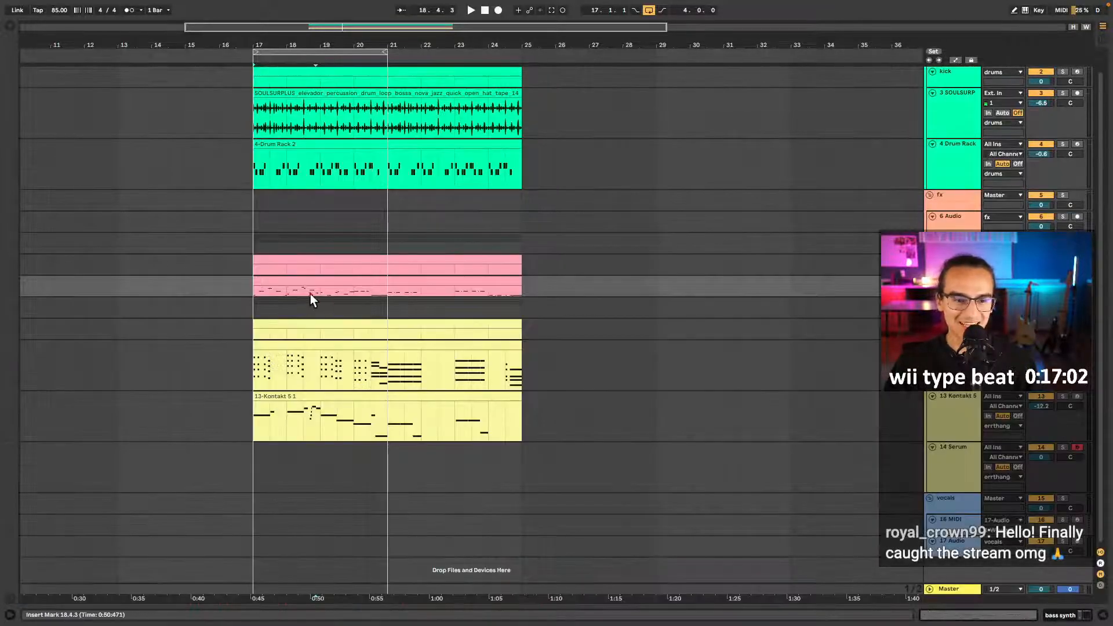
pyautogui.click(253, 287)
pyautogui.press('space')
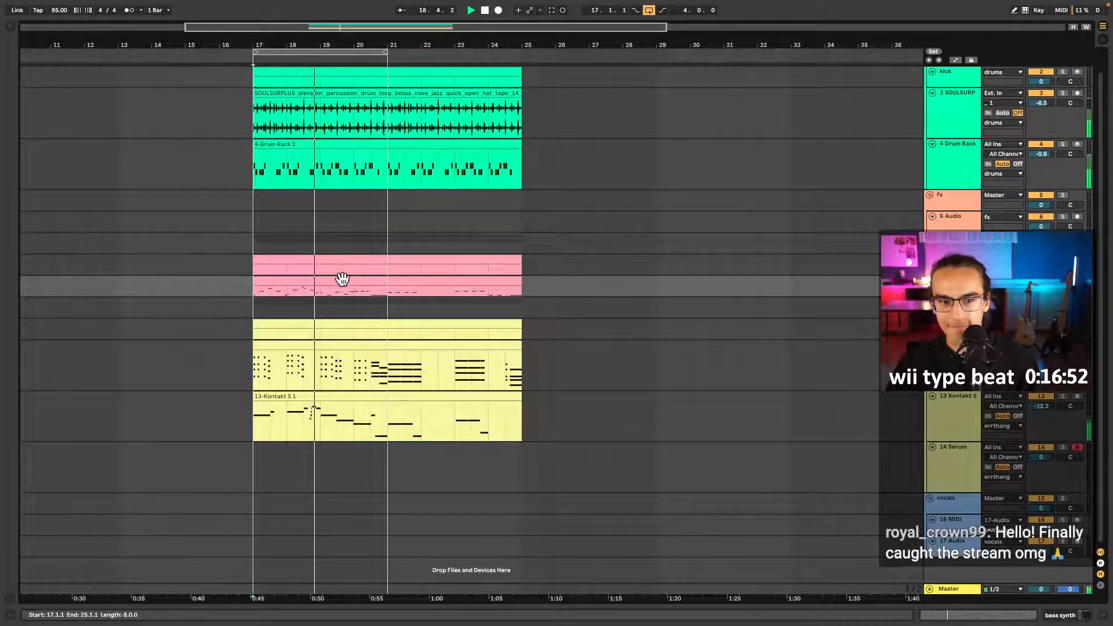
pyautogui.press('space')
# - Move the bass synth clip to bar 33 and insert an empty MIDI clip from bar 17 to bar 25
pyautogui.moveTo(337, 279); pyautogui.dragTo(846, 286)
pyautogui.moveTo(521, 287); pyautogui.dragTo(242, 287)
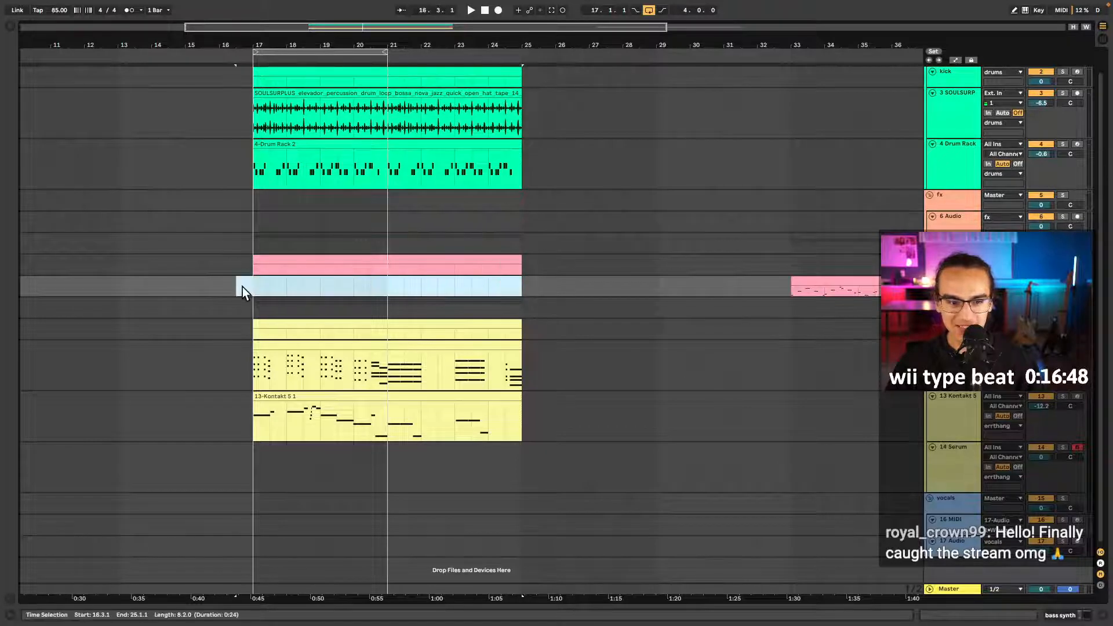
pyautogui.hotkey('ctrl', 'shift', 'm')
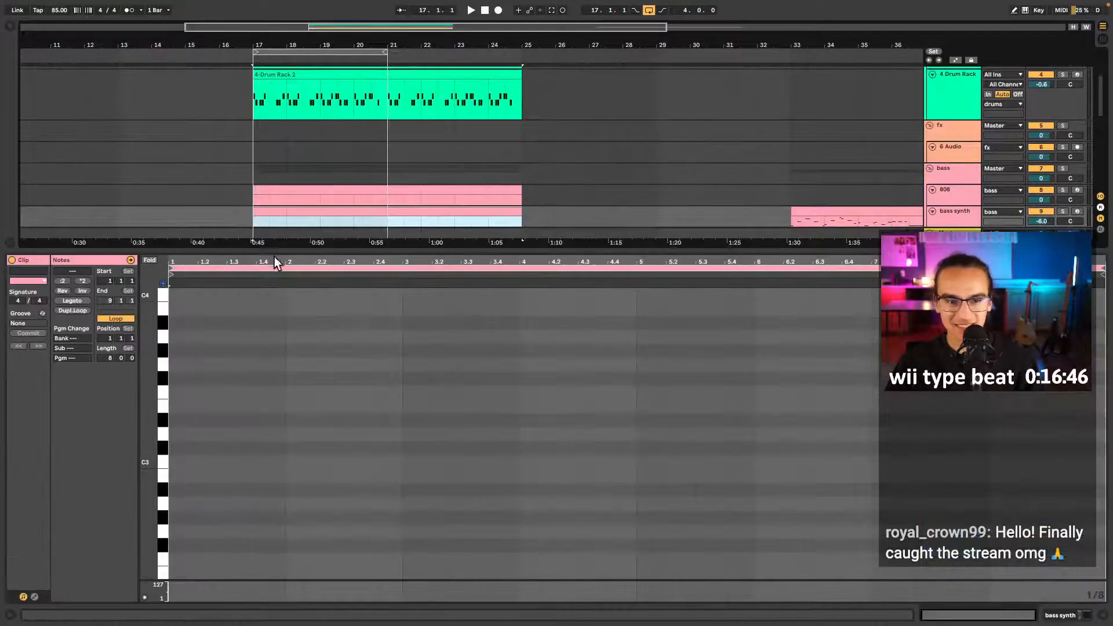
# - Solo the bass synth and try out a new line with C3 at 1.1.1 and D3 at 2.1.1
pyautogui.click(1062, 211)
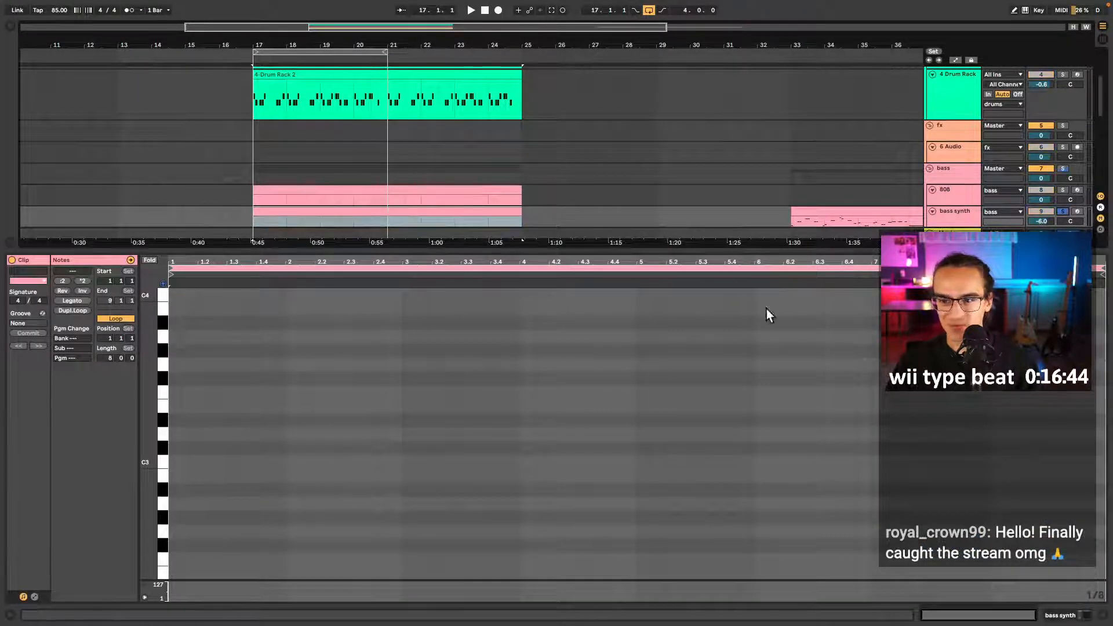
pyautogui.click(181, 460)
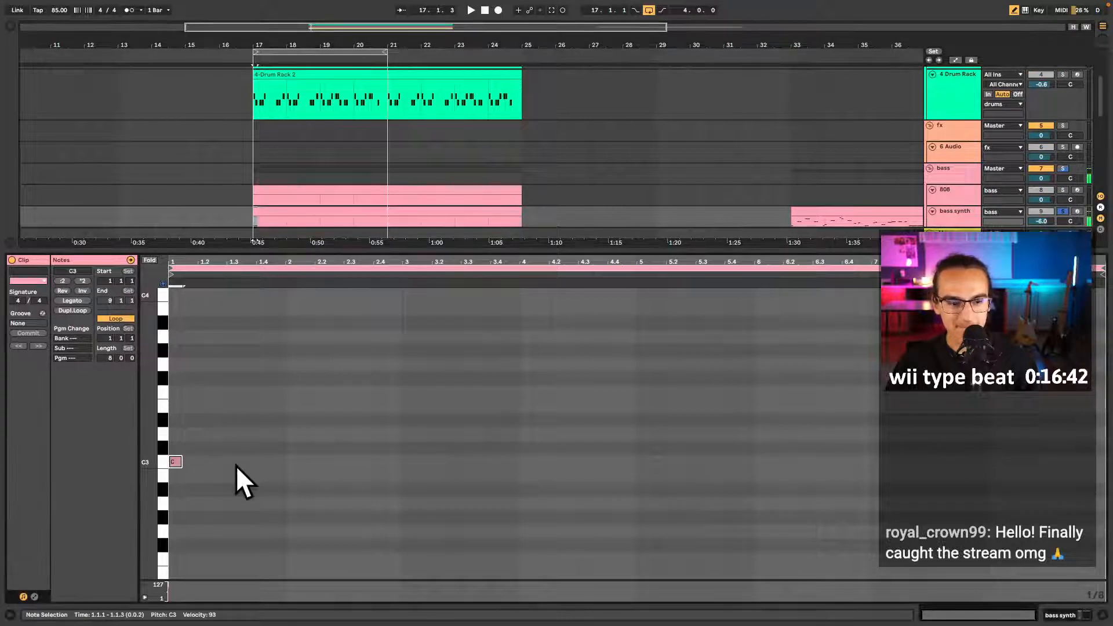
pyautogui.press('space')
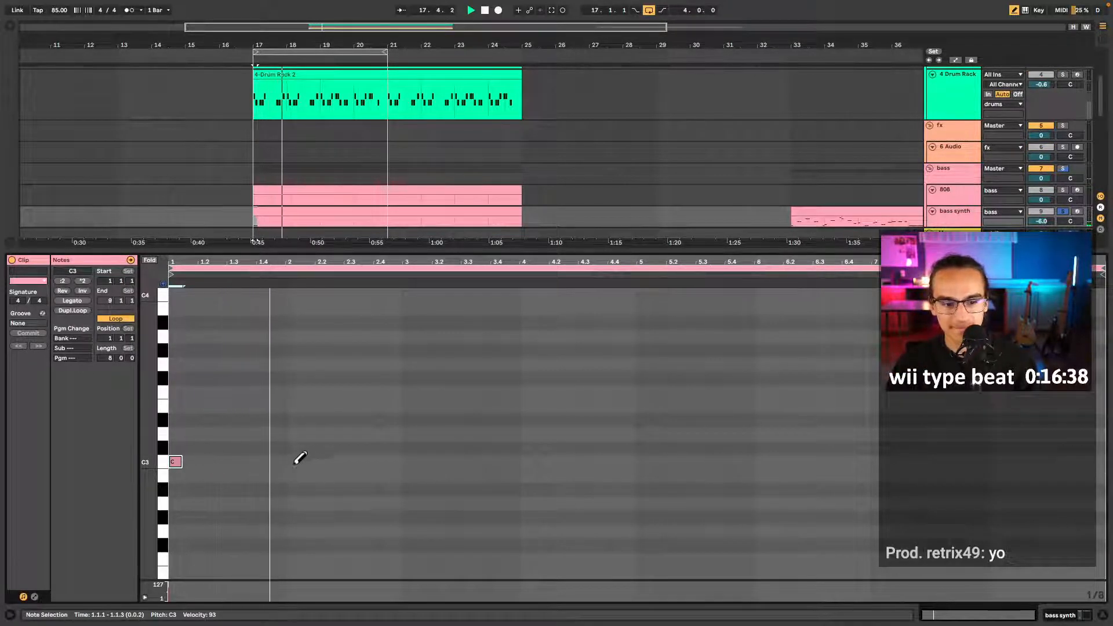
pyautogui.click(293, 434)
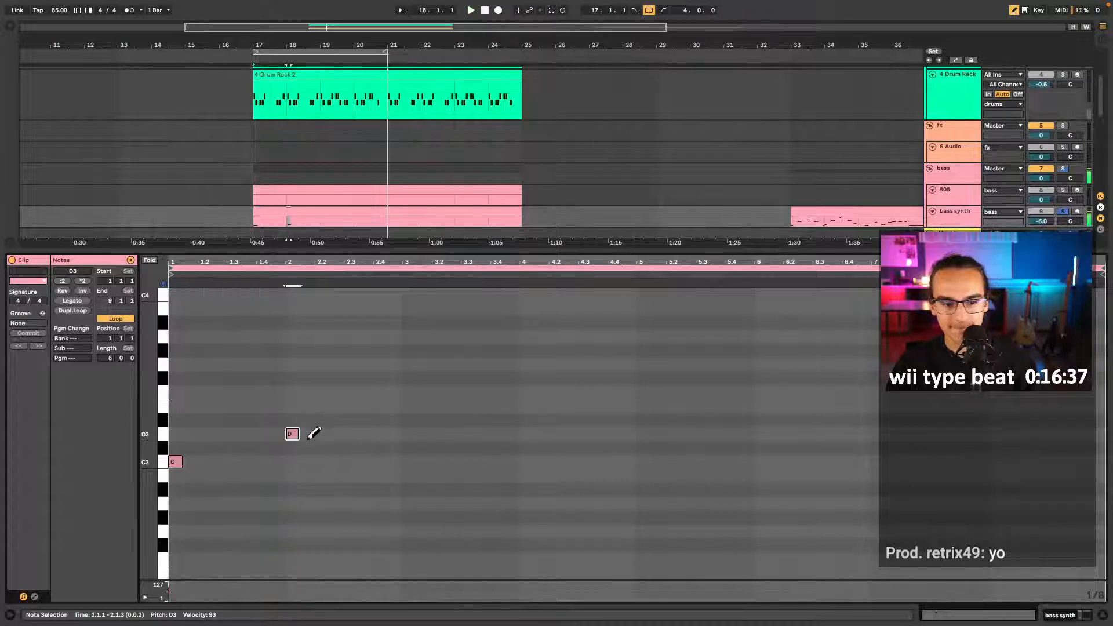
pyautogui.click(412, 434)
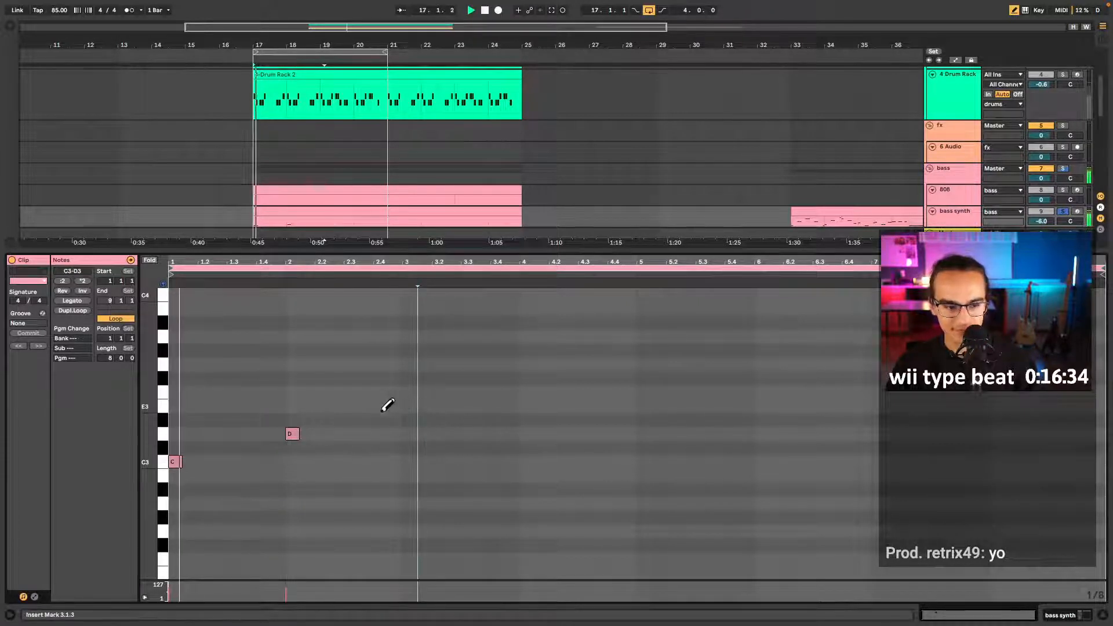
pyautogui.click(293, 432)
pyautogui.press('super+alt+l')
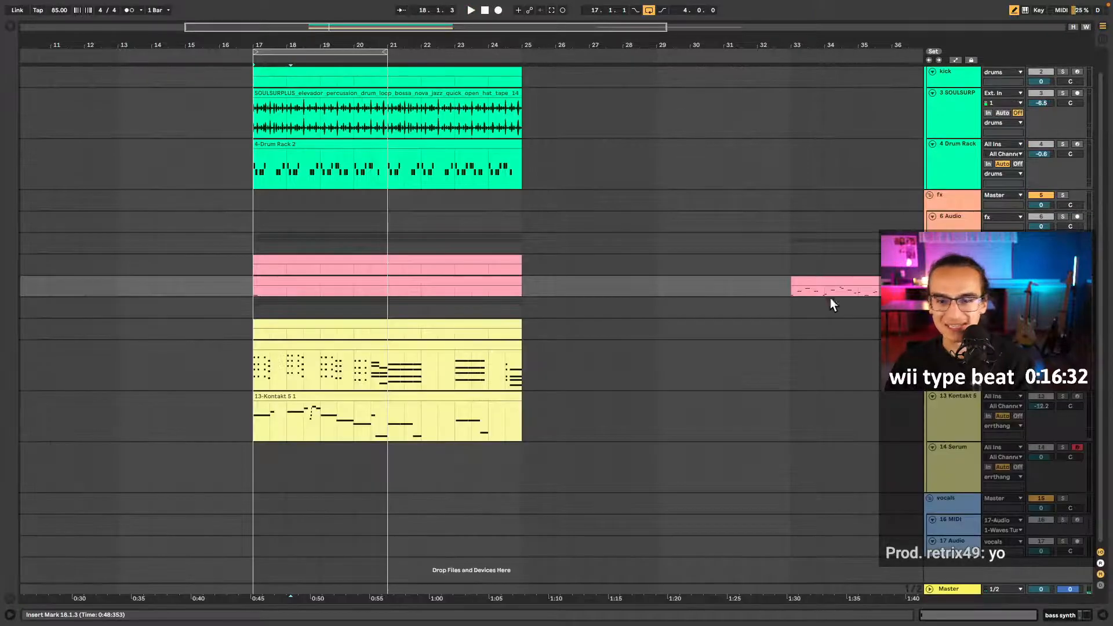
# - Move the original bass synth clip back to bar 17 over the test clip and play it
pyautogui.moveTo(848, 279); pyautogui.dragTo(308, 294)
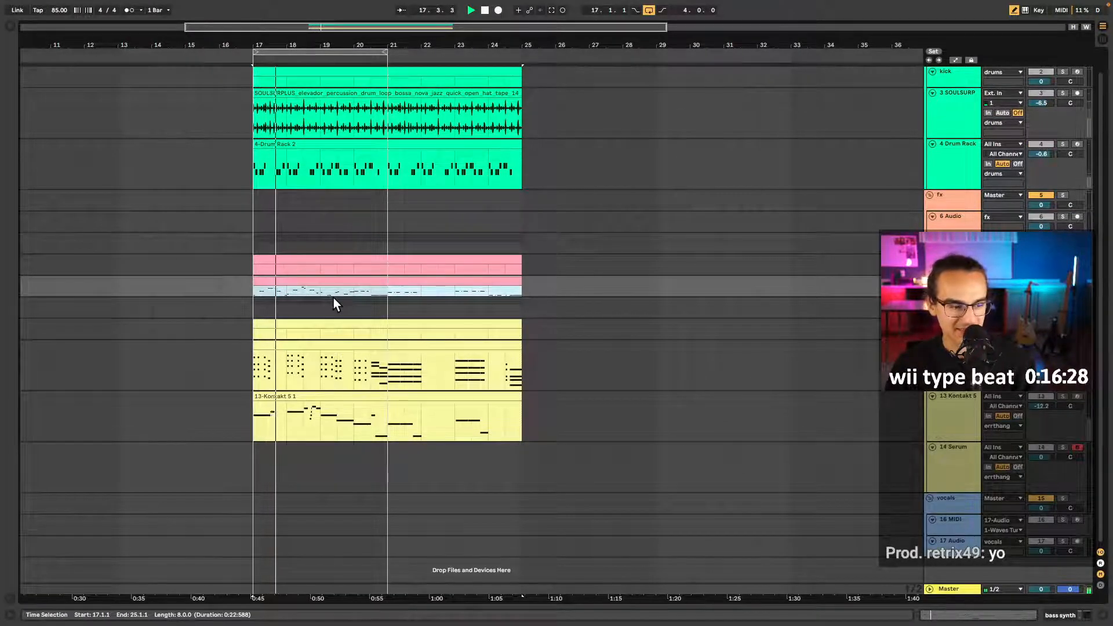
pyautogui.press('space')
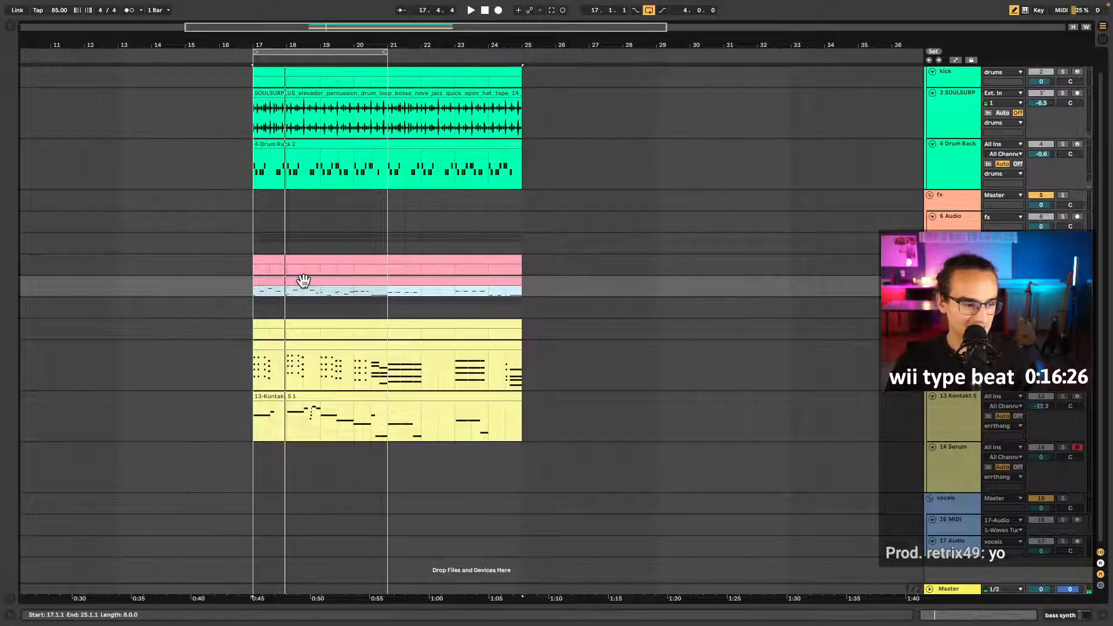
pyautogui.press('space')
# - Transpose the C4 note at 2.3.1 in the bass synth clip up two semitones to D4 and audition the second bar
pyautogui.doubleClick(327, 283)
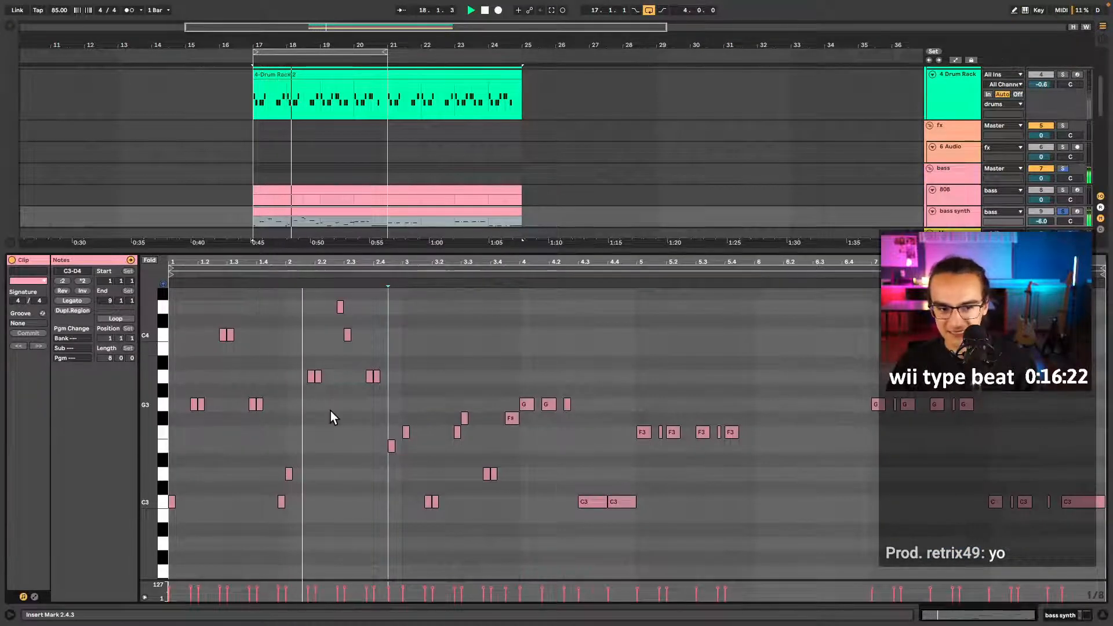
pyautogui.click(347, 335)
pyautogui.press('Up')
pyautogui.press('Up')
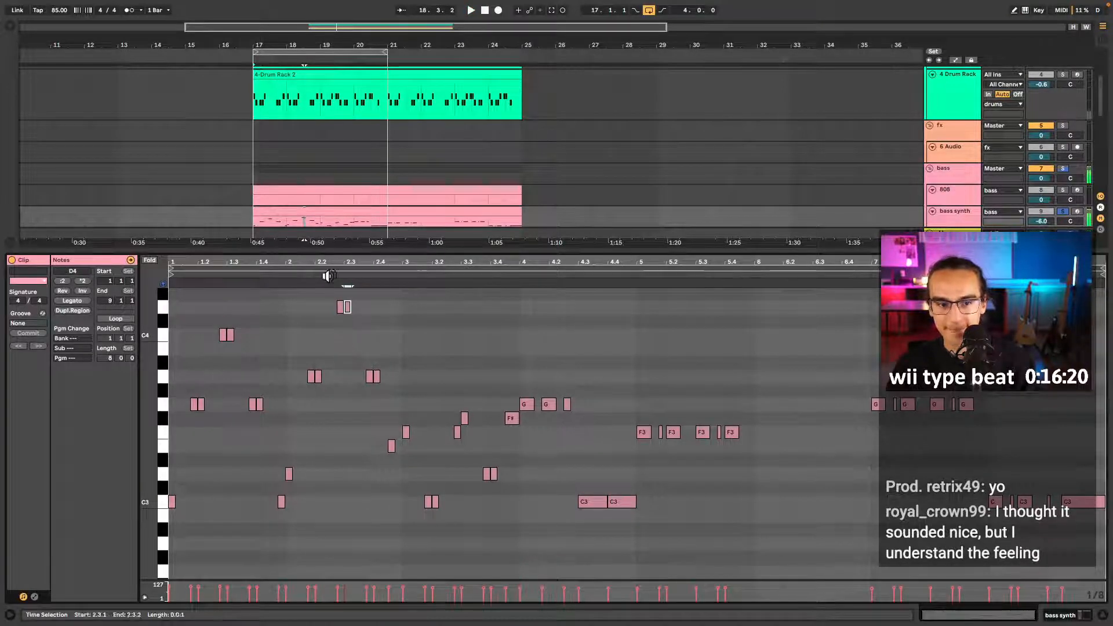
pyautogui.click(327, 277)
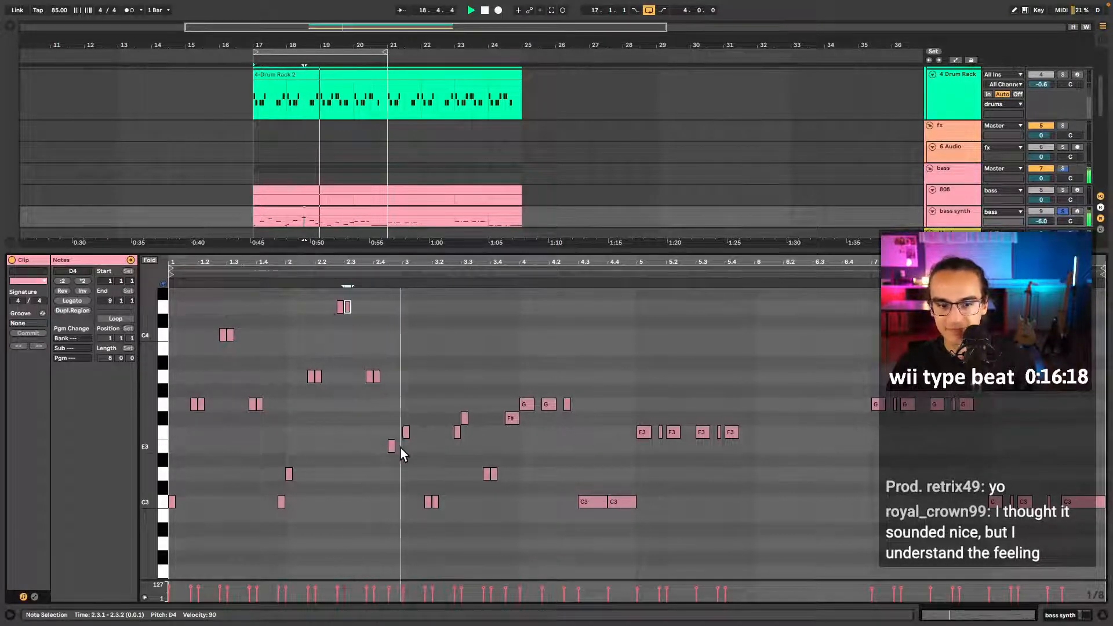
pyautogui.press('space')
# - Audition the soloed bass synth clip from bar 2 onward, checking the C3 and F3 notes in bar 3
pyautogui.moveTo(399, 384); pyautogui.dragTo(459, 521)
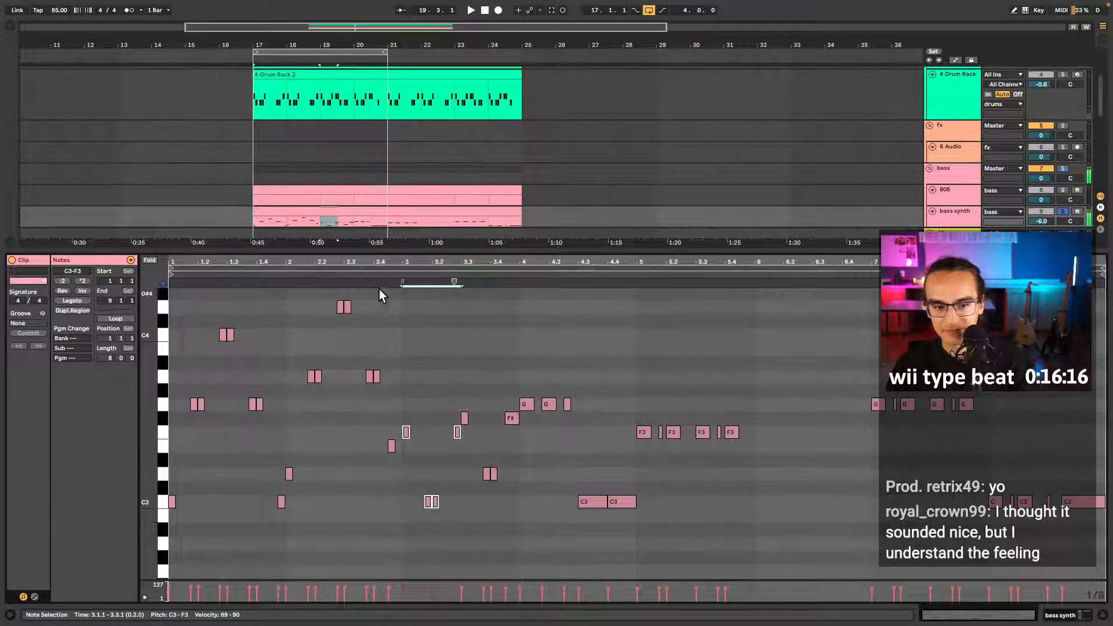
pyautogui.click(370, 269)
pyautogui.click(366, 275)
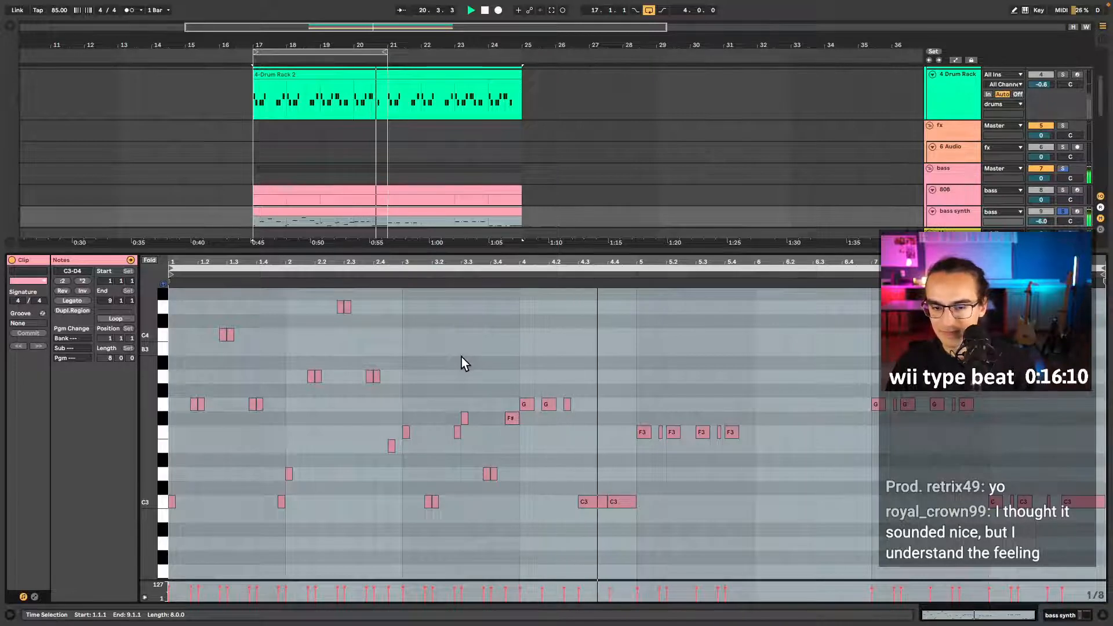
pyautogui.click(635, 274)
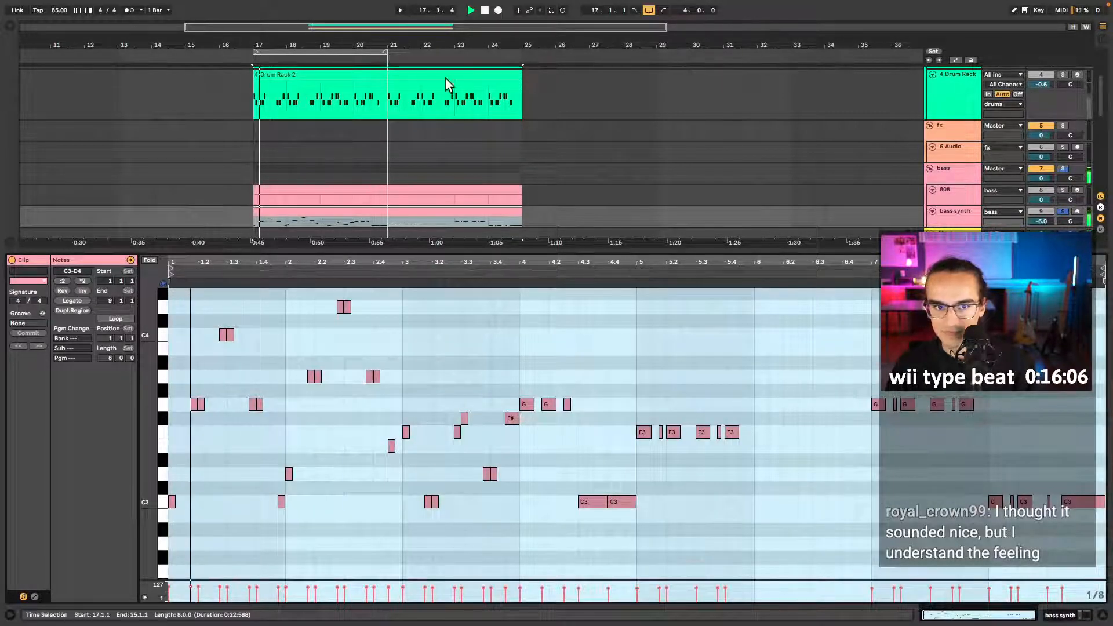
pyautogui.press('space')
# - Extend the arrangement loop to eight bars, ending at bar 25, and close the note editor
pyautogui.click(384, 51)
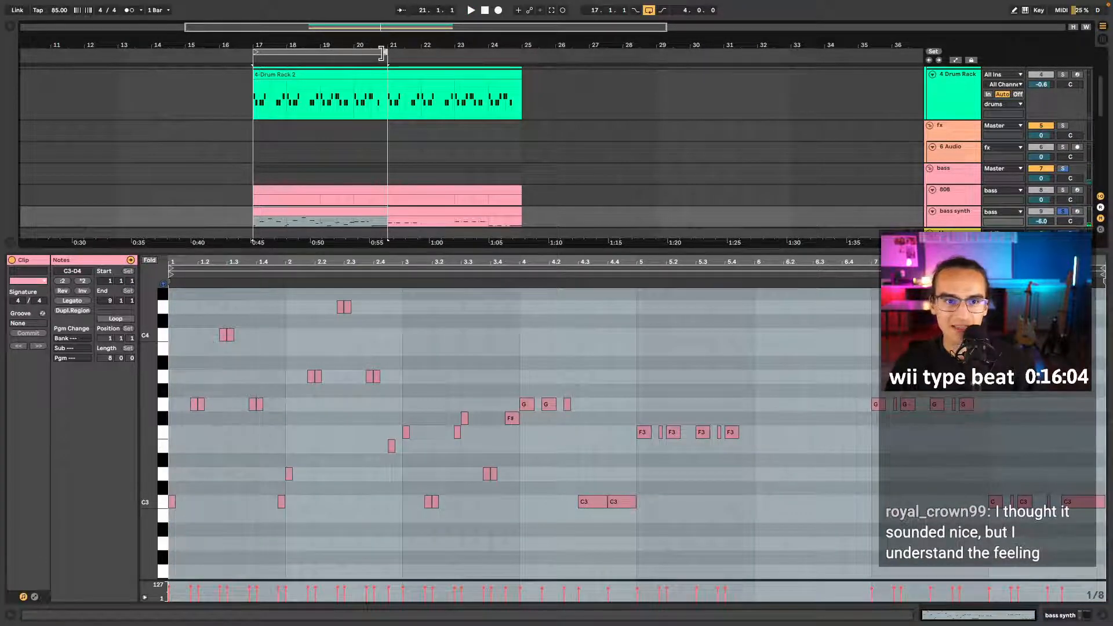
pyautogui.moveTo(384, 51); pyautogui.dragTo(525, 52)
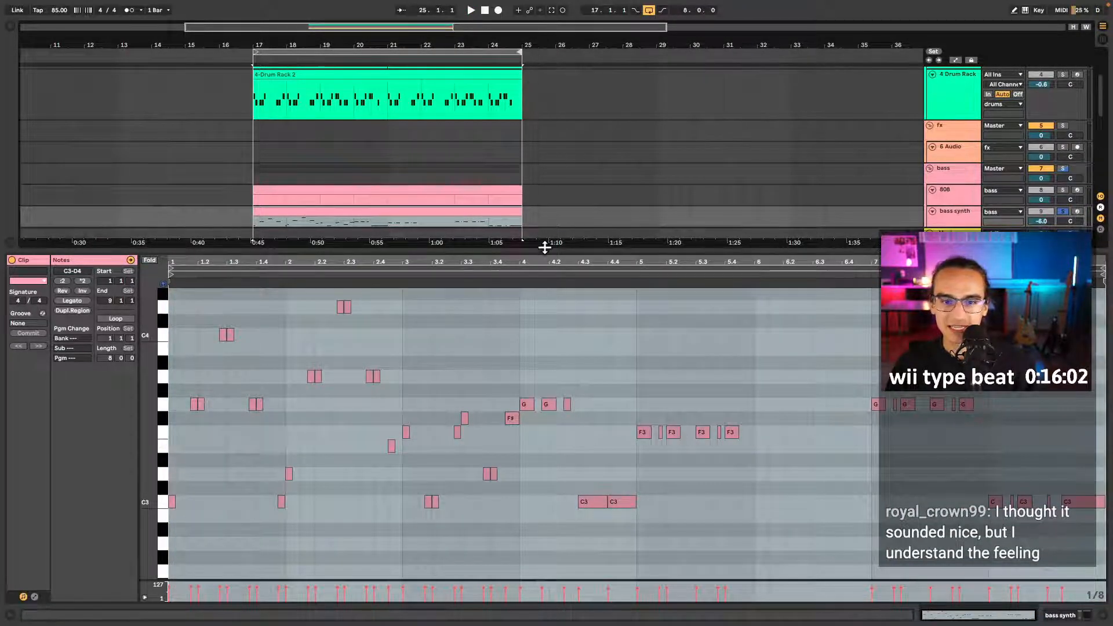
pyautogui.press('super+alt+l')
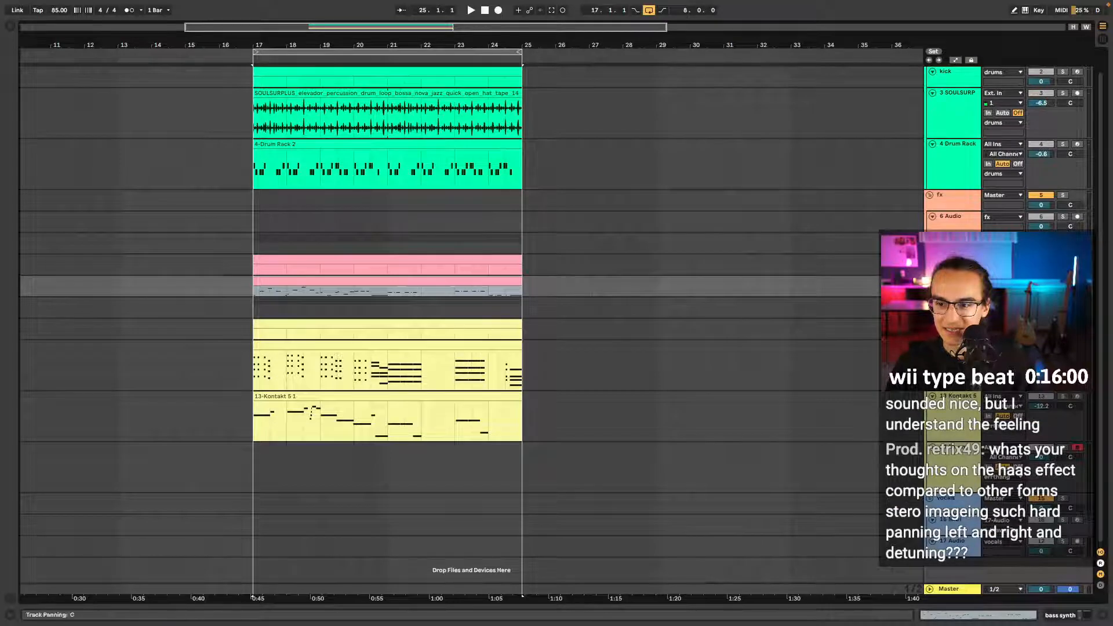
# - Play the full eight-bar loop with the bass synth unsoloed, then stop with the 12 Serum clip selected
pyautogui.press('space')
pyautogui.click(385, 396)
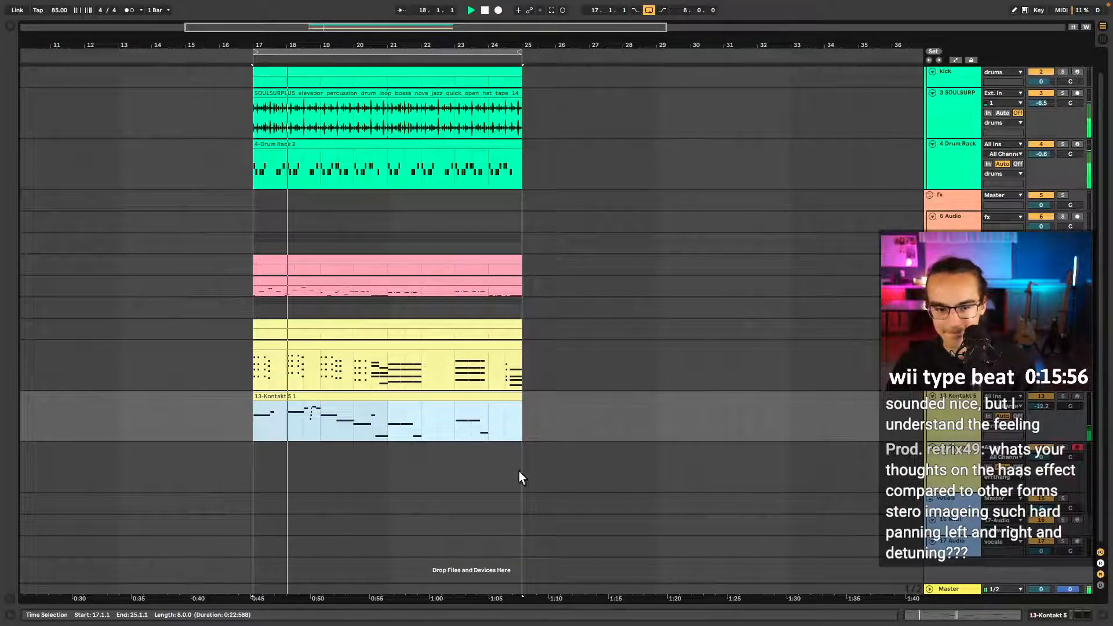
pyautogui.moveTo(519, 471); pyautogui.dragTo(247, 470)
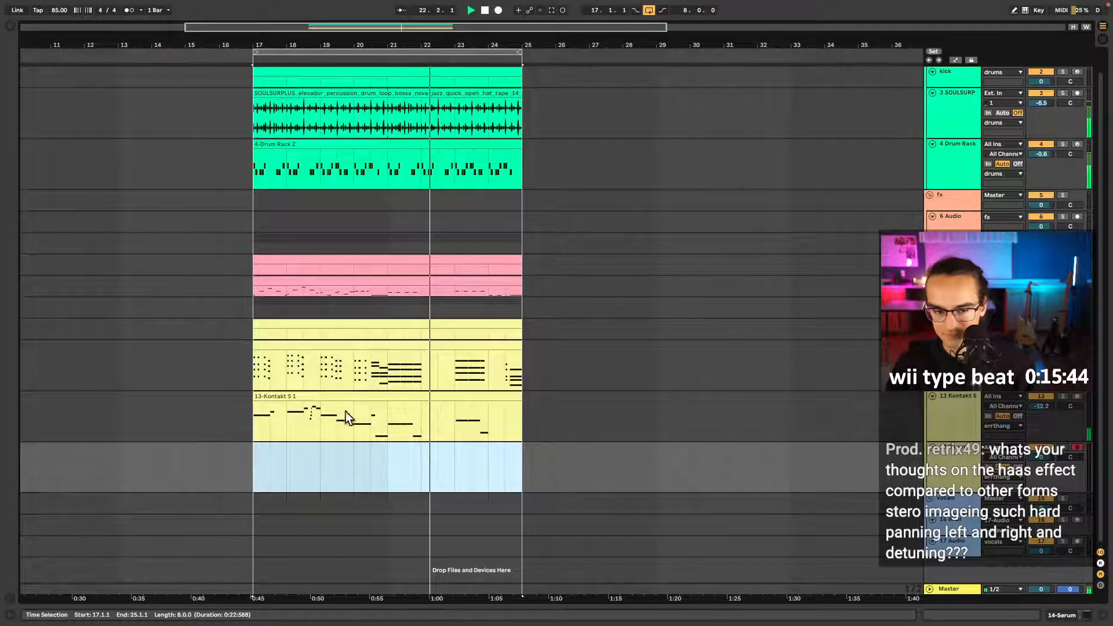
pyautogui.click(461, 382)
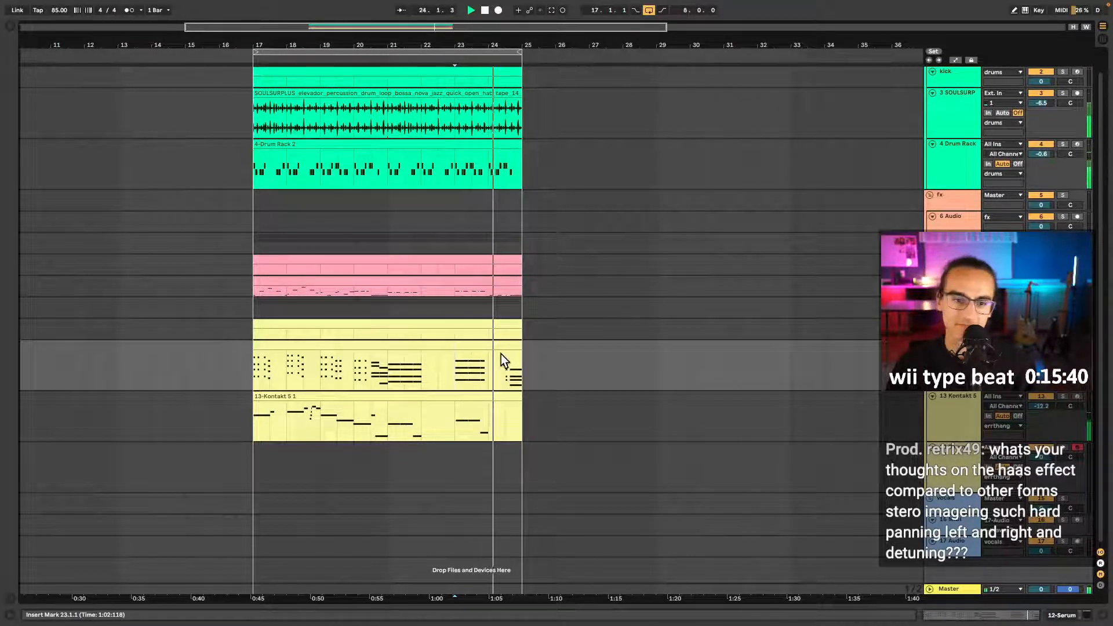
pyautogui.click(476, 346)
pyautogui.press('space')
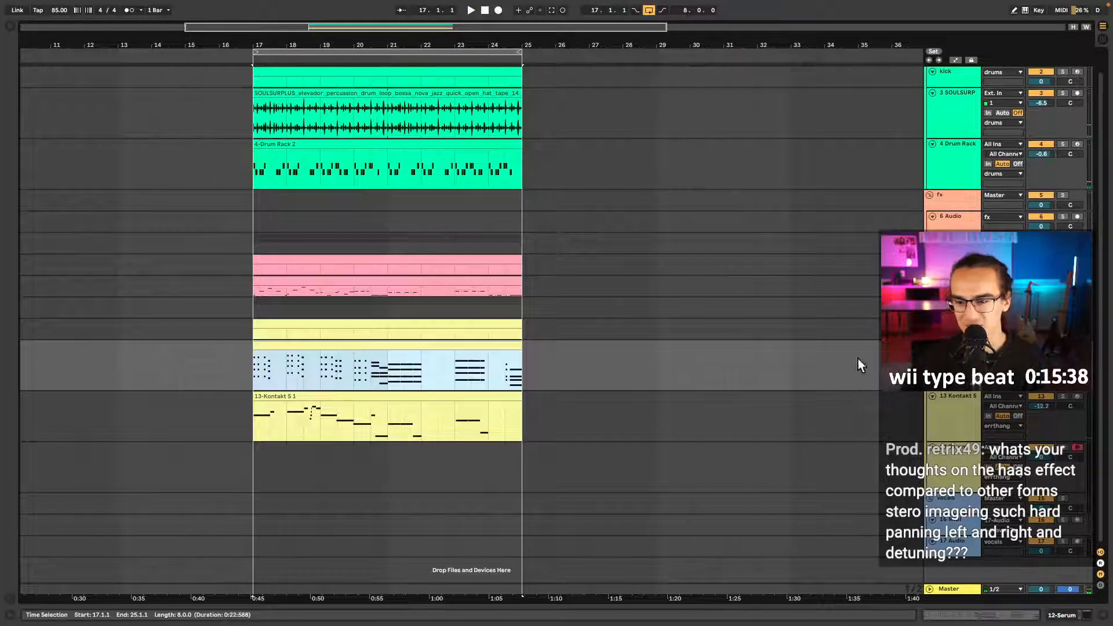
# - Copy all the bass synth notes into the 12 Serum clip at 1.1.1, spanning C1 to D2 below its chords
pyautogui.doubleClick(371, 285)
pyautogui.hotkey('shift', 'Tab')
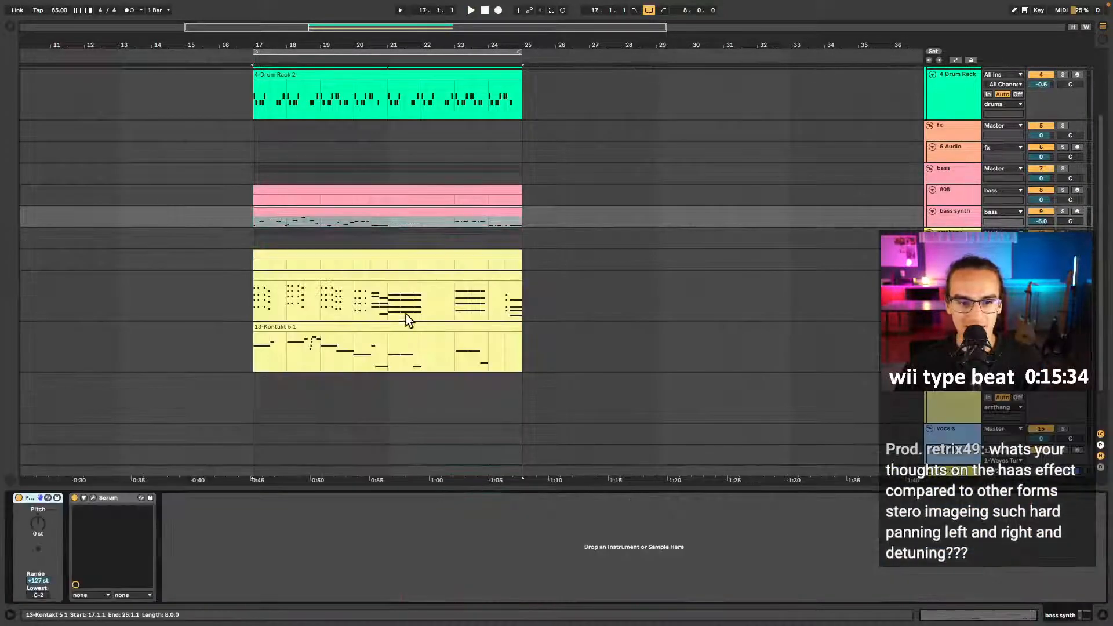
pyautogui.doubleClick(410, 279)
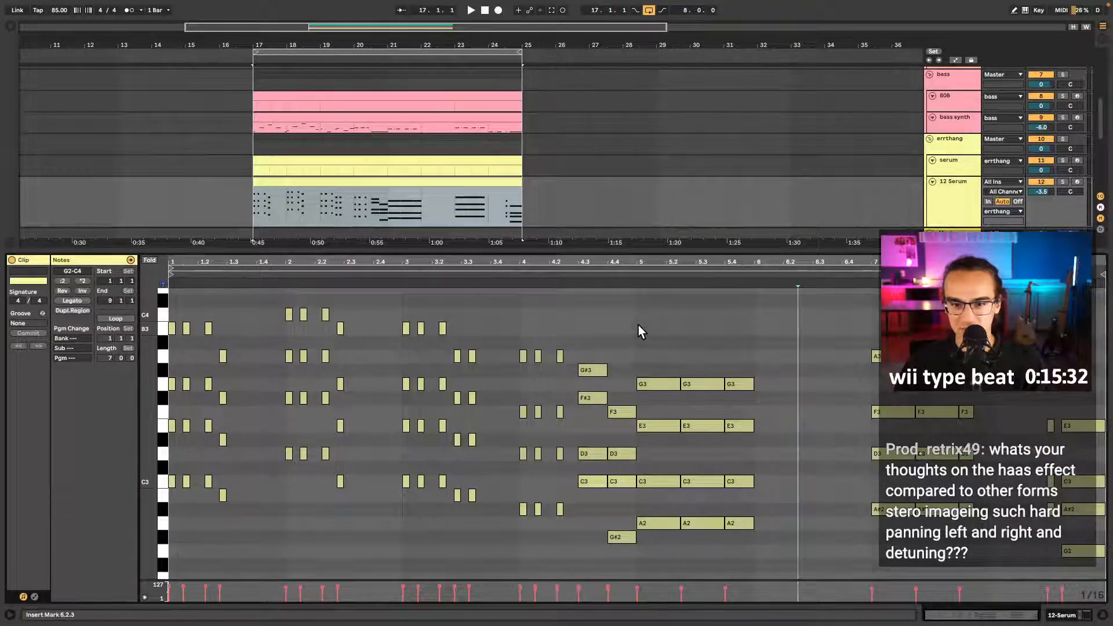
pyautogui.click(638, 325)
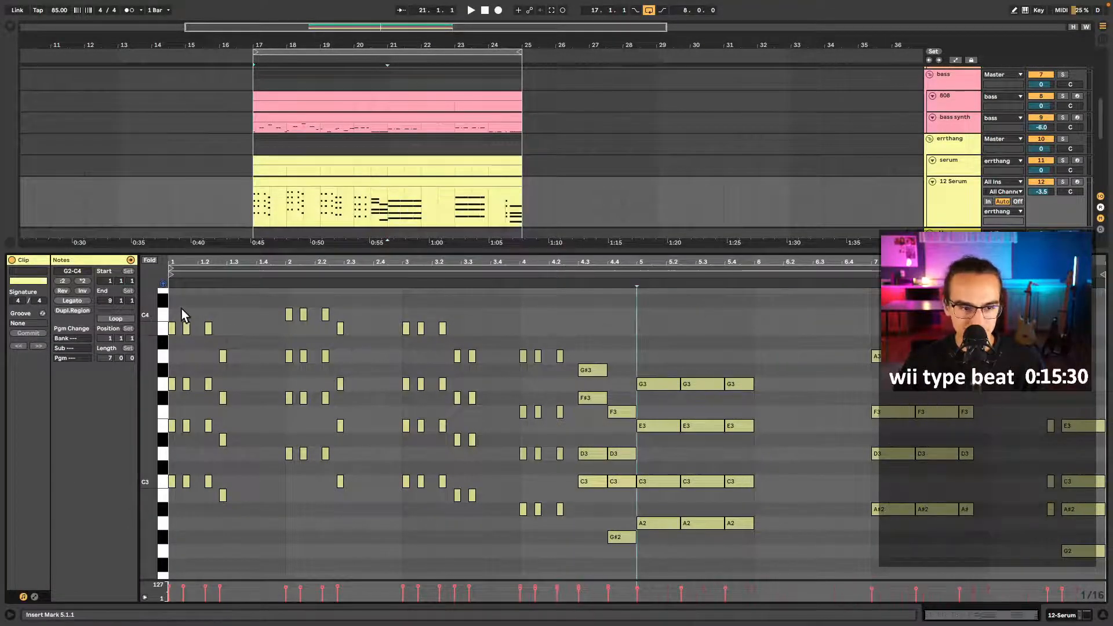
pyautogui.hotkey('ctrl', 'a')
pyautogui.hotkey('ctrl', 'v')
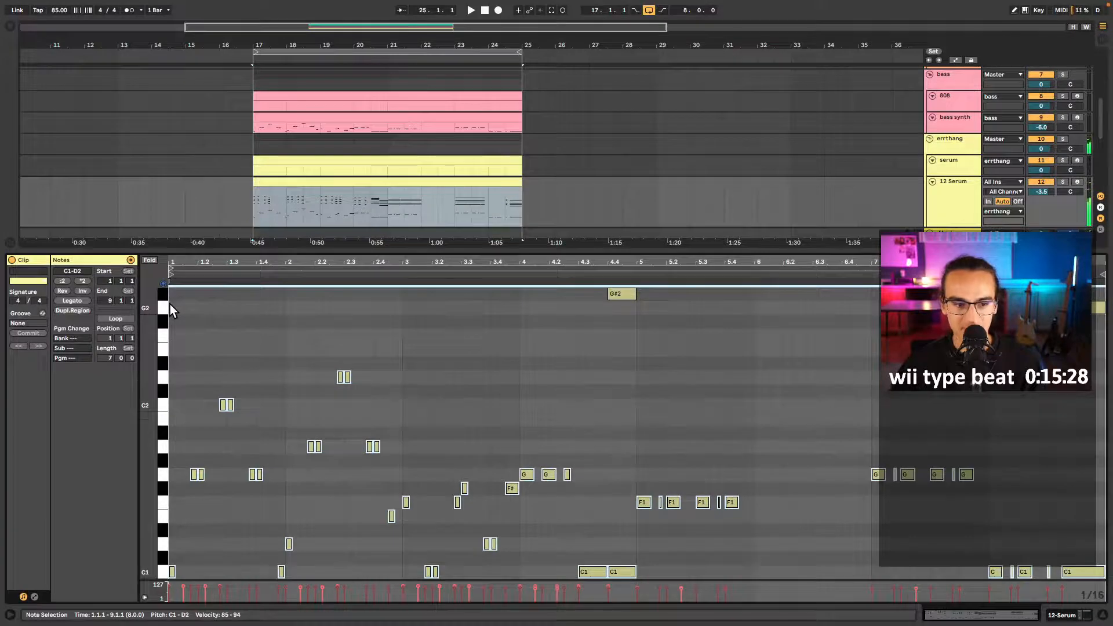
pyautogui.moveTo(152, 350); pyautogui.dragTo(121, 350)
pyautogui.moveTo(300, 250); pyautogui.dragTo(310, 135)
pyautogui.scroll(5, 307, 306)
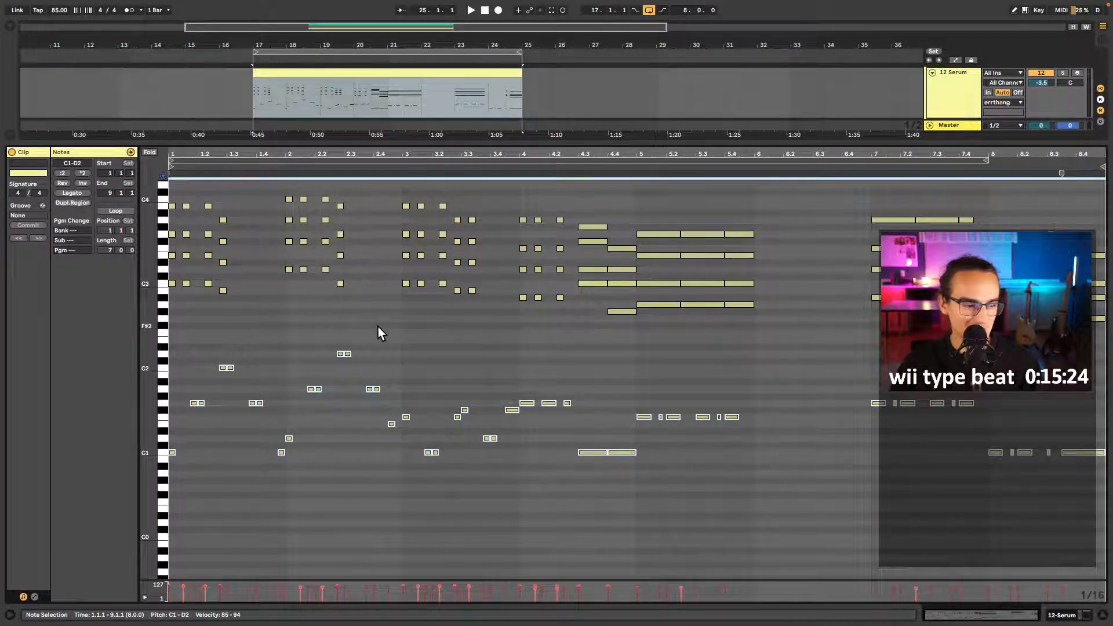
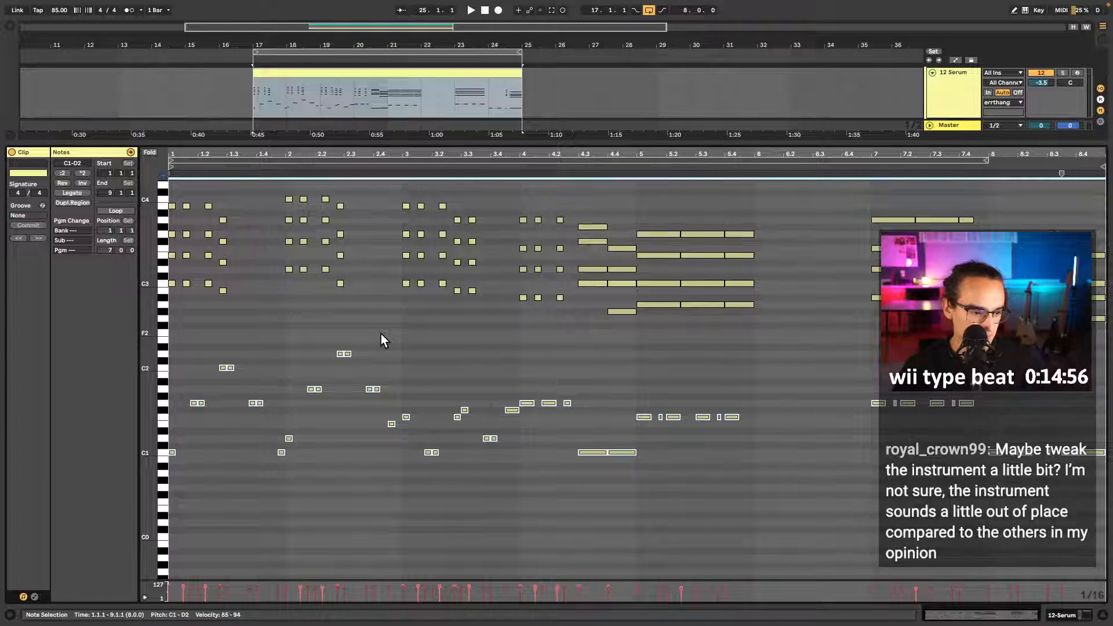
pyautogui.click(425, 322)
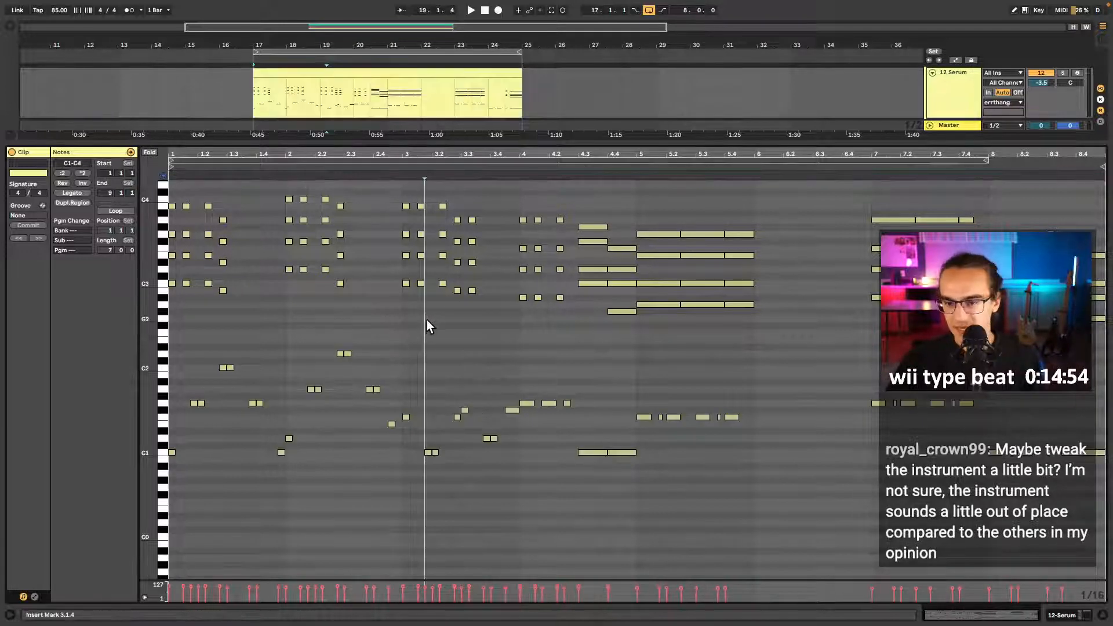
# - Replace the chord at 1.2.4 in the 12 Serum clip with a copy of the preceding C3–B3 chord
pyautogui.scroll(2, 426, 318)
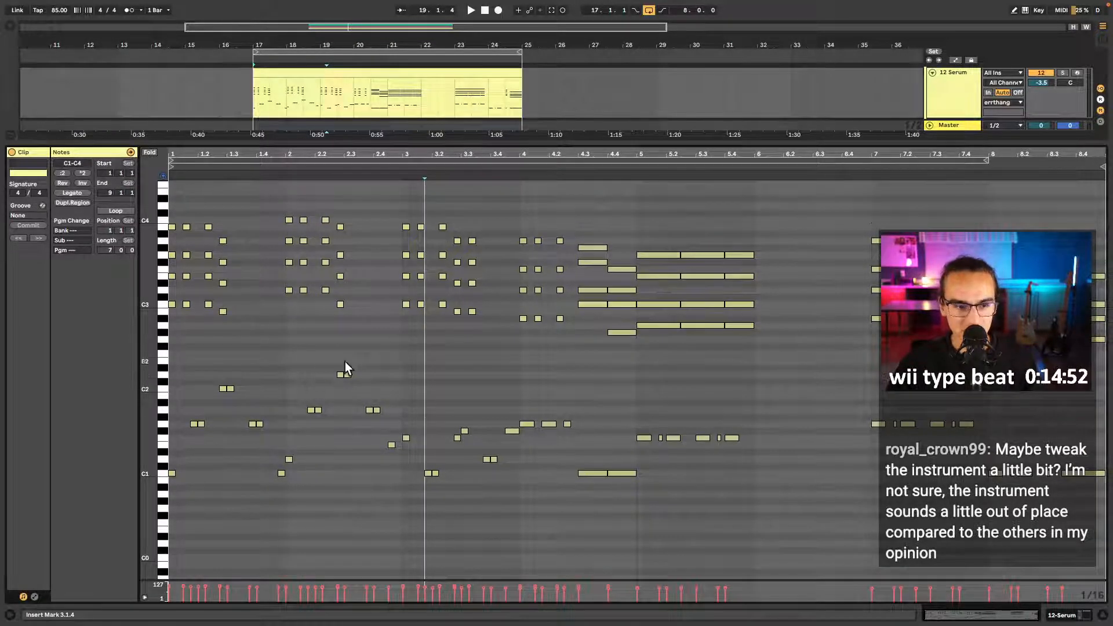
pyautogui.scroll(5, 346, 365)
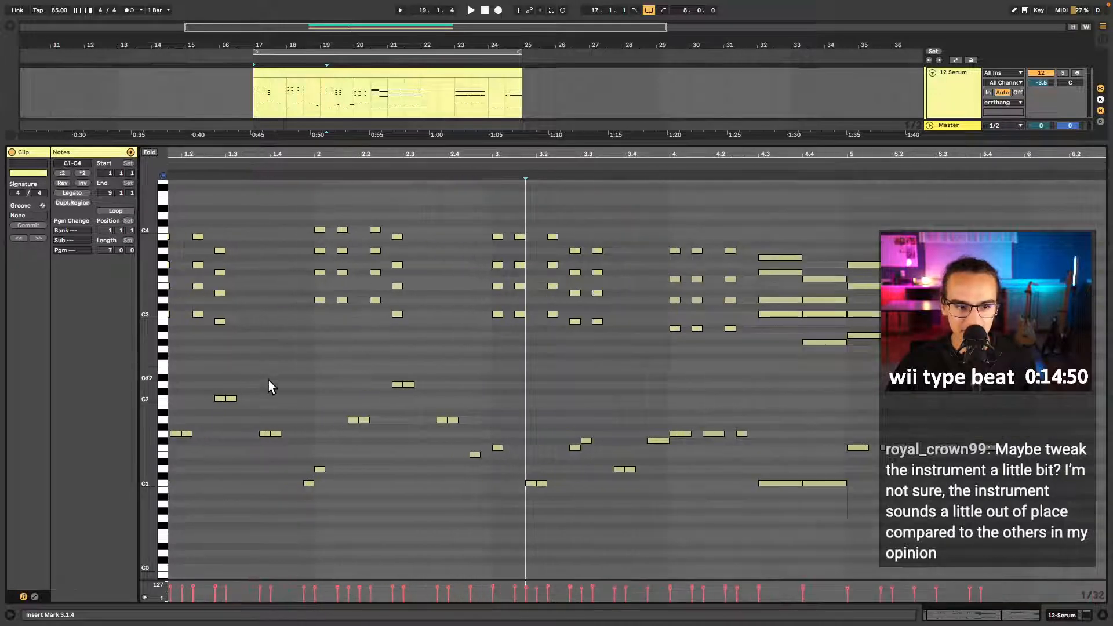
pyautogui.hscroll(-1, 270, 379)
pyautogui.moveTo(262, 356); pyautogui.dragTo(221, 338)
pyautogui.press('Delete')
pyautogui.hotkey('ctrl', 'z')
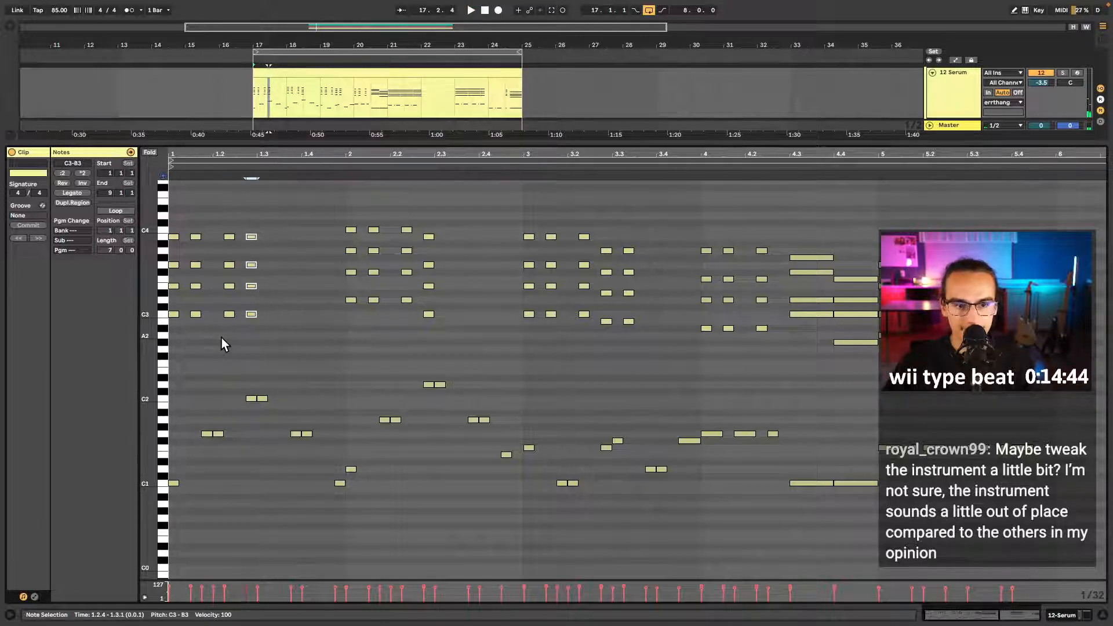
# - Duplicate the D3–C4 chord at 2.2.2 onto 2.2.4, replacing the chord there, and audition the clip from bar 2
pyautogui.press('space')
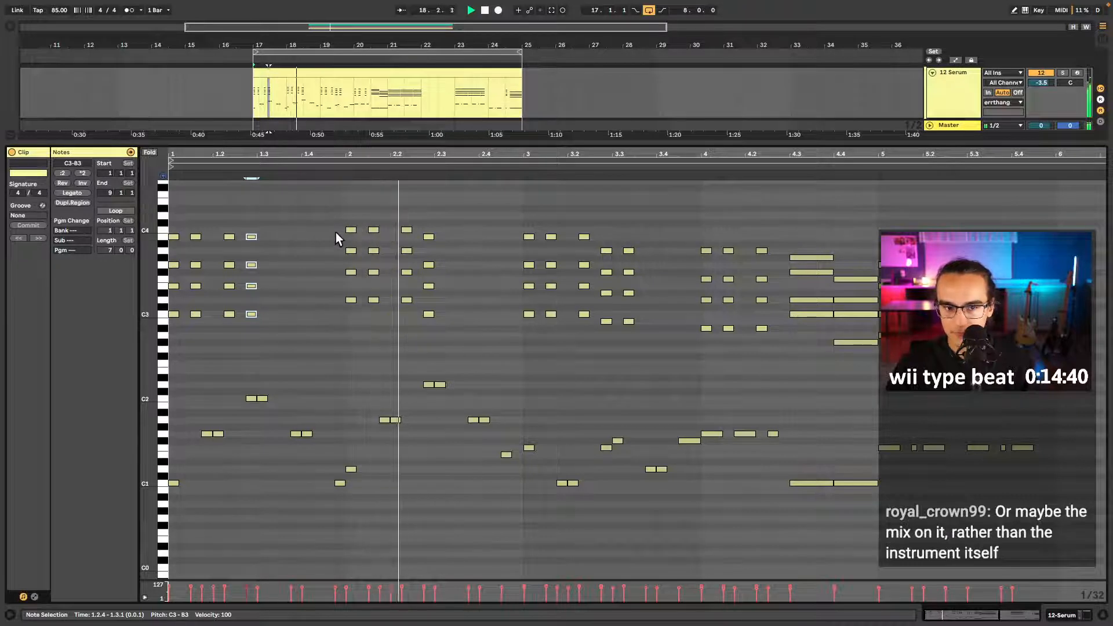
pyautogui.press('space')
pyautogui.moveTo(415, 334); pyautogui.dragTo(411, 233)
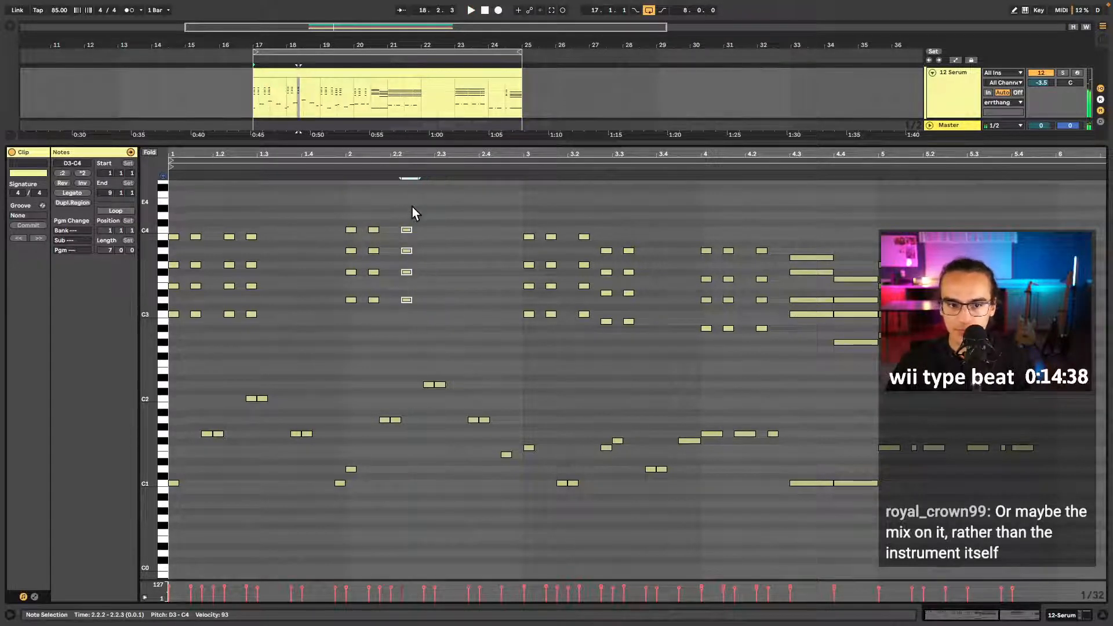
pyautogui.hotkey('ctrl', 'd')
pyautogui.click(348, 164)
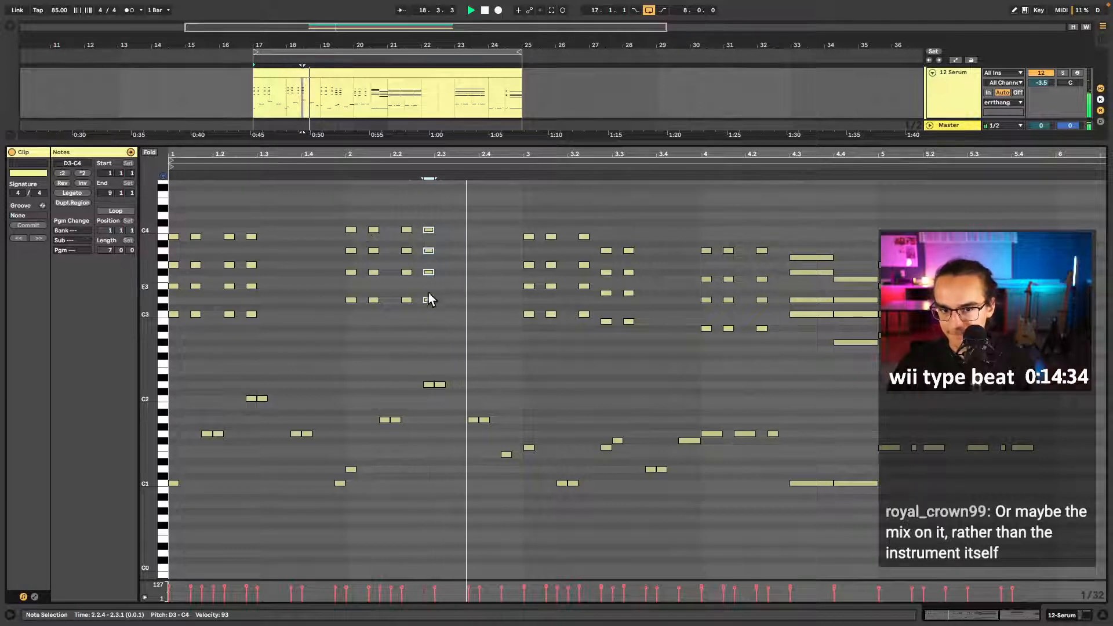
pyautogui.click(518, 168)
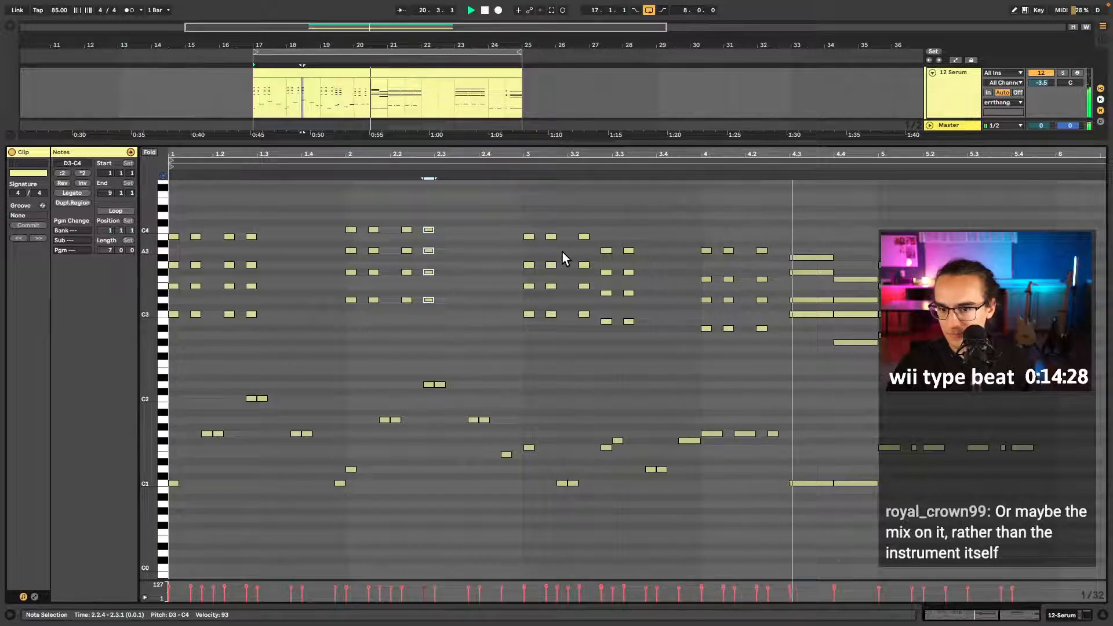
pyautogui.press('space')
# - Deactivate the copied C1–D2 bass notes from 1.1.1 to 5.4.3 and play the loop with only the chords sounding
pyautogui.moveTo(1056, 397); pyautogui.dragTo(162, 525)
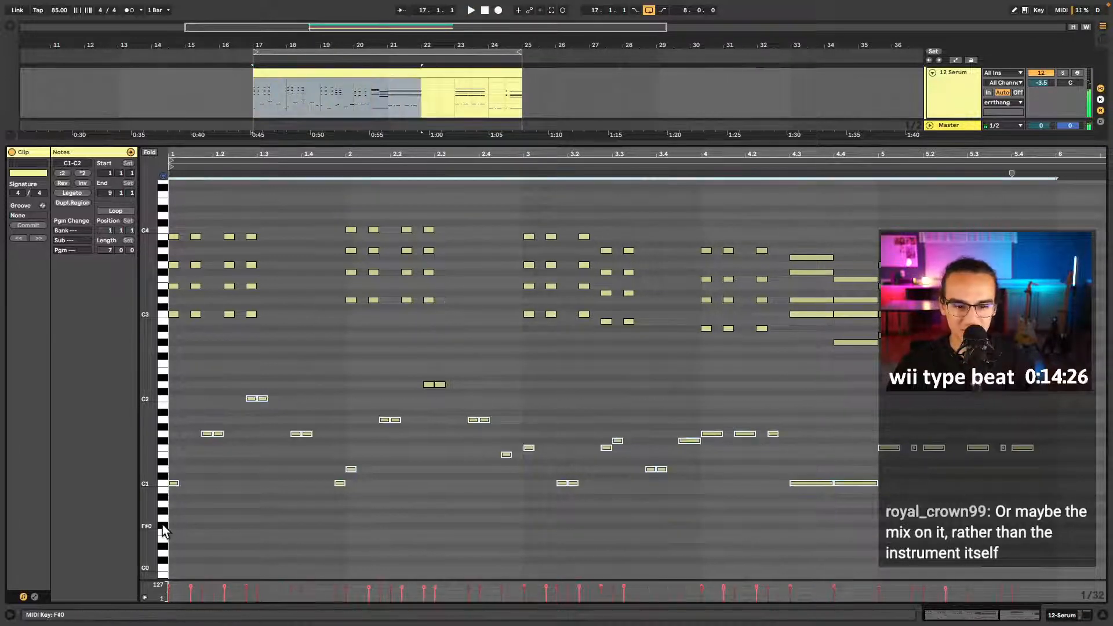
pyautogui.press('0')
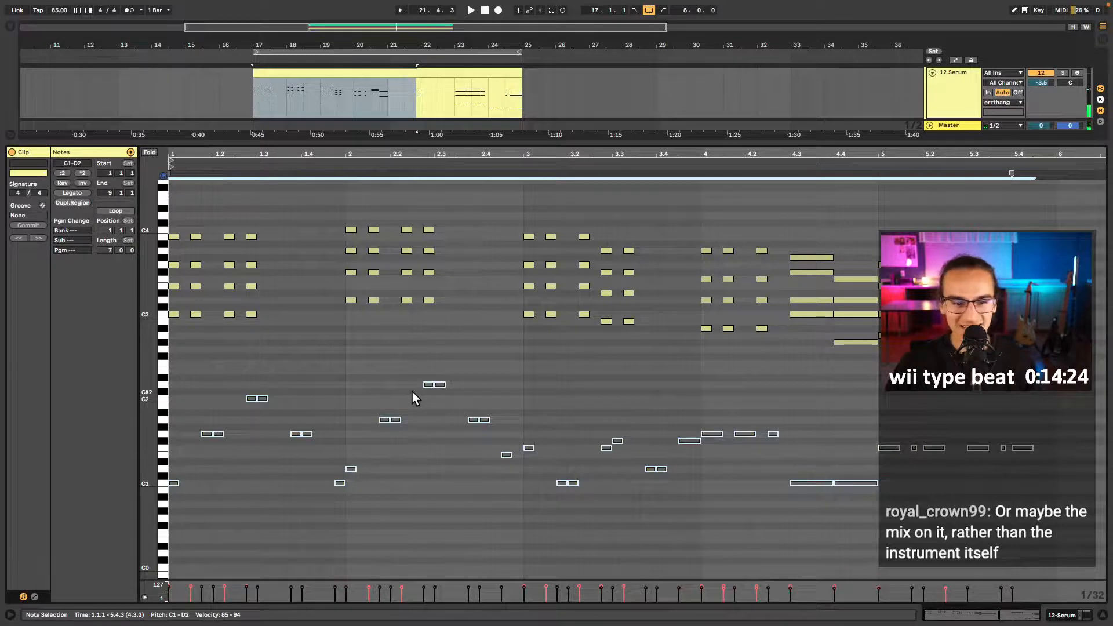
pyautogui.press('space')
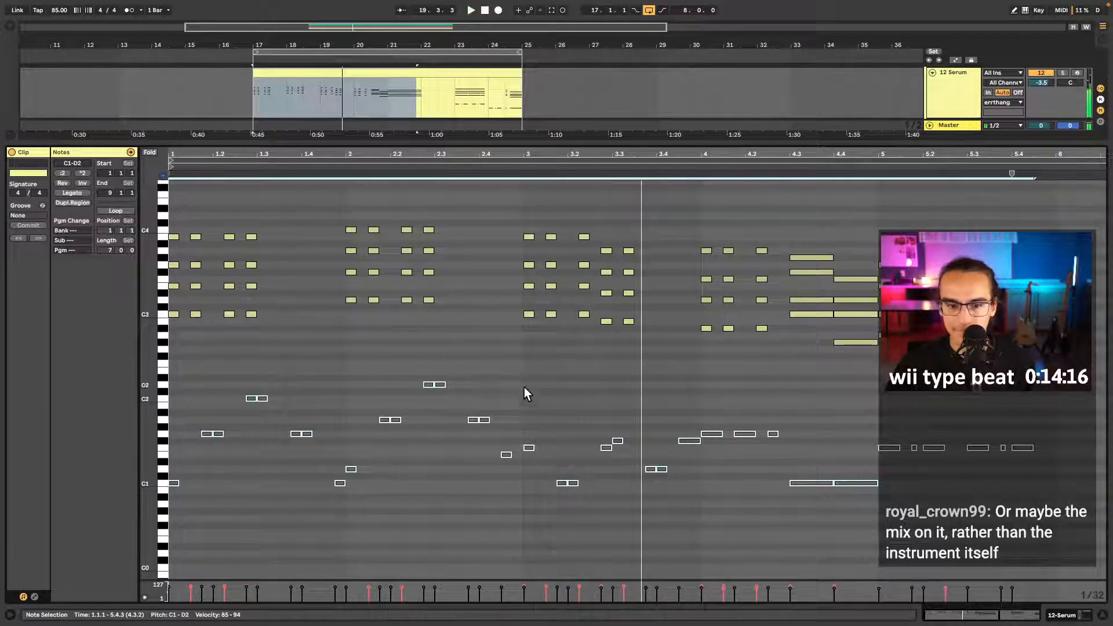
# - Stop playback and delete the two short chords at the start of bar 3 in the 12 Serum clip
pyautogui.press('space')
pyautogui.moveTo(520, 351); pyautogui.dragTo(565, 236)
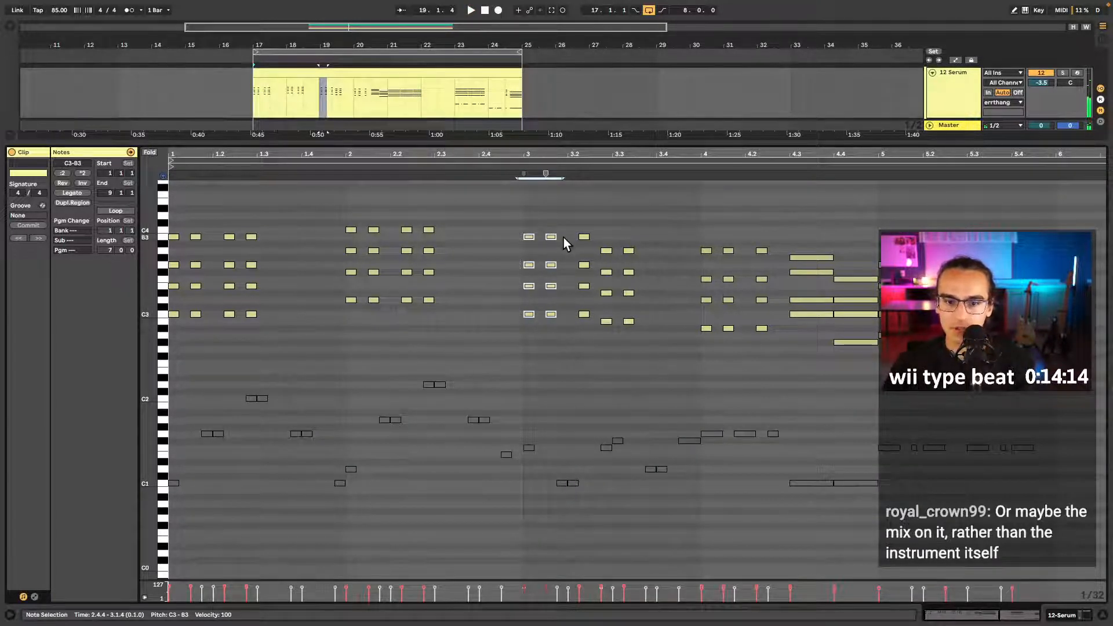
pyautogui.press('Delete')
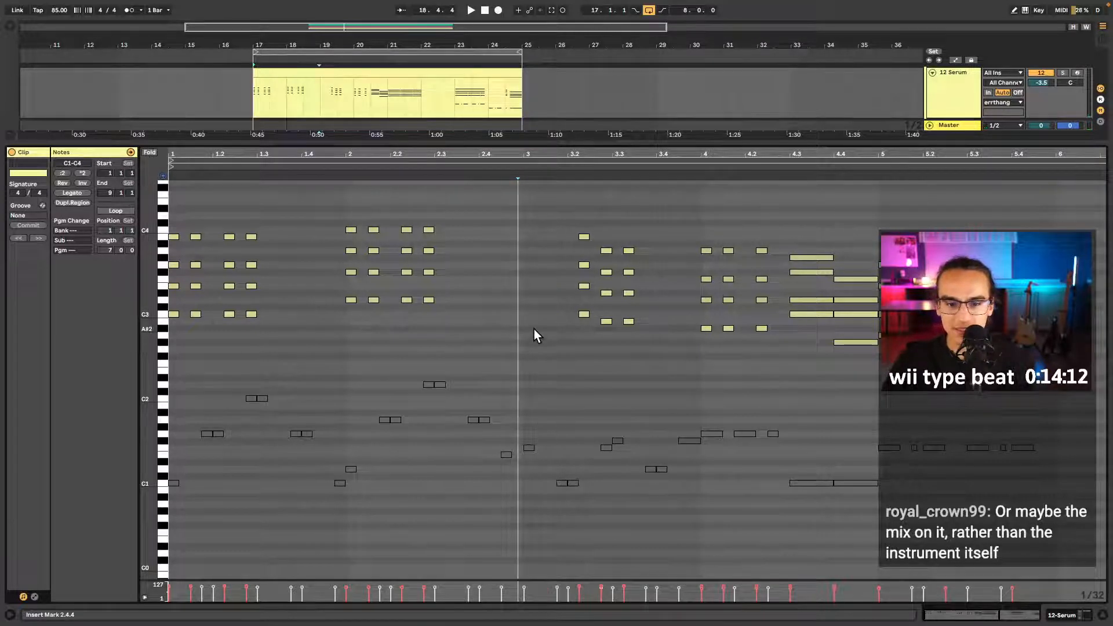
# - Draw a sixteenth-note chord of C3, E3, F3 and A3 at the start of bar 3
pyautogui.hotkey('ctrl', '2')
pyautogui.press('b')
pyautogui.click(528, 314)
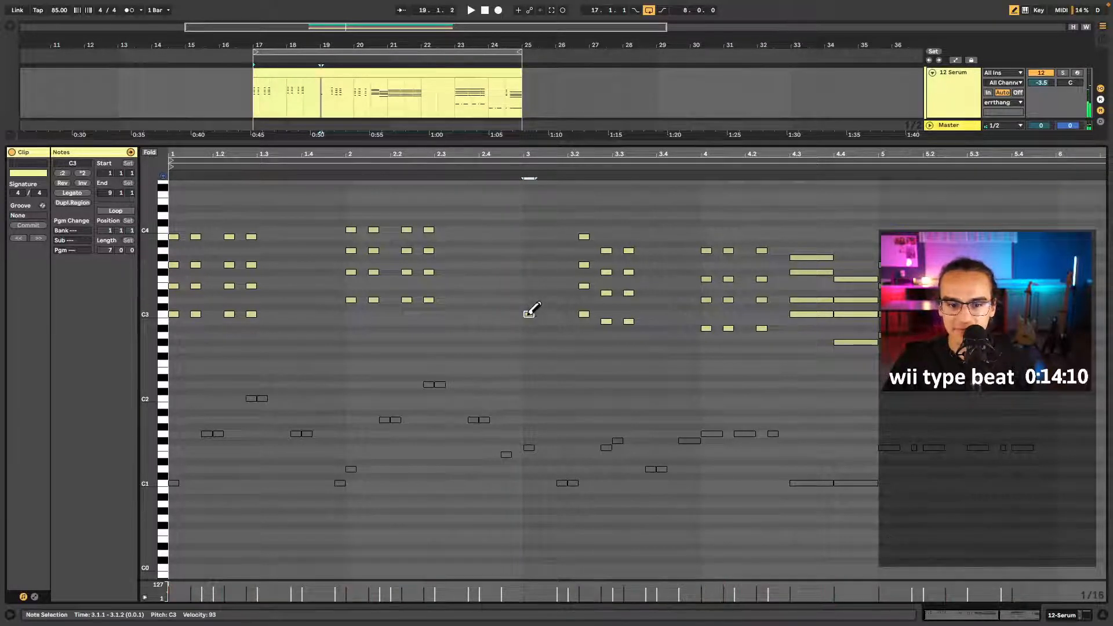
pyautogui.moveTo(529, 313); pyautogui.dragTo(528, 279)
pyautogui.click(529, 250)
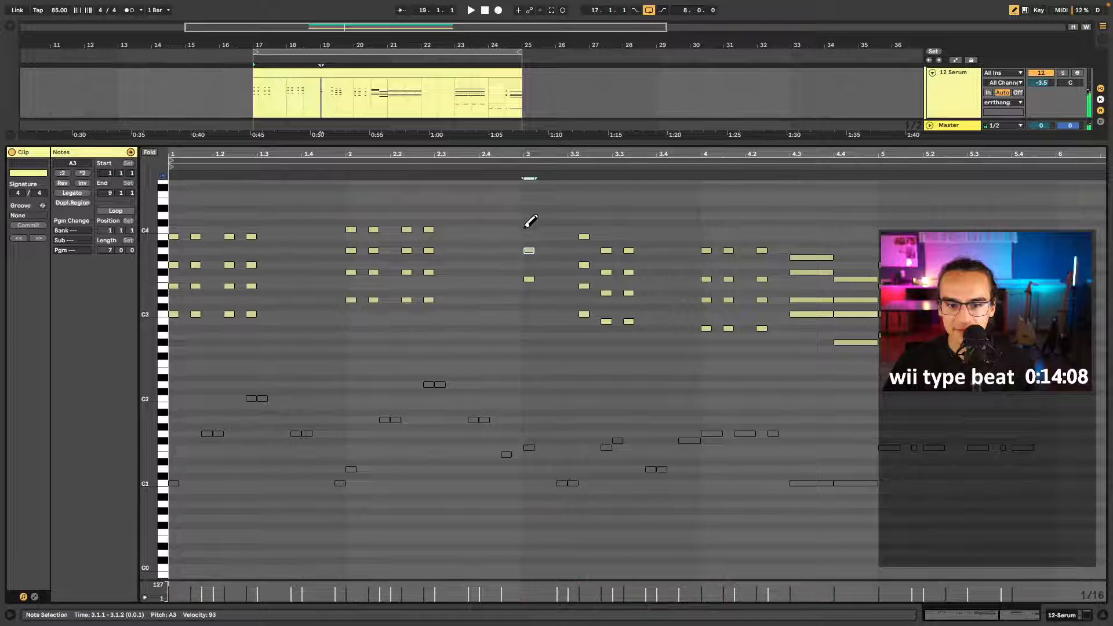
pyautogui.click(528, 285)
pyautogui.press('b')
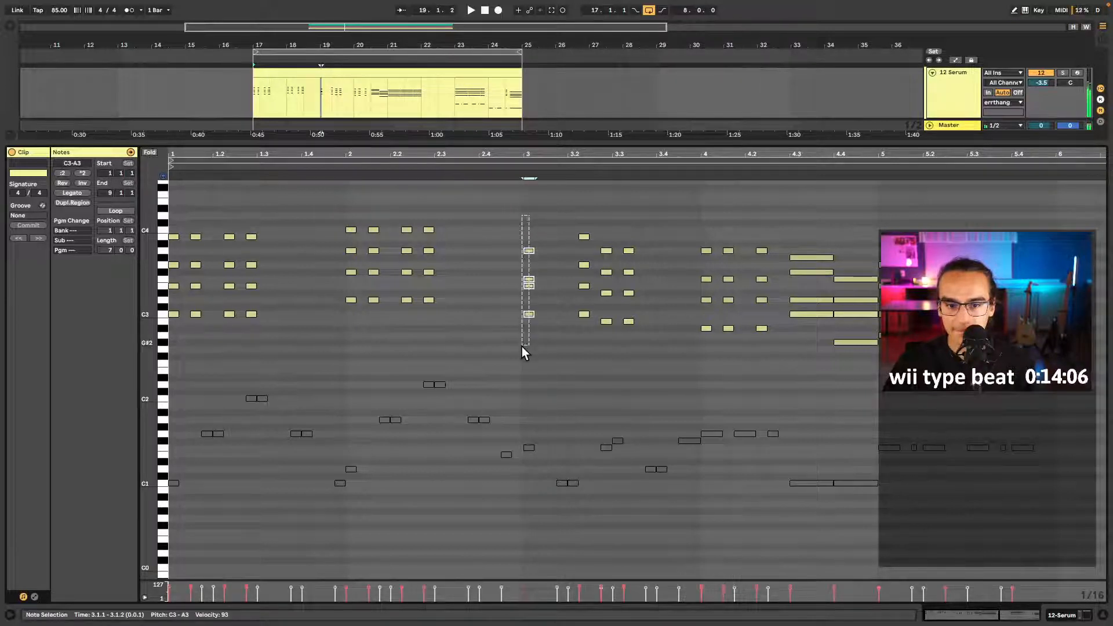
# - Duplicate the new chord to 3.1.3 and clear the old chord at 3.2.2
pyautogui.moveTo(522, 347); pyautogui.dragTo(523, 338)
pyautogui.hotkey('ctrl', 'd')
pyautogui.hotkey('ctrl', 'd')
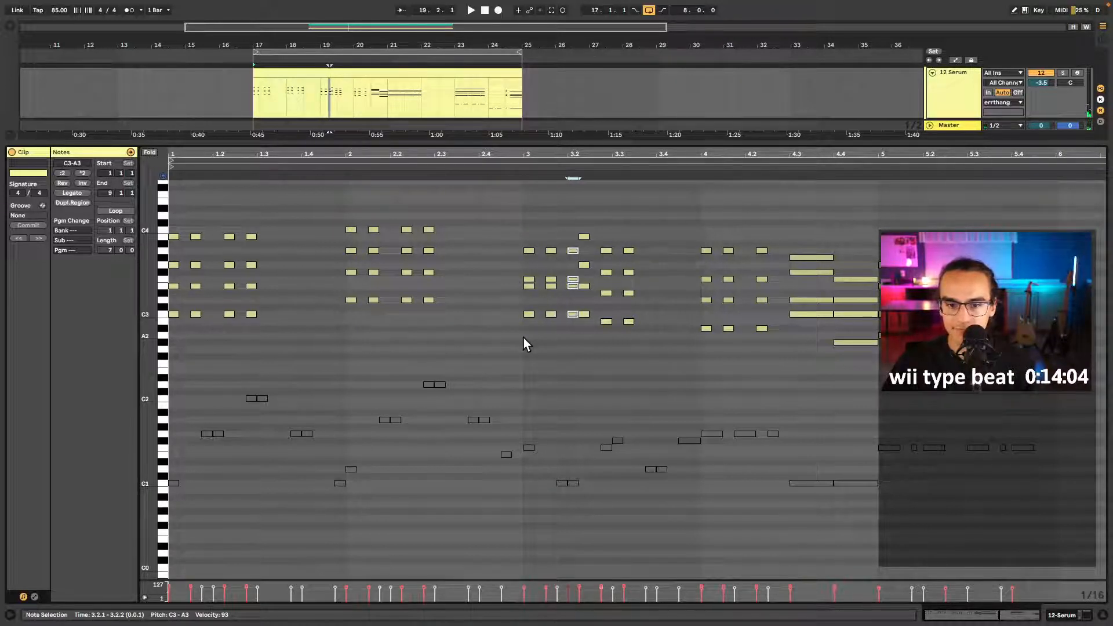
pyautogui.press('Right')
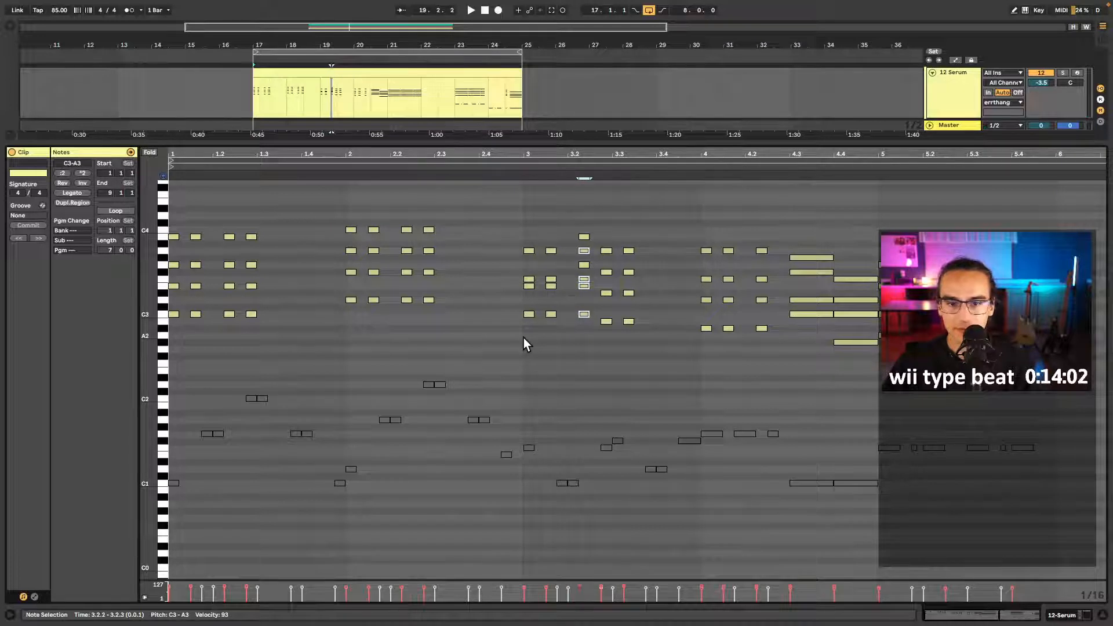
pyautogui.press('Delete')
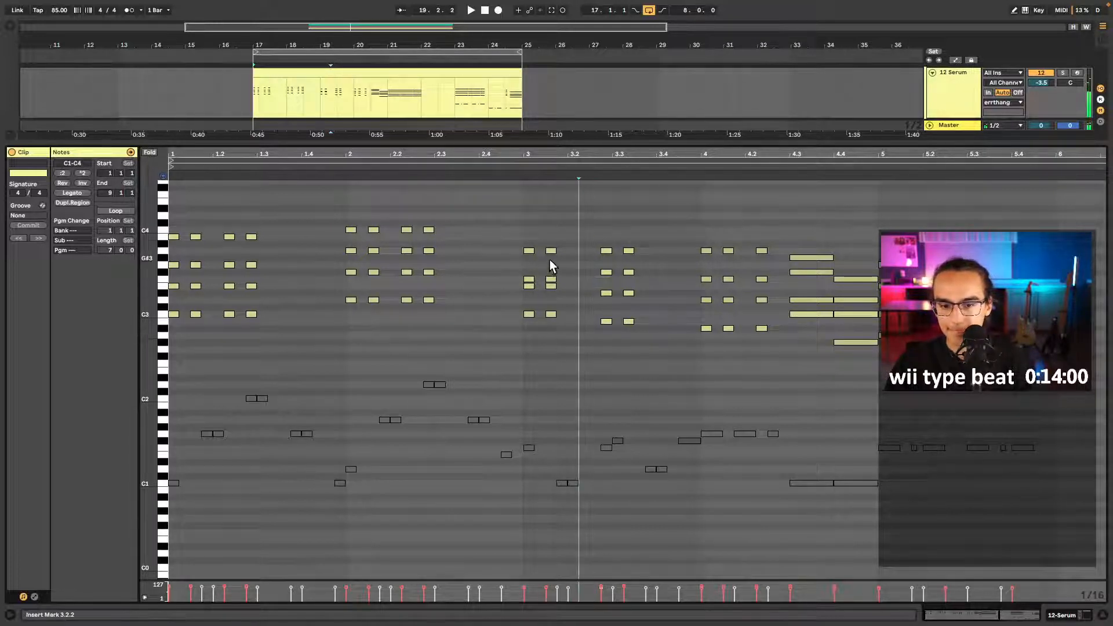
# - Duplicate the chord at 3.1.3 and move the copy to 3.2.2
pyautogui.moveTo(552, 235); pyautogui.dragTo(556, 289)
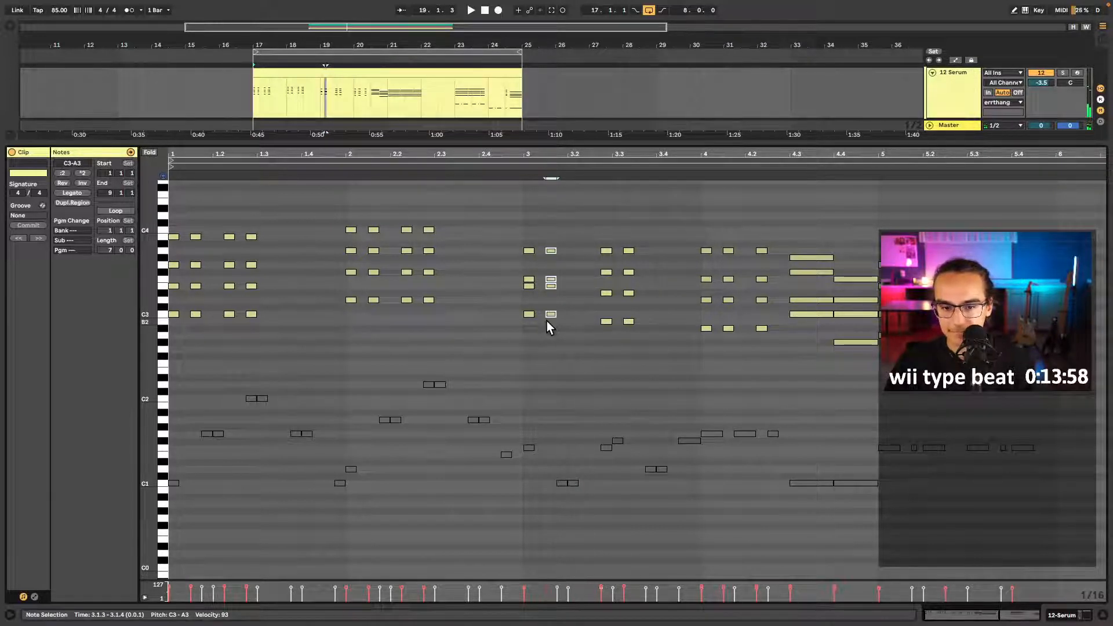
pyautogui.hotkey('ctrl', 'd')
pyautogui.press('Right')
pyautogui.press('Right')
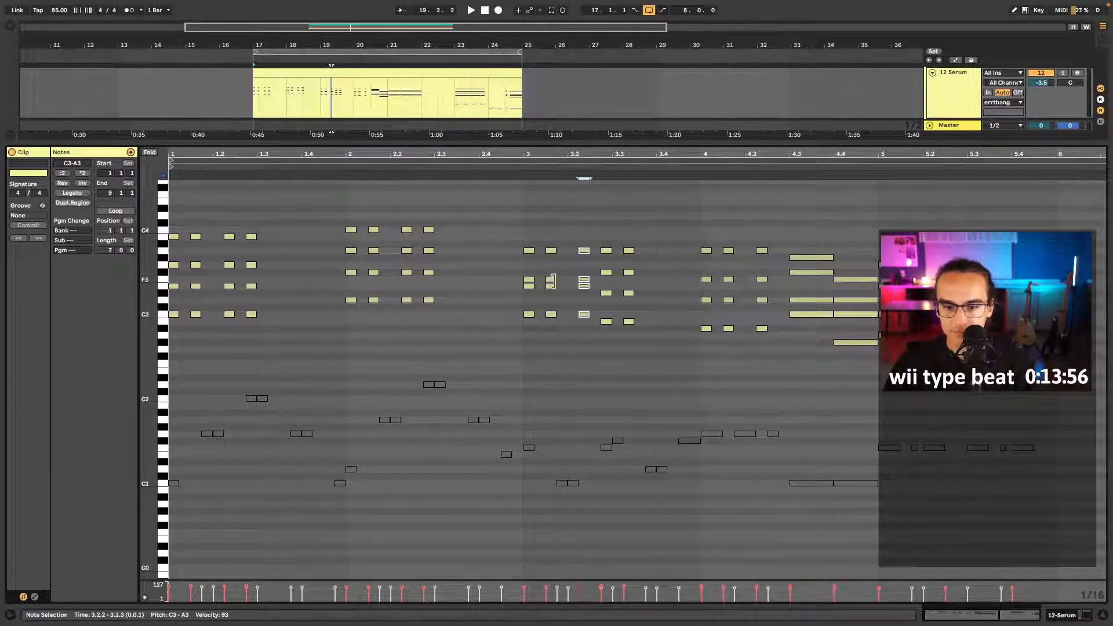
# - Play back the revised chords from bar 3 and from the clip's start, and review the clip's full note layout
pyautogui.click(520, 168)
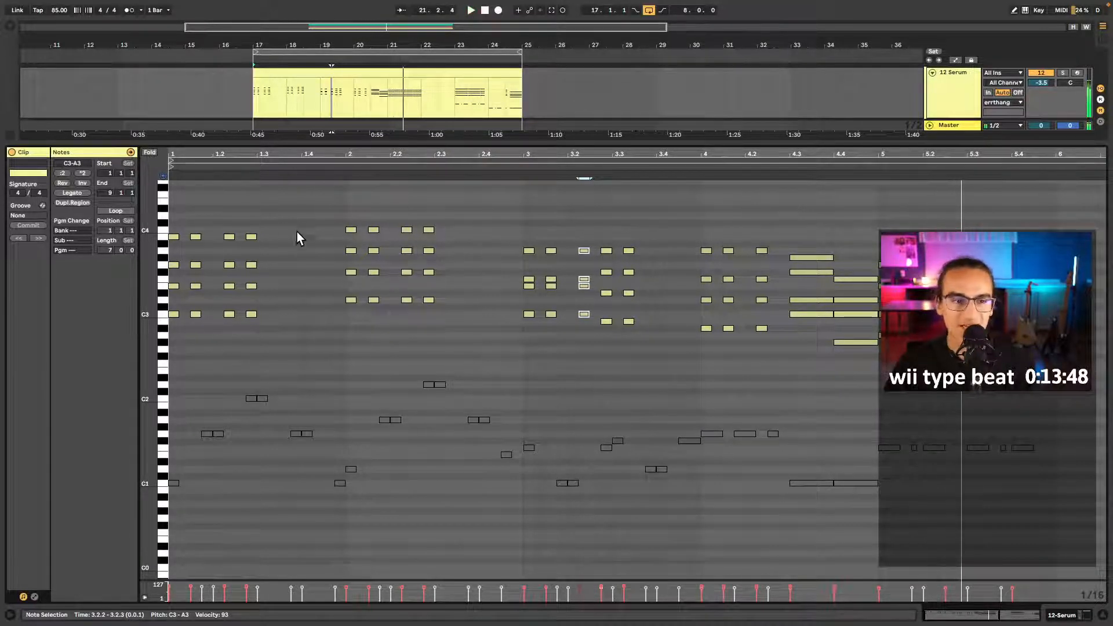
pyautogui.click(171, 198)
pyautogui.press('space')
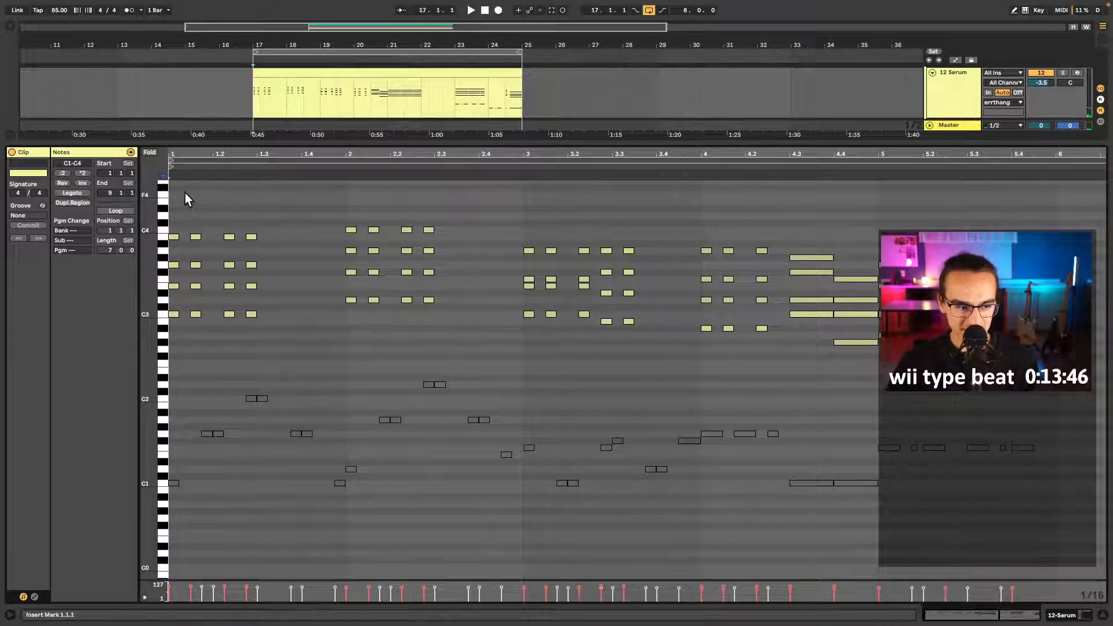
pyautogui.press('space')
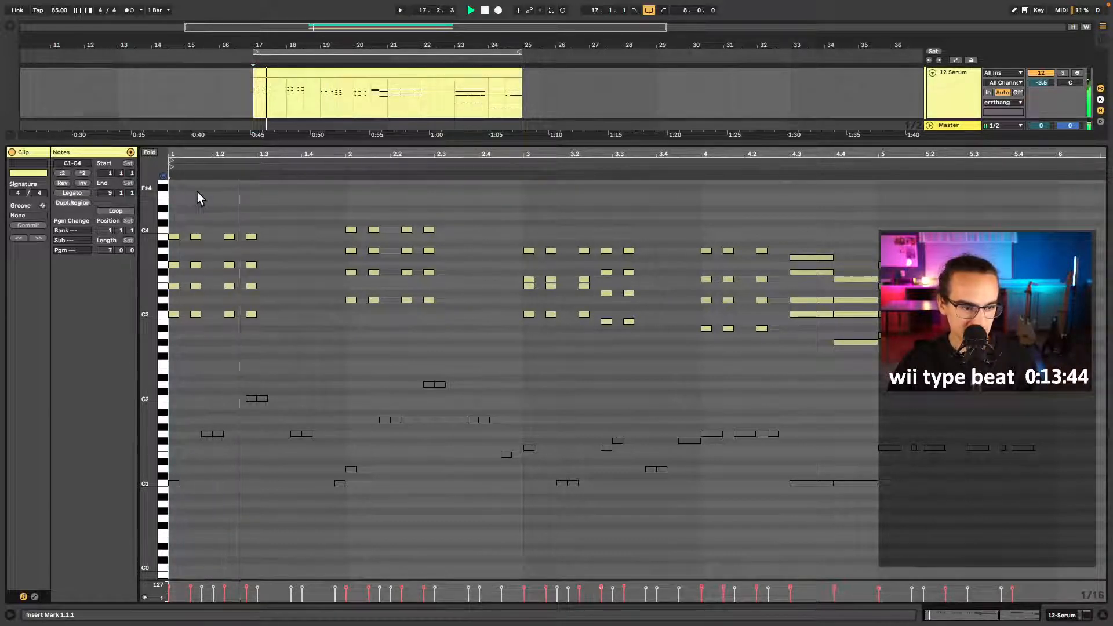
pyautogui.hotkey('shift', 'Tab')
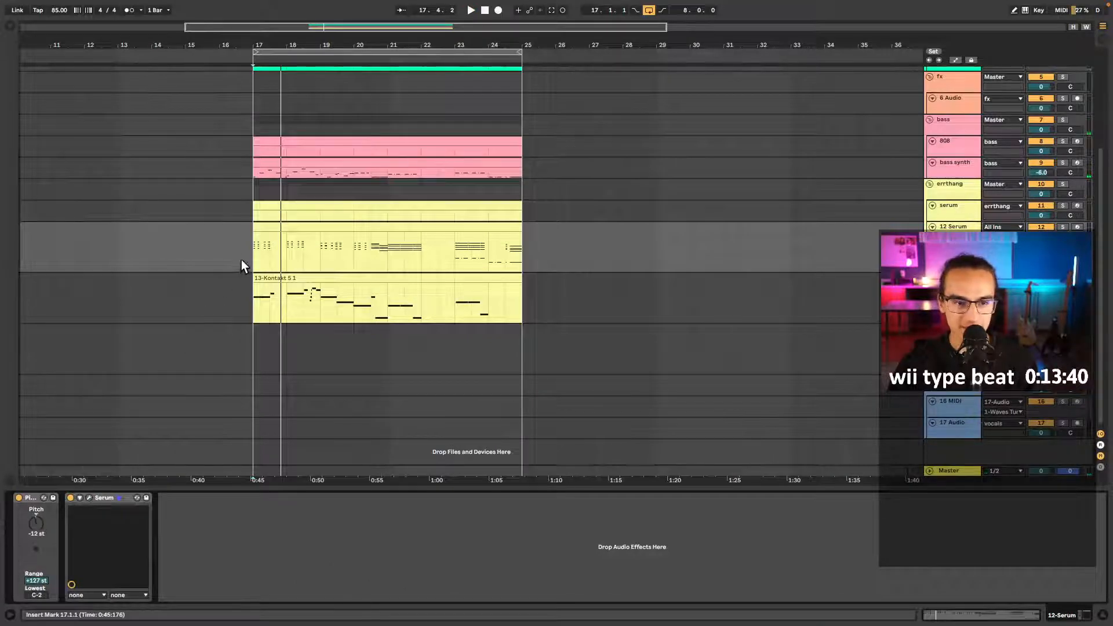
pyautogui.doubleClick(271, 232)
pyautogui.press('space')
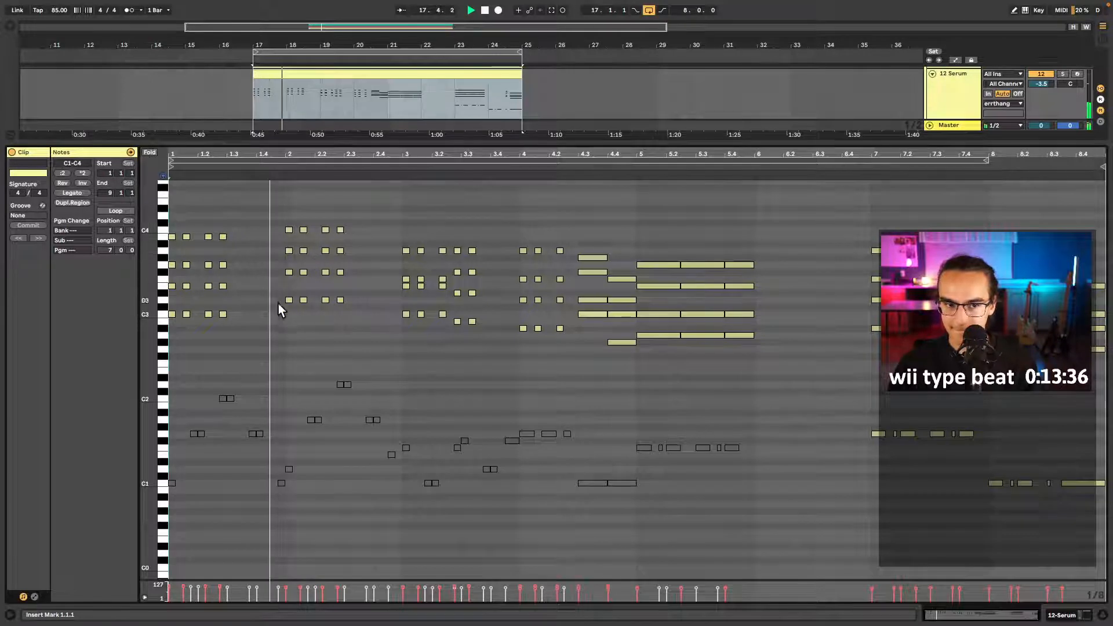
pyautogui.scroll(2, 284, 298)
# - Solo the 12 Serum track in the arrangement and reset its Pitch device to 0 st
pyautogui.hotkey('shift', 'Tab')
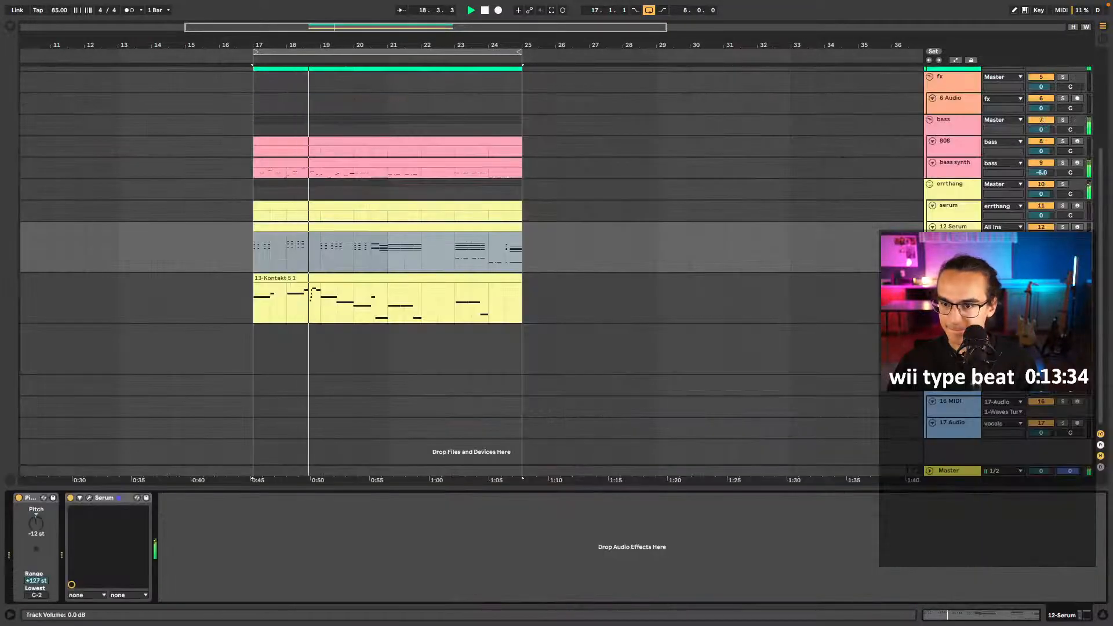
pyautogui.click(1063, 227)
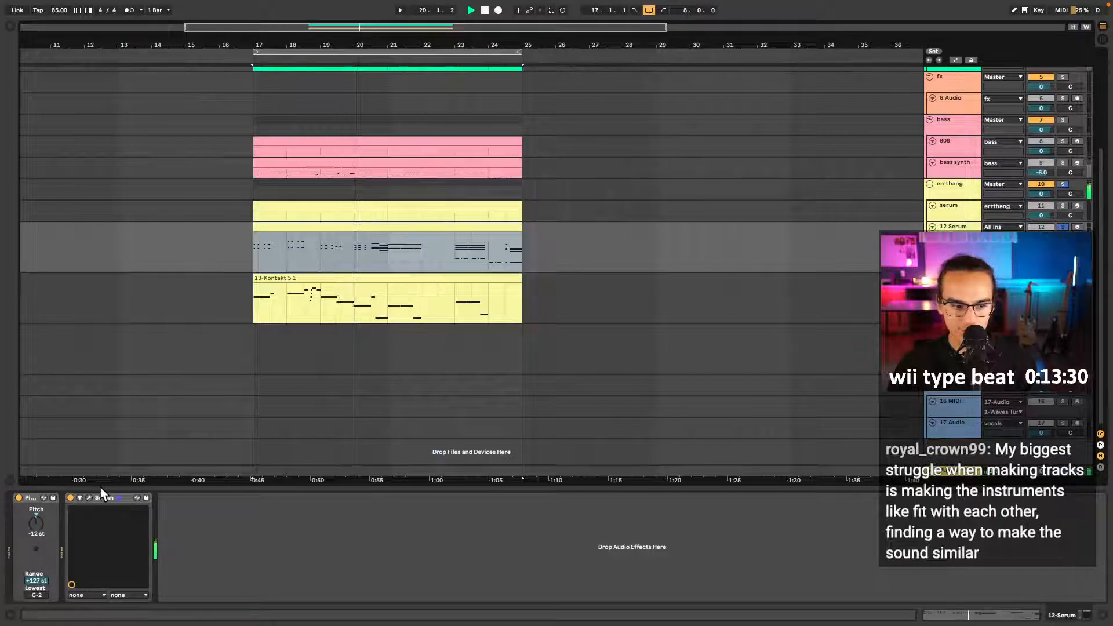
pyautogui.doubleClick(36, 521)
# - Switch the track's Serum preset to KY E Piano =3 [VB] and close the plug-in window
pyautogui.click(89, 498)
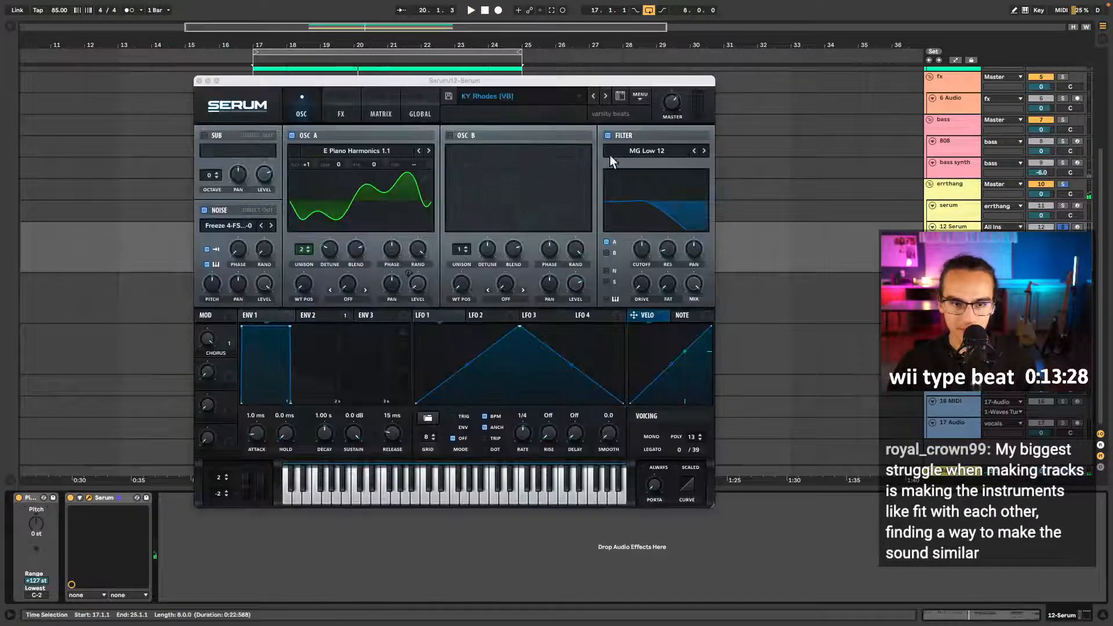
pyautogui.click(596, 95)
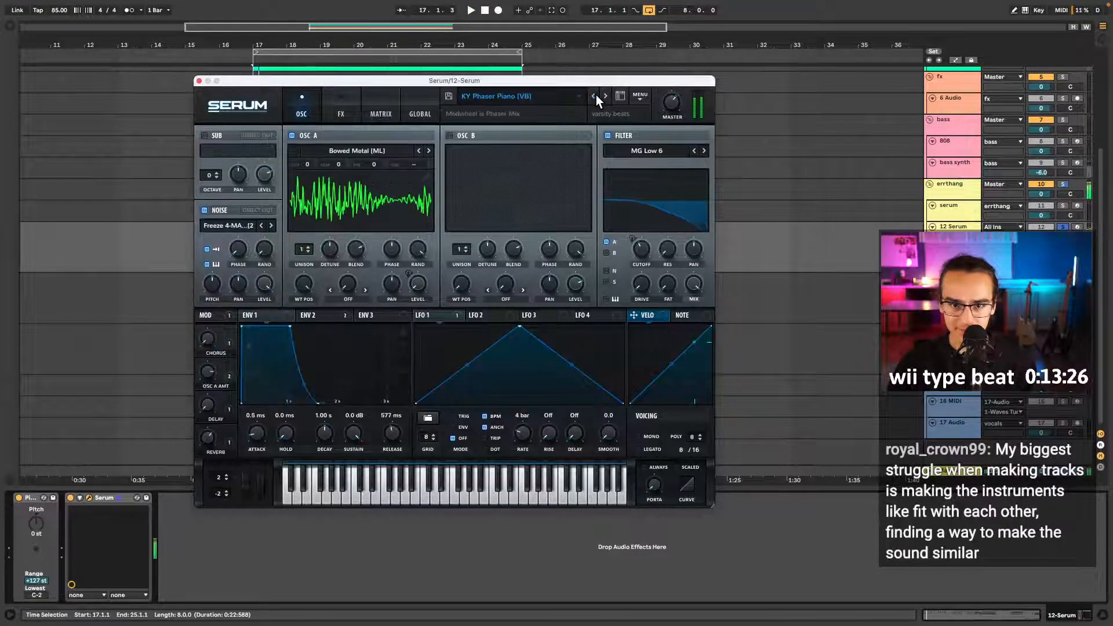
pyautogui.click(596, 95)
pyautogui.click(595, 95)
pyautogui.click(595, 95)
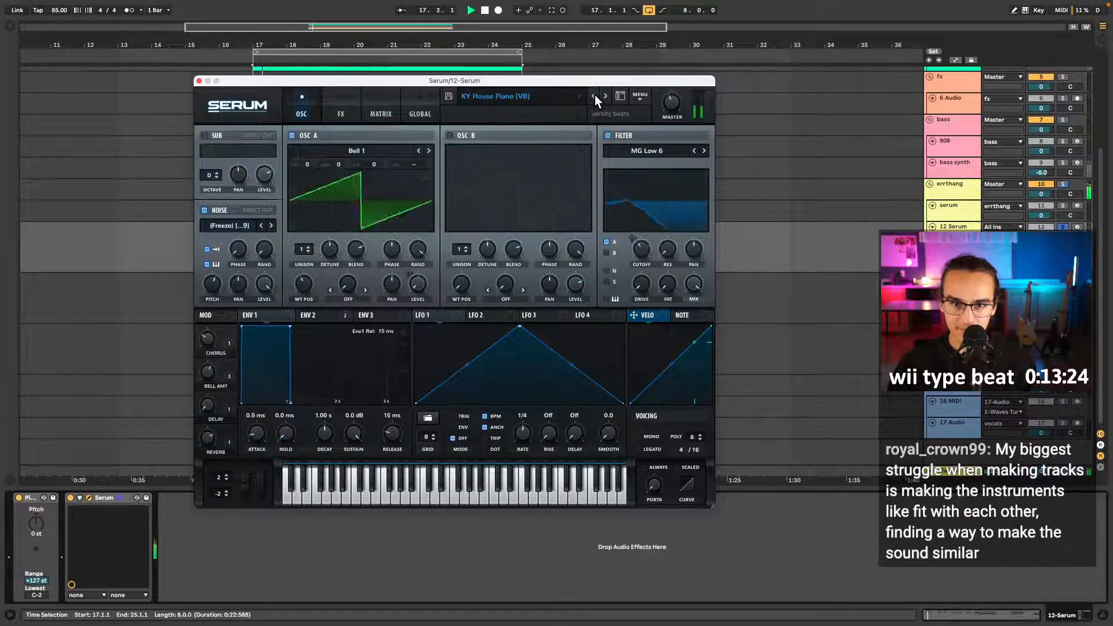
pyautogui.click(595, 95)
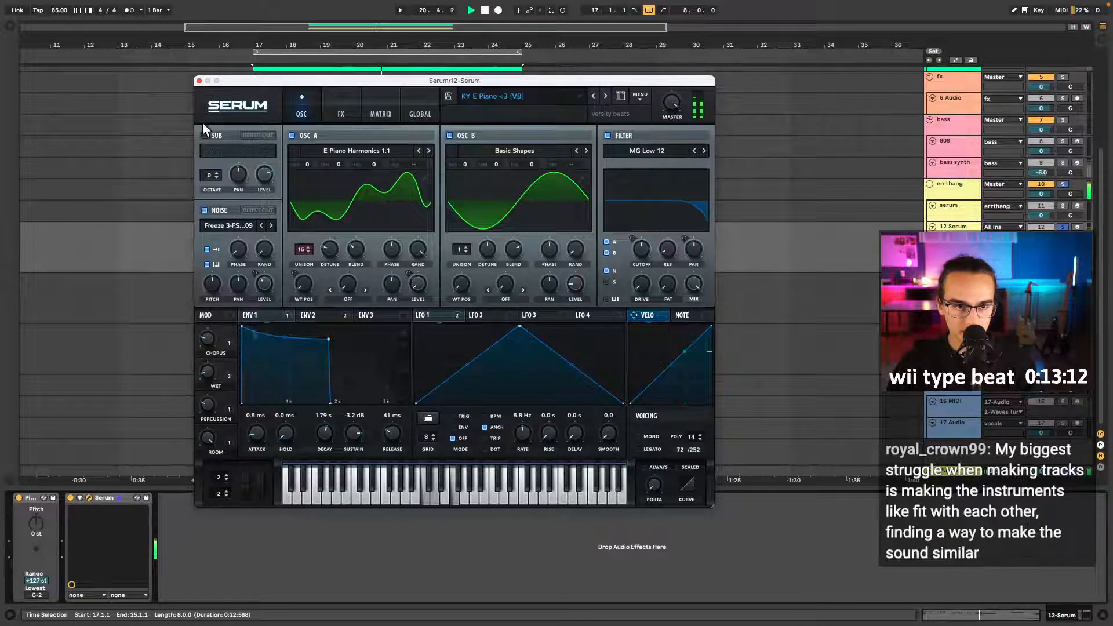
pyautogui.click(199, 81)
# - Try transposing the 12 Serum track by +12 st with its Pitch device, and undo the change
pyautogui.doubleClick(346, 226)
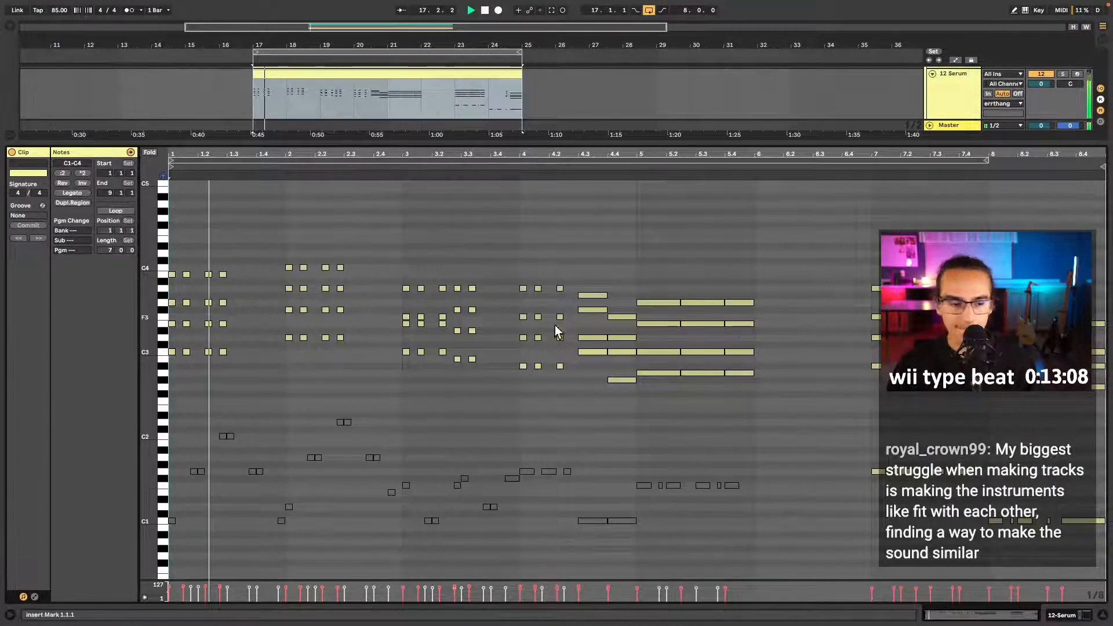
pyautogui.hotkey('shift', 'Tab')
pyautogui.click(42, 523)
pyautogui.write('12')
pyautogui.press('Return')
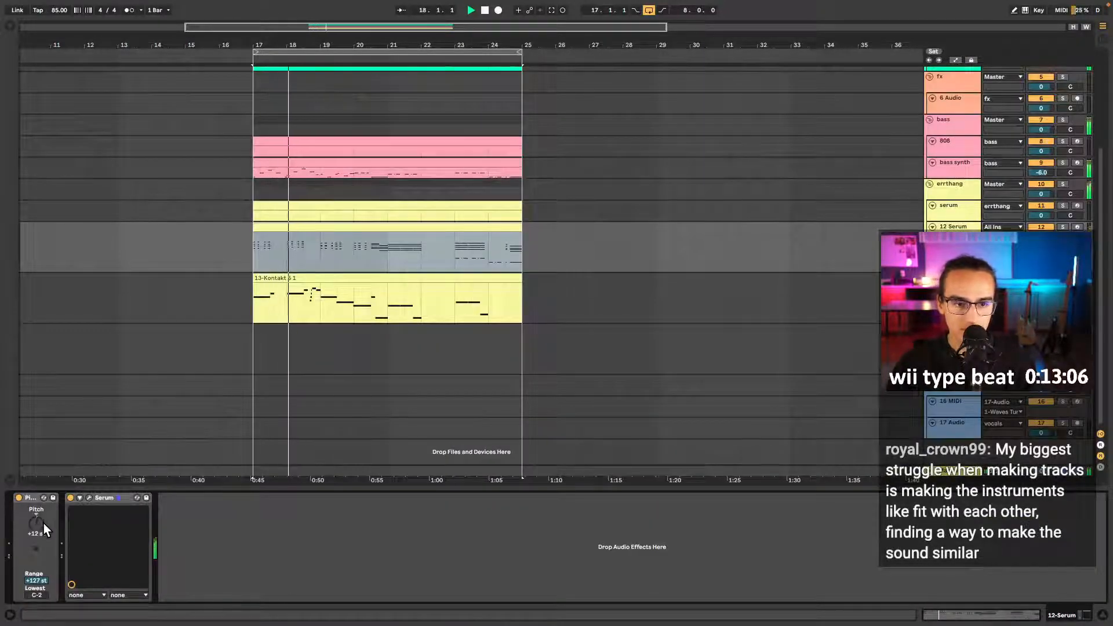
pyautogui.hotkey('ctrl', 'z')
# - Play the arrangement loop from bar 17 to hear the electric piano chords in the full mix
pyautogui.press('space')
pyautogui.press('space')
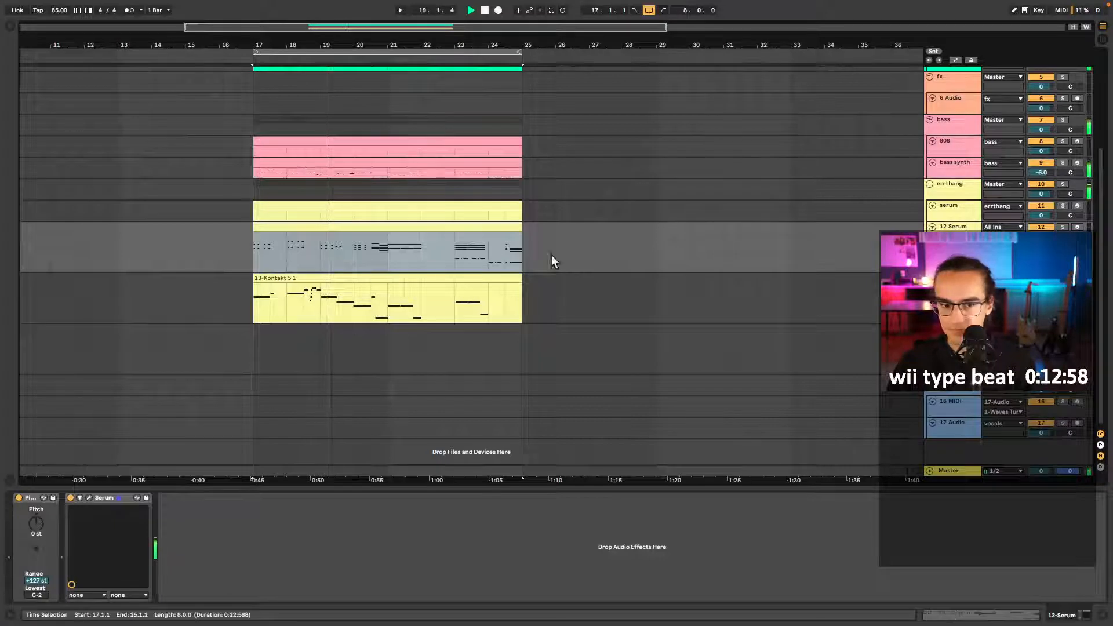
pyautogui.click(321, 251)
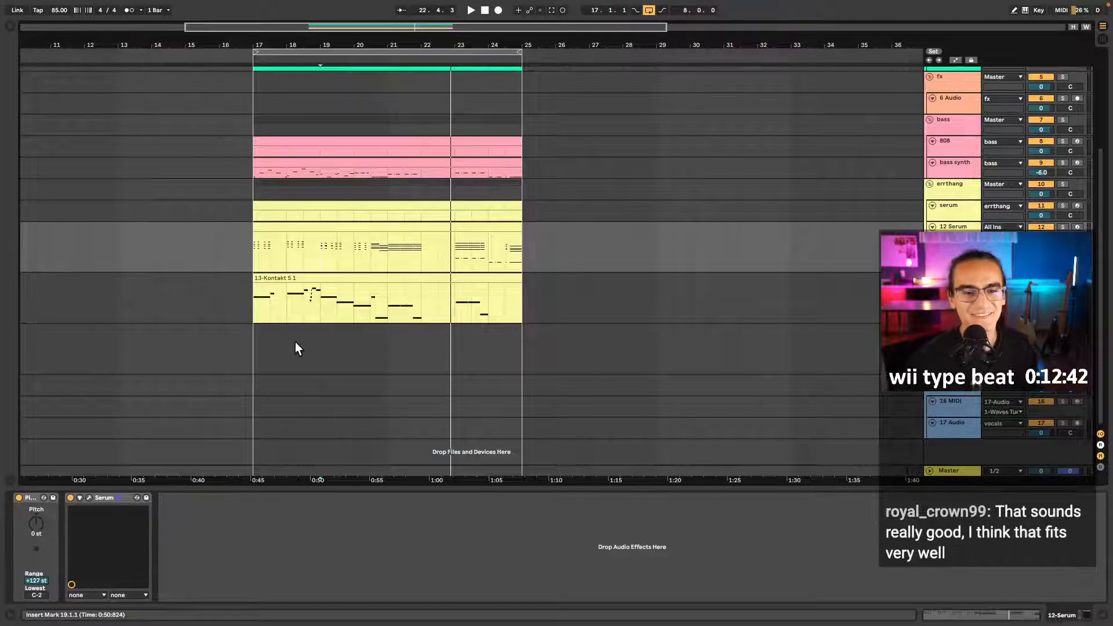
# - Create an empty MIDI clip on the 14-Serum track from bar 17 to bar 25
pyautogui.click(260, 340)
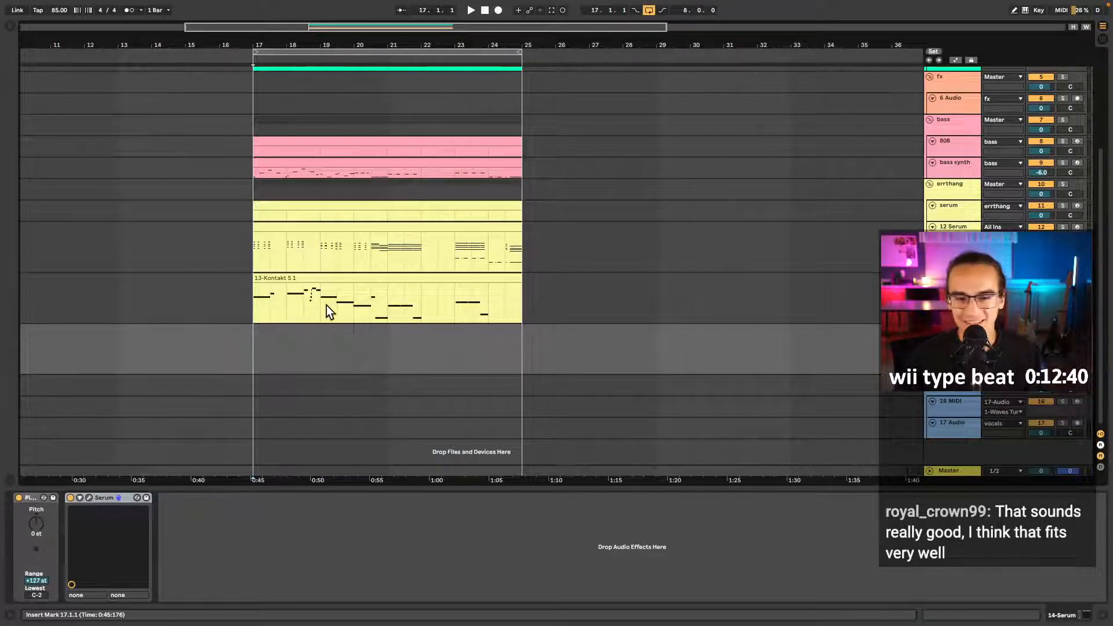
pyautogui.moveTo(252, 346); pyautogui.dragTo(524, 340)
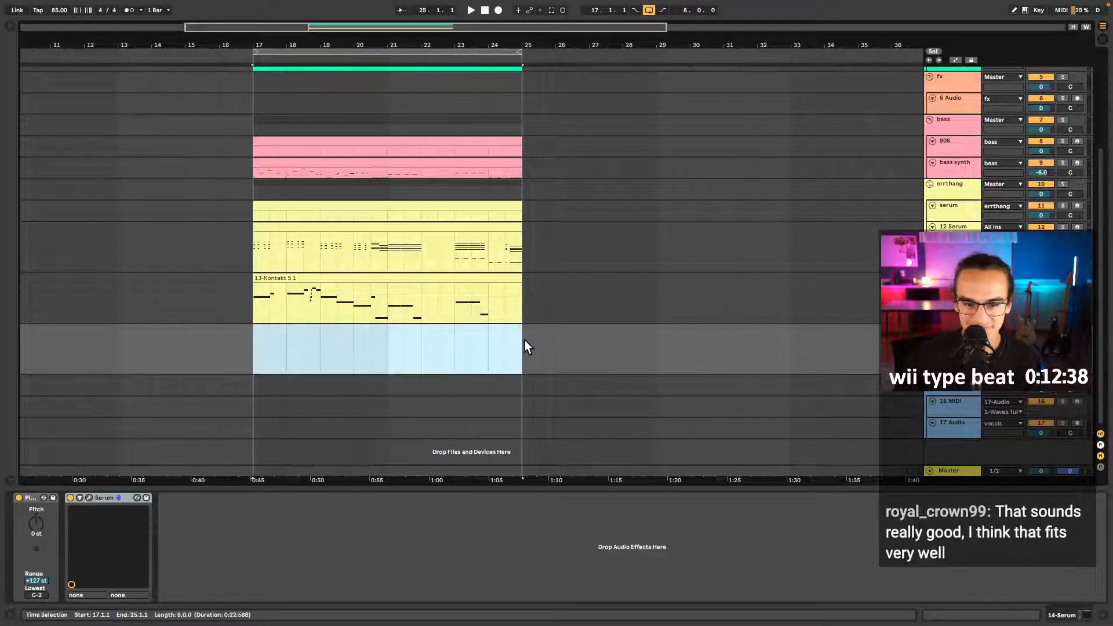
pyautogui.press('super+shift+m')
pyautogui.hotkey('shift', 'Tab')
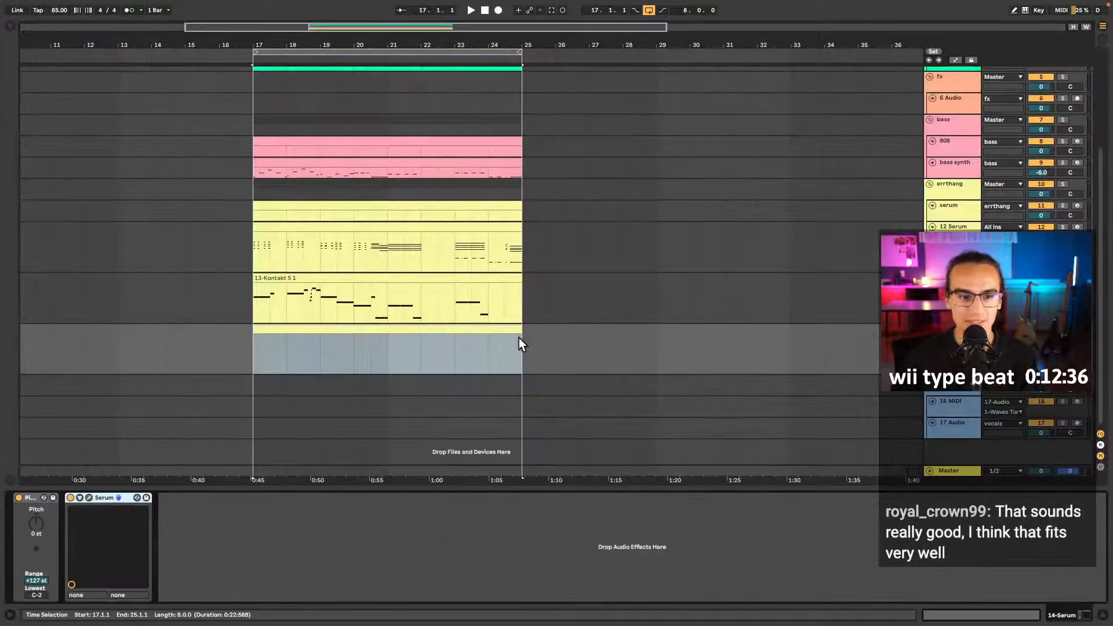
pyautogui.click(320, 331)
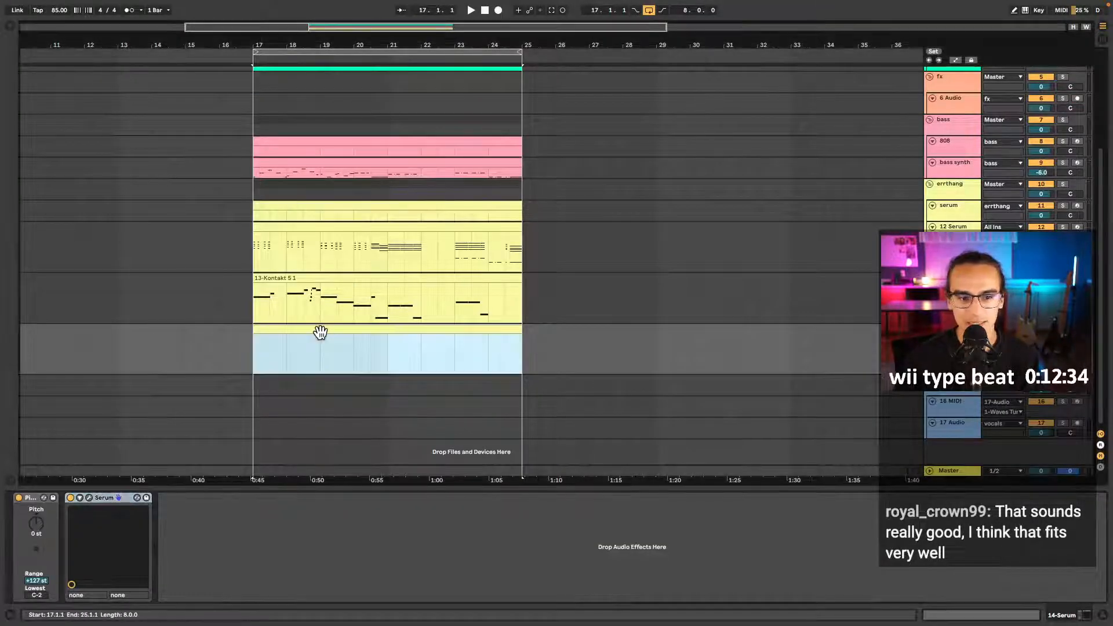
# - Play the loop repeatedly from bar 17 with the 14-Serum track's empty clip selected
pyautogui.press('space')
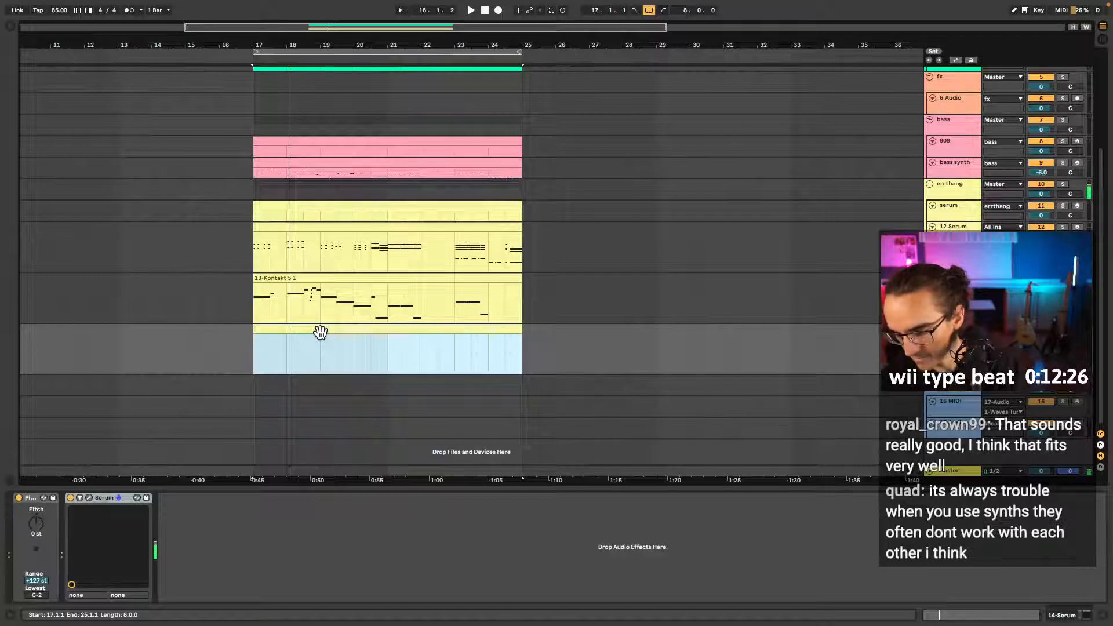
pyautogui.press('space')
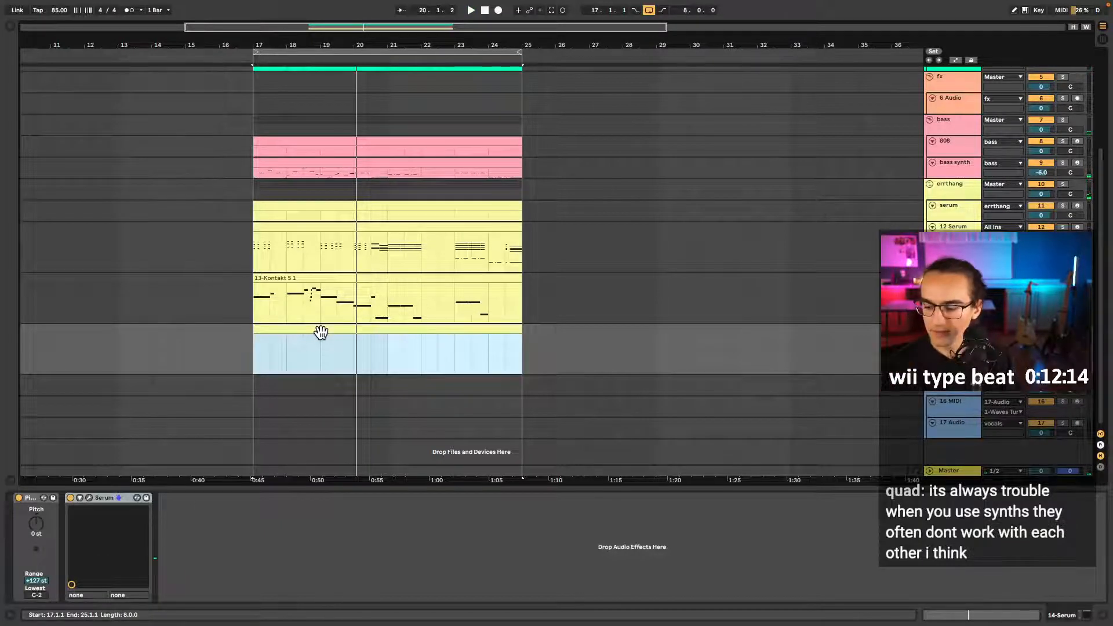
pyautogui.press('space')
pyautogui.press('space')
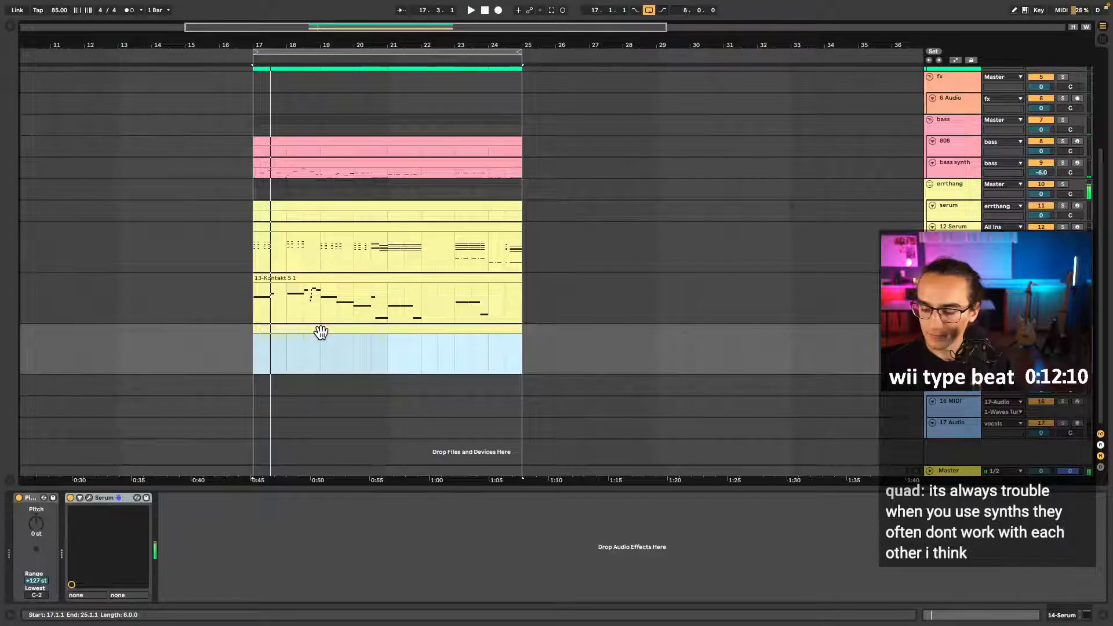
pyautogui.press('space')
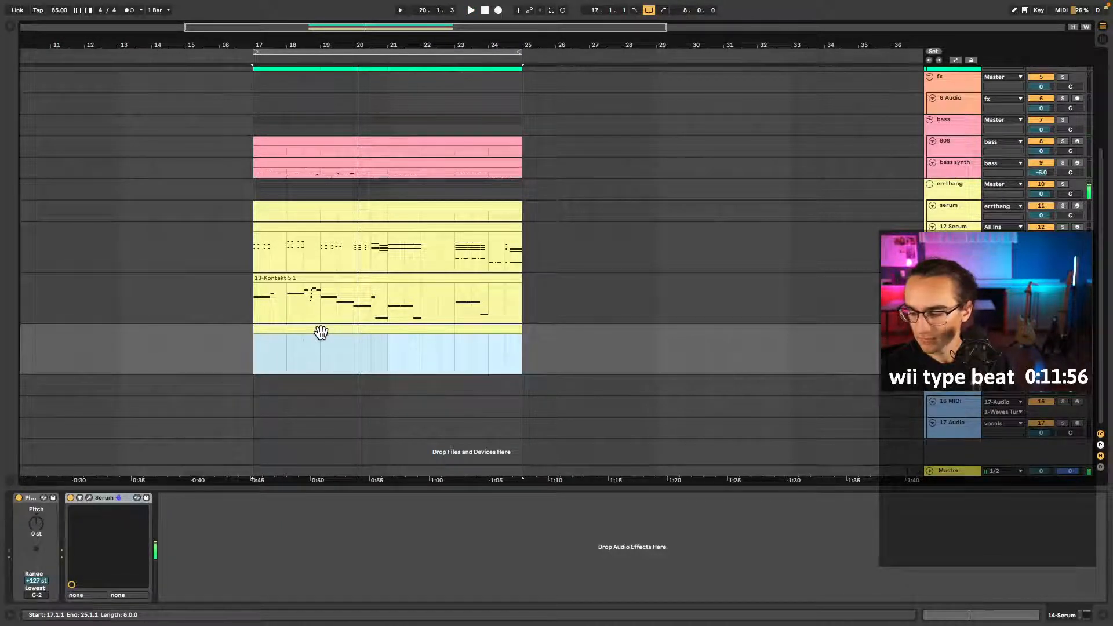
pyautogui.press('space')
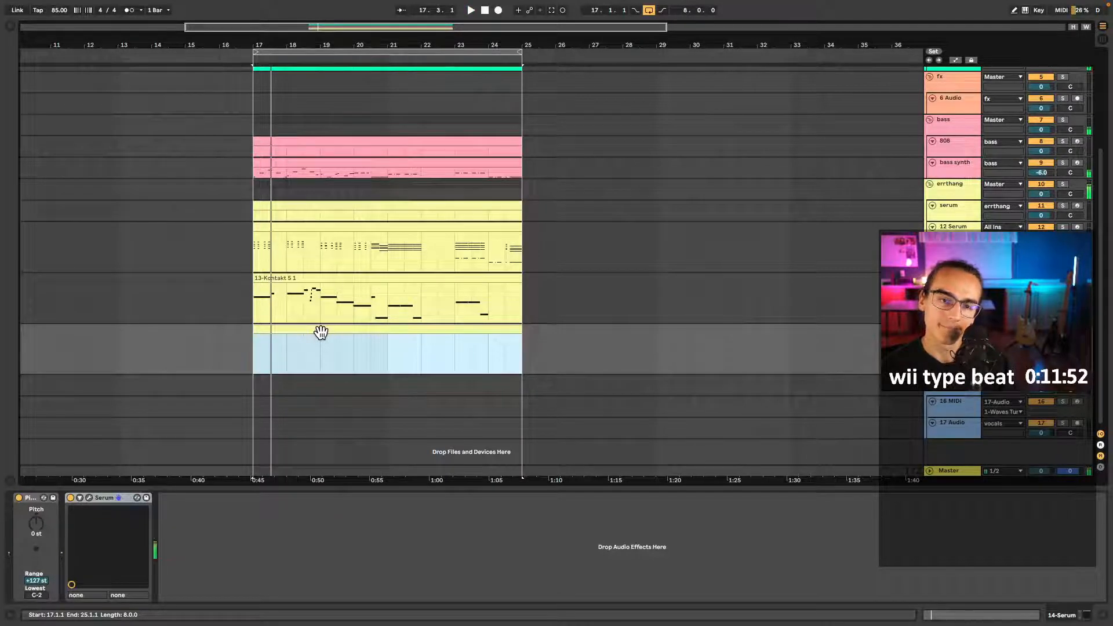
pyautogui.press('space')
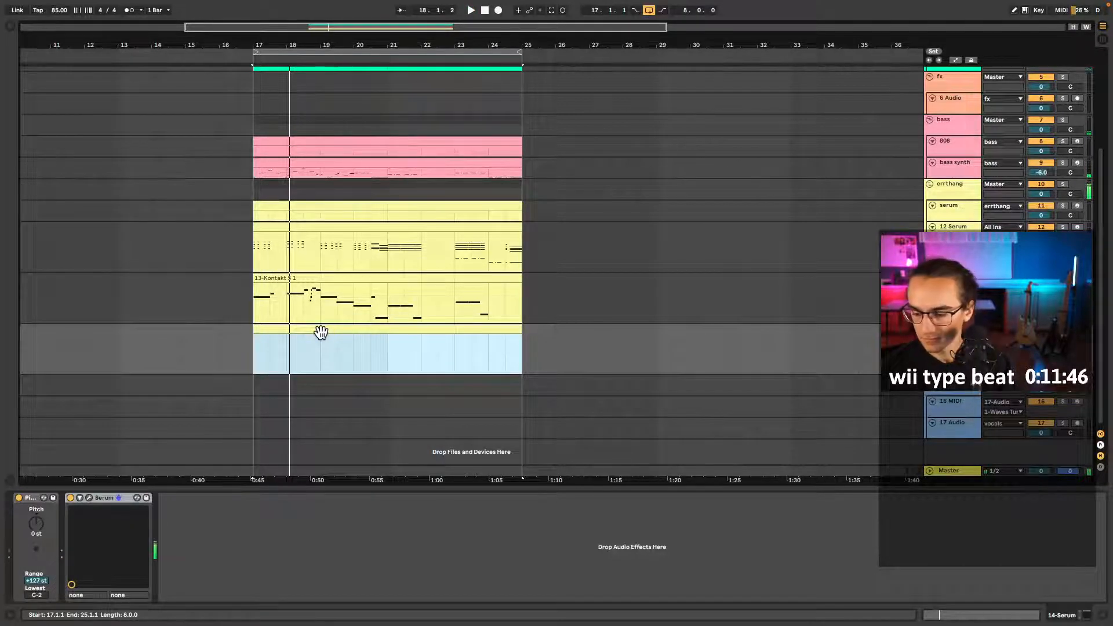
# - Open the 12 Serum clip and examine its chord groups in bars 2 and 3, selecting them one at a time
pyautogui.doubleClick(373, 228)
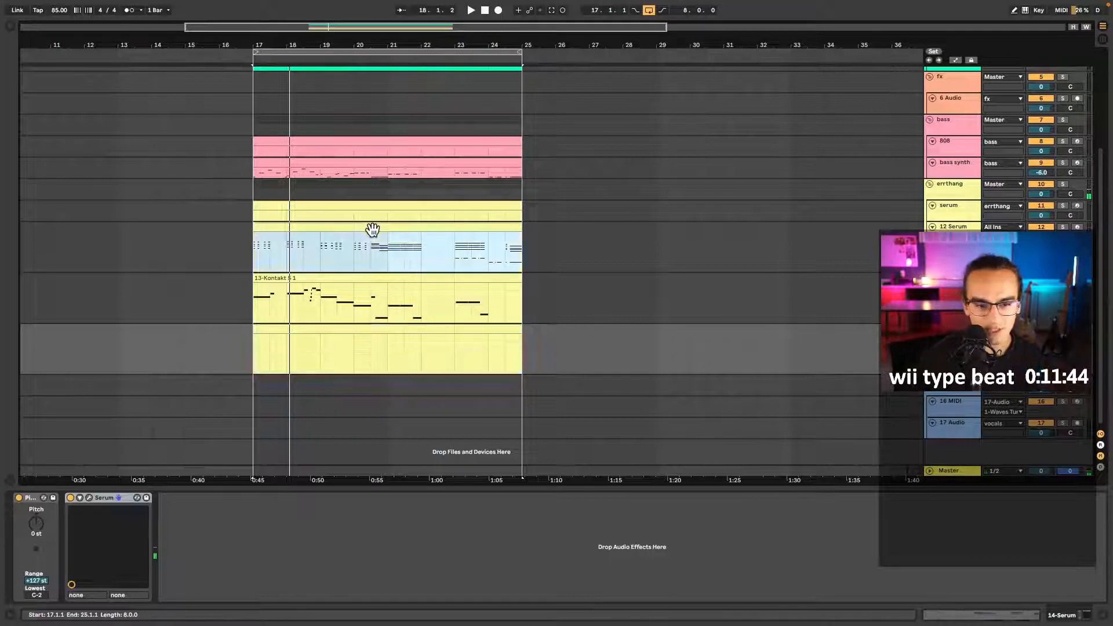
pyautogui.click(257, 372)
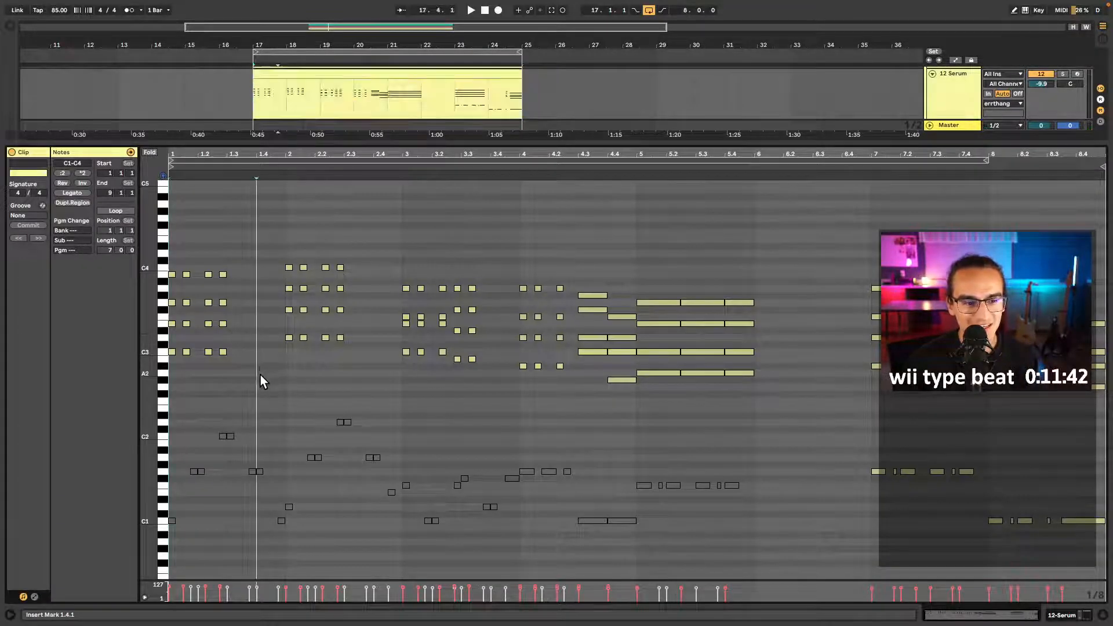
pyautogui.moveTo(287, 259); pyautogui.dragTo(279, 339)
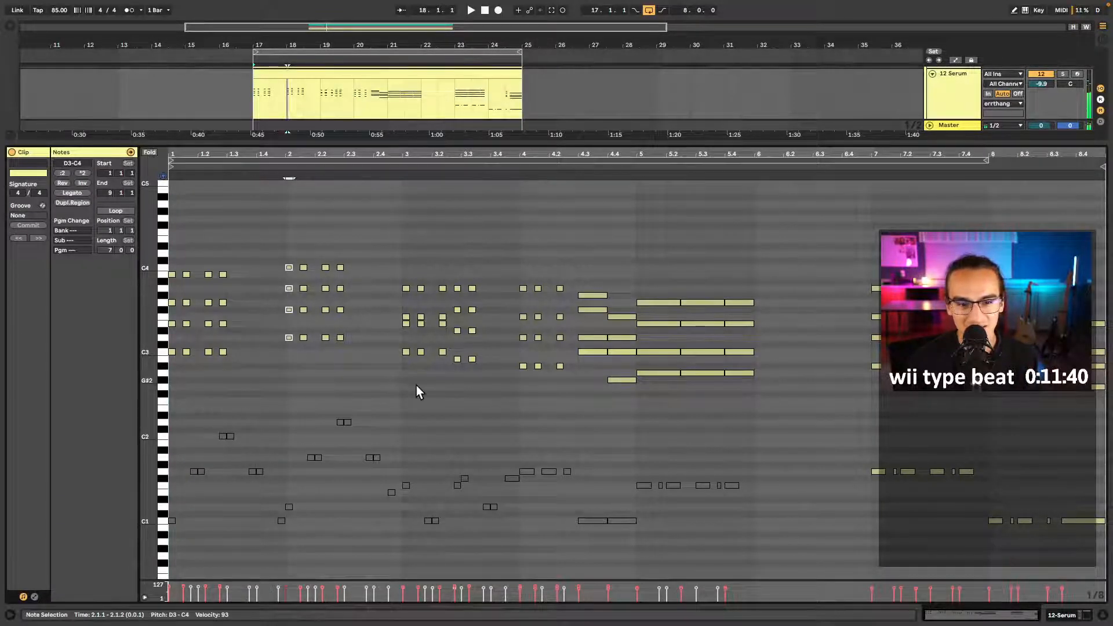
pyautogui.moveTo(397, 381); pyautogui.dragTo(410, 254)
pyautogui.moveTo(436, 386); pyautogui.dragTo(456, 285)
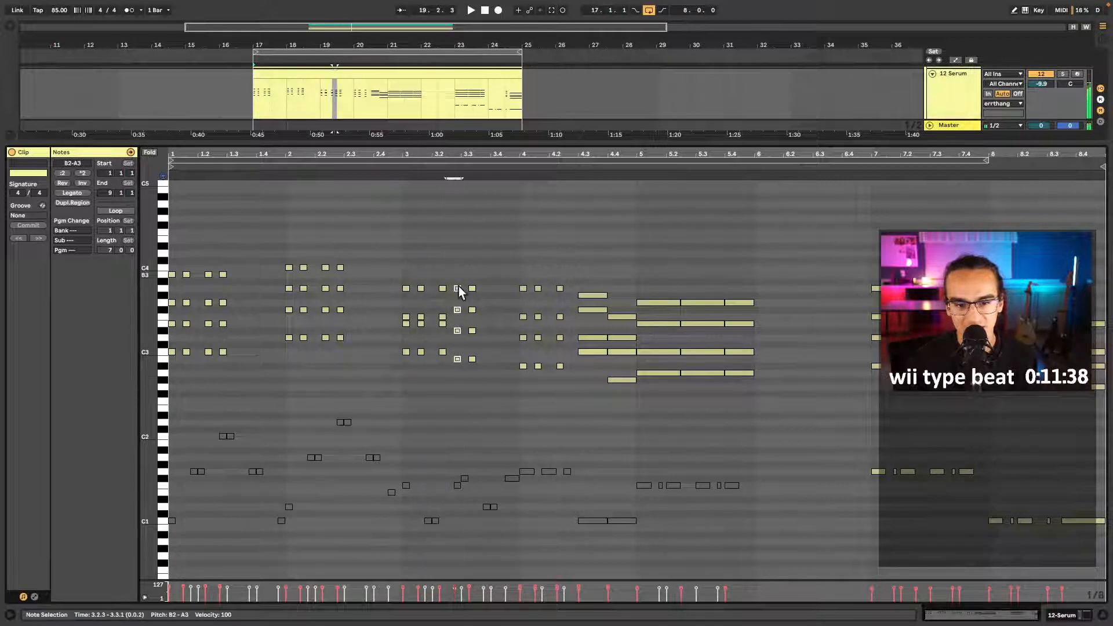
pyautogui.moveTo(480, 388); pyautogui.dragTo(465, 282)
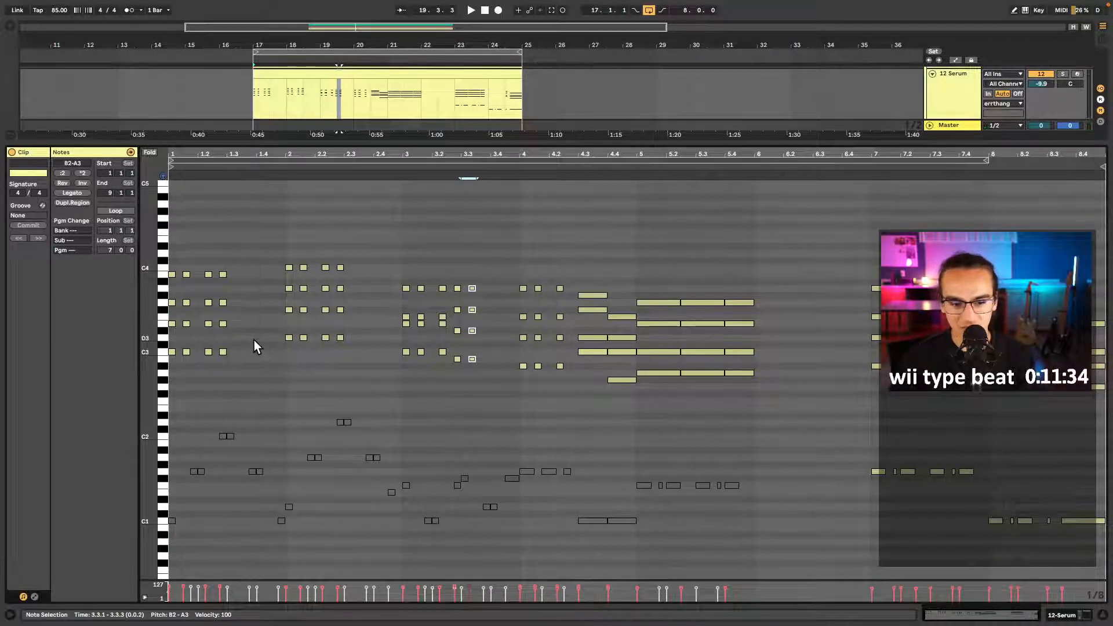
pyautogui.press('space')
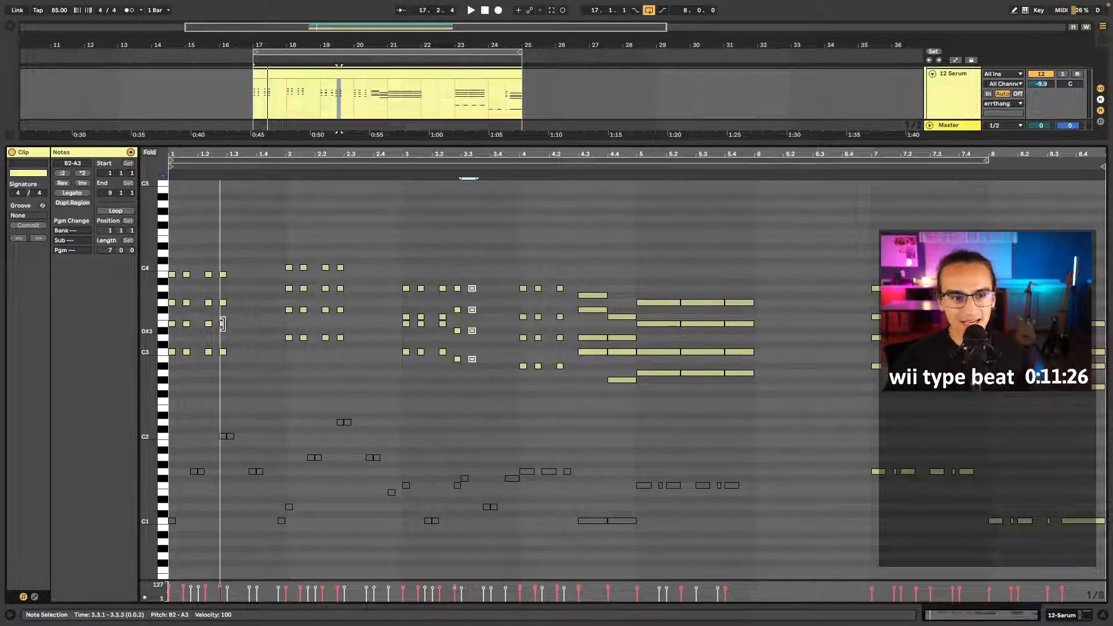
# - Mute the 12 Serum track and play the loop from bar 17 with the 14 Serum track's empty clip open
pyautogui.moveTo(226, 142); pyautogui.dragTo(252, 281)
pyautogui.click(253, 212)
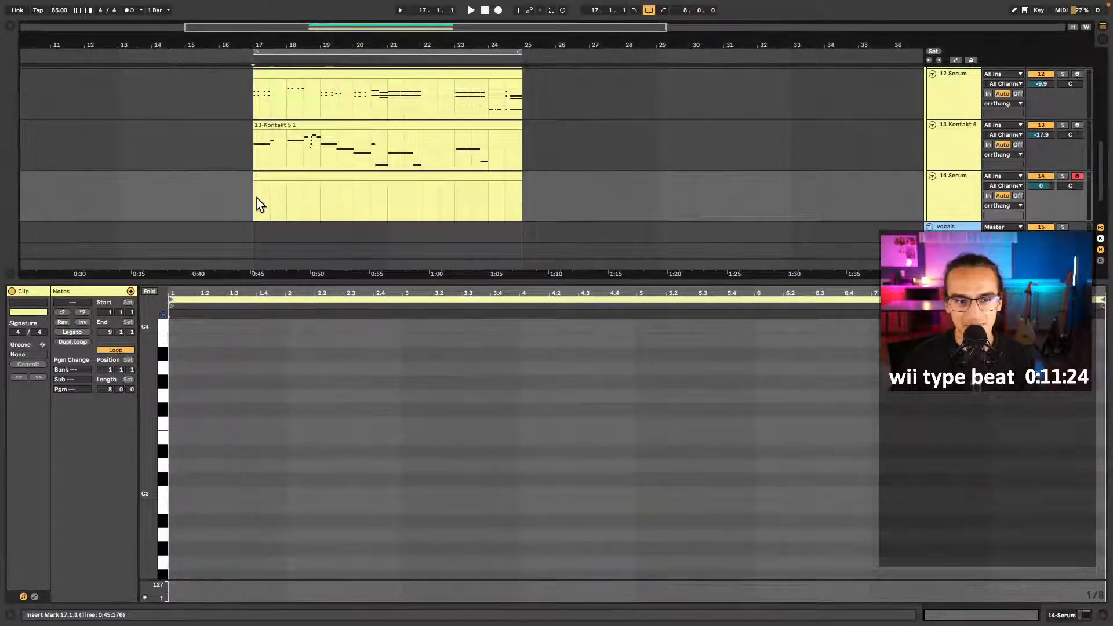
pyautogui.scroll(1, 347, 162)
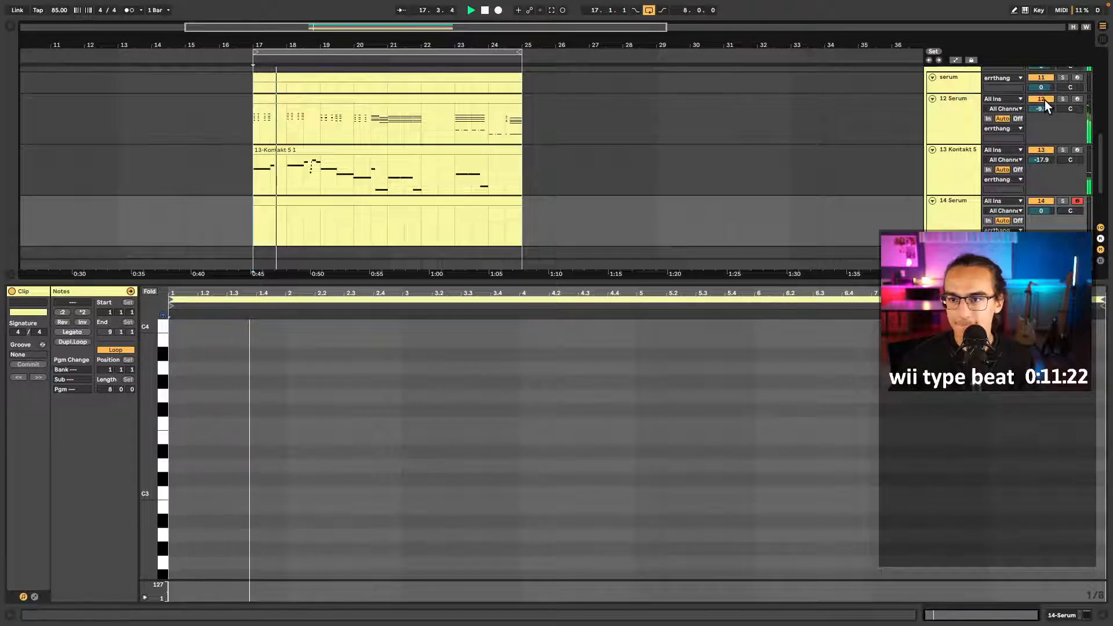
pyautogui.press('space')
pyautogui.press('space')
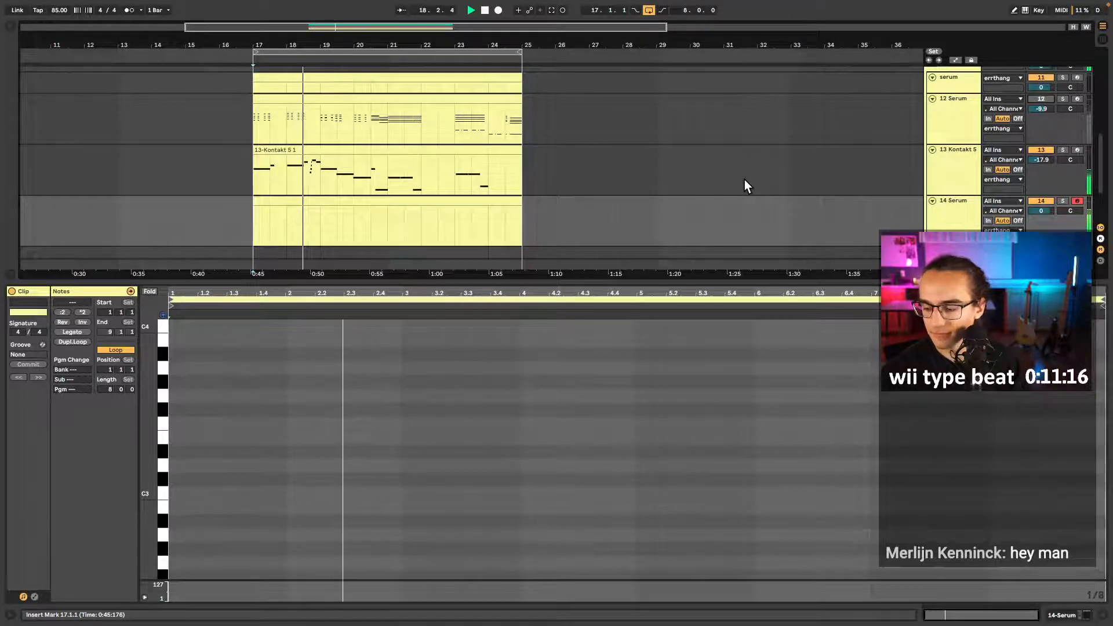
pyautogui.press('space')
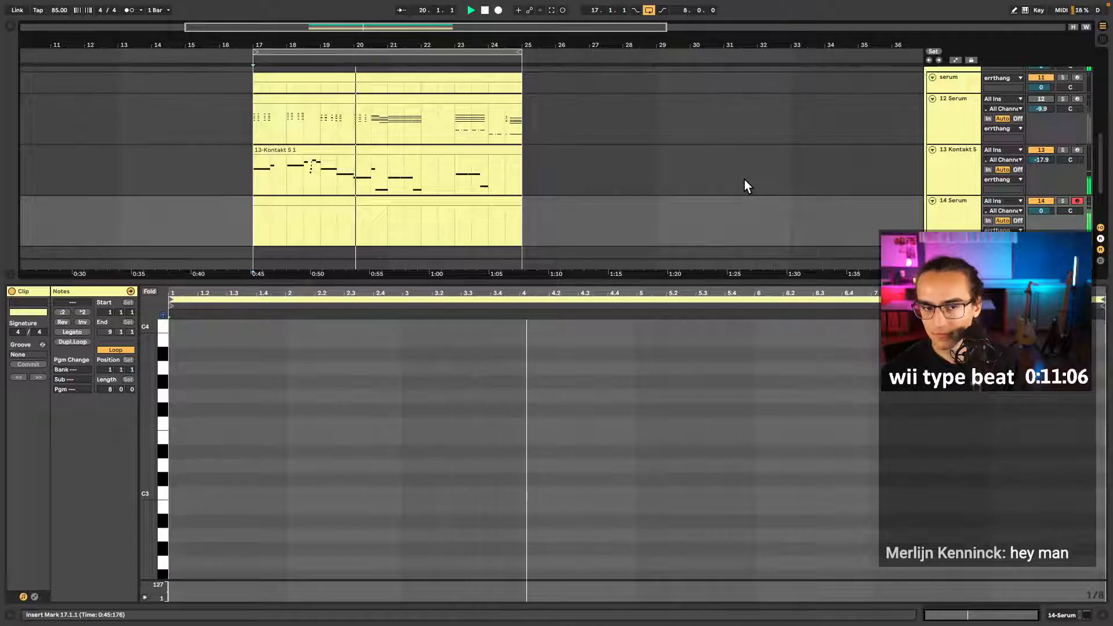
# - Record a melody on the 14 Serum track from bar 17 to about bar 21, with its clip extending to bar 25
pyautogui.press('F9')
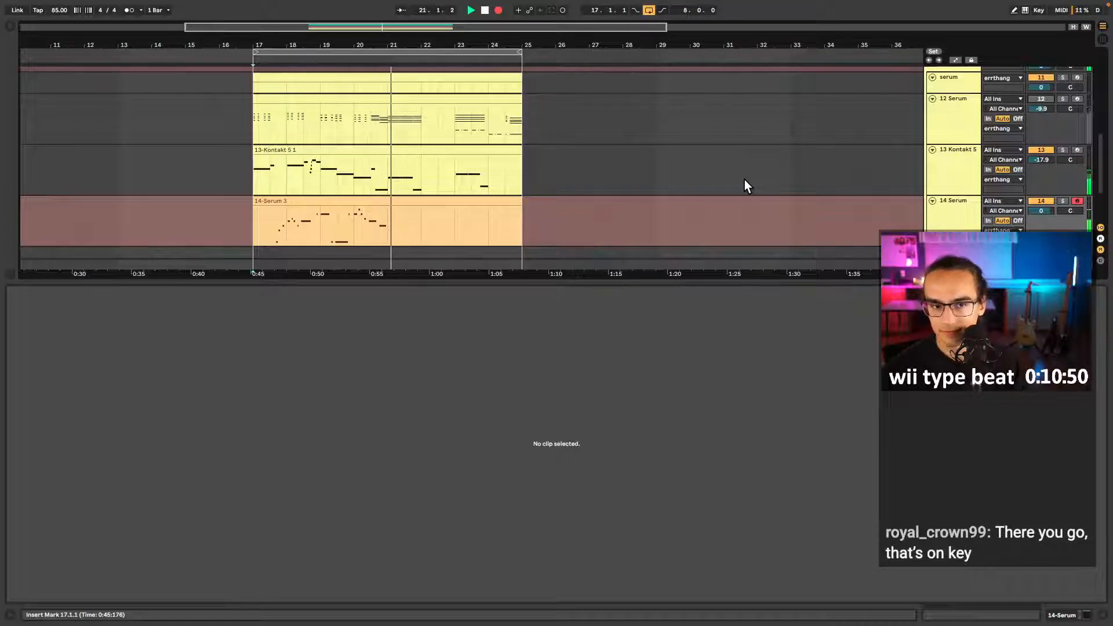
pyautogui.press('space')
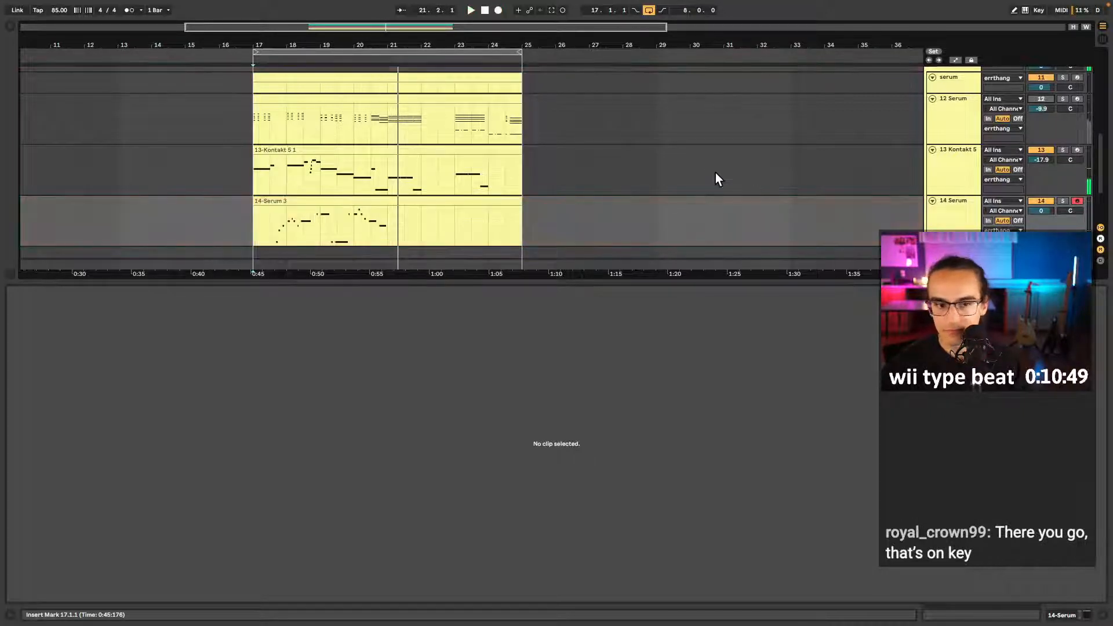
pyautogui.click(394, 203)
pyautogui.moveTo(397, 205); pyautogui.dragTo(523, 208)
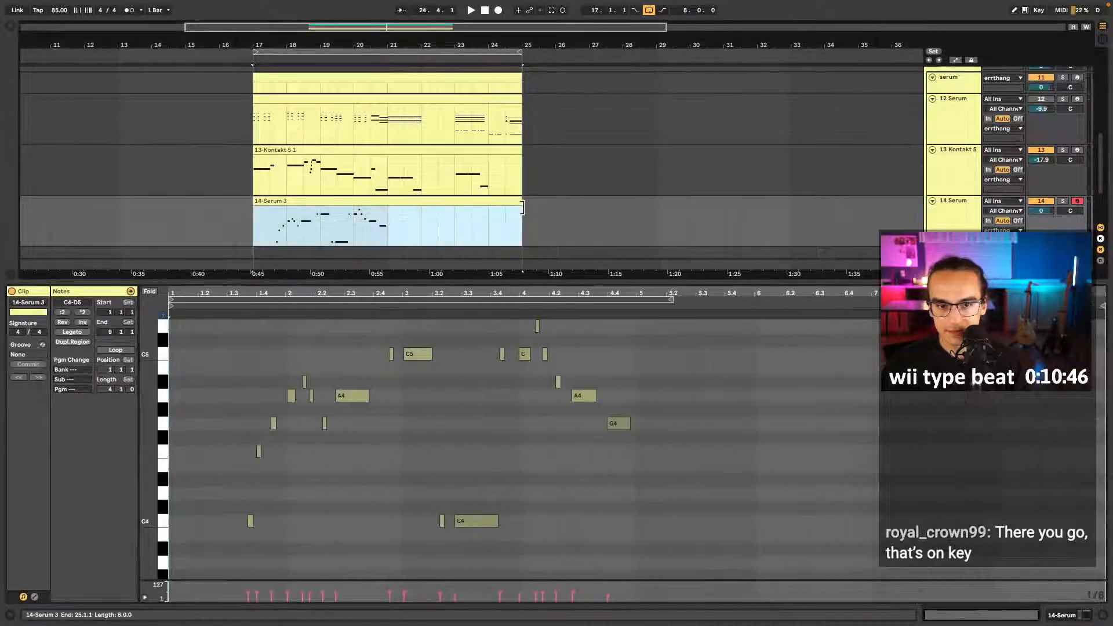
pyautogui.click(525, 211)
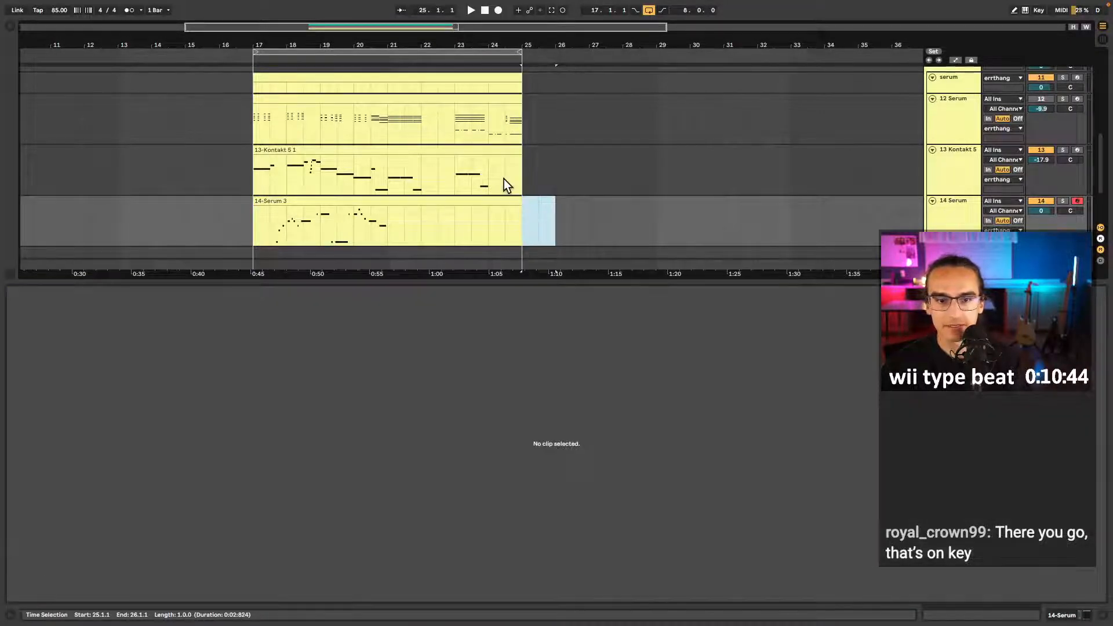
# - Copy the top notes of the 12 Serum chords at bars 21 and 23 into the 14-Serum 3 clip and raise them one octave
pyautogui.click(434, 100)
pyautogui.moveTo(660, 412); pyautogui.dragTo(736, 448)
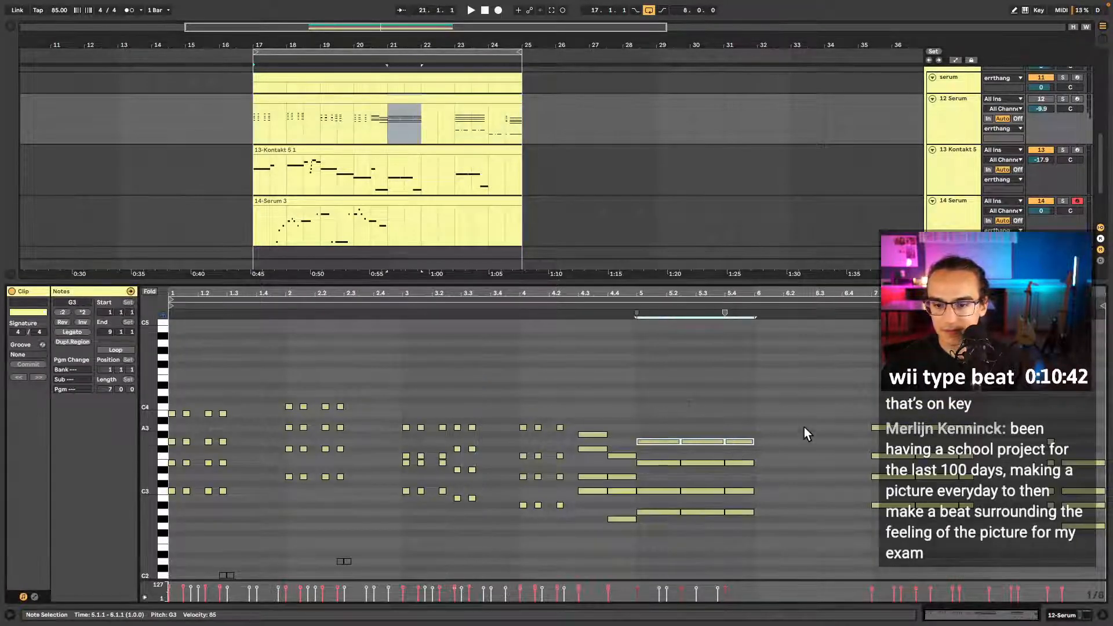
pyautogui.moveTo(866, 407); pyautogui.dragTo(974, 436)
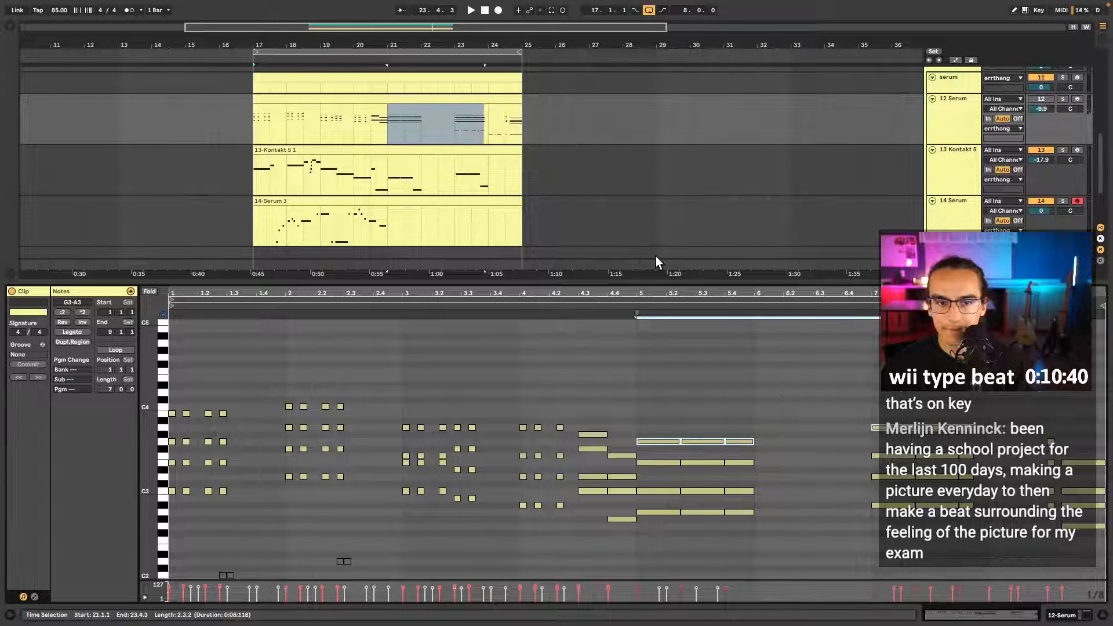
pyautogui.click(389, 226)
pyautogui.click(619, 342)
pyautogui.hotkey('ctrl', 'v')
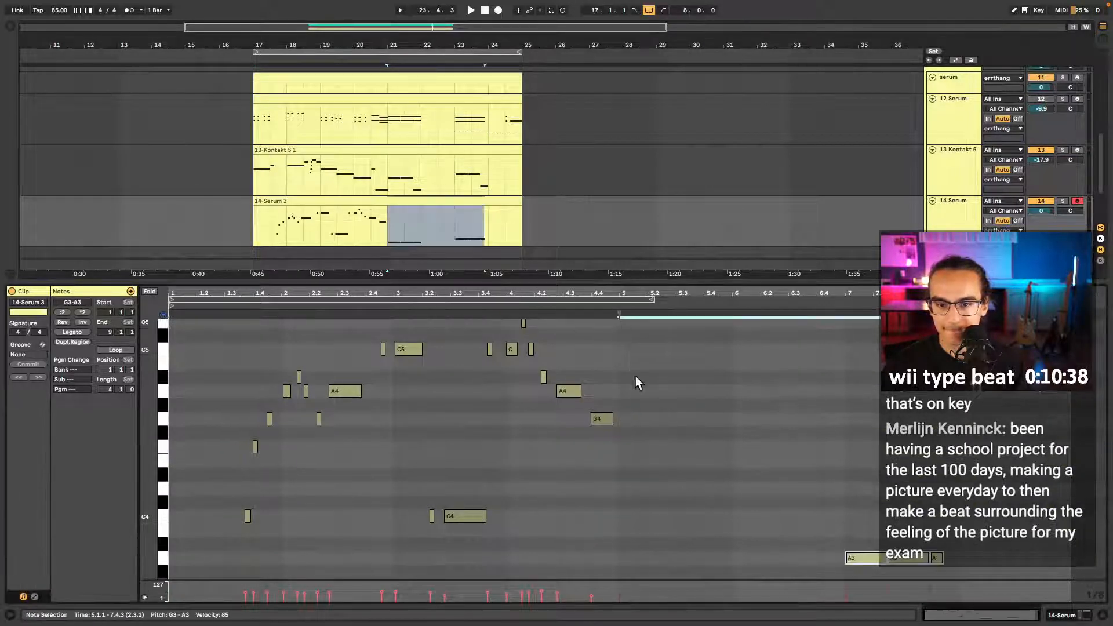
pyautogui.hotkey('shift', 'Up')
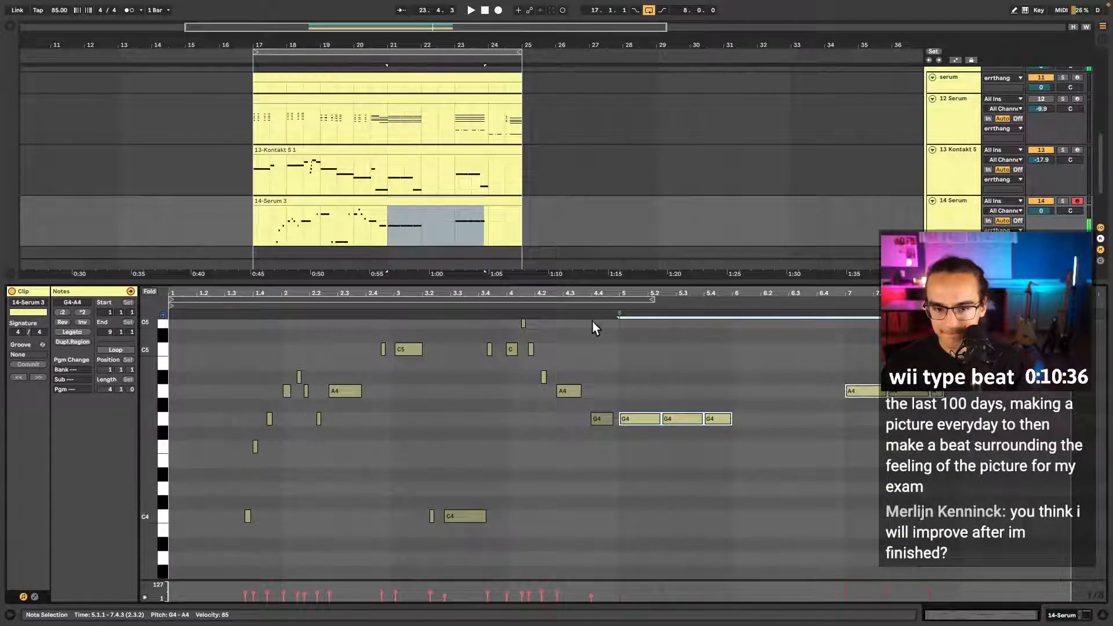
# - Play the loop to hear the completed 14 Serum melody and reopen its clip for editing
pyautogui.press('space')
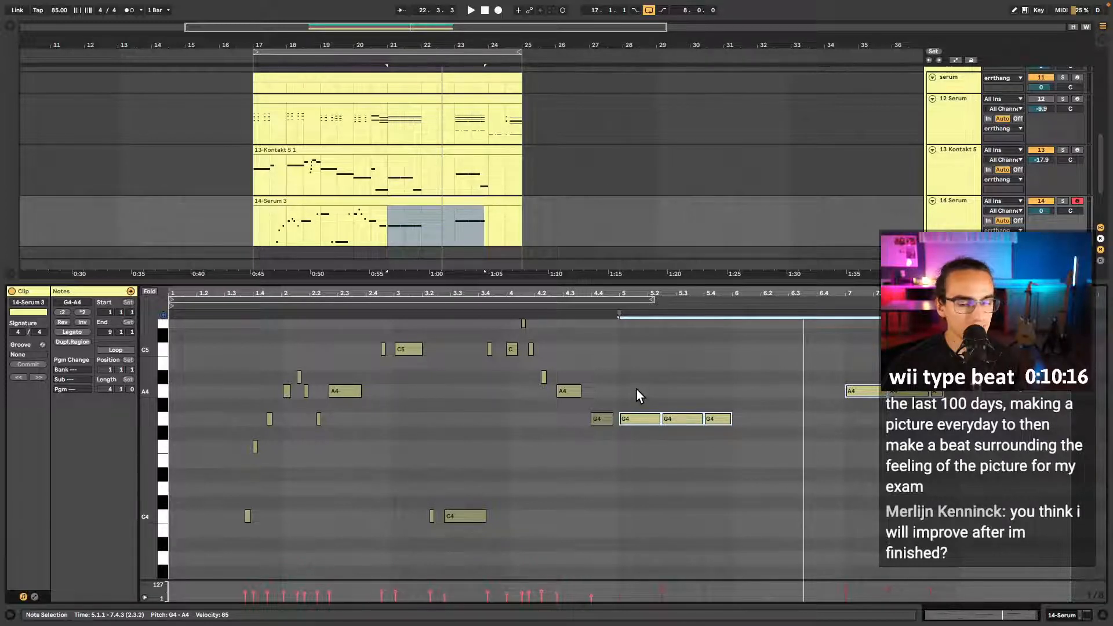
pyautogui.click(481, 347)
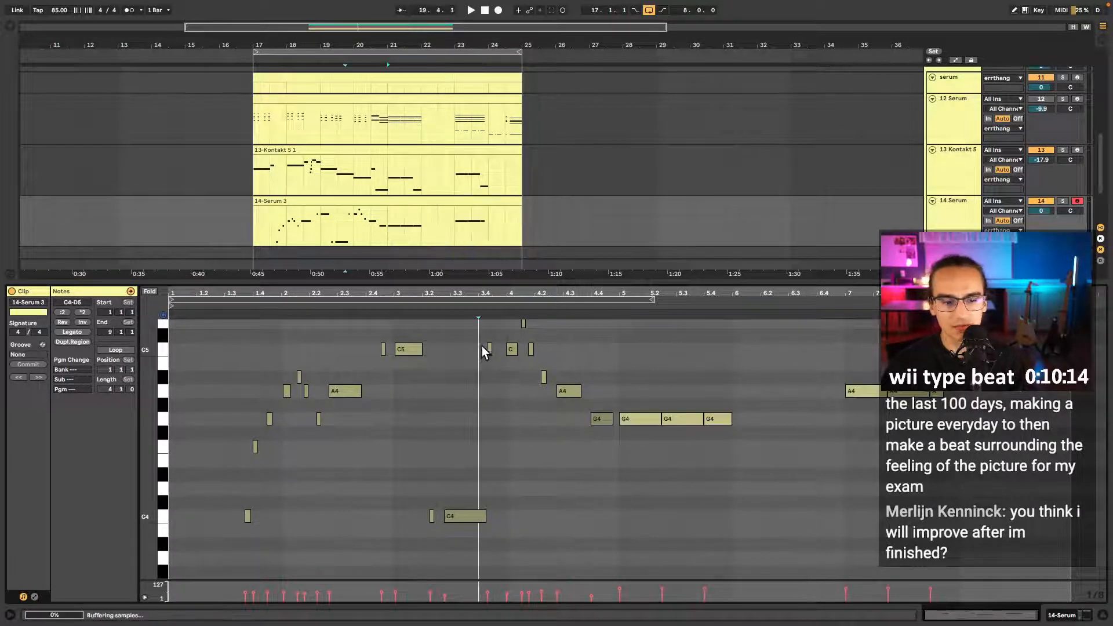
pyautogui.hotkey('ctrl', 'alt', 'l')
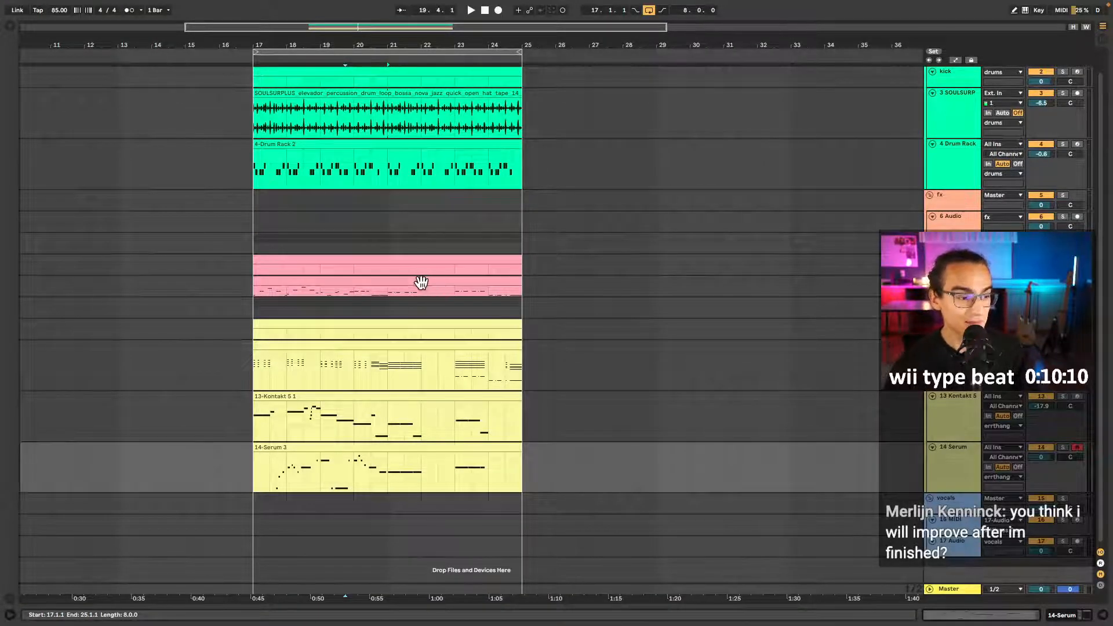
pyautogui.doubleClick(269, 458)
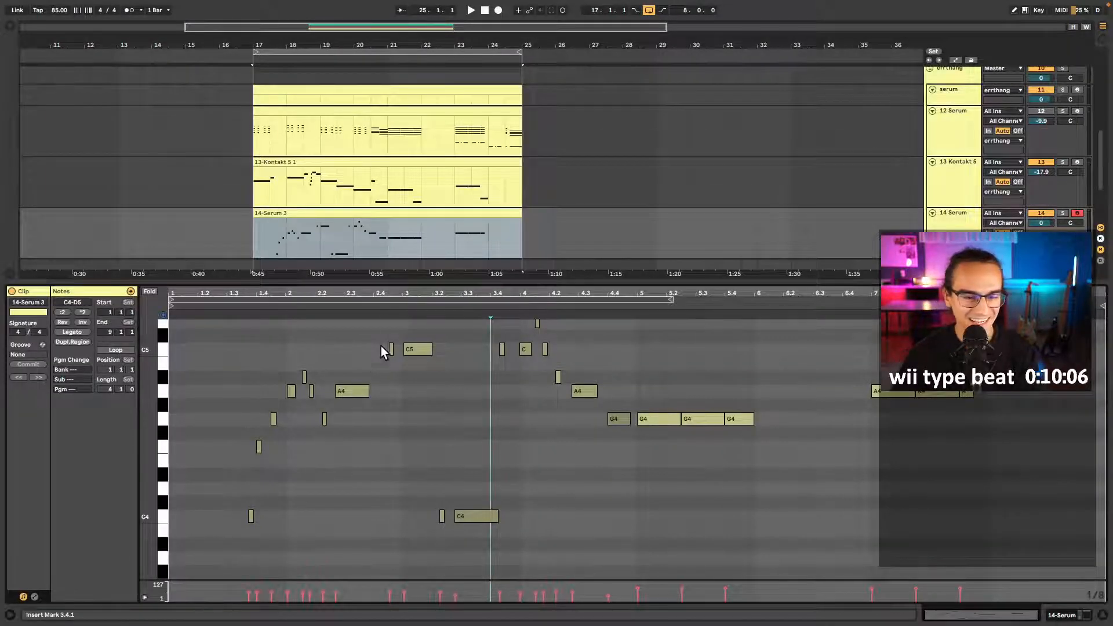
# - Insert a new audio track below the 14 Serum track and set the insert marker on it at bar 17
pyautogui.press('super+t')
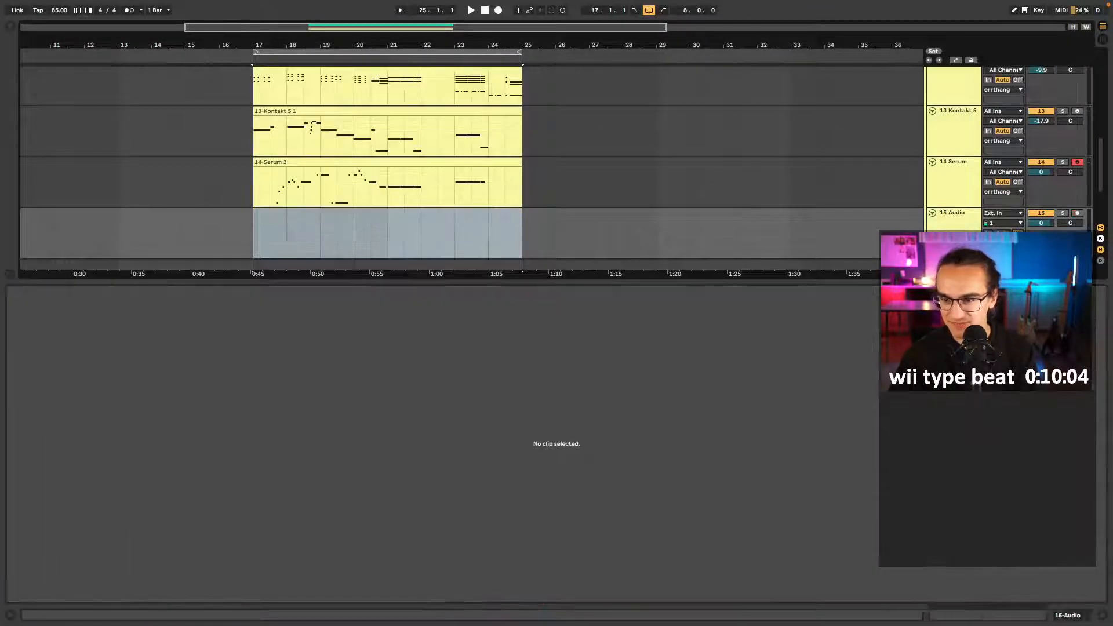
pyautogui.scroll(-2, 958, 206)
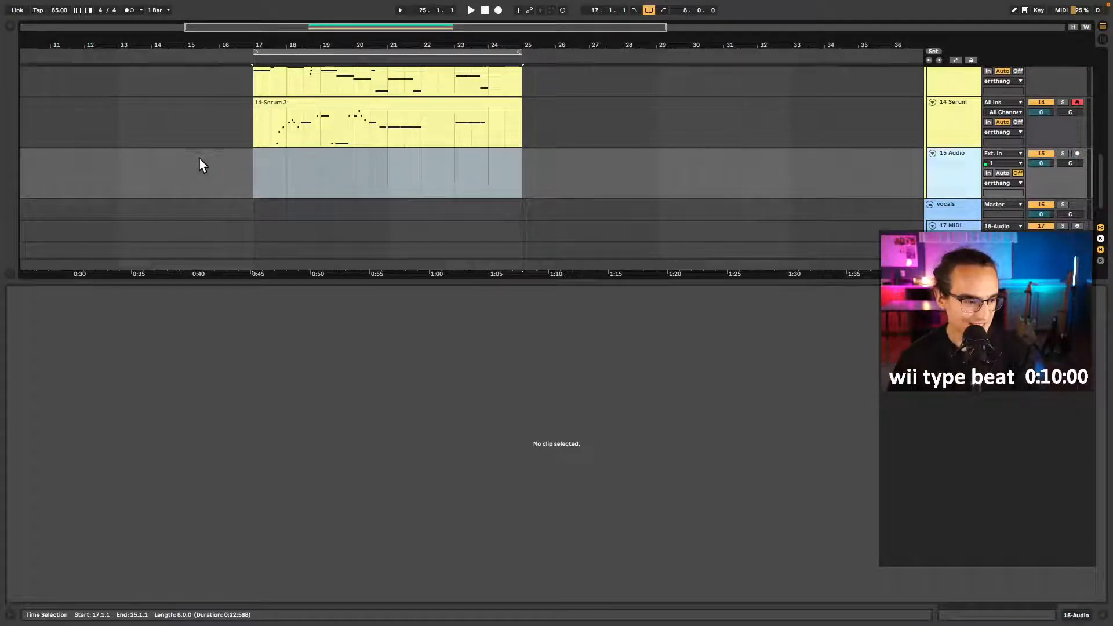
pyautogui.click(253, 168)
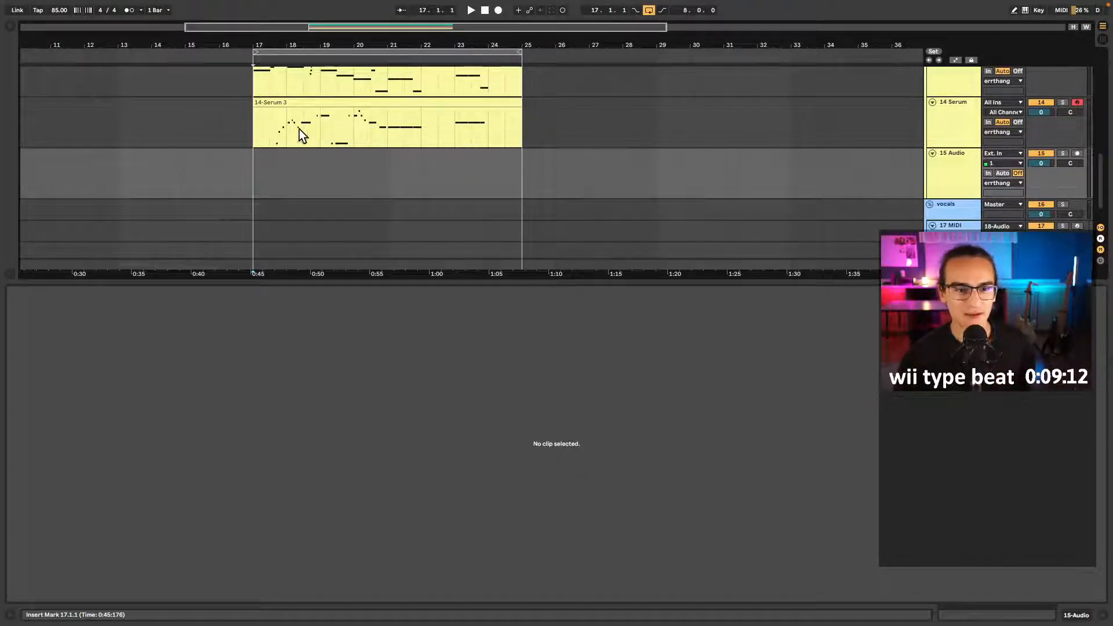
# - Play the 14-Serum 3 clip from 17.3.1 and examine its melody notes in the piano roll
pyautogui.click(267, 128)
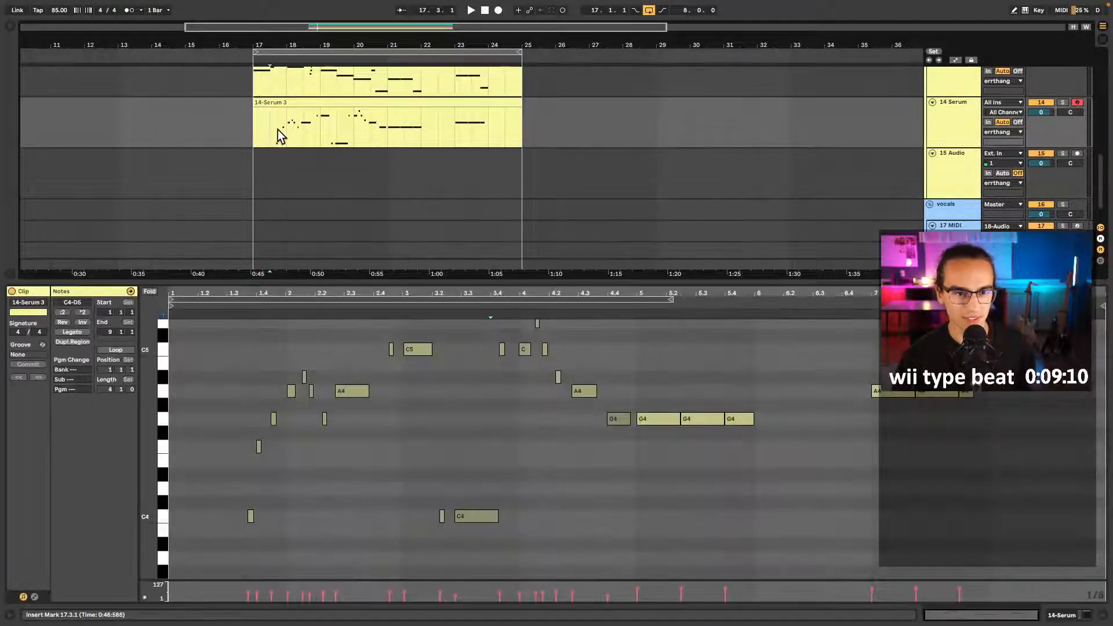
pyautogui.press('space')
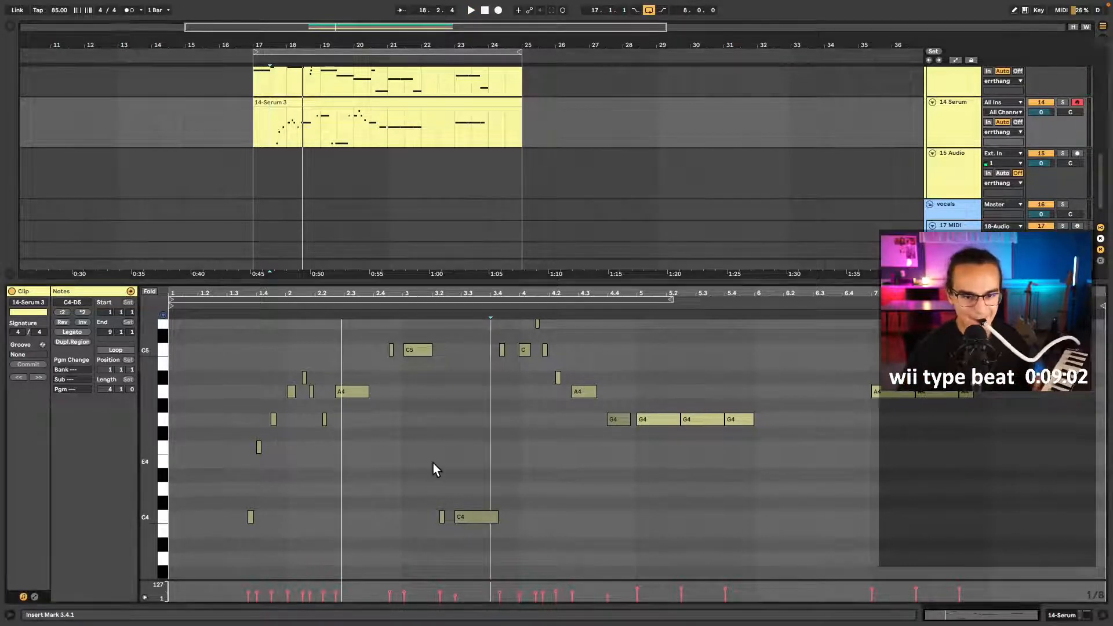
pyautogui.scroll(1, 433, 463)
pyautogui.scroll(1, 433, 469)
pyautogui.moveTo(148, 439); pyautogui.dragTo(141, 441)
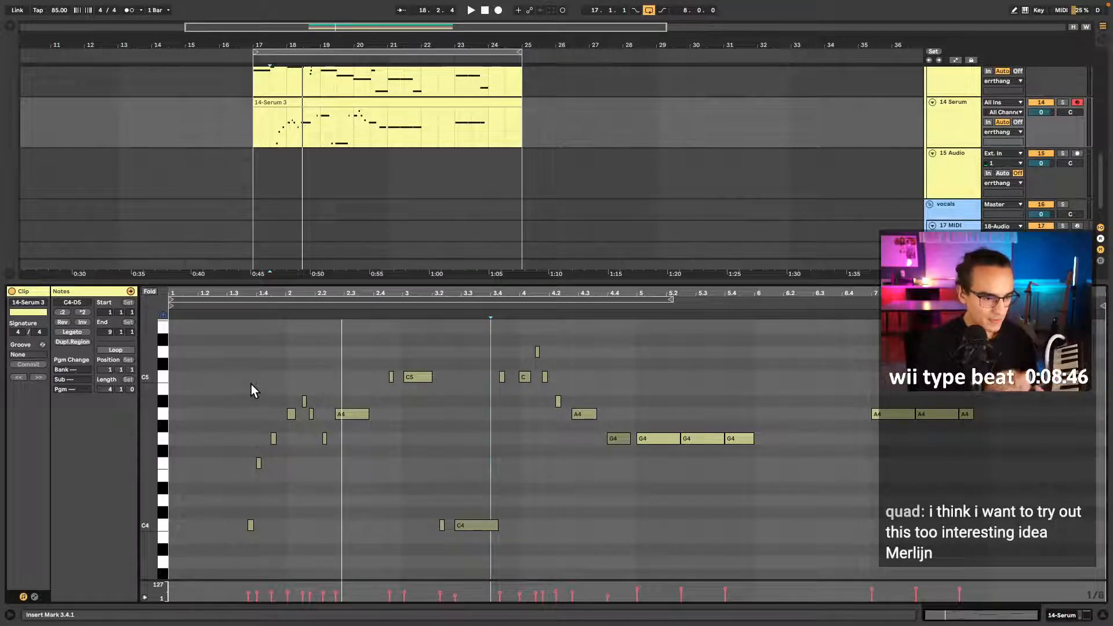
# - Arm the 15 Audio track for recording at bar 17 and turn the metronome on
pyautogui.click(248, 186)
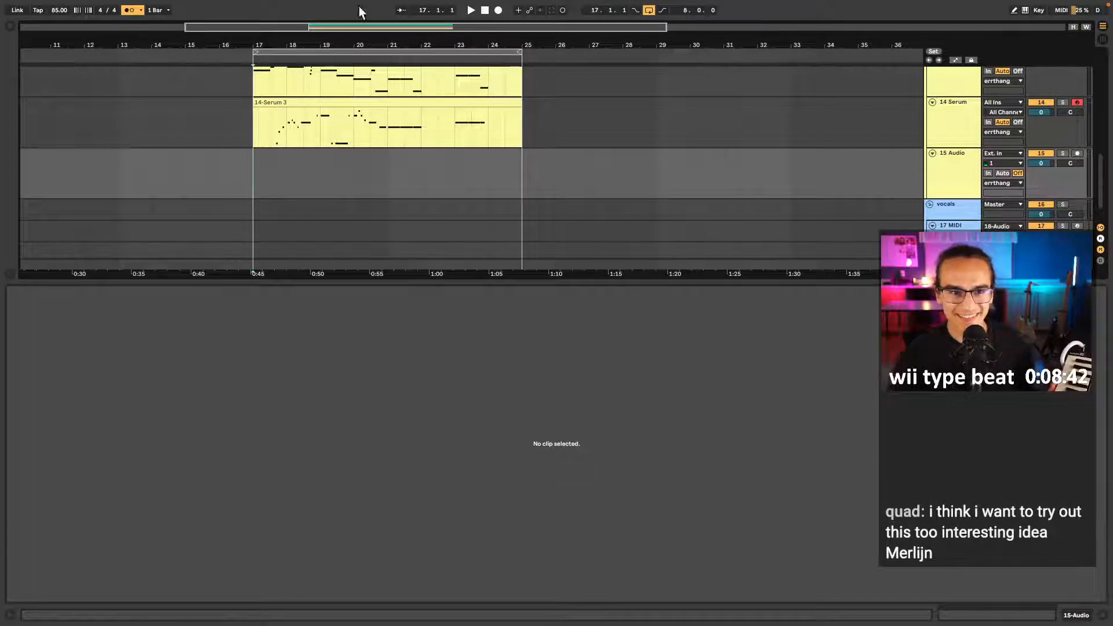
pyautogui.click(130, 12)
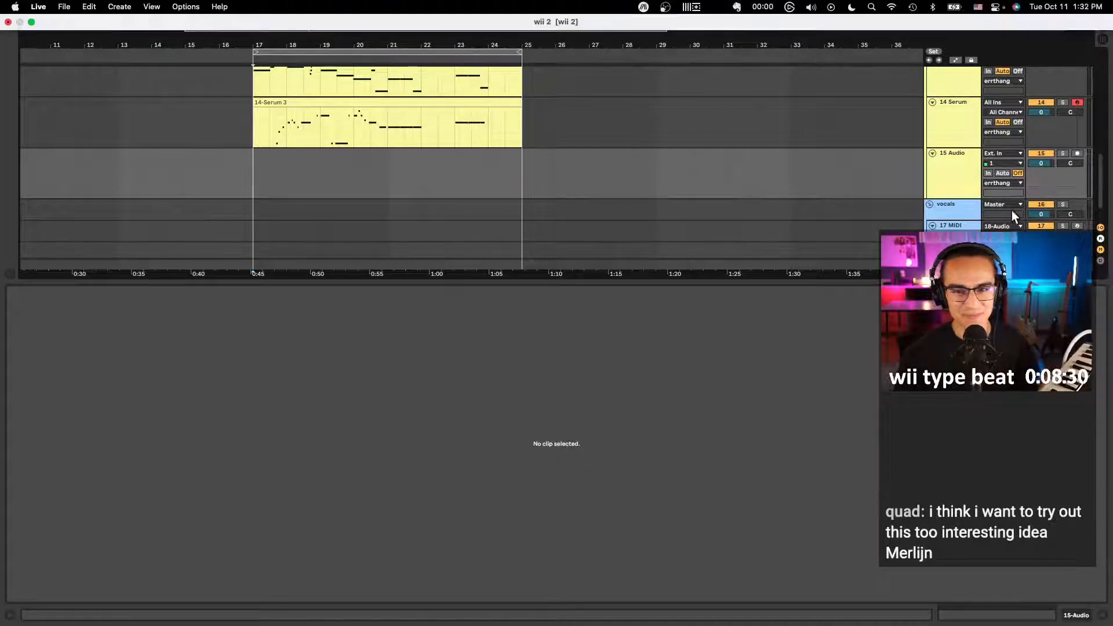
pyautogui.click(1078, 153)
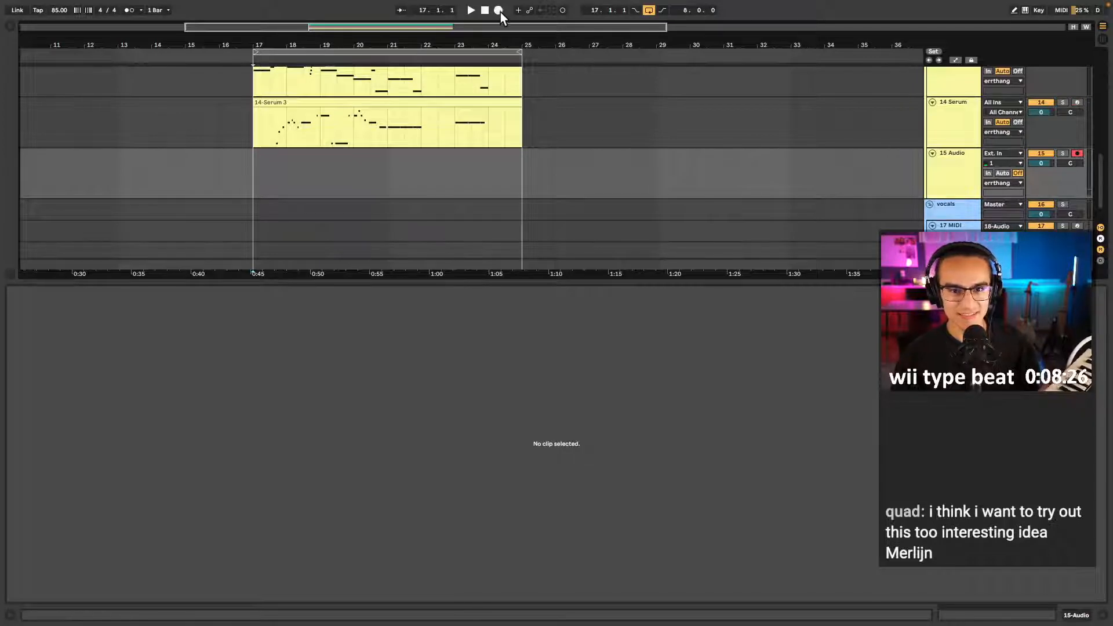
pyautogui.click(127, 10)
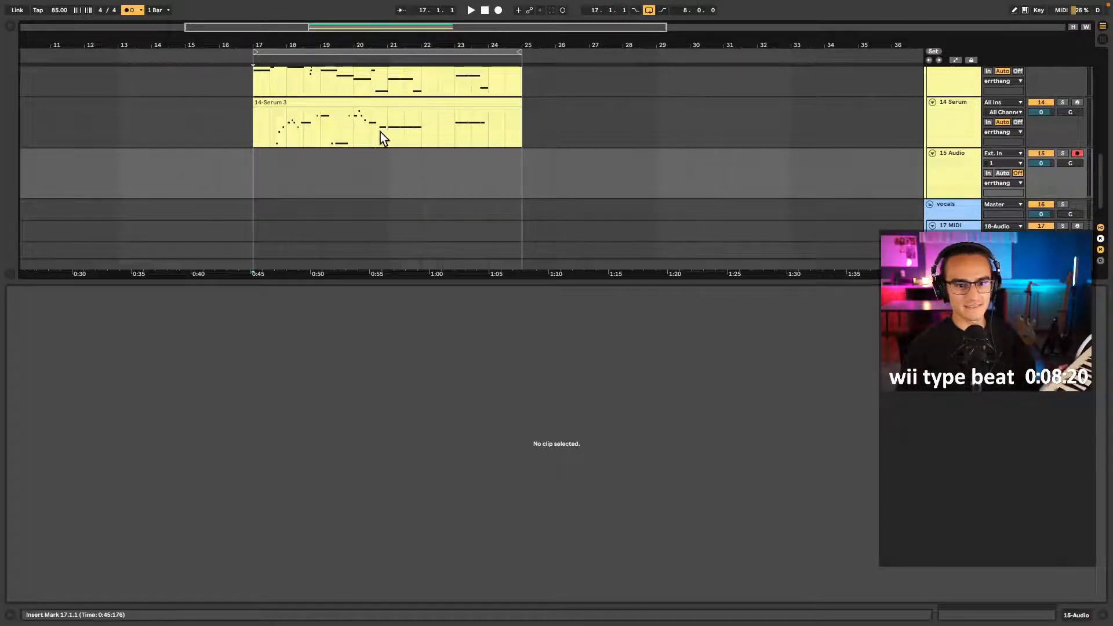
pyautogui.click(387, 101)
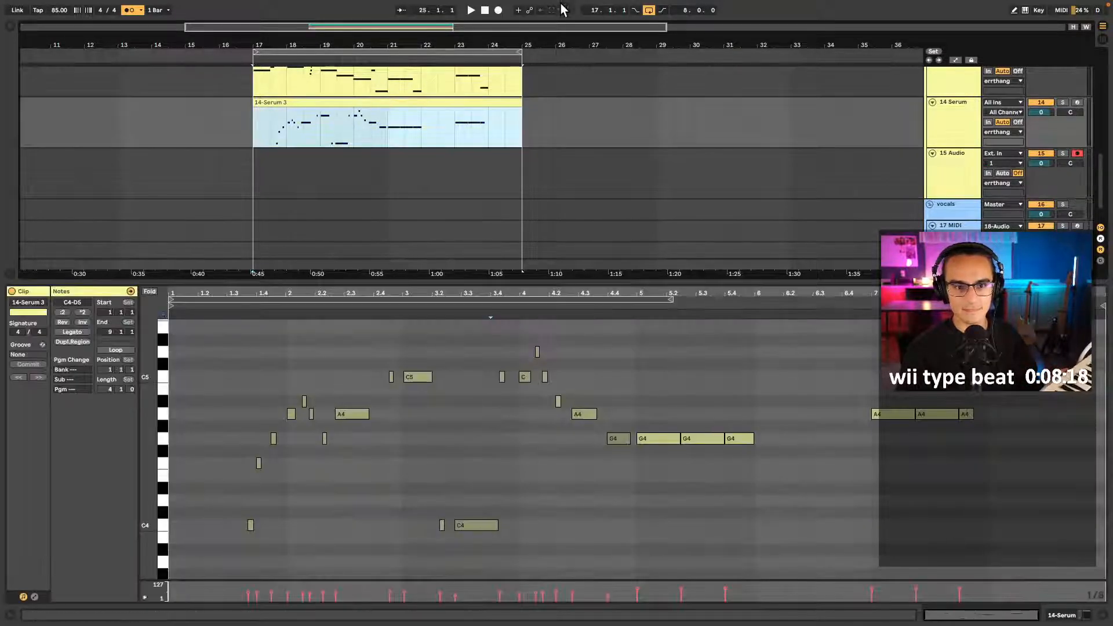
pyautogui.click(498, 10)
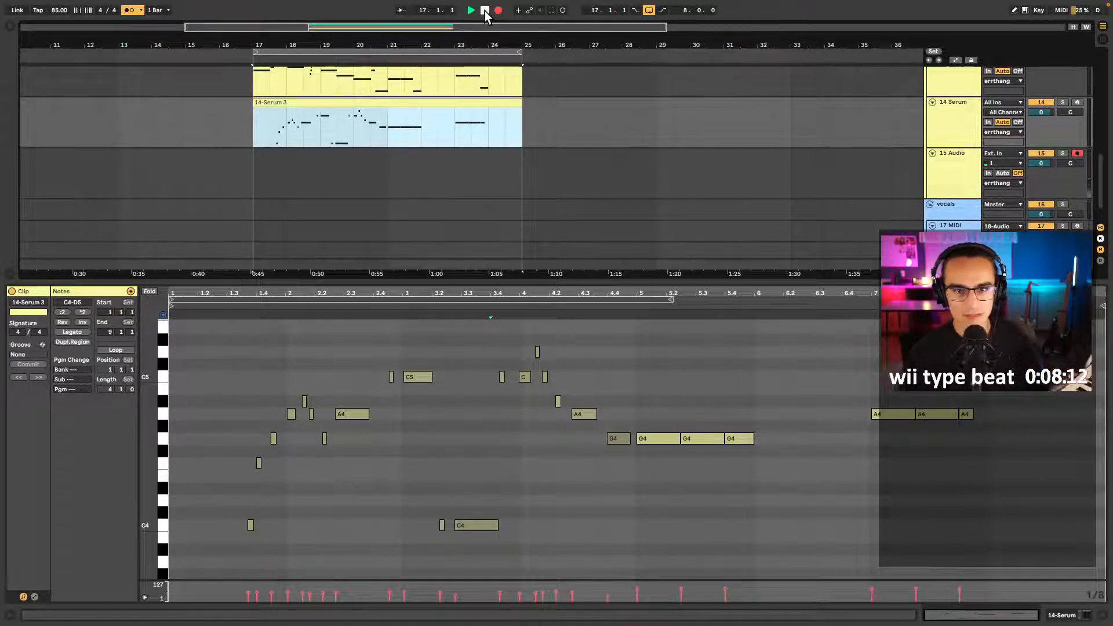
pyautogui.click(260, 192)
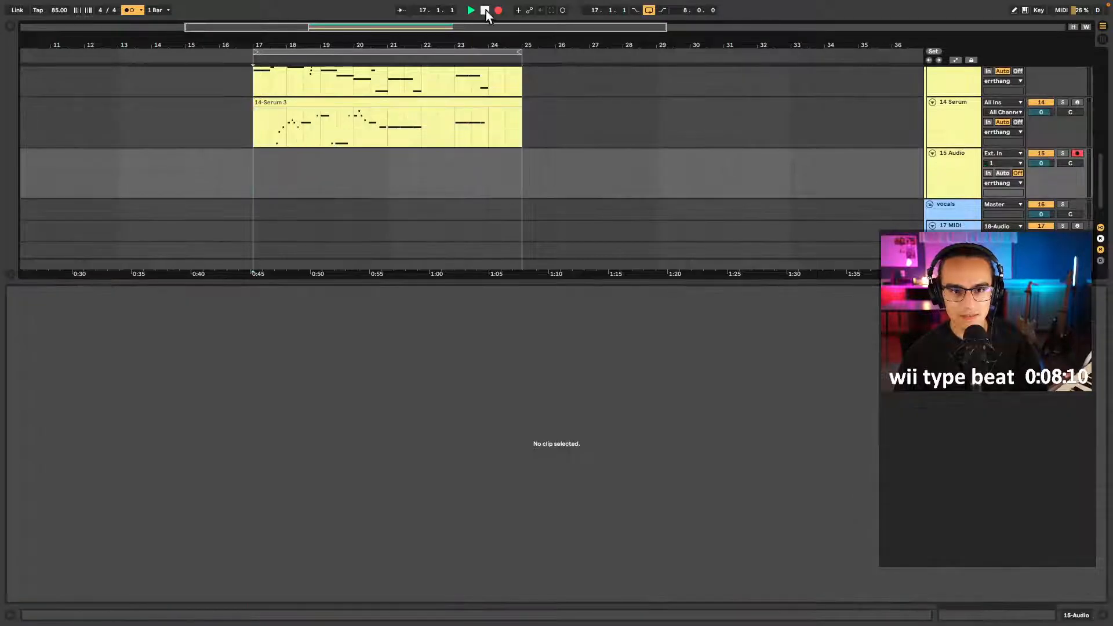
# - Record a live instrument take onto the 15 Audio track across bars 17 to 25, with the 14-Serum 3 notes open for reference
pyautogui.click(436, 102)
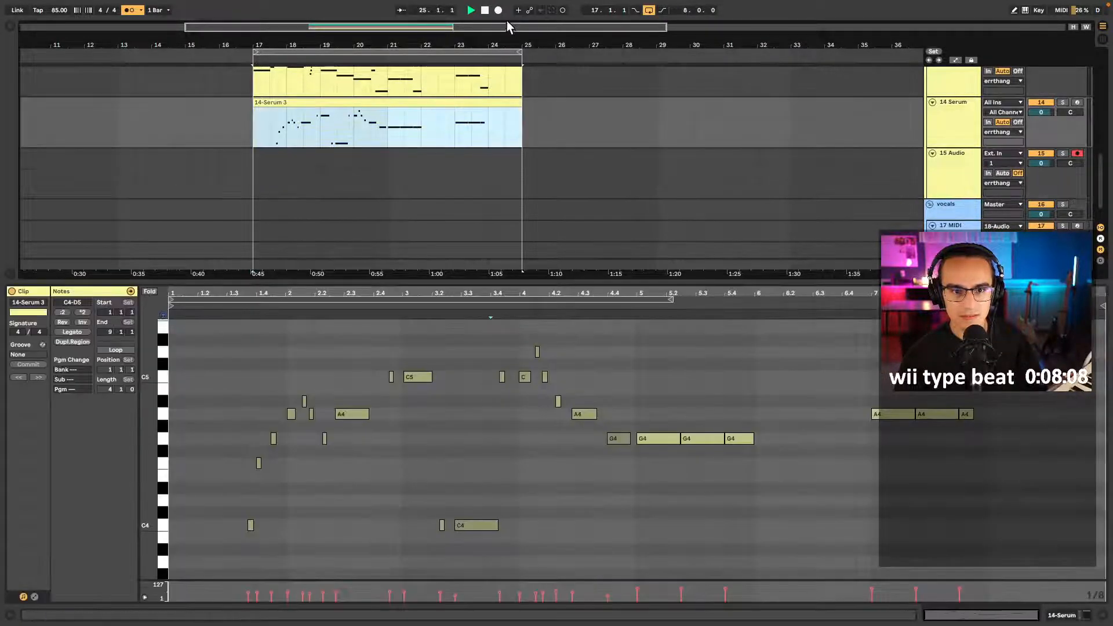
pyautogui.click(498, 10)
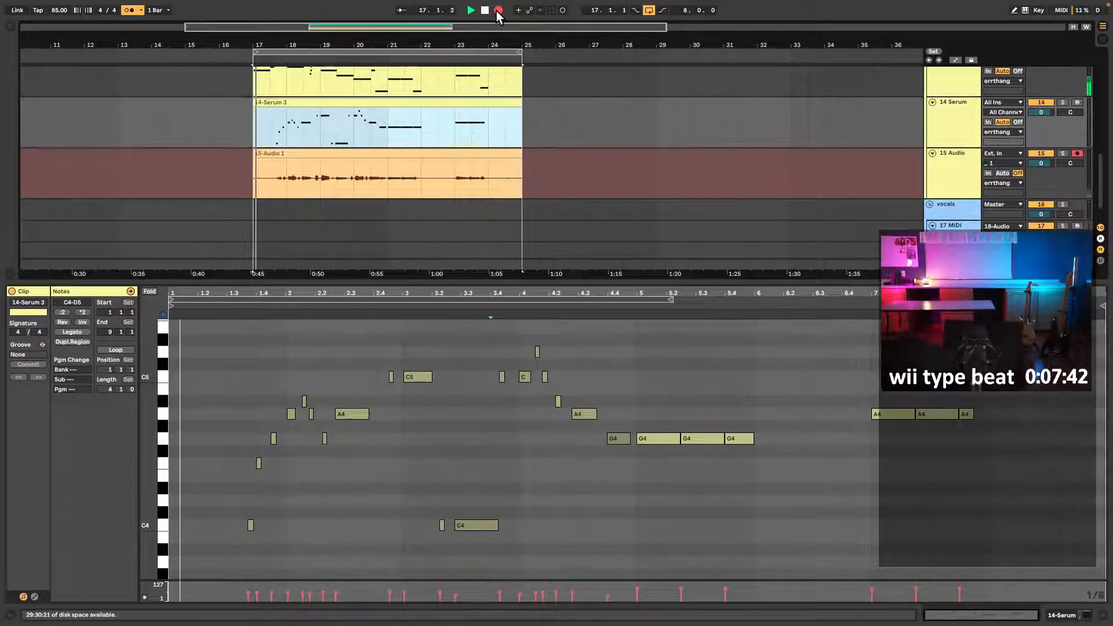
pyautogui.press('space')
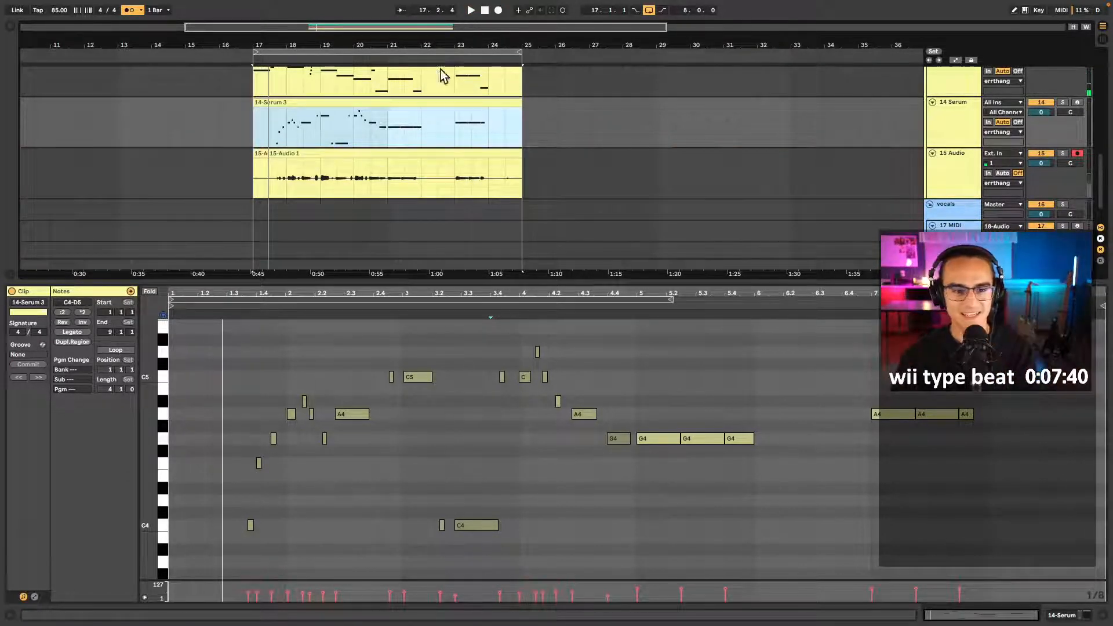
# - Mute the 14 Serum track and restore the 15-Audio 1 recording to a single full clip starting at bar 17
pyautogui.click(1046, 102)
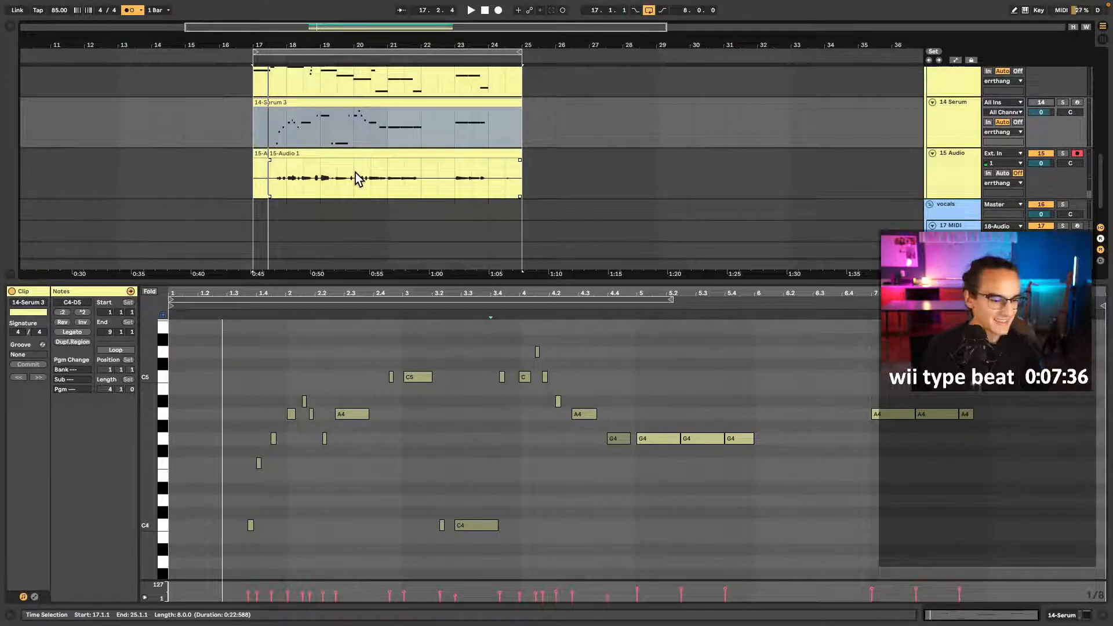
pyautogui.click(339, 152)
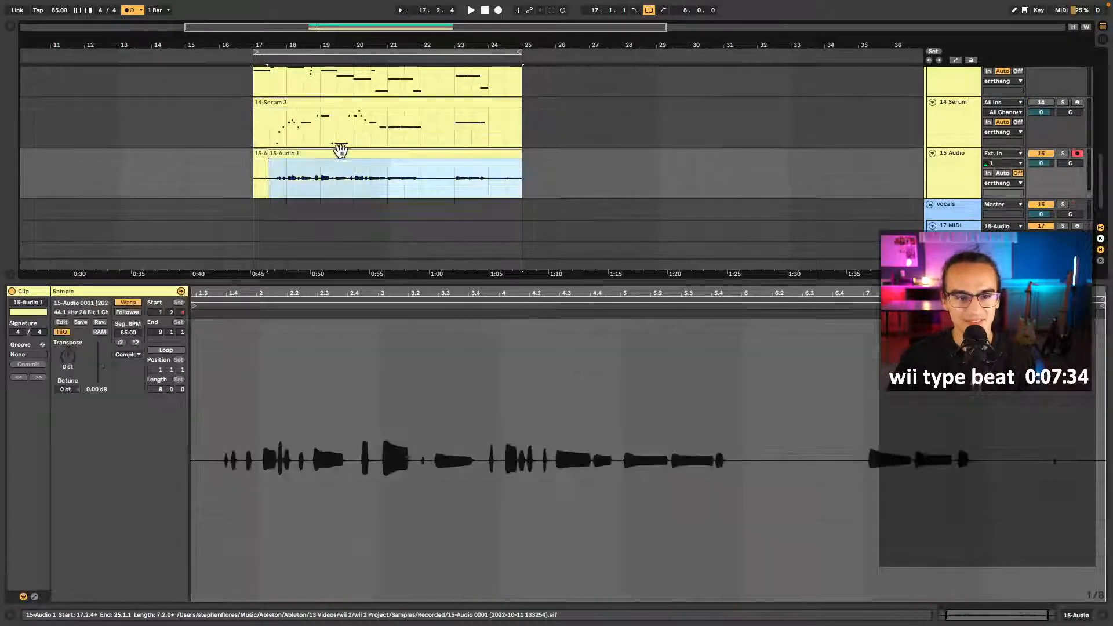
pyautogui.click(272, 178)
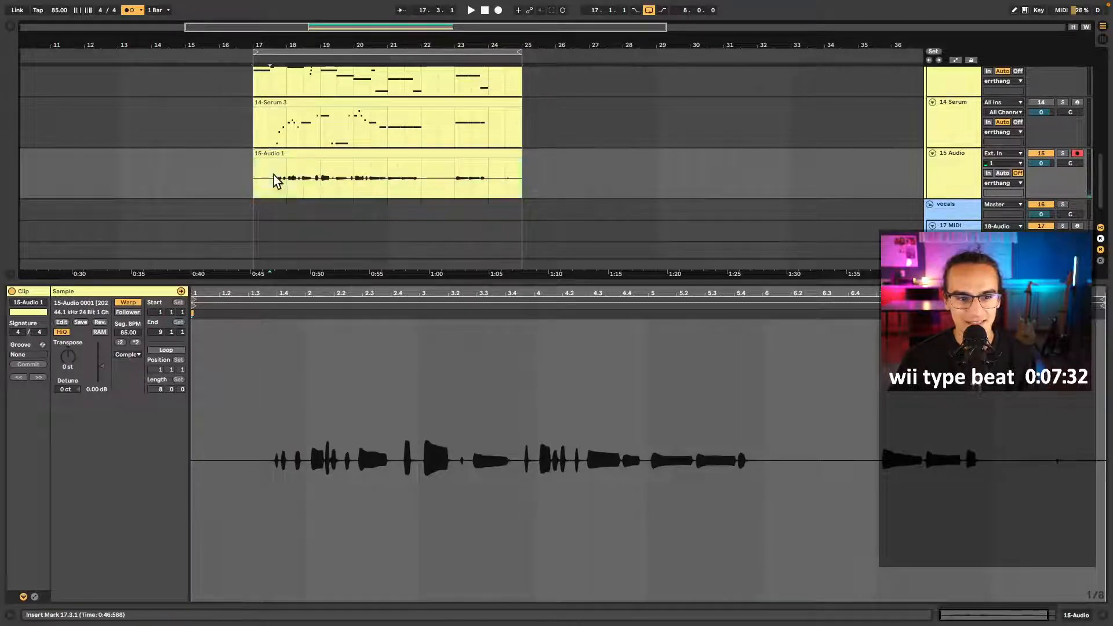
# - Audition the 15 Audio take soloed from 17.3.1 and turn the metronome off
pyautogui.press('space')
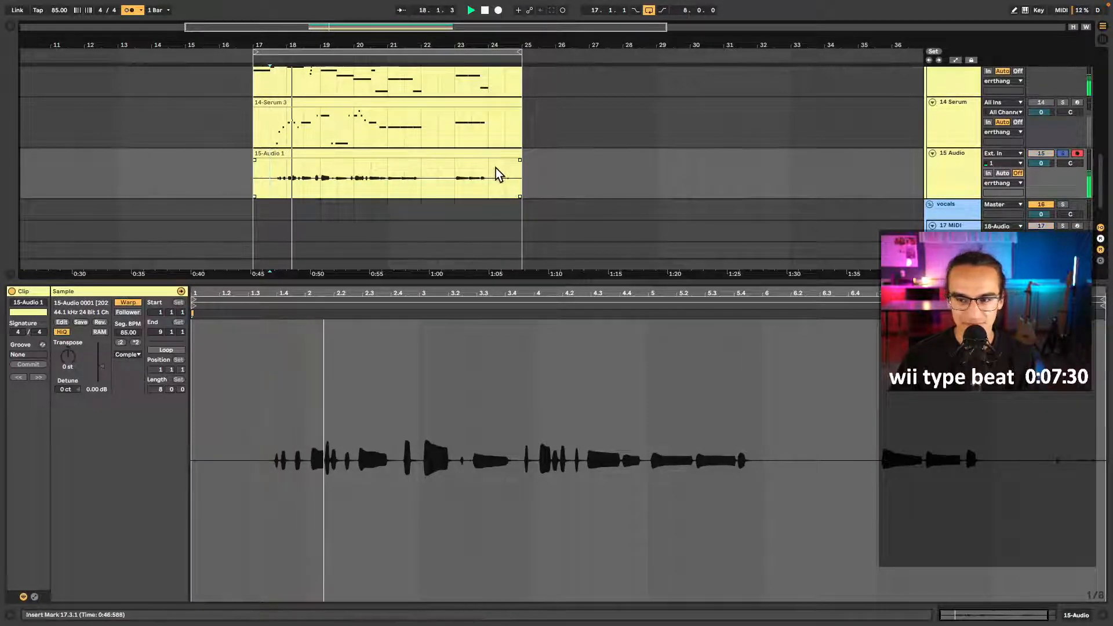
pyautogui.click(130, 11)
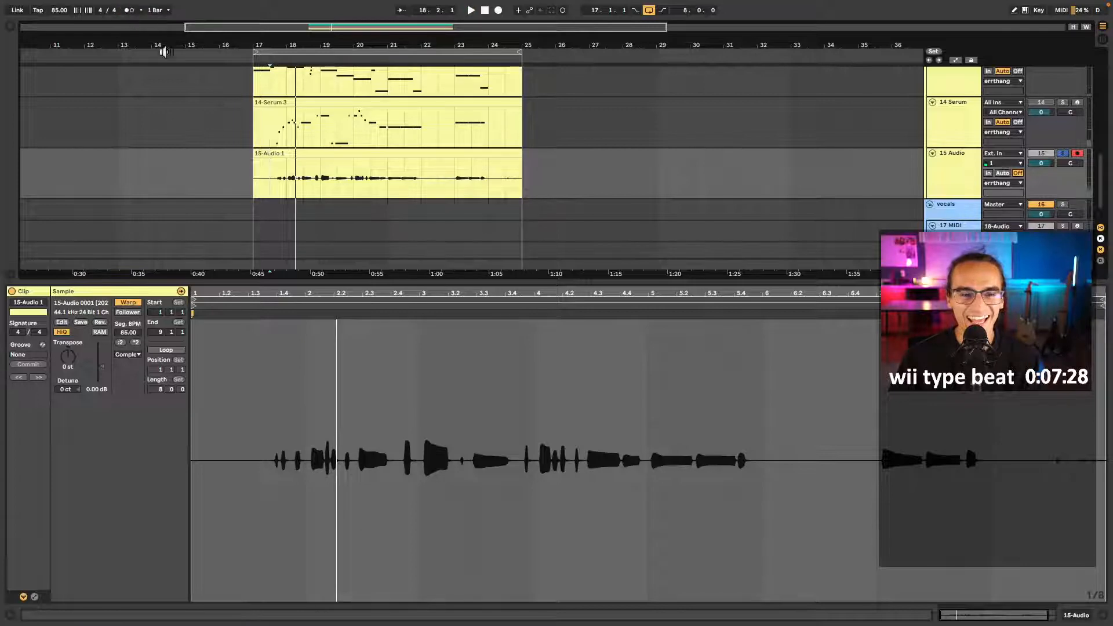
# - Split the 15-Audio 1 clip at 17.3, delete the silent opening piece and trim the remaining clip's start slightly further
pyautogui.scroll(5, 279, 175)
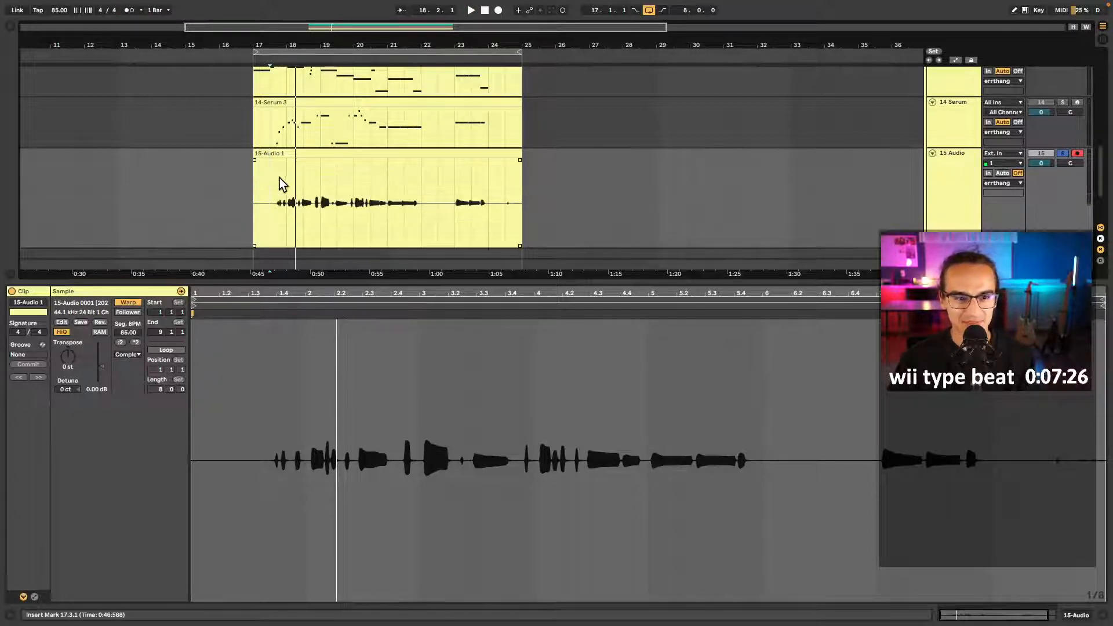
pyautogui.scroll(6, 271, 175)
pyautogui.click(267, 172)
pyautogui.press('super+e')
pyautogui.click(254, 153)
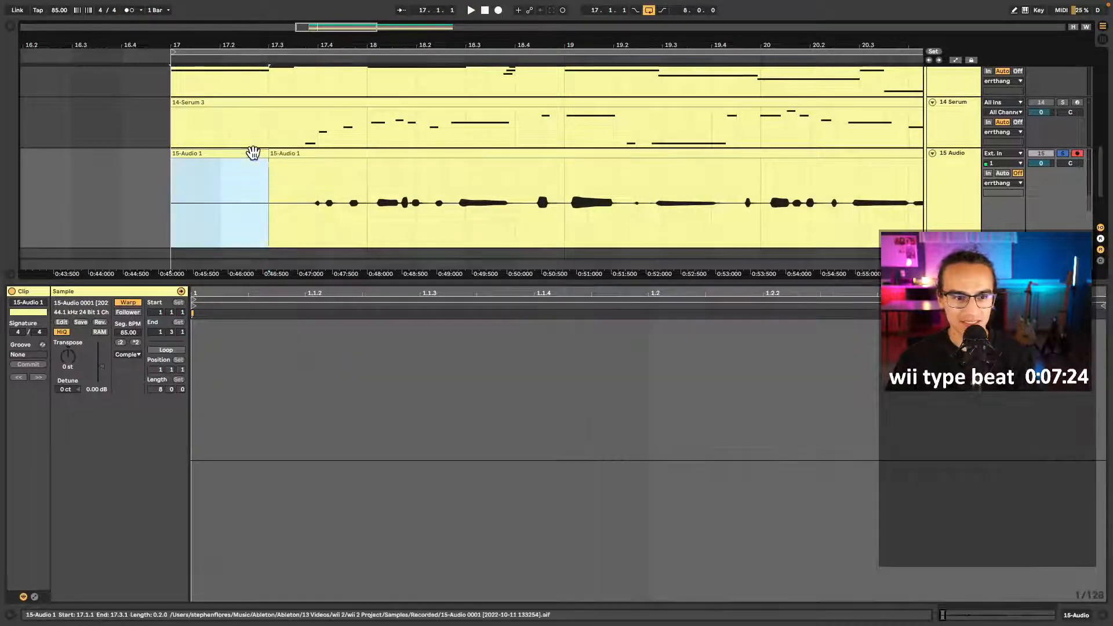
pyautogui.press('Delete')
pyautogui.moveTo(270, 162); pyautogui.dragTo(281, 166)
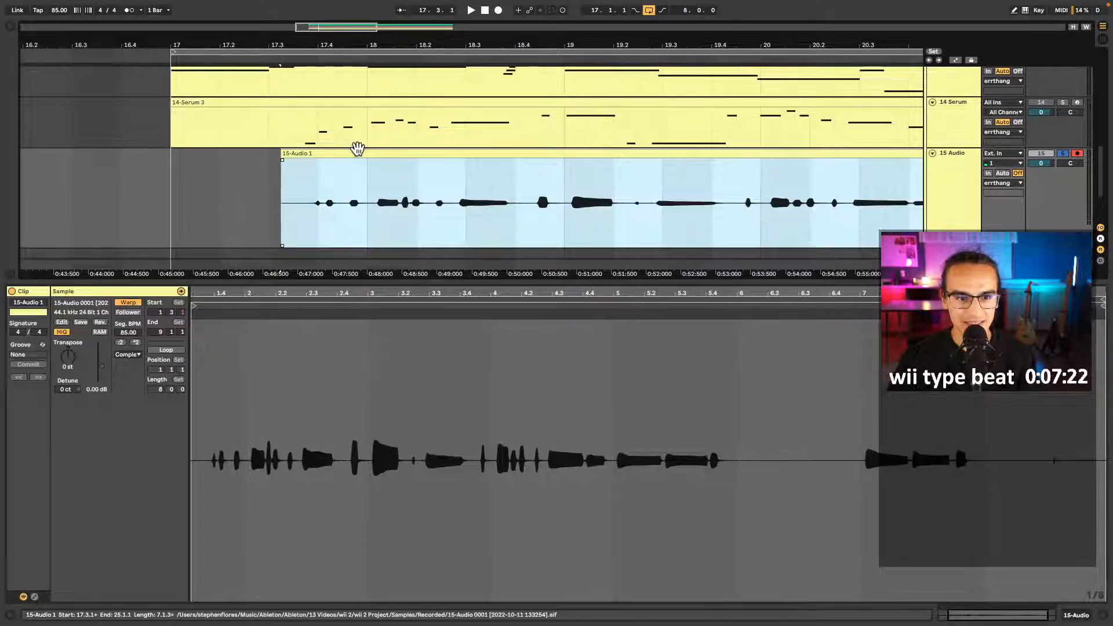
# - Shift the 15-Audio 1 clip slightly earlier to tighten its timing and extend its start back to bar 17
pyautogui.moveTo(356, 153); pyautogui.dragTo(347, 153)
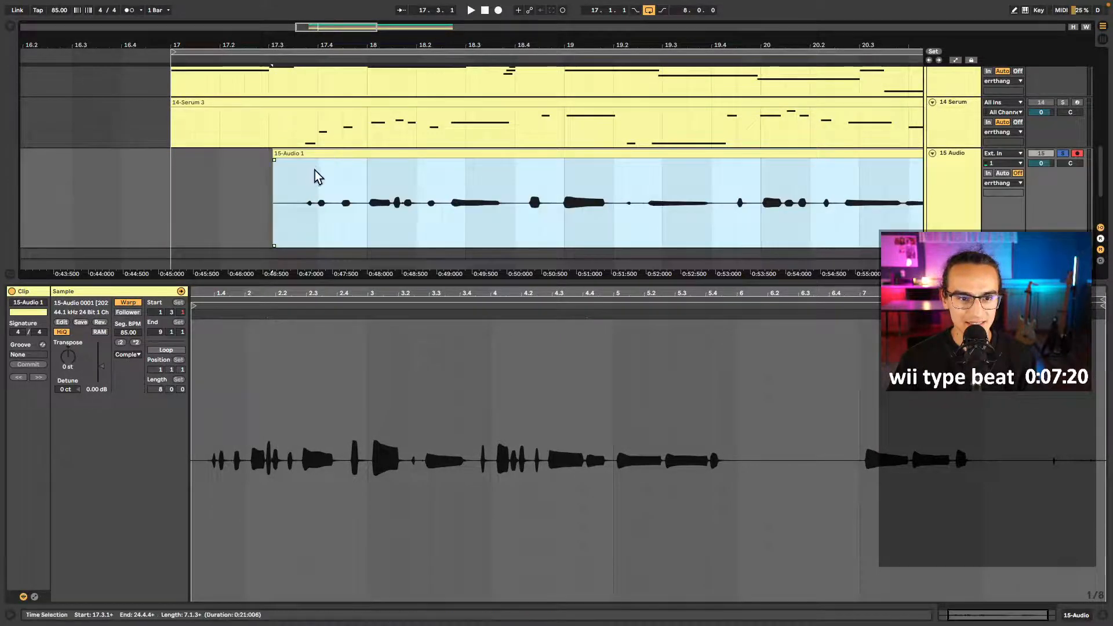
pyautogui.scroll(3, 328, 172)
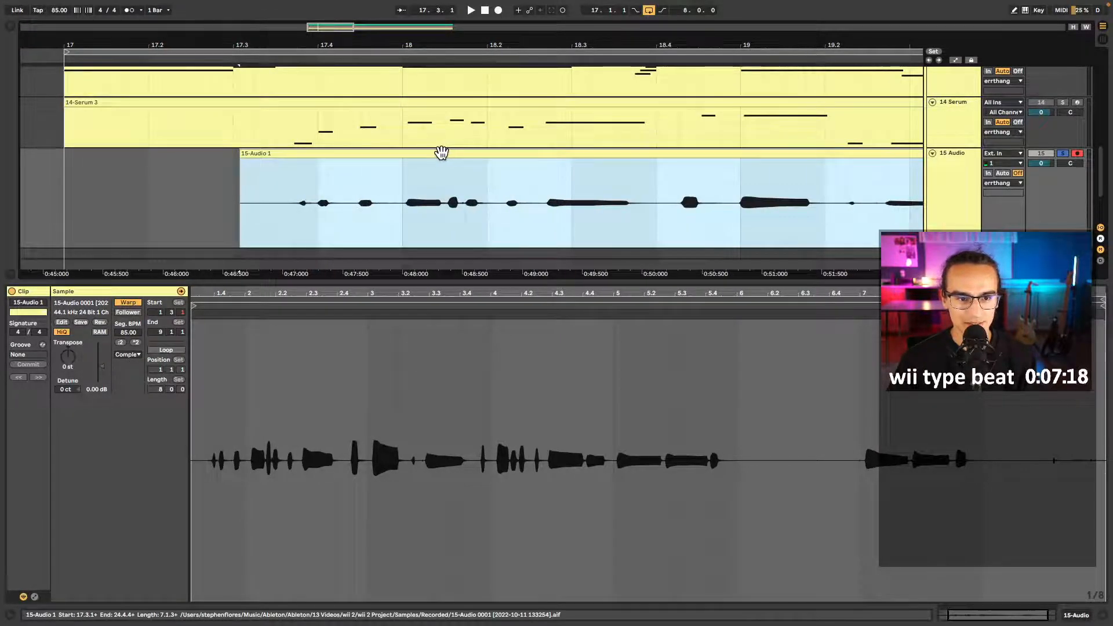
pyautogui.moveTo(441, 153); pyautogui.dragTo(438, 155)
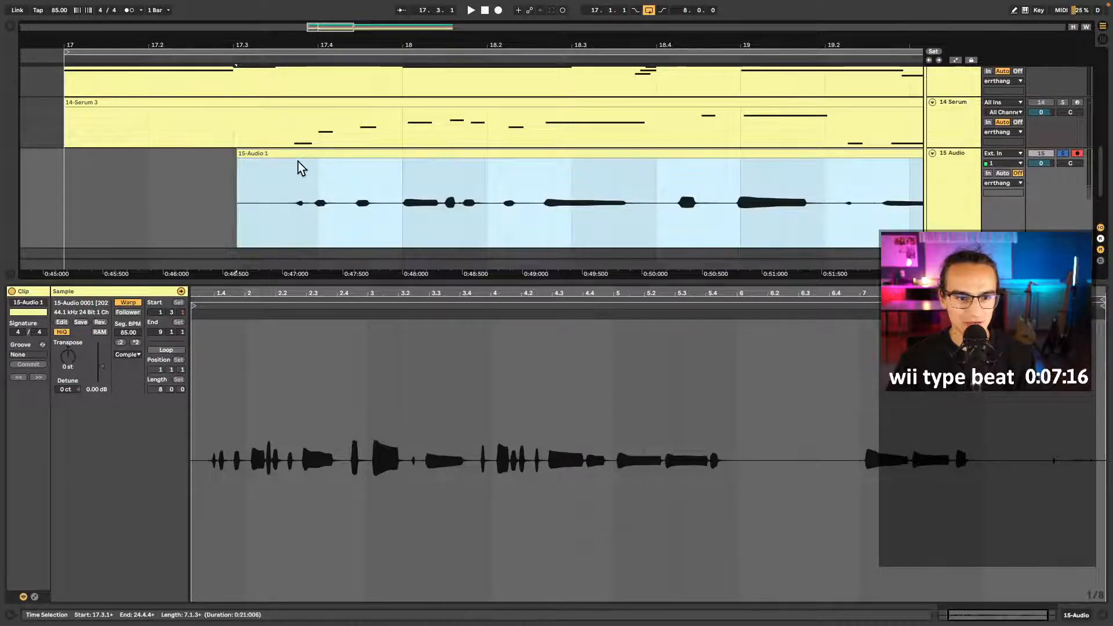
pyautogui.moveTo(240, 157); pyautogui.dragTo(69, 174)
# - Play the shifted 15-Audio 1 take from 17.3.4 to check its timing
pyautogui.click(293, 191)
pyautogui.press('space')
pyautogui.keyDown('ctrl'); pyautogui.scroll(-3, 296, 191); pyautogui.keyUp('ctrl')
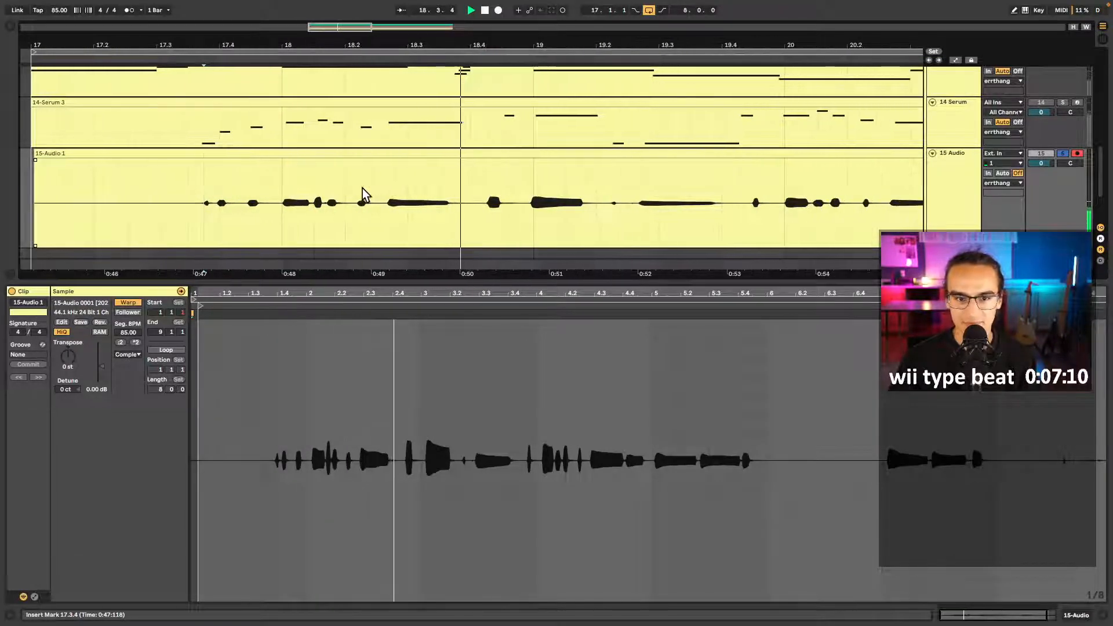
# - Try to split the 15-Audio 1 clip at 18.4.1
pyautogui.click(466, 197)
pyautogui.hotkey('ctrl', 'e')
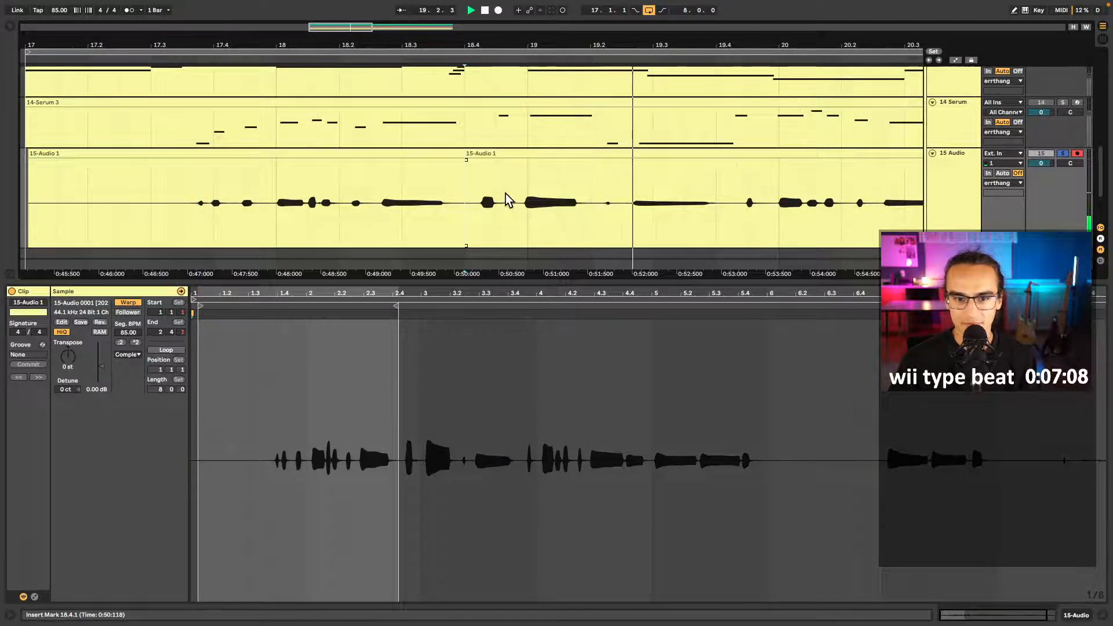
pyautogui.hotkey('ctrl', 'z')
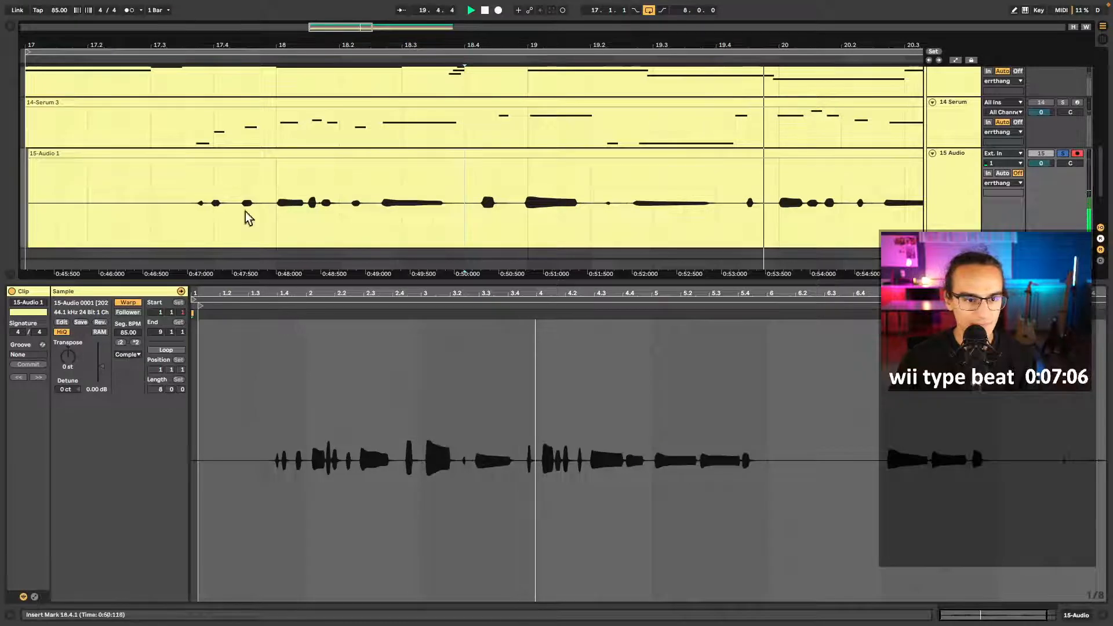
# - Extend the end of the 15-Audio 1 clip to 25.1.1 so it fills the eight-bar loop from bar 17
pyautogui.click(261, 154)
pyautogui.keyDown('ctrl'); pyautogui.scroll(-2, 206, 184); pyautogui.keyUp('ctrl')
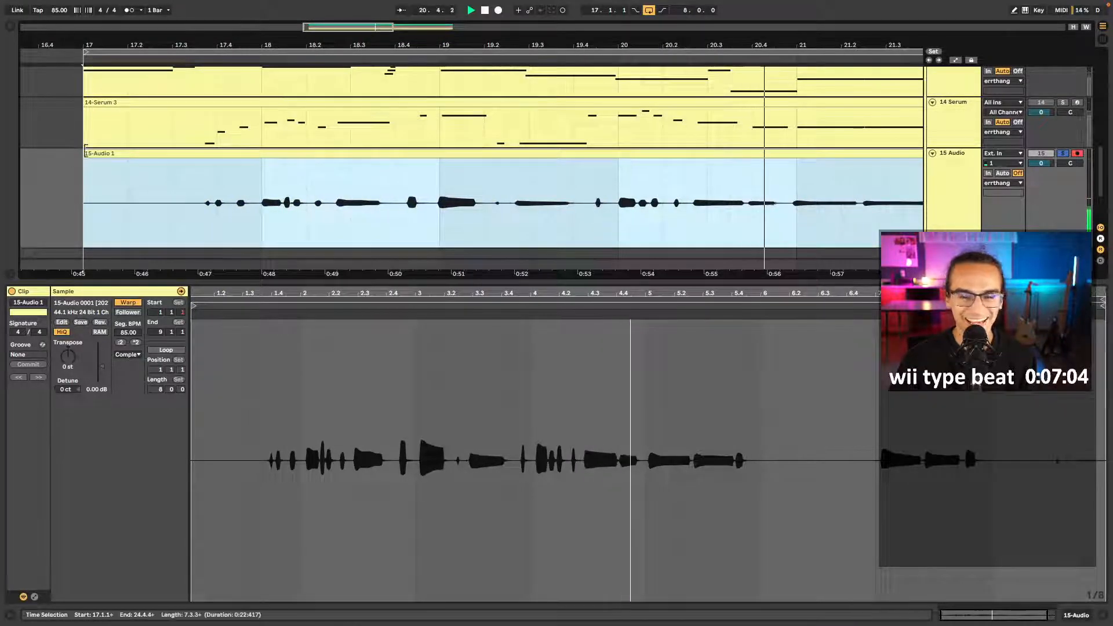
pyautogui.keyDown('ctrl'); pyautogui.scroll(-1, 442, 166); pyautogui.keyUp('ctrl')
pyautogui.hscroll(4, 458, 158)
pyautogui.keyDown('ctrl'); pyautogui.scroll(-3, 597, 153); pyautogui.keyUp('ctrl')
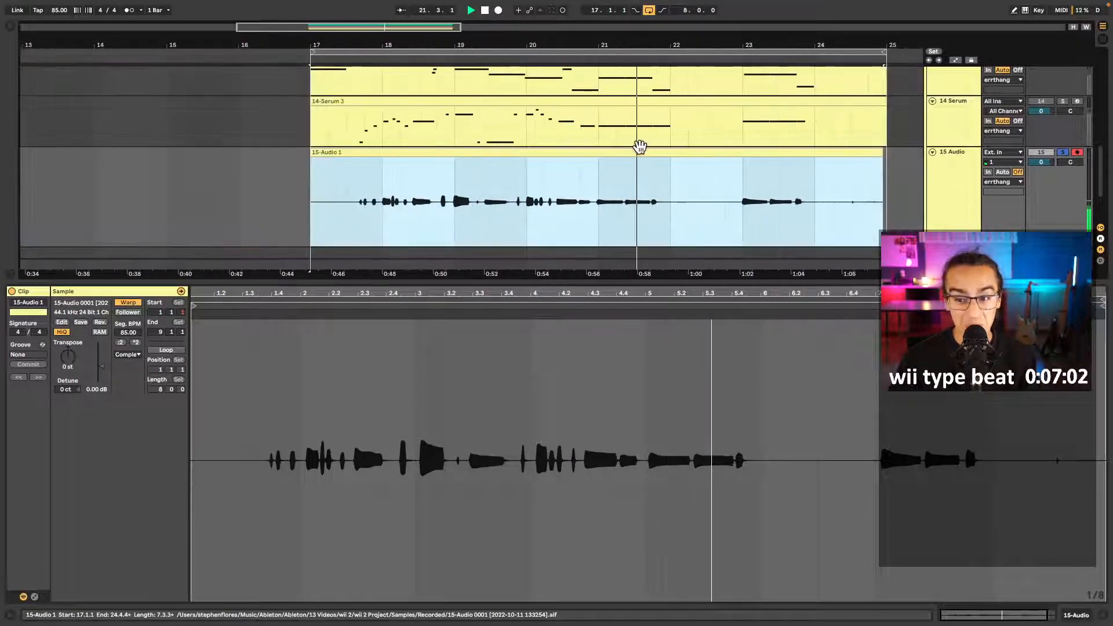
pyautogui.moveTo(878, 153); pyautogui.dragTo(887, 152)
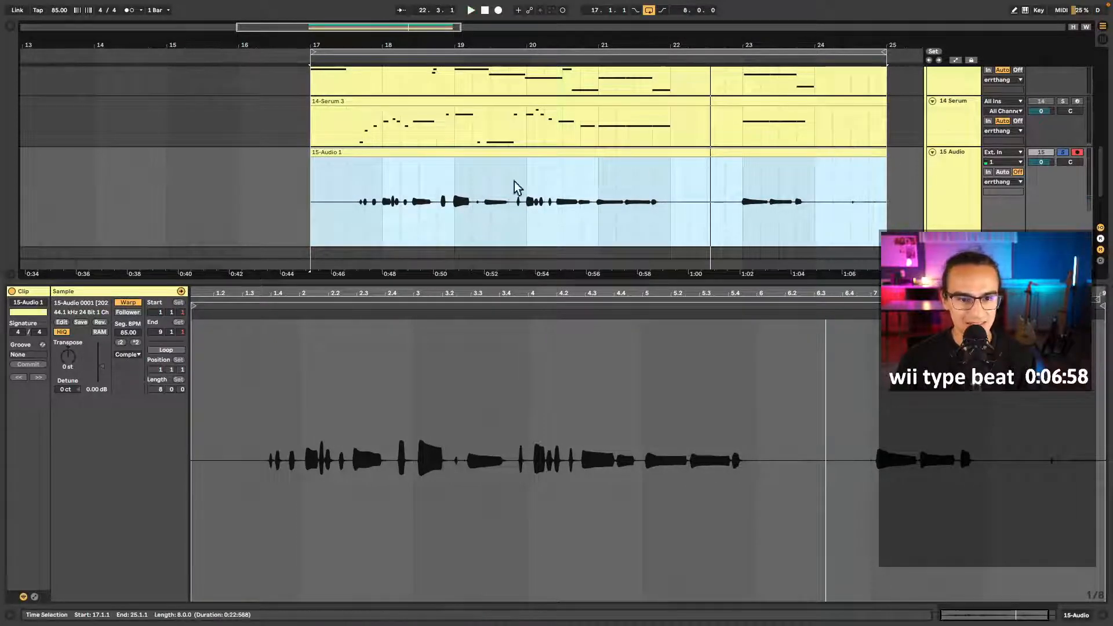
# - Turn warping off and back on for the 15-Audio 1 clip
pyautogui.click(131, 304)
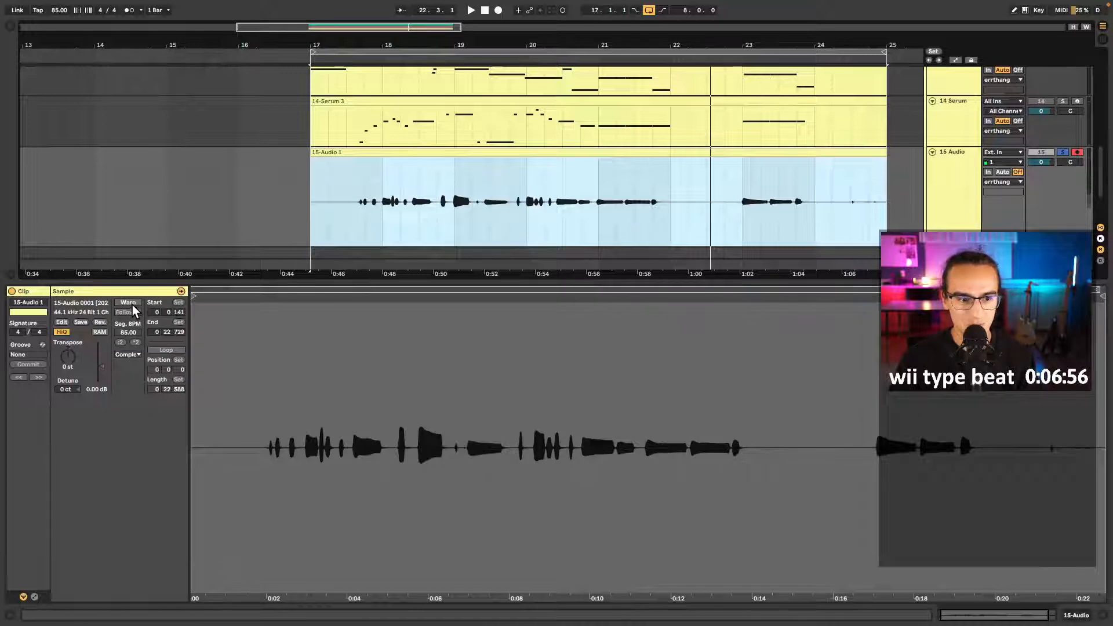
pyautogui.click(131, 303)
pyautogui.click(657, 350)
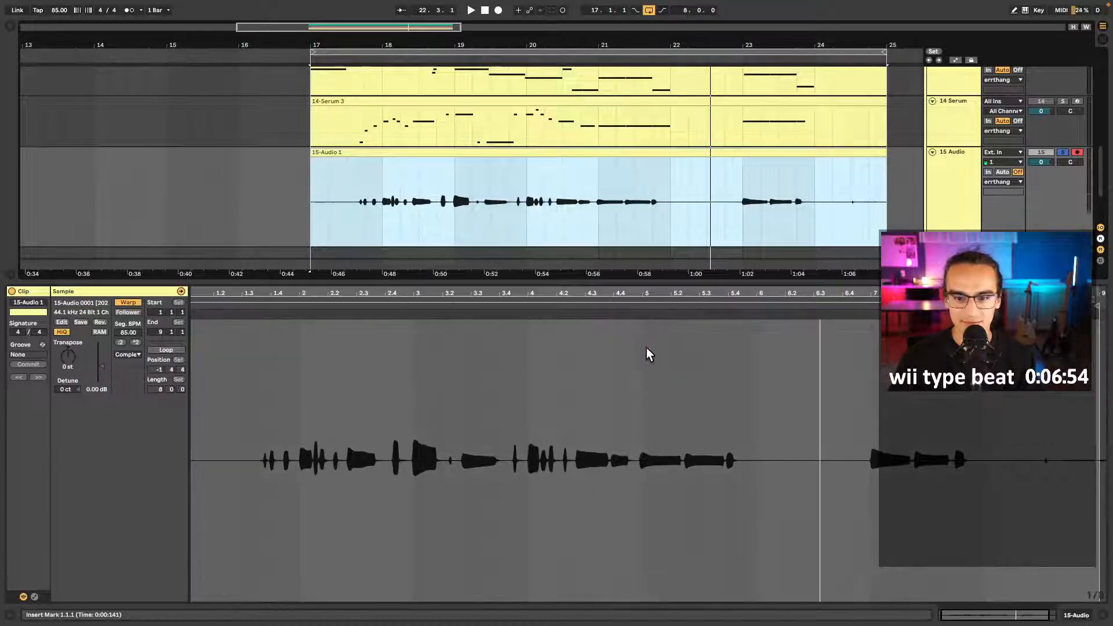
# - Add a warp marker on the note just before 1.4, align it to 1.4, and anchor the note at bar 3 with another marker
pyautogui.scroll(5, 280, 343)
pyautogui.click(286, 328)
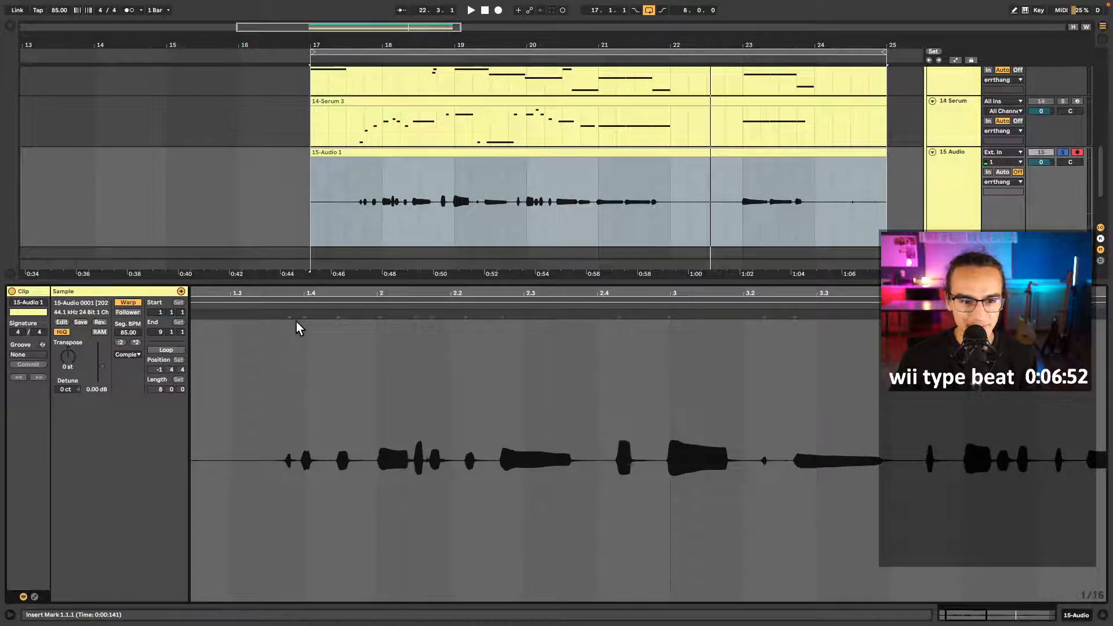
pyautogui.hotkey('ctrl', 's')
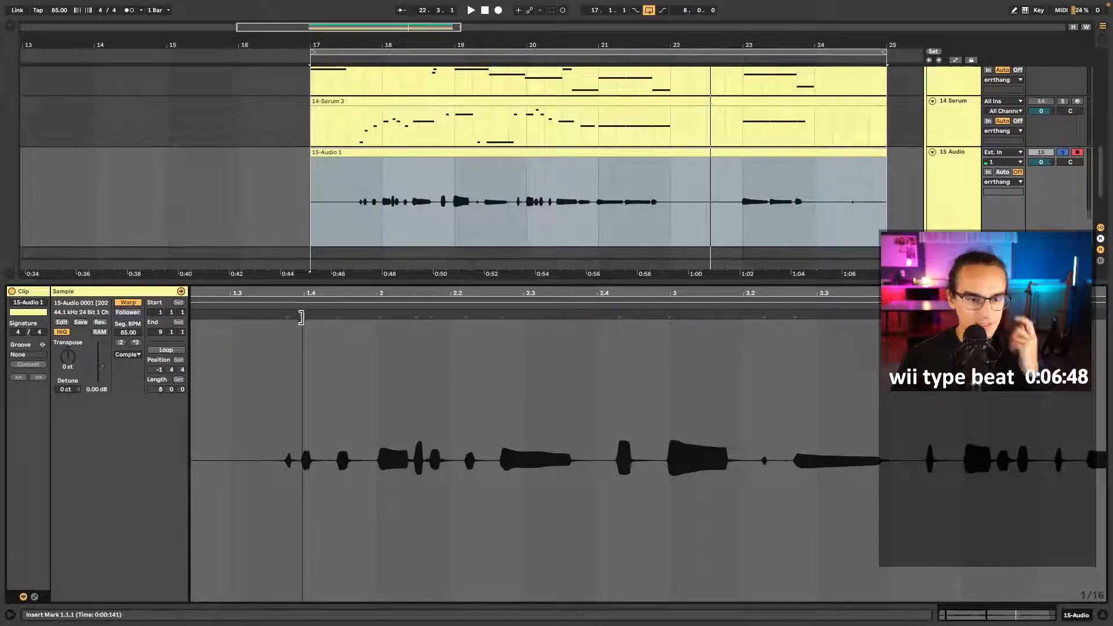
pyautogui.click(301, 315)
pyautogui.moveTo(301, 313); pyautogui.dragTo(303, 313)
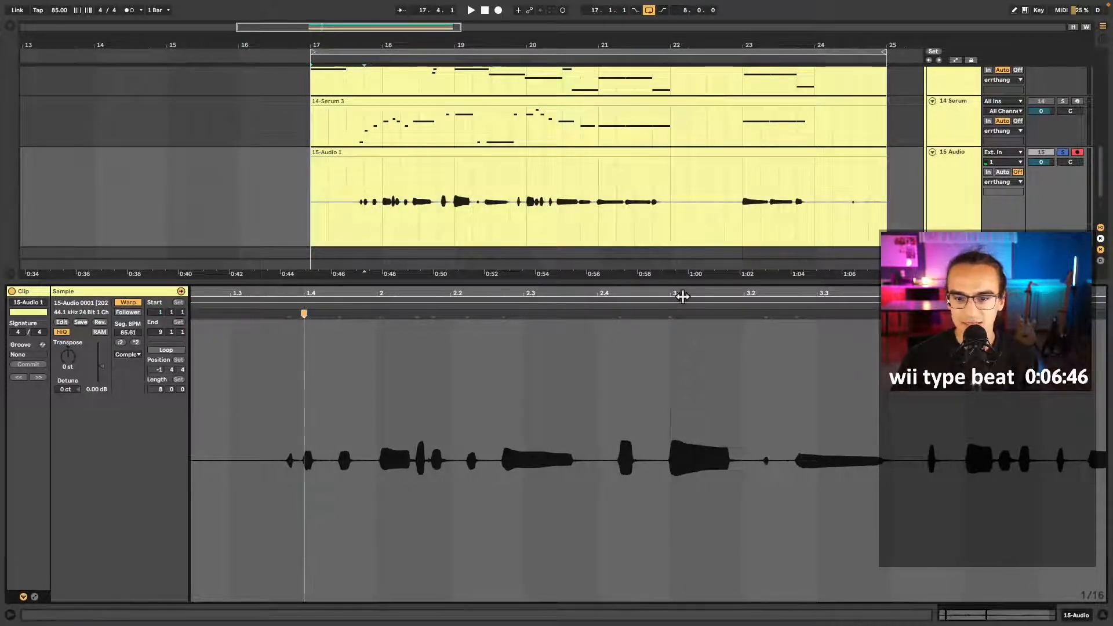
pyautogui.click(671, 311)
pyautogui.doubleClick(671, 311)
# - Add warp markers on the long note before 2.3 and the short note before 2.4.3, moving the short note onto 2.4.3
pyautogui.scroll(5, 506, 179)
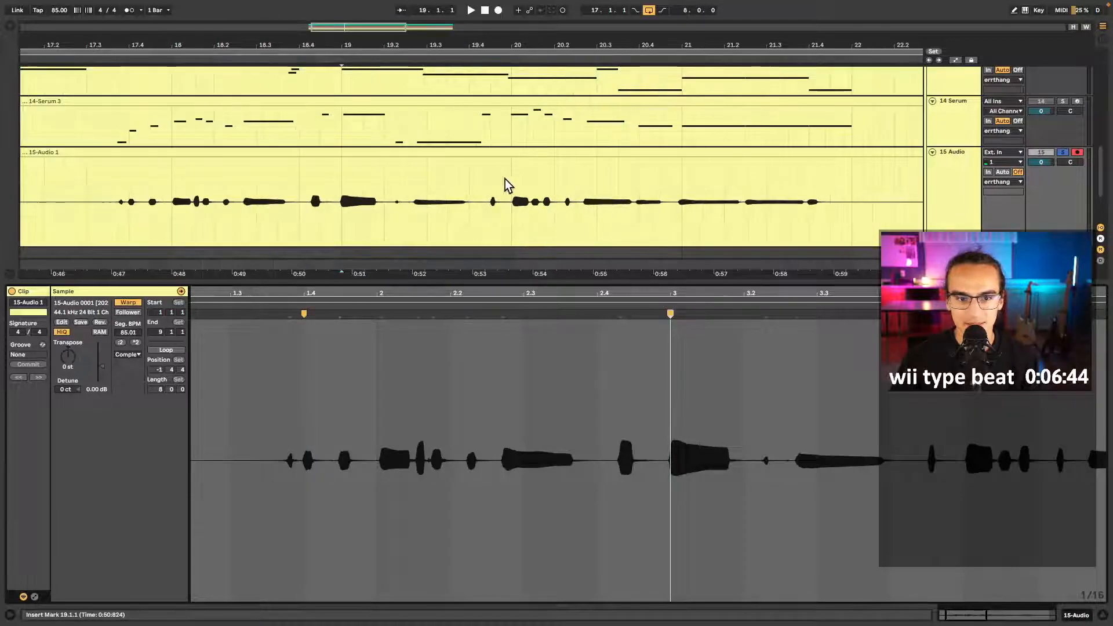
pyautogui.hscroll(-1, 360, 188)
pyautogui.click(332, 206)
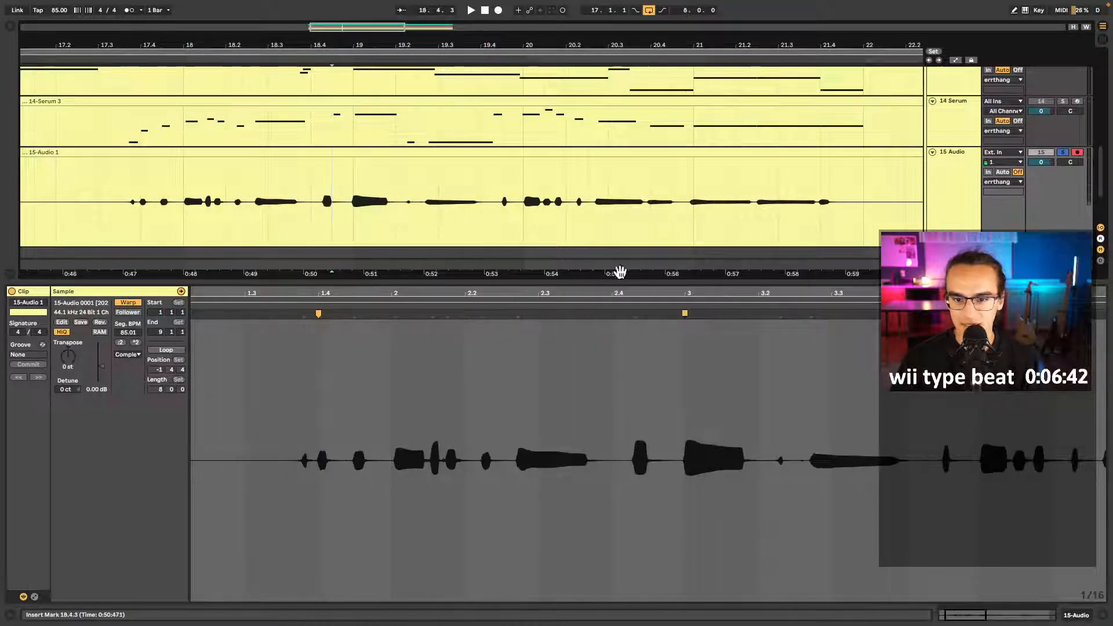
pyautogui.click(635, 314)
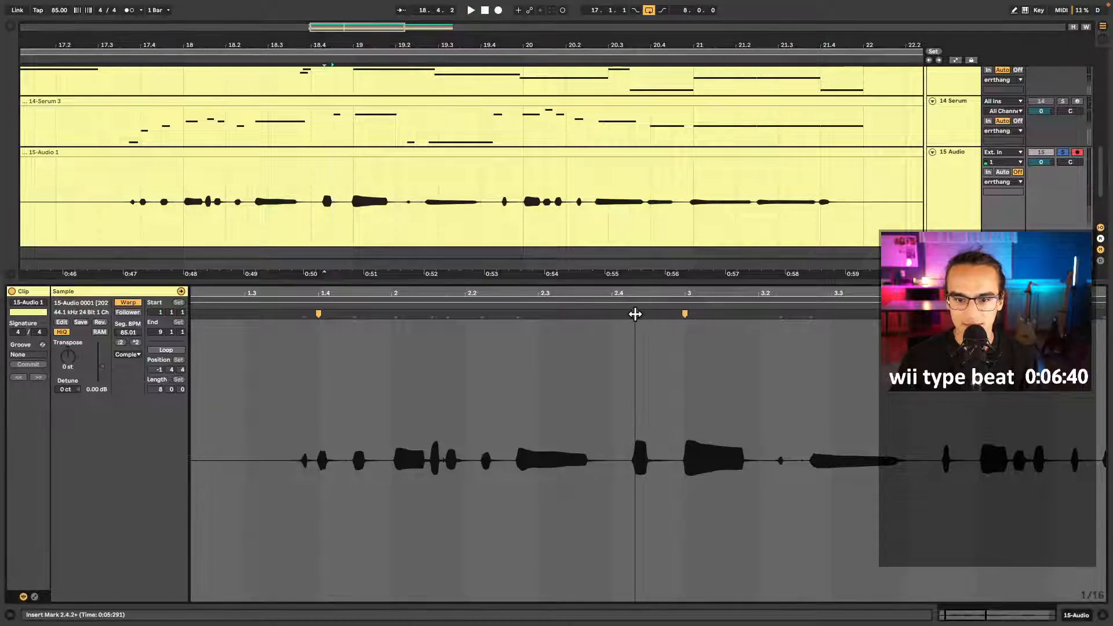
pyautogui.doubleClick(635, 315)
pyautogui.click(517, 315)
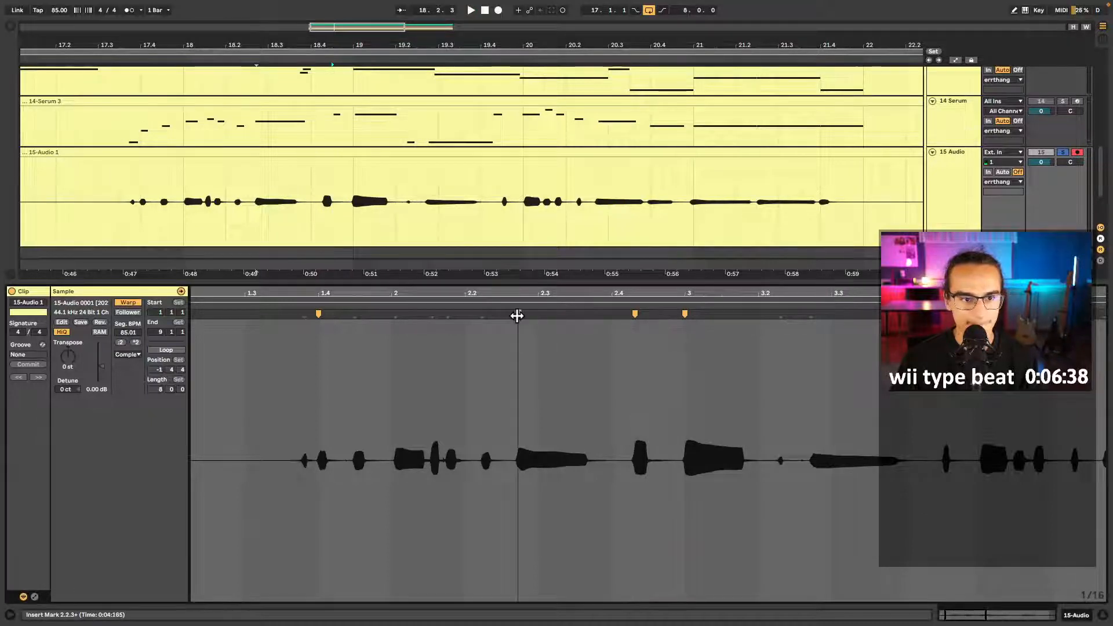
pyautogui.doubleClick(516, 315)
pyautogui.moveTo(636, 314); pyautogui.dragTo(643, 315)
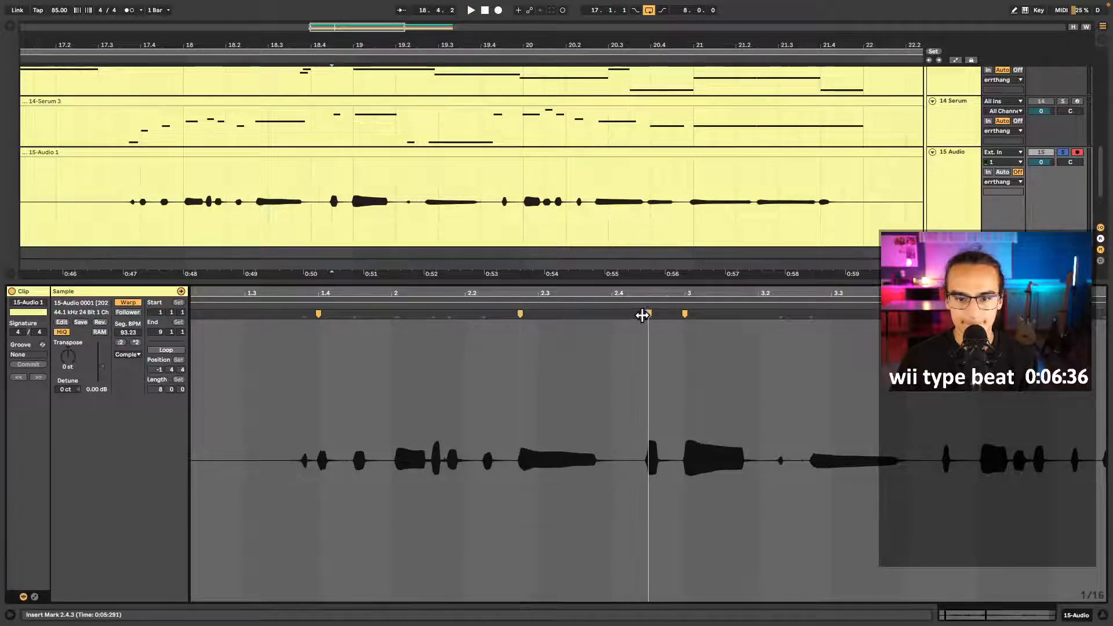
# - Play the take from 18.4.3 and warp the note just before 4.4 in the sample onto 4.4.1
pyautogui.press('space')
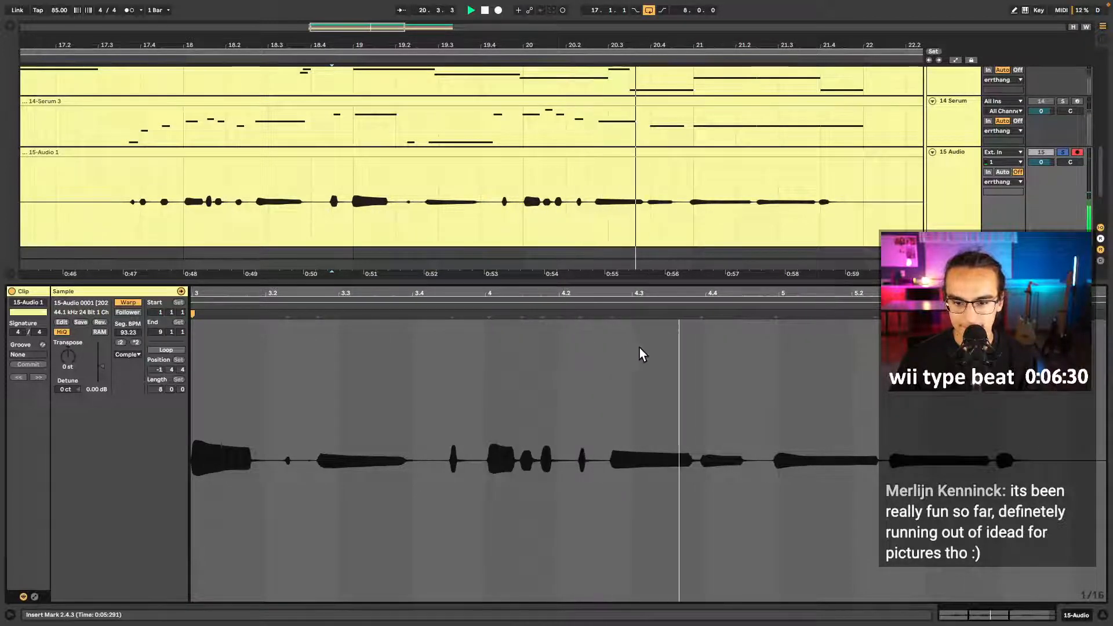
pyautogui.press('space')
pyautogui.moveTo(701, 315); pyautogui.dragTo(706, 314)
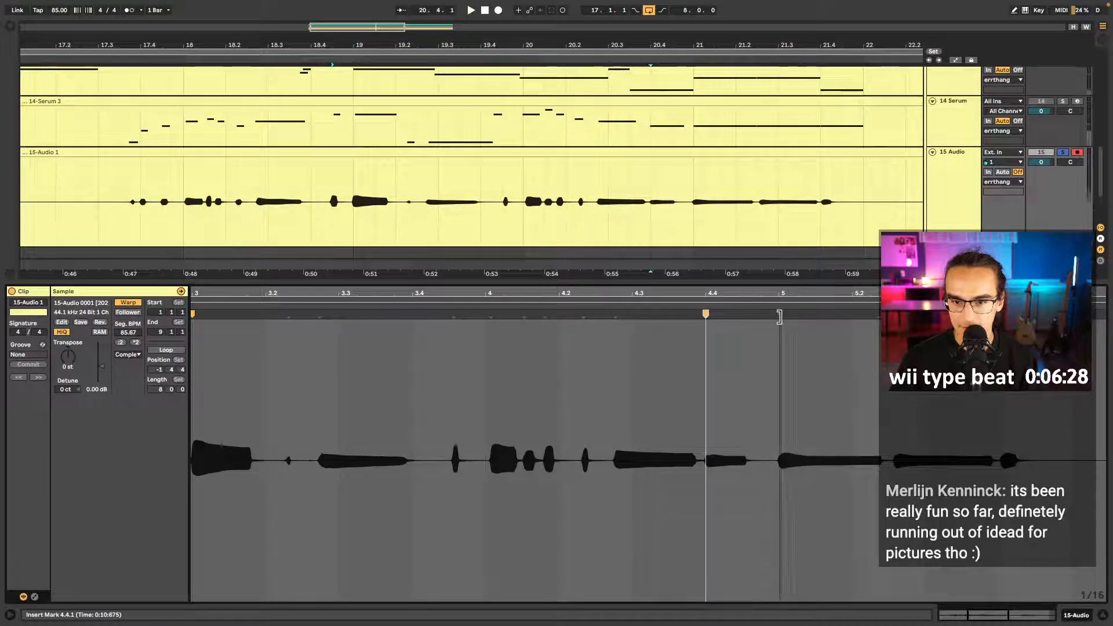
# - Add warp markers on the last three notes of the phrase, aligning them to 5.1, 5.2.3 and 5.4
pyautogui.doubleClick(779, 315)
pyautogui.moveTo(780, 315); pyautogui.dragTo(779, 314)
pyautogui.hscroll(4, 782, 319)
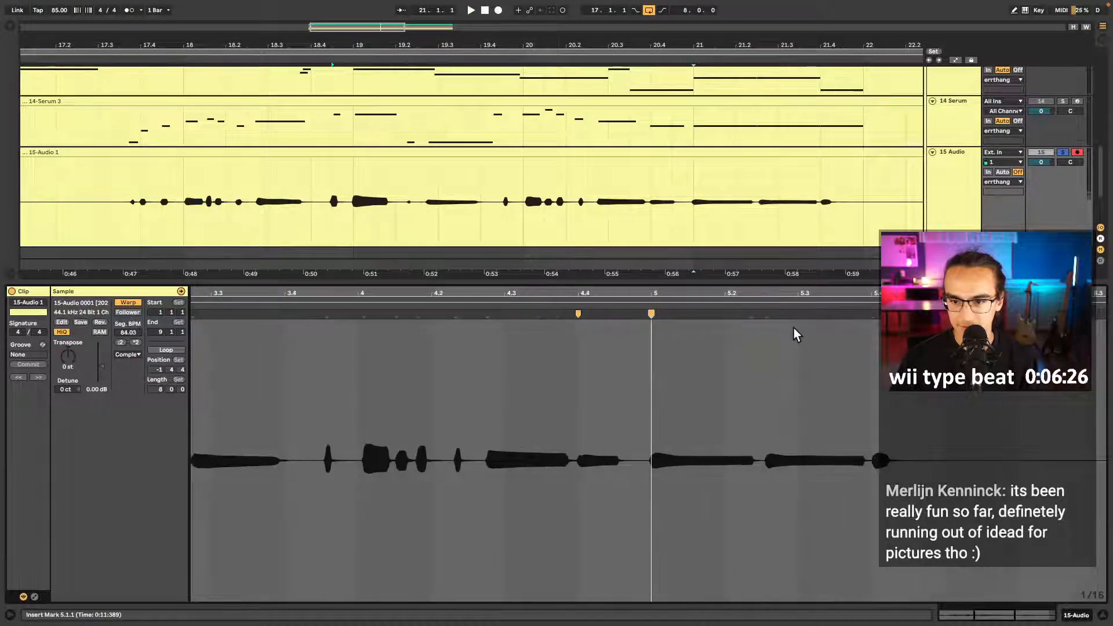
pyautogui.doubleClick(766, 314)
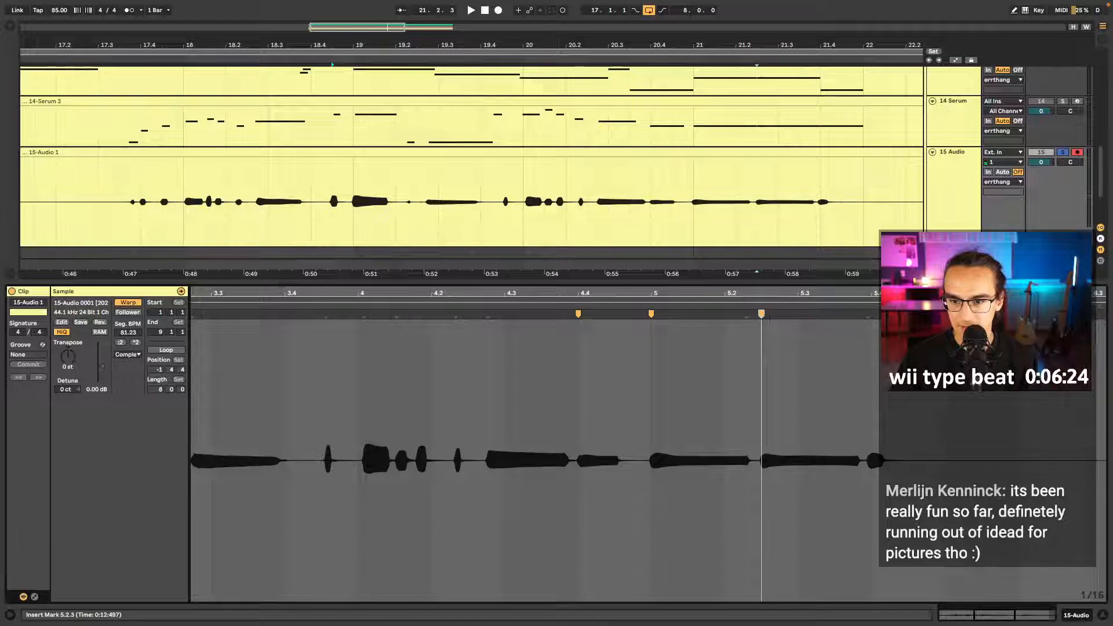
pyautogui.moveTo(866, 313); pyautogui.dragTo(870, 314)
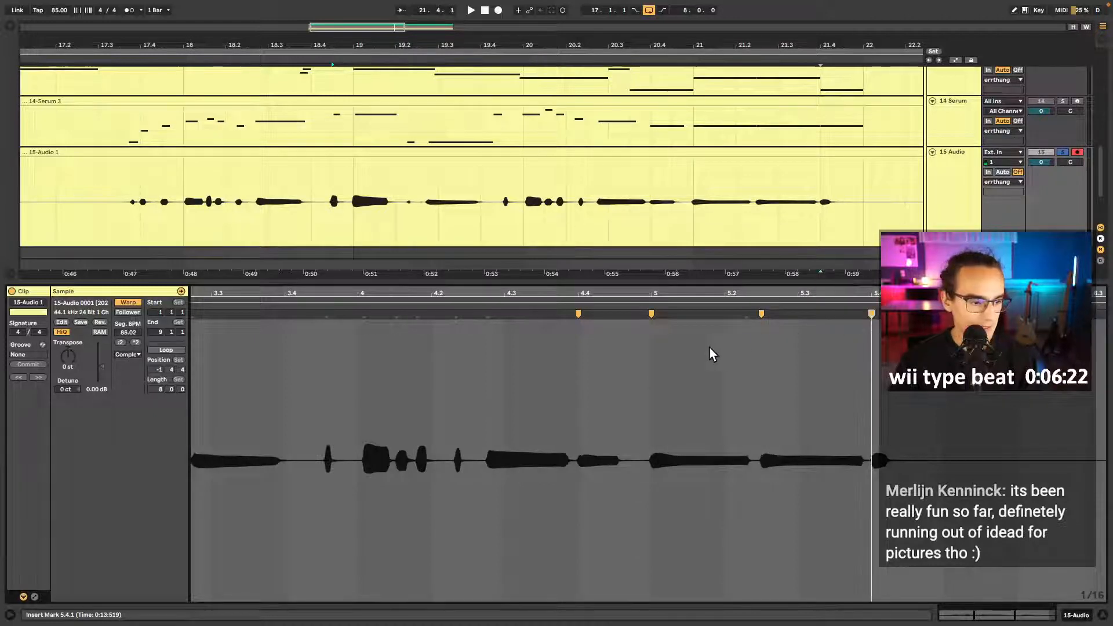
# - Warp the first two notes of the final phrase onto 7.1 and 7.2.3
pyautogui.hscroll(5, 621, 371)
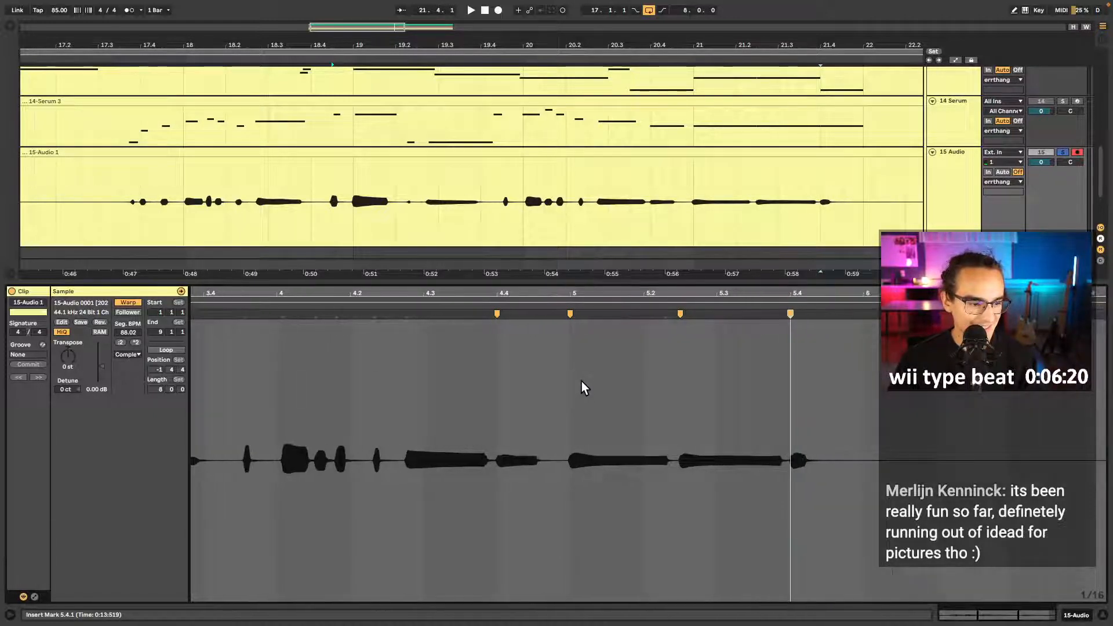
pyautogui.hscroll(20, 582, 387)
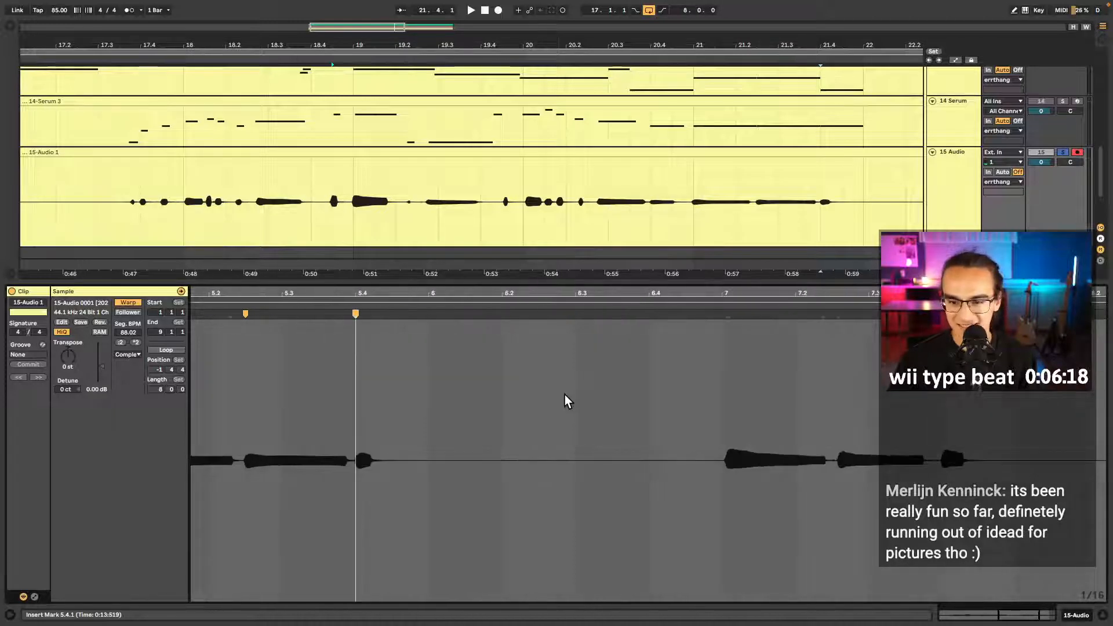
pyautogui.moveTo(726, 313); pyautogui.dragTo(720, 313)
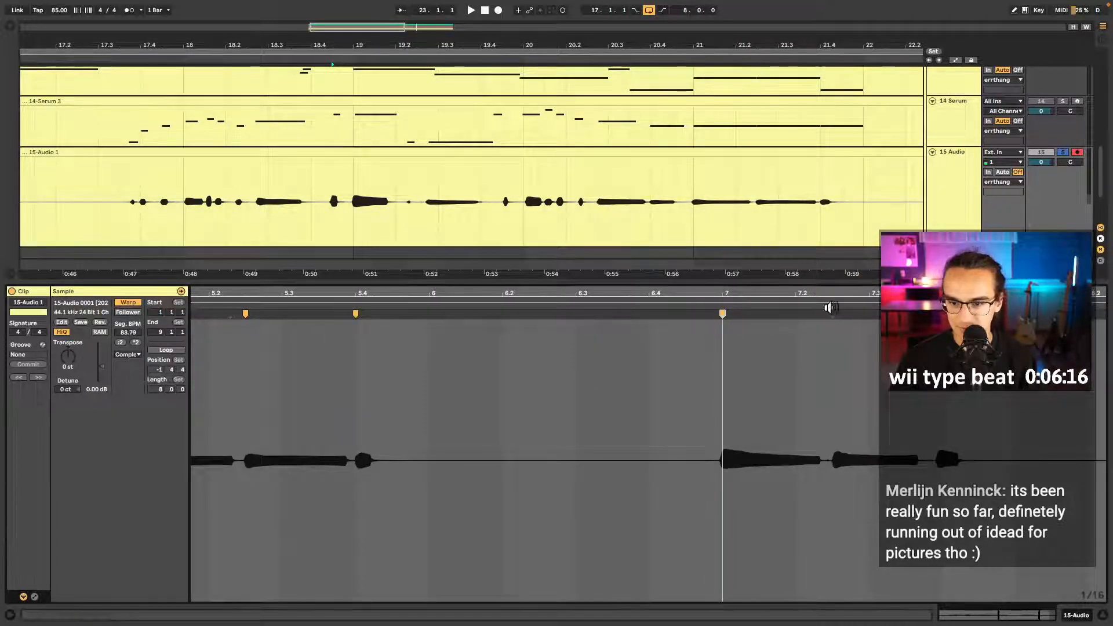
pyautogui.moveTo(830, 314); pyautogui.dragTo(829, 313)
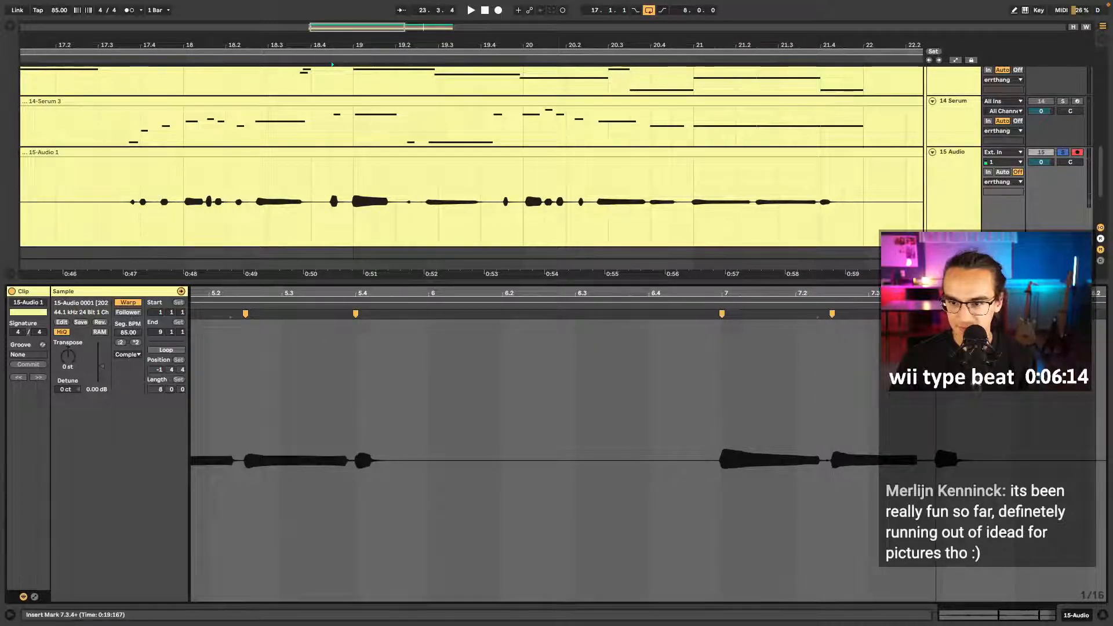
pyautogui.scroll(-5, 902, 362)
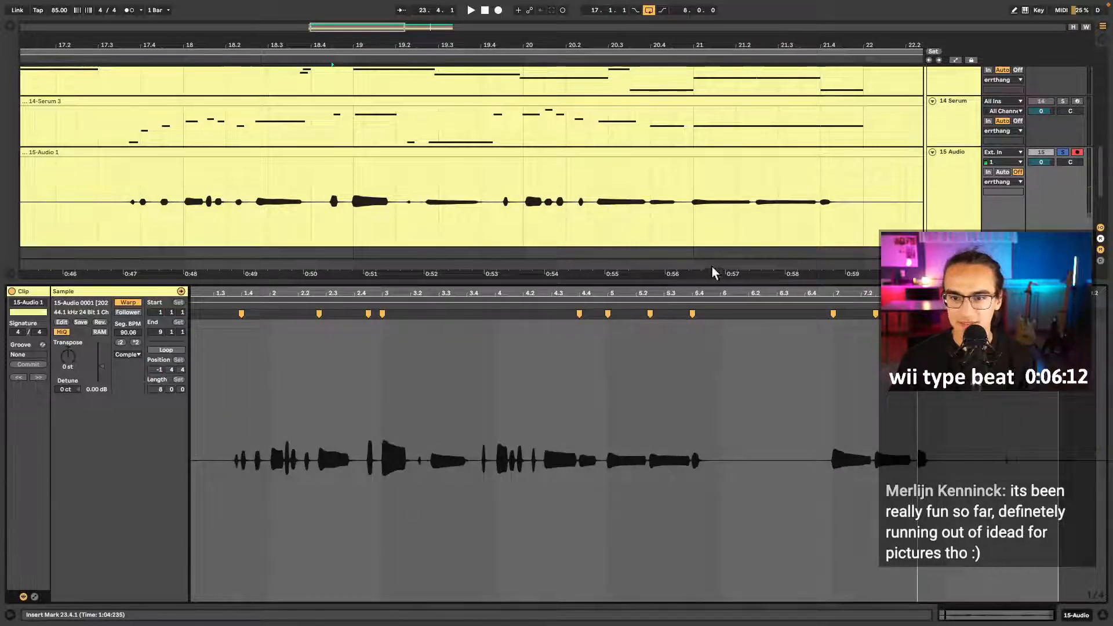
# - Raise the 15-Audio 1 clip's gain to 6.06 dB and play it from bar 17
pyautogui.scroll(-5, 705, 212)
pyautogui.click(628, 152)
pyautogui.hotkey('shift', 'Tab')
pyautogui.hotkey('shift', 'Tab')
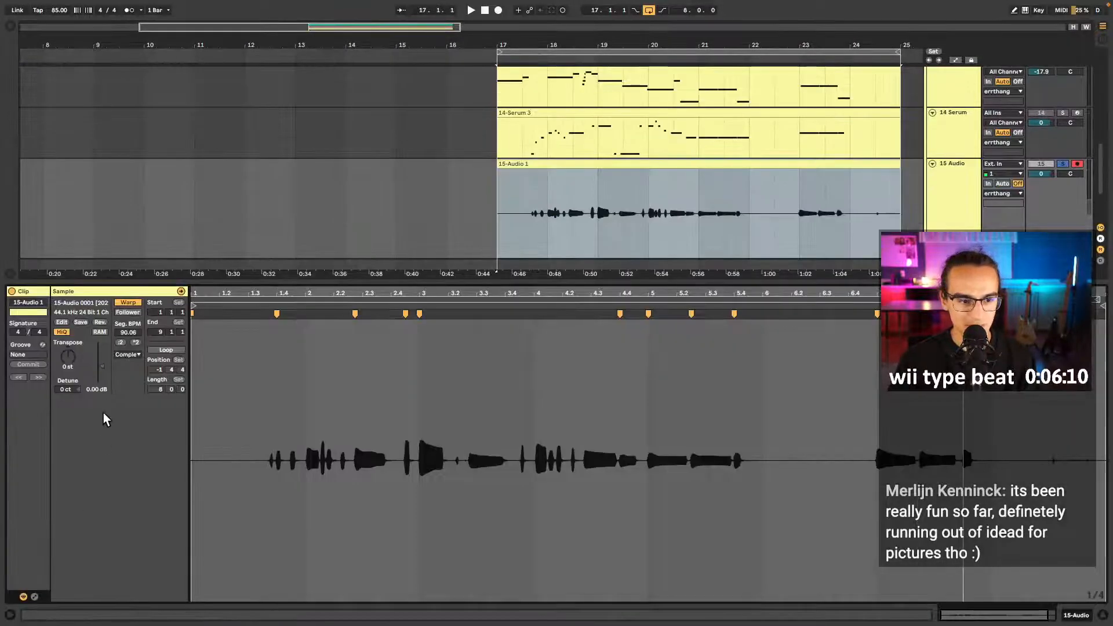
pyautogui.moveTo(103, 368); pyautogui.dragTo(103, 361)
pyautogui.press('space')
pyautogui.click(533, 239)
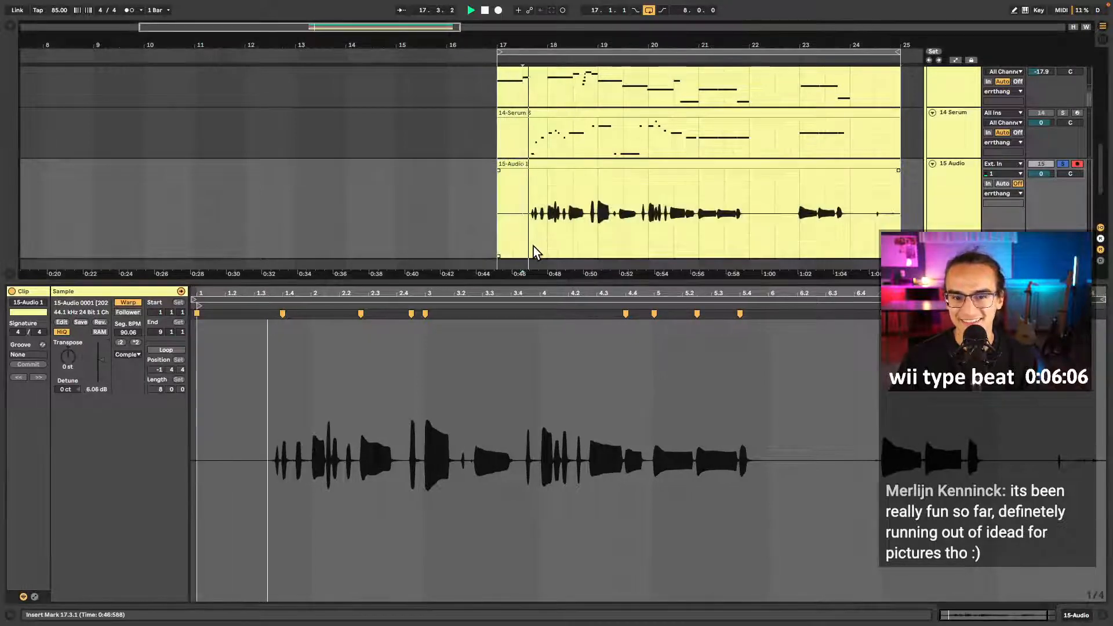
# - Take the 15 Audio track out of solo and briefly play the take with the other tracks
pyautogui.scroll(5, 522, 191)
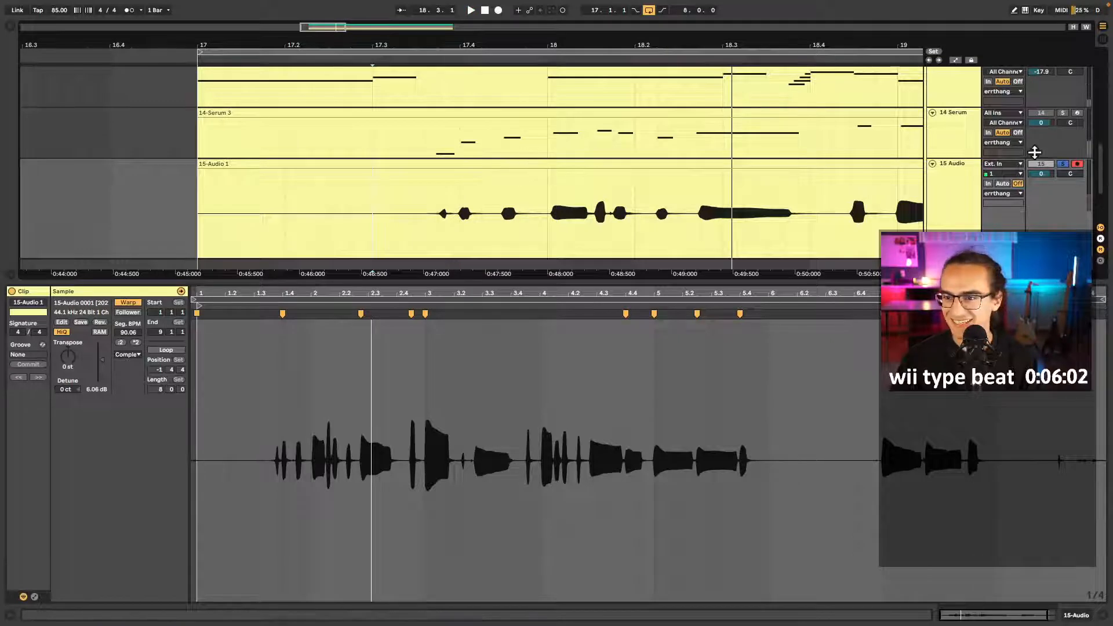
pyautogui.press('space')
pyautogui.press('space')
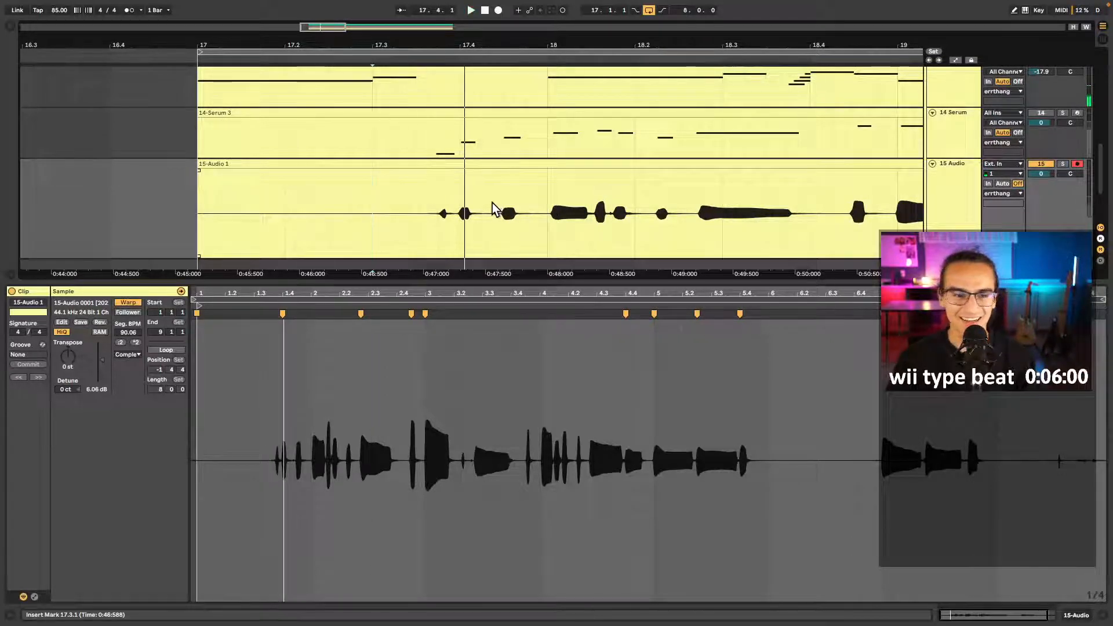
pyautogui.scroll(-4, 438, 205)
pyautogui.click(395, 197)
pyautogui.hscroll(4, 394, 198)
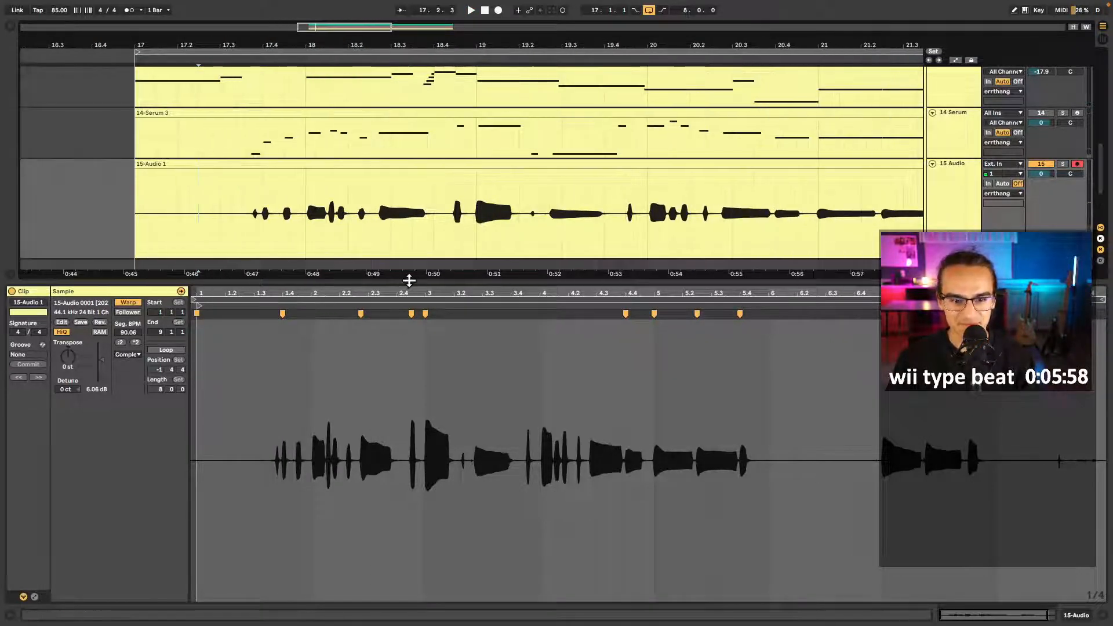
# - Hide the clip view, play the full mix from bar 17 and lower the bass synth track's volume to -9.9 dB
pyautogui.doubleClick(410, 281)
pyautogui.click(141, 428)
pyautogui.press('space')
pyautogui.hscroll(3, 147, 427)
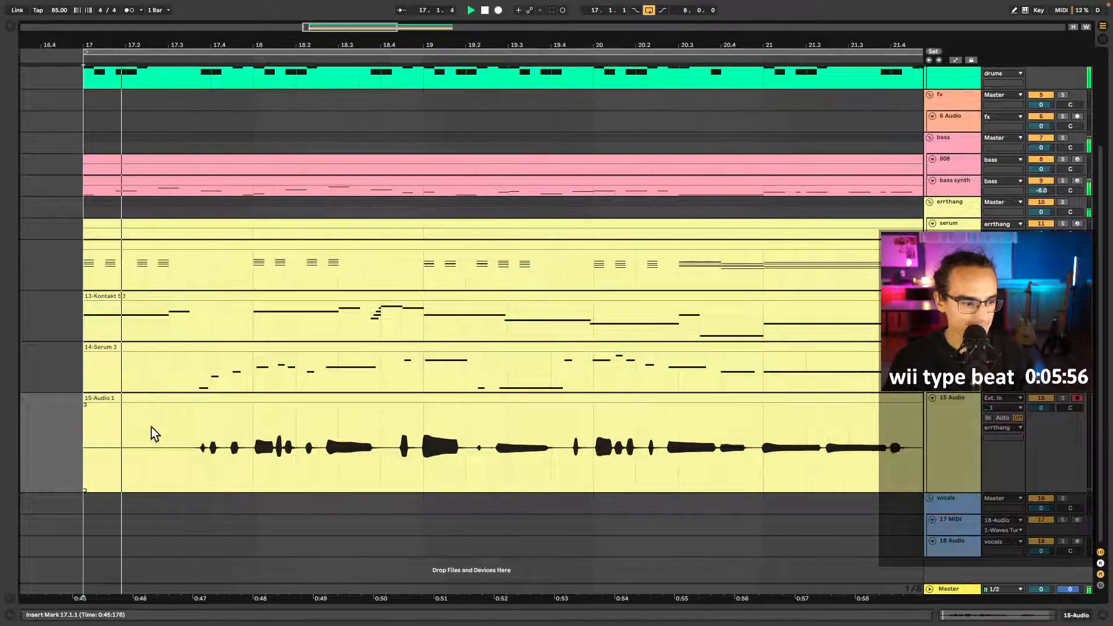
pyautogui.scroll(-3, 159, 426)
pyautogui.hscroll(-1, 173, 426)
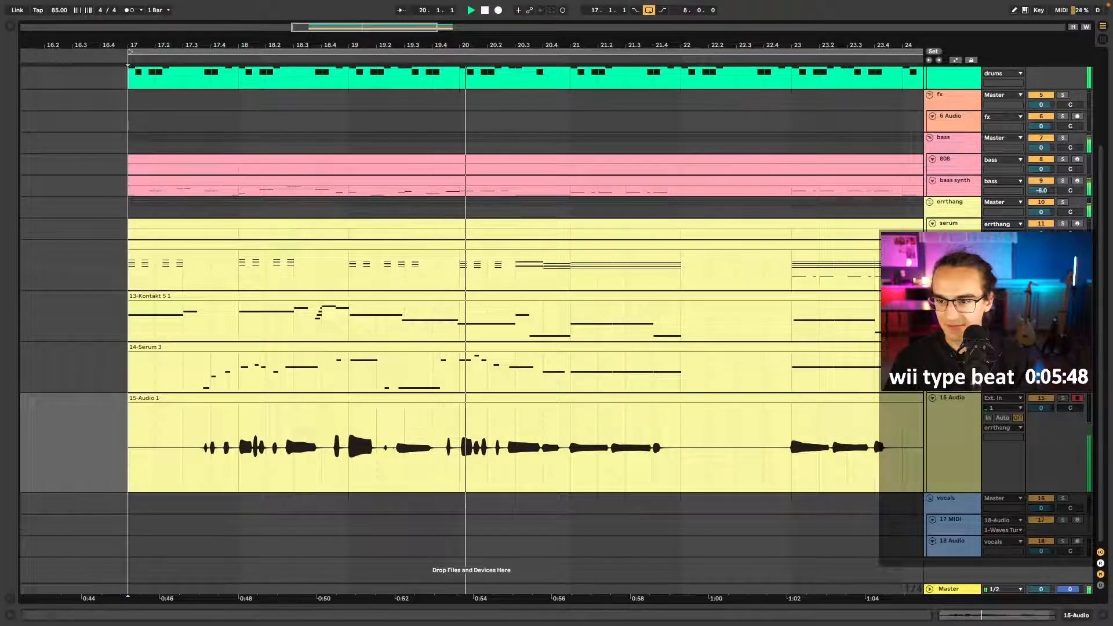
pyautogui.moveTo(1042, 191); pyautogui.dragTo(1043, 203)
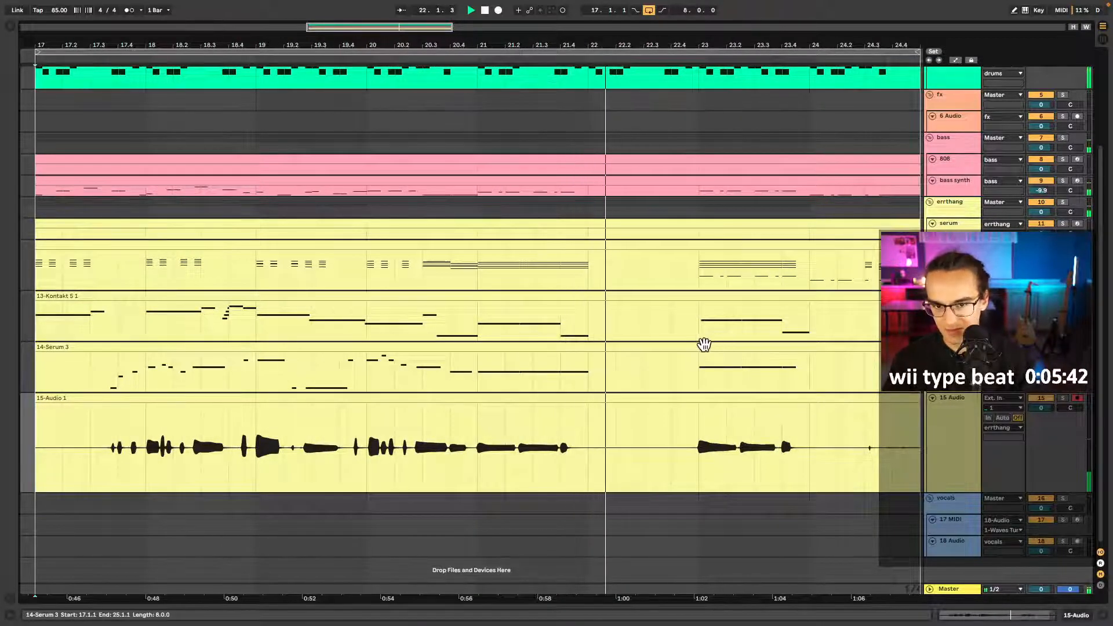
# - Fit the arrangement in view, enlarge the 15 Audio track, and shorten its clip to about 24.3 with a fade-out
pyautogui.press('h')
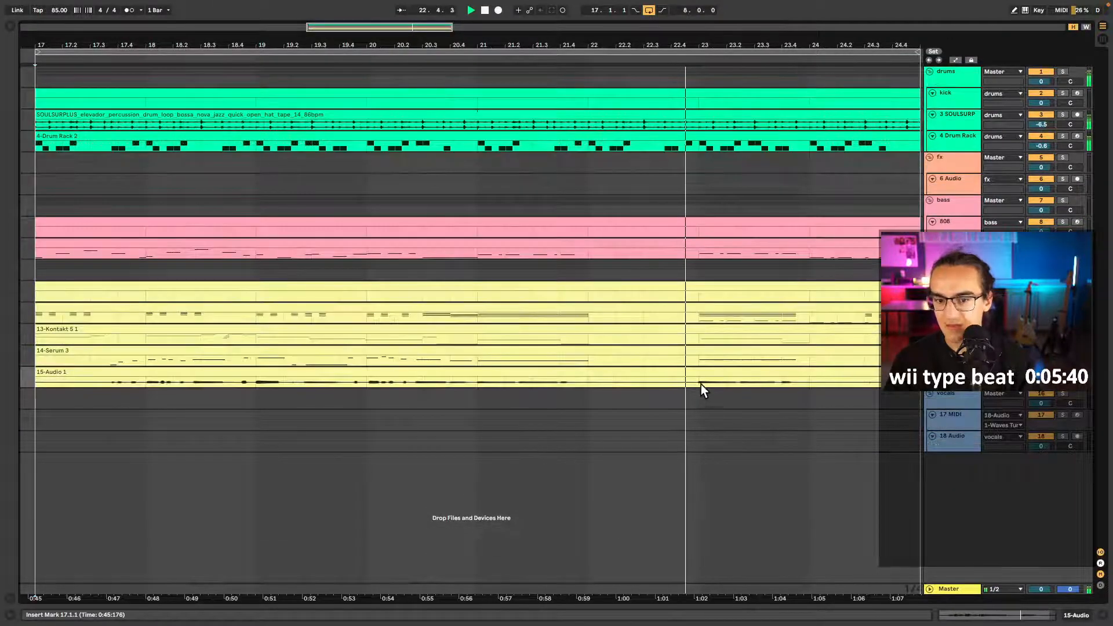
pyautogui.press('w')
pyautogui.hscroll(1, 691, 403)
pyautogui.scroll(-2, 690, 402)
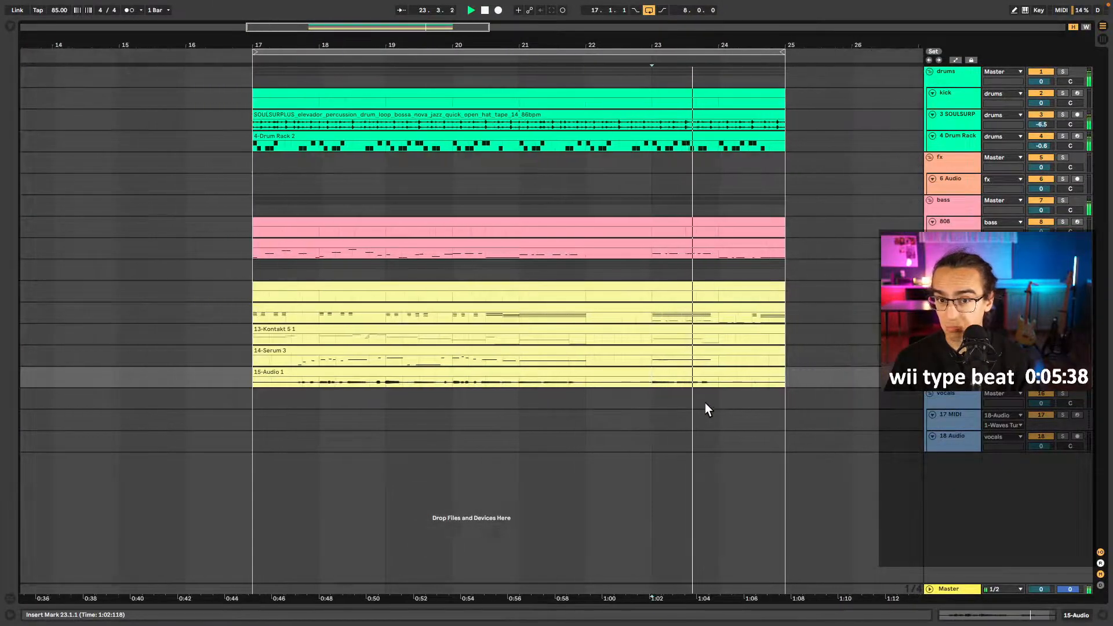
pyautogui.hotkey('alt', '+')
pyautogui.hotkey('alt', '+')
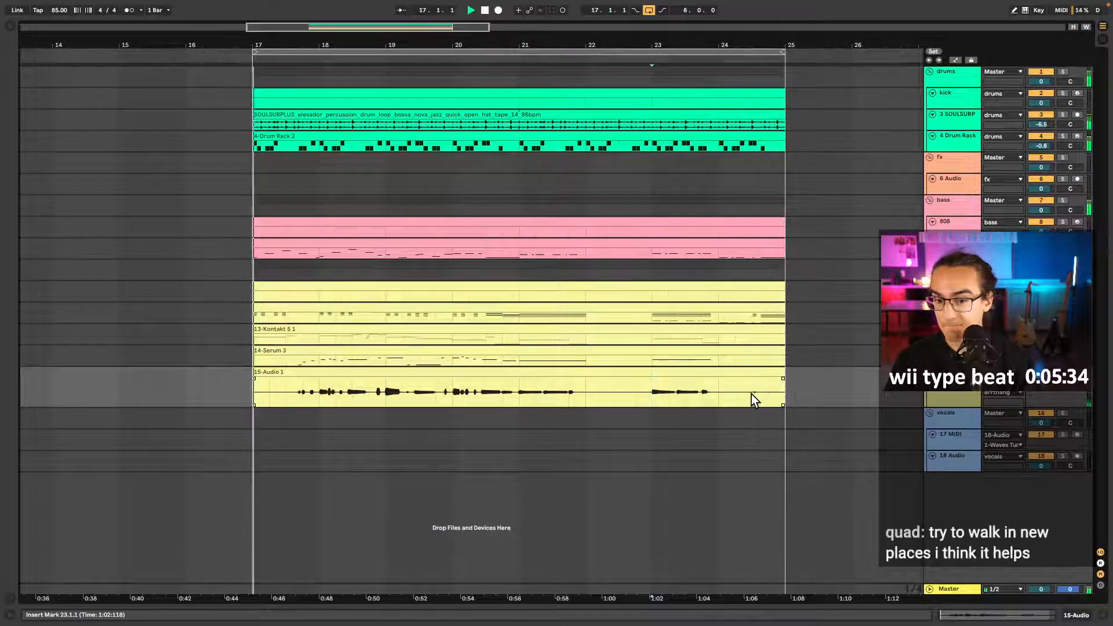
pyautogui.moveTo(780, 381); pyautogui.dragTo(732, 382)
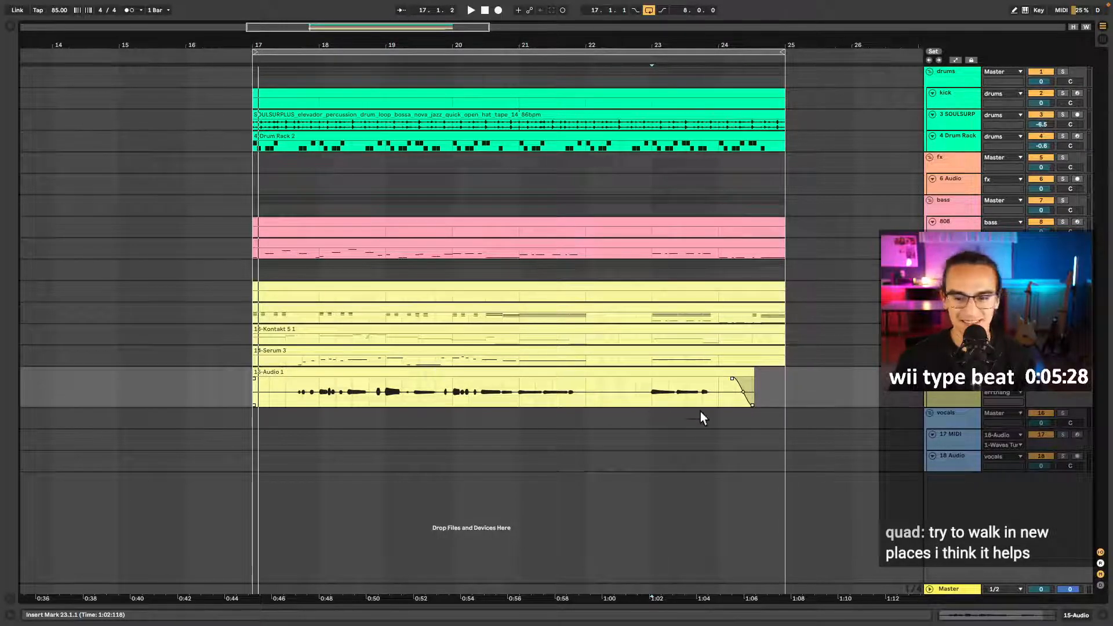
# - Insert a new MIDI track below 15 Audio and load Serum from the Gray collection onto it
pyautogui.hotkey('ctrl', 'shift', 't')
pyautogui.click(603, 447)
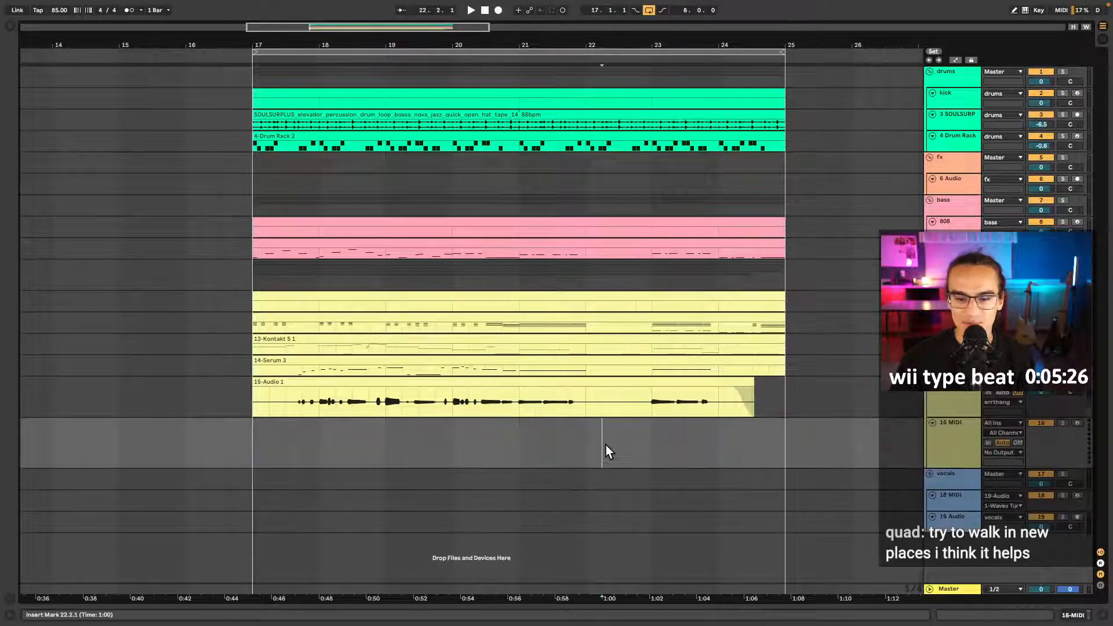
pyautogui.click(10, 27)
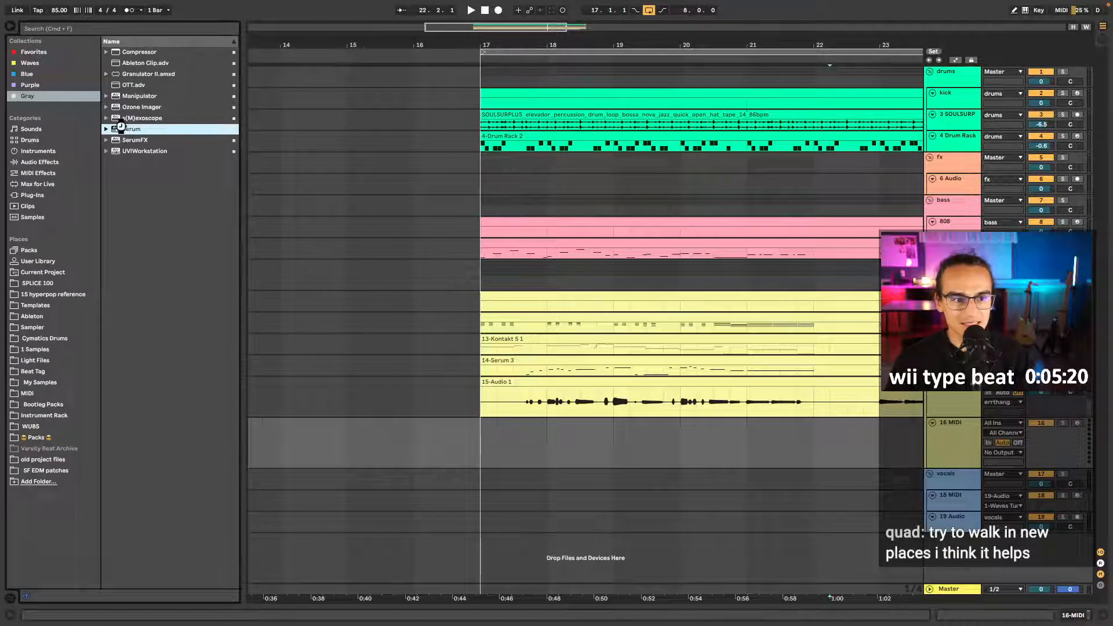
pyautogui.doubleClick(121, 128)
pyautogui.press('super+alt+b')
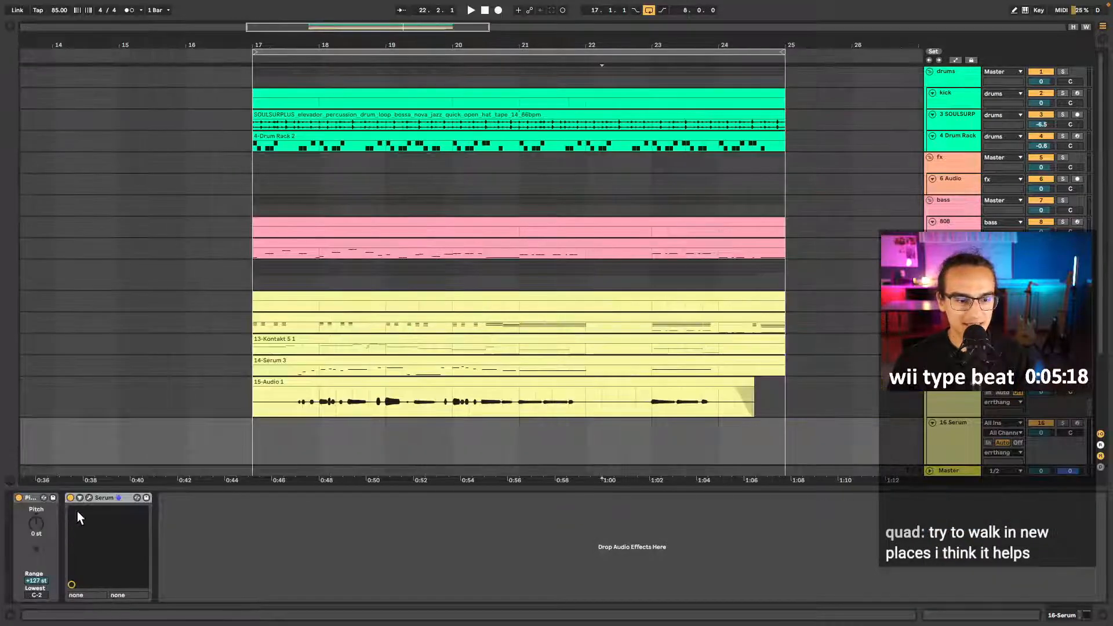
# - Load the LD Oboe [VB] preset from the [VB] Hyperfunk folder in the new Serum and audition a few notes
pyautogui.click(89, 498)
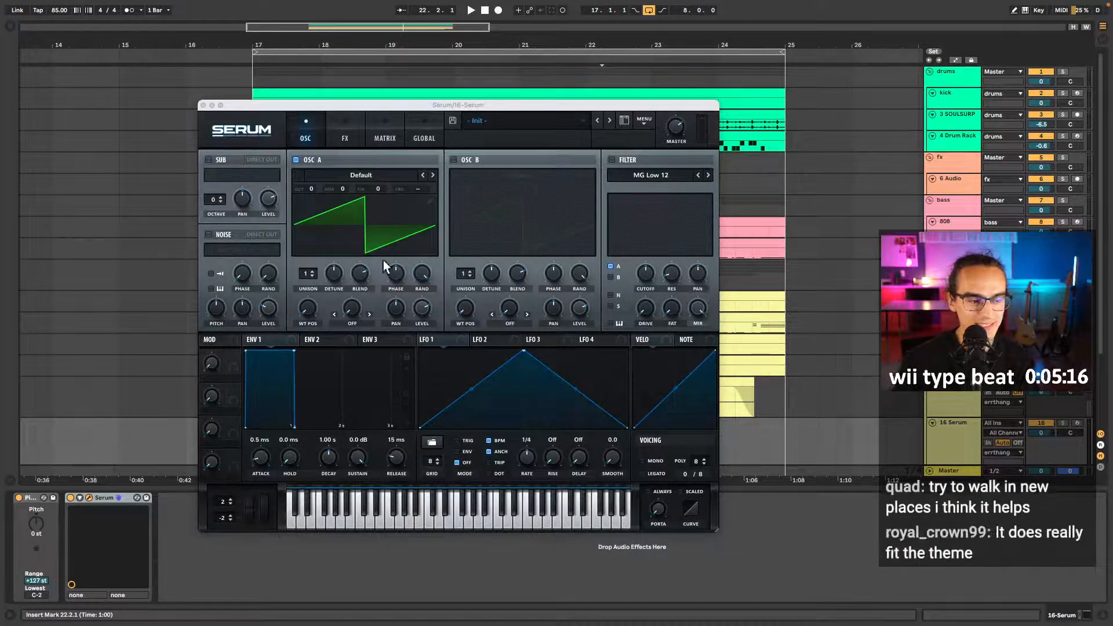
pyautogui.click(510, 121)
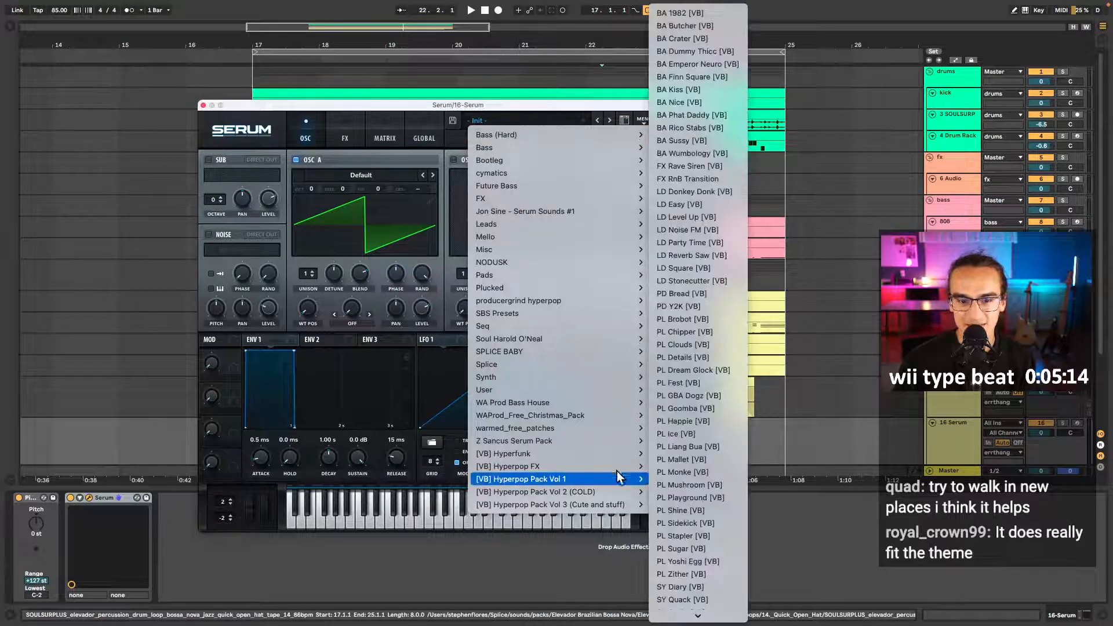
pyautogui.moveTo(575, 469)
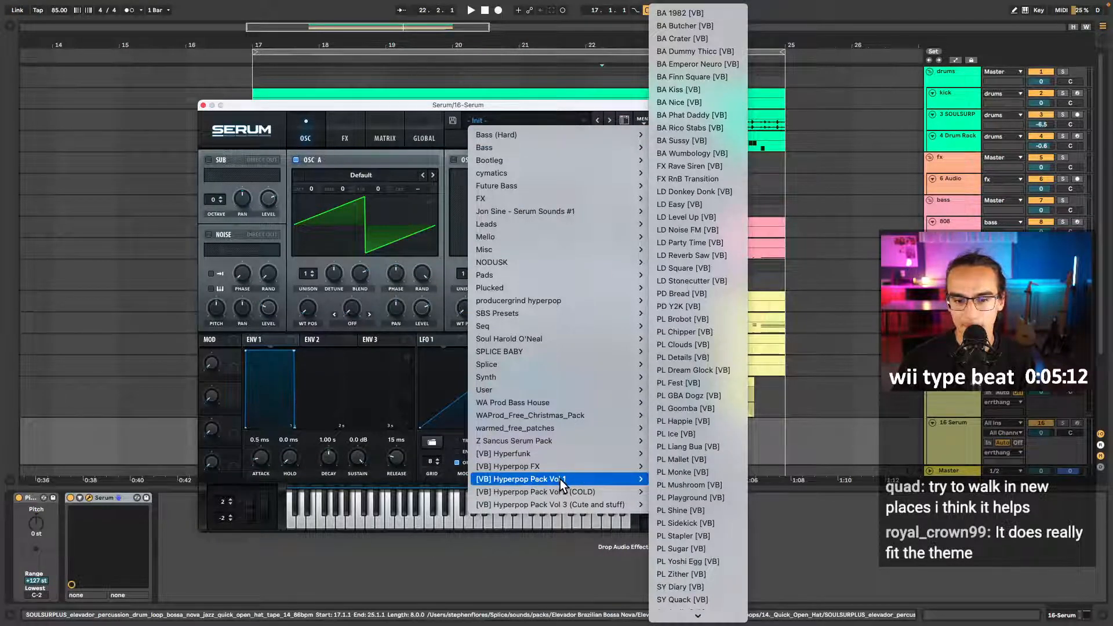
pyautogui.moveTo(631, 454)
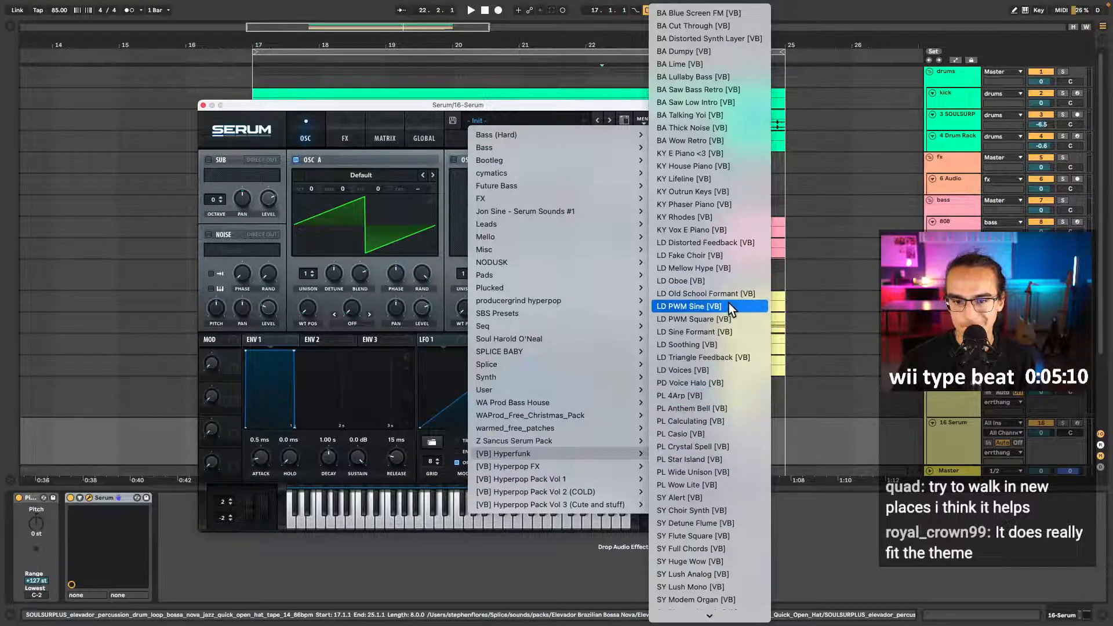
pyautogui.click(724, 280)
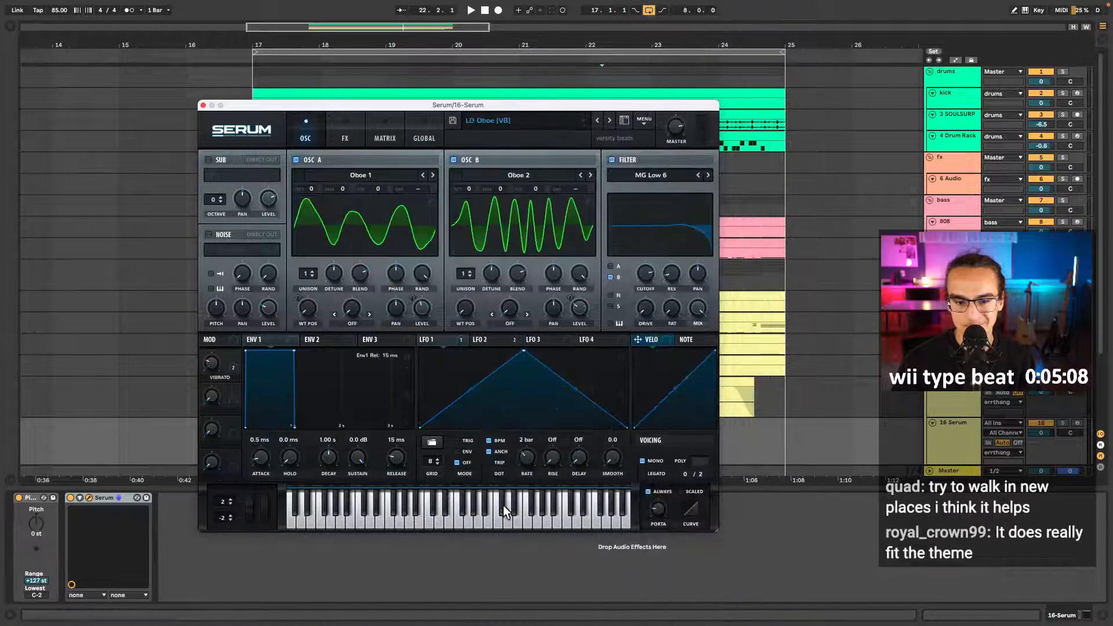
pyautogui.moveTo(503, 507)
pyautogui.mouseDown()
pyautogui.moveTo(473, 510)
pyautogui.moveTo(486, 502)
pyautogui.mouseUp()
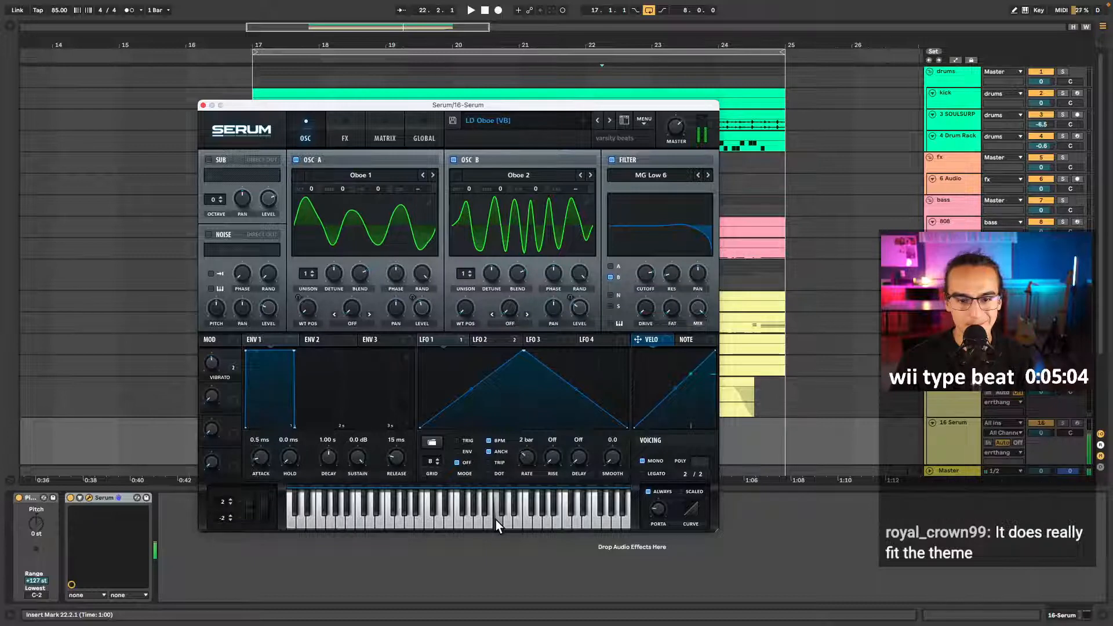
# - Close the Serum window and play the arrangement from bar 17
pyautogui.click(203, 105)
pyautogui.click(256, 443)
pyautogui.press('space')
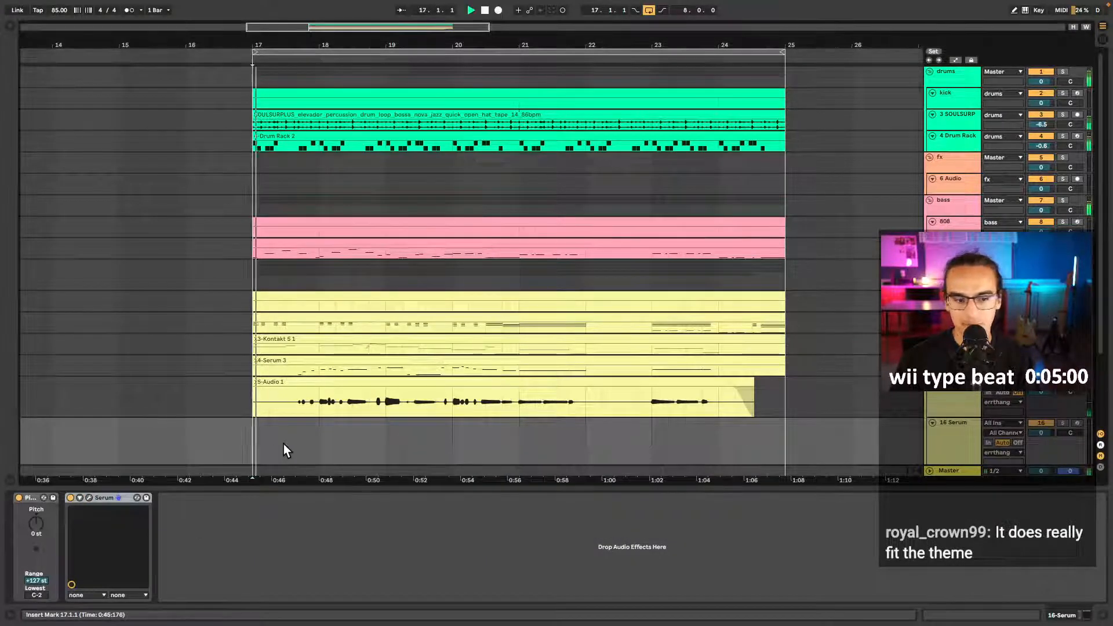
pyautogui.click(533, 449)
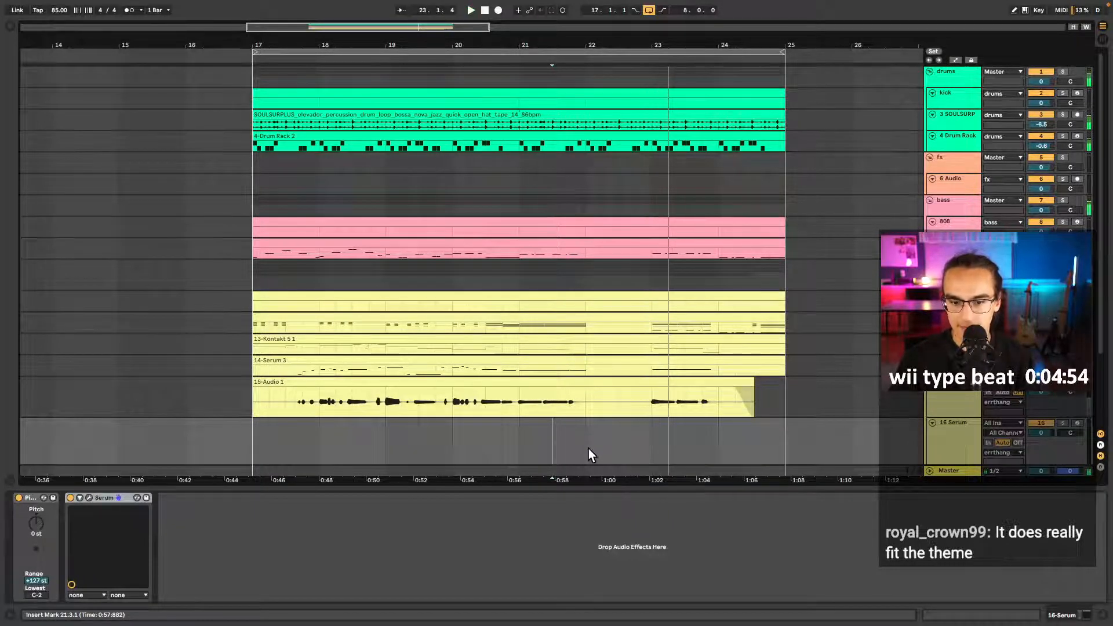
# - Create an empty four-bar MIDI clip from bar 21 to bar 25 on the 16 Serum track and enable draw mode
pyautogui.moveTo(587, 449); pyautogui.dragTo(558, 442)
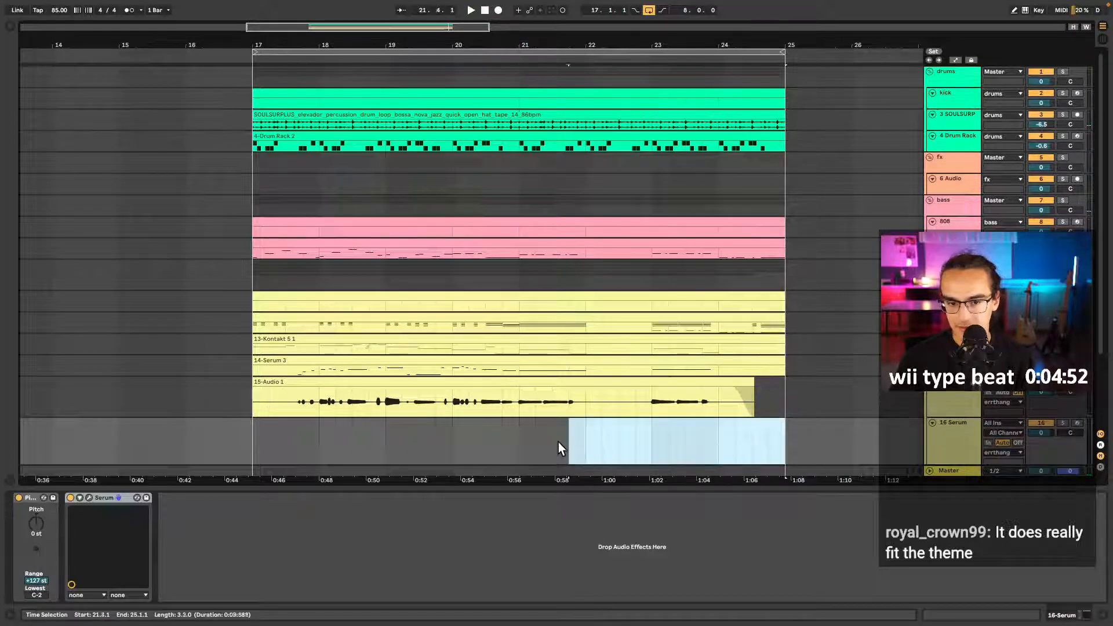
pyautogui.doubleClick(522, 444)
pyautogui.press('b')
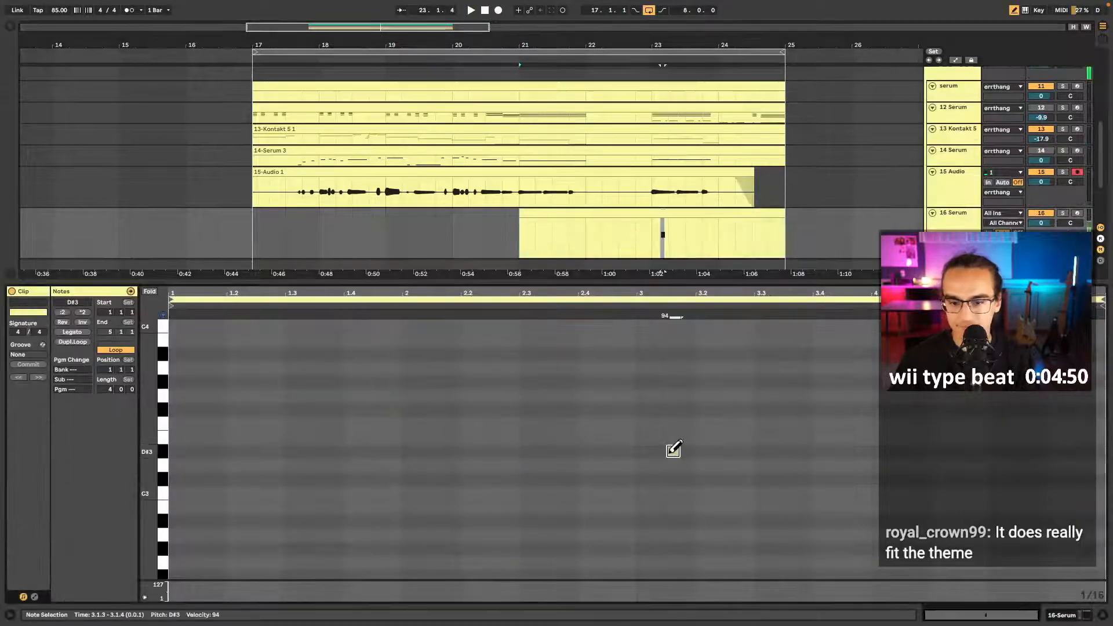
# - Set the arrangement loop to the new clip's range, bars 21 to 25, and play it
pyautogui.hotkey('shift', 'Tab')
pyautogui.click(544, 330)
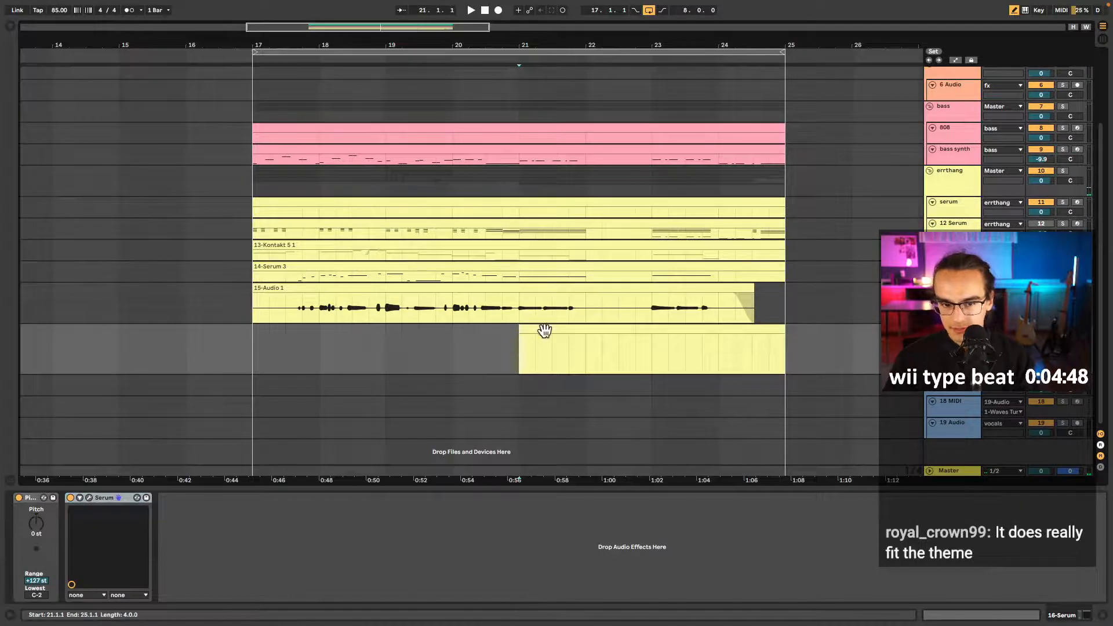
pyautogui.press('super+l')
pyautogui.press('space')
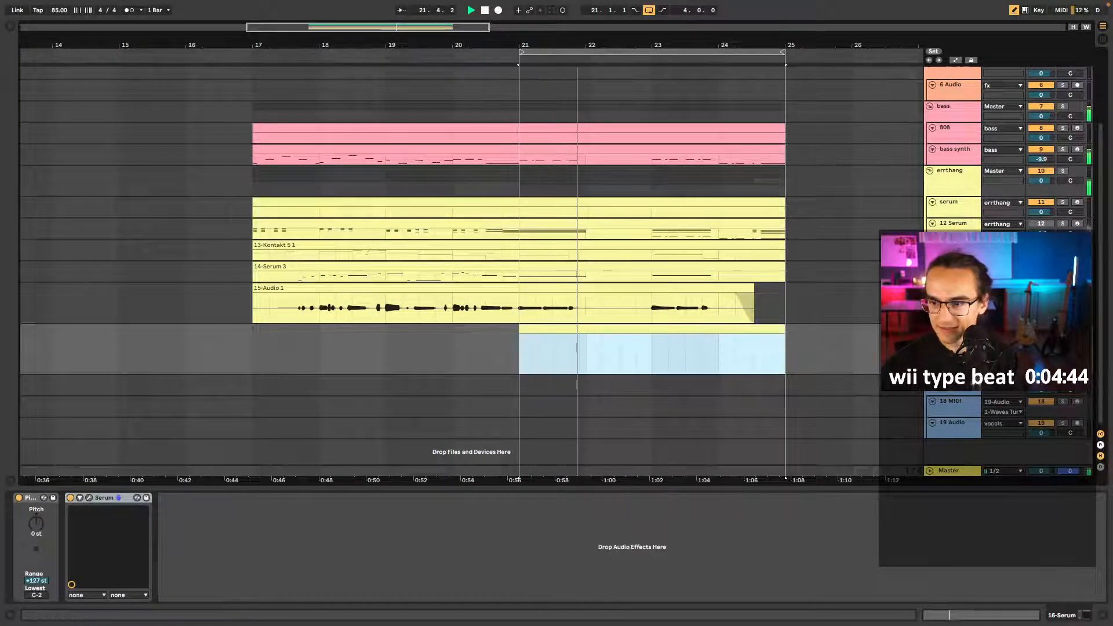
# - Arm the 16 Serum track, increase the portamento on its LD Oboe patch in Serum, and close the Serum window
pyautogui.click(1077, 329)
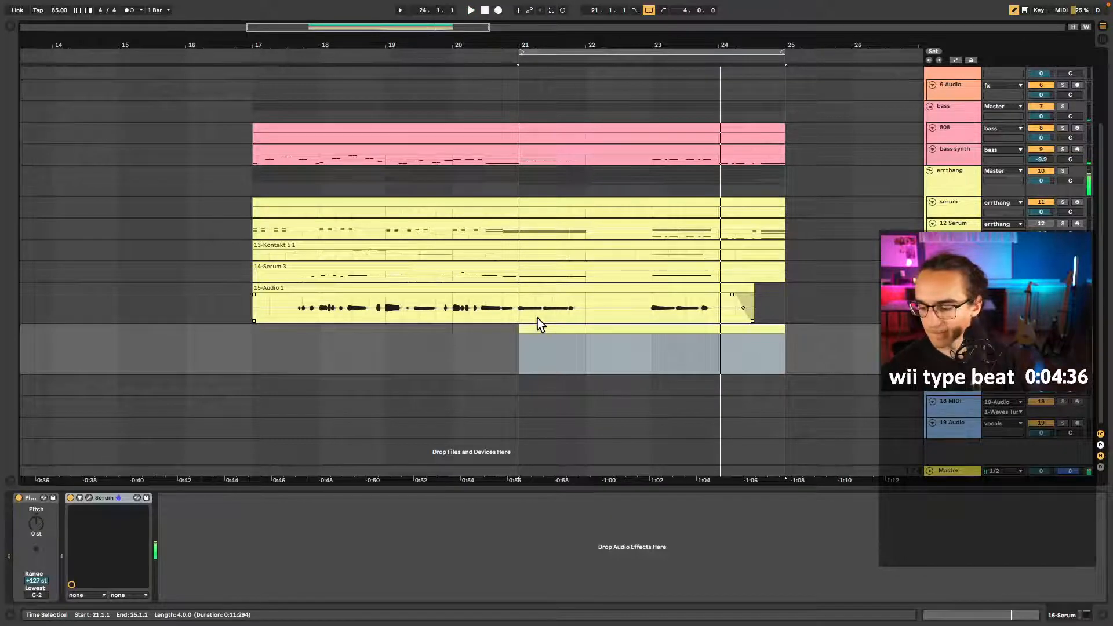
pyautogui.click(90, 497)
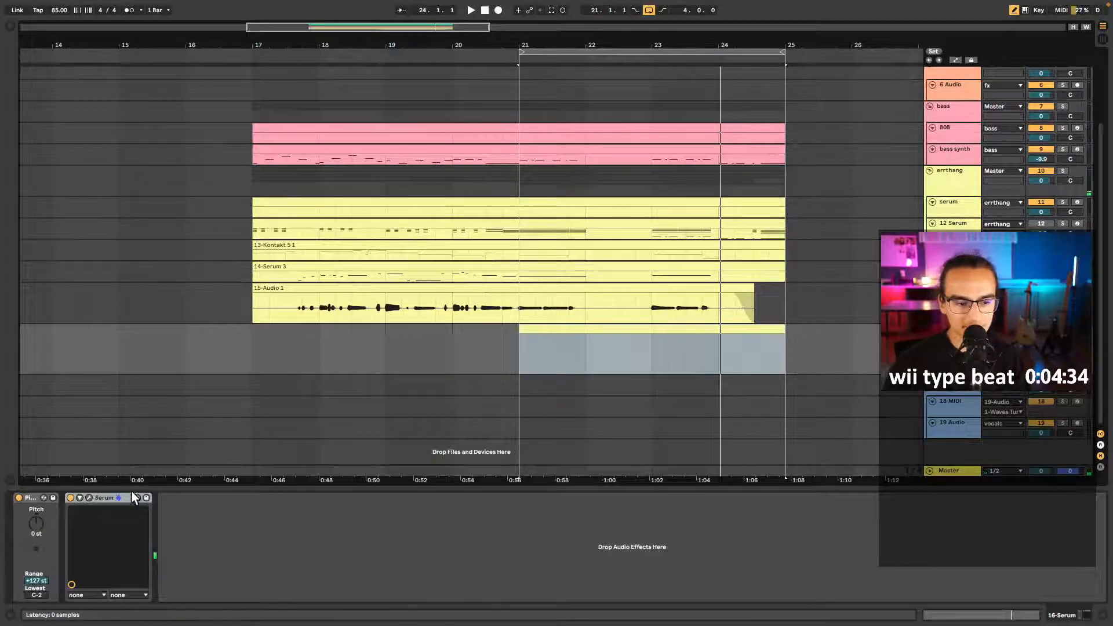
pyautogui.moveTo(658, 526); pyautogui.dragTo(662, 506)
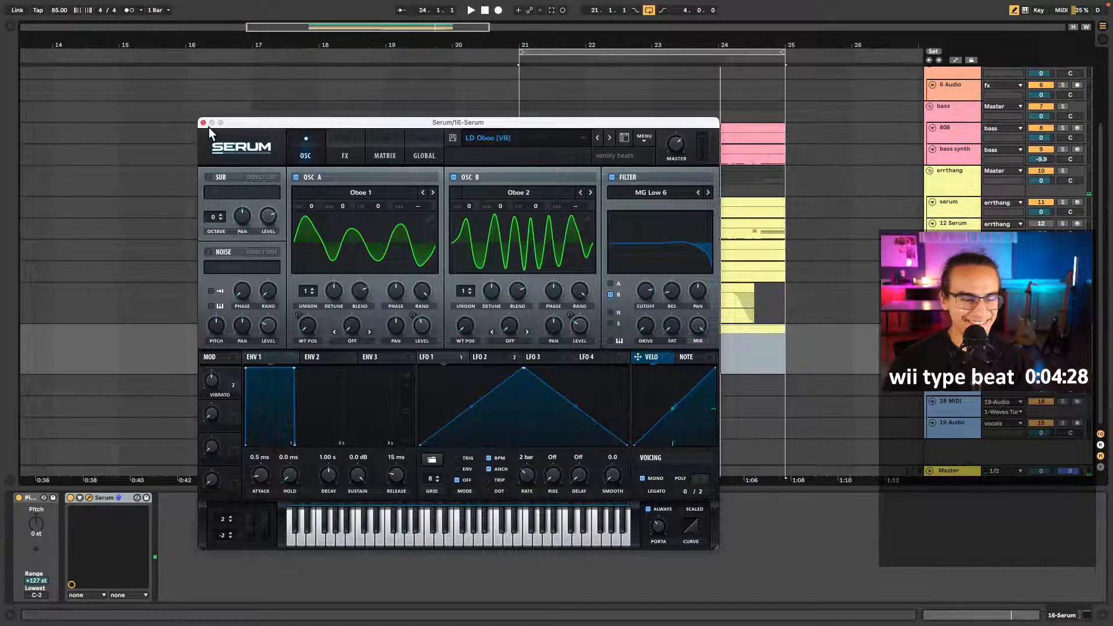
pyautogui.press('a')
pyautogui.press('a')
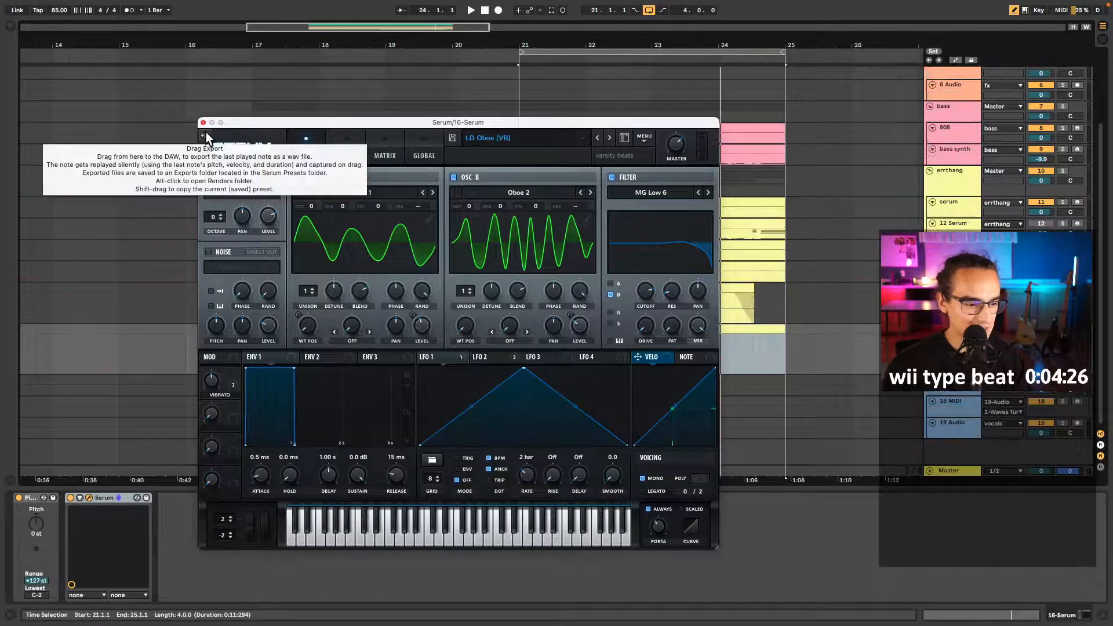
pyautogui.click(203, 122)
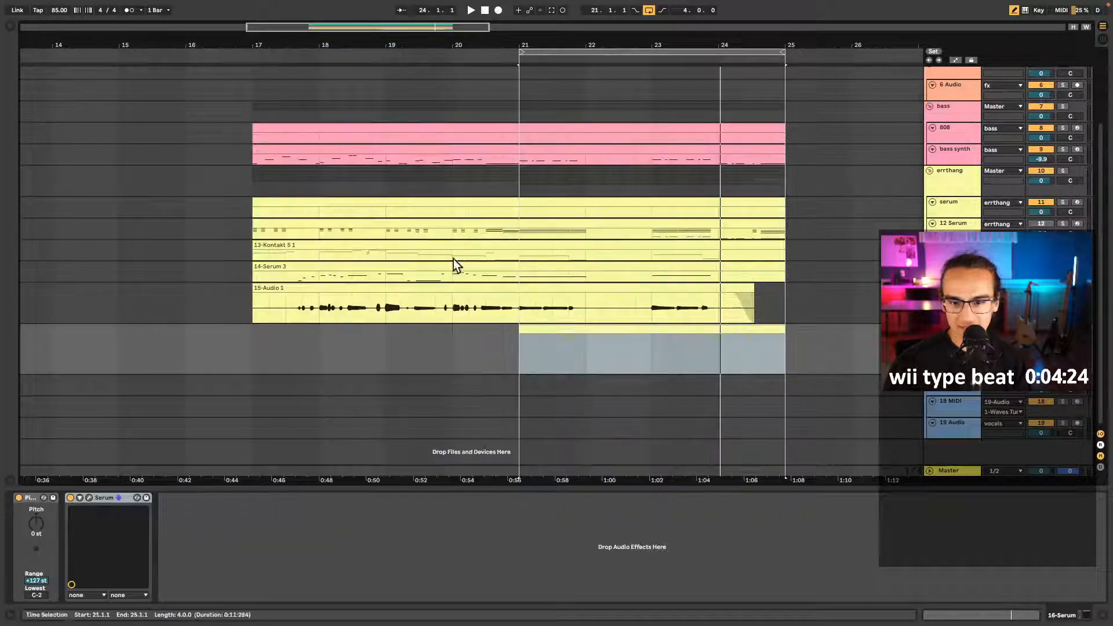
# - Play the looped section to try out an oboe part and place the insert marker inside the 16 Serum clip
pyautogui.hscroll(2, 463, 272)
pyautogui.press('space')
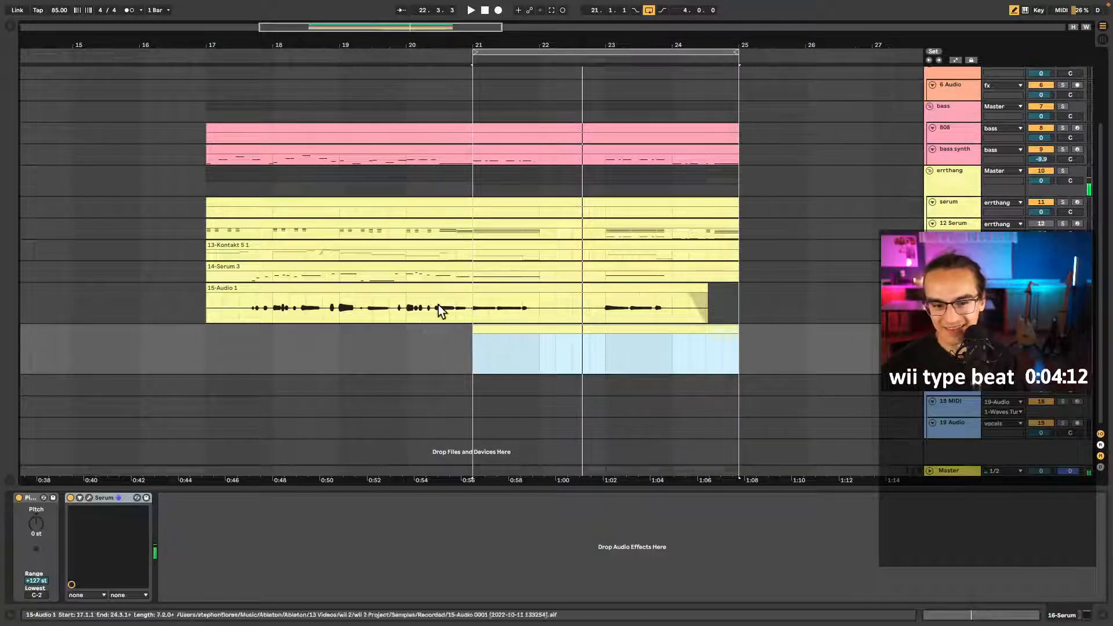
pyautogui.click(472, 346)
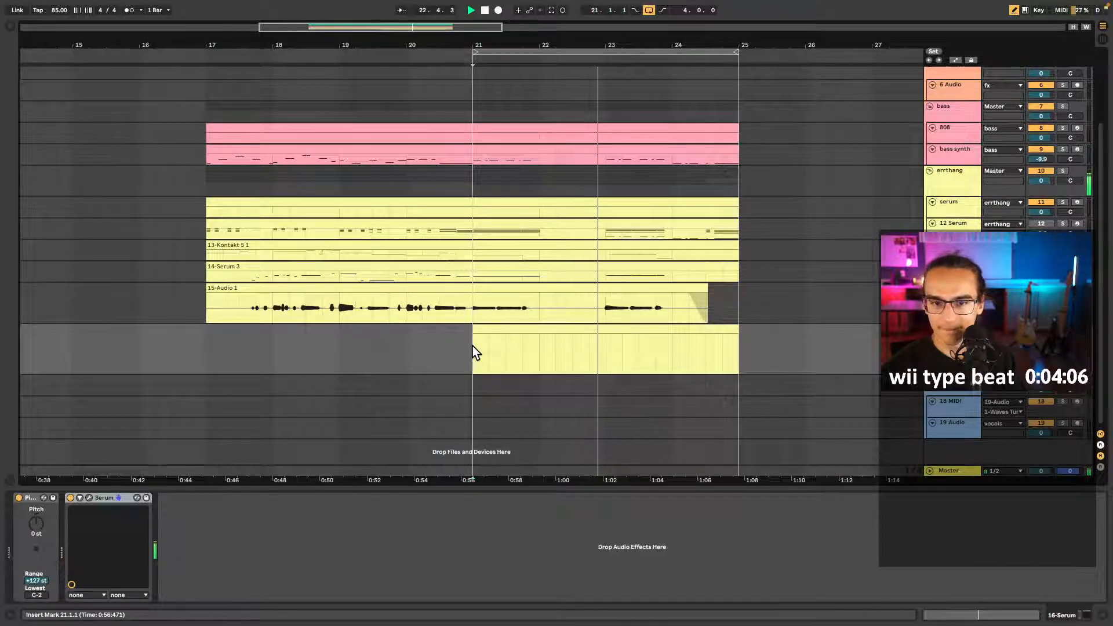
pyautogui.click(531, 345)
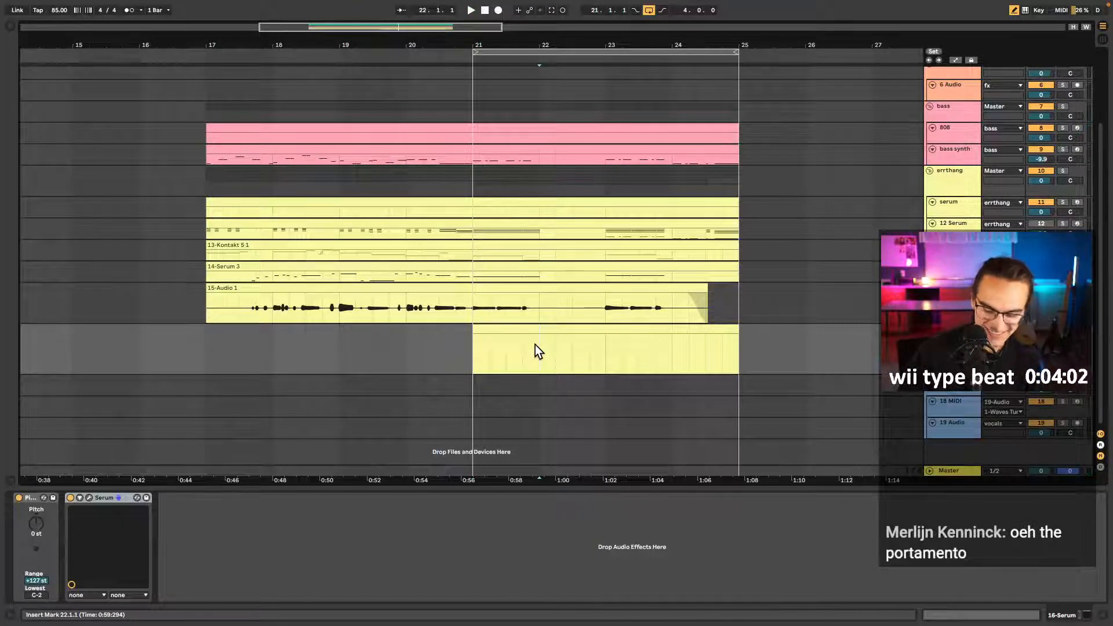
# - Record the oboe part into the 16-Serum clip from bar 21 to bar 25 and play back bar 22
pyautogui.click(509, 329)
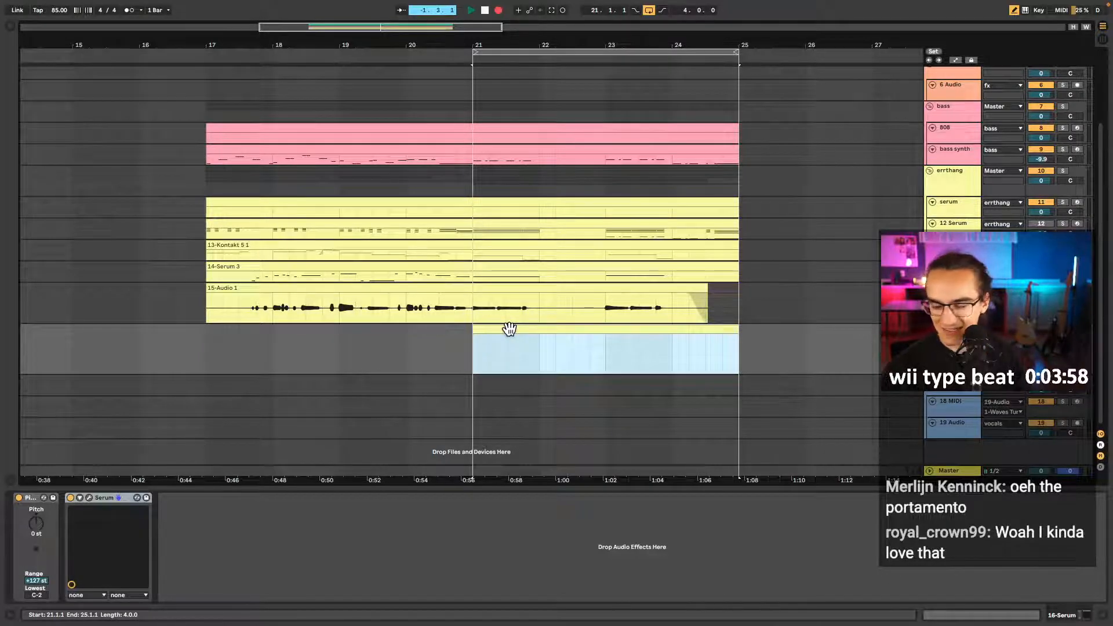
pyautogui.press('space')
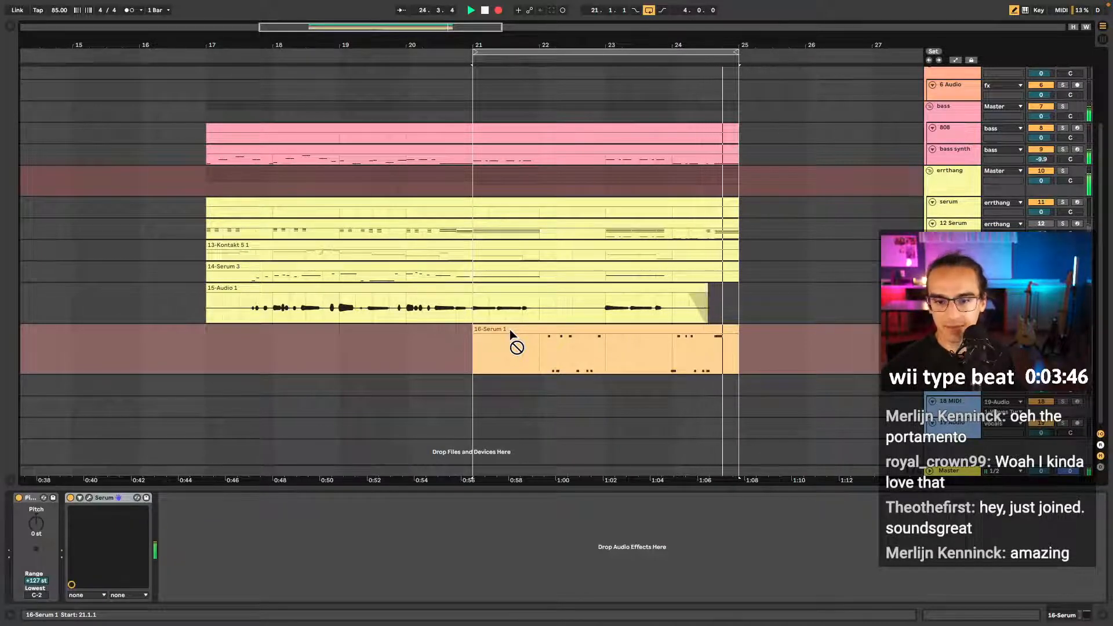
pyautogui.press('space')
pyautogui.moveTo(557, 353); pyautogui.dragTo(576, 351)
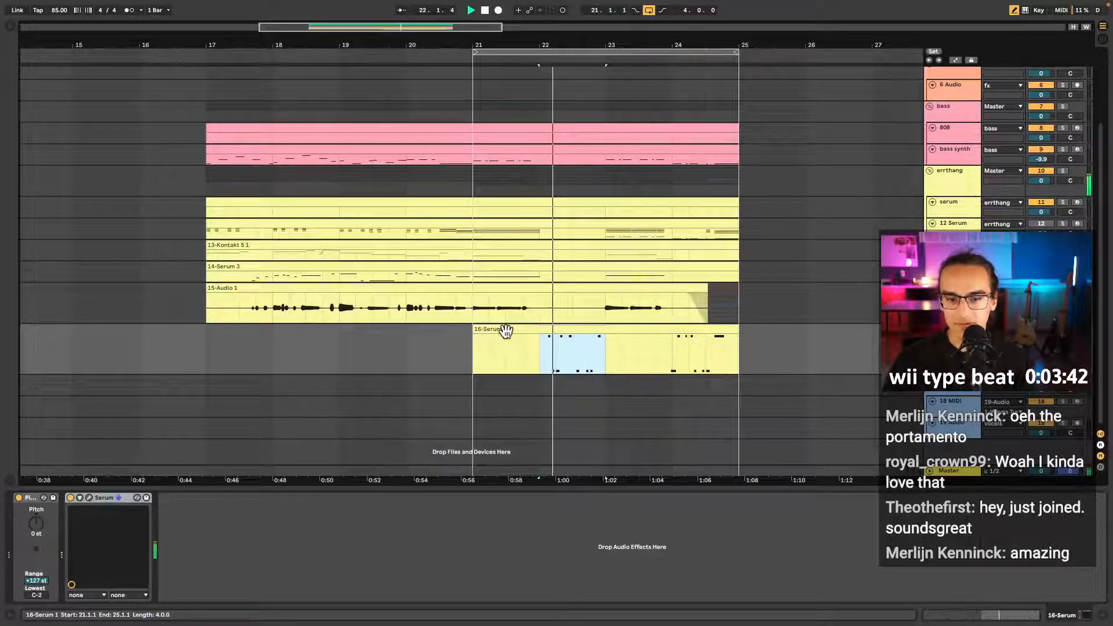
pyautogui.press('space')
# - Open the 16-Serum clip's notes and delete the recorded phrase in the clip's bar 8
pyautogui.doubleClick(591, 329)
pyautogui.moveTo(573, 510); pyautogui.dragTo(658, 332)
pyautogui.click(703, 354)
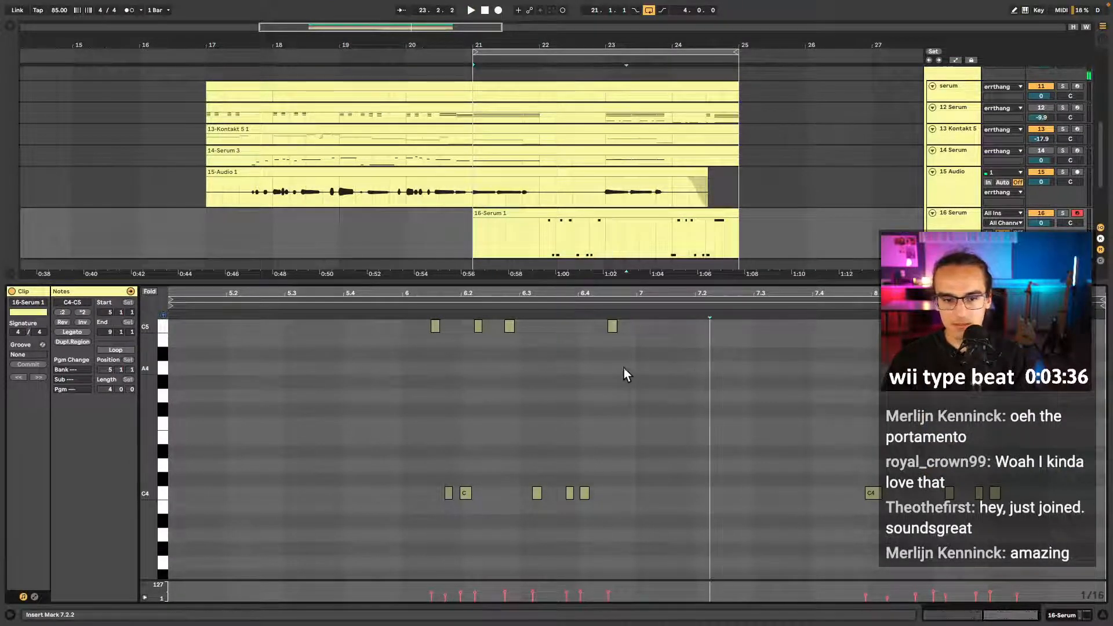
pyautogui.moveTo(766, 503); pyautogui.dragTo(1085, 327)
pyautogui.press('Delete')
# - Align the first C5 note of the remaining phrase to the grid at 6.1.3
pyautogui.click(711, 385)
pyautogui.hotkey('ctrl', 'a')
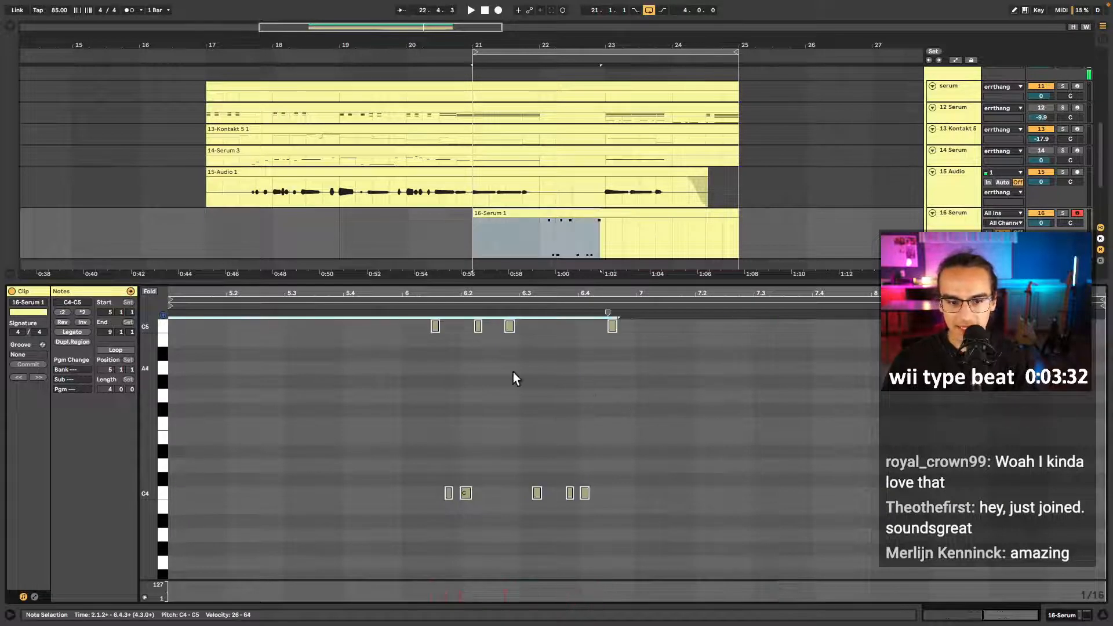
pyautogui.click(431, 348)
pyautogui.click(435, 327)
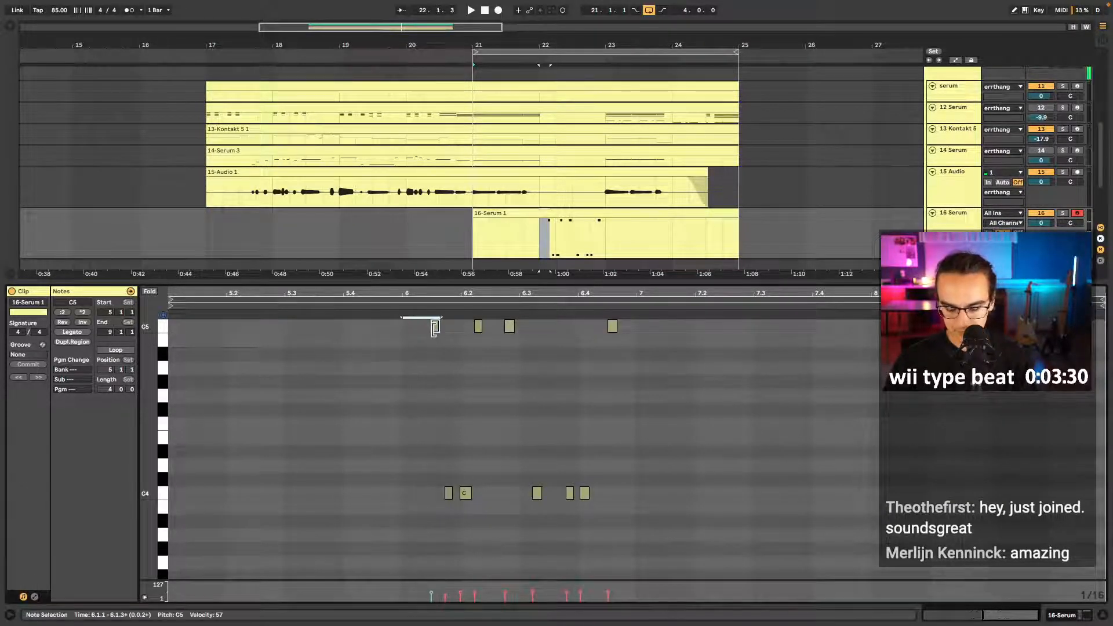
pyautogui.press('u')
pyautogui.press('u')
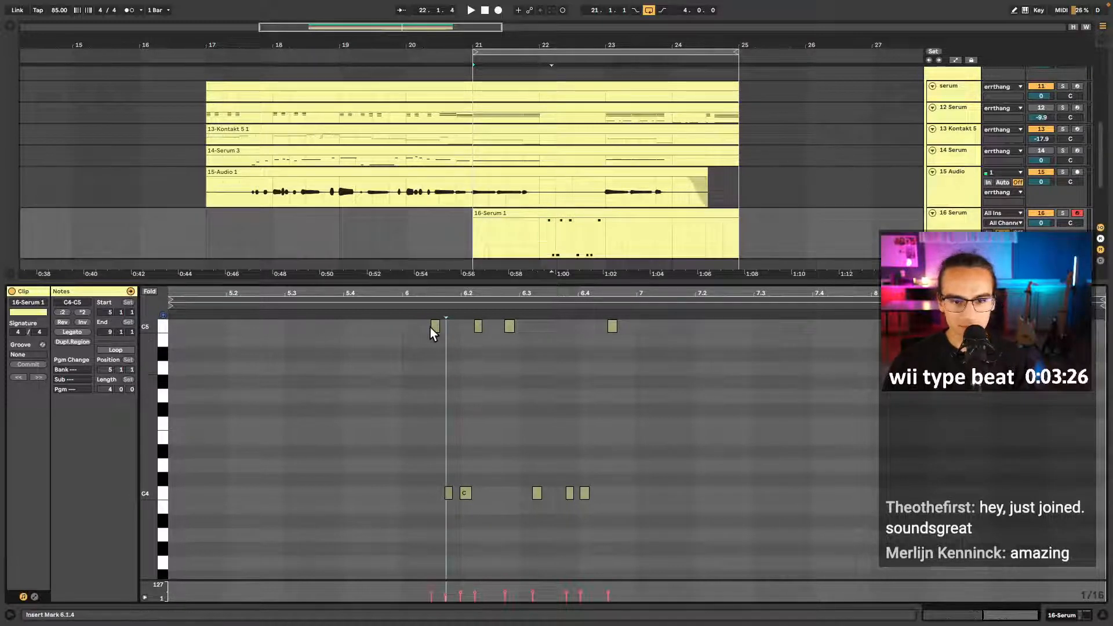
pyautogui.click(435, 326)
# - Set the 16 Serum track's volume to -10.2 and duplicate the bar 6 phrase into the clip's bar 8
pyautogui.moveTo(1041, 222); pyautogui.dragTo(1041, 226)
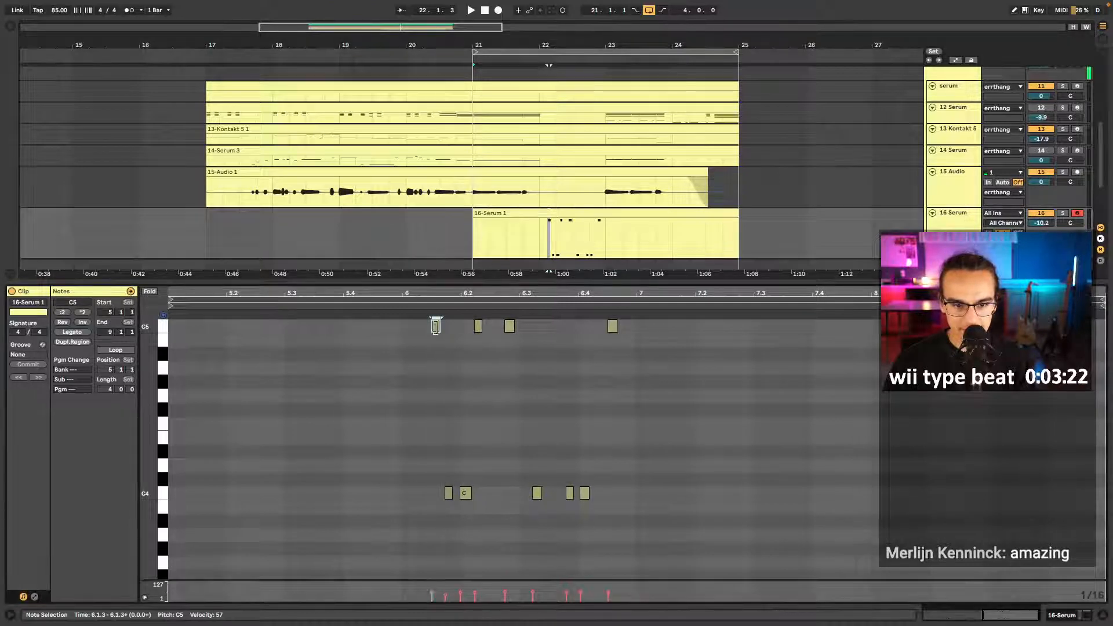
pyautogui.moveTo(406, 318); pyautogui.dragTo(648, 514)
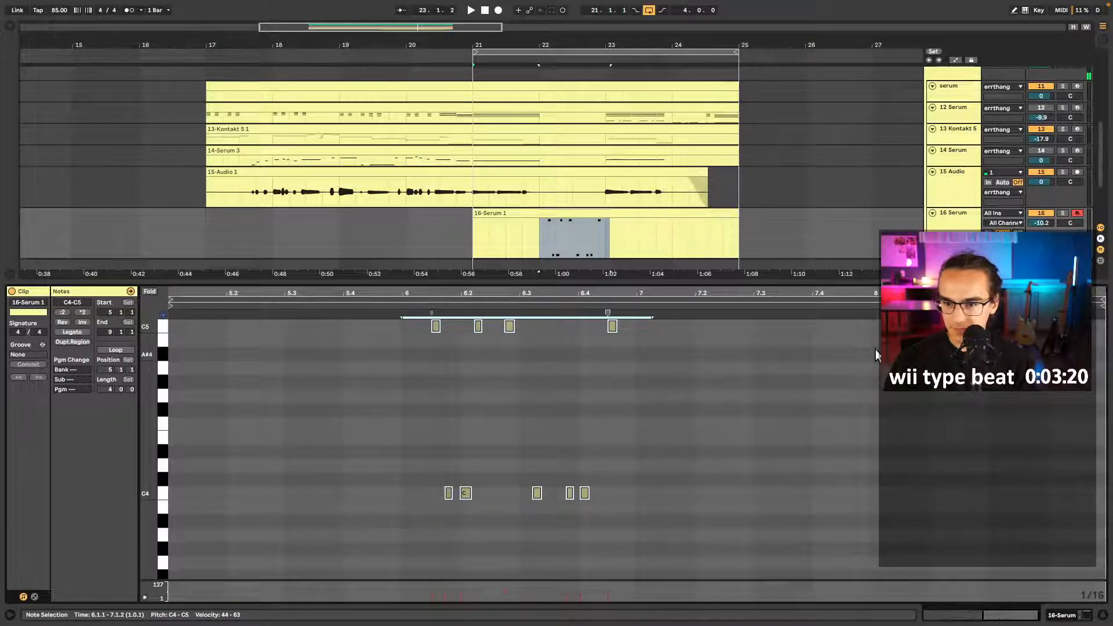
pyautogui.hotkey('ctrl', 'd')
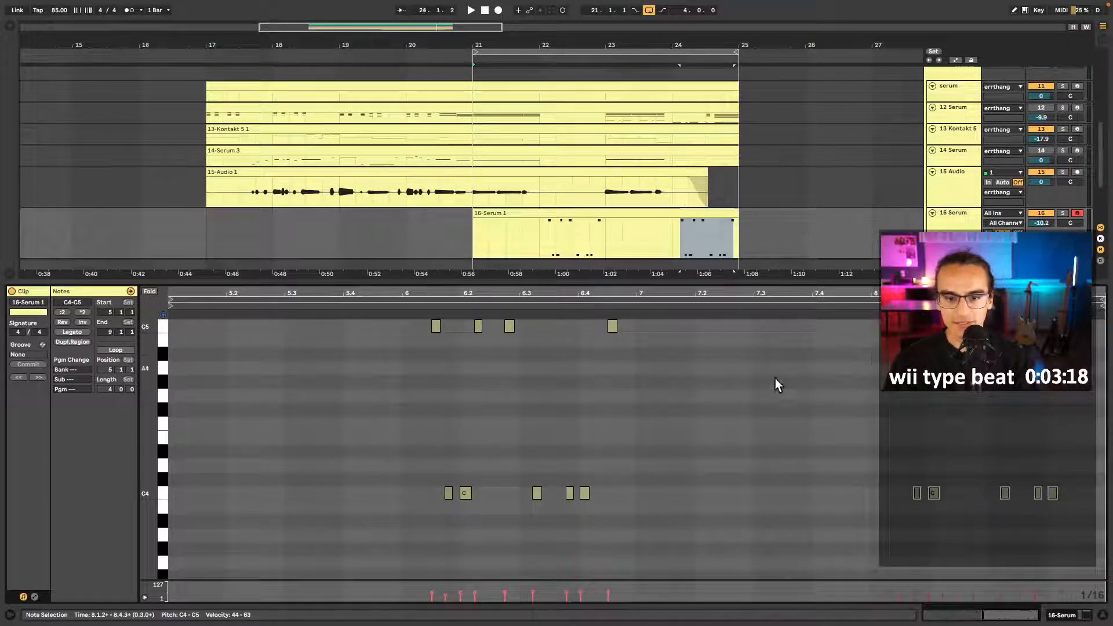
# - Try the bar 6 phrase without its last three notes and restore them
pyautogui.moveTo(654, 510); pyautogui.dragTo(579, 307)
pyautogui.press('Delete')
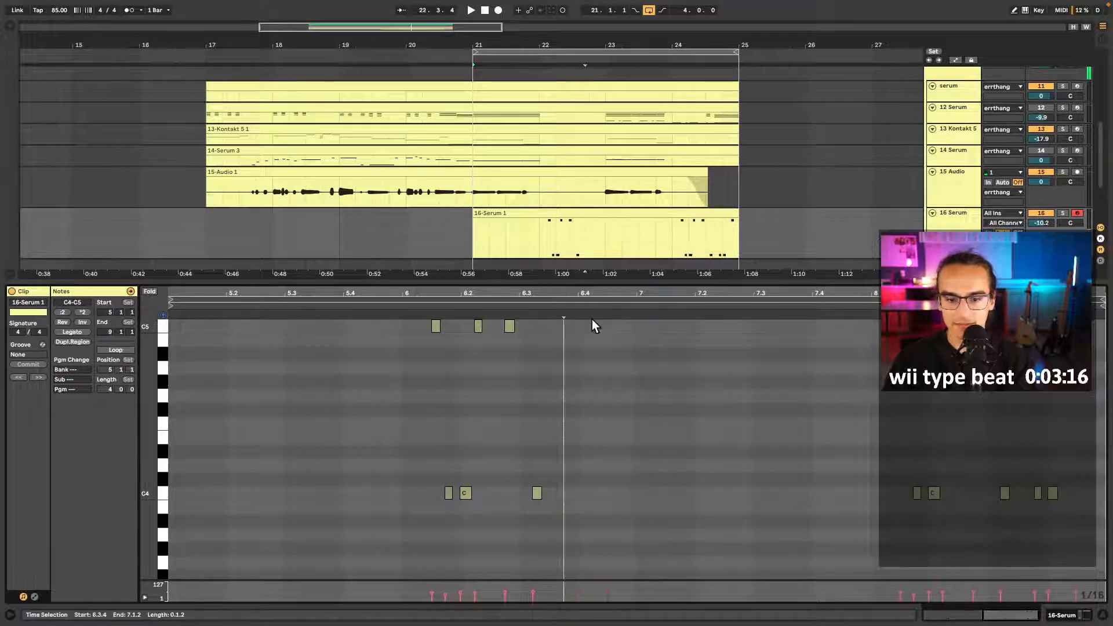
pyautogui.click(407, 306)
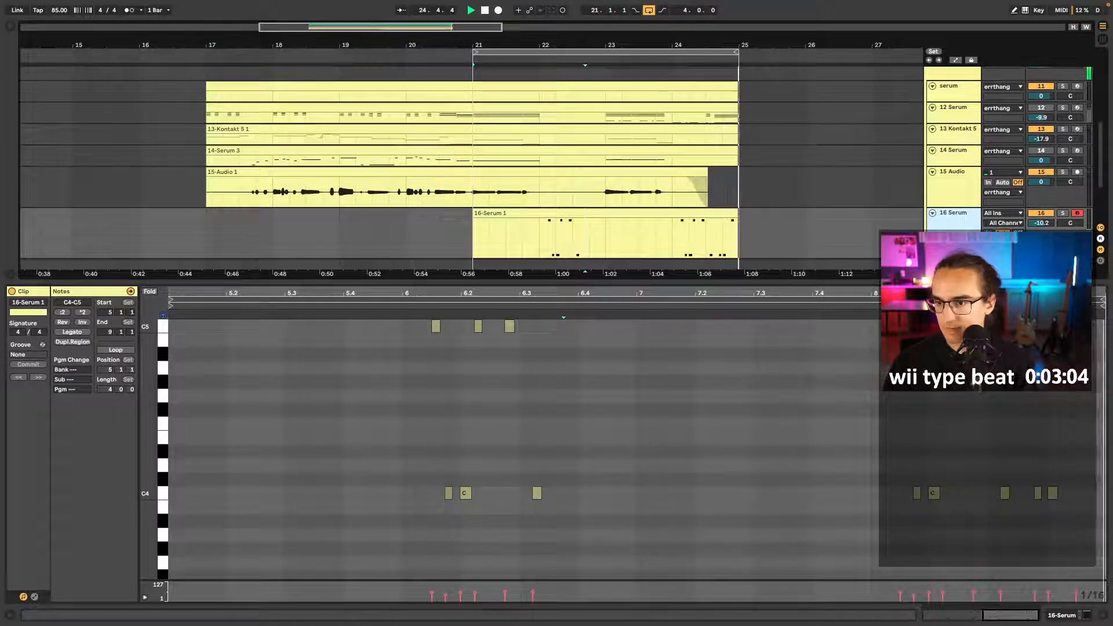
pyautogui.press('super+v')
pyautogui.press('space')
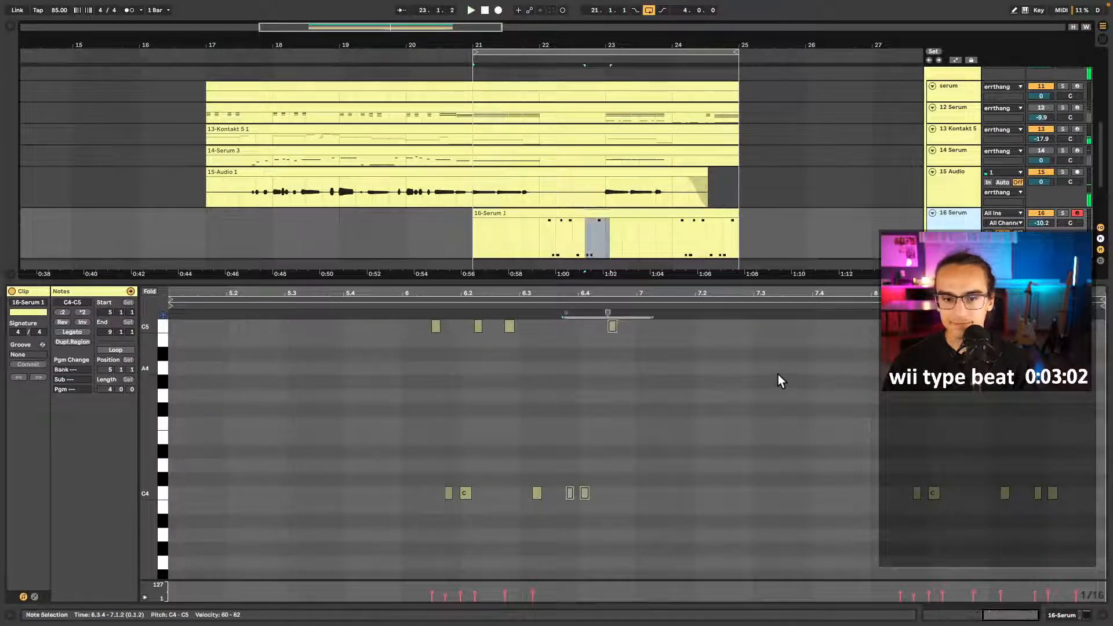
# - Deactivate the last three notes of the duplicated phrase in bar 8 and play the result
pyautogui.moveTo(1031, 522); pyautogui.dragTo(1091, 316)
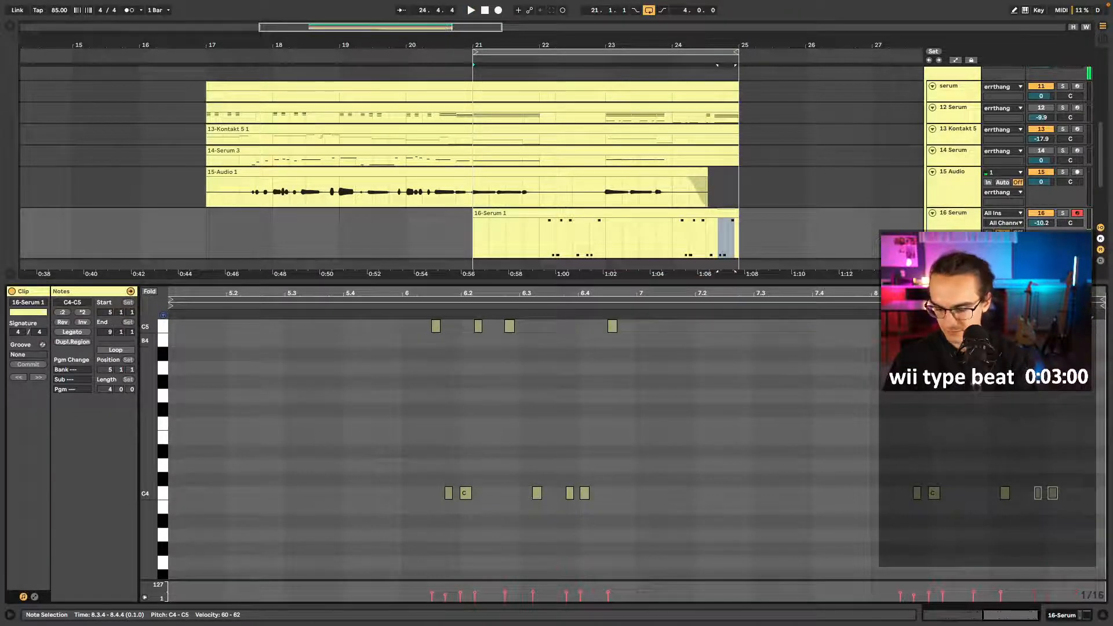
pyautogui.press('space')
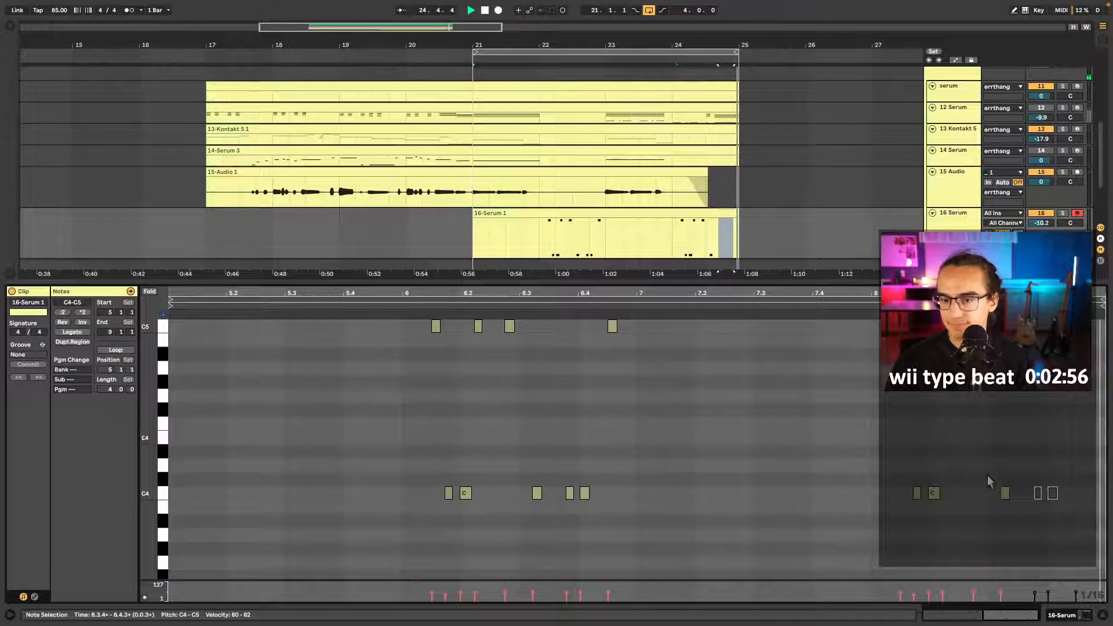
pyautogui.press('space')
# - Move the last active C4 note in bar 8 to 8.3.3 and the C5 note before it to 8.3.1, checking by playback
pyautogui.click(1007, 493)
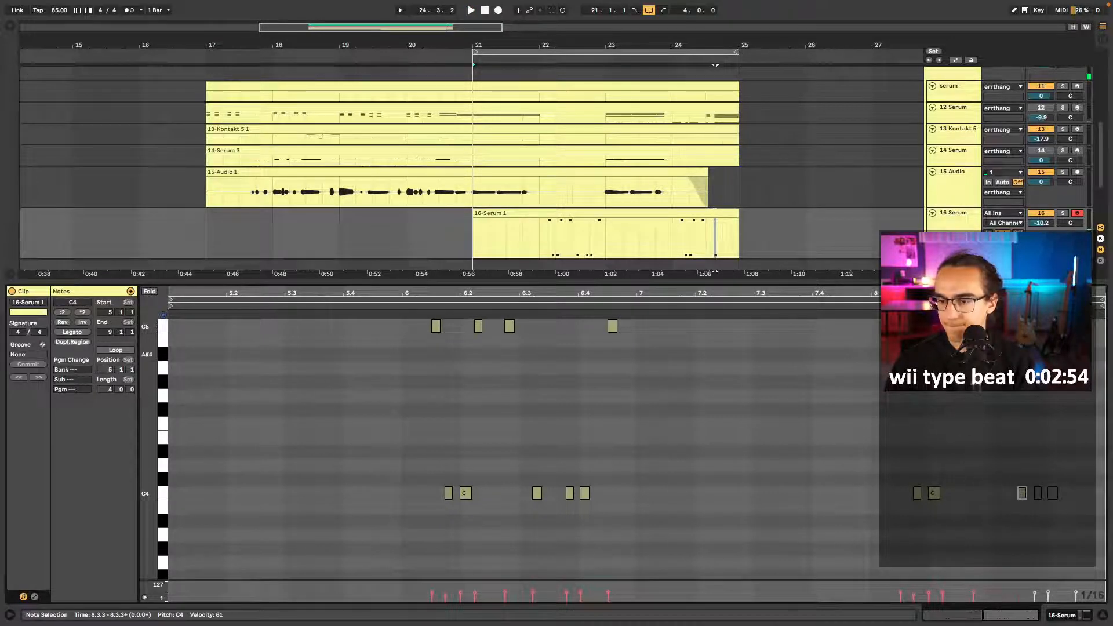
pyautogui.press('space')
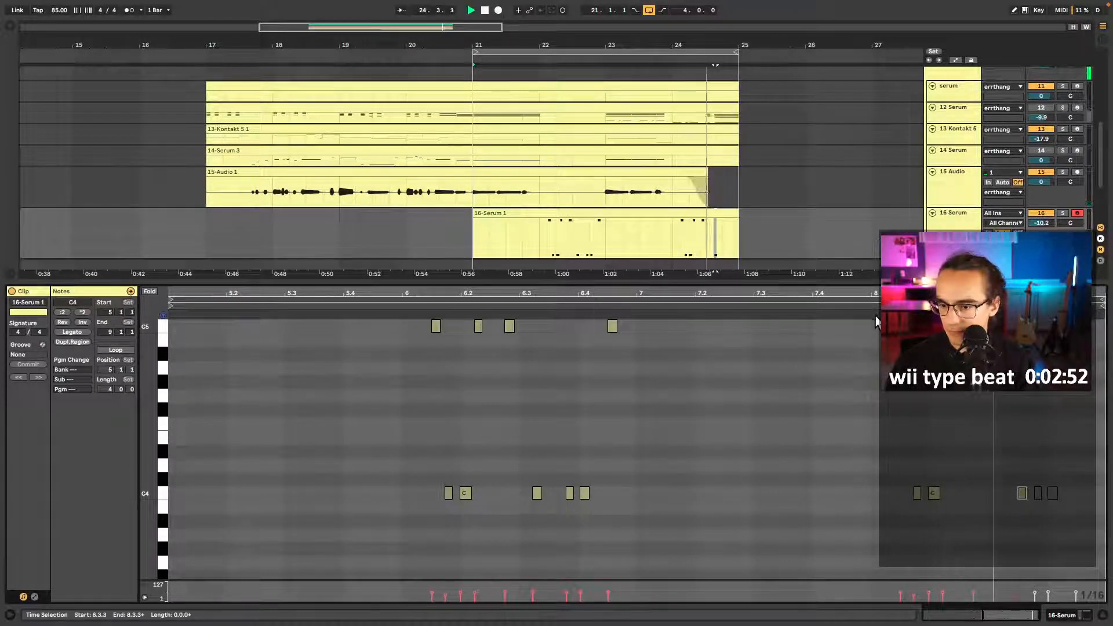
pyautogui.click(978, 326)
pyautogui.press('space')
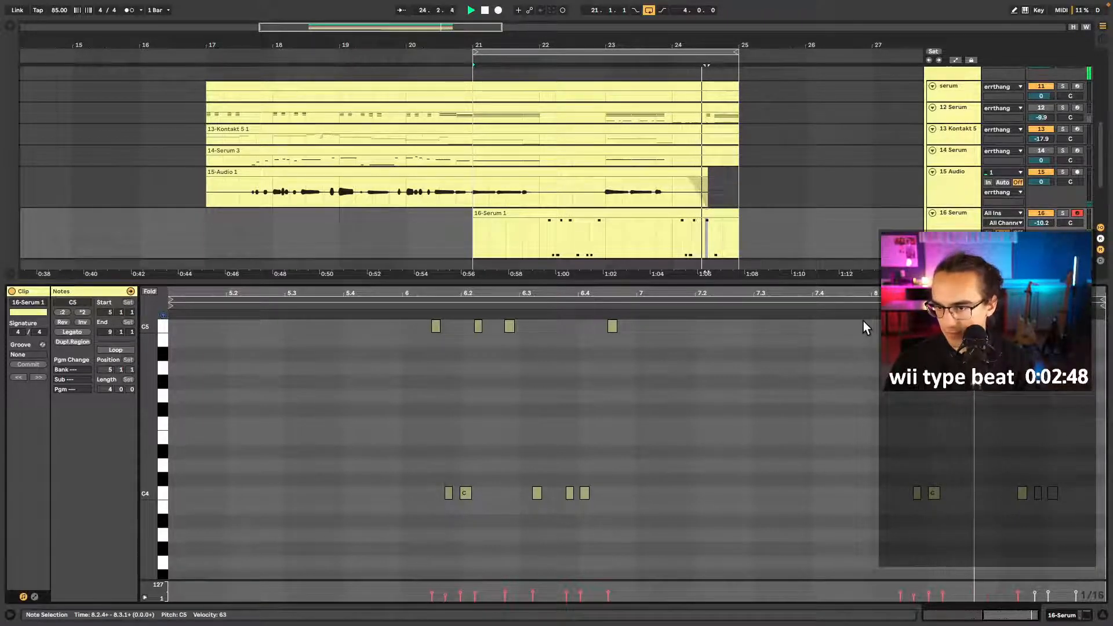
pyautogui.press('space')
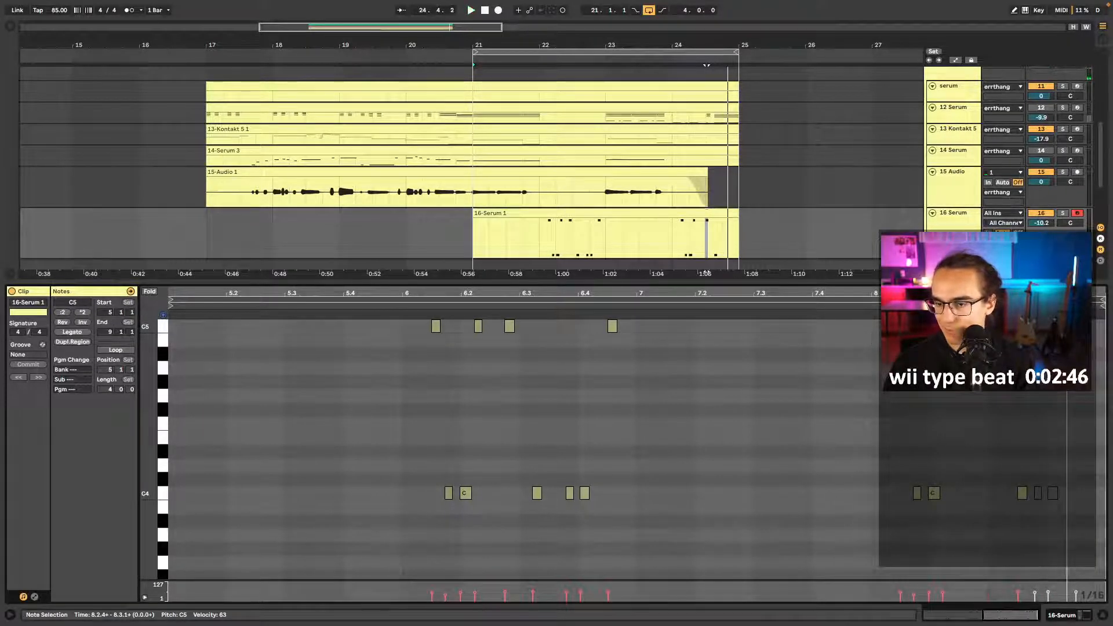
# - Close the note view and play the arrangement from bar 24
pyautogui.hotkey('shift', 'Tab')
pyautogui.click(659, 355)
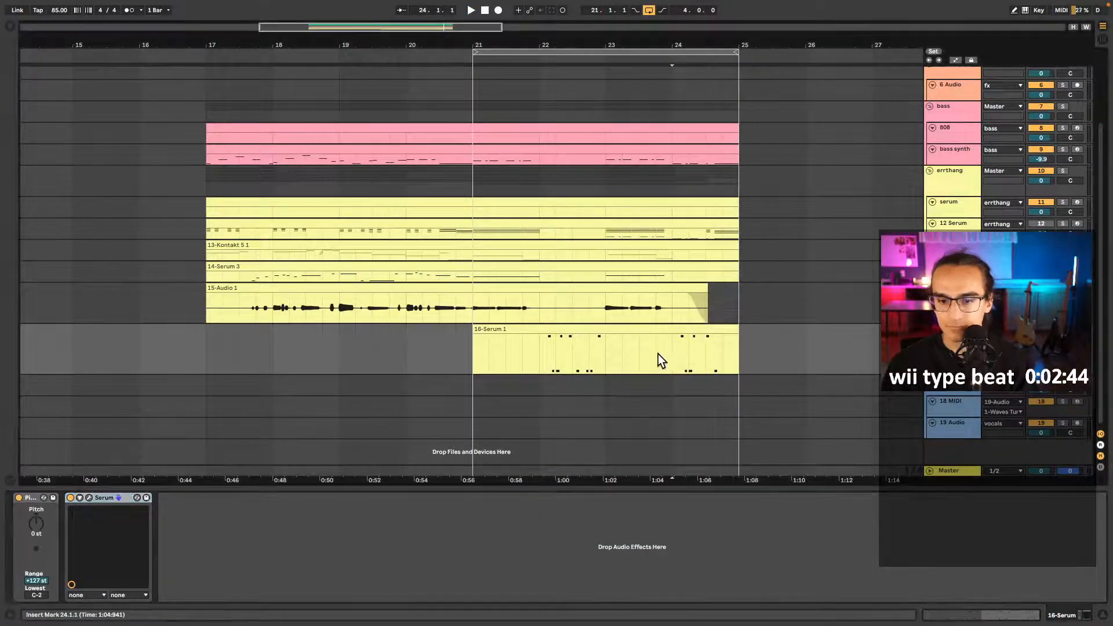
pyautogui.press('space')
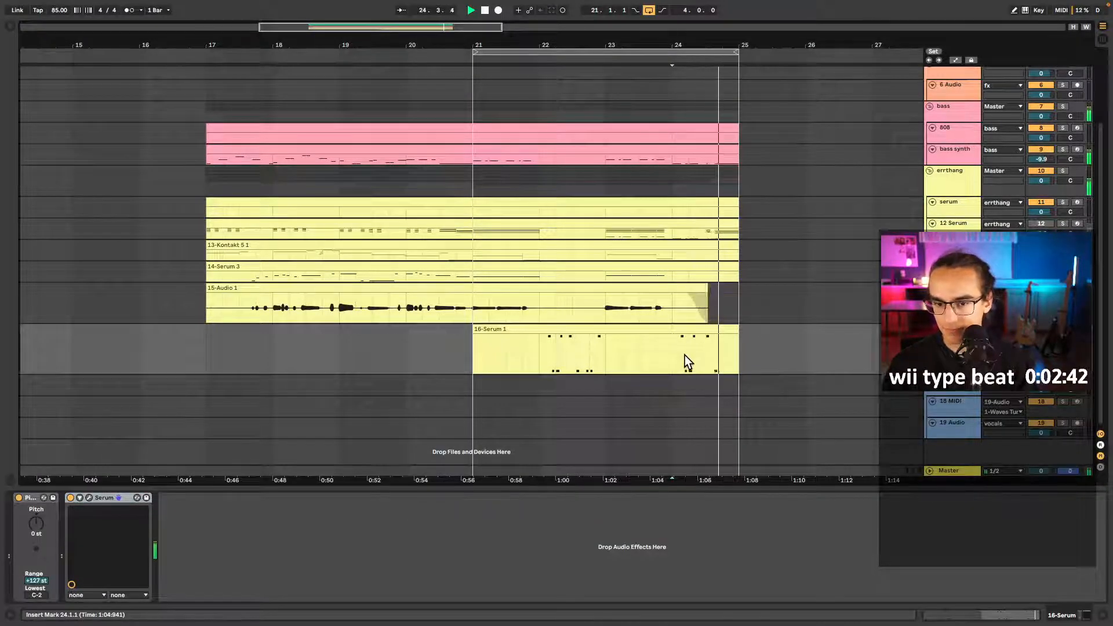
pyautogui.press('space')
# - Add an extra C5 note at 8.2.4 in the 16-Serum clip, play it, and close the note view
pyautogui.doubleClick(700, 328)
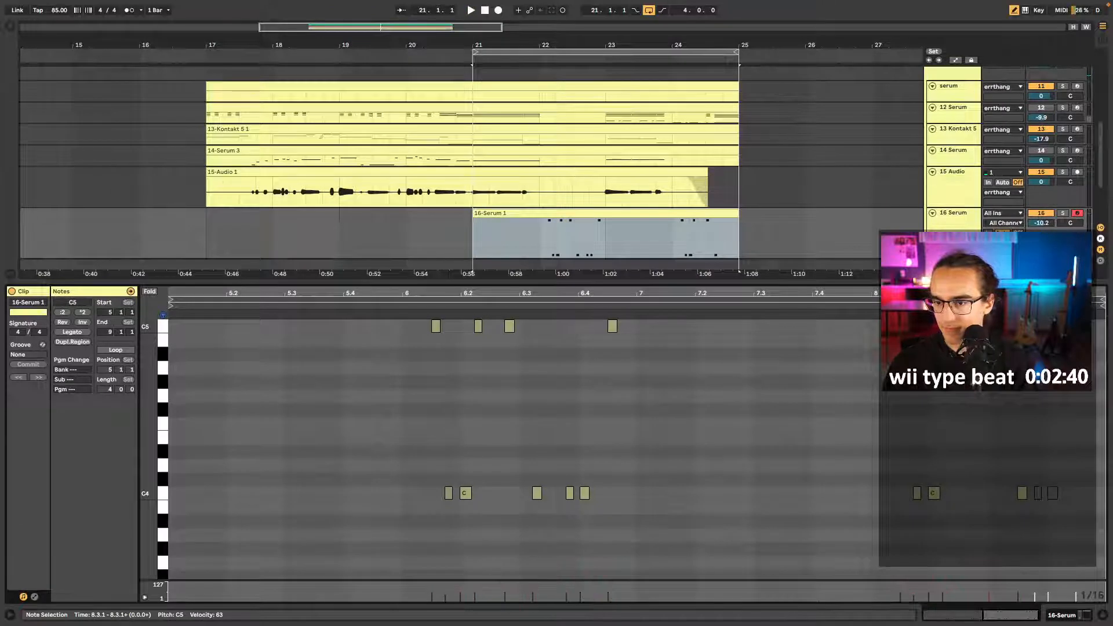
pyautogui.click(981, 327)
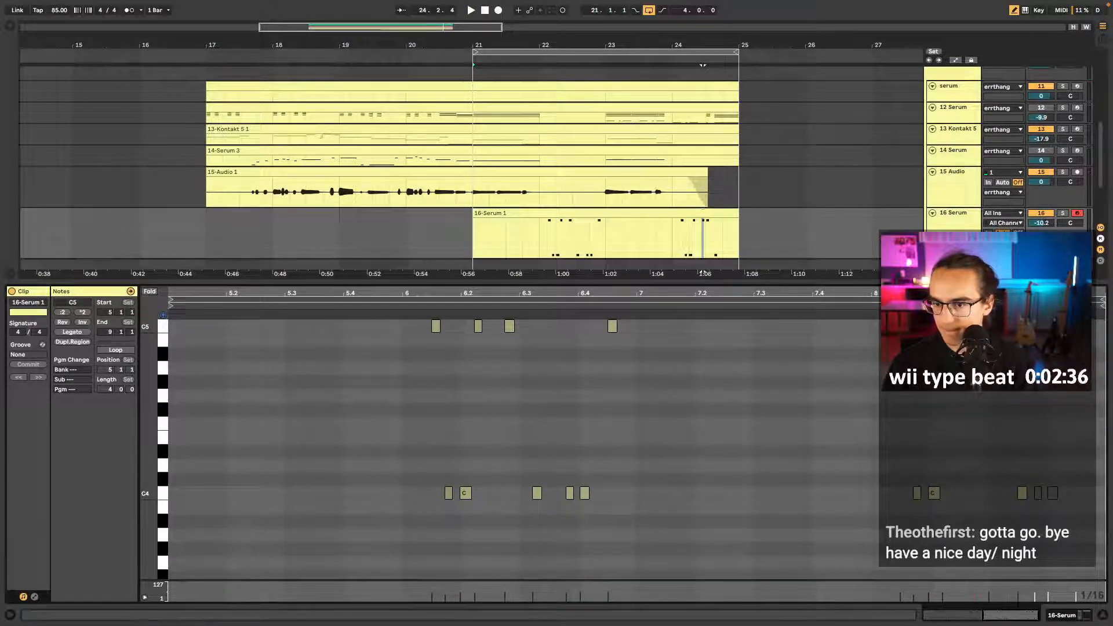
pyautogui.press('space')
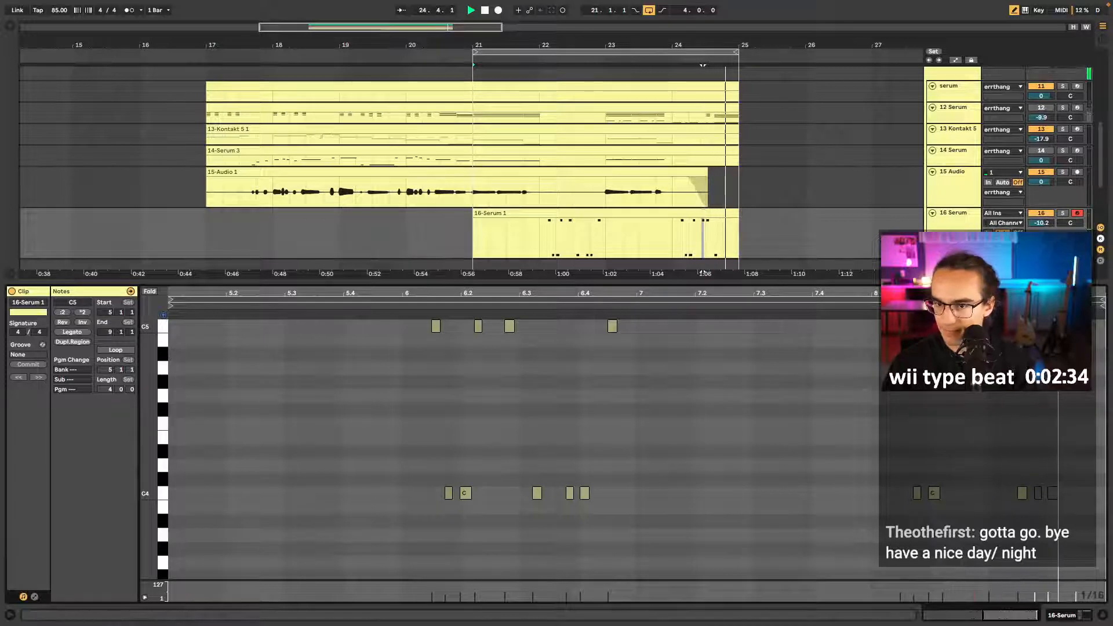
pyautogui.hotkey('ctrl', 'alt', 'l')
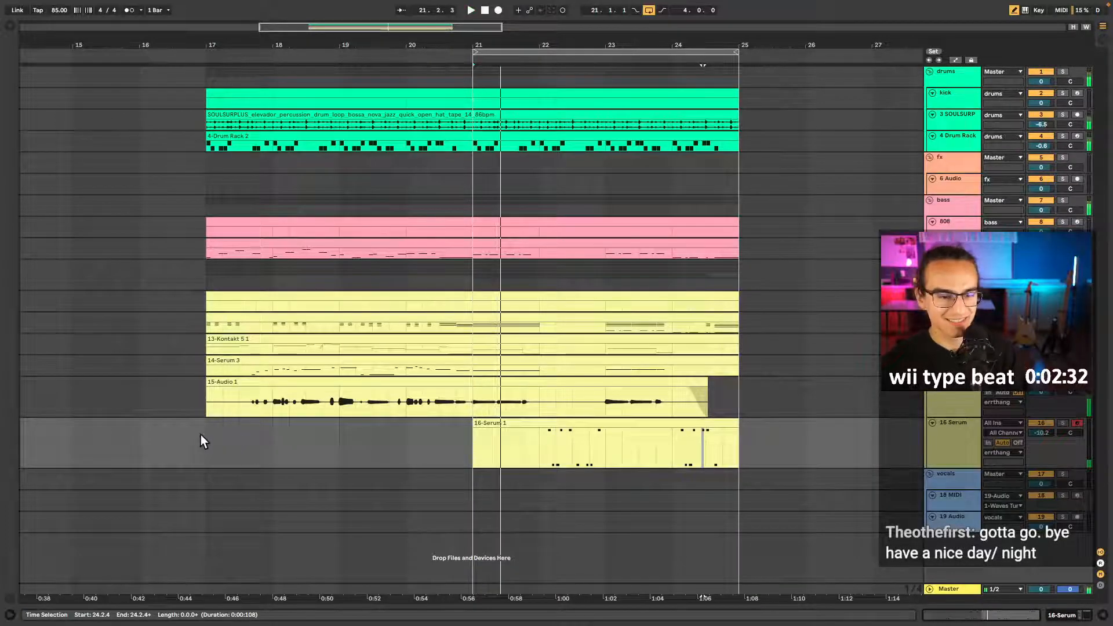
# - Set the arrangement loop to bars 17 to 25 and save the project
pyautogui.moveTo(200, 436); pyautogui.dragTo(736, 436)
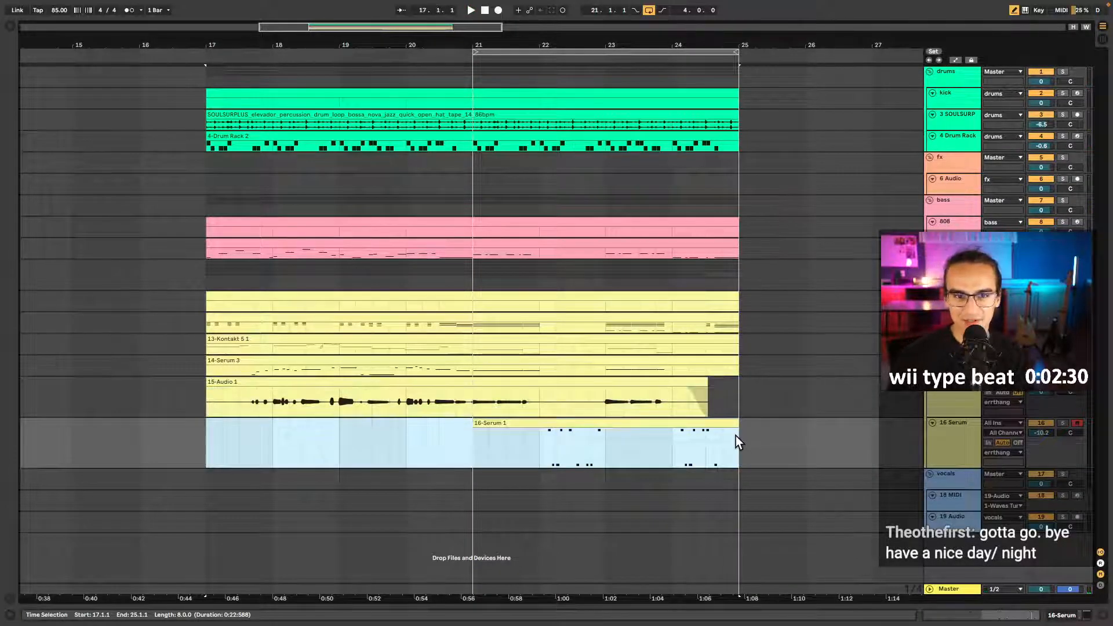
pyautogui.hotkey('ctrl', 'l')
pyautogui.hotkey('ctrl', 's')
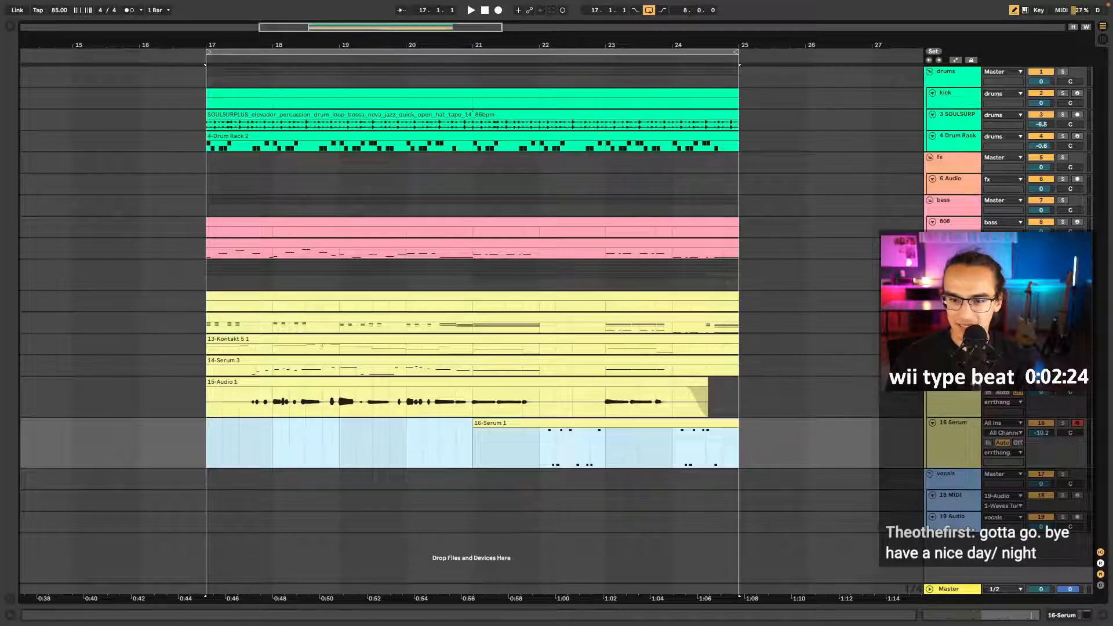
# - Play the looped section from bar 17, examine the 12-Serum clip's notes with draw mode off, and close the note view
pyautogui.click(336, 317)
pyautogui.press('space')
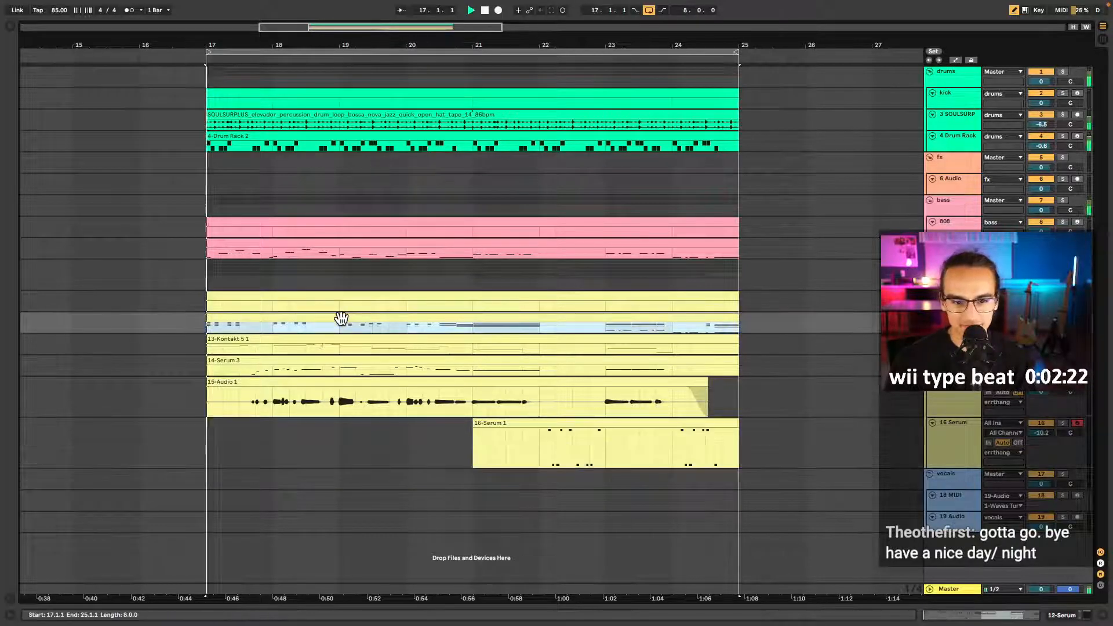
pyautogui.doubleClick(425, 318)
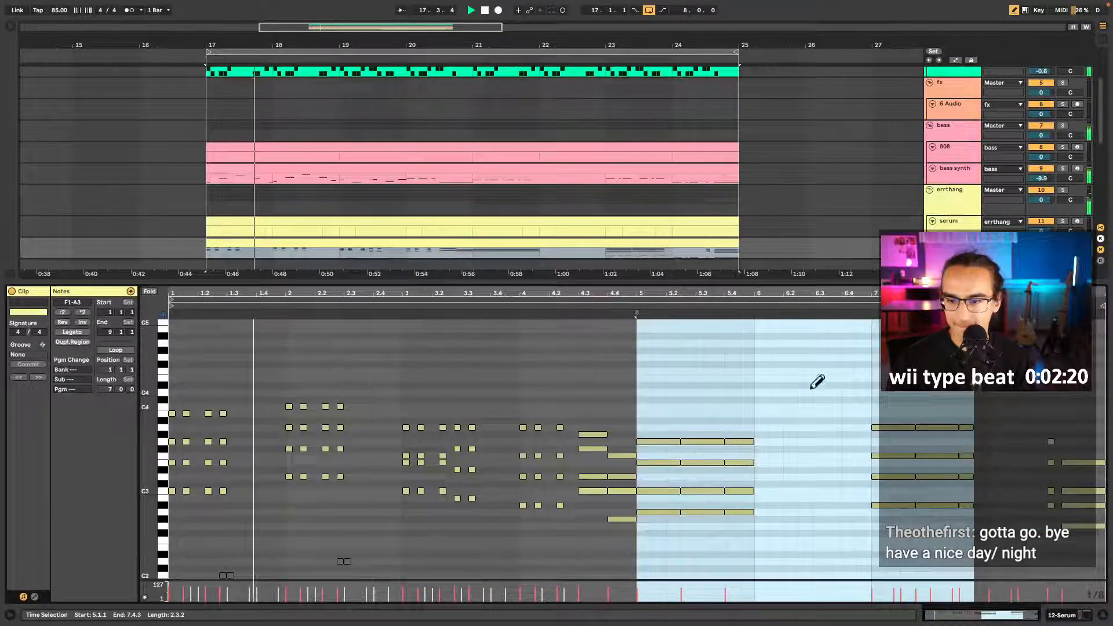
pyautogui.scroll(-4, 804, 388)
pyautogui.press('b')
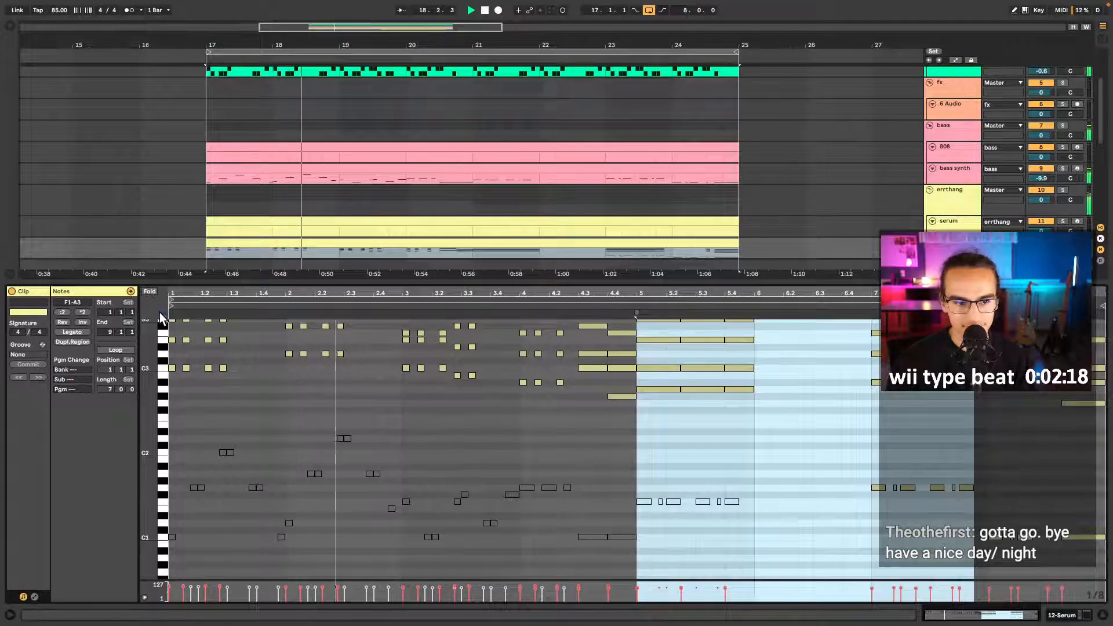
pyautogui.scroll(-4, 839, 492)
pyautogui.click(835, 410)
pyautogui.moveTo(836, 410); pyautogui.dragTo(1085, 526)
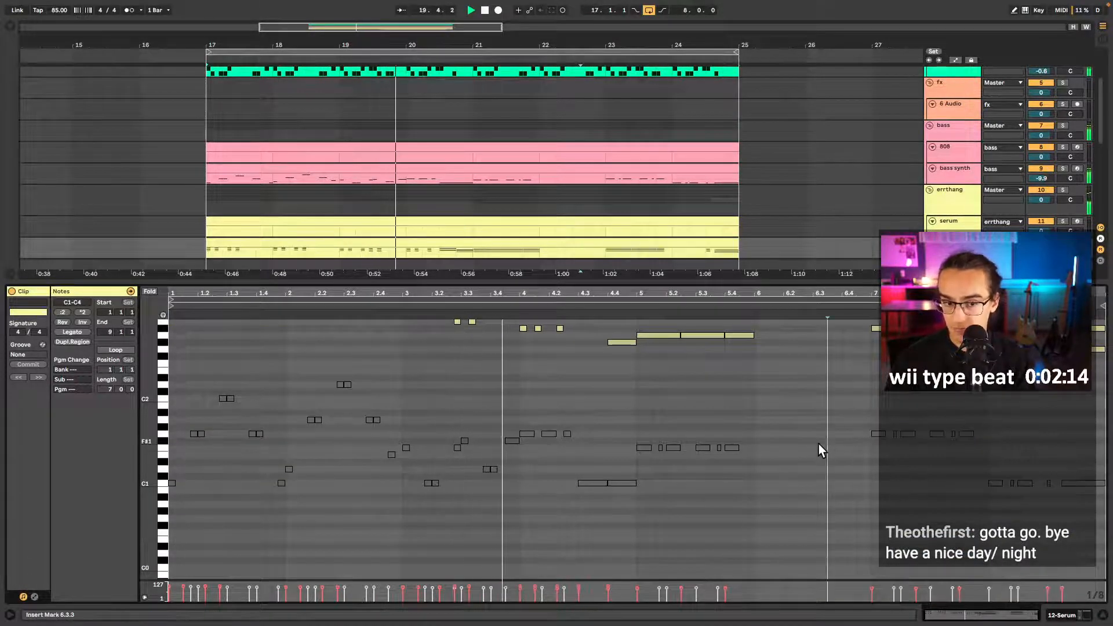
pyautogui.hotkey('shift', 'Tab')
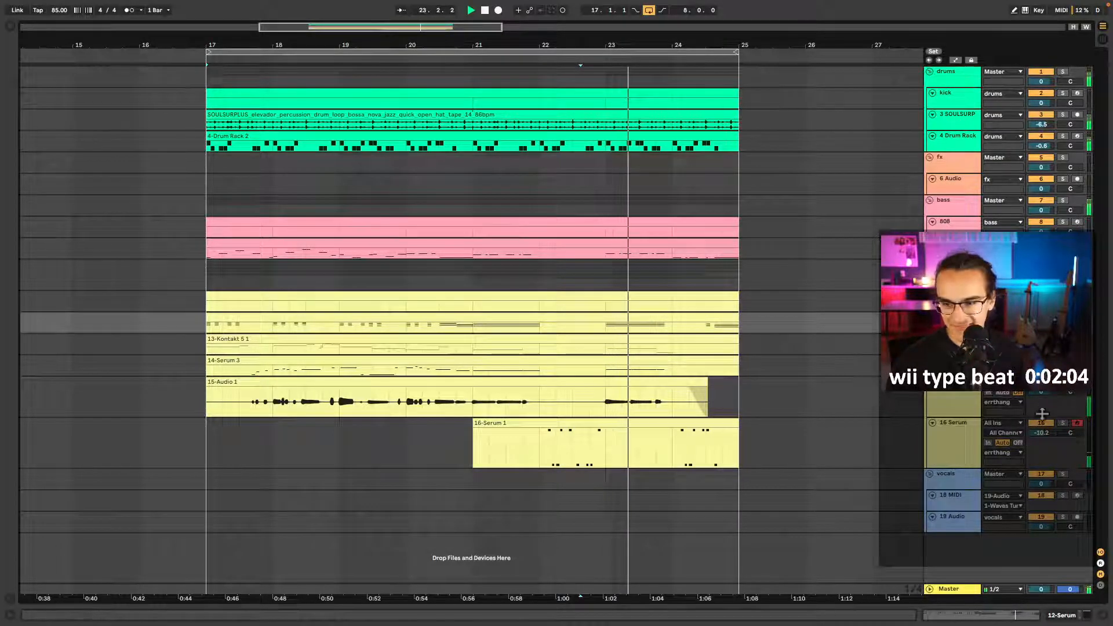
# - Lower the 16 Serum track's volume to -11.7 dB, and inspect the 12-Serum clip's final chord from 8.3.1 to 9.1.1
pyautogui.moveTo(1045, 433); pyautogui.dragTo(1046, 439)
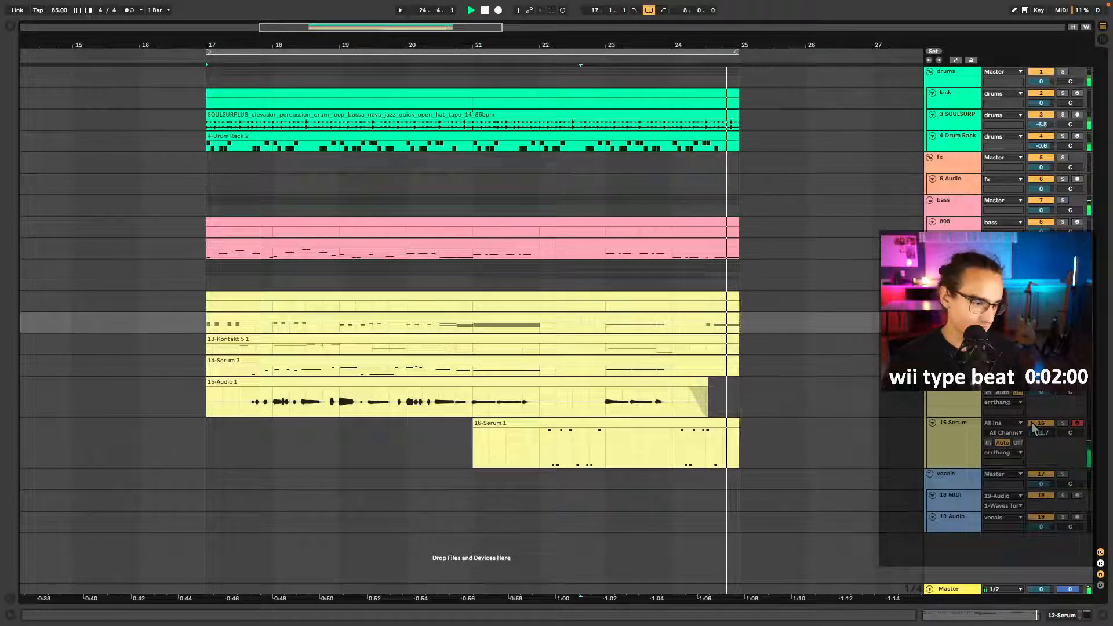
pyautogui.click(722, 316)
pyautogui.doubleClick(722, 316)
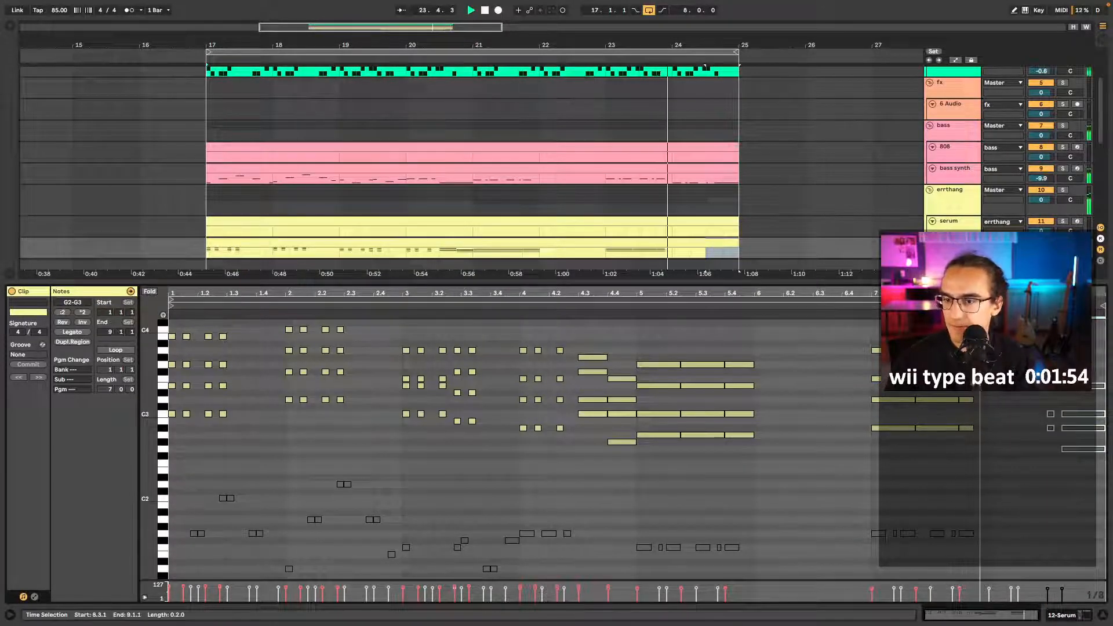
pyautogui.press('super+alt+l')
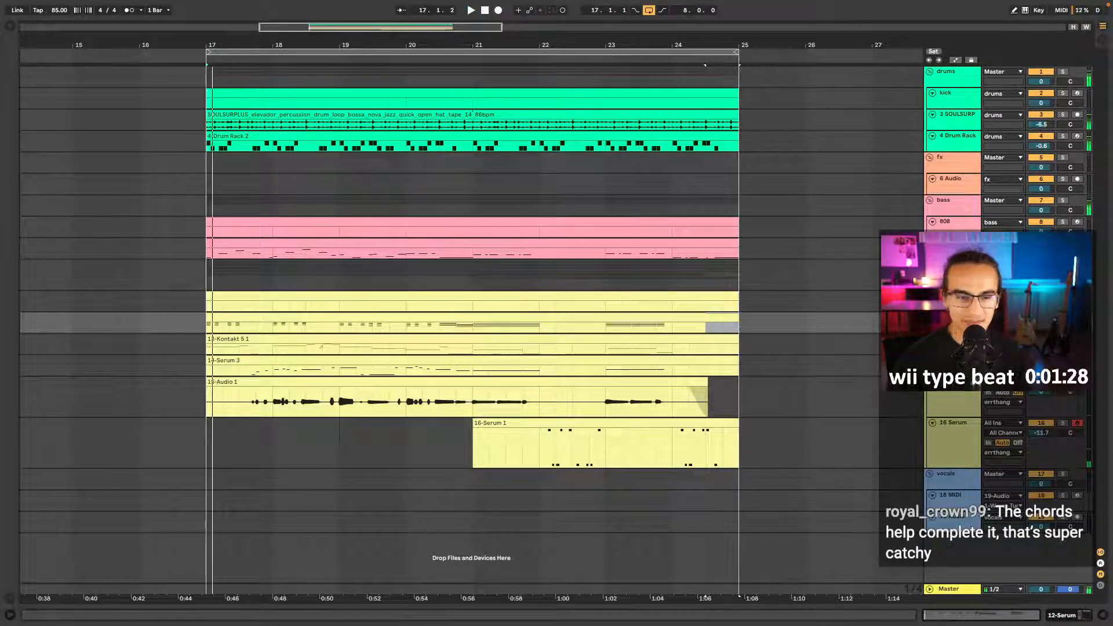
# - Turn off arrangement looping and play the section from bar 17
pyautogui.press('space')
pyautogui.click(202, 182)
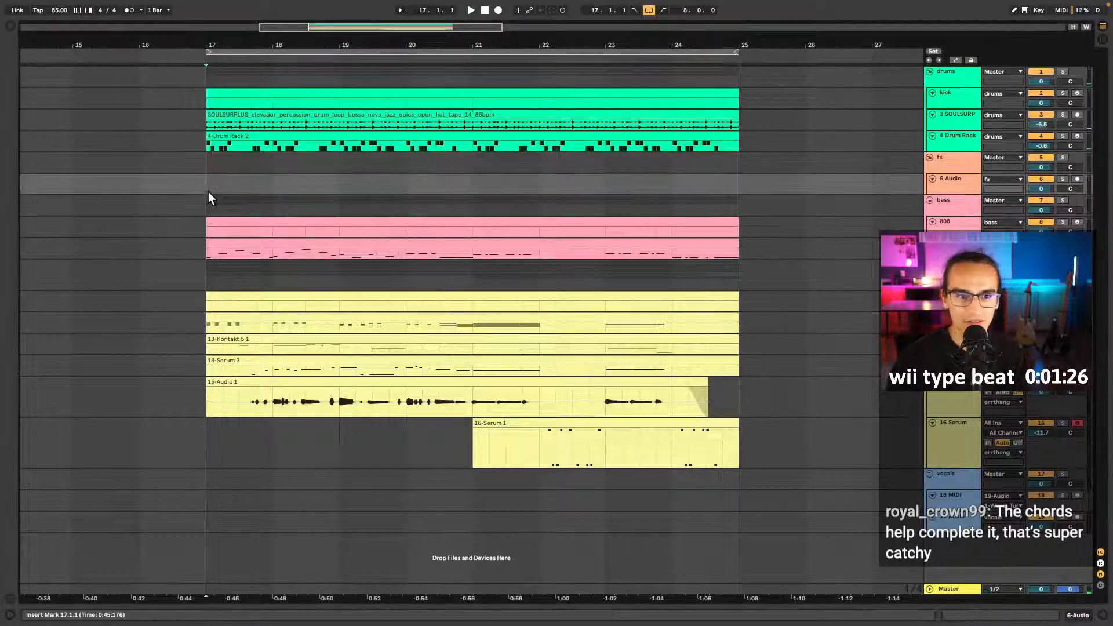
pyautogui.click(649, 10)
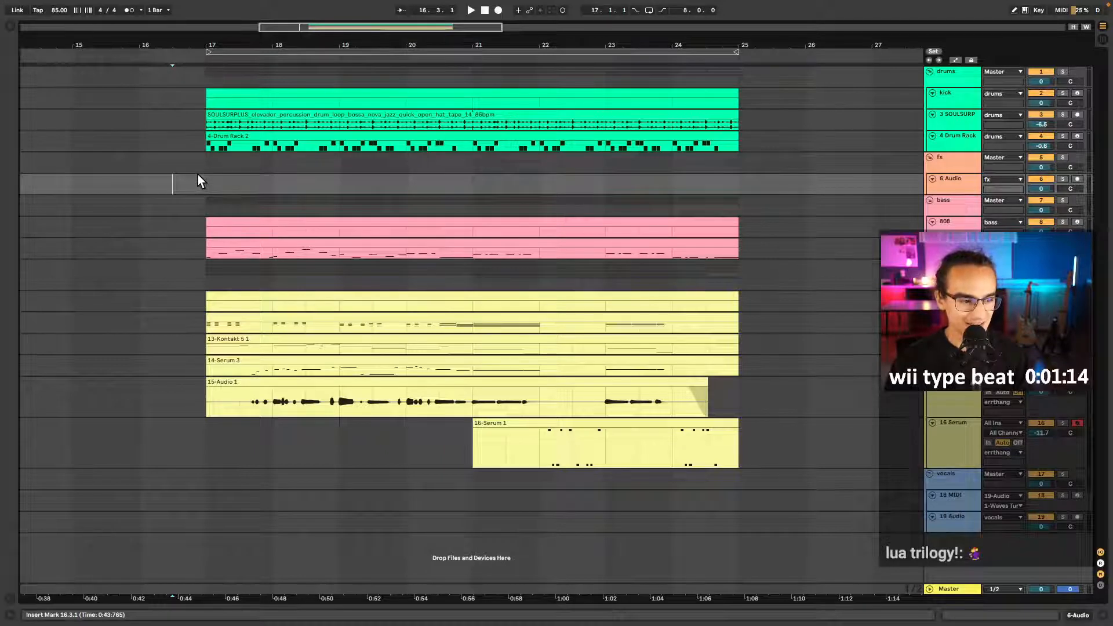
pyautogui.press('space')
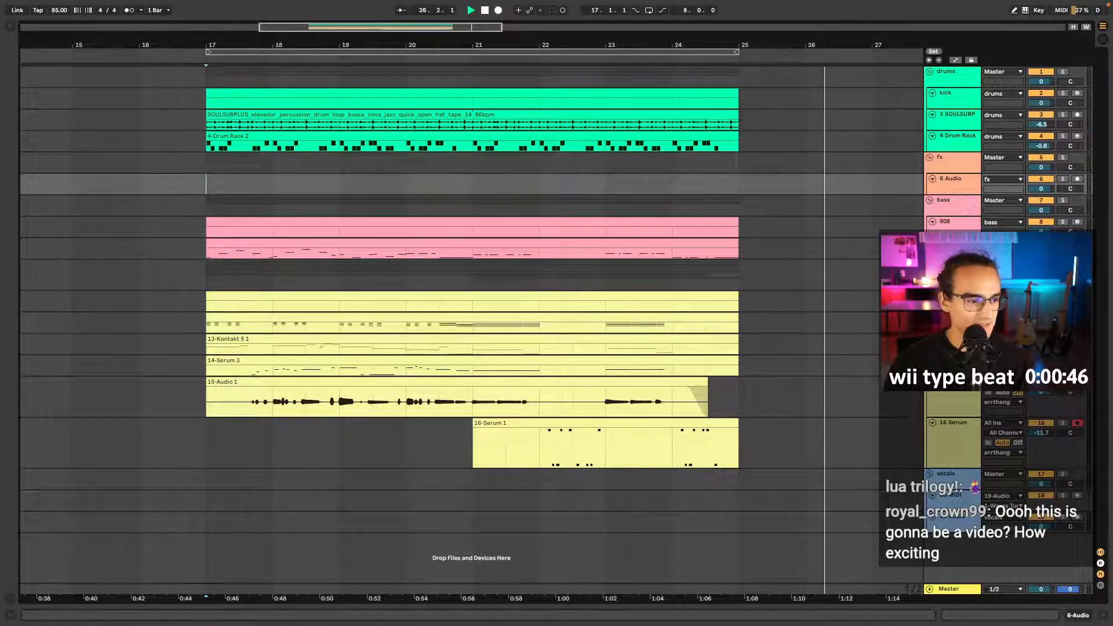
# - Trim the end of the SOULSURPLUS percussion loop back to about 24.4.3 and play the ending from bar 24
pyautogui.doubleClick(730, 119)
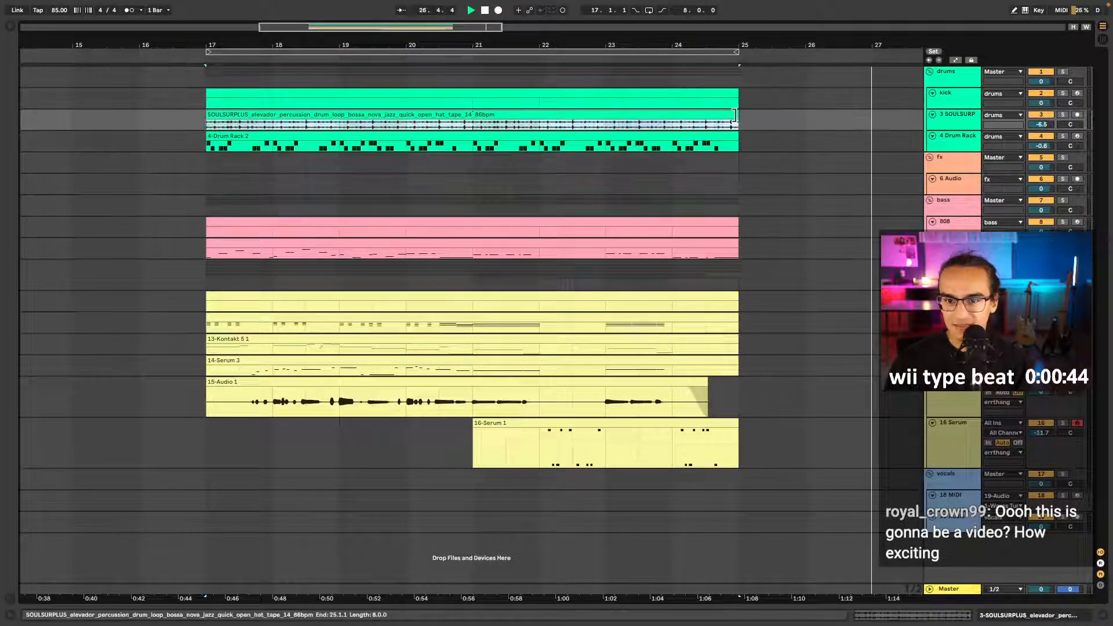
pyautogui.click(741, 128)
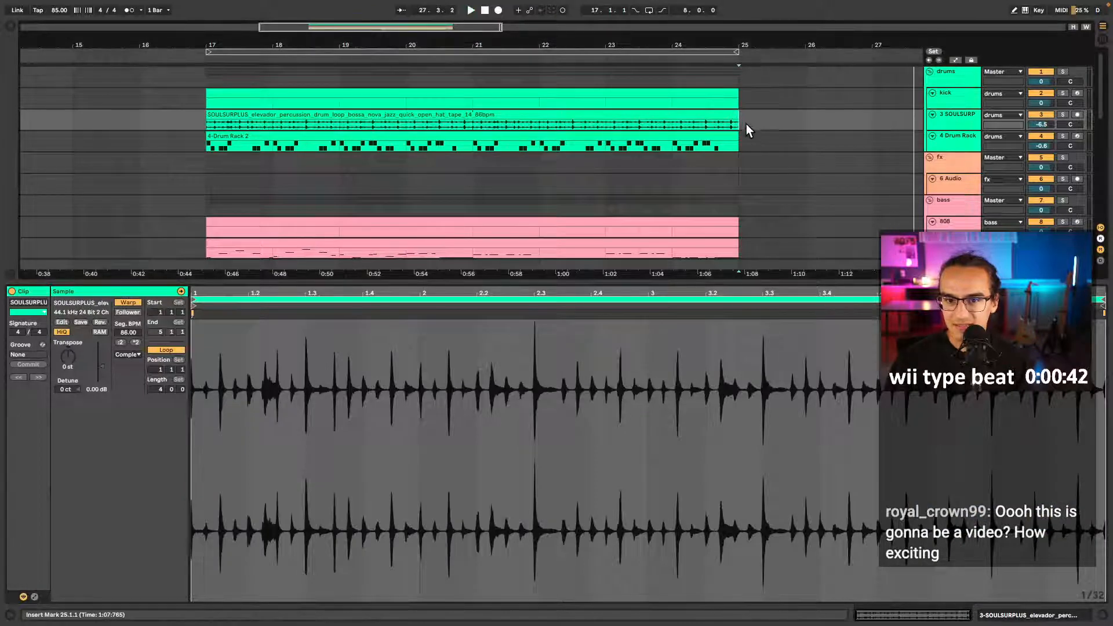
pyautogui.moveTo(735, 115); pyautogui.dragTo(726, 116)
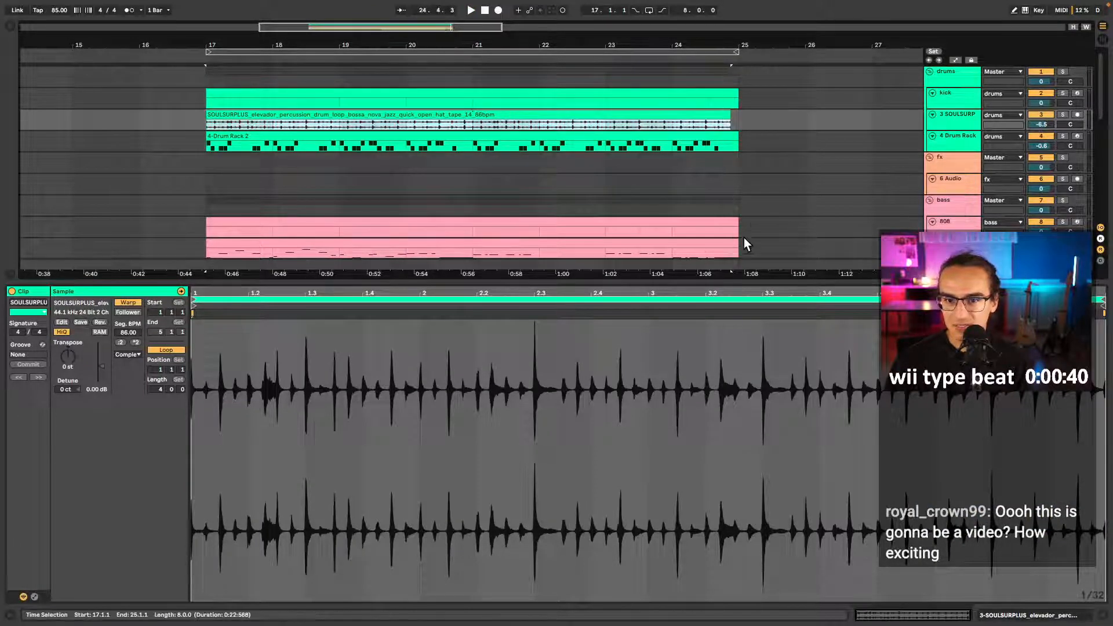
pyautogui.doubleClick(740, 281)
pyautogui.click(670, 130)
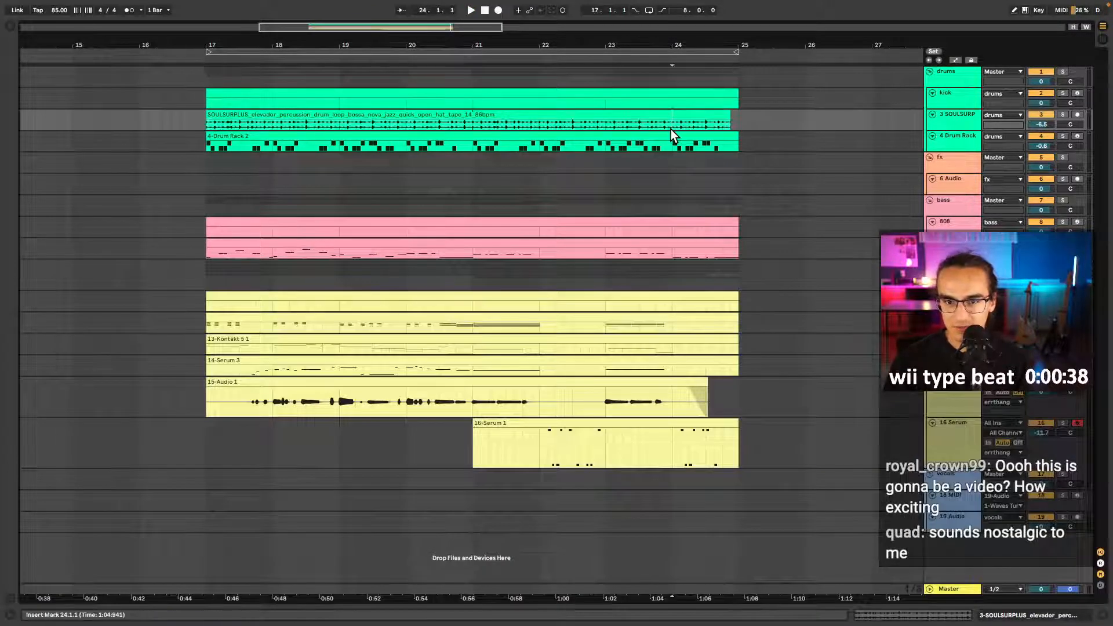
pyautogui.press('space')
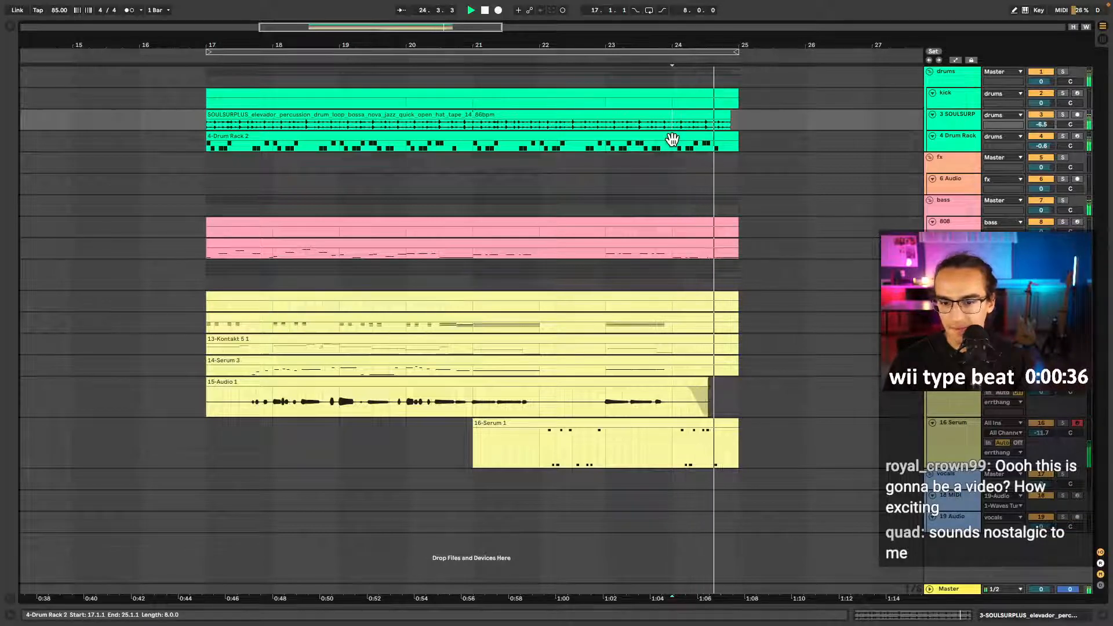
pyautogui.press('space')
# - Shorten the SOULSURPLUS percussion loop to end at 24.3.3, checking the ending by playback
pyautogui.press('z')
pyautogui.scroll(10, 730, 134)
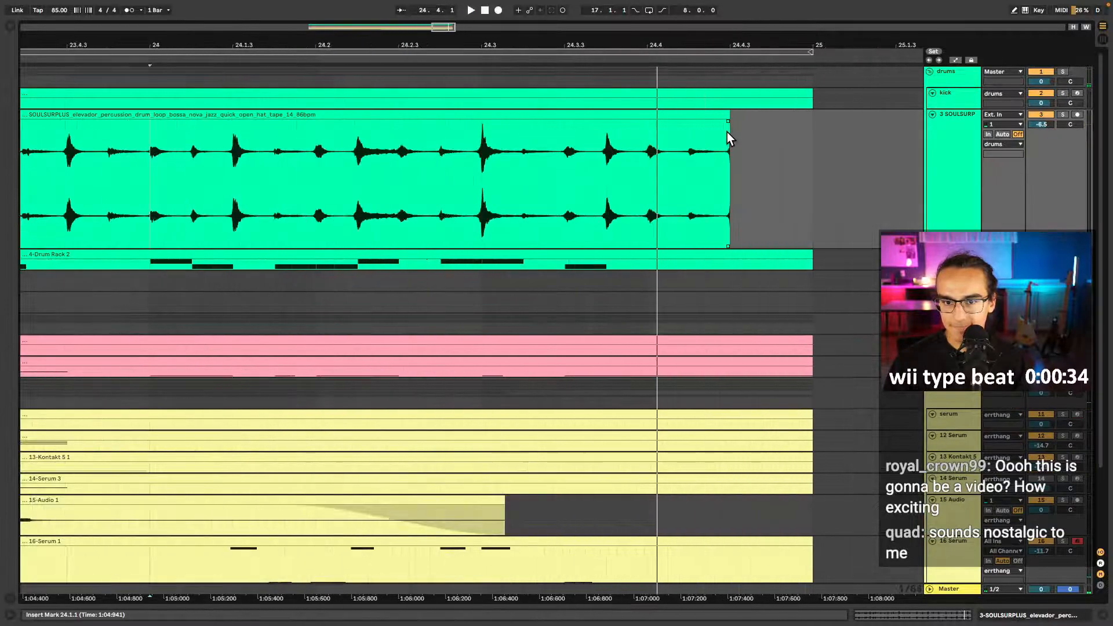
pyautogui.moveTo(728, 116); pyautogui.dragTo(626, 117)
pyautogui.click(472, 166)
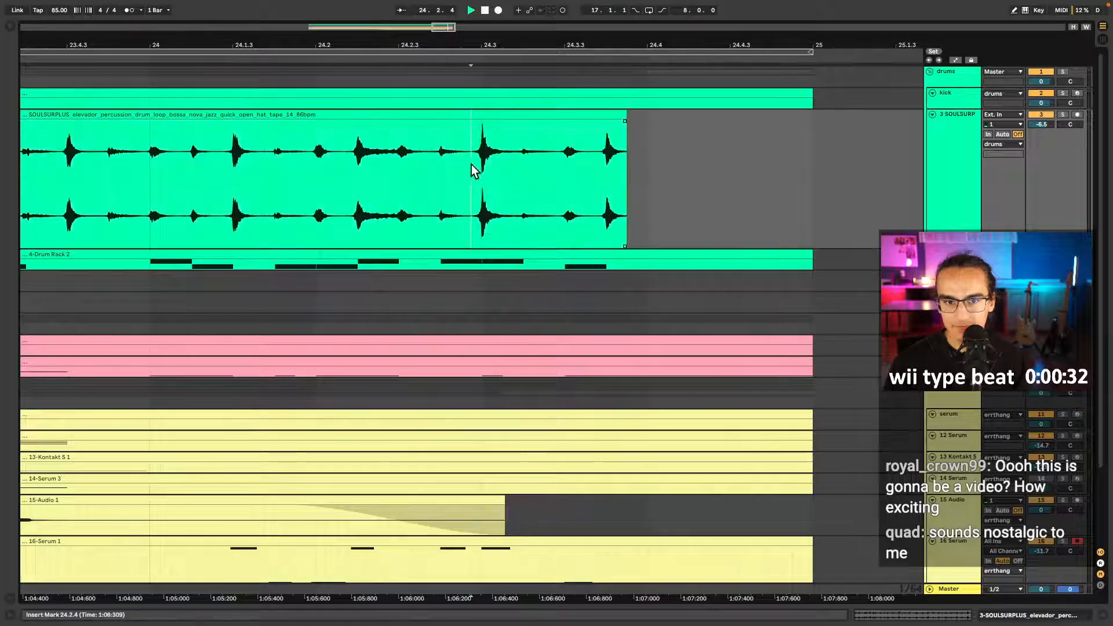
pyautogui.press('space')
pyautogui.moveTo(623, 114); pyautogui.dragTo(595, 116)
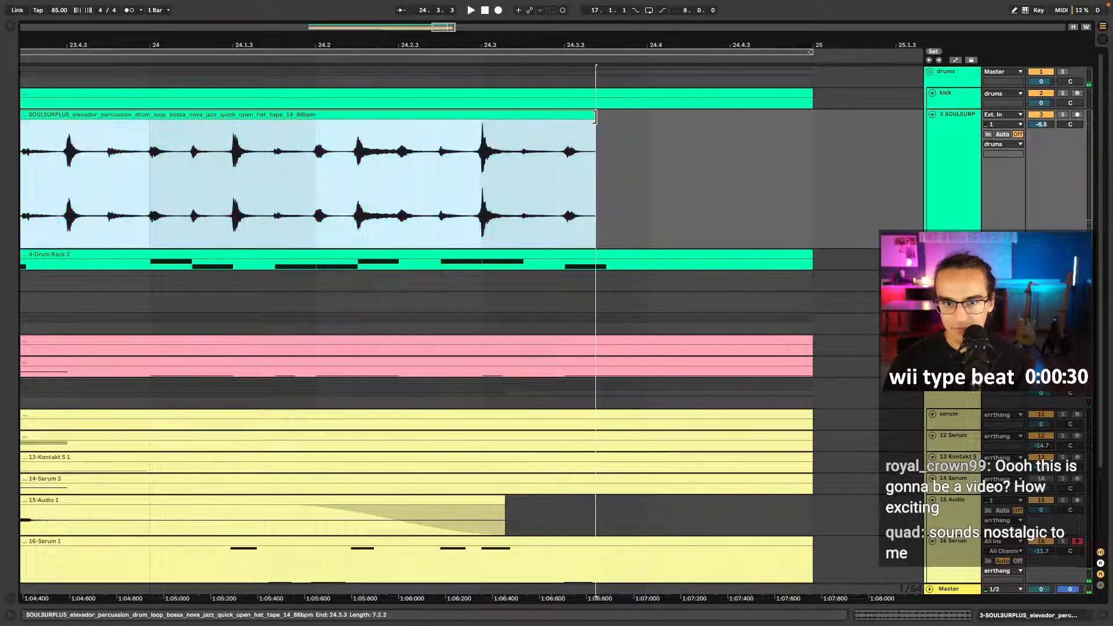
pyautogui.click(461, 186)
pyautogui.press('space')
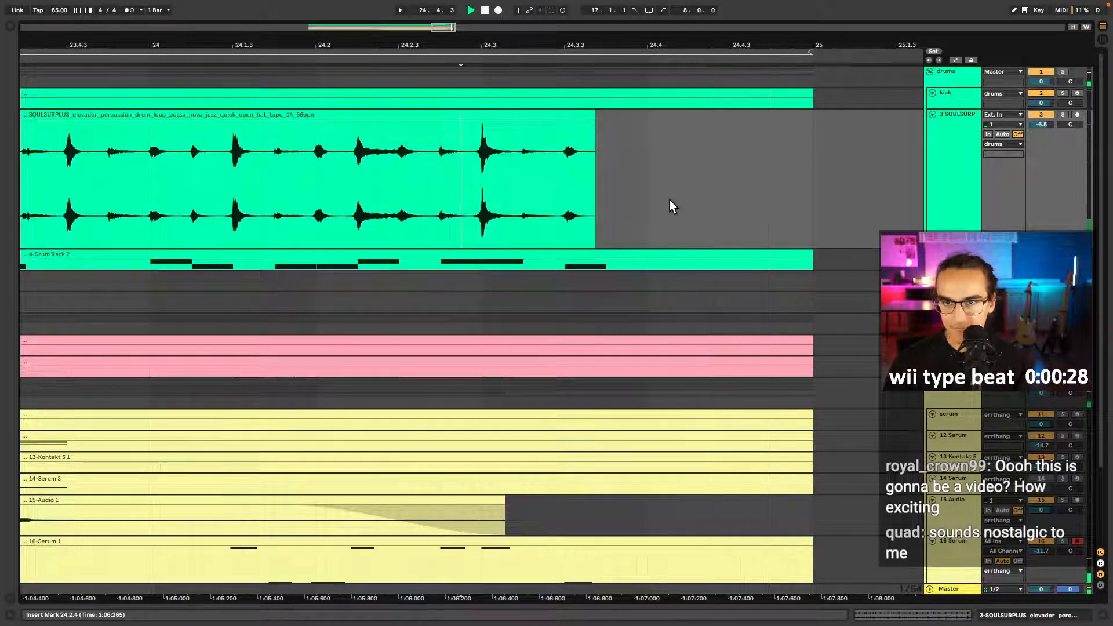
pyautogui.click(677, 175)
pyautogui.press('space')
pyautogui.press('h')
pyautogui.scroll(-10, 660, 170)
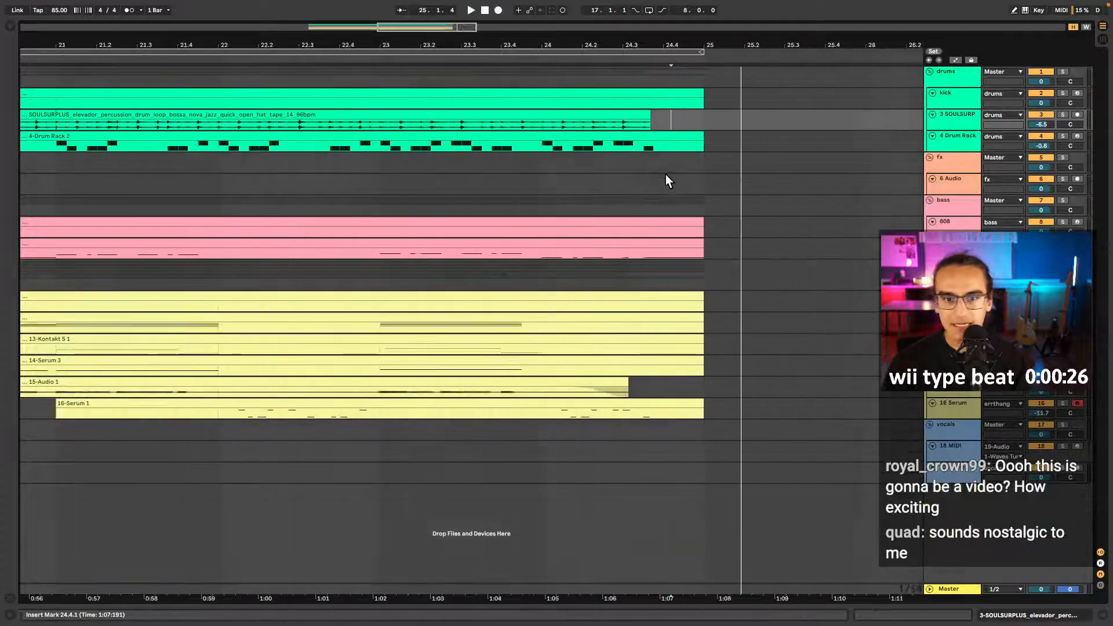
pyautogui.click(645, 186)
pyautogui.moveTo(645, 187); pyautogui.dragTo(655, 187)
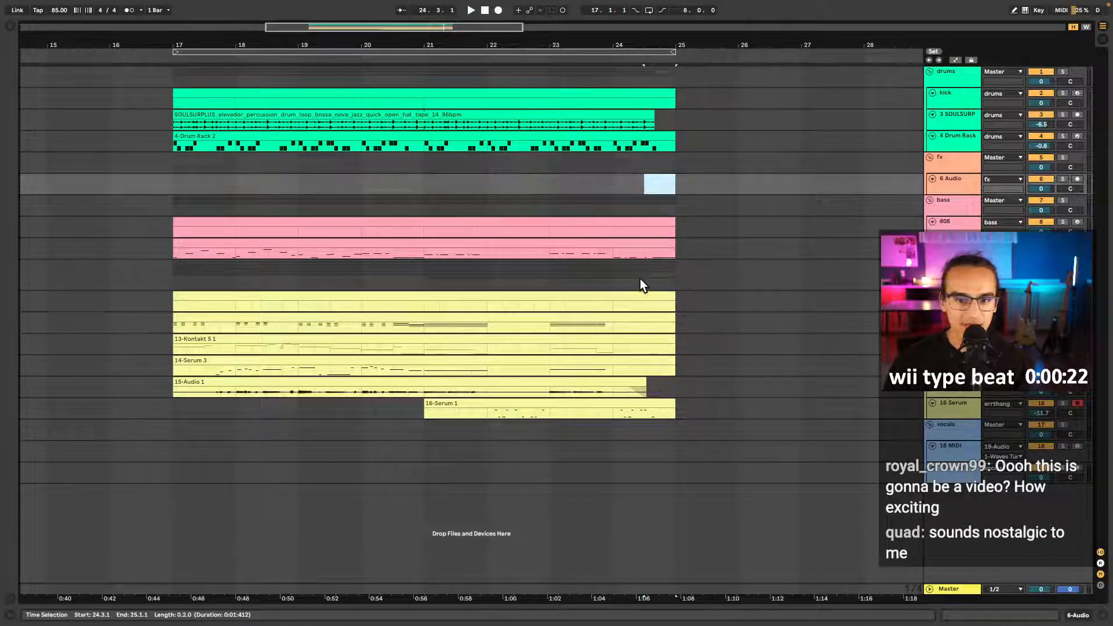
pyautogui.moveTo(640, 279); pyautogui.dragTo(666, 274)
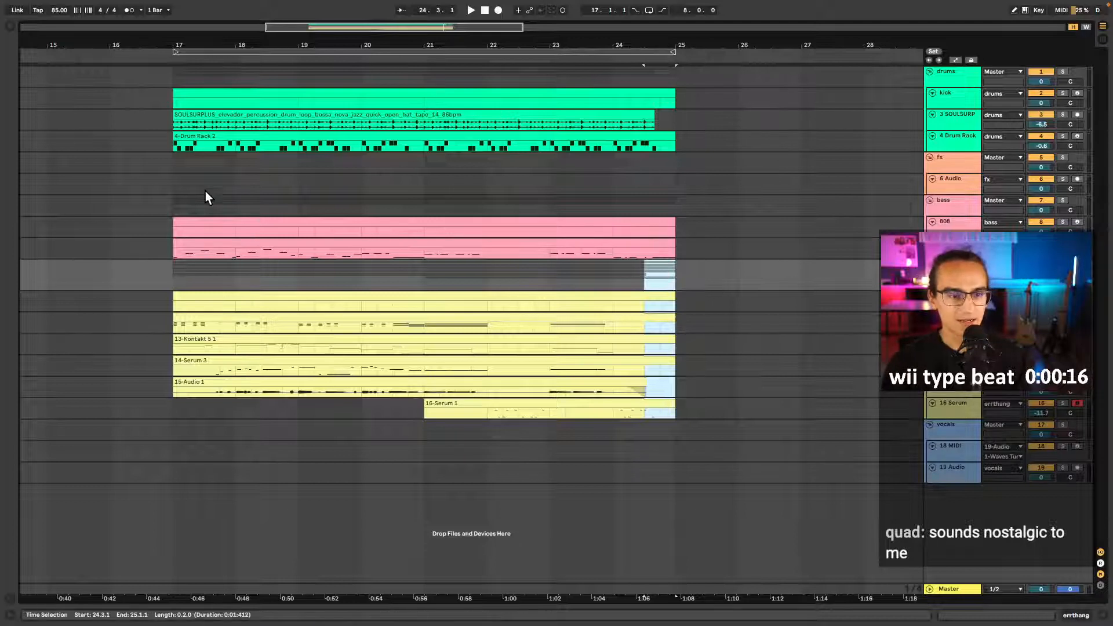
# - Place the insert marker at bar 17 and save the project
pyautogui.click(173, 205)
pyautogui.hotkey('ctrl', 's')
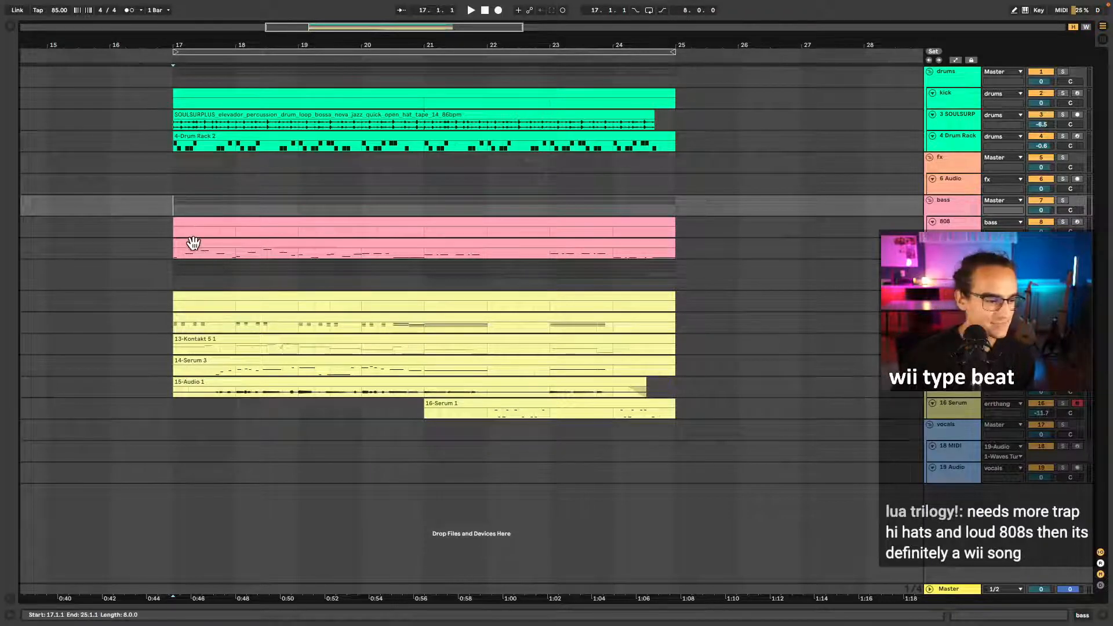
pyautogui.click(168, 282)
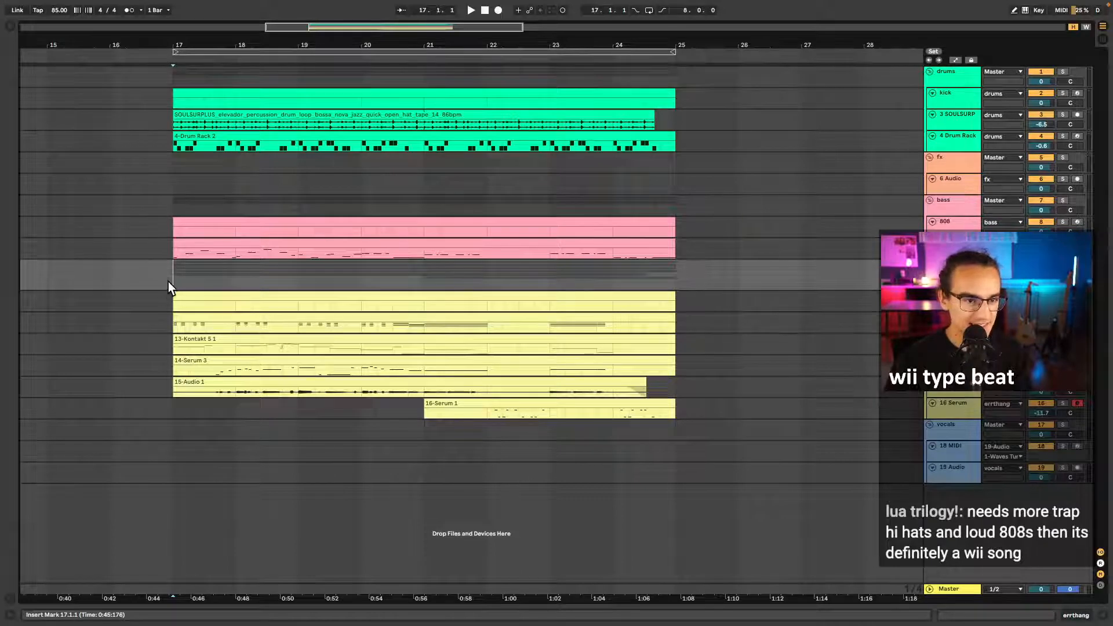
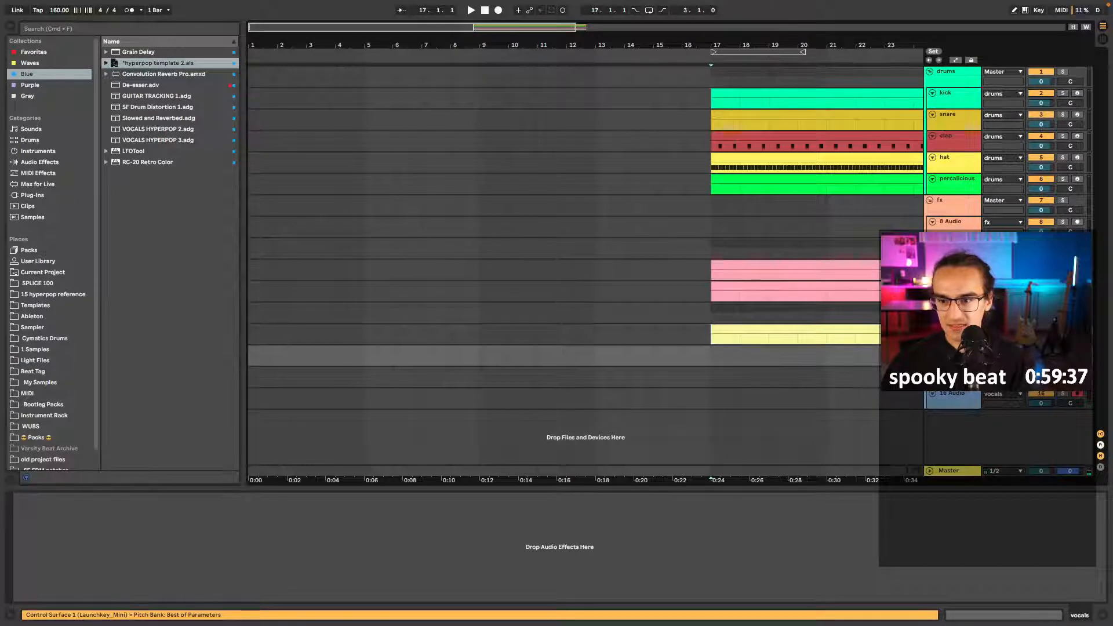
# - Delete the vocals group from the hyperpop template and select the serum clip spanning bars 17 to 25
pyautogui.press('Delete')
pyautogui.hscroll(1, 731, 320)
pyautogui.hscroll(4, 728, 320)
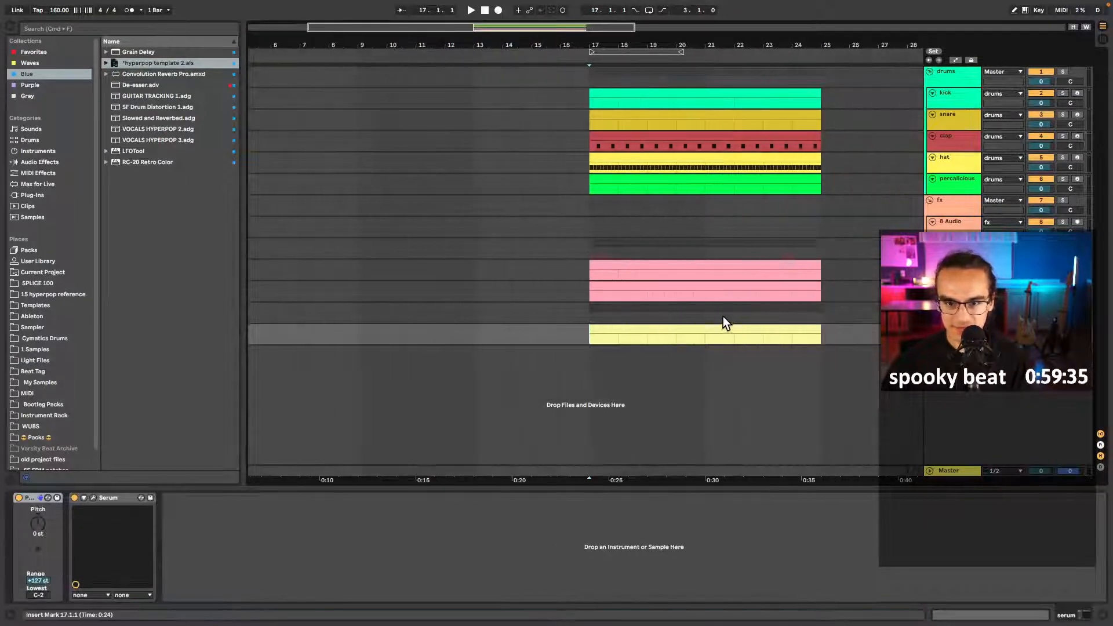
pyautogui.scroll(-1, 722, 320)
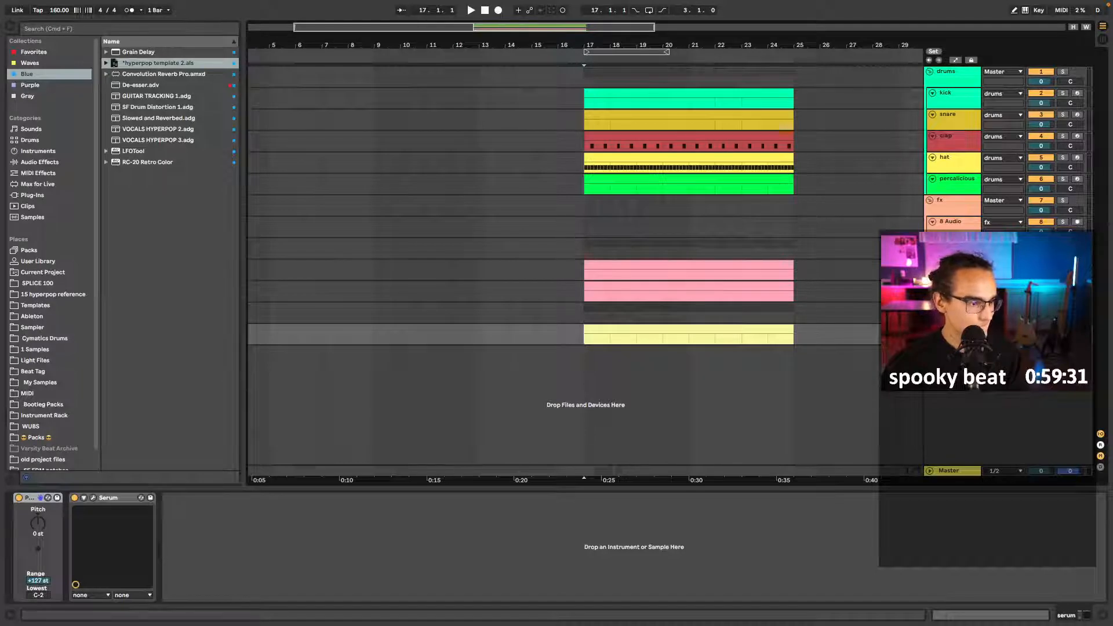
pyautogui.click(704, 327)
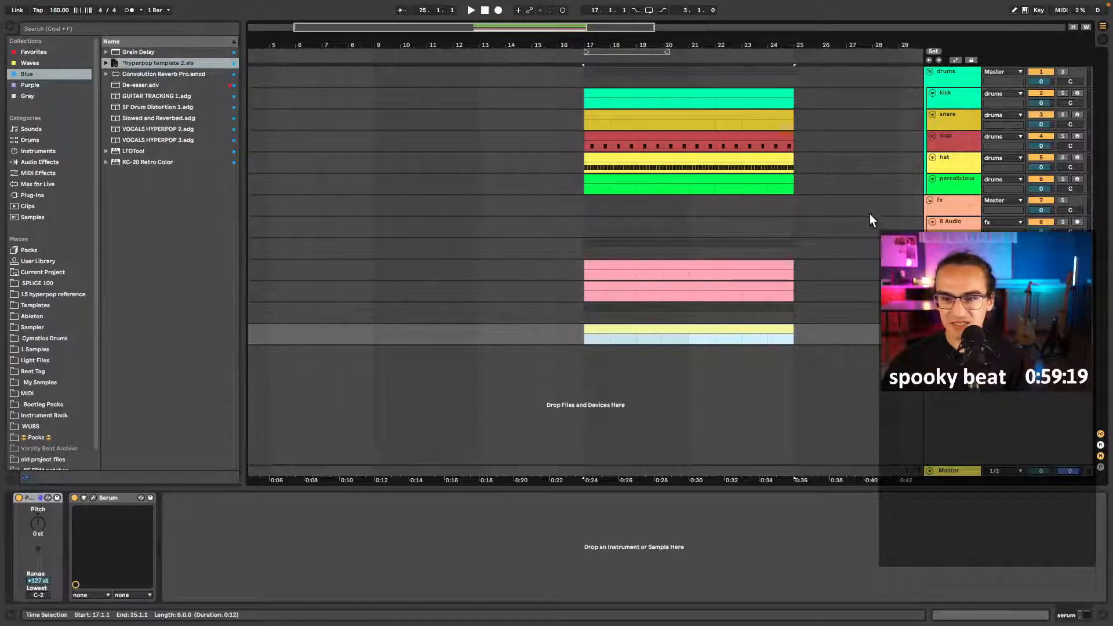
# - Add an audio track below percalicious and place the UWarmLF_Full_Drum_Loop_03_80 sample on it at bar 17
pyautogui.click(962, 186)
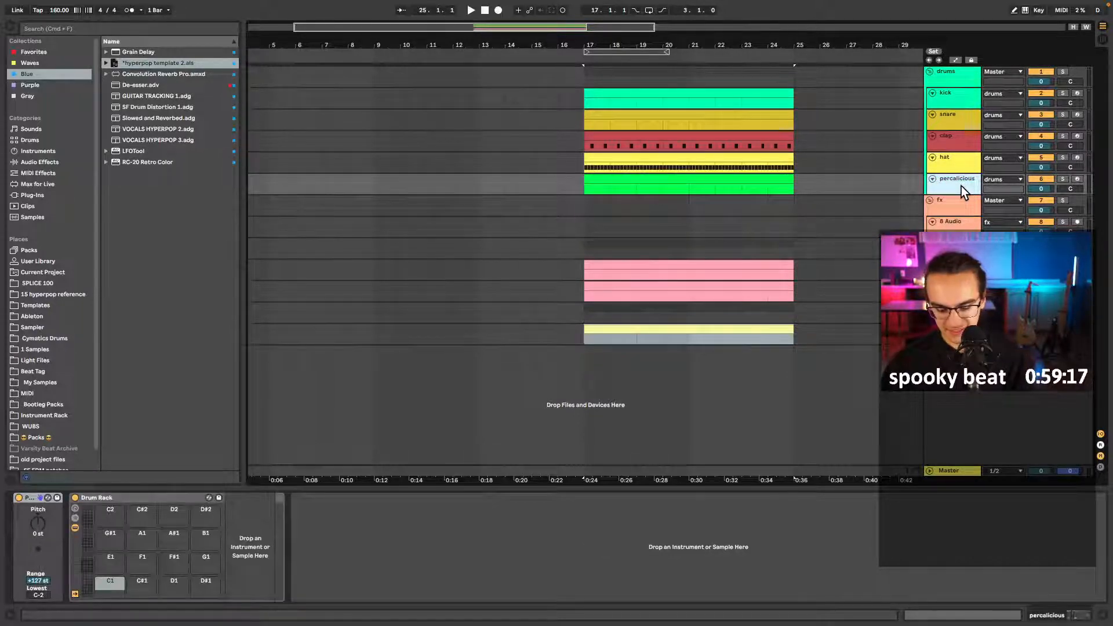
pyautogui.press('super+t')
pyautogui.click(575, 231)
pyautogui.hscroll(3, 579, 228)
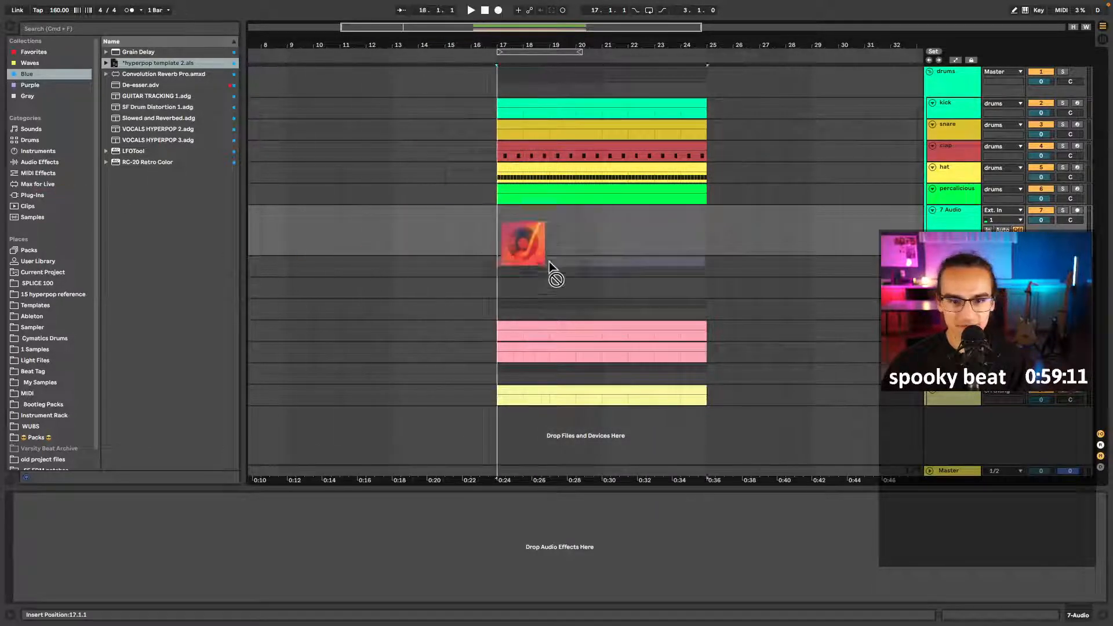
pyautogui.moveTo(549, 262); pyautogui.dragTo(499, 231)
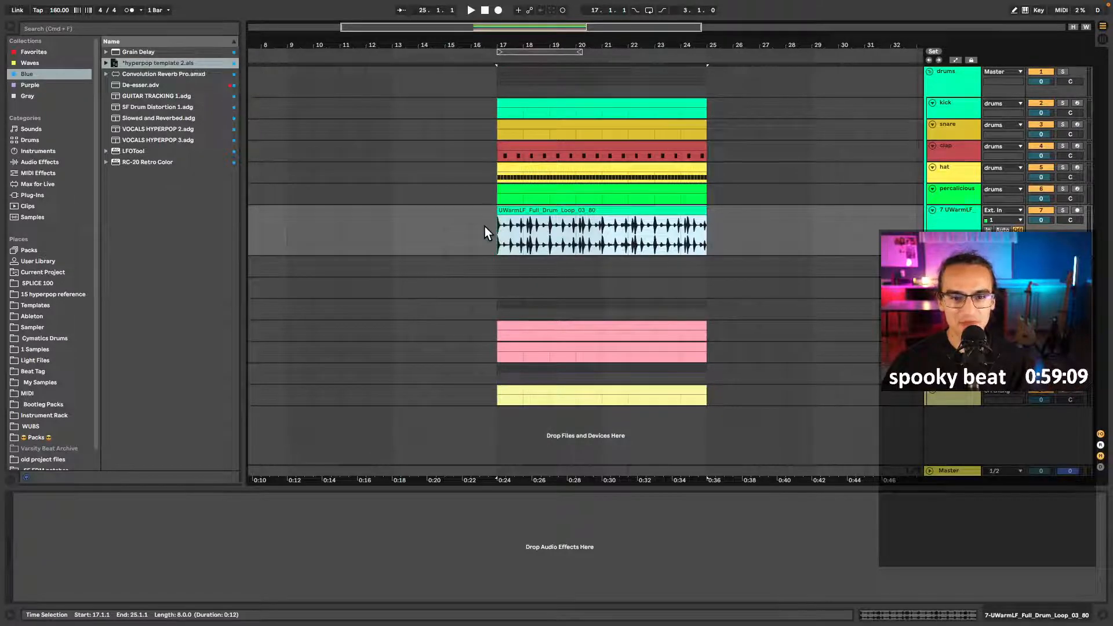
# - Set the project tempo to 80 BPM and place the insert marker at the drum loop's start in bar 17
pyautogui.click(58, 12)
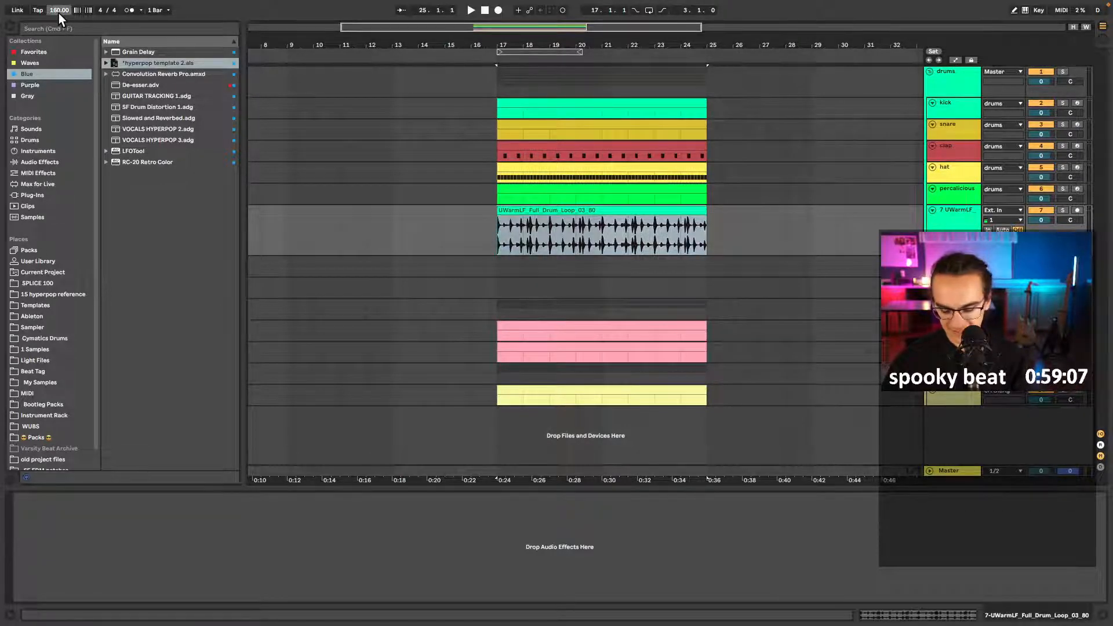
pyautogui.write('80')
pyautogui.press('Return')
pyautogui.click(502, 246)
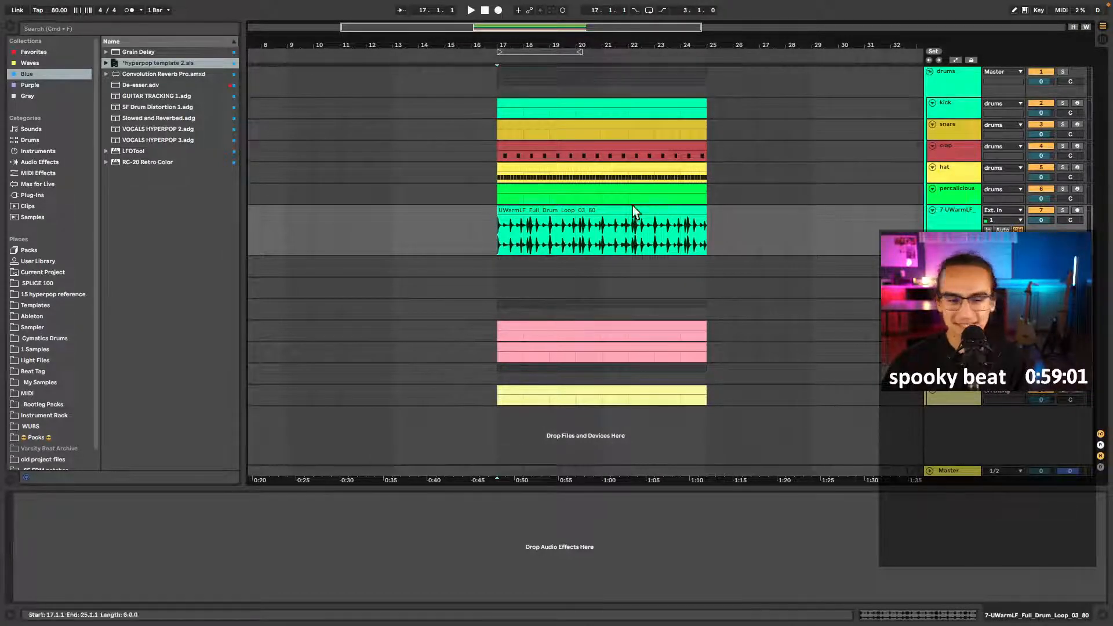
pyautogui.scroll(1, 498, 234)
pyautogui.scroll(3, 500, 239)
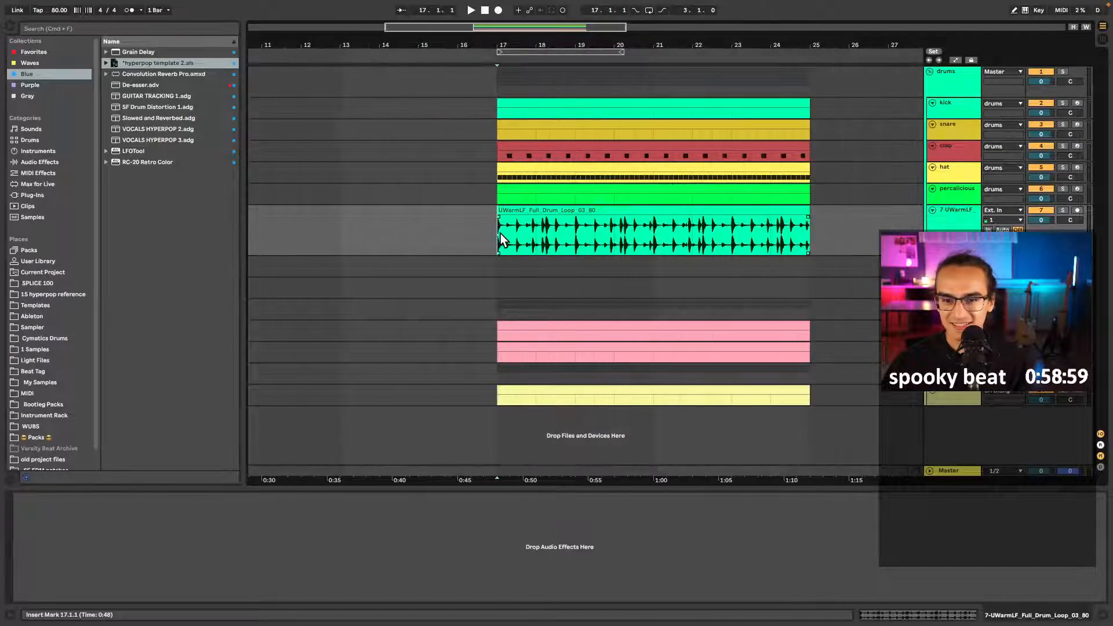
# - Hide the browser and halve the segment BPM of the UWarmLF_Full_Drum_Loop_03_80 clip to 80
pyautogui.hscroll(4, 481, 231)
pyautogui.hscroll(1, 461, 215)
pyautogui.click(459, 211)
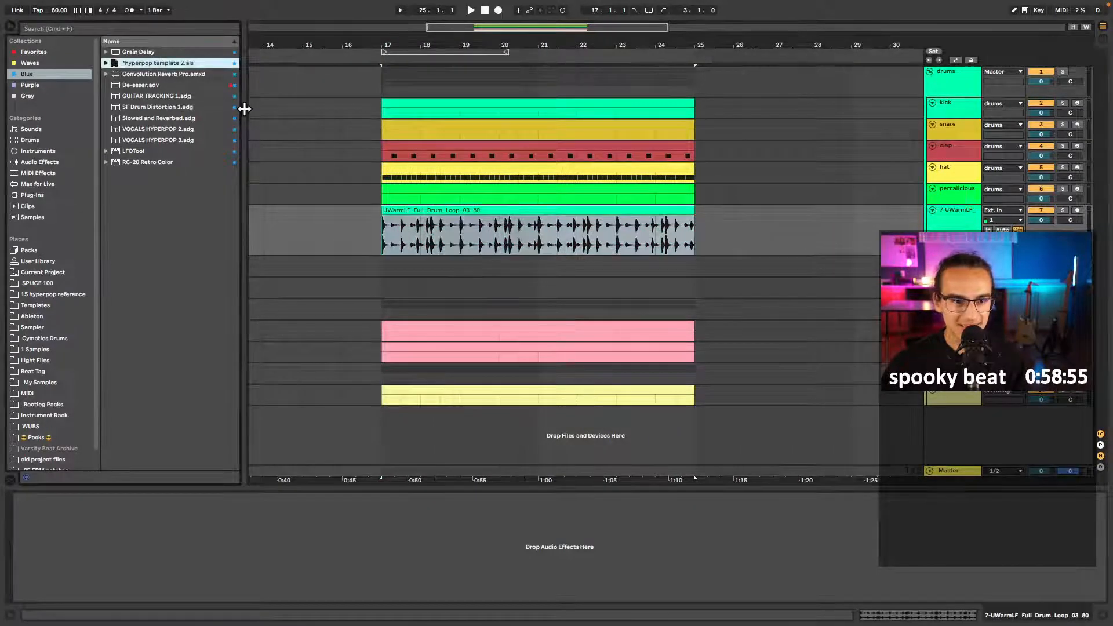
pyautogui.press('super+alt+b')
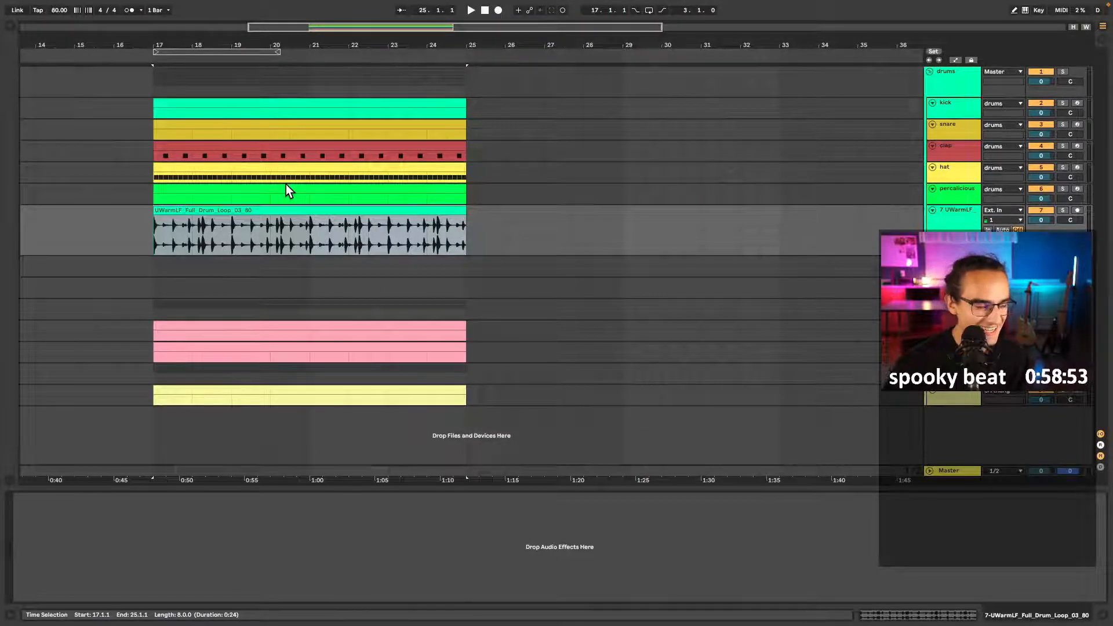
pyautogui.click(400, 232)
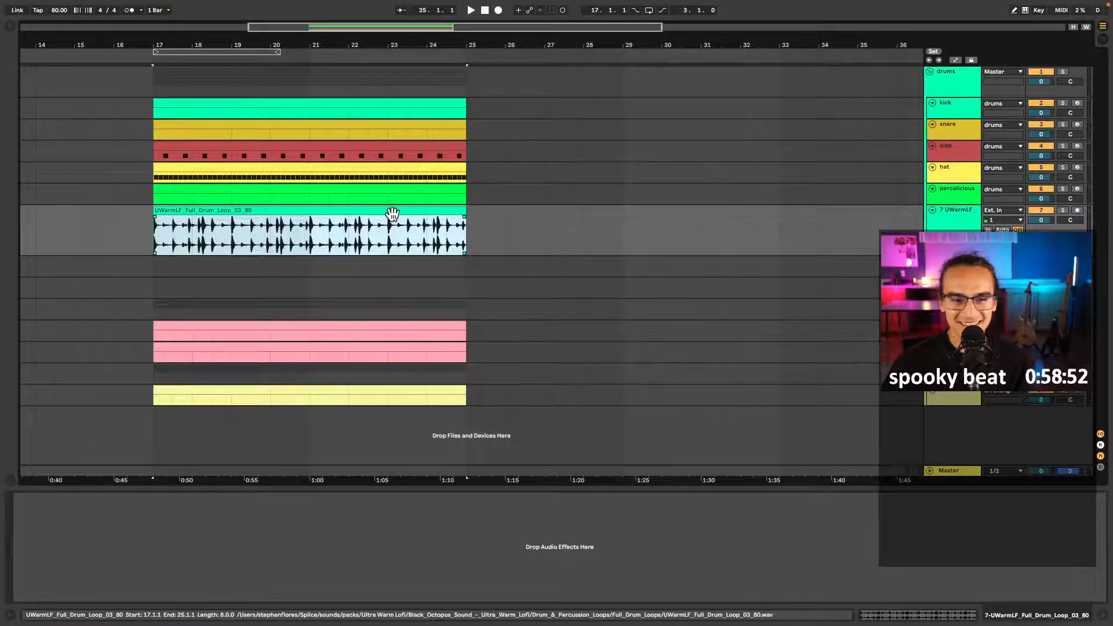
pyautogui.press('space')
pyautogui.doubleClick(266, 204)
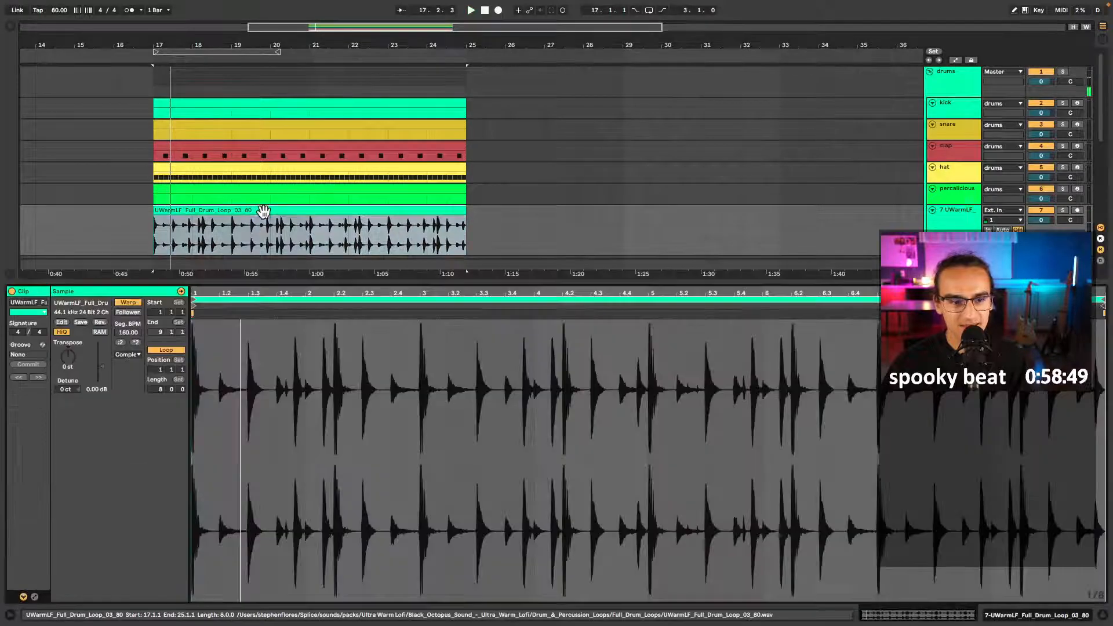
pyautogui.click(122, 342)
pyautogui.doubleClick(195, 280)
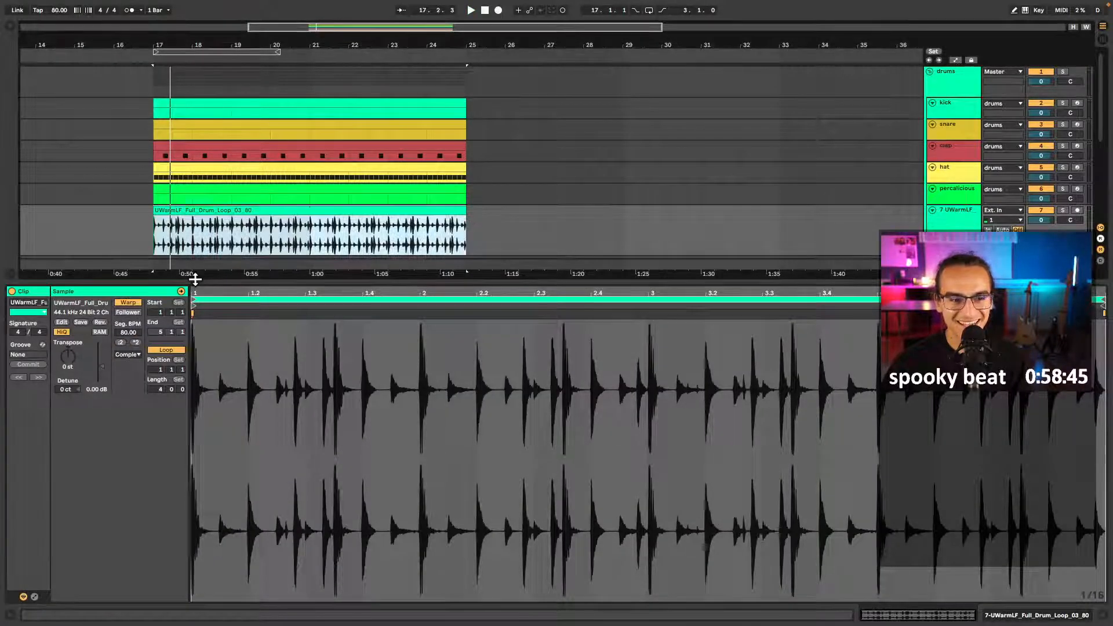
# - Play the drum loop from bar 17 and lower its track volume to -6 dB
pyautogui.click(147, 240)
pyautogui.press('space')
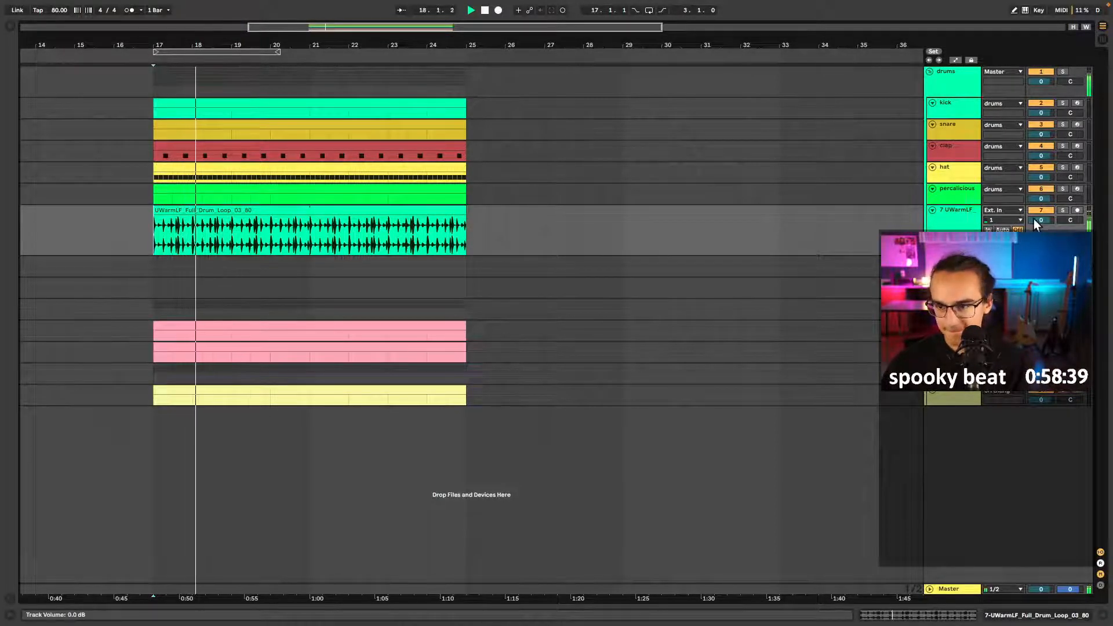
pyautogui.moveTo(1041, 220)
pyautogui.mouseDown()
pyautogui.moveTo(1041, 241)
pyautogui.moveTo(1041, 220)
pyautogui.mouseUp()
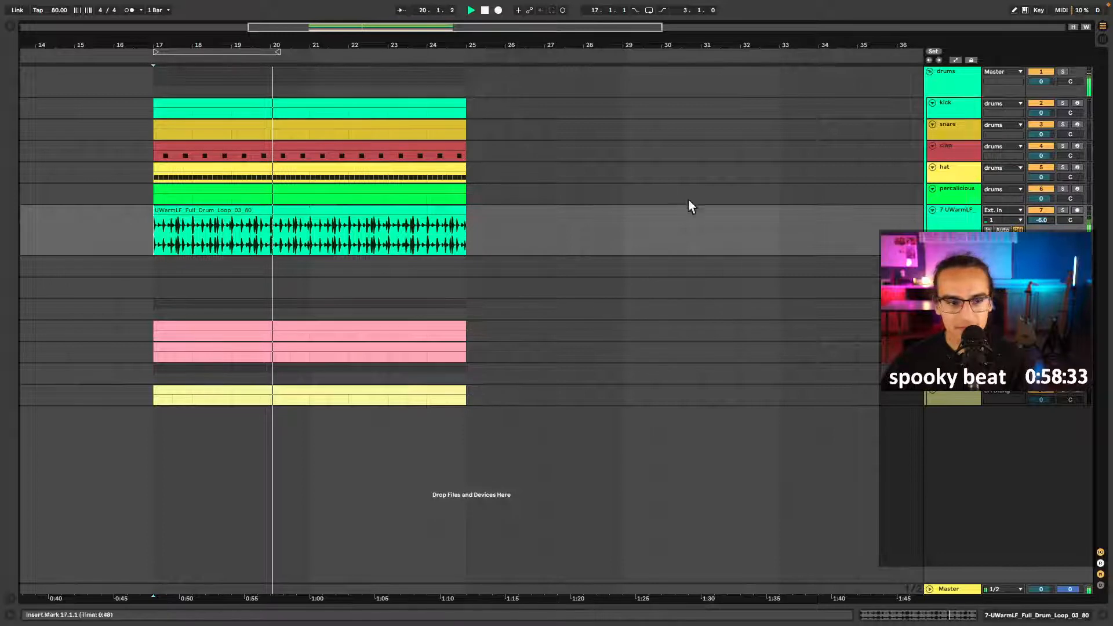
# - Try to split the drum loop clip at bar 21 and delete its second half
pyautogui.click(320, 241)
pyautogui.hotkey('ctrl', 'e')
pyautogui.click(326, 211)
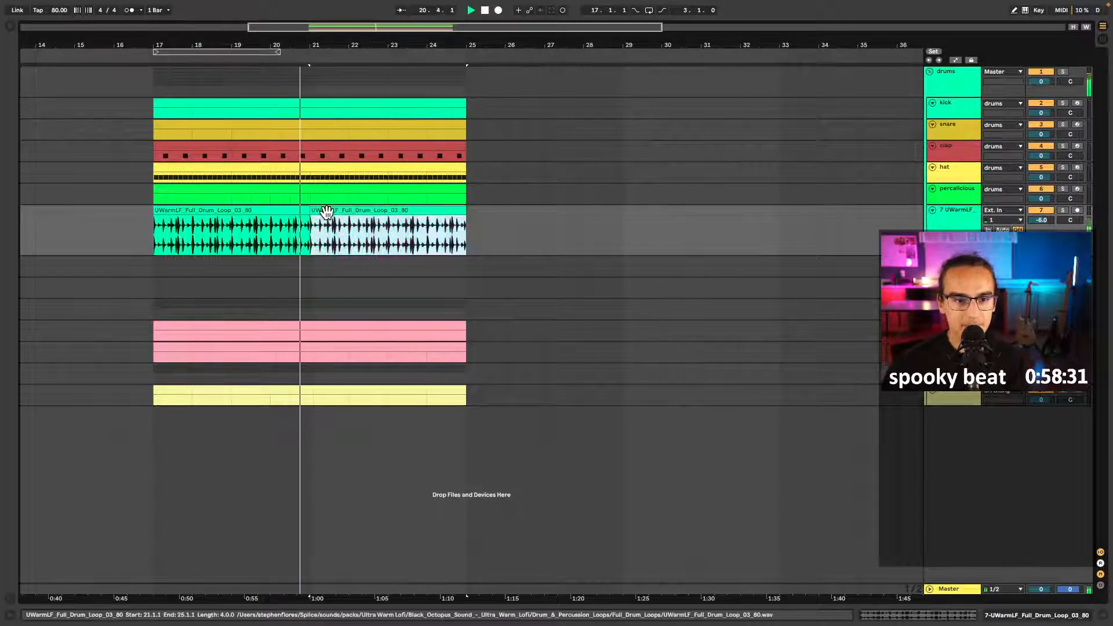
pyautogui.press('Delete')
pyautogui.press('space')
pyautogui.hotkey('ctrl', 'z')
pyautogui.hotkey('ctrl', 'z')
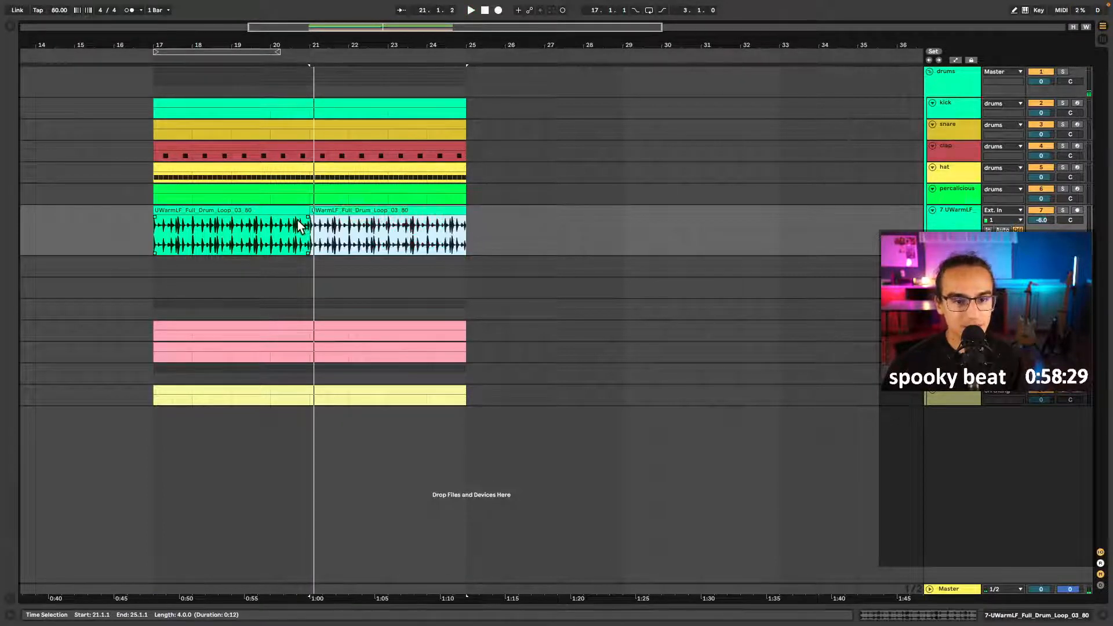
# - Draw the notes C3, A#2, G#2 and G2 in the serum clip at 1.1, 1.3, 2.1 and 2.3
pyautogui.click(155, 240)
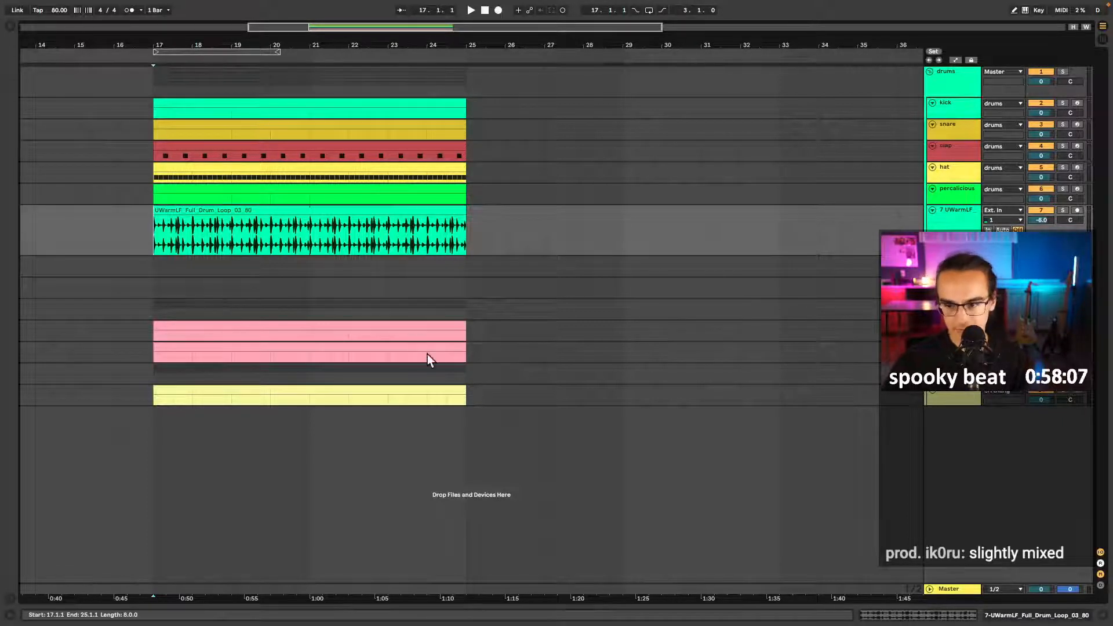
pyautogui.doubleClick(414, 392)
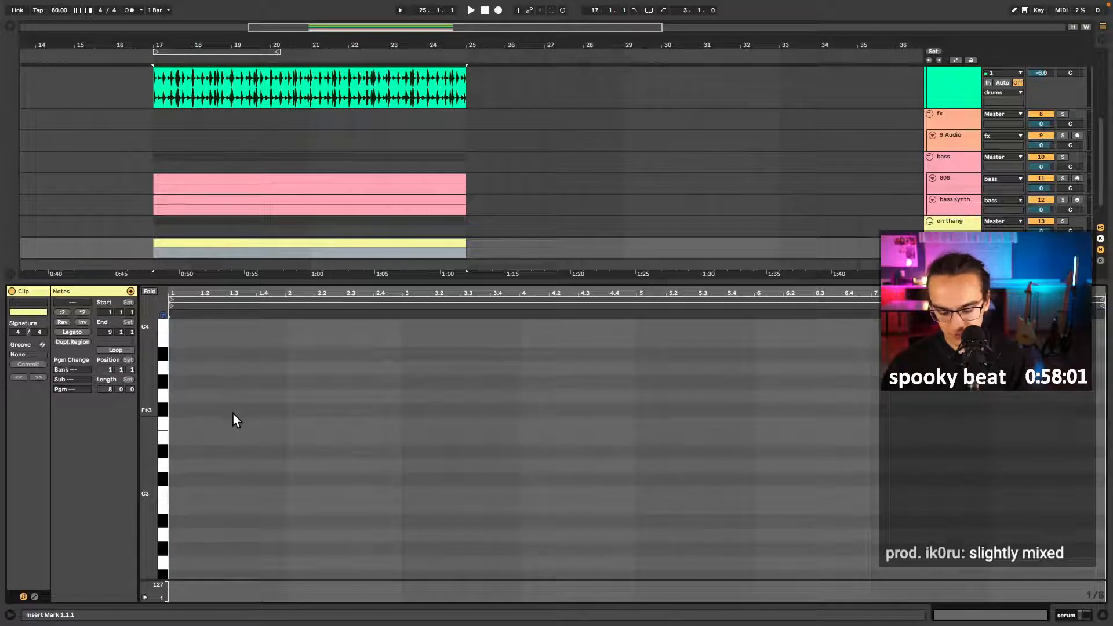
pyautogui.press('b')
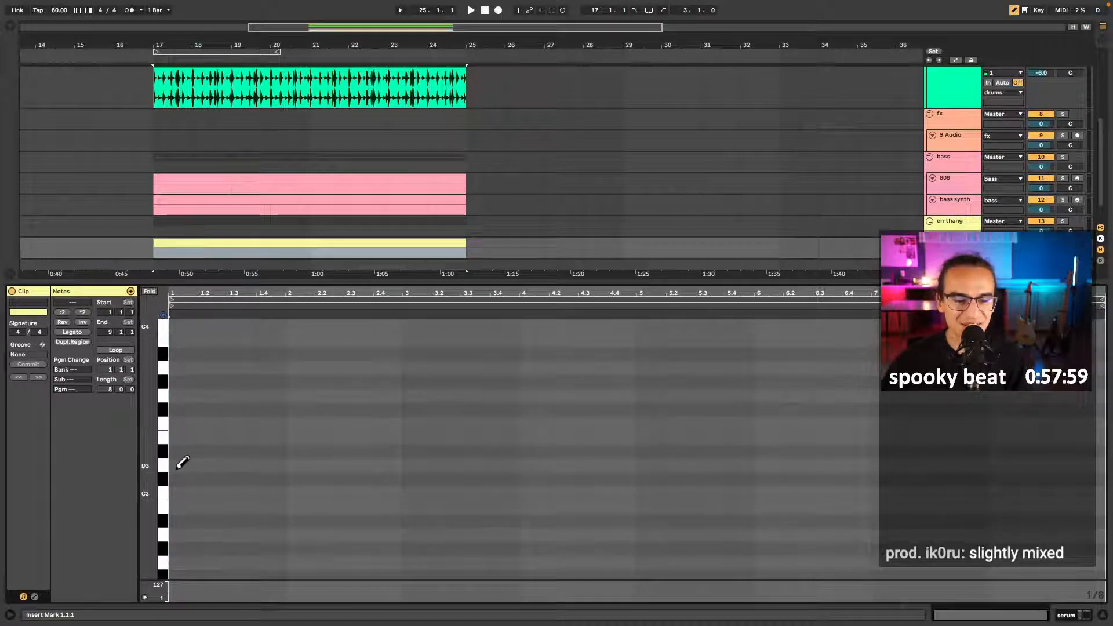
pyautogui.scroll(-3, 191, 464)
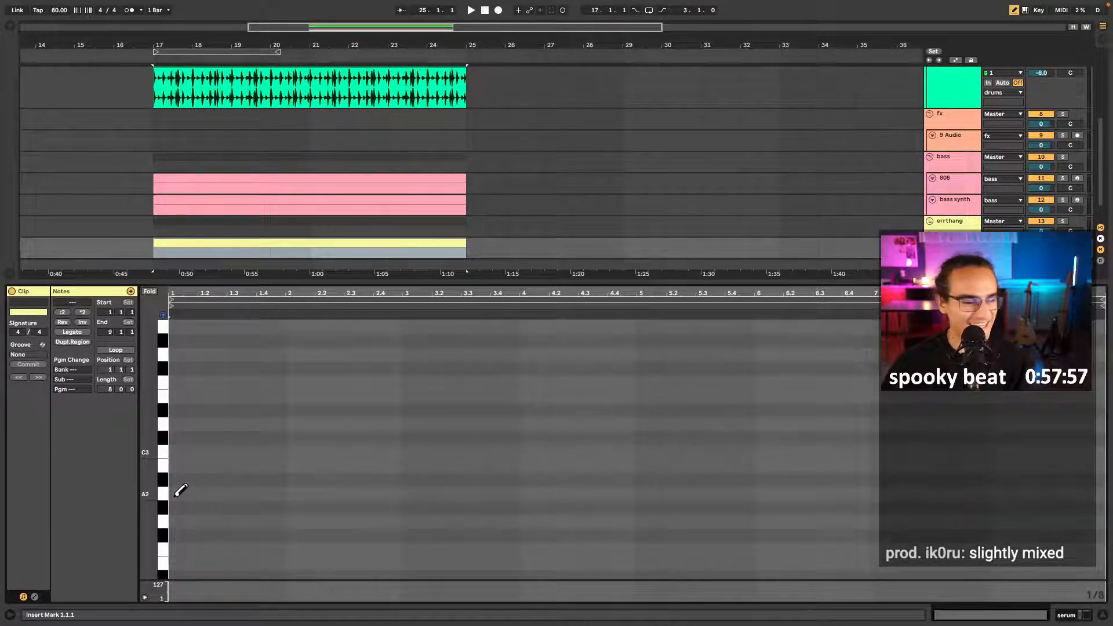
pyautogui.click(175, 493)
pyautogui.click(176, 452)
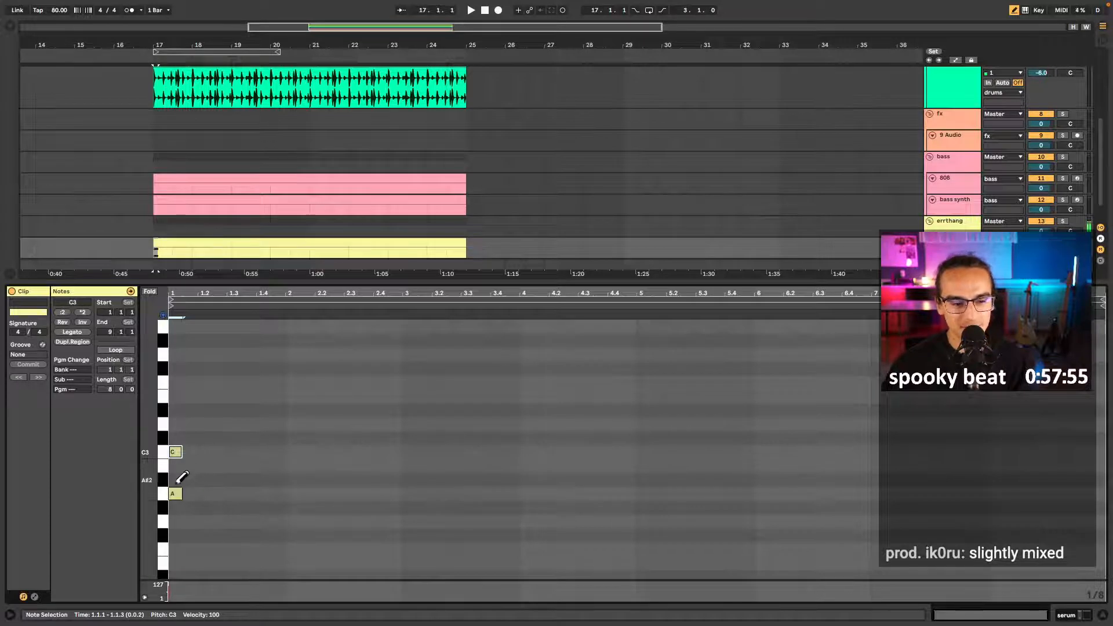
pyautogui.click(177, 494)
pyautogui.moveTo(236, 465); pyautogui.dragTo(265, 474)
pyautogui.click(296, 507)
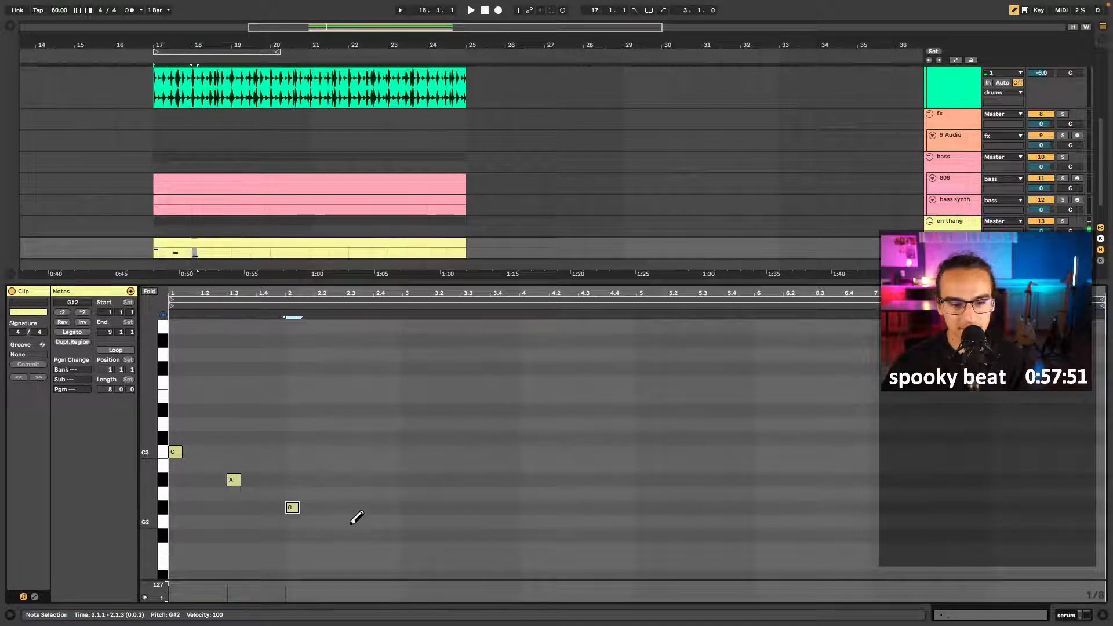
pyautogui.click(351, 521)
pyautogui.click(409, 452)
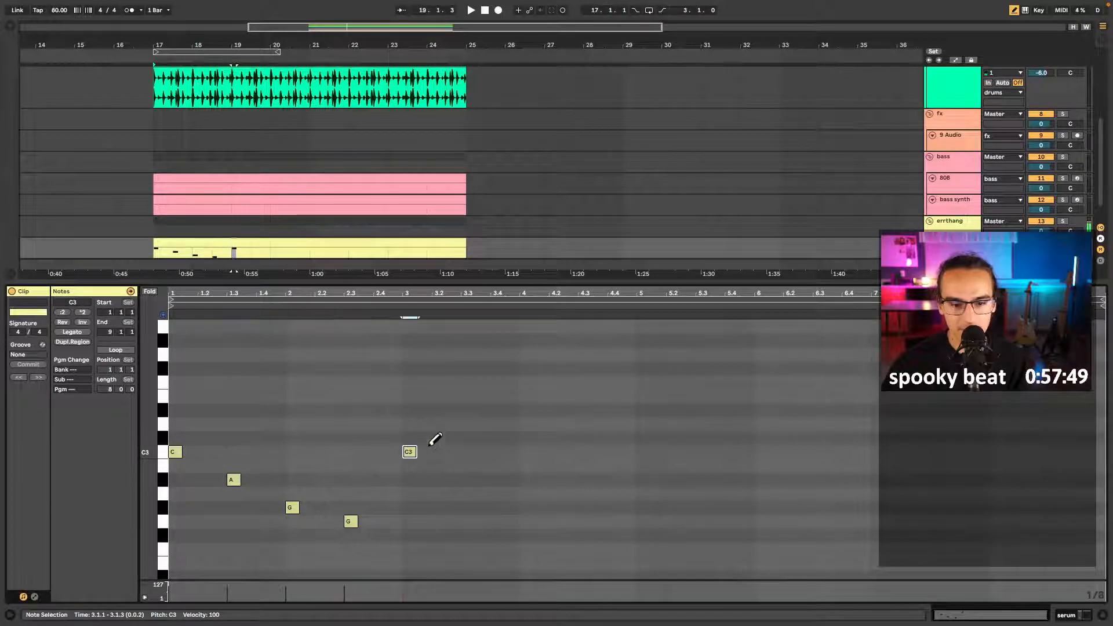
pyautogui.click(410, 452)
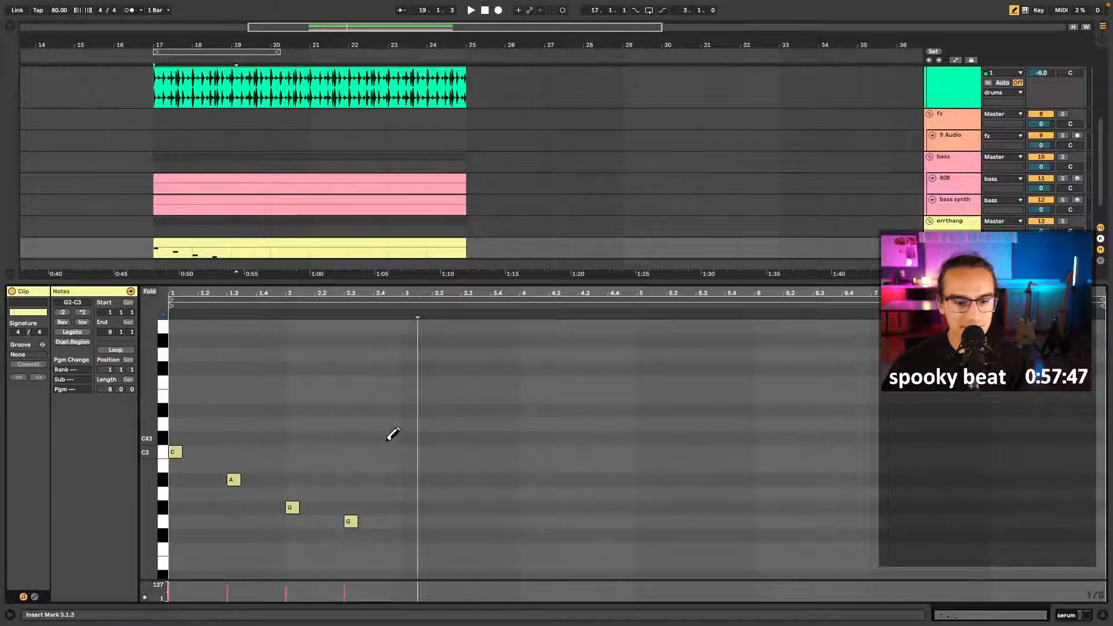
# - Transpose all four serum notes down three semitones to A2, G2, F2 and E2, and play them with the drum loop
pyautogui.press('b')
pyautogui.hotkey('ctrl', 'a')
pyautogui.press('Down')
pyautogui.press('Down')
pyautogui.press('Down')
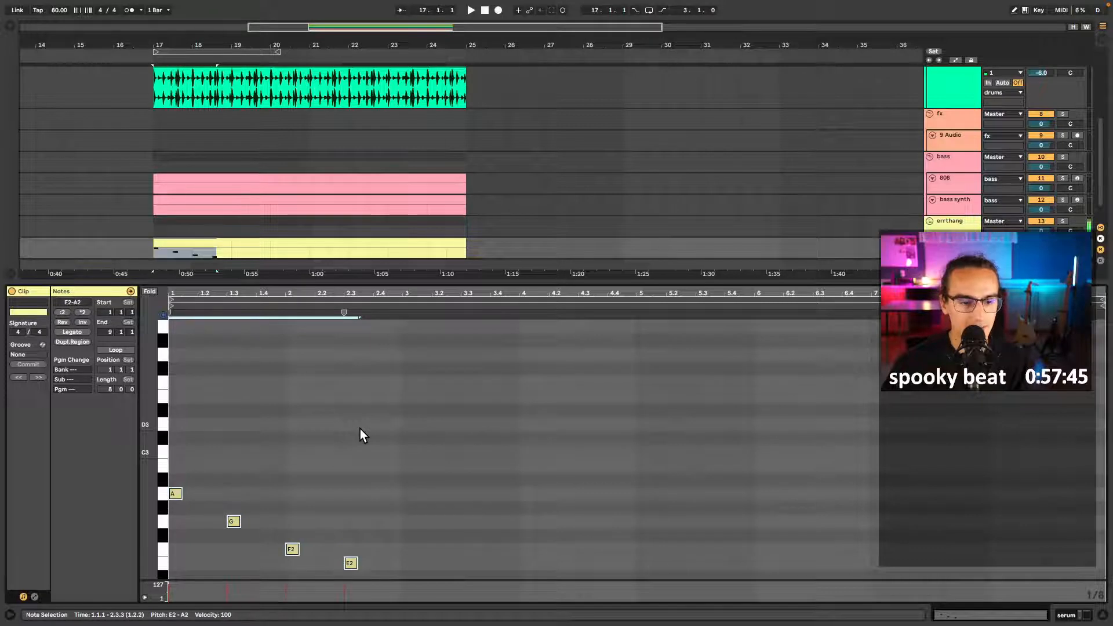
pyautogui.scroll(-2, 487, 405)
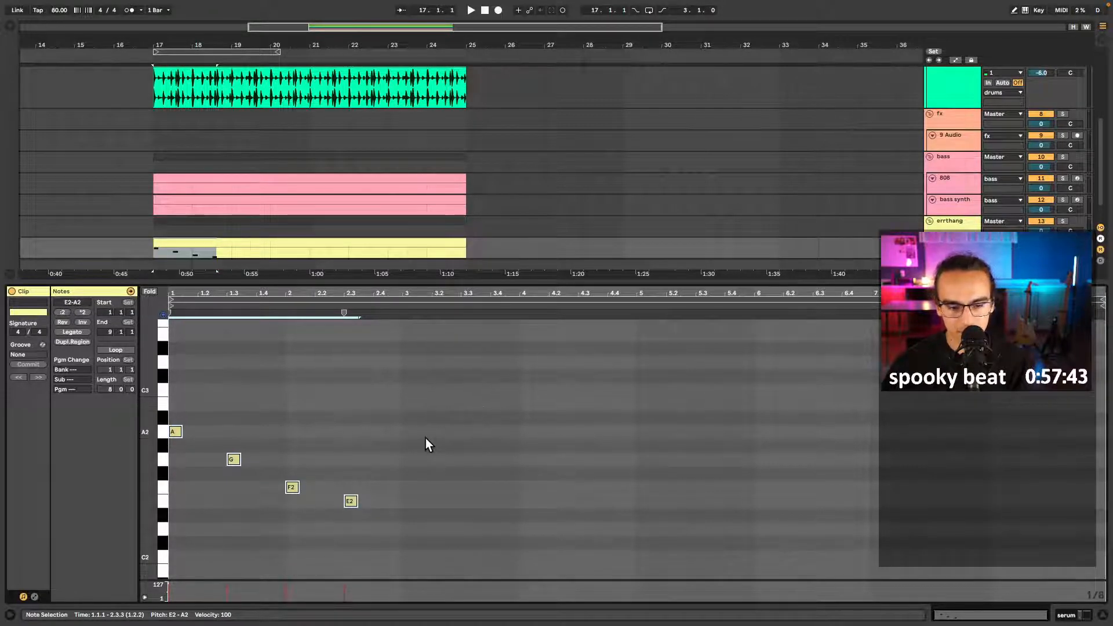
pyautogui.press('space')
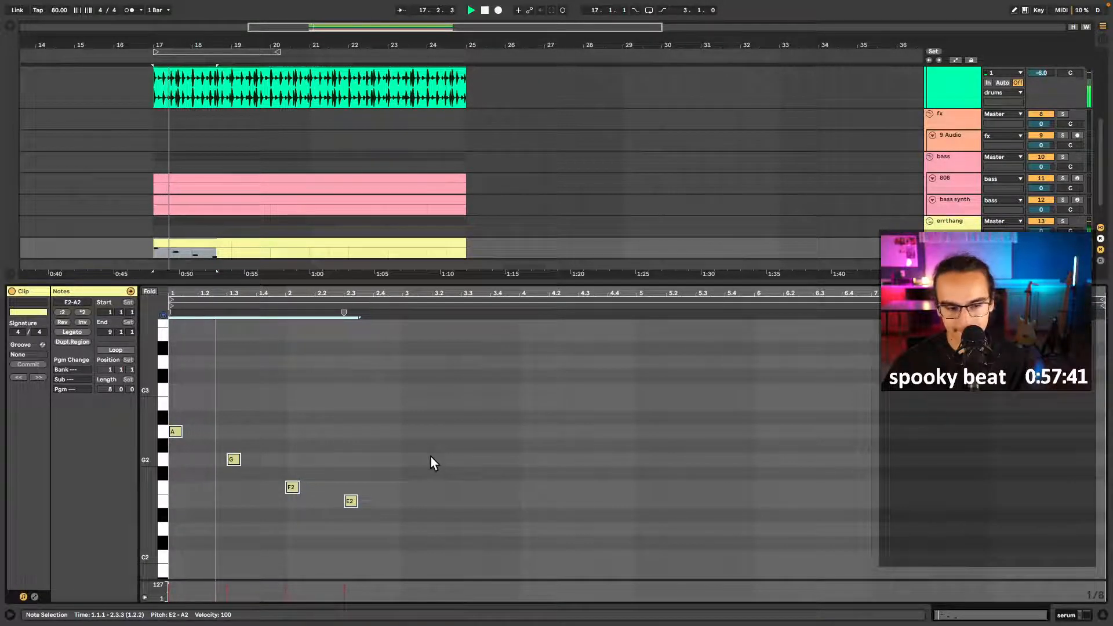
pyautogui.click(359, 437)
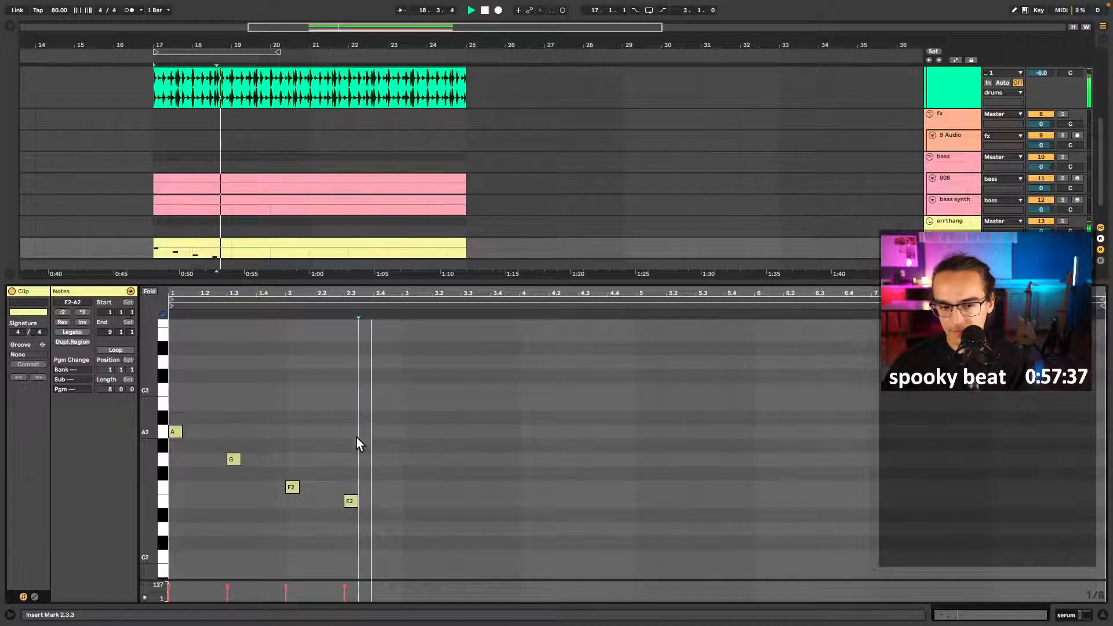
pyautogui.click(326, 401)
pyautogui.press('space')
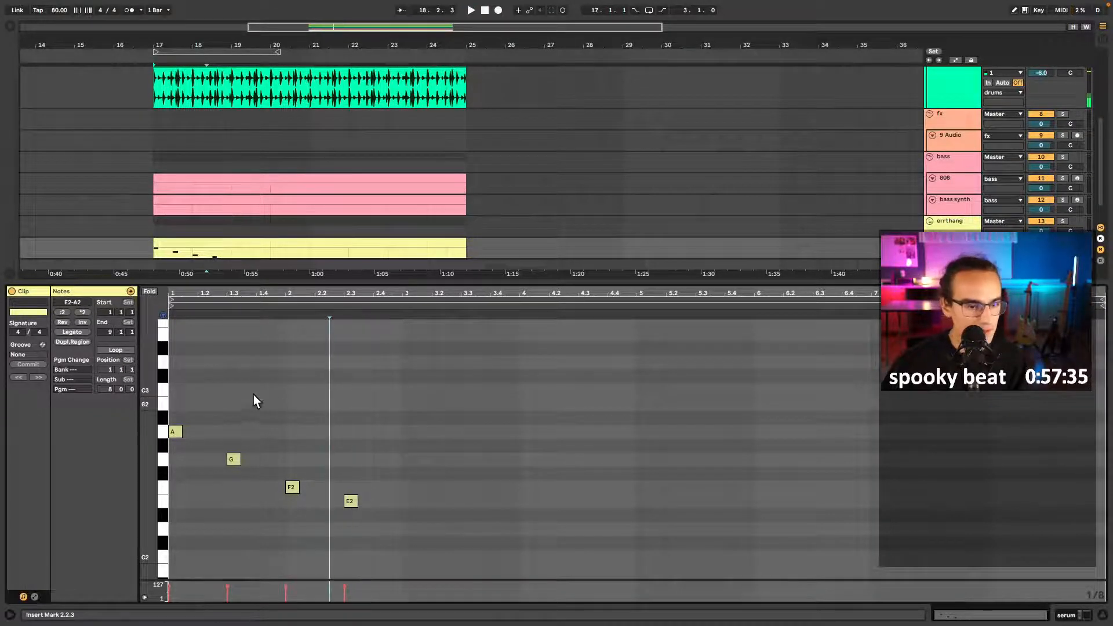
# - Load the KY E Piano <3 [VB] preset from the [VB] Hyperfunk folder in the serum track's Serum instrument
pyautogui.hotkey('shift', 'Tab')
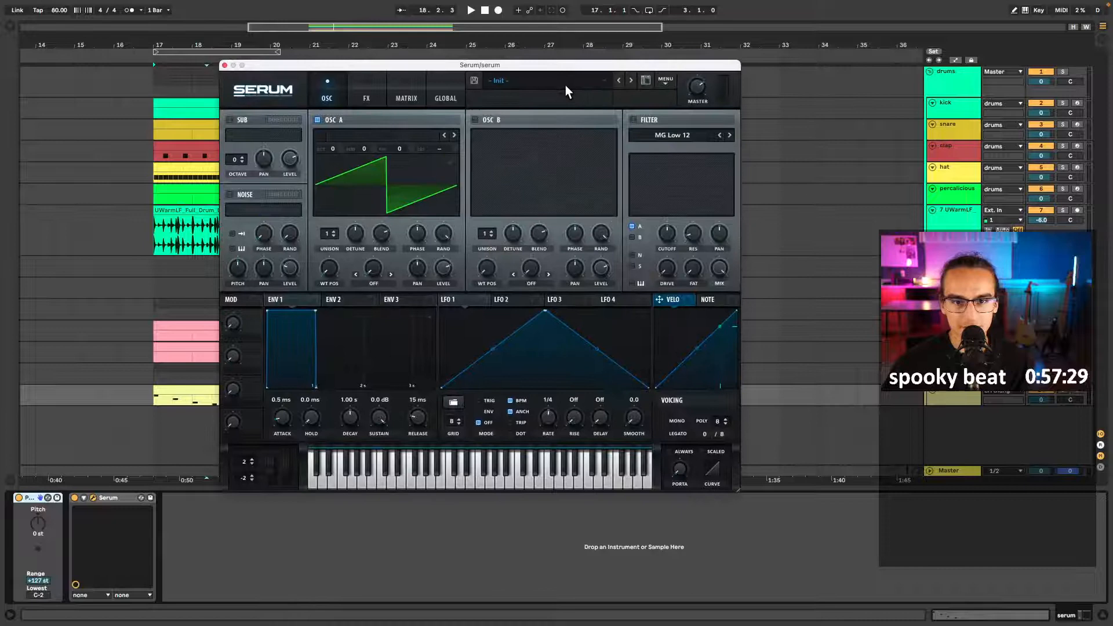
pyautogui.click(566, 82)
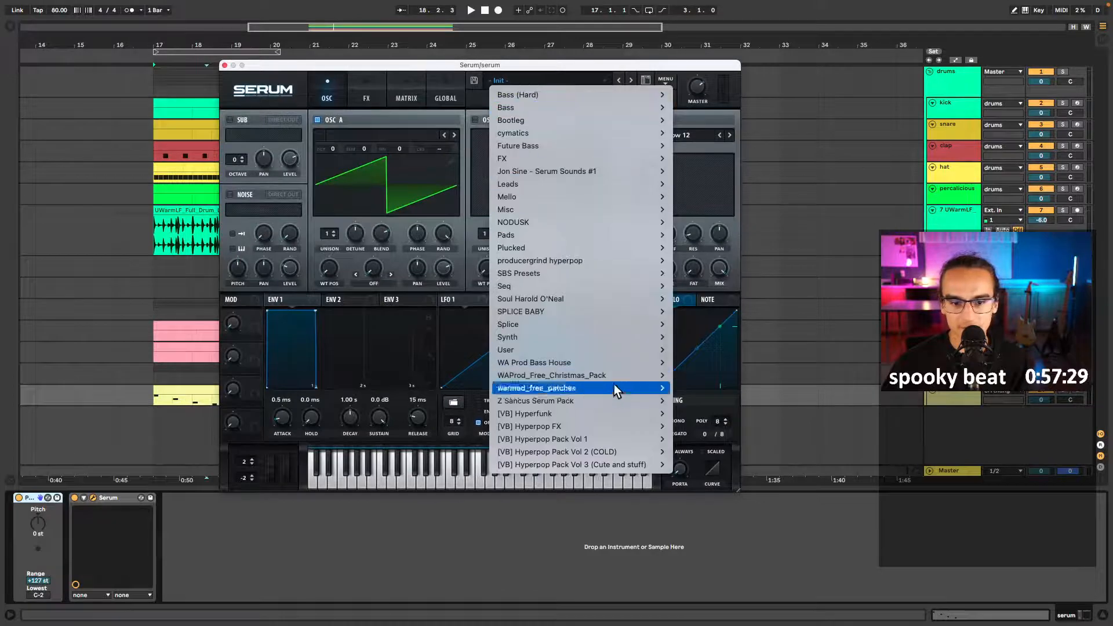
pyautogui.moveTo(606, 406)
pyautogui.moveTo(596, 429)
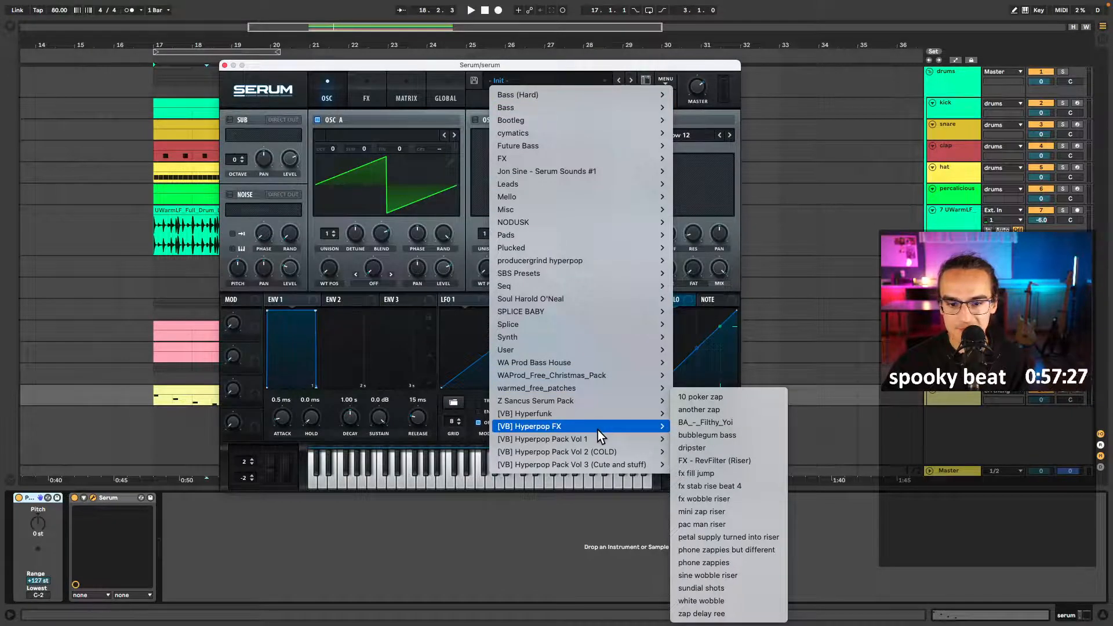
pyautogui.moveTo(638, 415)
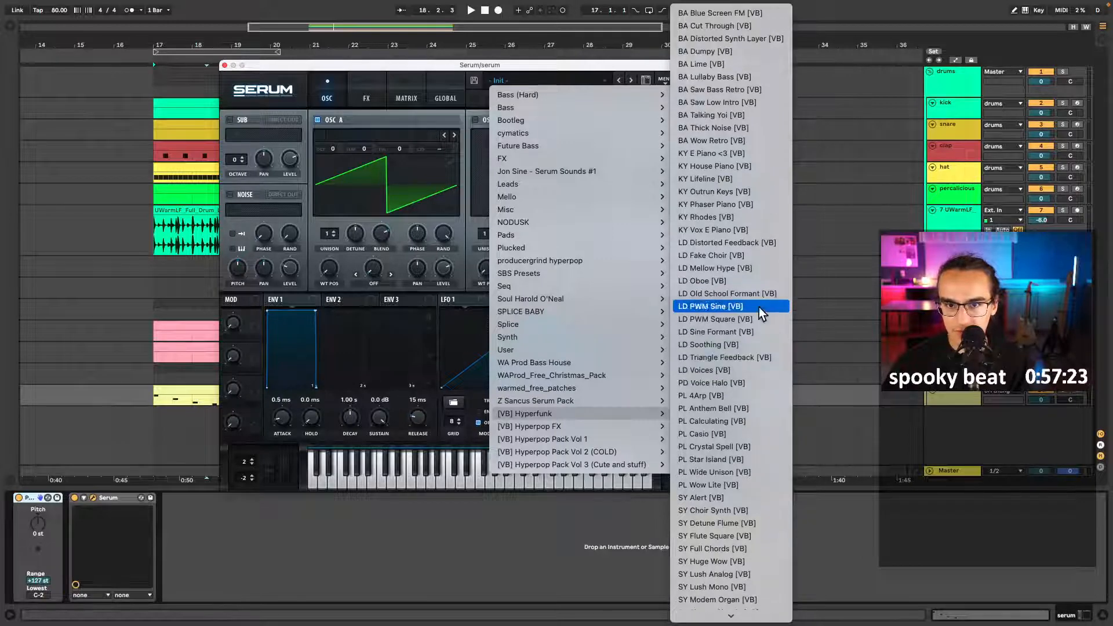
pyautogui.click(727, 153)
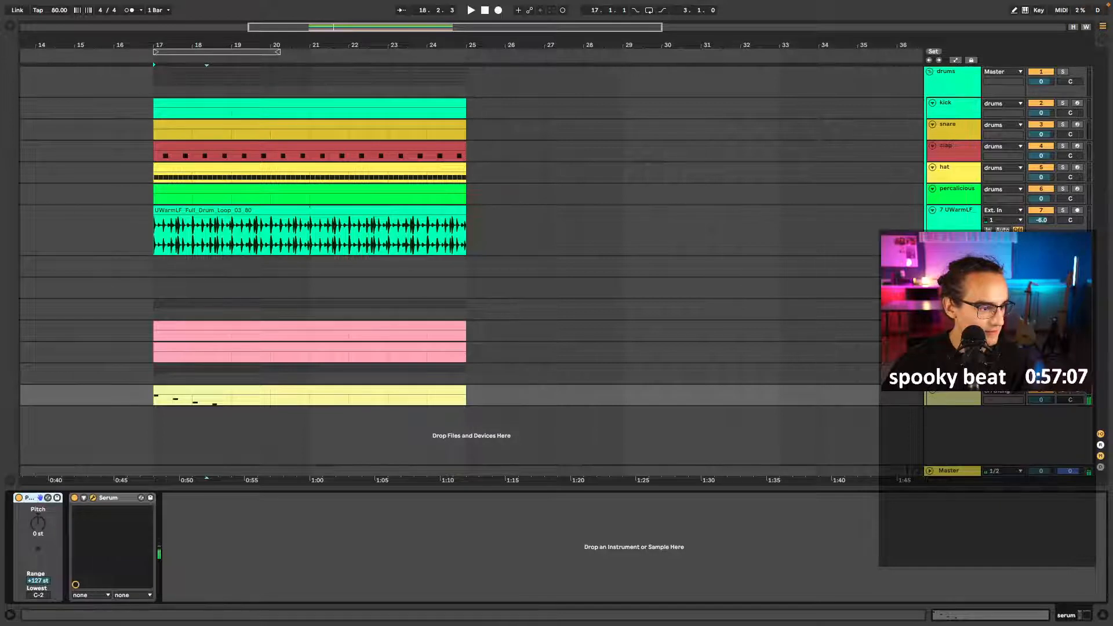
# - Play the beat repeatedly from bar 17 to hear the serum melody together with the drum loop
pyautogui.press('space')
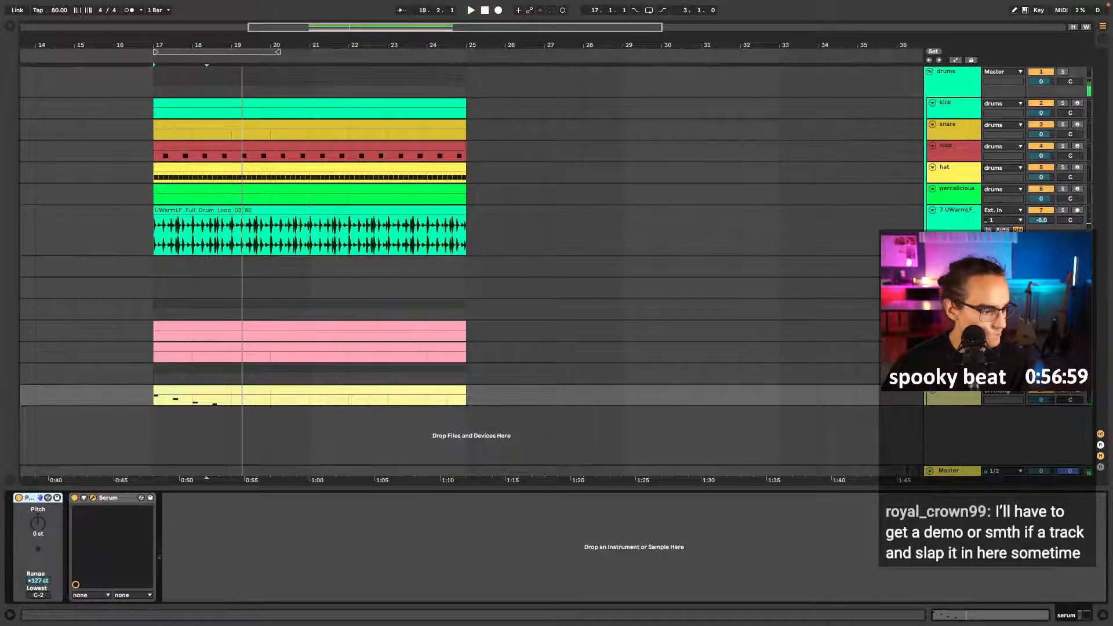
pyautogui.press('space')
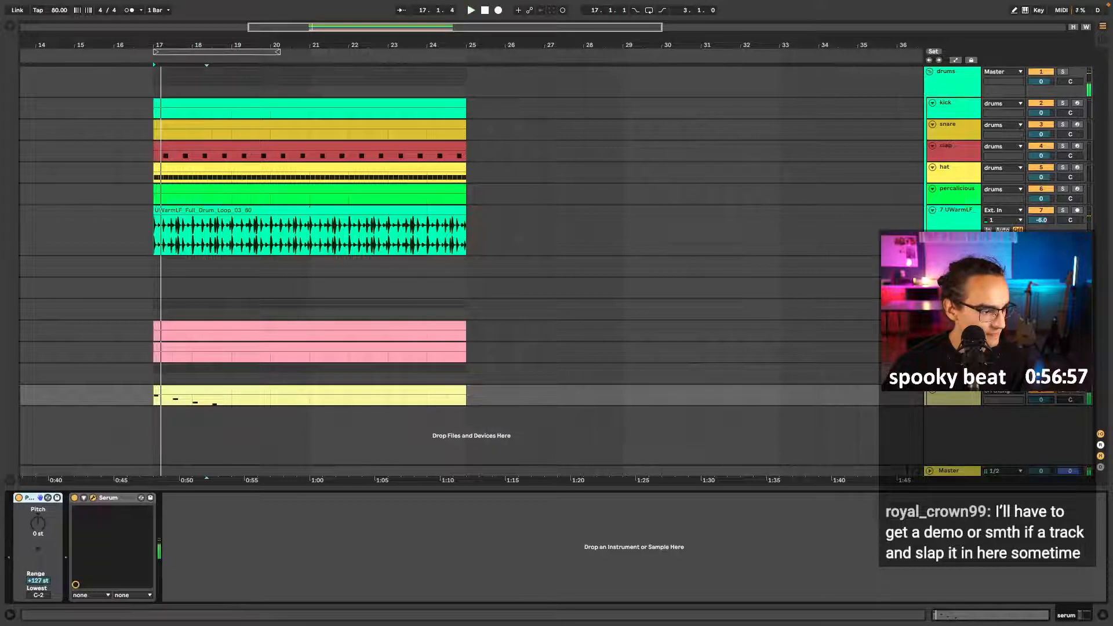
pyautogui.press('space')
pyautogui.press('space')
pyautogui.press('space')
pyautogui.press('space')
pyautogui.press('space')
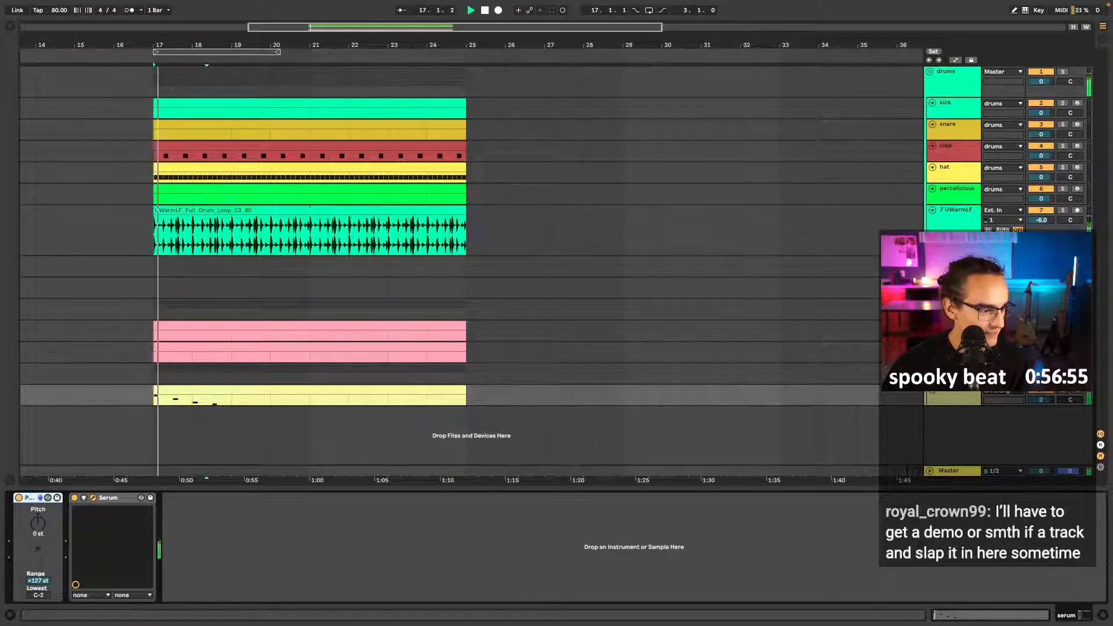
pyautogui.press('space')
pyautogui.press('space')
pyautogui.press('space')
pyautogui.press('space')
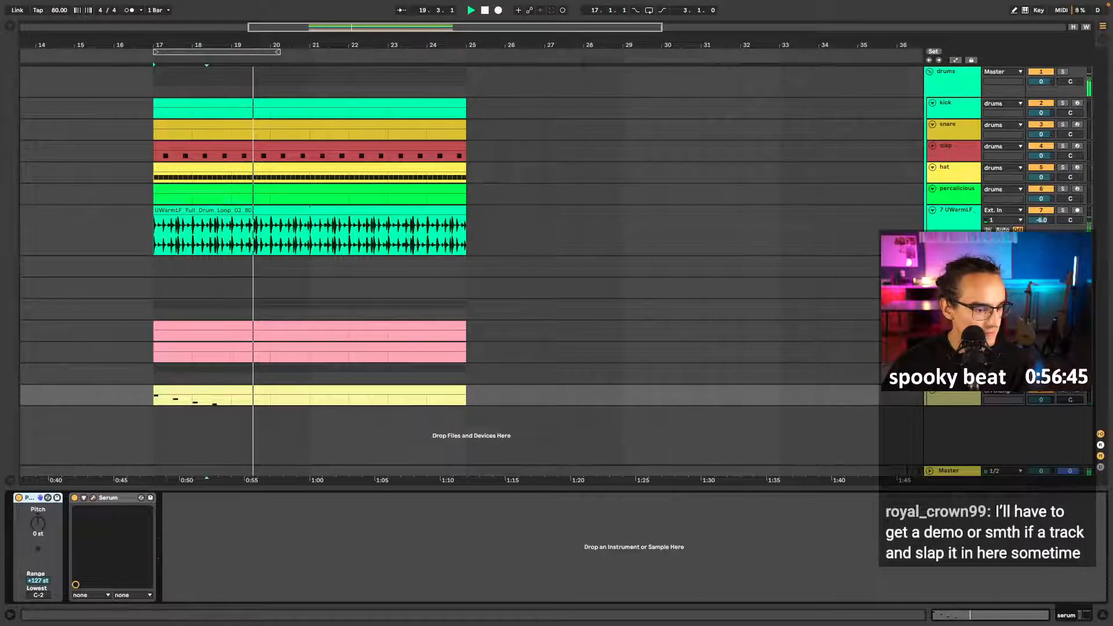
# - Reopen the serum clip's notes and place the insert marker at 1.4.3
pyautogui.click(277, 368)
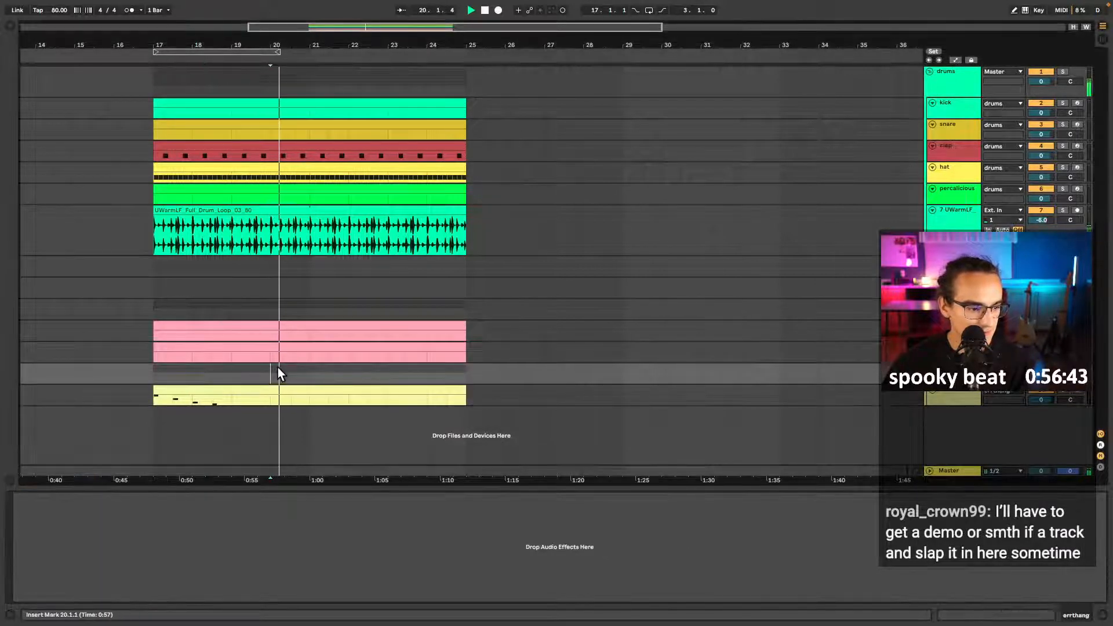
pyautogui.doubleClick(273, 388)
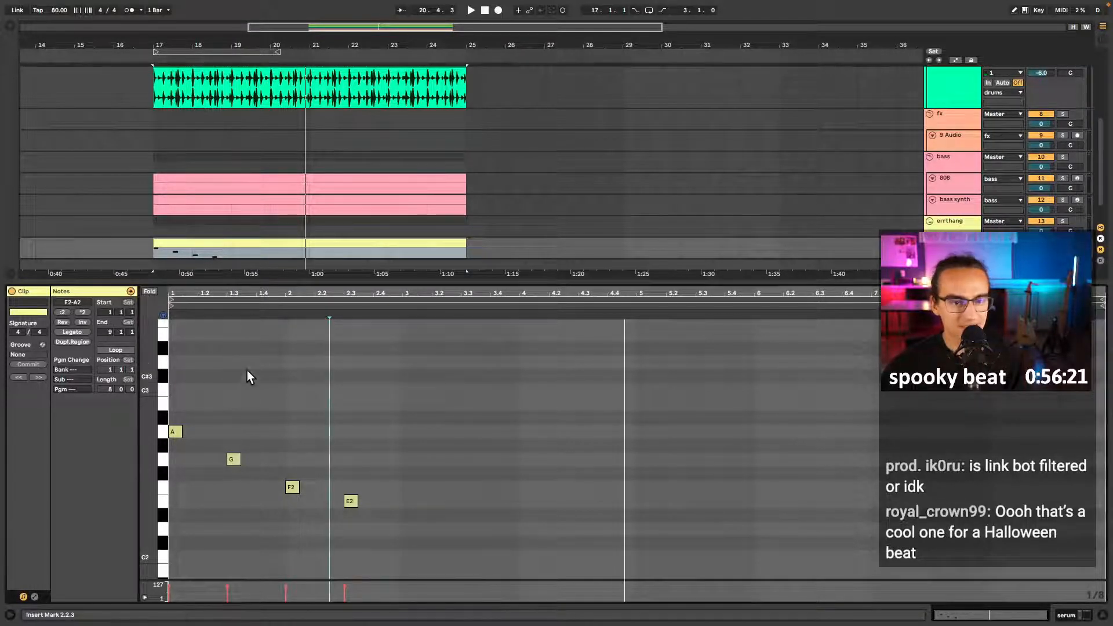
pyautogui.click(243, 365)
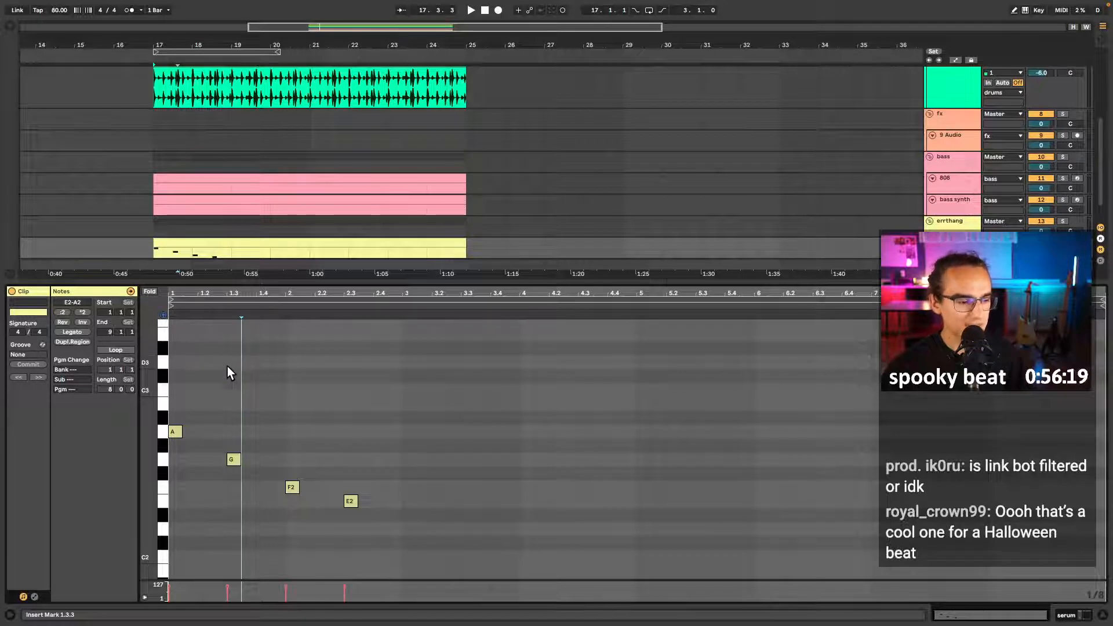
pyautogui.click(269, 416)
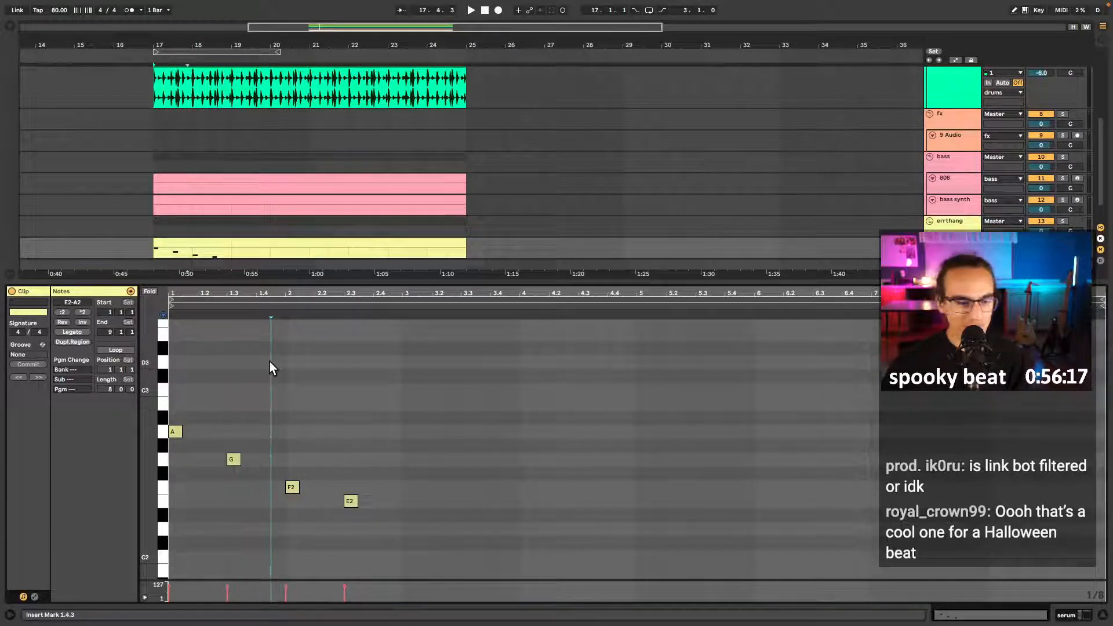
# - Lengthen all four serum notes (A2, G2, F2 and E2) so each lasts two beats and they fill bars 1 and 2 without gaps
pyautogui.click(257, 365)
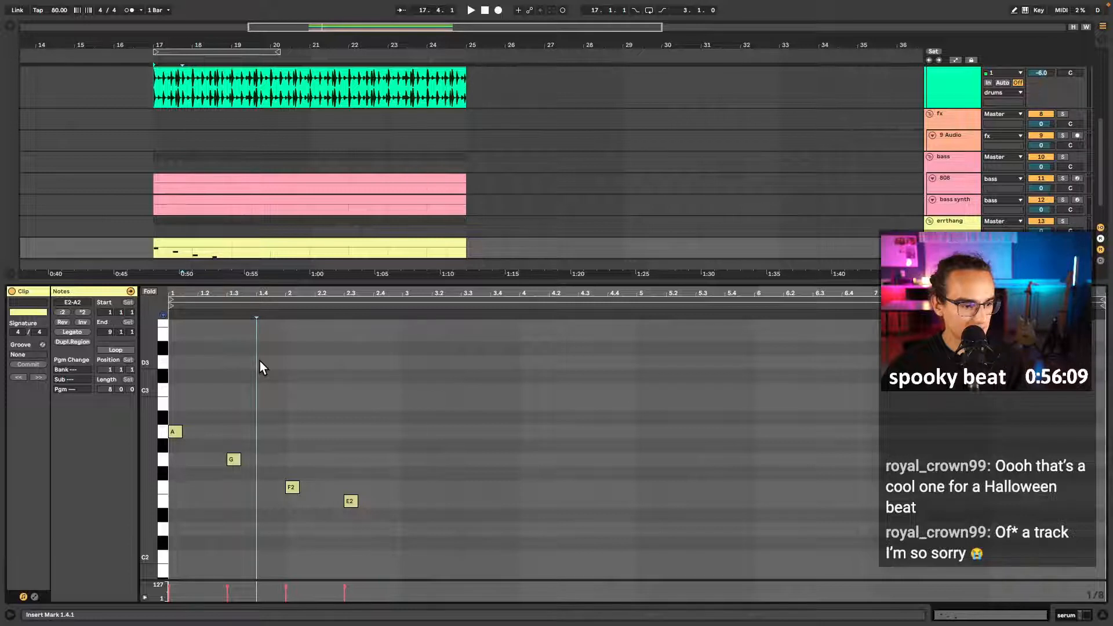
pyautogui.click(239, 369)
pyautogui.hotkey('ctrl', 'a')
pyautogui.hotkey('shift', 'Right')
pyautogui.hotkey('shift', 'Right')
pyautogui.hotkey('shift', 'Right')
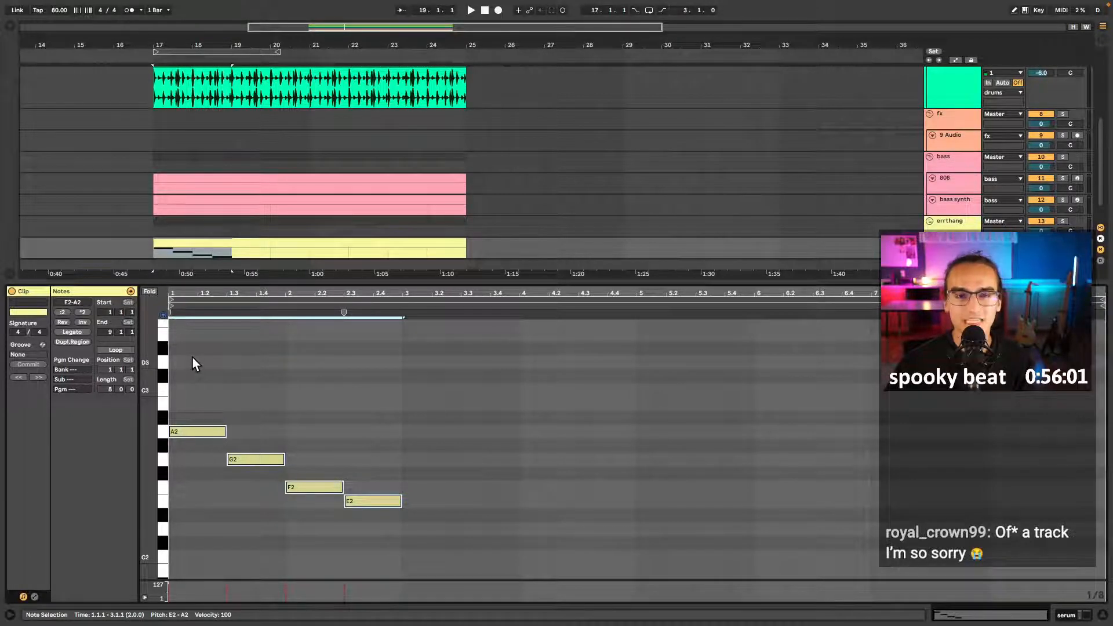
pyautogui.click(176, 361)
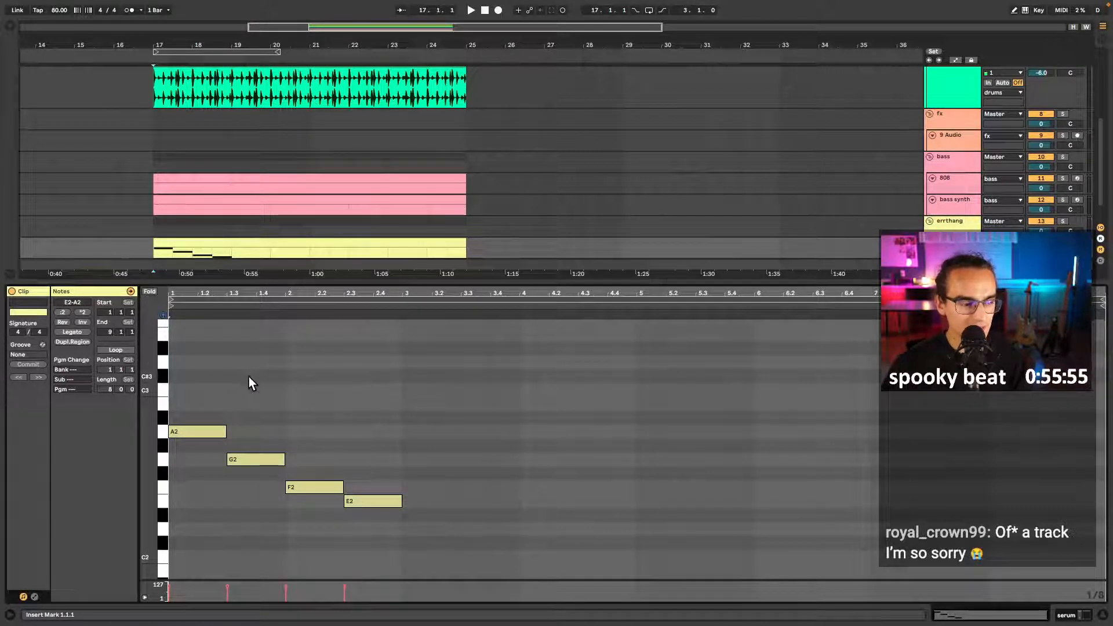
# - Play the lengthened serum notes together with the drum loop from bar 17
pyautogui.click(401, 393)
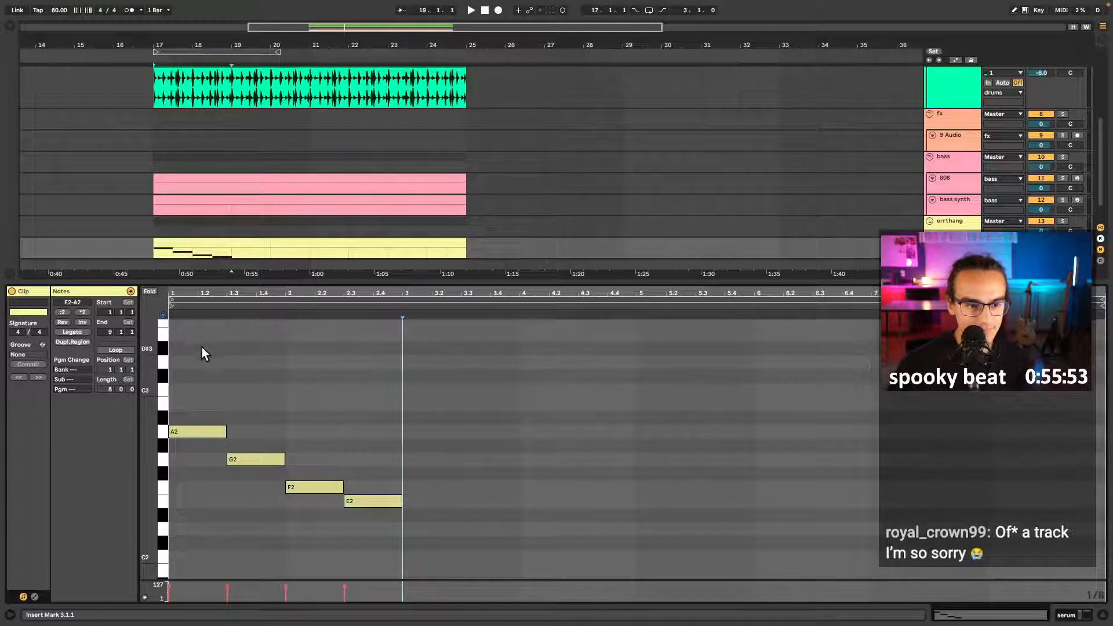
pyautogui.click(178, 349)
pyautogui.press('space')
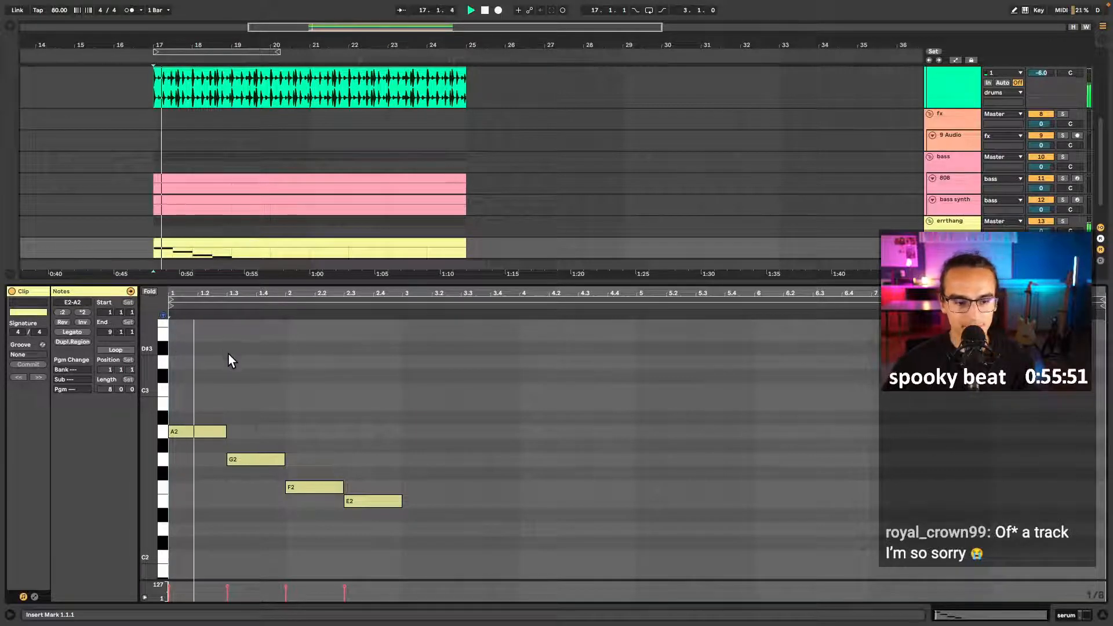
# - Draw the first half of the clip's bar 1 as an eighth-note arpeggio: A2, E3, C3, A2
pyautogui.press('b')
pyautogui.press('space')
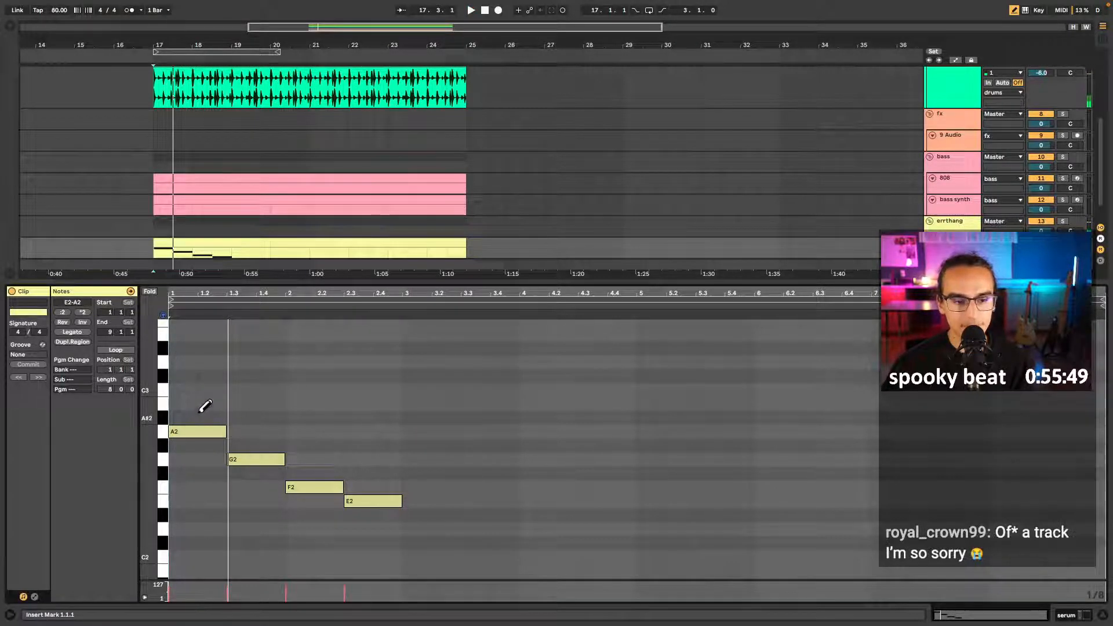
pyautogui.scroll(3, 204, 406)
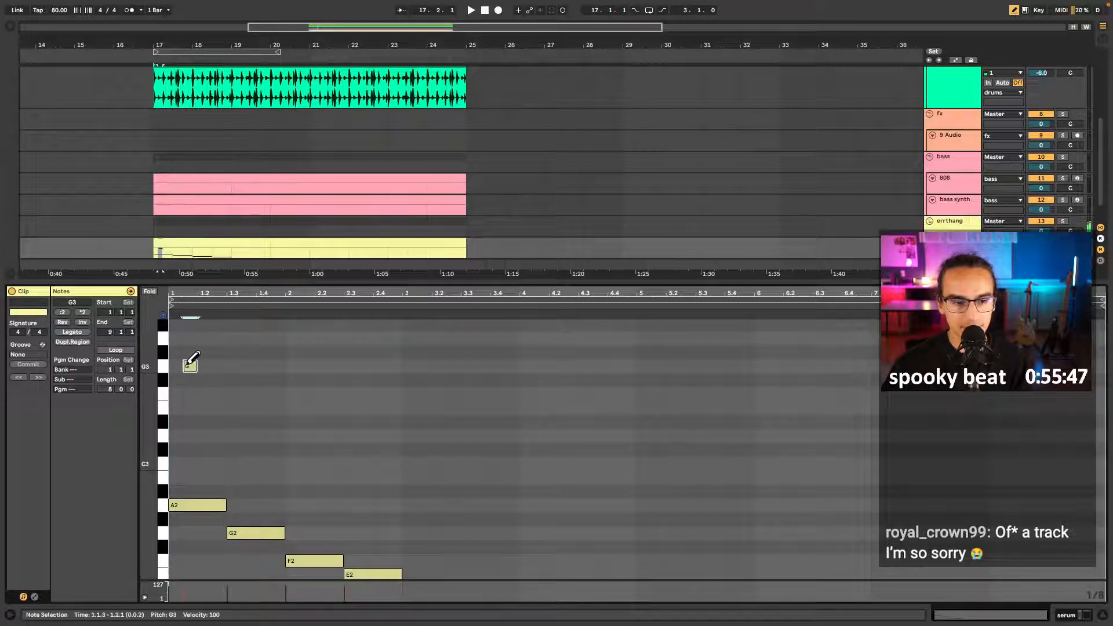
pyautogui.click(190, 393)
pyautogui.click(190, 393)
pyautogui.click(191, 408)
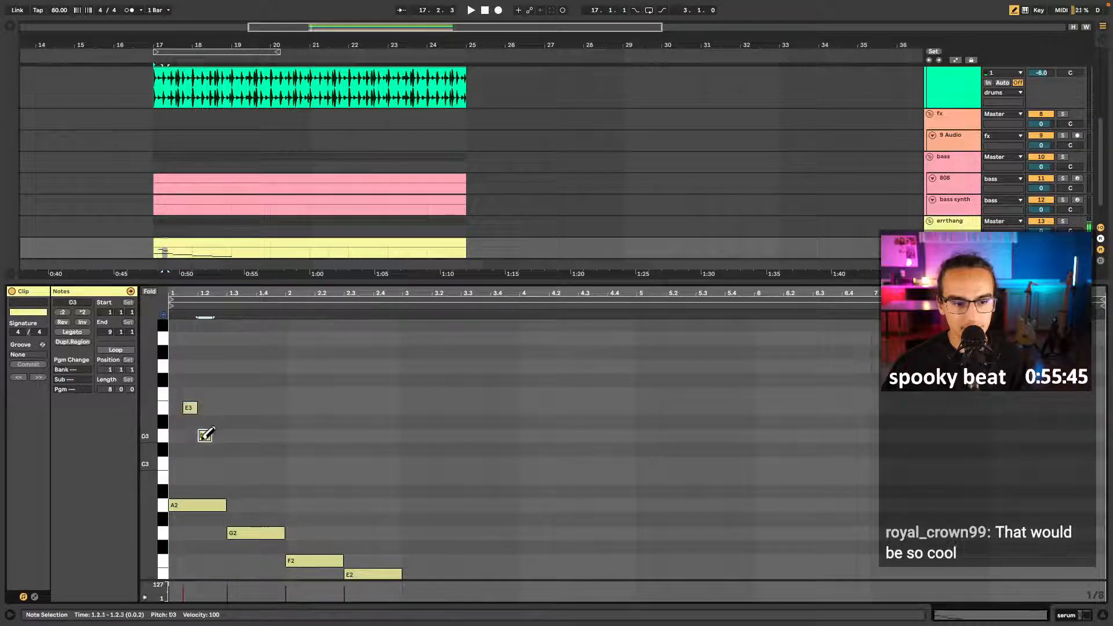
pyautogui.click(204, 464)
pyautogui.press('space')
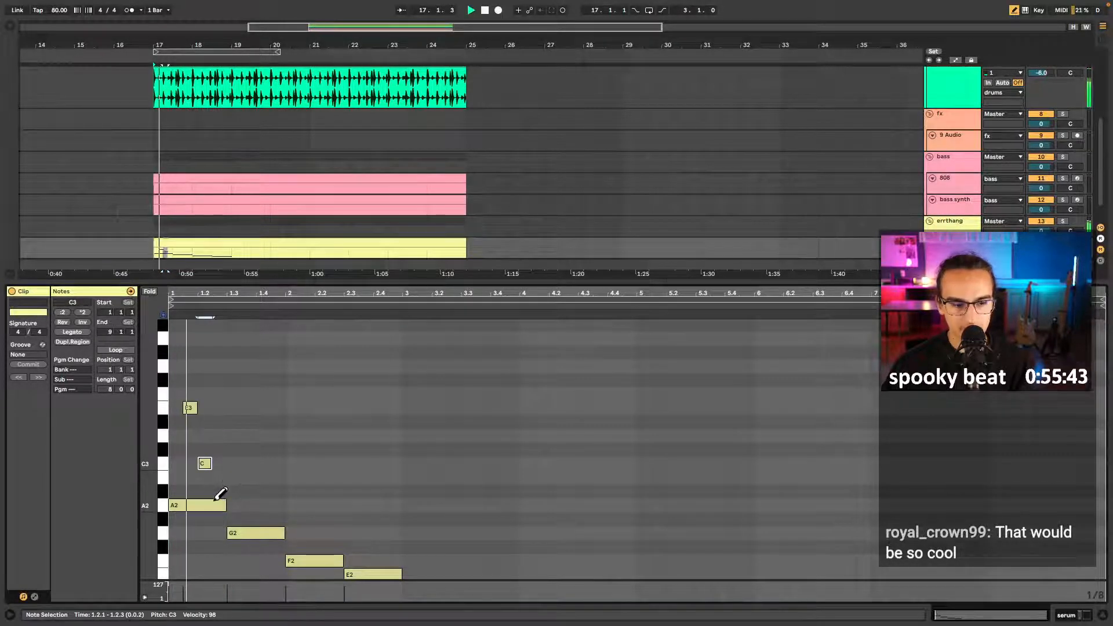
pyautogui.press('space')
pyautogui.click(188, 506)
pyautogui.click(224, 507)
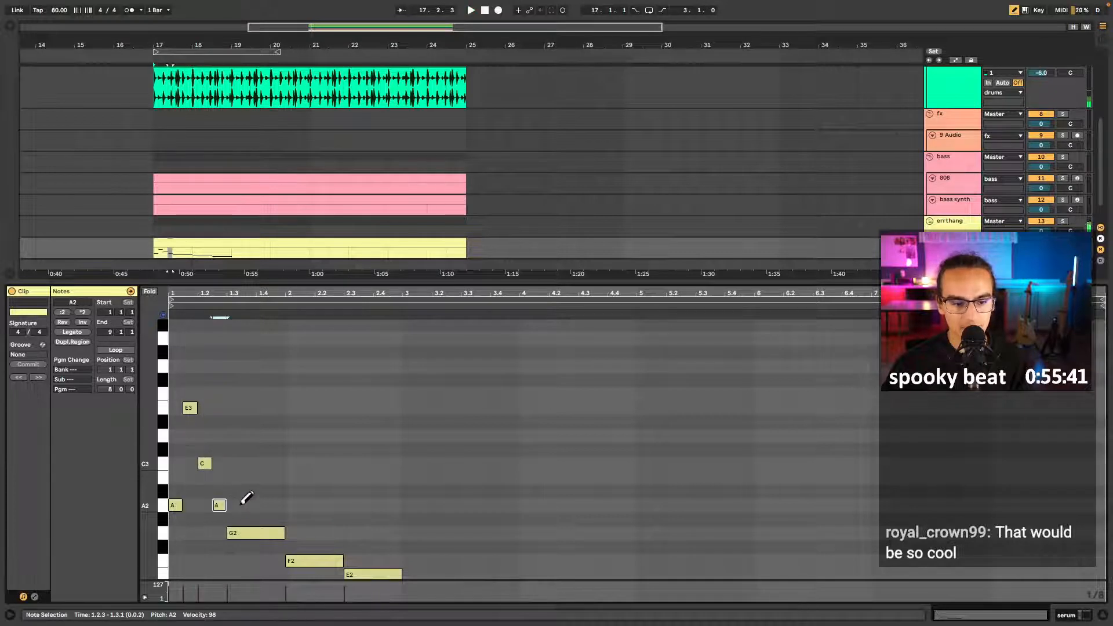
# - Continue the eighth-note arpeggio from 1.3.1 with G2, E3, B2 and G#2
pyautogui.click(244, 532)
pyautogui.click(247, 407)
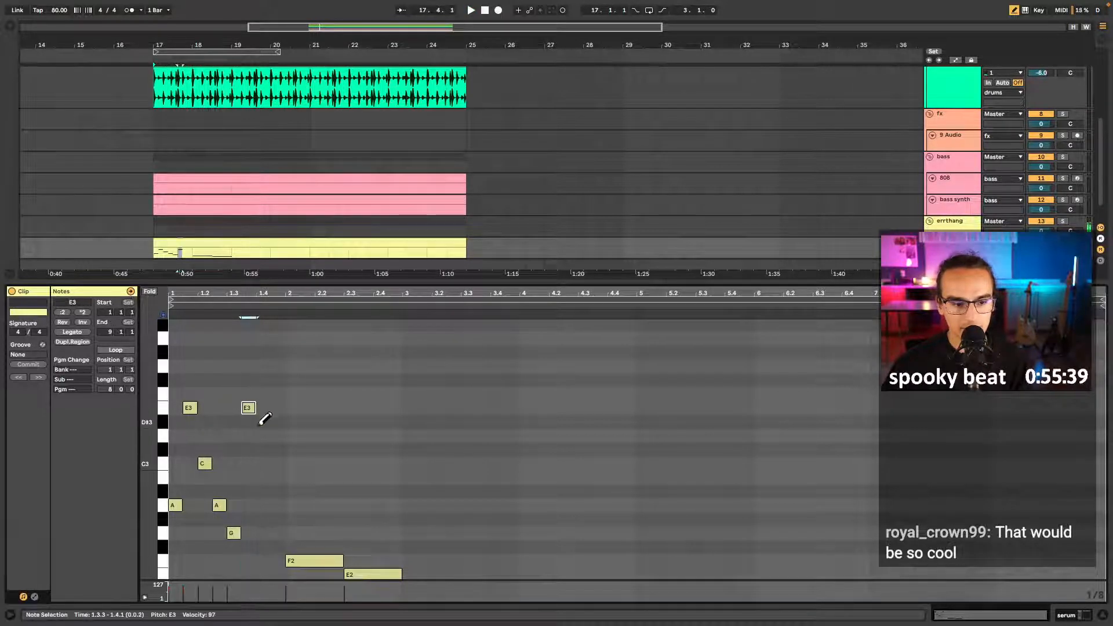
pyautogui.click(263, 477)
pyautogui.click(277, 519)
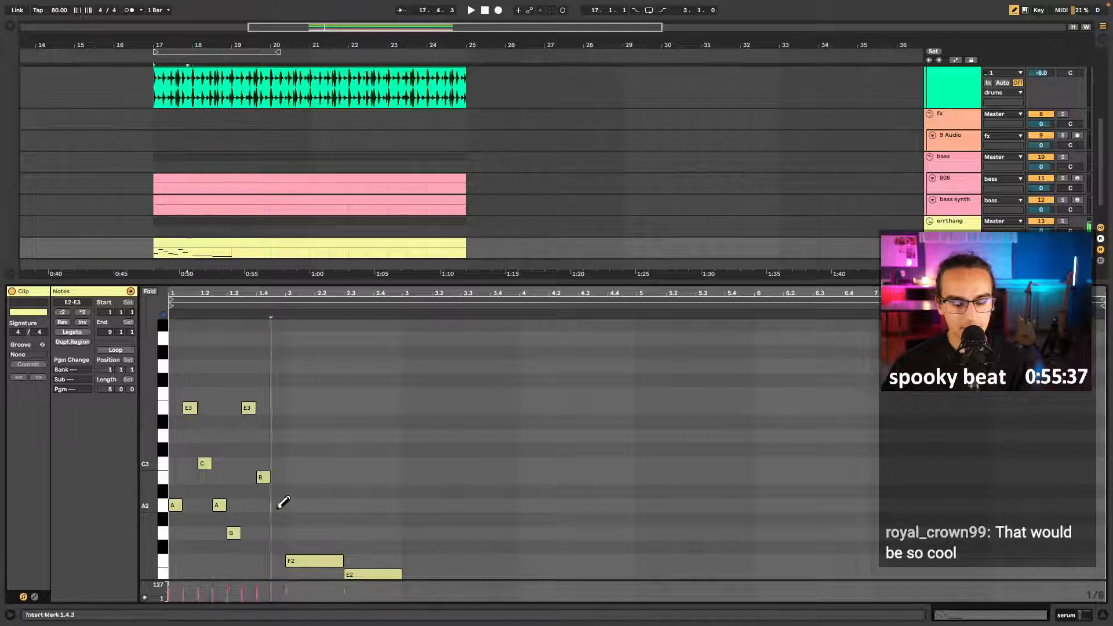
# - Play the new arpeggio from bar 17 and replace the G2 note at 1.3.1 with G#2
pyautogui.press('space')
pyautogui.scroll(-3, 312, 421)
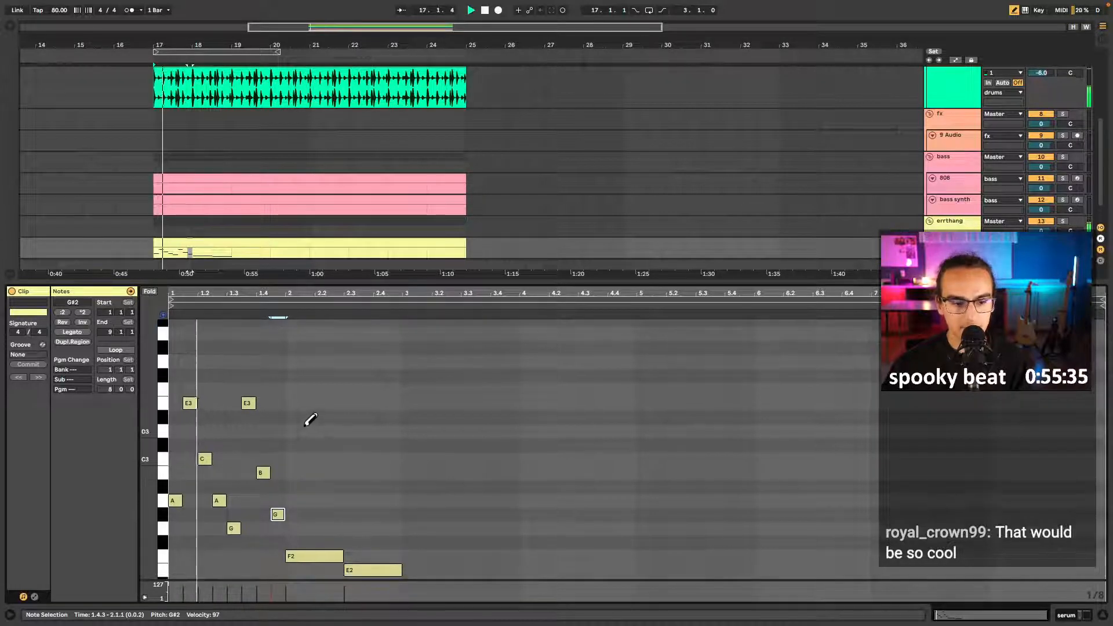
pyautogui.press('space')
pyautogui.click(234, 490)
pyautogui.click(234, 477)
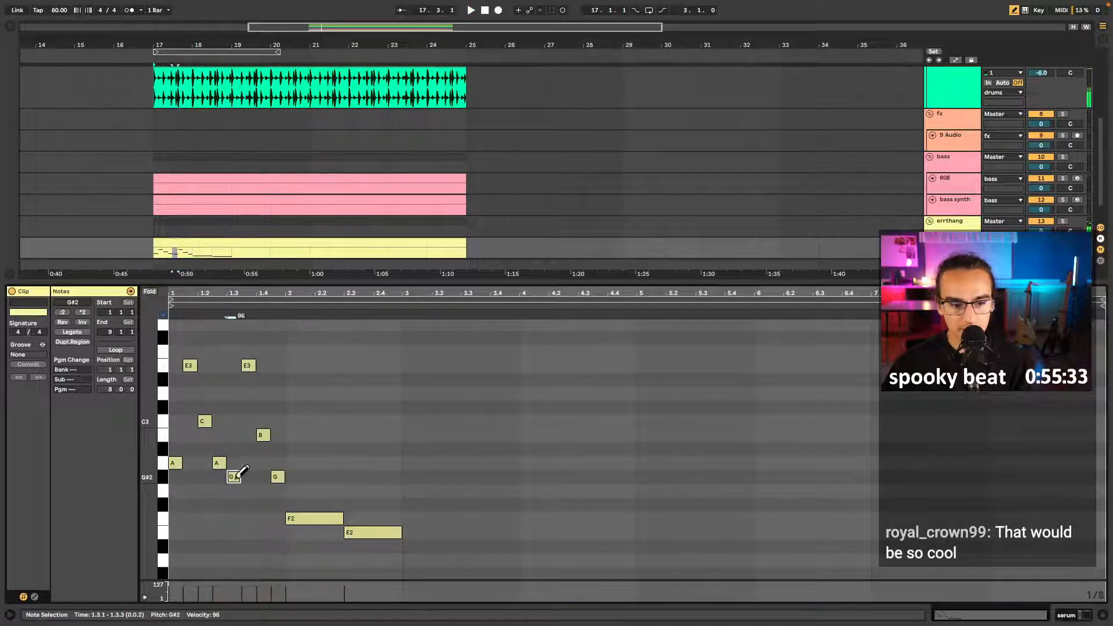
# - Replace the long F2 note at the start of bar 2 with the eighth notes F2, C3, A2 and F2
pyautogui.press('b')
pyautogui.click(305, 519)
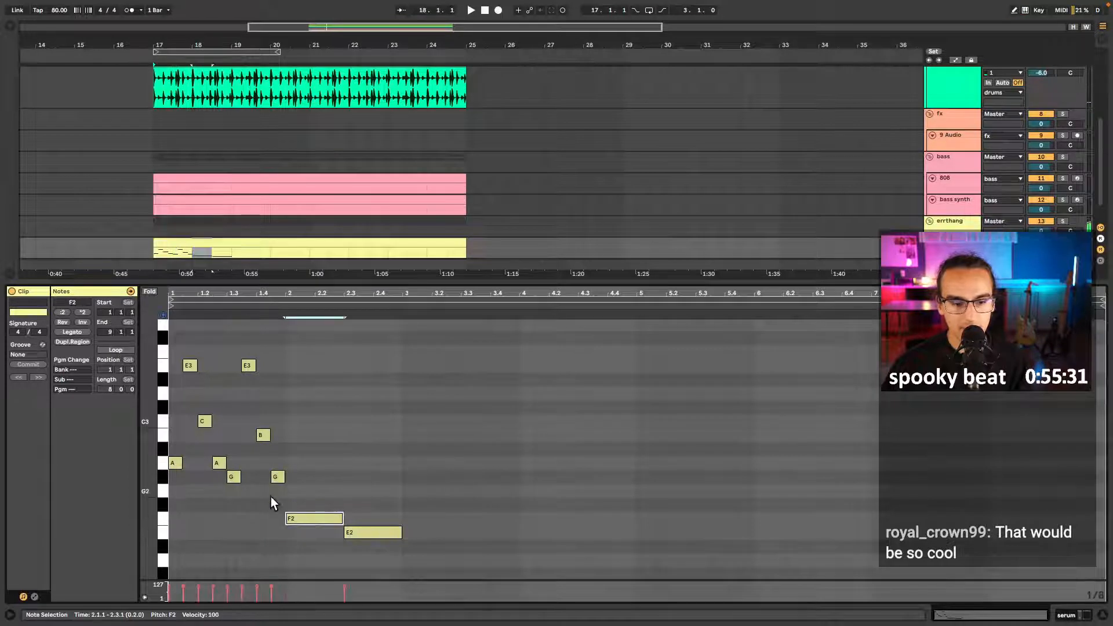
pyautogui.press('b')
pyautogui.press('space')
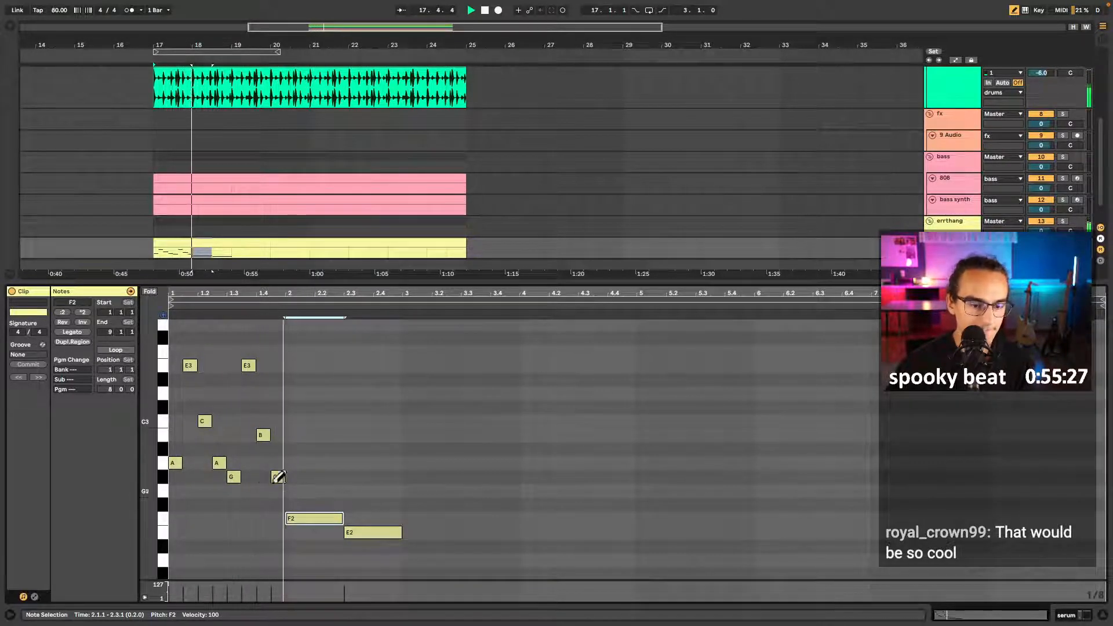
pyautogui.press('space')
pyautogui.click(304, 518)
pyautogui.click(305, 391)
pyautogui.click(306, 391)
pyautogui.click(308, 421)
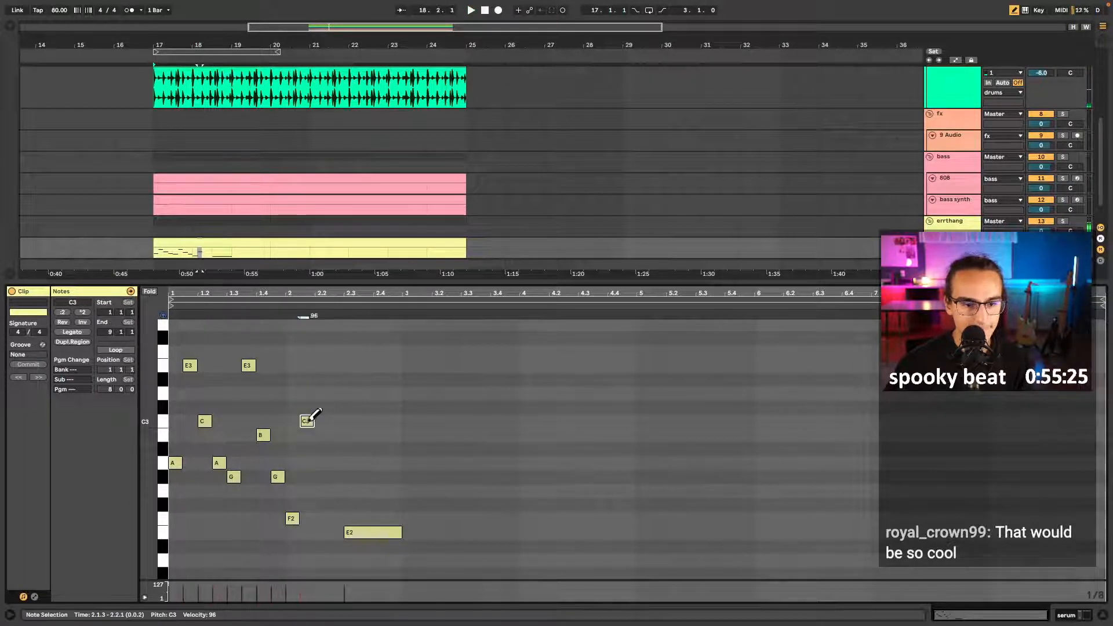
pyautogui.click(323, 462)
pyautogui.click(336, 517)
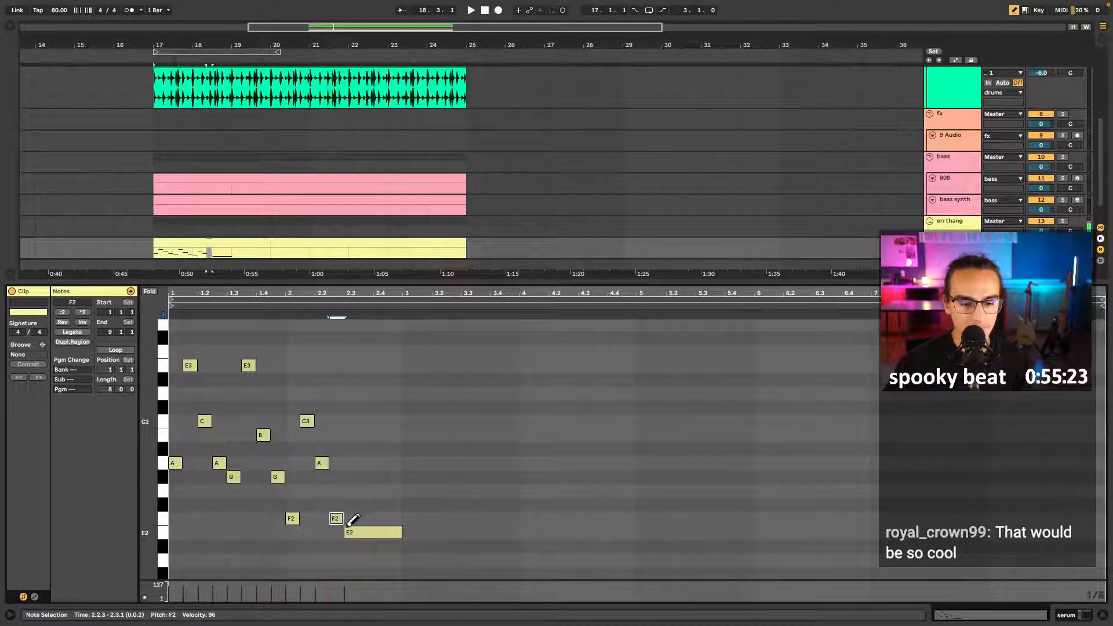
# - Replace the long E2 note at 2.3.1 with the rising eighth notes E2, G#2, B2 and E3
pyautogui.click(350, 531)
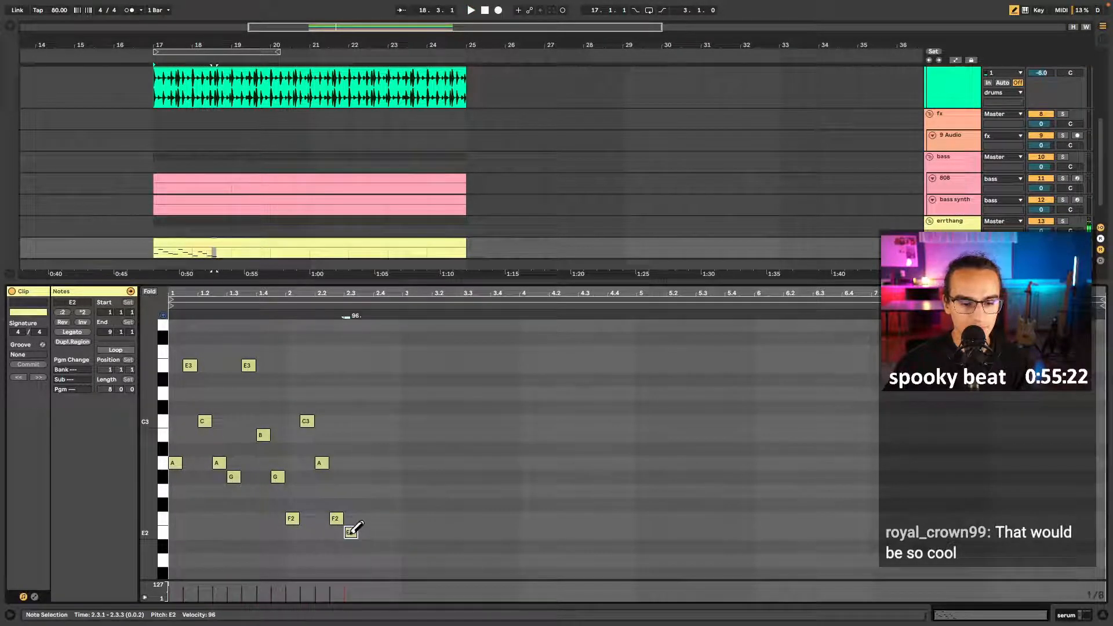
pyautogui.click(363, 491)
pyautogui.moveTo(363, 491); pyautogui.dragTo(366, 477)
pyautogui.click(384, 455)
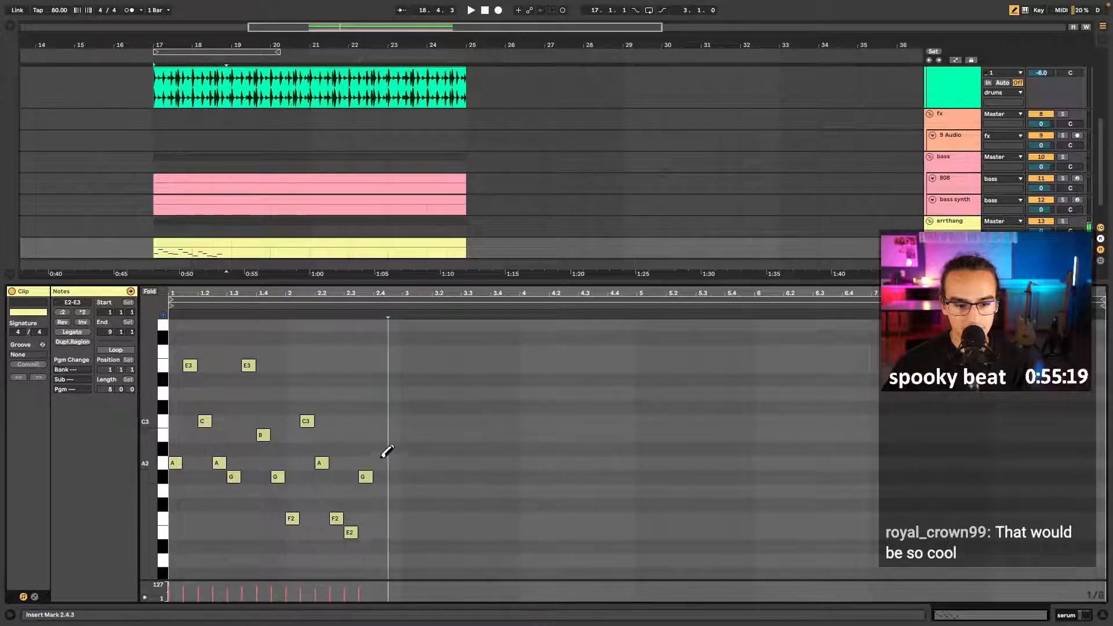
pyautogui.click(381, 435)
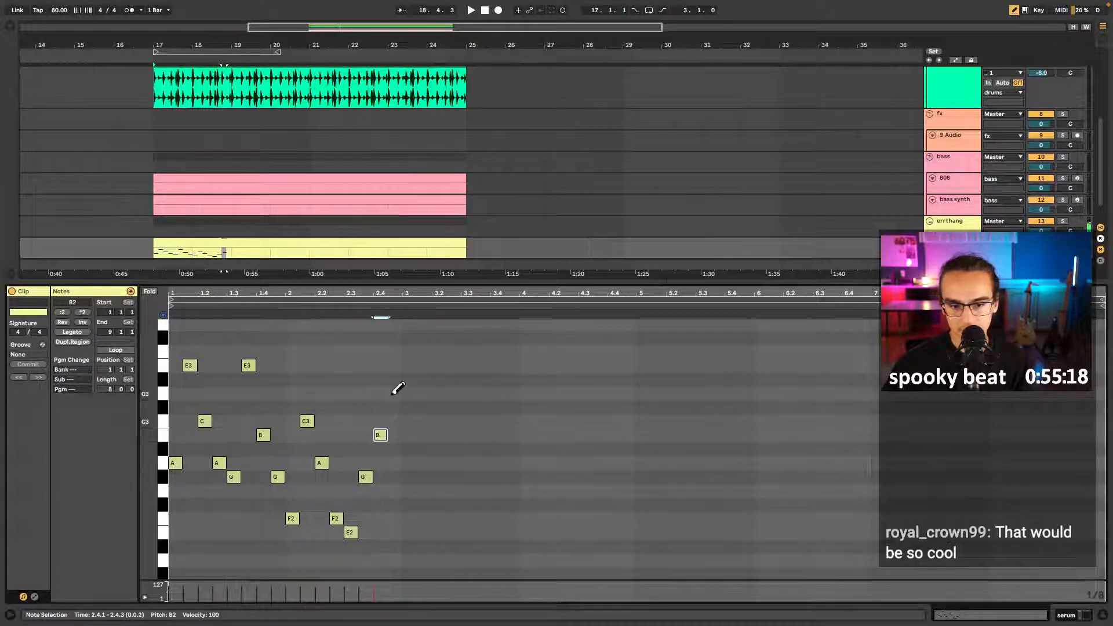
pyautogui.click(394, 363)
# - During playback, duplicate the two-bar serum arpeggio until it reaches bar 25 and lower the serum track's volume to -10.7 dB
pyautogui.press('space')
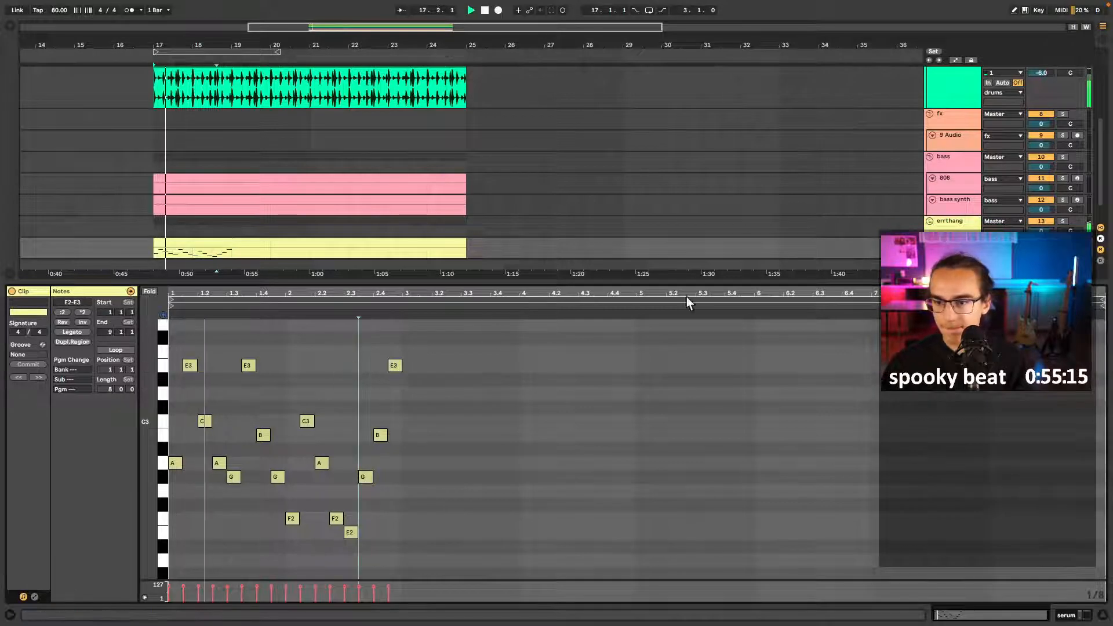
pyautogui.scroll(-1, 910, 204)
pyautogui.moveTo(1041, 232); pyautogui.dragTo(1041, 244)
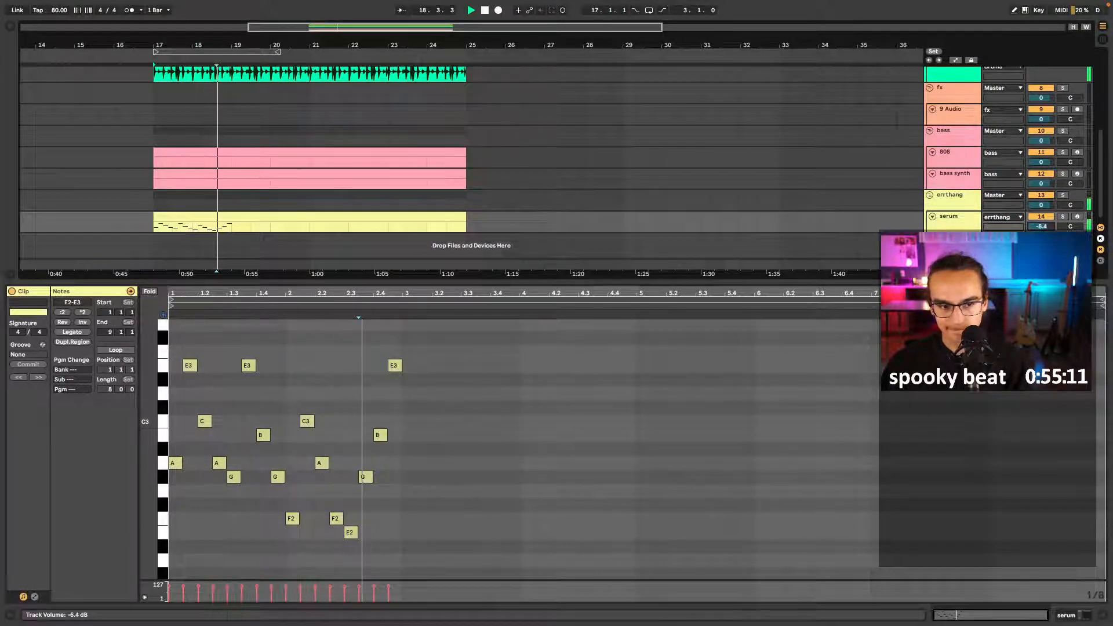
pyautogui.moveTo(235, 227); pyautogui.dragTo(146, 225)
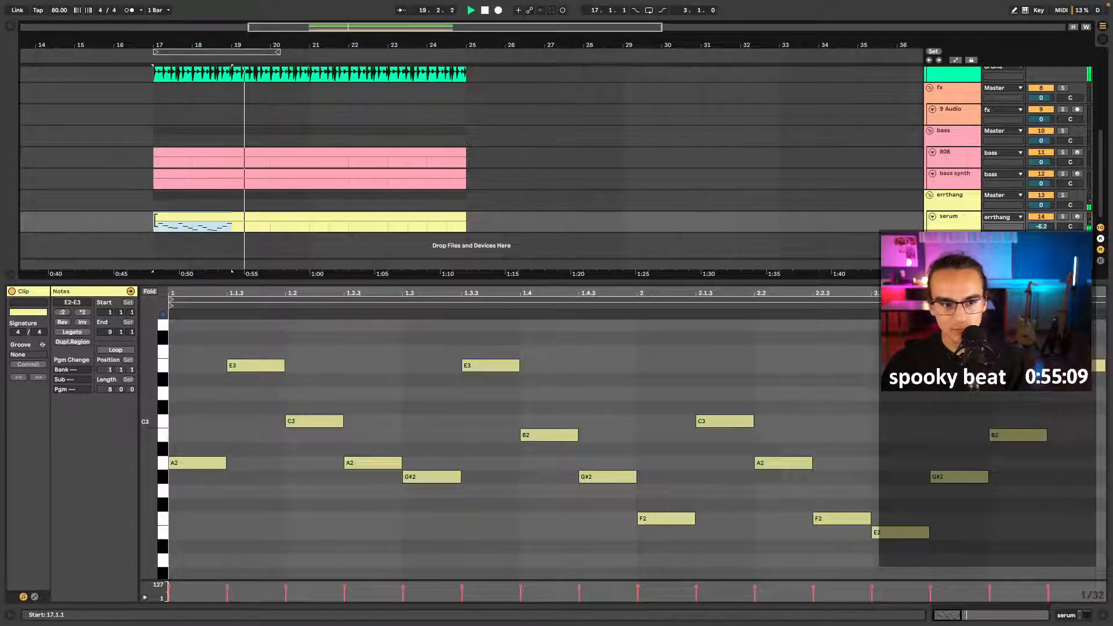
pyautogui.press('super+d')
pyautogui.press('super+d')
pyautogui.click(191, 214)
pyautogui.moveTo(1041, 227); pyautogui.dragTo(1041, 239)
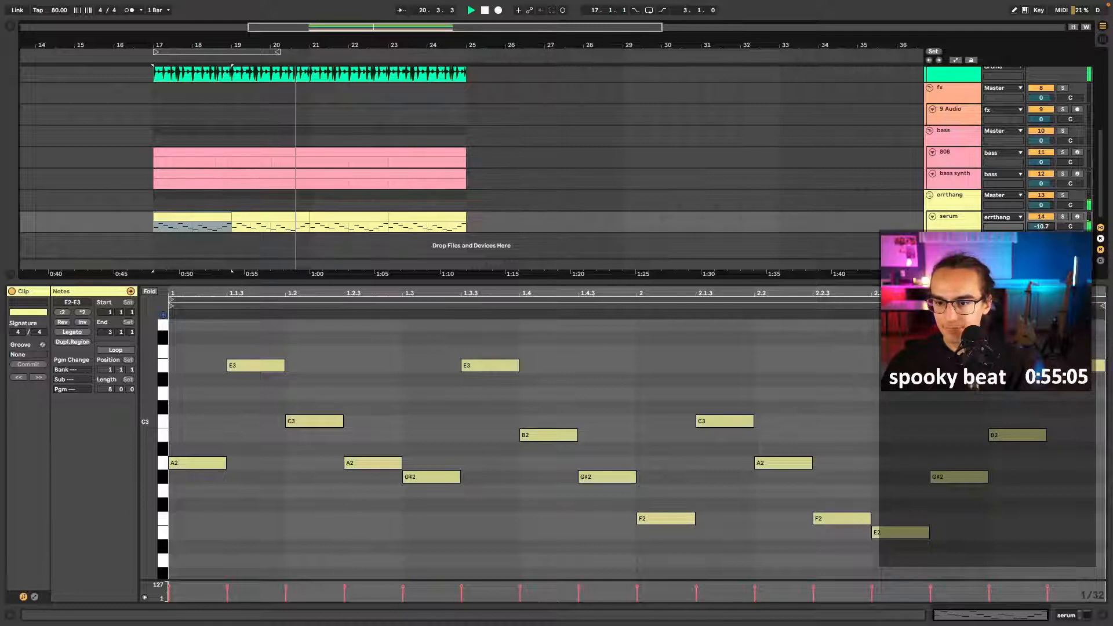
# - Add a MIDI track below the serum track, stop playback and select bars 17 to 25 on the new track
pyautogui.press('super+alt+l')
pyautogui.press('super+shift+t')
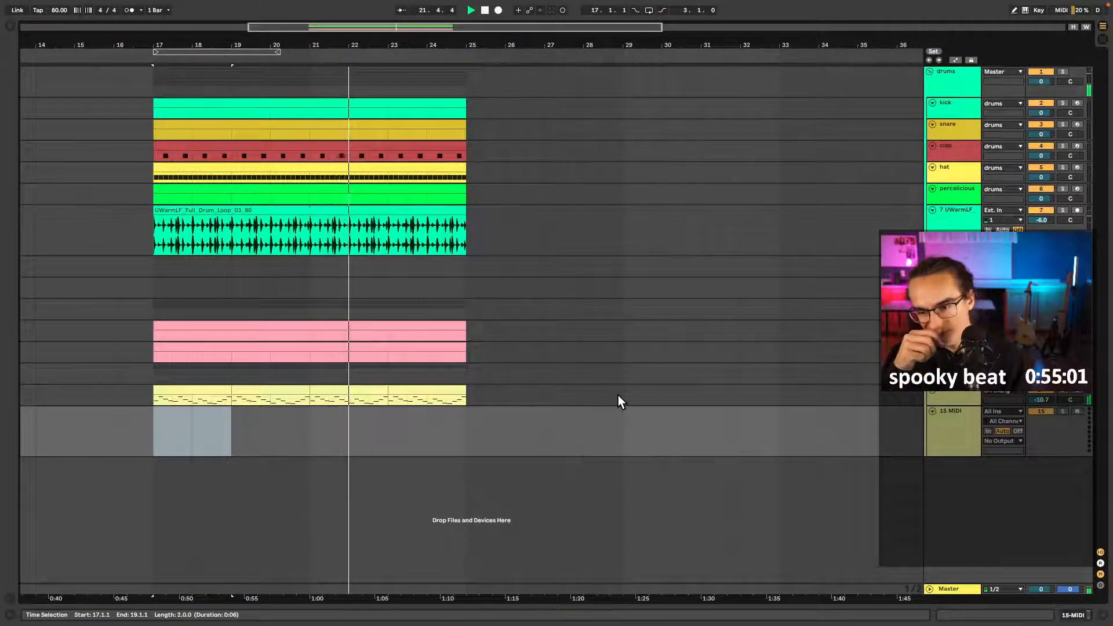
pyautogui.click(210, 425)
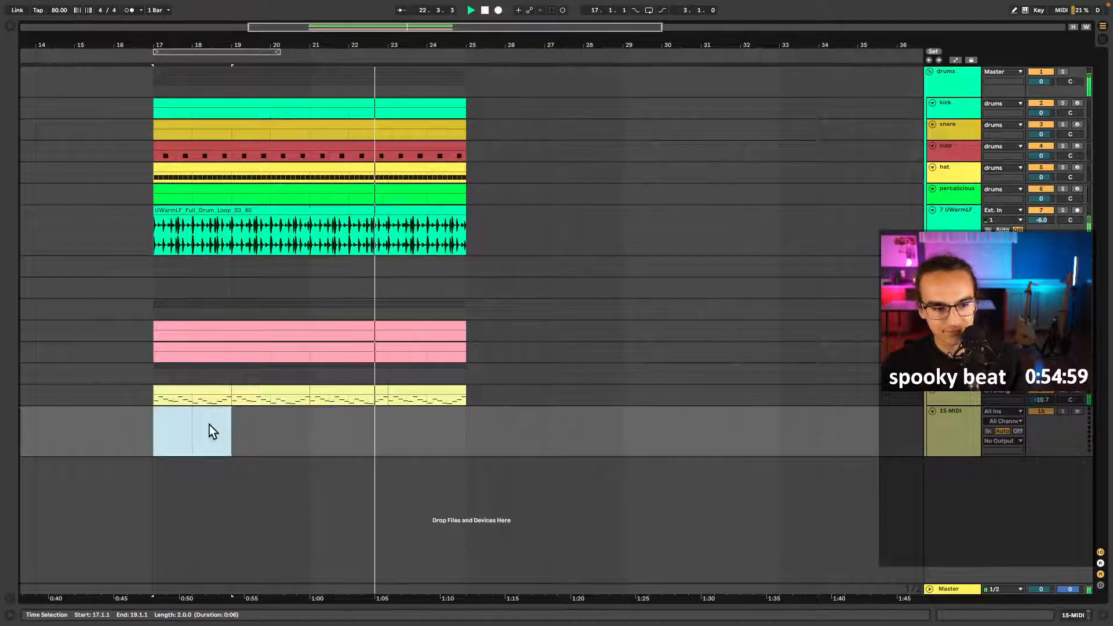
pyautogui.press('space')
pyautogui.click(152, 417)
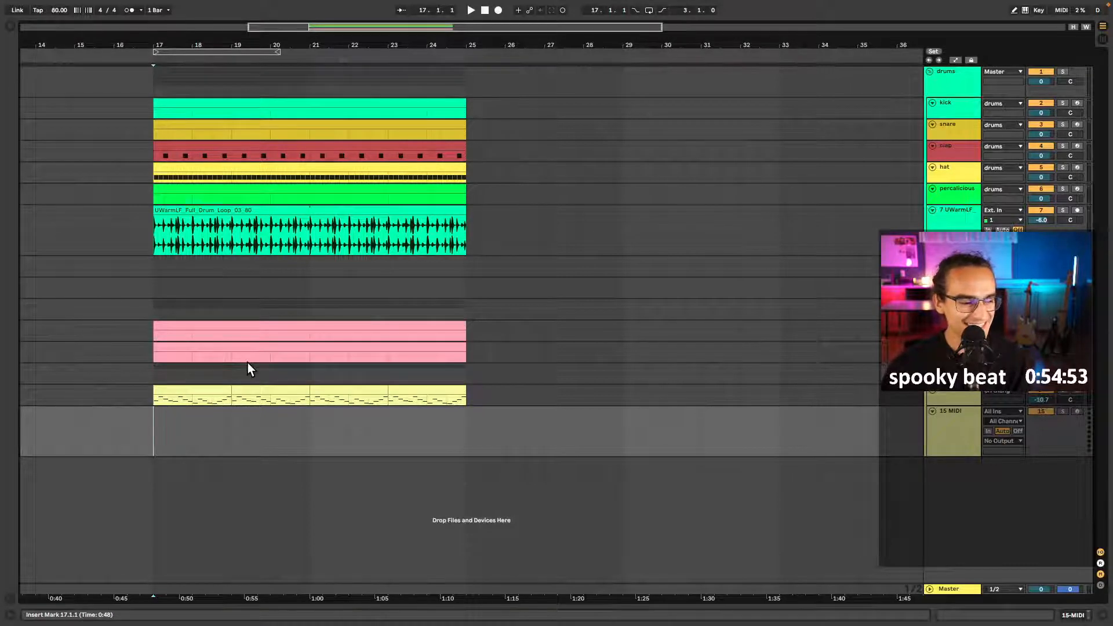
pyautogui.moveTo(155, 433); pyautogui.dragTo(467, 430)
# - Search the whole browser library for "xylophone"
pyautogui.click(9, 27)
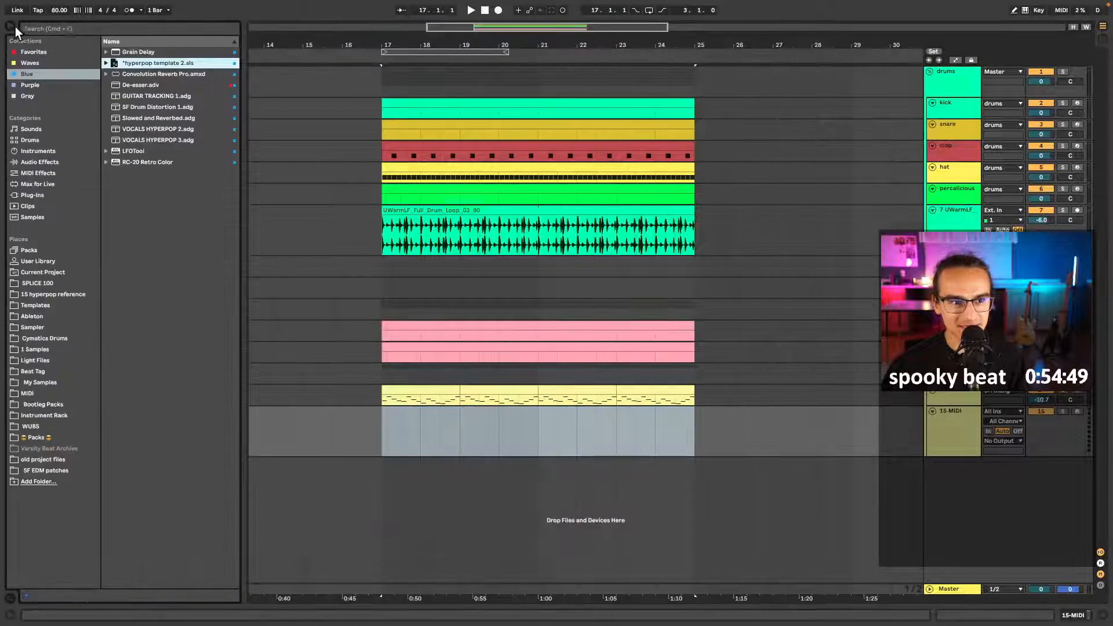
pyautogui.click(71, 29)
pyautogui.write('xylophone')
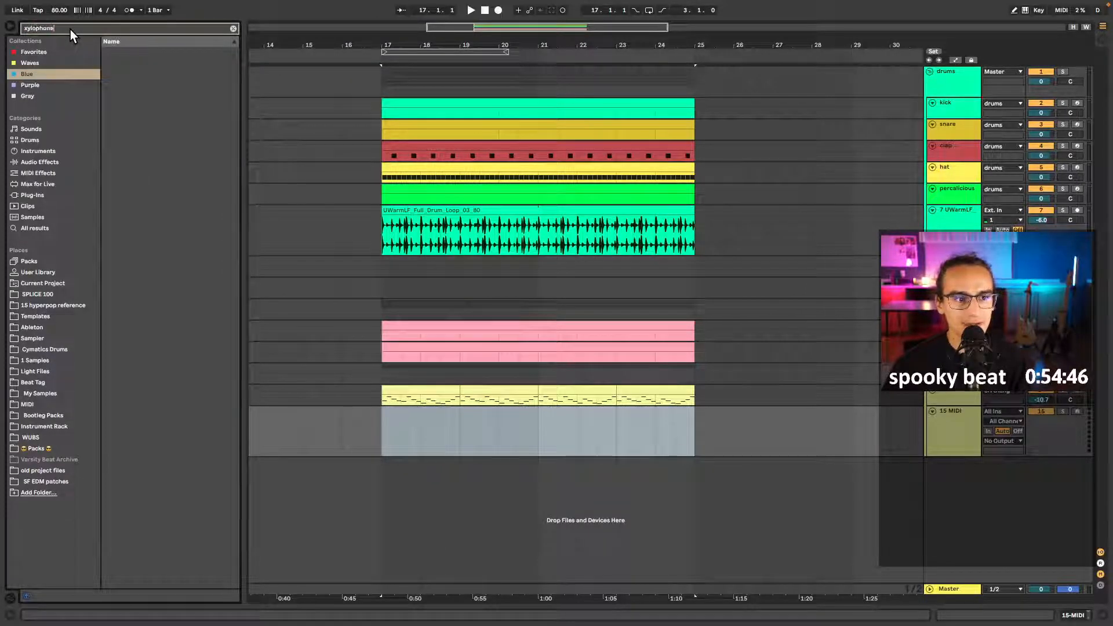
pyautogui.click(72, 228)
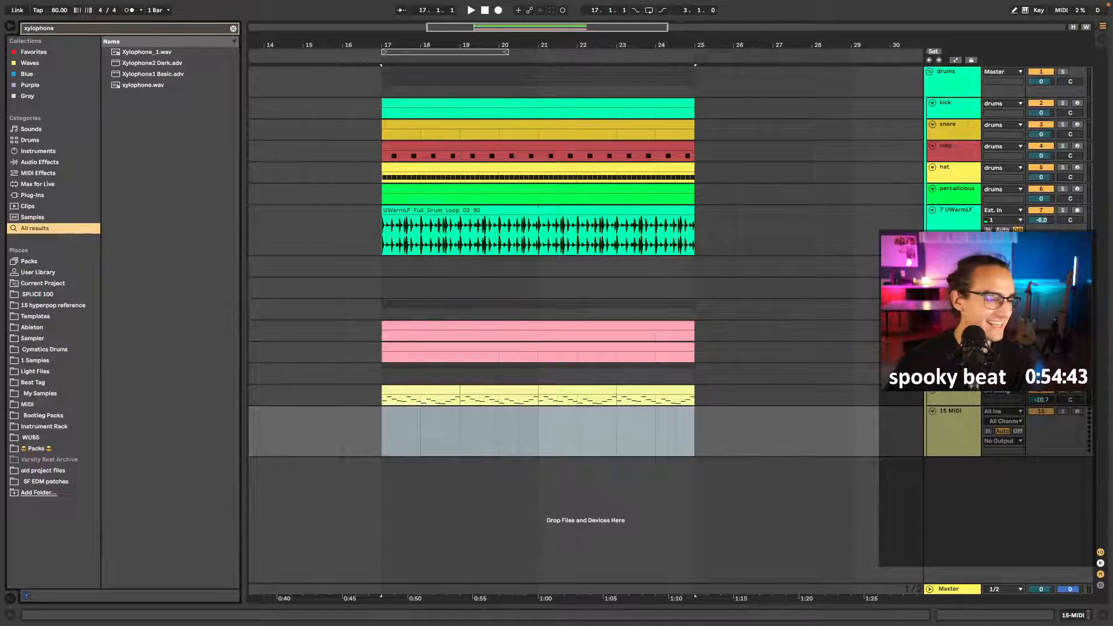
# - Preview Xylophone_1.wav, Xylophone2 Dark.adv, Xylophone1 Basic.adv and xylophone.wav to compare the xylophone sounds
pyautogui.click(133, 52)
pyautogui.click(149, 67)
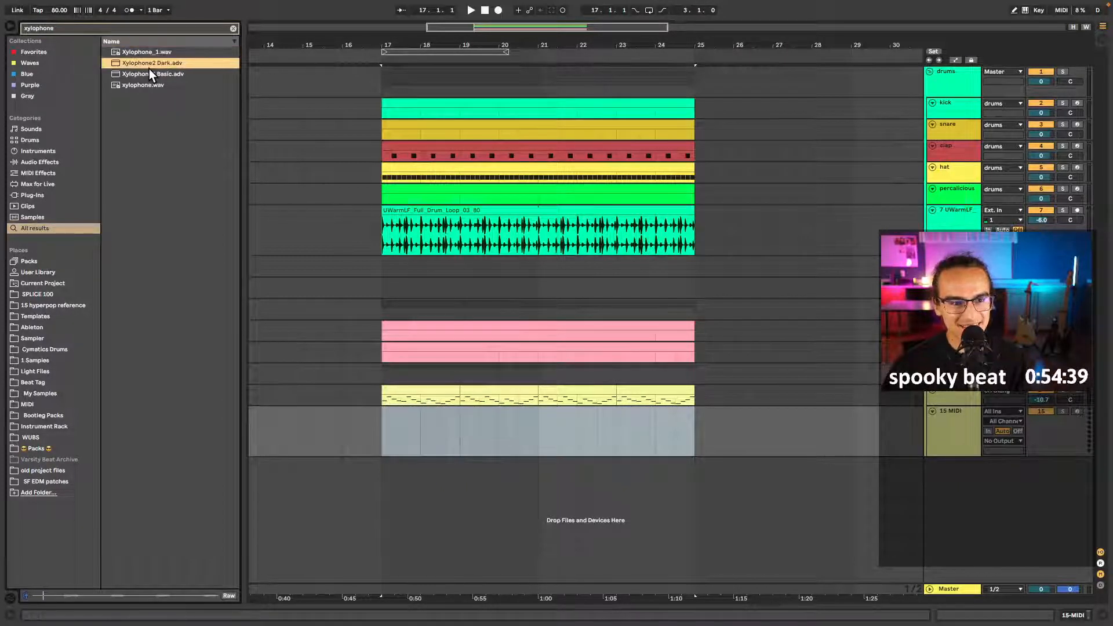
pyautogui.click(150, 74)
pyautogui.click(151, 85)
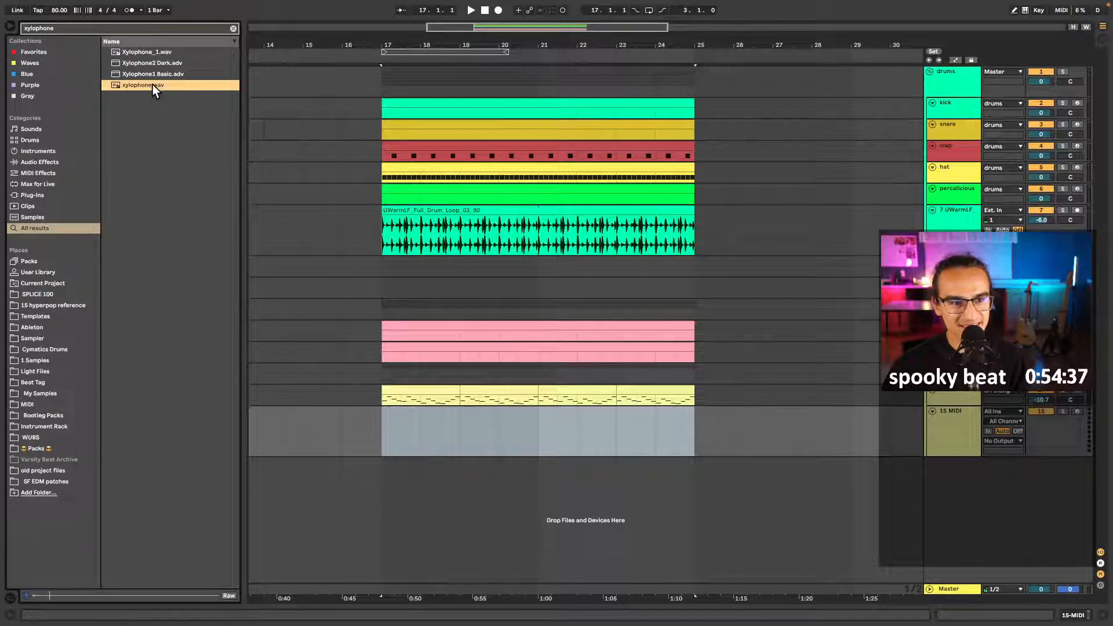
pyautogui.click(150, 76)
pyautogui.click(149, 87)
pyautogui.click(150, 65)
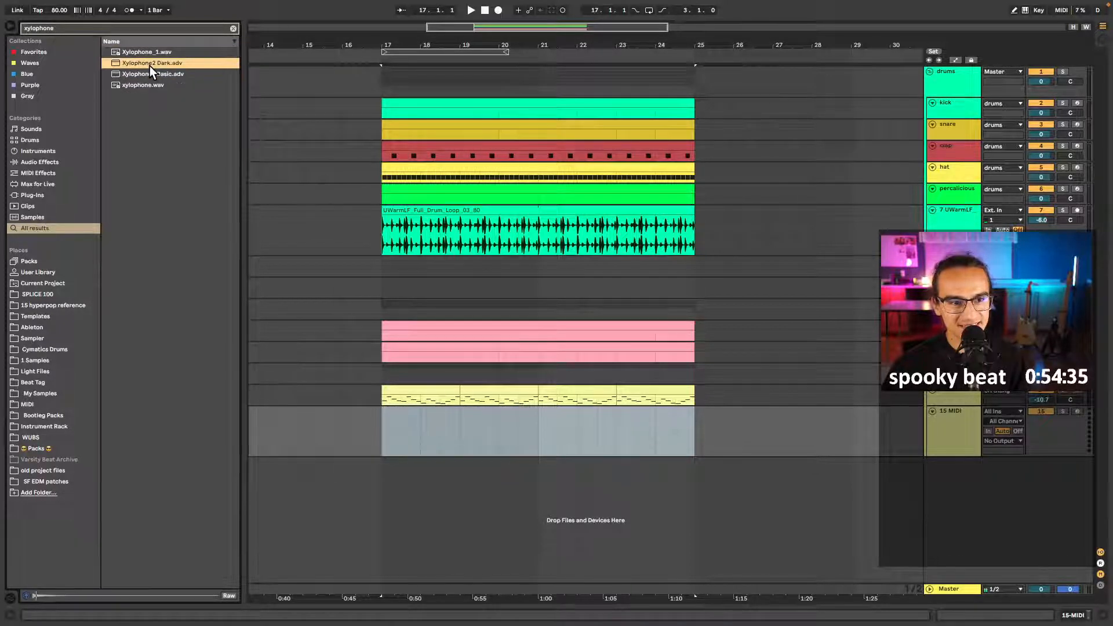
pyautogui.click(149, 84)
pyautogui.click(385, 427)
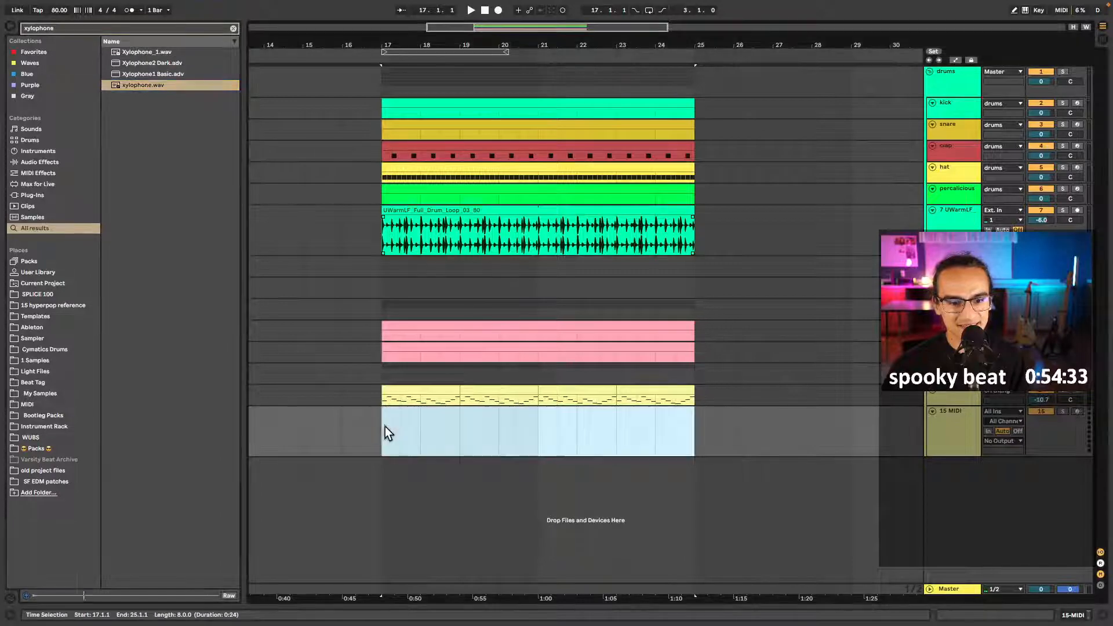
# - Preview Xylophone2 Dark.adv and xylophone.wav again, and create an empty MIDI clip over bars 17 to 25 on the new track
pyautogui.click(140, 61)
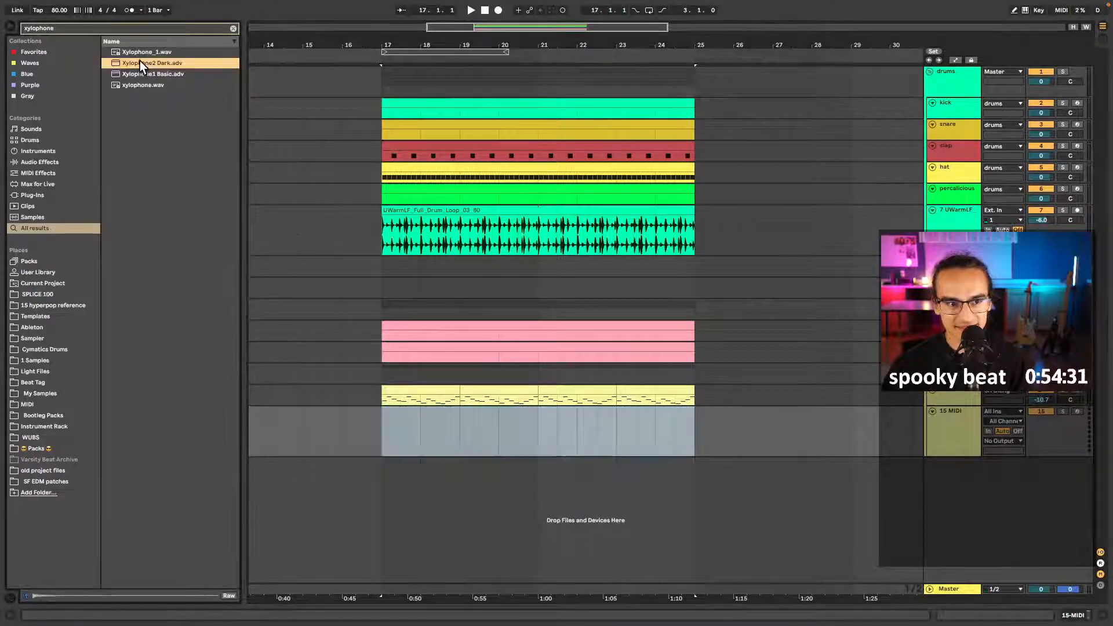
pyautogui.click(146, 86)
pyautogui.moveTo(386, 434); pyautogui.dragTo(688, 435)
pyautogui.hotkey('ctrl', 'shift', 'm')
pyautogui.hotkey('shift', 'Tab')
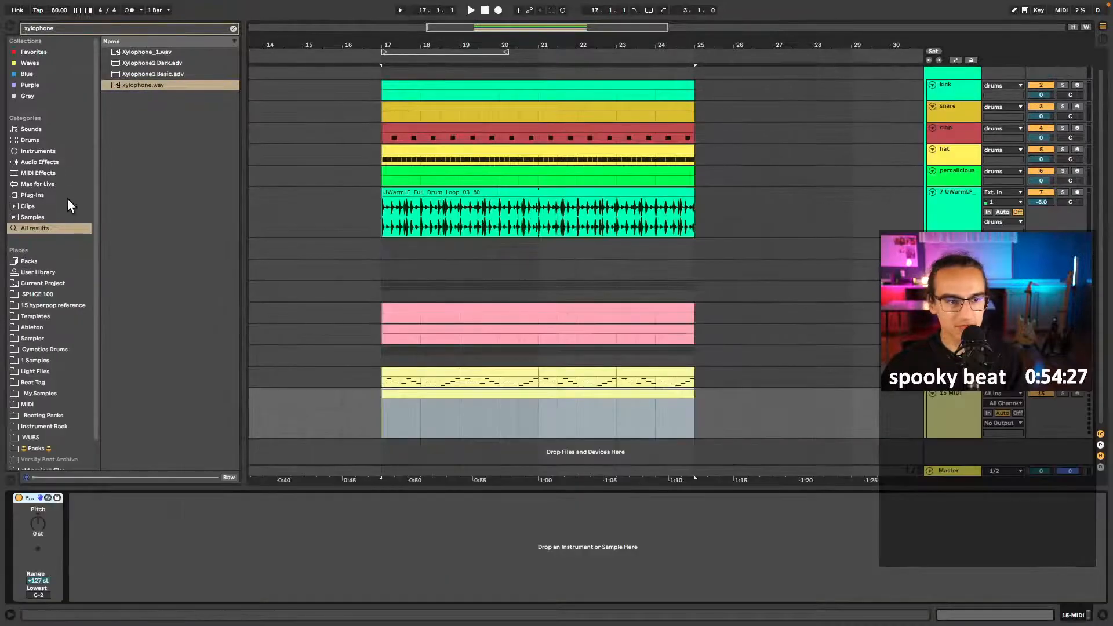
# - Clear the browser search and load Serum from the Gray collection onto the new MIDI track
pyautogui.click(35, 98)
pyautogui.click(233, 28)
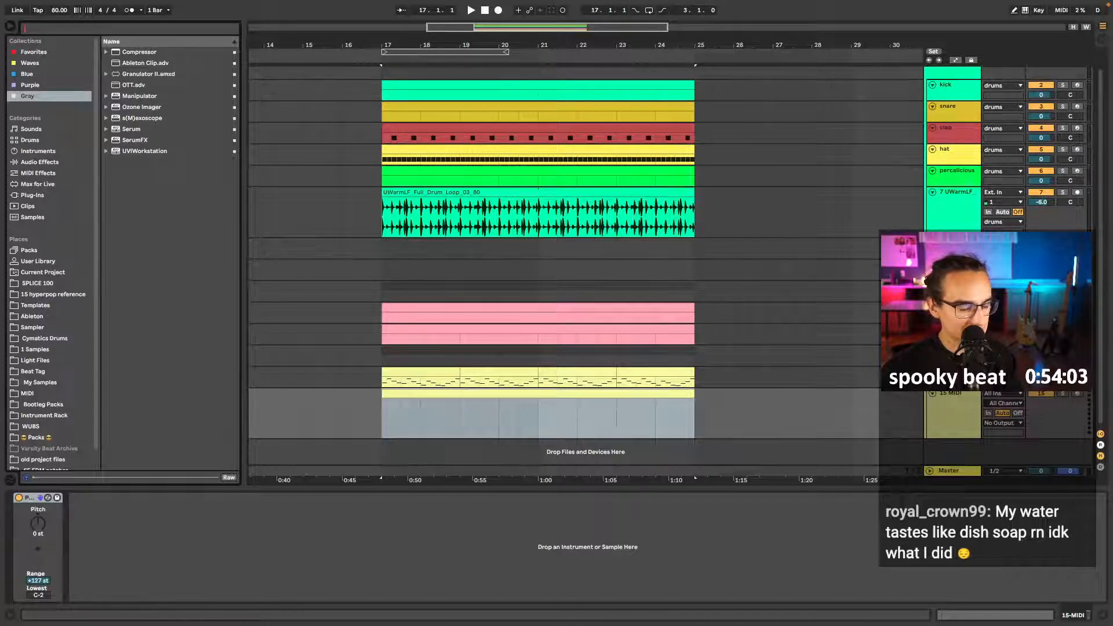
pyautogui.click(363, 423)
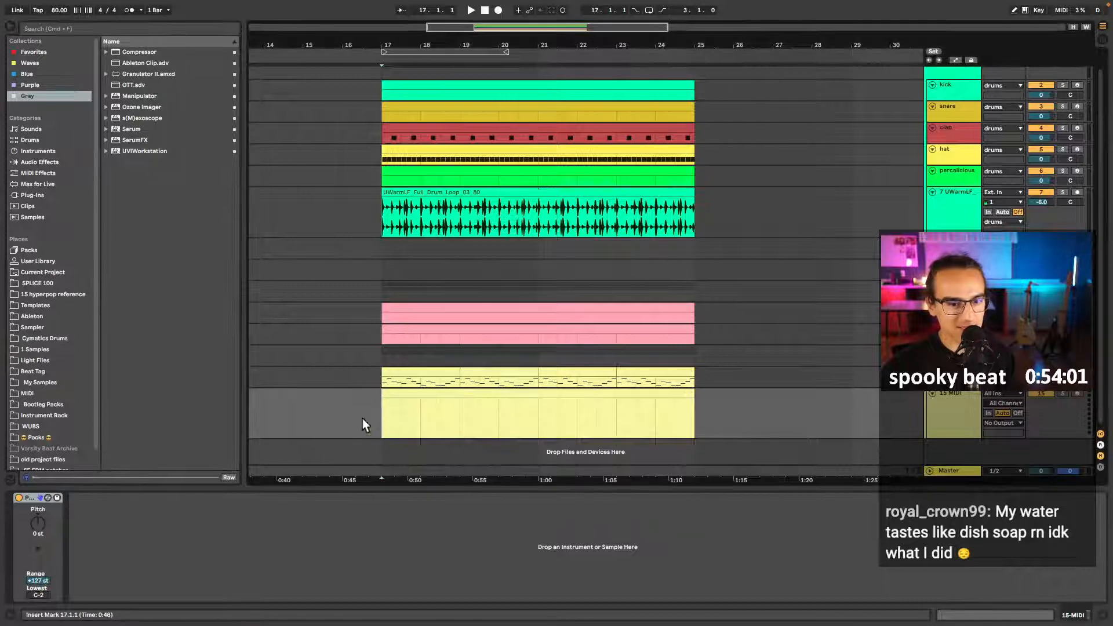
pyautogui.doubleClick(129, 129)
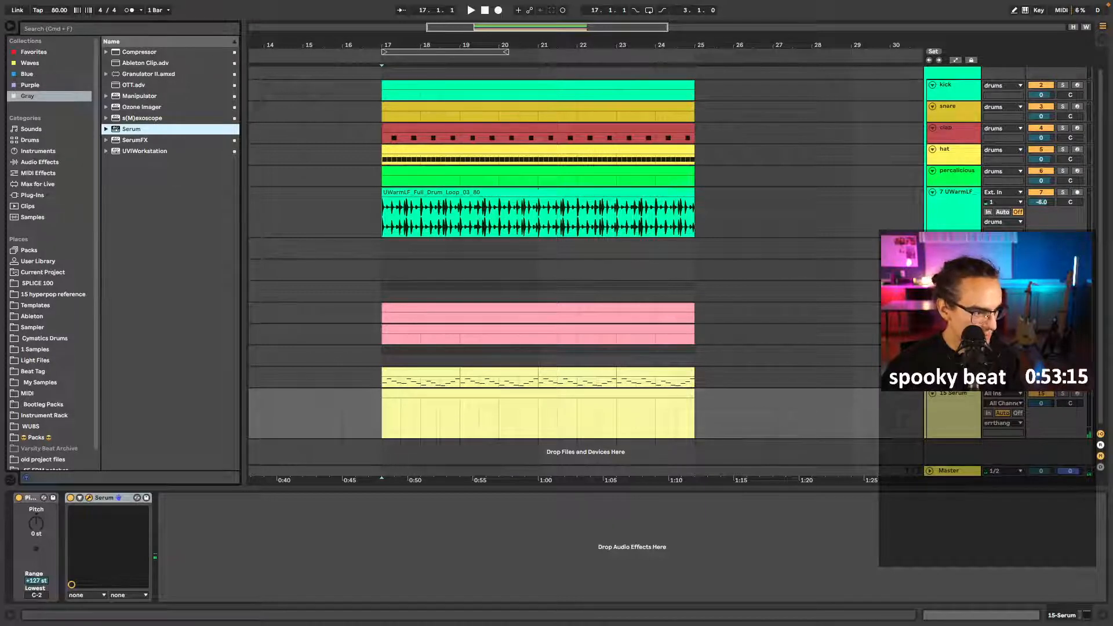
# - Search the whole browser library for "xylo"
pyautogui.click(79, 29)
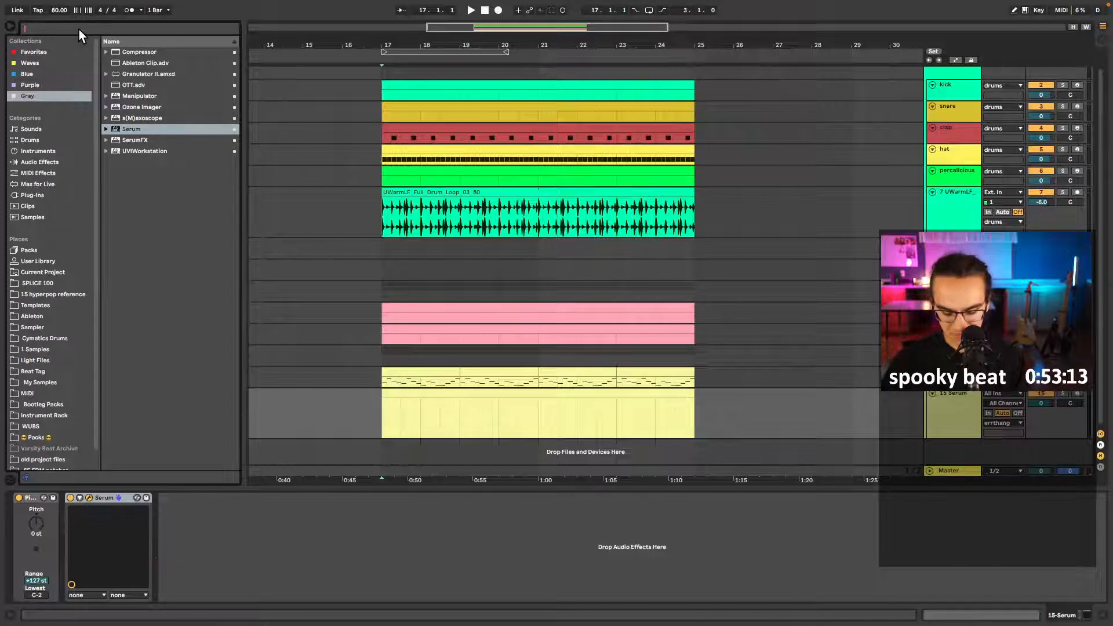
pyautogui.write('xyl')
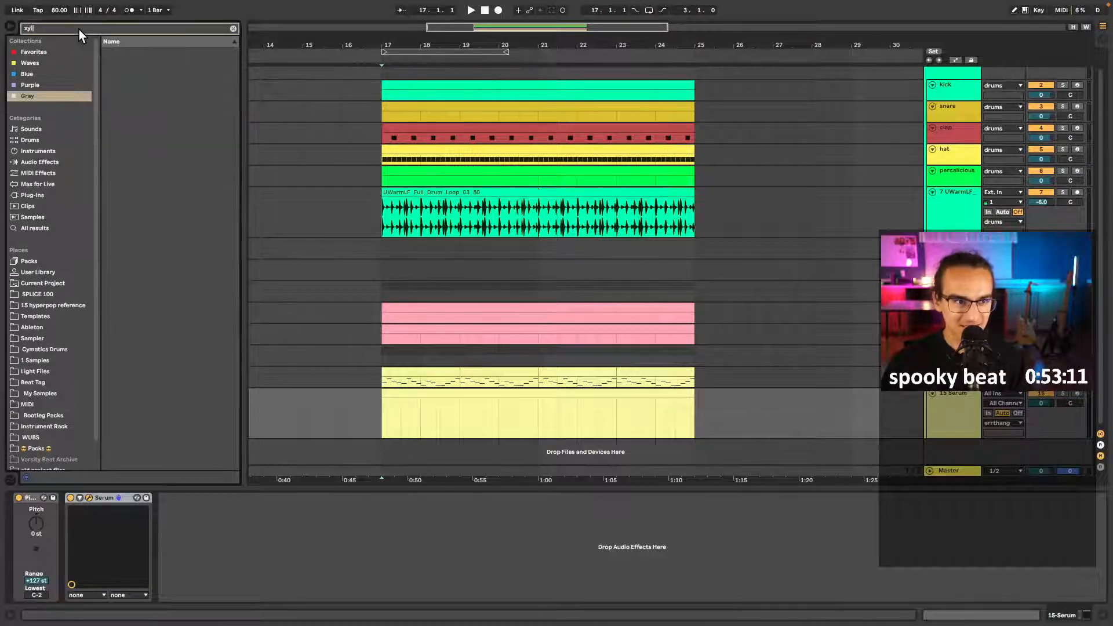
pyautogui.write('lo')
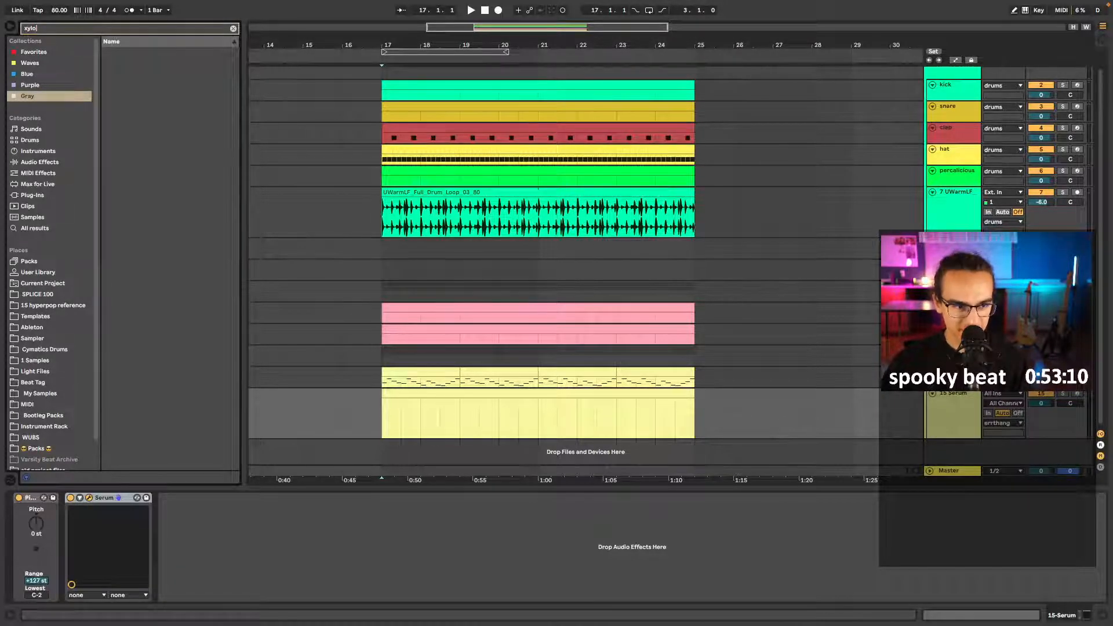
pyautogui.click(41, 229)
# - Preview Xylo pluck 2.wav, several fp_instr_pluck_xylo samples and Bpm150_Abmaj_Xylo_Arp.wav
pyautogui.click(152, 96)
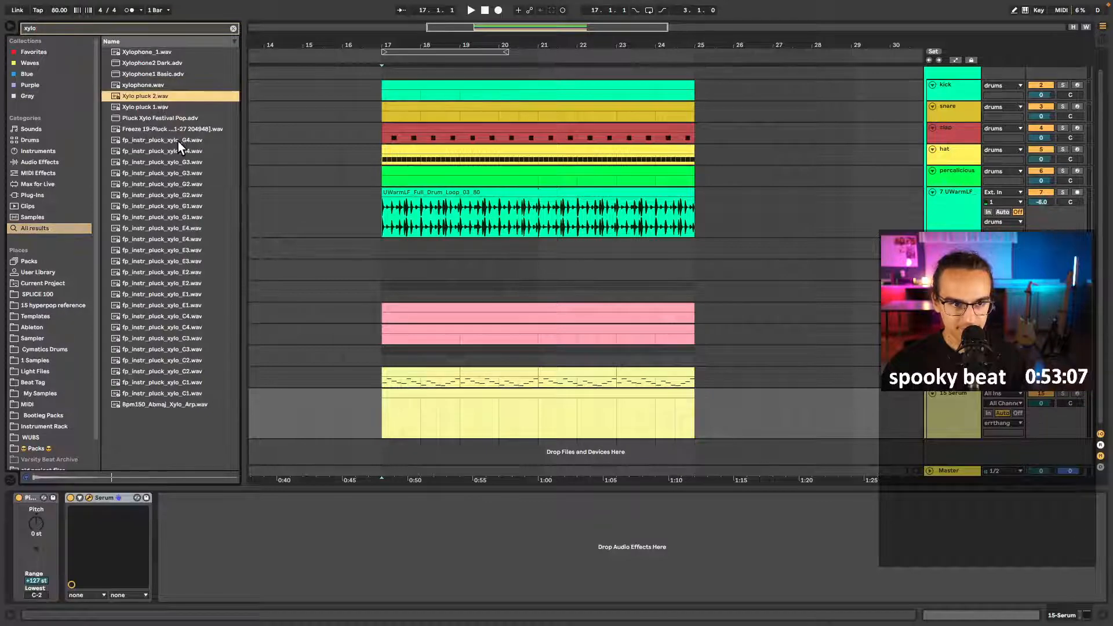
pyautogui.click(179, 141)
pyautogui.click(177, 194)
pyautogui.click(178, 251)
pyautogui.click(189, 340)
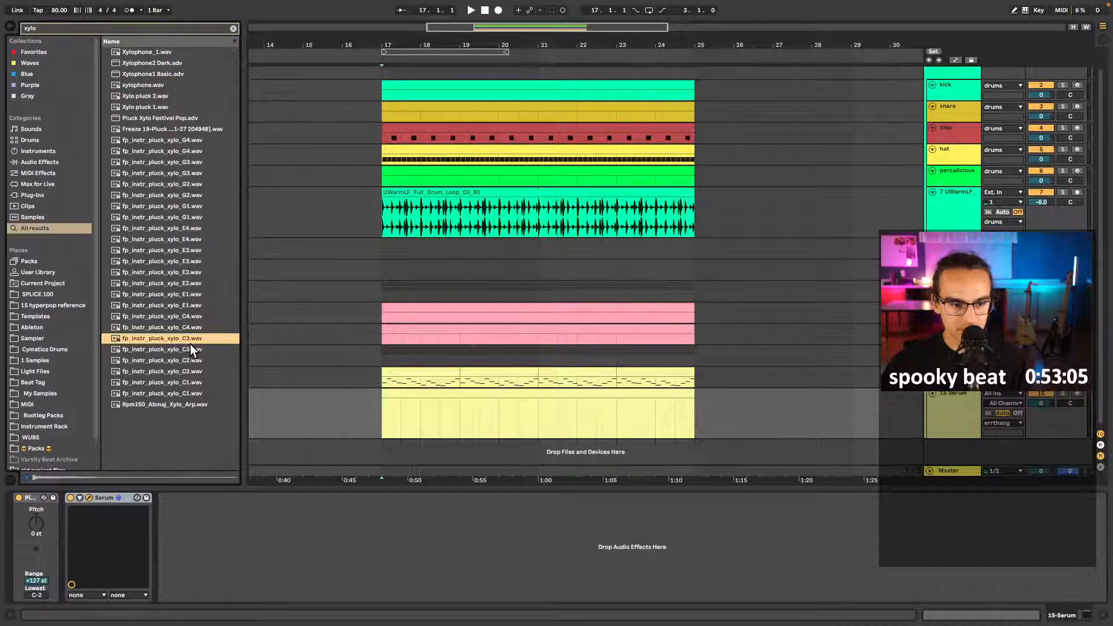
pyautogui.click(195, 406)
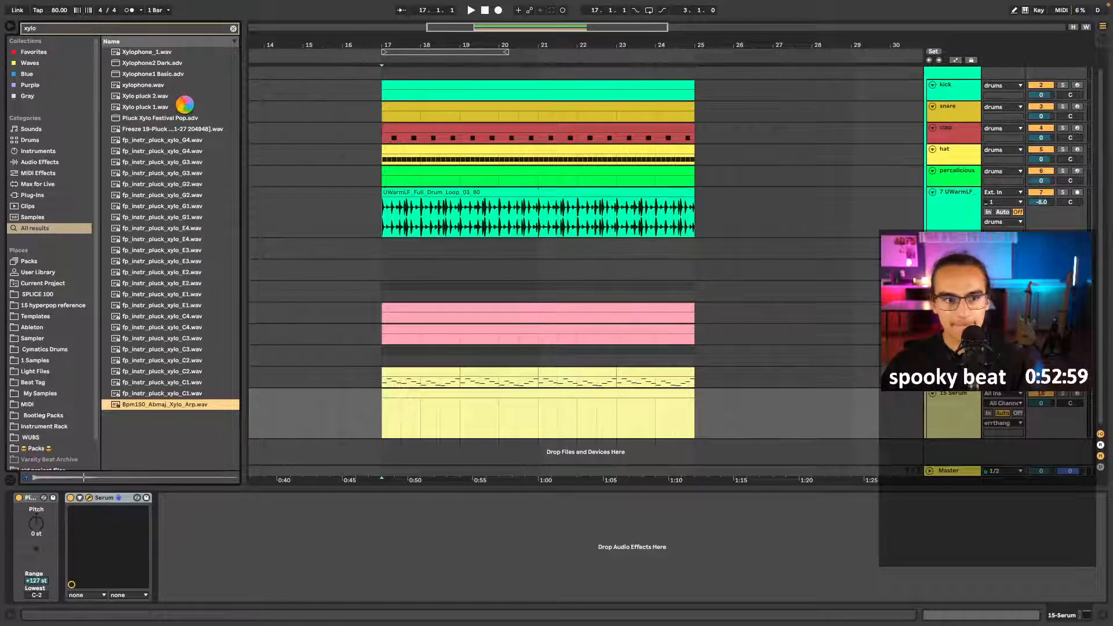
# - Preview xylophone.wav and Xylophone1 Basic.adv again, and load Xylophone2 Dark.adv onto the new MIDI track in place of Serum
pyautogui.click(182, 83)
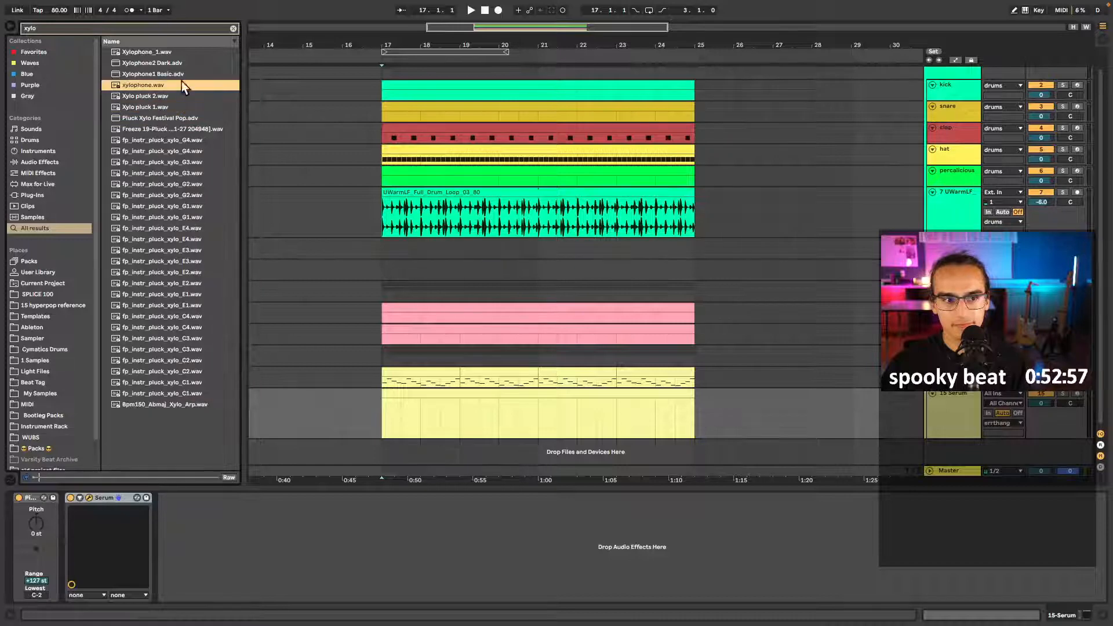
pyautogui.click(187, 72)
pyautogui.click(189, 62)
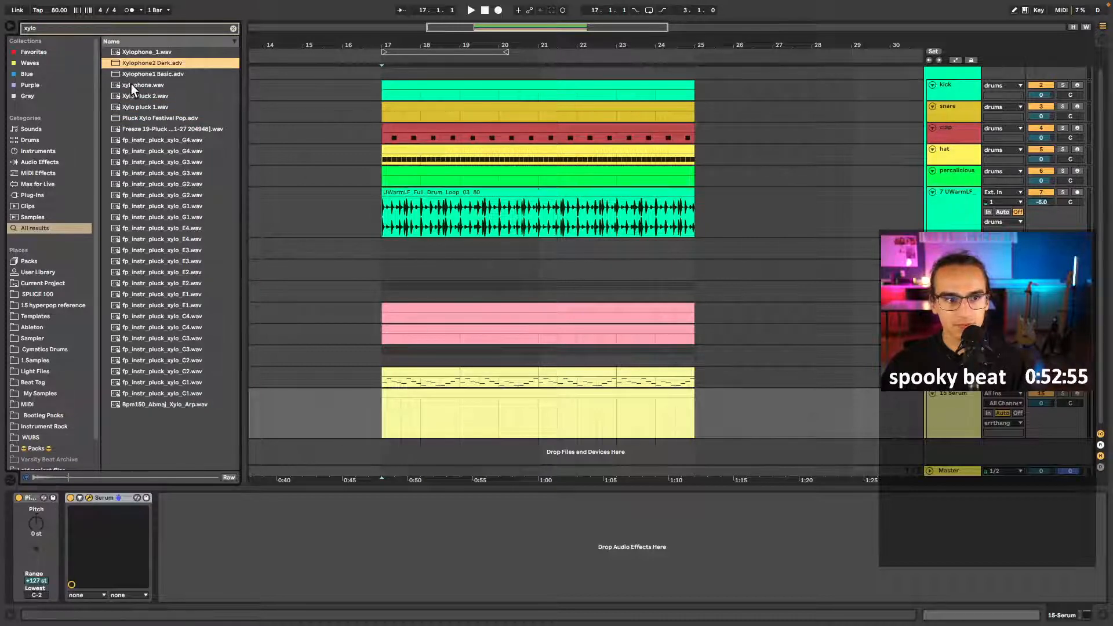
pyautogui.moveTo(208, 533); pyautogui.dragTo(252, 500)
# - Open the empty xylophone clip and draw 1/8 notes on C3 and A2 at its start, with a short test playback
pyautogui.click(426, 394)
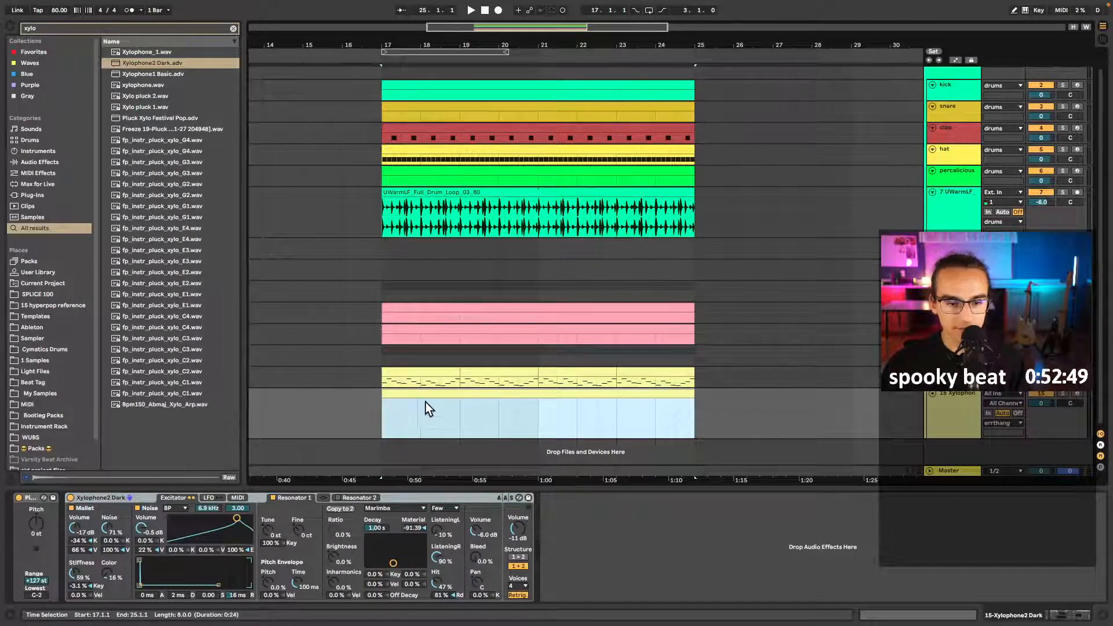
pyautogui.doubleClick(413, 397)
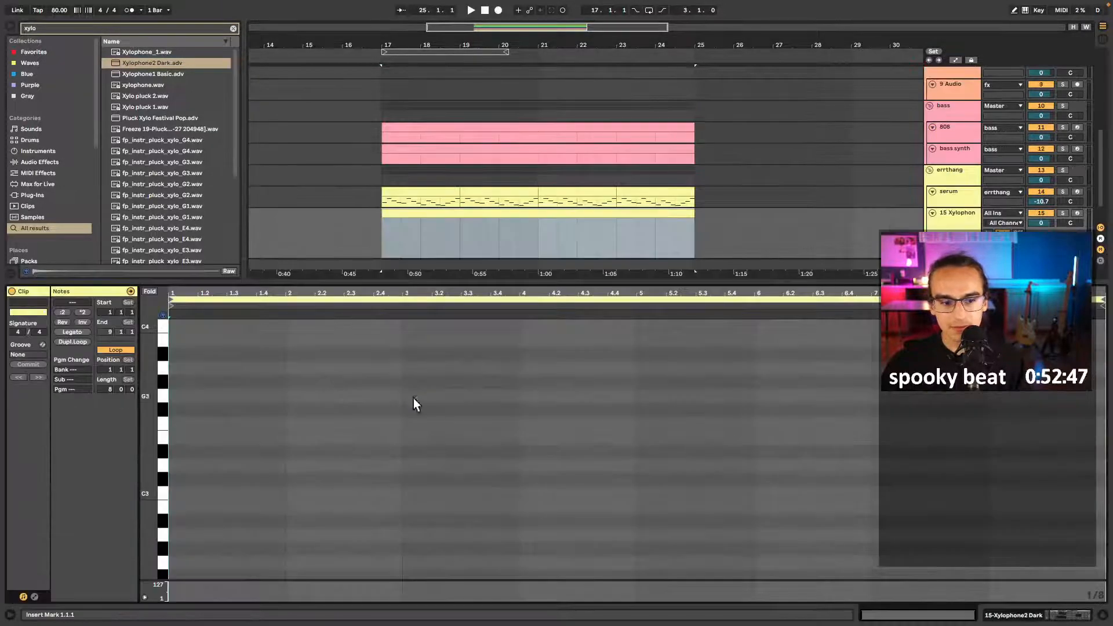
pyautogui.click(181, 435)
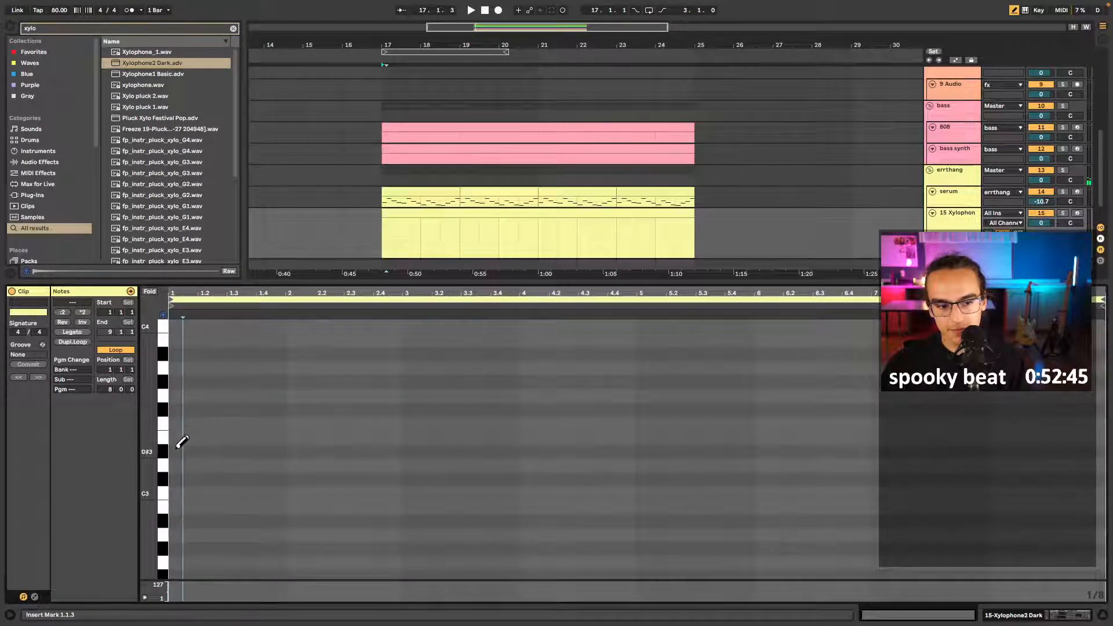
pyautogui.click(178, 491)
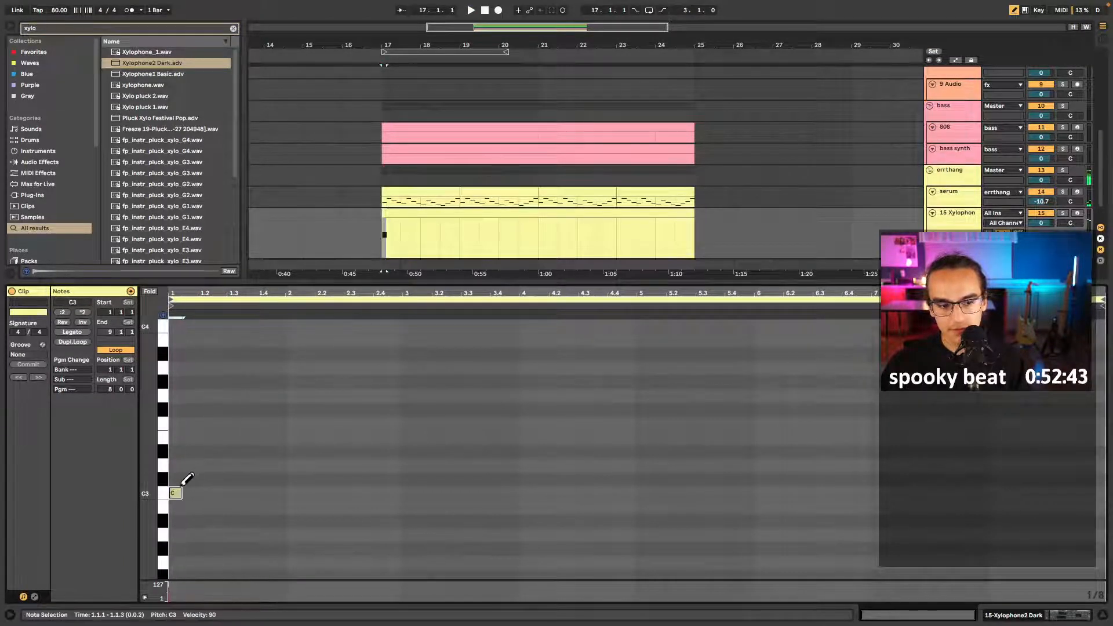
pyautogui.press('space')
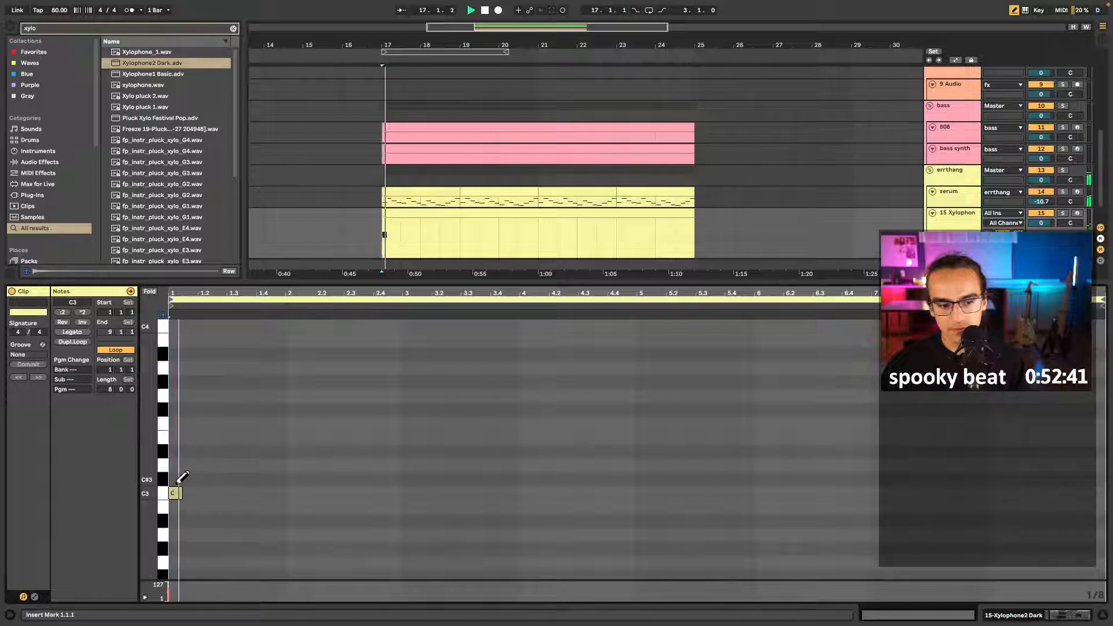
pyautogui.click(174, 492)
pyautogui.press('space')
pyautogui.click(178, 531)
pyautogui.click(179, 492)
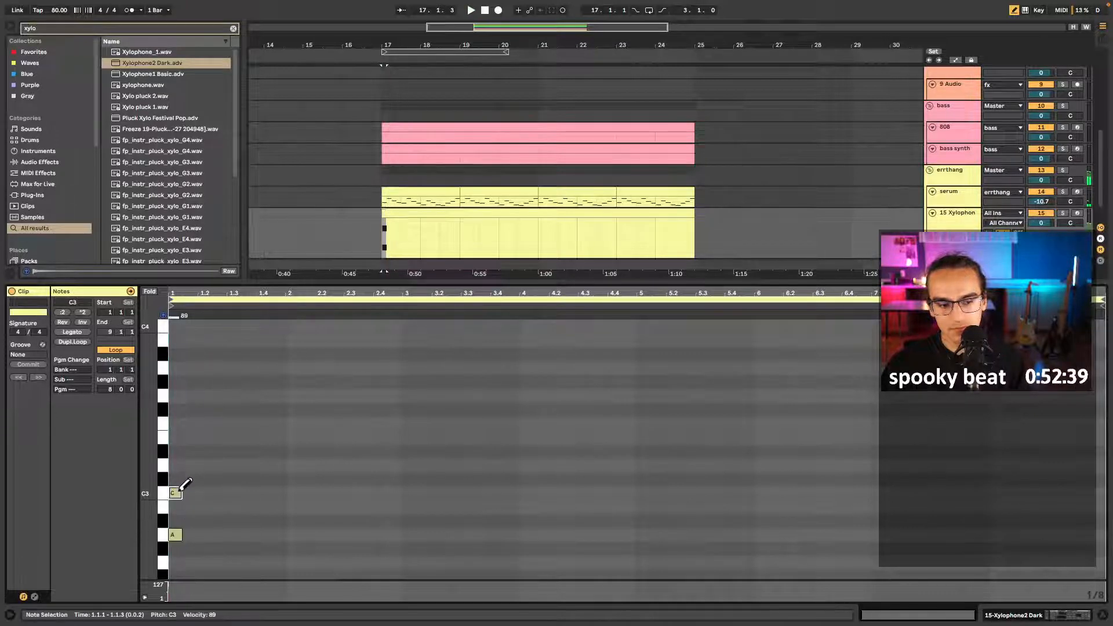
# - Turn the two stacked notes into consecutive 1/32 notes, A2 at the clip's start followed by C3
pyautogui.scroll(3, 189, 491)
pyautogui.press('b')
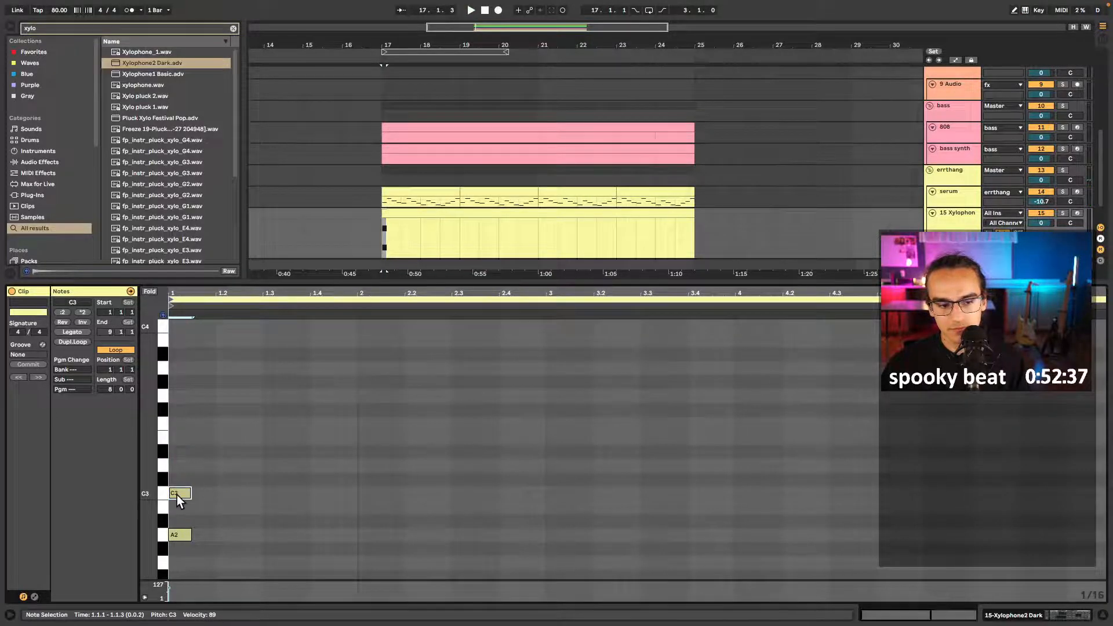
pyautogui.scroll(3, 192, 493)
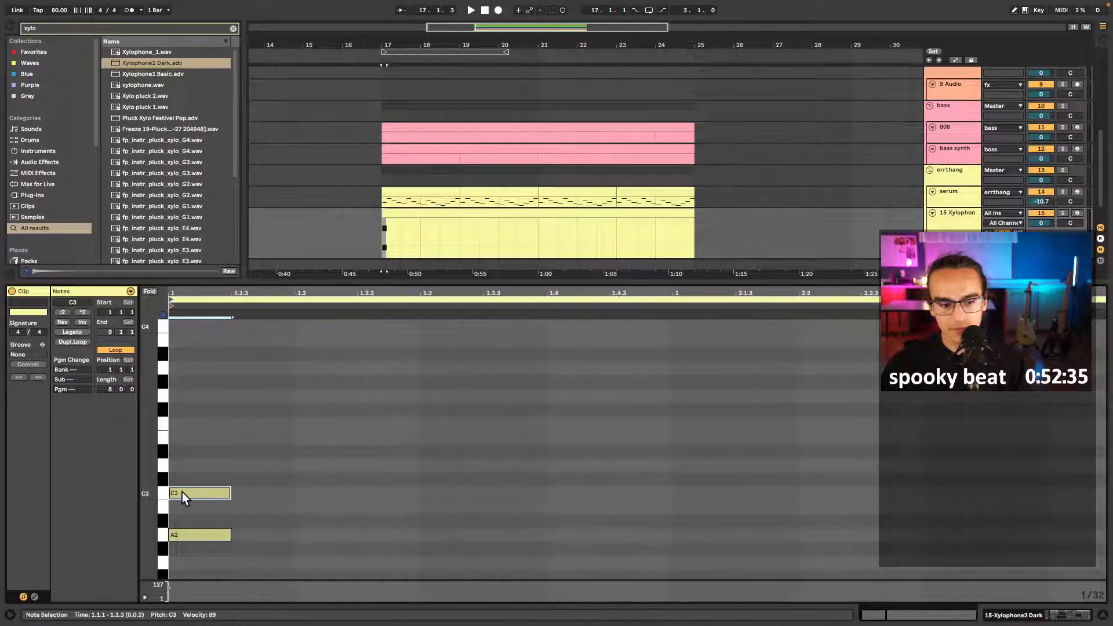
pyautogui.moveTo(180, 494); pyautogui.dragTo(198, 497)
pyautogui.press('b')
pyautogui.click(193, 533)
pyautogui.click(207, 494)
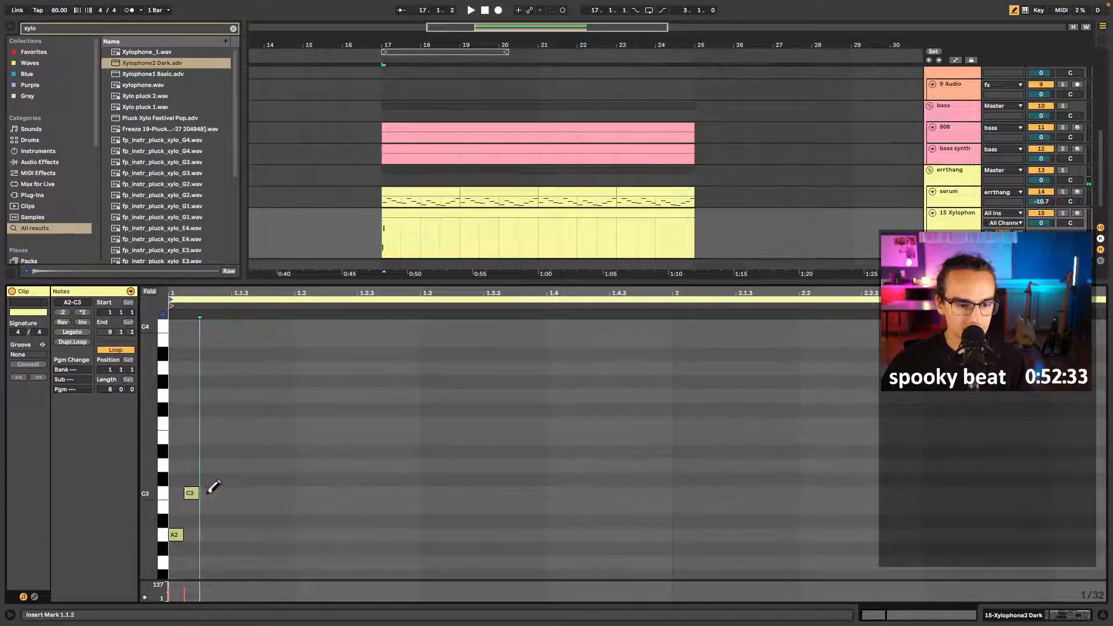
# - Duplicate the A2-C3 note pair five times to form a run, and play it back
pyautogui.hotkey('ctrl', 'a')
pyautogui.hotkey('ctrl', 'd')
pyautogui.hotkey('ctrl', 'd')
pyautogui.hotkey('ctrl', 'd')
pyautogui.hotkey('ctrl', 'd')
pyautogui.hotkey('ctrl', 'd')
pyautogui.press('space')
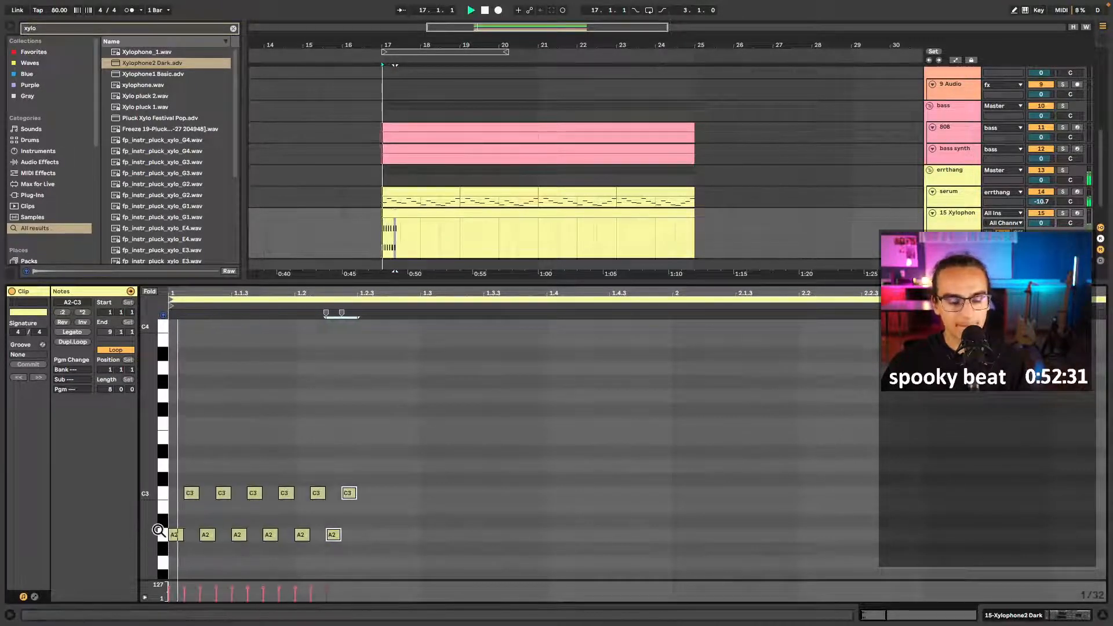
pyautogui.press('space')
# - Compress the whole note run to half its length and play it back
pyautogui.hotkey('ctrl', 'a')
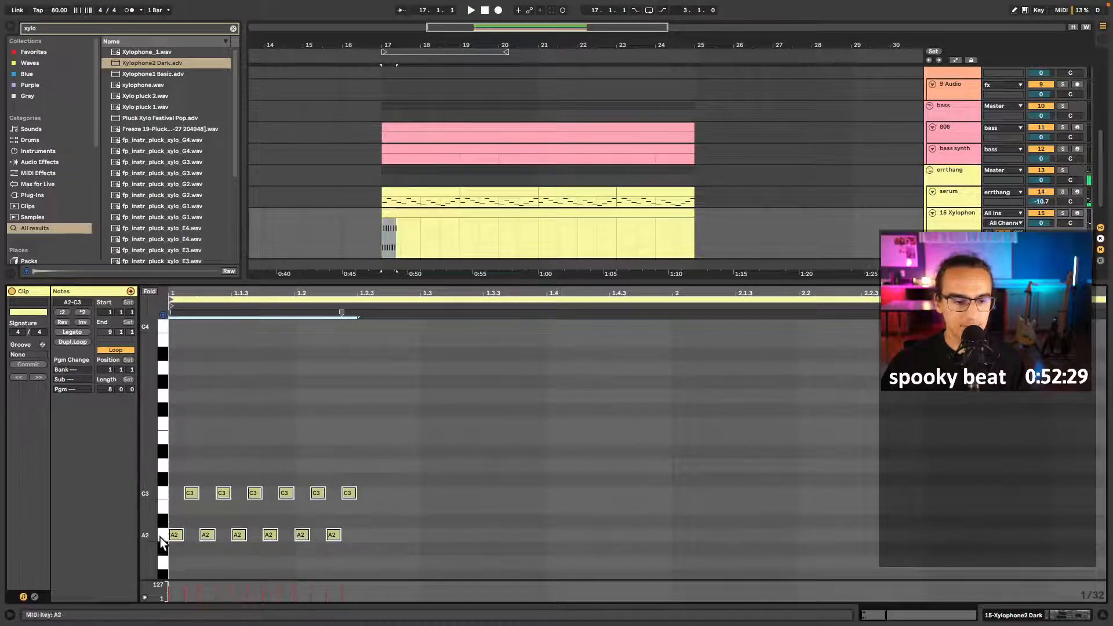
pyautogui.click(88, 313)
pyautogui.click(65, 316)
pyautogui.click(65, 316)
pyautogui.press('space')
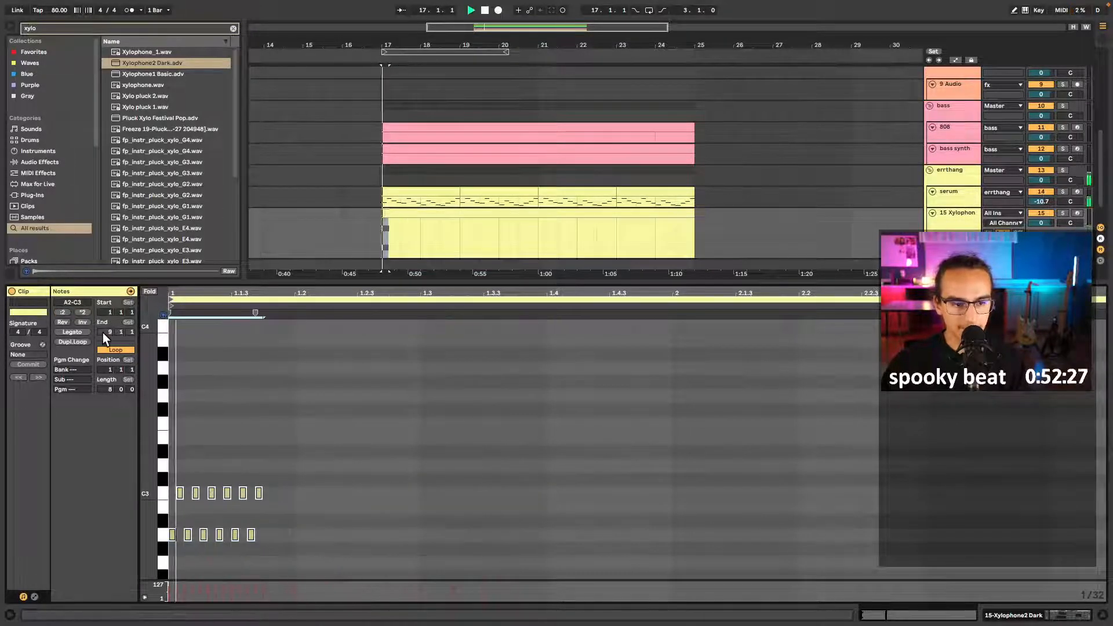
# - Transpose all the notes up one octave to A3 and C4 and play the run back
pyautogui.moveTo(279, 463); pyautogui.dragTo(140, 558)
pyautogui.hotkey('shift', 'Up')
pyautogui.press('space')
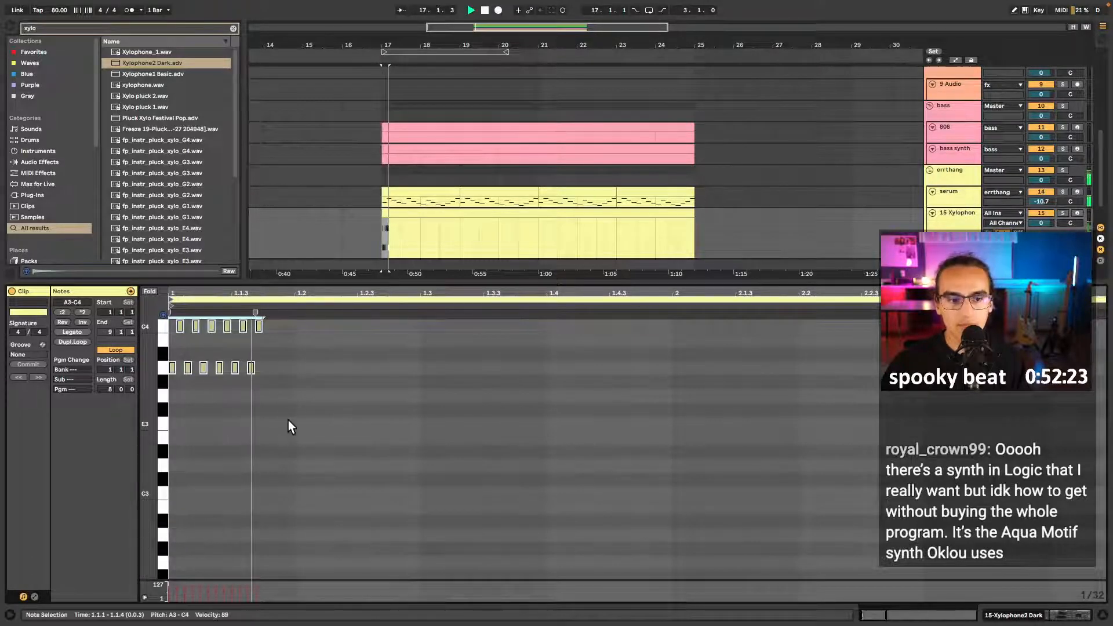
pyautogui.scroll(4, 284, 413)
pyautogui.press('space')
# - Delete the last four notes of the run, listen to it, and paste a copy of the remaining eight notes at 1.3
pyautogui.moveTo(287, 409); pyautogui.dragTo(234, 487)
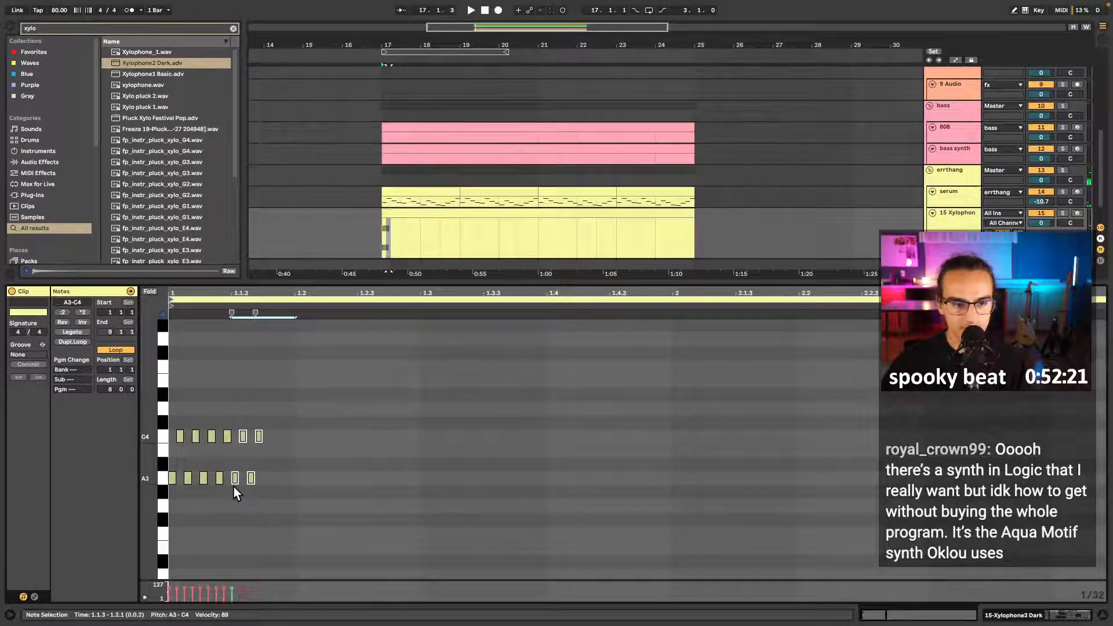
pyautogui.press('Delete')
pyautogui.press('space')
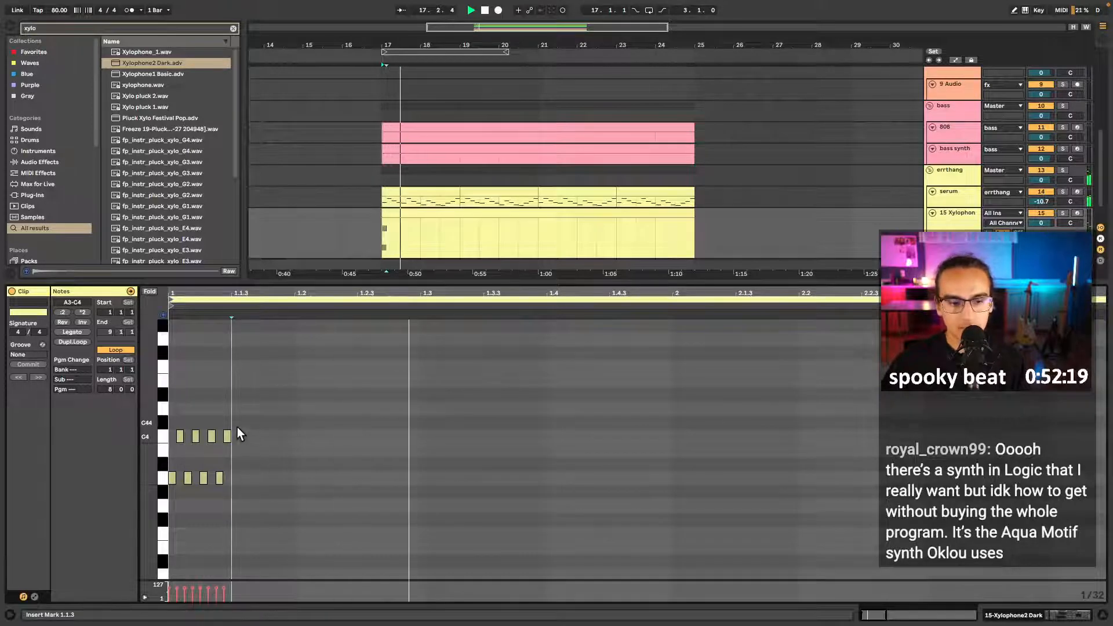
pyautogui.press('space')
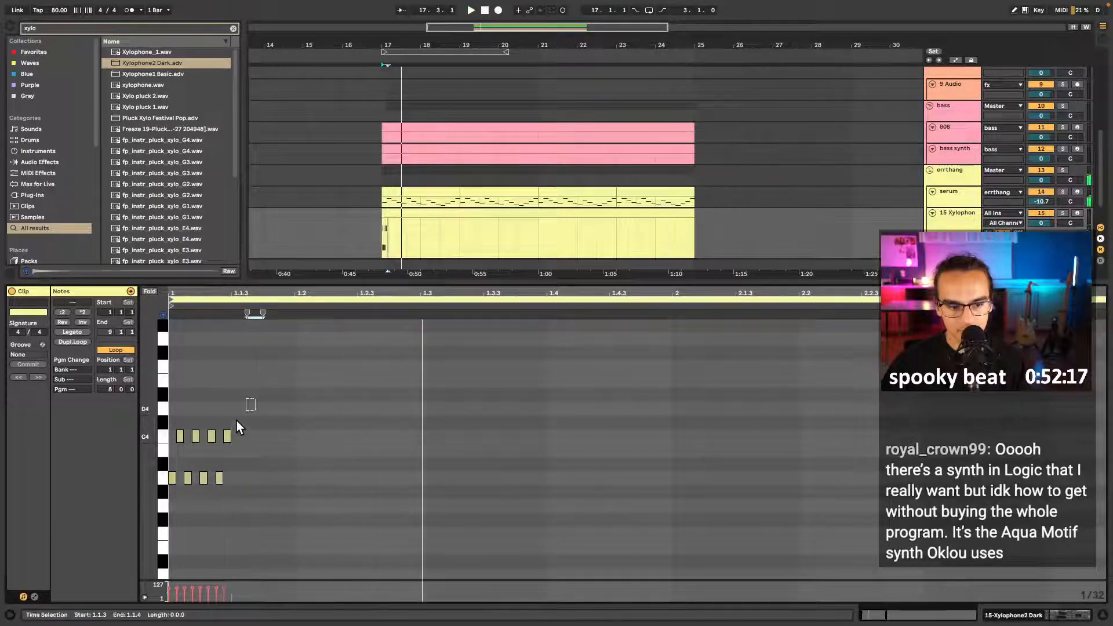
pyautogui.click(417, 449)
pyautogui.hotkey('ctrl', 'v')
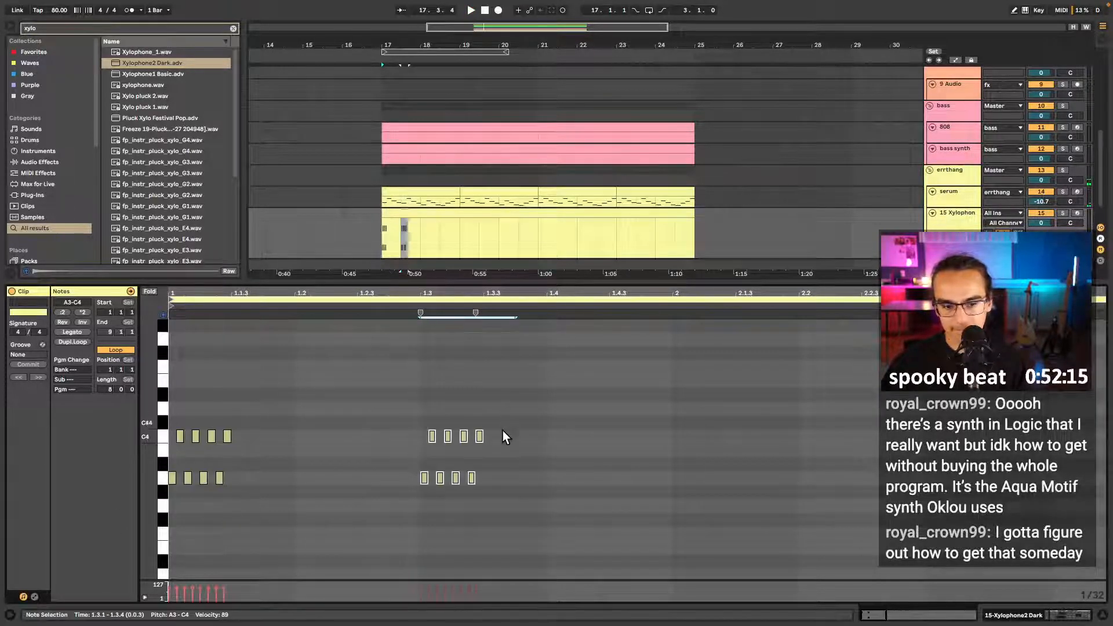
# - Enlarge the velocity lane and ramp the first note group's velocities from 1 up to 107, checking the result in playback
pyautogui.moveTo(283, 403); pyautogui.dragTo(165, 521)
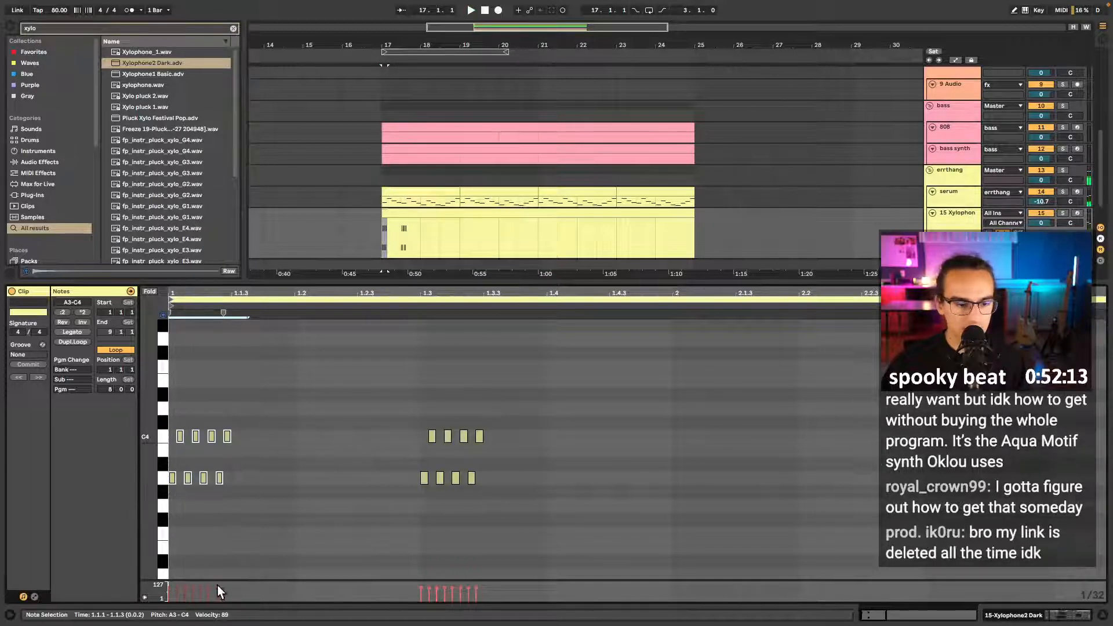
pyautogui.moveTo(218, 582); pyautogui.dragTo(233, 477)
pyautogui.moveTo(168, 543); pyautogui.dragTo(130, 606)
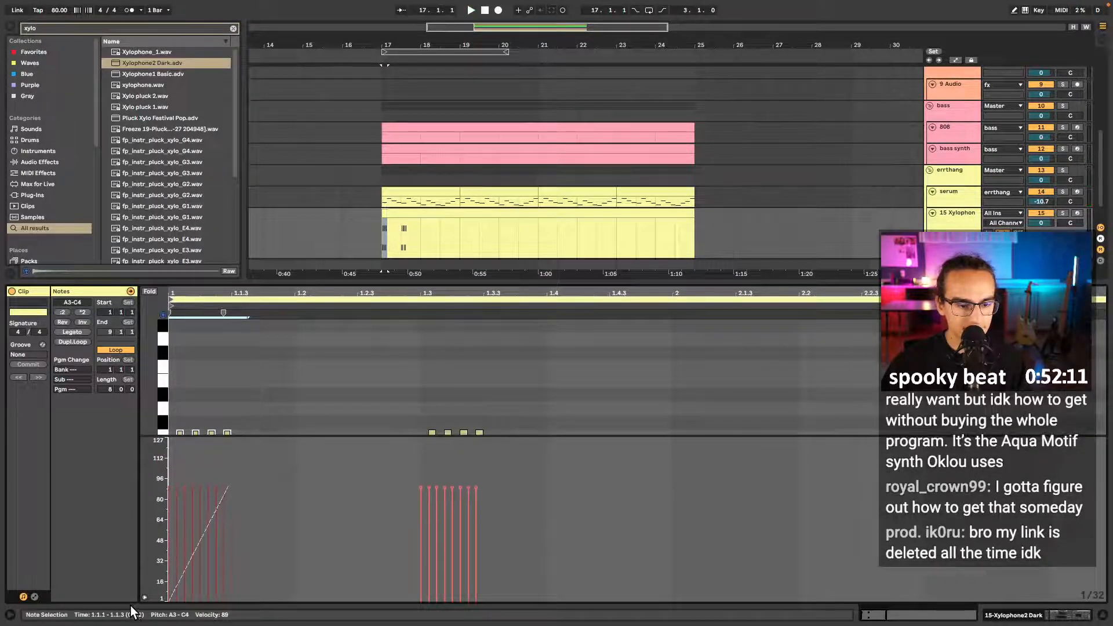
pyautogui.press('space')
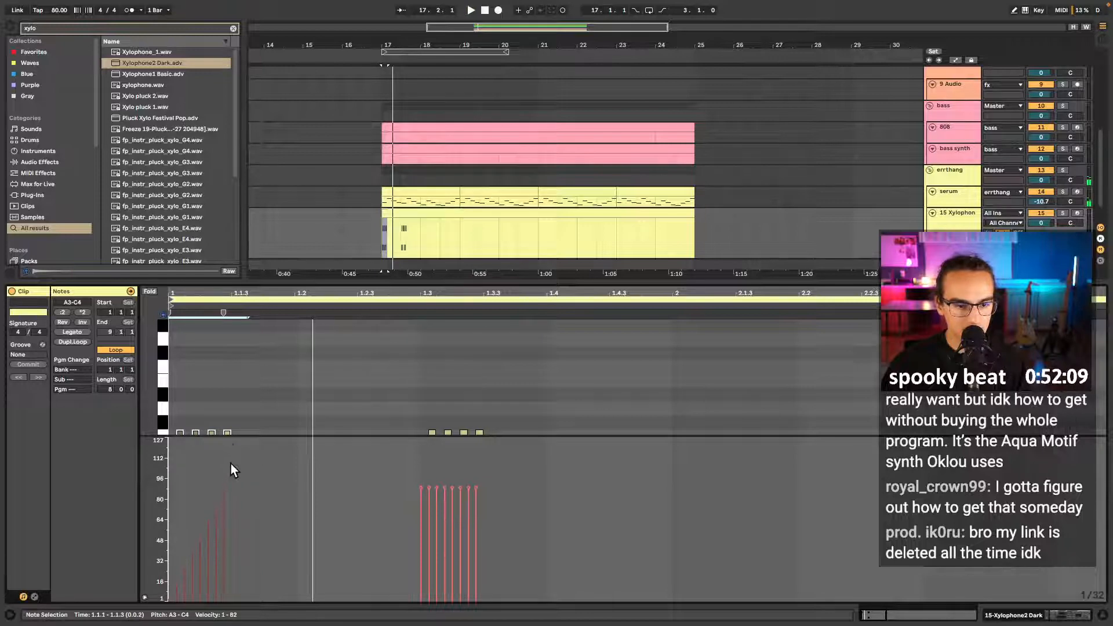
pyautogui.moveTo(217, 467); pyautogui.dragTo(158, 603)
pyautogui.press('space')
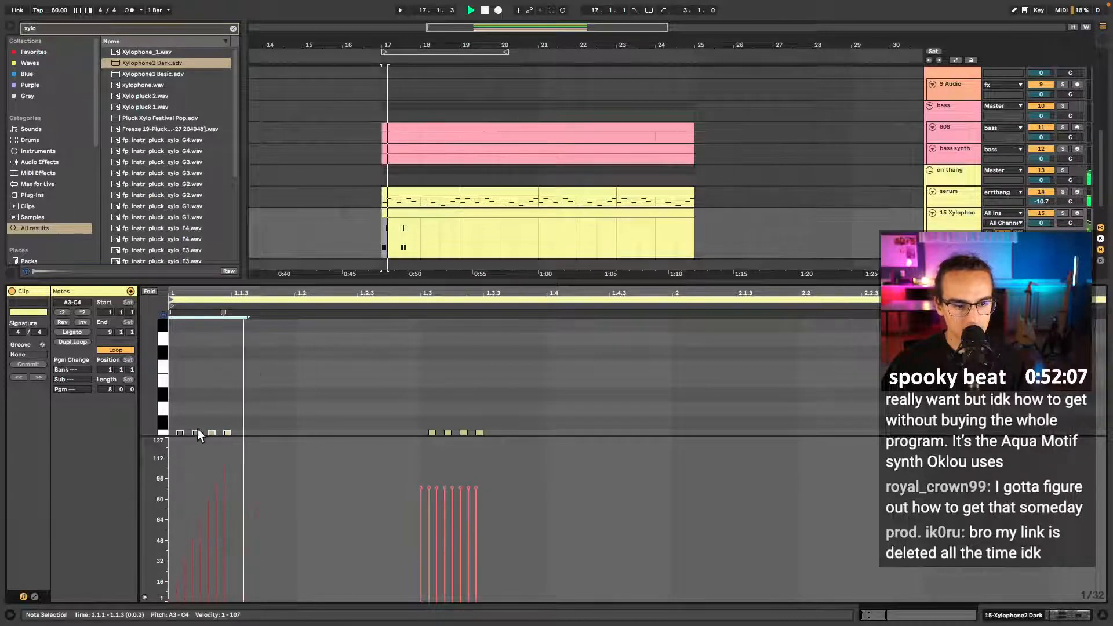
pyautogui.scroll(-3, 238, 401)
pyautogui.press('space')
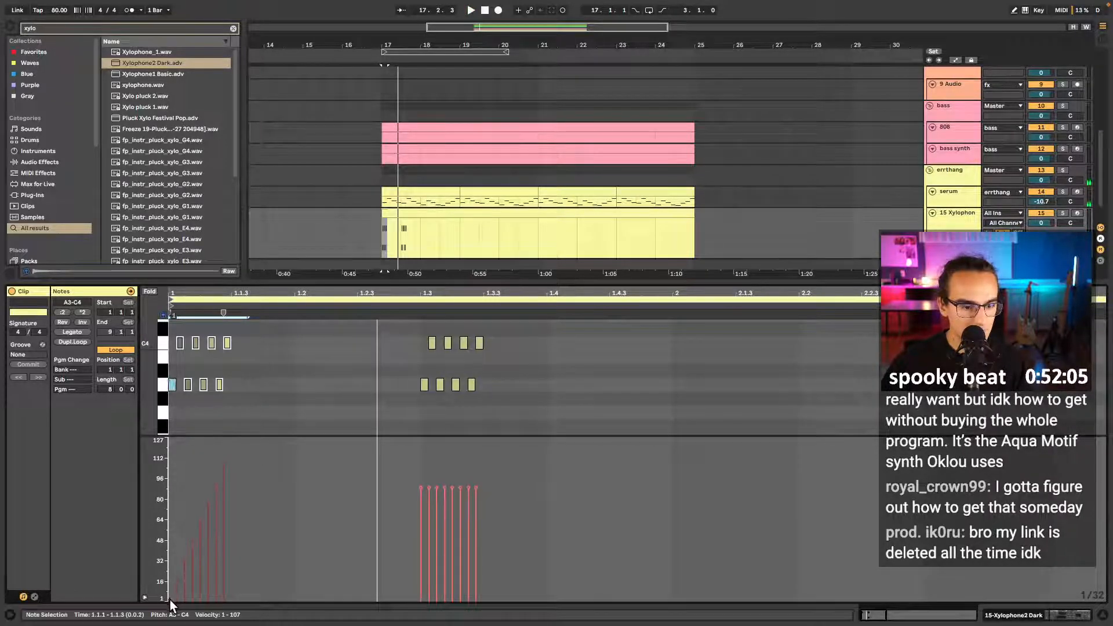
# - Redraw the first note group's velocity ramp from 1 up to 97 and duplicate the group directly behind itself
pyautogui.moveTo(169, 600); pyautogui.dragTo(226, 479)
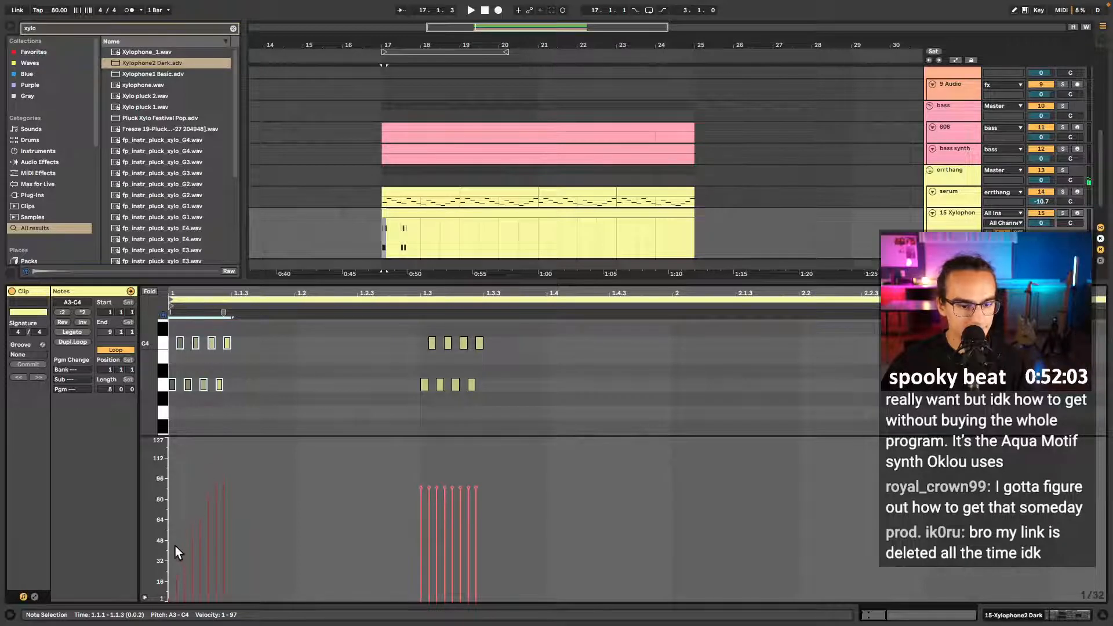
pyautogui.click(182, 450)
pyautogui.scroll(2, 189, 387)
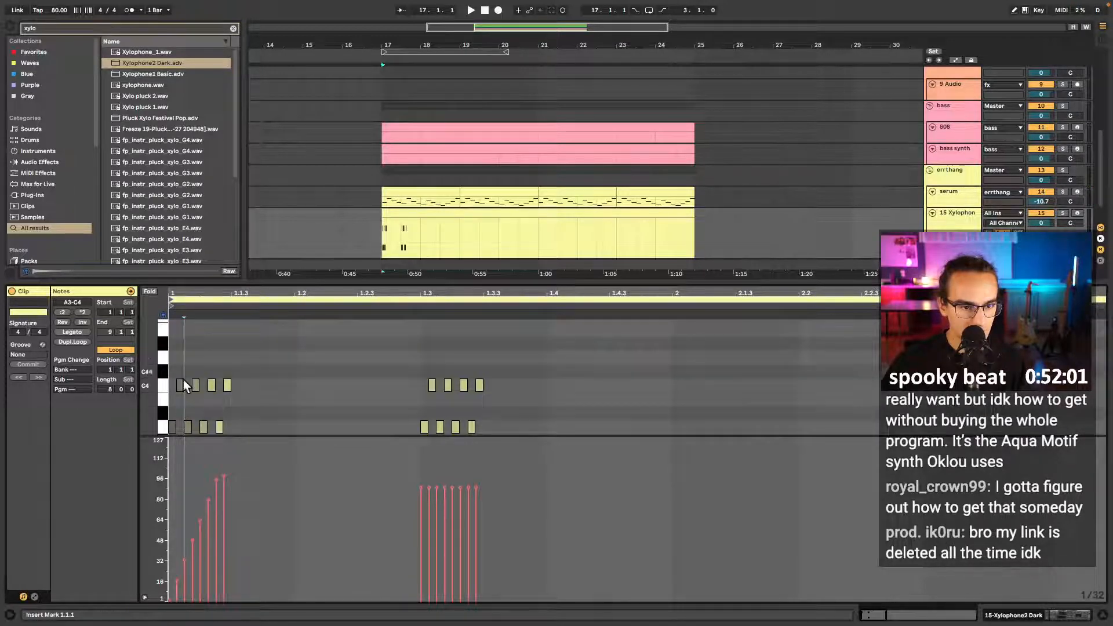
pyautogui.moveTo(241, 360); pyautogui.dragTo(164, 432)
pyautogui.hotkey('ctrl', 'd')
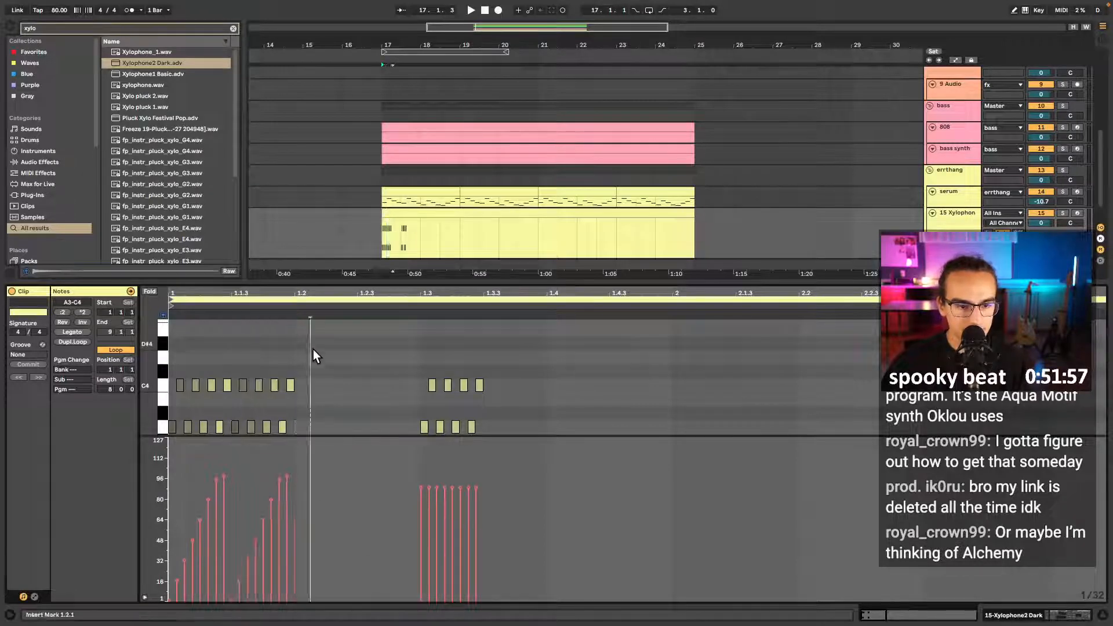
# - Redraw the velocities of all sixteen notes as one ramp up to 106 with a short falling start, and play it back
pyautogui.moveTo(313, 349); pyautogui.dragTo(175, 498)
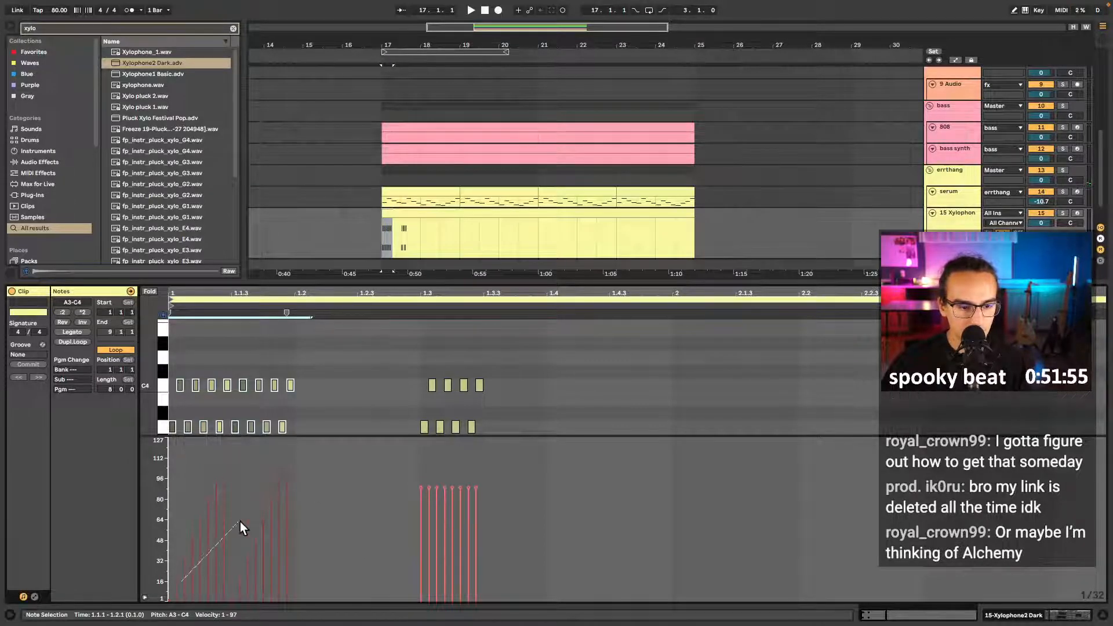
pyautogui.moveTo(240, 521); pyautogui.dragTo(293, 469)
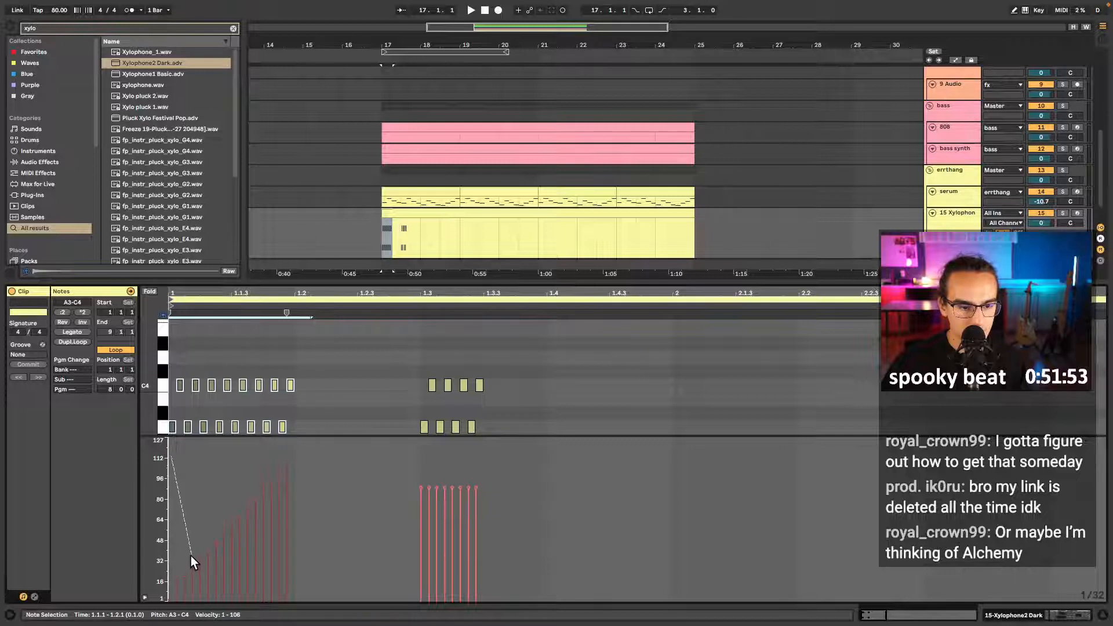
pyautogui.moveTo(191, 558); pyautogui.dragTo(188, 570)
pyautogui.press('space')
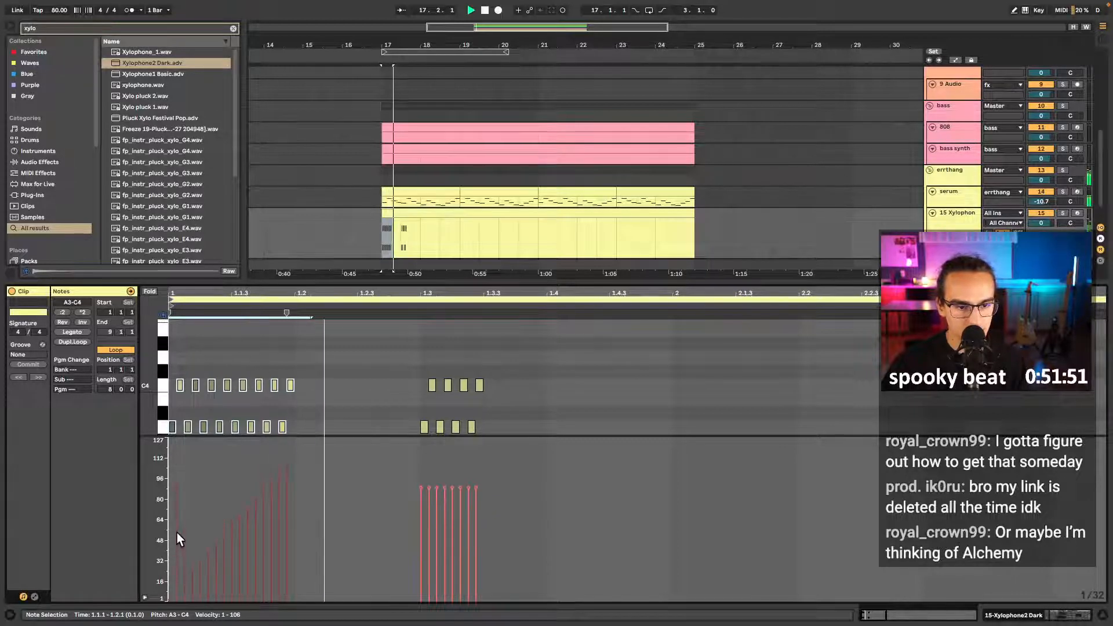
pyautogui.press('space')
pyautogui.press('space')
pyautogui.press('space')
# - Raise the very first A3 note's velocity to 97 and listen to the run
pyautogui.click(187, 504)
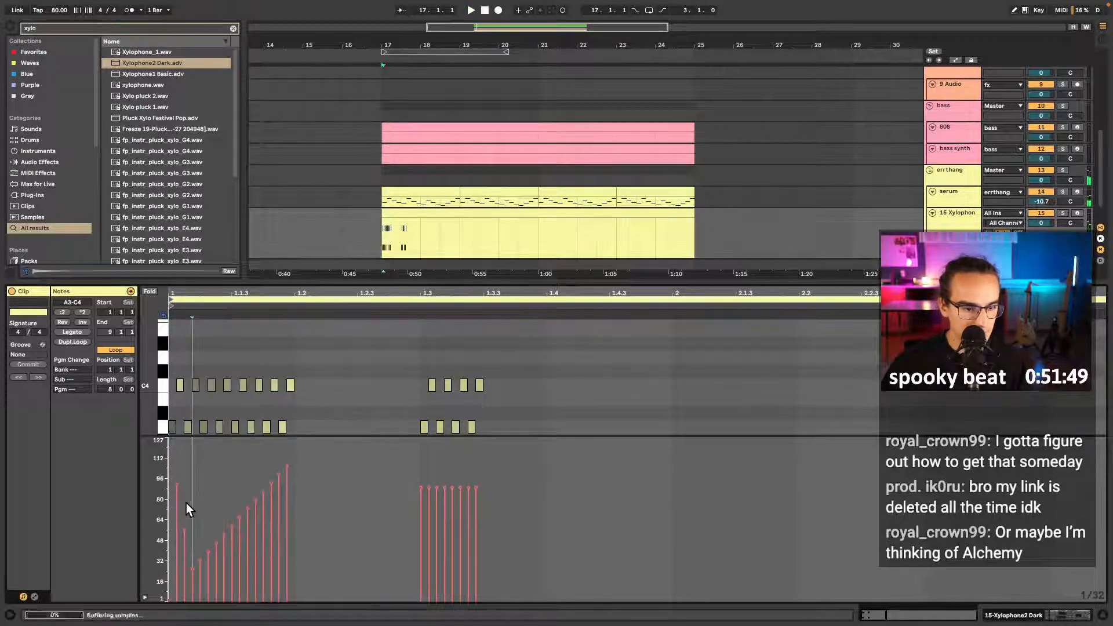
pyautogui.click(170, 600)
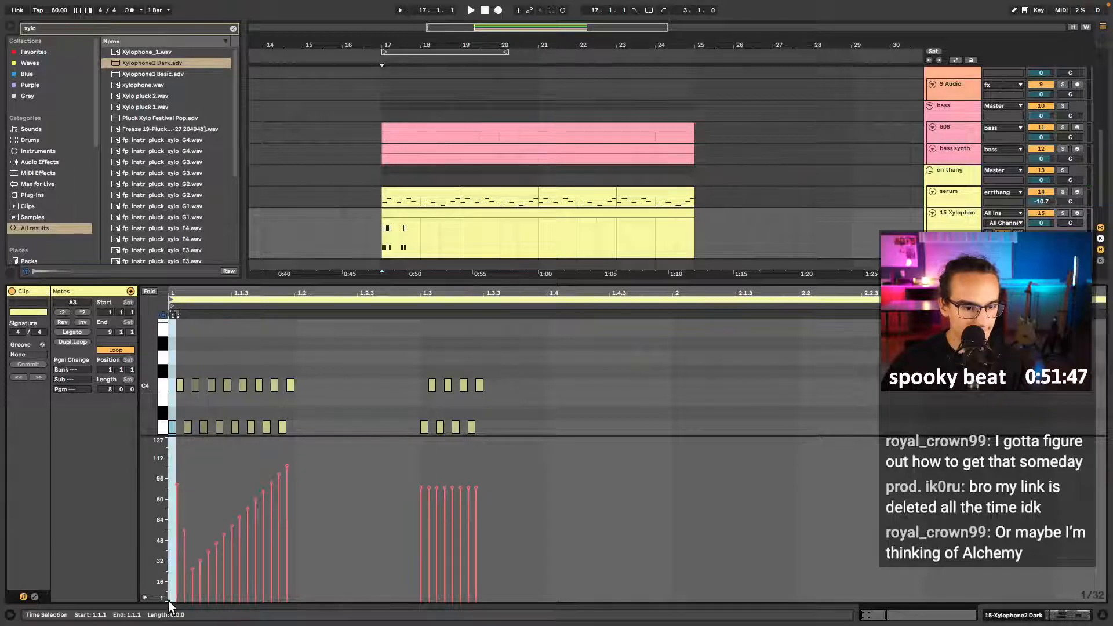
pyautogui.click(168, 601)
pyautogui.press('space')
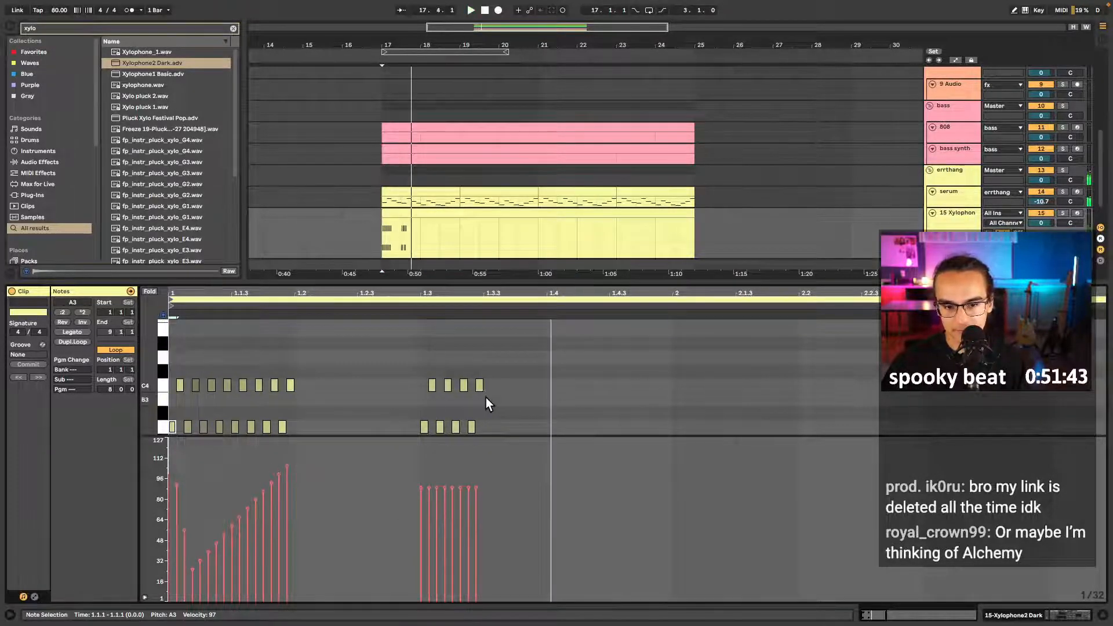
pyautogui.press('space')
# - Delete the old eight-note group at 1.3
pyautogui.moveTo(512, 348); pyautogui.dragTo(408, 427)
pyautogui.press('Delete')
pyautogui.click(389, 342)
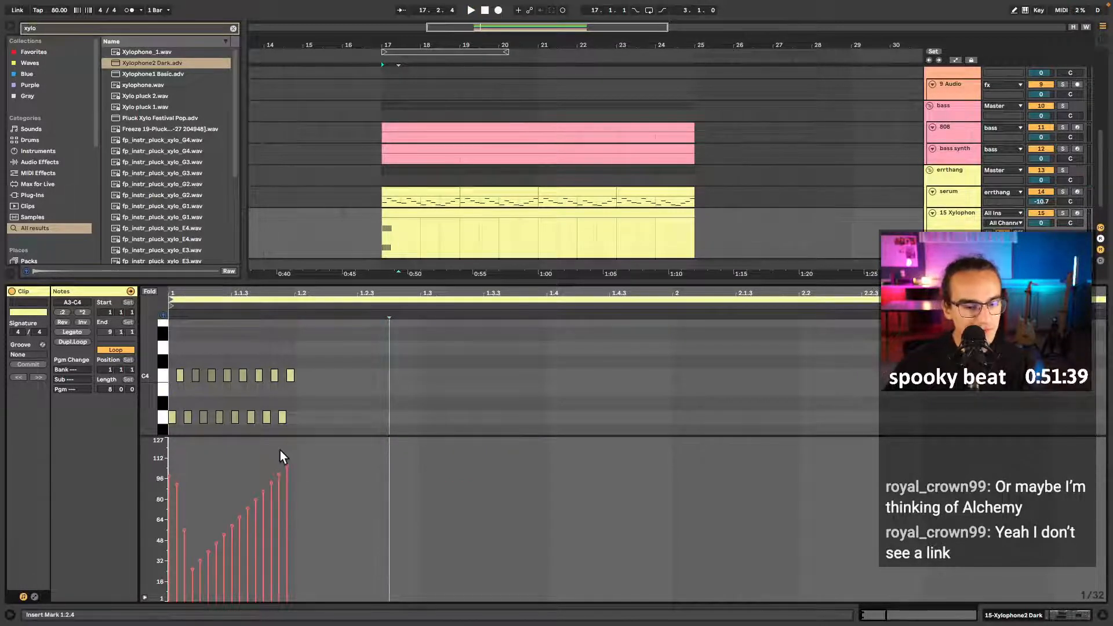
# - Smooth the opening velocity dip by setting the second note to 96, raising the third, and setting the fourth to 52; play it back
pyautogui.click(169, 475)
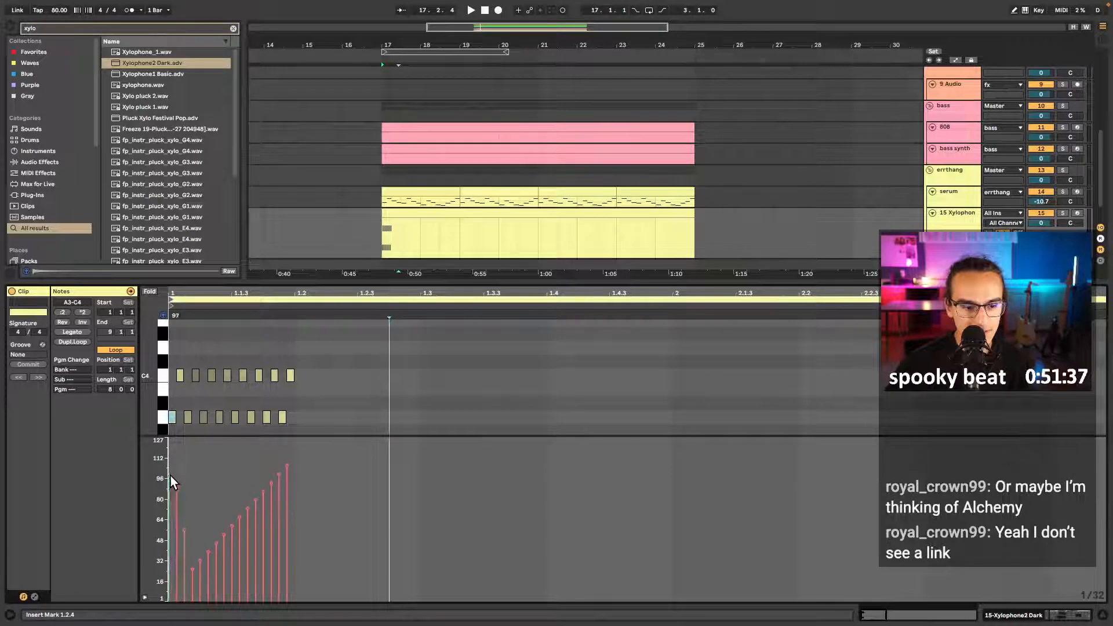
pyautogui.click(179, 483)
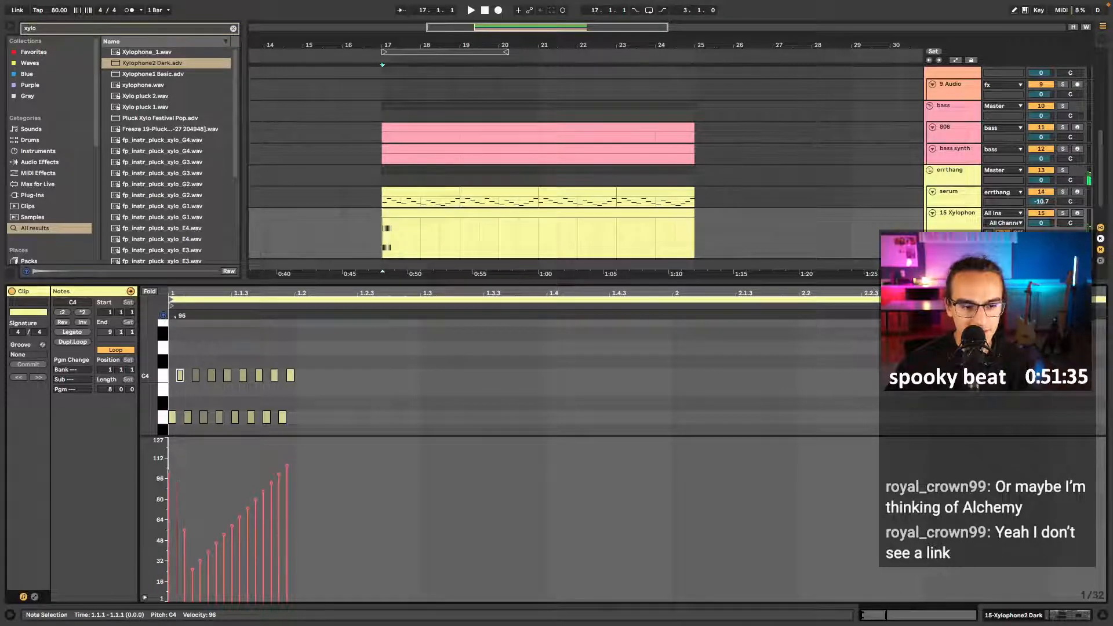
pyautogui.click(184, 531)
pyautogui.click(189, 569)
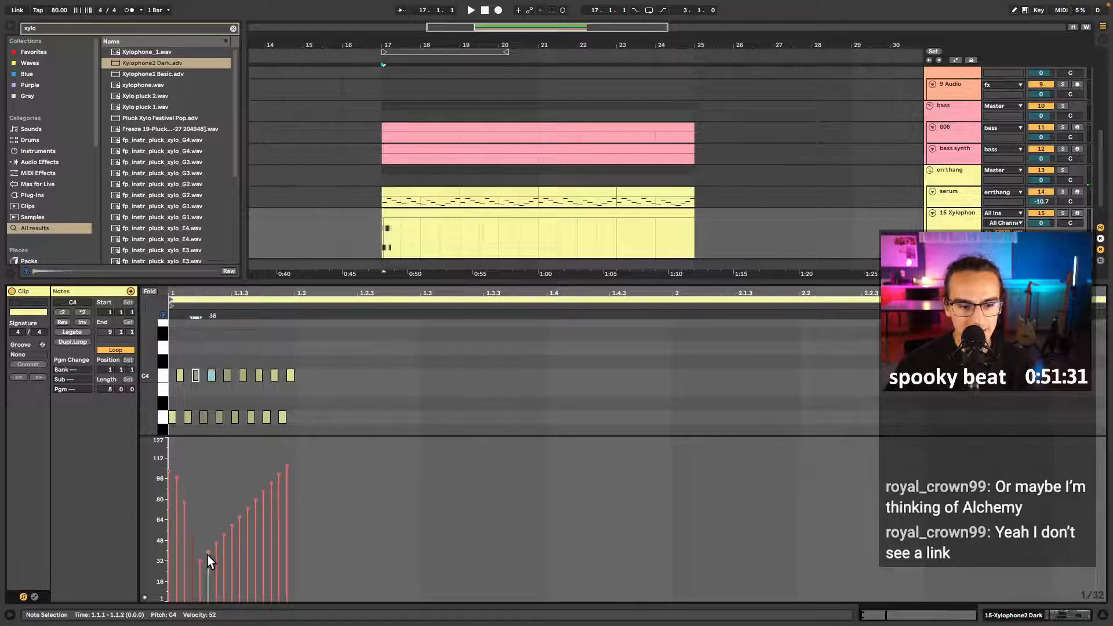
pyautogui.press('space')
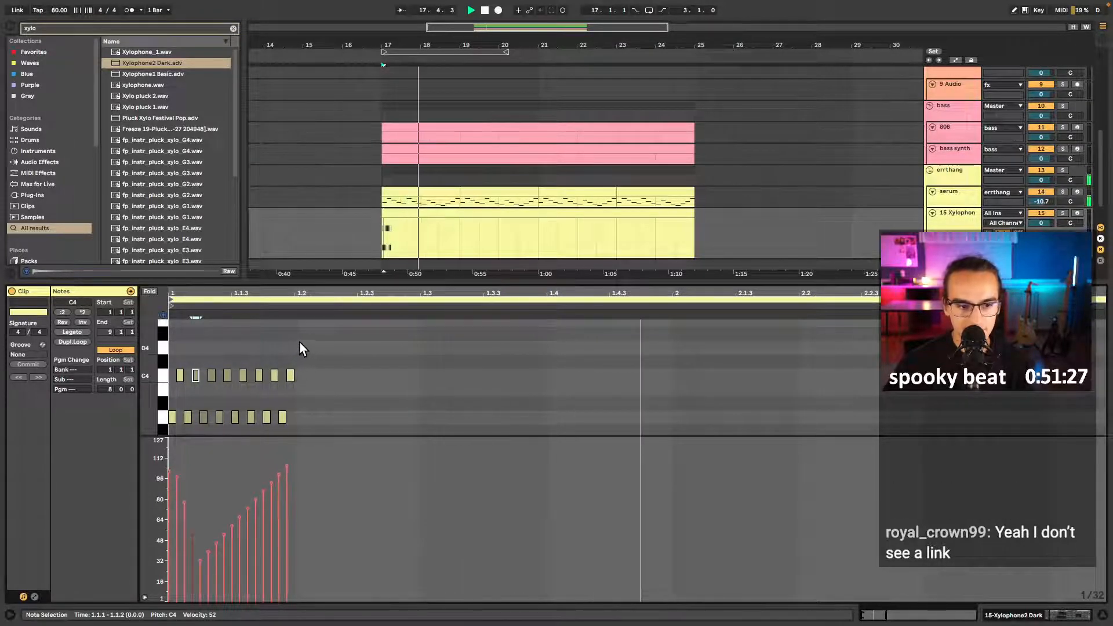
pyautogui.press('space')
# - Place a copy of the sixteen-note run at 1.3 and shrink the velocity lane to show more of the note grid
pyautogui.moveTo(300, 343); pyautogui.dragTo(145, 422)
pyautogui.hotkey('ctrl', 'd')
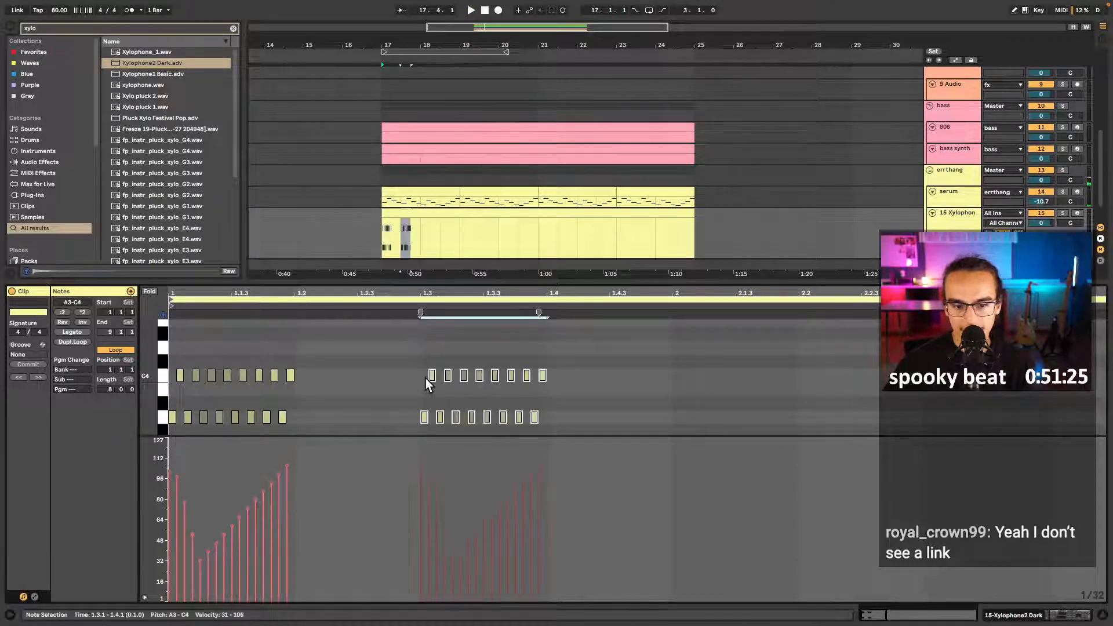
pyautogui.scroll(-1, 572, 422)
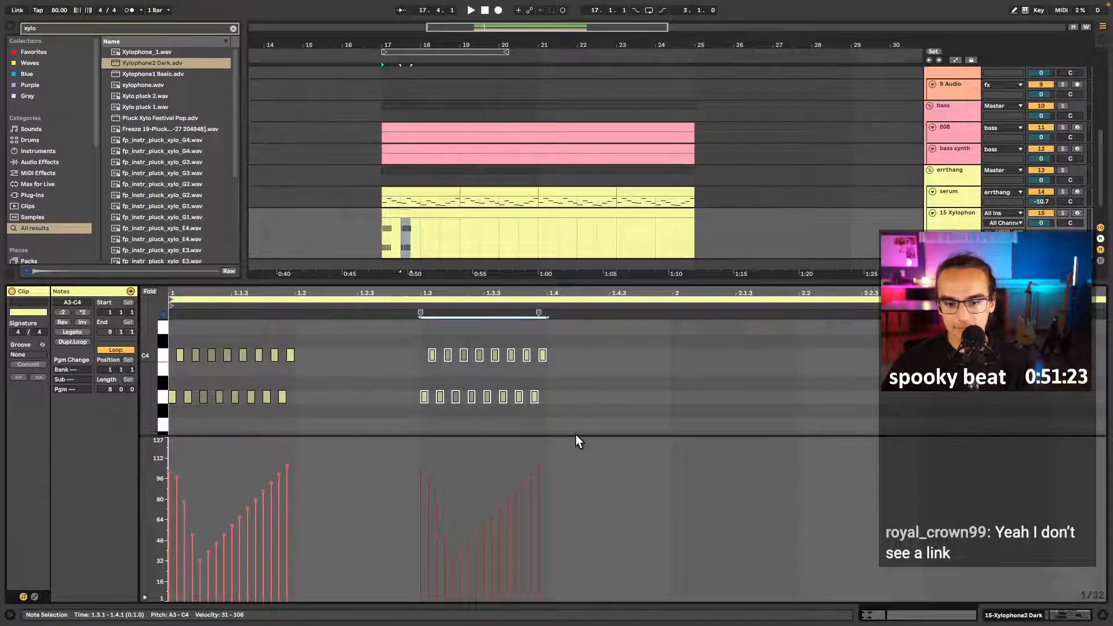
pyautogui.moveTo(578, 435); pyautogui.dragTo(556, 544)
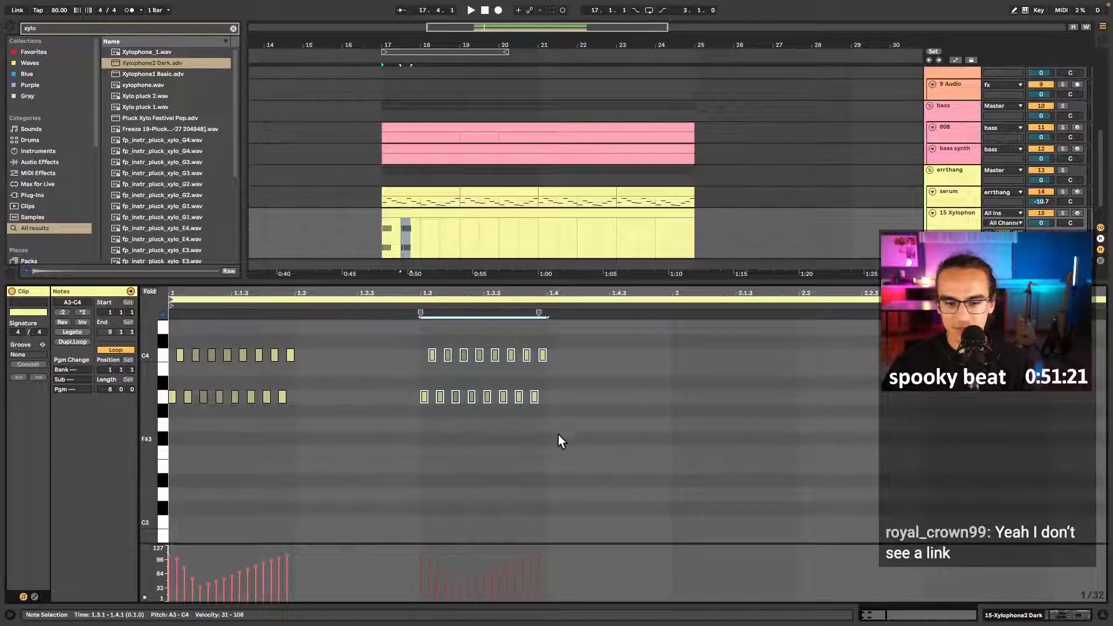
# - Transpose the run at 1.3 down one semitone to G#3 and B3 and play it back
pyautogui.moveTo(580, 392); pyautogui.dragTo(372, 449)
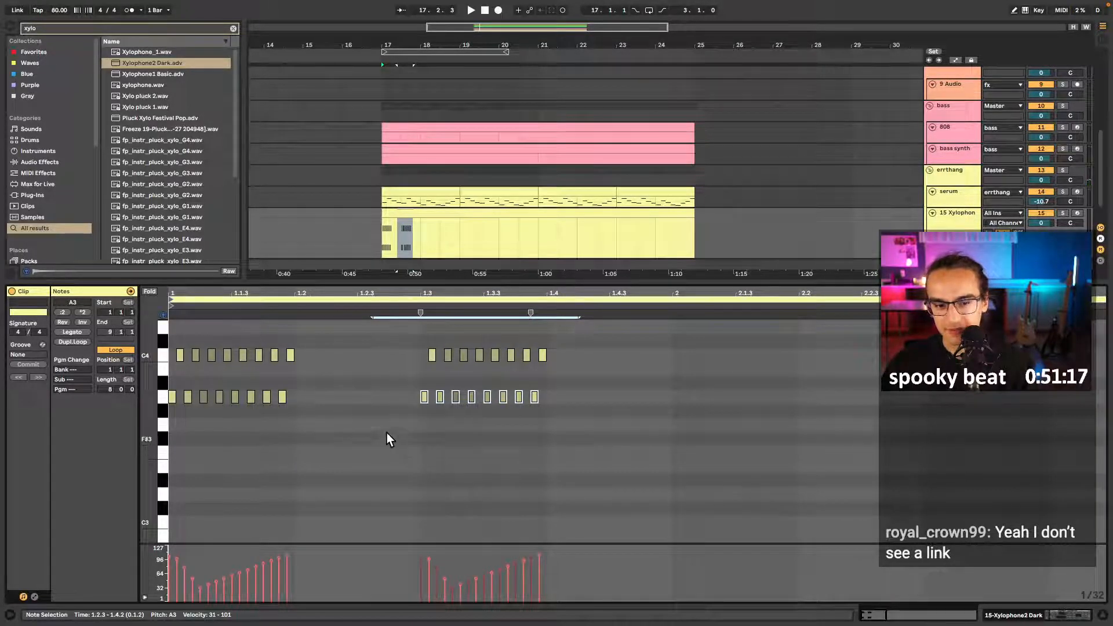
pyautogui.click(165, 401)
pyautogui.click(165, 413)
pyautogui.click(164, 354)
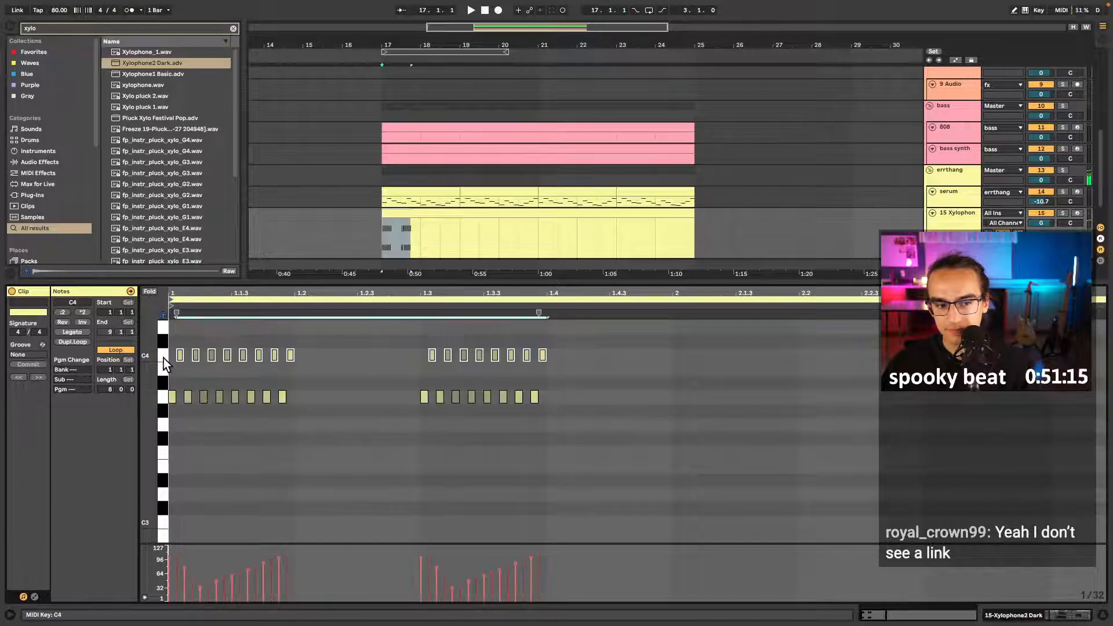
pyautogui.click(164, 369)
pyautogui.moveTo(375, 348); pyautogui.dragTo(599, 465)
pyautogui.press('Down')
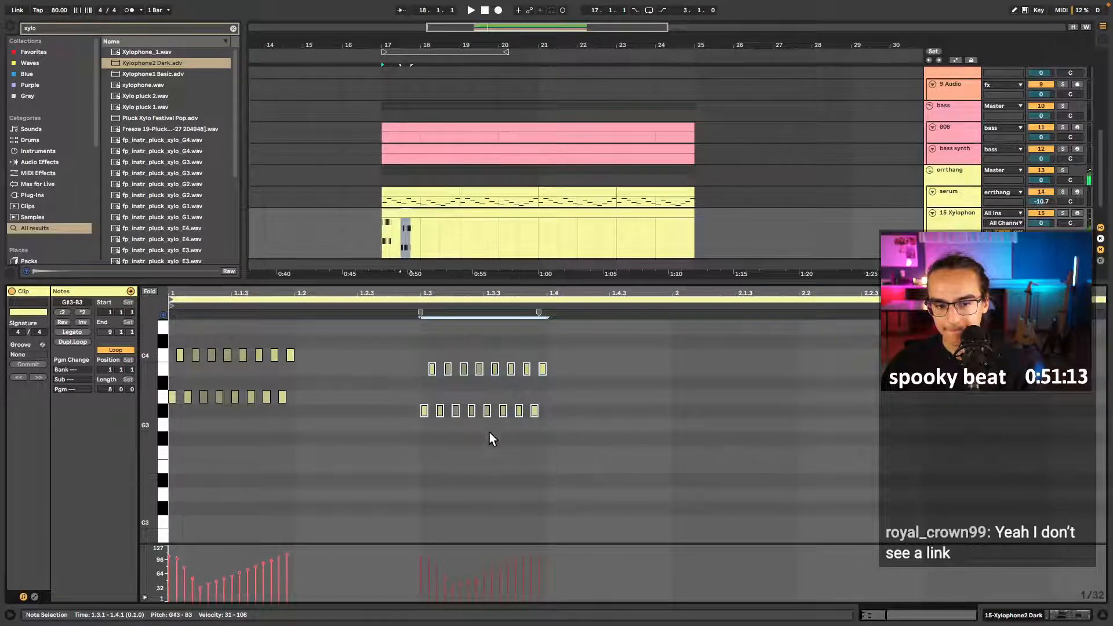
pyautogui.press('space')
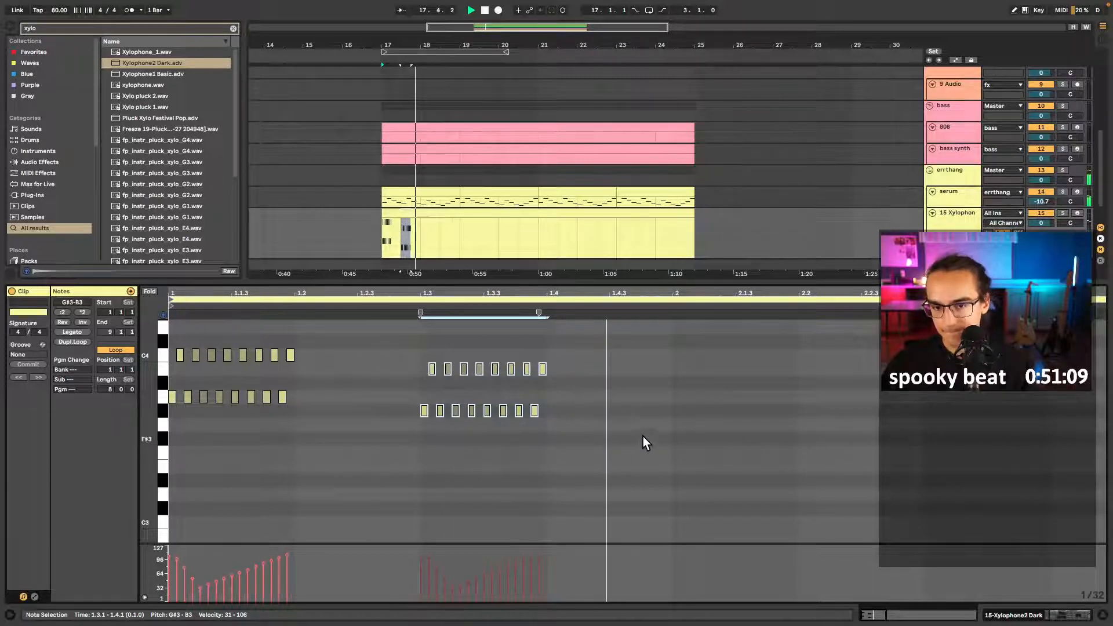
# - Paste a copy of the G#3 and B3 run at the start of bar 2 and listen to the sequence
pyautogui.moveTo(645, 343); pyautogui.dragTo(371, 440)
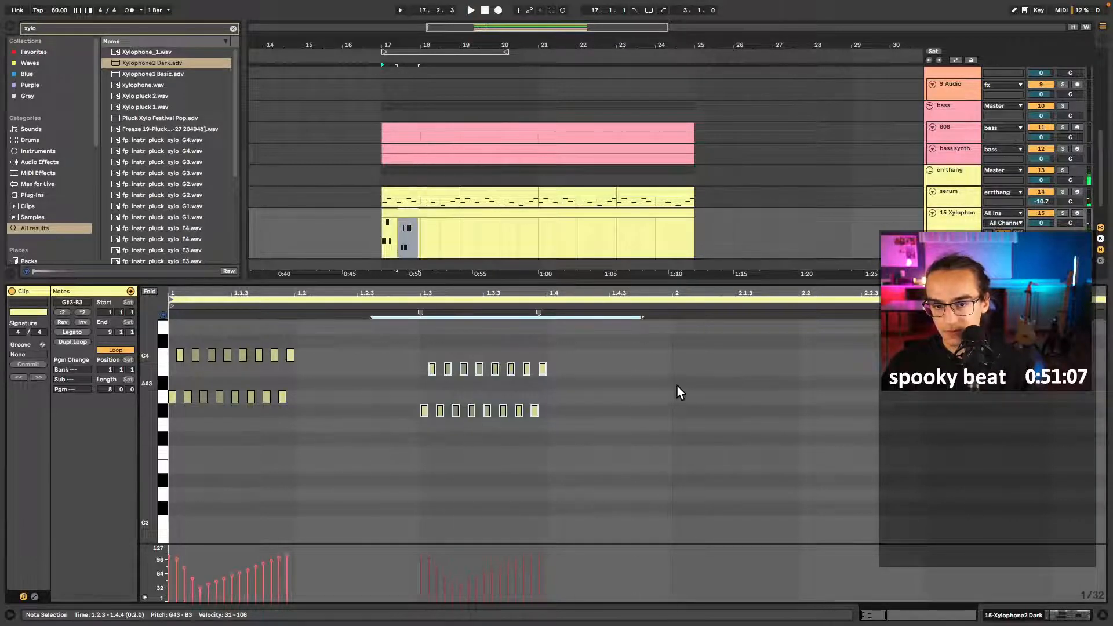
pyautogui.click(673, 381)
pyautogui.hotkey('ctrl', 'v')
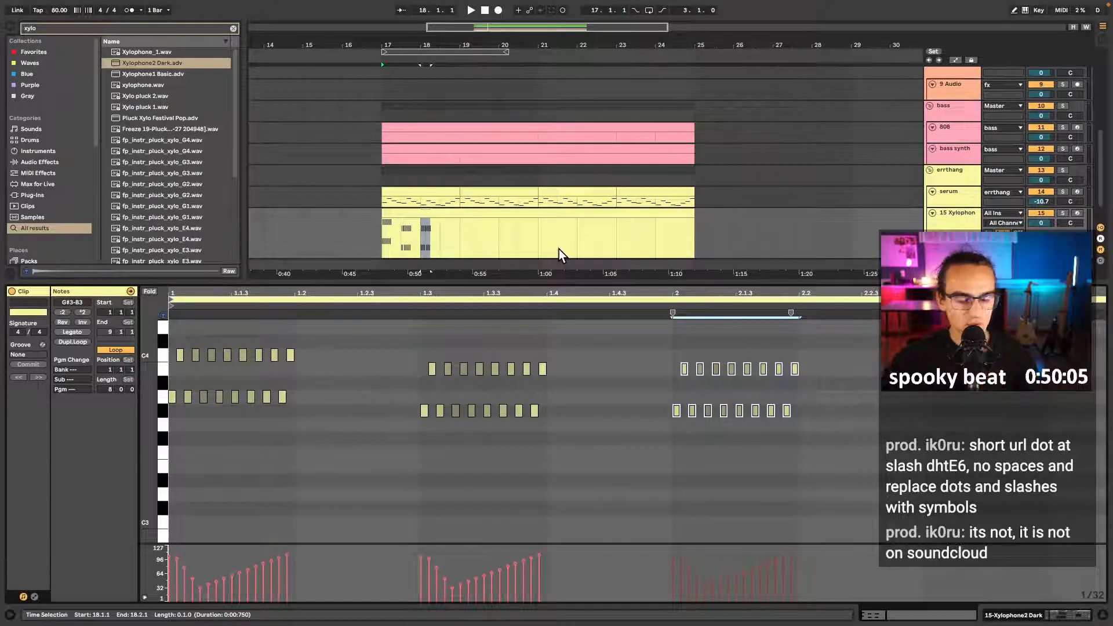
pyautogui.click(579, 385)
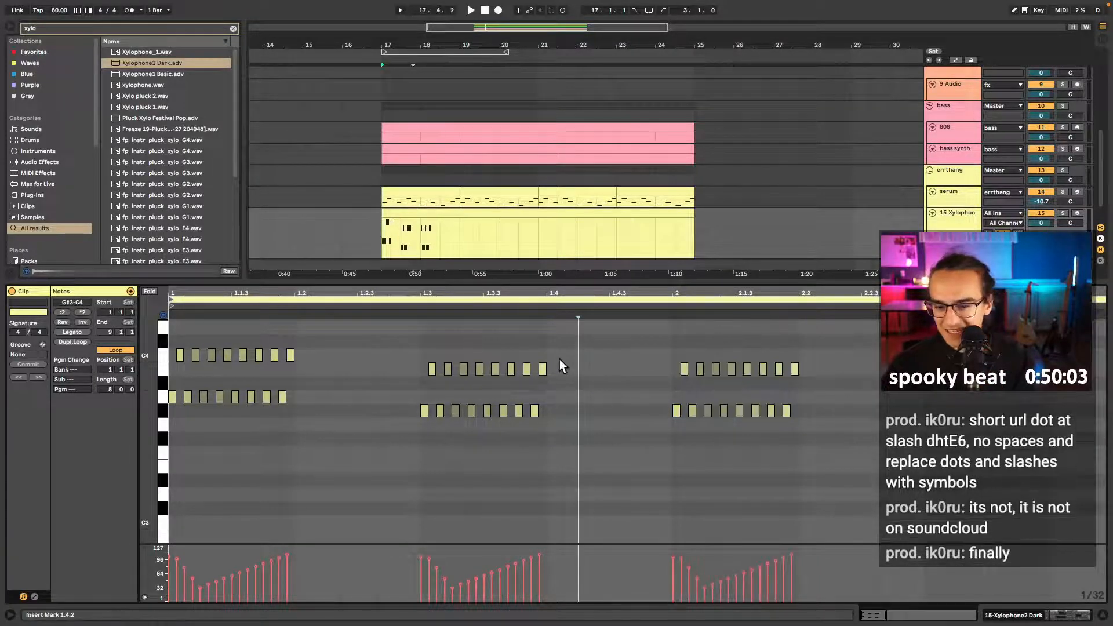
pyautogui.press('space')
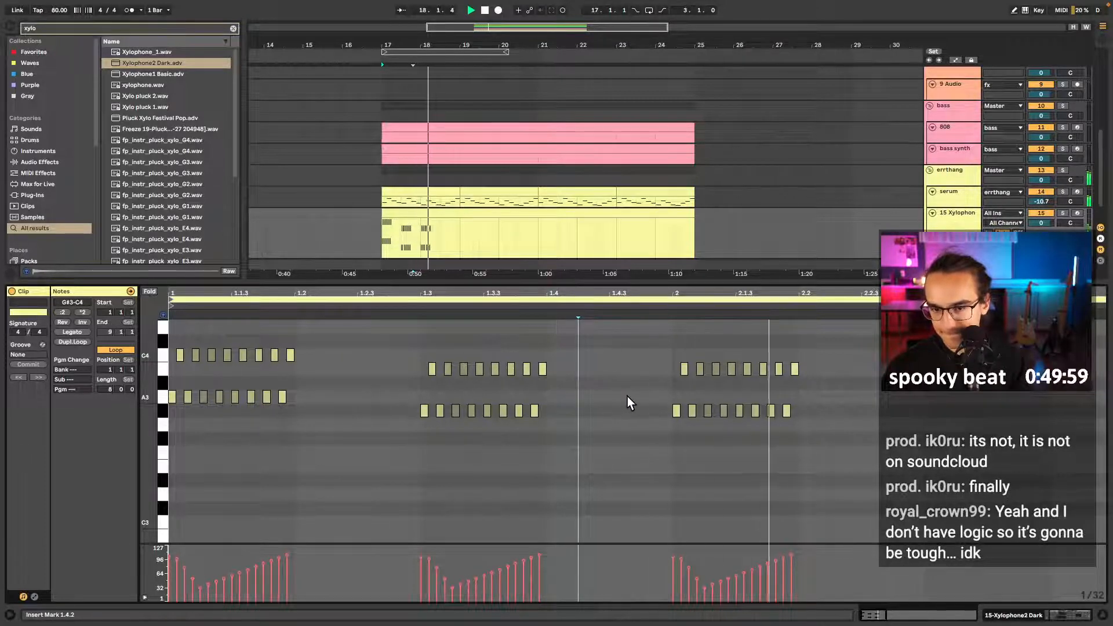
pyautogui.press('space')
# - Check the serum melody's notes at bar 2, and transpose the xylophone run there up one semitone to A3 and C4, listening to the result
pyautogui.click(437, 194)
pyautogui.moveTo(671, 456); pyautogui.dragTo(663, 544)
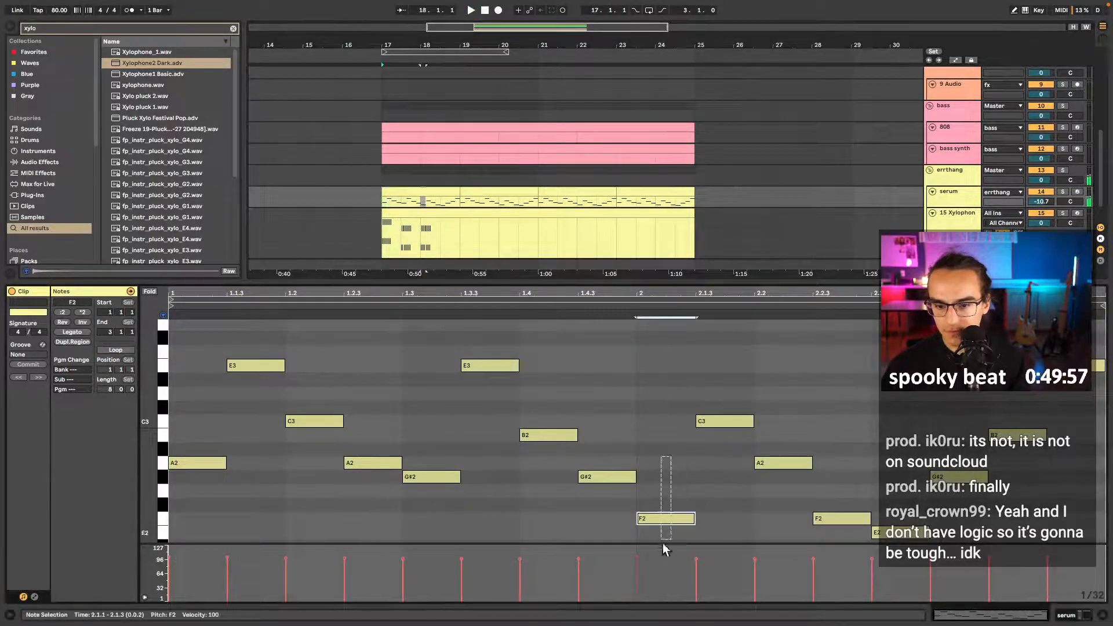
pyautogui.moveTo(707, 396); pyautogui.dragTo(789, 480)
pyautogui.click(846, 492)
pyautogui.click(462, 210)
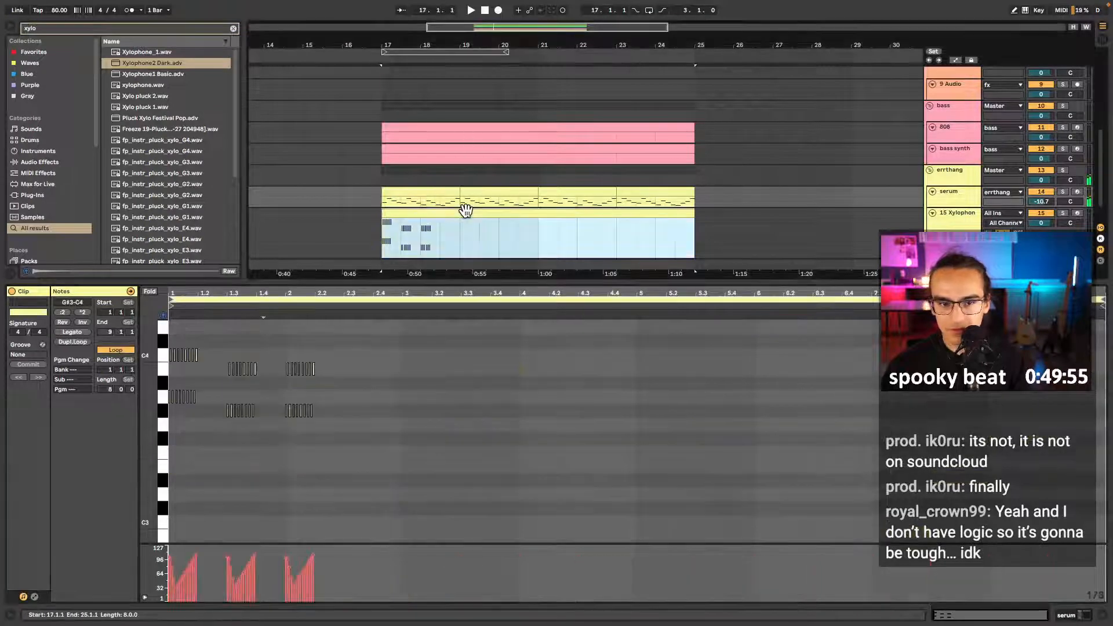
pyautogui.scroll(8, 356, 377)
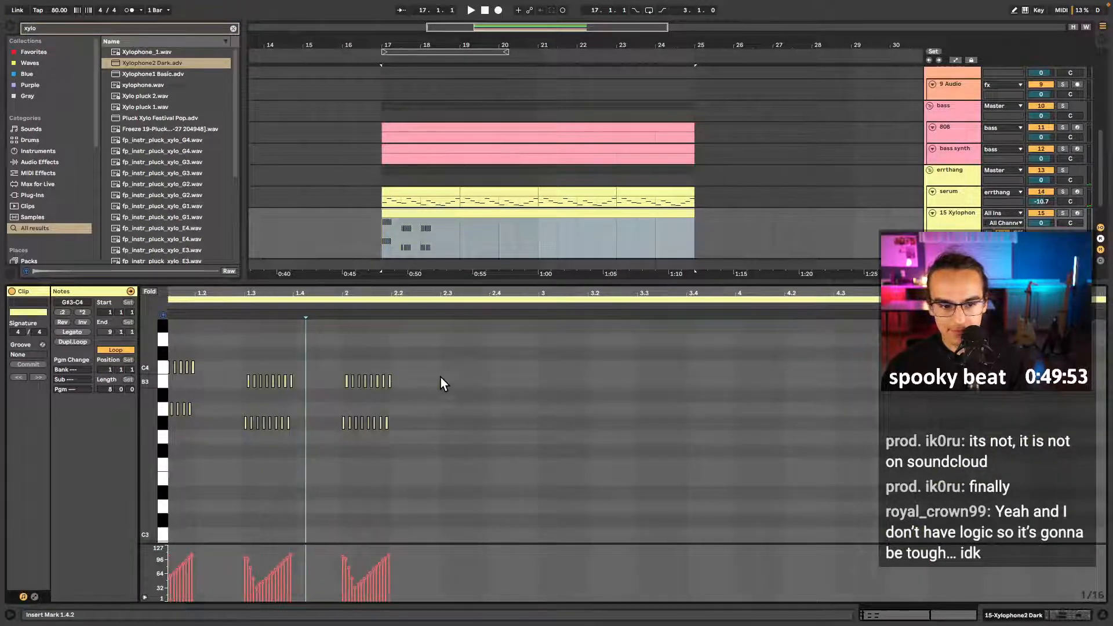
pyautogui.hscroll(-4, 464, 380)
pyautogui.moveTo(638, 374); pyautogui.dragTo(510, 393)
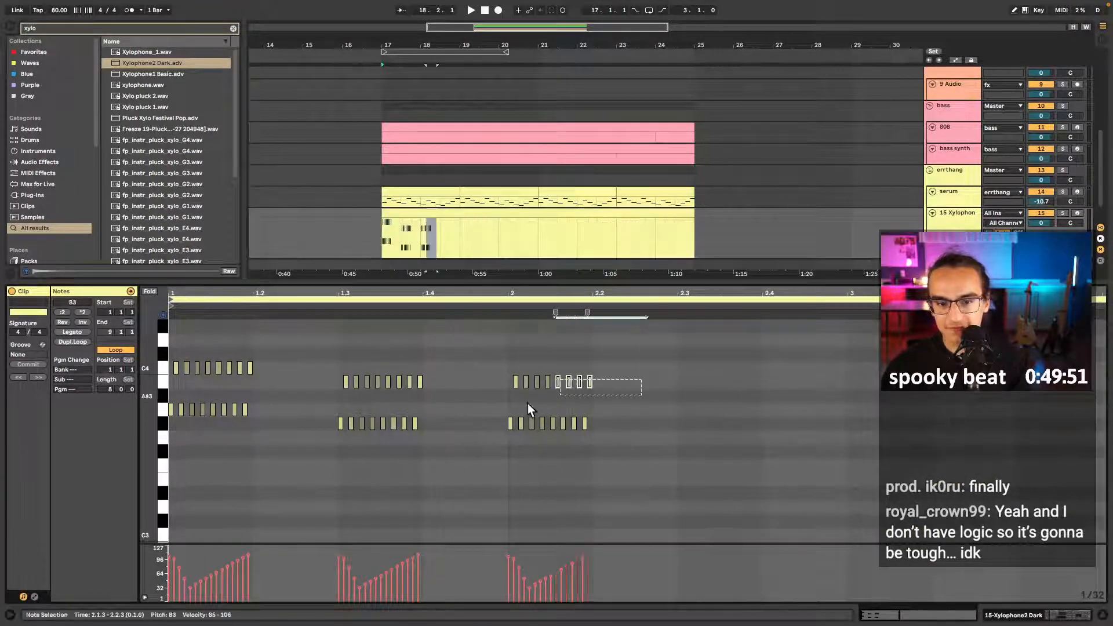
pyautogui.press('Up')
pyautogui.moveTo(629, 403); pyautogui.dragTo(530, 437)
pyautogui.press('Up')
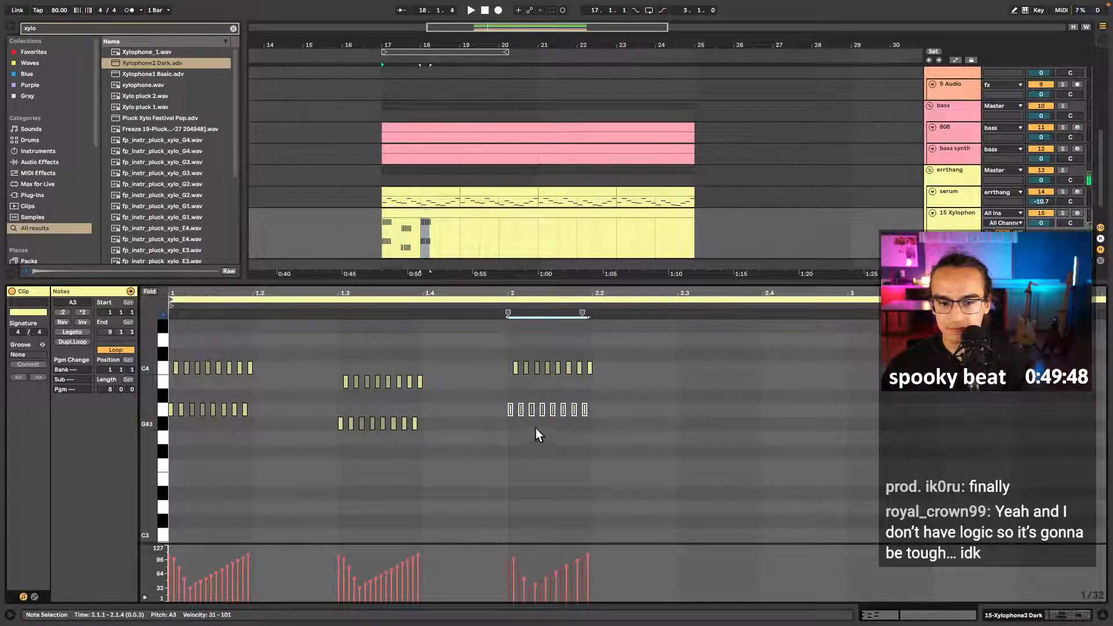
pyautogui.click(406, 299)
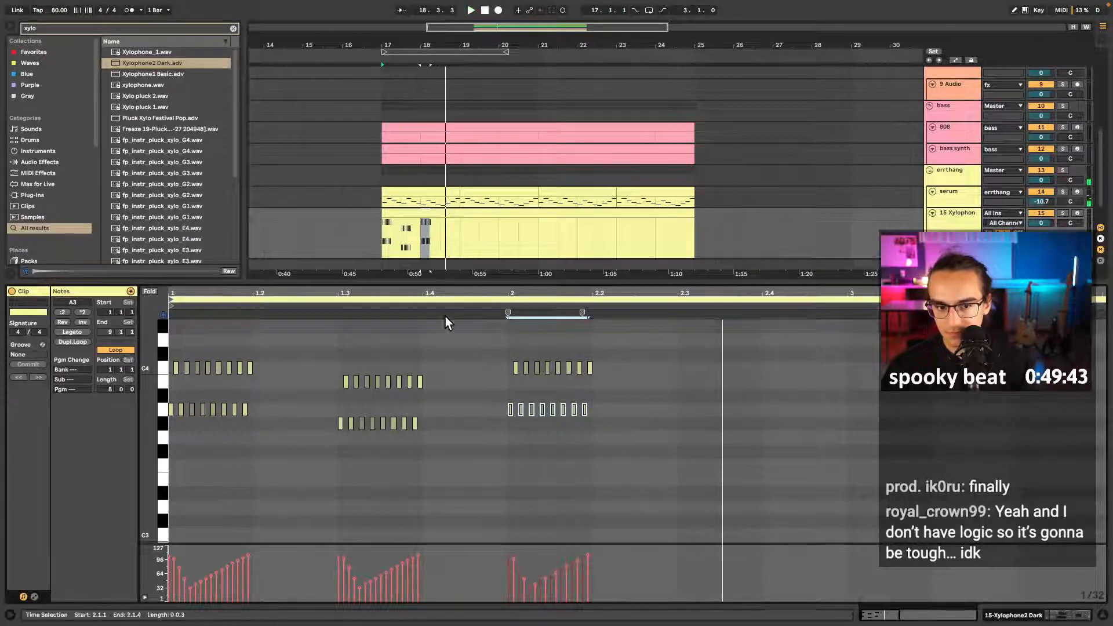
# - Copy the G#3 and B3 run from 1.3 and paste it at 2.3
pyautogui.moveTo(447, 355); pyautogui.dragTo(333, 430)
pyautogui.hotkey('ctrl', 'c')
pyautogui.click(675, 426)
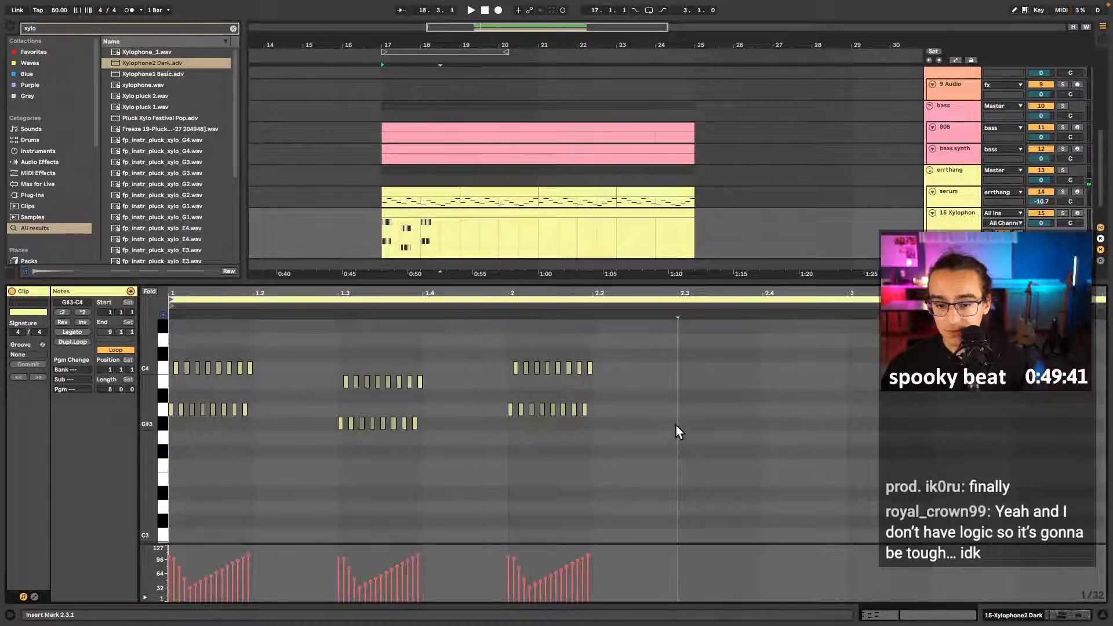
pyautogui.hotkey('ctrl', 'v')
pyautogui.press('Left')
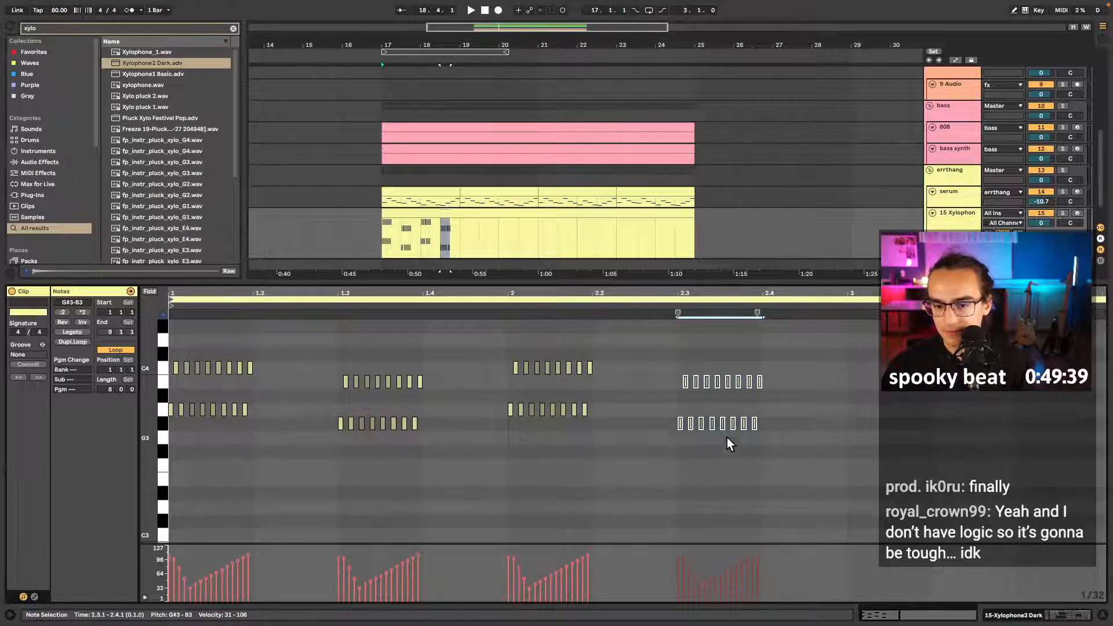
# - Lower the run at 2.3 so its bottom row plays E3 and its top row G#3, and start playback
pyautogui.moveTo(783, 423); pyautogui.dragTo(666, 444)
pyautogui.press('Down')
pyautogui.press('Down')
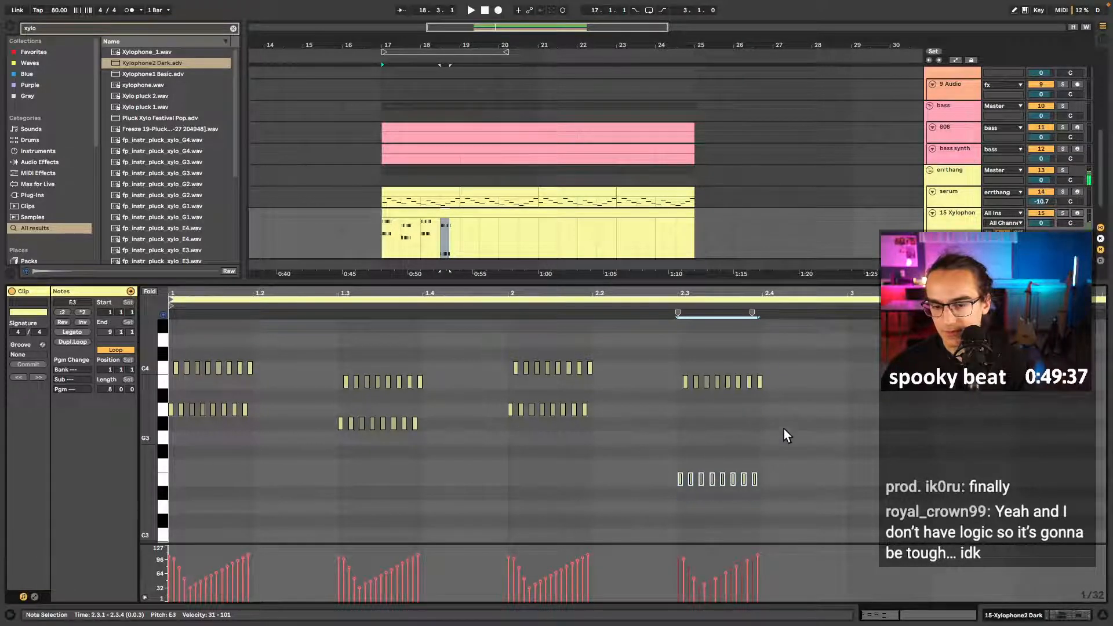
pyautogui.moveTo(802, 360); pyautogui.dragTo(638, 416)
pyautogui.press('Down')
pyautogui.press('Down')
pyautogui.press('Down')
pyautogui.press('space')
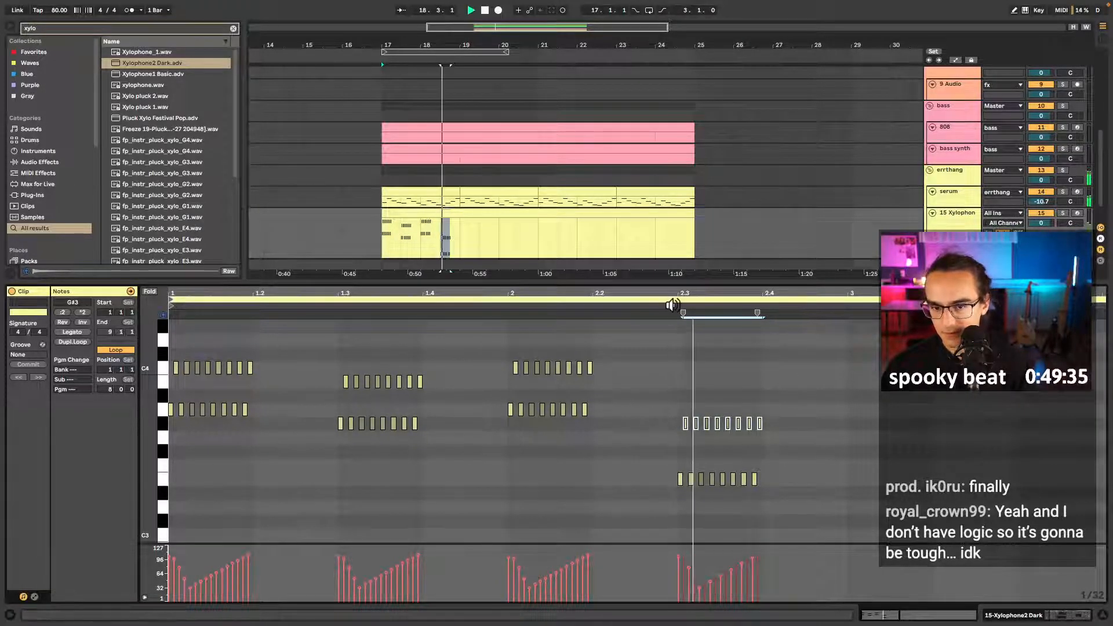
# - Move the A3 and C4 xylophone run from the start of bar 1 to 1.2 and listen to the result
pyautogui.click(461, 241)
pyautogui.click(458, 217)
pyautogui.press('space')
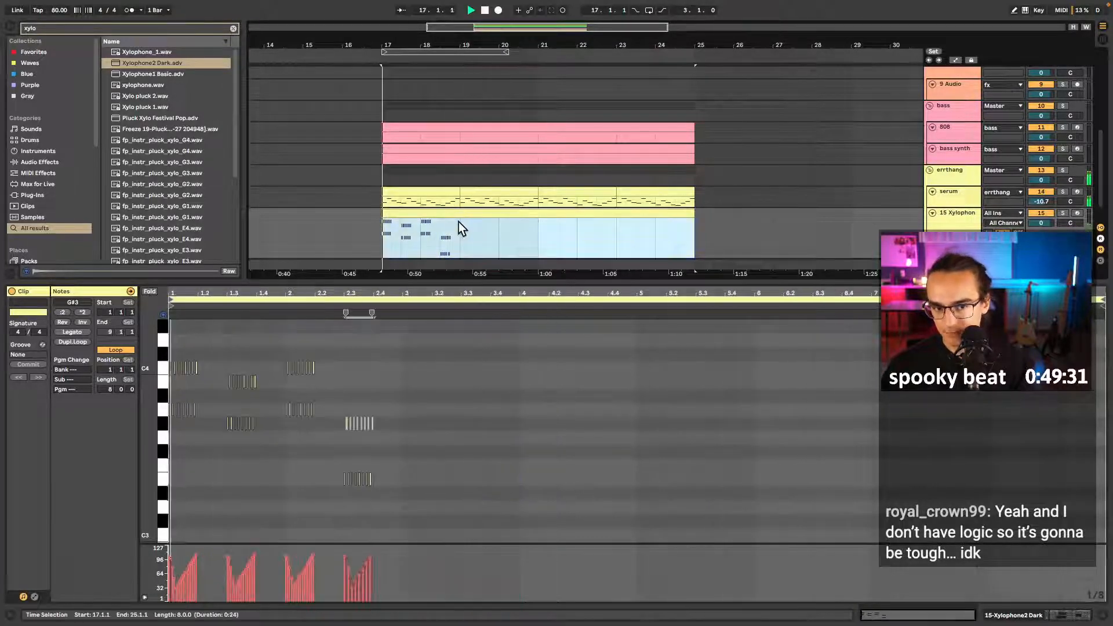
pyautogui.press('space')
pyautogui.scroll(2, 204, 367)
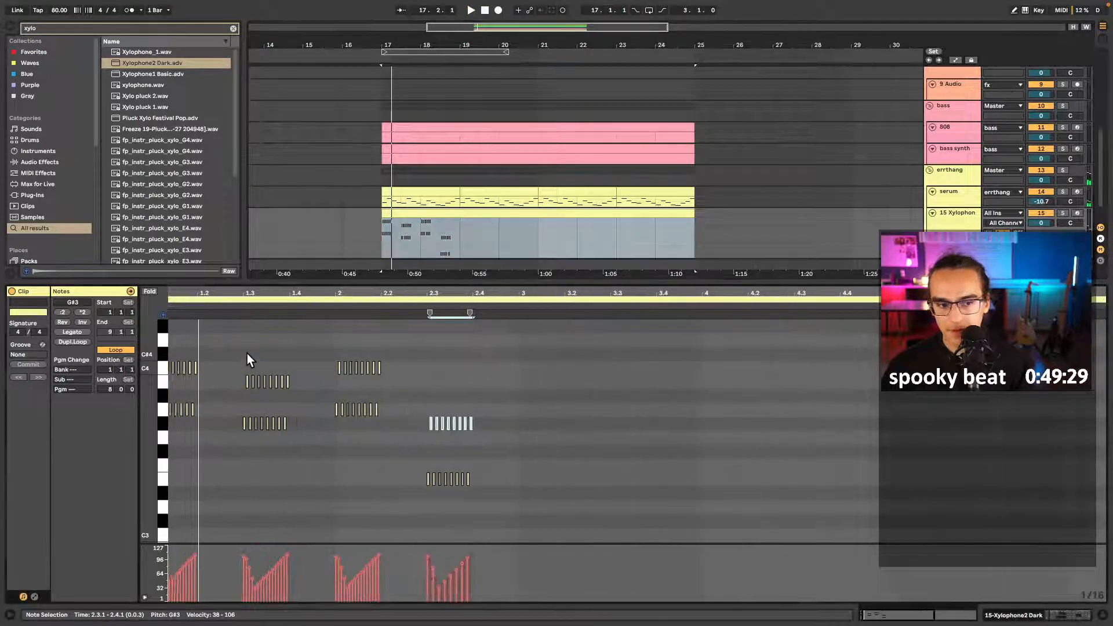
pyautogui.moveTo(248, 350); pyautogui.dragTo(78, 451)
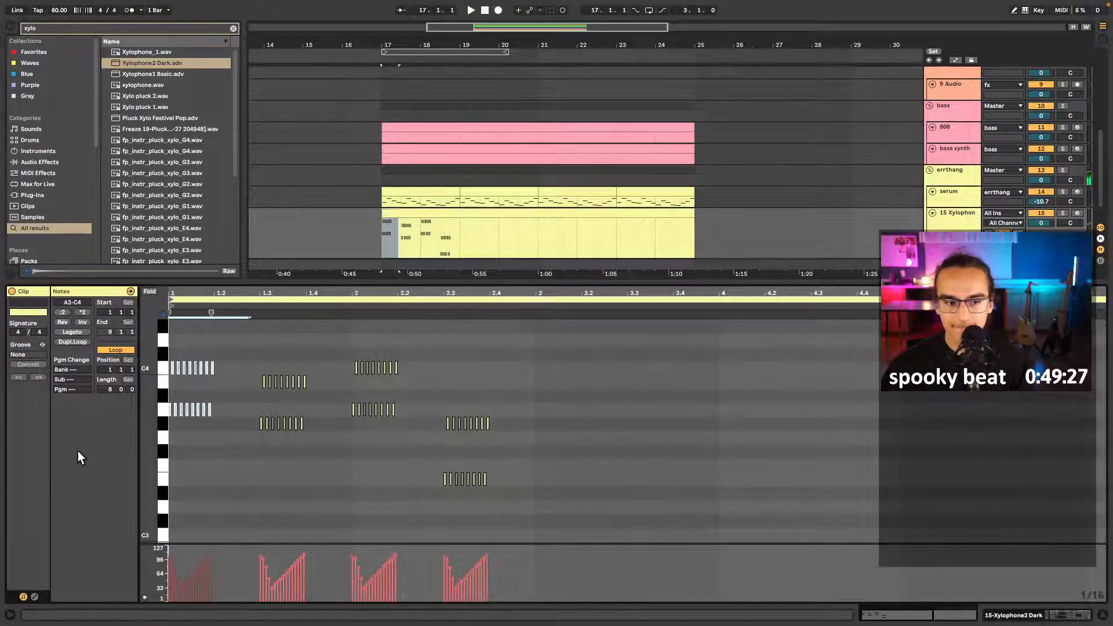
pyautogui.press('Right')
pyautogui.press('Right')
pyautogui.press('Right')
pyautogui.press('Right')
pyautogui.press('space')
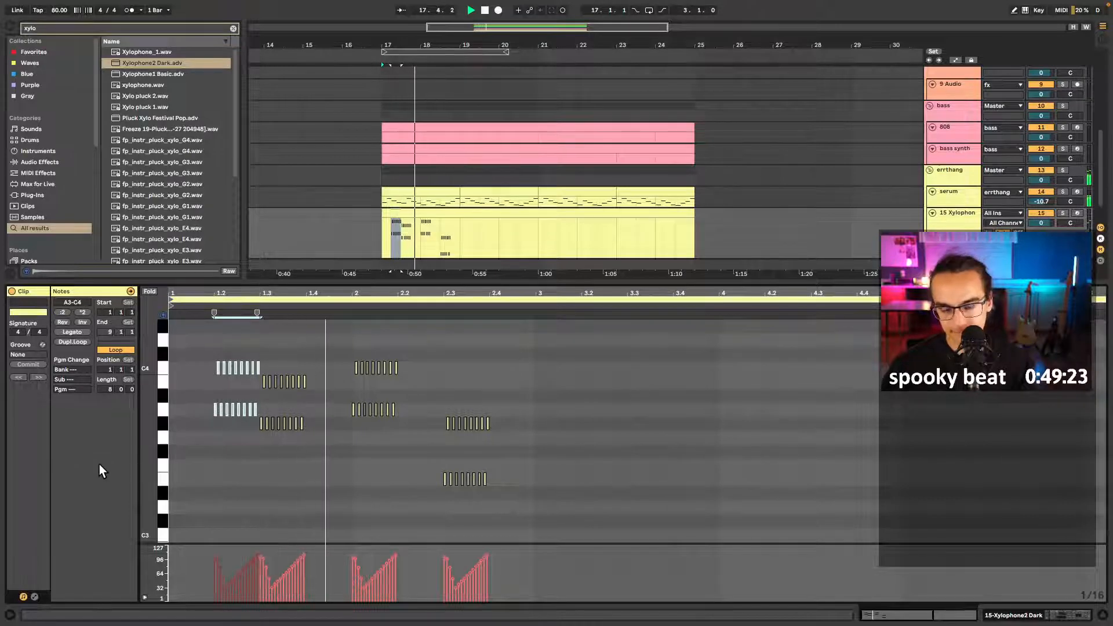
pyautogui.press('space')
# - Move the A3 and C4 run from the start of bar 2 to 2.2 and play the clip from 2.3
pyautogui.moveTo(416, 320); pyautogui.dragTo(307, 451)
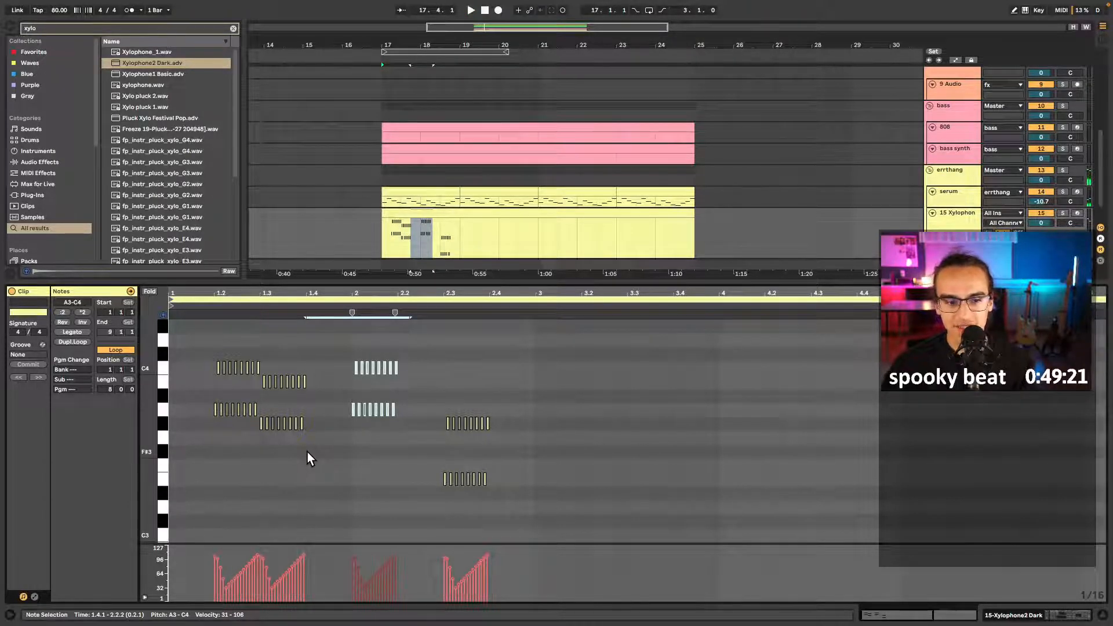
pyautogui.press('Right')
pyautogui.press('Right')
pyautogui.press('Right')
pyautogui.press('Right')
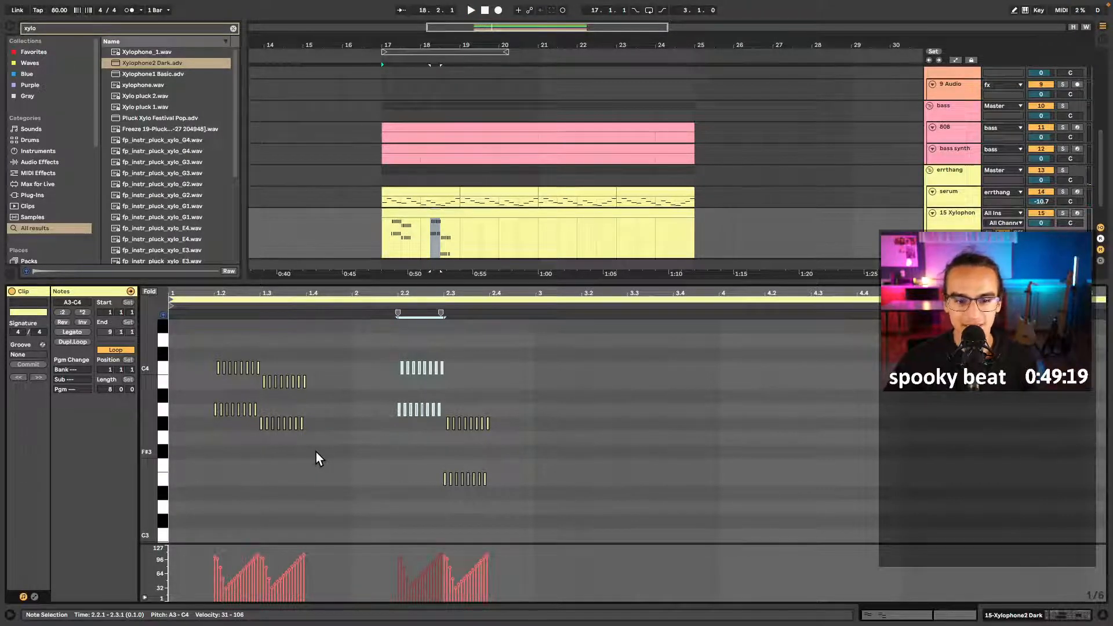
pyautogui.click(175, 332)
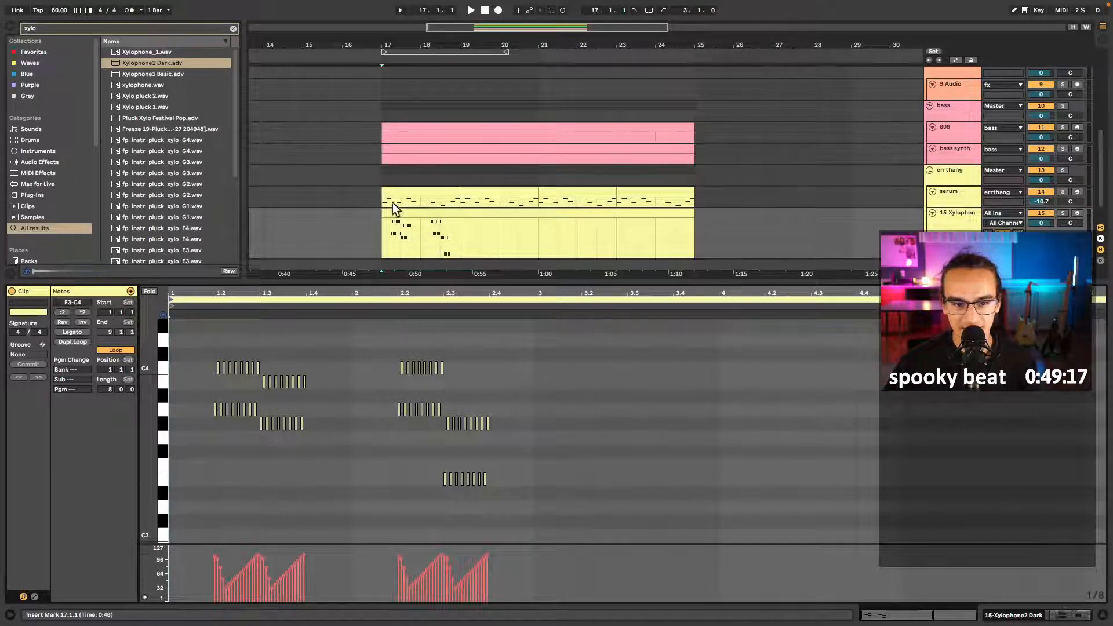
pyautogui.click(437, 227)
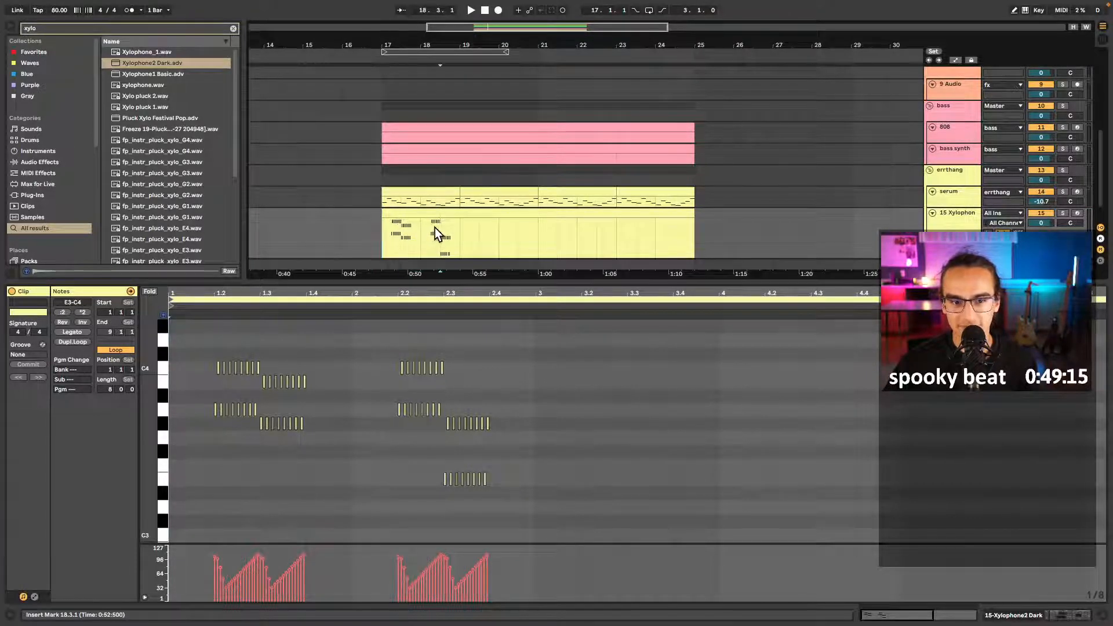
pyautogui.press('space')
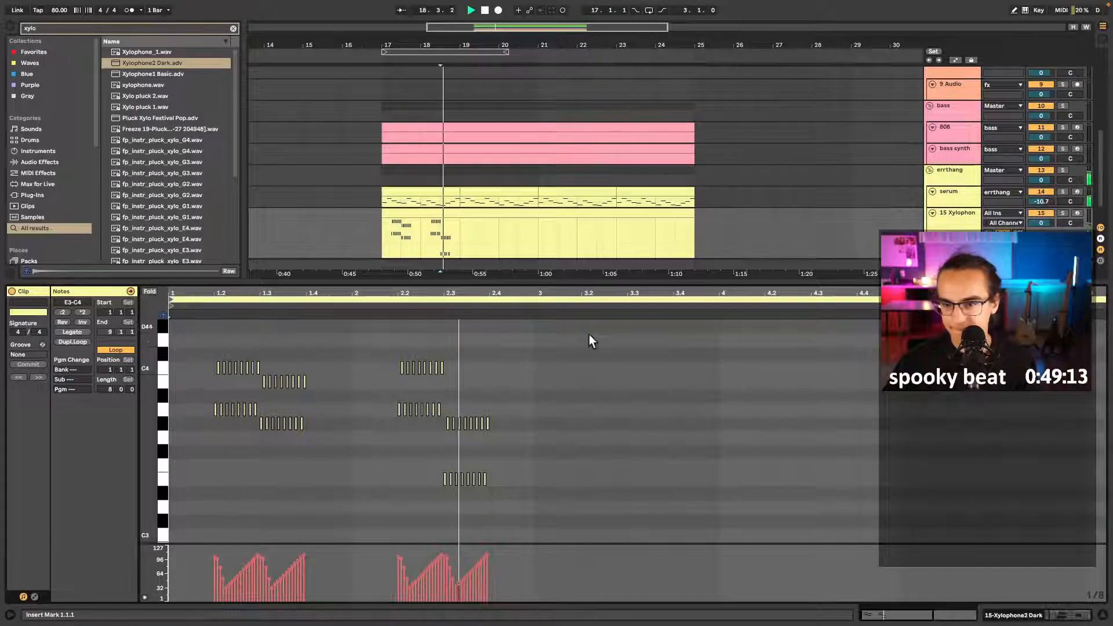
# - Play the beat from bar 17 and lower the xylophone track's volume to -8.6 dB
pyautogui.click(374, 240)
pyautogui.press('space')
pyautogui.press('space')
pyautogui.scroll(5, 422, 216)
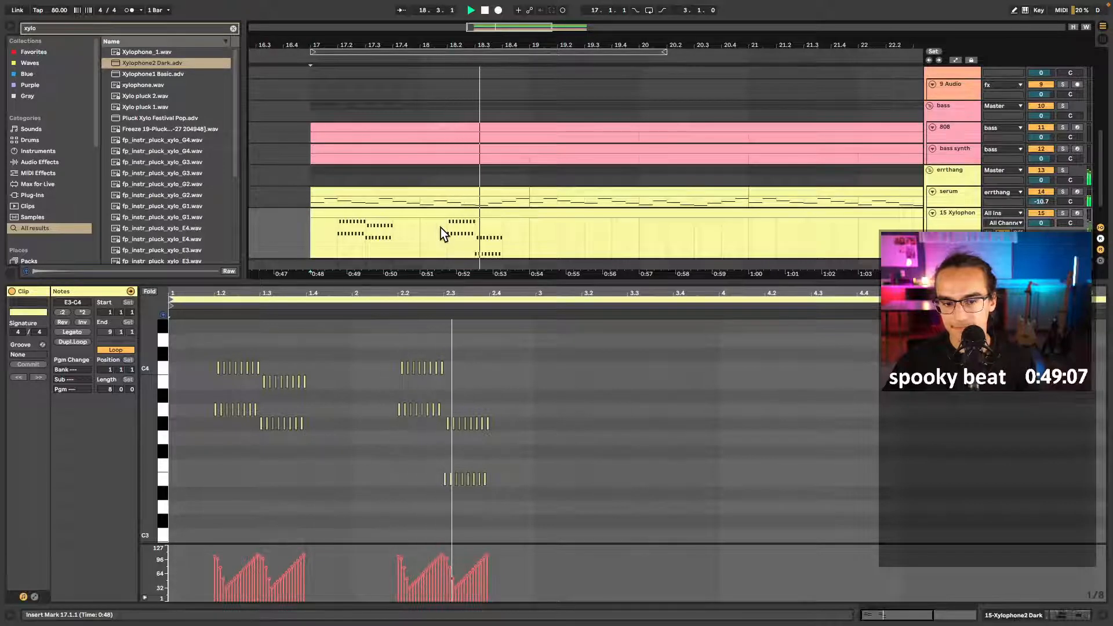
pyautogui.moveTo(1041, 222); pyautogui.dragTo(1045, 227)
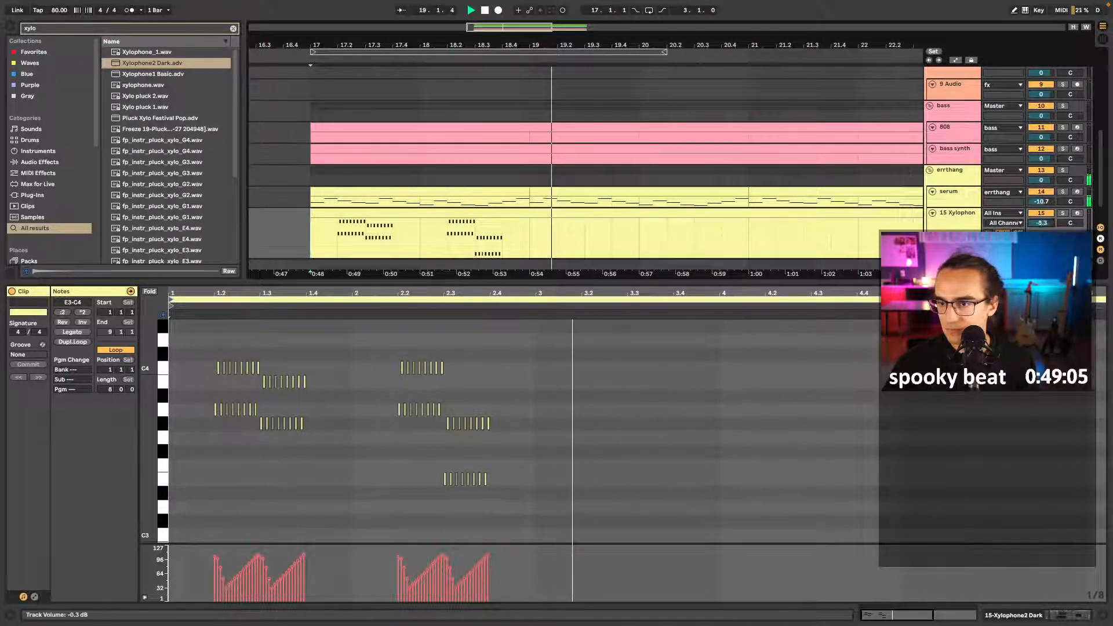
# - Duplicate the two-bar xylophone phrase at bar 17 to bar 19, and delete the xylophone clips from bar 21 to 25
pyautogui.click(543, 223)
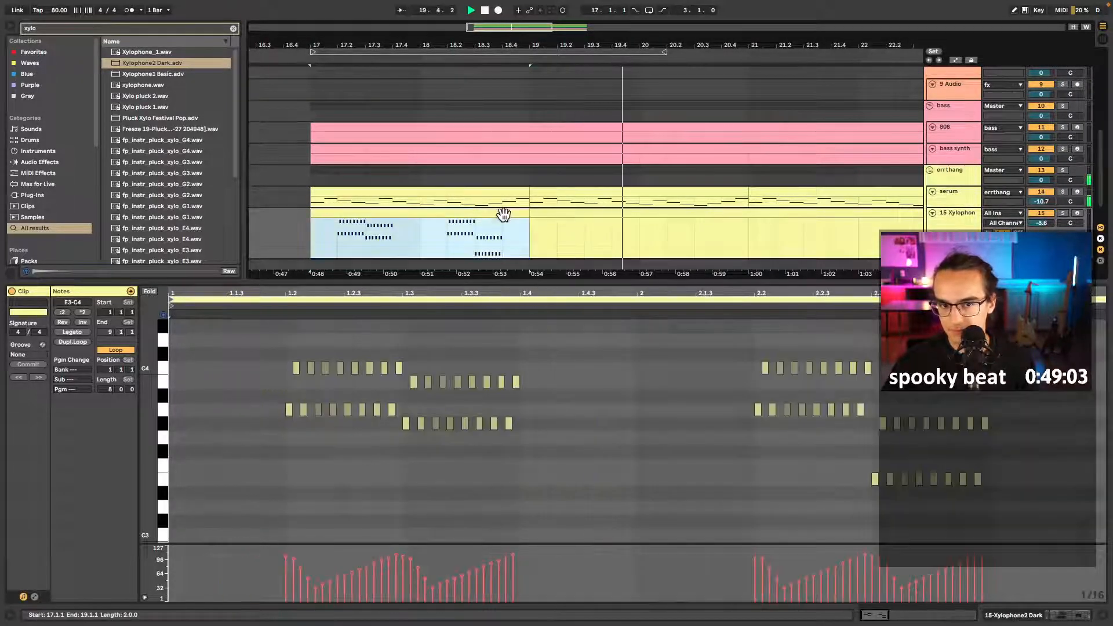
pyautogui.scroll(-3, 546, 223)
pyautogui.hscroll(2, 584, 211)
pyautogui.click(671, 213)
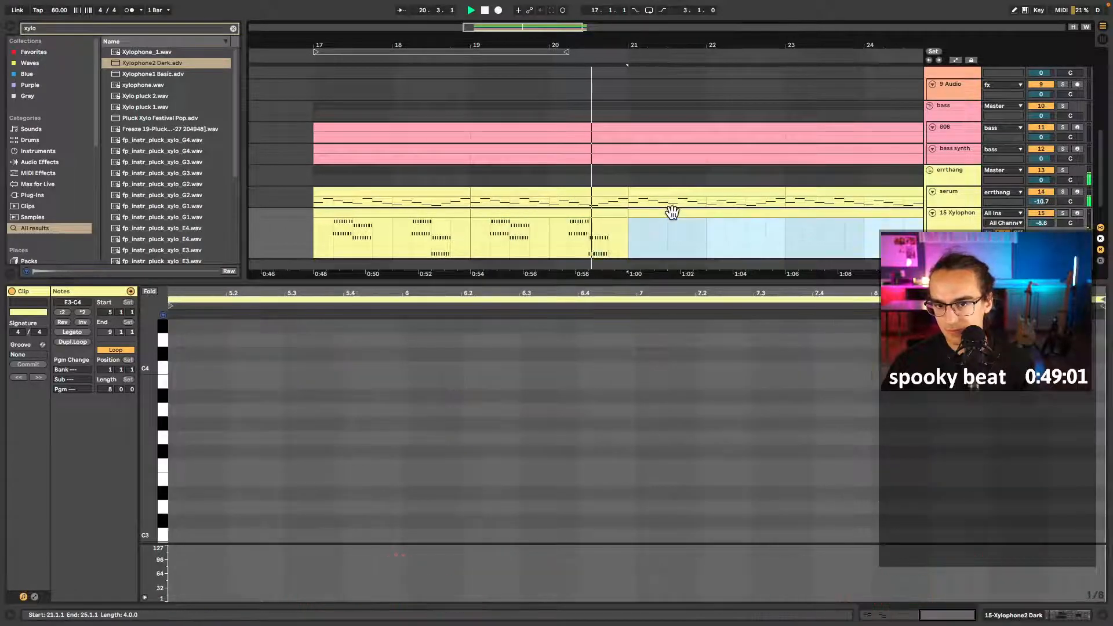
pyautogui.press('Delete')
pyautogui.press('space')
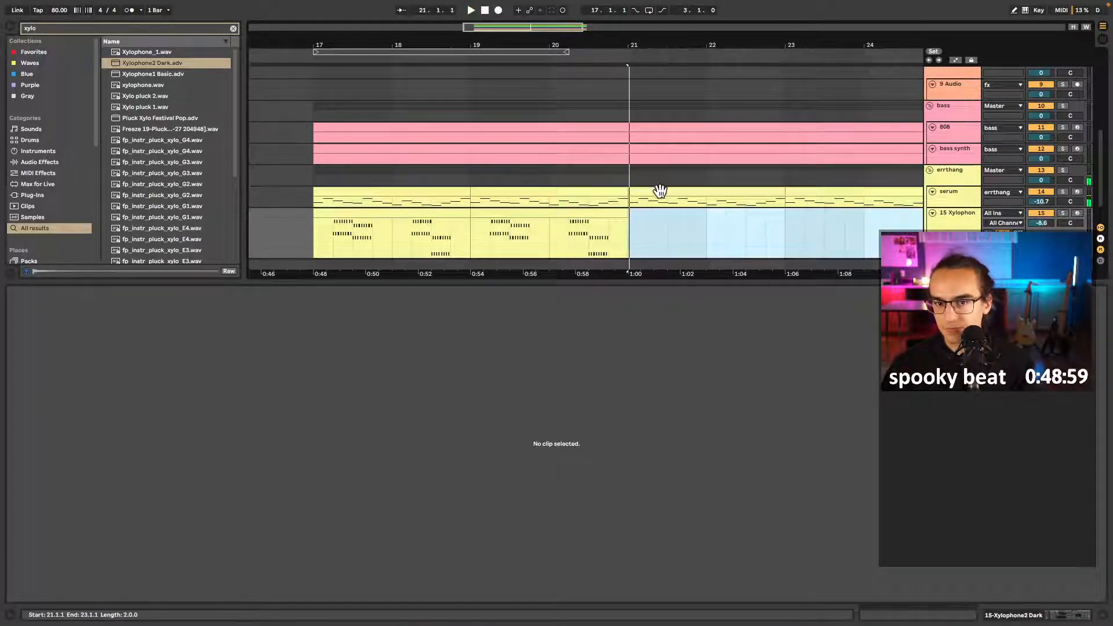
pyautogui.scroll(-1, 621, 214)
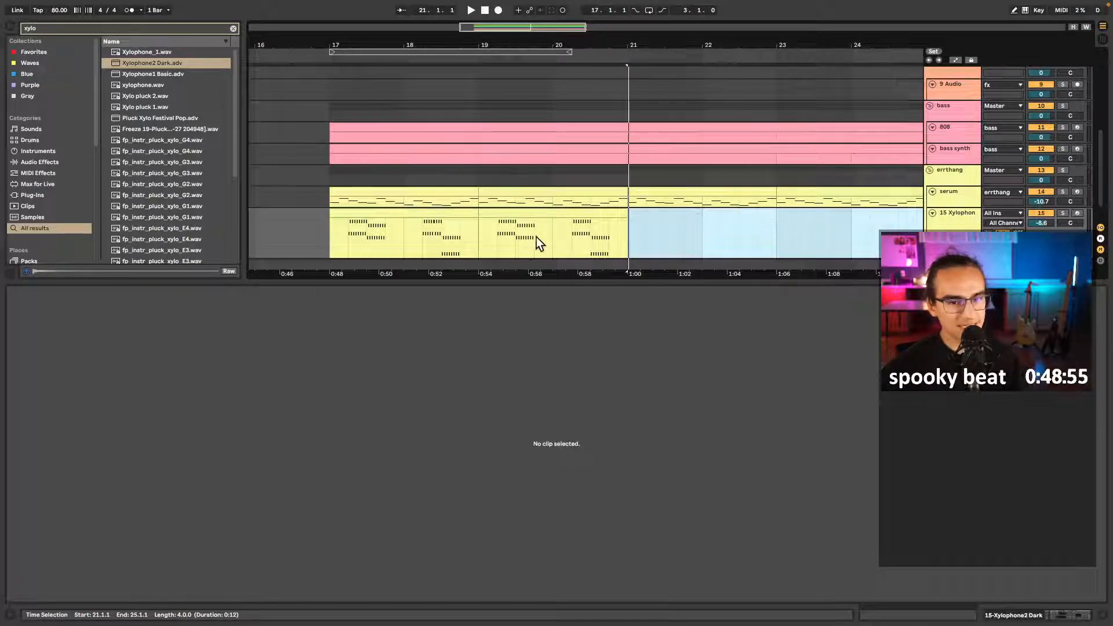
# - Search the browser for "harpsi" and audition the harpsichord presets and samples
pyautogui.click(123, 27)
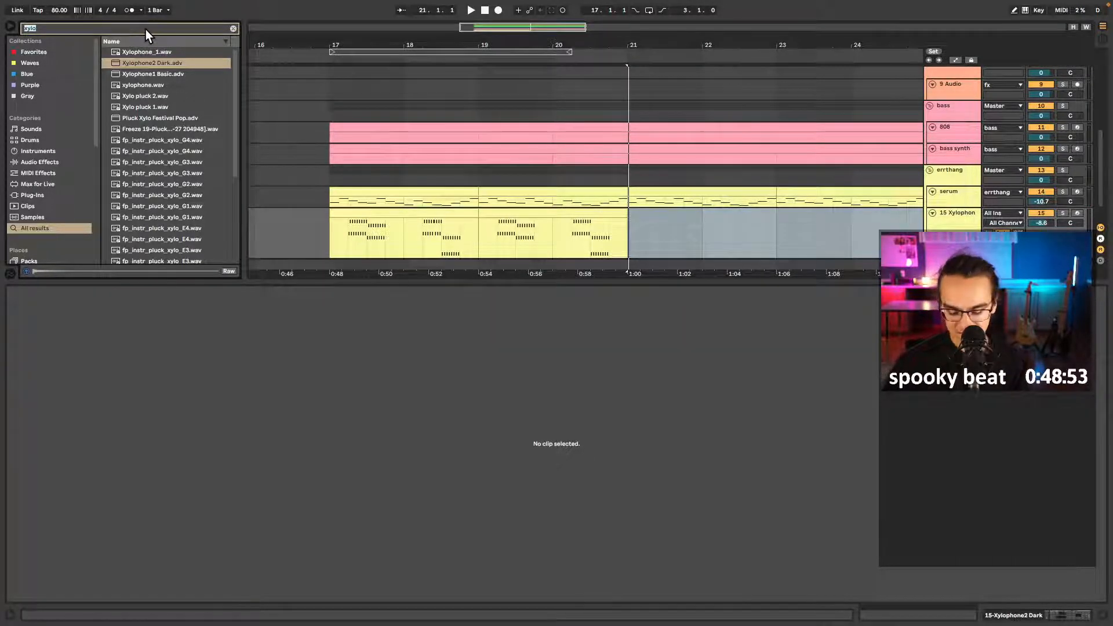
pyautogui.write('harpsi')
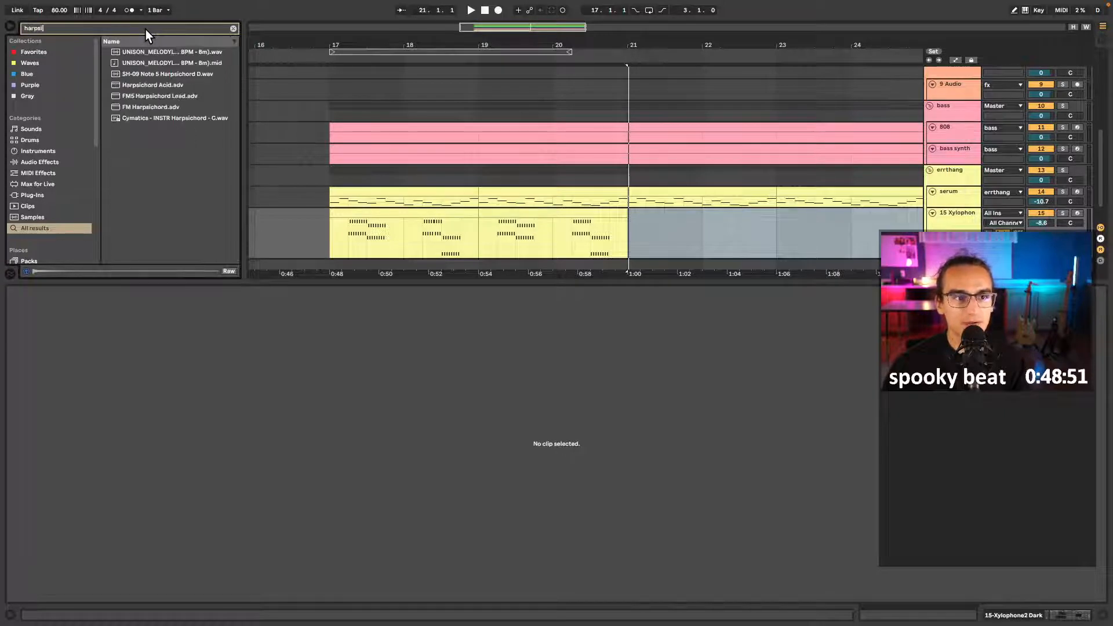
pyautogui.click(159, 51)
pyautogui.click(157, 63)
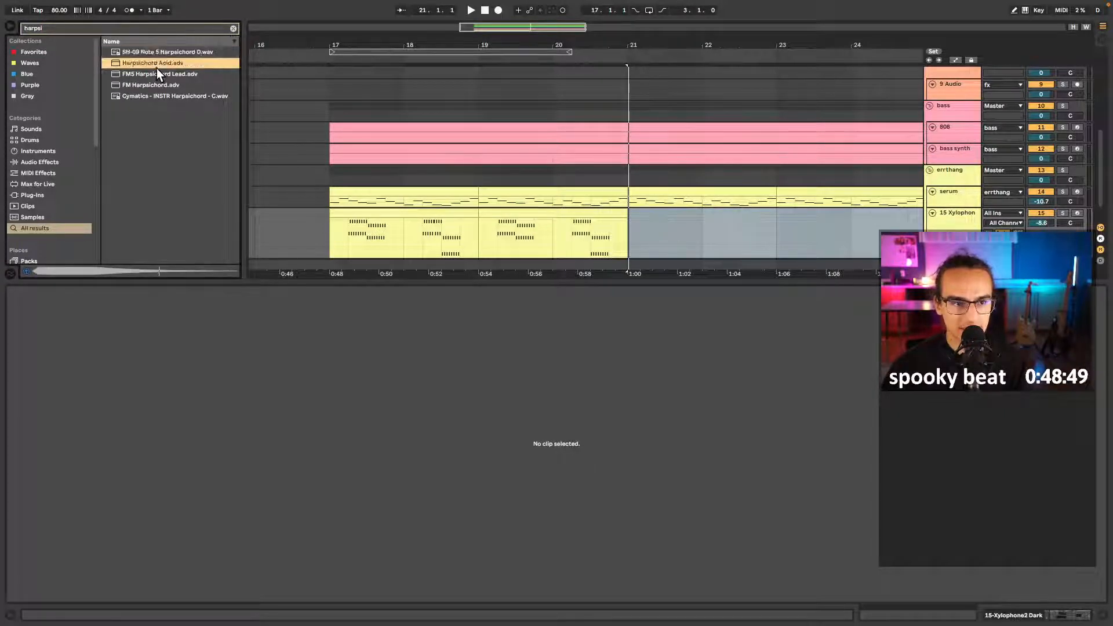
pyautogui.click(153, 76)
pyautogui.click(142, 84)
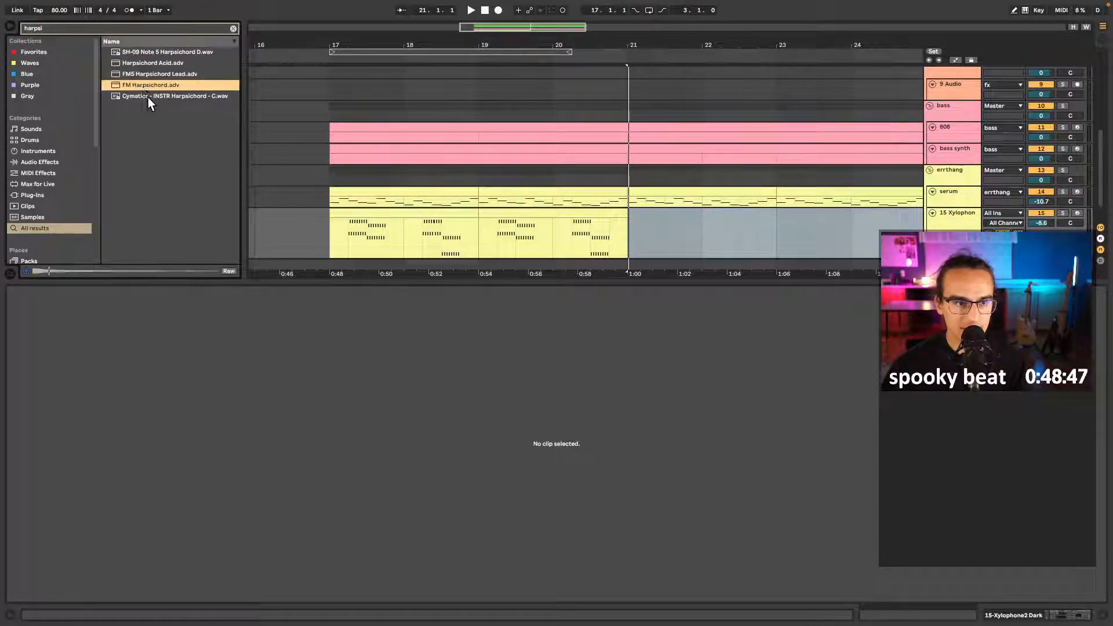
pyautogui.click(149, 95)
pyautogui.click(154, 85)
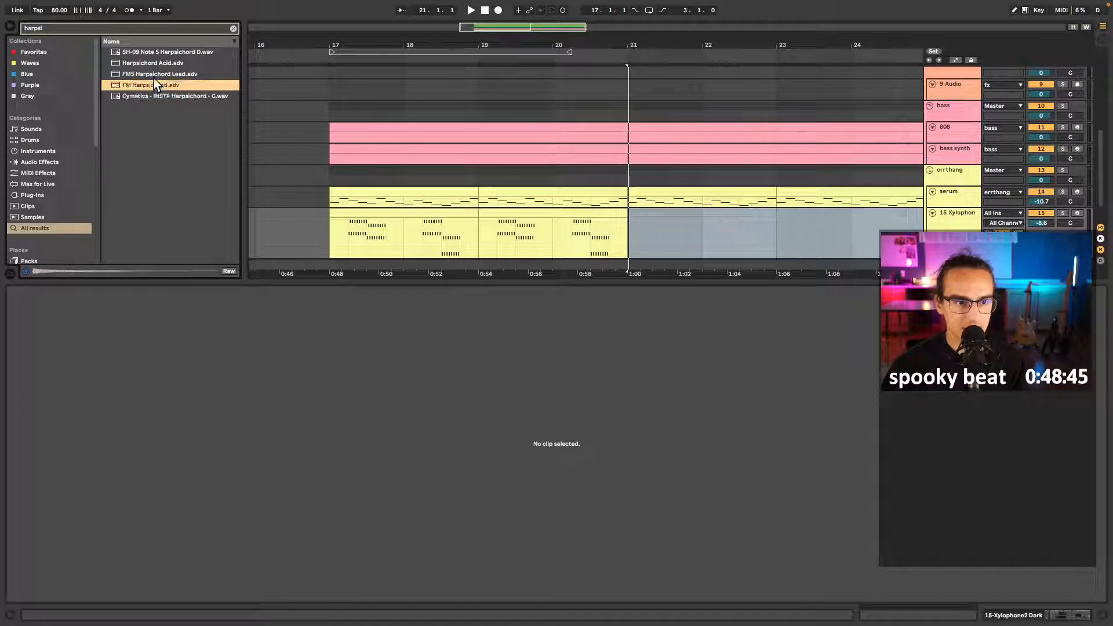
pyautogui.click(166, 73)
pyautogui.click(155, 52)
pyautogui.click(149, 62)
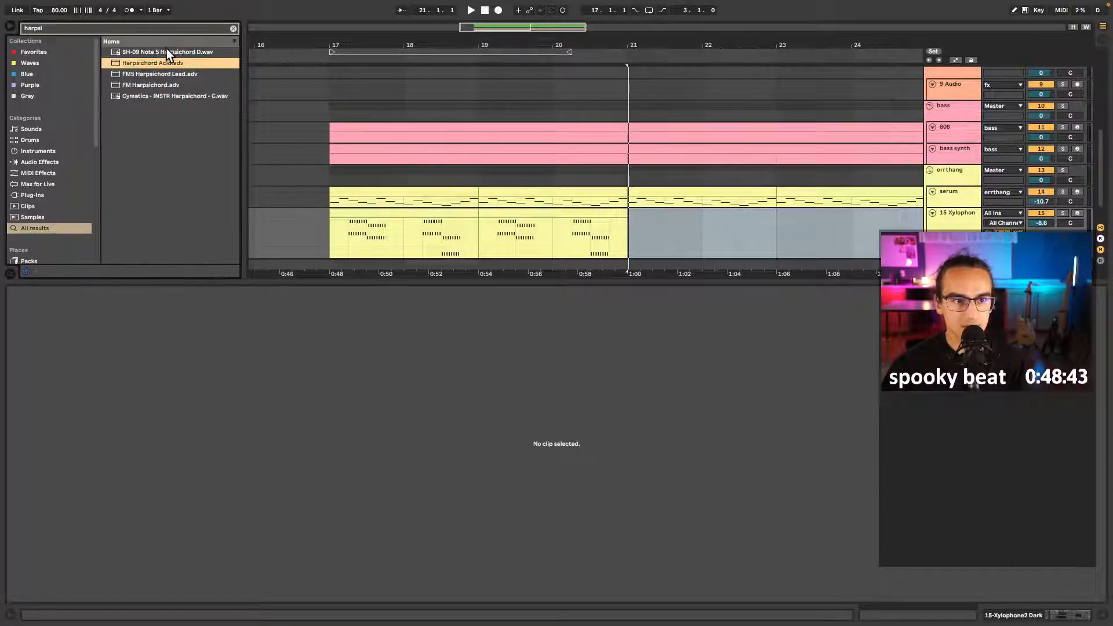
pyautogui.click(166, 75)
pyautogui.click(177, 84)
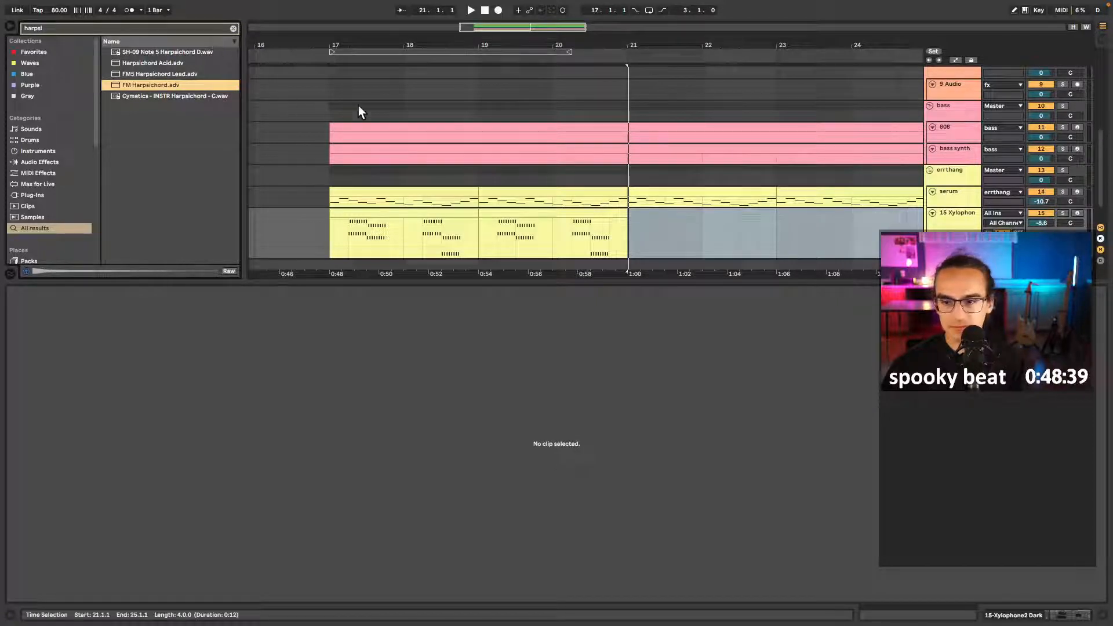
# - Export the serum melody from bar 17 to bar 19 as a MIDI clip
pyautogui.click(619, 231)
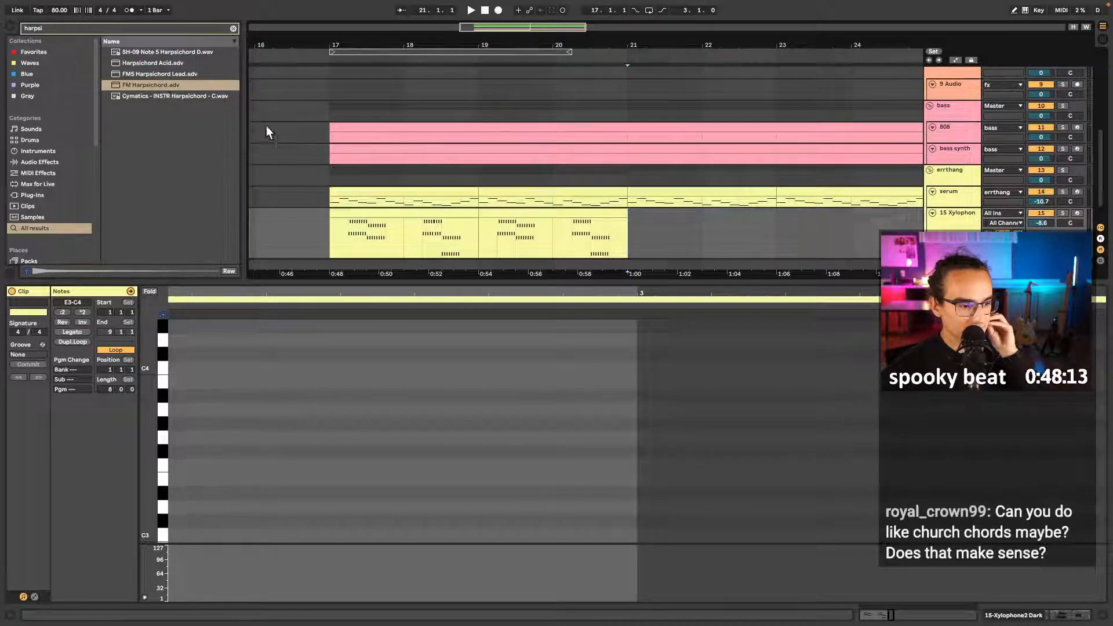
pyautogui.click(378, 205)
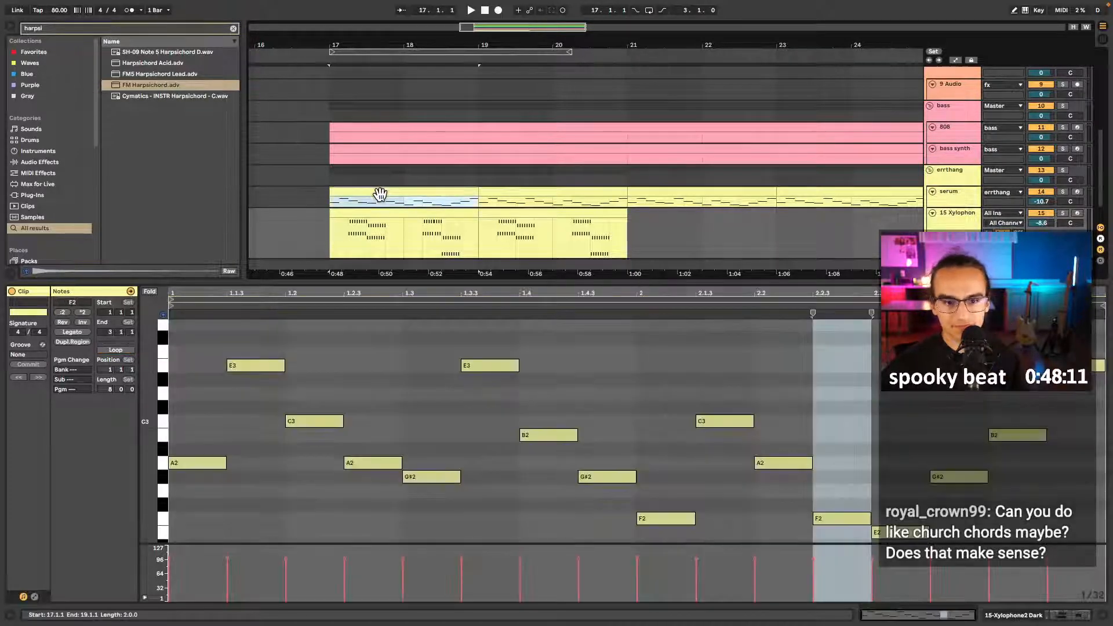
pyautogui.rightClick(381, 197)
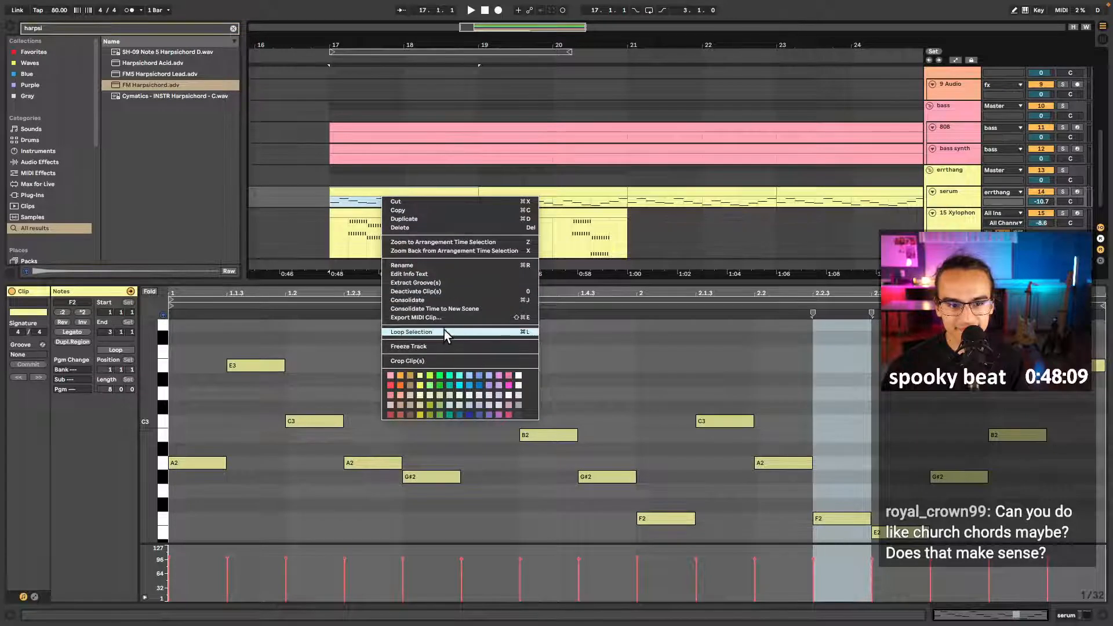
pyautogui.click(314, 214)
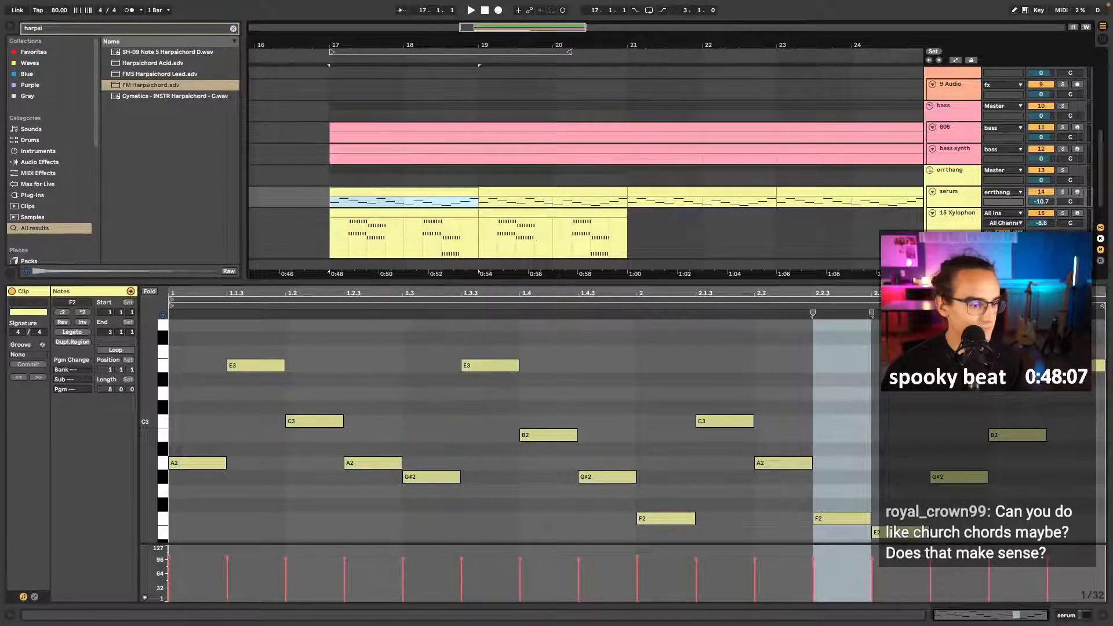
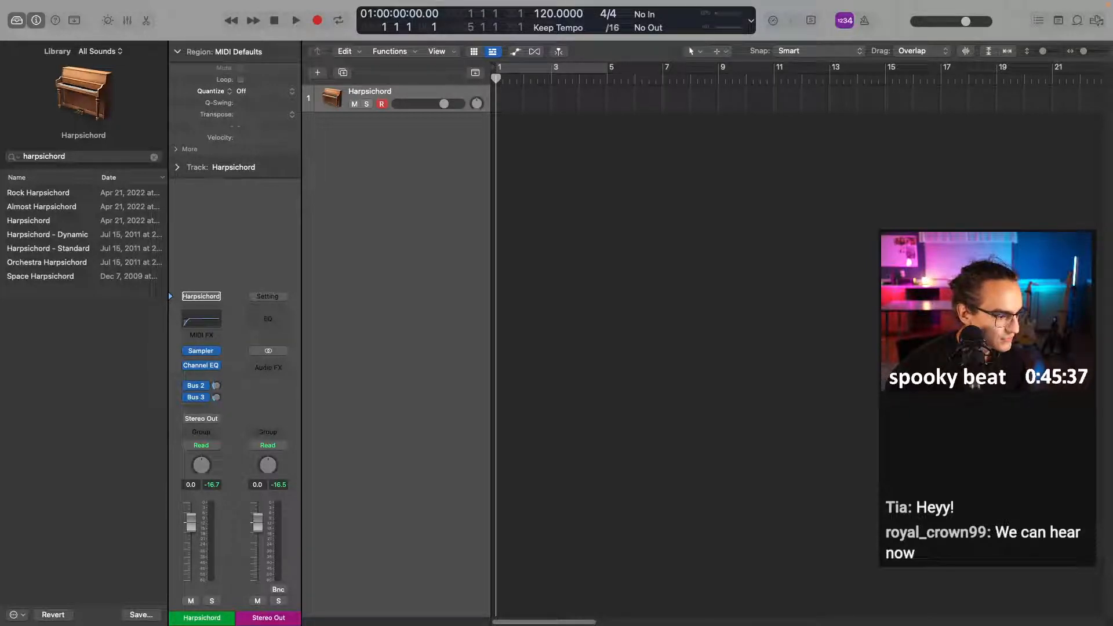
# - Switch to Logic Pro, import the exported MIDI melody at bar 1, move its region onto the Harpsichord track and listen
pyautogui.moveTo(1, 348); pyautogui.dragTo(485, 258)
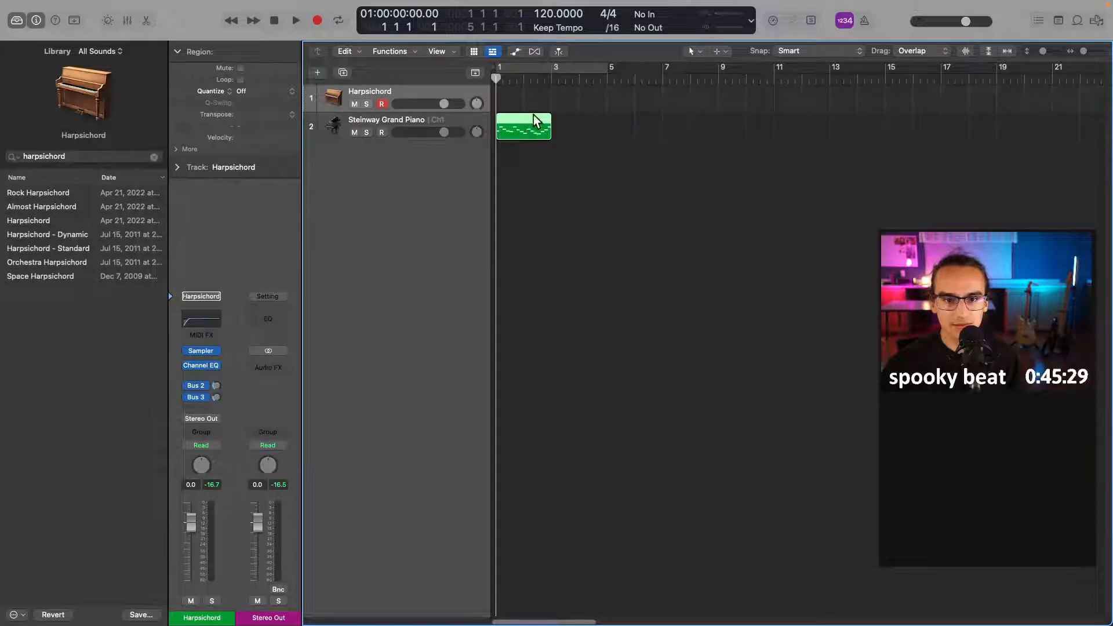
pyautogui.moveTo(527, 121); pyautogui.dragTo(537, 96)
pyautogui.press('space')
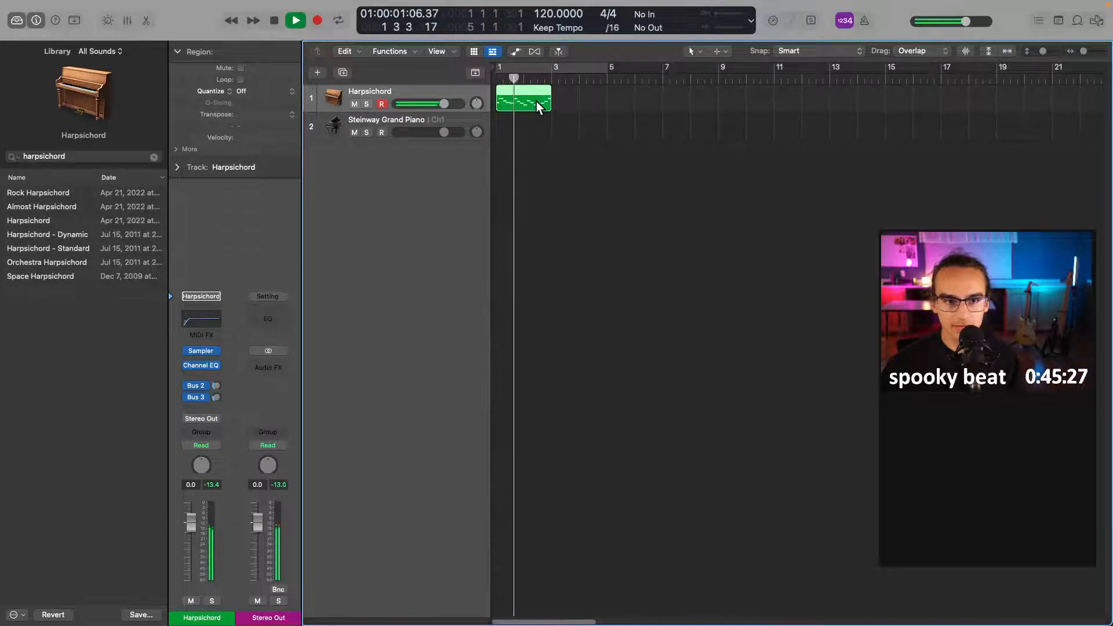
pyautogui.press('space')
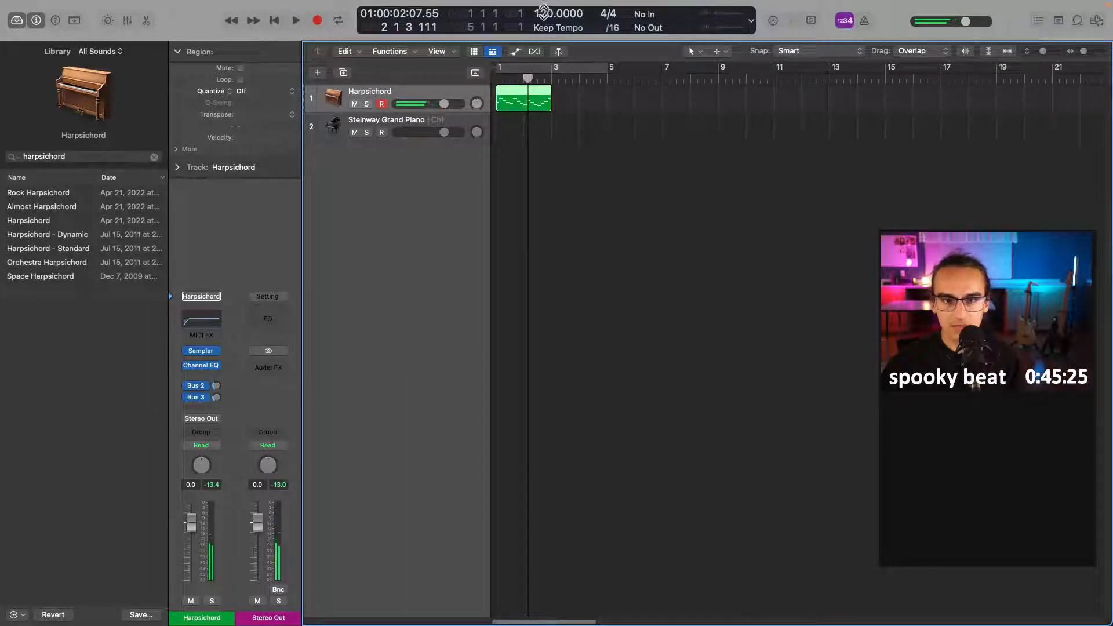
# - Set the project tempo to 80 BPM and start playback
pyautogui.doubleClick(547, 22)
pyautogui.write('80')
pyautogui.press('Return')
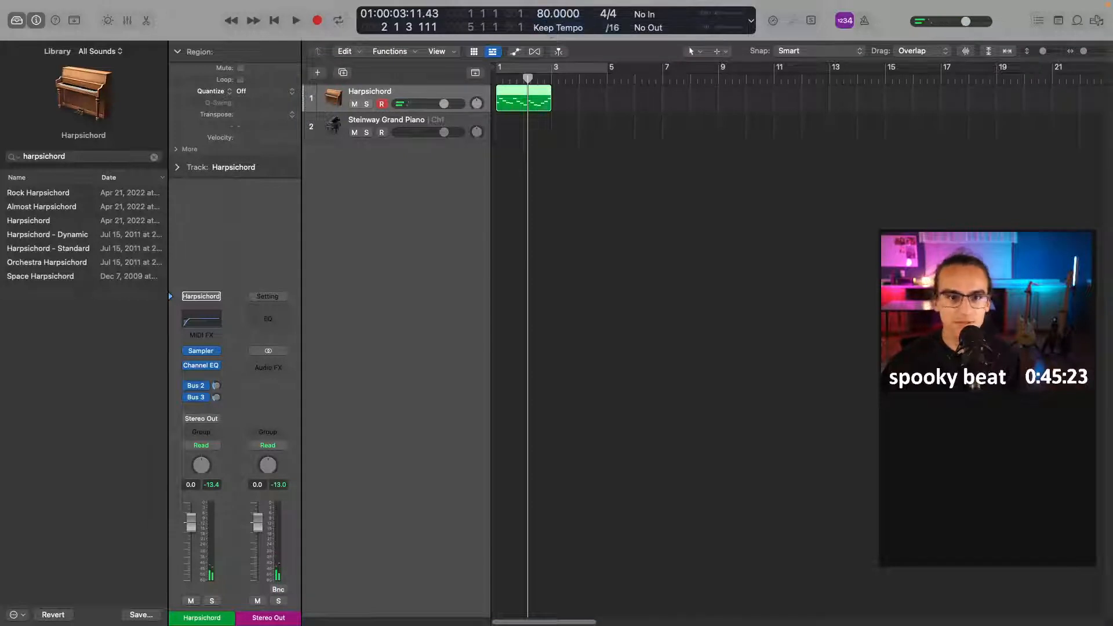
pyautogui.click(576, 122)
pyautogui.press('space')
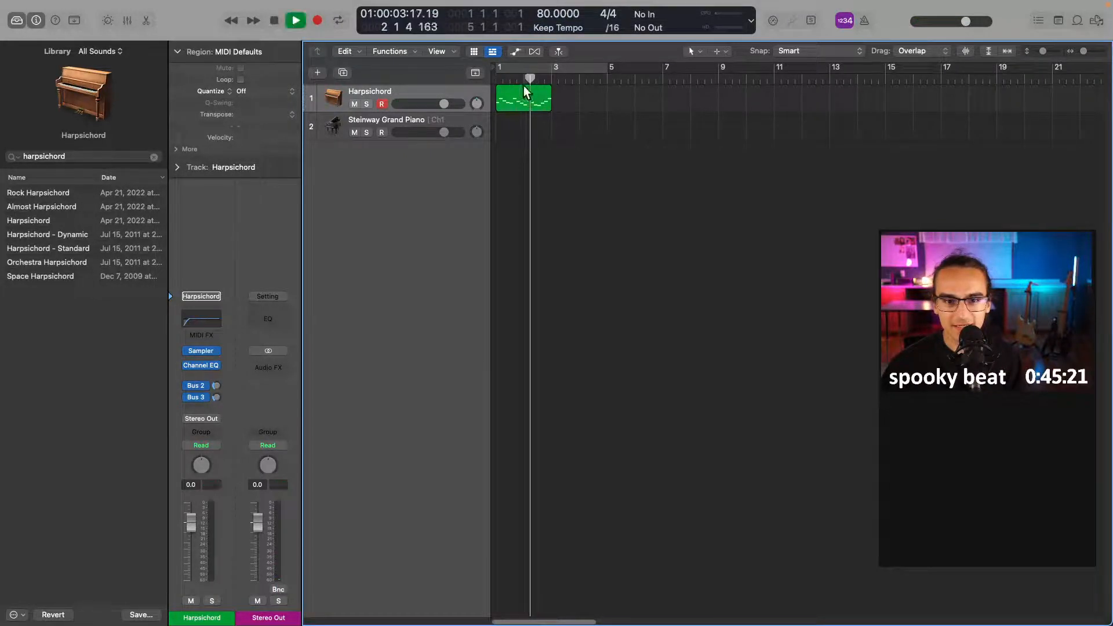
# - Play the harpsichord melody from the start, and move its region back to the Steinway Grand Piano track at bar 1
pyautogui.press('space')
pyautogui.press('Return')
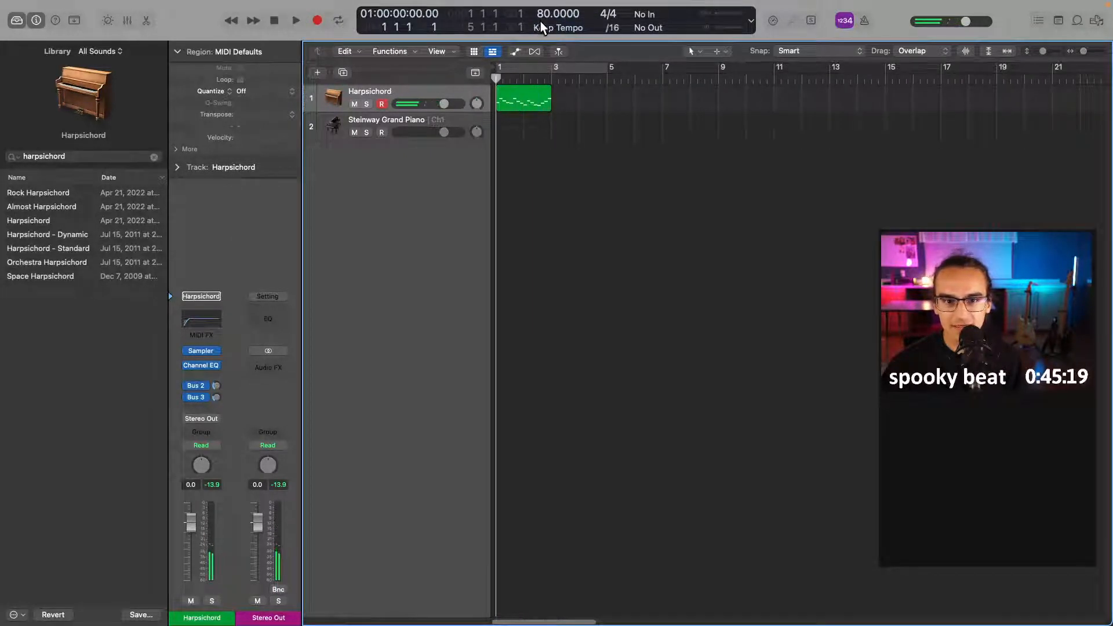
pyautogui.press('space')
pyautogui.click(533, 108)
pyautogui.press('space')
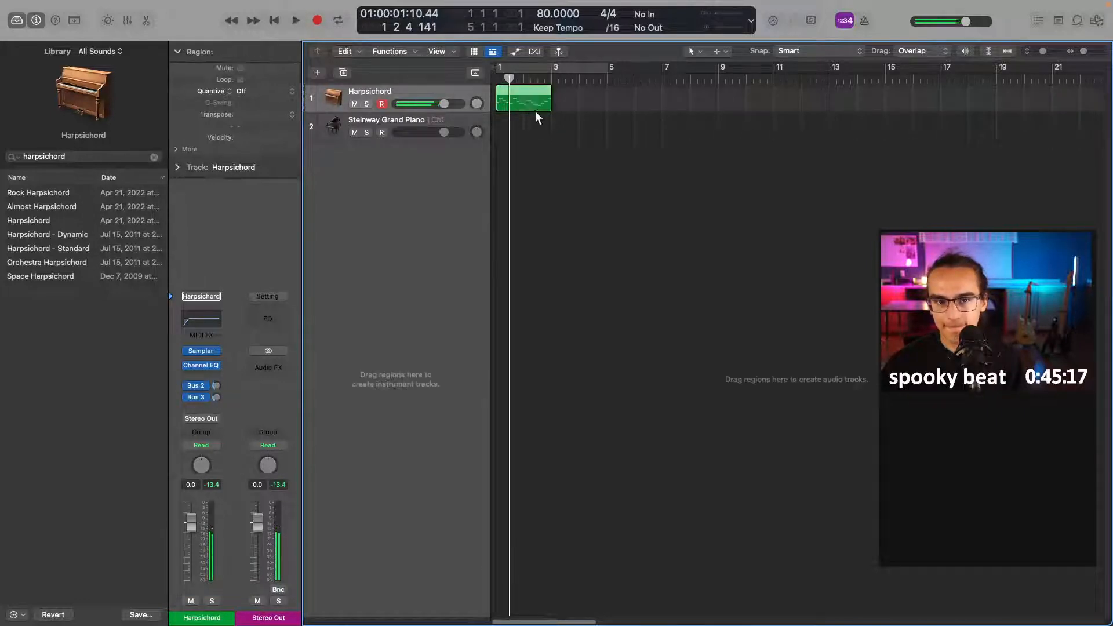
pyautogui.moveTo(535, 110); pyautogui.dragTo(516, 131)
pyautogui.press('Return')
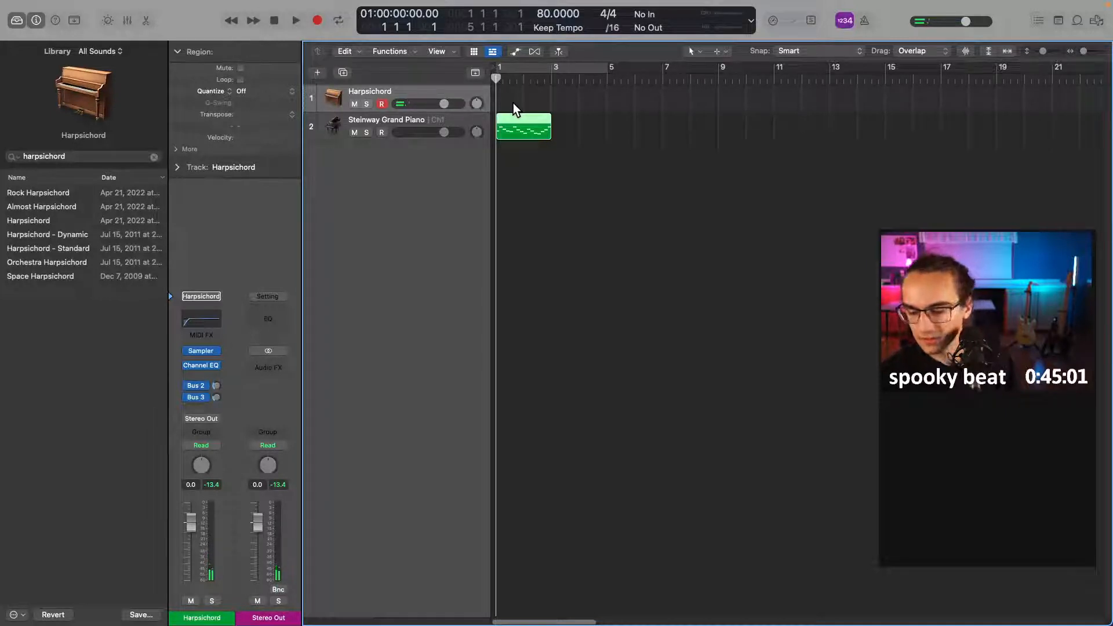
pyautogui.click(318, 21)
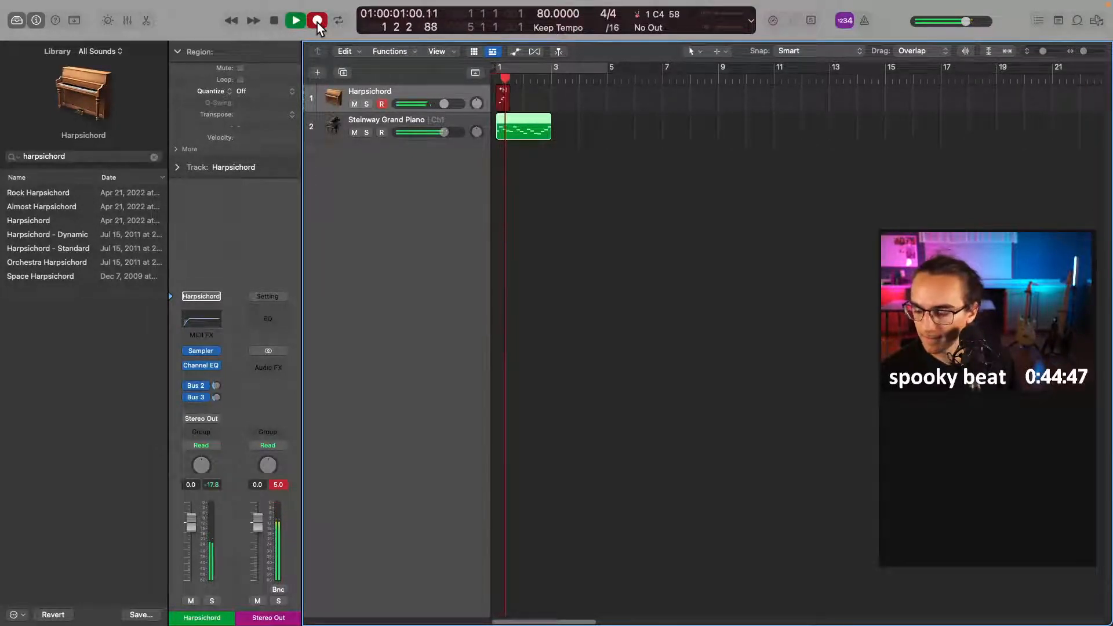
pyautogui.press('space')
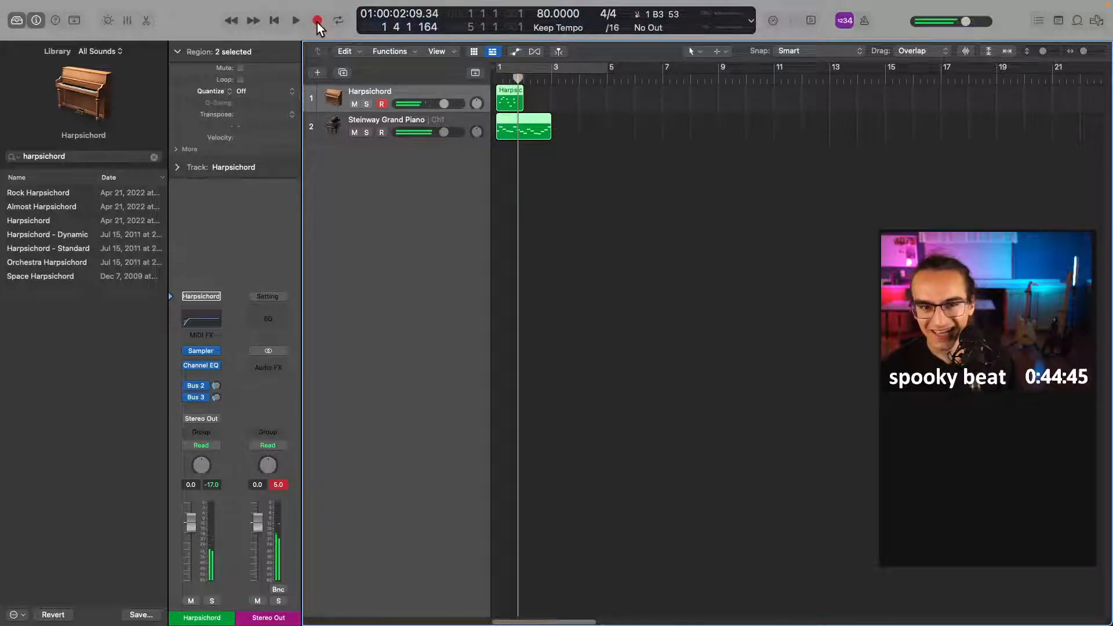
pyautogui.press('super+z')
# - Record a two-bar part on the Harpsichord track over the melody, and lower its last note to B2 in the piano roll
pyautogui.click(321, 20)
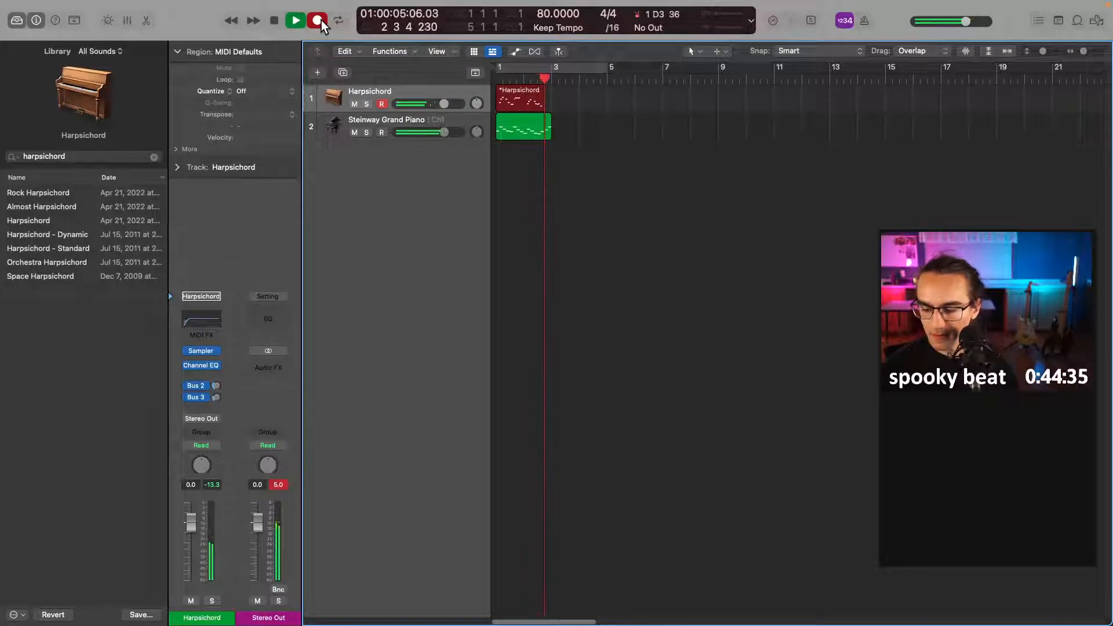
pyautogui.press('space')
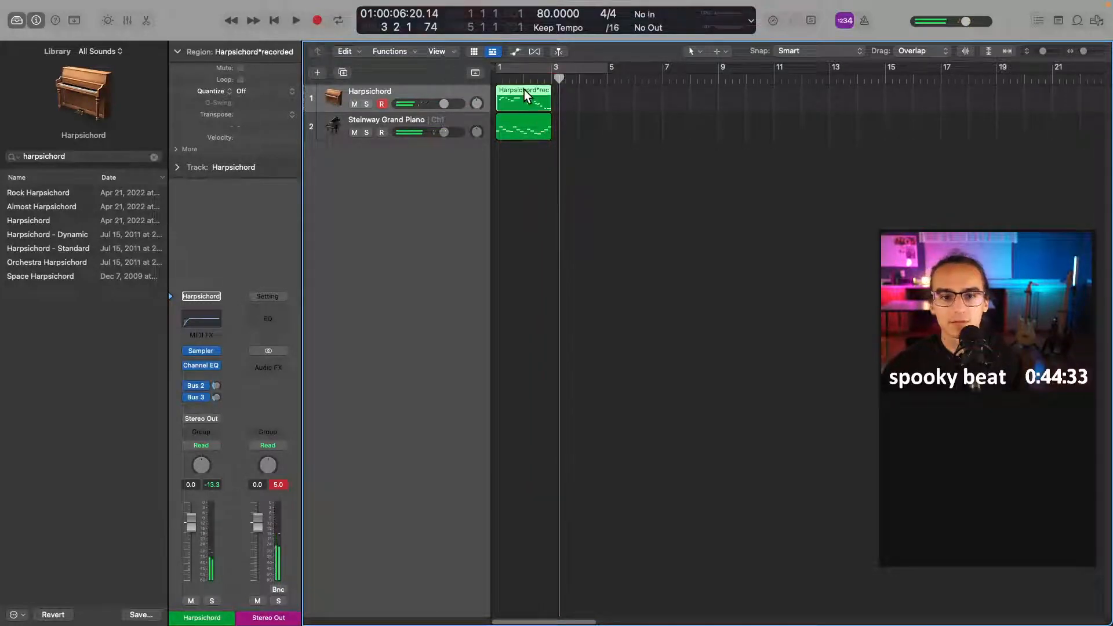
pyautogui.doubleClick(524, 89)
pyautogui.moveTo(1067, 549); pyautogui.dragTo(1066, 561)
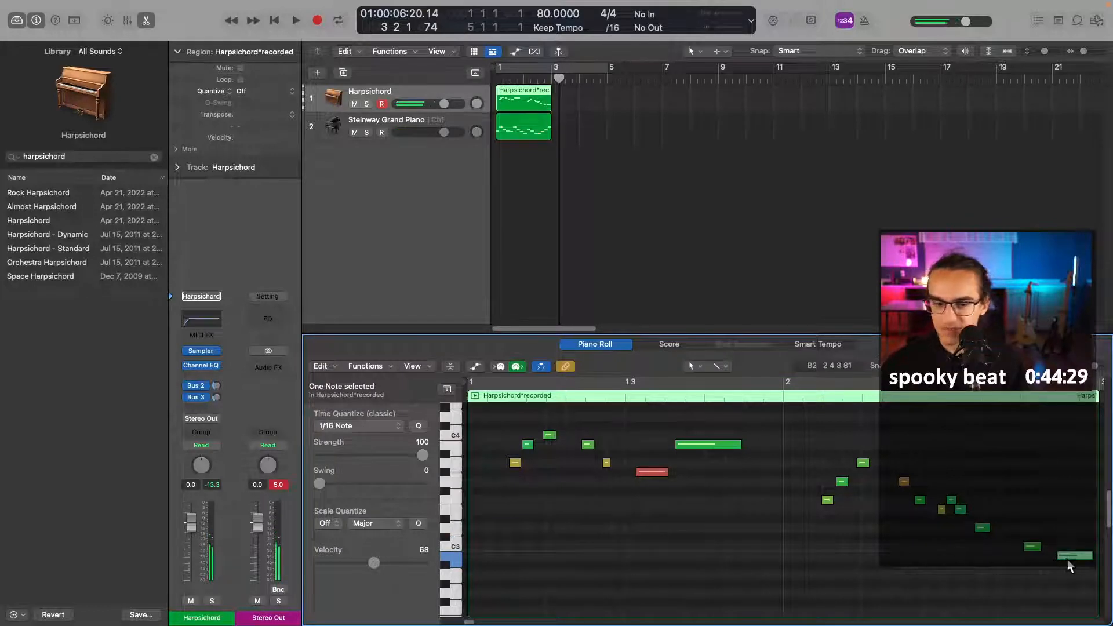
# - Turn on cycle playback over bars 1 to 4 and play the harpsichord melody from the start
pyautogui.press('space')
pyautogui.press('space')
pyautogui.click(553, 498)
pyautogui.click(526, 383)
pyautogui.press('space')
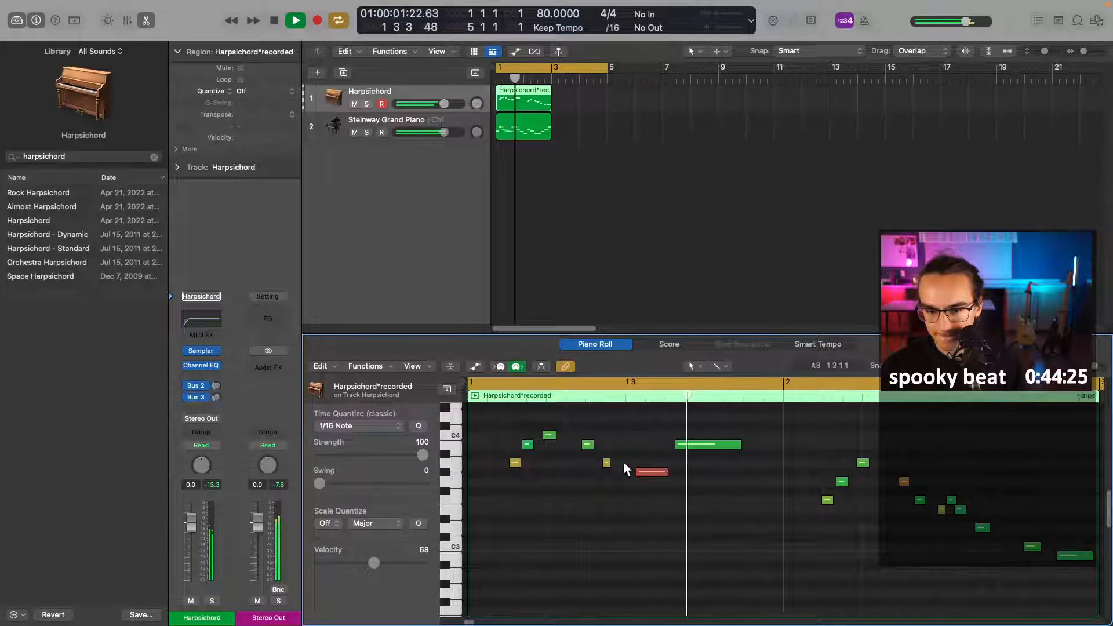
# - Shift the two long harpsichord notes after beat 3 of bar 1 slightly earlier and the D3 note in bar 2 slightly later
pyautogui.moveTo(648, 473); pyautogui.dragTo(672, 447)
pyautogui.click(685, 445)
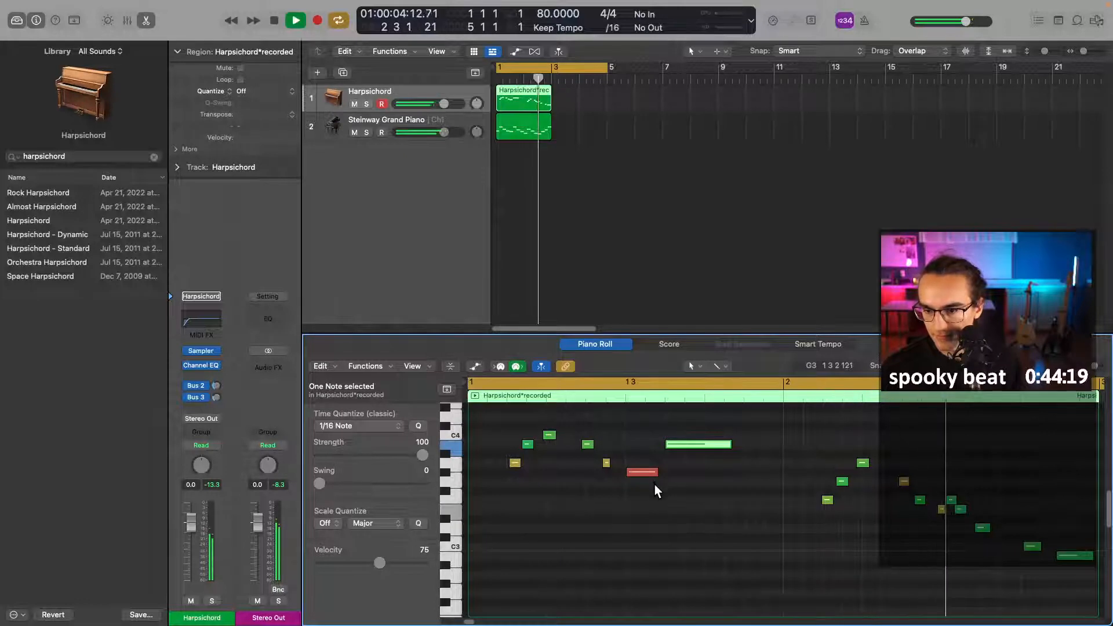
pyautogui.press('space')
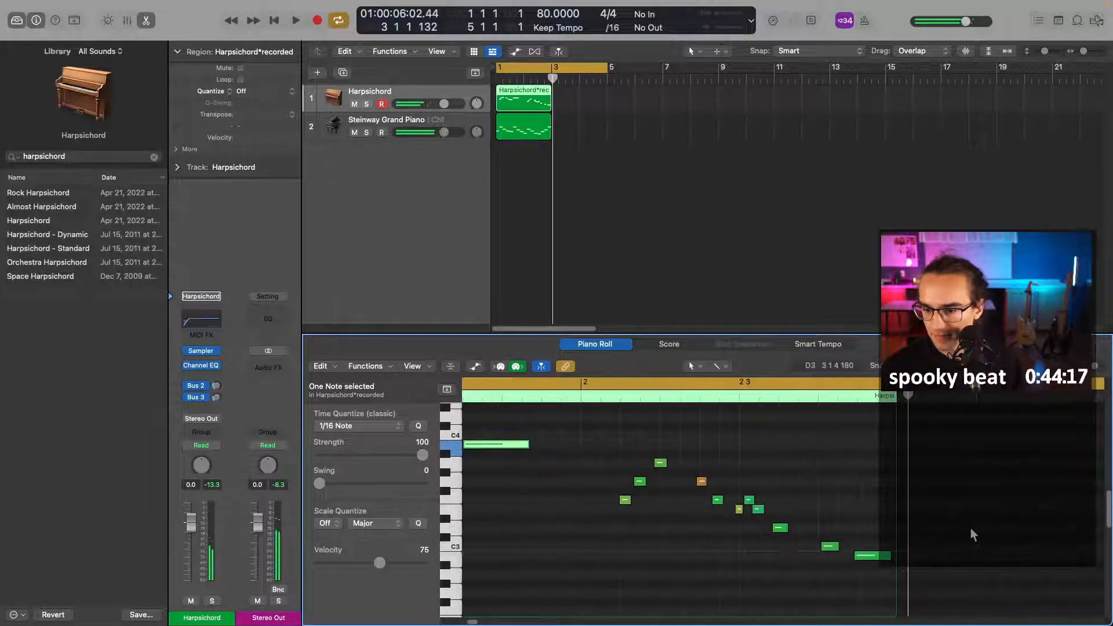
pyautogui.click(778, 527)
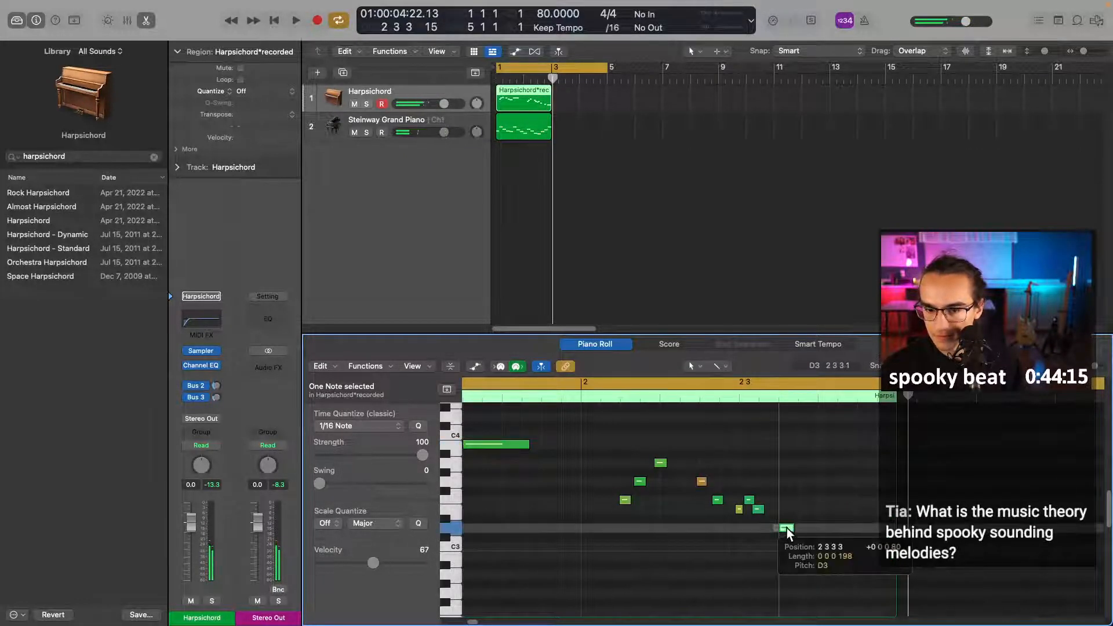
pyautogui.press('space')
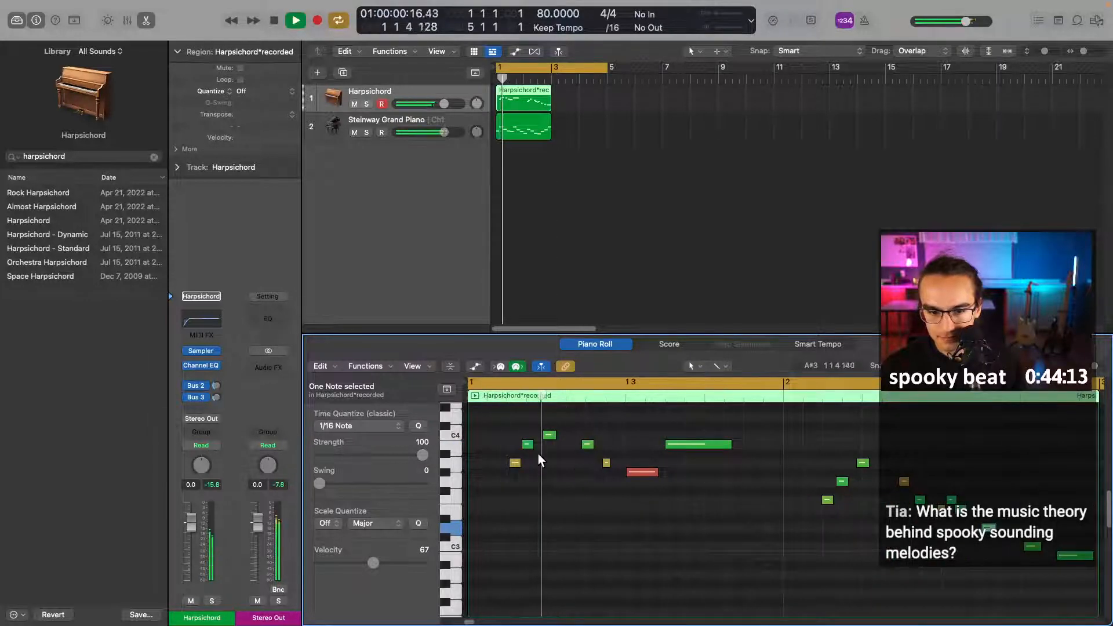
# - Shift the two short harpsichord notes just before beat 3 of bar 1 slightly later and play the loop
pyautogui.click(587, 444)
pyautogui.press('space')
pyautogui.moveTo(587, 445); pyautogui.dragTo(610, 464)
pyautogui.press('space')
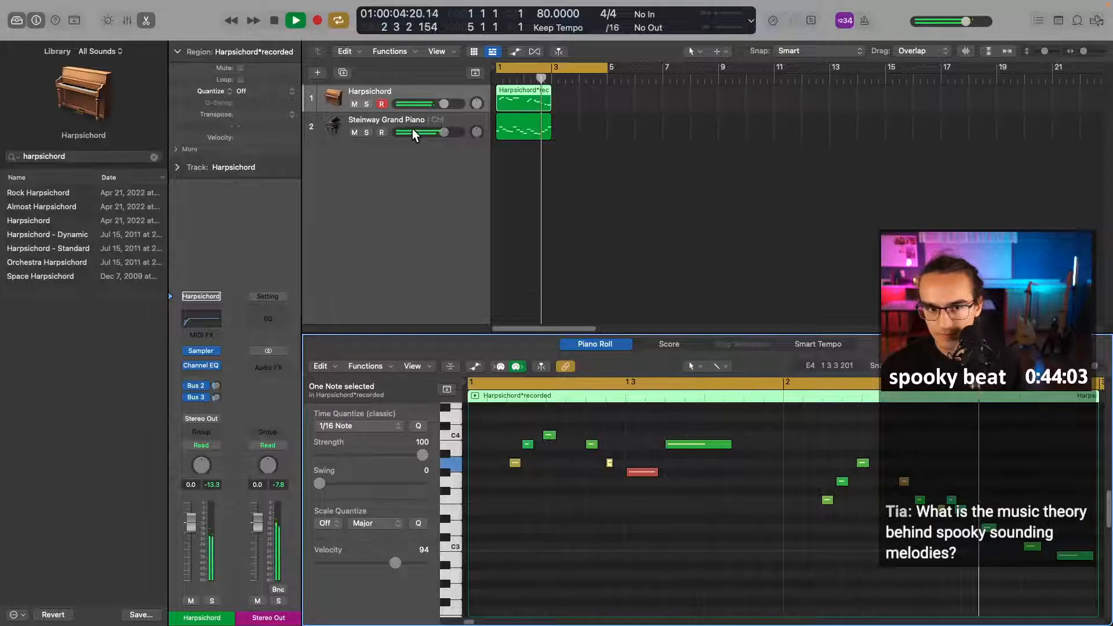
# - Lower the volume of the Steinway Grand Piano track, stop playback and deselect the harpsichord region
pyautogui.moveTo(443, 132); pyautogui.dragTo(423, 132)
pyautogui.press('space')
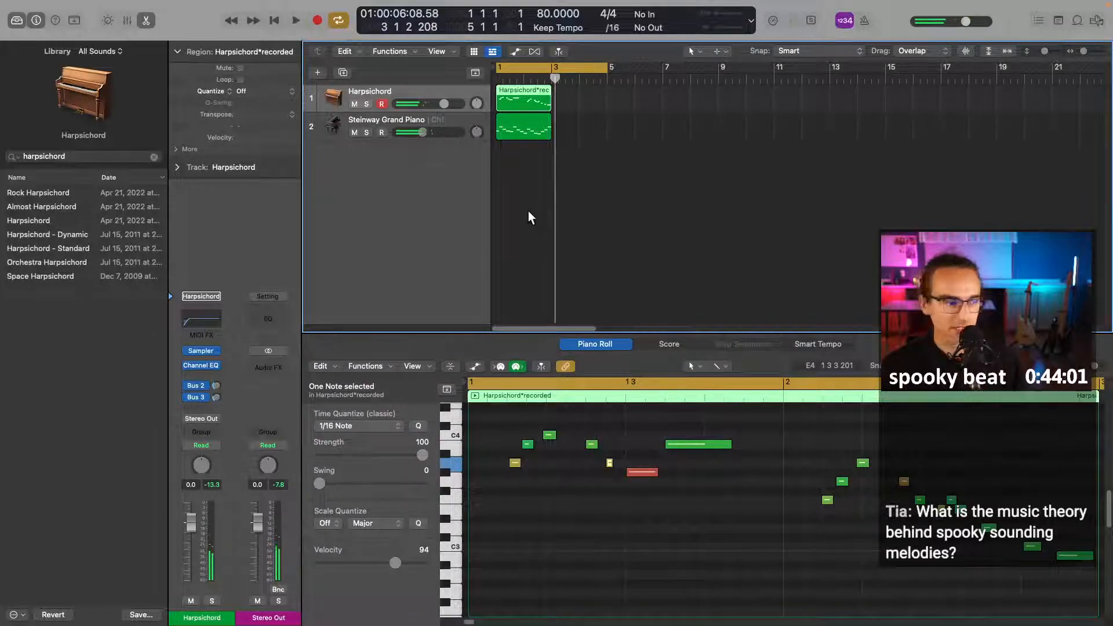
pyautogui.click(528, 210)
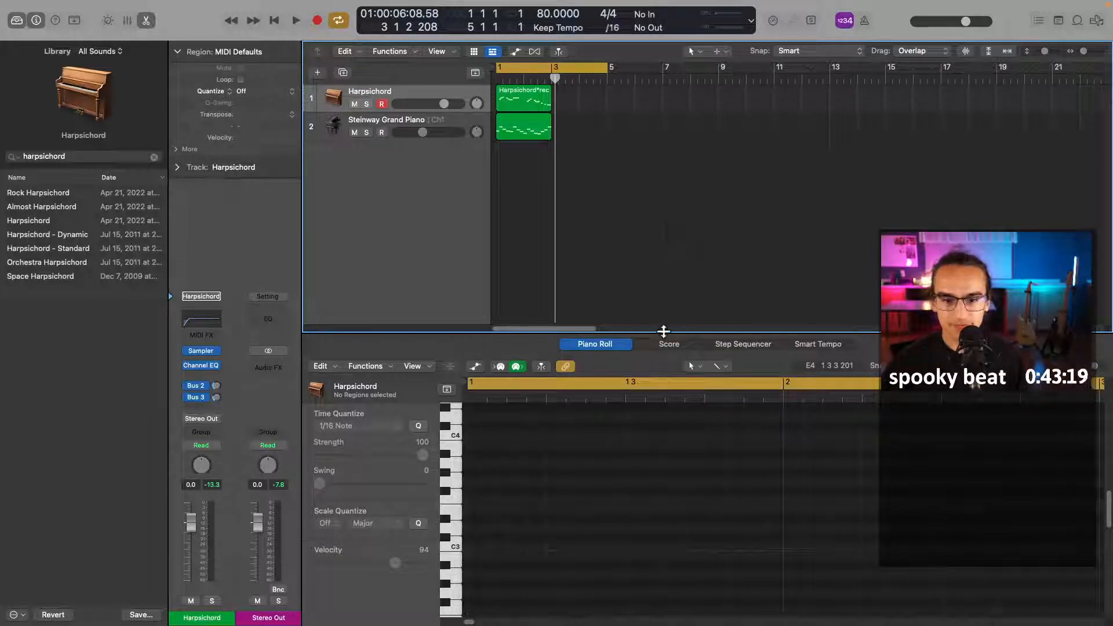
# - Enlarge the Piano Roll, audition single harpsichord pitches on its keyboard, and close the editor
pyautogui.moveTo(664, 331); pyautogui.dragTo(664, 141)
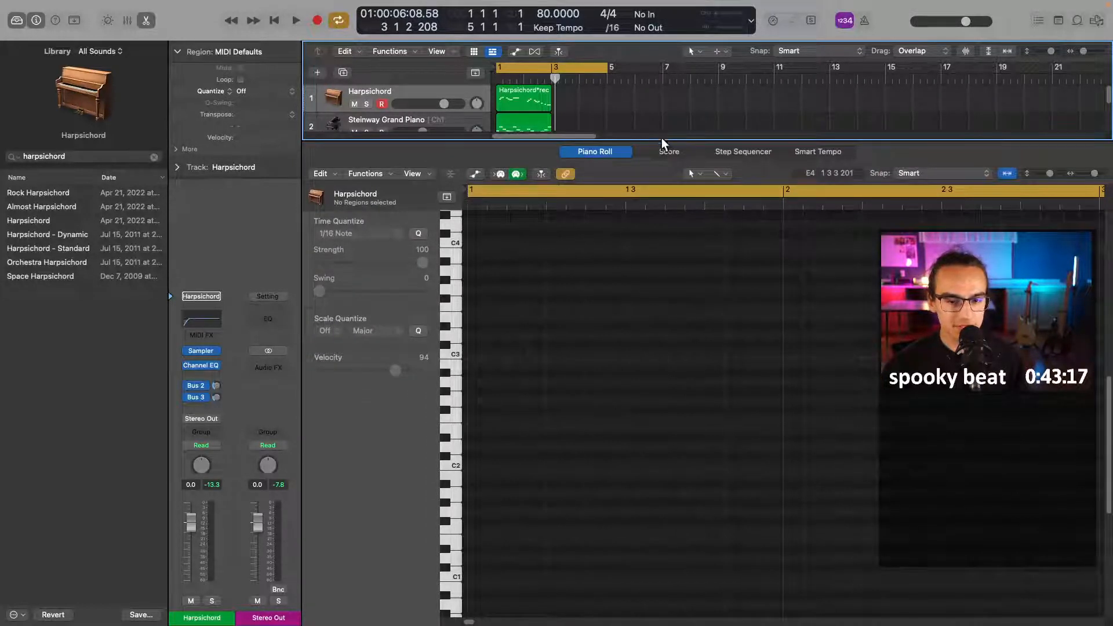
pyautogui.click(457, 496)
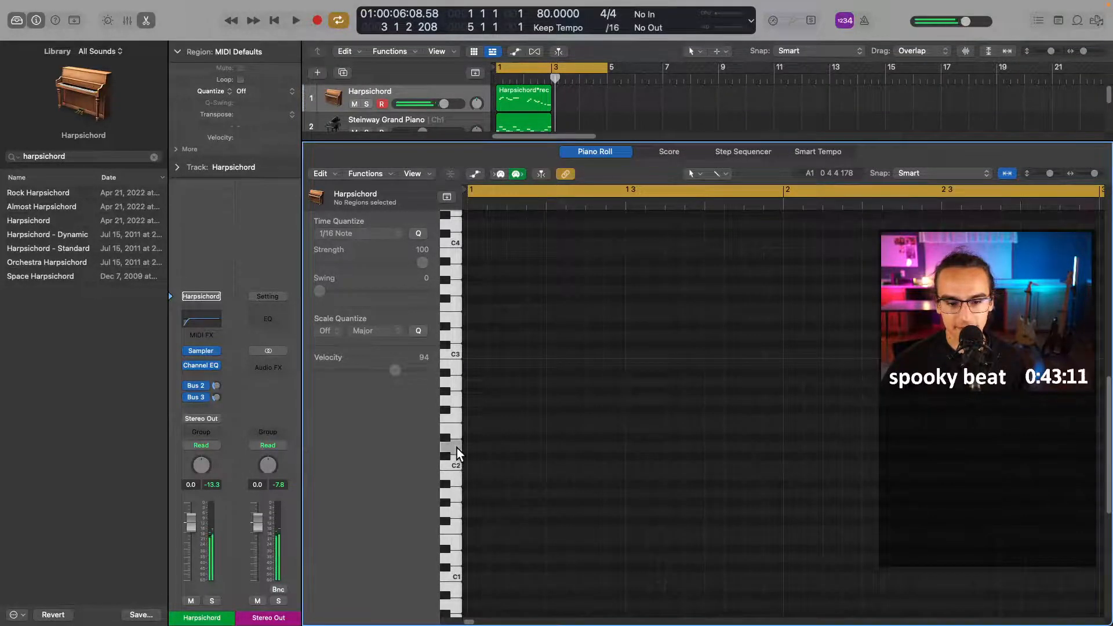
pyautogui.click(457, 400)
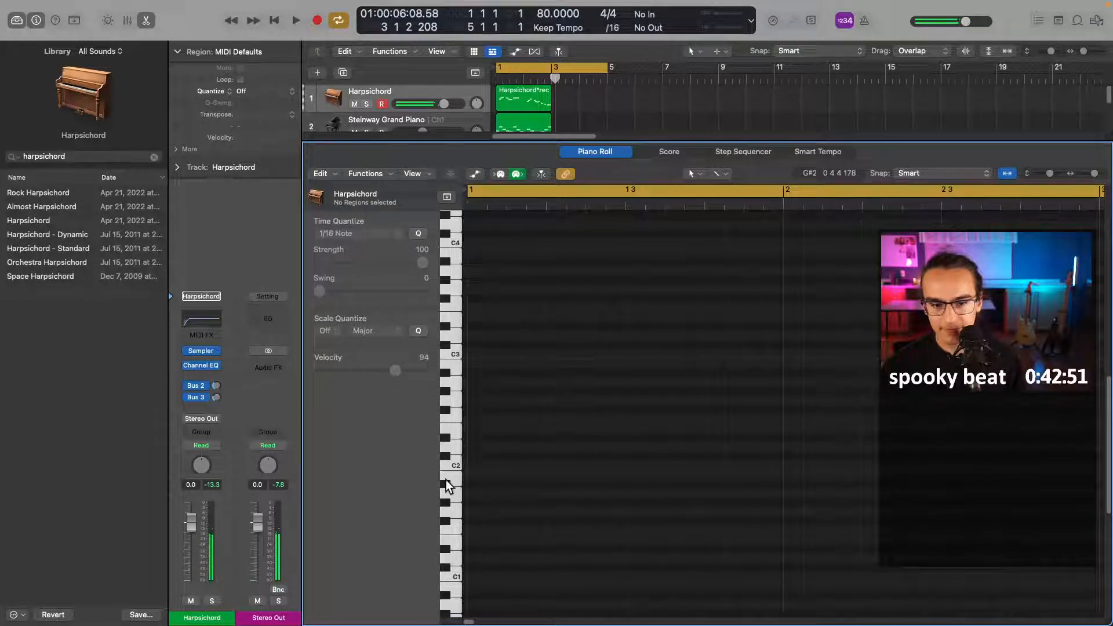
pyautogui.press('e')
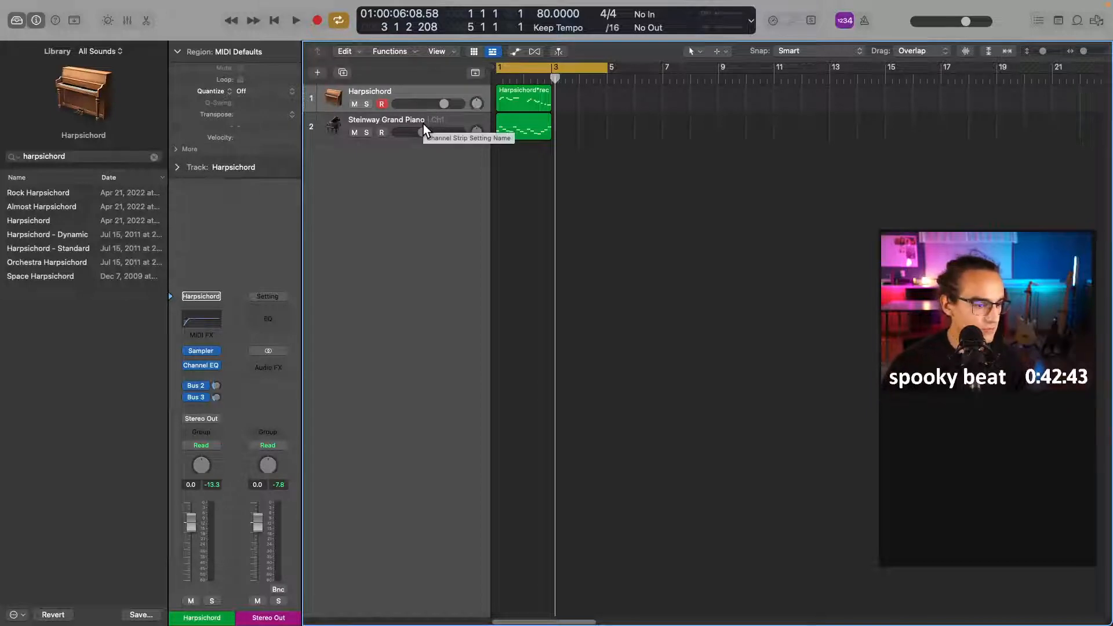
# - Create a software instrument track, search the sound library for "church" and load the Church Door Organ patch
pyautogui.click(319, 74)
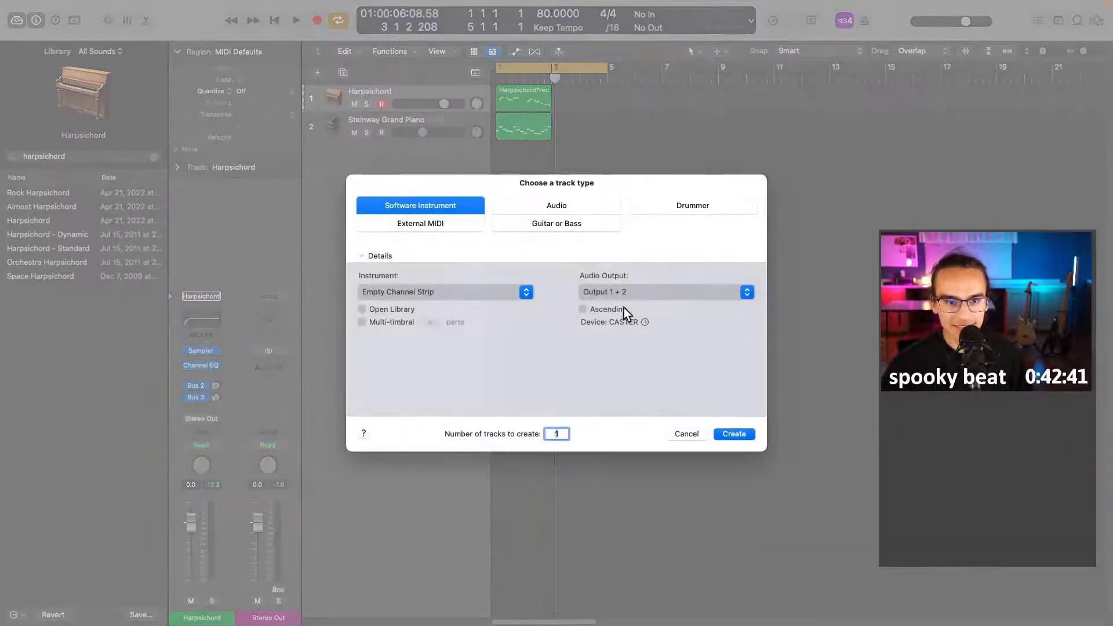
pyautogui.click(727, 435)
pyautogui.click(89, 160)
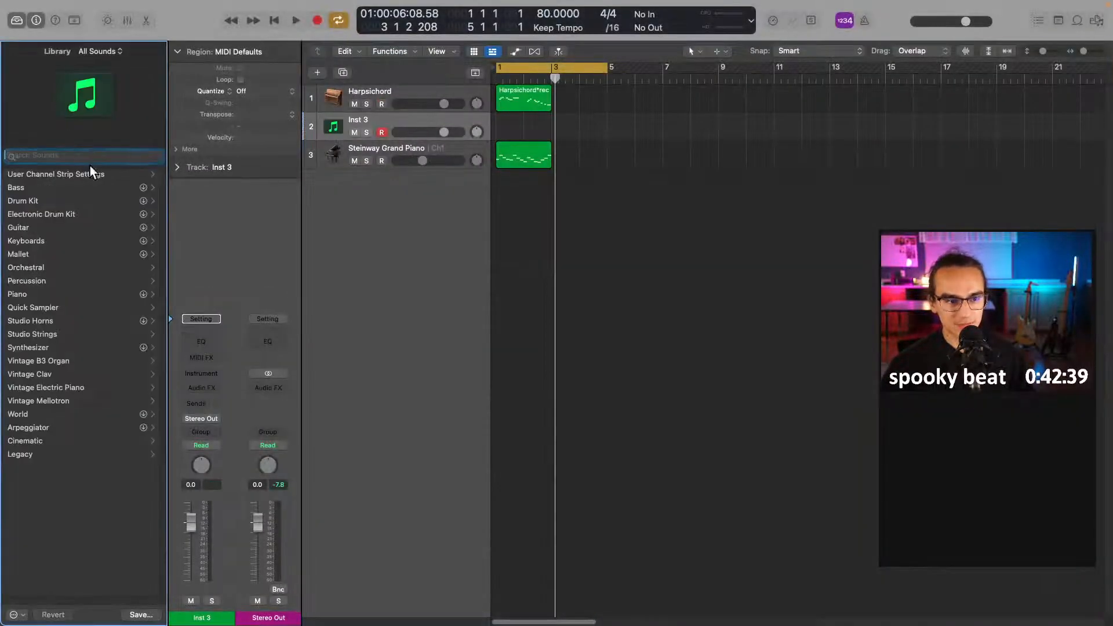
pyautogui.write('church')
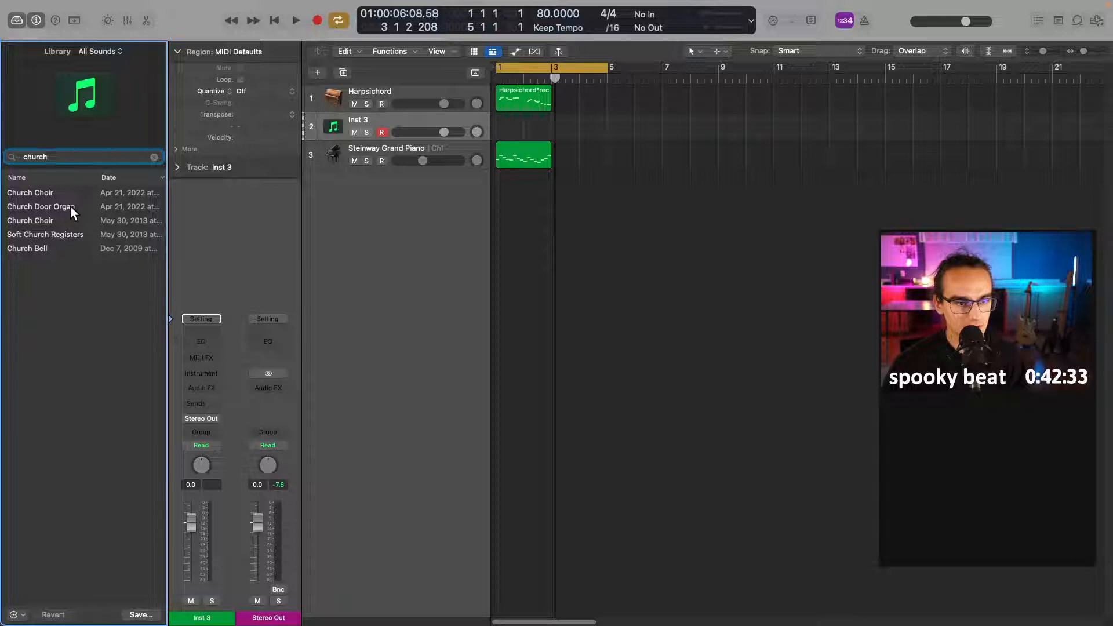
pyautogui.click(71, 207)
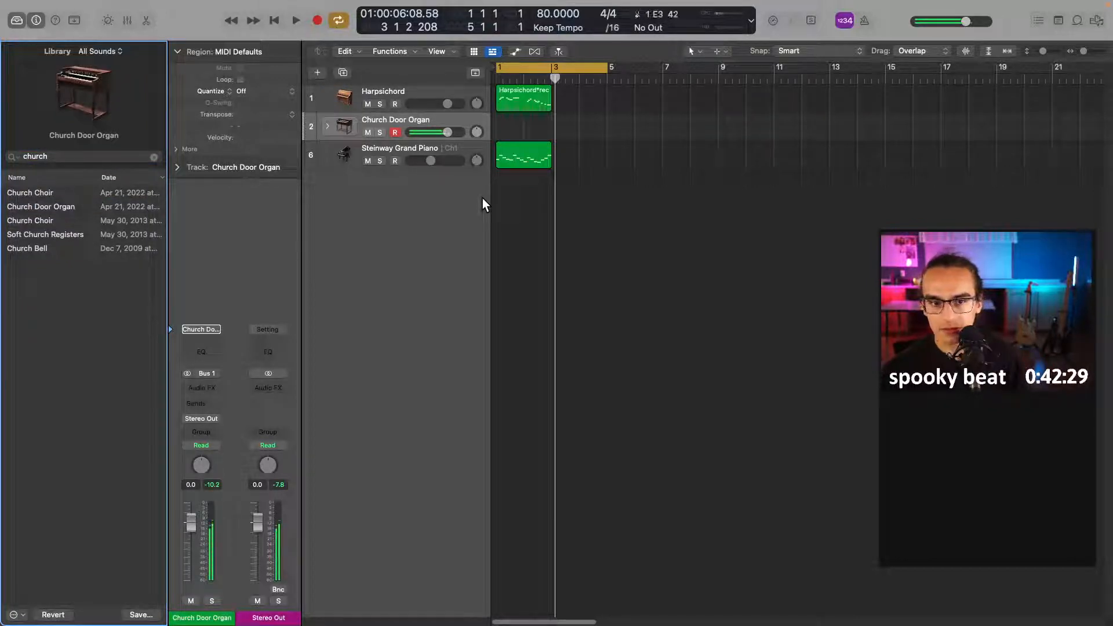
# - Play the loop repeatedly from the start while trying out organ chords against the harpsichord and piano
pyautogui.press('Return')
pyautogui.press('space')
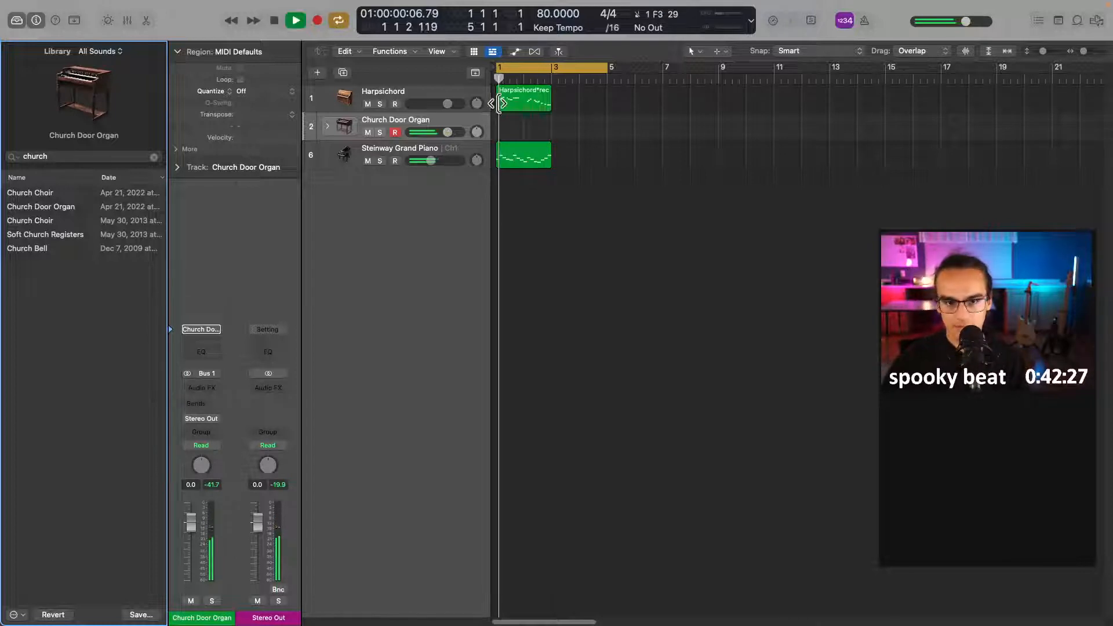
pyautogui.press('space')
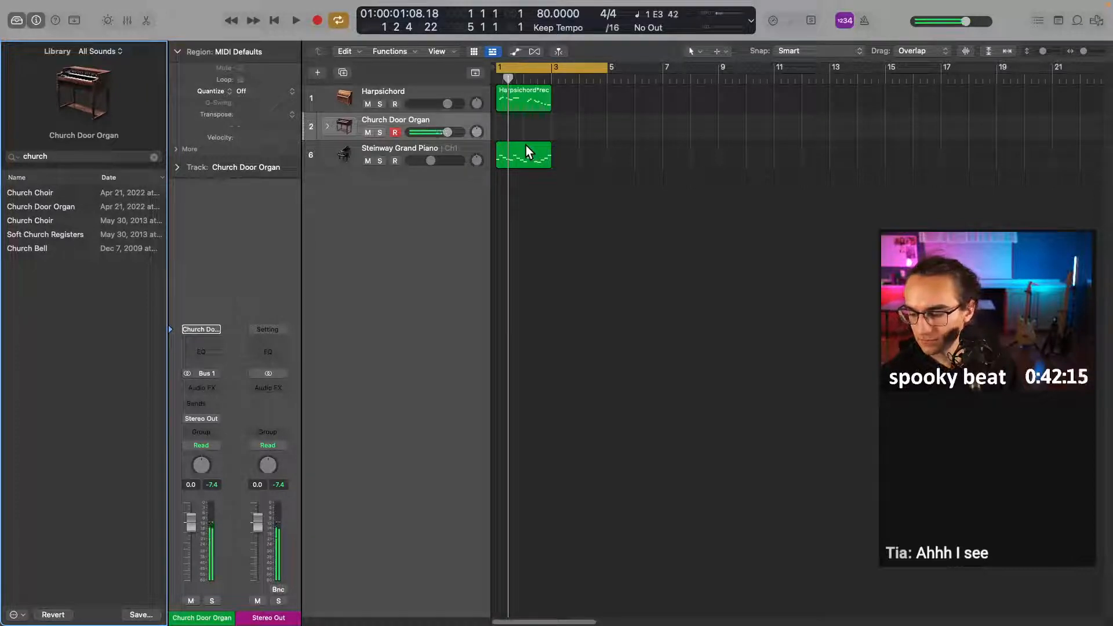
pyautogui.press('space')
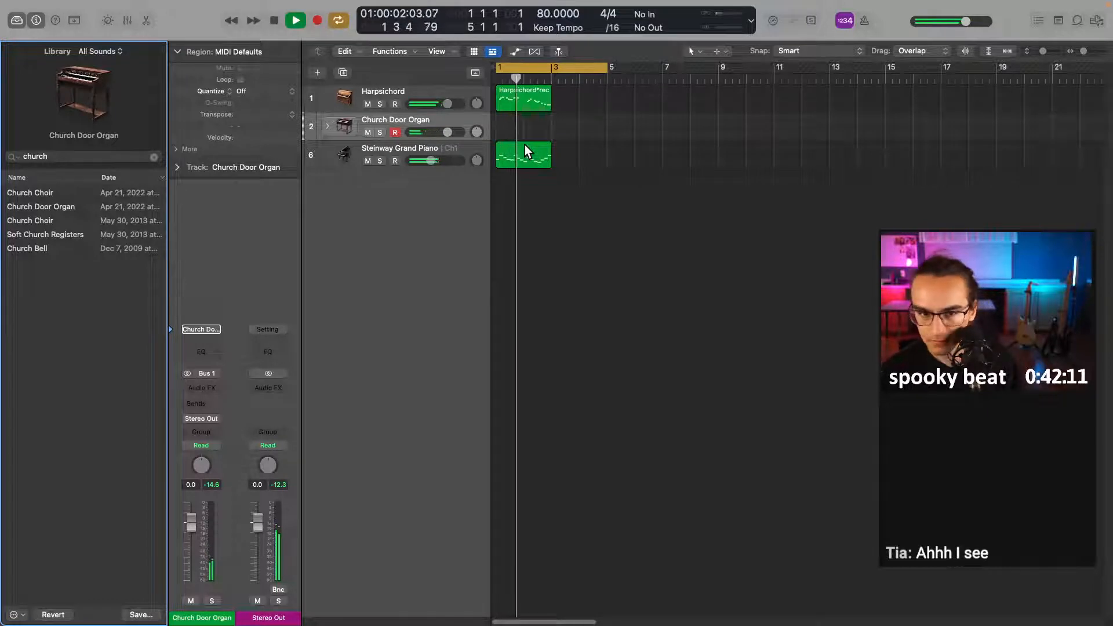
pyautogui.press('Return')
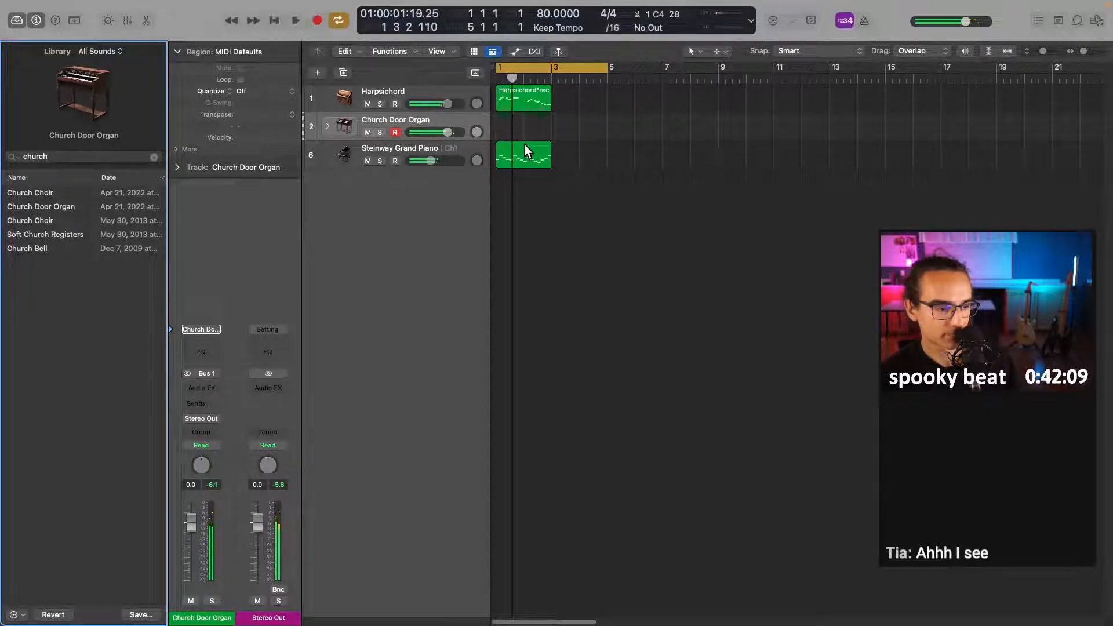
pyautogui.press('Return')
pyautogui.press('space')
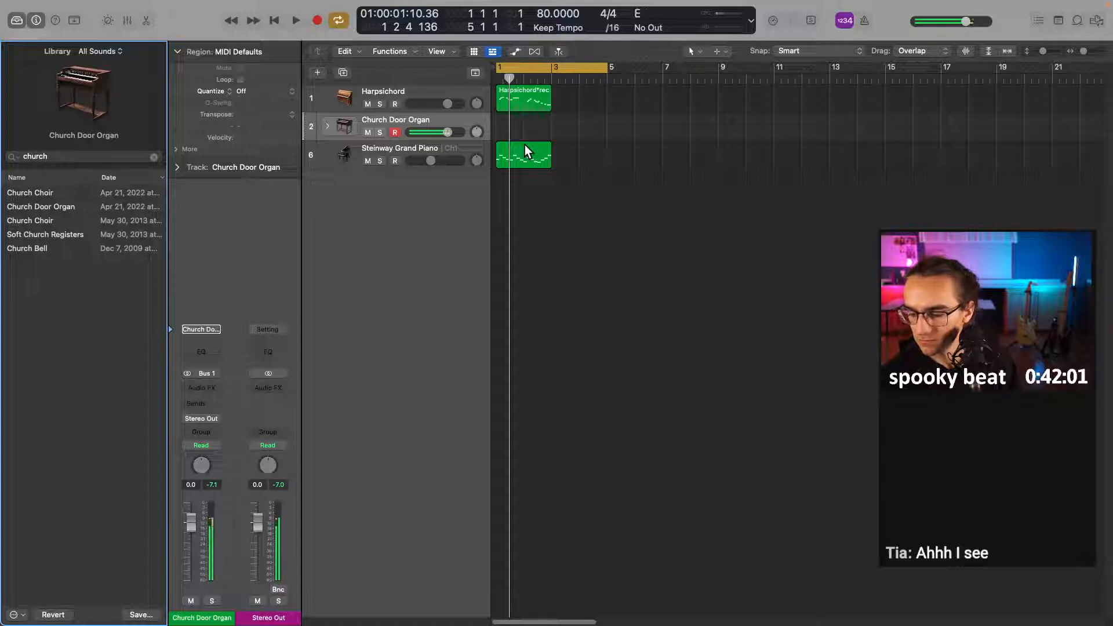
pyautogui.press('space')
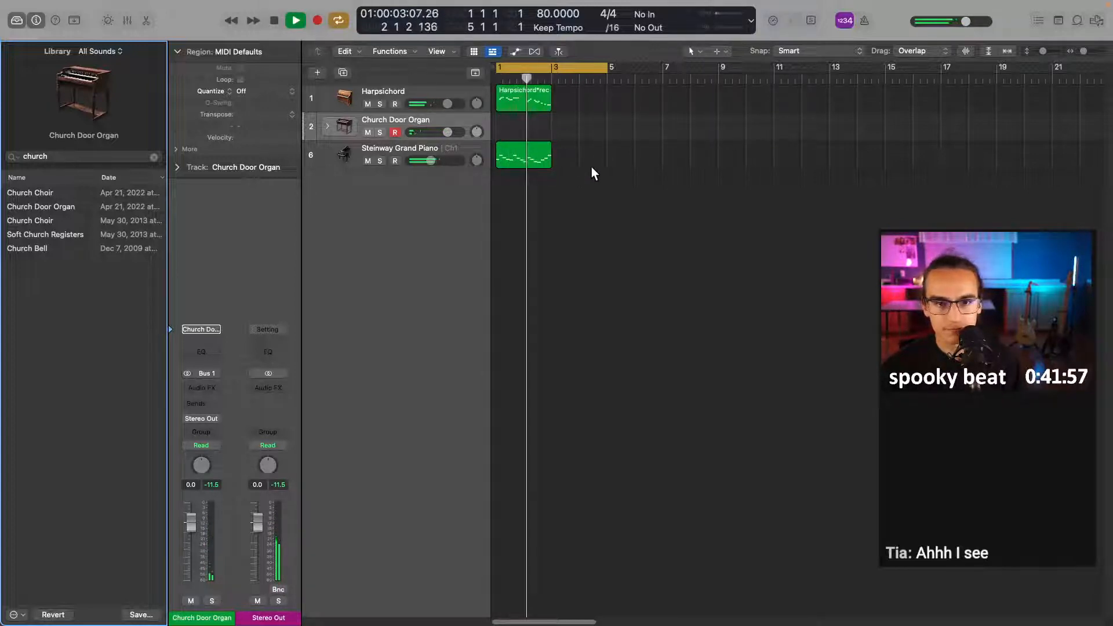
pyautogui.press('space')
# - Mute the Harpsichord track, keep the Steinway Grand Piano audible, and play the loop
pyautogui.scroll(-1, 601, 180)
pyautogui.scroll(5, 598, 179)
pyautogui.scroll(1, 597, 177)
pyautogui.hscroll(-3, 647, 187)
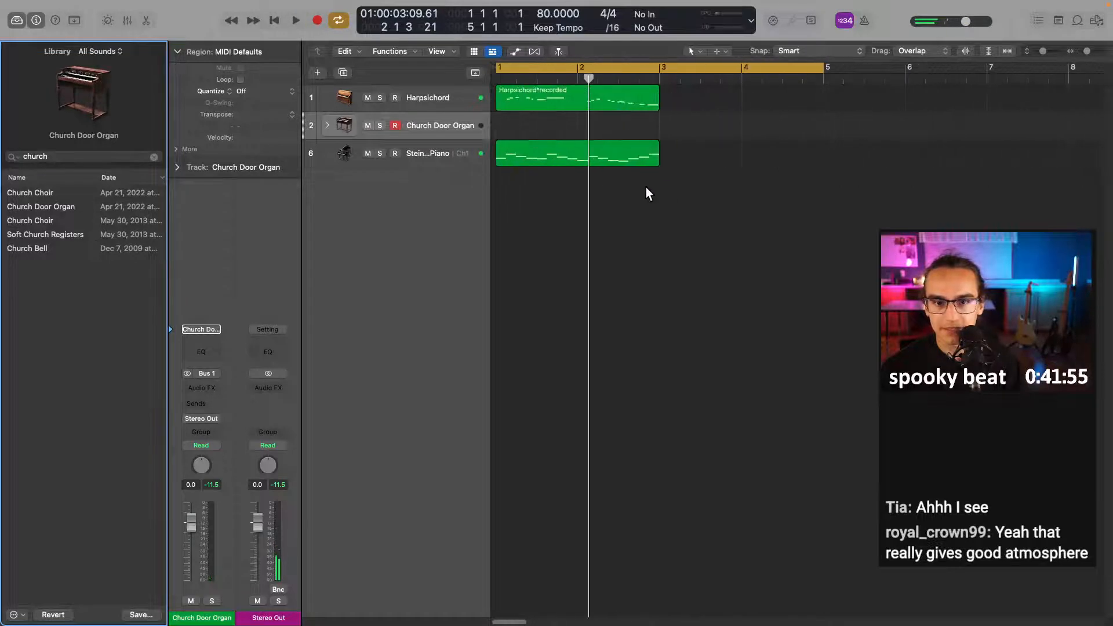
pyautogui.click(370, 154)
pyautogui.press('space')
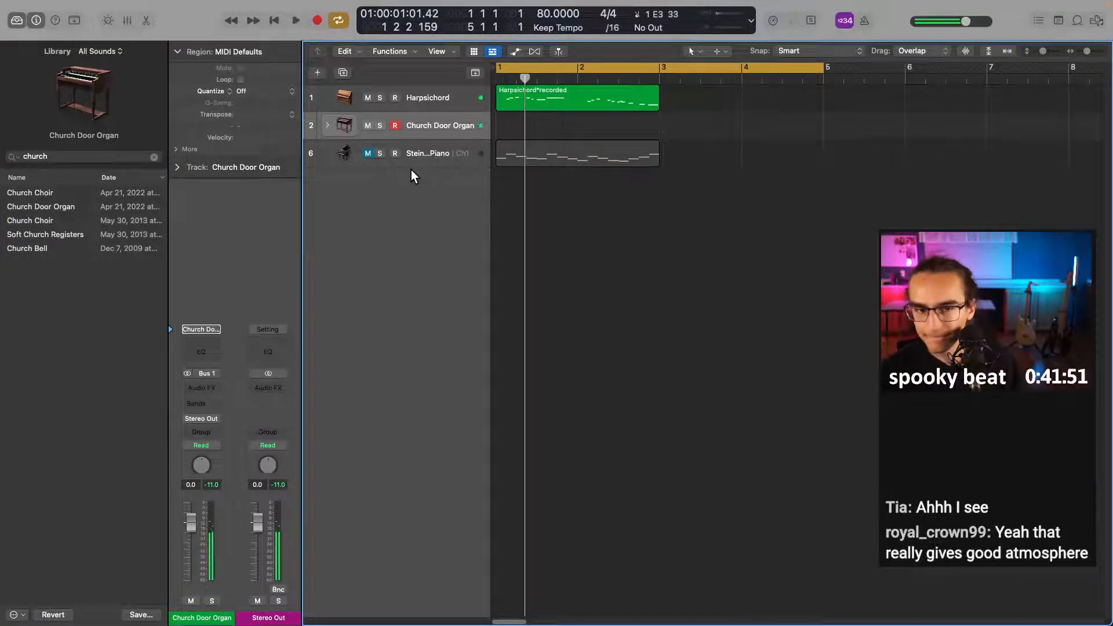
pyautogui.click(368, 97)
pyautogui.click(368, 154)
pyautogui.press('space')
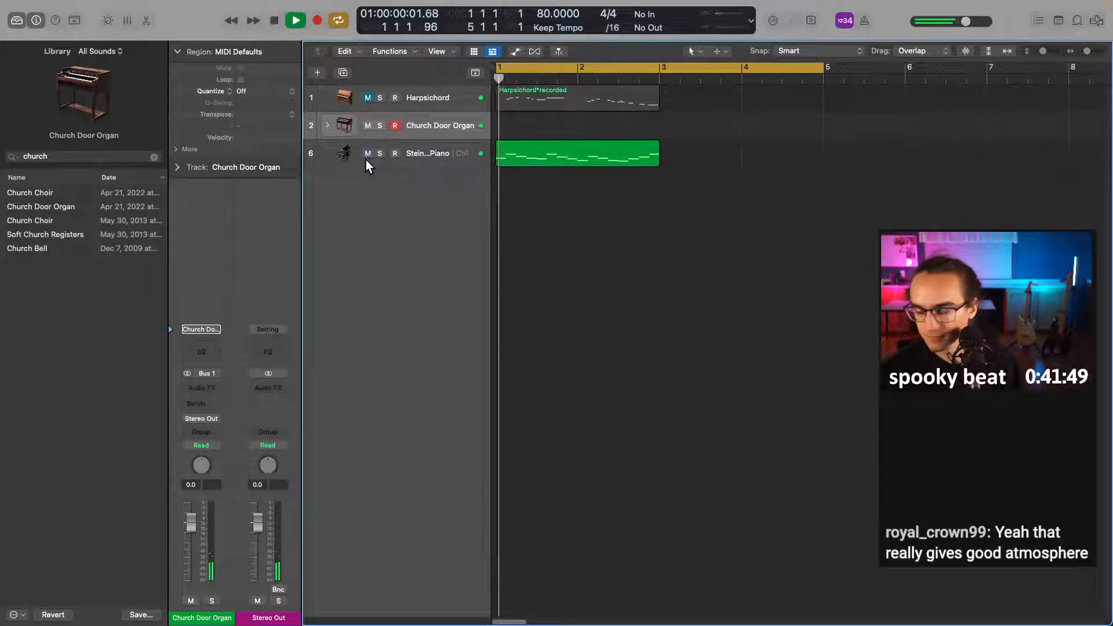
# - Rehearse the organ chords over the piano loop and record them on the Church Door Organ track
pyautogui.press('space')
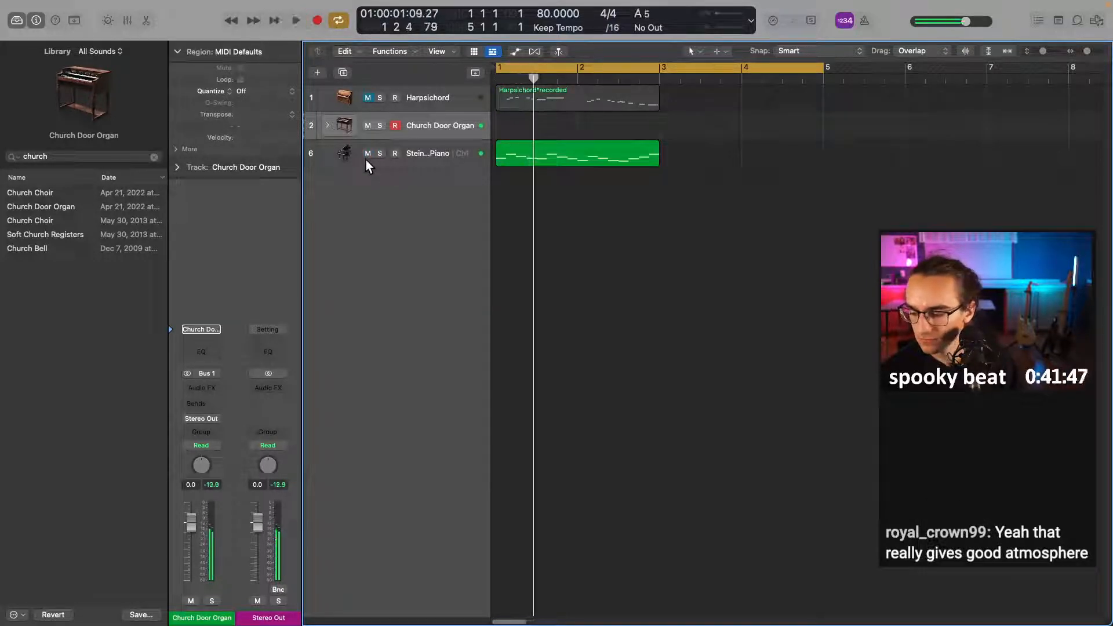
pyautogui.press('space')
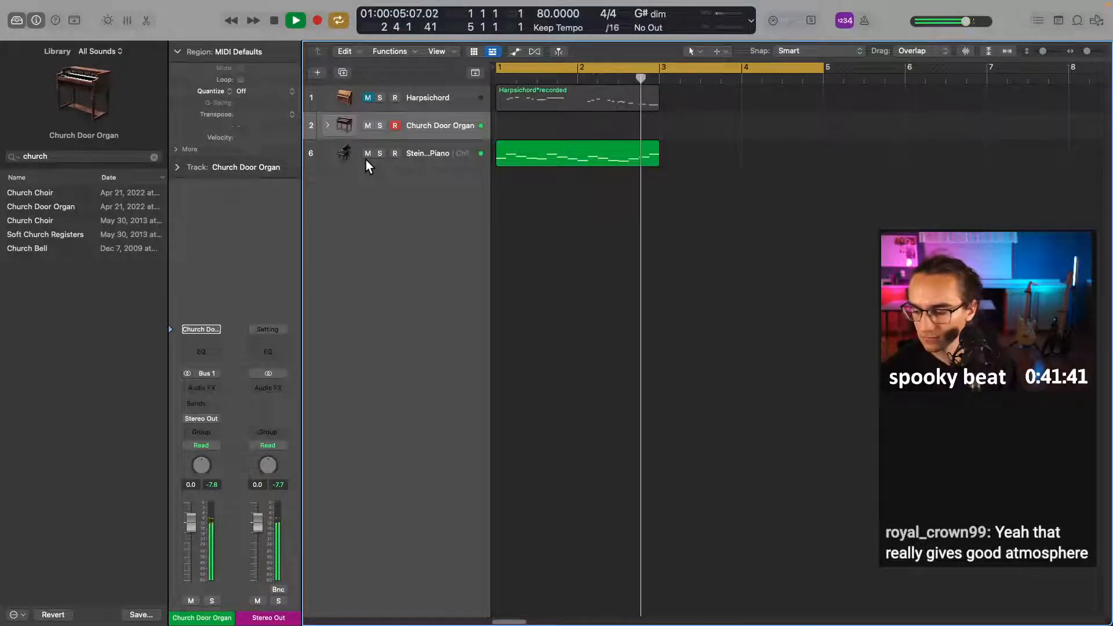
pyautogui.press('space')
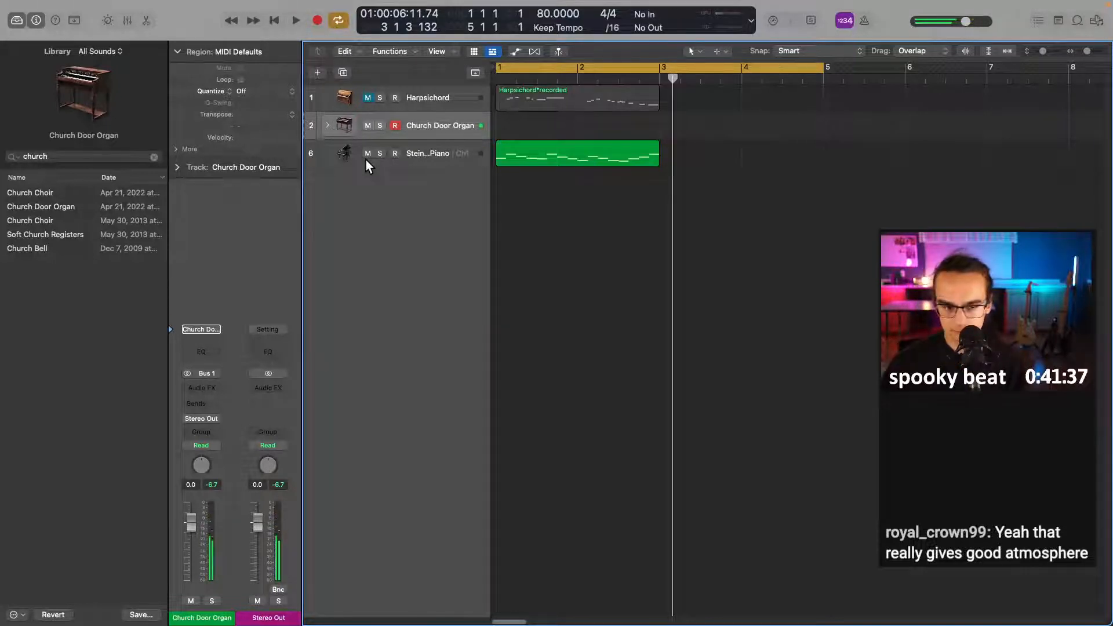
pyautogui.press('r')
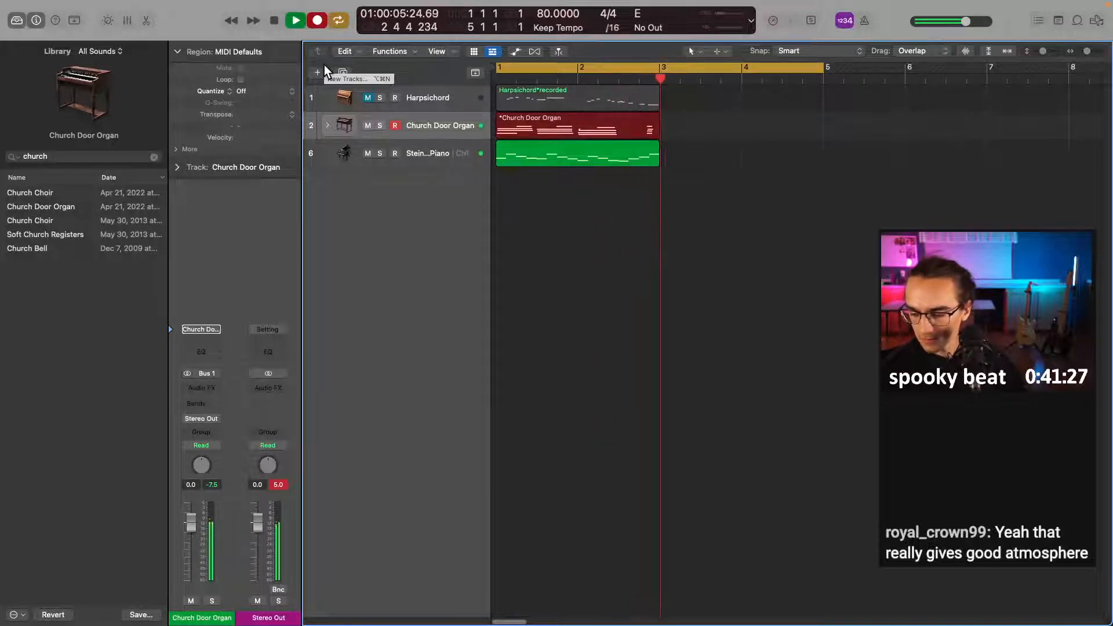
pyautogui.press('space')
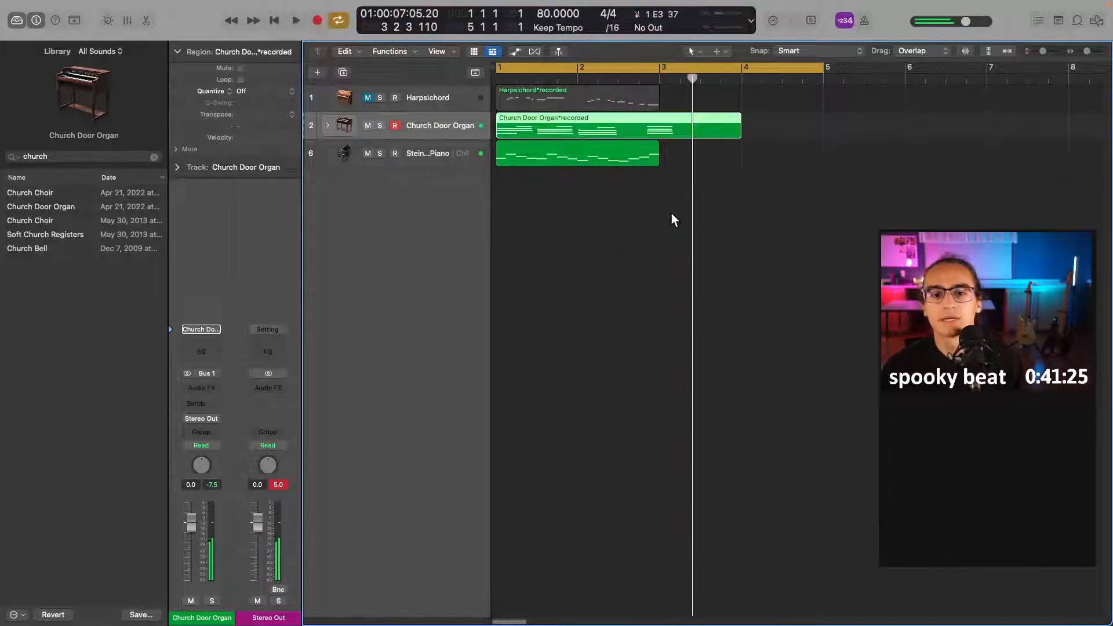
# - Open the recorded organ region in the Piano Roll and quantize all its notes to 1/16 Note
pyautogui.doubleClick(589, 123)
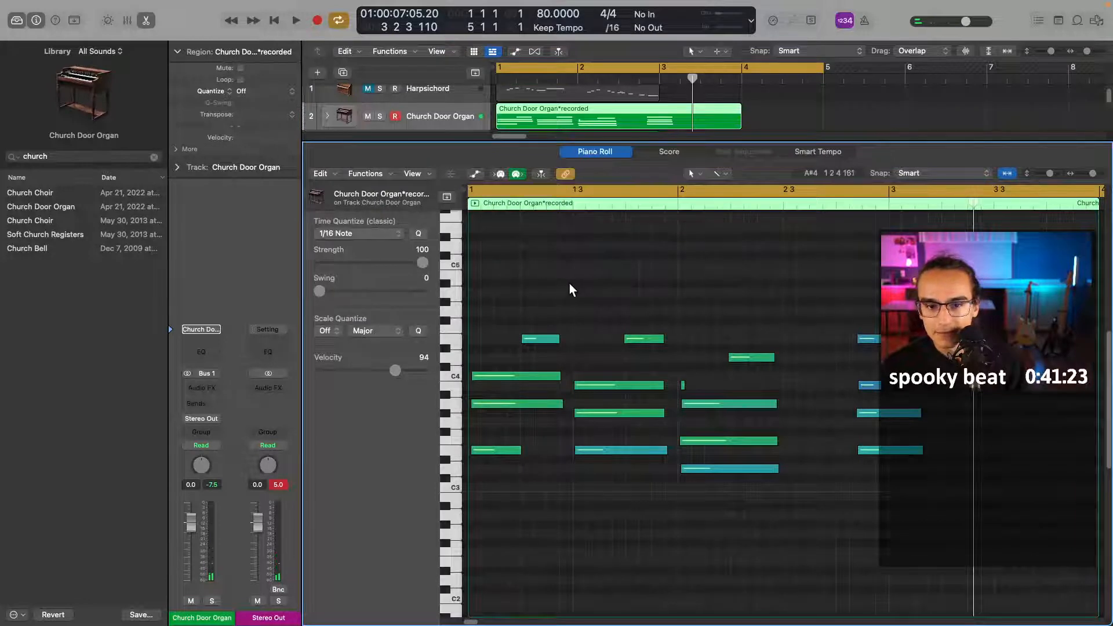
pyautogui.press('super+a')
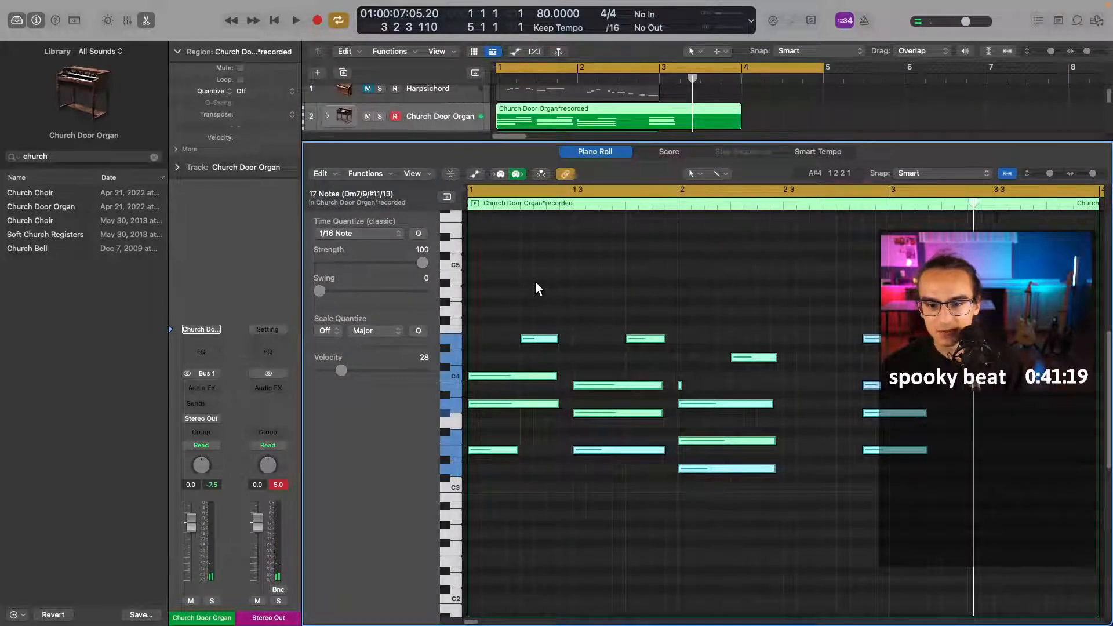
pyautogui.click(597, 266)
# - Delete the stray very short organ note at the start of bar 2 and move the last four-note chord to beat 3 of that bar
pyautogui.press('Return')
pyautogui.press('space')
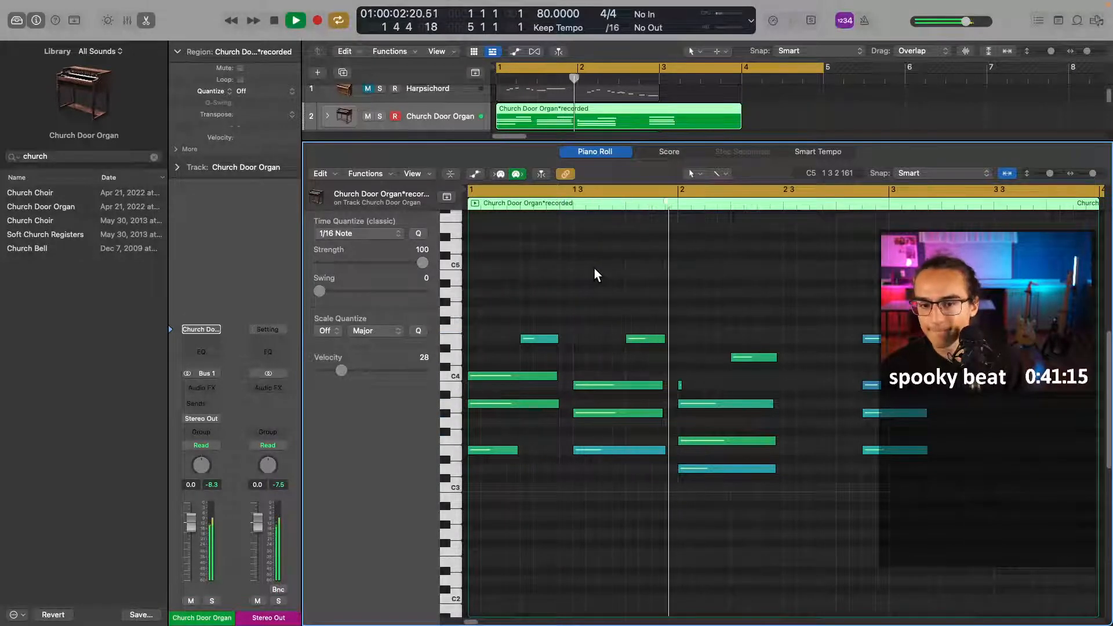
pyautogui.press('space')
pyautogui.moveTo(719, 372); pyautogui.dragTo(754, 349)
pyautogui.press('BackSpace')
pyautogui.moveTo(916, 319); pyautogui.dragTo(809, 452)
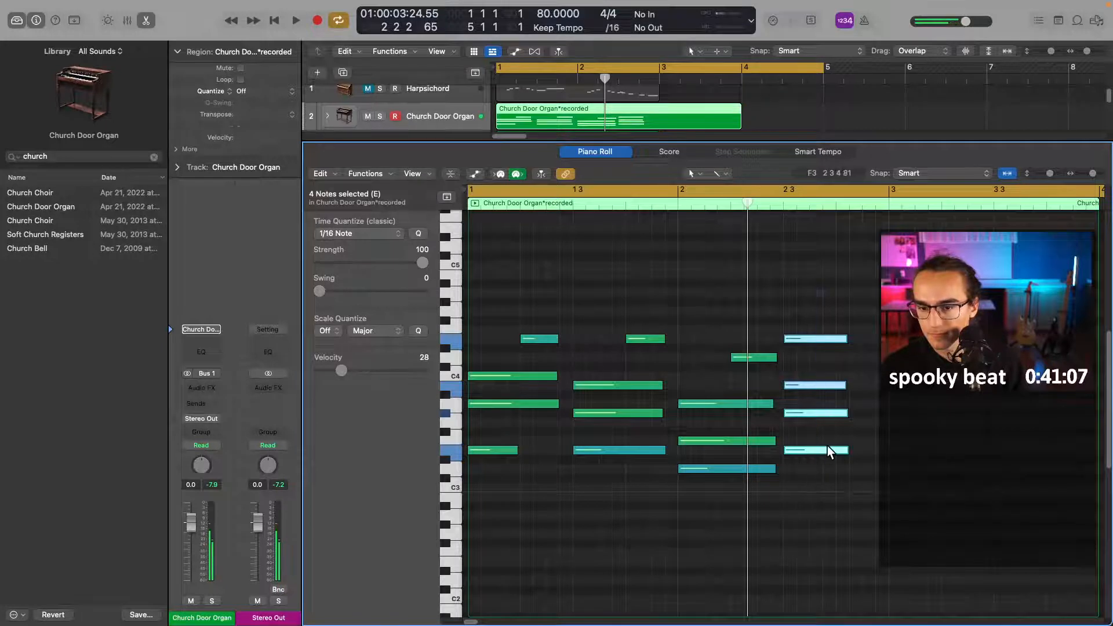
# - Copy the last chord's top note down to B2 on beat 4 of bar 2 and shorten the four chord notes to end there
pyautogui.click(816, 339)
pyautogui.moveTo(811, 340); pyautogui.dragTo(864, 499)
pyautogui.moveTo(834, 289); pyautogui.dragTo(834, 453)
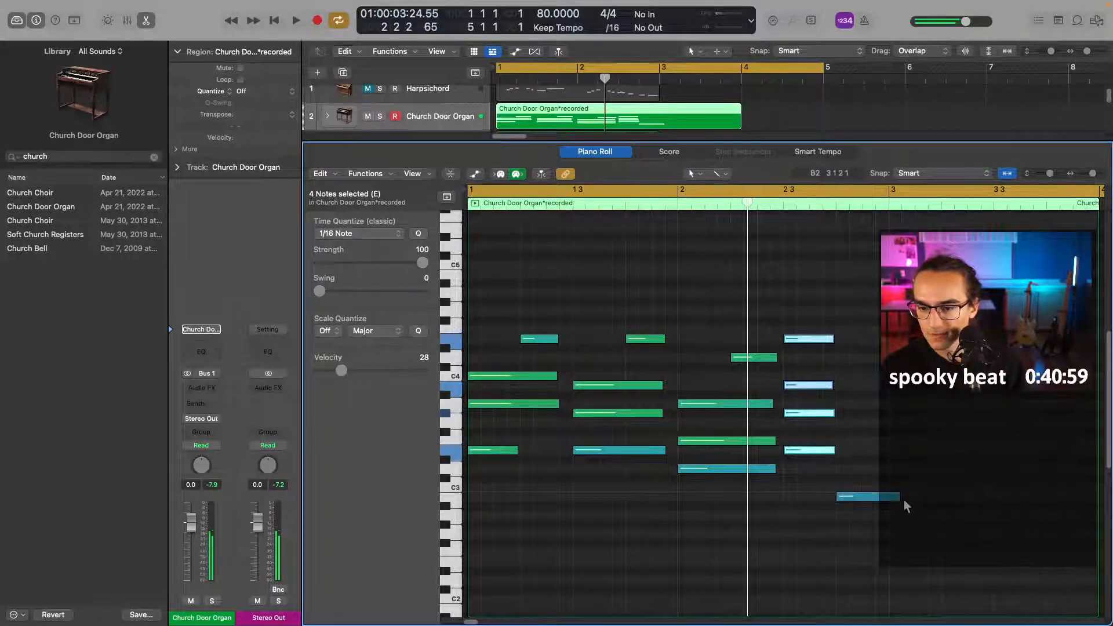
# - Shorten the B2 note to end at bar 3, lengthen the first two chords, and play the result back
pyautogui.click(862, 497)
pyautogui.click(865, 383)
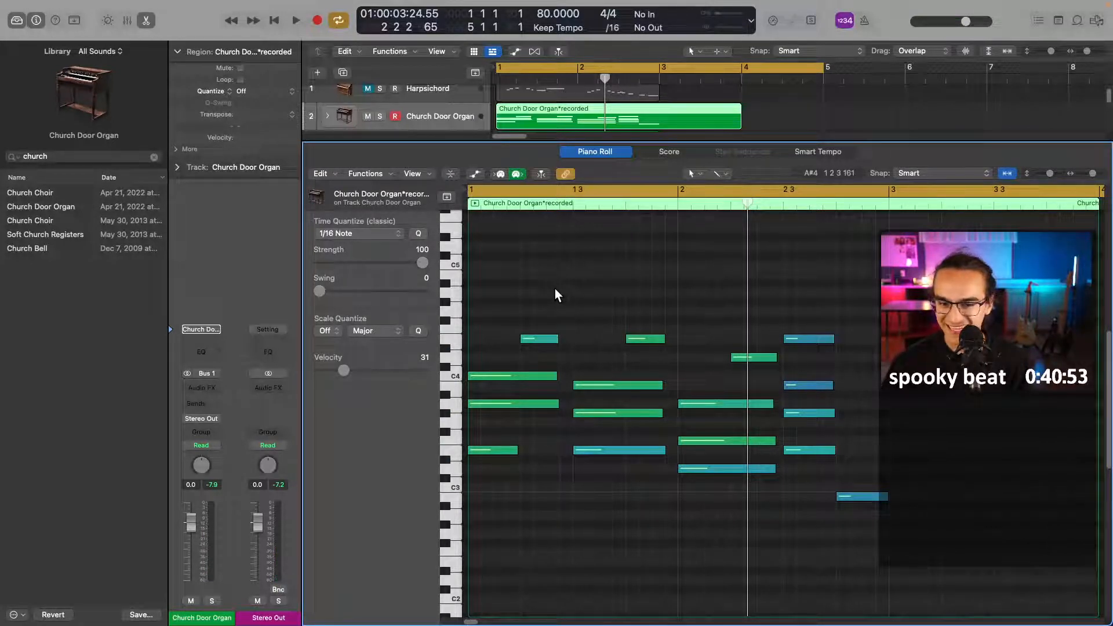
pyautogui.moveTo(555, 289); pyautogui.dragTo(571, 404)
pyautogui.moveTo(651, 316); pyautogui.dragTo(671, 453)
pyautogui.press('space')
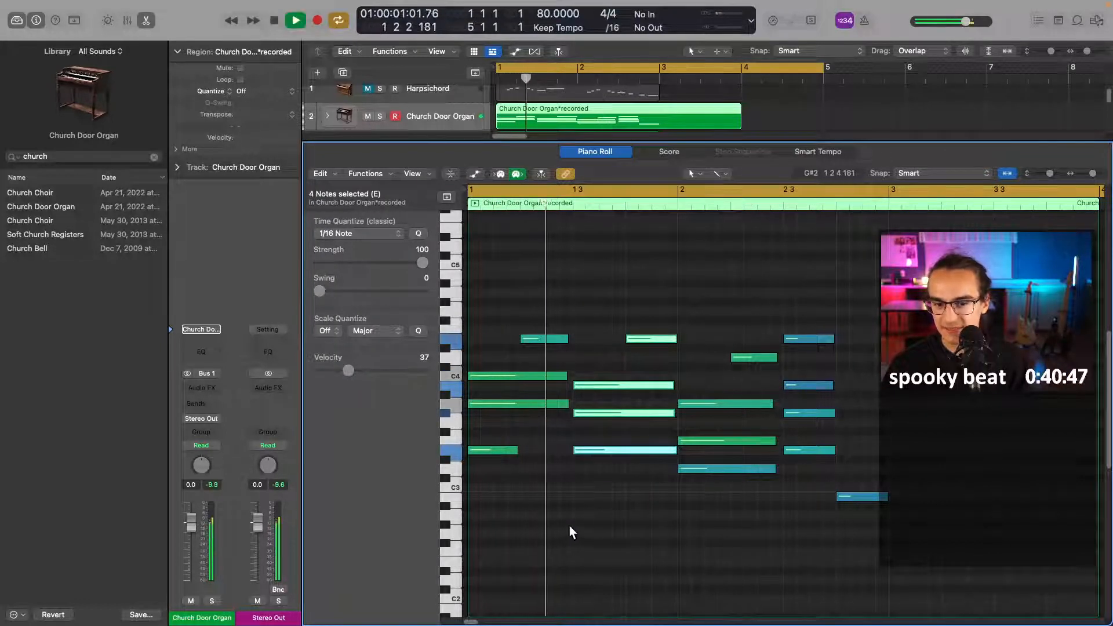
pyautogui.press('space')
# - Extend the three lower notes of the last organ chord to the start of bar 3
pyautogui.click(567, 479)
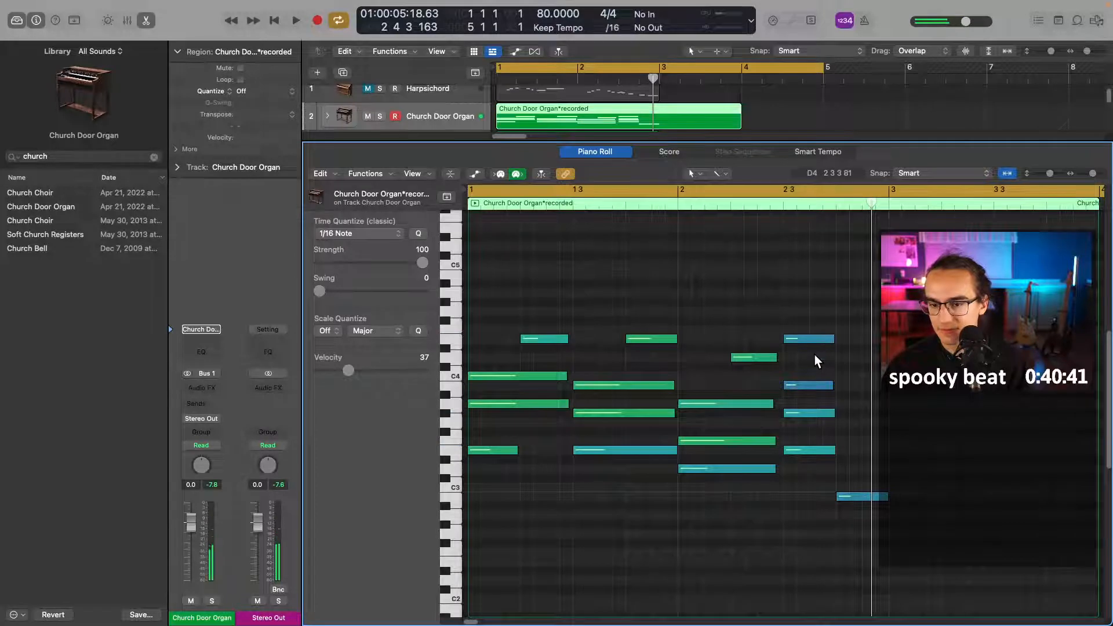
pyautogui.moveTo(808, 367); pyautogui.dragTo(878, 452)
pyautogui.click(589, 341)
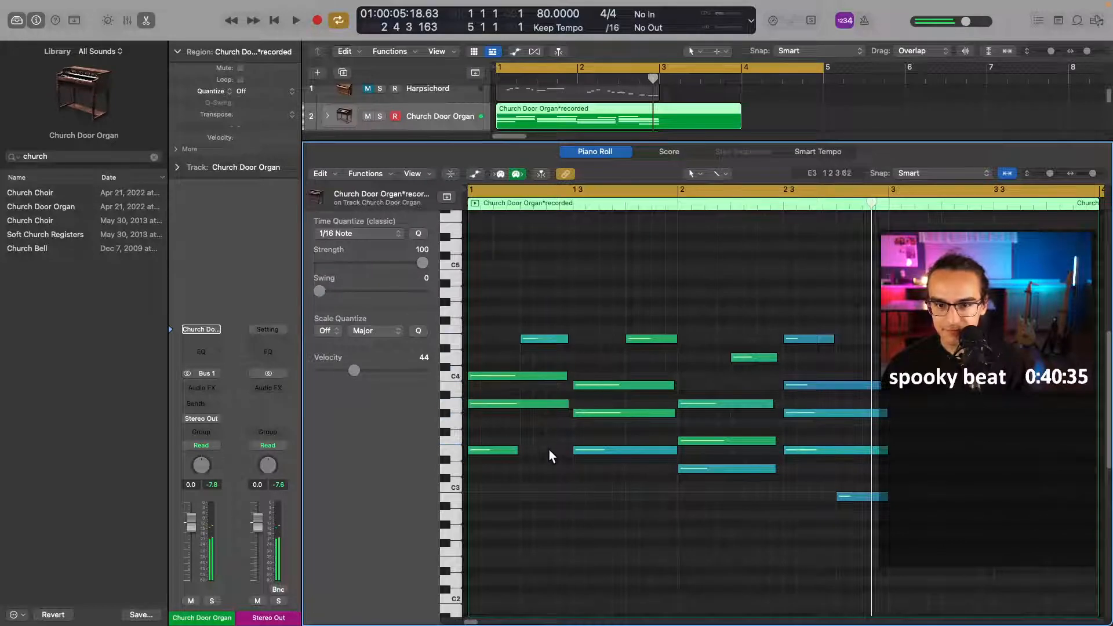
# - Fine-tune the note ends of all four organ chords so each chord lasts until the following one begins
pyautogui.scroll(5, 545, 433)
pyautogui.scroll(-4, 569, 412)
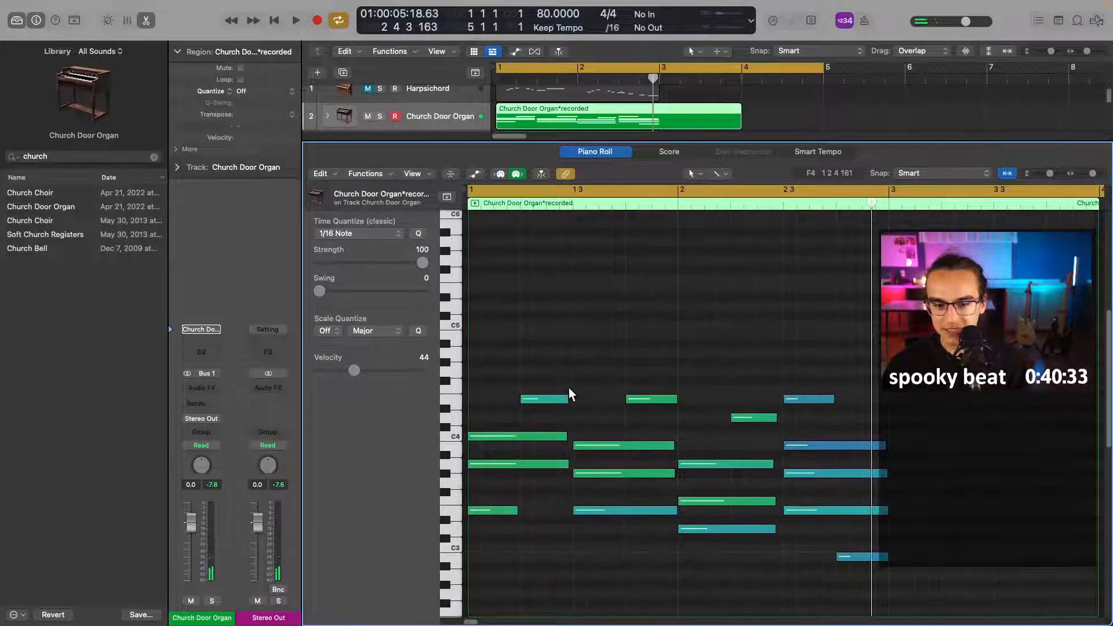
pyautogui.moveTo(568, 369); pyautogui.dragTo(581, 434)
pyautogui.moveTo(671, 443); pyautogui.dragTo(672, 414)
pyautogui.moveTo(775, 434); pyautogui.dragTo(781, 434)
pyautogui.moveTo(775, 387); pyautogui.dragTo(781, 386)
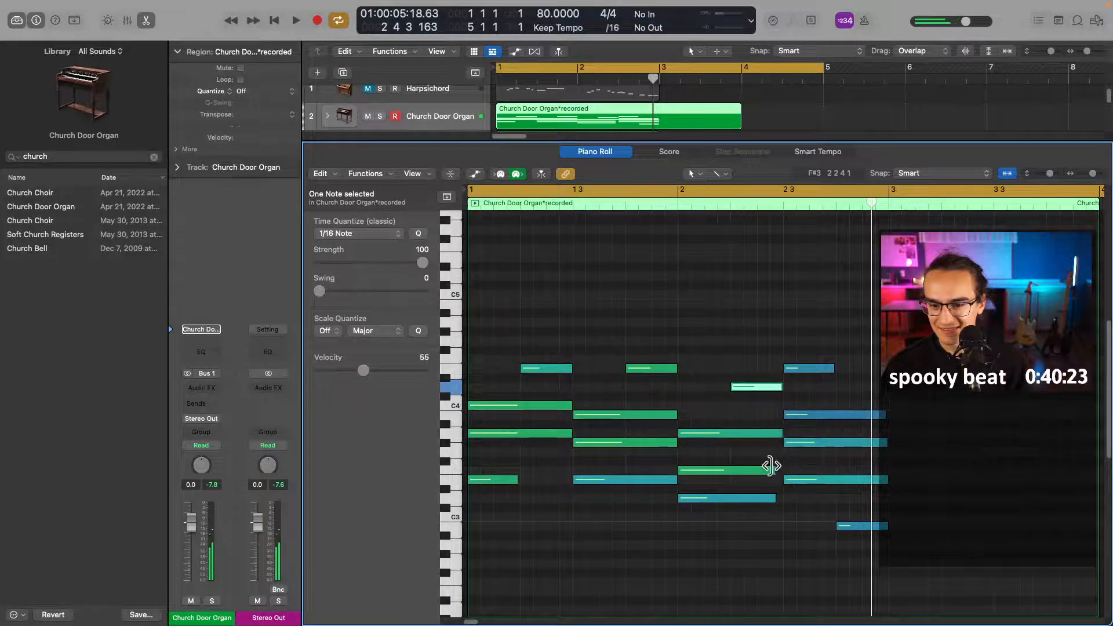
pyautogui.click(777, 468)
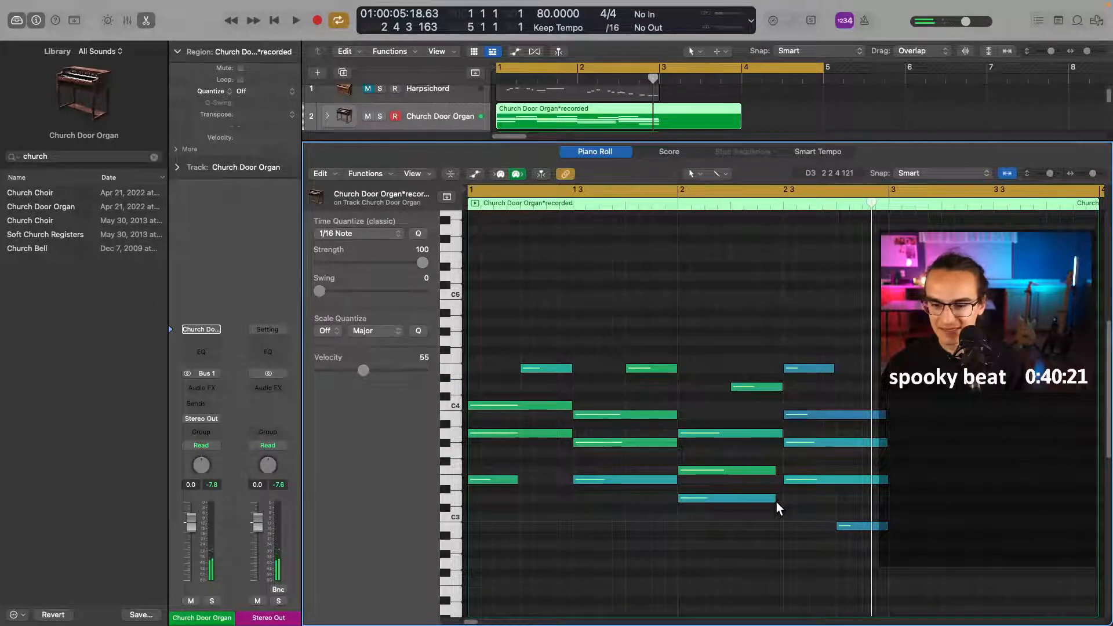
pyautogui.moveTo(776, 499); pyautogui.dragTo(782, 469)
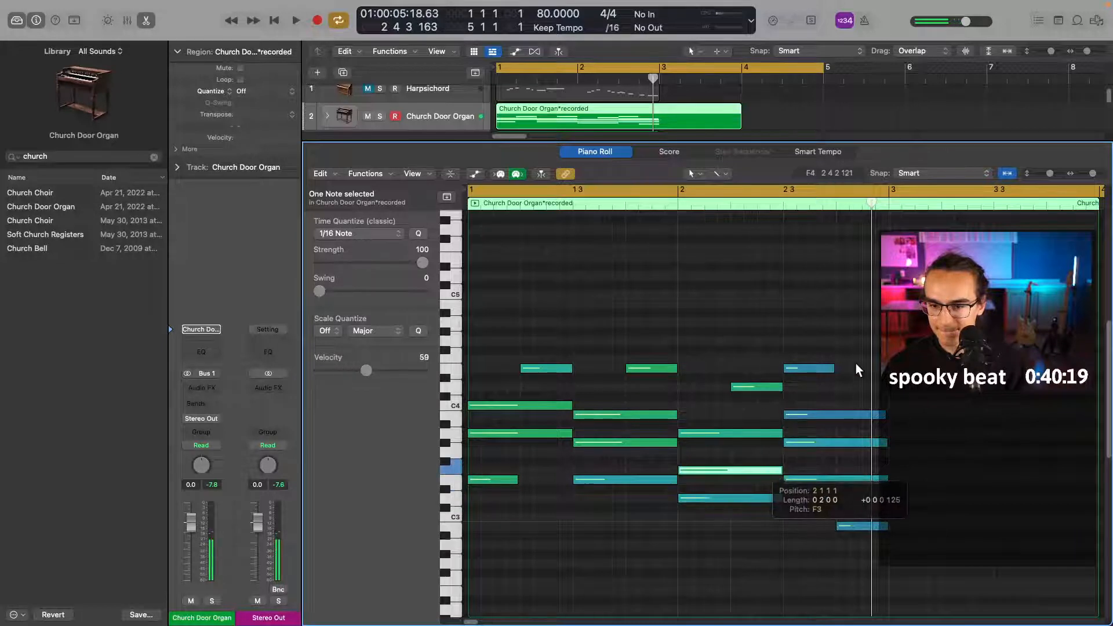
pyautogui.moveTo(833, 366); pyautogui.dragTo(836, 366)
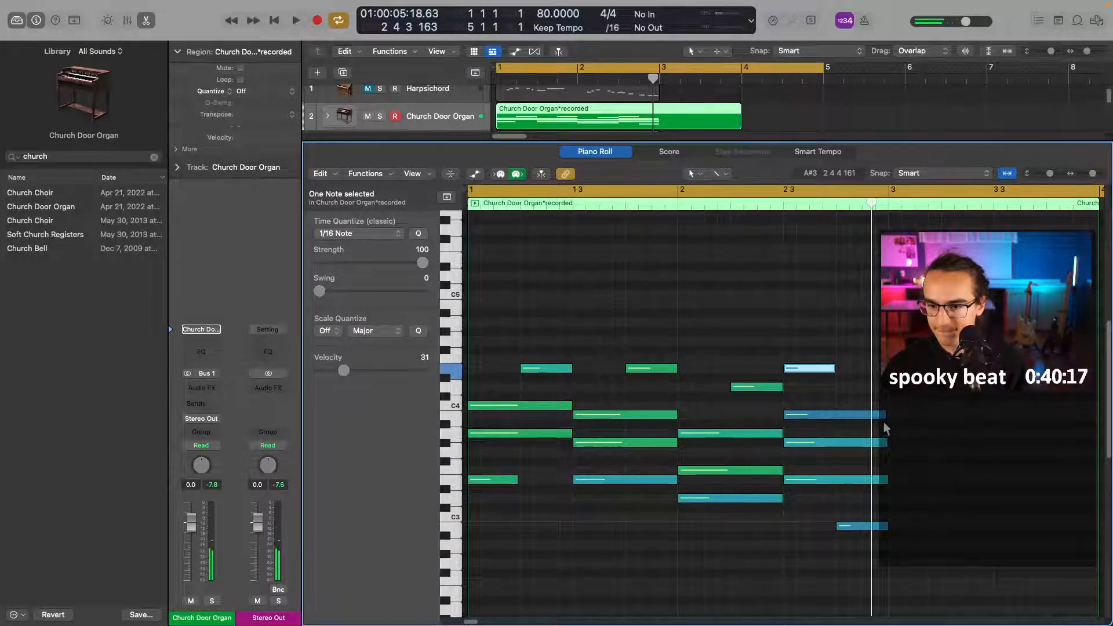
pyautogui.moveTo(882, 415); pyautogui.dragTo(887, 443)
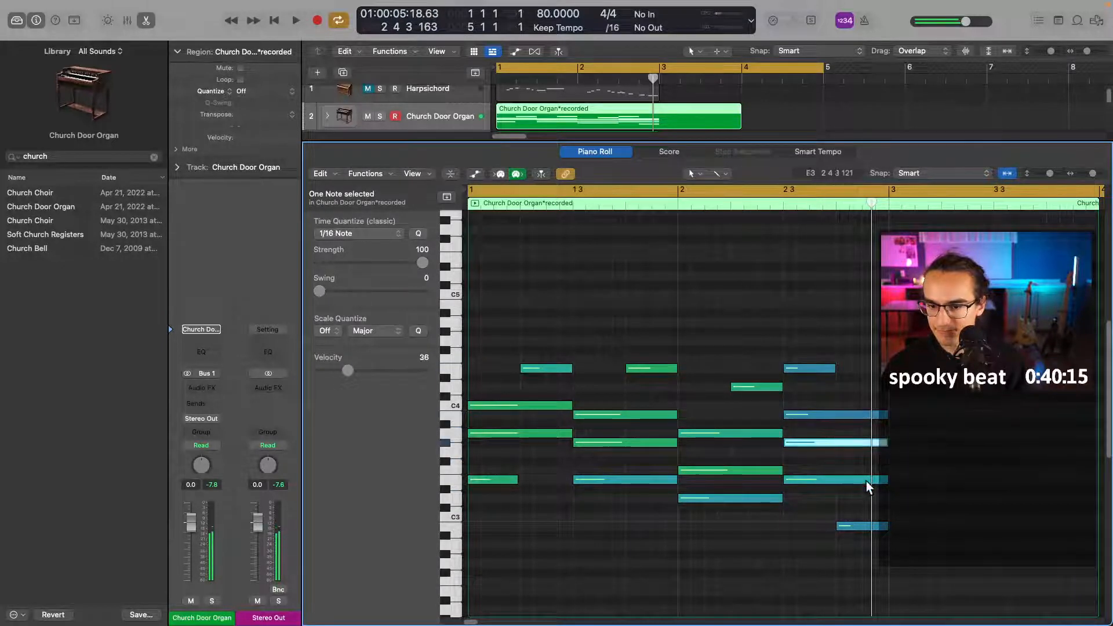
# - Play back the edited organ chords through bar 2
pyautogui.press('space')
pyautogui.click(672, 329)
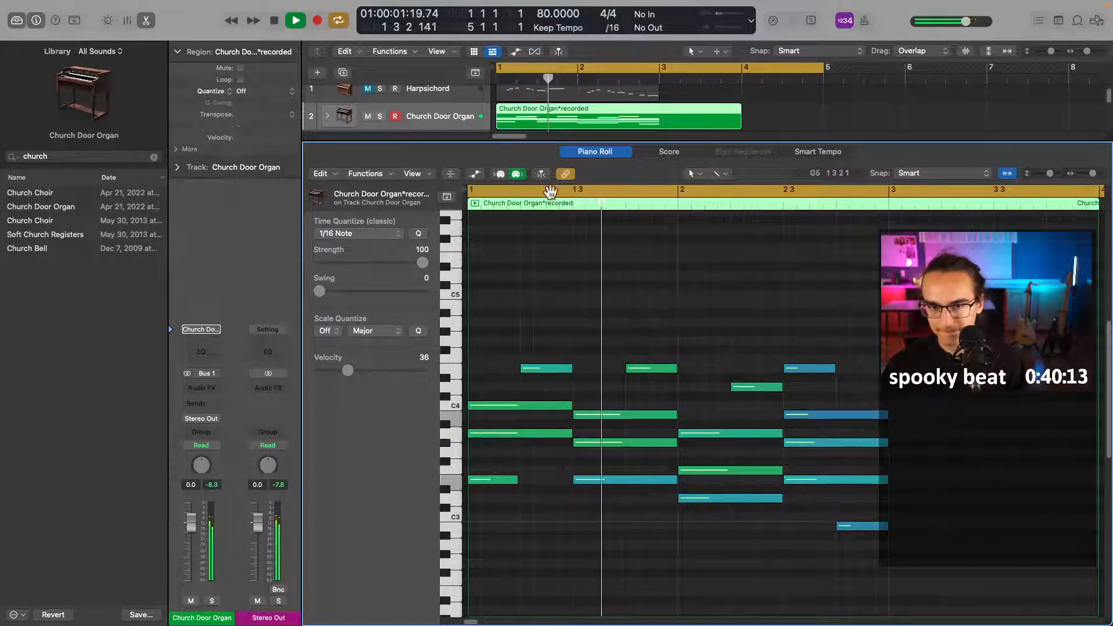
pyautogui.click(367, 173)
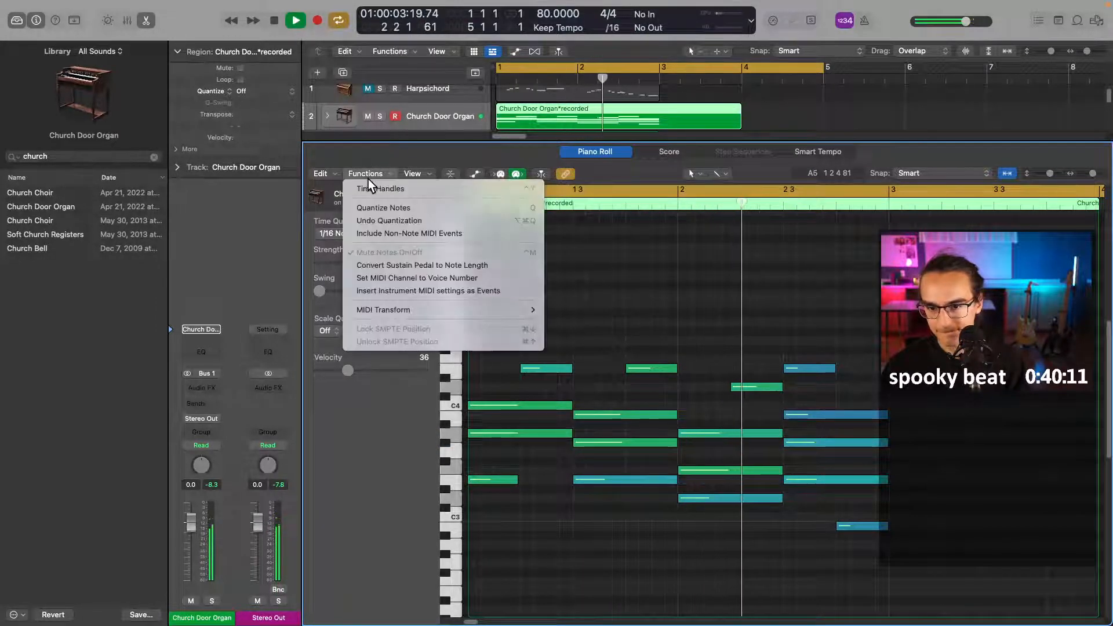
pyautogui.click(368, 177)
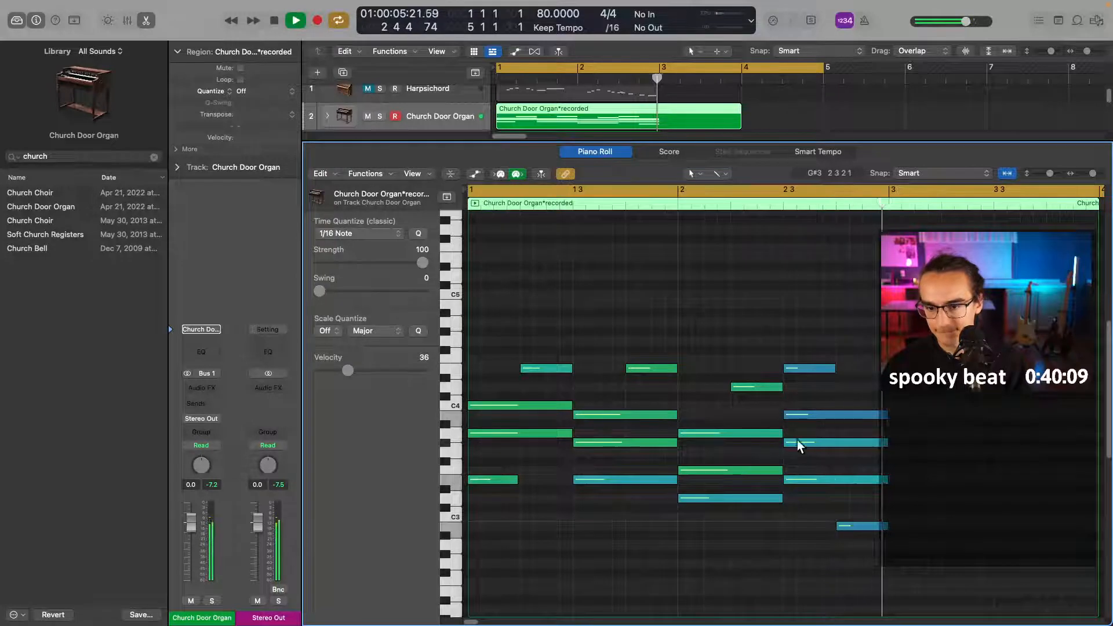
# - Split the last chord's B3 note into two one-beat notes at beat 4 of bar 2 and play the loop
pyautogui.press('space')
pyautogui.click(843, 415)
pyautogui.moveTo(886, 415)
pyautogui.mouseDown()
pyautogui.moveTo(836, 416)
pyautogui.moveTo(875, 414)
pyautogui.mouseUp()
pyautogui.press('space')
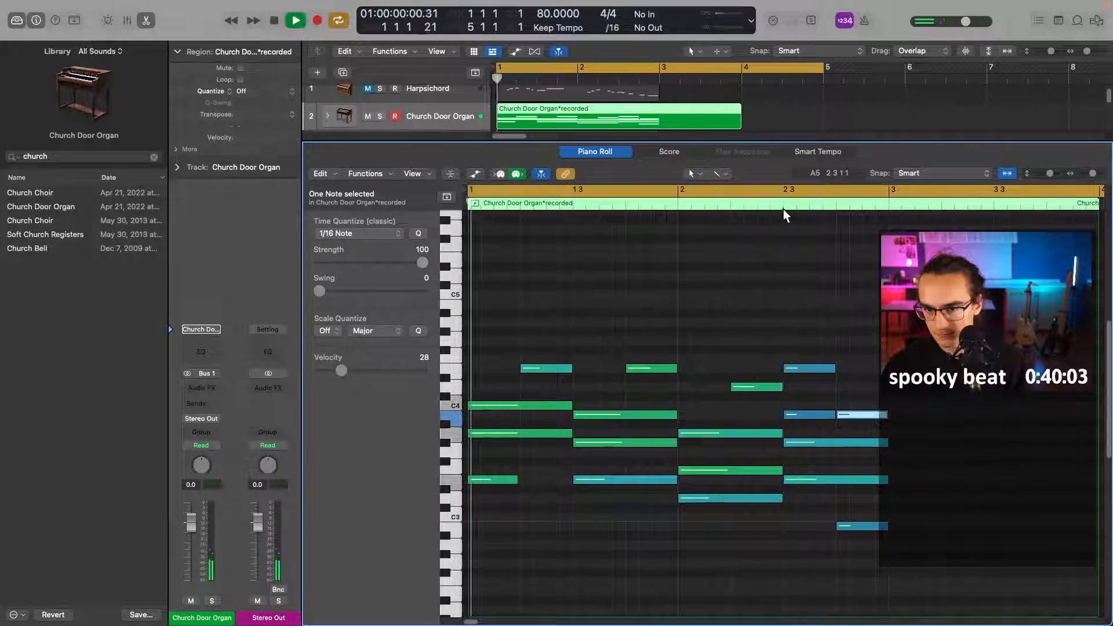
pyautogui.click(776, 284)
# - Copy all organ notes and paste them at bar 3 to repeat the two-bar progression
pyautogui.press('super+a')
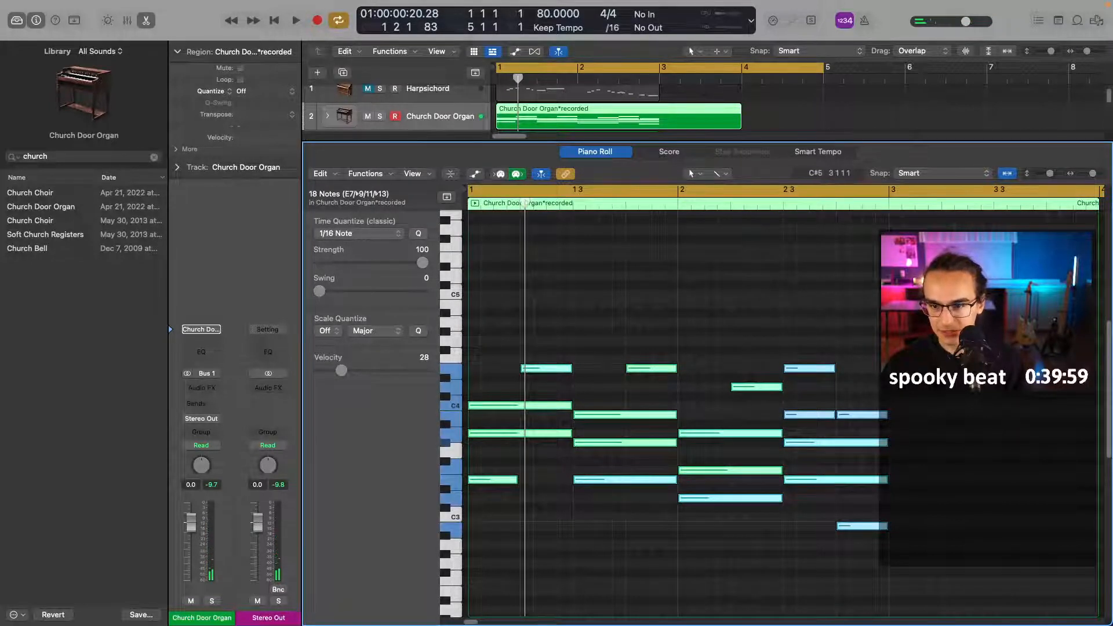
pyautogui.click(890, 294)
pyautogui.click(889, 206)
pyautogui.press('super+v')
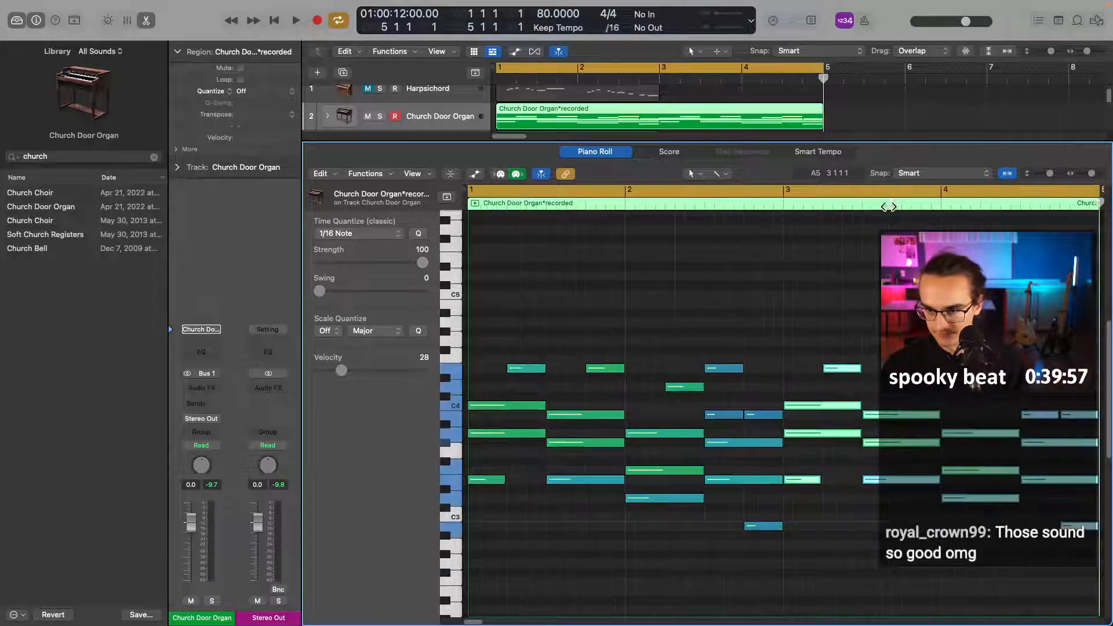
# - Replace the top notes over bar 4's last chord with a descending eighth-note run of E4, D4, C4 and B3
pyautogui.hscroll(10, 883, 350)
pyautogui.moveTo(619, 340); pyautogui.dragTo(631, 412)
pyautogui.click(648, 376)
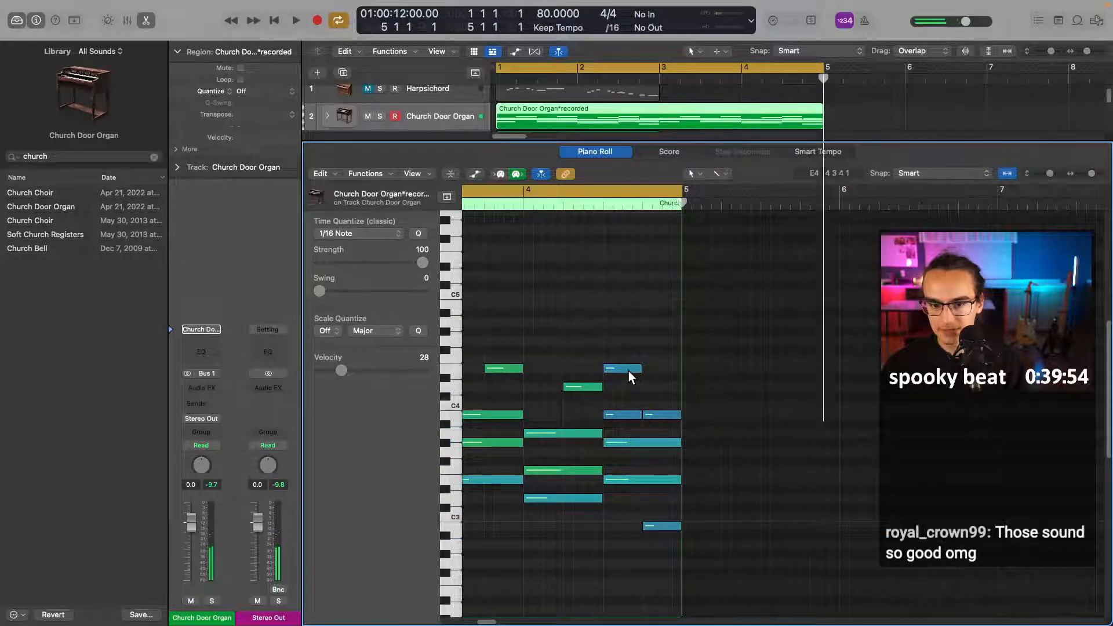
pyautogui.doubleClick(709, 130)
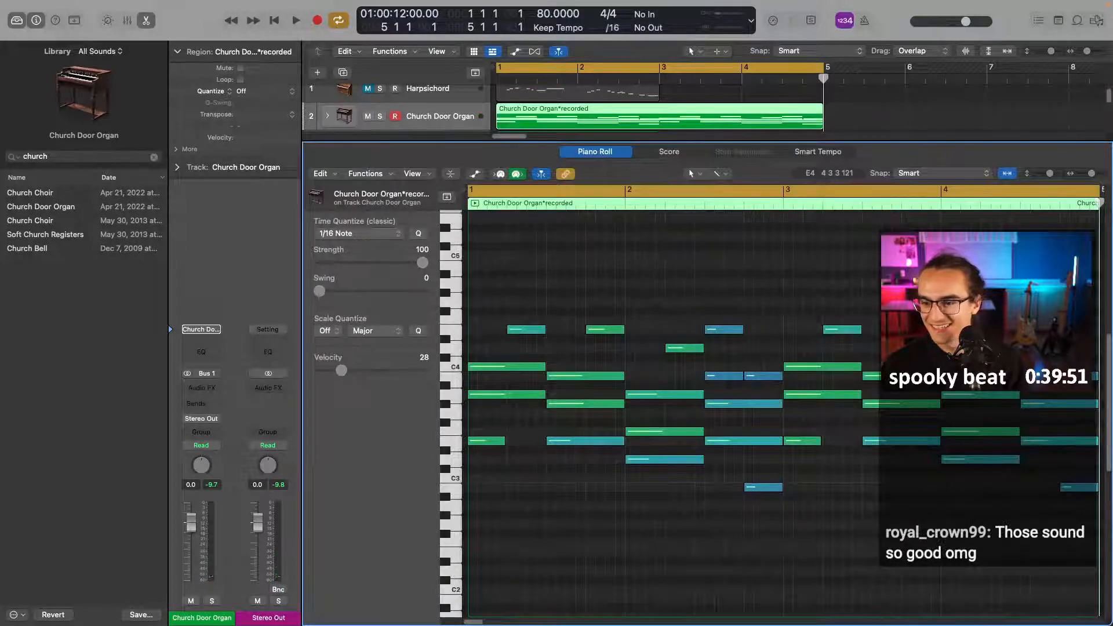
pyautogui.click(1044, 330)
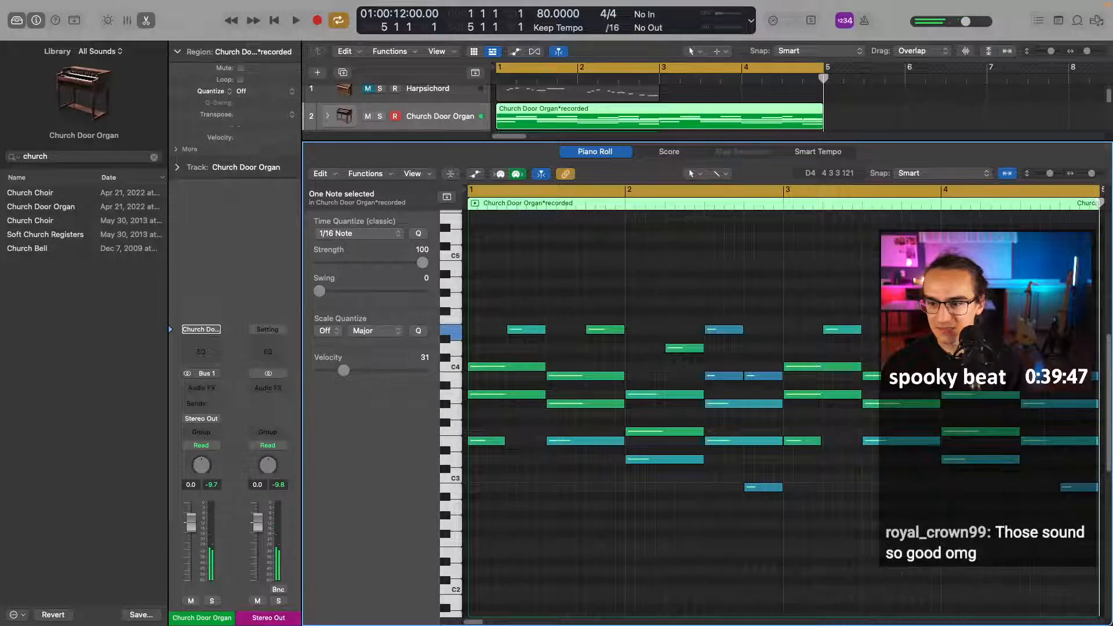
pyautogui.moveTo(1080, 375); pyautogui.dragTo(1043, 375)
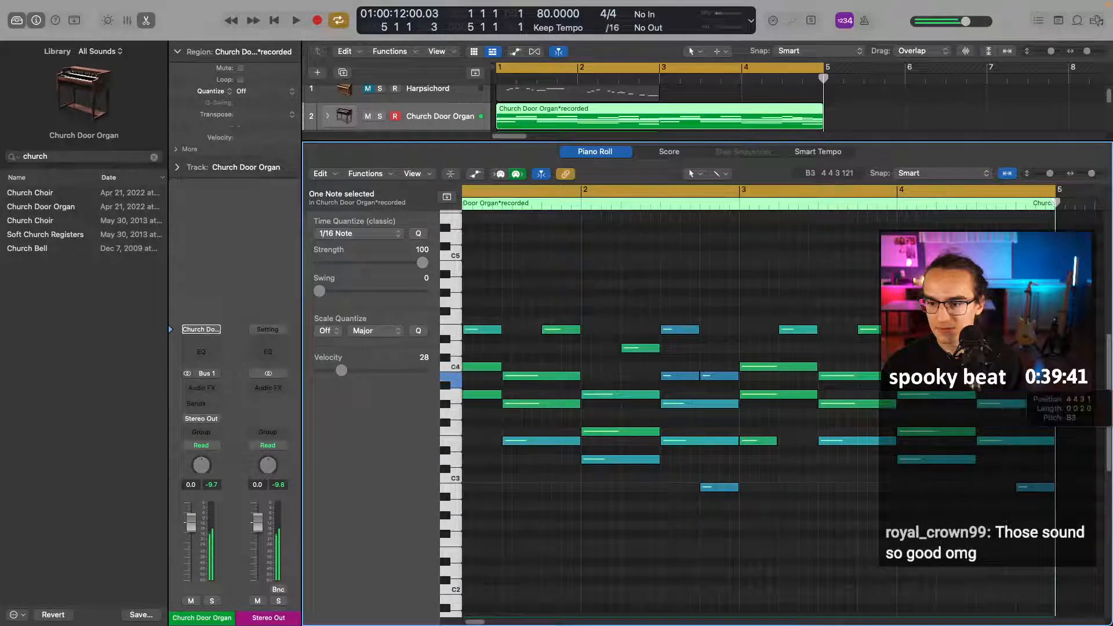
# - Turn cycling off and play the new descending run from beat 3 of bar 4
pyautogui.click(978, 192)
pyautogui.click(978, 203)
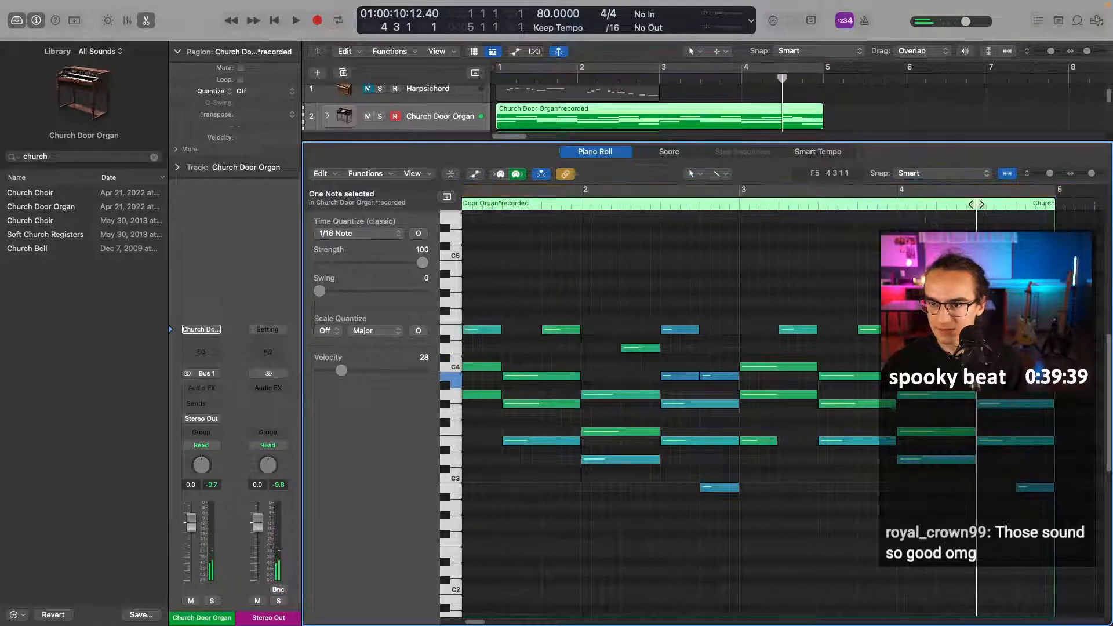
pyautogui.press('space')
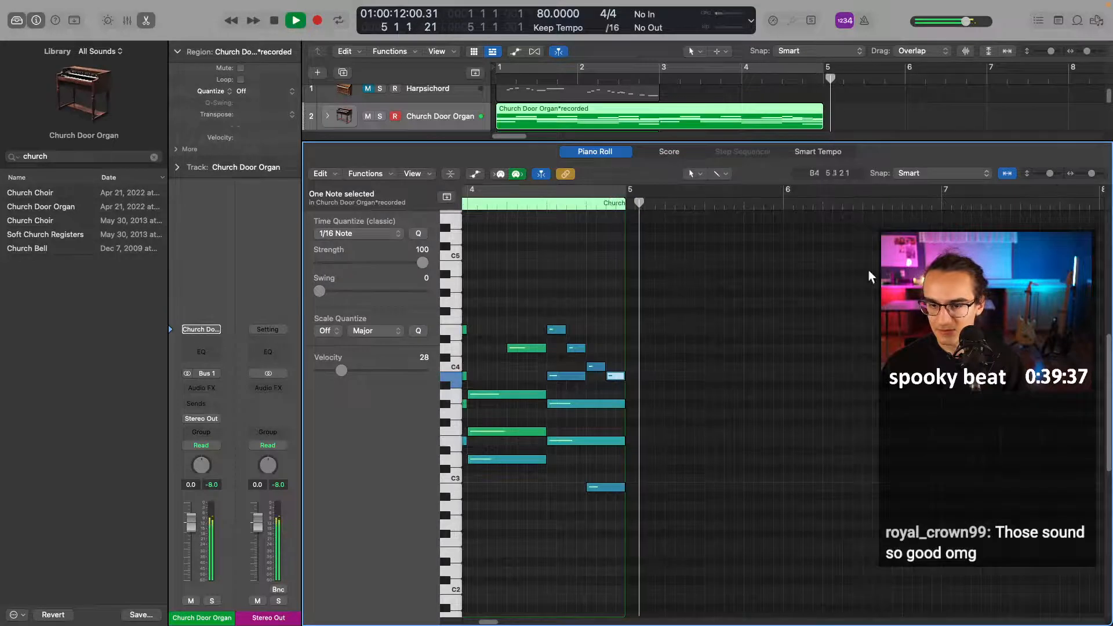
pyautogui.press('space')
# - Extend the Church Door Organ region to bar 6 and close the Piano Roll
pyautogui.moveTo(822, 118); pyautogui.dragTo(898, 118)
pyautogui.press('p')
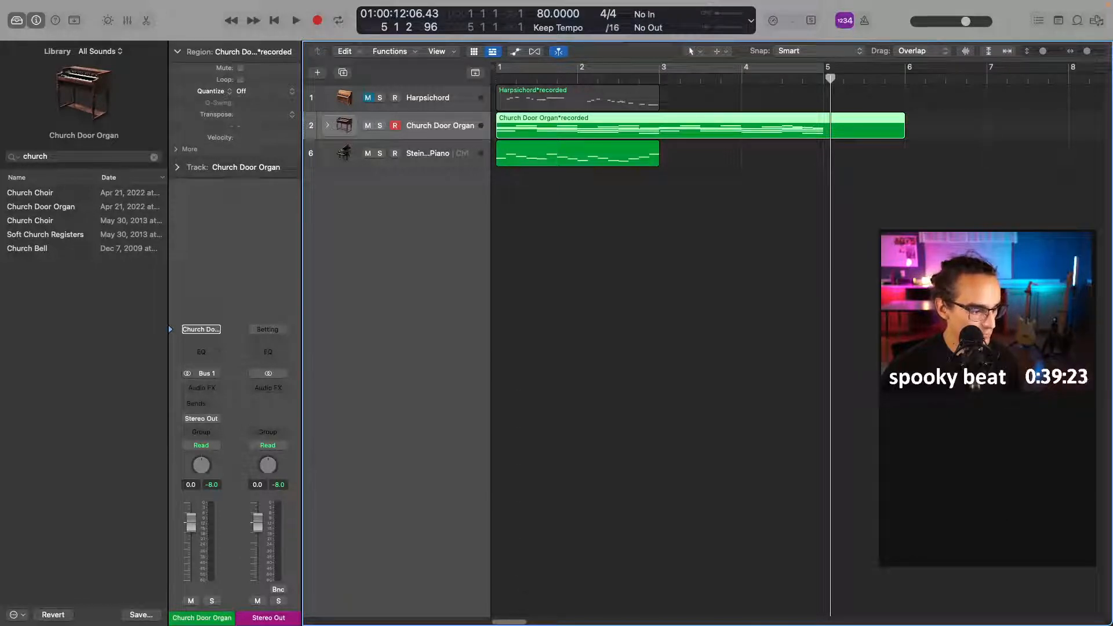
pyautogui.click(604, 289)
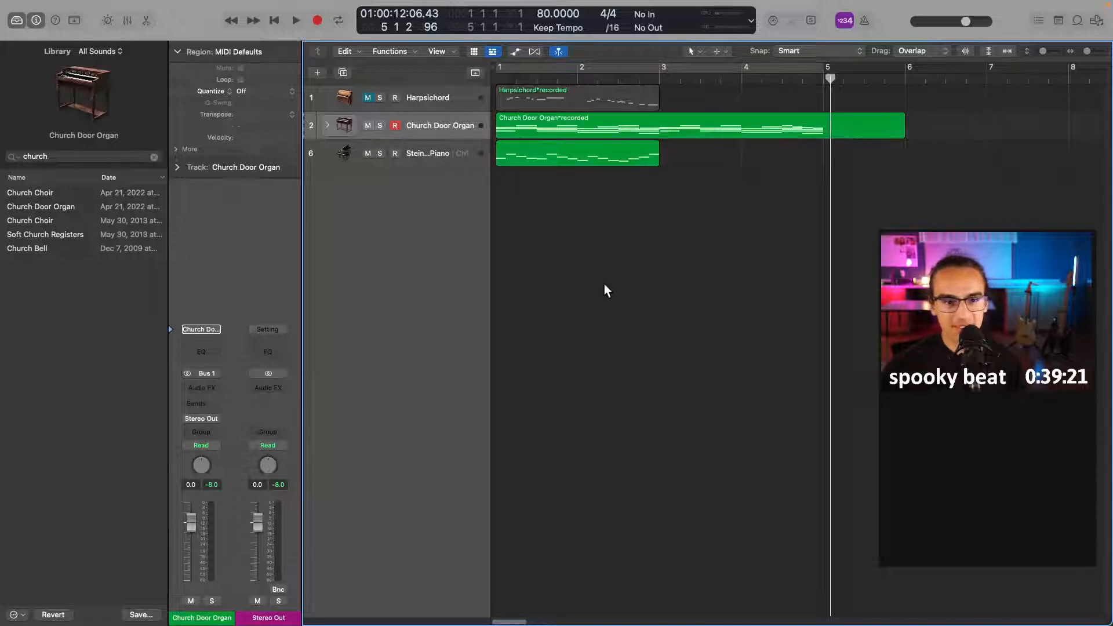
# - Add a software instrument track below the piano and load the Orchestra Bassoon sound on it
pyautogui.click(463, 164)
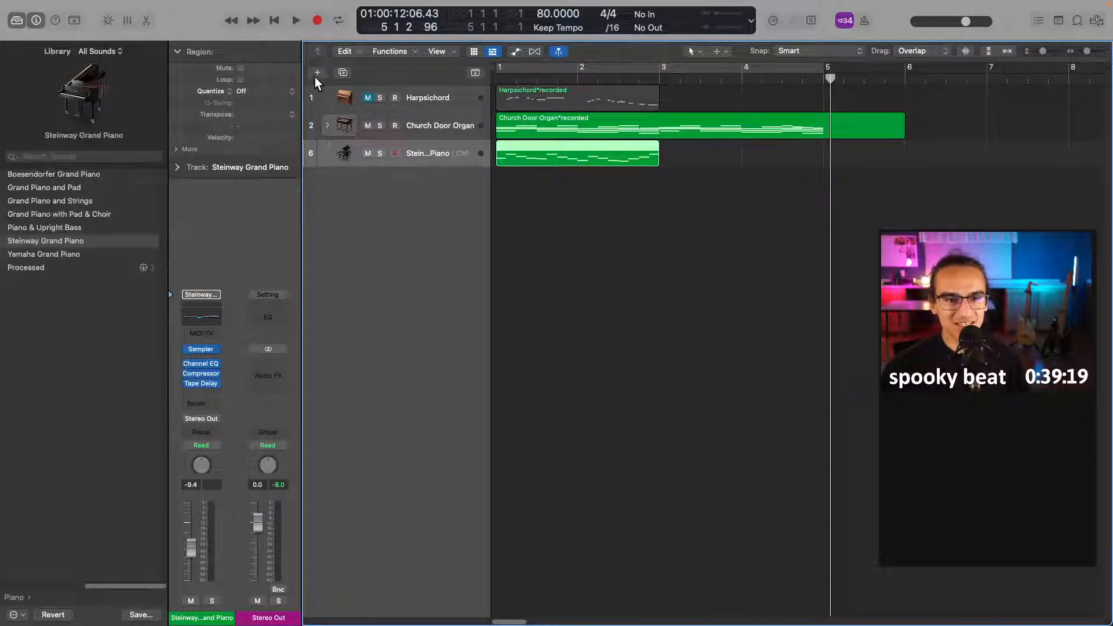
pyautogui.click(316, 74)
pyautogui.click(733, 434)
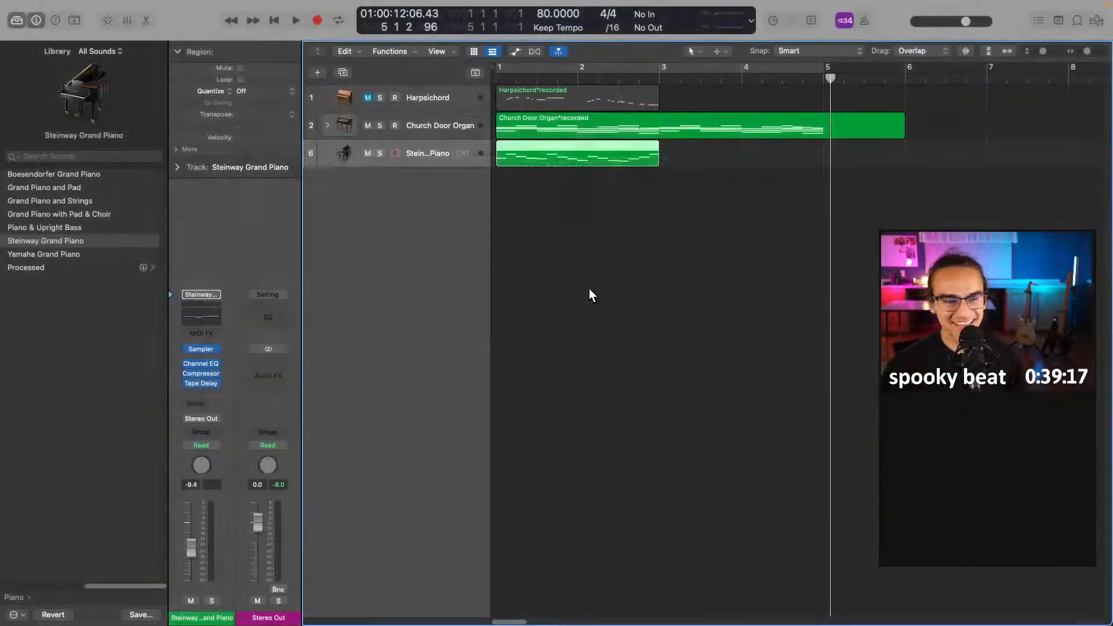
pyautogui.click(90, 157)
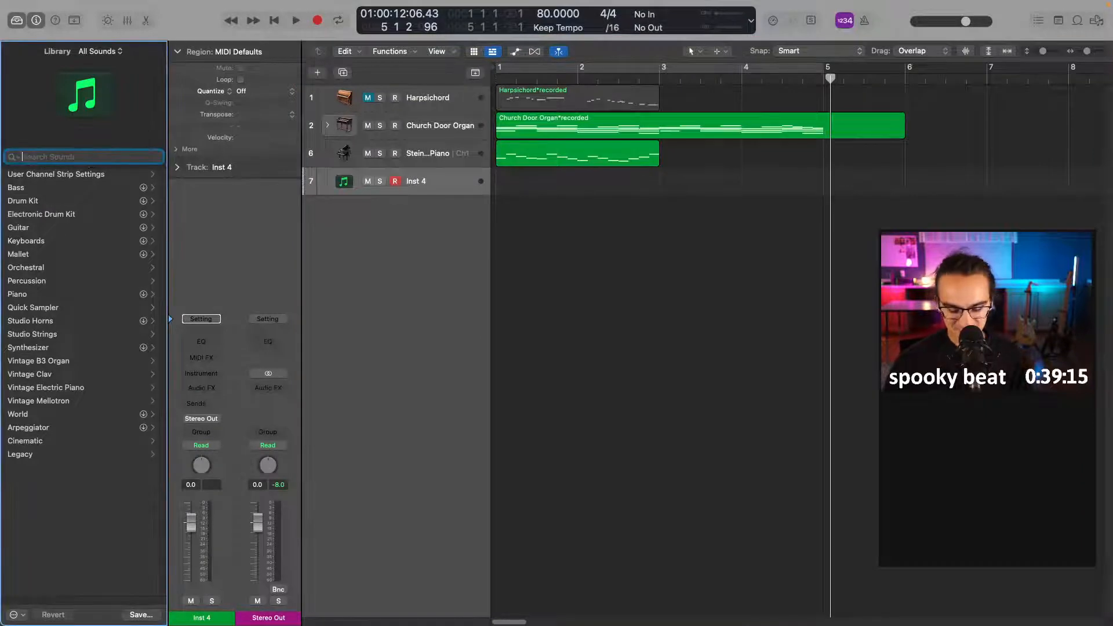
pyautogui.write('bassoon')
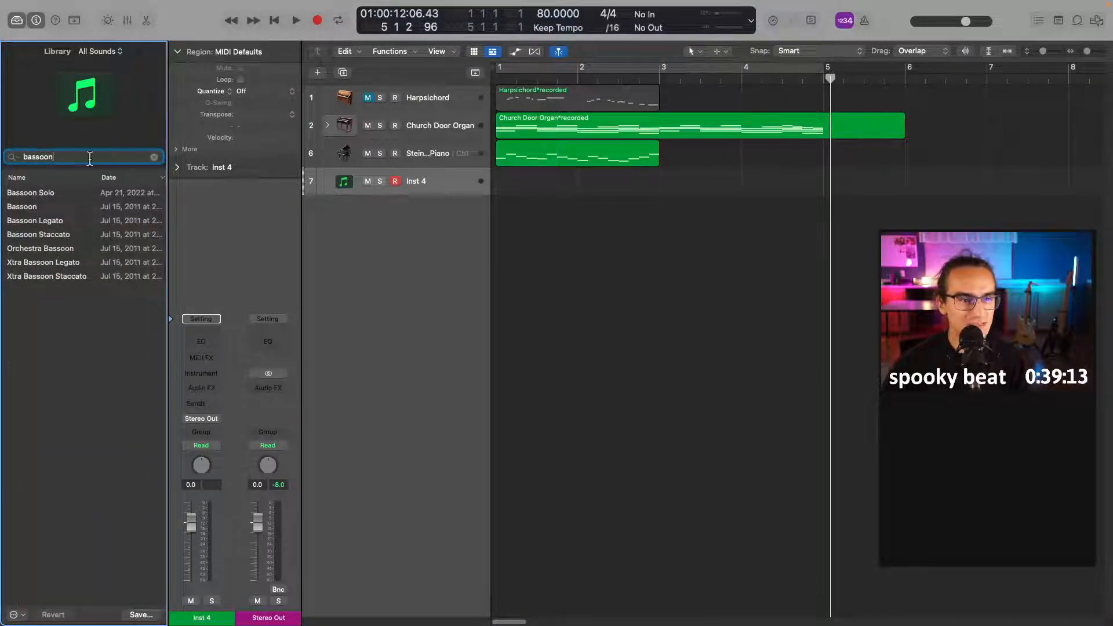
pyautogui.click(80, 247)
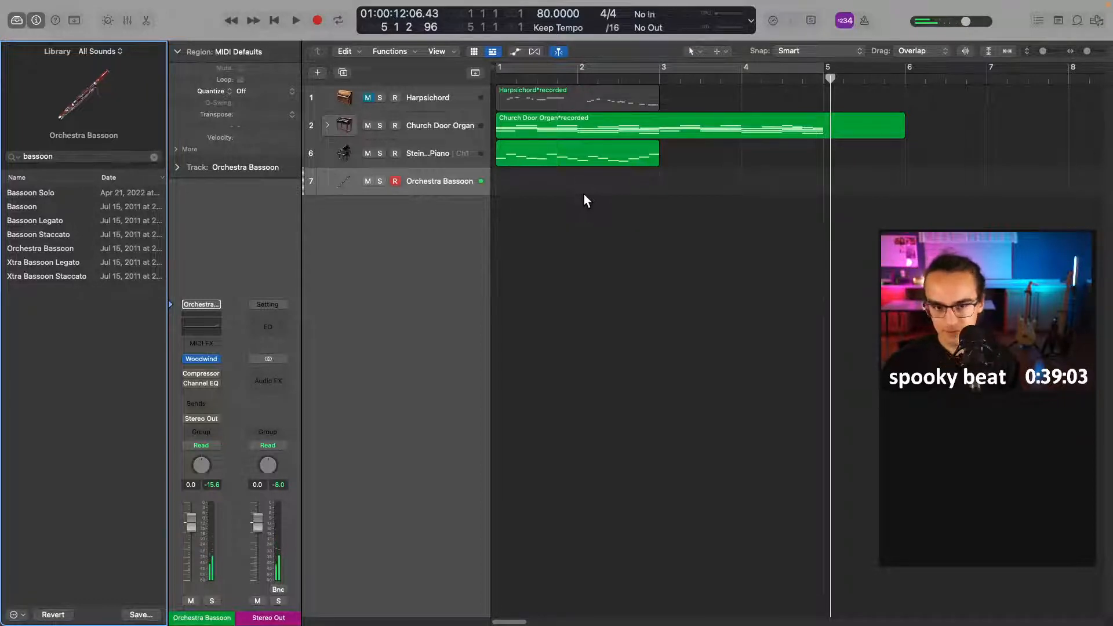
# - Create a MIDI region on the Orchestra Bassoon track from bar 1 to bar 5 and open it for note editing
pyautogui.rightClick(500, 184)
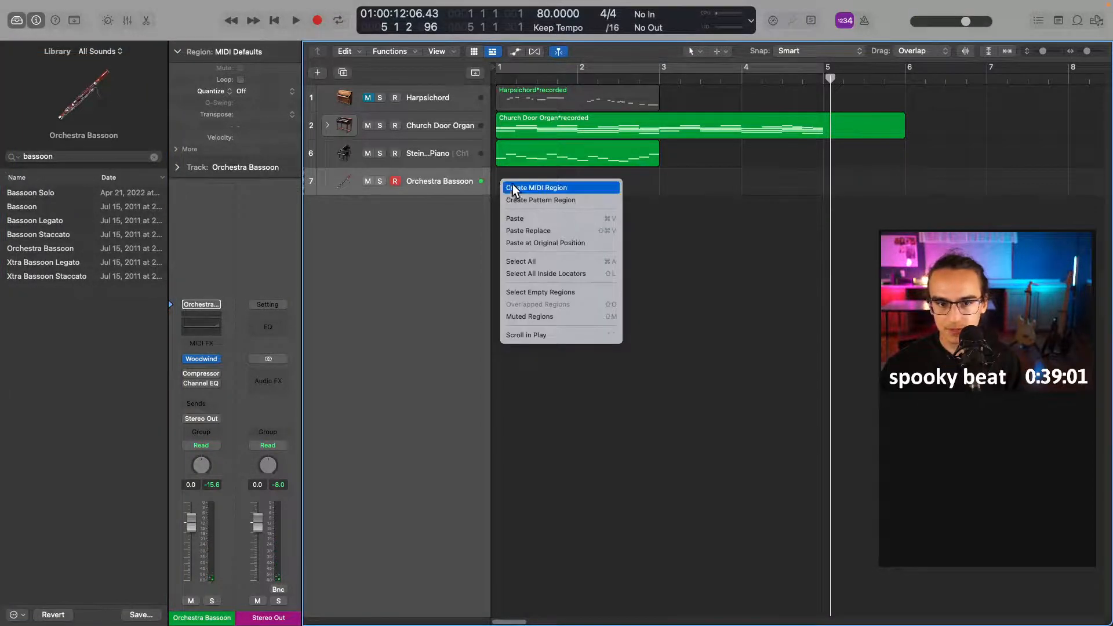
pyautogui.click(516, 186)
pyautogui.moveTo(578, 186); pyautogui.dragTo(823, 188)
pyautogui.doubleClick(783, 187)
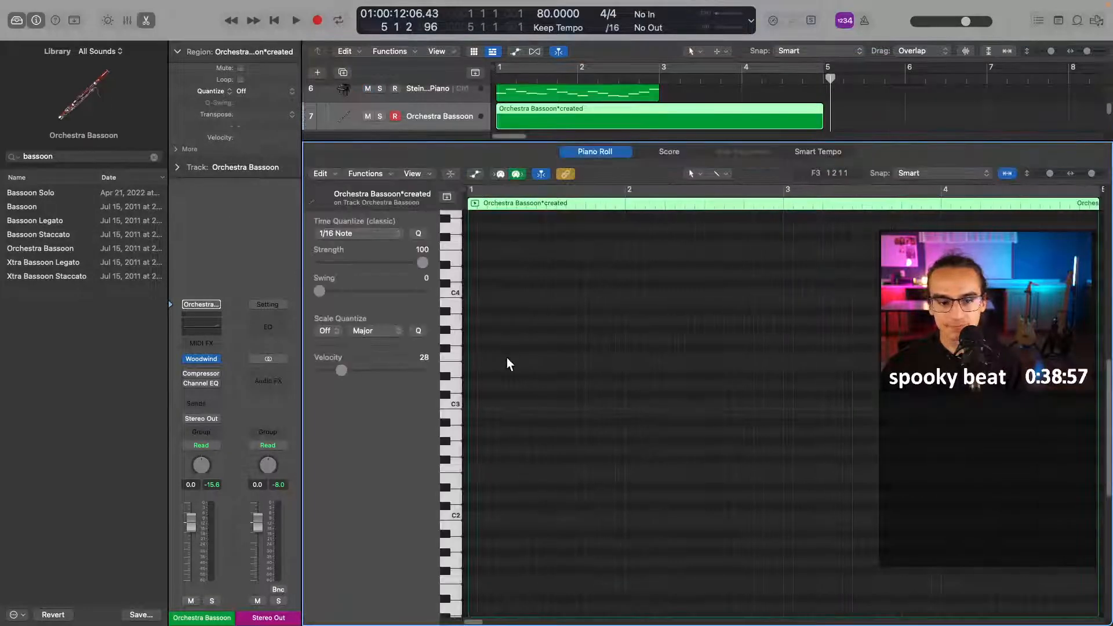
# - Add a sixteenth-length A2 bassoon note at the start of bar 1 and briefly audition it
pyautogui.keyDown('super'); pyautogui.click(493, 386); pyautogui.keyUp('super')
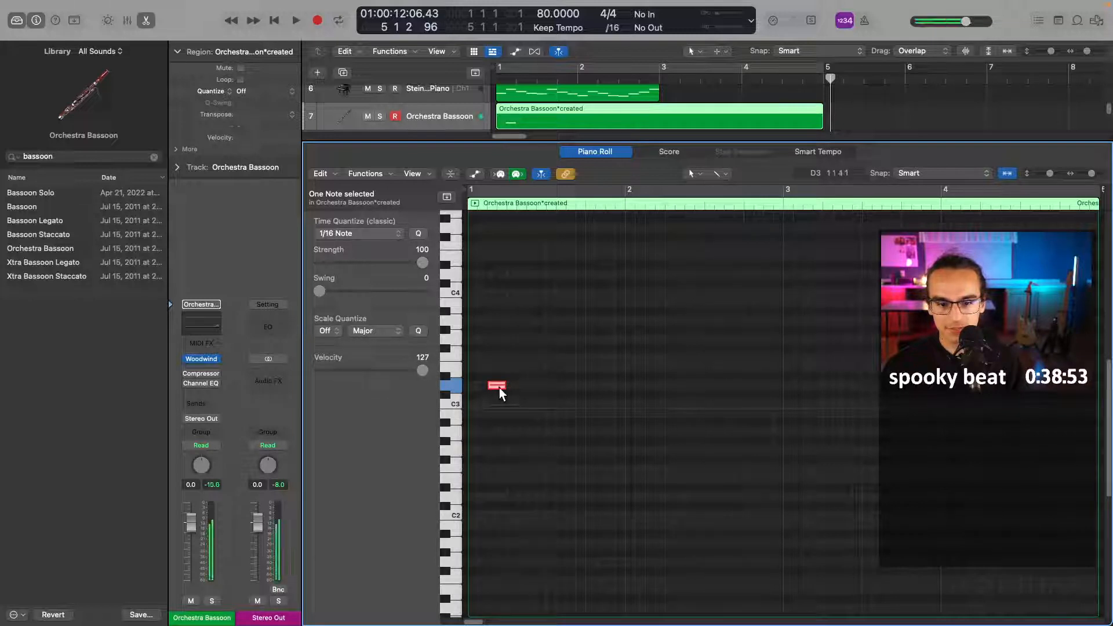
pyautogui.moveTo(498, 387); pyautogui.dragTo(476, 433)
pyautogui.press('space')
pyautogui.press('space')
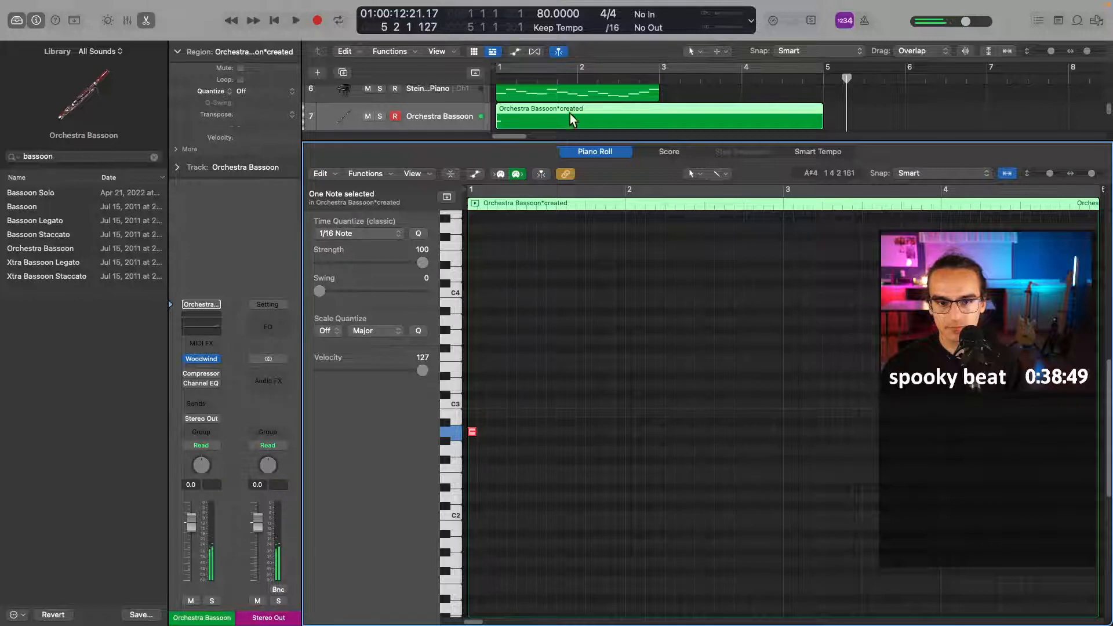
# - Cycle playback over bars 1 to 5 and move the A2 bassoon note to the third sixteenth of beat 1
pyautogui.click(569, 111)
pyautogui.click(576, 69)
pyautogui.press('space')
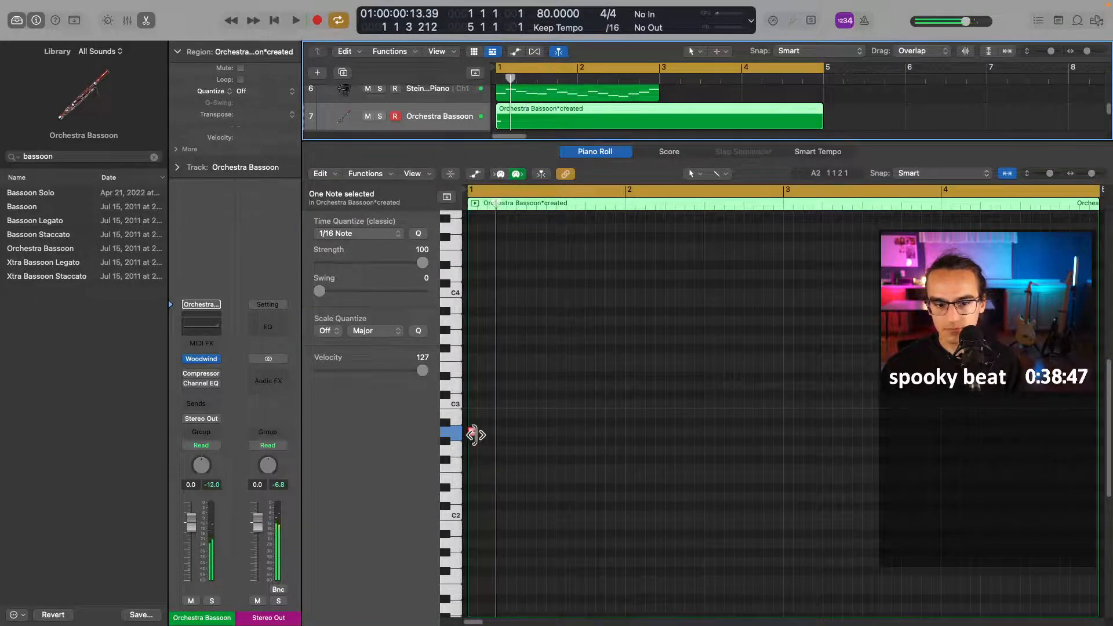
pyautogui.moveTo(474, 434); pyautogui.dragTo(497, 434)
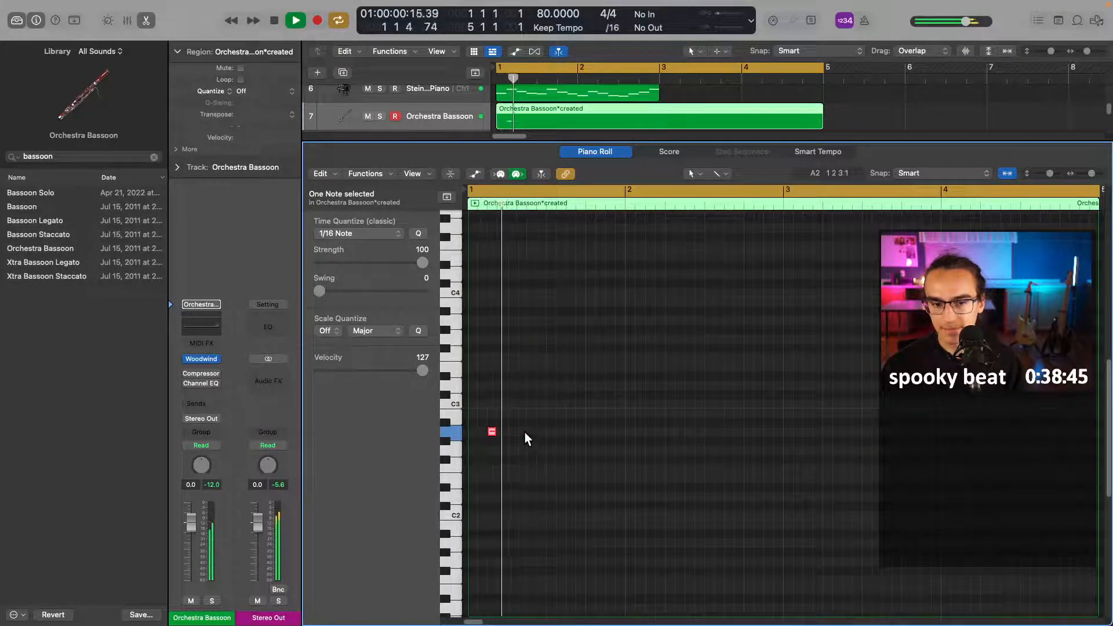
# - Add a sixteenth-length E3 bassoon note on beat 2 of bar 1 and briefly audition it
pyautogui.press('space')
pyautogui.keyDown('super'); pyautogui.click(511, 358); pyautogui.keyUp('super')
pyautogui.moveTo(512, 357); pyautogui.dragTo(512, 369)
pyautogui.press('space')
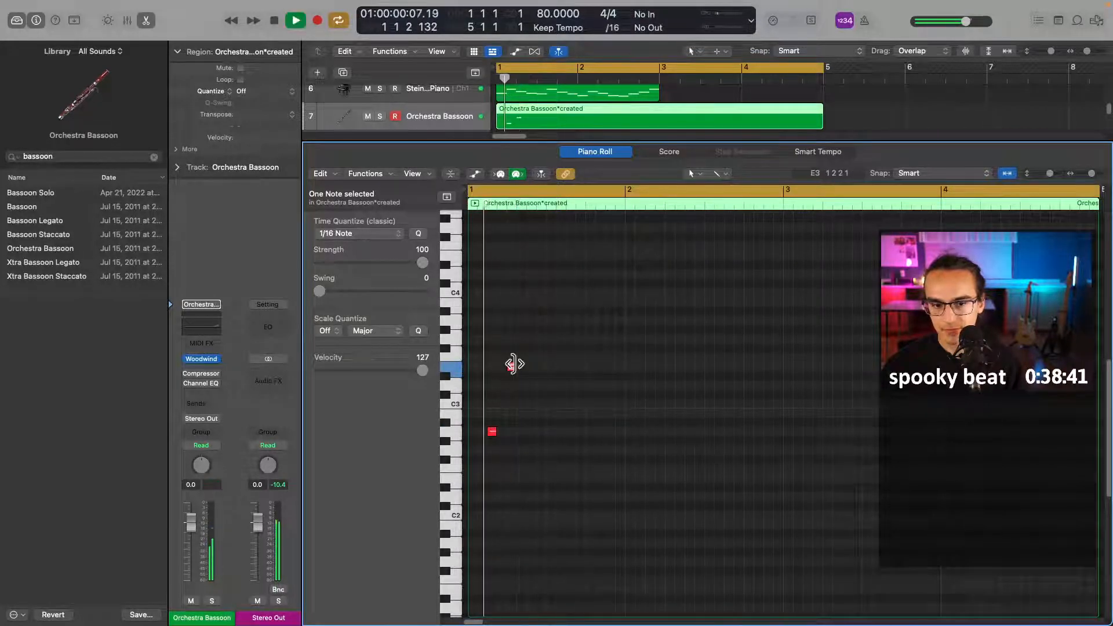
pyautogui.press('space')
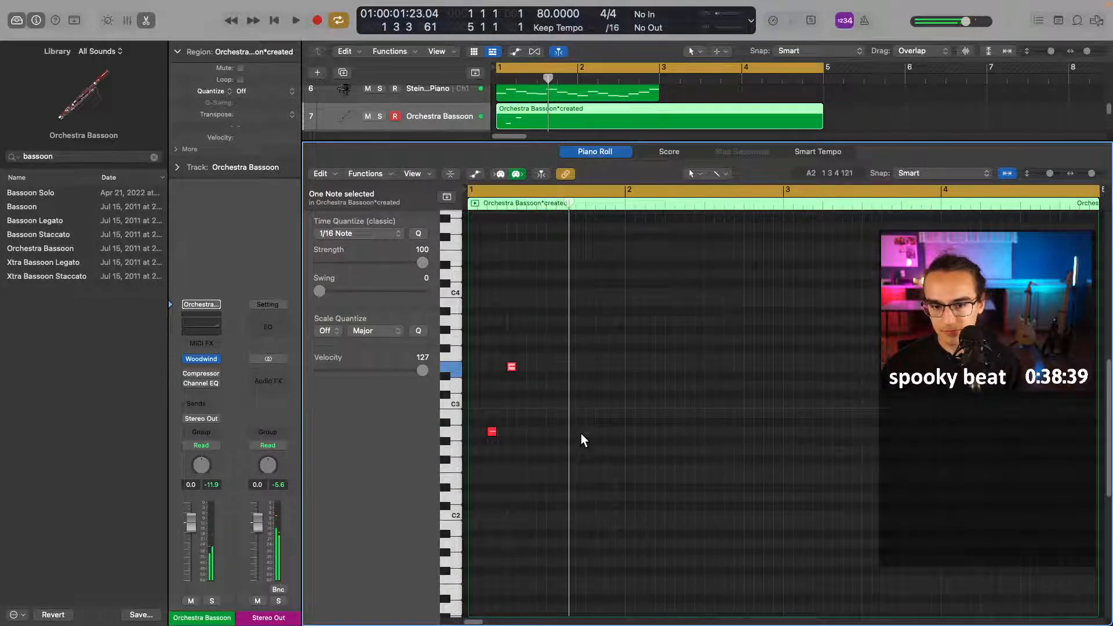
# - Add bassoon notes in bar 1: G#2 on the third sixteenth of beat 3, E3 on beat 4, G#2 on beat 4's third sixteenth
pyautogui.click(579, 432)
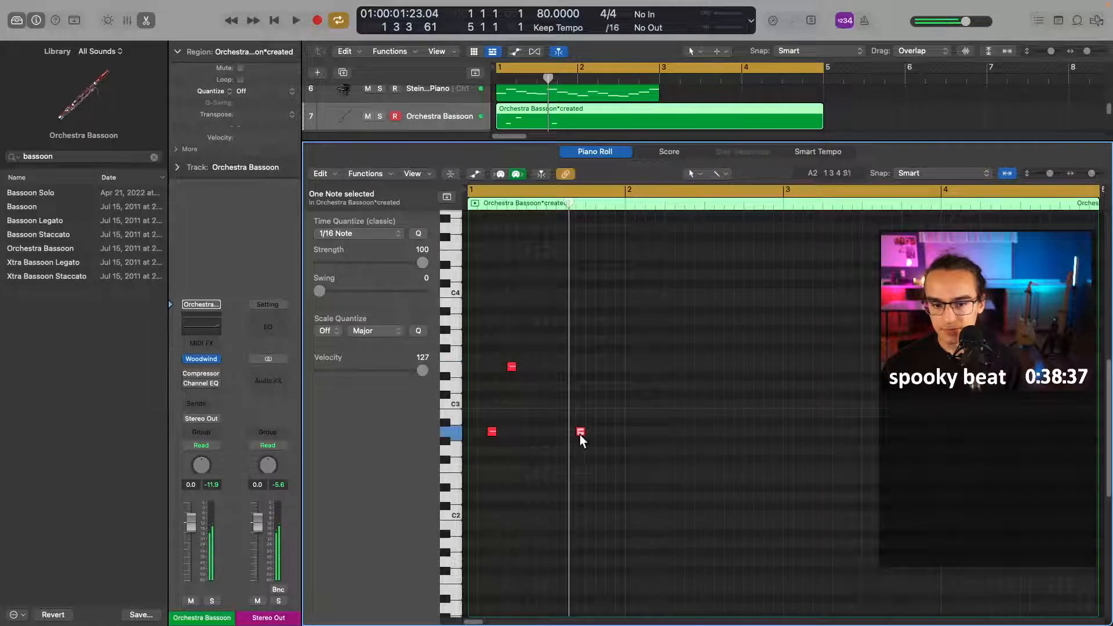
pyautogui.moveTo(580, 434)
pyautogui.mouseDown()
pyautogui.moveTo(565, 447)
pyautogui.moveTo(557, 433)
pyautogui.moveTo(570, 443)
pyautogui.mouseUp()
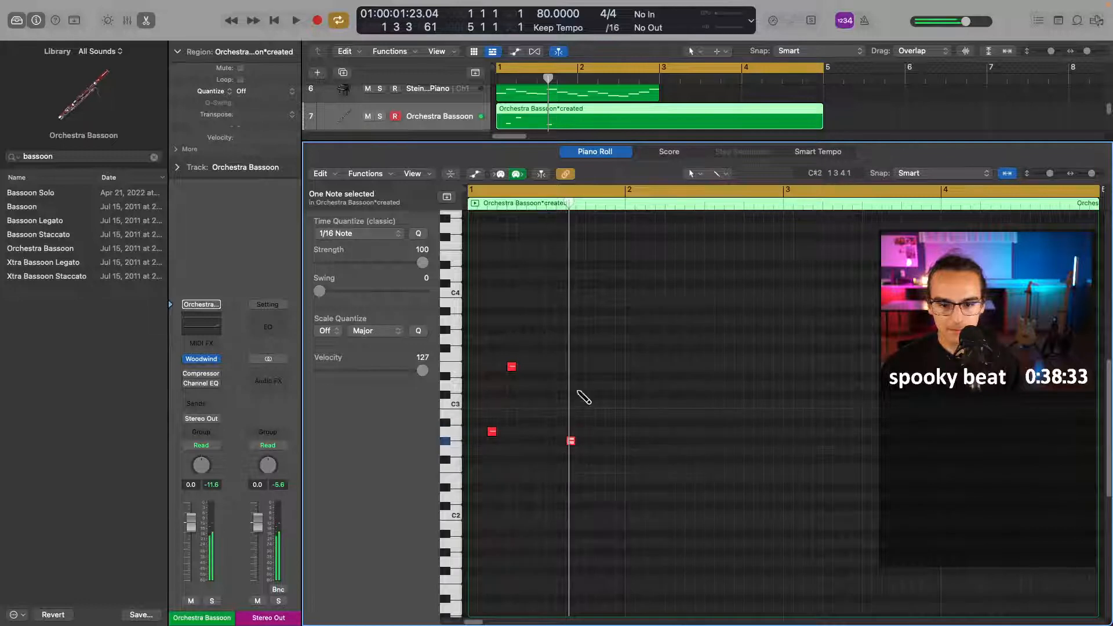
pyautogui.click(591, 368)
pyautogui.click(600, 442)
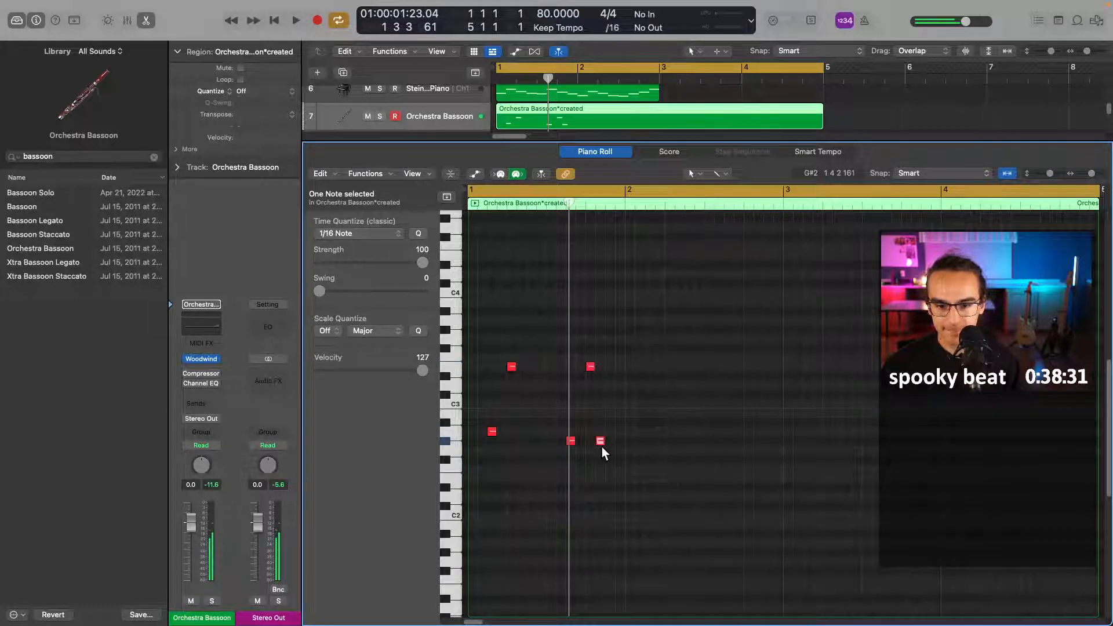
pyautogui.moveTo(600, 443); pyautogui.dragTo(610, 444)
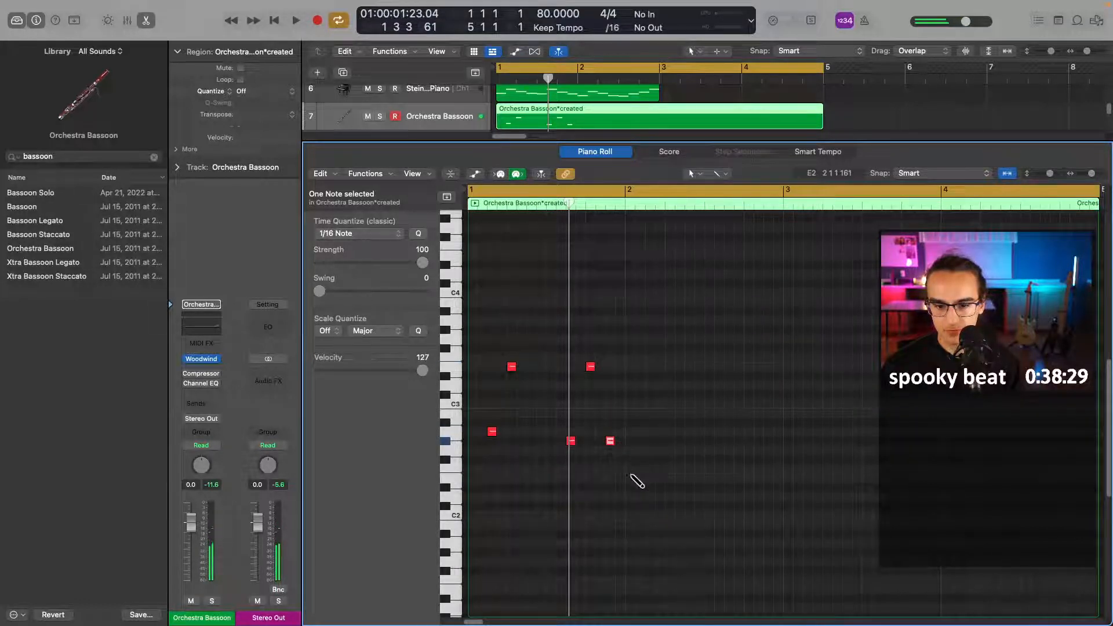
# - Add bassoon notes in bar 2: F2 on beat 1's third sixteenth, D3 on beat 2, E2 on beat 3's third sixteenth
pyautogui.click(650, 486)
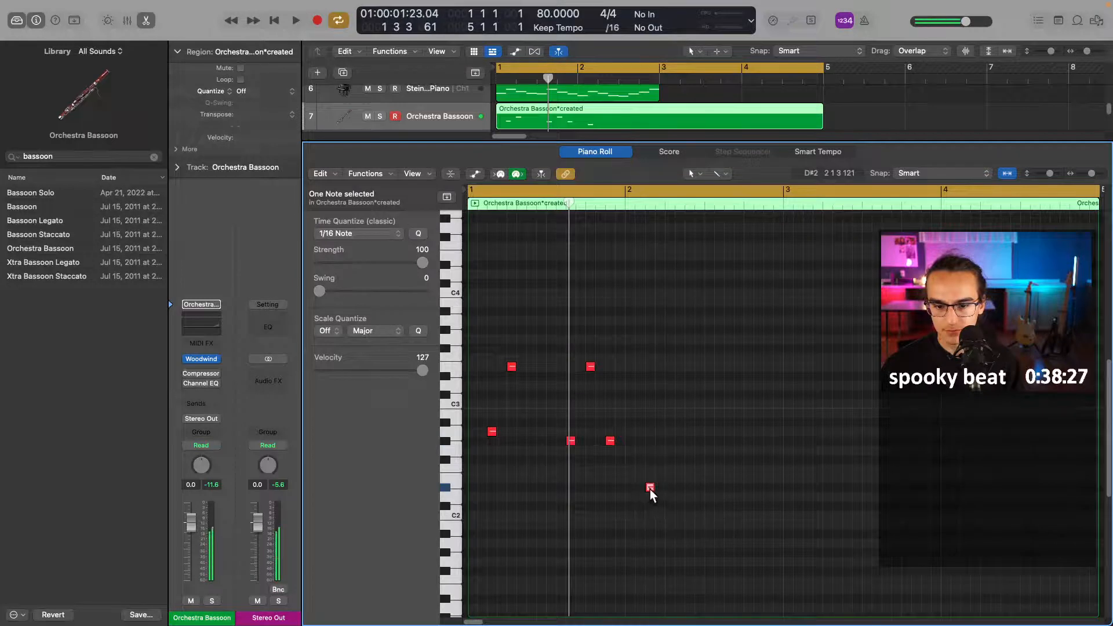
pyautogui.moveTo(651, 489); pyautogui.dragTo(651, 467)
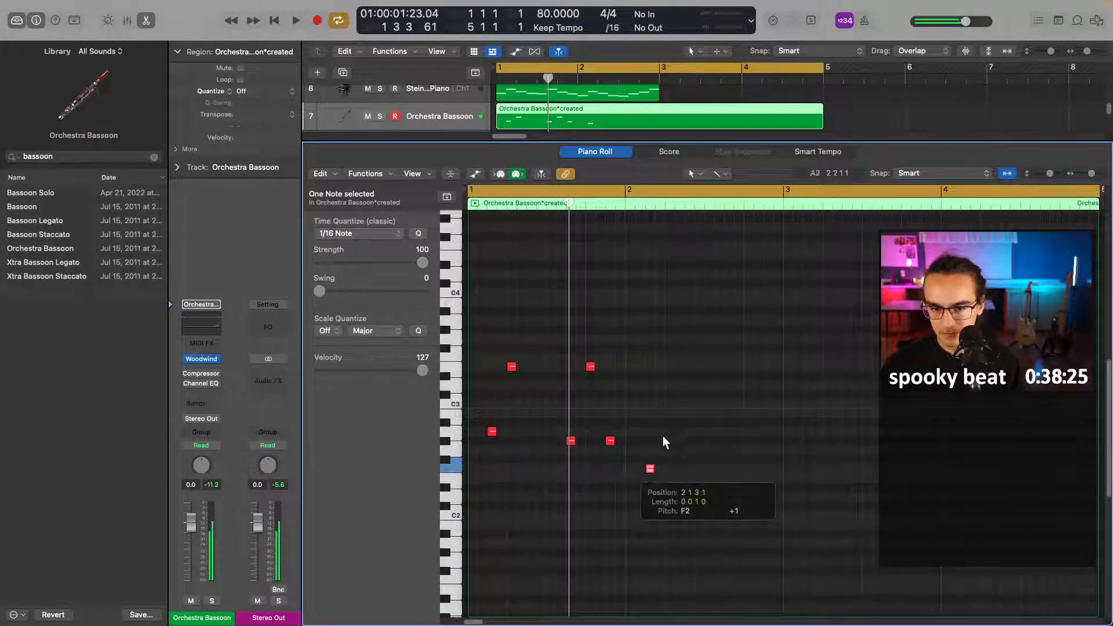
pyautogui.click(670, 385)
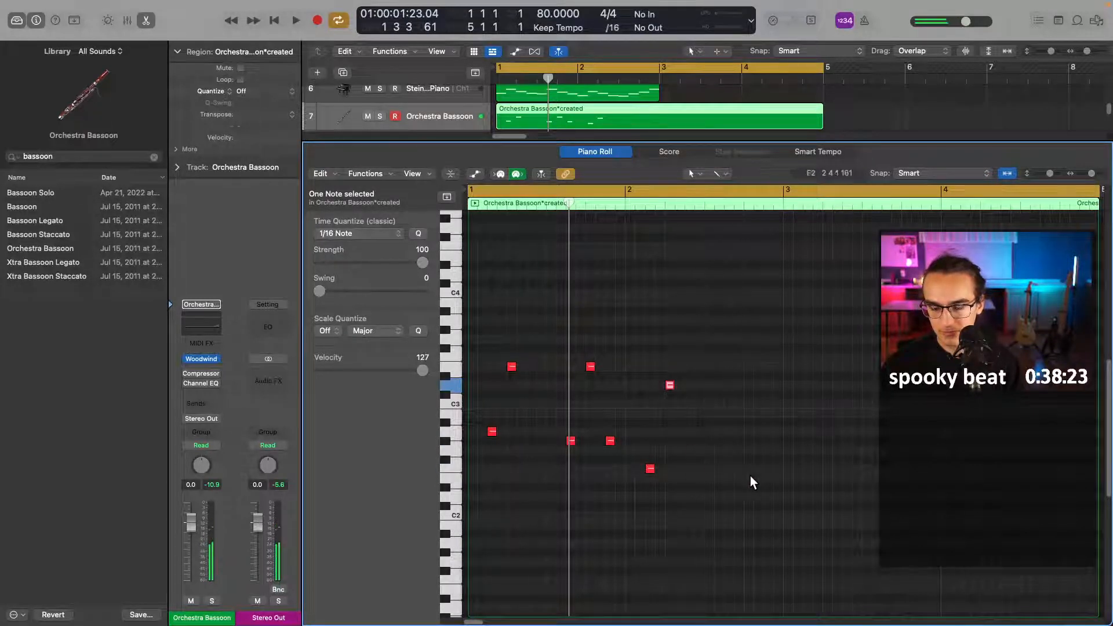
pyautogui.click(729, 478)
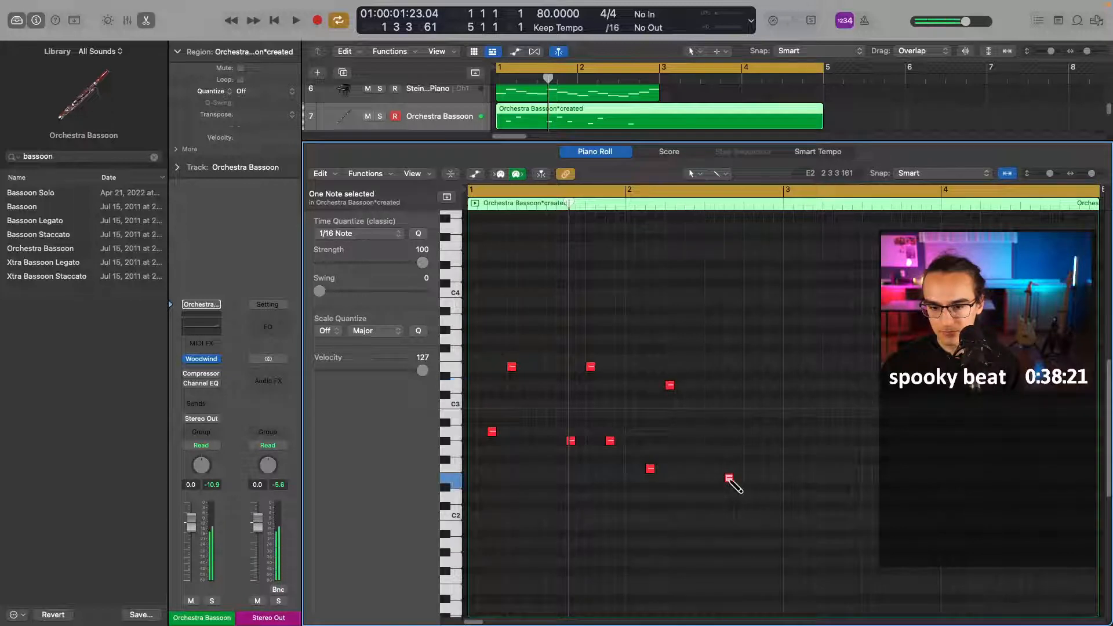
# - Place C3 on beat 4 of bar 2 and B2 on its third sixteenth, closing the Event List window
pyautogui.click(748, 412)
pyautogui.click(749, 413)
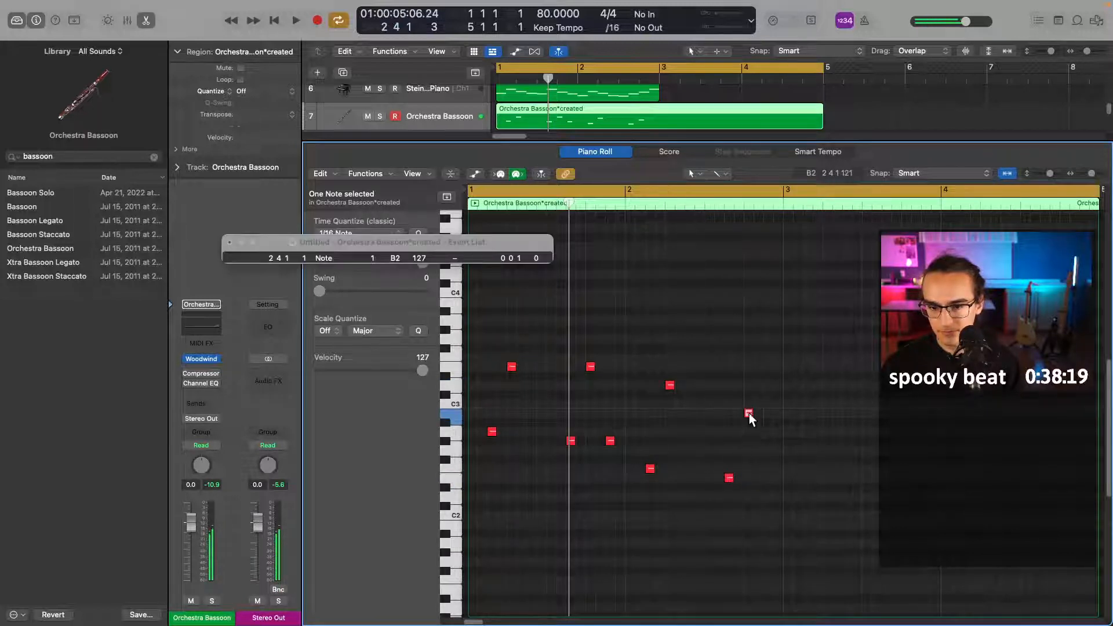
pyautogui.moveTo(749, 413); pyautogui.dragTo(749, 404)
pyautogui.click(768, 413)
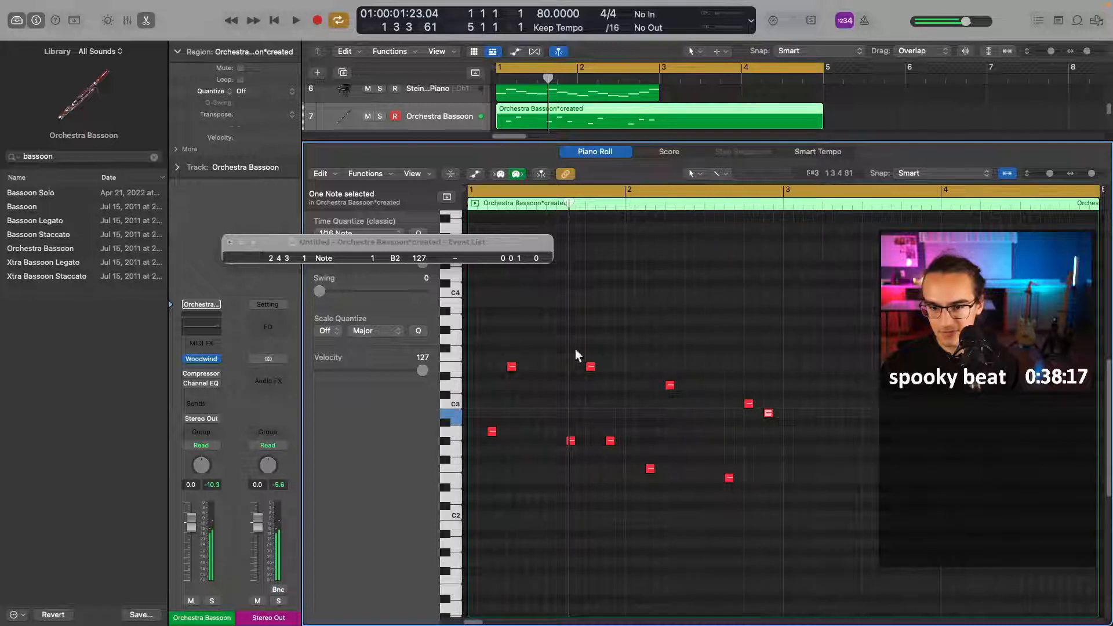
pyautogui.click(231, 241)
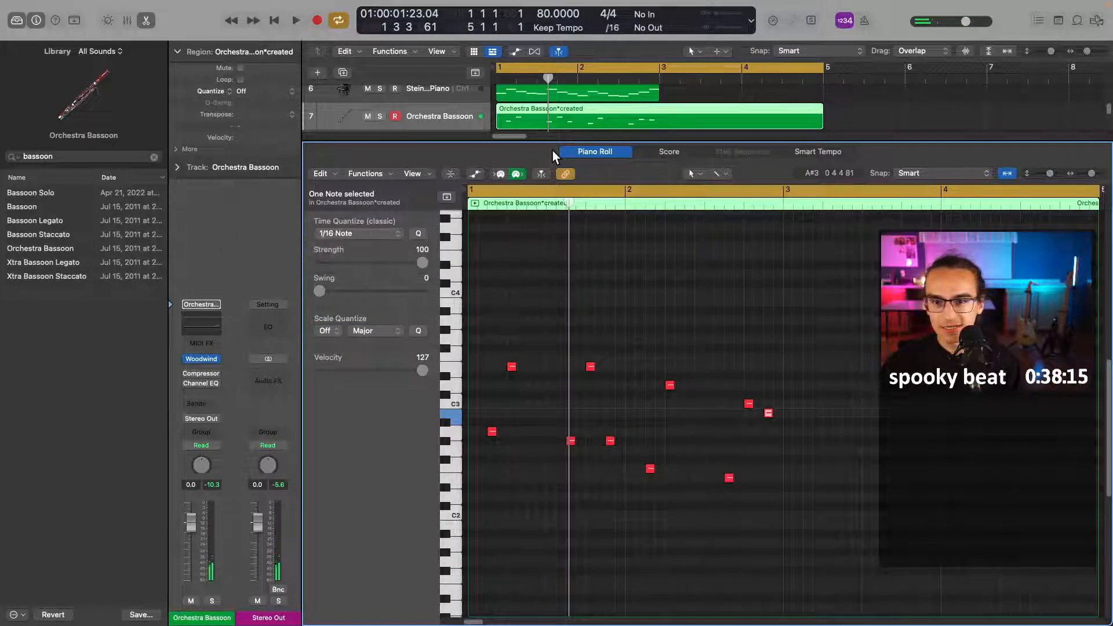
# - Audition the line, then try lowering bar 2's last two notes to A2 and G#2 and replay the ending without cycling
pyautogui.press('space')
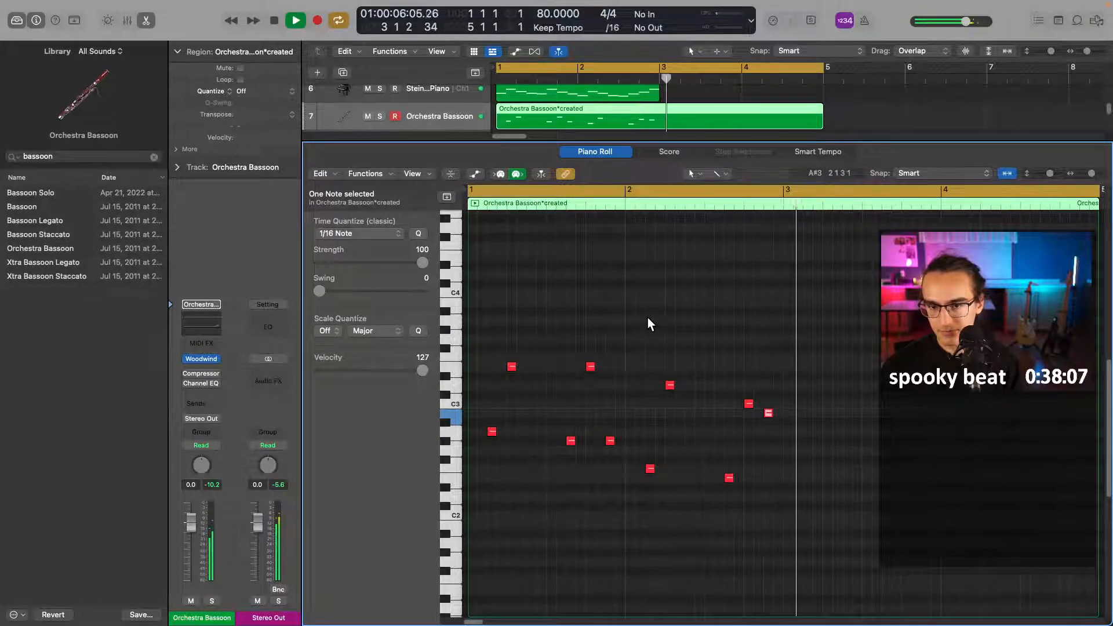
pyautogui.press('space')
pyautogui.moveTo(748, 403); pyautogui.dragTo(771, 439)
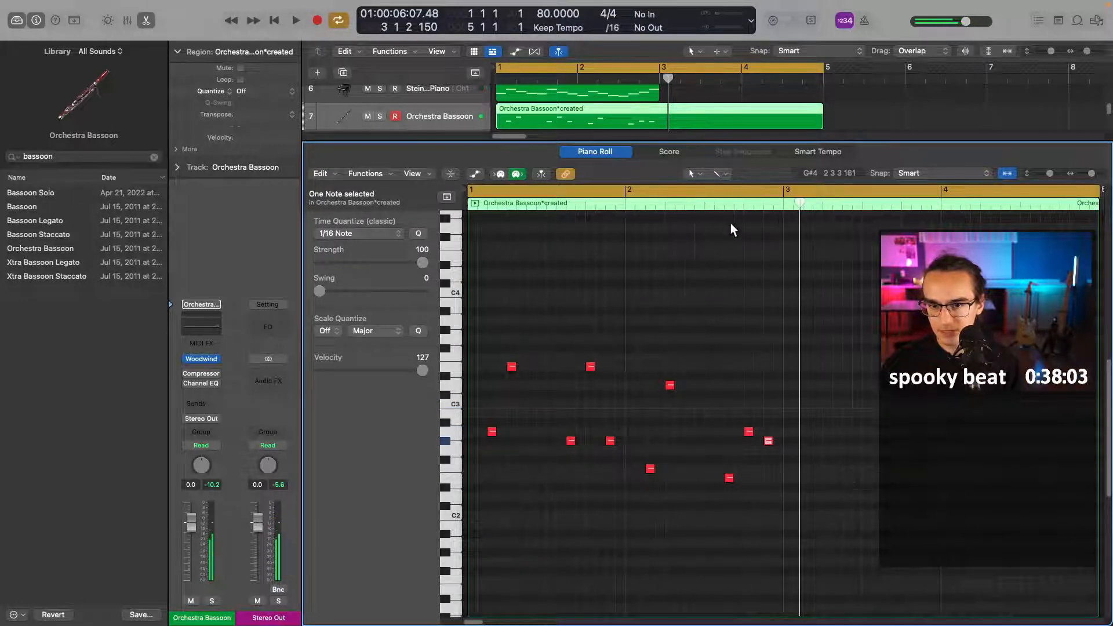
pyautogui.click(716, 202)
pyautogui.click(722, 191)
pyautogui.press('space')
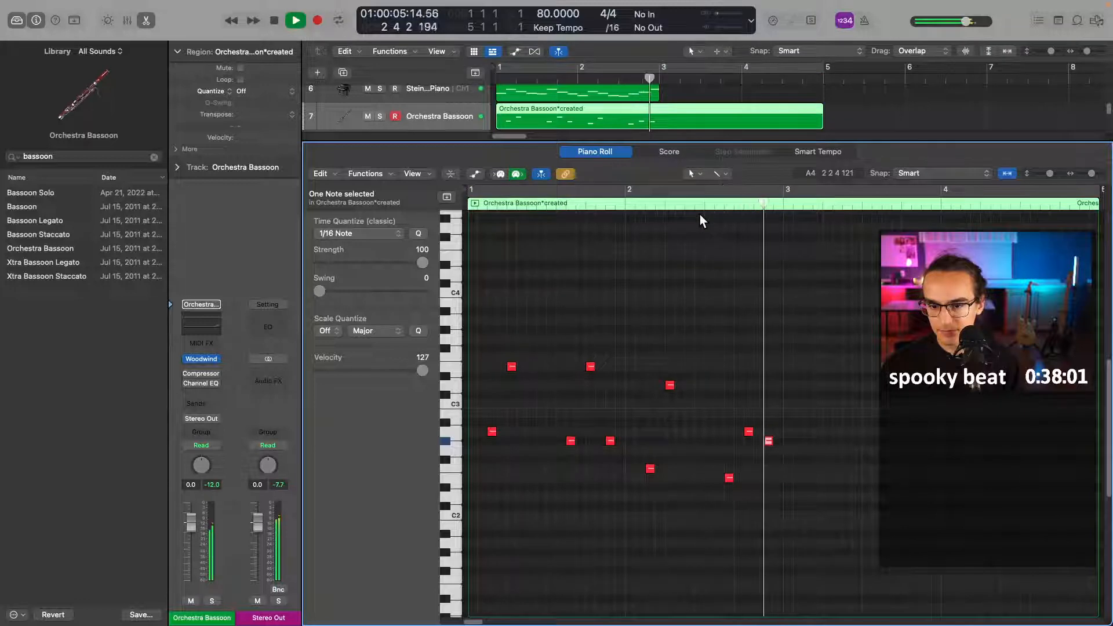
pyautogui.click(648, 204)
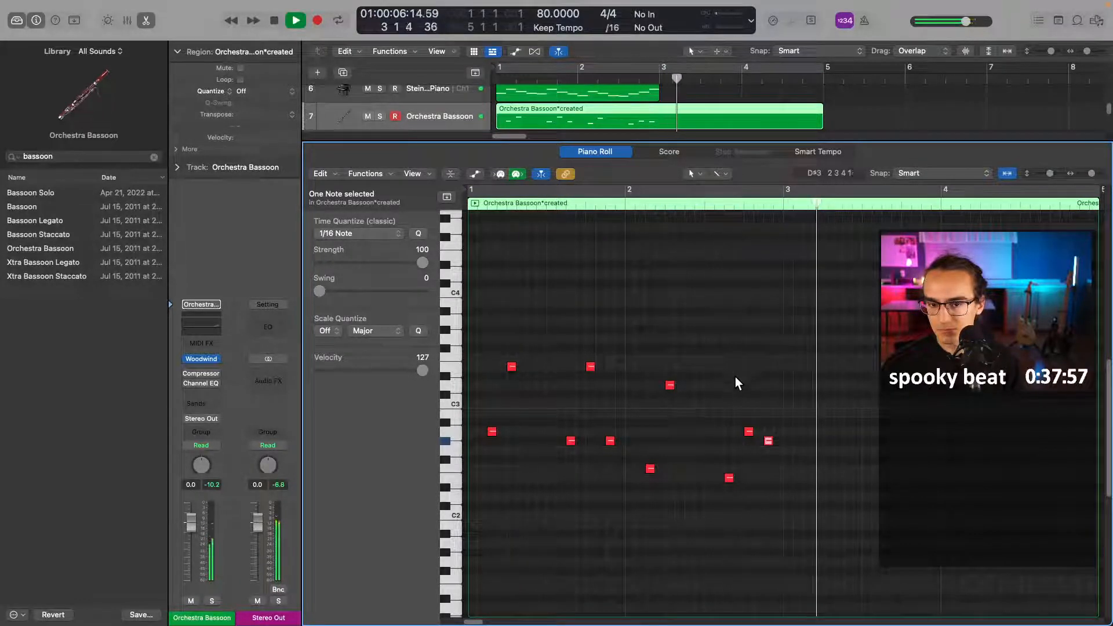
# - Move bar 2's last two bassoon notes to G#2 and E3 and audition the ending
pyautogui.press('space')
pyautogui.moveTo(749, 433); pyautogui.dragTo(770, 360)
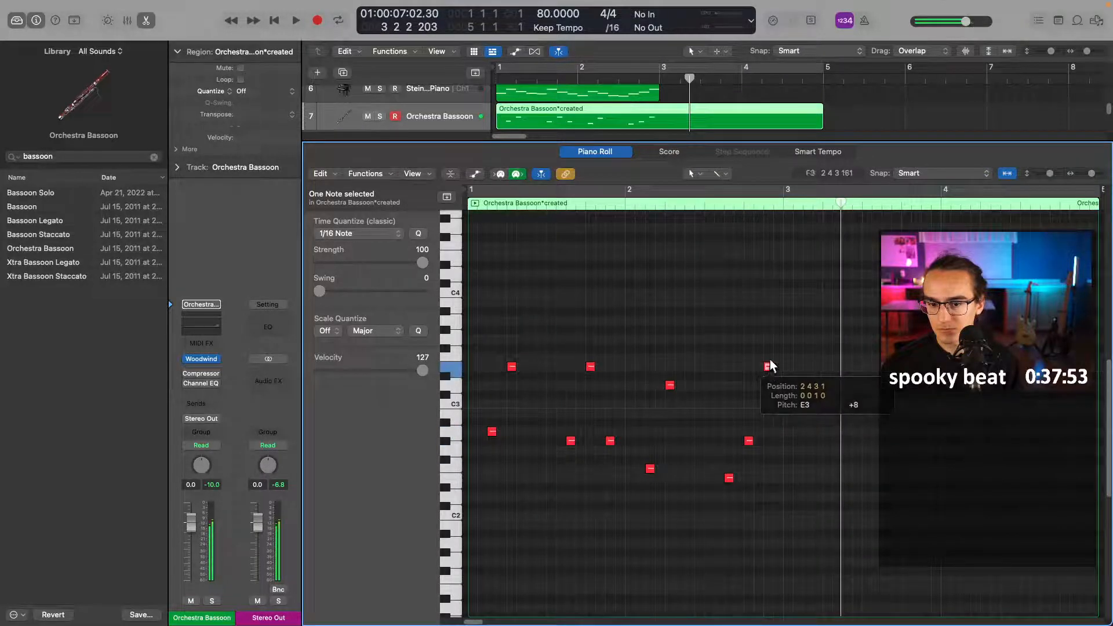
pyautogui.click(714, 203)
pyautogui.press('space')
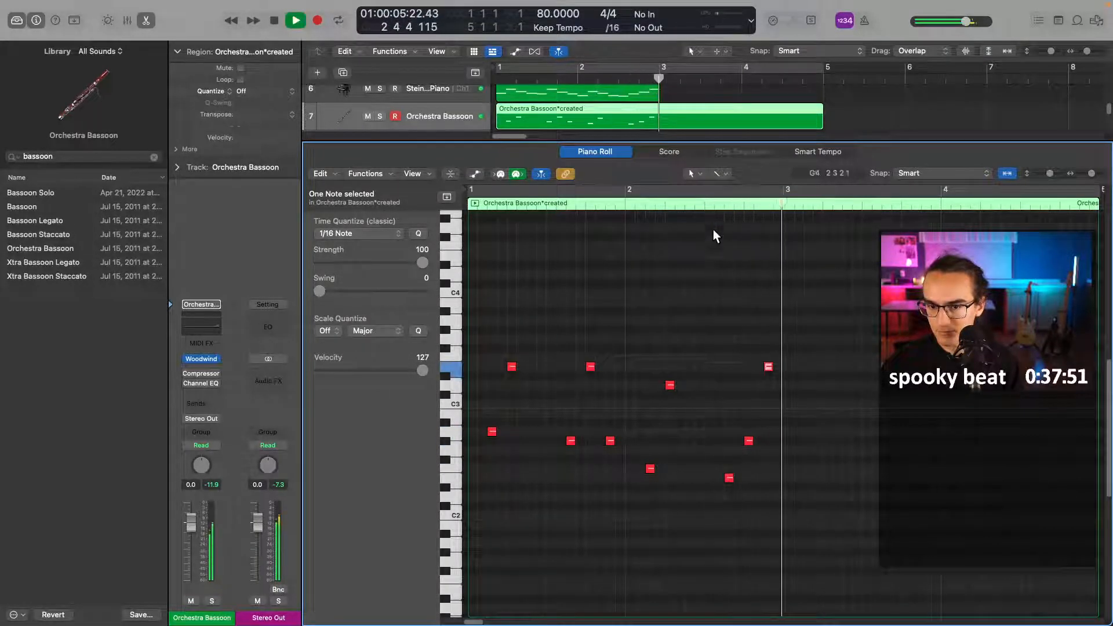
pyautogui.click(726, 203)
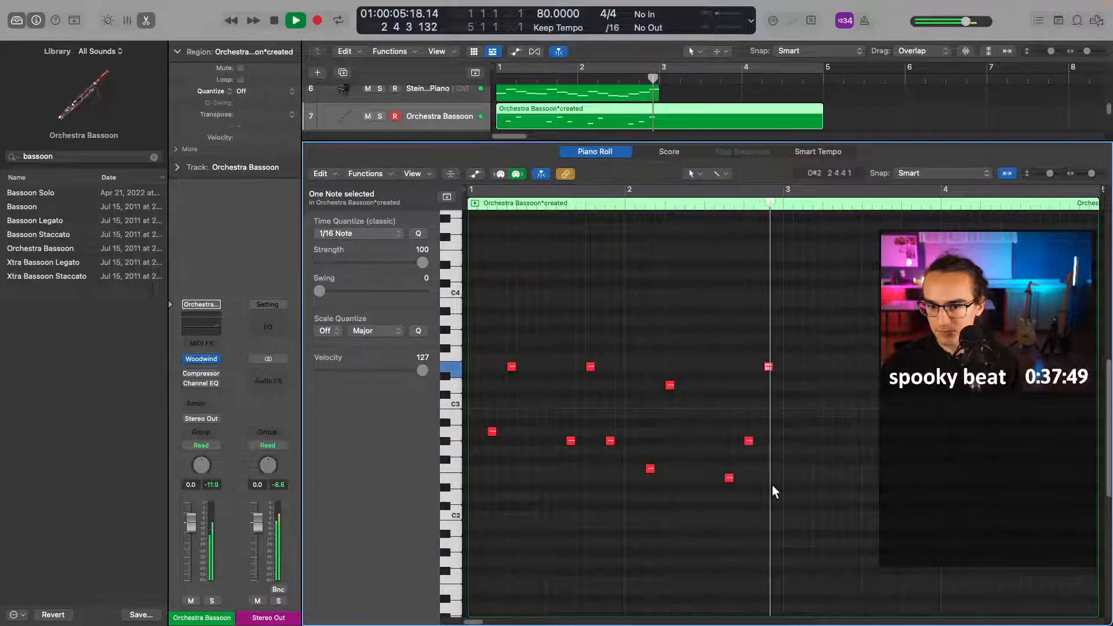
# - Raise the bassoon note on beat 4 of bar 2 to B2 and audition the ending
pyautogui.press('space')
pyautogui.moveTo(749, 441); pyautogui.dragTo(758, 331)
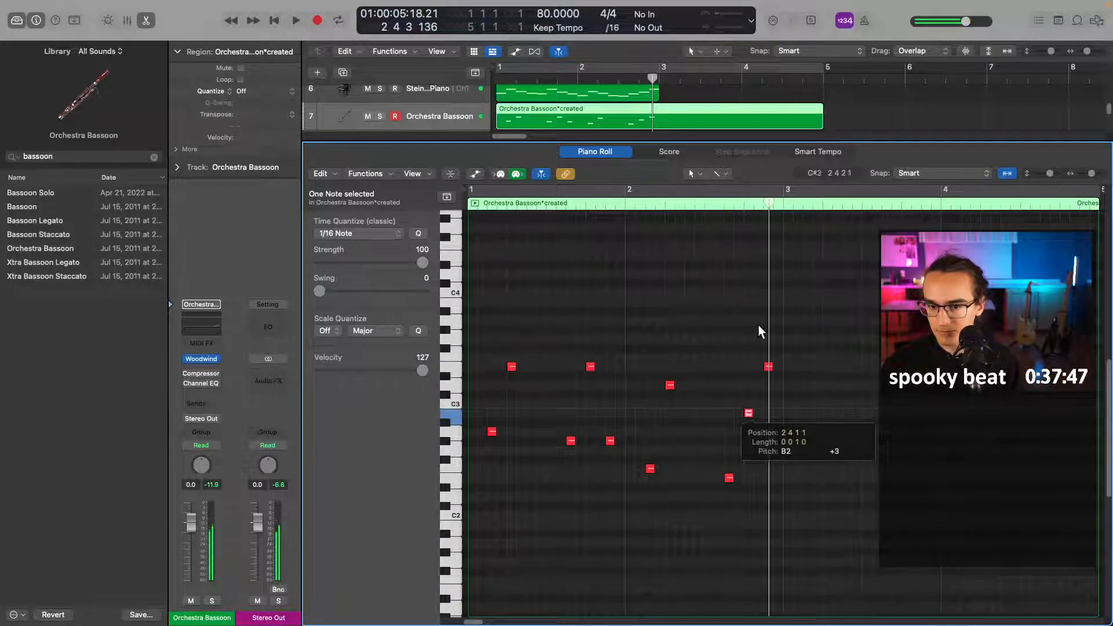
pyautogui.click(722, 207)
pyautogui.press('space')
pyautogui.press('space')
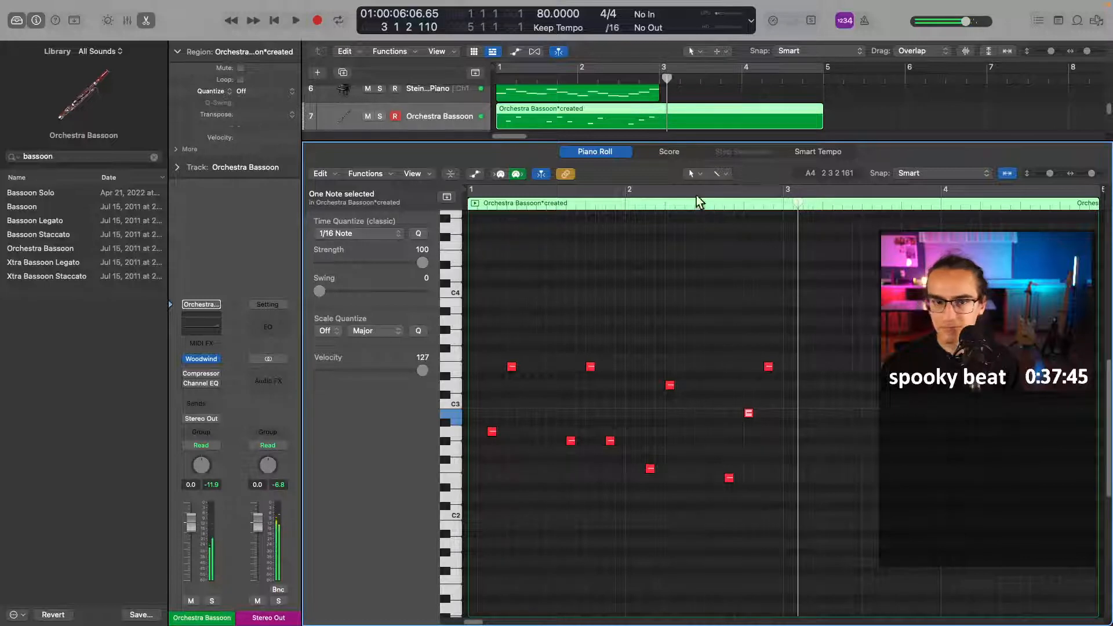
# - Close the note editor, mute the Church Door Organ track, and audition piano and bassoon with cycling over bars 1 to 5
pyautogui.click(670, 124)
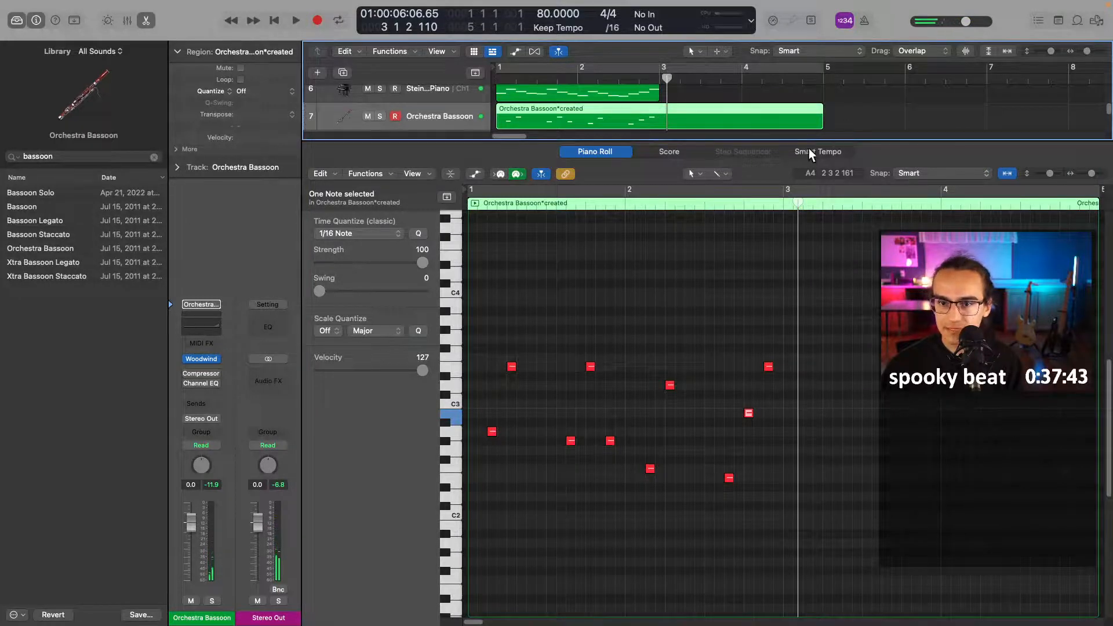
pyautogui.press('e')
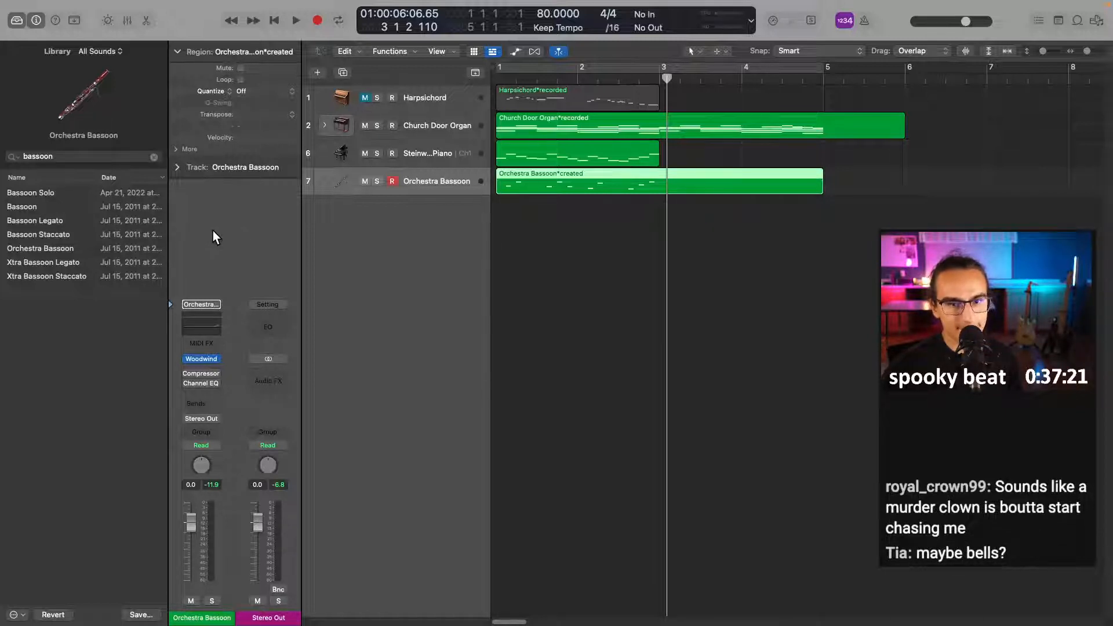
pyautogui.click(364, 125)
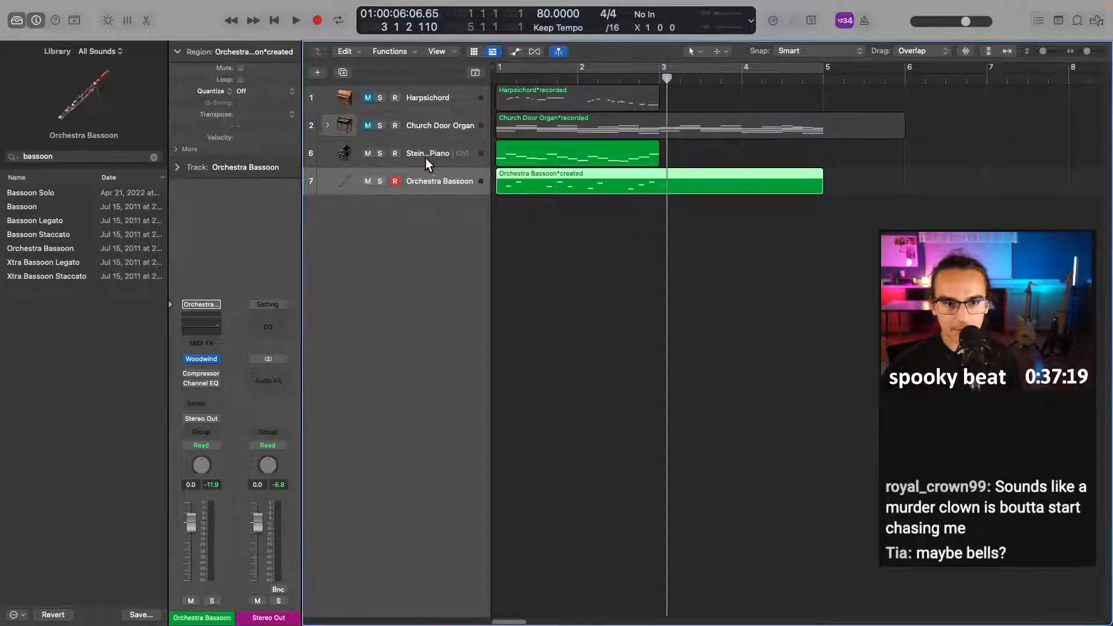
pyautogui.press('c')
pyautogui.press('space')
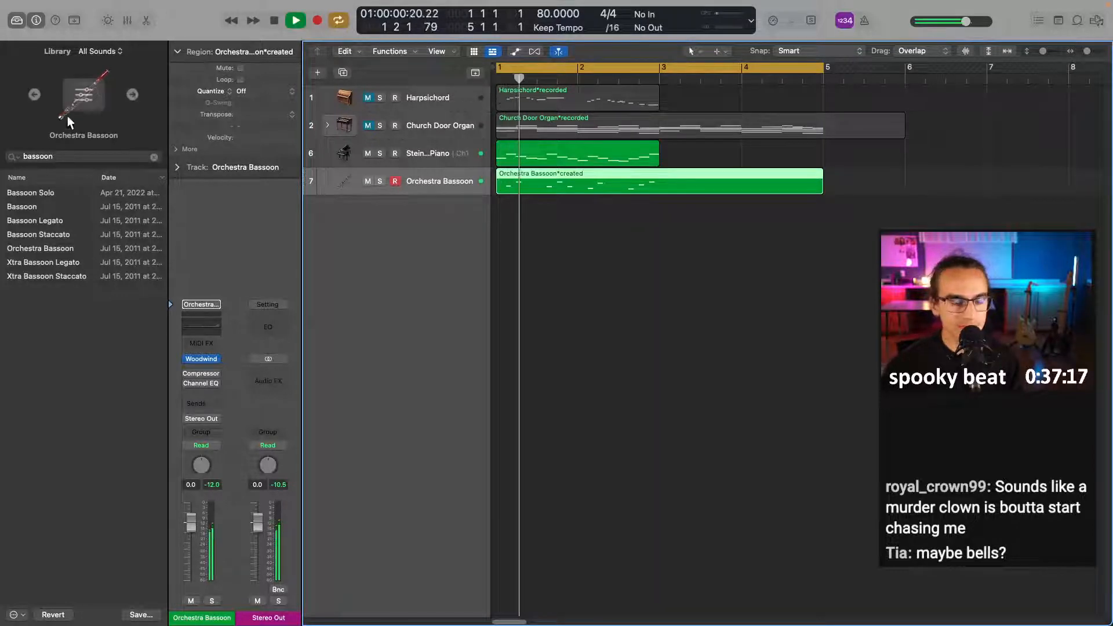
pyautogui.press('space')
pyautogui.click(88, 156)
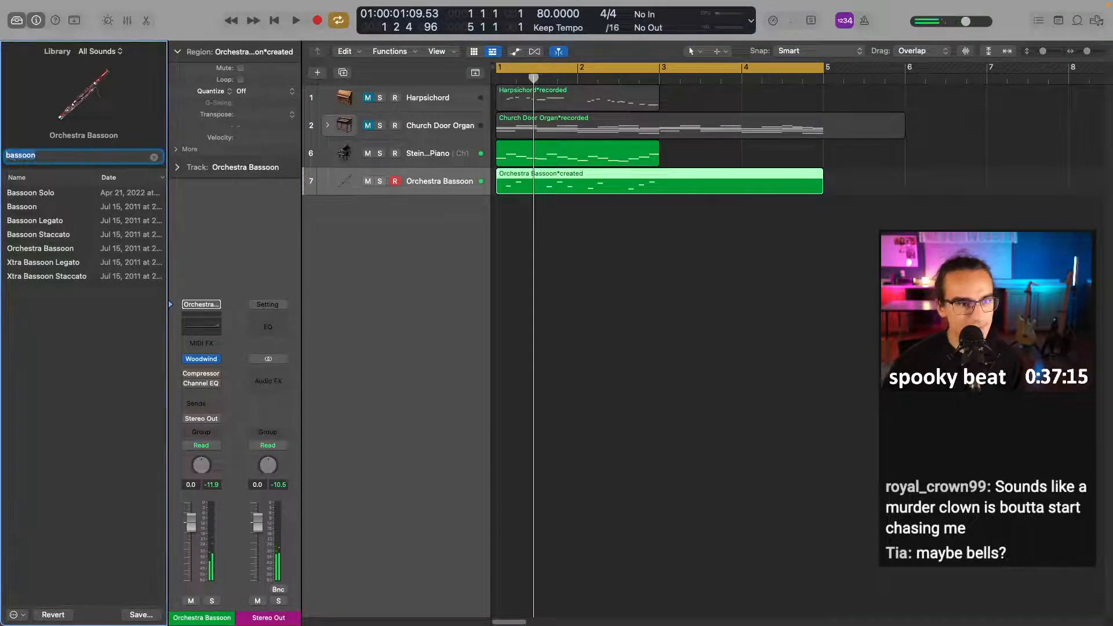
pyautogui.write('harp')
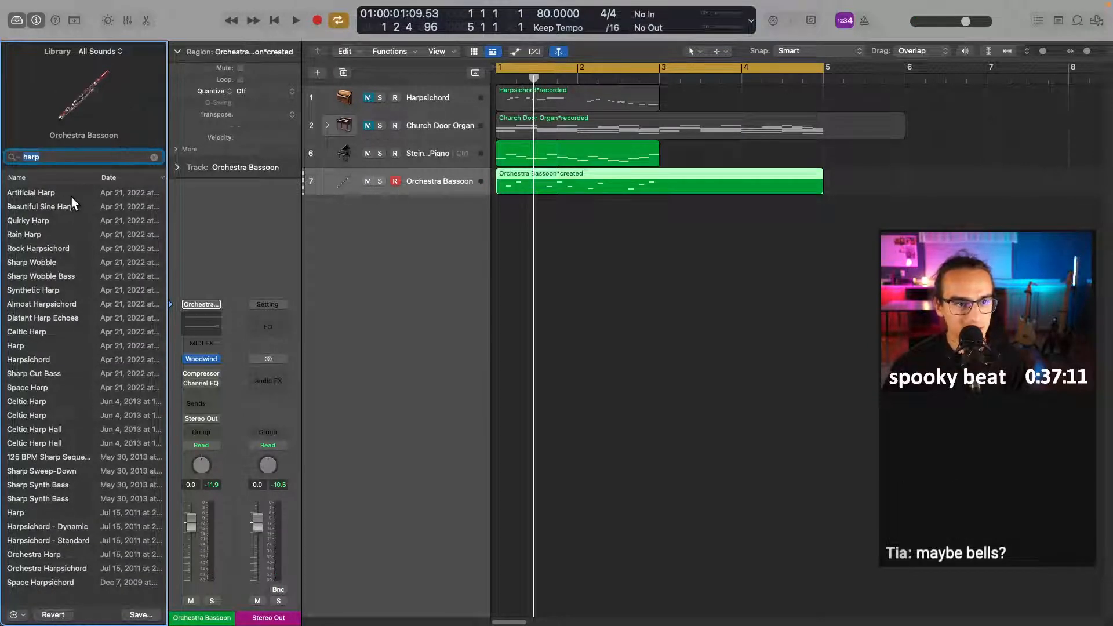
pyautogui.click(417, 273)
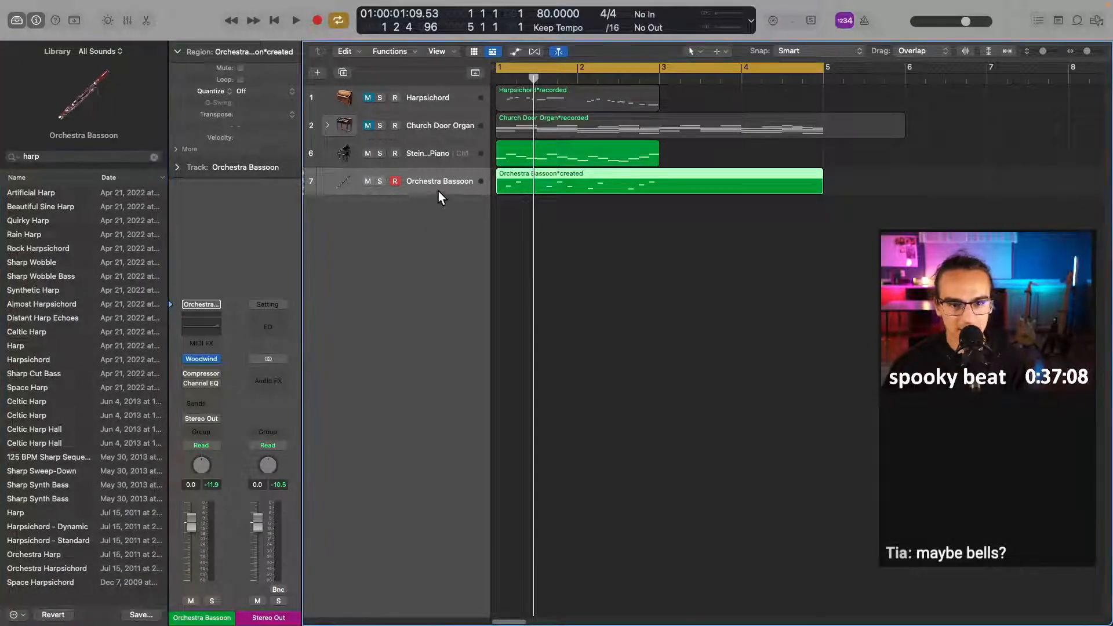
# - Add a software instrument track below Orchestra Bassoon, search its sounds for "harp", and load the Harp sound
pyautogui.click(322, 72)
pyautogui.click(736, 436)
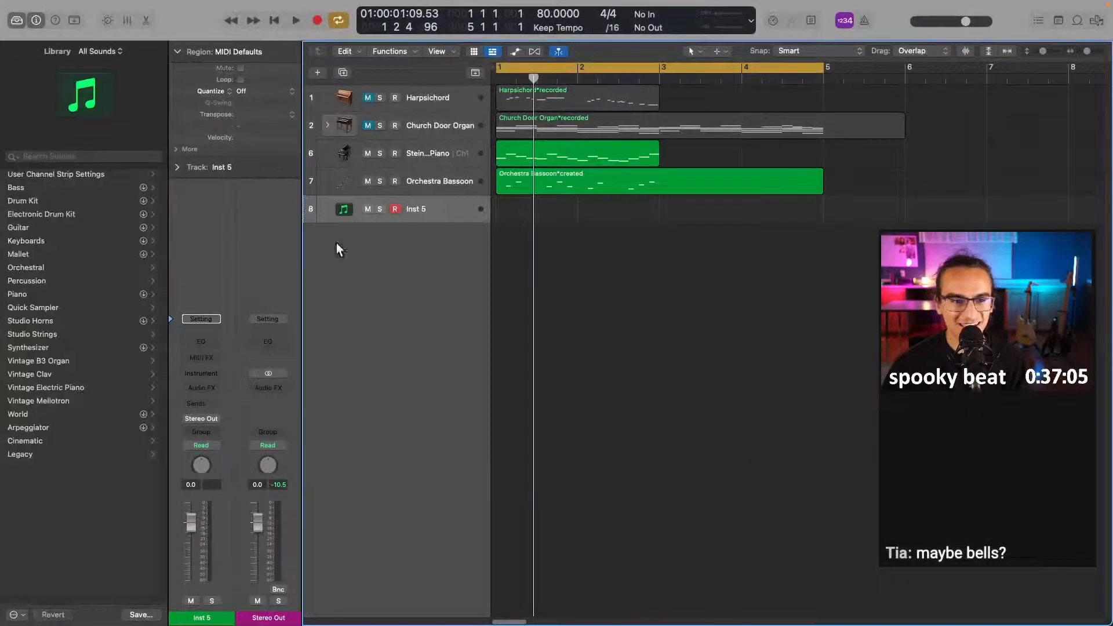
pyautogui.click(77, 157)
pyautogui.click(82, 158)
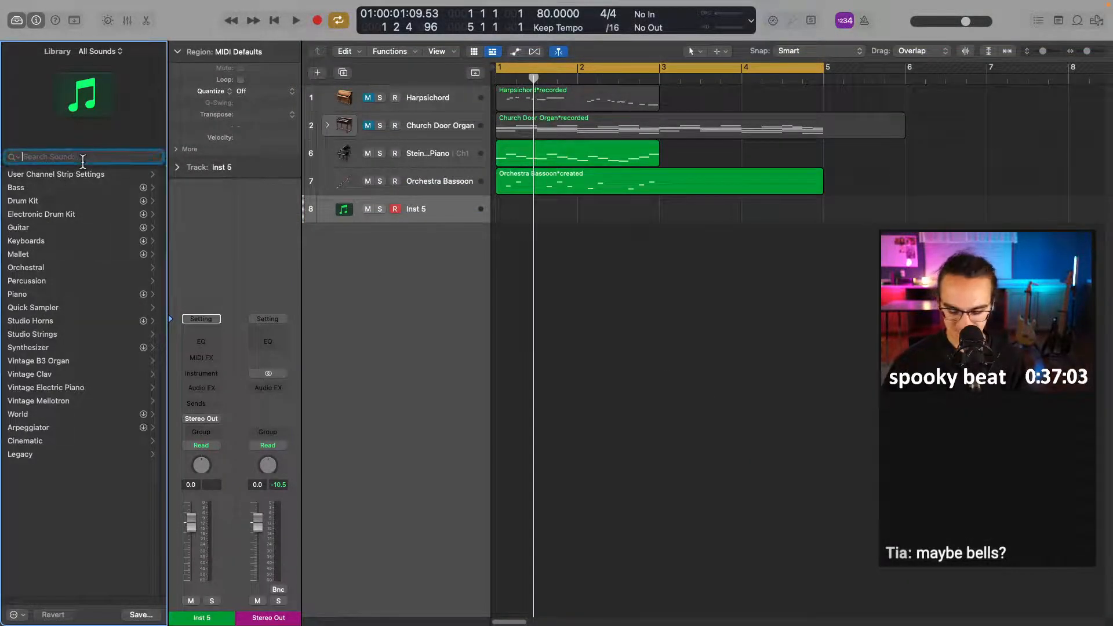
pyautogui.write('harp')
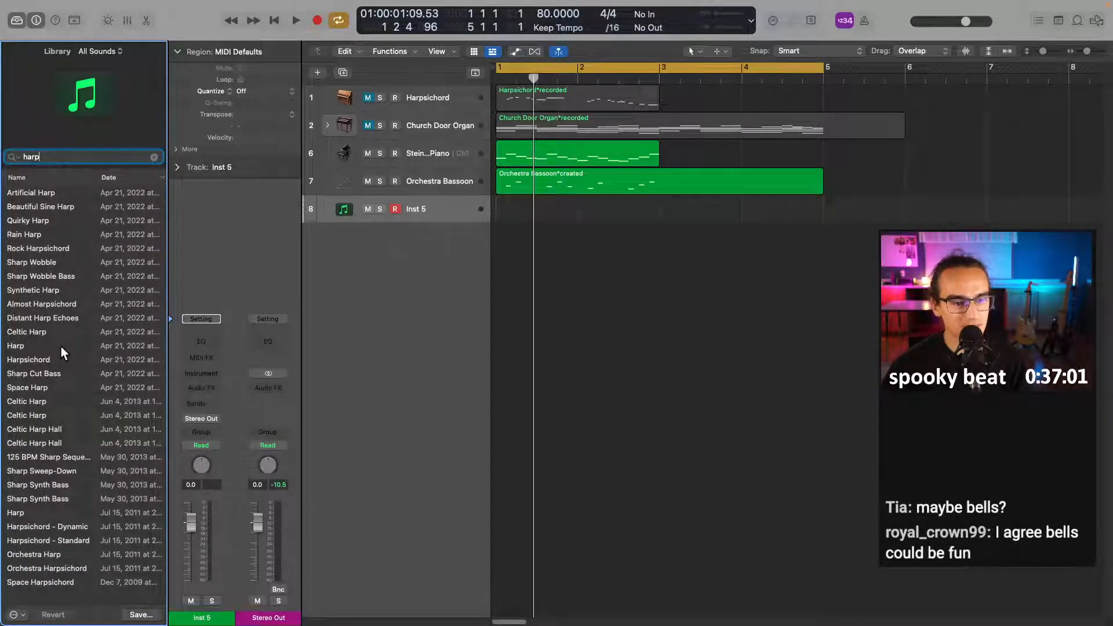
pyautogui.click(86, 513)
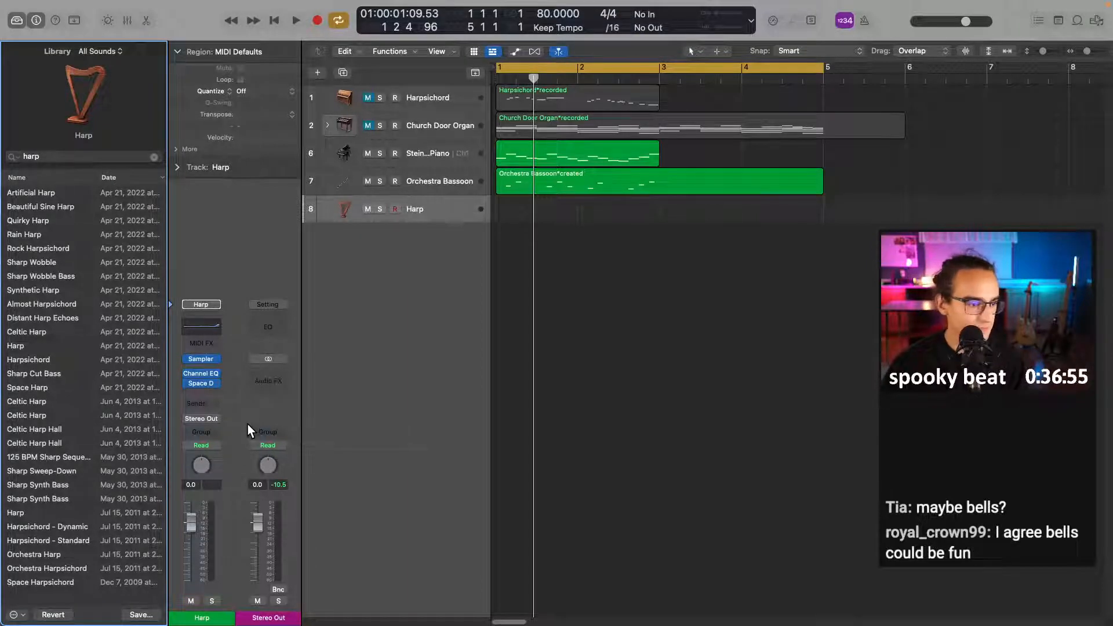
# - Turn on Musical Typing, try the Sharp Wobble Bass and Rock Harpsichord sounds, and load the second Harp sound from the April 2022 results
pyautogui.press('super+k')
pyautogui.press('a')
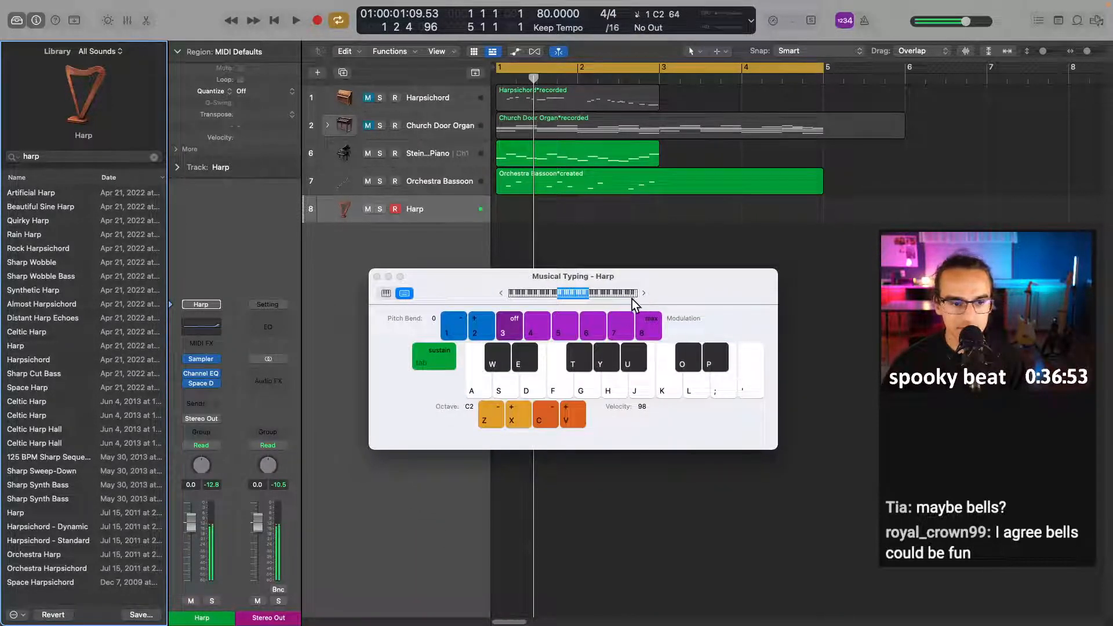
pyautogui.click(82, 278)
pyautogui.click(74, 249)
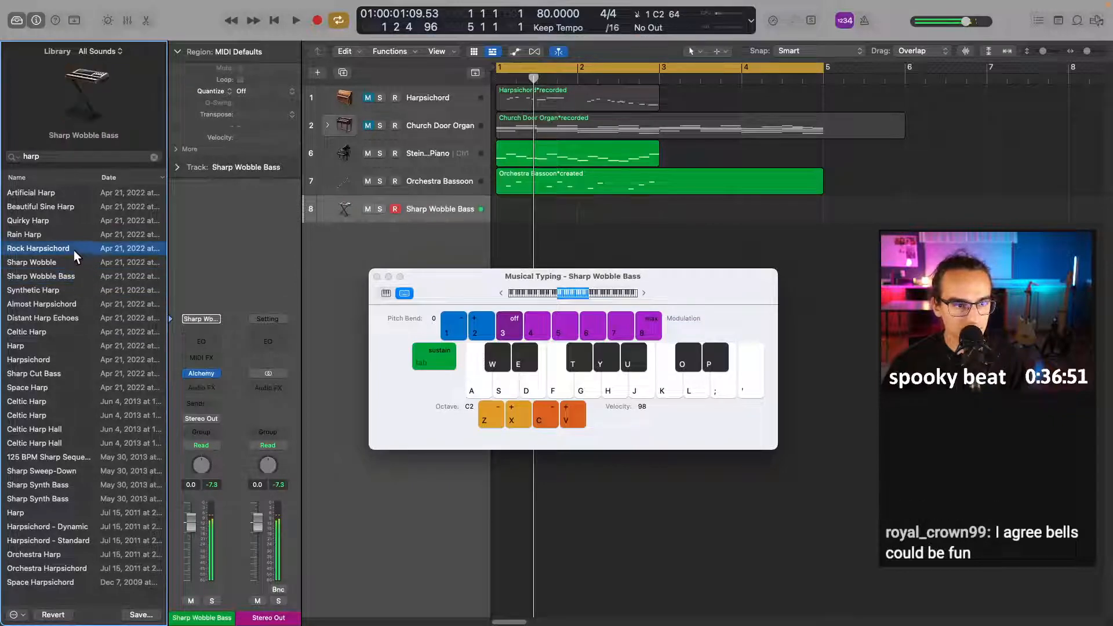
pyautogui.press('a')
pyautogui.click(65, 345)
pyautogui.press('e')
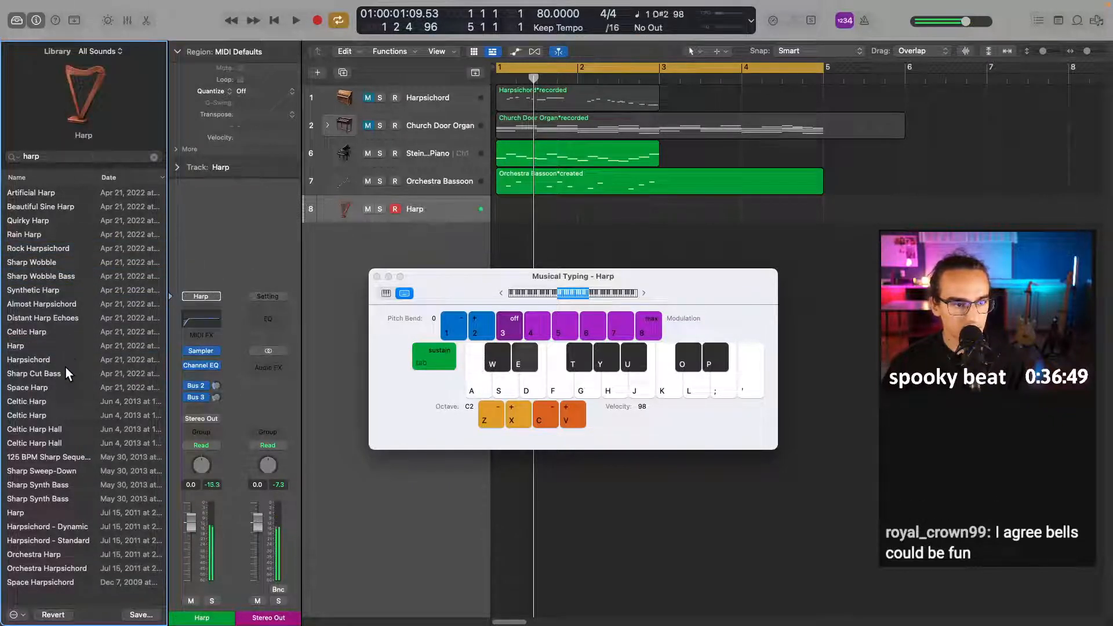
# - Audition the Harp sound with C, D# and G notes, raising the Musical Typing octave to C3
pyautogui.press('g')
pyautogui.press('a')
pyautogui.press('e')
pyautogui.press('x')
pyautogui.press('a')
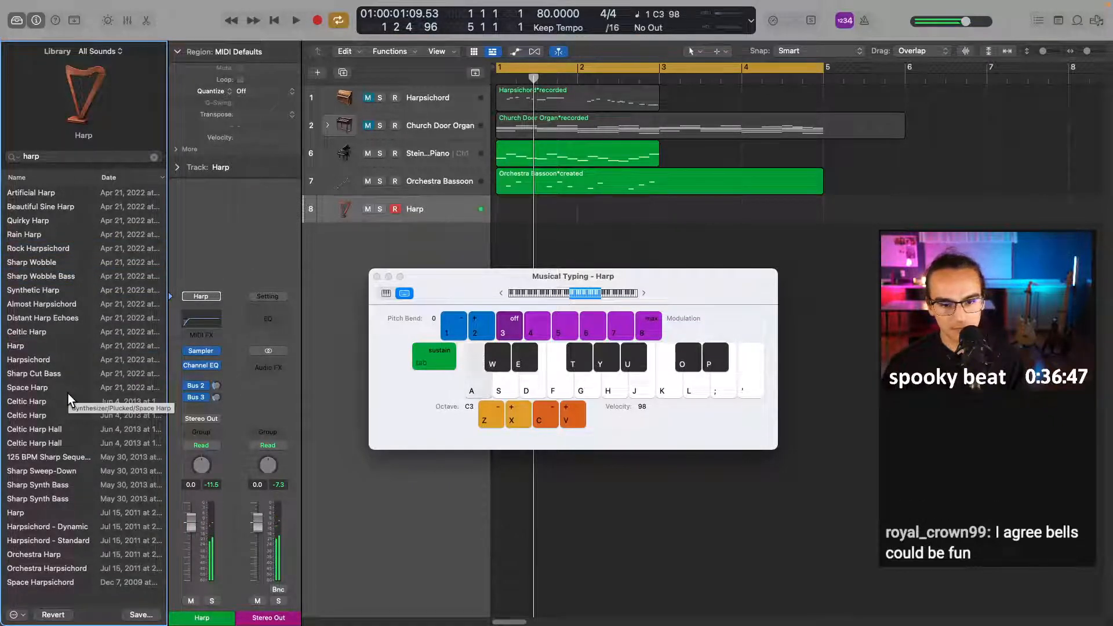
pyautogui.press('e')
pyautogui.press('k')
pyautogui.press('a')
pyautogui.press('g')
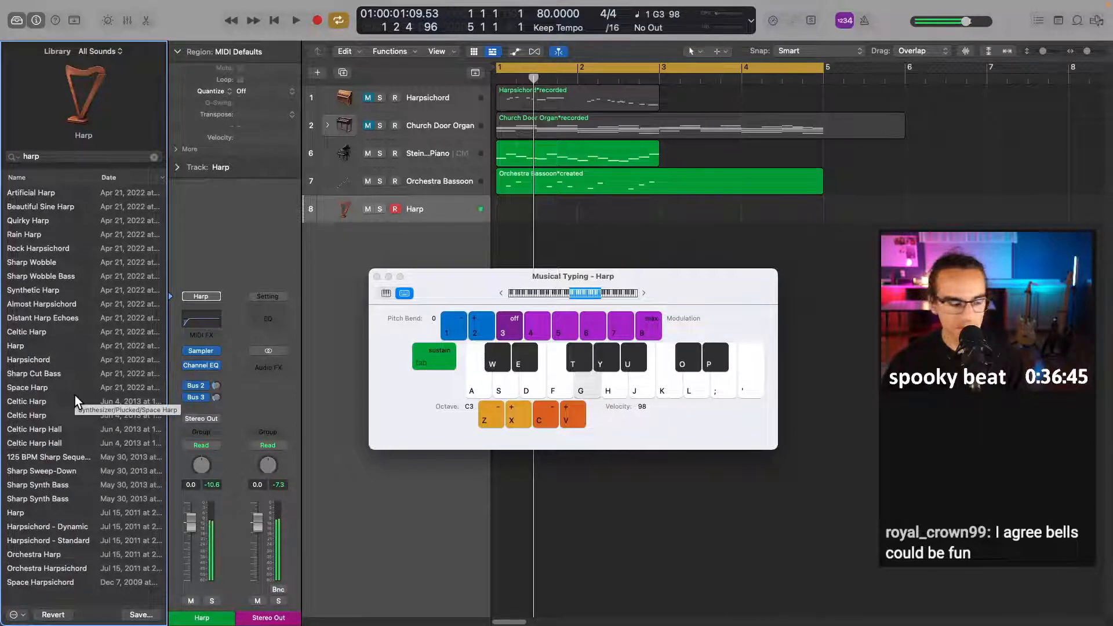
pyautogui.press('a')
pyautogui.press('k')
pyautogui.press('g')
pyautogui.press('a')
pyautogui.press('g')
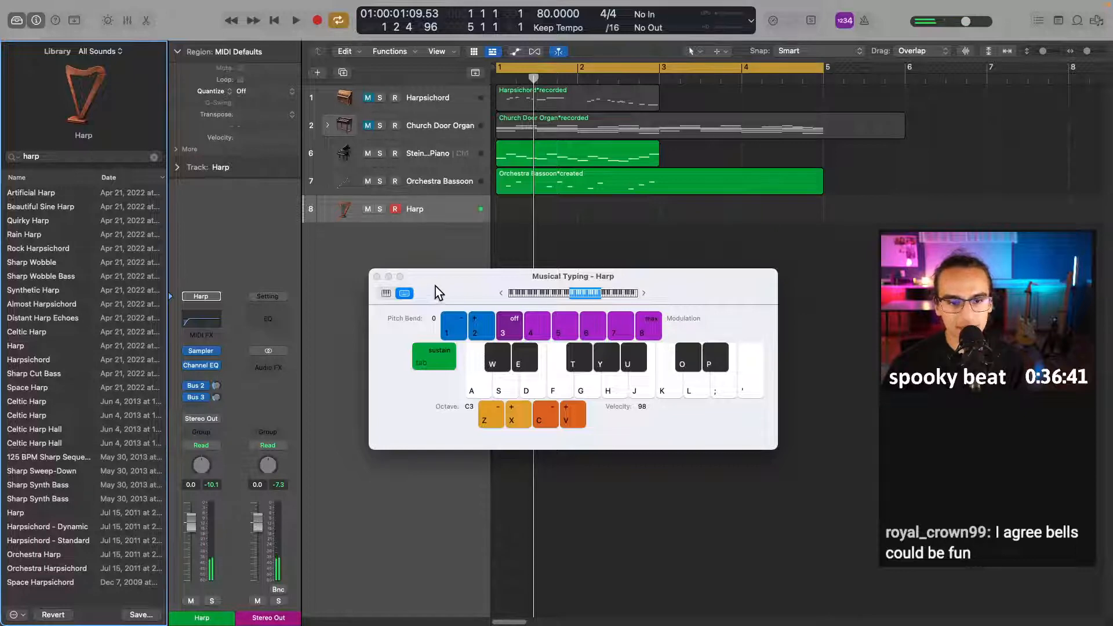
# - Add a software instrument track below Harp, search its sounds for "glock", and load the first Glockenspiel
pyautogui.click(438, 209)
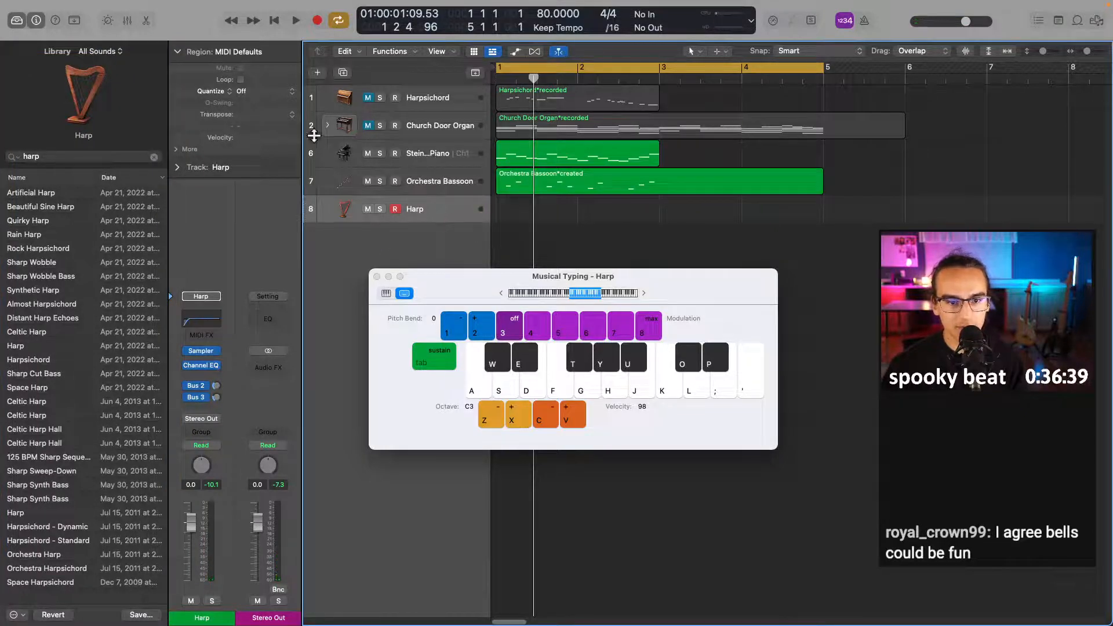
pyautogui.click(317, 72)
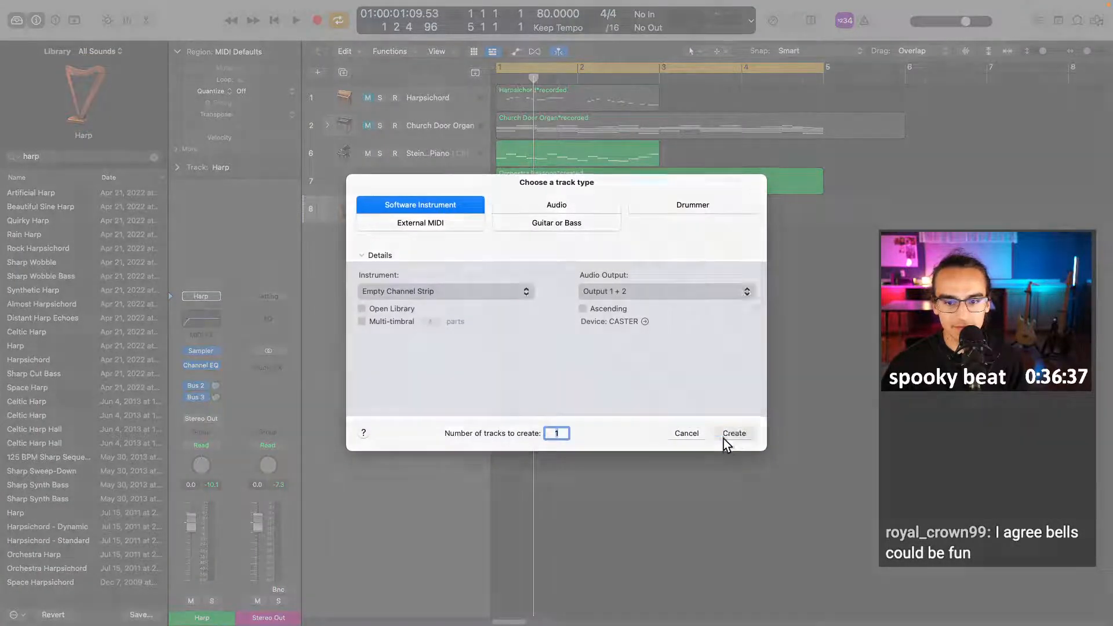
pyautogui.click(724, 439)
pyautogui.click(67, 153)
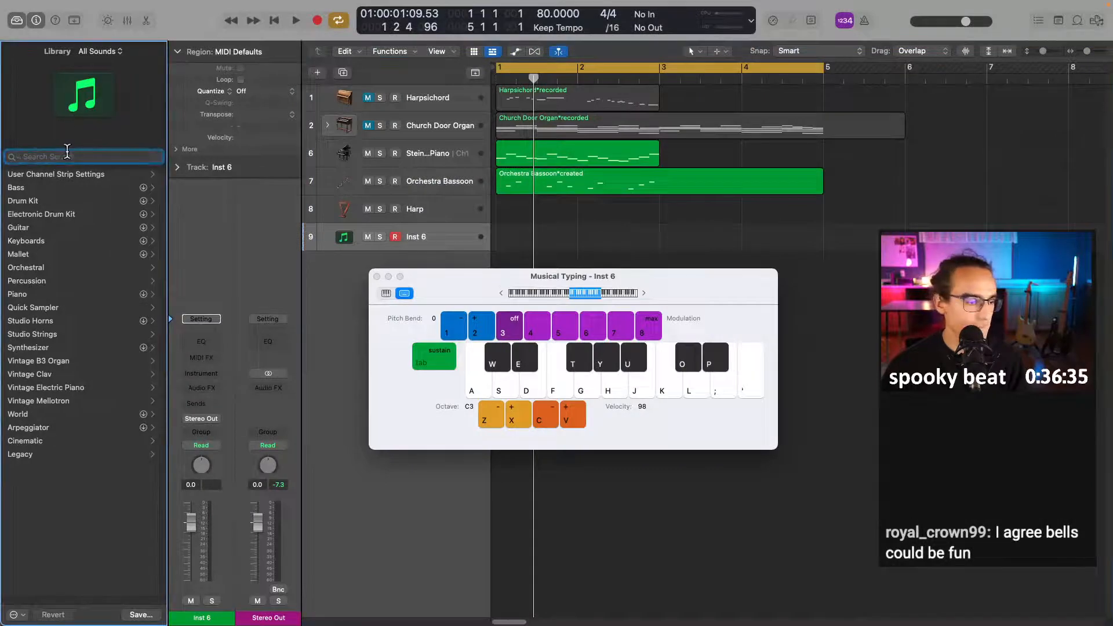
pyautogui.write('glock')
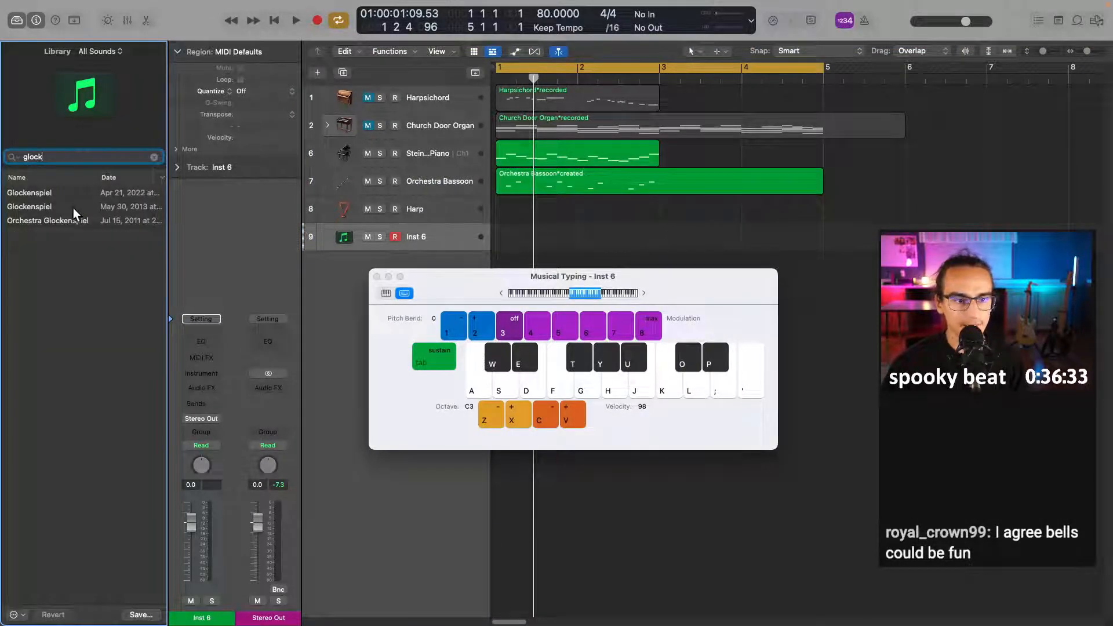
pyautogui.click(67, 196)
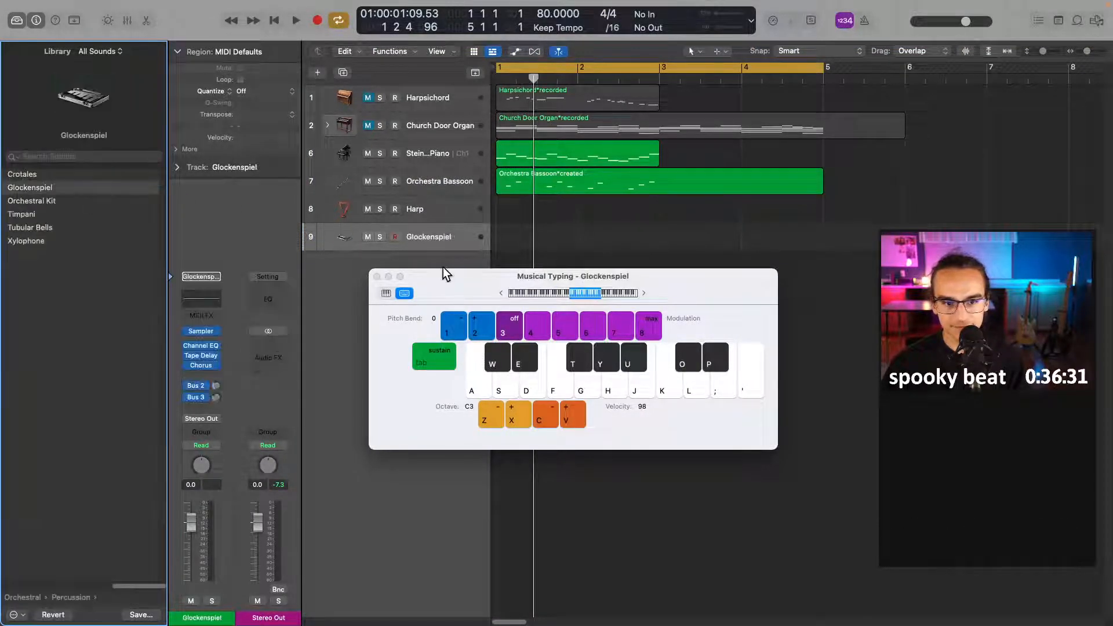
# - Audition the Glockenspiel by playing C, D#, G and higher C and D notes from the C3 octave
pyautogui.press('a')
pyautogui.press('g')
pyautogui.press('k')
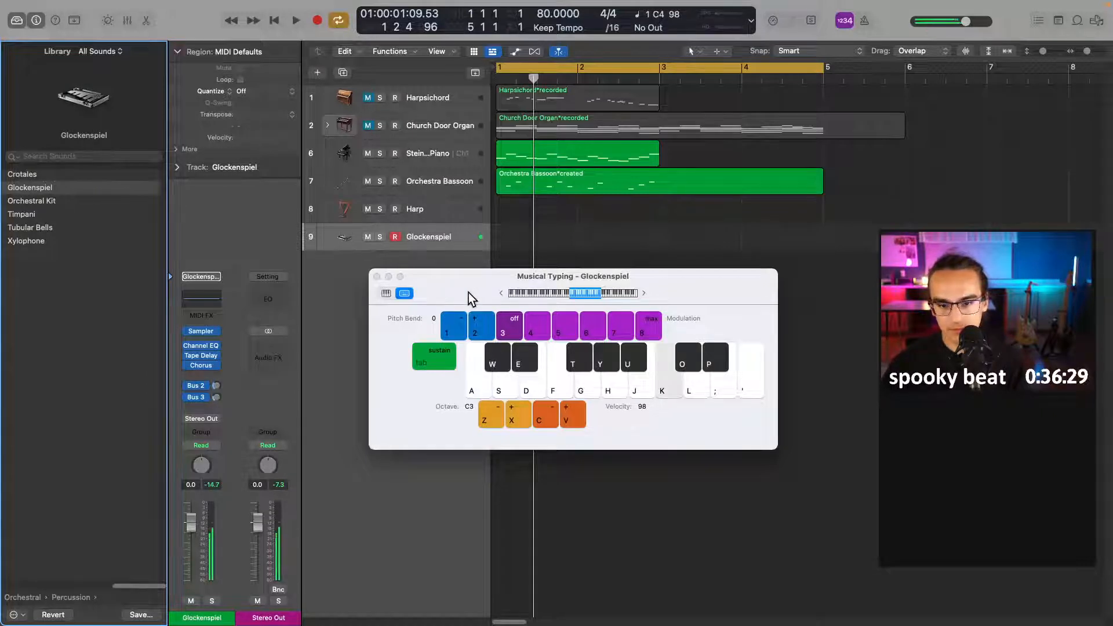
pyautogui.press('l')
pyautogui.press('l')
pyautogui.press('g')
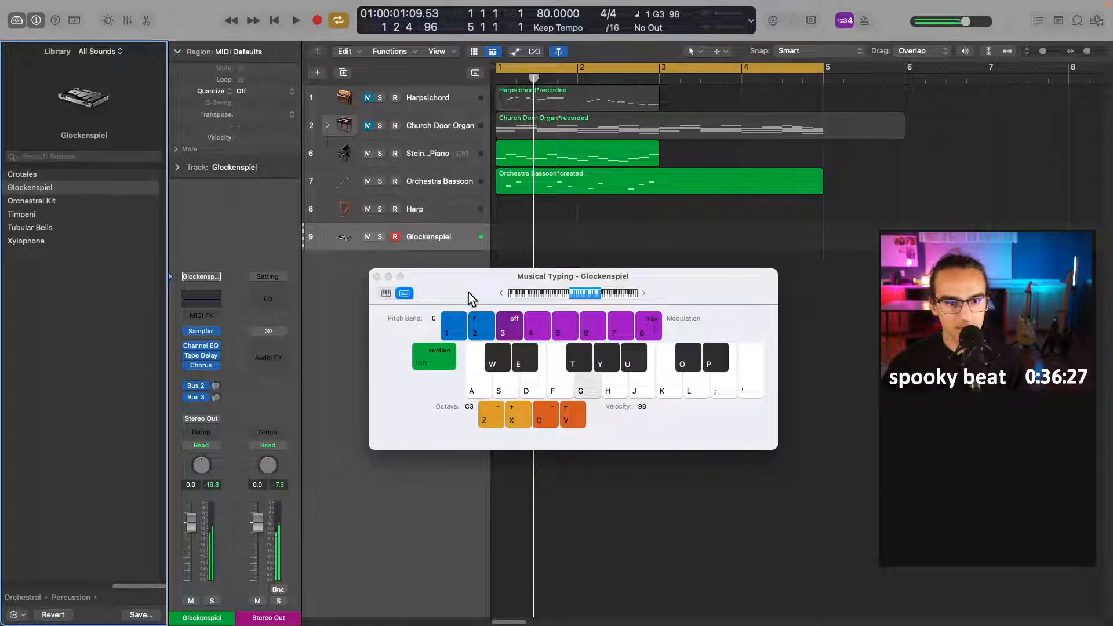
pyautogui.press('e')
# - Add a software instrument track below Glockenspiel, search for "crotal", load the first Crotales sound and audition it
pyautogui.click(316, 71)
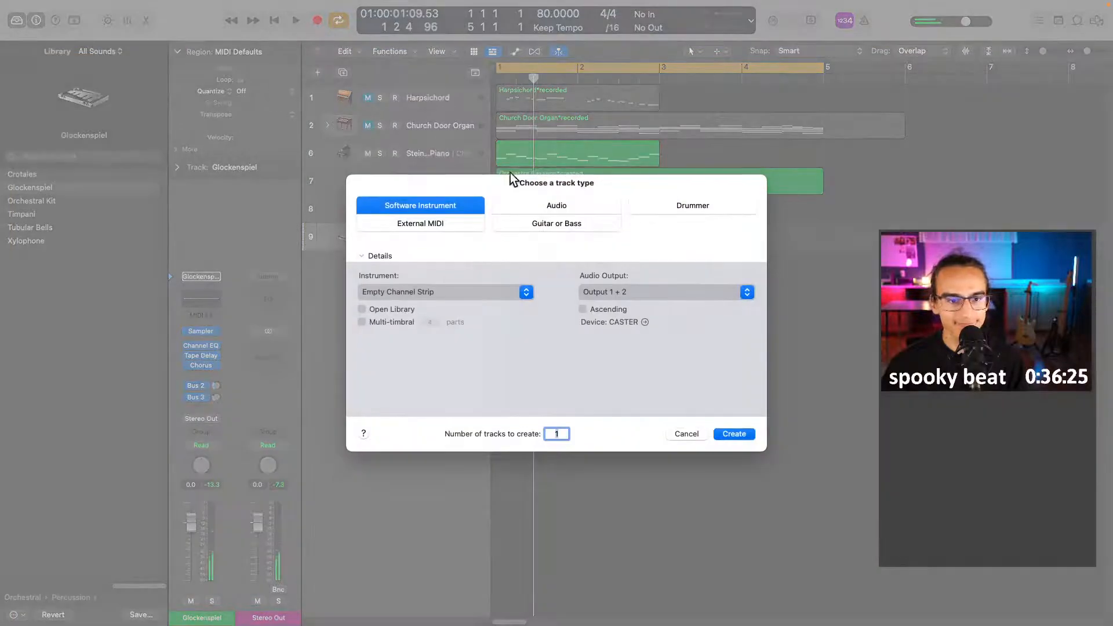
pyautogui.click(734, 433)
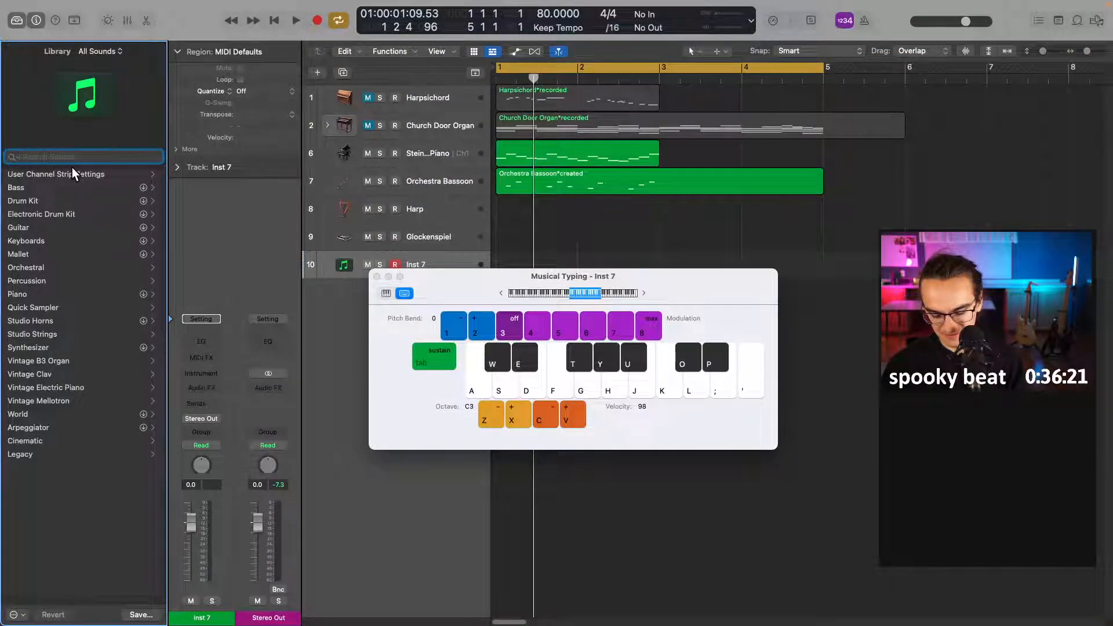
pyautogui.write('crotal')
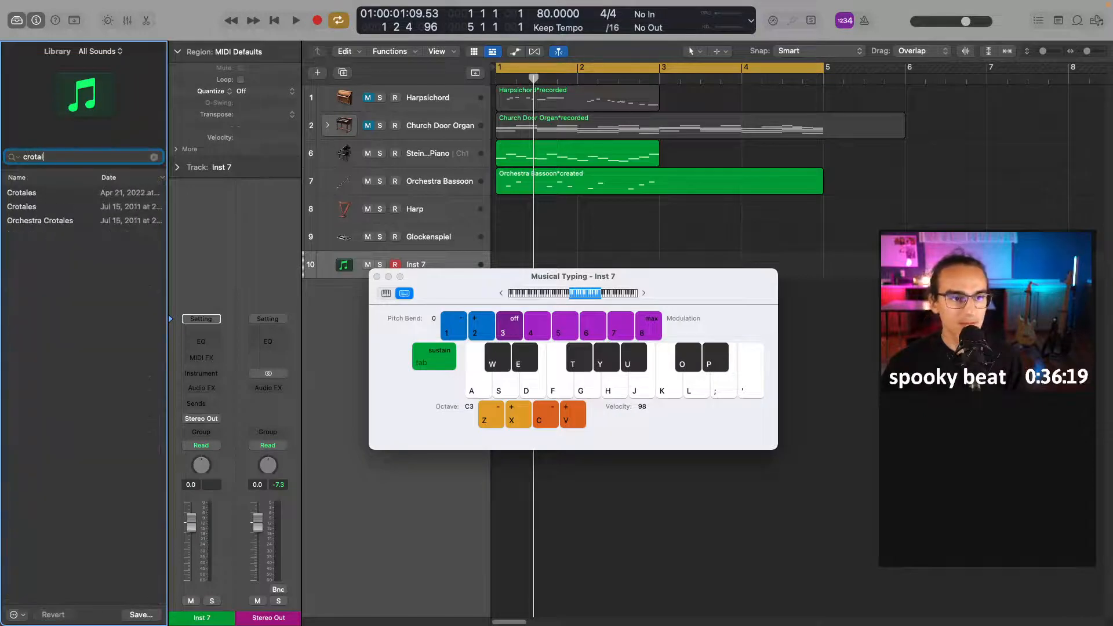
pyautogui.click(65, 197)
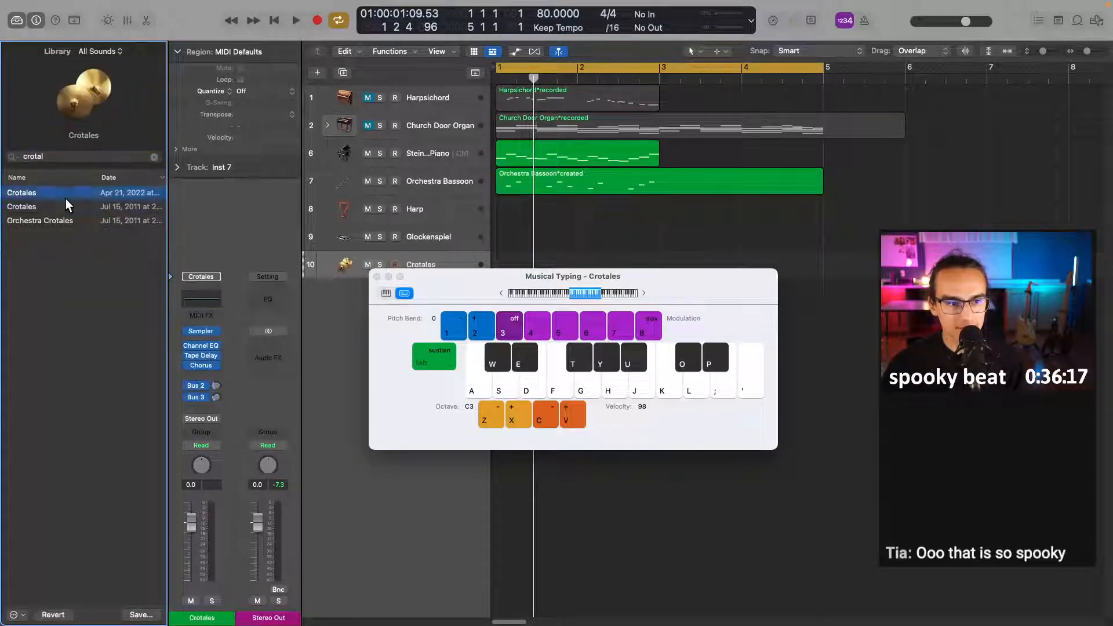
pyautogui.press('a')
pyautogui.press('e')
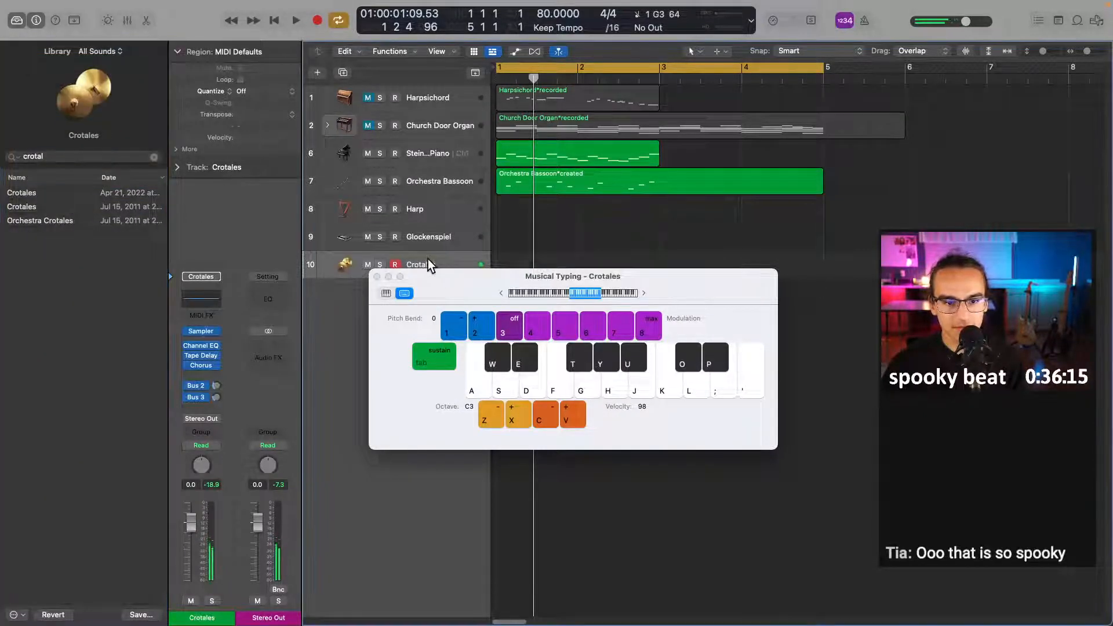
# - Add a software instrument track below Crotales, search for "tubu", load and audition the first Tubular Bells, and close Musical Typing
pyautogui.click(317, 72)
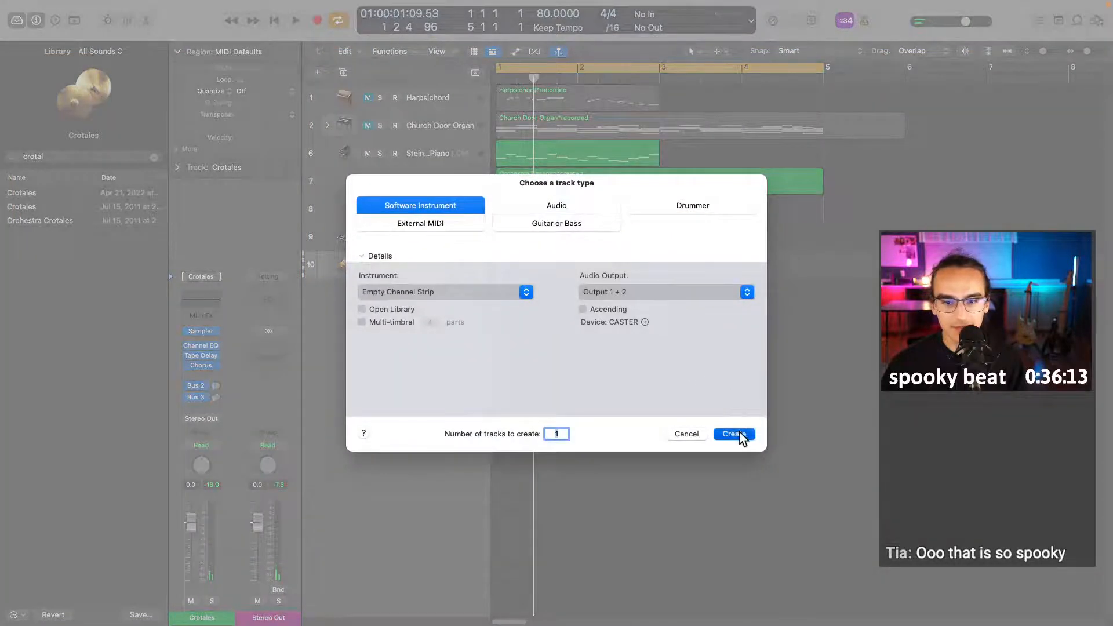
pyautogui.click(733, 434)
pyautogui.click(75, 155)
pyautogui.write('t')
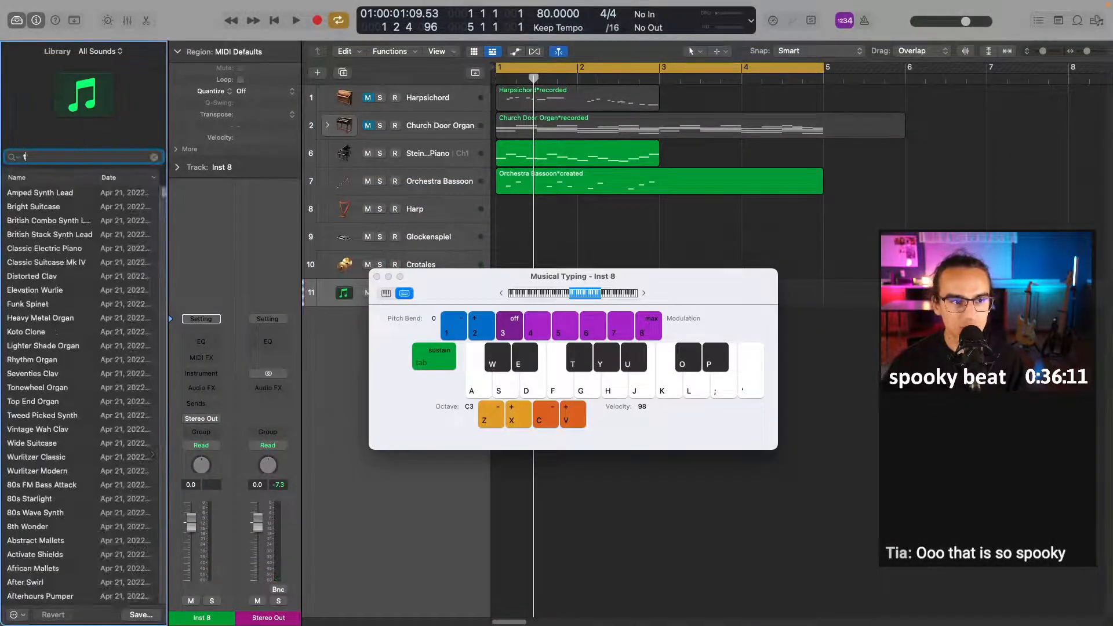
pyautogui.write('ubu')
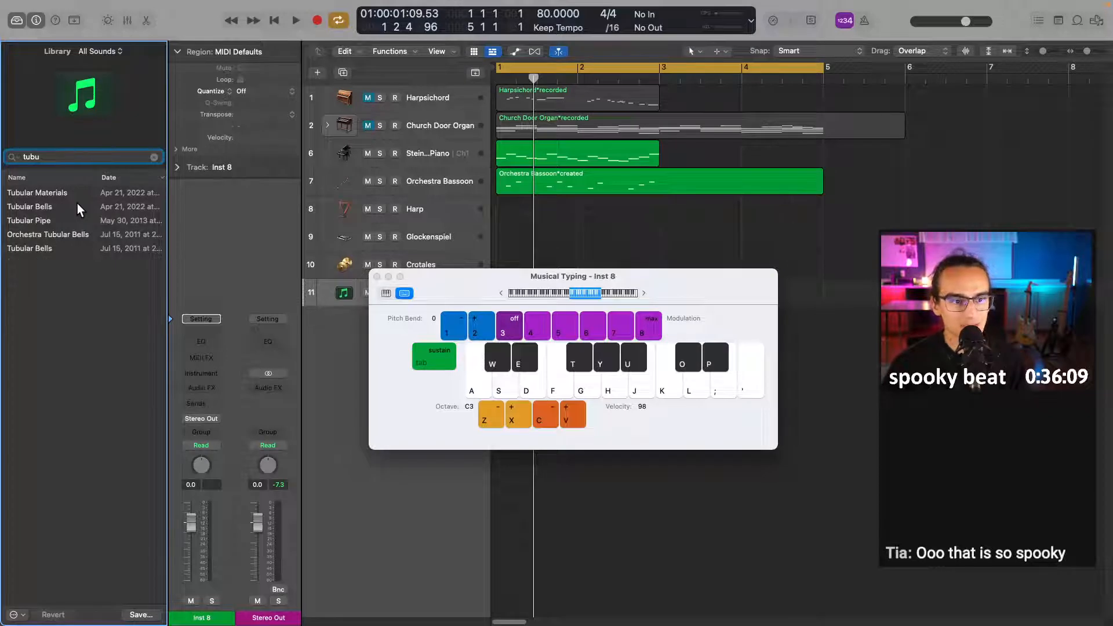
pyautogui.click(63, 207)
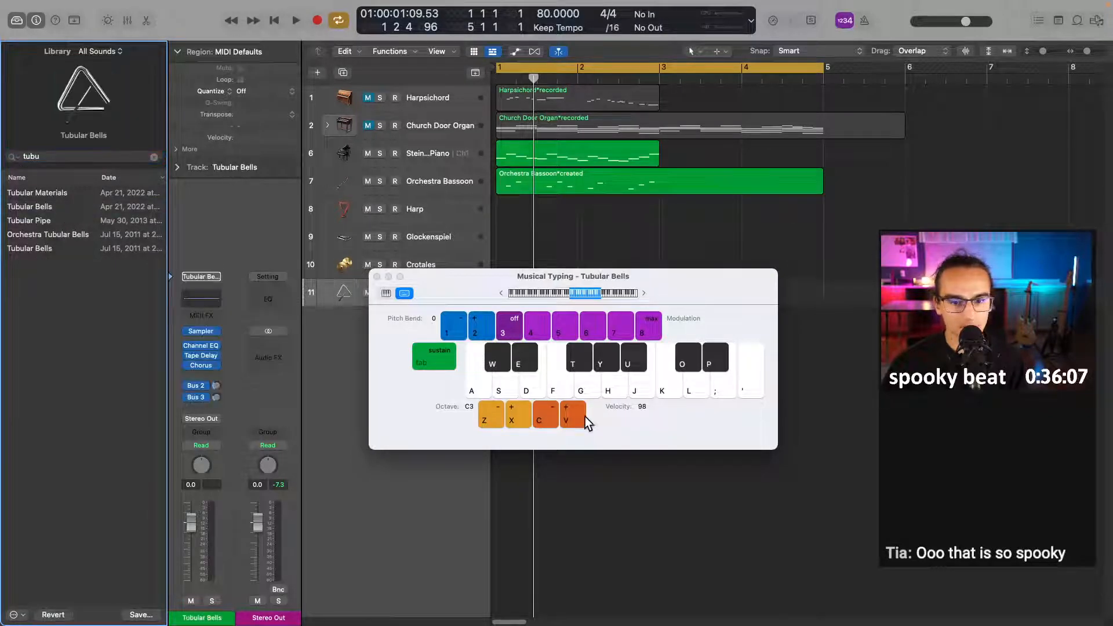
pyautogui.click(580, 390)
pyautogui.click(377, 276)
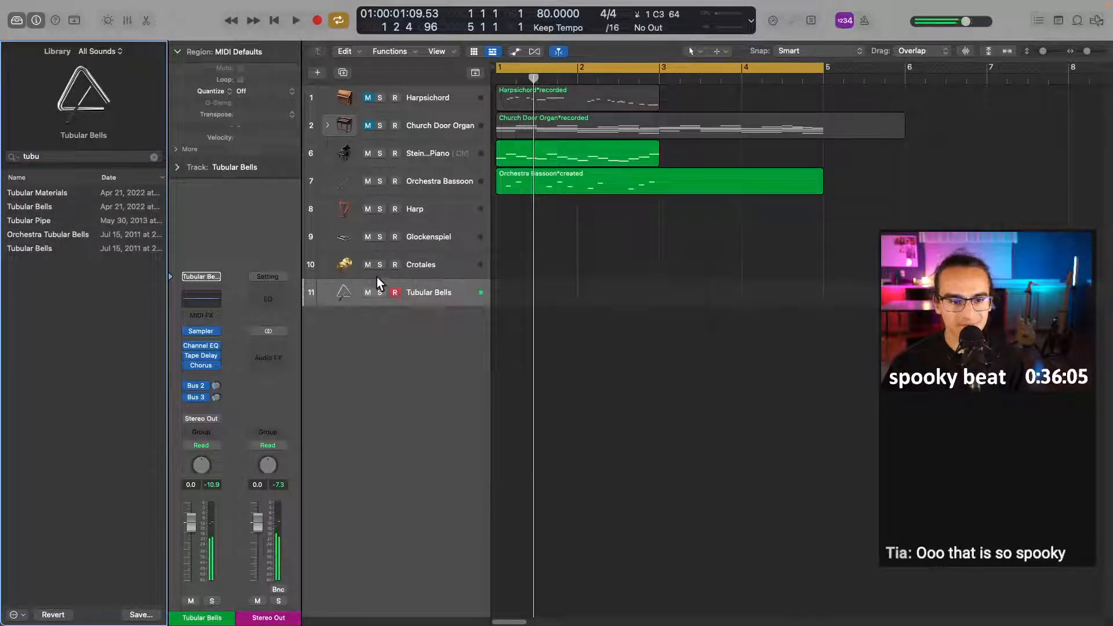
pyautogui.click(434, 301)
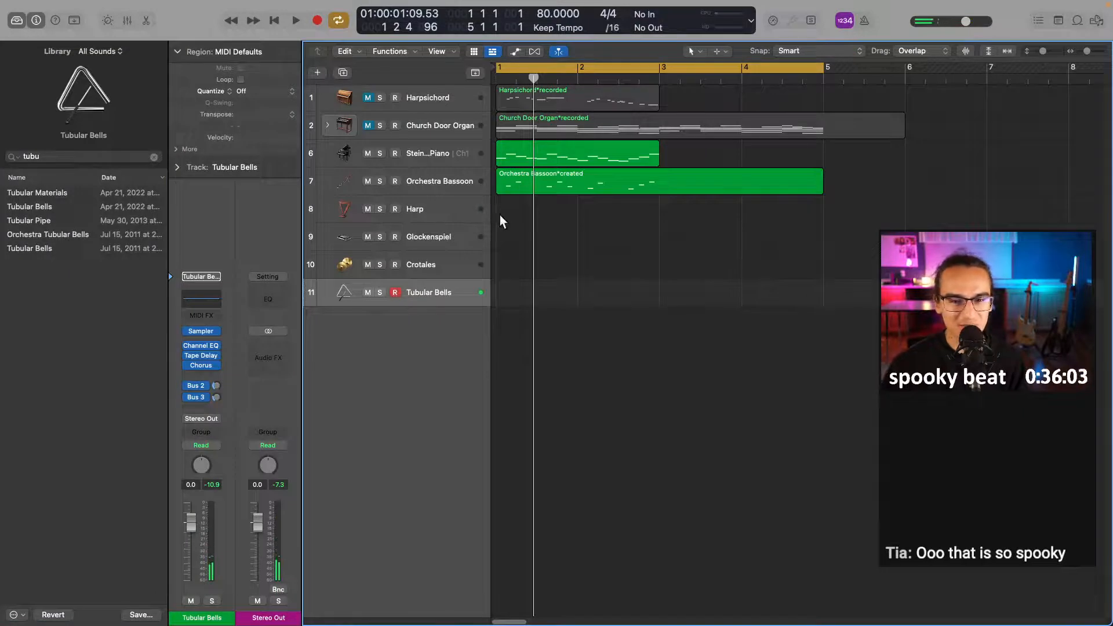
# - Play the song from bar 1 and create an empty MIDI region in bar 1 of the Harp track
pyautogui.moveTo(529, 78); pyautogui.dragTo(483, 77)
pyautogui.press('space')
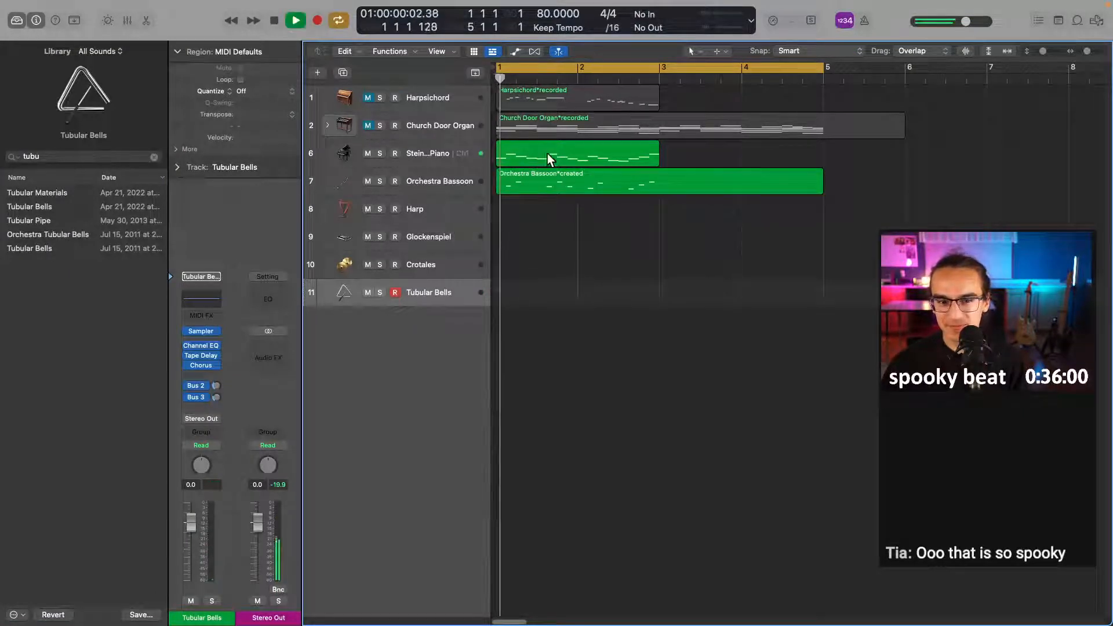
pyautogui.rightClick(503, 210)
pyautogui.click(532, 213)
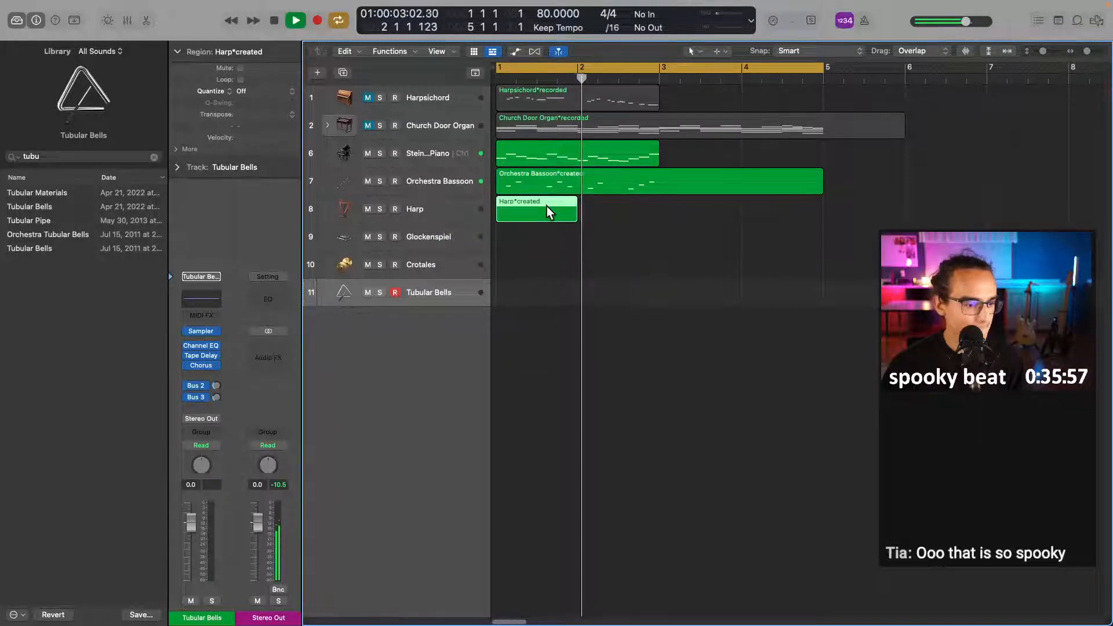
# - Stop playback, lengthen the empty Harp region to end at bar 5, and select the Harp track
pyautogui.doubleClick(574, 207)
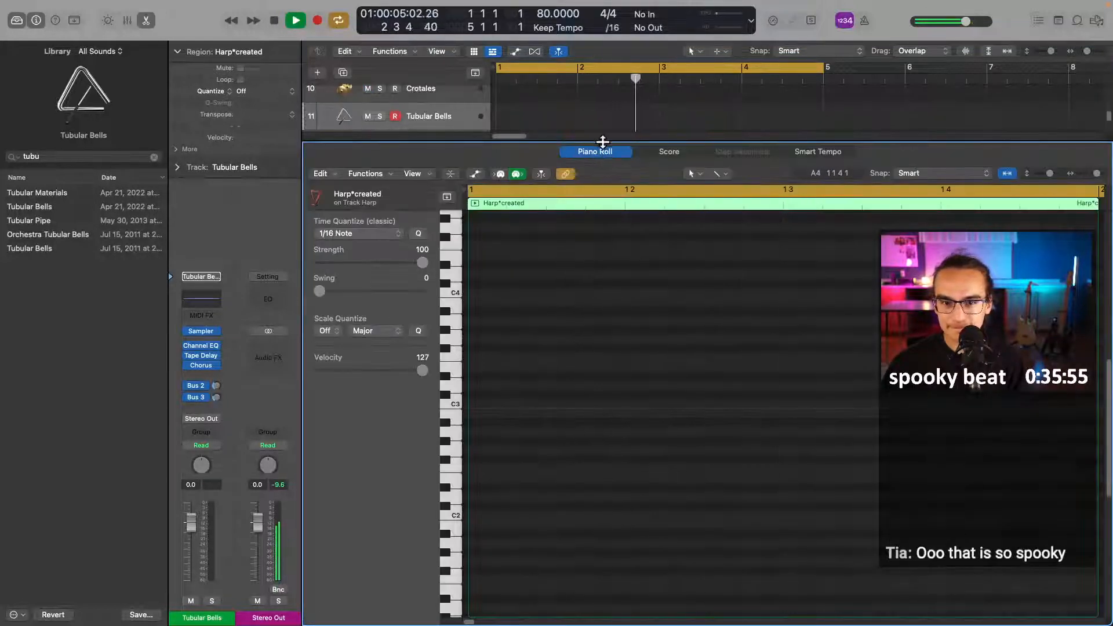
pyautogui.press('p')
pyautogui.press('space')
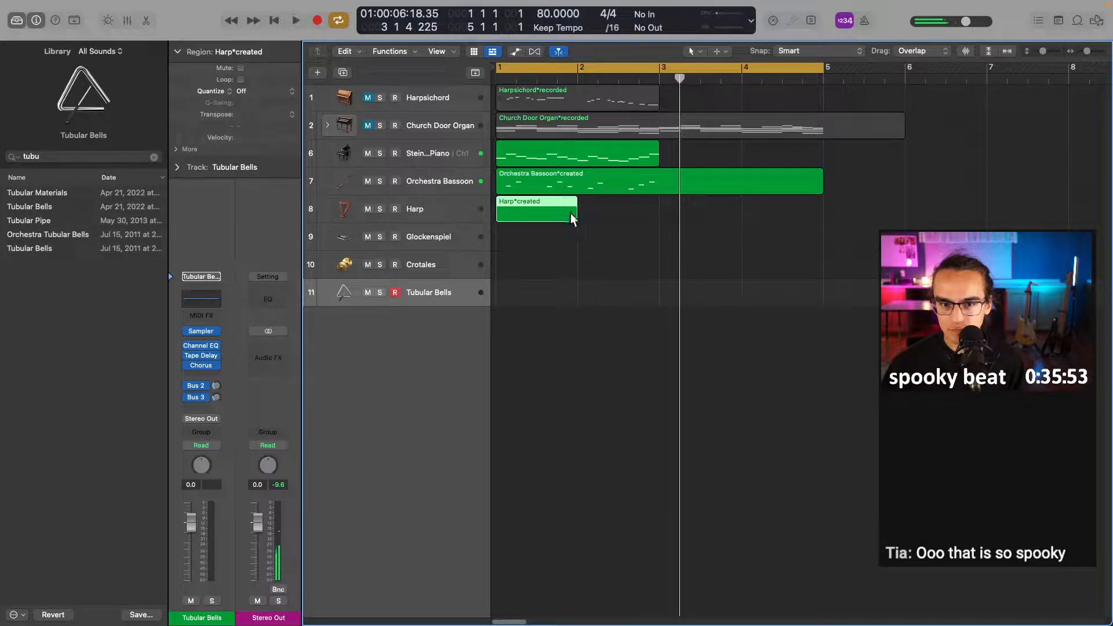
pyautogui.moveTo(574, 212); pyautogui.dragTo(823, 214)
pyautogui.click(465, 210)
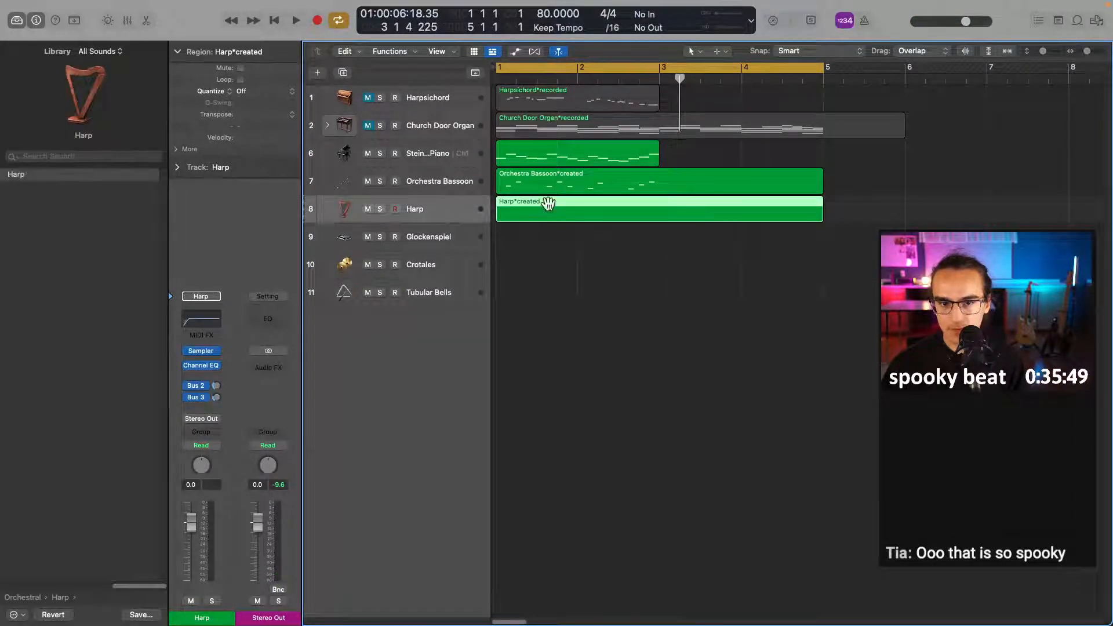
pyautogui.doubleClick(545, 205)
pyautogui.press('b')
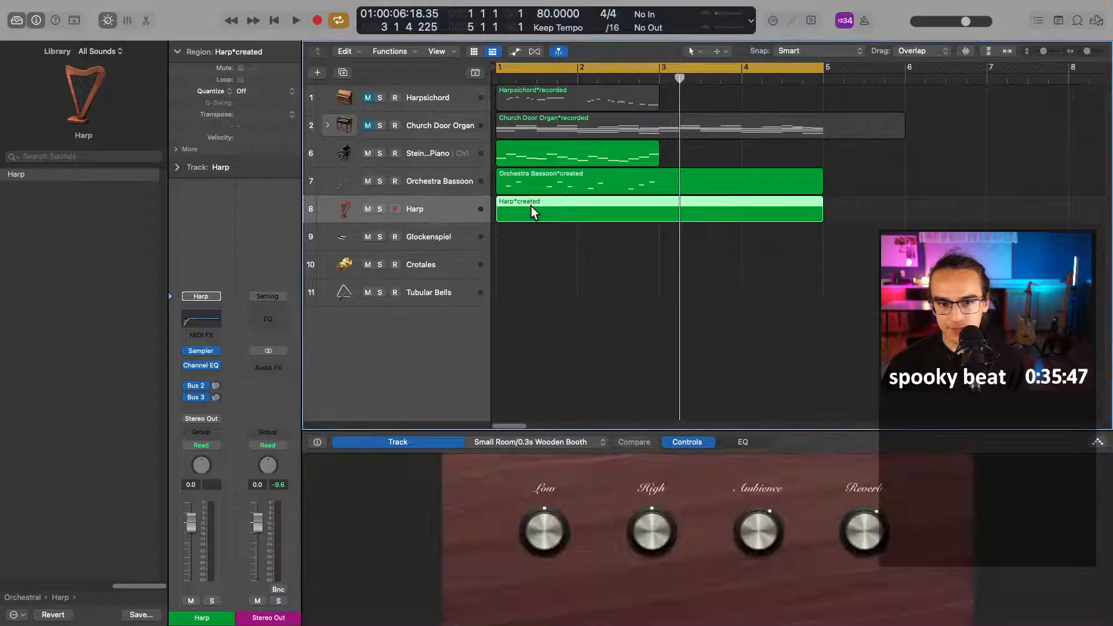
pyautogui.doubleClick(531, 207)
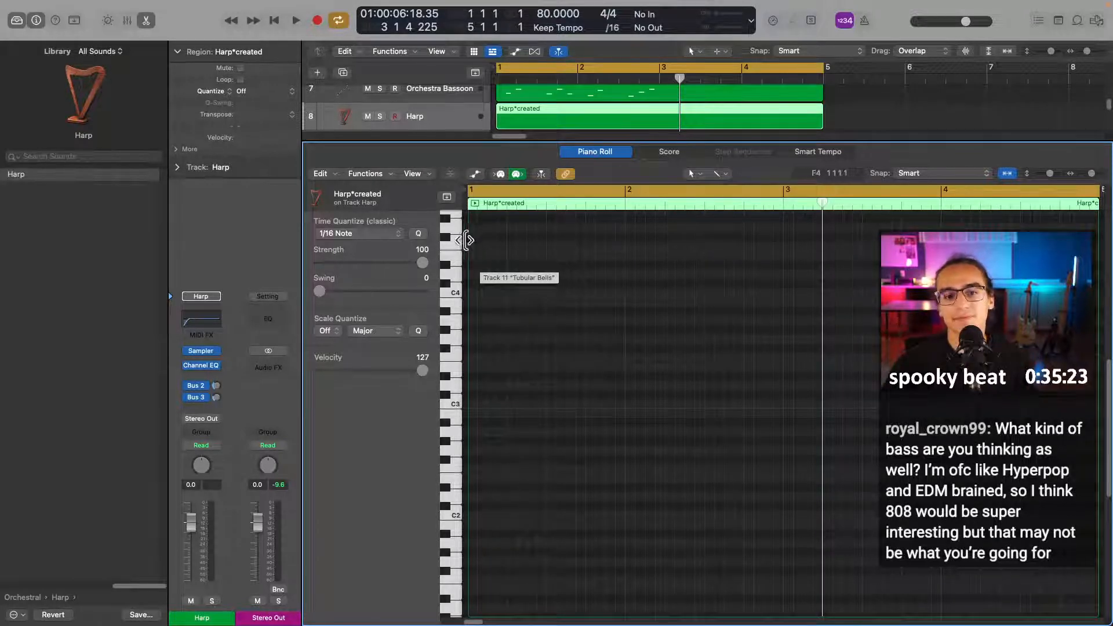
pyautogui.press('e')
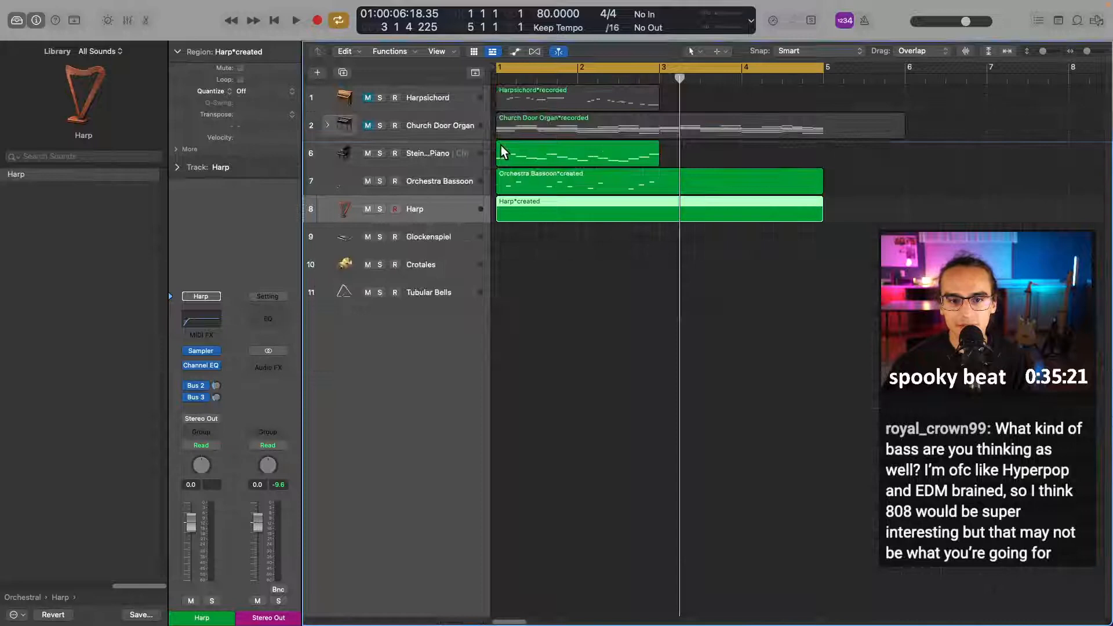
# - Add a software instrument track below Tubular Bells
pyautogui.click(456, 315)
pyautogui.click(318, 72)
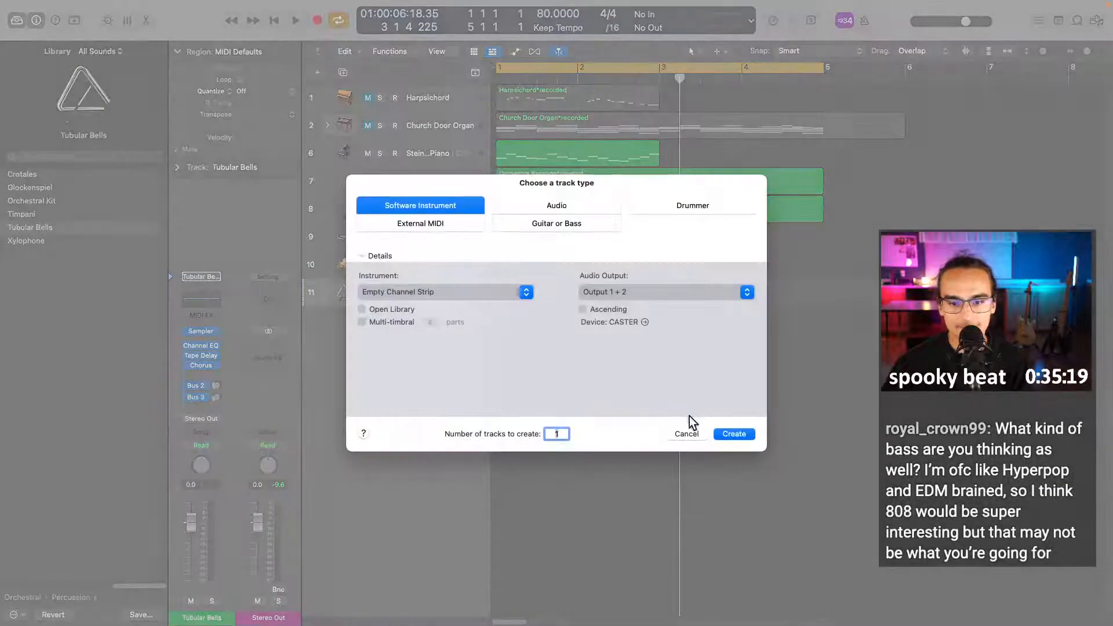
pyautogui.click(731, 432)
# - Search the sound library for "upright" and load Upright Studio Bass on the new track
pyautogui.click(99, 158)
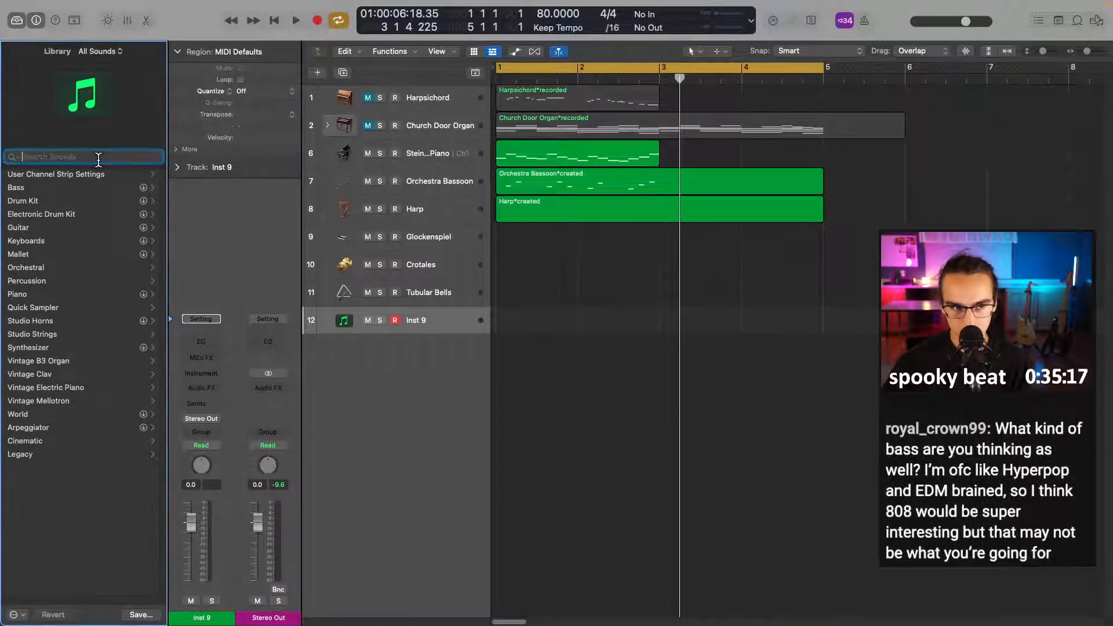
pyautogui.write('bass')
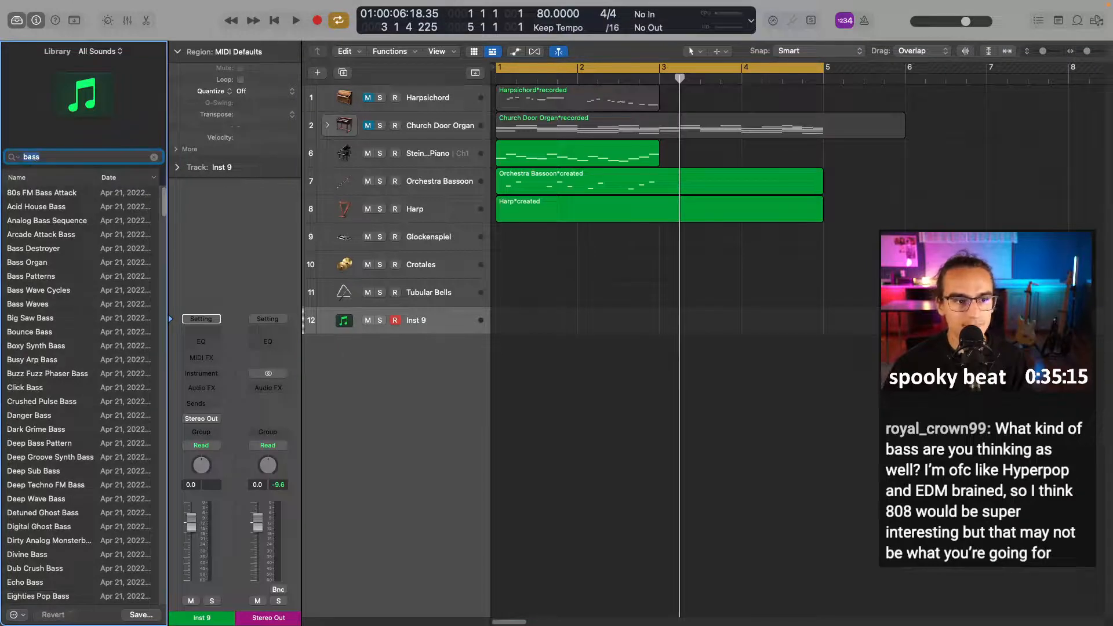
pyautogui.write('upbri')
pyautogui.press('BackSpace')
pyautogui.press('BackSpace')
pyautogui.press('BackSpace')
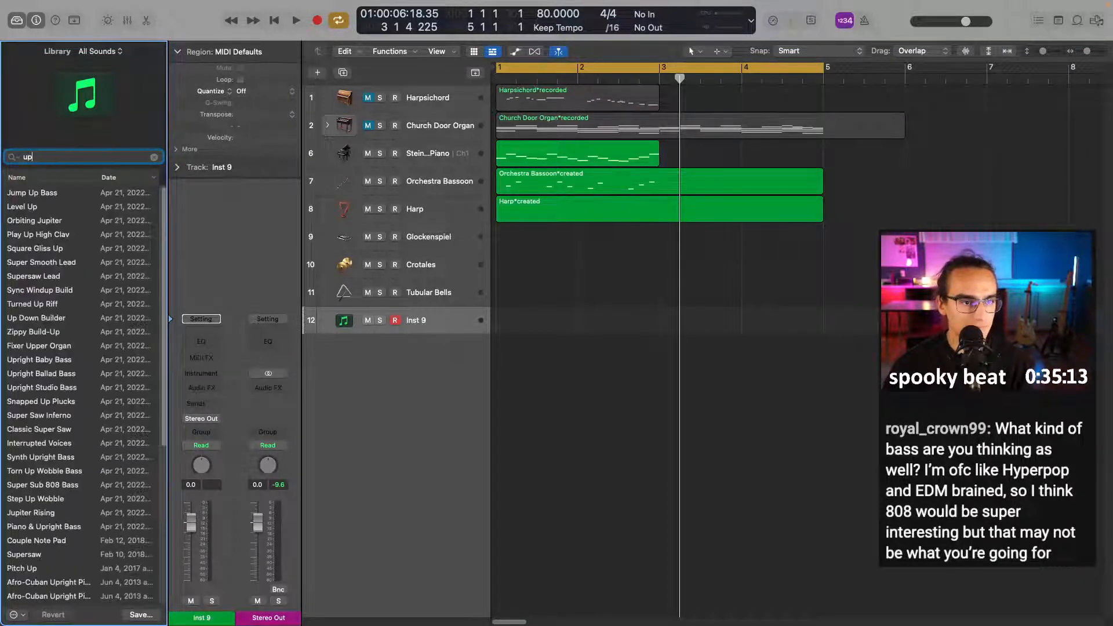
pyautogui.write('right')
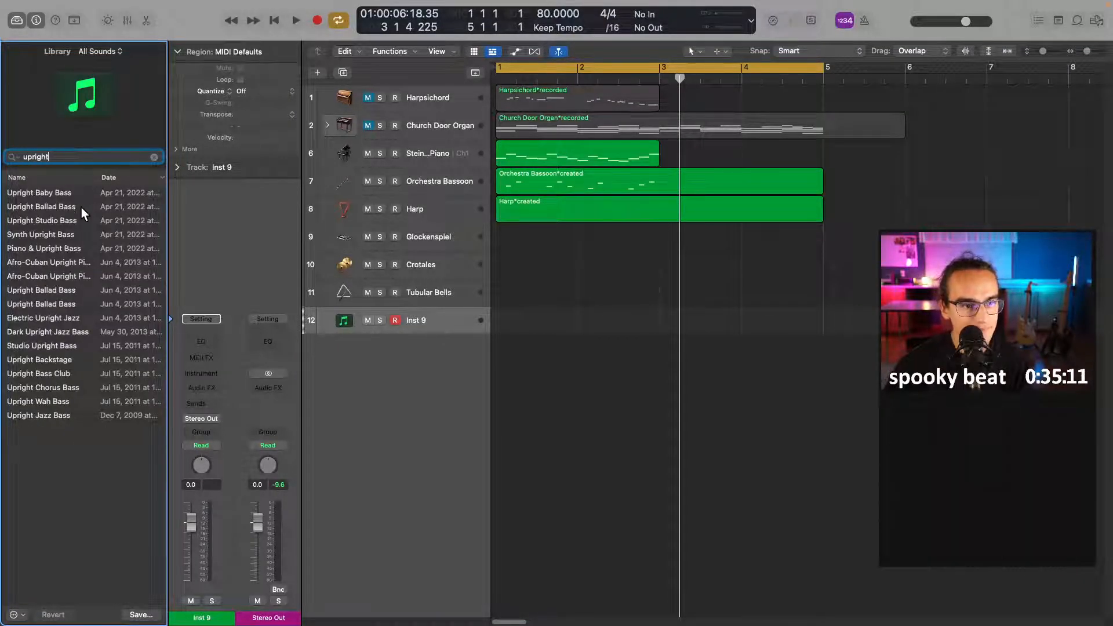
pyautogui.click(79, 221)
pyautogui.click(441, 325)
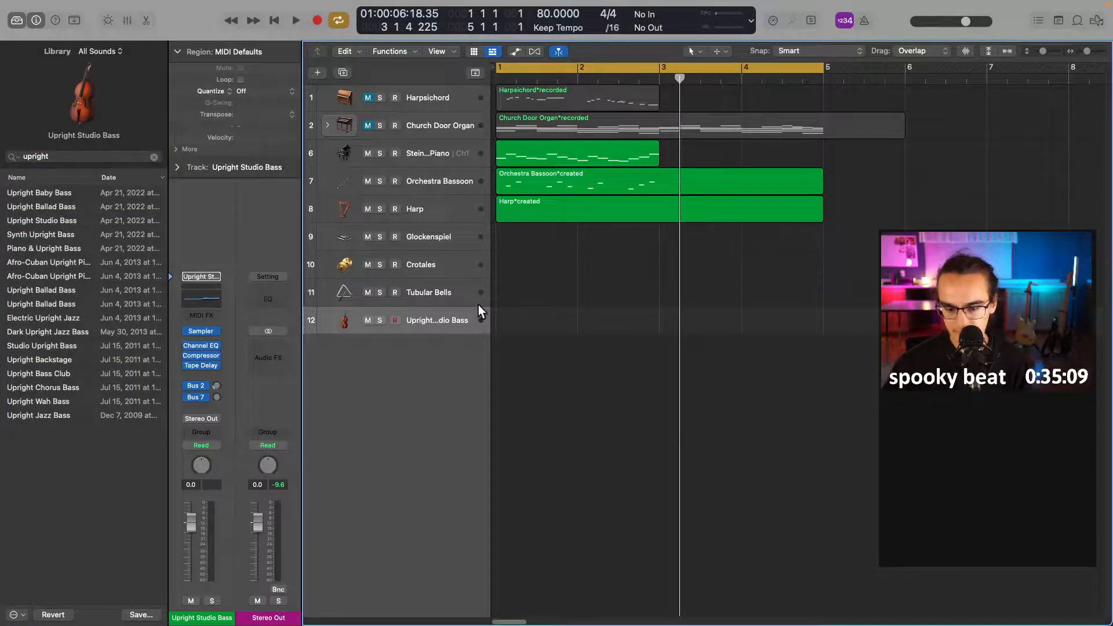
# - Audition the upright bass with Musical Typing, lowering the octave to C2
pyautogui.press('super+k')
pyautogui.press('a')
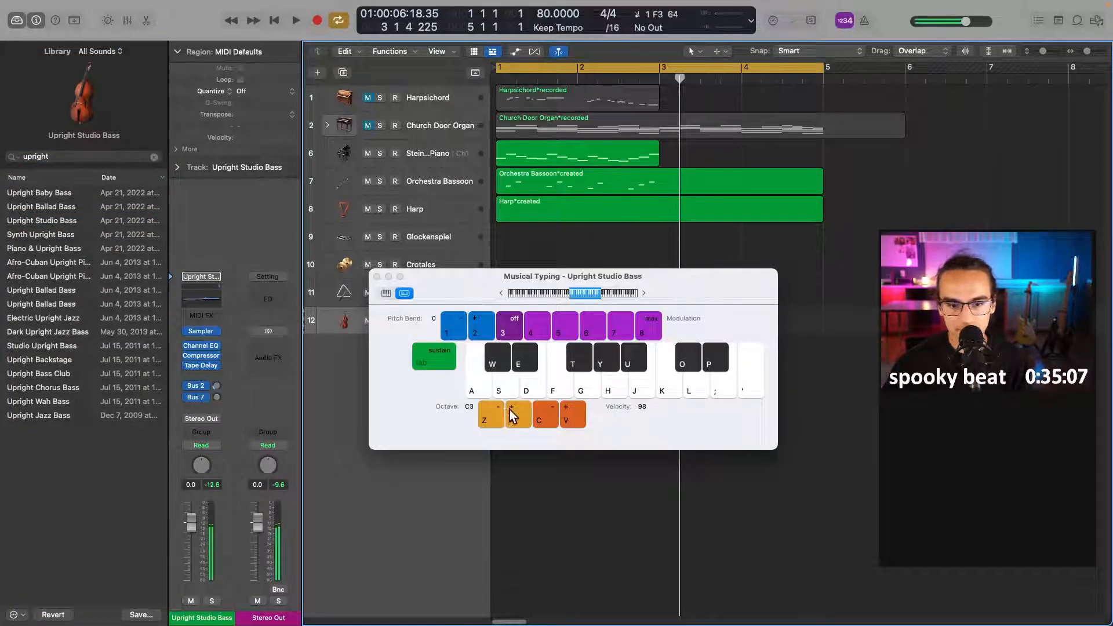
pyautogui.press('z')
pyautogui.press('a')
pyautogui.press('f')
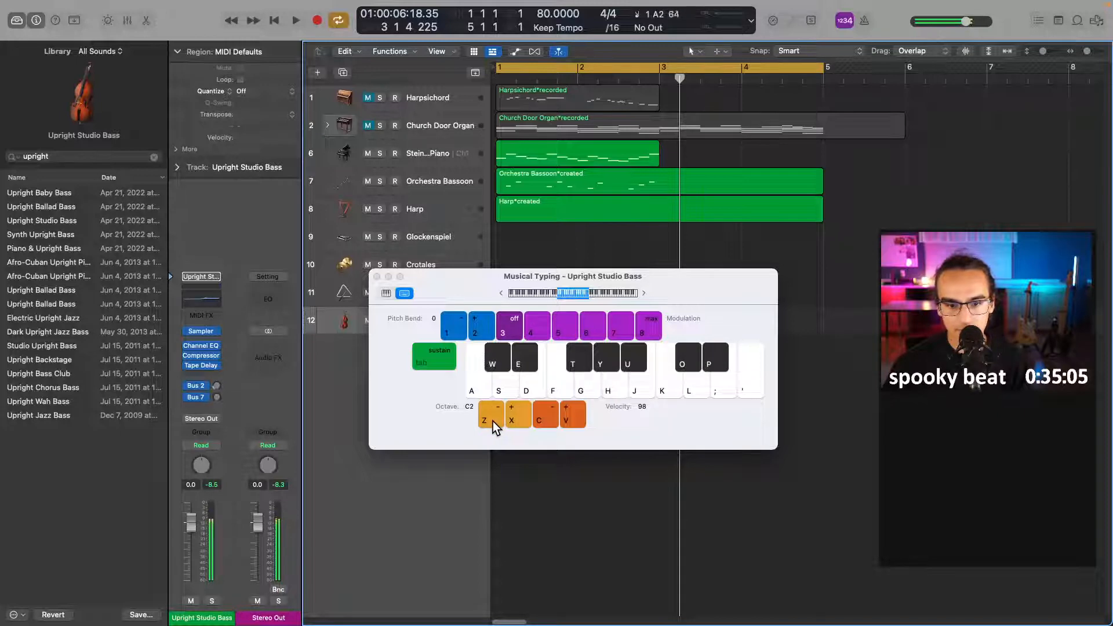
pyautogui.press('h')
pyautogui.press('f')
pyautogui.press('a')
# - Bypass the bass track's Bus 2 and Bus 7 sends, Tape Delay and Channel EQ, audition the drier sound, and close Musical Typing
pyautogui.click(190, 399)
pyautogui.click(189, 386)
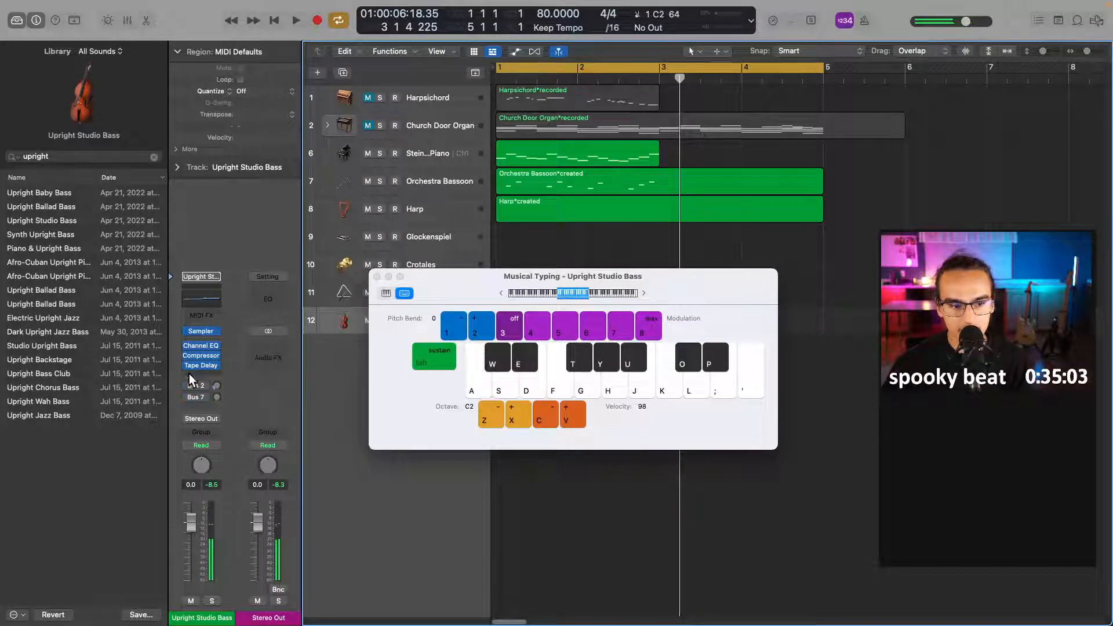
pyautogui.click(189, 361)
pyautogui.click(189, 368)
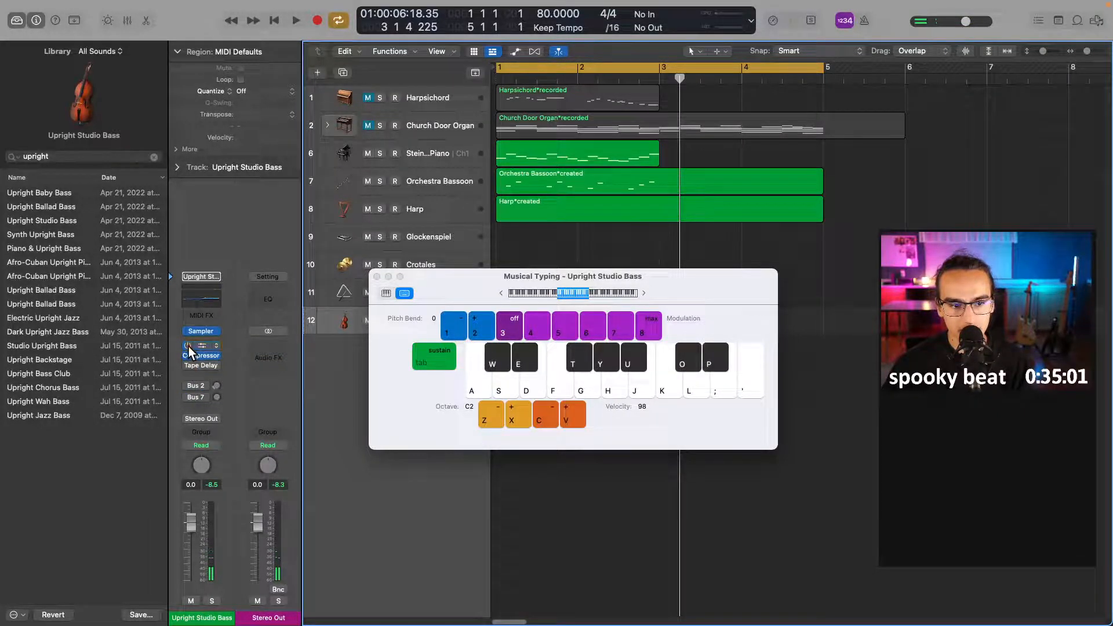
pyautogui.press('a')
pyautogui.press('f')
pyautogui.press('h')
pyautogui.press('f')
pyautogui.press('h')
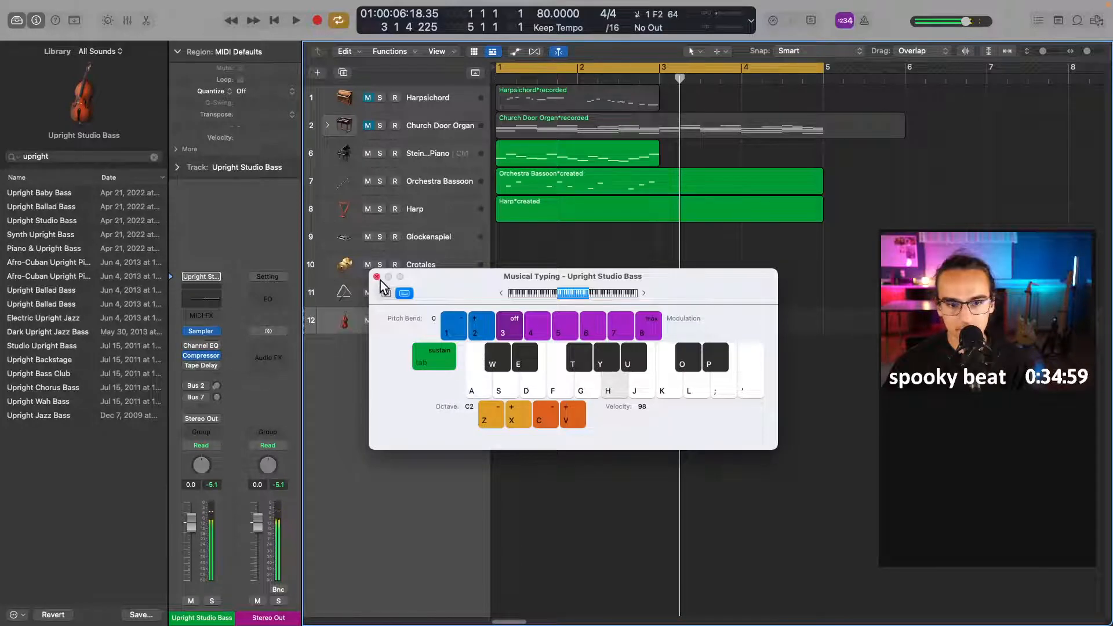
pyautogui.click(377, 278)
# - Create an empty MIDI region in bar 1 of the Upright Studio Bass track and lengthen it to end at bar 5
pyautogui.rightClick(499, 319)
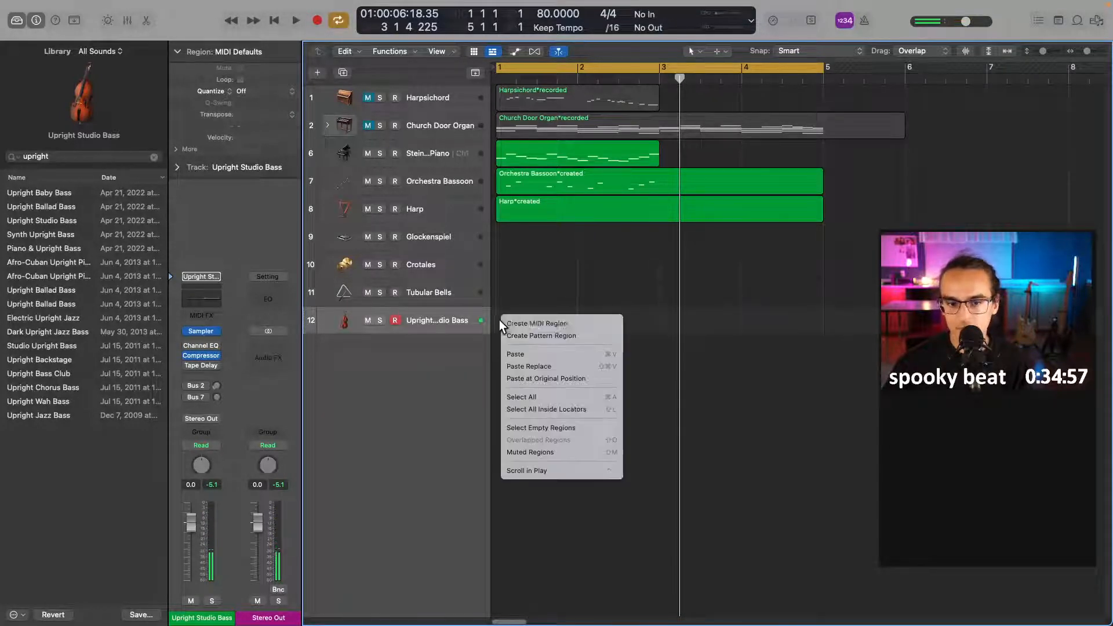
pyautogui.click(509, 323)
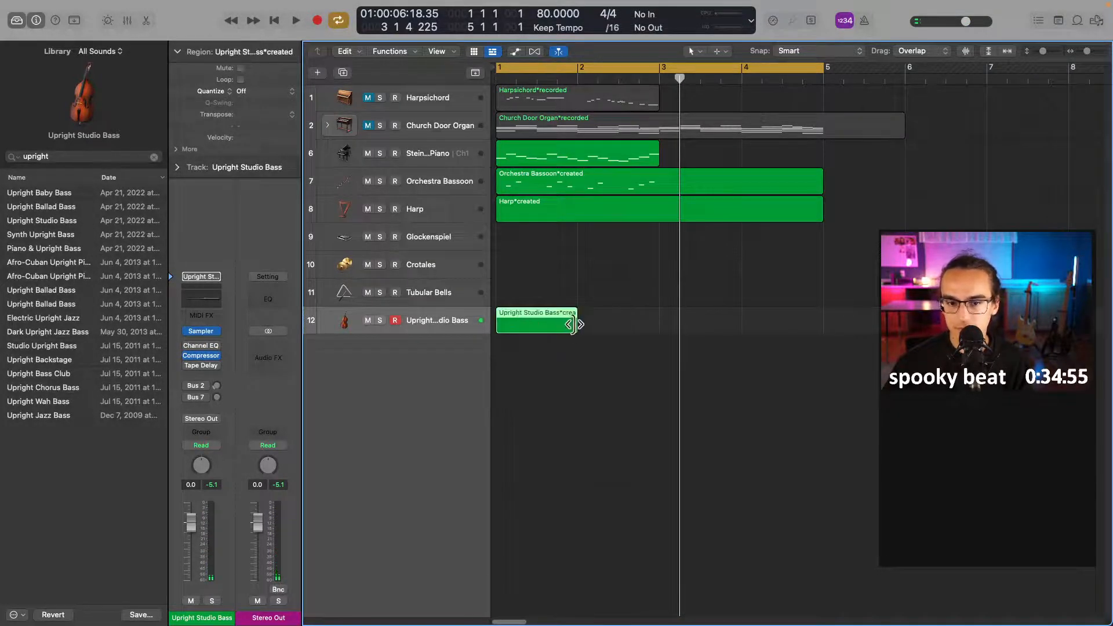
pyautogui.moveTo(574, 324); pyautogui.dragTo(824, 324)
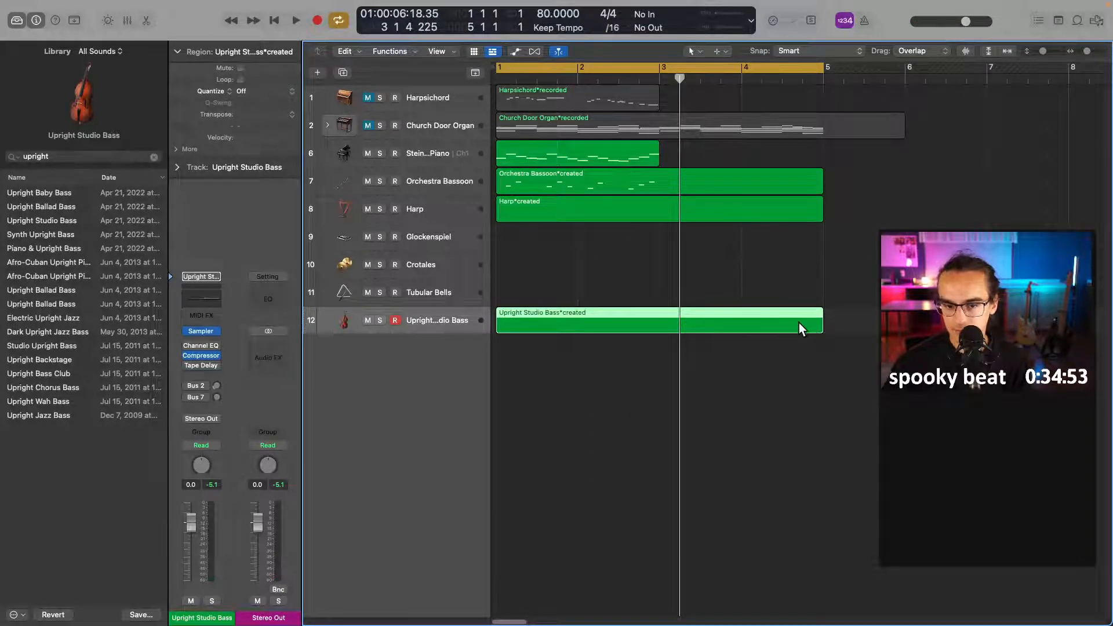
pyautogui.doubleClick(786, 319)
pyautogui.press('b')
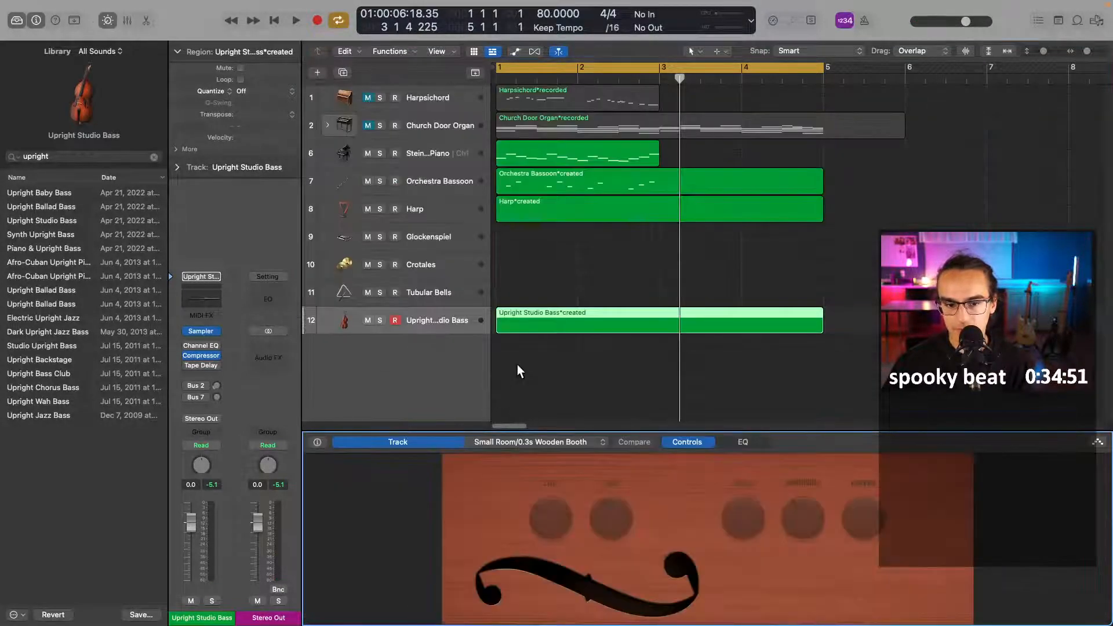
# - Open the bass region in the Piano Roll, add a one-beat A2 note at the start of bar 1, and play it back
pyautogui.doubleClick(541, 330)
pyautogui.click(479, 405)
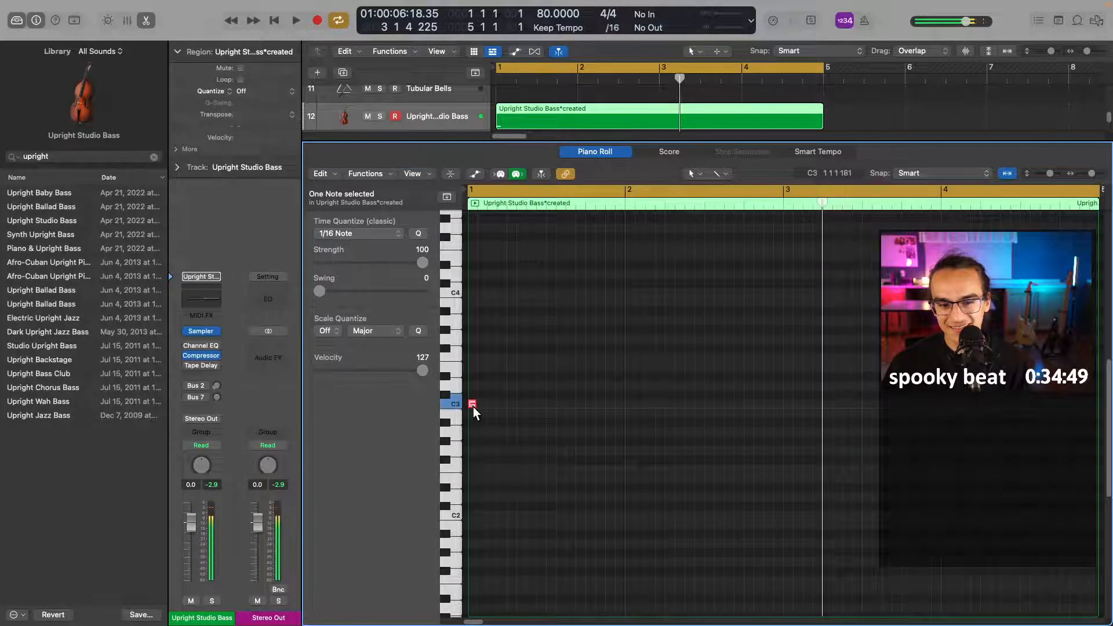
pyautogui.moveTo(473, 406); pyautogui.dragTo(502, 442)
pyautogui.press('space')
pyautogui.press('space')
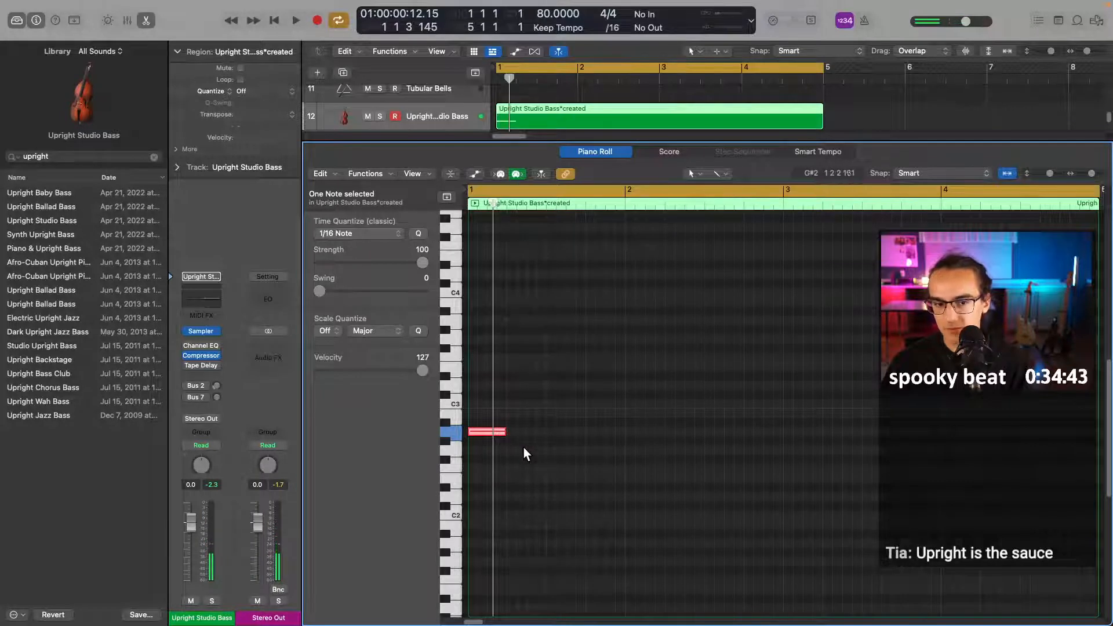
pyautogui.press('space')
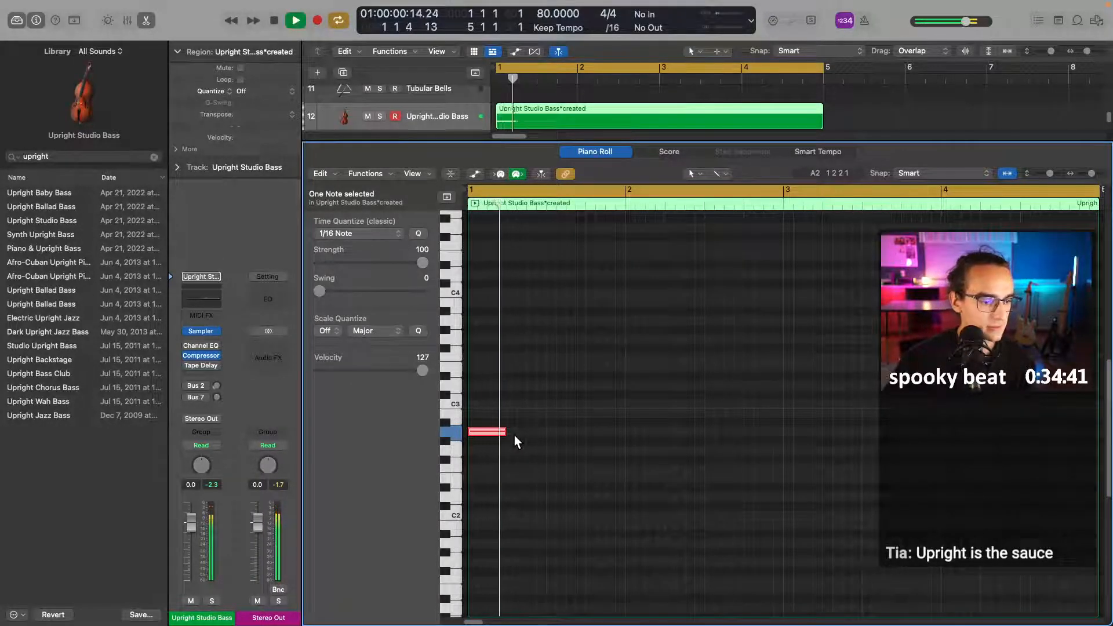
pyautogui.press('space')
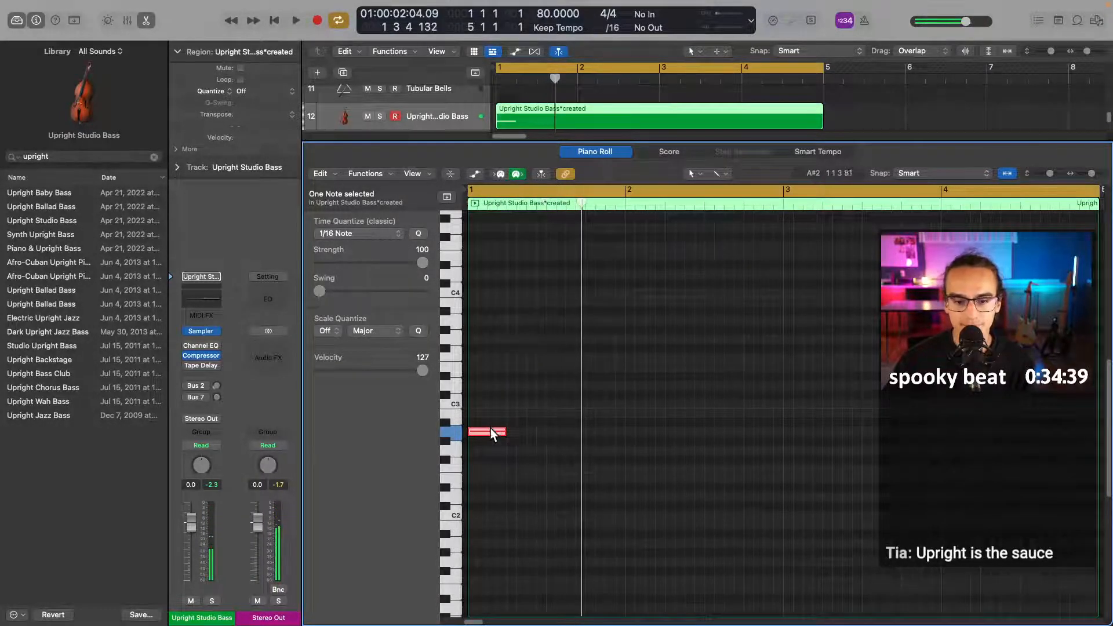
# - Copy the A2 note to G#2, F2 and E2 at half-bar intervals through bar 2, and repeat the four-note phrase from bar 3
pyautogui.moveTo(491, 432); pyautogui.dragTo(722, 478)
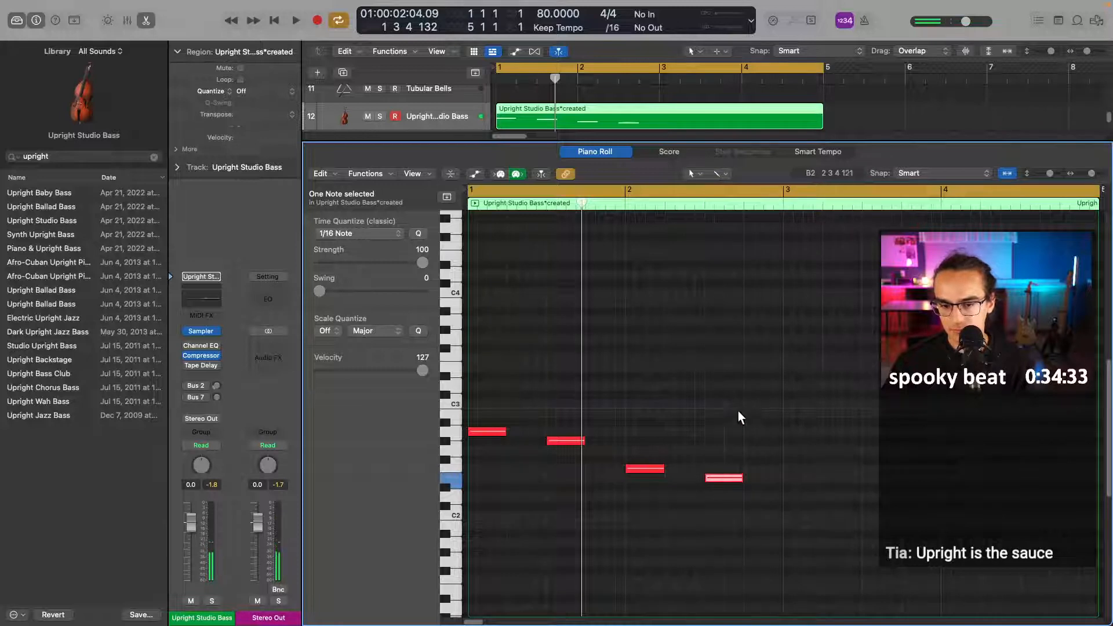
pyautogui.moveTo(738, 410); pyautogui.dragTo(809, 446)
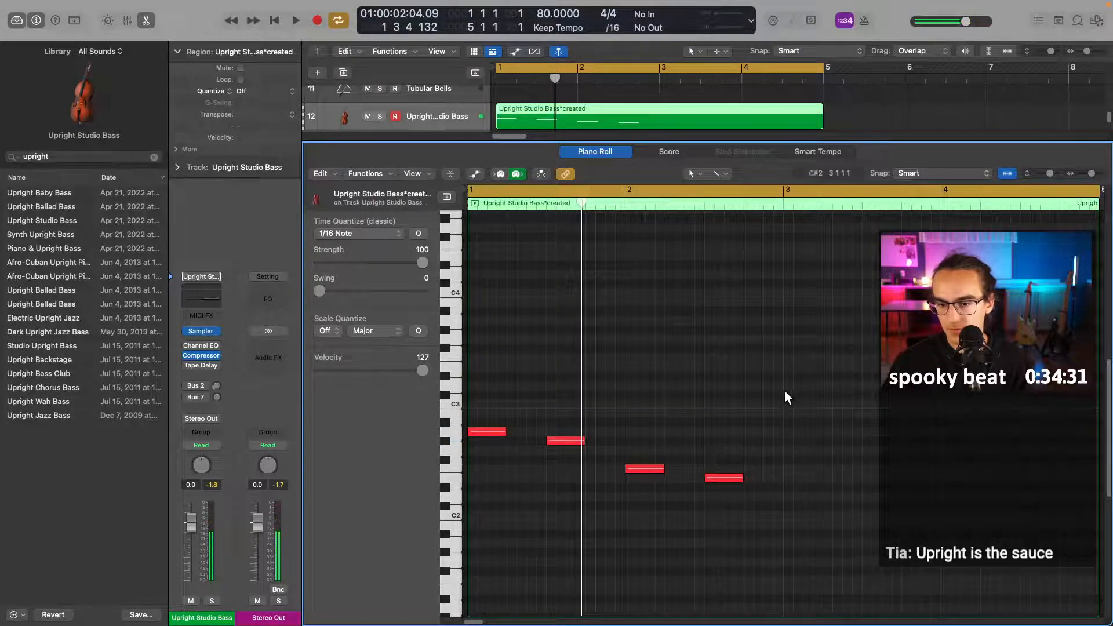
pyautogui.click(782, 205)
pyautogui.press('super+v')
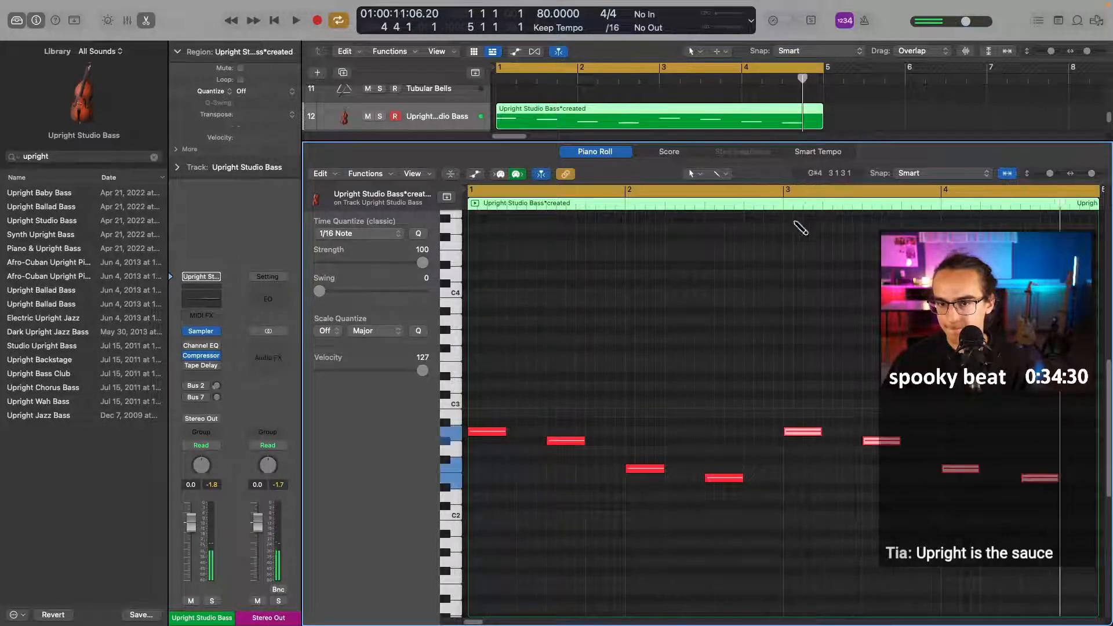
# - Shorten the last E2 in bar 4 to an eighth note and add D2, C2 and B1 eighth notes descending to bar 5
pyautogui.click(1021, 456)
pyautogui.click(1041, 478)
pyautogui.moveTo(1054, 478); pyautogui.dragTo(1035, 482)
pyautogui.keyDown('super'); pyautogui.click(1045, 497); pyautogui.keyUp('super')
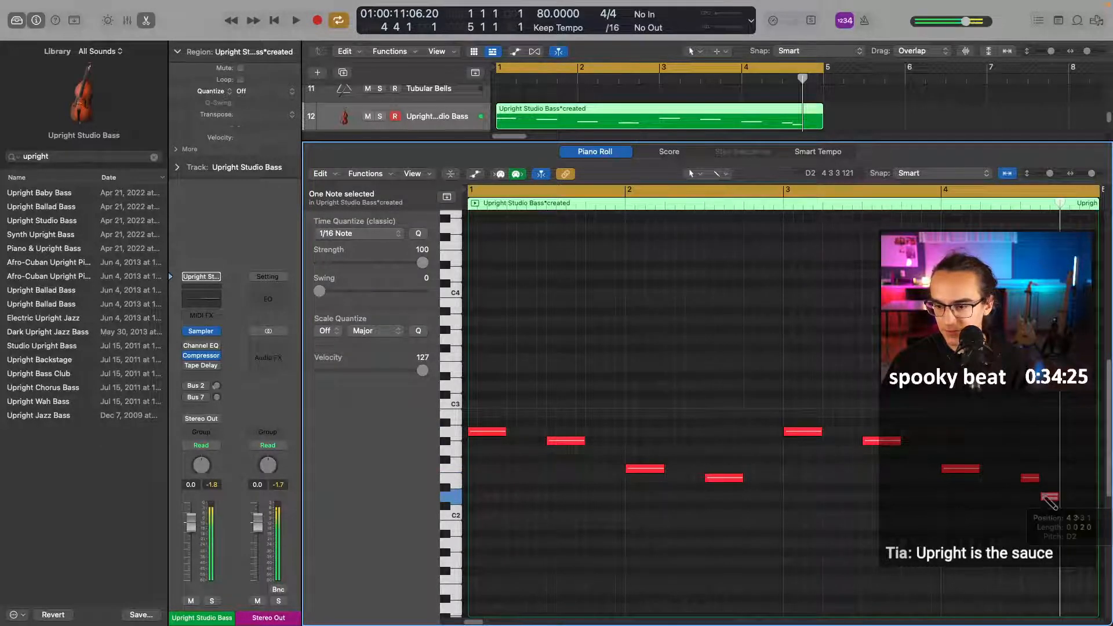
pyautogui.keyDown('super'); pyautogui.click(1068, 515); pyautogui.keyUp('super')
pyautogui.keyDown('super'); pyautogui.click(1082, 524); pyautogui.keyUp('super')
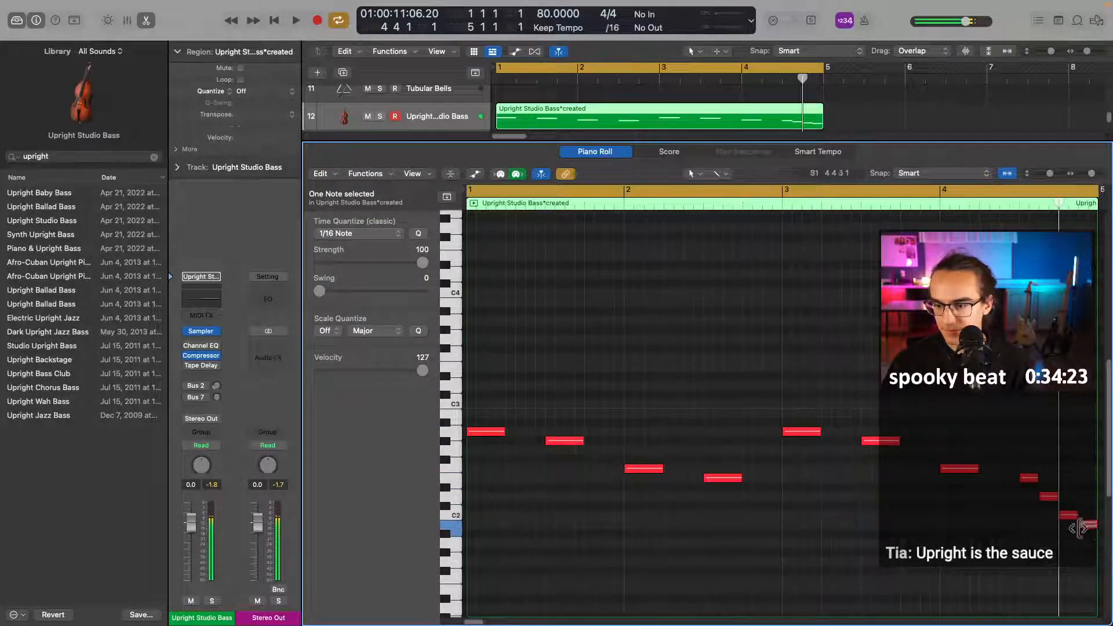
# - Transpose all the bass notes down one octave and play back the line
pyautogui.moveTo(520, 398); pyautogui.dragTo(478, 458)
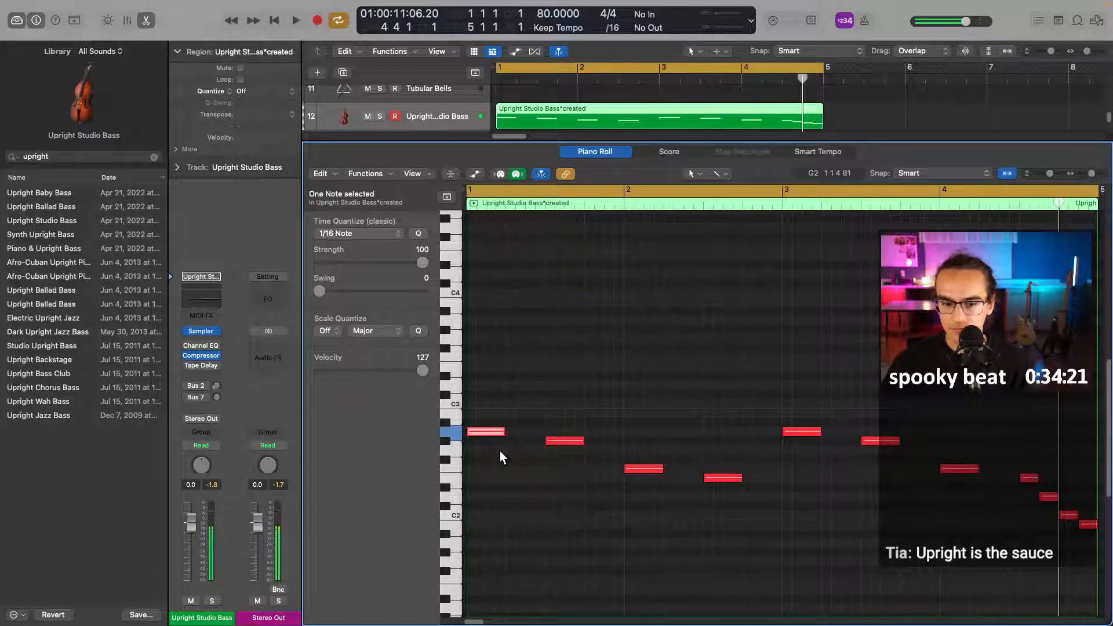
pyautogui.moveTo(490, 374); pyautogui.dragTo(962, 574)
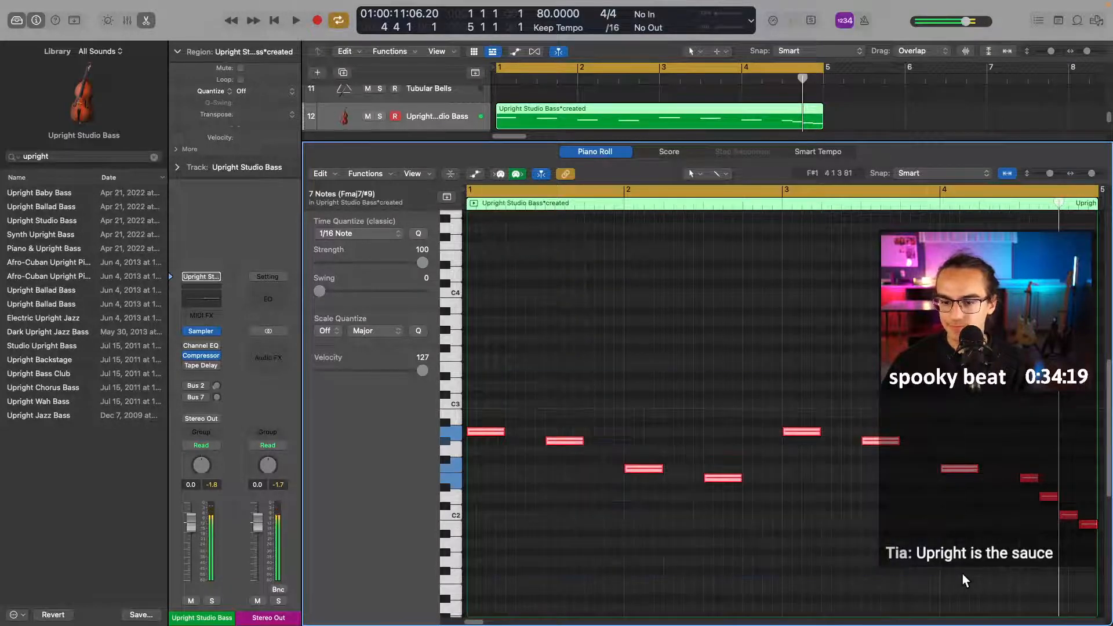
pyautogui.press('super+a')
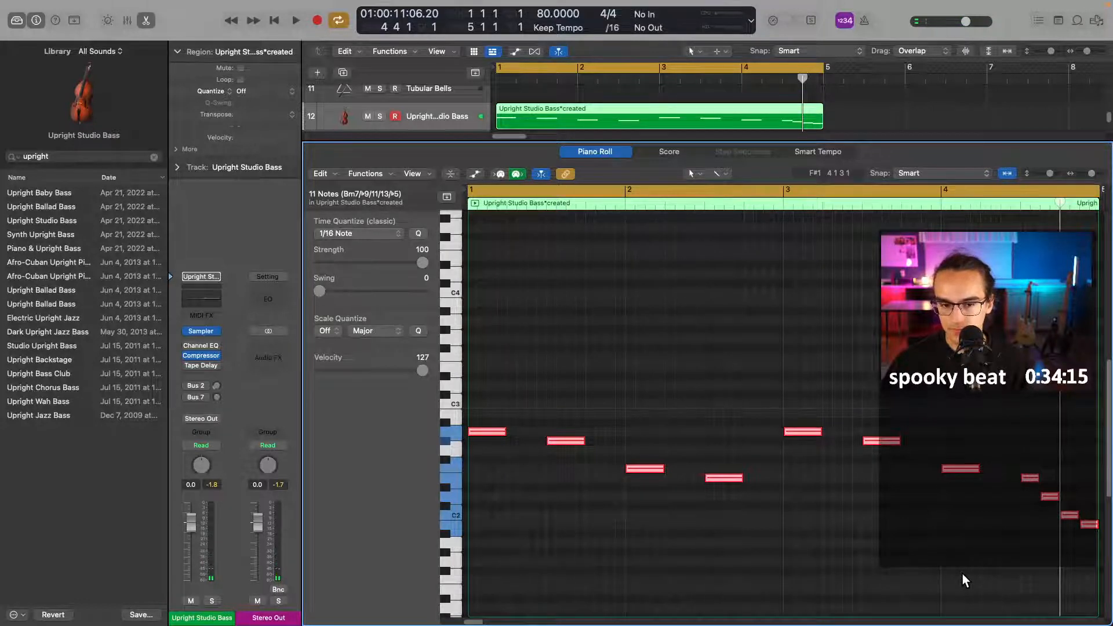
pyautogui.hotkey('alt', 'shift', 'Down')
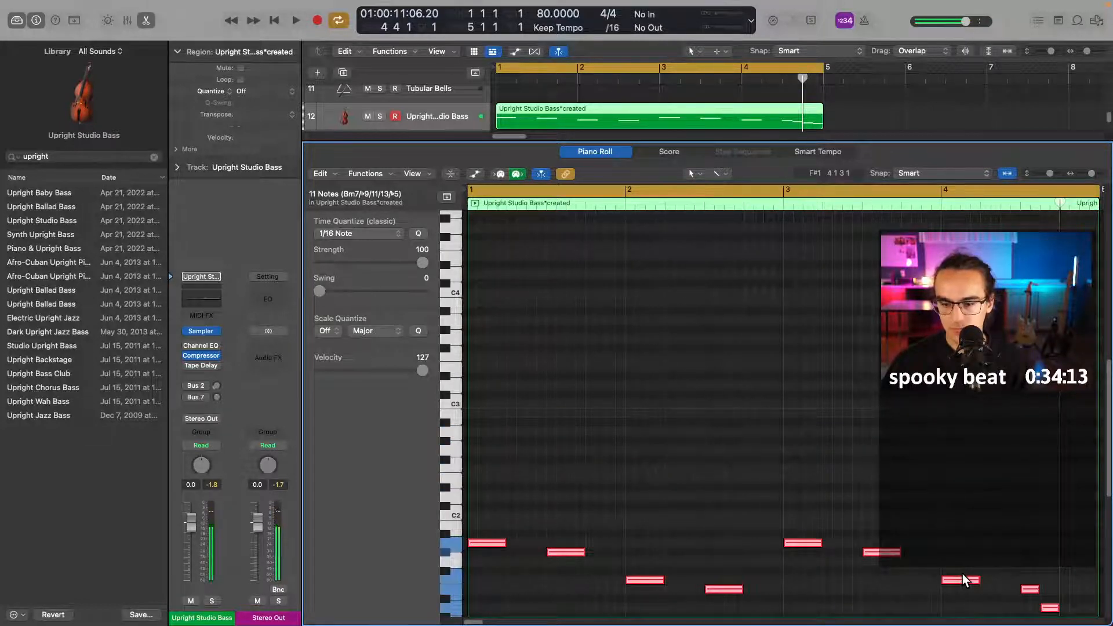
pyautogui.press('space')
pyautogui.scroll(-5, 869, 429)
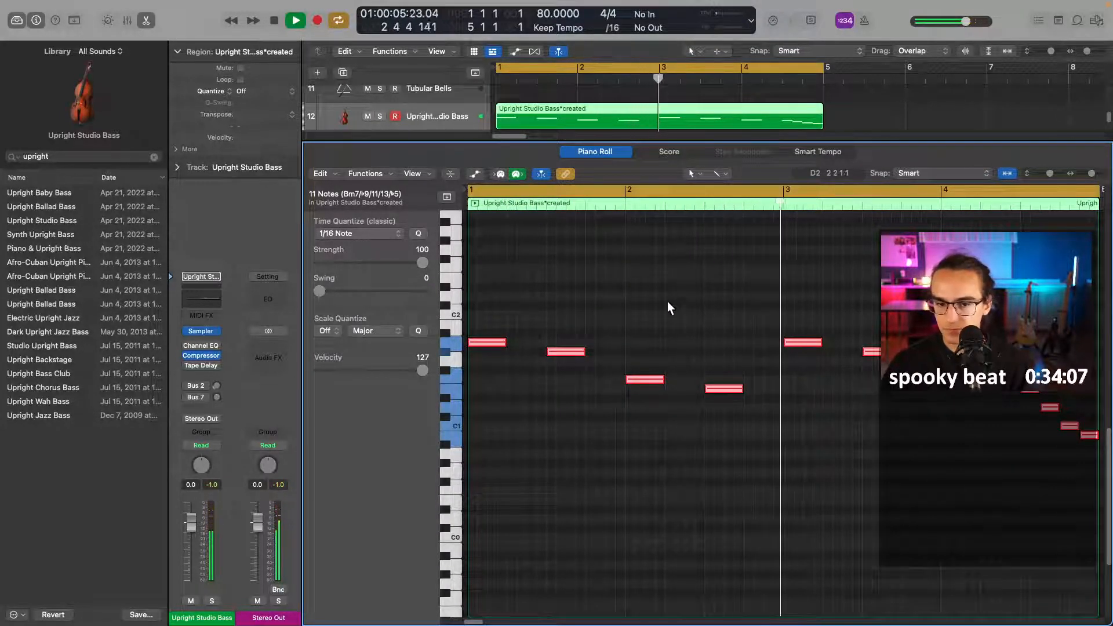
pyautogui.press('space')
# - Lengthen the seven one-beat bass notes to two beats each
pyautogui.moveTo(496, 288); pyautogui.dragTo(888, 466)
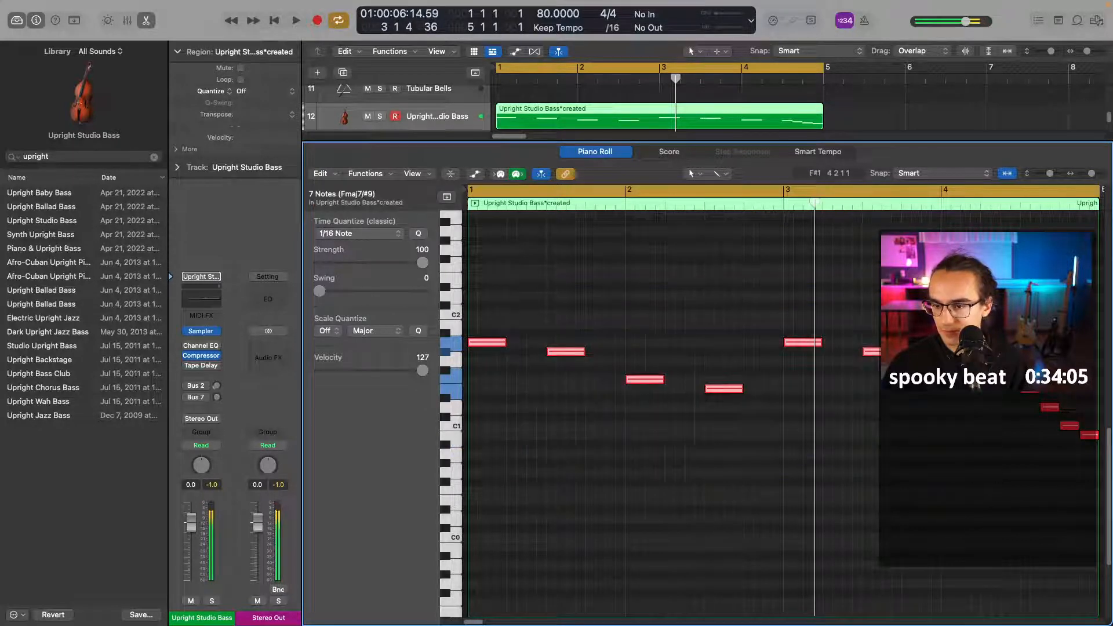
pyautogui.moveTo(979, 379); pyautogui.dragTo(1020, 384)
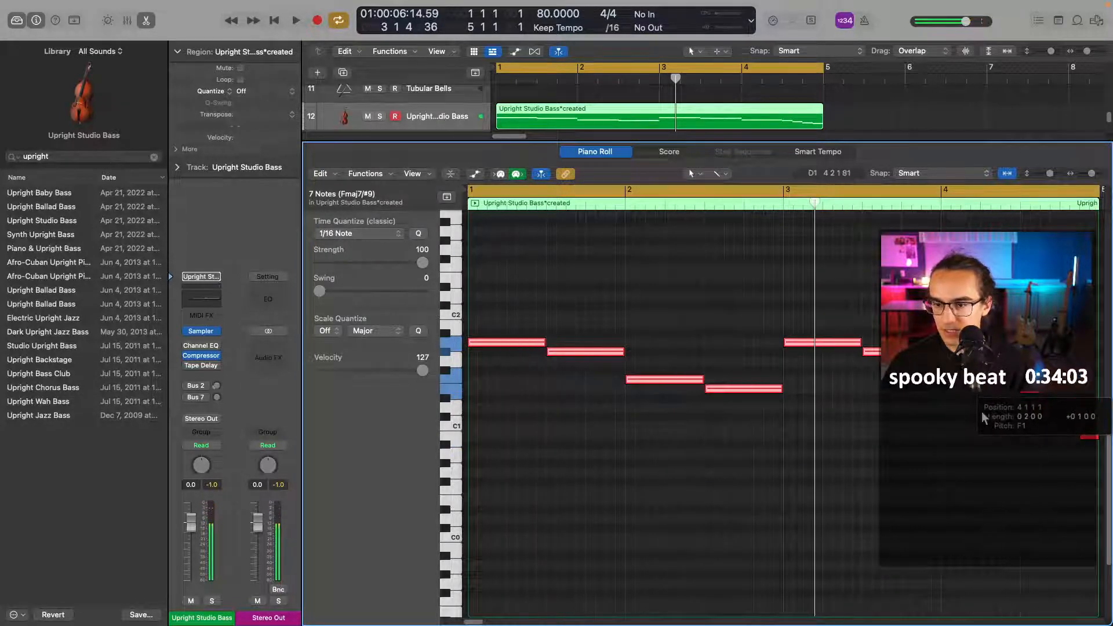
pyautogui.moveTo(984, 416); pyautogui.dragTo(982, 413)
pyautogui.click(909, 405)
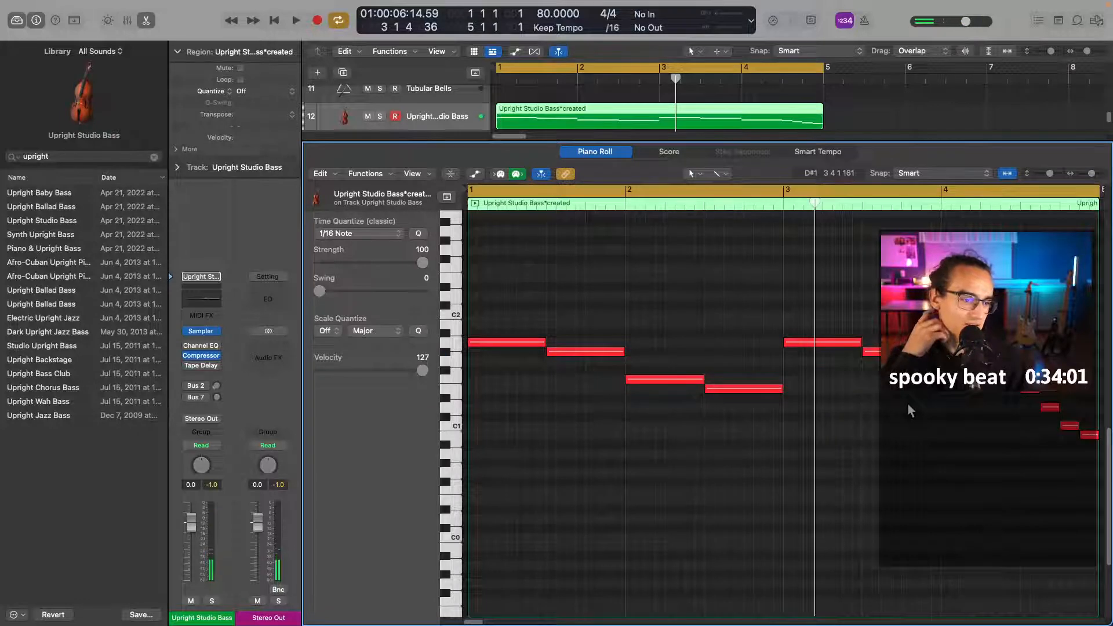
# - Turn off cycle mode and play the descending run from the middle of bar 4
pyautogui.click(785, 205)
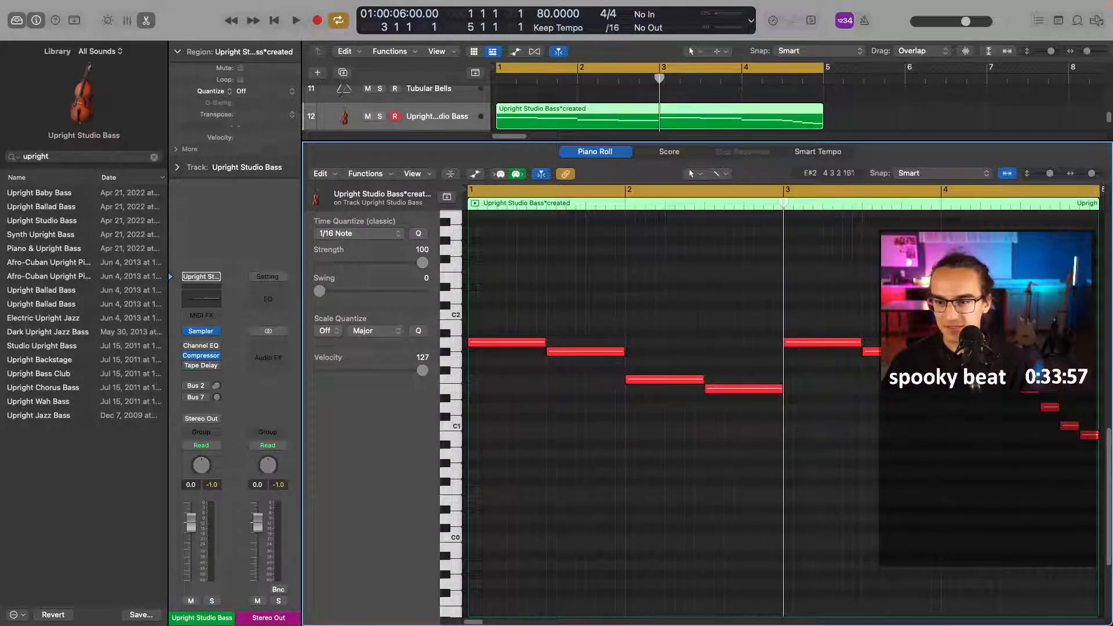
pyautogui.click(1009, 204)
pyautogui.click(1011, 189)
pyautogui.click(1001, 204)
pyautogui.press('space')
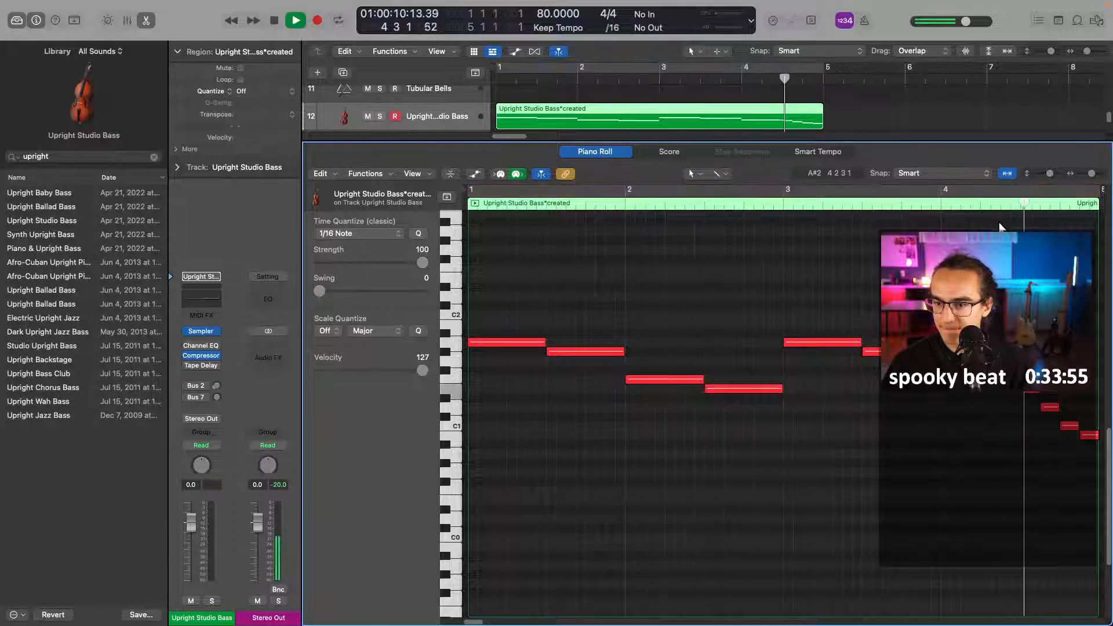
pyautogui.press('space')
# - Select the four short notes at the end of bar 4 and raise them one octave
pyautogui.moveTo(552, 366); pyautogui.dragTo(687, 525)
pyautogui.hotkey('alt', 'shift', 'Down')
pyautogui.hotkey('alt', 'shift', 'Up')
pyautogui.hotkey('alt', 'shift', 'Up')
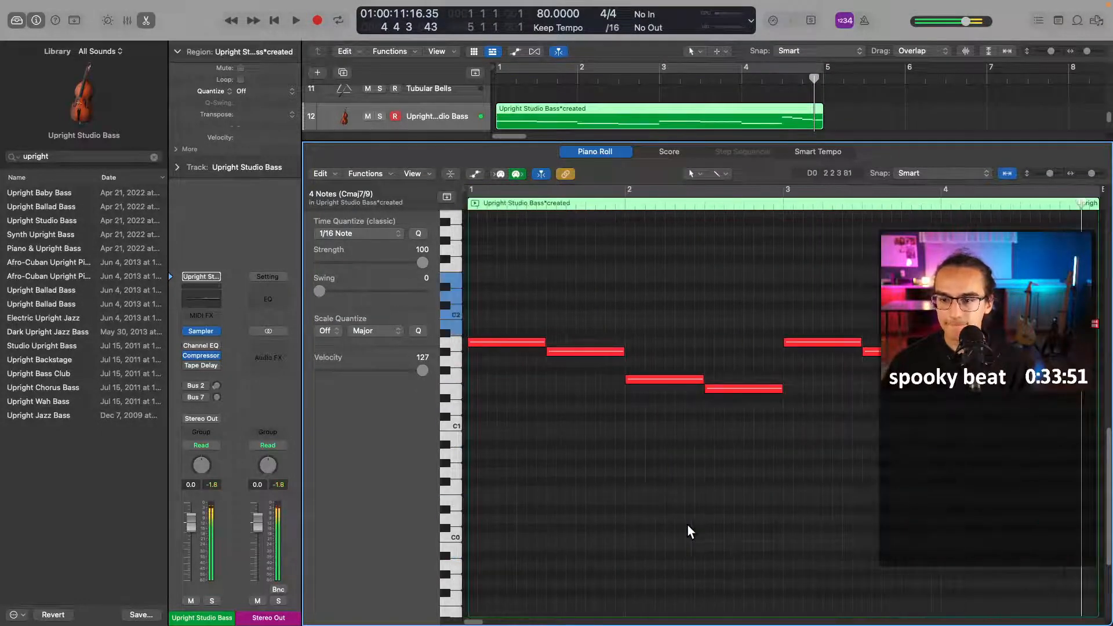
# - Turn cycle mode back on and play the bass line together with the other tracks in the full arrangement
pyautogui.click(1008, 195)
pyautogui.click(1023, 206)
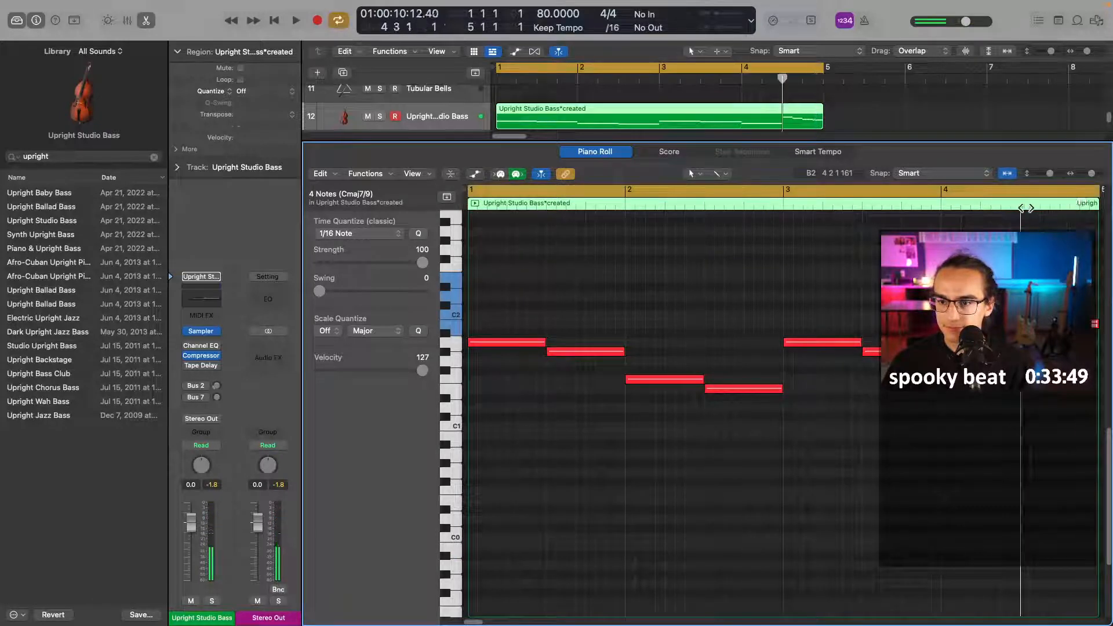
pyautogui.press('space')
pyautogui.press('e')
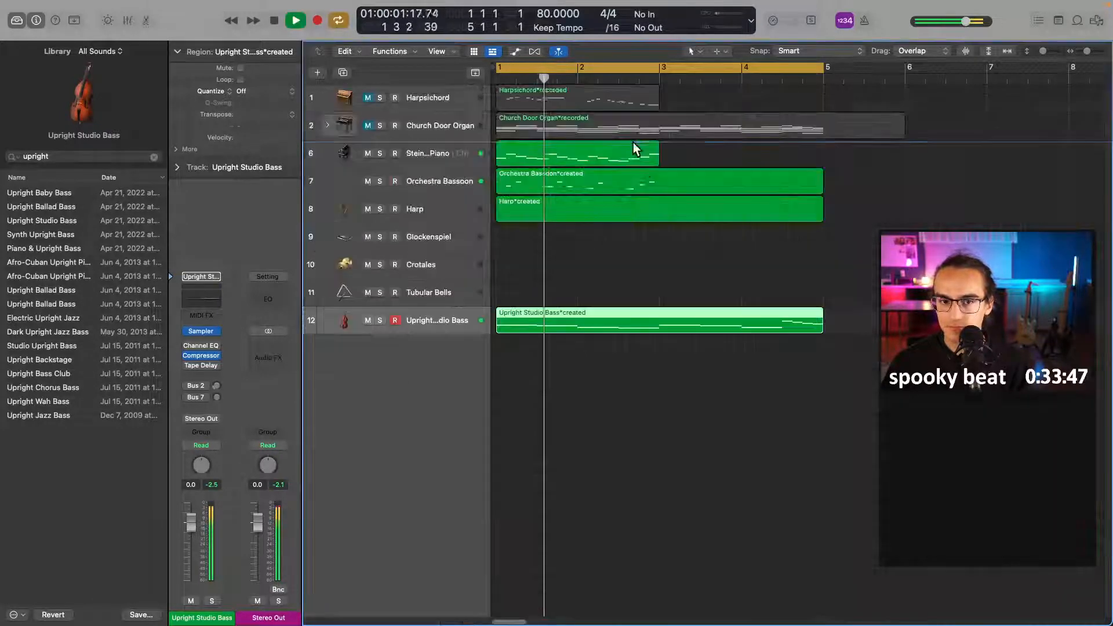
# - Select the Harp region for editing in the piano roll and stop playback
pyautogui.rightClick(503, 240)
pyautogui.click(516, 220)
pyautogui.doubleClick(523, 210)
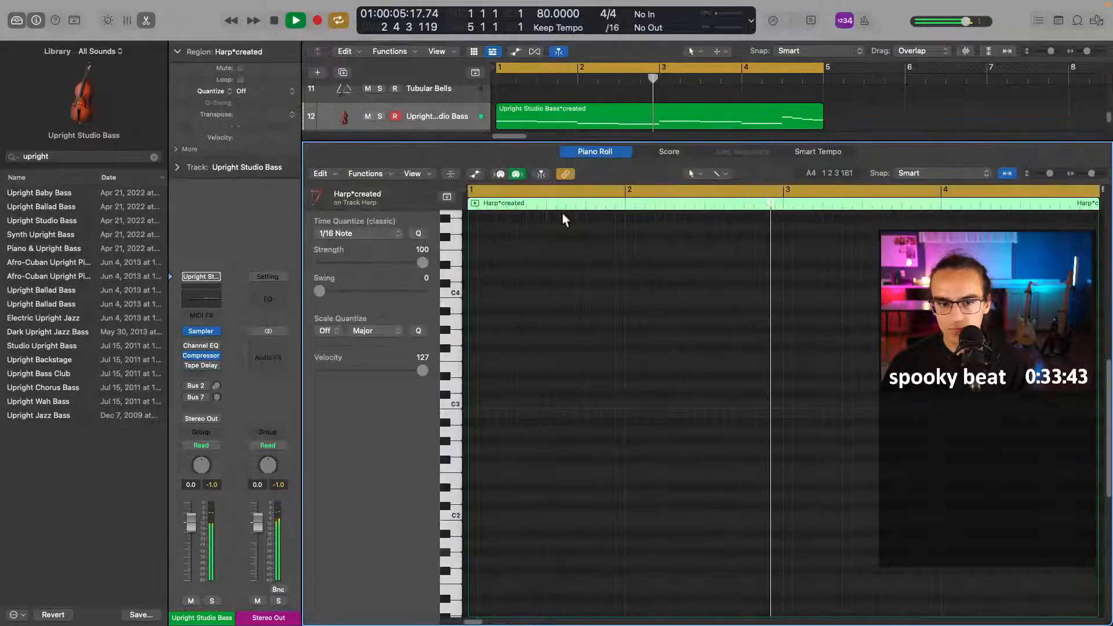
pyautogui.press('space')
pyautogui.press('b')
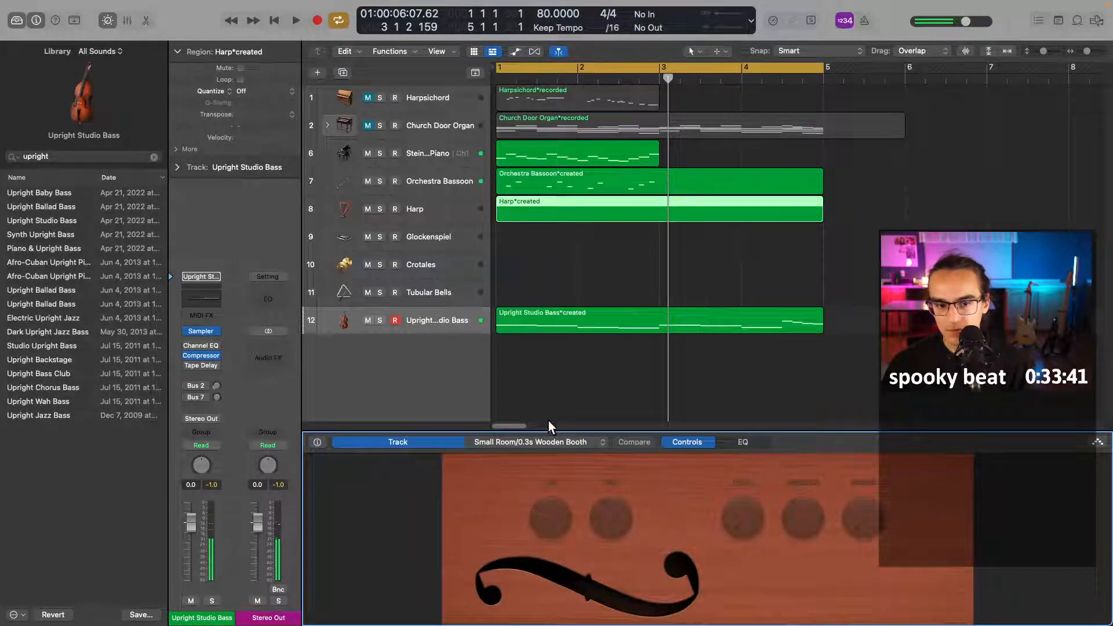
pyautogui.press('b')
pyautogui.doubleClick(577, 210)
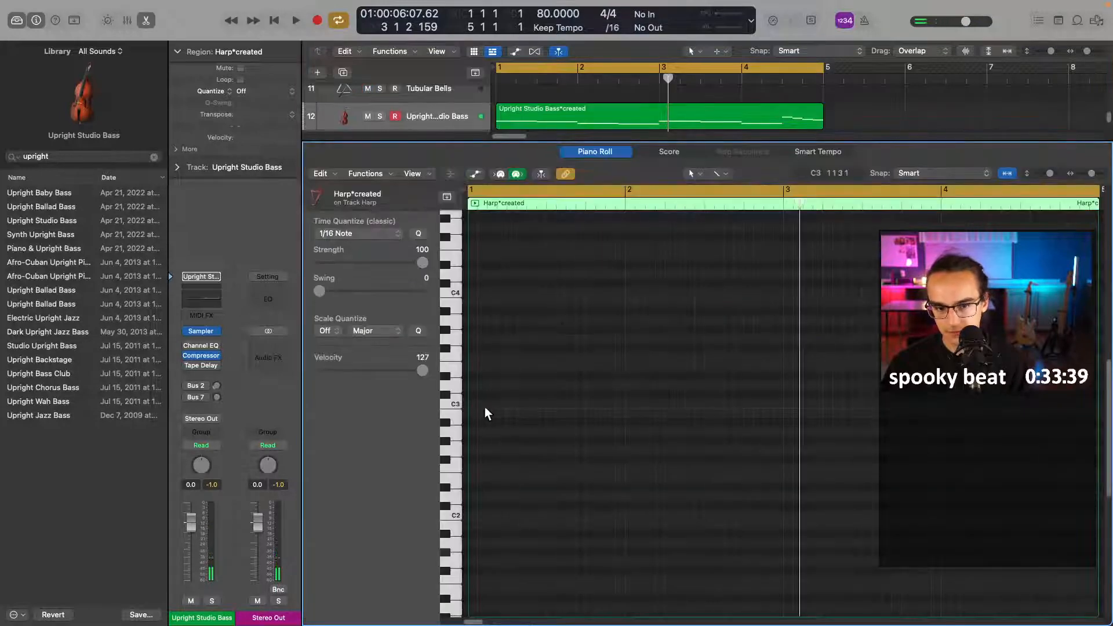
pyautogui.keyDown('super'); pyautogui.click(480, 406); pyautogui.keyUp('super')
pyautogui.moveTo(488, 405); pyautogui.dragTo(484, 408)
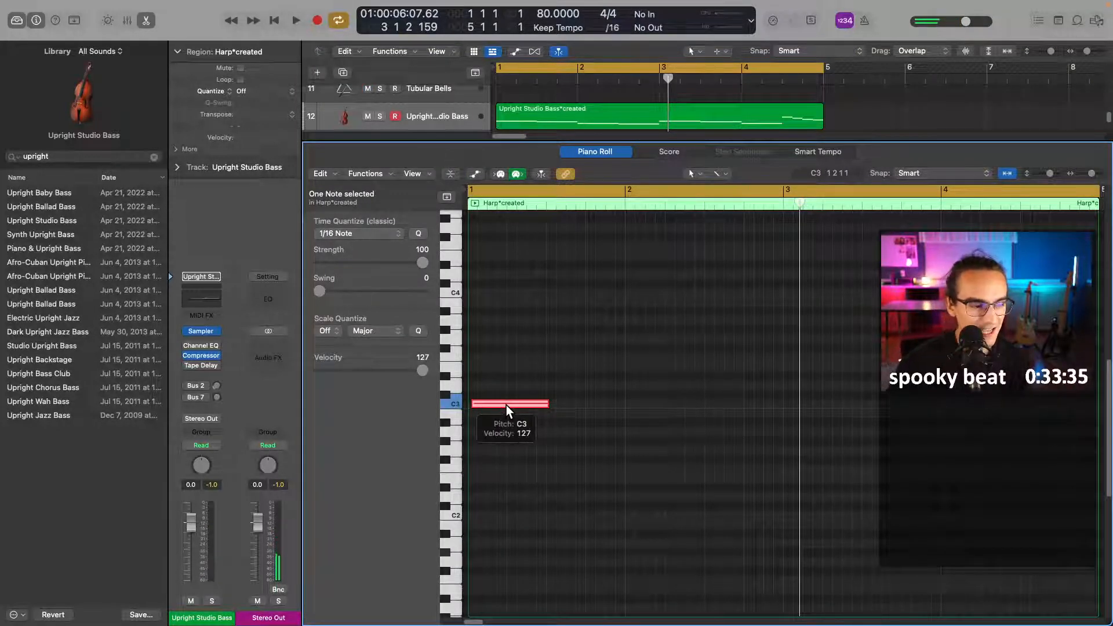
pyautogui.moveTo(506, 405); pyautogui.dragTo(499, 408)
pyautogui.hotkey('alt', 'e')
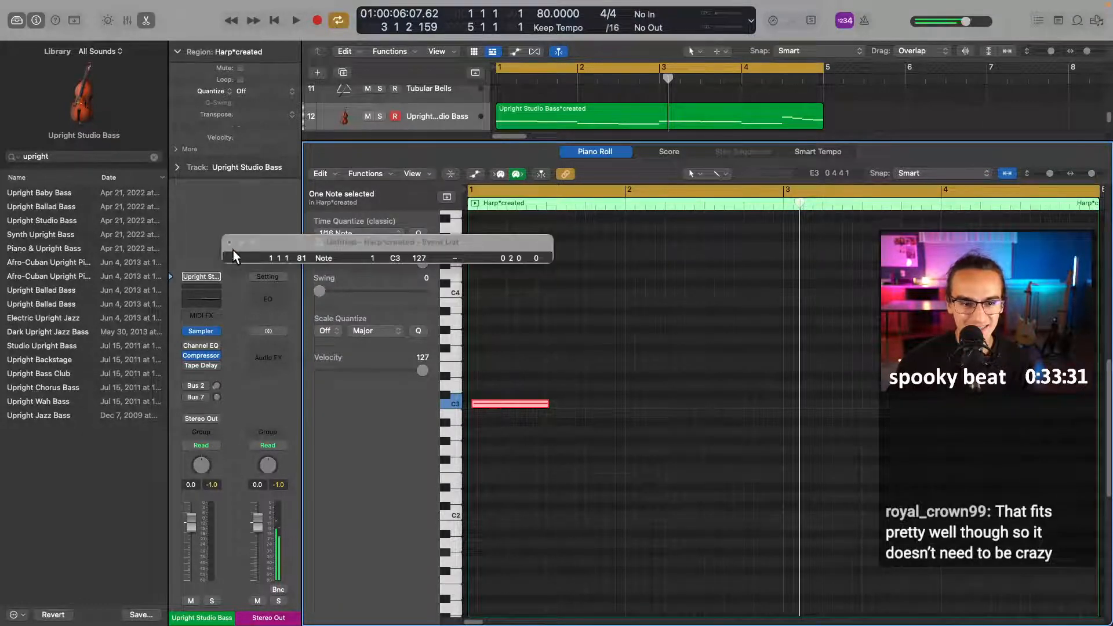
pyautogui.press('Delete')
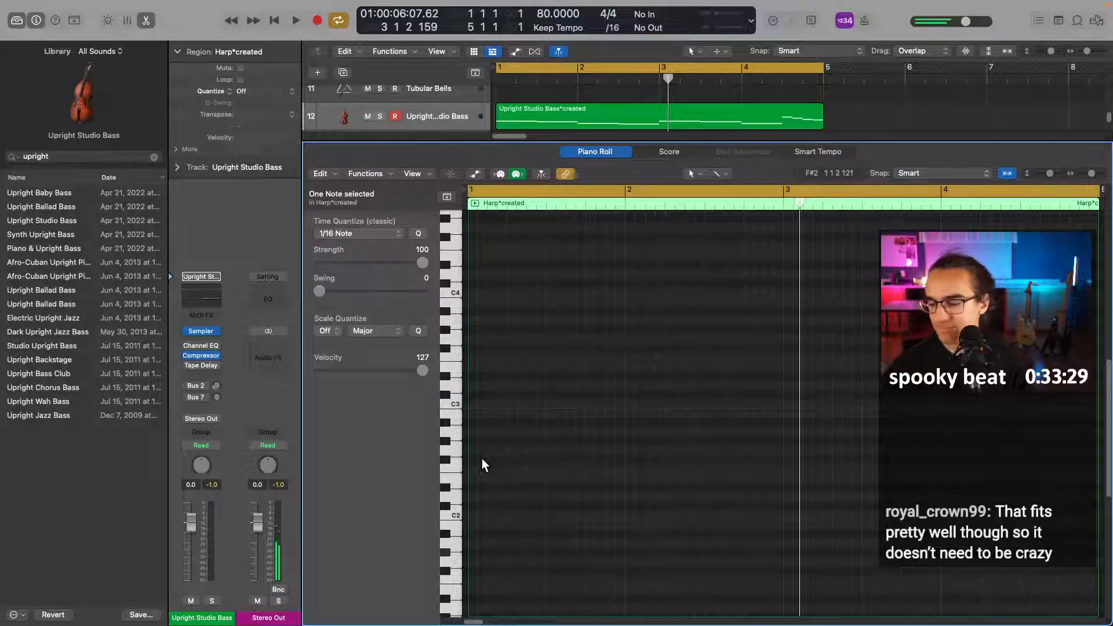
# - Select the Harp track and record a rising ten-note arpeggio at the start of bar 1
pyautogui.scroll(2, 443, 109)
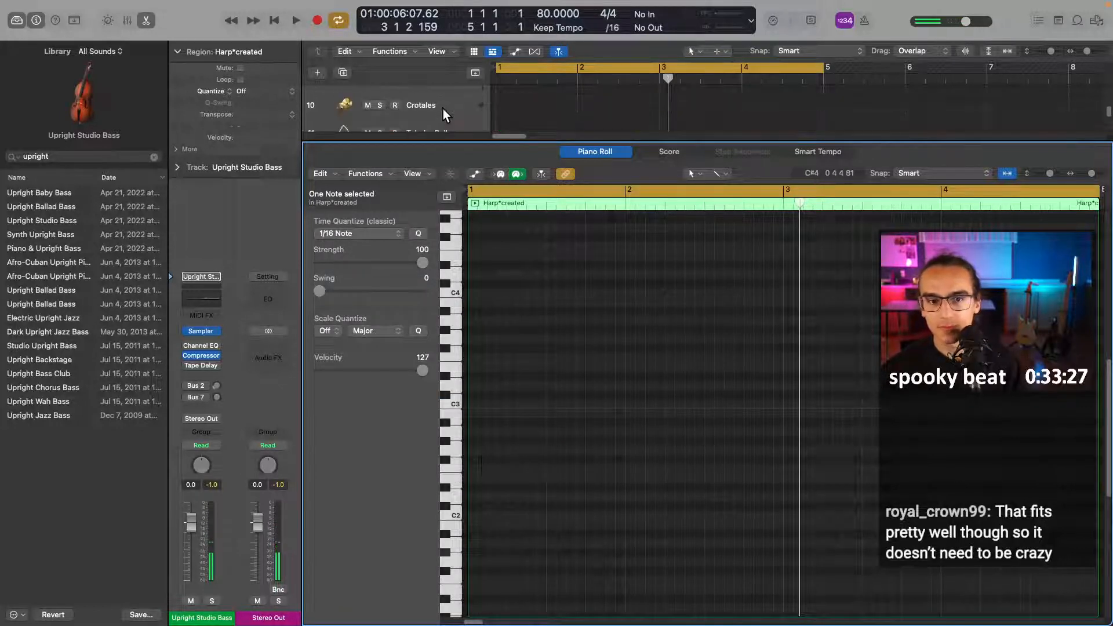
pyautogui.scroll(3, 443, 111)
pyautogui.click(445, 121)
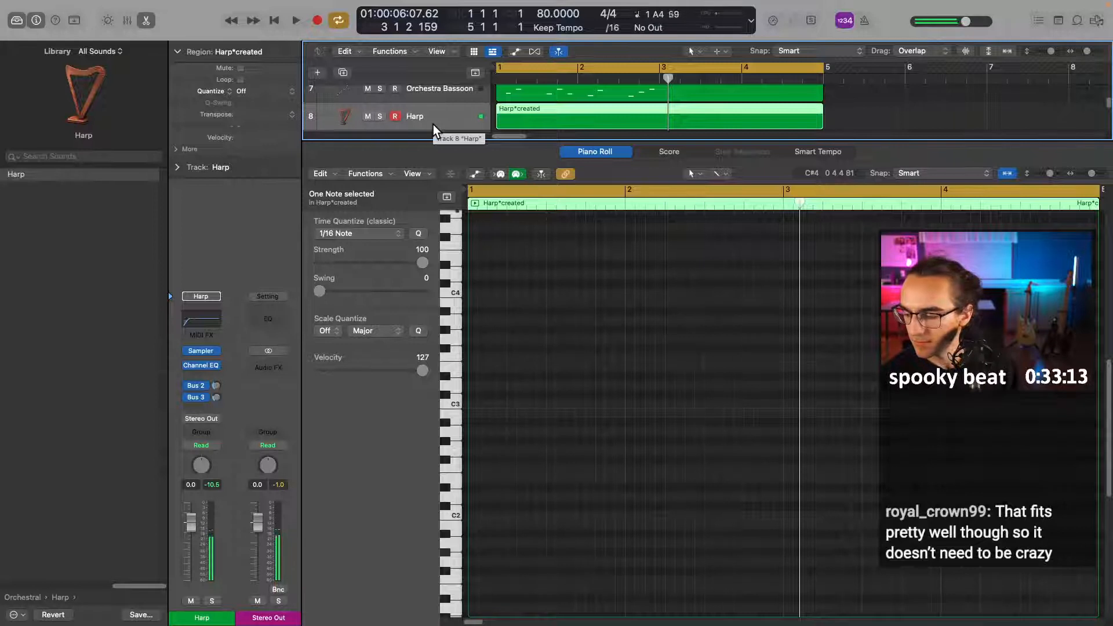
pyautogui.click(318, 21)
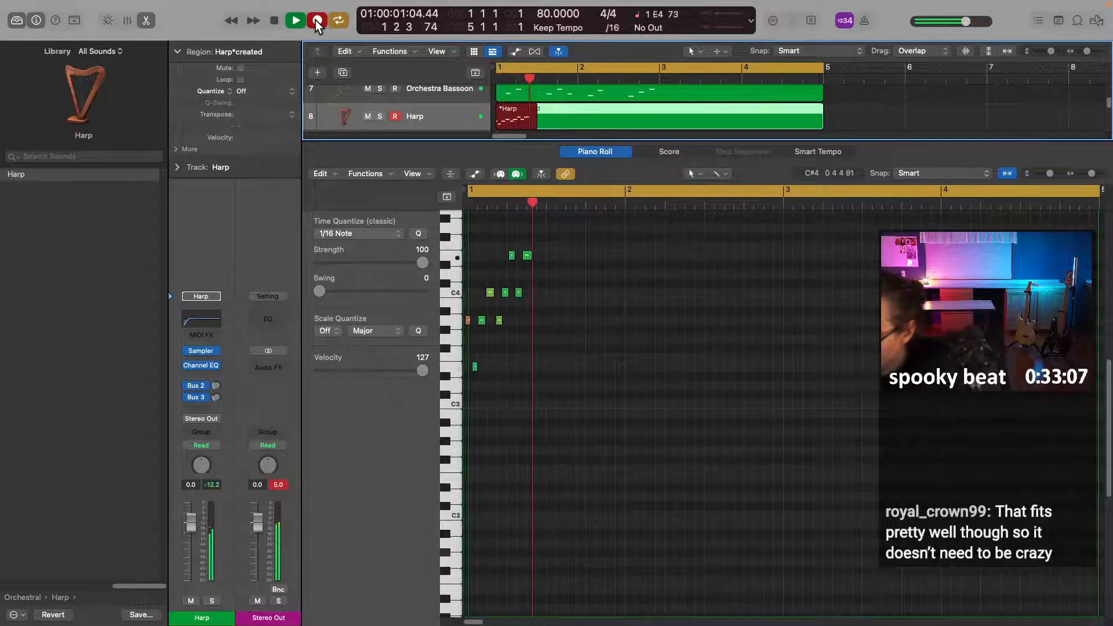
pyautogui.press('space')
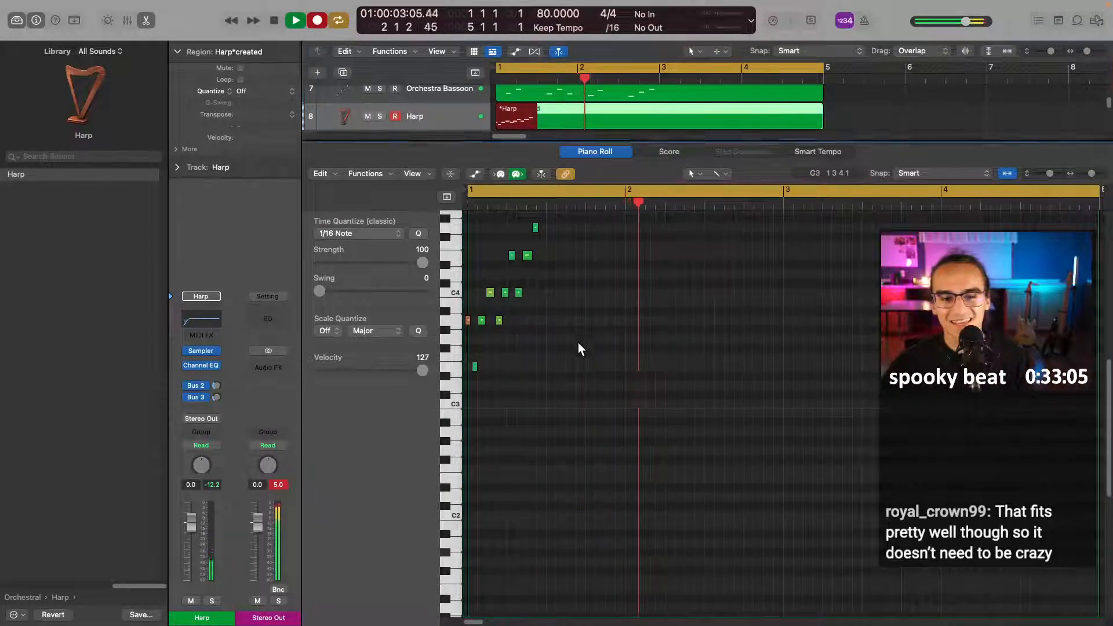
# - Select all ten recorded harp notes and shift them so the first one starts at position 1 1 1 1
pyautogui.scroll(3, 535, 347)
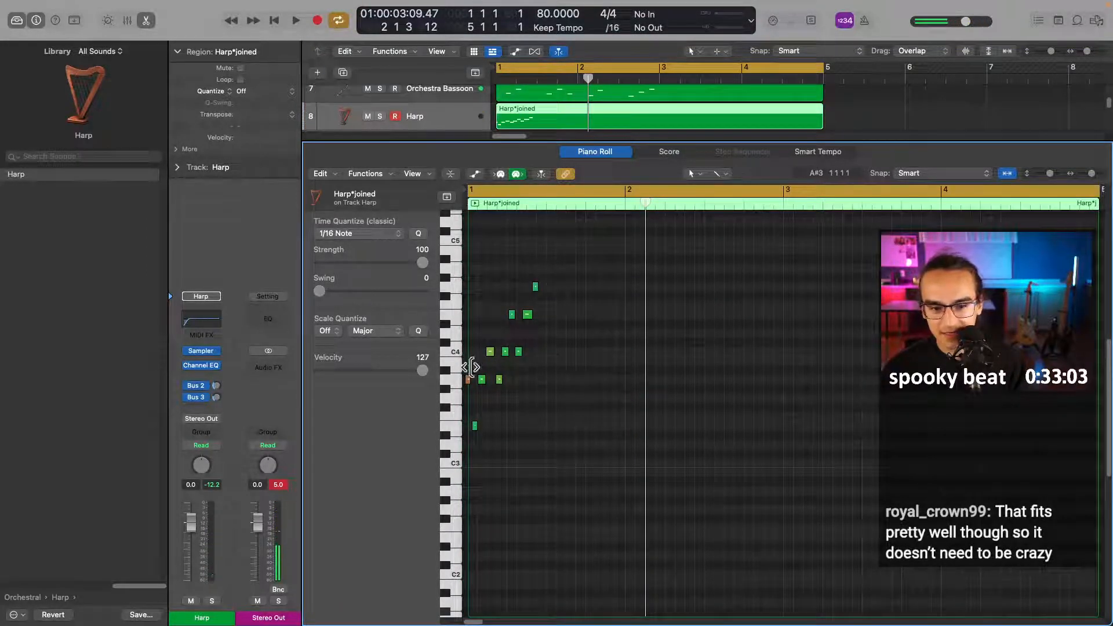
pyautogui.moveTo(566, 240); pyautogui.dragTo(430, 480)
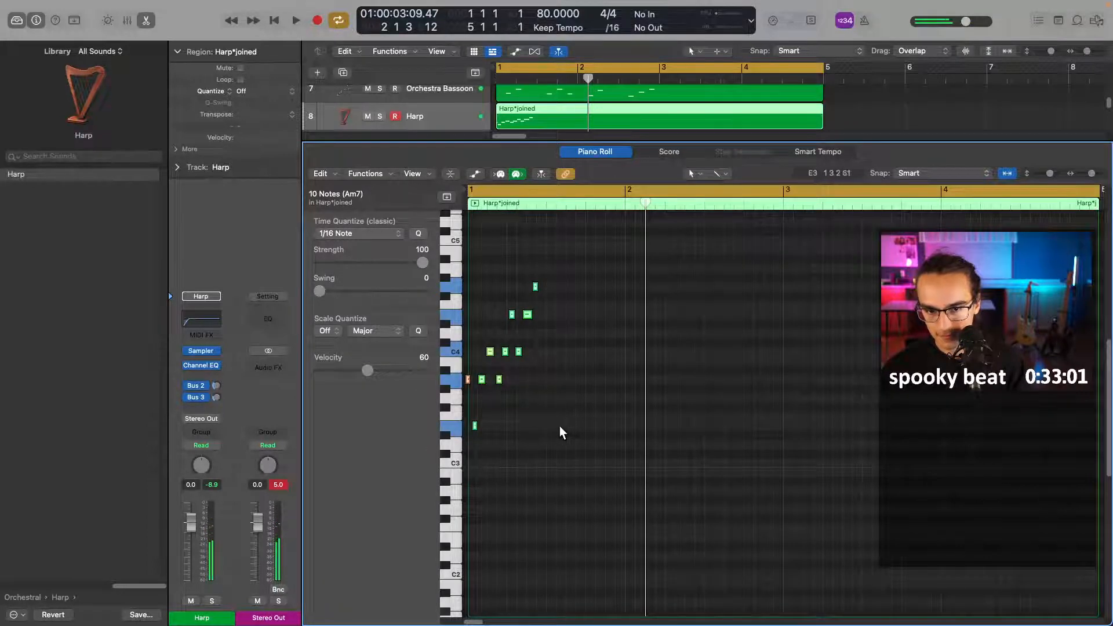
pyautogui.press('super+Right')
pyautogui.press('super+Right')
pyautogui.press('super+Right')
pyautogui.hscroll(-10, 553, 425)
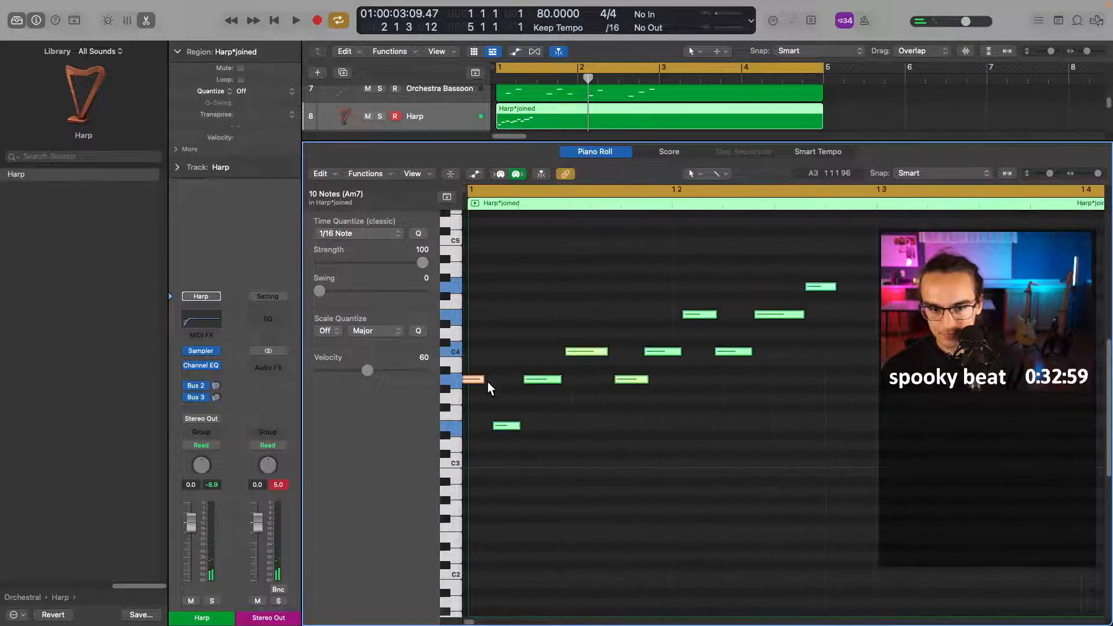
pyautogui.moveTo(474, 387); pyautogui.dragTo(487, 387)
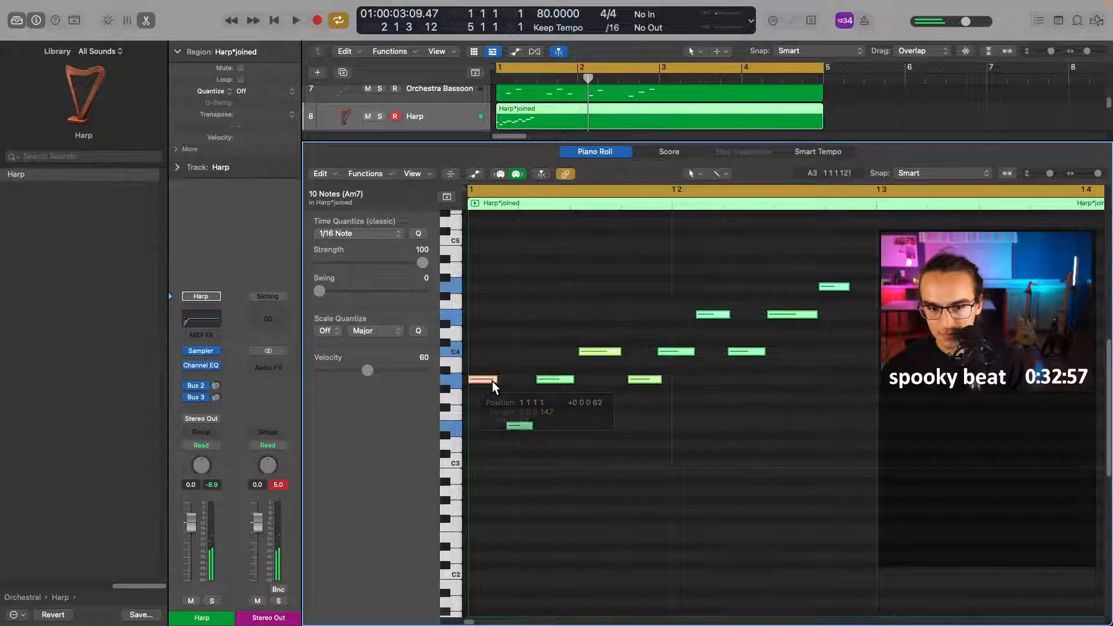
pyautogui.click(534, 332)
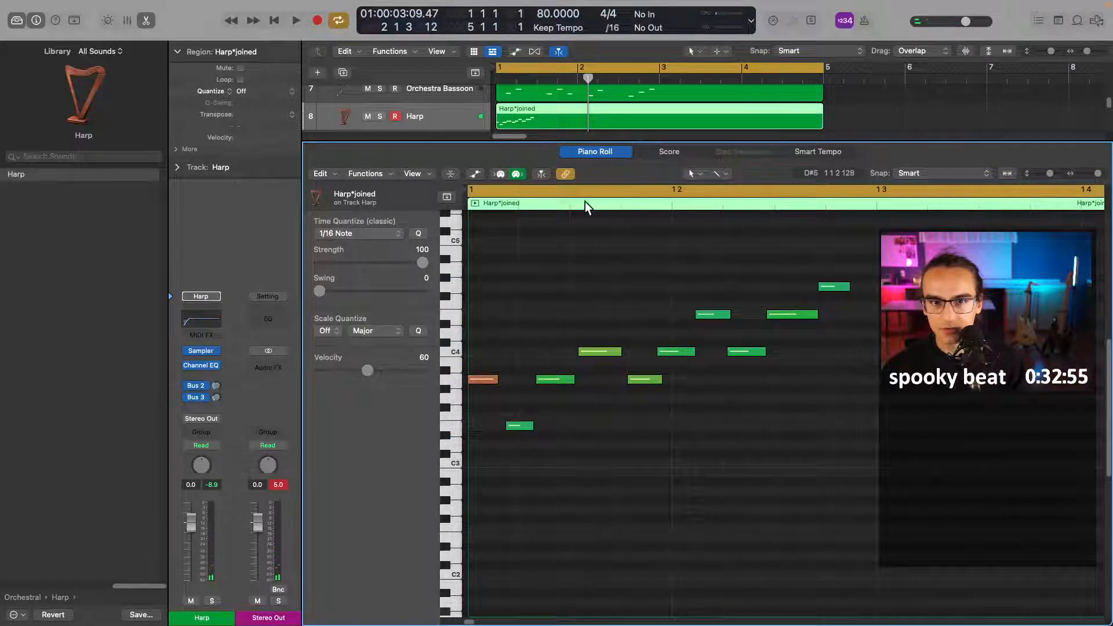
# - Set the project division to /24 and quantize all ten harp notes to 1/16 Triplet (1/24)
pyautogui.click(613, 27)
pyautogui.click(620, 42)
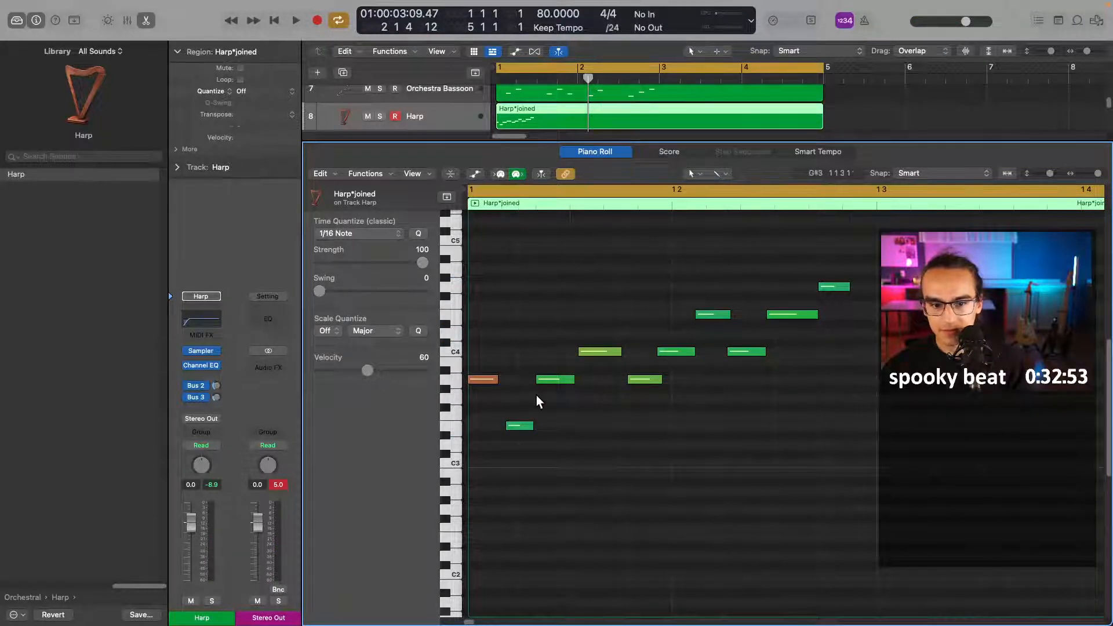
pyautogui.moveTo(854, 251); pyautogui.dragTo(483, 498)
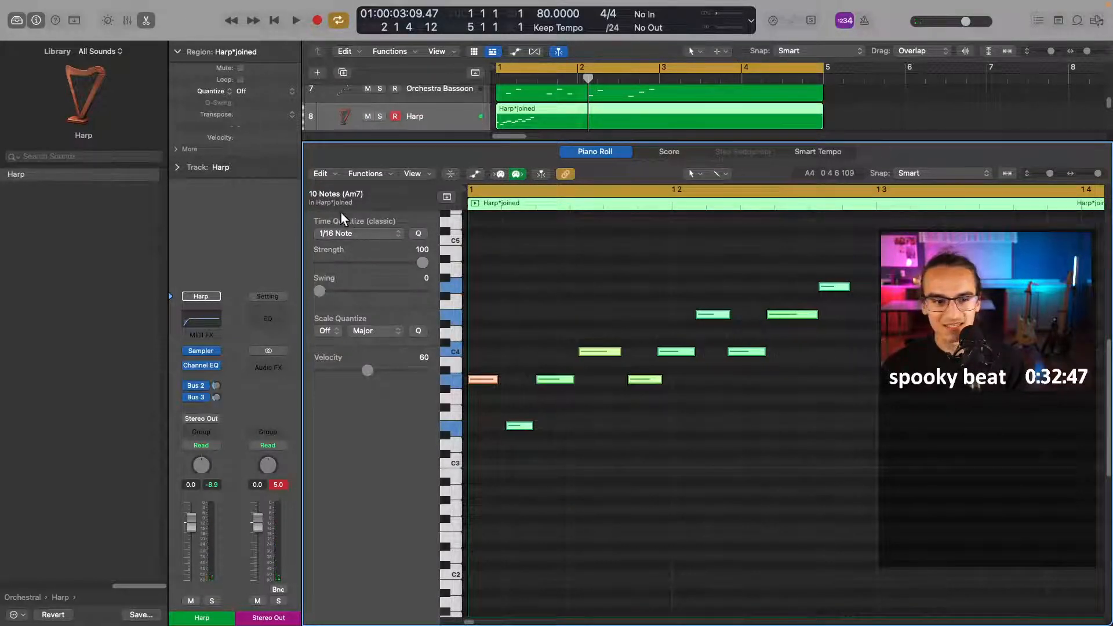
pyautogui.click(349, 233)
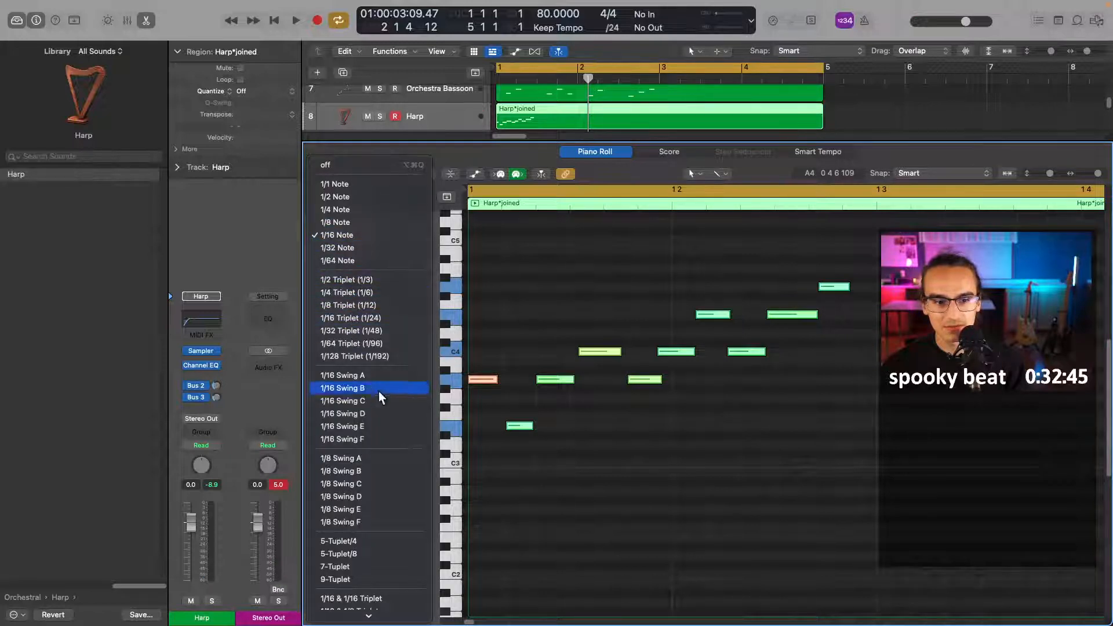
pyautogui.click(386, 322)
pyautogui.hscroll(9, 591, 346)
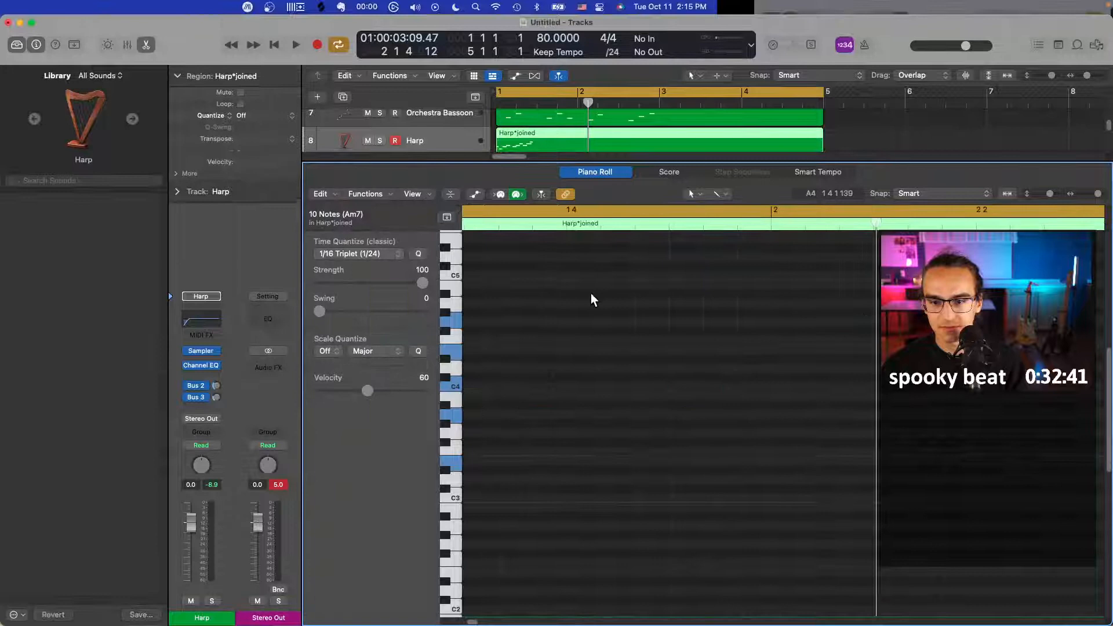
pyautogui.click(612, 316)
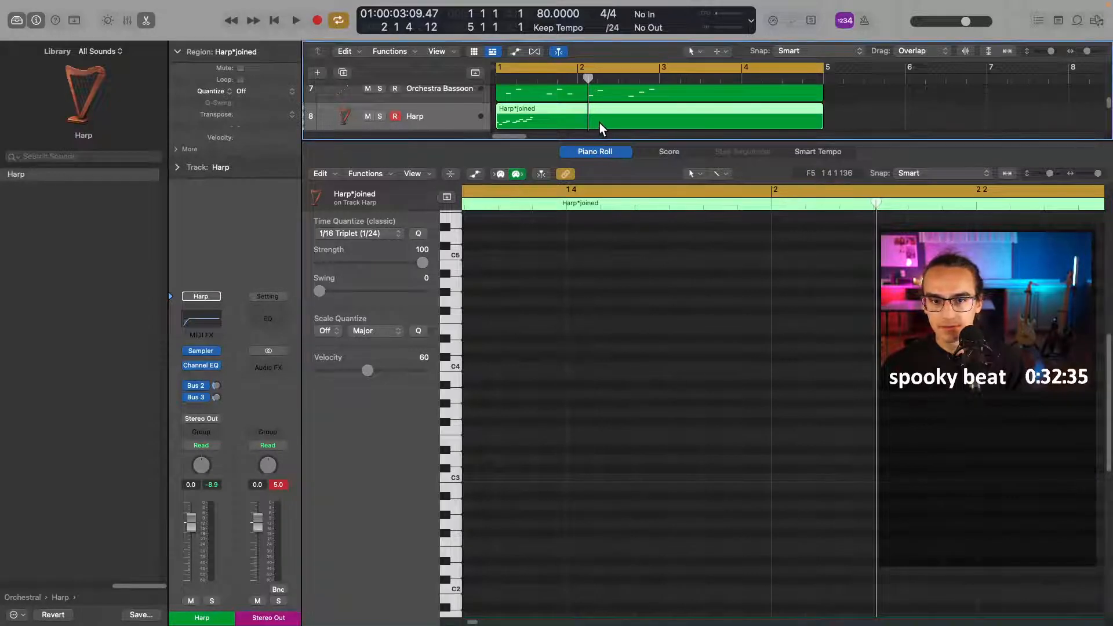
pyautogui.press('p')
pyautogui.press('p')
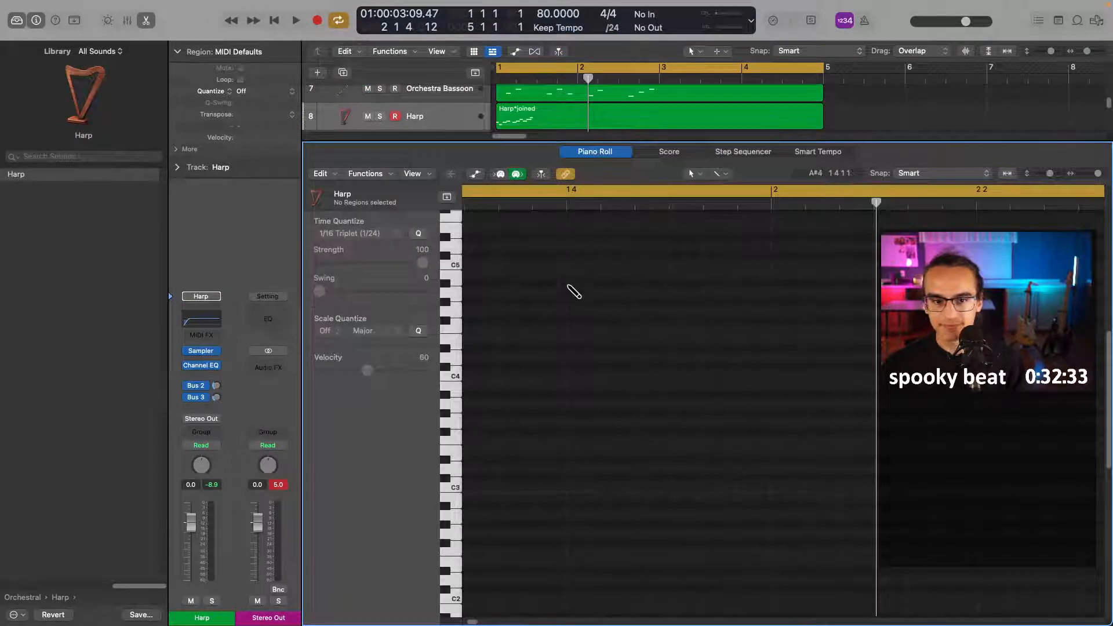
pyautogui.scroll(-10, 597, 300)
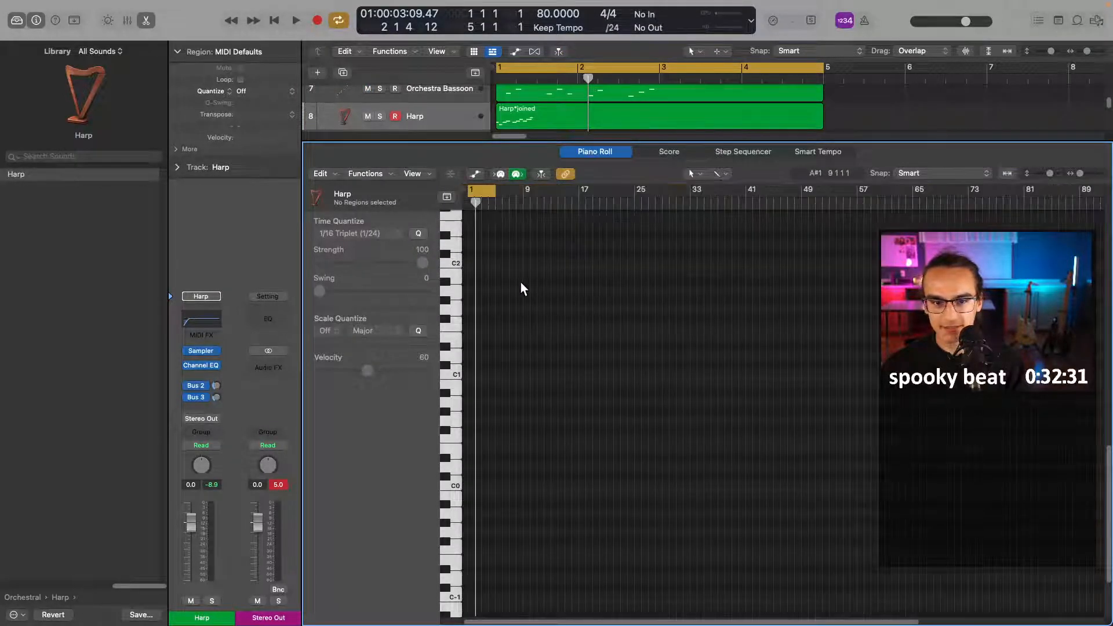
pyautogui.scroll(1, 517, 278)
pyautogui.scroll(8, 517, 273)
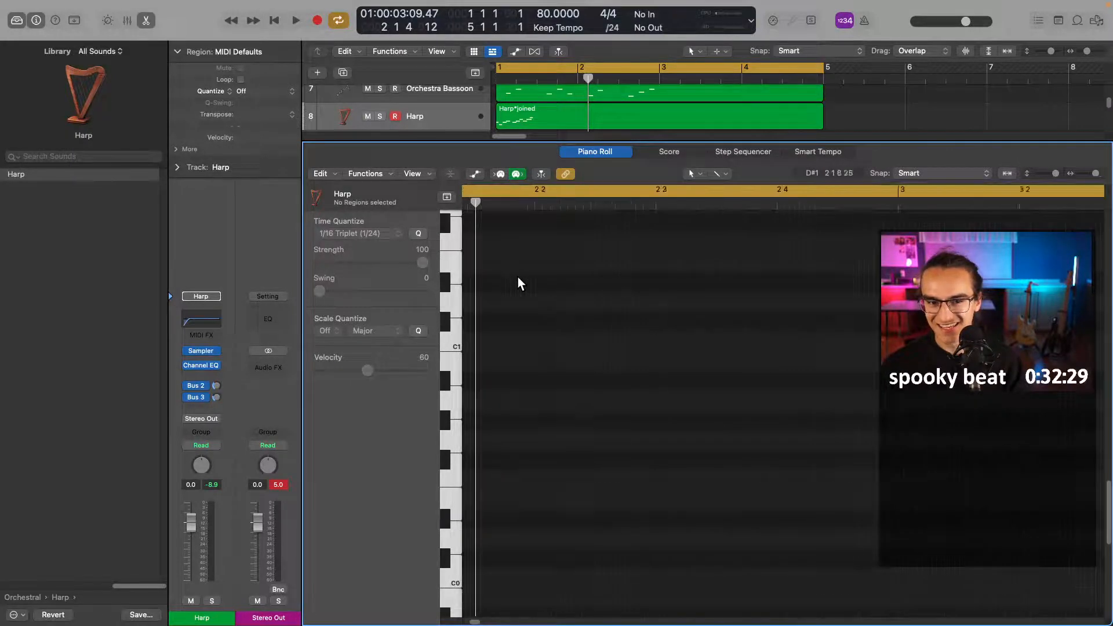
pyautogui.scroll(3, 519, 277)
pyautogui.scroll(-1, 521, 278)
pyautogui.hscroll(-5, 533, 307)
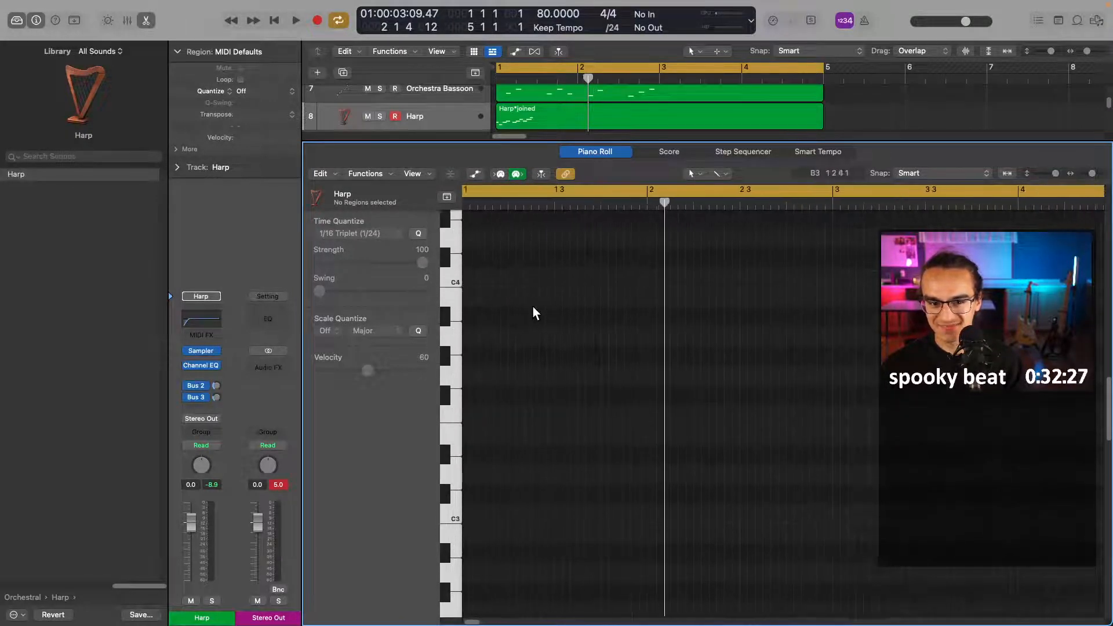
pyautogui.scroll(-10, 537, 308)
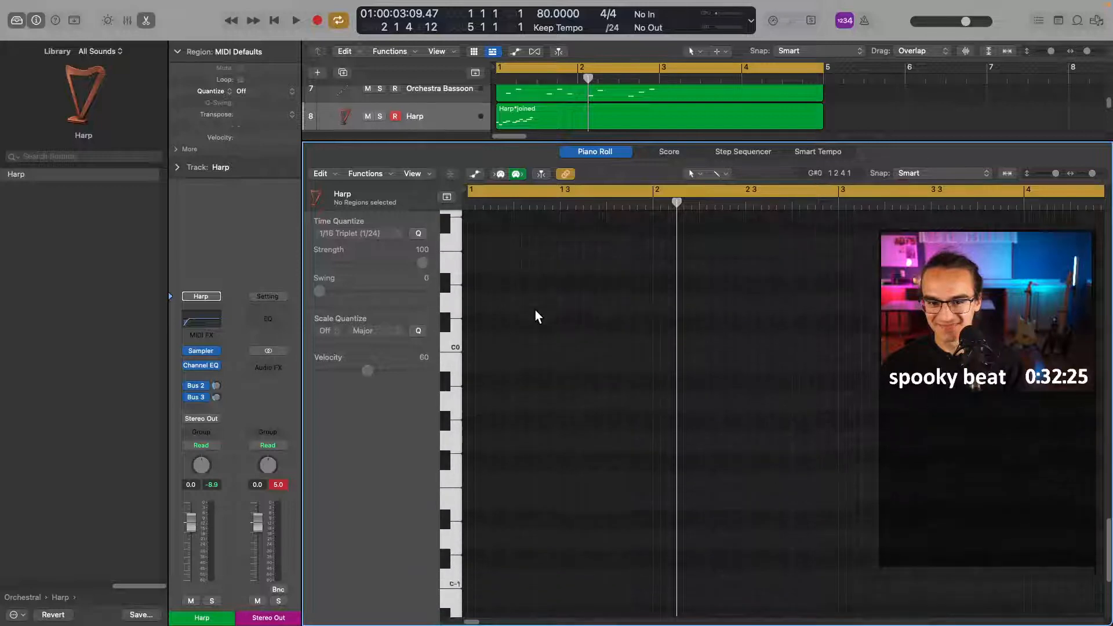
pyautogui.scroll(20, 534, 309)
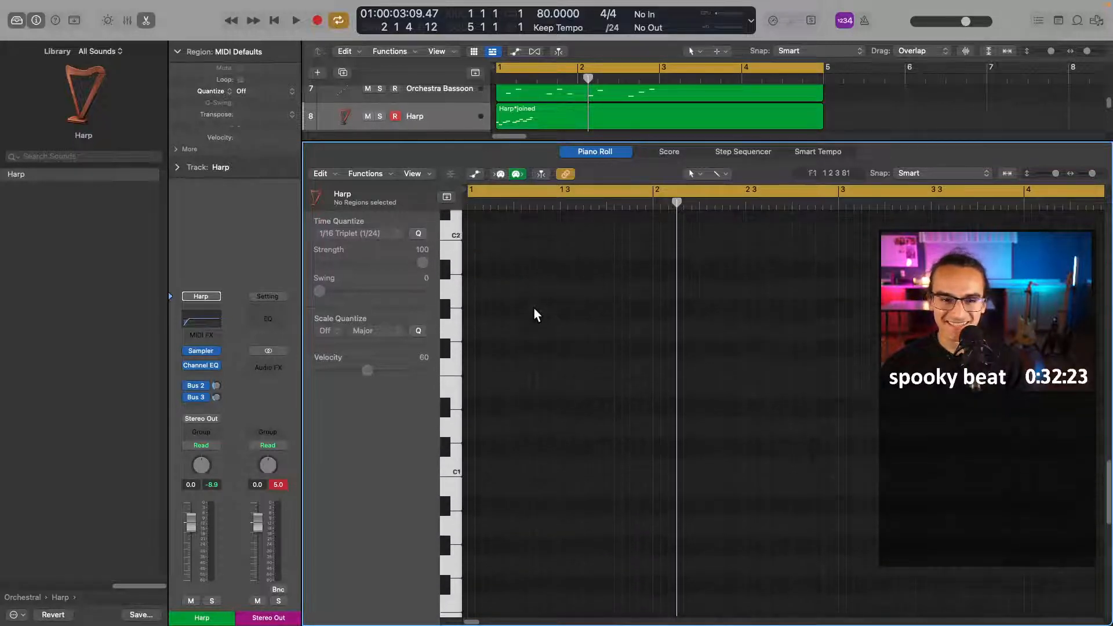
# - Select the Harp region again and play back the quantized arpeggio
pyautogui.click(515, 127)
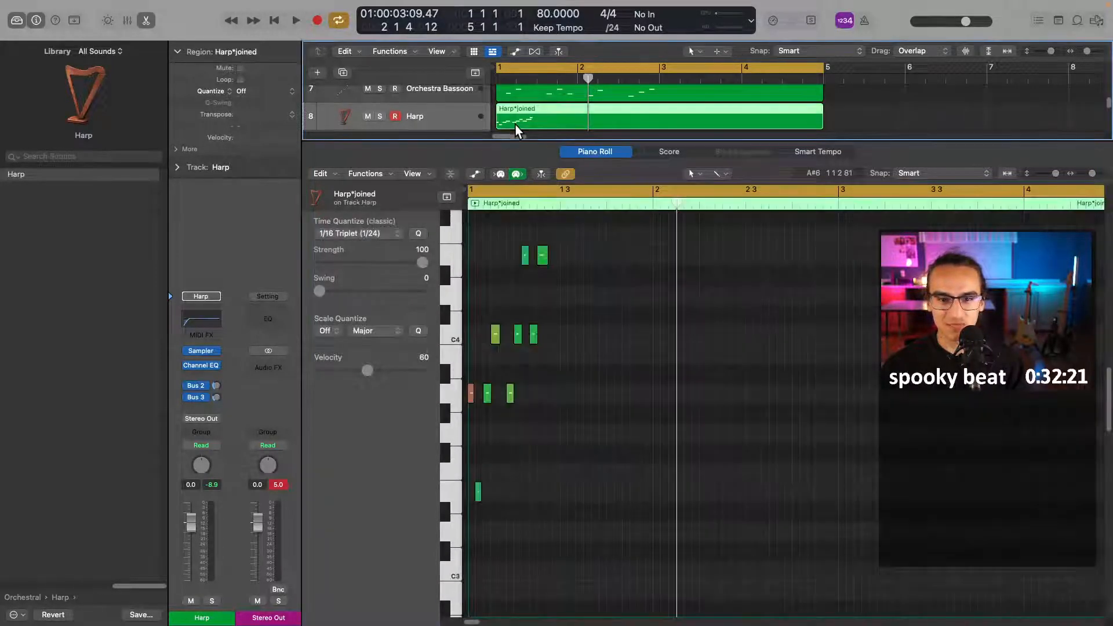
pyautogui.press('space')
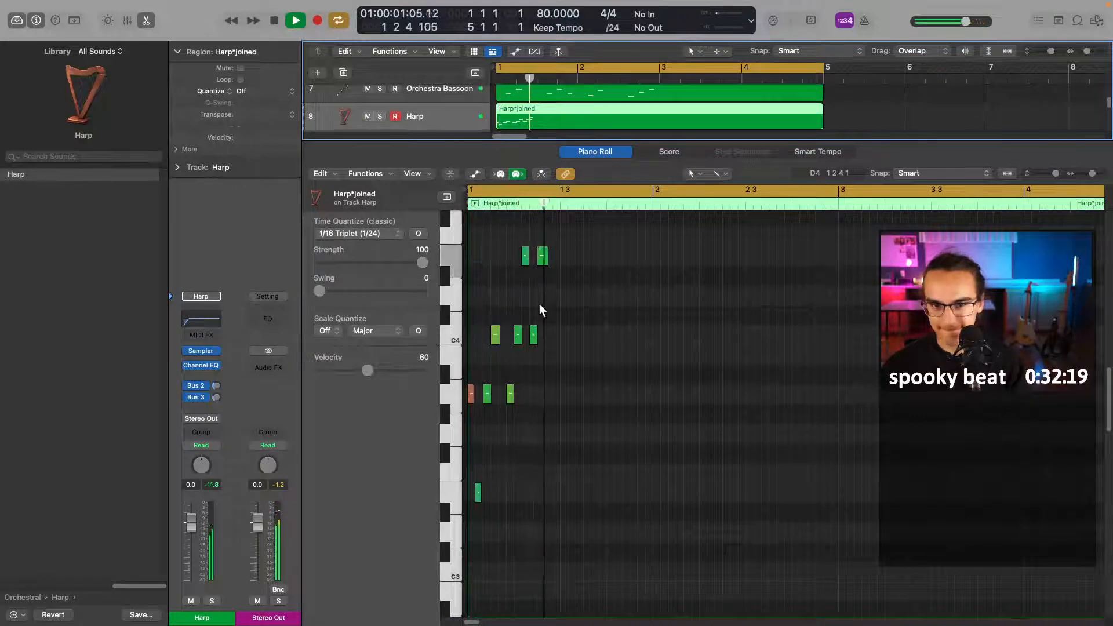
pyautogui.press('space')
# - Raise the last, highest note of the harp arpeggio two semitones to A4 and play it back
pyautogui.scroll(3, 565, 294)
pyautogui.moveTo(596, 231); pyautogui.dragTo(502, 270)
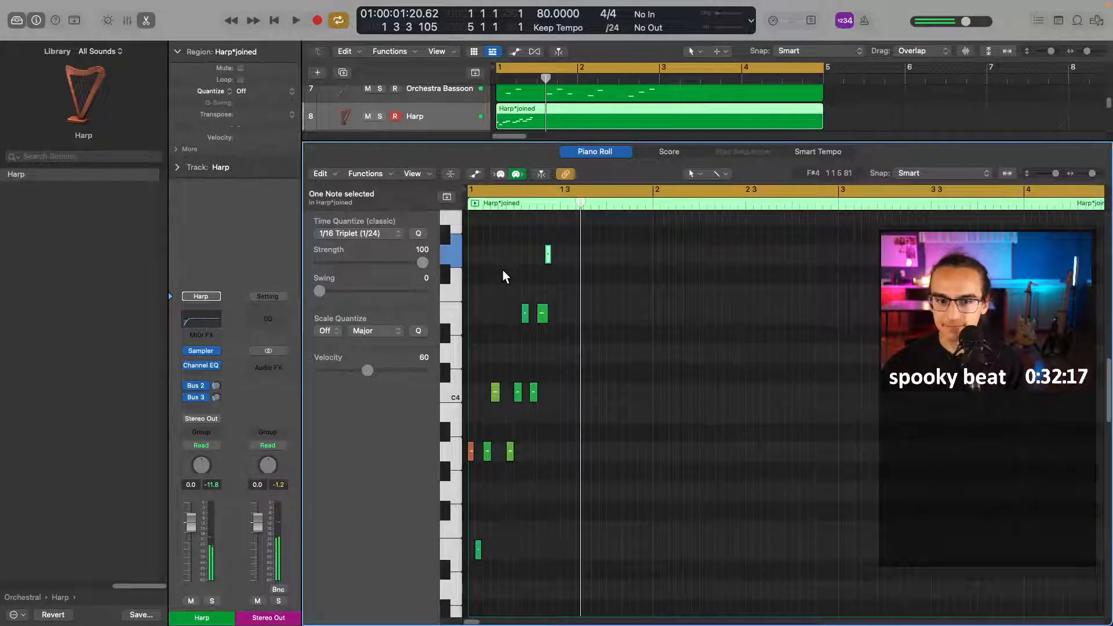
pyautogui.press('Up')
pyautogui.press('Up')
pyautogui.press('Down')
pyautogui.press('Down')
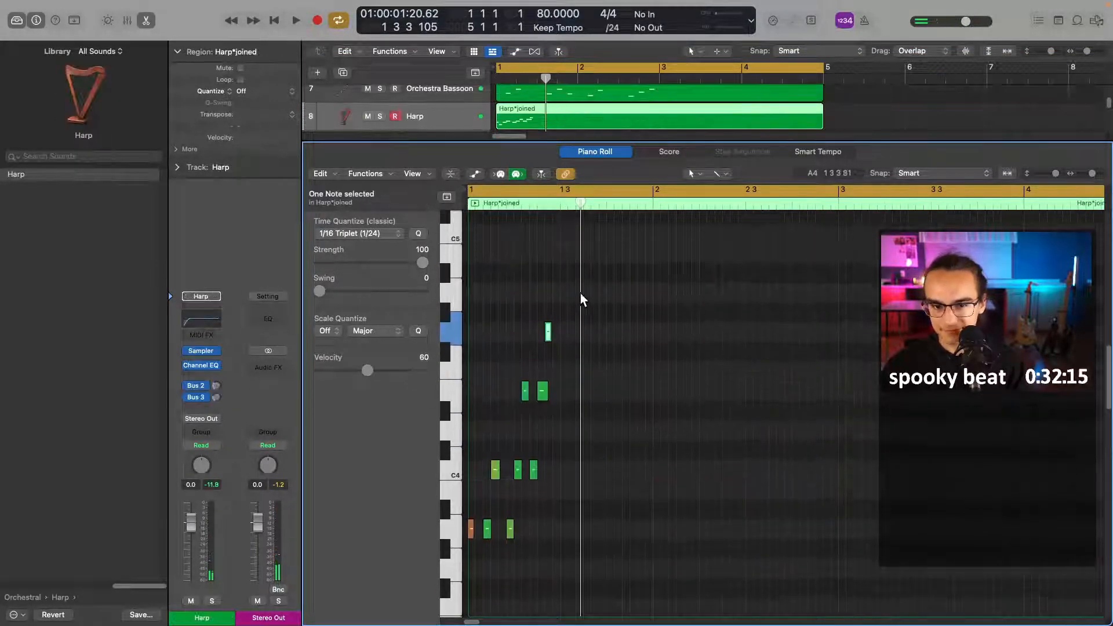
pyautogui.press('Left')
pyautogui.press('Right')
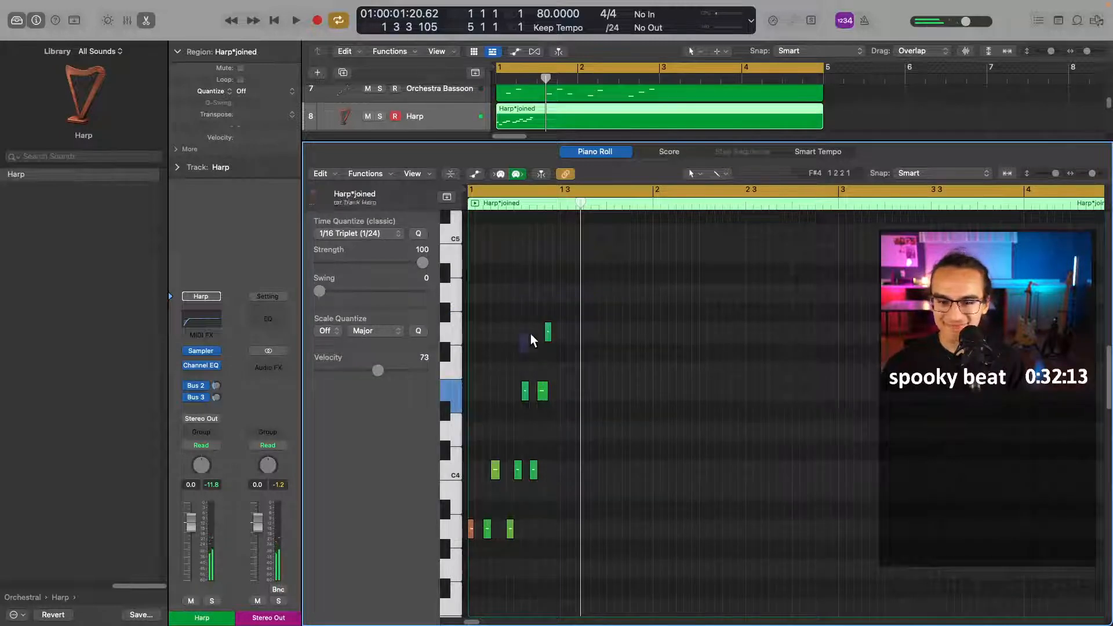
pyautogui.hotkey('alt', 'Up')
pyautogui.hotkey('alt', 'Up')
pyautogui.press('space')
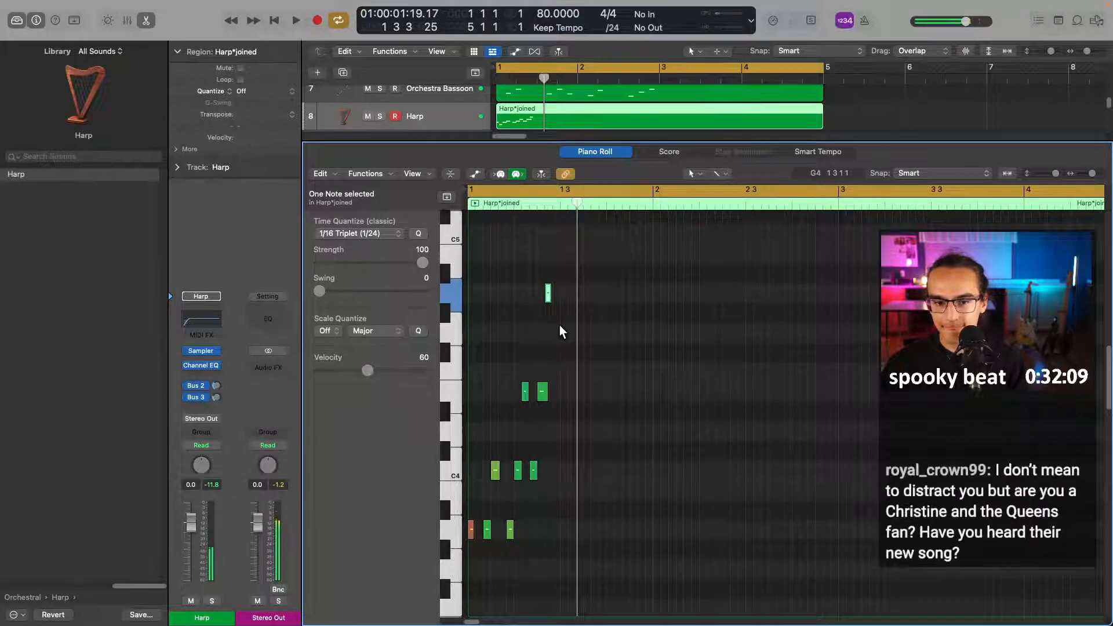
# - Raise the second-to-last note of the harp arpeggio from E4 to A4 and delete the original final A4 note
pyautogui.press('super+Left')
pyautogui.press('super+Right')
pyautogui.press('super+Right')
pyautogui.press('super+Right')
pyautogui.hscroll(-5, 579, 323)
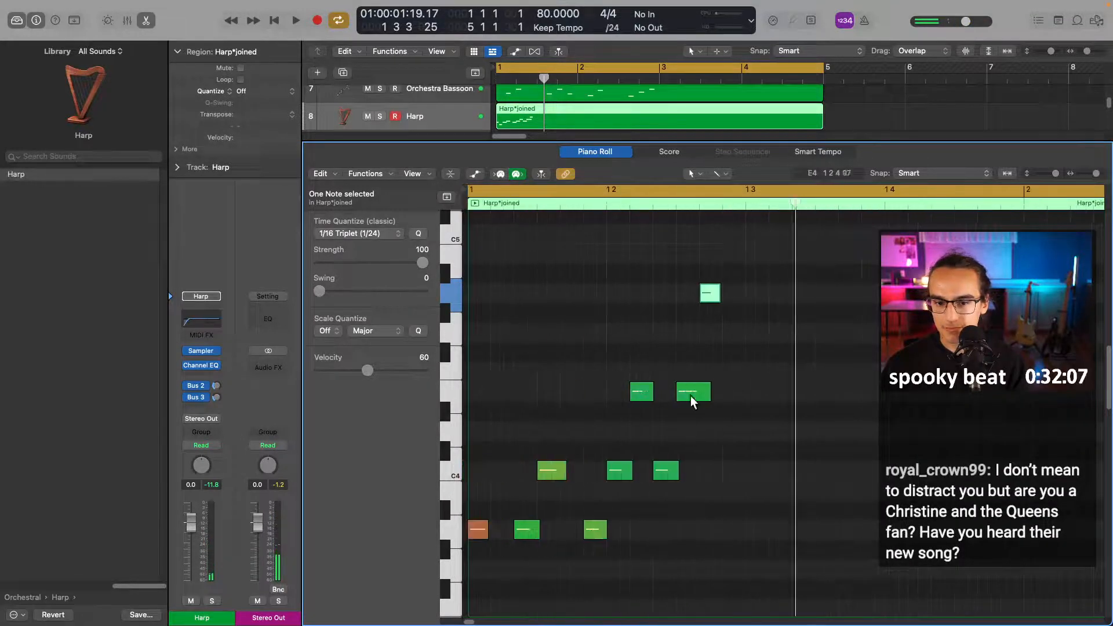
pyautogui.moveTo(690, 396); pyautogui.dragTo(691, 297)
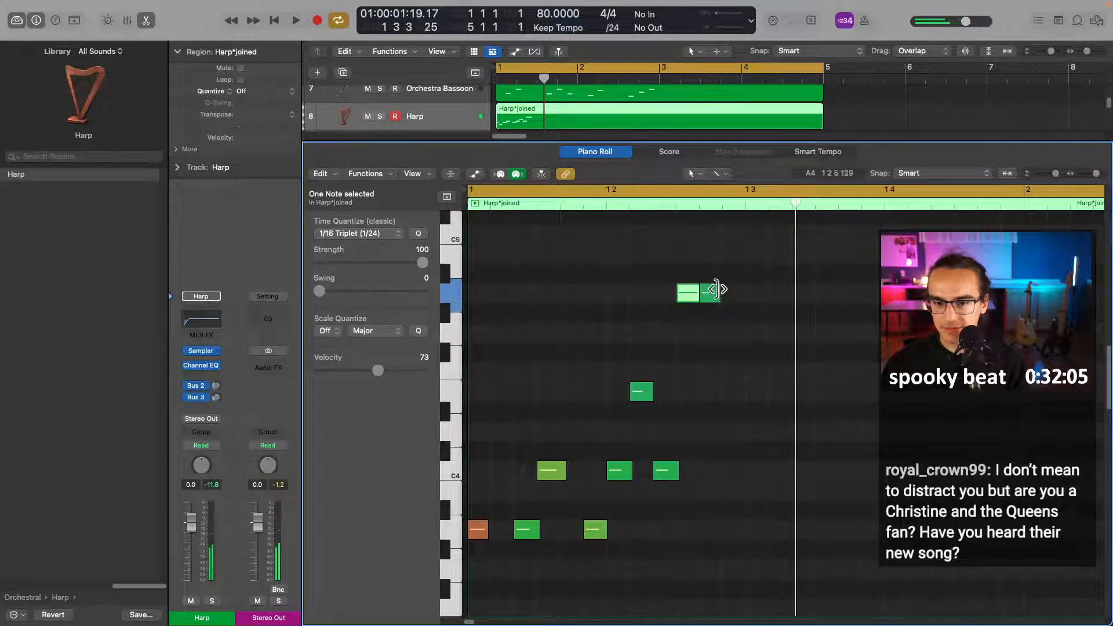
pyautogui.doubleClick(711, 291)
pyautogui.click(715, 296)
pyautogui.press('Delete')
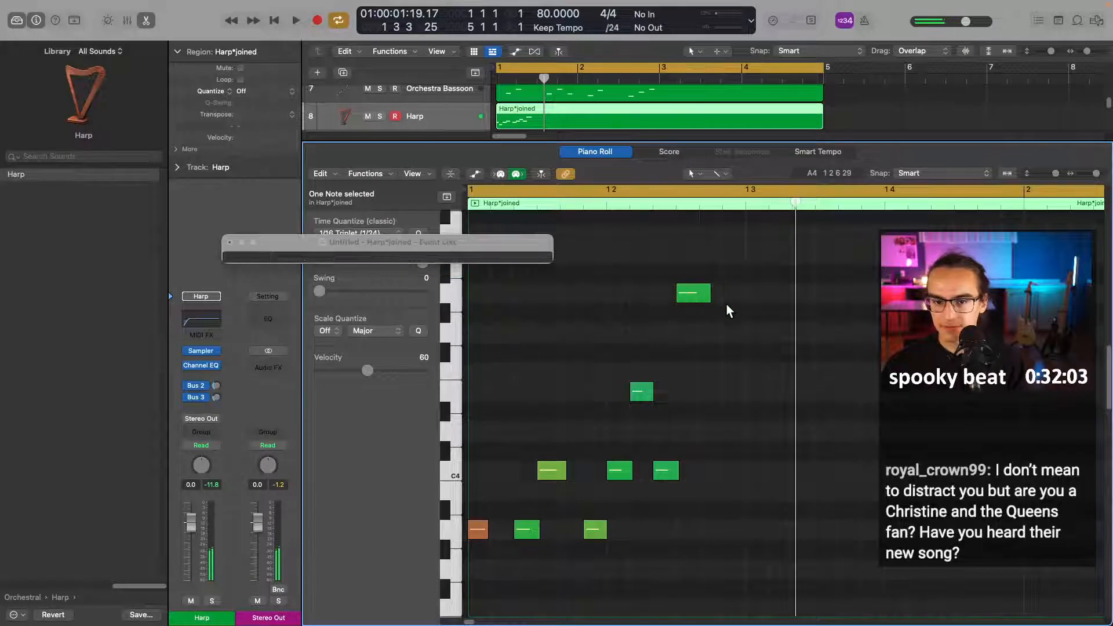
# - Close the stray Event List window and play the arrangement from the start to check the shortened harp arpeggio
pyautogui.press('space')
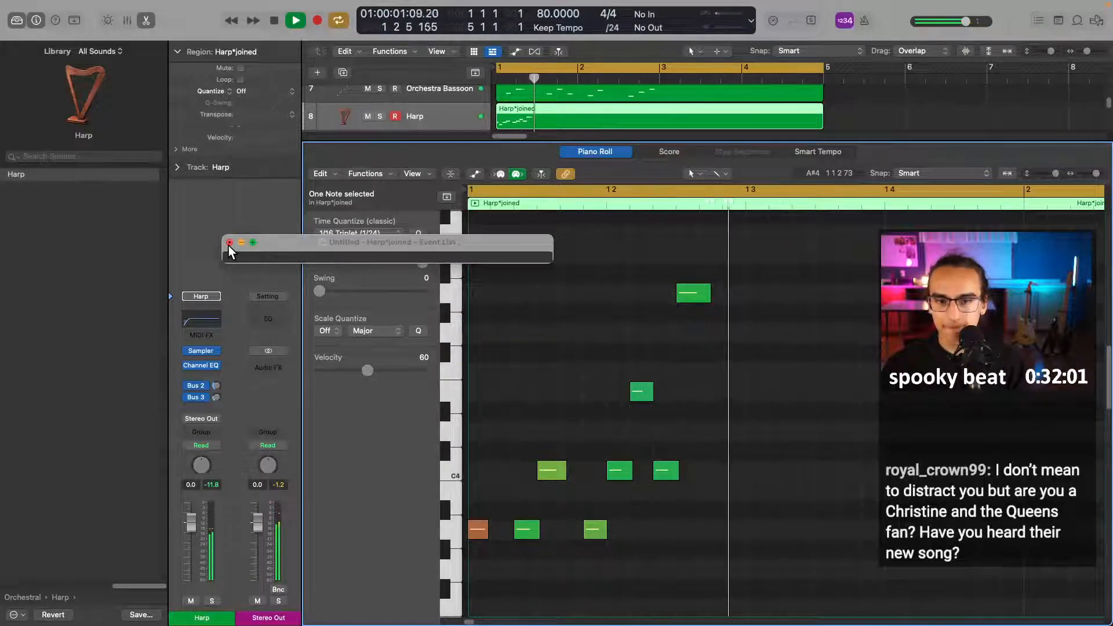
pyautogui.click(229, 243)
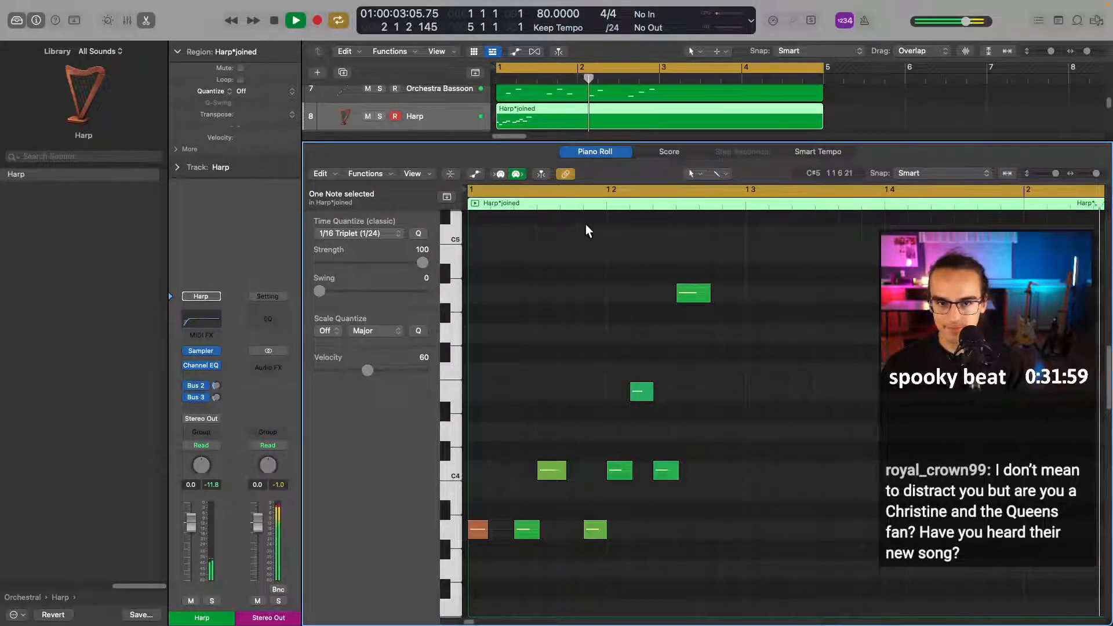
pyautogui.press('e')
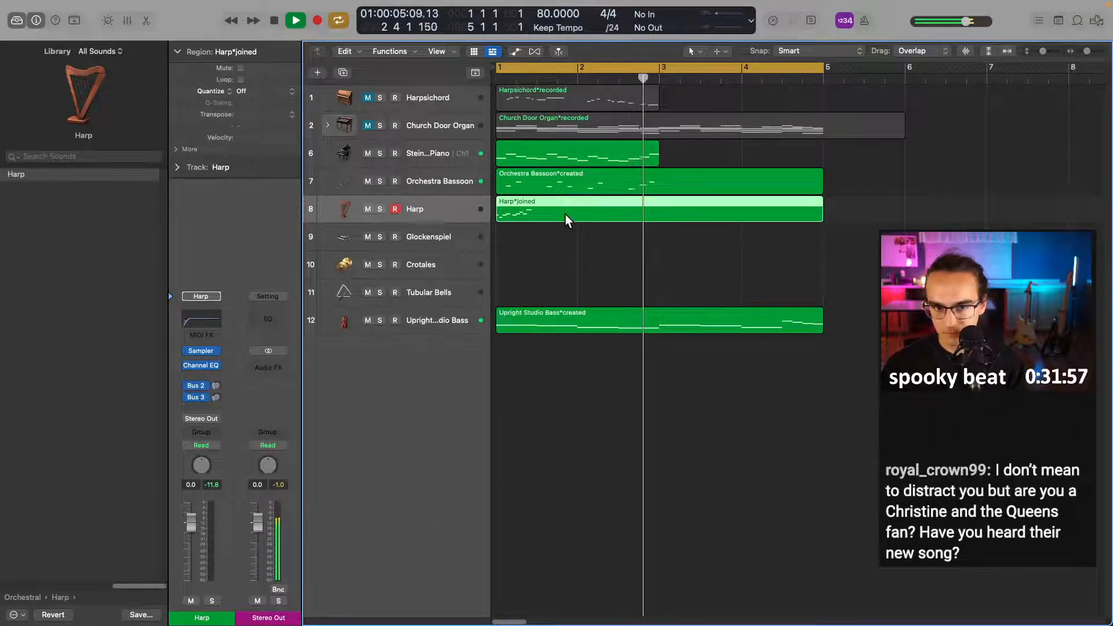
pyautogui.press('Return')
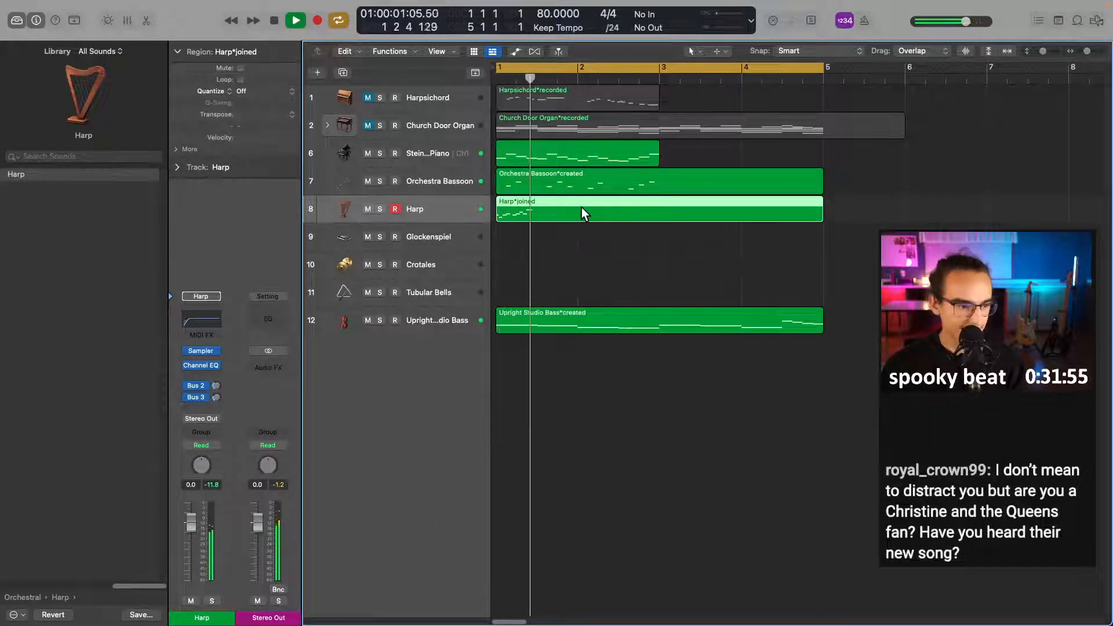
pyautogui.press('space')
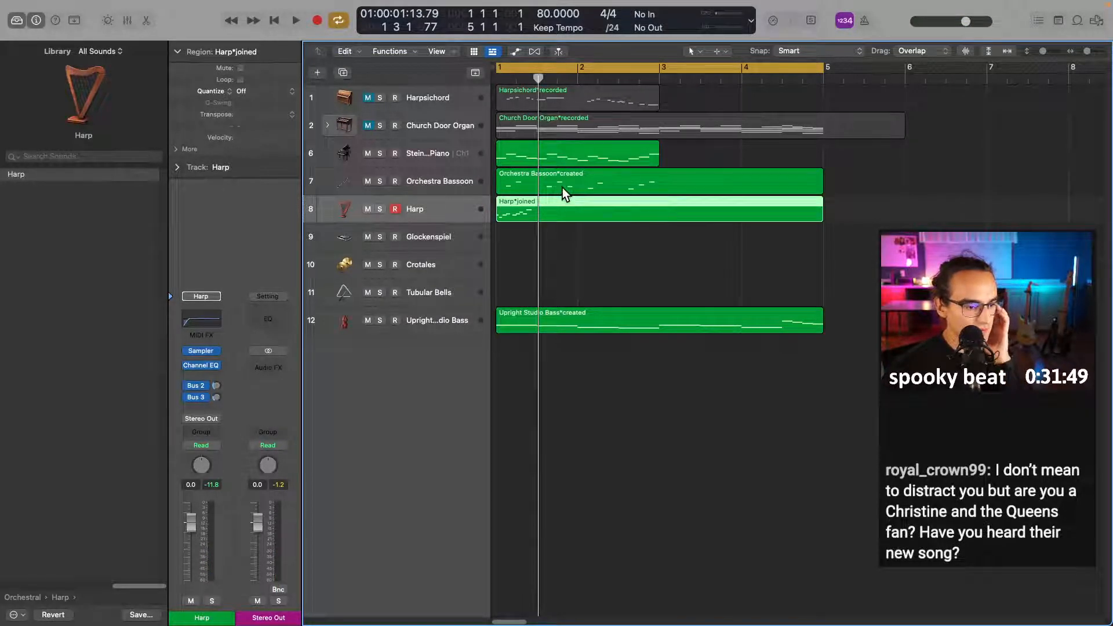
pyautogui.rightClick(538, 205)
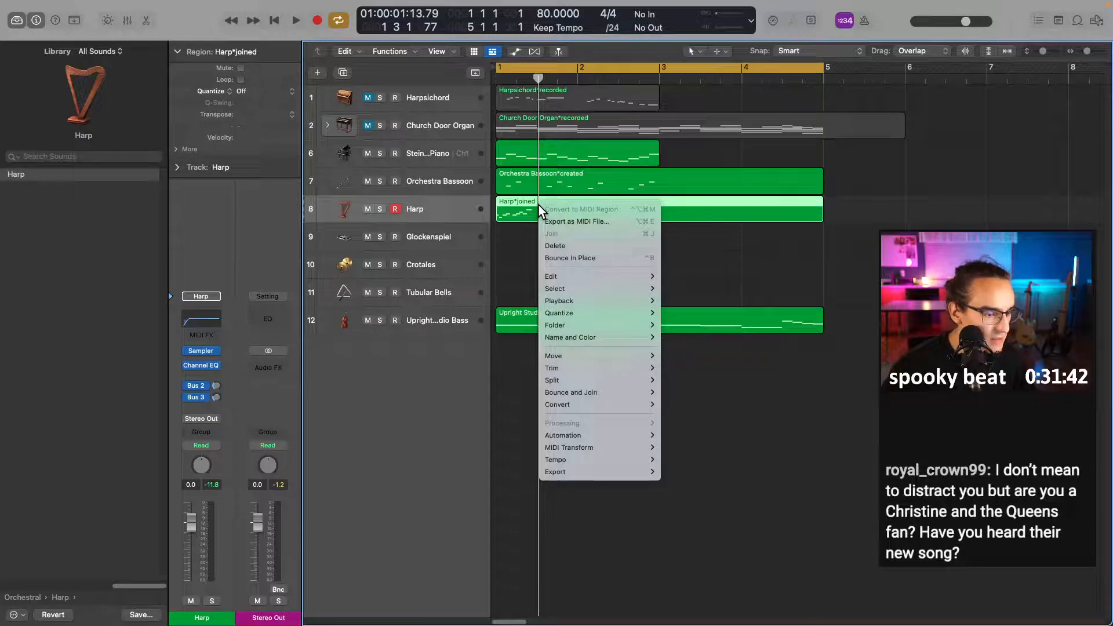
pyautogui.click(701, 235)
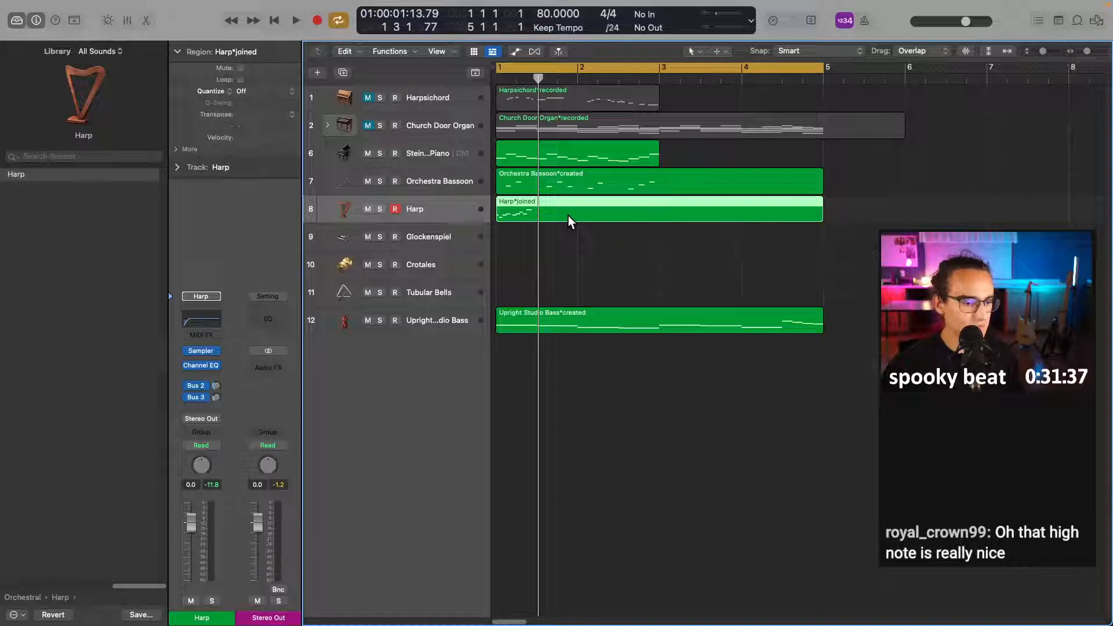
pyautogui.doubleClick(600, 211)
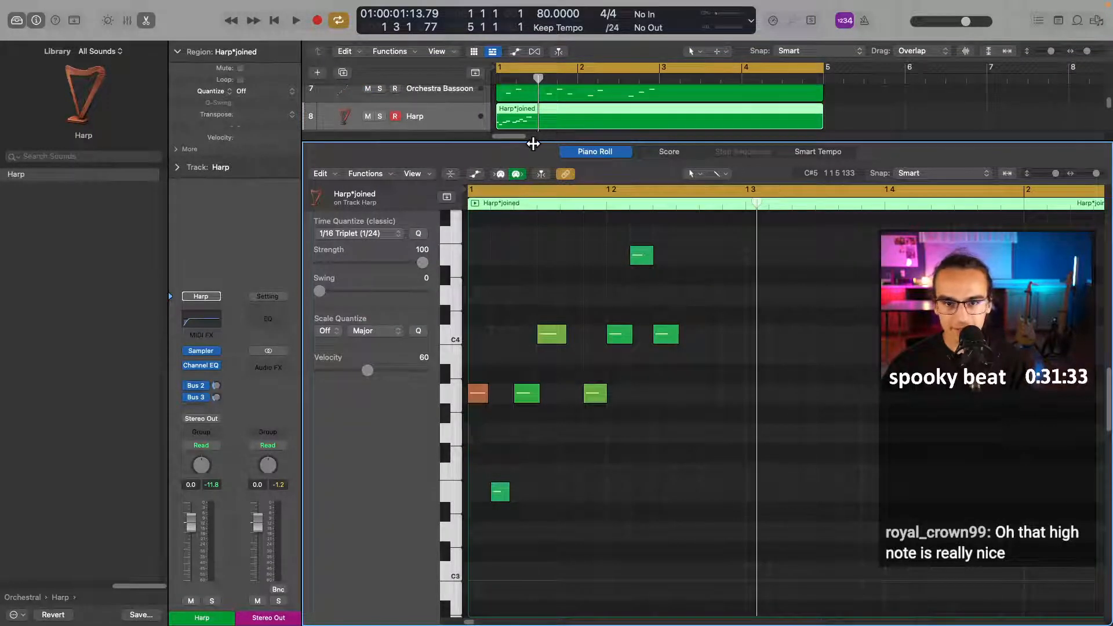
pyautogui.press('e')
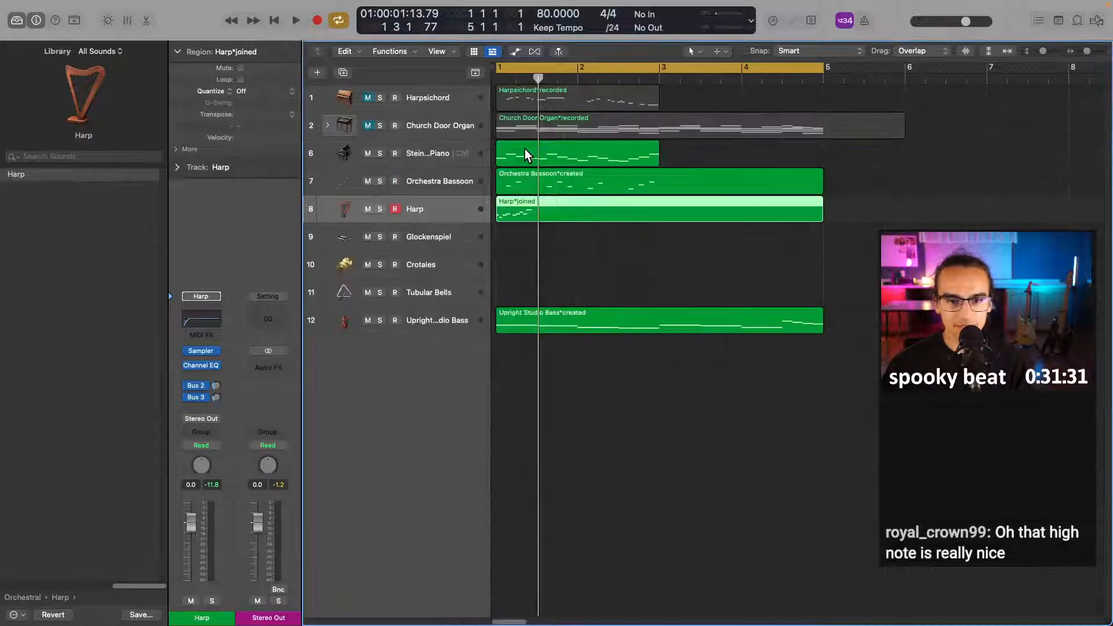
# - Play back the arrangement, repeating it from the start of bar 2 to hear where the next harp phrase fits
pyautogui.press('space')
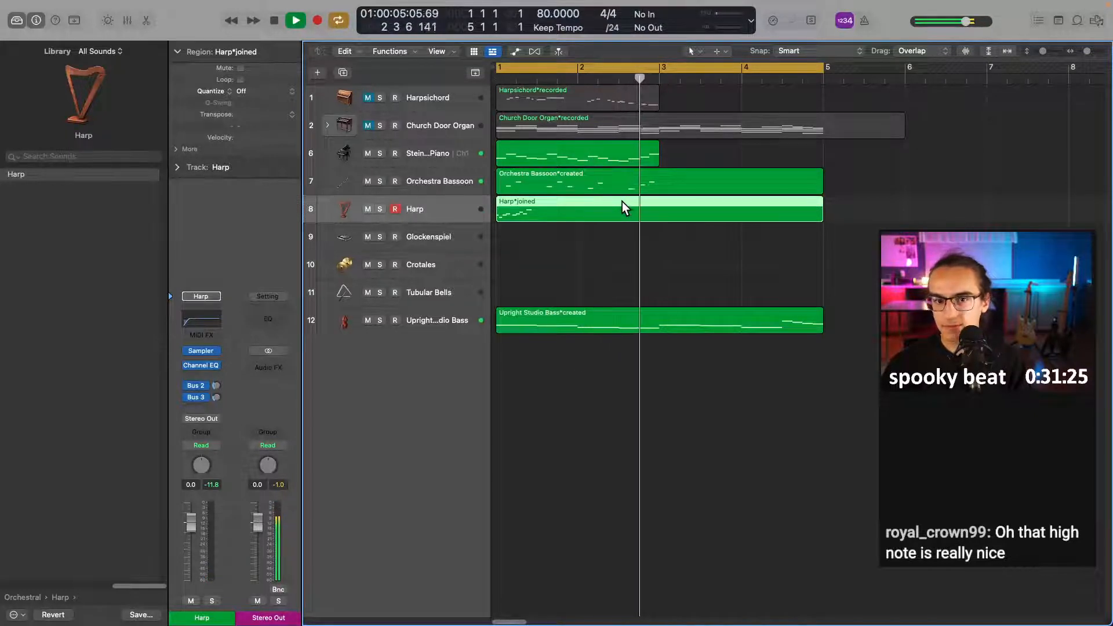
pyautogui.press('space')
pyautogui.doubleClick(607, 219)
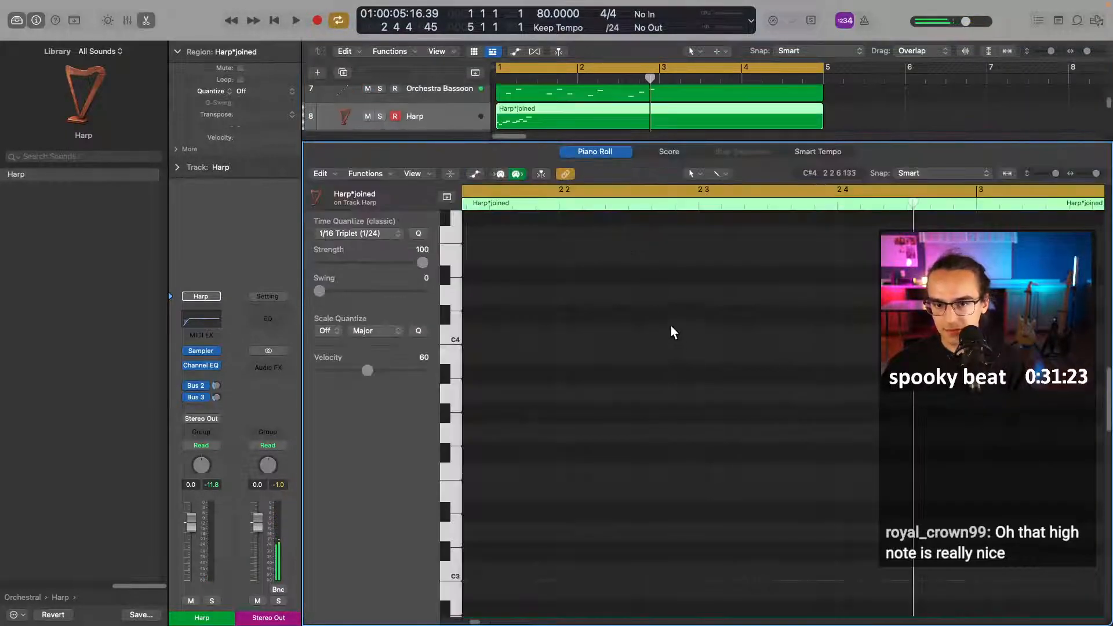
pyautogui.click(580, 77)
pyautogui.click(582, 74)
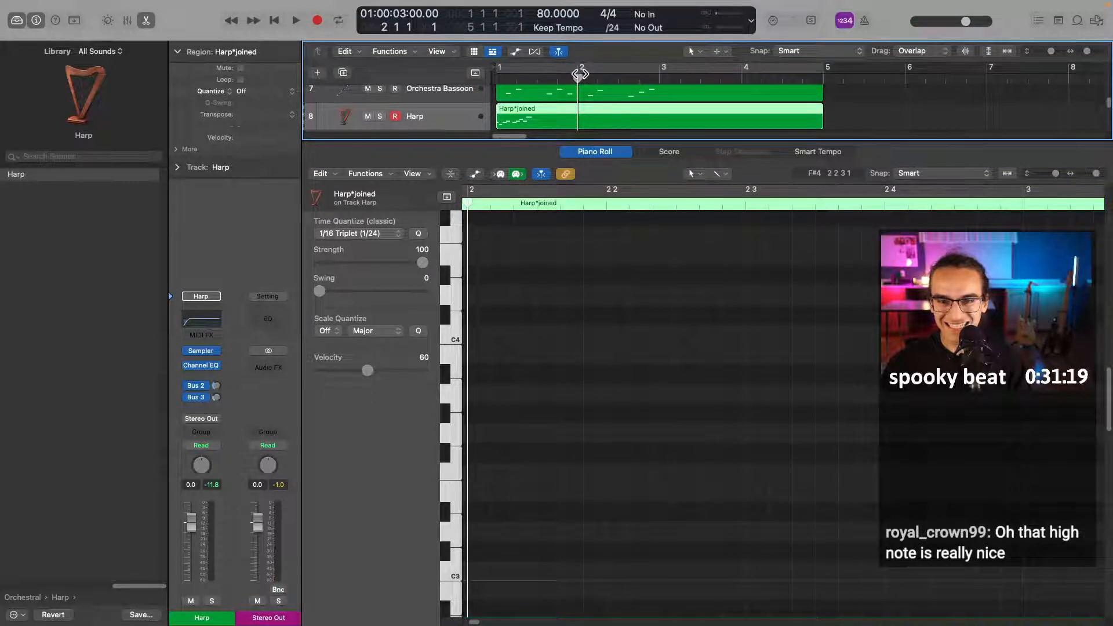
pyautogui.press('space')
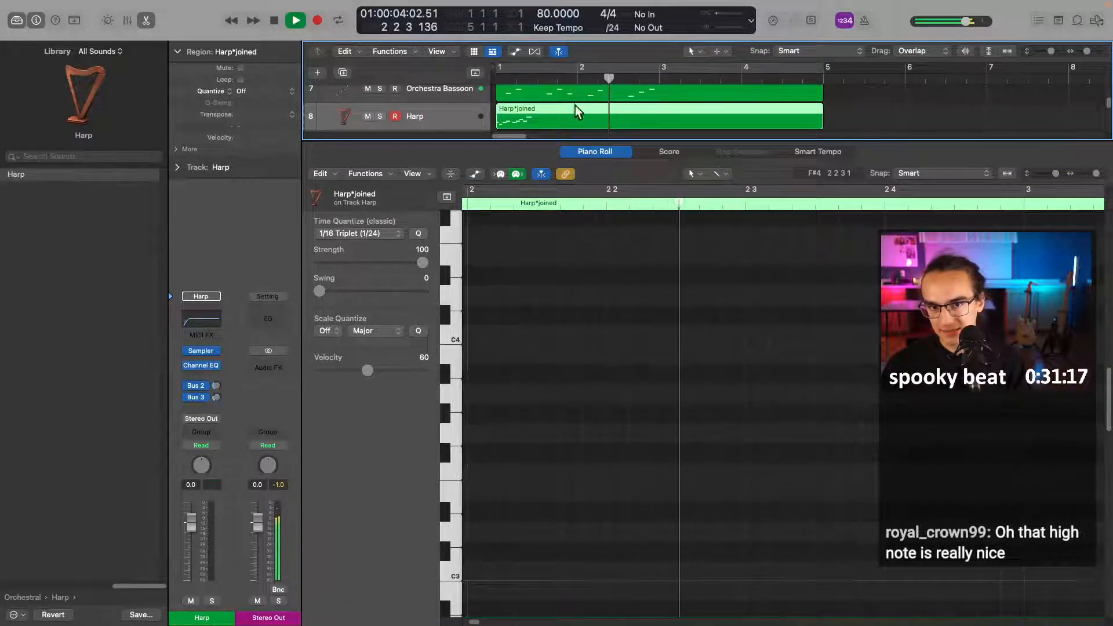
pyautogui.press('e')
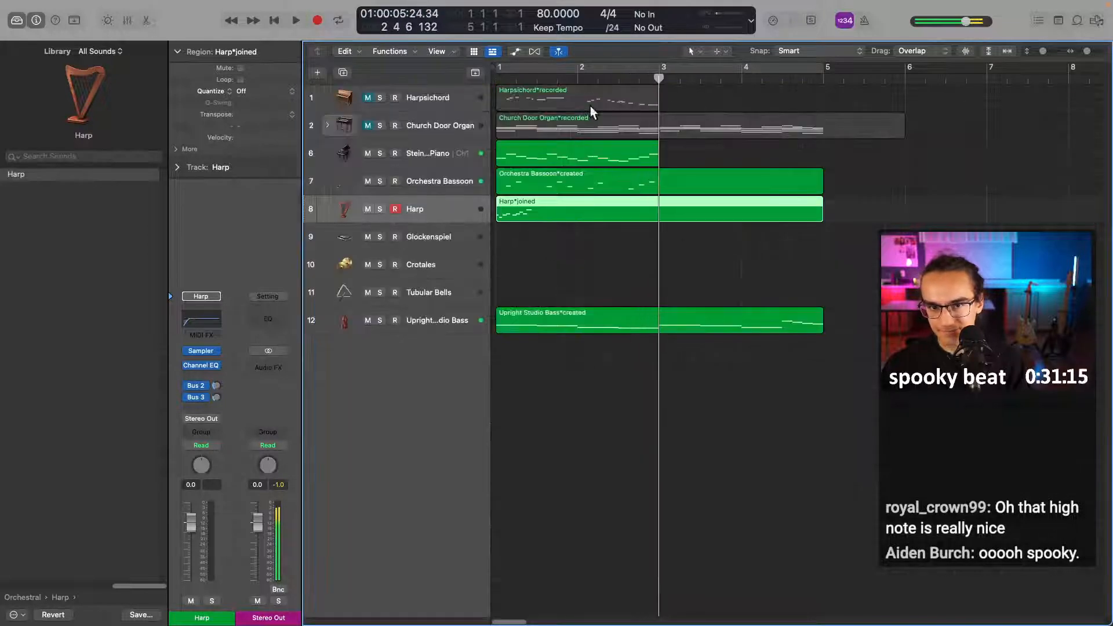
pyautogui.click(579, 78)
pyautogui.press('space')
pyautogui.click(580, 72)
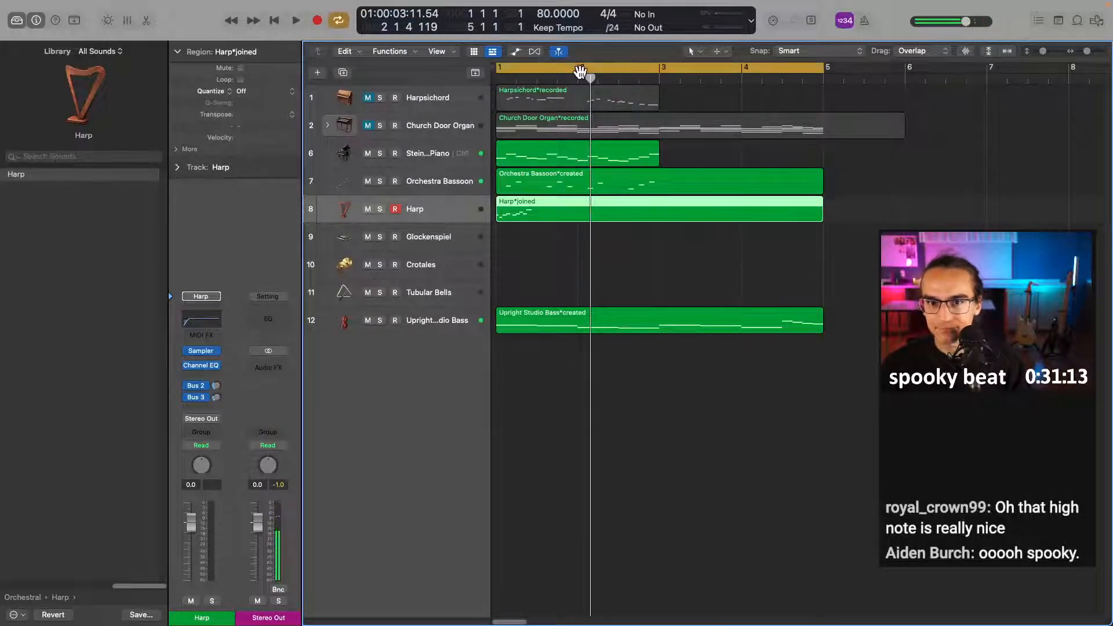
# - Turn cycling off and record a second harp phrase into the Harp region from the start of bar 2
pyautogui.click(578, 78)
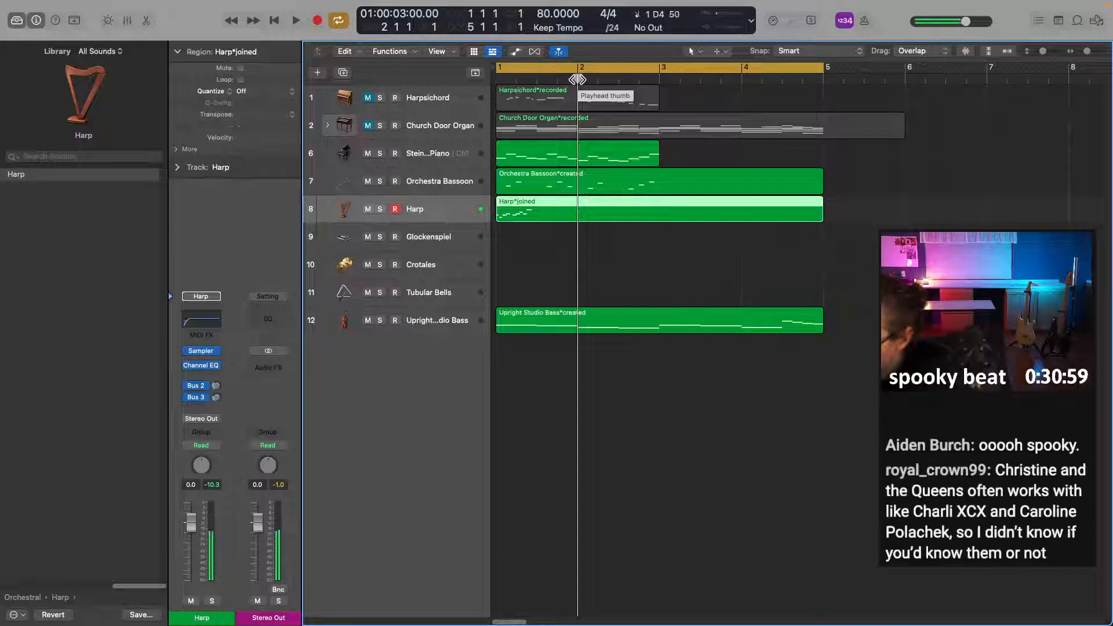
pyautogui.click(581, 70)
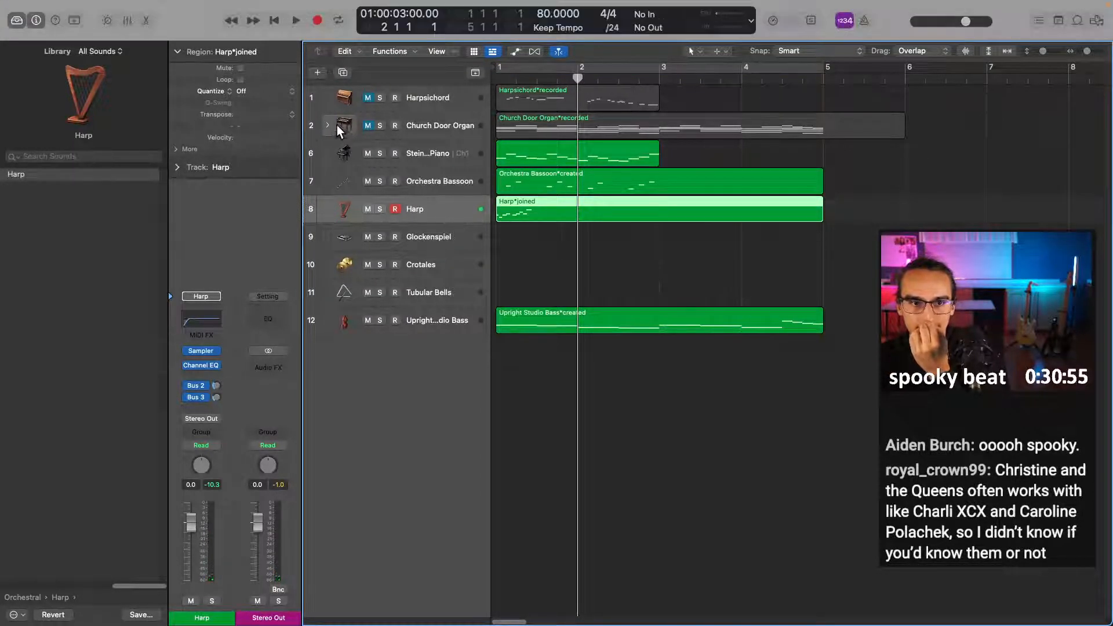
pyautogui.click(318, 21)
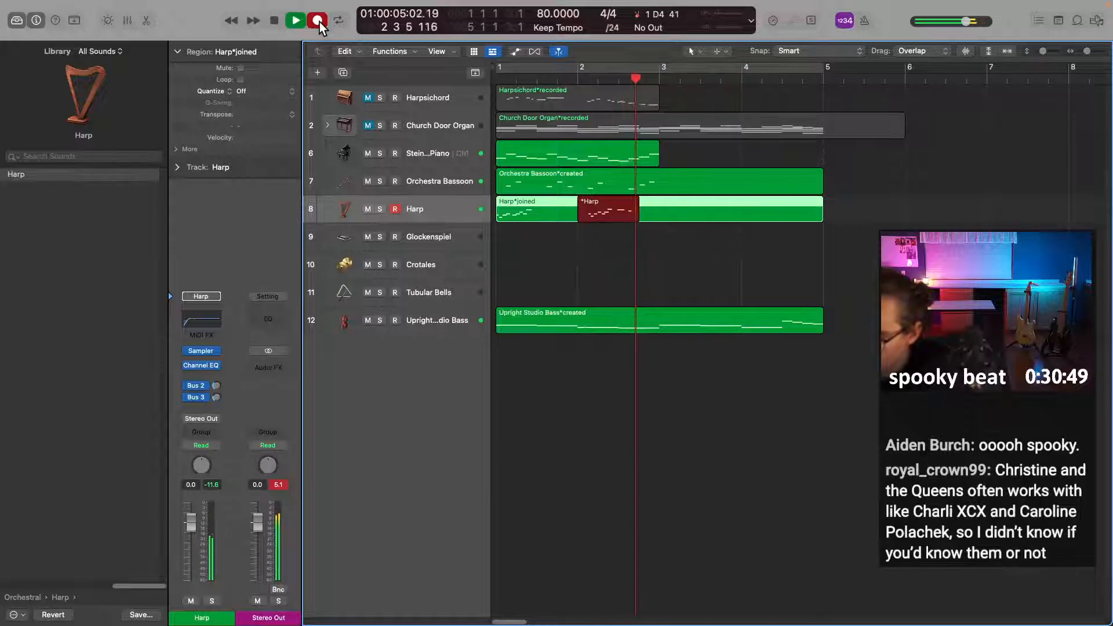
pyautogui.press('space')
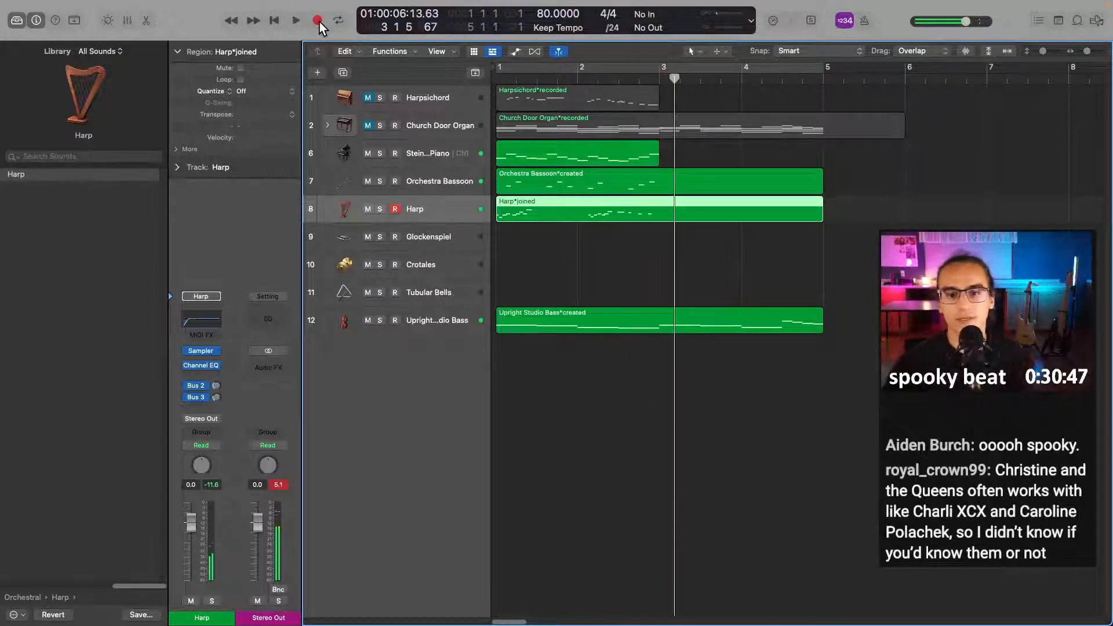
# - Select the eleven newly recorded harp notes in bar 2 and quantize them to 1/16 Triplet (1/24)
pyautogui.doubleClick(582, 204)
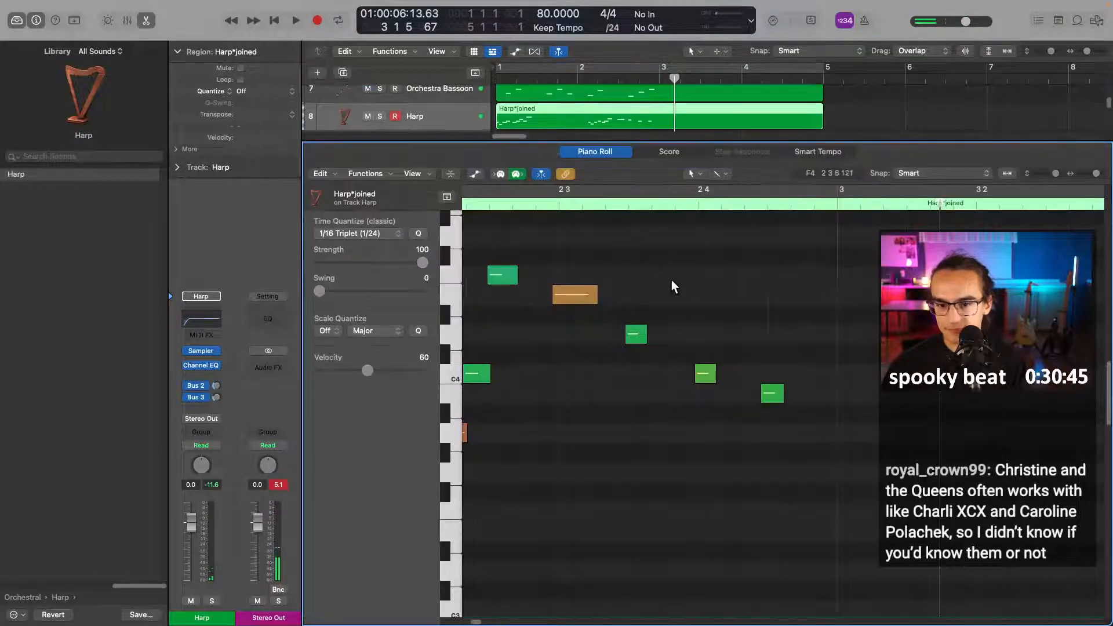
pyautogui.moveTo(1045, 242); pyautogui.dragTo(670, 397)
pyautogui.scroll(10, 796, 503)
pyautogui.press('space')
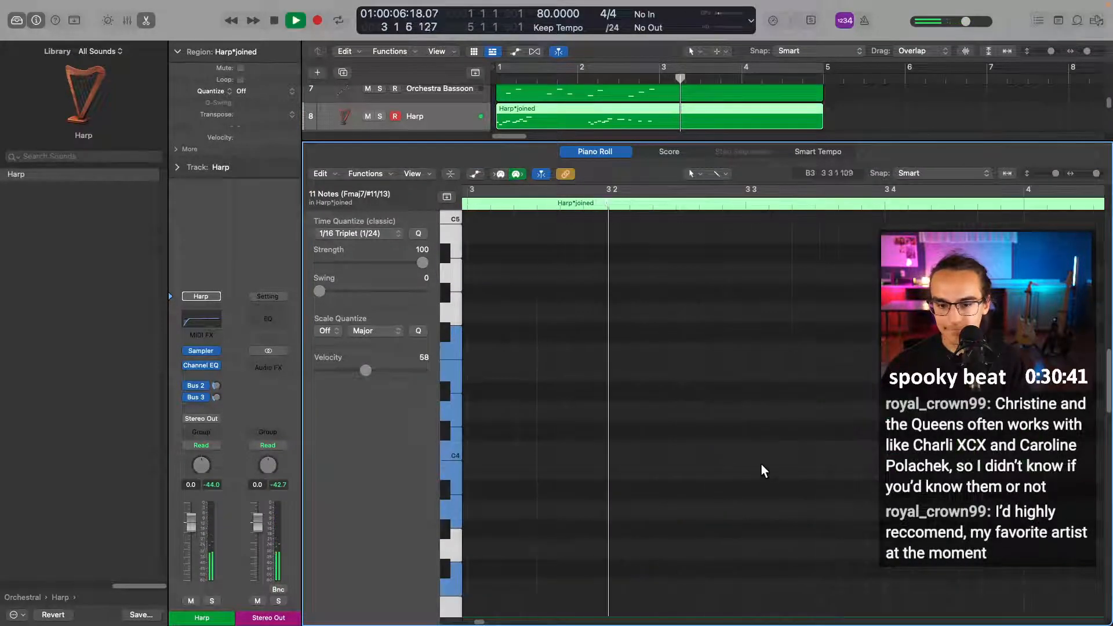
pyautogui.press('space')
pyautogui.scroll(-10, 685, 390)
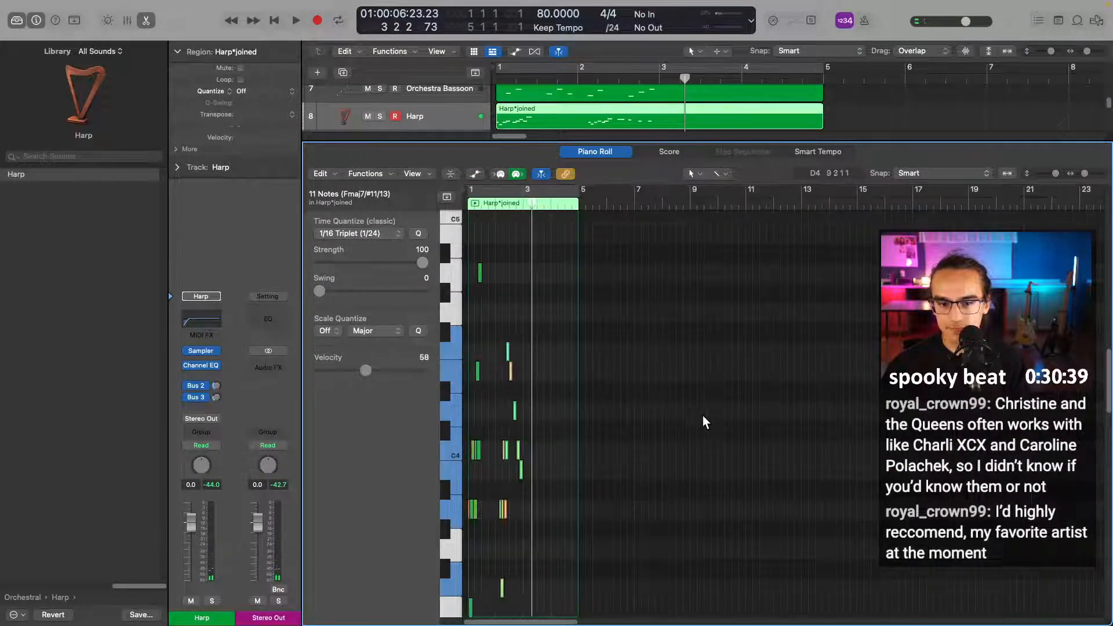
pyautogui.scroll(-4, 516, 436)
pyautogui.scroll(3, 517, 436)
pyautogui.scroll(8, 544, 446)
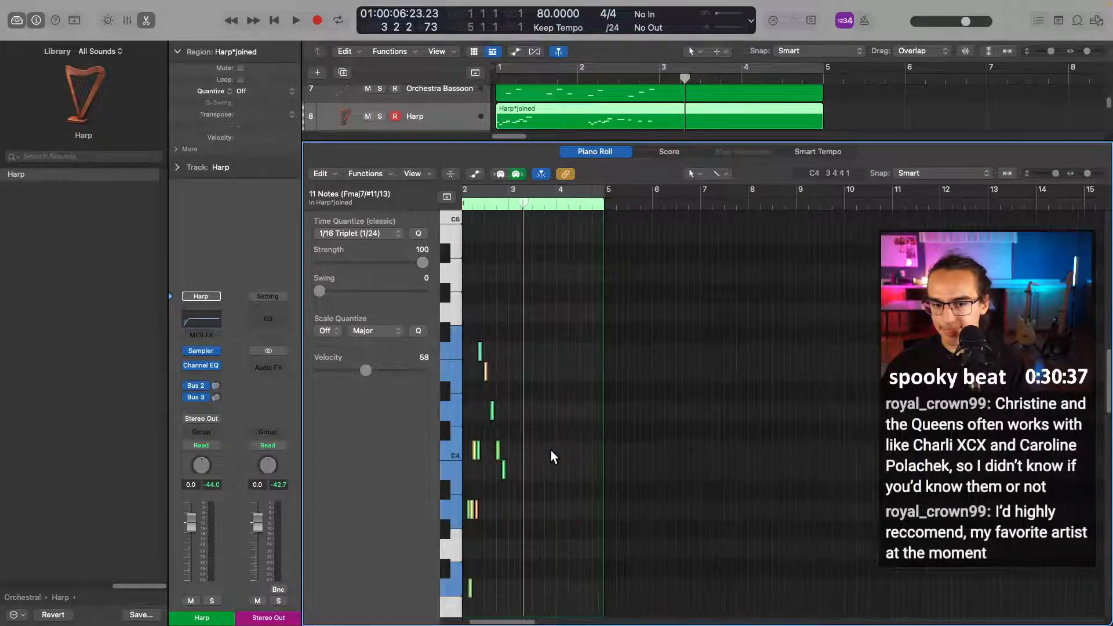
pyautogui.scroll(5, 631, 475)
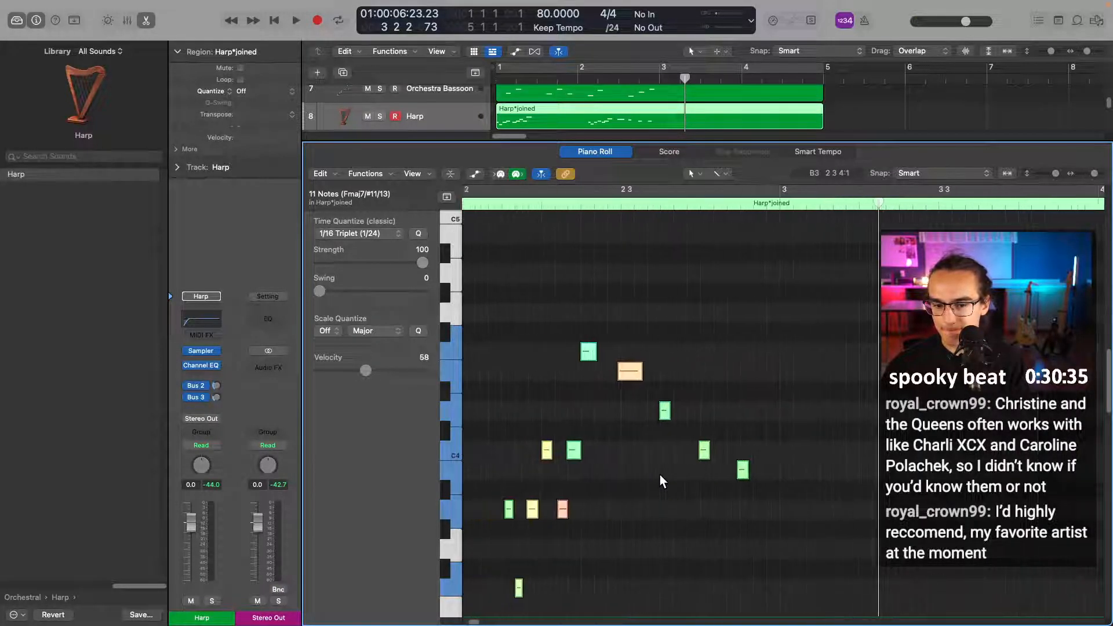
pyautogui.scroll(-3, 660, 475)
pyautogui.press('q')
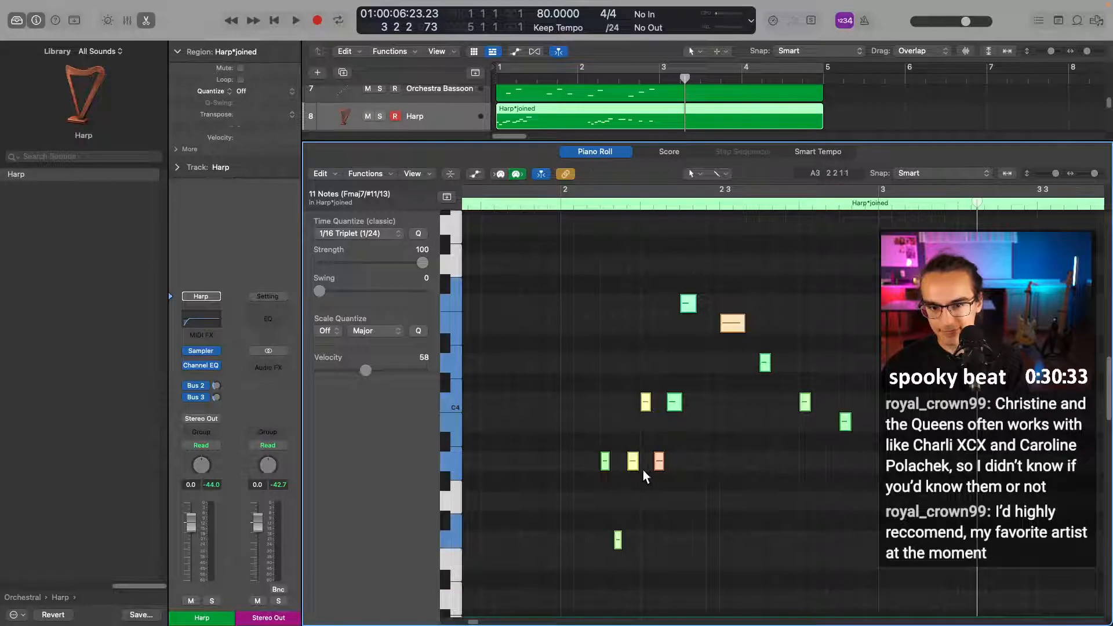
# - Play back the quantized second harp phrase from the start of bar 2 and close the note editor
pyautogui.click(573, 203)
pyautogui.press('space')
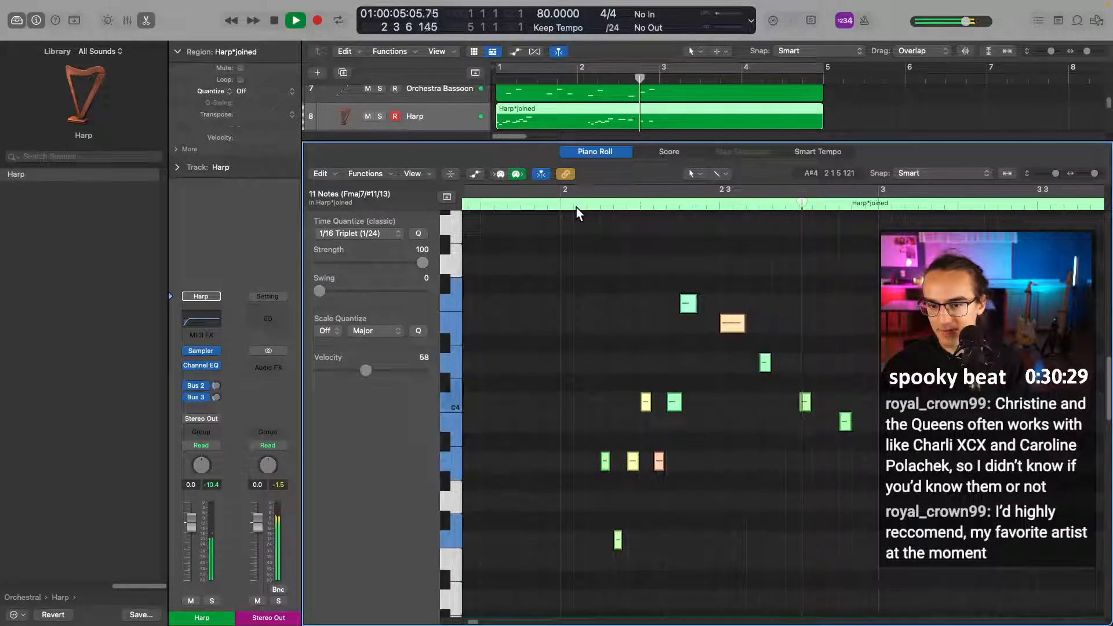
pyautogui.press('space')
pyautogui.press('e')
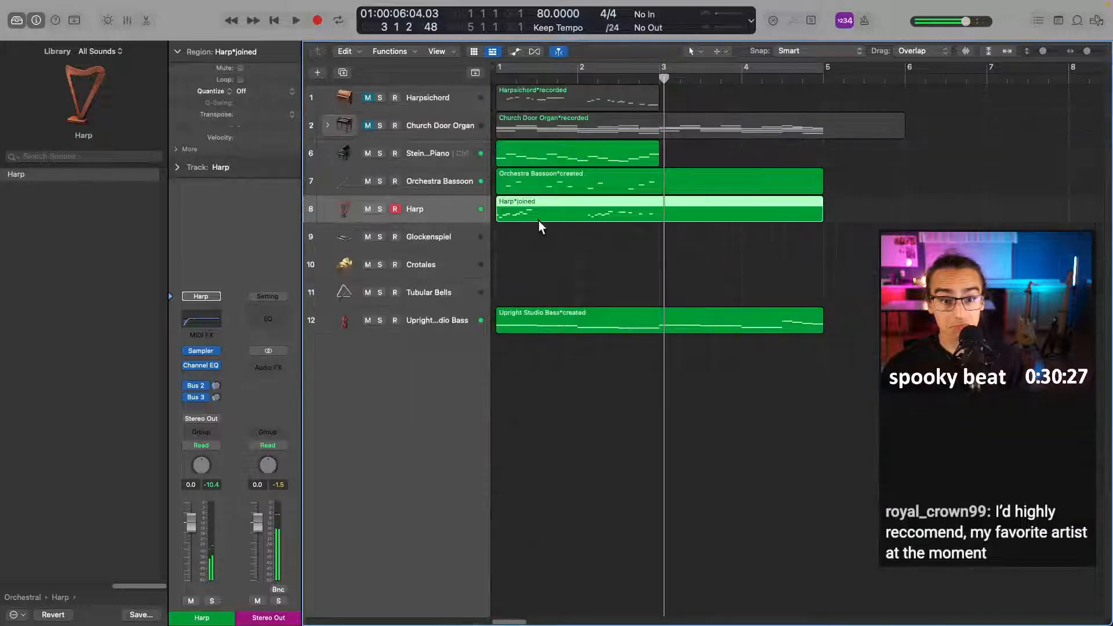
# - Create an empty MIDI region on the Glockenspiel track, extend it from bar 1 to bar 5, and open it in the Piano Roll
pyautogui.click(508, 235)
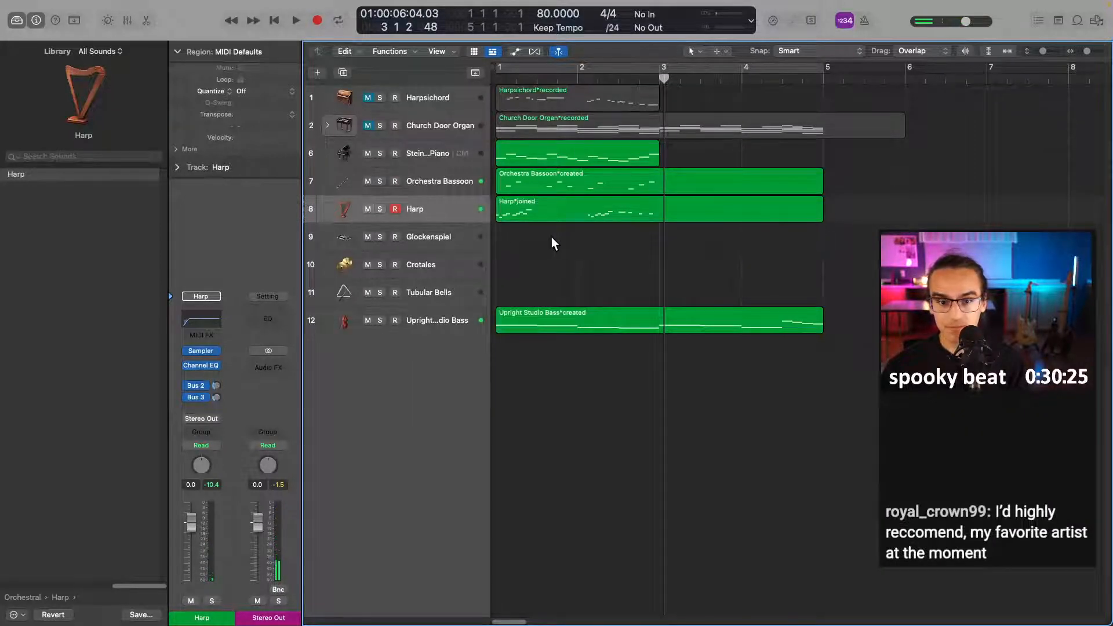
pyautogui.click(504, 239)
pyautogui.rightClick(507, 239)
pyautogui.click(522, 244)
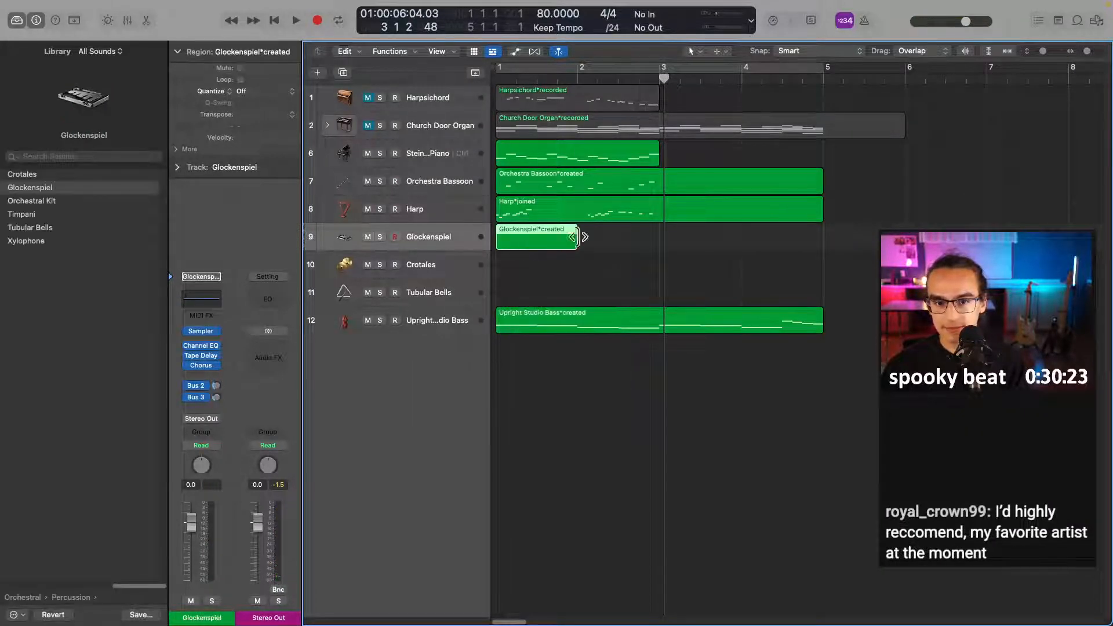
pyautogui.moveTo(578, 244); pyautogui.dragTo(800, 243)
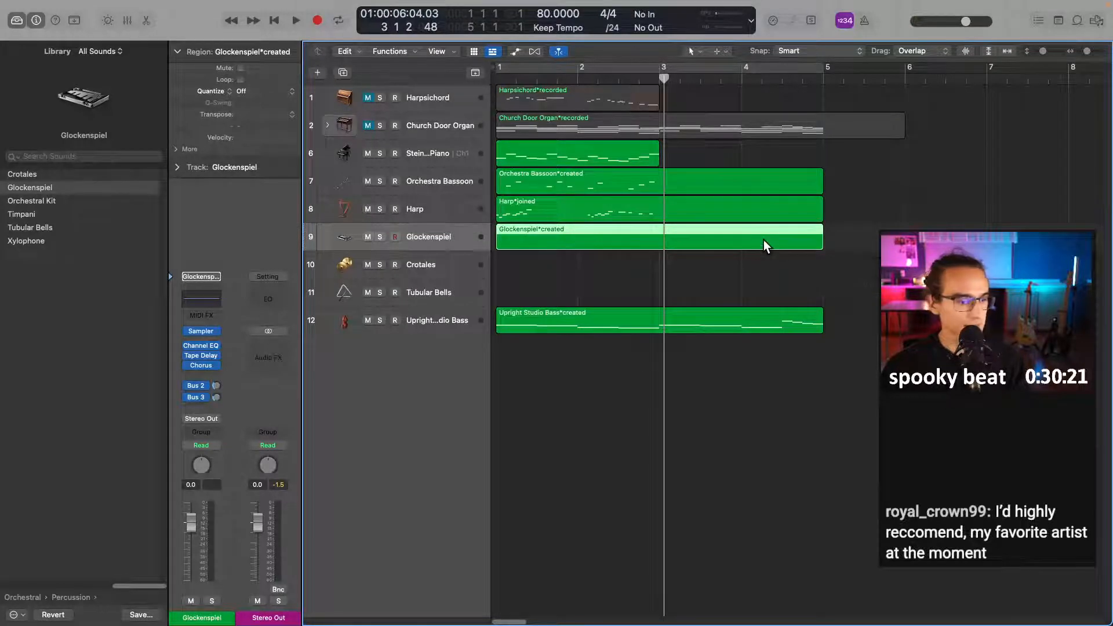
pyautogui.doubleClick(743, 239)
pyautogui.press('b')
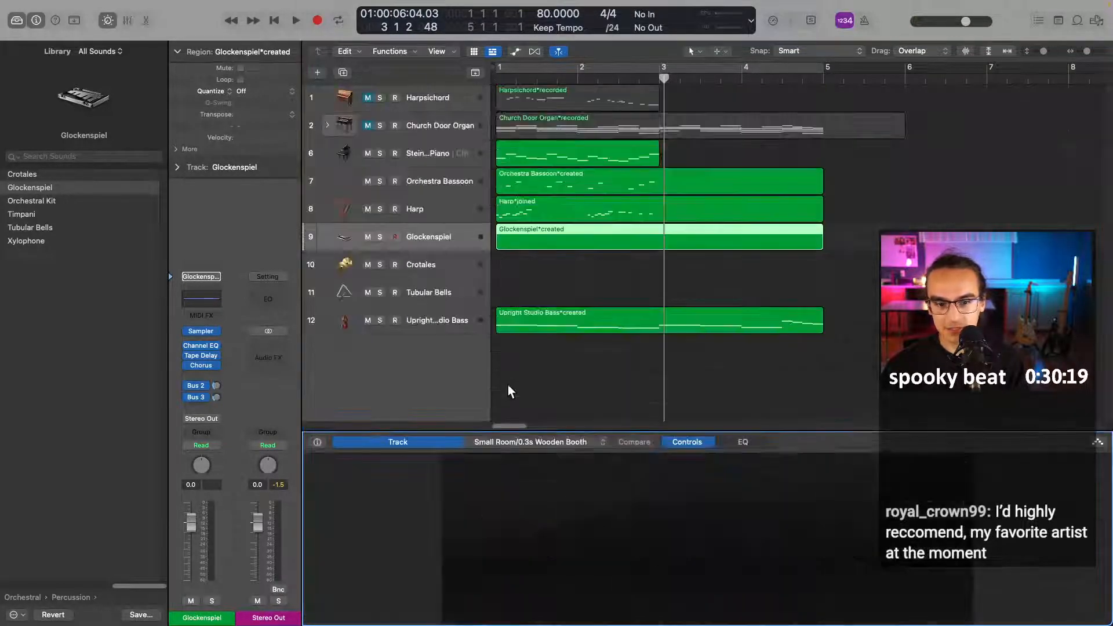
pyautogui.doubleClick(534, 243)
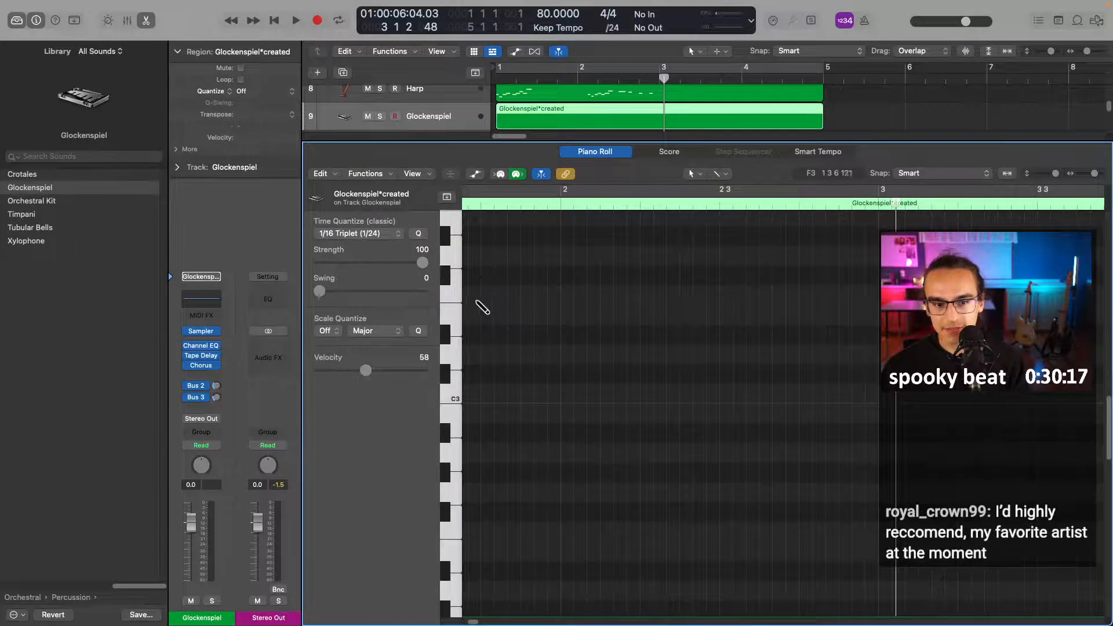
# - Add an A3 note at the start of bar 1 and an E3 note on beat 3 in the Glockenspiel region
pyautogui.hscroll(-5, 497, 325)
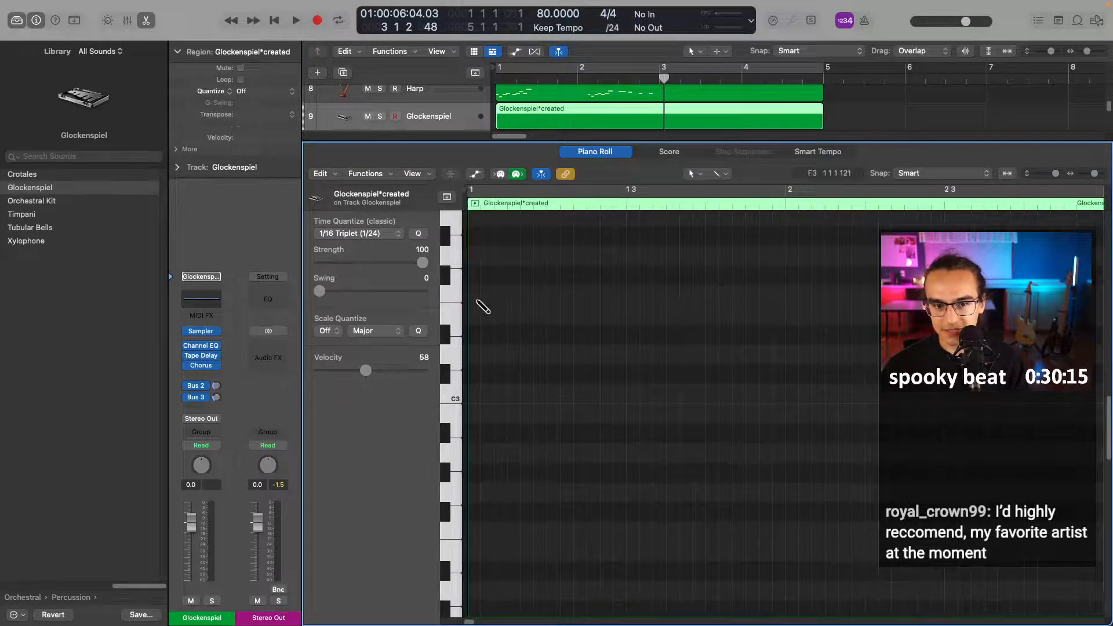
pyautogui.click(475, 297)
pyautogui.moveTo(475, 296); pyautogui.dragTo(478, 224)
pyautogui.scroll(2, 530, 291)
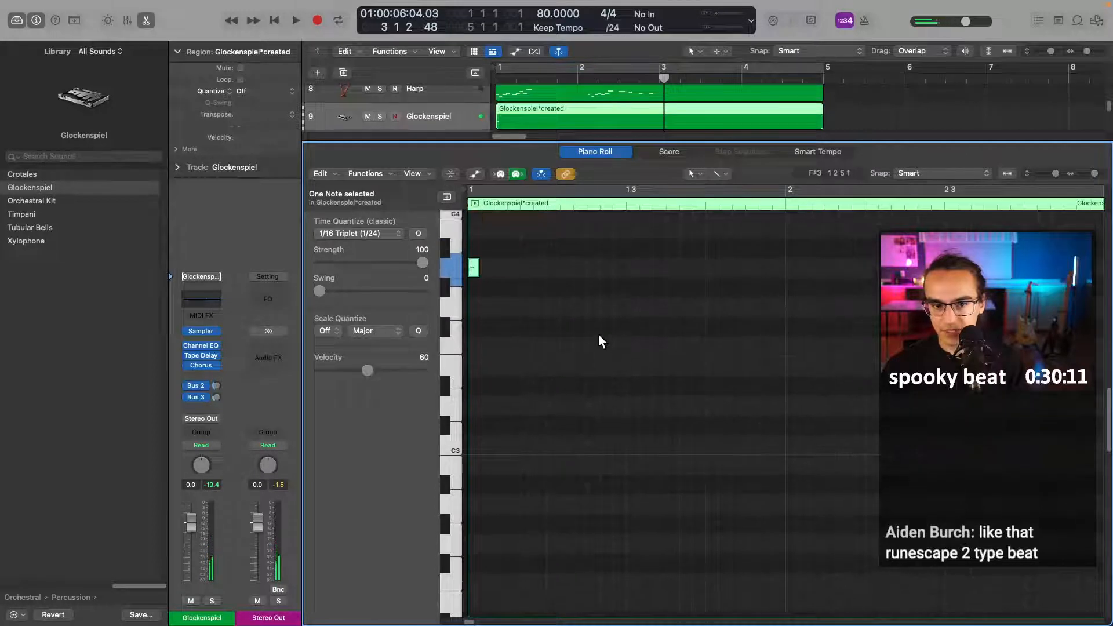
pyautogui.click(634, 348)
pyautogui.moveTo(633, 349); pyautogui.dragTo(634, 367)
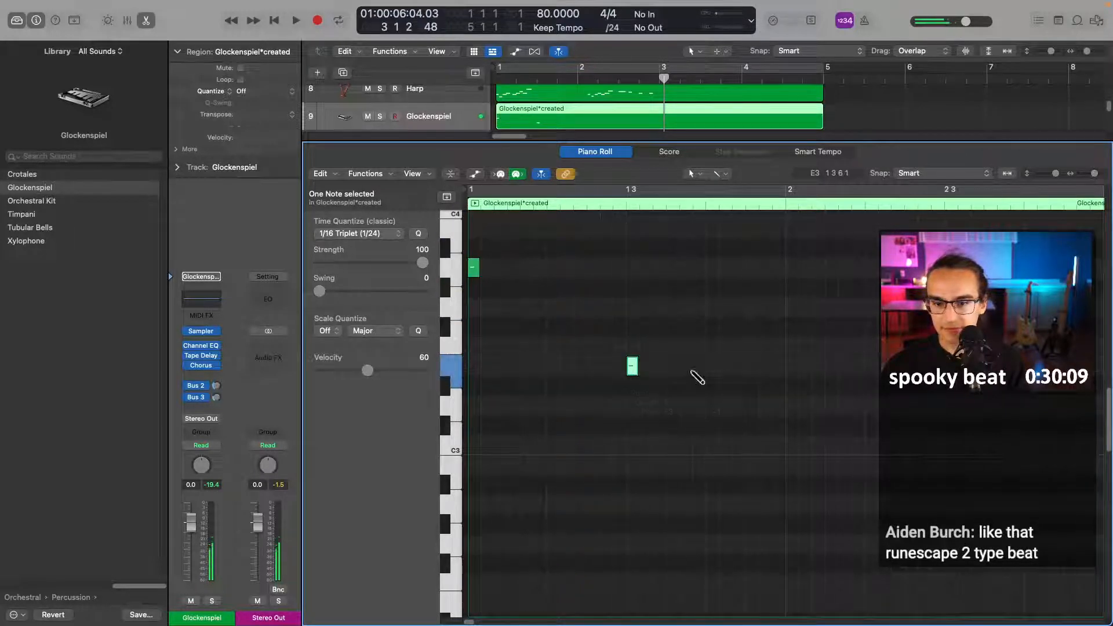
# - Turn cycling on and play back the first two glockenspiel notes from the start of bar 1
pyautogui.press('Return')
pyautogui.press('space')
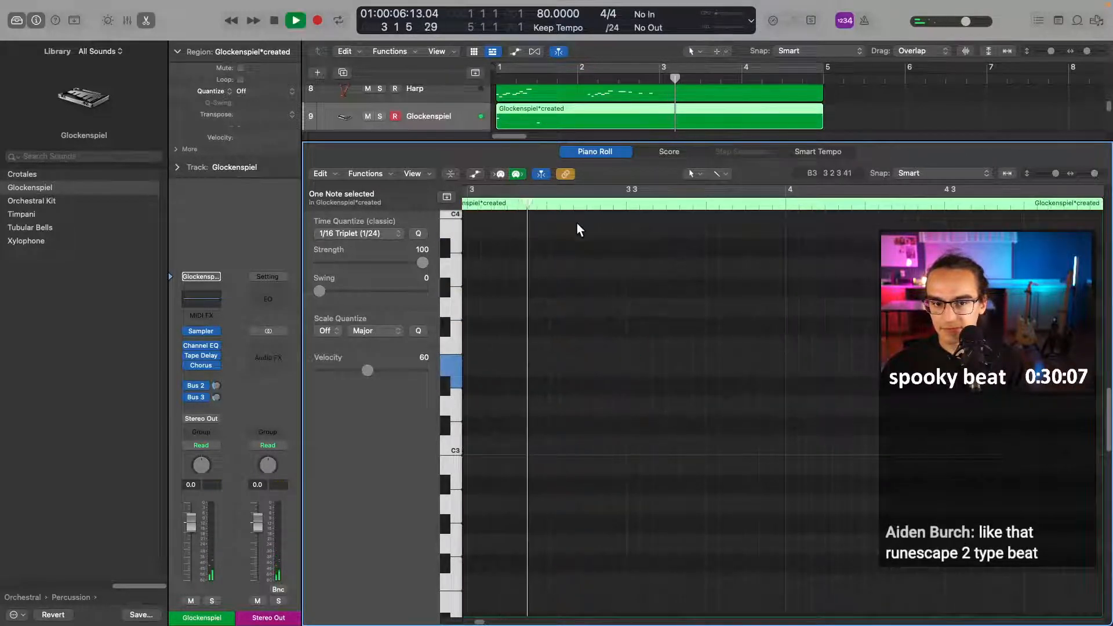
pyautogui.press('c')
pyautogui.scroll(2, 655, 353)
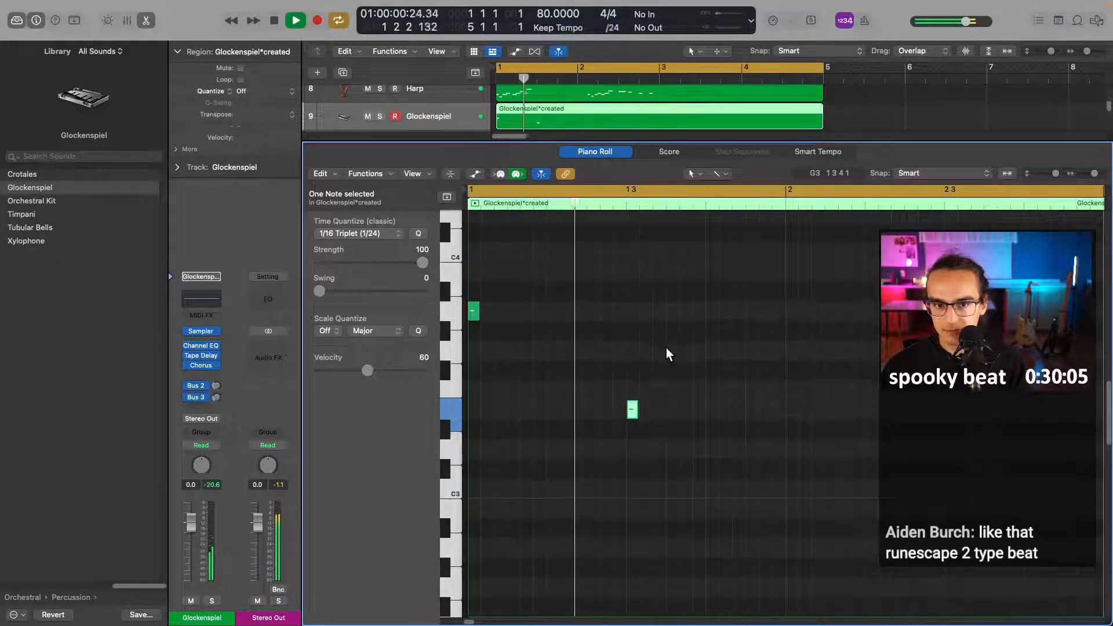
pyautogui.press('space')
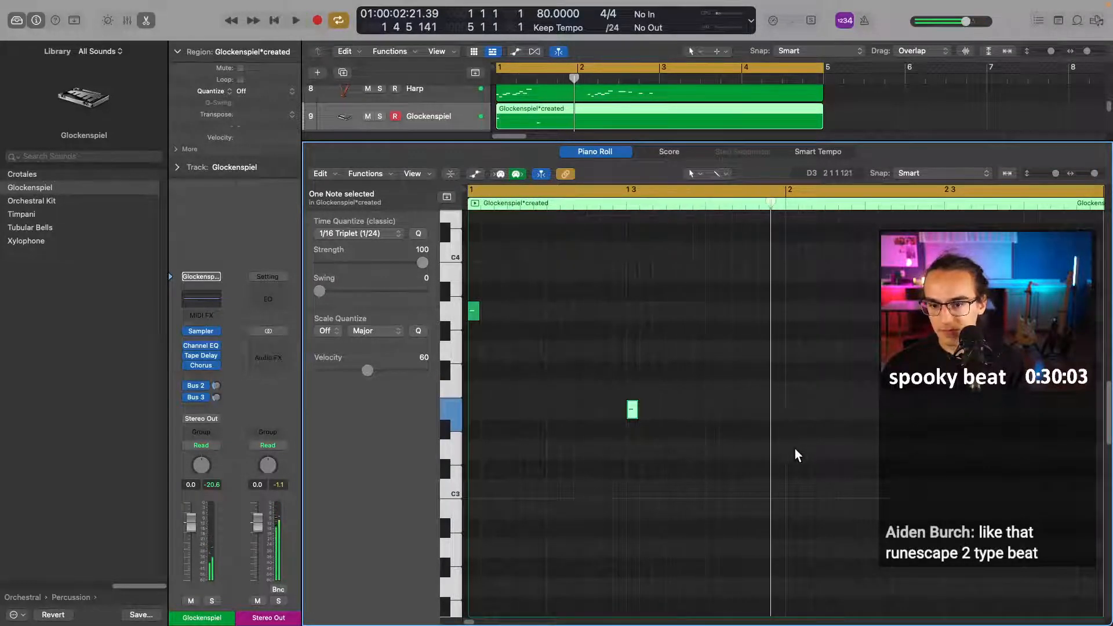
# - Add a D3 note at the start of bar 2, audition it, and add an E3 note on beat 3 of bar 2
pyautogui.click(792, 450)
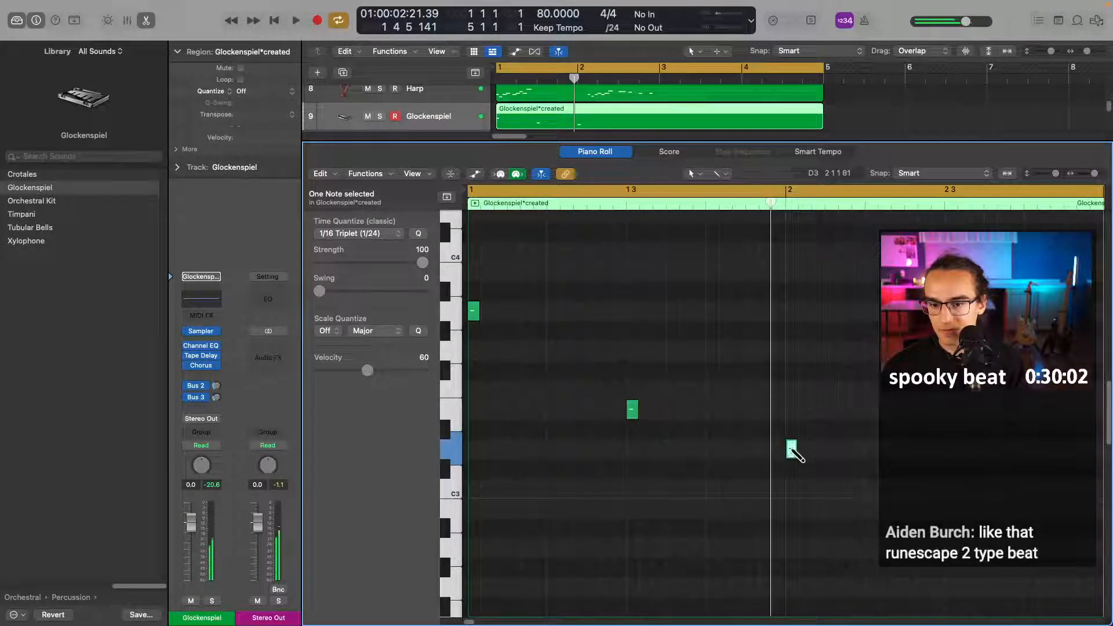
pyautogui.press('space')
pyautogui.doubleClick(768, 204)
pyautogui.press('space')
pyautogui.click(780, 203)
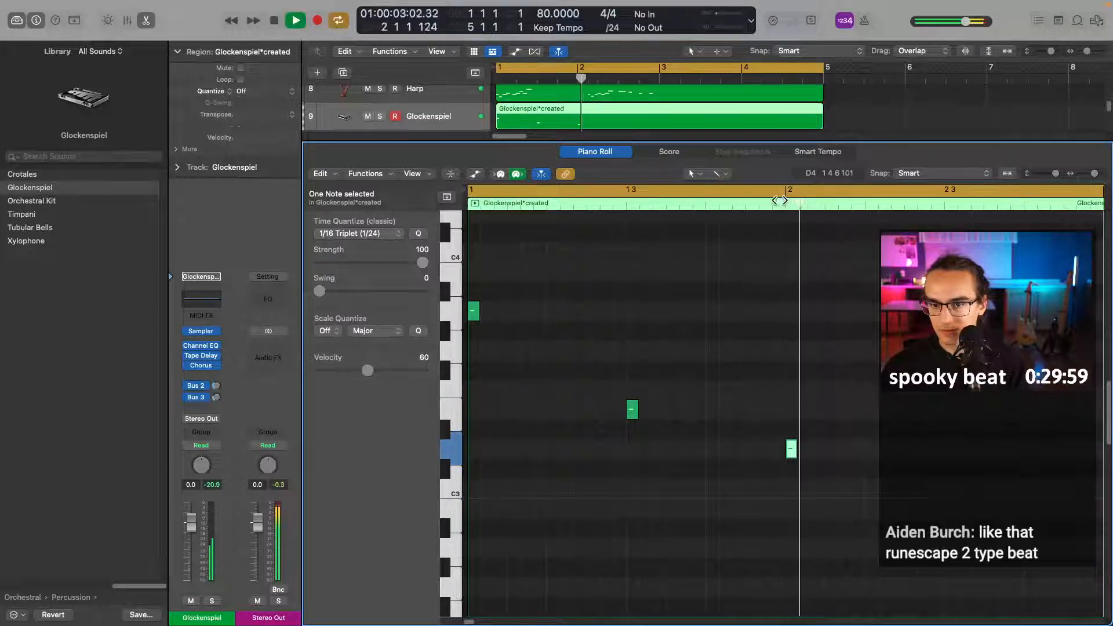
pyautogui.press('space')
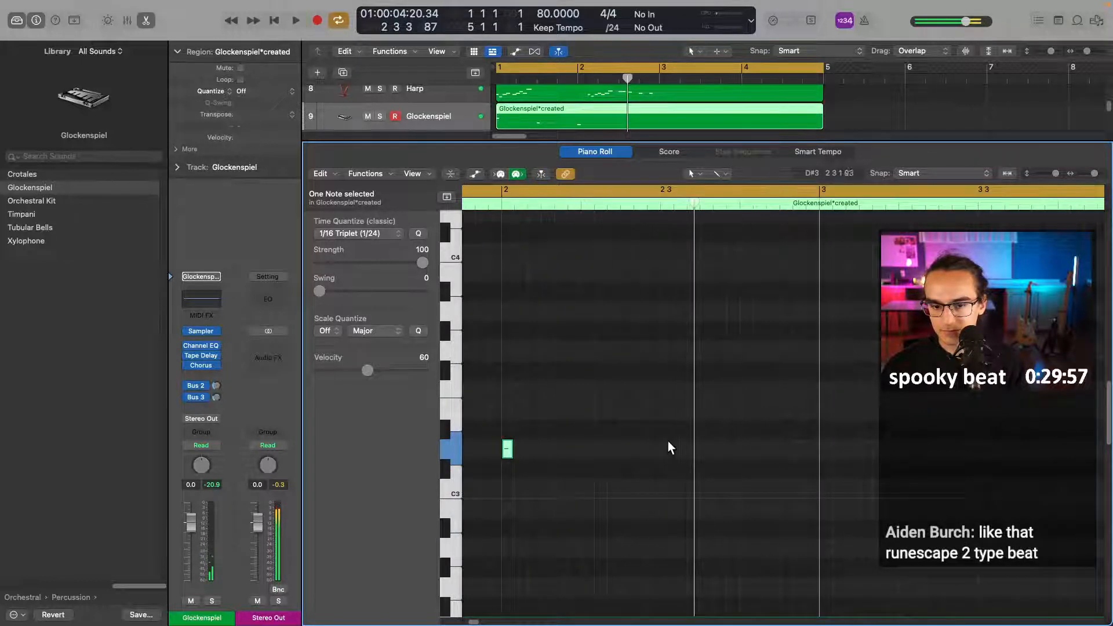
pyautogui.click(666, 410)
pyautogui.scroll(-3, 716, 371)
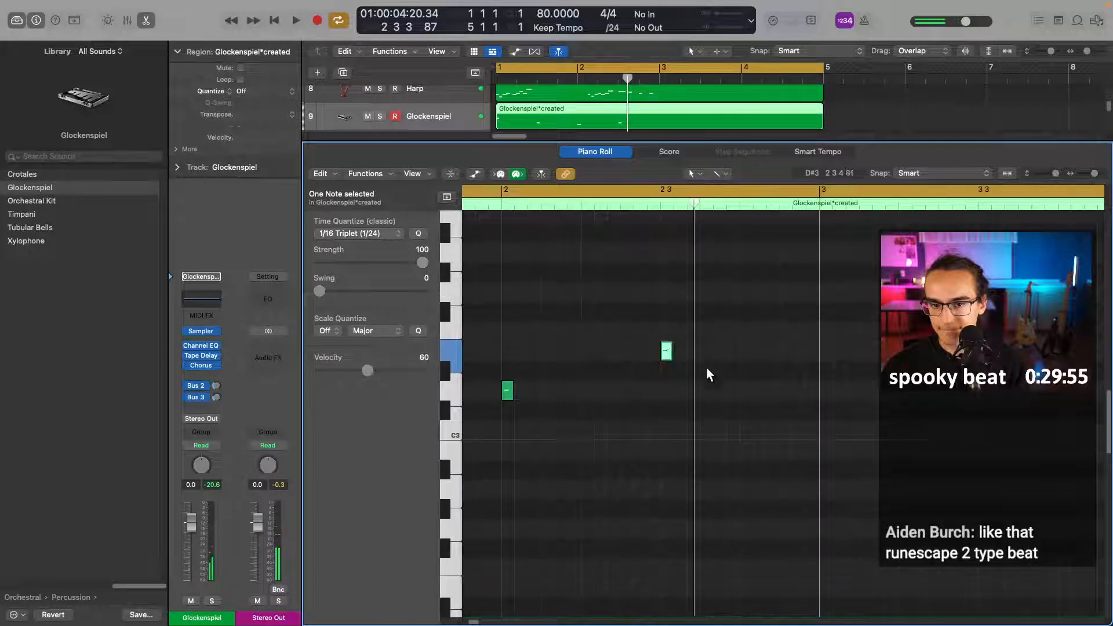
# - Copy all four glockenspiel notes and paste them at bar 3 to repeat the phrase across bars 3 and 4
pyautogui.hscroll(-5, 720, 353)
pyautogui.press('super+a')
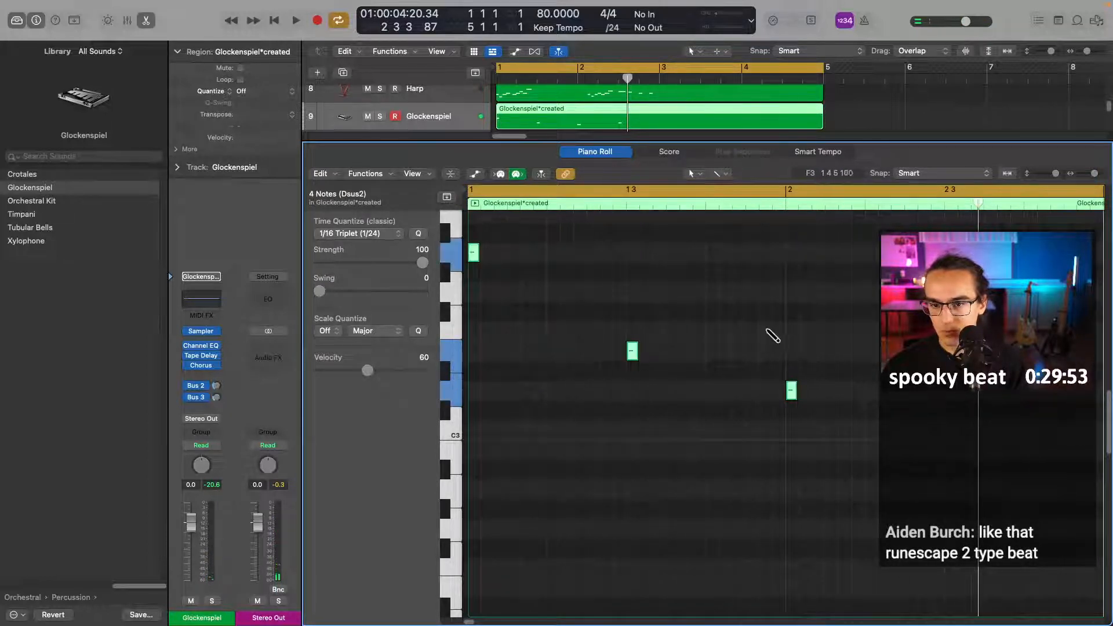
pyautogui.press('b')
pyautogui.doubleClick(669, 243)
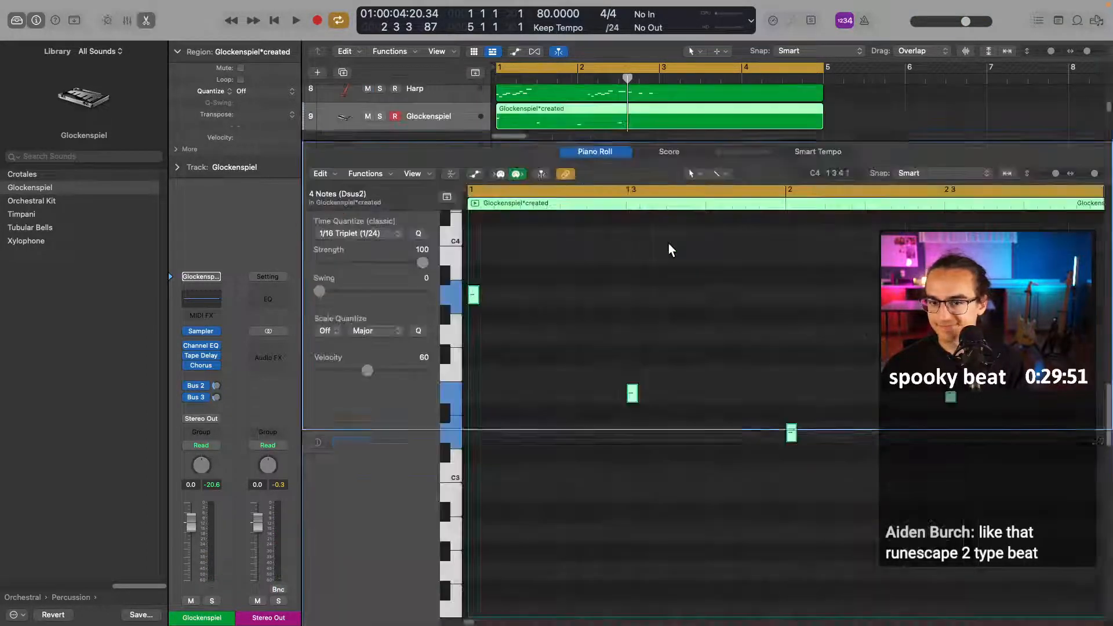
pyautogui.hscroll(5, 926, 209)
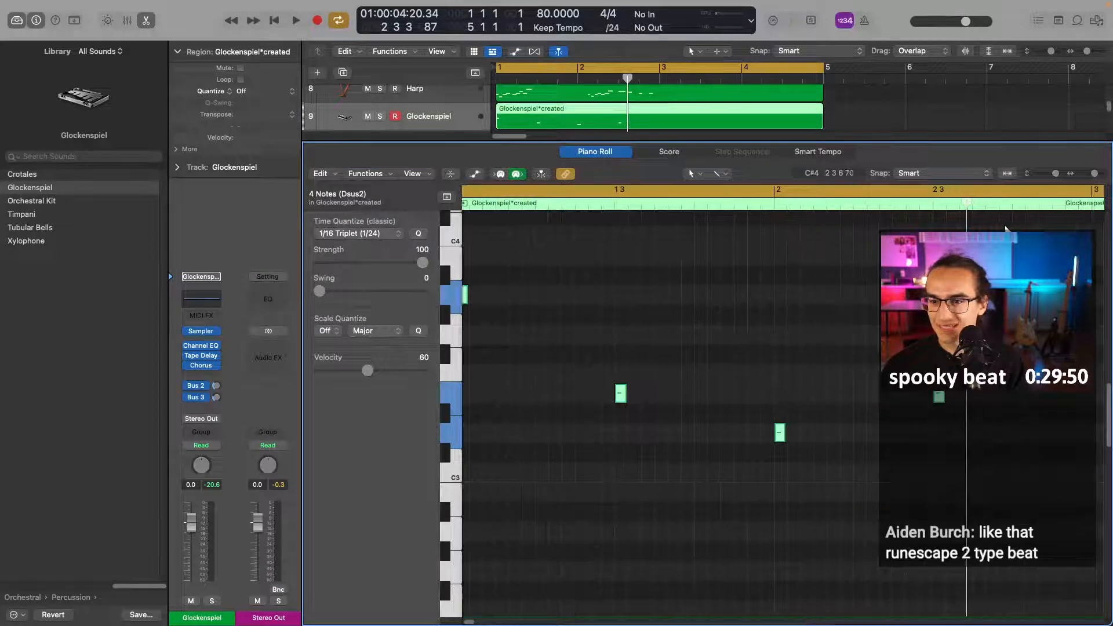
pyautogui.click(932, 207)
pyautogui.press('super+v')
pyautogui.hscroll(1, 837, 272)
pyautogui.hscroll(-2, 837, 277)
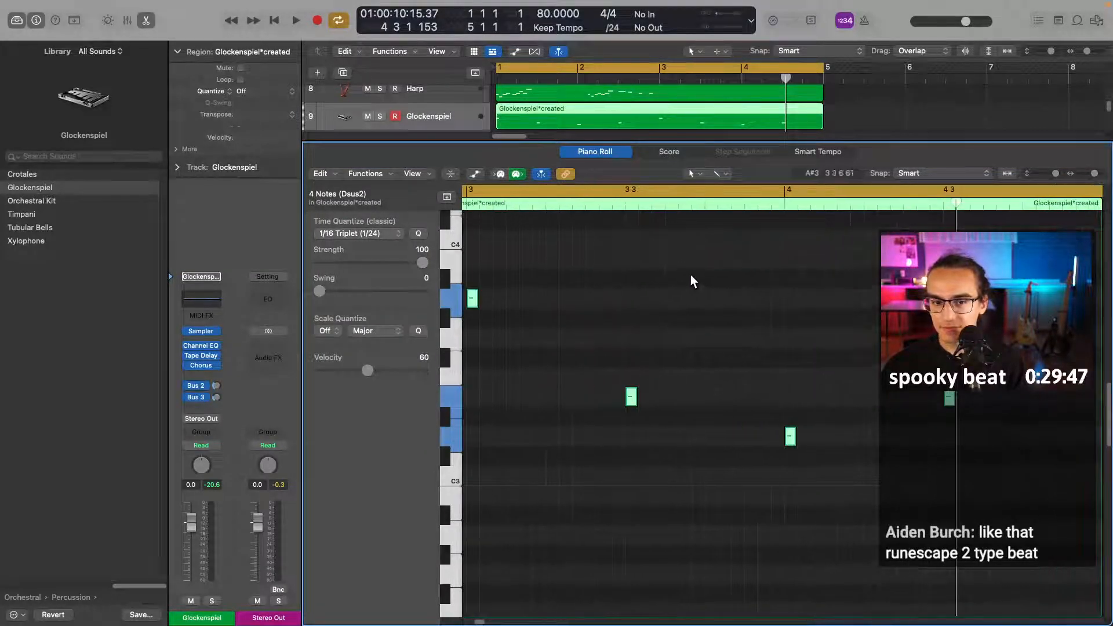
# - Turn cycling off, play from bar 3, move its beat 3 note to B3 late in beat 2, and add a new E3 on beat 3
pyautogui.click(467, 202)
pyautogui.click(474, 191)
pyautogui.press('space')
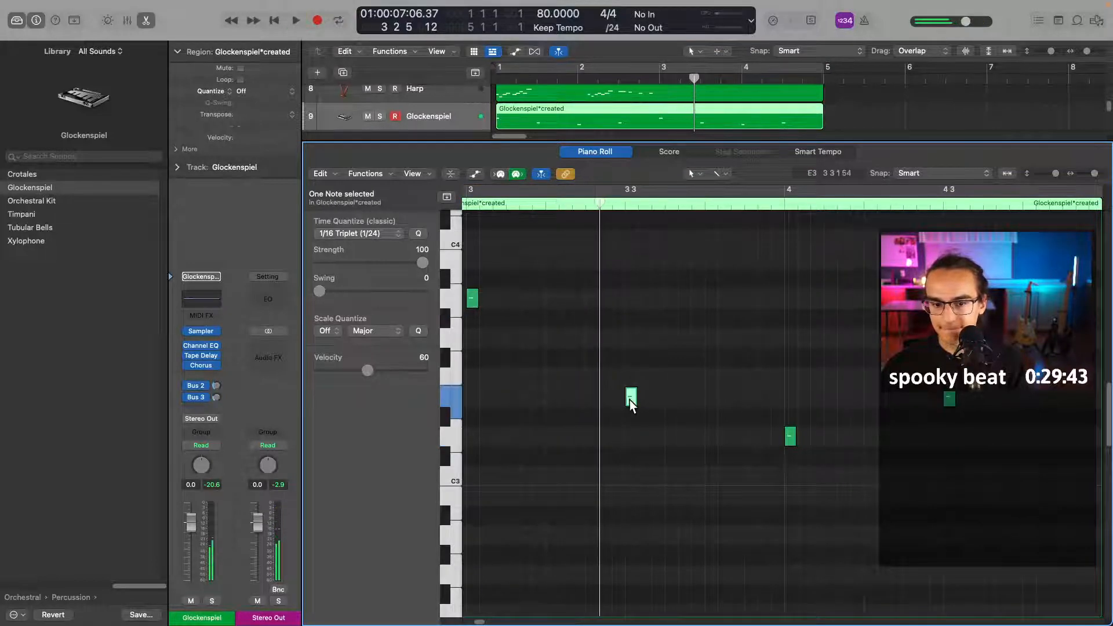
pyautogui.moveTo(631, 398); pyautogui.dragTo(612, 277)
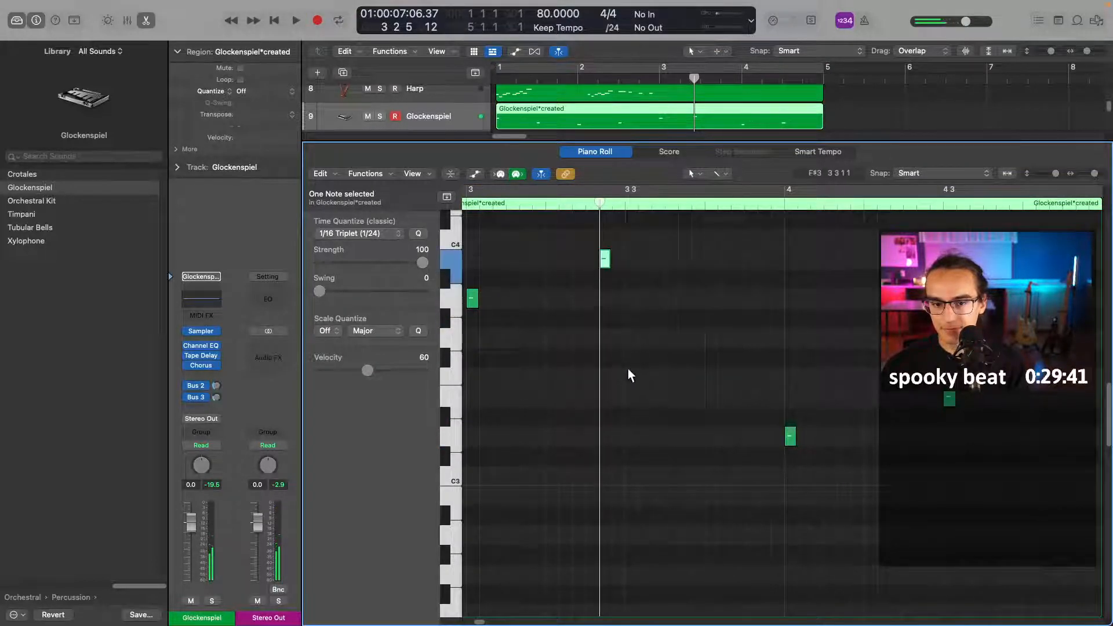
pyautogui.press('b')
pyautogui.doubleClick(674, 242)
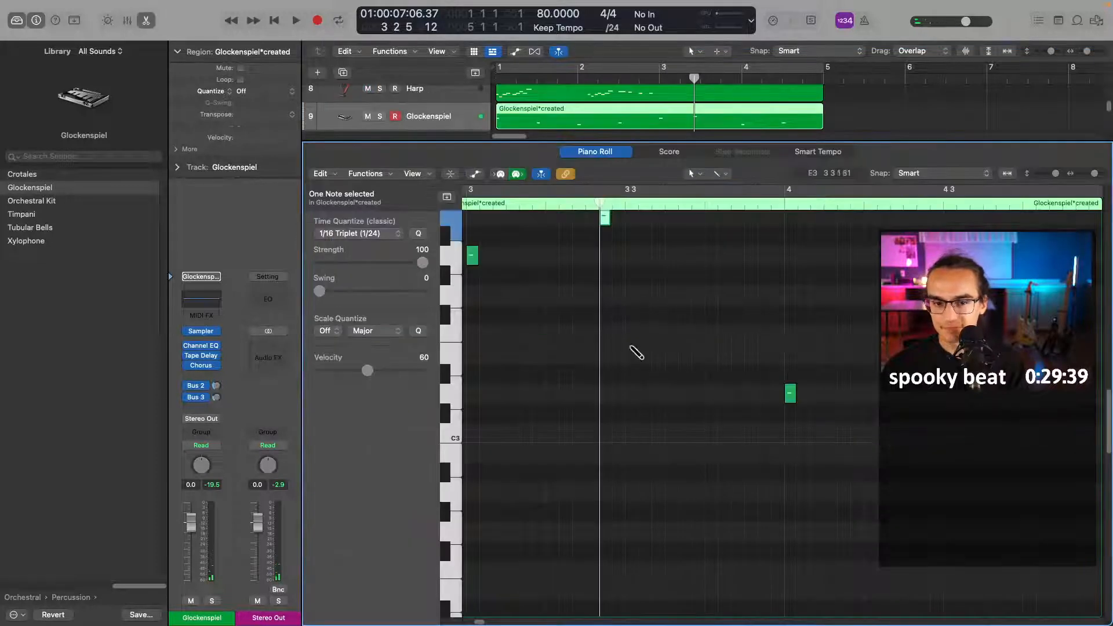
pyautogui.click(631, 351)
# - Play back bar 3 and shift the B3 note one grid division earlier, to the middle of beat 2
pyautogui.press('space')
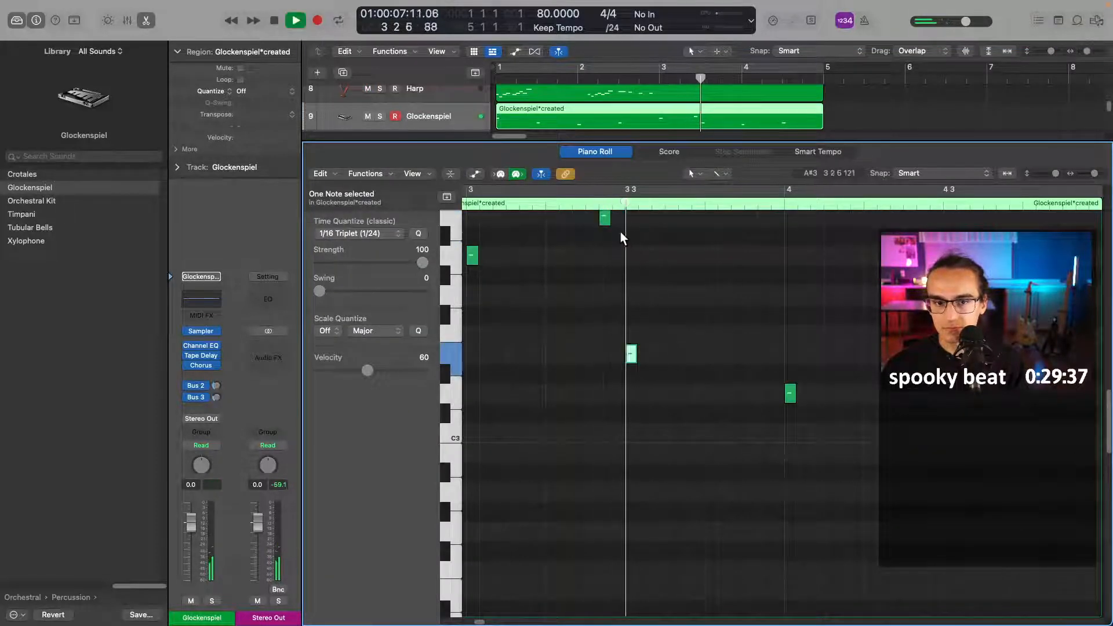
pyautogui.click(463, 191)
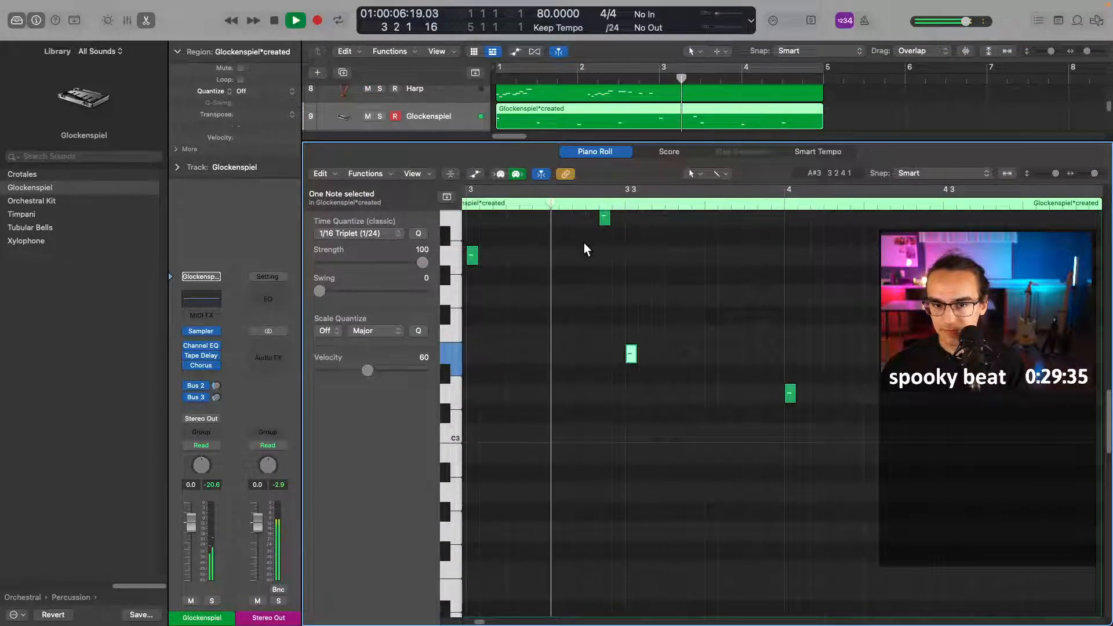
pyautogui.press('space')
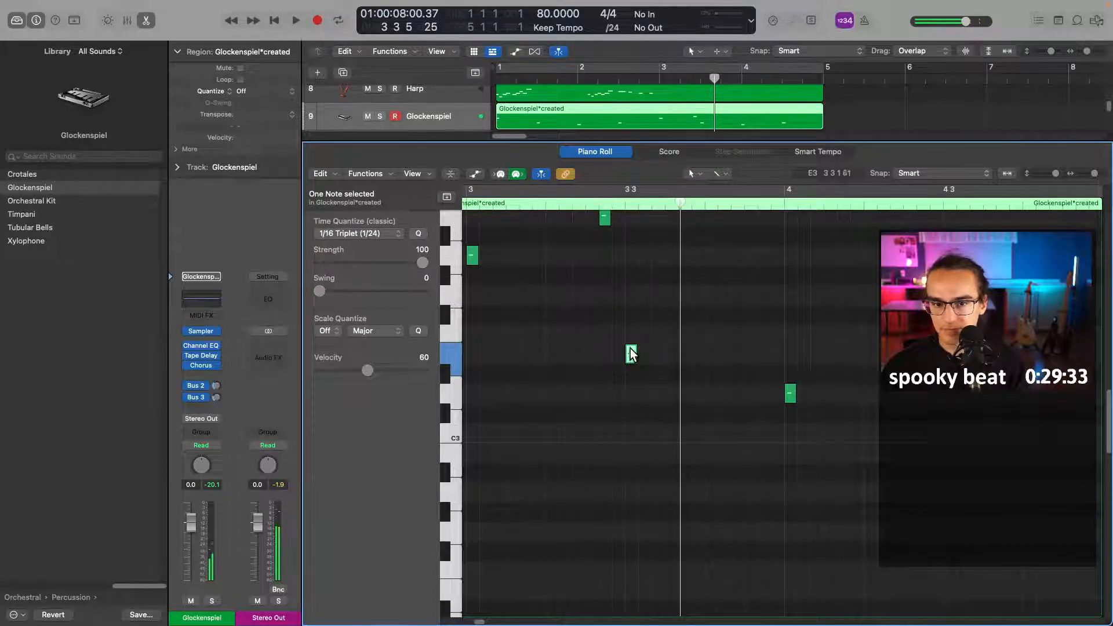
pyautogui.moveTo(603, 219); pyautogui.dragTo(590, 221)
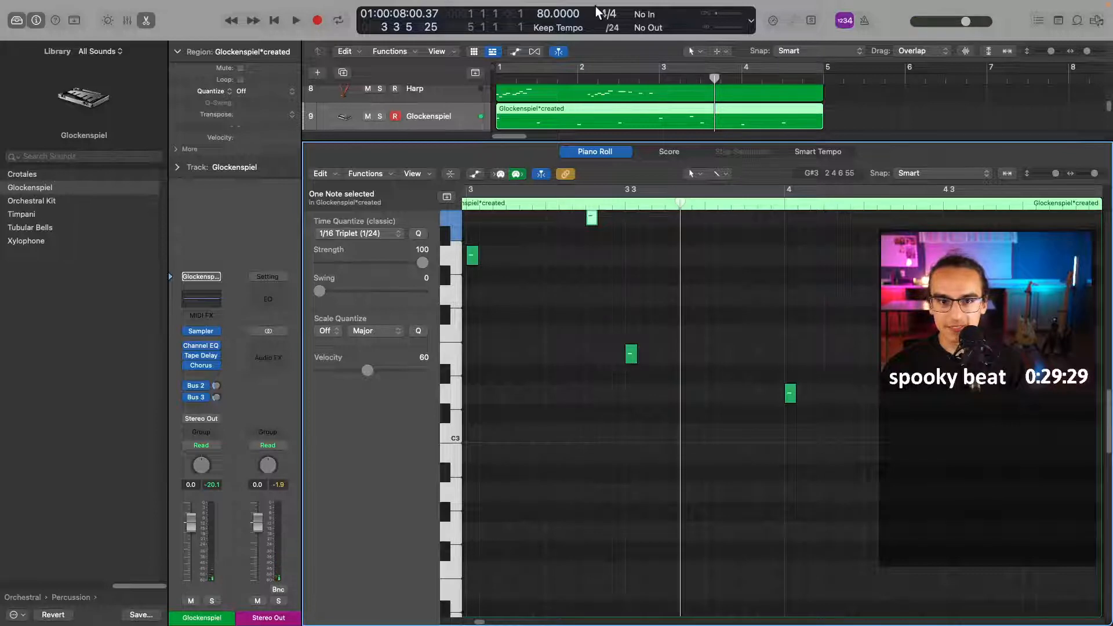
# - Set the grid division to /16 and time quantize to 1/16 Note, keep the B3 note mid-beat 2 of bar 3, and play back
pyautogui.click(613, 28)
pyautogui.click(625, 19)
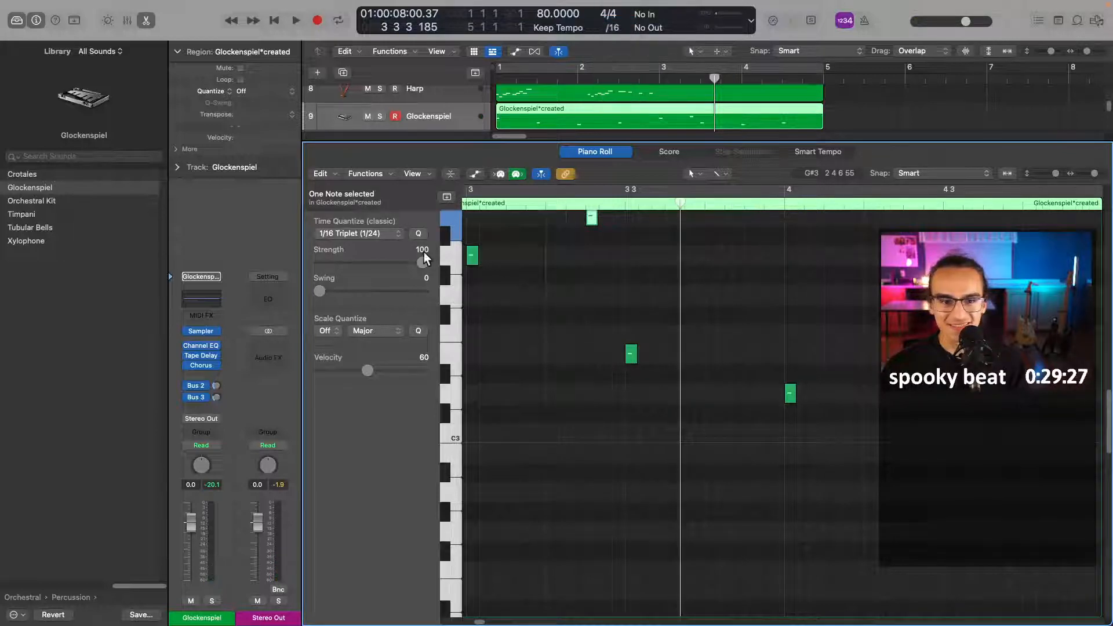
pyautogui.click(391, 236)
pyautogui.click(392, 222)
pyautogui.click(392, 229)
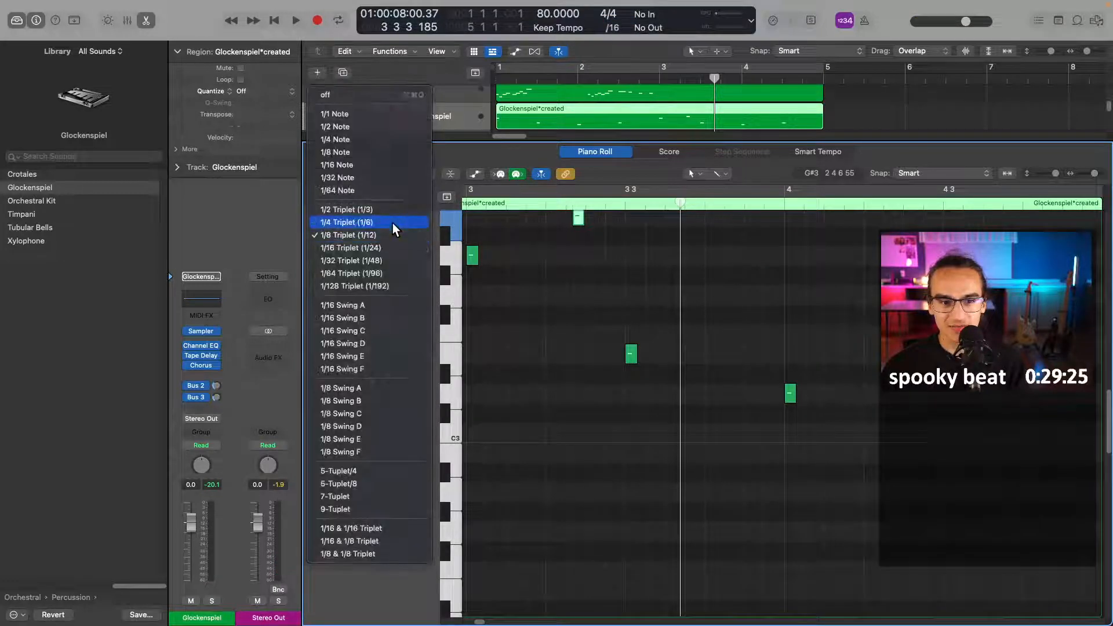
pyautogui.click(376, 164)
pyautogui.moveTo(589, 218)
pyautogui.mouseDown()
pyautogui.moveTo(571, 220)
pyautogui.moveTo(589, 218)
pyautogui.mouseUp()
pyautogui.press('space')
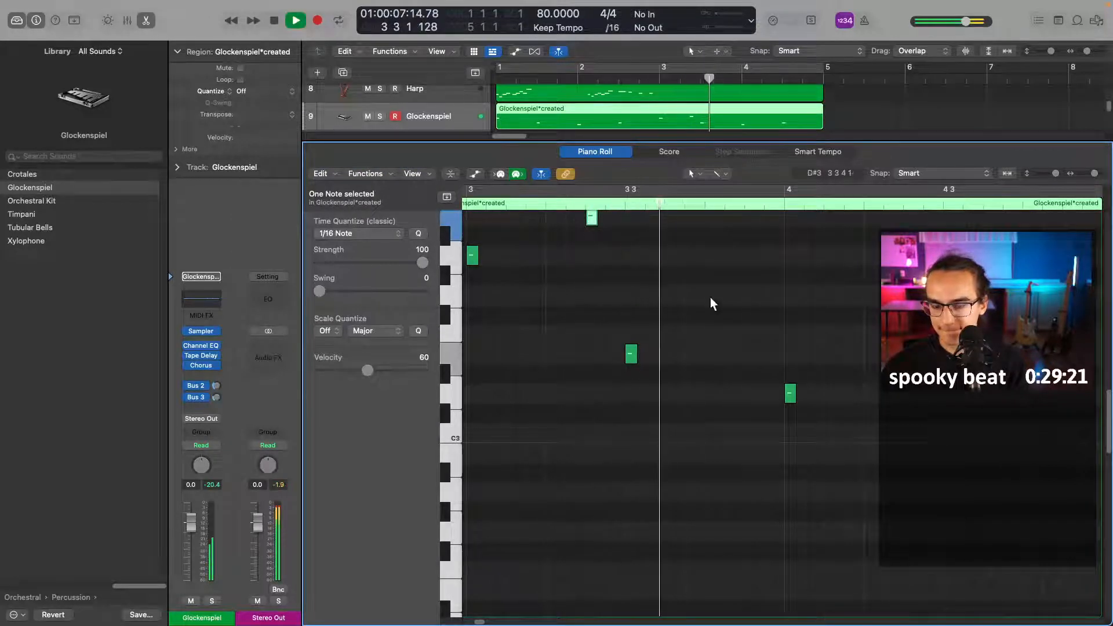
pyautogui.press('space')
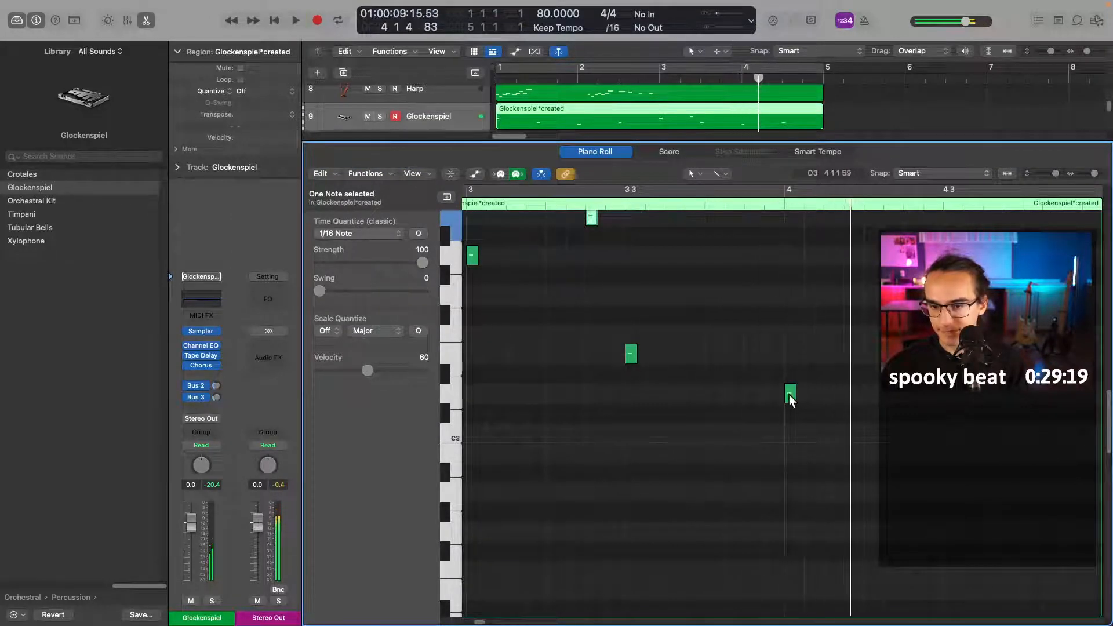
# - Add a C4 note on beat 2 of bar 4, copy the beat 3 E3 to G#3 on beat 4, and close the editor
pyautogui.keyDown('super'); pyautogui.click(870, 218); pyautogui.keyUp('super')
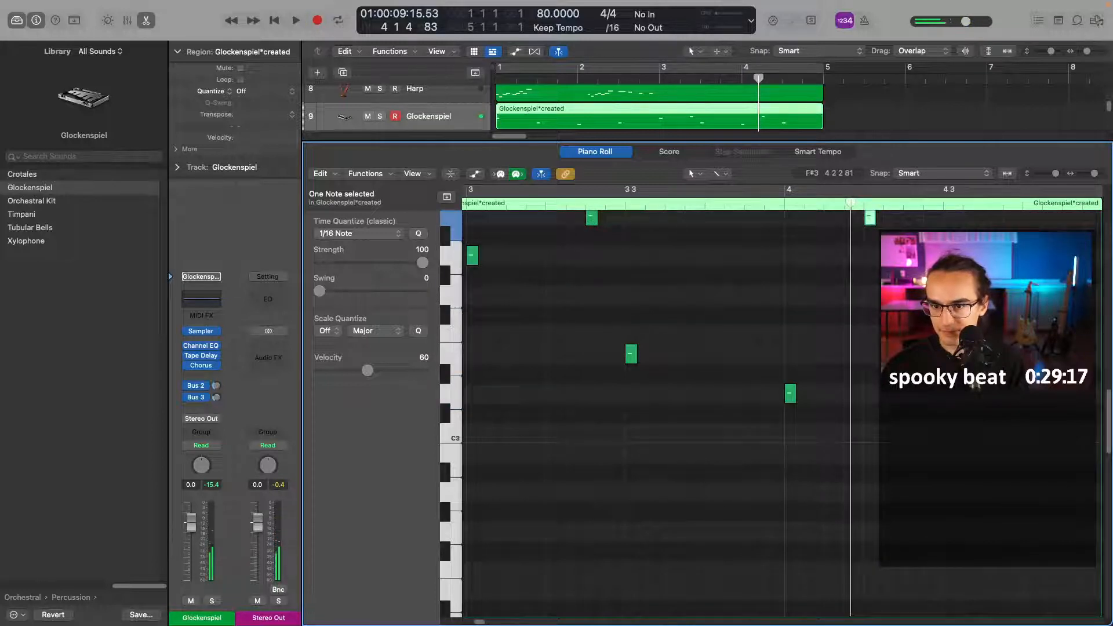
pyautogui.press('Up')
pyautogui.press('Down')
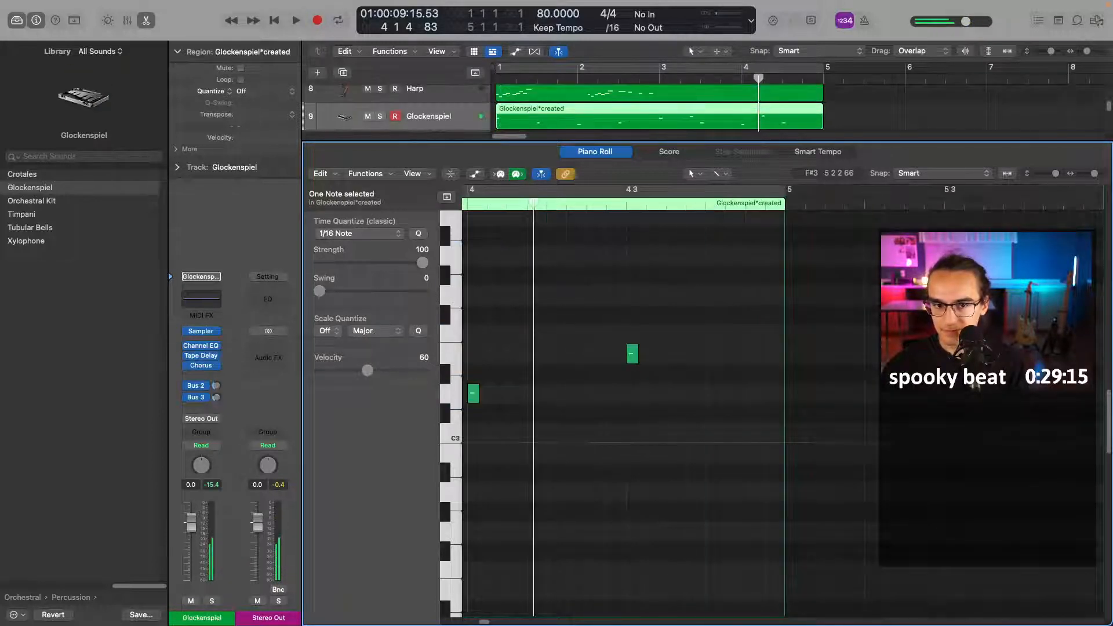
pyautogui.scroll(5, 675, 405)
pyautogui.click(631, 475)
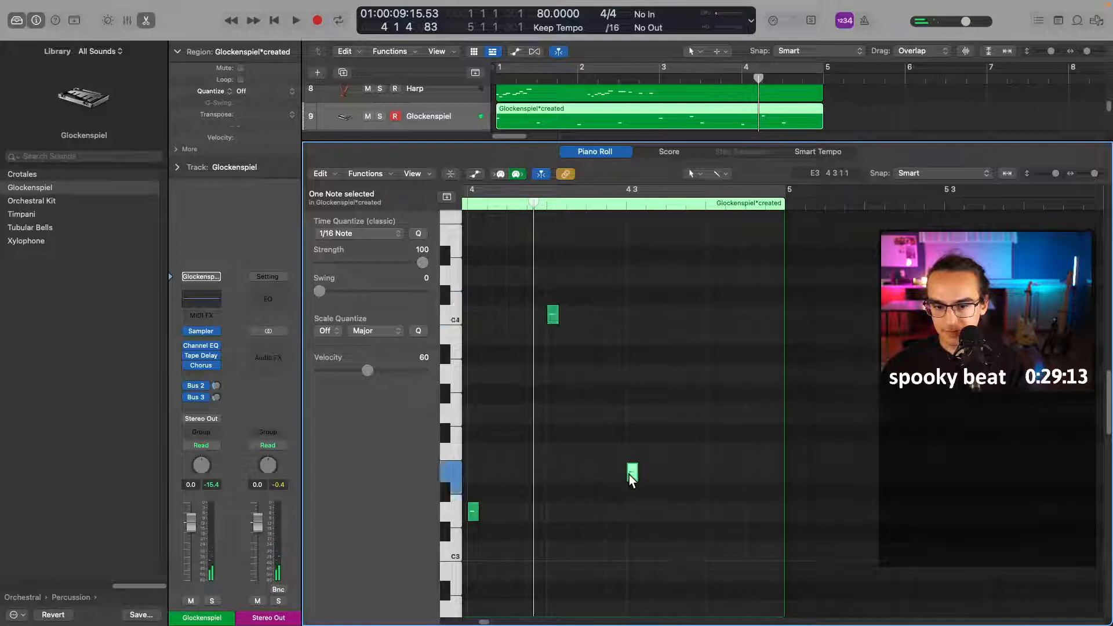
pyautogui.moveTo(632, 476); pyautogui.dragTo(713, 398)
pyautogui.hscroll(-12, 703, 294)
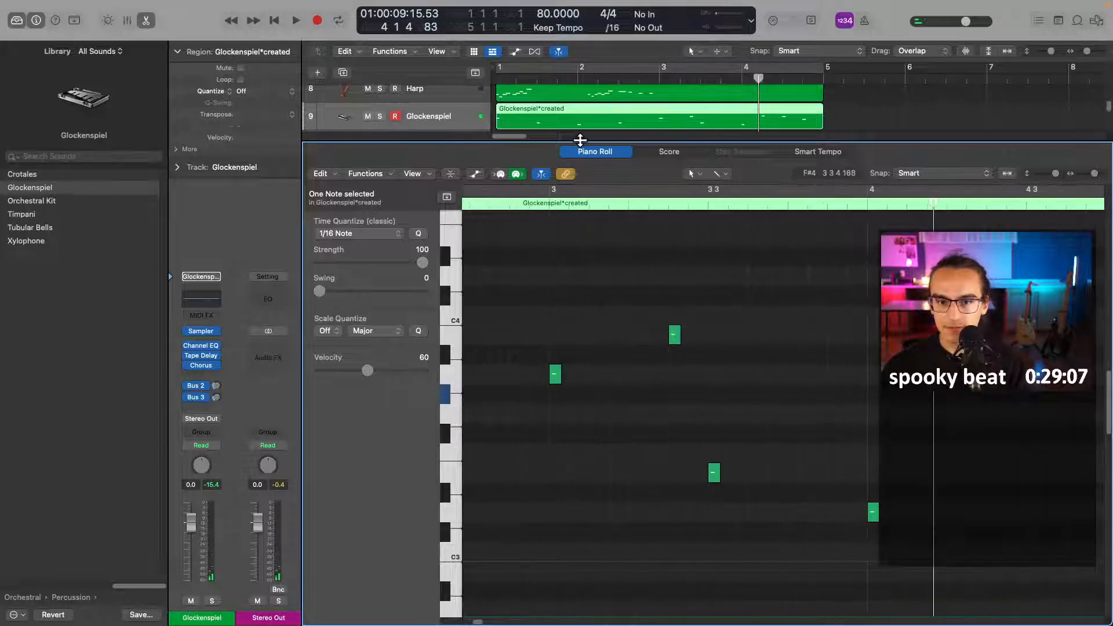
pyautogui.press('e')
# - Create an empty MIDI region on the Crotales track spanning bars 1 to 5, and play the loop with cycling on
pyautogui.click(502, 260)
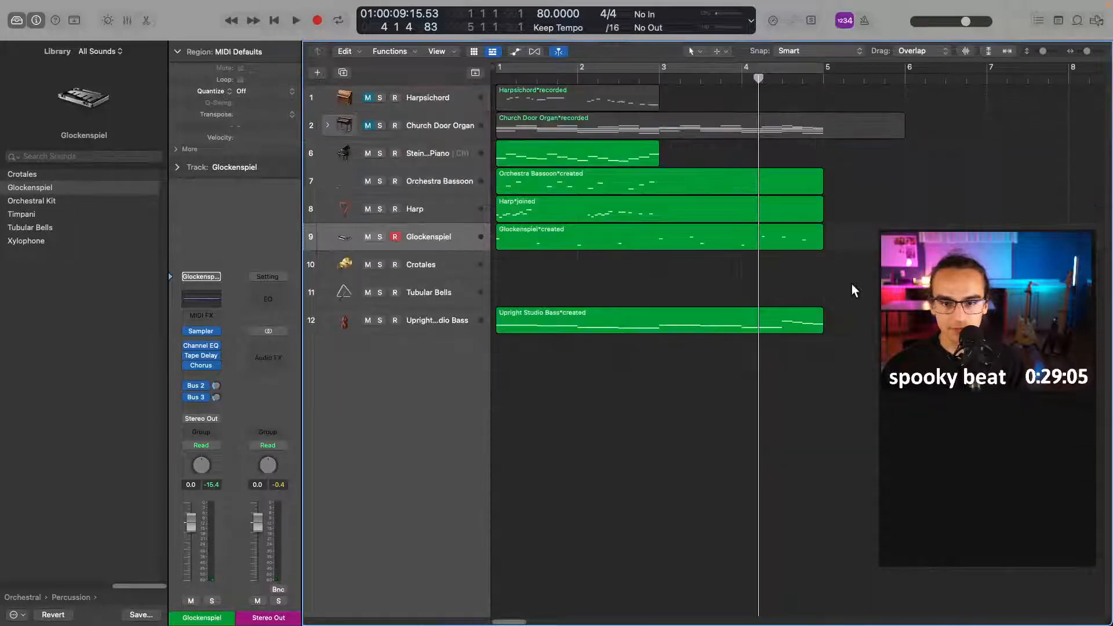
pyautogui.rightClick(805, 264)
pyautogui.click(823, 266)
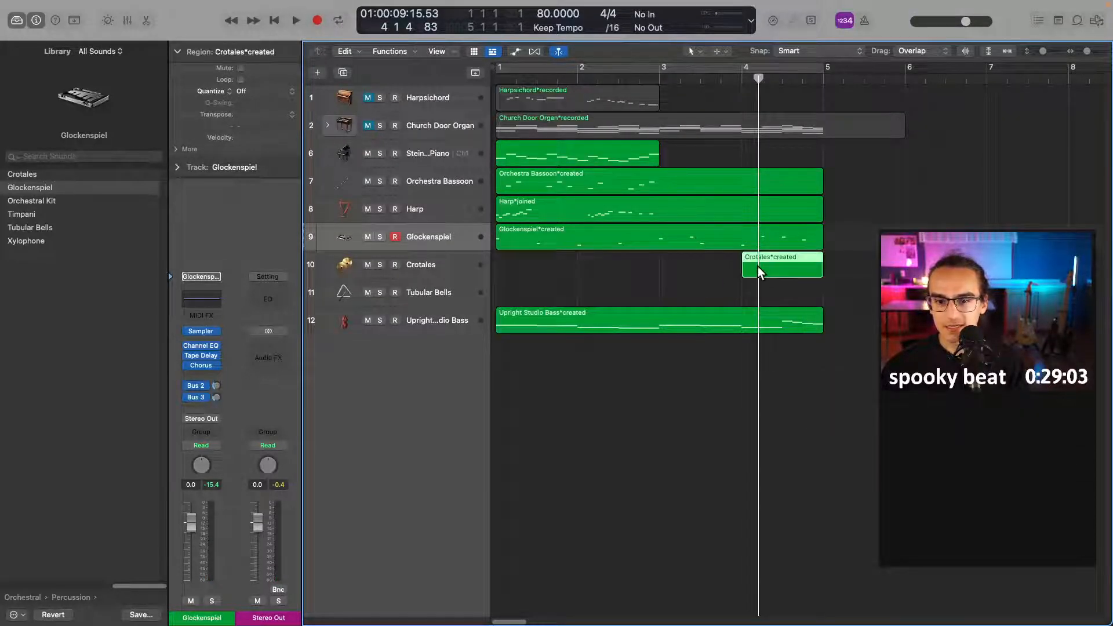
pyautogui.moveTo(757, 267); pyautogui.dragTo(816, 275)
pyautogui.press('space')
pyautogui.press('c')
pyautogui.press('space')
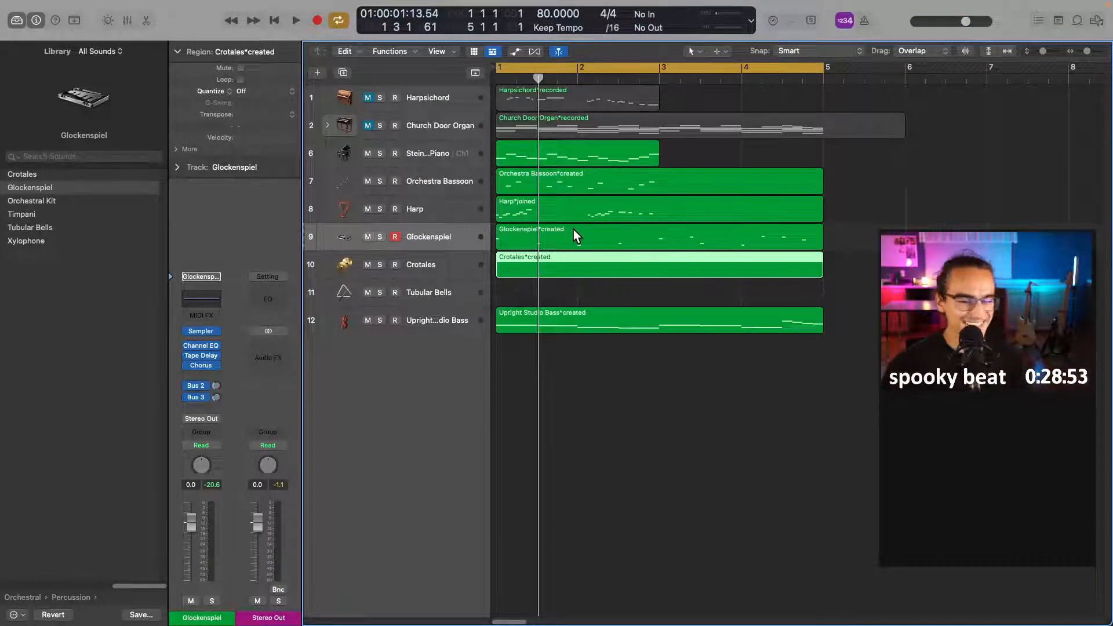
# - Open the Crotales region in the Piano Roll and add a one-bar-long C3 note starting on beat 3 of bar 1
pyautogui.doubleClick(553, 262)
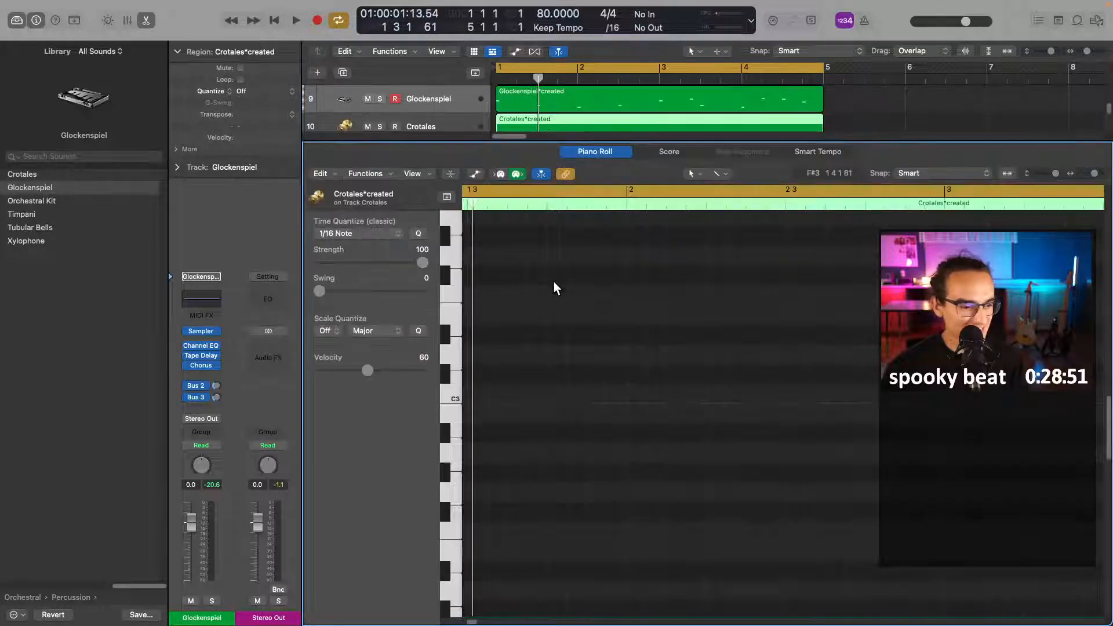
pyautogui.keyDown('super'); pyautogui.click(482, 397); pyautogui.keyUp('super')
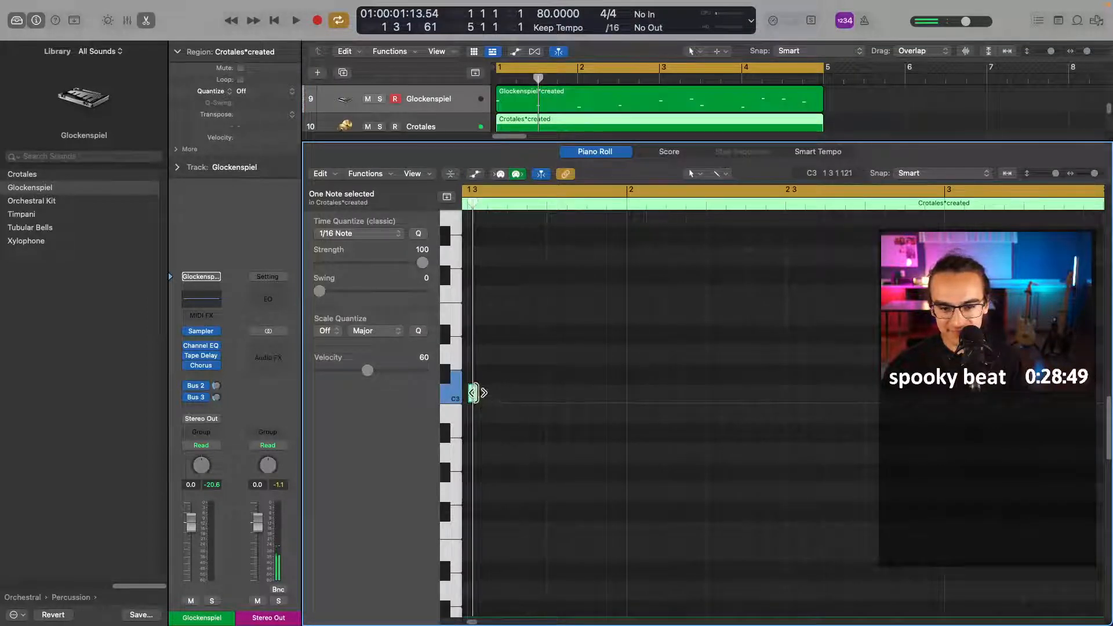
pyautogui.moveTo(476, 393); pyautogui.dragTo(787, 393)
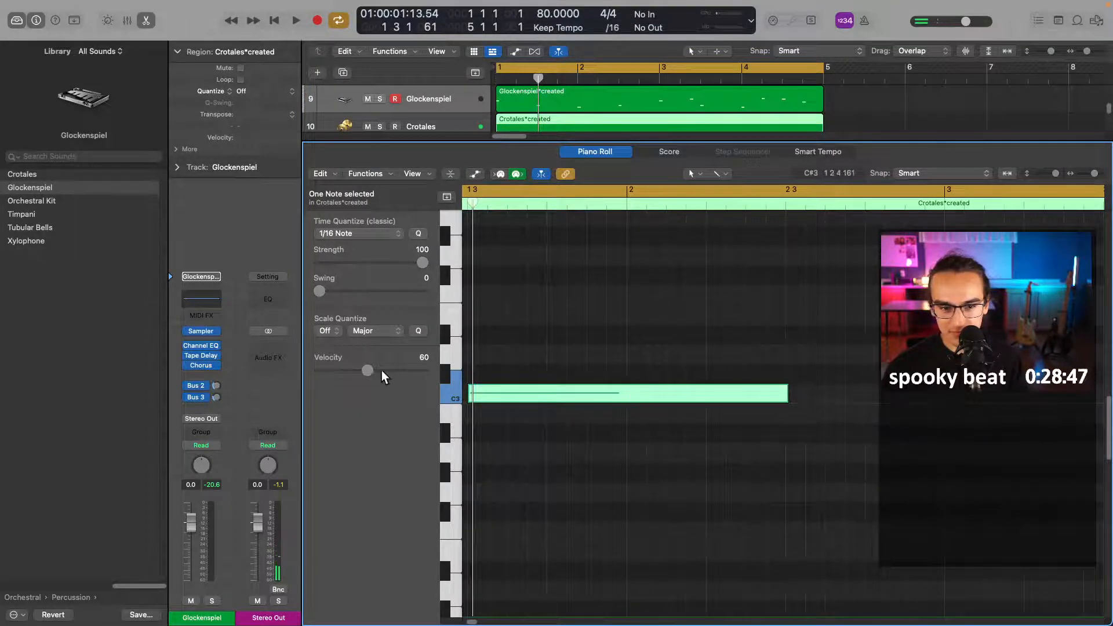
# - Set the Crotales note's velocity to 127, move it to A3 at the start of bar 1, and play back with the editor closed
pyautogui.moveTo(376, 371); pyautogui.dragTo(447, 374)
pyautogui.press('space')
pyautogui.press('space')
pyautogui.moveTo(699, 395); pyautogui.dragTo(541, 221)
pyautogui.press('space')
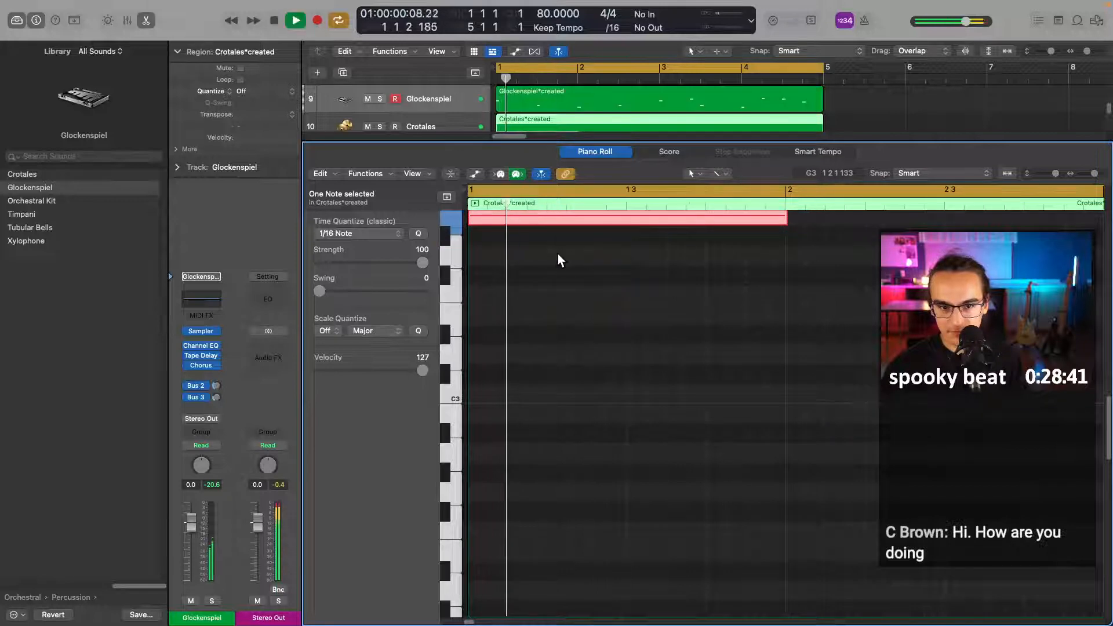
pyautogui.scroll(2, 605, 300)
pyautogui.scroll(4, 605, 300)
pyautogui.press('e')
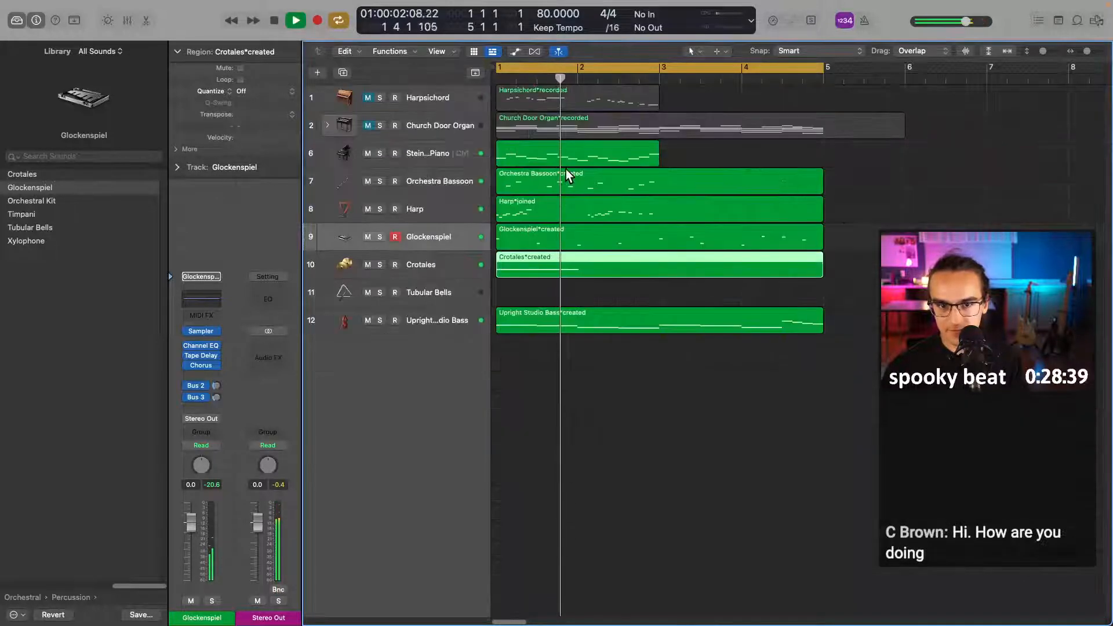
# - Create an empty MIDI region on the Tubular Bells track spanning bars 1 to 5, and stop playback
pyautogui.rightClick(515, 293)
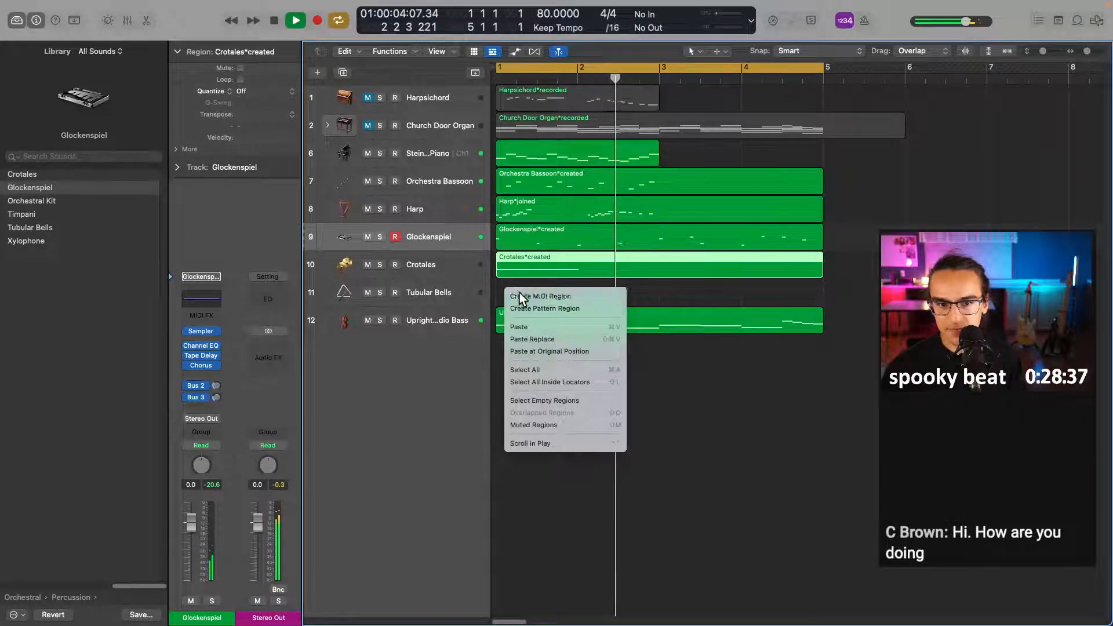
pyautogui.click(520, 296)
pyautogui.moveTo(576, 293); pyautogui.dragTo(823, 294)
pyautogui.press('space')
# - Open the Tubular Bells region in the Piano Roll, place a one-bar-long A2 note at the start of bar 1, and close the editor
pyautogui.doubleClick(684, 296)
pyautogui.keyDown('super'); pyautogui.click(467, 393); pyautogui.keyUp('super')
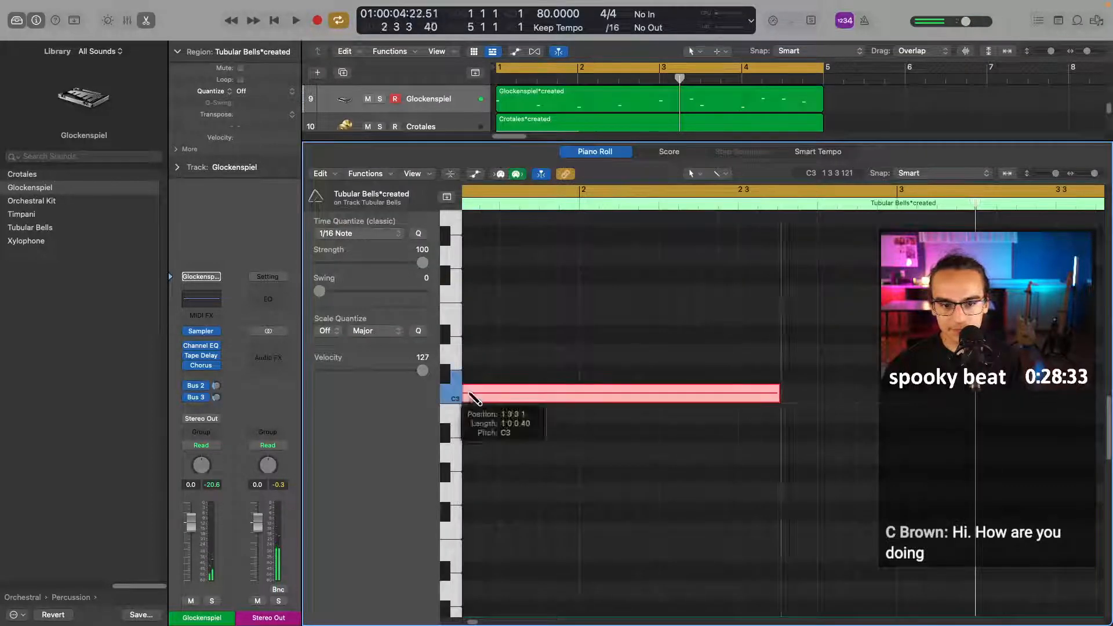
pyautogui.hscroll(-5, 698, 402)
pyautogui.moveTo(698, 403); pyautogui.dragTo(501, 439)
pyautogui.click(525, 383)
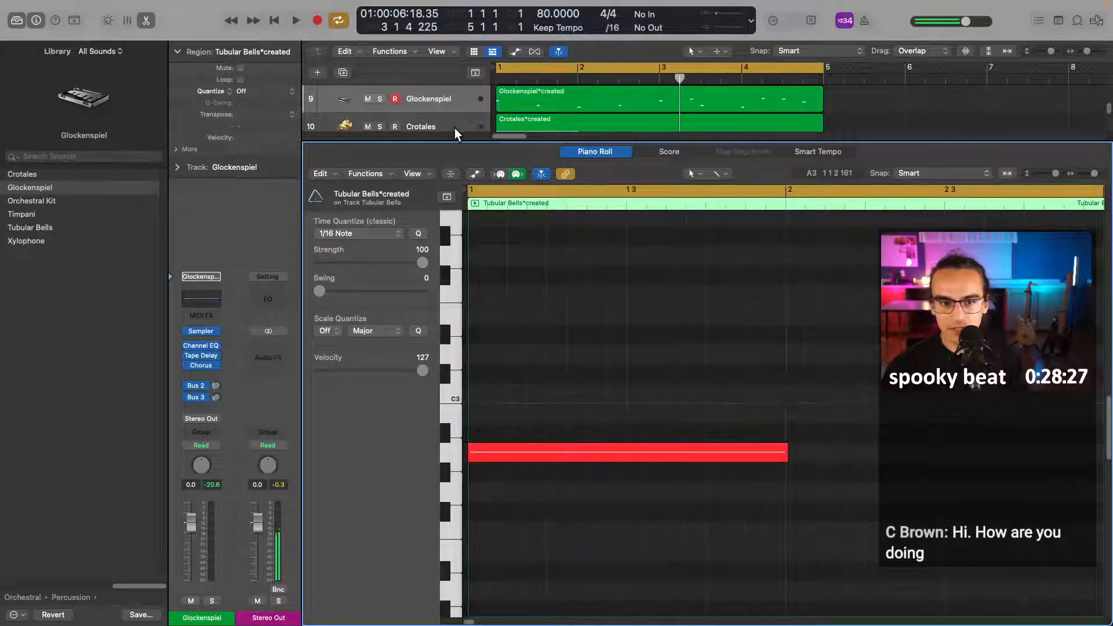
pyautogui.press('p')
pyautogui.click(525, 377)
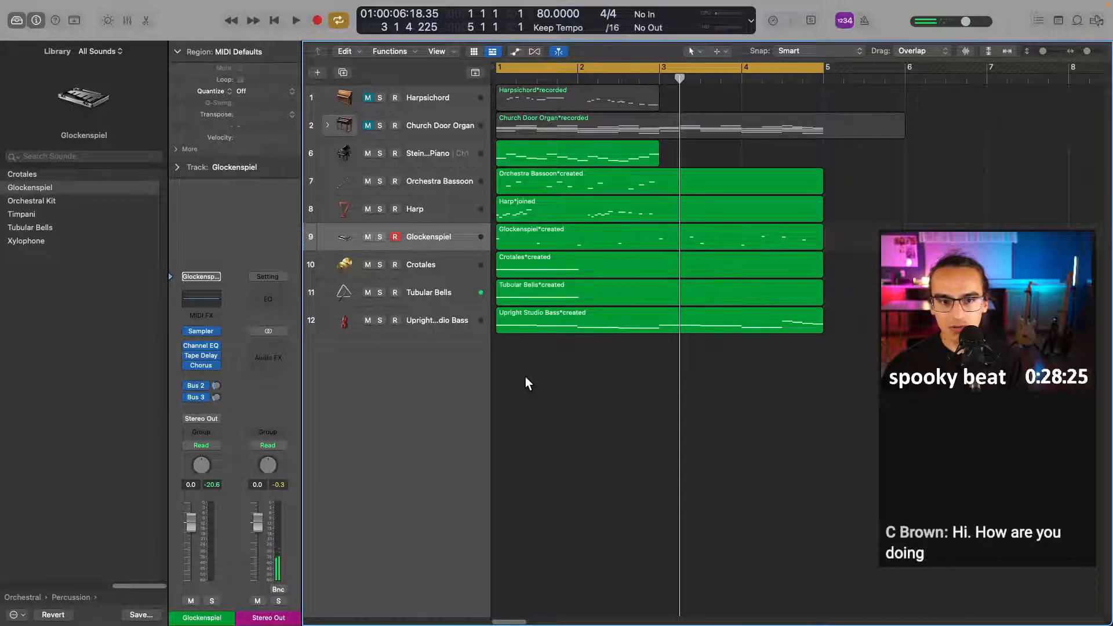
# - Unmute the Church Door Organ and Harpsichord tracks and play the arrangement from bar 1
pyautogui.press('Return')
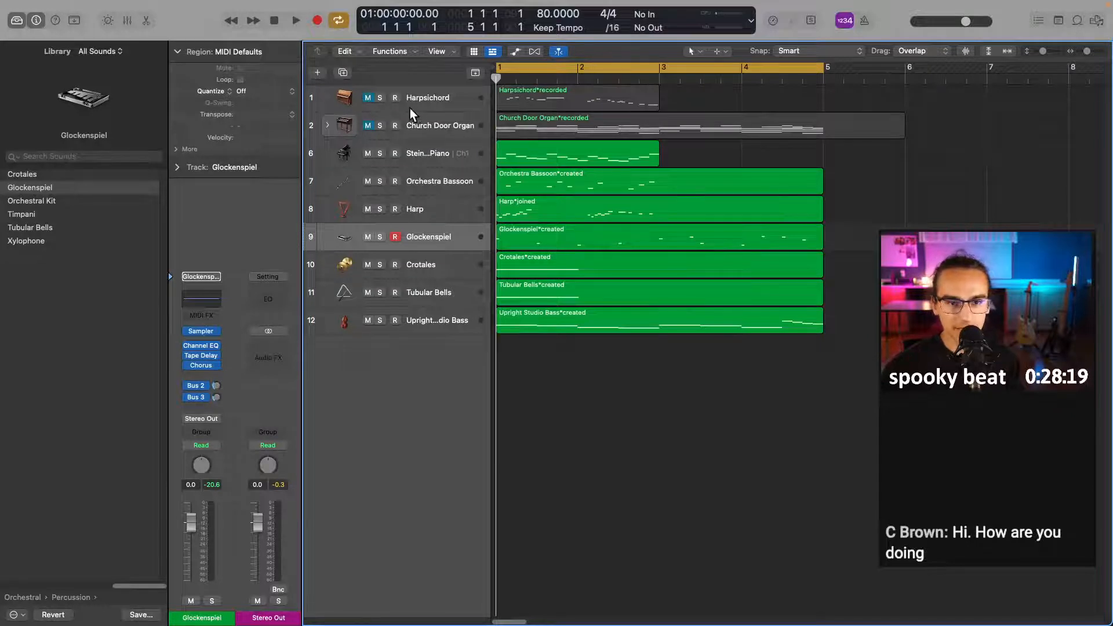
pyautogui.click(367, 126)
pyautogui.click(368, 98)
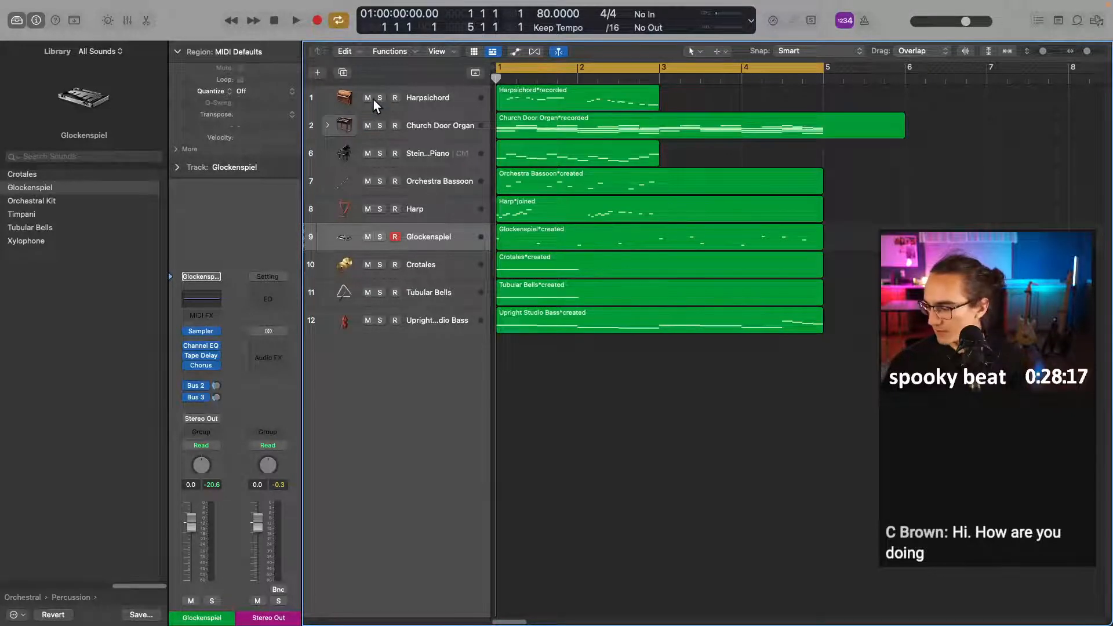
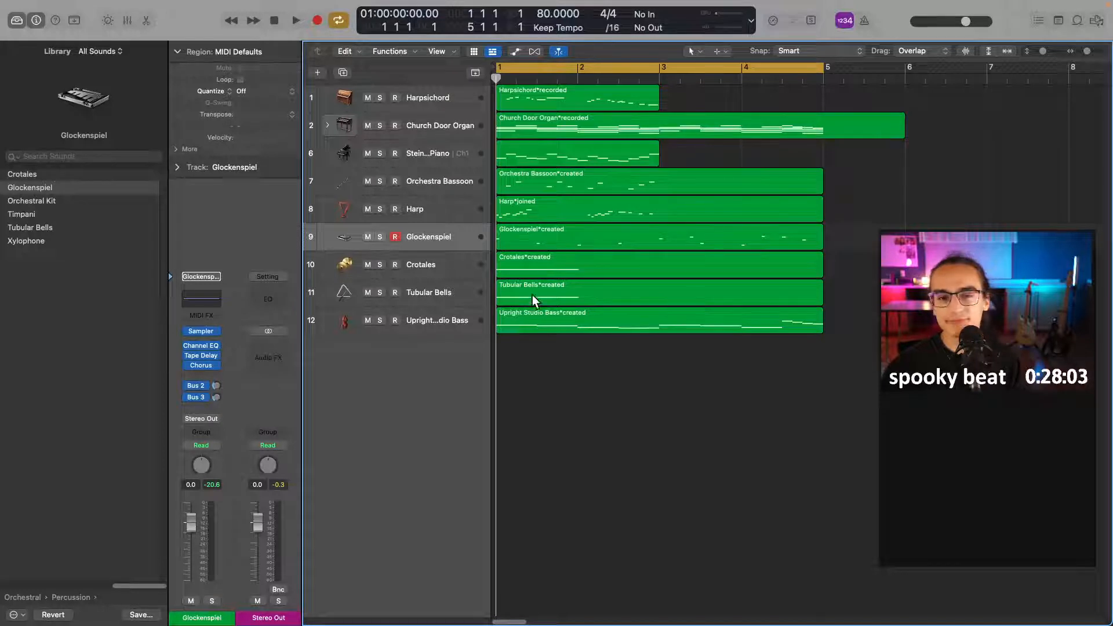
pyautogui.press('space')
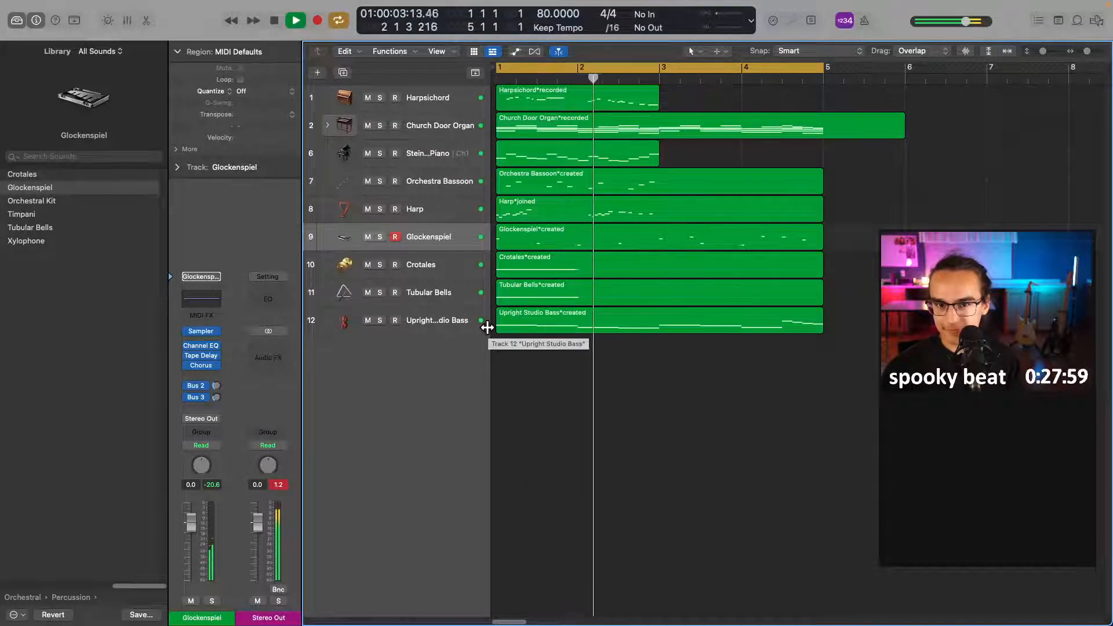
pyautogui.press('space')
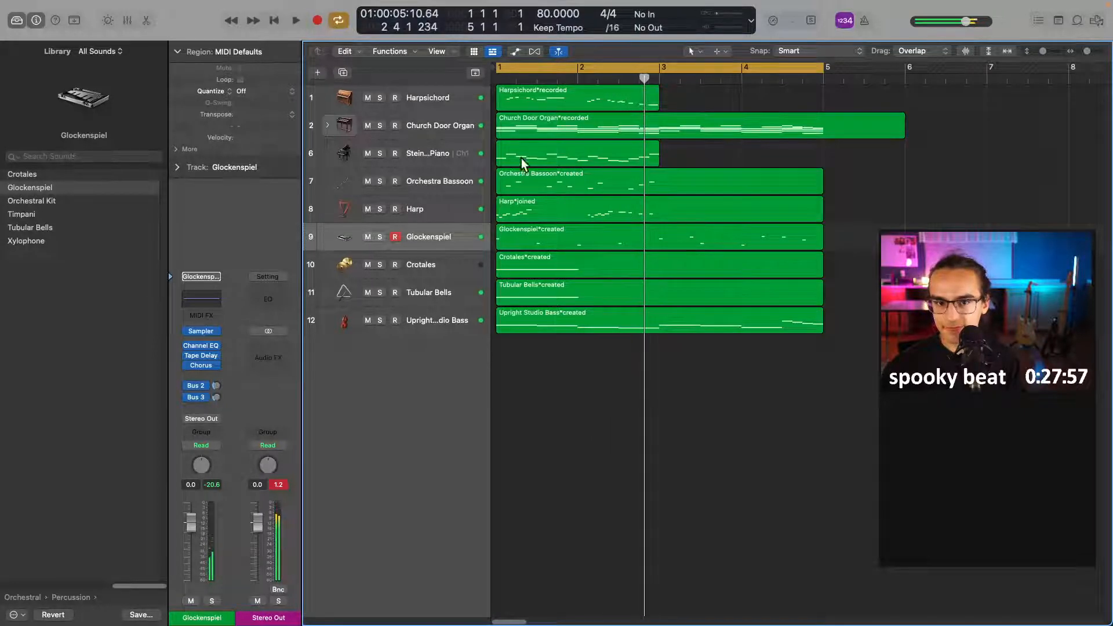
# - Quantize the Harpsichord region's notes to 1/16 Note, leaving out the three quick notes around beat 3 of bar 2
pyautogui.doubleClick(537, 97)
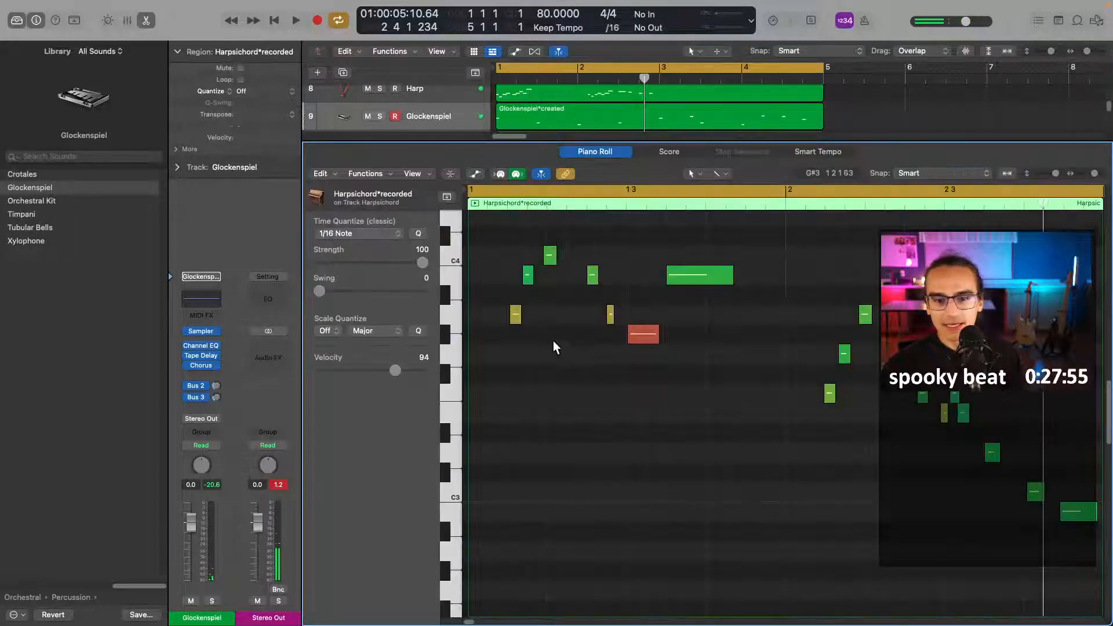
pyautogui.press('super+a')
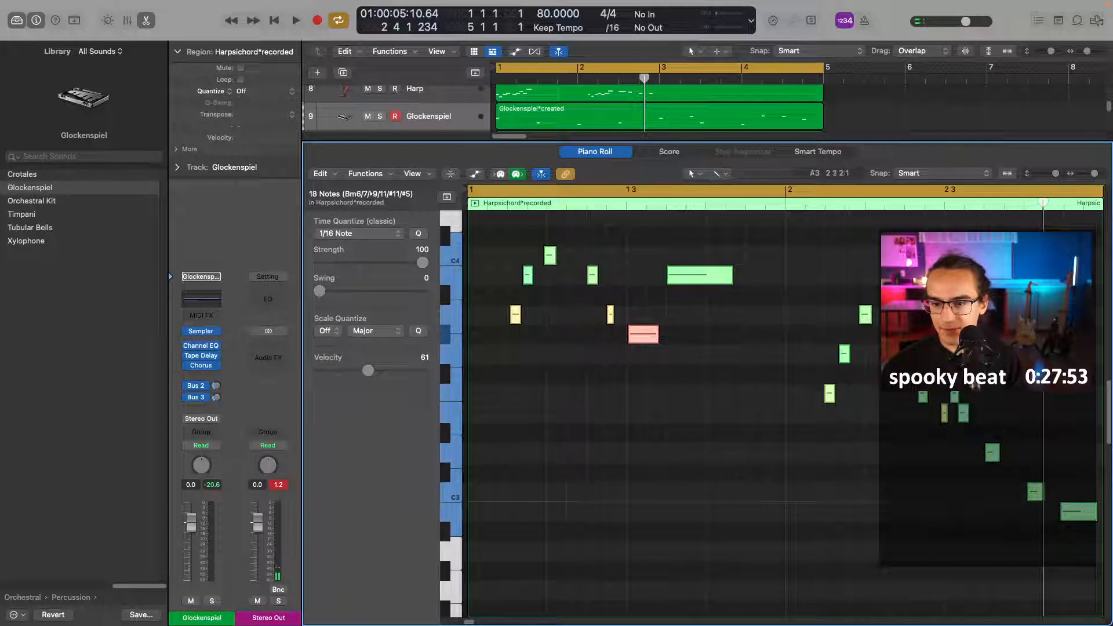
pyautogui.moveTo(969, 409); pyautogui.dragTo(942, 431)
pyautogui.press('q')
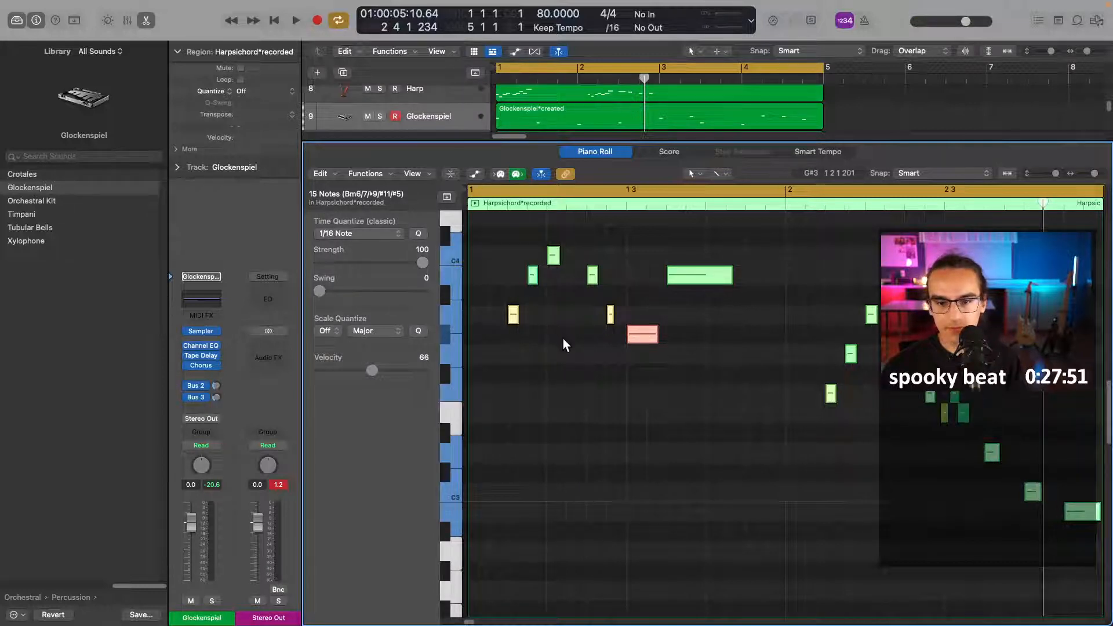
pyautogui.press('space')
pyautogui.press('s')
pyautogui.press('space')
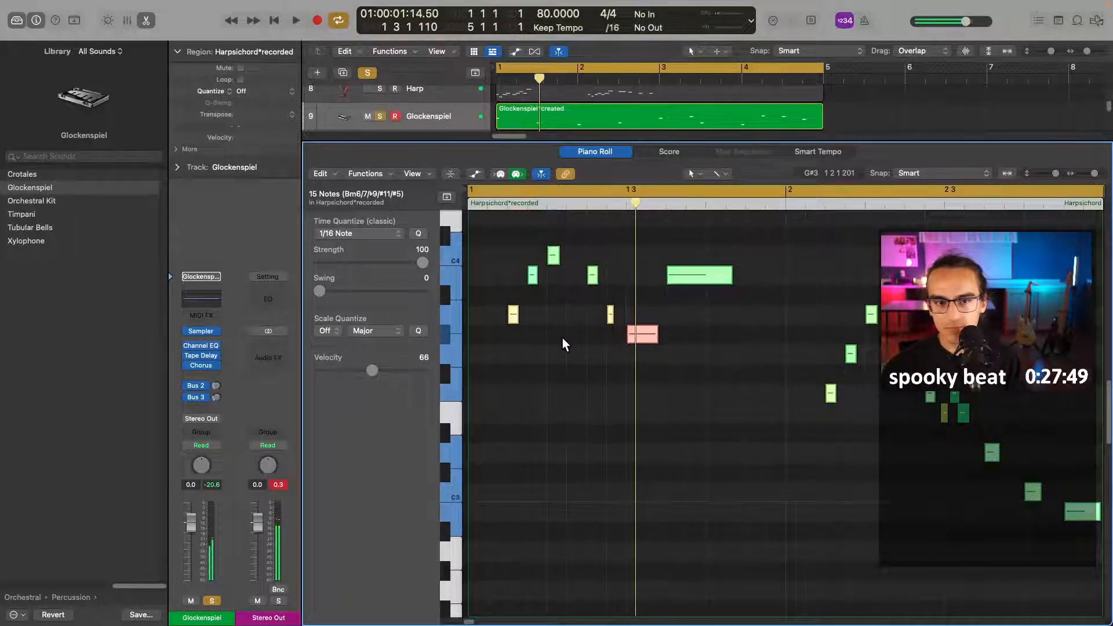
pyautogui.press('space')
pyautogui.press('space')
pyautogui.press('s')
# - Solo the Harpsichord track and play back its quantized part
pyautogui.scroll(10, 423, 113)
pyautogui.click(430, 99)
pyautogui.press('s')
pyautogui.press('space')
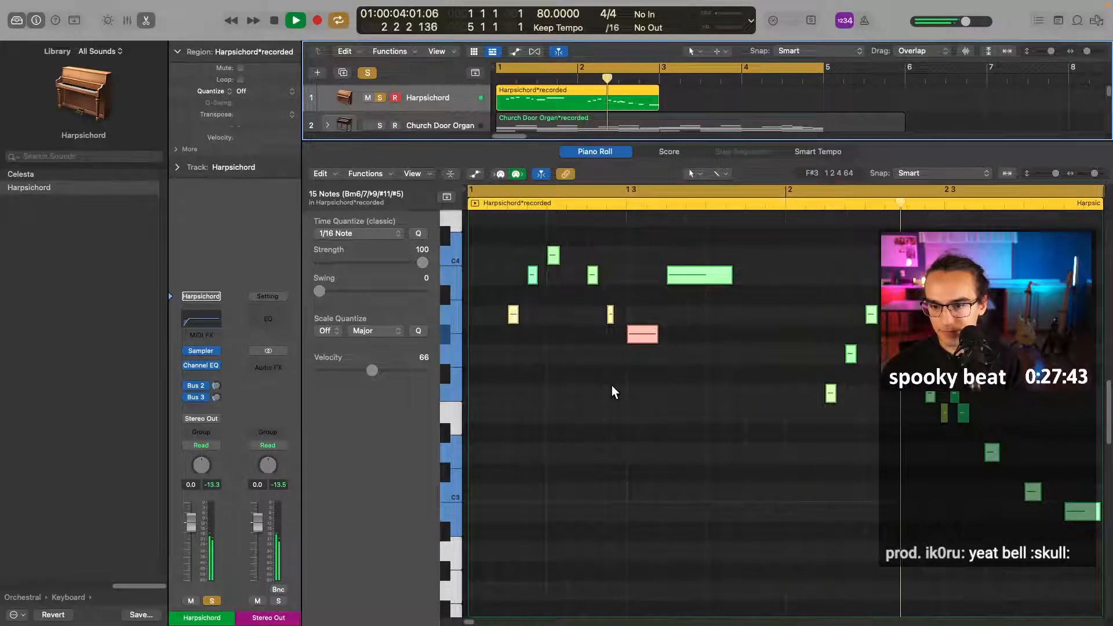
pyautogui.press('space')
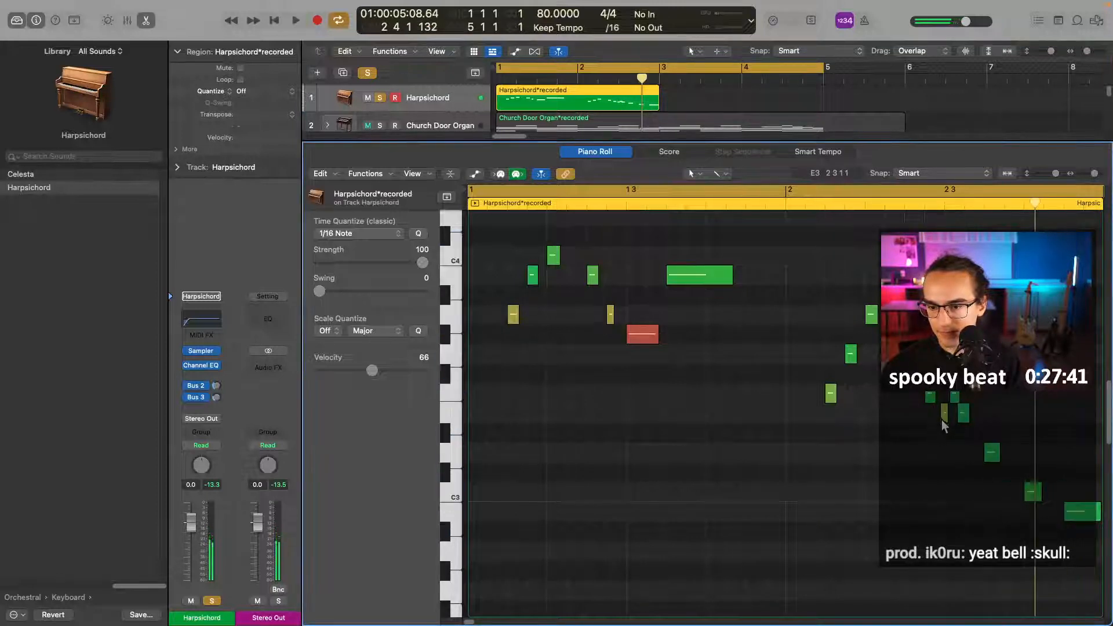
# - Align the Harpsichord's E3 note with beat 3 of bar 2, play it back without cycling, and unsolo the track
pyautogui.click(943, 415)
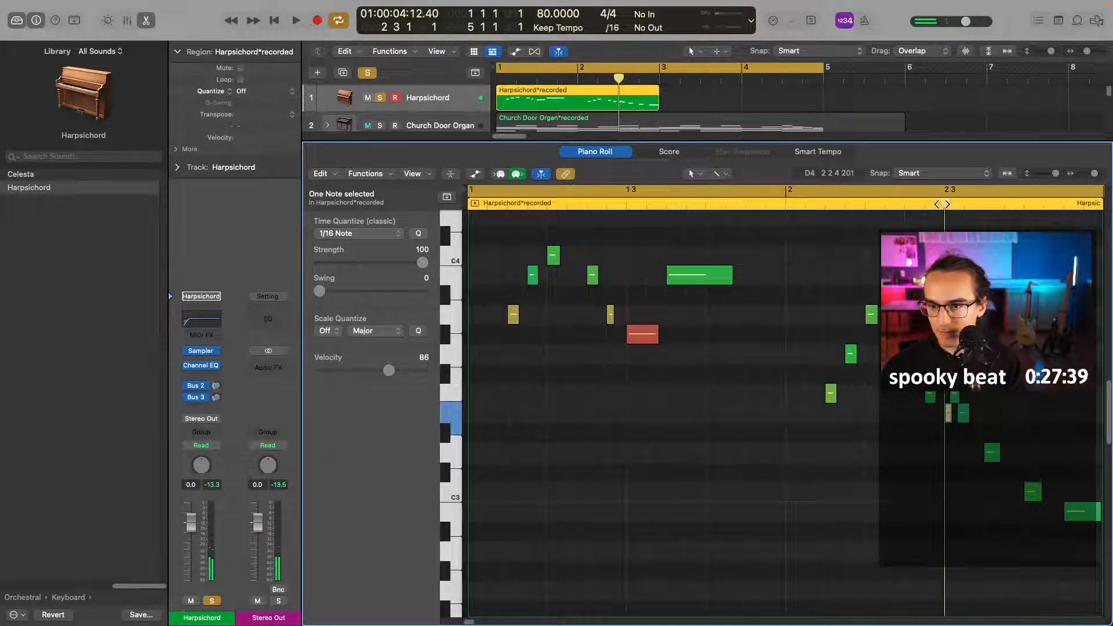
pyautogui.press('c')
pyautogui.press('space')
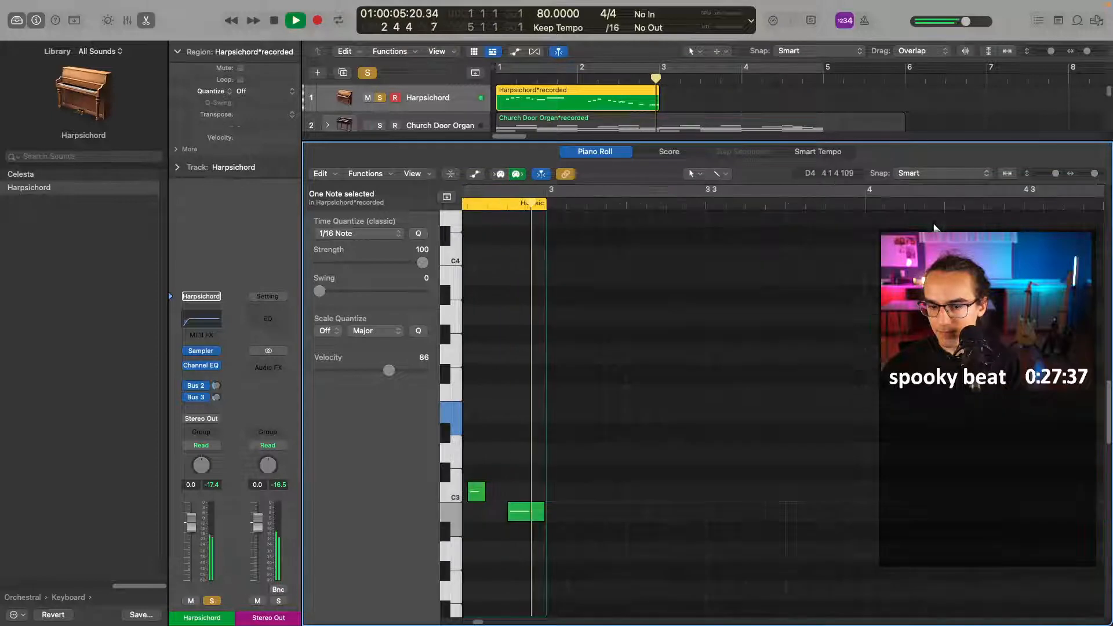
pyautogui.press('space')
pyautogui.click(381, 98)
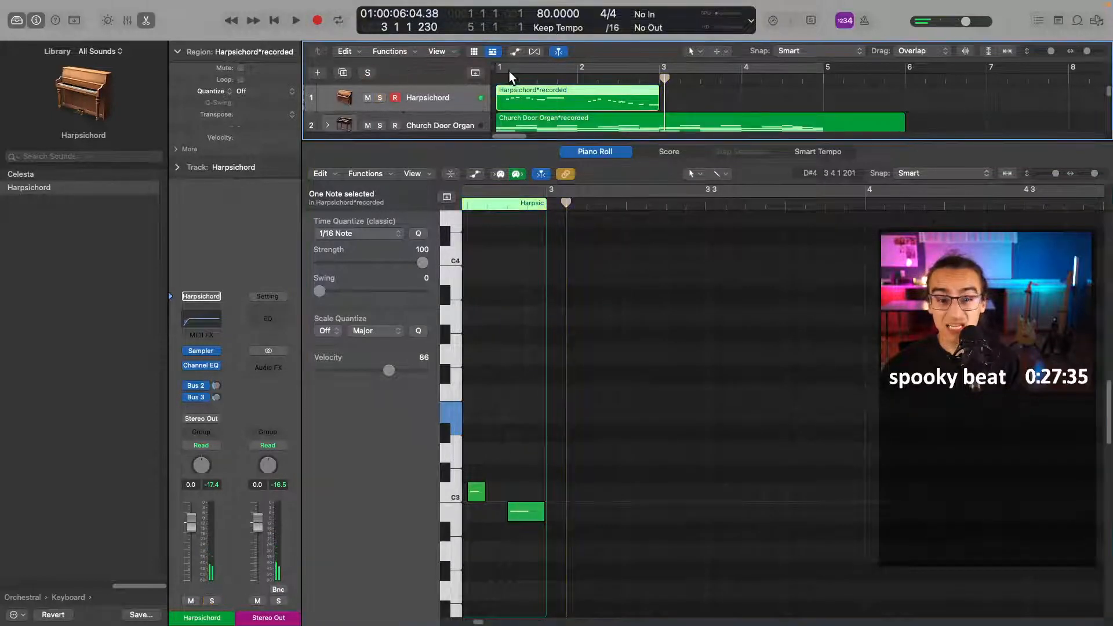
# - Turn cycling of bars 1 to 5 back on and hide the Piano Roll and the Library
pyautogui.click(509, 71)
pyautogui.press('p')
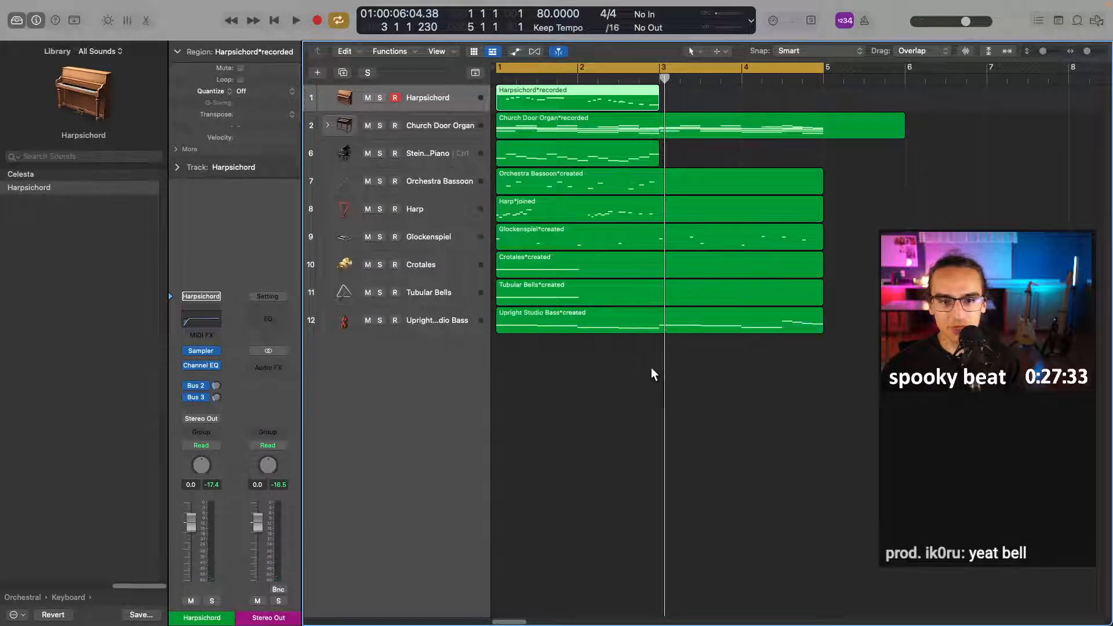
pyautogui.press('y')
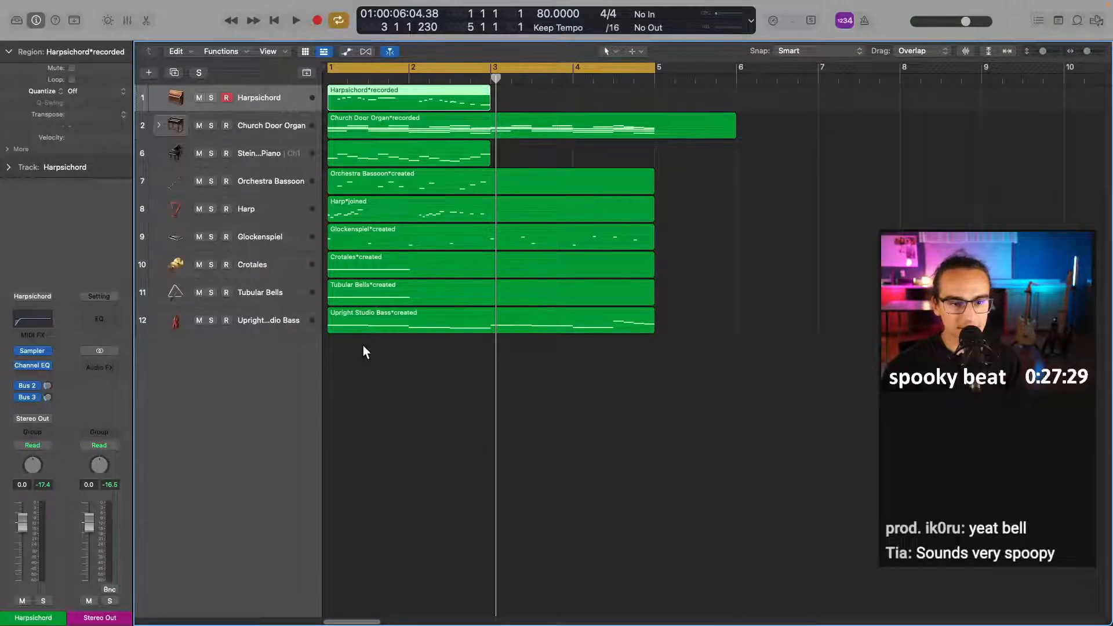
# - Play the full arrangement from bar 1, turning cycling off so playback runs past bar 5
pyautogui.press('Return')
pyautogui.press('space')
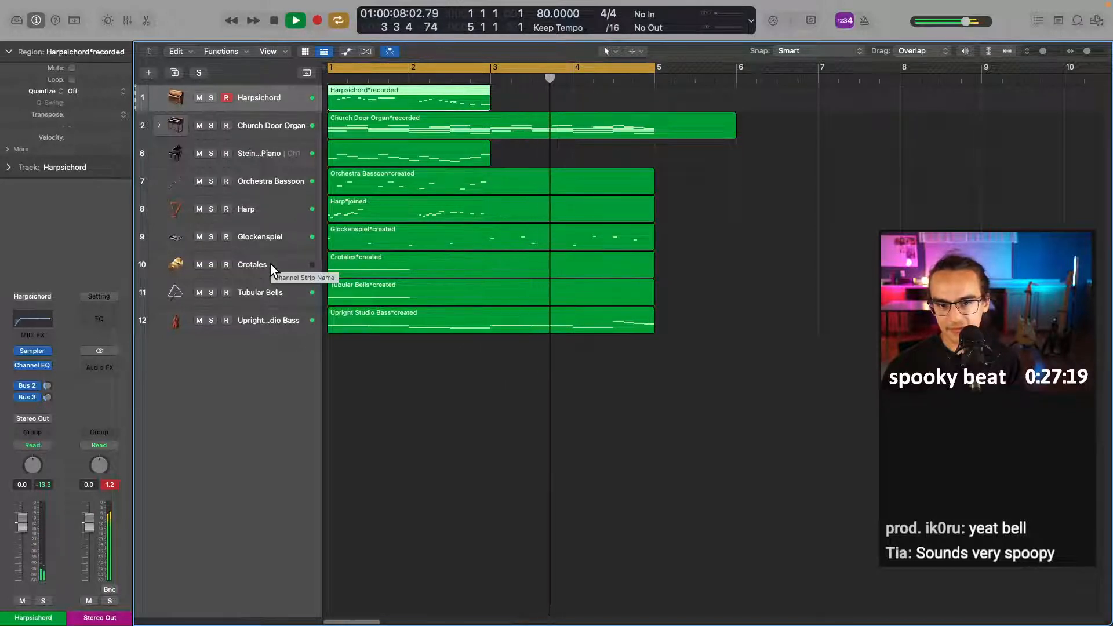
pyautogui.press('c')
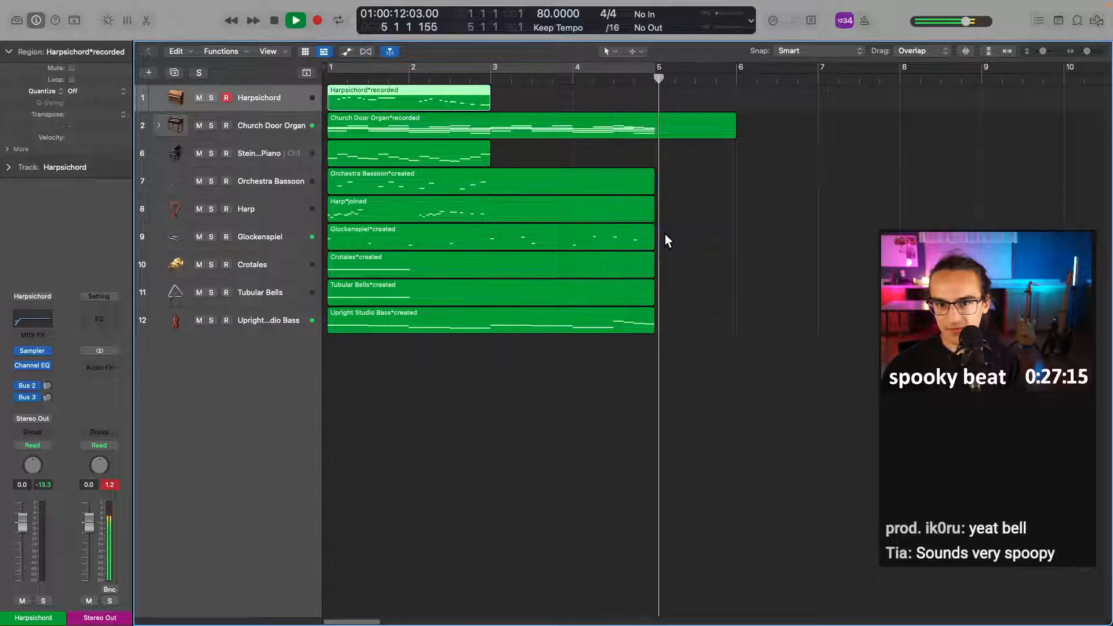
pyautogui.press('space')
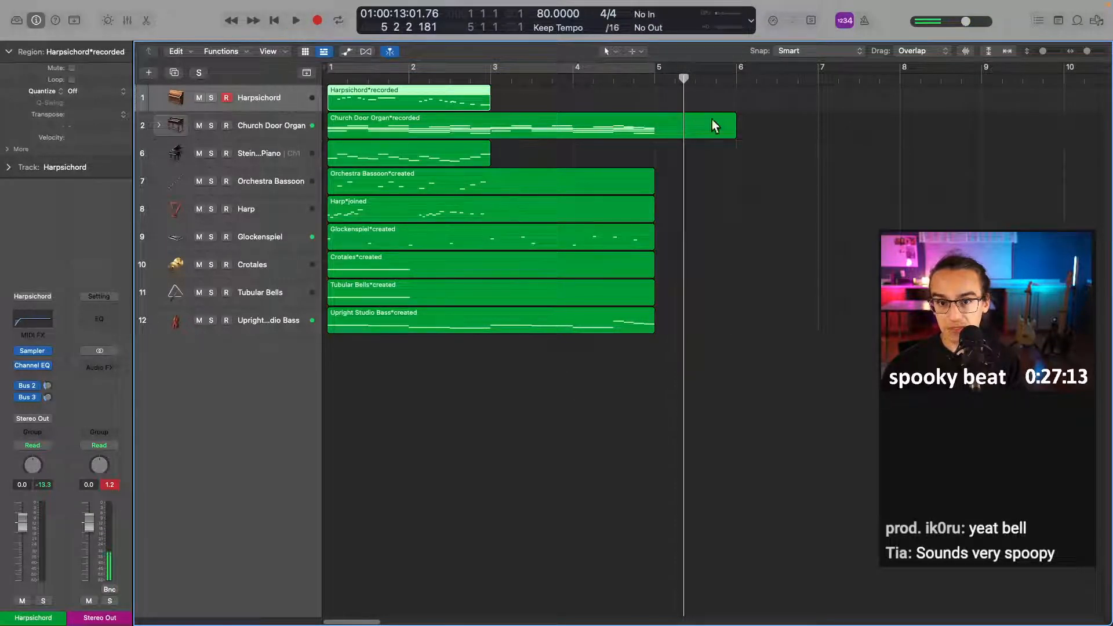
# - Shorten the Church Door Organ region to end midway through bar 5, and set the project end to bar 6
pyautogui.moveTo(733, 129); pyautogui.dragTo(696, 129)
pyautogui.hscroll(8, 812, 150)
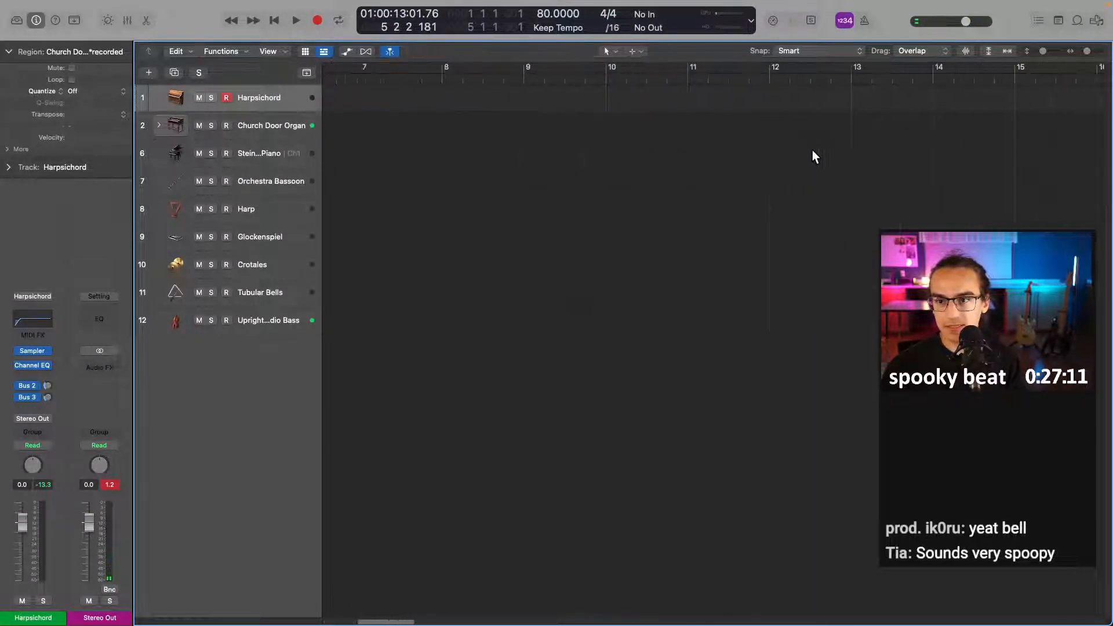
pyautogui.hscroll(20, 812, 151)
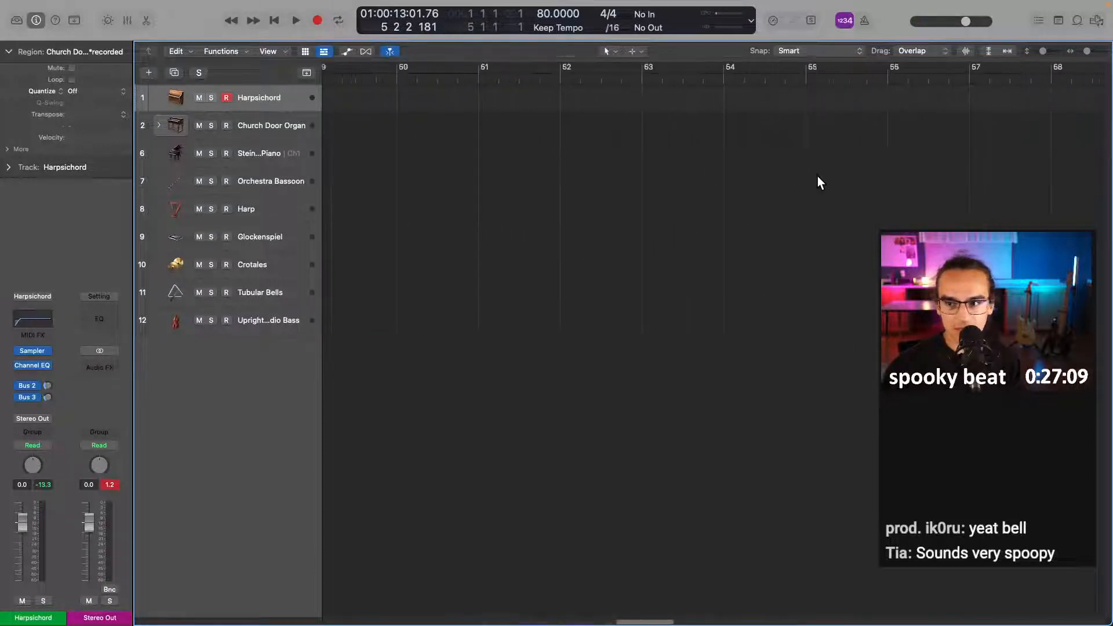
pyautogui.hscroll(20, 820, 182)
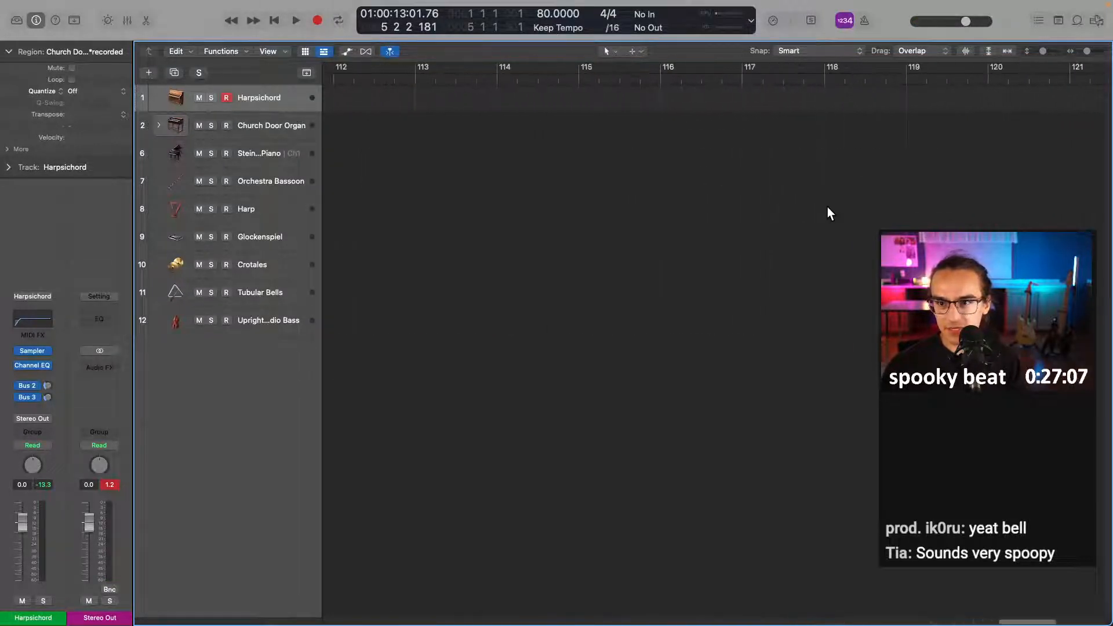
pyautogui.hscroll(6, 830, 213)
pyautogui.moveTo(1103, 70)
pyautogui.mouseDown()
pyautogui.moveTo(974, 89)
pyautogui.moveTo(139, 116)
pyautogui.moveTo(736, 140)
pyautogui.mouseUp()
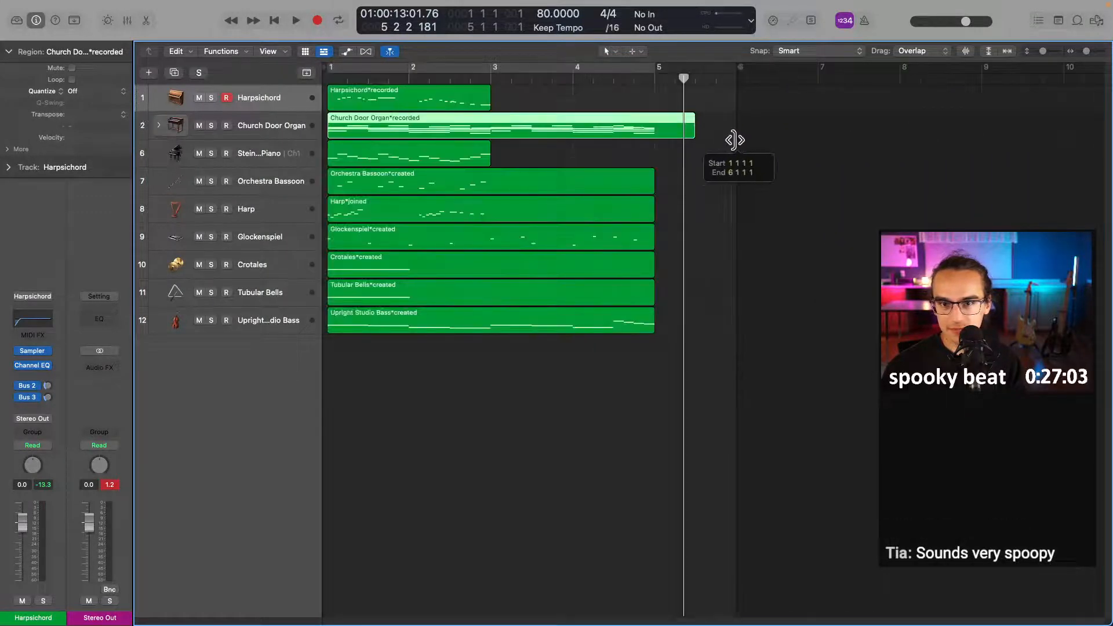
pyautogui.click(720, 261)
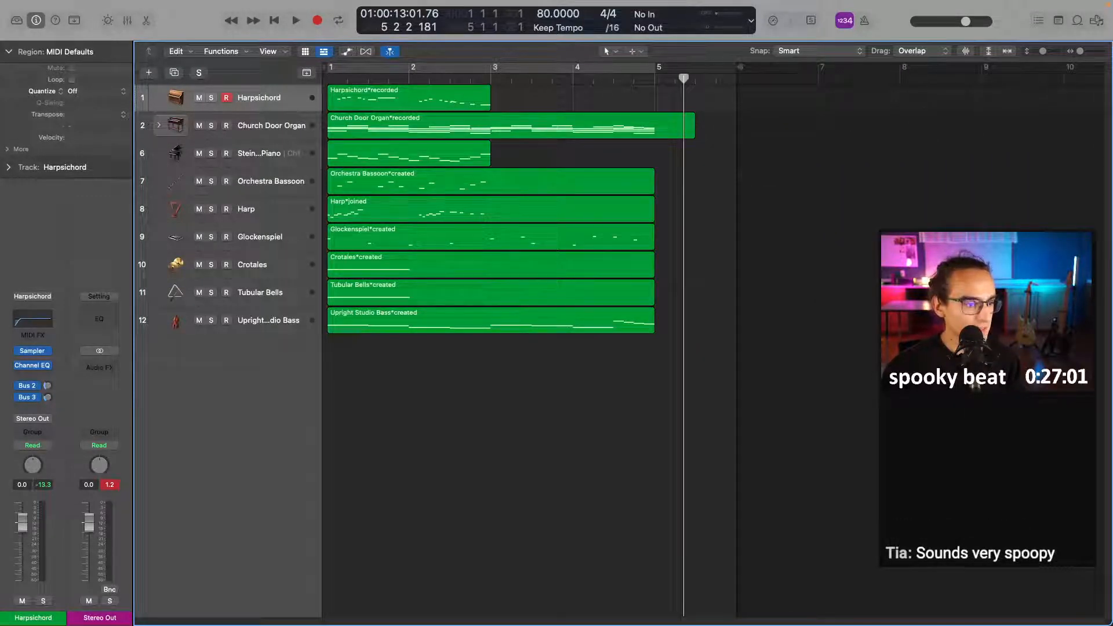
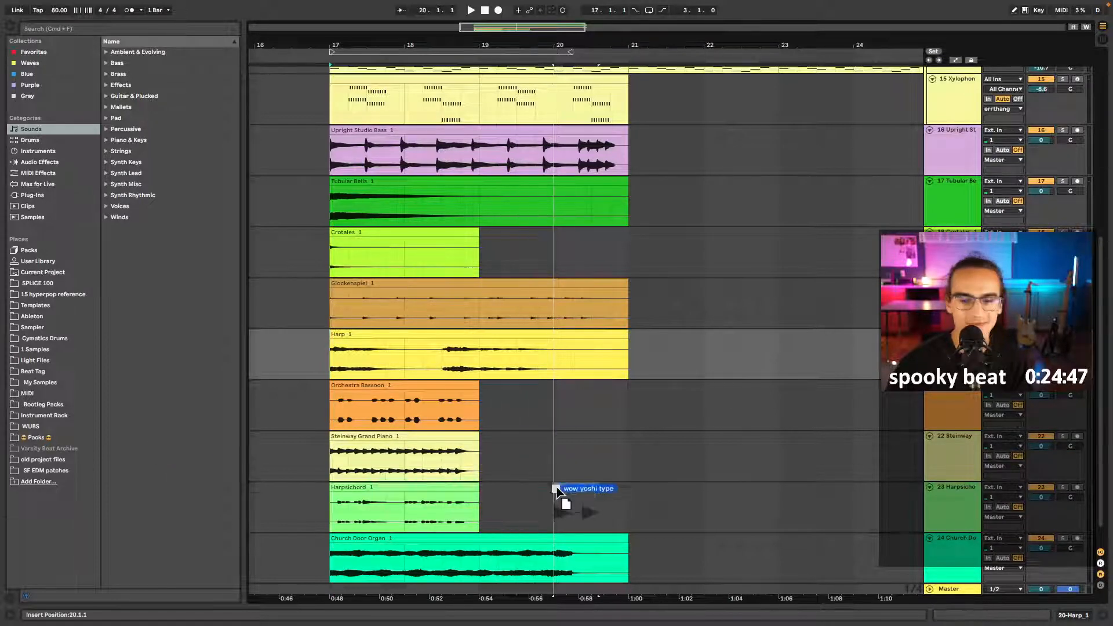
# - In Ableton Live, add the "wow yoshi type" sample on a new track below Church Door Organ, move it to 22.3.1, and play it soloed
pyautogui.moveTo(556, 487); pyautogui.dragTo(534, 555)
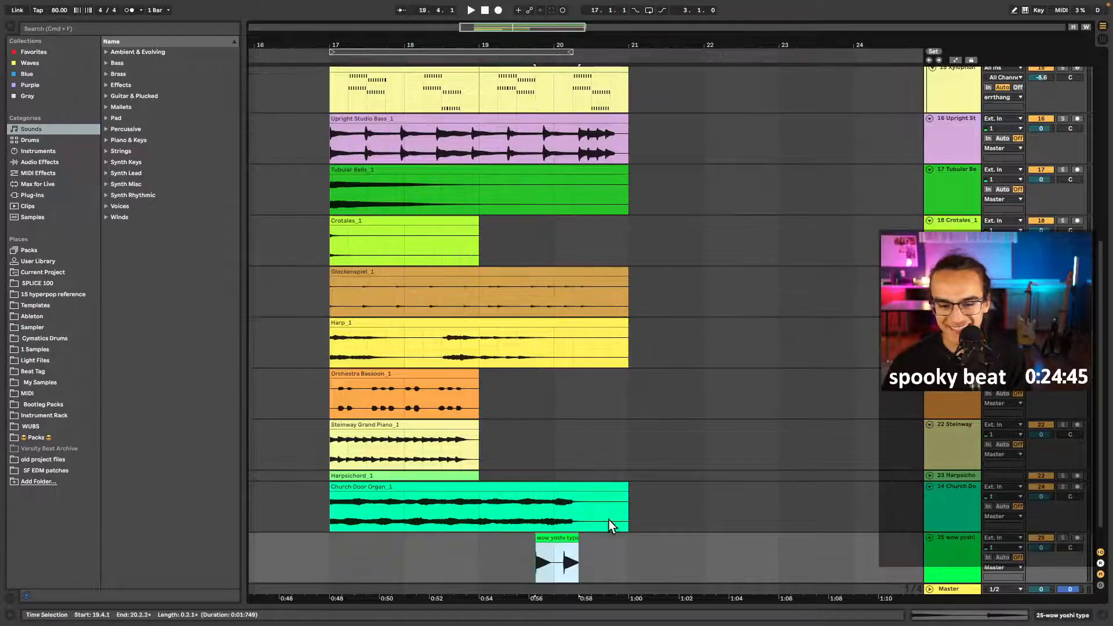
pyautogui.scroll(-1, 556, 522)
pyautogui.moveTo(559, 510); pyautogui.dragTo(746, 538)
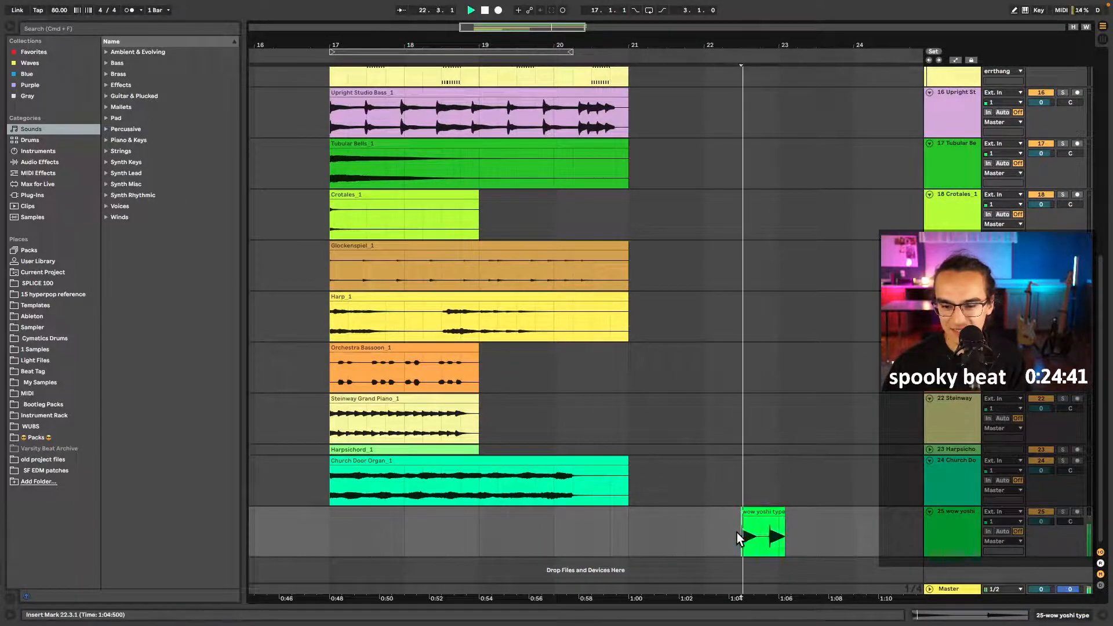
pyautogui.click(752, 514)
pyautogui.press('space')
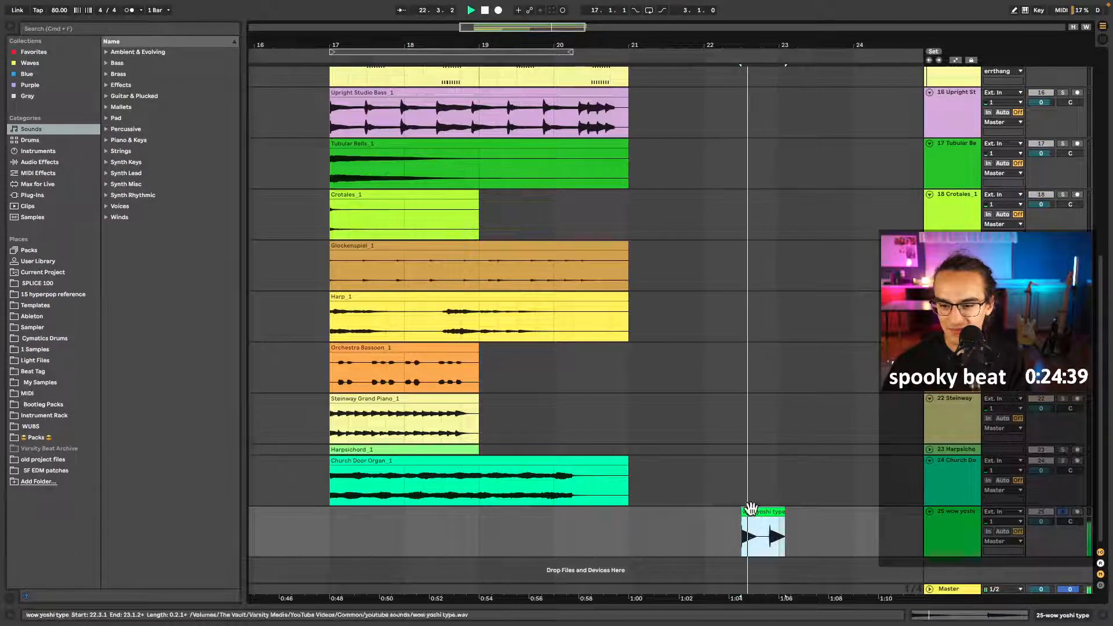
pyautogui.press('space')
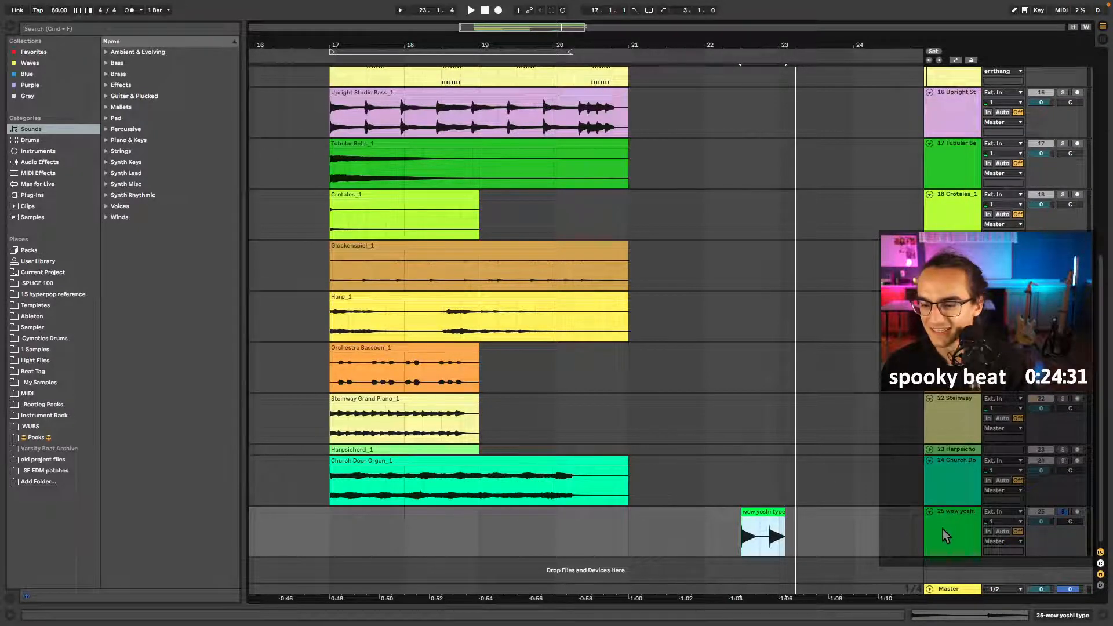
# - Hide the browser and fit all tracks to the height of the arrangement
pyautogui.scroll(5, 410, 450)
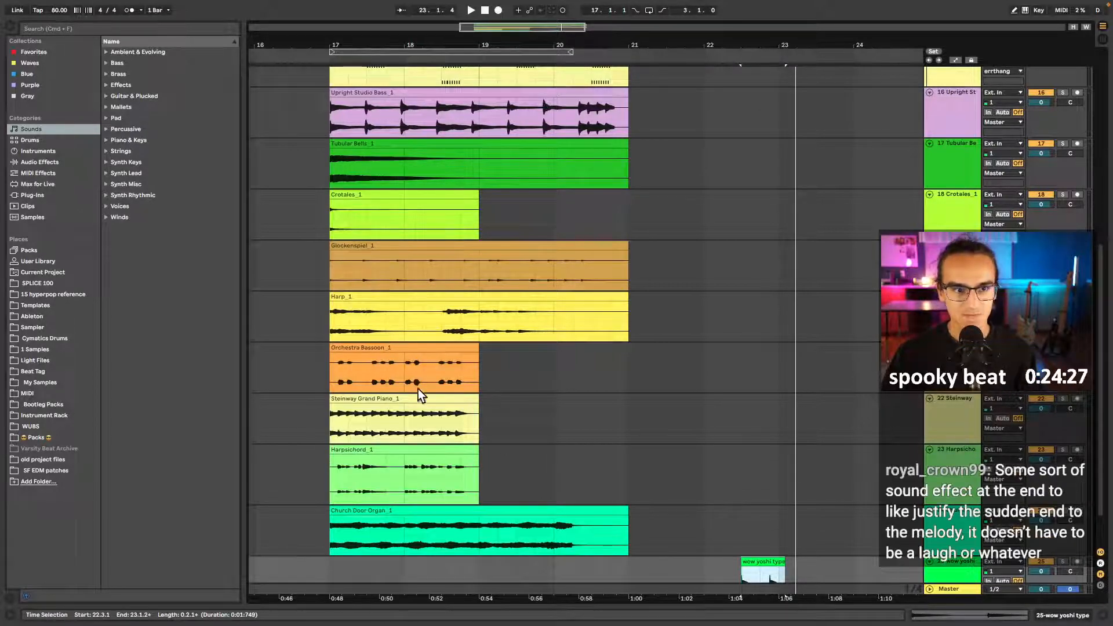
pyautogui.press('alt+super+b')
pyautogui.click(532, 299)
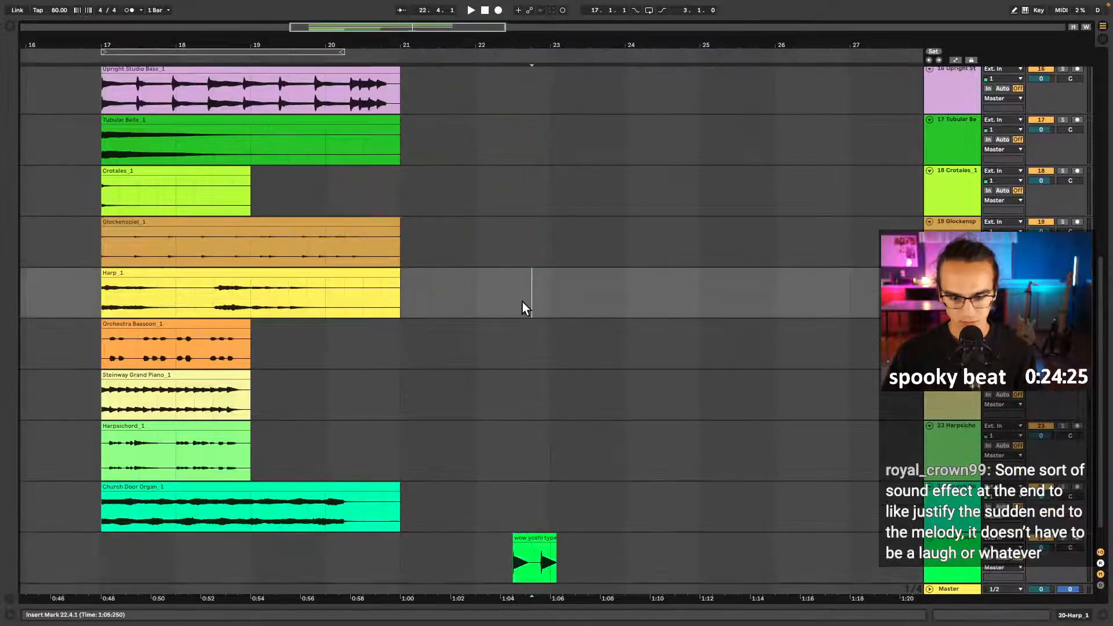
pyautogui.press('h')
pyautogui.hscroll(-5, 538, 354)
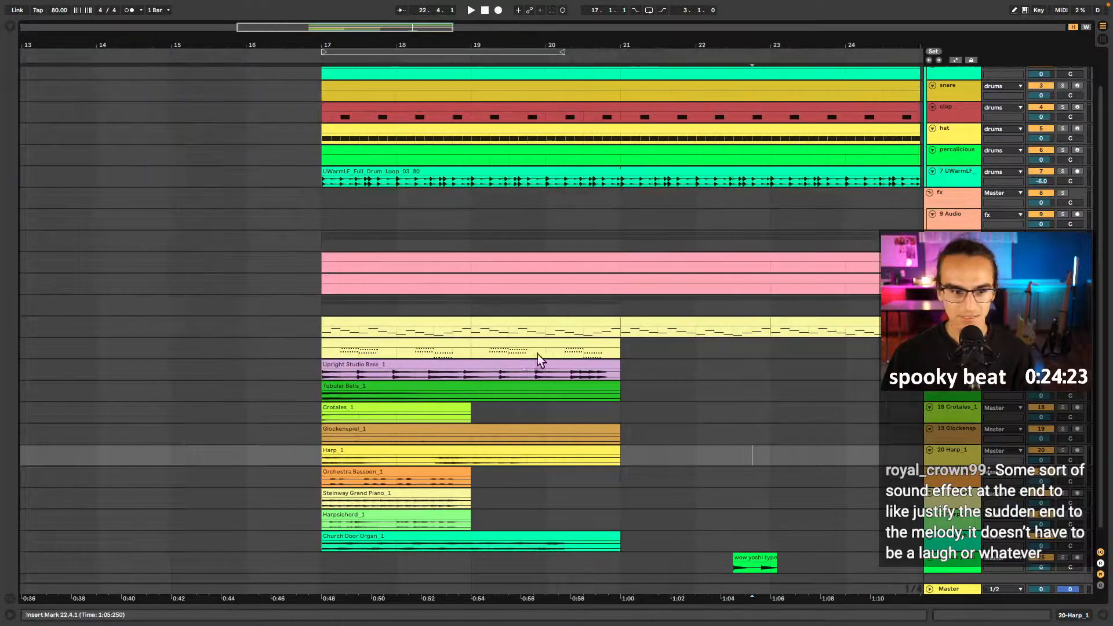
# - Play the arrangement from bar 17 twice to hear how the stems sound together
pyautogui.click(319, 350)
pyautogui.press('space')
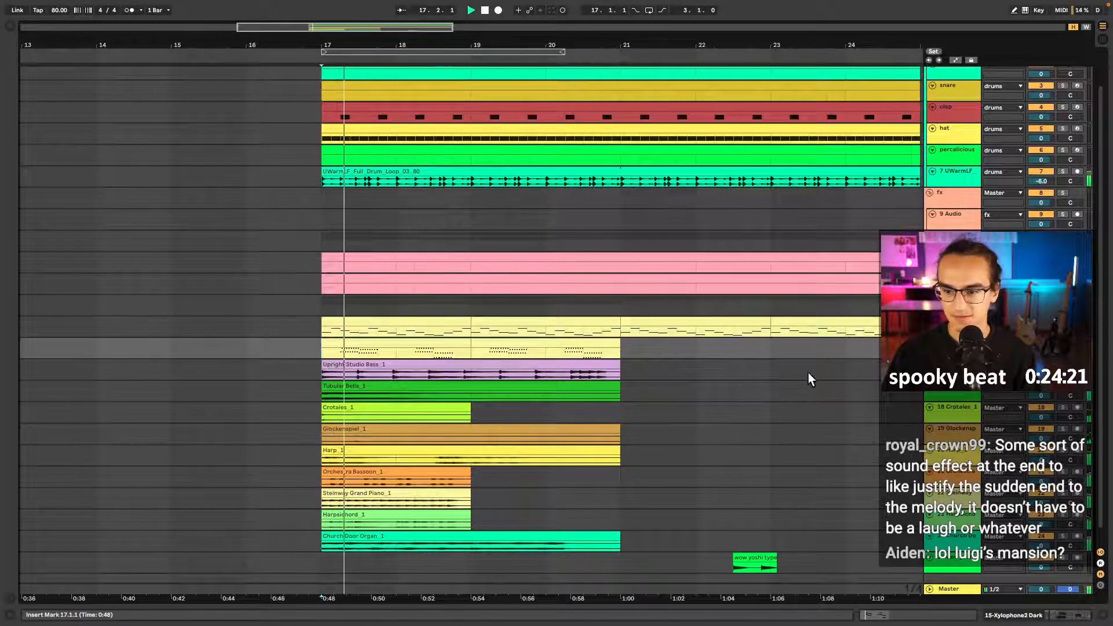
pyautogui.press('space')
pyautogui.click(579, 374)
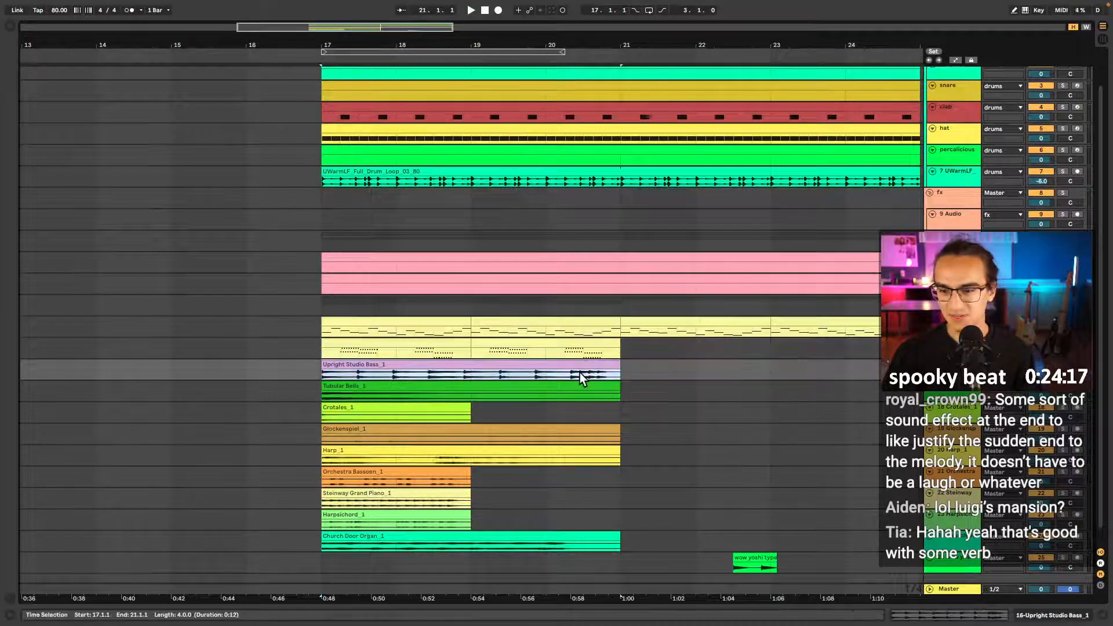
pyautogui.press('space')
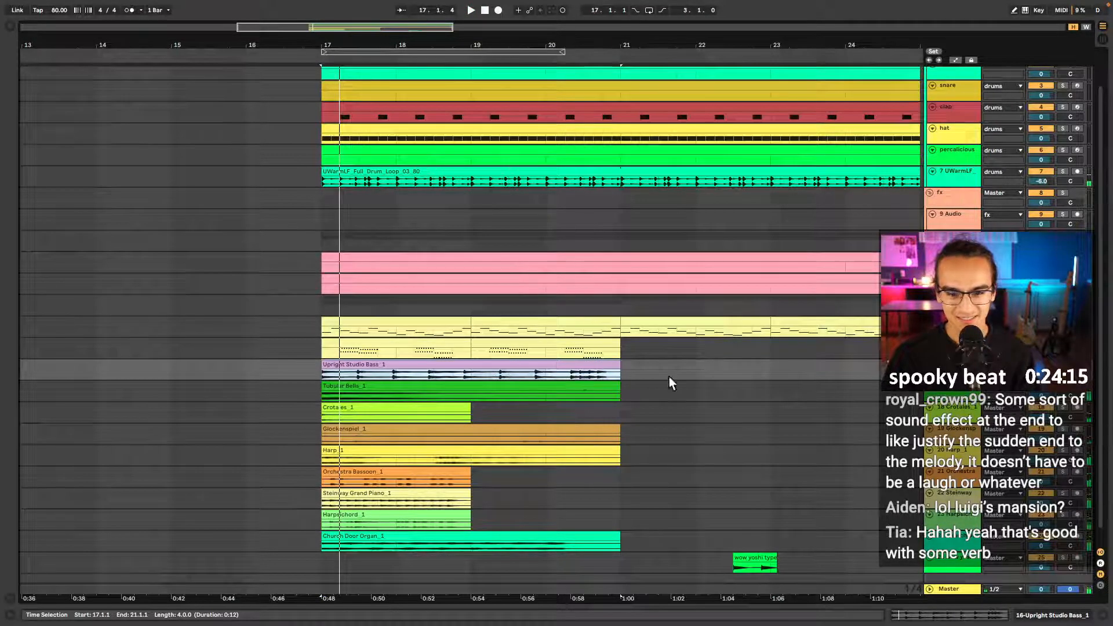
# - Turn off warping for the nine stem clips from Upright Studio Bass to Church Door Organ
pyautogui.moveTo(659, 371); pyautogui.dragTo(311, 542)
pyautogui.hotkey('shift', 'Tab')
pyautogui.hotkey('shift', 'Tab')
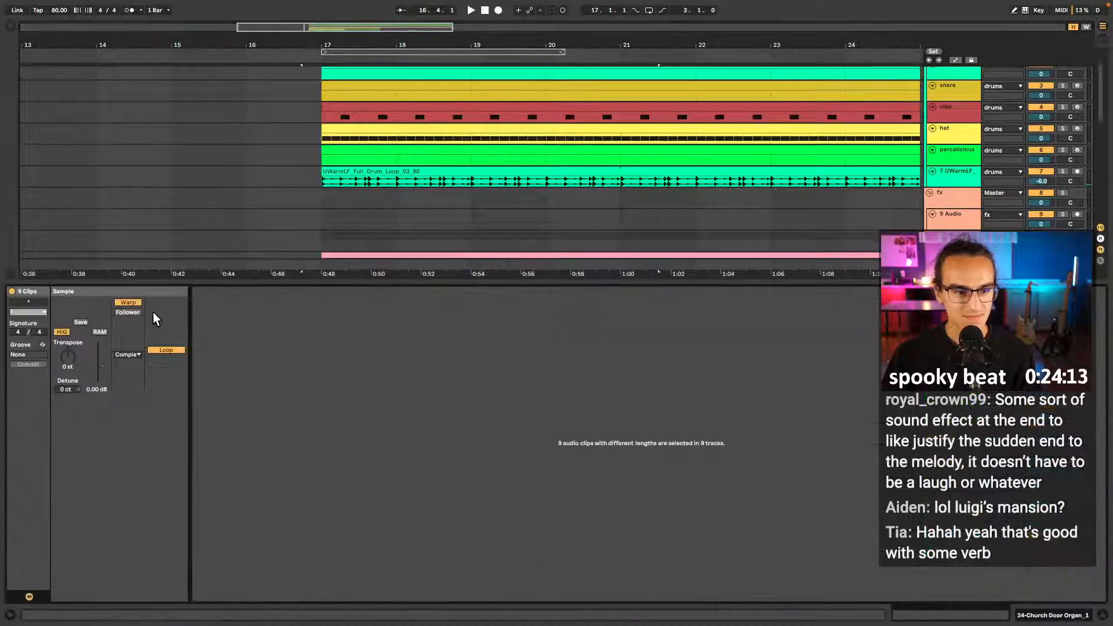
pyautogui.click(134, 303)
pyautogui.hotkey('shift', 'Tab')
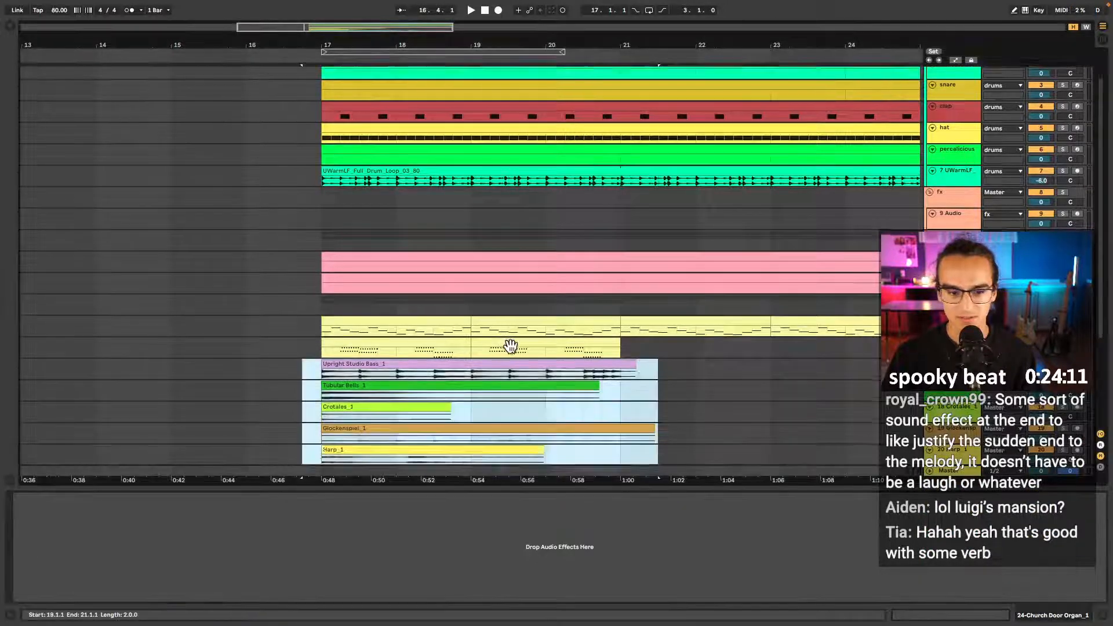
# - Play the unwarped stems from bar 17 and hide the detail view
pyautogui.scroll(-3, 579, 353)
pyautogui.click(329, 329)
pyautogui.press('space')
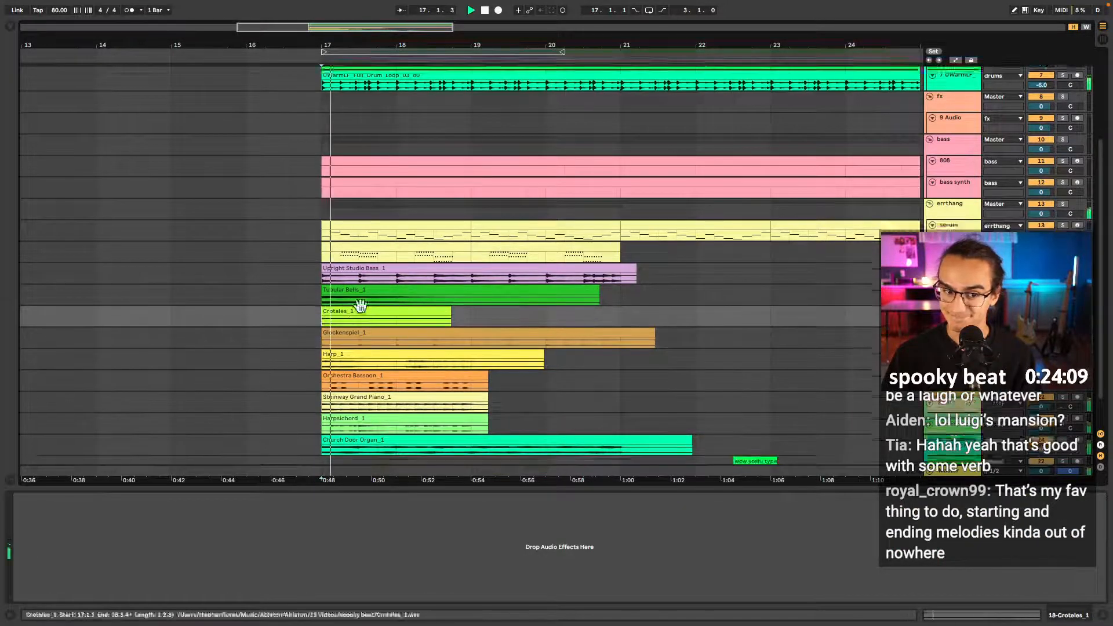
pyautogui.scroll(-2, 408, 334)
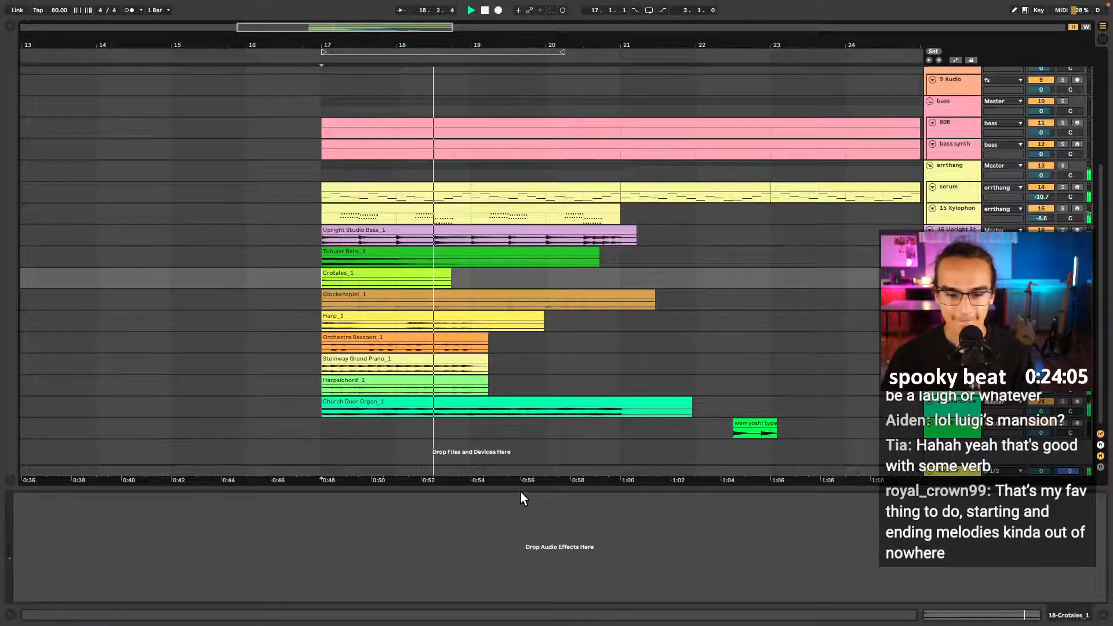
pyautogui.moveTo(522, 488); pyautogui.dragTo(524, 496)
pyautogui.hscroll(5, 507, 487)
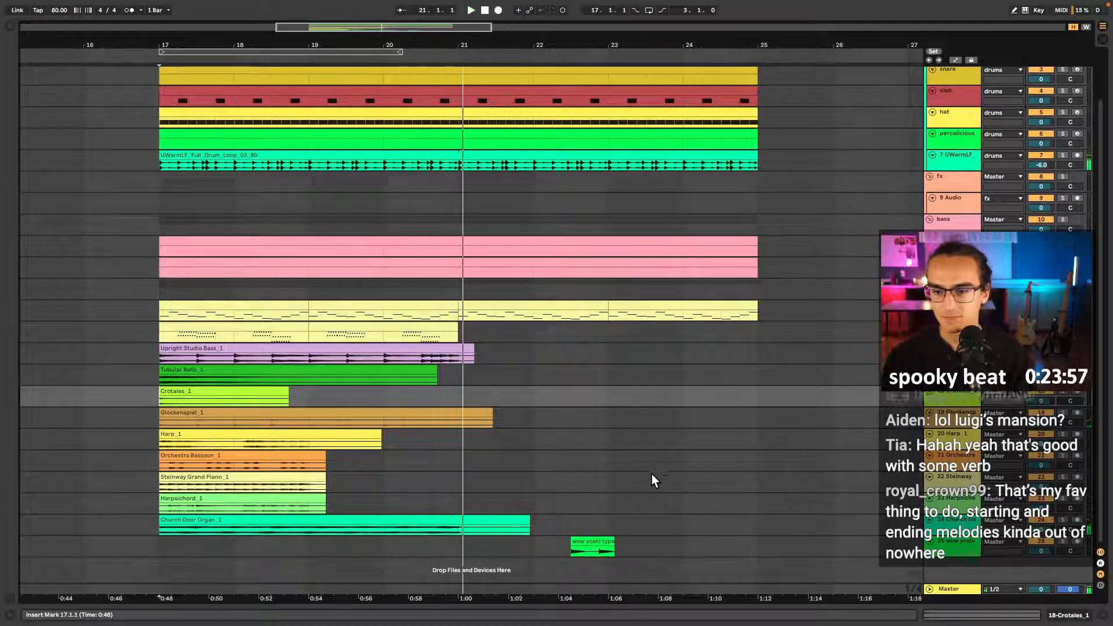
pyautogui.scroll(-3, 573, 388)
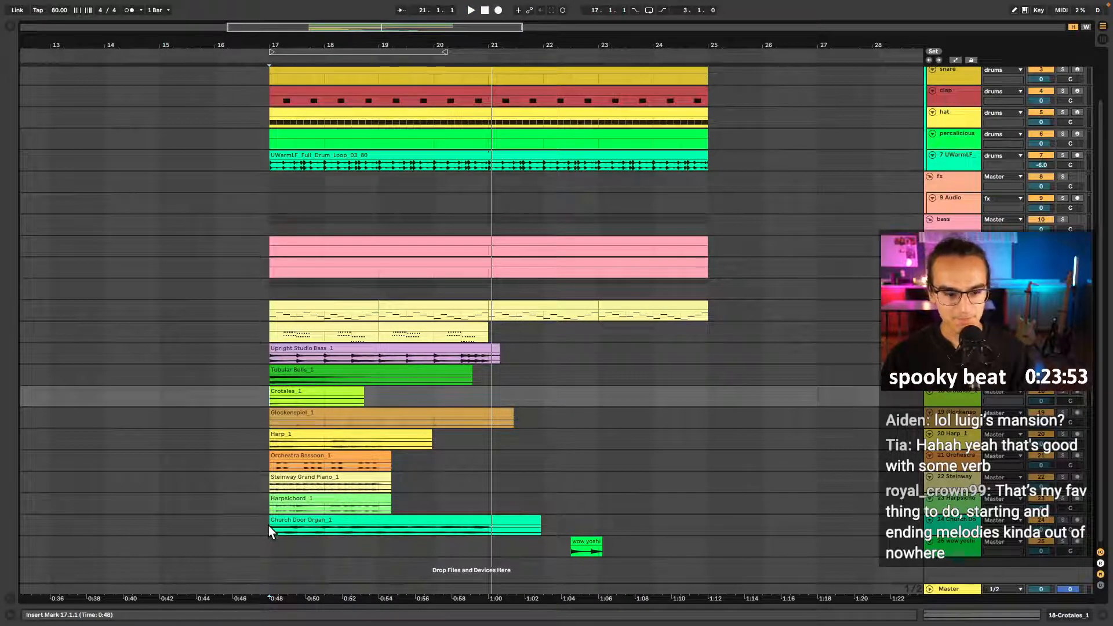
# - Mark out a 12-bar section by adding locators at 17.1.1 and 29.1.1
pyautogui.moveTo(270, 527); pyautogui.dragTo(732, 528)
pyautogui.moveTo(826, 534); pyautogui.dragTo(825, 534)
pyautogui.scroll(-3, 826, 534)
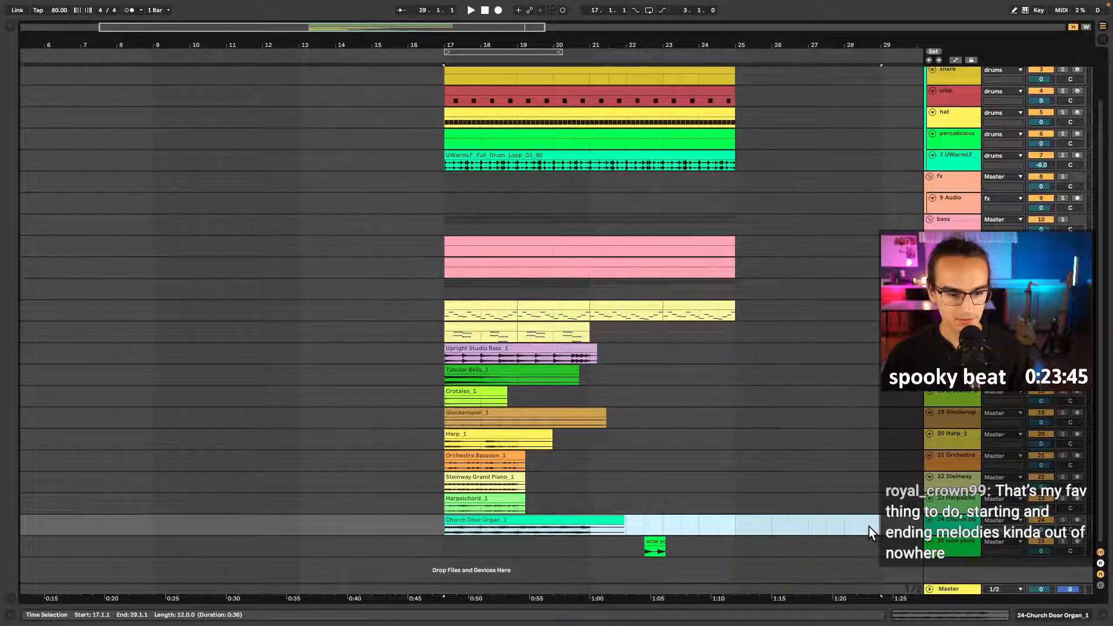
pyautogui.click(443, 98)
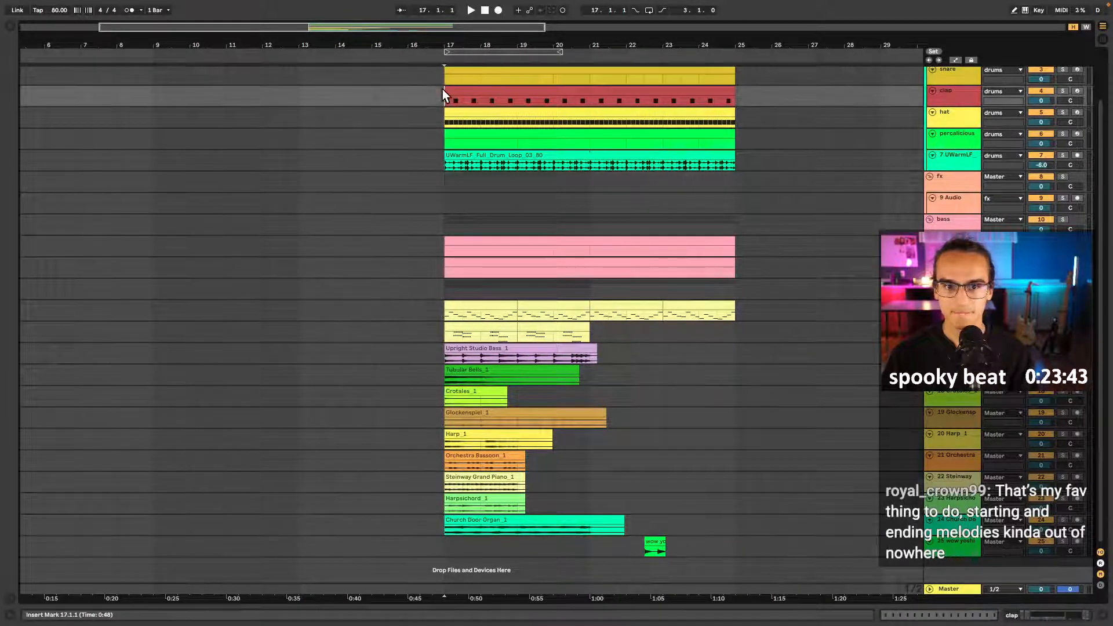
pyautogui.click(932, 51)
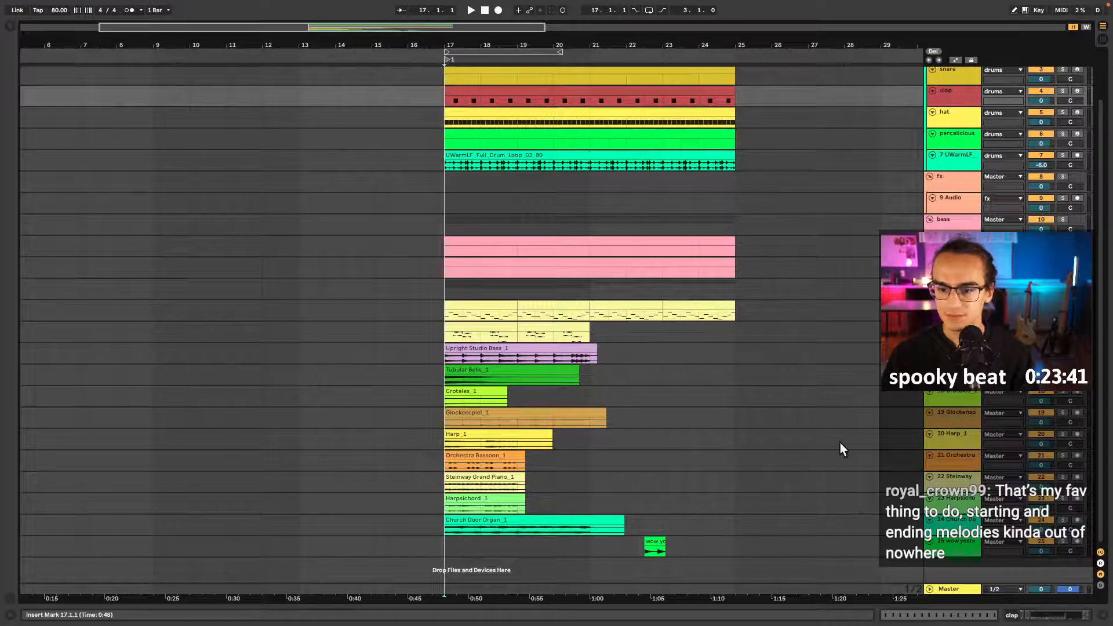
pyautogui.keyDown('shift'); pyautogui.click(874, 542); pyautogui.keyUp('shift')
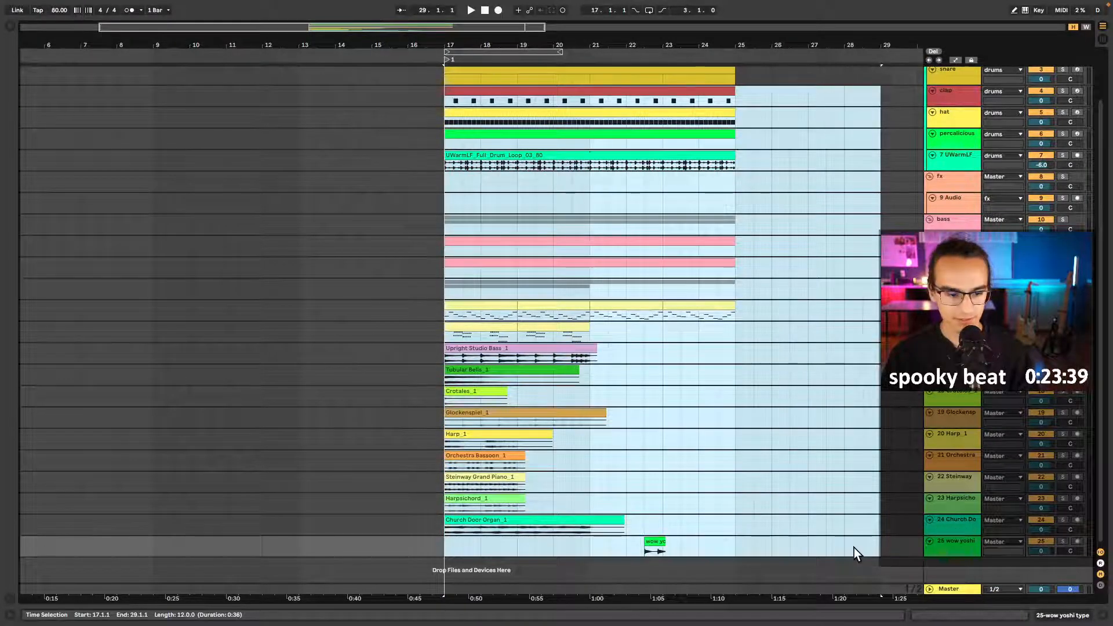
pyautogui.keyDown('shift'); pyautogui.click(857, 549); pyautogui.keyUp('shift')
pyautogui.keyDown('shift'); pyautogui.click(888, 551); pyautogui.keyUp('shift')
pyautogui.click(889, 551)
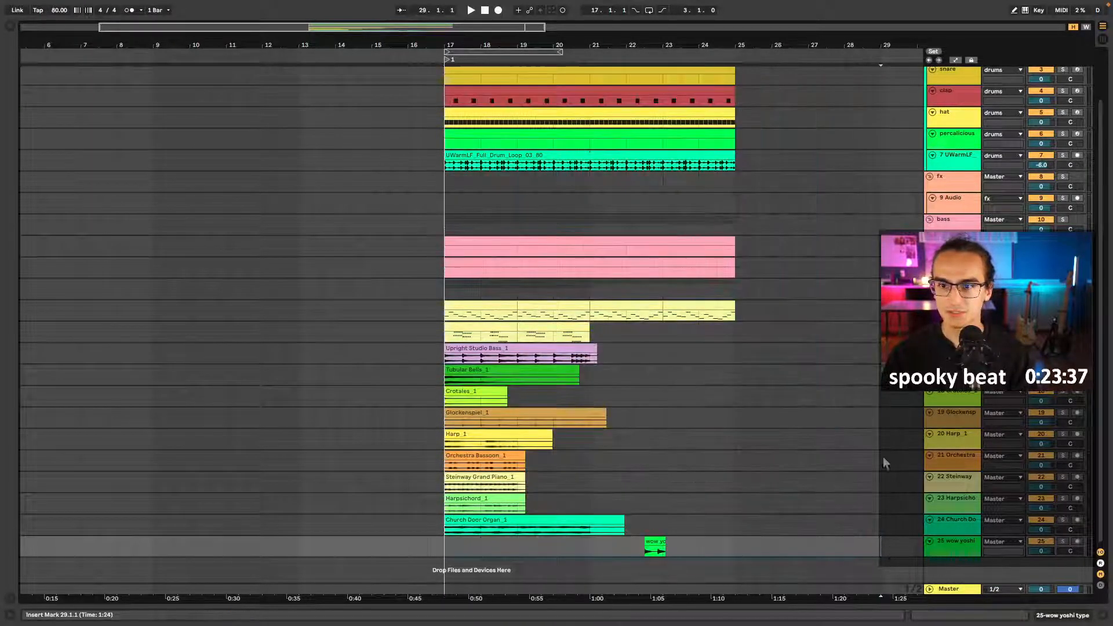
pyautogui.click(932, 51)
pyautogui.scroll(5, 633, 151)
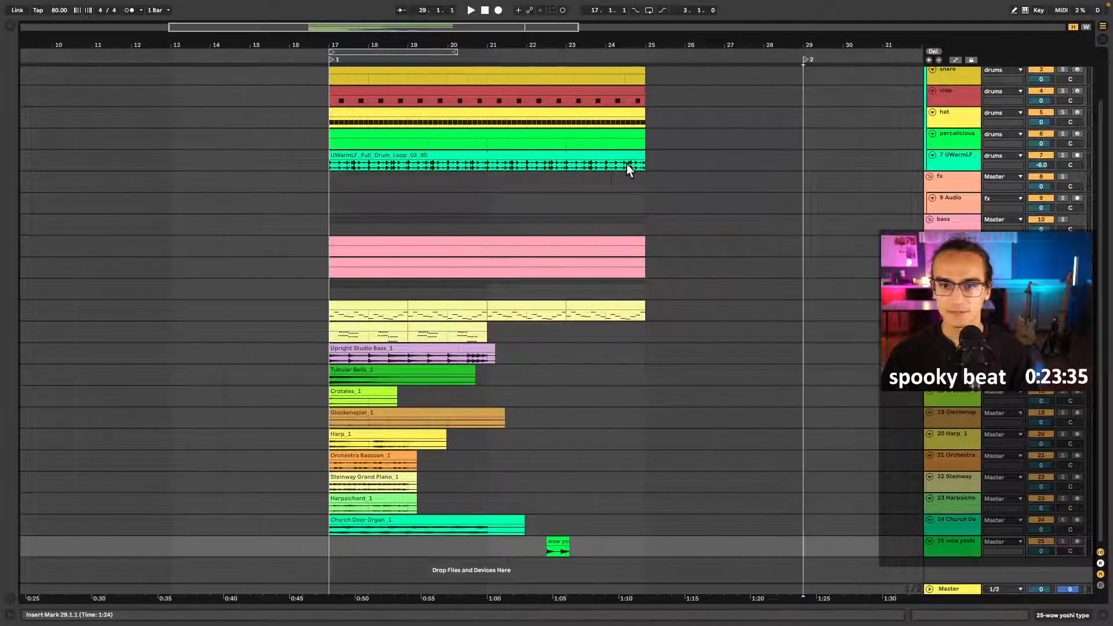
pyautogui.hscroll(4, 618, 178)
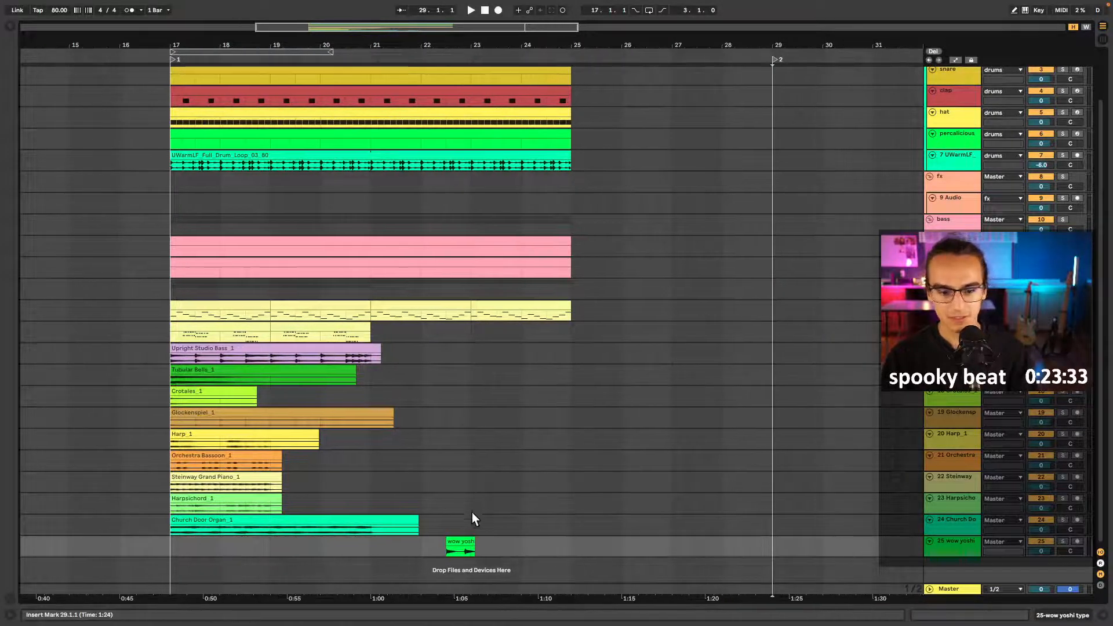
# - Move the "wow yoshi type" clip to 29.3.1 and mute the stem tracks from Upright Studio Bass to Church Door Organ
pyautogui.moveTo(462, 547); pyautogui.dragTo(803, 546)
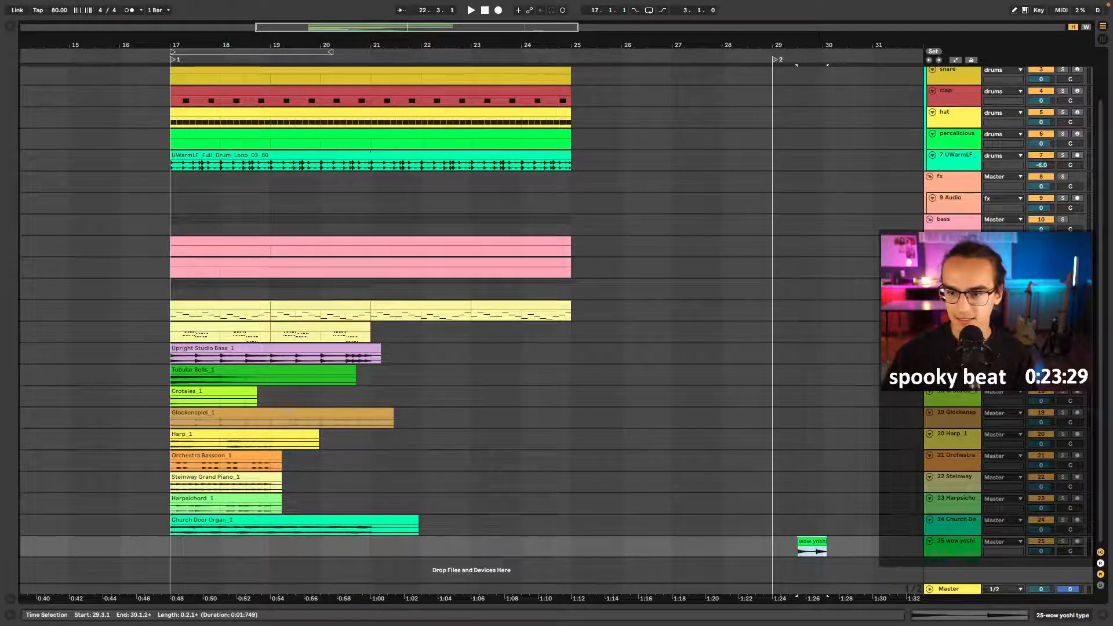
pyautogui.click(951, 353)
pyautogui.click(953, 512)
pyautogui.click(973, 525)
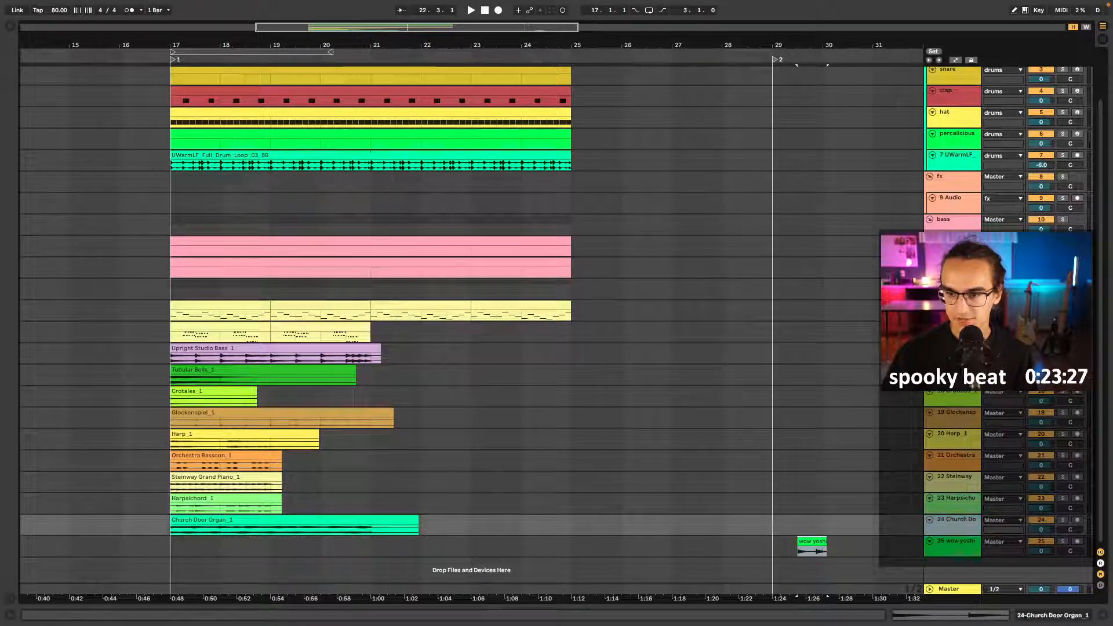
pyautogui.keyDown('shift'); pyautogui.click(959, 353); pyautogui.keyUp('shift')
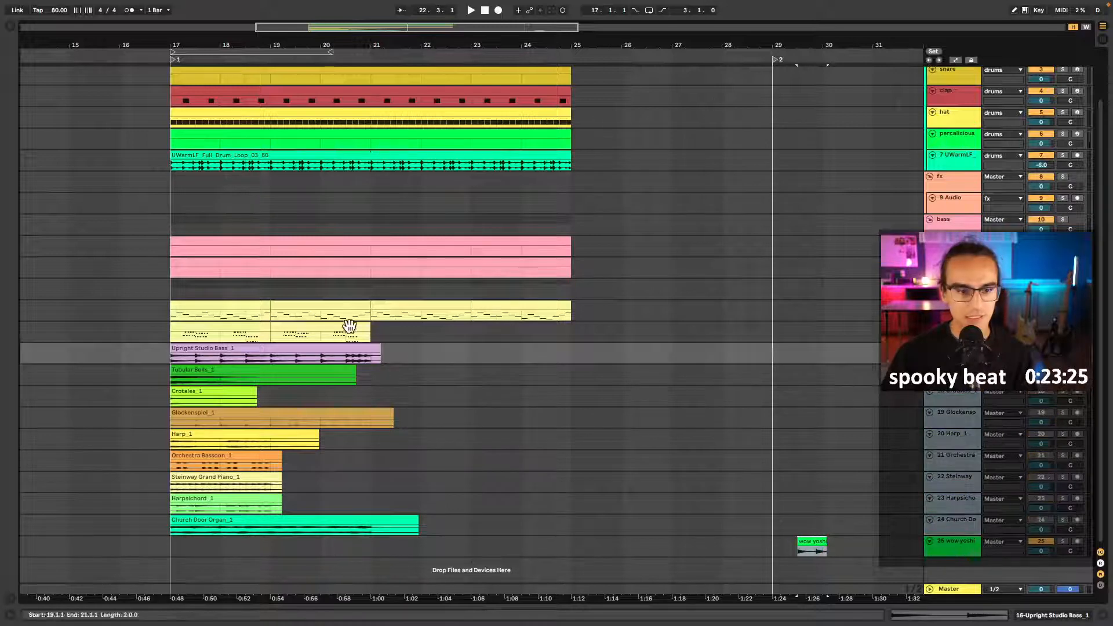
# - Play from 17.1.1 with the stem tracks muted
pyautogui.click(188, 288)
pyautogui.keyDown('ctrl'); pyautogui.scroll(3, 172, 290); pyautogui.keyUp('ctrl')
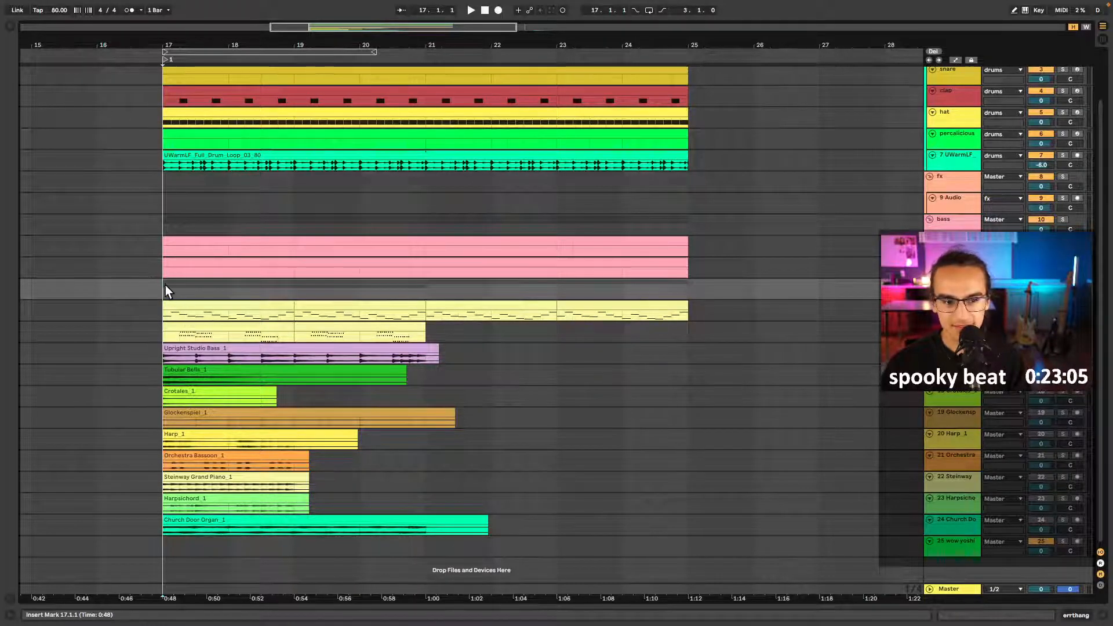
pyautogui.press('space')
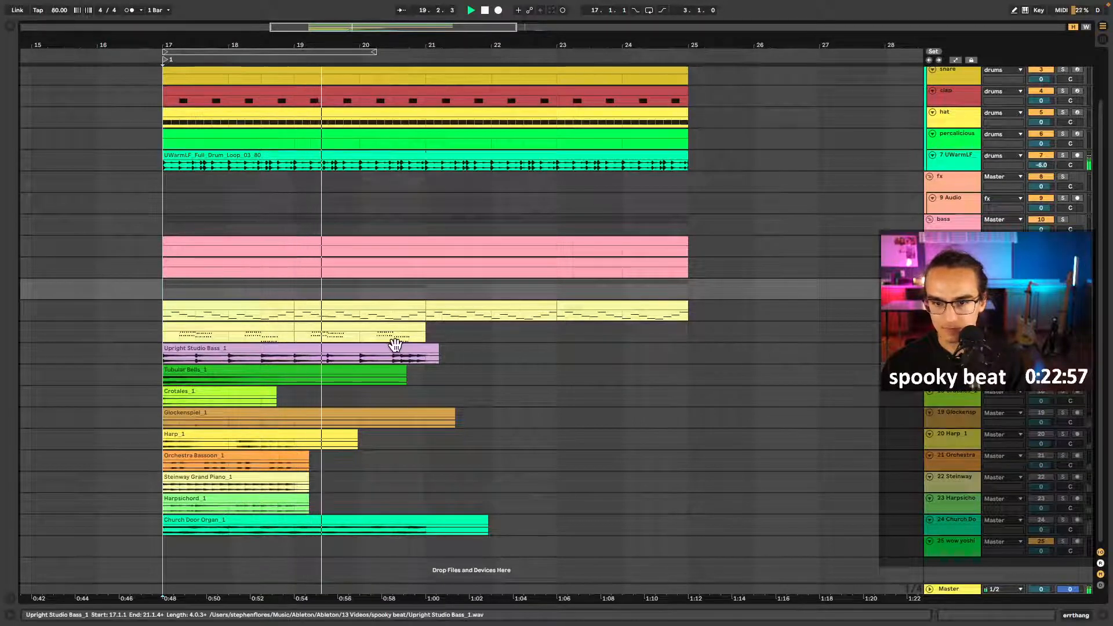
# - Unmute the Crotales track, move it above Upright Studio Bass, and play it with the beat
pyautogui.click(221, 390)
pyautogui.press('space')
pyautogui.click(1044, 392)
pyautogui.moveTo(976, 401); pyautogui.dragTo(974, 343)
pyautogui.press('space')
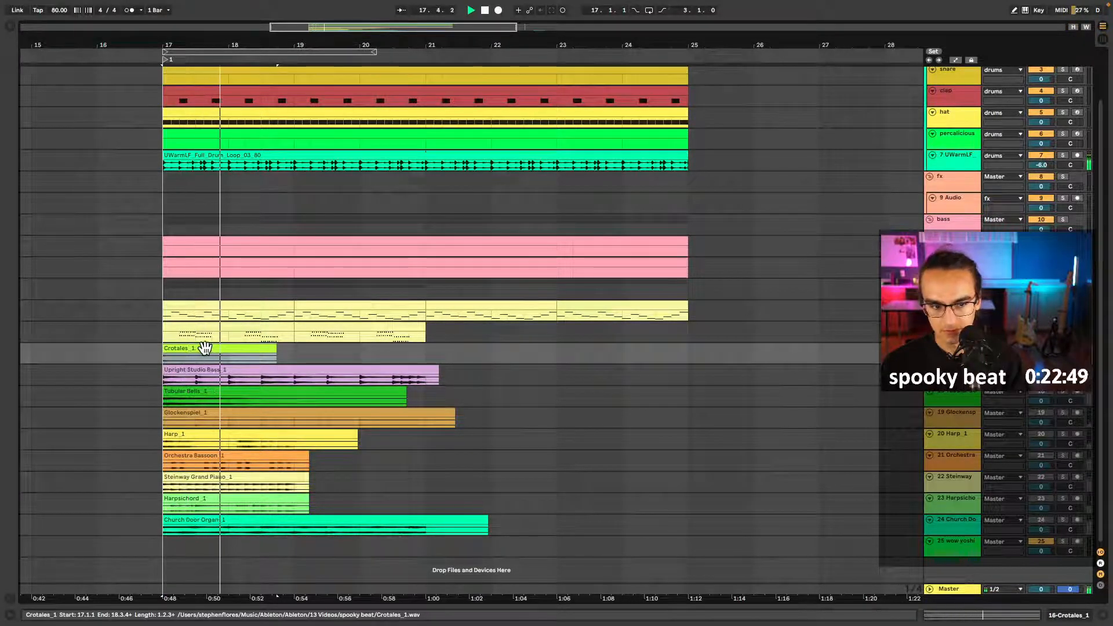
# - Split the Crotales clip at bar 18 and delete the part after the split
pyautogui.click(228, 357)
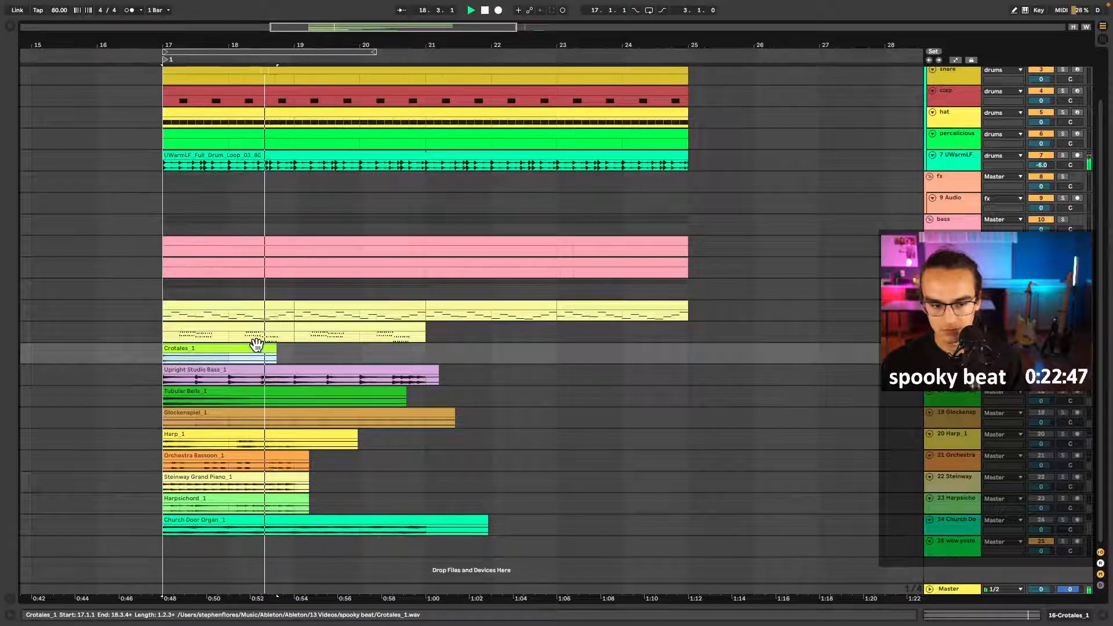
pyautogui.click(213, 348)
pyautogui.press('space')
pyautogui.click(235, 358)
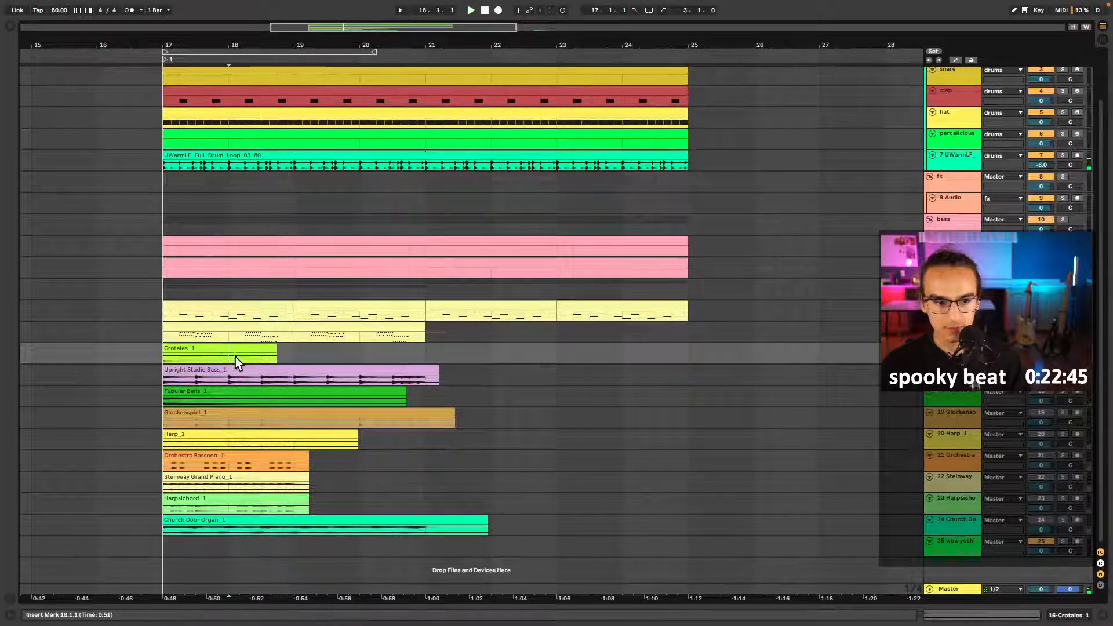
pyautogui.press('super+e')
pyautogui.press('Delete')
# - Duplicate the one-bar Crotales clip to bar 18, reverse the copy, and play the result
pyautogui.click(215, 349)
pyautogui.press('super+d')
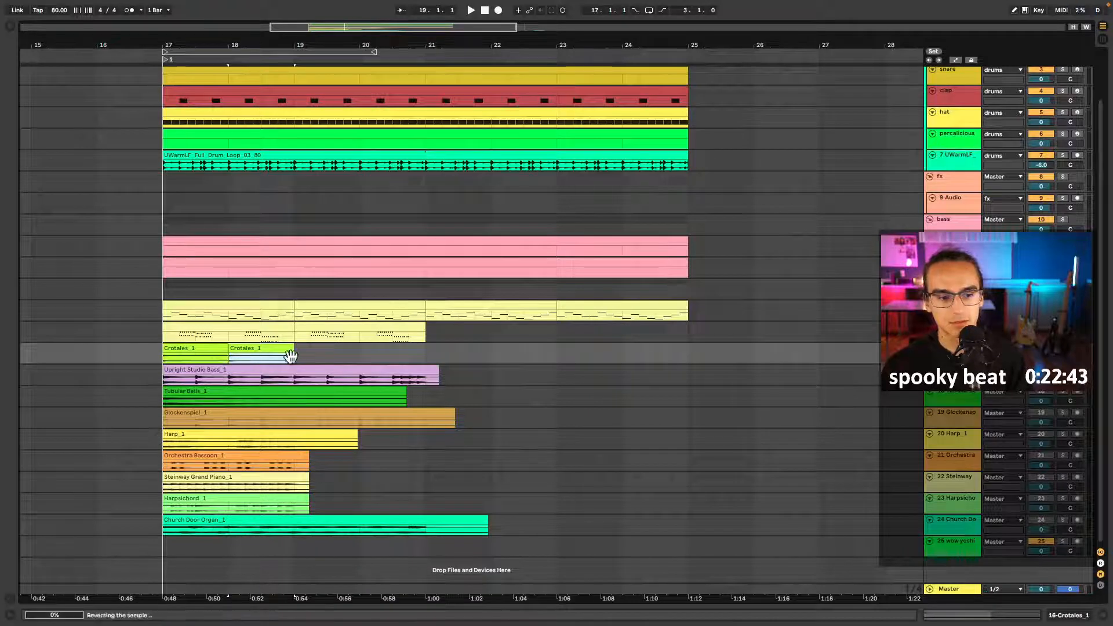
pyautogui.click(275, 363)
pyautogui.press('space')
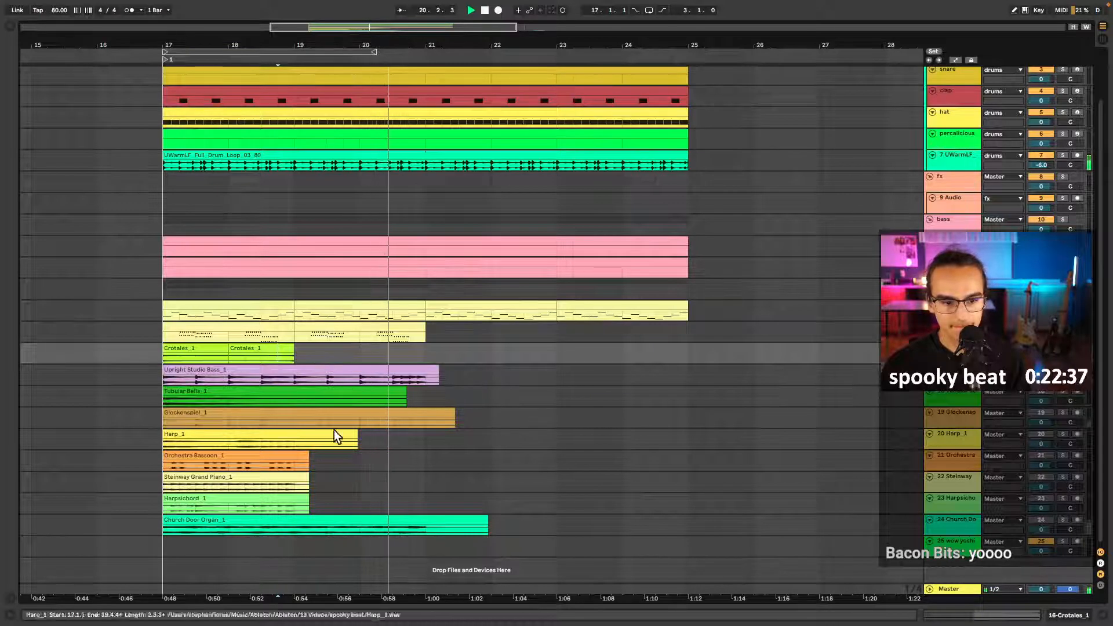
# - Copy the reversed Crotales clip to bar 20 and the original Crotales clip to bar 21
pyautogui.click(249, 349)
pyautogui.moveTo(343, 355); pyautogui.dragTo(370, 350)
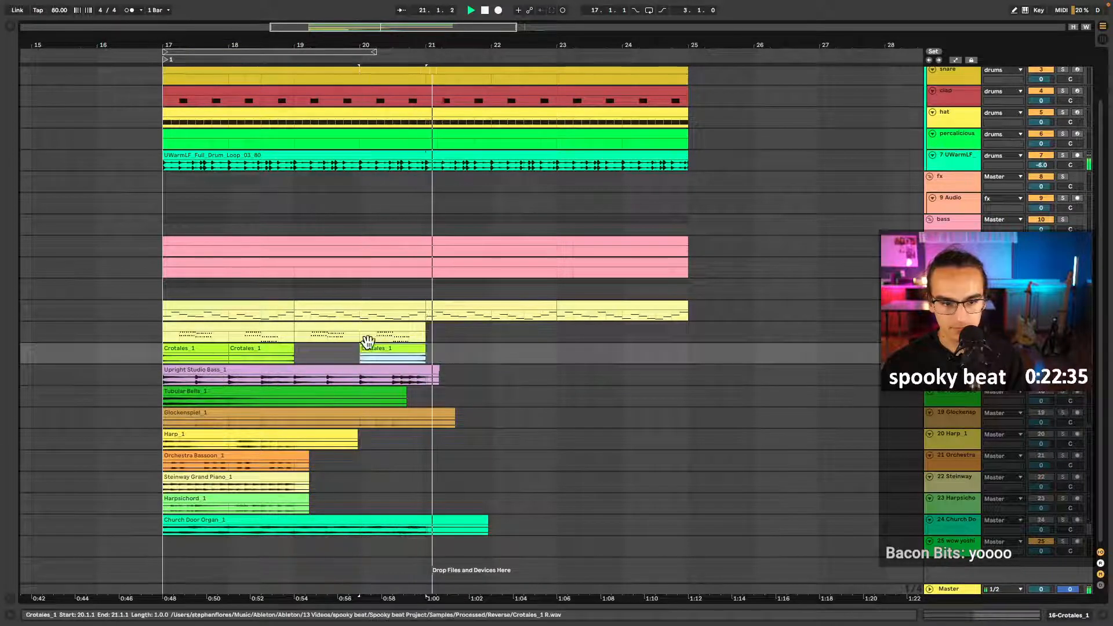
pyautogui.moveTo(210, 348); pyautogui.dragTo(456, 354)
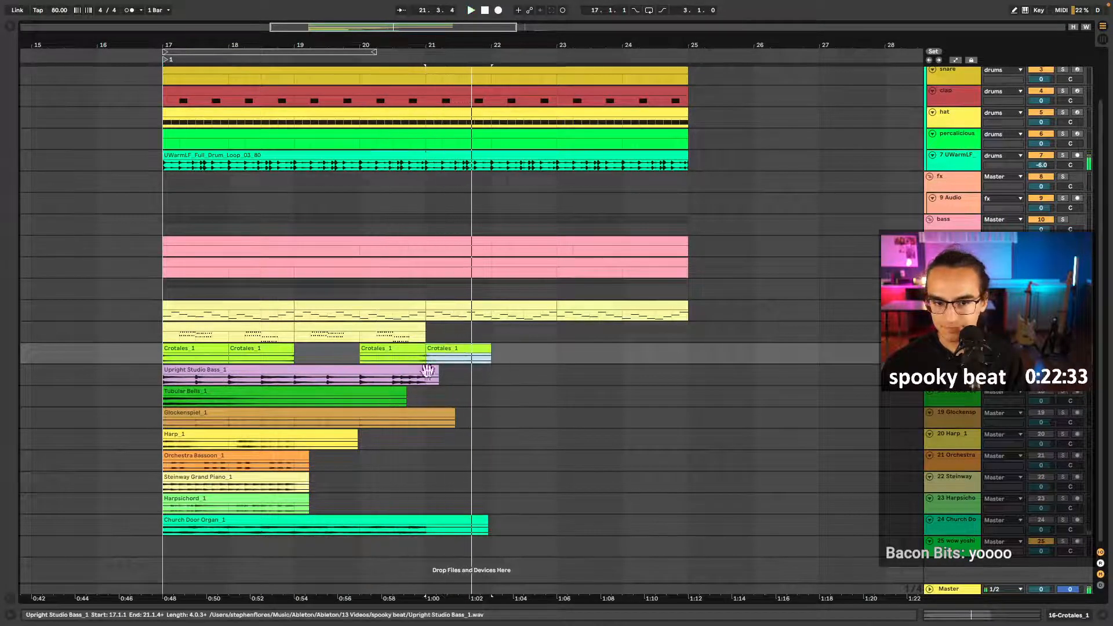
# - Move the Tubular Bells track directly below Crotales, split its clip at bar 19, and delete the remainder
pyautogui.moveTo(938, 394); pyautogui.dragTo(939, 370)
pyautogui.click(294, 380)
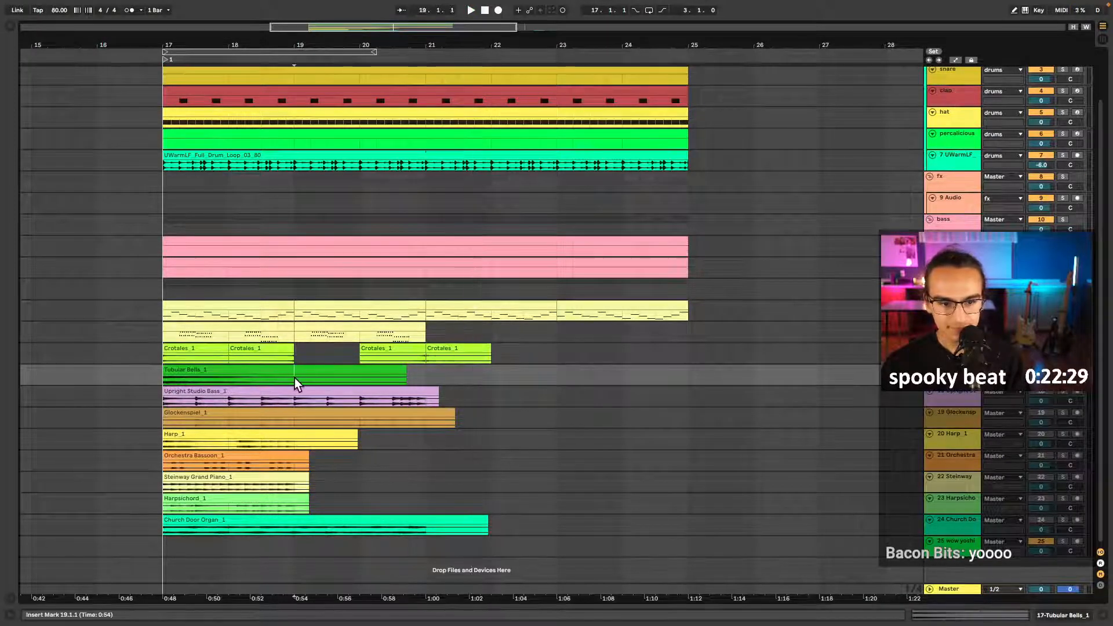
pyautogui.press('super+e')
pyautogui.click(303, 371)
pyautogui.press('Delete')
# - Duplicate the two-bar Tubular Bells clip, reverse the copy, extend the clips with further duplicates to bar 25, and play from bar 17
pyautogui.click(267, 370)
pyautogui.press('super+d')
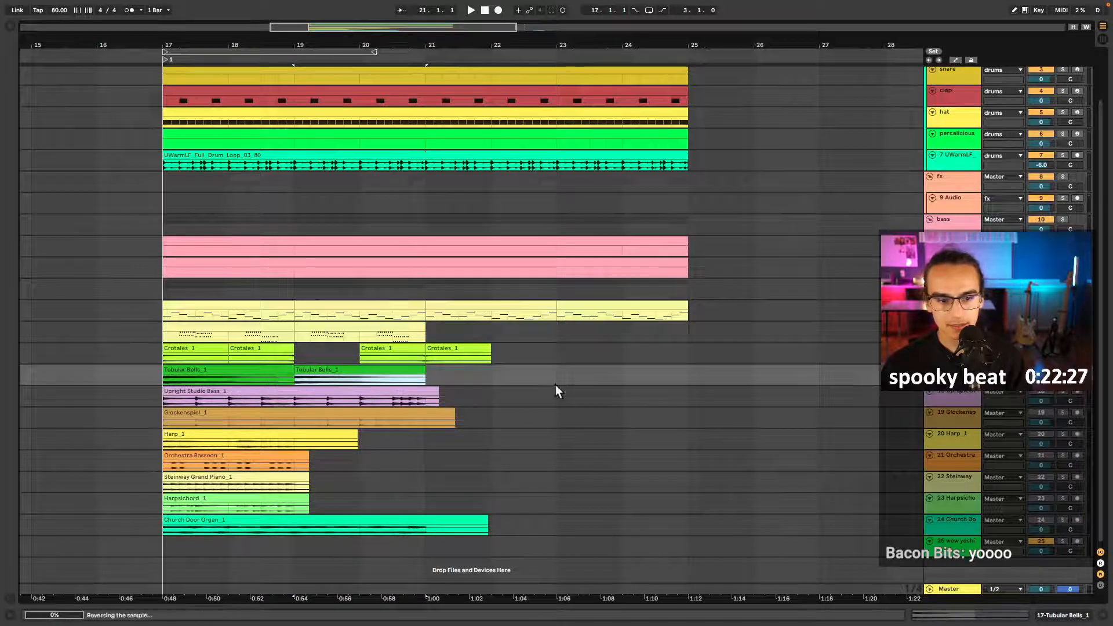
pyautogui.press('super+d')
pyautogui.press('super+d')
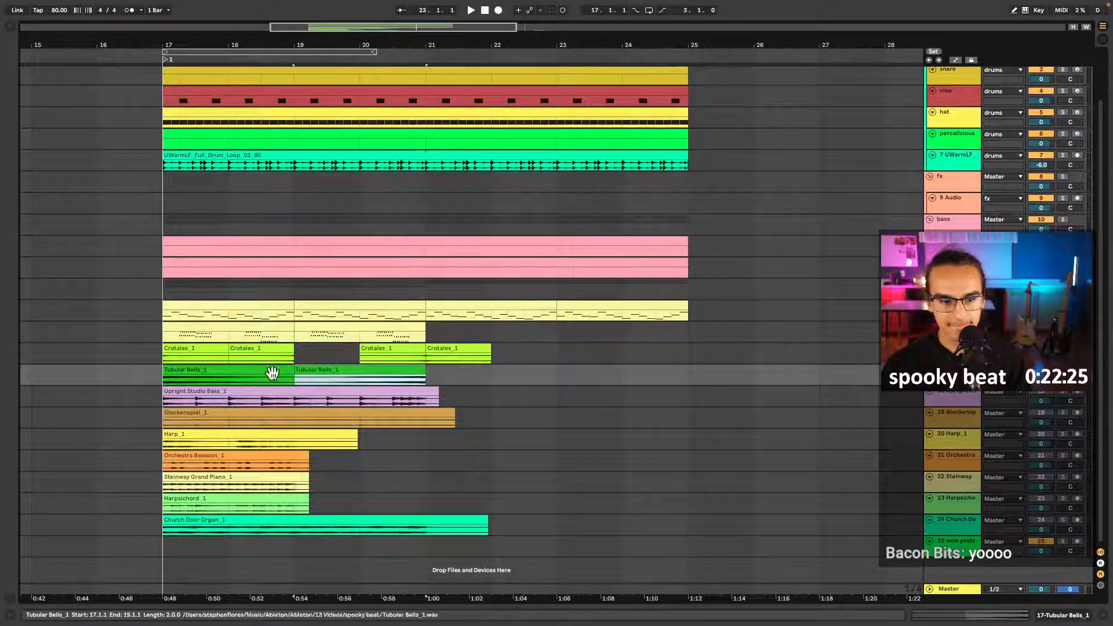
pyautogui.click(273, 371)
pyautogui.click(161, 384)
pyautogui.press('space')
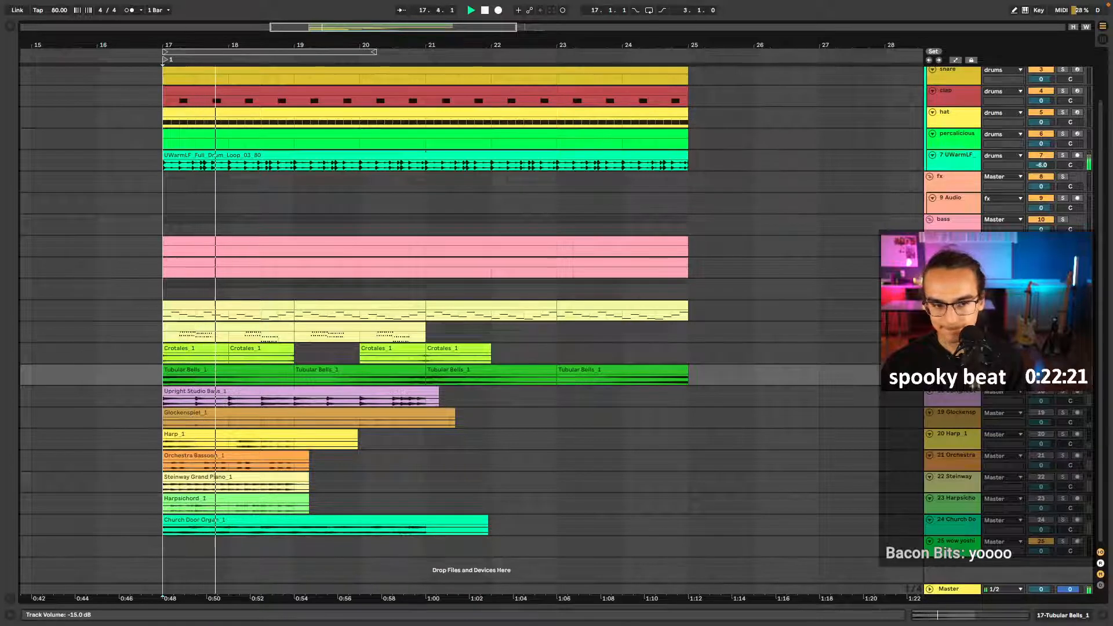
# - Add a fade-out spanning the full length of the first Tubular Bells clip and play from bar 17
pyautogui.click(273, 371)
pyautogui.scroll(5, 279, 378)
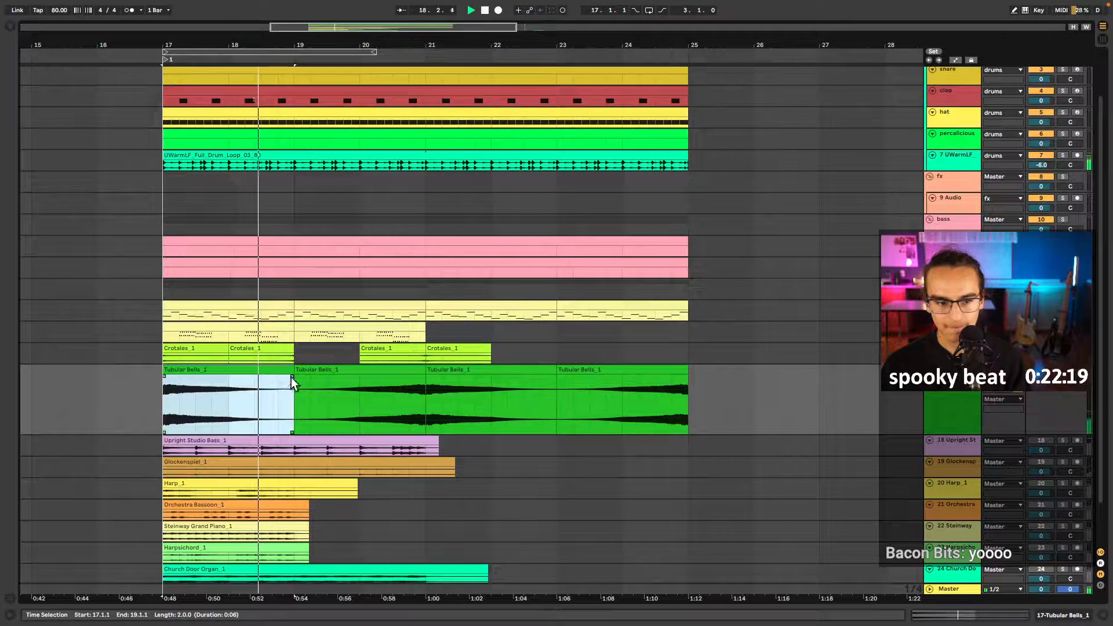
pyautogui.moveTo(292, 376); pyautogui.dragTo(164, 375)
pyautogui.click(147, 402)
pyautogui.press('space')
pyautogui.press('space')
pyautogui.click(163, 408)
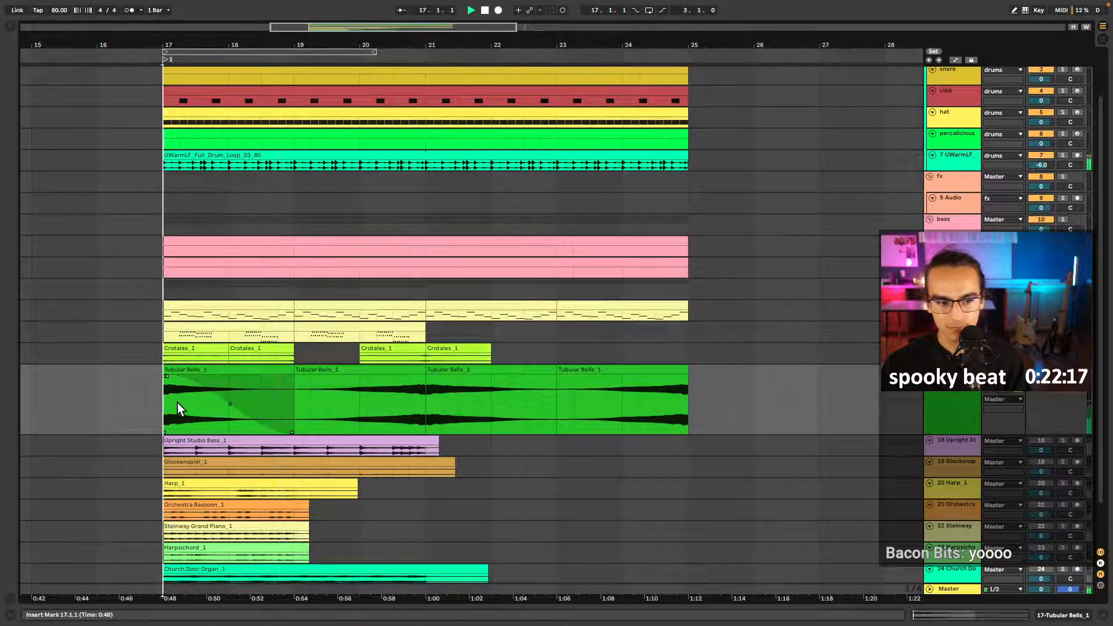
# - Add a full-length fade-in to the reversed Tubular Bells clip at bar 19 and listen to the transition into bar 21
pyautogui.moveTo(297, 380); pyautogui.dragTo(426, 380)
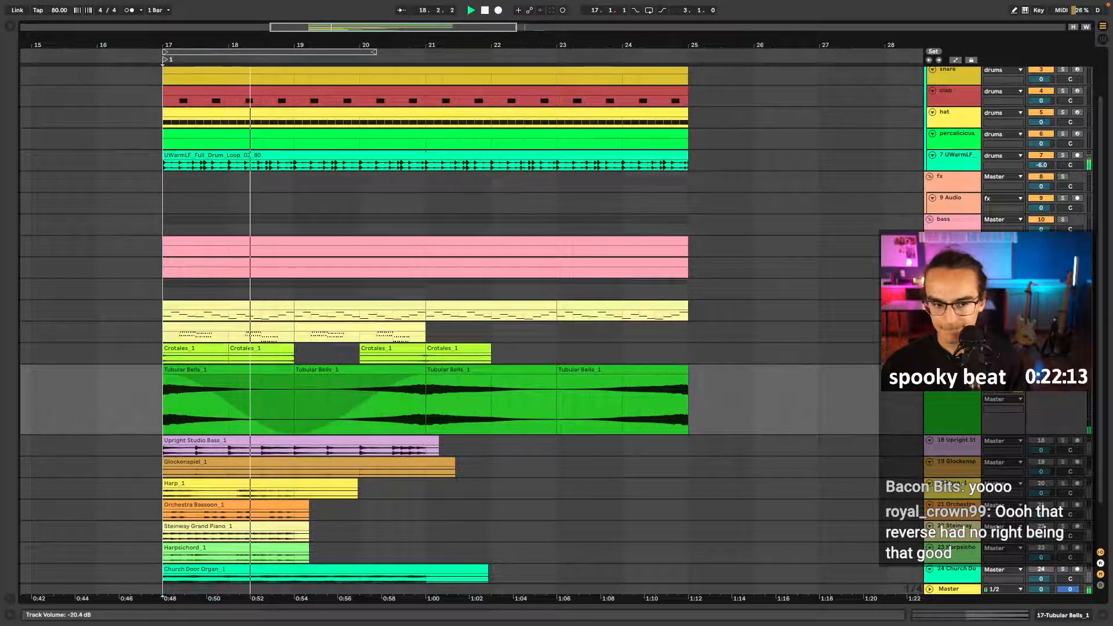
pyautogui.click(393, 420)
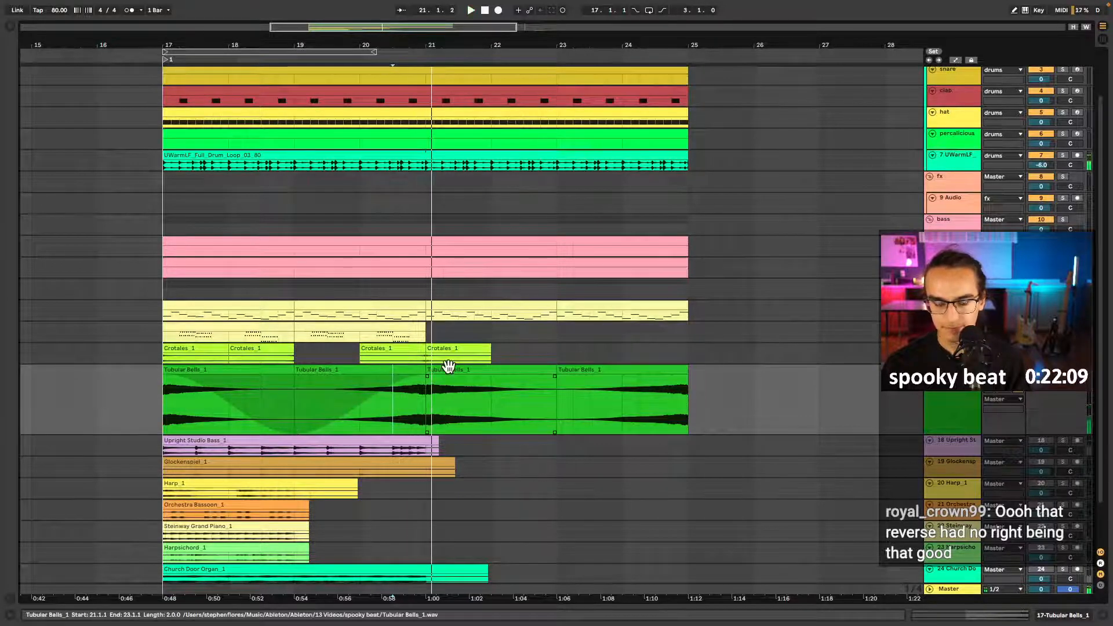
pyautogui.click(391, 394)
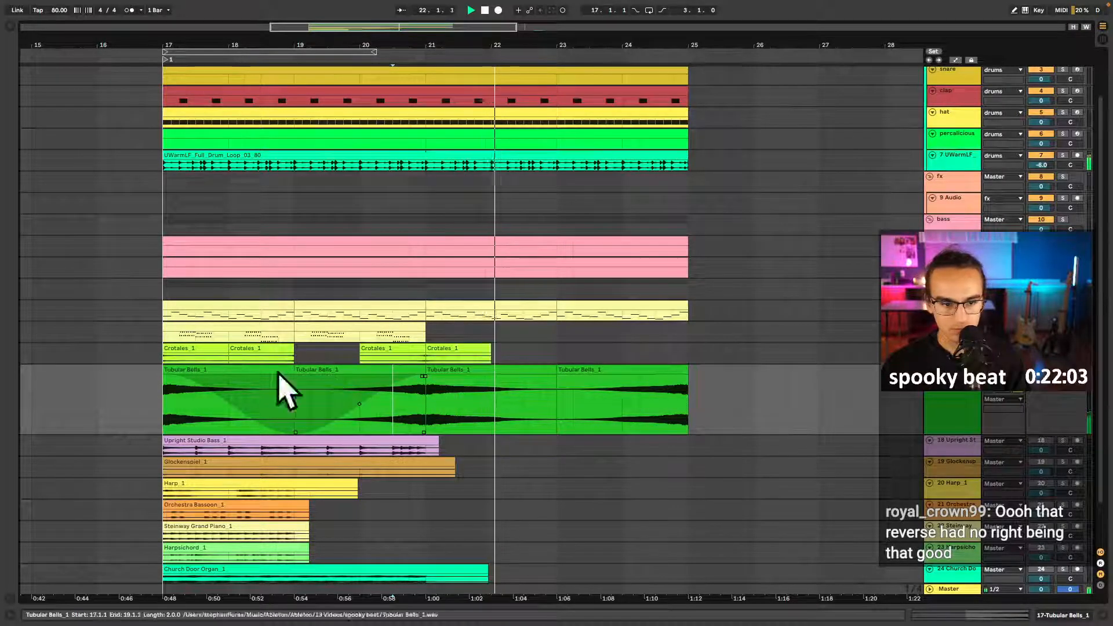
# - Duplicate the two faded Tubular Bells clips over bars 21 to 25 and stop playback
pyautogui.click(319, 369)
pyautogui.keyDown('shift'); pyautogui.click(251, 367); pyautogui.keyUp('shift')
pyautogui.press('super+d')
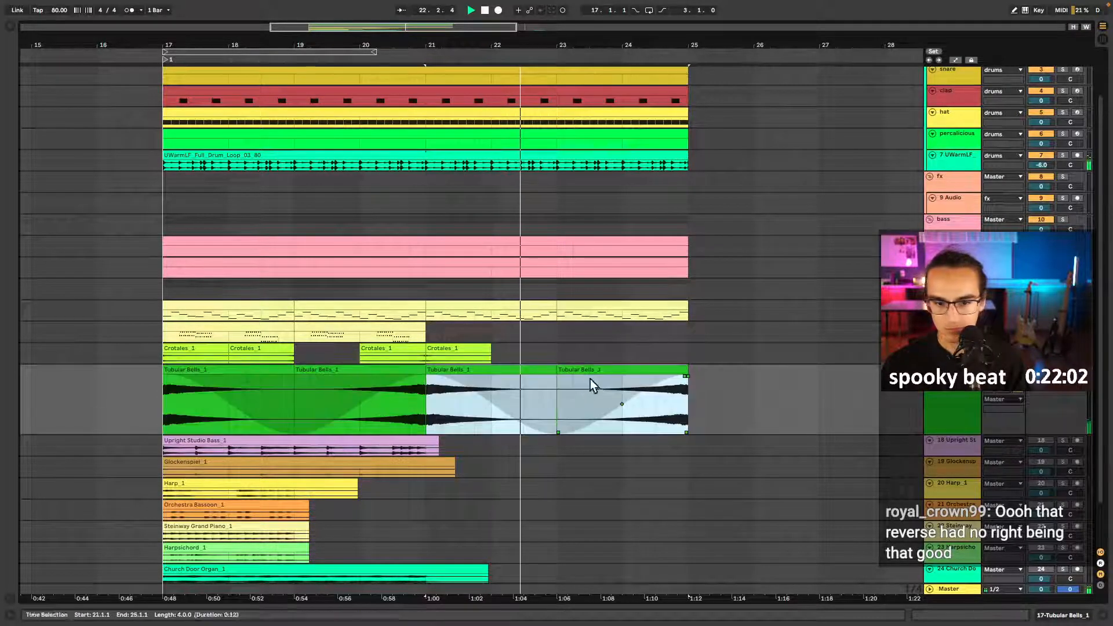
pyautogui.click(786, 384)
pyautogui.press('space')
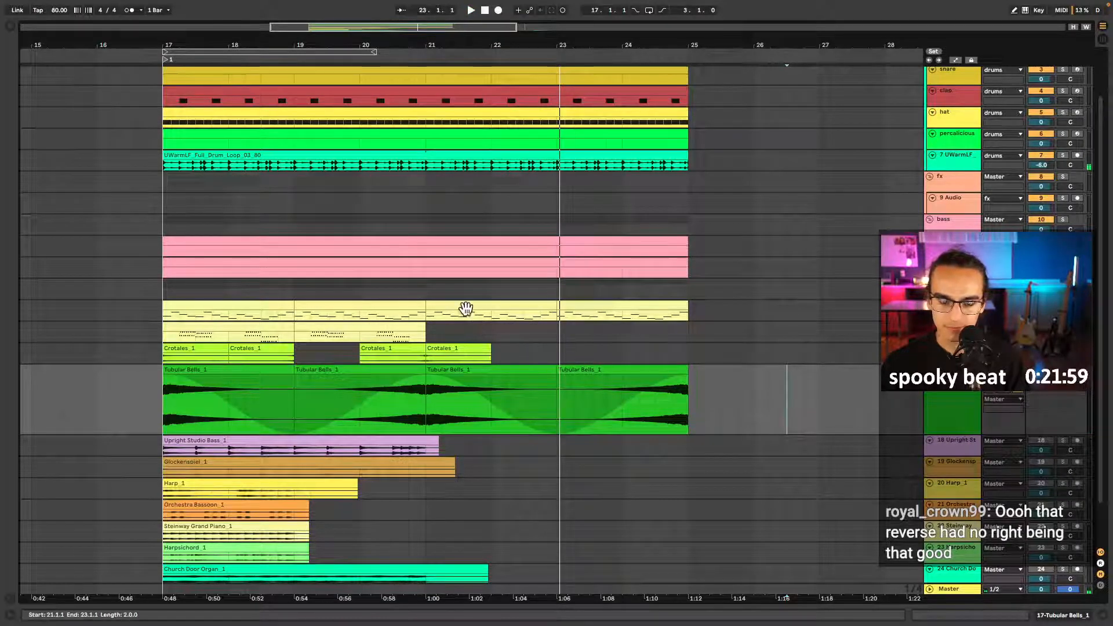
# - Move the Church Door Organ track directly below Tubular Bells and play it from bar 17
pyautogui.click(472, 310)
pyautogui.scroll(-2, 748, 441)
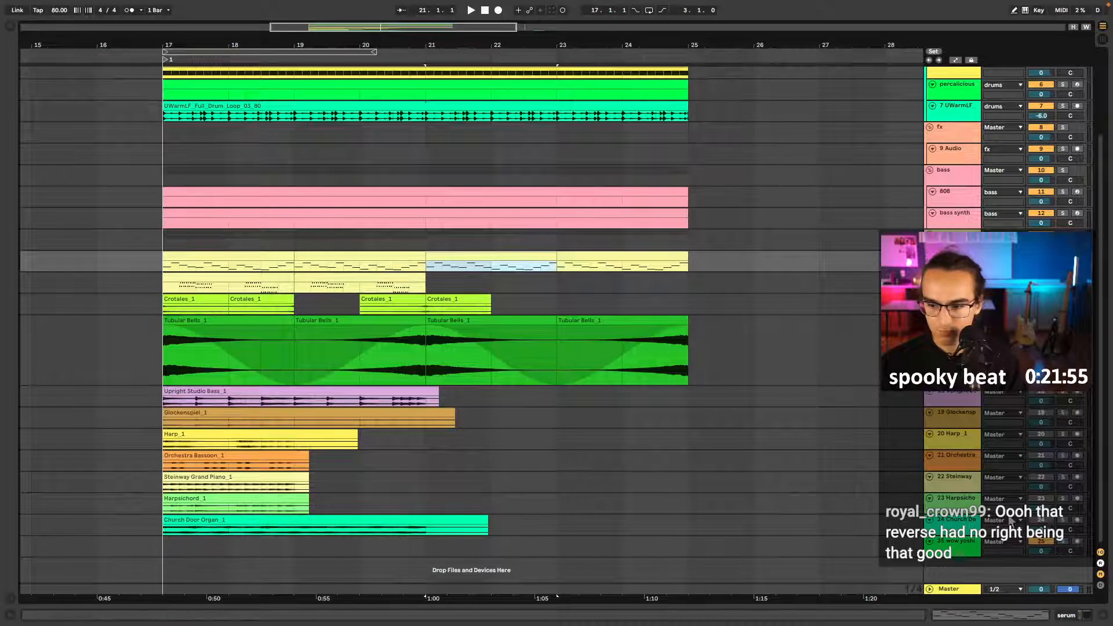
pyautogui.moveTo(955, 520); pyautogui.dragTo(947, 394)
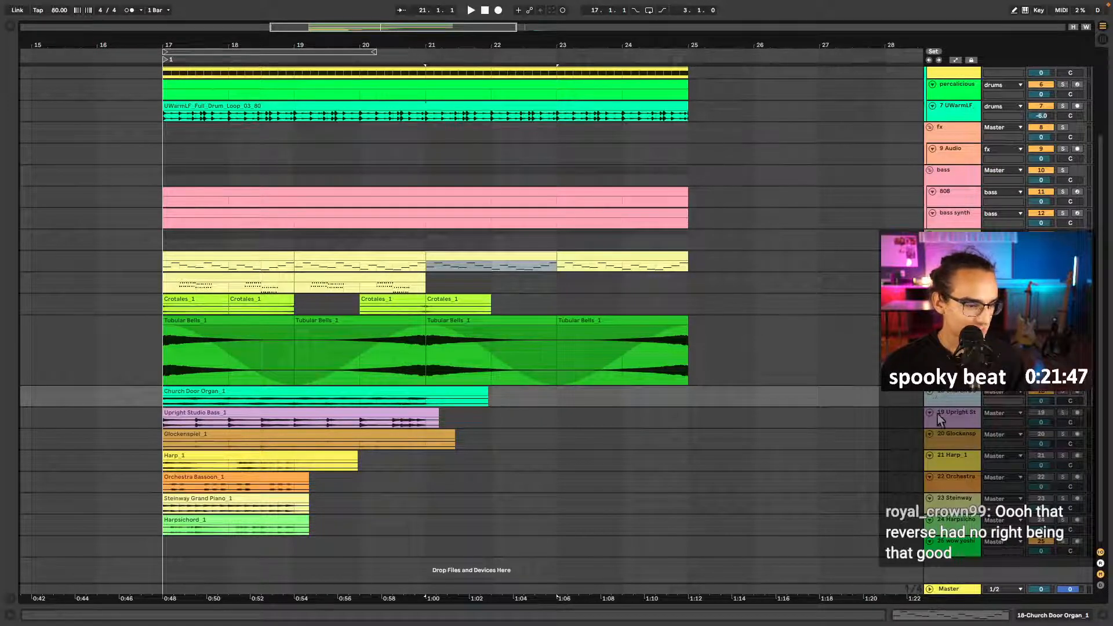
pyautogui.click(235, 391)
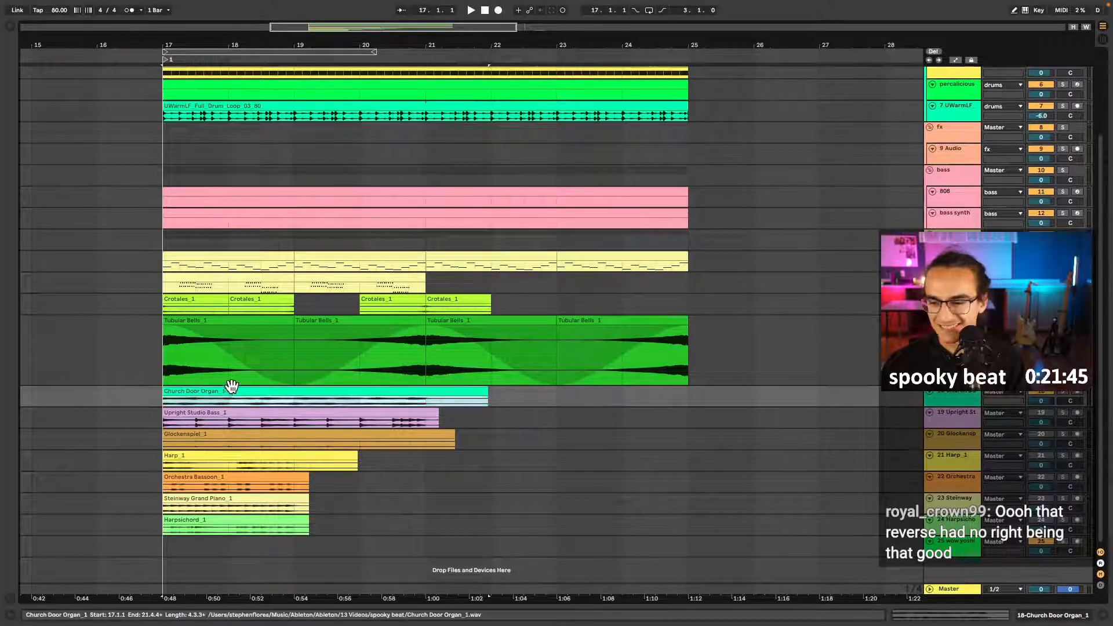
pyautogui.press('space')
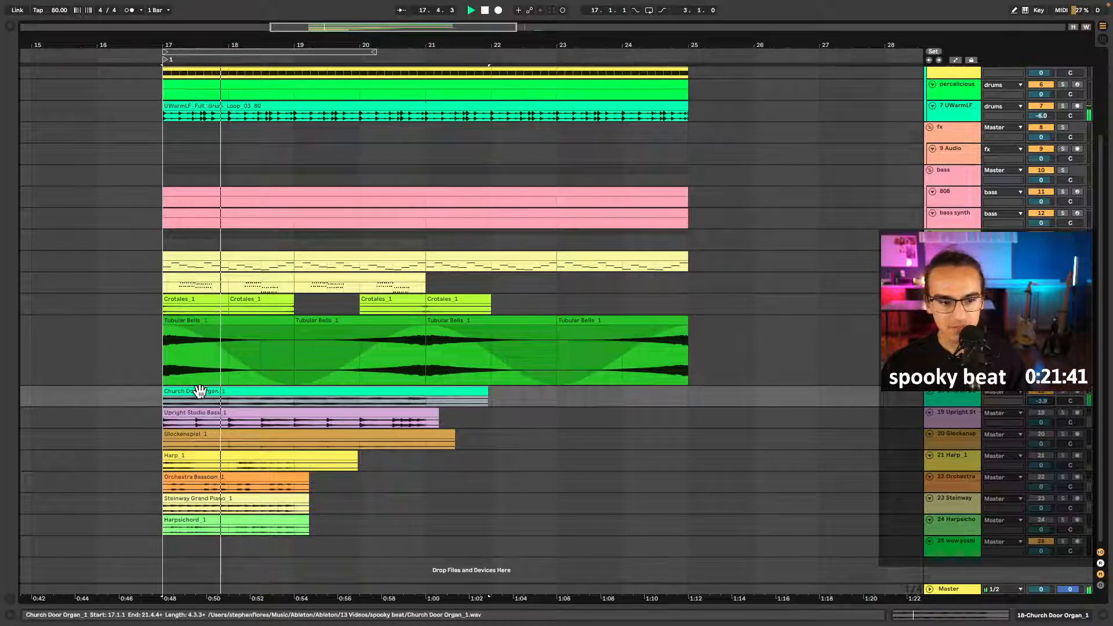
# - Move the Church Door Organ clip to bar 21 and play from there
pyautogui.moveTo(199, 392); pyautogui.dragTo(450, 394)
pyautogui.press('space')
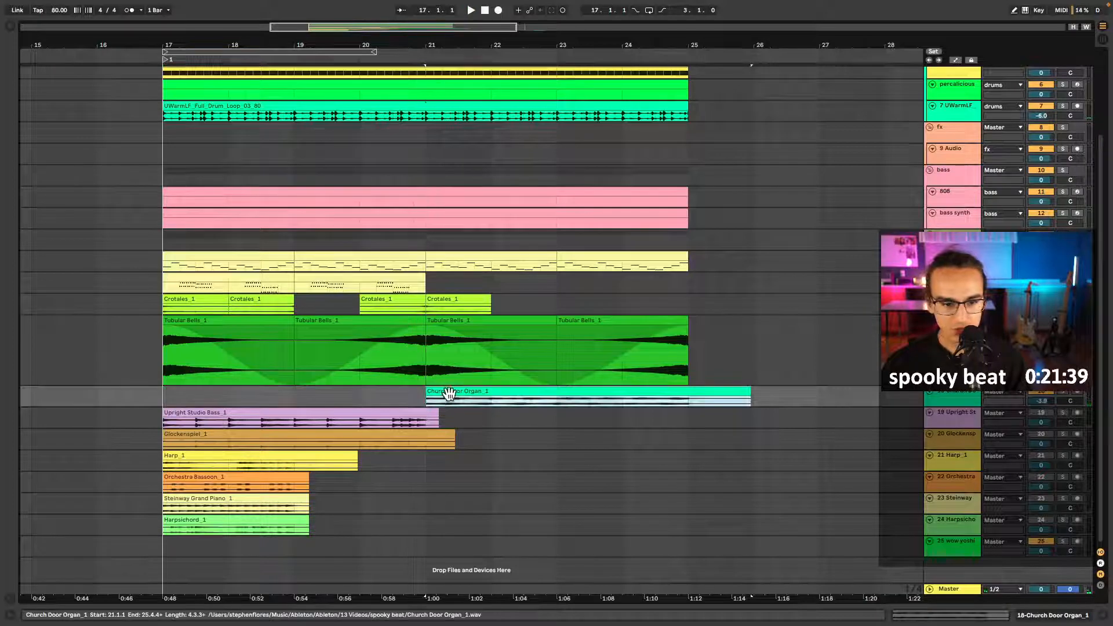
pyautogui.click(422, 400)
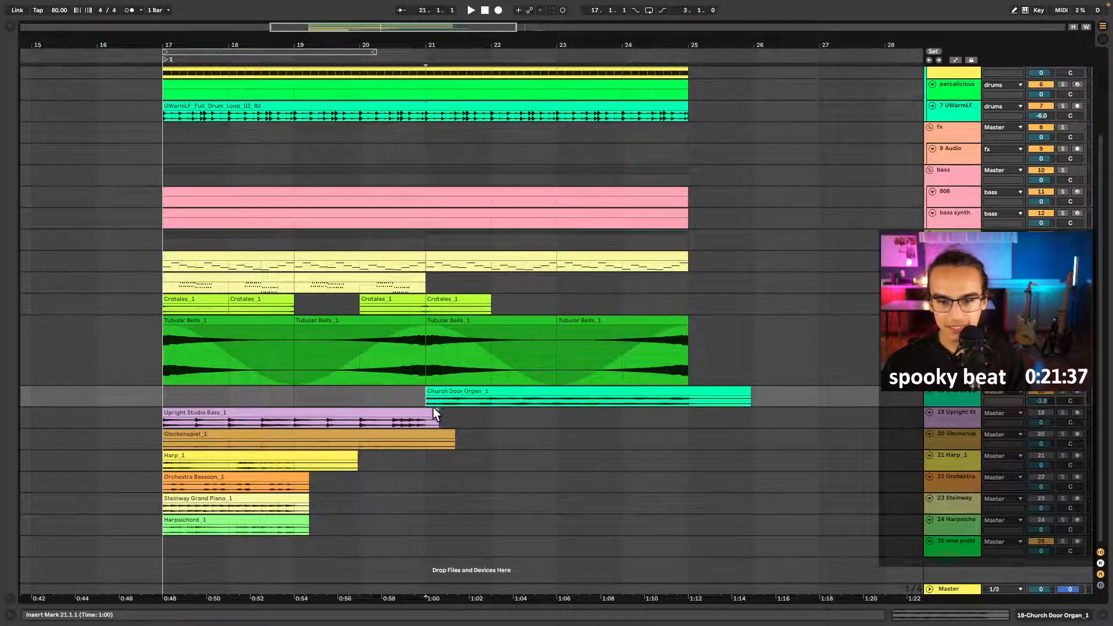
pyautogui.press('-')
pyautogui.press('space')
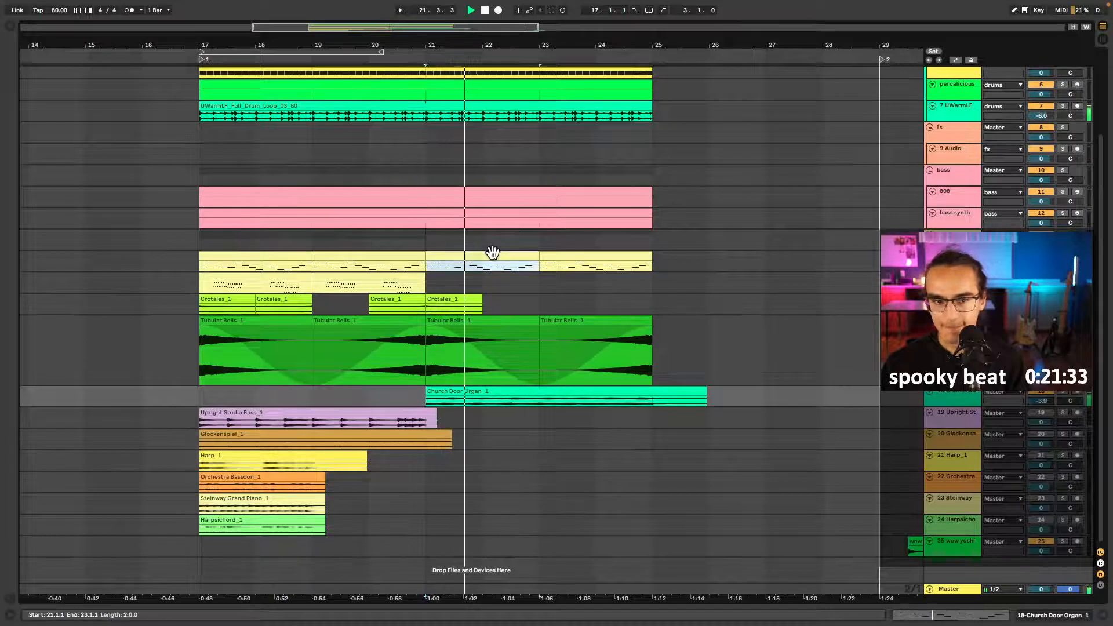
# - Try the section from bar 21 to 25 without the serum clips, restore them, and lower the serum track's volume
pyautogui.click(569, 256)
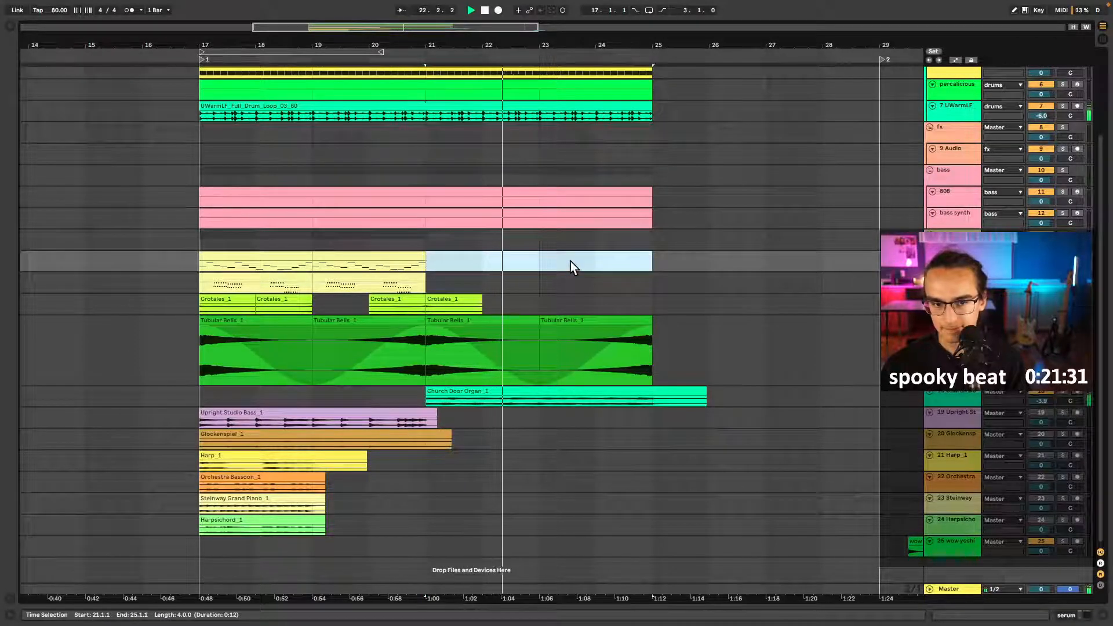
pyautogui.hotkey('ctrl', 'v')
pyautogui.moveTo(1041, 266); pyautogui.dragTo(1041, 278)
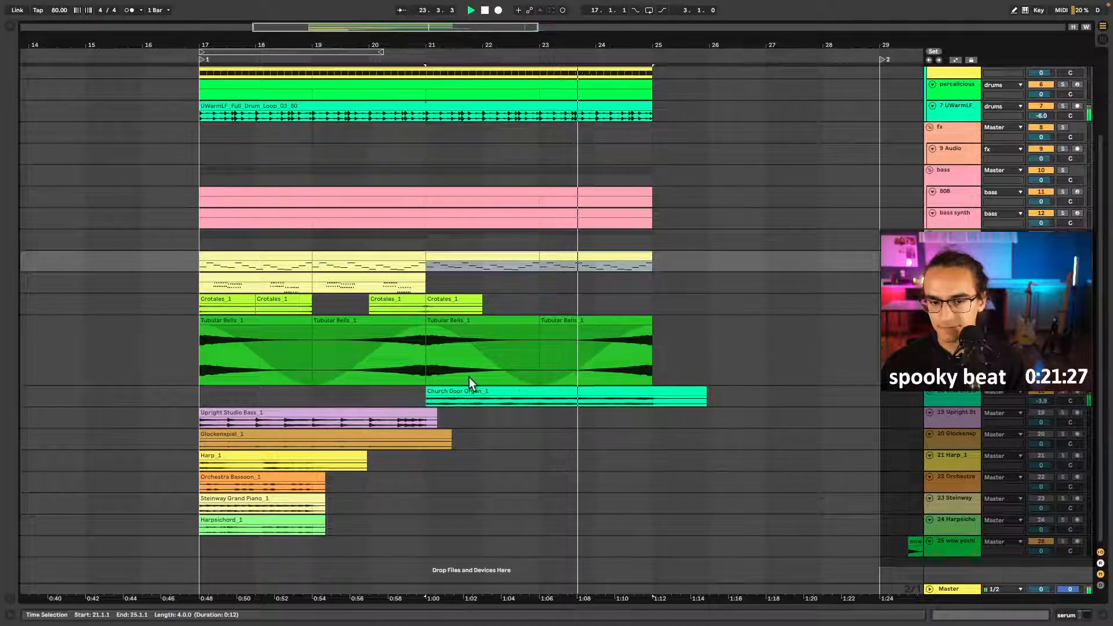
# - Play the Upright Studio Bass from bar 17 and duplicate its clip to bar 21
pyautogui.click(350, 417)
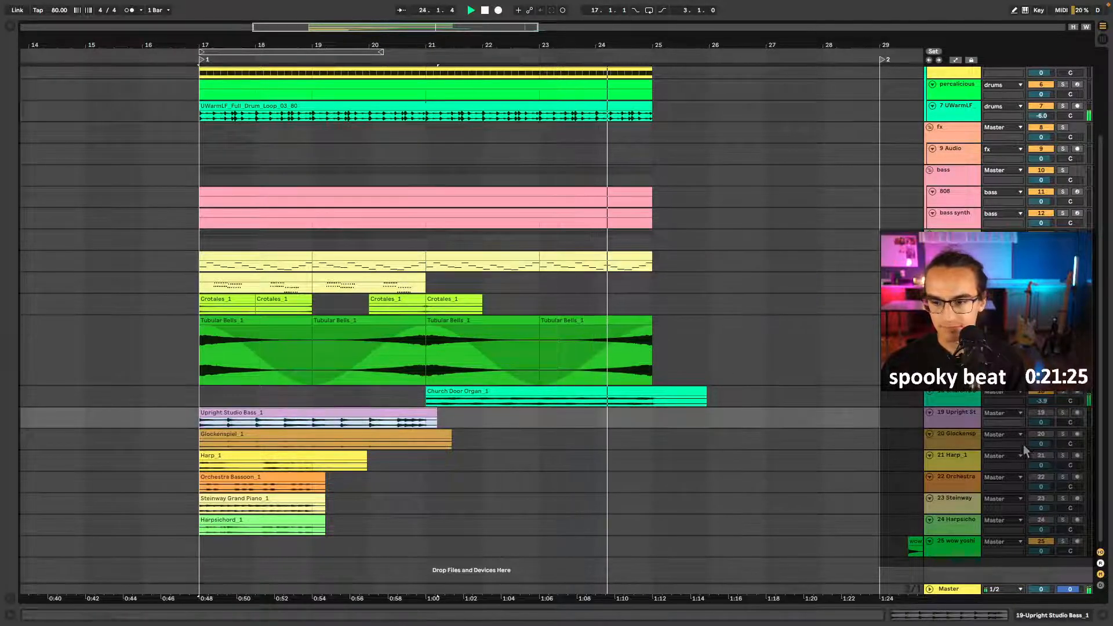
pyautogui.press('space')
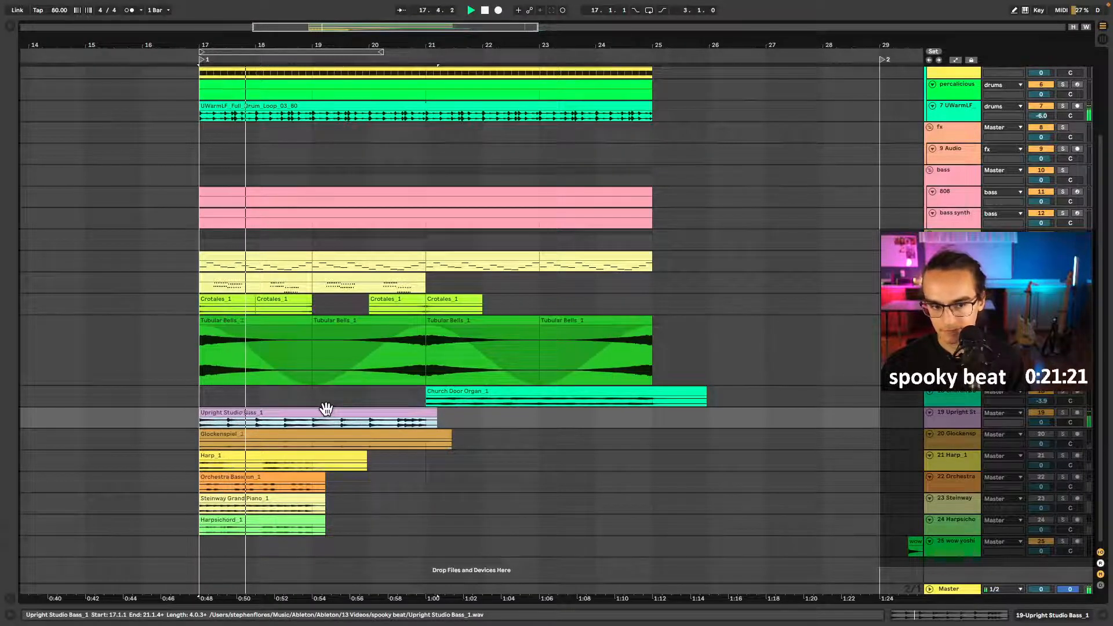
pyautogui.moveTo(272, 412); pyautogui.dragTo(527, 416)
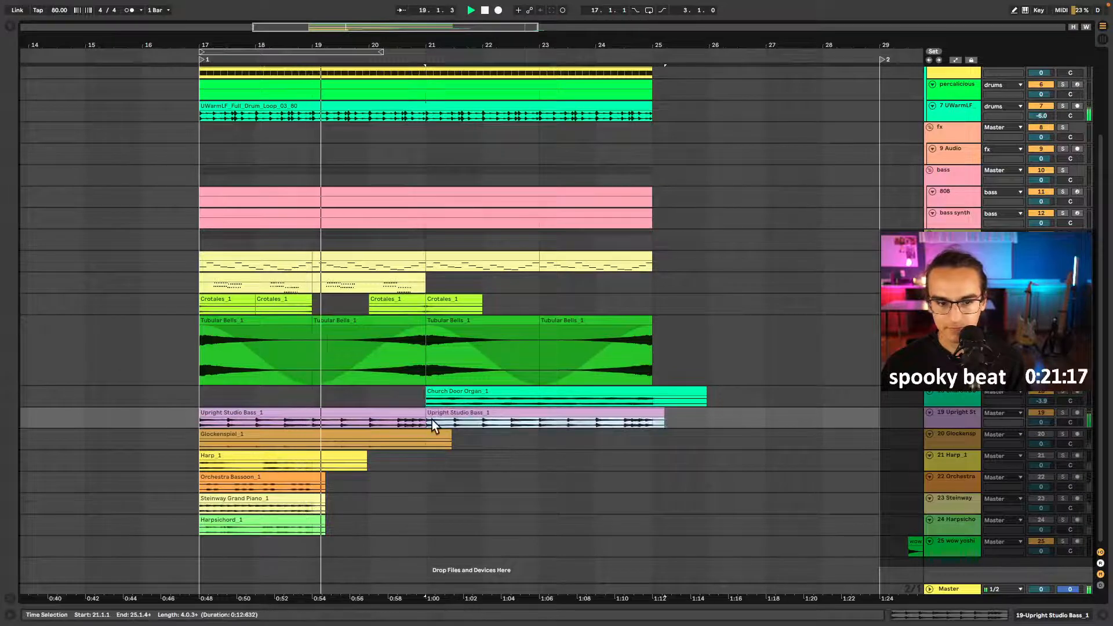
# - Split off the Upright Studio Bass beat at 19.1, move it to 19.2, and play the edit
pyautogui.click(311, 401)
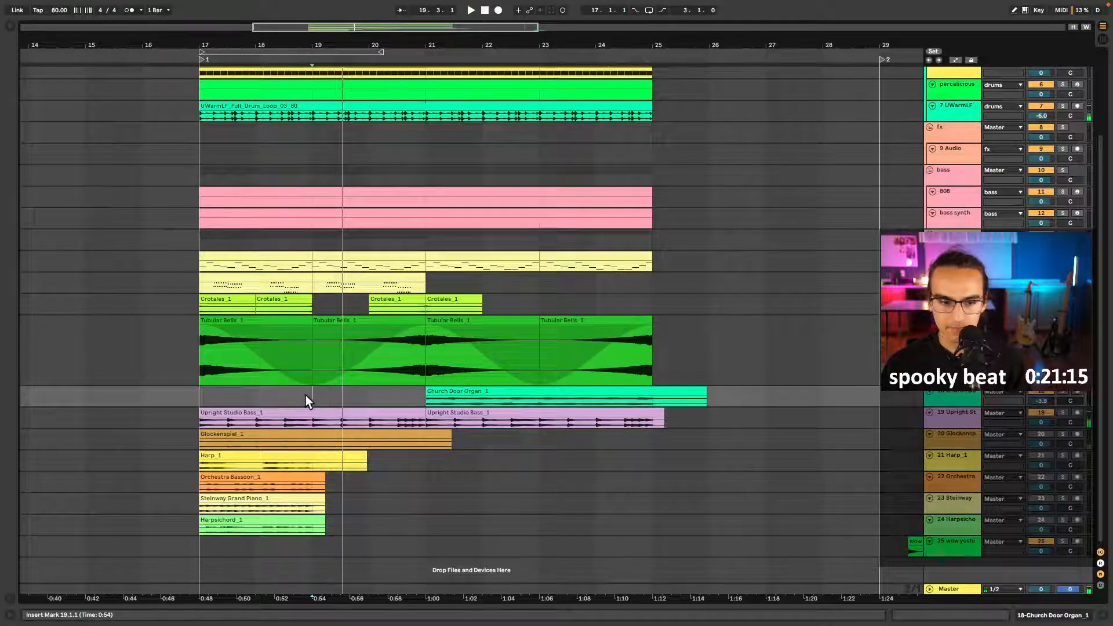
pyautogui.scroll(6, 311, 421)
pyautogui.press('space')
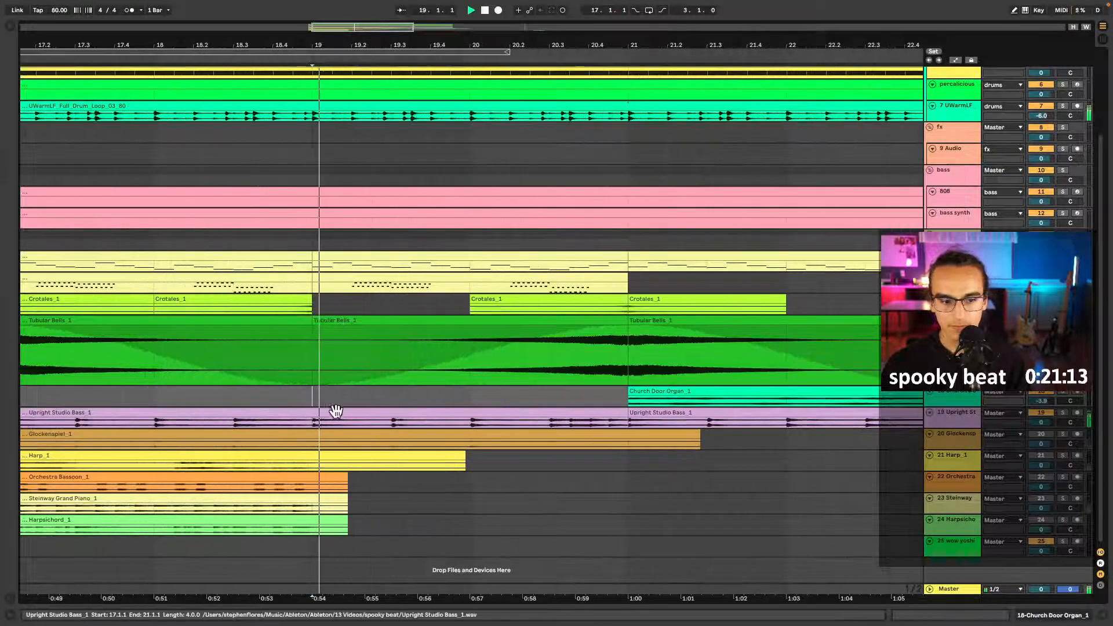
pyautogui.press('space')
pyautogui.scroll(3, 316, 427)
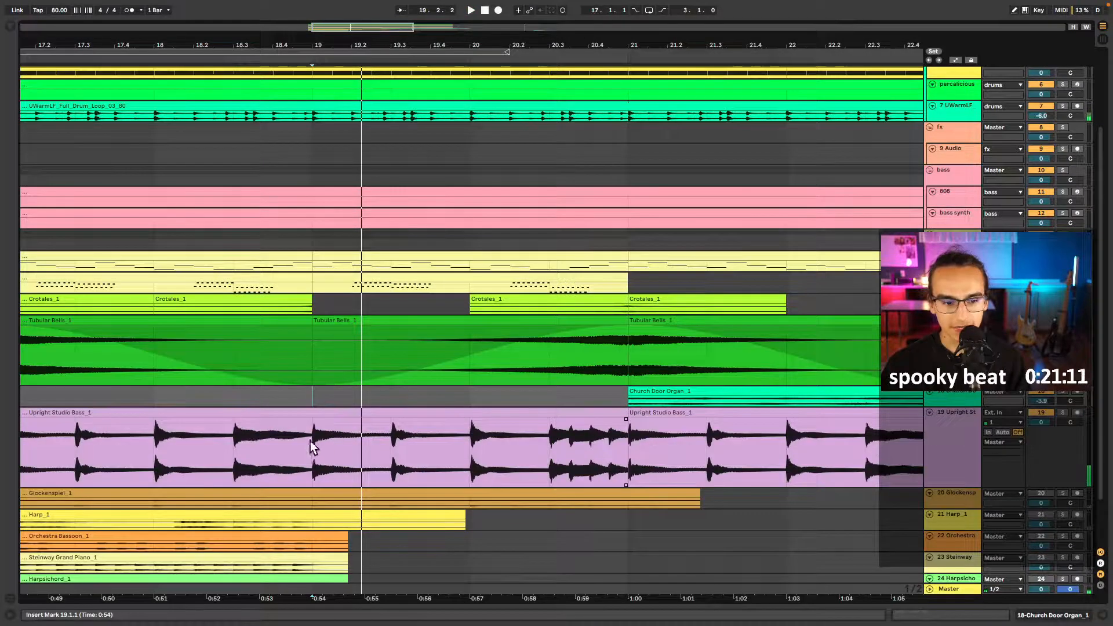
pyautogui.click(312, 446)
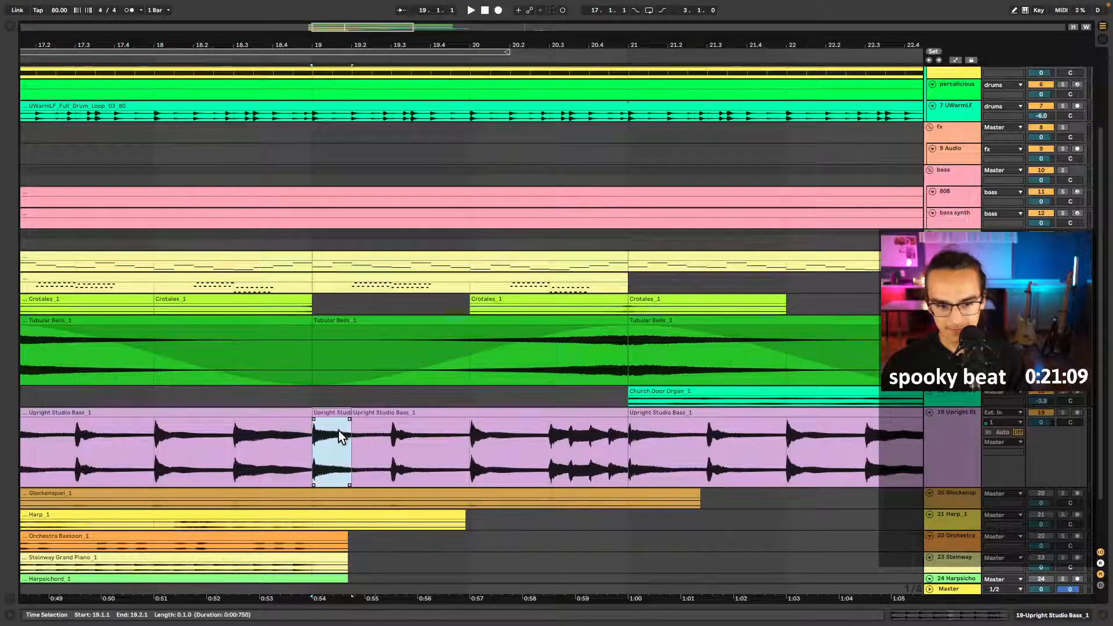
pyautogui.moveTo(339, 430); pyautogui.dragTo(366, 427)
pyautogui.click(294, 444)
pyautogui.press('space')
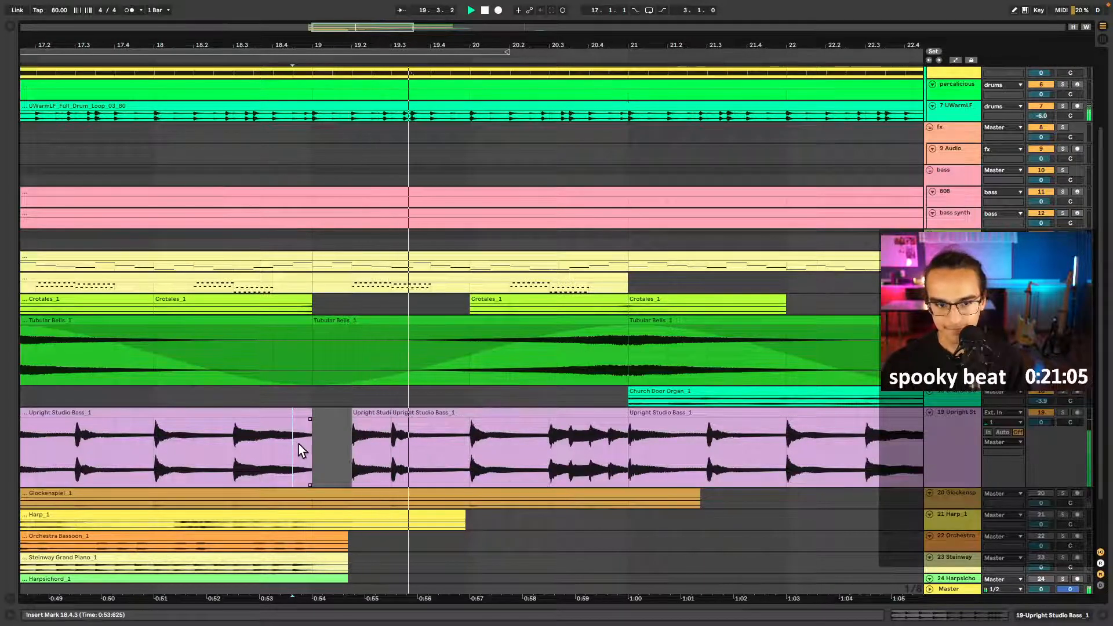
# - Delete the serum part between 19.1 and 19.2 to leave a one-beat gap
pyautogui.click(231, 400)
pyautogui.moveTo(353, 266); pyautogui.dragTo(312, 290)
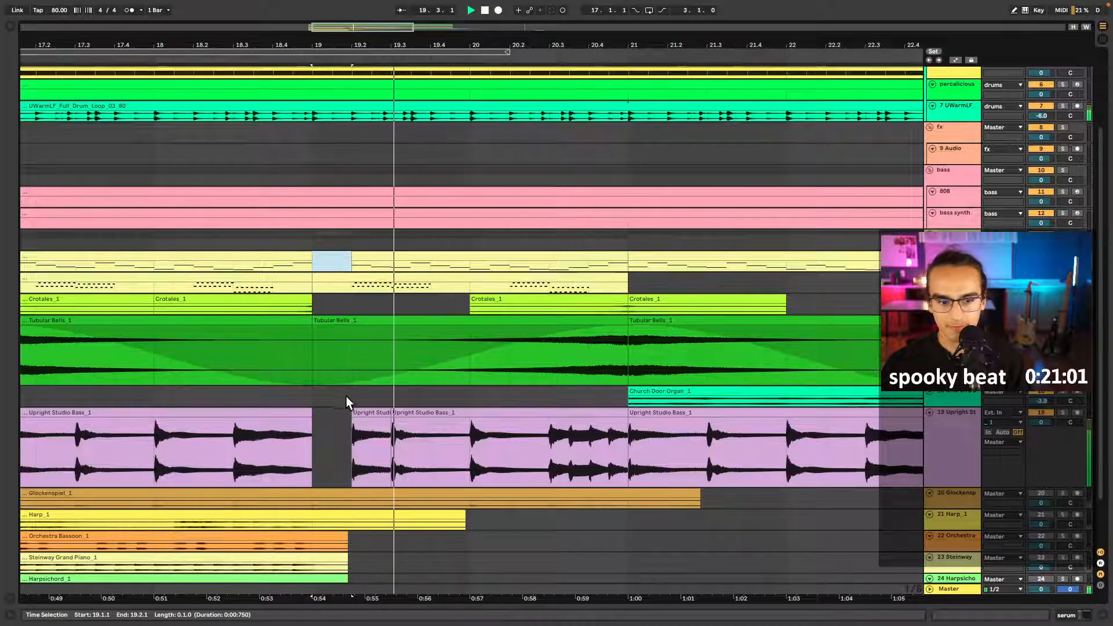
# - Delete the Tubular Bells audio from 19.1 to 20.4 and the reversed clip from bar 23 to 25
pyautogui.scroll(-3, 351, 395)
pyautogui.hscroll(1, 368, 393)
pyautogui.scroll(-2, 373, 394)
pyautogui.scroll(-1, 413, 374)
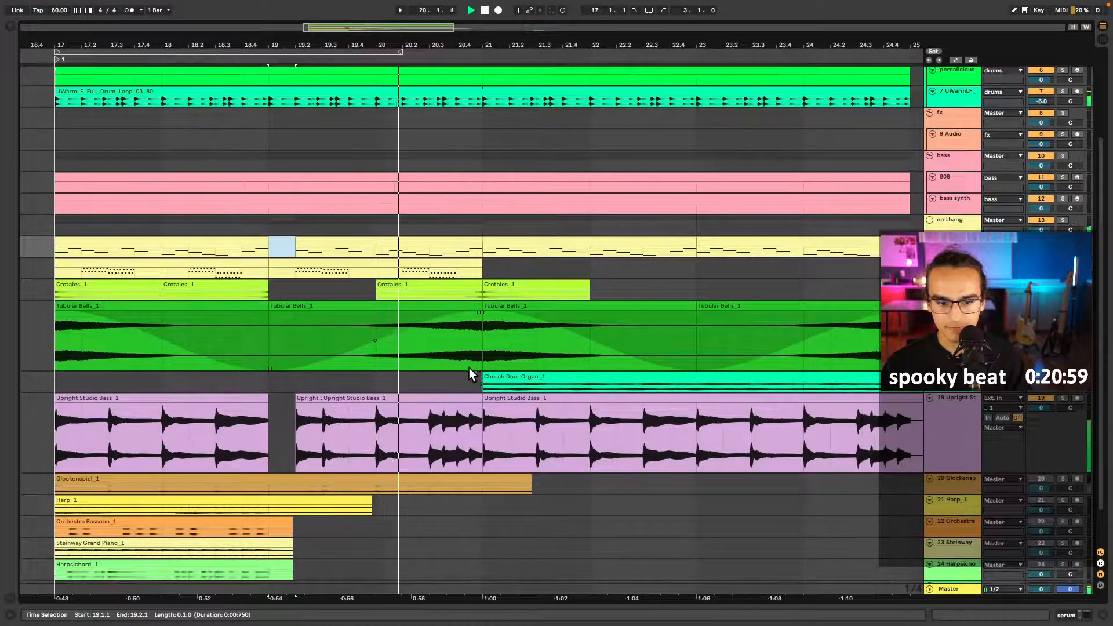
pyautogui.hscroll(2, 469, 371)
pyautogui.scroll(-2, 445, 376)
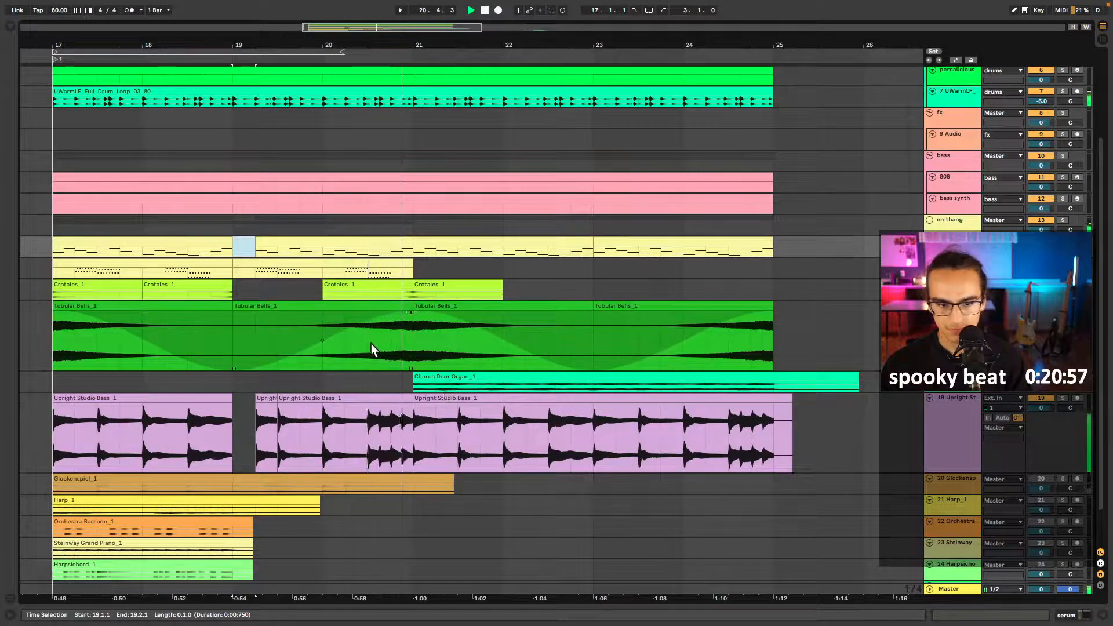
pyautogui.keyDown('shift'); pyautogui.click(387, 330); pyautogui.keyUp('shift')
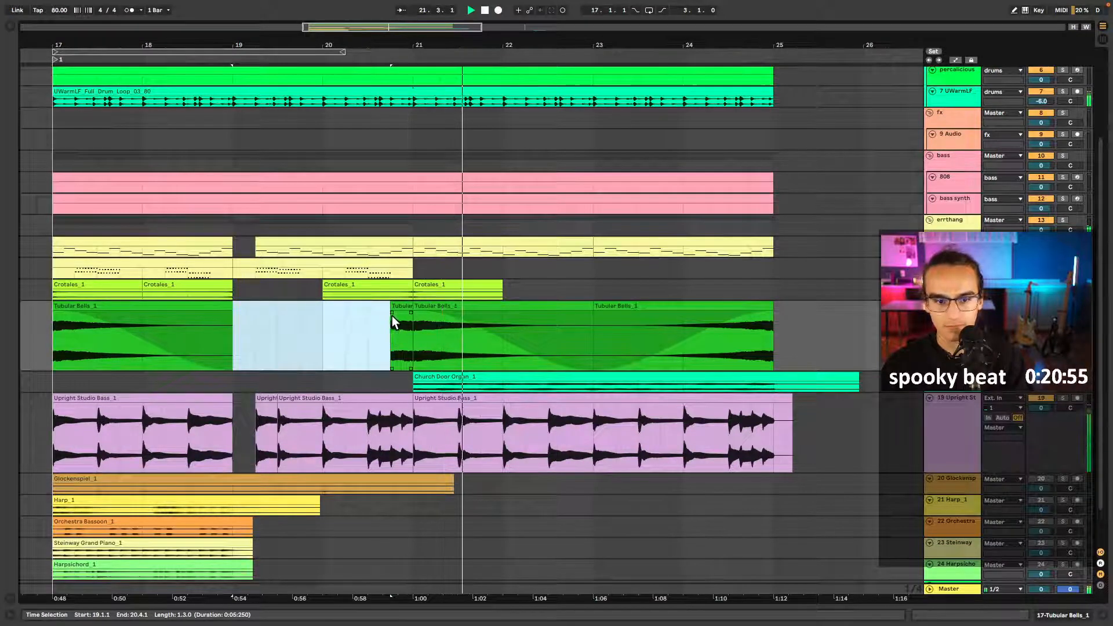
pyautogui.press('Delete')
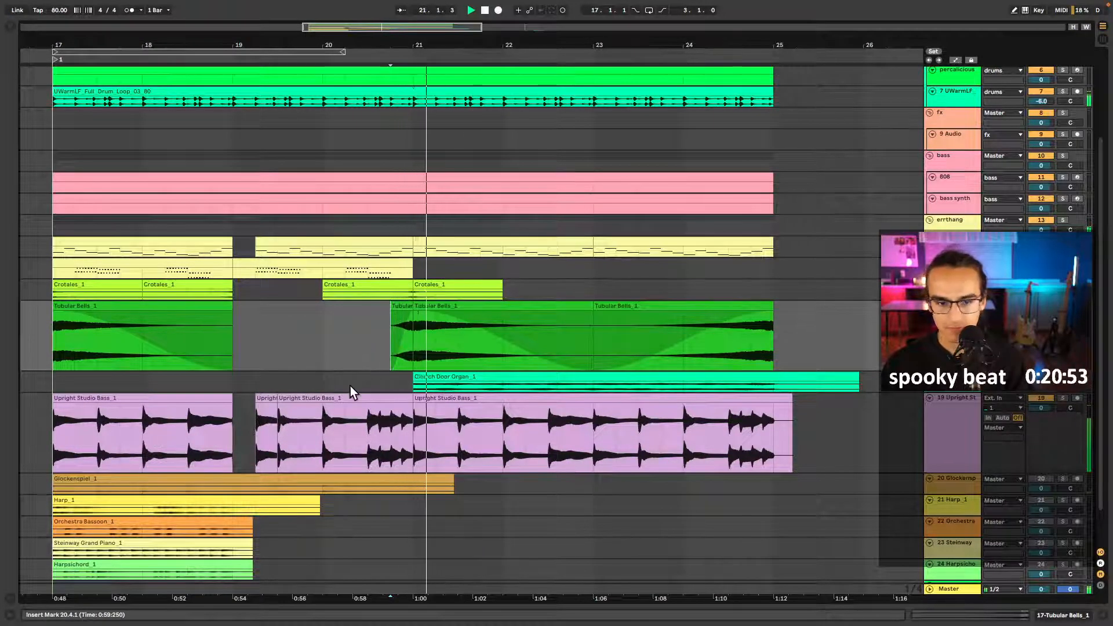
pyautogui.click(600, 309)
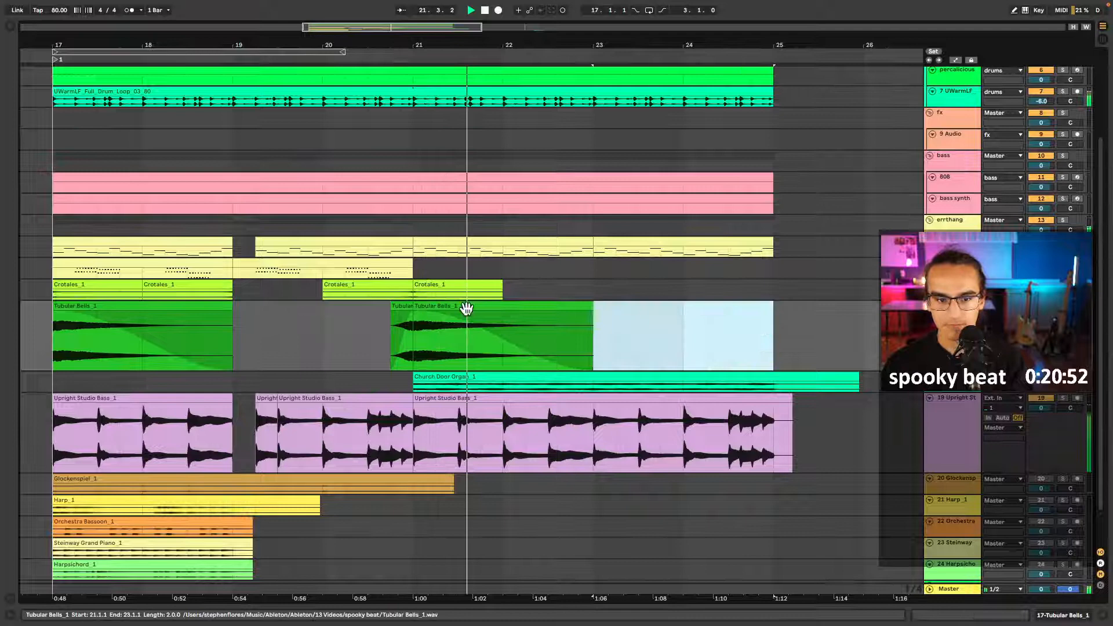
# - Copy the one-beat reversed Tubular Bells clip at 20.4 to 24.4
pyautogui.click(403, 308)
pyautogui.press('super+c')
pyautogui.click(750, 323)
pyautogui.press('super+v')
# - Listen through to bar 25 to check the edited Tubular Bells and Upright Studio Bass clips
pyautogui.scroll(-1, 664, 341)
pyautogui.scroll(-3, 638, 346)
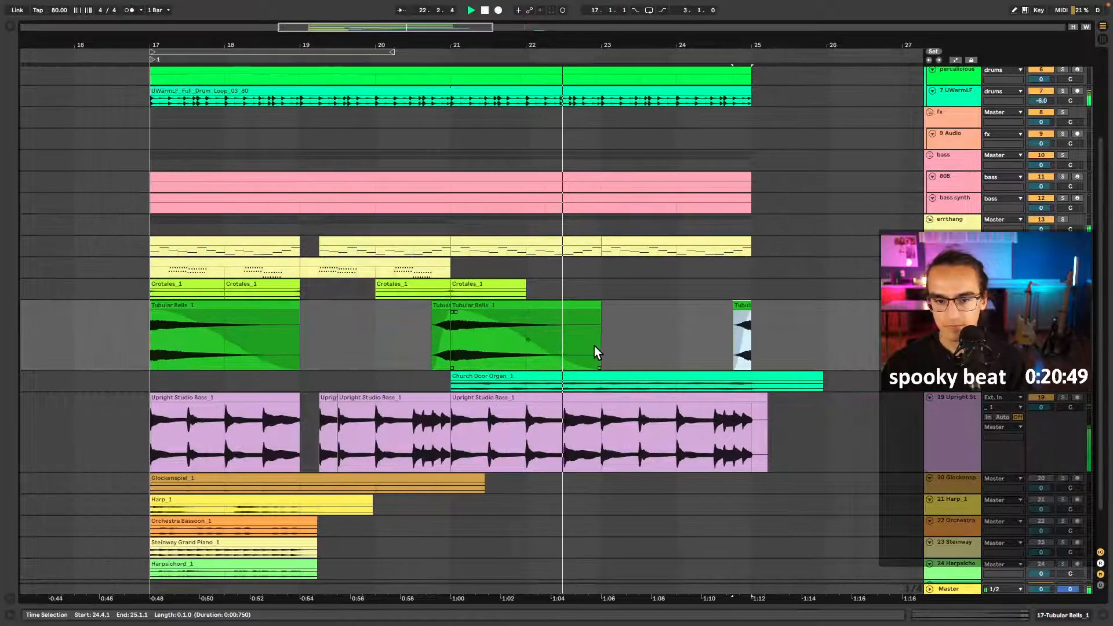
pyautogui.click(606, 399)
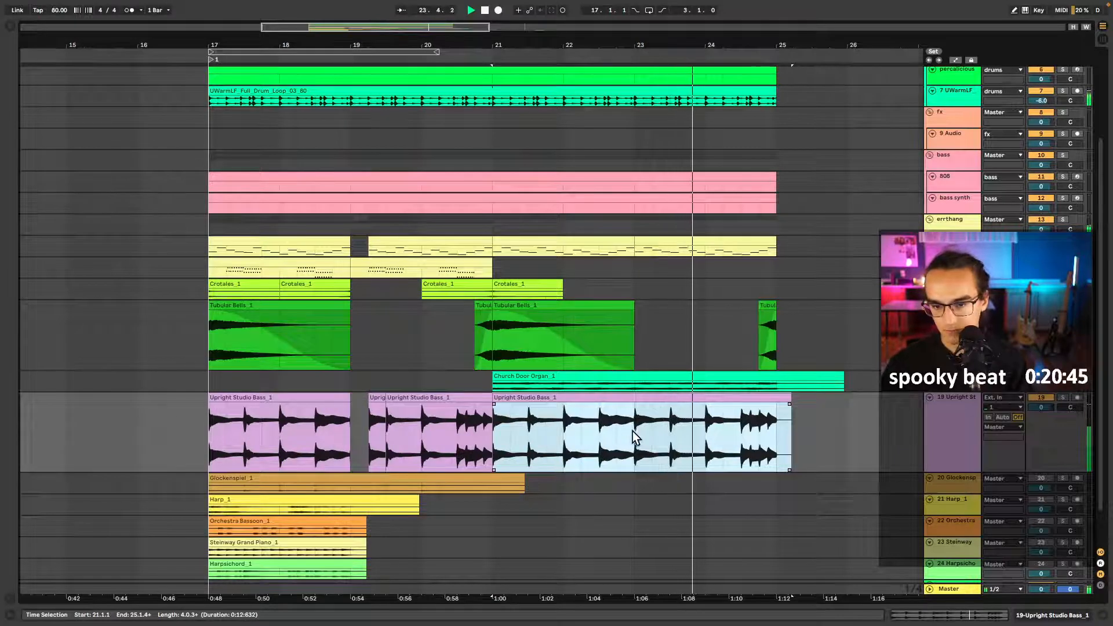
pyautogui.hscroll(1, 640, 463)
pyautogui.scroll(-1, 638, 462)
pyautogui.scroll(-1, 621, 458)
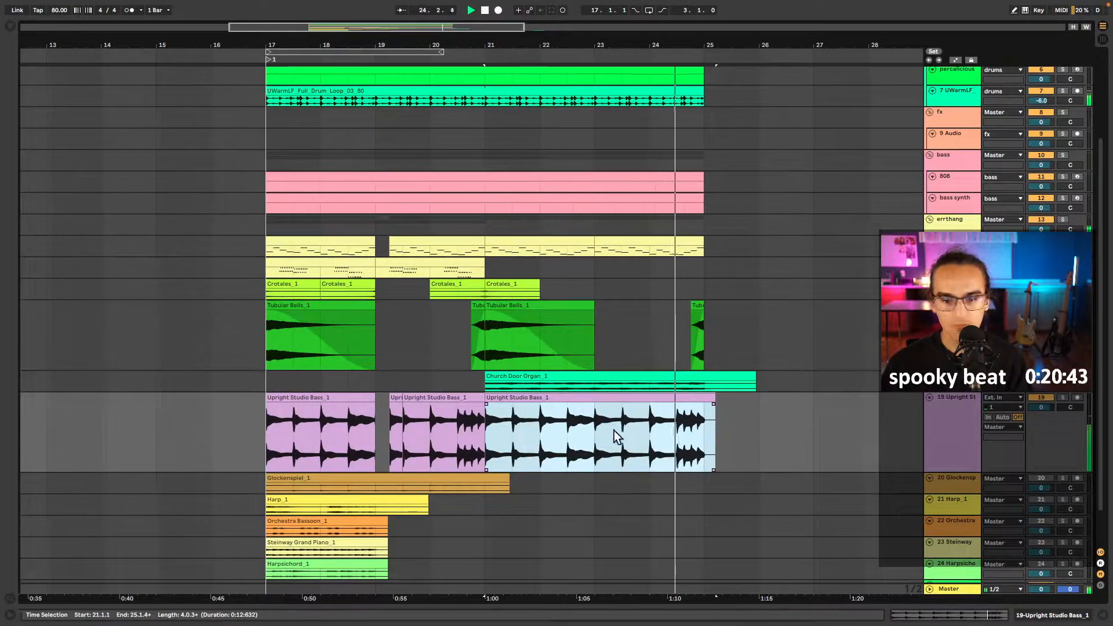
pyautogui.scroll(-2, 610, 429)
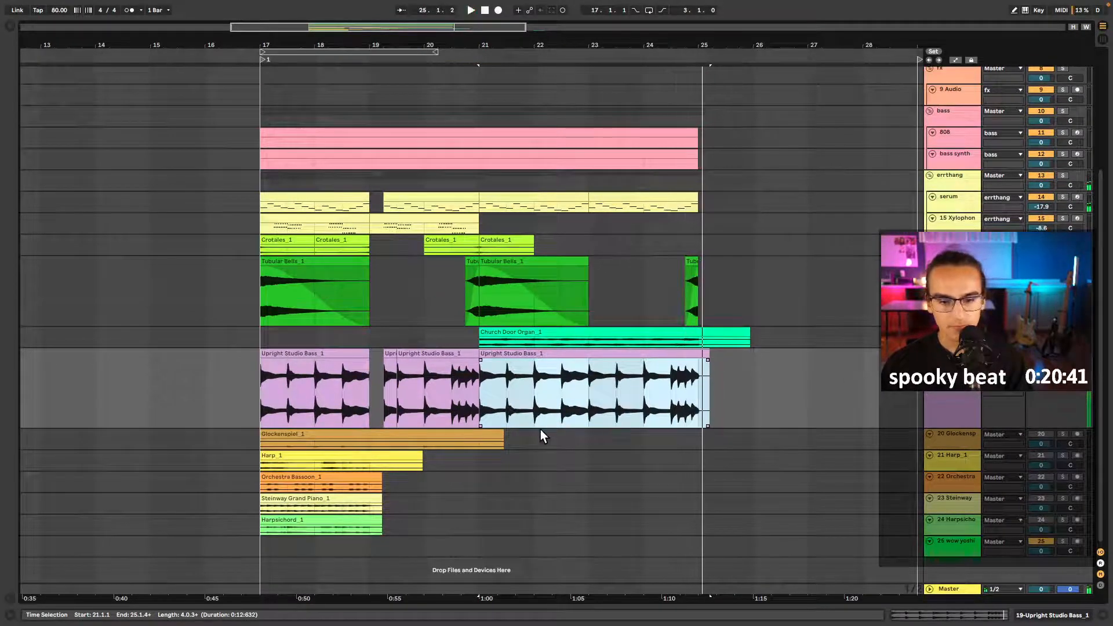
# - Audition the Steinway Grand Piano clip at bar 25 and delete its track
pyautogui.click(311, 432)
pyautogui.press('space')
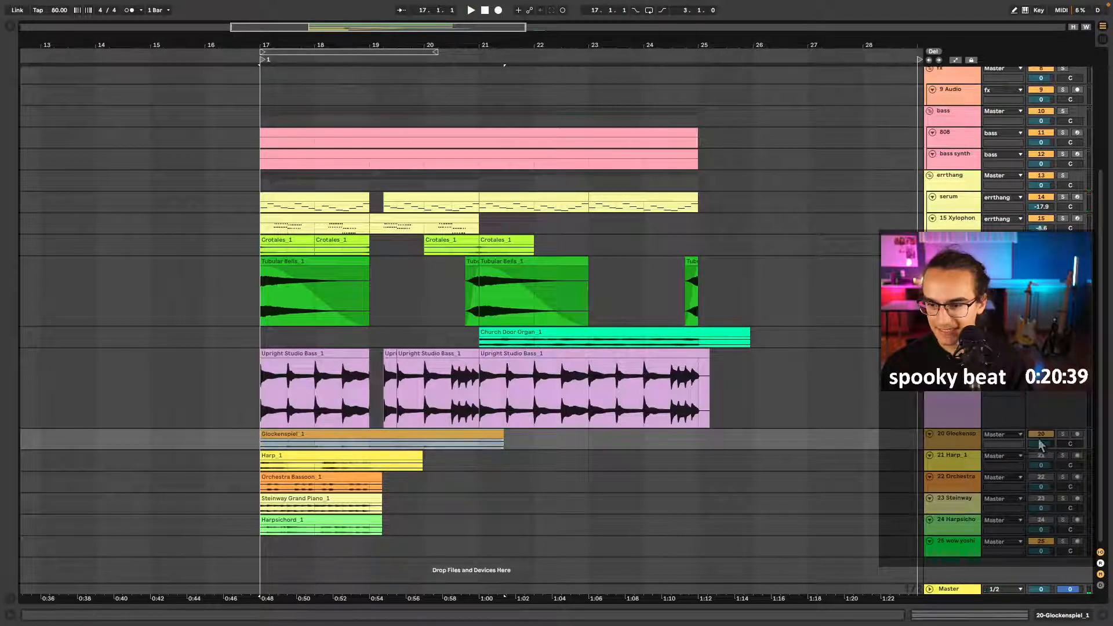
pyautogui.scroll(-3, 638, 453)
pyautogui.moveTo(615, 444); pyautogui.dragTo(794, 445)
pyautogui.click(339, 485)
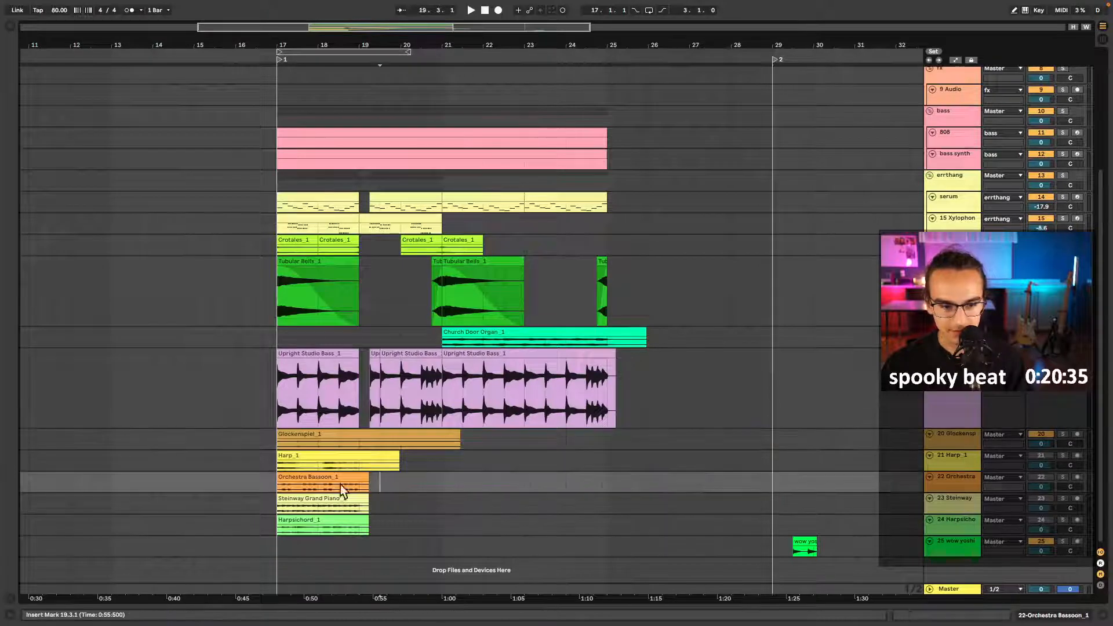
pyautogui.click(331, 476)
pyautogui.moveTo(318, 498); pyautogui.dragTo(646, 506)
pyautogui.press('space')
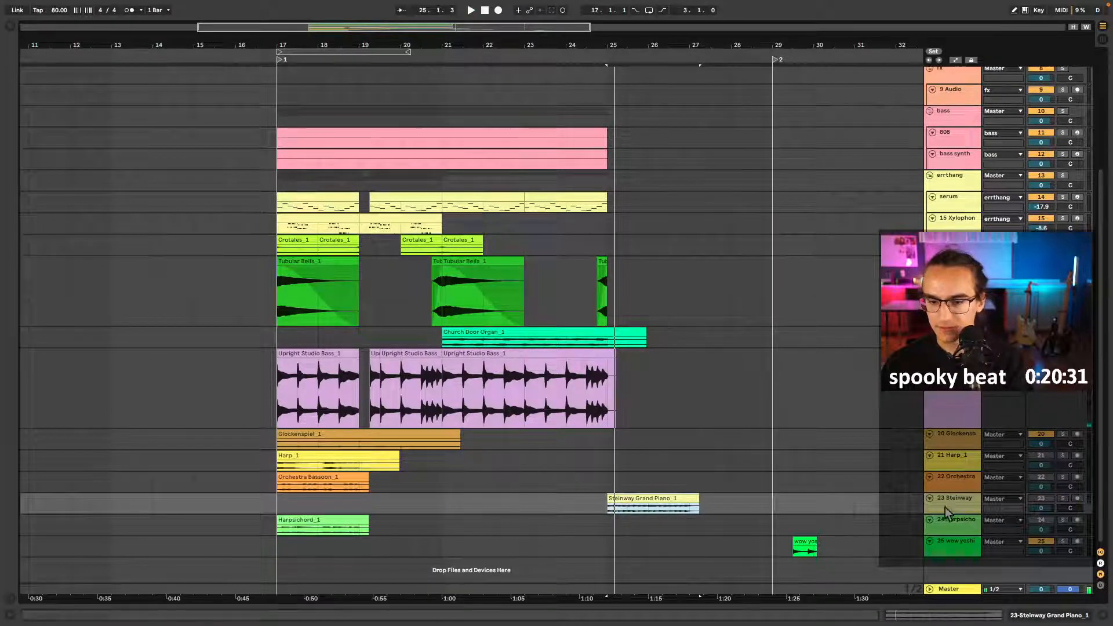
pyautogui.click(946, 505)
pyautogui.press('Delete')
# - Solo the Harpsichord track and audition its clip from bar 17
pyautogui.click(329, 500)
pyautogui.press('s')
pyautogui.press('space')
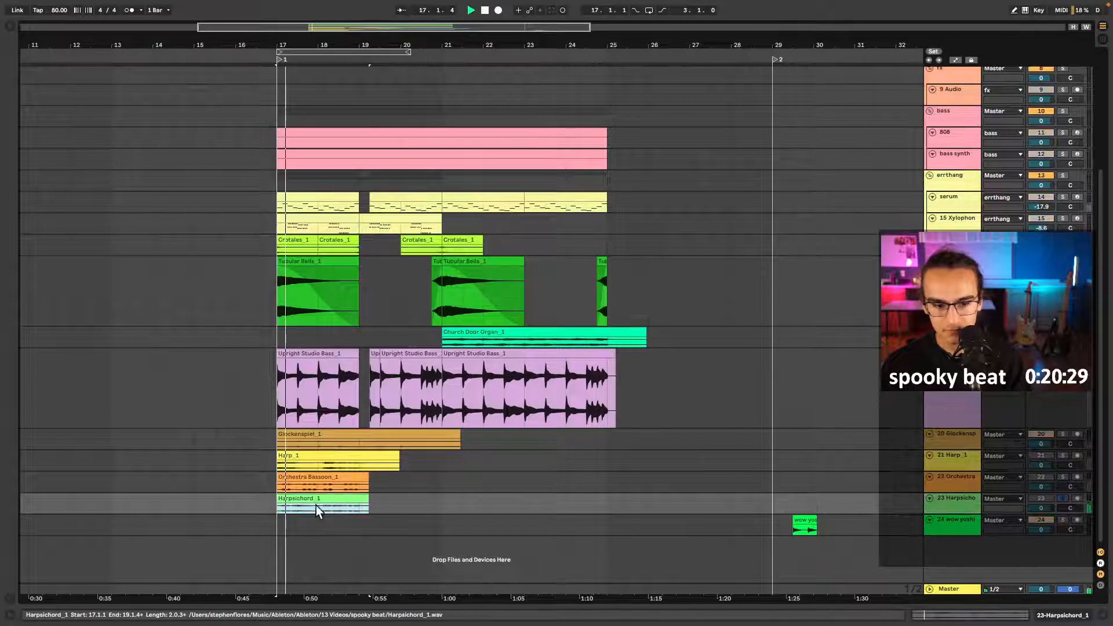
pyautogui.press('space')
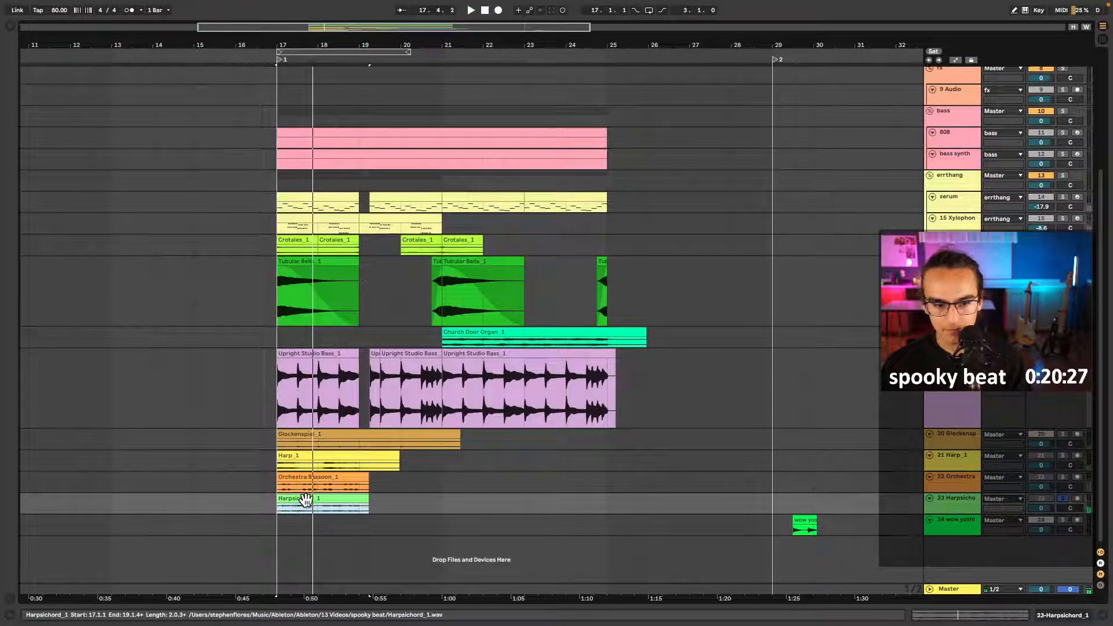
# - Move the Harpsichord clip to bar 25 and duplicate its first two bars to bar 27
pyautogui.moveTo(305, 500); pyautogui.dragTo(638, 500)
pyautogui.hotkey('alt', '+')
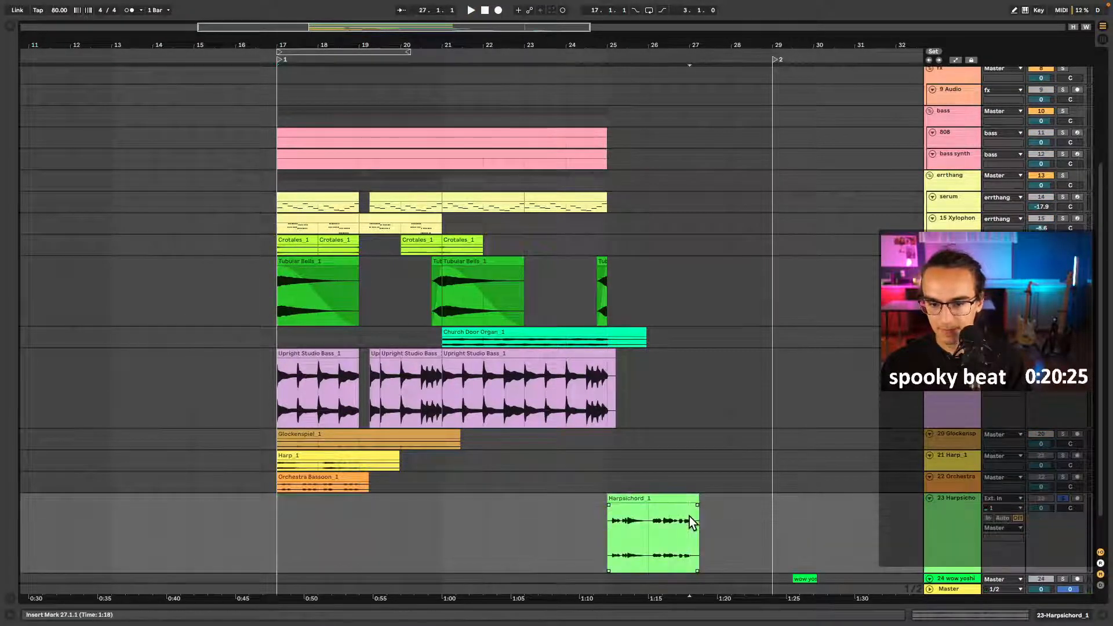
pyautogui.hotkey('ctrl', 'd')
# - Reorder the Harpsichord track so it sits directly below the Glockenspiel track
pyautogui.moveTo(948, 514); pyautogui.dragTo(955, 429)
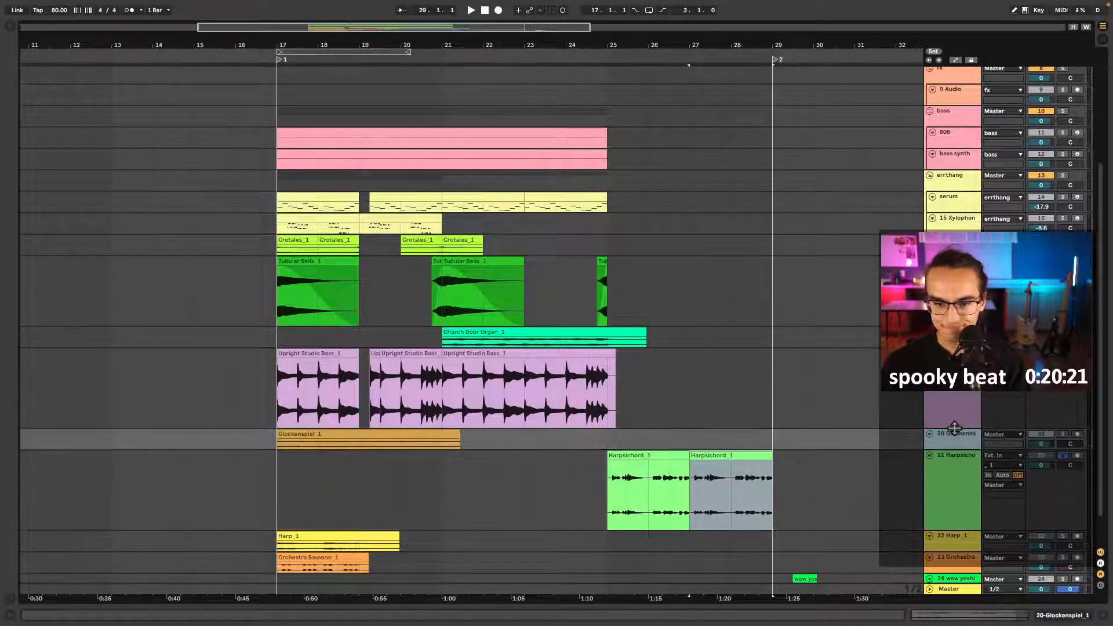
pyautogui.click(939, 469)
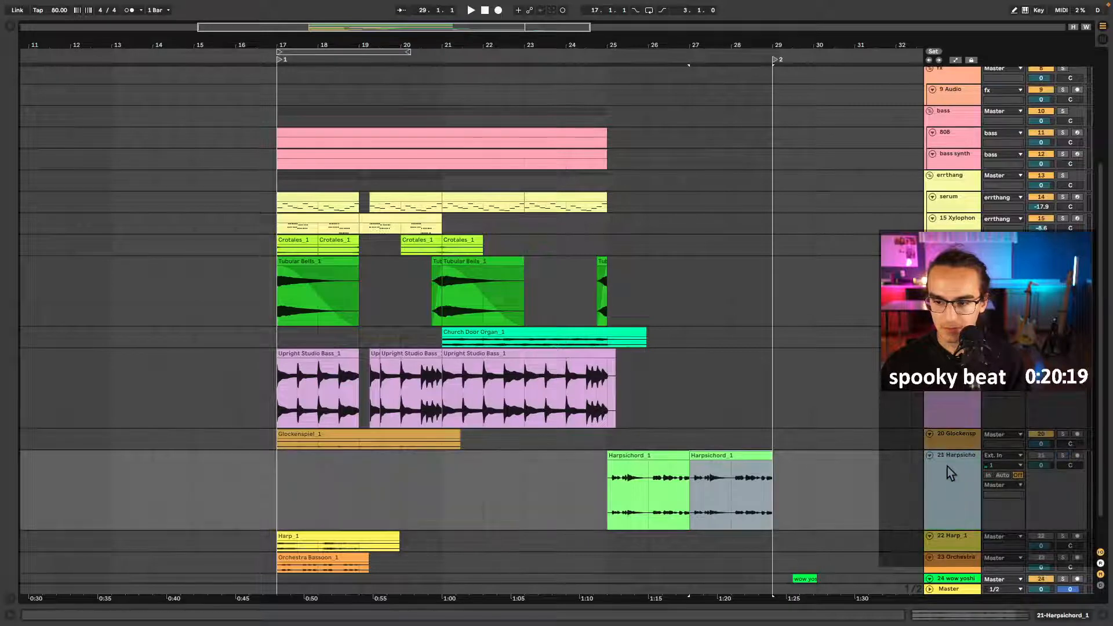
# - Audition the Glockenspiel clip from bar 17 and move it to bar 25 above the Harpsichord clips
pyautogui.scroll(-1, 684, 453)
pyautogui.click(358, 405)
pyautogui.press('space')
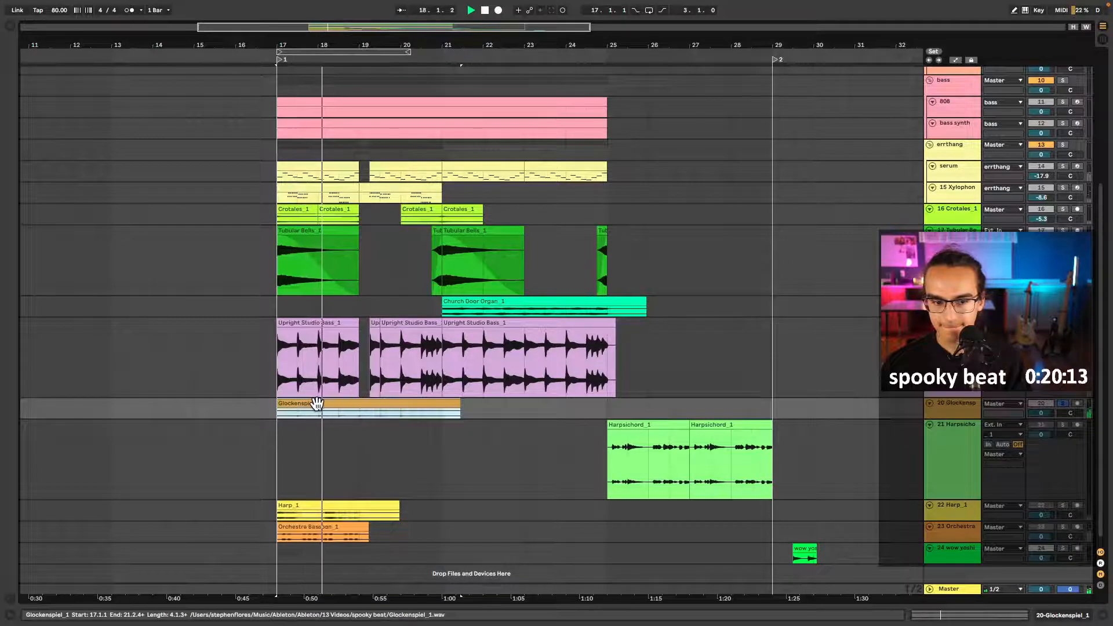
pyautogui.moveTo(316, 401); pyautogui.dragTo(635, 401)
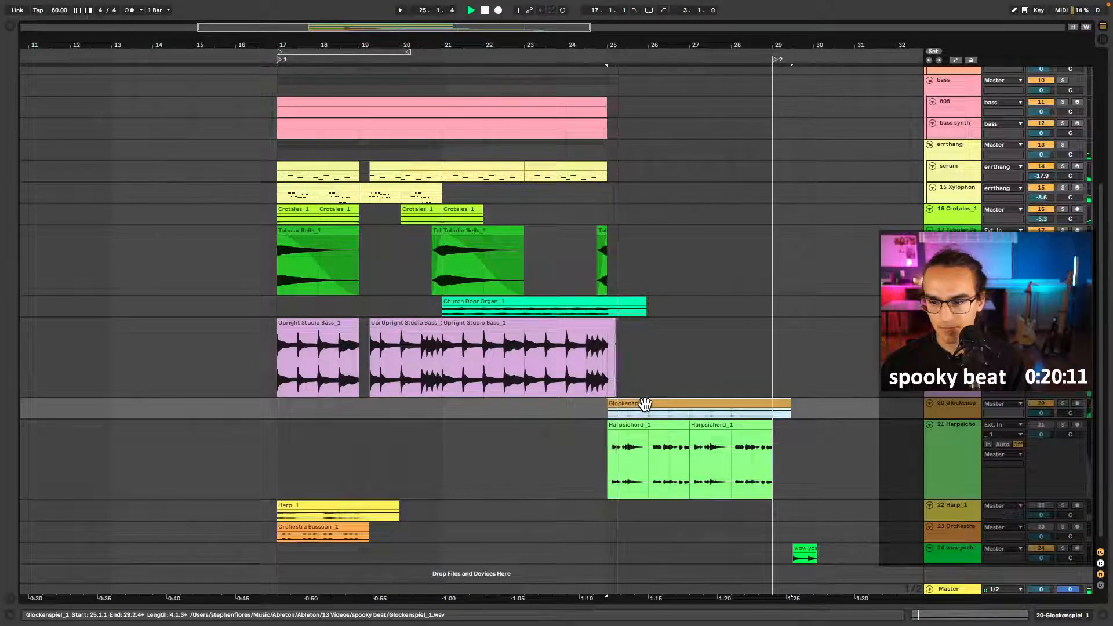
# - Activate the harpsichord track and play it together with the glockenspiel from bar 25
pyautogui.click(1043, 426)
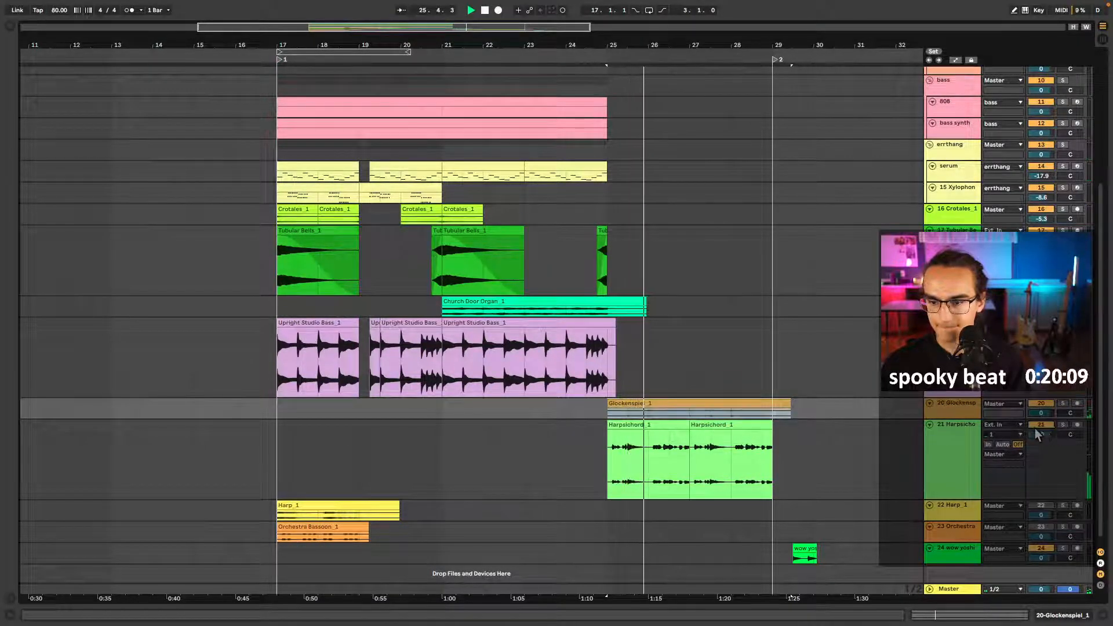
pyautogui.press('space')
pyautogui.press('space')
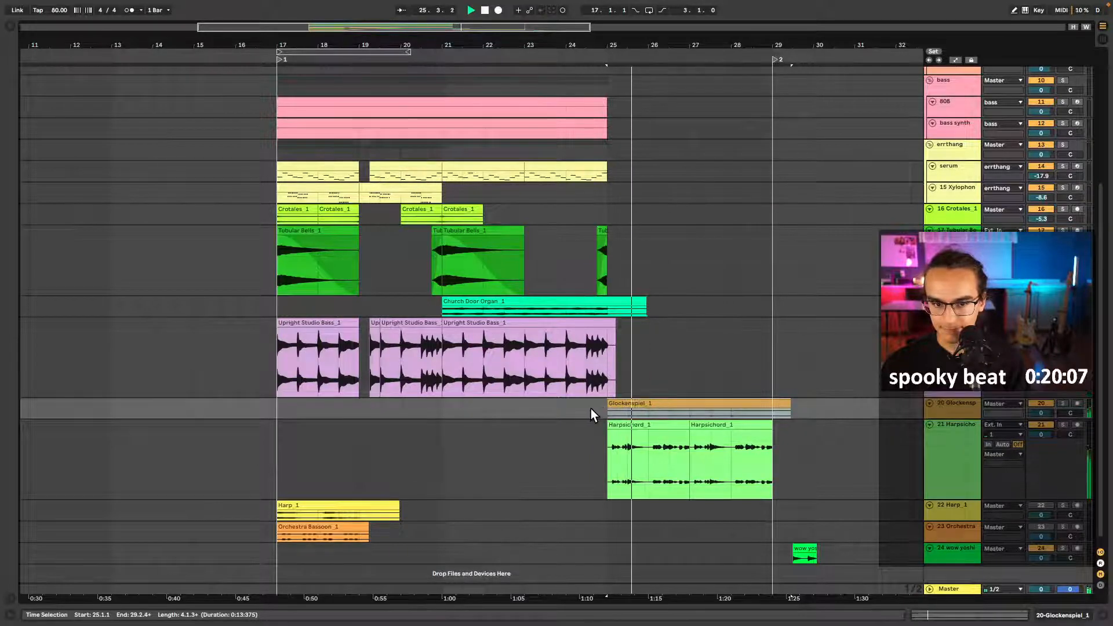
# - Duplicate the UWarmLF_Full_Drum_Loop_03_80 clip to bar 25 and select the copy's portion from bar 29 to bar 33
pyautogui.scroll(5, 638, 409)
pyautogui.scroll(3, 638, 409)
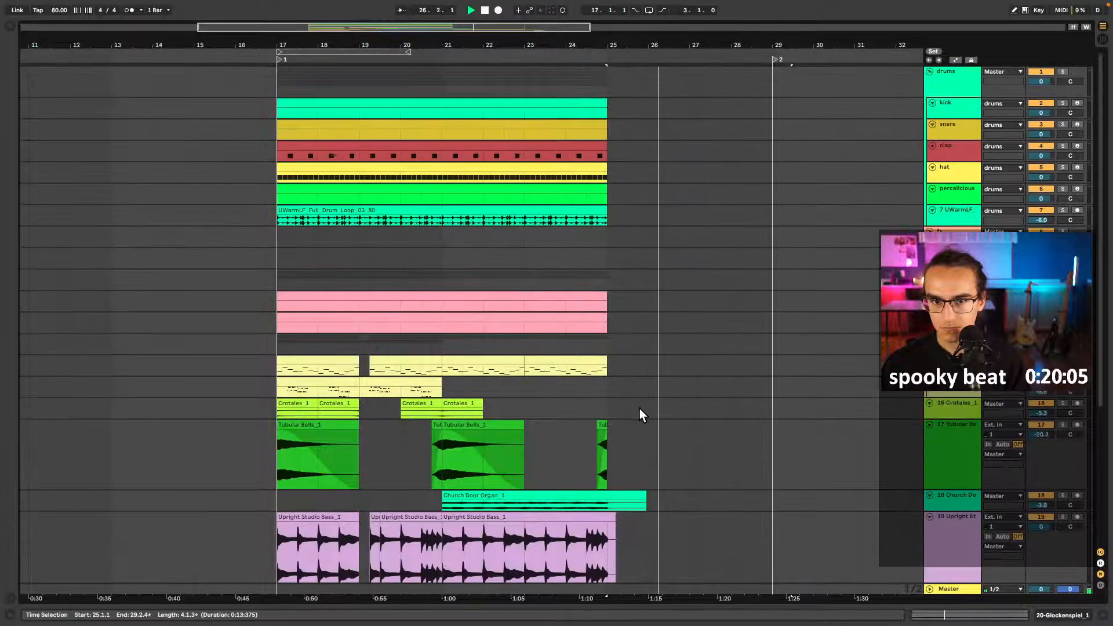
pyautogui.scroll(-7, 638, 408)
pyautogui.scroll(6, 602, 377)
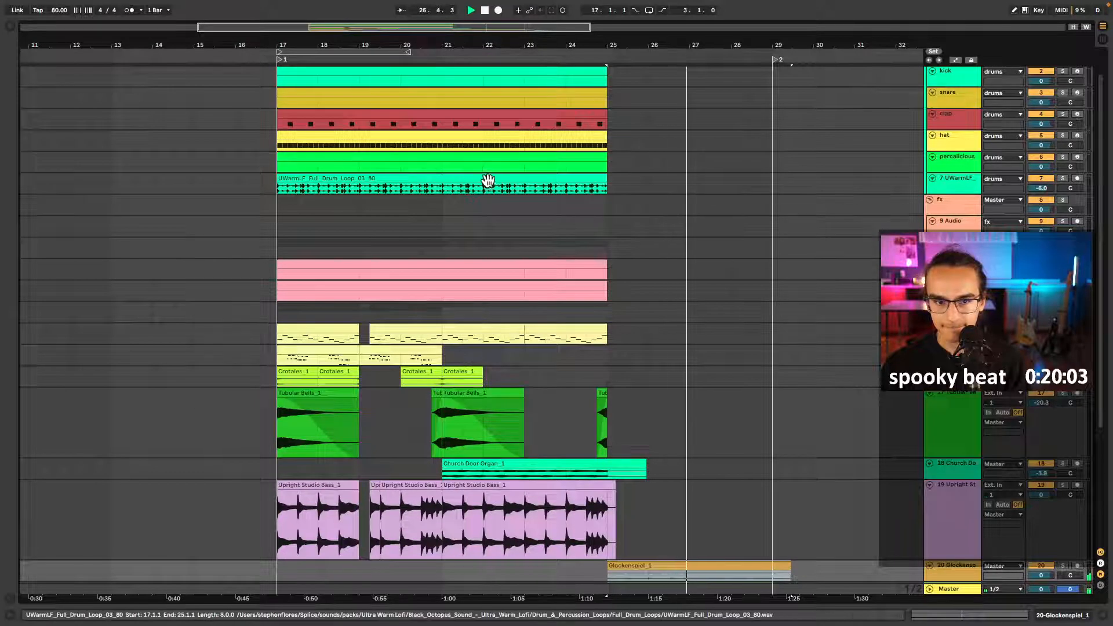
pyautogui.click(548, 190)
pyautogui.hotkey('ctrl', 'd')
pyautogui.moveTo(576, 187); pyautogui.dragTo(742, 188)
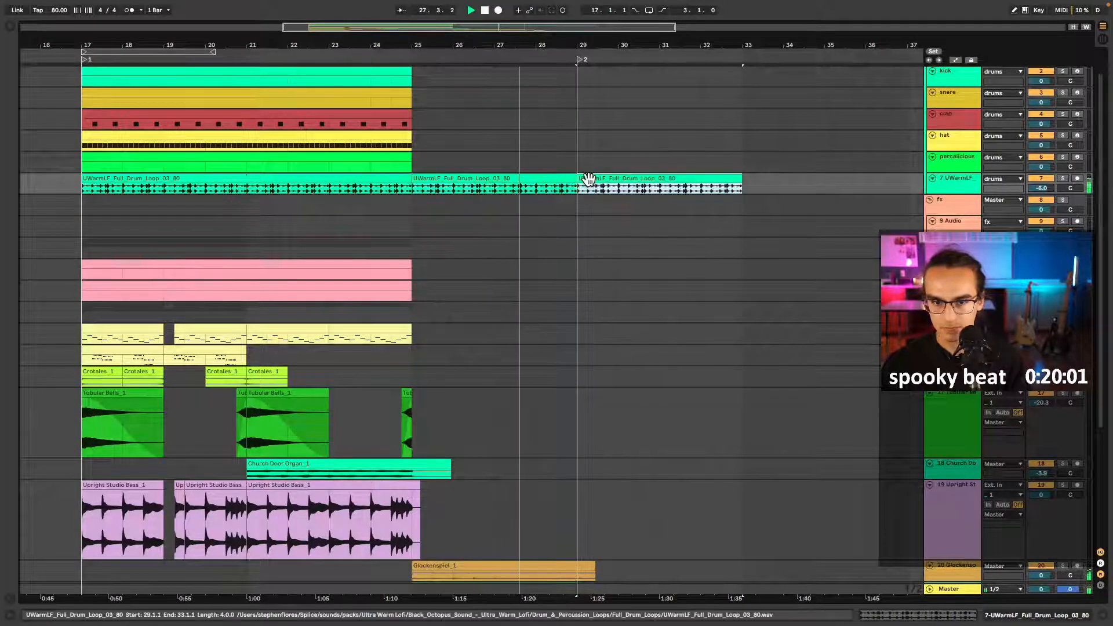
# - Try the Harp_1 clip at bar 25 against the harpsichord and return it to bar 17
pyautogui.scroll(-7, 501, 230)
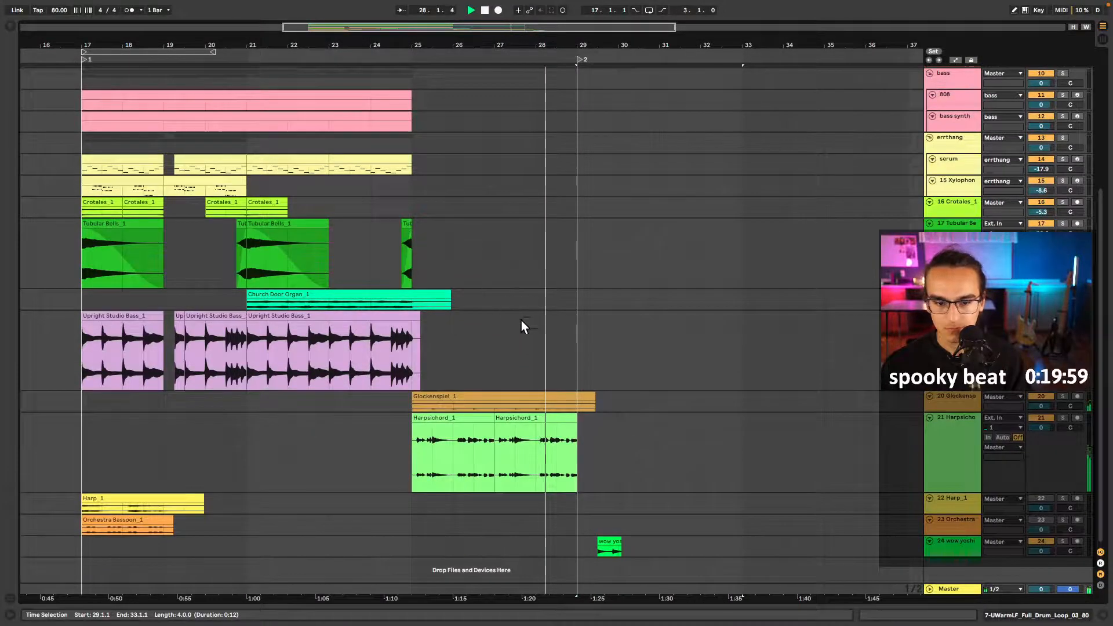
pyautogui.hscroll(-2, 533, 371)
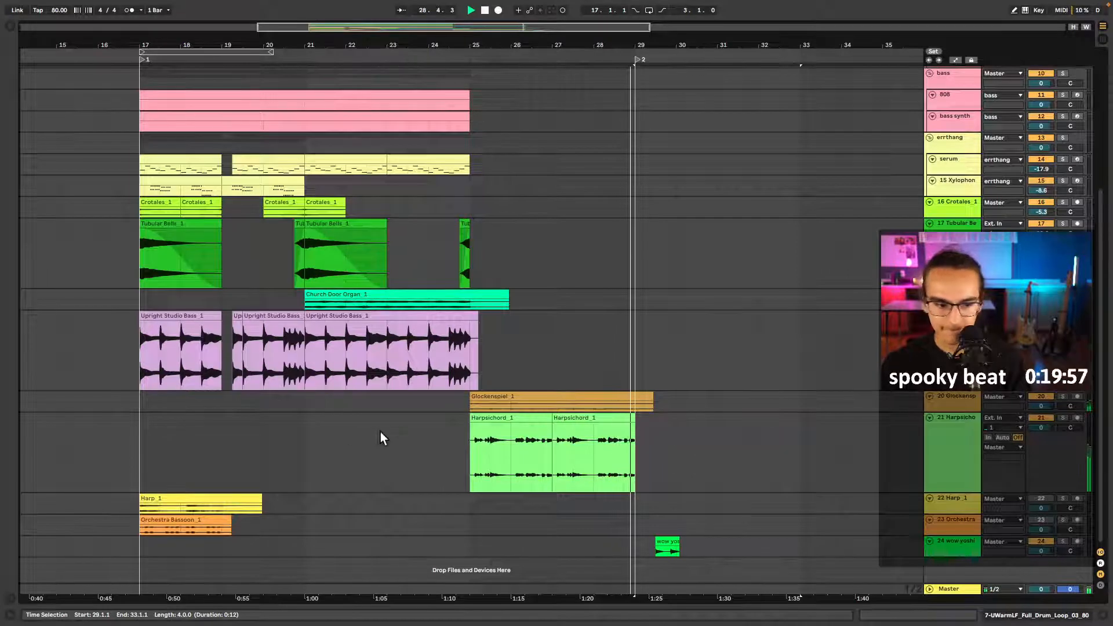
pyautogui.click(204, 498)
pyautogui.press('space')
pyautogui.press('space')
pyautogui.moveTo(166, 499); pyautogui.dragTo(496, 510)
pyautogui.press('space')
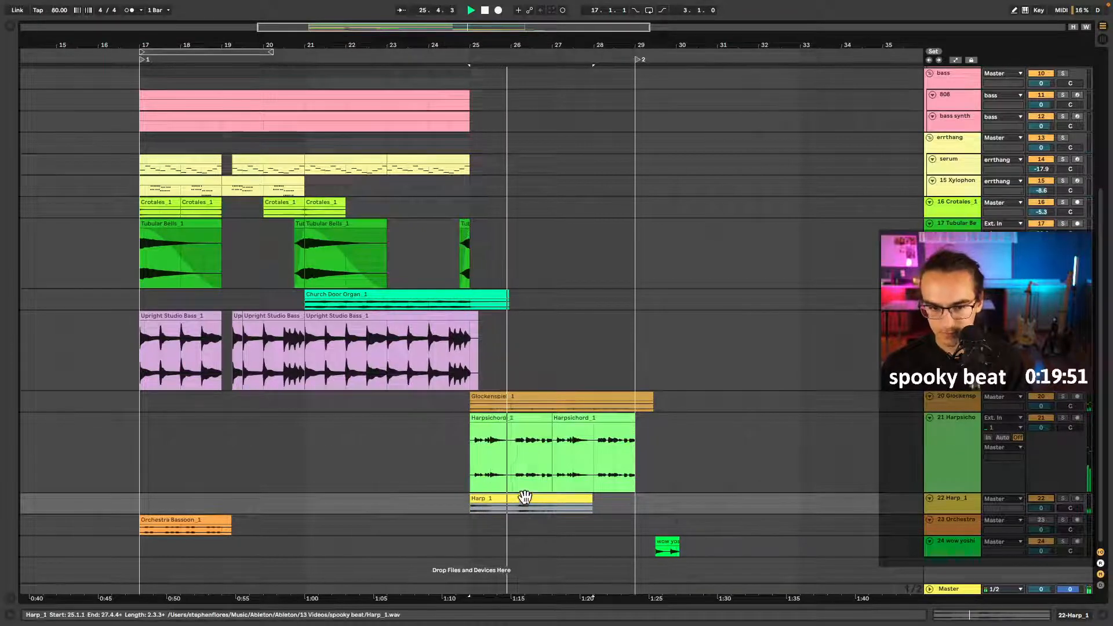
pyautogui.press('space')
pyautogui.moveTo(523, 498); pyautogui.dragTo(197, 500)
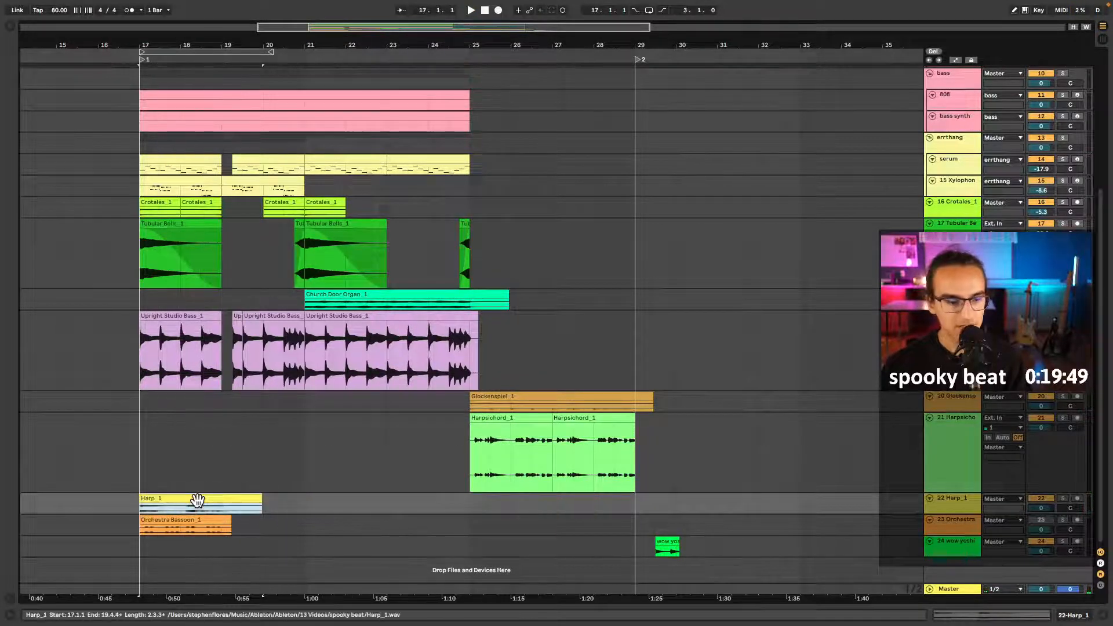
# - Play the arrangement from bar 17 and copy the four bars of xylophone clips from bar 17 to bar 25
pyautogui.click(134, 487)
pyautogui.press('space')
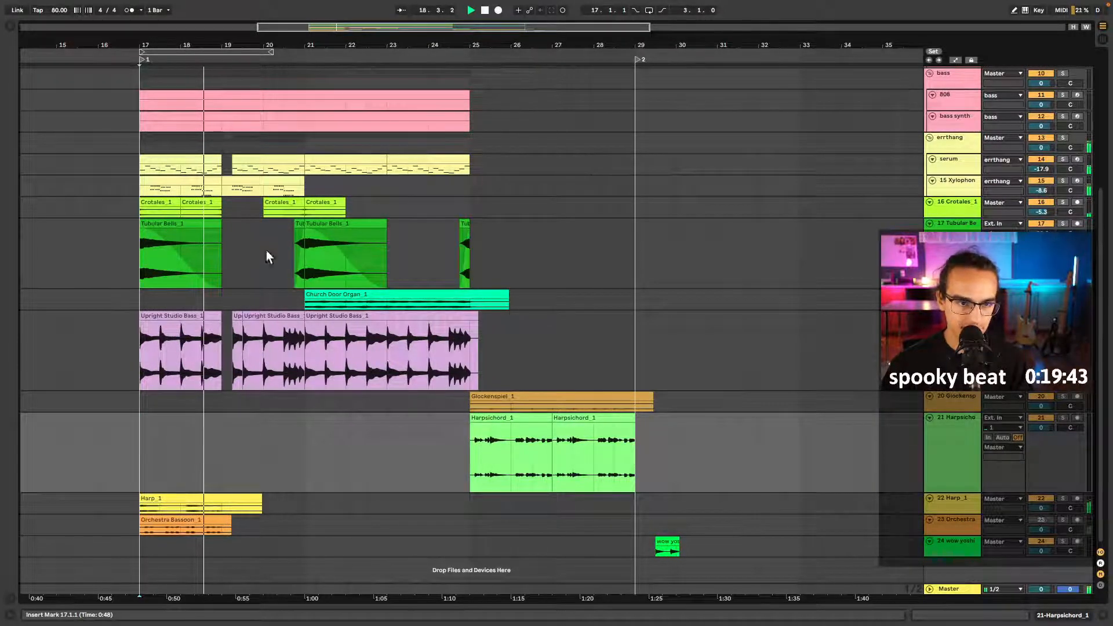
pyautogui.click(248, 184)
pyautogui.click(195, 183)
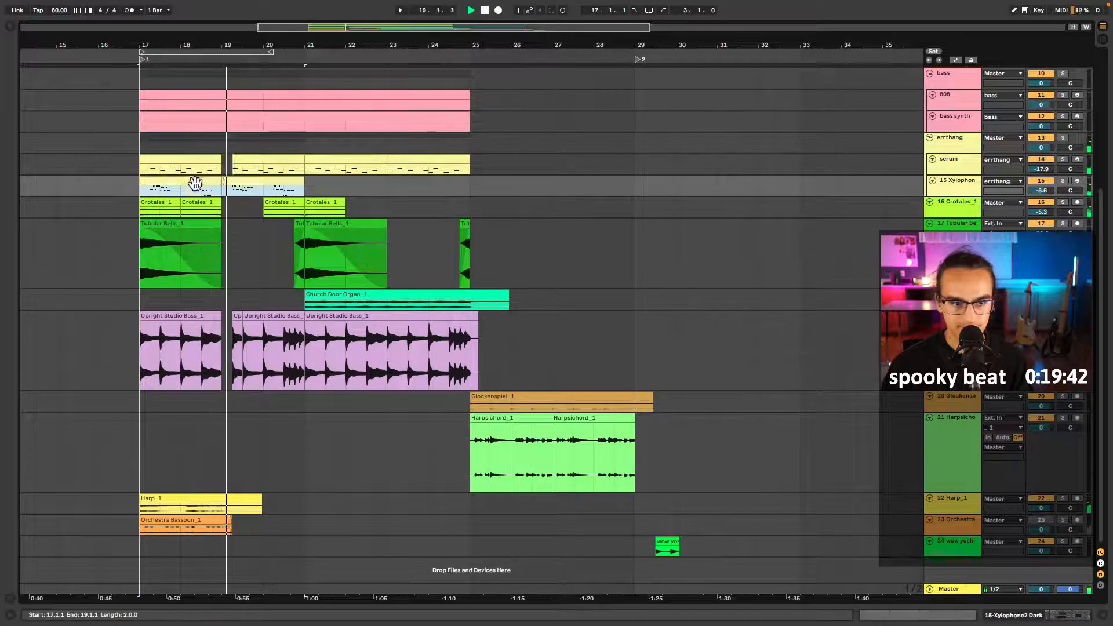
pyautogui.click(468, 189)
pyautogui.hotkey('ctrl', 'v')
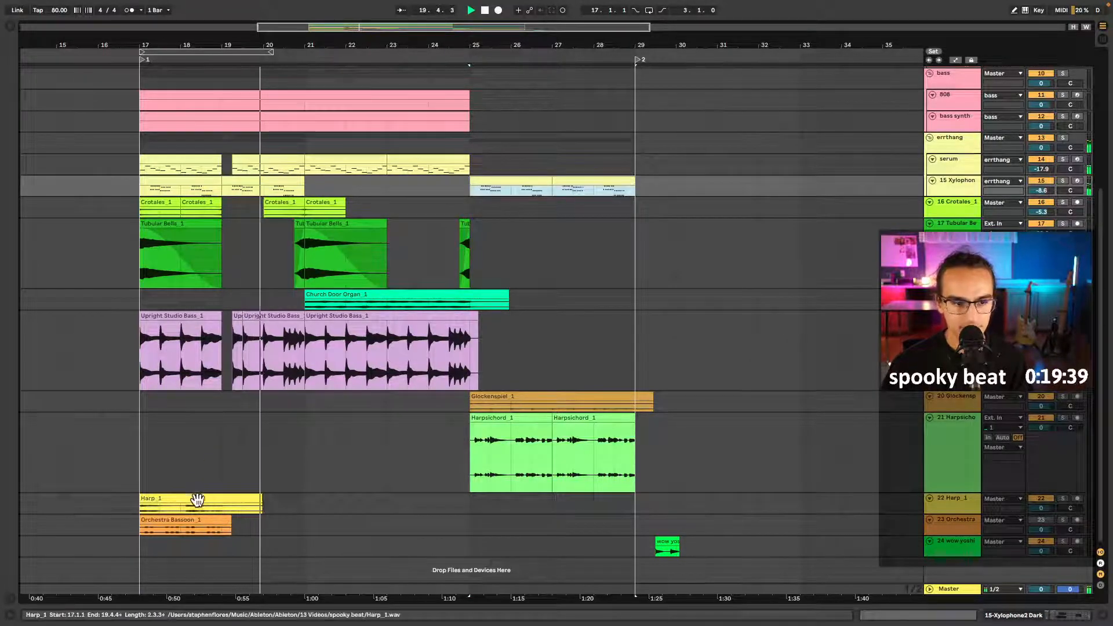
# - Move the Harp_1 clip to start at bar 19 and play it from there
pyautogui.moveTo(179, 500); pyautogui.dragTo(247, 500)
pyautogui.click(217, 506)
pyautogui.press('space')
pyautogui.press('space')
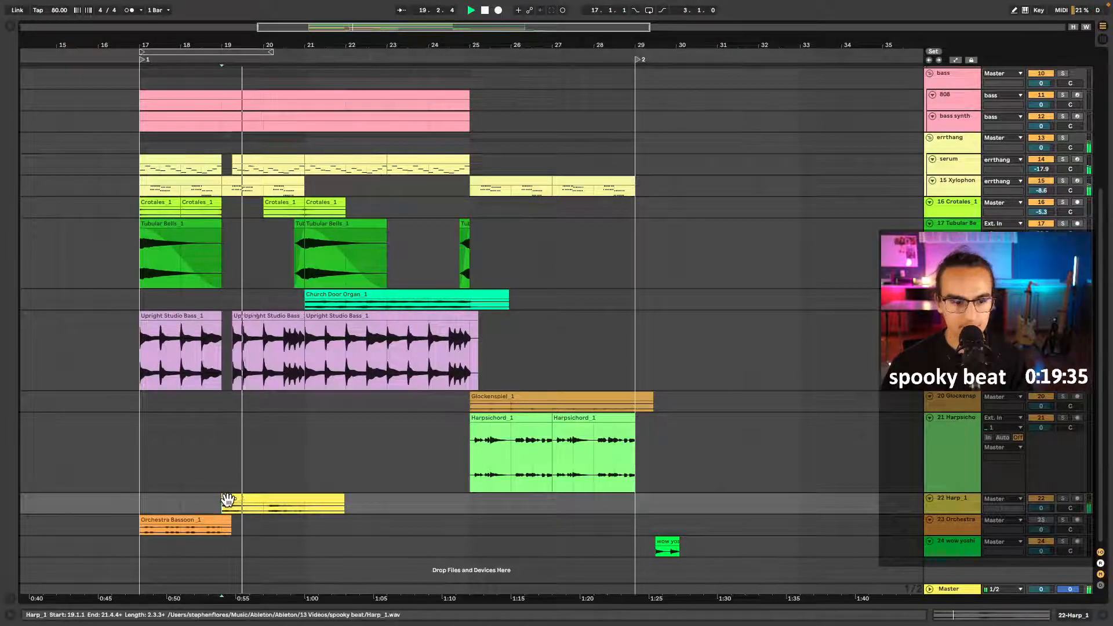
# - Split the Harp_1 clip at bar 20 and play it back from bar 19
pyautogui.click(258, 509)
pyautogui.press('space')
pyautogui.press('super+e')
pyautogui.scroll(8, 243, 509)
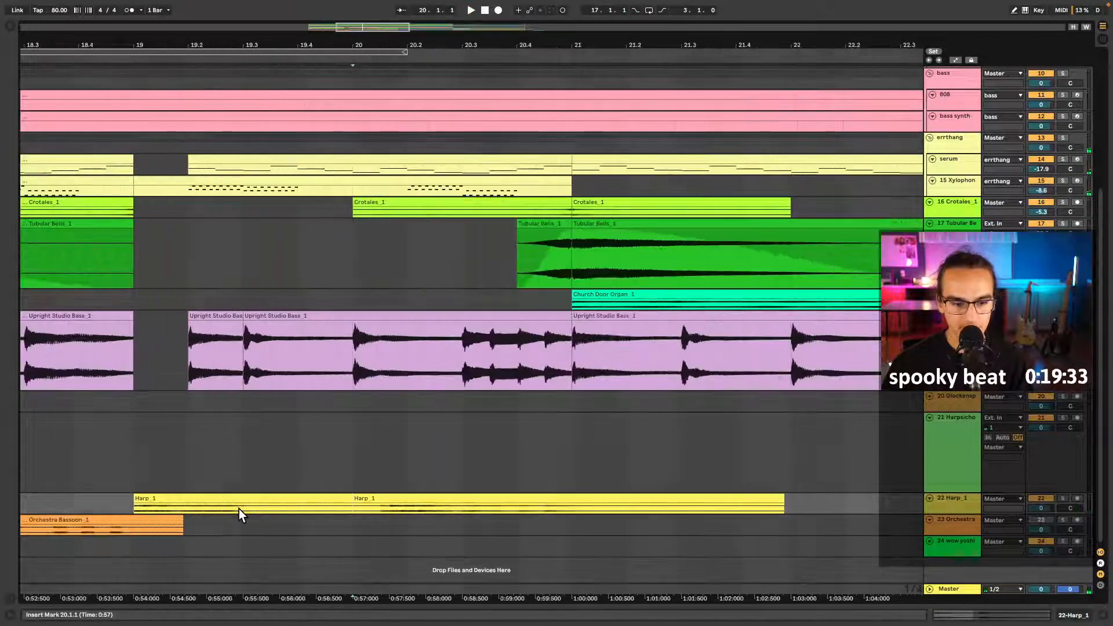
pyautogui.click(134, 507)
pyautogui.press('space')
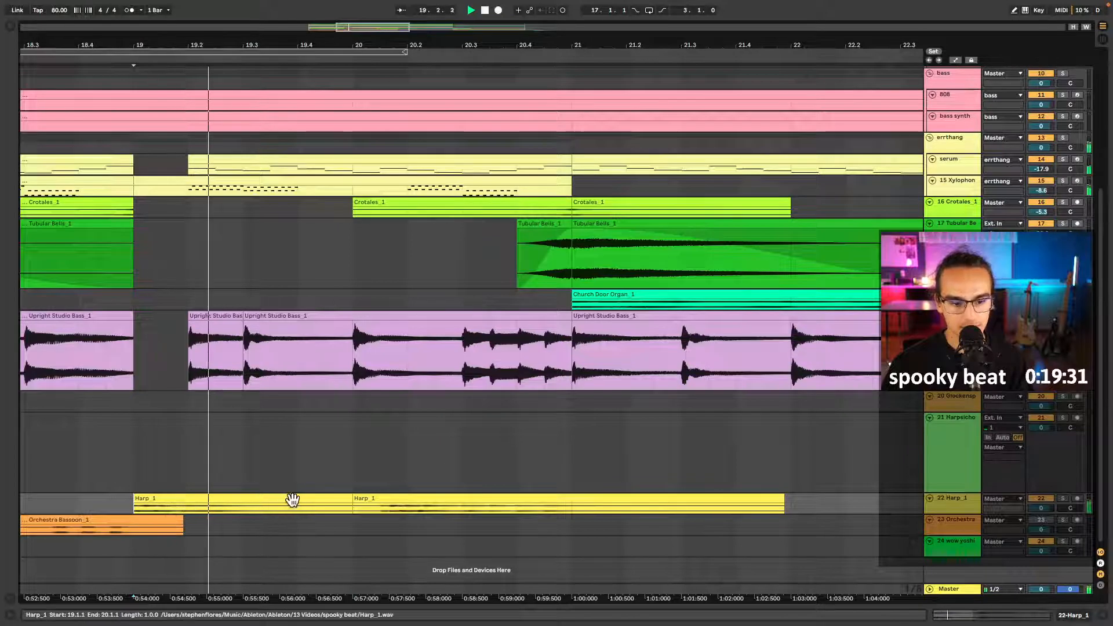
pyautogui.press('space')
pyautogui.press('space')
pyautogui.press('space')
# - Delete the first half beat of the Harp_1 clip at bar 19 and play back the trimmed clip
pyautogui.moveTo(151, 506); pyautogui.dragTo(139, 504)
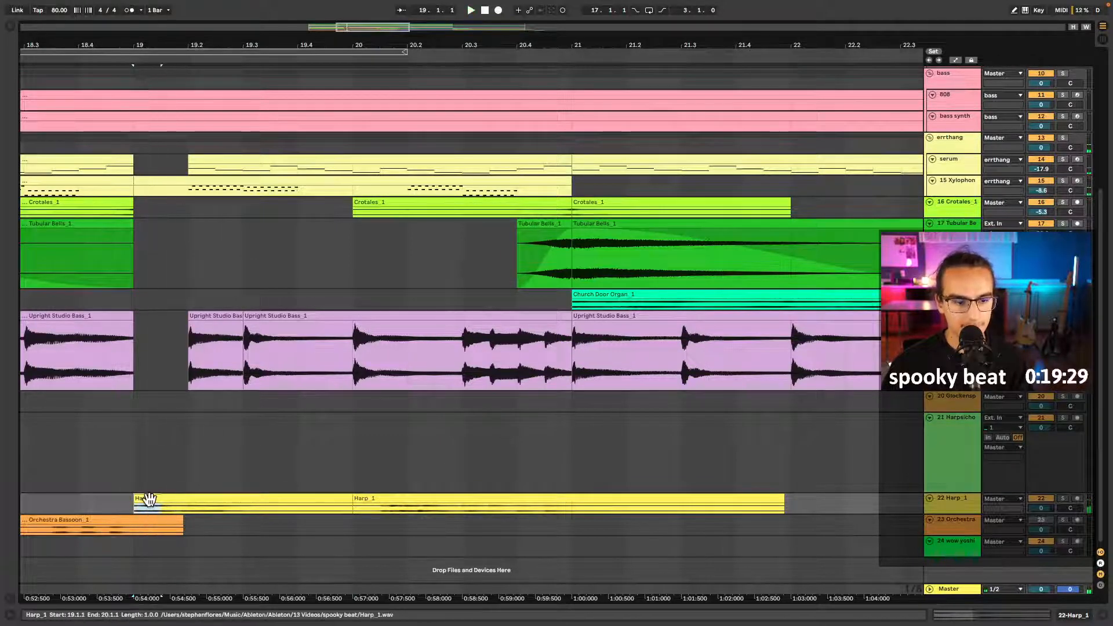
pyautogui.press('Delete')
pyautogui.press('space')
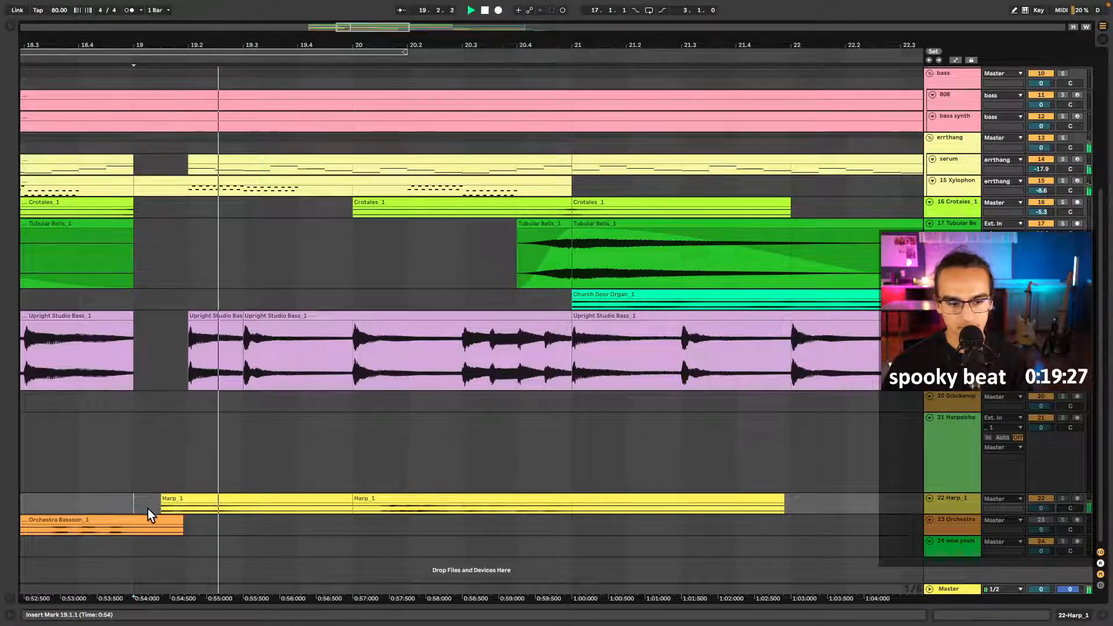
pyautogui.scroll(5, 219, 501)
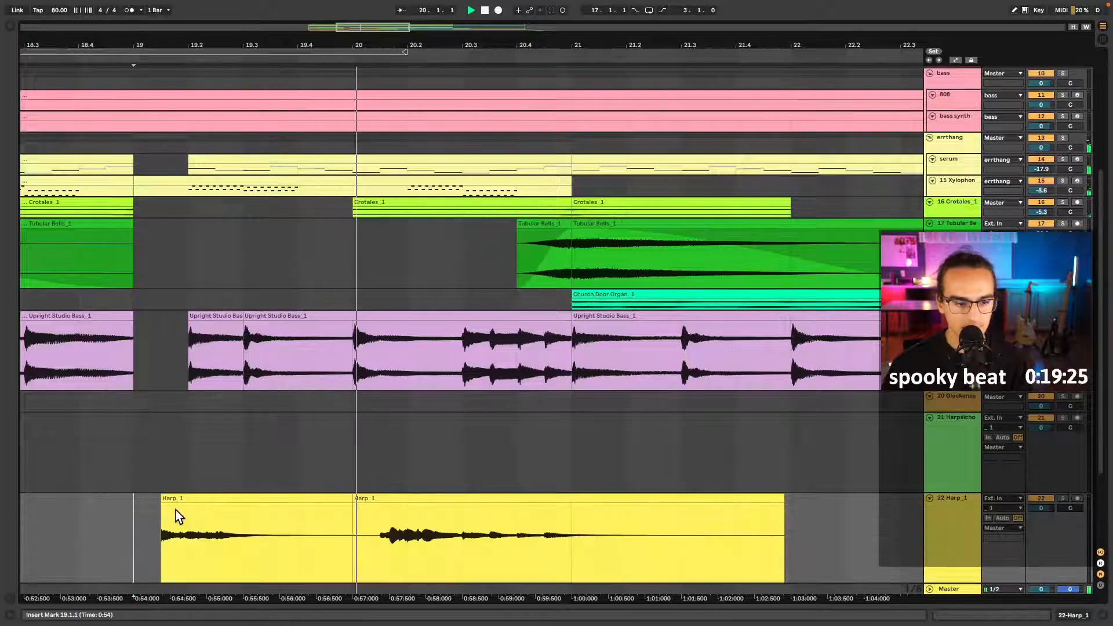
pyautogui.press('space')
pyautogui.press('space')
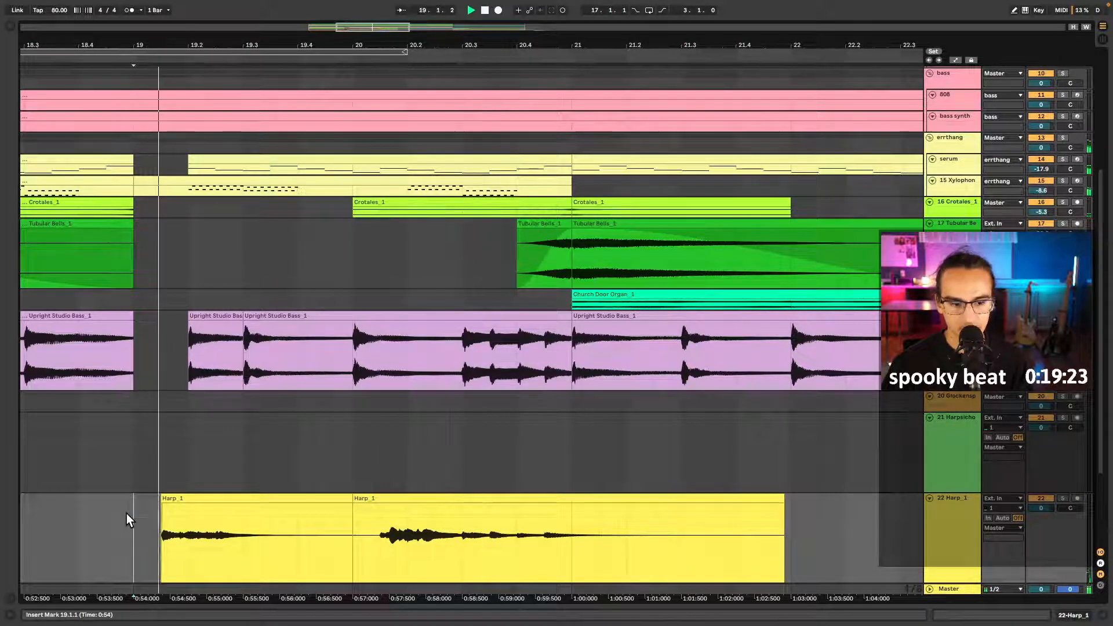
# - Delete the tail of the second Harp_1 clip from bar 21 onward
pyautogui.scroll(-5, 221, 511)
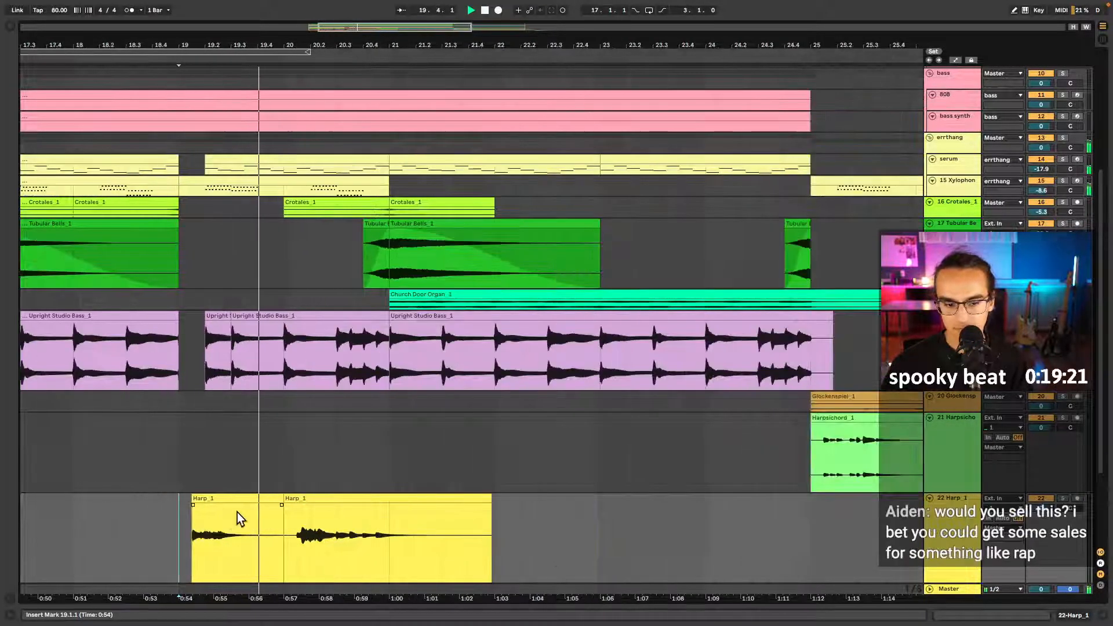
pyautogui.scroll(3, 290, 507)
pyautogui.scroll(-4, 296, 501)
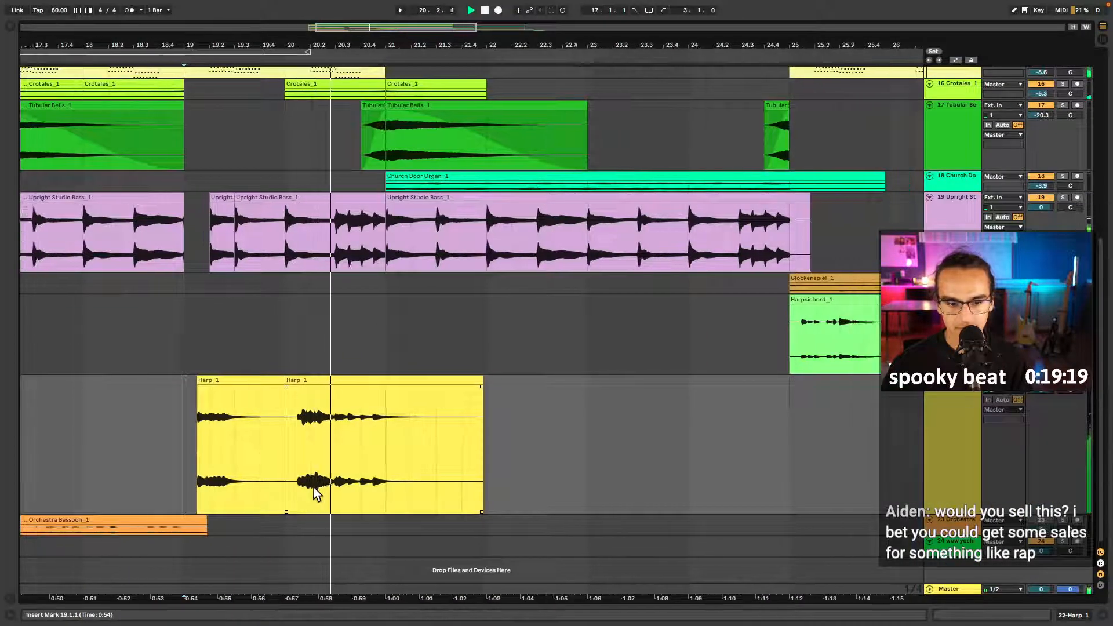
pyautogui.scroll(-5, 308, 489)
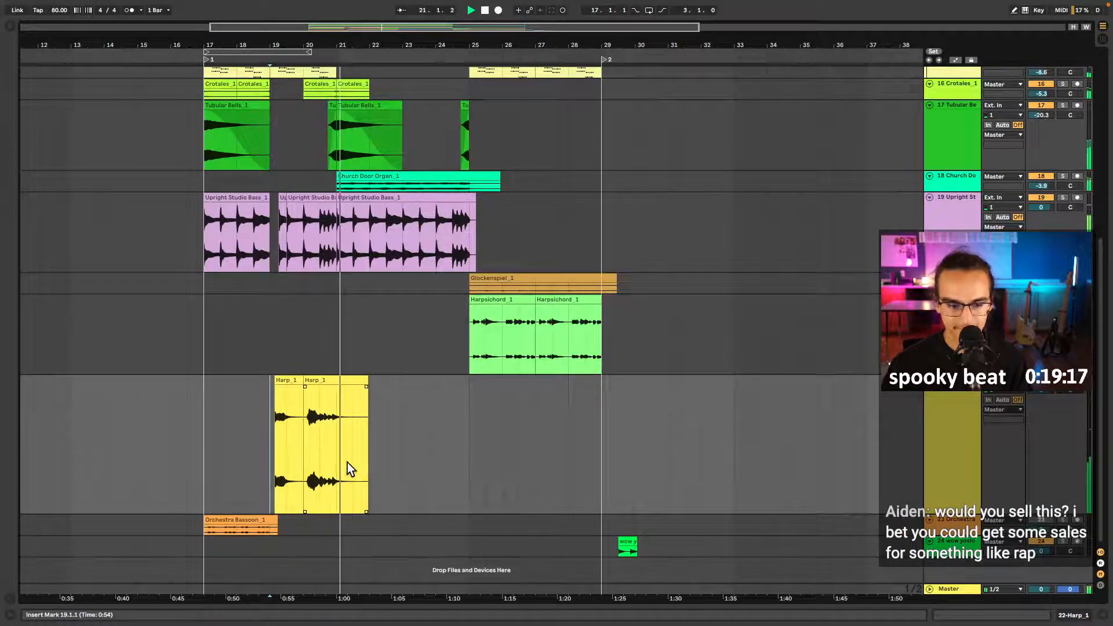
pyautogui.click(337, 451)
pyautogui.click(343, 395)
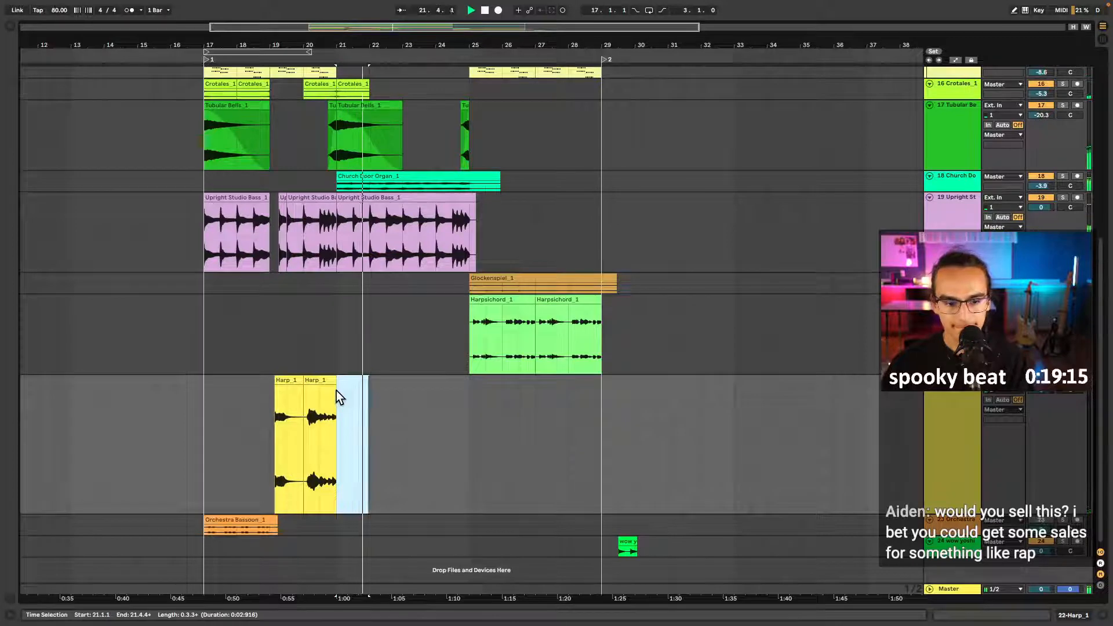
pyautogui.scroll(5, 336, 390)
pyautogui.press('Delete')
pyautogui.scroll(-5, 361, 447)
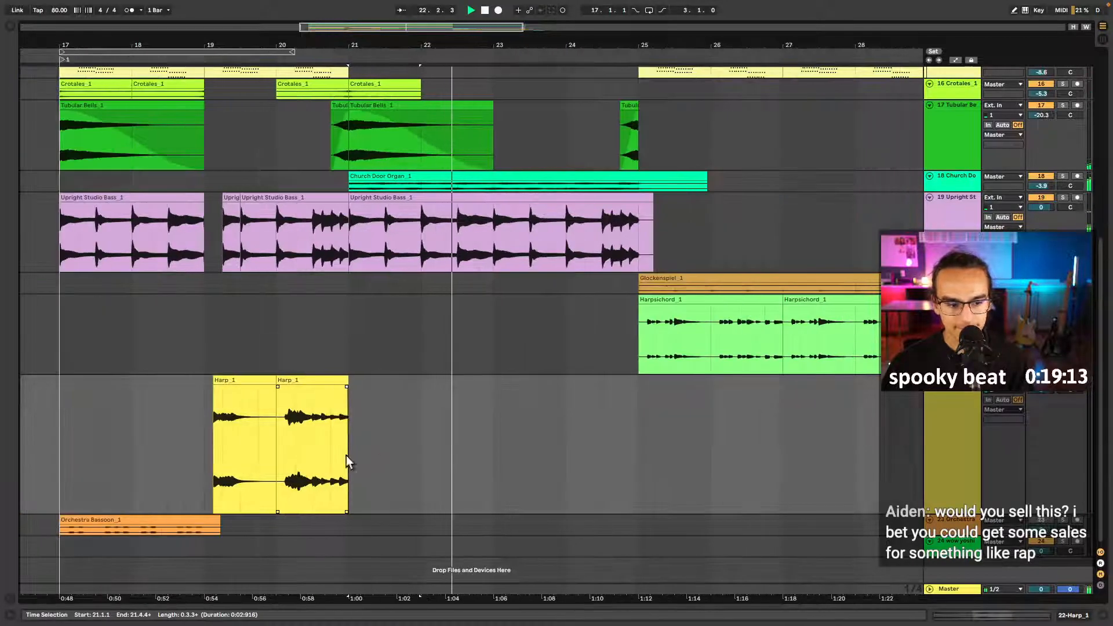
# - Solo the bassoon track and audition the Orchestra Bassoon_1 clip from bar 17
pyautogui.click(191, 522)
pyautogui.click(177, 521)
pyautogui.press('s')
pyautogui.press('space')
pyautogui.press('space')
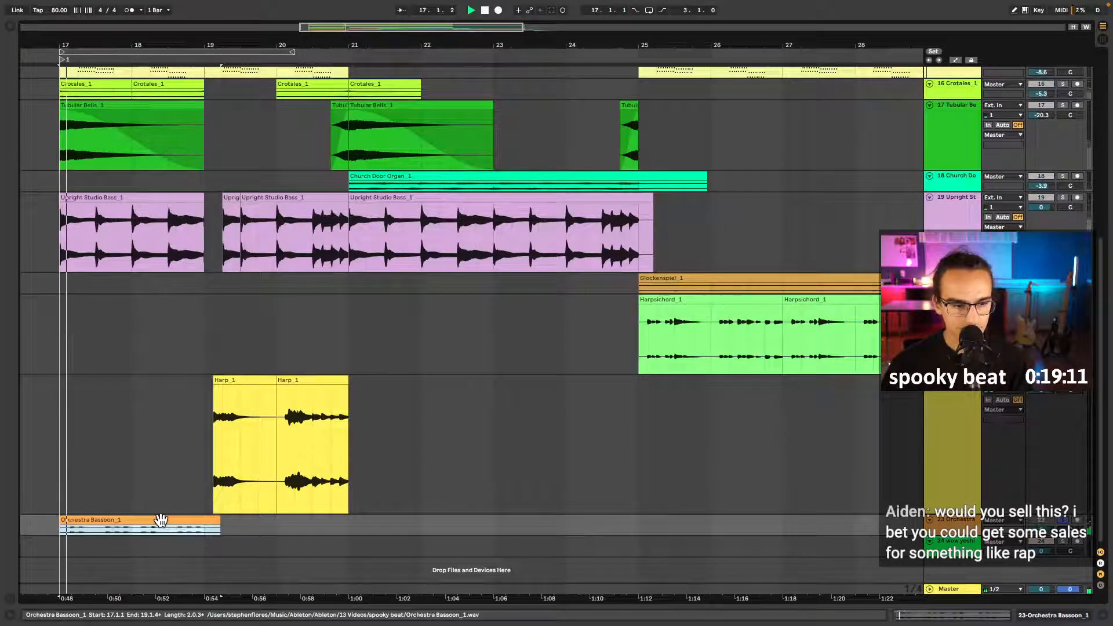
# - Take the bassoon track out of solo, activate it and play it with the other tracks from bar 17
pyautogui.press('s')
pyautogui.press('space')
pyautogui.press('space')
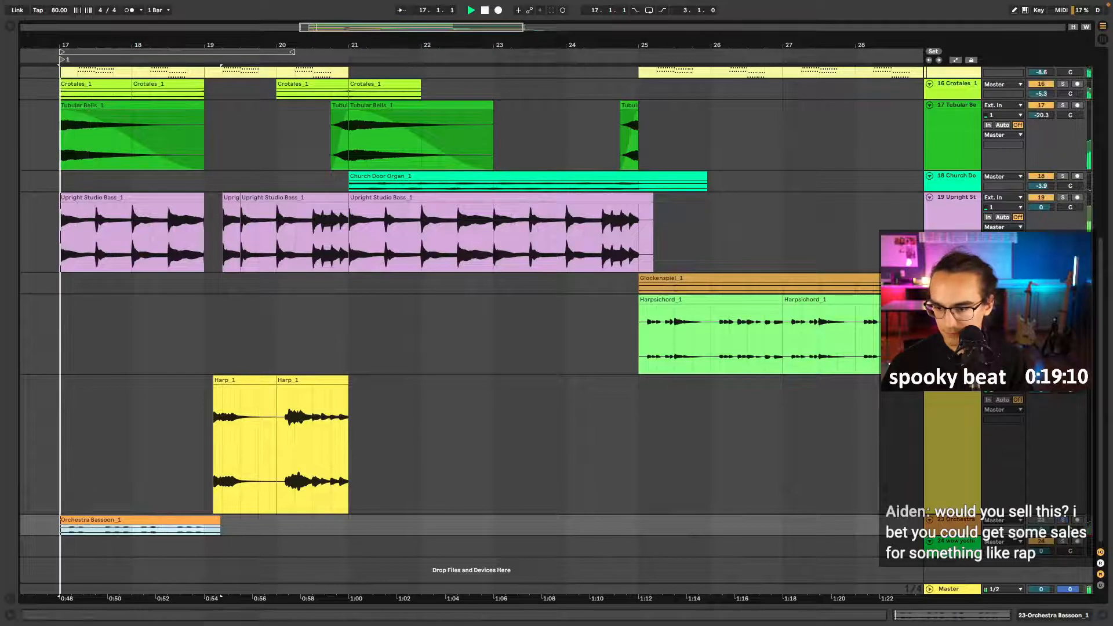
pyautogui.click(1041, 520)
pyautogui.press('space')
pyautogui.press('space')
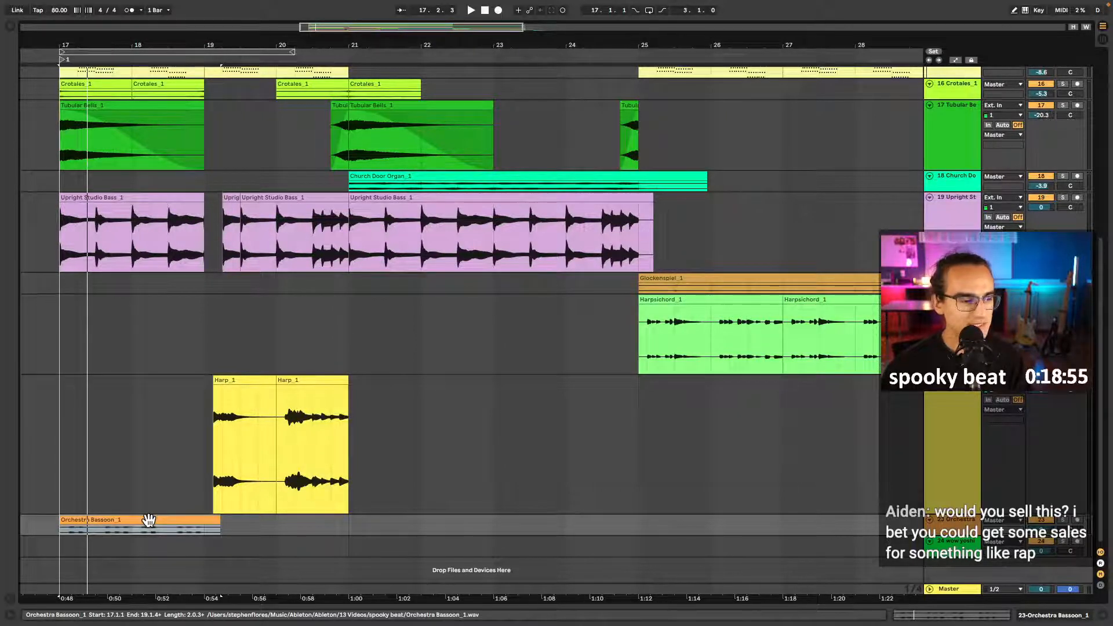
# - Move the Orchestra Bassoon_1 clip from bar 17 to bar 25
pyautogui.scroll(1, 148, 519)
pyautogui.scroll(-2, 137, 515)
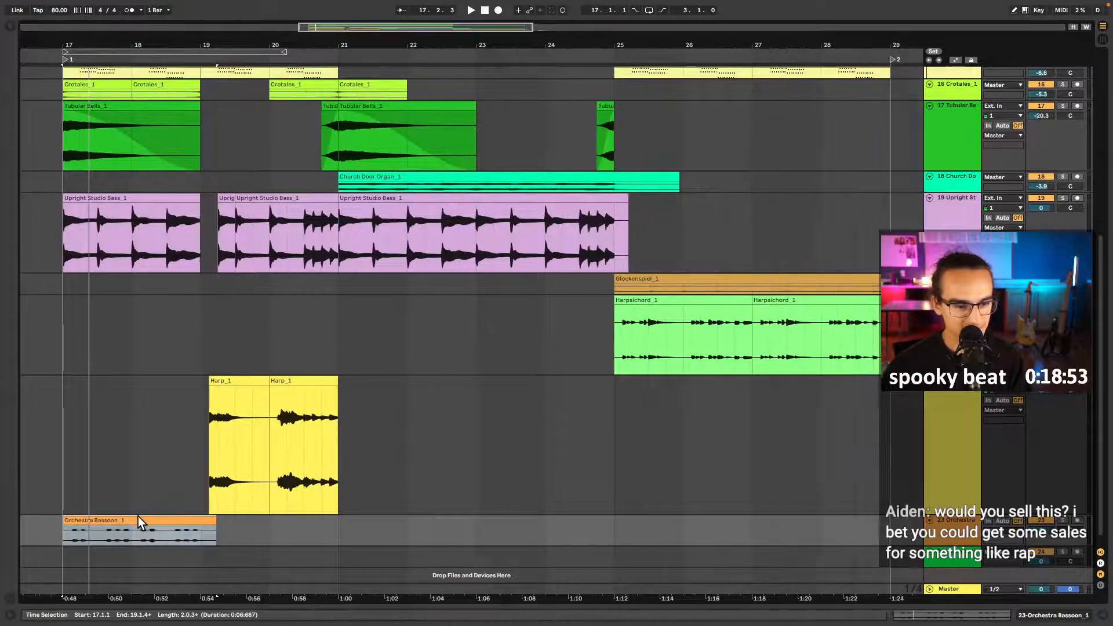
pyautogui.scroll(-2, 134, 515)
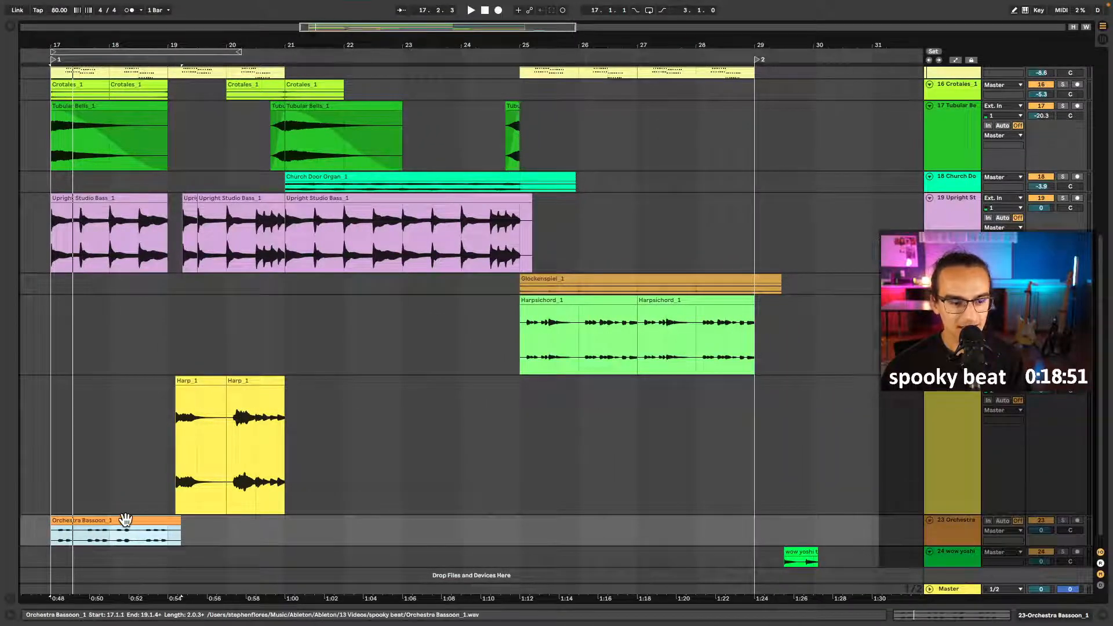
pyautogui.moveTo(97, 519); pyautogui.dragTo(565, 519)
pyautogui.scroll(-1, 563, 439)
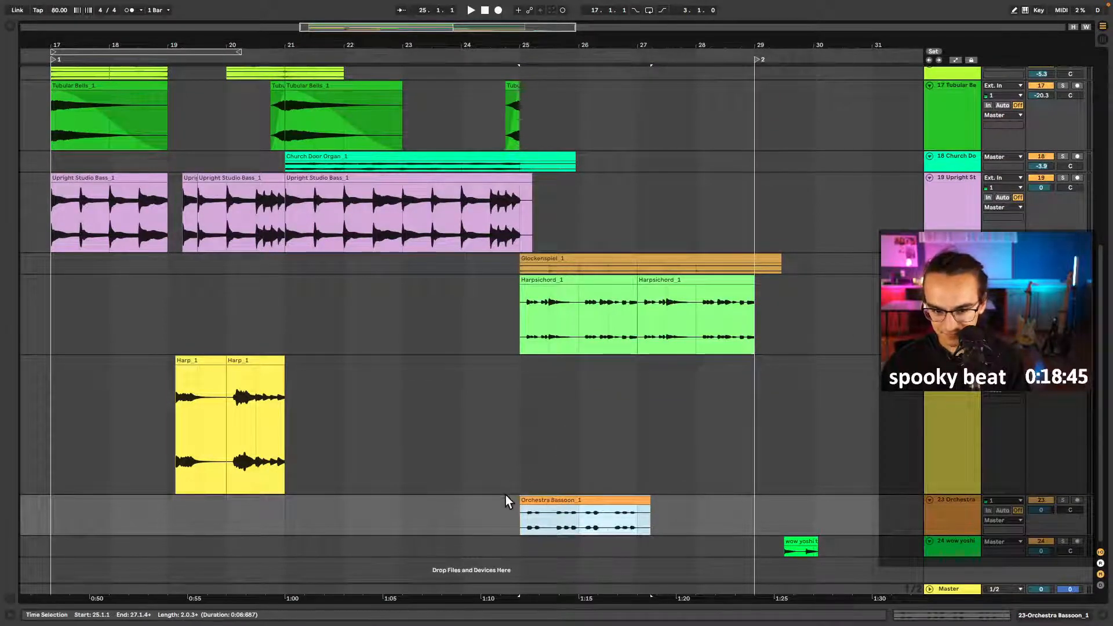
# - Play the Orchestra Bassoon_1 clip from bar 25 and place a copy of it at bar 27
pyautogui.click(517, 520)
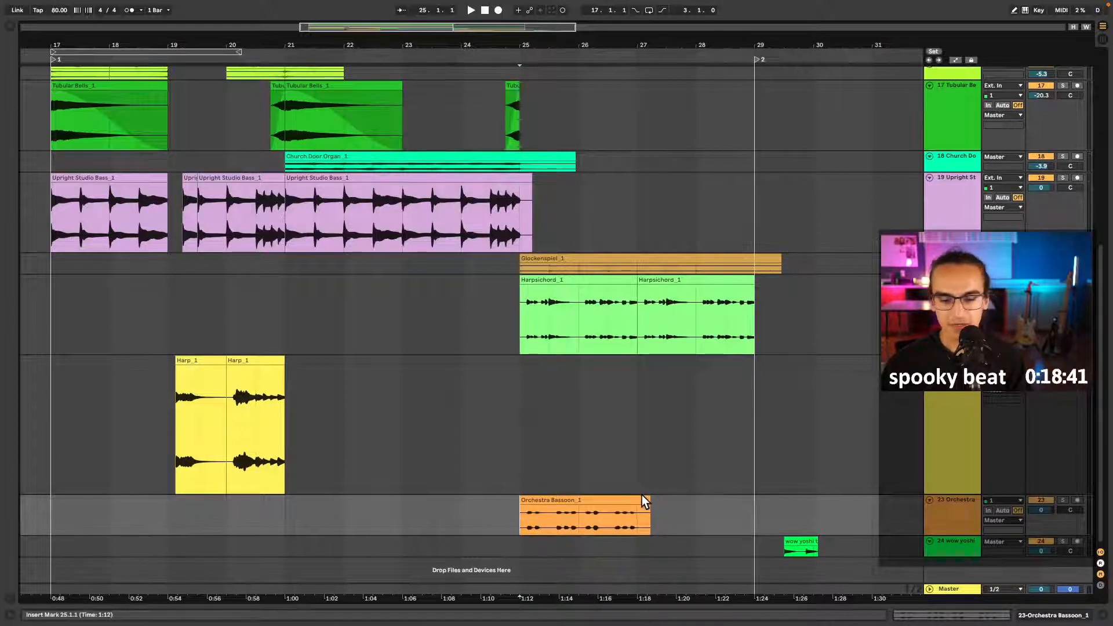
pyautogui.click(537, 507)
pyautogui.press('space')
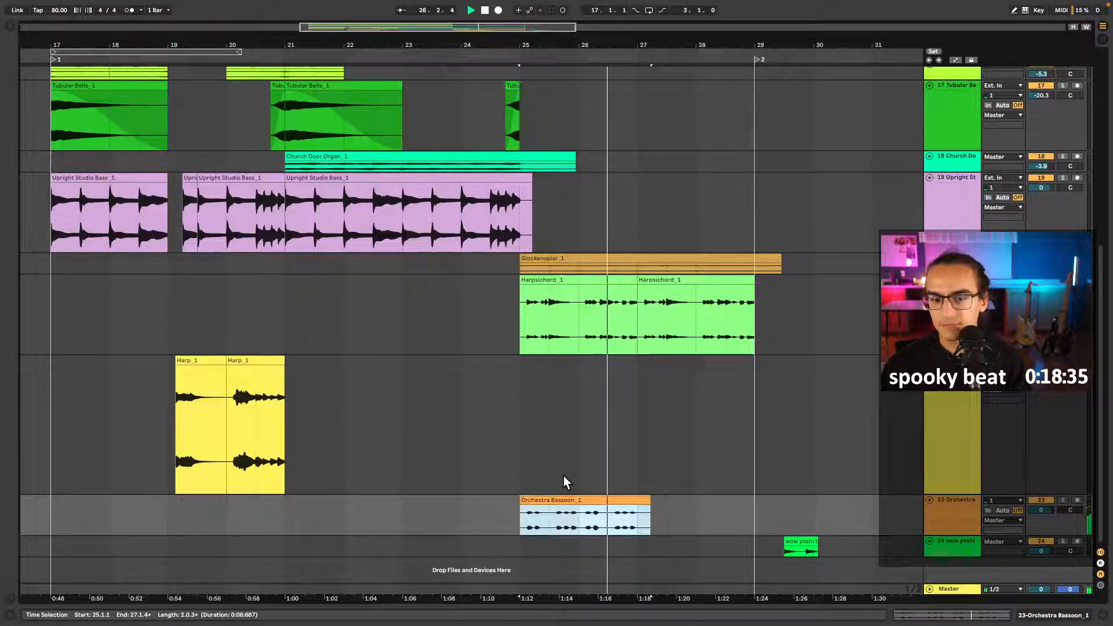
pyautogui.moveTo(572, 499); pyautogui.dragTo(693, 511)
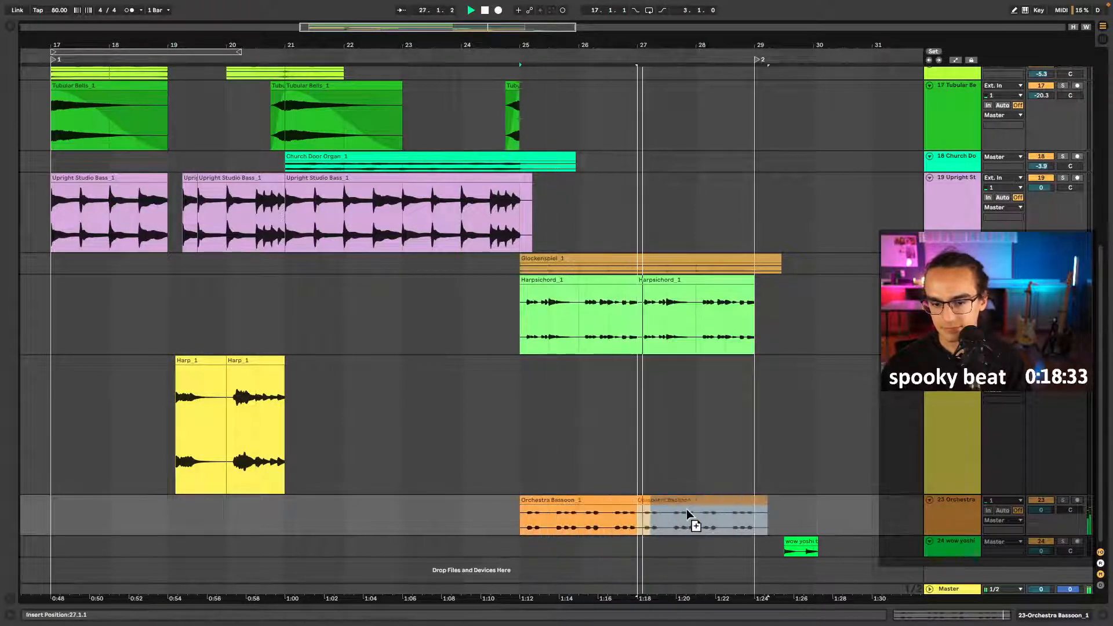
pyautogui.press('space')
# - Solo the bassoon track and play the end of its first clip from 26.4.1 into the copy
pyautogui.click(599, 526)
pyautogui.press('+')
pyautogui.press('+')
pyautogui.press('+')
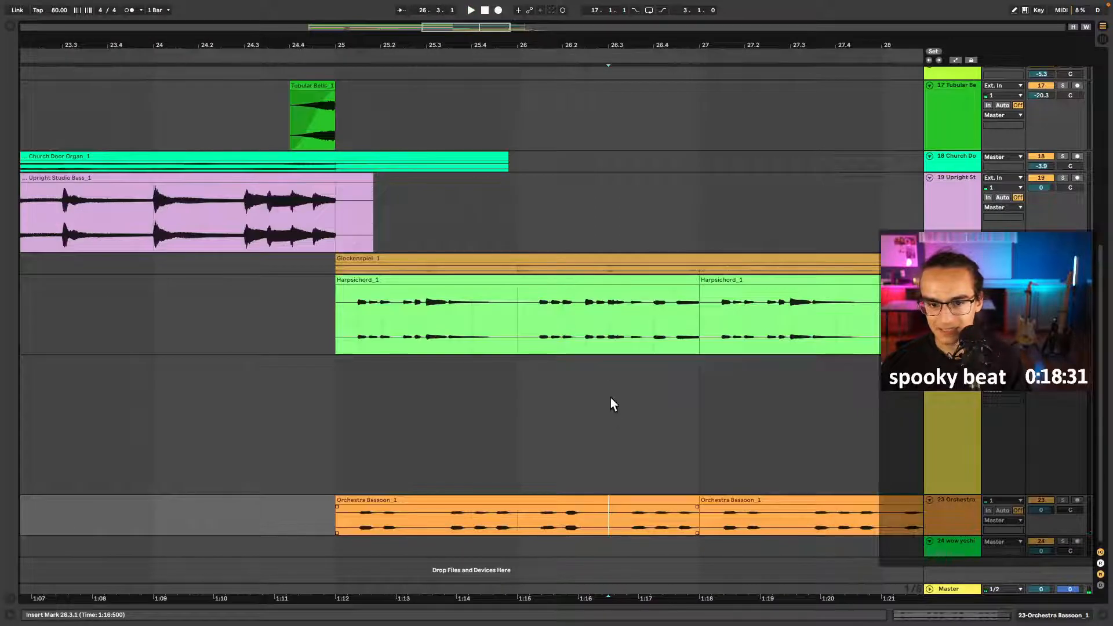
pyautogui.click(613, 343)
pyautogui.click(604, 515)
pyautogui.press('space')
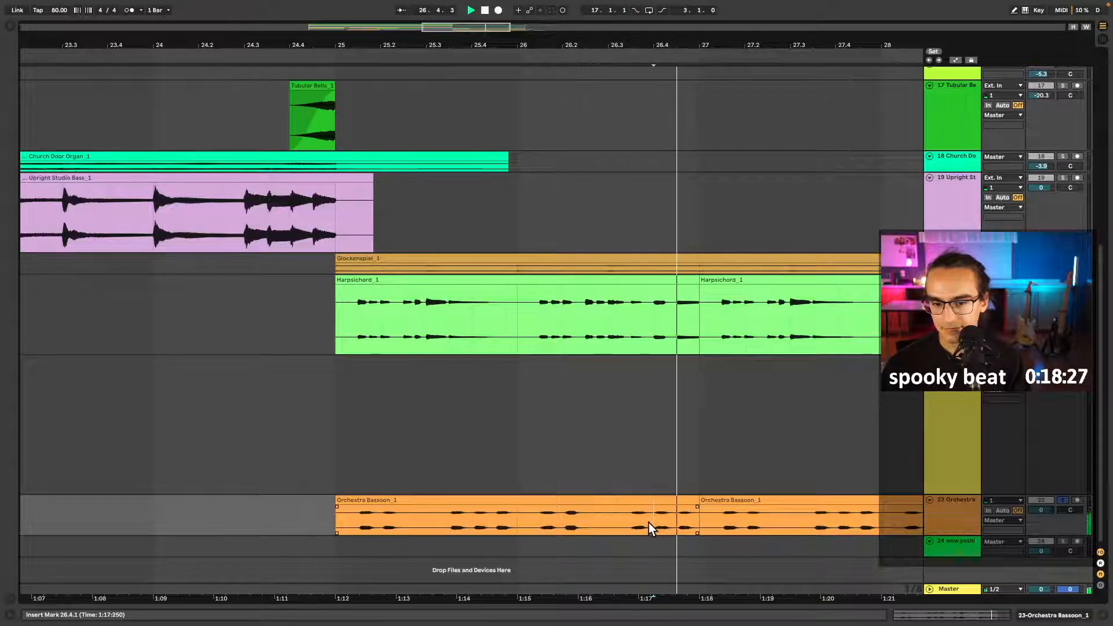
# - Split the first Orchestra Bassoon_1 clip at 26.4.1 and 26.4.3 and open the sample settings of the piece between
pyautogui.moveTo(659, 524); pyautogui.dragTo(672, 520)
pyautogui.hotkey('ctrl', 'e')
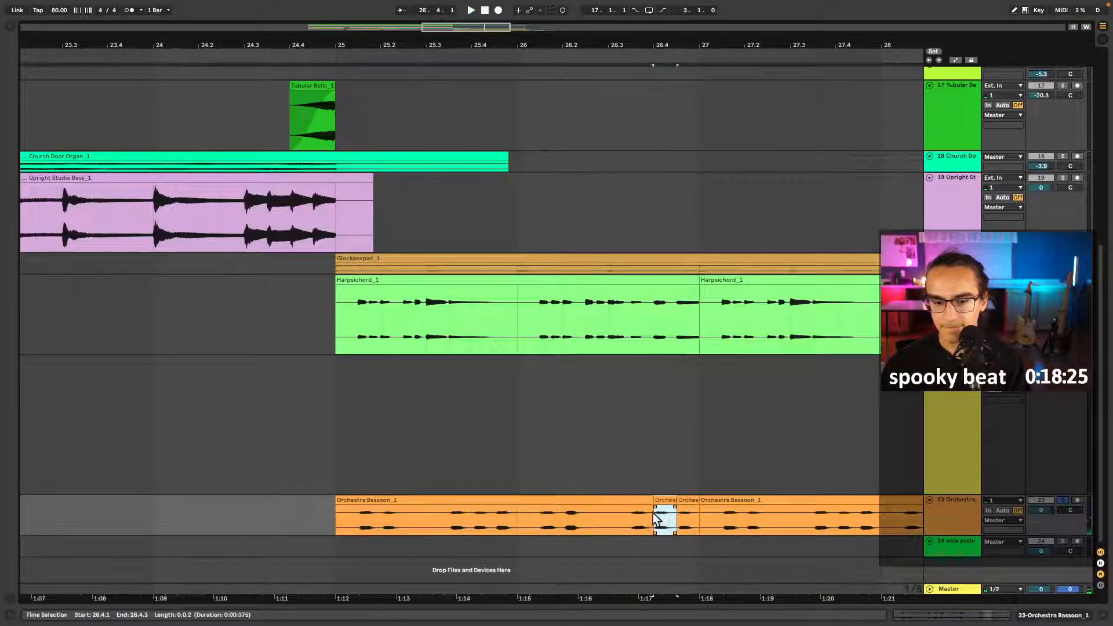
pyautogui.doubleClick(662, 520)
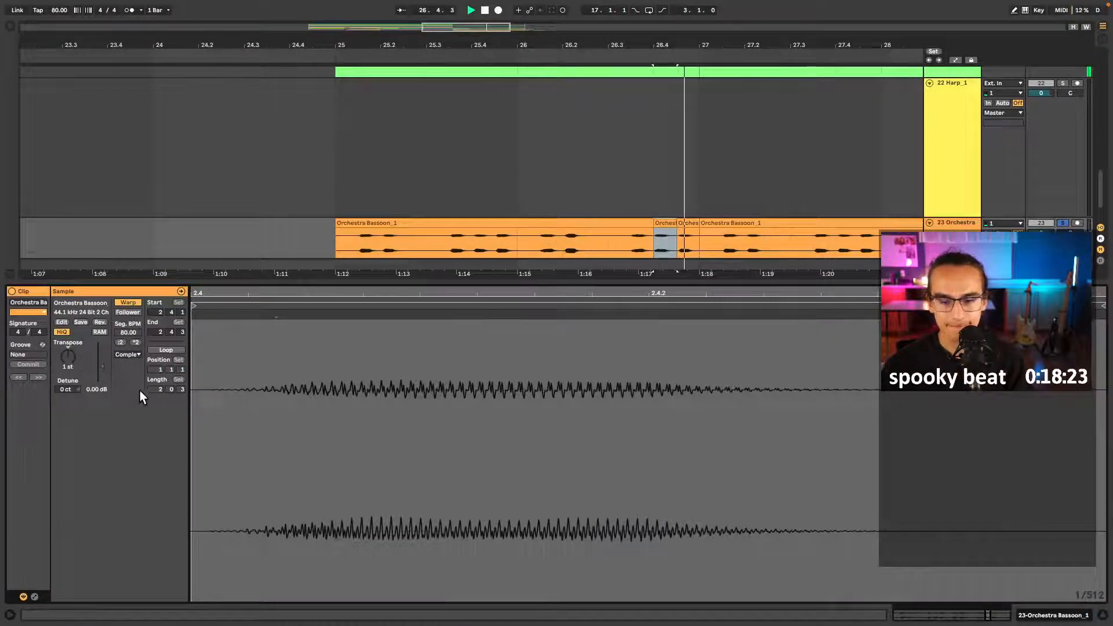
pyautogui.hotkey('shift', 'Tab')
# - Duplicate the split bassoon pieces from bars 25 to 27 onto bar 27 and delete the remainder from 29.1.1 to 29.3.1
pyautogui.scroll(-4, 677, 401)
pyautogui.click(684, 380)
pyautogui.keyDown('shift'); pyautogui.click(641, 381); pyautogui.keyUp('shift')
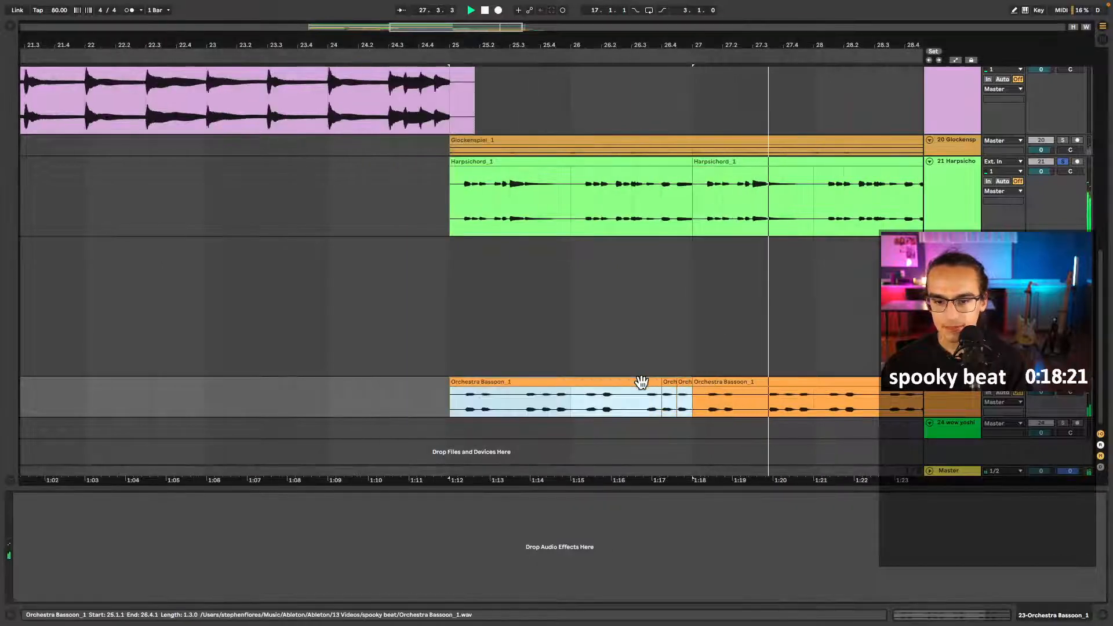
pyautogui.press('super+d')
pyautogui.hscroll(4, 637, 402)
pyautogui.moveTo(787, 395); pyautogui.dragTo(733, 393)
pyautogui.press('Delete')
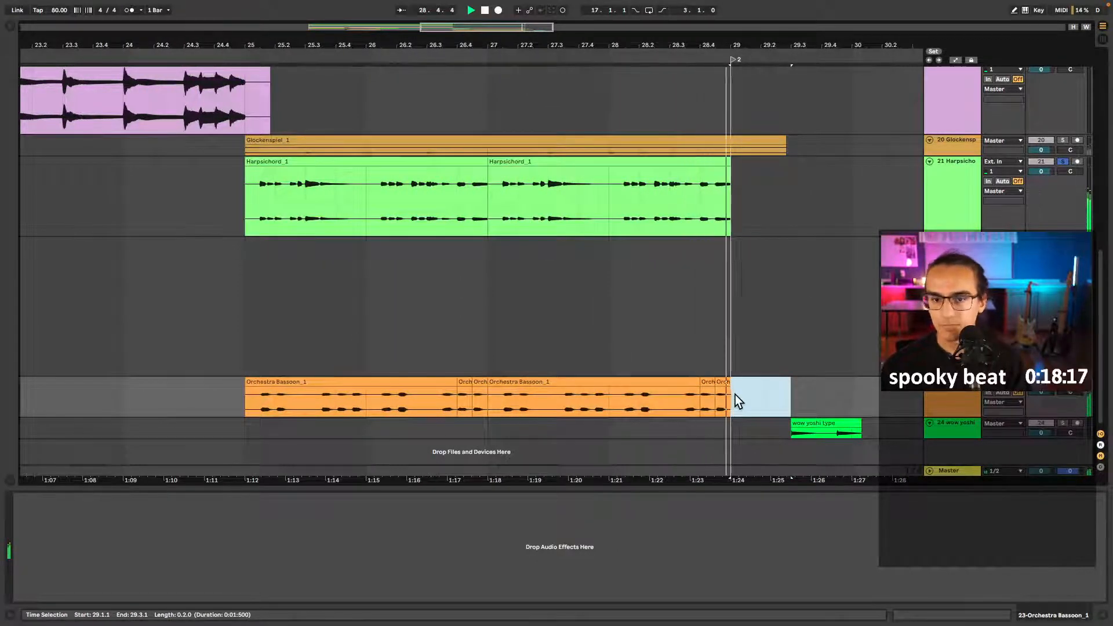
# - Play the end of the duplicated bassoon part repeatedly, starting around 28.3.3 and 28.4.1
pyautogui.press('space')
pyautogui.click(723, 382)
pyautogui.click(690, 399)
pyautogui.press('space')
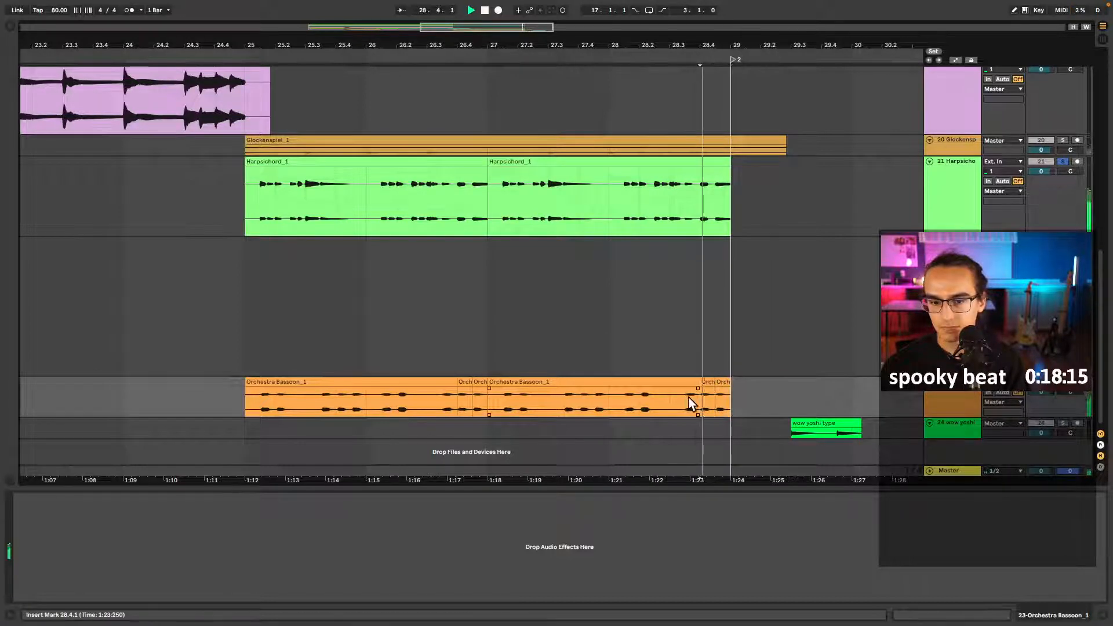
pyautogui.click(676, 404)
pyautogui.press('space')
pyautogui.press('space')
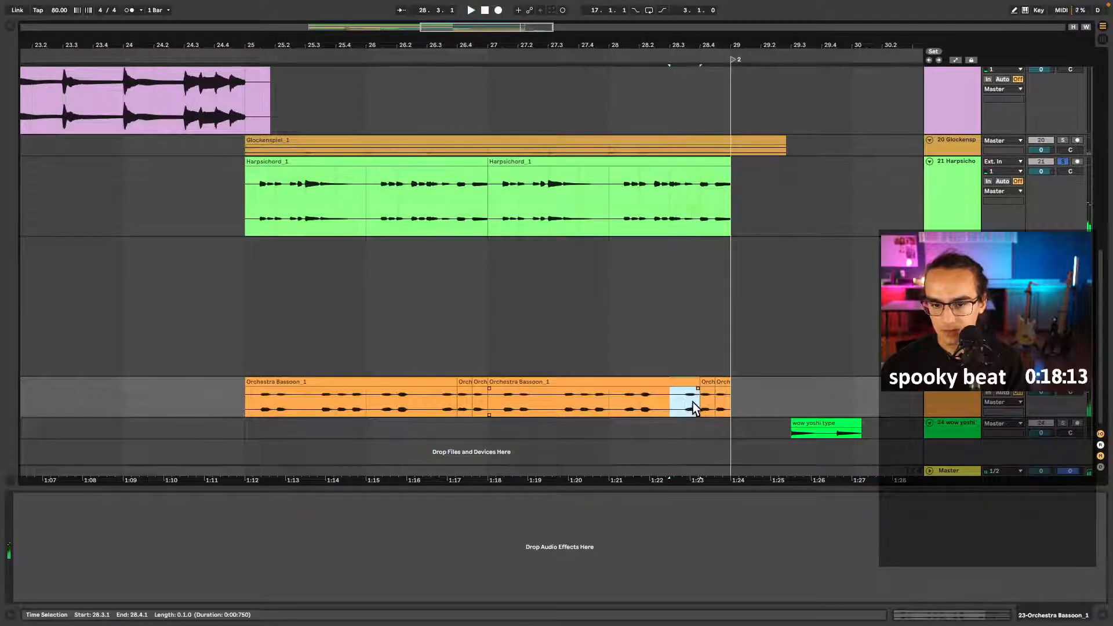
pyautogui.moveTo(729, 398); pyautogui.dragTo(718, 401)
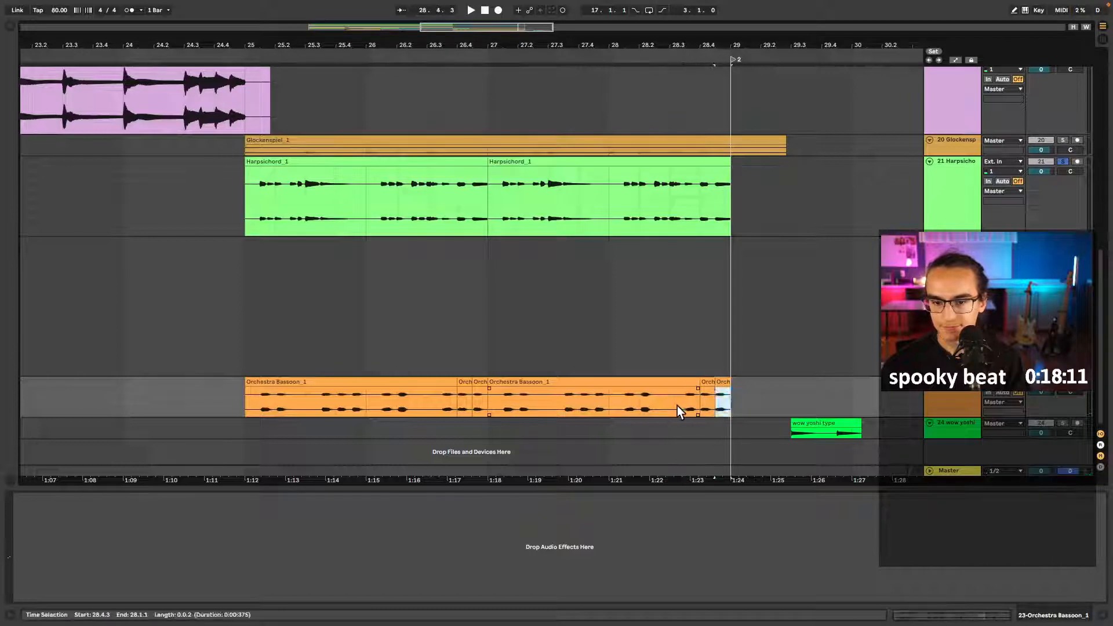
pyautogui.click(677, 406)
pyautogui.press('space')
pyautogui.scroll(-3, 652, 400)
pyautogui.press('space')
# - Fit the track heights to the arrangement view and look over all the clips between bars 17 and 29
pyautogui.scroll(-3, 653, 400)
pyautogui.hscroll(-3, 486, 398)
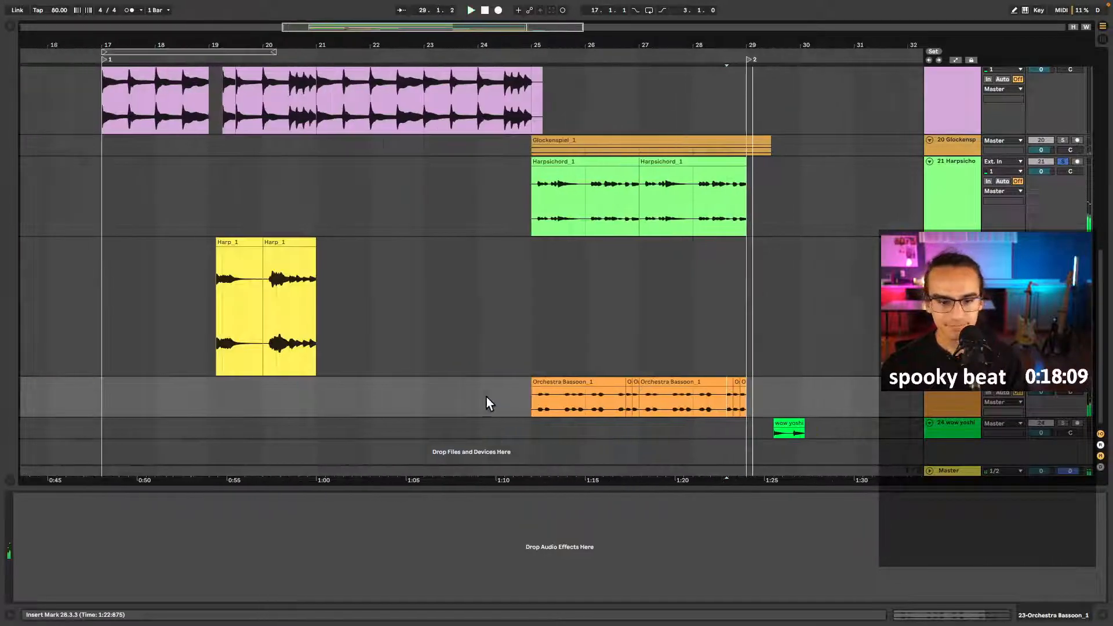
pyautogui.scroll(-3, 463, 408)
pyautogui.press('h')
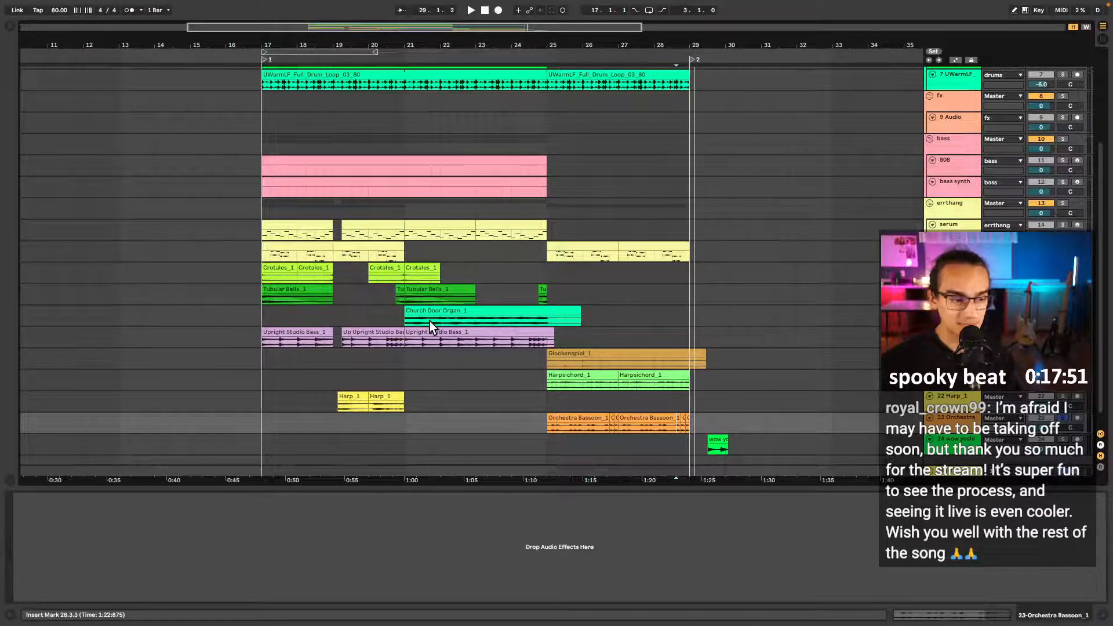
pyautogui.click(409, 401)
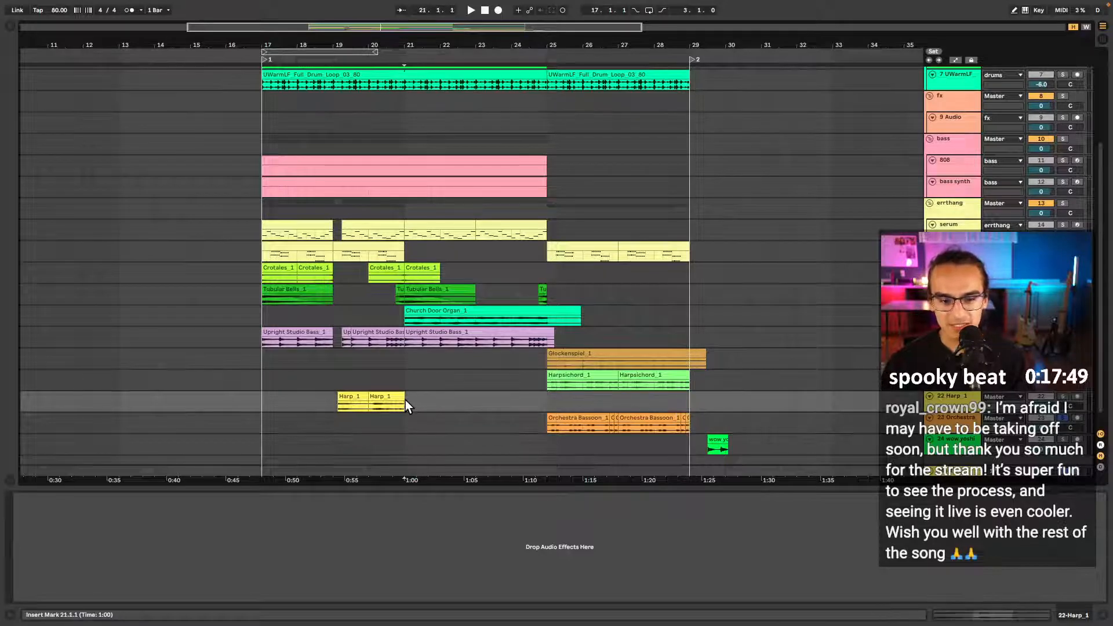
pyautogui.click(265, 381)
pyautogui.scroll(3, 557, 356)
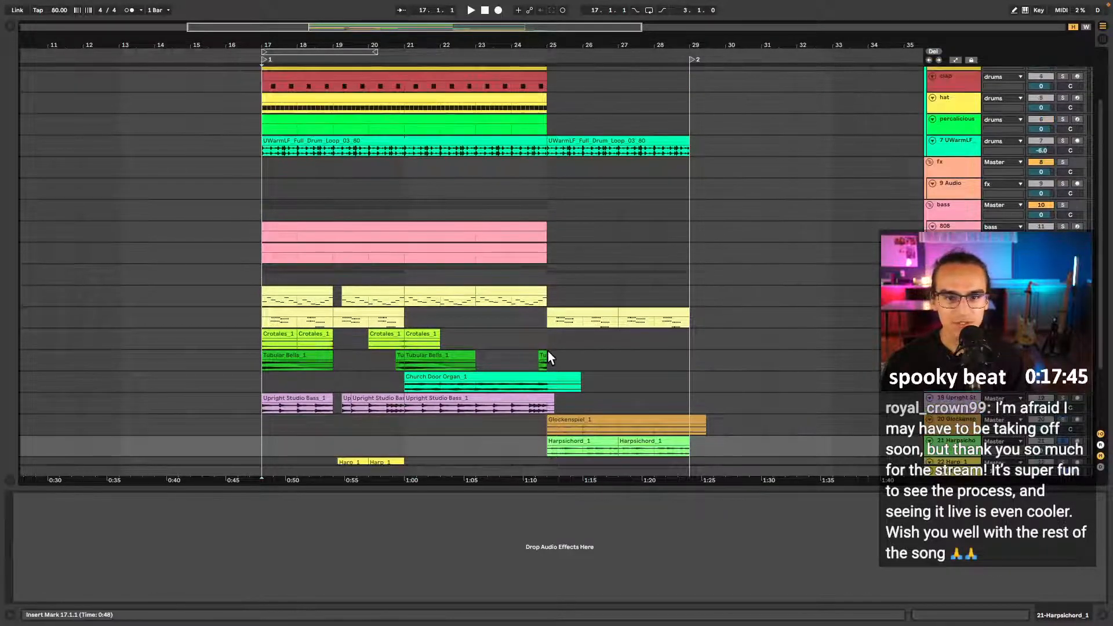
pyautogui.scroll(-4, 767, 298)
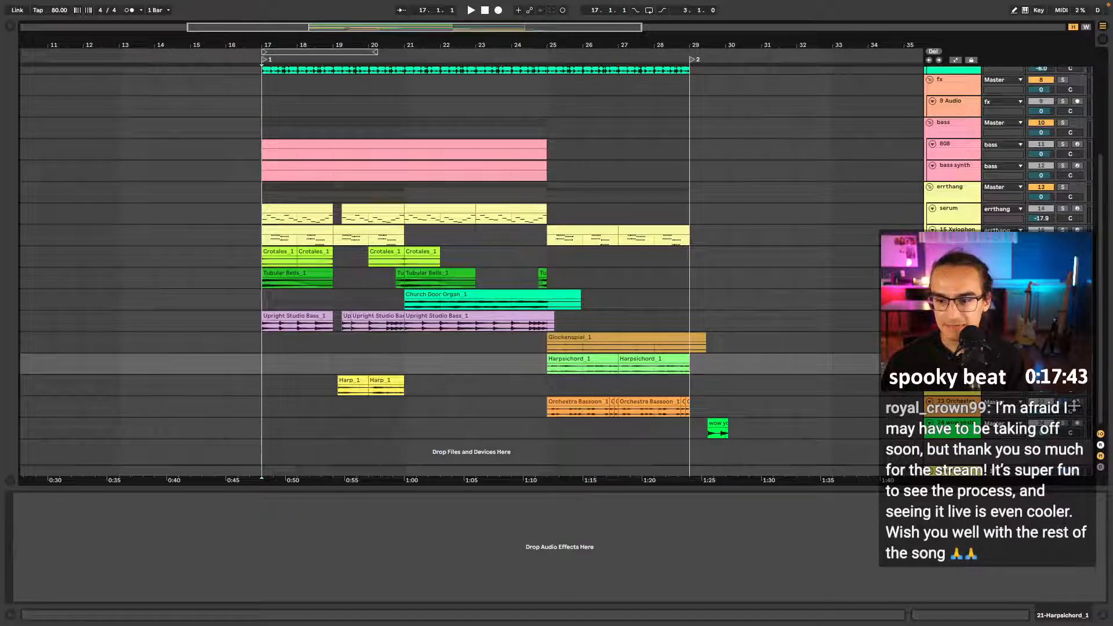
# - Move the wow yoshi type clip to bar 16 and play it leading into bar 17
pyautogui.moveTo(716, 424); pyautogui.dragTo(233, 423)
pyautogui.press('space')
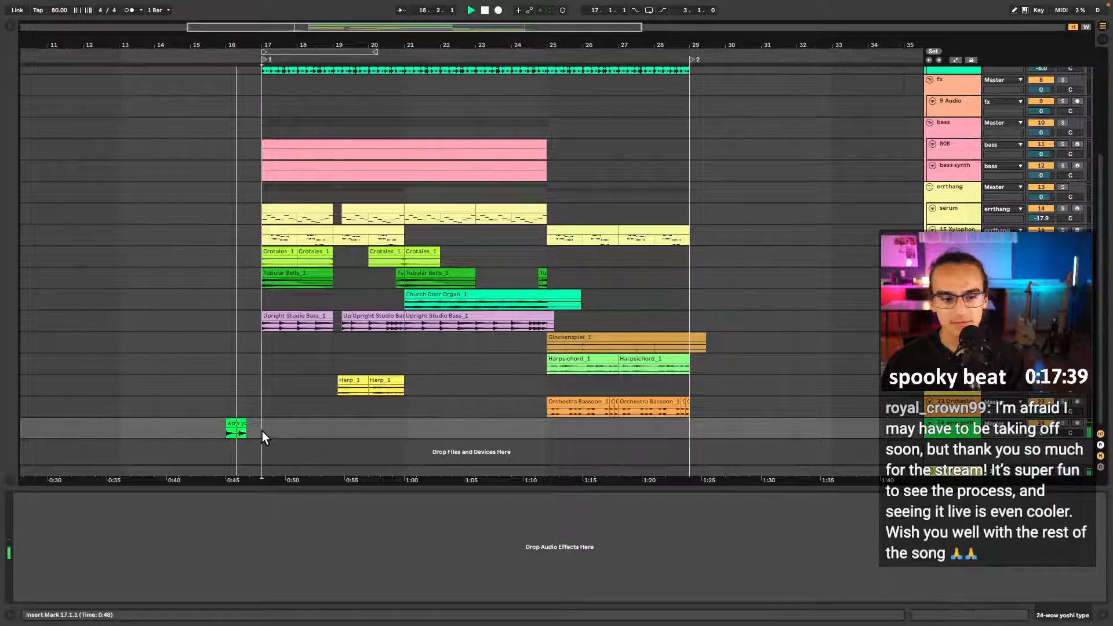
pyautogui.press('space')
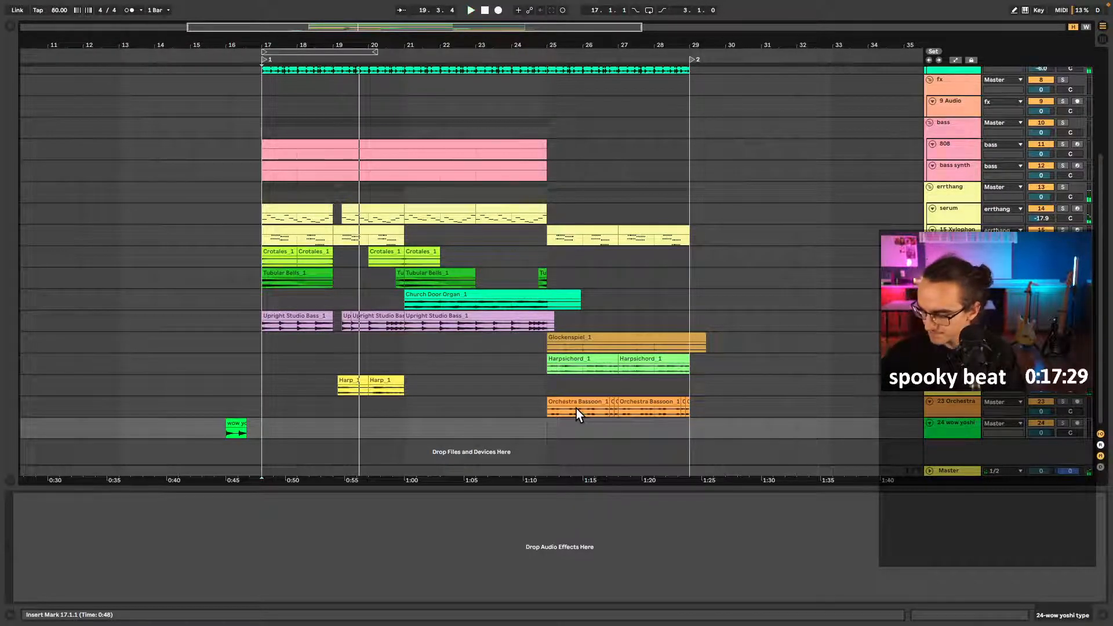
# - Move the two Harp_1 clips to bar 21, play them with the beat and duplicate them at bar 23
pyautogui.moveTo(338, 381); pyautogui.dragTo(404, 390)
pyautogui.click(385, 380)
pyautogui.press('space')
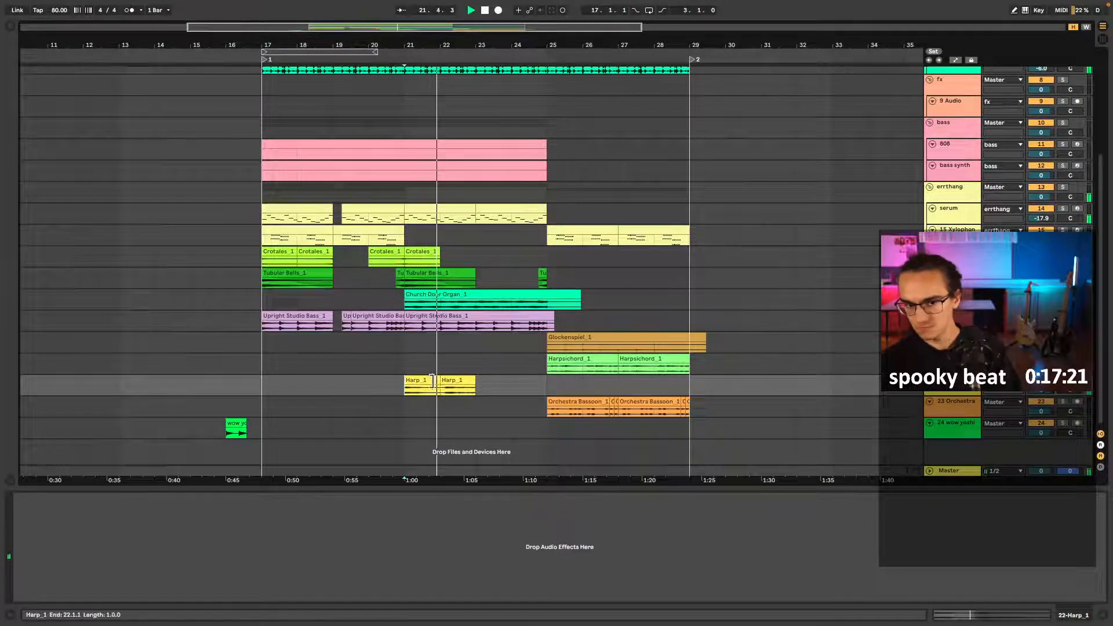
pyautogui.hotkey('ctrl', 'd')
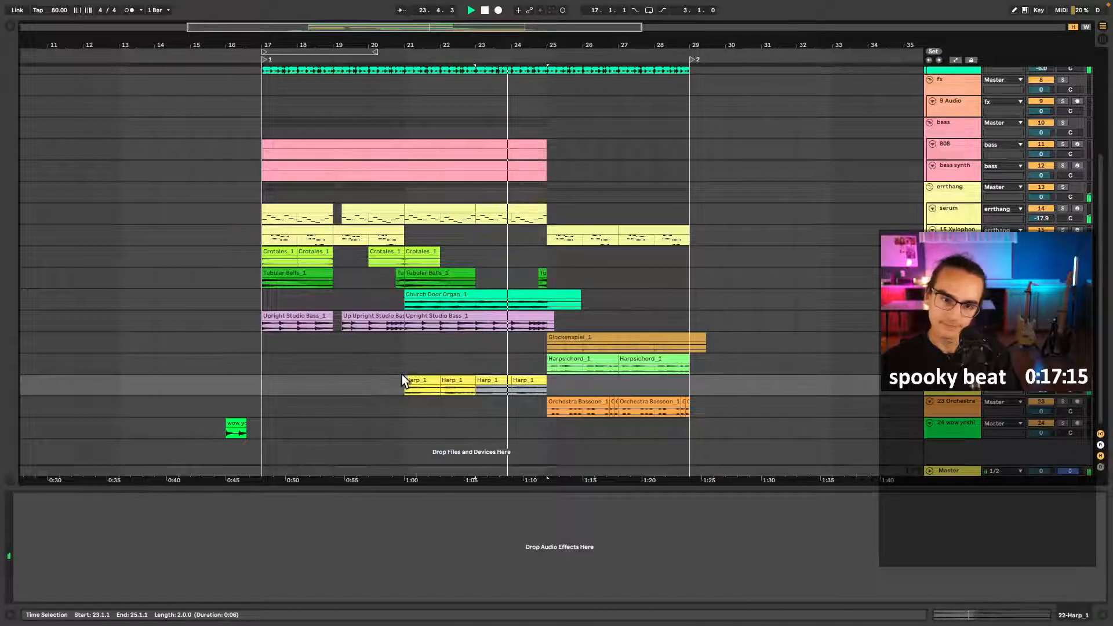
# - Shorten the harp clips at bars 21 and 23 to three beats and shift them to start at 21.2.1 and 23.2.1
pyautogui.scroll(4, 436, 386)
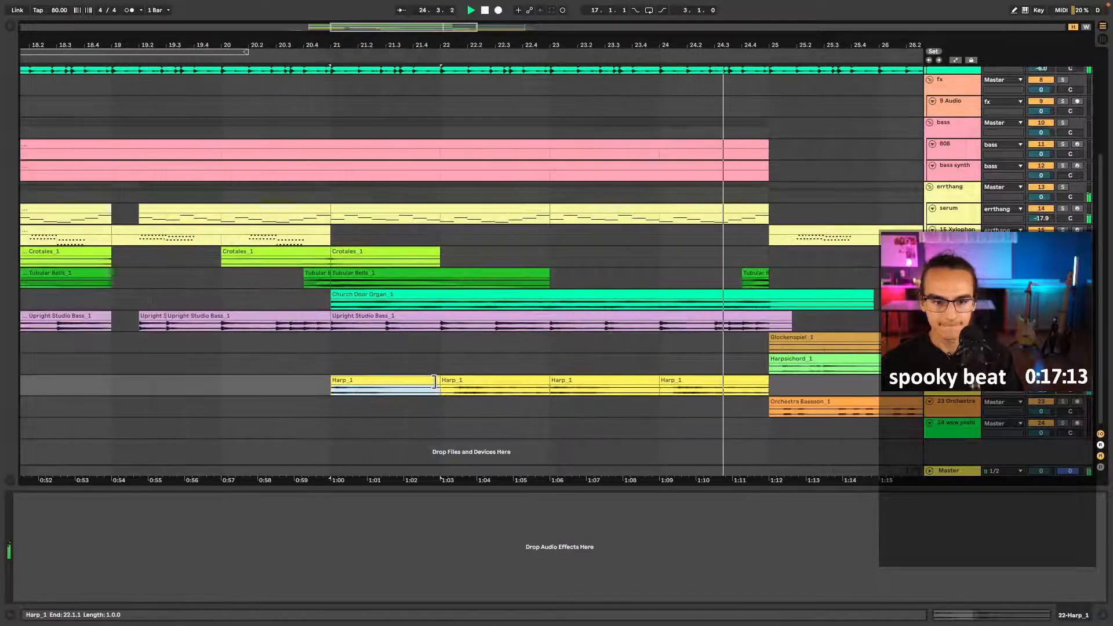
pyautogui.moveTo(435, 382); pyautogui.dragTo(400, 381)
pyautogui.click(333, 391)
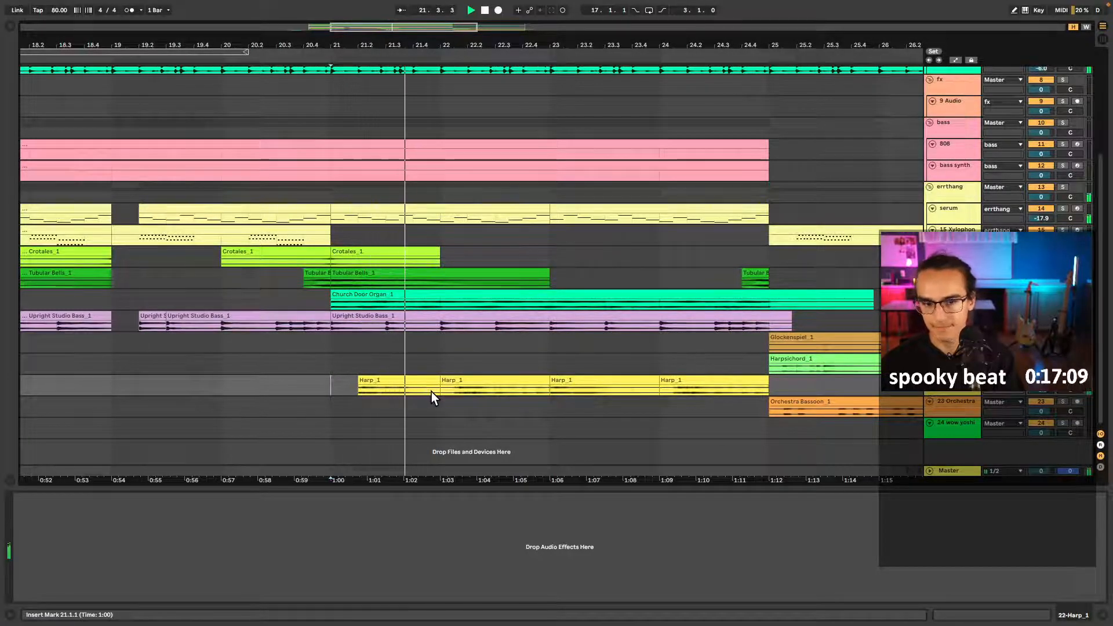
pyautogui.scroll(-1, 440, 392)
pyautogui.click(629, 389)
pyautogui.press('super+e')
pyautogui.moveTo(594, 379); pyautogui.dragTo(616, 382)
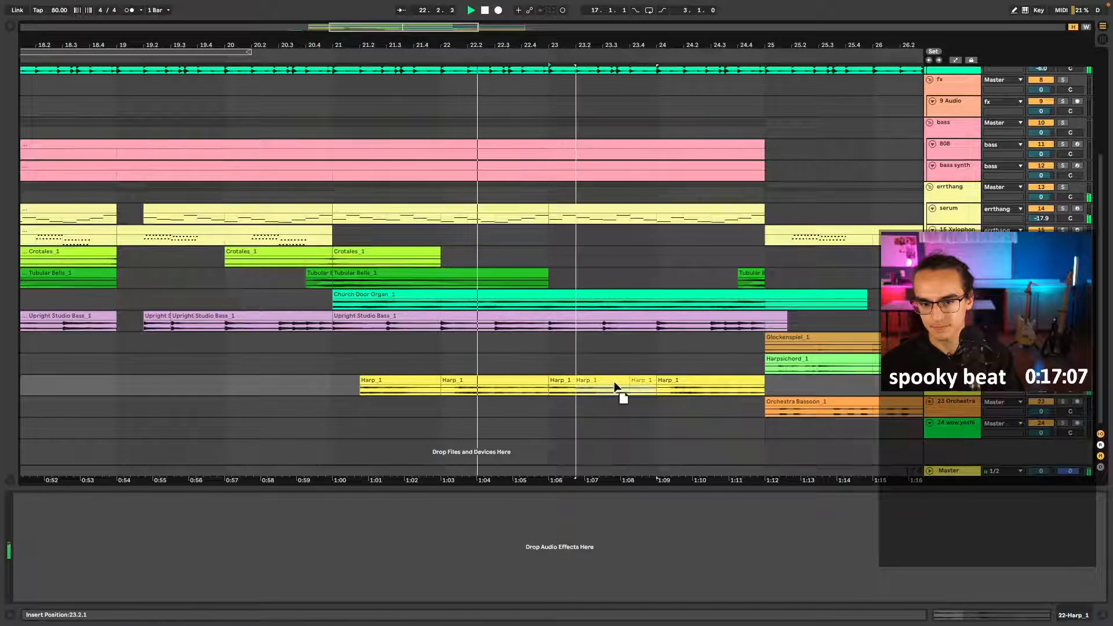
pyautogui.scroll(-2, 593, 391)
pyautogui.moveTo(1039, 391); pyautogui.dragTo(1038, 382)
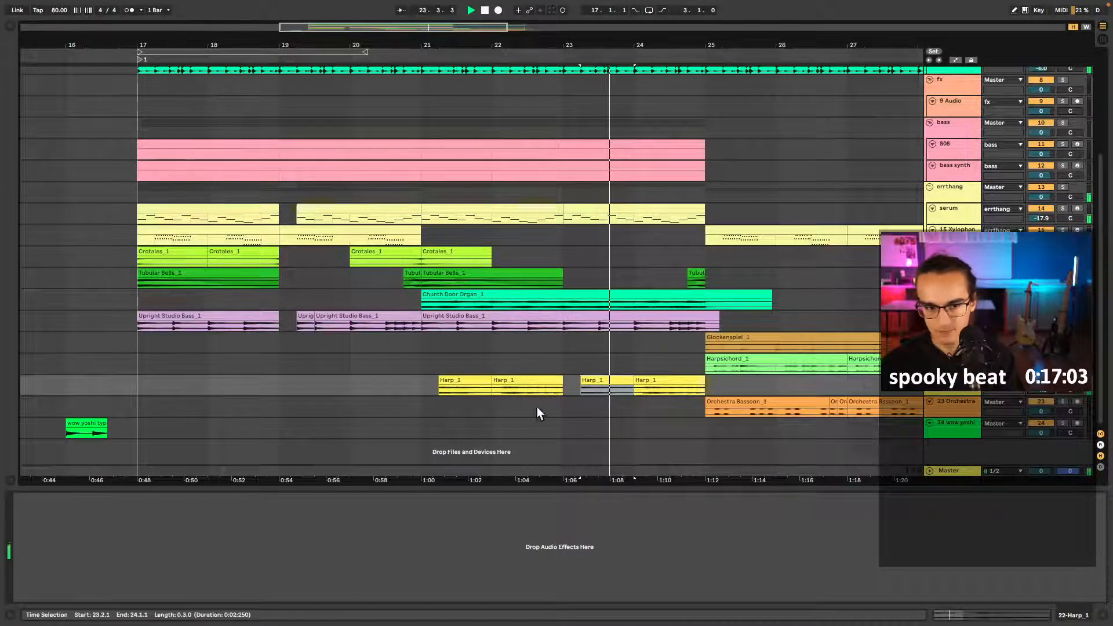
# - Move the shortened harp clips to 21.1.3 and 23.1.3 and play from bar 21
pyautogui.click(420, 387)
pyautogui.moveTo(456, 380); pyautogui.dragTo(446, 380)
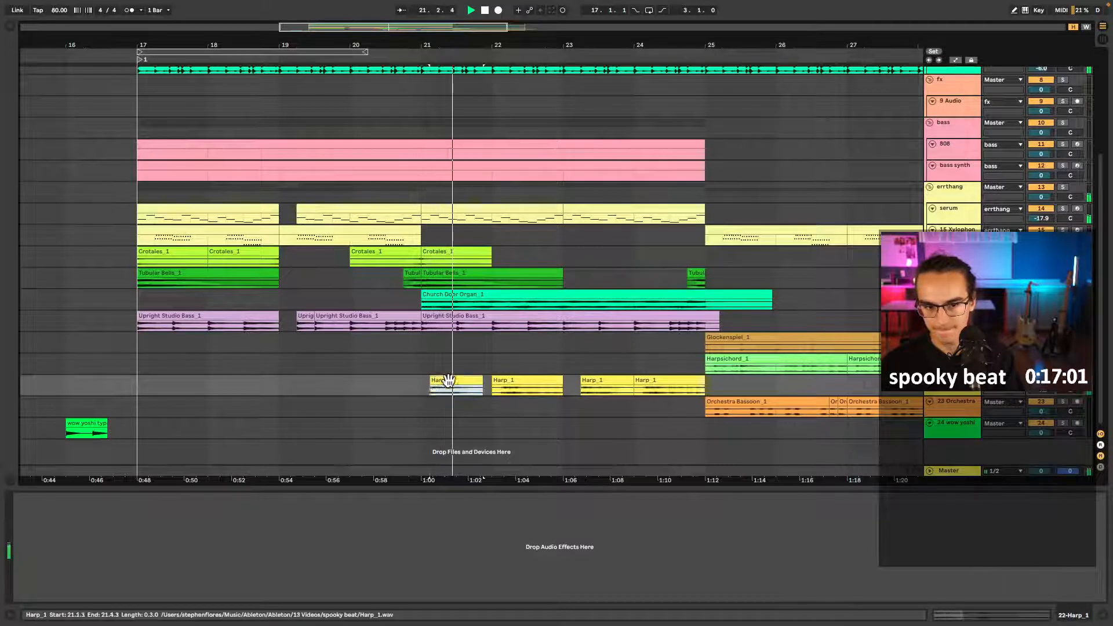
pyautogui.click(433, 389)
pyautogui.press('space')
pyautogui.press('space')
pyautogui.moveTo(609, 380); pyautogui.dragTo(598, 383)
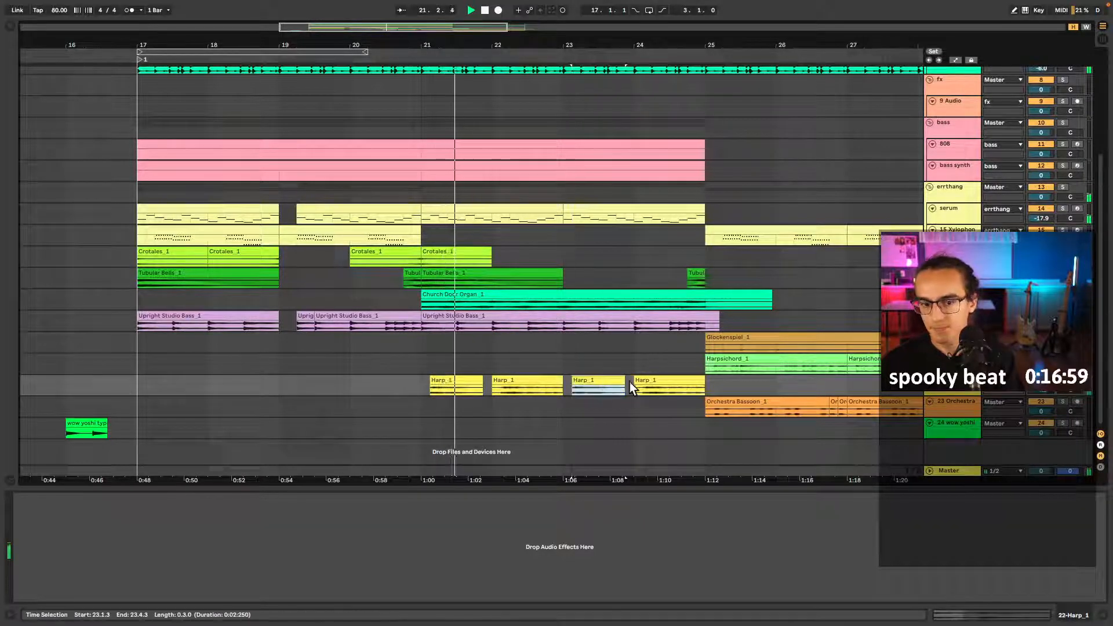
# - Undo the harp shifts, trims, duplication and move until both clips are back in bars 19 and 20
pyautogui.hotkey('ctrl', 'z')
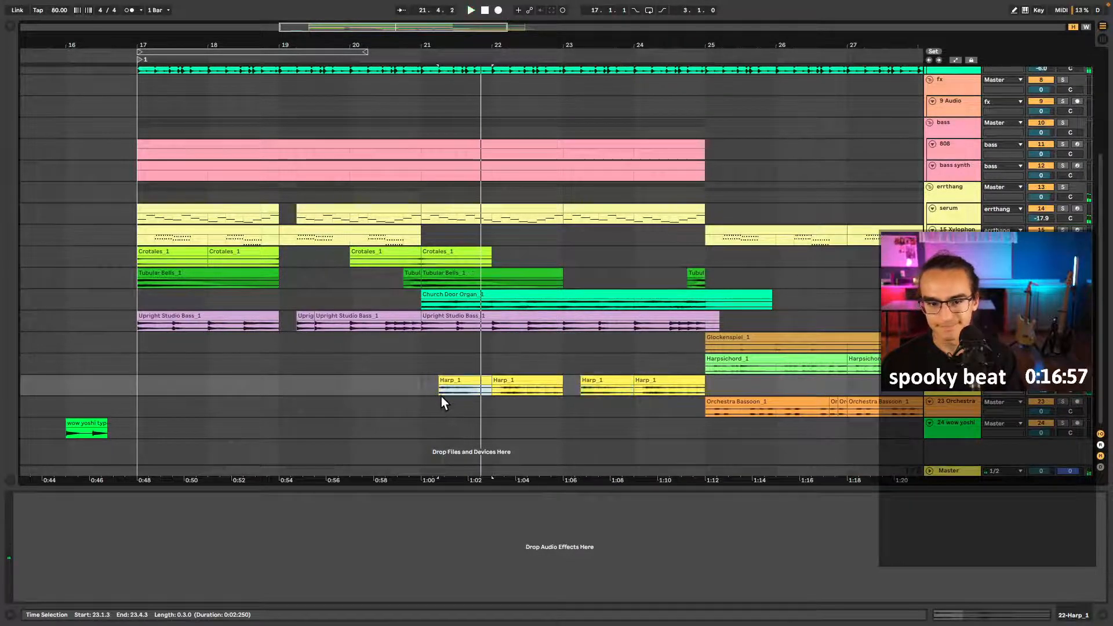
pyautogui.hotkey('ctrl', 'z')
pyautogui.hotkey('ctrl', 'z')
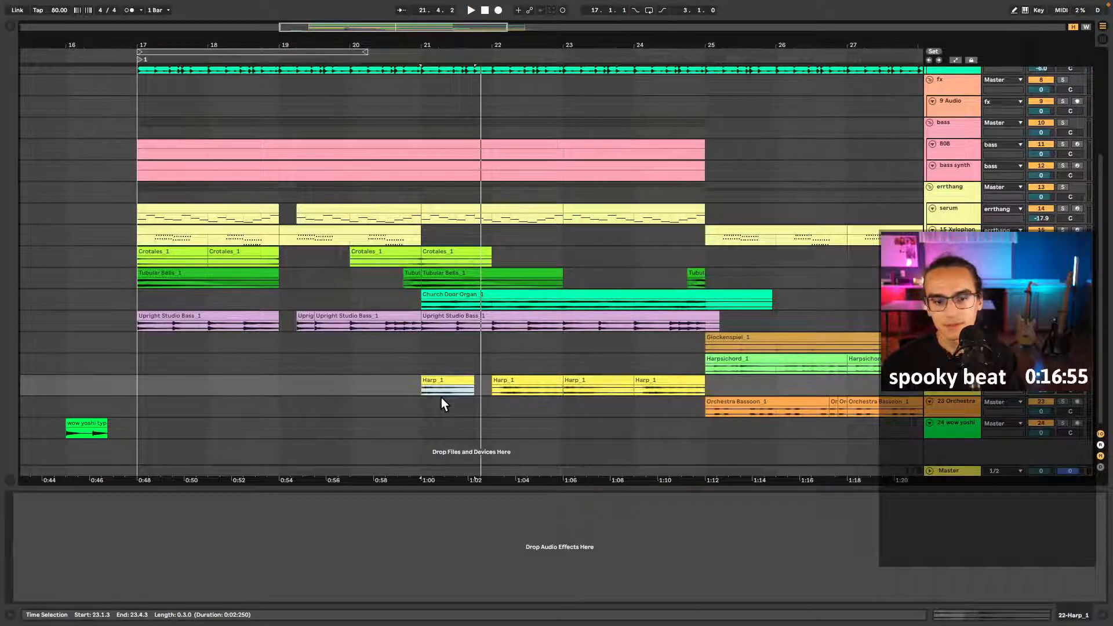
pyautogui.hotkey('ctrl', 'z')
pyautogui.hotkey('ctrl', 'z')
pyautogui.hotkey('ctrl', 'z')
pyautogui.hotkey('ctrl', 'z')
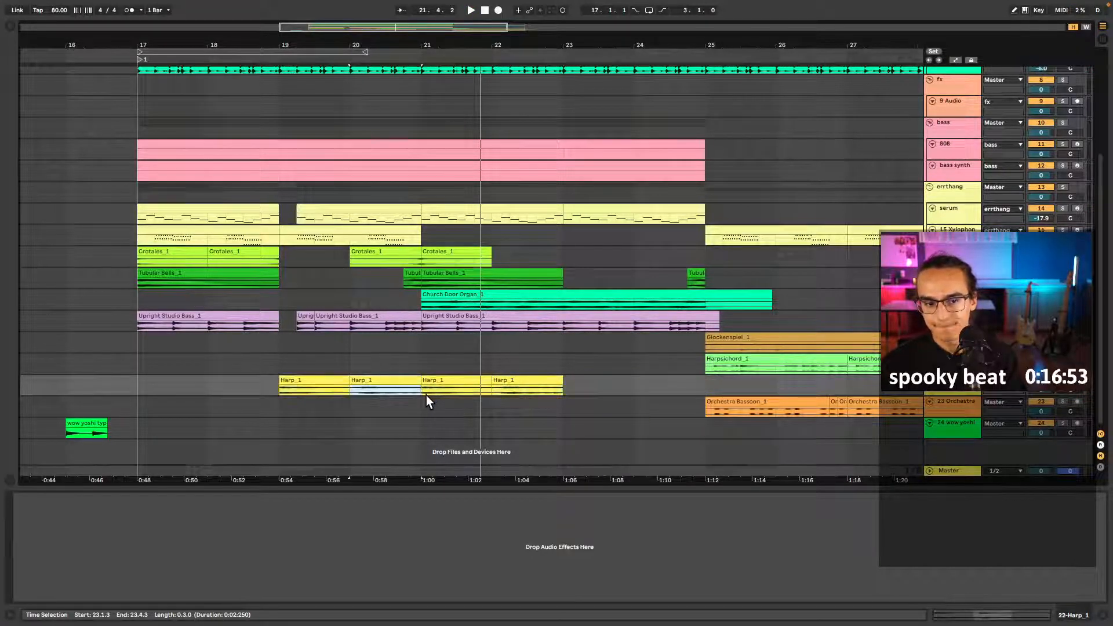
pyautogui.hotkey('ctrl', 'z')
# - Cut the harp section from bar 19 to bar 21 including its leading gap, paste it at bar 21 and duplicate it at bar 23
pyautogui.moveTo(420, 391); pyautogui.dragTo(388, 390)
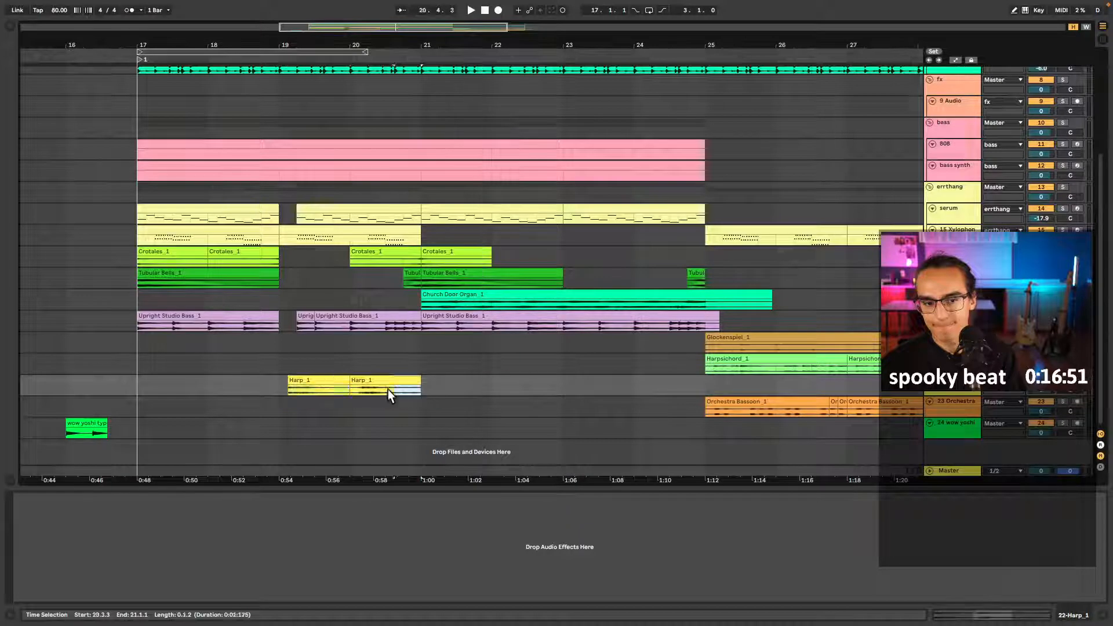
pyautogui.moveTo(283, 392); pyautogui.dragTo(280, 391)
pyautogui.hotkey('ctrl', 'x')
pyautogui.click(423, 386)
pyautogui.hotkey('ctrl', 'v')
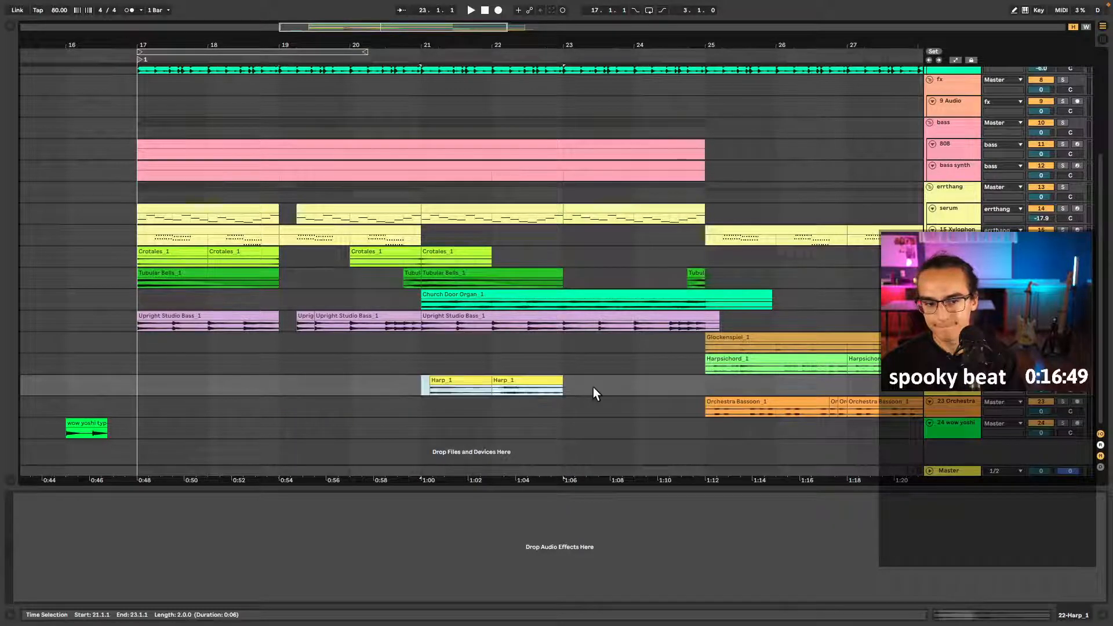
pyautogui.hotkey('ctrl', 'd')
# - Play the repositioned harp clips with the full beat from bar 21
pyautogui.click(423, 390)
pyautogui.press('space')
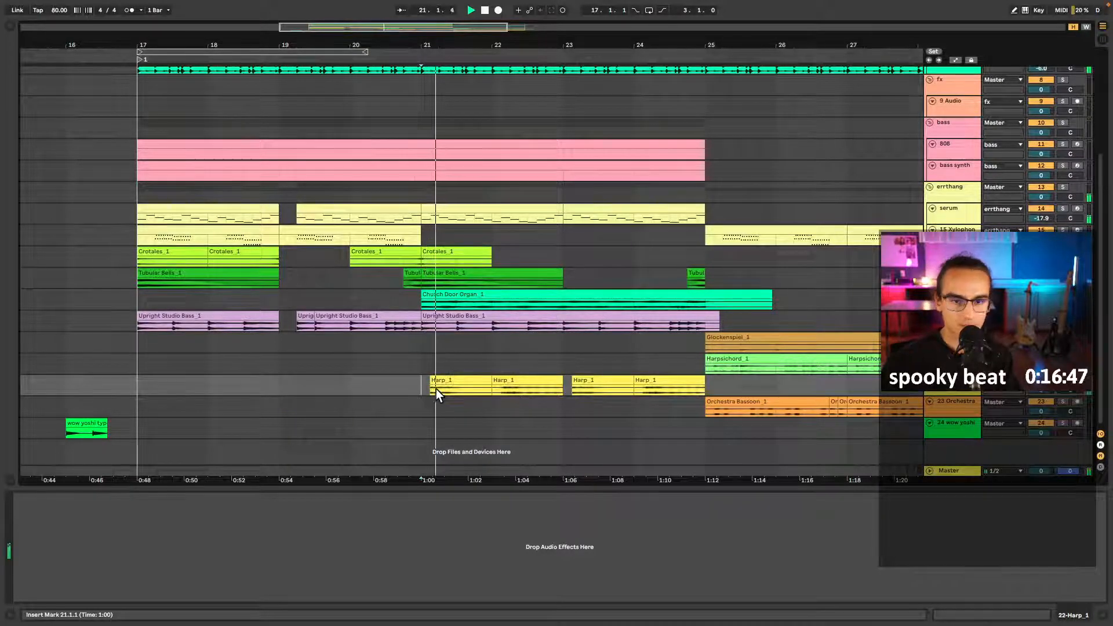
pyautogui.scroll(-2, 402, 381)
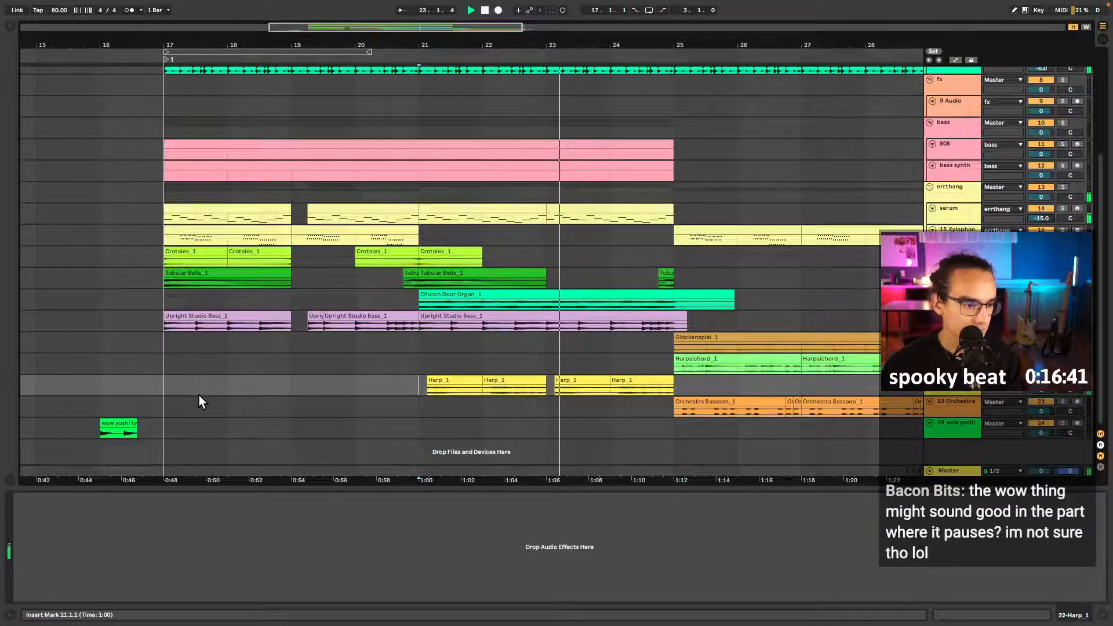
pyautogui.hscroll(1, 218, 391)
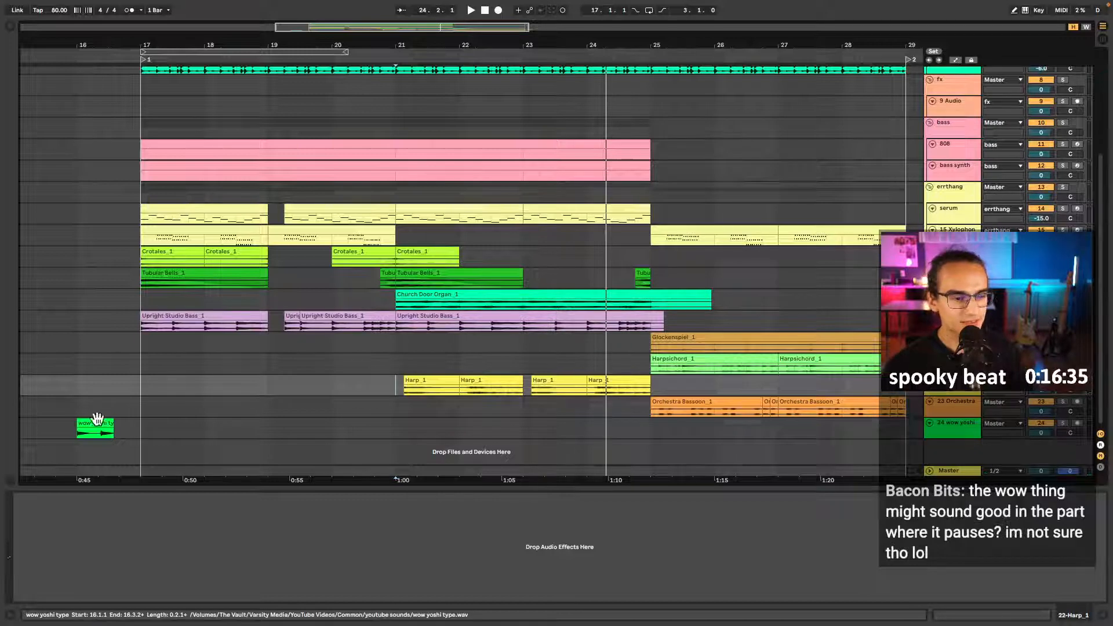
# - Move the wow yoshi type clip to the pause at bar 19 and play it with the beat
pyautogui.moveTo(93, 425); pyautogui.dragTo(275, 421)
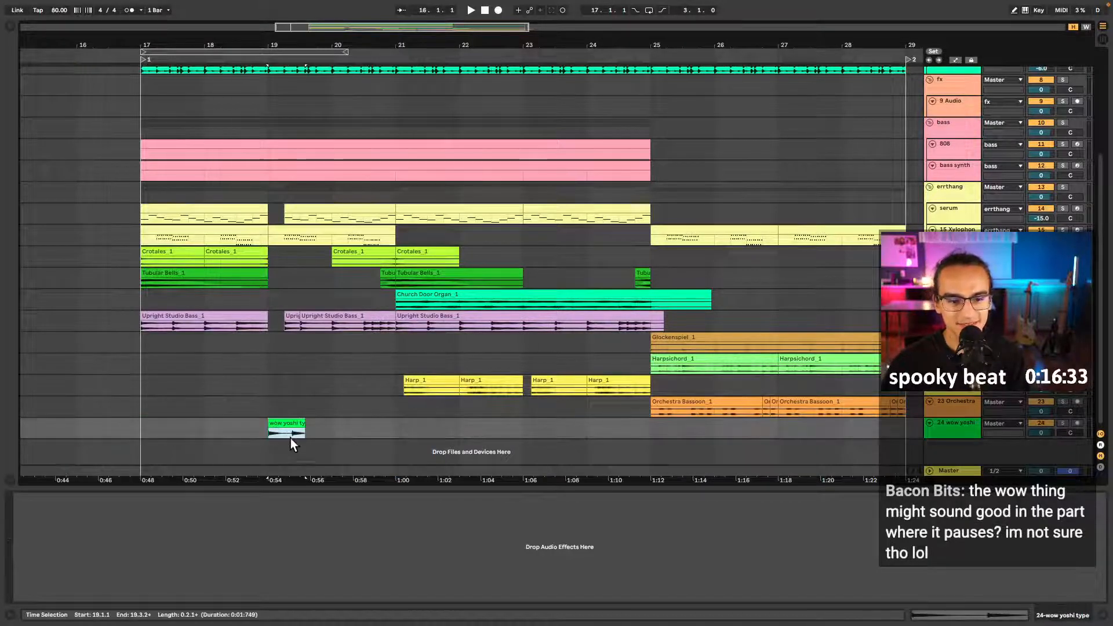
pyautogui.click(271, 432)
pyautogui.press('space')
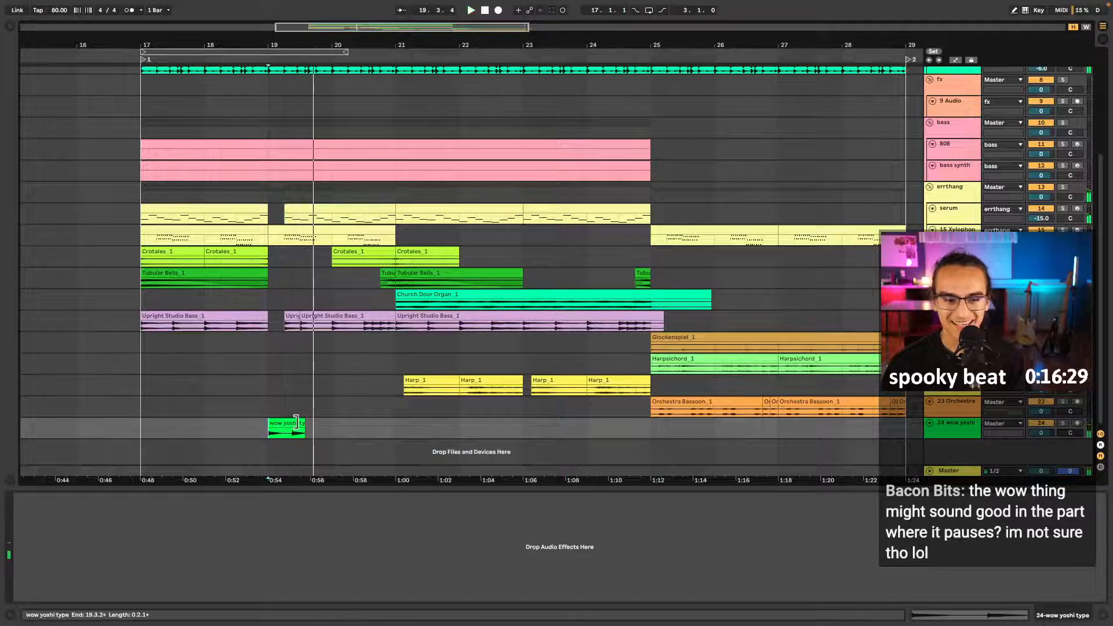
pyautogui.press('+')
pyautogui.press('+')
pyautogui.click(242, 432)
pyautogui.press('space')
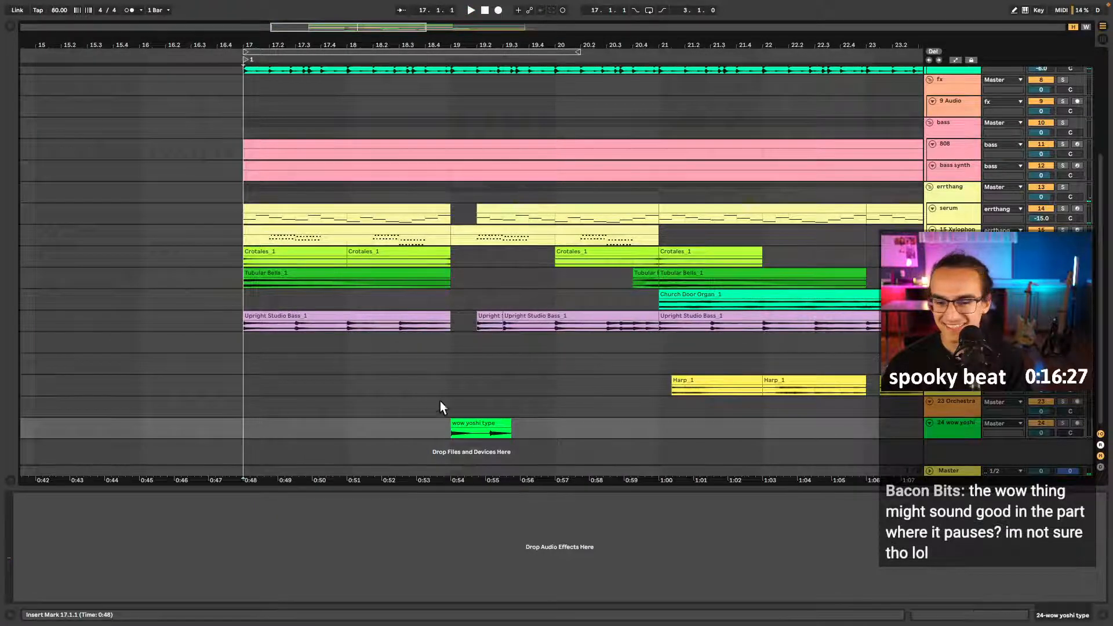
# - Split the wow yoshi type clip at 19.2.1, move its second part to bar 20 and play from 18.2.3
pyautogui.hotkey('ctrl', 'e')
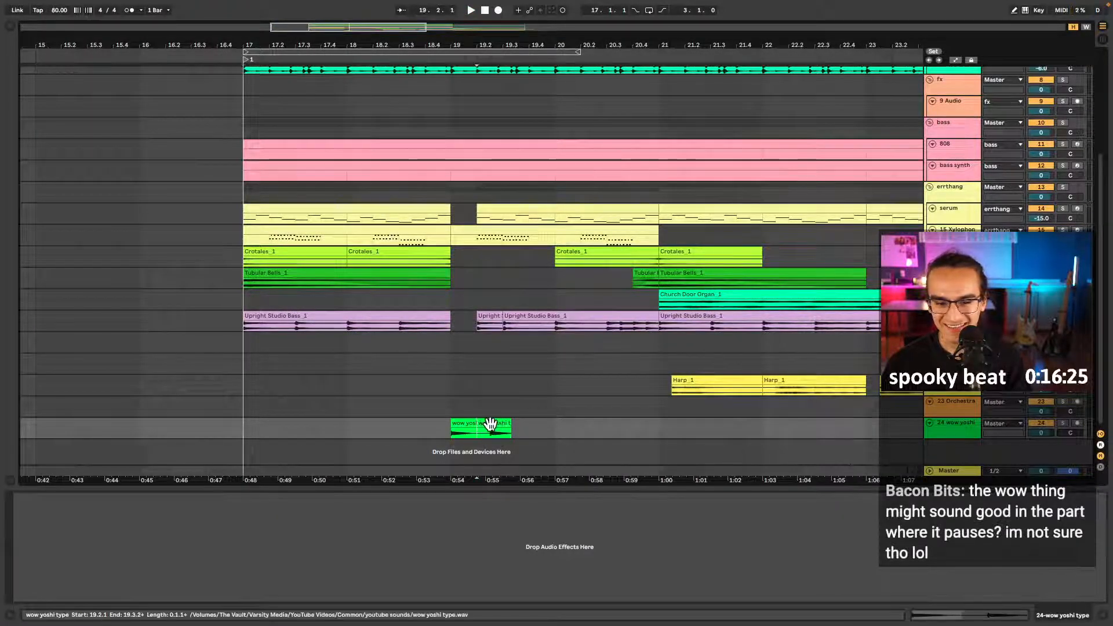
pyautogui.moveTo(485, 429); pyautogui.dragTo(562, 428)
pyautogui.click(384, 430)
pyautogui.press('space')
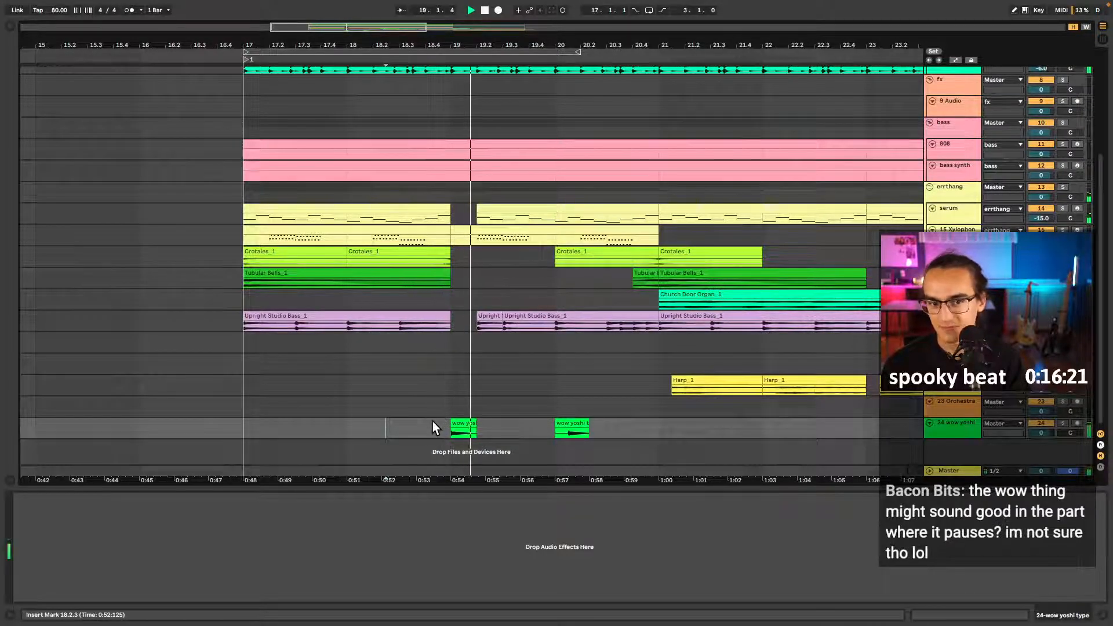
# - Transpose the first wow yoshi type clip at bar 19 to -9 st while auditioning it with the beat
pyautogui.click(457, 423)
pyautogui.click(463, 421)
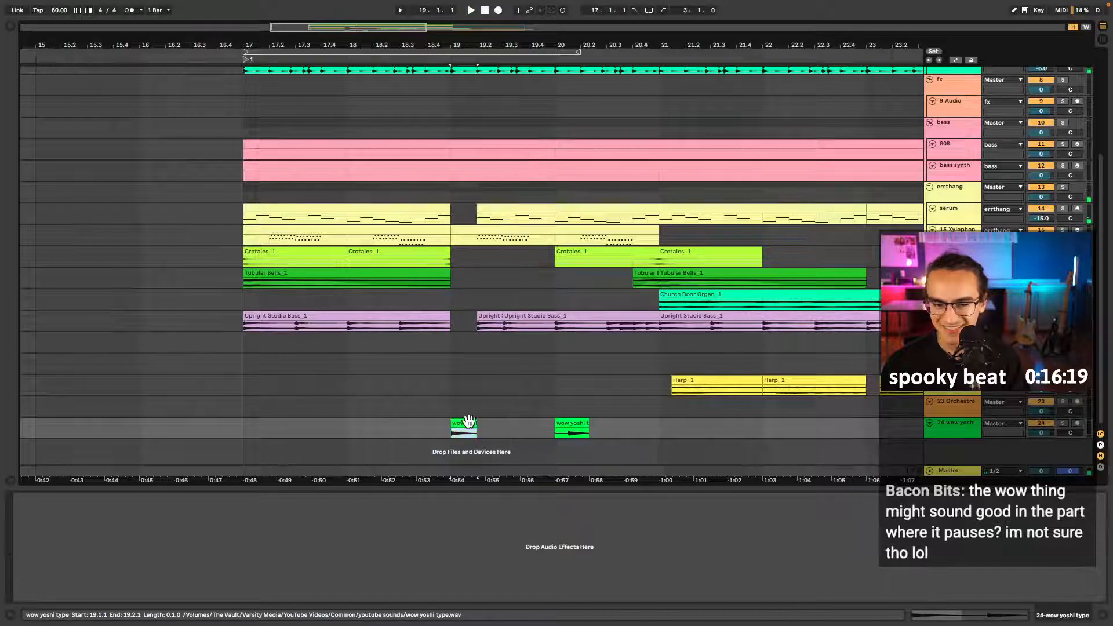
pyautogui.press('space')
pyautogui.press('space')
pyautogui.hotkey('shift', 'Tab')
pyautogui.press('space')
pyautogui.press('space')
pyautogui.press('space')
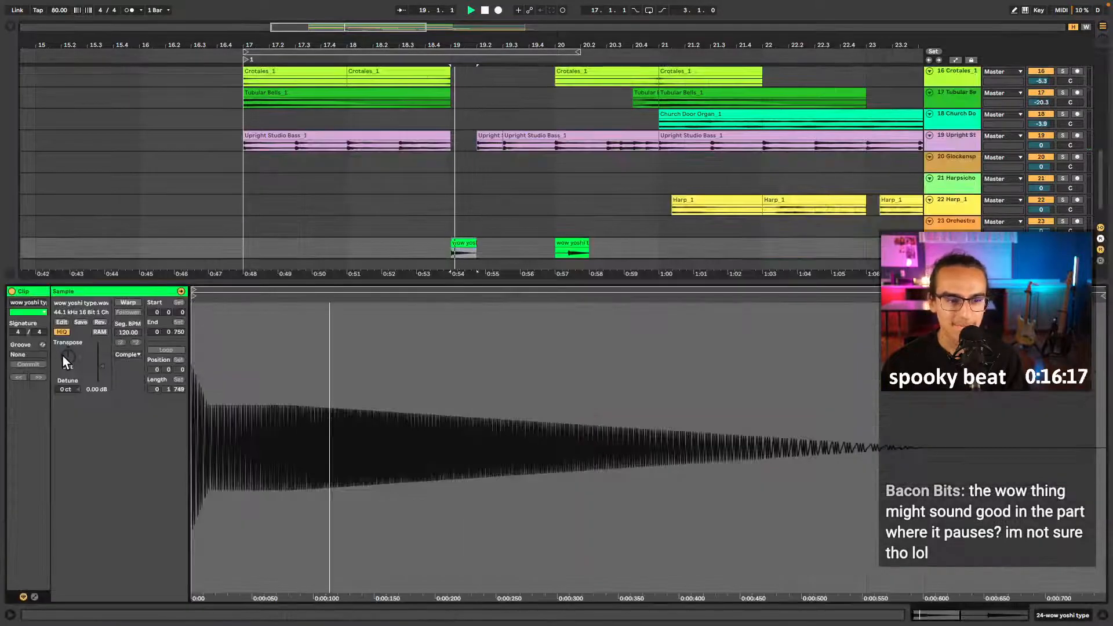
pyautogui.press('space')
pyautogui.press('space')
pyautogui.press('space')
pyautogui.press('space')
pyautogui.press('space')
pyautogui.moveTo(63, 356); pyautogui.dragTo(63, 351)
pyautogui.press('space')
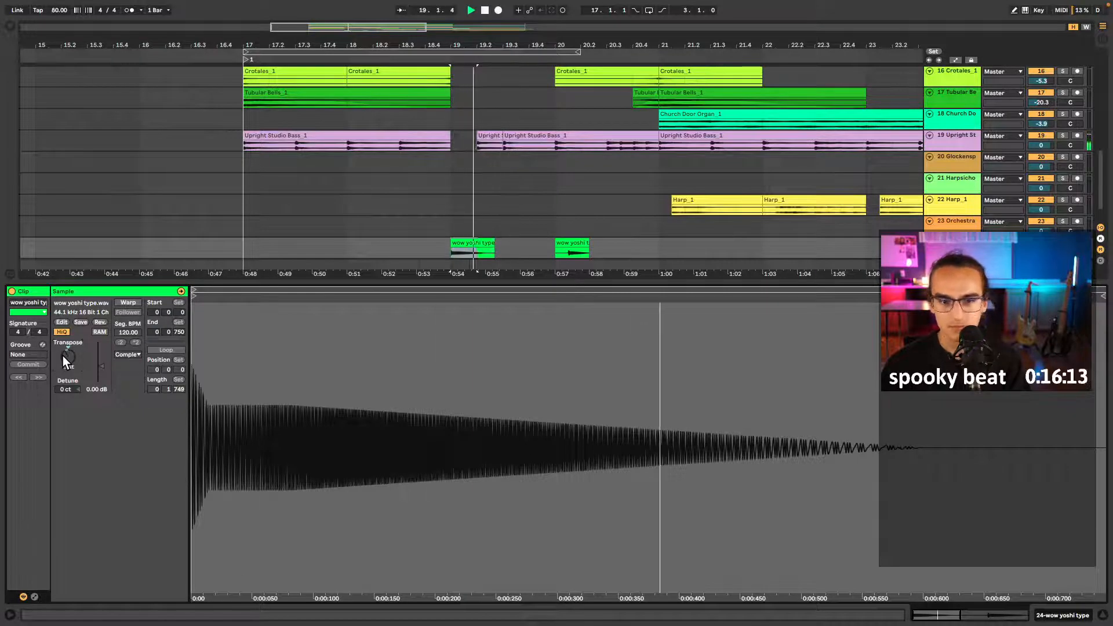
pyautogui.doubleClick(273, 281)
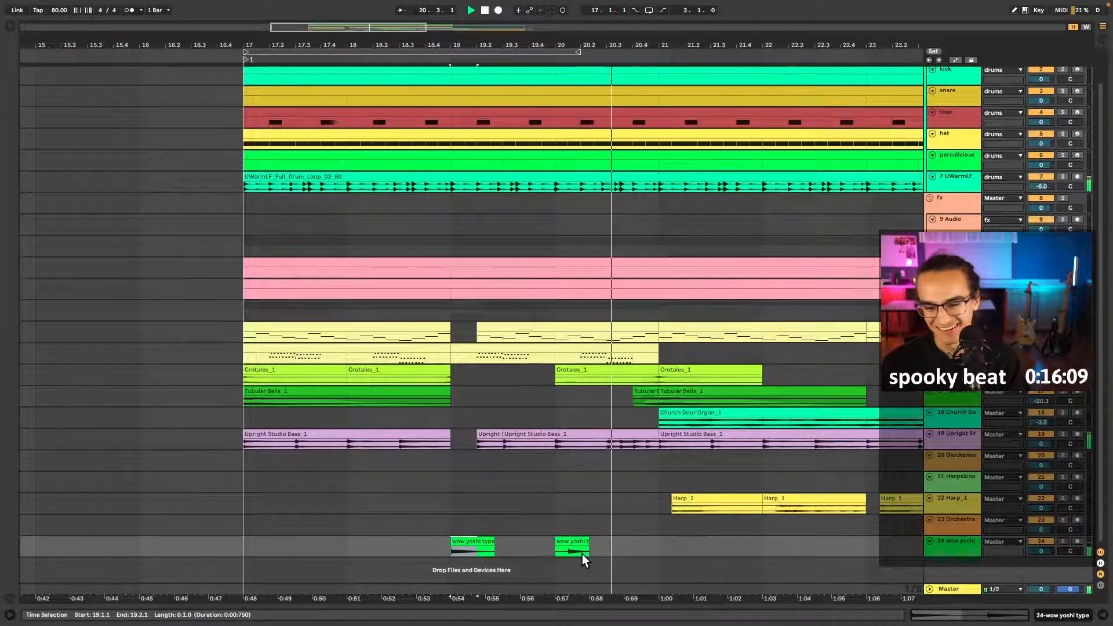
# - Trim the silent start off the second wow yoshi type clip, keep it starting at bar 20, and play from bar 19
pyautogui.press('space')
pyautogui.moveTo(587, 540)
pyautogui.mouseDown()
pyautogui.moveTo(617, 533)
pyautogui.moveTo(567, 537)
pyautogui.mouseUp()
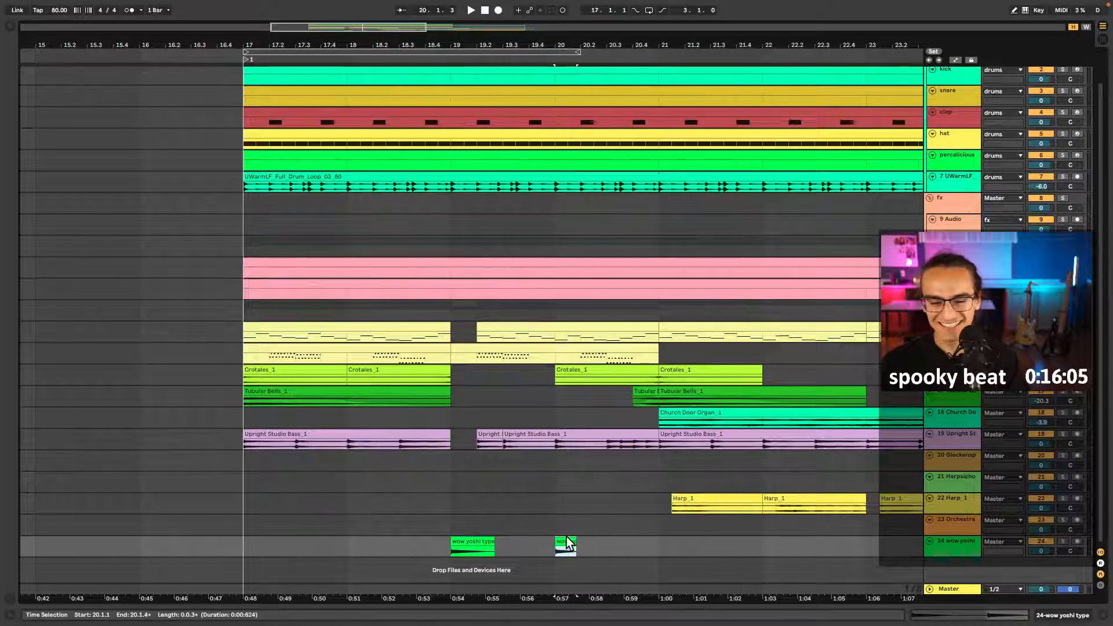
pyautogui.click(446, 552)
pyautogui.press('space')
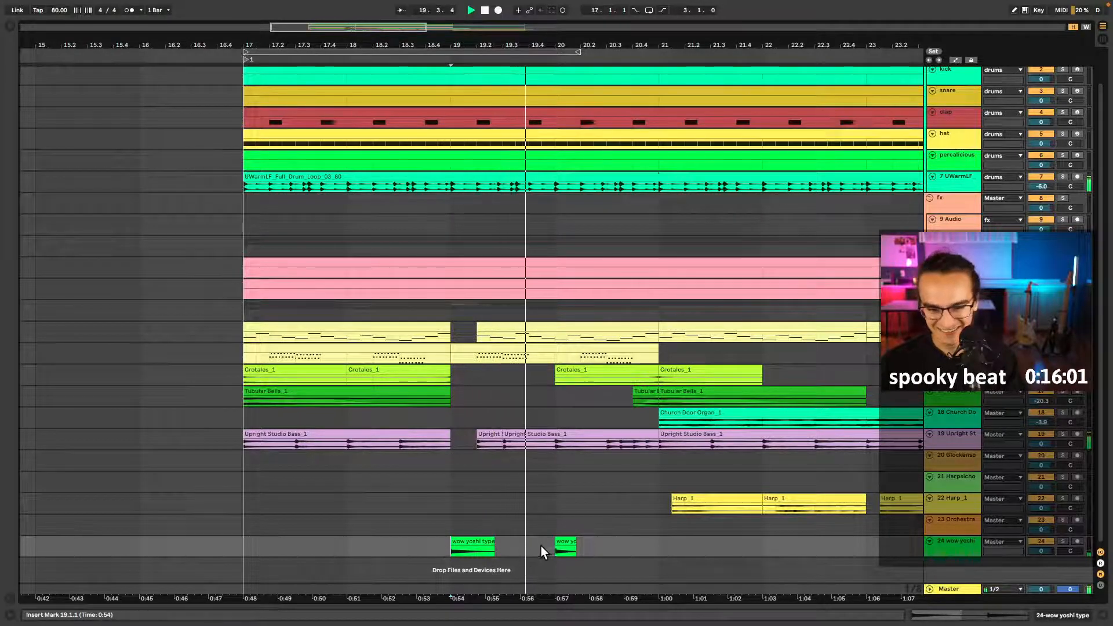
# - Move the second wow yoshi type clip to 19.3.3 and play the beat from there
pyautogui.moveTo(565, 538); pyautogui.dragTo(525, 540)
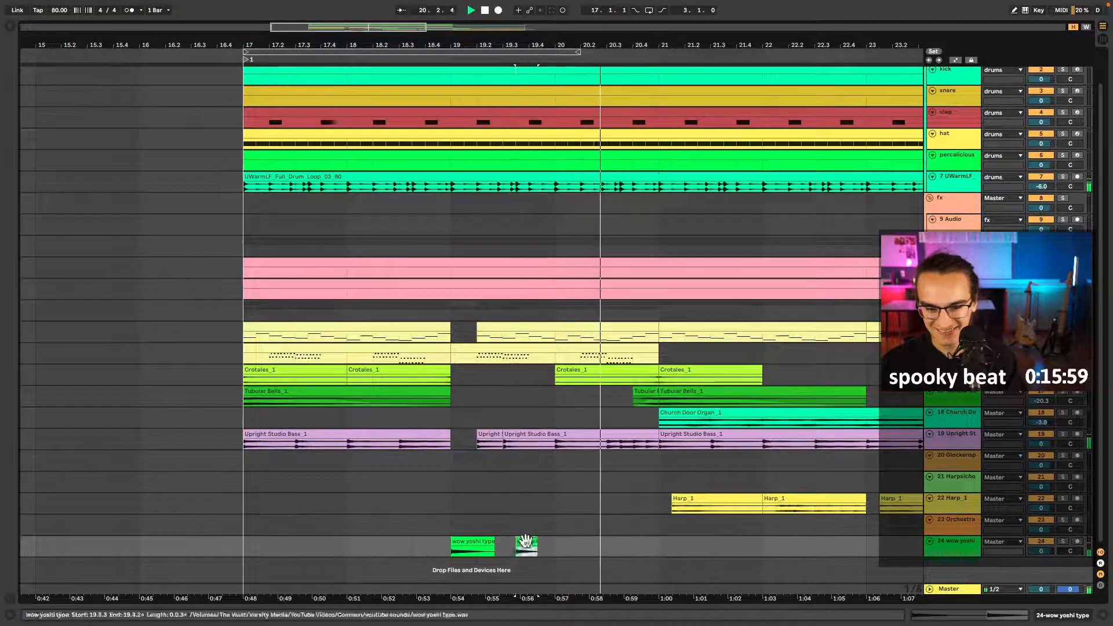
pyautogui.click(515, 547)
pyautogui.press('space')
pyautogui.press('space')
# - Transpose the wow yoshi type clip at 19.3.3 to -3 st while replaying it
pyautogui.hotkey('shift', 'Tab')
pyautogui.doubleClick(518, 456)
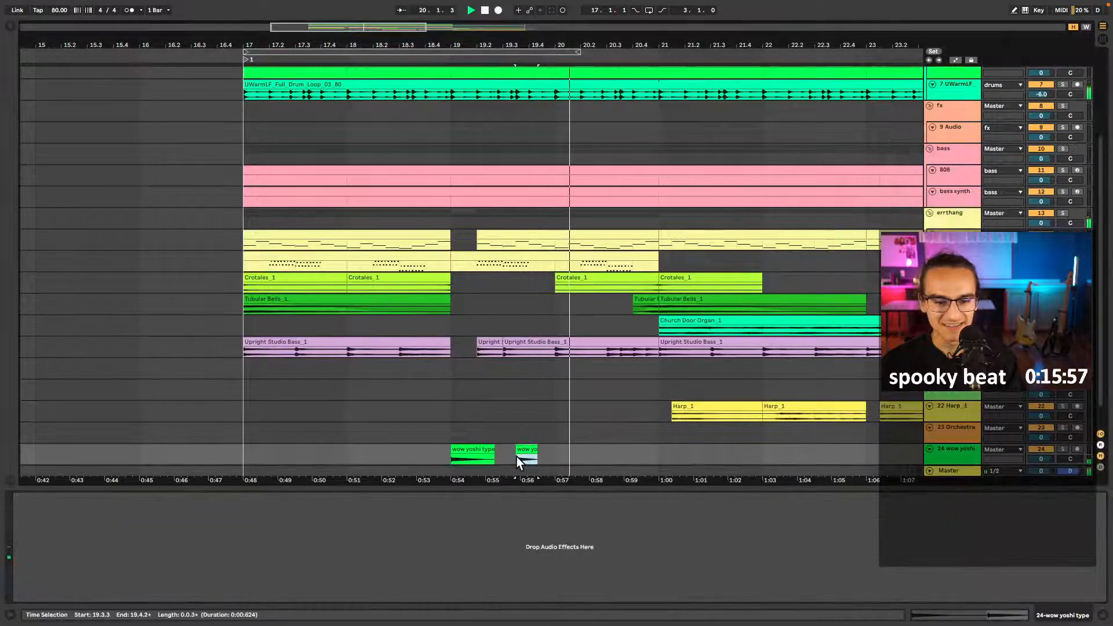
pyautogui.press('space')
pyautogui.press('space')
pyautogui.press('space')
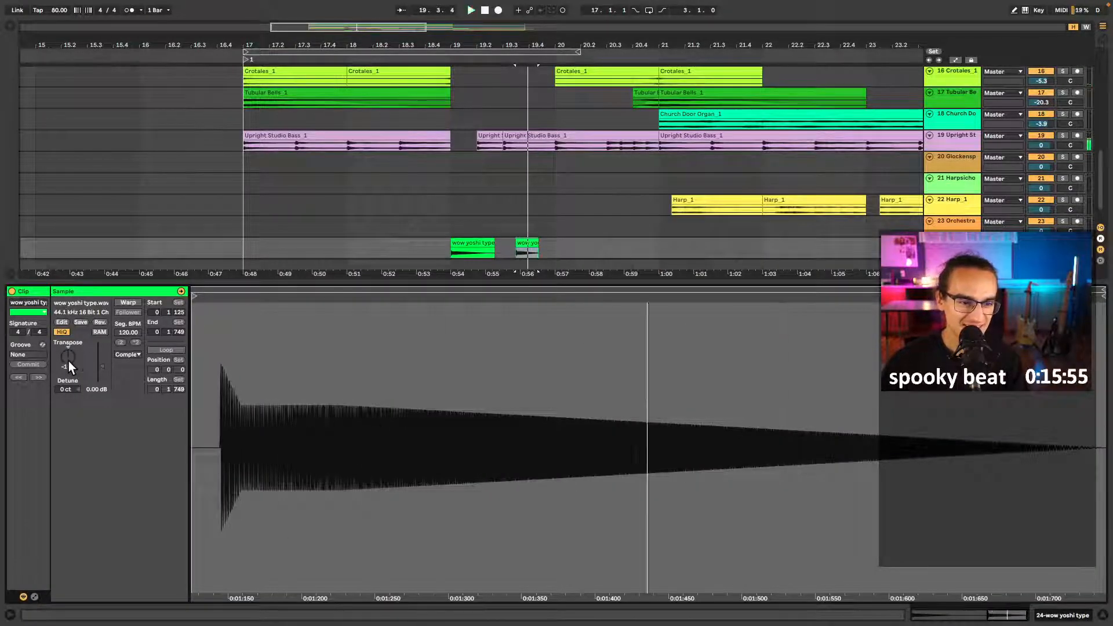
pyautogui.press('space')
pyautogui.press('space')
pyautogui.press('space')
pyautogui.moveTo(69, 360); pyautogui.dragTo(68, 366)
pyautogui.press('space')
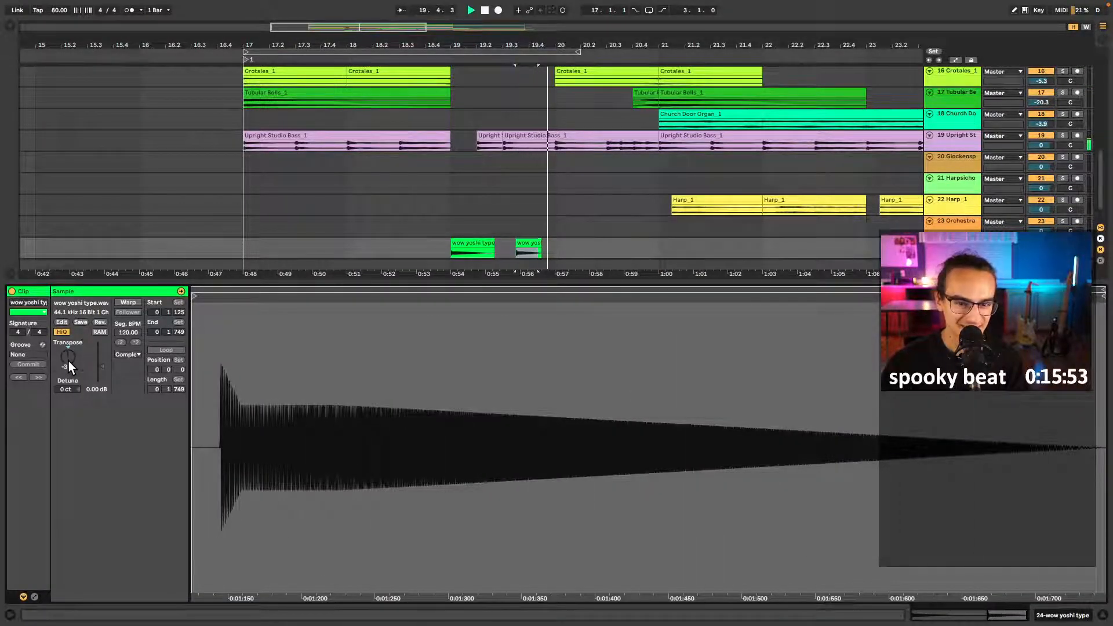
# - Trim the second wow yoshi type clip's start tightly to the sound's attack and play both clips from bar 19
pyautogui.scroll(5, 536, 237)
pyautogui.scroll(-1, 491, 236)
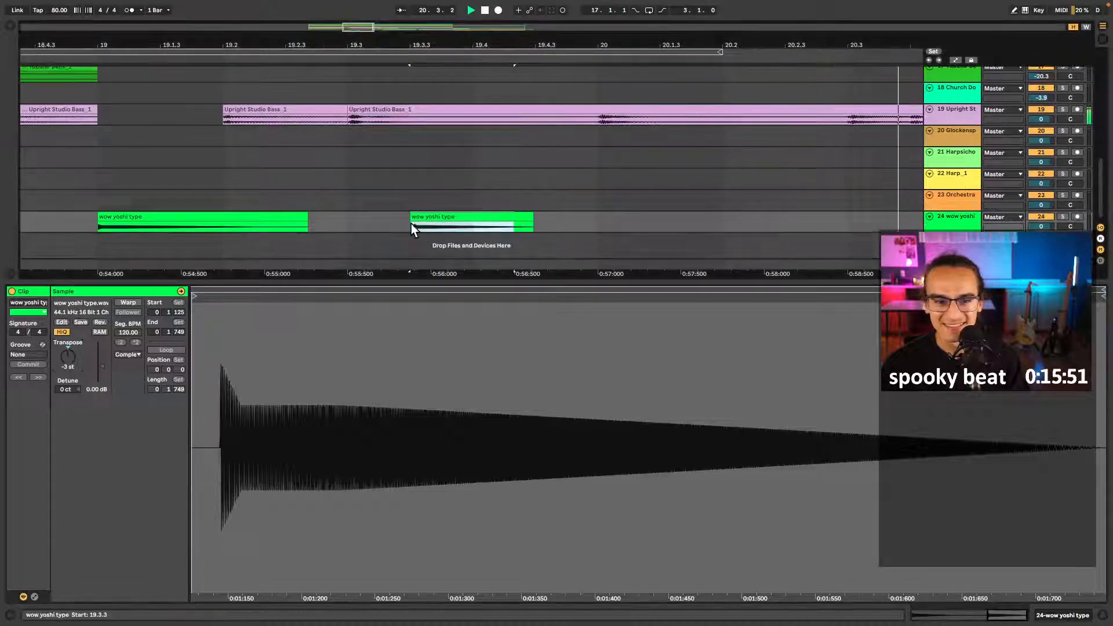
pyautogui.scroll(5, 412, 221)
pyautogui.moveTo(415, 215); pyautogui.dragTo(426, 214)
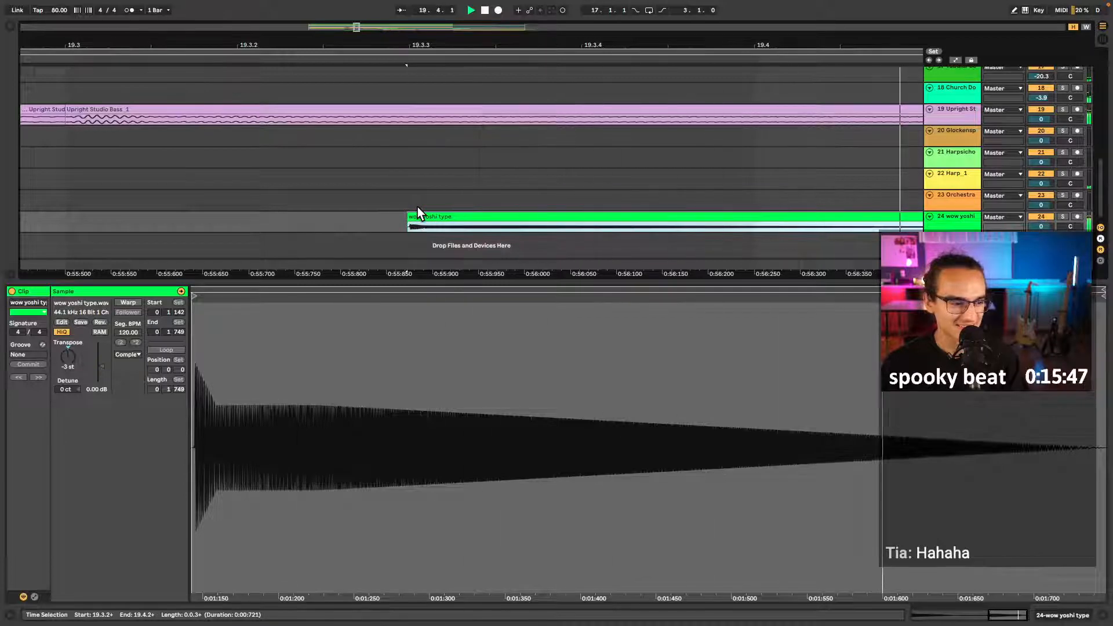
pyautogui.scroll(-5, 426, 213)
pyautogui.scroll(-2, 428, 215)
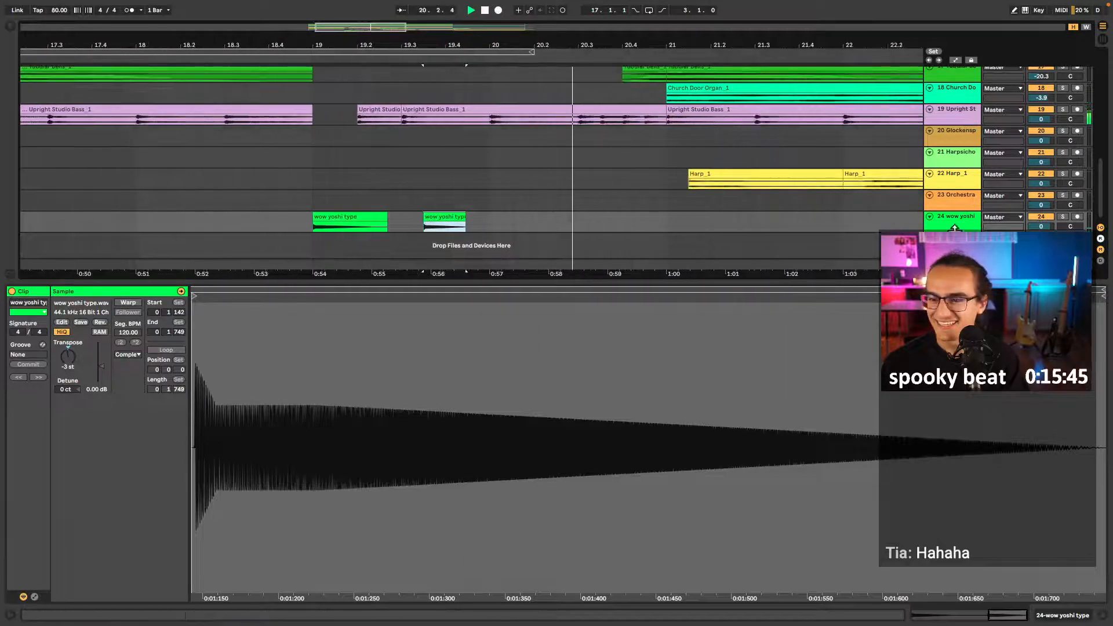
pyautogui.click(374, 229)
pyautogui.press('space')
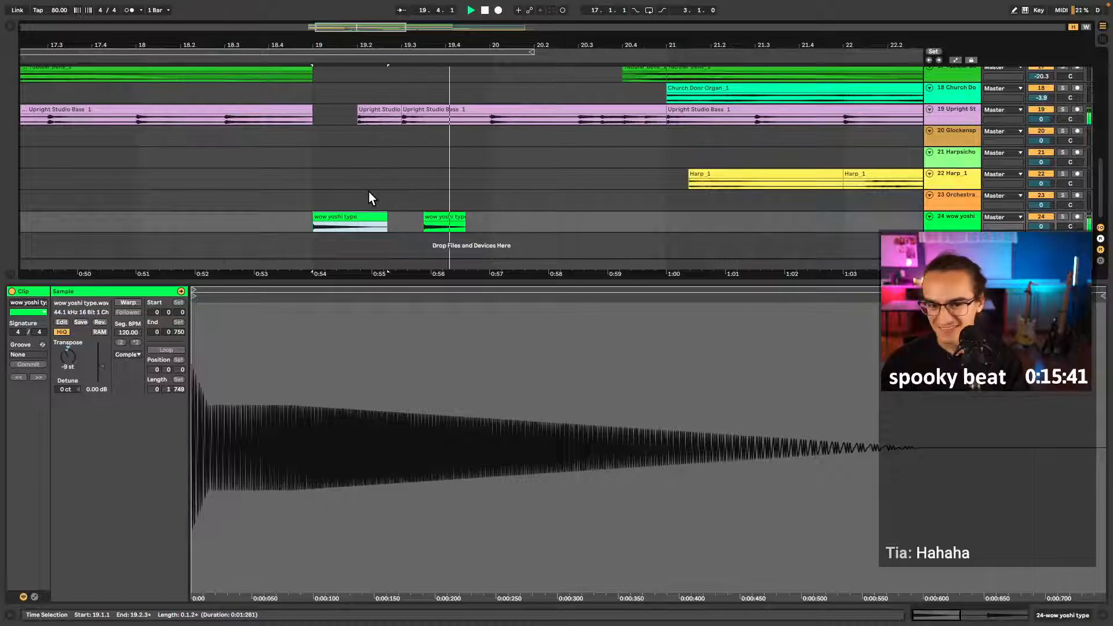
pyautogui.scroll(-1, 446, 228)
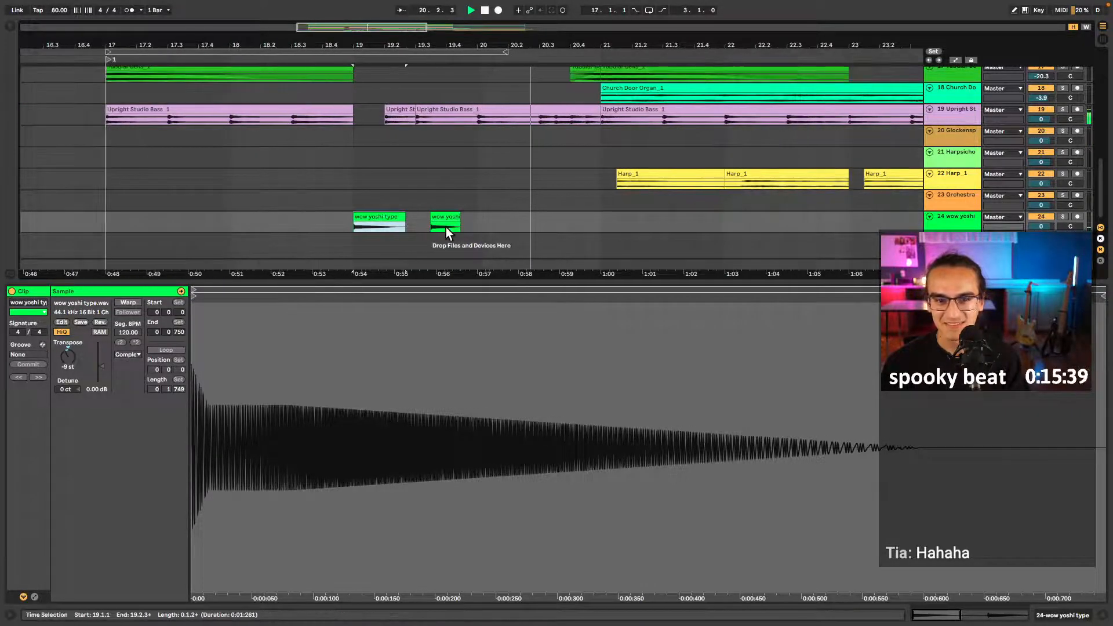
# - Move the second wow yoshi type clip to 20.4.1 and play from 20.3.3
pyautogui.press('space')
pyautogui.moveTo(447, 226); pyautogui.dragTo(564, 228)
pyautogui.click(554, 223)
pyautogui.press('space')
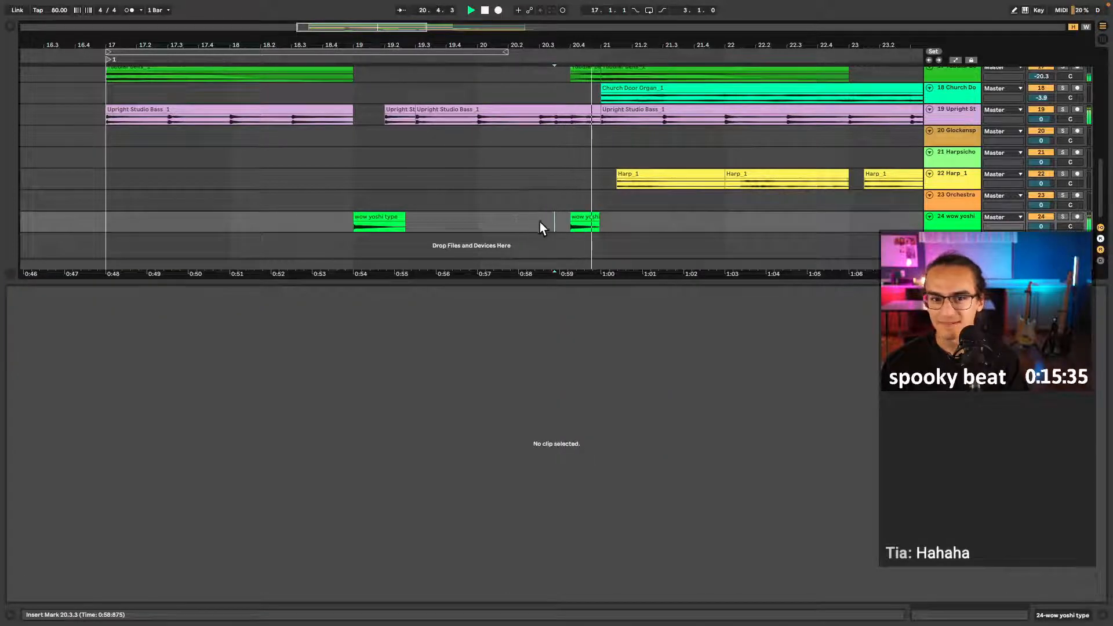
# - Play the whole arrangement from bar 17 and lower the wow yoshi track's volume to -5.4 dB
pyautogui.scroll(-3, 346, 227)
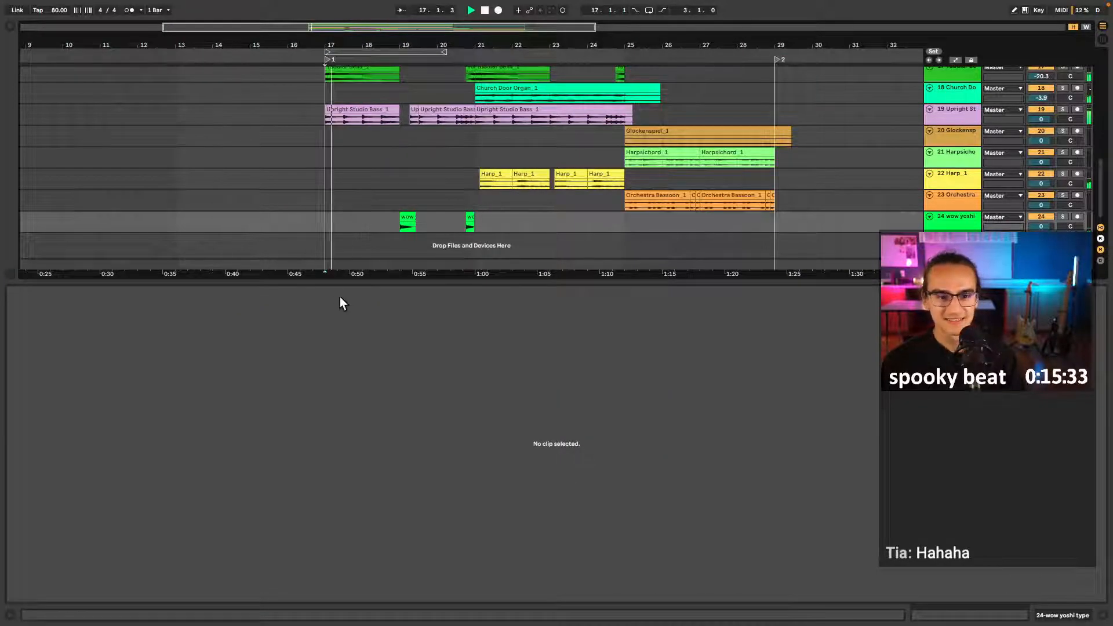
pyautogui.press('super+alt+l')
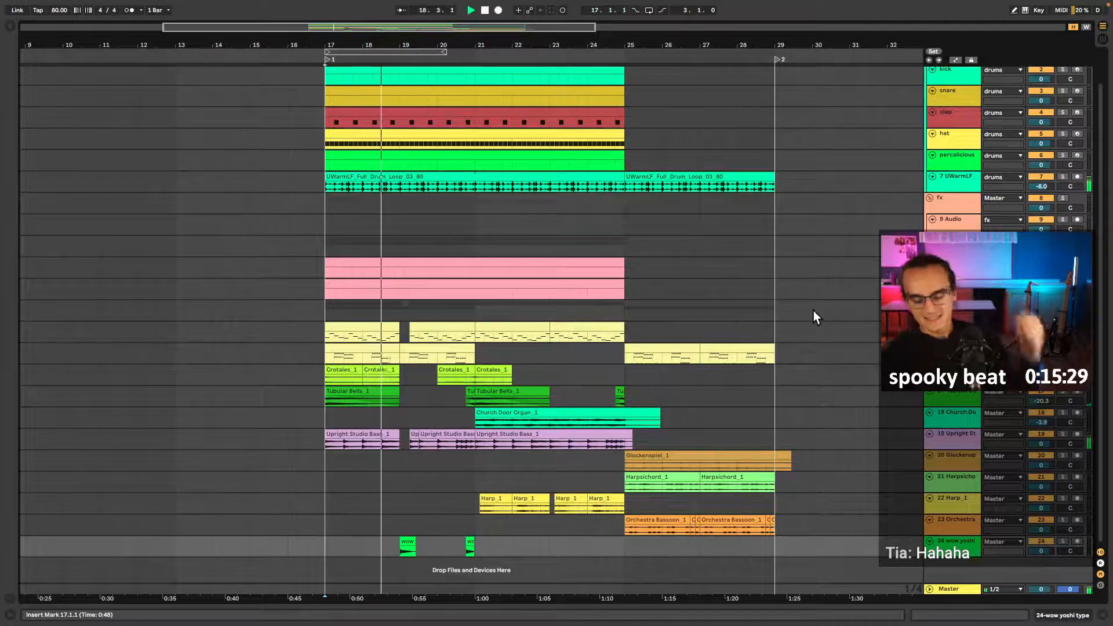
pyautogui.scroll(1, 758, 363)
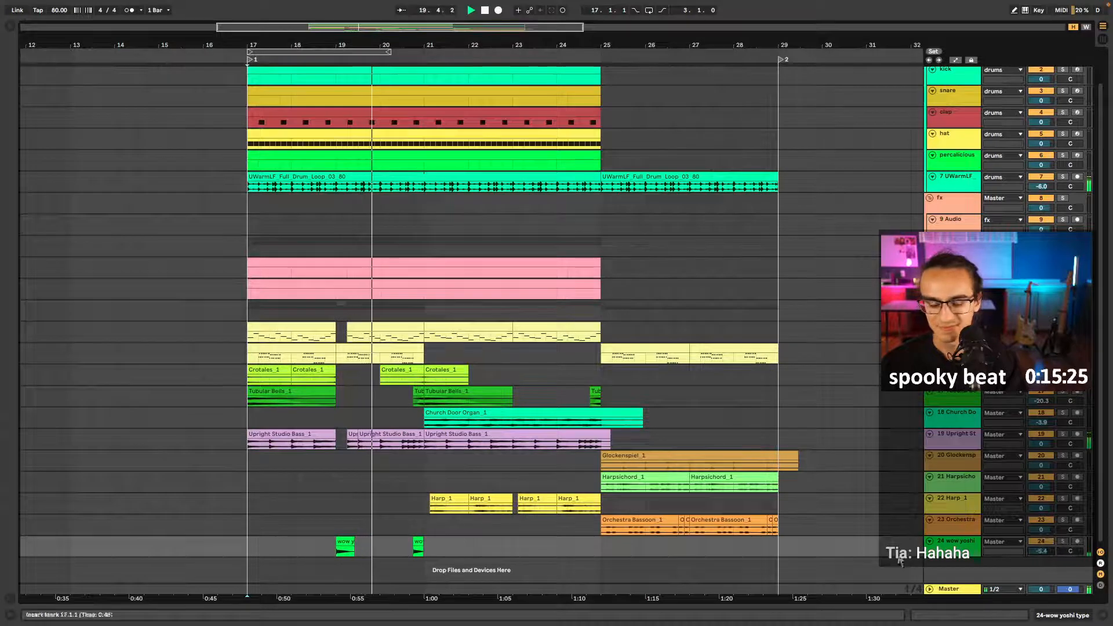
# - Audition a Church Door Organ copy trimmed to bars 25 to 29 and delete it, ending the organ at bar 25
pyautogui.click(579, 462)
pyautogui.moveTo(513, 412); pyautogui.dragTo(673, 432)
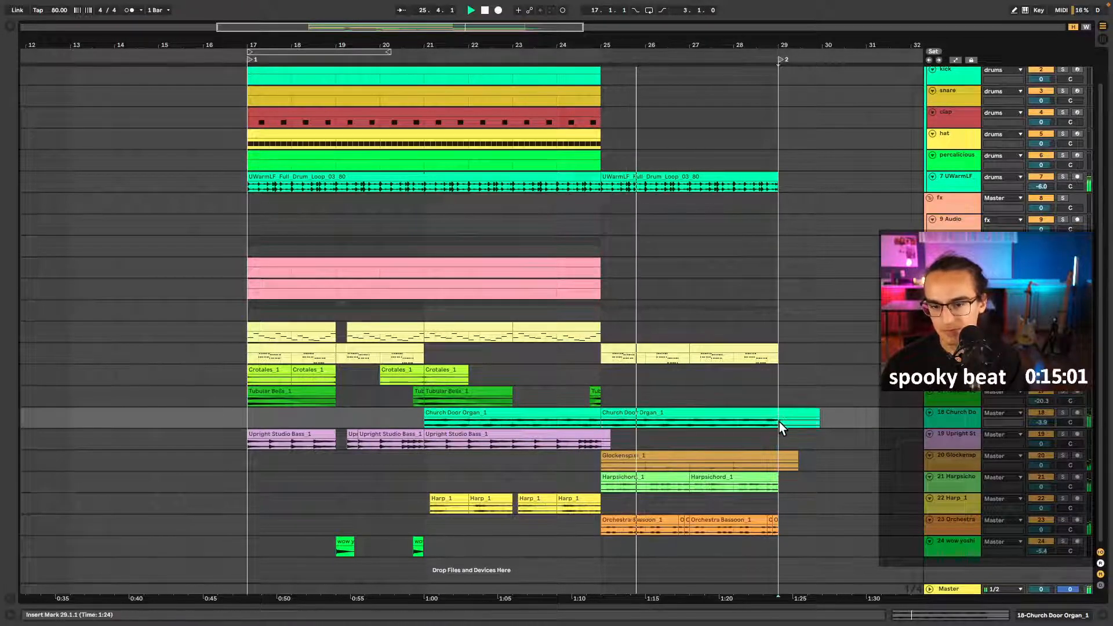
pyautogui.moveTo(779, 422); pyautogui.dragTo(819, 420)
pyautogui.press('space')
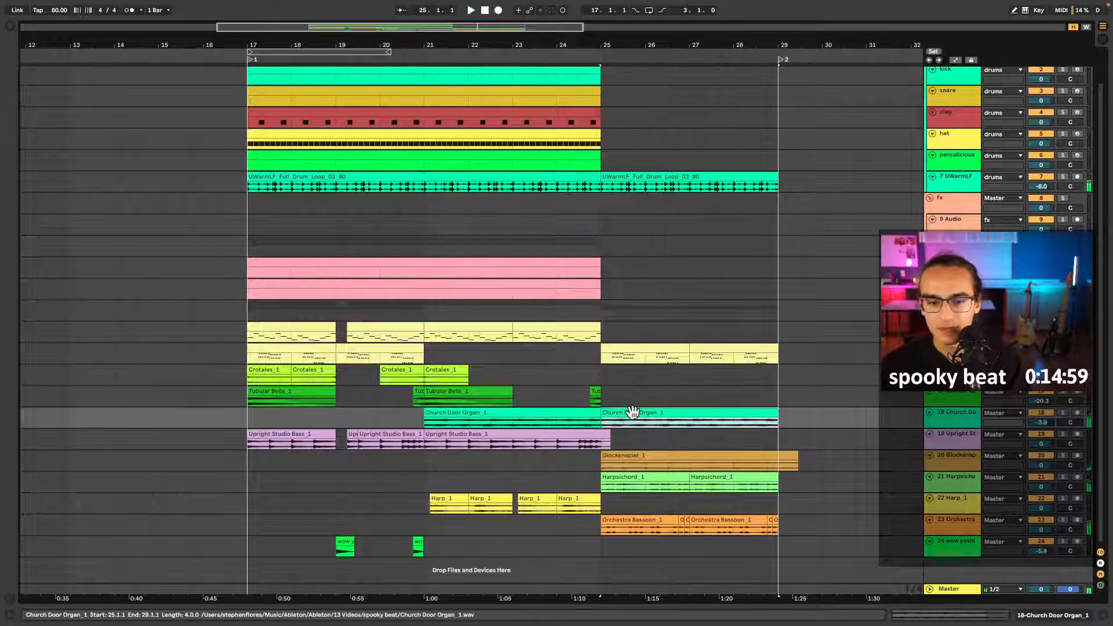
pyautogui.click(606, 415)
pyautogui.press('Delete')
# - Play the arrangement from bar 24 to hear the transition into bar 25
pyautogui.scroll(3, 604, 415)
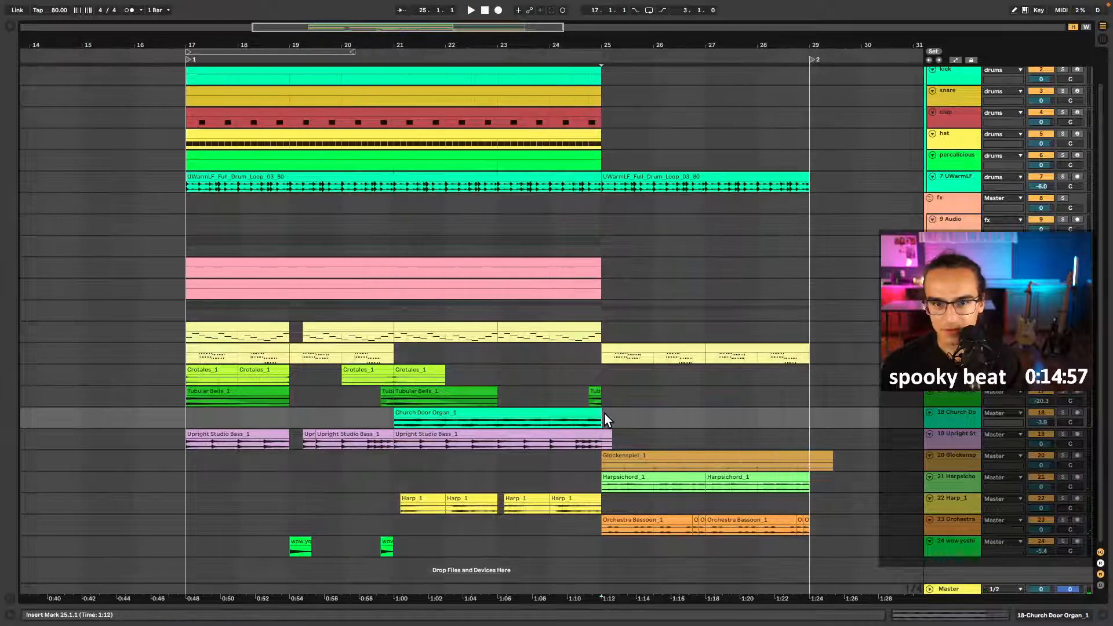
pyautogui.click(627, 398)
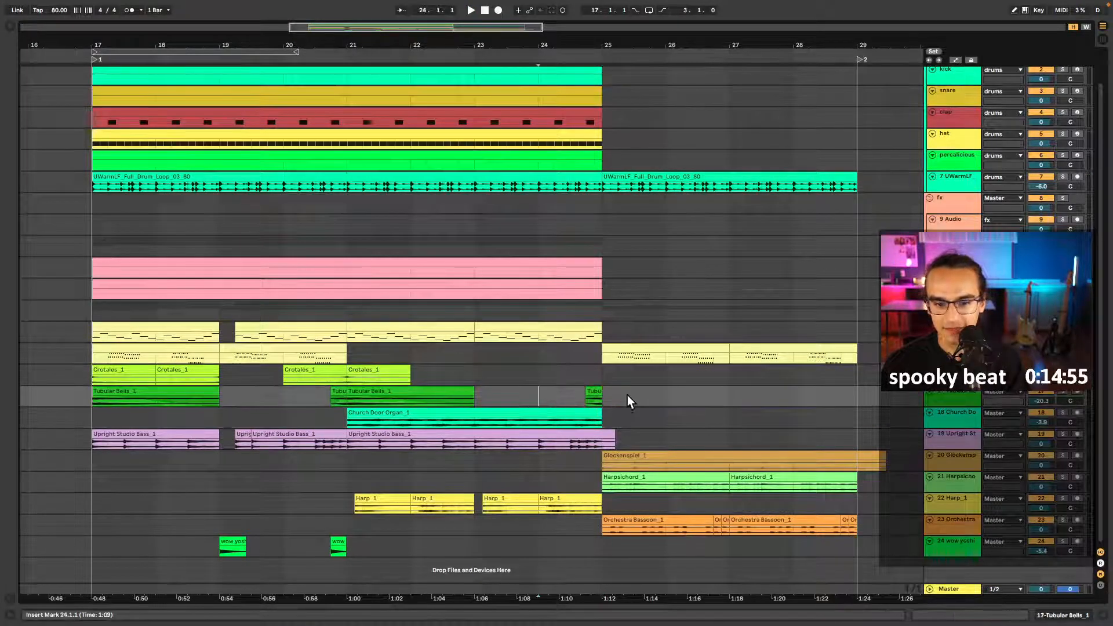
pyautogui.click(536, 397)
pyautogui.press('space')
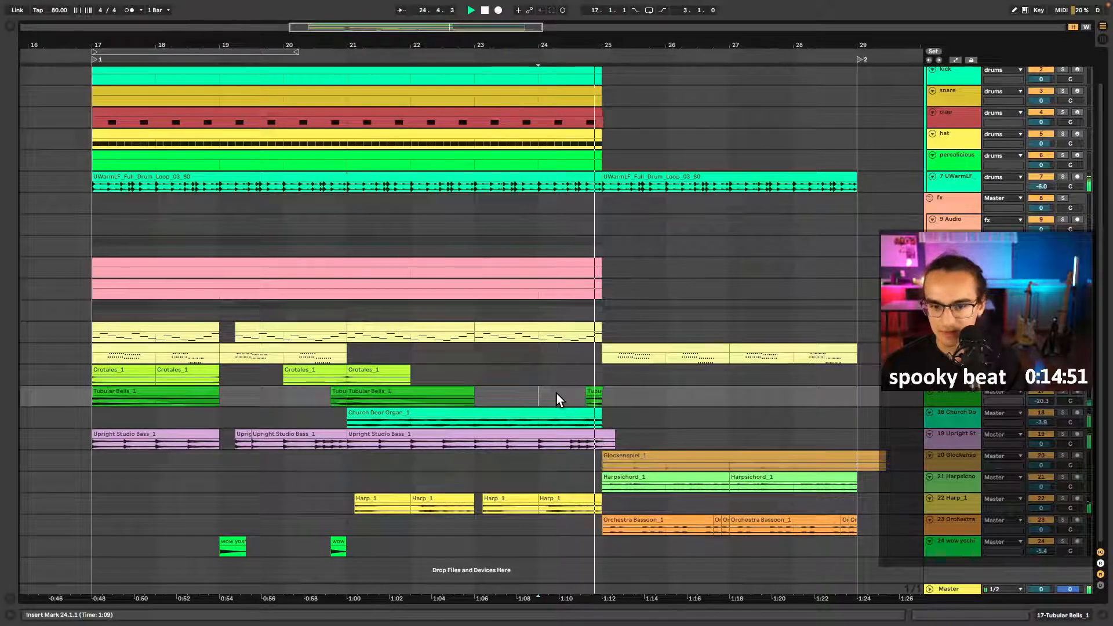
pyautogui.click(564, 448)
pyautogui.press('space')
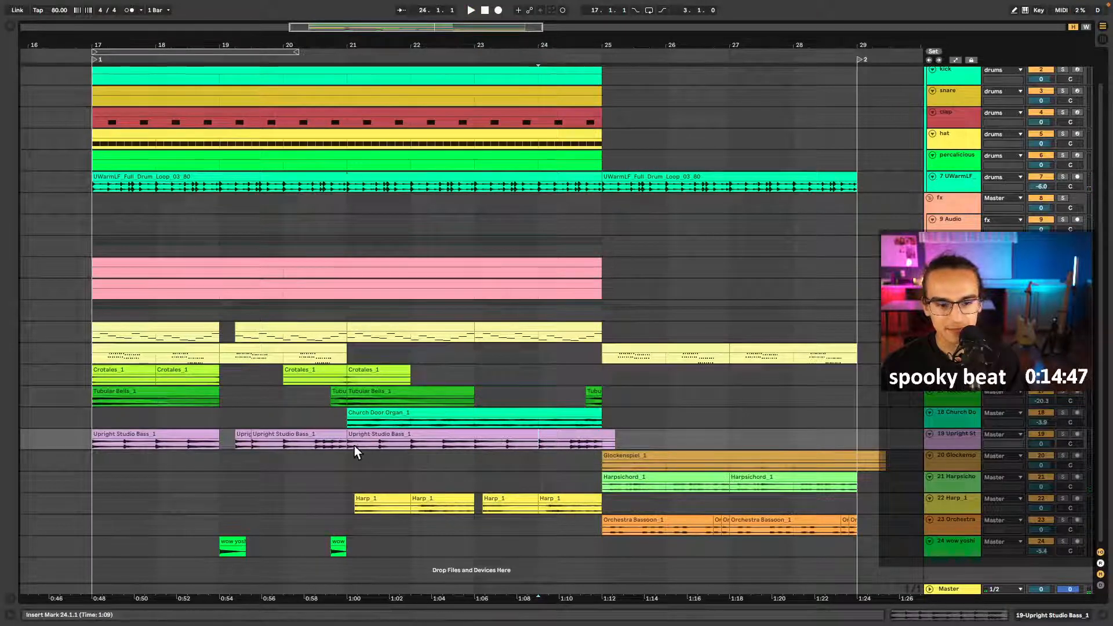
# - Copy the first Upright Studio Bass clip from bar 17 to bar 25, shorten the copy to end at 25.3.1 and play it
pyautogui.moveTo(141, 437); pyautogui.dragTo(649, 444)
pyautogui.press('space')
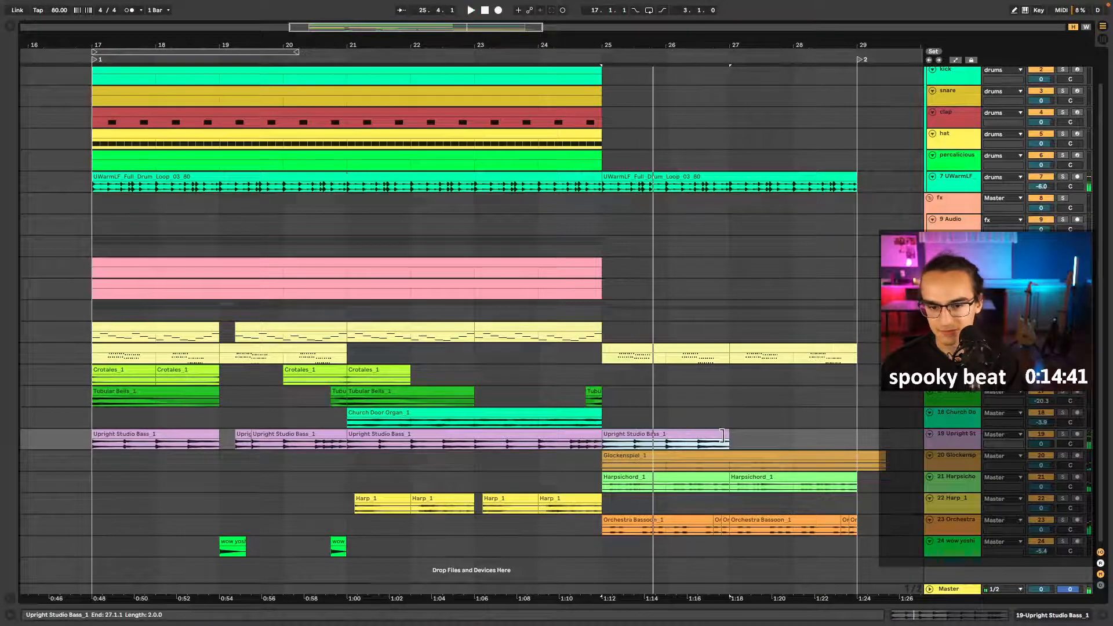
pyautogui.moveTo(722, 435); pyautogui.dragTo(621, 434)
pyautogui.press('space')
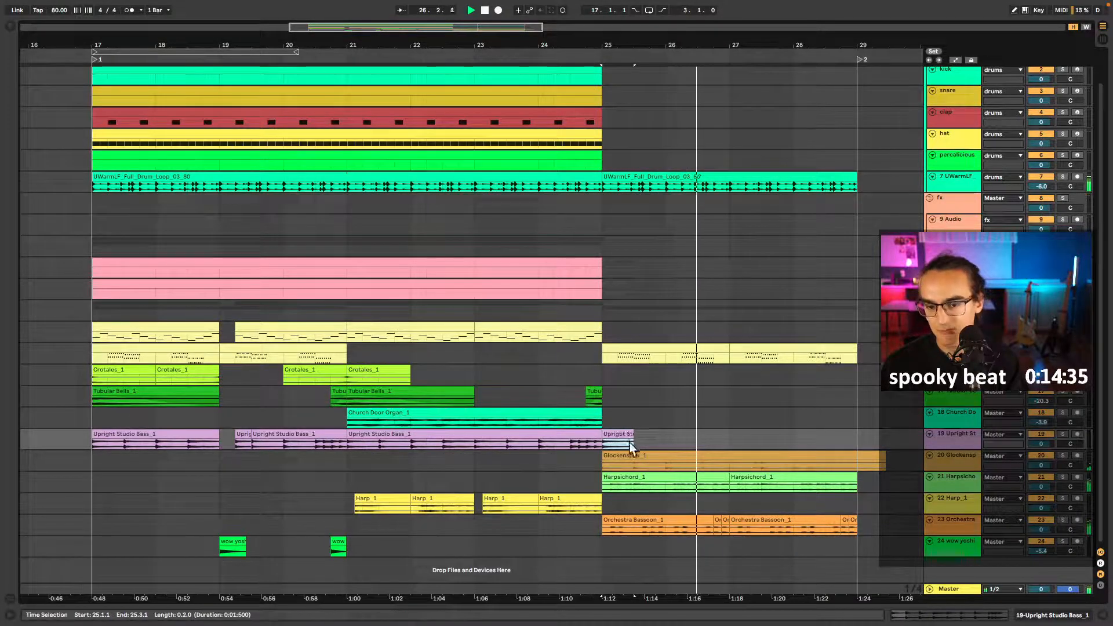
# - Extend the Upright Studio Bass clip at bar 25 to end at bar 29 and play from bar 25
pyautogui.moveTo(626, 433); pyautogui.dragTo(858, 434)
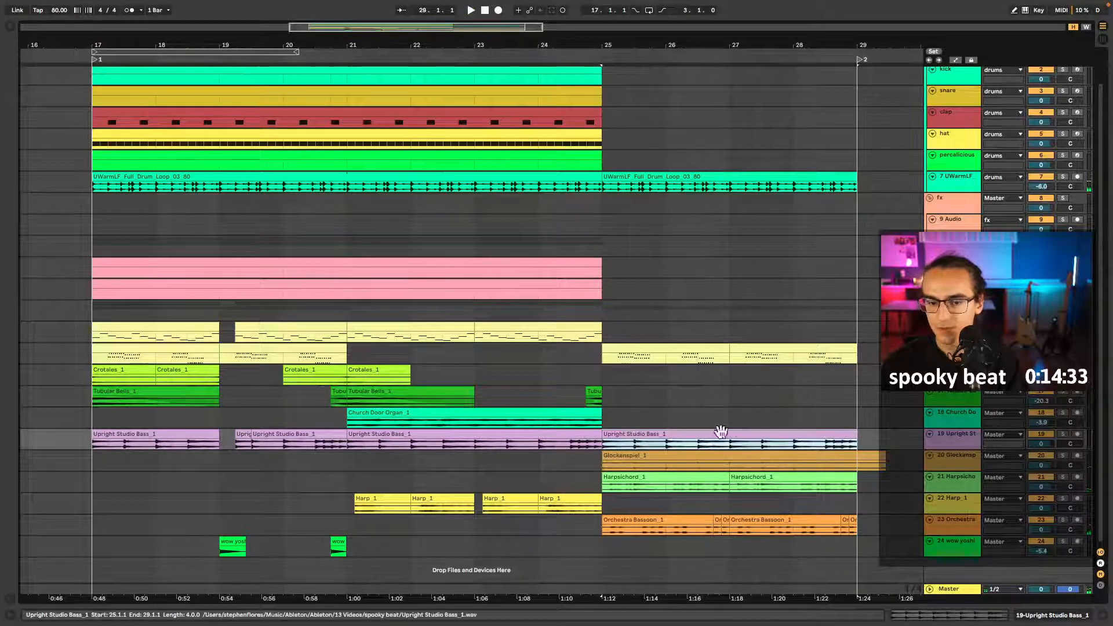
pyautogui.click(601, 442)
pyautogui.press('space')
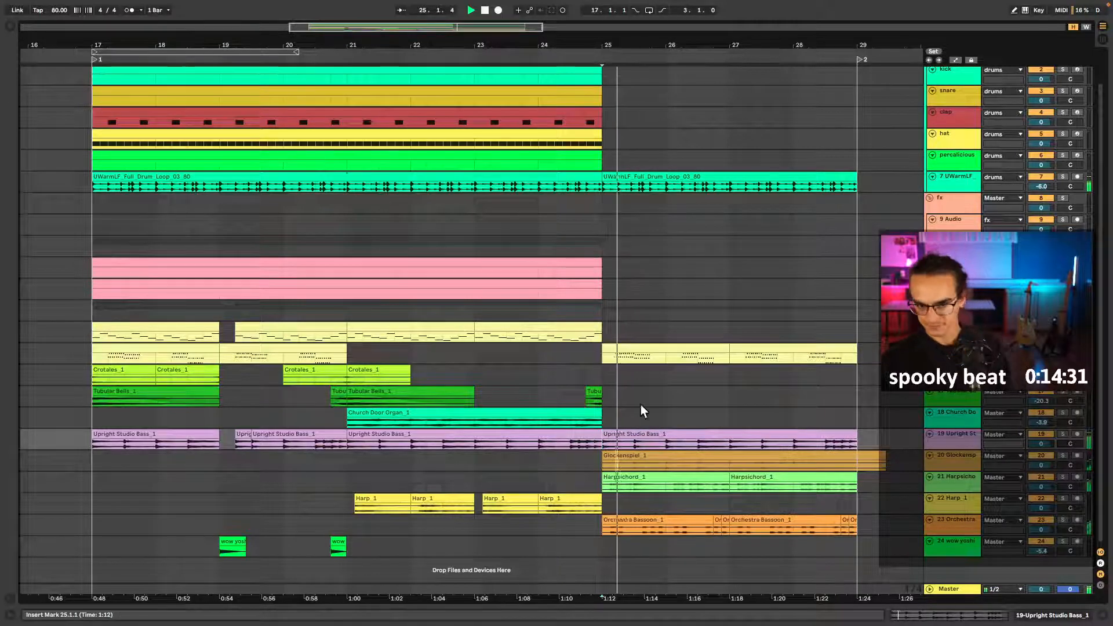
# - Play from bar 24 and lower the Orchestra Bassoon track's volume to -7.7 dB
pyautogui.scroll(-2, 629, 392)
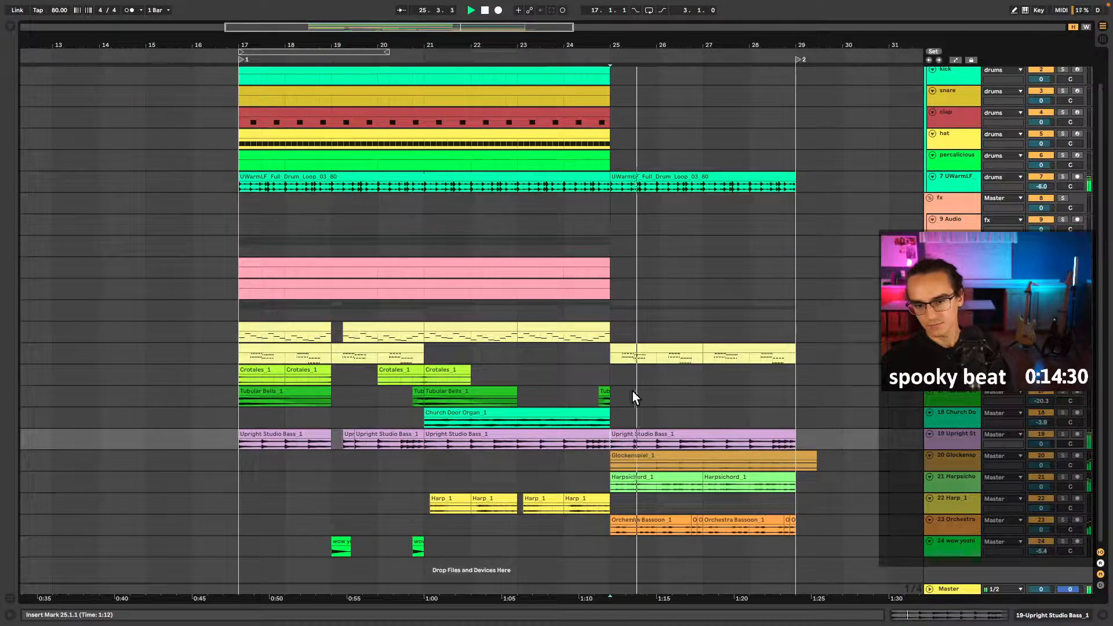
pyautogui.click(563, 378)
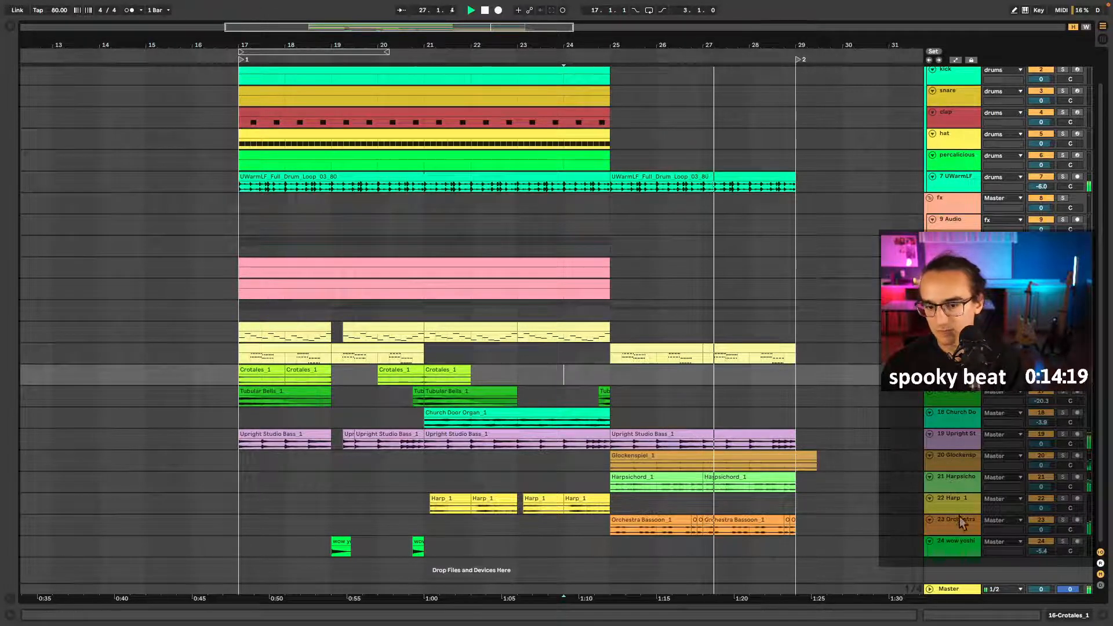
# - Raise the gain of both Harpsichord clips in bars 25 to 29 to about 6 dB and play them from bar 25
pyautogui.click(956, 485)
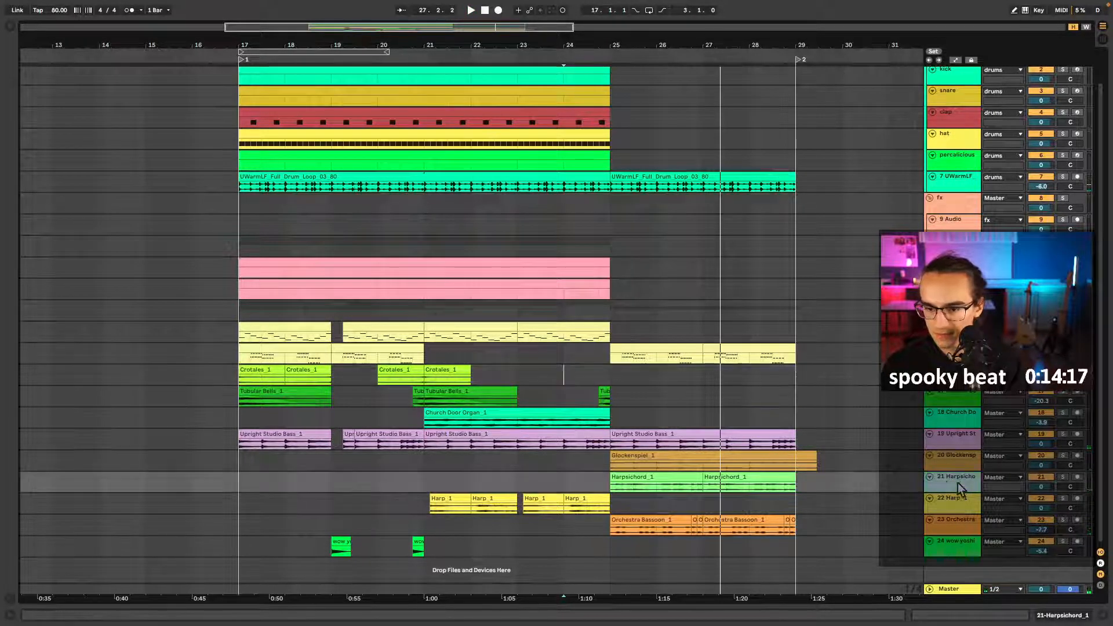
pyautogui.click(740, 476)
pyautogui.keyDown('shift'); pyautogui.click(676, 477); pyautogui.keyUp('shift')
pyautogui.hotkey('shift', 'Tab')
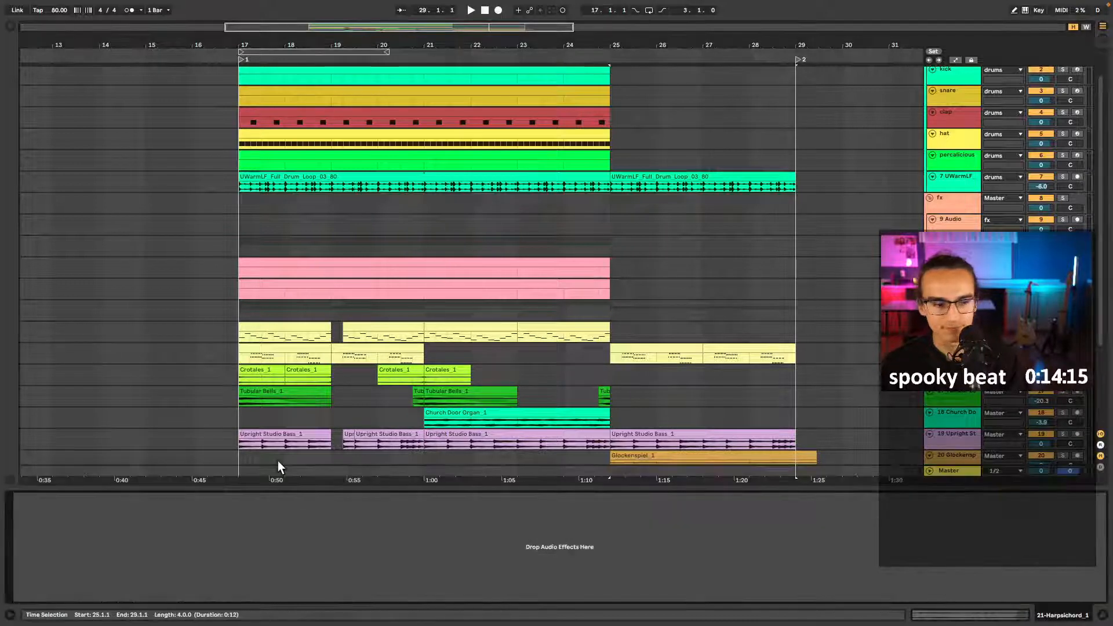
pyautogui.hotkey('shift', 'Tab')
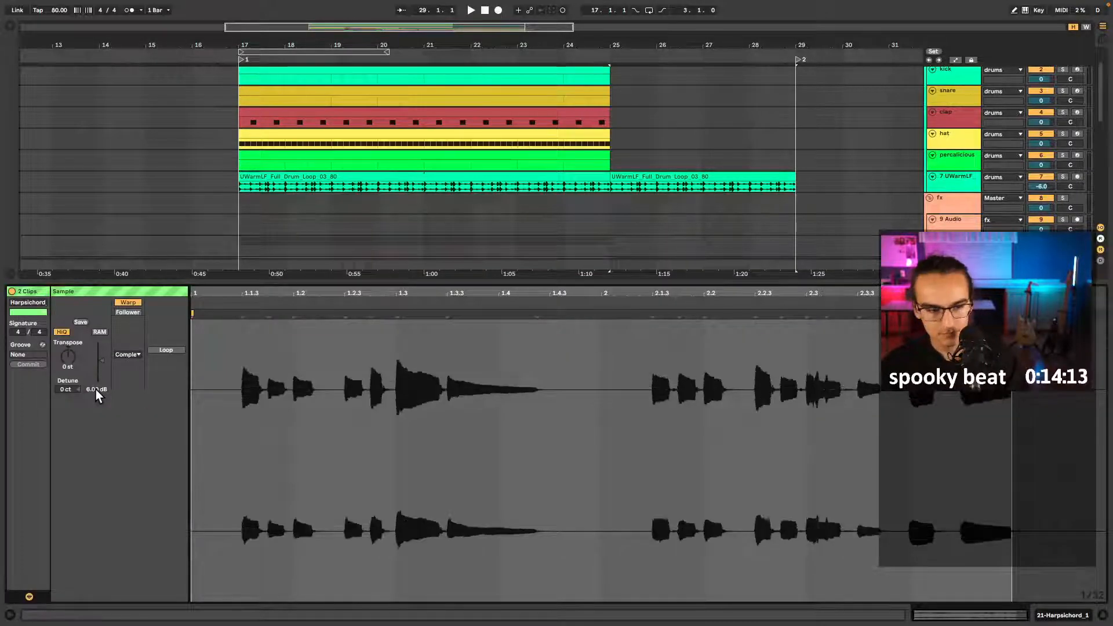
pyautogui.press('space')
pyautogui.hotkey('shift', 'Tab')
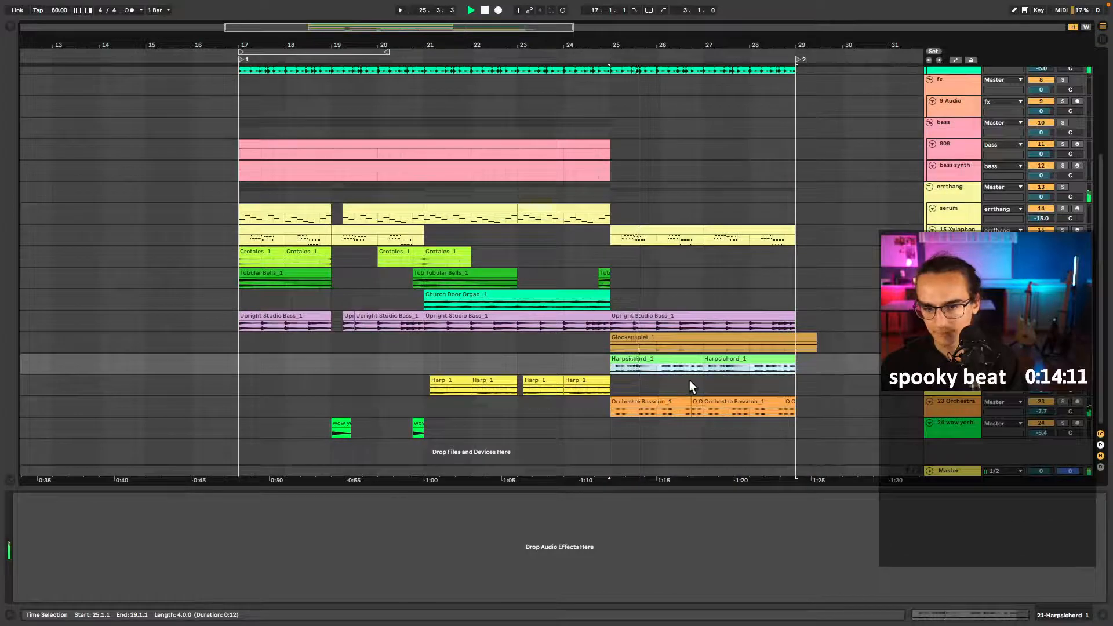
# - Play bars 25 to 29 and replay the last bar from 28.2.1 to review the section's ending
pyautogui.scroll(2, 695, 378)
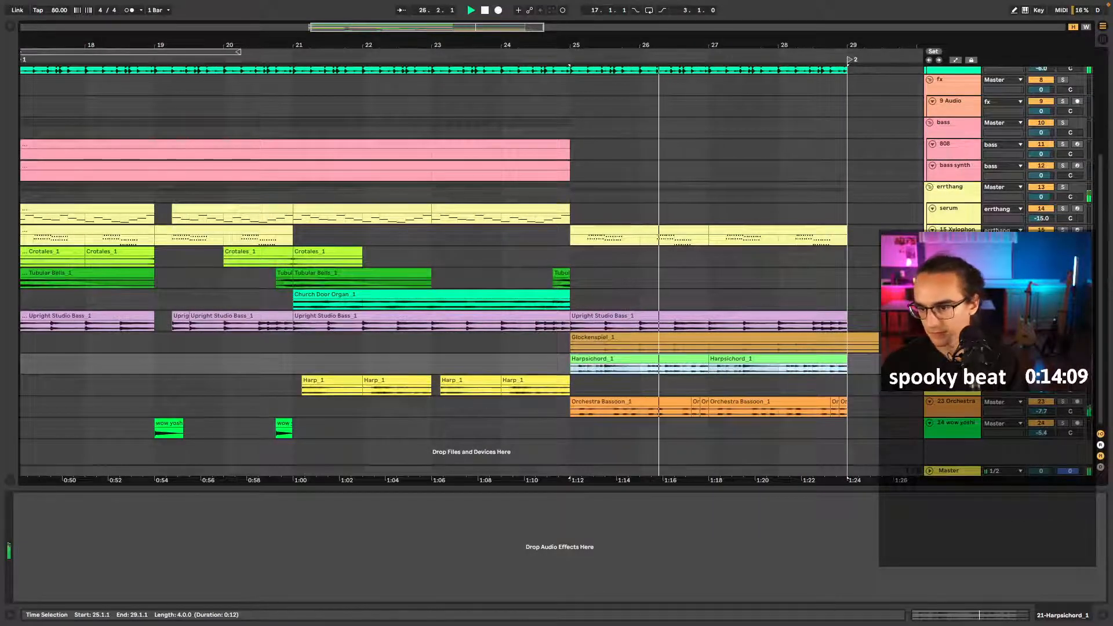
pyautogui.scroll(-2, 706, 380)
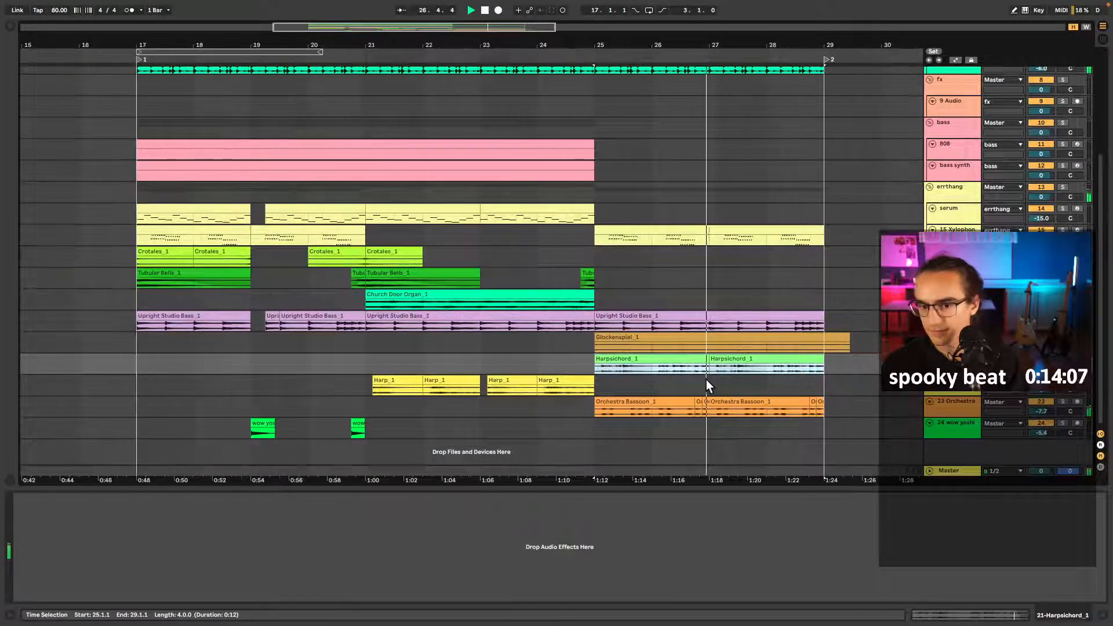
pyautogui.click(709, 385)
pyautogui.hscroll(3, 653, 377)
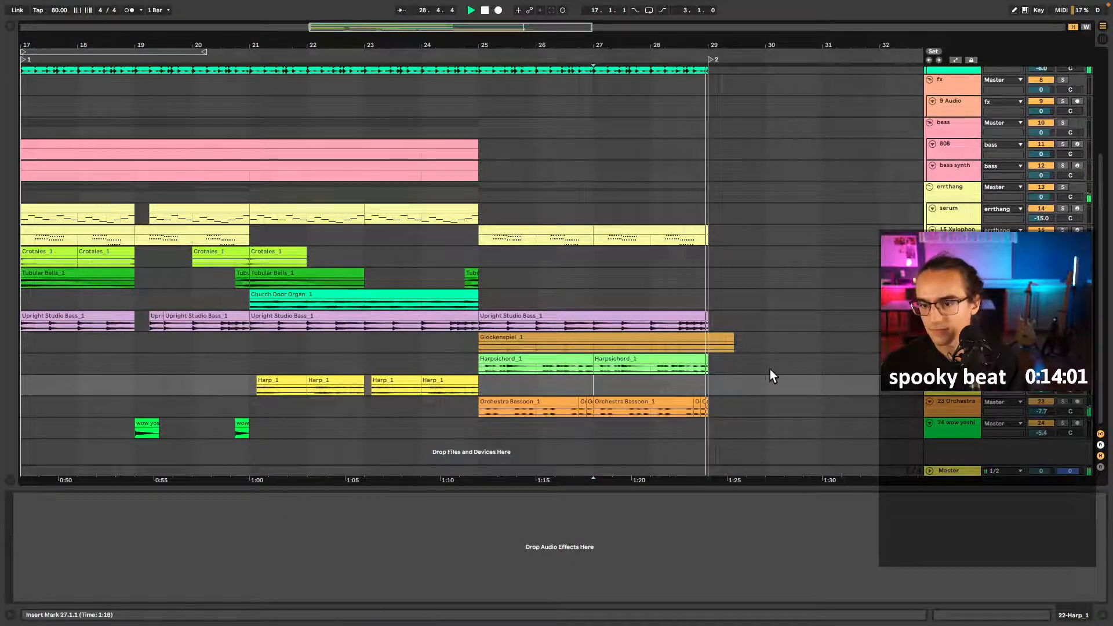
pyautogui.click(612, 339)
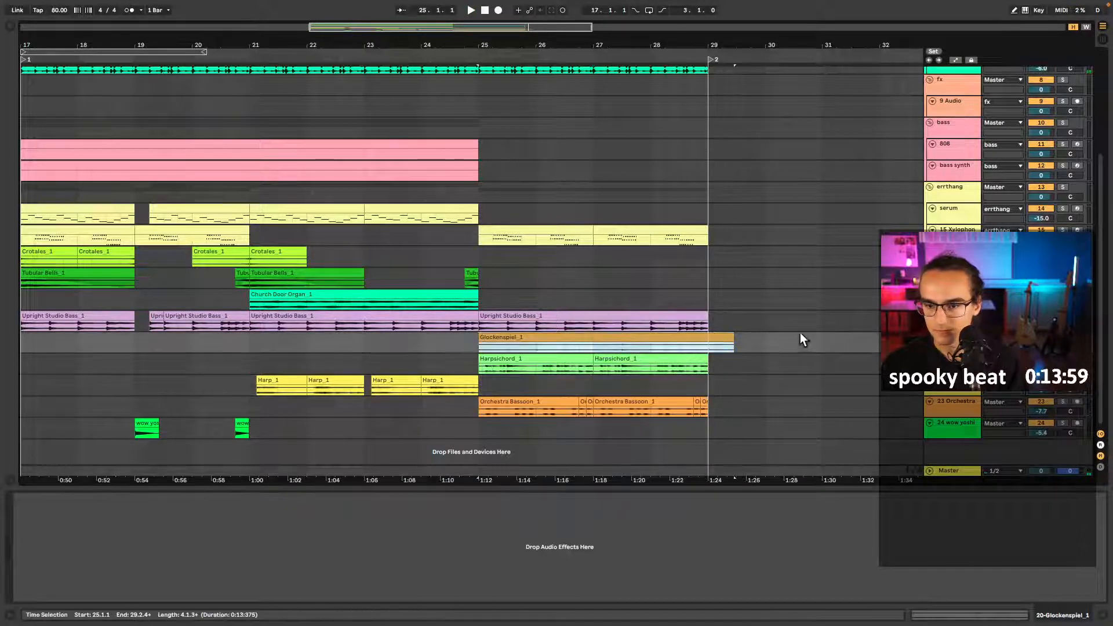
pyautogui.click(673, 371)
pyautogui.scroll(5, 690, 373)
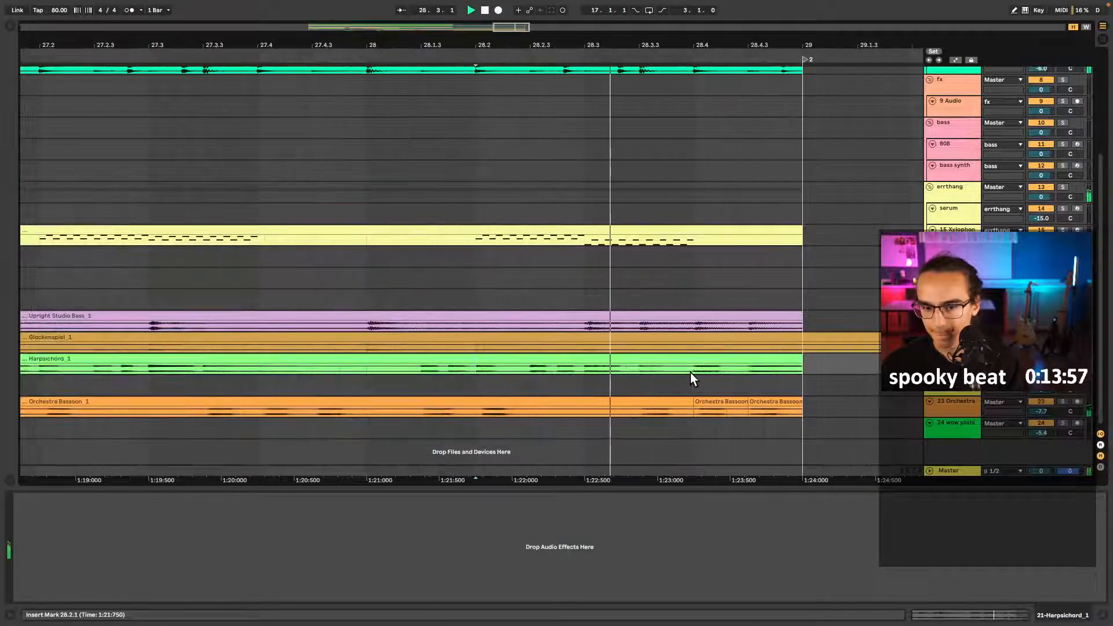
pyautogui.press('space')
# - Enlarge the Harpsichord track and play its closing phrase from 28.3.1
pyautogui.scroll(4, 640, 373)
pyautogui.click(635, 380)
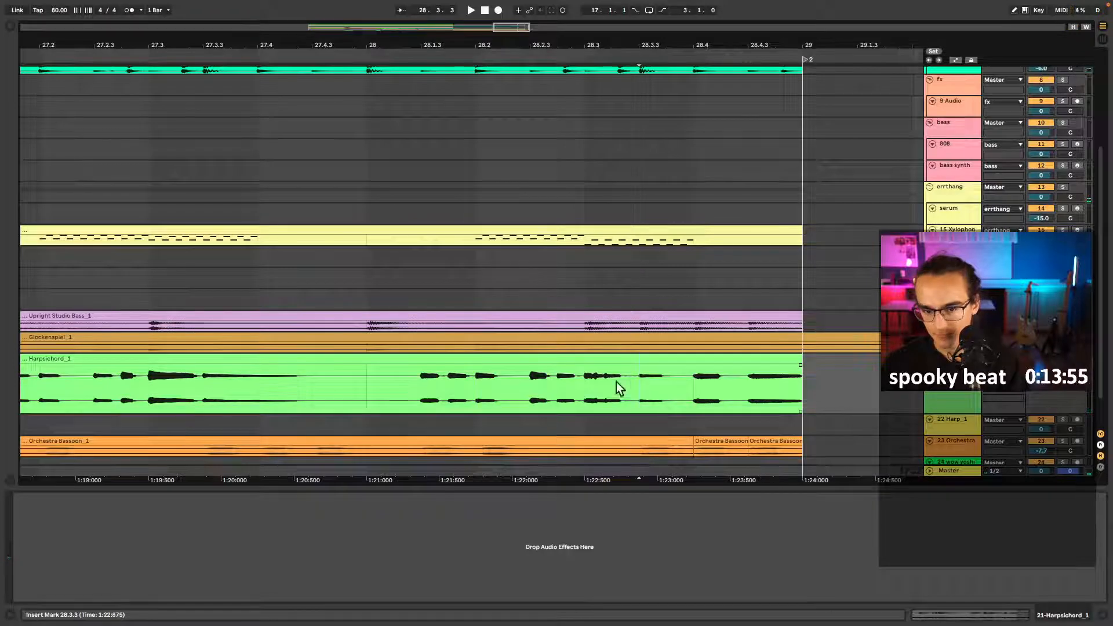
pyautogui.click(587, 386)
pyautogui.press('space')
pyautogui.press('space')
pyautogui.press('space')
# - Move the Harpsichord note at 28.3.3 to just after 28.3.2, leave a gap up to 28.4.1 and play the result
pyautogui.moveTo(641, 390); pyautogui.dragTo(693, 363)
pyautogui.press('space')
pyautogui.press('super+c')
pyautogui.click(629, 374)
pyautogui.press('super+v')
pyautogui.click(626, 374)
pyautogui.press('space')
pyautogui.click(591, 378)
pyautogui.press('space')
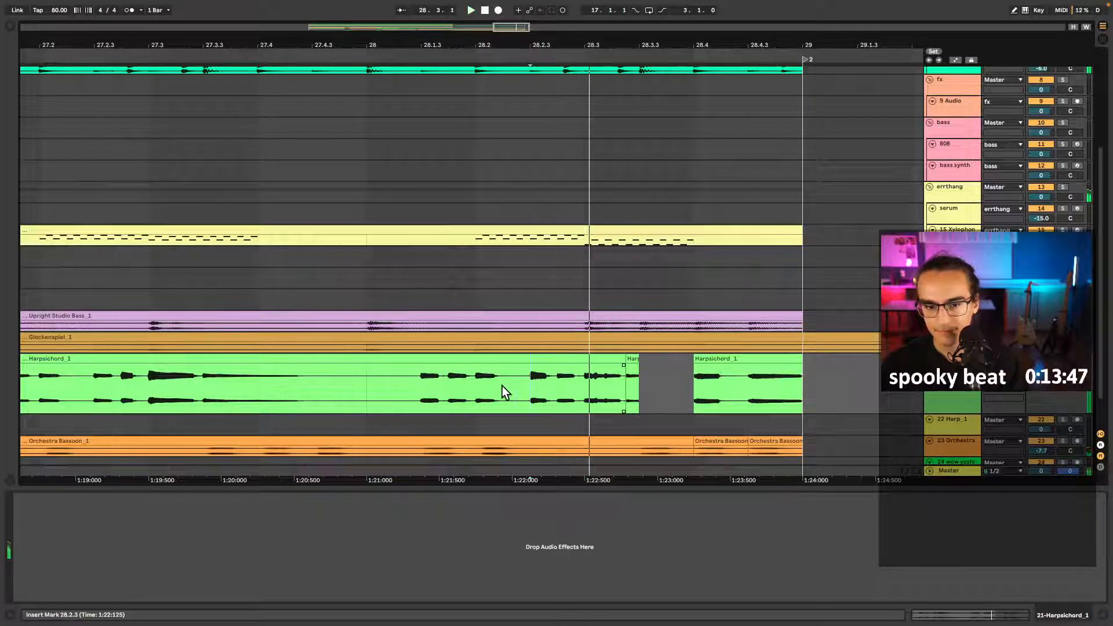
# - Play the Harpsichord phrase from several points between 28.1.3 and 28.2.4 to compare its individual notes
pyautogui.click(559, 392)
pyautogui.press('space')
pyautogui.click(469, 389)
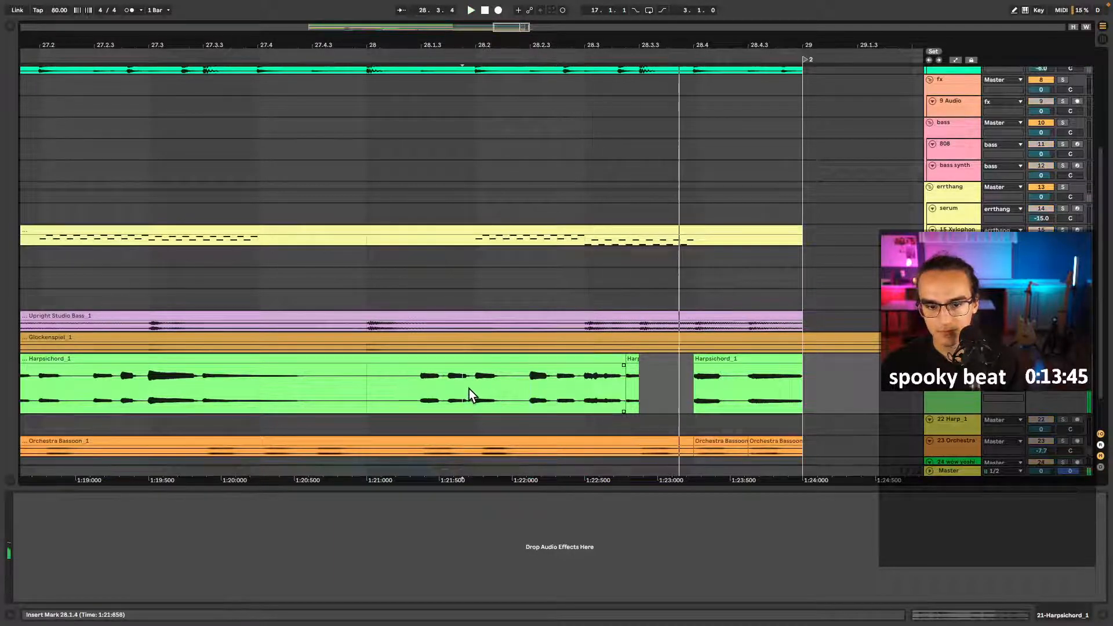
pyautogui.press('space')
pyautogui.press('space')
pyautogui.click(436, 389)
pyautogui.press('space')
pyautogui.press('space')
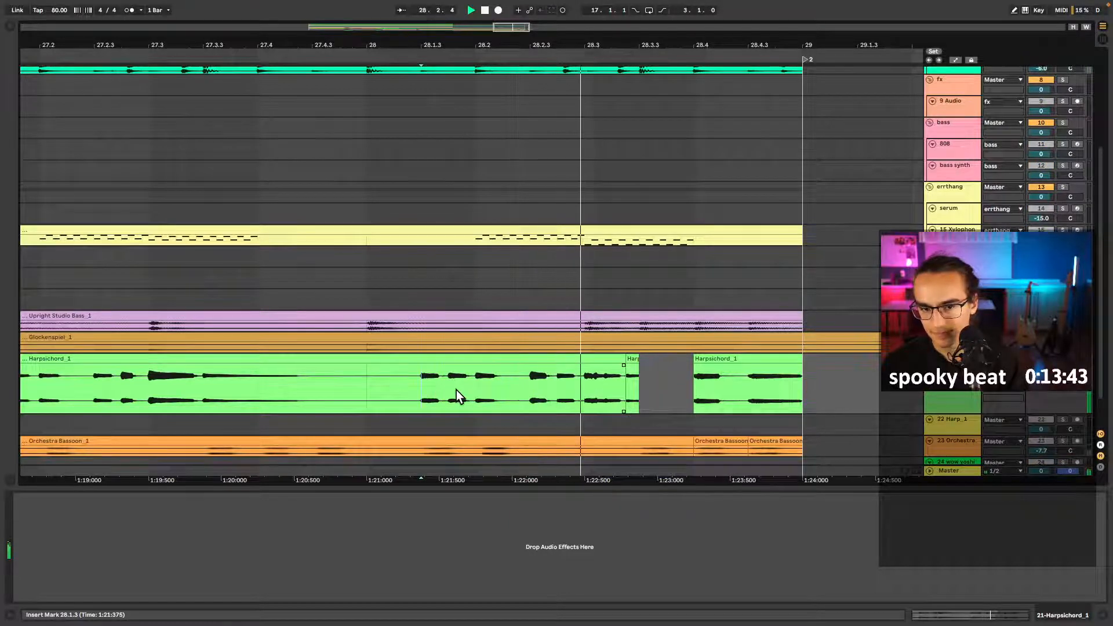
pyautogui.press('space')
pyautogui.press('space')
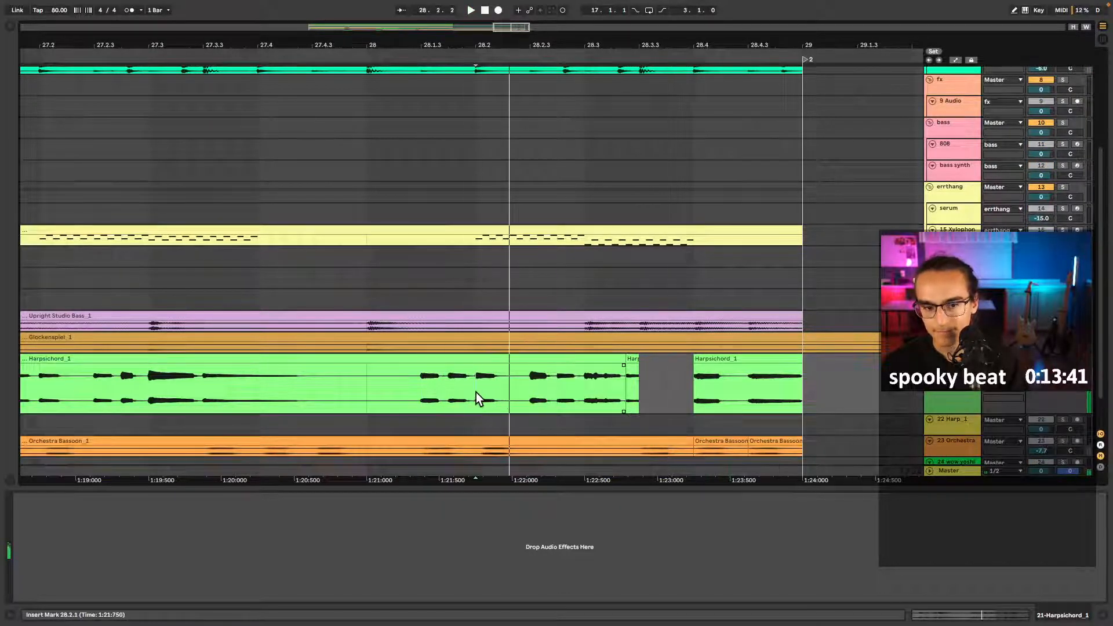
pyautogui.press('space')
pyautogui.click(558, 393)
pyautogui.press('space')
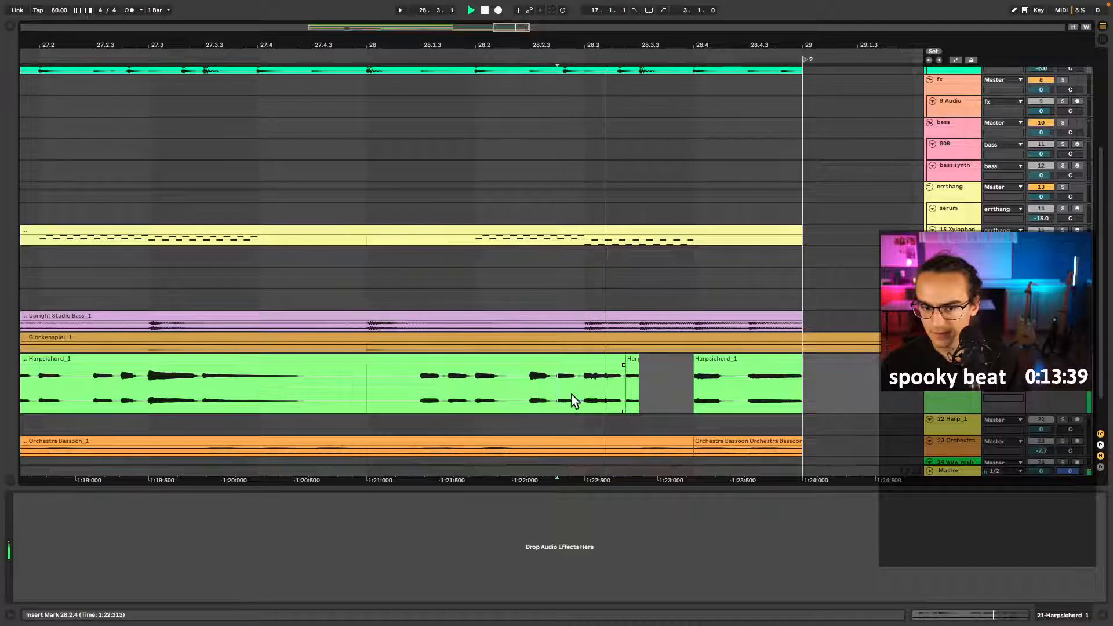
pyautogui.press('space')
# - Copy the Harpsichord note at 28.2.4 into the gap shortly before 28.4.1 as a short clip and play from 28.3.1
pyautogui.moveTo(559, 395); pyautogui.dragTo(576, 394)
pyautogui.click(628, 392)
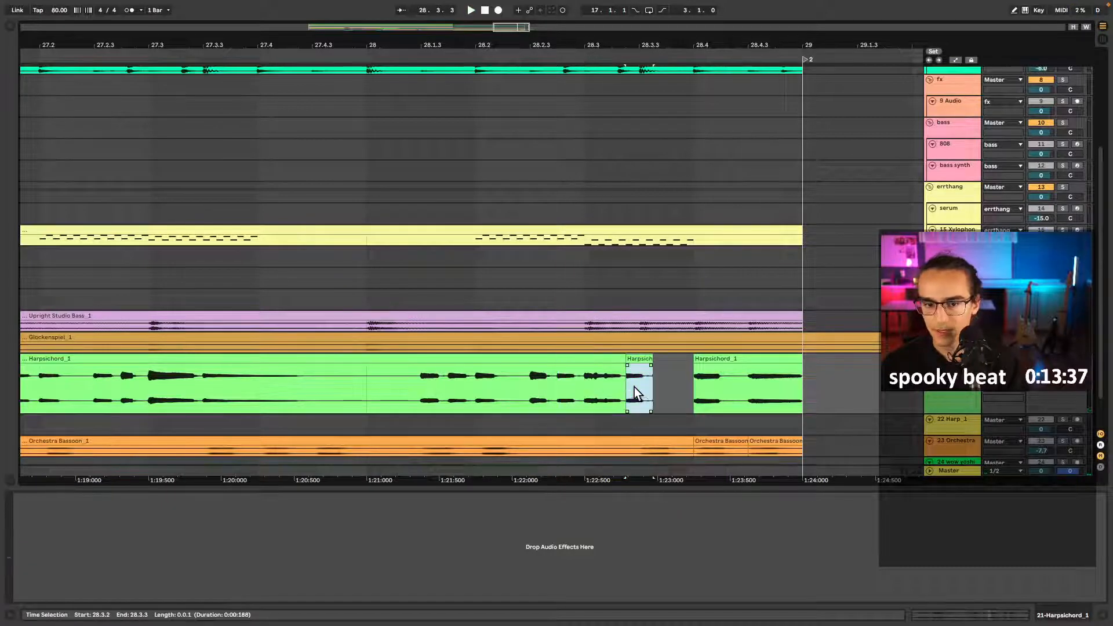
pyautogui.moveTo(649, 383); pyautogui.dragTo(671, 364)
pyautogui.press('Delete')
pyautogui.click(586, 386)
pyautogui.press('space')
pyautogui.press('space')
pyautogui.click(585, 385)
pyautogui.press('space')
pyautogui.press('space')
# - Replace the Harpsichord clip from 28.4.1 to 29.1.1 with copies of the 28.3.1 phrase at 28.4.1 and 28.4.3
pyautogui.click(586, 380)
pyautogui.press('space')
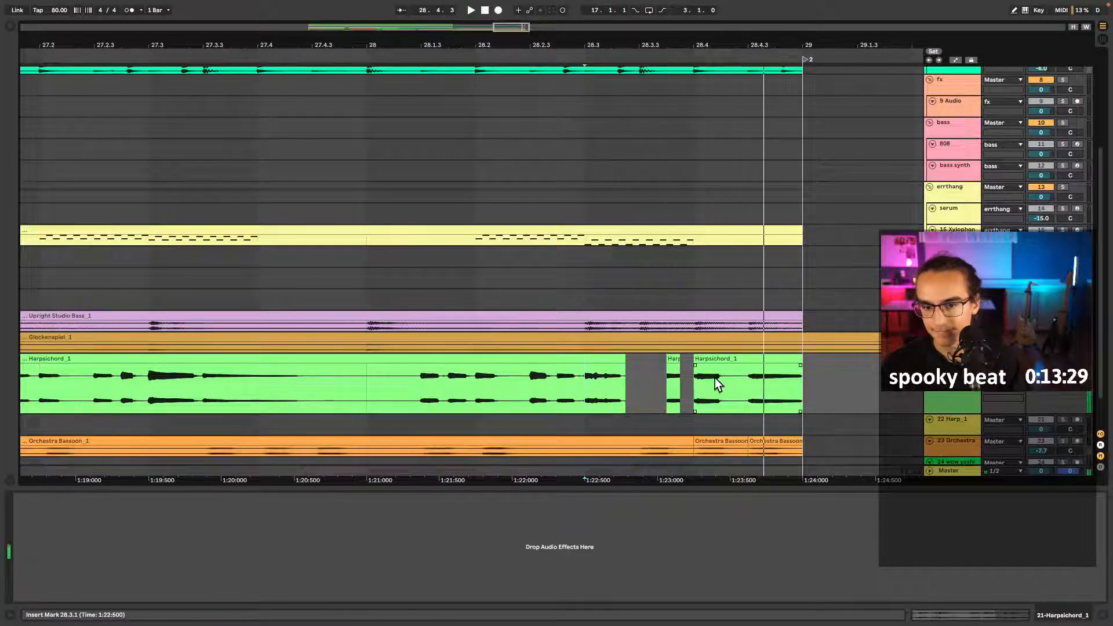
pyautogui.press('space')
pyautogui.click(699, 358)
pyautogui.press('Delete')
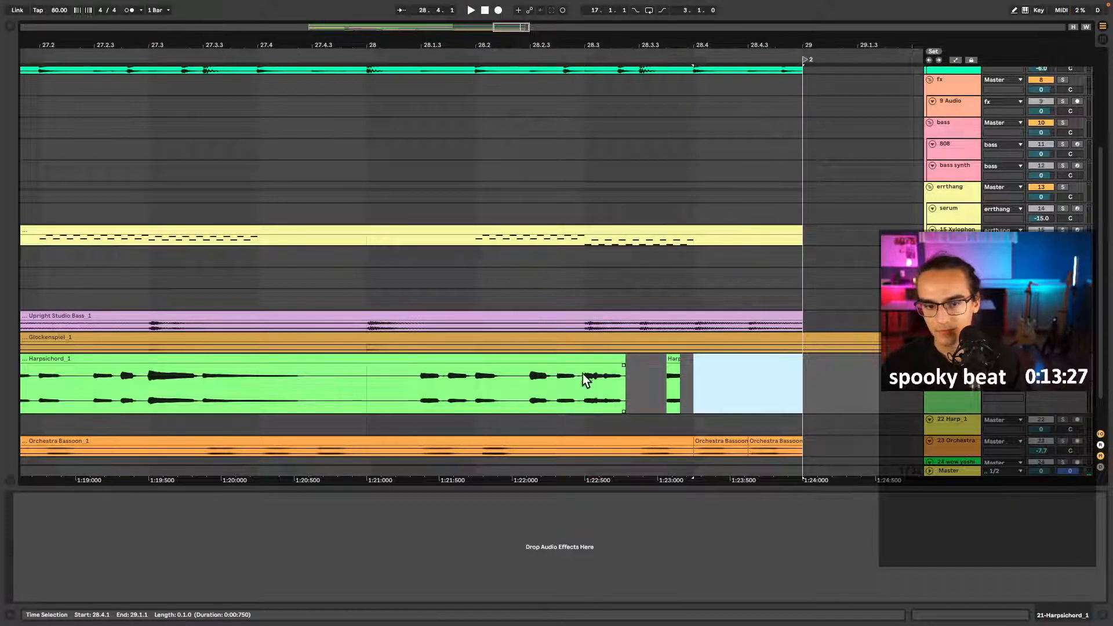
pyautogui.click(690, 382)
pyautogui.hotkey('ctrl', 'd')
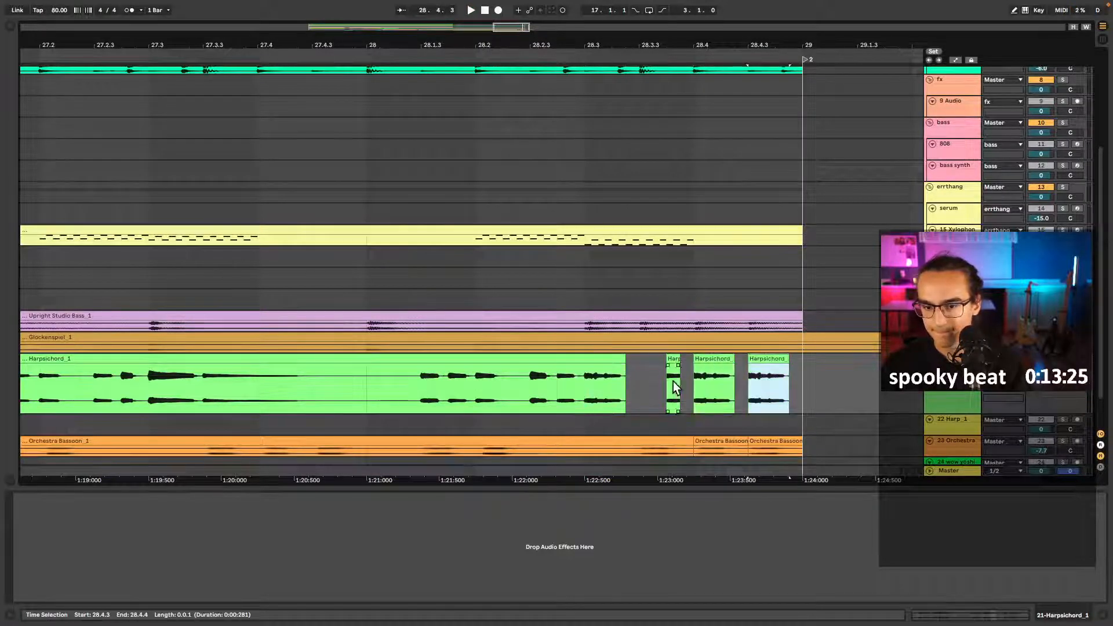
# - Audition earlier Harpsichord notes and copy the one from 26.4.3 to 27.1.1 over the clip at 28.4.3
pyautogui.click(585, 384)
pyautogui.press('space')
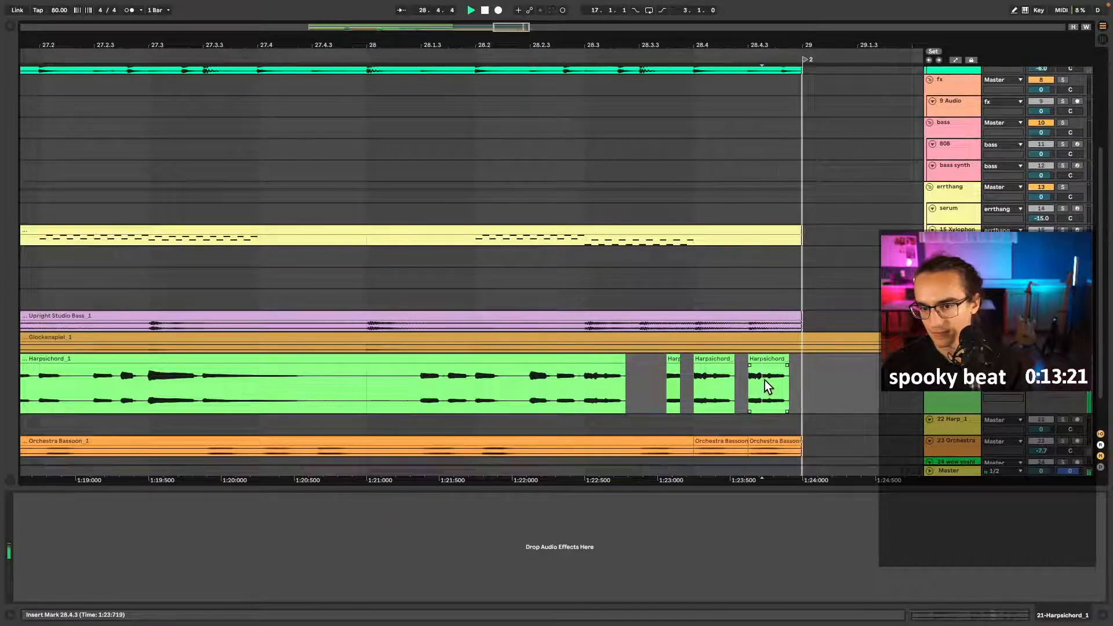
pyautogui.click(423, 379)
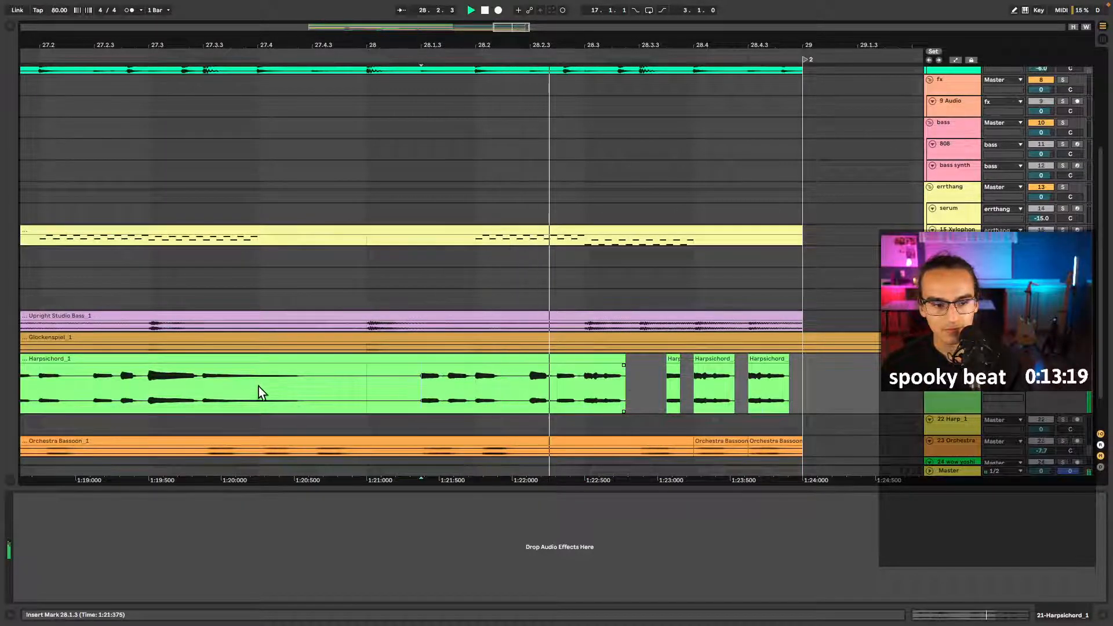
pyautogui.click(146, 390)
pyautogui.press('space')
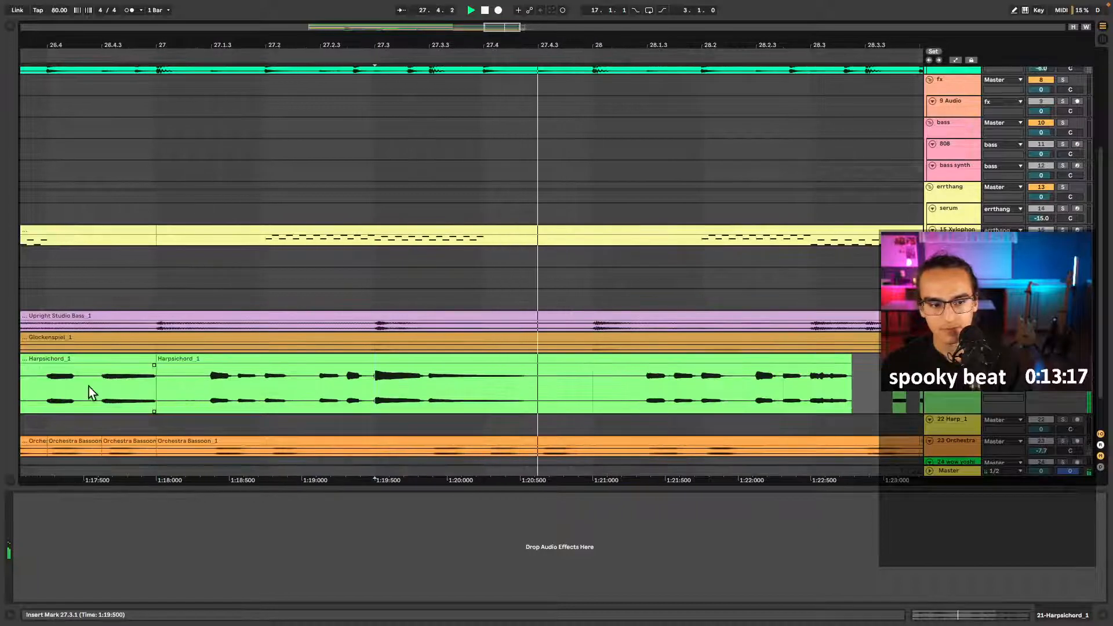
pyautogui.click(116, 386)
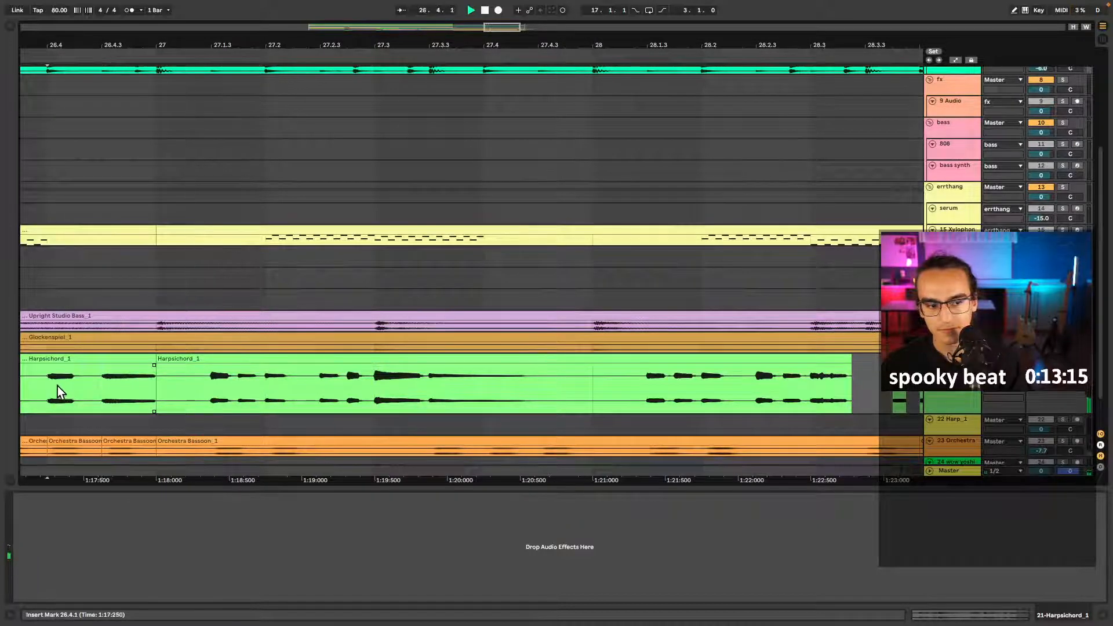
pyautogui.moveTo(96, 391); pyautogui.dragTo(158, 394)
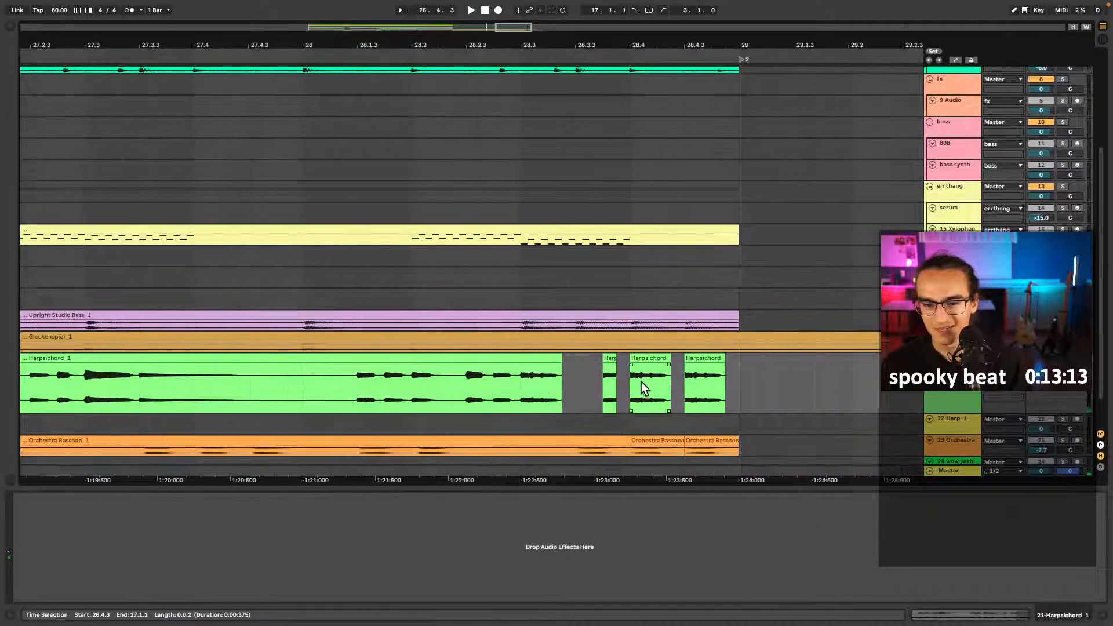
pyautogui.click(683, 386)
pyautogui.press('super+v')
pyautogui.click(666, 378)
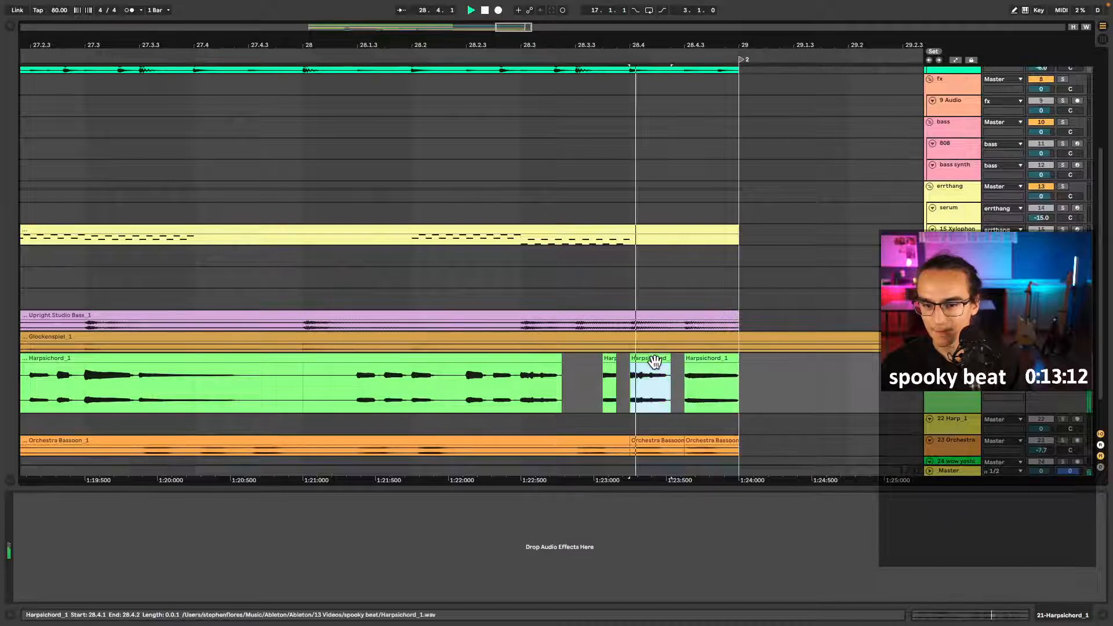
# - Transpose the Harpsichord clip at 28.4.3 to +5 semitones and play the ending from 28.4.1
pyautogui.click(695, 359)
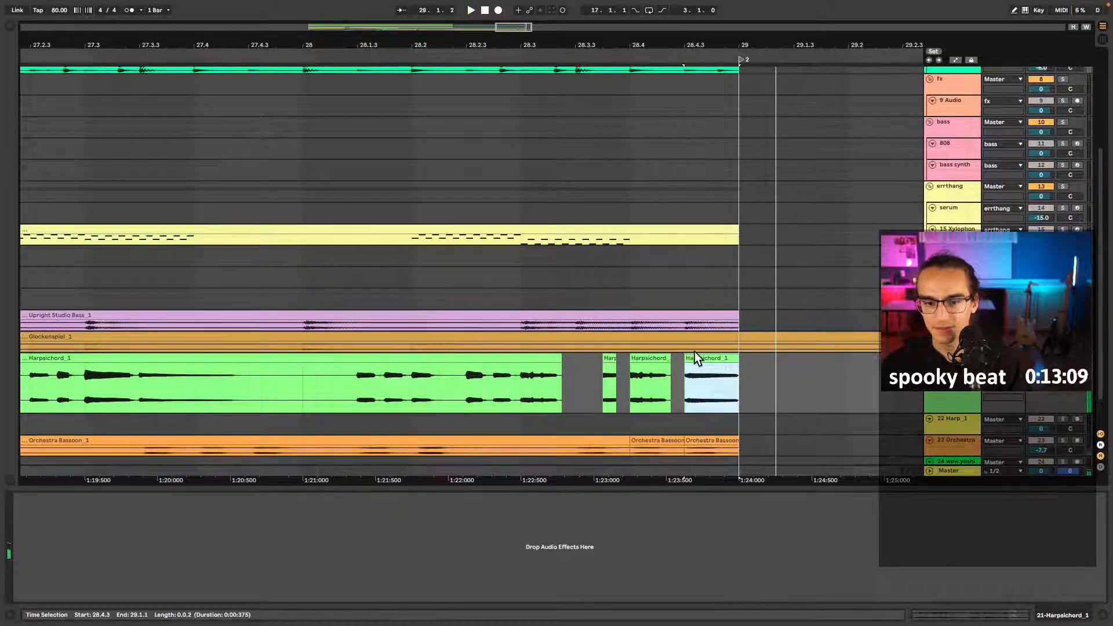
pyautogui.doubleClick(694, 359)
pyautogui.press('space')
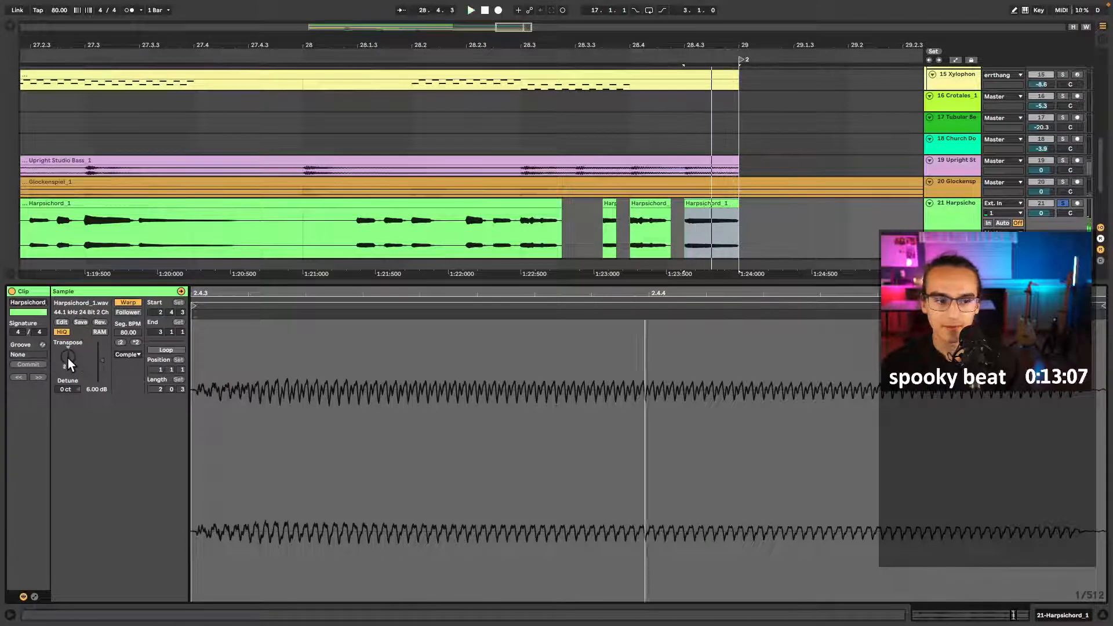
pyautogui.press('space')
pyautogui.press('space')
pyautogui.press('space')
pyautogui.press('Up')
pyautogui.press('Up')
pyautogui.press('Up')
pyautogui.press('Up')
pyautogui.press('Up')
pyautogui.press('space')
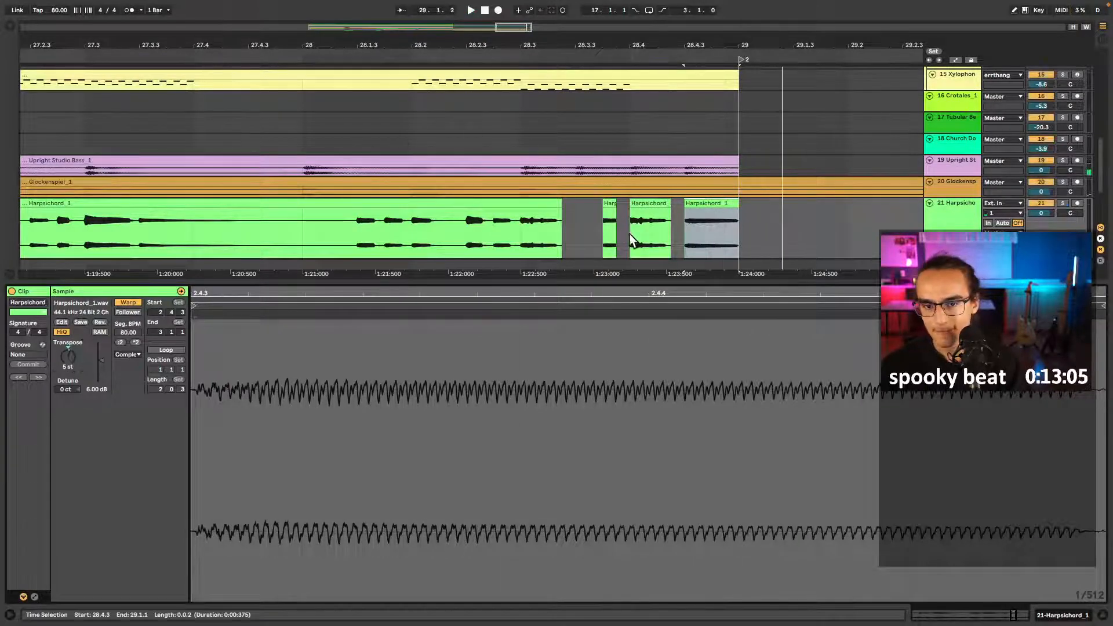
pyautogui.click(632, 235)
pyautogui.press('space')
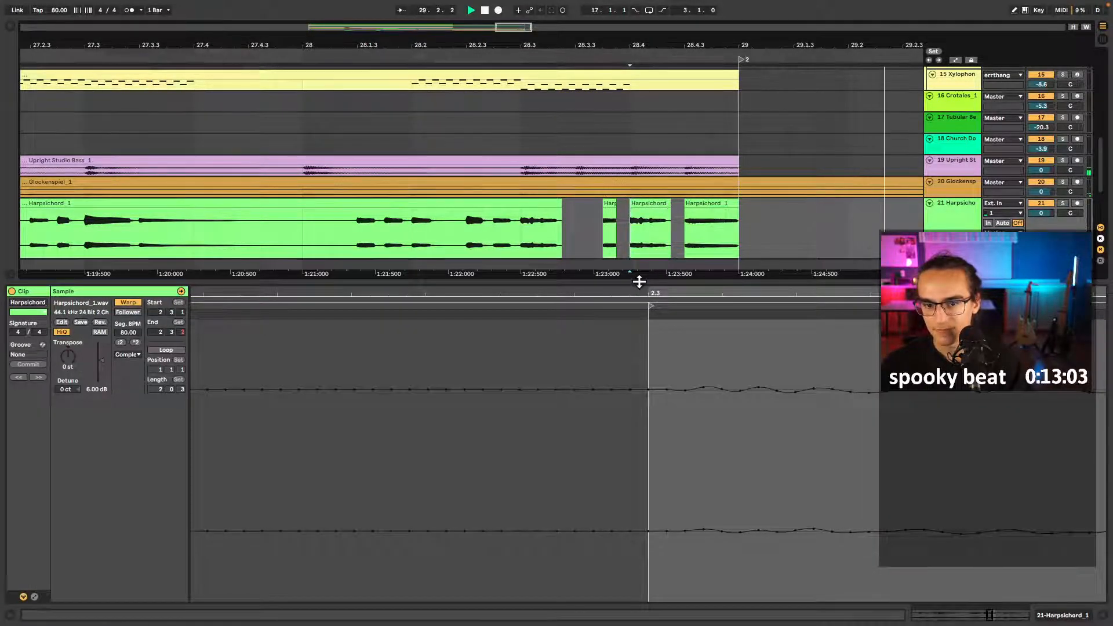
# - Shrink the Harpsichord track to normal height, play from 24.3.1 and lower its volume to about -2.9 dB
pyautogui.press('super+alt+l')
pyautogui.scroll(-10, 628, 408)
pyautogui.press('space')
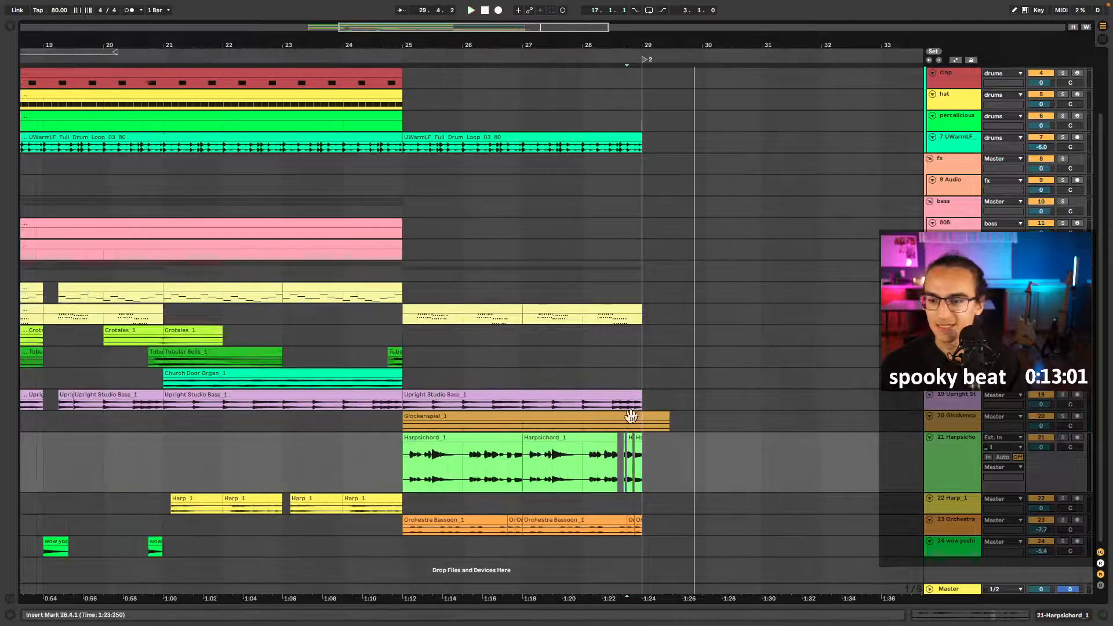
pyautogui.moveTo(939, 493); pyautogui.dragTo(949, 451)
pyautogui.scroll(-4, 511, 466)
pyautogui.click(444, 478)
pyautogui.press('space')
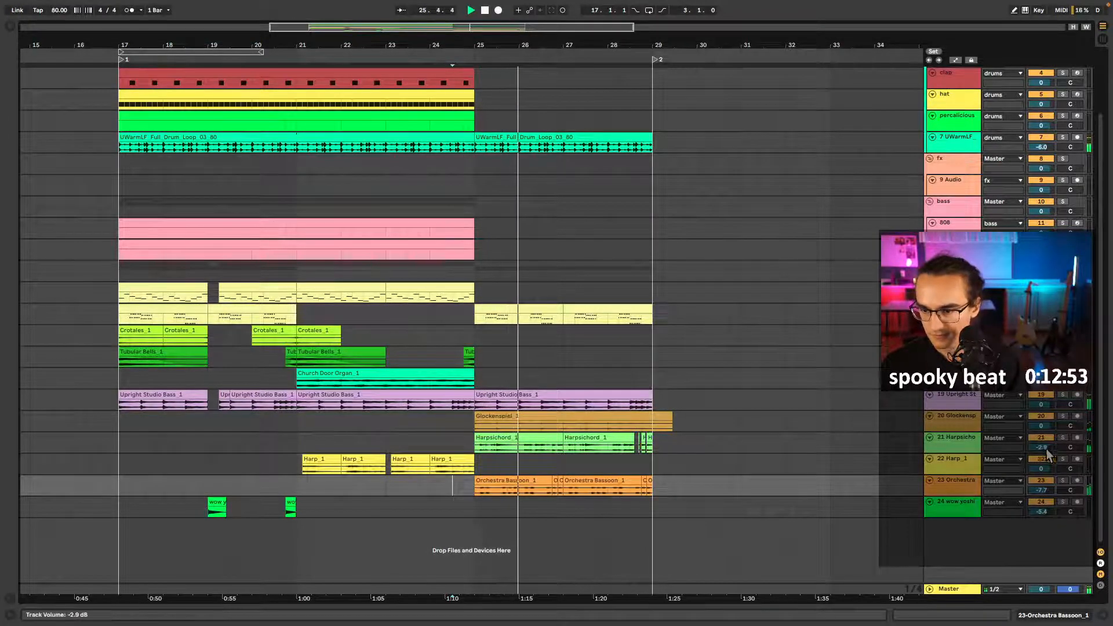
pyautogui.moveTo(1041, 447); pyautogui.dragTo(1044, 449)
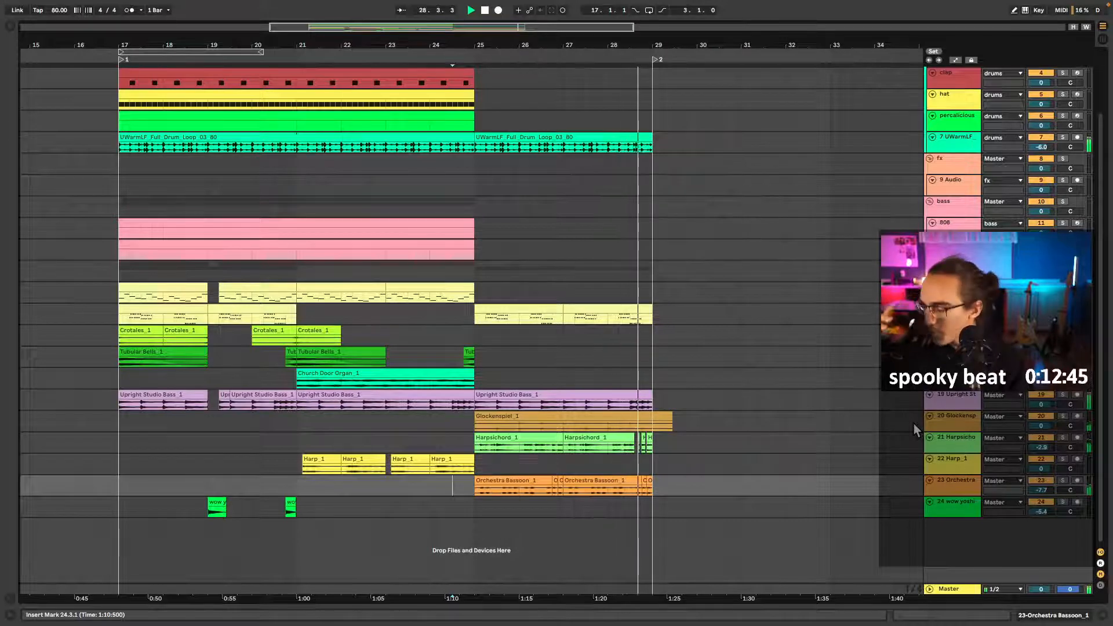
pyautogui.press('space')
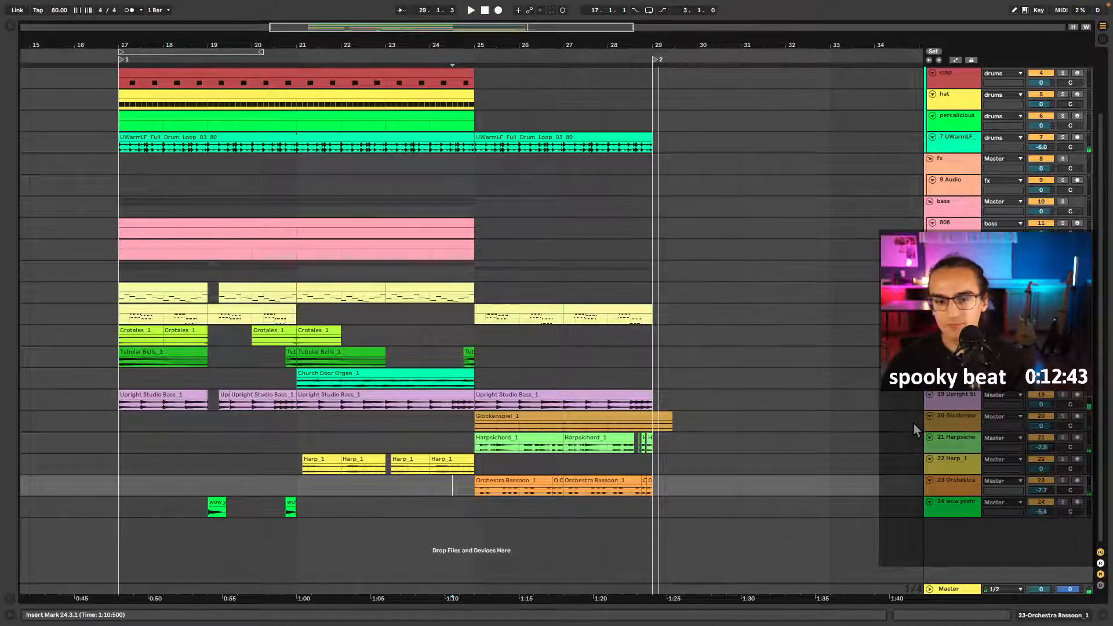
# - Move the short Harpsichord clip before 28.4.1 earlier to 28.3.3 and play from 28.3.1
pyautogui.scroll(5, 659, 430)
pyautogui.click(547, 449)
pyautogui.press('space')
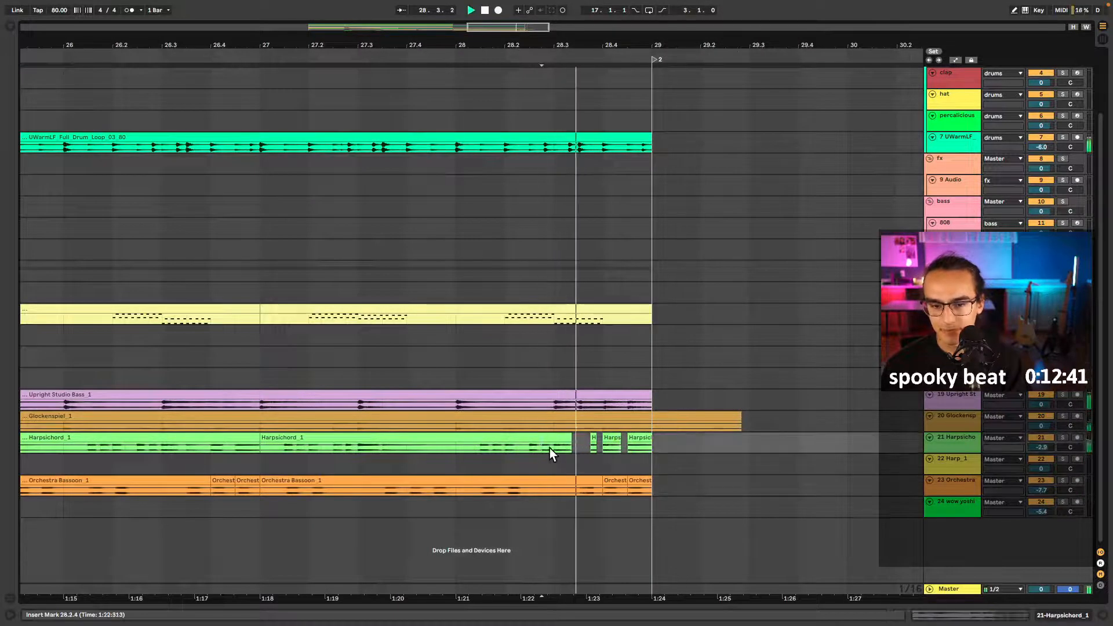
pyautogui.press('space')
pyautogui.moveTo(593, 436); pyautogui.dragTo(583, 437)
pyautogui.click(553, 449)
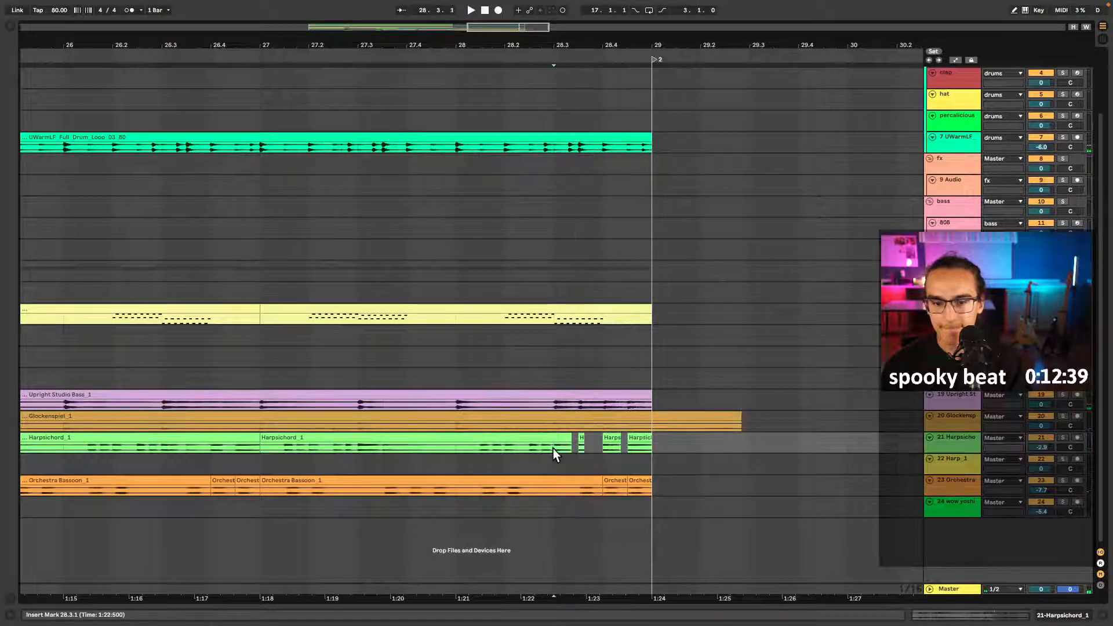
pyautogui.press('space')
pyautogui.press('space')
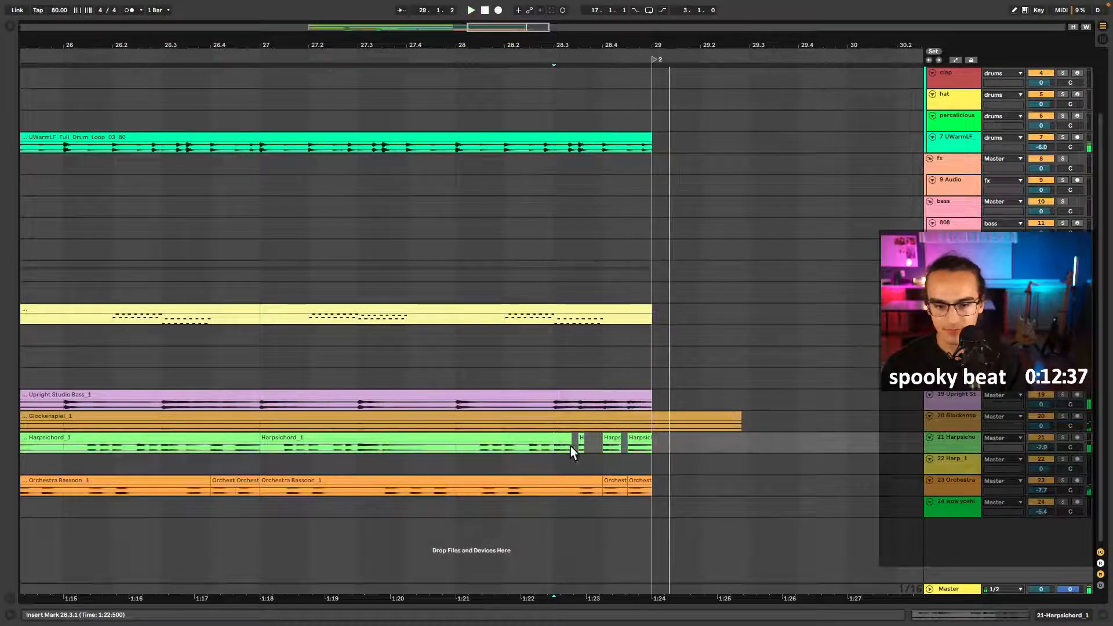
# - Raise the transposition of the short Harpsichord clip at 28.3.3 in semitone steps while replaying it from its start
pyautogui.press('space')
pyautogui.click(583, 444)
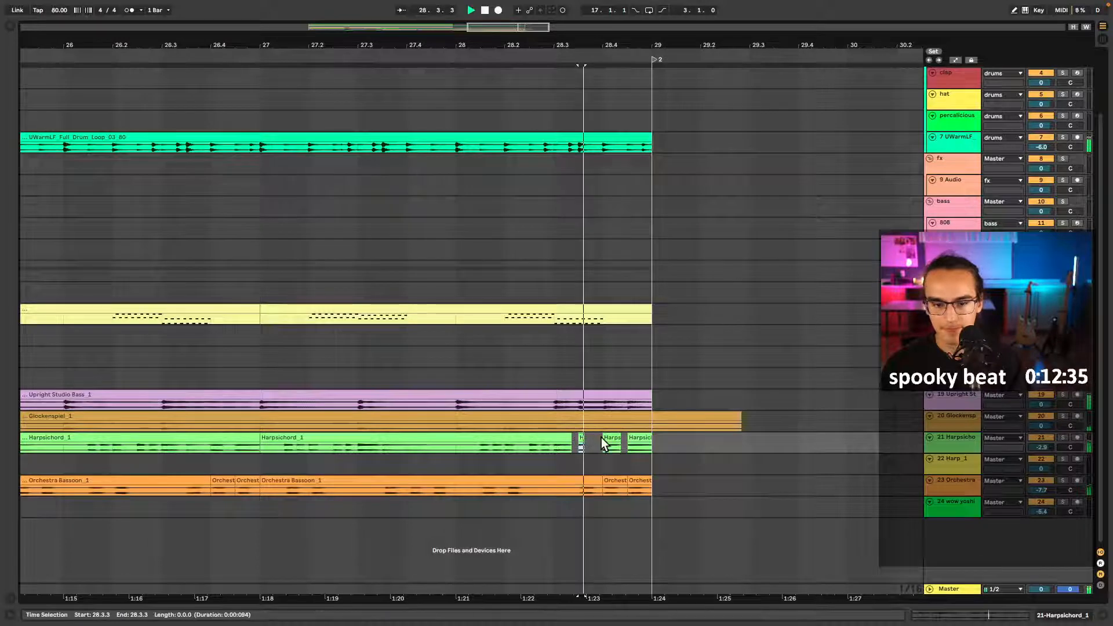
pyautogui.doubleClick(601, 437)
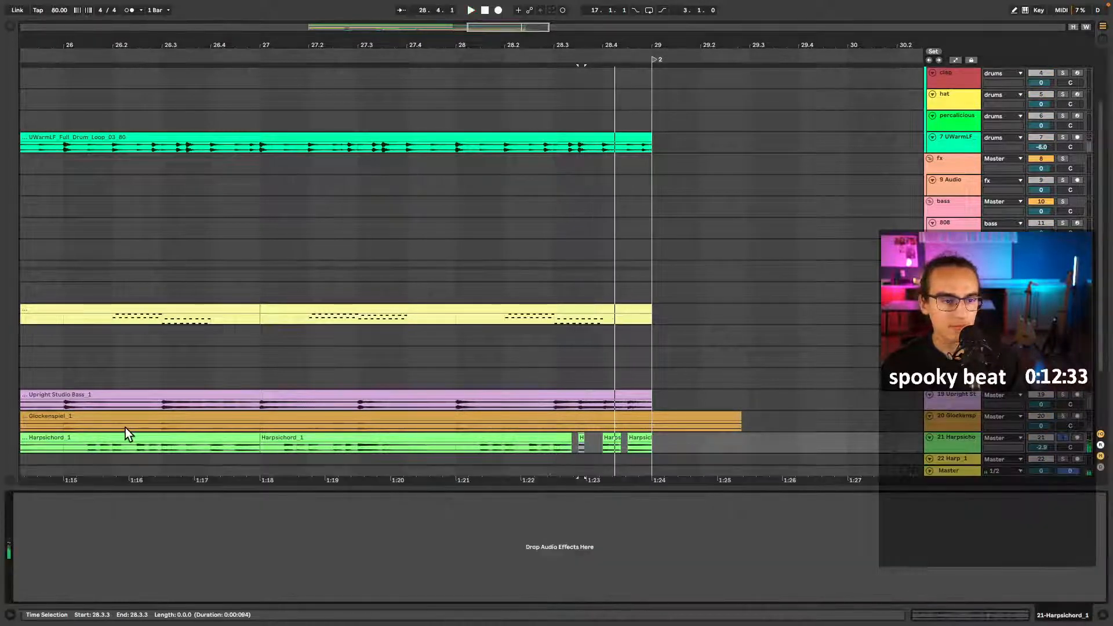
pyautogui.doubleClick(126, 428)
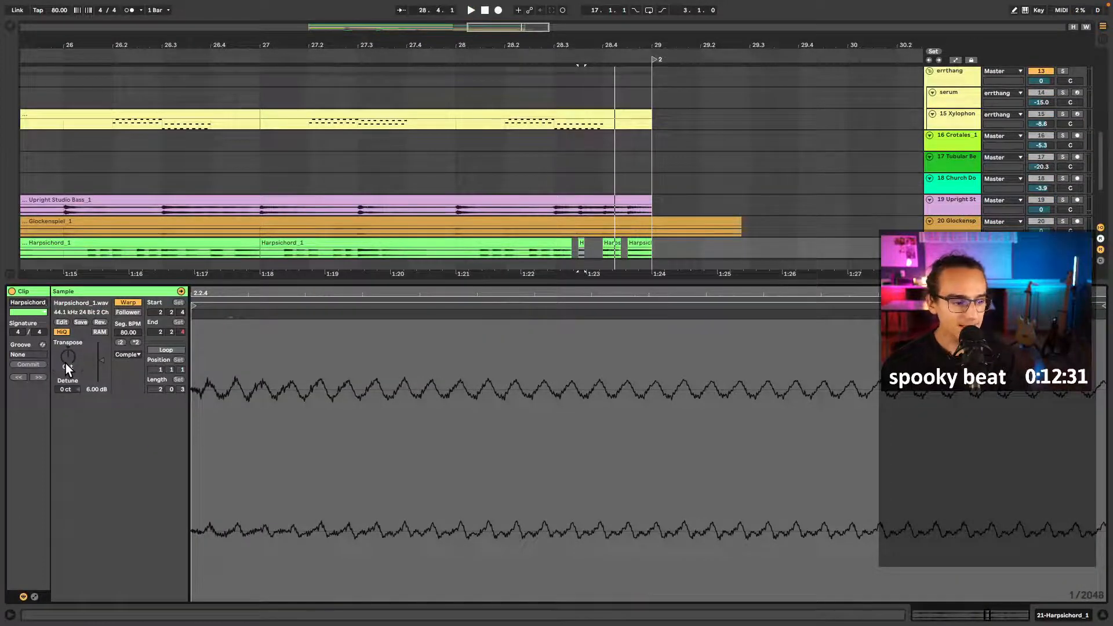
pyautogui.press('space')
pyautogui.press('Up')
pyautogui.press('space')
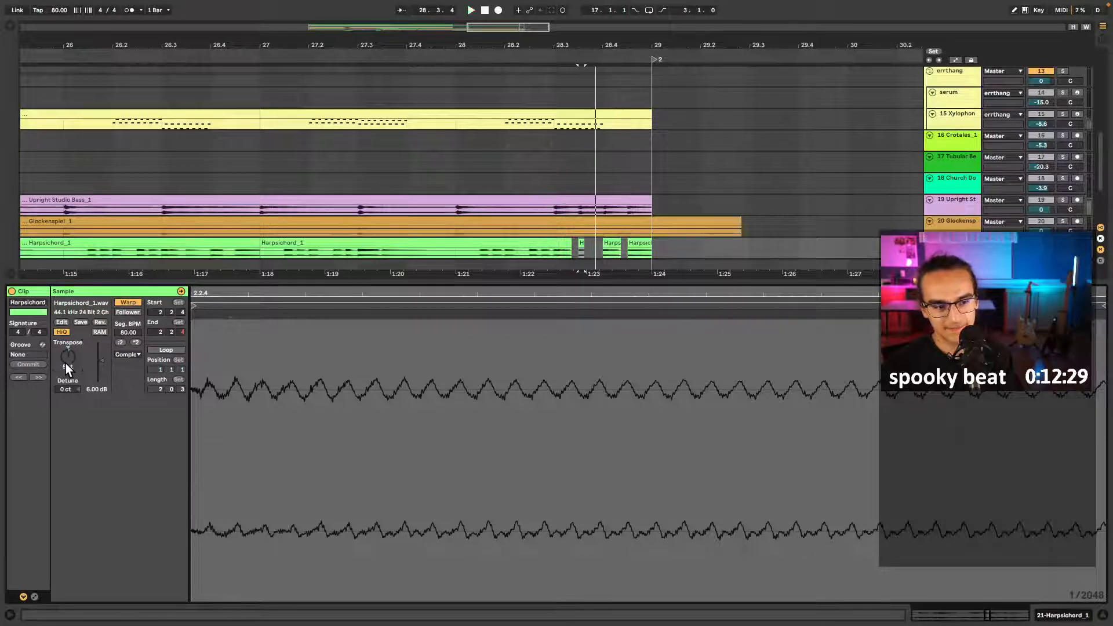
pyautogui.press('space')
pyautogui.press('Up')
pyautogui.press('space')
pyautogui.press('space')
pyautogui.press('space')
pyautogui.press('space')
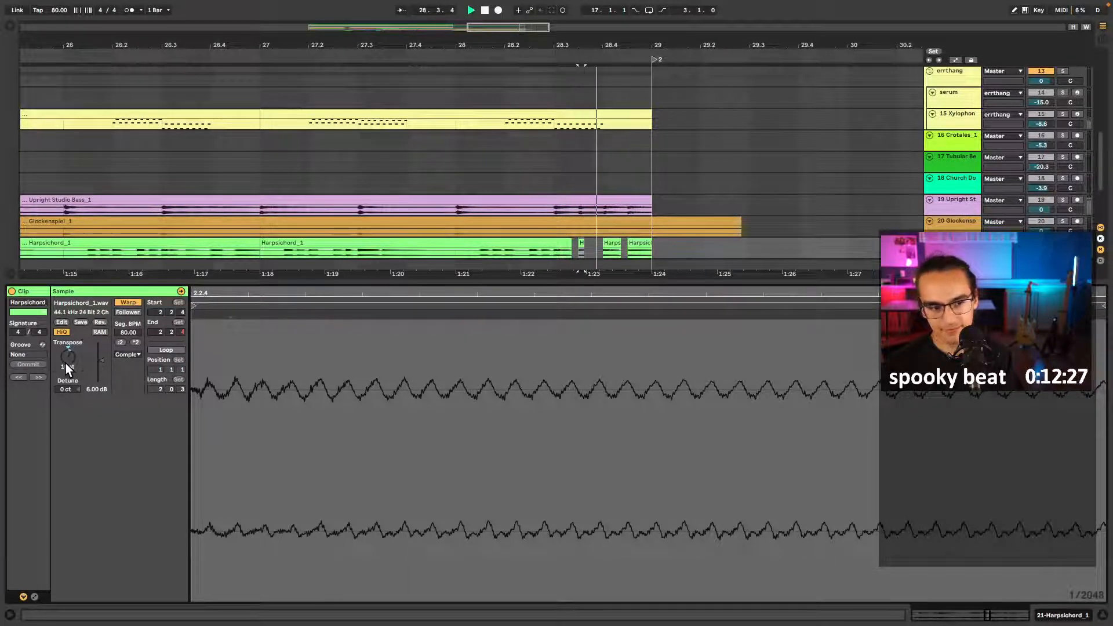
pyautogui.press('space')
pyautogui.press('space')
pyautogui.hotkey('shift', 'Tab')
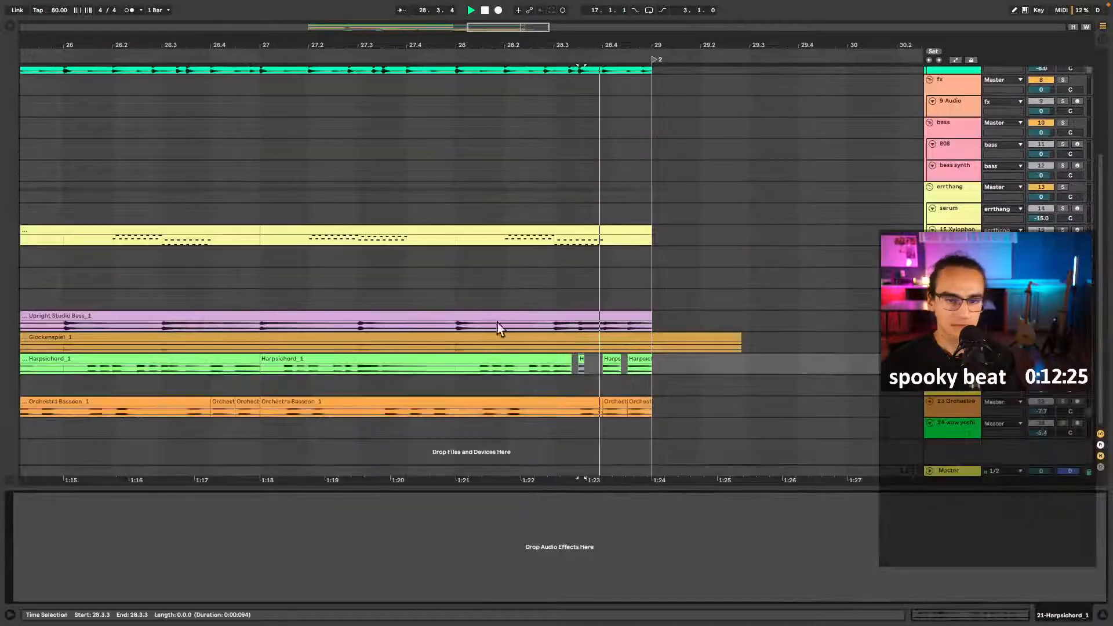
# - Extend the end of the short Harpsichord clip at 28.3.3 to 28.3.4 and play from 28.2.3
pyautogui.scroll(5, 587, 368)
pyautogui.scroll(-5, 585, 369)
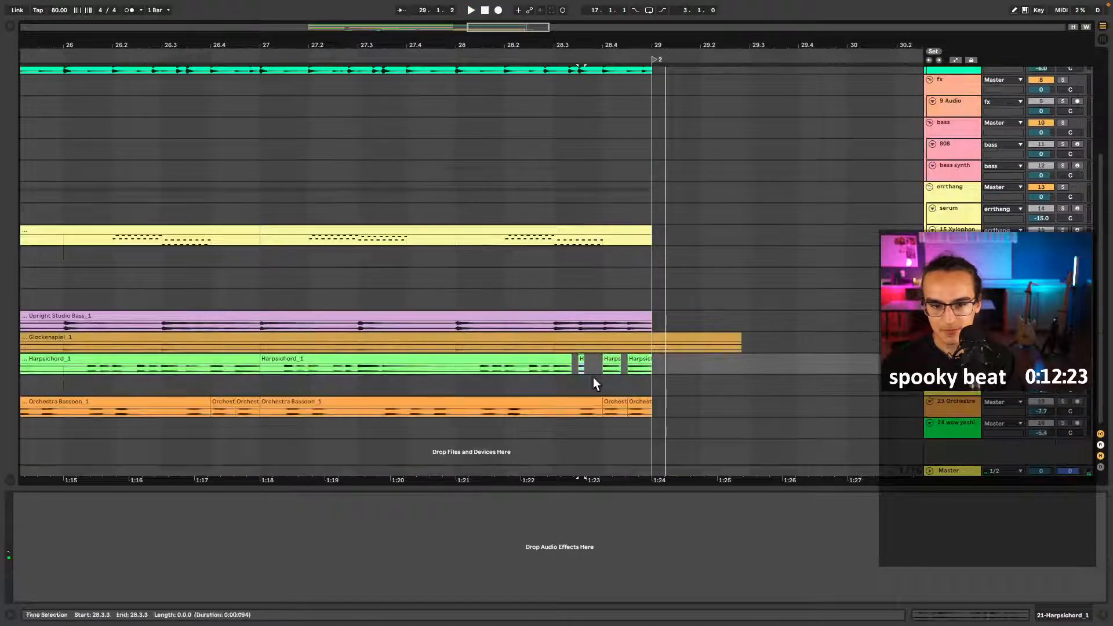
pyautogui.scroll(3, 587, 367)
pyautogui.moveTo(571, 356); pyautogui.dragTo(592, 361)
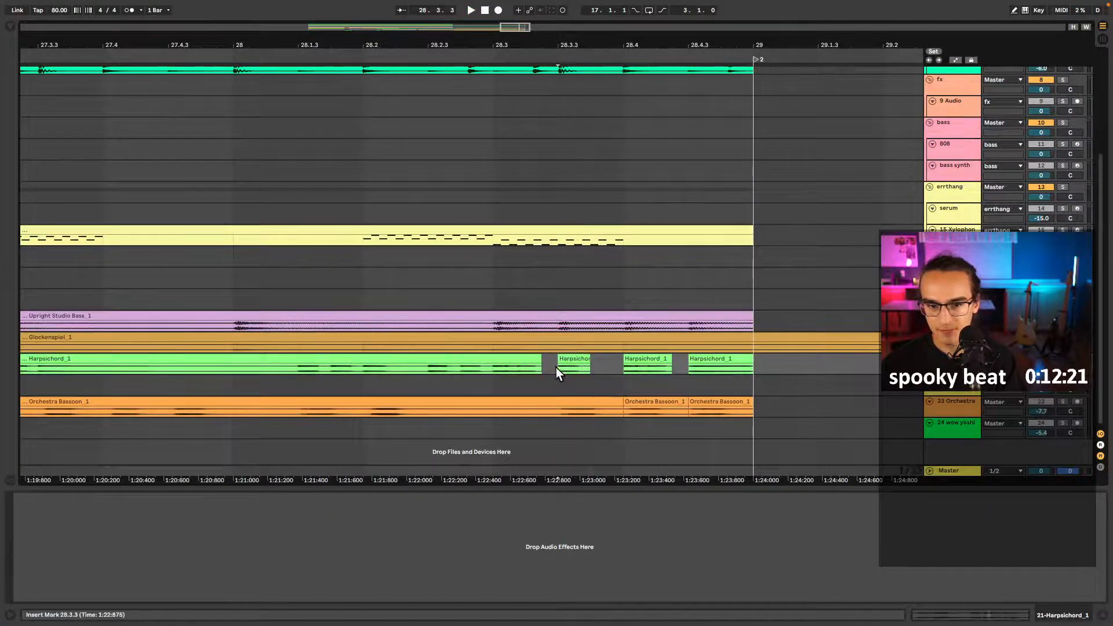
pyautogui.press('space')
pyautogui.click(445, 372)
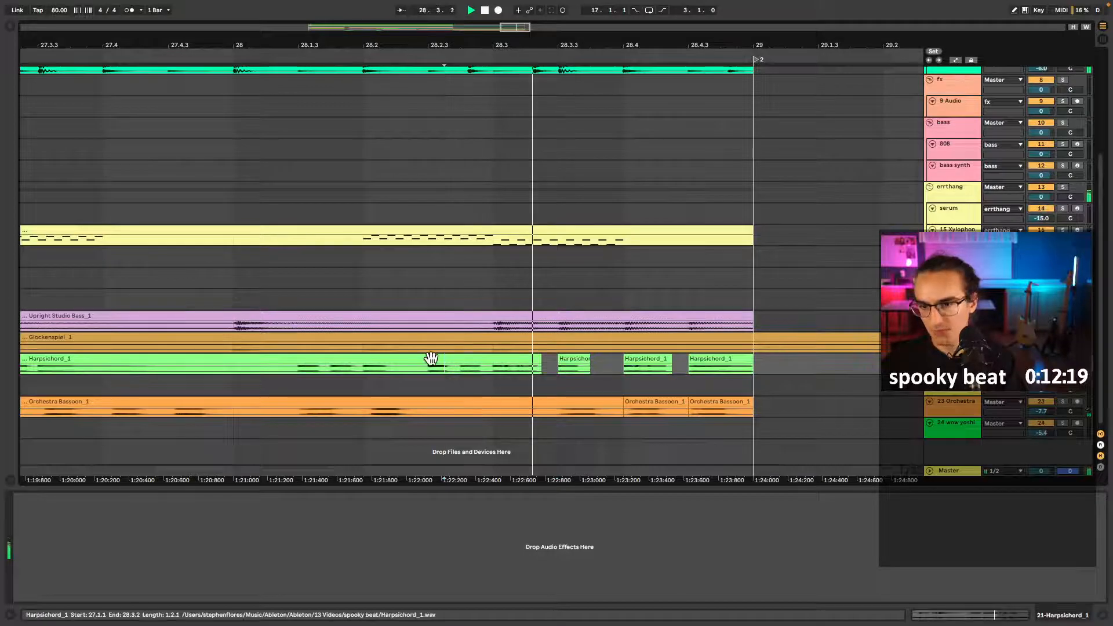
# - Play the whole arrangement from 17.1.1 and review the drum, bass and instrument tracks up to bar 27
pyautogui.scroll(-5, 431, 358)
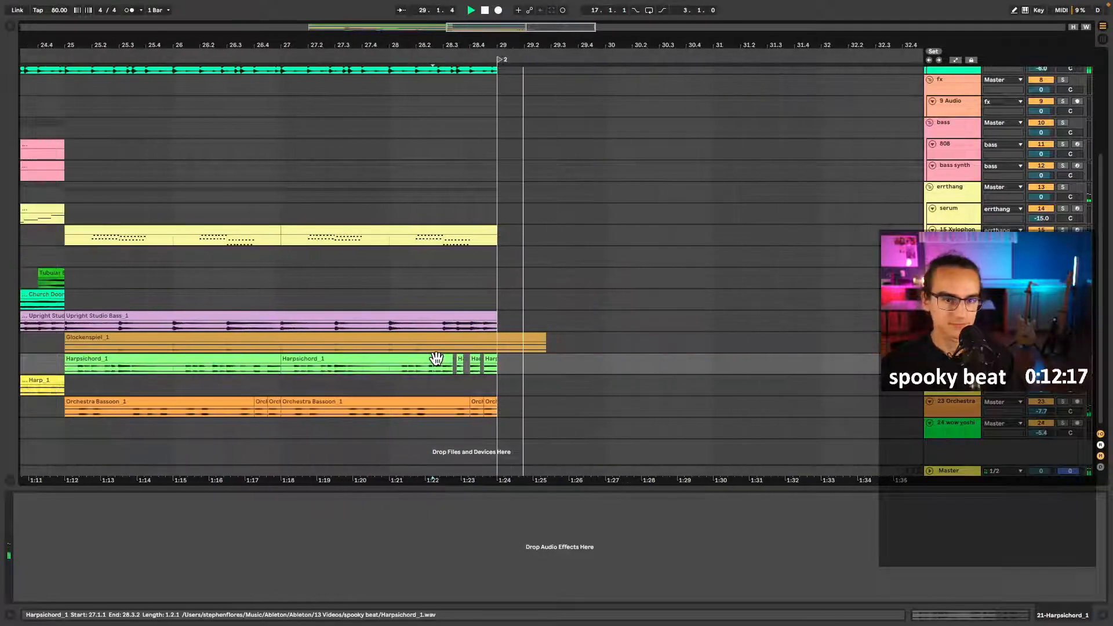
pyautogui.scroll(-6, 436, 358)
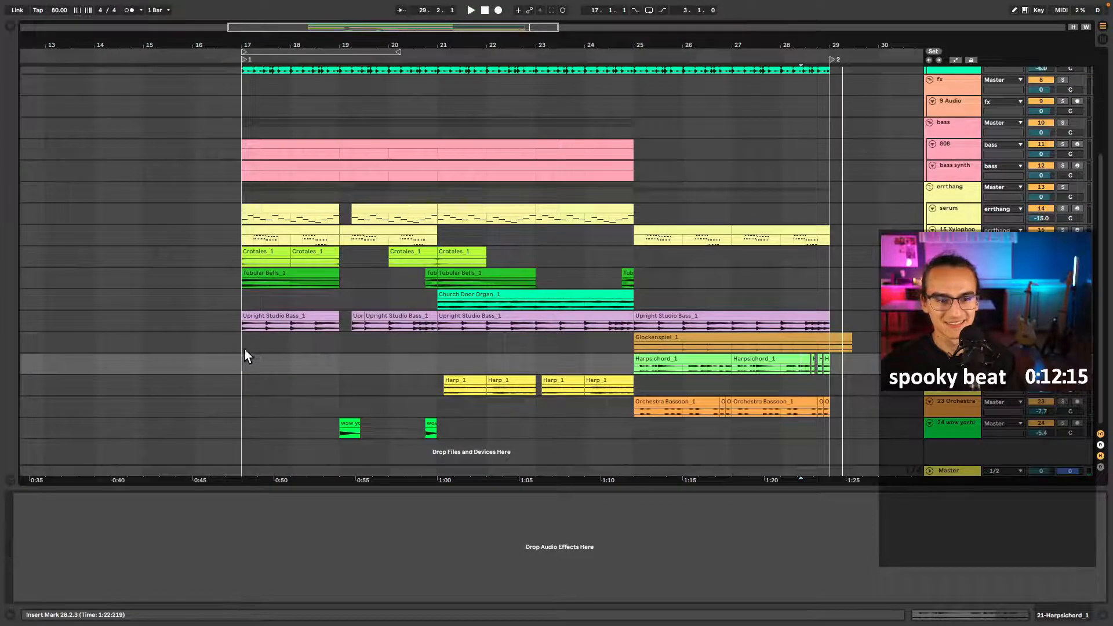
pyautogui.click(239, 367)
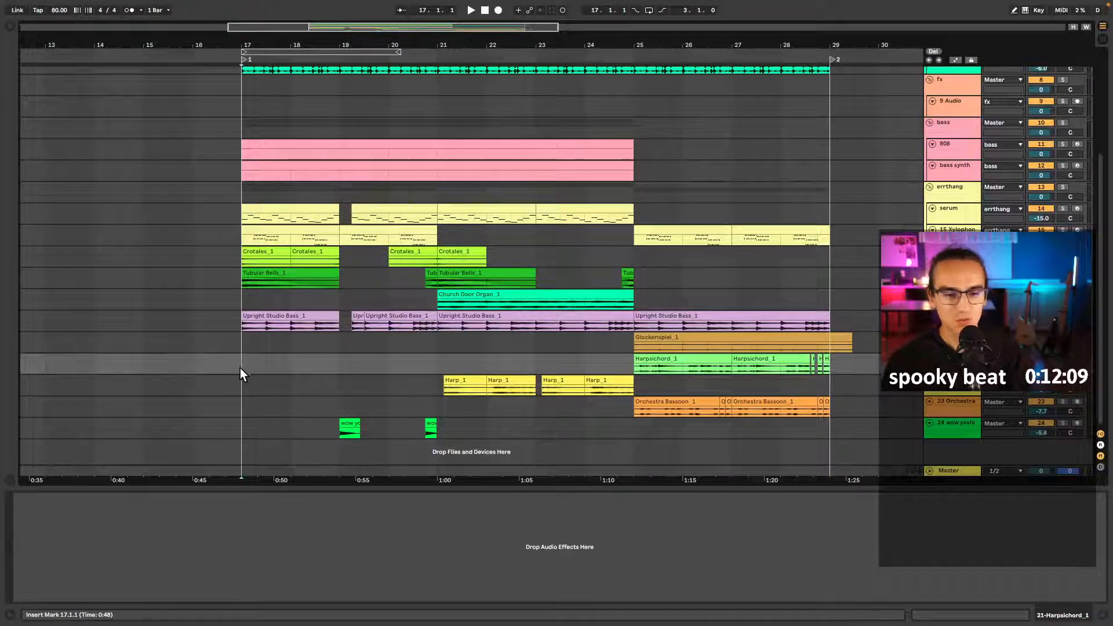
pyautogui.press('space')
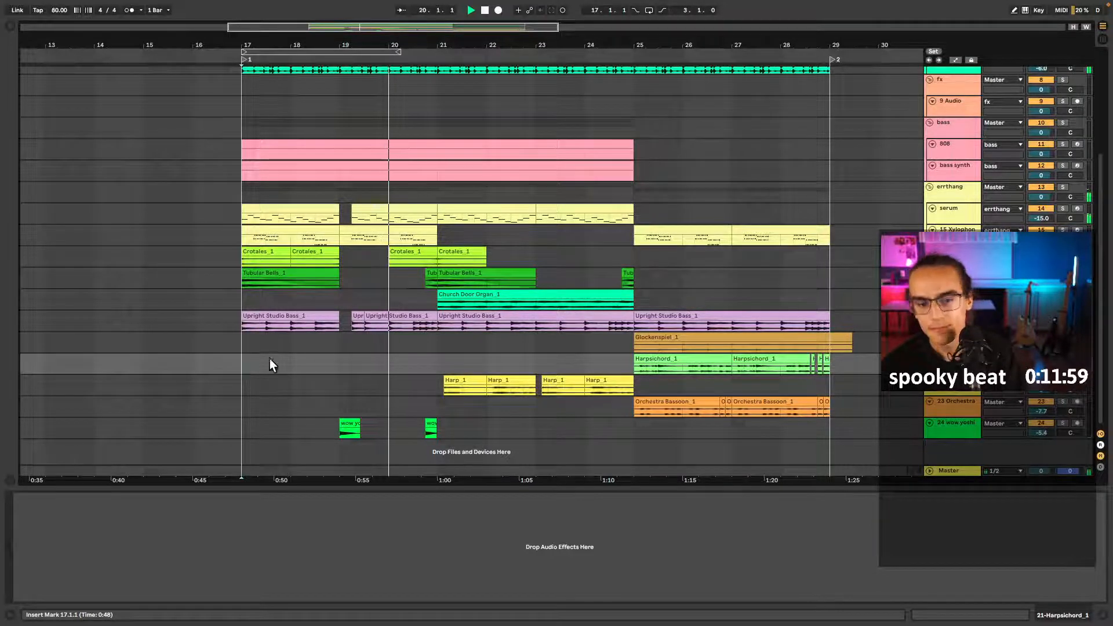
pyautogui.hscroll(1, 433, 413)
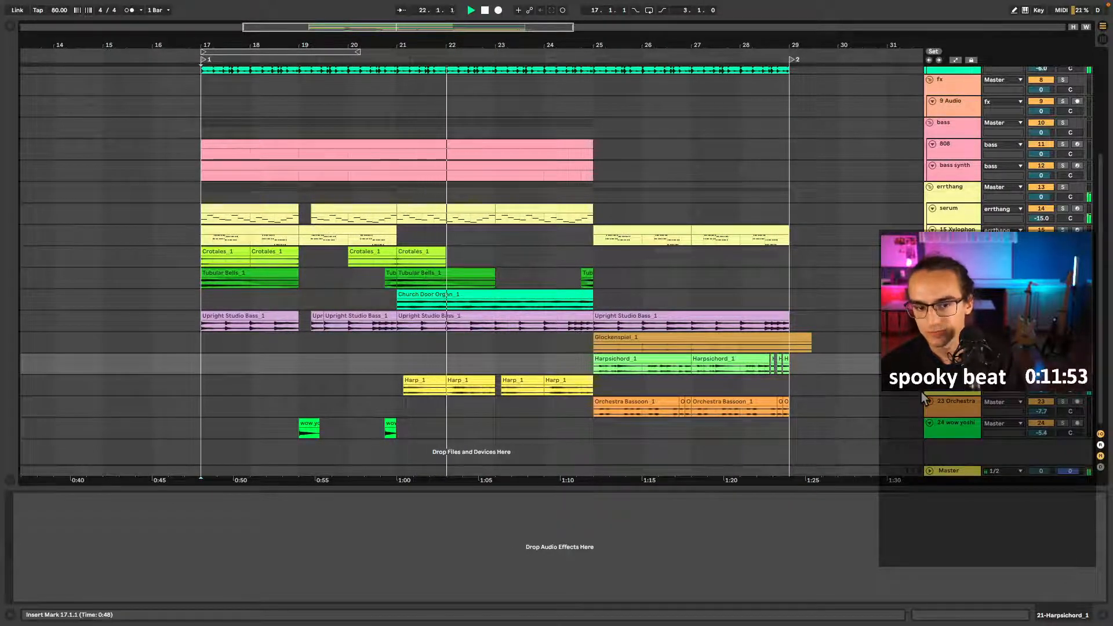
pyautogui.scroll(3, 566, 415)
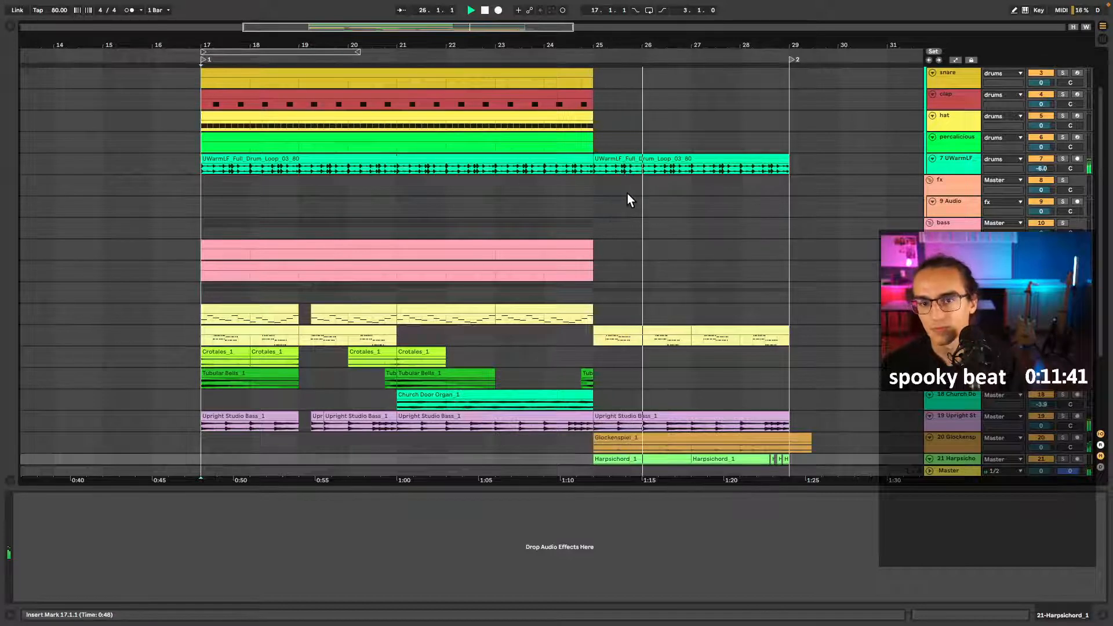
pyautogui.scroll(-3, 610, 181)
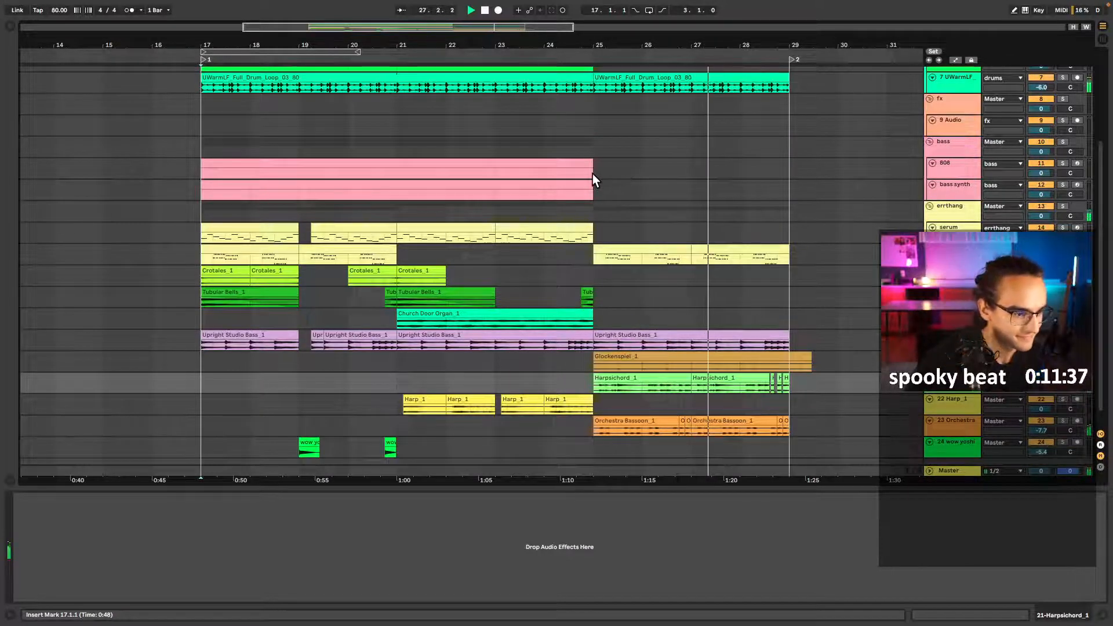
pyautogui.scroll(-1, 849, 396)
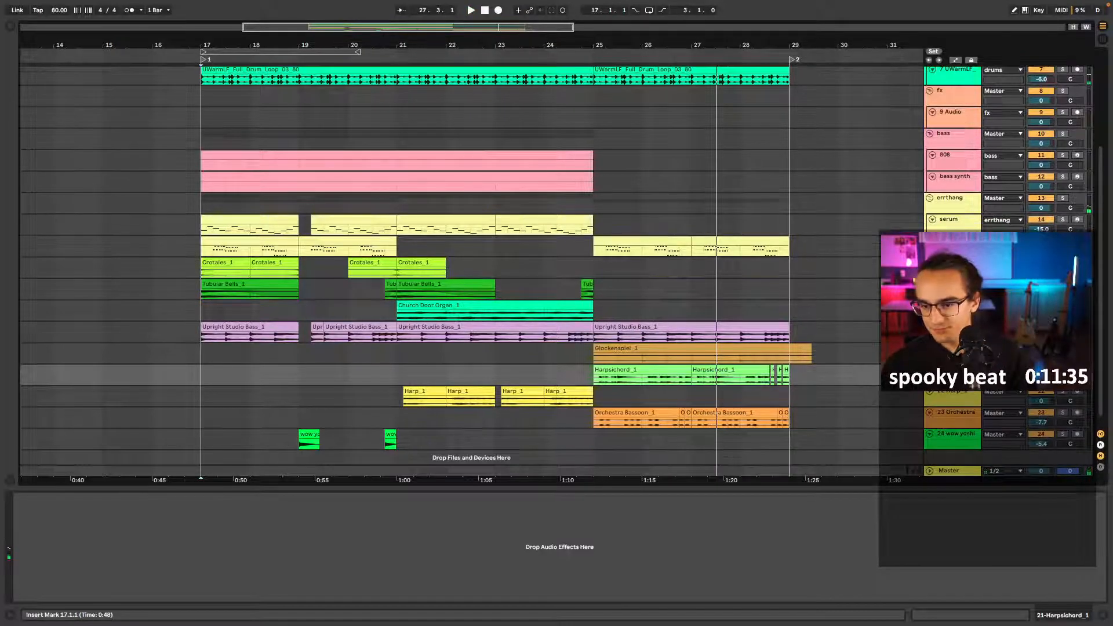
# - Add a MIDI track after the last track, place the JKid_Voice_1_F_Min_Ah_Women sample below it at 19.1.1 and play it
pyautogui.click(955, 439)
pyautogui.hotkey('ctrl', 'shift', 't')
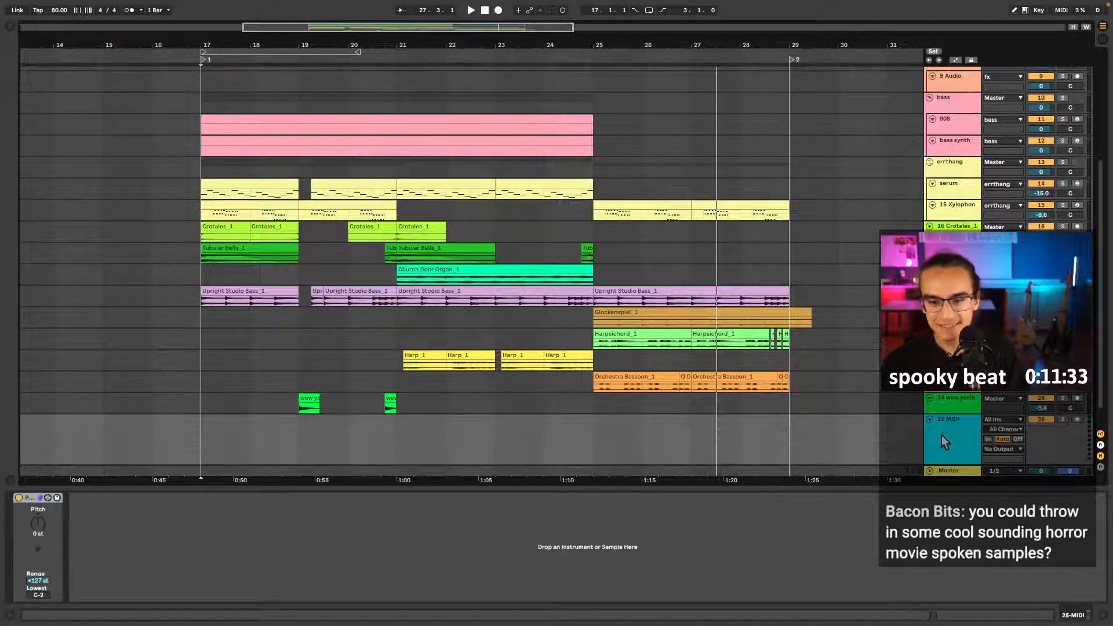
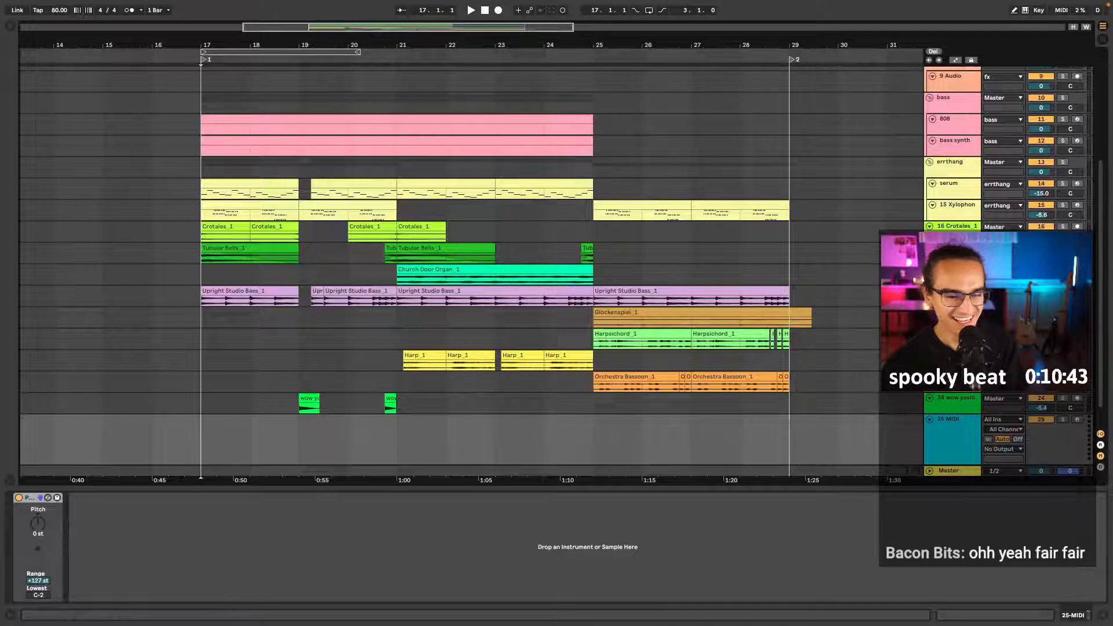
pyautogui.moveTo(231, 404); pyautogui.dragTo(293, 451)
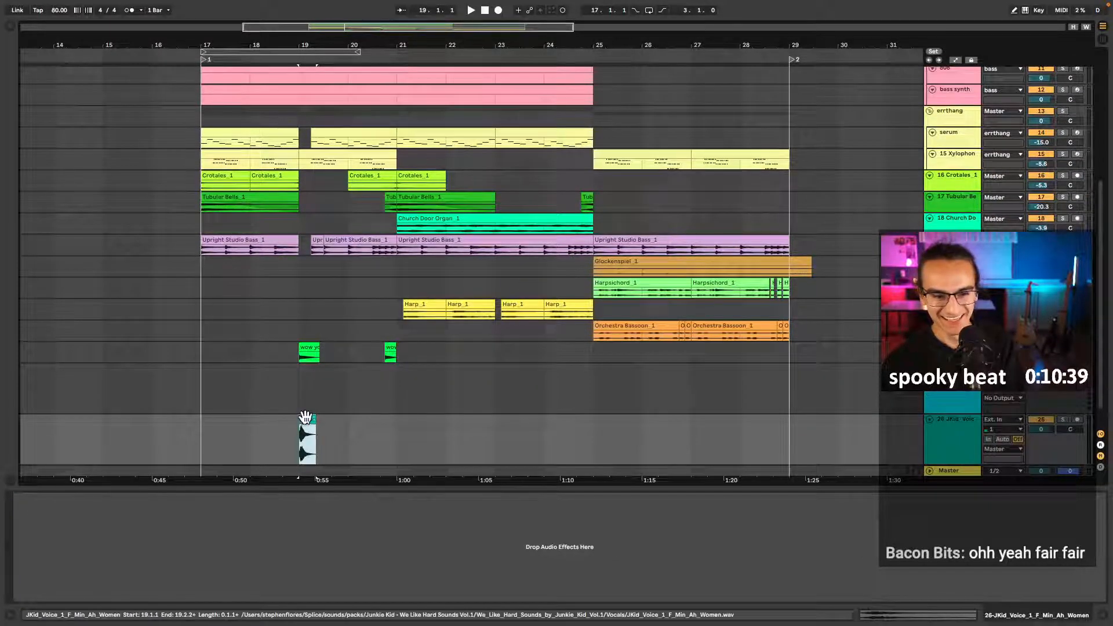
pyautogui.press('space')
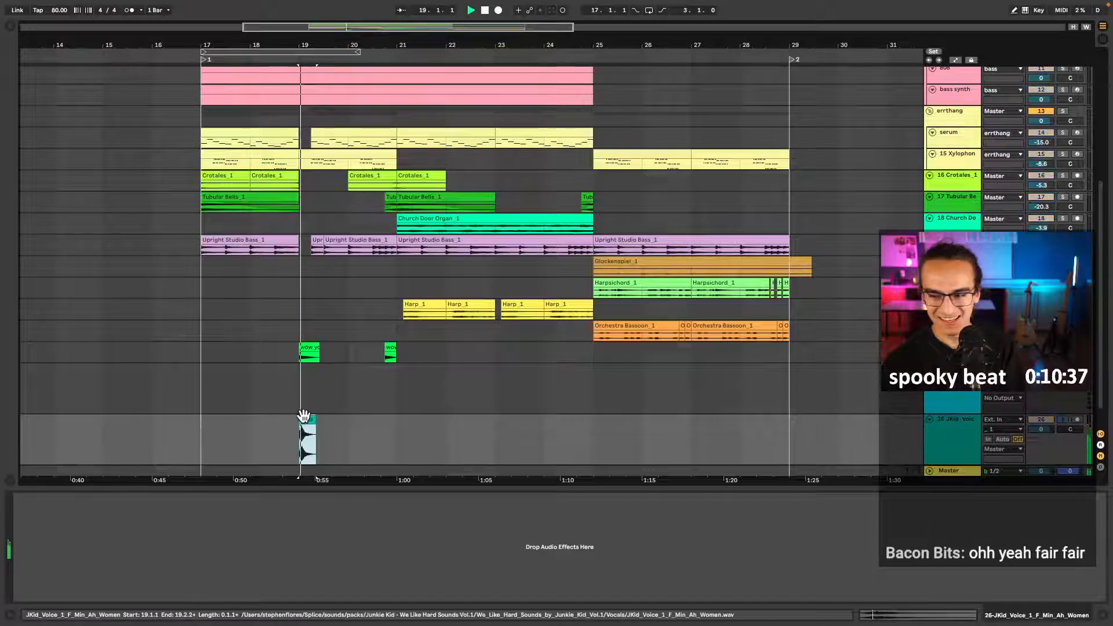
pyautogui.press('space')
pyautogui.press('space')
pyautogui.scroll(10, 316, 431)
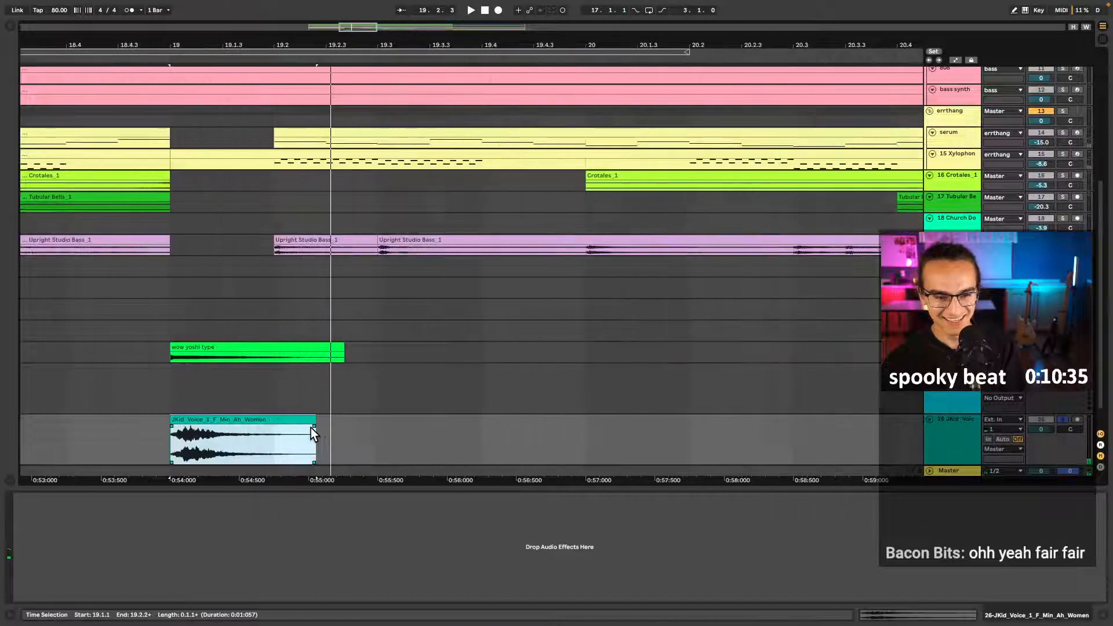
# - Transpose the JKid voice clip at 19.1.1 to +4 semitones and play it with the arrangement
pyautogui.doubleClick(281, 417)
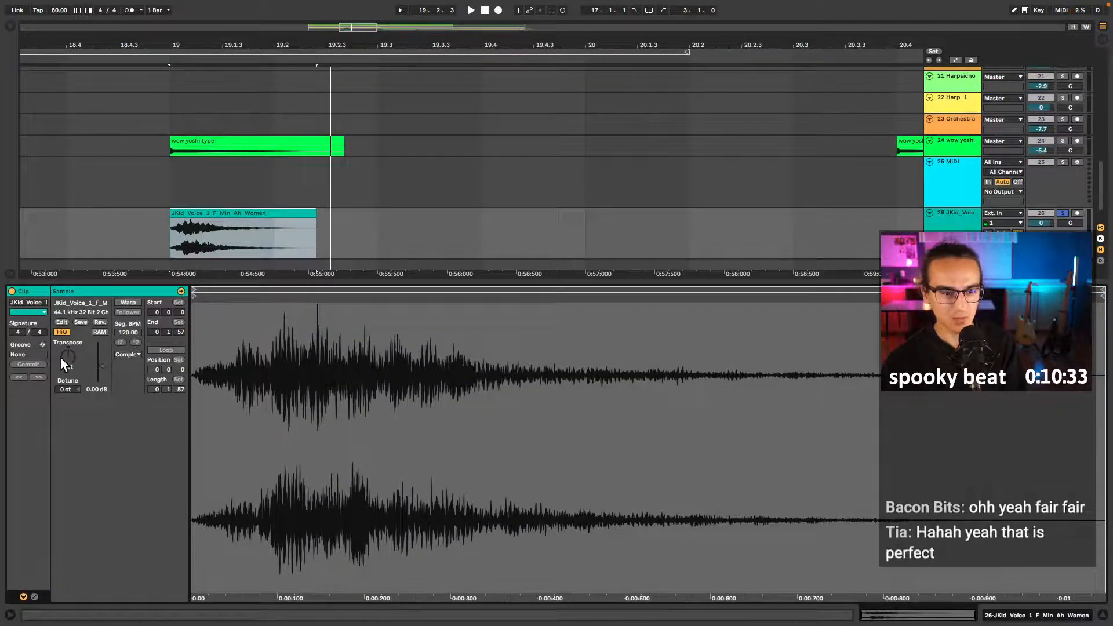
pyautogui.scroll(4, 60, 357)
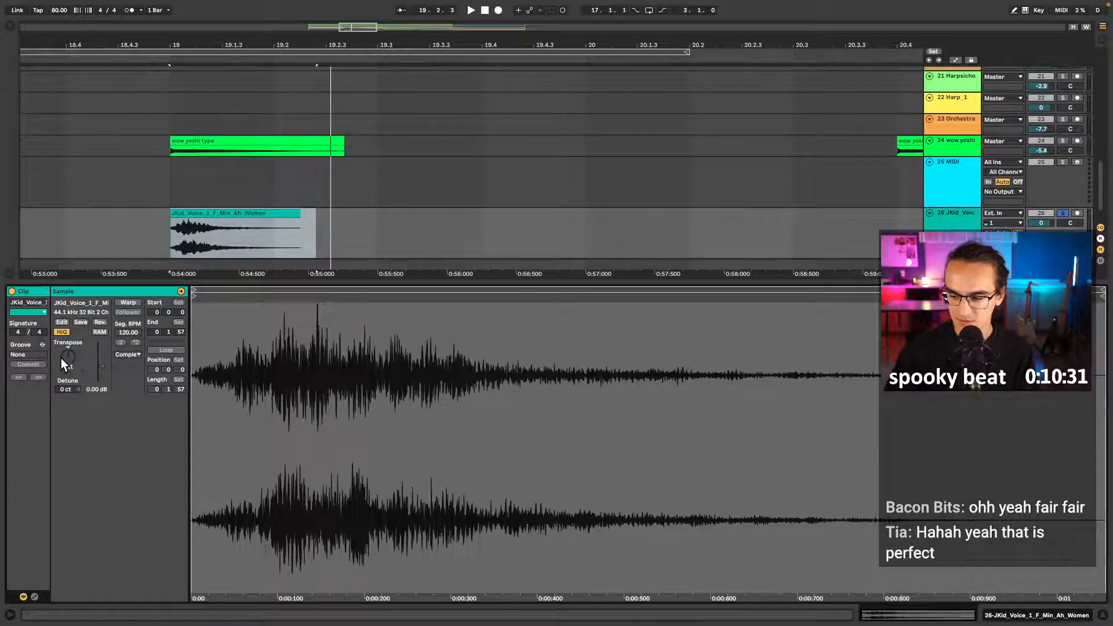
pyautogui.press('space')
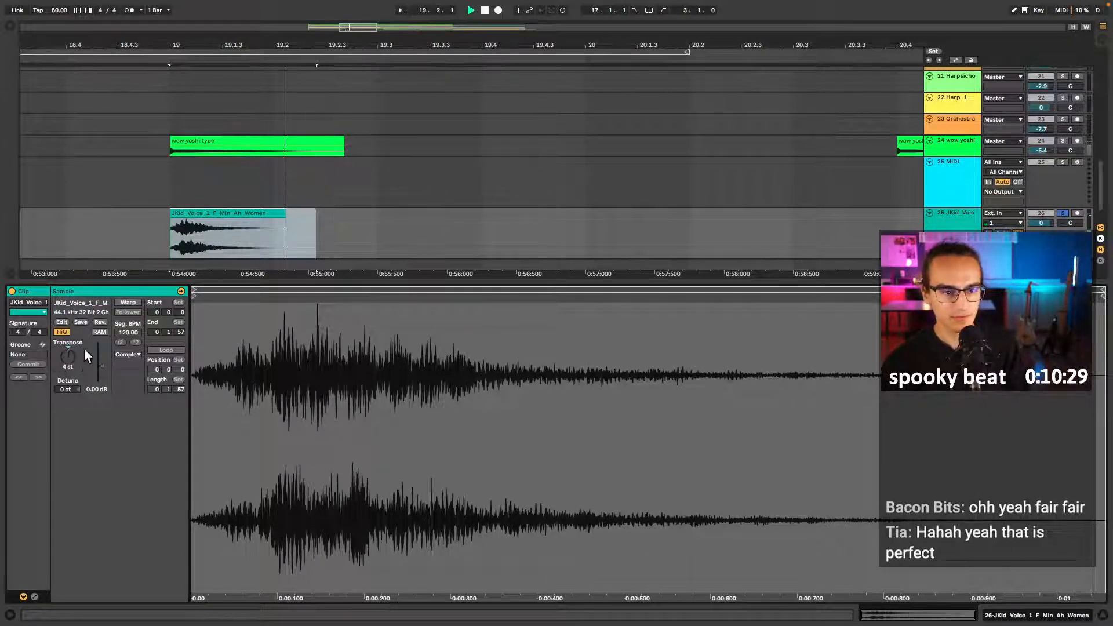
pyautogui.click(203, 241)
pyautogui.scroll(-4, 227, 227)
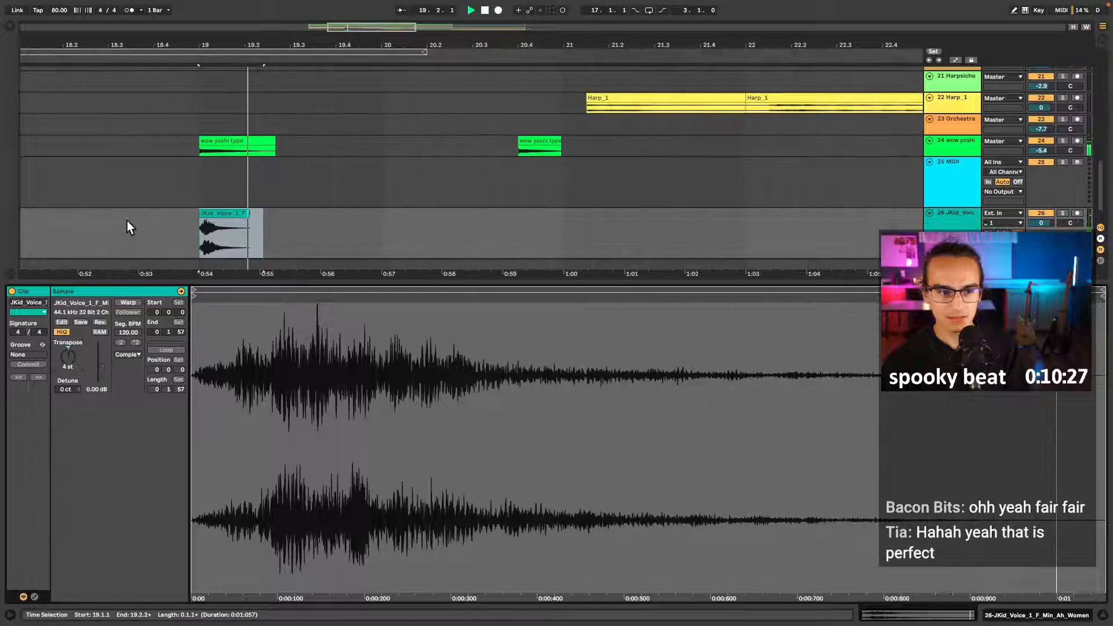
# - Move the JKid voice clip to 17.1.1 and play from there
pyautogui.hscroll(-5, 116, 221)
pyautogui.click(103, 221)
pyautogui.press('space')
pyautogui.press('space')
pyautogui.moveTo(471, 222)
pyautogui.mouseDown()
pyautogui.moveTo(164, 206)
pyautogui.moveTo(107, 222)
pyautogui.mouseUp()
pyautogui.press('Delete')
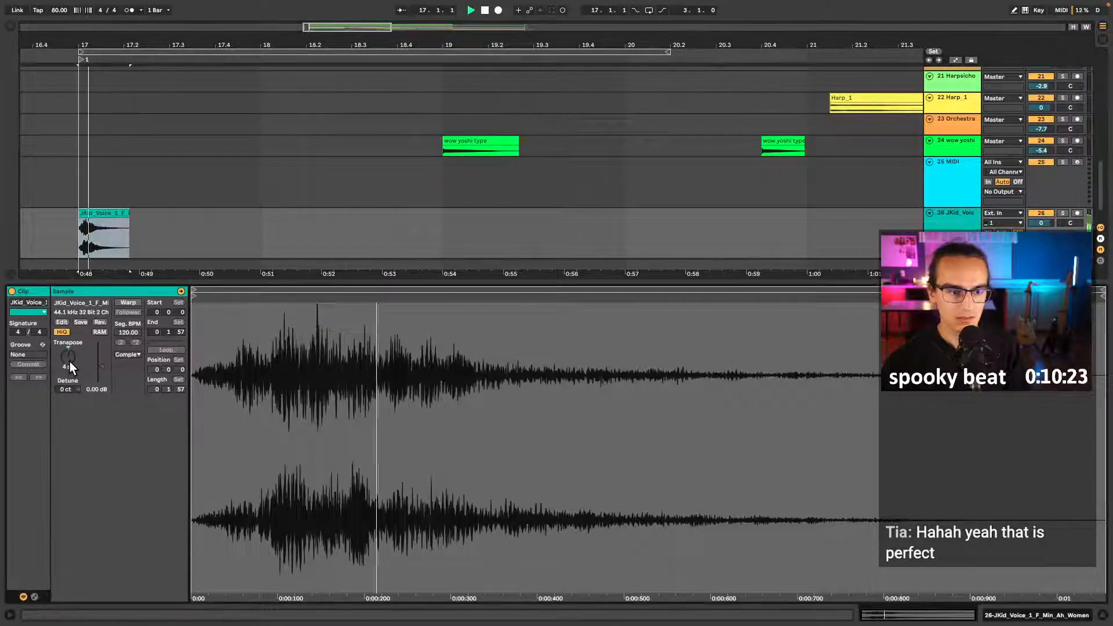
# - Lower the JKid voice clip's transposition to -8 semitones during playback
pyautogui.press('Down')
pyautogui.press('Down')
pyautogui.press('Down')
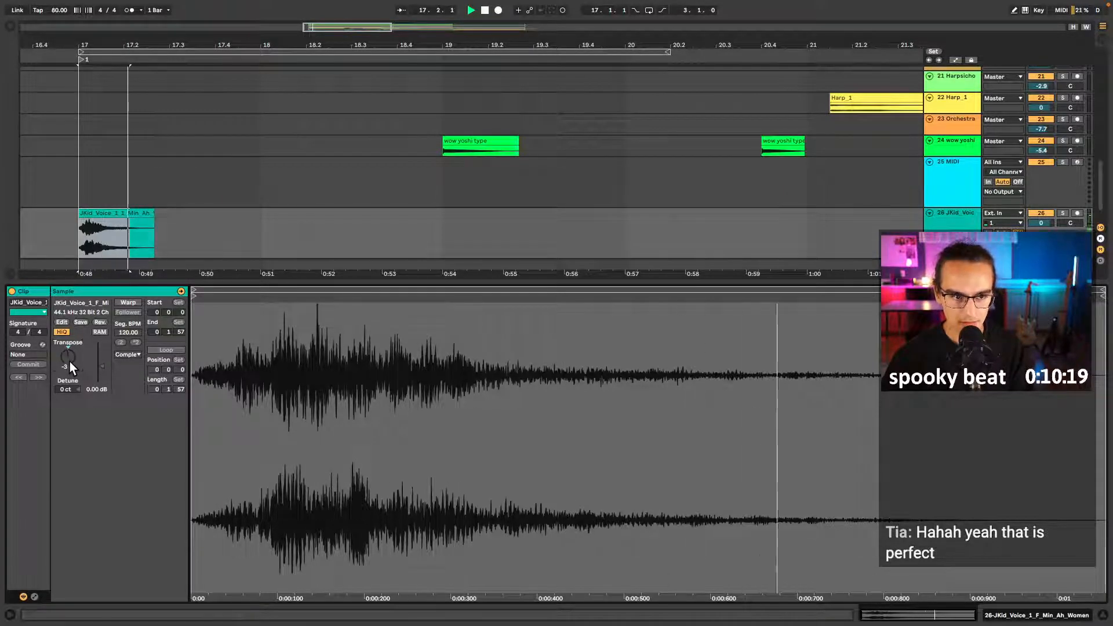
pyautogui.press('Down')
pyautogui.press('Down')
pyautogui.press('Down')
pyautogui.press('Down')
pyautogui.press('Down')
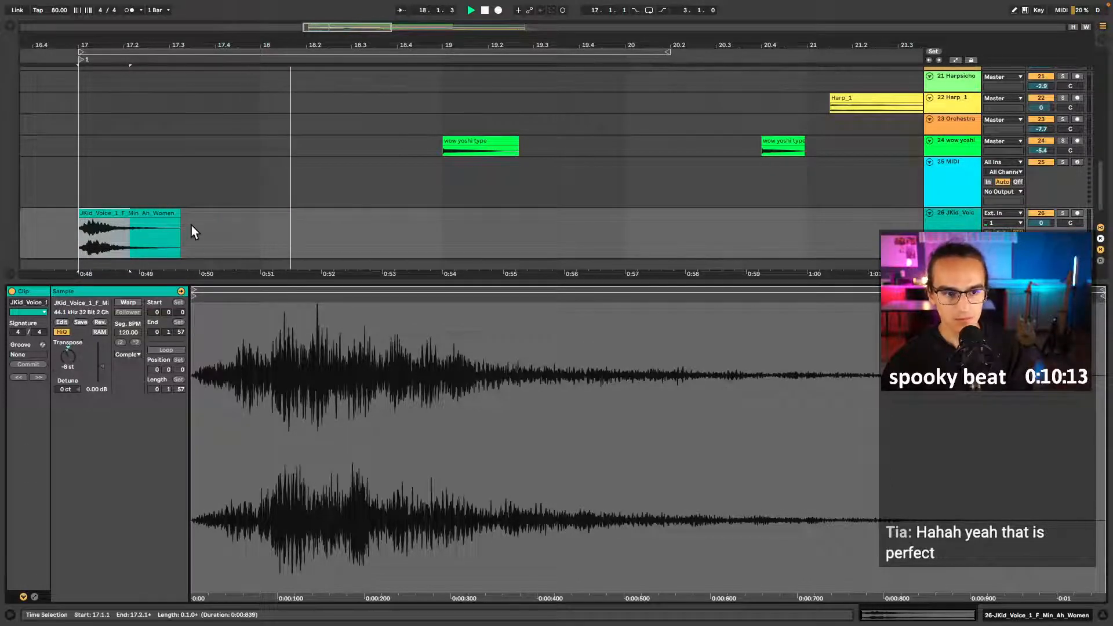
# - Move the JKid voice clip from 17.1.1 to 21.1.1 and play from there
pyautogui.click(125, 215)
pyautogui.scroll(-8, 142, 215)
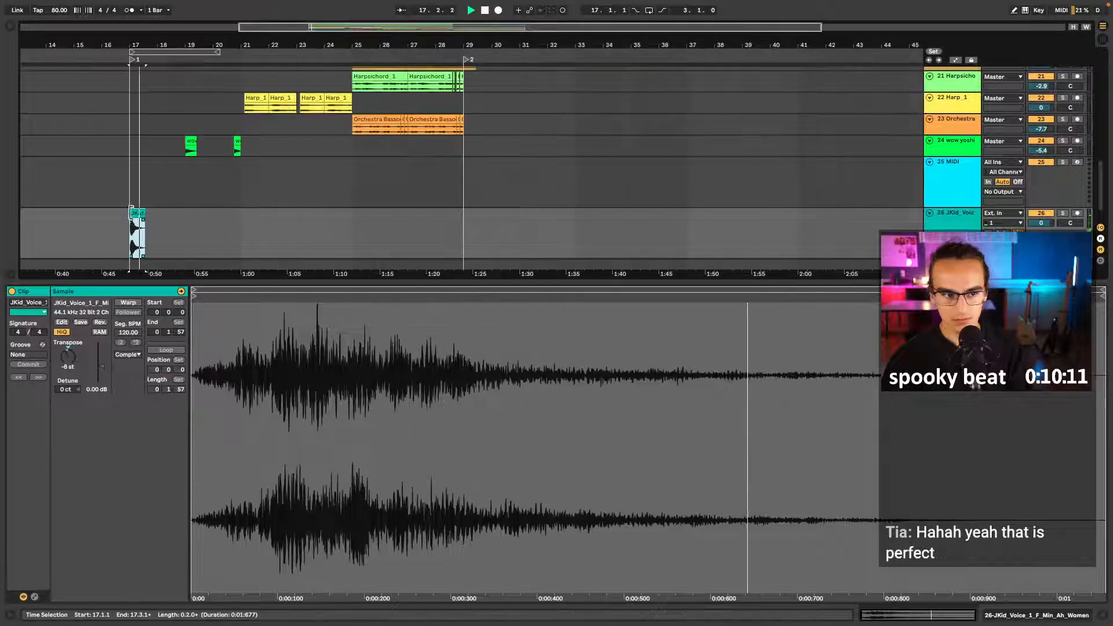
pyautogui.press('space')
pyautogui.moveTo(138, 215); pyautogui.dragTo(237, 231)
pyautogui.click(239, 235)
pyautogui.press('space')
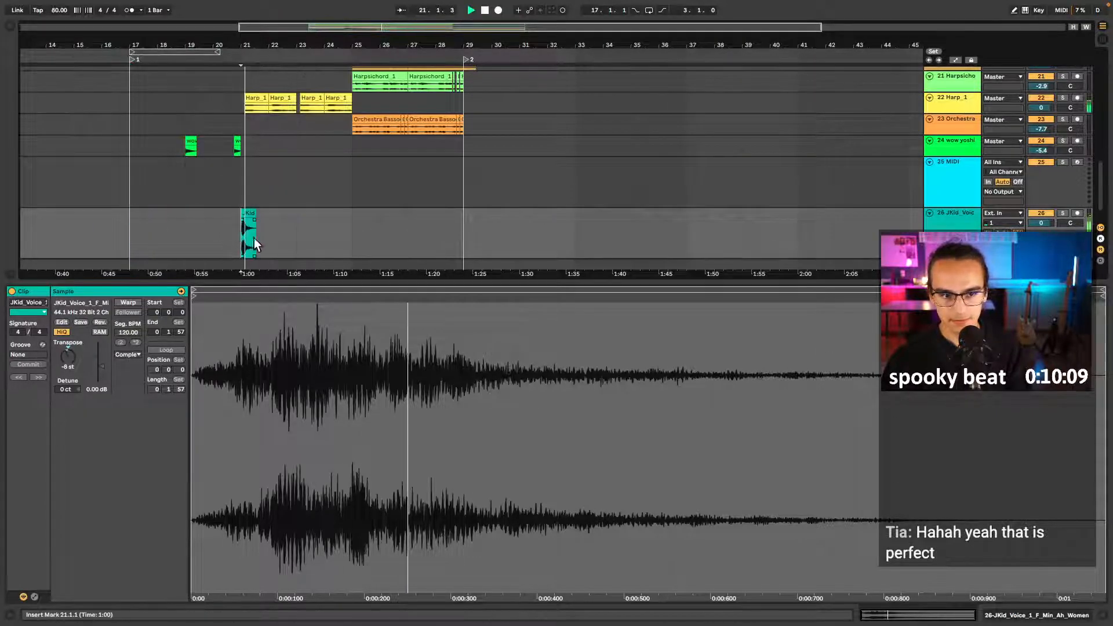
# - Lower the JKid voice track's volume to -14.1 dB and replay the section
pyautogui.scroll(8, 256, 240)
pyautogui.moveTo(1041, 223); pyautogui.dragTo(1041, 246)
pyautogui.press('space')
pyautogui.press('space')
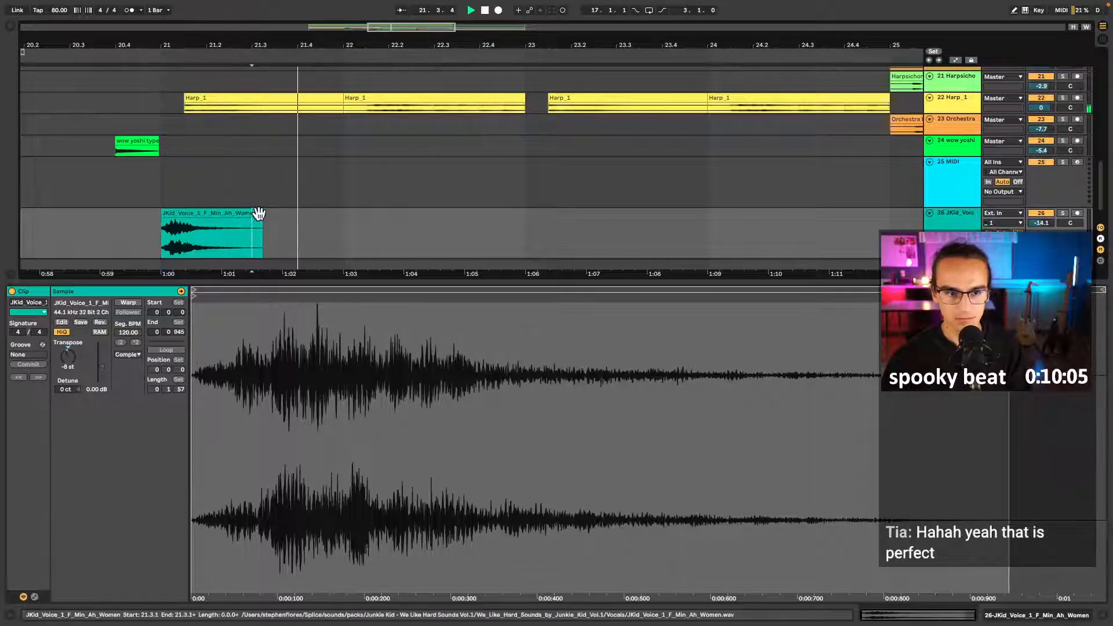
# - Trim the end of the JKid voice clip to 21.3.1 and play it from 21.1.1
pyautogui.moveTo(257, 237); pyautogui.dragTo(251, 234)
pyautogui.press('space')
pyautogui.press('space')
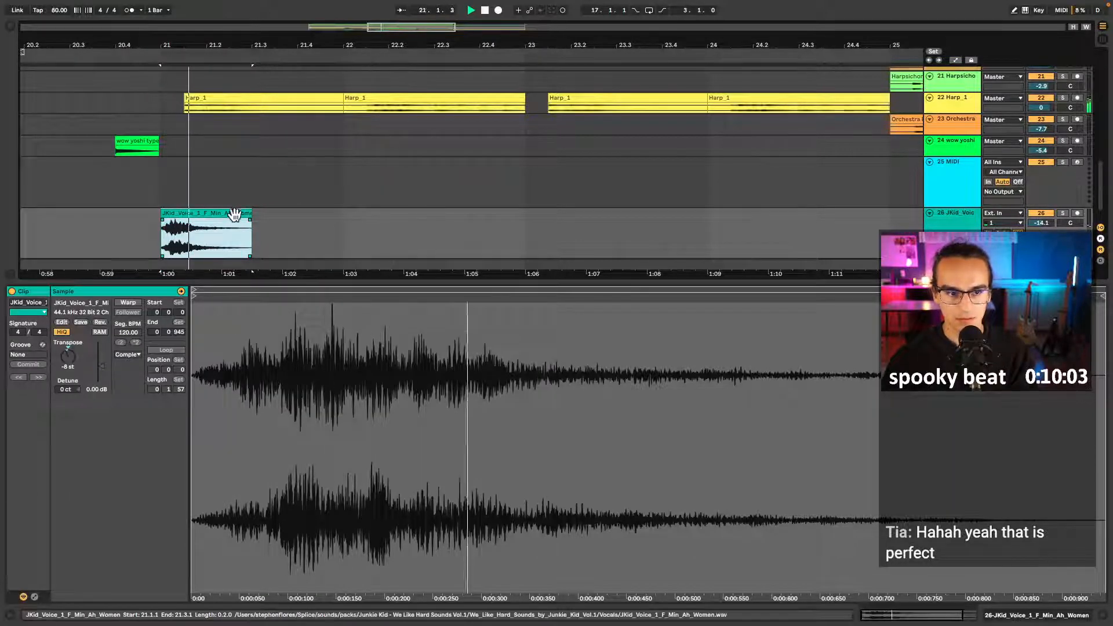
# - Duplicate the JKid voice clip twice, to 21.3.1 and 22.1.1, and play from 22.1.1
pyautogui.hotkey('ctrl', 'd')
pyautogui.hotkey('ctrl', 'd')
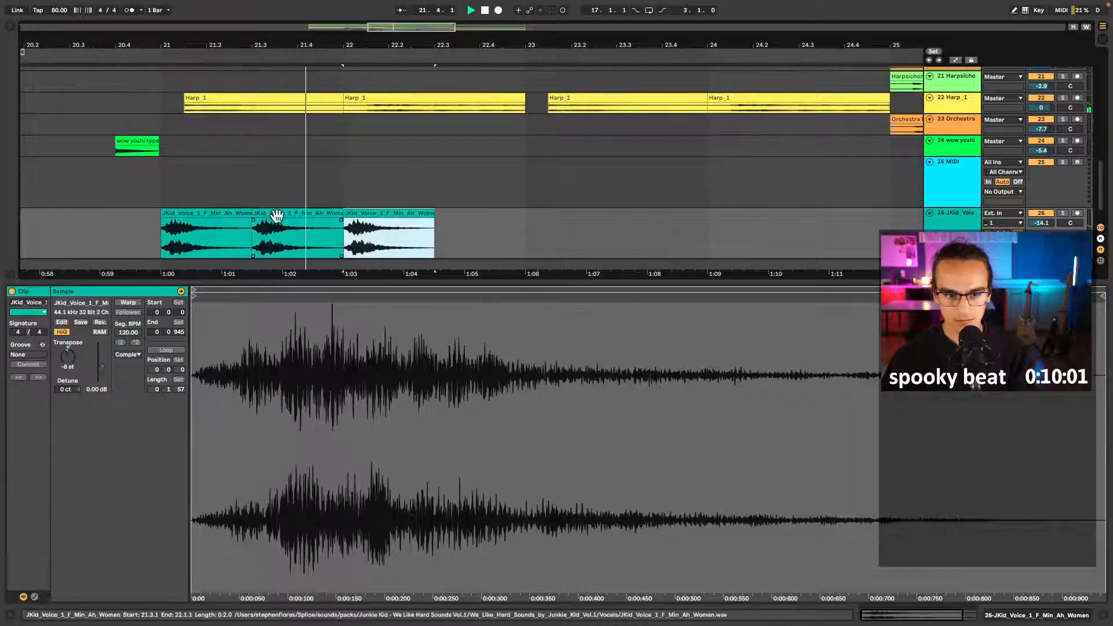
pyautogui.press('space')
pyautogui.press('space')
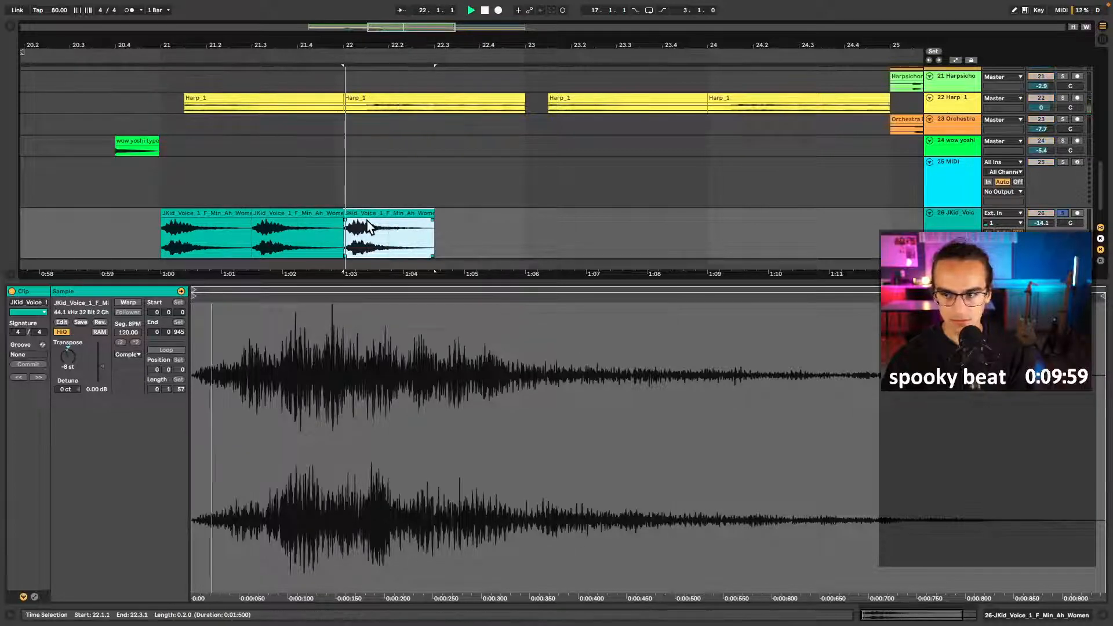
# - Transpose the JKid voice clip at 22.1.1 to -3 st, and extend its end to about 22.2.3
pyautogui.press('space')
pyautogui.press('s')
pyautogui.click(62, 358)
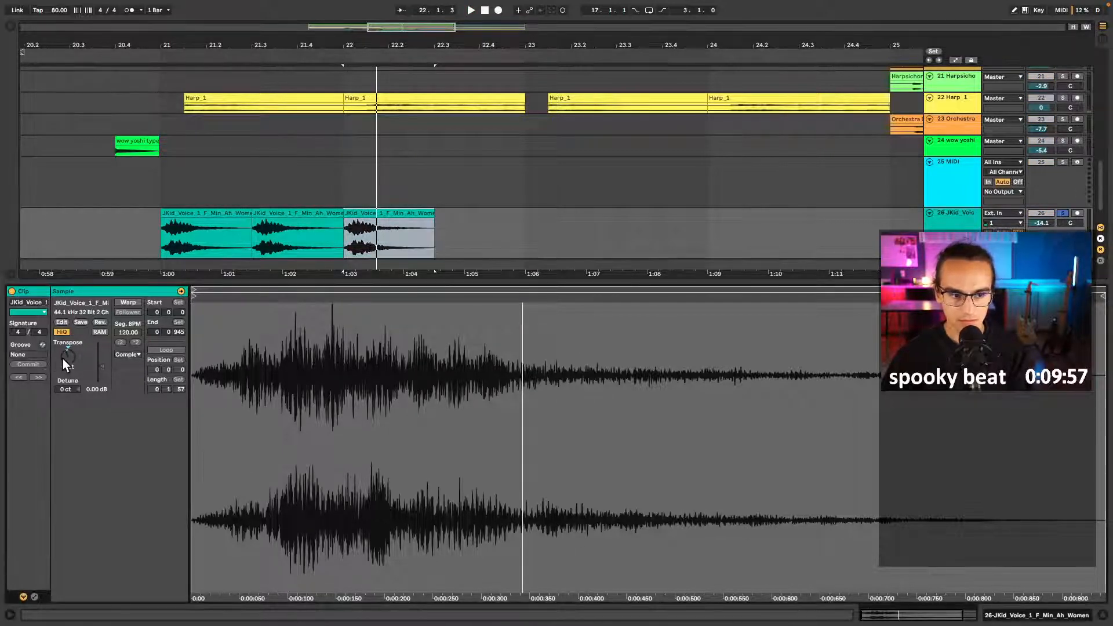
pyautogui.press('space')
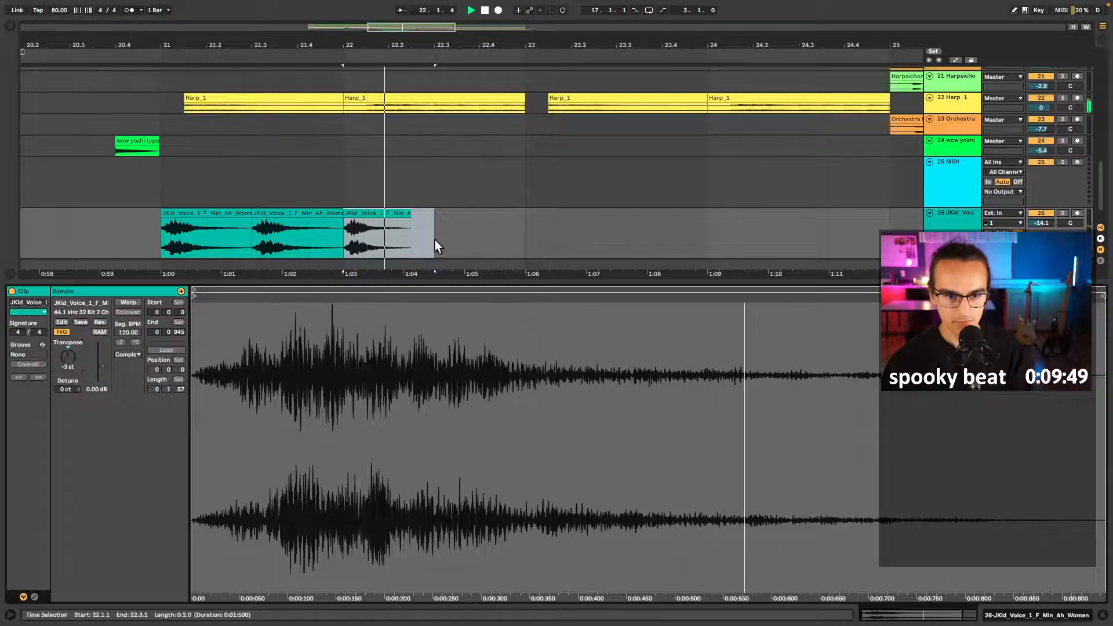
pyautogui.moveTo(410, 219); pyautogui.dragTo(476, 220)
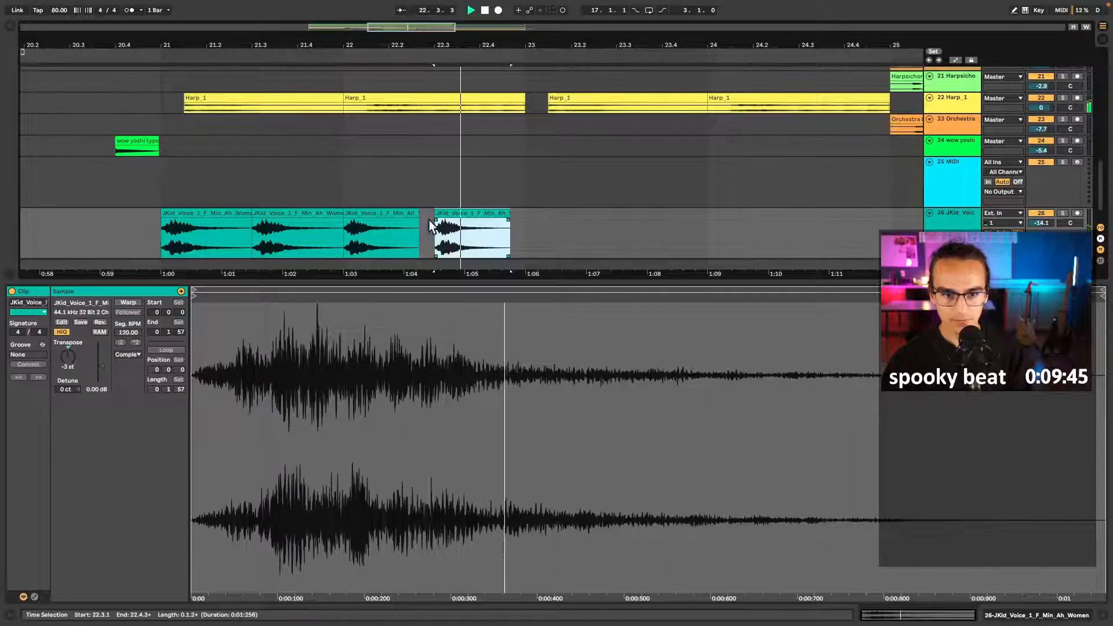
# - Copy the JKid voice clip from 21.3.1 to 22.3.1 and play it from there
pyautogui.press('space')
pyautogui.moveTo(294, 214); pyautogui.dragTo(475, 223)
pyautogui.press('space')
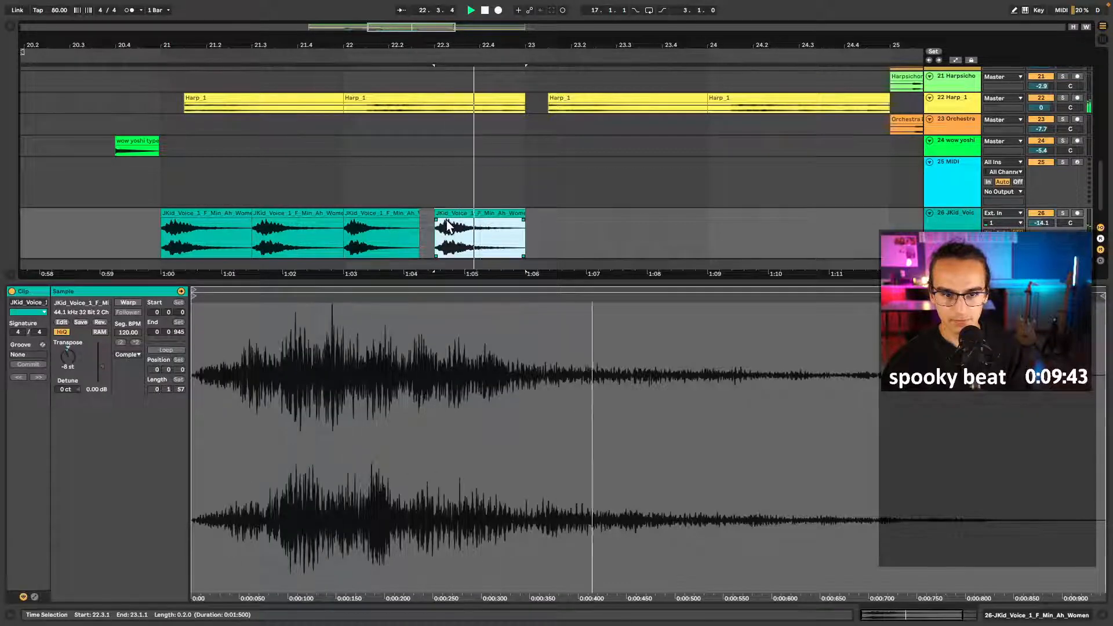
# - Audition the voice clips at 22.1.1 and 22.3.1, and try transposing the latter to -9 st
pyautogui.click(390, 213)
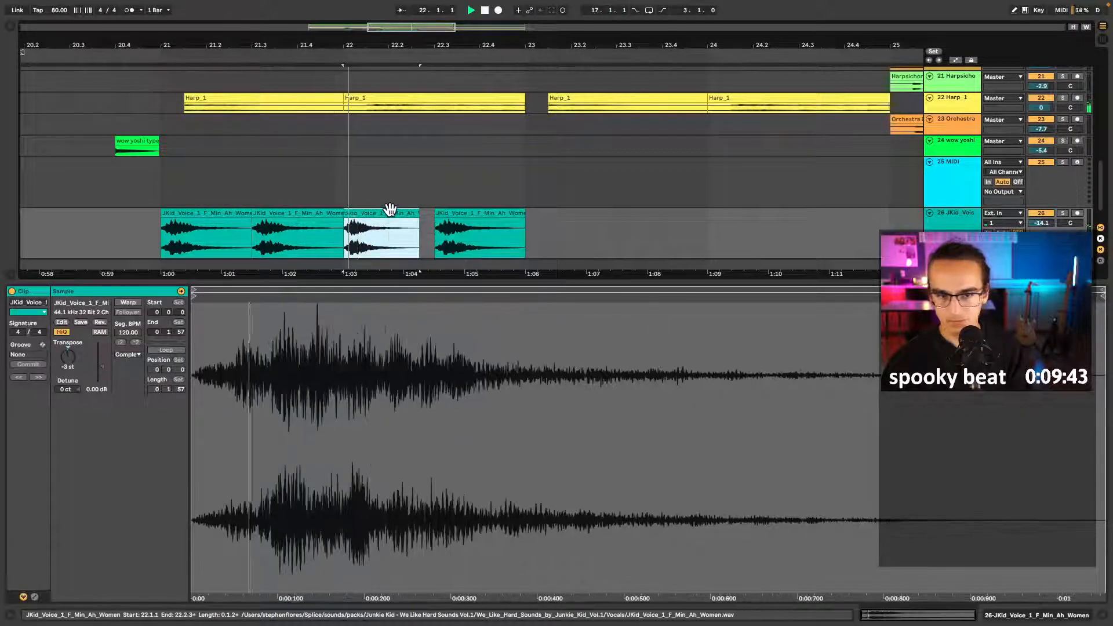
pyautogui.click(455, 212)
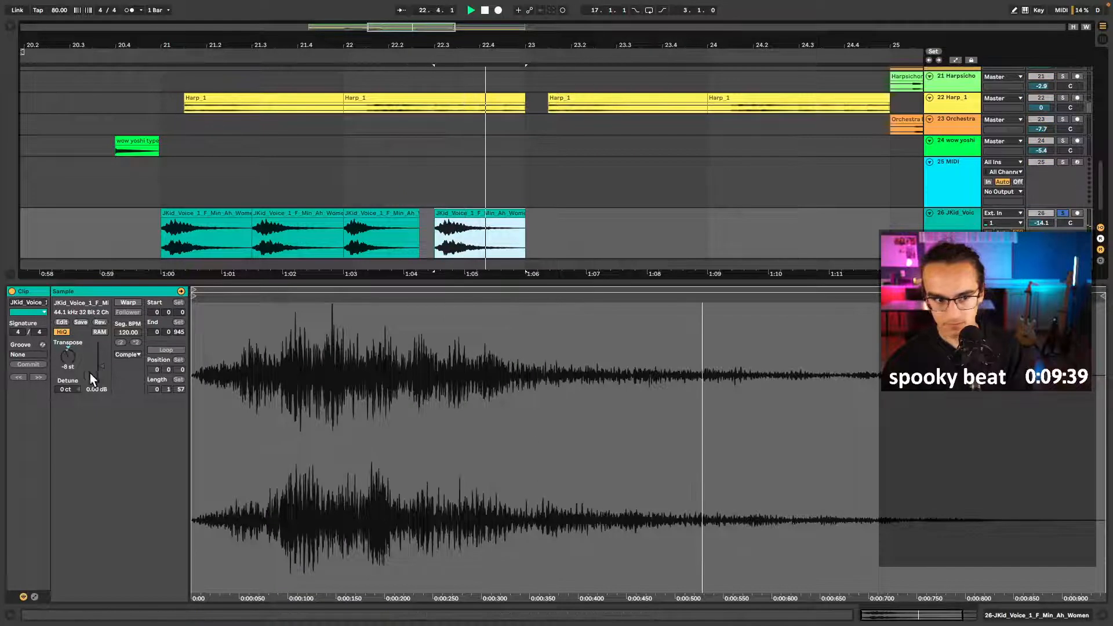
pyautogui.moveTo(68, 354); pyautogui.dragTo(68, 355)
pyautogui.press('space')
pyautogui.press('space')
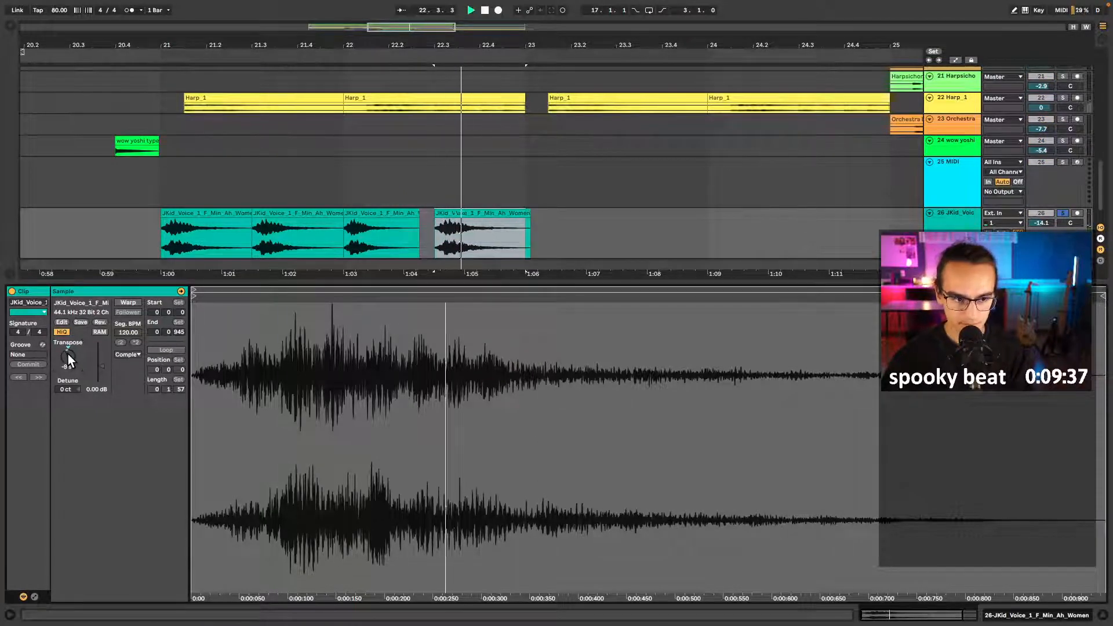
pyautogui.press('space')
pyautogui.press('space')
pyautogui.press('Up')
pyautogui.press('space')
pyautogui.press('space')
pyautogui.press('space')
pyautogui.press('space')
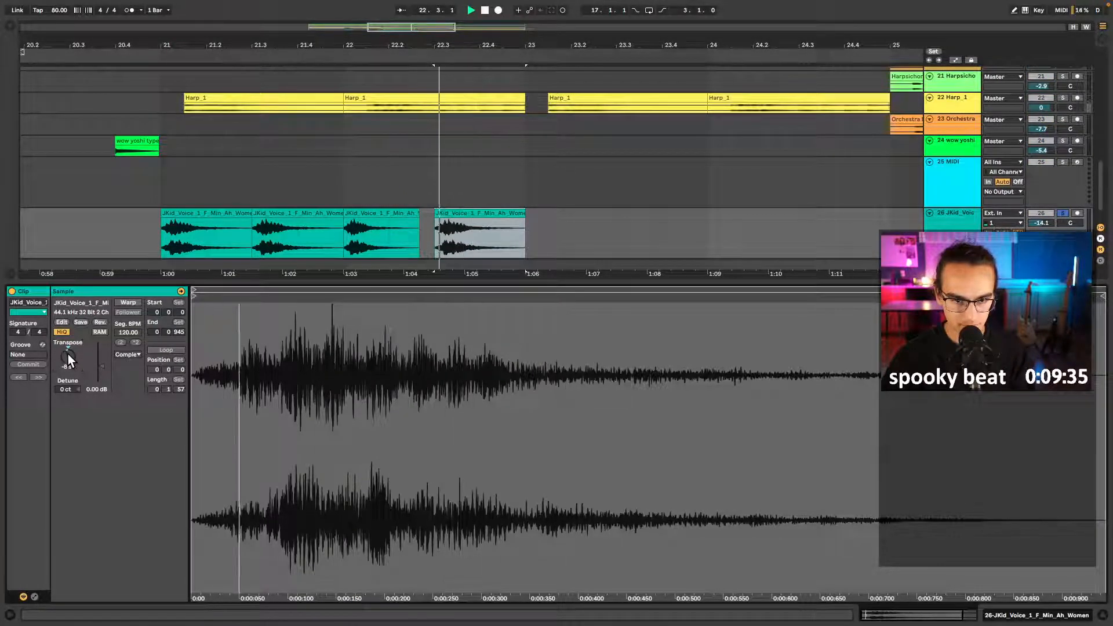
pyautogui.press('space')
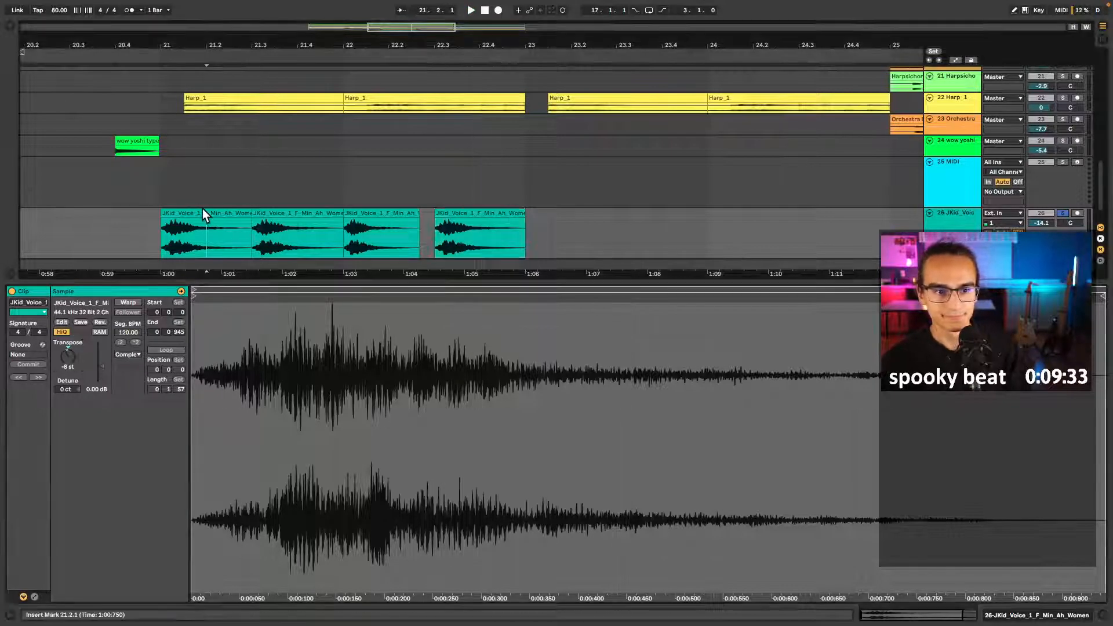
# - Play the JKid voice clips from 21.1.1 and check them against the full arrangement
pyautogui.click(203, 214)
pyautogui.scroll(3, 227, 225)
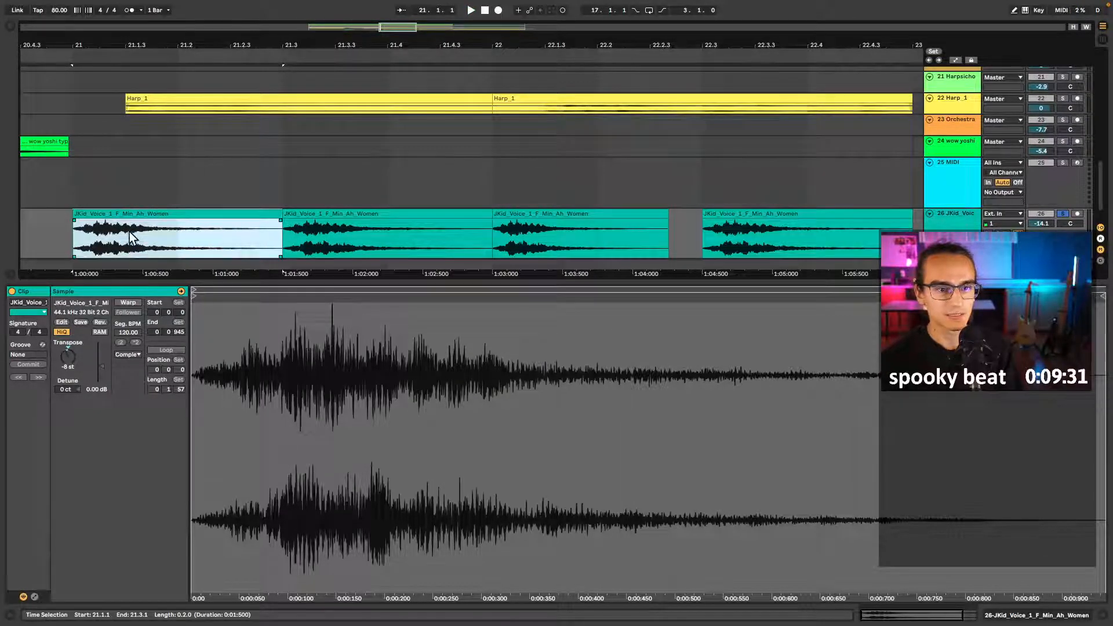
pyautogui.scroll(-2, 144, 237)
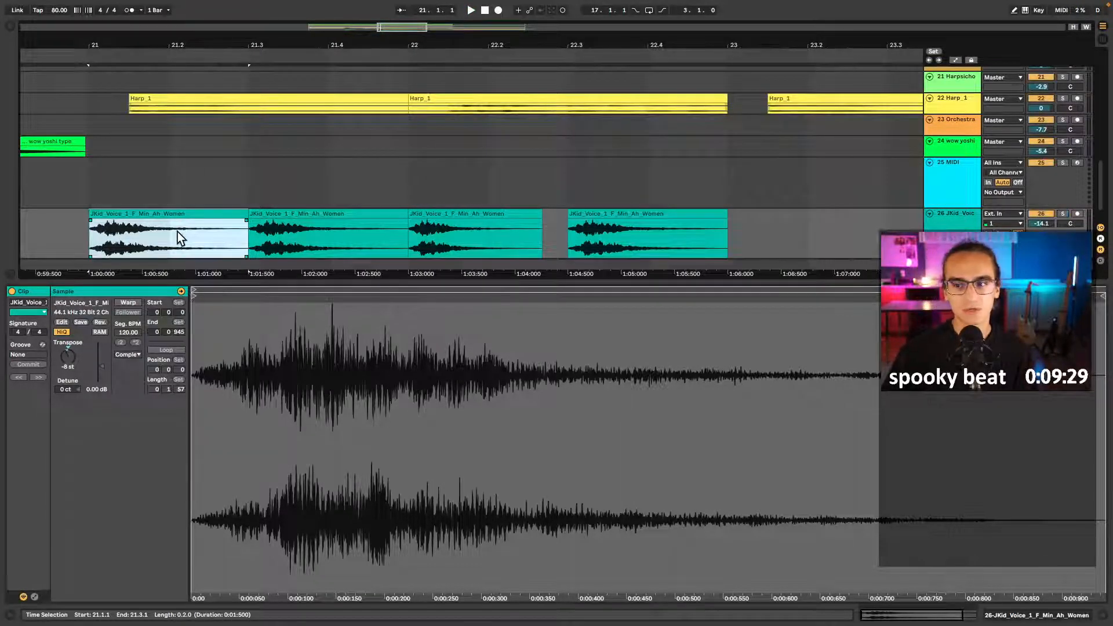
pyautogui.click(86, 226)
pyautogui.press('space')
pyautogui.scroll(-2, 246, 244)
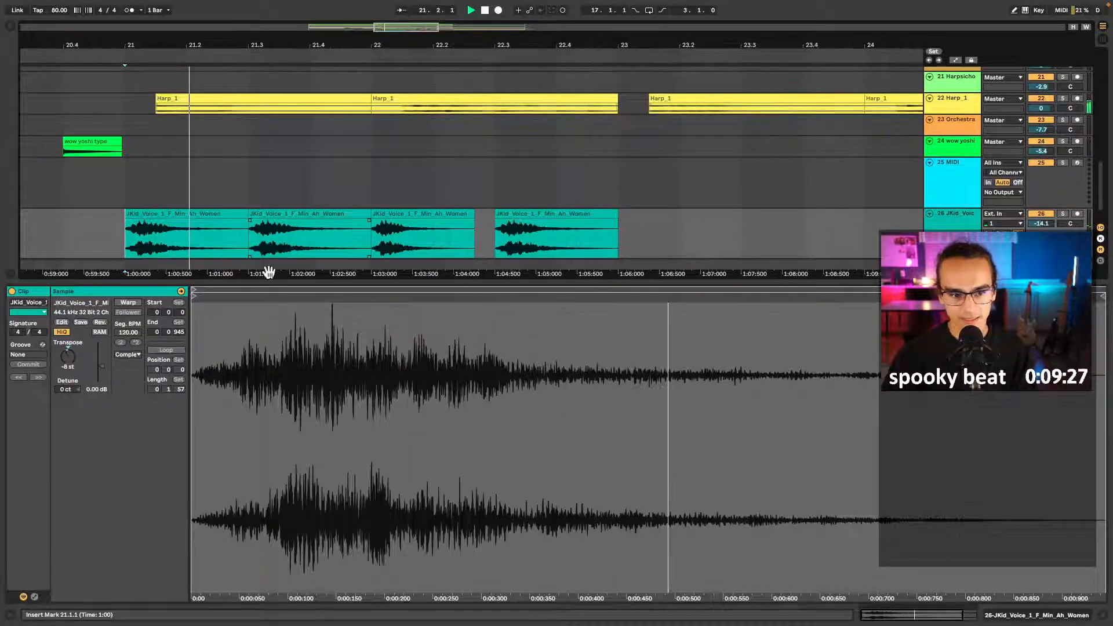
pyautogui.moveTo(281, 281); pyautogui.dragTo(320, 335)
pyautogui.scroll(-2, 353, 391)
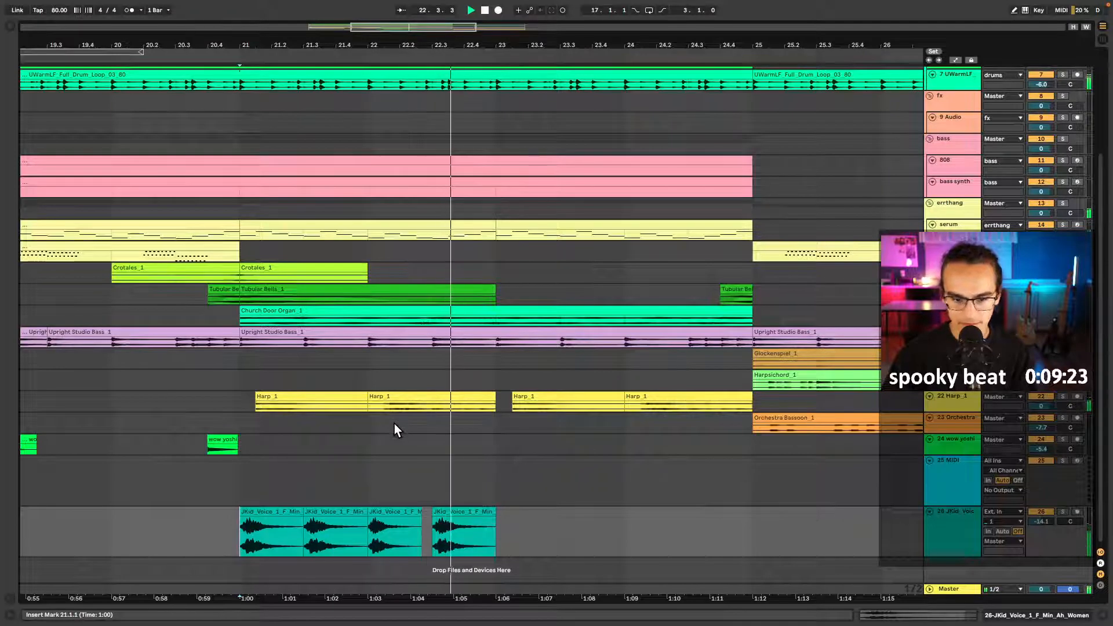
# - Duplicate all four JKid voice clips from bars 21–22 to 23.1.1
pyautogui.click(464, 525)
pyautogui.keyDown('shift'); pyautogui.click(280, 514); pyautogui.keyUp('shift')
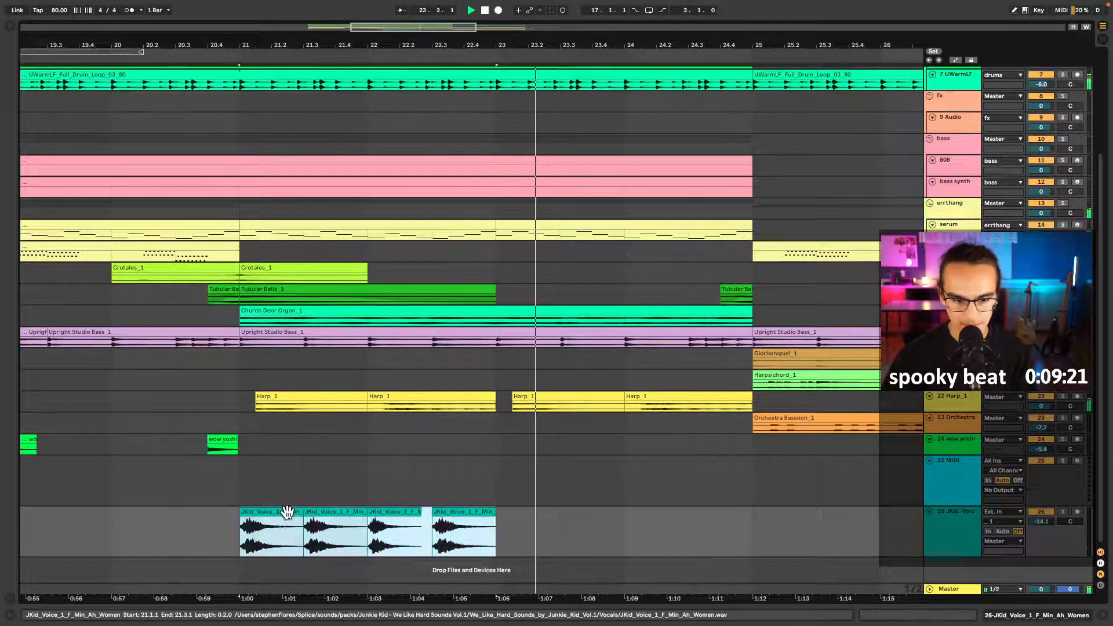
pyautogui.hotkey('ctrl', 'd')
# - Split the JKid voice clip in bar 23 at 23.2.1 and move its first half over to 23.2.1
pyautogui.scroll(2, 537, 532)
pyautogui.click(523, 526)
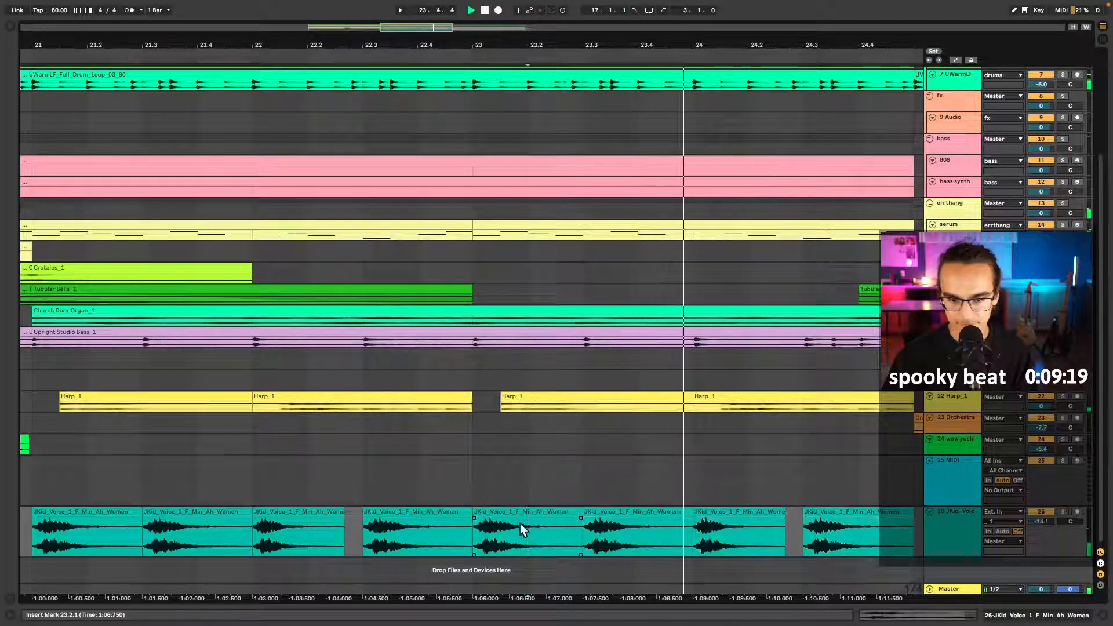
pyautogui.hotkey('ctrl', 'e')
pyautogui.moveTo(502, 513); pyautogui.dragTo(554, 515)
pyautogui.click(463, 530)
pyautogui.press('space')
pyautogui.press('space')
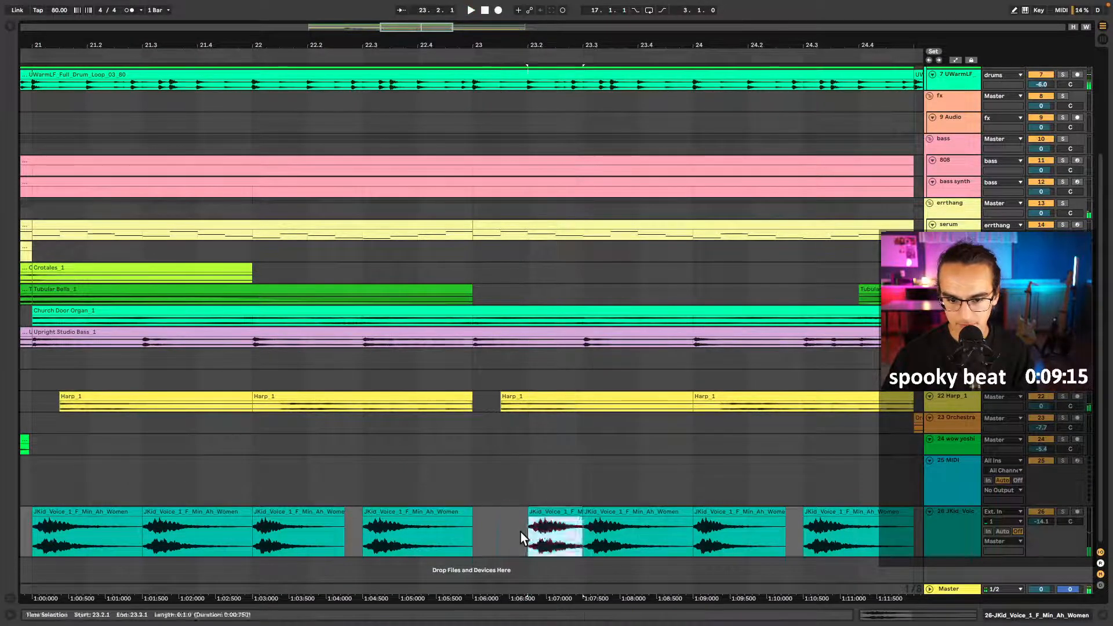
# - Play from 23.1.1 and lower the JKid voice track's volume to -16.3 dB
pyautogui.click(475, 532)
pyautogui.press('space')
pyautogui.press('space')
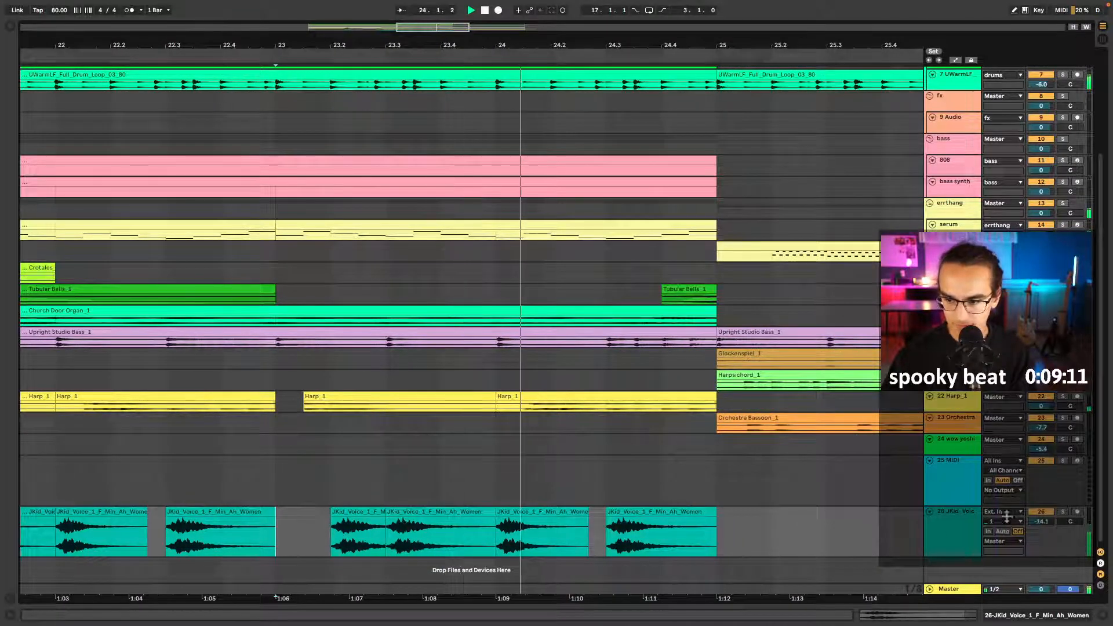
pyautogui.moveTo(1046, 519); pyautogui.dragTo(1047, 521)
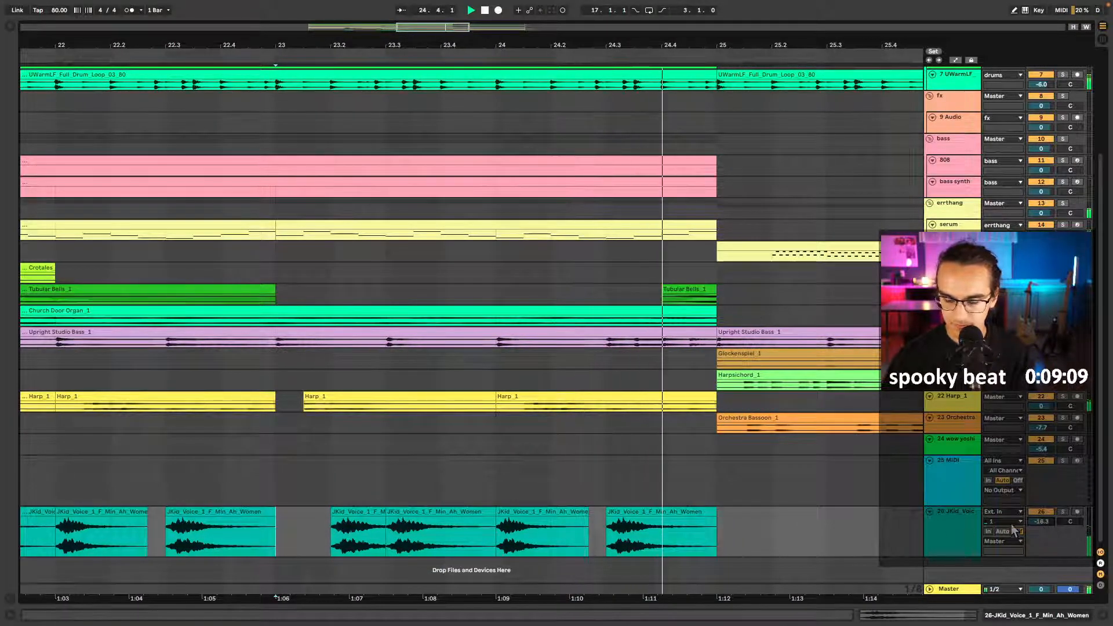
pyautogui.scroll(-5, 789, 508)
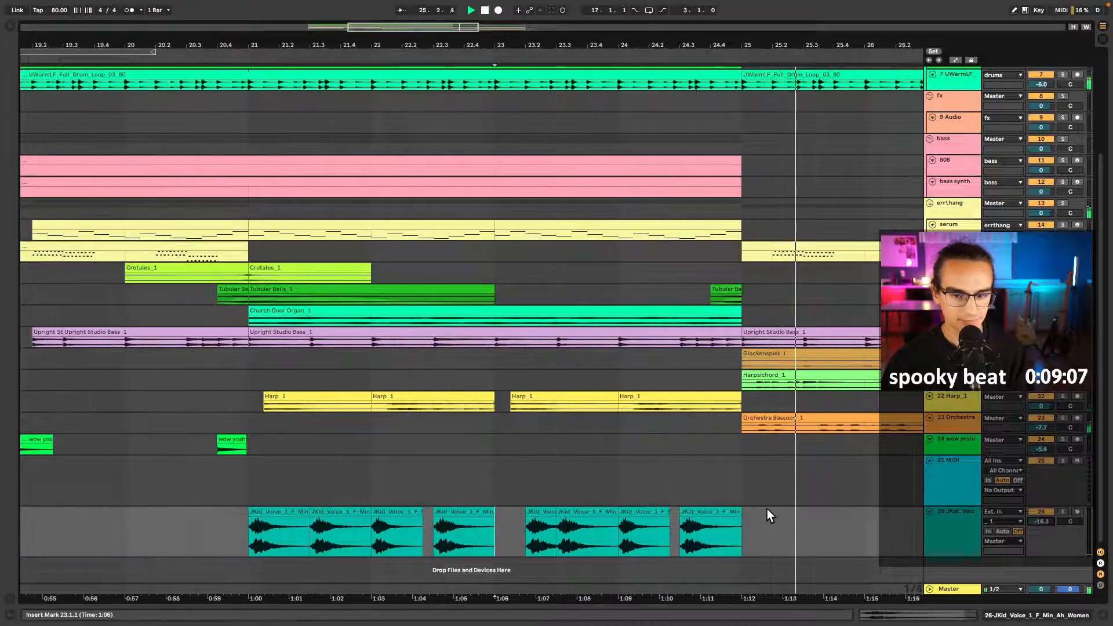
pyautogui.scroll(-4, 696, 508)
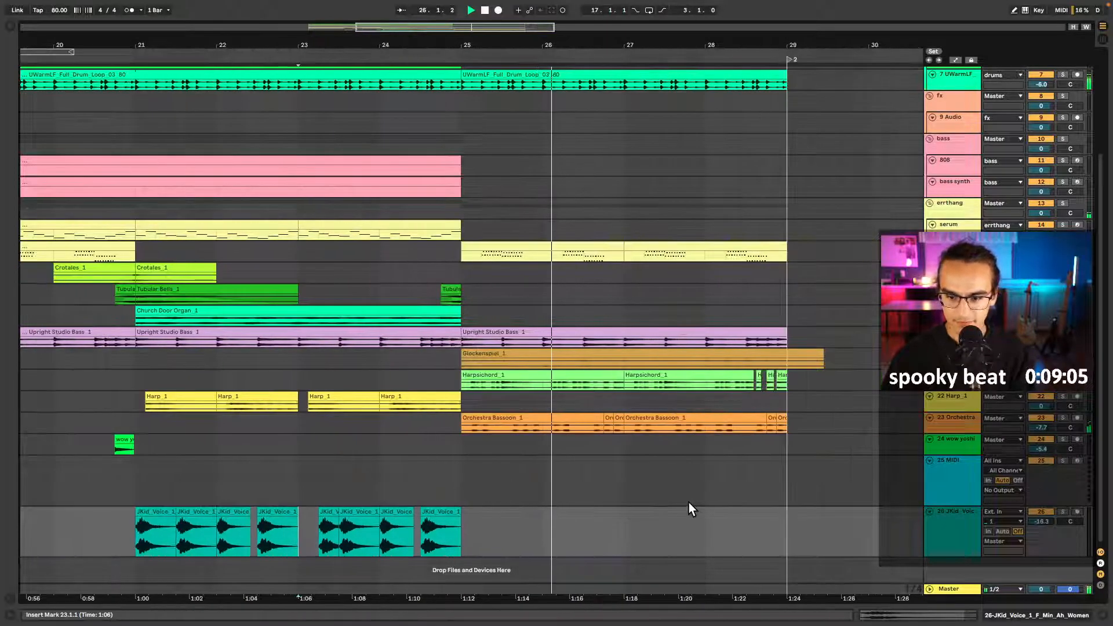
# - Stop playback, set the start position to 17.1.1, and load Serum from the Gray collection onto the empty MIDI track 25
pyautogui.click(949, 476)
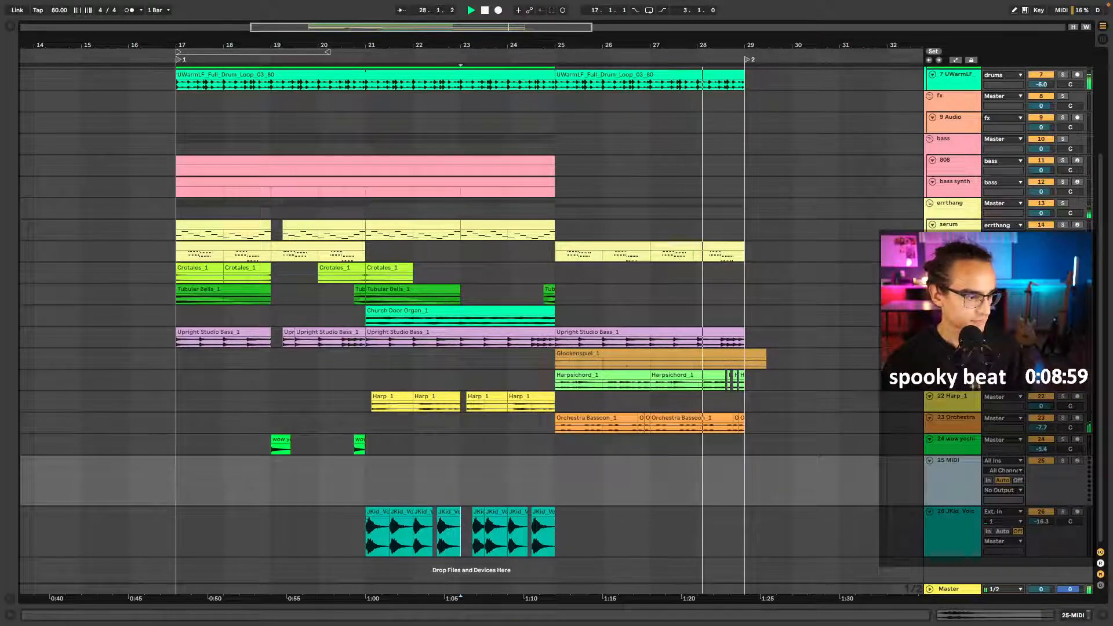
pyautogui.click(712, 481)
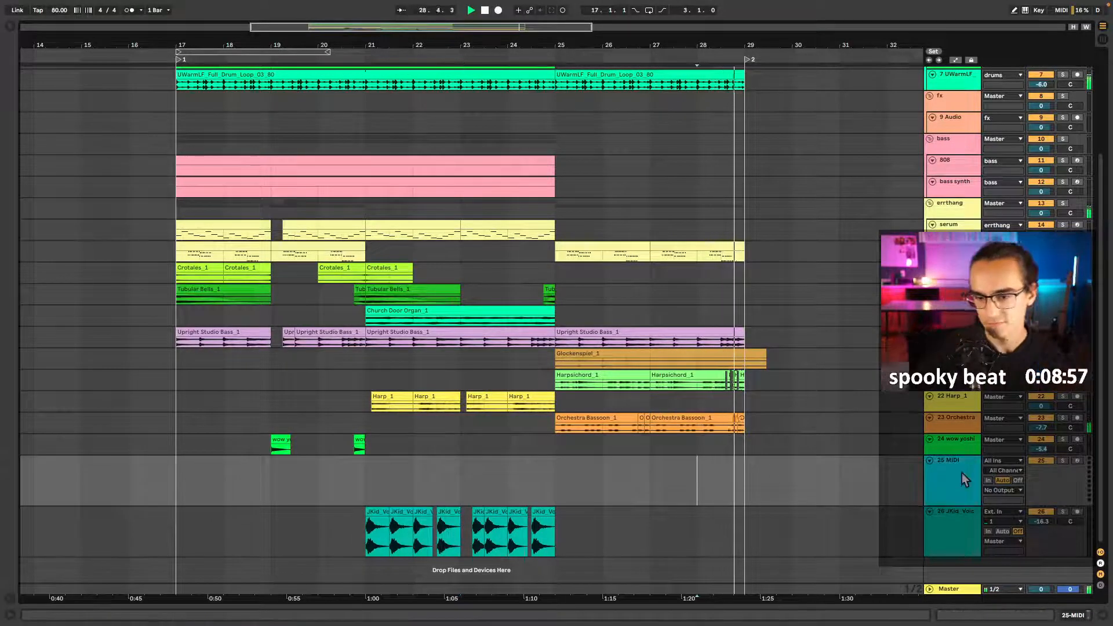
pyautogui.press('space')
pyautogui.click(247, 492)
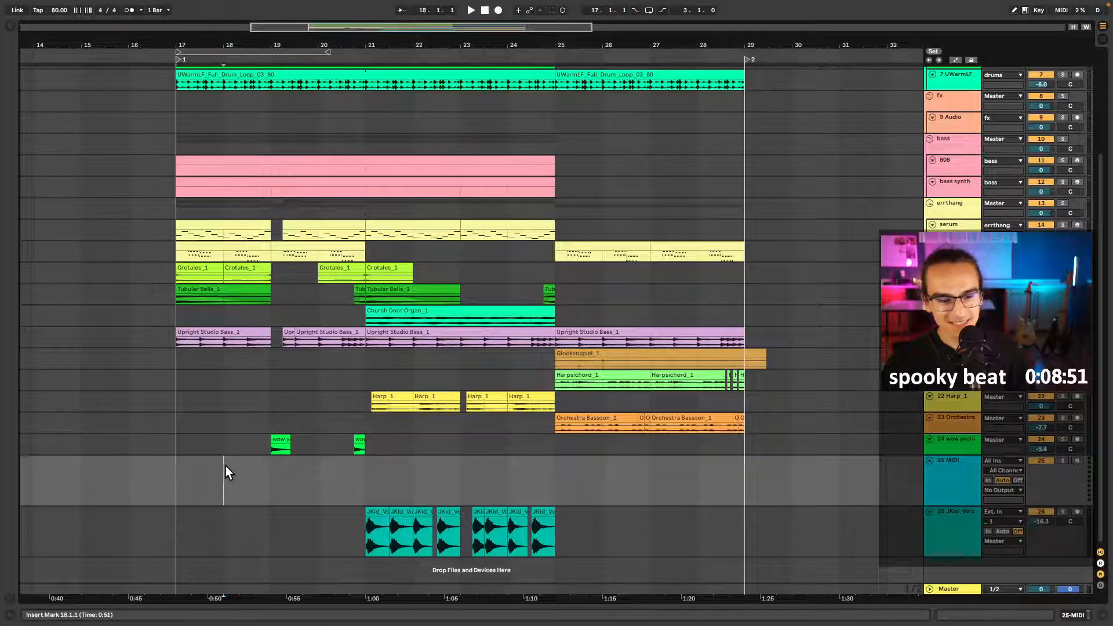
pyautogui.click(184, 472)
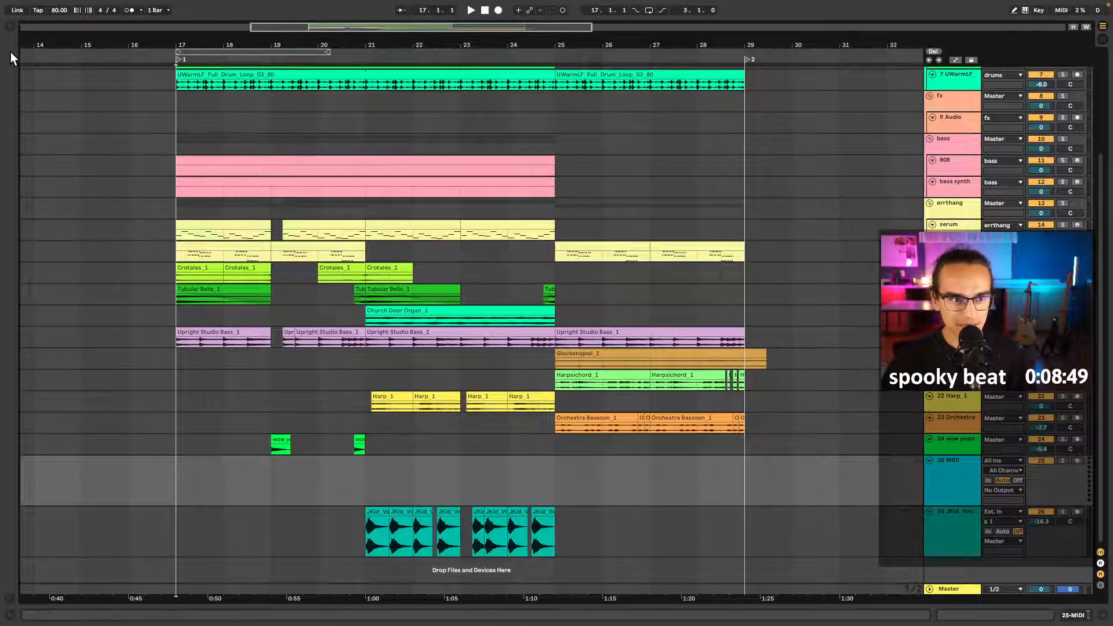
pyautogui.click(8, 26)
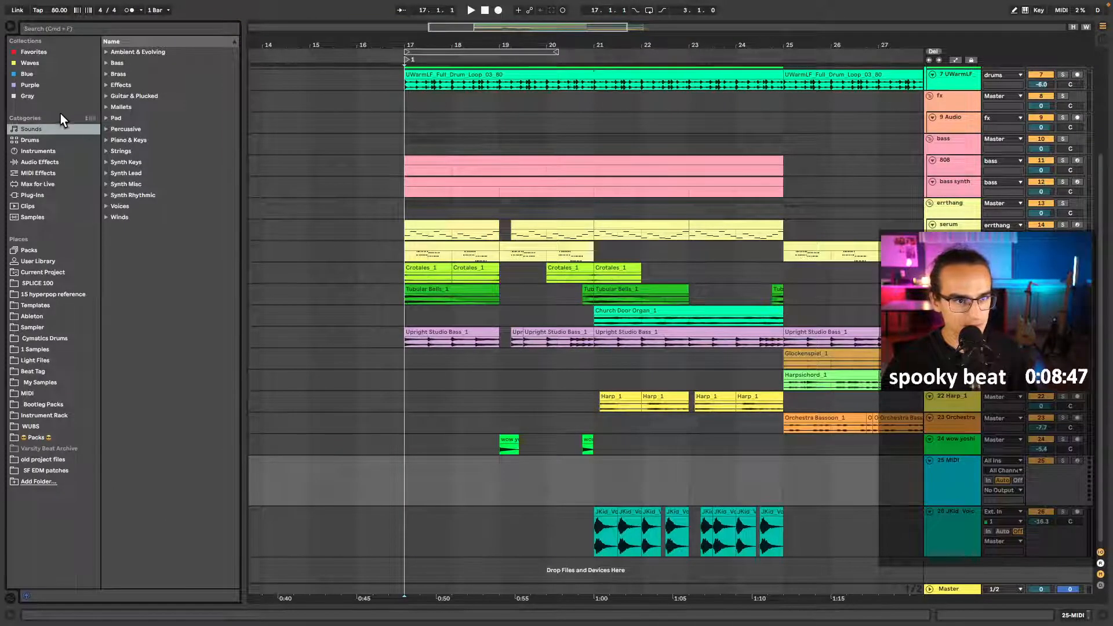
pyautogui.click(35, 97)
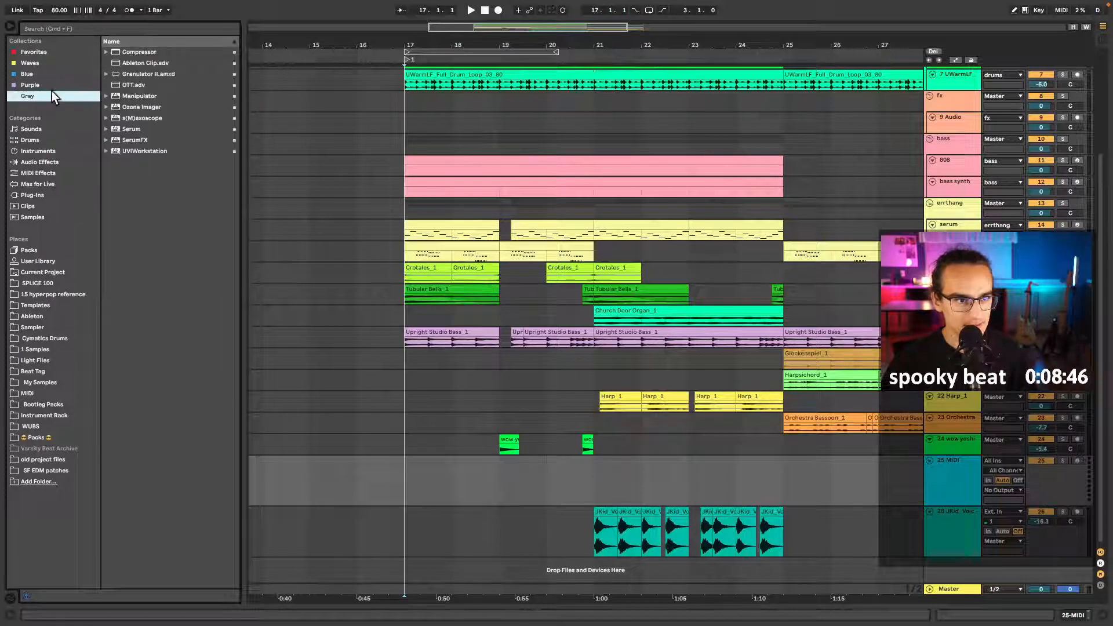
pyautogui.doubleClick(143, 130)
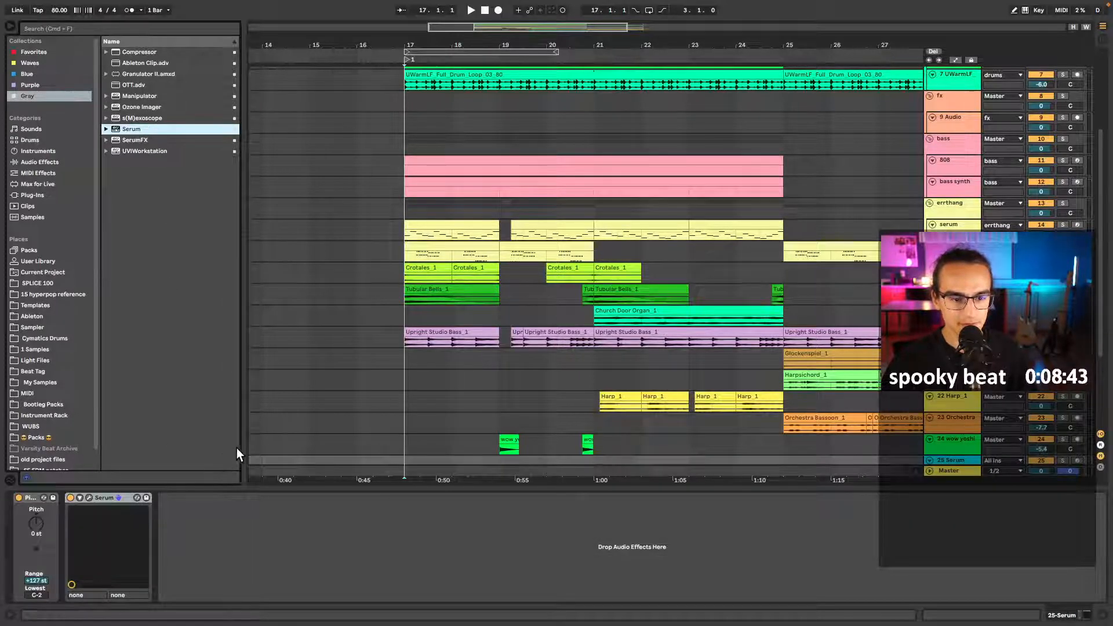
# - Hide the browser and create an empty MIDI clip on the Serum track from 17.1.1 to 21.1.1
pyautogui.press('super+alt+b')
pyautogui.scroll(-5, 294, 436)
pyautogui.moveTo(183, 382); pyautogui.dragTo(366, 378)
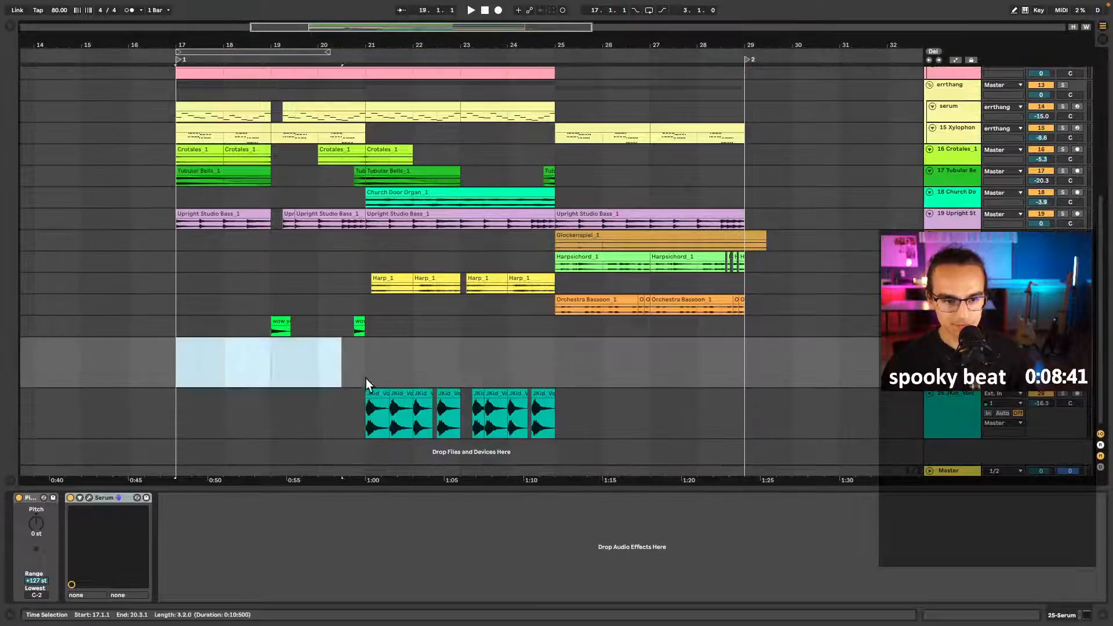
pyautogui.press('super+shift+m')
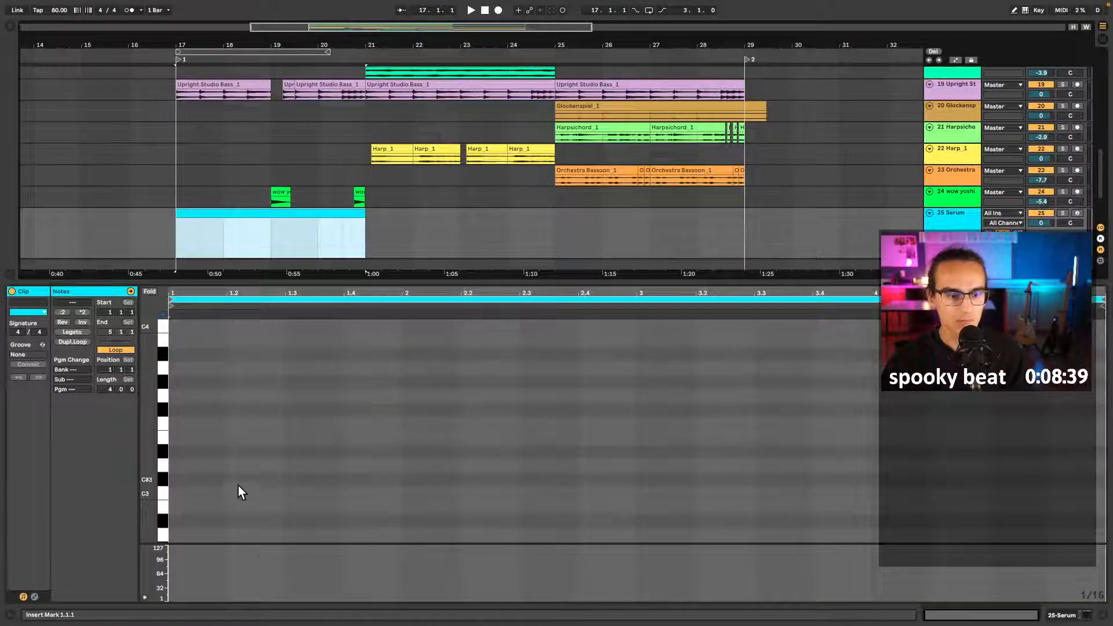
# - Add C3 and F#3 notes at the start of the Serum clip, lengthen both to one bar, and play them
pyautogui.click(176, 493)
pyautogui.click(177, 410)
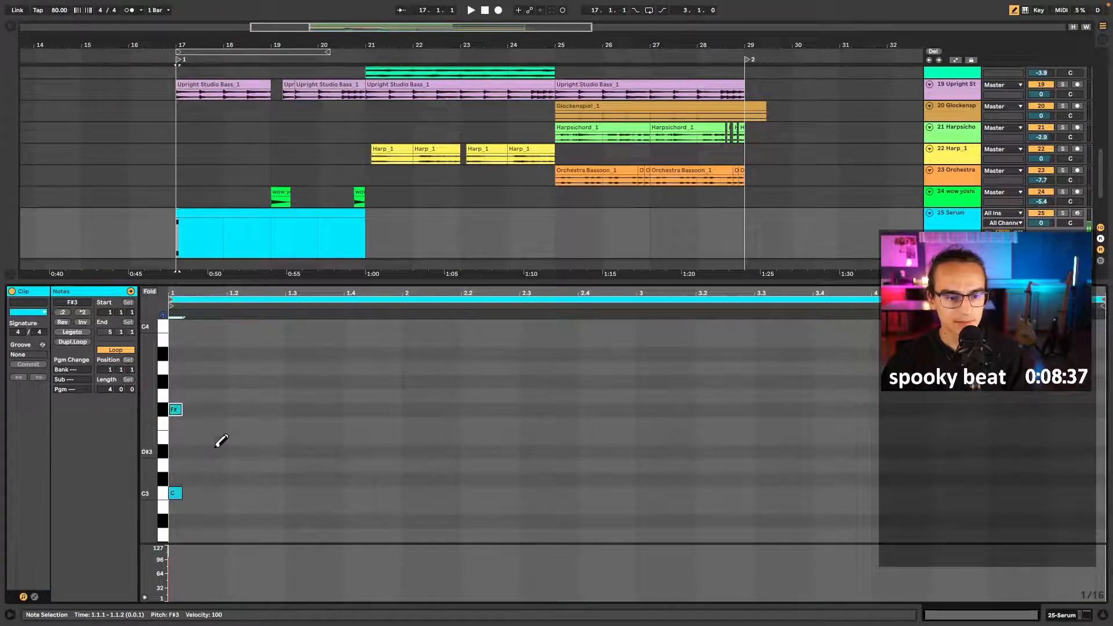
pyautogui.press('b')
pyautogui.moveTo(196, 401)
pyautogui.mouseDown()
pyautogui.moveTo(186, 405)
pyautogui.moveTo(179, 493)
pyautogui.moveTo(414, 490)
pyautogui.moveTo(403, 492)
pyautogui.mouseUp()
pyautogui.press('space')
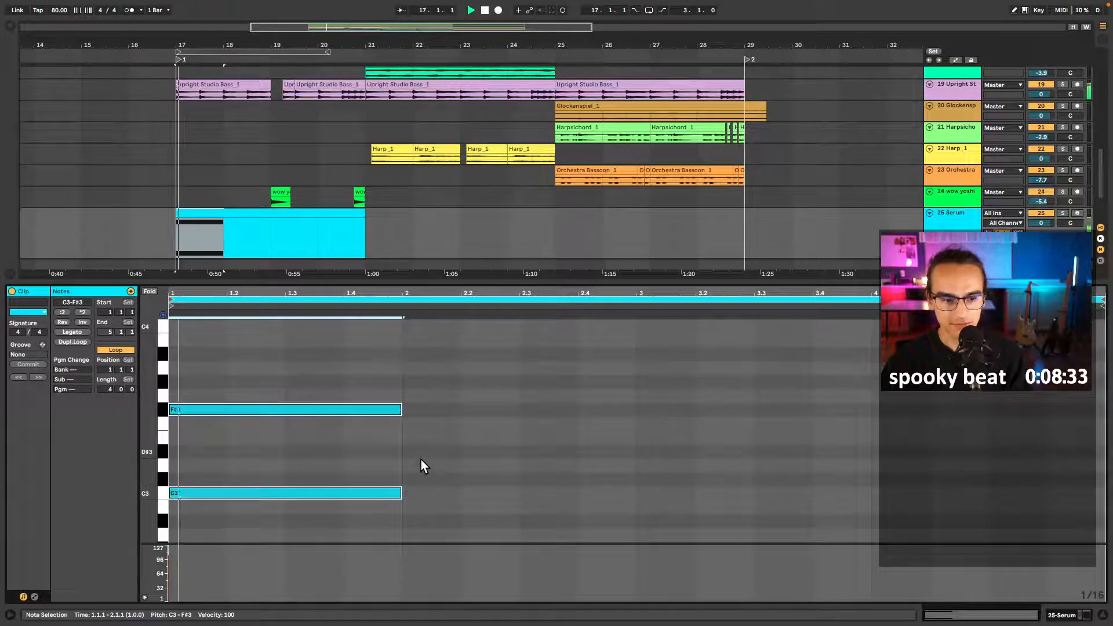
# - Transpose both Serum notes down three semitones to A2 and D#3 and play them
pyautogui.press('space')
pyautogui.moveTo(249, 454); pyautogui.dragTo(224, 519)
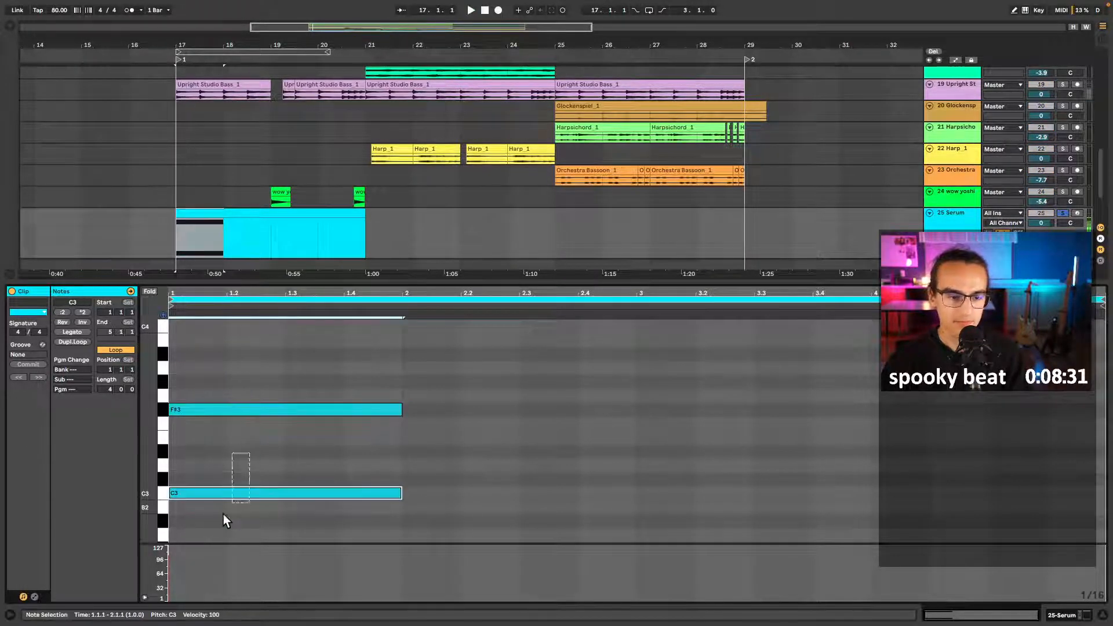
pyautogui.scroll(-3, 266, 492)
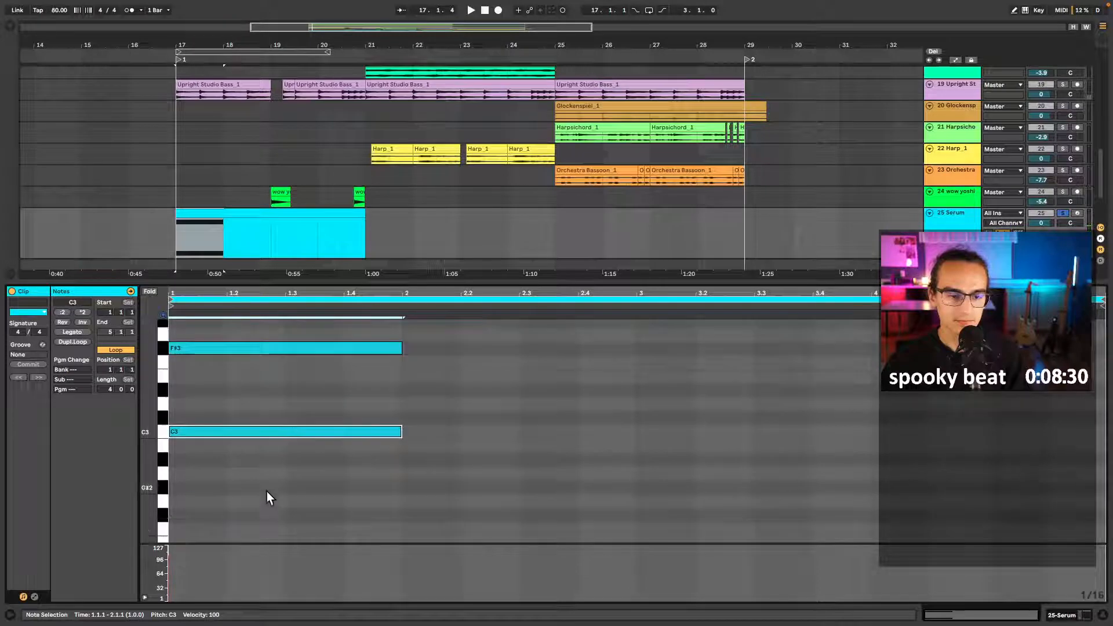
pyautogui.click(284, 319)
pyautogui.press('Down')
pyautogui.press('Down')
pyautogui.press('Down')
pyautogui.press('space')
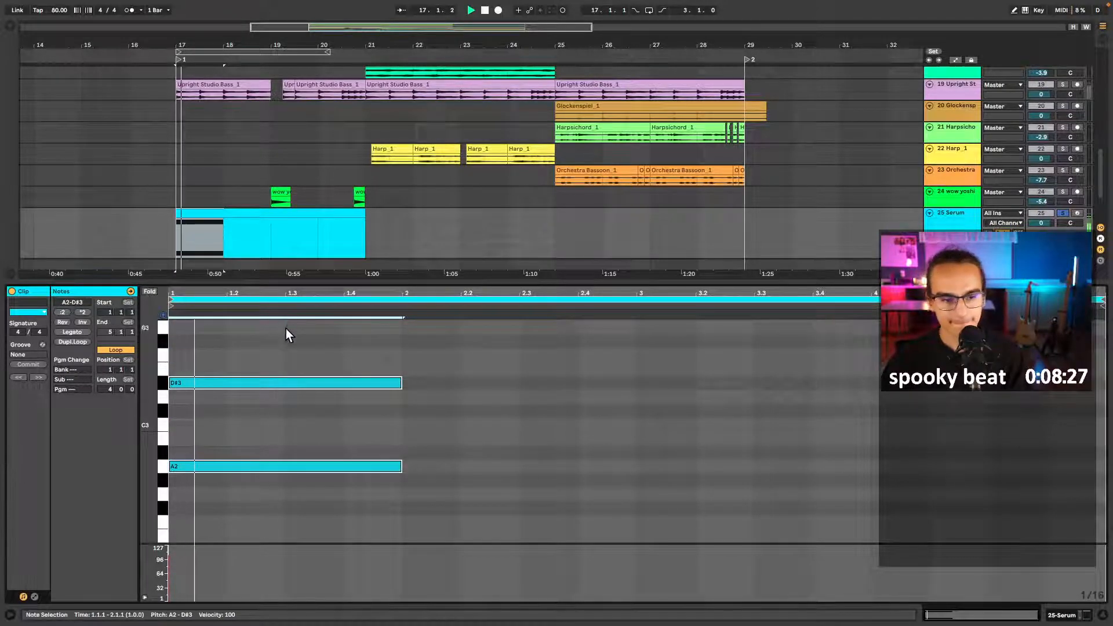
# - Open the Serum interface on track 25 and load the Basic Shapes wavetable into oscillator A
pyautogui.hotkey('shift', 'Tab')
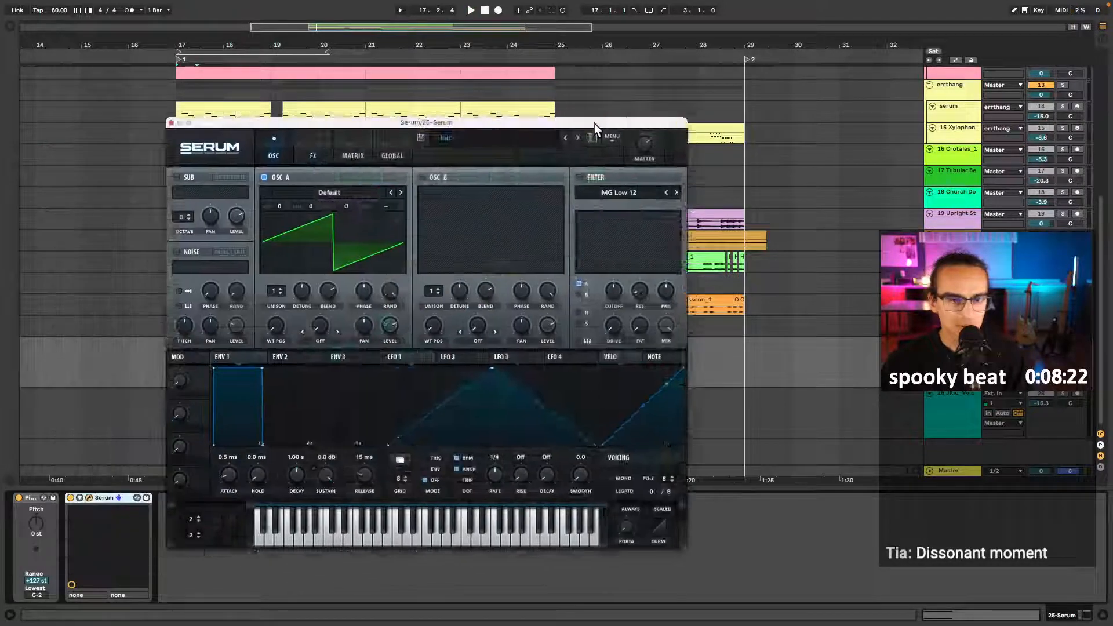
pyautogui.moveTo(594, 123); pyautogui.dragTo(718, 78)
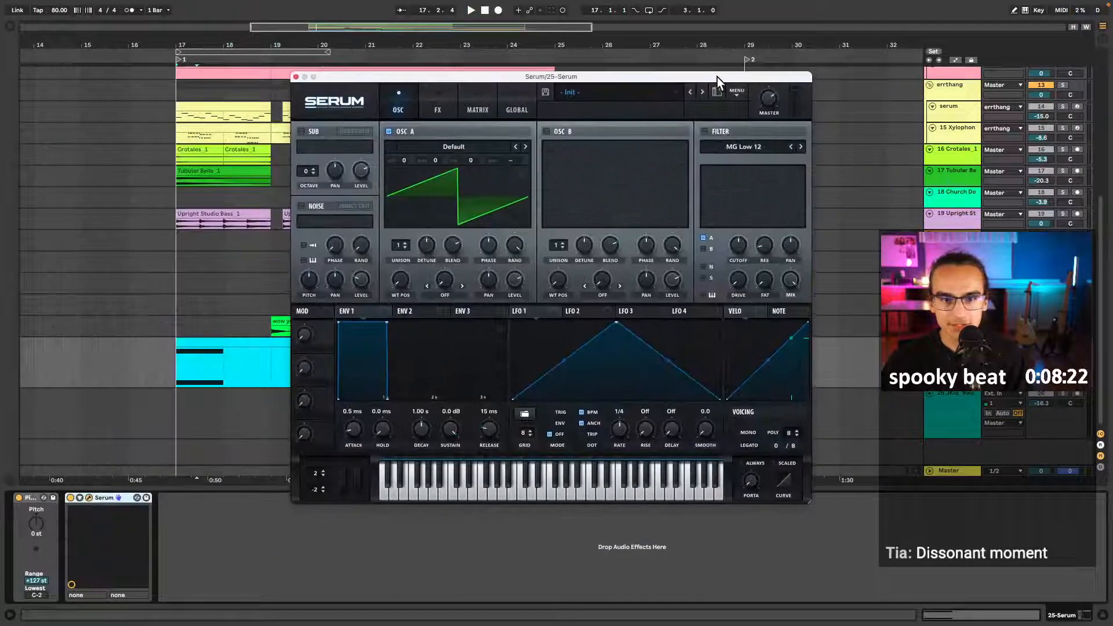
pyautogui.click(485, 147)
pyautogui.moveTo(475, 163)
pyautogui.click(568, 152)
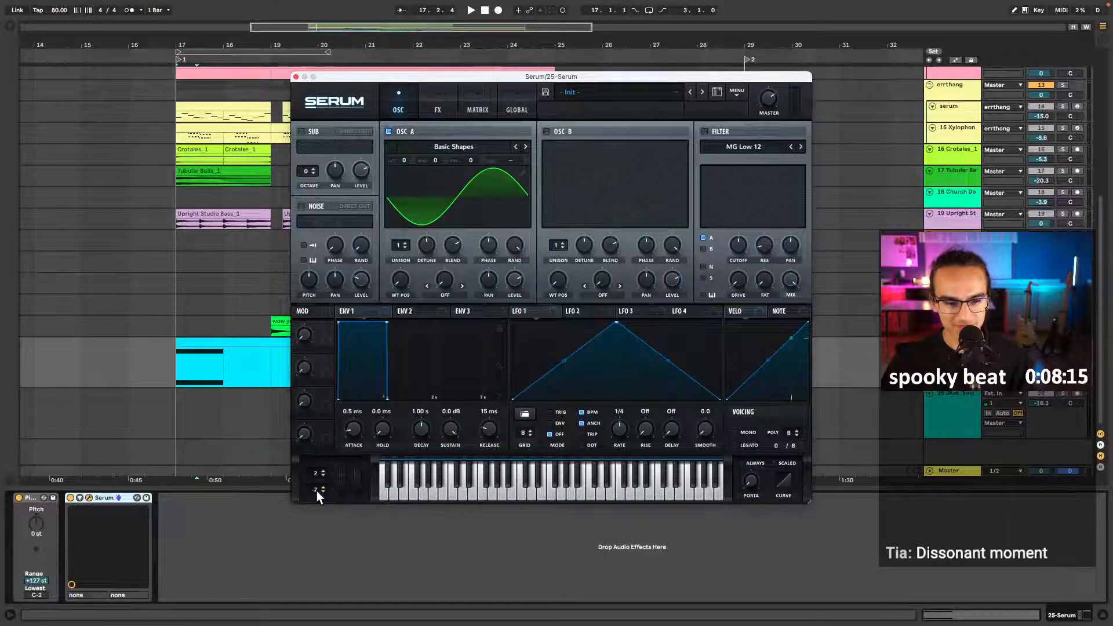
# - Set both of Serum's pitch bend ranges to -24 and test the pitch wheel during playback
pyautogui.moveTo(317, 490); pyautogui.dragTo(307, 562)
pyautogui.moveTo(314, 474); pyautogui.dragTo(316, 580)
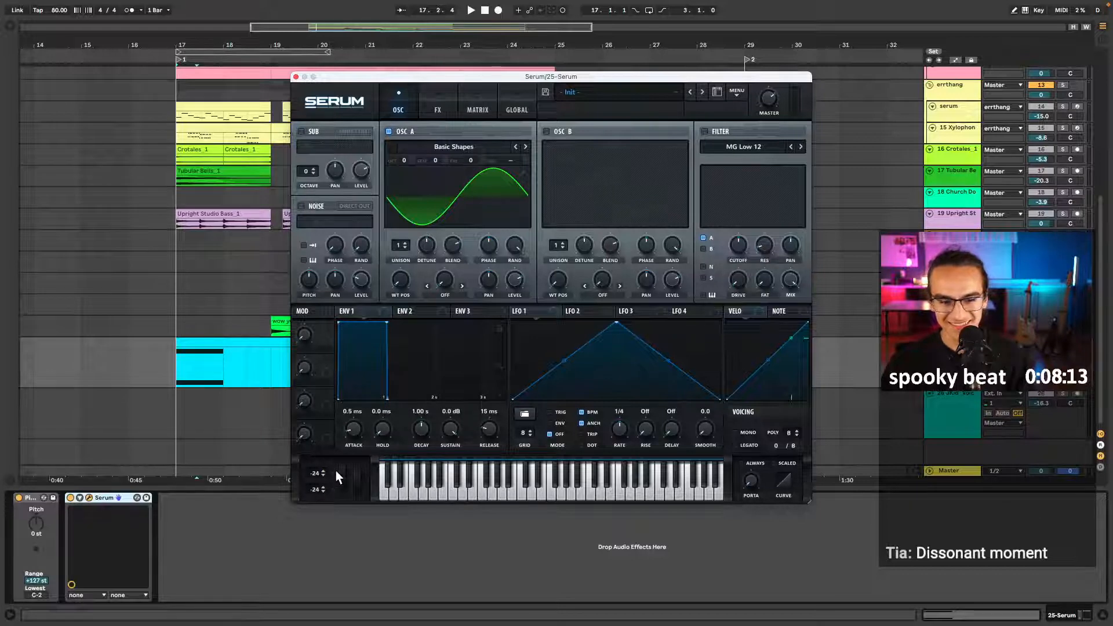
pyautogui.press('space')
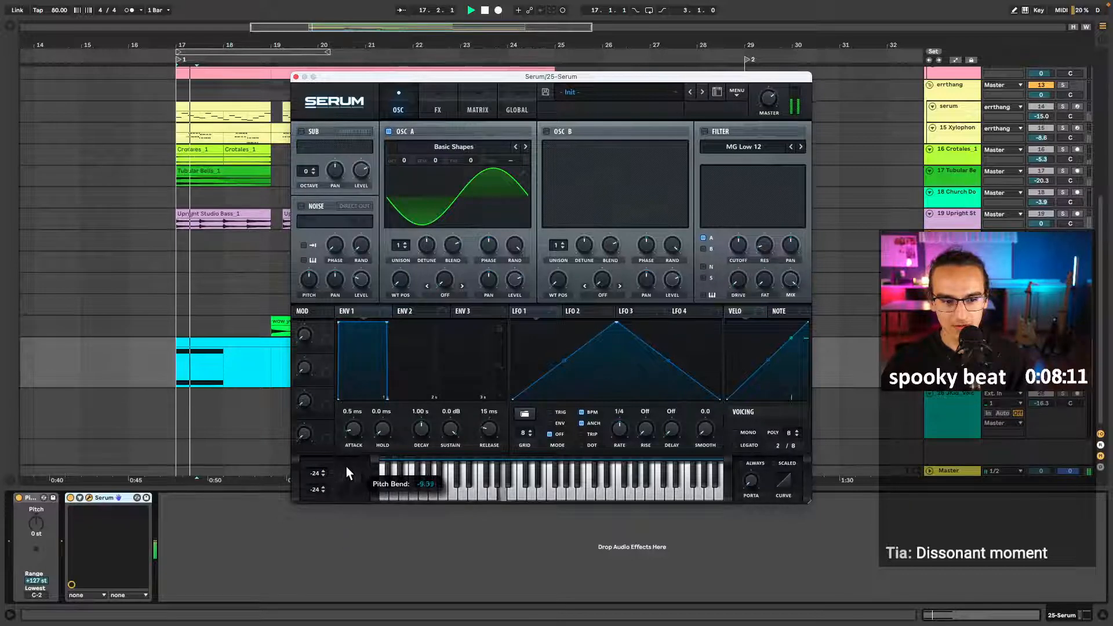
pyautogui.moveTo(346, 466); pyautogui.dragTo(340, 522)
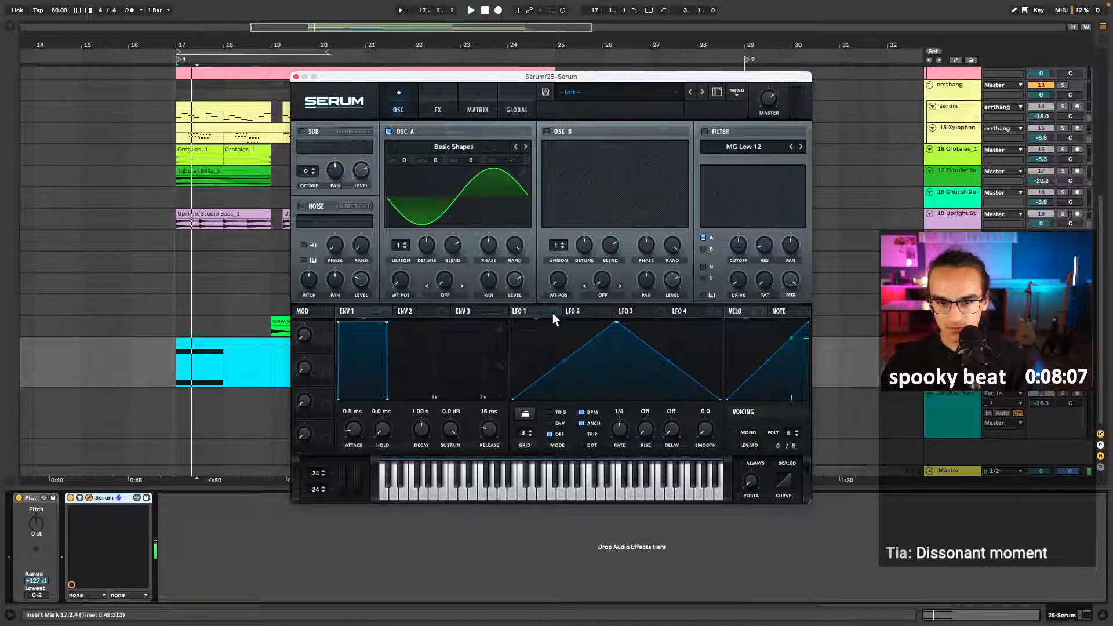
# - Modulate oscillator A's fine tuning with LFO 1, with BPM sync off and a rate of about 6.5 Hz, checking it during playback
pyautogui.moveTo(553, 312); pyautogui.dragTo(472, 162)
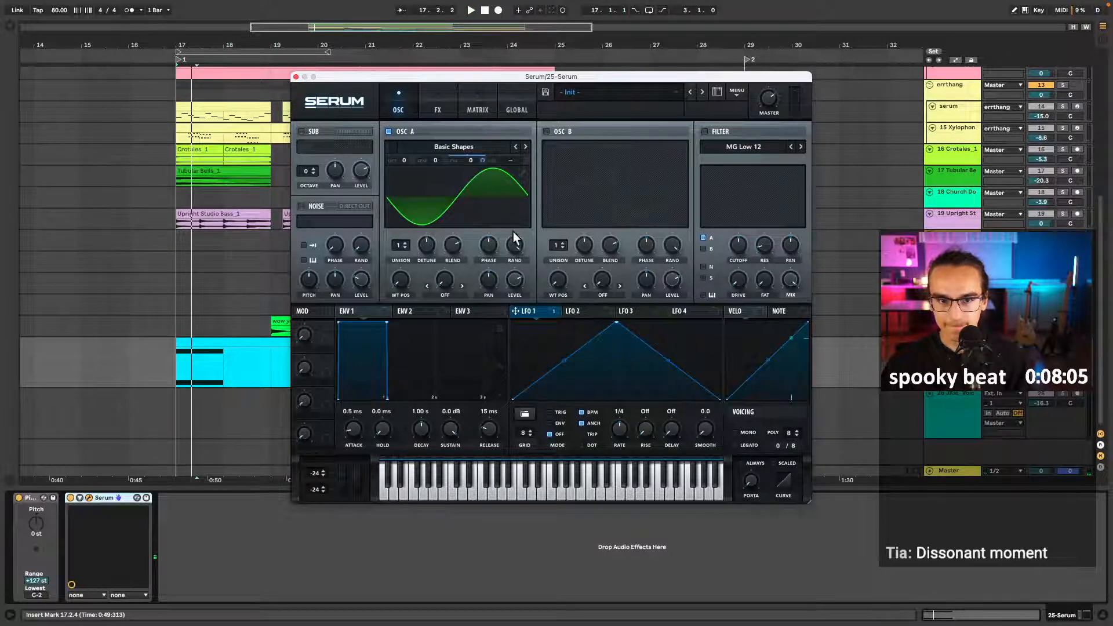
pyautogui.press('space')
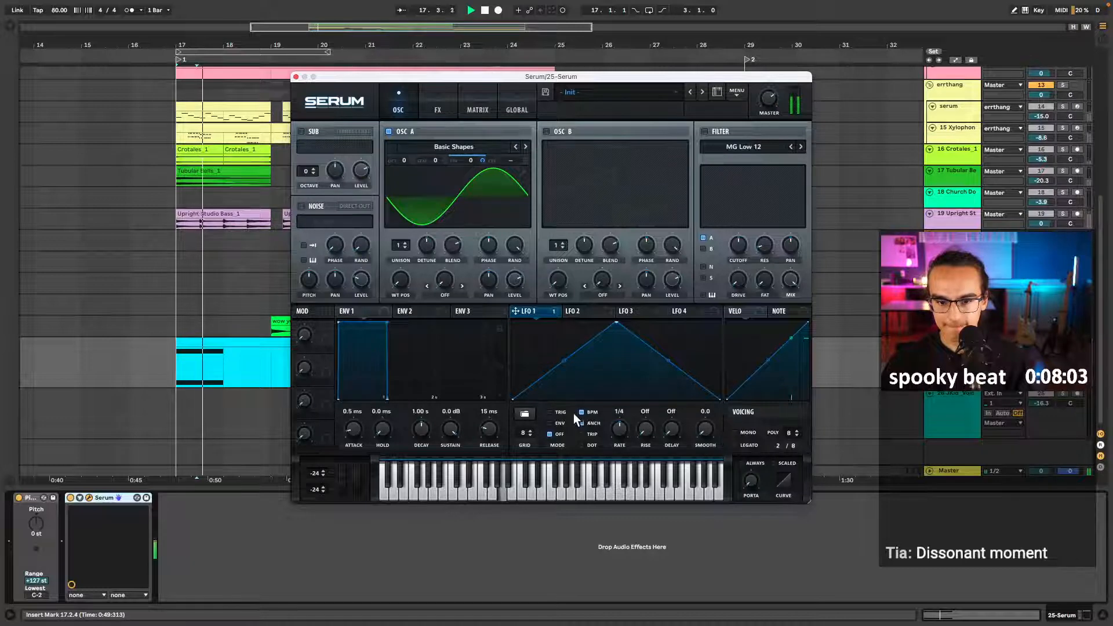
pyautogui.click(583, 413)
pyautogui.moveTo(620, 430)
pyautogui.mouseDown()
pyautogui.moveTo(617, 443)
pyautogui.moveTo(615, 426)
pyautogui.moveTo(604, 432)
pyautogui.moveTo(619, 427)
pyautogui.mouseUp()
pyautogui.click(296, 78)
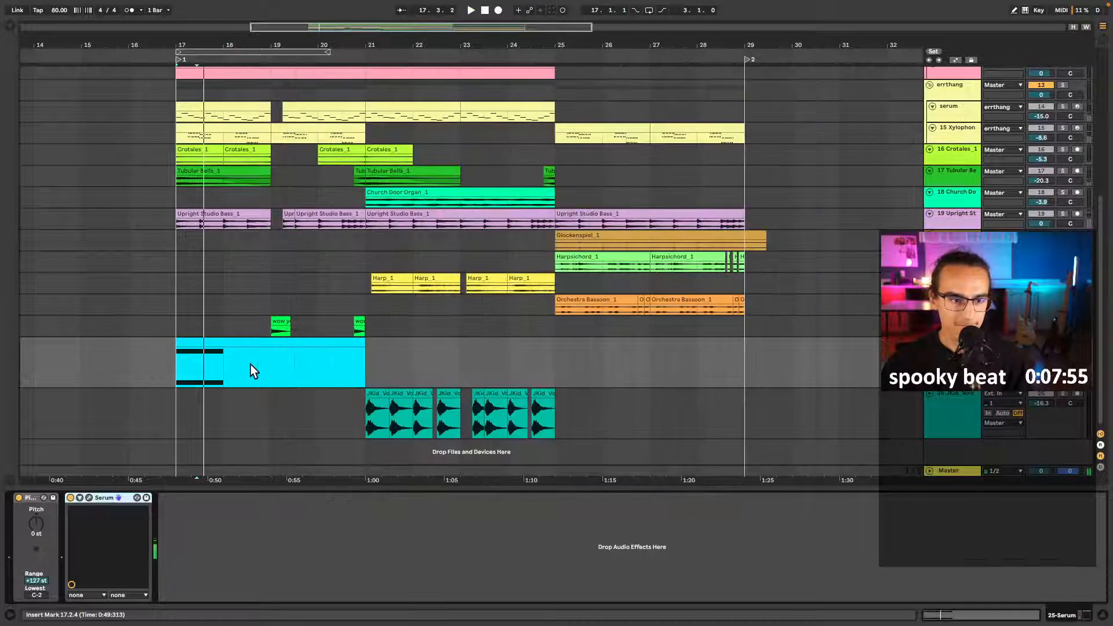
# - Transpose both notes in the Serum clip up an octave to A3 and D#4 and play them
pyautogui.press('space')
pyautogui.doubleClick(251, 364)
pyautogui.hotkey('ctrl', 'a')
pyautogui.hotkey('shift', 'Up')
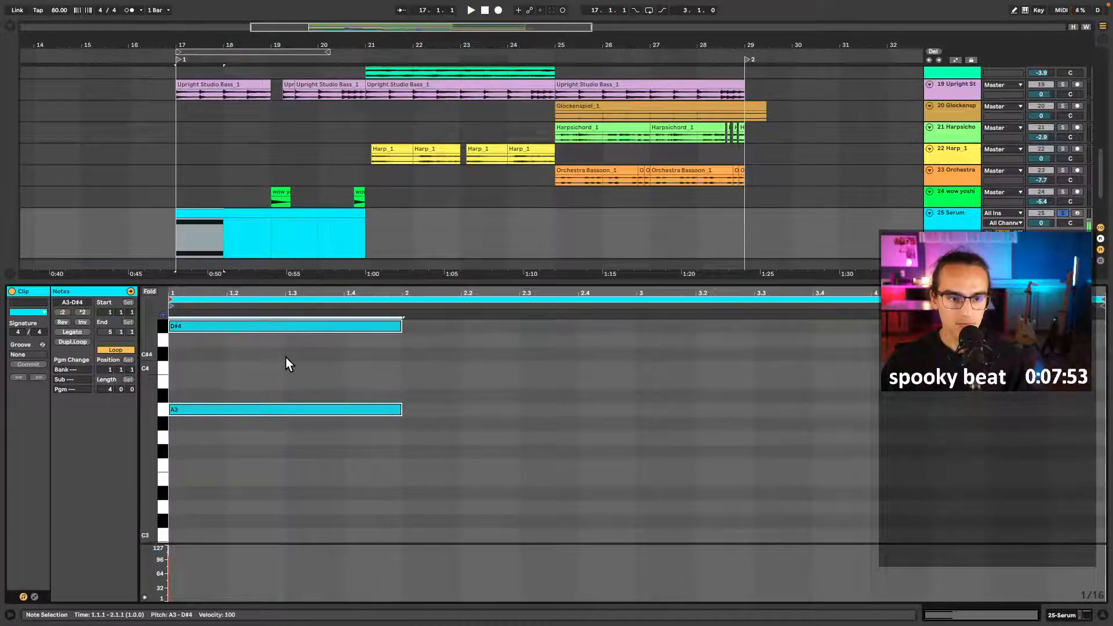
pyautogui.press('space')
pyautogui.click(259, 389)
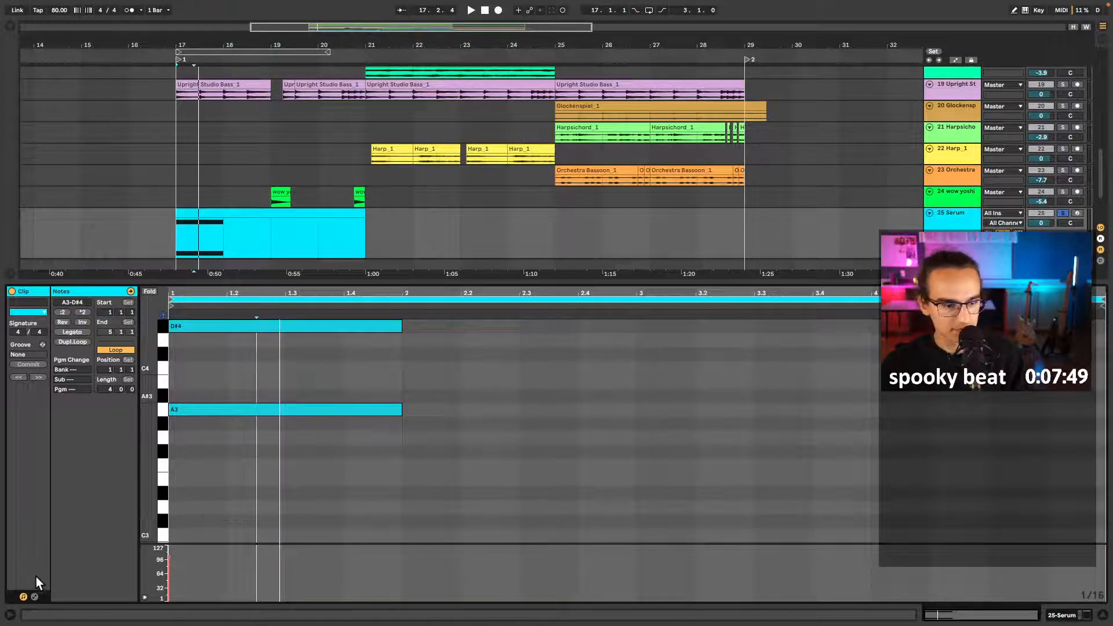
# - Draw a MIDI pitch bend envelope in the Serum clip, rising from minimum to centre by 1.1.2 and falling partway by bar 2
pyautogui.click(34, 596)
pyautogui.click(275, 494)
pyautogui.press('space')
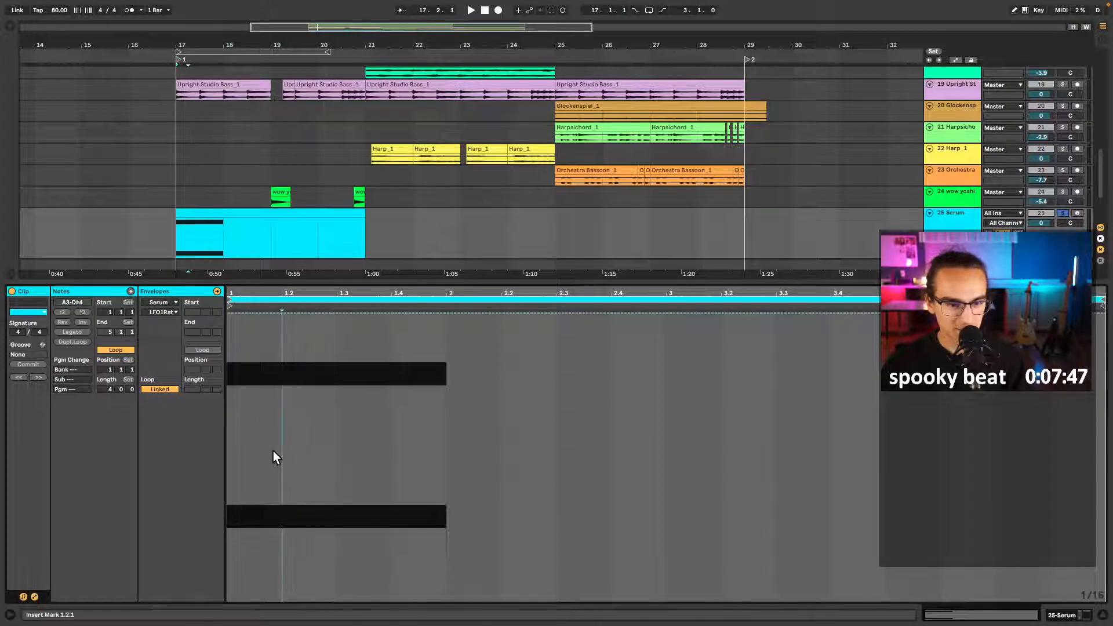
pyautogui.press('Left')
pyautogui.press('Left')
pyautogui.click(164, 302)
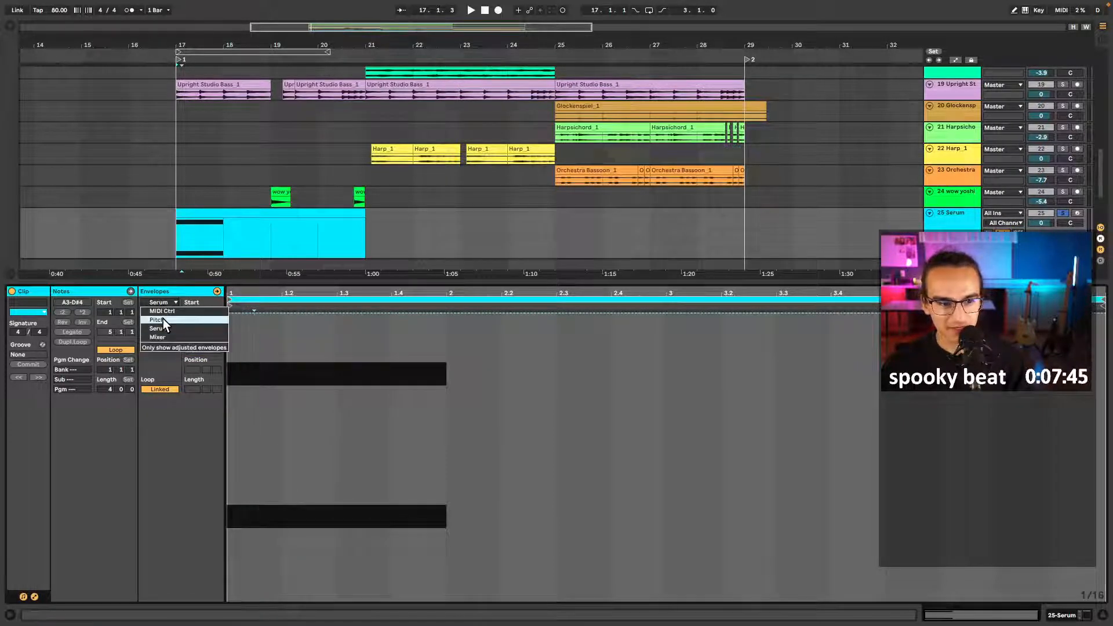
pyautogui.click(162, 319)
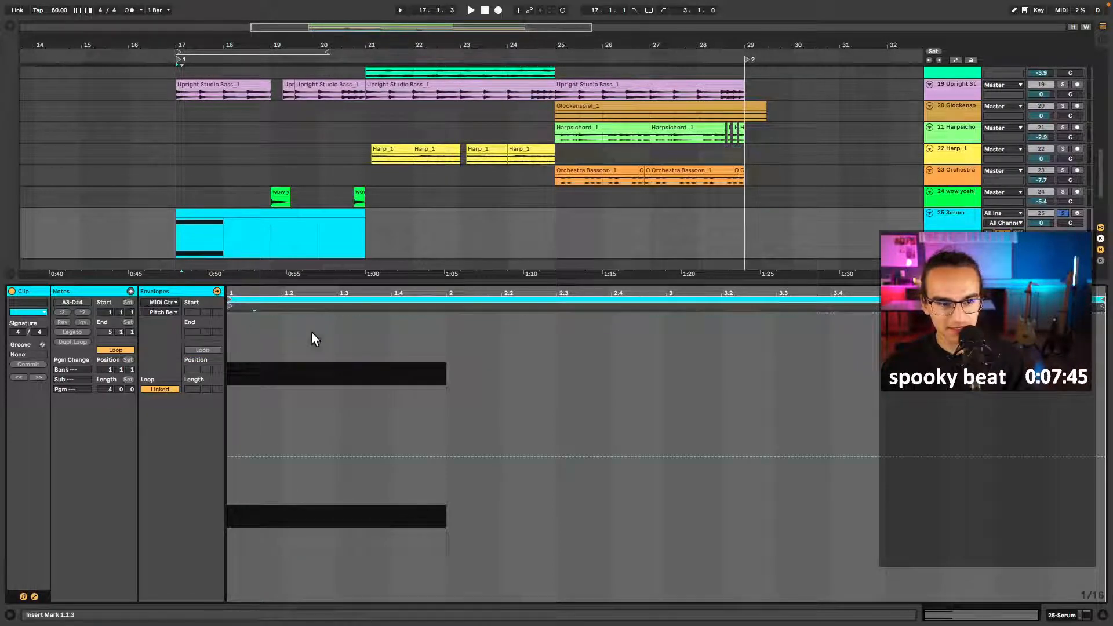
pyautogui.click(238, 596)
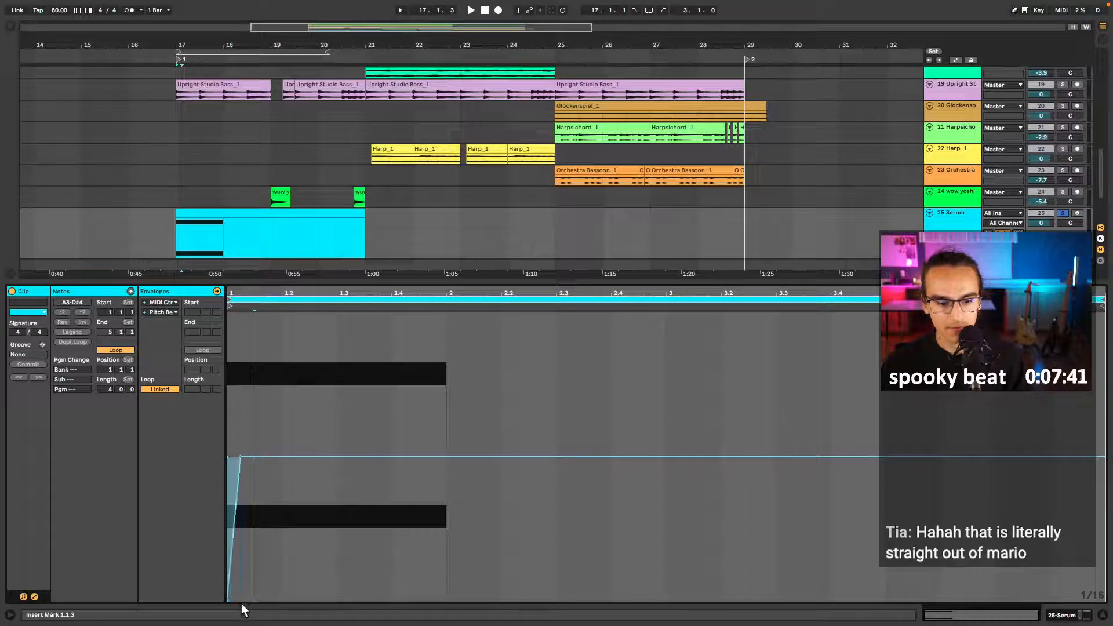
pyautogui.moveTo(446, 457); pyautogui.dragTo(447, 522)
# - Set Serum's downward pitch bend range to -12 and play the clip from 17.1.1
pyautogui.click(176, 232)
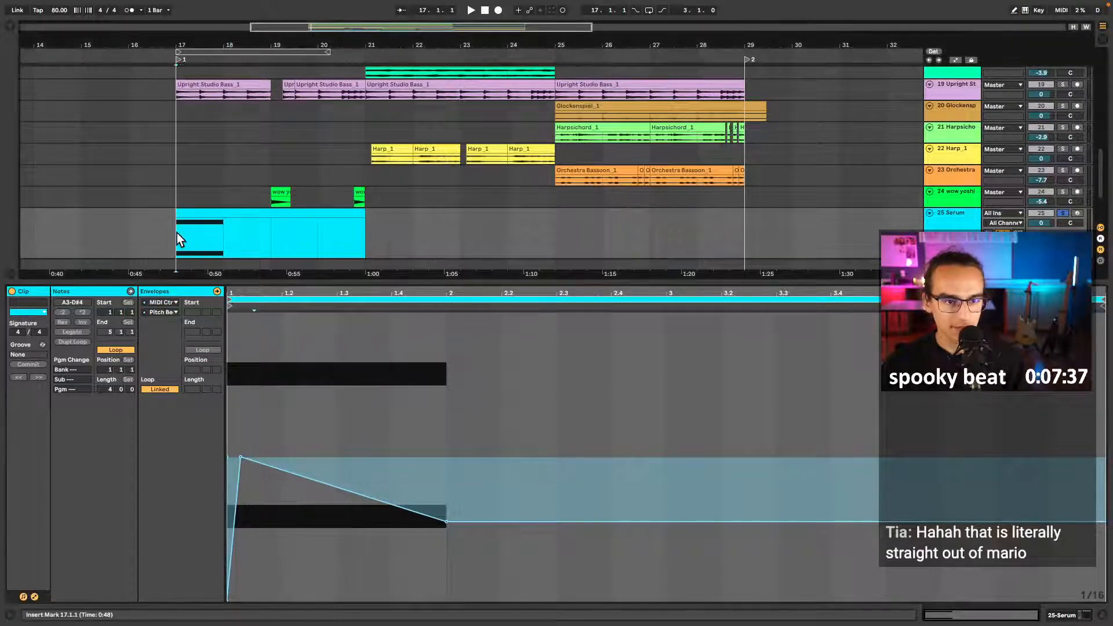
pyautogui.hotkey('shift', 'Tab')
pyautogui.click(89, 498)
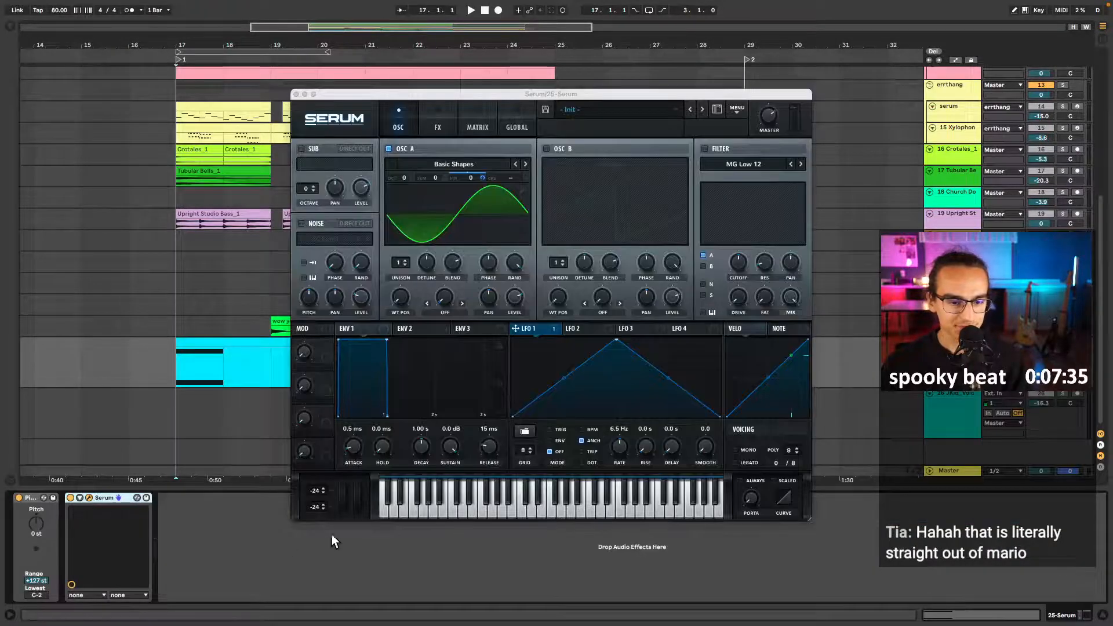
pyautogui.moveTo(316, 507); pyautogui.dragTo(332, 492)
pyautogui.press('space')
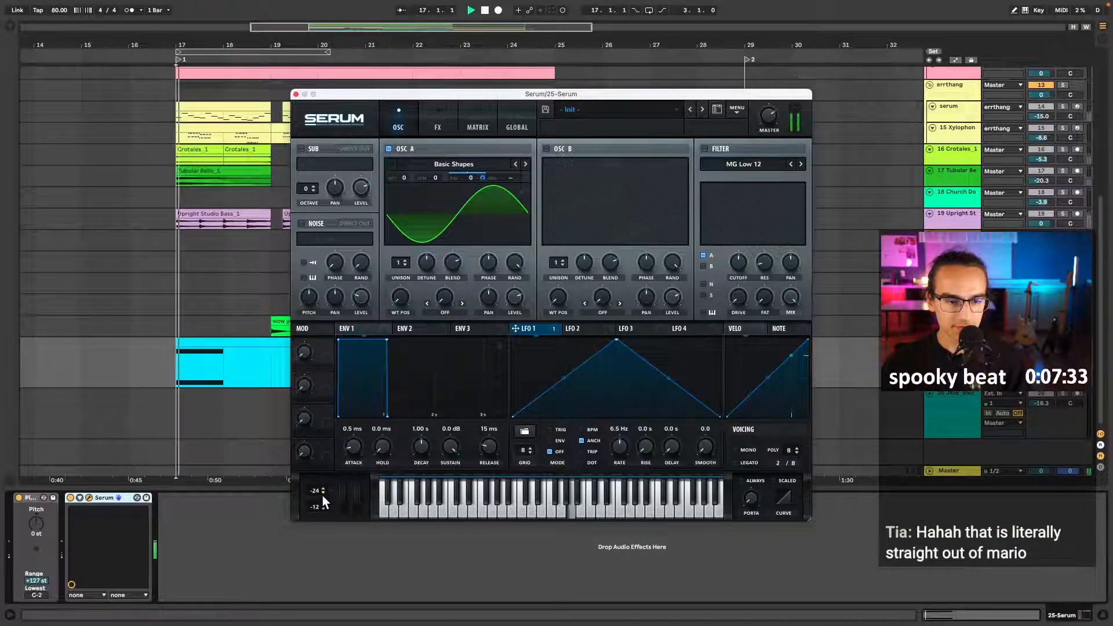
pyautogui.click(296, 95)
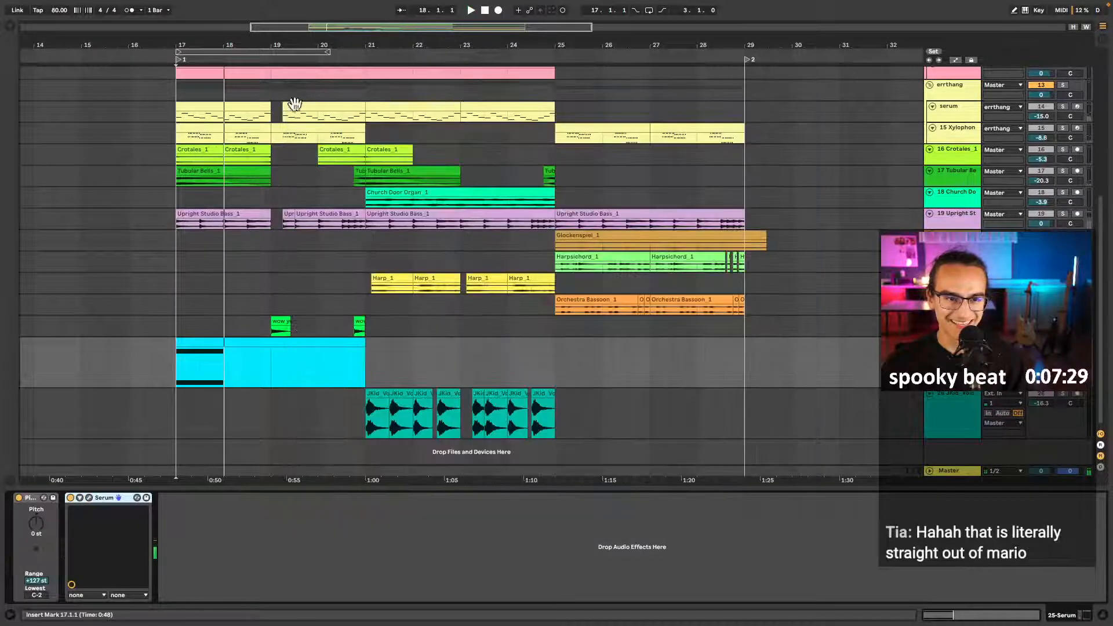
pyautogui.click(89, 497)
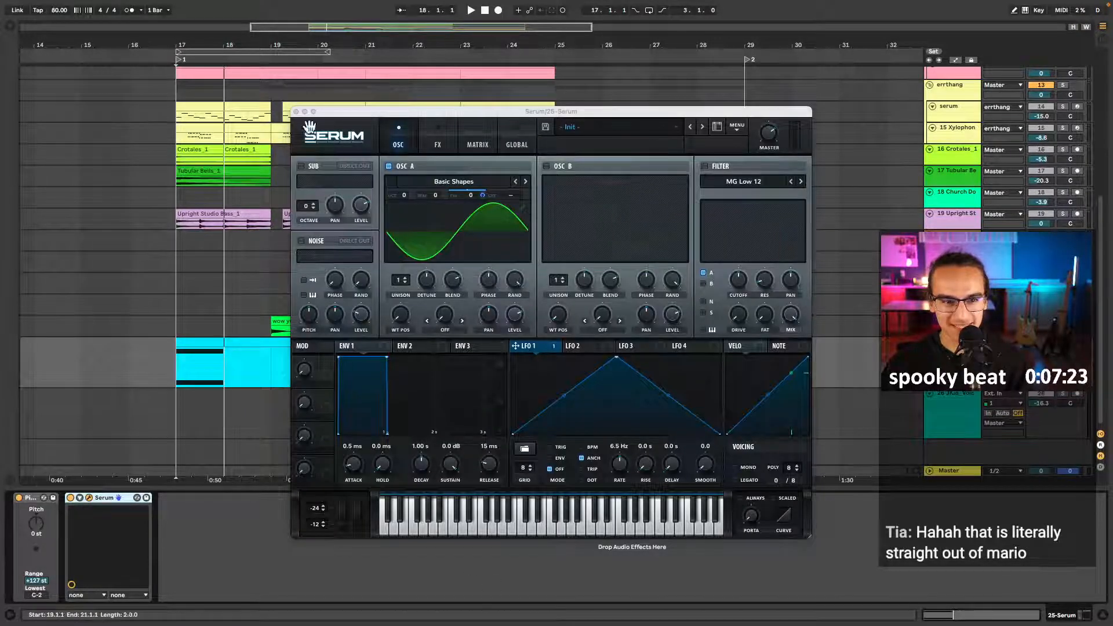
pyautogui.click(296, 111)
# - Reopen the Serum clip's pitch bend envelope and lower its point at bar 2 to the minimum
pyautogui.click(216, 340)
pyautogui.doubleClick(215, 340)
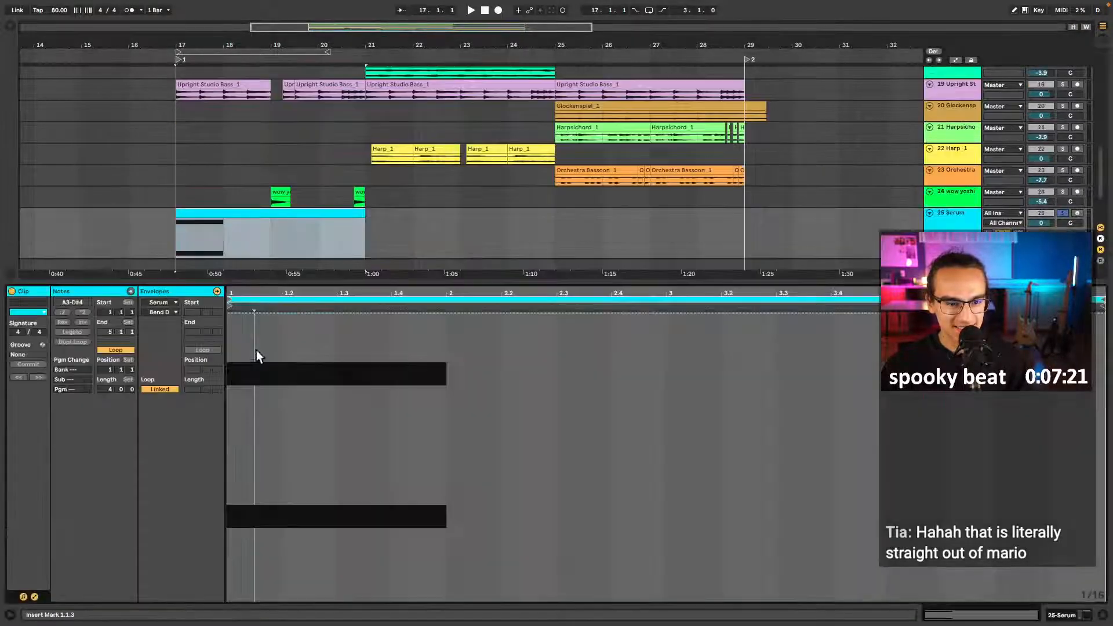
pyautogui.click(170, 304)
pyautogui.click(174, 313)
pyautogui.press('space')
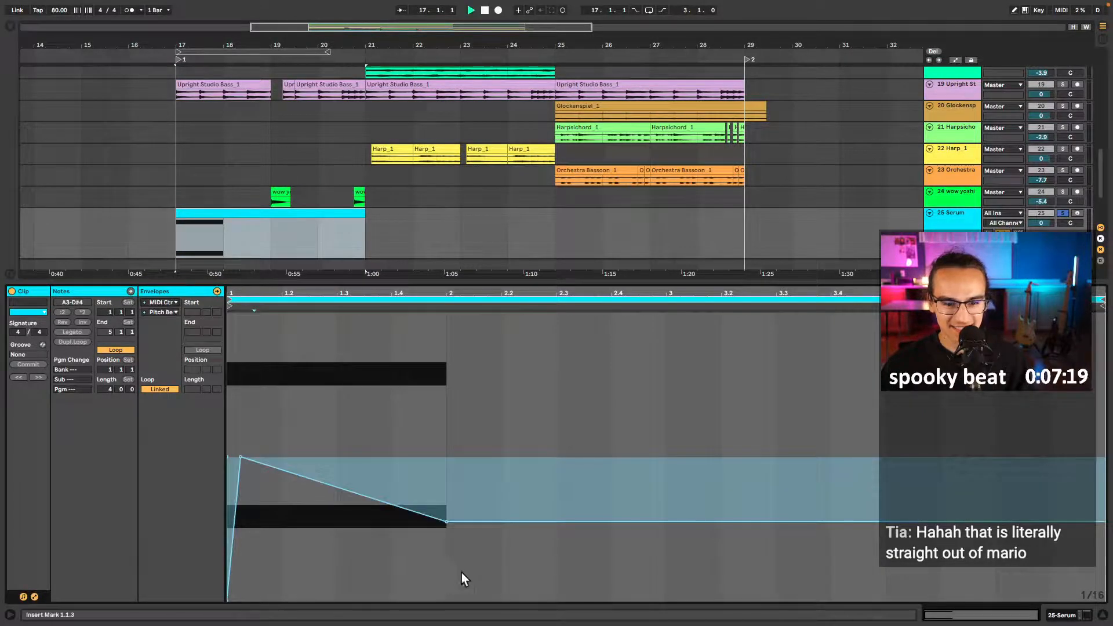
pyautogui.moveTo(447, 521); pyautogui.dragTo(437, 596)
# - Unsolo the Serum track, set its volume to -2.4 dB, and play it with the other tracks
pyautogui.press('s')
pyautogui.press('space')
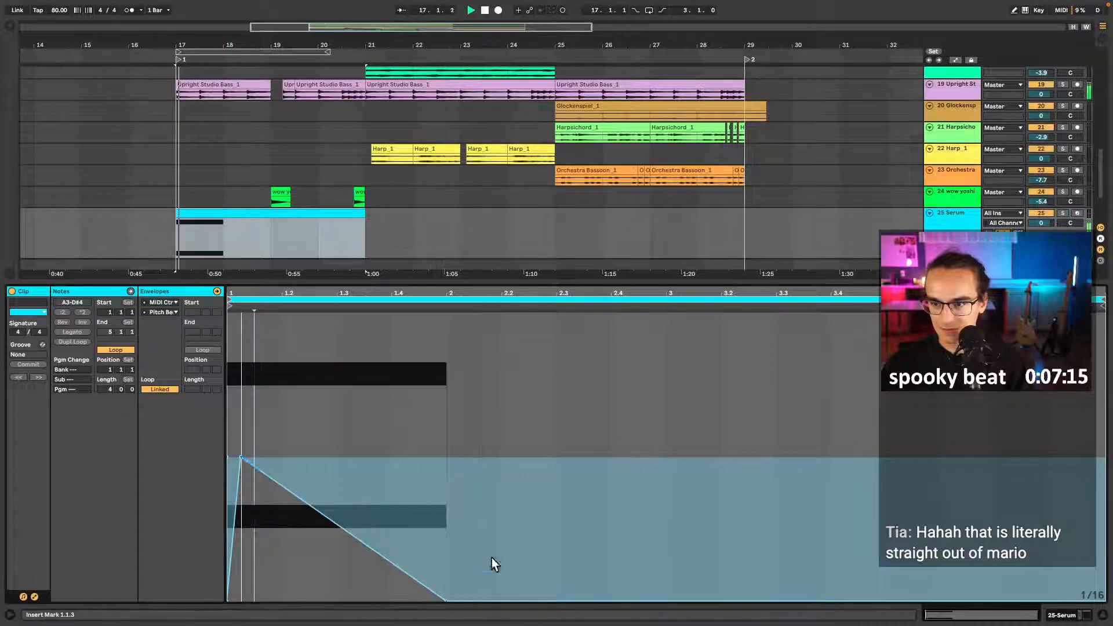
pyautogui.moveTo(1041, 222); pyautogui.dragTo(1041, 254)
pyautogui.press('space')
pyautogui.press('space')
# - Set Serum's envelope 1 to a sustain of -∞ dB and a decay of about 3.48 s while playing the clip
pyautogui.hotkey('shift', 'Tab')
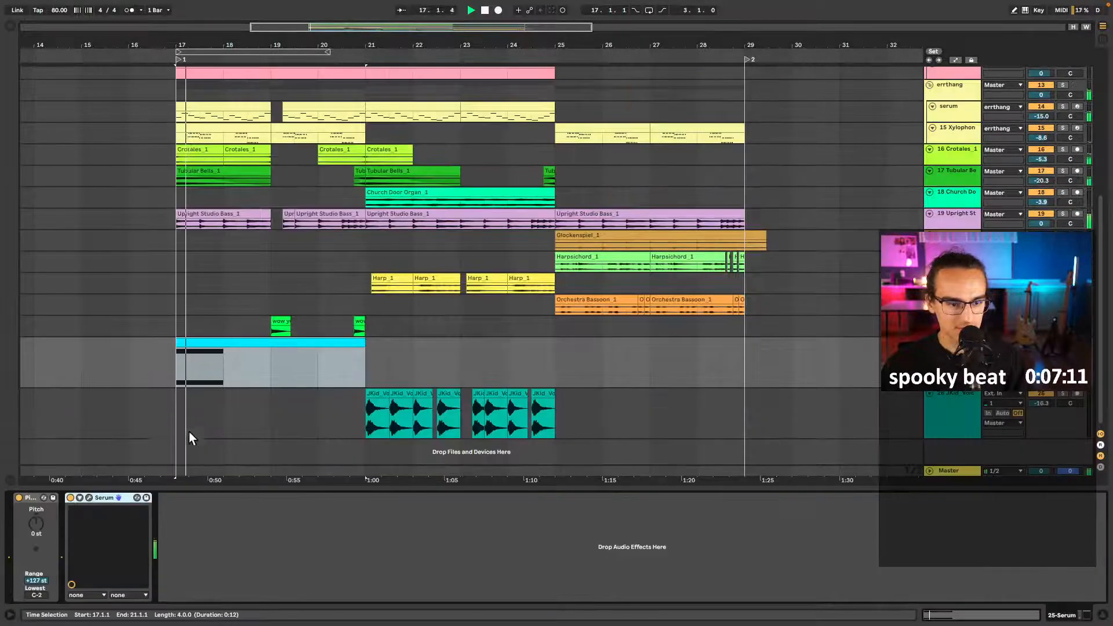
pyautogui.click(88, 497)
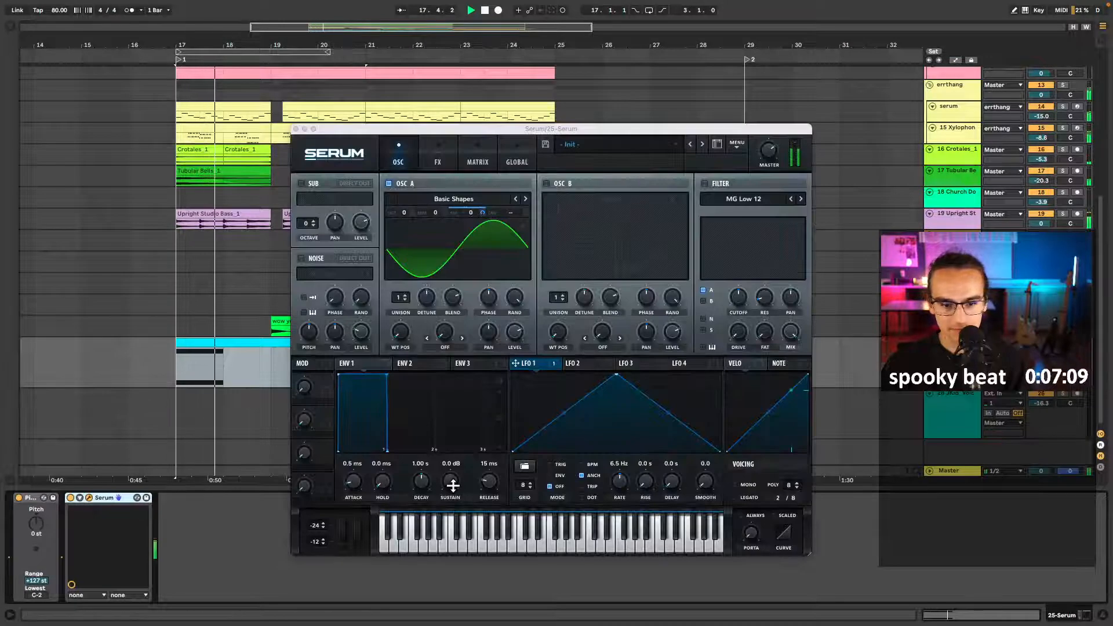
pyautogui.moveTo(451, 483); pyautogui.dragTo(436, 582)
pyautogui.press('space')
pyautogui.press('space')
pyautogui.moveTo(422, 481); pyautogui.dragTo(429, 465)
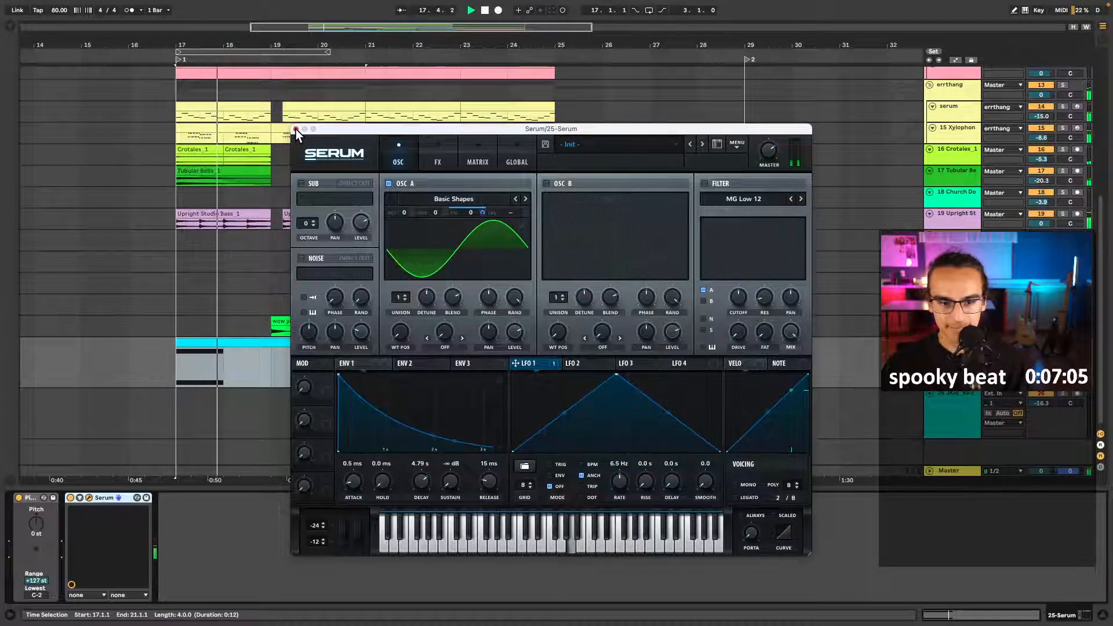
pyautogui.moveTo(426, 480); pyautogui.dragTo(424, 490)
pyautogui.press('space')
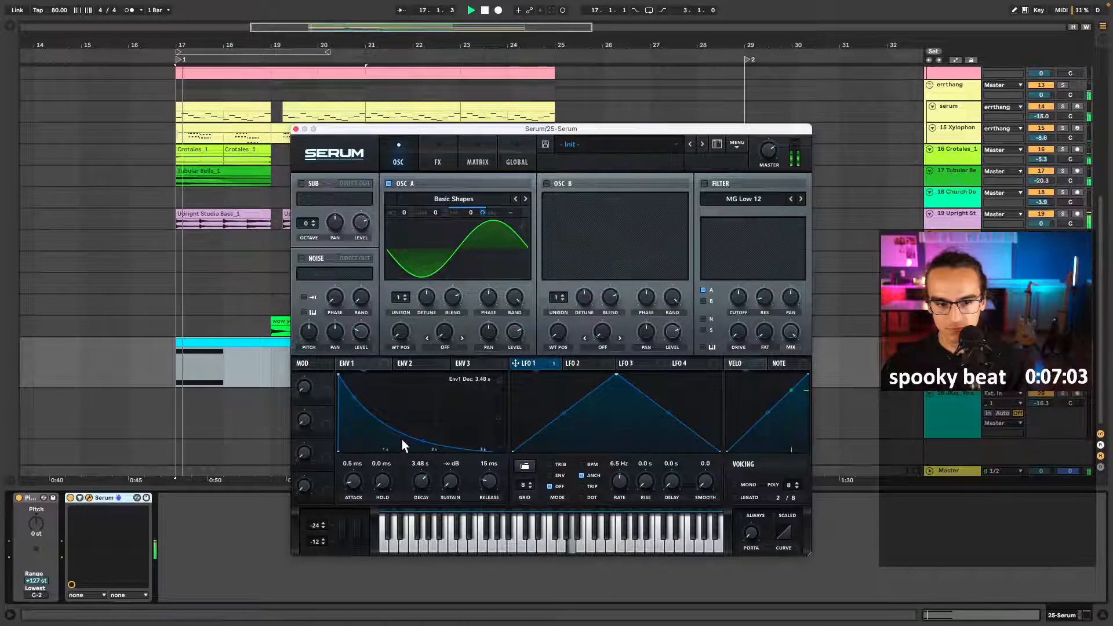
pyautogui.press('space')
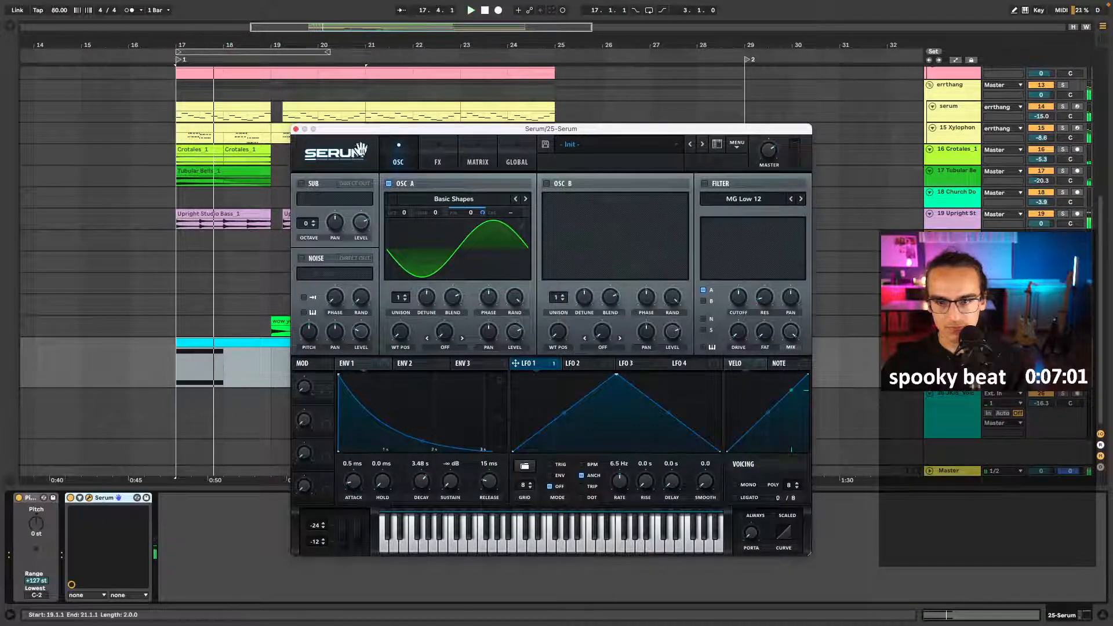
# - Solo the Serum track and set envelope 1's sustain to about -10.4 dB and hold to about 686 ms
pyautogui.click(1063, 342)
pyautogui.press('space')
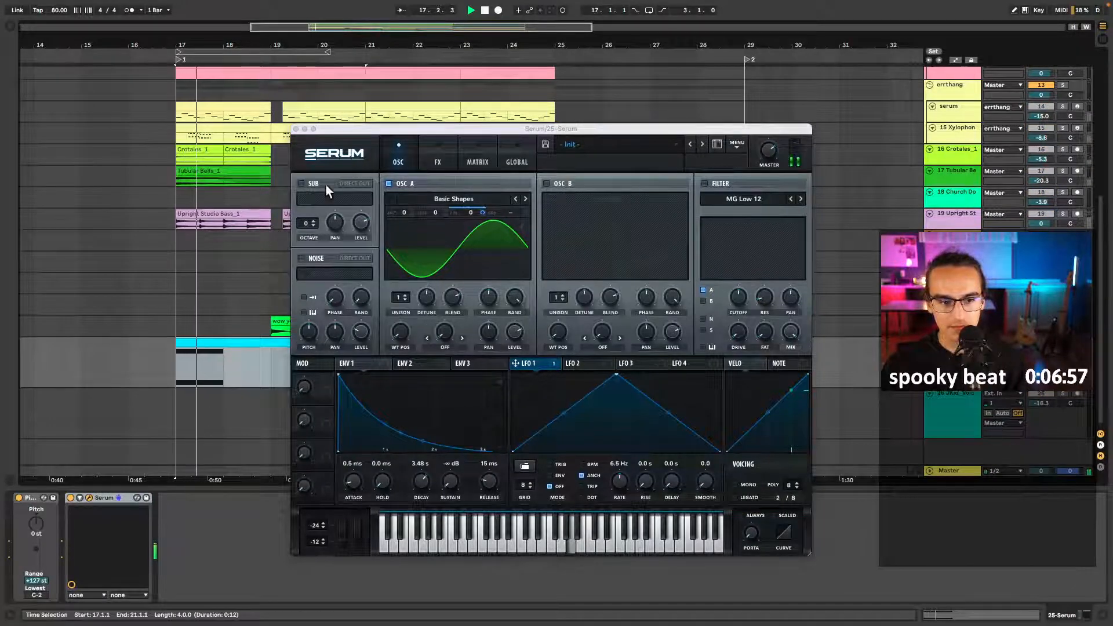
pyautogui.click(295, 129)
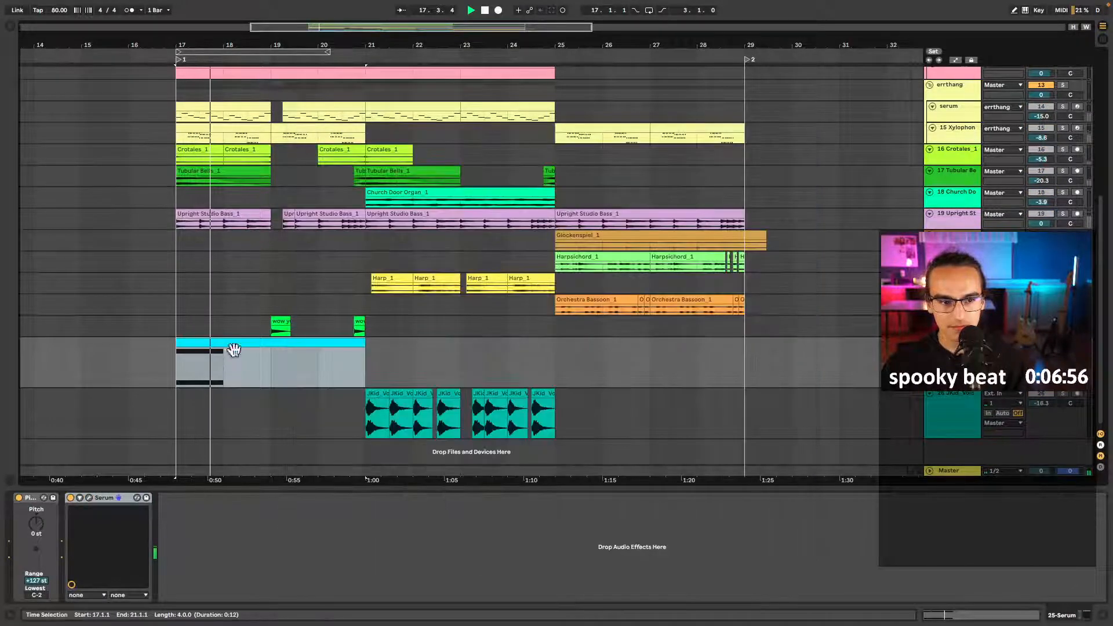
pyautogui.click(89, 498)
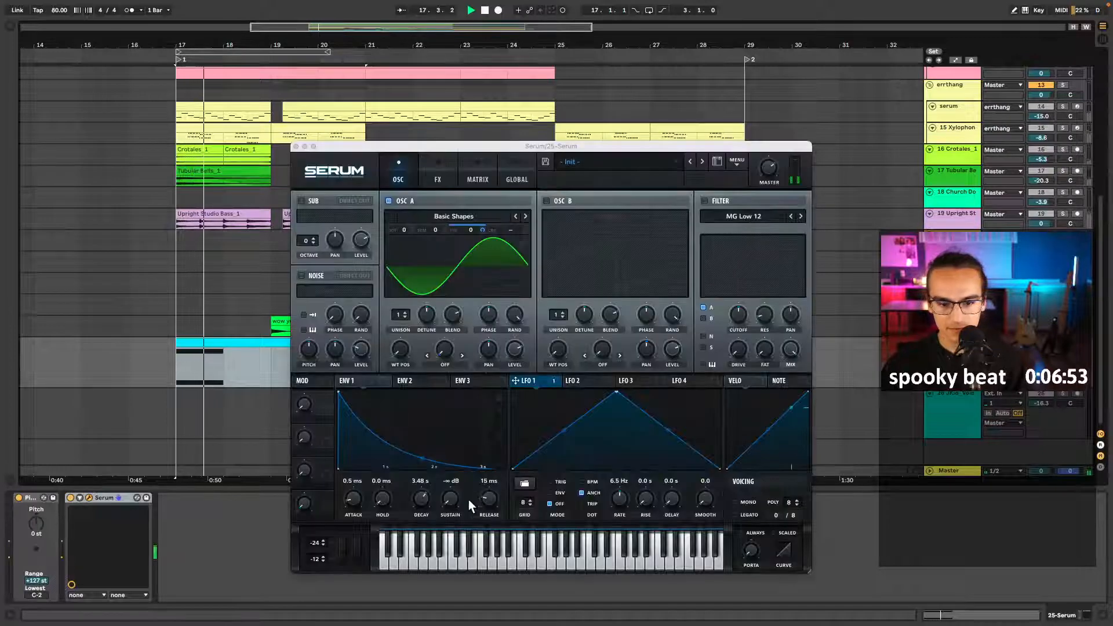
pyautogui.moveTo(452, 500); pyautogui.dragTo(463, 457)
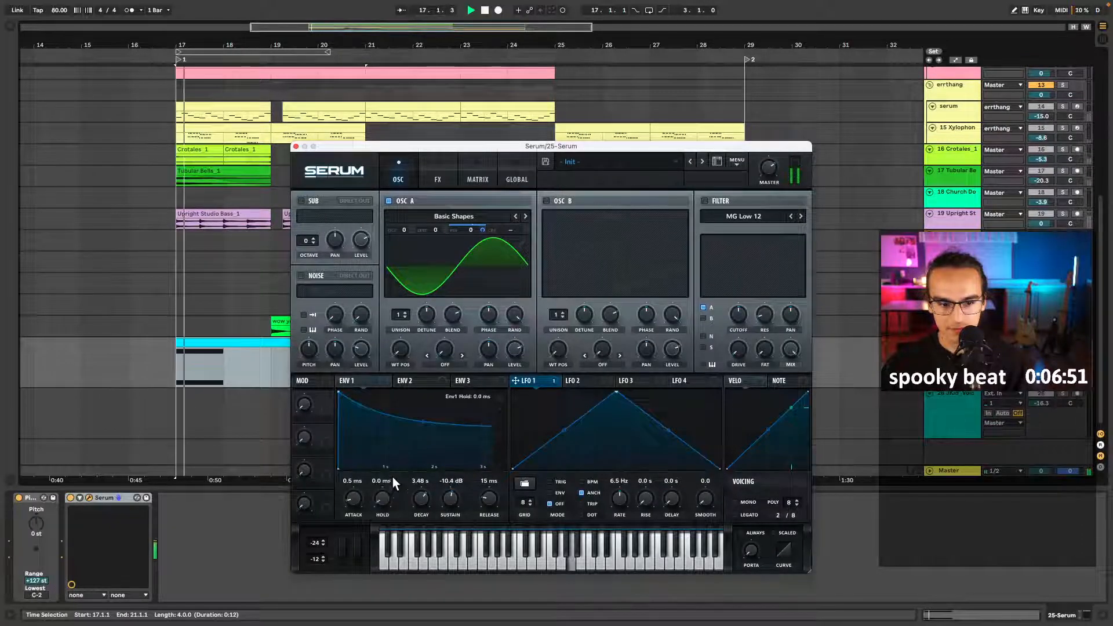
pyautogui.moveTo(388, 496); pyautogui.dragTo(398, 475)
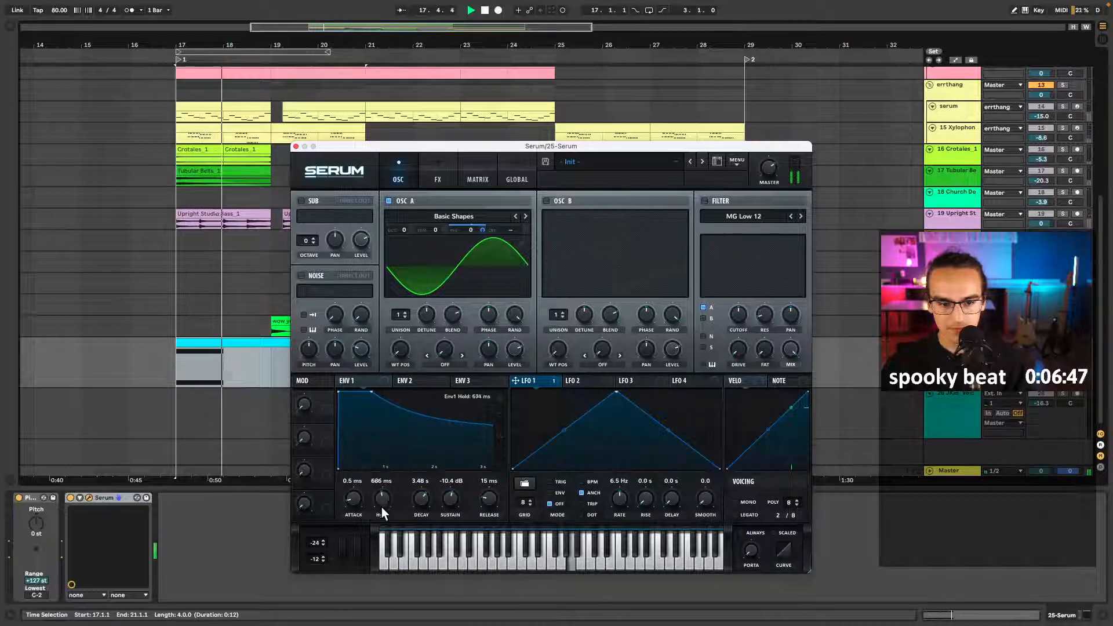
pyautogui.click(295, 146)
# - Open the Serum clip's notes and play it while checking the D#4 and A3 notes
pyautogui.doubleClick(262, 369)
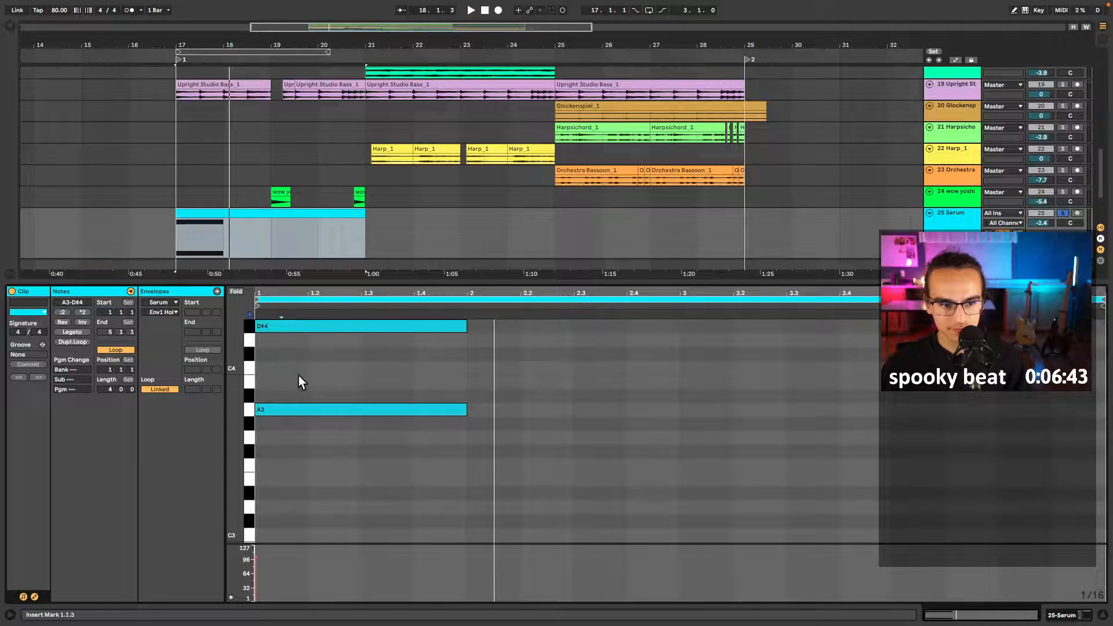
pyautogui.press('space')
pyautogui.scroll(2, 300, 384)
pyautogui.moveTo(299, 381); pyautogui.dragTo(294, 378)
pyautogui.press('space')
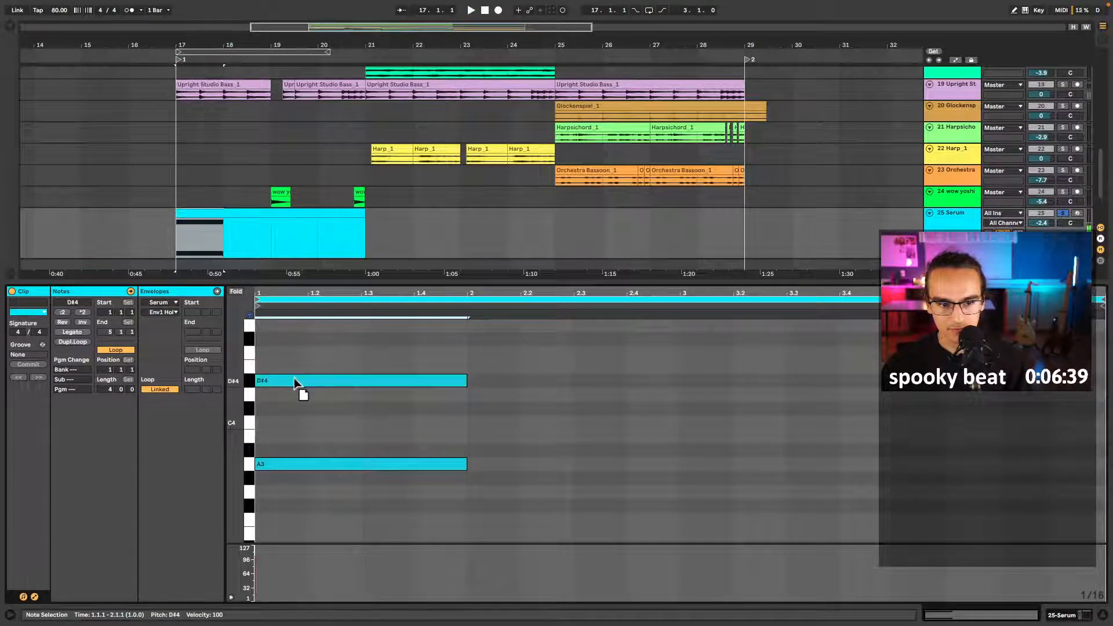
pyautogui.click(353, 435)
pyautogui.press('space')
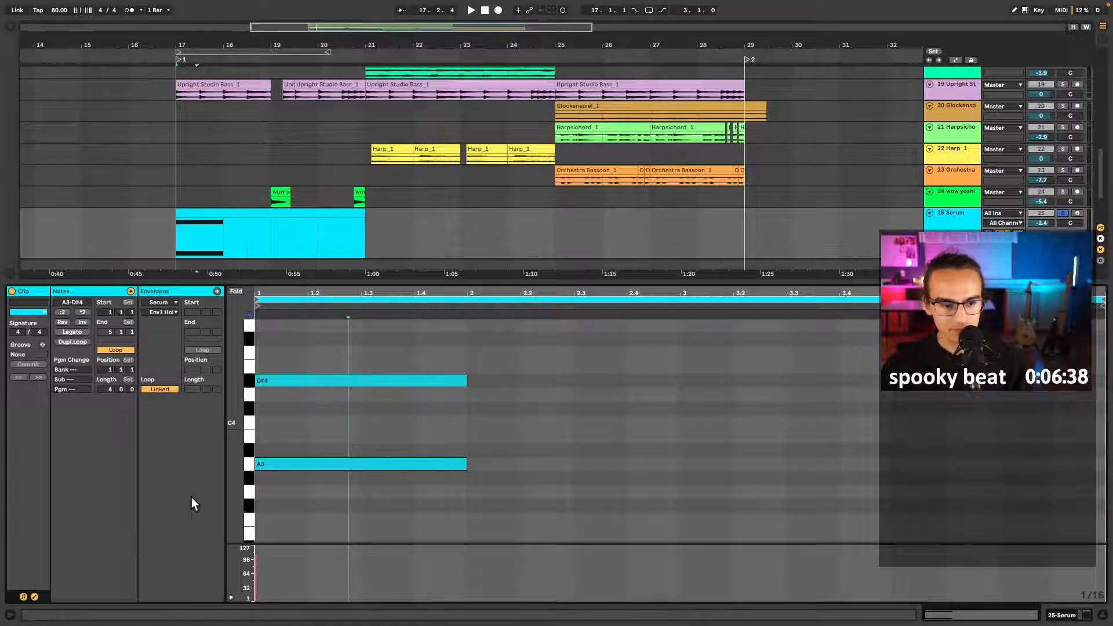
# - Add a point near beat 1.2 of the Serum clip's pitch bend envelope, level with the initial peak, to delay the downward bend
pyautogui.click(35, 596)
pyautogui.click(34, 597)
pyautogui.click(165, 302)
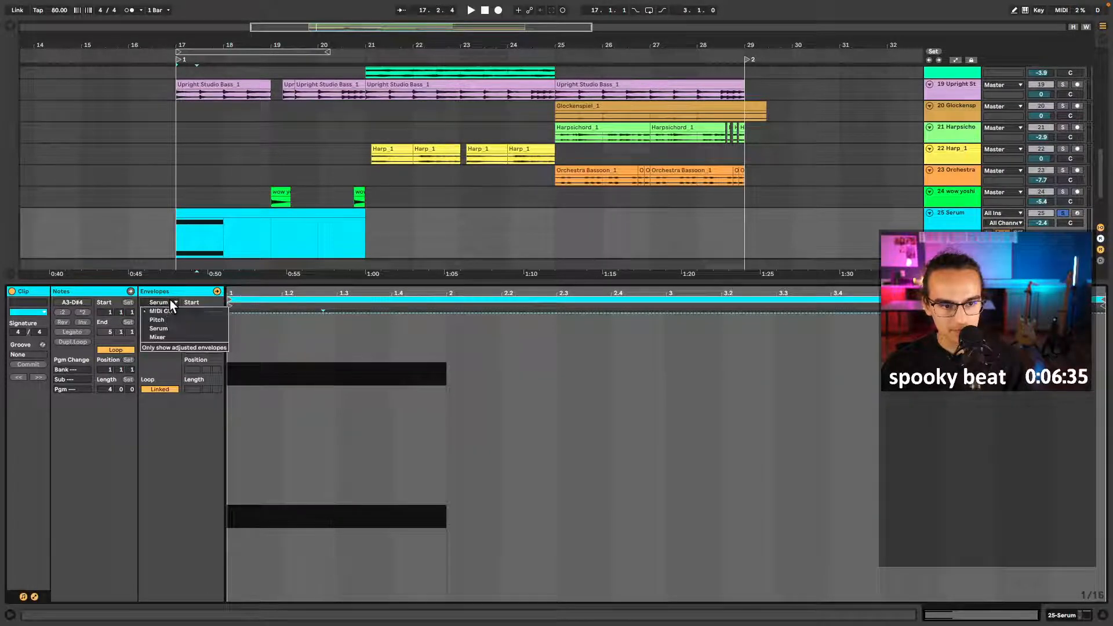
pyautogui.click(173, 319)
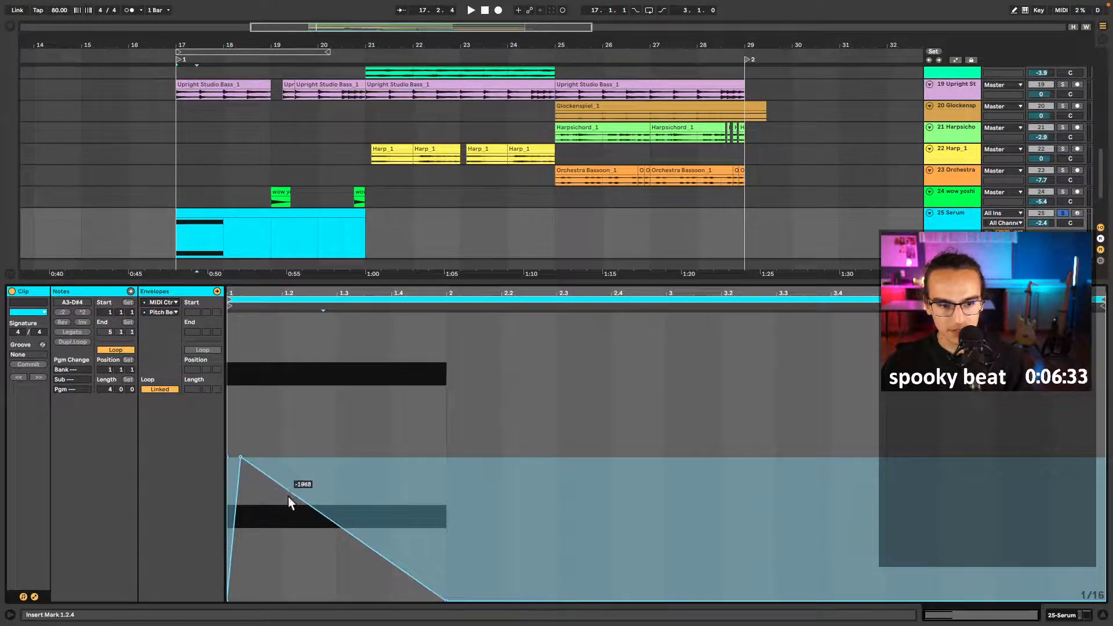
pyautogui.moveTo(286, 488); pyautogui.dragTo(283, 458)
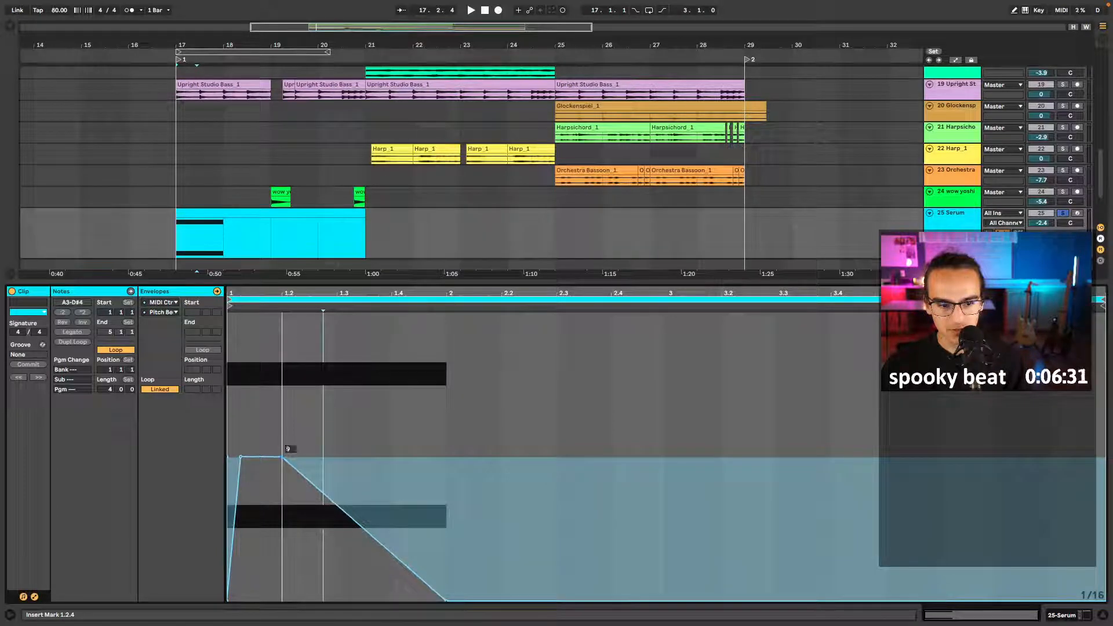
pyautogui.rightClick(283, 458)
pyautogui.click(320, 280)
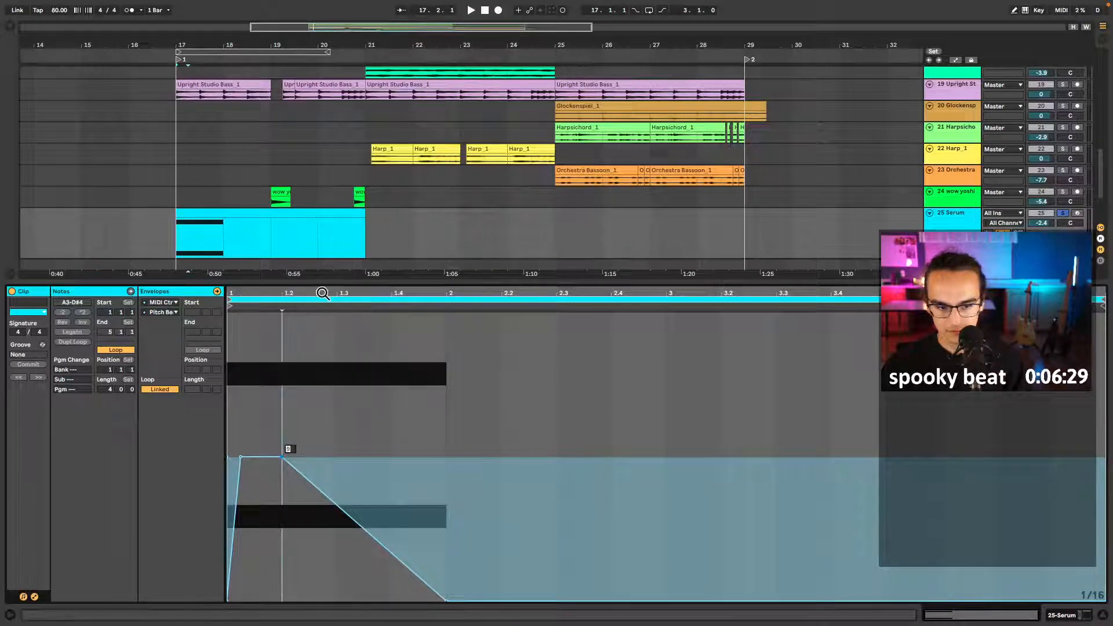
# - Play all tracks together and lower the Serum track's volume to -4.4 dB
pyautogui.press('space')
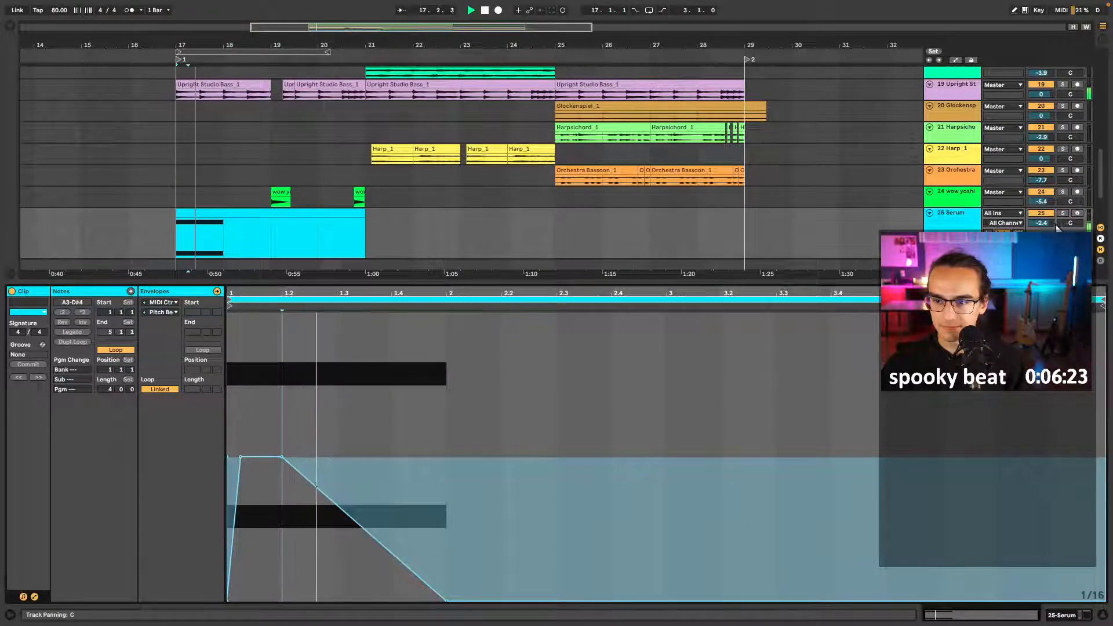
pyautogui.moveTo(1041, 223); pyautogui.dragTo(1042, 234)
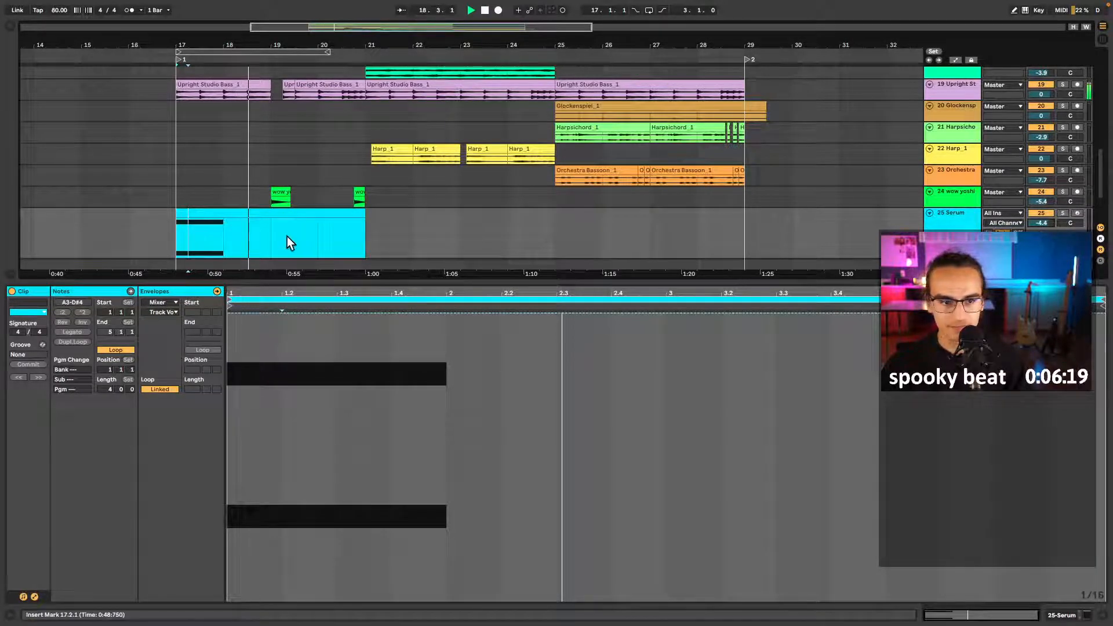
# - Extend the D#4 and A3 notes in the Serum clip so both end at bar 3
pyautogui.click(272, 233)
pyautogui.click(267, 214)
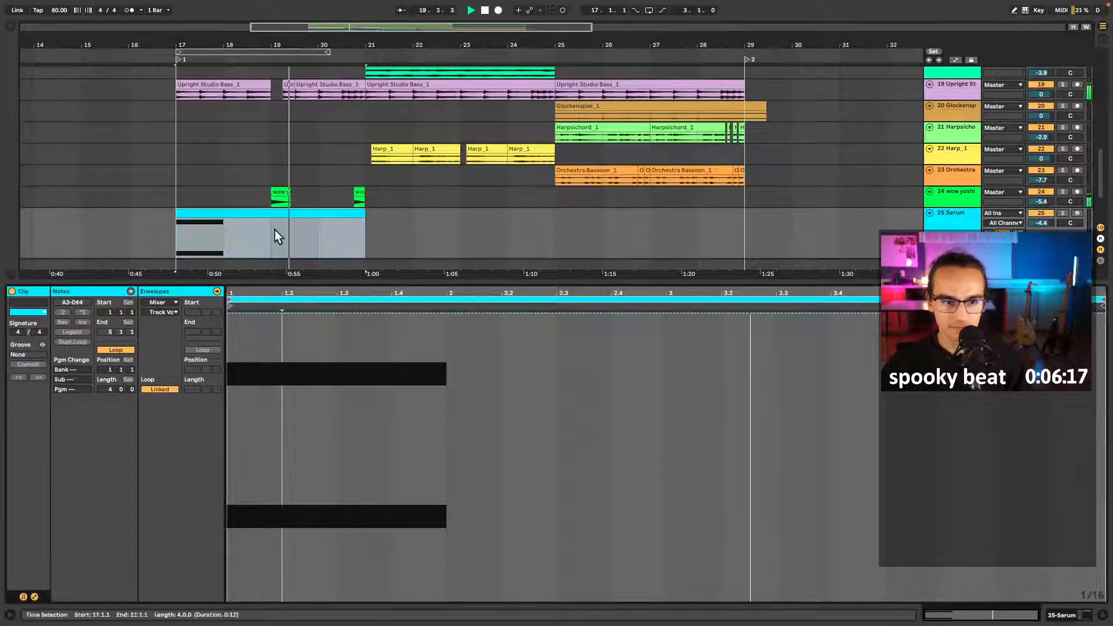
pyautogui.click(130, 291)
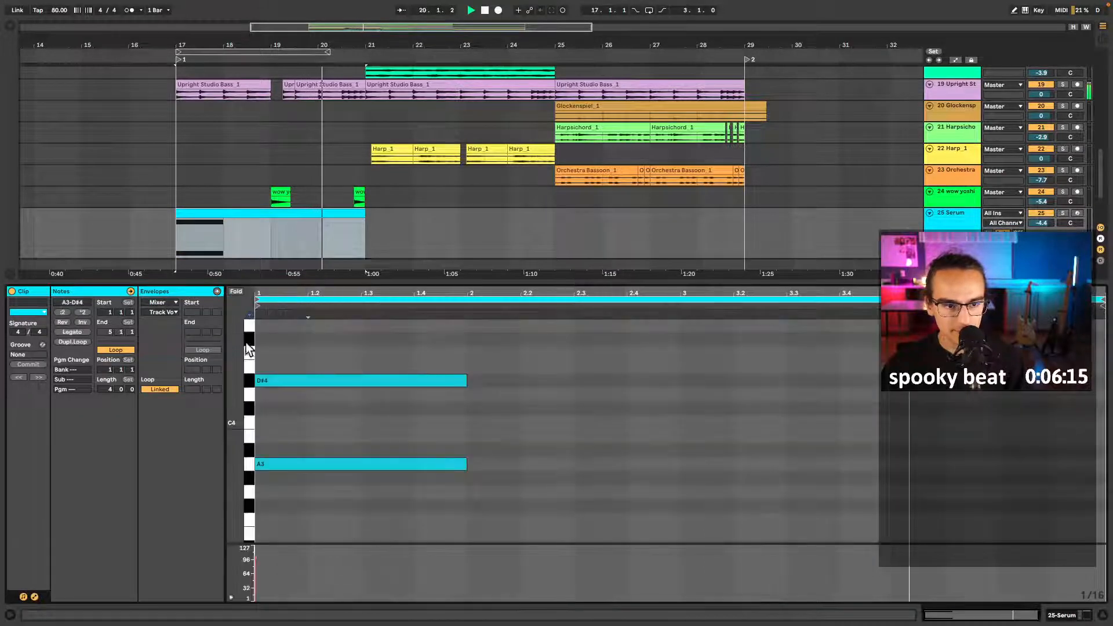
pyautogui.click(302, 381)
pyautogui.press('space')
pyautogui.keyDown('shift'); pyautogui.click(451, 465); pyautogui.keyUp('shift')
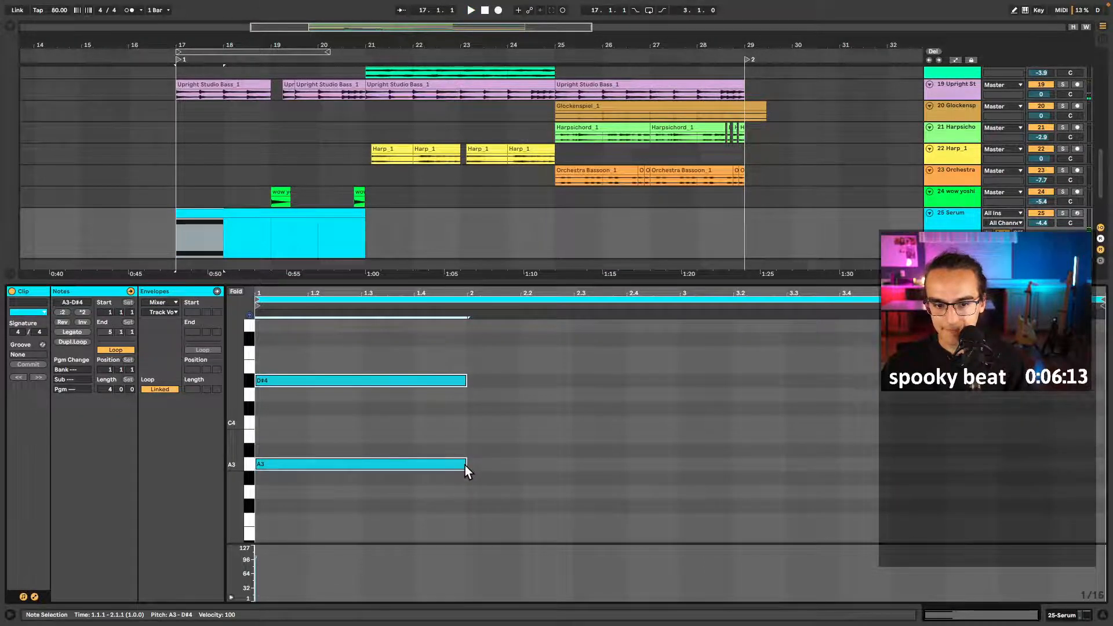
pyautogui.moveTo(465, 465); pyautogui.dragTo(673, 457)
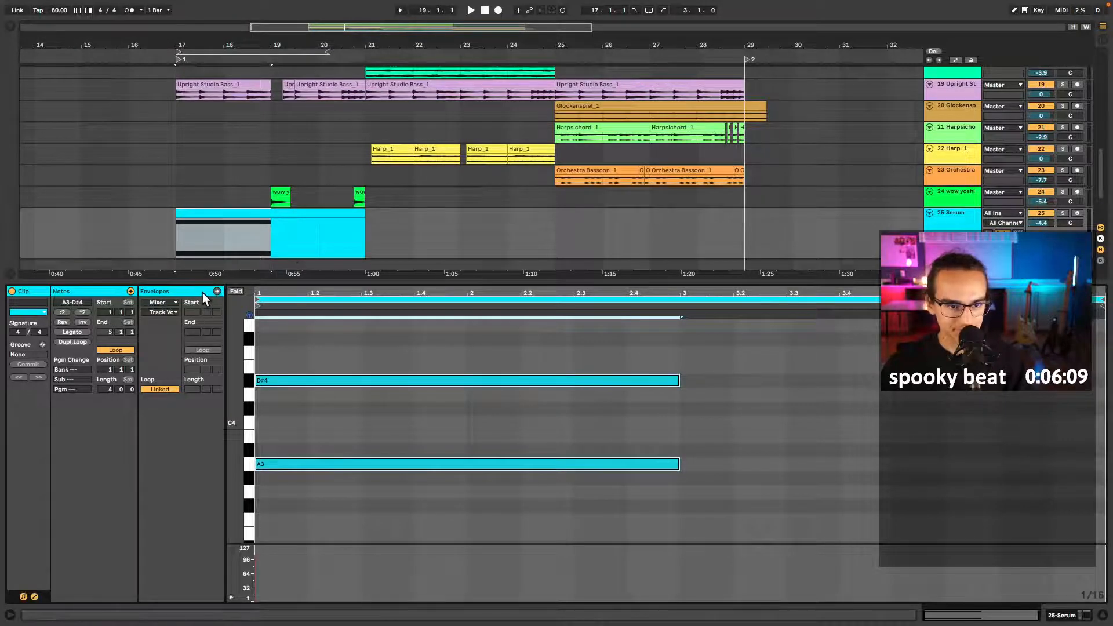
# - Move the end point of the Serum clip's pitch bend envelope from bar 2 to bar 3 and play the result
pyautogui.click(217, 292)
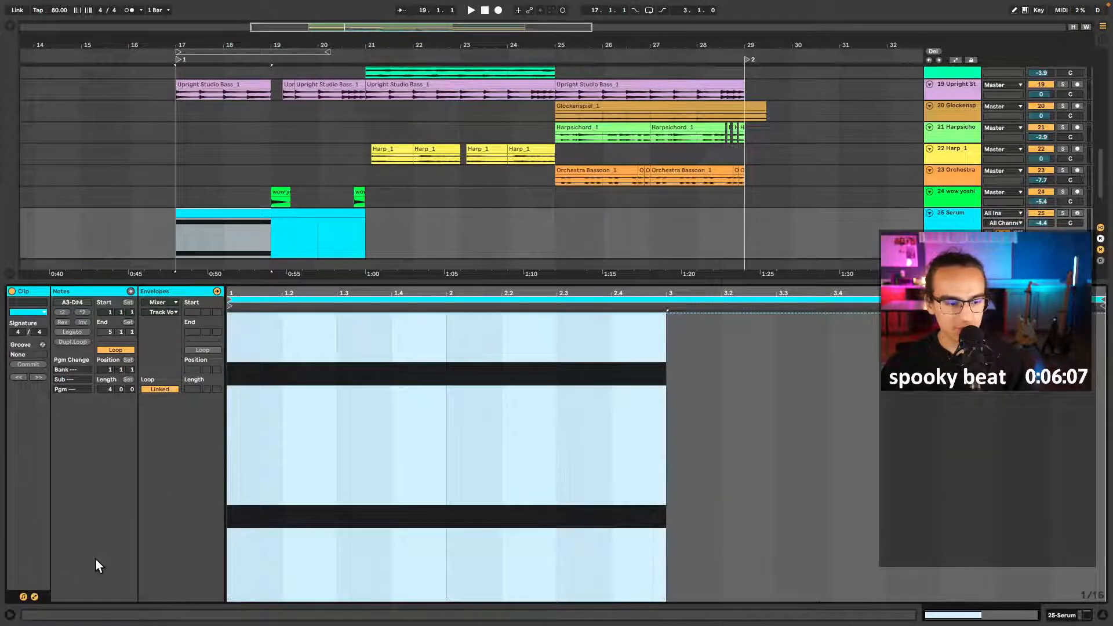
pyautogui.click(34, 596)
pyautogui.click(34, 597)
pyautogui.click(446, 443)
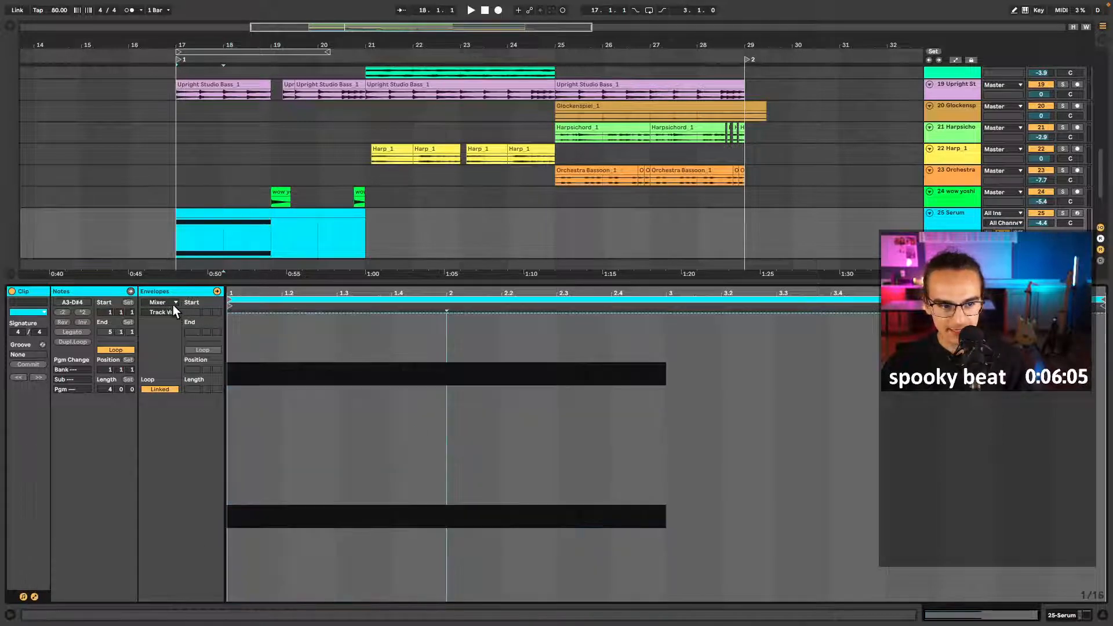
pyautogui.click(172, 304)
pyautogui.click(163, 311)
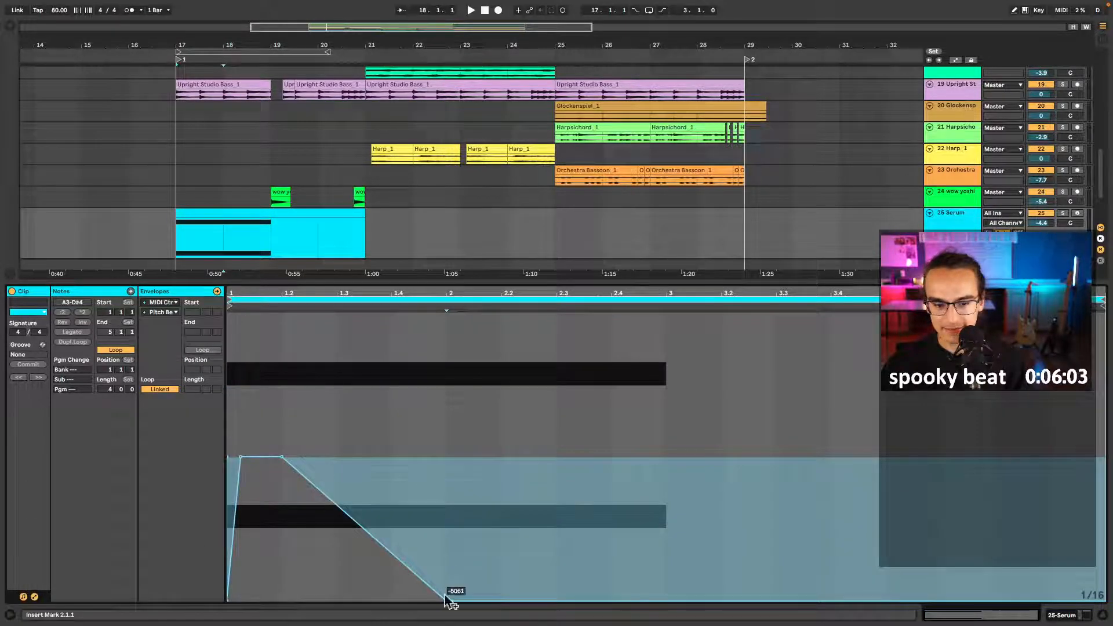
pyautogui.moveTo(447, 599); pyautogui.dragTo(666, 597)
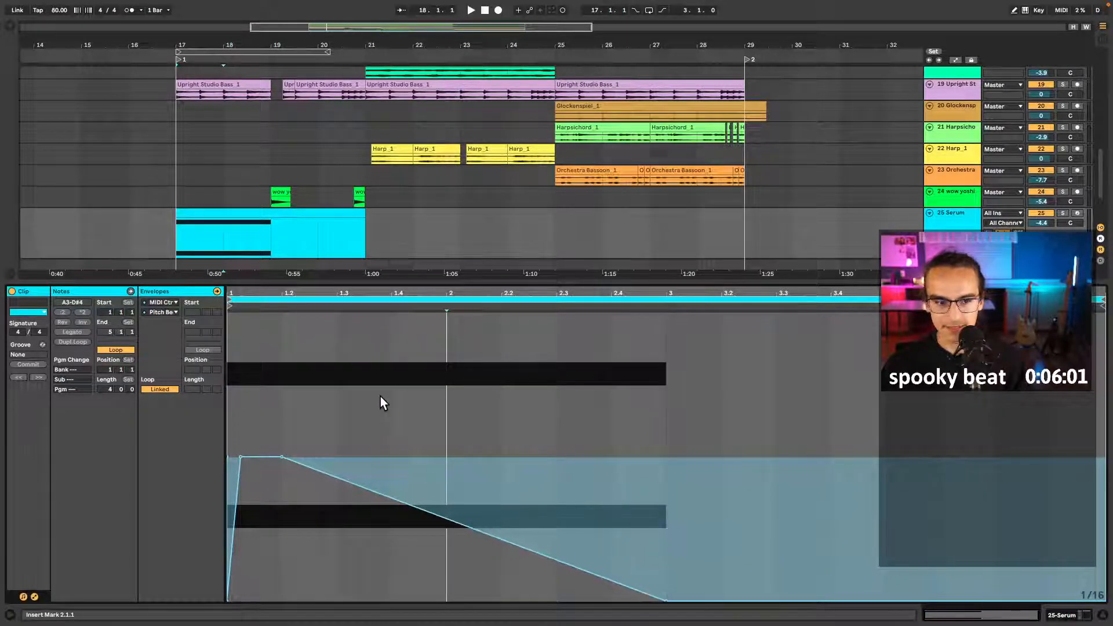
pyautogui.press('space')
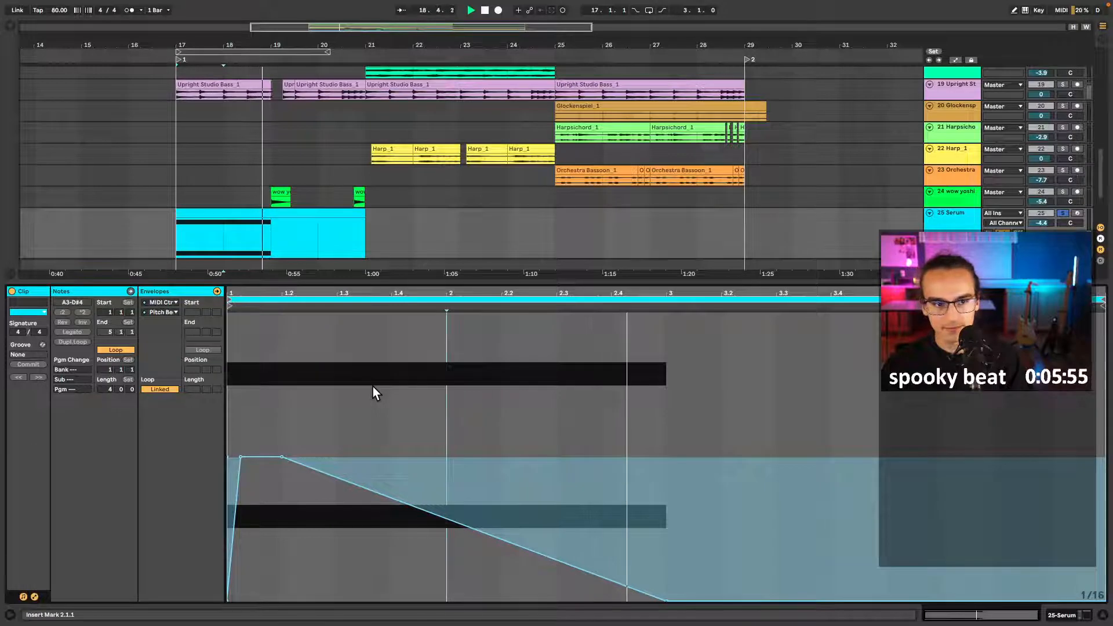
pyautogui.press('space')
# - Set Serum's envelope 1 to a hold of 458 ms, a decay of 4.79 s and a sustain of -∞ dB, and play bars 17 to 19
pyautogui.click(278, 235)
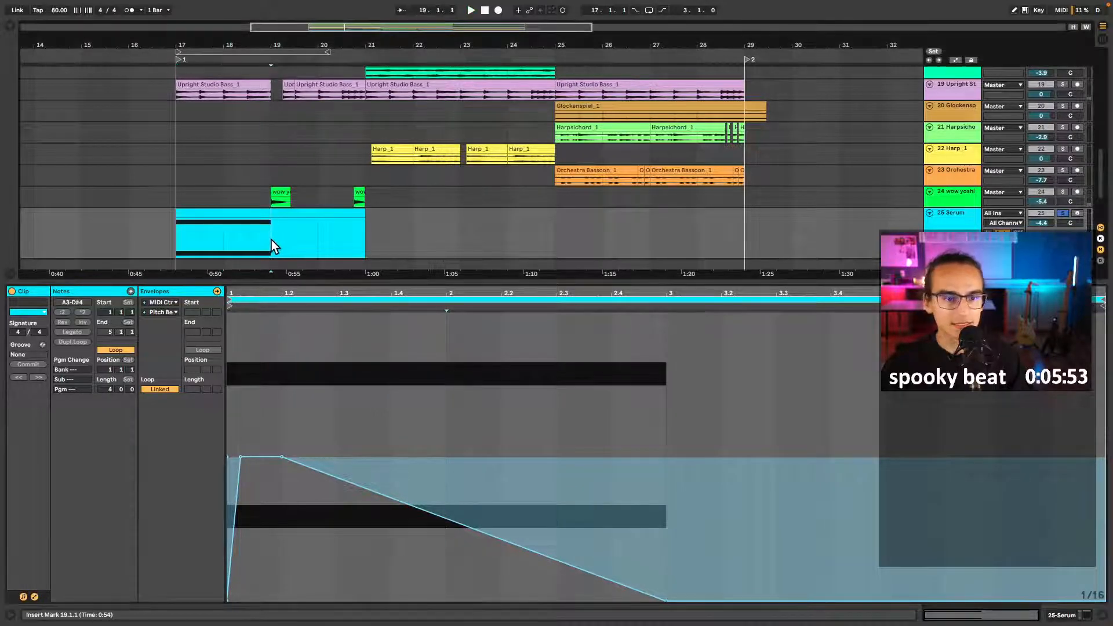
pyautogui.moveTo(272, 240); pyautogui.dragTo(182, 235)
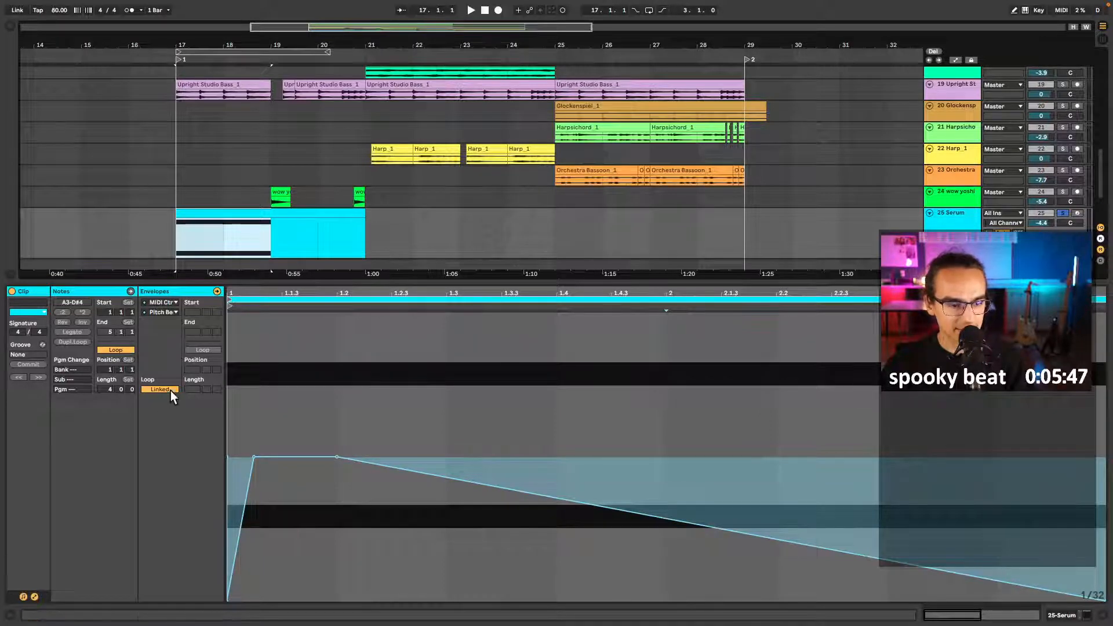
pyautogui.hotkey('shift', 'Tab')
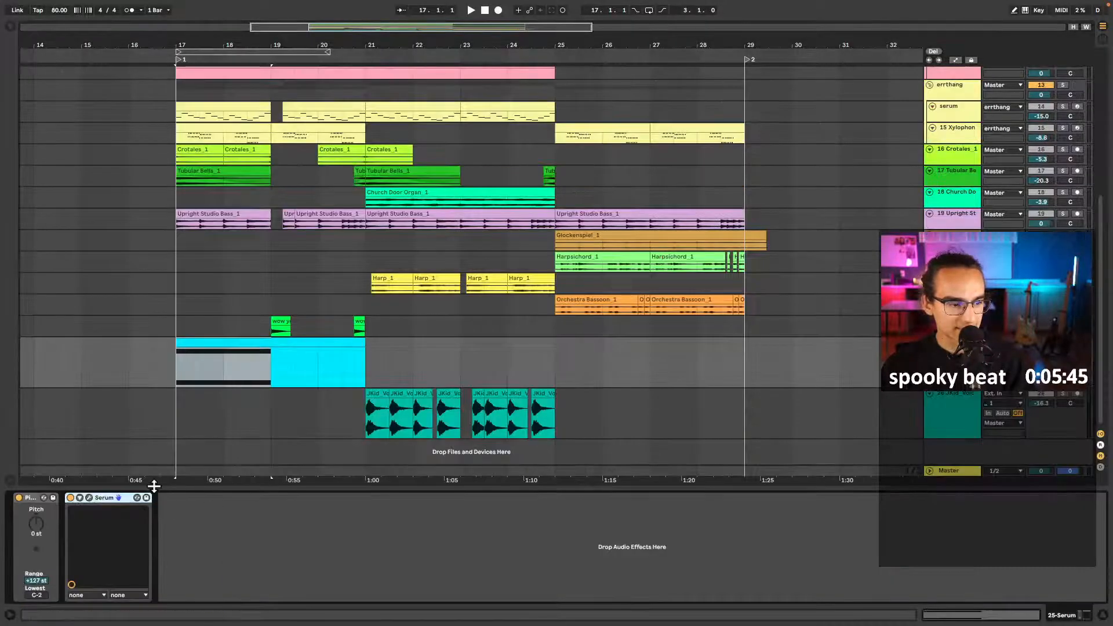
pyautogui.click(90, 498)
pyautogui.moveTo(455, 165); pyautogui.dragTo(420, 76)
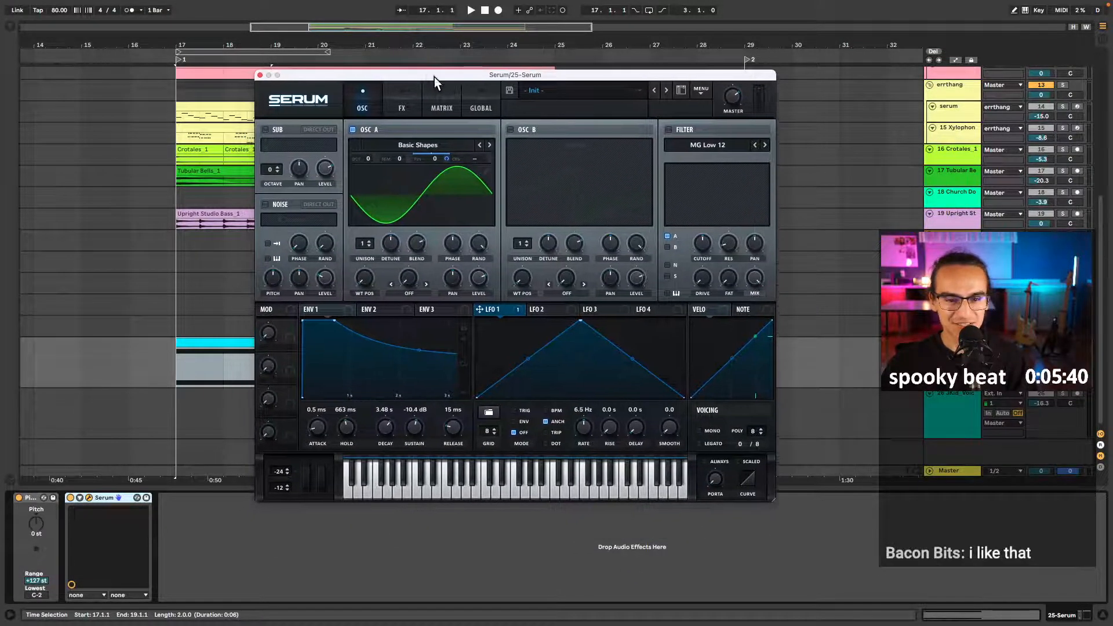
pyautogui.click(343, 315)
pyautogui.click(462, 326)
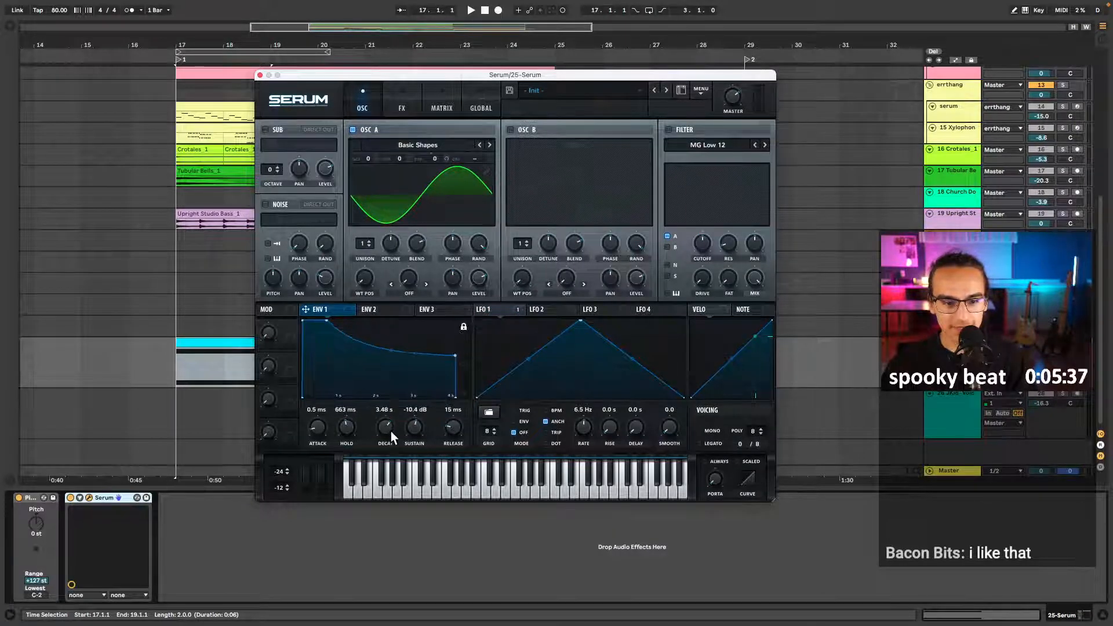
pyautogui.moveTo(385, 427); pyautogui.dragTo(408, 493)
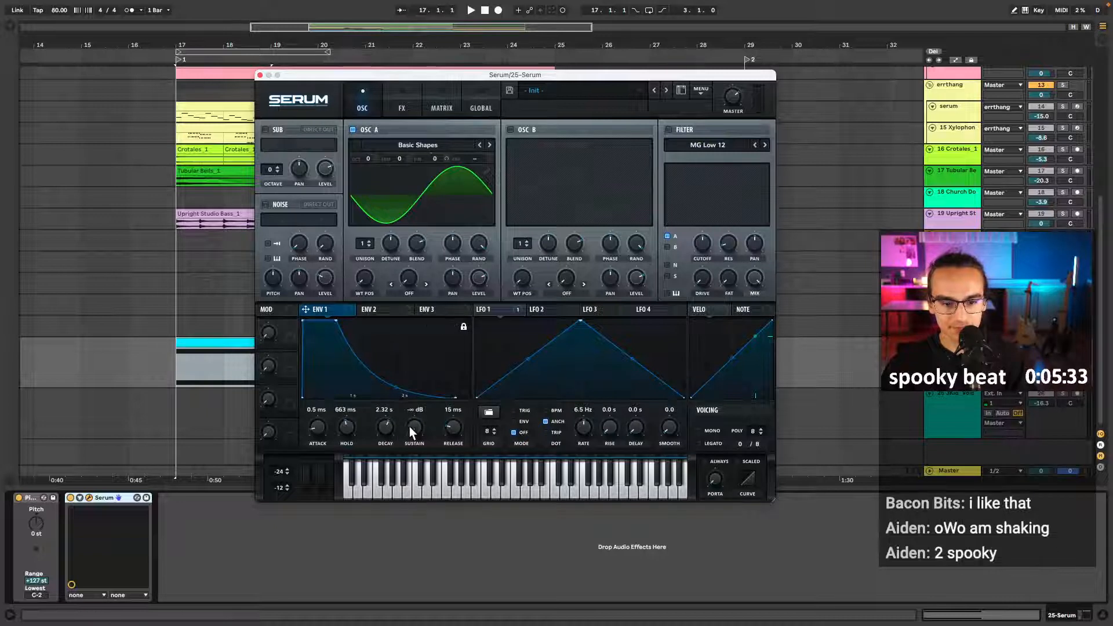
pyautogui.moveTo(383, 429); pyautogui.dragTo(353, 429)
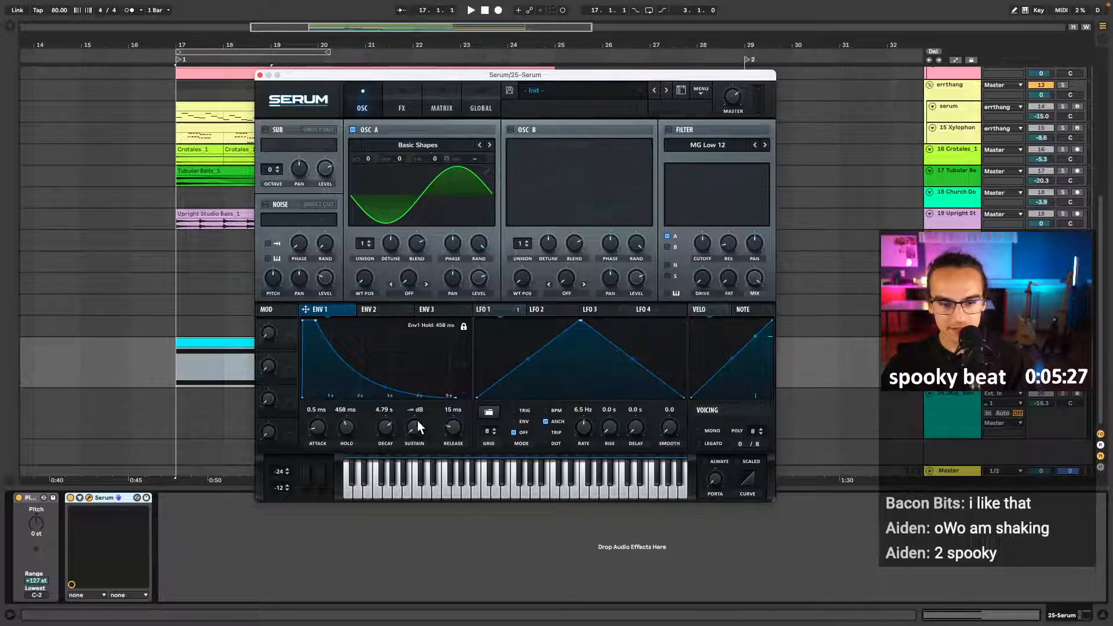
pyautogui.press('space')
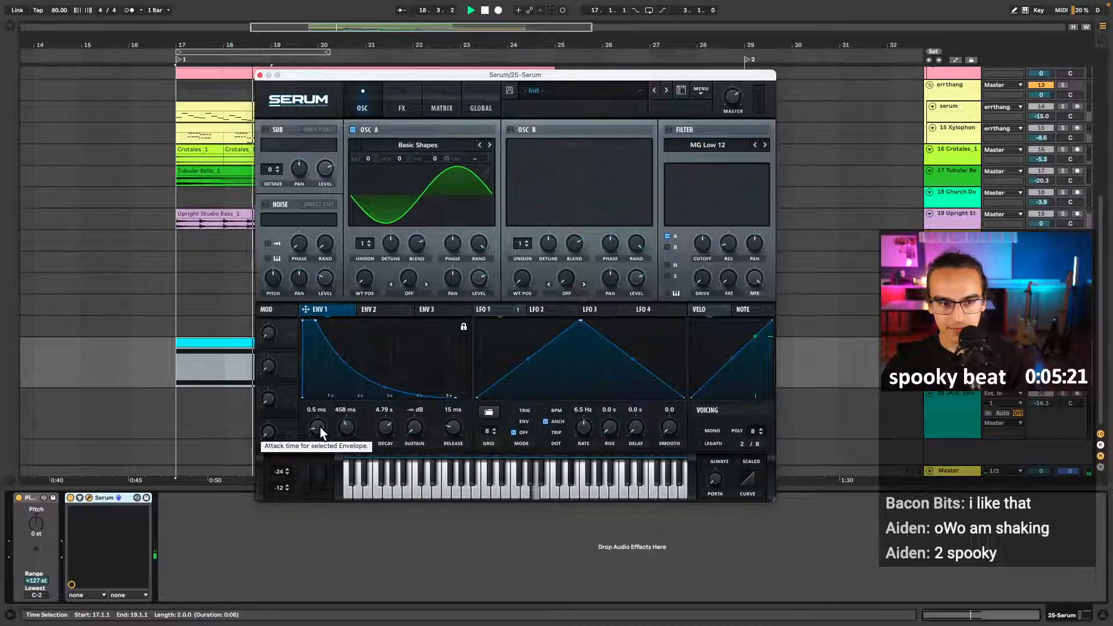
pyautogui.press('space')
# - Enable Serum's reverb effect in Hall mode, play the part with it, and close the Serum window
pyautogui.click(404, 103)
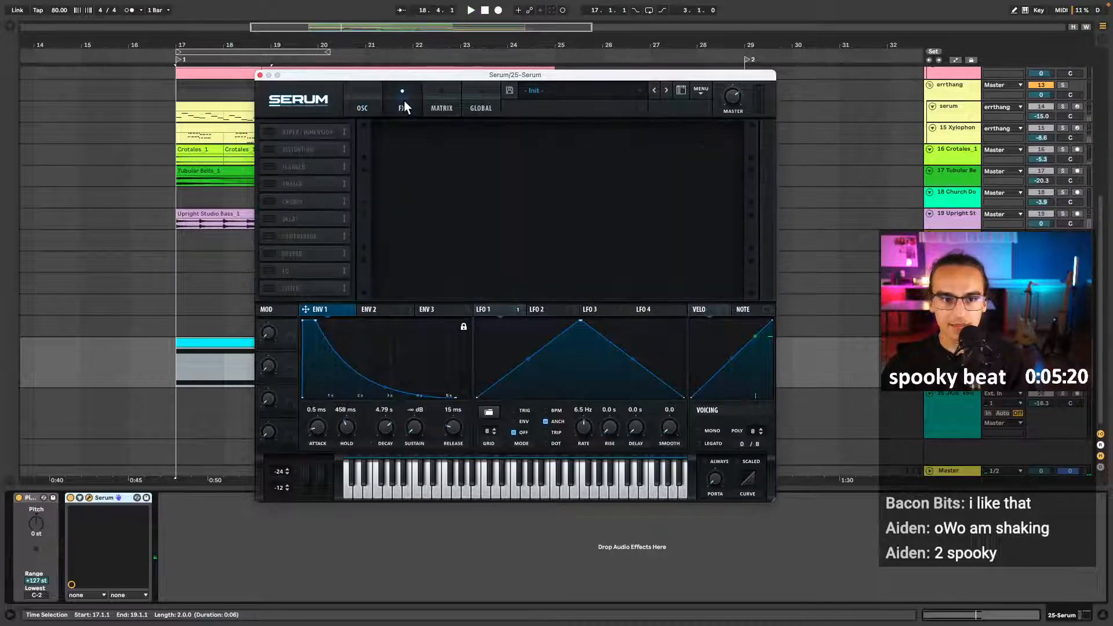
pyautogui.click(270, 255)
pyautogui.click(423, 146)
pyautogui.press('space')
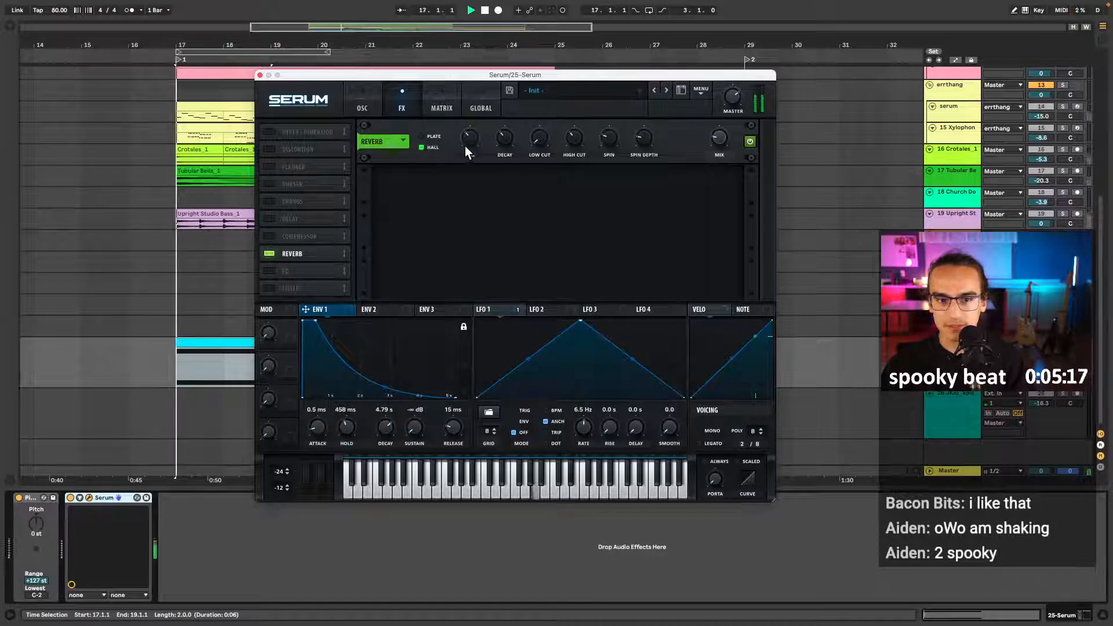
pyautogui.moveTo(725, 123)
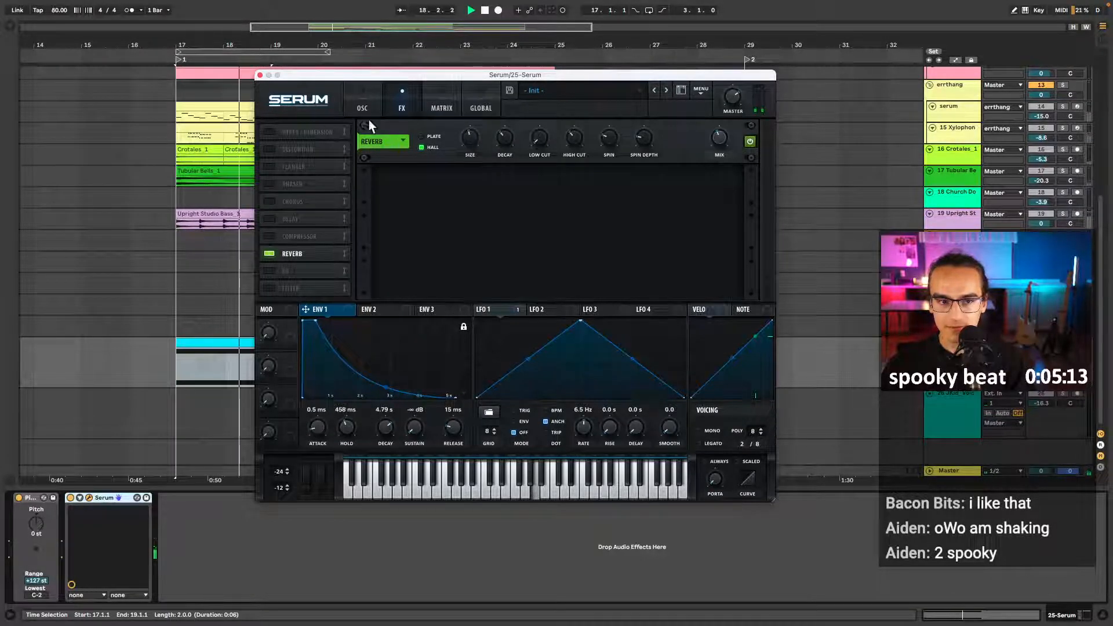
pyautogui.click(261, 75)
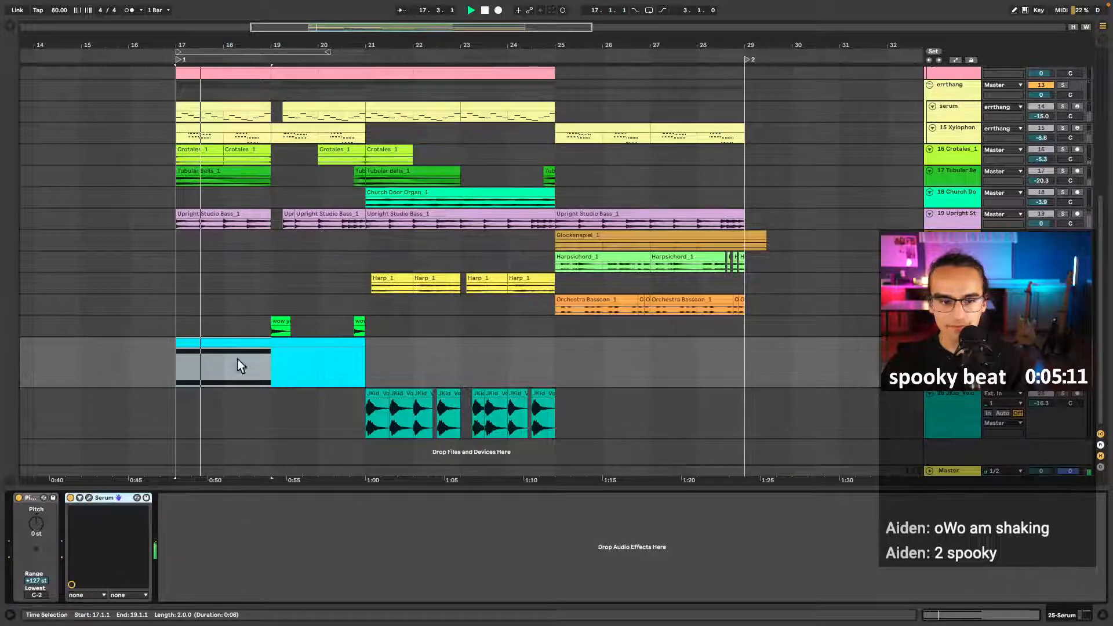
pyautogui.press('space')
# - Trim the Serum clip to bars 17 to 19 and duplicate it across bars 19 to 21
pyautogui.doubleClick(239, 343)
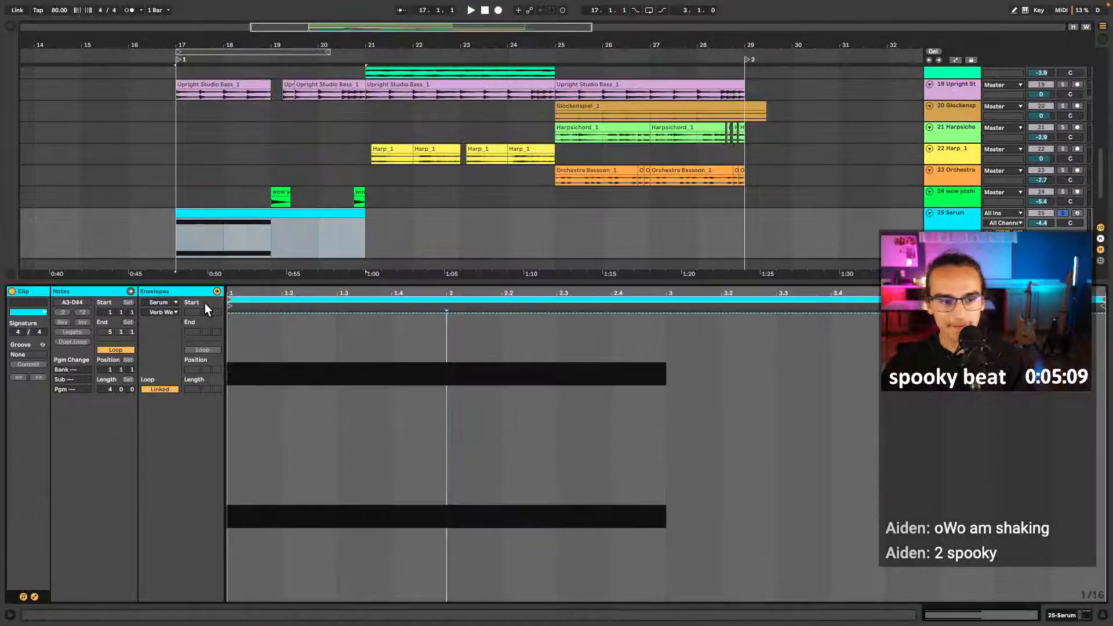
pyautogui.click(277, 252)
pyautogui.press('super+e')
pyautogui.click(253, 214)
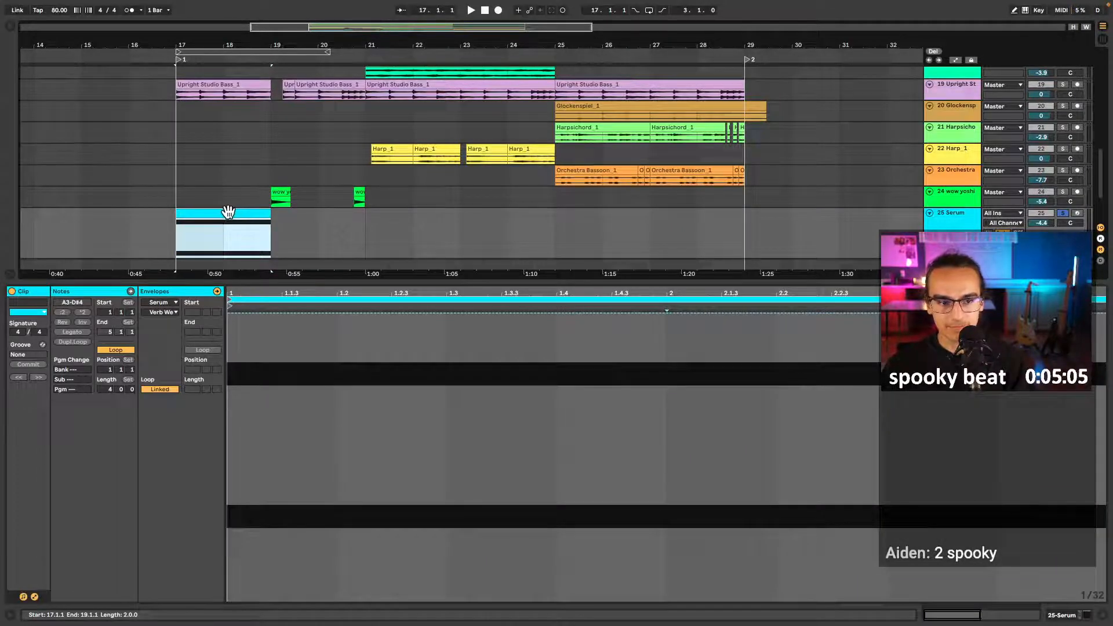
pyautogui.hotkey('ctrl', 'd')
# - Cut the last beat off the duplicated Serum clip, shift the clip to start at 19.2.1, and play from bar 19
pyautogui.scroll(3, 329, 215)
pyautogui.hscroll(-3, 308, 228)
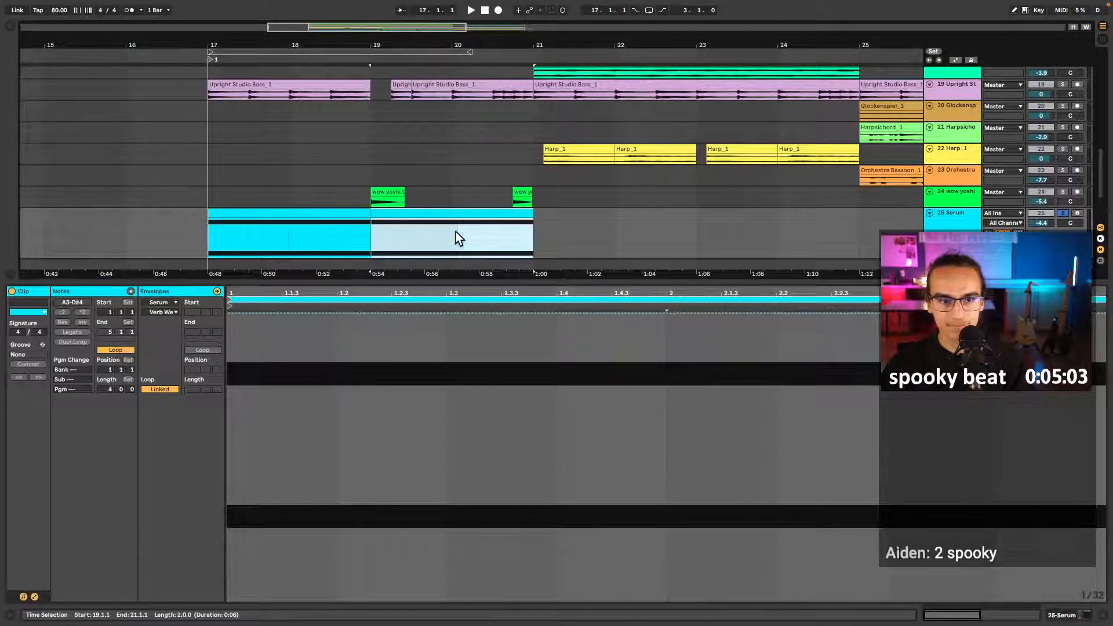
pyautogui.click(511, 234)
pyautogui.hotkey('ctrl', 'e')
pyautogui.moveTo(435, 213); pyautogui.dragTo(456, 223)
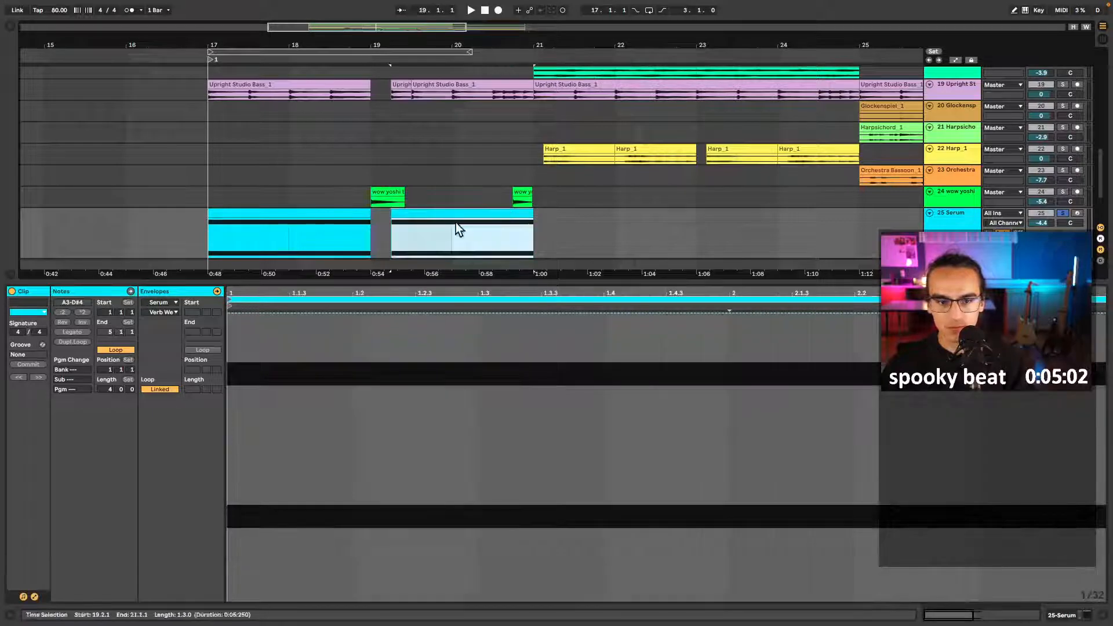
pyautogui.click(384, 237)
pyautogui.press('space')
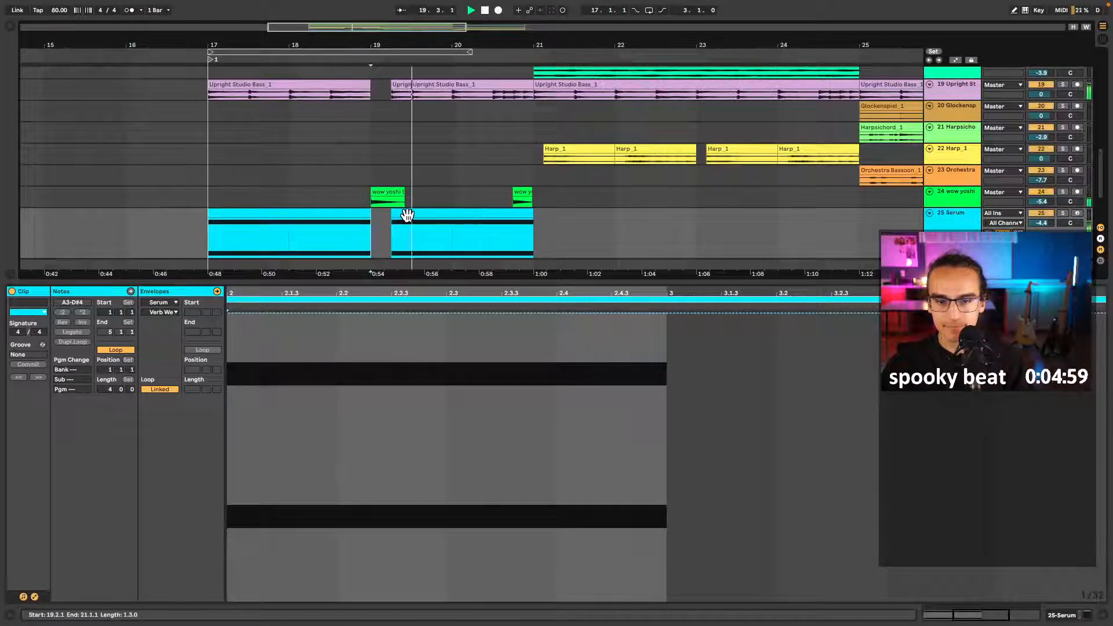
# - Transpose both notes of the Serum clip starting at 19.2.1 up six semitones, to D#4 and A4
pyautogui.moveTo(437, 283); pyautogui.dragTo(432, 449)
pyautogui.press('space')
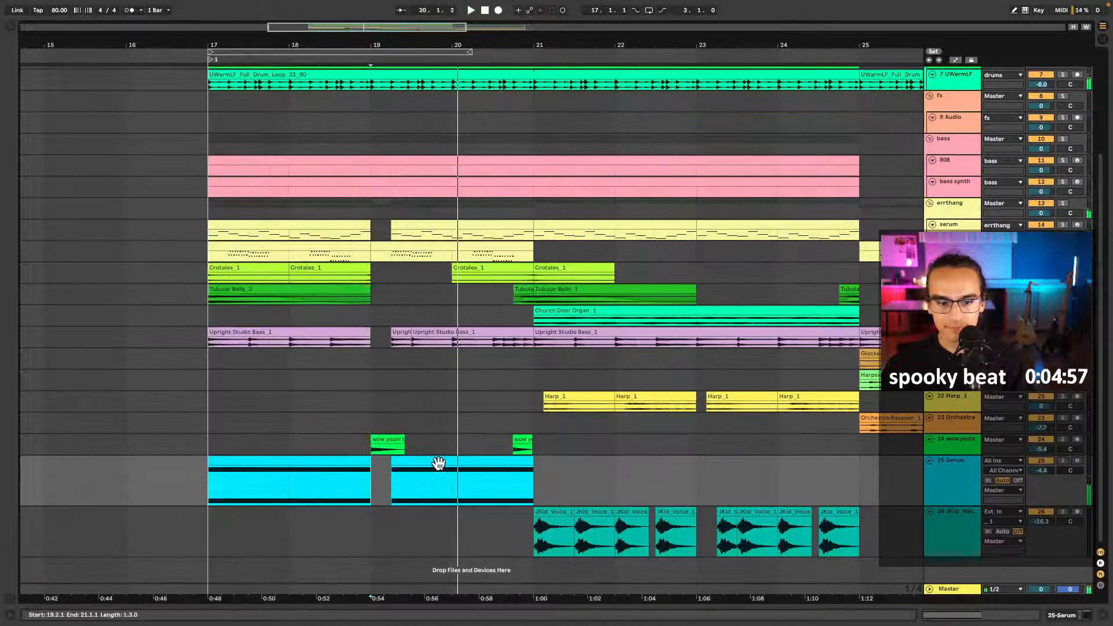
pyautogui.doubleClick(439, 463)
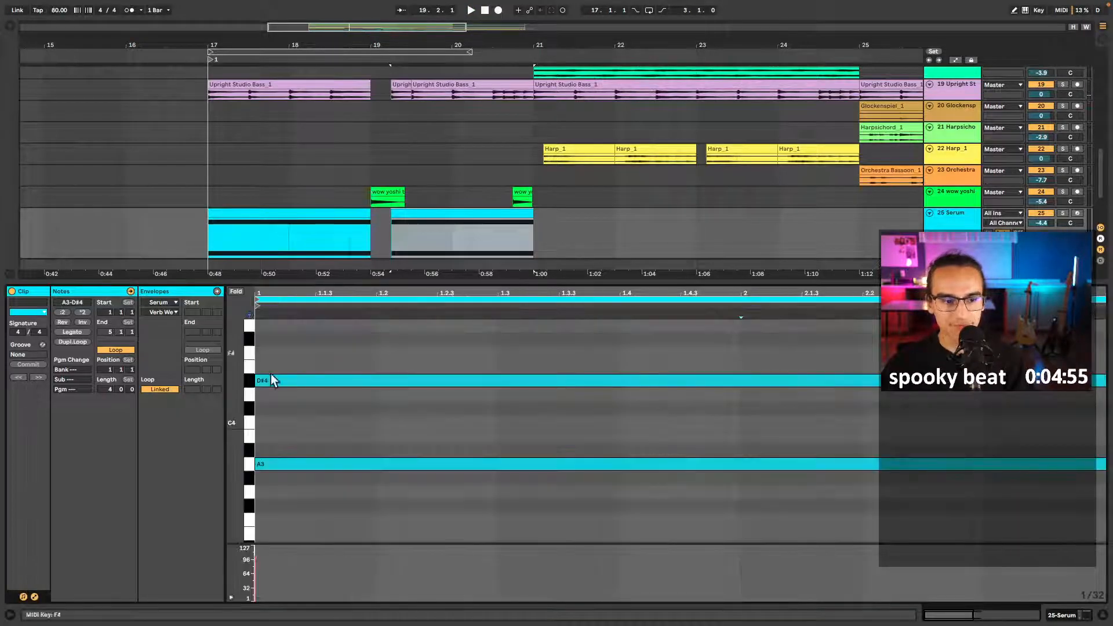
pyautogui.click(249, 464)
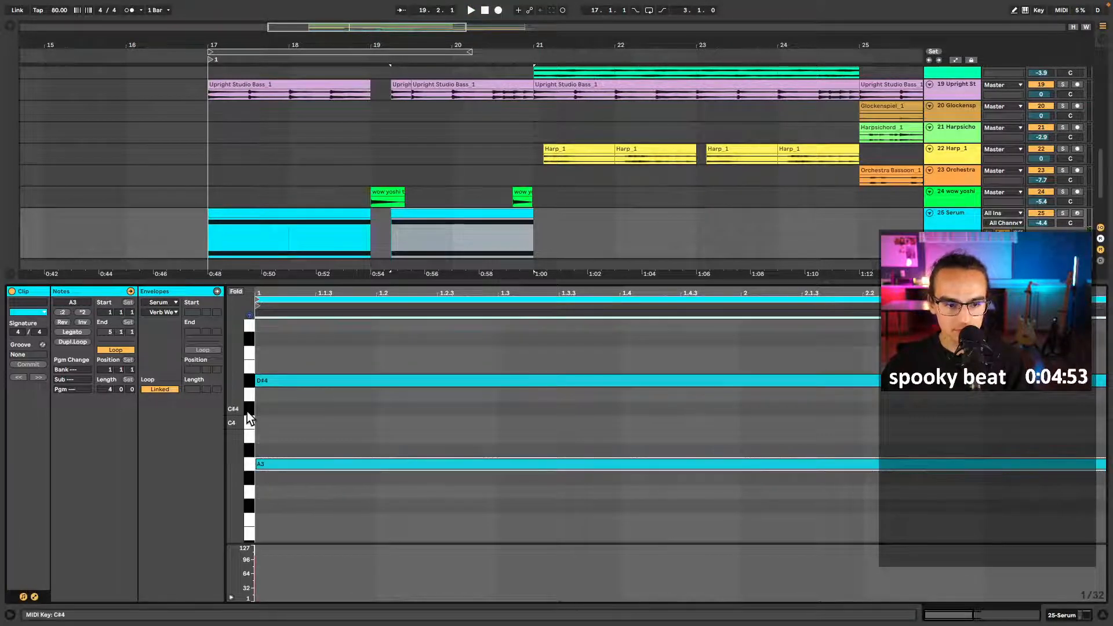
pyautogui.click(252, 397)
pyautogui.moveTo(292, 492); pyautogui.dragTo(298, 383)
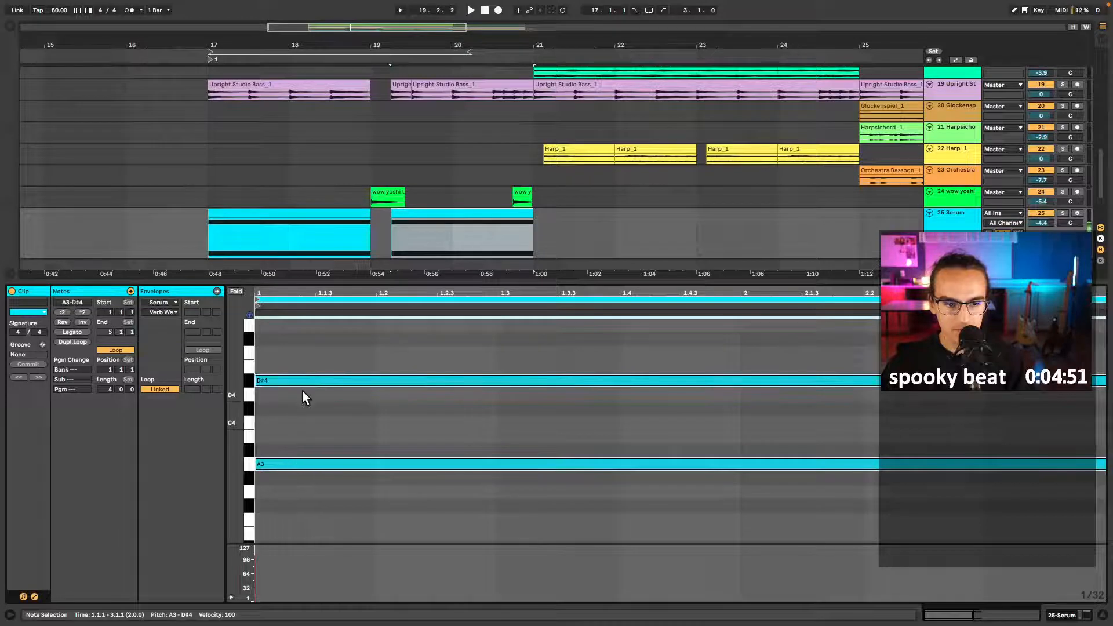
pyautogui.press('Up')
pyautogui.press('Up')
pyautogui.press('Up')
pyautogui.press('Up')
pyautogui.press('Up')
pyautogui.press('Up')
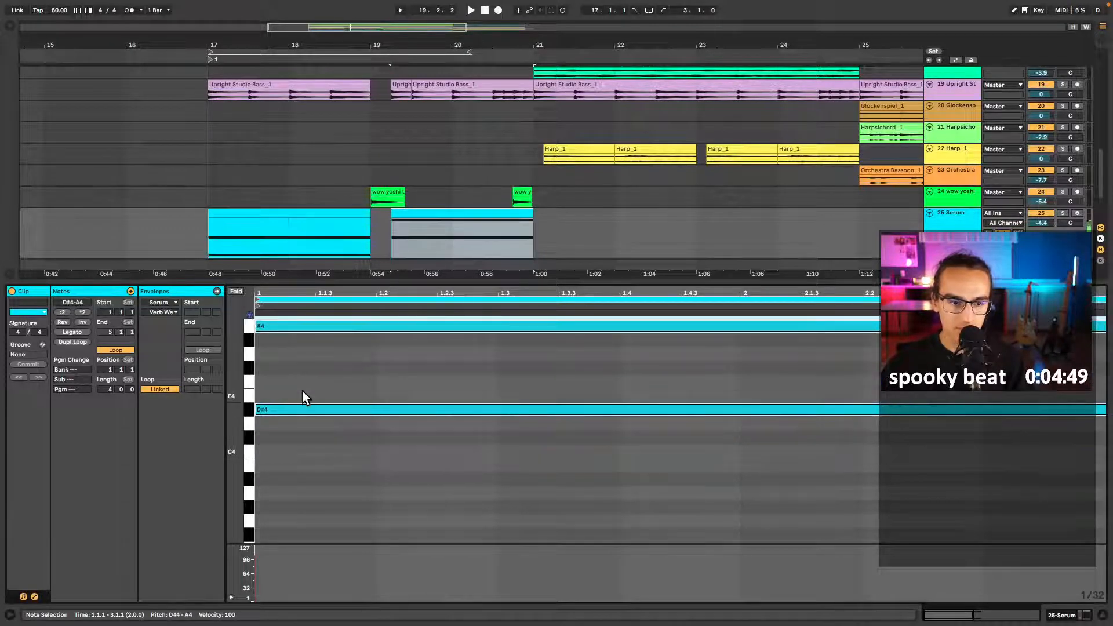
# - Play the arrangement from bar 19 through to bar 29 with the clip editor hidden, reviewing all parts
pyautogui.click(366, 241)
pyautogui.press('space')
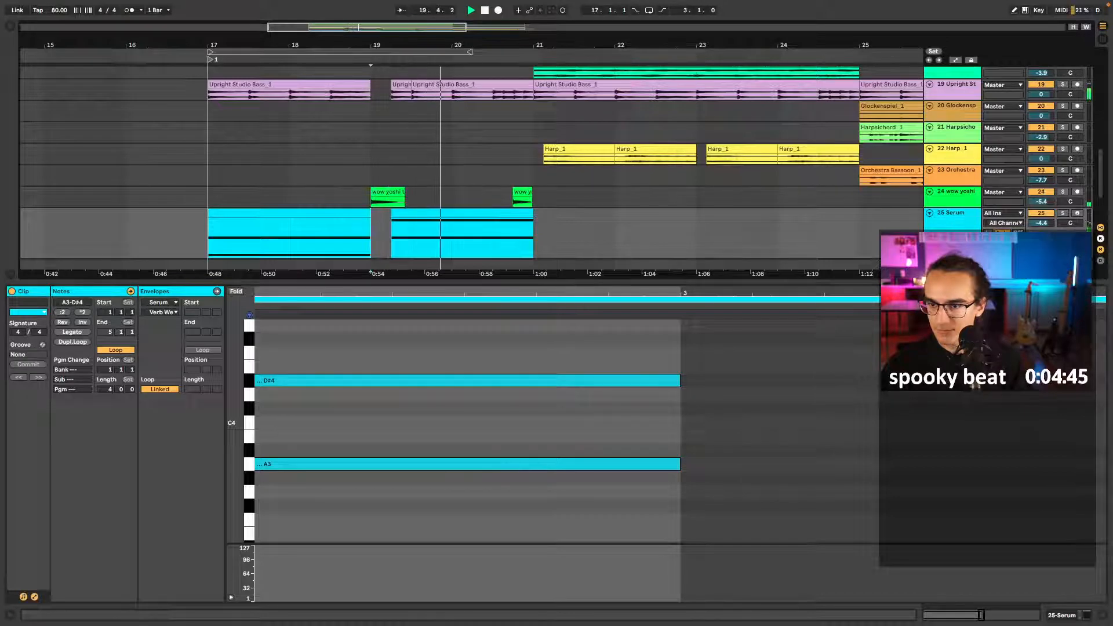
pyautogui.press('super+alt+l')
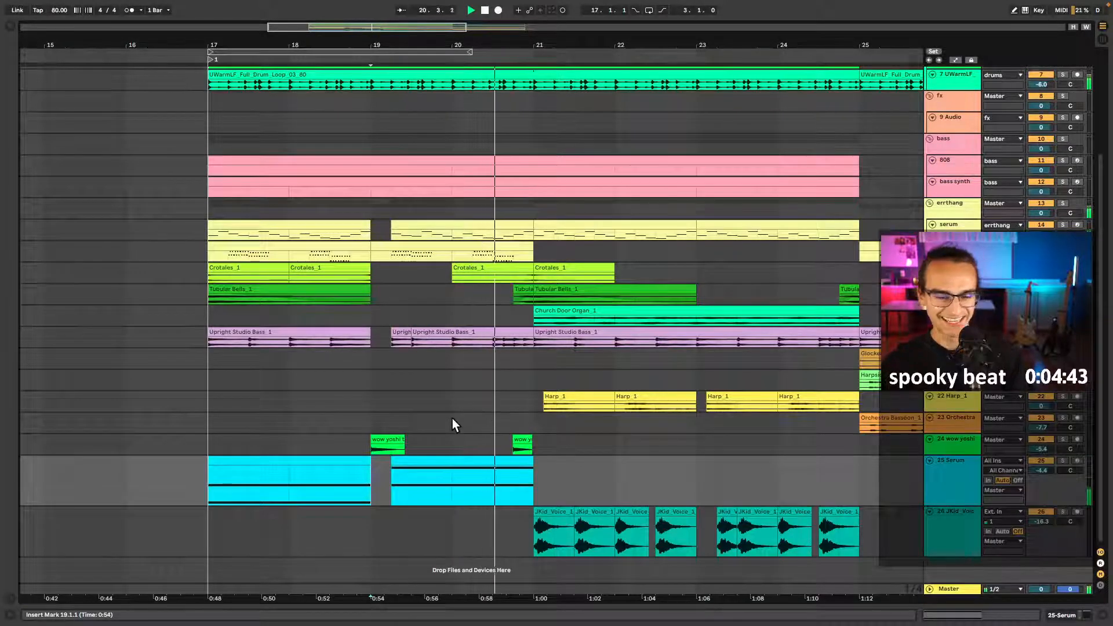
pyautogui.press('-')
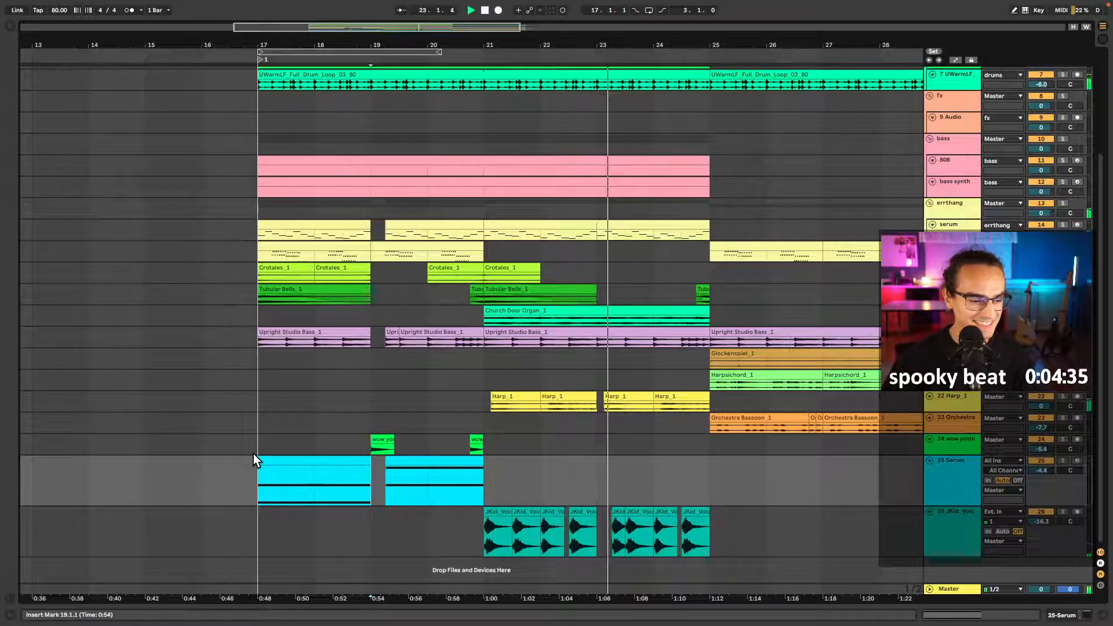
pyautogui.hscroll(1, 253, 454)
pyautogui.hscroll(3, 246, 458)
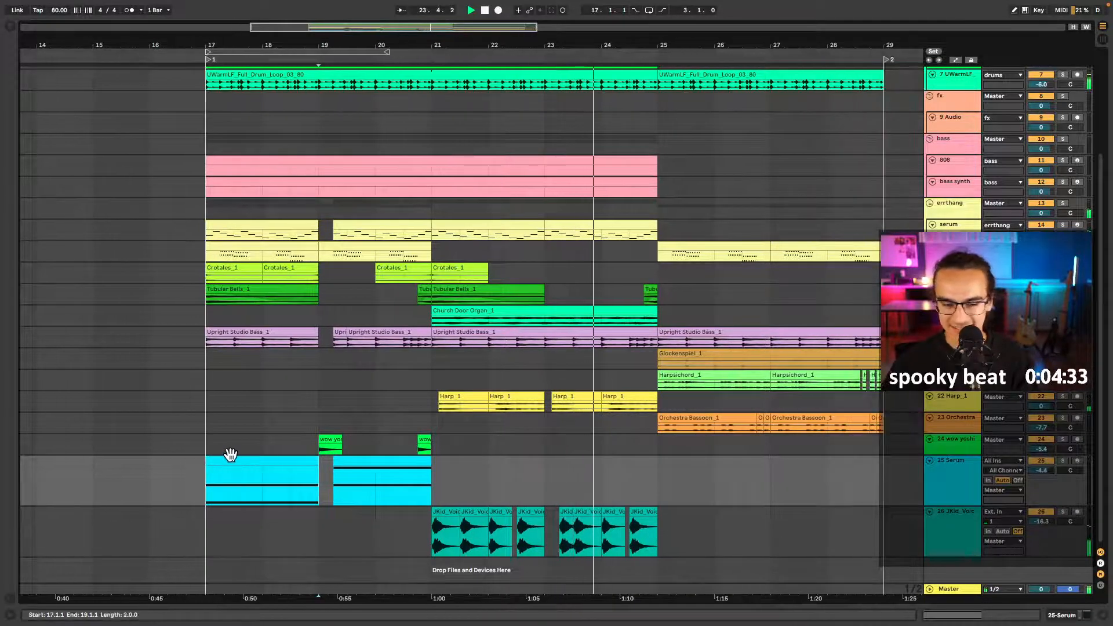
pyautogui.hscroll(2, 229, 455)
pyautogui.hscroll(1, 292, 461)
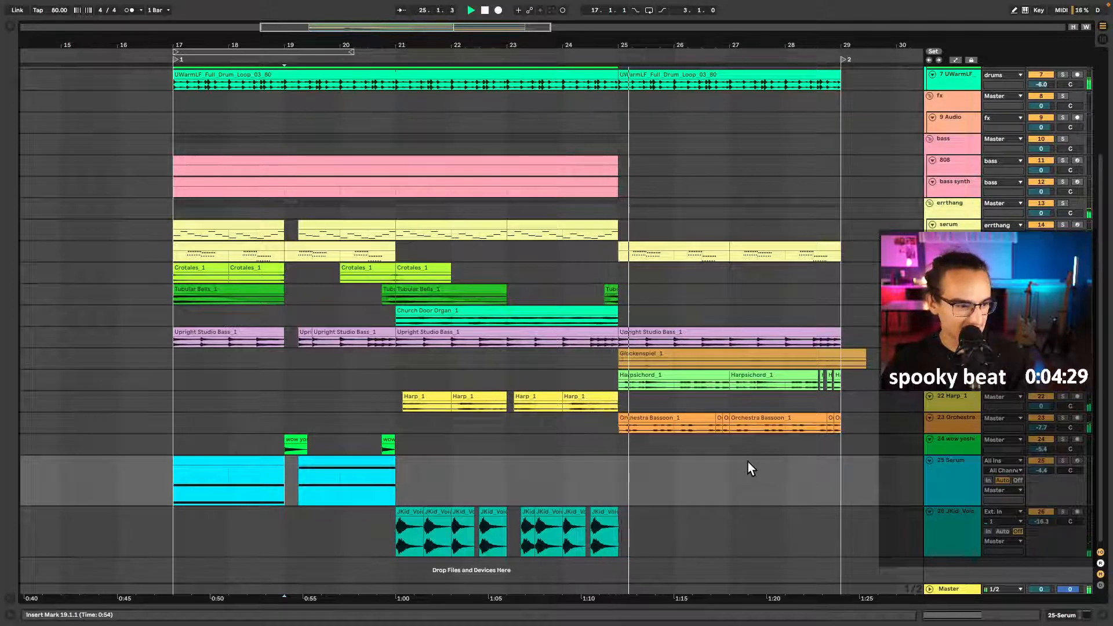
pyautogui.click(622, 476)
pyautogui.scroll(4, 622, 478)
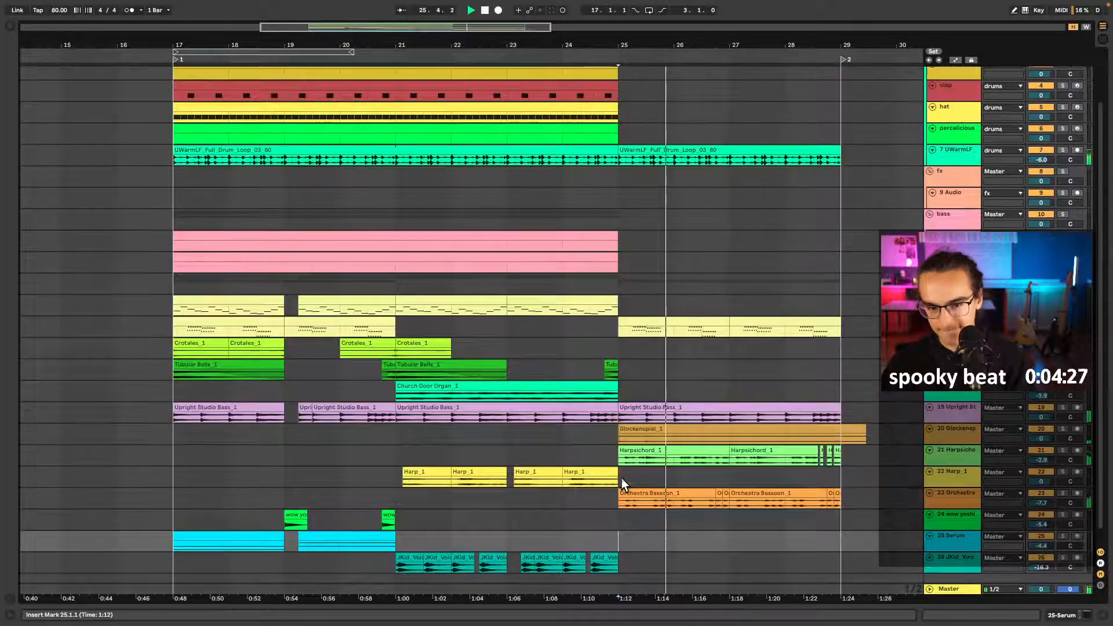
pyautogui.scroll(-1, 620, 491)
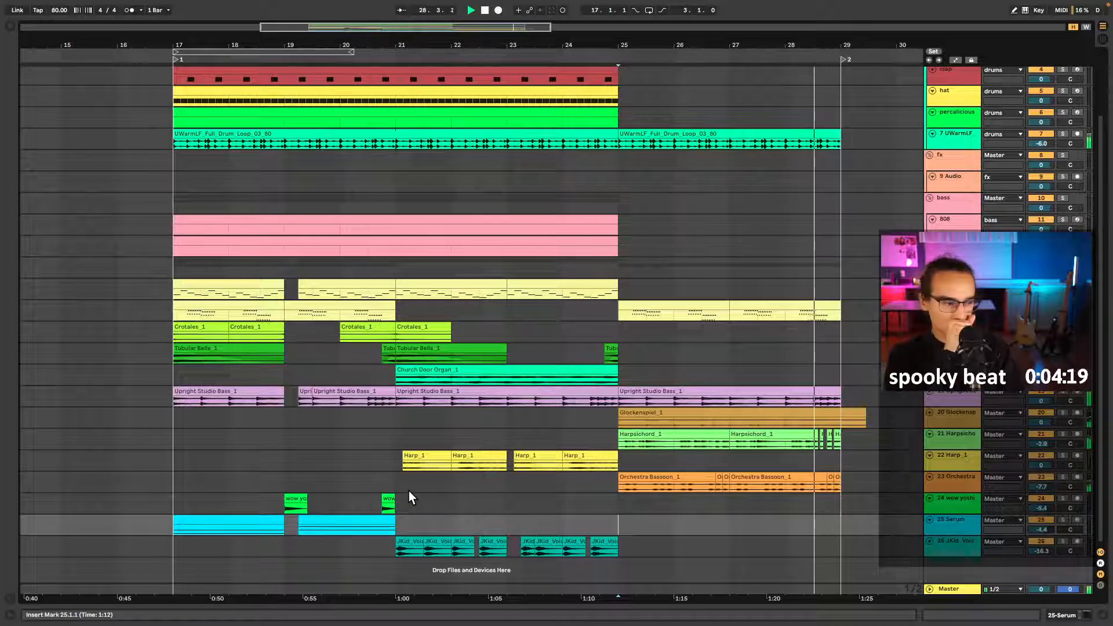
pyautogui.press('space')
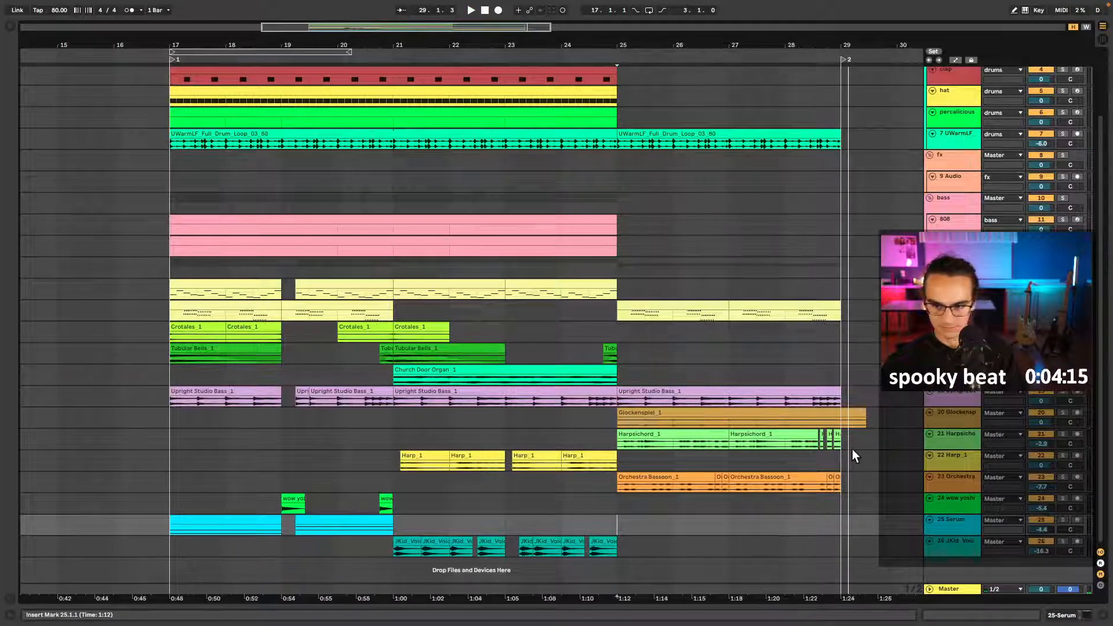
# - Deactivate the last two short harpsichord clips, at 28.4.3 and 28.4.1, checking playback from 28.3.3 in between
pyautogui.scroll(5, 853, 450)
pyautogui.click(788, 435)
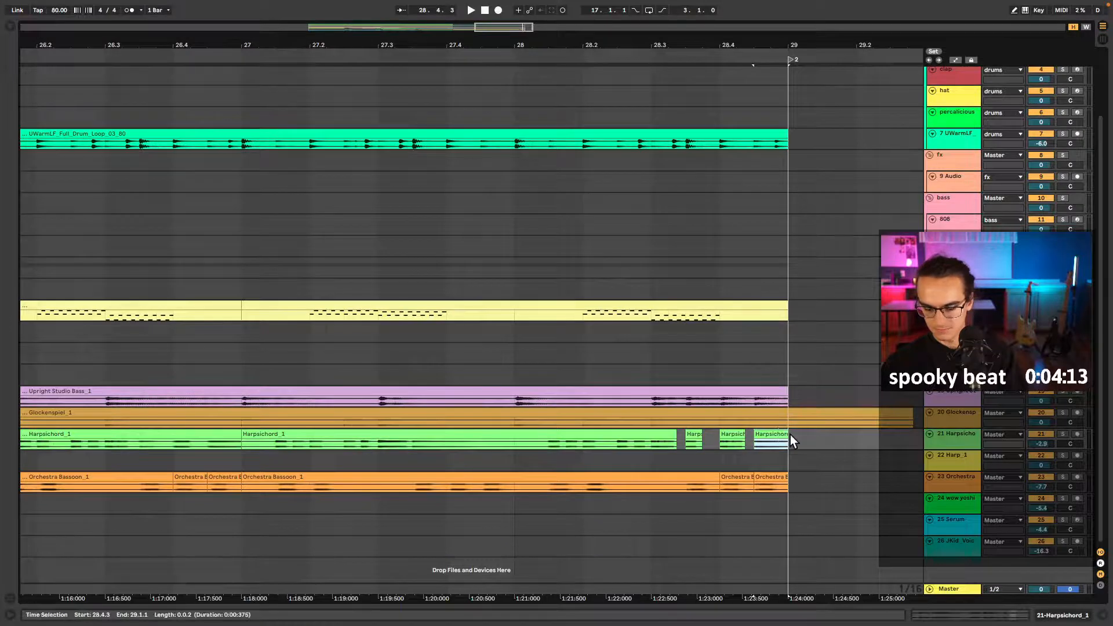
pyautogui.press('0')
pyautogui.click(686, 445)
pyautogui.press('space')
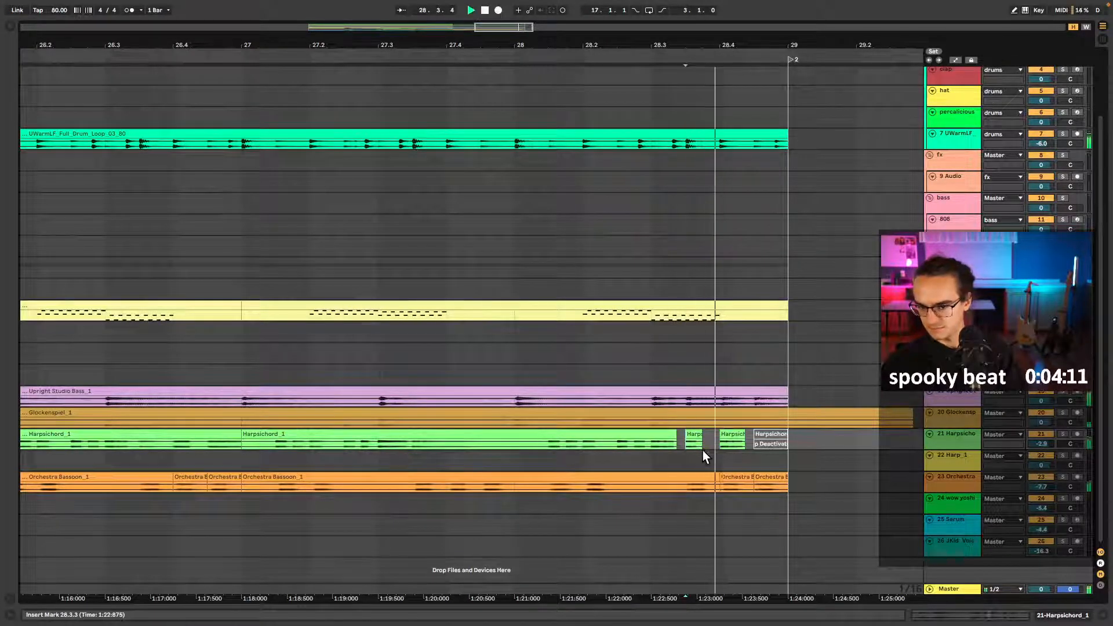
pyautogui.press('space')
pyautogui.click(739, 441)
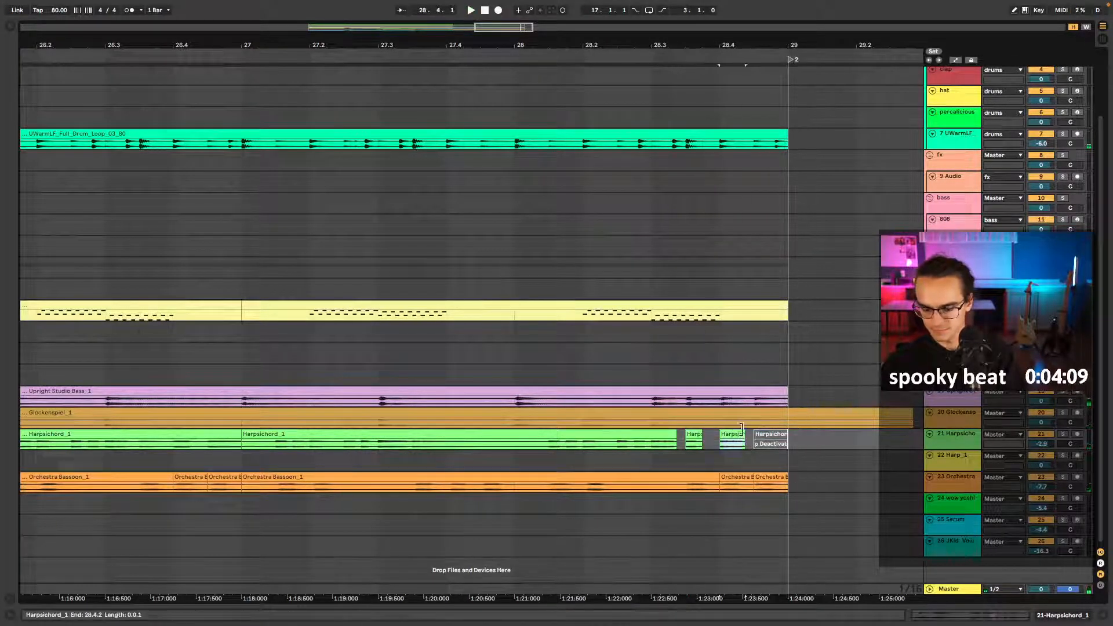
pyautogui.press('0')
# - Place a deactivated harpsichord clip at 29.2.2, make one active harpsichord clip span 28.4.1 to 29.1.1, and play it
pyautogui.click(870, 441)
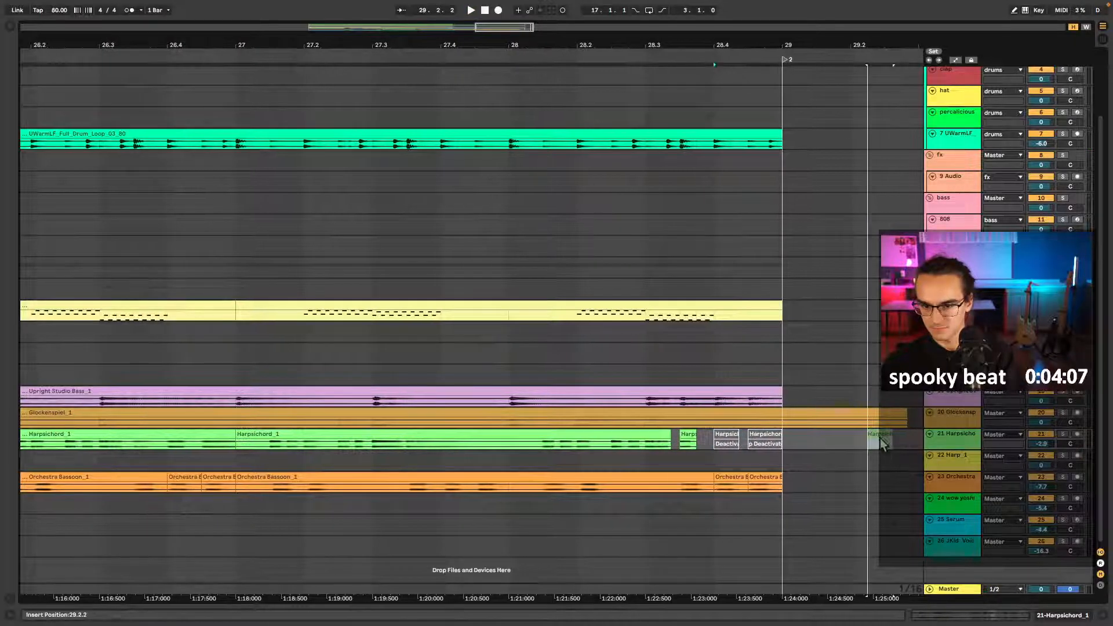
pyautogui.moveTo(880, 438); pyautogui.dragTo(880, 437)
pyautogui.moveTo(764, 435)
pyautogui.mouseDown()
pyautogui.moveTo(731, 436)
pyautogui.moveTo(782, 444)
pyautogui.mouseUp()
pyautogui.press('0')
pyautogui.press('space')
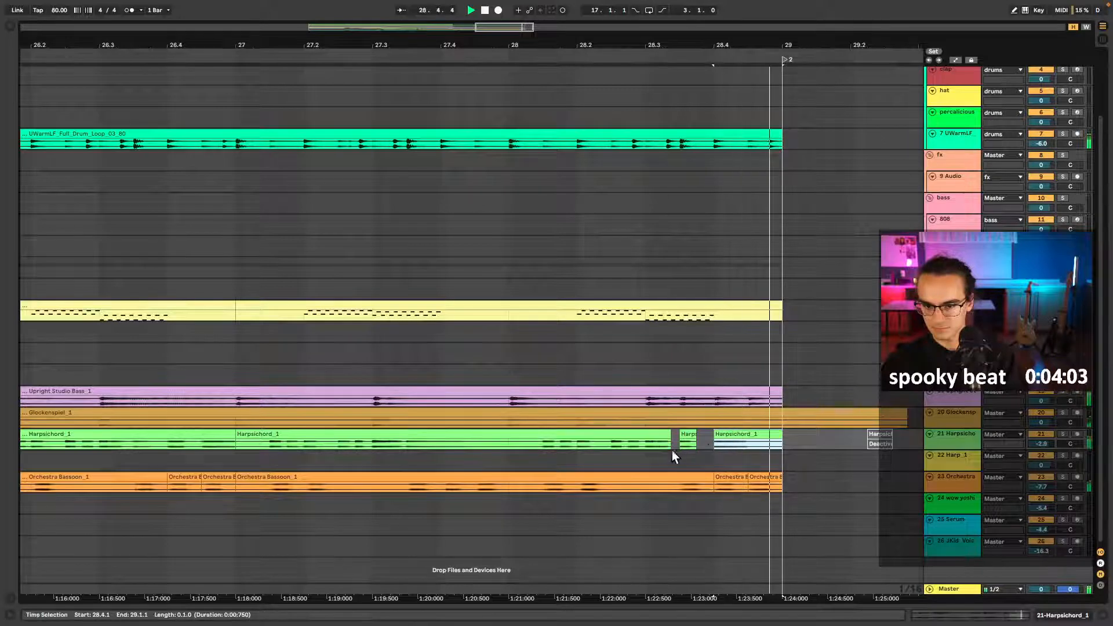
pyautogui.click(633, 446)
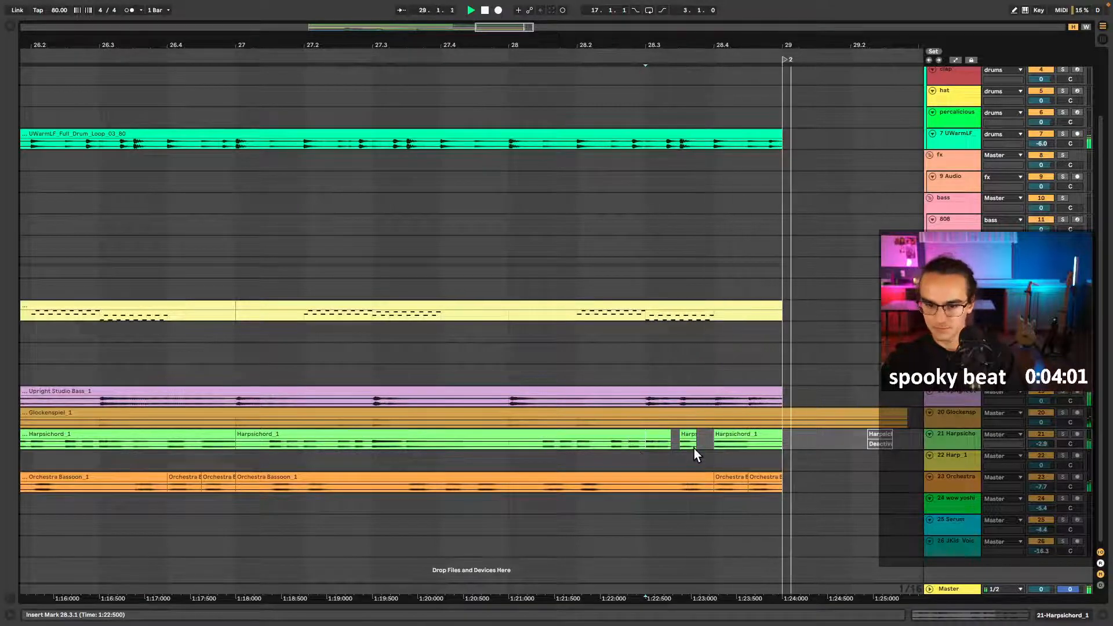
pyautogui.scroll(-5, 694, 452)
pyautogui.press('space')
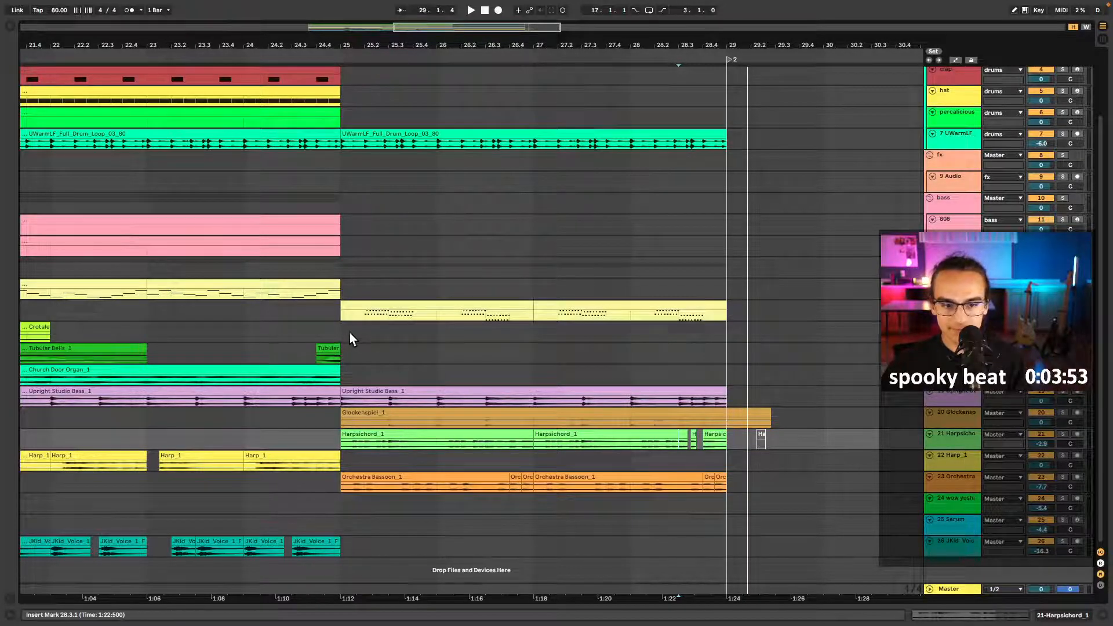
# - Play from bar 17, lower the track 25 Serum volume to -6.0 dB, and restart playback from bar 17
pyautogui.hscroll(-10, 350, 332)
pyautogui.click(187, 366)
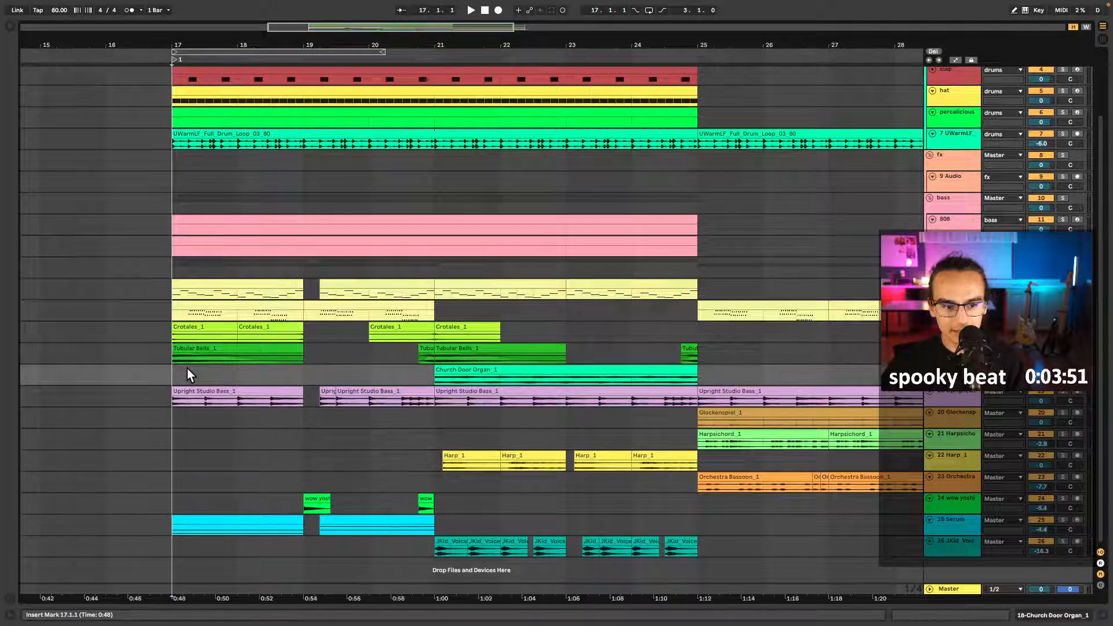
pyautogui.press('space')
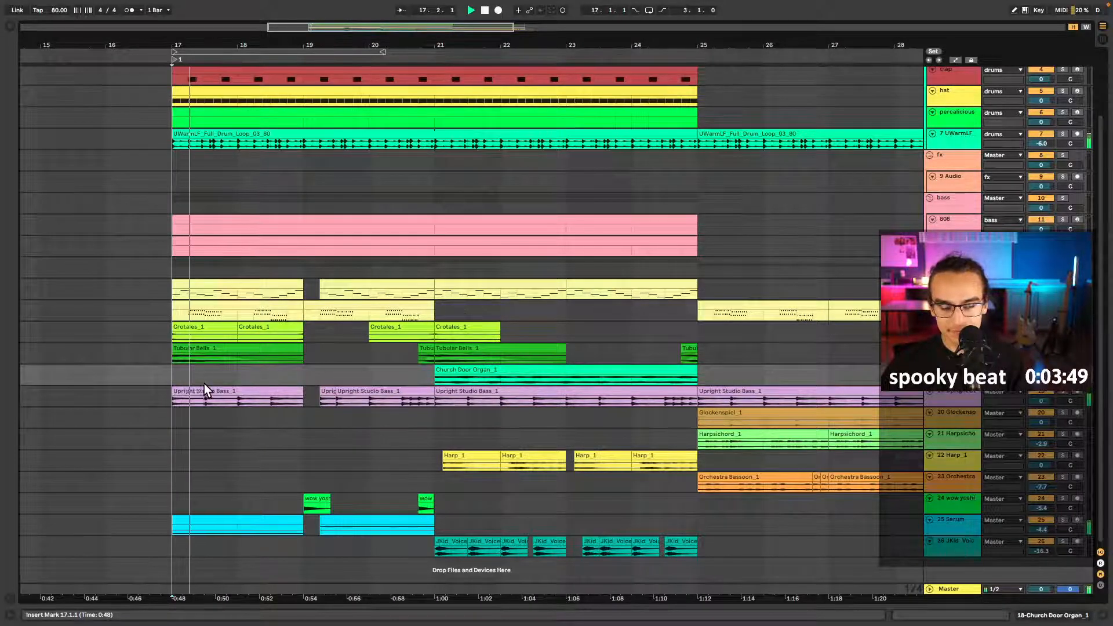
pyautogui.moveTo(1049, 532); pyautogui.dragTo(1050, 541)
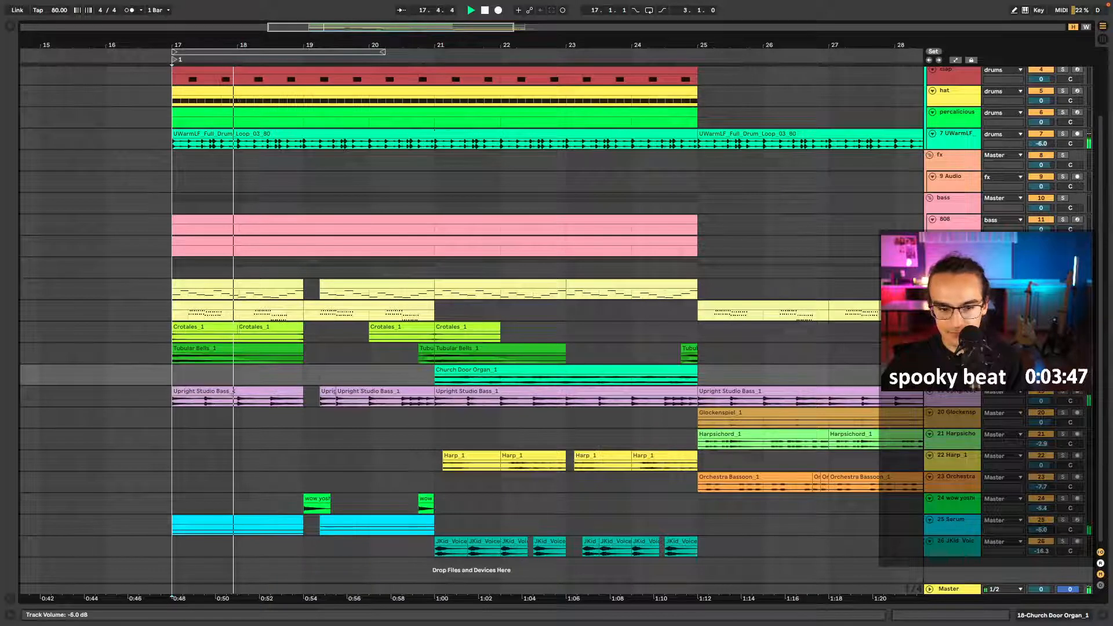
pyautogui.click(187, 506)
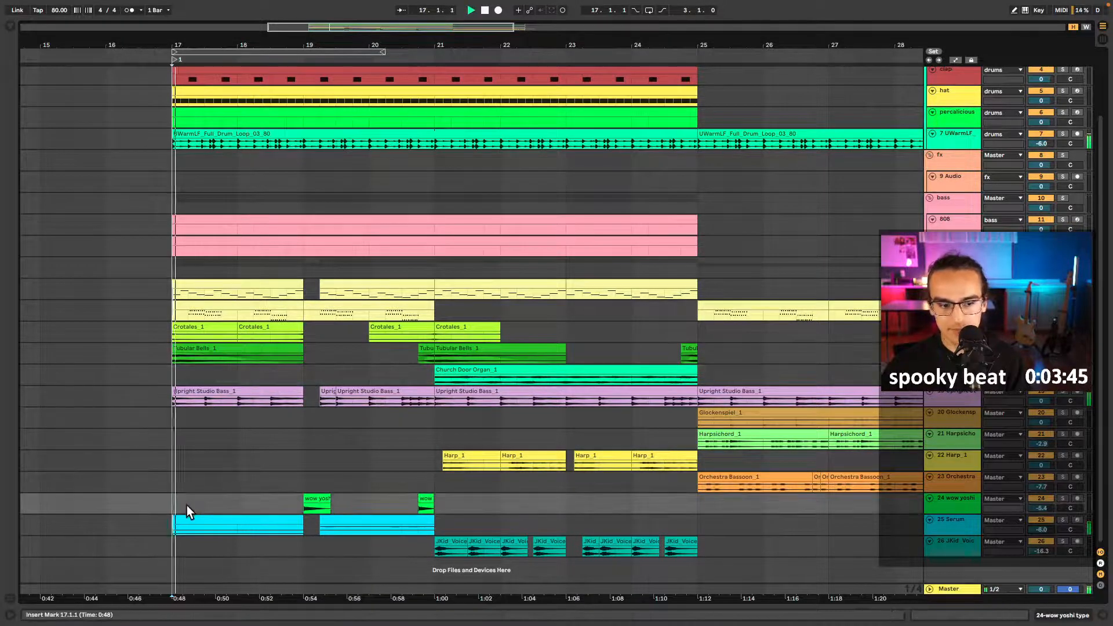
# - Add a new MIDI track below the JKid voice track and load the Serum instrument on it
pyautogui.click(972, 550)
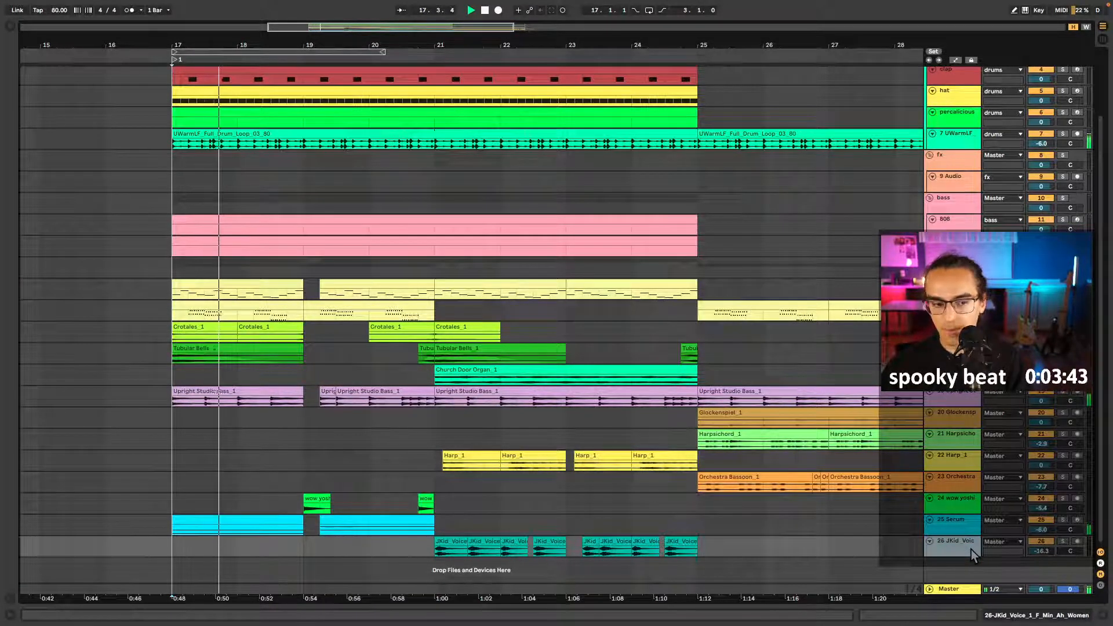
pyautogui.hotkey('ctrl', 'shift', 't')
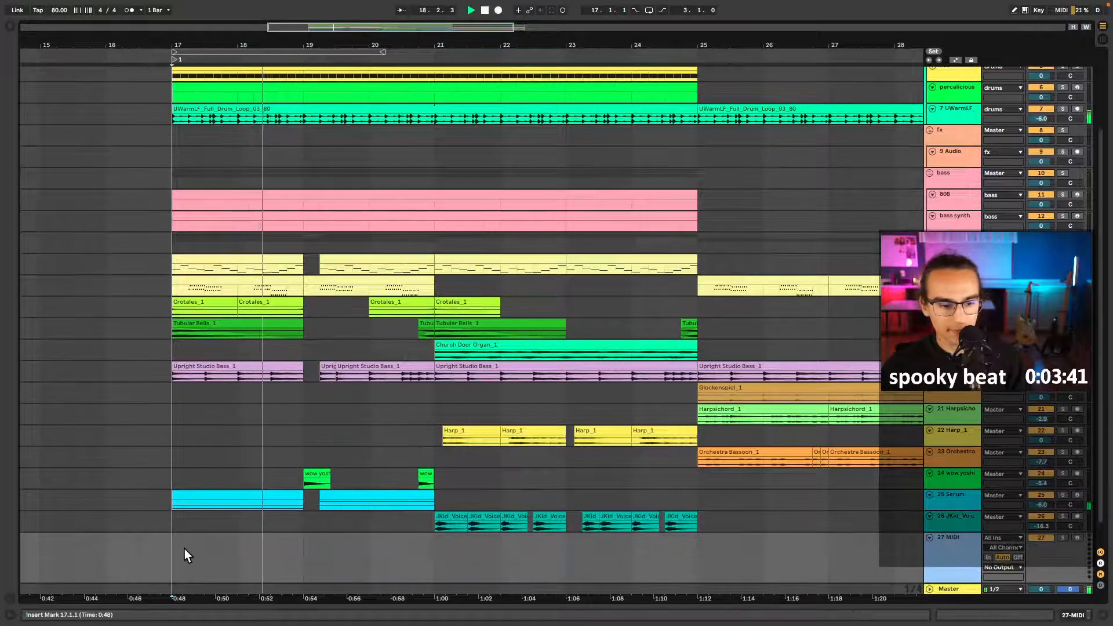
pyautogui.click(9, 26)
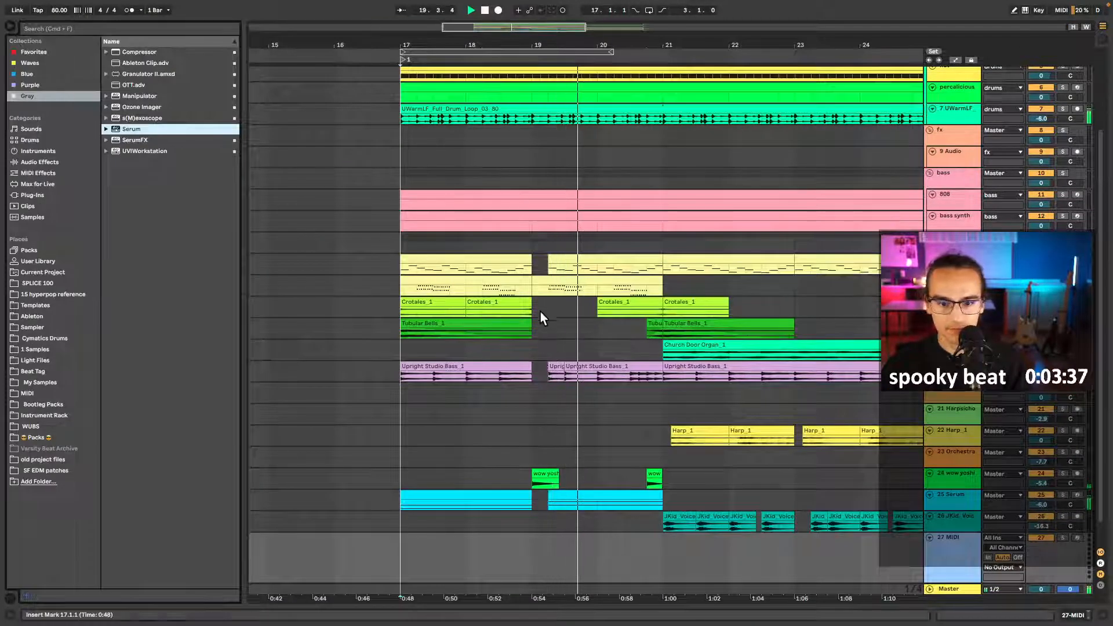
pyautogui.doubleClick(134, 130)
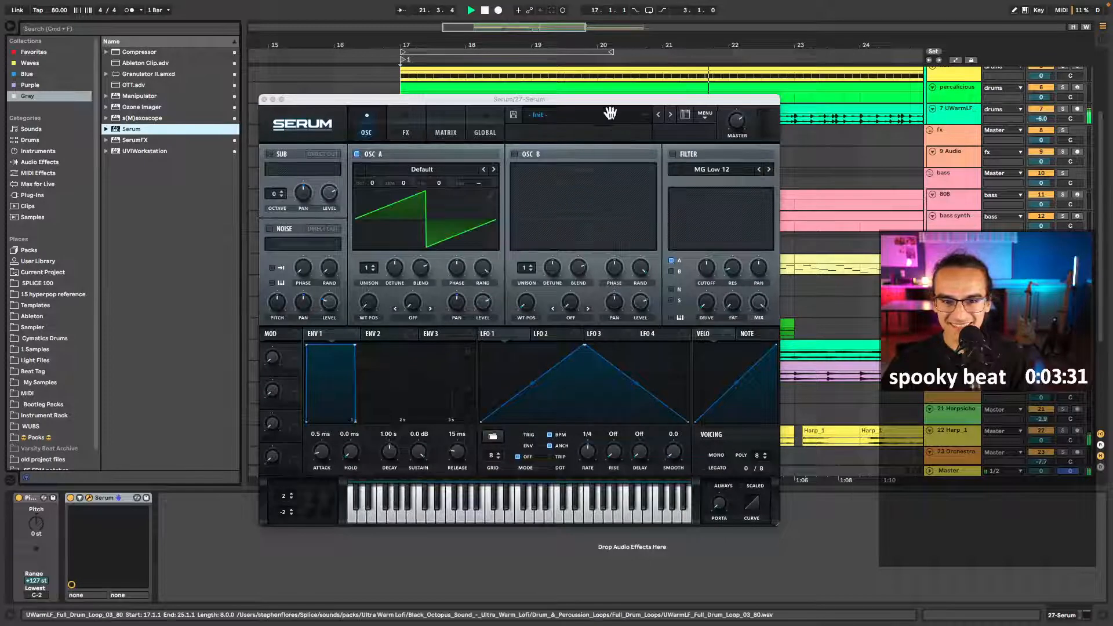
# - Load the LD Oboe [VB] preset from [VB] Hyperfunk in the new Serum, audition a note, and close its window
pyautogui.click(643, 117)
pyautogui.moveTo(638, 448)
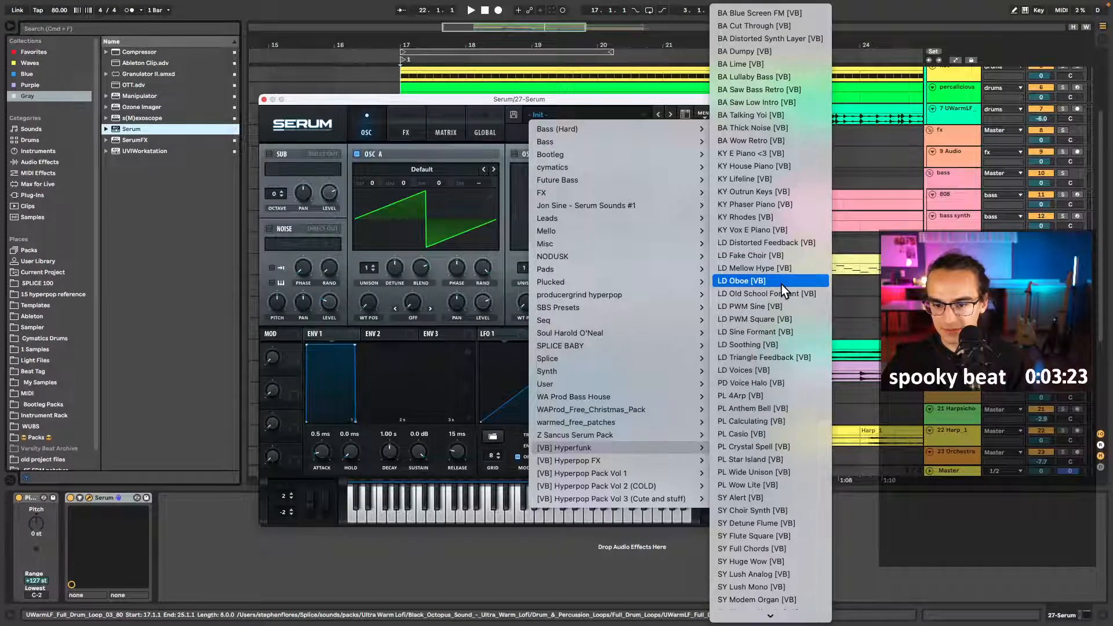
pyautogui.scroll(-2, 782, 284)
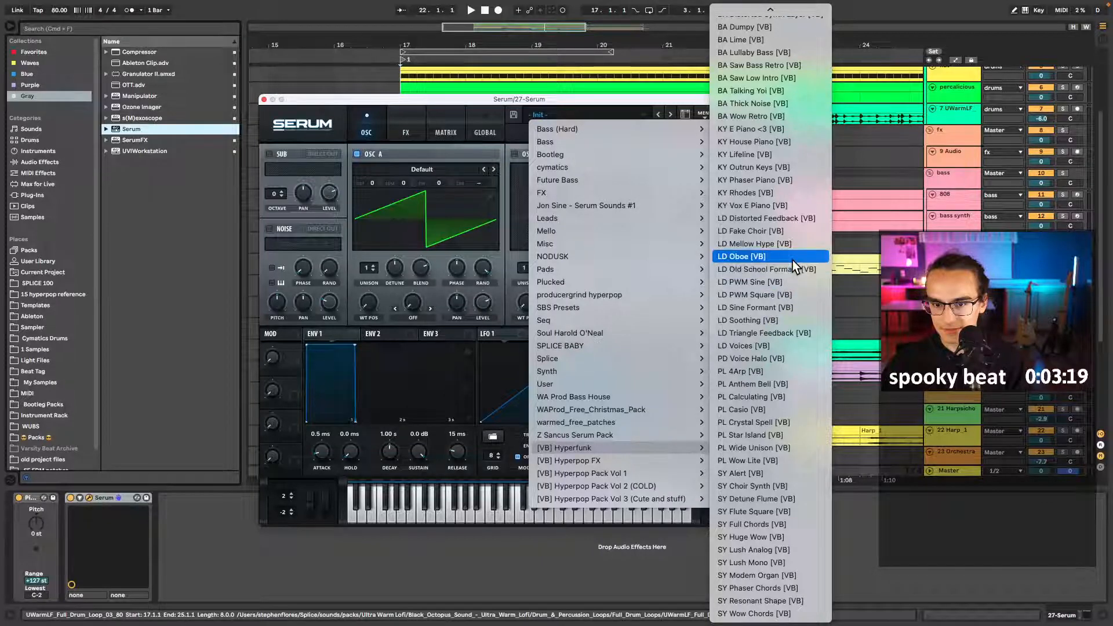
pyautogui.click(792, 259)
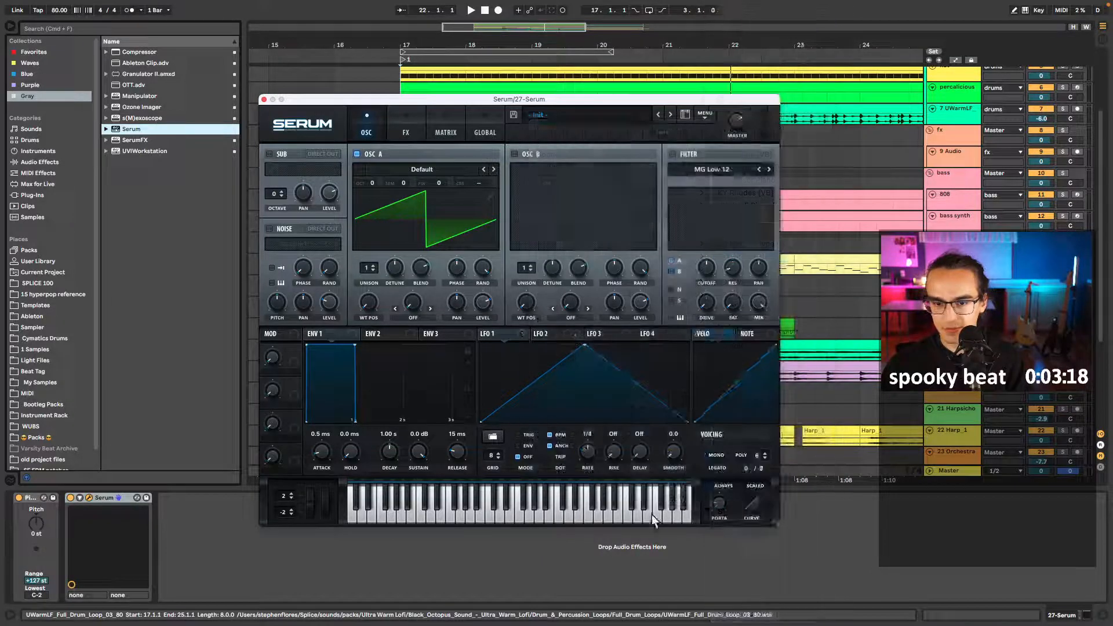
pyautogui.click(502, 500)
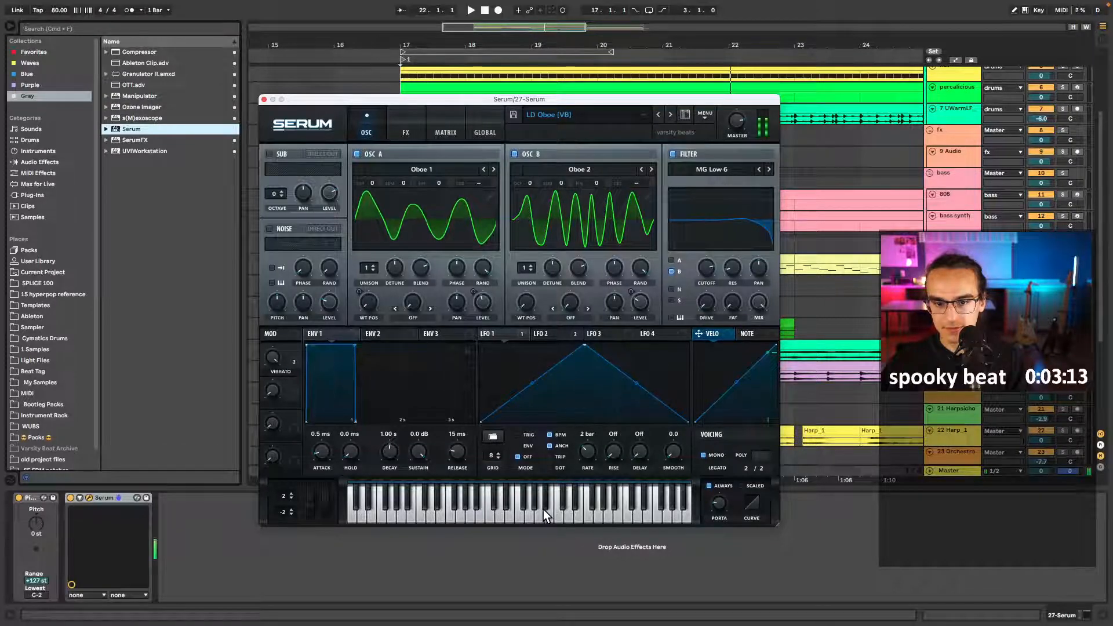
pyautogui.click(265, 101)
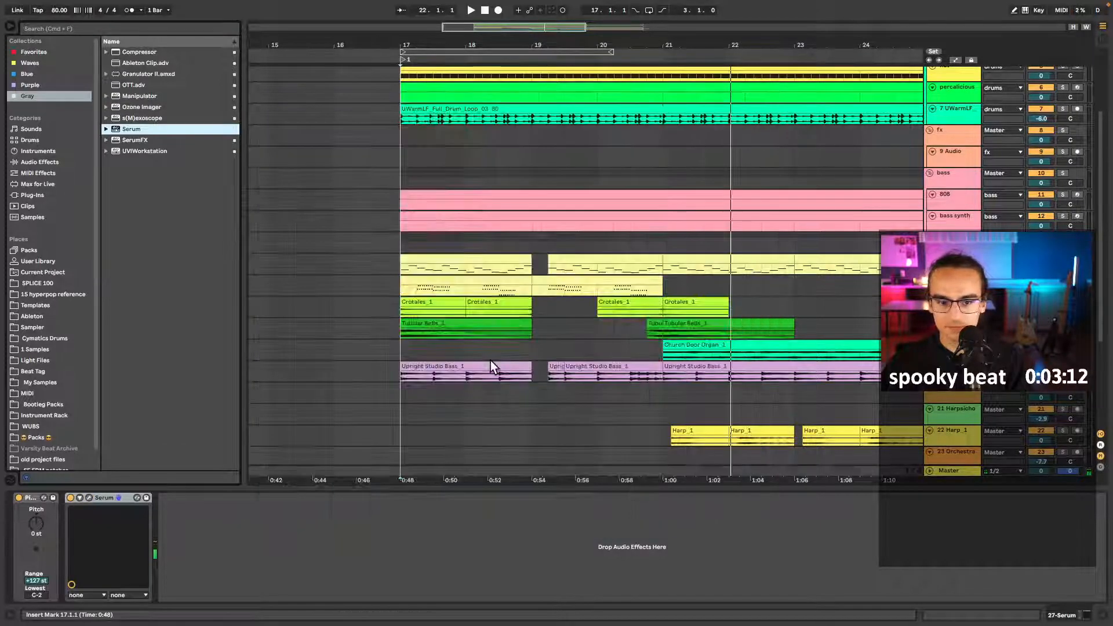
# - Play the arrangement from bar 17 and select the new oboe Serum track
pyautogui.click(411, 458)
pyautogui.press('space')
pyautogui.scroll(-5, 476, 427)
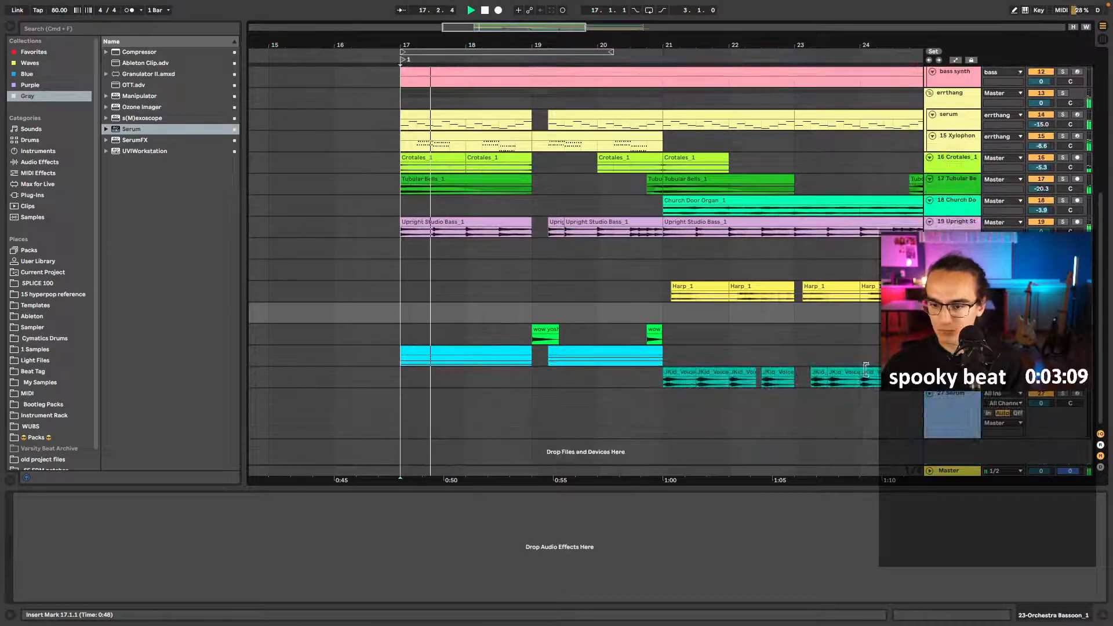
pyautogui.click(761, 408)
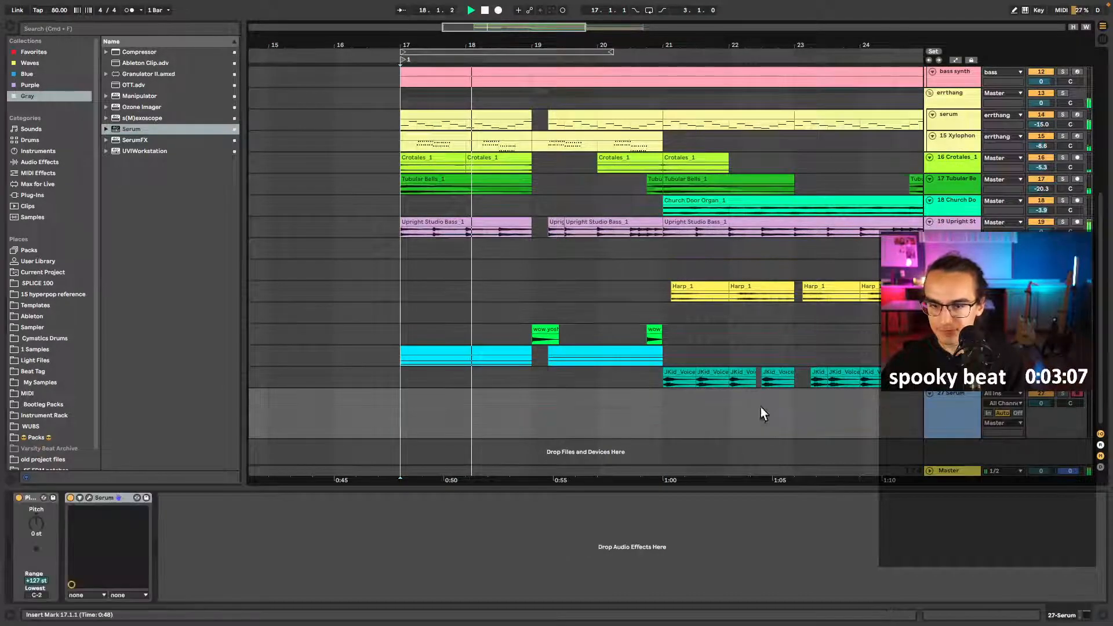
# - Play the section from bar 25 and insert an empty MIDI clip on the oboe Serum track spanning bars 25 to 29
pyautogui.press('space')
pyautogui.hscroll(7, 505, 398)
pyautogui.click(513, 404)
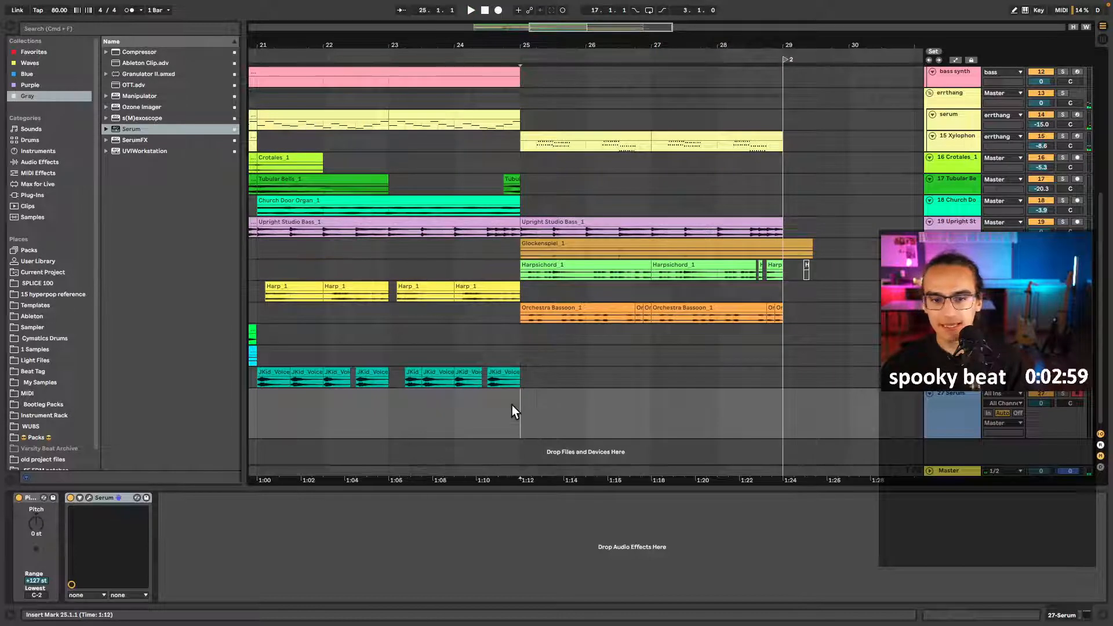
pyautogui.press('space')
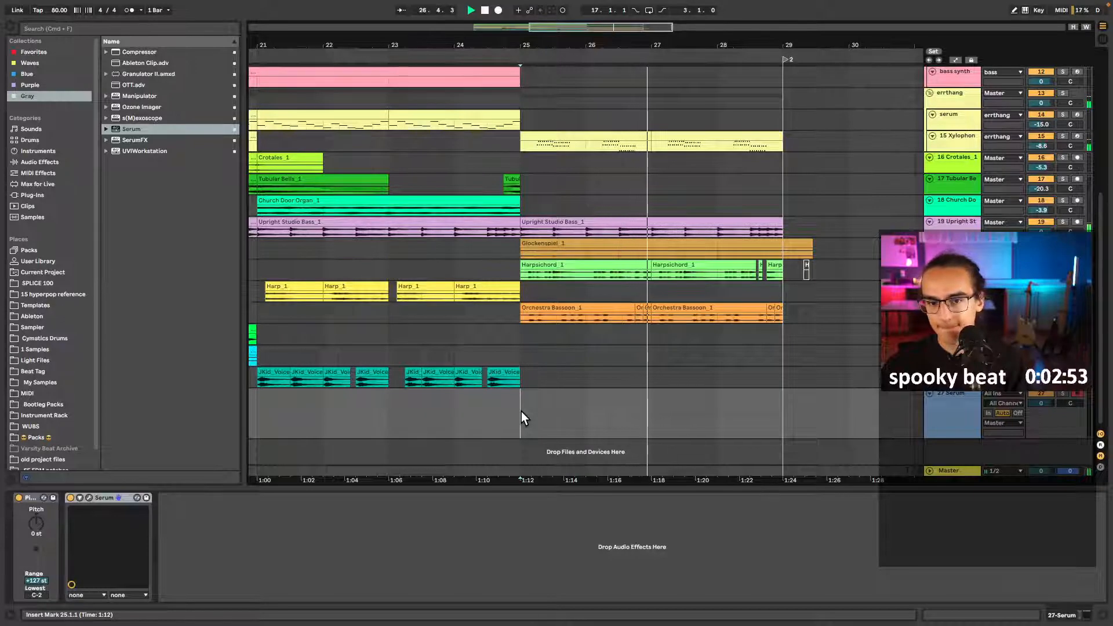
pyautogui.moveTo(523, 412); pyautogui.dragTo(775, 413)
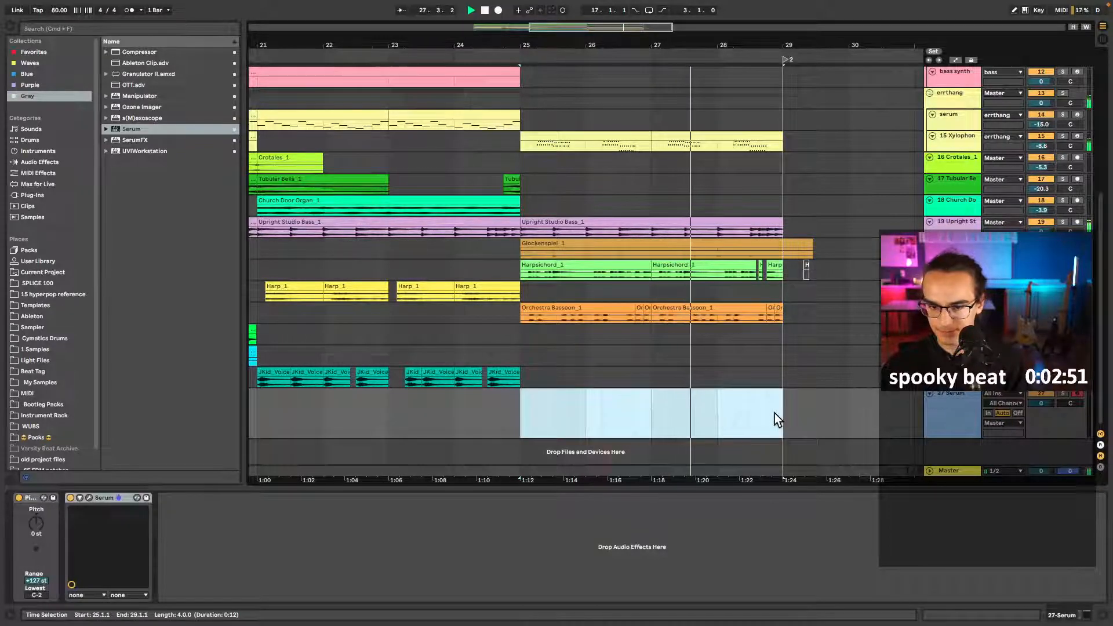
pyautogui.press('super+shift+m')
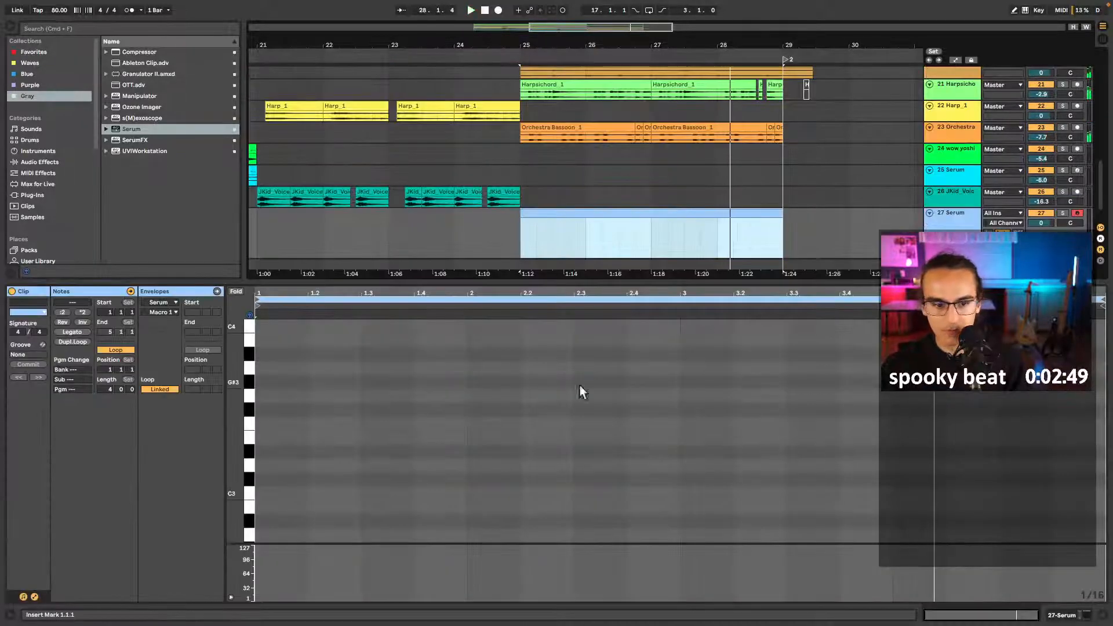
pyautogui.press('space')
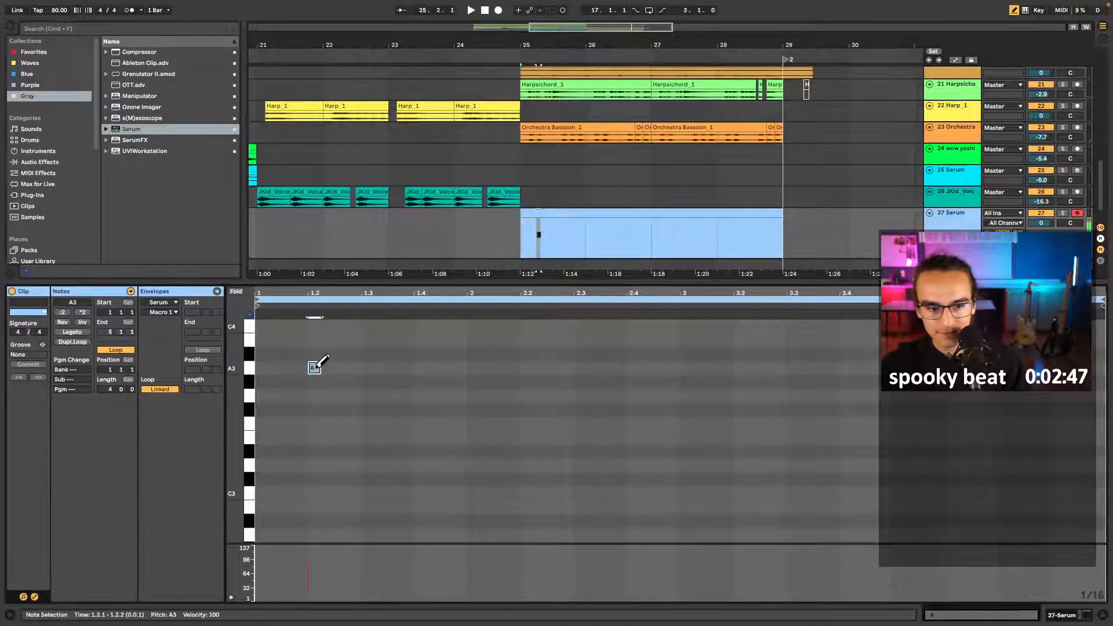
# - Draw one-beat C3 and E3 notes at beat 1.2 of the oboe clip, set the track volume to -15.0 dB, and play
pyautogui.moveTo(316, 367)
pyautogui.mouseDown()
pyautogui.moveTo(352, 368)
pyautogui.moveTo(330, 498)
pyautogui.mouseUp()
pyautogui.moveTo(1042, 222); pyautogui.dragTo(1041, 259)
pyautogui.press('space')
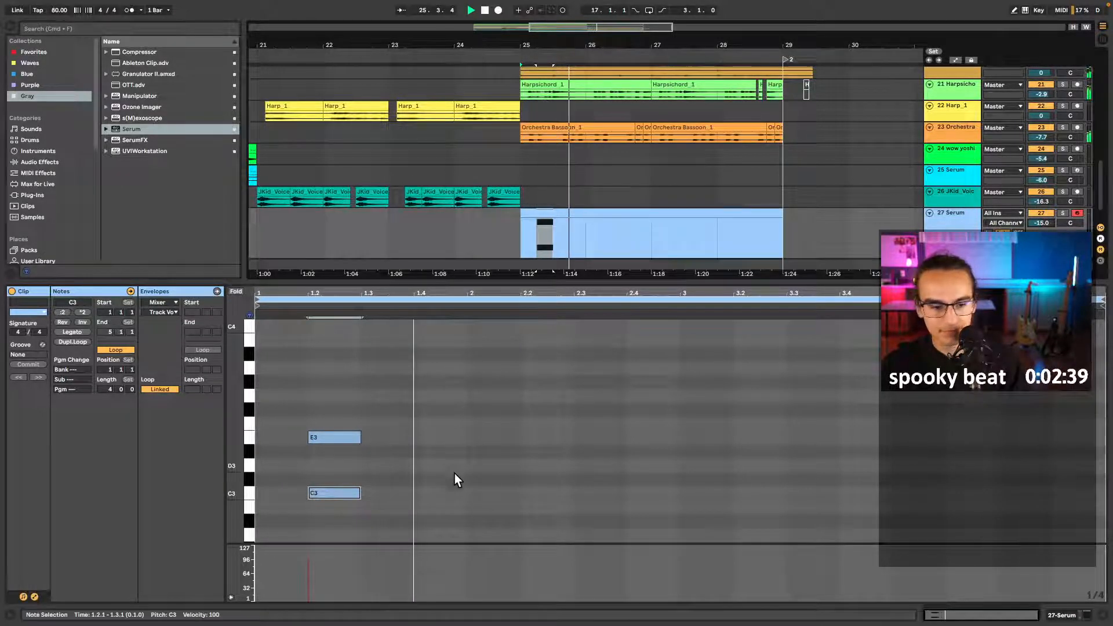
# - Turn off mono voicing in the oboe Serum, close its window, and play from bar 25
pyautogui.hotkey('shift', 'Tab')
pyautogui.click(88, 497)
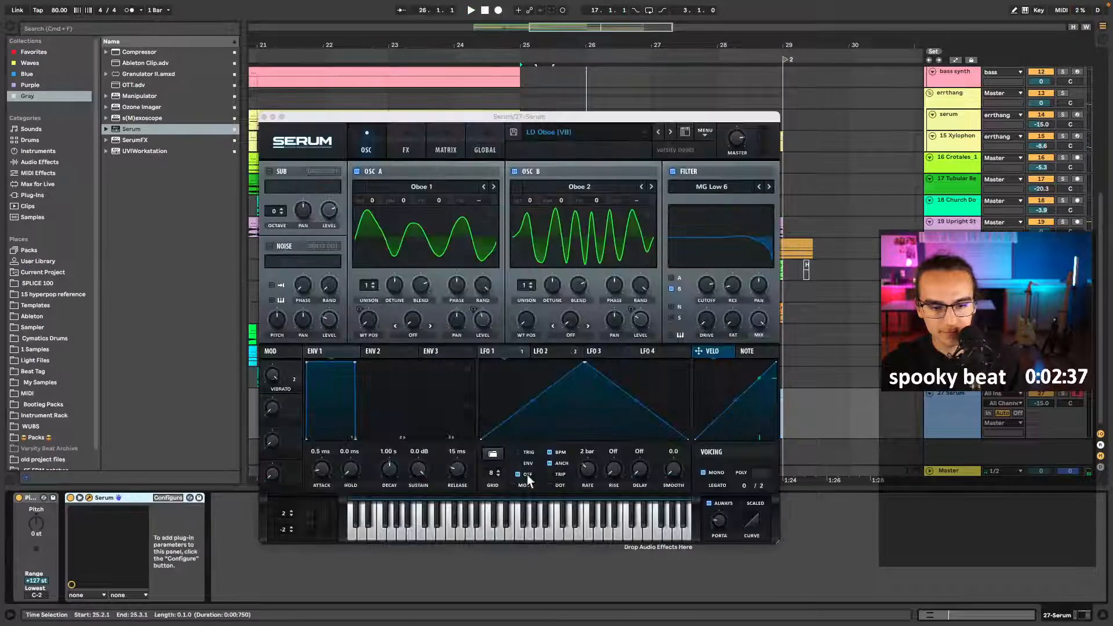
pyautogui.click(264, 116)
pyautogui.click(520, 412)
pyautogui.press('space')
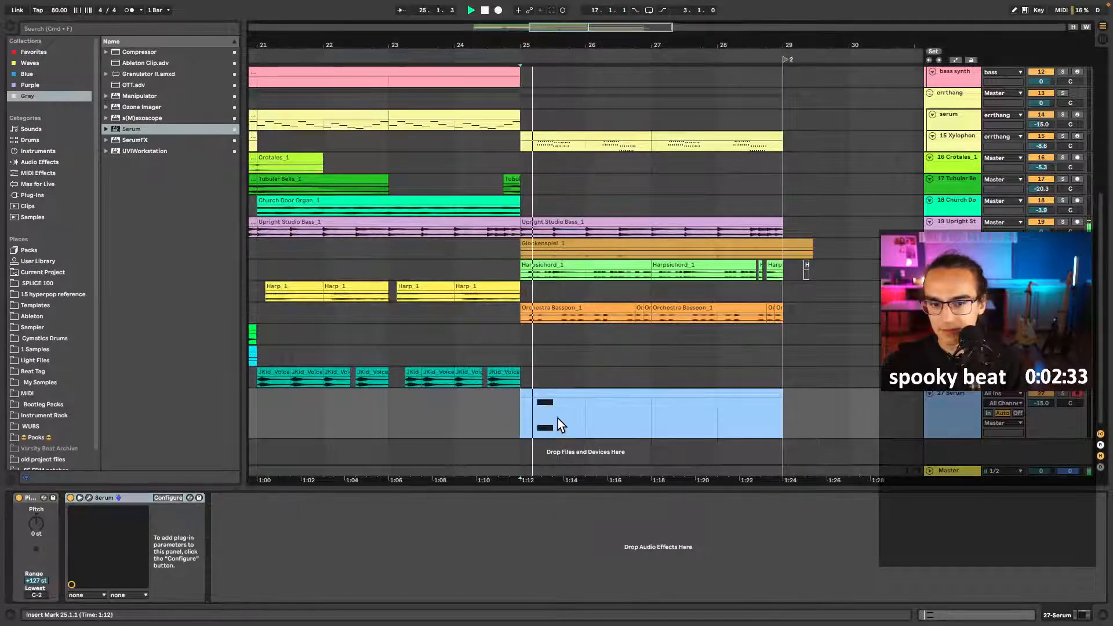
# - Reopen the oboe clip at bar 25 and lower its track volume to -27.0 dB while replaying the chord
pyautogui.doubleClick(565, 400)
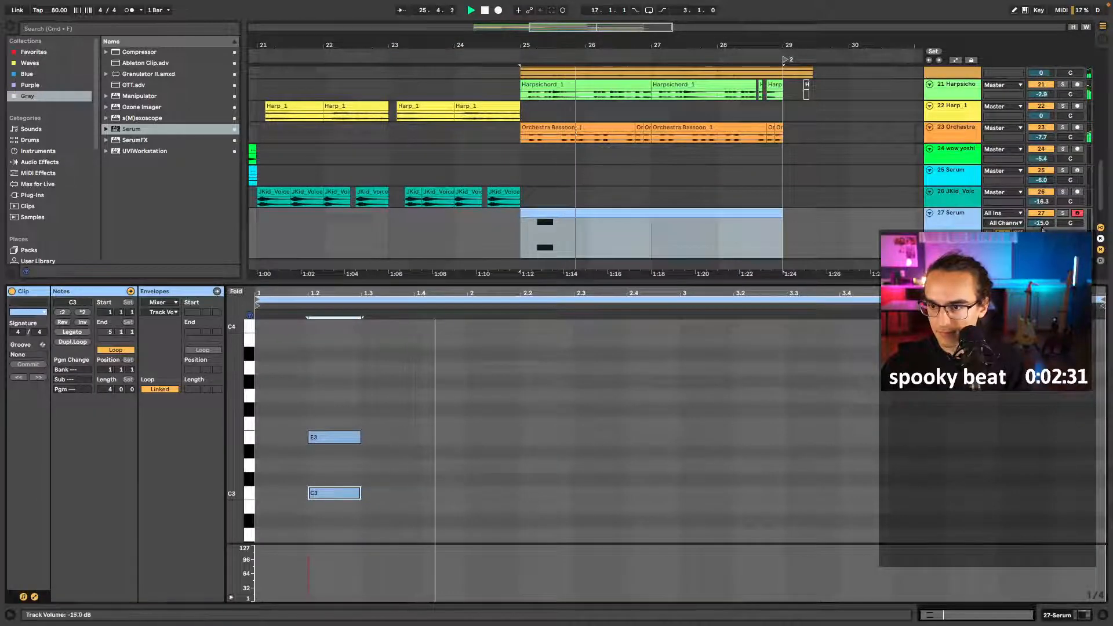
pyautogui.moveTo(1041, 223); pyautogui.dragTo(1041, 239)
pyautogui.press('space')
pyautogui.press('space')
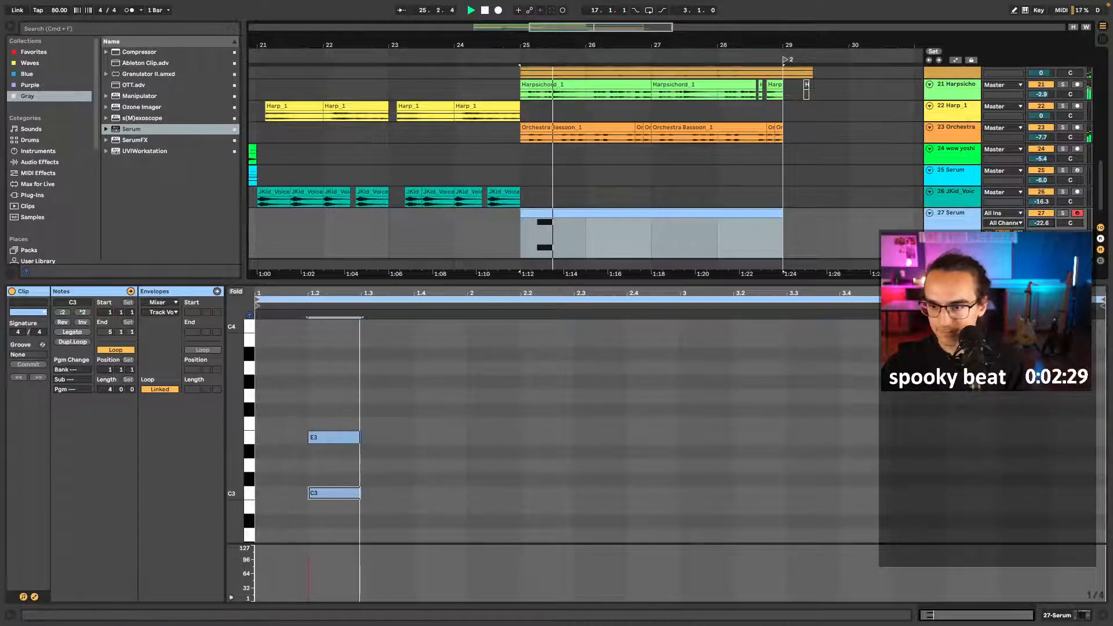
pyautogui.press('space')
# - Copy the C3 and E3 chord to beat 1.4, play it back, and delete all notes from the oboe clip
pyautogui.moveTo(323, 395); pyautogui.dragTo(424, 492)
pyautogui.press('space')
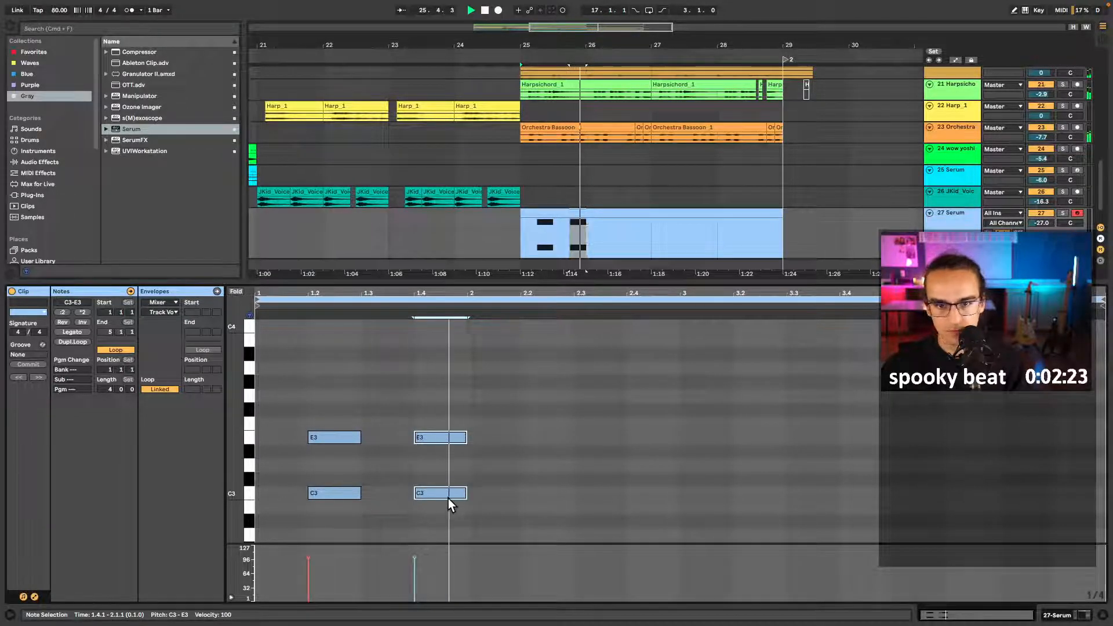
pyautogui.press('space')
pyautogui.moveTo(474, 385); pyautogui.dragTo(308, 513)
pyautogui.press('Delete')
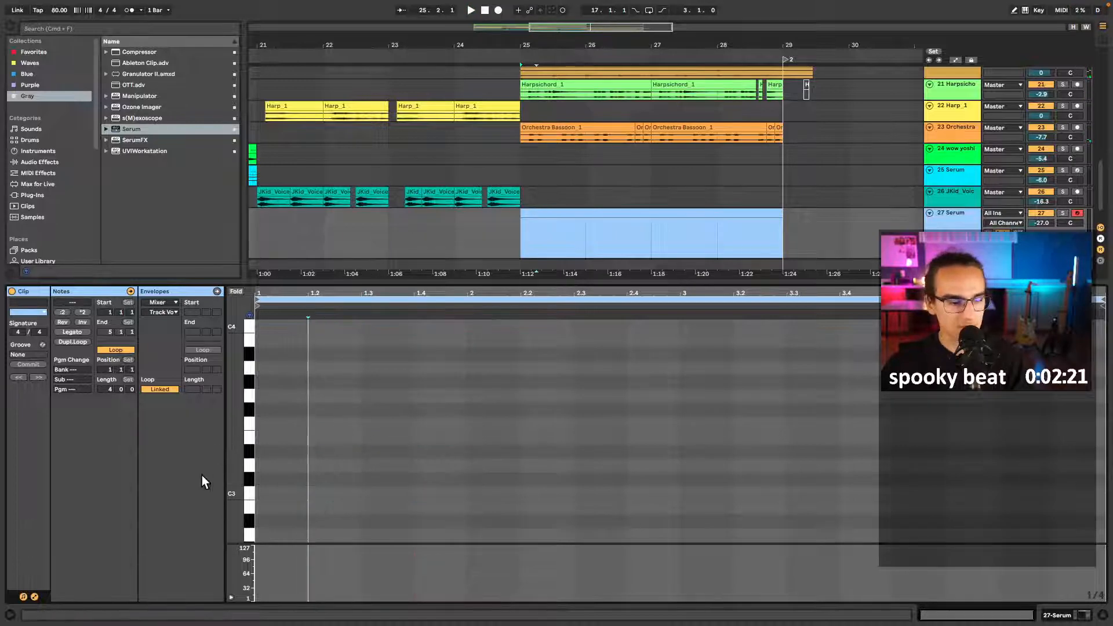
# - Review the oboe Serum's voicing, close its window, and raise its track volume to -11.9 dB during playback from bar 25
pyautogui.hotkey('shift', 'Tab')
pyautogui.click(89, 498)
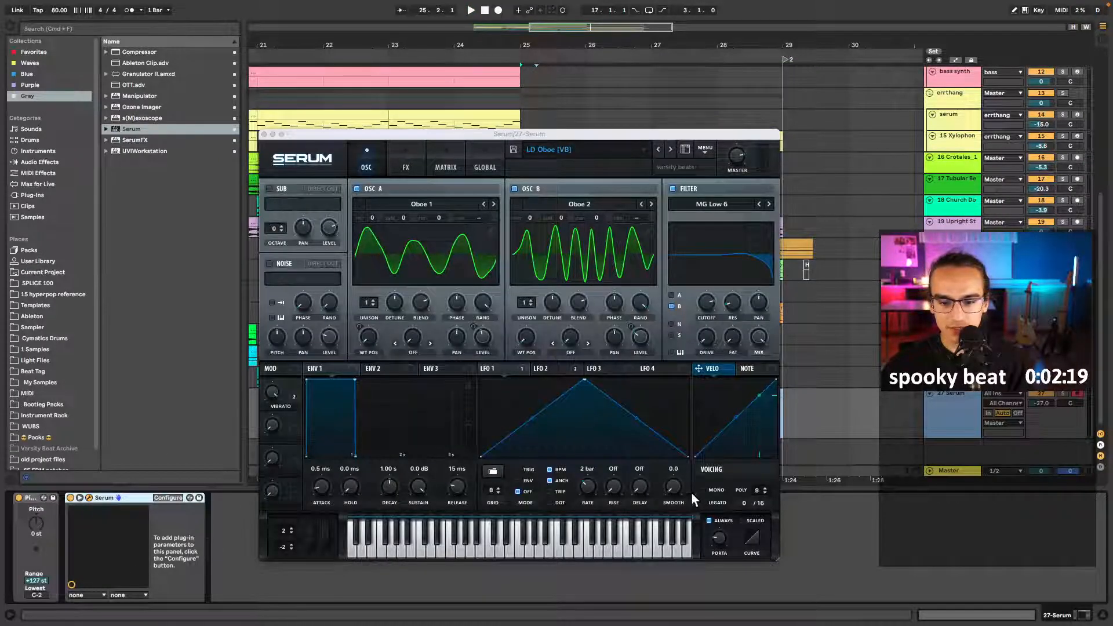
pyautogui.click(264, 134)
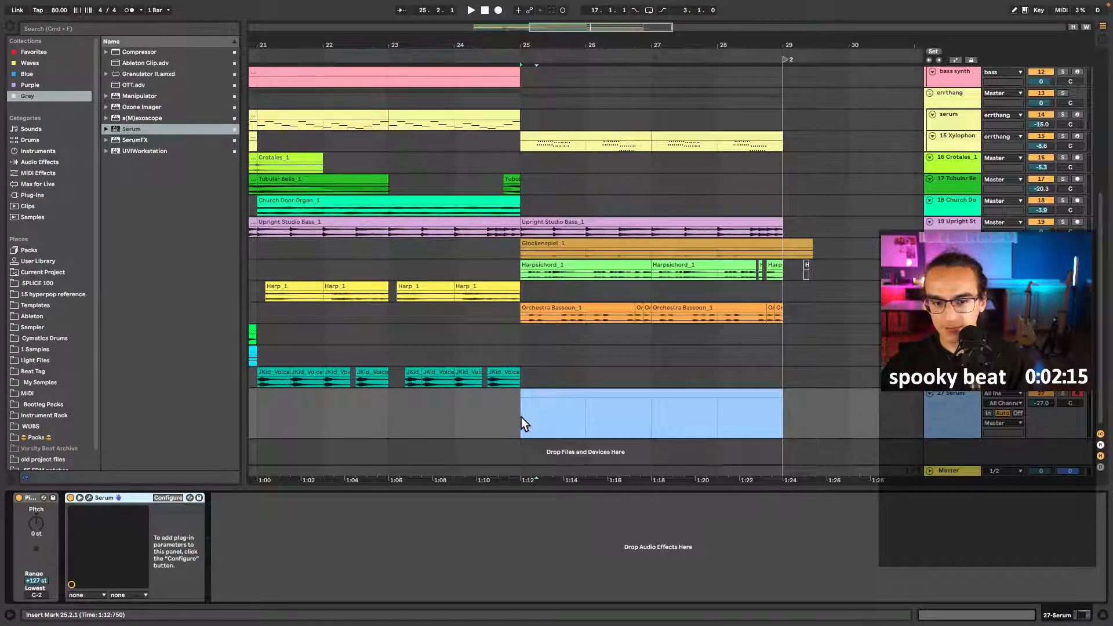
pyautogui.press('space')
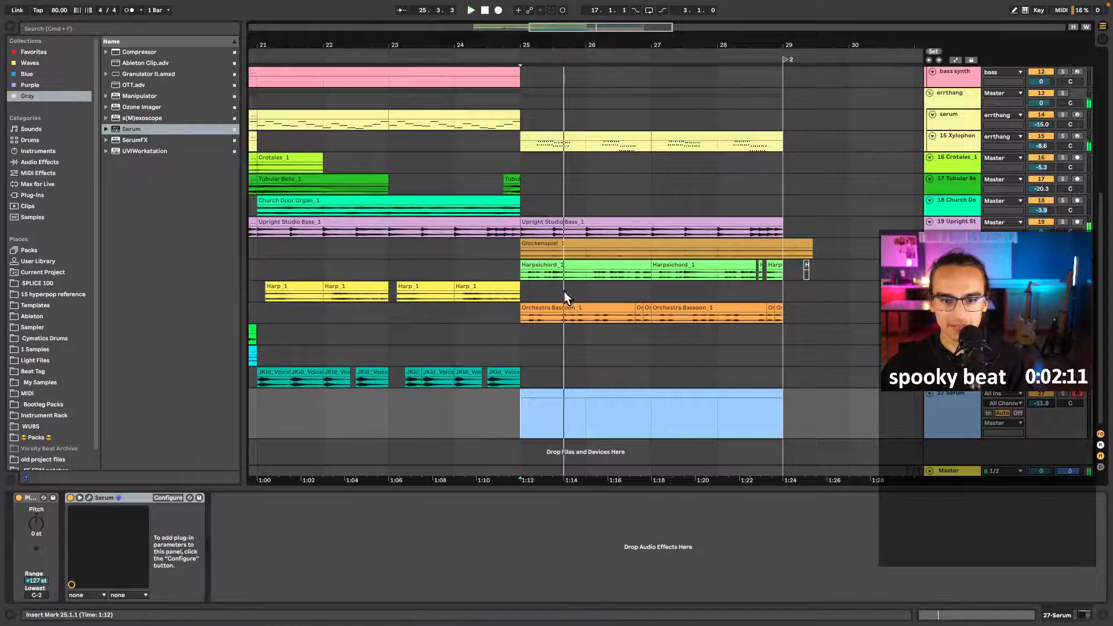
# - Listen to the arrangement from bar 21, from bar 17, and once more from bar 21
pyautogui.hscroll(-5, 562, 290)
pyautogui.click(484, 269)
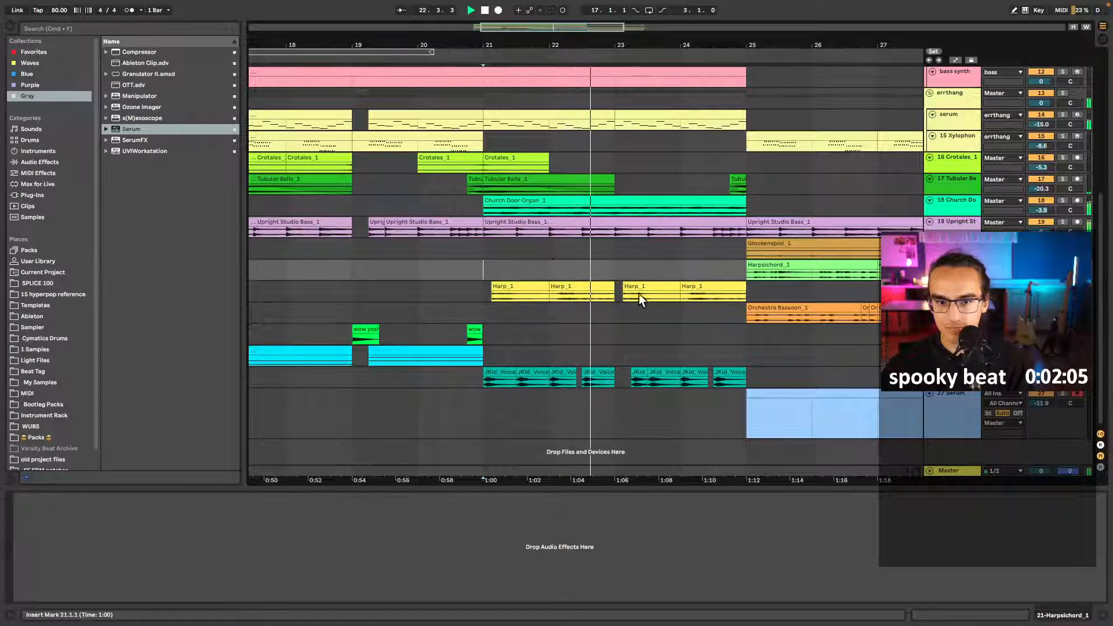
pyautogui.hscroll(-3, 650, 267)
pyautogui.click(349, 266)
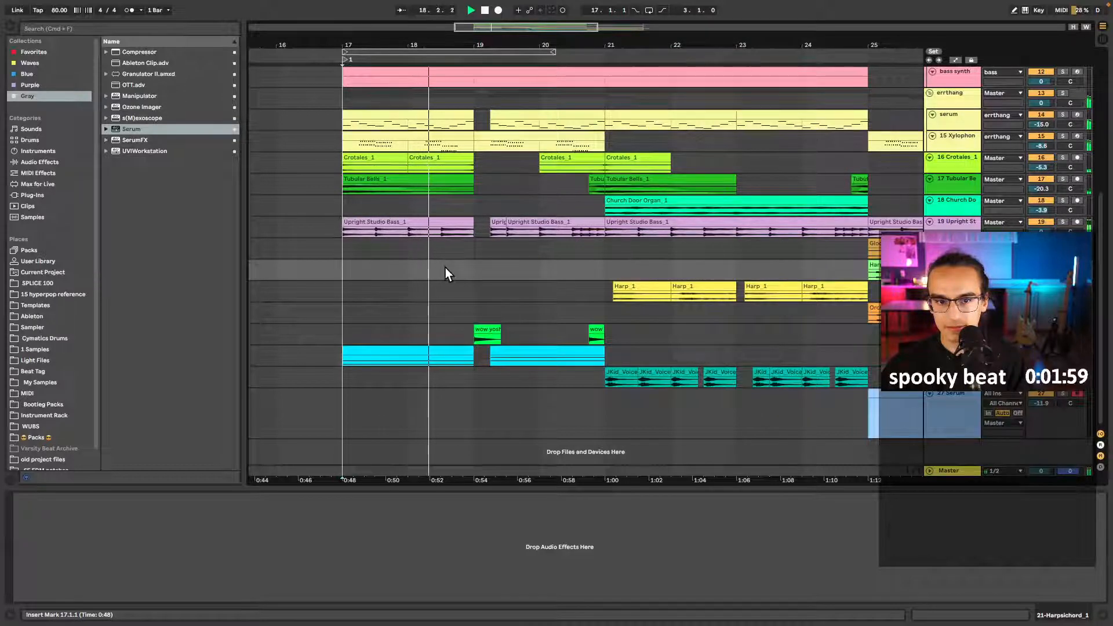
pyautogui.hscroll(3, 516, 270)
pyautogui.click(522, 270)
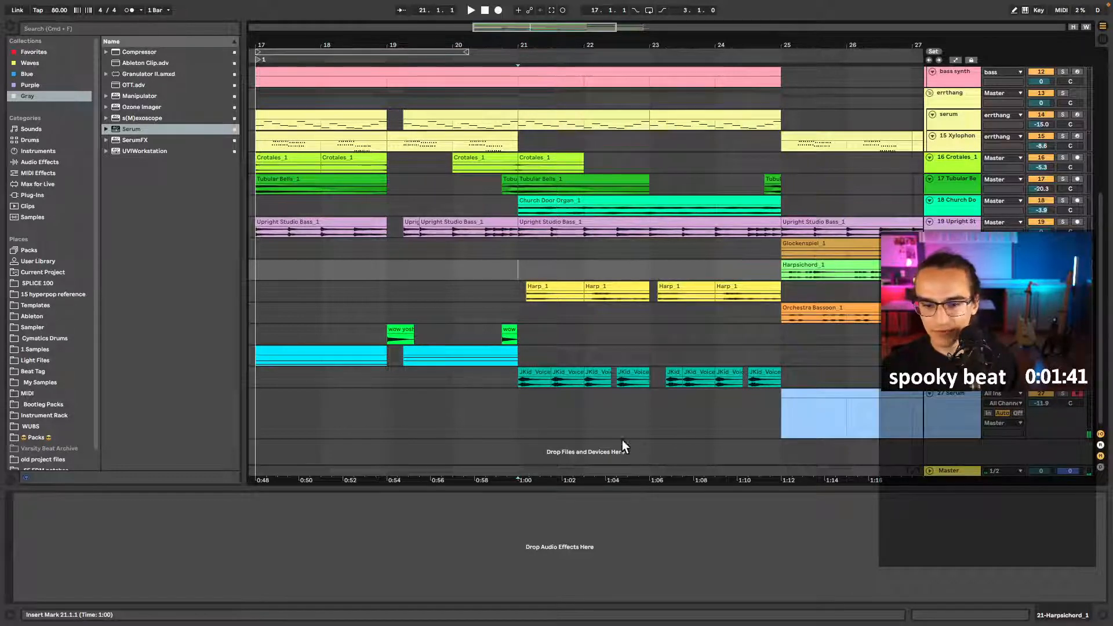
# - Record a first oboe take on the new Serum track starting at bar 21
pyautogui.click(524, 420)
pyautogui.press('F9')
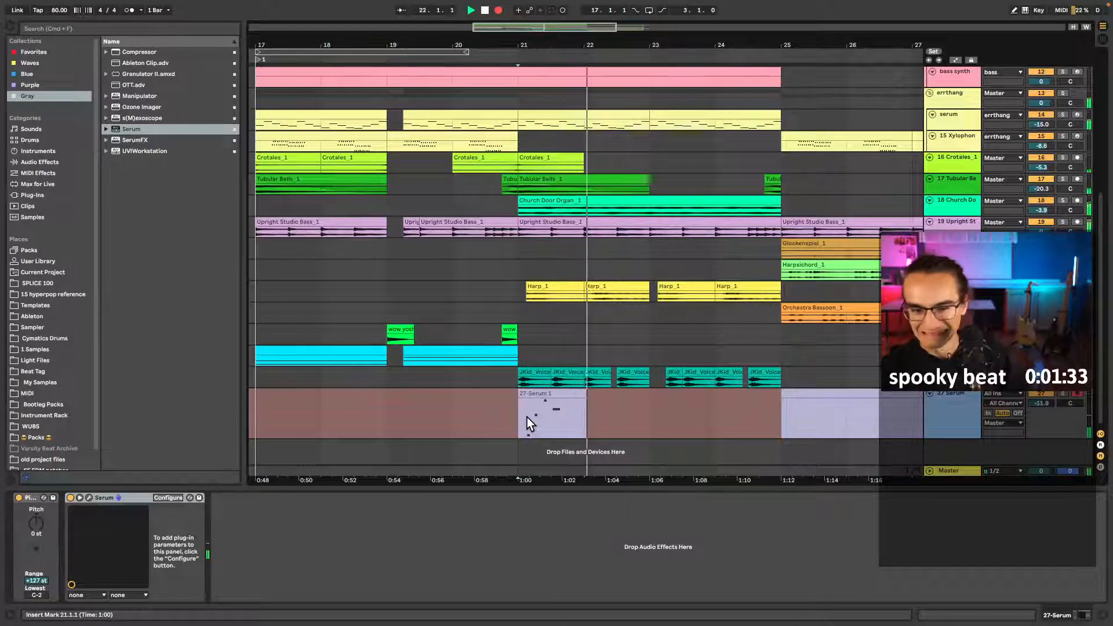
pyautogui.press('F9')
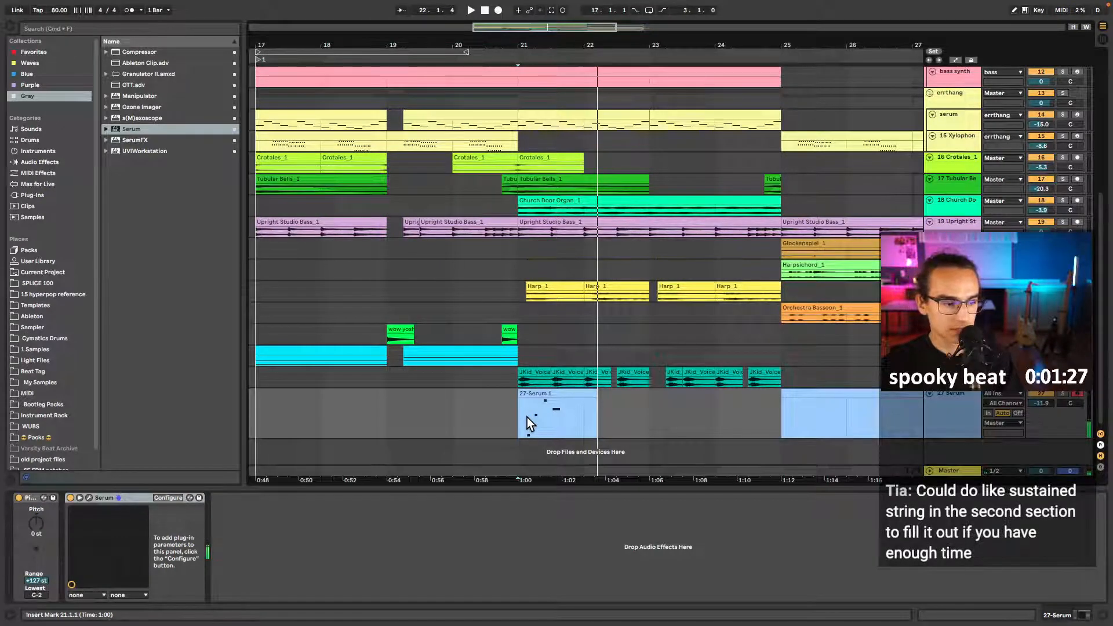
# - Record a new oboe melody over the first take, from bar 21 to bar 25
pyautogui.click(556, 395)
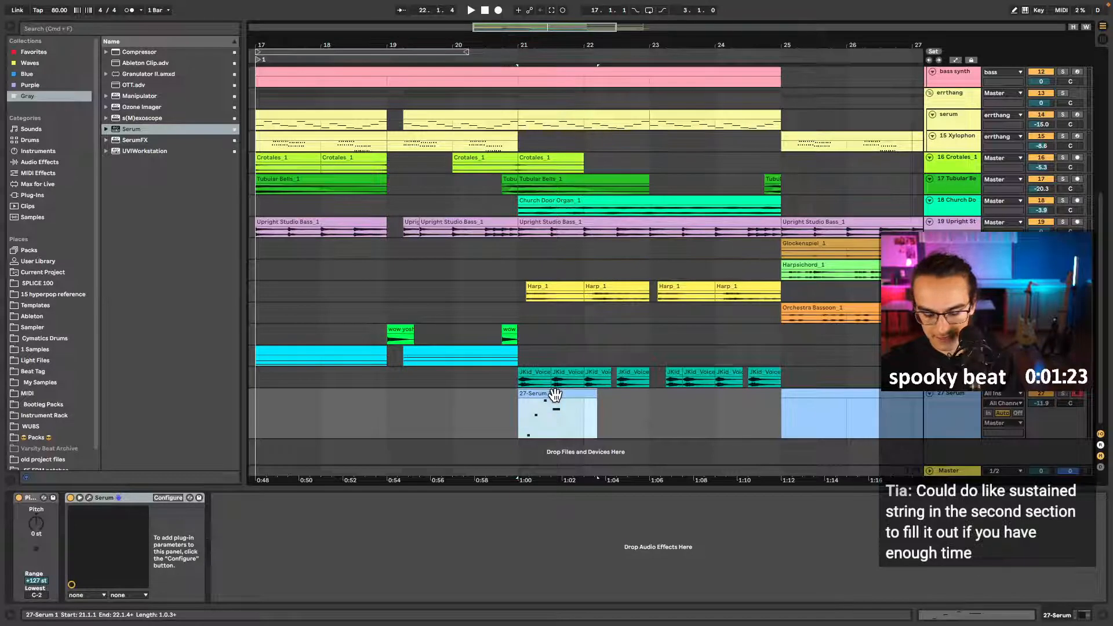
pyautogui.press('F9')
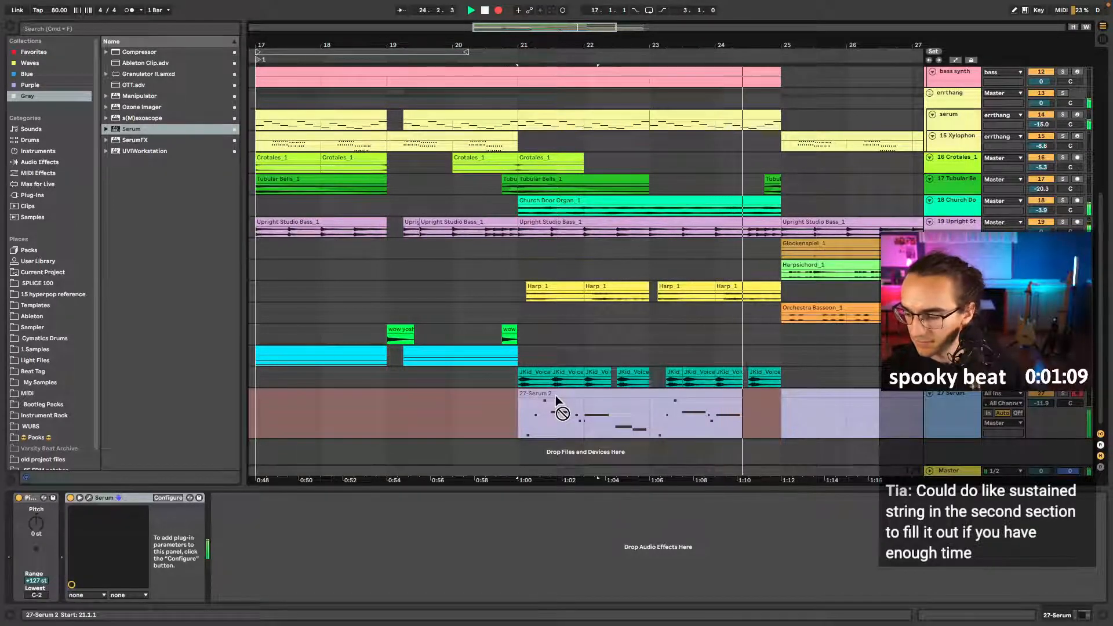
pyautogui.press('space')
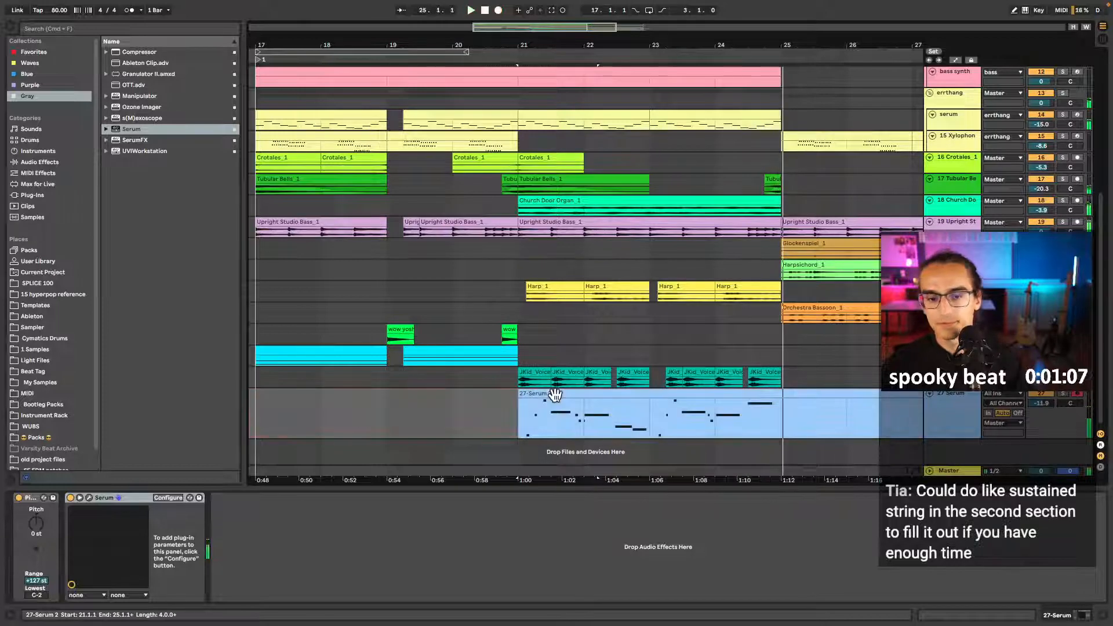
# - Open the recorded oboe clip, move the long note at beat 1.3 down to E4, and check it by playback
pyautogui.doubleClick(555, 396)
pyautogui.moveTo(234, 420); pyautogui.dragTo(250, 418)
pyautogui.press('space')
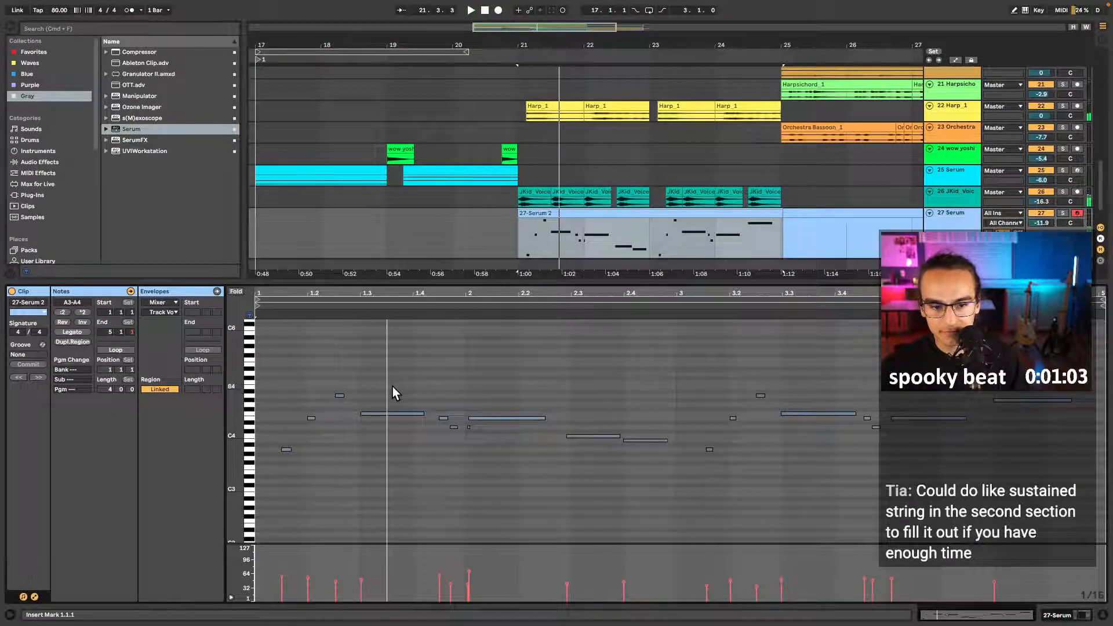
pyautogui.press('space')
pyautogui.click(391, 413)
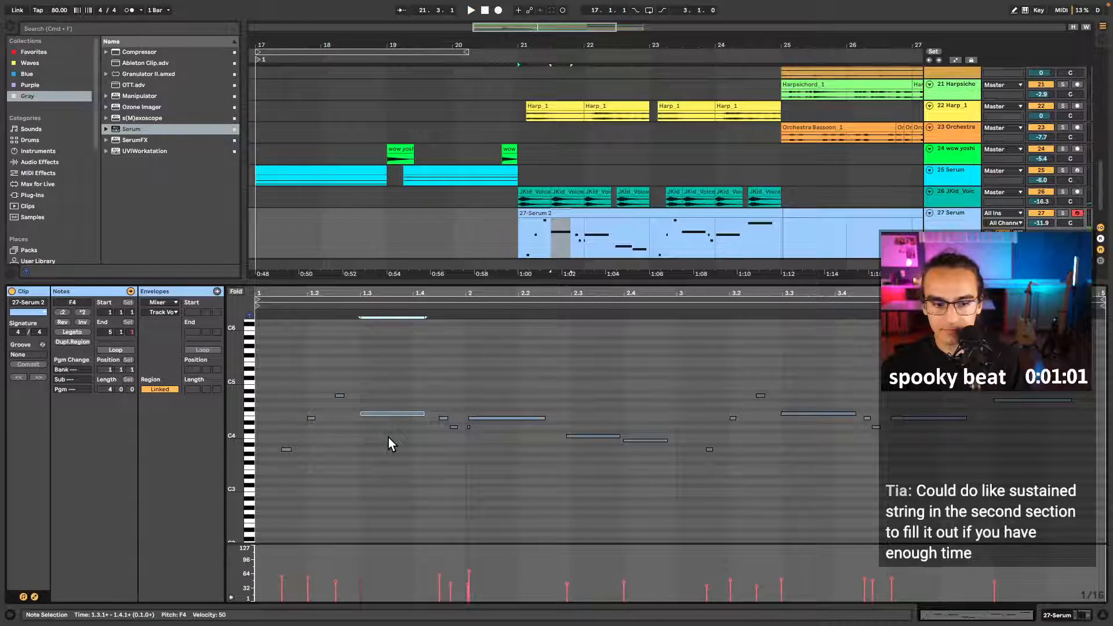
pyautogui.press('space')
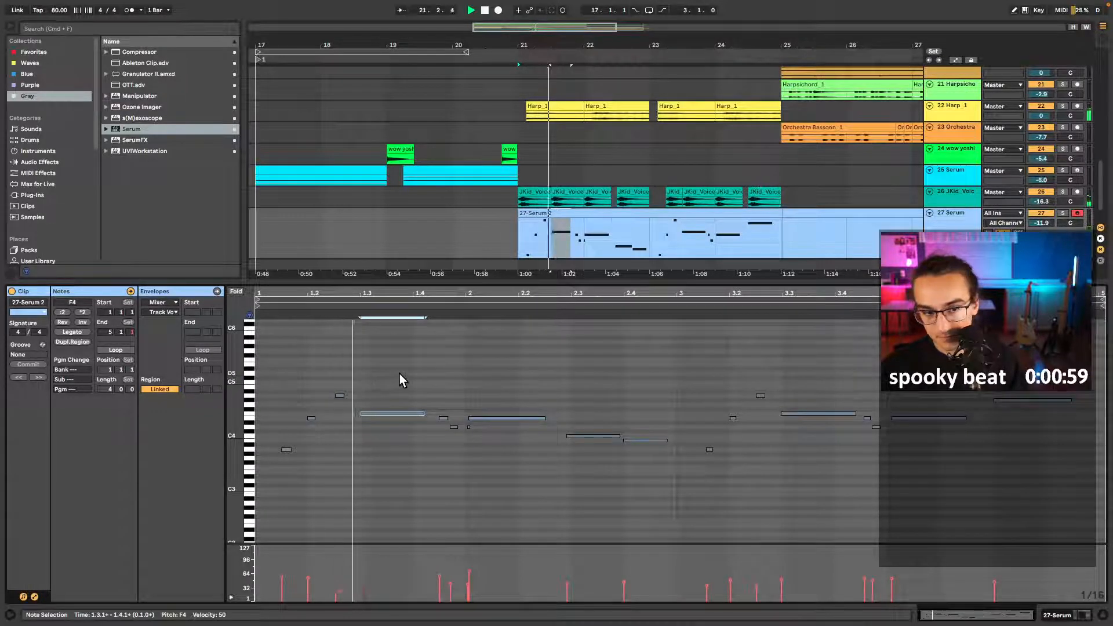
pyautogui.press('space')
pyautogui.moveTo(394, 413); pyautogui.dragTo(394, 419)
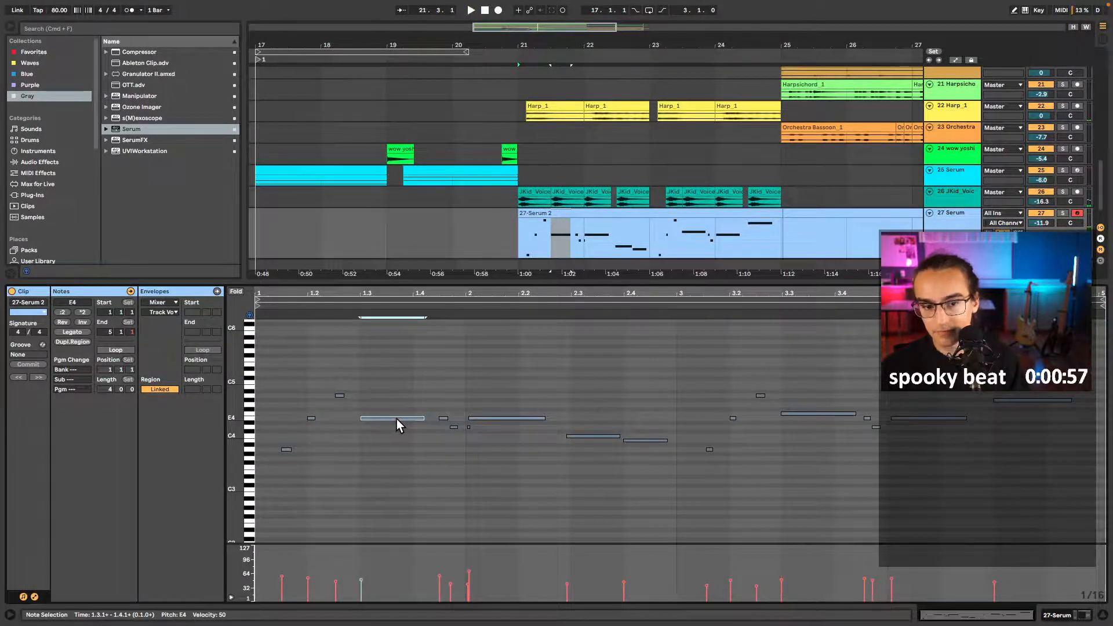
pyautogui.press('space')
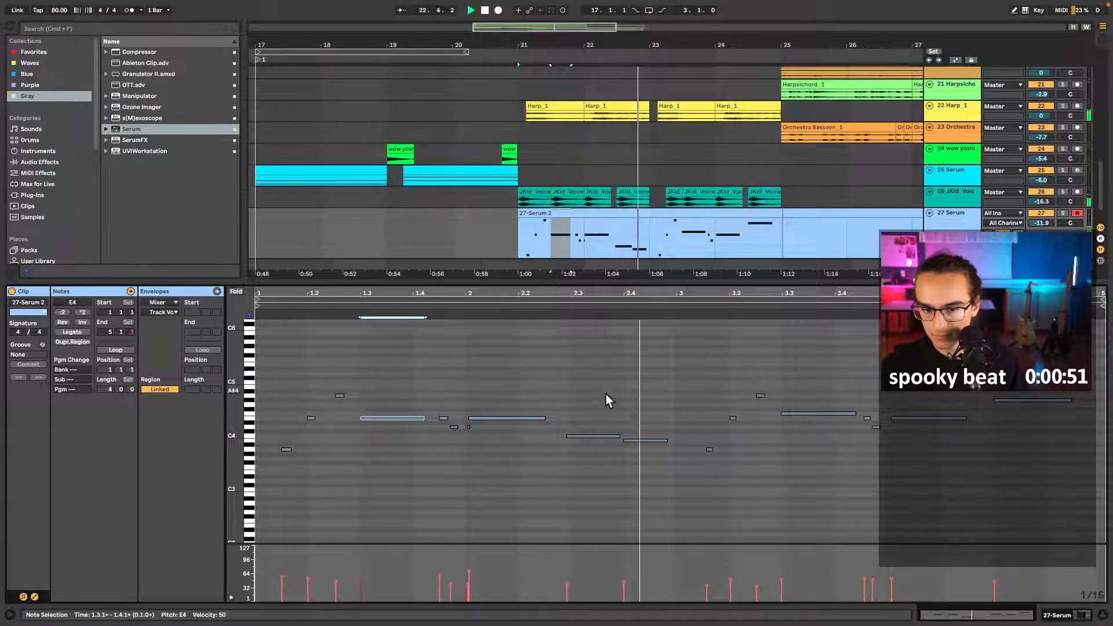
# - Quantize the starts and ends of the C4 and B3 notes around beat 2.3 to the current grid at 100%
pyautogui.moveTo(594, 393); pyautogui.dragTo(636, 509)
pyautogui.press('space')
pyautogui.press('super+shift+u')
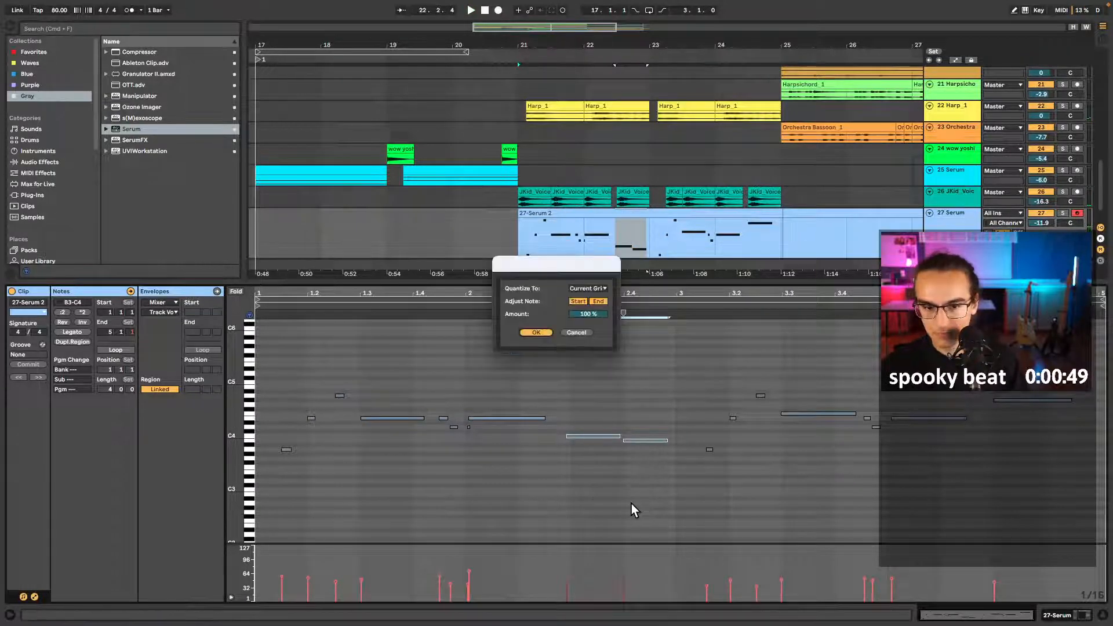
pyautogui.press('Return')
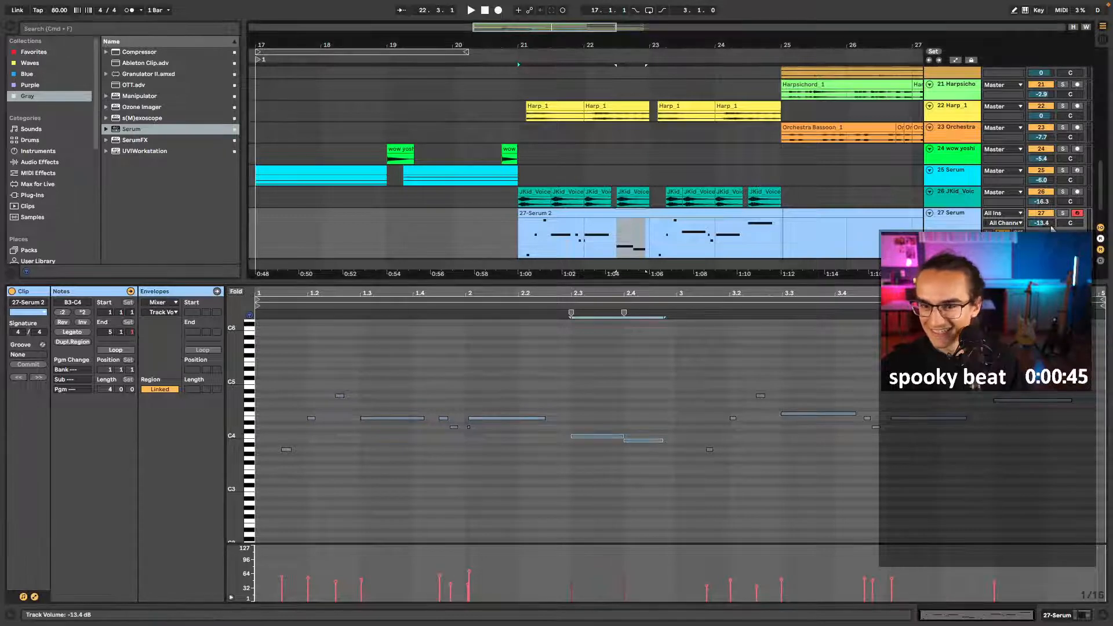
# - Set the oboe track volume to -22.5 dB during playback and move the long note near beat 3.3 down to E4
pyautogui.press('space')
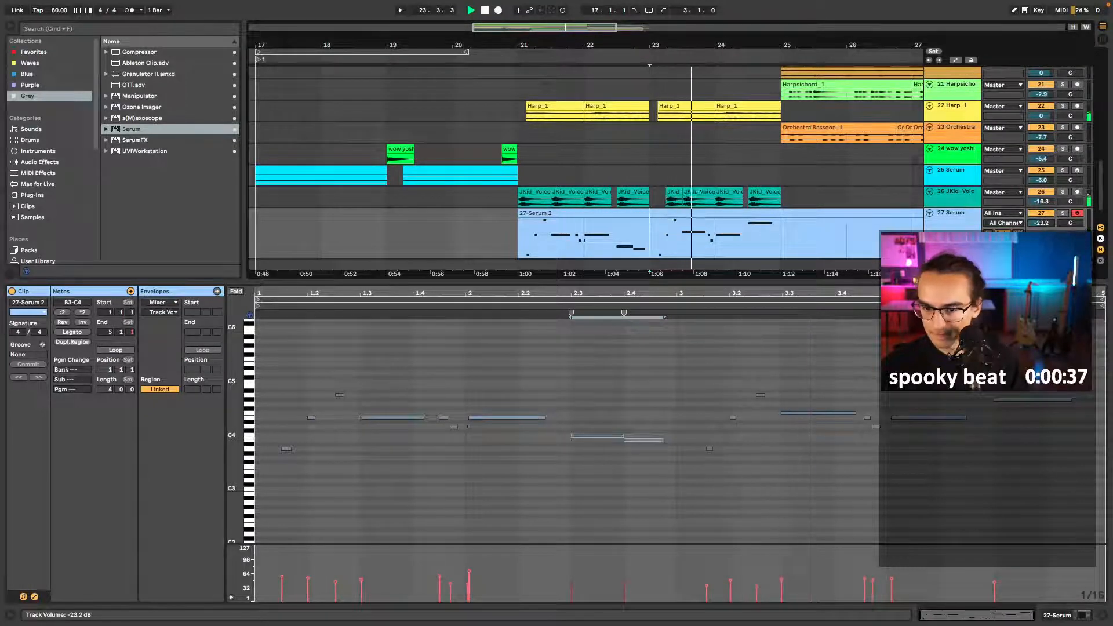
pyautogui.click(811, 434)
pyautogui.moveTo(812, 433); pyautogui.dragTo(808, 454)
pyautogui.press('Down')
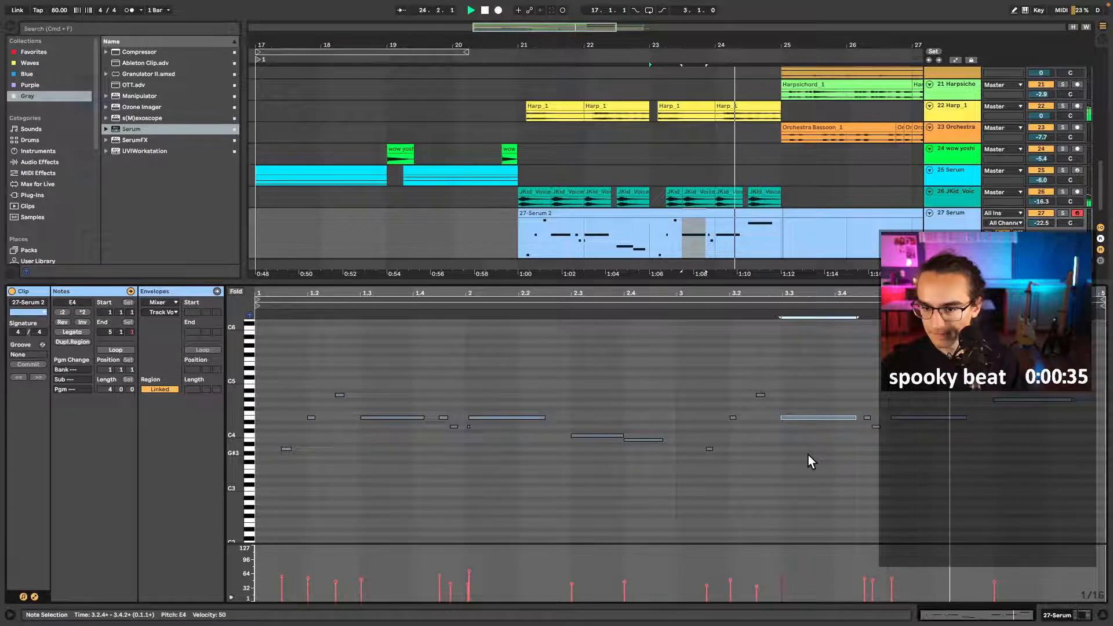
# - Lengthen the last E4 note up to the final G#4, extend the G#4, close the note editor, and stop playback at bar 25
pyautogui.moveTo(965, 416); pyautogui.dragTo(993, 417)
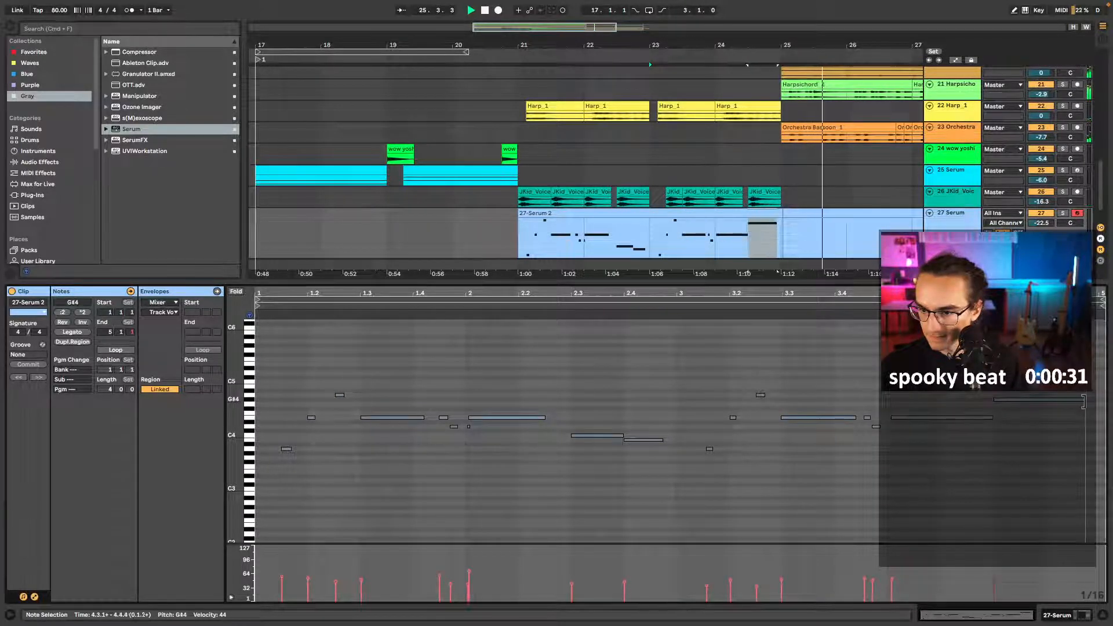
pyautogui.press('super+alt+l')
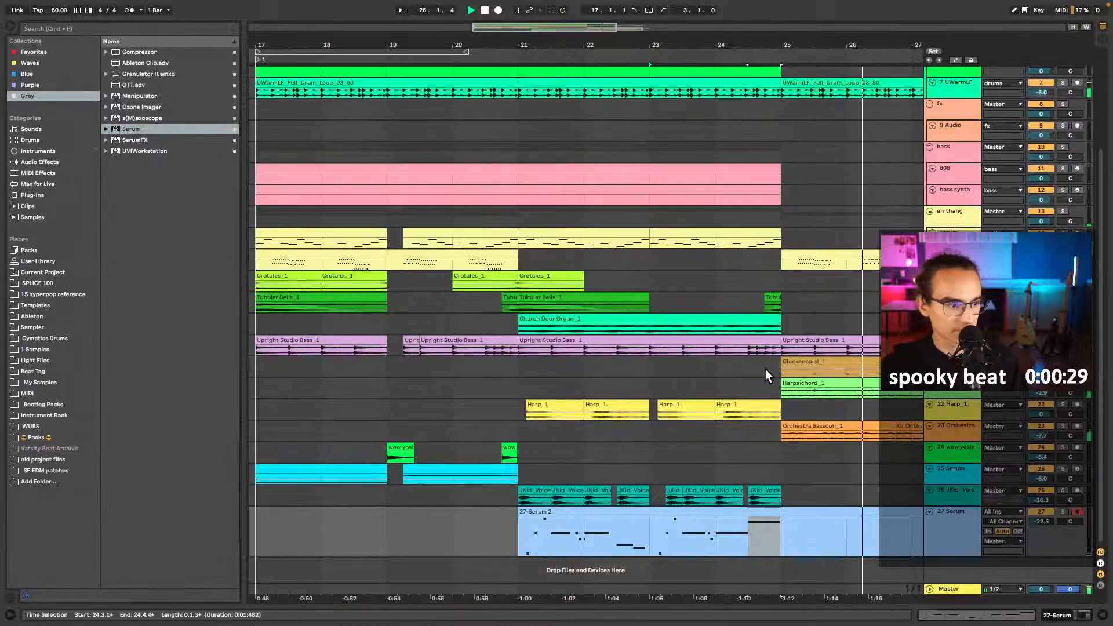
pyautogui.click(792, 537)
pyautogui.press('space')
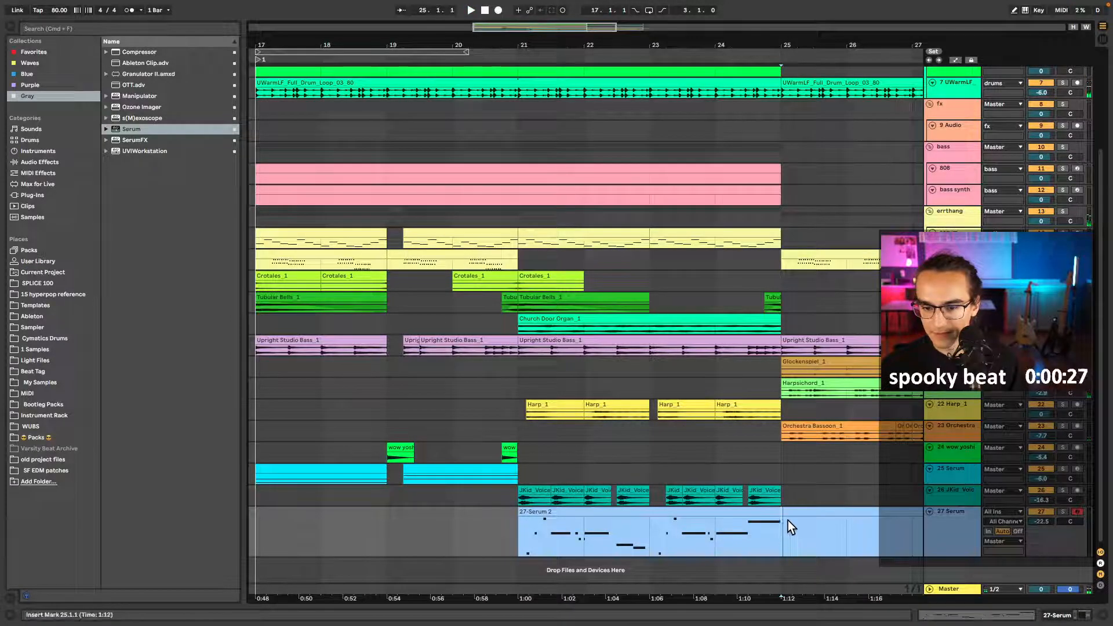
# - Play the transition from bar 25, then add a new MIDI track below the oboe with Kontakt 5 as its instrument
pyautogui.click(791, 517)
pyautogui.press('space')
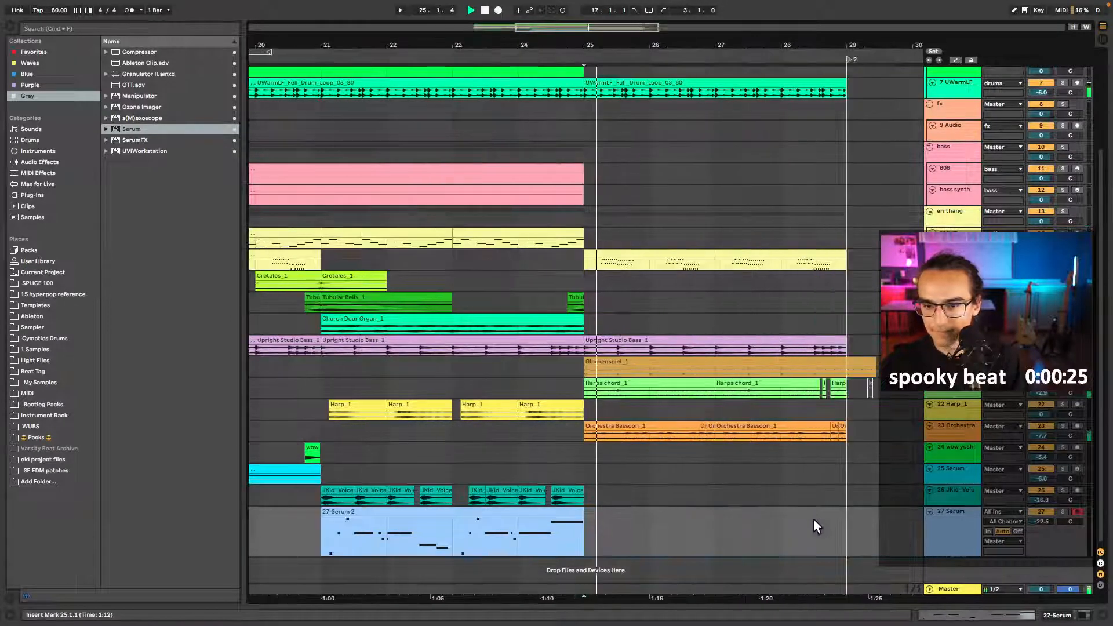
pyautogui.press('super+shift+t')
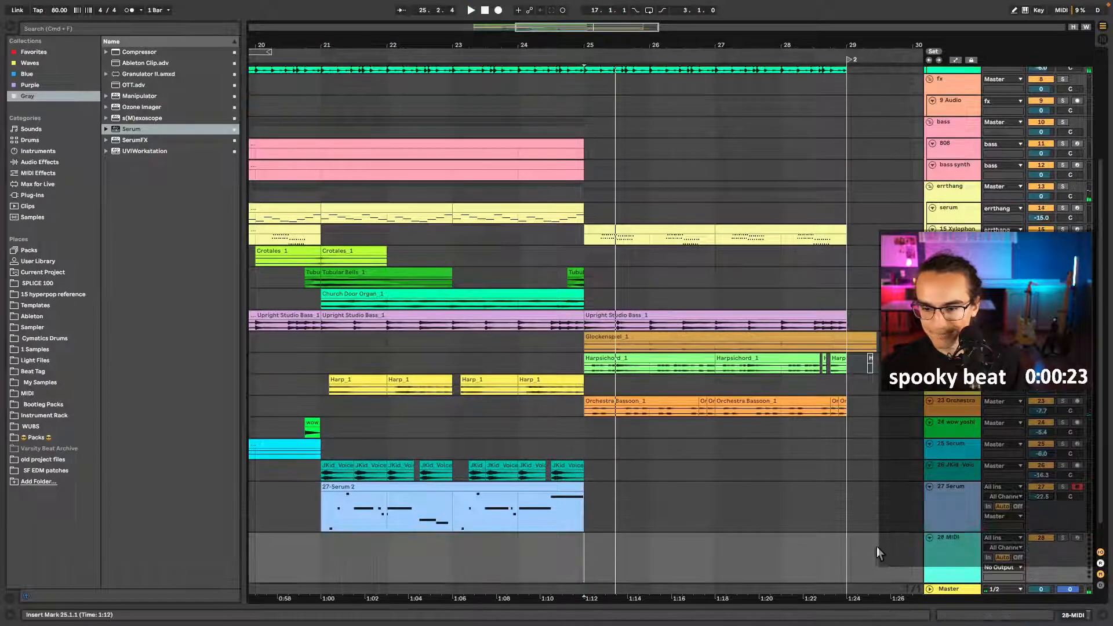
pyautogui.rightClick(891, 544)
pyautogui.moveTo(954, 557)
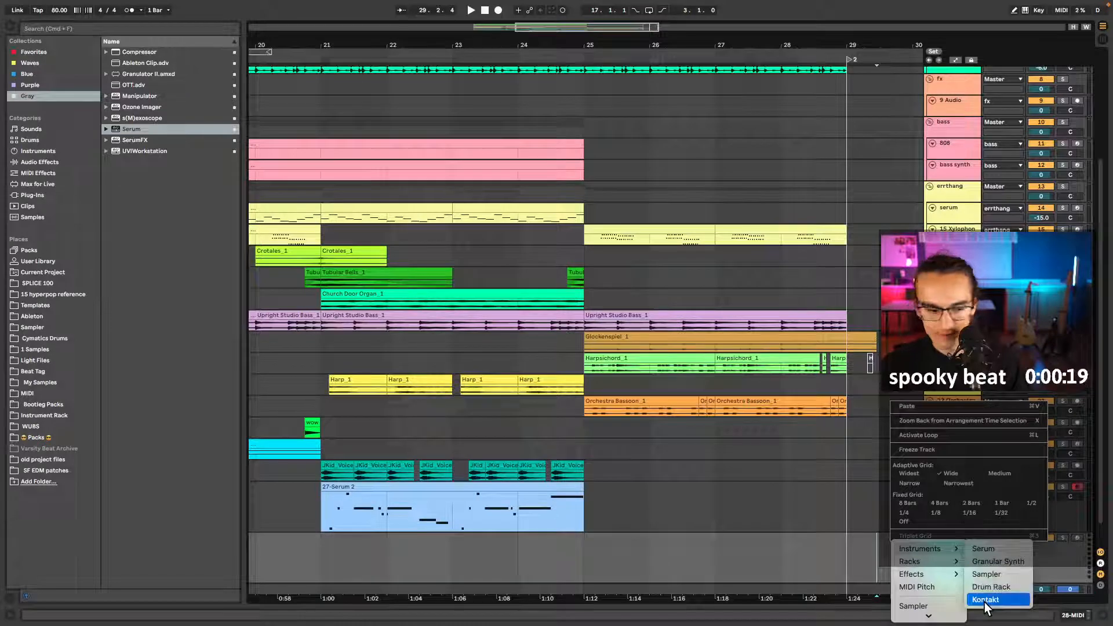
pyautogui.click(985, 600)
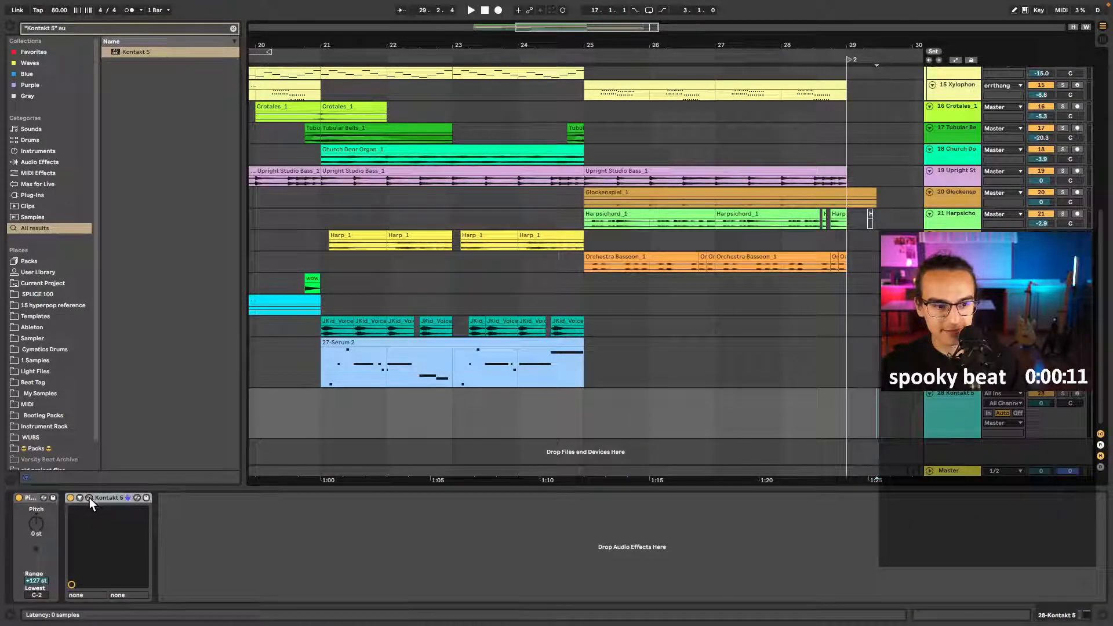
# - Open the Kontakt instrument, load 01 Sustain.nki from the Session Strings library, and close its window
pyautogui.click(89, 498)
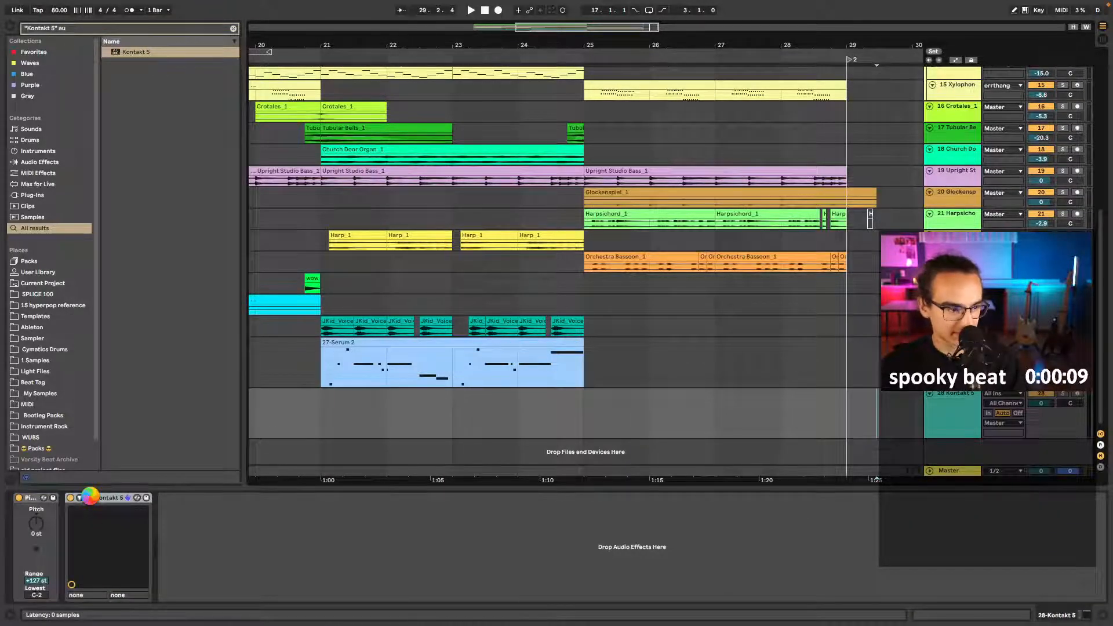
pyautogui.click(92, 499)
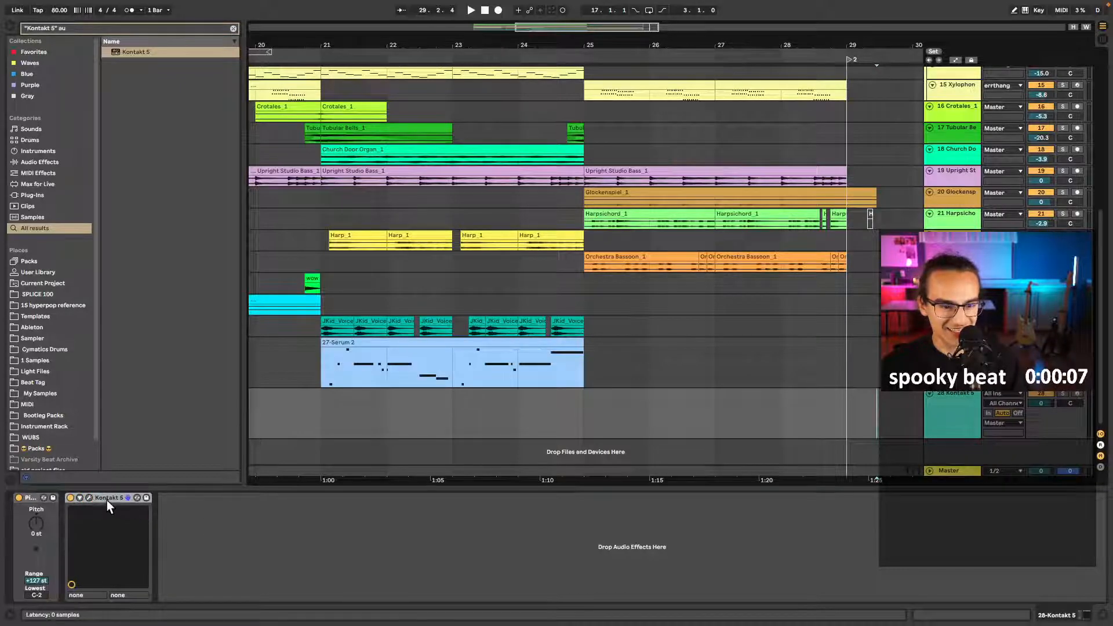
pyautogui.click(89, 497)
pyautogui.click(351, 347)
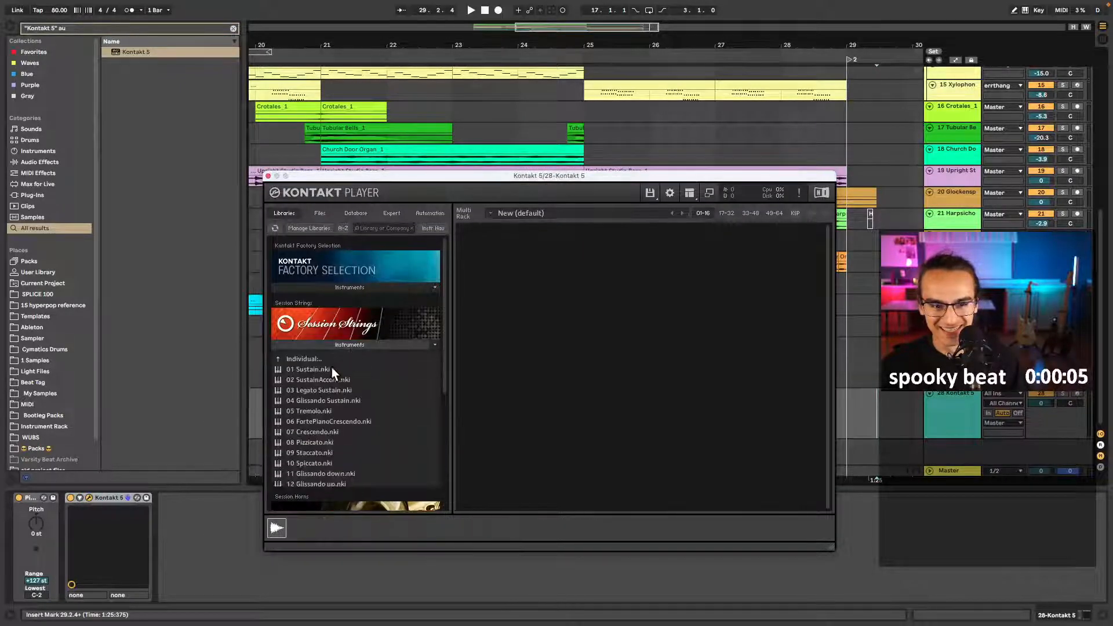
pyautogui.doubleClick(332, 368)
pyautogui.doubleClick(316, 365)
pyautogui.click(268, 176)
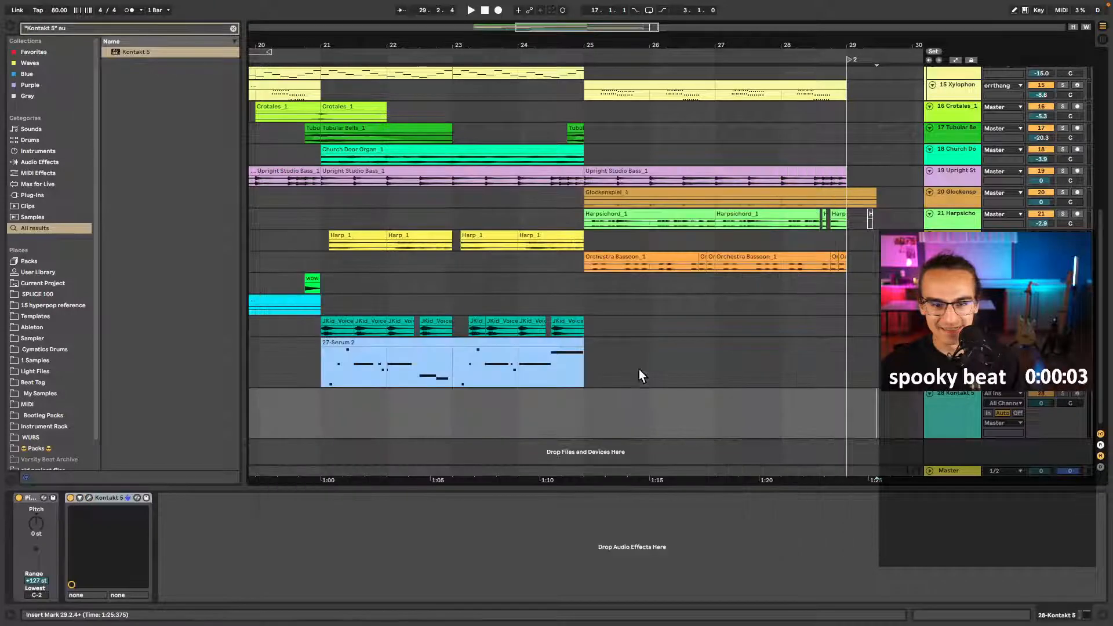
# - Create a MIDI clip over bars 25 to 29 on the Kontakt track with A3 starting clip bars 1 and 2 and G#3 starting bars 3 and 4
pyautogui.moveTo(597, 408); pyautogui.dragTo(840, 413)
pyautogui.press('super+shift+m')
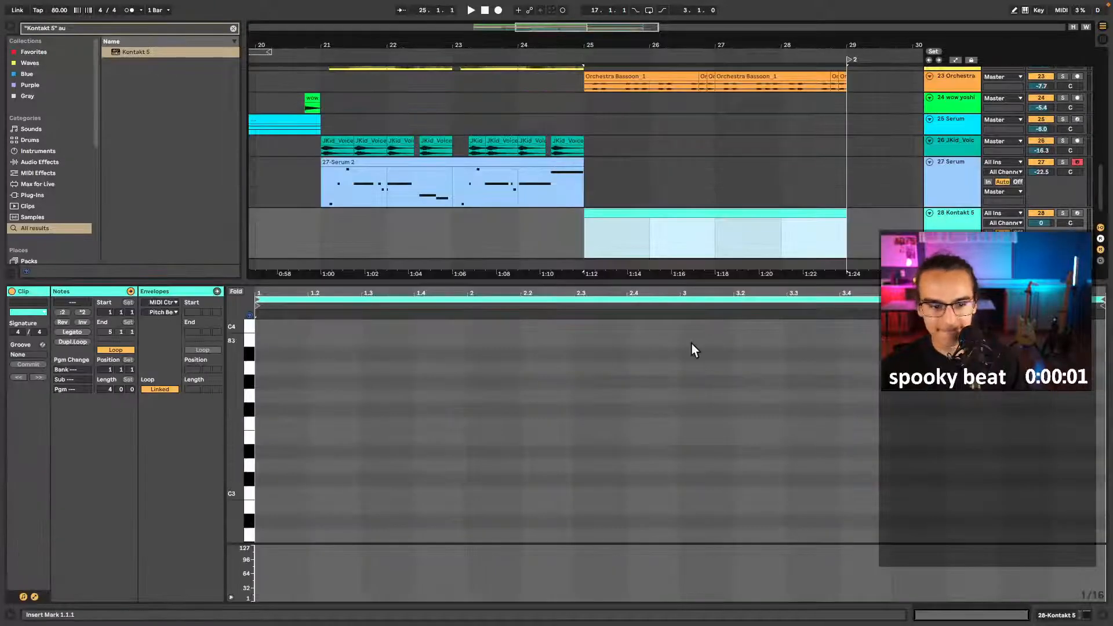
pyautogui.click(260, 366)
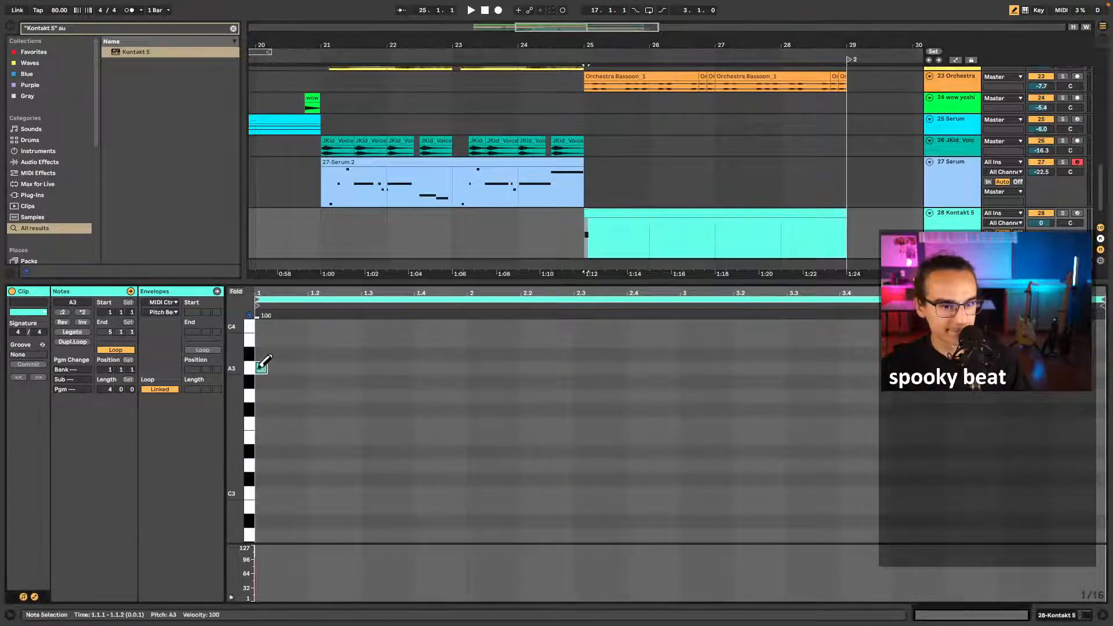
pyautogui.click(473, 367)
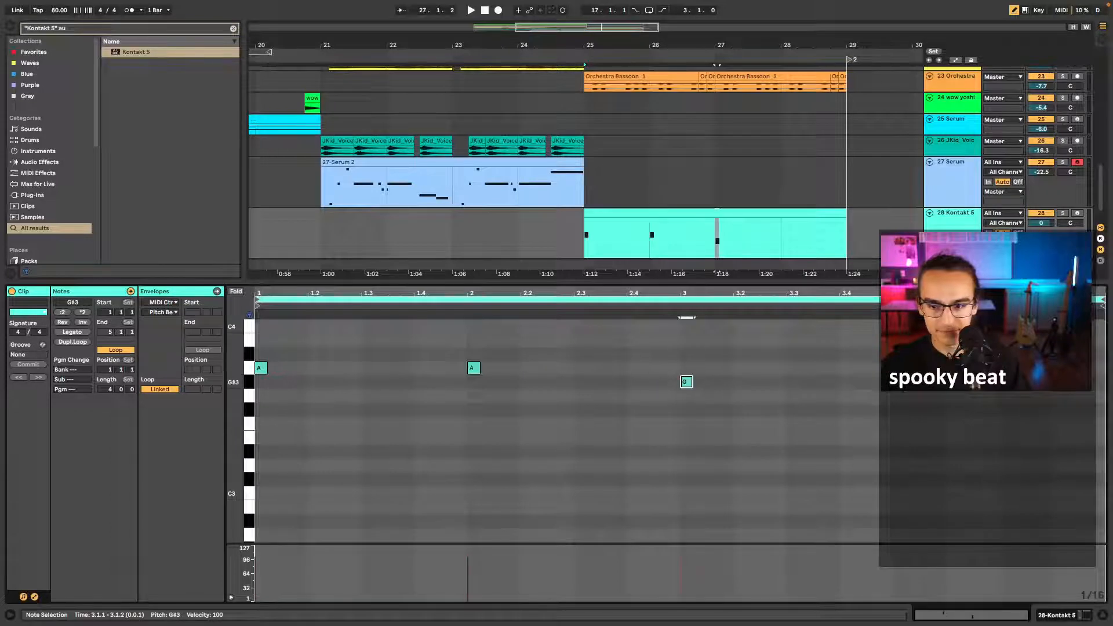
# - Make all the string notes legato so each fills its bar, and listen to the part from bars 25 and 27
pyautogui.press('super+a')
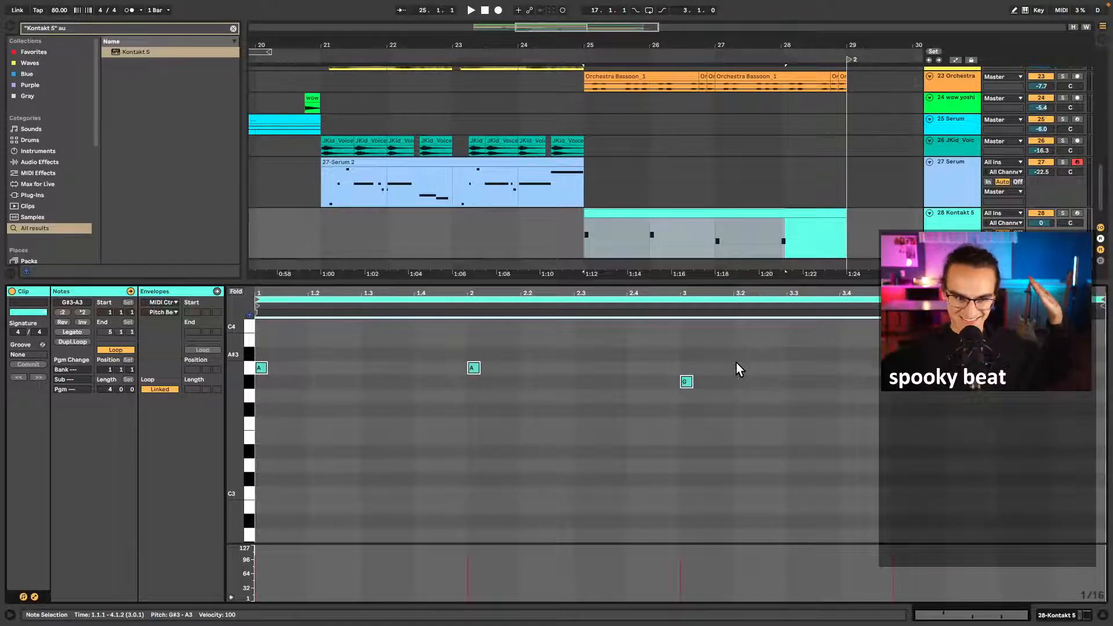
pyautogui.click(85, 331)
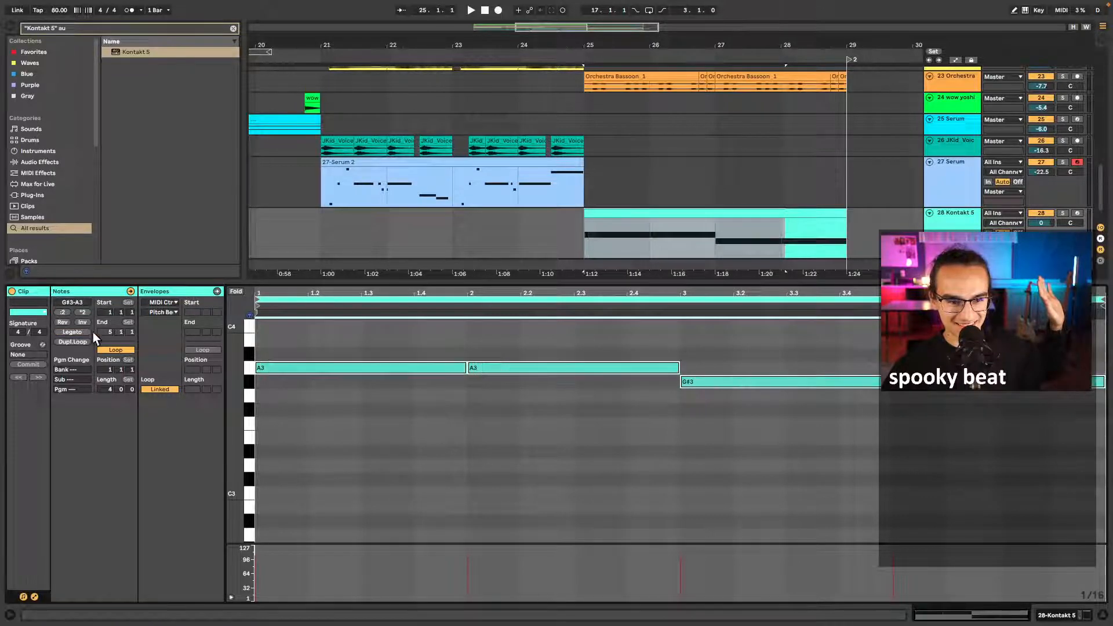
pyautogui.press('alt+super+l')
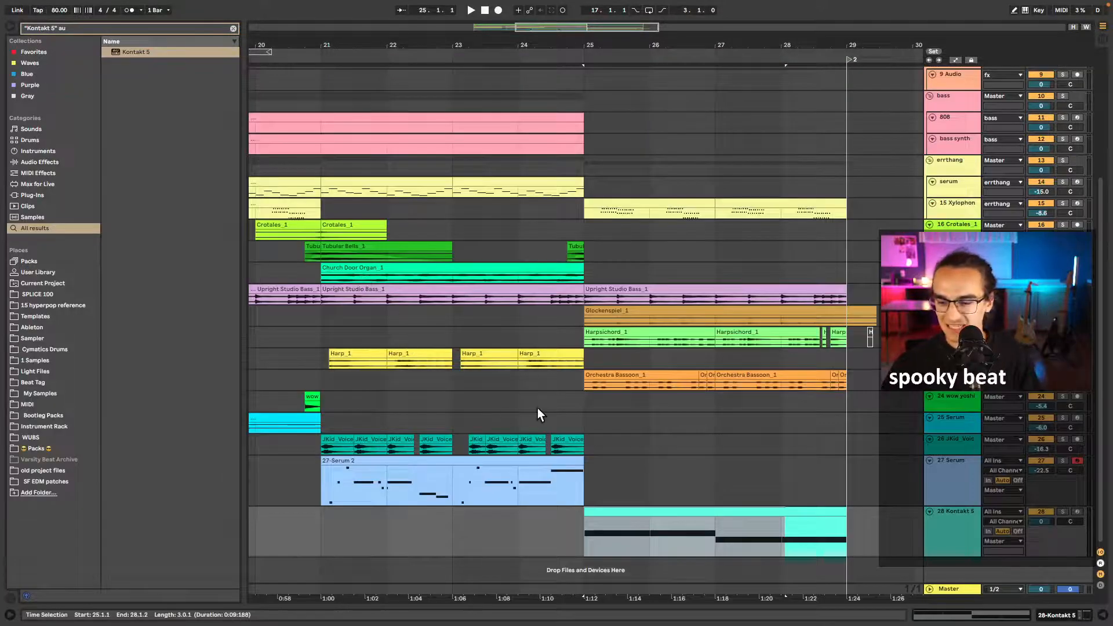
pyautogui.click(630, 508)
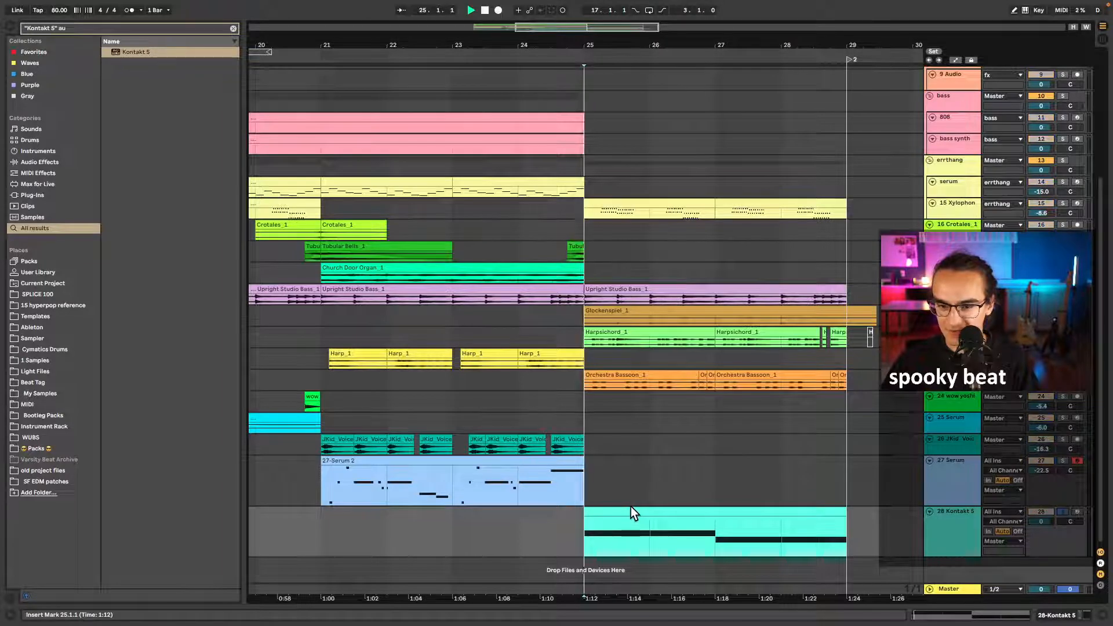
pyautogui.press('space')
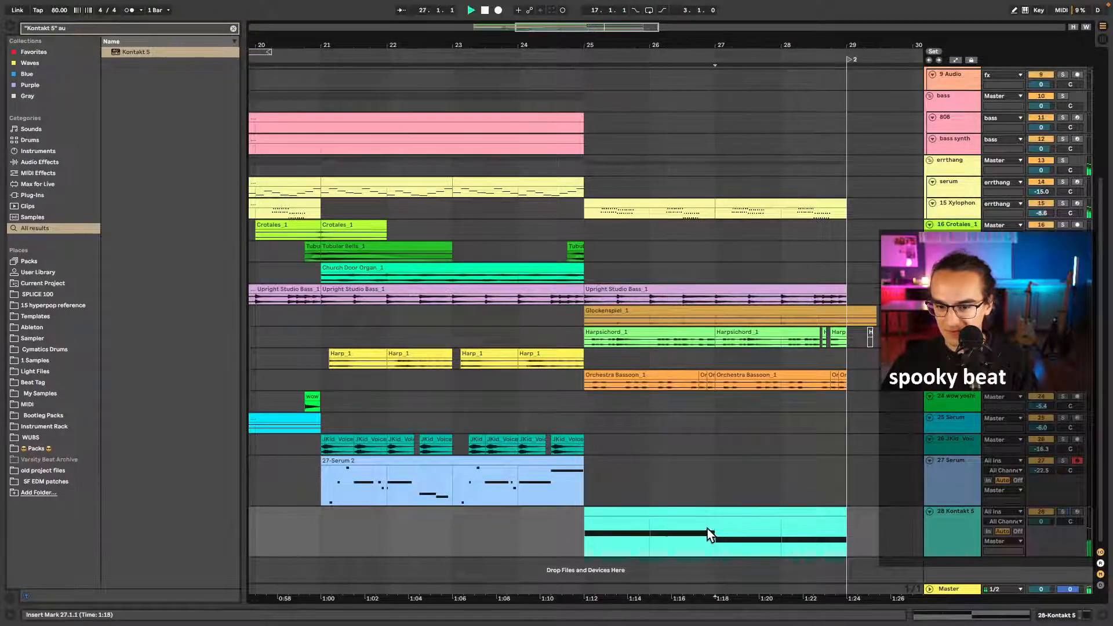
pyautogui.click(714, 530)
pyautogui.press('space')
# - Reopen the string clip, halve the notes' timing, make them alternate between A3 and G#3 every half bar, and check by playback
pyautogui.doubleClick(703, 512)
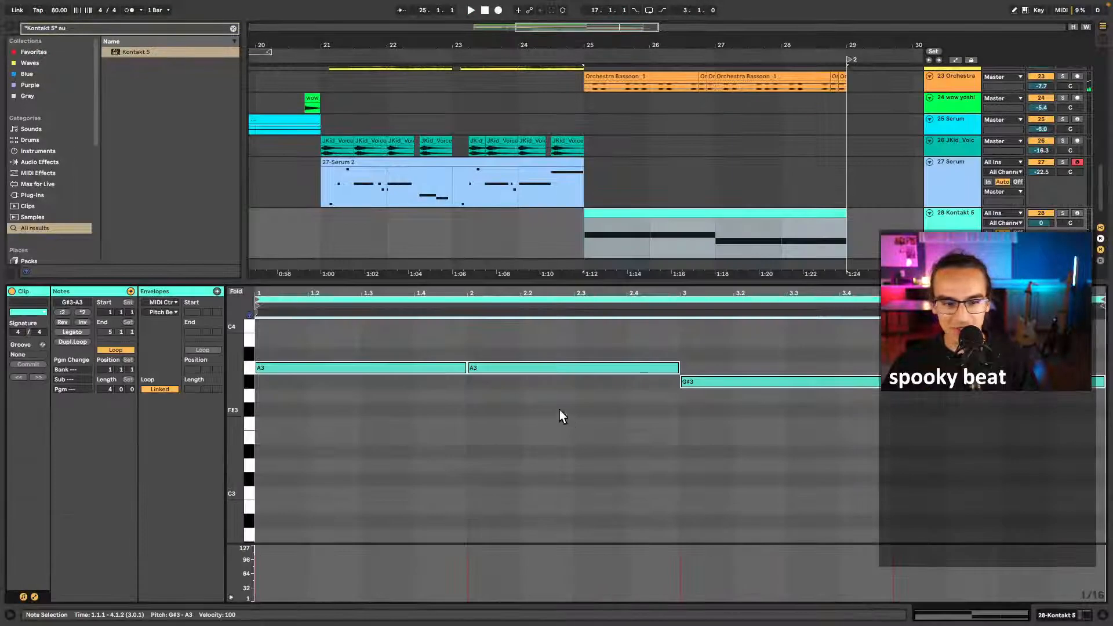
pyautogui.click(61, 313)
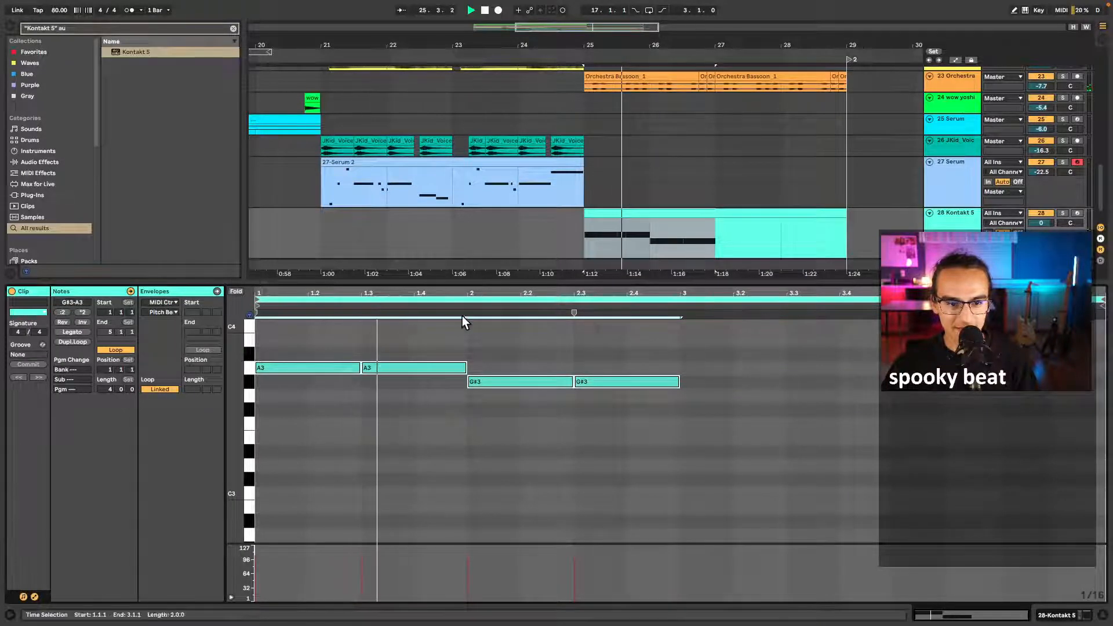
pyautogui.moveTo(410, 370); pyautogui.dragTo(411, 376)
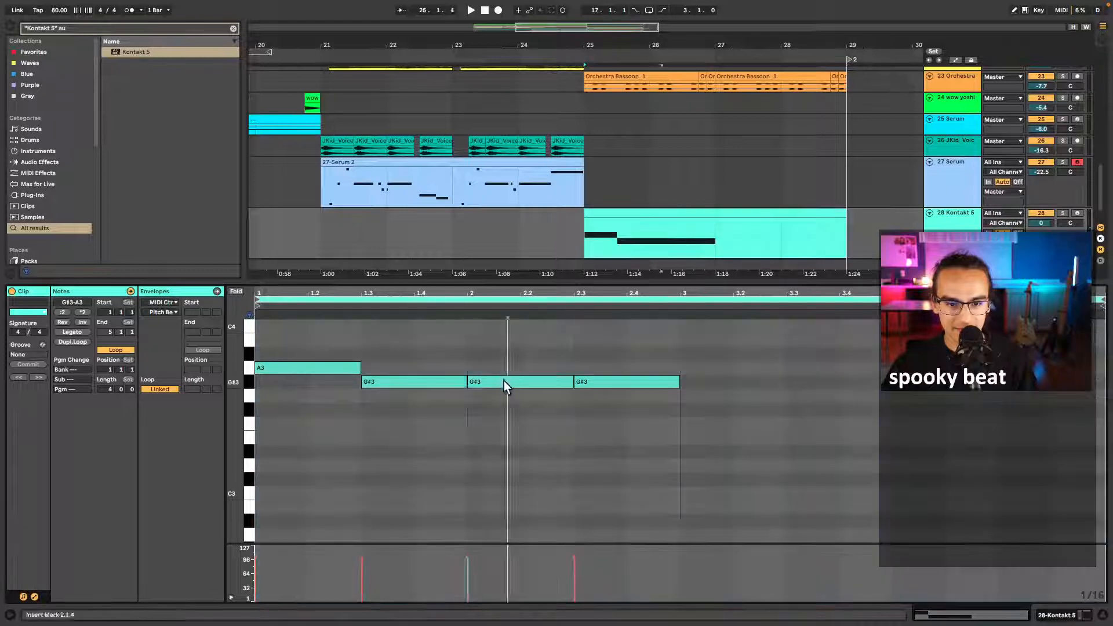
pyautogui.moveTo(504, 381); pyautogui.dragTo(497, 360)
pyautogui.click(460, 342)
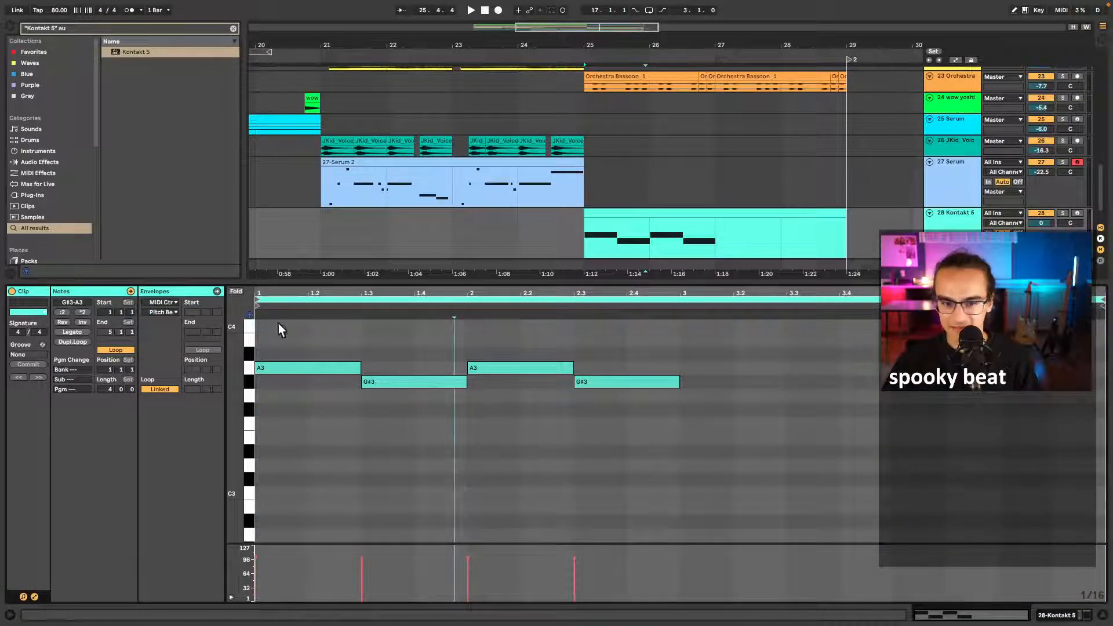
pyautogui.click(606, 314)
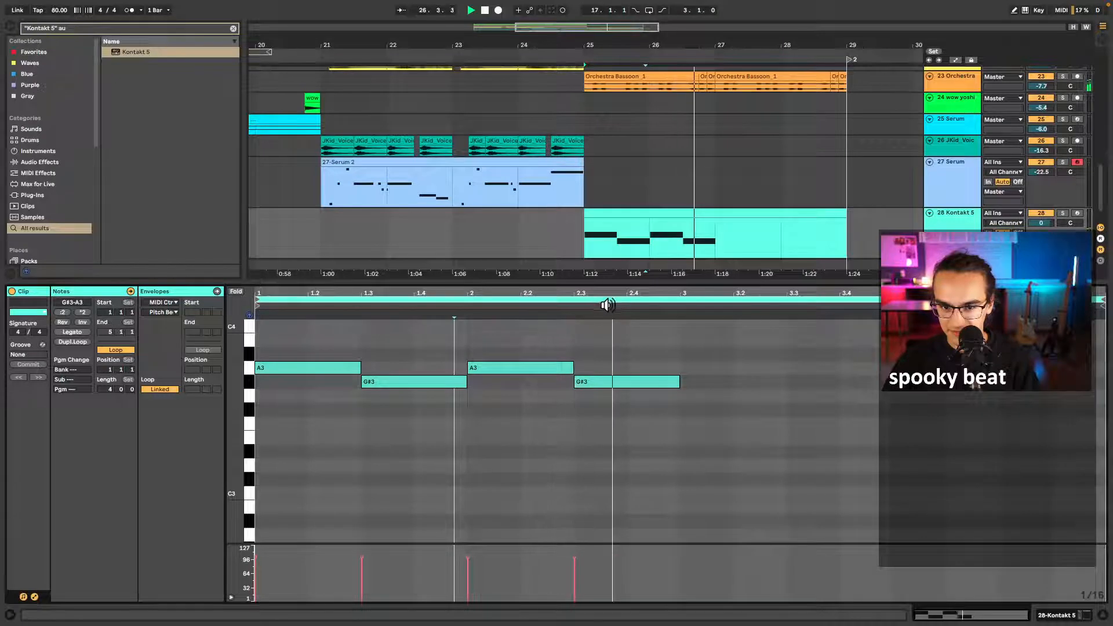
pyautogui.click(609, 313)
pyautogui.press('space')
# - Duplicate the two-bar string pattern into clip bars 3 and 4, end the G#3 at beat 2.4, and add a B3 there up to bar 3
pyautogui.click(623, 357)
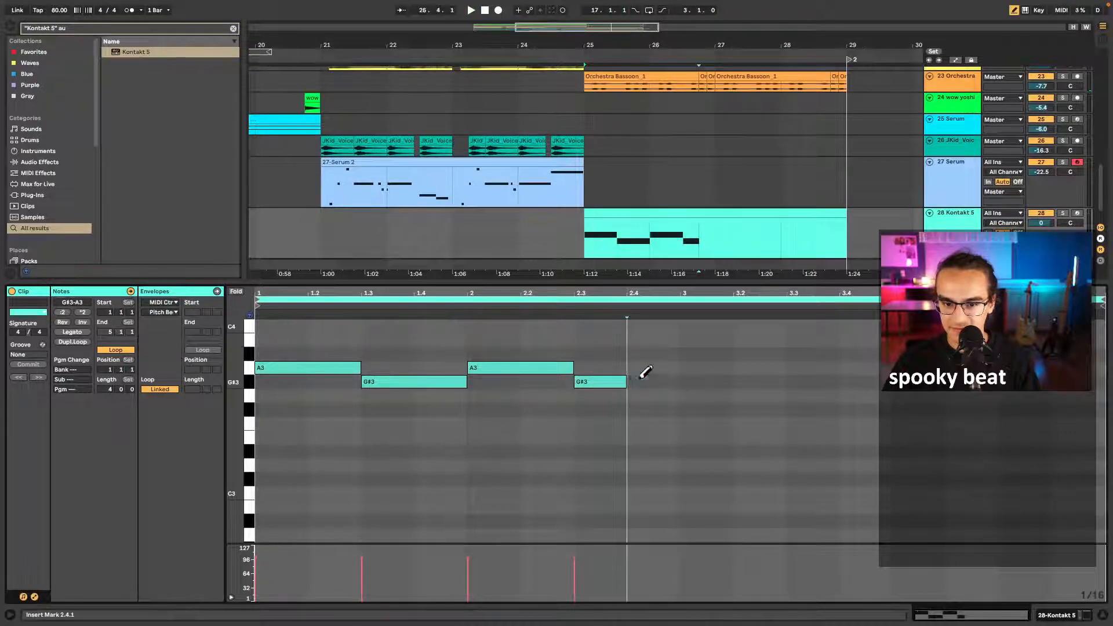
pyautogui.hotkey('ctrl', 'a')
pyautogui.hotkey('ctrl', 'd')
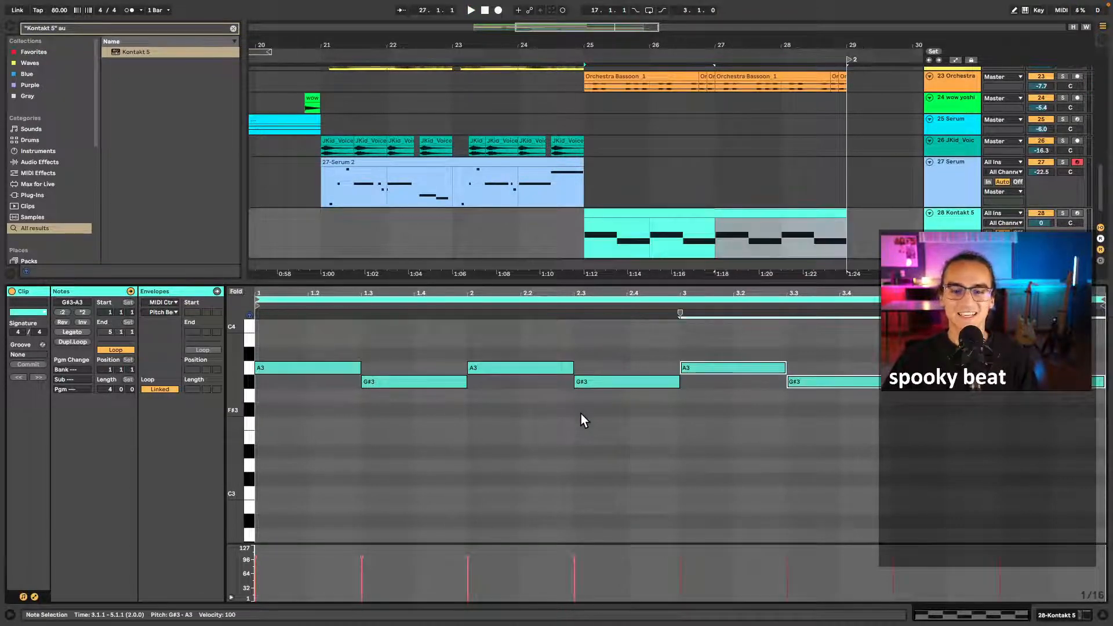
pyautogui.click(626, 371)
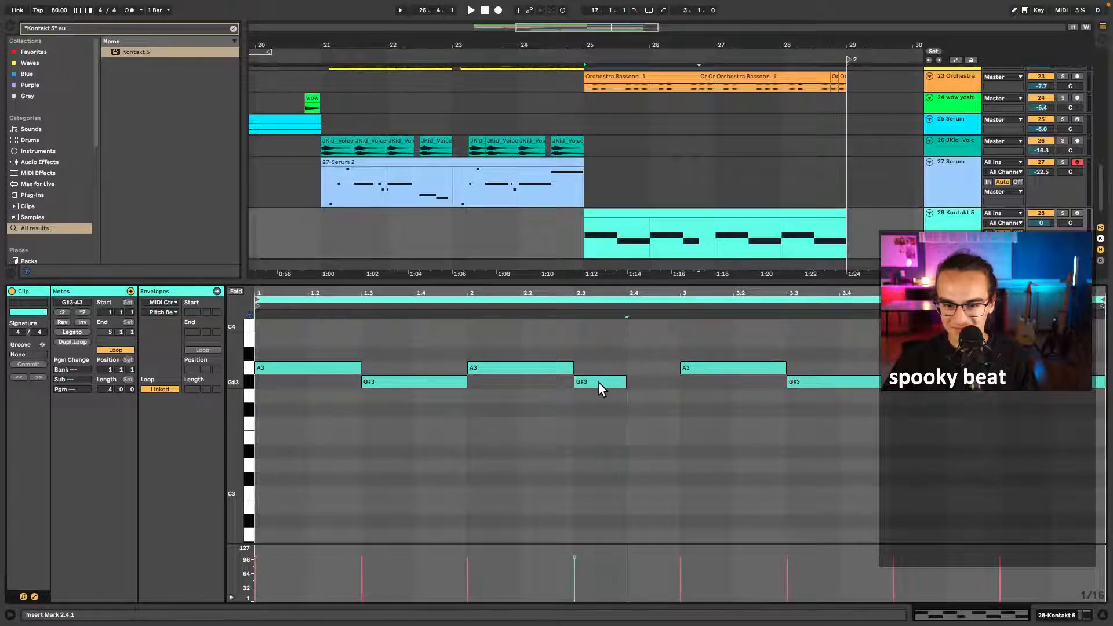
pyautogui.doubleClick(652, 344)
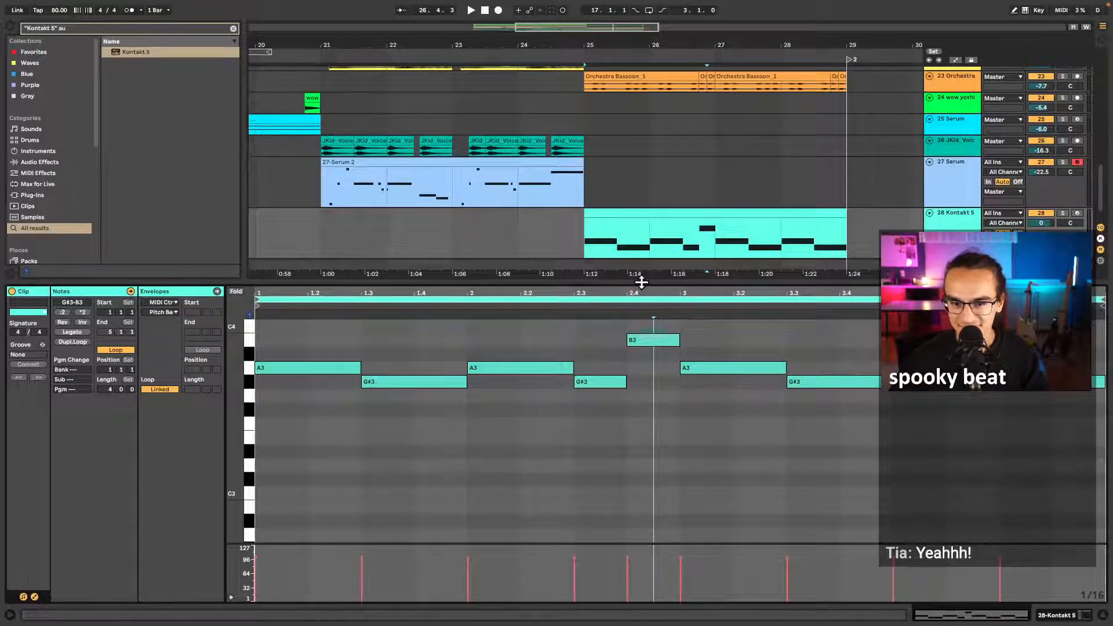
# - Close the note editor and browser, play the whole beat from bar 17, and set the Kontakt track volume to -5.0 dB
pyautogui.press('super+alt+l')
pyautogui.press('super+alt+b')
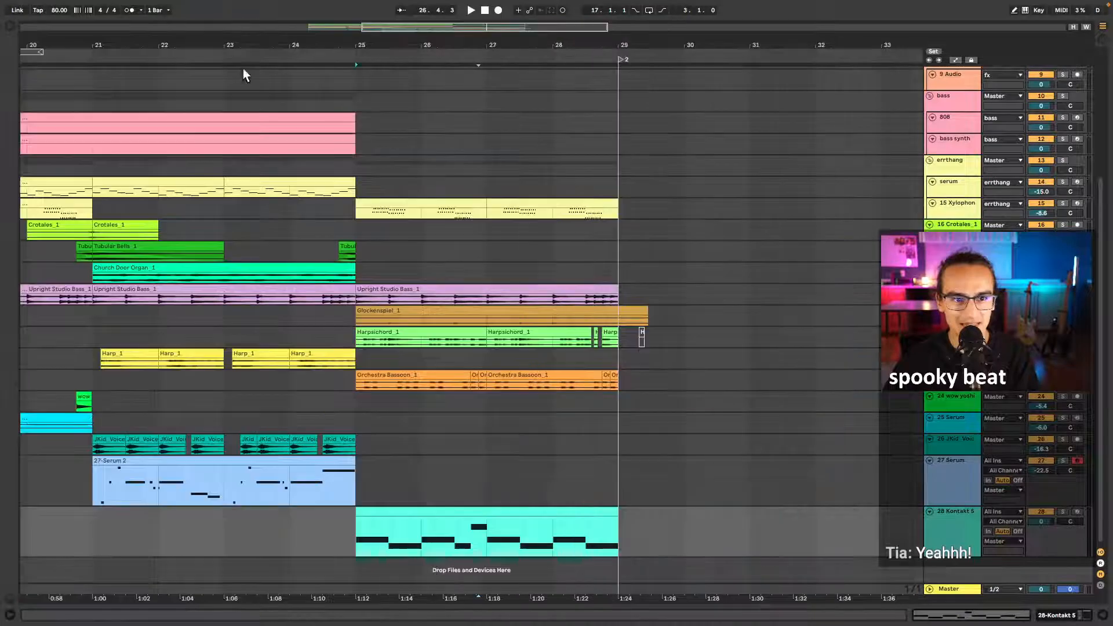
pyautogui.hscroll(-5, 453, 417)
pyautogui.scroll(-2, 457, 426)
pyautogui.hscroll(1, 454, 425)
pyautogui.hscroll(1, 437, 439)
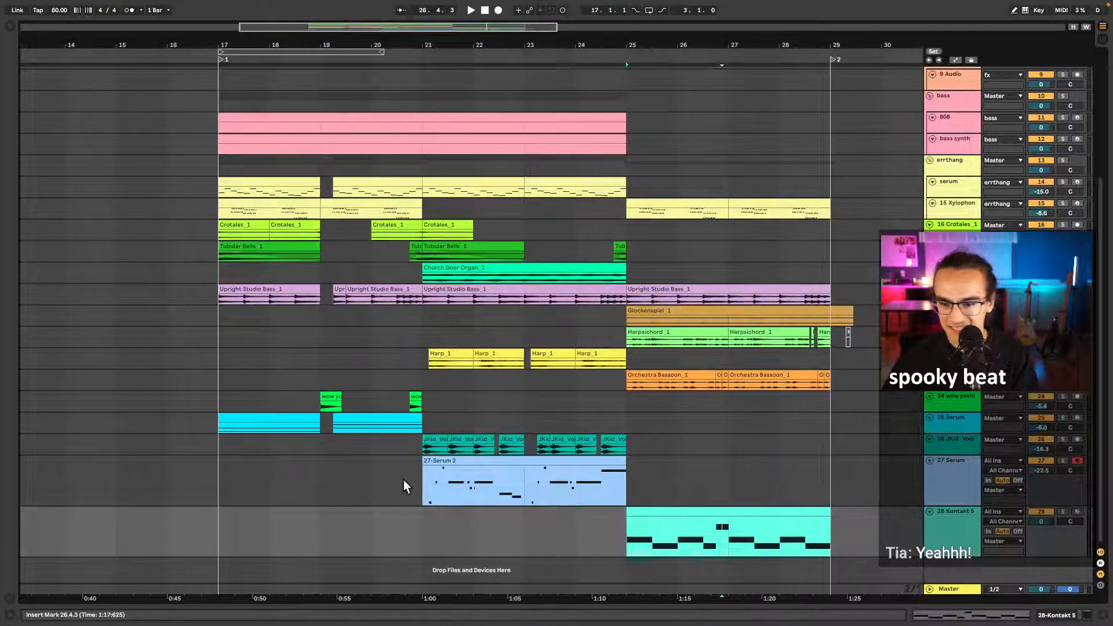
pyautogui.click(224, 520)
pyautogui.scroll(1, 232, 510)
pyautogui.hscroll(3, 233, 511)
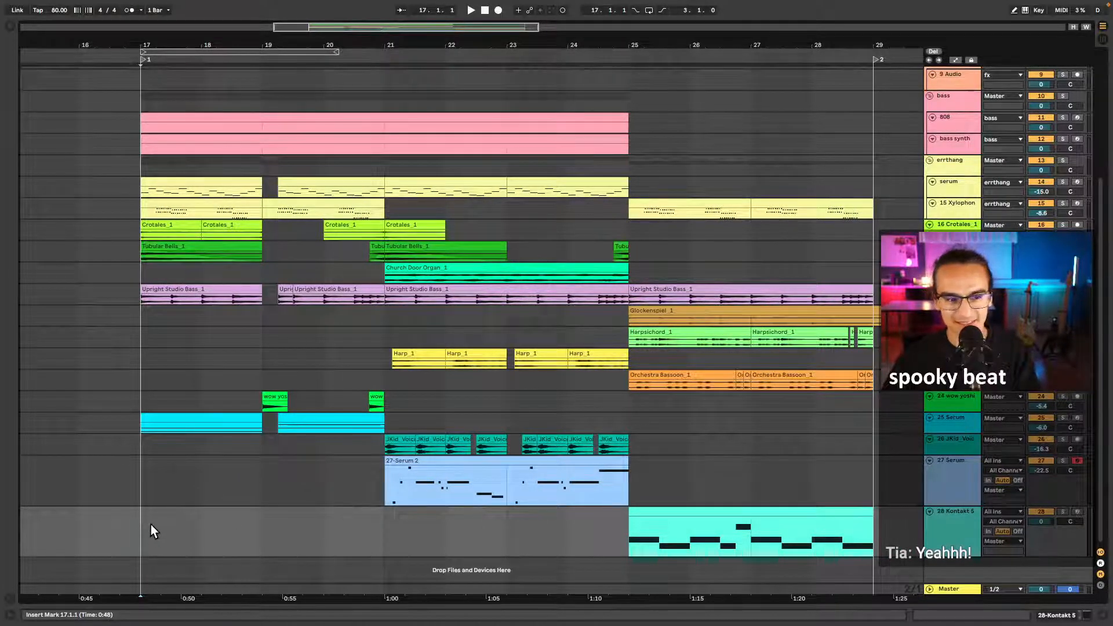
pyautogui.hscroll(1, 167, 522)
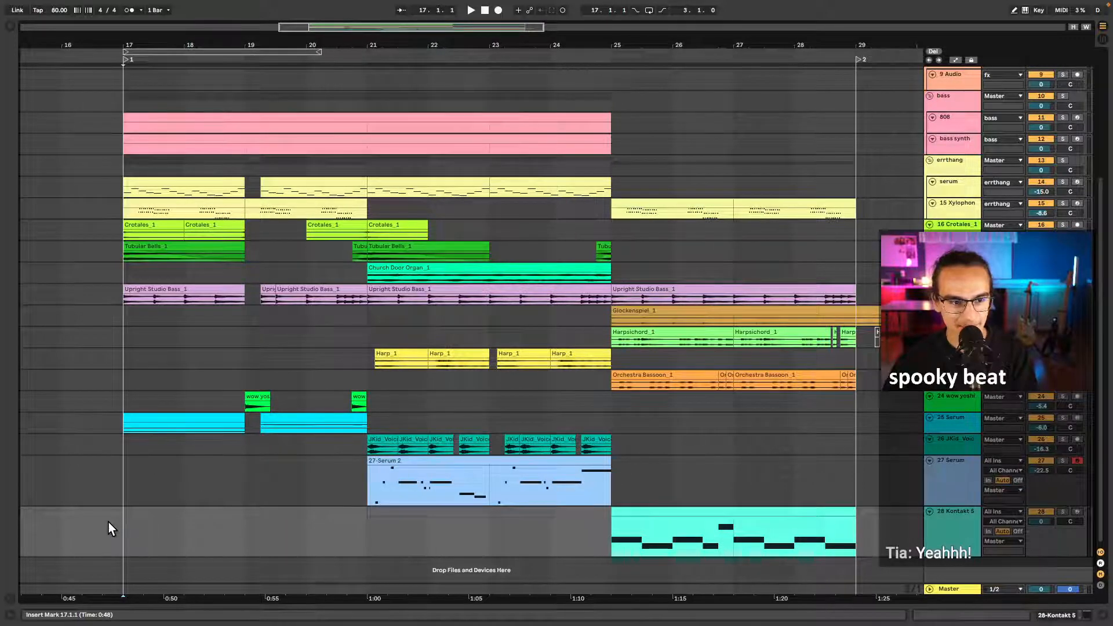
pyautogui.press('space')
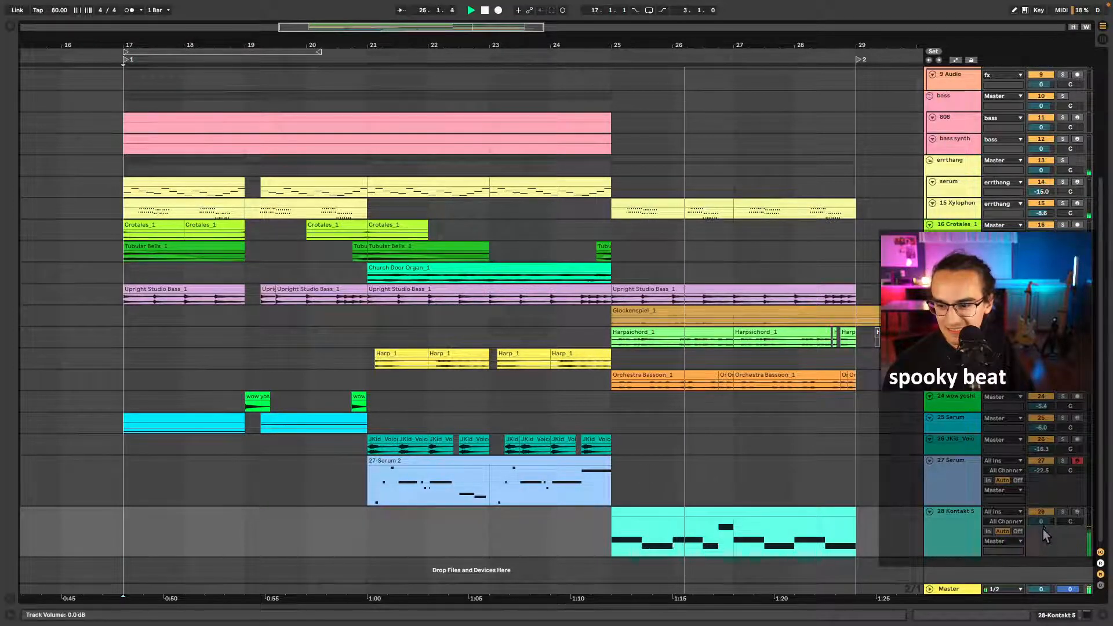
pyautogui.moveTo(1045, 525)
pyautogui.mouseDown()
pyautogui.moveTo(1045, 555)
pyautogui.moveTo(1044, 524)
pyautogui.mouseUp()
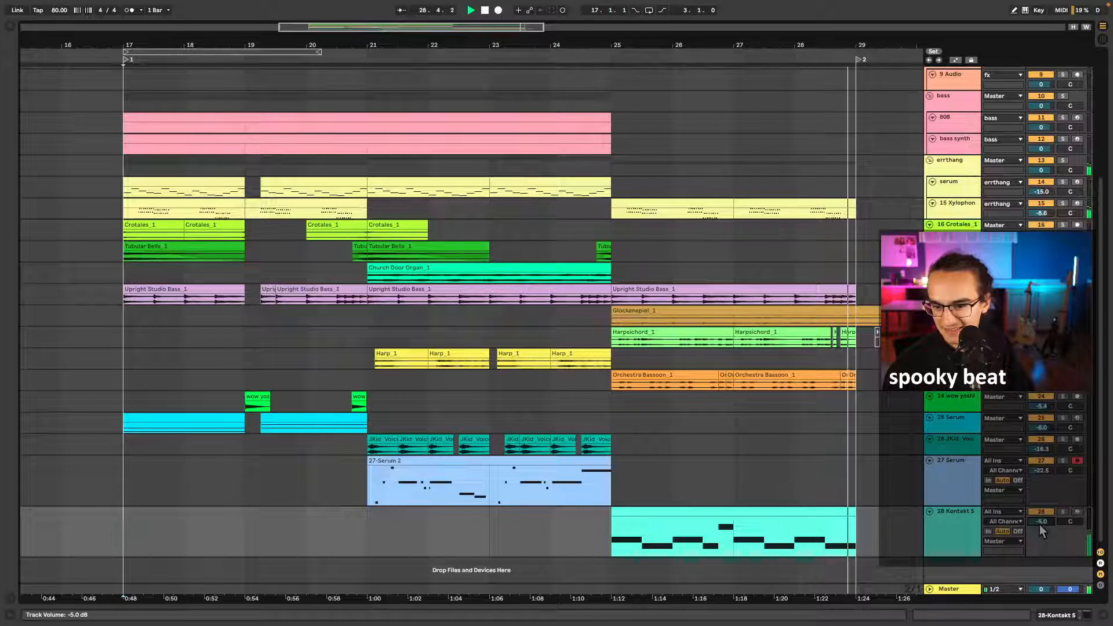
pyautogui.press('space')
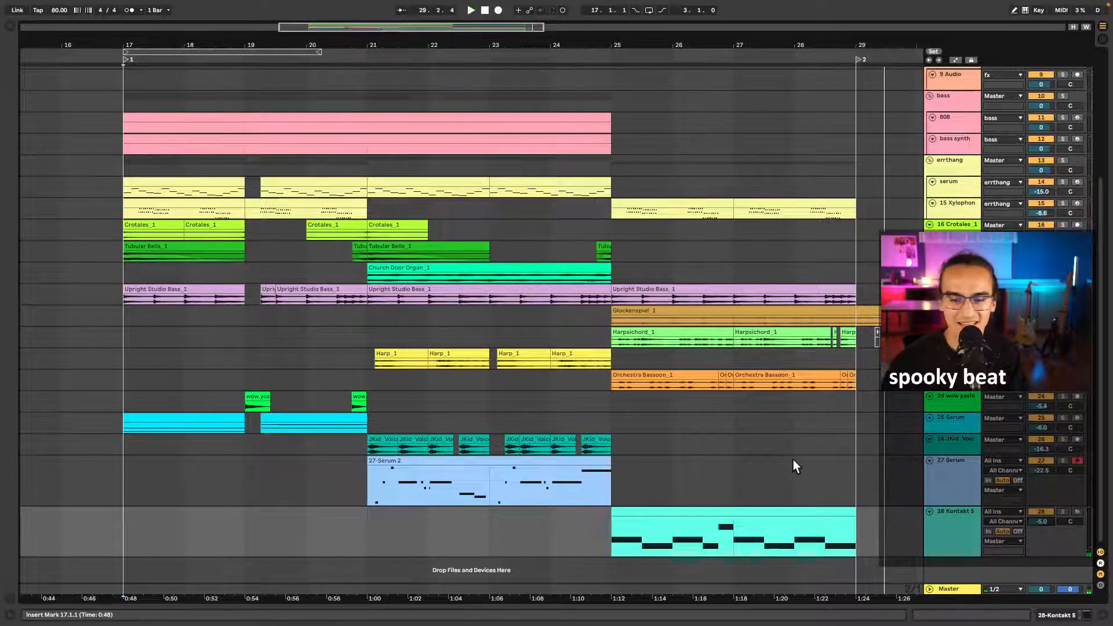
# - Duplicate the string clip's bars 25 to 27 over bars 27 to 29 and listen to the ending from 28.3
pyautogui.moveTo(733, 538)
pyautogui.mouseDown()
pyautogui.moveTo(611, 534)
pyautogui.moveTo(734, 533)
pyautogui.mouseUp()
pyautogui.press('super+d')
pyautogui.click(816, 537)
pyautogui.click(822, 534)
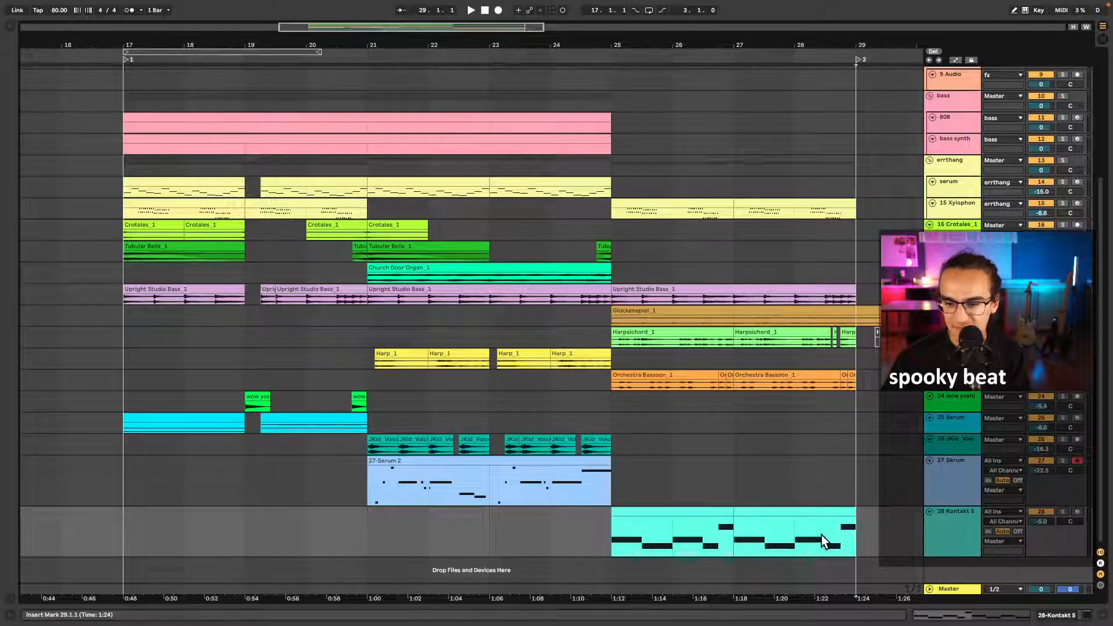
pyautogui.press('space')
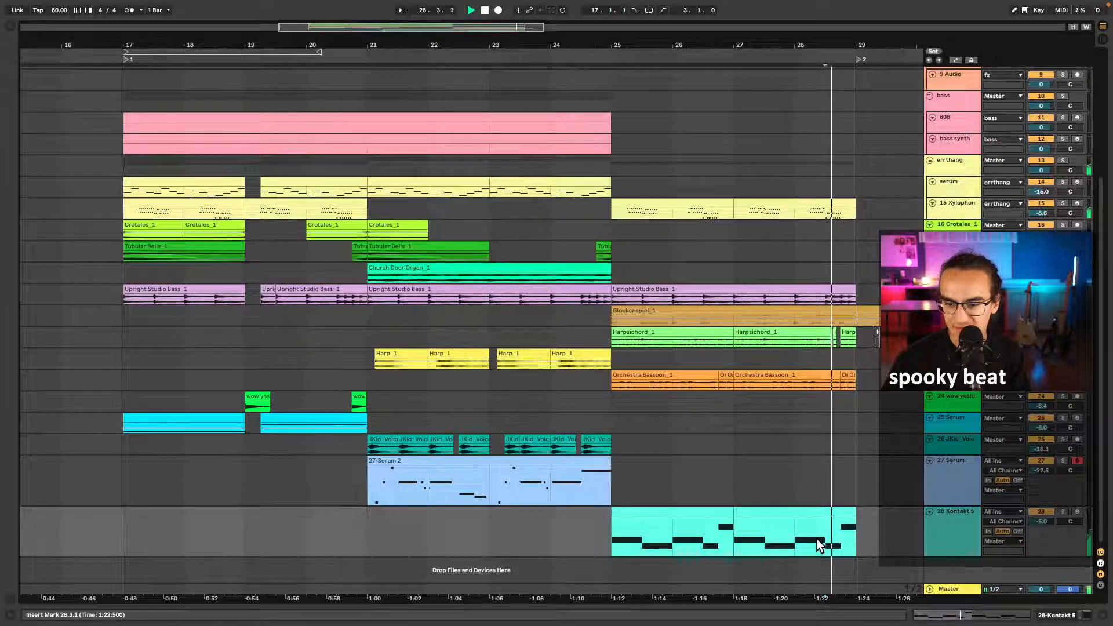
pyautogui.press('space')
# - Open the duplicated string clip and change the pitch of its final note at beat 2.4 to A#3
pyautogui.doubleClick(840, 512)
pyautogui.click(1050, 341)
pyautogui.press('Up')
pyautogui.press('Up')
pyautogui.press('Up')
pyautogui.press('Up')
pyautogui.press('Up')
pyautogui.press('Up')
pyautogui.press('Up')
pyautogui.press('Up')
pyautogui.press('Up')
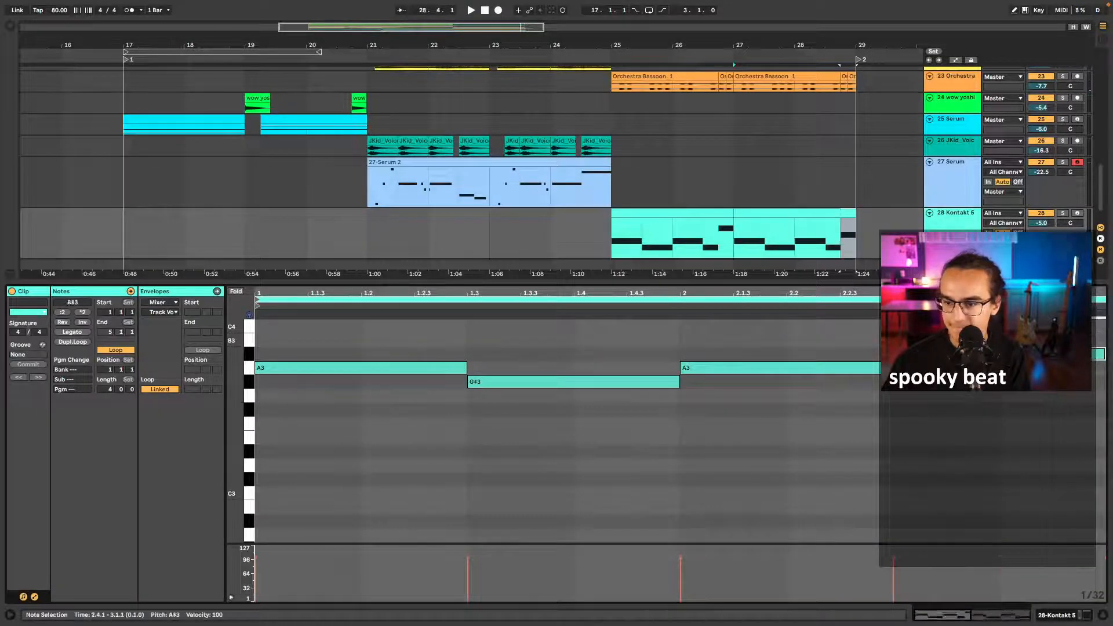
# - Change the pitch of the string clip's final note at beat 2.4 to F4, listen to the ending, and close the note editor
pyautogui.press('Down')
pyautogui.press('Down')
pyautogui.press('Down')
pyautogui.press('Down')
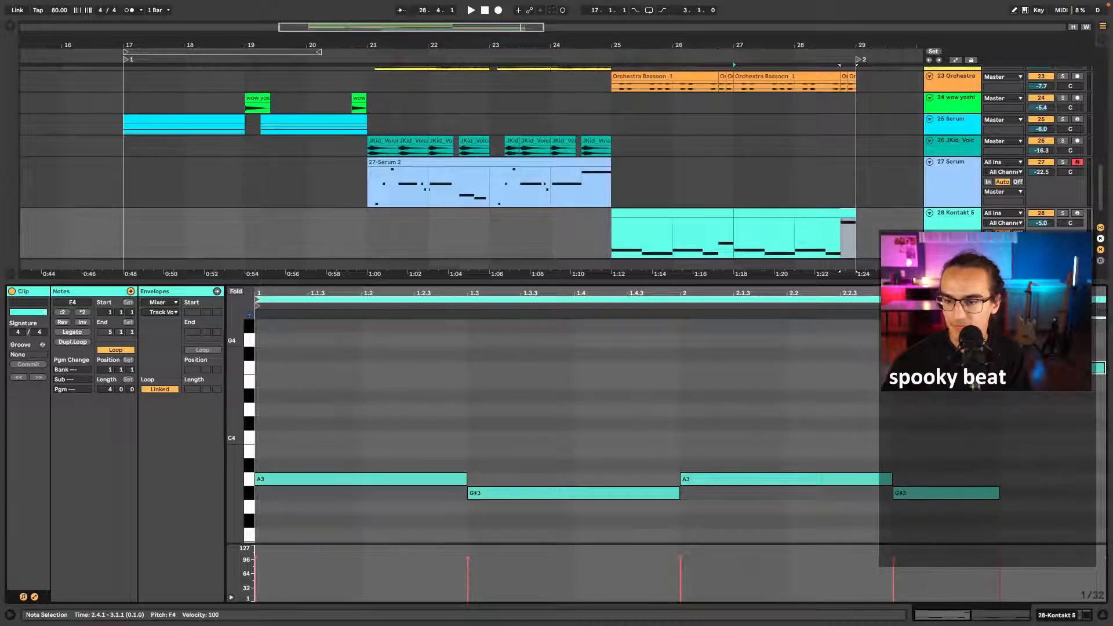
pyautogui.press('space')
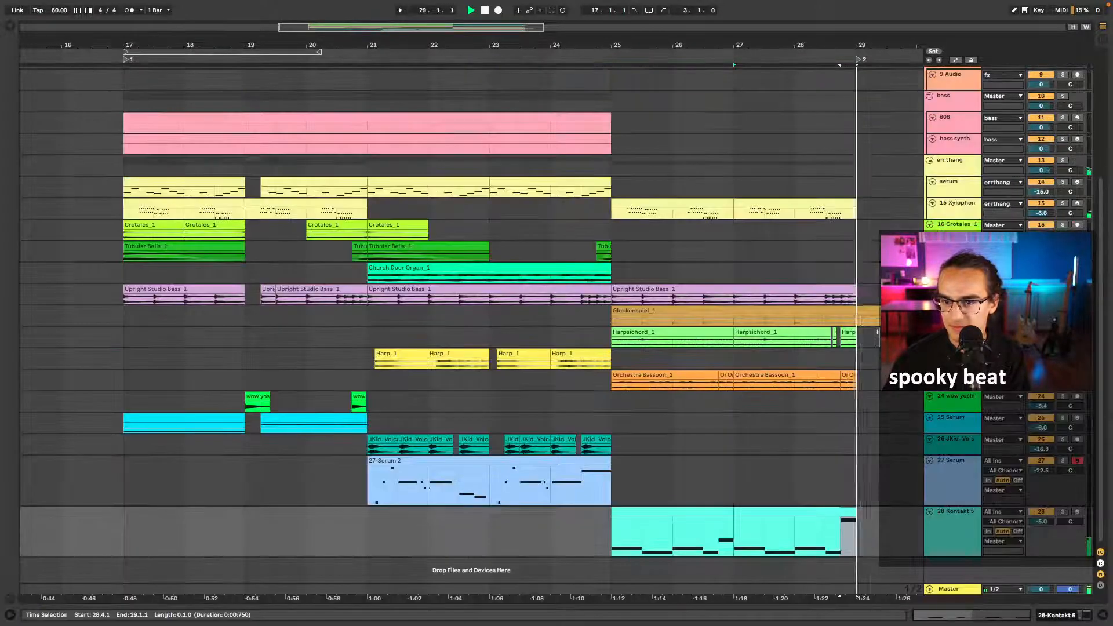
pyautogui.hotkey('ctrl', 'alt', 'l')
pyautogui.press('space')
# - Place the insert marker at the end of the string clip at 29.1.1 and save the current Set
pyautogui.click(857, 527)
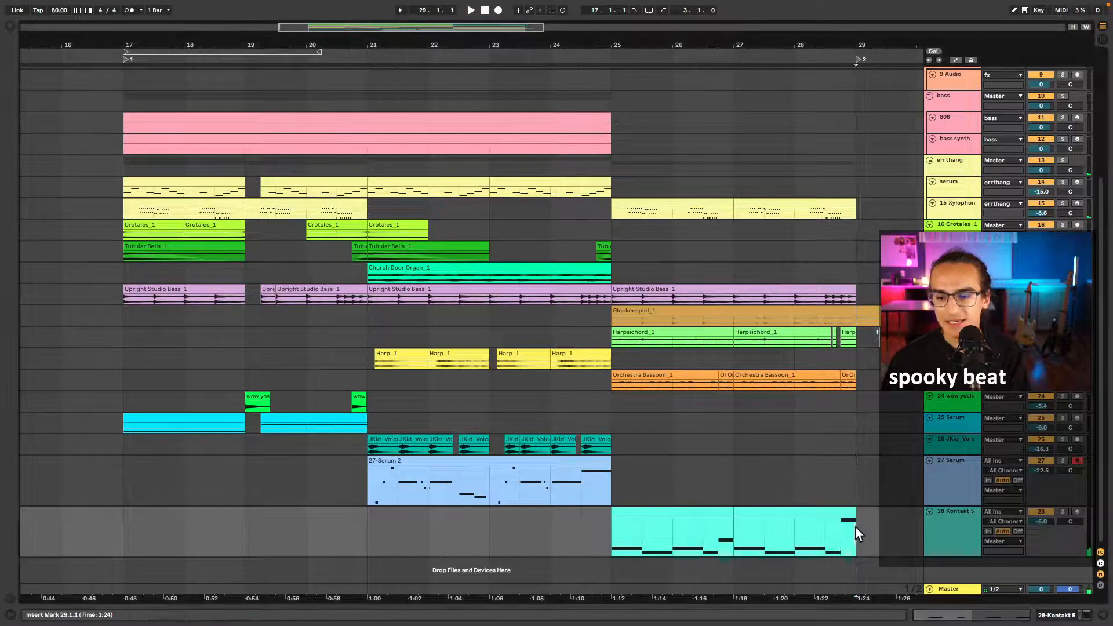
pyautogui.hscroll(3, 850, 532)
pyautogui.scroll(-5, 777, 518)
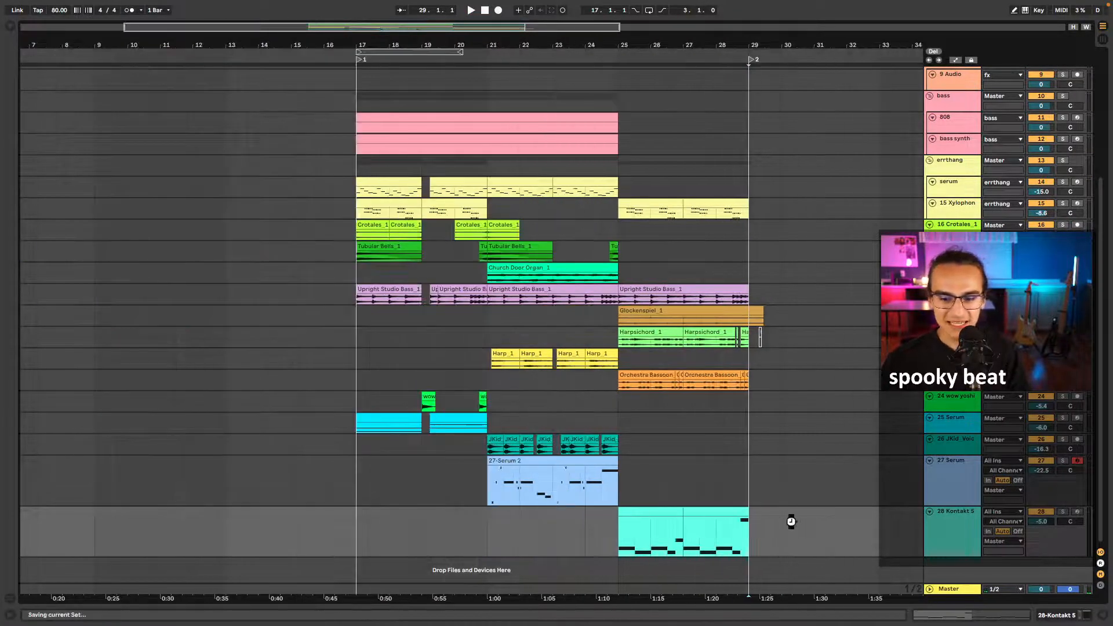
pyautogui.hscroll(-3, 791, 521)
pyautogui.hscroll(5, 790, 524)
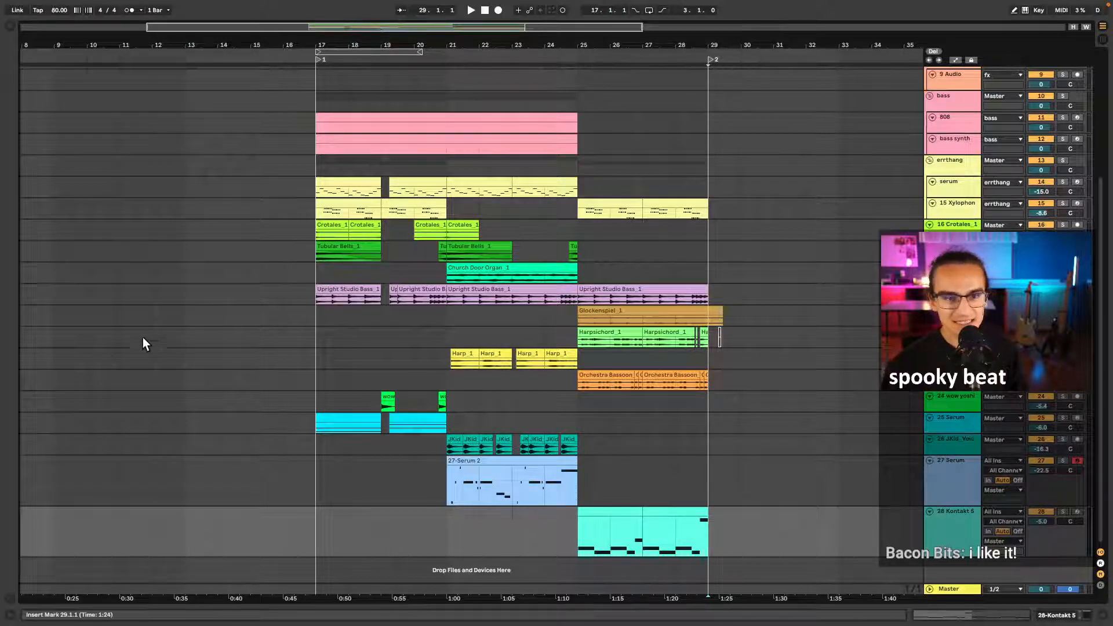
# - Review the whole arrangement, moving the insert marker to the start of bar 17 and on to bar 25
pyautogui.click(299, 260)
pyautogui.click(307, 270)
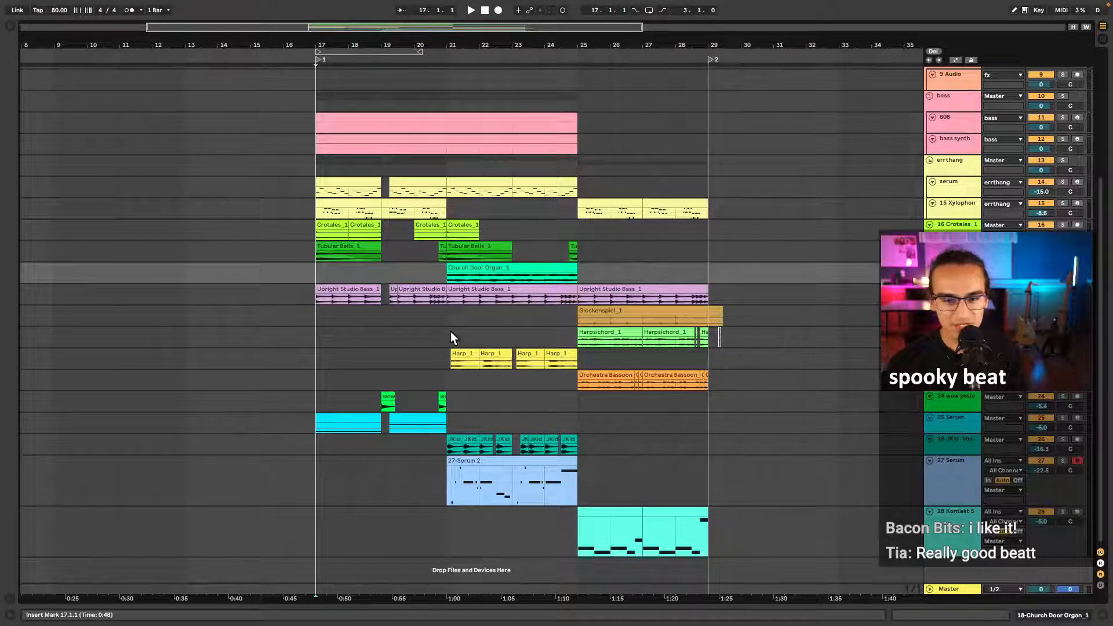
pyautogui.scroll(4, 568, 366)
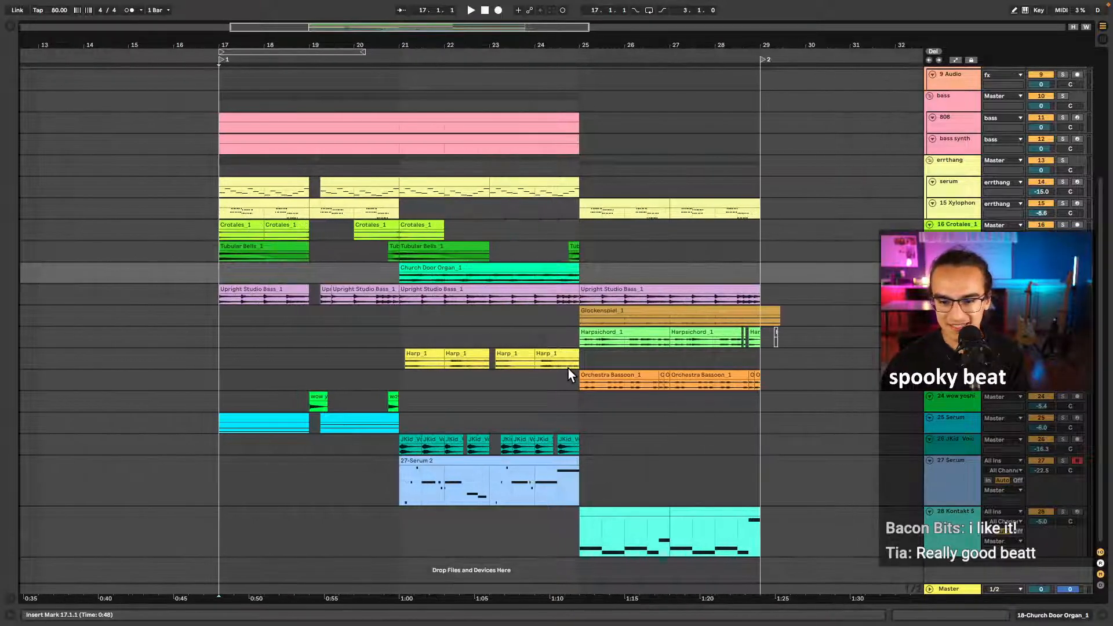
pyautogui.hscroll(3, 568, 369)
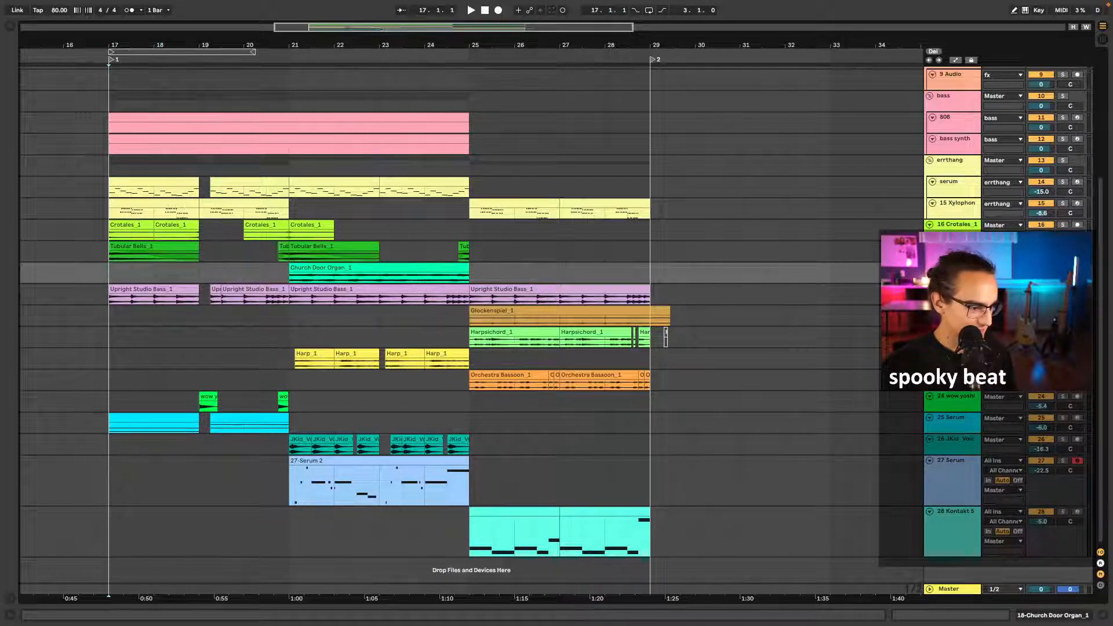
pyautogui.click(465, 399)
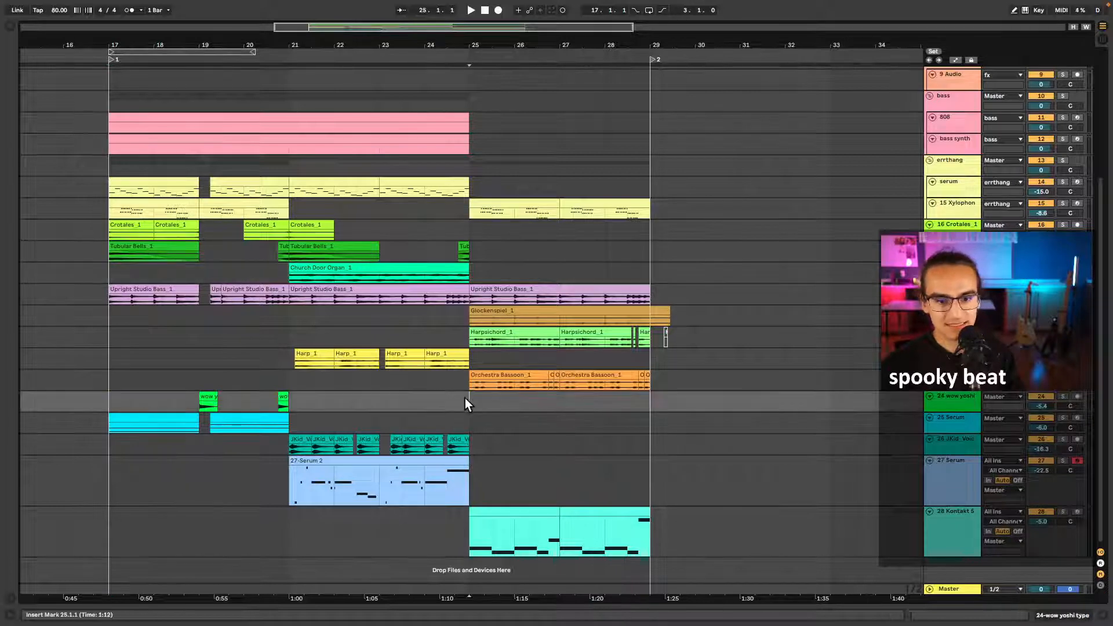